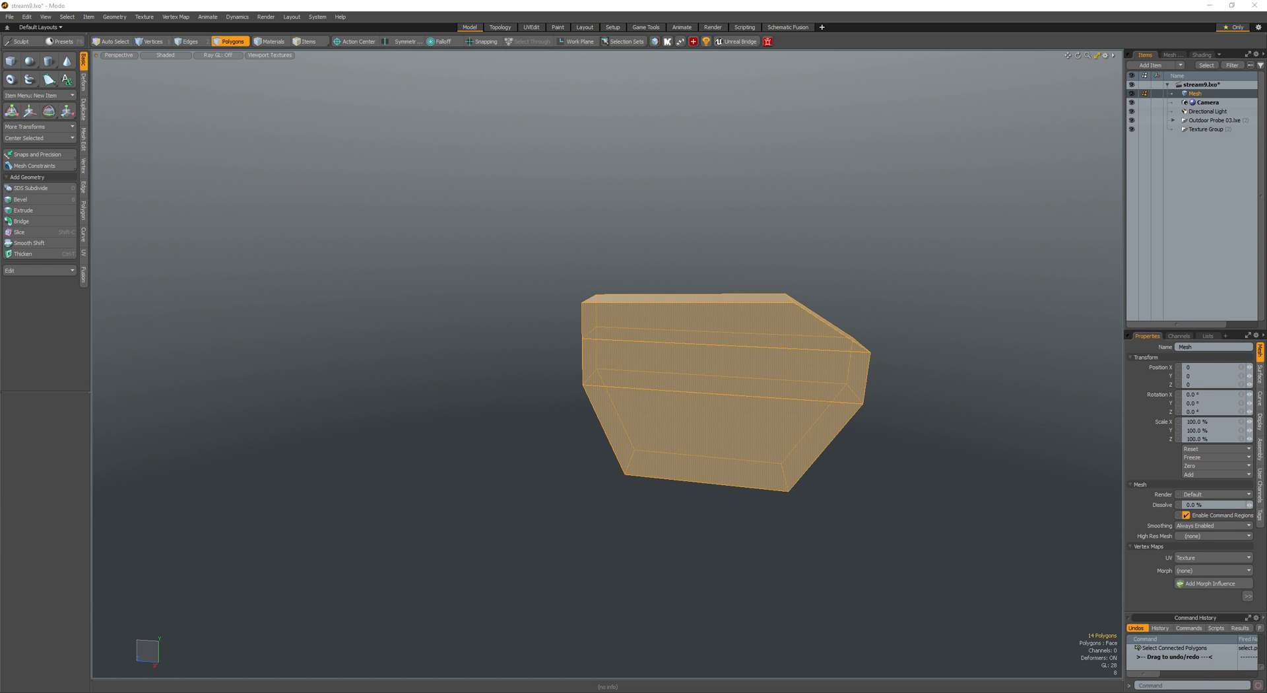
- Try to exit Steam from the system tray and move its dialog off the screen
{"action": "left_click", "coordinate": [1145, 692]}
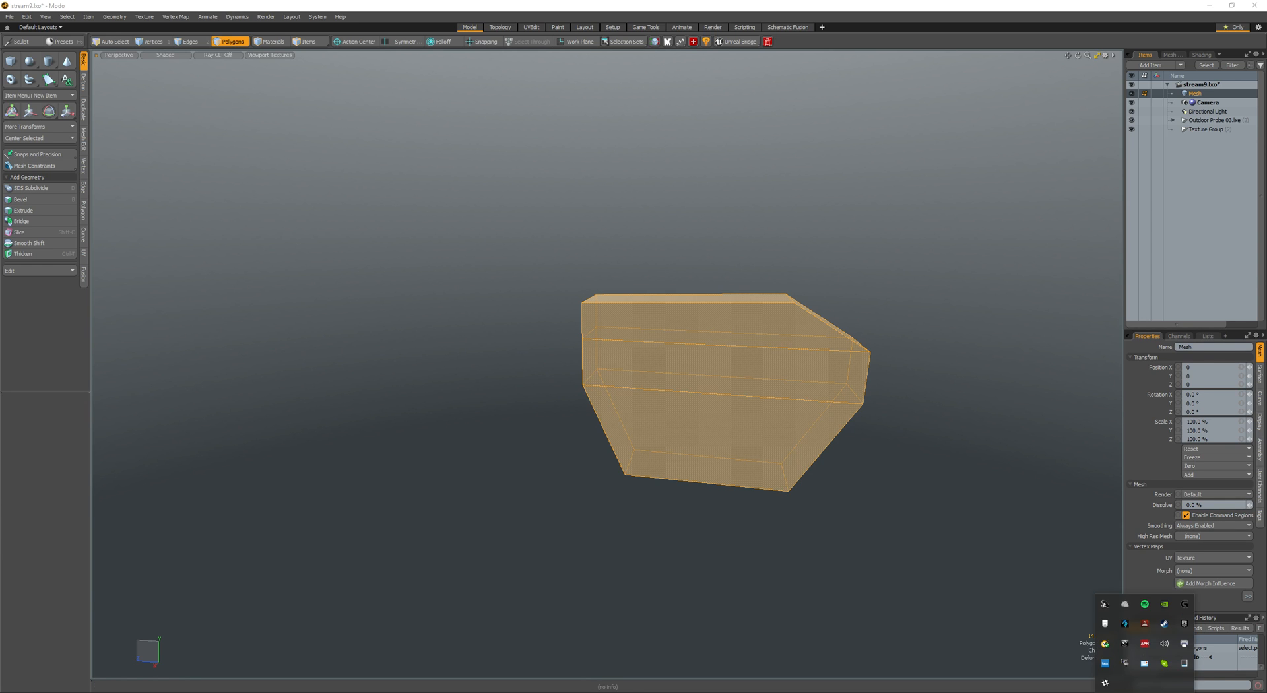
{"action": "right_click", "coordinate": [1163, 625]}
{"action": "left_click", "coordinate": [1170, 617]}
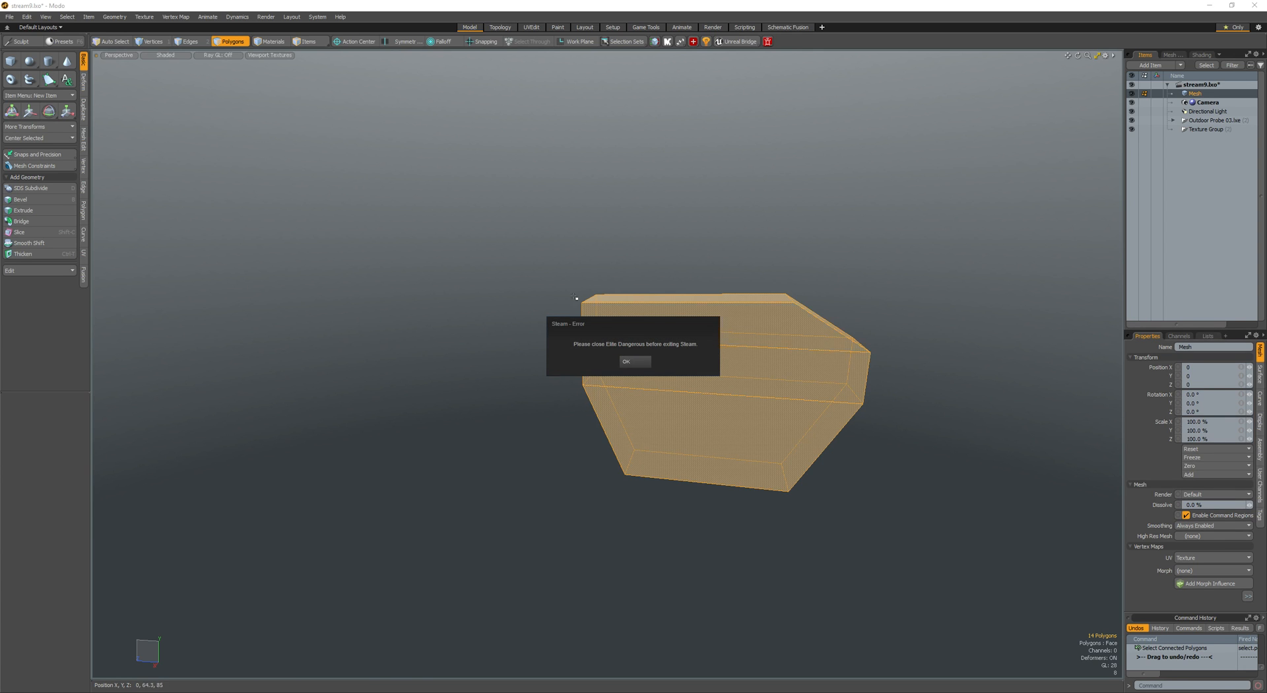
{"action": "left_click_drag", "start_coordinate": [599, 322], "coordinate": [1266, 277]}
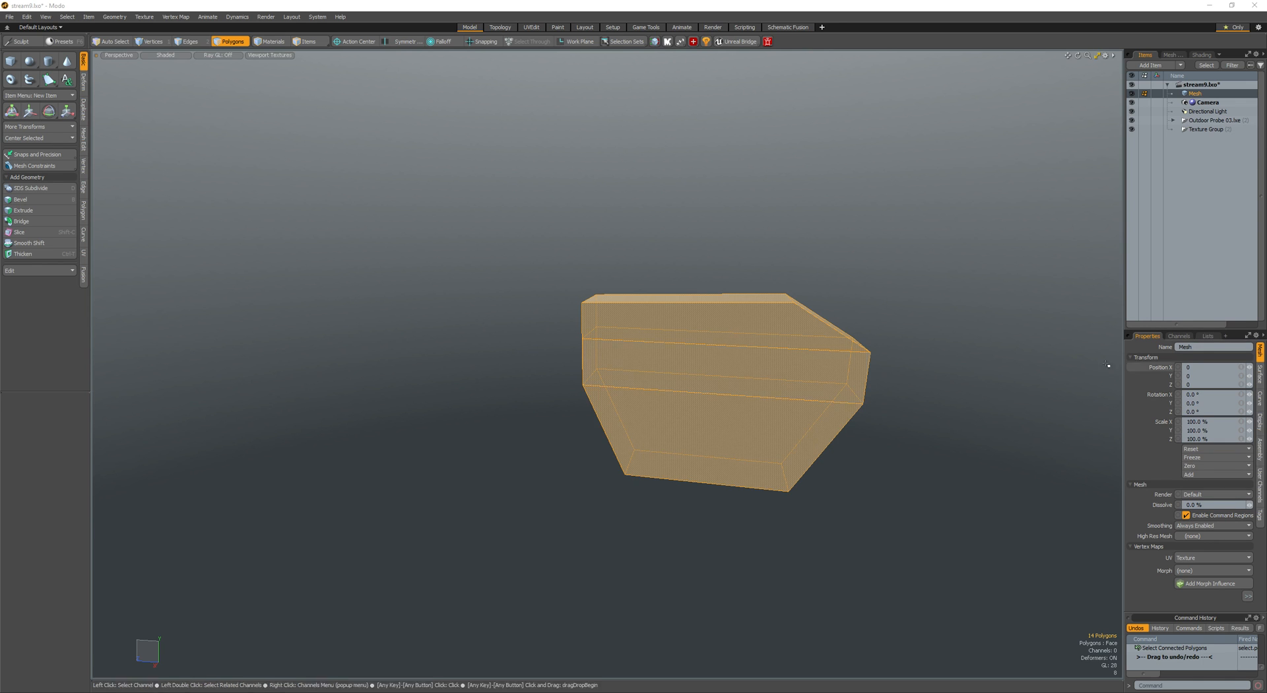
{"action": "left_click_drag", "start_coordinate": [683, 359], "coordinate": [694, 350], "text": "alt"}
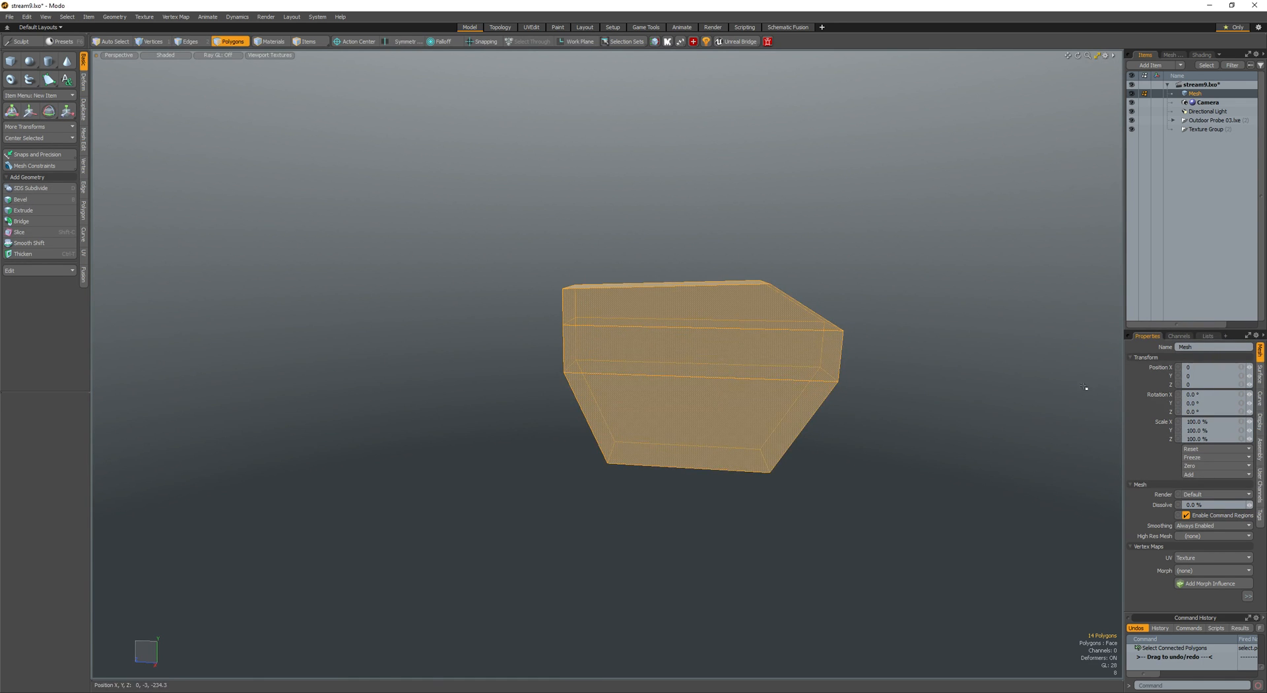
{"action": "left_click_drag", "start_coordinate": [838, 359], "coordinate": [819, 351], "text": "alt"}
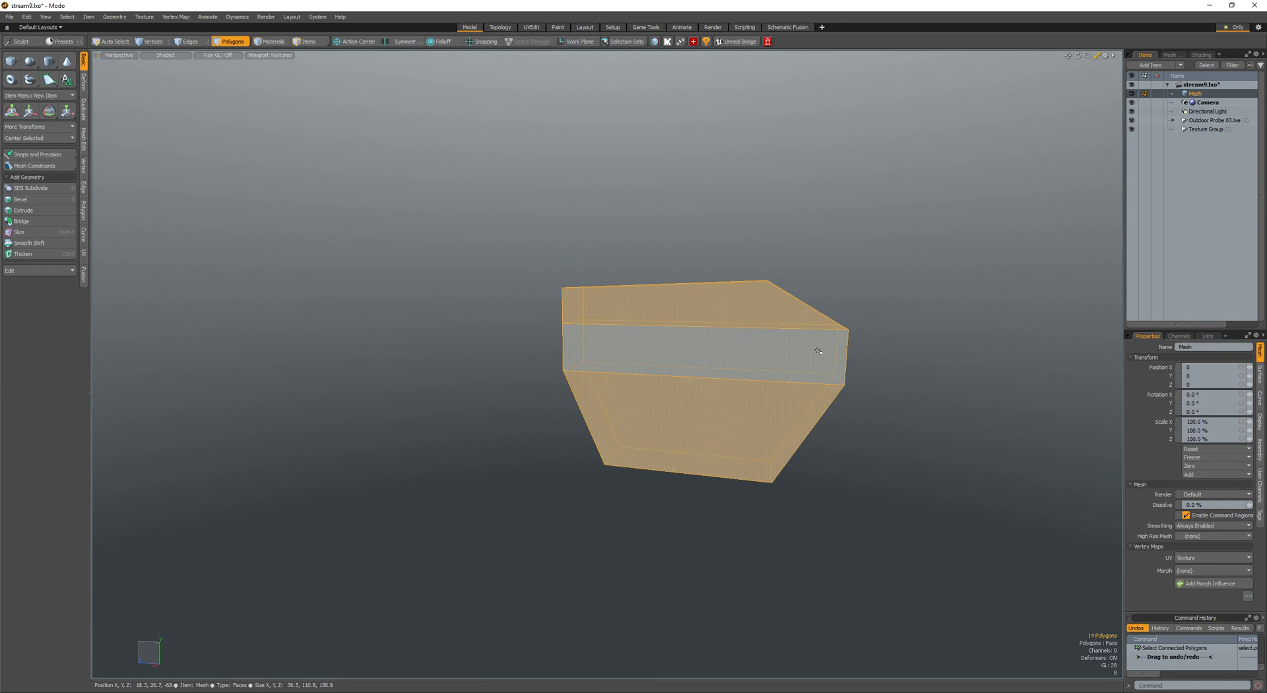
{"action": "left_click_drag", "start_coordinate": [614, 344], "coordinate": [619, 354], "text": "alt+shift"}
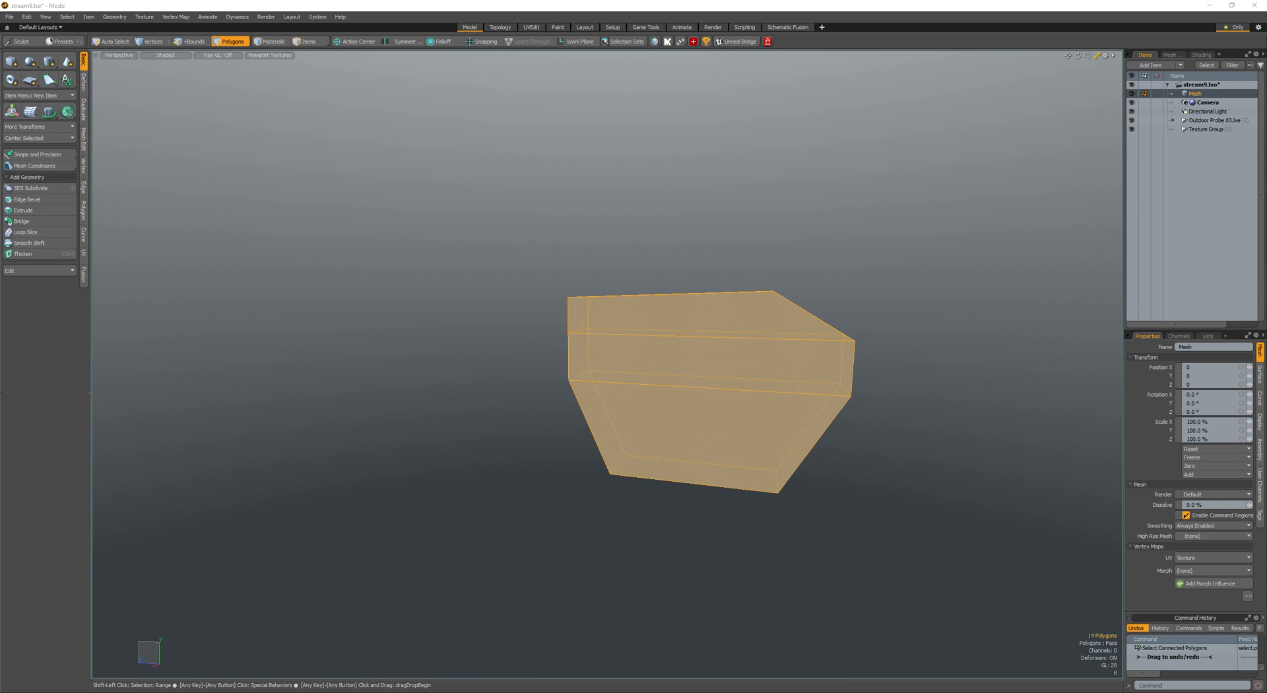
{"action": "left_click_drag", "start_coordinate": [671, 325], "coordinate": [710, 337], "text": "ctrl+alt"}
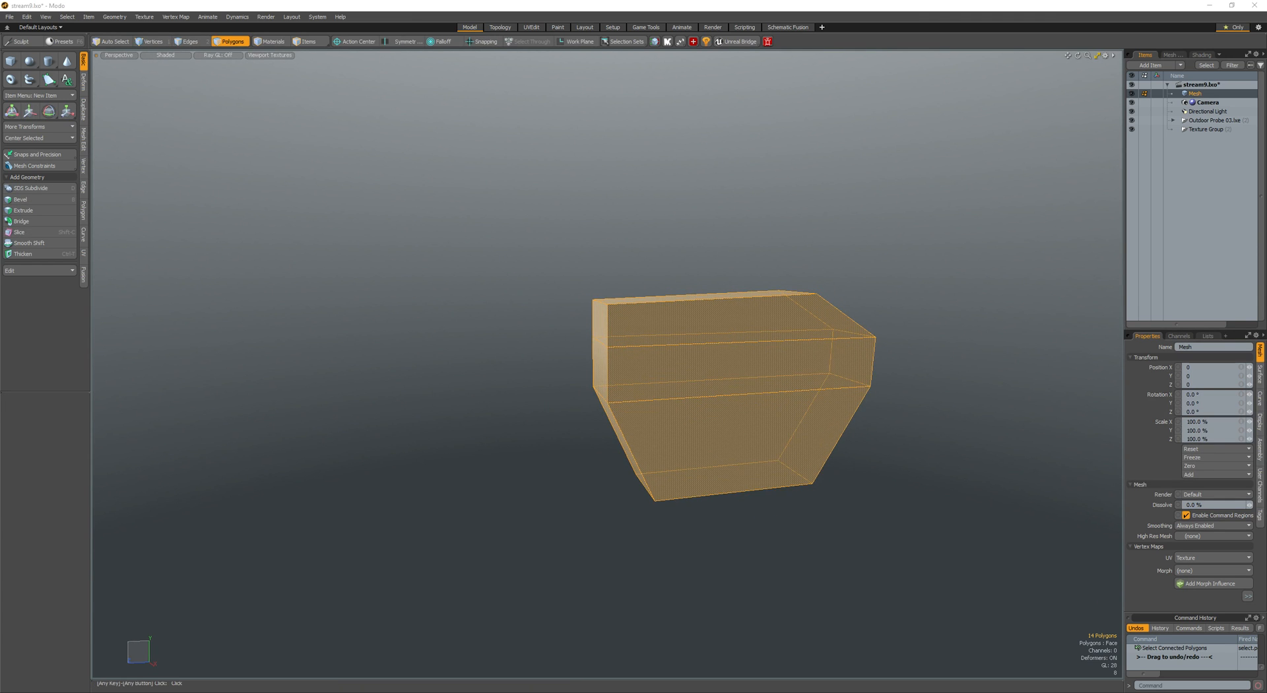
{"action": "mouse_move", "coordinate": [736, 352]}
{"action": "left_mouse_down", "text": "alt+shift"}
{"action": "mouse_move", "coordinate": [664, 359]}
{"action": "mouse_move", "coordinate": [723, 354]}
{"action": "left_mouse_up", "text": "alt+shift"}
{"action": "left_click_drag", "start_coordinate": [723, 353], "coordinate": [567, 348], "text": "ctrl+alt"}
- Select the angular body's connected polygons and shift them slightly with the Move tool
{"action": "key", "text": "Escape"}
{"action": "key", "text": "c"}
{"action": "key", "text": "q"}
{"action": "double_click", "coordinate": [593, 345]}
{"action": "key", "text": "w"}
{"action": "mouse_move", "coordinate": [563, 350]}
{"action": "left_mouse_down"}
{"action": "mouse_move", "coordinate": [498, 346]}
{"action": "mouse_move", "coordinate": [569, 350]}
{"action": "left_mouse_up"}
{"action": "key", "text": "q"}
- Draw a rectangular block beside the angular body and move it into place
{"action": "key", "text": "shift+b"}
{"action": "mouse_move", "coordinate": [512, 385]}
{"action": "left_mouse_down"}
{"action": "mouse_move", "coordinate": [650, 404]}
{"action": "mouse_move", "coordinate": [671, 436]}
{"action": "left_mouse_up"}
{"action": "left_click_drag", "start_coordinate": [672, 436], "coordinate": [696, 441], "text": "alt"}
{"action": "left_click_drag", "start_coordinate": [609, 409], "coordinate": [501, 390]}
{"action": "key", "text": "q"}
{"action": "double_click", "coordinate": [613, 428]}
{"action": "key", "text": "w"}
{"action": "key", "text": "q"}
- Scale the new block and adjust its position relative to the body
{"action": "mouse_move", "coordinate": [571, 367]}
{"action": "left_mouse_down", "text": "alt"}
{"action": "mouse_move", "coordinate": [563, 376]}
{"action": "mouse_move", "coordinate": [579, 388]}
{"action": "left_mouse_up", "text": "alt"}
{"action": "key", "text": "r"}
{"action": "key", "text": "q"}
{"action": "left_click_drag", "start_coordinate": [579, 388], "coordinate": [599, 222], "text": "alt"}
{"action": "key", "text": "w"}
{"action": "mouse_move", "coordinate": [717, 228]}
{"action": "left_mouse_down", "text": "alt"}
{"action": "mouse_move", "coordinate": [645, 294]}
{"action": "mouse_move", "coordinate": [608, 360]}
{"action": "left_mouse_up", "text": "alt"}
{"action": "key", "text": "q"}
- Draw another basic shape next to the body and move it into place
{"action": "key", "text": "shift+x"}
{"action": "mouse_move", "coordinate": [513, 338]}
{"action": "left_mouse_down"}
{"action": "mouse_move", "coordinate": [637, 417]}
{"action": "mouse_move", "coordinate": [561, 287]}
{"action": "left_mouse_up"}
{"action": "left_click_drag", "start_coordinate": [559, 328], "coordinate": [555, 260]}
{"action": "key", "text": "q"}
{"action": "double_click", "coordinate": [580, 300]}
{"action": "left_click_drag", "start_coordinate": [627, 301], "coordinate": [591, 284], "text": "alt"}
{"action": "key", "text": "w"}
{"action": "left_click_drag", "start_coordinate": [602, 287], "coordinate": [598, 314]}
{"action": "key", "text": "q"}
- Try subdivision smoothing on the connected polygons of the shapes
{"action": "double_click", "coordinate": [625, 370]}
{"action": "left_click_drag", "start_coordinate": [625, 370], "coordinate": [653, 388], "text": "alt"}
{"action": "key", "text": "Tab"}
{"action": "left_click", "coordinate": [636, 412]}
{"action": "left_click_drag", "start_coordinate": [654, 388], "coordinate": [614, 390], "text": "ctrl+alt"}
{"action": "double_click", "coordinate": [598, 433]}
{"action": "left_click_drag", "start_coordinate": [598, 433], "coordinate": [530, 414], "text": "ctrl+alt"}
{"action": "key", "text": "Tab"}
- Move one edge on the body's narrow side by -16.3 along Y
{"action": "key", "text": "space"}
{"action": "key", "text": "space"}
{"action": "key", "text": "w"}
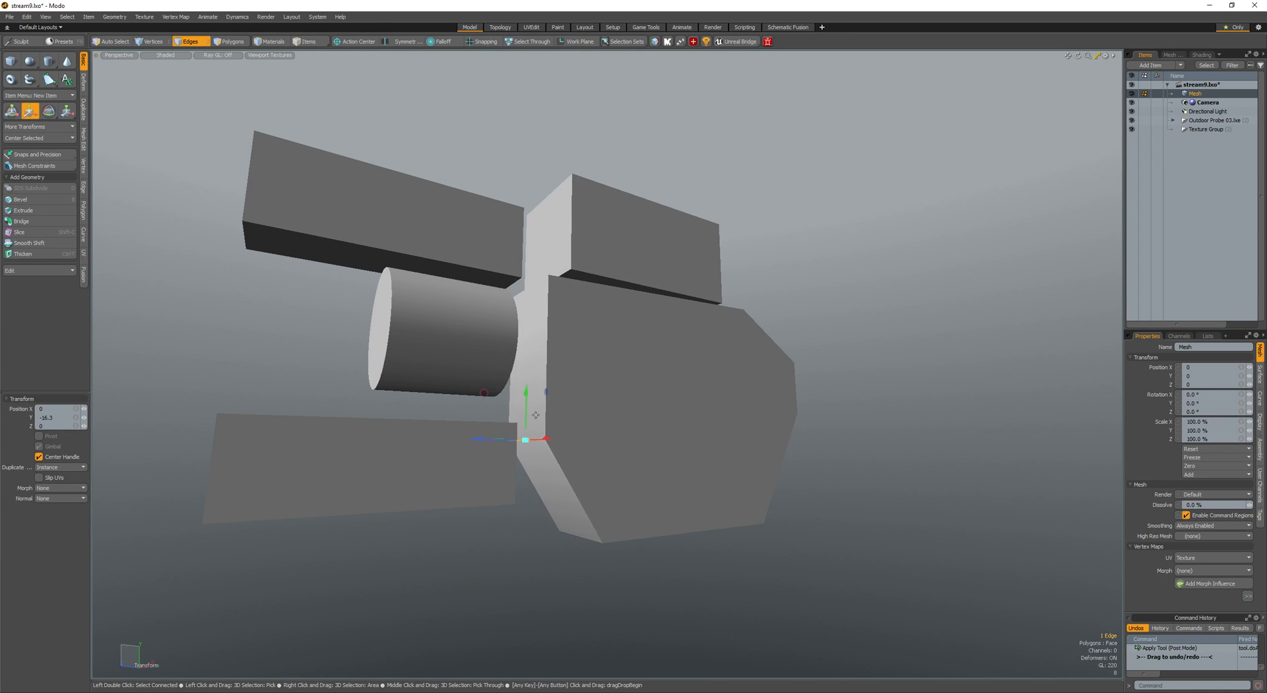
{"action": "key", "text": "space"}
{"action": "key", "text": "space"}
- Turn on subdivision smoothing for the angular body's connected polygons
{"action": "double_click", "coordinate": [586, 411]}
{"action": "key", "text": "Tab"}
{"action": "left_click", "coordinate": [609, 410]}
{"action": "left_click_drag", "start_coordinate": [609, 410], "coordinate": [636, 413], "text": "alt"}
{"action": "left_click_drag", "start_coordinate": [637, 414], "coordinate": [607, 404], "text": "ctrl+alt"}
{"action": "double_click", "coordinate": [567, 418]}
{"action": "left_click", "coordinate": [652, 389]}
{"action": "double_click", "coordinate": [651, 390]}
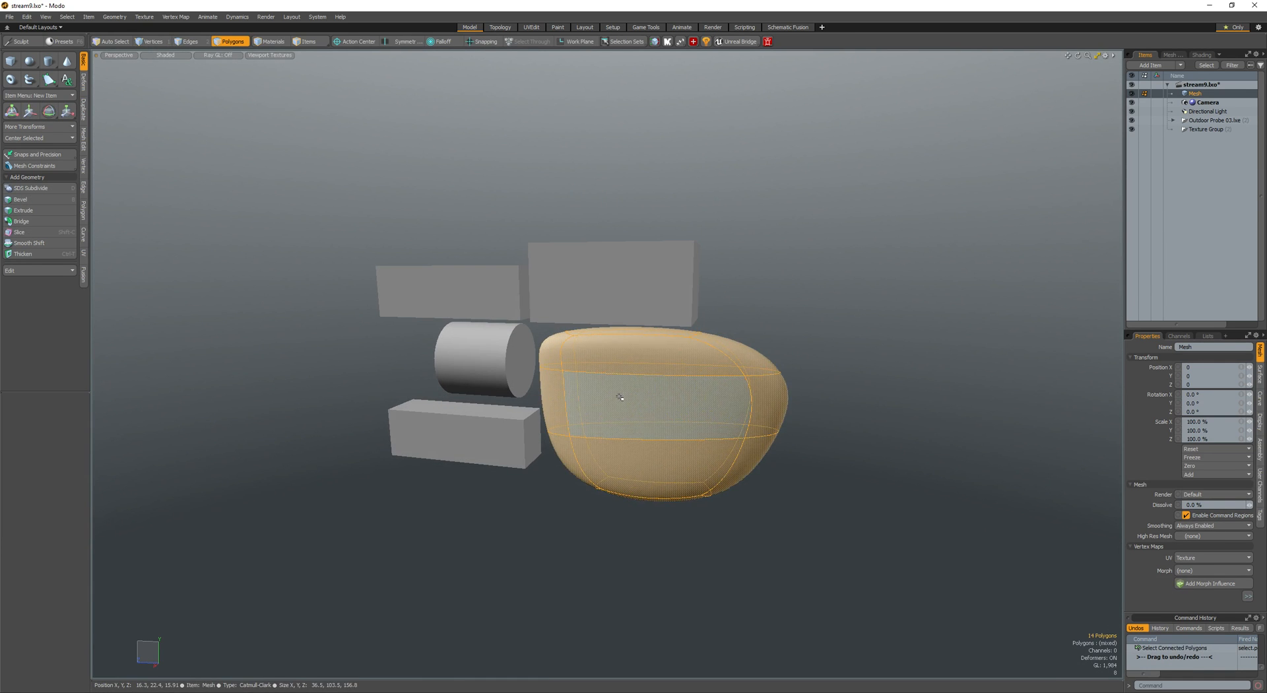
- Reposition the block above the body and add a horizontal edge loop around it near its base
{"action": "double_click", "coordinate": [607, 290]}
{"action": "left_click_drag", "start_coordinate": [607, 291], "coordinate": [600, 316], "text": "alt"}
{"action": "key", "text": "w"}
{"action": "left_click_drag", "start_coordinate": [601, 315], "coordinate": [664, 297], "text": "alt"}
{"action": "key", "text": "2"}
{"action": "left_click", "coordinate": [681, 324]}
{"action": "key", "text": "alt+c"}
{"action": "left_click_drag", "start_coordinate": [673, 277], "coordinate": [651, 288], "text": "alt"}
- Scale the upper block's top face inward along X to taper its sides
{"action": "key", "text": "3"}
{"action": "left_click", "coordinate": [644, 271]}
{"action": "key", "text": "y"}
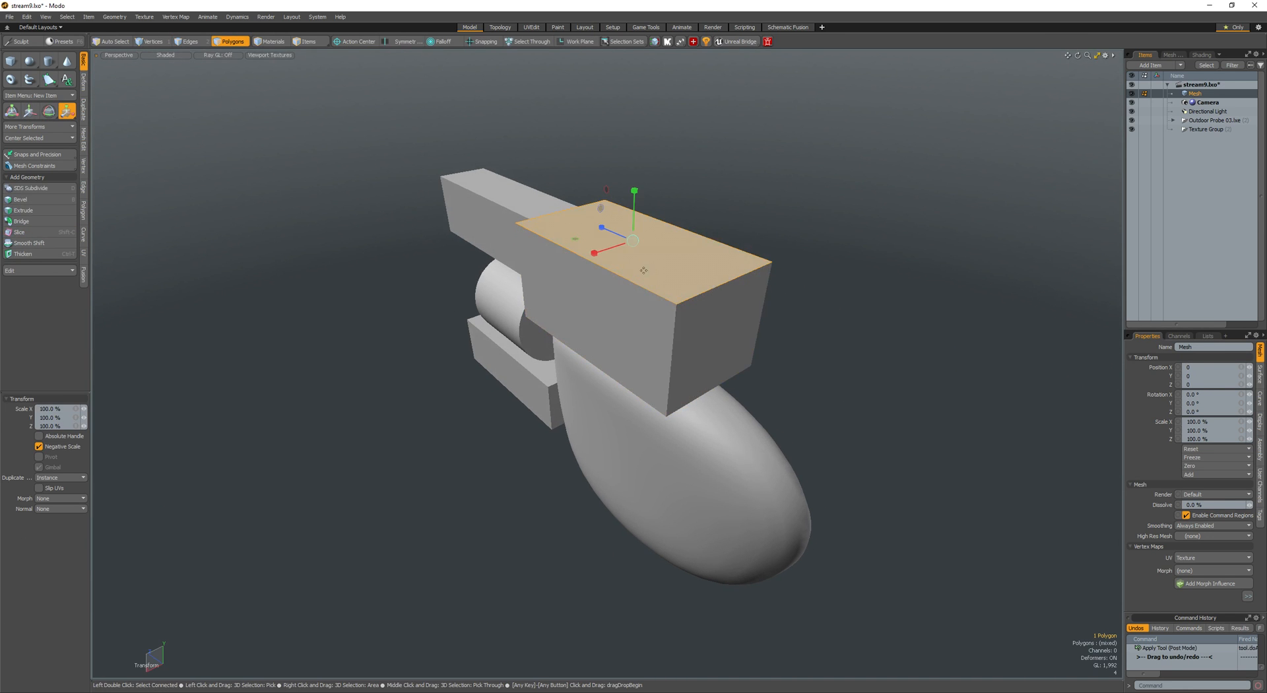
{"action": "left_click_drag", "start_coordinate": [597, 254], "coordinate": [614, 248]}
{"action": "key", "text": "space"}
- Move the upper block's top front edge backward to slope its front, and select the whole block
{"action": "key", "text": "space"}
{"action": "key", "text": "space"}
{"action": "left_click_drag", "start_coordinate": [670, 307], "coordinate": [950, 172], "text": "alt"}
{"action": "left_click", "coordinate": [728, 260]}
{"action": "key", "text": "w"}
{"action": "key", "text": "space"}
{"action": "key", "text": "space"}
{"action": "double_click", "coordinate": [613, 278]}
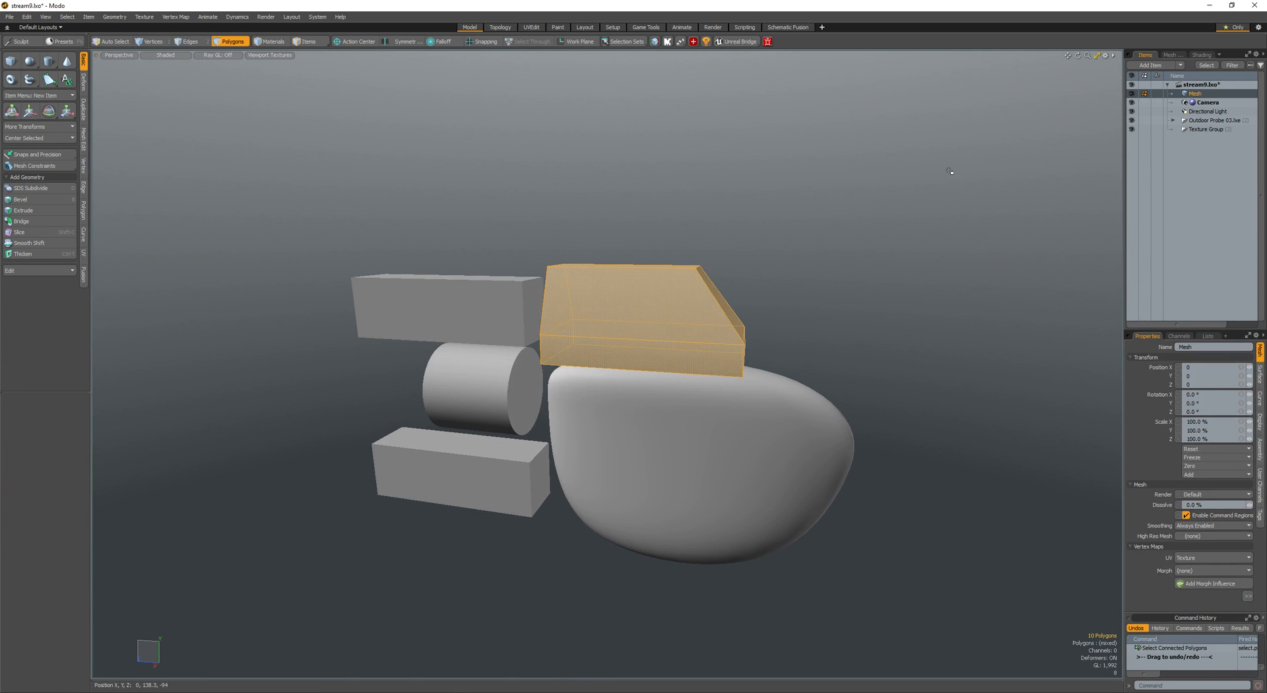
- Nudge the tapered upper block into position above the smoothed body with the Move tool
{"action": "left_click_drag", "start_coordinate": [791, 244], "coordinate": [801, 246], "text": "alt+shift"}
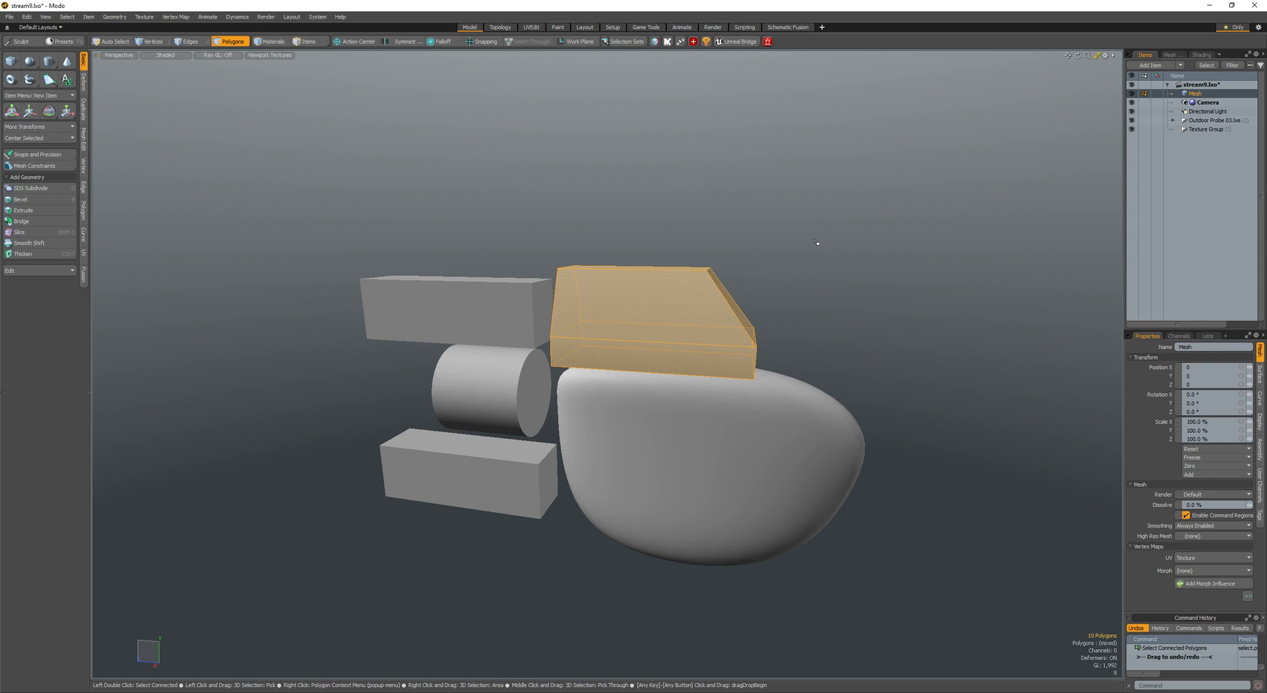
{"action": "left_click_drag", "start_coordinate": [673, 342], "coordinate": [752, 349], "text": "alt+shift"}
{"action": "key", "text": "w"}
{"action": "key", "text": "q"}
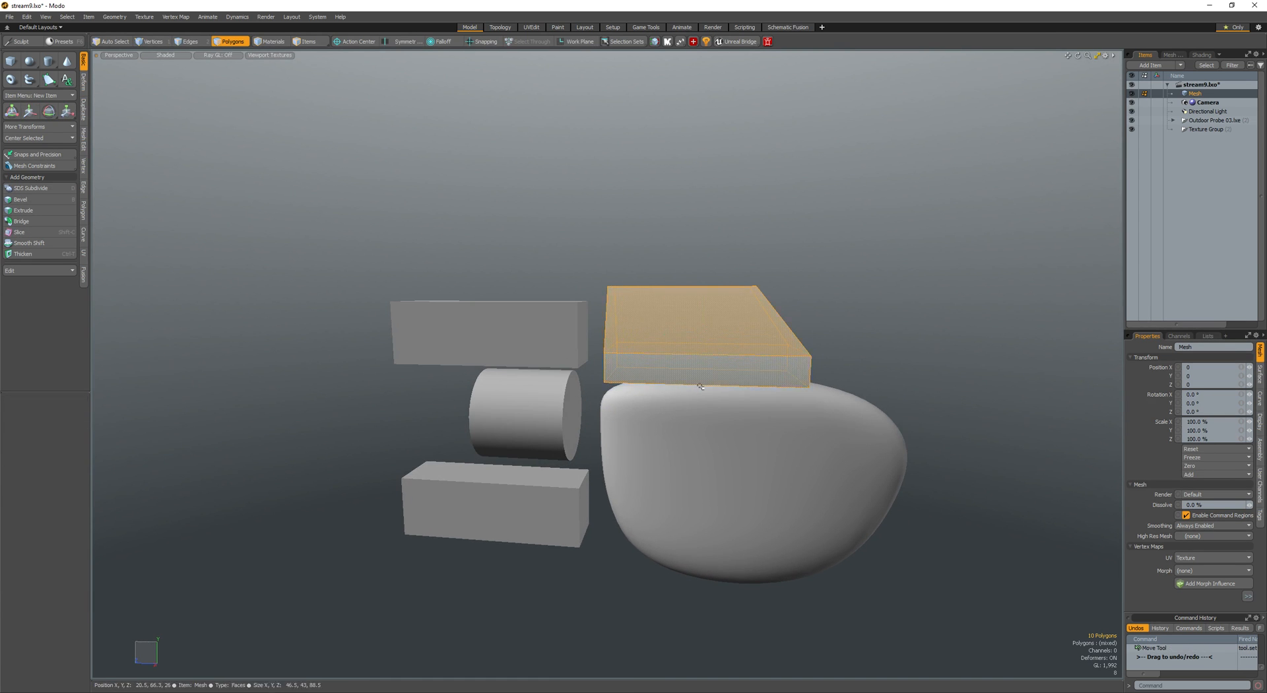
- Add a cylinder about 41 units across through the front of the smoothed body and select it
{"action": "double_click", "coordinate": [701, 389]}
{"action": "mouse_move", "coordinate": [700, 390]}
{"action": "left_mouse_down", "text": "alt"}
{"action": "mouse_move", "coordinate": [816, 432]}
{"action": "mouse_move", "coordinate": [770, 457]}
{"action": "mouse_move", "coordinate": [852, 456]}
{"action": "mouse_move", "coordinate": [735, 438]}
{"action": "mouse_move", "coordinate": [779, 431]}
{"action": "left_mouse_up", "text": "alt"}
{"action": "key", "text": "ctrl+shift+c"}
{"action": "key", "text": "space"}
{"action": "double_click", "coordinate": [770, 458]}
- Create an MOP Boolean using the smoothed body's connected polygons as the base
{"action": "key", "text": "alt+b"}
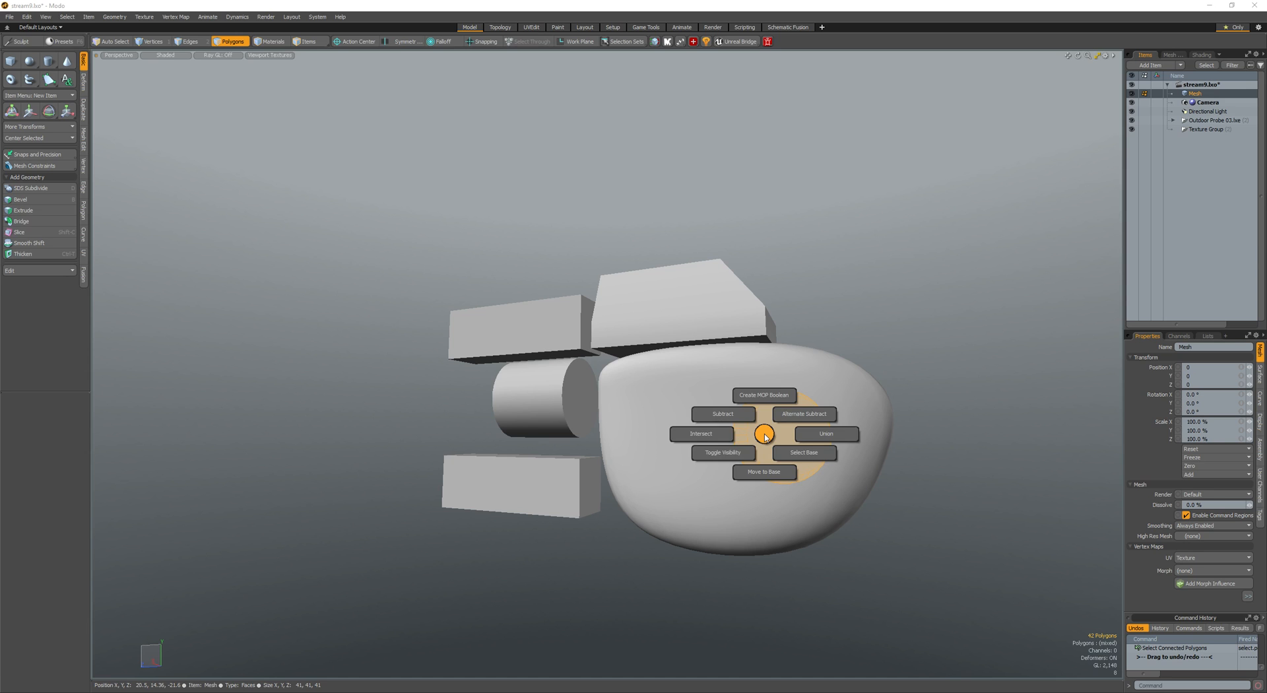
{"action": "left_click_drag", "start_coordinate": [765, 437], "coordinate": [763, 441], "text": "alt"}
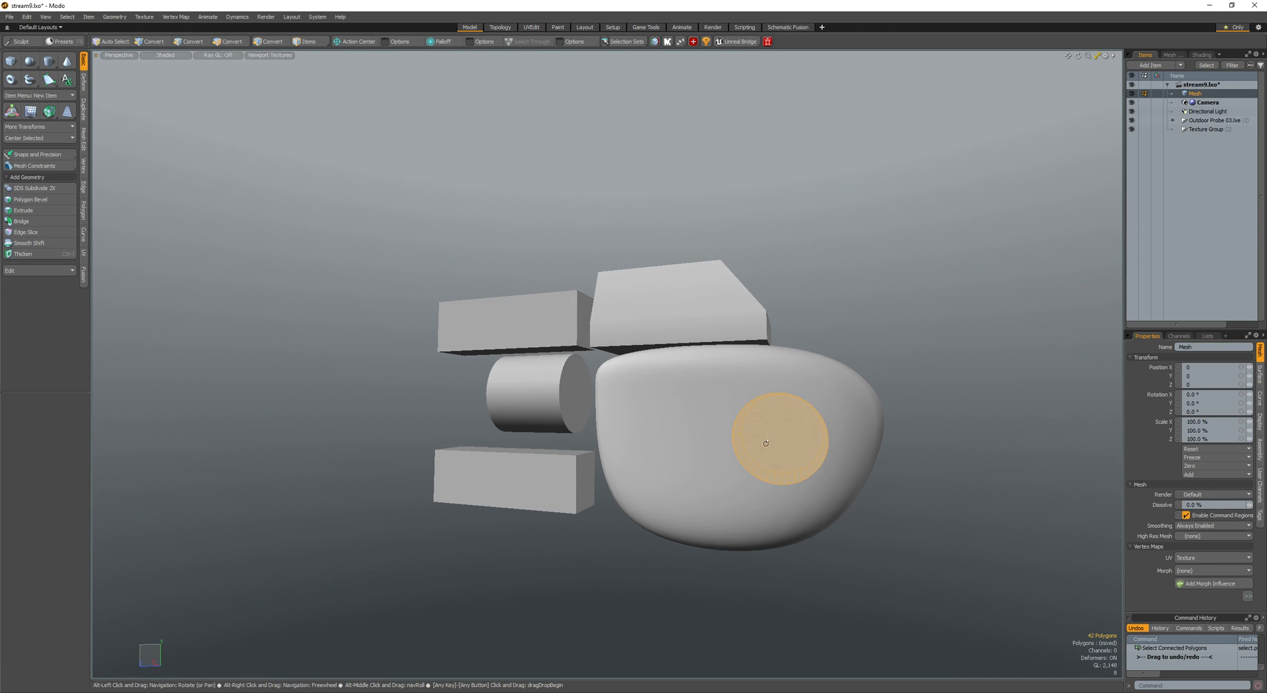
{"action": "double_click", "coordinate": [754, 426]}
{"action": "double_click", "coordinate": [698, 392]}
{"action": "key", "text": "alt+b"}
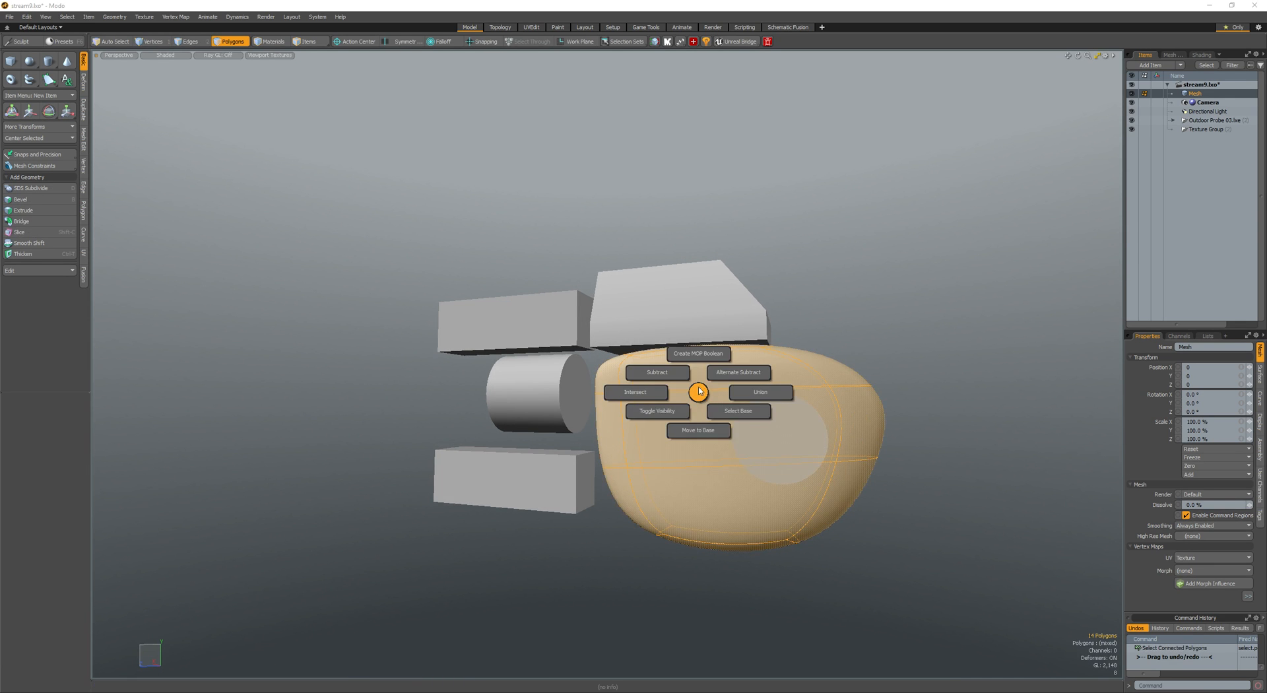
{"action": "left_click", "coordinate": [701, 355]}
{"action": "left_click_drag", "start_coordinate": [701, 355], "coordinate": [670, 416], "text": "alt"}
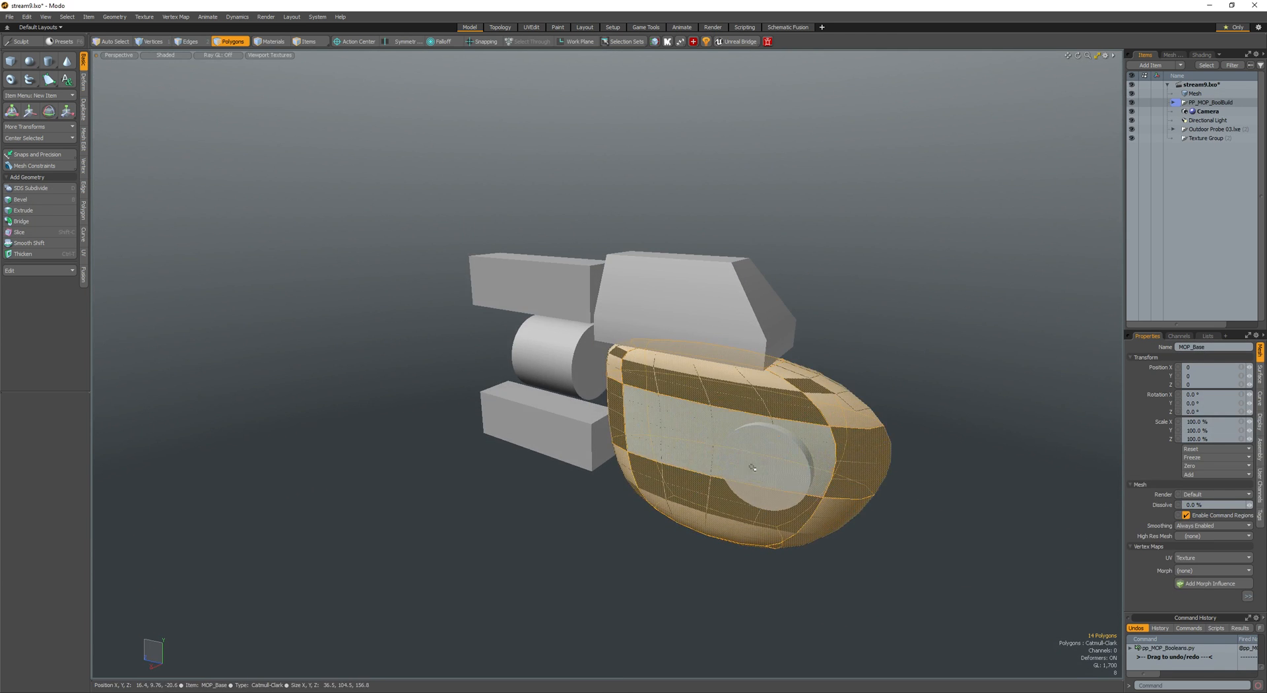
- Convert the boolean base body's polygons to Subdiv subdivision surfaces
{"action": "double_click", "coordinate": [718, 449]}
{"action": "left_click_drag", "start_coordinate": [732, 465], "coordinate": [660, 424], "text": "alt"}
{"action": "key", "text": "shift+Tab"}
{"action": "key", "text": "shift+Tab"}
{"action": "key", "text": "shift+Tab"}
{"action": "key", "text": "Tab"}
{"action": "double_click", "coordinate": [762, 442]}
- Set the viewport shading style to Advanced
{"action": "left_click", "coordinate": [159, 57]}
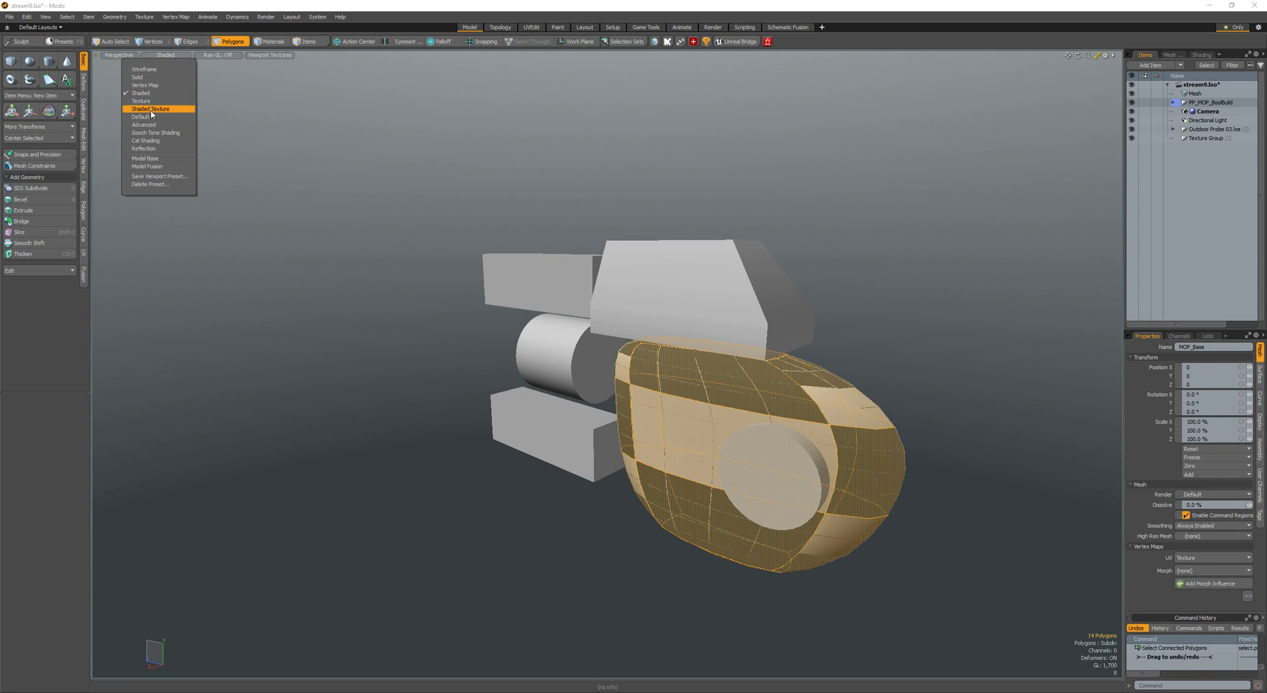
{"action": "left_click", "coordinate": [149, 117]}
{"action": "left_click", "coordinate": [165, 55]}
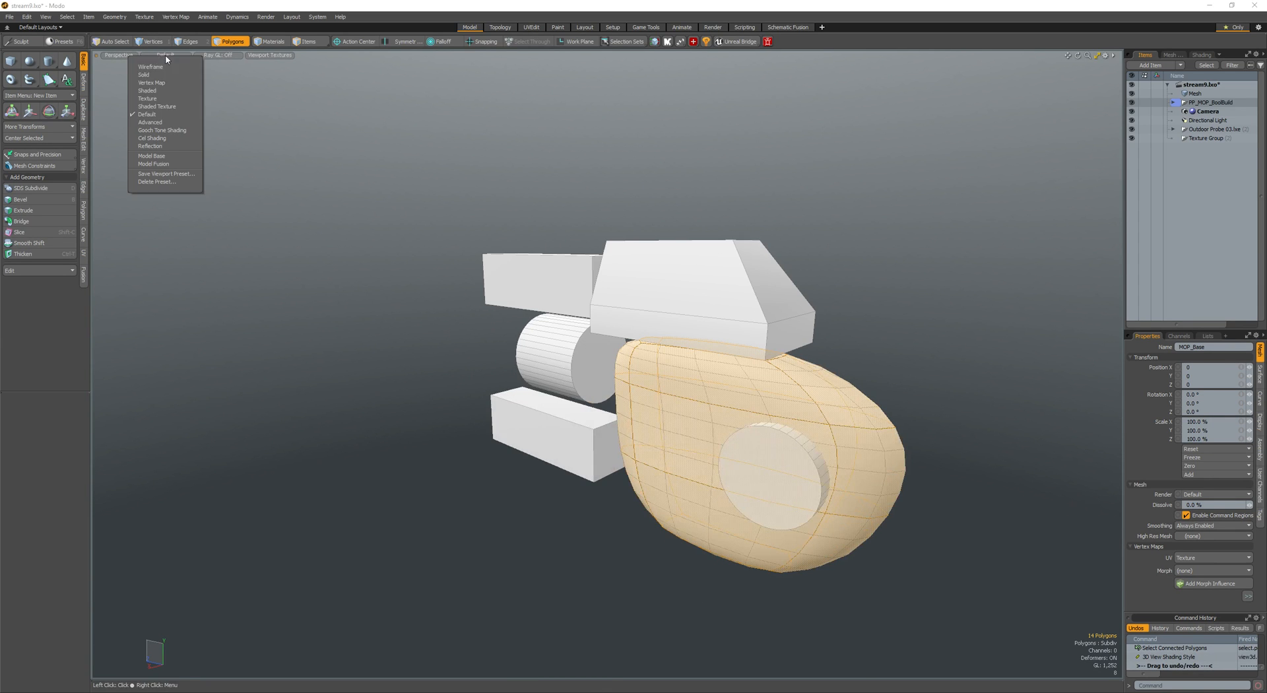
{"action": "left_click", "coordinate": [165, 124]}
{"action": "mouse_move", "coordinate": [633, 324]}
{"action": "left_mouse_down", "text": "alt"}
{"action": "mouse_move", "coordinate": [814, 330]}
{"action": "mouse_move", "coordinate": [842, 308]}
{"action": "mouse_move", "coordinate": [726, 396]}
{"action": "left_mouse_up", "text": "alt"}
- Clear the selection and assign the Default material to all polygons
{"action": "left_click", "coordinate": [833, 317]}
{"action": "left_click", "coordinate": [770, 468]}
{"action": "double_click", "coordinate": [770, 468]}
{"action": "left_click_drag", "start_coordinate": [770, 468], "coordinate": [862, 300], "text": "alt"}
{"action": "left_click", "coordinate": [842, 317]}
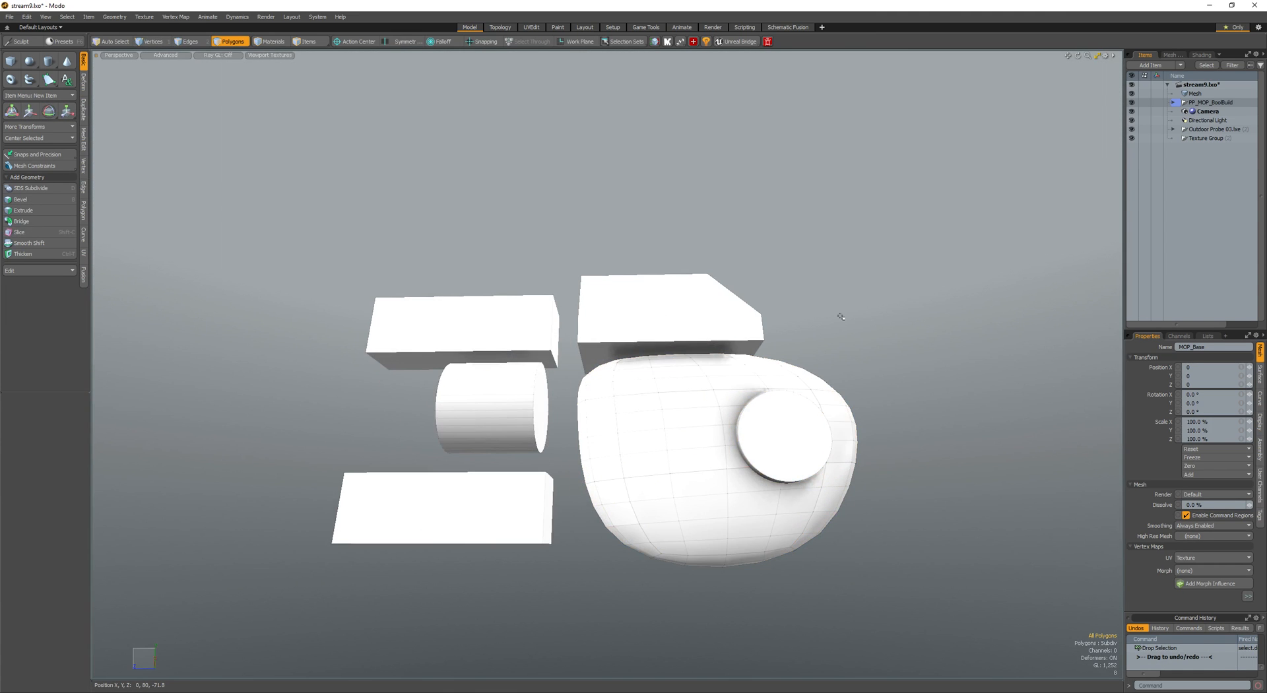
{"action": "key", "text": "m"}
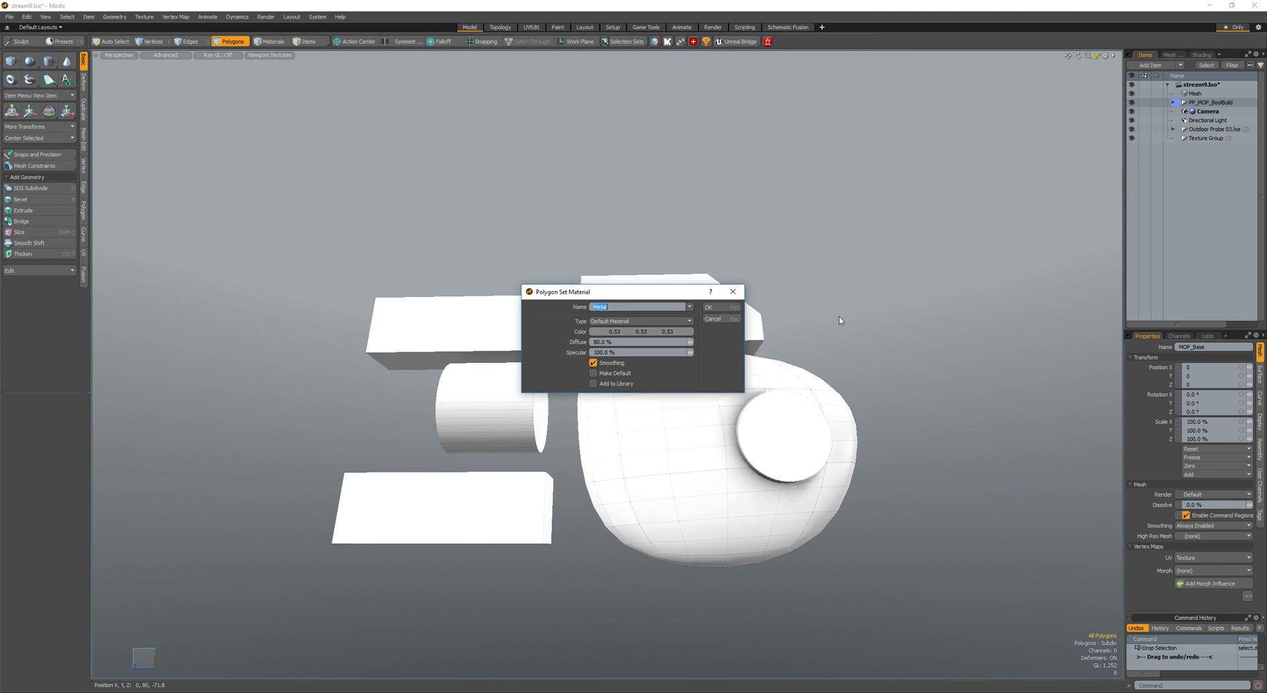
{"action": "left_click", "coordinate": [686, 307]}
{"action": "left_click", "coordinate": [687, 321]}
{"action": "left_click", "coordinate": [714, 307]}
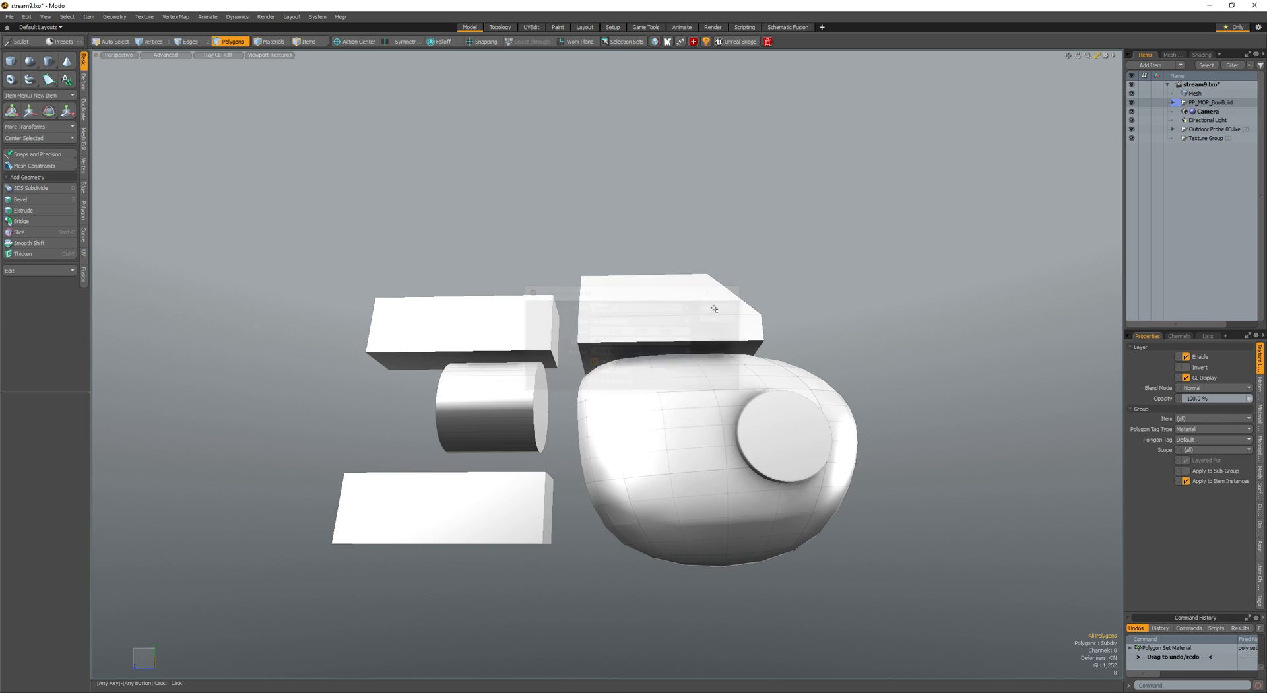
- Select the cylinder in the Mesh item and subtract it from the body with the MOP boolean
{"action": "key", "text": "5"}
{"action": "left_click_drag", "start_coordinate": [712, 305], "coordinate": [574, 327], "text": "alt"}
{"action": "left_click", "coordinate": [666, 310]}
{"action": "key", "text": "3"}
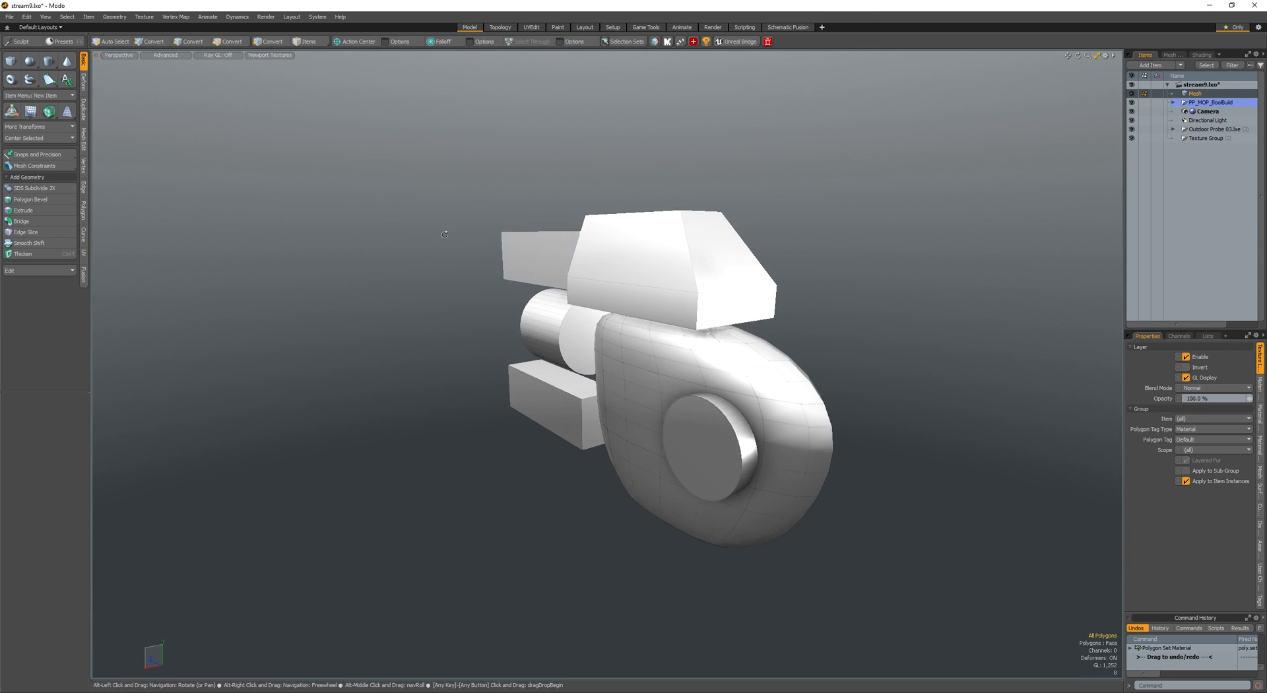
{"action": "left_click_drag", "start_coordinate": [445, 240], "coordinate": [561, 259], "text": "alt"}
{"action": "double_click", "coordinate": [701, 377]}
{"action": "mouse_move", "coordinate": [665, 347]}
{"action": "left_mouse_down", "text": "alt"}
{"action": "mouse_move", "coordinate": [634, 328]}
{"action": "mouse_move", "coordinate": [645, 357]}
{"action": "left_mouse_up", "text": "alt"}
{"action": "scroll", "coordinate": [755, 376], "scroll_direction": "down", "scroll_amount": 2}
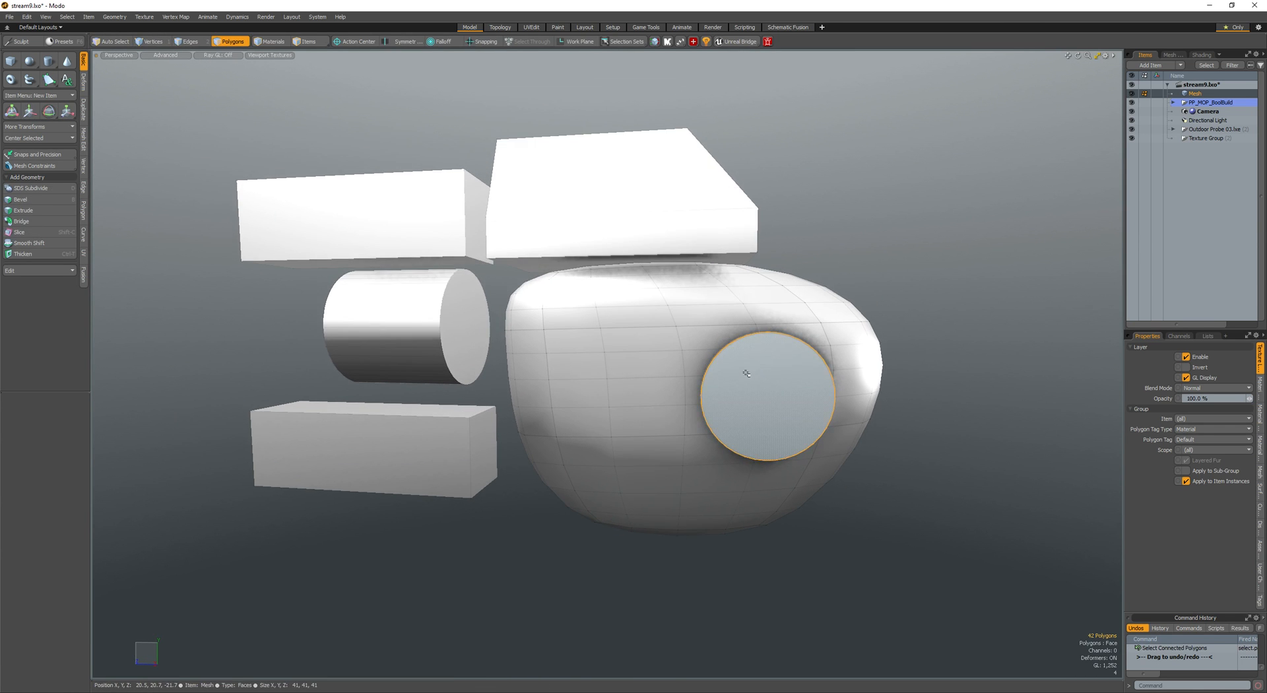
{"action": "left_click", "coordinate": [746, 371]}
{"action": "left_click_drag", "start_coordinate": [743, 371], "coordinate": [657, 341], "text": "alt"}
{"action": "key", "text": "ctrl+alt+b"}
{"action": "left_click", "coordinate": [610, 338]}
- Move the subtracted cylinder so its round hole passes through the body
{"action": "scroll", "coordinate": [657, 344], "scroll_direction": "down", "scroll_amount": 2}
{"action": "key", "text": "w"}
{"action": "key", "text": "q"}
{"action": "key", "text": "w"}
{"action": "left_click_drag", "start_coordinate": [715, 400], "coordinate": [662, 319]}
{"action": "key", "text": "q"}
- Draw a box cutter about 62 units high and 28 units long beside the round hole, and give it depth
{"action": "key", "text": "ctrl+b"}
{"action": "left_click_drag", "start_coordinate": [631, 251], "coordinate": [693, 371]}
{"action": "left_click_drag", "start_coordinate": [693, 360], "coordinate": [567, 350], "text": "alt"}
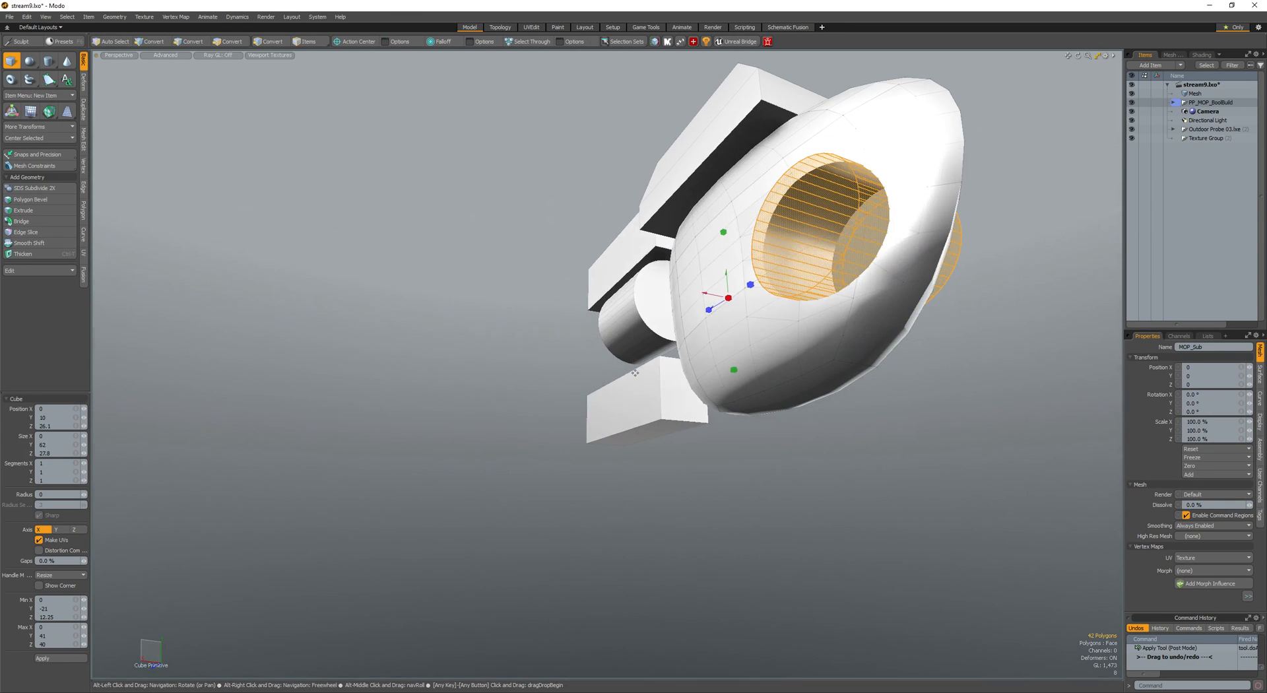
{"action": "left_click_drag", "start_coordinate": [727, 297], "coordinate": [501, 252]}
{"action": "key", "text": "q"}
- Select the whole box cutter and move it into the body behind the round hole
{"action": "double_click", "coordinate": [558, 301]}
{"action": "key", "text": "w"}
{"action": "left_click_drag", "start_coordinate": [558, 302], "coordinate": [509, 311], "text": "alt"}
{"action": "left_click_drag", "start_coordinate": [510, 311], "coordinate": [555, 282], "text": "alt"}
{"action": "left_click_drag", "start_coordinate": [551, 281], "coordinate": [651, 326]}
{"action": "key", "text": "q"}
{"action": "key", "text": "e"}
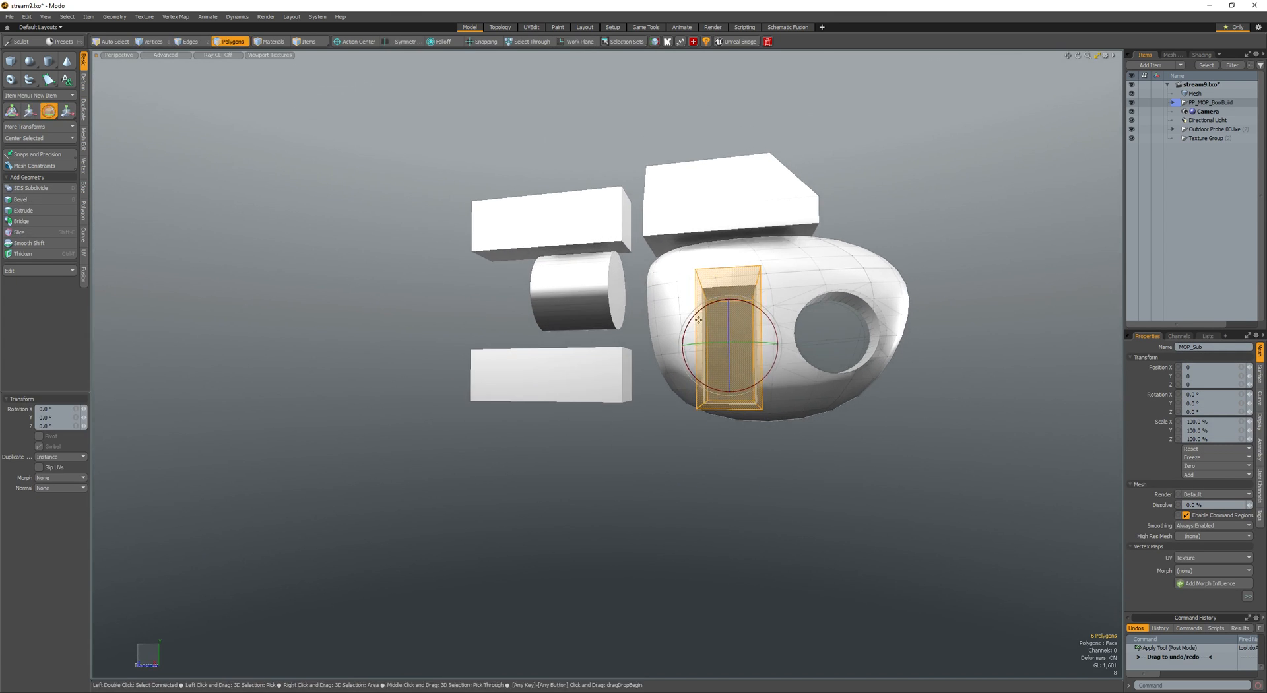
{"action": "key", "text": "q"}
- Move the box cutter's top face toward the rear to slant the rectangular opening
{"action": "mouse_move", "coordinate": [693, 271]}
{"action": "left_mouse_down", "text": "alt"}
{"action": "mouse_move", "coordinate": [709, 317]}
{"action": "mouse_move", "coordinate": [701, 284]}
{"action": "left_mouse_up", "text": "alt"}
{"action": "left_click", "coordinate": [729, 305]}
{"action": "key", "text": "w"}
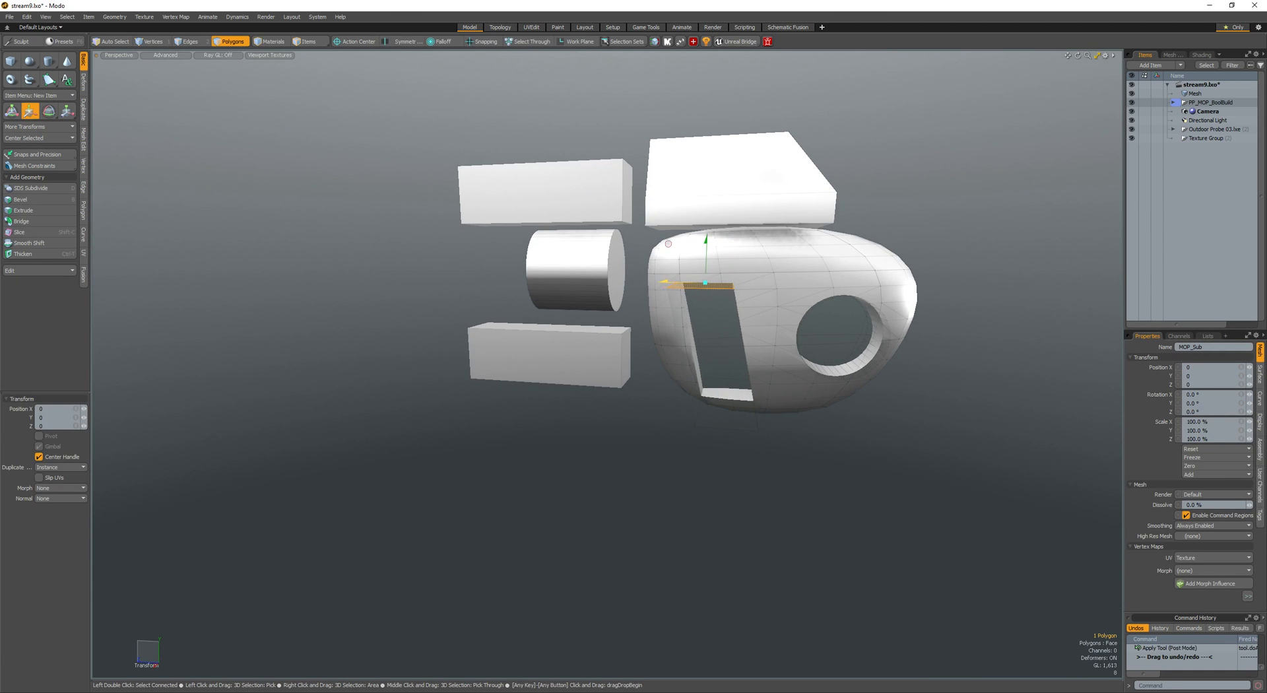
- Select the slanted box cutter's four edges running through the body and bevel them into rounded corners
{"action": "double_click", "coordinate": [718, 334]}
{"action": "left_click_drag", "start_coordinate": [745, 330], "coordinate": [721, 330], "text": "alt"}
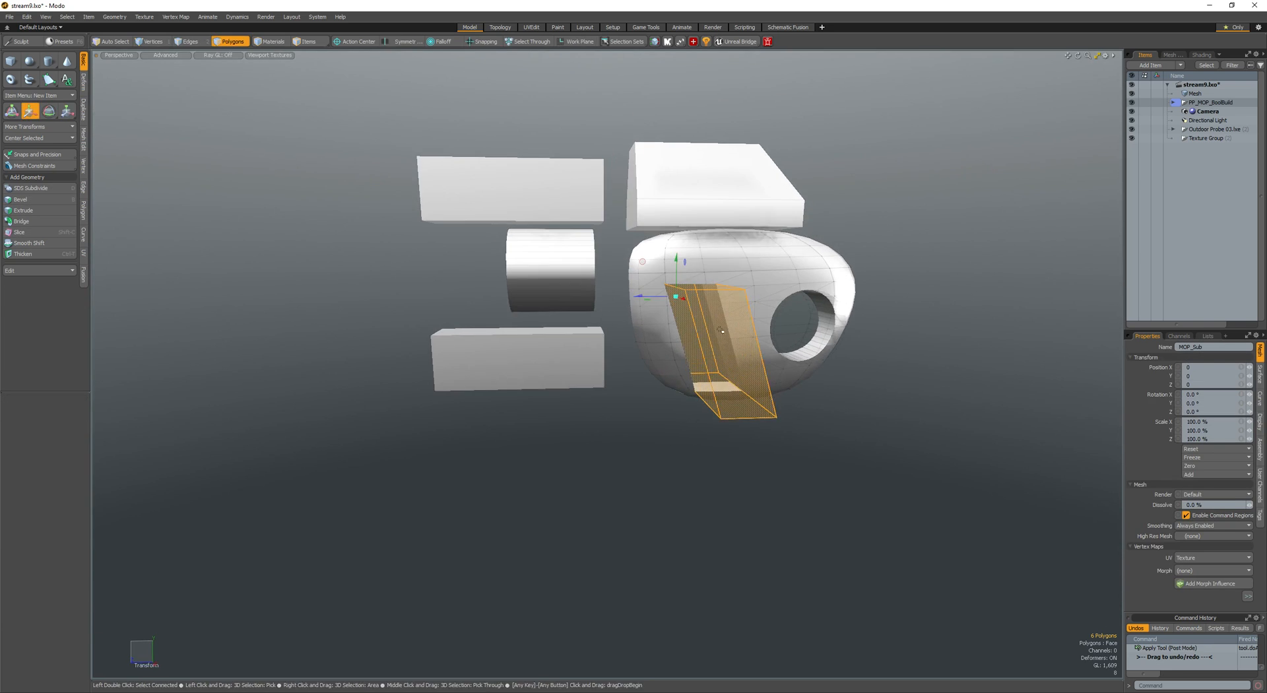
{"action": "key", "text": "2"}
{"action": "key", "text": "Up"}
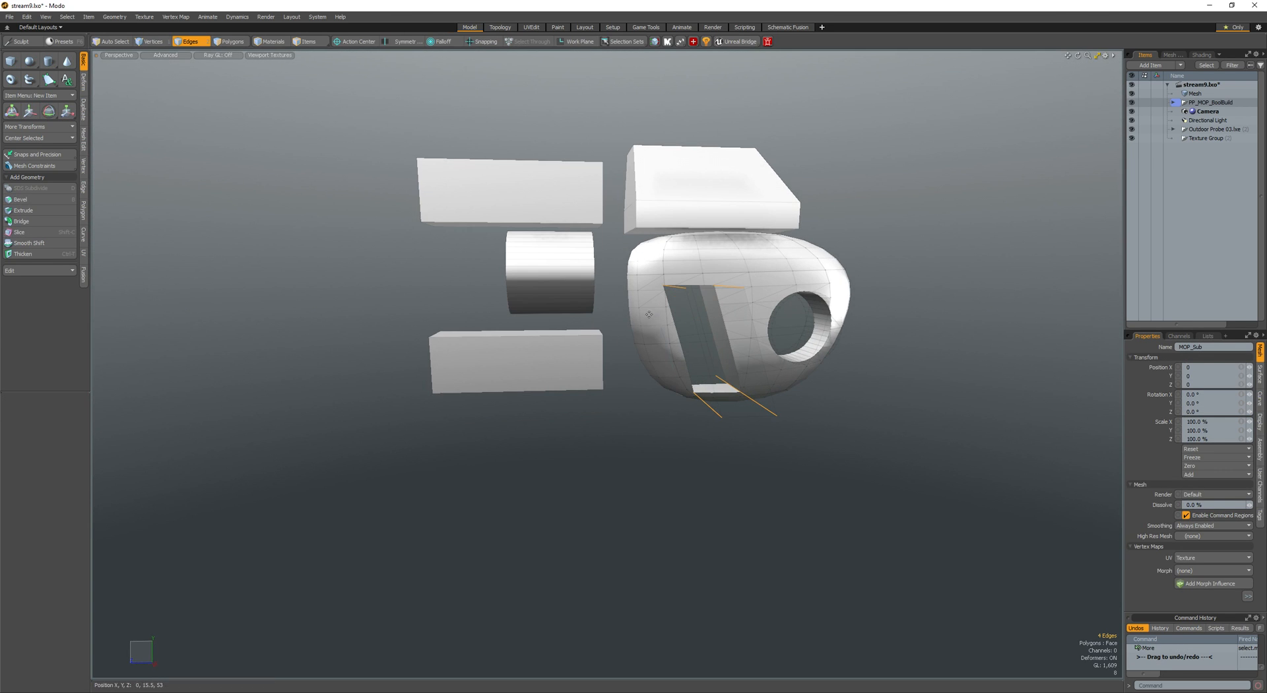
{"action": "key", "text": "b"}
{"action": "mouse_move", "coordinate": [649, 314]}
{"action": "left_mouse_down"}
{"action": "mouse_move", "coordinate": [675, 298]}
{"action": "mouse_move", "coordinate": [616, 283]}
{"action": "mouse_move", "coordinate": [663, 305]}
{"action": "left_mouse_up"}
{"action": "scroll", "coordinate": [656, 299], "scroll_direction": "up", "scroll_amount": 3}
{"action": "scroll", "coordinate": [658, 299], "scroll_direction": "up", "scroll_amount": 1, "text": "shift"}
{"action": "scroll", "coordinate": [662, 305], "scroll_direction": "down", "scroll_amount": 3}
{"action": "key", "text": "space"}
{"action": "key", "text": "space"}
{"action": "left_click", "coordinate": [685, 344]}
- Scale down the cylindrical cutter of the round hole and move it by 2 in Y and 4.5 in Z
{"action": "left_click_drag", "start_coordinate": [932, 384], "coordinate": [907, 359], "text": "alt"}
{"action": "left_click", "coordinate": [906, 359]}
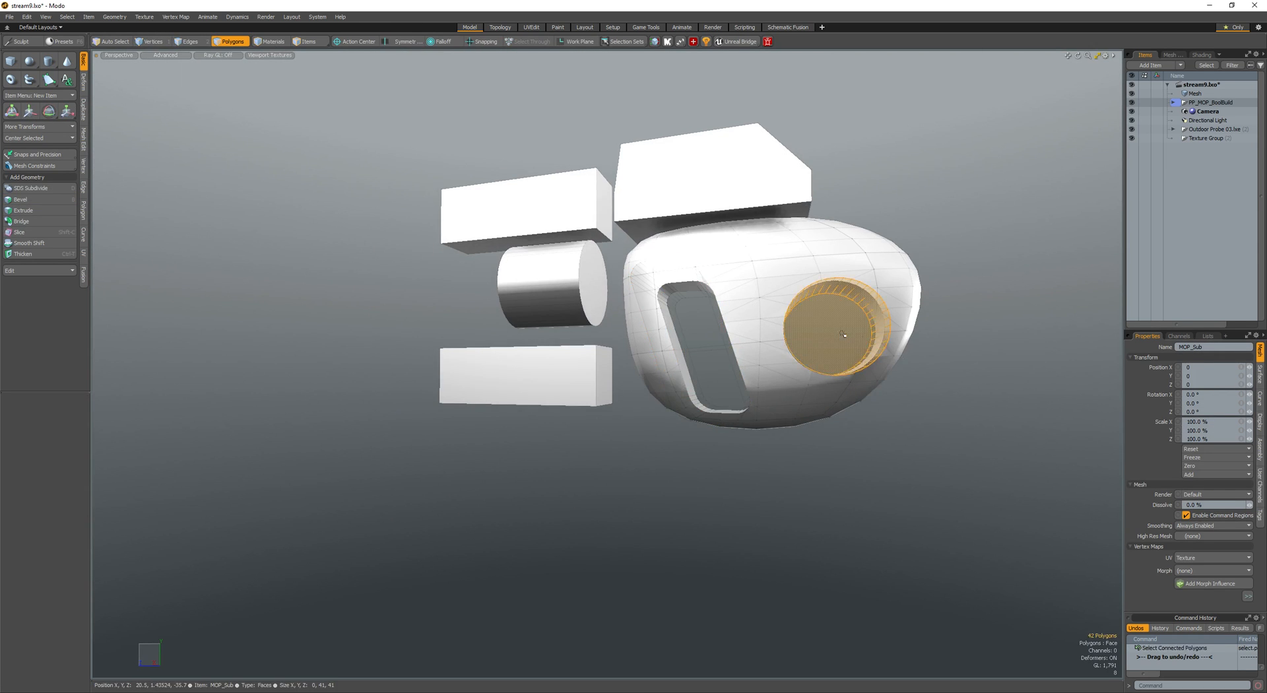
{"action": "left_click_drag", "start_coordinate": [842, 334], "coordinate": [750, 323], "text": "alt"}
{"action": "key", "text": "w"}
{"action": "key", "text": "r"}
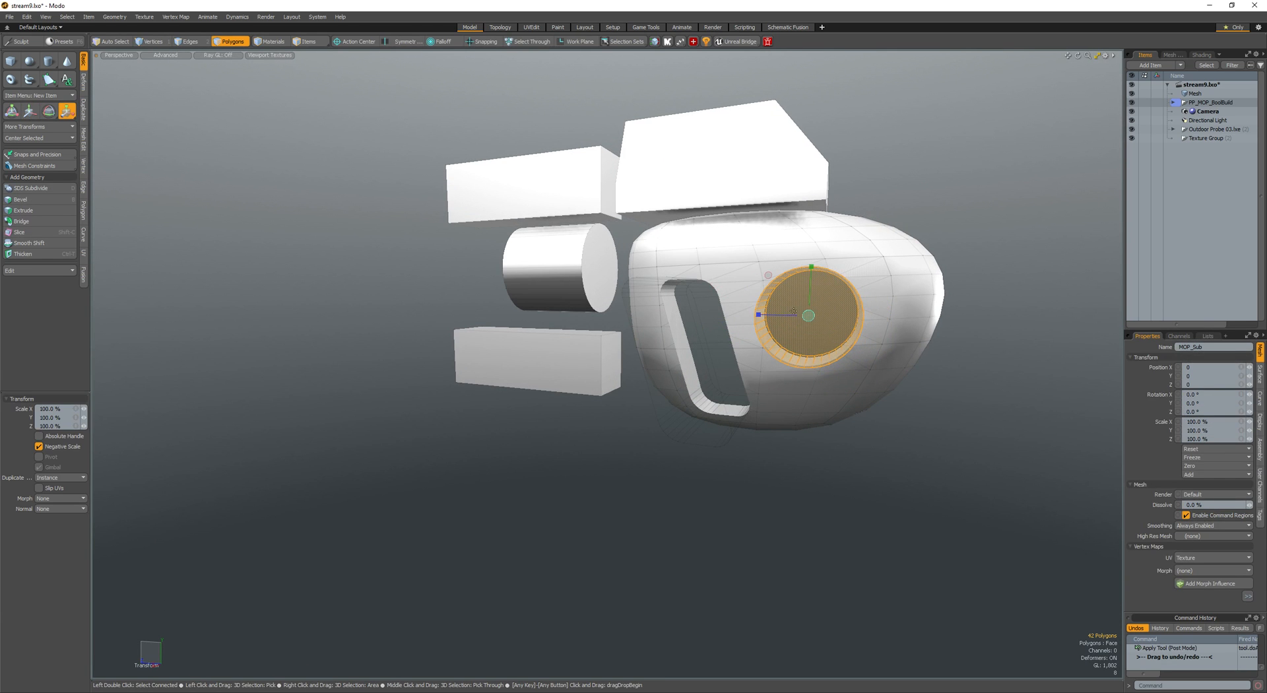
{"action": "key", "text": "w"}
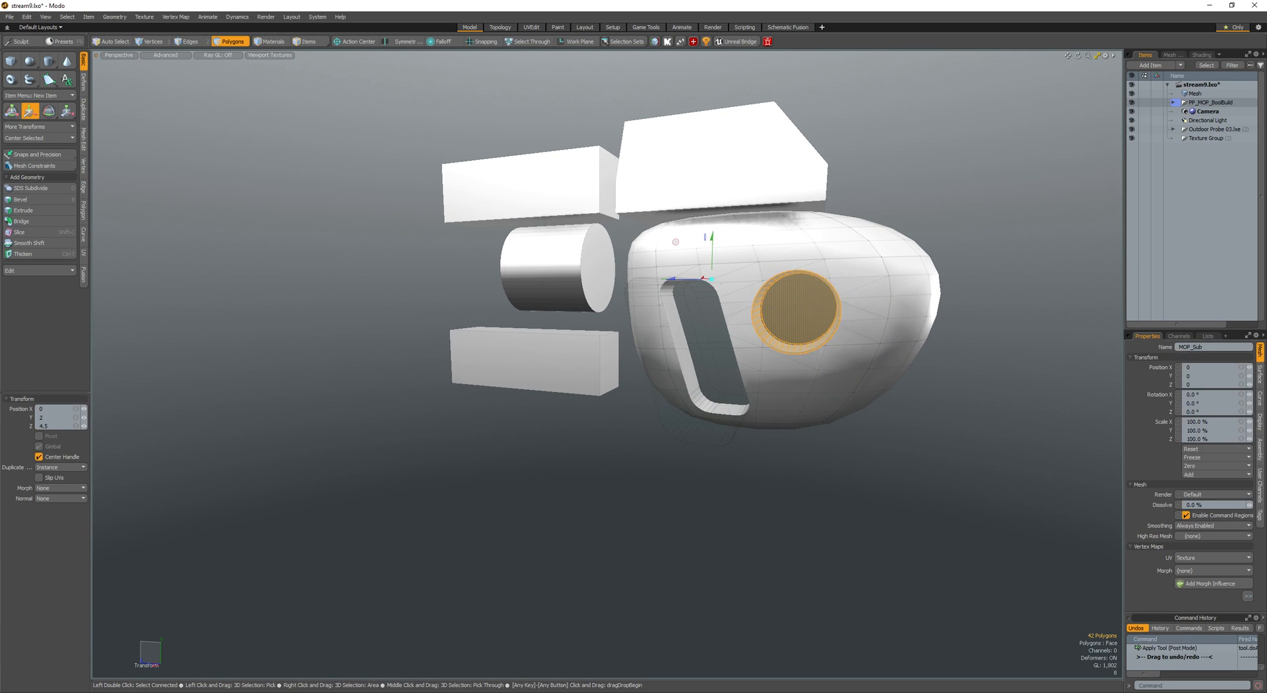
{"action": "left_click_drag", "start_coordinate": [722, 284], "coordinate": [664, 302], "text": "alt"}
{"action": "key", "text": "space"}
{"action": "left_click", "coordinate": [696, 338]}
{"action": "left_click", "coordinate": [733, 315]}
{"action": "left_click", "coordinate": [632, 370]}
{"action": "left_click", "coordinate": [634, 370]}
{"action": "double_click", "coordinate": [596, 366]}
{"action": "left_click", "coordinate": [583, 340]}
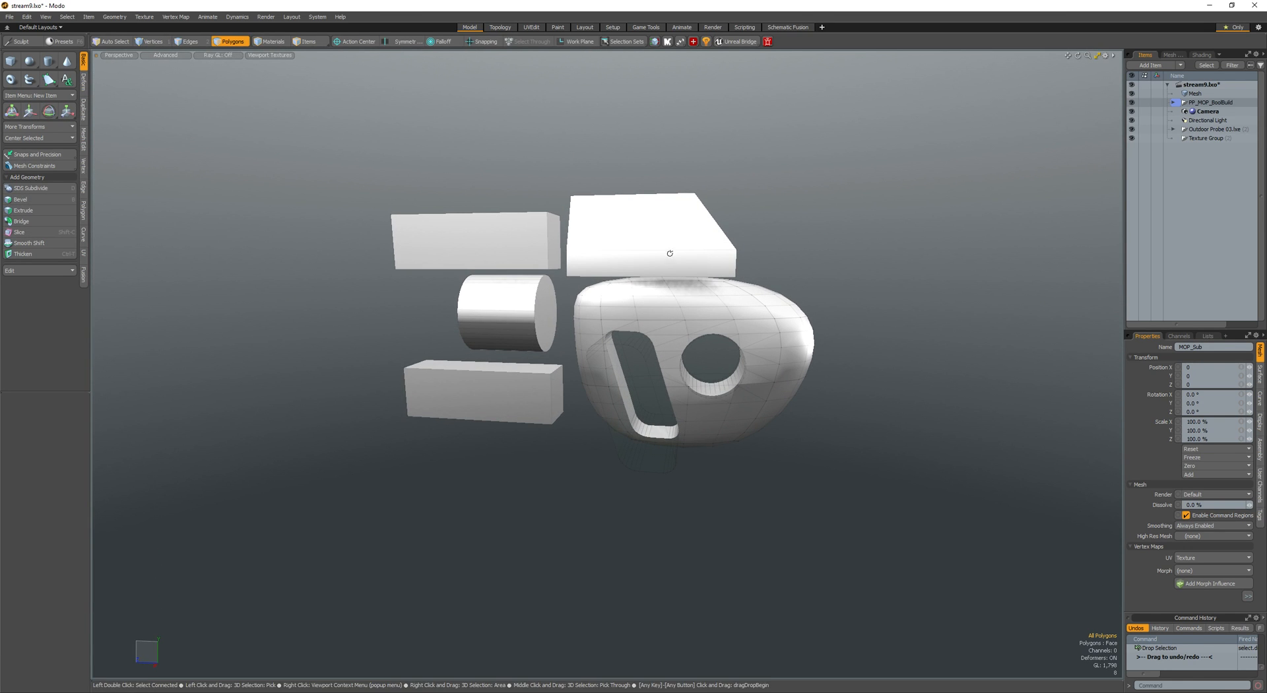
{"action": "left_click_drag", "start_coordinate": [670, 253], "coordinate": [739, 317], "text": "alt"}
{"action": "double_click", "coordinate": [730, 388]}
{"action": "left_click_drag", "start_coordinate": [729, 389], "coordinate": [749, 363], "text": "alt"}
{"action": "double_click", "coordinate": [711, 417]}
{"action": "double_click", "coordinate": [679, 388]}
- Create a cube cutter 53 units on each side ahead of the body's front end and select all of it
{"action": "left_click", "coordinate": [875, 433]}
{"action": "key", "text": "ctrl+b"}
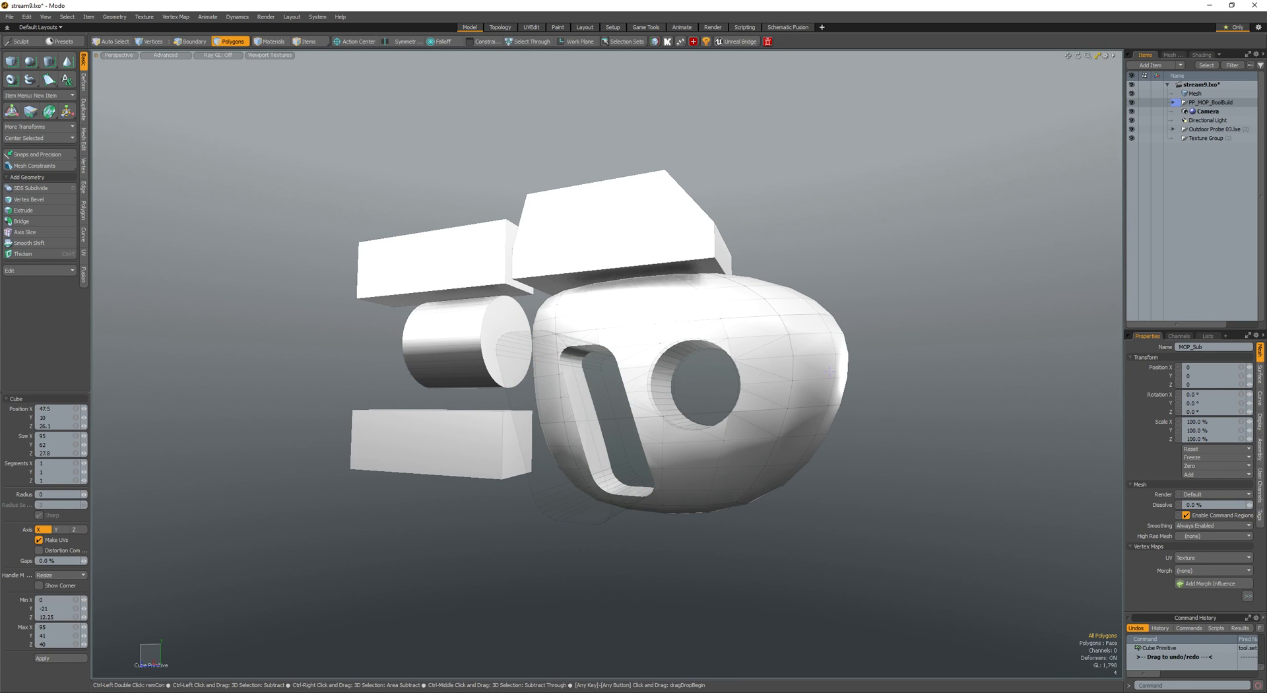
{"action": "key", "text": "q"}
{"action": "double_click", "coordinate": [849, 416]}
{"action": "left_click_drag", "start_coordinate": [915, 388], "coordinate": [661, 441], "text": "alt"}
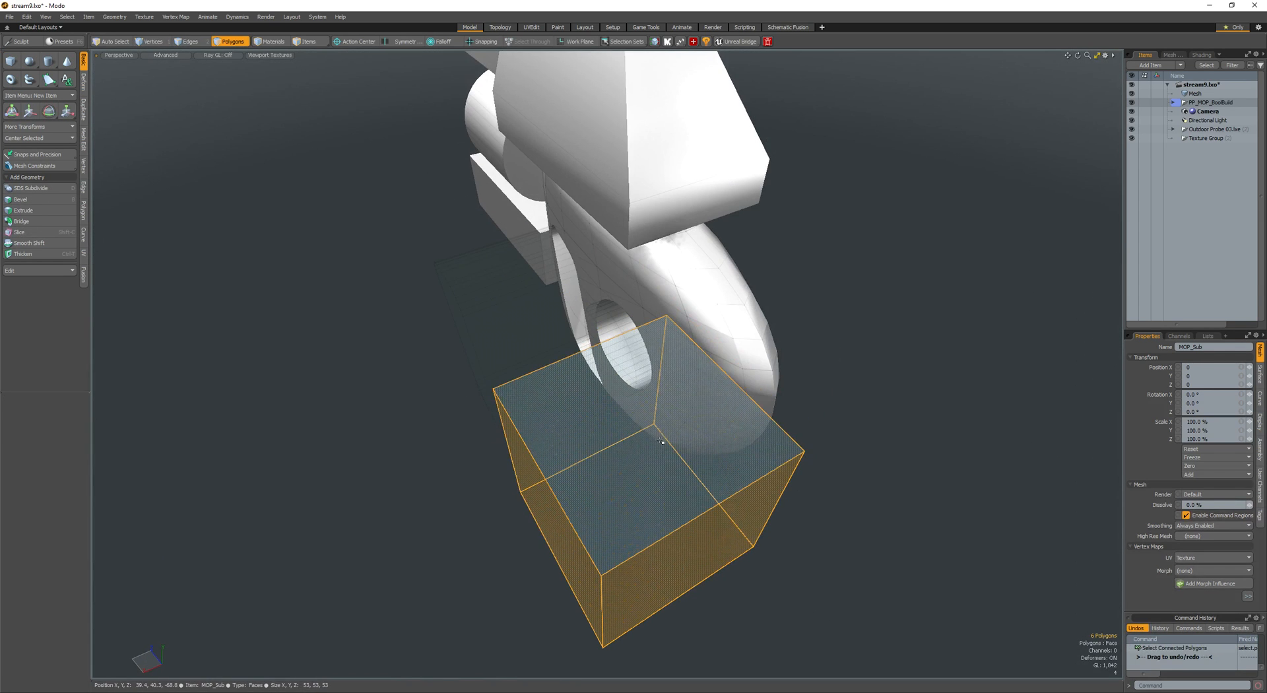
- Move the cube cutter into the body's front end and convert it to a subdivision surface
{"action": "left_click_drag", "start_coordinate": [567, 460], "coordinate": [676, 410]}
{"action": "key", "text": "q"}
{"action": "key", "text": "Tab"}
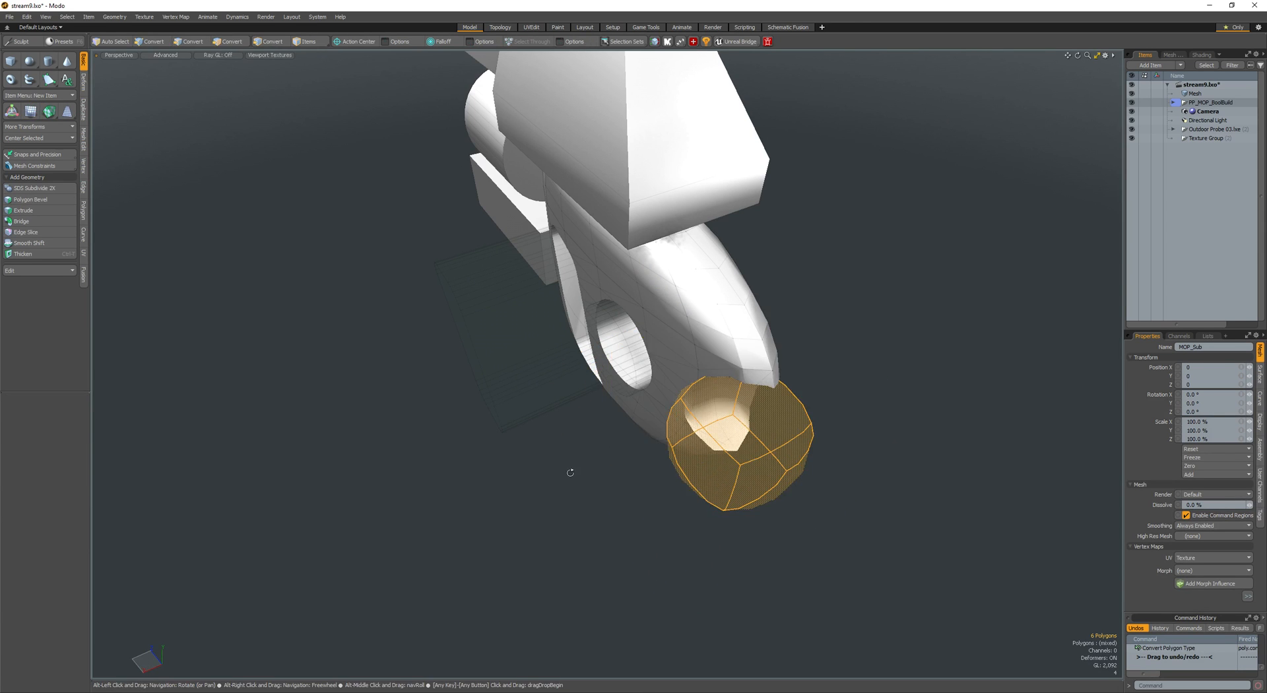
{"action": "left_click_drag", "start_coordinate": [569, 473], "coordinate": [705, 401], "text": "alt"}
{"action": "key", "text": "w"}
{"action": "key", "text": "q"}
{"action": "key", "text": "w"}
{"action": "left_click_drag", "start_coordinate": [705, 401], "coordinate": [703, 424]}
{"action": "key", "text": "q"}
- Sharpen the edges around the front cutter's top face and add loop slices across the cutter
{"action": "left_click", "coordinate": [778, 314]}
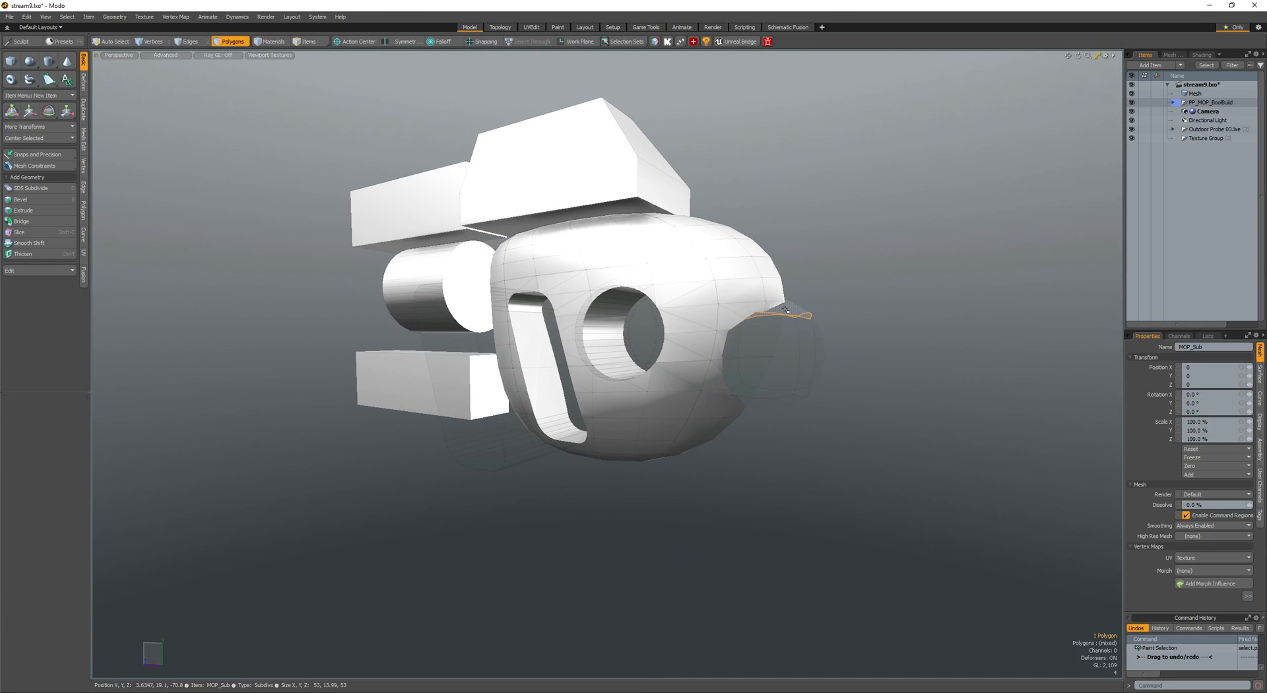
{"action": "key", "text": "shift+w"}
{"action": "key", "text": "space"}
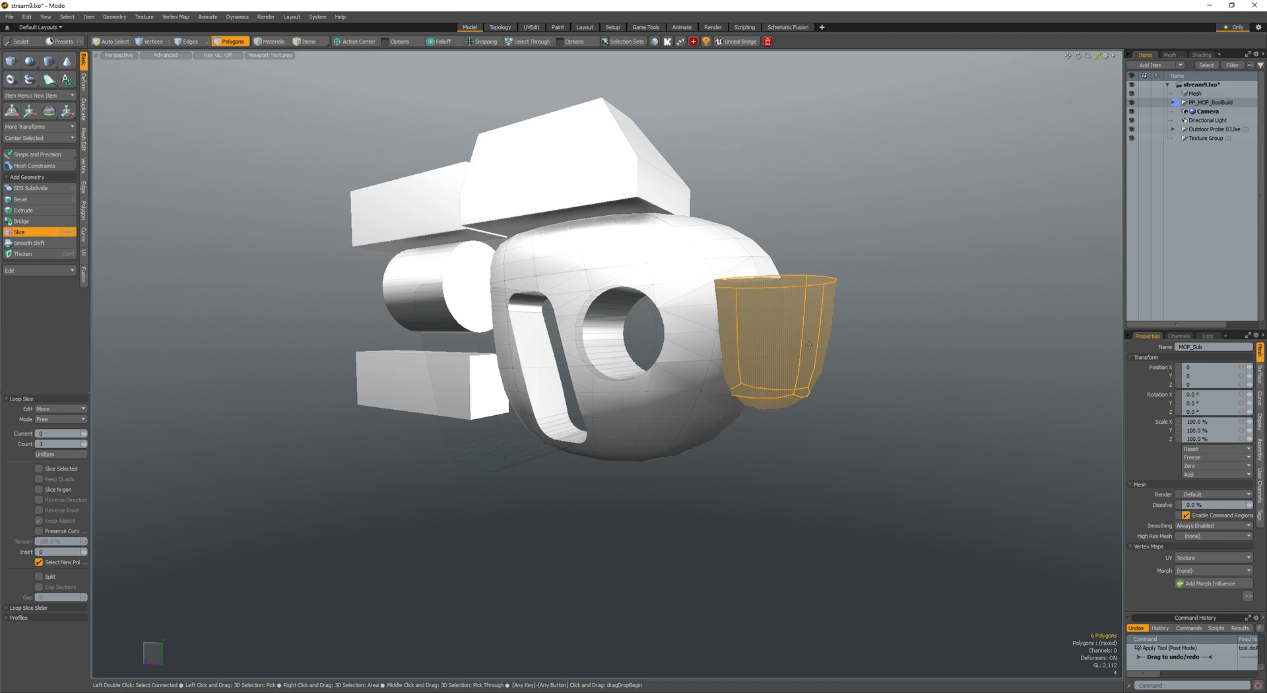
{"action": "key", "text": "space"}
{"action": "key", "text": "space"}
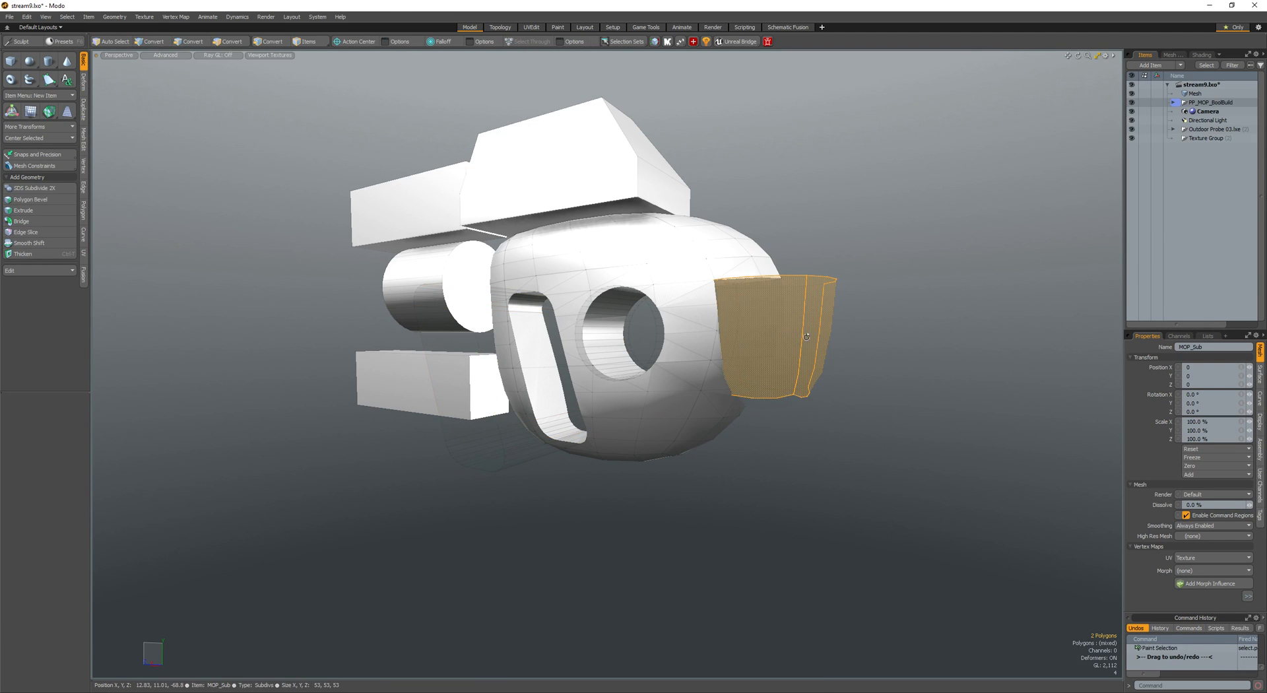
{"action": "key", "text": "alt+c"}
{"action": "key", "text": "q"}
{"action": "left_click", "coordinate": [790, 361]}
{"action": "left_click_drag", "start_coordinate": [791, 361], "coordinate": [640, 399], "text": "alt"}
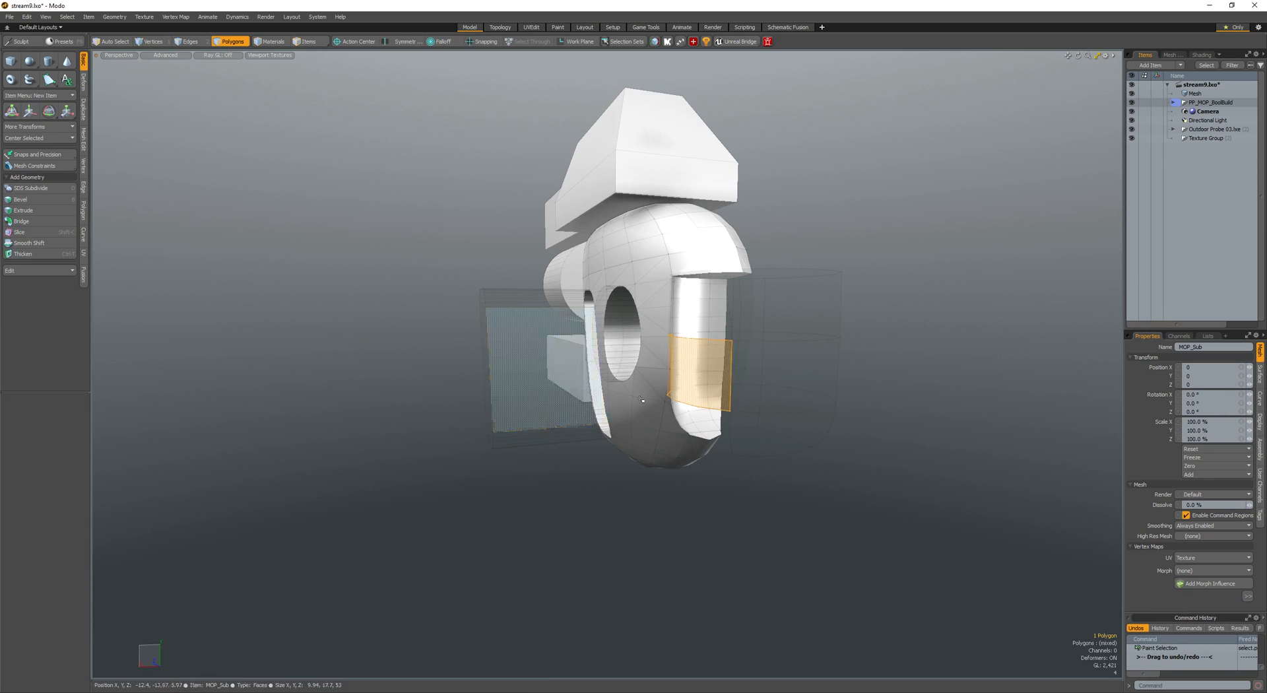
- Move the front box cutter rearward into the body so it overlaps the round hole
{"action": "left_click_drag", "start_coordinate": [542, 427], "coordinate": [746, 394], "text": "alt"}
{"action": "key", "text": "Escape"}
{"action": "key", "text": "w"}
{"action": "key", "text": "w"}
{"action": "key", "text": "w"}
{"action": "key", "text": "space"}
{"action": "left_click", "coordinate": [855, 376]}
{"action": "scroll", "coordinate": [785, 337], "scroll_direction": "down", "scroll_amount": 3}
{"action": "double_click", "coordinate": [656, 330]}
{"action": "key", "text": "w"}
{"action": "key", "text": "w"}
{"action": "key", "text": "q"}
{"action": "scroll", "coordinate": [754, 389], "scroll_direction": "up", "scroll_amount": 3}
- Change the front box cutter to Alternate Subtract and move it by 15 in Y and -9.25 in Z
{"action": "left_click", "coordinate": [639, 345]}
{"action": "double_click", "coordinate": [639, 346]}
{"action": "double_click", "coordinate": [764, 355]}
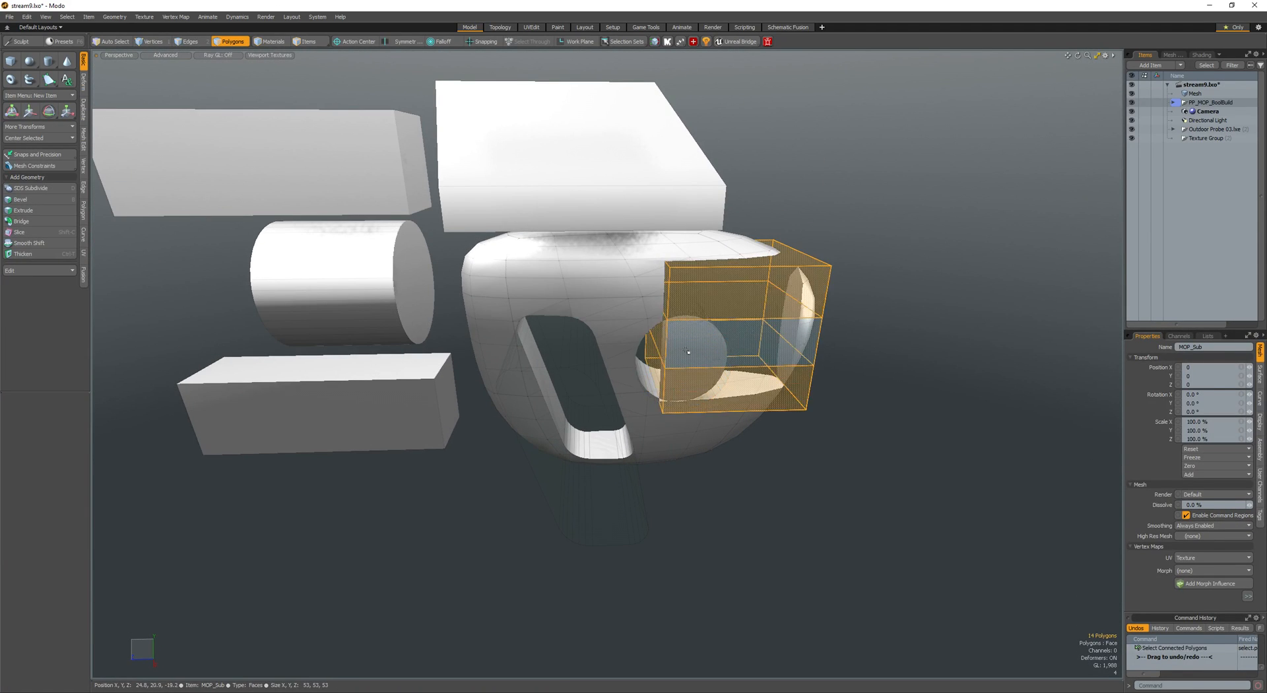
{"action": "left_click_drag", "start_coordinate": [725, 325], "coordinate": [592, 263], "text": "alt"}
{"action": "key", "text": "ctrl+shift+b"}
{"action": "key", "text": "w"}
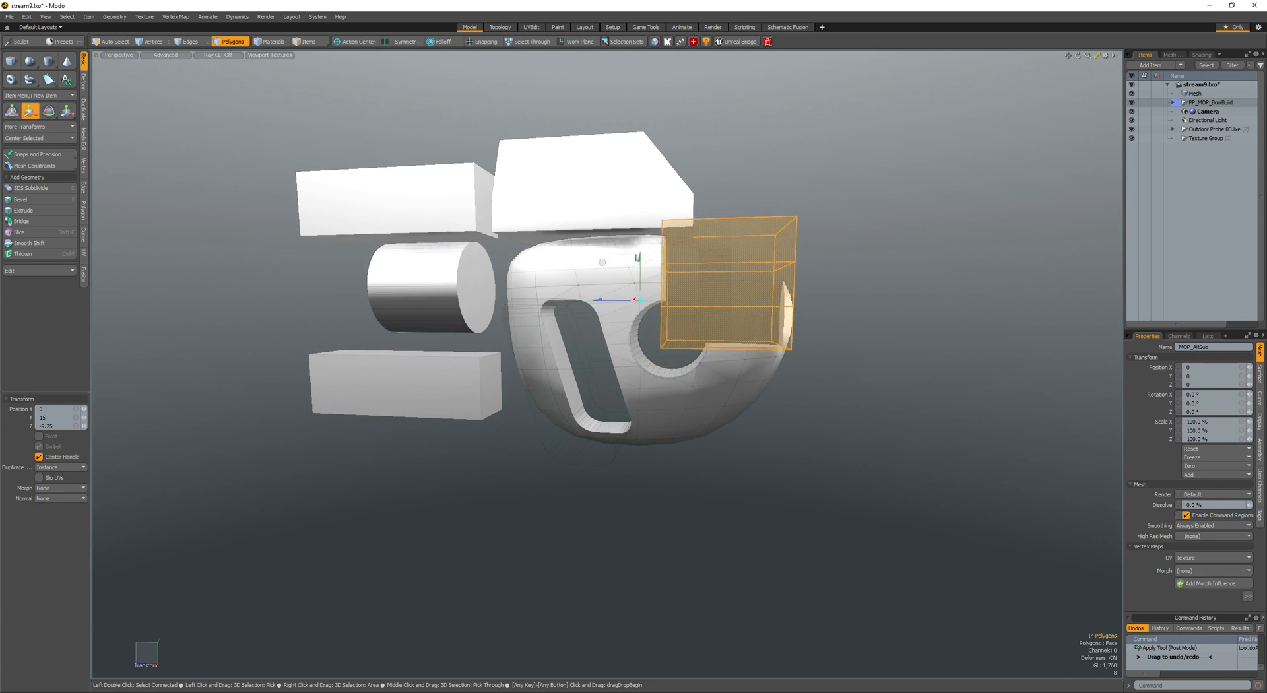
{"action": "key", "text": "q"}
- Add a large cylinder across the lower body and assign it as a Union operand
{"action": "left_click", "coordinate": [811, 458]}
{"action": "scroll", "coordinate": [807, 480], "scroll_direction": "down", "scroll_amount": 4}
{"action": "left_click_drag", "start_coordinate": [812, 458], "coordinate": [707, 403], "text": "alt"}
{"action": "key", "text": "ctrl+3"}
{"action": "key", "text": "space"}
{"action": "scroll", "coordinate": [693, 406], "scroll_direction": "down", "scroll_amount": 3}
{"action": "scroll", "coordinate": [681, 378], "scroll_direction": "up", "scroll_amount": 6}
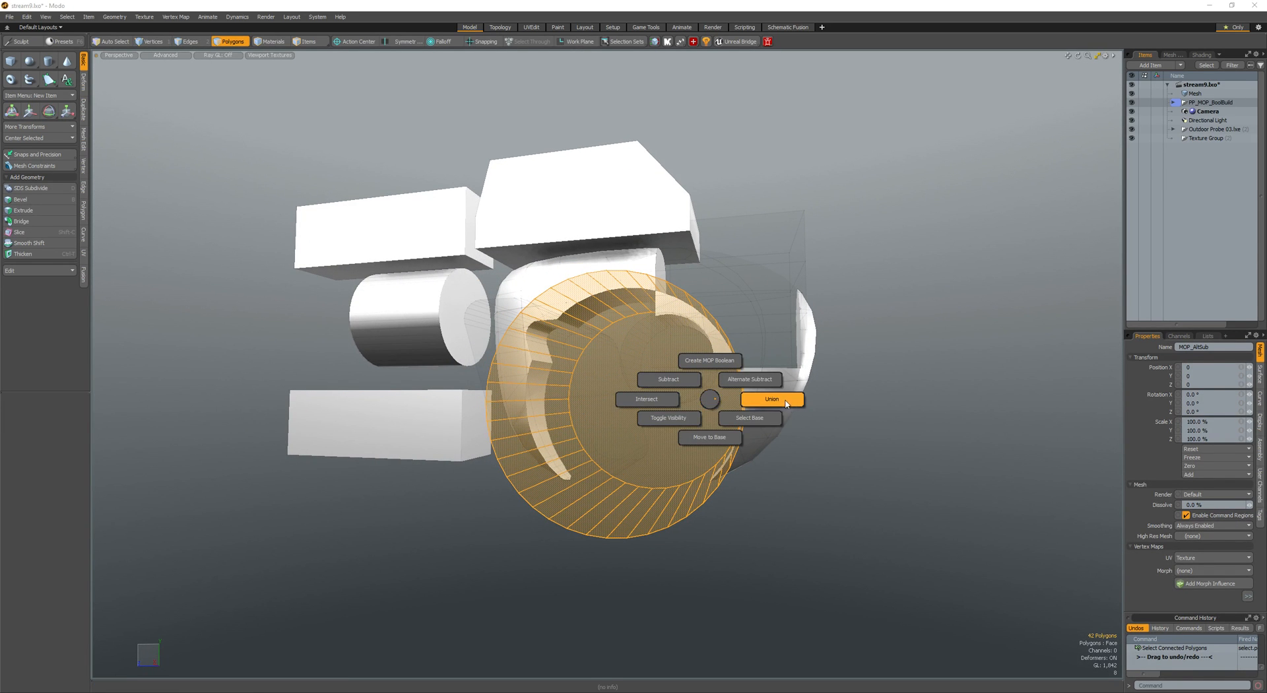
{"action": "left_click_drag", "start_coordinate": [782, 399], "coordinate": [662, 388], "text": "alt"}
- Resize the union cylinder across the body's width, and delete the cylinder
{"action": "key", "text": "r"}
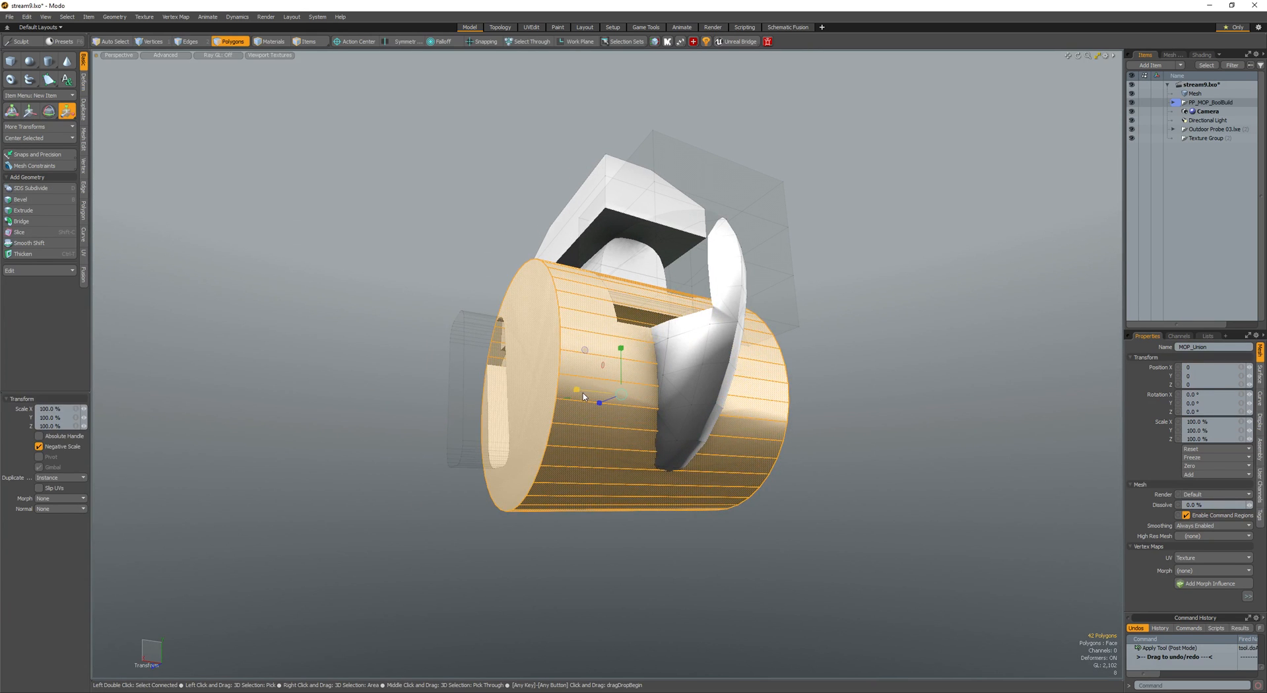
{"action": "left_click_drag", "start_coordinate": [577, 390], "coordinate": [676, 429]}
{"action": "key", "text": "Escape"}
{"action": "double_click", "coordinate": [660, 427]}
{"action": "middle_click", "coordinate": [647, 395], "text": "ctrl"}
{"action": "key", "text": "ctrl+2"}
{"action": "key", "text": "b"}
{"action": "left_click", "coordinate": [647, 395]}
{"action": "left_click_drag", "start_coordinate": [676, 429], "coordinate": [769, 446]}
{"action": "key", "text": "space"}
{"action": "key", "text": "space"}
{"action": "left_click_drag", "start_coordinate": [769, 446], "coordinate": [681, 386], "text": "alt"}
{"action": "key", "text": "Delete"}
- Select the base body's top polygon and sharpen its edges with the 95% edge weight script
{"action": "scroll", "coordinate": [732, 432], "scroll_direction": "up", "scroll_amount": 4}
{"action": "scroll", "coordinate": [712, 438], "scroll_direction": "down", "scroll_amount": 3}
{"action": "key", "text": "space"}
{"action": "double_click", "coordinate": [679, 387]}
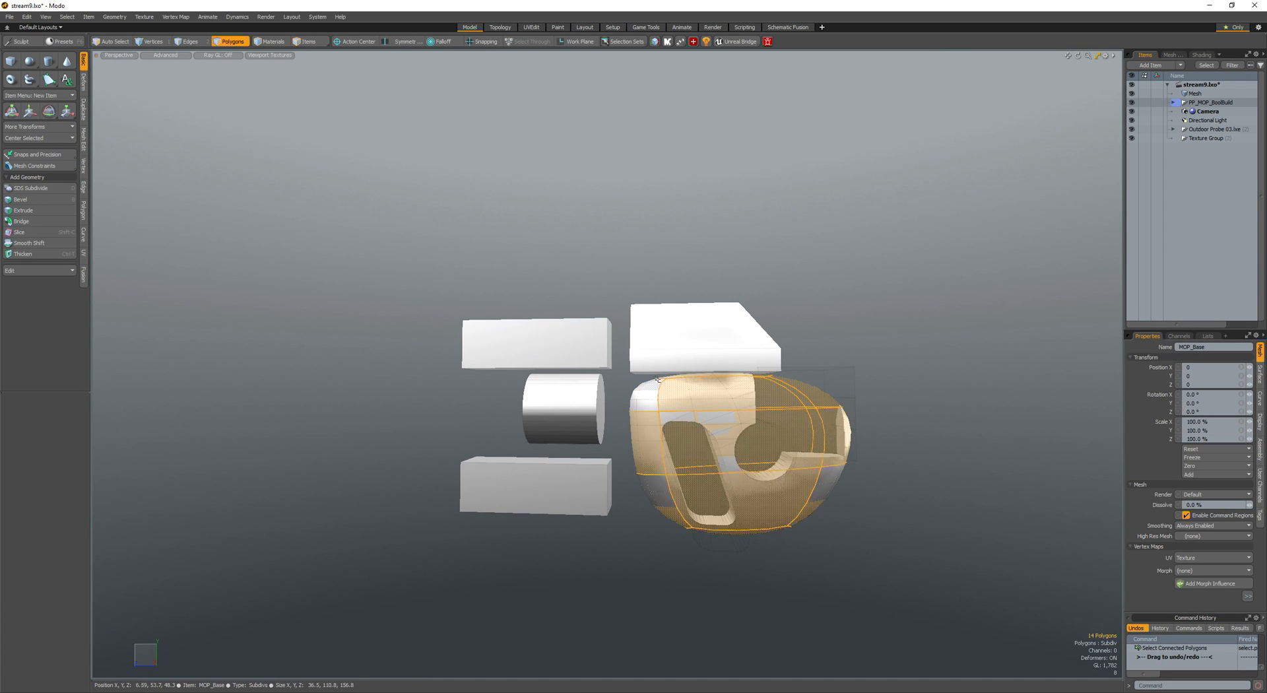
{"action": "scroll", "coordinate": [663, 384], "scroll_direction": "up", "scroll_amount": 3}
{"action": "left_click", "coordinate": [664, 384]}
{"action": "scroll", "coordinate": [663, 384], "scroll_direction": "down", "scroll_amount": 3}
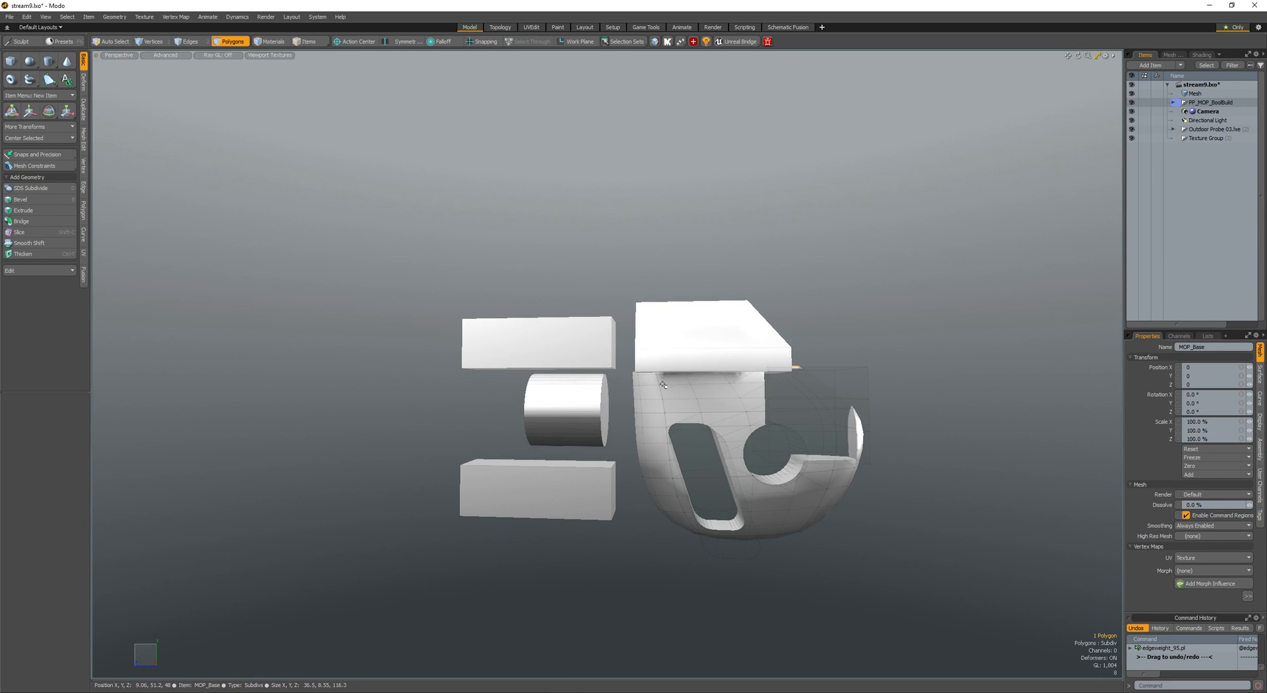
- Select the polygons on the rear of the base body and sharpen their edges to flatten that end
{"action": "double_click", "coordinate": [663, 385]}
{"action": "left_click_drag", "start_coordinate": [663, 385], "coordinate": [580, 486], "text": "alt"}
{"action": "double_click", "coordinate": [610, 420]}
{"action": "left_click", "coordinate": [587, 415]}
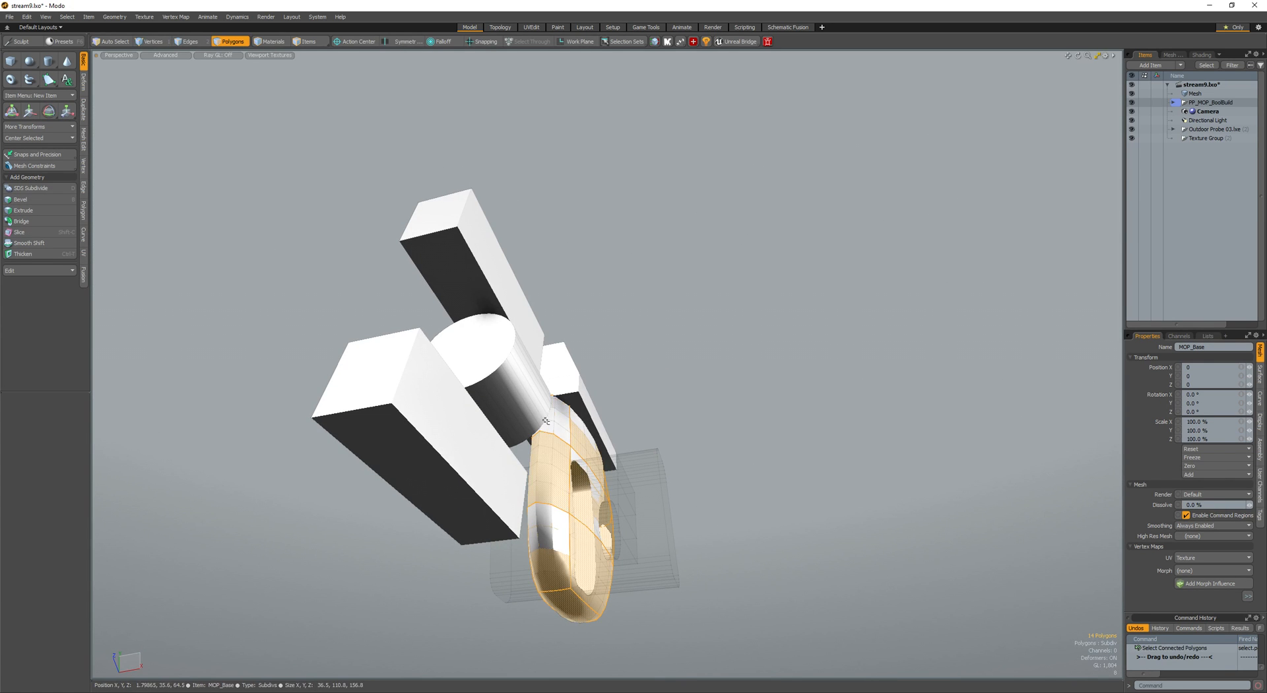
{"action": "mouse_move", "coordinate": [548, 423]}
{"action": "left_mouse_down"}
{"action": "mouse_move", "coordinate": [549, 524]}
{"action": "mouse_move", "coordinate": [526, 535]}
{"action": "left_mouse_up"}
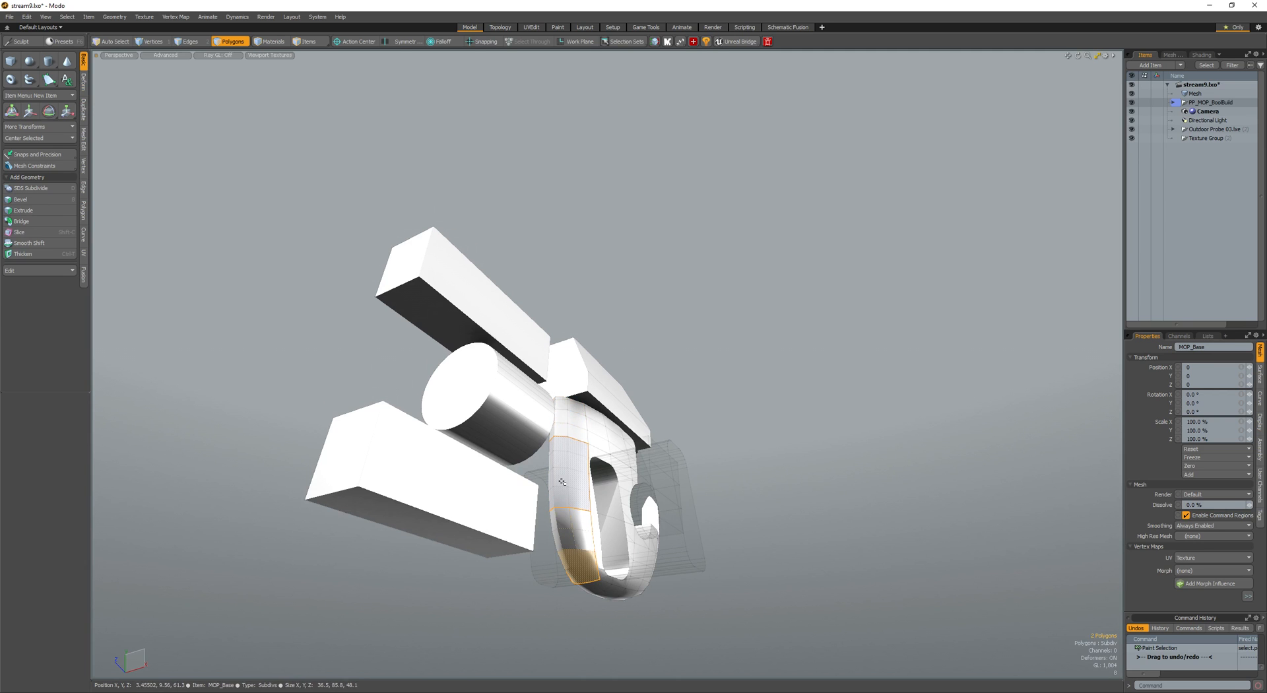
{"action": "key", "text": "l"}
{"action": "left_click_drag", "start_coordinate": [576, 439], "coordinate": [509, 498], "text": "alt"}
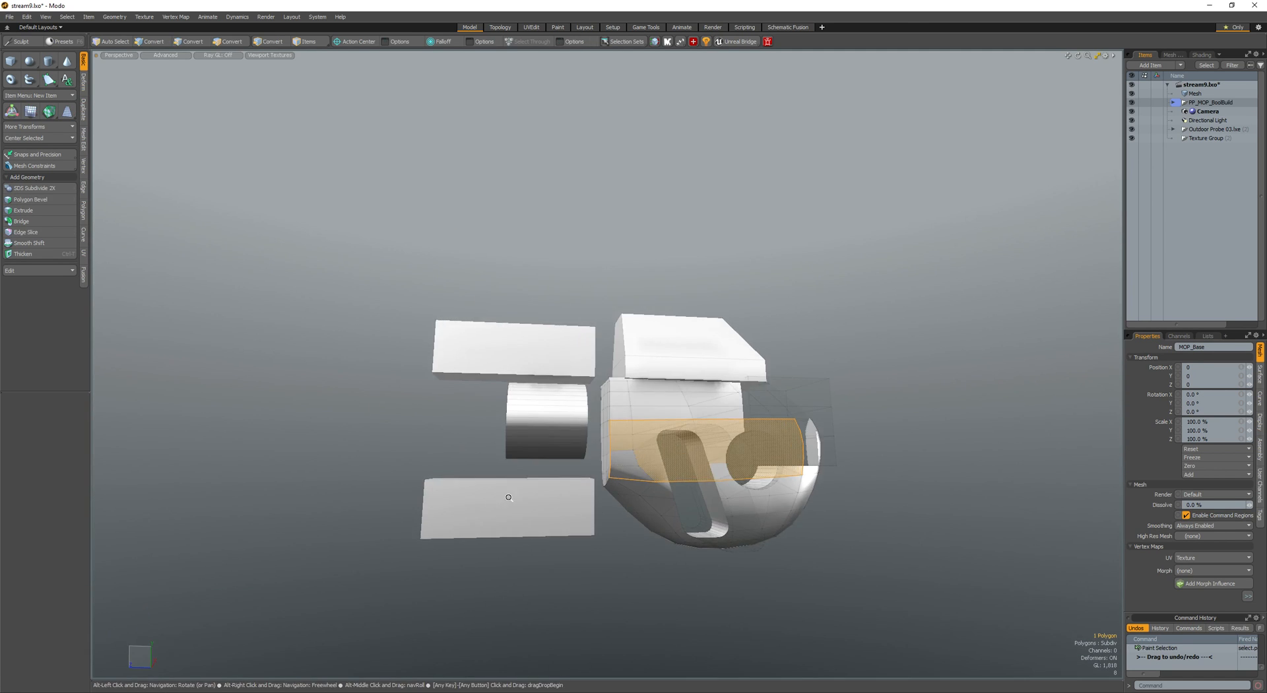
- Loop slice the base body lengthwise with a count of 2
{"action": "scroll", "coordinate": [518, 495], "scroll_direction": "down", "scroll_amount": 4}
{"action": "double_click", "coordinate": [629, 475]}
{"action": "scroll", "coordinate": [629, 475], "scroll_direction": "up", "scroll_amount": 4}
{"action": "left_click_drag", "start_coordinate": [629, 475], "coordinate": [747, 499], "text": "alt"}
{"action": "scroll", "coordinate": [611, 503], "scroll_direction": "down", "scroll_amount": 2}
{"action": "key", "text": "Escape"}
{"action": "scroll", "coordinate": [713, 513], "scroll_direction": "down", "scroll_amount": 3}
{"action": "scroll", "coordinate": [747, 499], "scroll_direction": "up", "scroll_amount": 3}
{"action": "key", "text": "alt+c"}
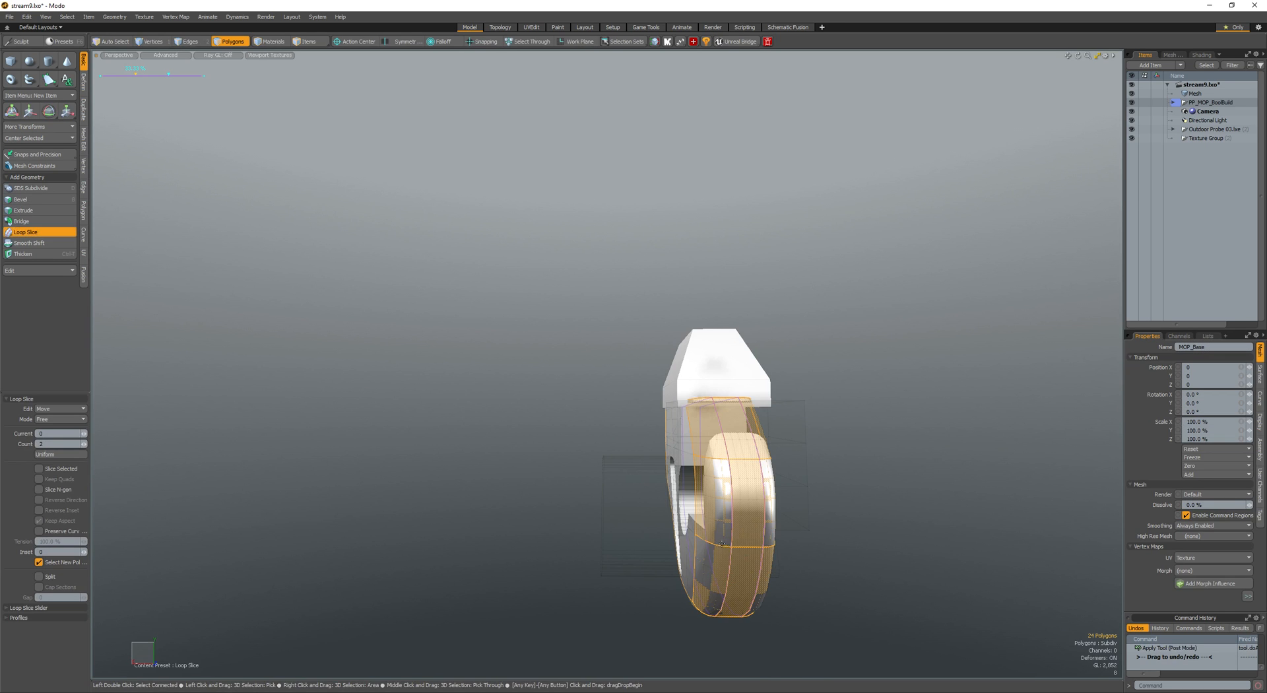
{"action": "scroll", "coordinate": [718, 525], "scroll_direction": "down", "scroll_amount": 1, "text": "shift"}
{"action": "left_click_drag", "start_coordinate": [703, 520], "coordinate": [666, 455], "text": "alt"}
{"action": "key", "text": "space"}
{"action": "left_click", "coordinate": [789, 474]}
- Select the alternate-subtract box cutter and move it by 14 in Y and 12 in Z
{"action": "double_click", "coordinate": [730, 412]}
{"action": "scroll", "coordinate": [736, 408], "scroll_direction": "down", "scroll_amount": 3}
{"action": "key", "text": "w"}
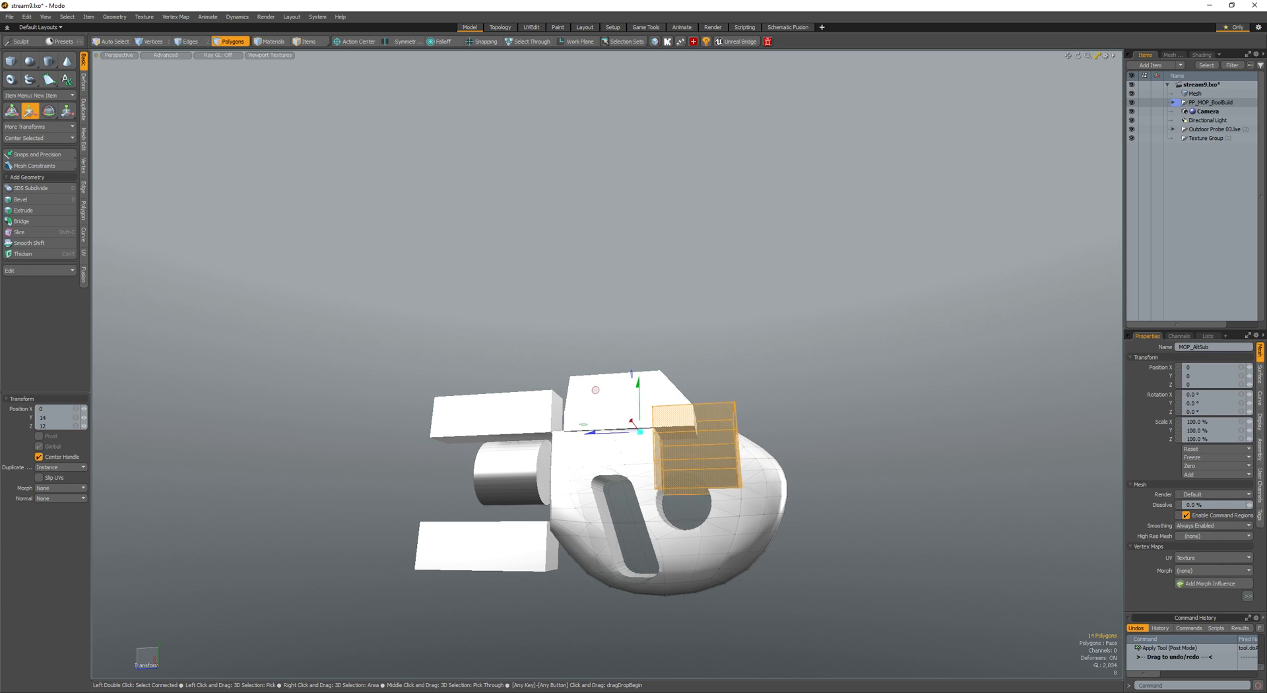
{"action": "key", "text": "space"}
{"action": "left_click", "coordinate": [795, 443]}
{"action": "left_click_drag", "start_coordinate": [795, 443], "coordinate": [812, 467], "text": "alt"}
{"action": "left_click_drag", "start_coordinate": [729, 461], "coordinate": [745, 428], "text": "alt+shift"}
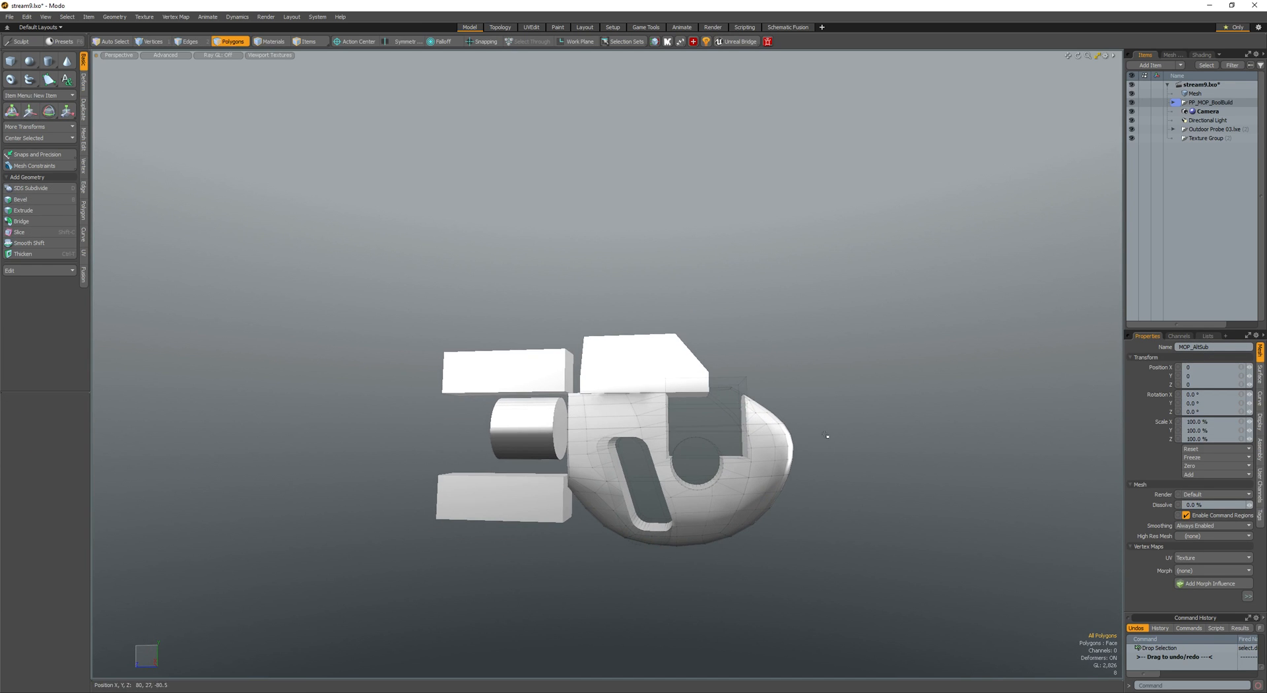
- Duplicate the lower loose box onto the body and scale the copy up until it encloses the body's middle
{"action": "left_click_drag", "start_coordinate": [825, 434], "coordinate": [838, 436], "text": "alt+shift"}
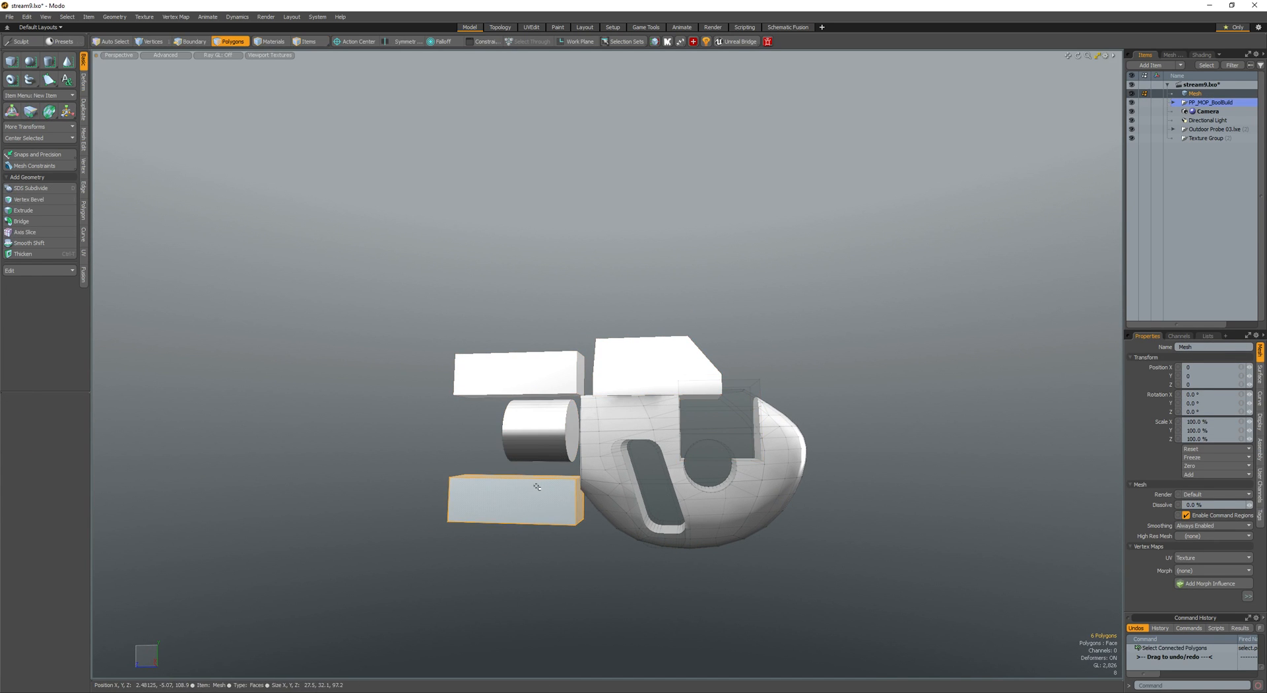
{"action": "key", "text": "w"}
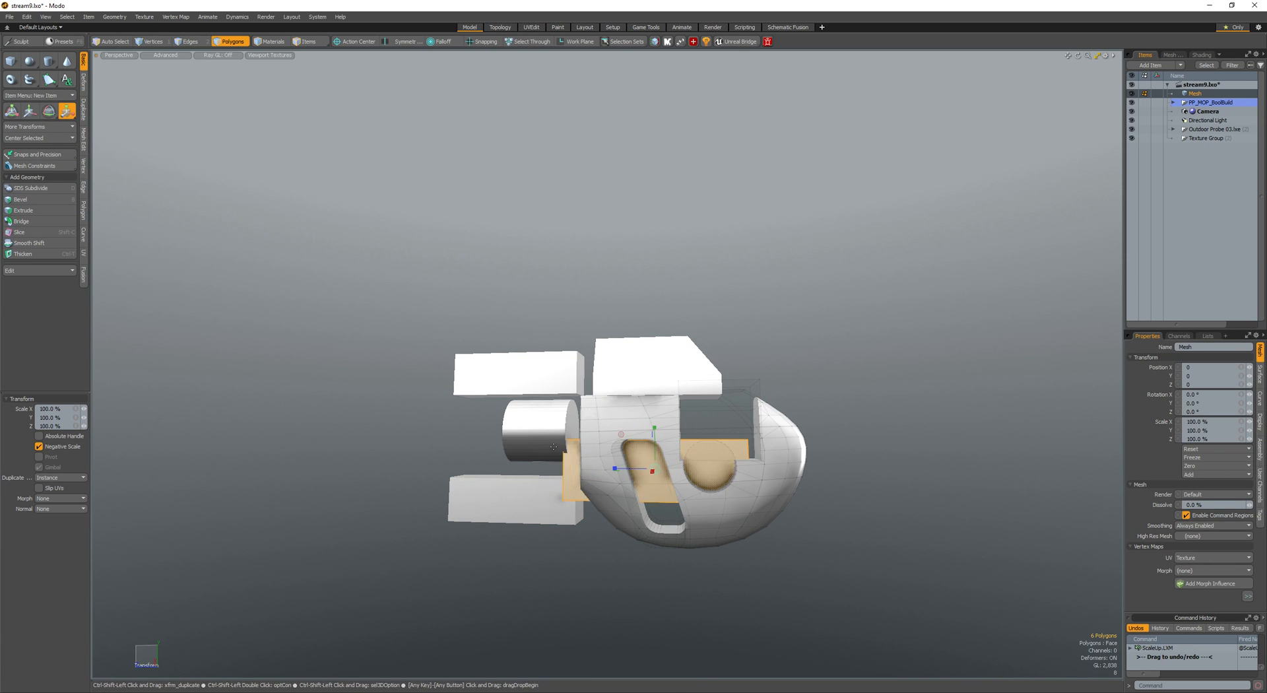
{"action": "left_click_drag", "start_coordinate": [554, 446], "coordinate": [679, 432]}
{"action": "key", "text": "space"}
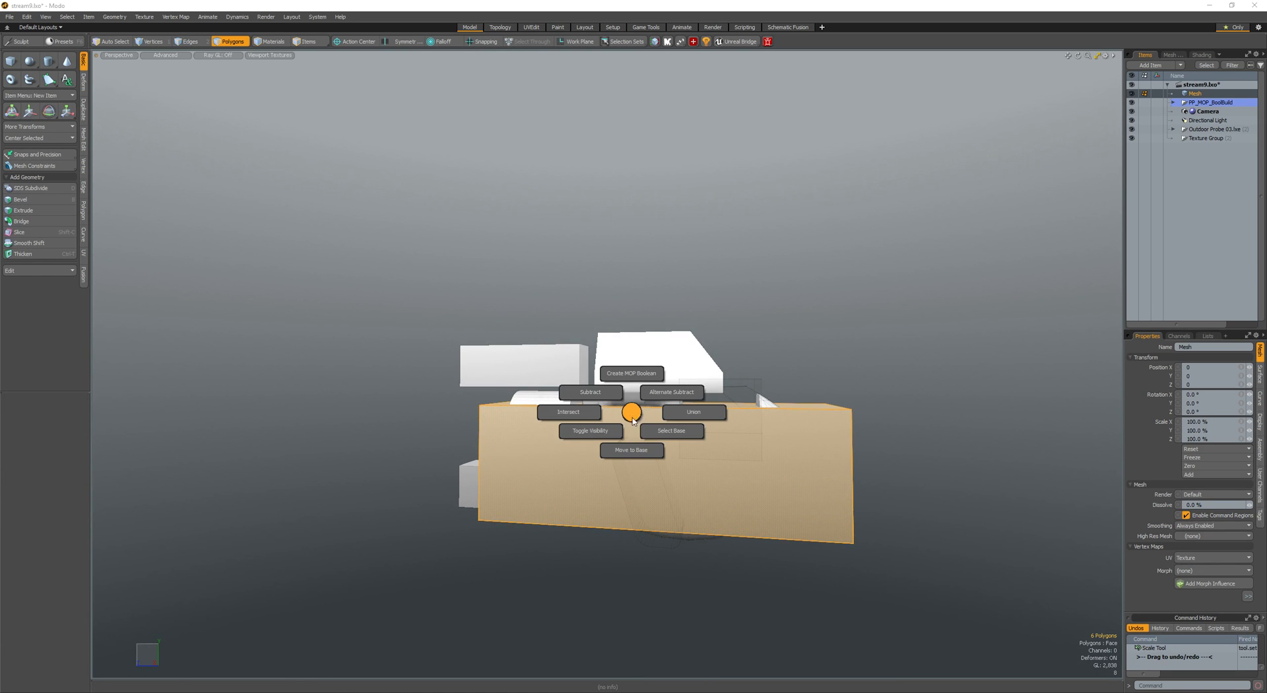
- Assign the enlarged box copy to the MOP boolean as an Intersect operand
{"action": "mouse_move", "coordinate": [631, 422]}
{"action": "left_mouse_down", "text": "alt"}
{"action": "mouse_move", "coordinate": [650, 420]}
{"action": "mouse_move", "coordinate": [608, 429]}
{"action": "mouse_move", "coordinate": [556, 504]}
{"action": "left_mouse_up", "text": "alt"}
{"action": "key", "text": "ctrl+b"}
{"action": "left_click", "coordinate": [606, 422]}
- Scale and move the intersect box so it trims the body's underside and front end
{"action": "key", "text": "r"}
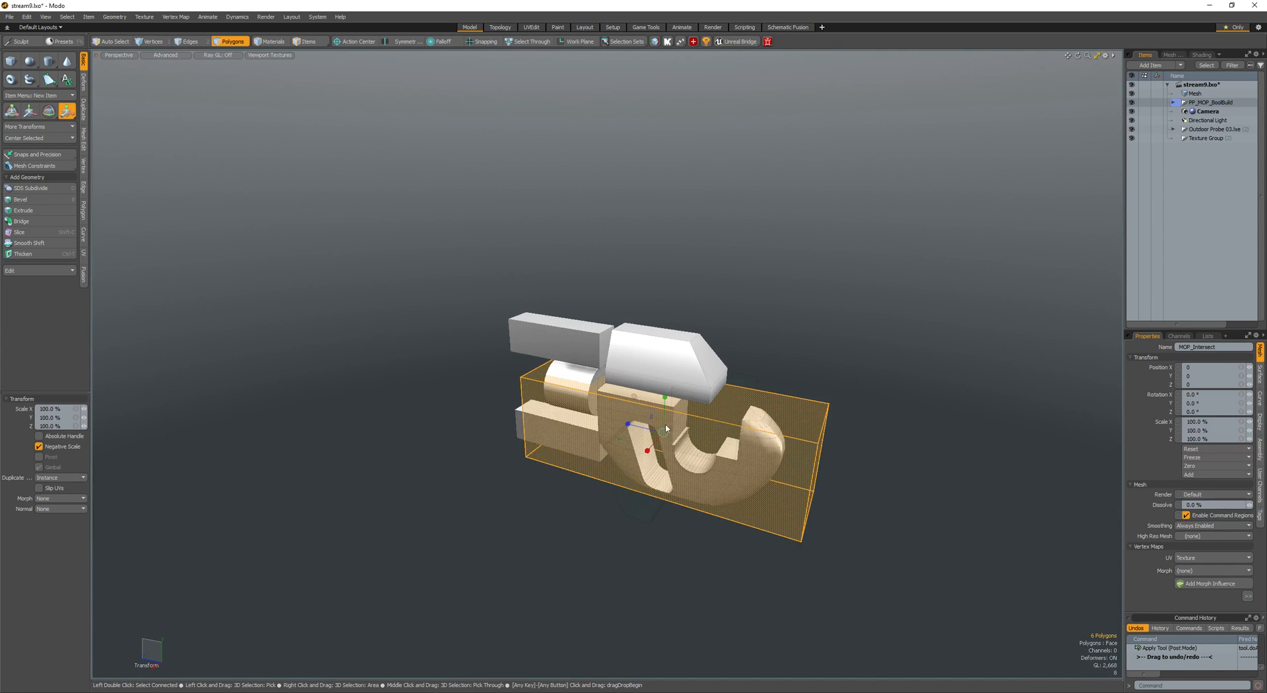
{"action": "mouse_move", "coordinate": [663, 432]}
{"action": "left_mouse_down"}
{"action": "mouse_move", "coordinate": [630, 432]}
{"action": "mouse_move", "coordinate": [699, 389]}
{"action": "left_mouse_up"}
{"action": "key", "text": "w"}
{"action": "left_click_drag", "start_coordinate": [726, 437], "coordinate": [701, 475]}
{"action": "key", "text": "space"}
{"action": "key", "text": "w"}
{"action": "key", "text": "space"}
{"action": "key", "text": "space"}
{"action": "key", "text": "space"}
{"action": "key", "text": "space"}
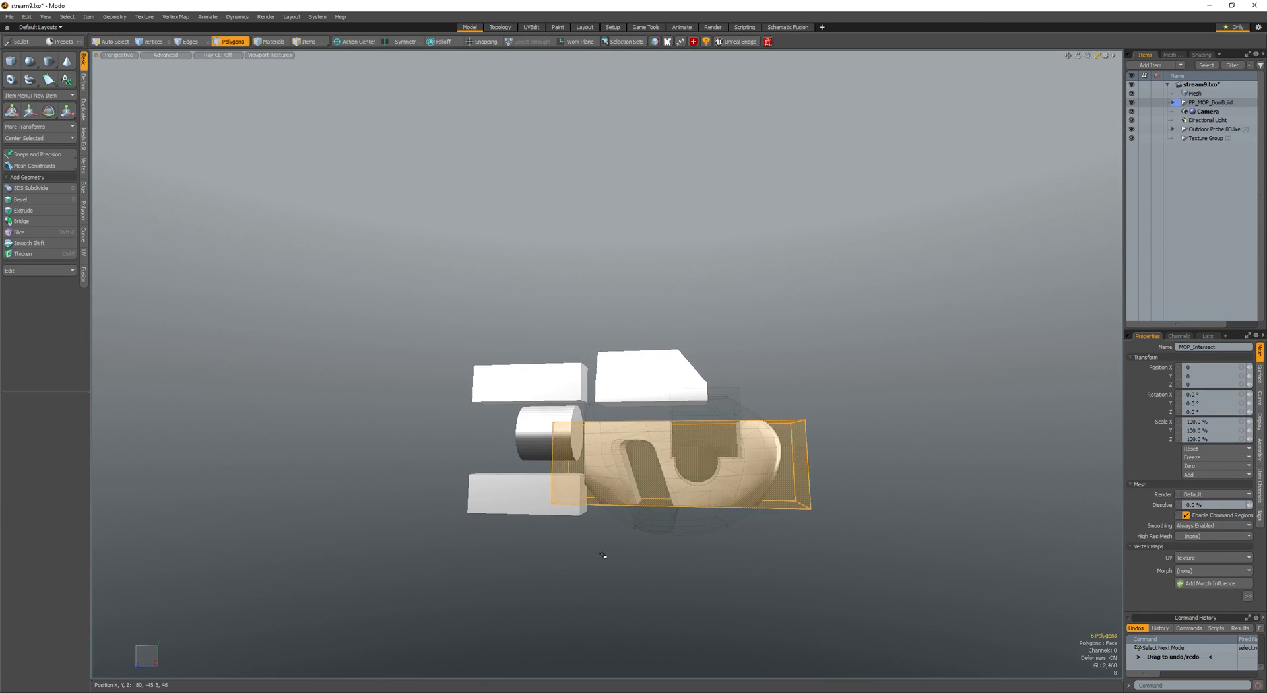
{"action": "key", "text": "w"}
{"action": "left_click_drag", "start_coordinate": [605, 561], "coordinate": [528, 579]}
- Bevel the intersect box's upper front edge with a value of 20.4 and a round level of 4
{"action": "scroll", "coordinate": [686, 383], "scroll_direction": "up", "scroll_amount": 3}
{"action": "key", "text": "space"}
{"action": "key", "text": "space"}
{"action": "double_click", "coordinate": [678, 307]}
{"action": "key", "text": "b"}
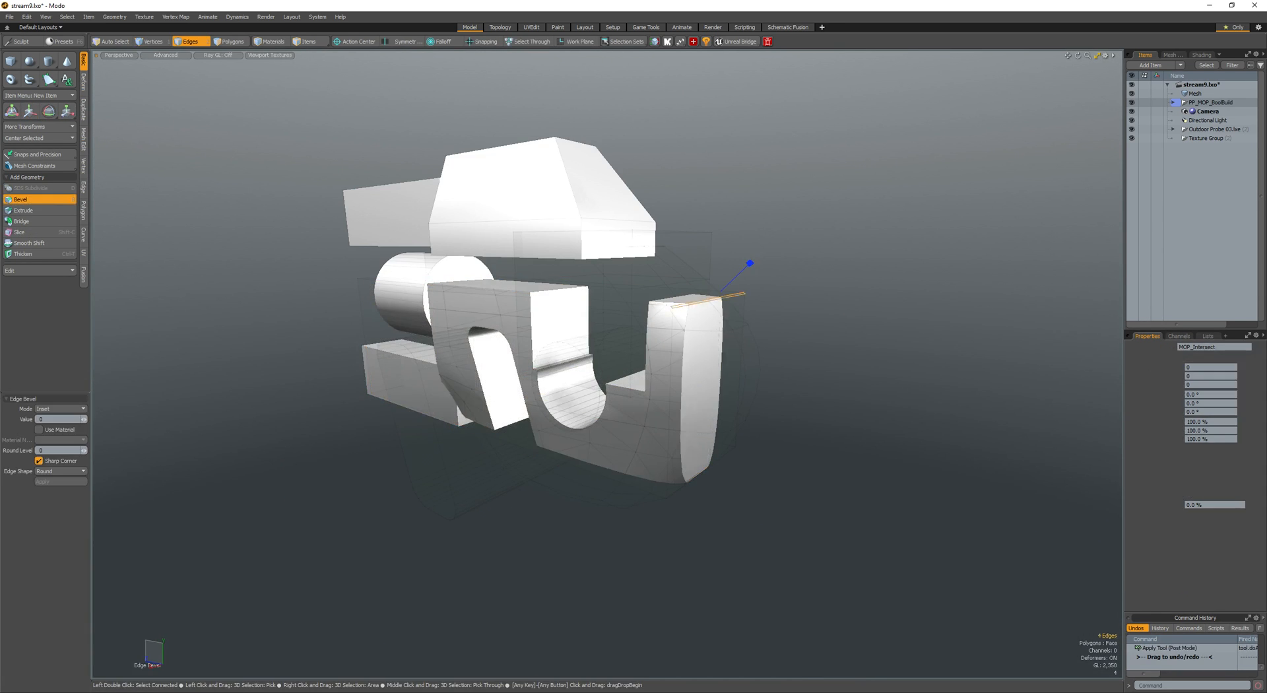
{"action": "left_click_drag", "start_coordinate": [541, 369], "coordinate": [565, 368]}
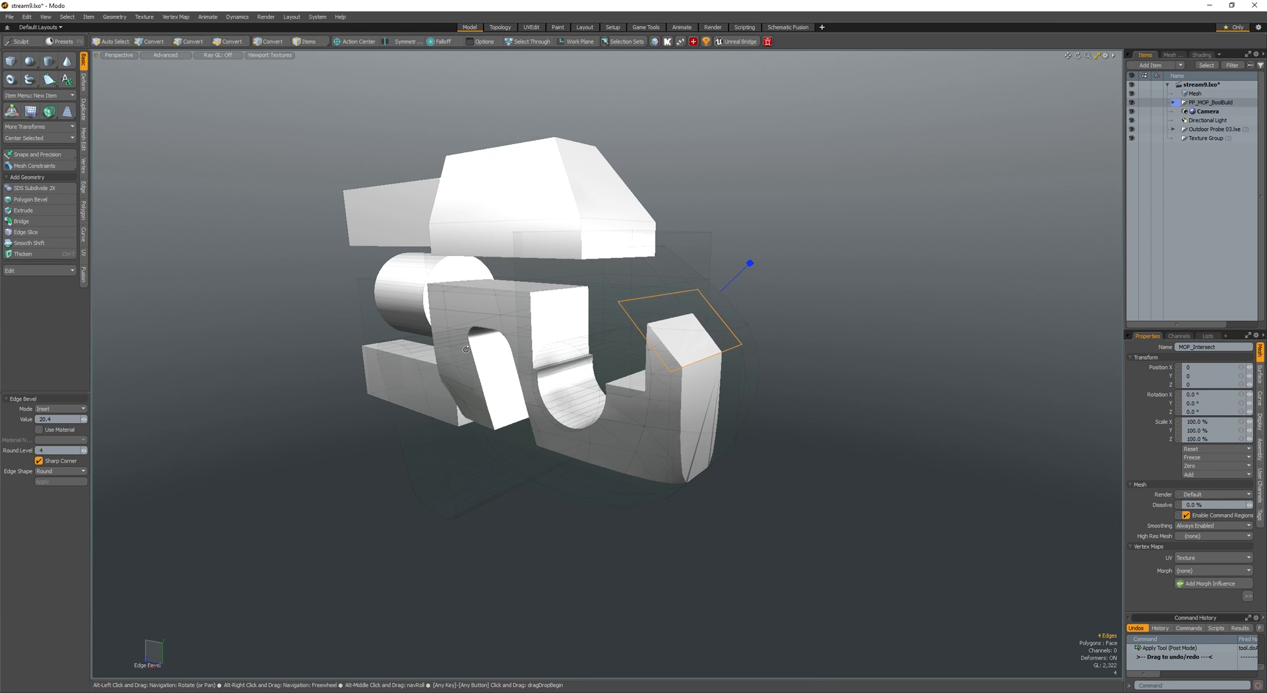
{"action": "left_click_drag", "start_coordinate": [466, 349], "coordinate": [554, 335], "text": "alt"}
{"action": "scroll", "coordinate": [555, 340], "scroll_direction": "down", "scroll_amount": 5}
{"action": "key", "text": "space"}
{"action": "key", "text": "space"}
- Move the intersect box up and toward the body's front so it trims off the body's lower part
{"action": "left_click_drag", "start_coordinate": [543, 382], "coordinate": [515, 356], "text": "alt"}
{"action": "key", "text": "w"}
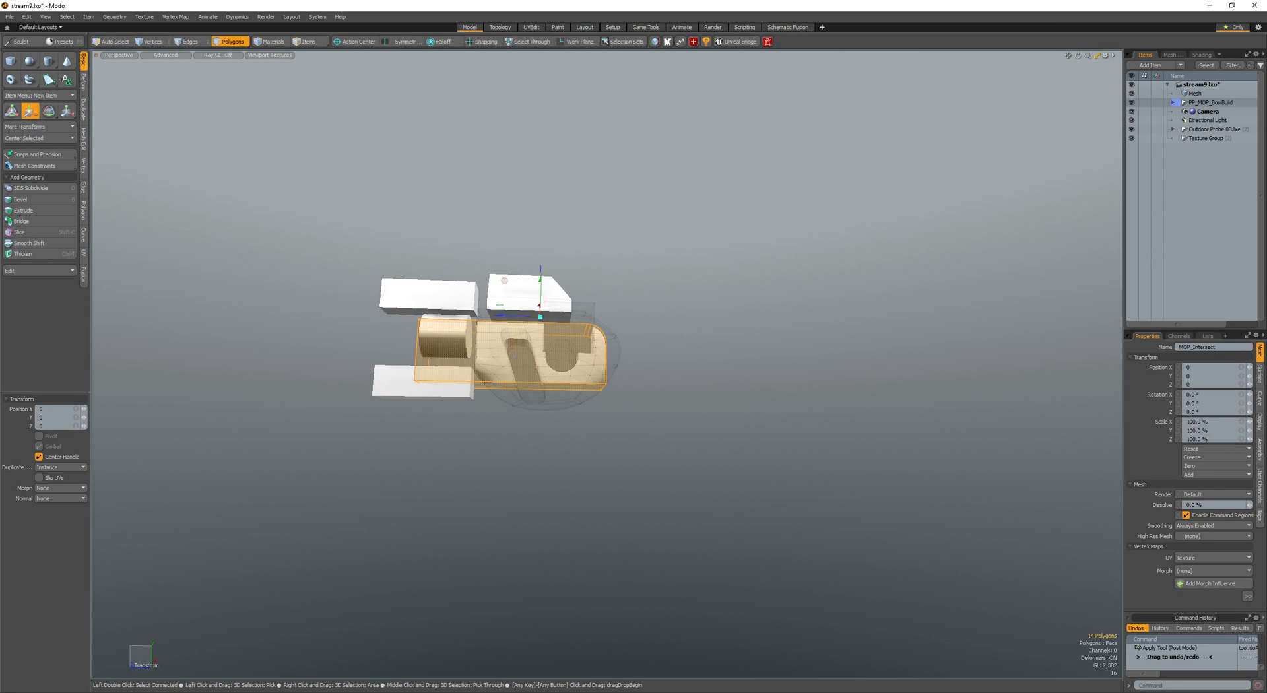
{"action": "mouse_move", "coordinate": [540, 317]}
{"action": "left_mouse_down"}
{"action": "mouse_move", "coordinate": [580, 303]}
{"action": "mouse_move", "coordinate": [574, 368]}
{"action": "mouse_move", "coordinate": [573, 305]}
{"action": "mouse_move", "coordinate": [481, 402]}
{"action": "mouse_move", "coordinate": [561, 330]}
{"action": "left_mouse_up"}
{"action": "key", "text": "space"}
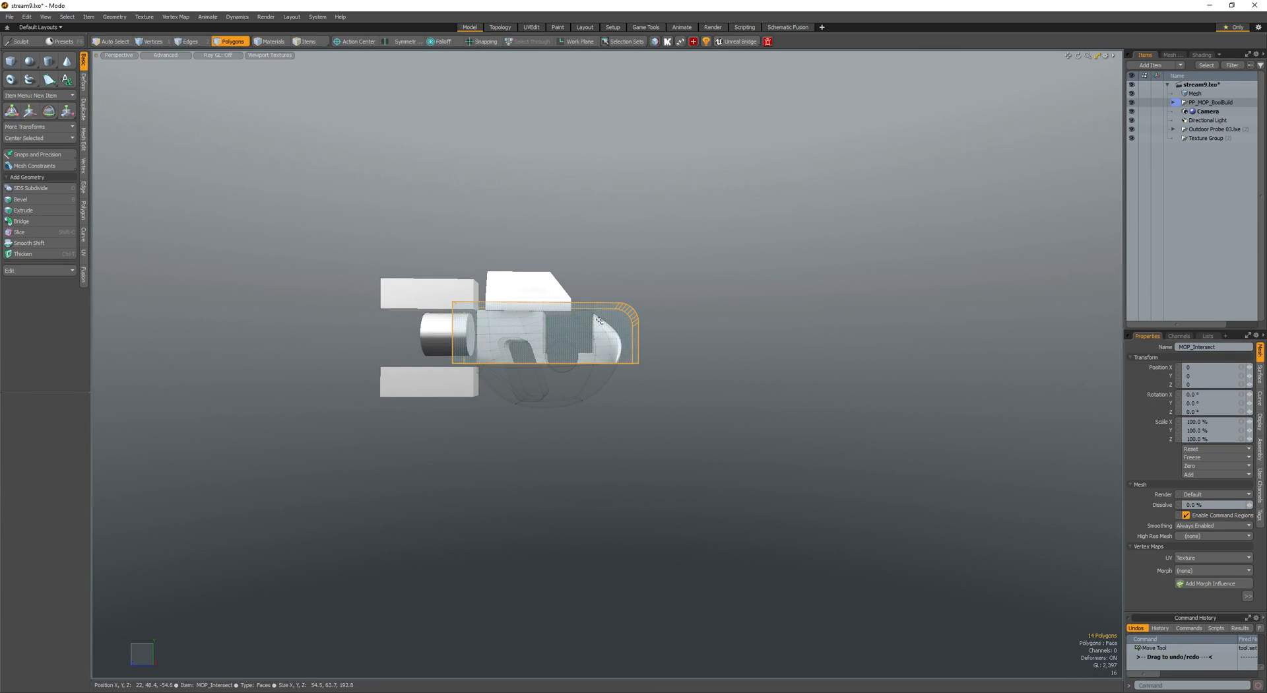
{"action": "key", "text": "w"}
{"action": "left_click_drag", "start_coordinate": [617, 294], "coordinate": [660, 264], "text": "alt"}
{"action": "scroll", "coordinate": [679, 295], "scroll_direction": "up", "scroll_amount": 3}
{"action": "left_click_drag", "start_coordinate": [660, 264], "coordinate": [640, 315]}
{"action": "left_click_drag", "start_coordinate": [640, 316], "coordinate": [595, 224], "text": "alt"}
{"action": "scroll", "coordinate": [607, 296], "scroll_direction": "down", "scroll_amount": 3}
{"action": "key", "text": "space"}
{"action": "left_click", "coordinate": [580, 231]}
- Duplicate the lower loose box in the Mesh item, then scale and offset the copy so it overlaps the original
{"action": "left_click_drag", "start_coordinate": [462, 277], "coordinate": [611, 280], "text": "alt"}
{"action": "key", "text": "5"}
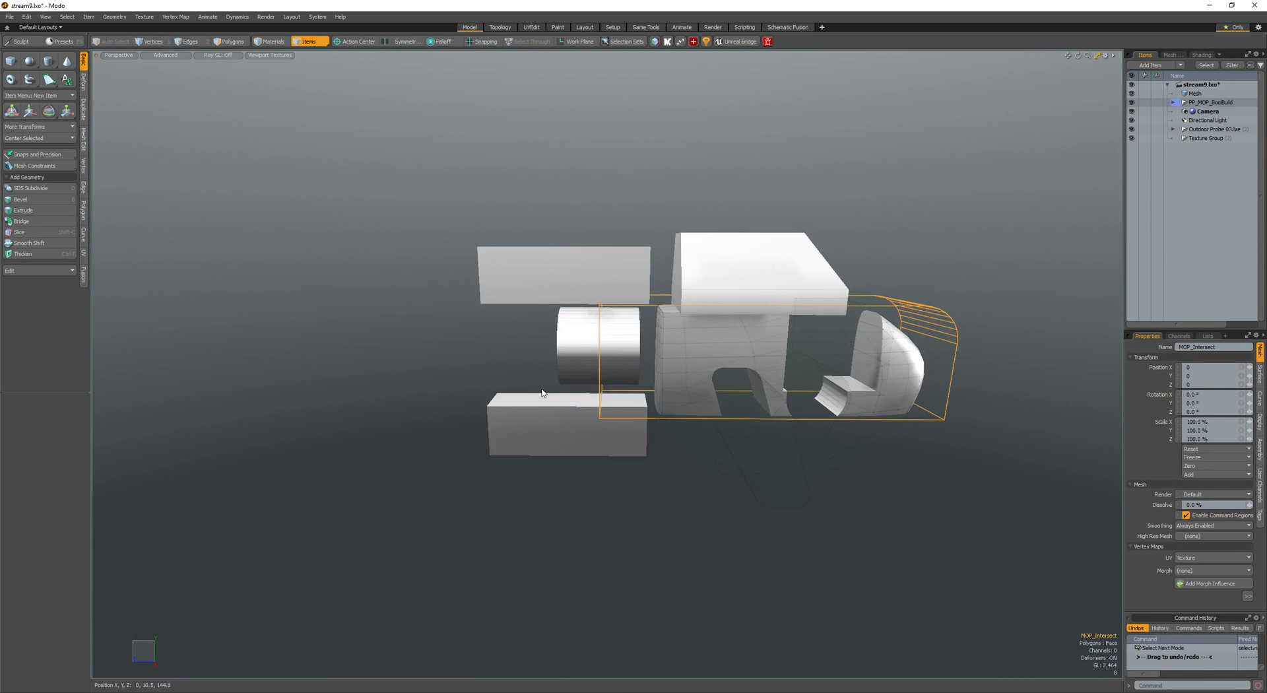
{"action": "left_click", "coordinate": [529, 378]}
{"action": "left_click", "coordinate": [537, 428]}
{"action": "left_click_drag", "start_coordinate": [538, 428], "coordinate": [606, 435], "text": "ctrl+alt"}
{"action": "key", "text": "3"}
{"action": "left_click", "coordinate": [540, 433]}
{"action": "left_click_drag", "start_coordinate": [606, 436], "coordinate": [581, 429], "text": "alt"}
{"action": "key", "text": "y"}
{"action": "left_click_drag", "start_coordinate": [581, 429], "coordinate": [577, 371], "text": "alt"}
{"action": "key", "text": "q"}
{"action": "key", "text": "w"}
{"action": "key", "text": "q"}
{"action": "left_click_drag", "start_coordinate": [577, 371], "coordinate": [520, 368], "text": "alt"}
{"action": "key", "text": "y"}
{"action": "key", "text": "q"}
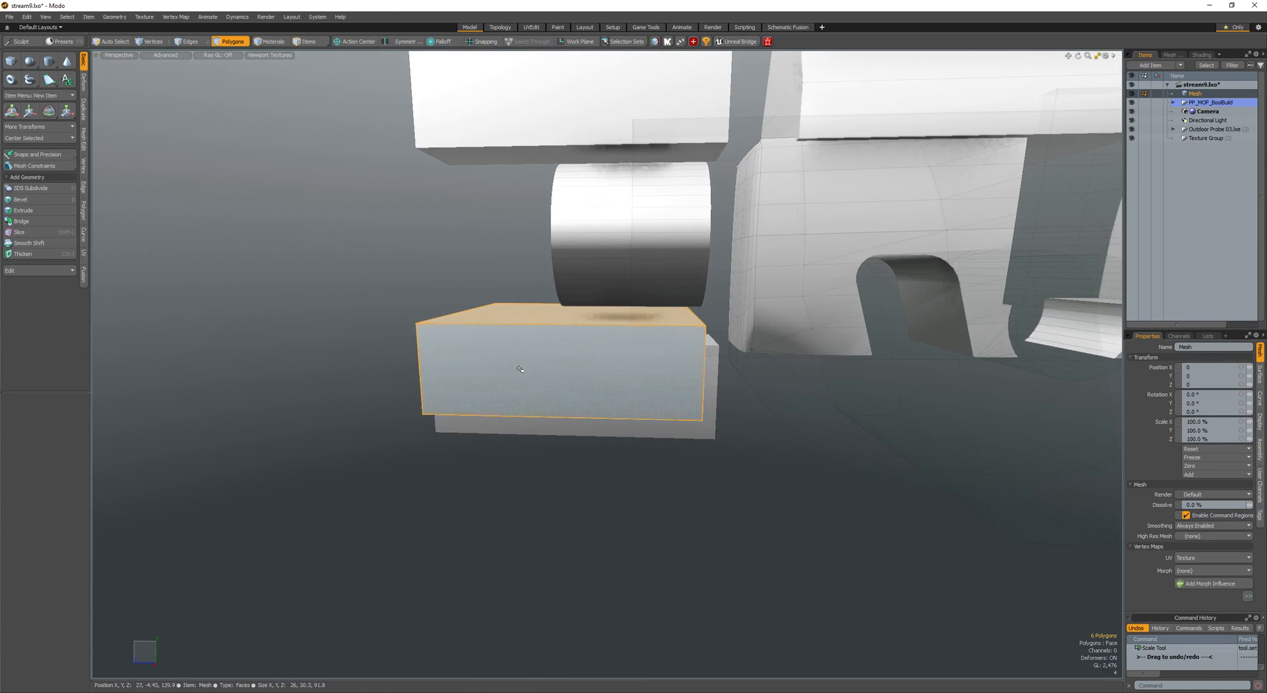
- Create a MOP boolean that subtracts the offset copy from the lower loose box
{"action": "key", "text": "ctrl+shift+b"}
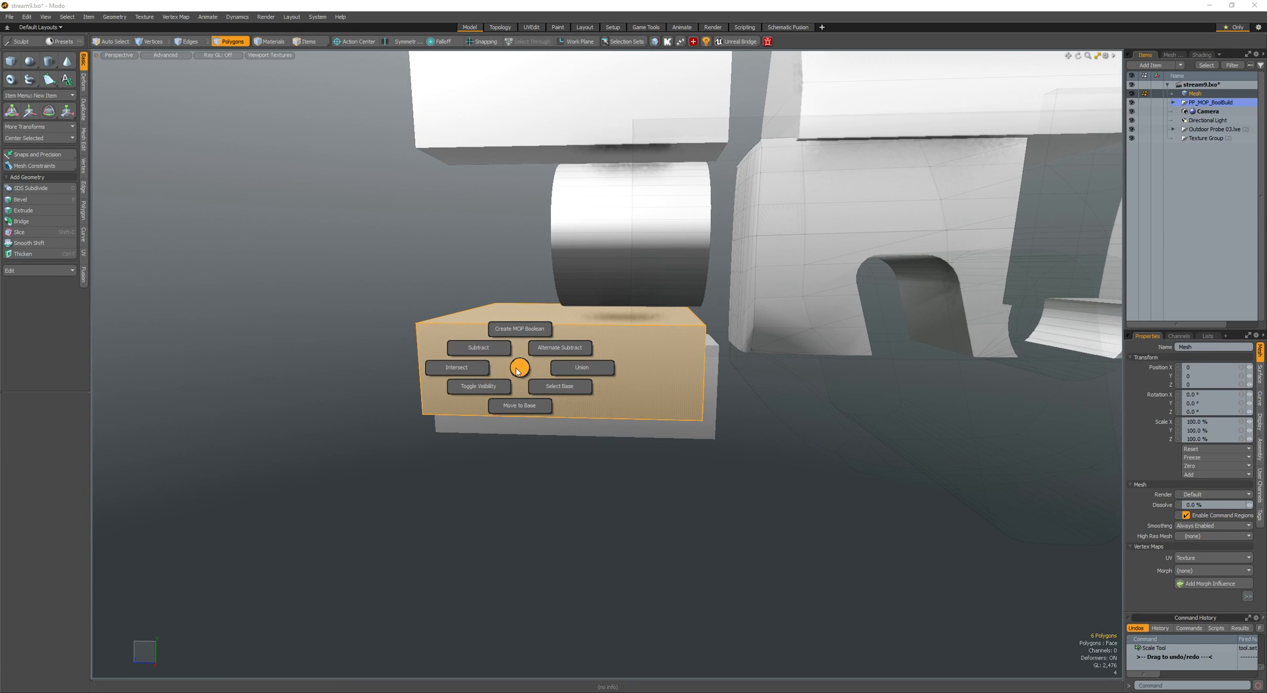
{"action": "left_click", "coordinate": [668, 42]}
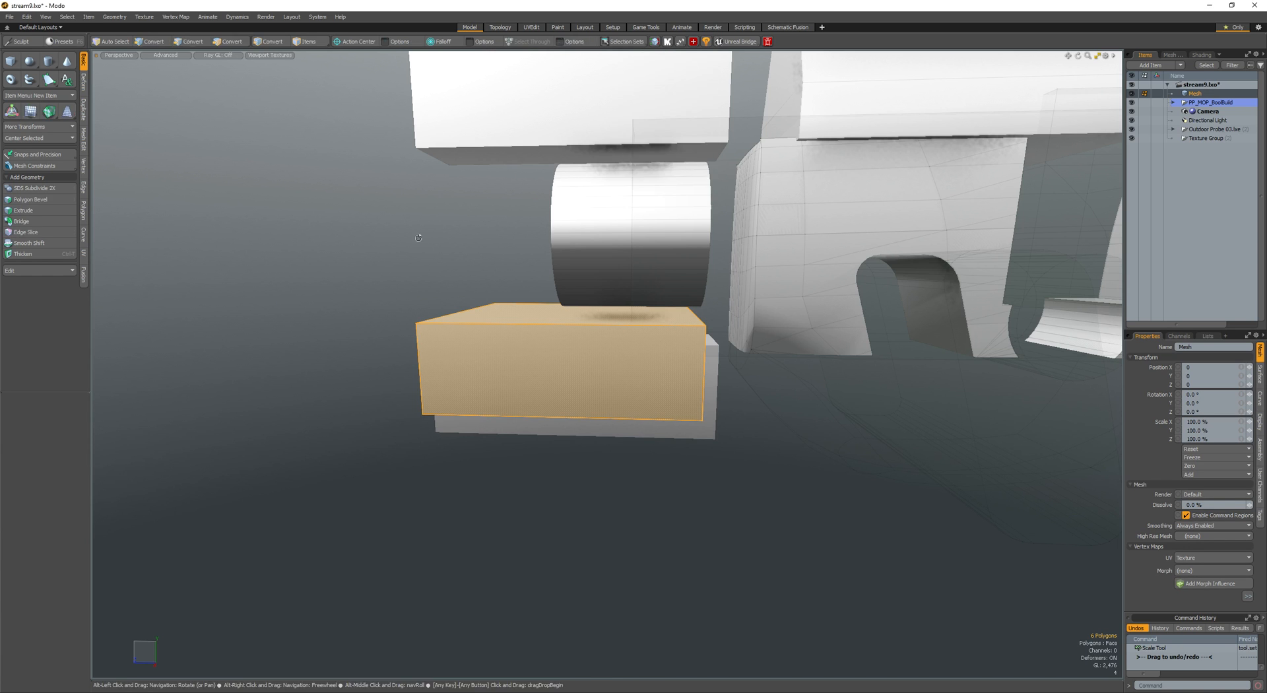
{"action": "left_click_drag", "start_coordinate": [432, 272], "coordinate": [571, 332], "text": "alt"}
{"action": "scroll", "coordinate": [488, 277], "scroll_direction": "down", "scroll_amount": 3}
{"action": "scroll", "coordinate": [532, 334], "scroll_direction": "up", "scroll_amount": 1}
{"action": "scroll", "coordinate": [554, 343], "scroll_direction": "up", "scroll_amount": 2}
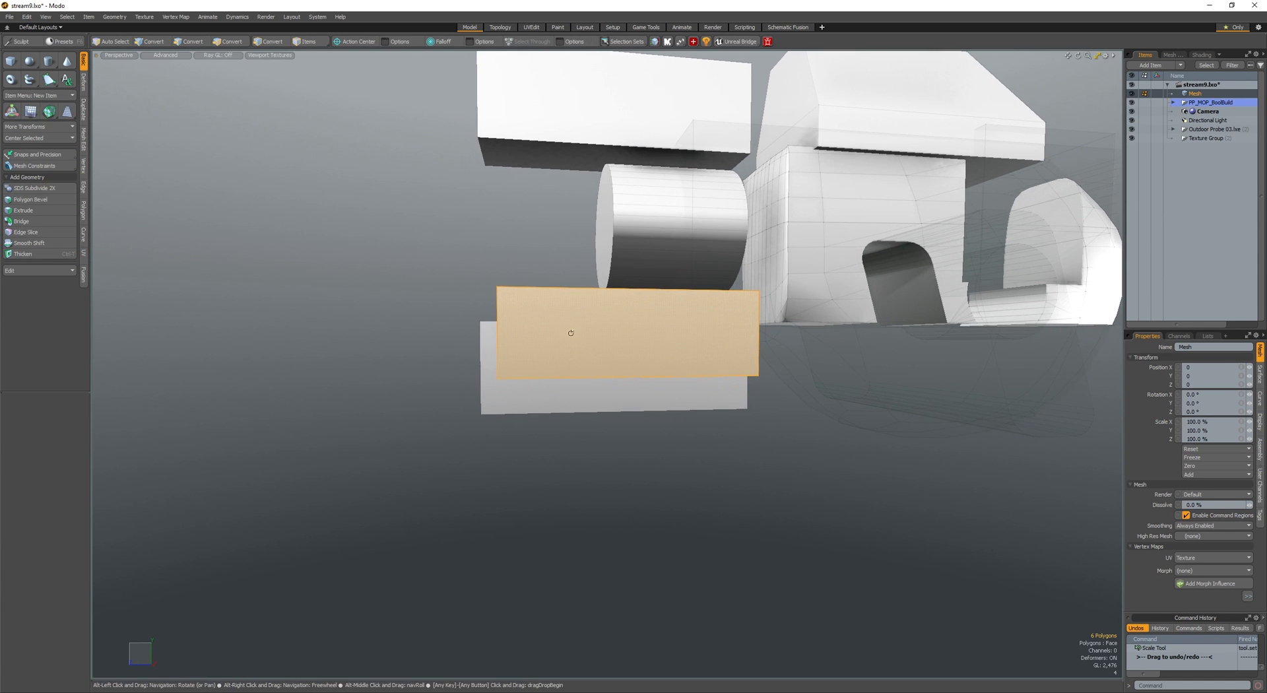
{"action": "mouse_move", "coordinate": [595, 397]}
{"action": "left_mouse_down", "text": "alt"}
{"action": "mouse_move", "coordinate": [570, 390]}
{"action": "mouse_move", "coordinate": [585, 412]}
{"action": "mouse_move", "coordinate": [633, 423]}
{"action": "mouse_move", "coordinate": [648, 401]}
{"action": "mouse_move", "coordinate": [626, 388]}
{"action": "mouse_move", "coordinate": [639, 391]}
{"action": "mouse_move", "coordinate": [577, 399]}
{"action": "left_mouse_up", "text": "alt"}
{"action": "key", "text": "ctrl+b"}
{"action": "scroll", "coordinate": [577, 396], "scroll_direction": "down", "scroll_amount": 3}
- Reshape the subtract box by beveling its lower end edges and scaling it, cutting a notch with sloped ends into the lower box
{"action": "key", "text": "2"}
{"action": "left_click", "coordinate": [633, 401]}
{"action": "key", "text": "alt+c"}
{"action": "key", "text": "space"}
{"action": "key", "text": "r"}
{"action": "key", "text": "space"}
{"action": "double_click", "coordinate": [601, 387]}
{"action": "key", "text": "w"}
{"action": "left_click_drag", "start_coordinate": [577, 400], "coordinate": [637, 452], "text": "alt"}
{"action": "key", "text": "space"}
{"action": "left_click", "coordinate": [608, 407]}
{"action": "scroll", "coordinate": [650, 414], "scroll_direction": "up", "scroll_amount": 3}
{"action": "scroll", "coordinate": [603, 396], "scroll_direction": "down", "scroll_amount": 2}
{"action": "key", "text": "alt+q"}
- Bevel the long bottom edges of the notched lower box with a round level of 0
{"action": "left_click", "coordinate": [623, 408]}
{"action": "key", "text": "b"}
{"action": "left_click_drag", "start_coordinate": [637, 452], "coordinate": [654, 453]}
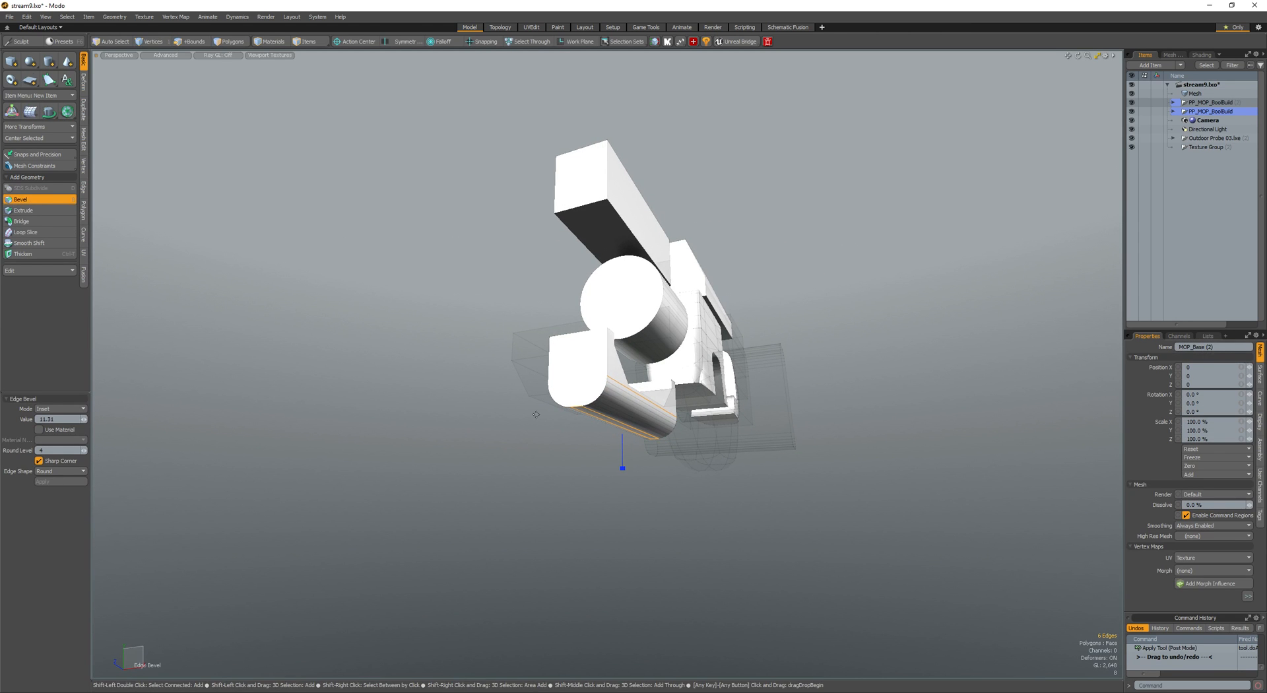
{"action": "left_click_drag", "start_coordinate": [543, 406], "coordinate": [489, 406], "text": "alt"}
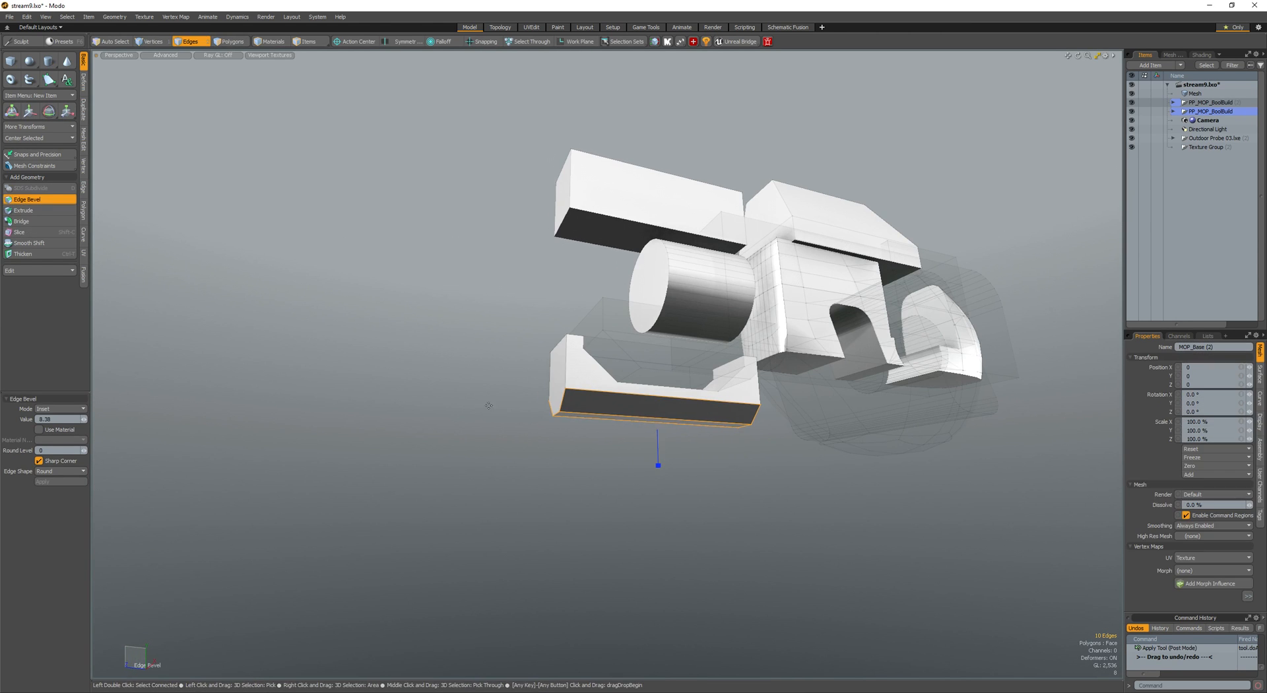
{"action": "key", "text": "alt+c"}
- Slice the rear end of the notched base box at a slant with Split enabled
{"action": "mouse_move", "coordinate": [548, 380]}
{"action": "left_mouse_down", "text": "alt"}
{"action": "mouse_move", "coordinate": [591, 400]}
{"action": "mouse_move", "coordinate": [519, 364]}
{"action": "left_mouse_up", "text": "alt"}
{"action": "key", "text": "space"}
{"action": "key", "text": "space"}
{"action": "double_click", "coordinate": [564, 389]}
{"action": "key", "text": "space"}
{"action": "key", "text": "space"}
{"action": "key", "text": "space"}
{"action": "key", "text": "shift+c"}
{"action": "left_click_drag", "start_coordinate": [597, 460], "coordinate": [529, 316]}
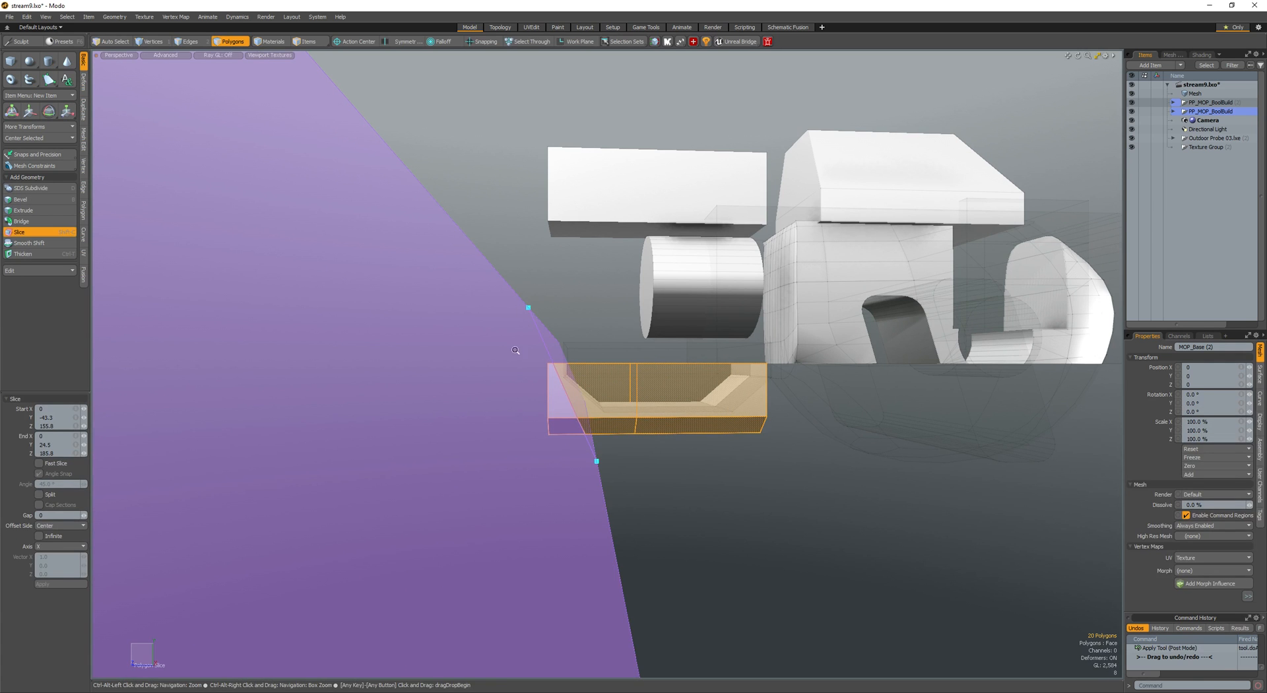
{"action": "scroll", "coordinate": [554, 394], "scroll_direction": "up", "scroll_amount": 4}
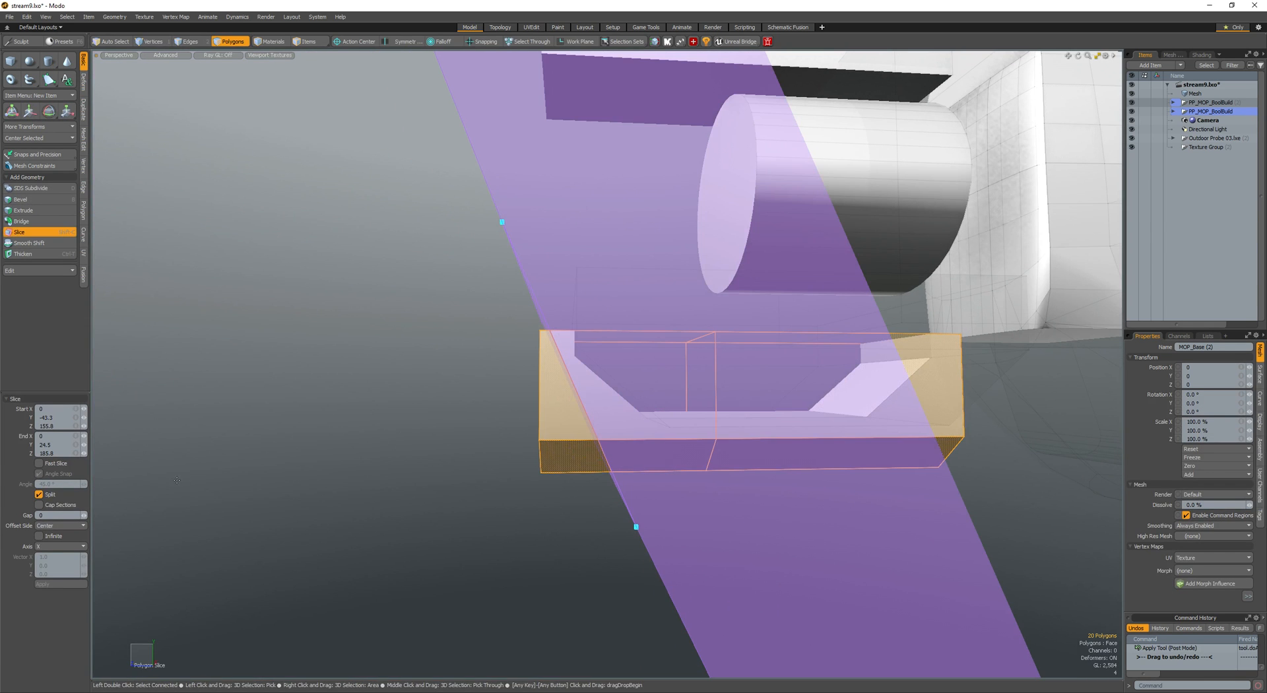
- Delete the cut-off rear wedge and move the slanted end face 11.5 along Z
{"action": "key", "text": "space"}
{"action": "left_click", "coordinate": [565, 429]}
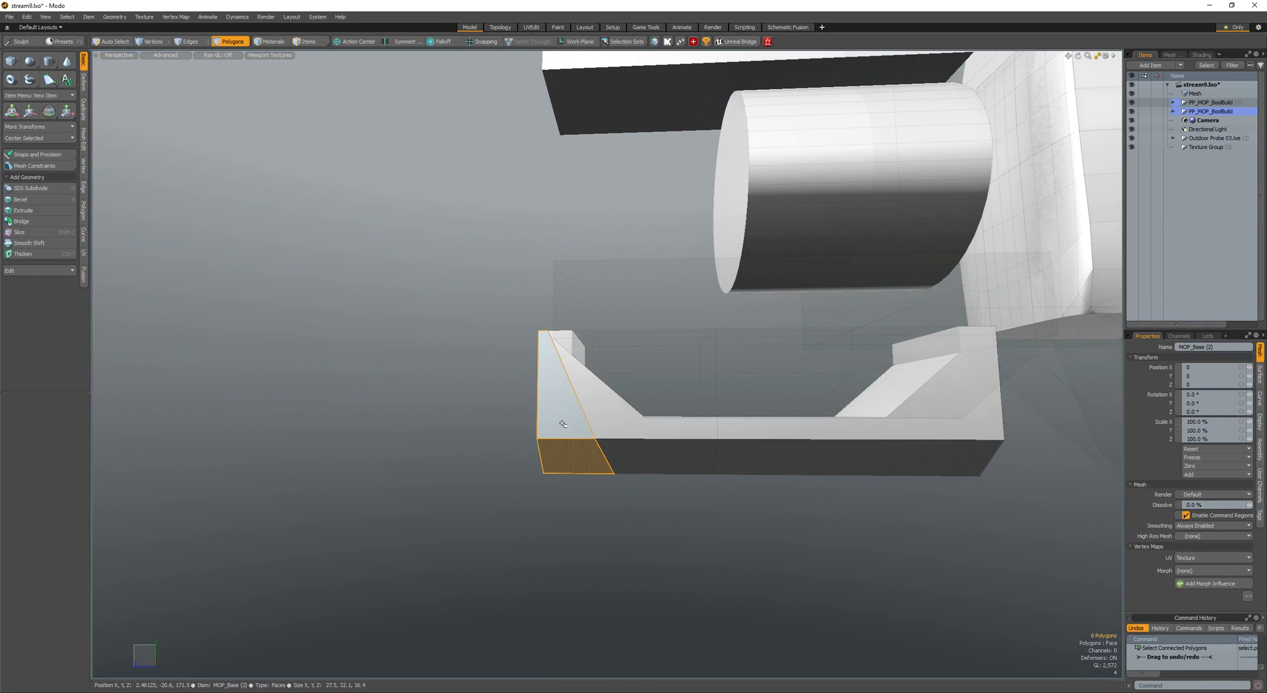
{"action": "key", "text": "Delete"}
{"action": "left_click_drag", "start_coordinate": [544, 410], "coordinate": [506, 407], "text": "alt"}
{"action": "left_click", "coordinate": [575, 415]}
{"action": "key", "text": "w"}
{"action": "mouse_move", "coordinate": [506, 408]}
{"action": "left_mouse_down", "text": "alt"}
{"action": "mouse_move", "coordinate": [561, 404]}
{"action": "mouse_move", "coordinate": [523, 403]}
{"action": "left_mouse_up", "text": "alt"}
{"action": "scroll", "coordinate": [581, 404], "scroll_direction": "down", "scroll_amount": 4}
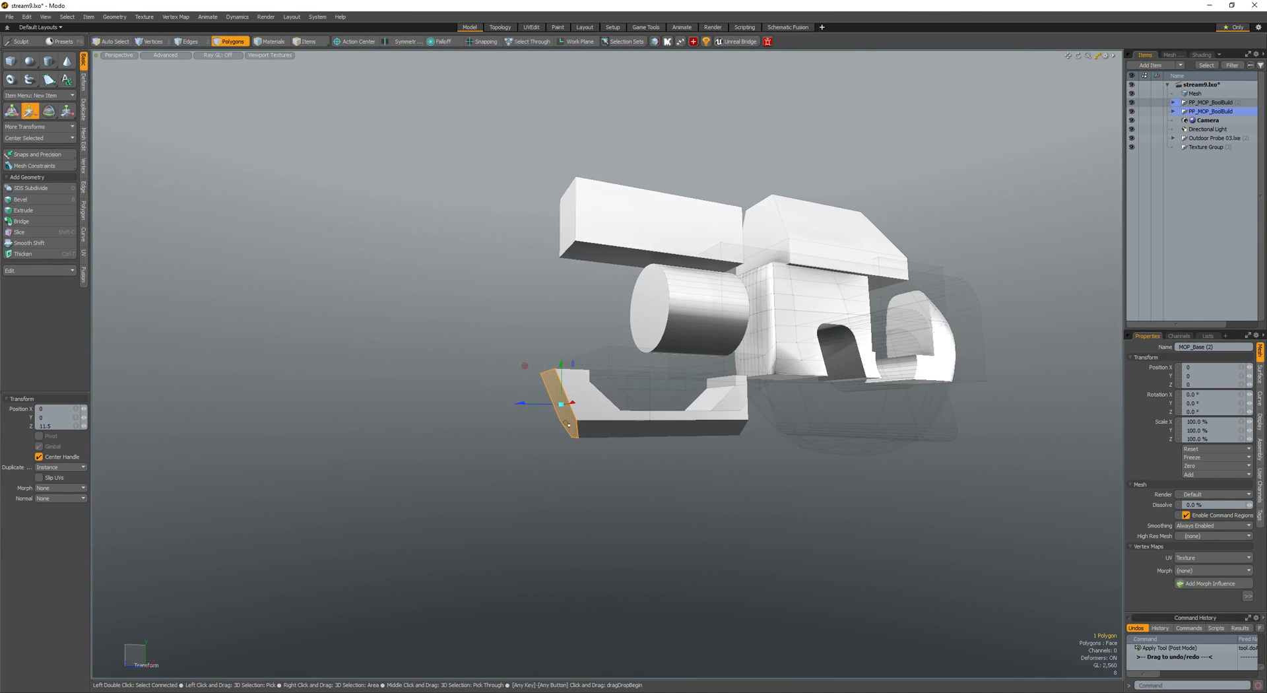
- Move the front end face of the notched piece inward to shorten that end
{"action": "key", "text": "space"}
{"action": "double_click", "coordinate": [621, 424]}
{"action": "left_click_drag", "start_coordinate": [621, 423], "coordinate": [547, 415], "text": "alt"}
{"action": "left_click", "coordinate": [789, 411]}
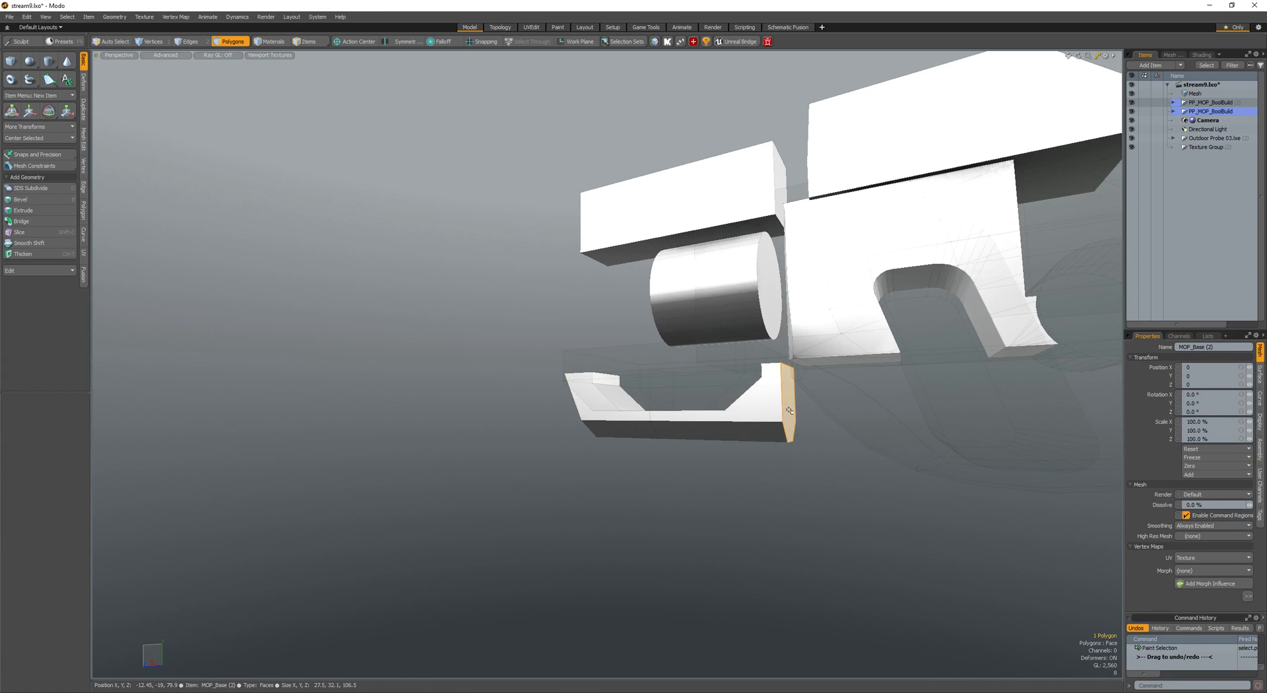
{"action": "key", "text": "w"}
{"action": "left_click_drag", "start_coordinate": [781, 415], "coordinate": [759, 332], "text": "alt"}
{"action": "key", "text": "space"}
{"action": "scroll", "coordinate": [731, 410], "scroll_direction": "down", "scroll_amount": 4}
{"action": "double_click", "coordinate": [666, 420]}
{"action": "left_click", "coordinate": [605, 406]}
- Add a small cube behind the loose cylinder and scale it down below the cylinder's diameter
{"action": "mouse_move", "coordinate": [759, 332]}
{"action": "left_mouse_down", "text": "alt"}
{"action": "mouse_move", "coordinate": [700, 365]}
{"action": "mouse_move", "coordinate": [690, 365]}
{"action": "mouse_move", "coordinate": [719, 350]}
{"action": "mouse_move", "coordinate": [644, 350]}
{"action": "left_mouse_up", "text": "alt"}
{"action": "key", "text": "5"}
{"action": "left_click", "coordinate": [734, 338]}
{"action": "key", "text": "3"}
{"action": "double_click", "coordinate": [740, 337]}
{"action": "key", "text": "c"}
{"action": "key", "text": "space"}
{"action": "double_click", "coordinate": [656, 359]}
{"action": "key", "text": "r"}
{"action": "scroll", "coordinate": [626, 356], "scroll_direction": "down", "scroll_amount": 6, "text": "ctrl"}
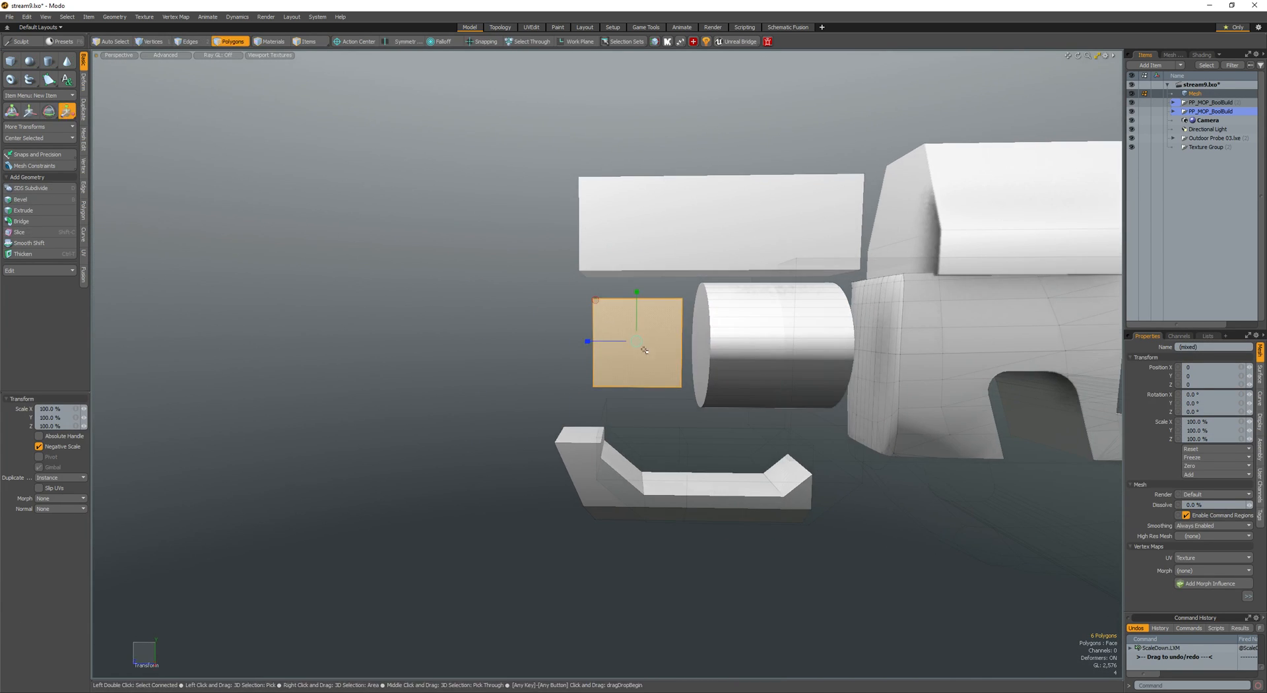
{"action": "key", "text": "space"}
- Chamfer the small cube's long edges with an edge bevel at round level 0
{"action": "left_click", "coordinate": [740, 348]}
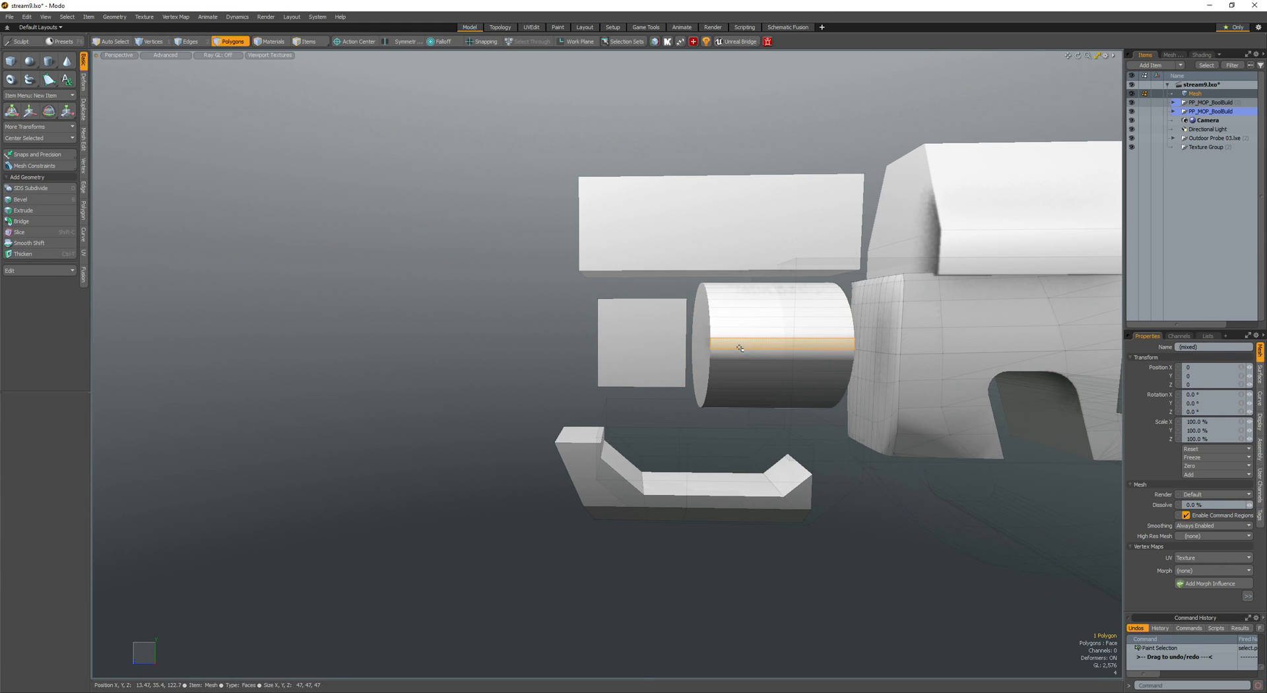
{"action": "key", "text": "space"}
{"action": "left_click_drag", "start_coordinate": [633, 340], "coordinate": [658, 342], "text": "alt"}
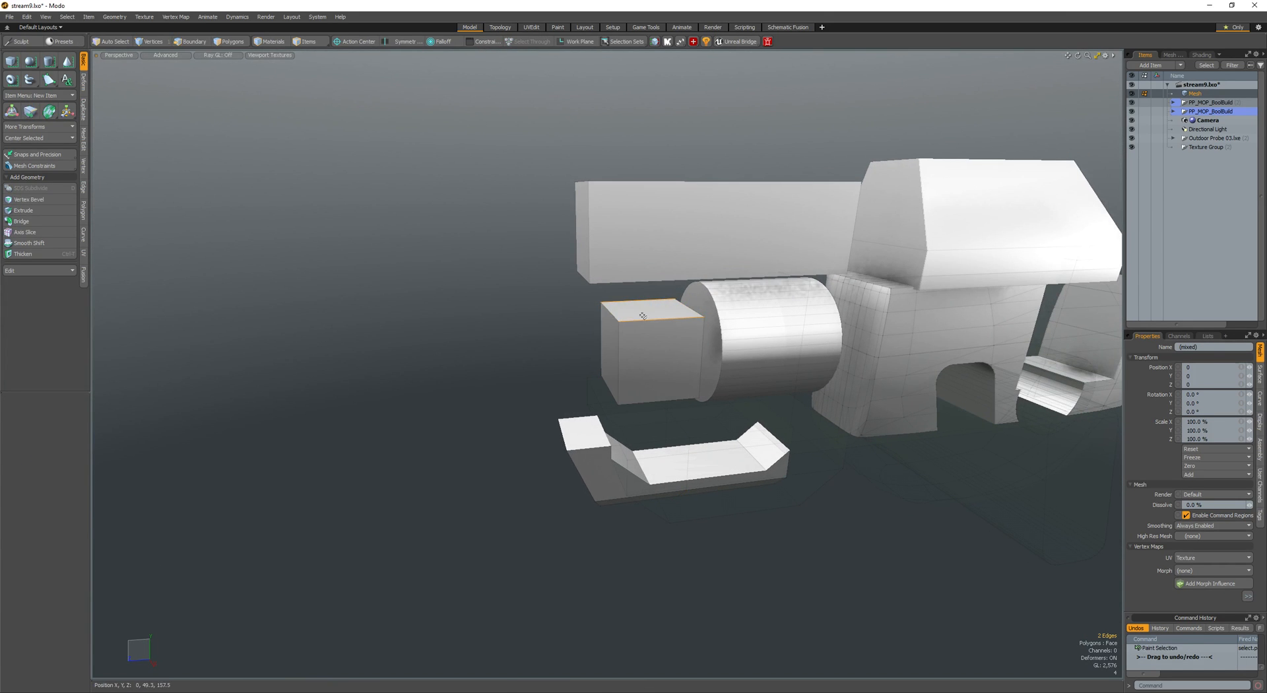
{"action": "key", "text": "alt+l"}
{"action": "key", "text": "b"}
{"action": "left_click", "coordinate": [608, 352]}
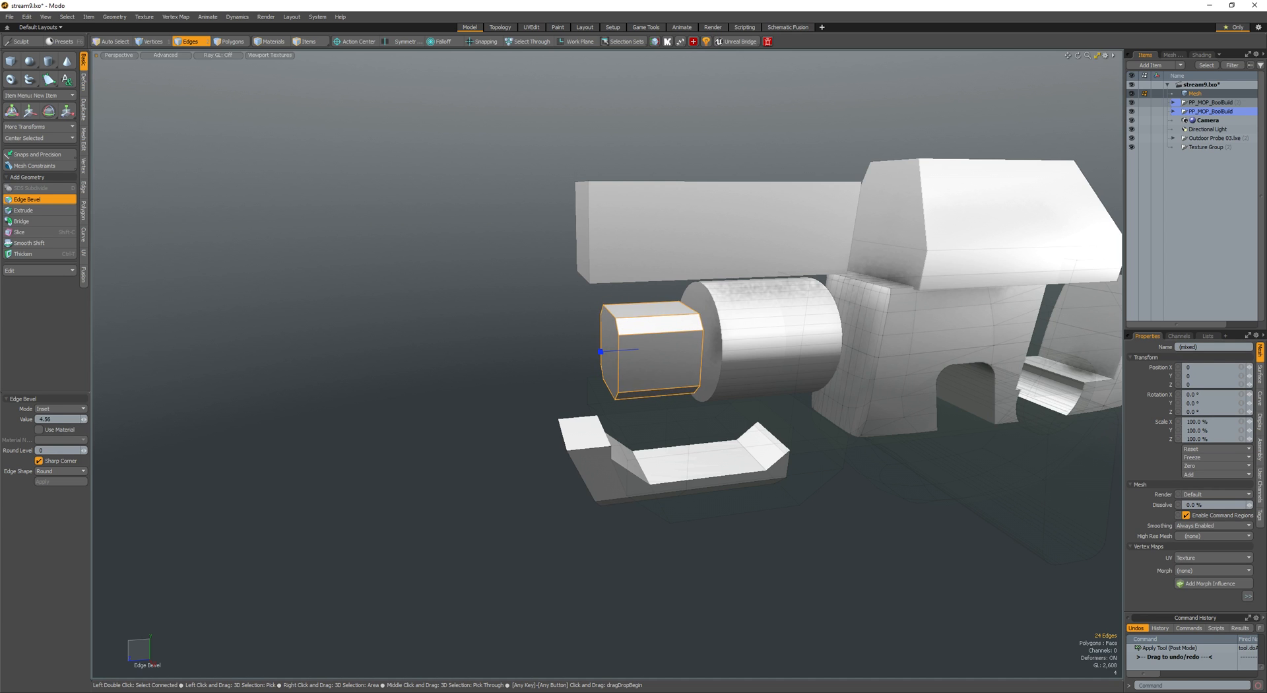
{"action": "key", "text": "space"}
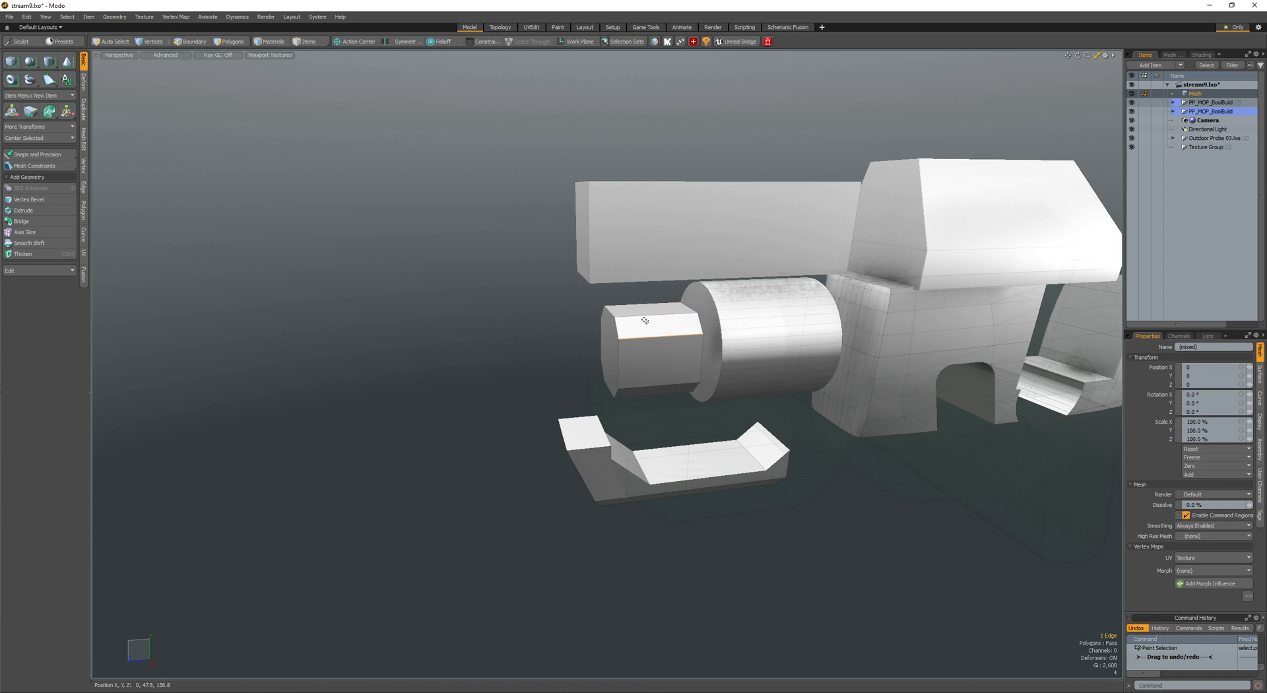
- Duplicate the loose cylinder, move the copy behind the chamfered block and scale it down slightly
{"action": "double_click", "coordinate": [721, 333]}
{"action": "left_click_drag", "start_coordinate": [721, 333], "coordinate": [692, 332], "text": "alt"}
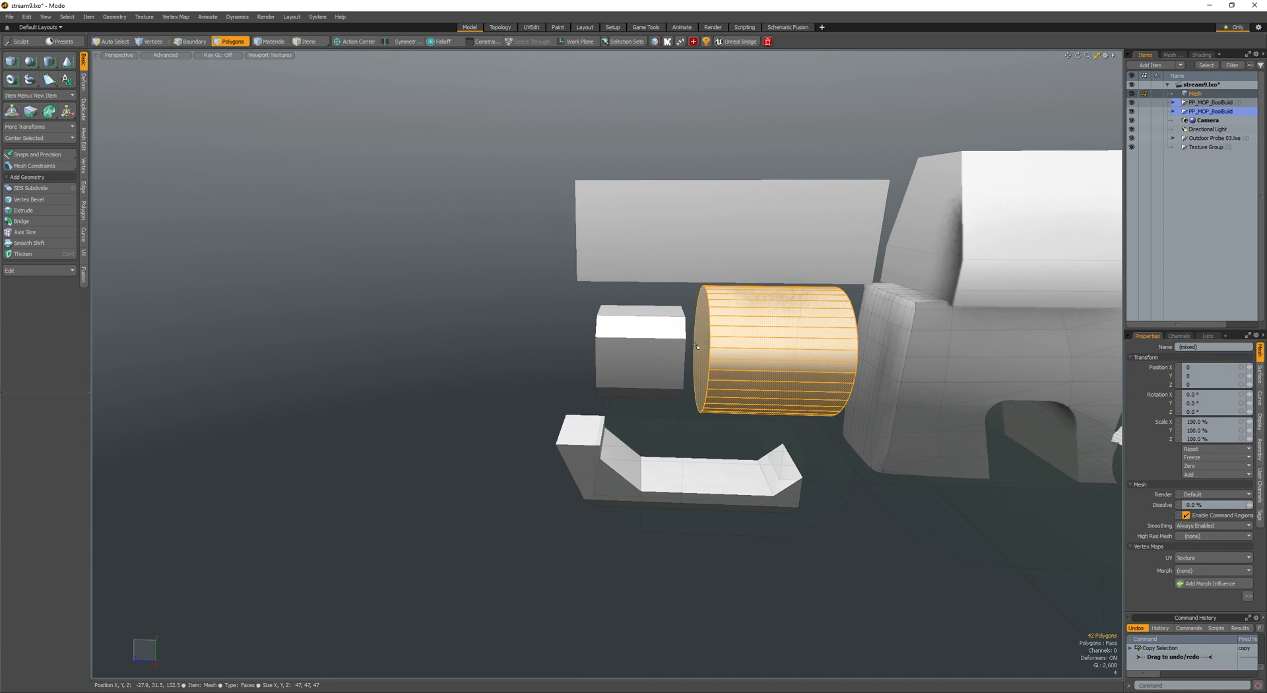
{"action": "key", "text": "w"}
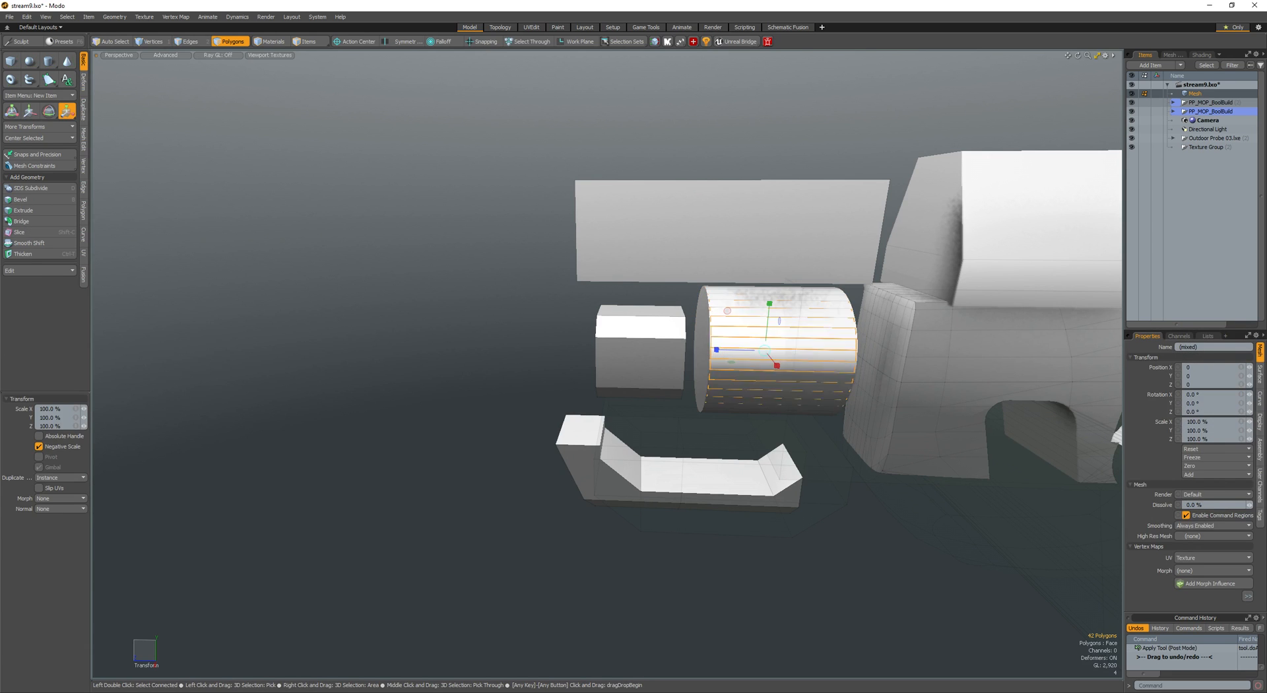
{"action": "left_click_drag", "start_coordinate": [697, 349], "coordinate": [628, 333]}
{"action": "key", "text": "space"}
{"action": "key", "text": "r"}
{"action": "key", "text": "space"}
{"action": "left_click", "coordinate": [689, 328]}
{"action": "double_click", "coordinate": [680, 322]}
{"action": "double_click", "coordinate": [627, 353]}
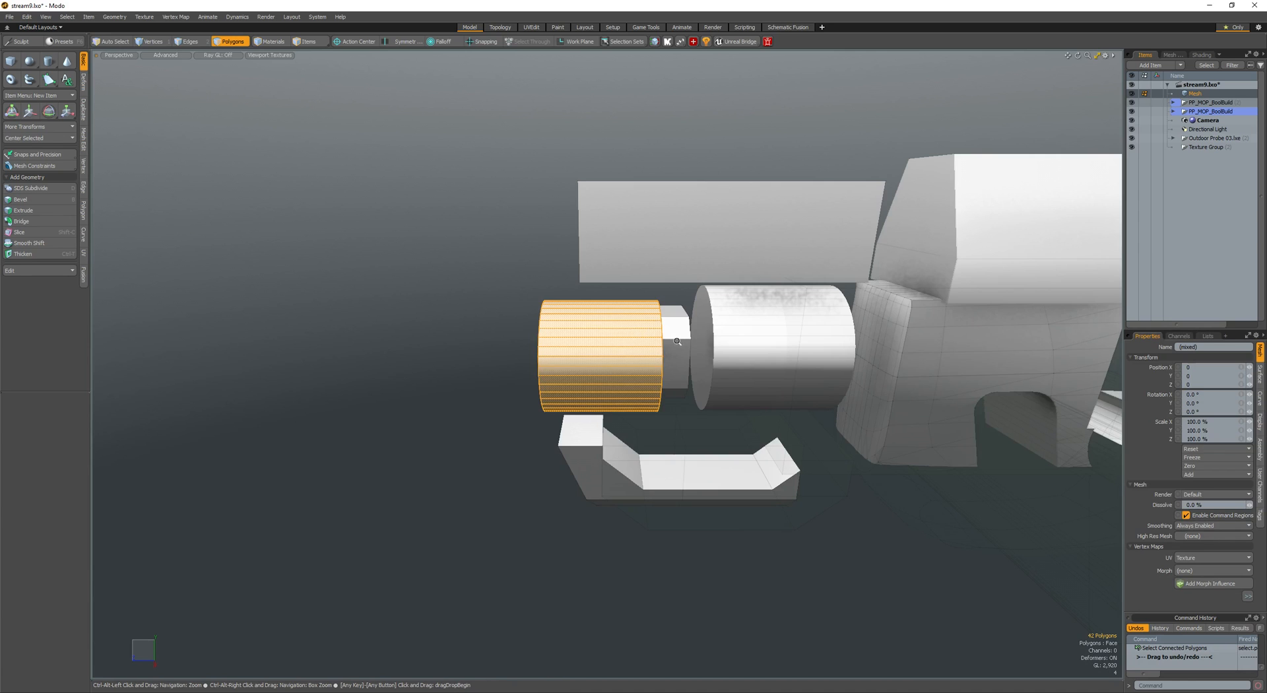
{"action": "scroll", "coordinate": [678, 341], "scroll_direction": "up", "scroll_amount": 3}
- Try to assign the copied cylinder as an Intersect operand in a MOP boolean
{"action": "key", "text": "ctrl+alt+b"}
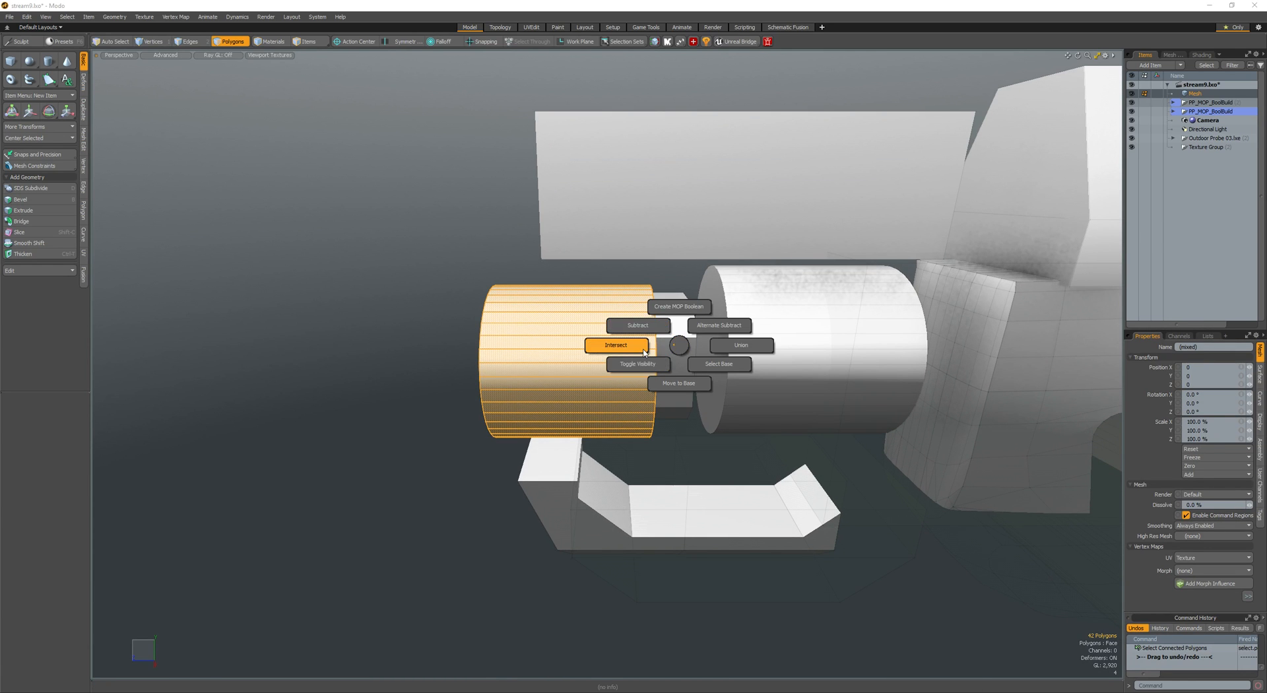
{"action": "left_click", "coordinate": [645, 353]}
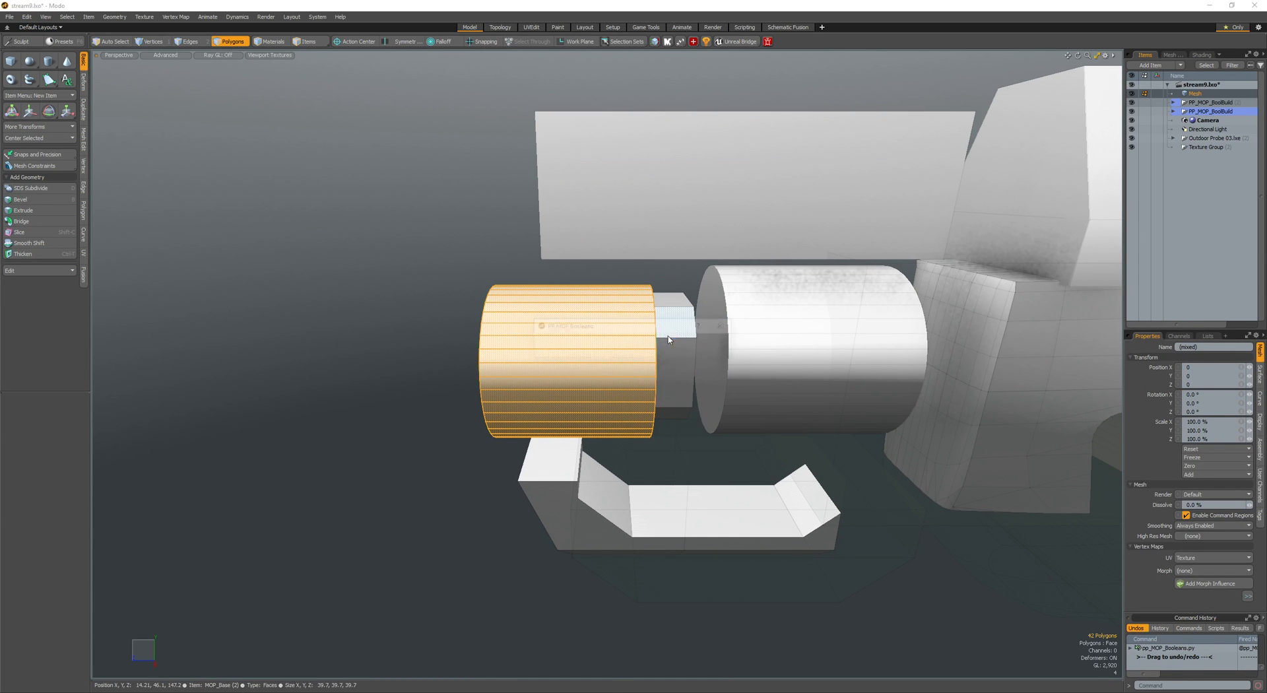
{"action": "left_click", "coordinate": [701, 342]}
{"action": "key", "text": "5"}
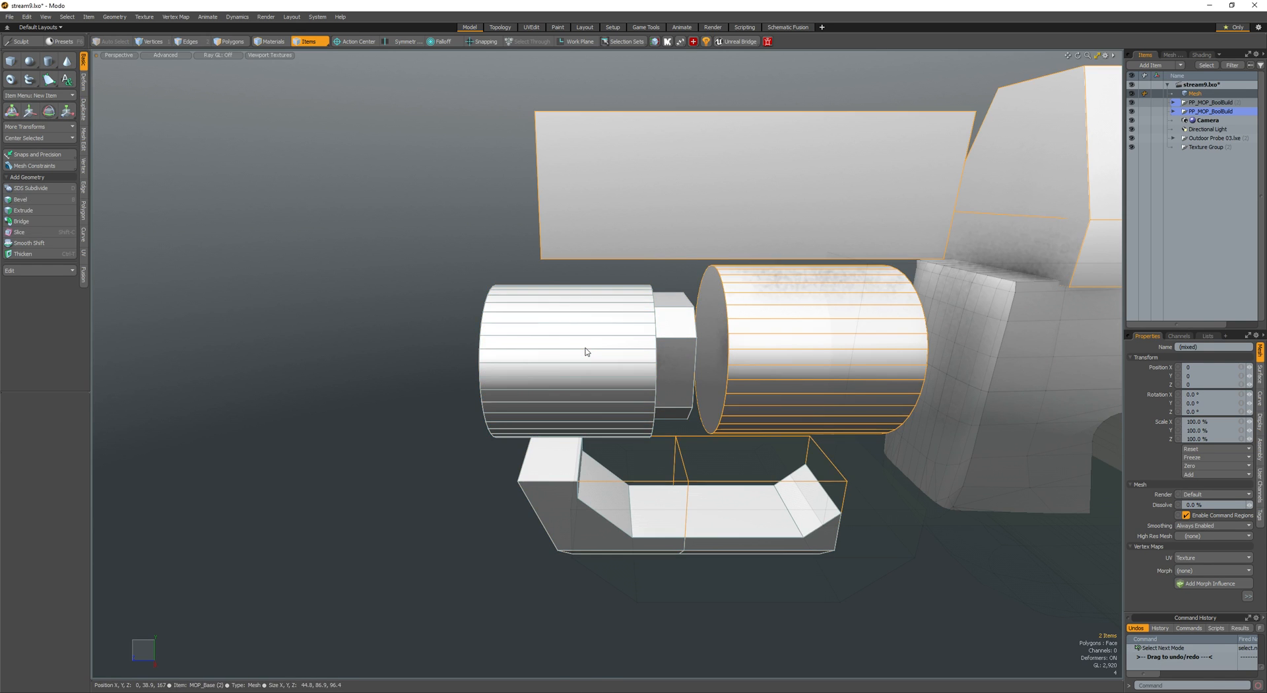
{"action": "left_click", "coordinate": [587, 348]}
{"action": "left_click_drag", "start_coordinate": [588, 348], "coordinate": [592, 339], "text": "alt"}
{"action": "key", "text": "space"}
{"action": "double_click", "coordinate": [592, 339]}
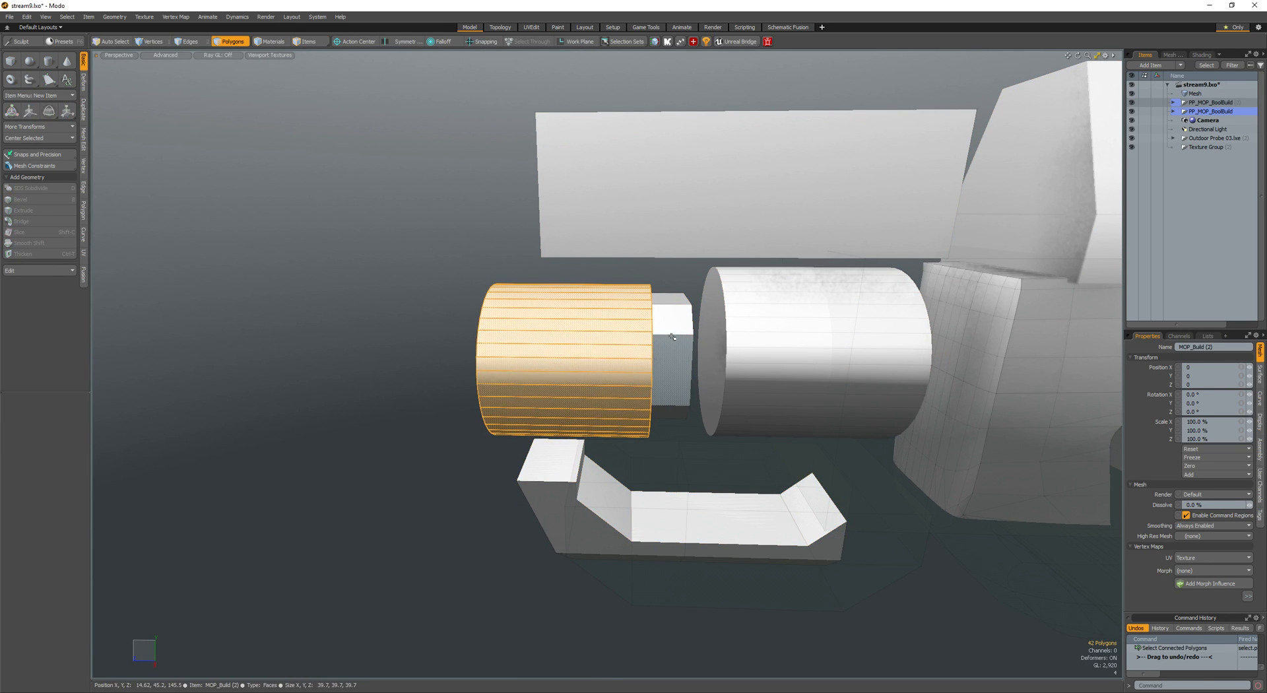
{"action": "key", "text": "ctrl+b"}
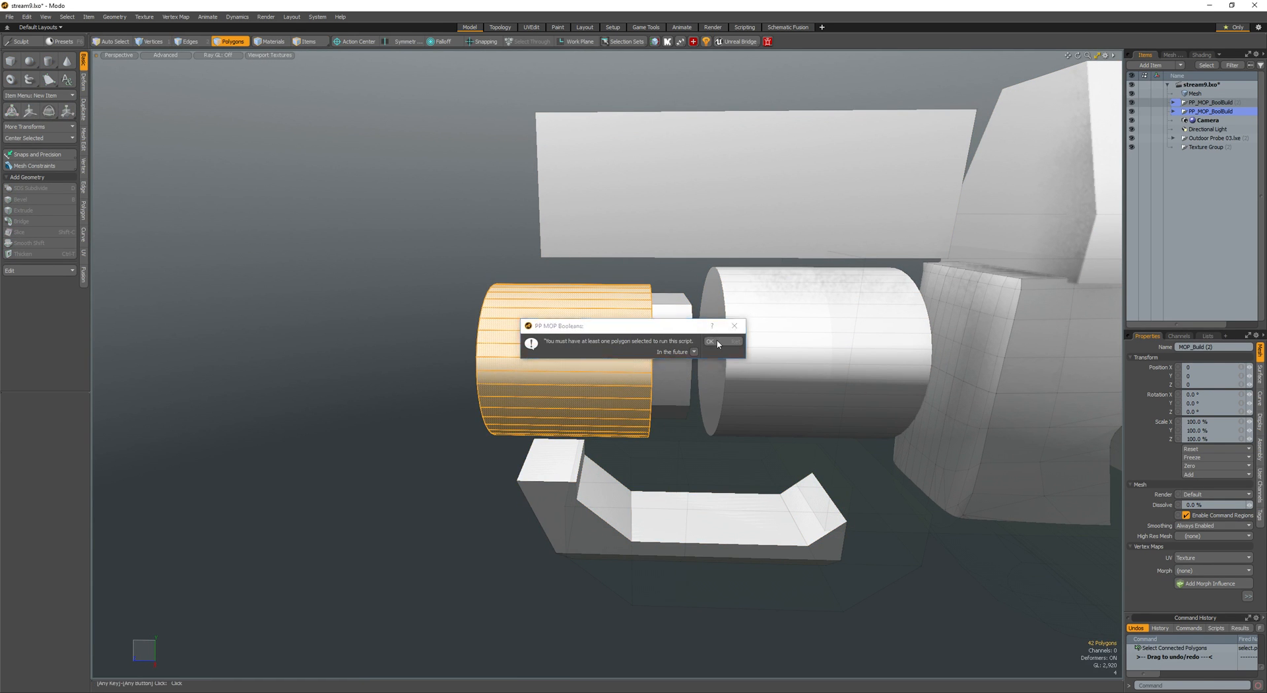
{"action": "left_click", "coordinate": [718, 343]}
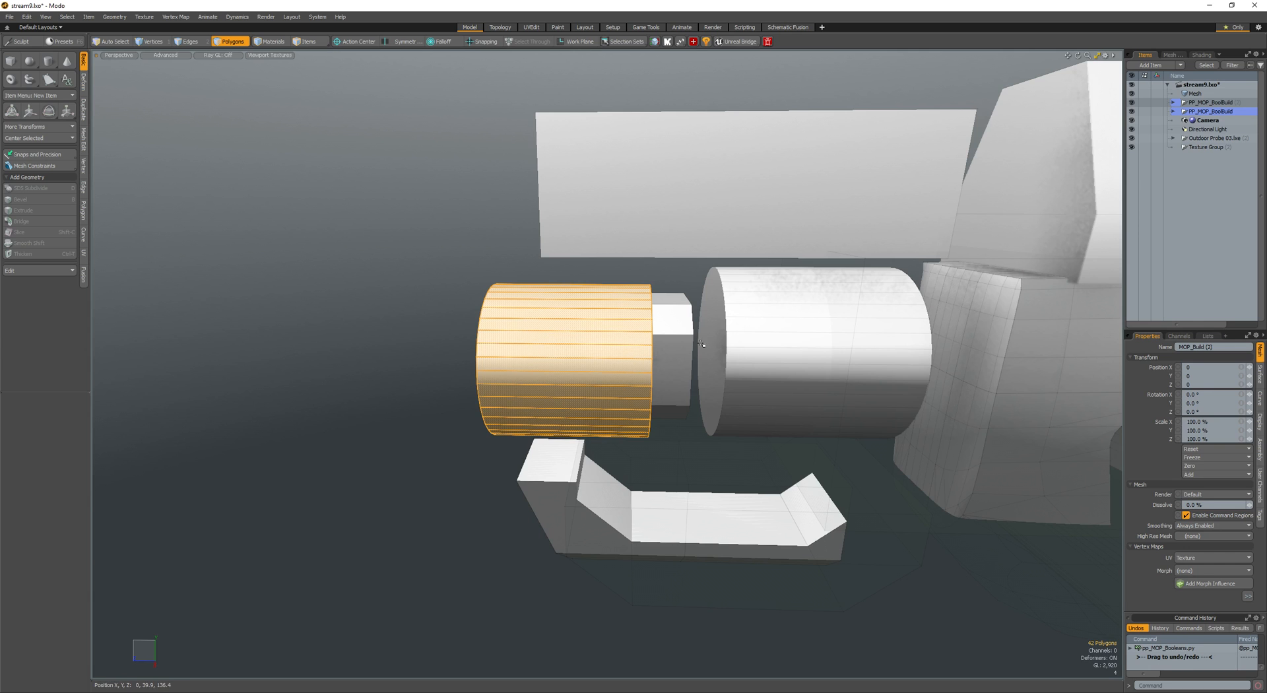
- Try to cut the copied cylinder and chamfered block out of the second boolean's MOP_Build item
{"action": "key", "text": "bracketleft"}
{"action": "key", "text": "a"}
{"action": "double_click", "coordinate": [635, 340]}
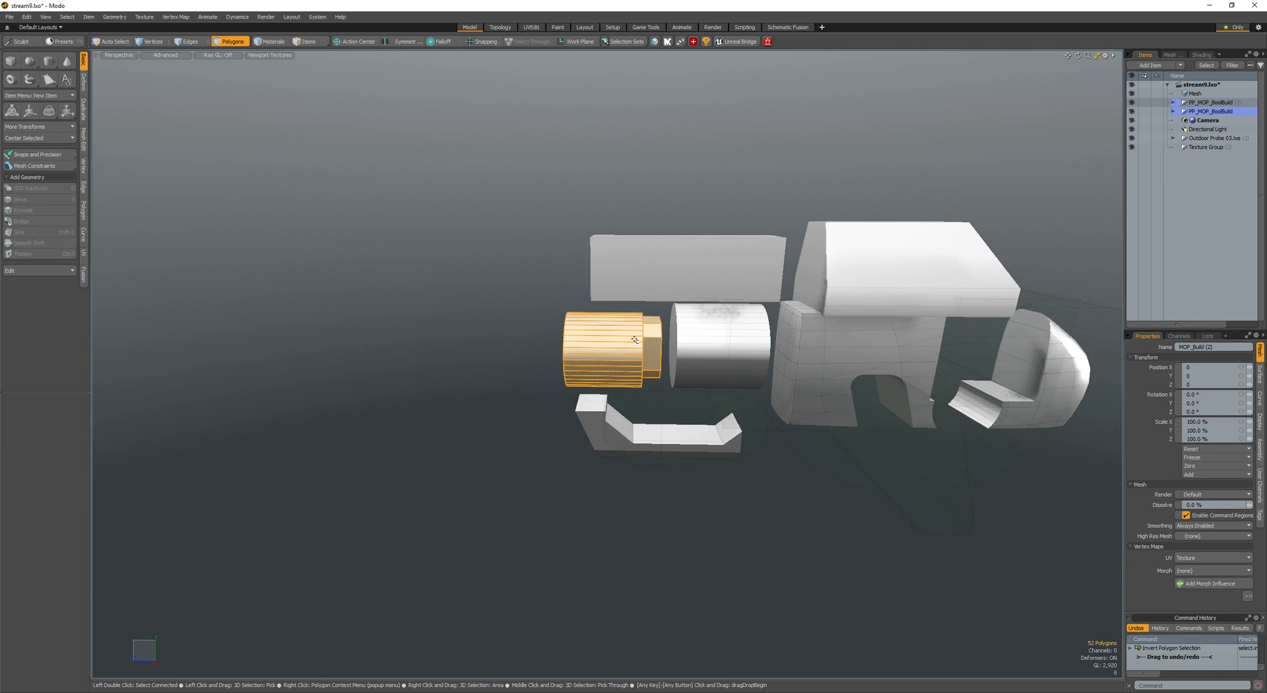
{"action": "left_click", "coordinate": [1173, 103]}
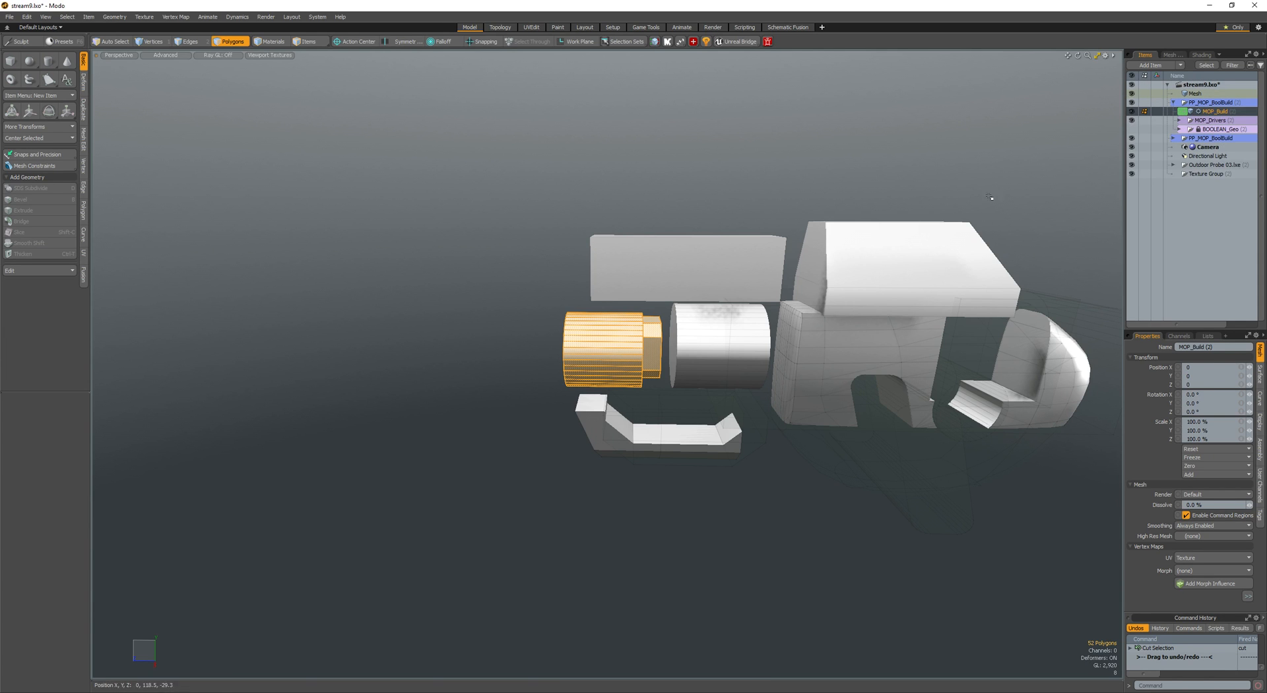
{"action": "key", "text": "ctrl+z"}
{"action": "key", "text": "space"}
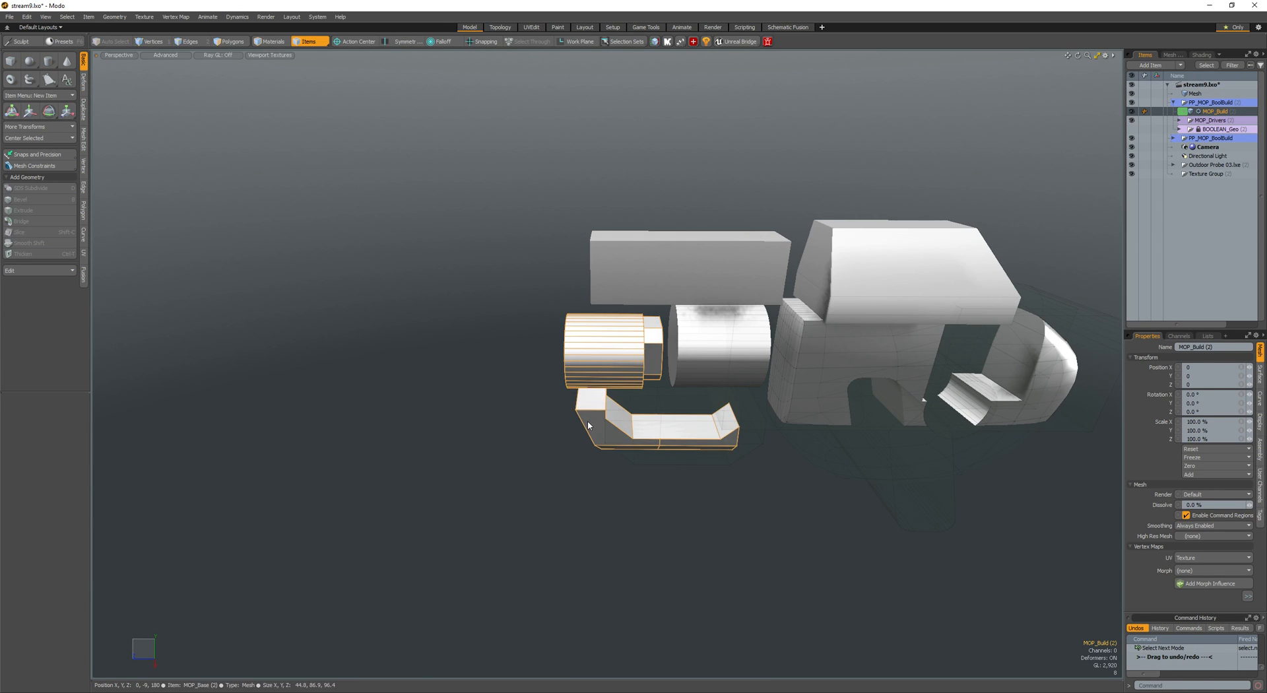
{"action": "key", "text": "space"}
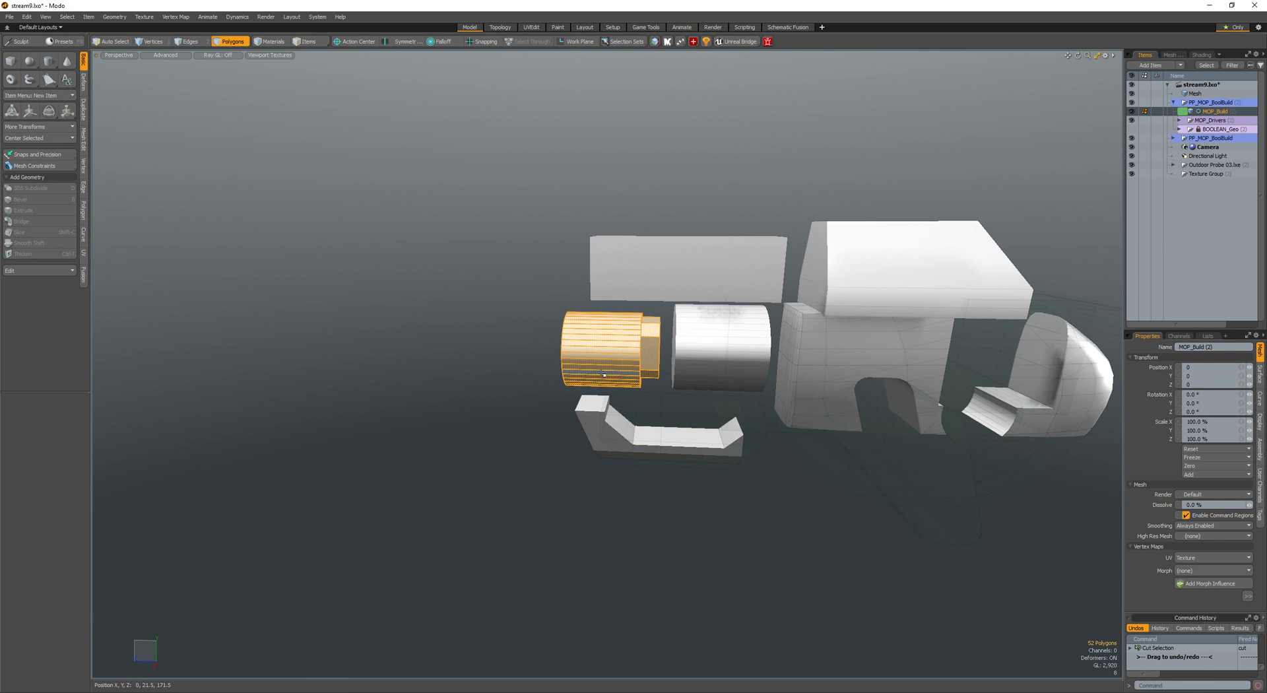
{"action": "key", "text": "ctrl+z"}
- Move the copied cylinder and chamfered block out of the lower bracket's boolean base into the plain Mesh item
{"action": "key", "text": "space"}
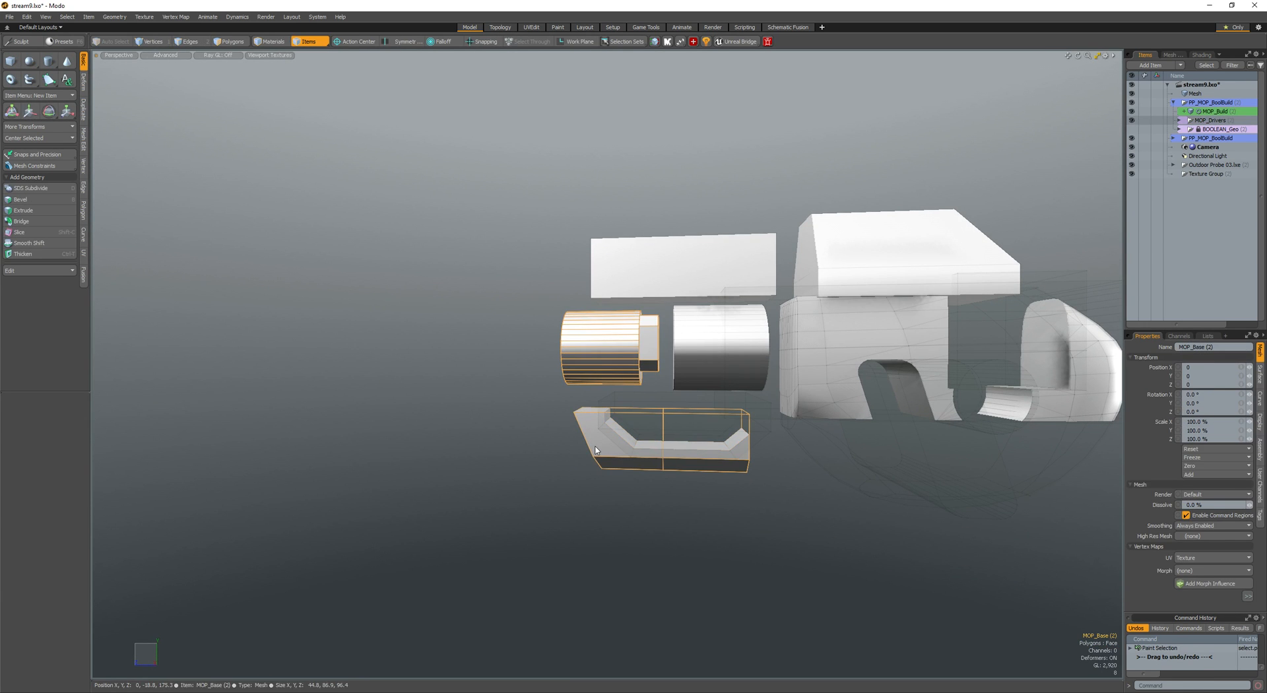
{"action": "key", "text": "space"}
{"action": "left_click", "coordinate": [615, 356]}
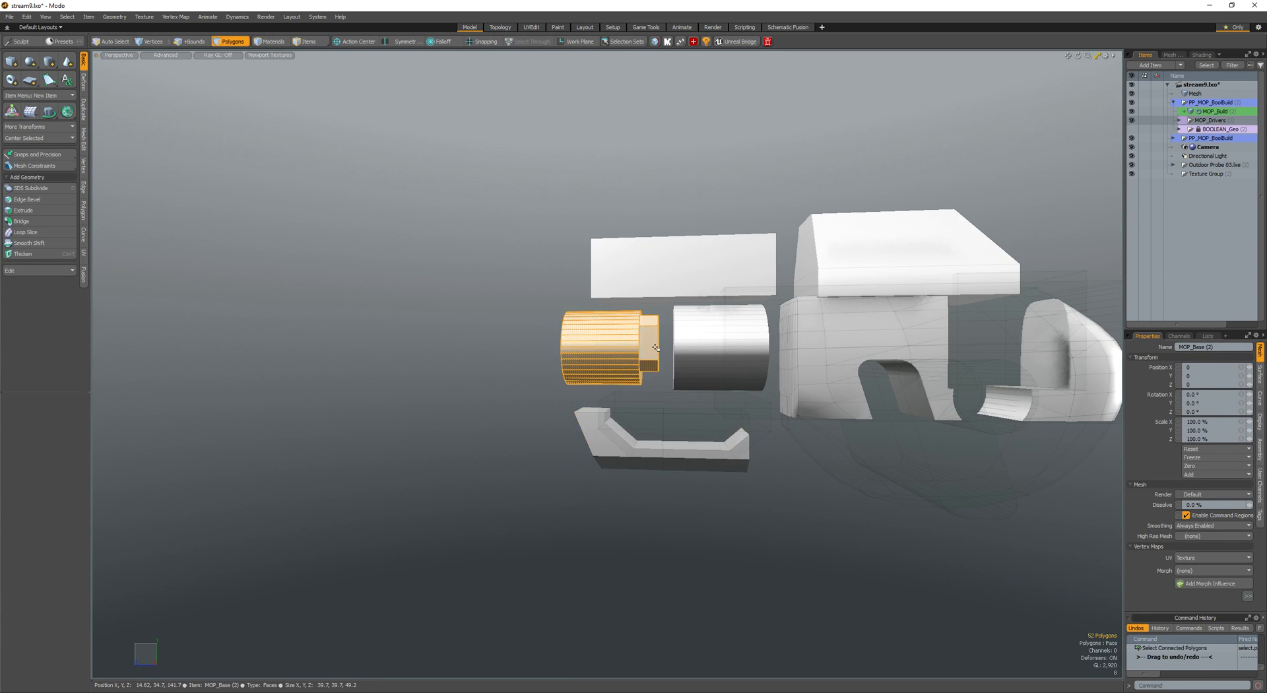
{"action": "key", "text": "Delete"}
{"action": "key", "text": "space"}
{"action": "left_click", "coordinate": [627, 277]}
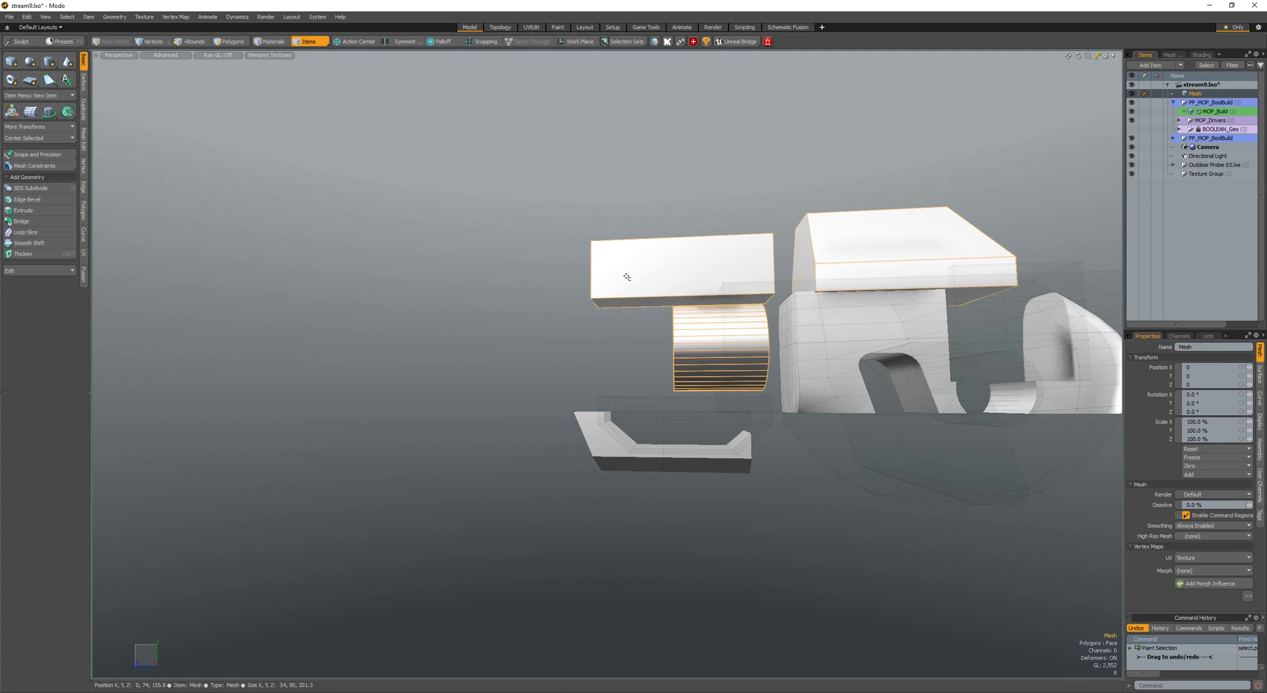
{"action": "key", "text": "space"}
{"action": "key", "text": "ctrl+v"}
- Assign the copied cylinder as an Intersect operand against the chamfered block in a new MOP boolean
{"action": "double_click", "coordinate": [598, 339]}
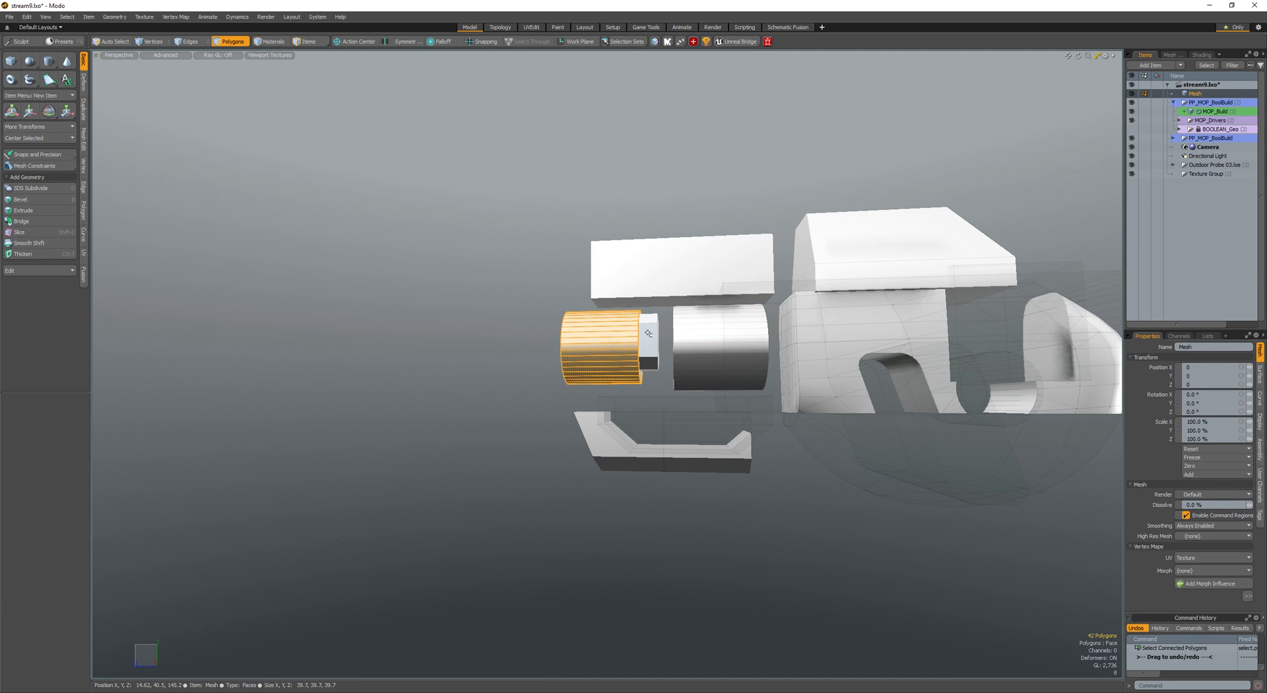
{"action": "scroll", "coordinate": [649, 337], "scroll_direction": "up", "scroll_amount": 5}
{"action": "left_click_drag", "start_coordinate": [634, 338], "coordinate": [650, 340], "text": "alt"}
{"action": "key", "text": "r"}
{"action": "left_click_drag", "start_coordinate": [489, 343], "coordinate": [650, 346], "text": "alt"}
- Bevel the Intersect cylinder's front cap to start a narrower section toward the large cylinder
{"action": "left_click", "coordinate": [655, 345]}
{"action": "key", "text": "b"}
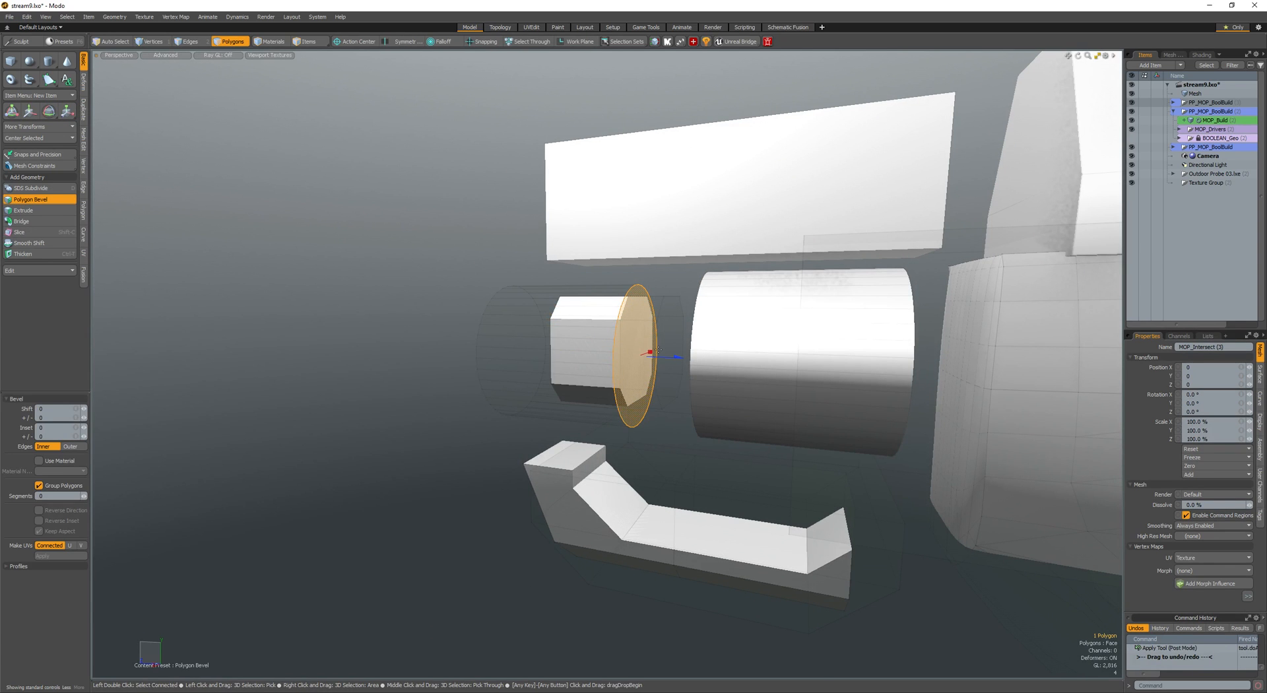
{"action": "mouse_move", "coordinate": [672, 364]}
{"action": "left_mouse_down"}
{"action": "mouse_move", "coordinate": [716, 362]}
{"action": "mouse_move", "coordinate": [688, 353]}
{"action": "left_mouse_up"}
{"action": "key", "text": "q"}
- Shift the Intersect cylinder's geometry to place its step partway along the chamfered block
{"action": "double_click", "coordinate": [645, 359]}
{"action": "key", "text": "w"}
{"action": "left_click_drag", "start_coordinate": [585, 330], "coordinate": [492, 369]}
{"action": "key", "text": "space"}
{"action": "key", "text": "space"}
{"action": "key", "text": "3"}
{"action": "key", "text": "w"}
{"action": "key", "text": "space"}
- Bevel the edge loop where the Intersect cylinder steps down to its narrower section
{"action": "scroll", "coordinate": [622, 353], "scroll_direction": "up", "scroll_amount": 3}
{"action": "key", "text": "2"}
{"action": "double_click", "coordinate": [602, 338]}
{"action": "key", "text": "b"}
{"action": "key", "text": "space"}
{"action": "left_click", "coordinate": [484, 357]}
{"action": "scroll", "coordinate": [562, 351], "scroll_direction": "down", "scroll_amount": 2}
- Adjust the placement of the stepped Intersect cylinder around the chamfered block
{"action": "key", "text": "3"}
{"action": "double_click", "coordinate": [535, 355]}
{"action": "left_click", "coordinate": [527, 346]}
{"action": "left_click", "coordinate": [444, 399]}
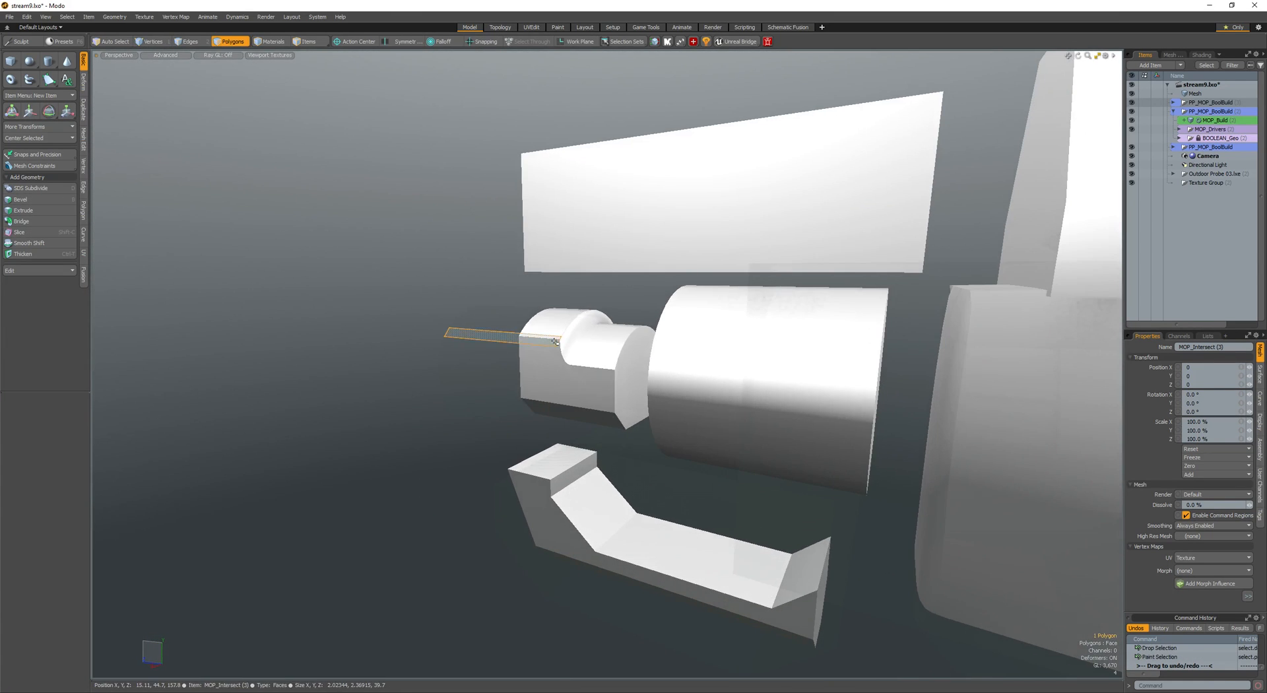
{"action": "double_click", "coordinate": [551, 342]}
{"action": "left_click_drag", "start_coordinate": [550, 342], "coordinate": [686, 361], "text": "alt"}
{"action": "scroll", "coordinate": [566, 364], "scroll_direction": "down", "scroll_amount": 3}
{"action": "scroll", "coordinate": [628, 351], "scroll_direction": "up", "scroll_amount": 1}
{"action": "left_click", "coordinate": [590, 368]}
{"action": "key", "text": "w"}
{"action": "mouse_move", "coordinate": [589, 368]}
{"action": "left_mouse_down", "text": "alt"}
{"action": "mouse_move", "coordinate": [506, 378]}
{"action": "mouse_move", "coordinate": [611, 367]}
{"action": "mouse_move", "coordinate": [594, 383]}
{"action": "left_mouse_up", "text": "alt"}
{"action": "key", "text": "q"}
{"action": "double_click", "coordinate": [588, 371]}
{"action": "left_click_drag", "start_coordinate": [594, 383], "coordinate": [619, 369], "text": "ctrl+alt"}
{"action": "key", "text": "Escape"}
- Delete the Intersect operand's geometry from the main body's boolean
{"action": "left_click_drag", "start_coordinate": [711, 373], "coordinate": [546, 320], "text": "alt"}
{"action": "key", "text": "5"}
{"action": "left_click", "coordinate": [672, 378]}
{"action": "key", "text": "3"}
{"action": "double_click", "coordinate": [668, 374]}
{"action": "scroll", "coordinate": [650, 375], "scroll_direction": "down", "scroll_amount": 3}
{"action": "left_click_drag", "start_coordinate": [706, 409], "coordinate": [888, 383], "text": "alt"}
{"action": "key", "text": "5"}
{"action": "left_click", "coordinate": [688, 415]}
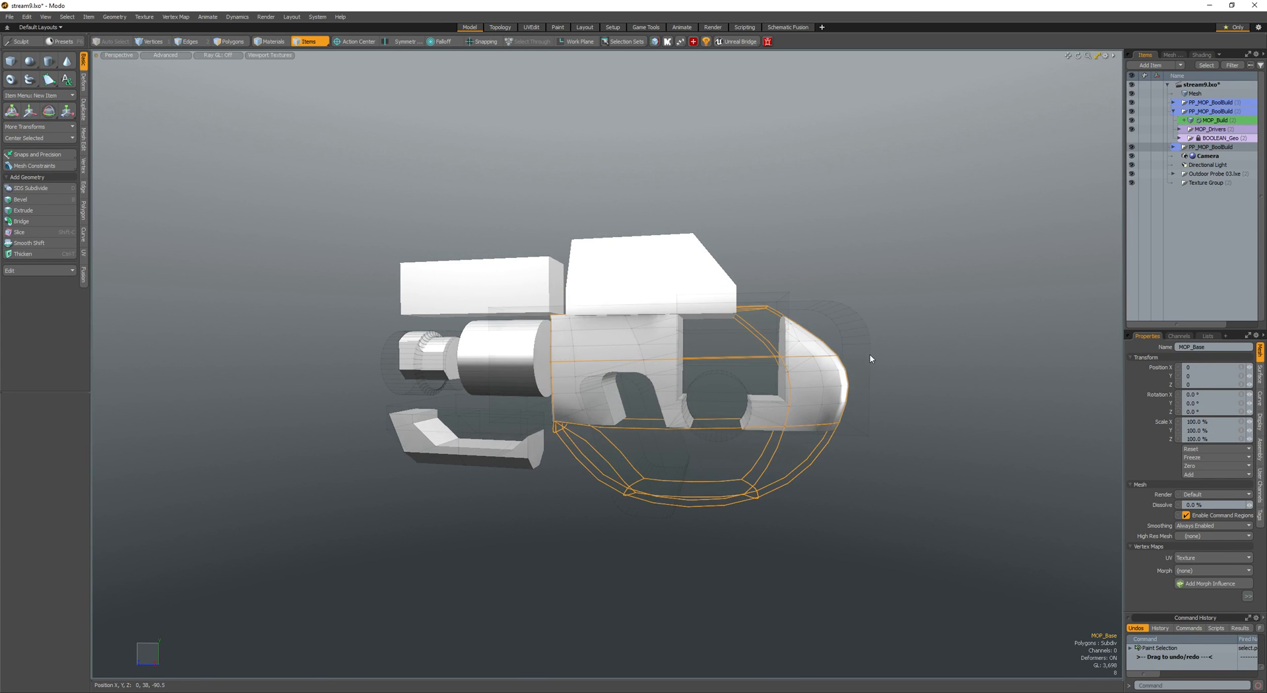
{"action": "key", "text": "3"}
{"action": "double_click", "coordinate": [854, 322]}
{"action": "key", "text": "Delete"}
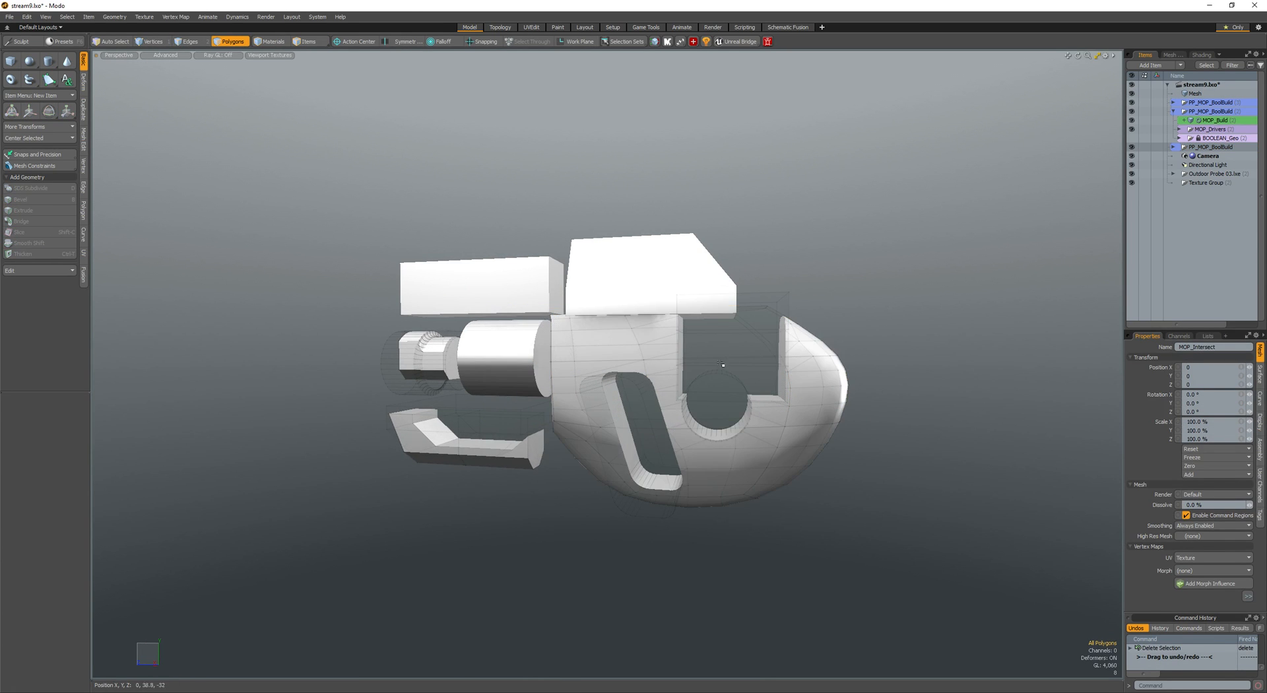
- Add a loop slice at 50% across the upper block's length and convert the block to a subdivision surface
{"action": "left_click_drag", "start_coordinate": [670, 379], "coordinate": [705, 350], "text": "alt"}
{"action": "left_click", "coordinate": [702, 307]}
{"action": "key", "text": "3"}
{"action": "mouse_move", "coordinate": [701, 307]}
{"action": "left_mouse_down", "text": "alt"}
{"action": "mouse_move", "coordinate": [702, 319]}
{"action": "mouse_move", "coordinate": [690, 316]}
{"action": "left_mouse_up", "text": "alt"}
{"action": "key", "text": "alt+c"}
{"action": "left_click", "coordinate": [702, 321]}
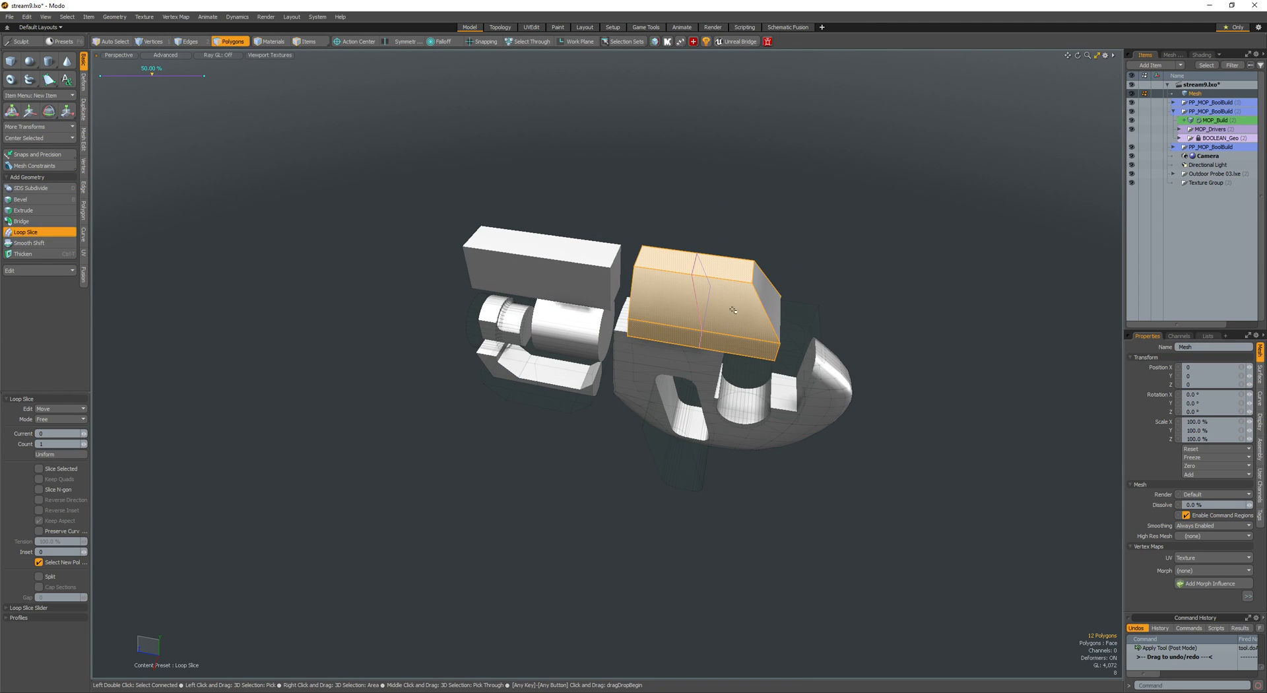
{"action": "key", "text": "shift+space"}
{"action": "key", "text": "Tab"}
- Add another loop slice at 50% through the front half of the rounded upper block
{"action": "scroll", "coordinate": [738, 327], "scroll_direction": "up", "scroll_amount": 3}
{"action": "mouse_move", "coordinate": [738, 328]}
{"action": "left_mouse_down", "text": "alt"}
{"action": "mouse_move", "coordinate": [782, 328]}
{"action": "mouse_move", "coordinate": [758, 337]}
{"action": "mouse_move", "coordinate": [580, 297]}
{"action": "mouse_move", "coordinate": [773, 345]}
{"action": "left_mouse_up", "text": "alt"}
{"action": "left_click", "coordinate": [784, 329]}
{"action": "key", "text": "ctrl+z"}
{"action": "left_click", "coordinate": [773, 345]}
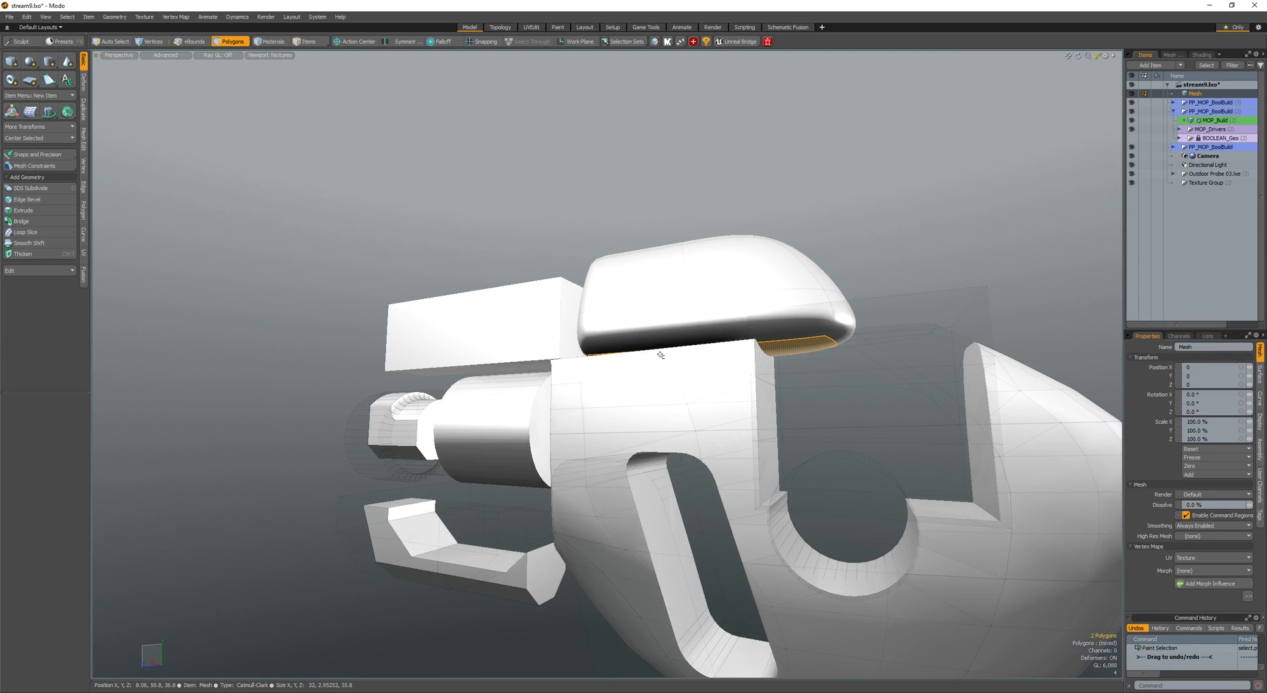
{"action": "scroll", "coordinate": [658, 344], "scroll_direction": "down", "scroll_amount": 3}
{"action": "left_click_drag", "start_coordinate": [658, 344], "coordinate": [701, 282], "text": "alt"}
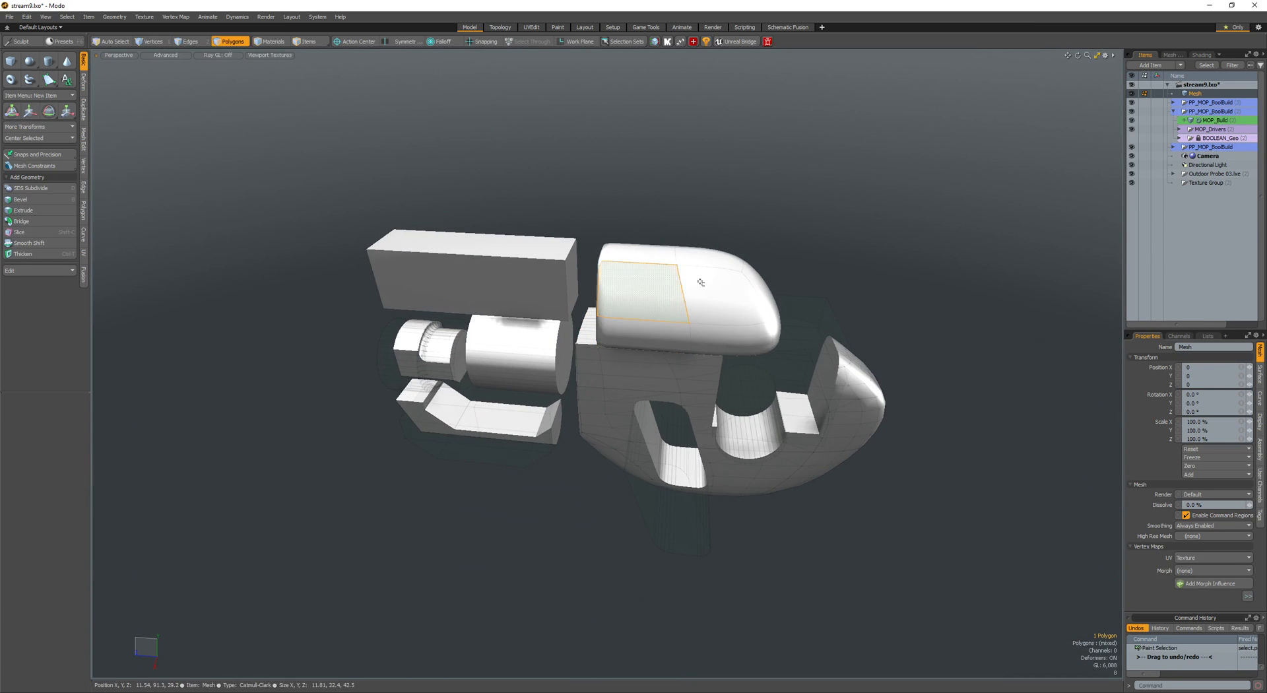
{"action": "key", "text": "alt+c"}
{"action": "left_click", "coordinate": [708, 312]}
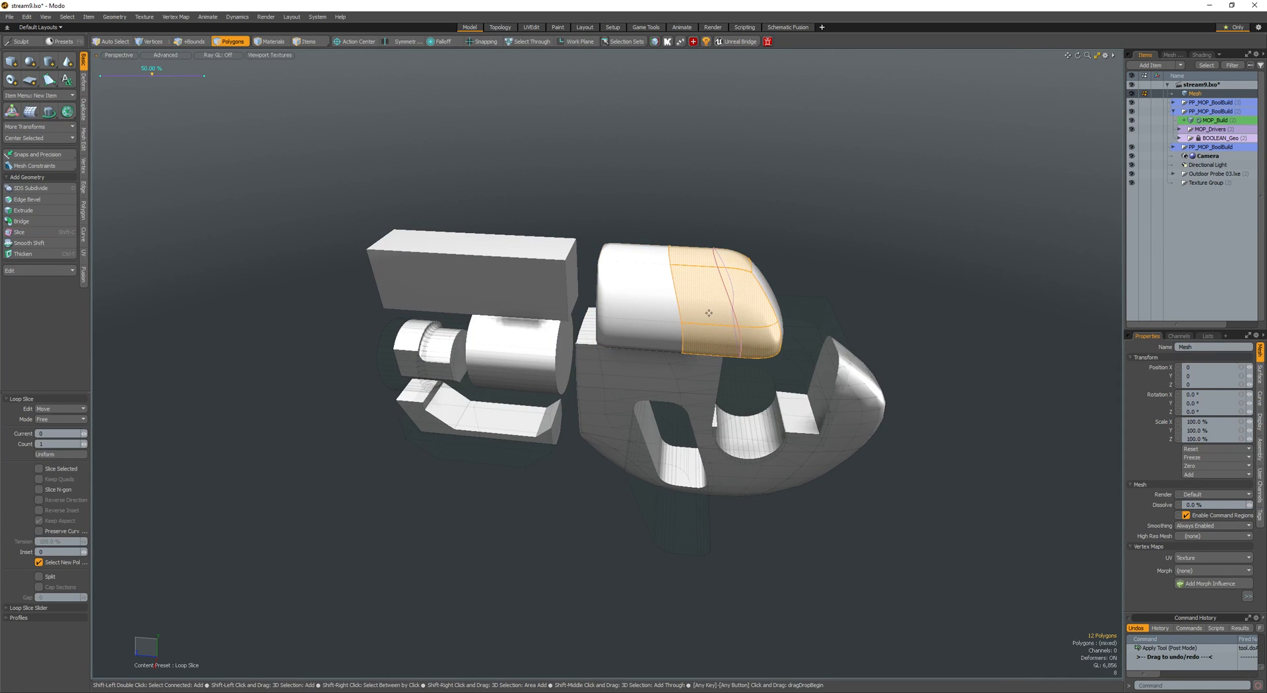
{"action": "key", "text": "space"}
- Examine the rounded upper block and the stepped Intersect cylinder from several angles
{"action": "left_click", "coordinate": [720, 298]}
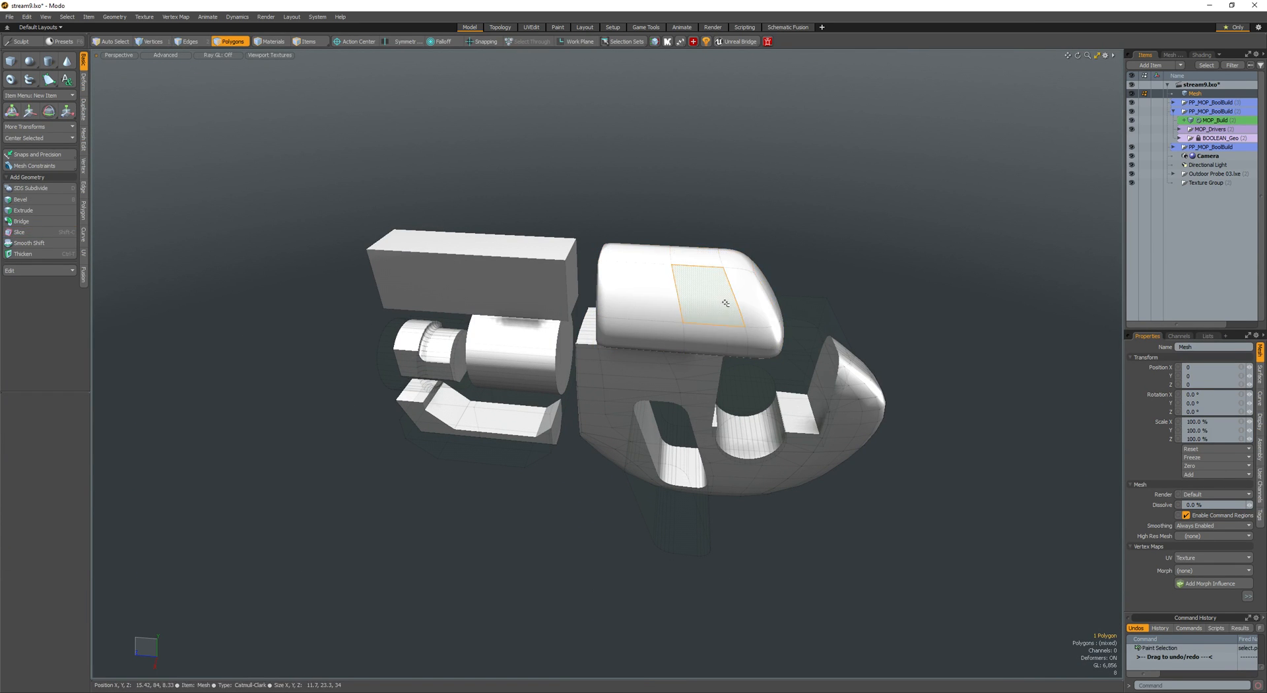
{"action": "mouse_move", "coordinate": [720, 298]}
{"action": "left_mouse_down", "text": "alt"}
{"action": "mouse_move", "coordinate": [798, 311]}
{"action": "mouse_move", "coordinate": [754, 310]}
{"action": "mouse_move", "coordinate": [784, 311]}
{"action": "mouse_move", "coordinate": [724, 286]}
{"action": "mouse_move", "coordinate": [770, 326]}
{"action": "mouse_move", "coordinate": [715, 288]}
{"action": "left_mouse_up", "text": "alt"}
{"action": "scroll", "coordinate": [798, 311], "scroll_direction": "down", "scroll_amount": 2}
{"action": "key", "text": "]"}
{"action": "scroll", "coordinate": [770, 325], "scroll_direction": "up", "scroll_amount": 3}
{"action": "scroll", "coordinate": [448, 394], "scroll_direction": "up", "scroll_amount": 5}
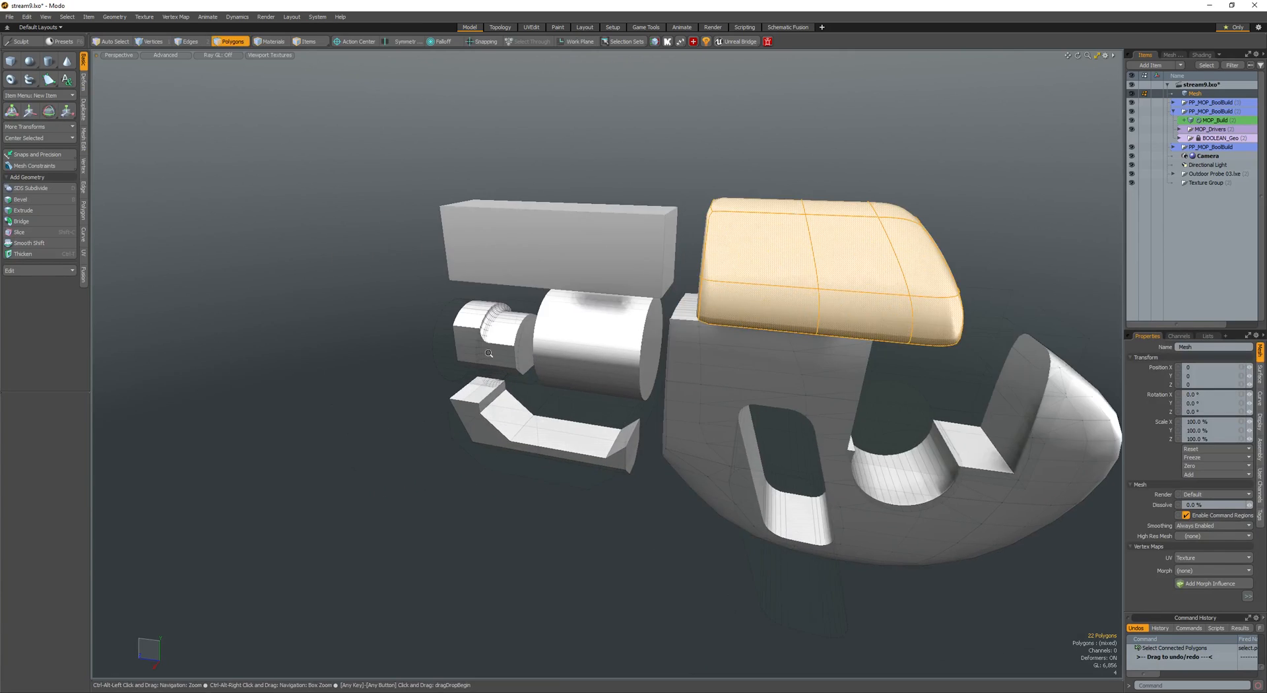
{"action": "key", "text": "5"}
{"action": "left_click", "coordinate": [421, 355]}
{"action": "key", "text": "3"}
{"action": "double_click", "coordinate": [429, 353]}
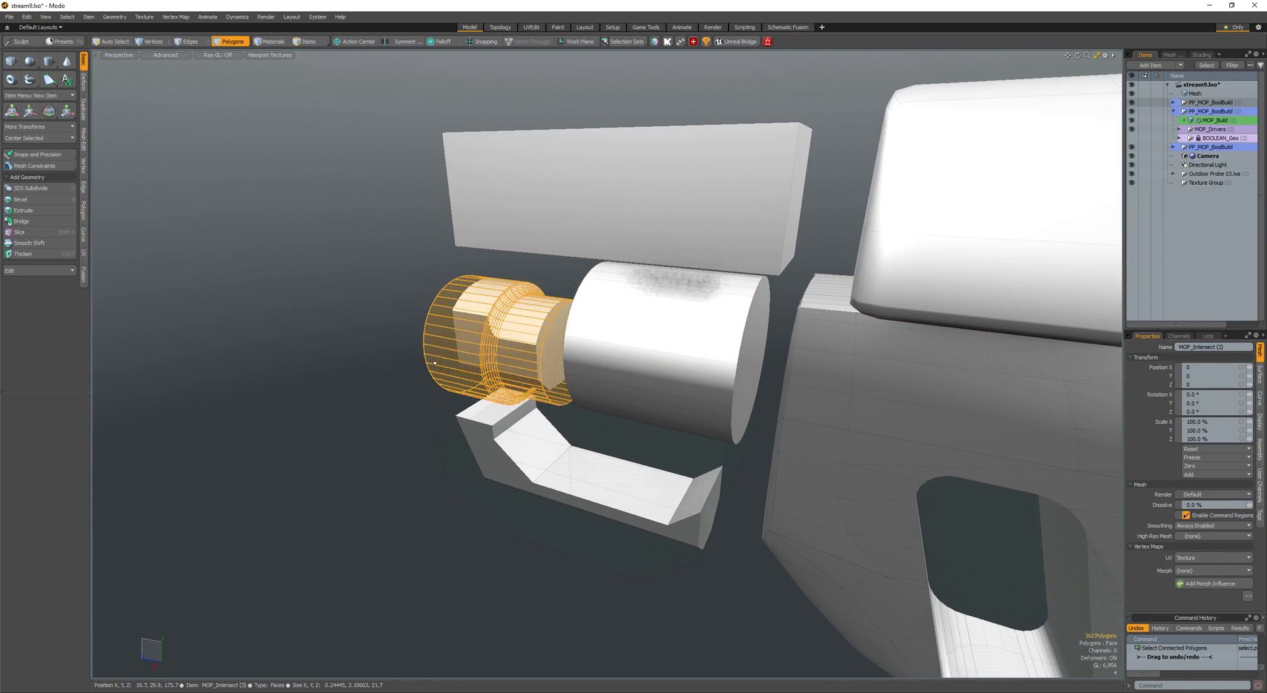
{"action": "left_click_drag", "start_coordinate": [429, 353], "coordinate": [564, 362], "text": "alt"}
{"action": "left_click", "coordinate": [507, 382]}
{"action": "scroll", "coordinate": [564, 361], "scroll_direction": "up", "scroll_amount": 8}
{"action": "left_click_drag", "start_coordinate": [693, 393], "coordinate": [462, 439], "text": "alt"}
{"action": "scroll", "coordinate": [662, 361], "scroll_direction": "down", "scroll_amount": 7}
{"action": "scroll", "coordinate": [506, 429], "scroll_direction": "down", "scroll_amount": 4}
{"action": "left_click_drag", "start_coordinate": [632, 327], "coordinate": [654, 277], "text": "ctrl+alt"}
- Draw a 40-sided vertical cylinder with a radius of about 10.75 near the rounded upper block's nose
{"action": "key", "text": "5"}
{"action": "left_click", "coordinate": [735, 328]}
{"action": "key", "text": "3"}
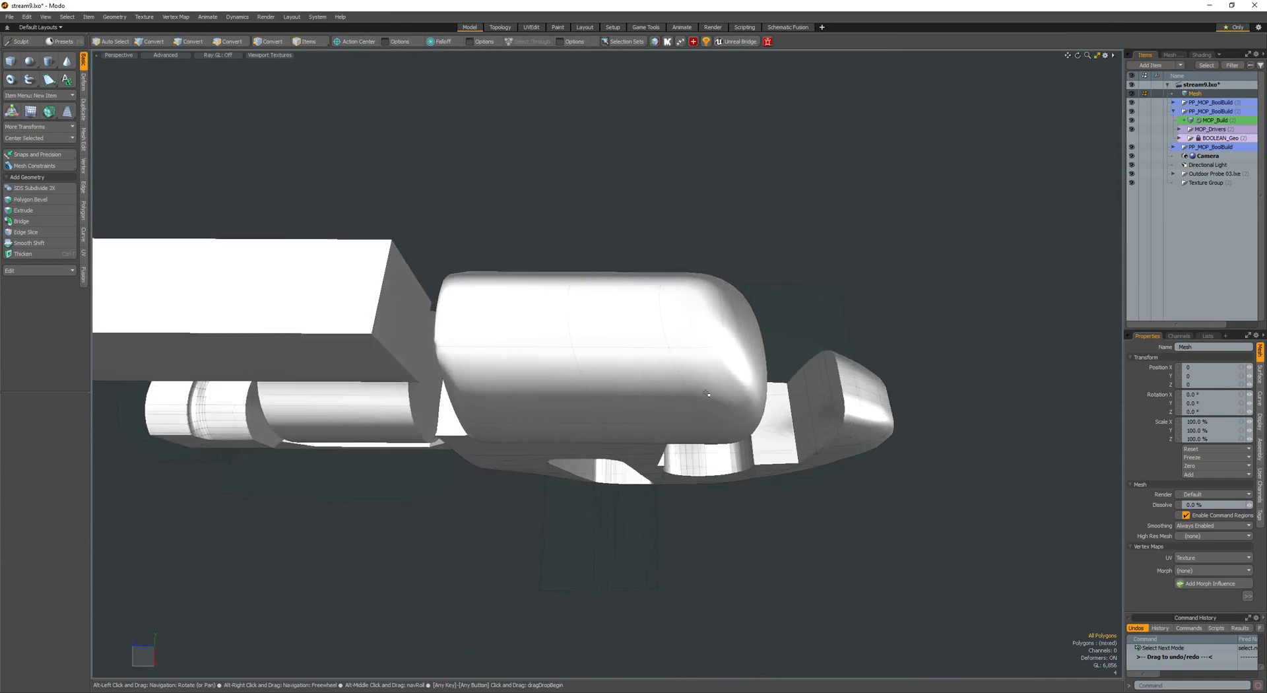
{"action": "key", "text": "shift+c"}
{"action": "mouse_move", "coordinate": [661, 337]}
{"action": "left_mouse_down", "text": "ctrl"}
{"action": "mouse_move", "coordinate": [682, 336]}
{"action": "mouse_move", "coordinate": [668, 247]}
{"action": "mouse_move", "coordinate": [636, 307]}
{"action": "left_mouse_up", "text": "ctrl"}
{"action": "key", "text": "space"}
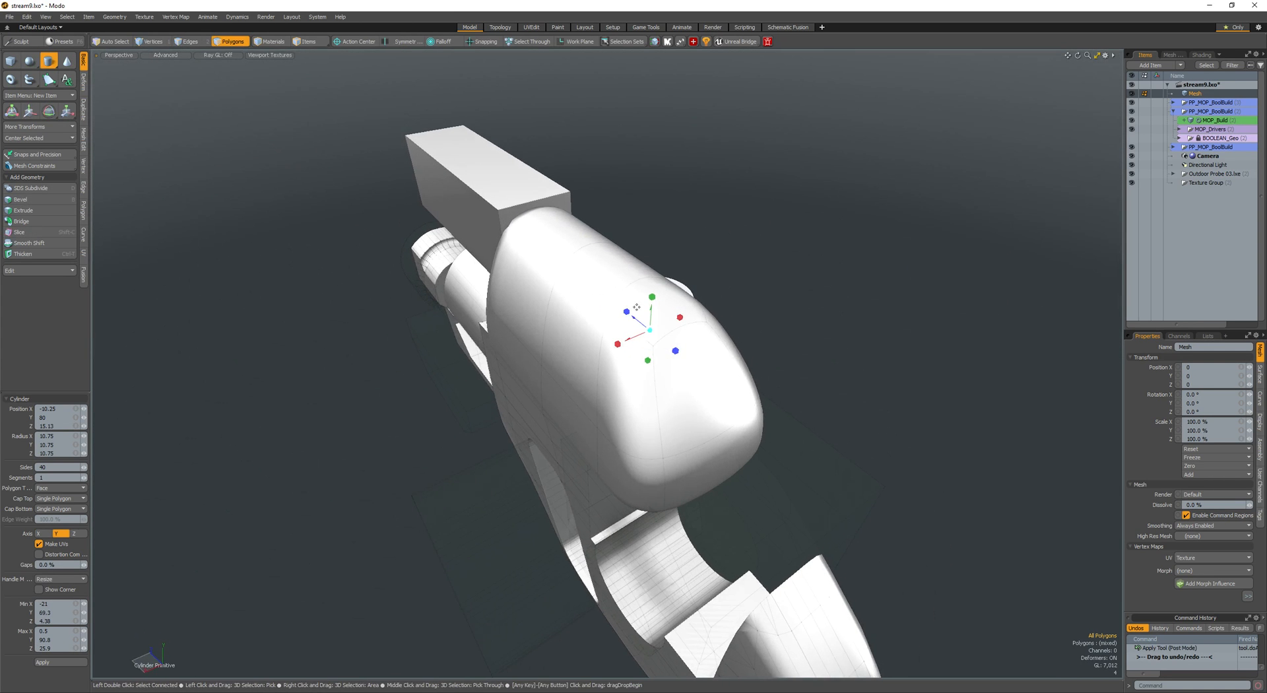
{"action": "key", "text": "space"}
- Position the new cylinder over the upper block's nose and subtract it from the block with a MOP boolean
{"action": "double_click", "coordinate": [663, 260]}
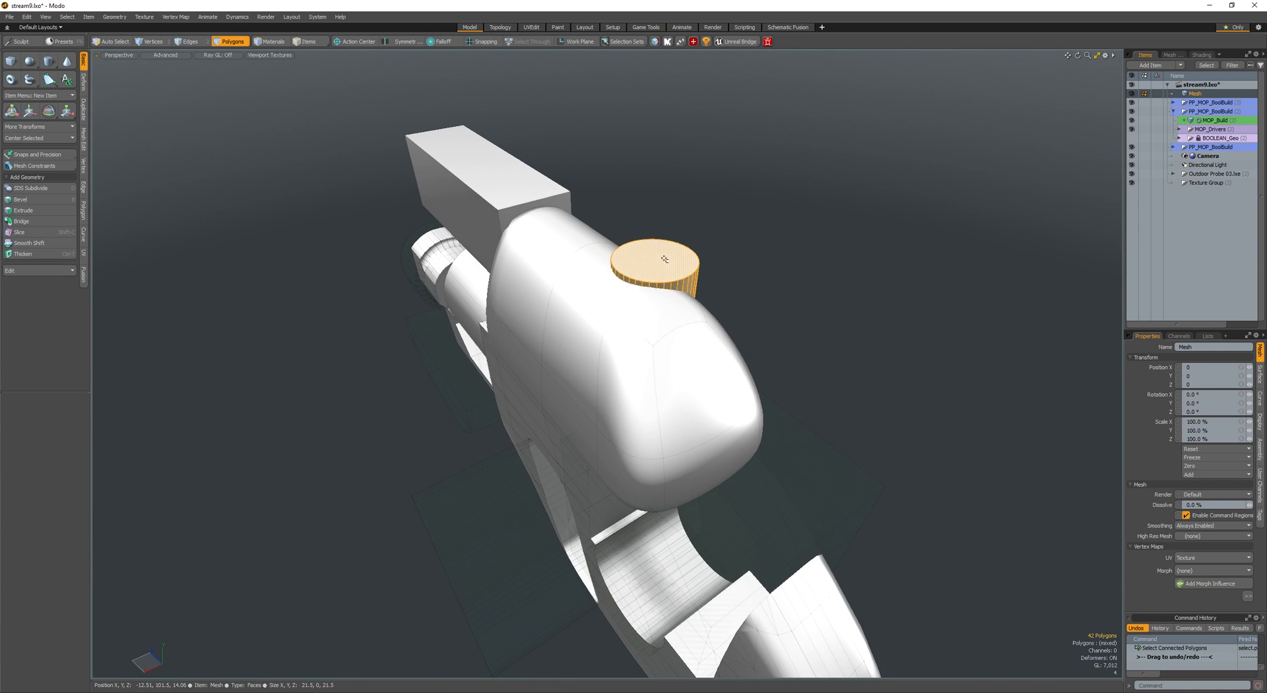
{"action": "key", "text": "w"}
{"action": "left_click_drag", "start_coordinate": [663, 260], "coordinate": [618, 286], "text": "alt"}
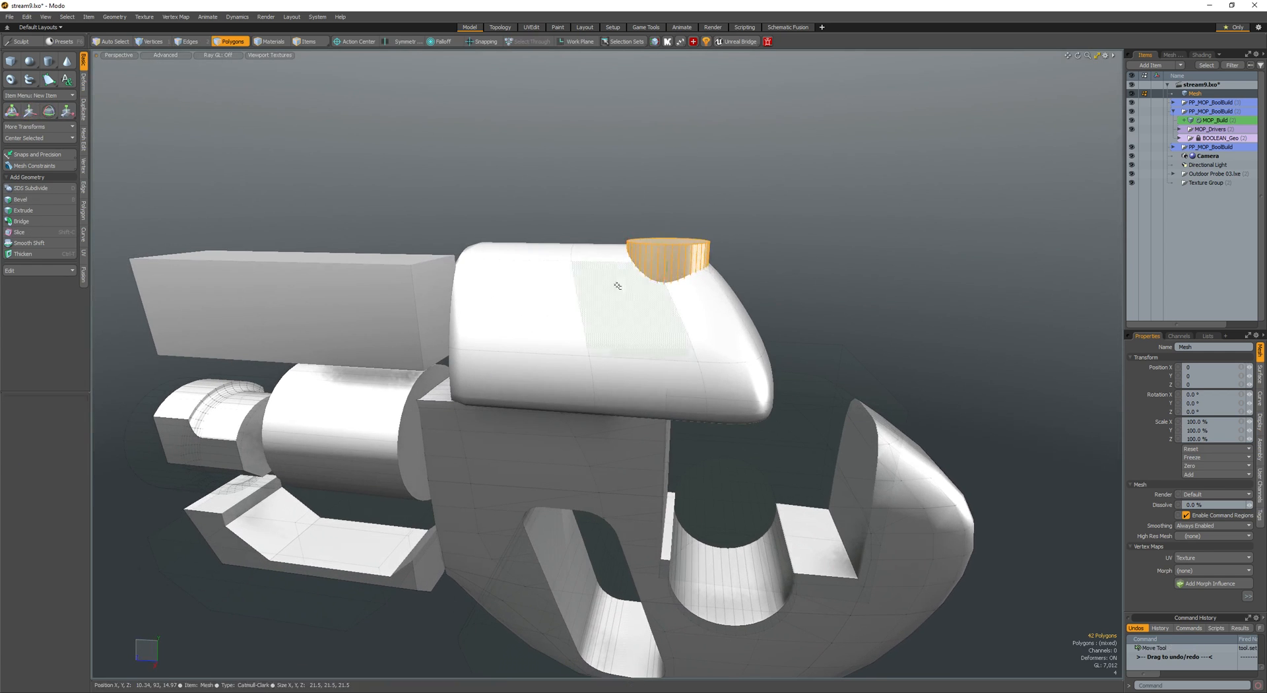
{"action": "left_click_drag", "start_coordinate": [659, 245], "coordinate": [617, 185], "text": "alt"}
{"action": "key", "text": "w"}
{"action": "left_click_drag", "start_coordinate": [617, 185], "coordinate": [512, 368]}
{"action": "key", "text": "space"}
{"action": "key", "text": "w"}
{"action": "key", "text": "space"}
{"action": "left_click", "coordinate": [602, 348]}
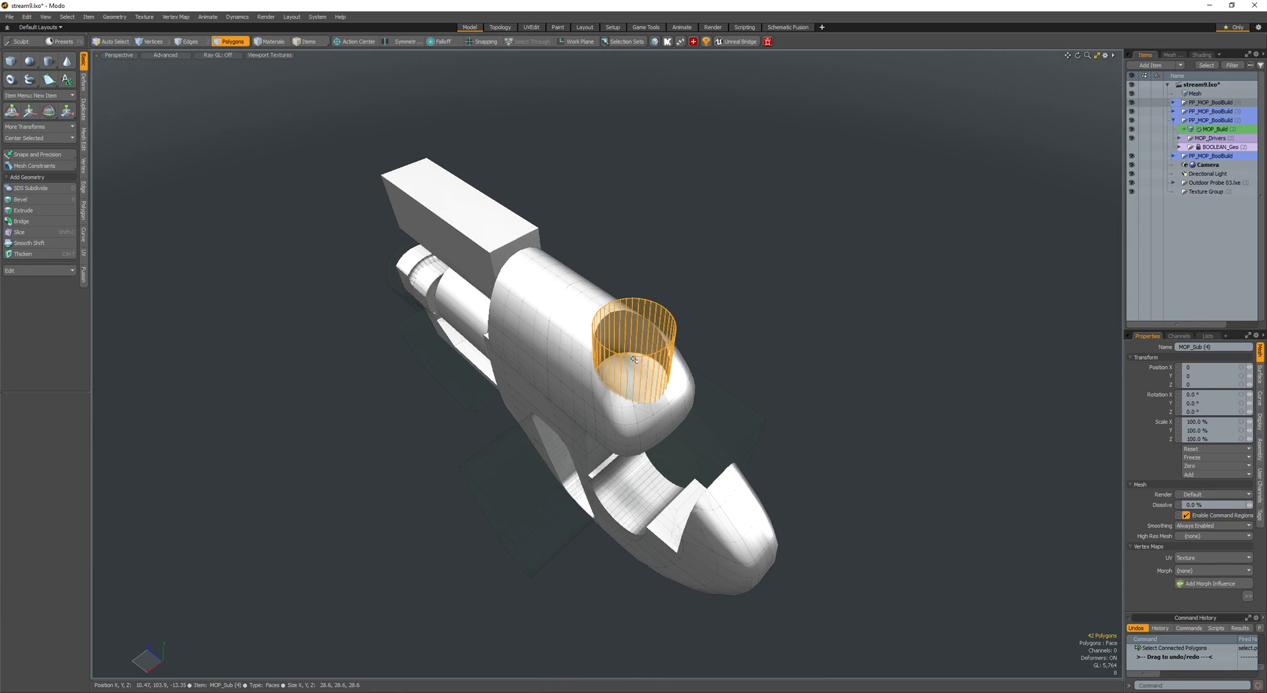
{"action": "key", "text": "Escape"}
- Draw a cube in the subtracting mesh along the upper block's top, about 21.3 wide and 86.5 long
{"action": "left_click_drag", "start_coordinate": [634, 360], "coordinate": [515, 340], "text": "alt"}
{"action": "key", "text": "shift+x"}
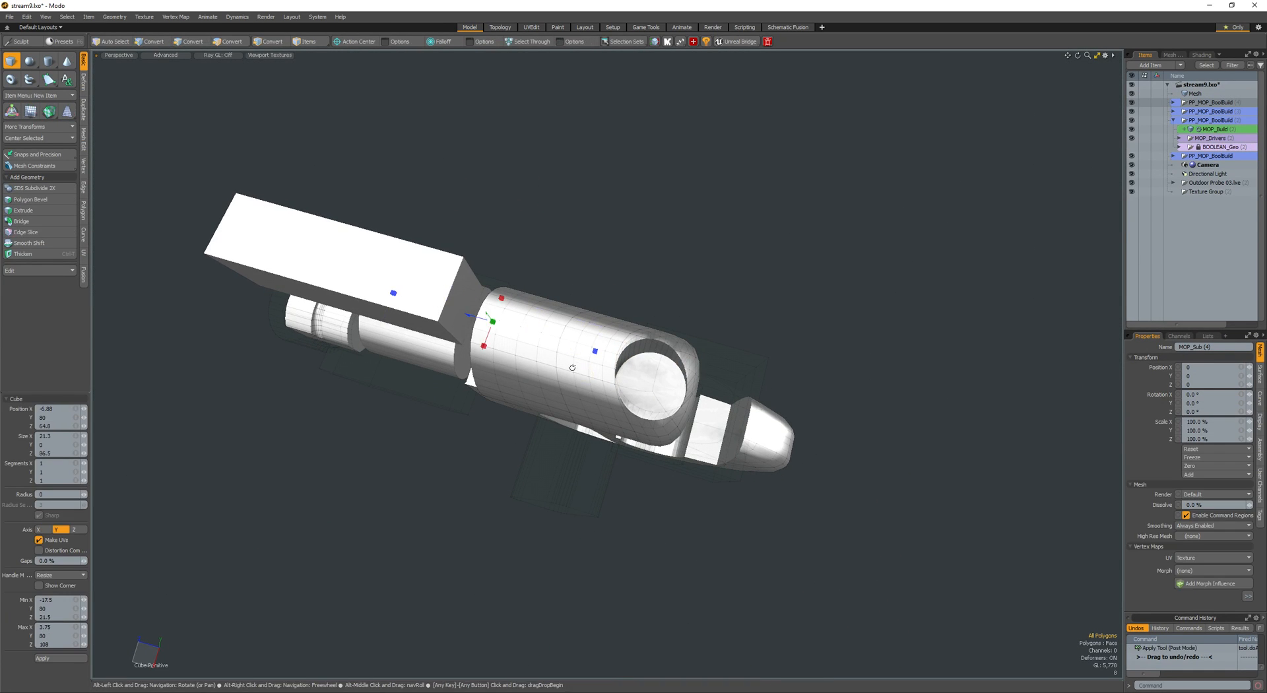
{"action": "left_click_drag", "start_coordinate": [572, 368], "coordinate": [534, 313], "text": "alt"}
{"action": "key", "text": "space"}
- Position the cube to cut a lengthwise slot in the upper block and center it on X
{"action": "double_click", "coordinate": [522, 228]}
{"action": "key", "text": "w"}
{"action": "left_click_drag", "start_coordinate": [533, 313], "coordinate": [561, 242]}
{"action": "key", "text": "r"}
{"action": "key", "text": "w"}
{"action": "left_click_drag", "start_coordinate": [561, 242], "coordinate": [711, 303], "text": "alt"}
{"action": "key", "text": "alt+c"}
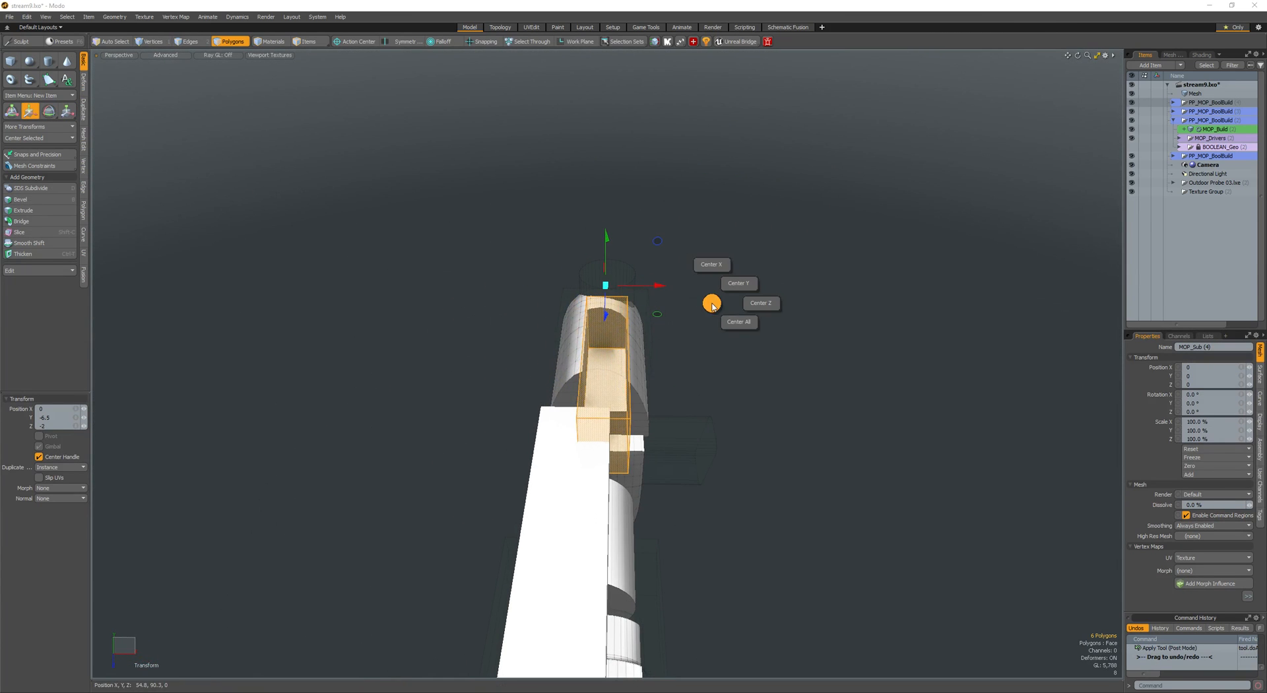
{"action": "left_click", "coordinate": [704, 270]}
{"action": "left_click_drag", "start_coordinate": [644, 277], "coordinate": [619, 294], "text": "alt"}
{"action": "key", "text": "space"}
- Center the upper block's base mesh and its cylindrical cutter on X
{"action": "left_click", "coordinate": [629, 326]}
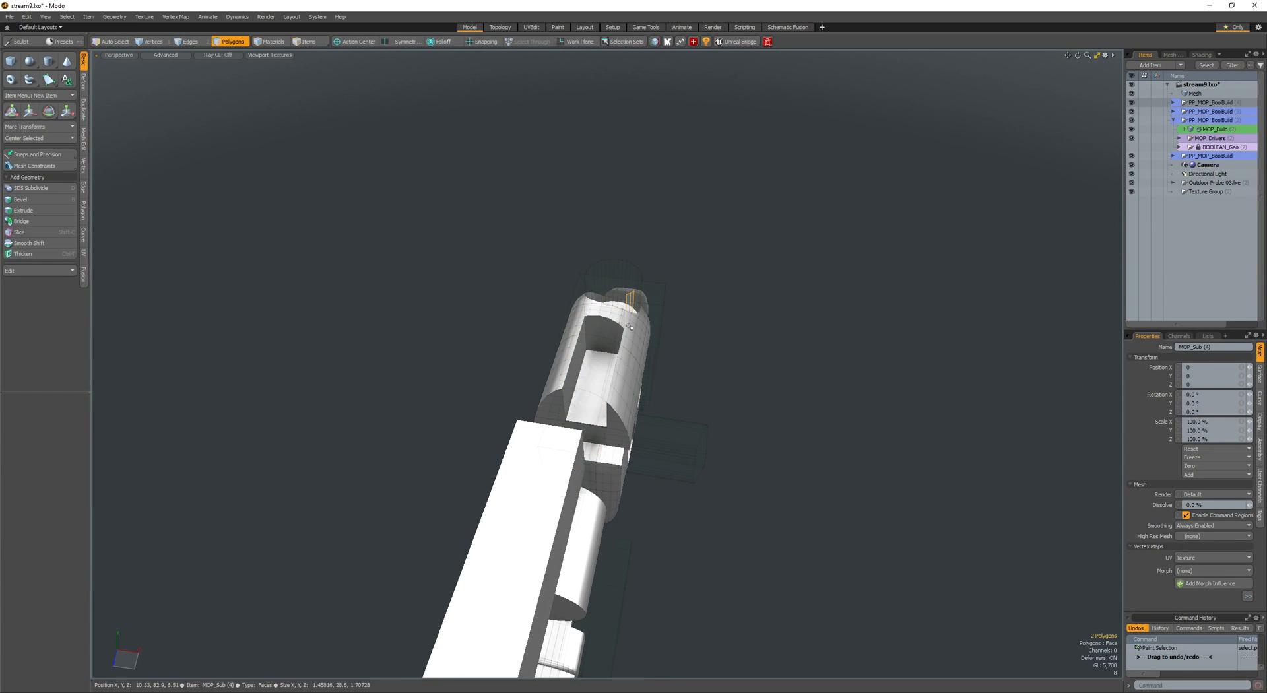
{"action": "key", "text": "alt+b"}
{"action": "left_click", "coordinate": [639, 363]}
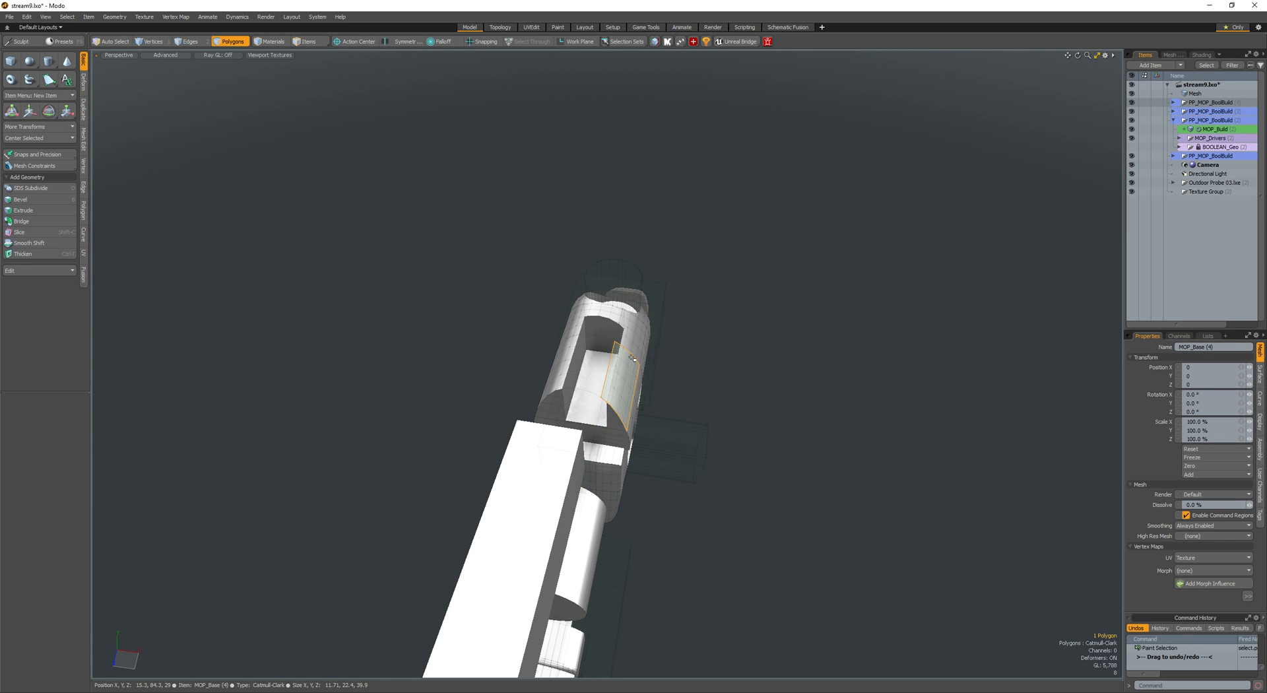
{"action": "left_click_drag", "start_coordinate": [644, 303], "coordinate": [581, 293], "text": "alt"}
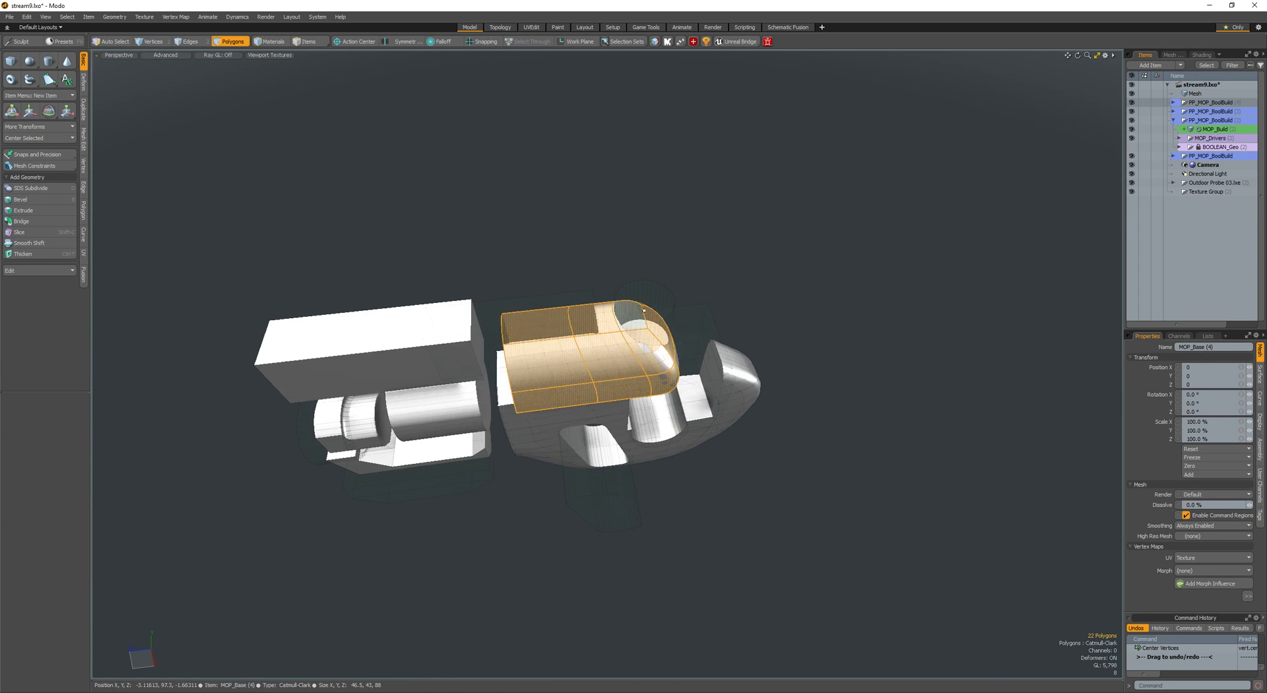
{"action": "left_click", "coordinate": [642, 312]}
{"action": "key", "text": "5"}
{"action": "left_click", "coordinate": [652, 292]}
{"action": "key", "text": "space"}
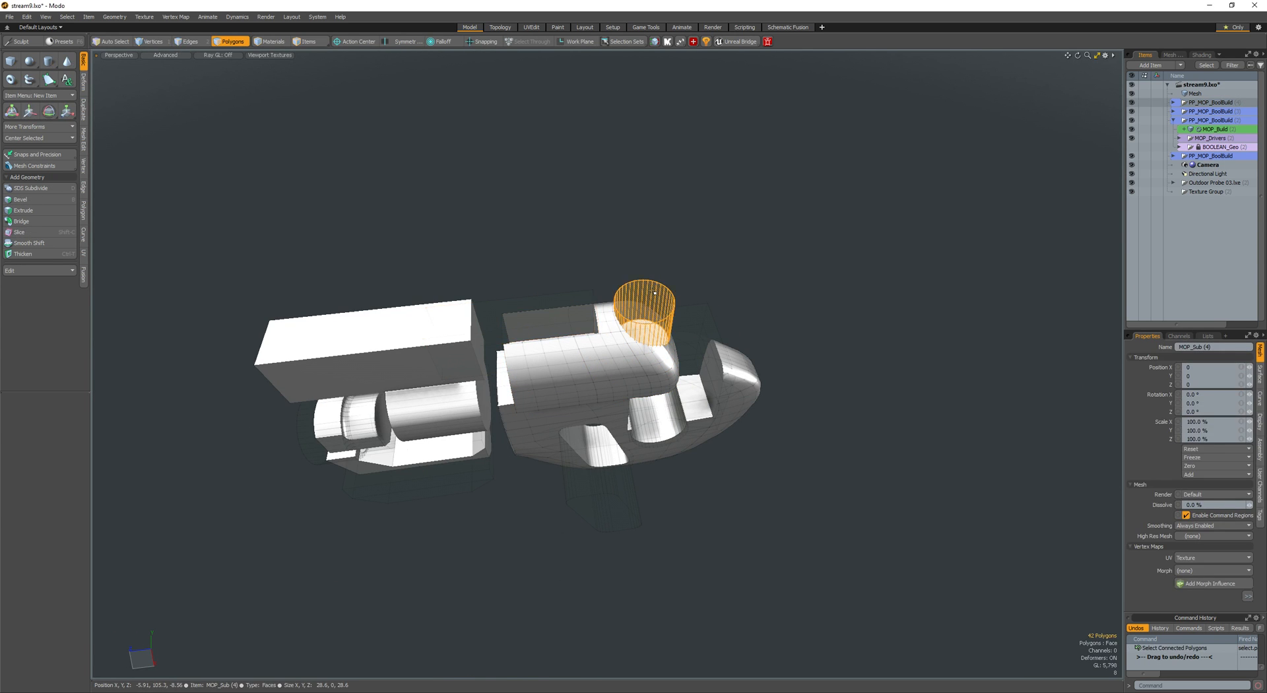
{"action": "left_click", "coordinate": [649, 262]}
{"action": "left_click_drag", "start_coordinate": [647, 264], "coordinate": [650, 308], "text": "alt"}
- Bevel the edges at the front end of the slot cutter with round level 3
{"action": "double_click", "coordinate": [606, 291]}
{"action": "key", "text": "space"}
{"action": "scroll", "coordinate": [618, 307], "scroll_direction": "up", "scroll_amount": 3}
{"action": "key", "text": "b"}
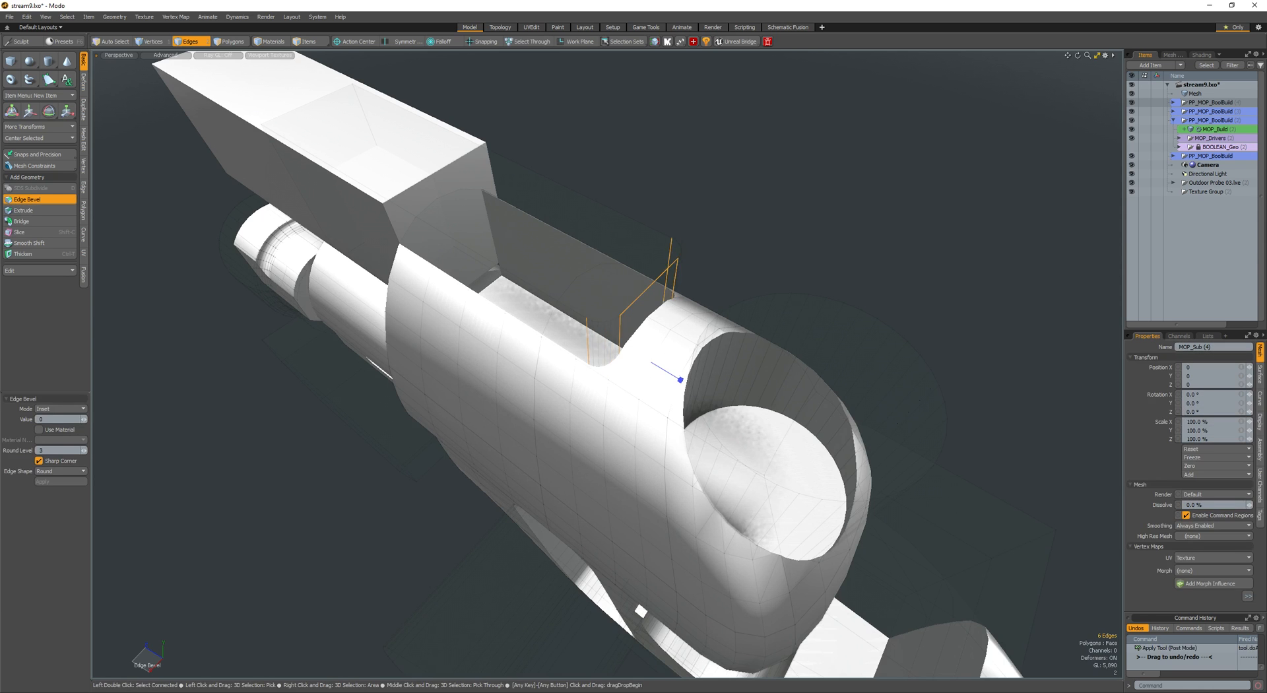
{"action": "left_click_drag", "start_coordinate": [521, 323], "coordinate": [587, 256], "text": "alt"}
{"action": "key", "text": "space"}
- Draw a cube about 16.5 by 41.1 by 60.6 over the slot in the upper block
{"action": "key", "text": "space"}
{"action": "left_click", "coordinate": [552, 313]}
{"action": "key", "text": "space"}
{"action": "key", "text": "ctrl+b"}
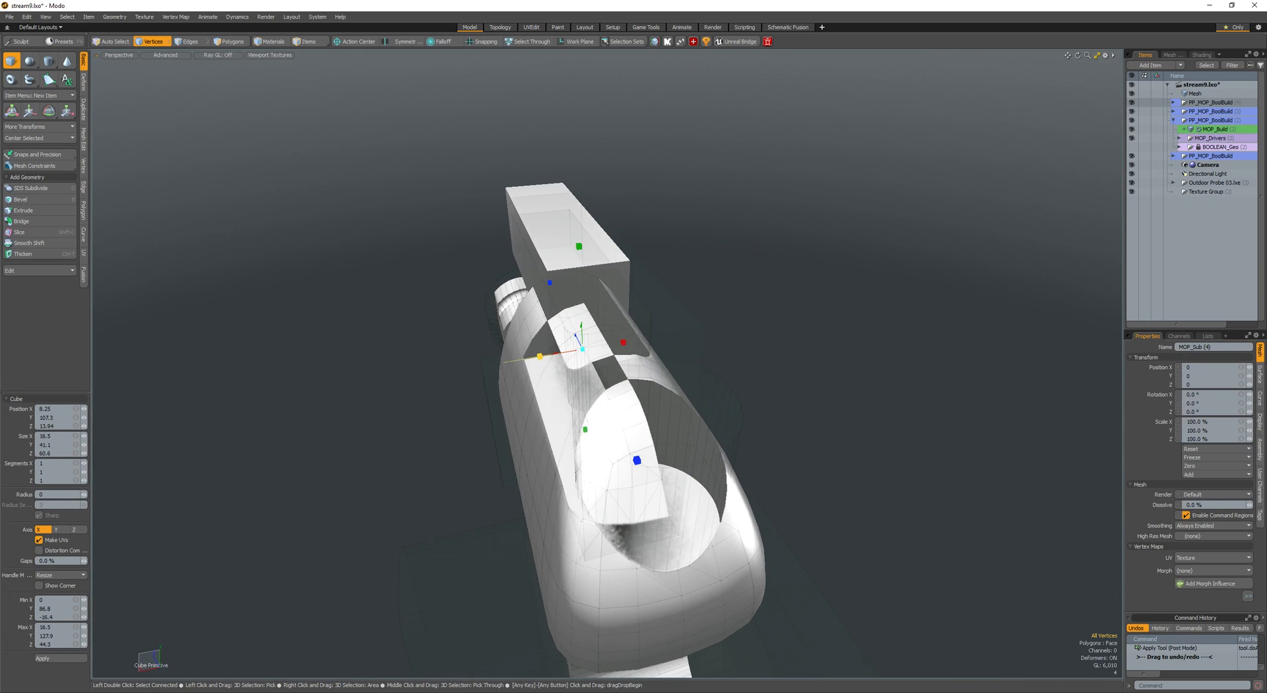
{"action": "key", "text": "space"}
- Scale the new cube over the upper block's slot, center it on X and adjust its position
{"action": "key", "text": "3"}
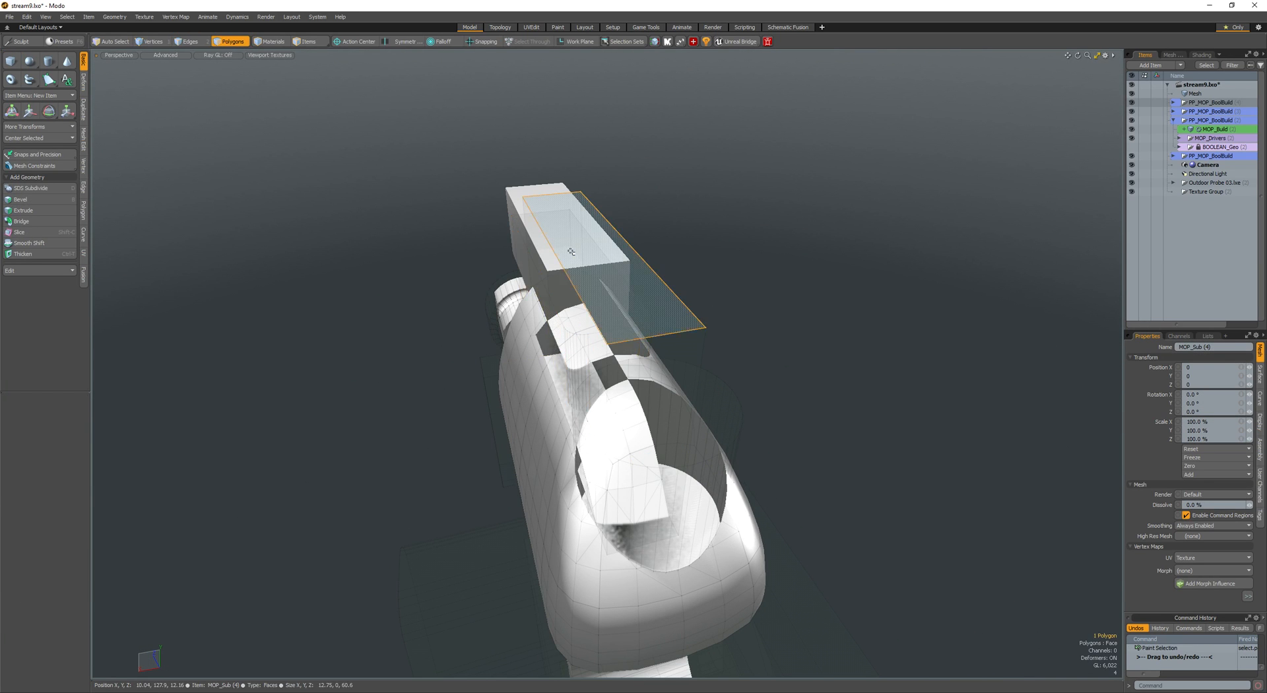
{"action": "double_click", "coordinate": [583, 264]}
{"action": "left_click_drag", "start_coordinate": [584, 265], "coordinate": [439, 438], "text": "alt"}
{"action": "key", "text": "w"}
{"action": "key", "text": "q"}
{"action": "key", "text": "r"}
{"action": "key", "text": "minus"}
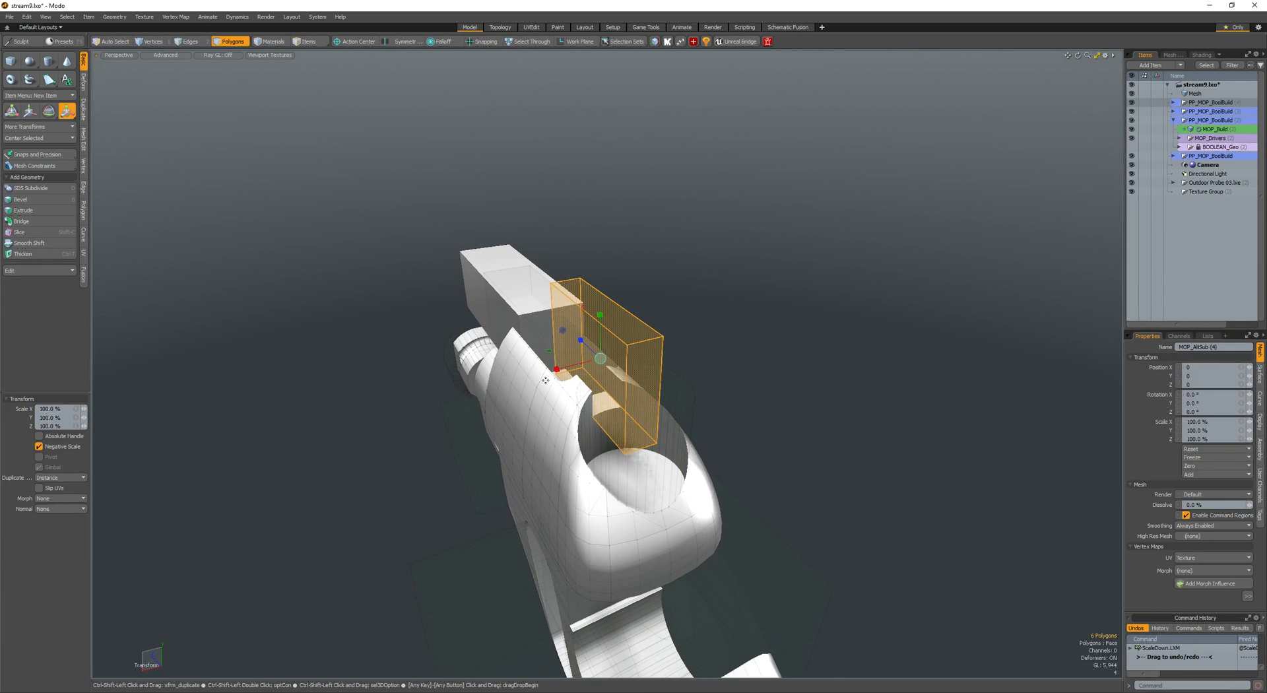
{"action": "left_click_drag", "start_coordinate": [523, 373], "coordinate": [673, 350], "text": "alt"}
{"action": "key", "text": "F2"}
{"action": "left_click", "coordinate": [537, 333]}
{"action": "key", "text": "w"}
{"action": "key", "text": "space"}
- Delete the box-shaped cutter that notches the upper part of the main body
{"action": "left_click", "coordinate": [792, 382]}
{"action": "left_click_drag", "start_coordinate": [792, 385], "coordinate": [613, 462], "text": "alt"}
{"action": "left_click_drag", "start_coordinate": [614, 462], "coordinate": [754, 388], "text": "alt"}
{"action": "key", "text": "shift+w"}
{"action": "key", "text": "2"}
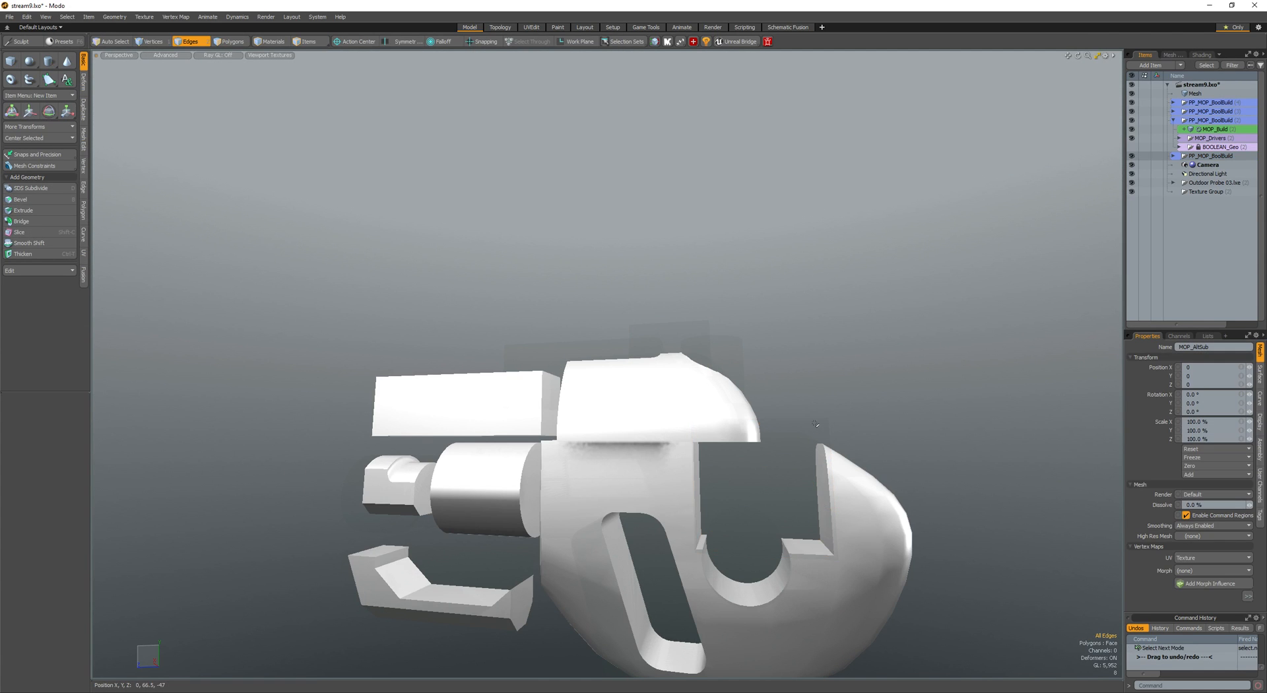
{"action": "key", "text": "3"}
{"action": "double_click", "coordinate": [818, 426]}
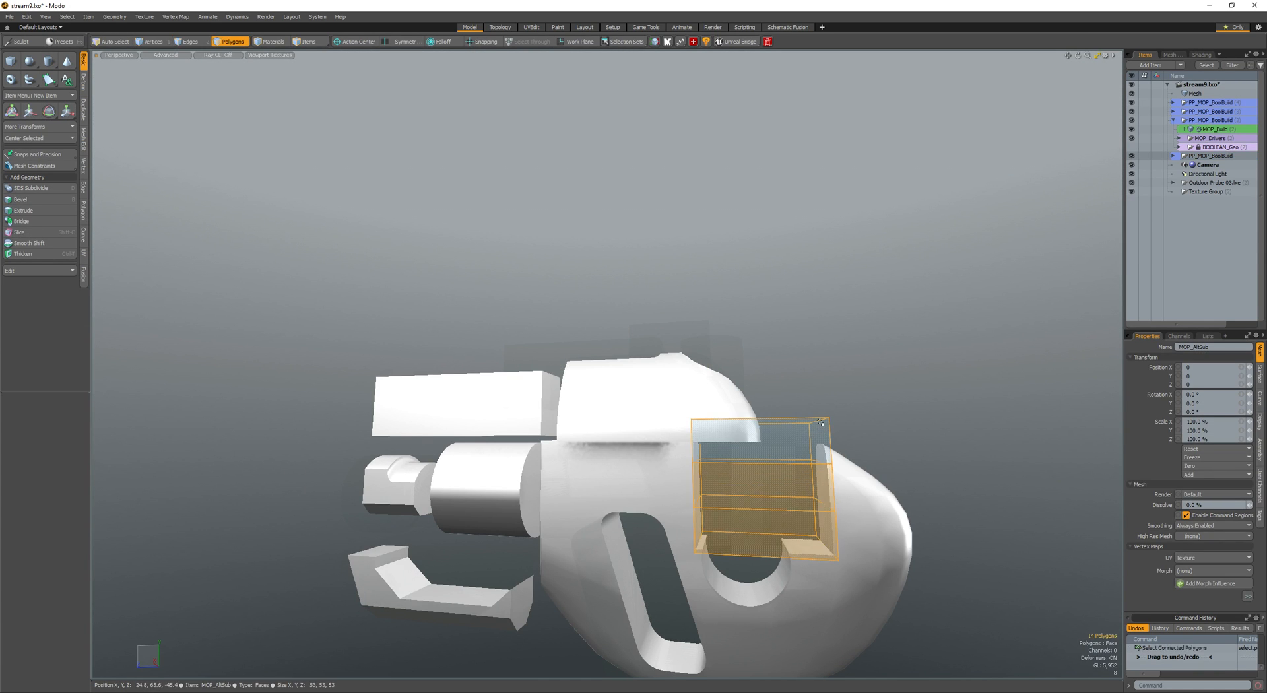
{"action": "key", "text": "Delete"}
- Turn off subdivision on the main body and move its polygons facing the cylinder along Z
{"action": "scroll", "coordinate": [783, 441], "scroll_direction": "down", "scroll_amount": 3}
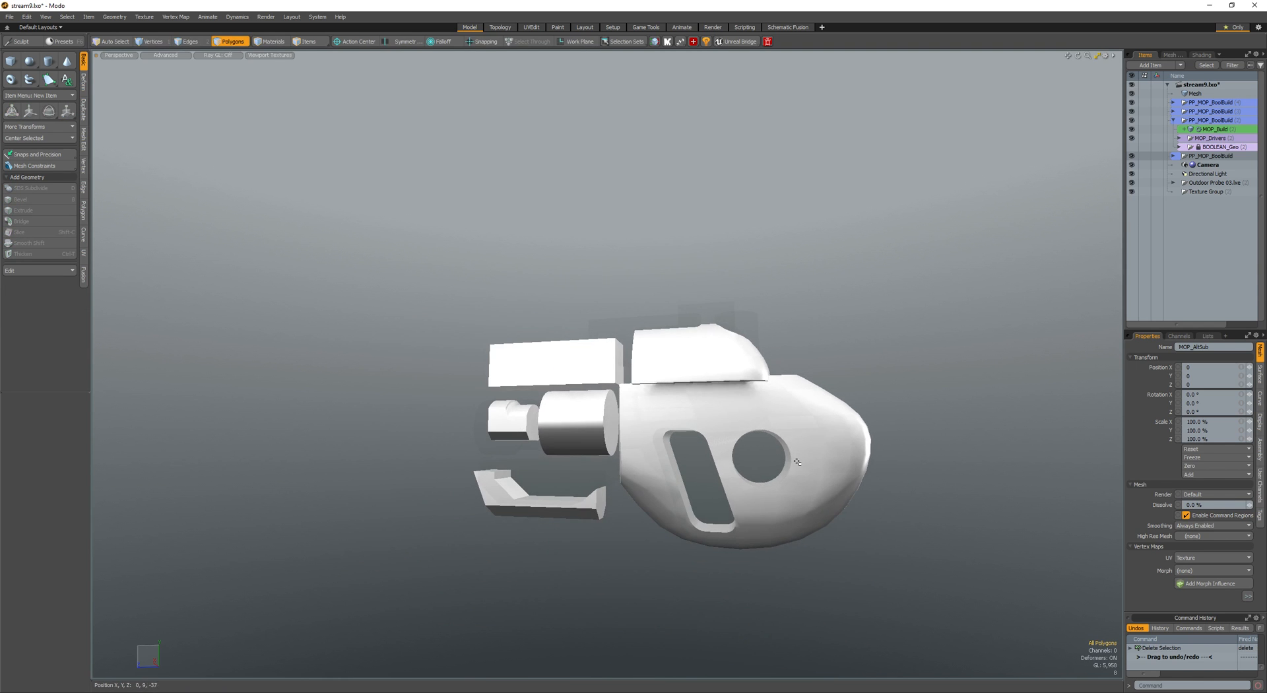
{"action": "double_click", "coordinate": [822, 423]}
{"action": "key", "text": "Tab"}
{"action": "left_click_drag", "start_coordinate": [822, 423], "coordinate": [761, 389], "text": "alt"}
{"action": "left_click", "coordinate": [487, 440]}
{"action": "mouse_move", "coordinate": [488, 433]}
{"action": "left_mouse_down"}
{"action": "mouse_move", "coordinate": [507, 378]}
{"action": "mouse_move", "coordinate": [513, 389]}
{"action": "mouse_move", "coordinate": [503, 360]}
{"action": "left_mouse_up"}
{"action": "left_click", "coordinate": [512, 380], "text": "ctrl"}
{"action": "key", "text": "w"}
{"action": "left_click_drag", "start_coordinate": [545, 323], "coordinate": [511, 303], "text": "alt"}
{"action": "left_click_drag", "start_coordinate": [489, 404], "coordinate": [511, 403]}
- Reposition the slanted slot cutter in the body and rotate it about 7° around X
{"action": "left_click_drag", "start_coordinate": [637, 397], "coordinate": [574, 423], "text": "alt"}
{"action": "key", "text": "space"}
{"action": "key", "text": "space"}
{"action": "double_click", "coordinate": [574, 404]}
{"action": "key", "text": "w"}
{"action": "key", "text": "space"}
{"action": "key", "text": "e"}
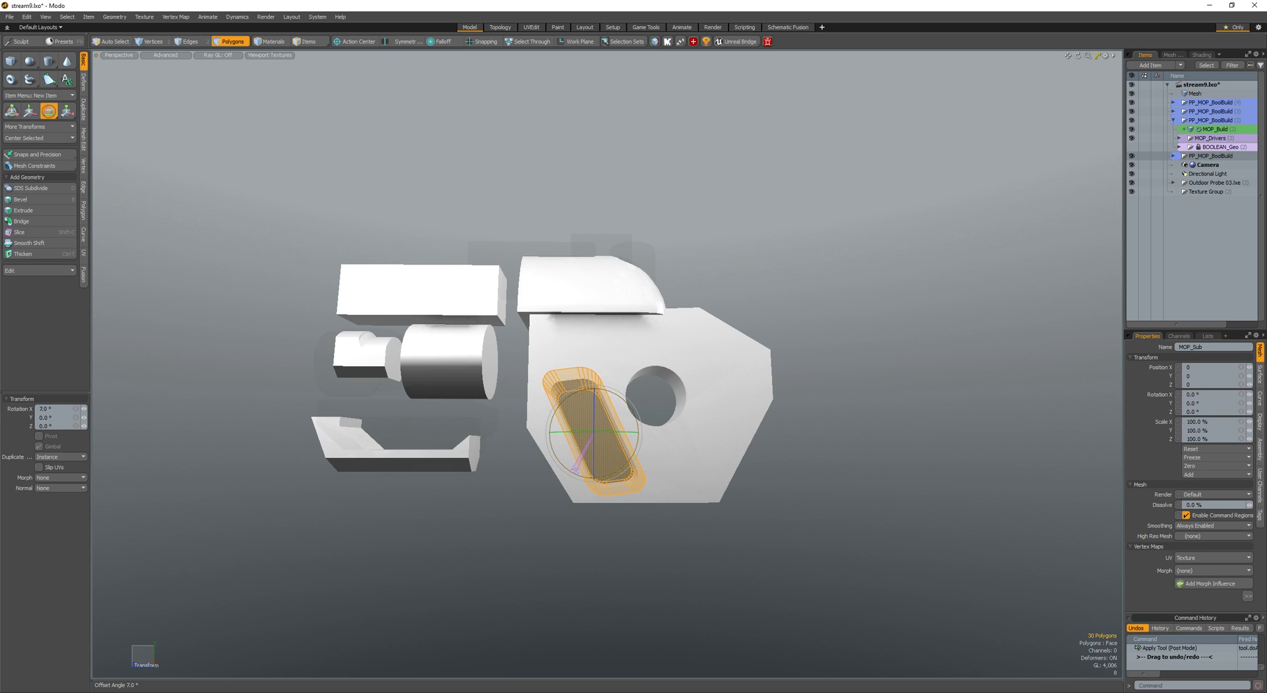
{"action": "left_click_drag", "start_coordinate": [572, 420], "coordinate": [567, 423]}
{"action": "key", "text": "space"}
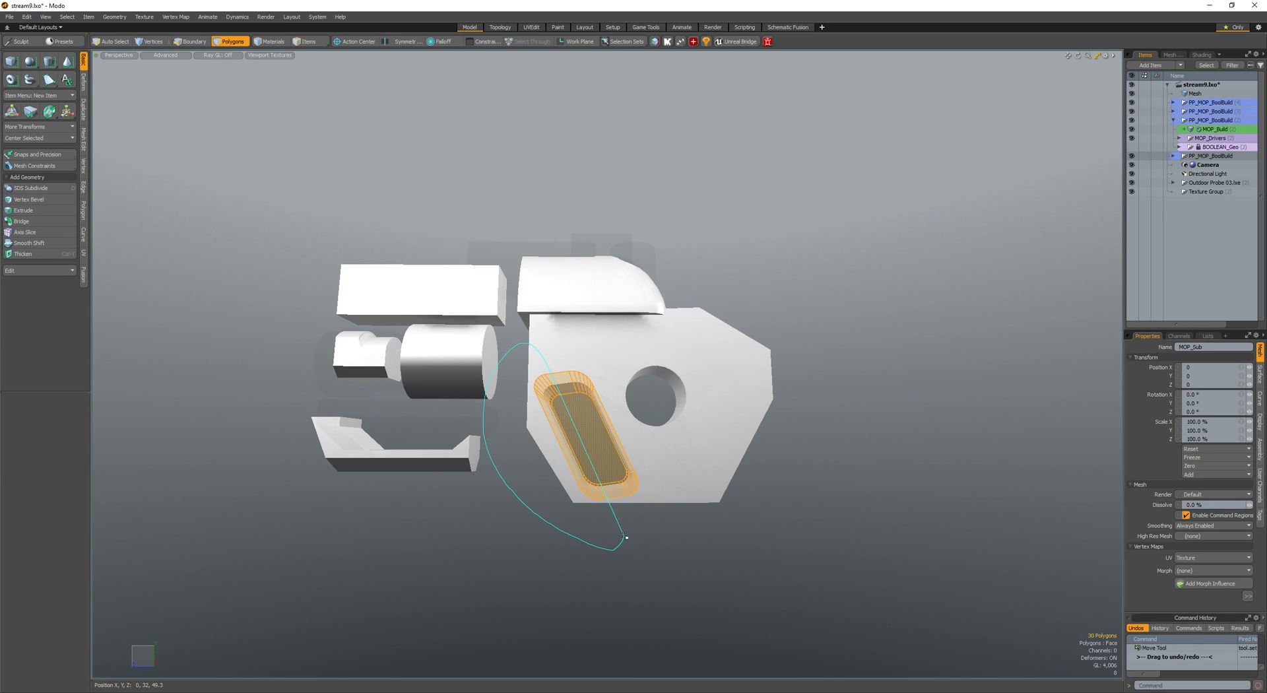
- Move the slot cutter's side polygons nearest the round hole outward to widen the slot
{"action": "key", "text": "w"}
{"action": "scroll", "coordinate": [599, 427], "scroll_direction": "up", "scroll_amount": 2}
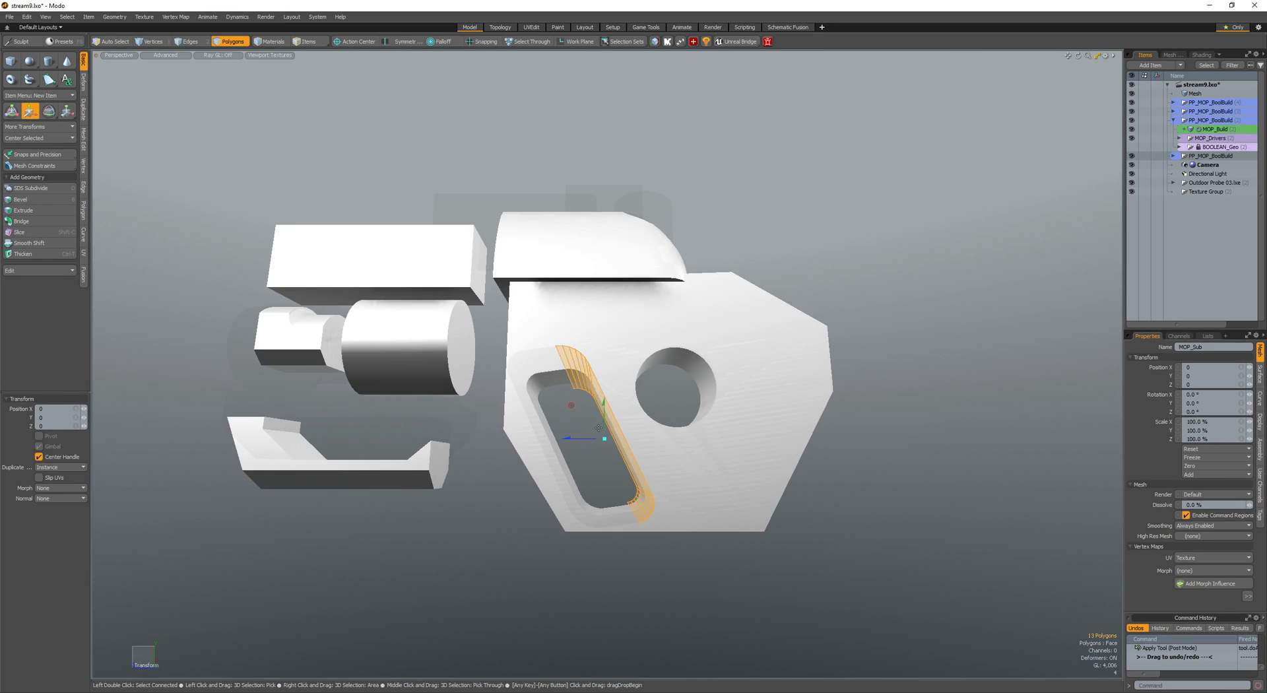
{"action": "left_click_drag", "start_coordinate": [581, 418], "coordinate": [600, 412], "text": "alt"}
{"action": "key", "text": "space"}
- Select the round hole's cutter in the body and reposition it relative to the slanted slot
{"action": "double_click", "coordinate": [690, 404]}
{"action": "mouse_move", "coordinate": [690, 404]}
{"action": "left_mouse_down", "text": "alt"}
{"action": "mouse_move", "coordinate": [664, 427]}
{"action": "mouse_move", "coordinate": [672, 394]}
{"action": "left_mouse_up", "text": "alt"}
{"action": "key", "text": "w"}
{"action": "key", "text": "space"}
{"action": "left_click_drag", "start_coordinate": [672, 395], "coordinate": [666, 423], "text": "ctrl+alt"}
{"action": "key", "text": "space"}
{"action": "left_click", "coordinate": [628, 365]}
{"action": "key", "text": "space"}
{"action": "left_click_drag", "start_coordinate": [666, 422], "coordinate": [730, 376], "text": "alt"}
- Try converting the body's base mesh to Catmull-Clark subdivision
{"action": "left_click", "coordinate": [761, 390]}
{"action": "key", "text": "space"}
{"action": "left_click", "coordinate": [716, 334]}
{"action": "double_click", "coordinate": [717, 334]}
{"action": "left_click_drag", "start_coordinate": [717, 334], "coordinate": [752, 356], "text": "alt"}
{"action": "key", "text": "shift+Tab"}
{"action": "mouse_move", "coordinate": [752, 357]}
{"action": "left_mouse_down", "text": "ctrl+alt"}
{"action": "mouse_move", "coordinate": [700, 370]}
{"action": "mouse_move", "coordinate": [712, 384]}
{"action": "mouse_move", "coordinate": [730, 343]}
{"action": "mouse_move", "coordinate": [673, 356]}
{"action": "mouse_move", "coordinate": [594, 350]}
{"action": "mouse_move", "coordinate": [633, 373]}
{"action": "mouse_move", "coordinate": [613, 377]}
{"action": "mouse_move", "coordinate": [603, 406]}
{"action": "left_mouse_up", "text": "ctrl+alt"}
{"action": "left_click", "coordinate": [712, 384]}
{"action": "left_click", "coordinate": [730, 343]}
{"action": "key", "text": "shift+Tab"}
{"action": "key", "text": "shift+Tab"}
{"action": "key", "text": "shift+Tab"}
- Select all connected polygons of the body's base mesh and convert them to Catmull-Clark subdivision
{"action": "left_click_drag", "start_coordinate": [631, 452], "coordinate": [651, 473], "text": "alt"}
{"action": "key", "text": "shift+Up"}
{"action": "key", "text": "shift+Up"}
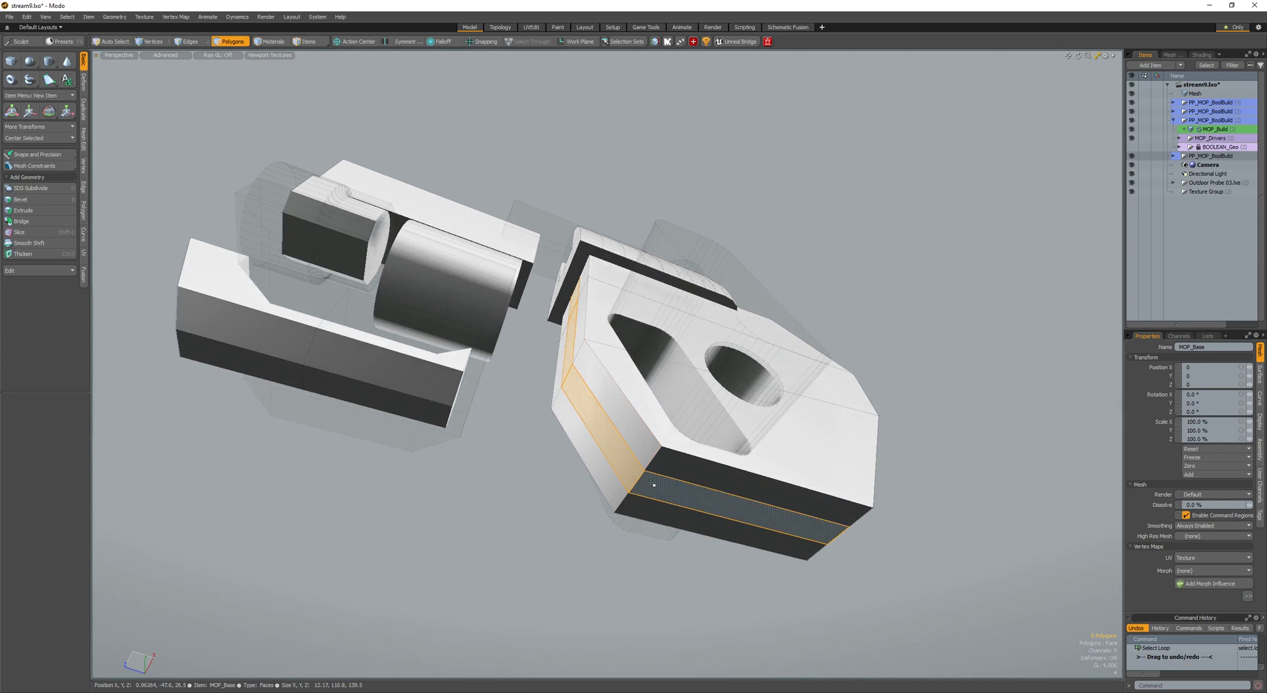
{"action": "double_click", "coordinate": [649, 464]}
{"action": "key", "text": "shift+Tab"}
{"action": "left_click", "coordinate": [658, 445]}
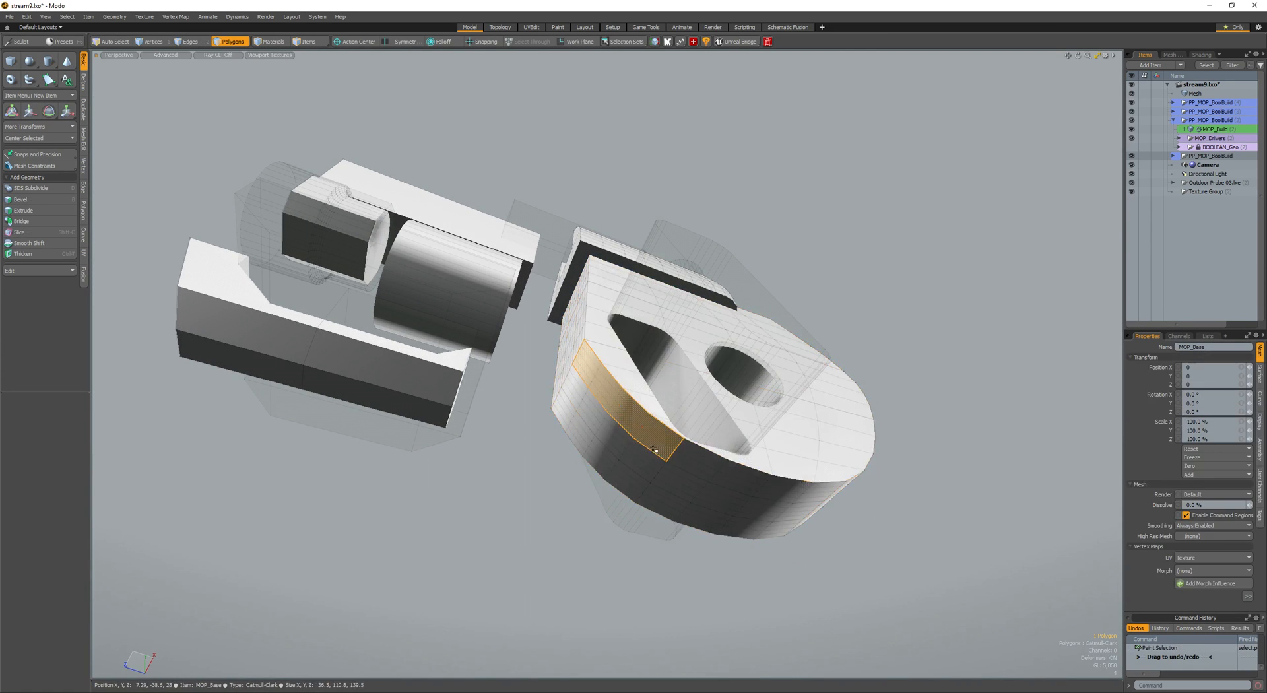
- Insert a single loop slice around the body, running through the slanted slot
{"action": "mouse_move", "coordinate": [658, 446]}
{"action": "left_mouse_down", "text": "alt"}
{"action": "mouse_move", "coordinate": [543, 507]}
{"action": "mouse_move", "coordinate": [714, 378]}
{"action": "left_mouse_up", "text": "alt"}
{"action": "key", "text": "alt+w"}
{"action": "key", "text": "Tab"}
{"action": "key", "text": "alt+c"}
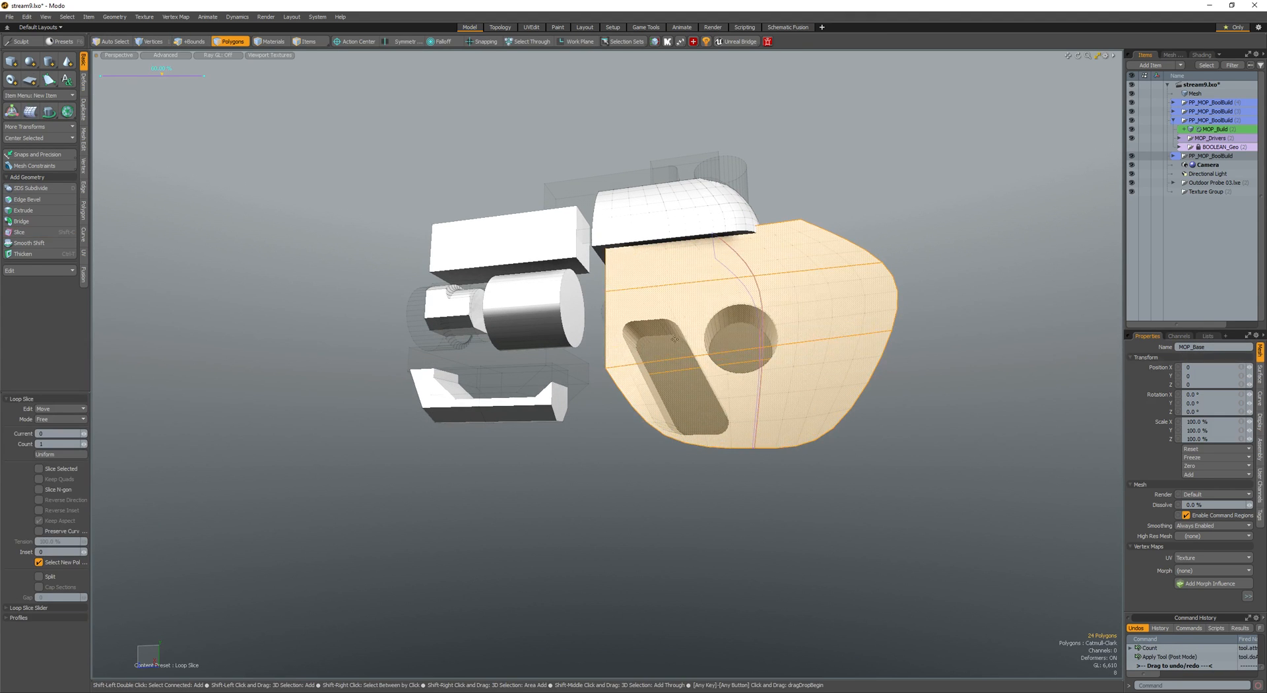
{"action": "left_click_drag", "start_coordinate": [675, 339], "coordinate": [659, 342]}
{"action": "key", "text": "space"}
{"action": "key", "text": "space"}
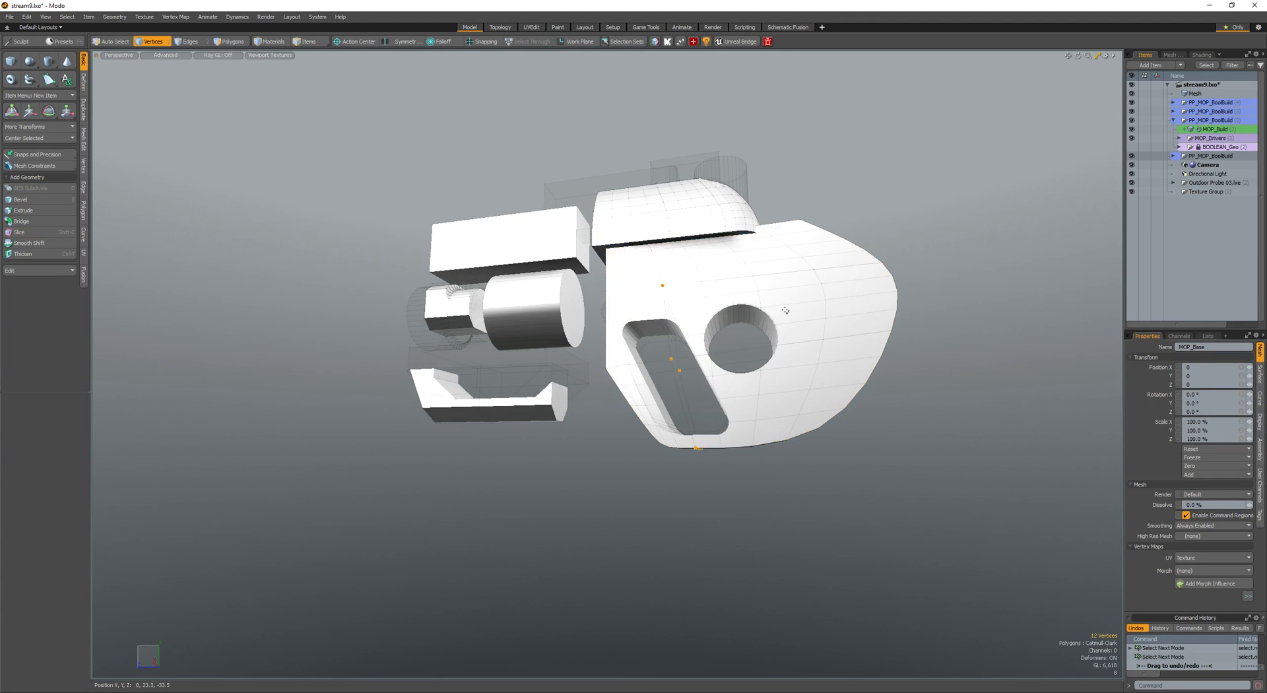
- Convert the body to plain faces and shorten it by moving the polygons at its end opposite the cylinder 23.5 along Z
{"action": "key", "text": "space"}
{"action": "double_click", "coordinate": [813, 314]}
{"action": "left_click_drag", "start_coordinate": [814, 314], "coordinate": [753, 346], "text": "alt+shift"}
{"action": "left_click_drag", "start_coordinate": [753, 345], "coordinate": [803, 382], "text": "alt"}
{"action": "key", "text": "Tab"}
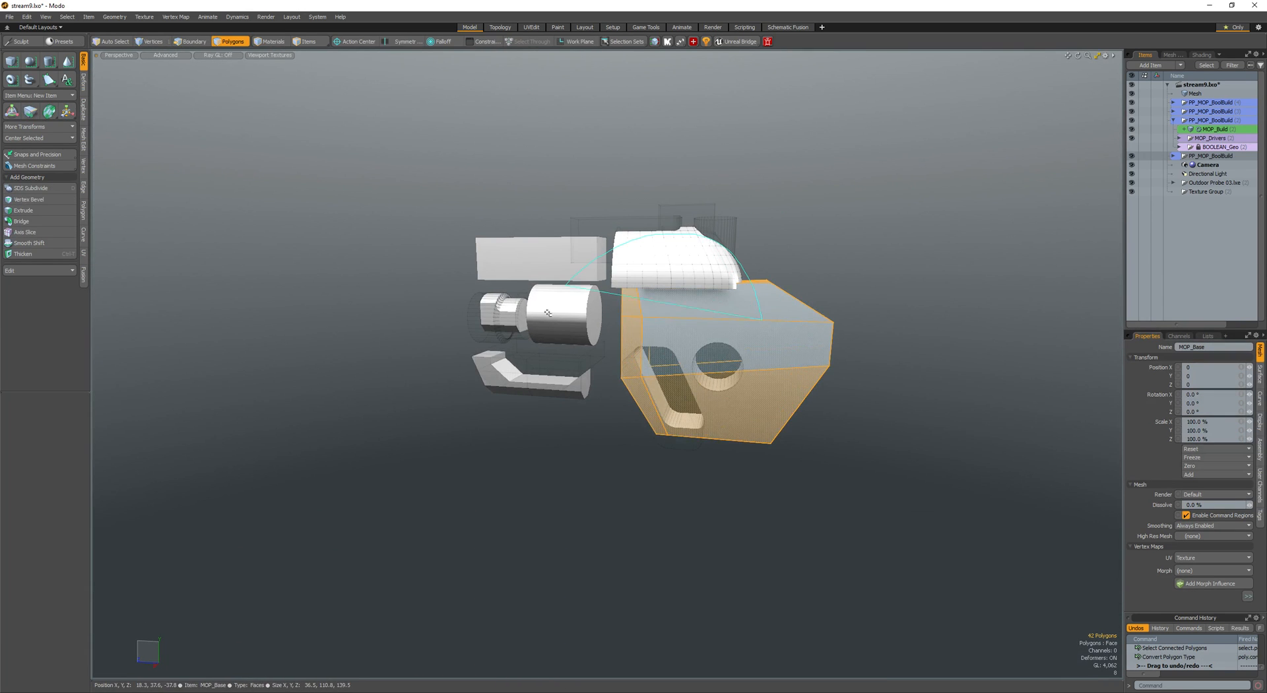
{"action": "key", "text": "["}
{"action": "left_click_drag", "start_coordinate": [716, 472], "coordinate": [685, 388], "text": "alt"}
{"action": "key", "text": "w"}
{"action": "left_click", "coordinate": [740, 383]}
{"action": "left_click_drag", "start_coordinate": [730, 330], "coordinate": [865, 379], "text": "alt"}
{"action": "scroll", "coordinate": [759, 355], "scroll_direction": "up", "scroll_amount": 3}
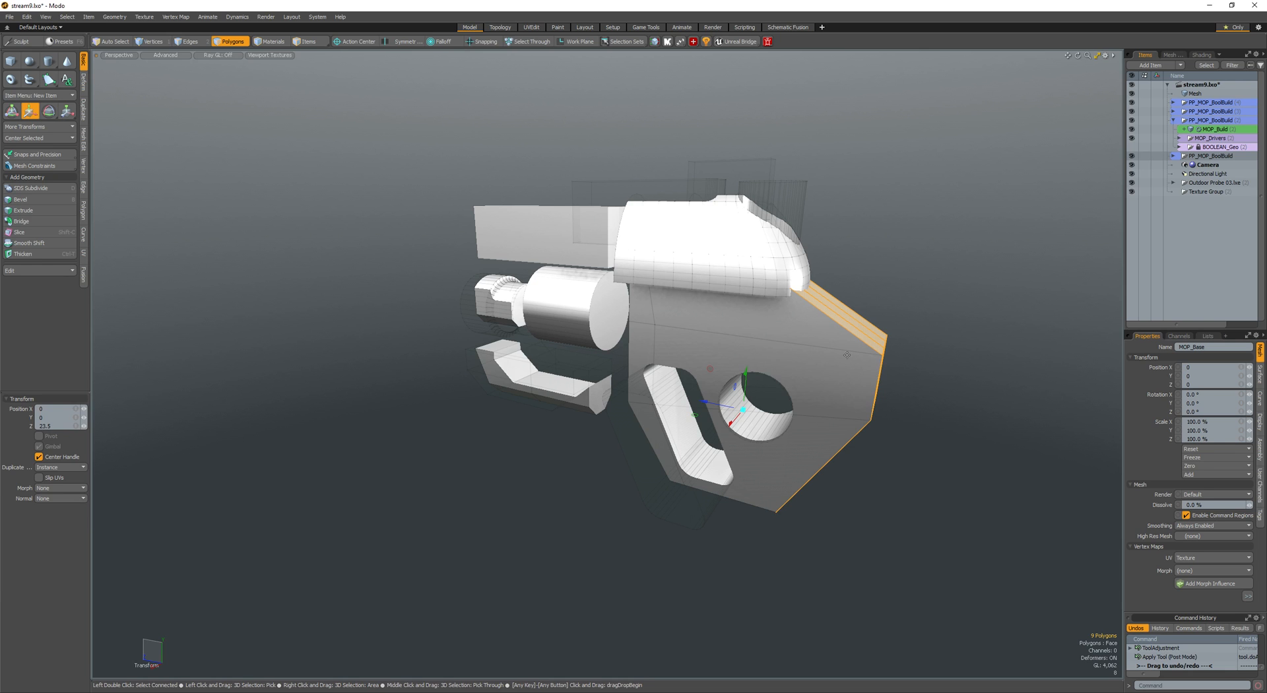
- Convert the shortened body back to Catmull-Clark subdivision and select its connected polygons
{"action": "key", "text": "q"}
{"action": "double_click", "coordinate": [822, 359]}
{"action": "key", "text": "shift+Tab"}
{"action": "left_click", "coordinate": [823, 359]}
{"action": "left_click_drag", "start_coordinate": [822, 360], "coordinate": [1118, 130], "text": "alt"}
{"action": "double_click", "coordinate": [756, 348]}
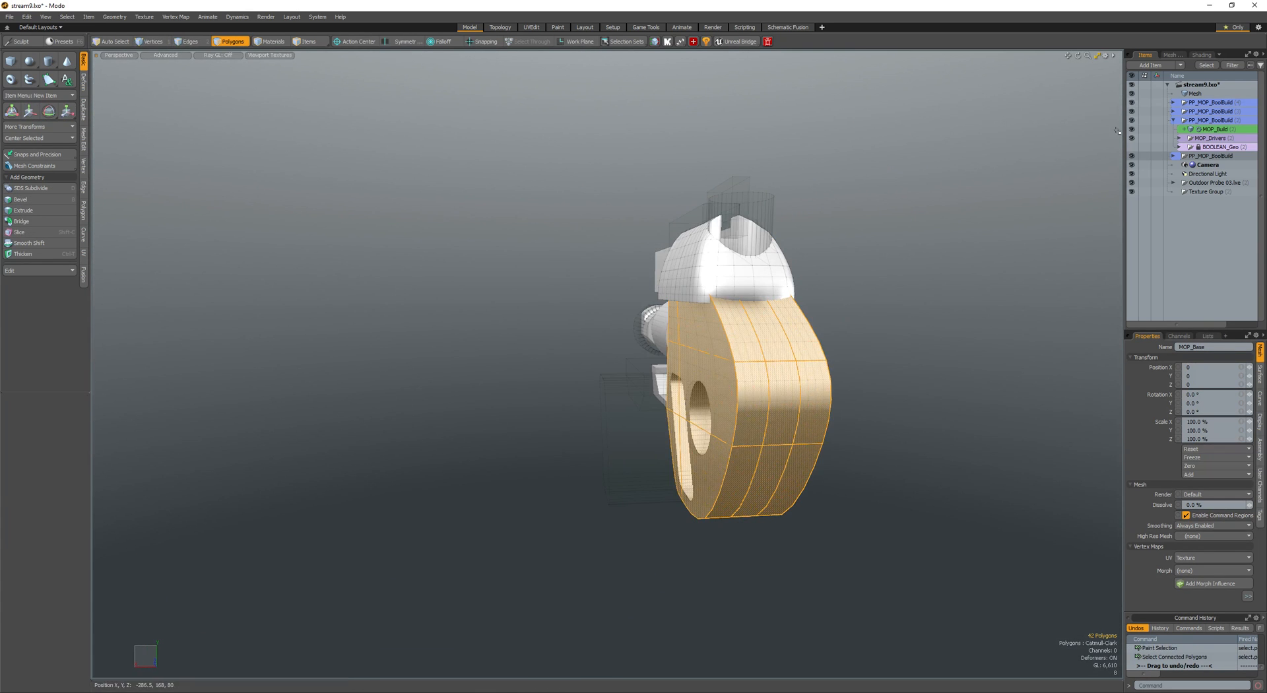
{"action": "left_click_drag", "start_coordinate": [752, 396], "coordinate": [773, 433], "text": "alt"}
{"action": "mouse_move", "coordinate": [759, 356]}
{"action": "left_mouse_down", "text": "alt"}
{"action": "mouse_move", "coordinate": [848, 362]}
{"action": "mouse_move", "coordinate": [750, 350]}
{"action": "mouse_move", "coordinate": [782, 349]}
{"action": "left_mouse_up", "text": "alt"}
{"action": "left_click_drag", "start_coordinate": [782, 350], "coordinate": [726, 294], "text": "alt"}
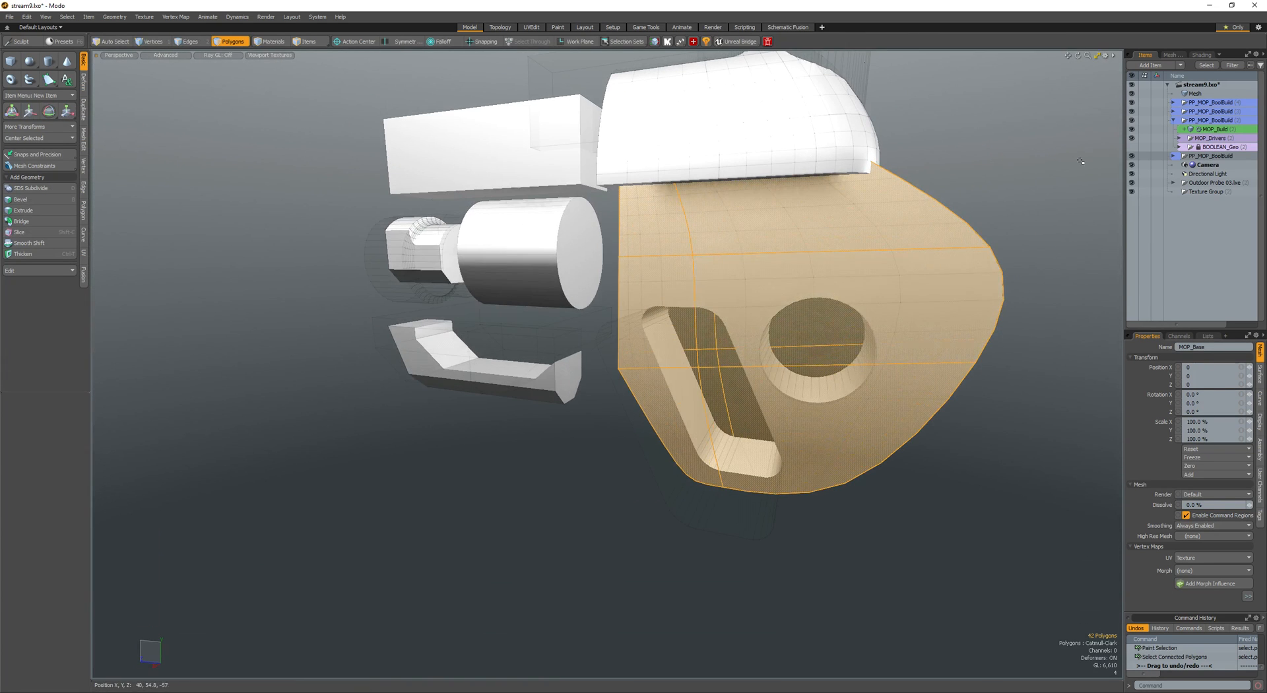
{"action": "right_click", "coordinate": [1206, 132]}
{"action": "mouse_move", "coordinate": [1183, 187]}
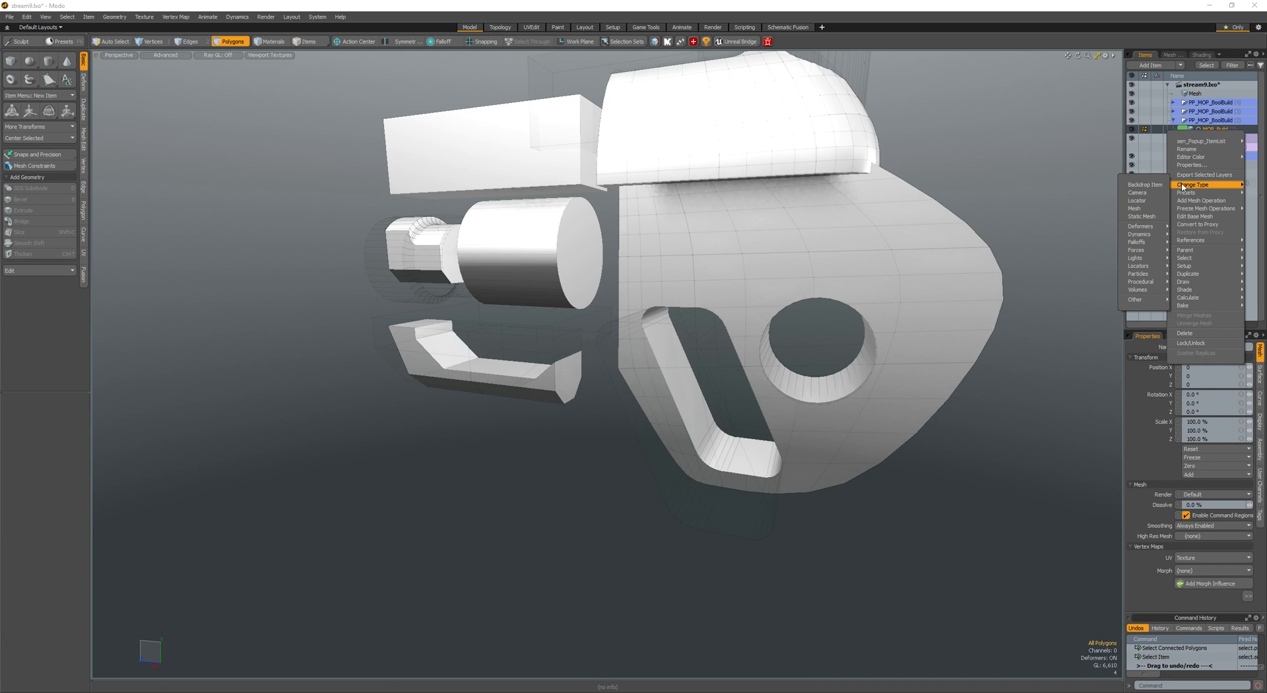
{"action": "mouse_move", "coordinate": [1193, 210]}
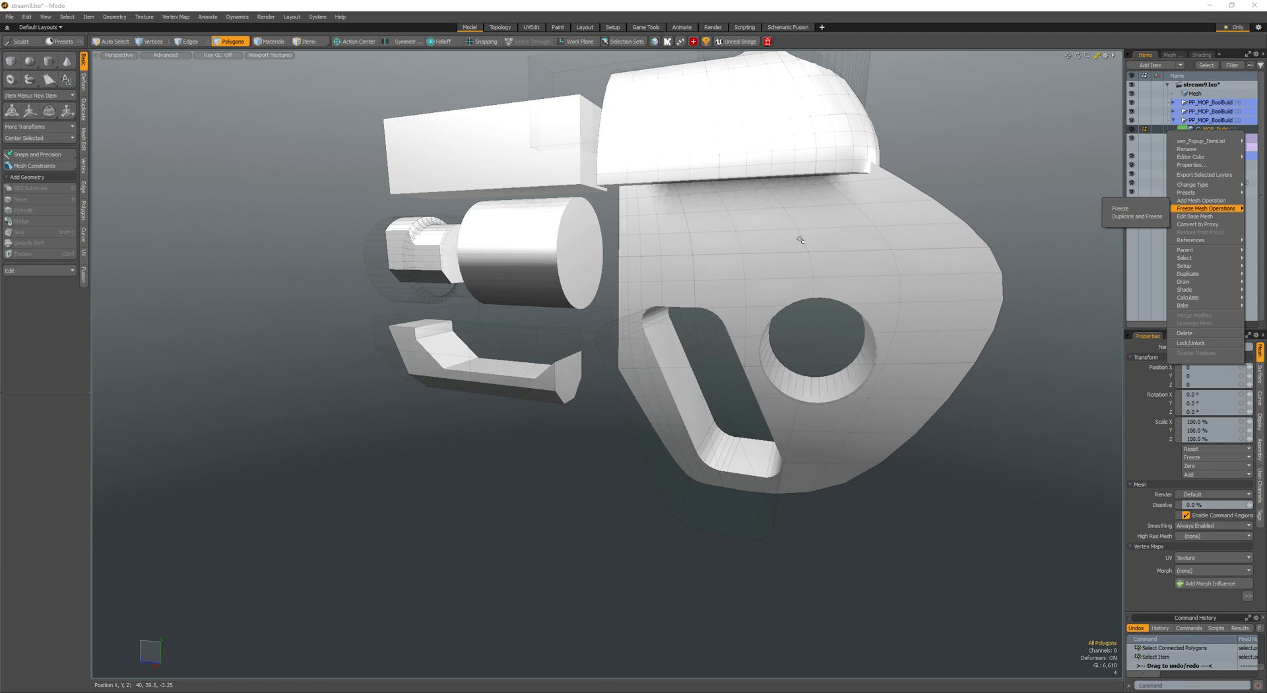
{"action": "left_click", "coordinate": [904, 212]}
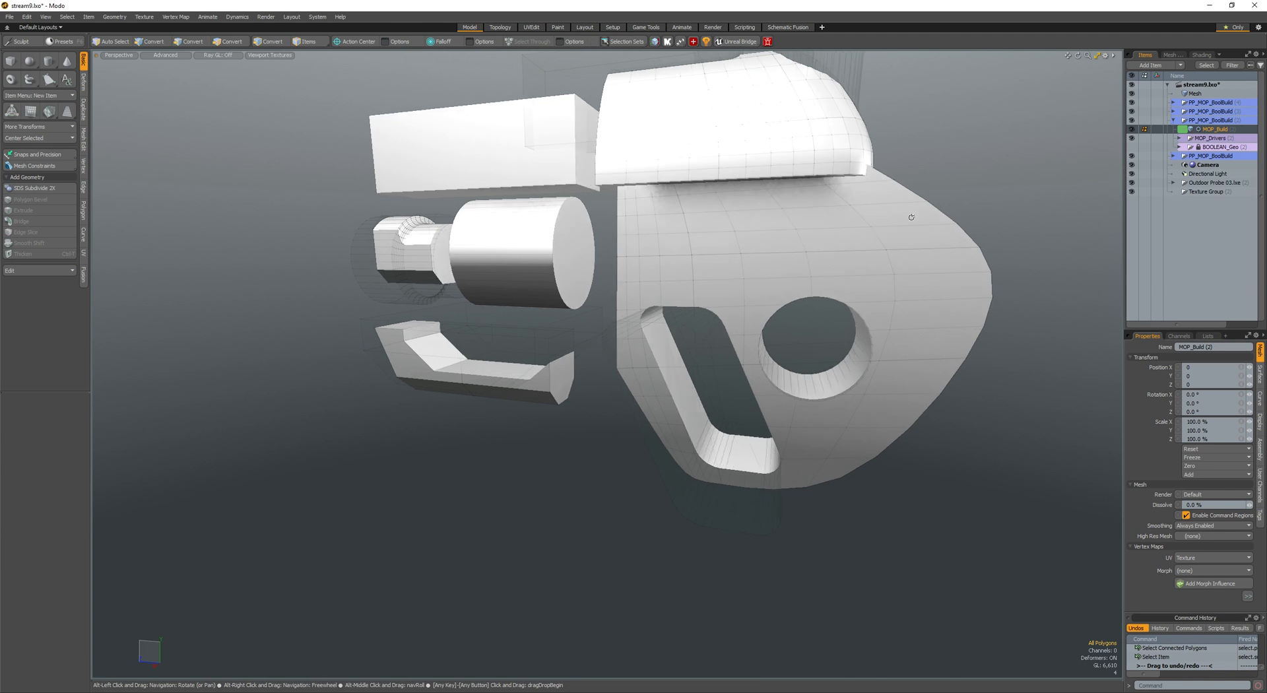
{"action": "scroll", "coordinate": [753, 243], "scroll_direction": "down", "scroll_amount": 5}
{"action": "left_click_drag", "start_coordinate": [753, 243], "coordinate": [744, 335], "text": "alt"}
{"action": "key", "text": "space"}
{"action": "left_click", "coordinate": [773, 261]}
{"action": "left_click", "coordinate": [765, 302]}
{"action": "key", "text": "3"}
{"action": "double_click", "coordinate": [738, 356]}
{"action": "left_click_drag", "start_coordinate": [745, 336], "coordinate": [672, 307], "text": "ctrl+alt"}
{"action": "double_click", "coordinate": [683, 324]}
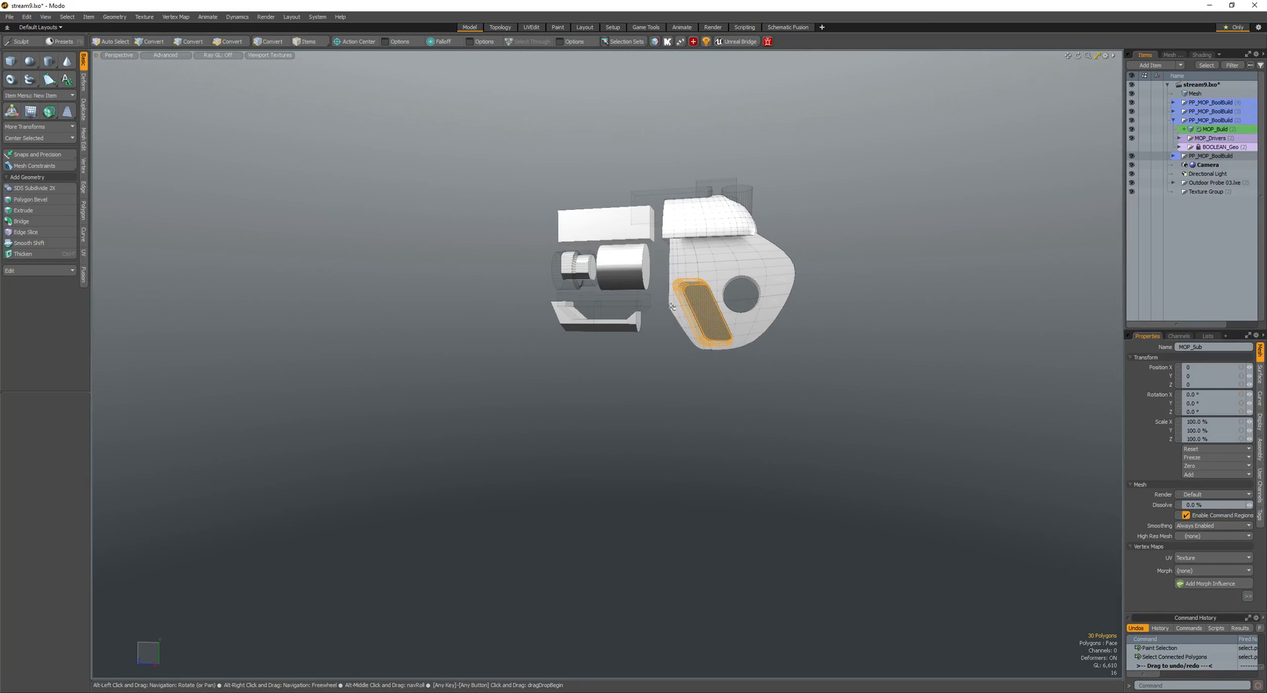
{"action": "left_click_drag", "start_coordinate": [754, 281], "coordinate": [804, 280], "text": "ctrl+alt"}
{"action": "left_click_drag", "start_coordinate": [804, 280], "coordinate": [764, 295], "text": "alt"}
- Select the polygon band around the body's rim and soften its hard side edges
{"action": "key", "text": "5"}
{"action": "left_click", "coordinate": [829, 233]}
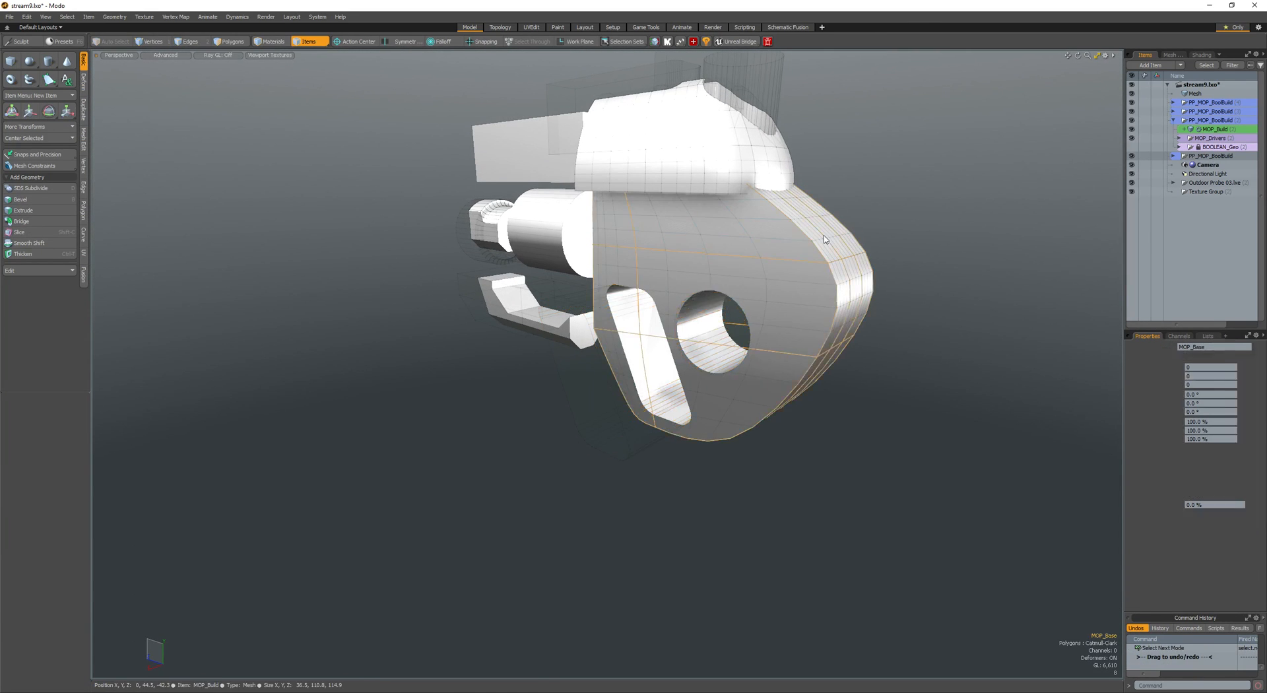
{"action": "key", "text": "space"}
{"action": "key", "text": "shift+Up"}
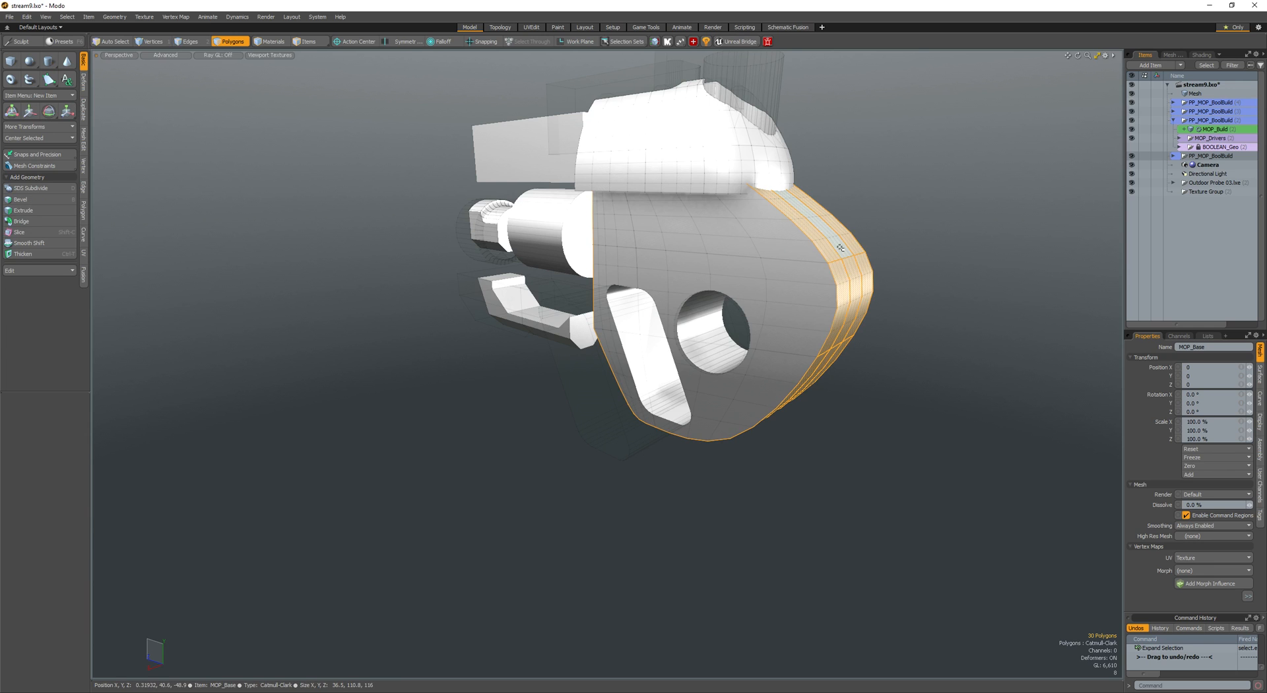
{"action": "left_click", "coordinate": [840, 248]}
{"action": "left_click_drag", "start_coordinate": [873, 249], "coordinate": [841, 209], "text": "ctrl+alt"}
{"action": "key", "text": "alt+w"}
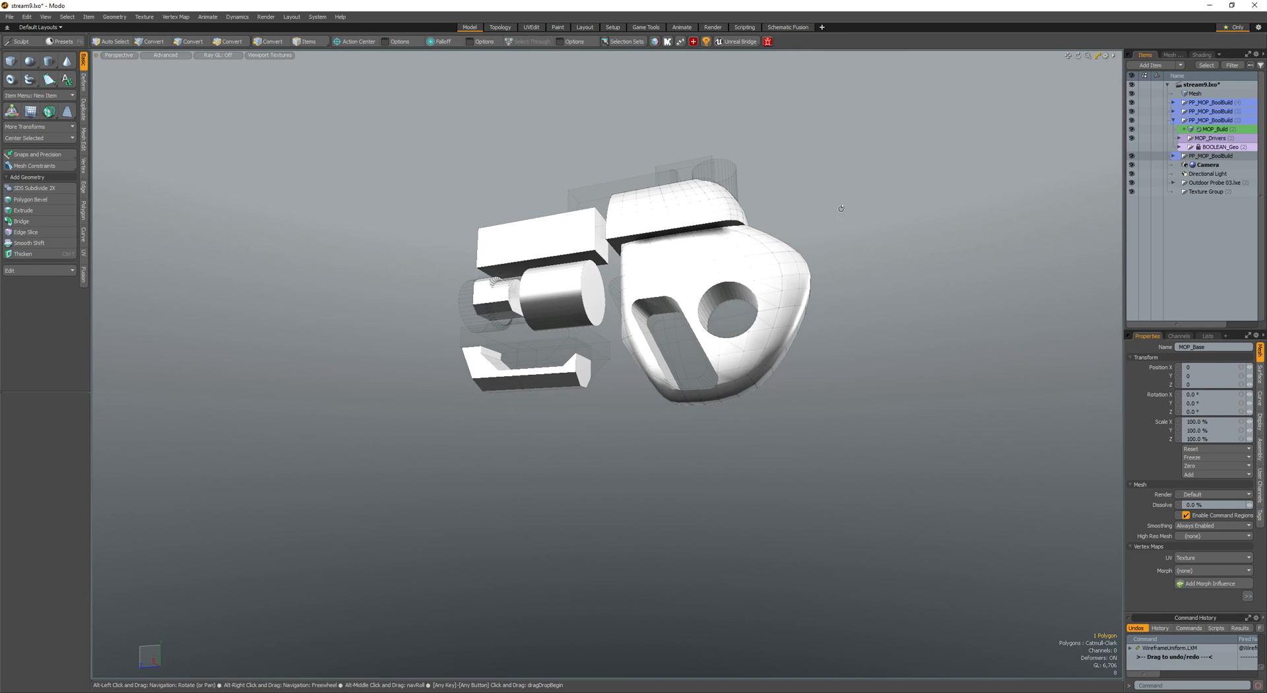
- Select the cylinder's connected polygons and move the cylinder up against the body
{"action": "left_click", "coordinate": [770, 264]}
{"action": "key", "text": "a"}
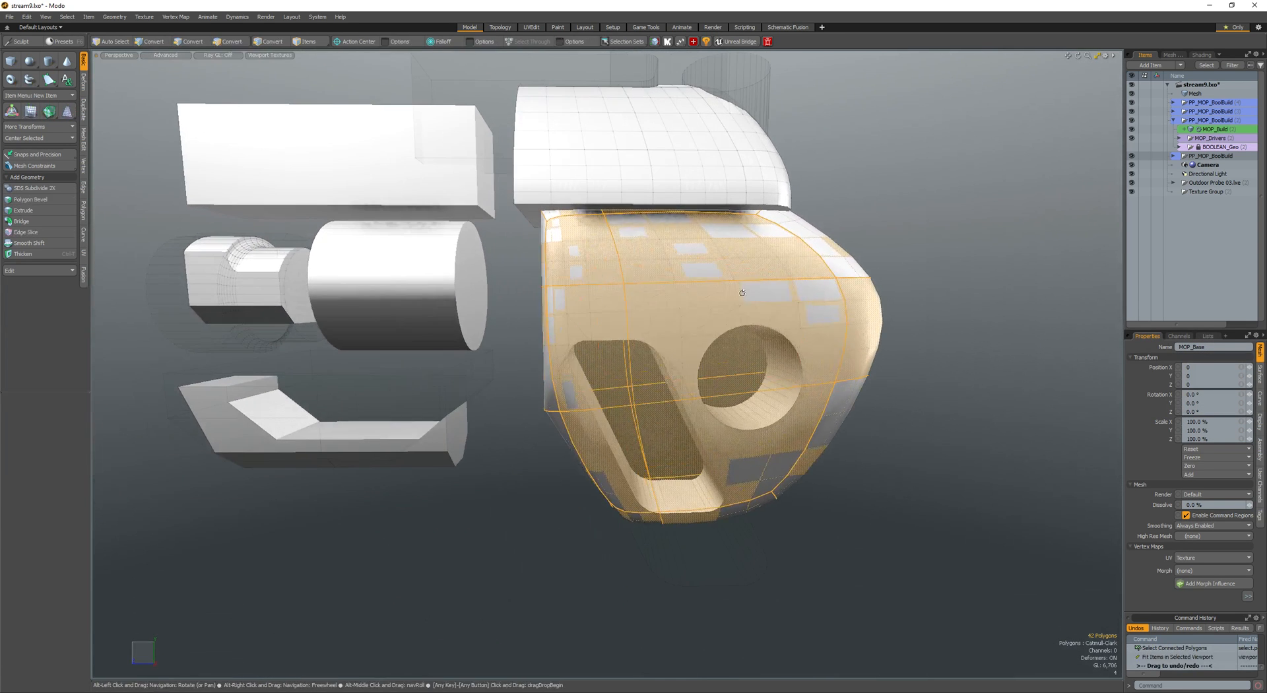
{"action": "left_click_drag", "start_coordinate": [698, 302], "coordinate": [709, 300], "text": "ctrl+alt"}
{"action": "left_click_drag", "start_coordinate": [709, 301], "coordinate": [848, 290], "text": "alt+shift"}
{"action": "double_click", "coordinate": [743, 302]}
{"action": "left_click_drag", "start_coordinate": [739, 302], "coordinate": [603, 288], "text": "alt"}
{"action": "left_click", "coordinate": [581, 284]}
{"action": "key", "text": "5"}
{"action": "left_click", "coordinate": [590, 284]}
{"action": "key", "text": "3"}
{"action": "double_click", "coordinate": [603, 278]}
{"action": "key", "text": "w"}
{"action": "key", "text": "q"}
- Select the lower bracket's base mesh together with its cutter and move both toward the body
{"action": "key", "text": "5"}
{"action": "left_click", "coordinate": [536, 396]}
{"action": "left_click_drag", "start_coordinate": [534, 397], "coordinate": [552, 421], "text": "alt"}
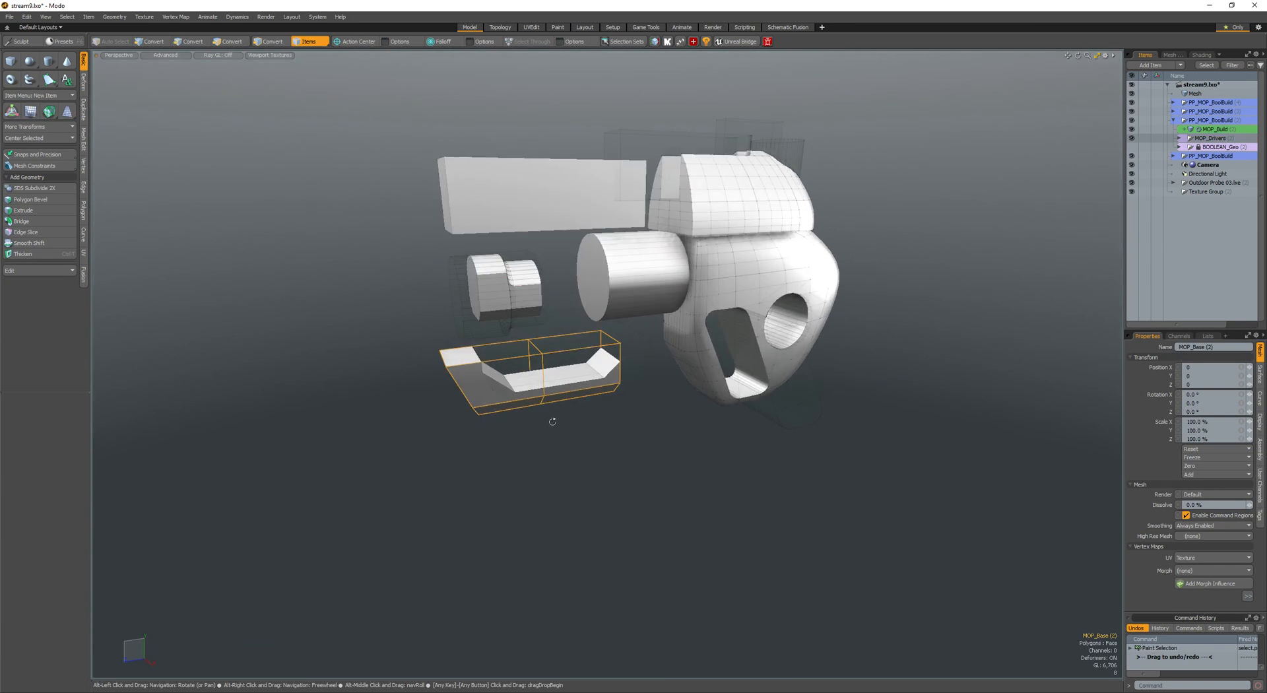
{"action": "left_click", "coordinate": [525, 377], "text": "shift"}
{"action": "key", "text": "3"}
{"action": "double_click", "coordinate": [528, 369]}
{"action": "left_click_drag", "start_coordinate": [528, 376], "coordinate": [487, 370], "text": "alt"}
{"action": "key", "text": "w"}
{"action": "key", "text": "space"}
- Add a long flat bar to the plain Mesh item, below the small stepped part and extending away from the body
{"action": "key", "text": "5"}
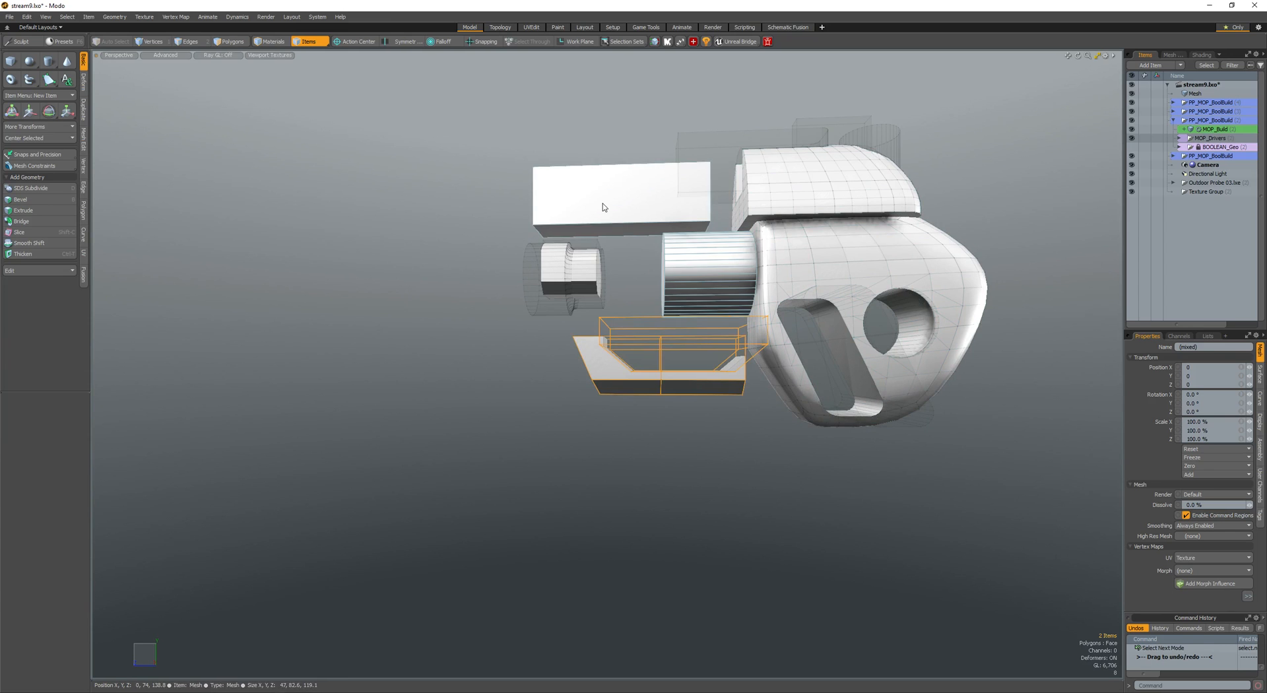
{"action": "left_click", "coordinate": [603, 206]}
{"action": "key", "text": "3"}
{"action": "left_click_drag", "start_coordinate": [474, 256], "coordinate": [455, 255], "text": "alt"}
{"action": "key", "text": "shift+x"}
{"action": "mouse_move", "coordinate": [365, 295]}
{"action": "left_mouse_down", "text": "alt+shift"}
{"action": "mouse_move", "coordinate": [488, 294]}
{"action": "mouse_move", "coordinate": [683, 350]}
{"action": "mouse_move", "coordinate": [727, 339]}
{"action": "left_mouse_up", "text": "alt+shift"}
{"action": "mouse_move", "coordinate": [488, 304]}
{"action": "left_mouse_down", "text": "alt"}
{"action": "mouse_move", "coordinate": [594, 356]}
{"action": "mouse_move", "coordinate": [660, 371]}
{"action": "mouse_move", "coordinate": [633, 332]}
{"action": "left_mouse_up", "text": "alt"}
{"action": "key", "text": "space"}
- Center the long bar on X and scale its width
{"action": "left_click", "coordinate": [654, 368]}
{"action": "key", "text": "F2"}
{"action": "left_click", "coordinate": [659, 325]}
{"action": "key", "text": "r"}
{"action": "key", "text": "space"}
{"action": "left_click", "coordinate": [678, 410]}
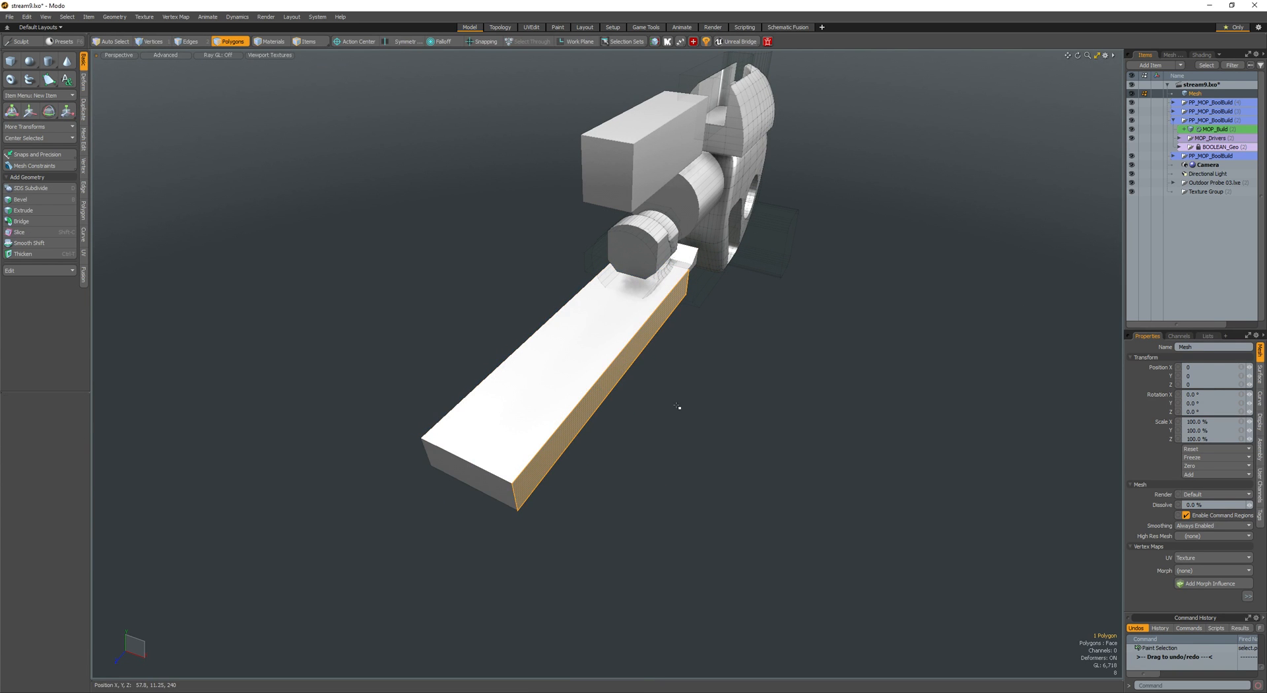
- Assign the Default material to the bar's mesh with 80% diffuse, 20% specular and smoothing enabled
{"action": "key", "text": "m"}
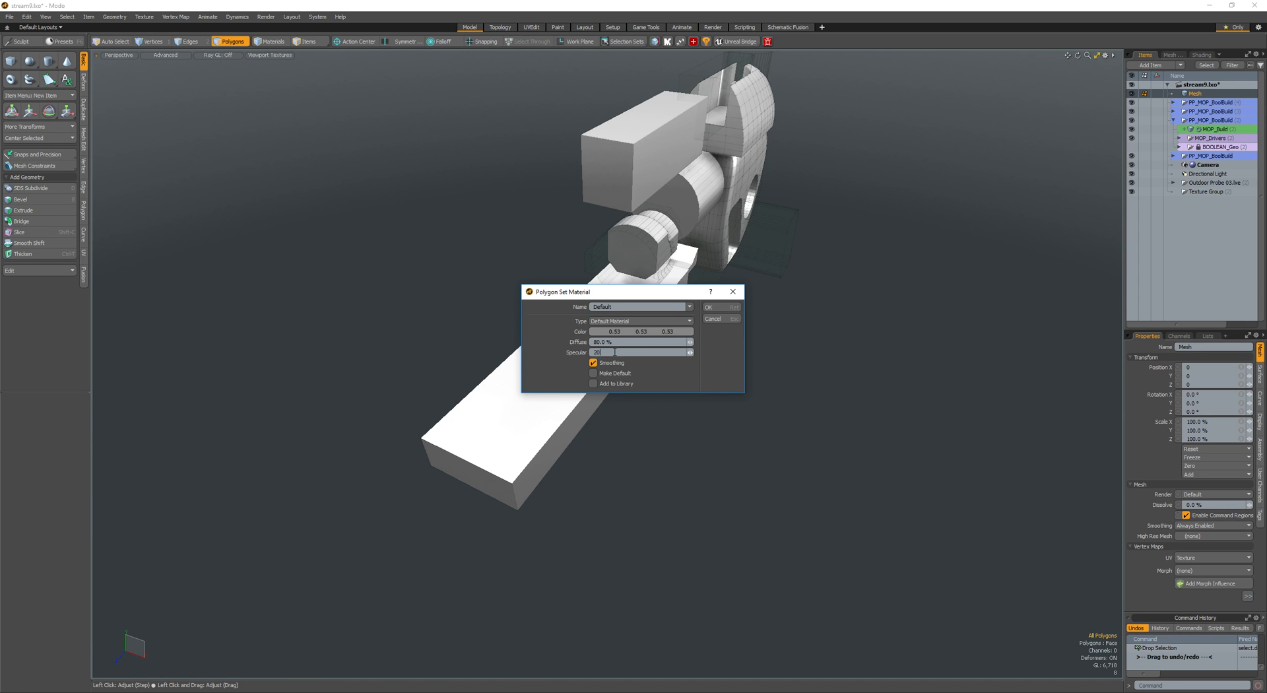
{"action": "key", "text": "Return"}
{"action": "left_click_drag", "start_coordinate": [613, 352], "coordinate": [486, 278], "text": "alt"}
{"action": "left_click", "coordinate": [485, 278]}
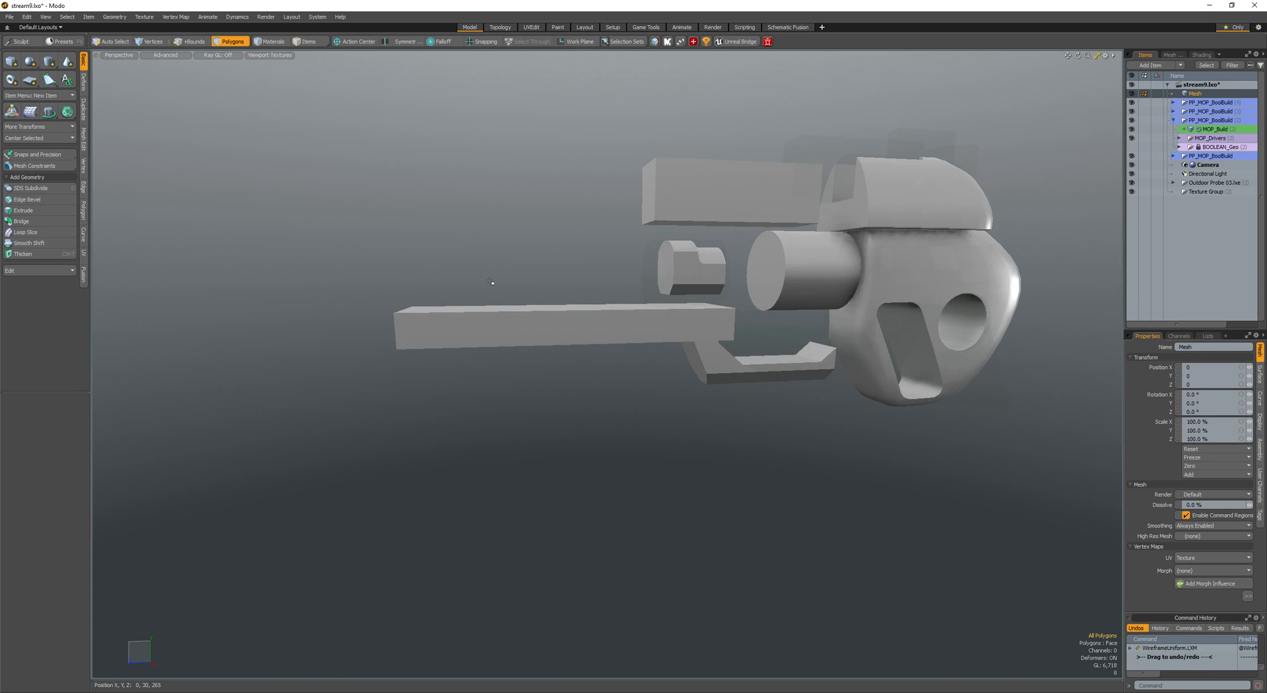
- Select the long flat bar and move it toward the body so it meets the lower bracket's outer end
{"action": "double_click", "coordinate": [535, 325]}
{"action": "left_click_drag", "start_coordinate": [536, 323], "coordinate": [592, 302], "text": "alt"}
{"action": "key", "text": "r"}
{"action": "key", "text": "w"}
{"action": "left_click_drag", "start_coordinate": [599, 302], "coordinate": [699, 292]}
{"action": "scroll", "coordinate": [705, 289], "scroll_direction": "down", "scroll_amount": 3}
{"action": "key", "text": "q"}
{"action": "scroll", "coordinate": [666, 277], "scroll_direction": "down", "scroll_amount": 4}
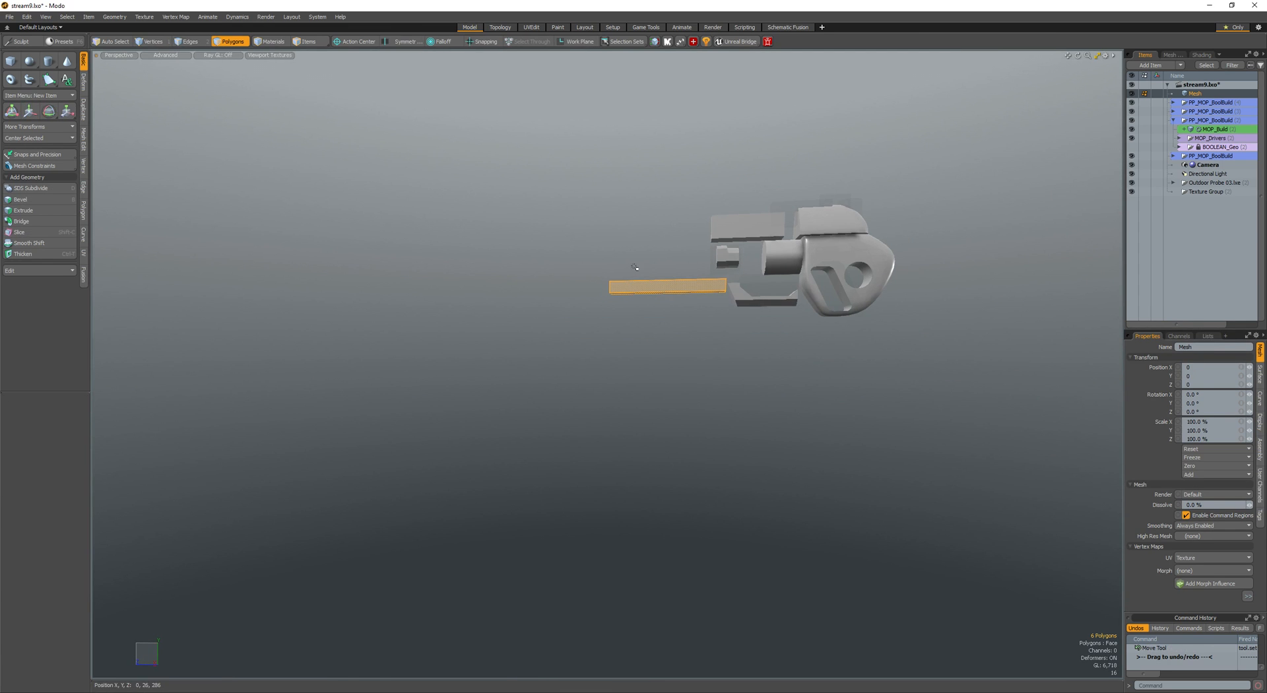
- Duplicate the long bar, move the copy to its far end and scale it thinner as an extension
{"action": "key", "text": "w"}
{"action": "left_click_drag", "start_coordinate": [543, 289], "coordinate": [538, 288]}
{"action": "key", "text": "r"}
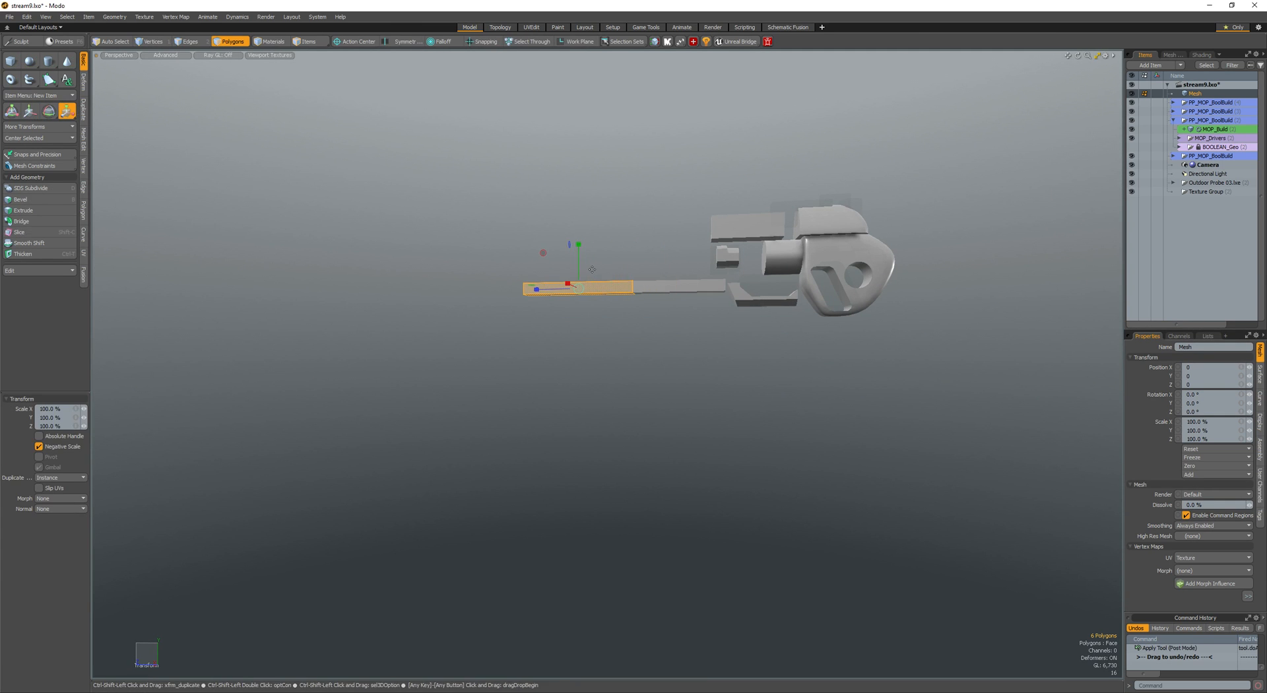
{"action": "key", "text": "minus"}
{"action": "left_click_drag", "start_coordinate": [602, 263], "coordinate": [700, 227], "text": "alt"}
{"action": "scroll", "coordinate": [604, 257], "scroll_direction": "up", "scroll_amount": 4}
{"action": "key", "text": "w"}
{"action": "key", "text": "q"}
{"action": "left_click", "coordinate": [628, 259]}
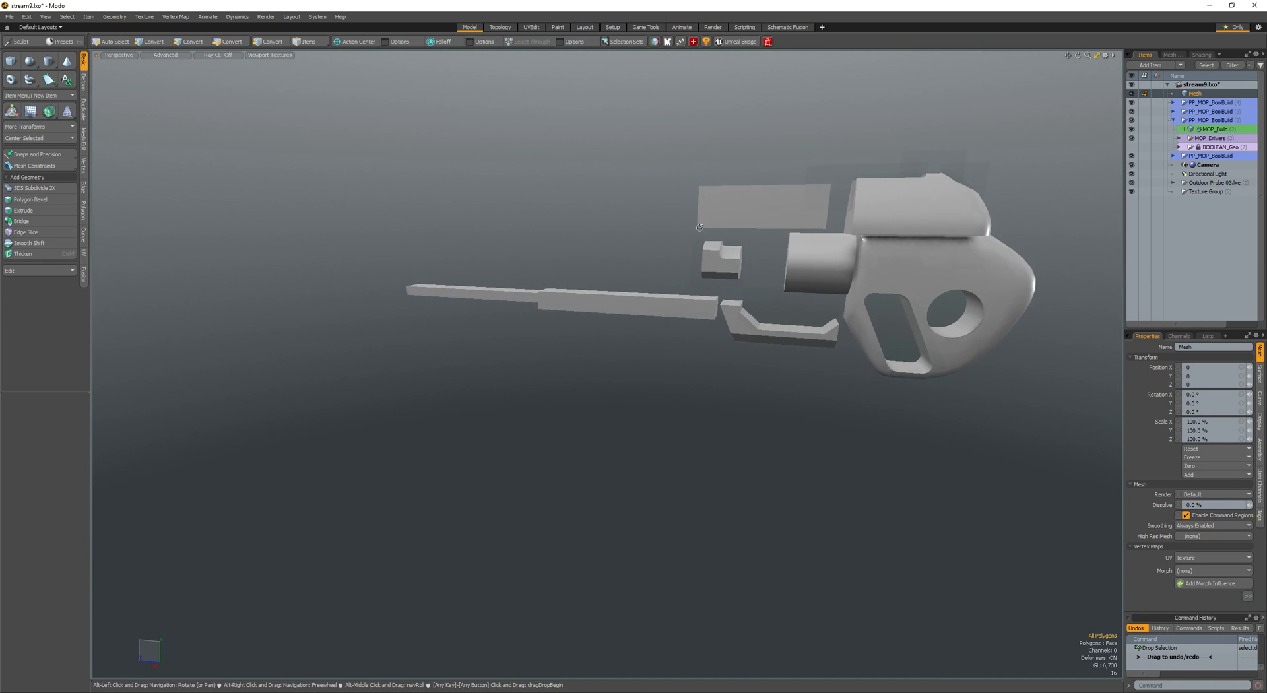
{"action": "scroll", "coordinate": [732, 230], "scroll_direction": "up", "scroll_amount": 1}
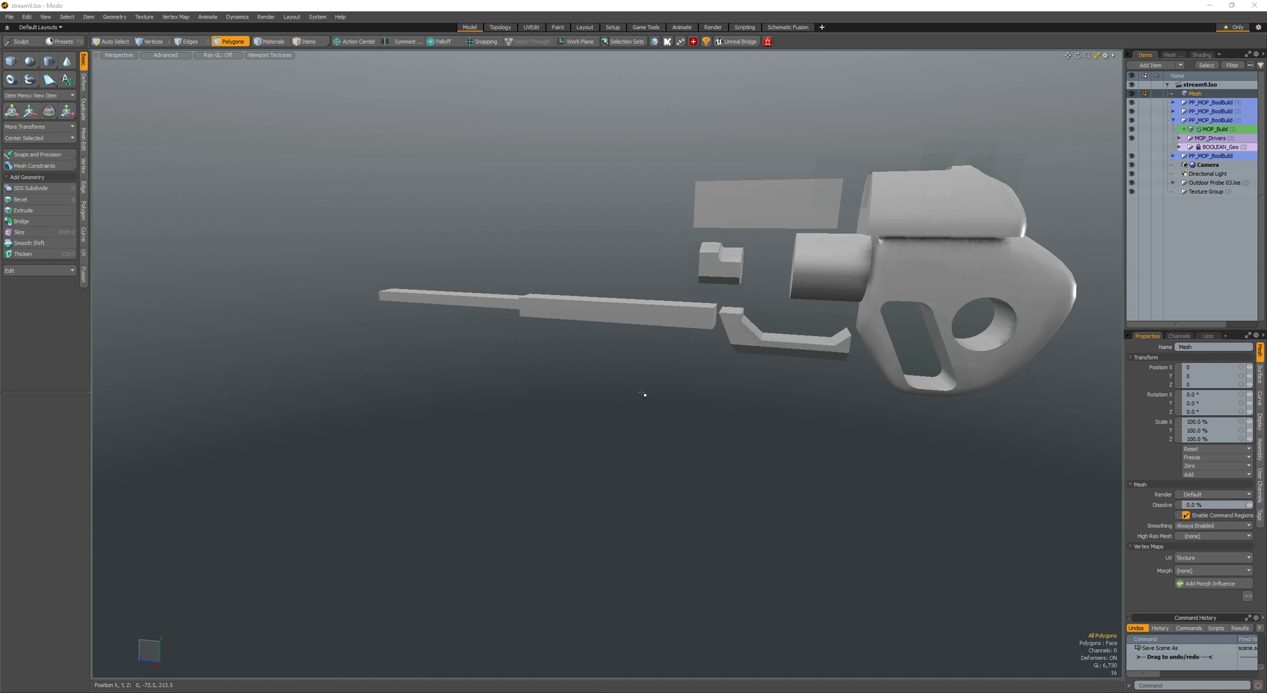
{"action": "left_click_drag", "start_coordinate": [642, 355], "coordinate": [651, 328], "text": "alt"}
{"action": "scroll", "coordinate": [651, 328], "scroll_direction": "up", "scroll_amount": 2}
{"action": "left_click_drag", "start_coordinate": [752, 261], "coordinate": [750, 303], "text": "alt+shift"}
{"action": "scroll", "coordinate": [734, 280], "scroll_direction": "up", "scroll_amount": 2}
{"action": "double_click", "coordinate": [606, 357]}
{"action": "double_click", "coordinate": [421, 350], "text": "shift"}
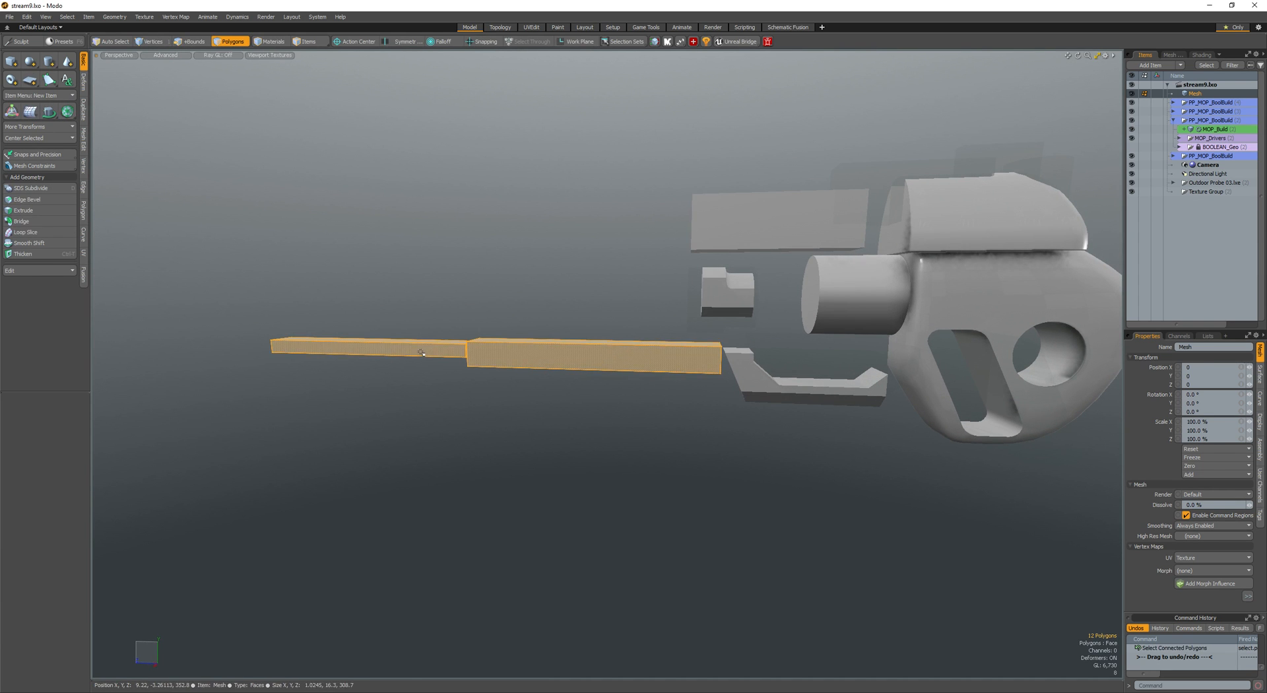
{"action": "left_click_drag", "start_coordinate": [540, 345], "coordinate": [519, 343], "text": "alt"}
{"action": "left_click", "coordinate": [681, 354]}
{"action": "scroll", "coordinate": [692, 365], "scroll_direction": "up", "scroll_amount": 2}
{"action": "left_click_drag", "start_coordinate": [702, 397], "coordinate": [764, 404], "text": "alt"}
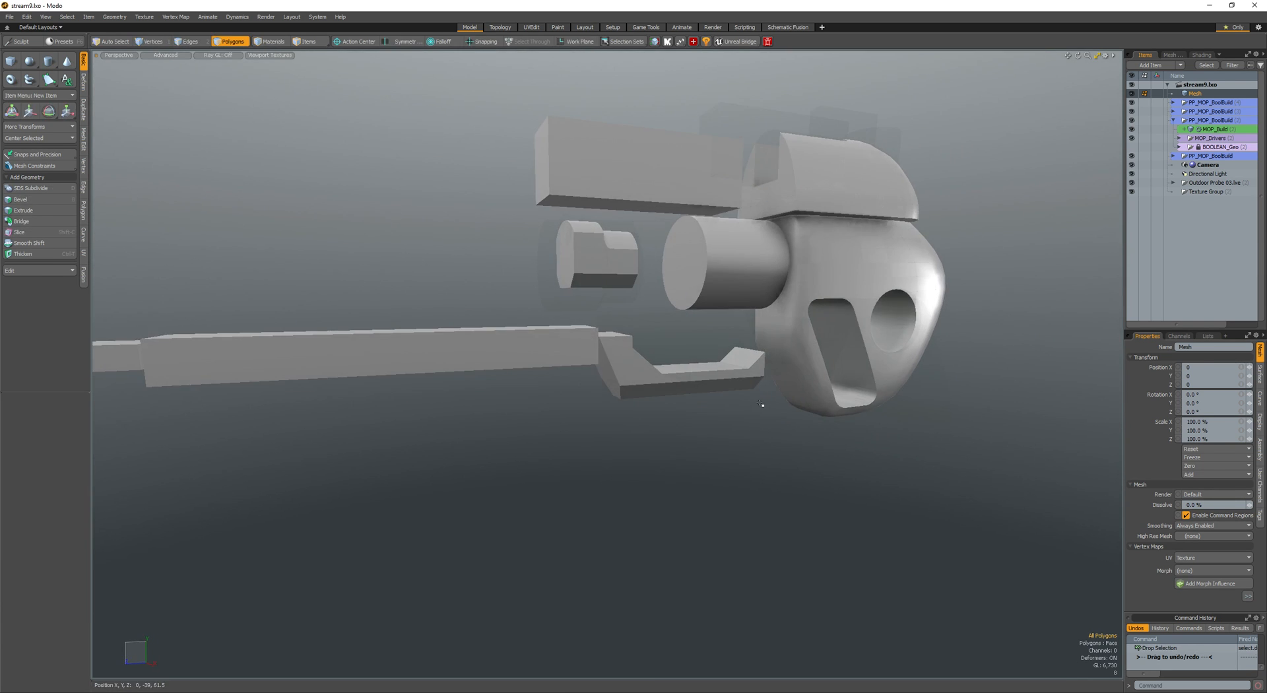
- Shorten the cylinder in front of the body by moving its end face toward the body
{"action": "key", "text": "F4"}
{"action": "left_click_drag", "start_coordinate": [727, 318], "coordinate": [662, 313], "text": "alt"}
{"action": "double_click", "coordinate": [716, 264]}
{"action": "key", "text": "5"}
{"action": "key", "text": "3"}
{"action": "left_click", "coordinate": [684, 295]}
{"action": "key", "text": "w"}
{"action": "key", "text": "space"}
- Duplicate the cylinder, scale the copy to 107.5% and move it back against the body as a collar
{"action": "double_click", "coordinate": [771, 305]}
{"action": "key", "text": "ctrl+c"}
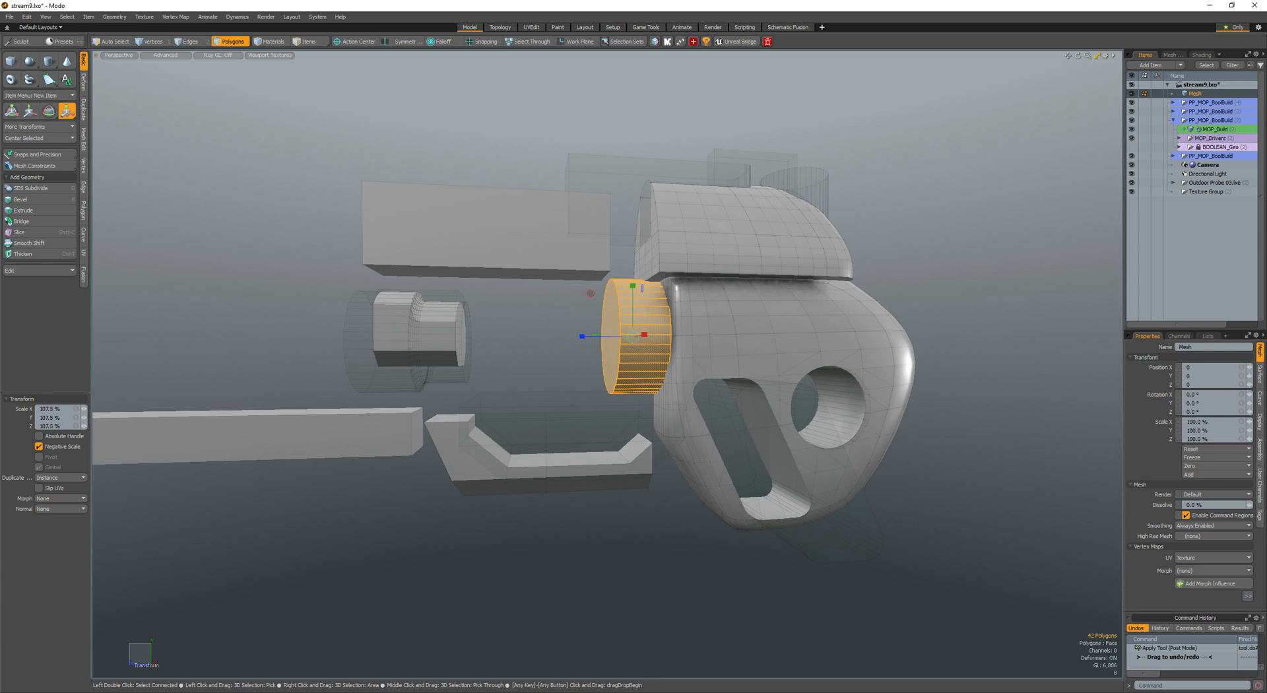
{"action": "key", "text": "w"}
{"action": "mouse_move", "coordinate": [642, 339]}
{"action": "left_mouse_down", "text": "alt"}
{"action": "mouse_move", "coordinate": [607, 346]}
{"action": "mouse_move", "coordinate": [681, 351]}
{"action": "mouse_move", "coordinate": [614, 339]}
{"action": "mouse_move", "coordinate": [637, 361]}
{"action": "left_mouse_up", "text": "alt"}
{"action": "key", "text": "q"}
{"action": "key", "text": "w"}
{"action": "key", "text": "q"}
{"action": "left_click_drag", "start_coordinate": [637, 362], "coordinate": [623, 353], "text": "alt"}
- Select the body's MOP_Sub cutter item and the polygons of its slot cutter
{"action": "key", "text": "5"}
{"action": "left_click", "coordinate": [752, 375]}
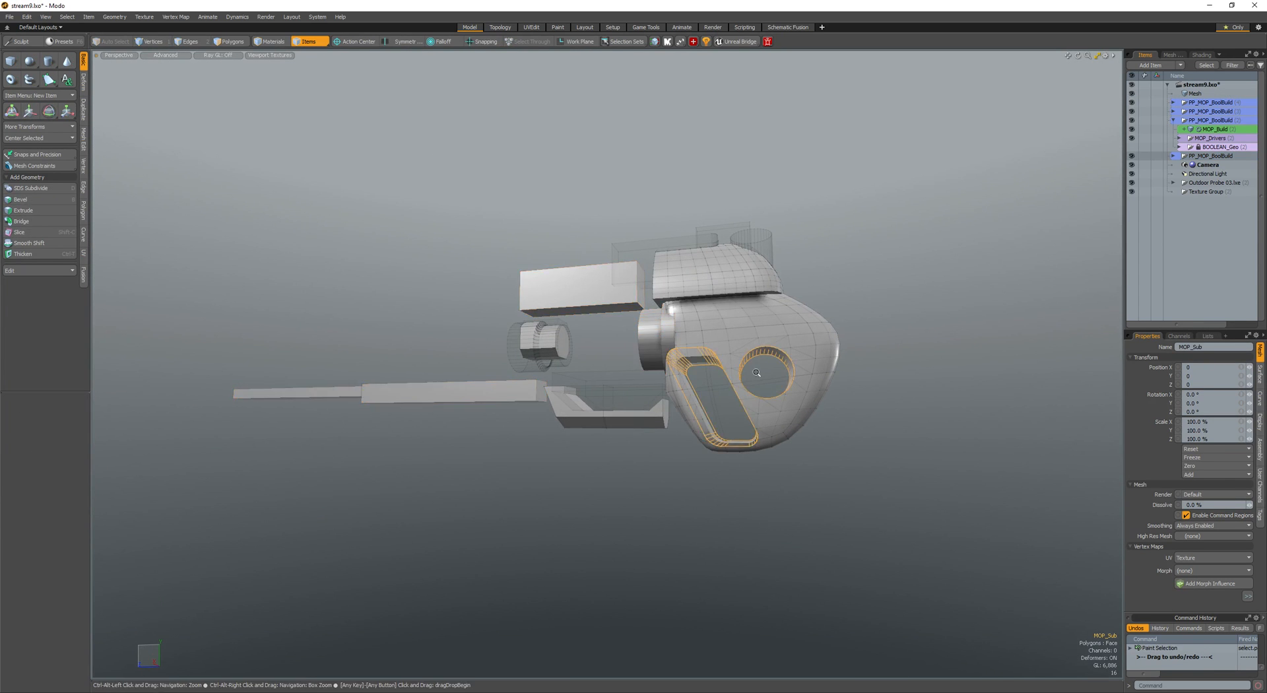
{"action": "left_click_drag", "start_coordinate": [757, 373], "coordinate": [757, 326], "text": "ctrl+alt"}
{"action": "key", "text": "space"}
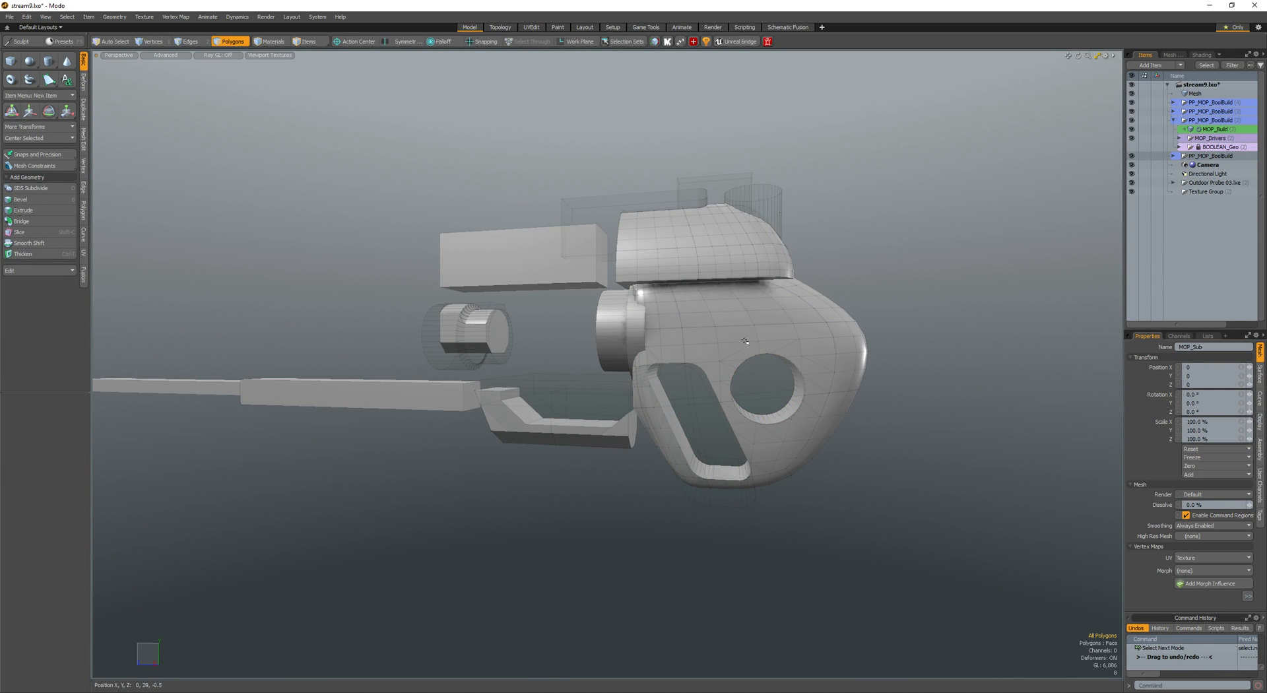
{"action": "double_click", "coordinate": [687, 399]}
{"action": "left_click", "coordinate": [703, 384]}
{"action": "mouse_move", "coordinate": [690, 397]}
{"action": "left_mouse_down", "text": "alt"}
{"action": "mouse_move", "coordinate": [703, 384]}
{"action": "mouse_move", "coordinate": [560, 362]}
{"action": "mouse_move", "coordinate": [561, 334]}
{"action": "mouse_move", "coordinate": [606, 336]}
{"action": "left_mouse_up", "text": "alt"}
- Add a small box at the upper end of the body's slot as an Alternate Subtract cutter
{"action": "key", "text": "c"}
{"action": "key", "text": "space"}
{"action": "double_click", "coordinate": [619, 334]}
{"action": "scroll", "coordinate": [624, 350], "scroll_direction": "up", "scroll_amount": 4}
{"action": "key", "text": "w"}
{"action": "left_click_drag", "start_coordinate": [605, 336], "coordinate": [927, 312], "text": "alt"}
{"action": "key", "text": "space"}
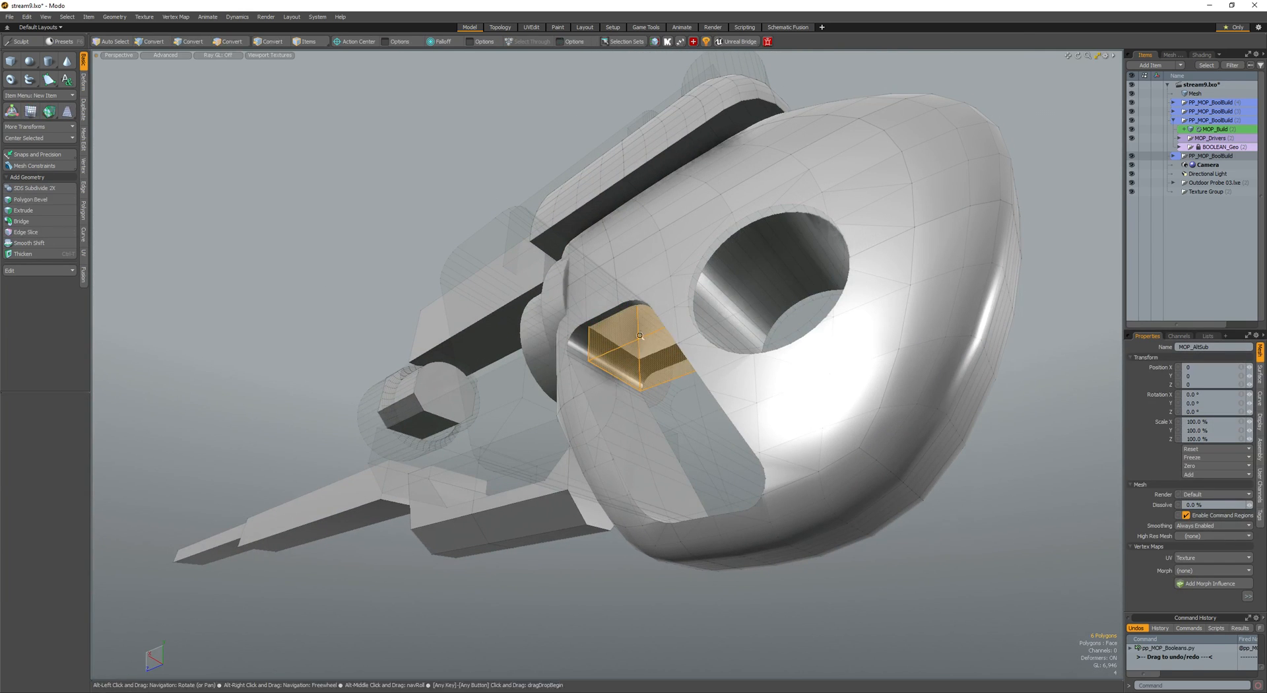
- Scale and reposition the Alternate Subtract box within the slot's upper end
{"action": "scroll", "coordinate": [660, 336], "scroll_direction": "up", "scroll_amount": 4}
{"action": "left_click_drag", "start_coordinate": [660, 336], "coordinate": [462, 227], "text": "alt"}
{"action": "key", "text": "r"}
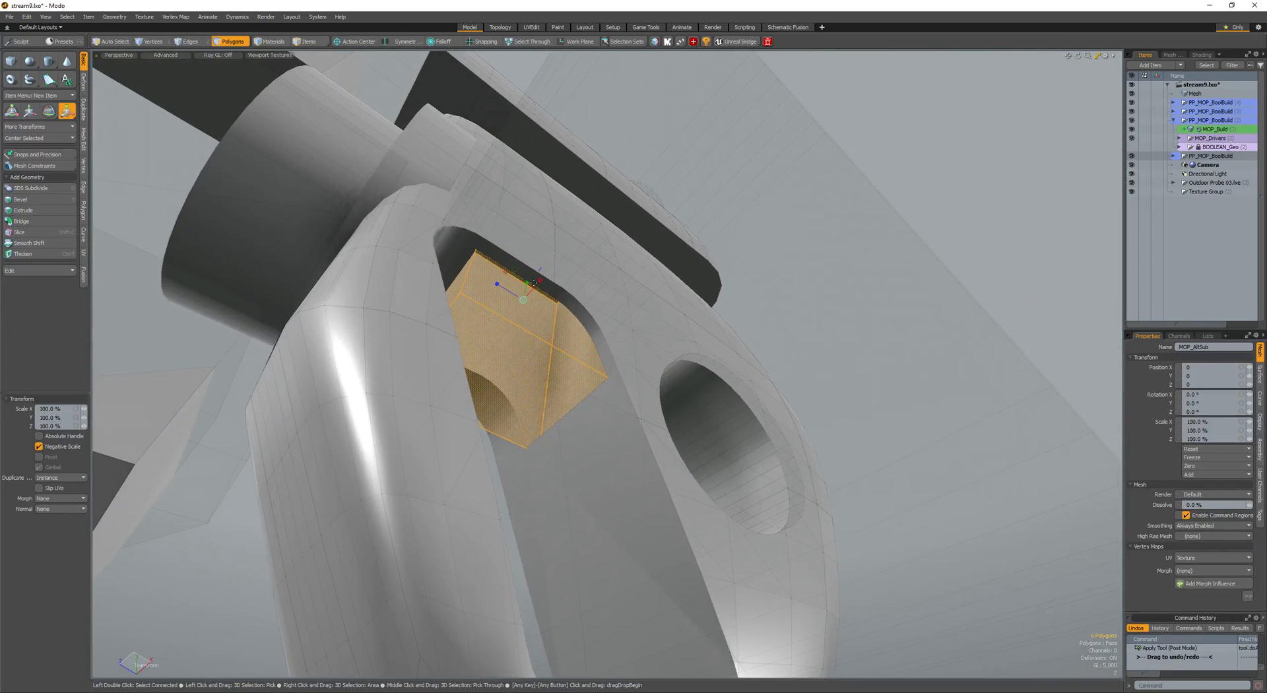
{"action": "left_click_drag", "start_coordinate": [536, 288], "coordinate": [574, 336]}
{"action": "key", "text": "w"}
{"action": "key", "text": "space"}
{"action": "scroll", "coordinate": [537, 300], "scroll_direction": "down", "scroll_amount": 7}
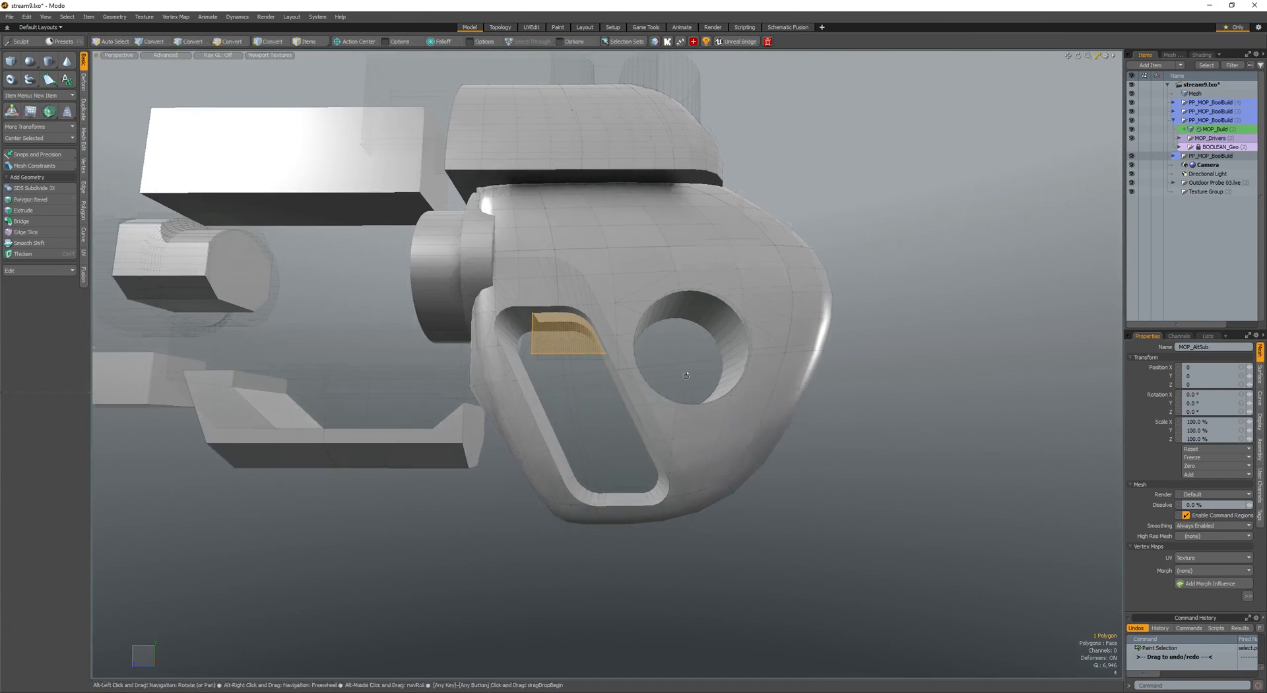
- Duplicate the long upper box in the plain Mesh item and move the copy down into the body
{"action": "left_click_drag", "start_coordinate": [537, 300], "coordinate": [522, 284], "text": "alt"}
{"action": "key", "text": "space"}
{"action": "left_click", "coordinate": [510, 238]}
{"action": "double_click", "coordinate": [506, 230]}
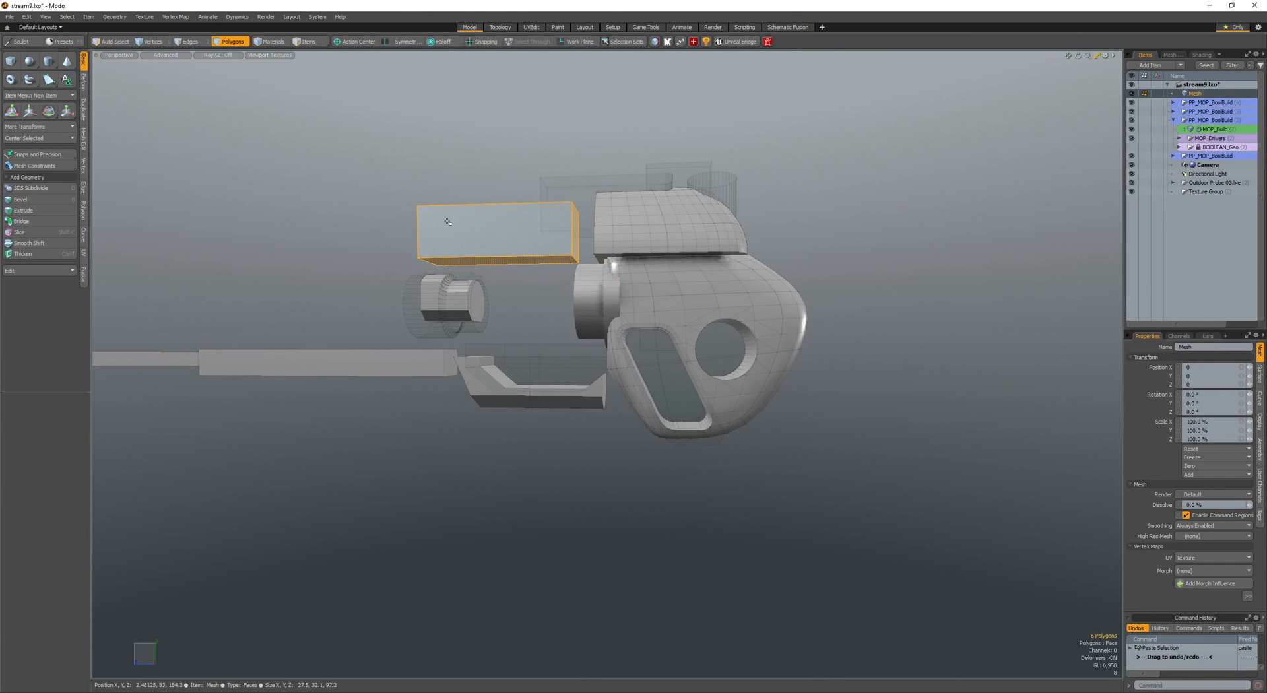
{"action": "key", "text": "w"}
{"action": "left_click_drag", "start_coordinate": [447, 222], "coordinate": [586, 295]}
{"action": "key", "text": "ctrl+z"}
{"action": "key", "text": "ctrl+z"}
{"action": "key", "text": "w"}
{"action": "left_click_drag", "start_coordinate": [456, 208], "coordinate": [630, 321]}
- Scale the box copy down to a small block and fit it into the slot's upper end
{"action": "key", "text": "shift+a"}
{"action": "key", "text": "r"}
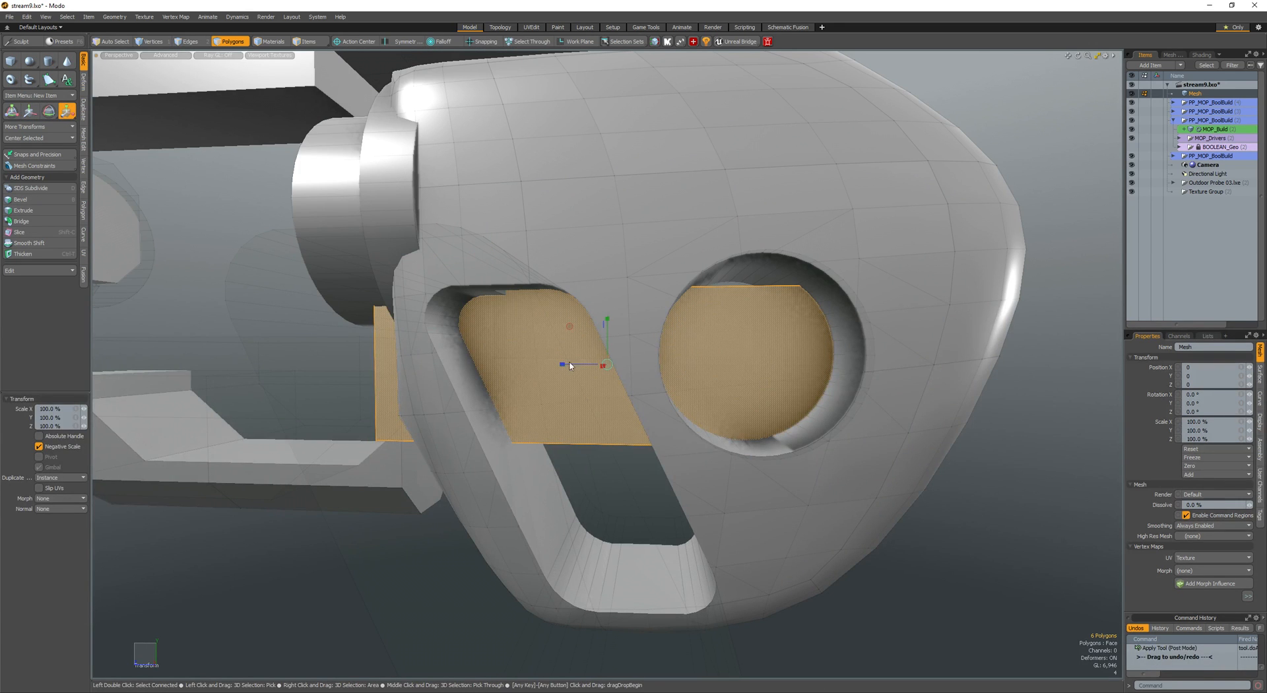
{"action": "left_click_drag", "start_coordinate": [564, 369], "coordinate": [601, 368]}
{"action": "left_click_drag", "start_coordinate": [557, 363], "coordinate": [525, 335], "text": "alt"}
{"action": "key", "text": "q"}
{"action": "left_click", "coordinate": [642, 301]}
{"action": "key", "text": "r"}
{"action": "key", "text": "w"}
{"action": "key", "text": "space"}
- Add a single Loop Slice in Free mode near the top of the small block in the slot
{"action": "key", "text": "2"}
{"action": "key", "text": "alt+c"}
{"action": "left_click", "coordinate": [524, 334]}
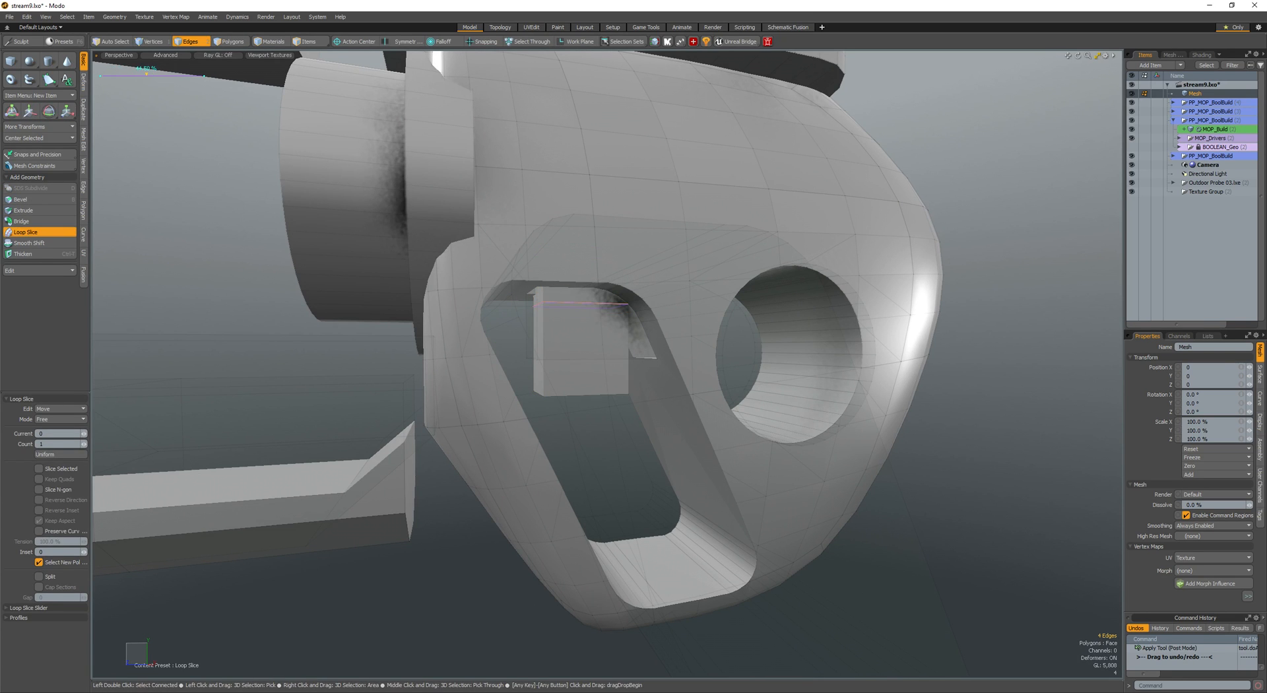
{"action": "key", "text": "space"}
- Shift the block's bottom face toward the round hole to slant the block, and adjust the whole block's position
{"action": "key", "text": "3"}
{"action": "mouse_move", "coordinate": [561, 390]}
{"action": "left_mouse_down", "text": "alt"}
{"action": "mouse_move", "coordinate": [580, 368]}
{"action": "mouse_move", "coordinate": [547, 377]}
{"action": "left_mouse_up", "text": "alt"}
{"action": "left_click", "coordinate": [579, 368]}
{"action": "key", "text": "w"}
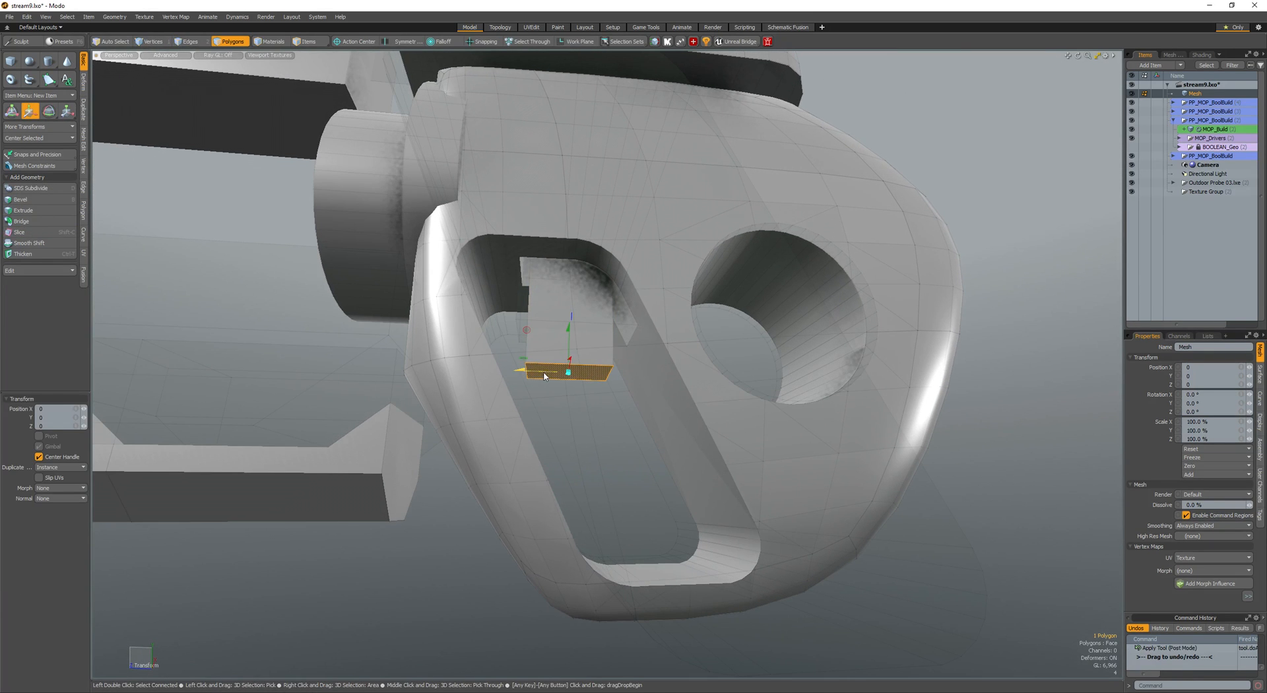
{"action": "key", "text": "space"}
{"action": "double_click", "coordinate": [593, 328]}
{"action": "left_click_drag", "start_coordinate": [593, 328], "coordinate": [581, 351], "text": "alt"}
{"action": "key", "text": "w"}
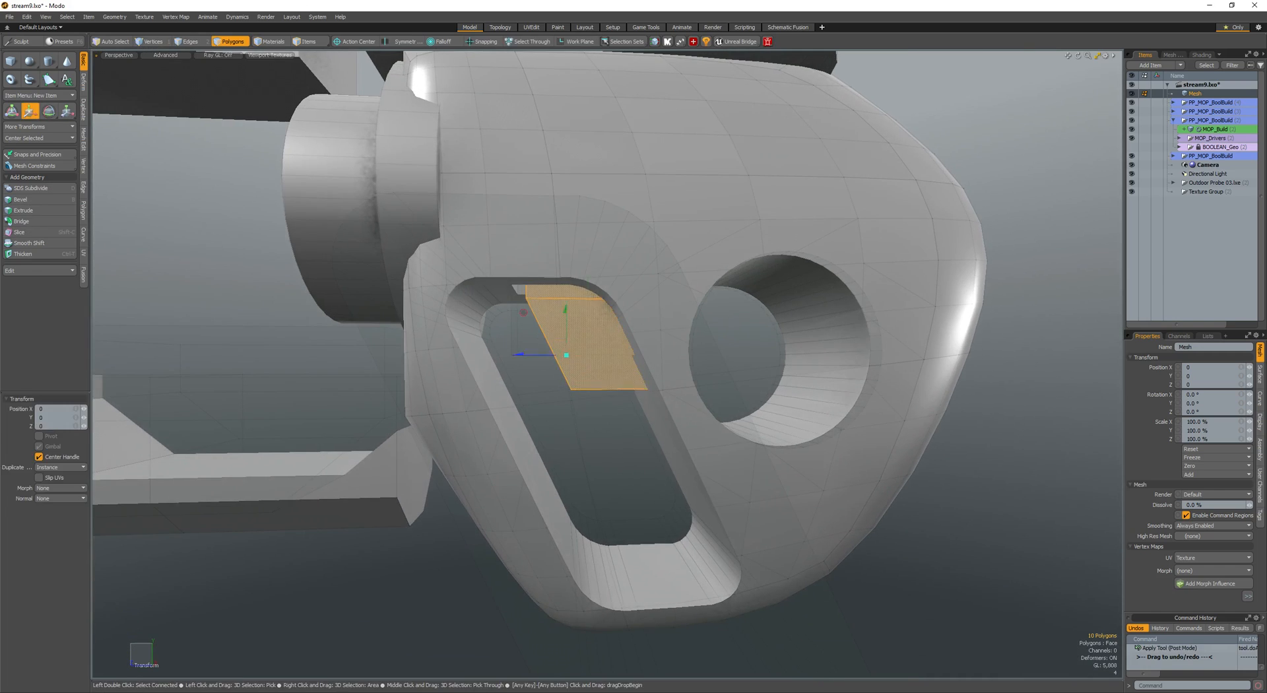
{"action": "key", "text": "space"}
- Select the MOP_AltSub box above the slanted block and scale it along X
{"action": "left_click_drag", "start_coordinate": [561, 297], "coordinate": [533, 365], "text": "alt"}
{"action": "key", "text": "space"}
{"action": "scroll", "coordinate": [577, 295], "scroll_direction": "up", "scroll_amount": 6}
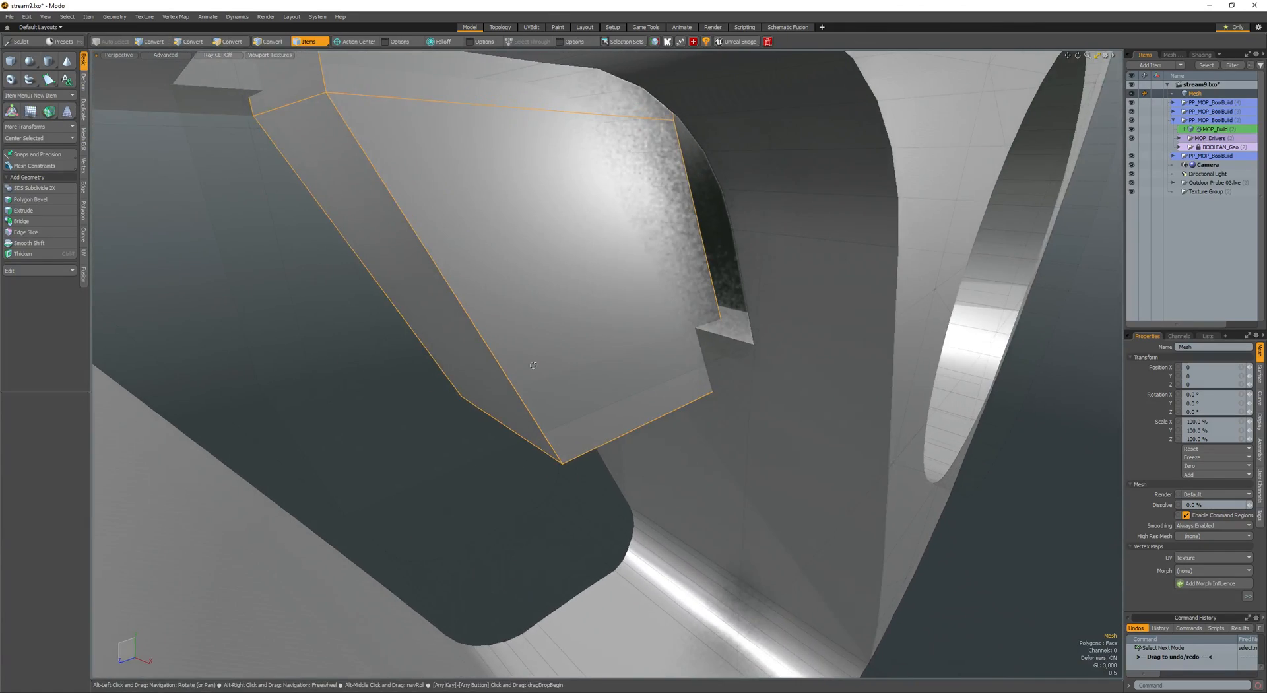
{"action": "left_click", "coordinate": [390, 354]}
{"action": "left_click_drag", "start_coordinate": [356, 360], "coordinate": [582, 391], "text": "alt"}
{"action": "left_click", "coordinate": [496, 522]}
{"action": "key", "text": "3"}
{"action": "double_click", "coordinate": [574, 425]}
{"action": "key", "text": "shift+a"}
{"action": "scroll", "coordinate": [501, 414], "scroll_direction": "down", "scroll_amount": 5}
{"action": "left_click", "coordinate": [539, 359]}
{"action": "key", "text": "r"}
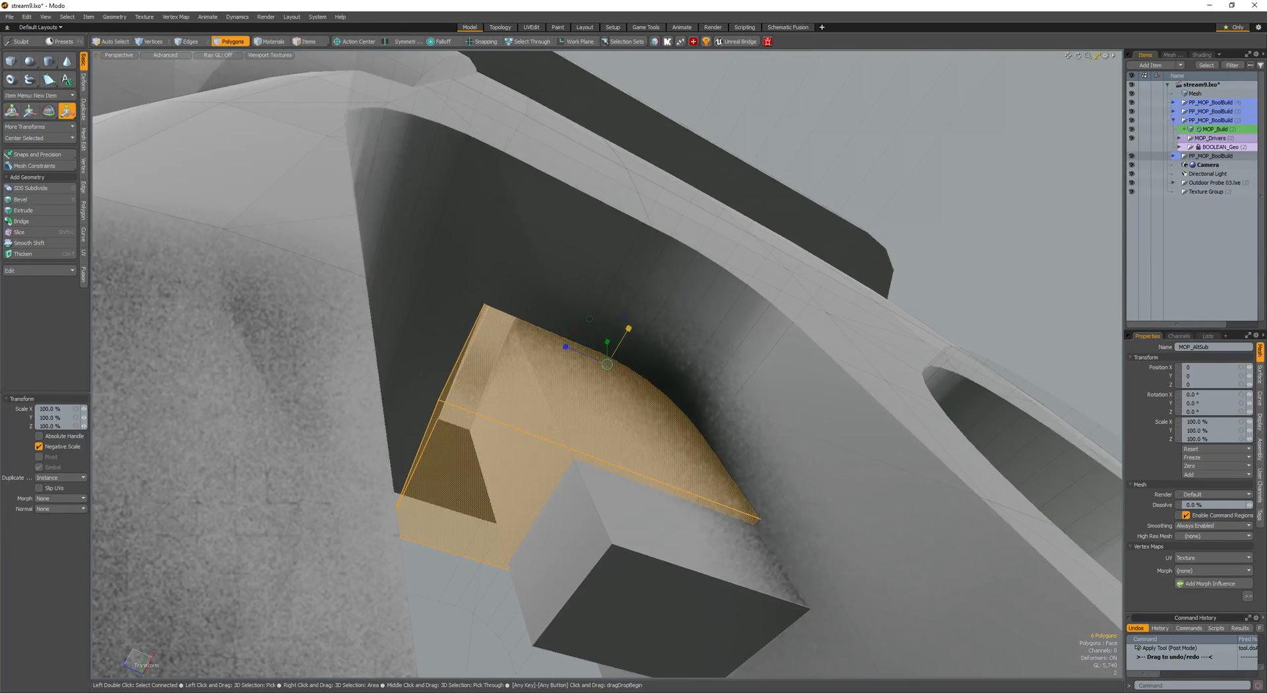
{"action": "left_click_drag", "start_coordinate": [628, 328], "coordinate": [636, 314]}
{"action": "scroll", "coordinate": [634, 318], "scroll_direction": "down", "scroll_amount": 8}
{"action": "left_click_drag", "start_coordinate": [594, 356], "coordinate": [445, 531], "text": "alt"}
{"action": "key", "text": "q"}
- Select the small stepped part's mesh together with its cutter and move both toward the cylinder
{"action": "scroll", "coordinate": [542, 409], "scroll_direction": "down", "scroll_amount": 2}
{"action": "key", "text": "alt+w"}
{"action": "left_click_drag", "start_coordinate": [460, 483], "coordinate": [591, 327], "text": "alt"}
{"action": "key", "text": "3"}
{"action": "key", "text": "space"}
{"action": "left_click", "coordinate": [580, 254]}
{"action": "left_click", "coordinate": [570, 379]}
{"action": "key", "text": "space"}
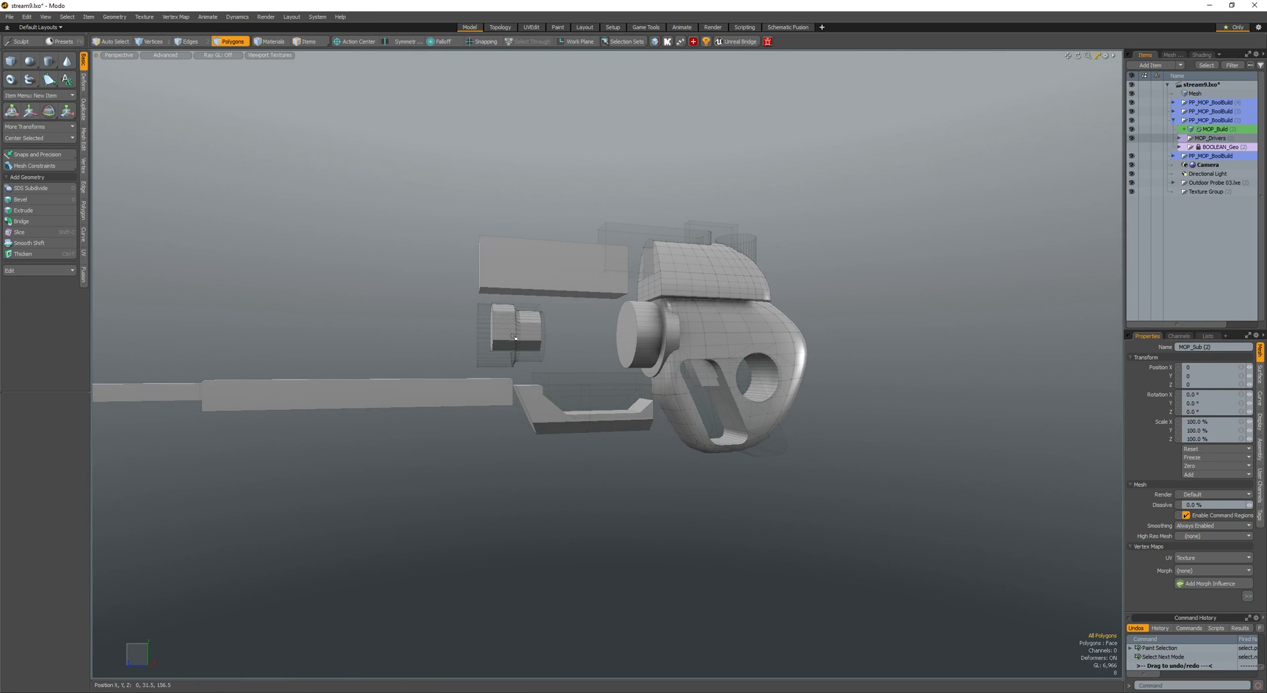
{"action": "left_click", "coordinate": [527, 327]}
{"action": "scroll", "coordinate": [524, 330], "scroll_direction": "up", "scroll_amount": 4}
{"action": "left_click", "coordinate": [455, 345], "text": "shift"}
{"action": "key", "text": "space"}
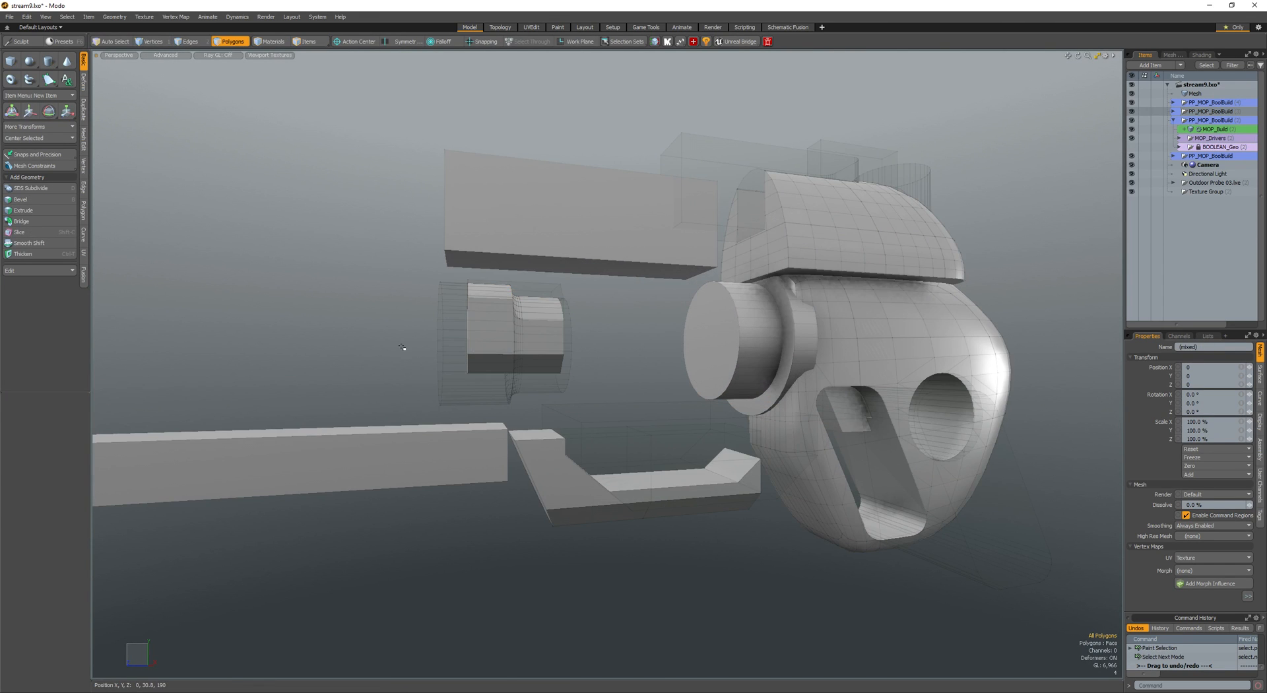
{"action": "key", "text": "["}
{"action": "key", "text": "w"}
{"action": "left_click_drag", "start_coordinate": [463, 343], "coordinate": [559, 344]}
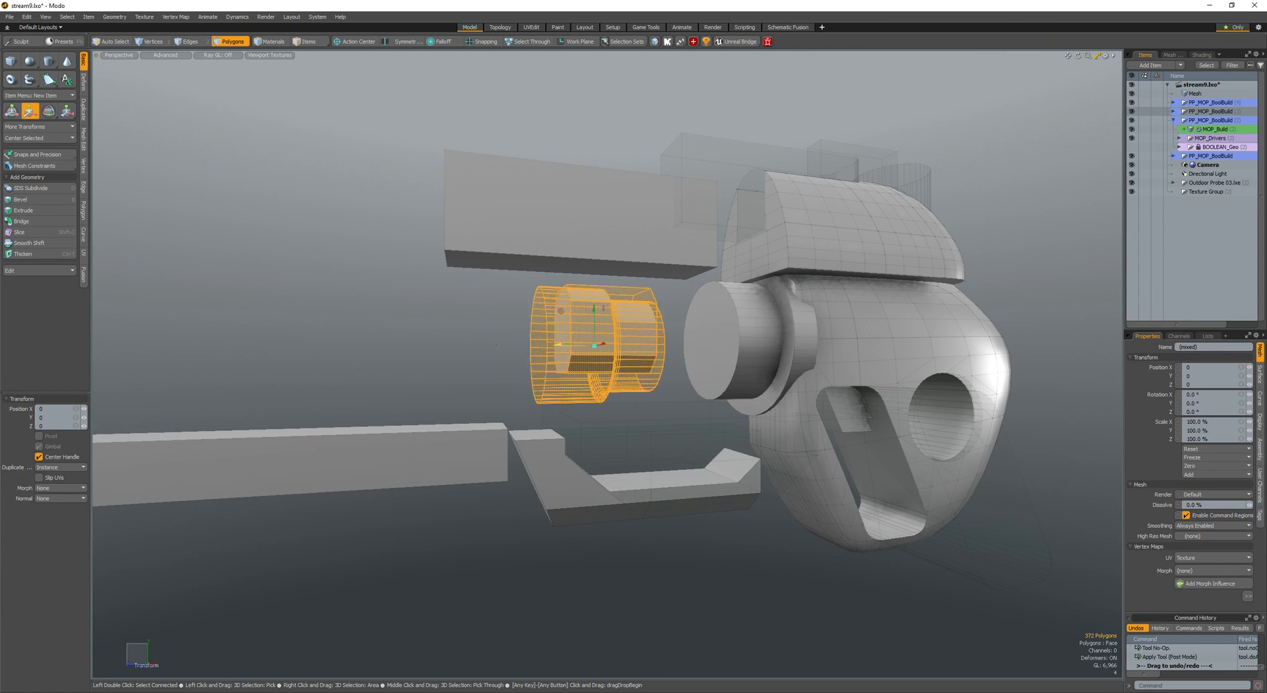
- Center the stepped part and its cutter on X
{"action": "left_click_drag", "start_coordinate": [660, 350], "coordinate": [728, 367], "text": "alt"}
{"action": "key", "text": "alt+c"}
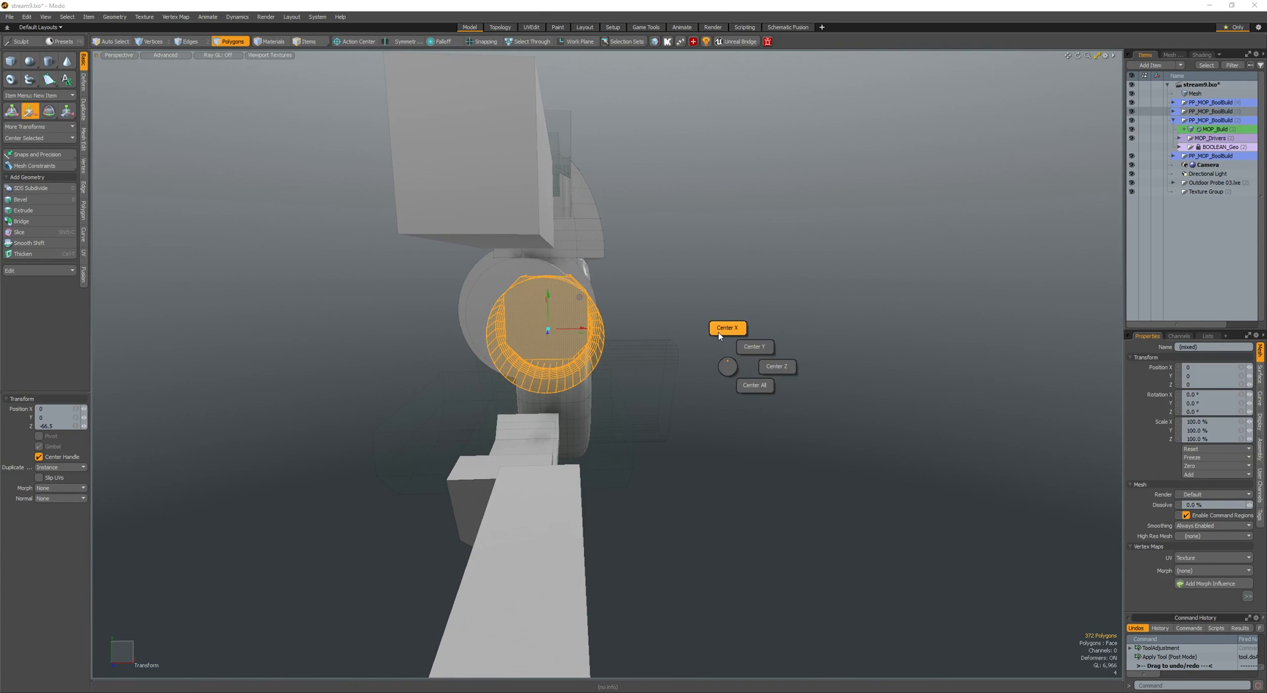
{"action": "left_click", "coordinate": [720, 335]}
{"action": "left_click_drag", "start_coordinate": [680, 290], "coordinate": [598, 264], "text": "alt"}
{"action": "key", "text": "space"}
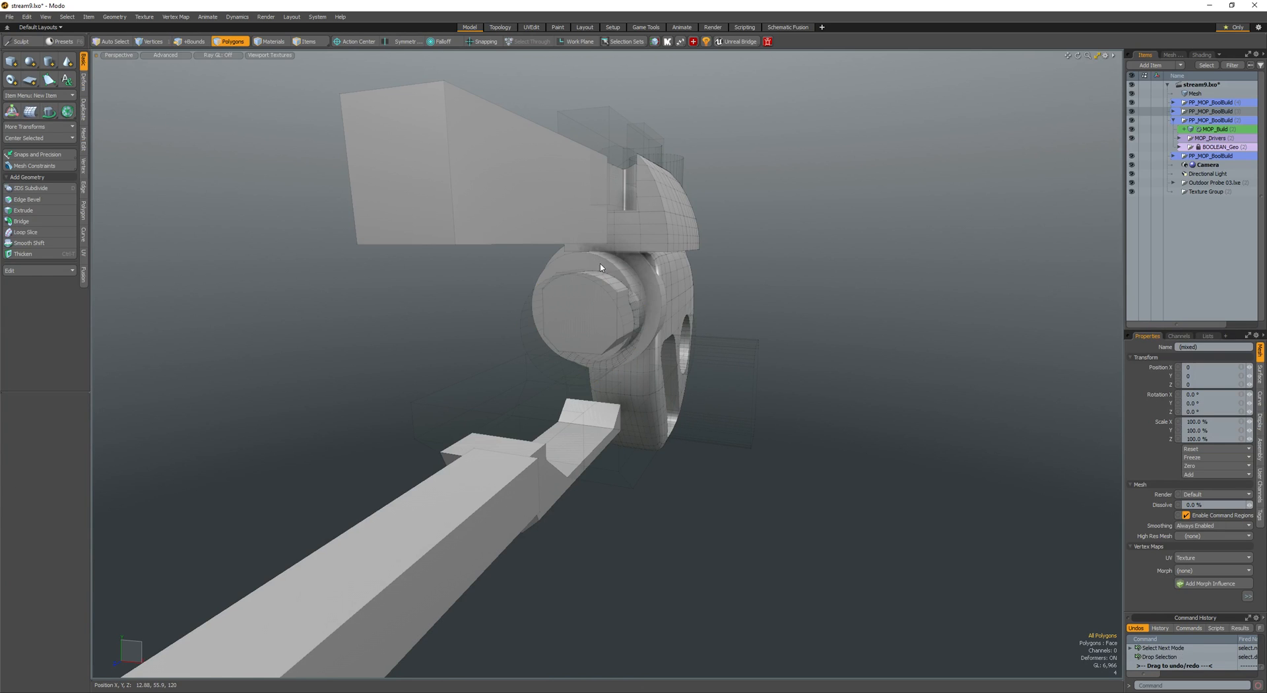
- Select the connected polygons of the cylinder behind the stepped part and center them on X
{"action": "double_click", "coordinate": [602, 267]}
{"action": "left_click", "coordinate": [608, 239]}
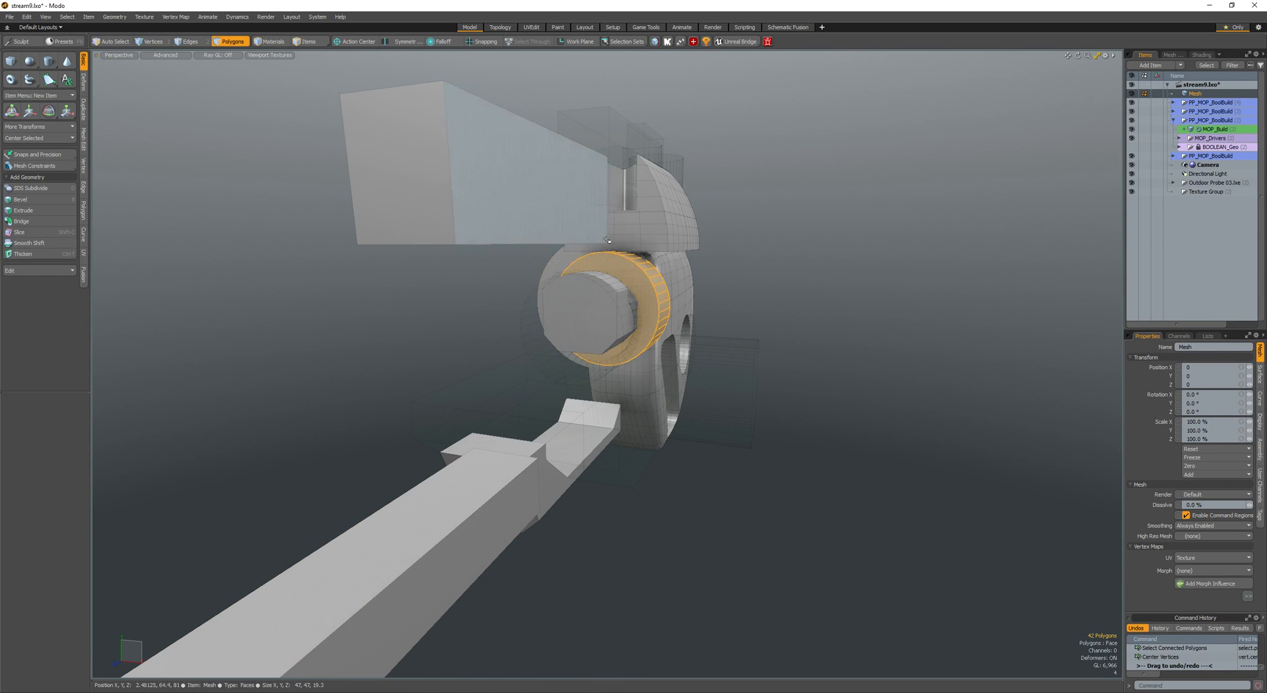
{"action": "mouse_move", "coordinate": [641, 266]}
{"action": "left_mouse_down"}
{"action": "mouse_move", "coordinate": [618, 263]}
{"action": "mouse_move", "coordinate": [543, 349]}
{"action": "mouse_move", "coordinate": [739, 386]}
{"action": "left_mouse_up"}
- Select the body's MOP_Base mesh and center its vertices on X
{"action": "key", "text": "space"}
{"action": "left_click", "coordinate": [721, 390]}
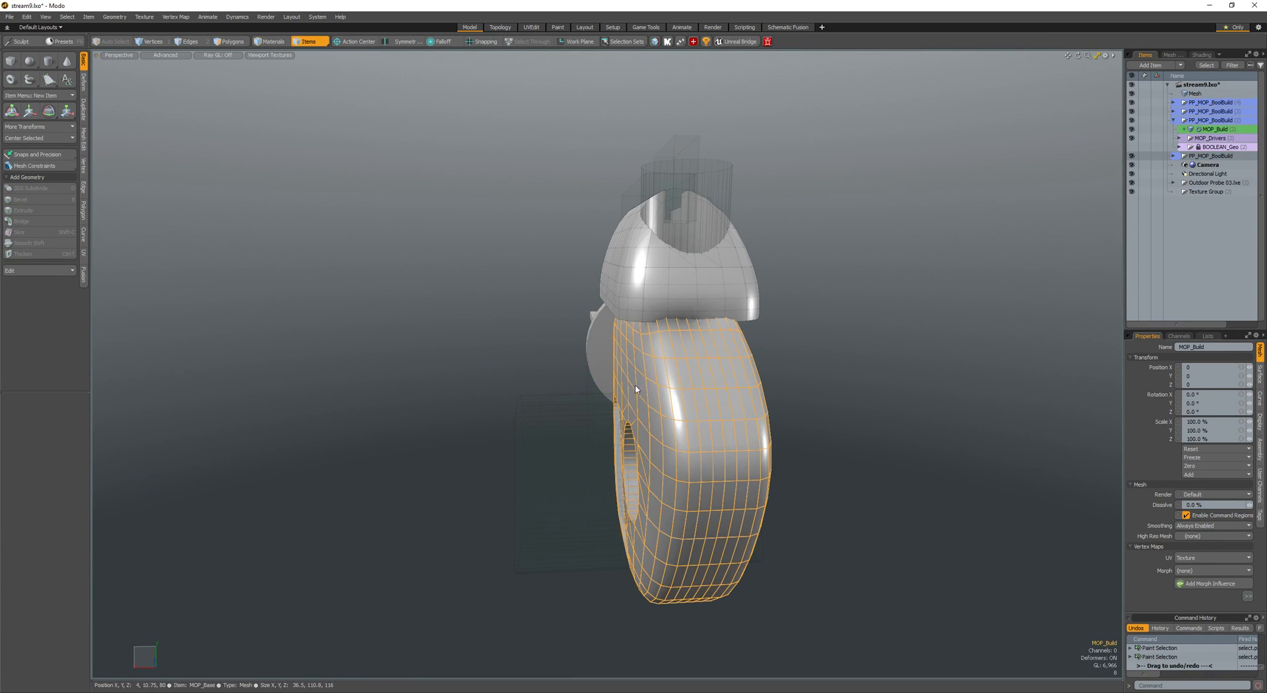
{"action": "left_click_drag", "start_coordinate": [655, 379], "coordinate": [752, 372], "text": "alt"}
{"action": "key", "text": "ctrl+space"}
{"action": "left_click", "coordinate": [776, 389]}
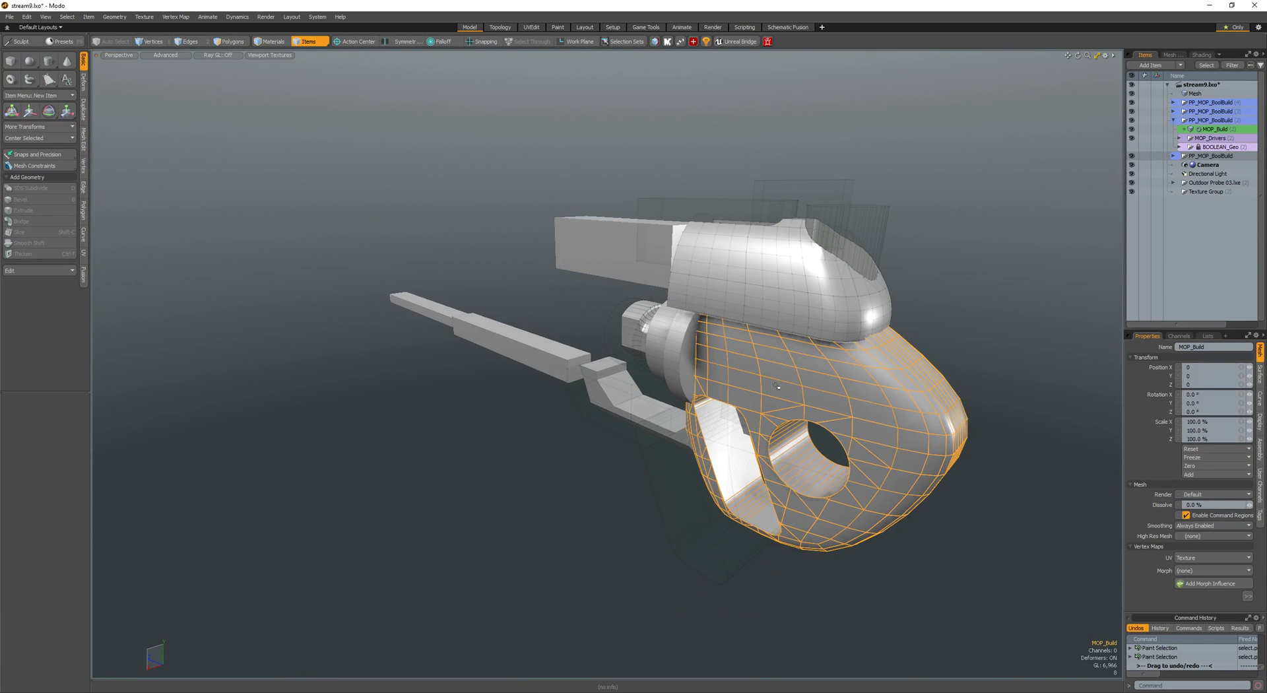
{"action": "double_click", "coordinate": [777, 387]}
{"action": "key", "text": "F2"}
{"action": "left_click", "coordinate": [770, 343]}
{"action": "key", "text": "Escape"}
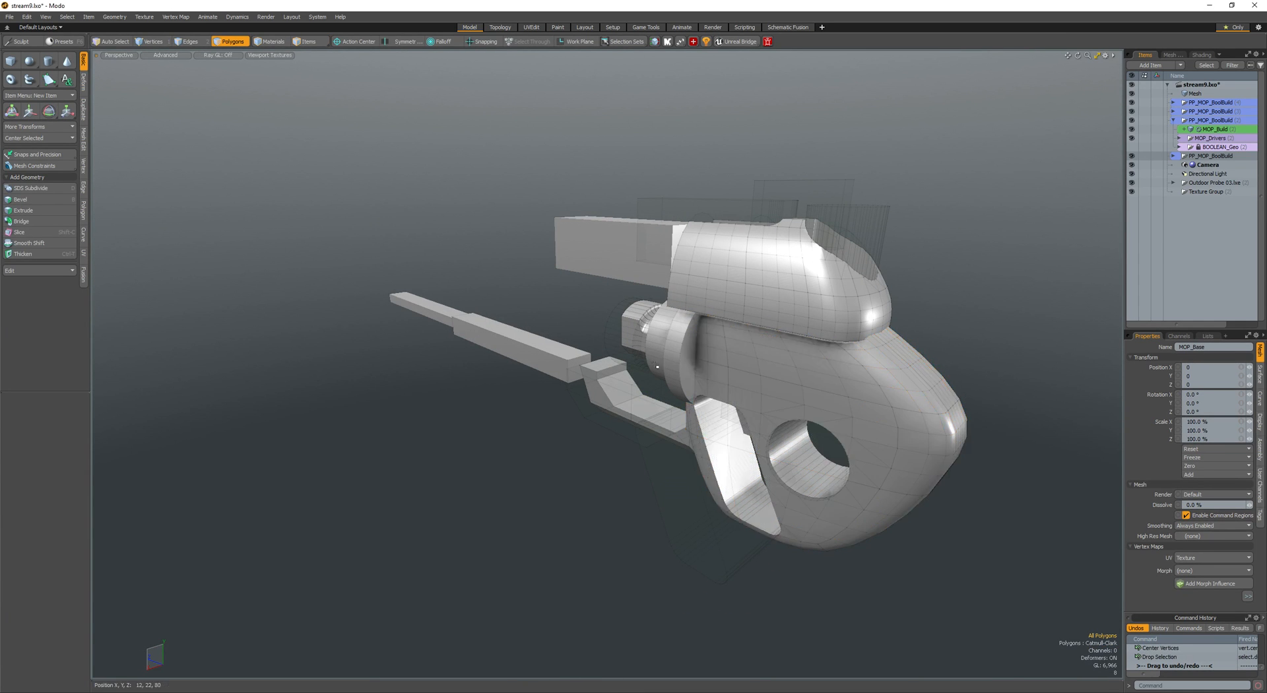
- Toggle the wireframe overlay and the boolean cutters' visibility to examine the assembled model
{"action": "left_click_drag", "start_coordinate": [769, 346], "coordinate": [674, 350], "text": "alt"}
{"action": "left_click_drag", "start_coordinate": [674, 350], "coordinate": [654, 421], "text": "alt"}
{"action": "key", "text": "ctrl+w"}
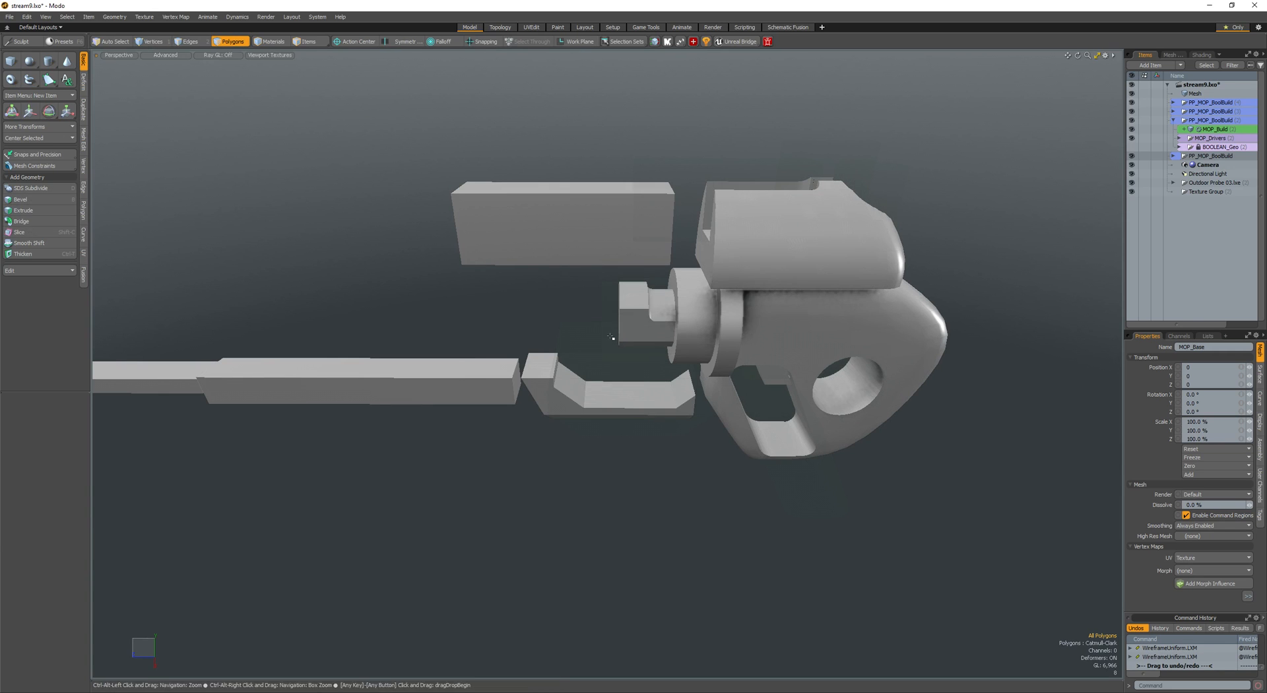
{"action": "key", "text": "ctrl+b"}
{"action": "left_click", "coordinate": [586, 353]}
{"action": "left_click_drag", "start_coordinate": [586, 354], "coordinate": [483, 297], "text": "alt"}
{"action": "key", "text": "ctrl+b"}
{"action": "left_click", "coordinate": [454, 315]}
{"action": "key", "text": "ctrl+b"}
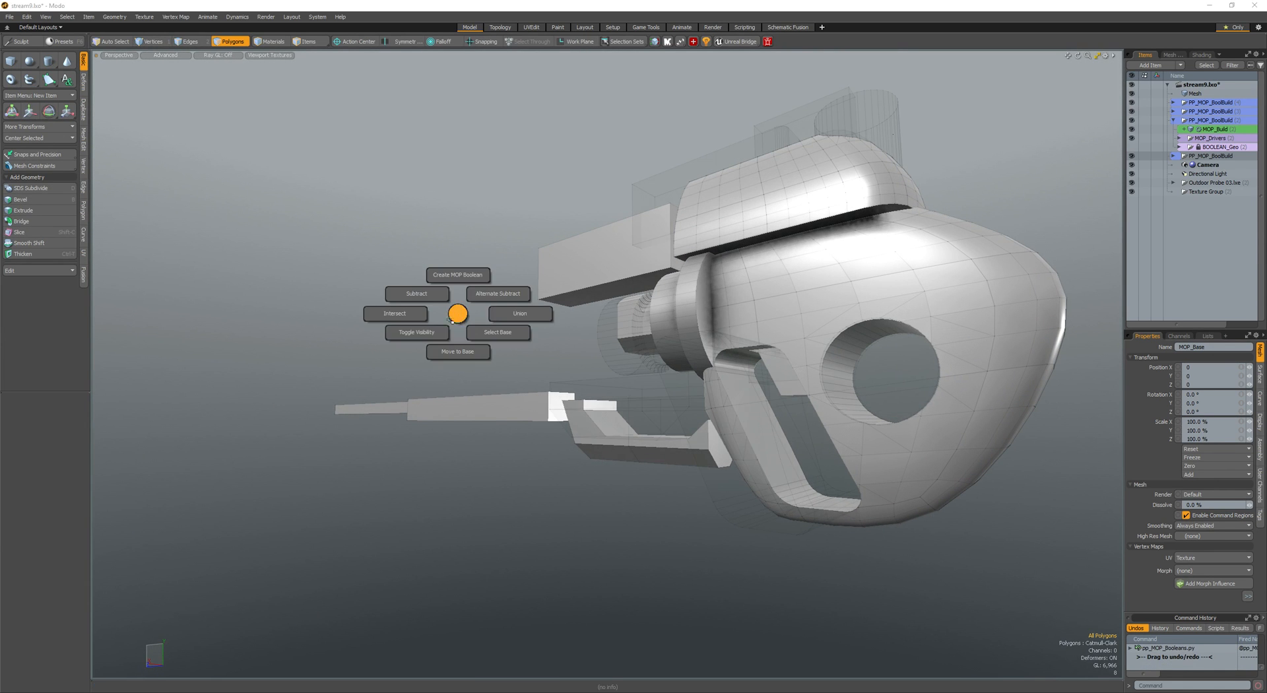
{"action": "left_click", "coordinate": [445, 322]}
{"action": "key", "text": "ctrl+b"}
{"action": "left_click", "coordinate": [447, 322]}
{"action": "left_click_drag", "start_coordinate": [447, 323], "coordinate": [513, 348], "text": "alt"}
{"action": "left_click_drag", "start_coordinate": [514, 348], "coordinate": [548, 362], "text": "ctrl+alt"}
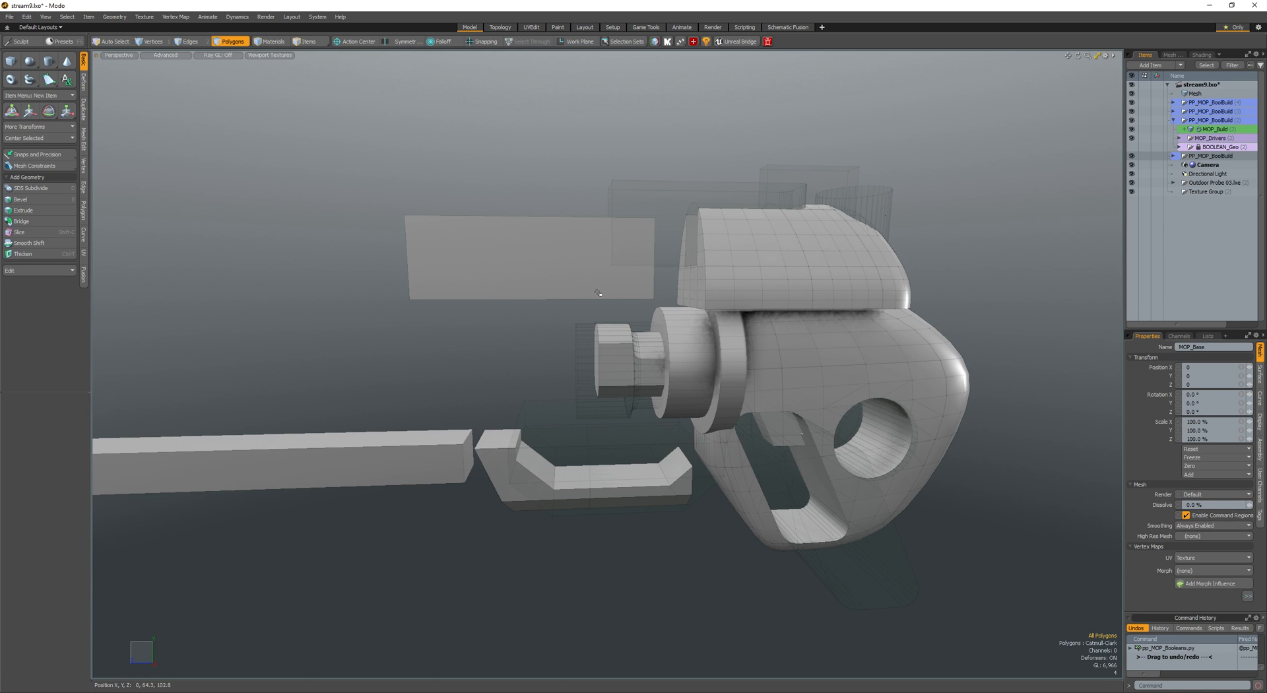
- Select the connected polygons of the ring beside the body and scale it uniformly to 93%
{"action": "left_click_drag", "start_coordinate": [586, 338], "coordinate": [488, 357], "text": "alt"}
{"action": "key", "text": "shift+w"}
{"action": "left_click_drag", "start_coordinate": [489, 356], "coordinate": [621, 334], "text": "alt"}
{"action": "left_click_drag", "start_coordinate": [621, 333], "coordinate": [706, 297], "text": "ctrl+alt"}
{"action": "key", "text": "5"}
{"action": "left_click", "coordinate": [694, 295]}
{"action": "key", "text": "3"}
{"action": "double_click", "coordinate": [689, 296]}
{"action": "left_click", "coordinate": [702, 296]}
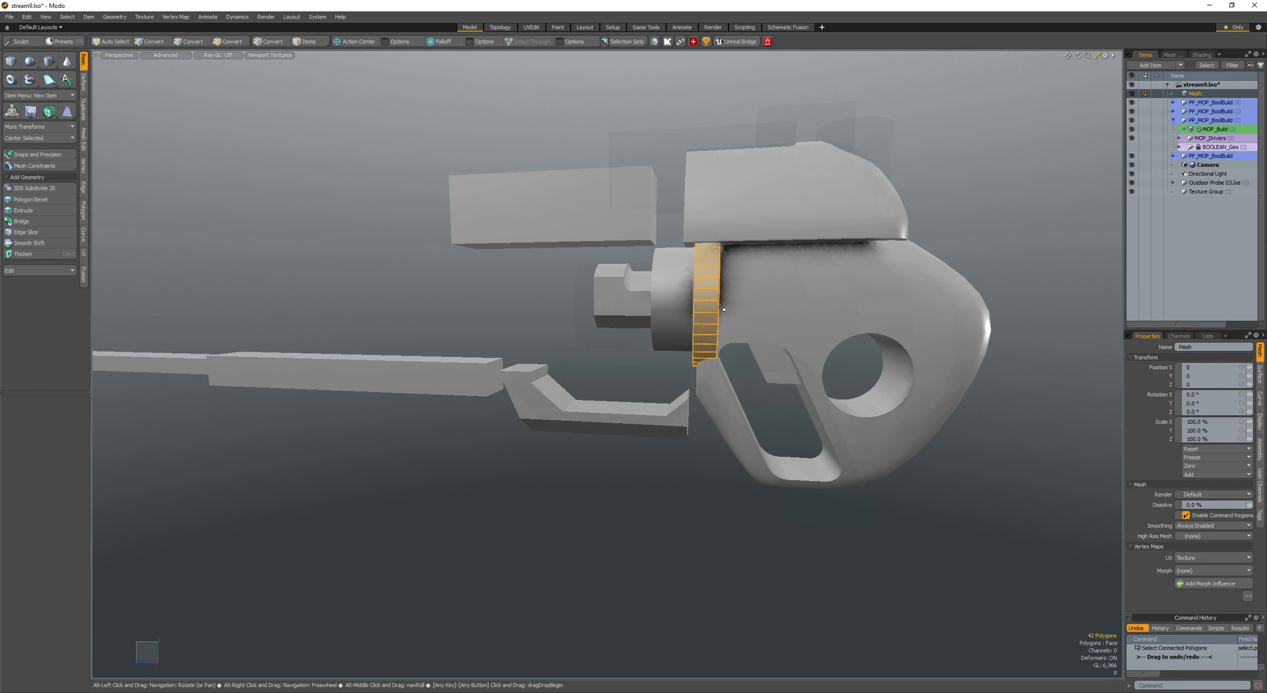
{"action": "key", "text": "y"}
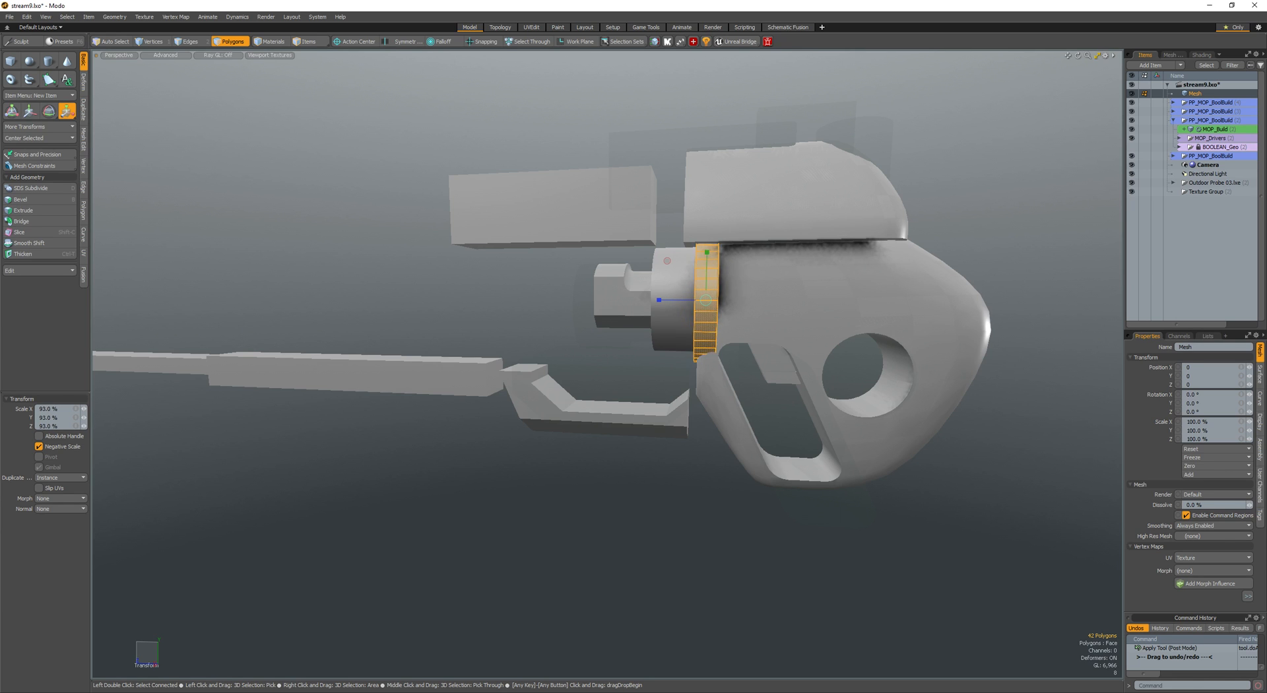
{"action": "mouse_move", "coordinate": [706, 300]}
{"action": "left_mouse_down", "text": "alt"}
{"action": "mouse_move", "coordinate": [652, 305]}
{"action": "mouse_move", "coordinate": [807, 311]}
{"action": "mouse_move", "coordinate": [719, 288]}
{"action": "left_mouse_up", "text": "alt"}
- Extend the ring's end face toward the body with Polygon Bevel and add an edge loop around the extended section
{"action": "key", "text": "space"}
{"action": "left_click", "coordinate": [658, 309]}
{"action": "key", "text": "b"}
{"action": "left_click", "coordinate": [734, 304], "text": "shift"}
{"action": "key", "text": "space"}
{"action": "key", "text": "l"}
{"action": "key", "text": "alt+c"}
{"action": "left_click", "coordinate": [726, 299]}
{"action": "key", "text": "space"}
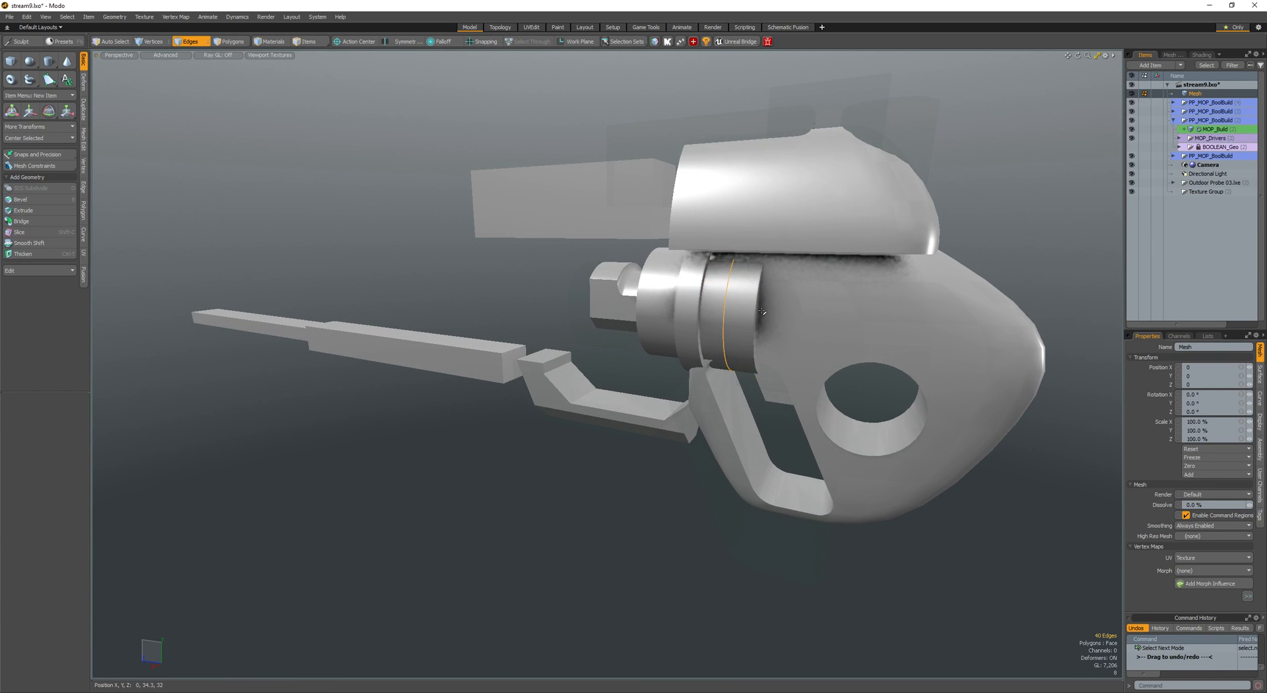
- Scale the extended ring's rear end face and convert the connected part to Catmull-Clark subdivision
{"action": "key", "text": "r"}
{"action": "key", "text": "r"}
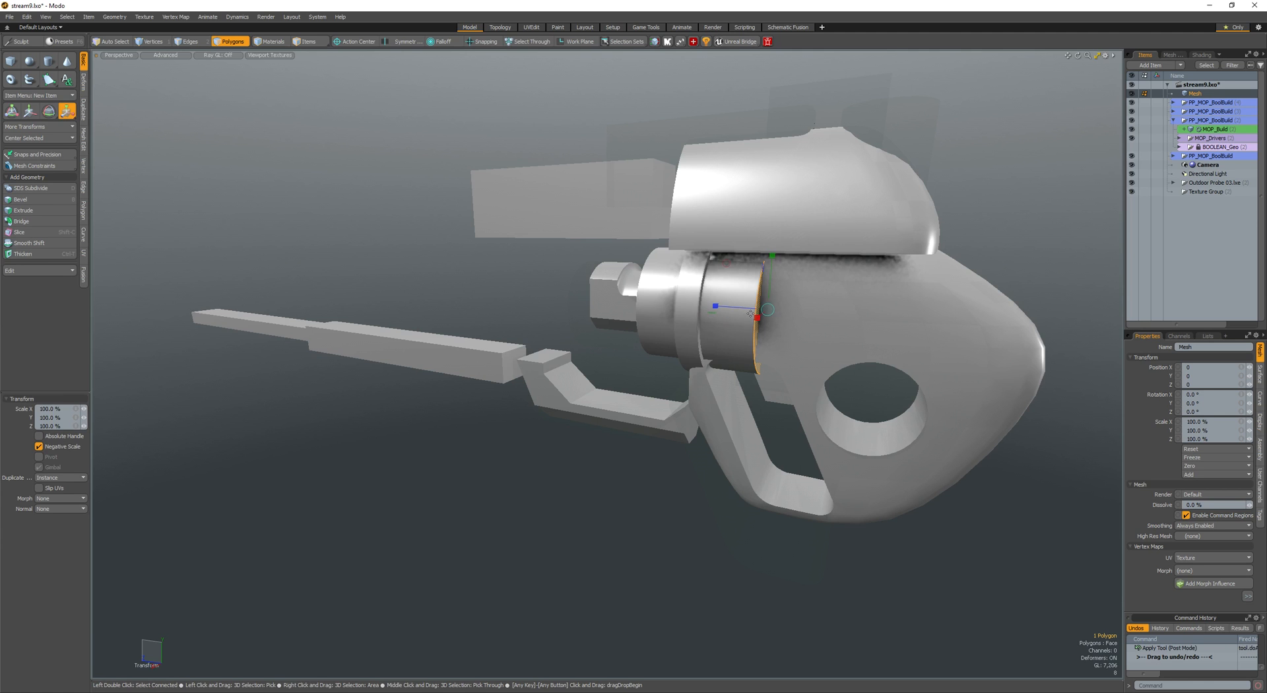
{"action": "left_click_drag", "start_coordinate": [699, 308], "coordinate": [750, 300], "text": "alt"}
{"action": "key", "text": "space"}
{"action": "double_click", "coordinate": [724, 306]}
{"action": "key", "text": "shift+Tab"}
{"action": "left_click", "coordinate": [726, 304]}
- Bevel a face of the subdivided ring and scale the new polygon to refine the rounded shape
{"action": "mouse_move", "coordinate": [707, 320]}
{"action": "left_mouse_down"}
{"action": "mouse_move", "coordinate": [719, 280]}
{"action": "mouse_move", "coordinate": [660, 253]}
{"action": "mouse_move", "coordinate": [696, 249]}
{"action": "mouse_move", "coordinate": [687, 262]}
{"action": "mouse_move", "coordinate": [628, 262]}
{"action": "left_mouse_up"}
{"action": "left_click", "coordinate": [702, 298]}
{"action": "scroll", "coordinate": [720, 284], "scroll_direction": "down", "scroll_amount": 2}
{"action": "scroll", "coordinate": [746, 284], "scroll_direction": "up", "scroll_amount": 5}
{"action": "double_click", "coordinate": [750, 285]}
{"action": "left_click", "coordinate": [699, 250]}
{"action": "key", "text": "b"}
{"action": "key", "text": "r"}
{"action": "left_click_drag", "start_coordinate": [628, 262], "coordinate": [714, 270], "text": "alt"}
{"action": "key", "text": "space"}
- Select the connected polygons of the rounded ring and adjust its overall scale
{"action": "scroll", "coordinate": [680, 287], "scroll_direction": "down", "scroll_amount": 6}
{"action": "double_click", "coordinate": [753, 266]}
{"action": "key", "text": "r"}
{"action": "key", "text": "space"}
{"action": "key", "text": "Escape"}
- Bevel the rim edges of the large cylinder in front of the rounded ring to chamfer them
{"action": "left_click_drag", "start_coordinate": [714, 269], "coordinate": [588, 293], "text": "alt"}
{"action": "key", "text": "2"}
{"action": "scroll", "coordinate": [719, 251], "scroll_direction": "up", "scroll_amount": 3}
{"action": "key", "text": "b"}
{"action": "key", "text": "space"}
{"action": "key", "text": "Escape"}
{"action": "key", "text": "3"}
- Draw a cylinder lying in the recess of the bracket below the stepped part
{"action": "left_click_drag", "start_coordinate": [587, 294], "coordinate": [604, 327], "text": "alt"}
{"action": "key", "text": "alt+w"}
{"action": "mouse_move", "coordinate": [604, 326]}
{"action": "left_mouse_down", "text": "ctrl+alt"}
{"action": "mouse_move", "coordinate": [551, 314]}
{"action": "mouse_move", "coordinate": [554, 237]}
{"action": "mouse_move", "coordinate": [602, 281]}
{"action": "mouse_move", "coordinate": [633, 350]}
{"action": "mouse_move", "coordinate": [664, 357]}
{"action": "mouse_move", "coordinate": [633, 368]}
{"action": "mouse_move", "coordinate": [618, 271]}
{"action": "mouse_move", "coordinate": [673, 322]}
{"action": "mouse_move", "coordinate": [700, 316]}
{"action": "left_mouse_up", "text": "ctrl+alt"}
{"action": "key", "text": "c"}
{"action": "key", "text": "space"}
{"action": "key", "text": "c"}
{"action": "left_click_drag", "start_coordinate": [580, 284], "coordinate": [614, 284], "text": "ctrl"}
{"action": "key", "text": "space"}
{"action": "mouse_move", "coordinate": [647, 289]}
{"action": "left_mouse_down", "text": "alt"}
{"action": "mouse_move", "coordinate": [606, 281]}
{"action": "mouse_move", "coordinate": [693, 270]}
{"action": "mouse_move", "coordinate": [525, 336]}
{"action": "left_mouse_up", "text": "alt"}
{"action": "double_click", "coordinate": [605, 281]}
{"action": "left_click", "coordinate": [691, 238]}
{"action": "key", "text": "space"}
- Select the connected polygons of both long bars in front of the bracket and center them on X
{"action": "left_click", "coordinate": [489, 386]}
{"action": "mouse_move", "coordinate": [490, 385]}
{"action": "left_mouse_down", "text": "alt"}
{"action": "mouse_move", "coordinate": [396, 370]}
{"action": "mouse_move", "coordinate": [493, 371]}
{"action": "left_mouse_up", "text": "alt"}
{"action": "scroll", "coordinate": [436, 370], "scroll_direction": "down", "scroll_amount": 3}
{"action": "key", "text": "3"}
{"action": "mouse_move", "coordinate": [580, 430]}
{"action": "right_mouse_down"}
{"action": "mouse_move", "coordinate": [277, 218]}
{"action": "mouse_move", "coordinate": [553, 241]}
{"action": "right_mouse_up"}
{"action": "key", "text": "bracketright"}
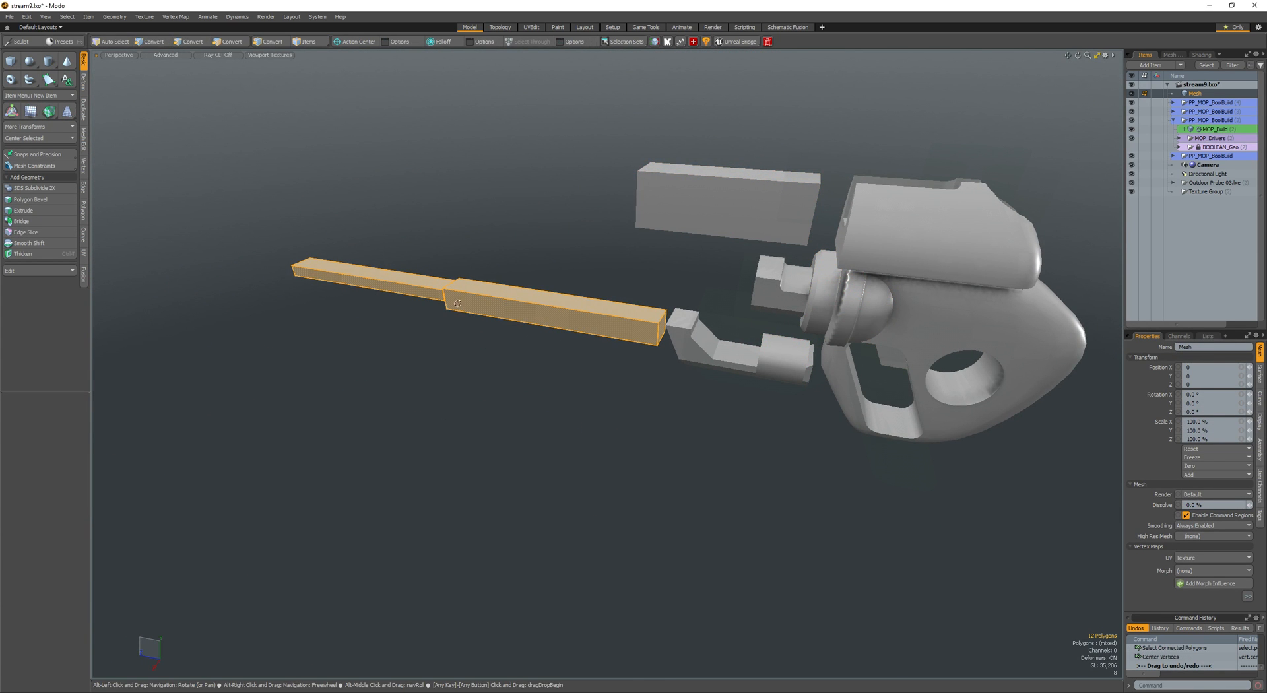
{"action": "left_click_drag", "start_coordinate": [457, 304], "coordinate": [482, 280], "text": "alt"}
{"action": "left_click", "coordinate": [689, 297]}
- Center the vertices of the bracket's MOP_Sub (2) cutter and its MOP_Base (2) mesh on X
{"action": "key", "text": "space"}
{"action": "left_click_drag", "start_coordinate": [692, 307], "coordinate": [701, 267], "text": "alt"}
{"action": "left_click", "coordinate": [717, 332]}
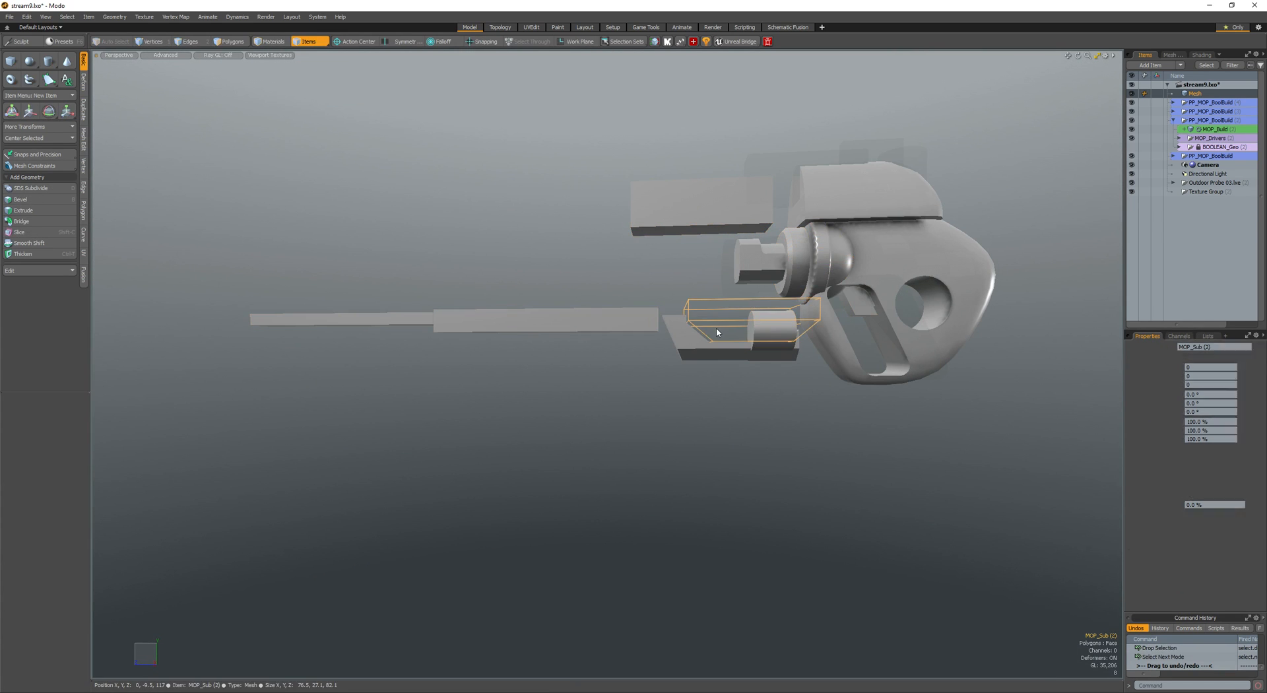
{"action": "key", "text": "space"}
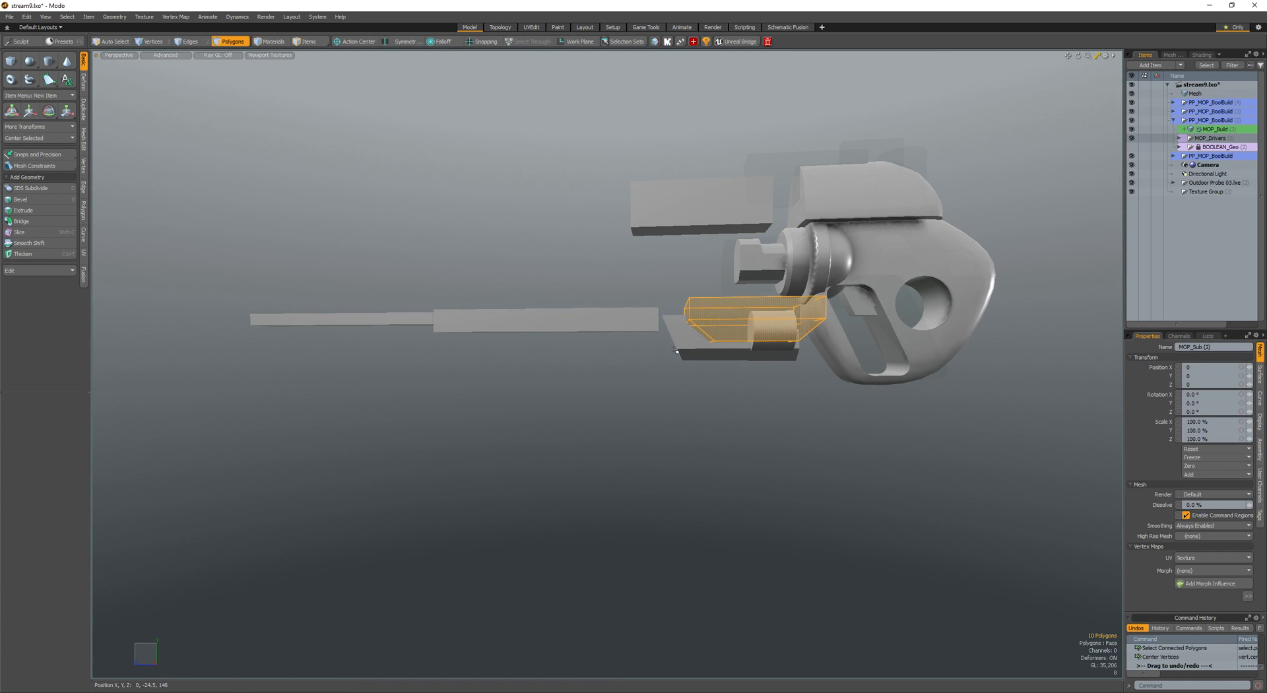
{"action": "key", "text": "space"}
{"action": "left_click", "coordinate": [687, 345]}
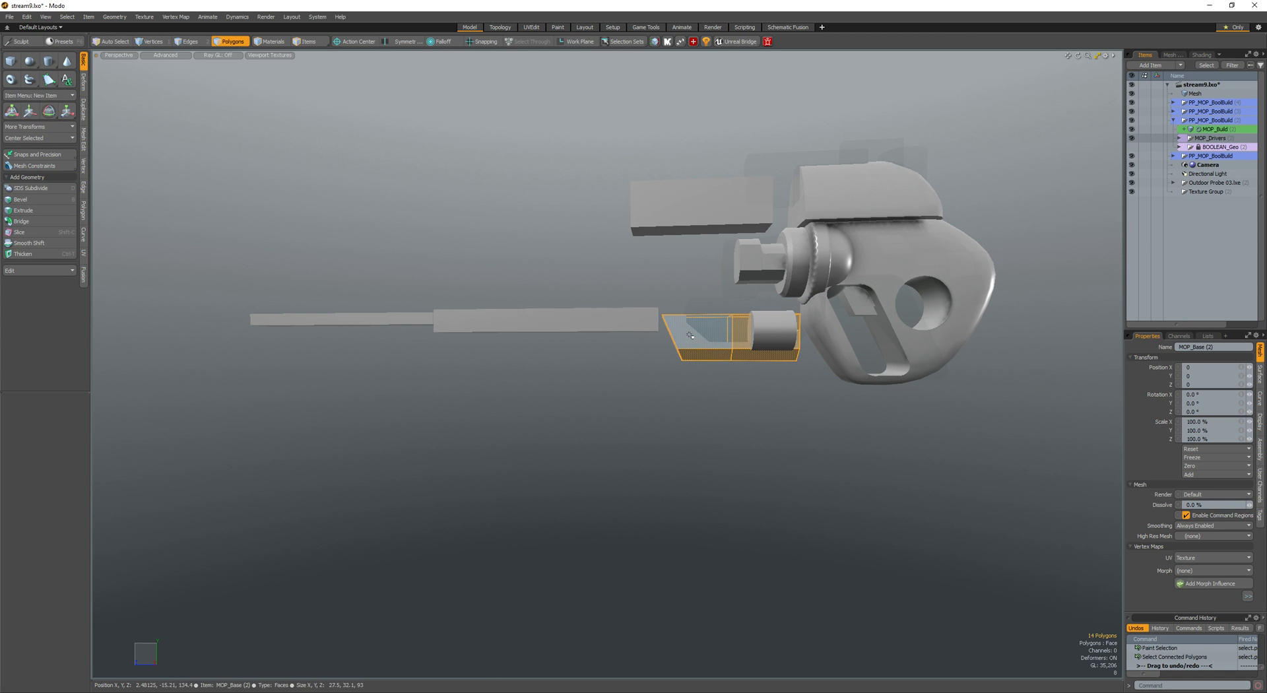
{"action": "left_click_drag", "start_coordinate": [690, 307], "coordinate": [726, 374], "text": "alt"}
{"action": "left_click", "coordinate": [728, 373]}
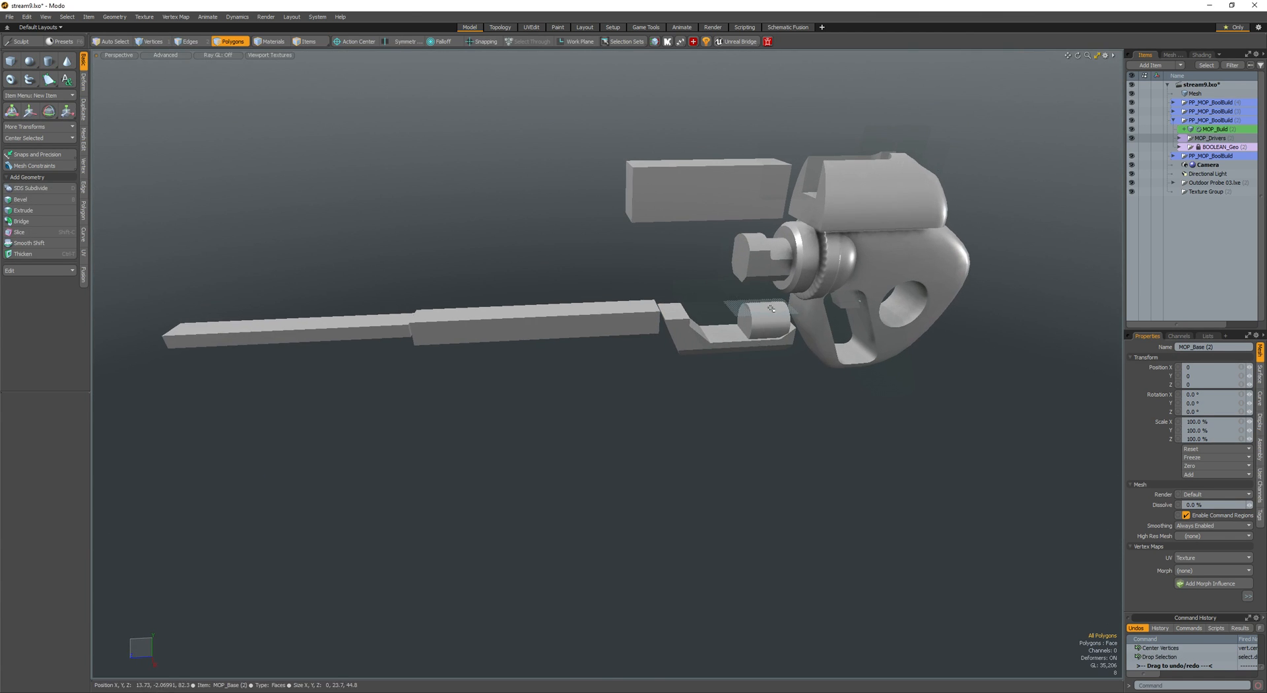
- Examine the bracket and its cylinder from several angles and toggle the wireframe overlay
{"action": "scroll", "coordinate": [738, 295], "scroll_direction": "up", "scroll_amount": 4}
{"action": "left_click_drag", "start_coordinate": [733, 294], "coordinate": [686, 297], "text": "alt"}
{"action": "left_click", "coordinate": [705, 275]}
{"action": "scroll", "coordinate": [683, 276], "scroll_direction": "down", "scroll_amount": 6}
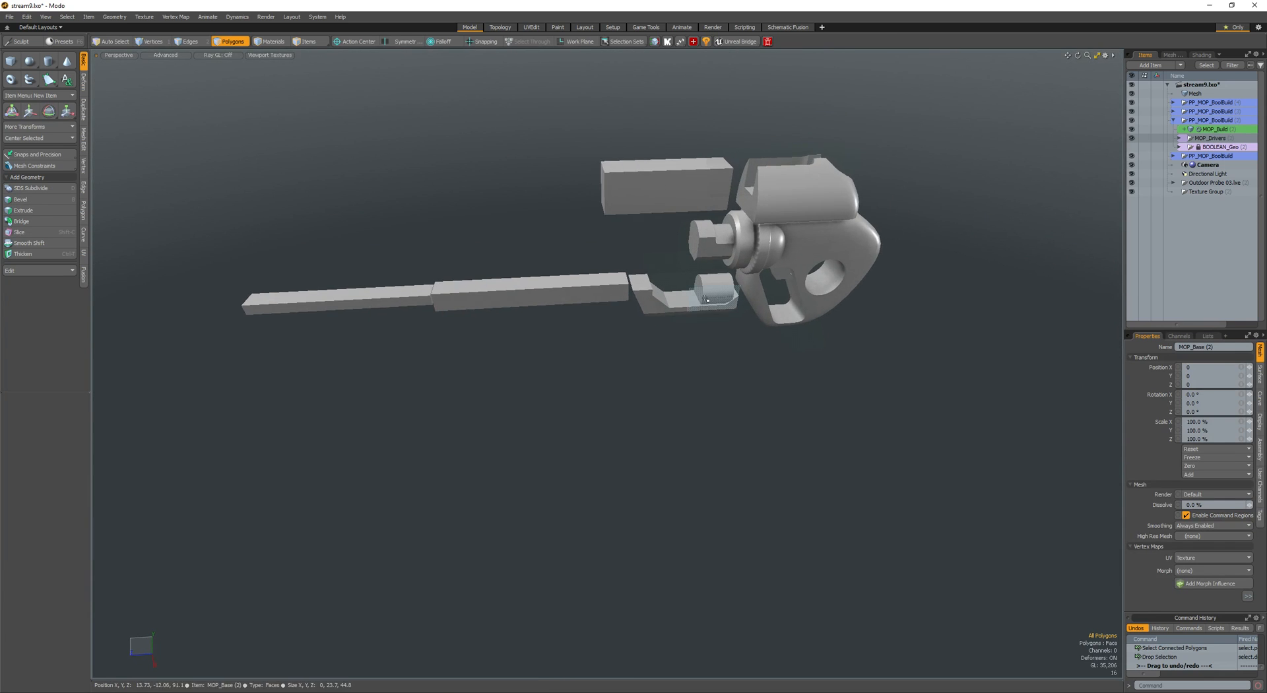
{"action": "scroll", "coordinate": [697, 281], "scroll_direction": "up", "scroll_amount": 3}
{"action": "key", "text": "ctrl+w"}
{"action": "key", "text": "space"}
- Scale the cylinder in the bracket down slightly and move it 0.75 on Y and -1.75 on Z
{"action": "left_click_drag", "start_coordinate": [600, 334], "coordinate": [561, 283], "text": "alt"}
{"action": "left_click", "coordinate": [498, 291]}
{"action": "key", "text": "space"}
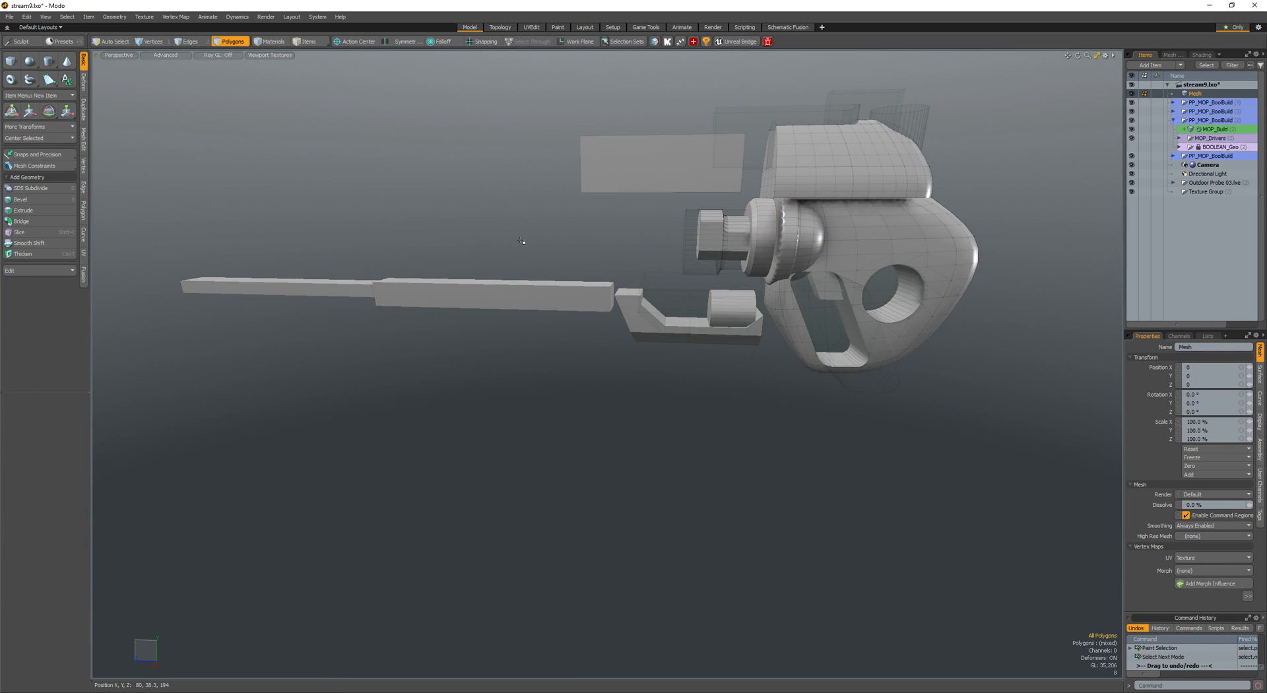
{"action": "double_click", "coordinate": [733, 321]}
{"action": "left_click_drag", "start_coordinate": [733, 321], "coordinate": [721, 294], "text": "alt"}
{"action": "key", "text": "w"}
{"action": "key", "text": "r"}
{"action": "scroll", "coordinate": [731, 318], "scroll_direction": "up", "scroll_amount": 3}
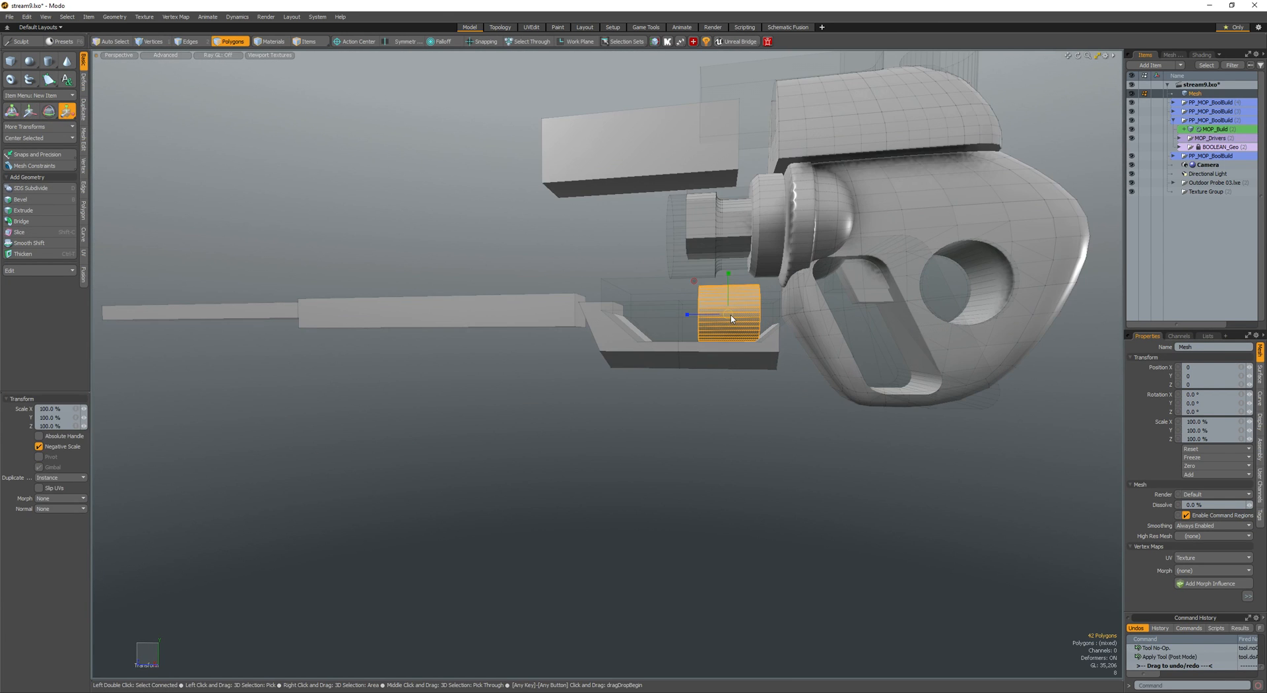
{"action": "key", "text": "w"}
{"action": "left_click", "coordinate": [692, 340]}
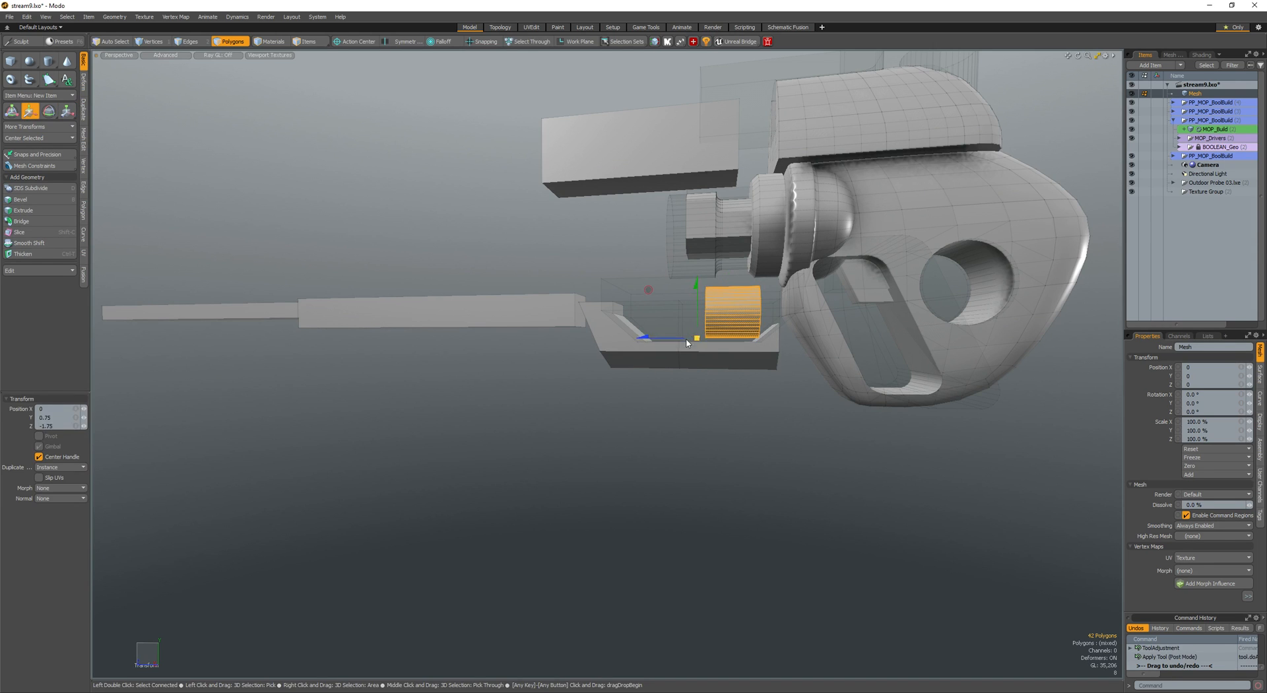
- Duplicate the bracket's cylinder, scale the copy down and place it in front of the original
{"action": "left_click_drag", "start_coordinate": [686, 342], "coordinate": [663, 302], "text": "alt"}
{"action": "key", "text": "w"}
{"action": "key", "text": "r"}
{"action": "key", "text": "w"}
{"action": "key", "text": "r"}
{"action": "scroll", "coordinate": [678, 303], "scroll_direction": "down", "scroll_amount": 5}
{"action": "key", "text": "space"}
- Duplicate the two long bars, move the copy up 70 on Y and line it up with the slot block
{"action": "left_click", "coordinate": [677, 356]}
{"action": "mouse_move", "coordinate": [676, 354]}
{"action": "left_mouse_down", "text": "alt"}
{"action": "mouse_move", "coordinate": [679, 365]}
{"action": "mouse_move", "coordinate": [648, 342]}
{"action": "mouse_move", "coordinate": [568, 332]}
{"action": "mouse_move", "coordinate": [466, 339]}
{"action": "mouse_move", "coordinate": [482, 247]}
{"action": "left_mouse_up", "text": "alt"}
{"action": "scroll", "coordinate": [648, 342], "scroll_direction": "down", "scroll_amount": 4}
{"action": "scroll", "coordinate": [552, 335], "scroll_direction": "up", "scroll_amount": 2}
{"action": "key", "text": "w"}
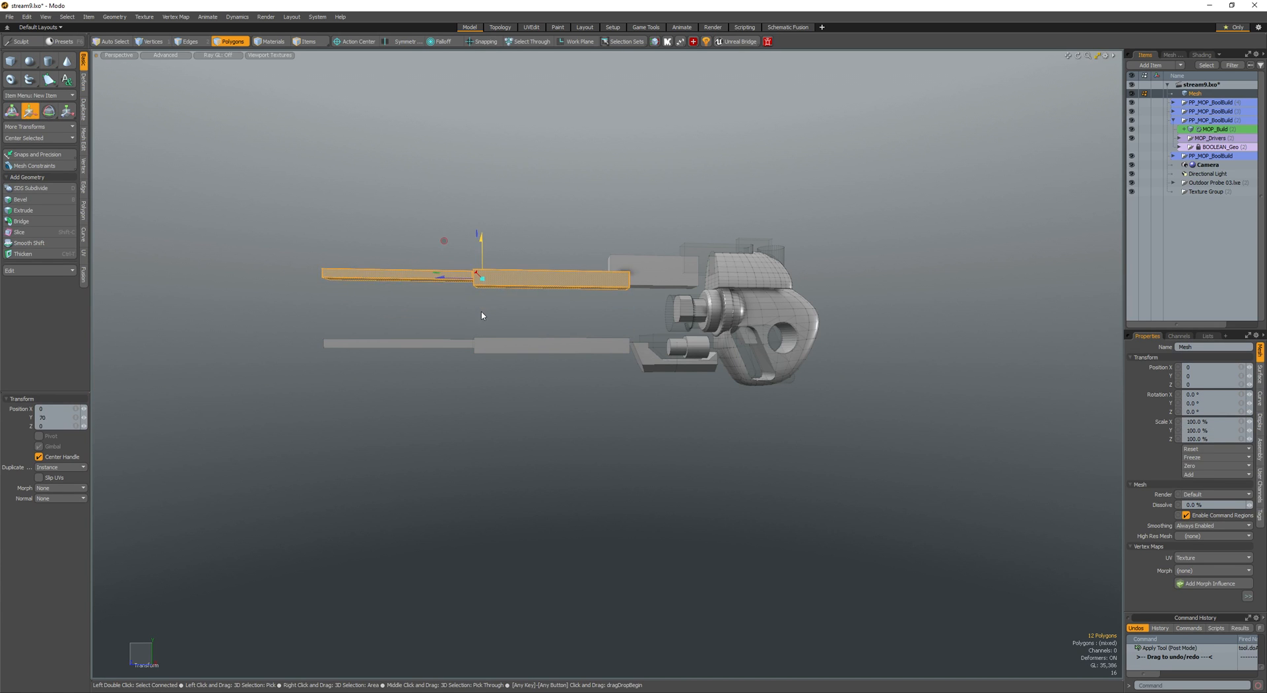
{"action": "key", "text": "q"}
{"action": "double_click", "coordinate": [641, 272]}
{"action": "left_click_drag", "start_coordinate": [642, 273], "coordinate": [564, 310], "text": "alt"}
{"action": "key", "text": "w"}
{"action": "key", "text": "q"}
{"action": "left_click_drag", "start_coordinate": [652, 280], "coordinate": [670, 309], "text": "alt"}
- Examine the stepped part and the two bracket cylinders up close, selecting the larger cylinder's connected polygons
{"action": "key", "text": "2"}
{"action": "left_click", "coordinate": [661, 214]}
{"action": "left_click_drag", "start_coordinate": [660, 241], "coordinate": [621, 300], "text": "alt+shift"}
{"action": "double_click", "coordinate": [622, 298]}
{"action": "left_click_drag", "start_coordinate": [622, 299], "coordinate": [726, 422], "text": "alt"}
{"action": "left_click_drag", "start_coordinate": [726, 423], "coordinate": [784, 423], "text": "ctrl+alt"}
{"action": "double_click", "coordinate": [690, 398]}
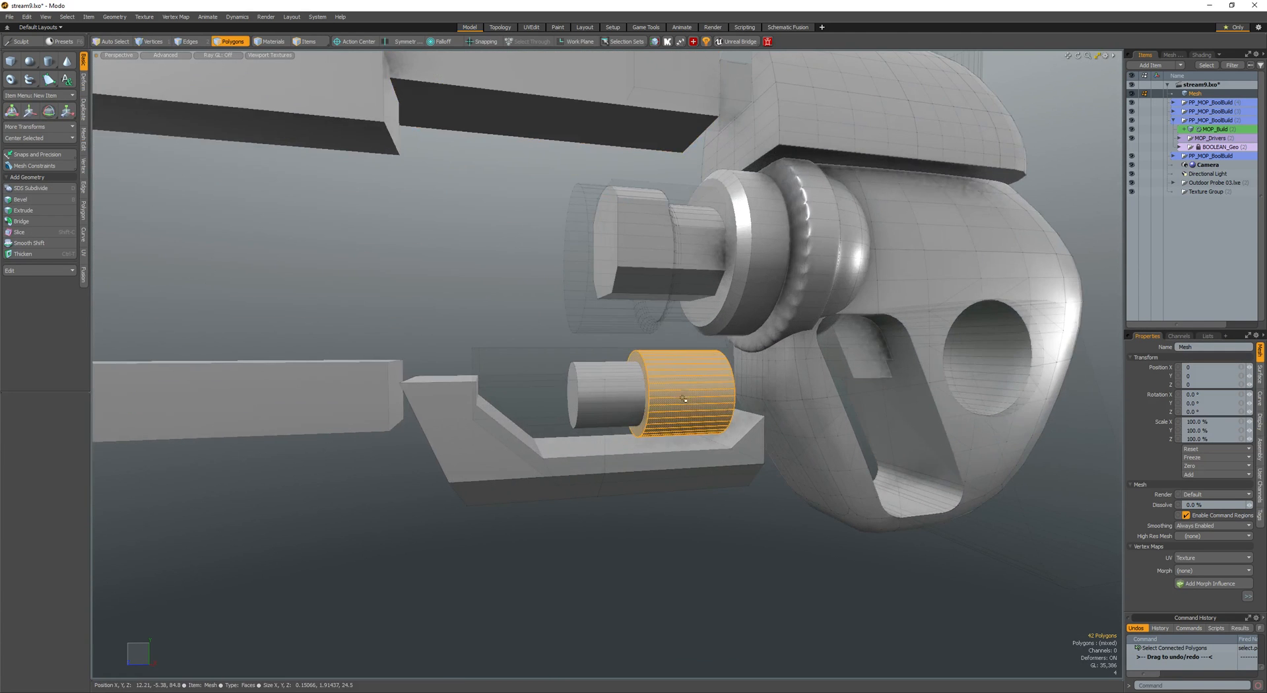
{"action": "left_click_drag", "start_coordinate": [689, 397], "coordinate": [650, 389], "text": "ctrl+alt"}
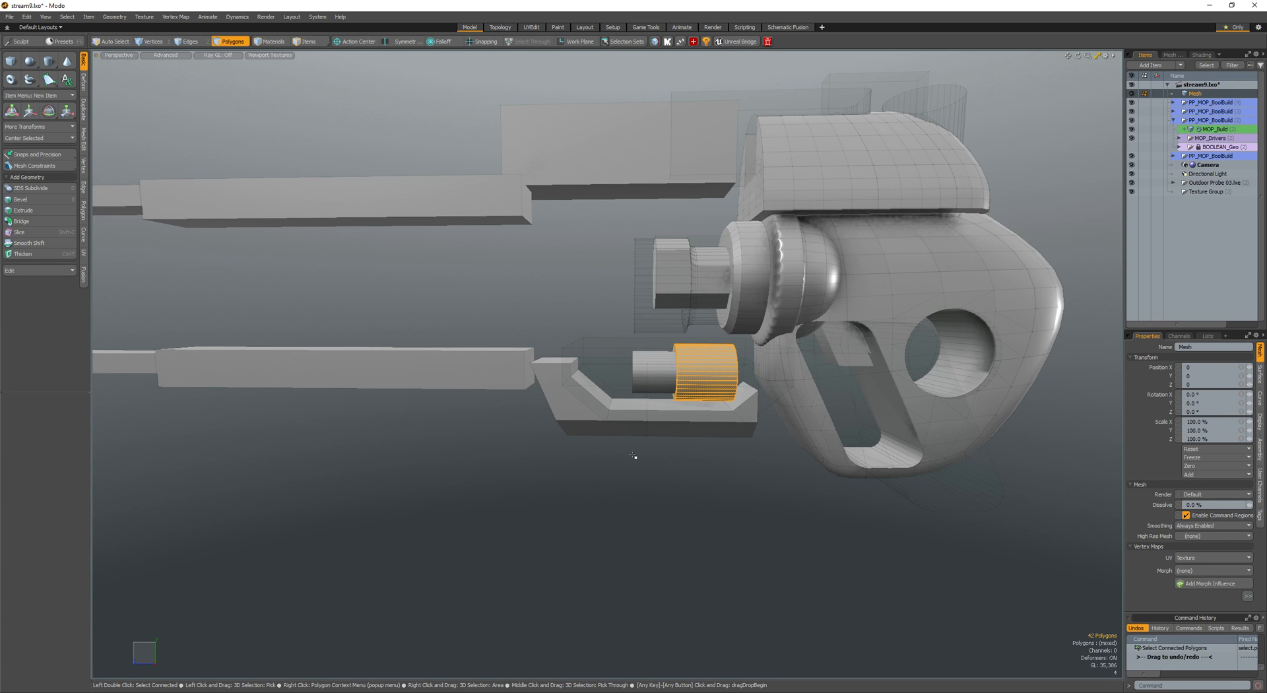
- Bevel the flat front face of the rounded ring to tighten its subdivided rim, and check the connected polygons
{"action": "left_click_drag", "start_coordinate": [690, 371], "coordinate": [614, 364], "text": "alt"}
{"action": "scroll", "coordinate": [678, 321], "scroll_direction": "up", "scroll_amount": 5}
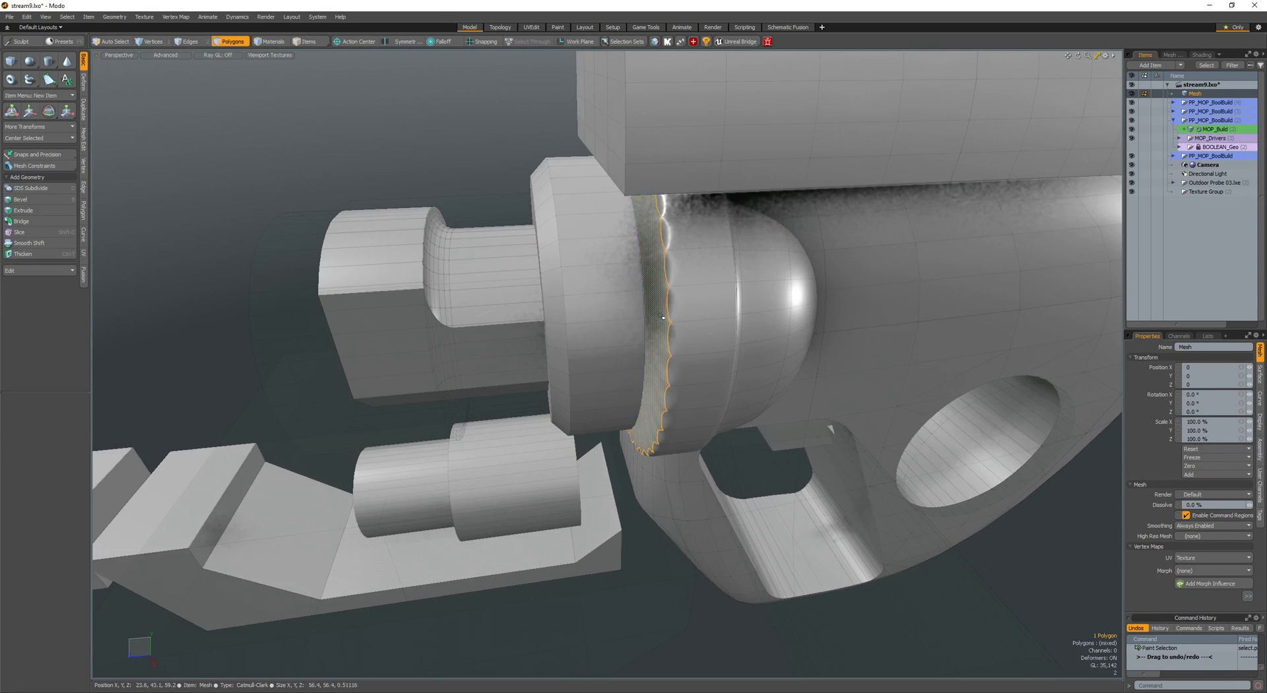
{"action": "left_click", "coordinate": [655, 320]}
{"action": "key", "text": "b"}
{"action": "left_click", "coordinate": [616, 311]}
{"action": "left_click_drag", "start_coordinate": [655, 319], "coordinate": [583, 301], "text": "alt"}
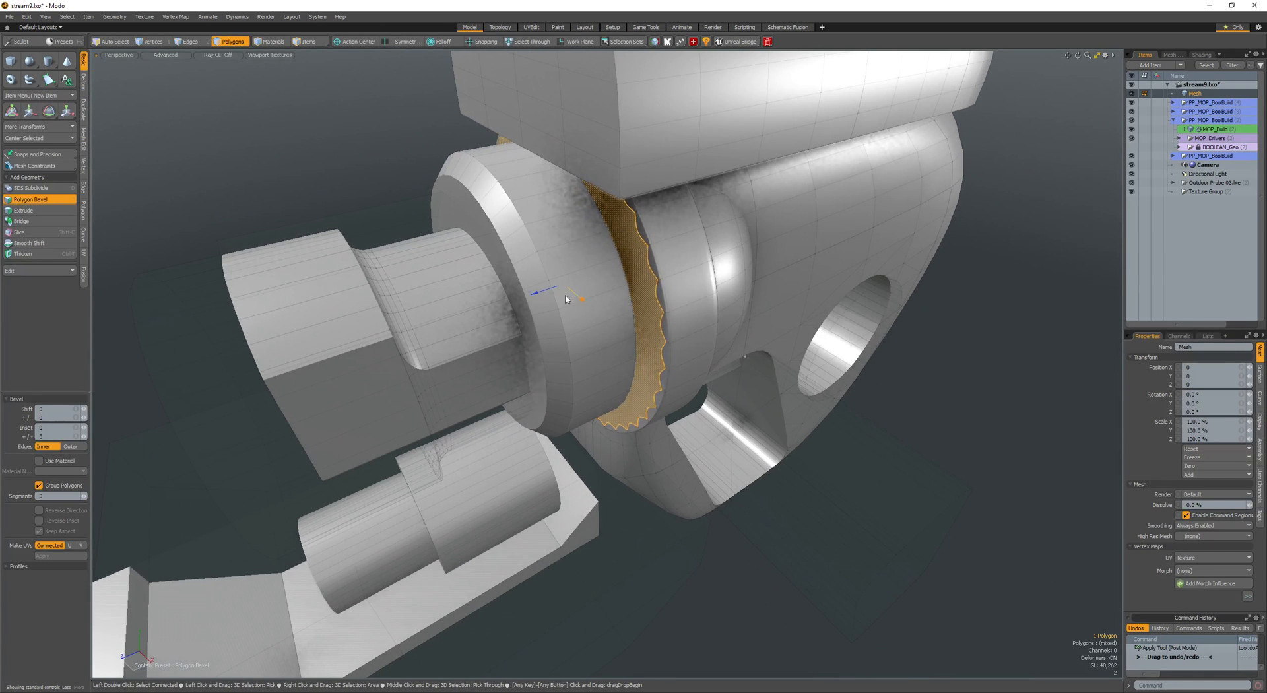
{"action": "key", "text": "space"}
{"action": "double_click", "coordinate": [658, 322]}
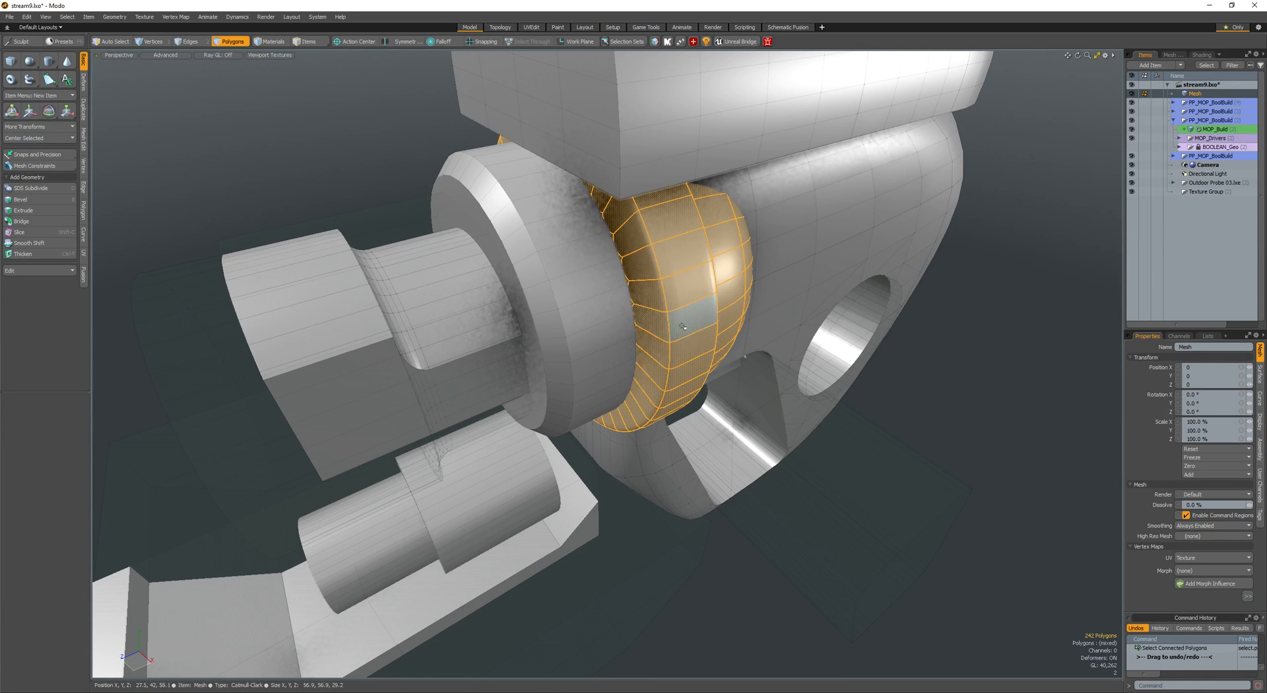
{"action": "scroll", "coordinate": [658, 322], "scroll_direction": "down", "scroll_amount": 3}
{"action": "left_click_drag", "start_coordinate": [658, 322], "coordinate": [888, 323], "text": "alt"}
{"action": "scroll", "coordinate": [887, 323], "scroll_direction": "down", "scroll_amount": 5}
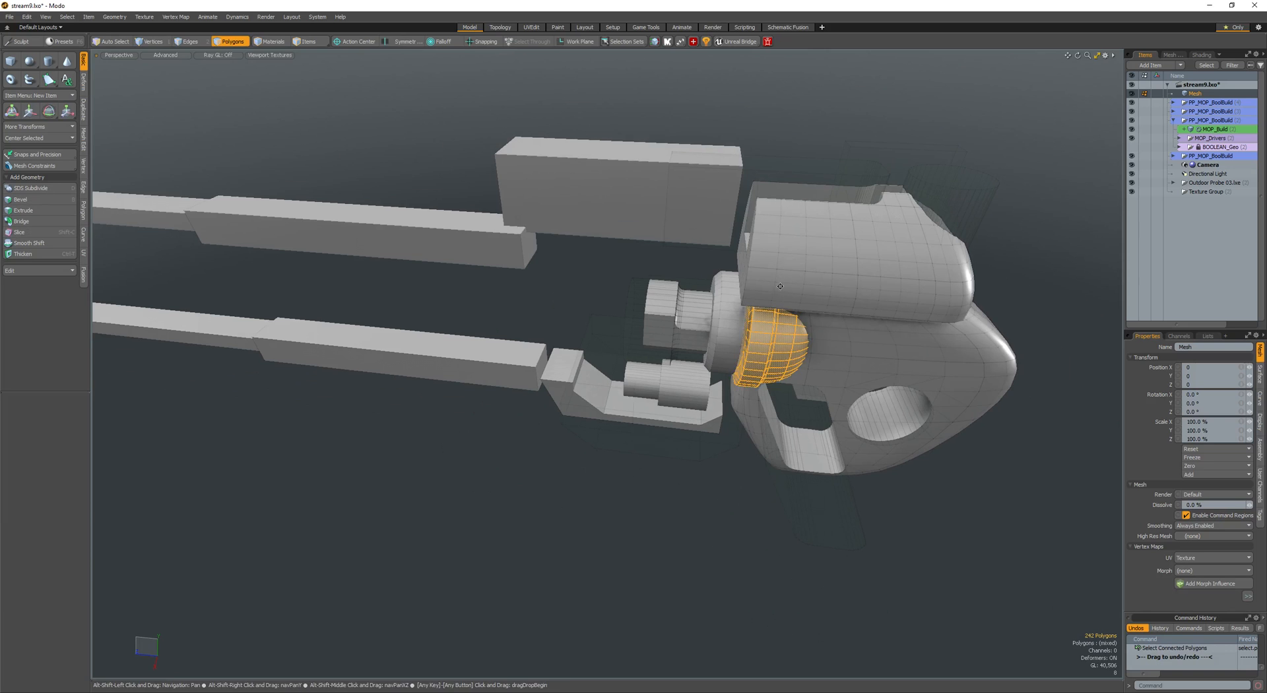
- Select the lengthwise edge loops along the underside of the bracket's MOP_Base (2) mesh
{"action": "left_click_drag", "start_coordinate": [568, 404], "coordinate": [612, 359], "text": "alt+shift"}
{"action": "left_click", "coordinate": [634, 358]}
{"action": "key", "text": "5"}
{"action": "left_click", "coordinate": [609, 356]}
{"action": "key", "text": "3"}
{"action": "double_click", "coordinate": [665, 460]}
{"action": "key", "text": "space"}
{"action": "key", "text": "space"}
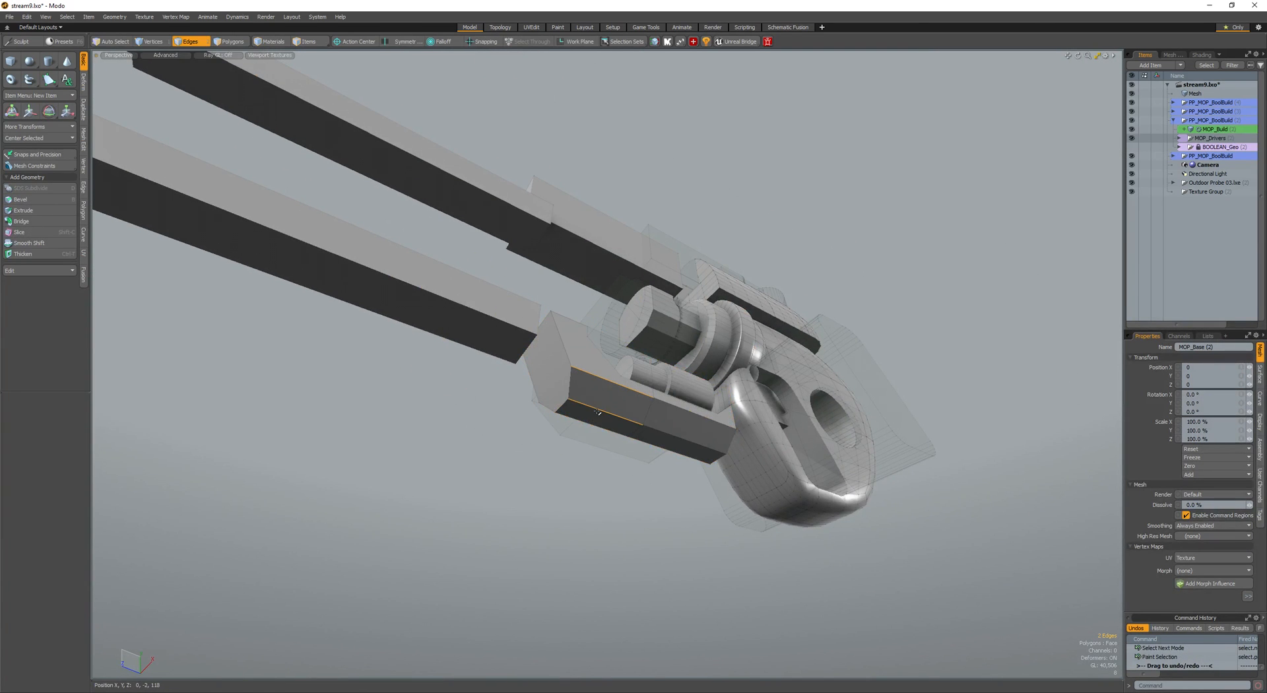
{"action": "left_click_drag", "start_coordinate": [578, 423], "coordinate": [704, 443], "text": "alt"}
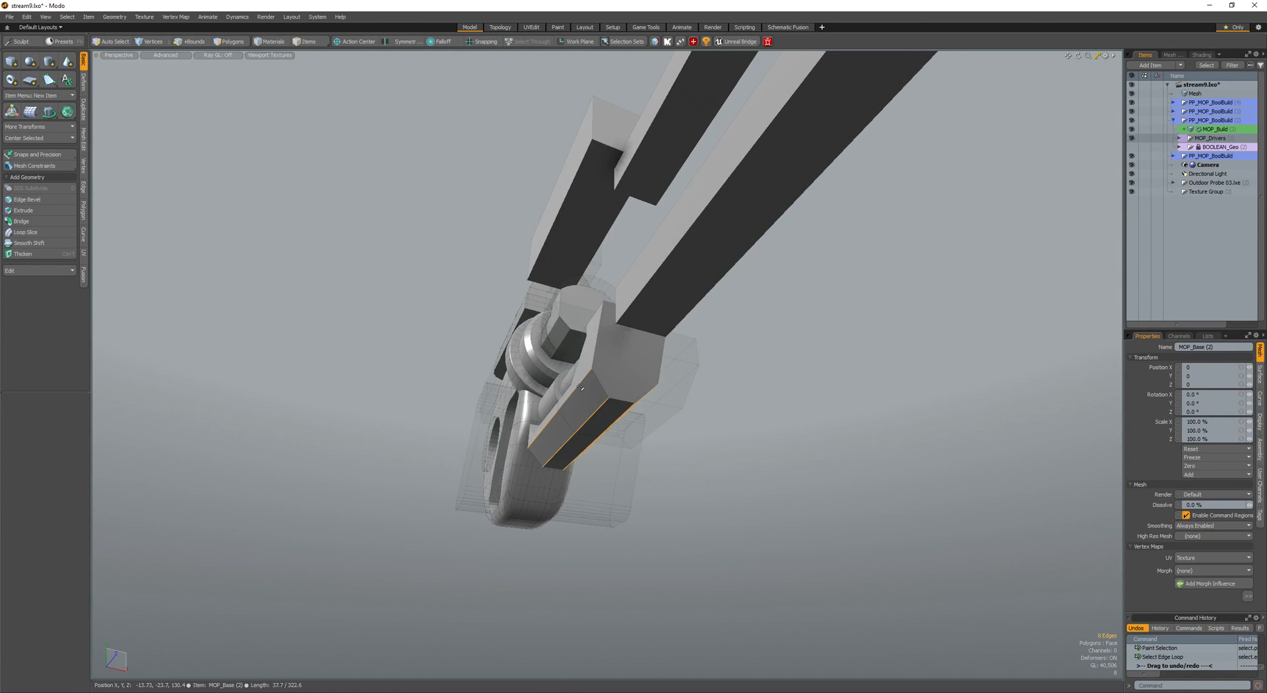
- Bevel the bracket base's lower and front edges with Edge Bevel at 5.75, Round Level 2 and Sharp Corner enabled
{"action": "mouse_move", "coordinate": [581, 387]}
{"action": "left_mouse_down", "text": "alt"}
{"action": "mouse_move", "coordinate": [428, 396]}
{"action": "mouse_move", "coordinate": [584, 411]}
{"action": "left_mouse_up", "text": "alt"}
{"action": "key", "text": "b"}
{"action": "key", "text": "space"}
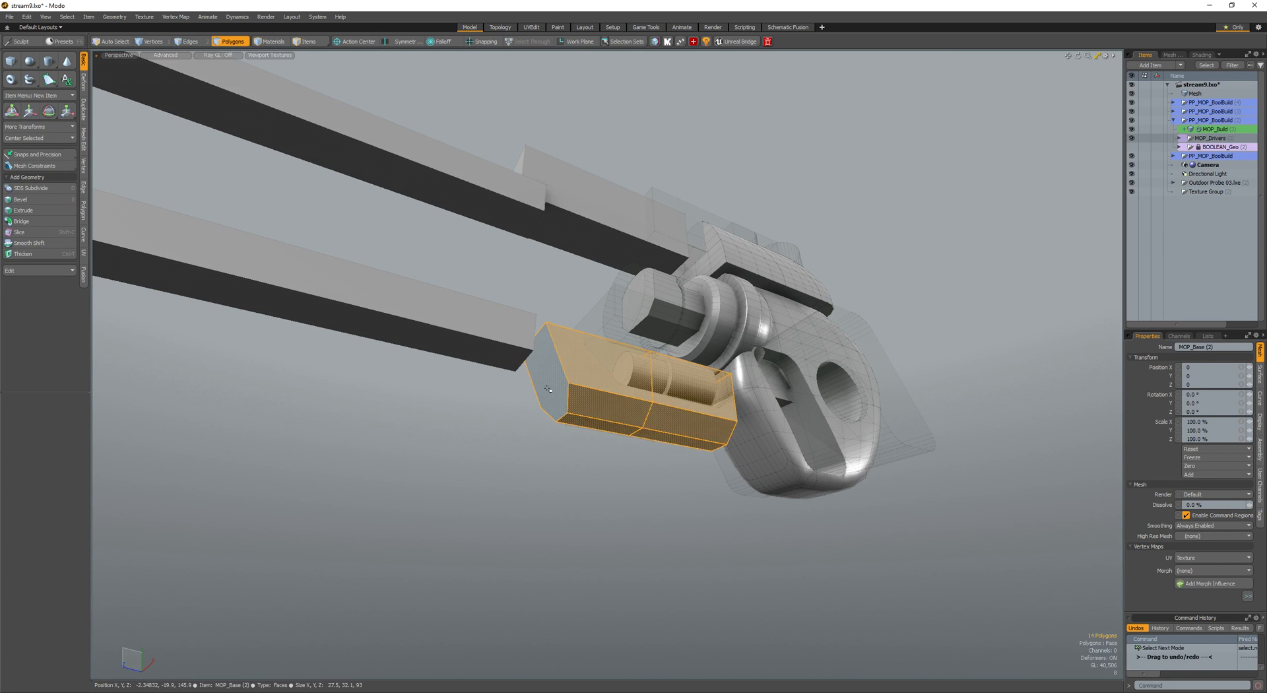
{"action": "key", "text": "b"}
{"action": "left_click_drag", "start_coordinate": [515, 377], "coordinate": [488, 413]}
{"action": "key", "text": "space"}
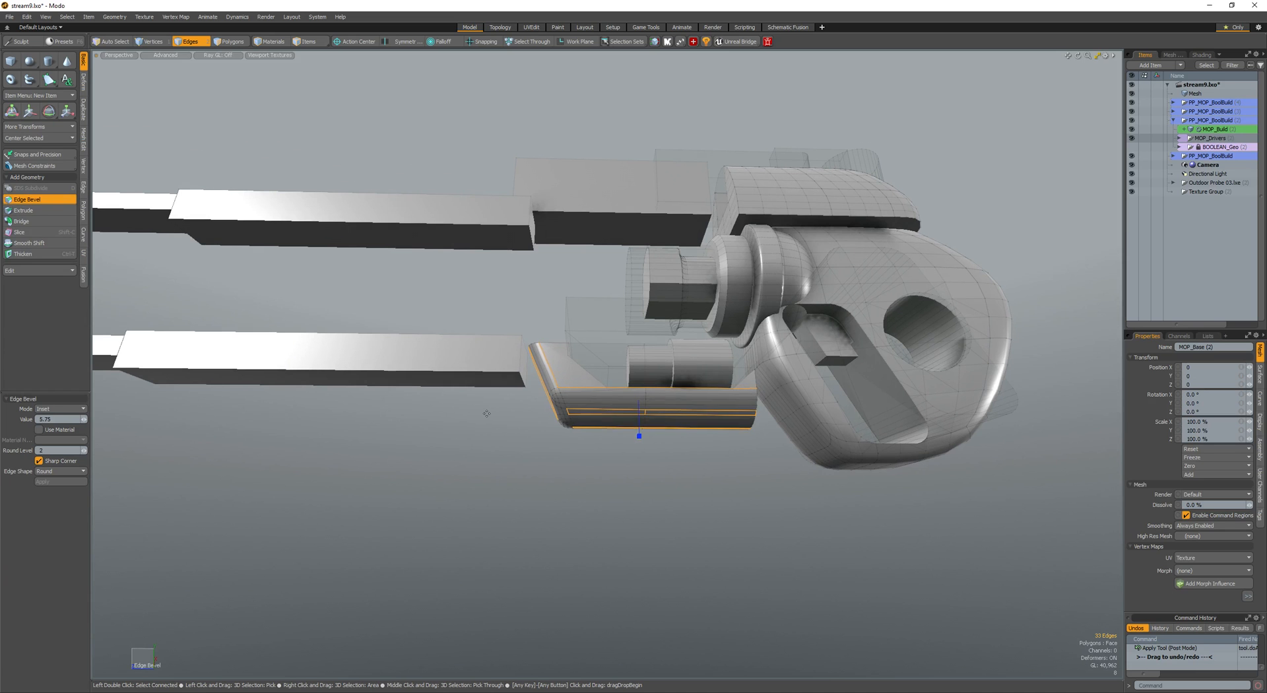
{"action": "key", "text": "space"}
{"action": "key", "text": "space"}
{"action": "double_click", "coordinate": [624, 417]}
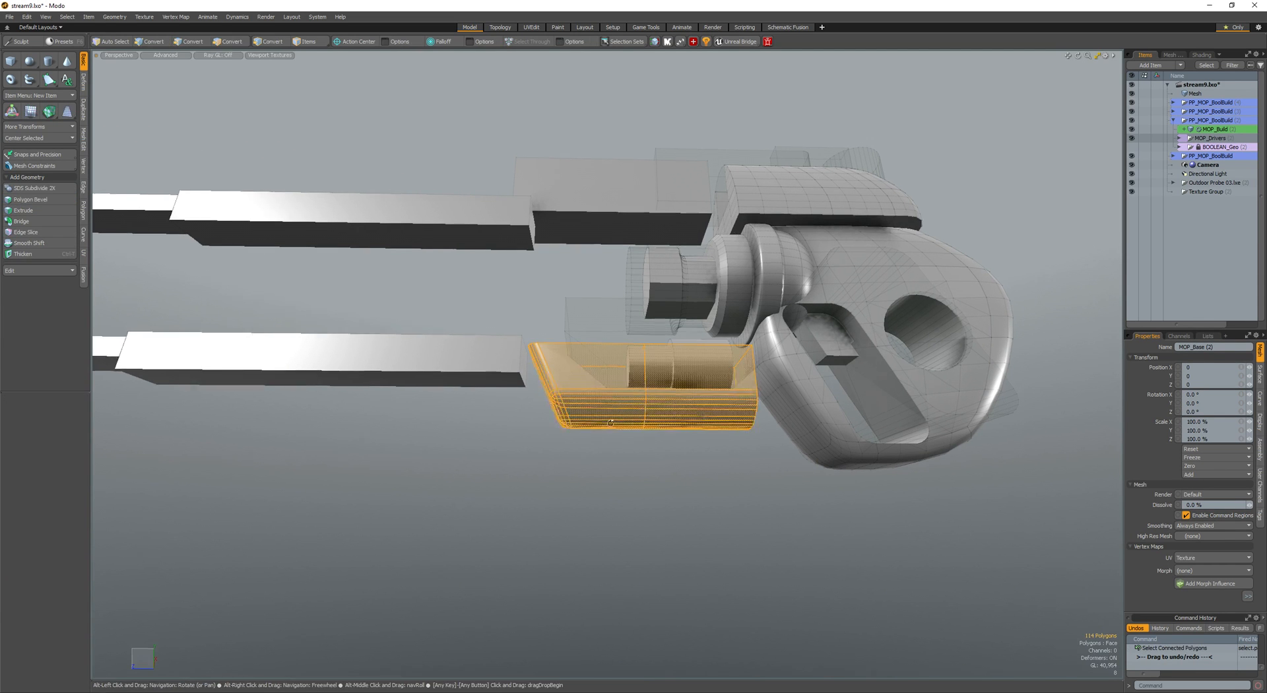
{"action": "left_click_drag", "start_coordinate": [624, 418], "coordinate": [658, 399], "text": "alt"}
{"action": "left_click", "coordinate": [552, 473]}
- Place a box cutter in MOP_AltSub (2) at the underside of the bracket base and narrow it across its width
{"action": "key", "text": "c"}
{"action": "mouse_move", "coordinate": [518, 317]}
{"action": "left_mouse_down", "text": "alt"}
{"action": "mouse_move", "coordinate": [528, 284]}
{"action": "mouse_move", "coordinate": [558, 351]}
{"action": "mouse_move", "coordinate": [545, 399]}
{"action": "mouse_move", "coordinate": [557, 411]}
{"action": "mouse_move", "coordinate": [587, 378]}
{"action": "mouse_move", "coordinate": [554, 296]}
{"action": "left_mouse_up", "text": "alt"}
{"action": "key", "text": "space"}
{"action": "double_click", "coordinate": [530, 349]}
{"action": "key", "text": "w"}
{"action": "key", "text": "space"}
{"action": "key", "text": "alt+s"}
{"action": "scroll", "coordinate": [583, 363], "scroll_direction": "up", "scroll_amount": 5}
{"action": "key", "text": "r"}
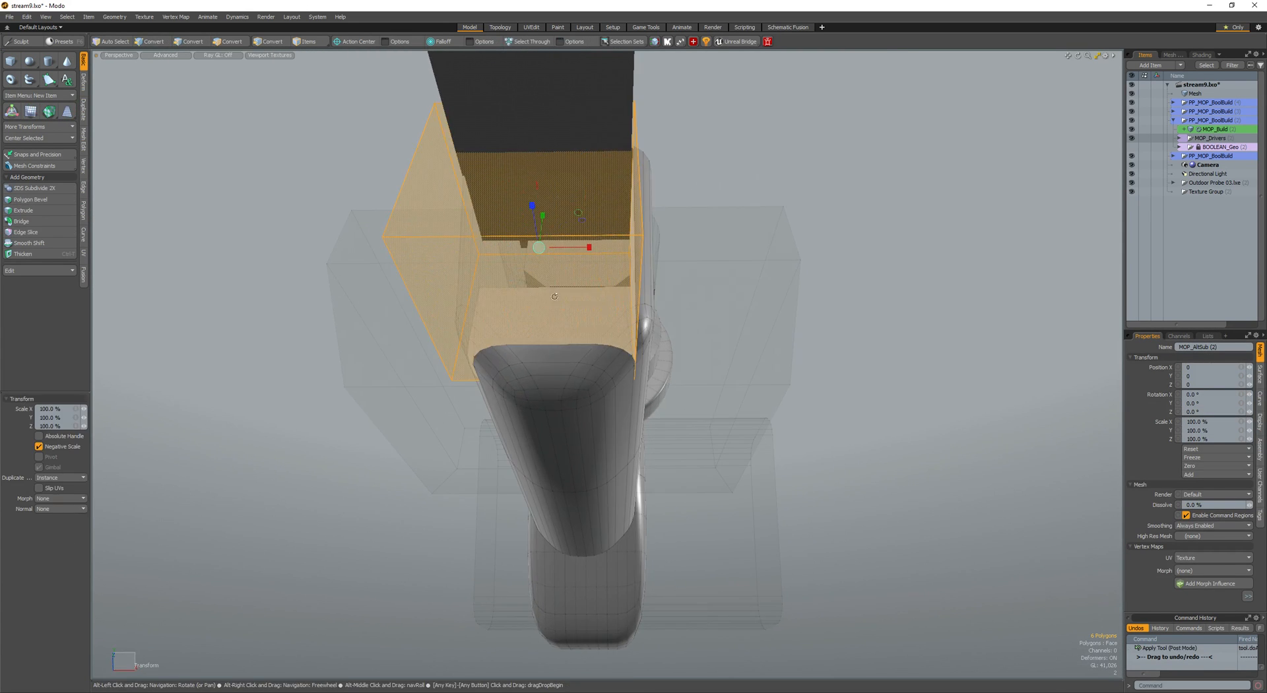
{"action": "left_click_drag", "start_coordinate": [584, 249], "coordinate": [549, 260]}
{"action": "key", "text": "space"}
- Move the box cutter's end face about -8.75 in Z to set the length of the narrow slot section
{"action": "left_click", "coordinate": [568, 212]}
{"action": "key", "text": "y"}
{"action": "left_click_drag", "start_coordinate": [549, 260], "coordinate": [480, 381], "text": "alt"}
{"action": "key", "text": "space"}
{"action": "key", "text": "w"}
{"action": "key", "text": "space"}
{"action": "key", "text": "y"}
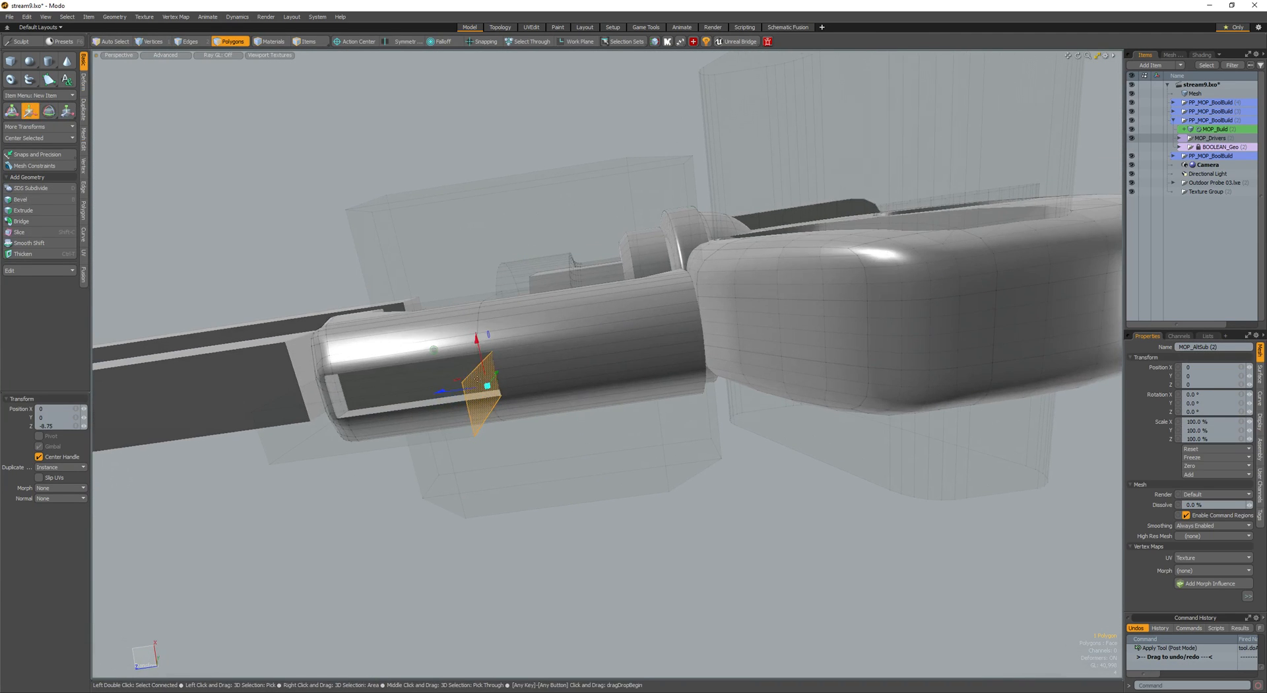
- Bevel and enlarge the cutter's end face into a flare, extending it -23.6 in Z as a wider section
{"action": "key", "text": "b"}
{"action": "key", "text": "y"}
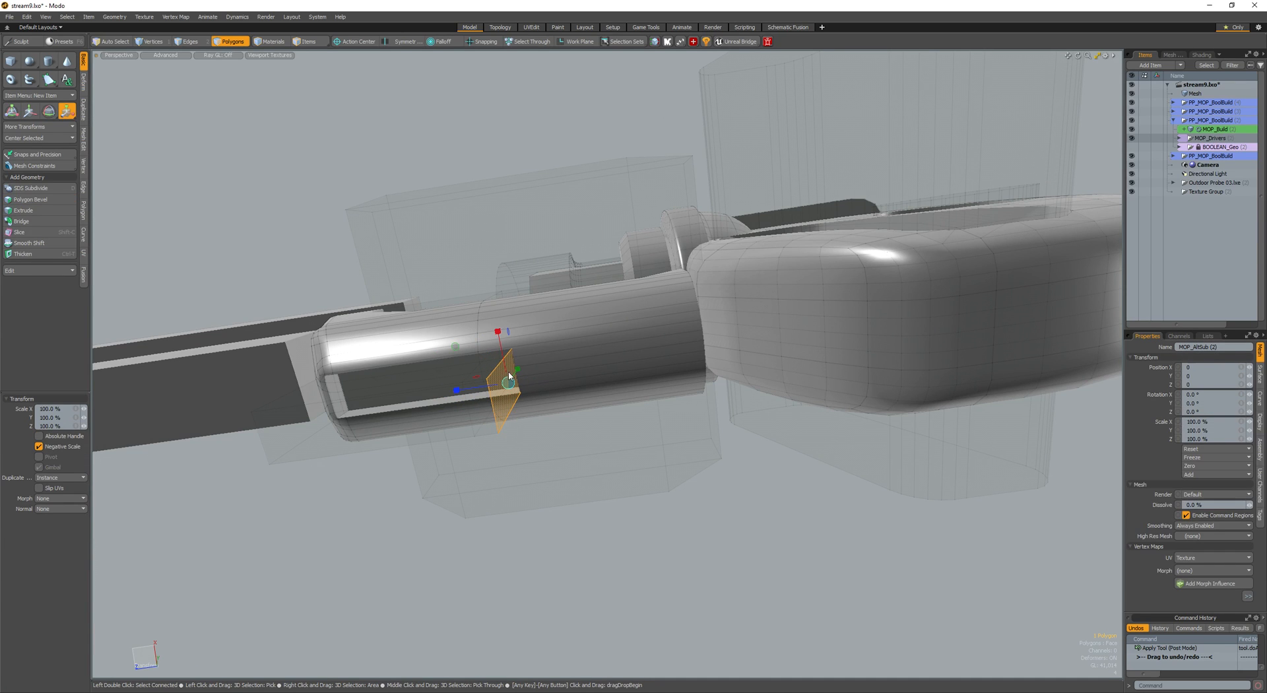
{"action": "key", "text": "space"}
{"action": "key", "text": "w"}
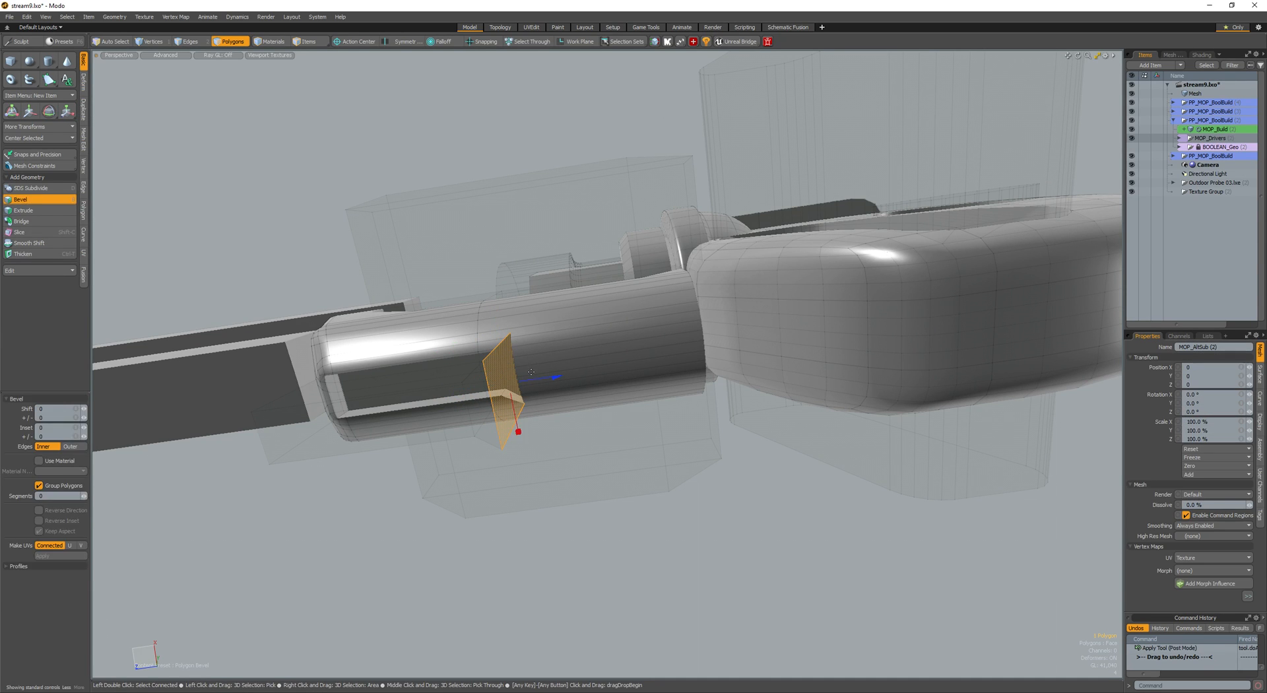
{"action": "key", "text": "space"}
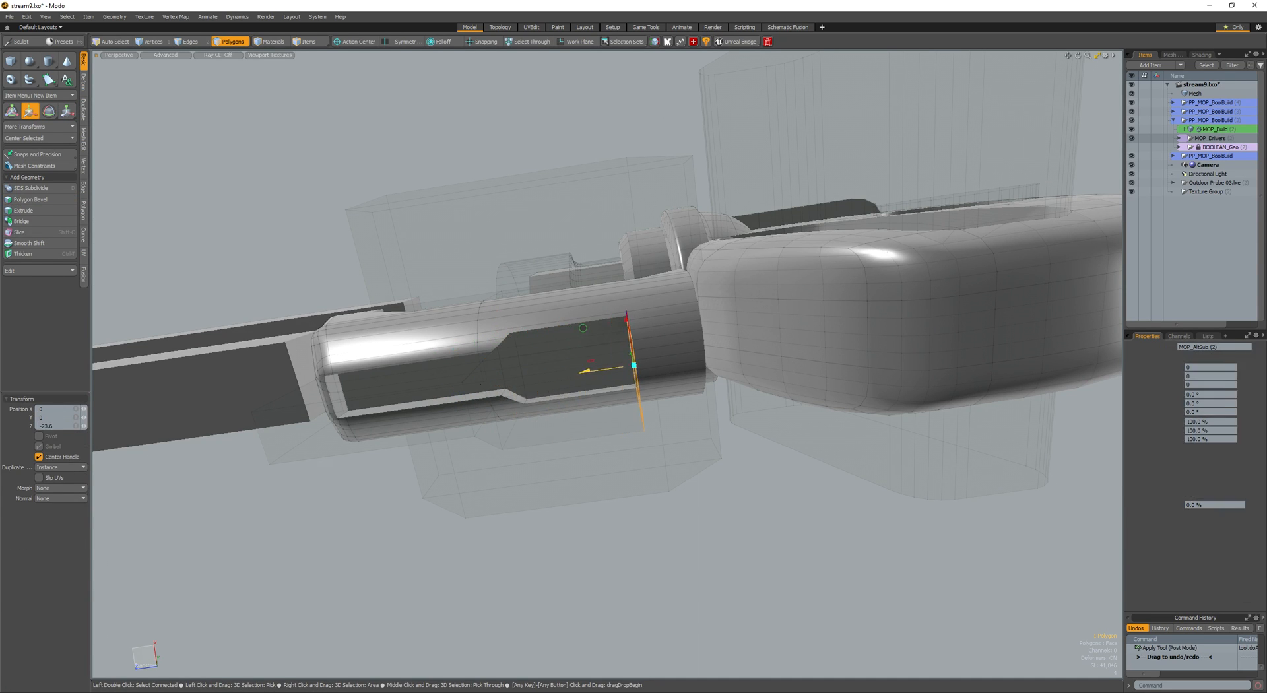
- Taper the cutter's end face back to a narrower size and extend it -12.75 in Z toward the bracket's rear end
{"action": "scroll", "coordinate": [603, 385], "scroll_direction": "down", "scroll_amount": 5}
{"action": "key", "text": "b"}
{"action": "scroll", "coordinate": [602, 386], "scroll_direction": "up", "scroll_amount": 5}
{"action": "left_click_drag", "start_coordinate": [602, 385], "coordinate": [644, 374], "text": "alt"}
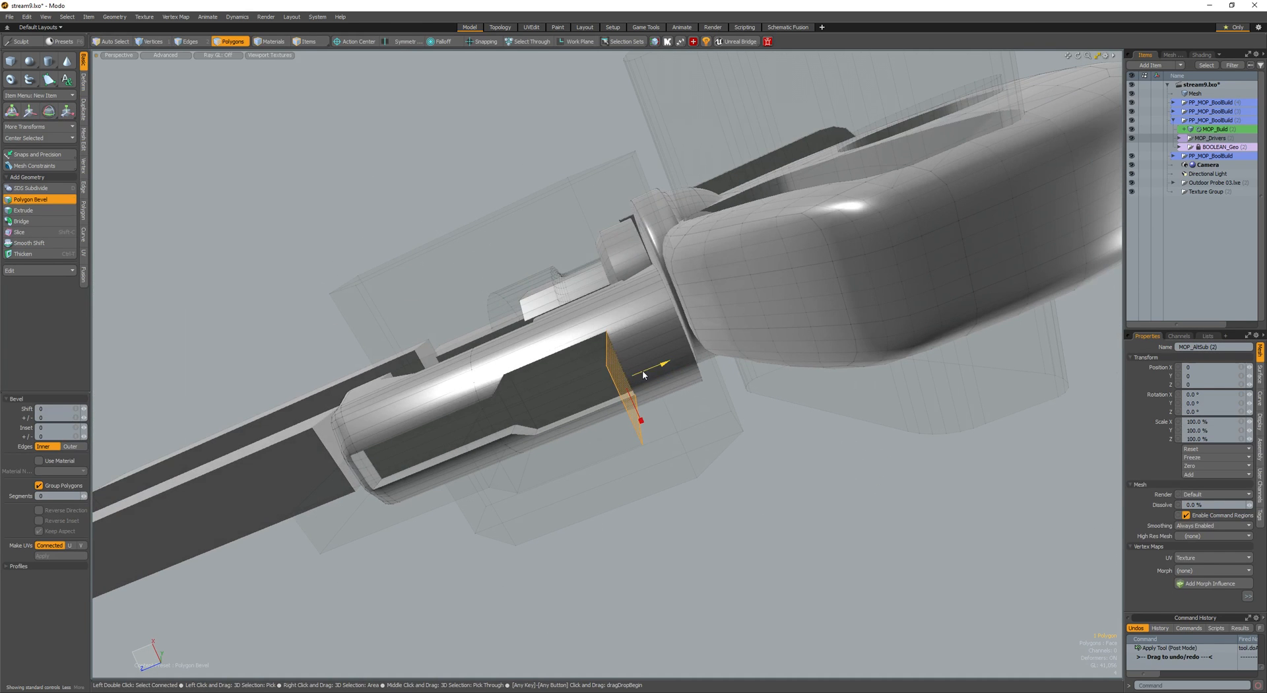
{"action": "key", "text": "y"}
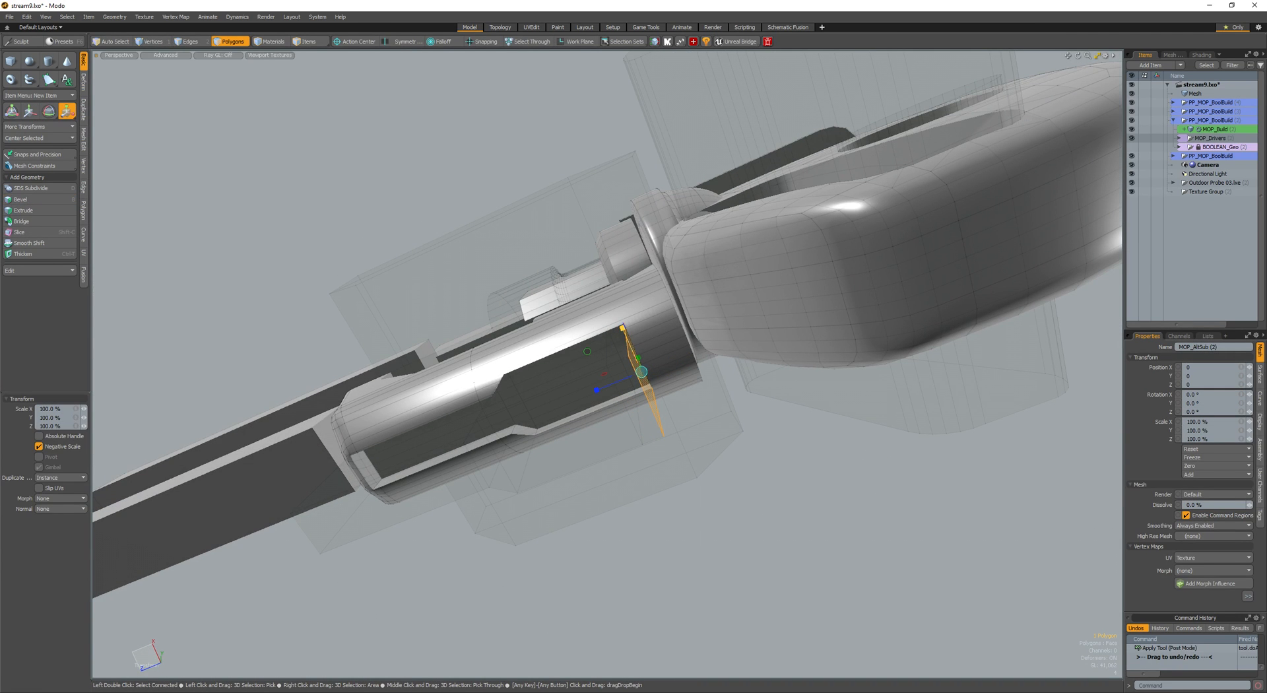
{"action": "scroll", "coordinate": [613, 360], "scroll_direction": "down", "scroll_amount": 4}
{"action": "left_click_drag", "start_coordinate": [629, 345], "coordinate": [622, 375]}
{"action": "key", "text": "space"}
{"action": "key", "text": "b"}
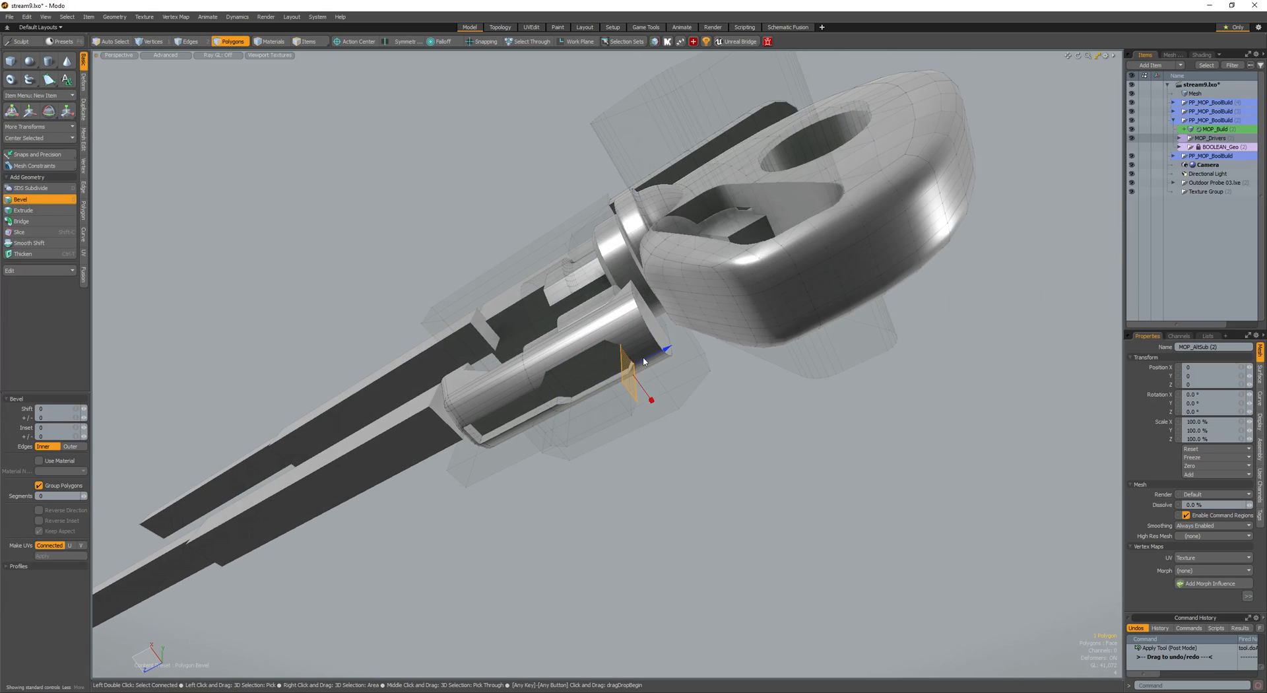
{"action": "key", "text": "w"}
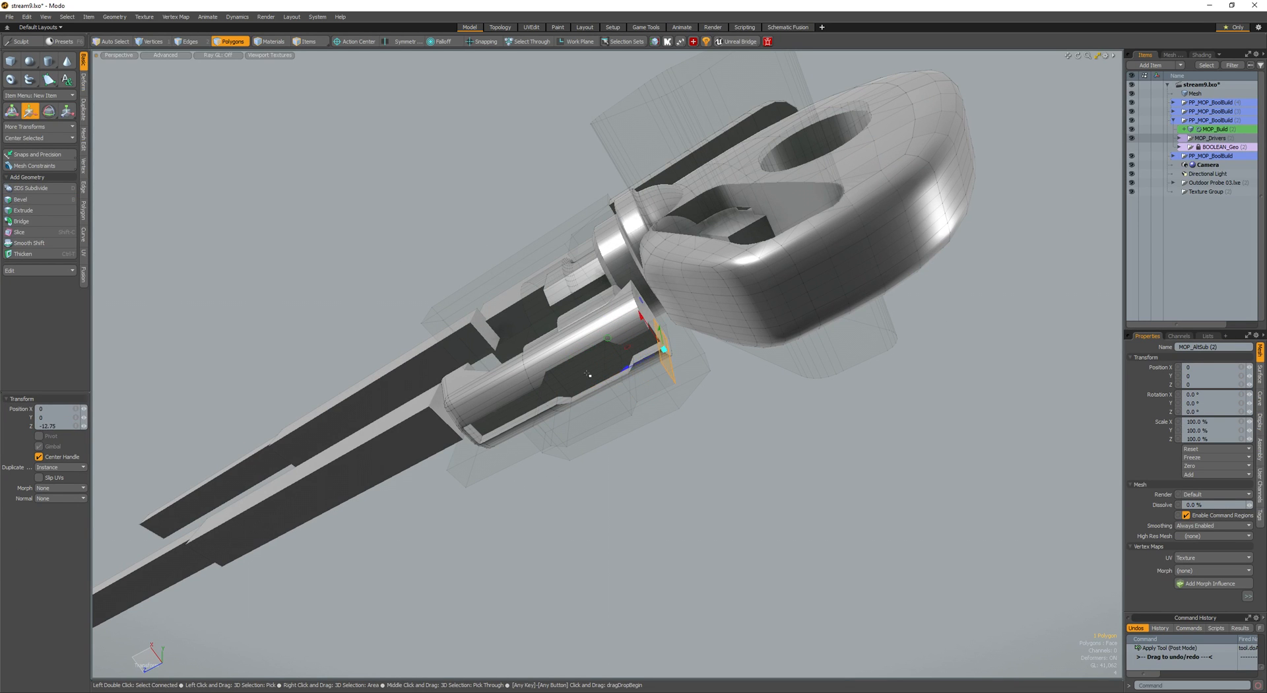
- Select all connected polygons of the stepped cutter and raise it into the bracket base
{"action": "key", "text": "space"}
{"action": "left_click", "coordinate": [499, 417]}
{"action": "left_click_drag", "start_coordinate": [522, 429], "coordinate": [591, 466], "text": "alt"}
{"action": "scroll", "coordinate": [588, 462], "scroll_direction": "down", "scroll_amount": 2}
{"action": "double_click", "coordinate": [499, 371]}
{"action": "scroll", "coordinate": [521, 396], "scroll_direction": "up", "scroll_amount": 4}
{"action": "left_click_drag", "start_coordinate": [523, 396], "coordinate": [574, 386], "text": "alt"}
{"action": "key", "text": "w"}
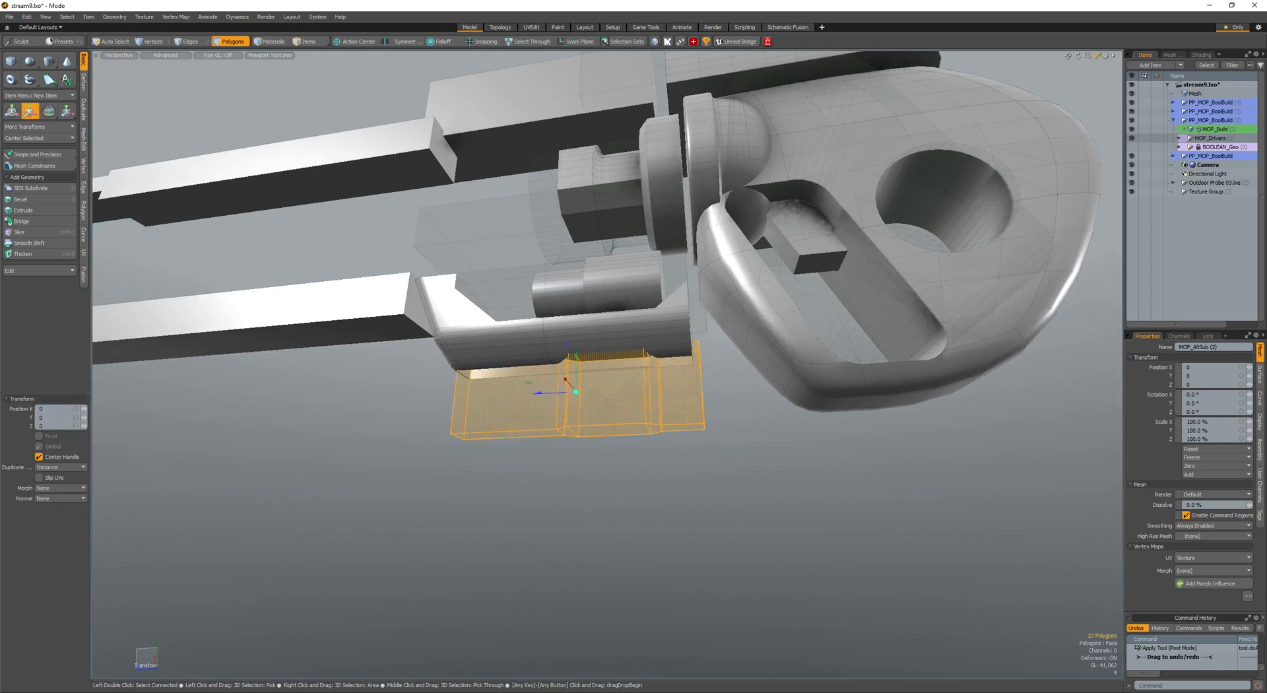
{"action": "left_click_drag", "start_coordinate": [477, 426], "coordinate": [520, 358]}
{"action": "key", "text": "space"}
- Fine-tune the stepped cutter's position so it carves a recess along the underside of the bracket base
{"action": "key", "text": "w"}
{"action": "left_click_drag", "start_coordinate": [519, 357], "coordinate": [540, 451], "text": "alt"}
{"action": "key", "text": "space"}
{"action": "key", "text": "space"}
{"action": "key", "text": "space"}
{"action": "key", "text": "space"}
{"action": "key", "text": "r"}
{"action": "key", "text": "w"}
{"action": "key", "text": "w"}
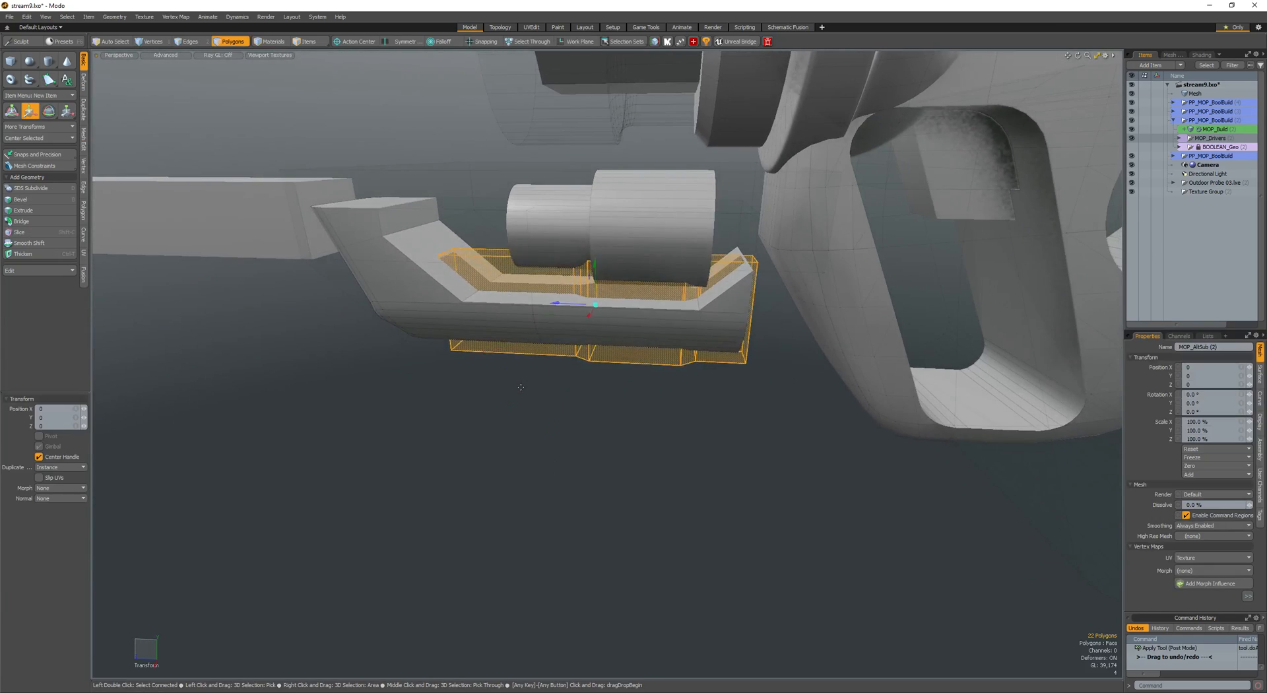
{"action": "mouse_move", "coordinate": [520, 340]}
{"action": "left_mouse_down", "text": "alt"}
{"action": "mouse_move", "coordinate": [525, 429]}
{"action": "mouse_move", "coordinate": [514, 343]}
{"action": "mouse_move", "coordinate": [497, 346]}
{"action": "left_mouse_up", "text": "alt"}
{"action": "key", "text": "space"}
{"action": "left_click_drag", "start_coordinate": [514, 343], "coordinate": [569, 323], "text": "alt"}
{"action": "left_click_drag", "start_coordinate": [569, 324], "coordinate": [573, 406], "text": "alt"}
{"action": "key", "text": "space"}
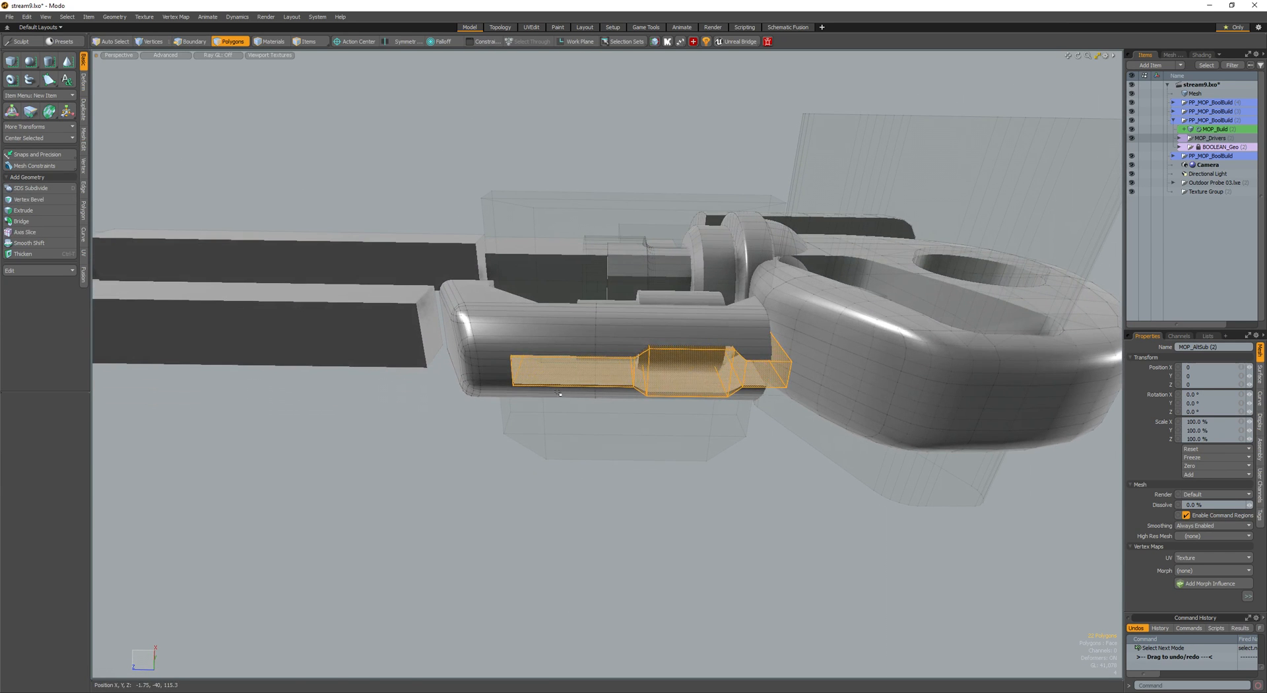
- Paste a copy of the stepped cutter as a separate solid filling the bracket's recess
{"action": "key", "text": "5"}
{"action": "left_click_drag", "start_coordinate": [340, 329], "coordinate": [553, 352], "text": "alt+shift"}
{"action": "left_click", "coordinate": [444, 294]}
{"action": "key", "text": "3"}
{"action": "key", "text": "ctrl+v"}
{"action": "key", "text": "5"}
{"action": "left_click", "coordinate": [603, 280]}
{"action": "key", "text": "space"}
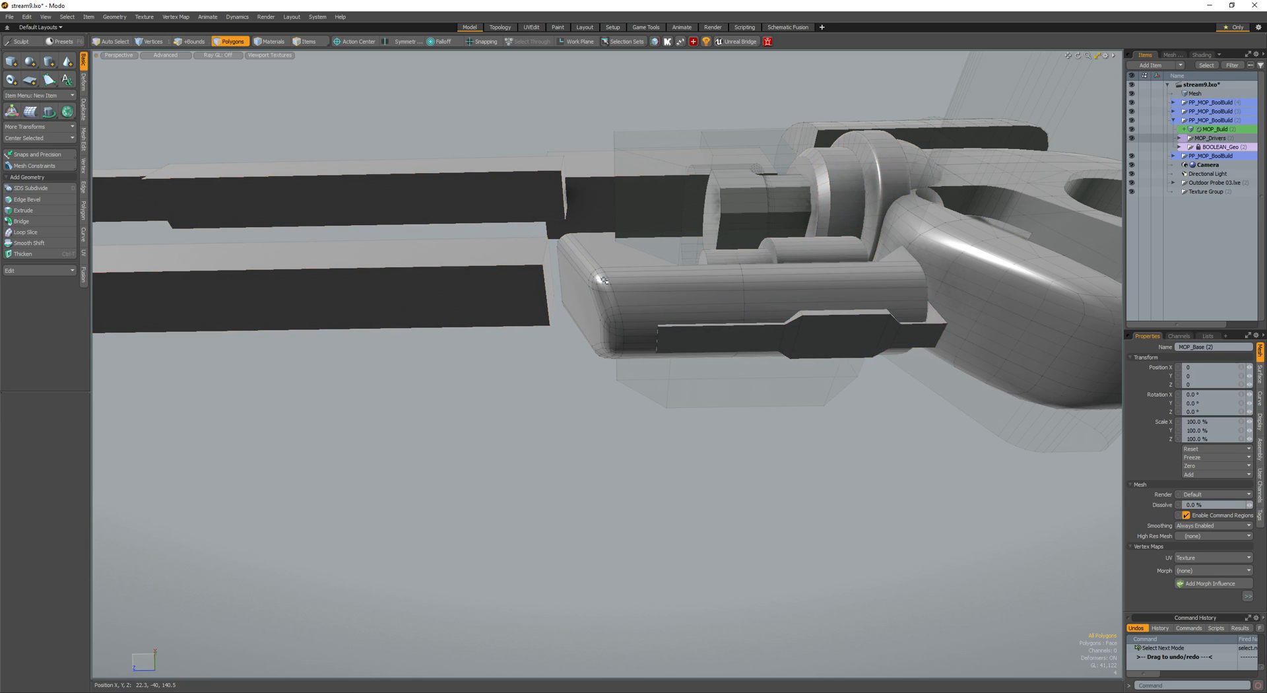
- Create a new MOP boolean from the stepped solid and paste the bracket base's polygons into MOP_Intersect (3)
{"action": "key", "text": "5"}
{"action": "key", "text": "space"}
{"action": "double_click", "coordinate": [639, 264]}
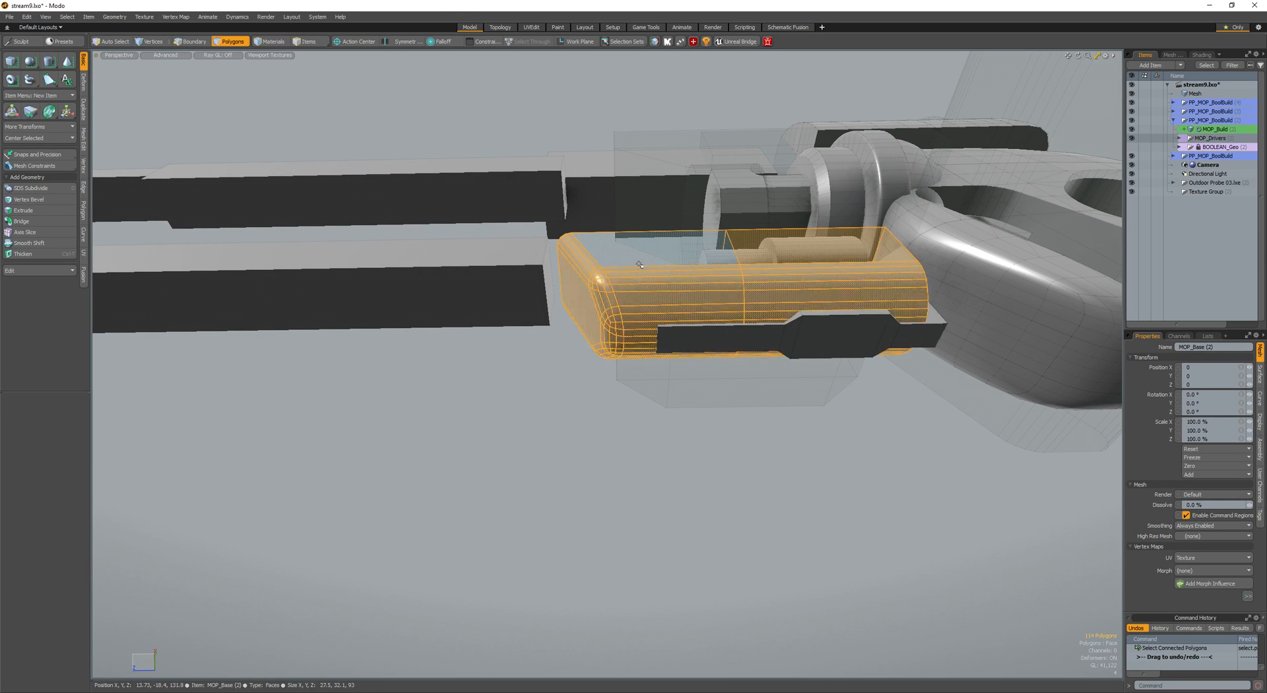
{"action": "key", "text": "5"}
{"action": "left_click", "coordinate": [835, 339]}
{"action": "key", "text": "3"}
{"action": "key", "text": "ctrl+v"}
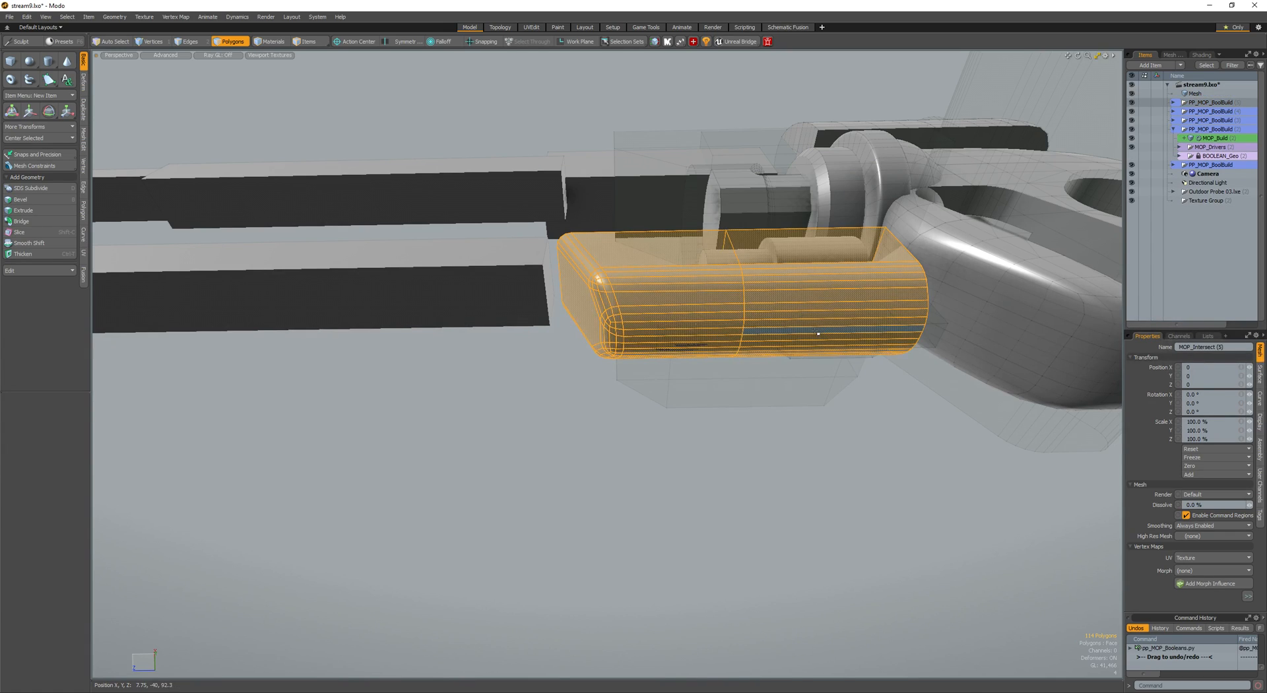
- Select the stepped insert's connected polygons in MOP_Base (5) and push them inward by about 0.21
{"action": "left_click_drag", "start_coordinate": [737, 362], "coordinate": [682, 359], "text": "alt"}
{"action": "key", "text": "space"}
{"action": "key", "text": "space"}
{"action": "key", "text": "space"}
{"action": "key", "text": "space"}
{"action": "left_click", "coordinate": [672, 339]}
{"action": "key", "text": "space"}
{"action": "double_click", "coordinate": [682, 359]}
{"action": "key", "text": "alt+shift+p"}
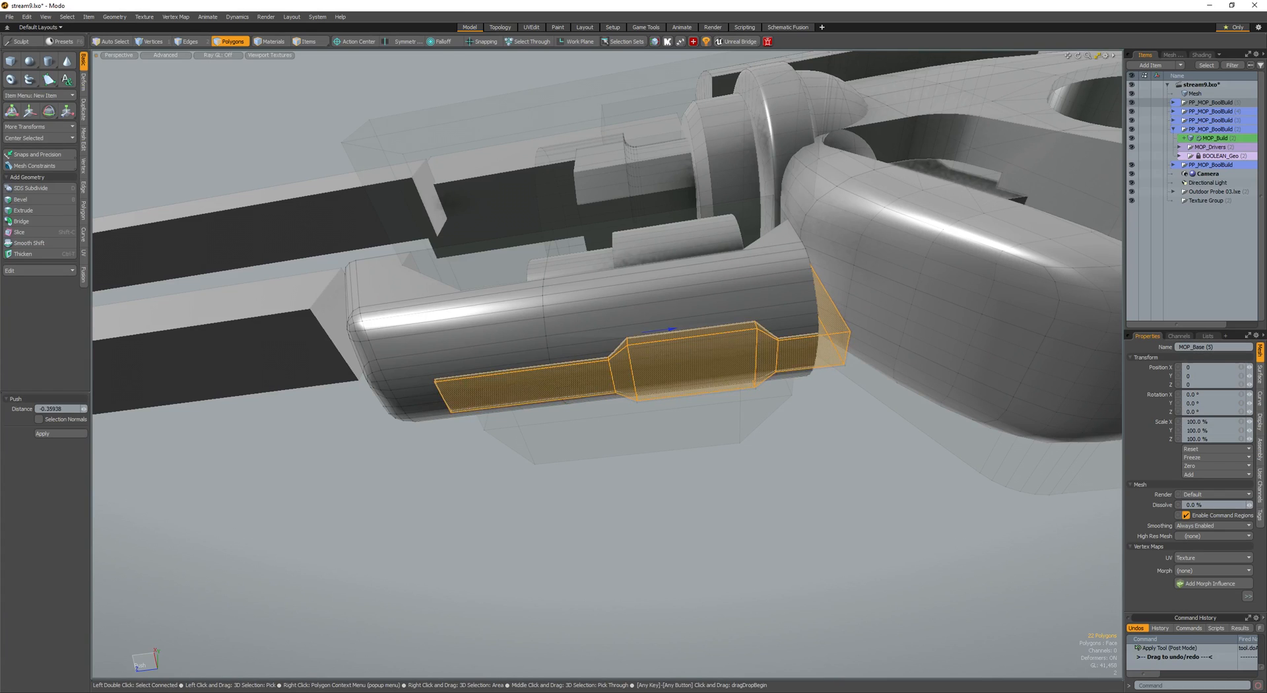
{"action": "left_click_drag", "start_coordinate": [595, 356], "coordinate": [429, 456], "text": "alt"}
{"action": "key", "text": "space"}
- Select the stepped insert's five upper polygons and move them -17.3 in Y
{"action": "scroll", "coordinate": [429, 456], "scroll_direction": "down", "scroll_amount": 4}
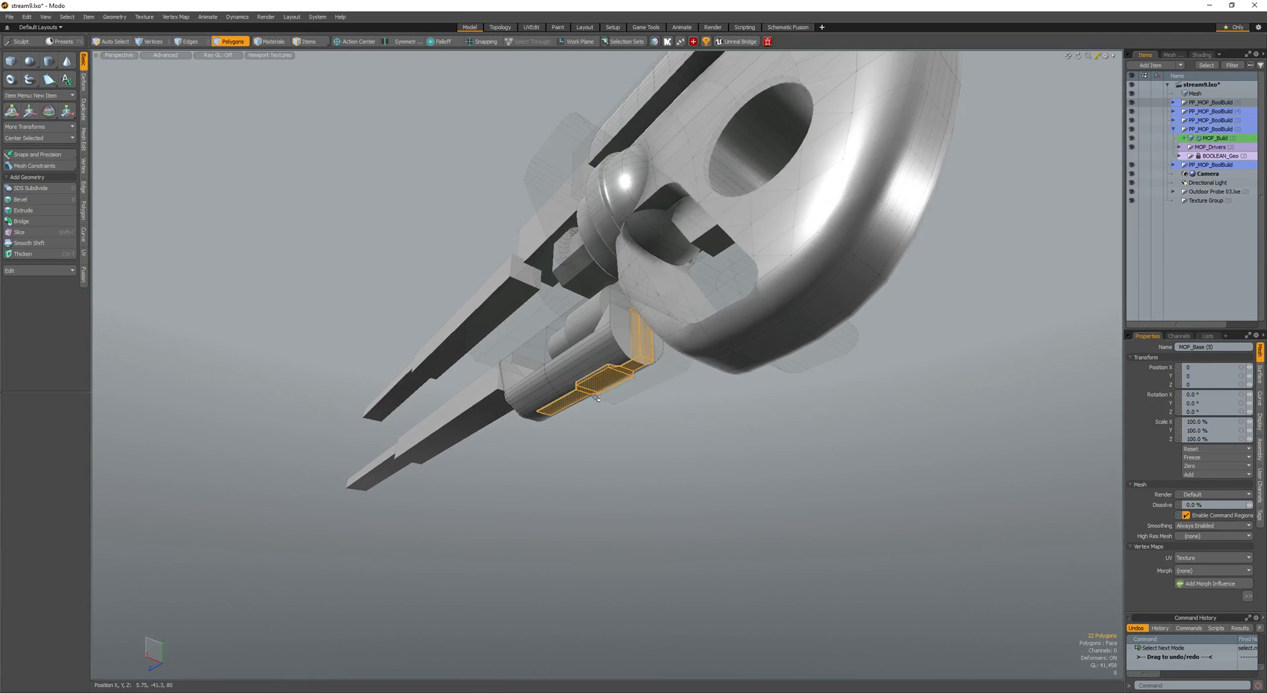
{"action": "left_click_drag", "start_coordinate": [596, 398], "coordinate": [545, 390], "text": "alt"}
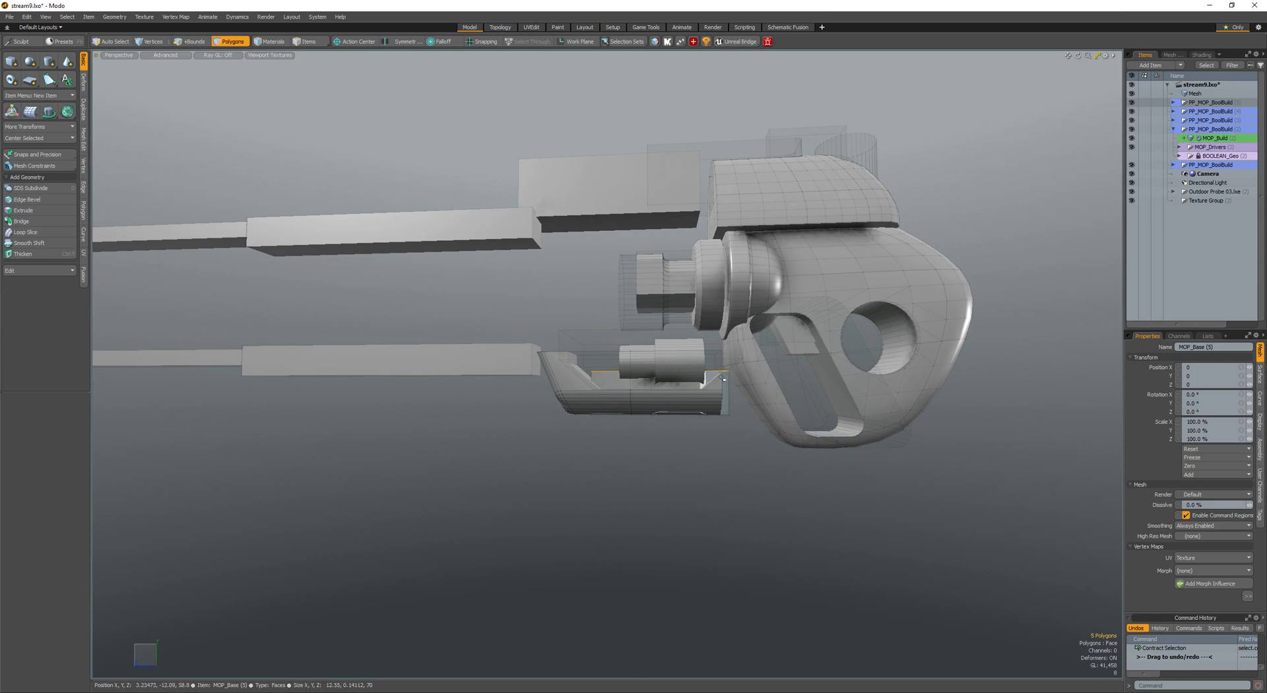
{"action": "key", "text": "shift+a"}
{"action": "key", "text": "w"}
{"action": "left_click_drag", "start_coordinate": [677, 325], "coordinate": [634, 391]}
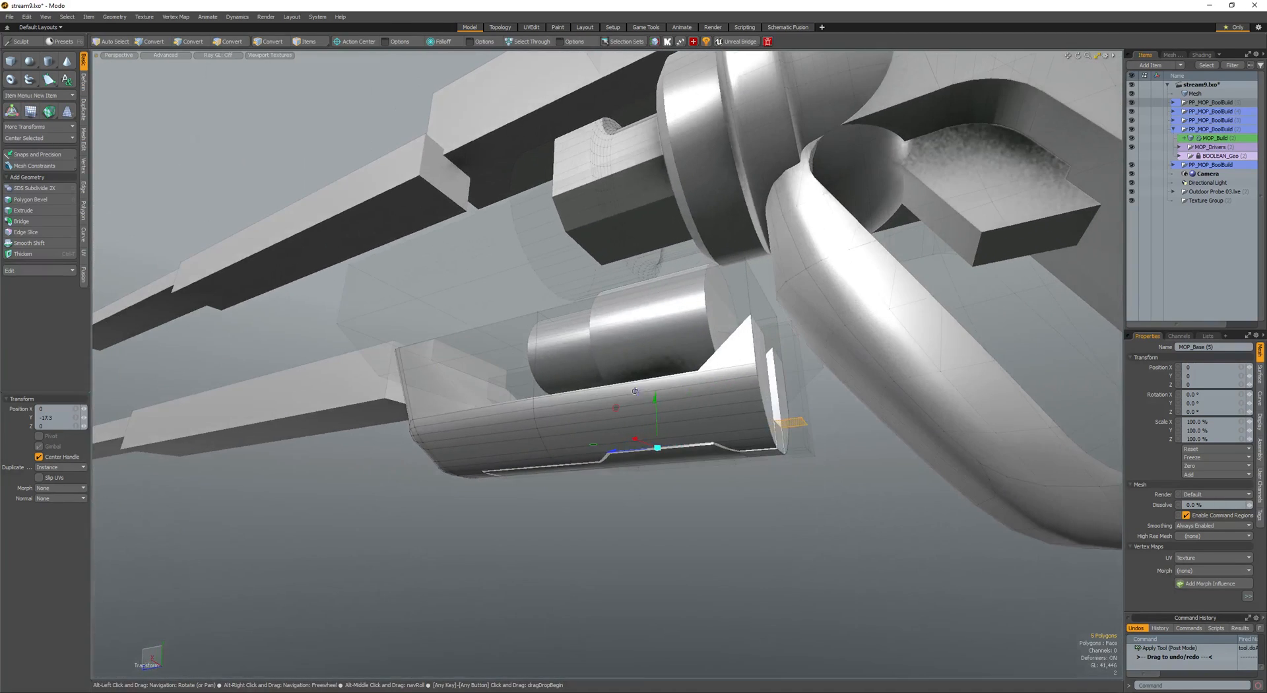
- Set the stepped insert's front end back along the recess, leaving the front part of the slot open
{"action": "double_click", "coordinate": [790, 432]}
{"action": "left_click_drag", "start_coordinate": [790, 432], "coordinate": [741, 364], "text": "alt"}
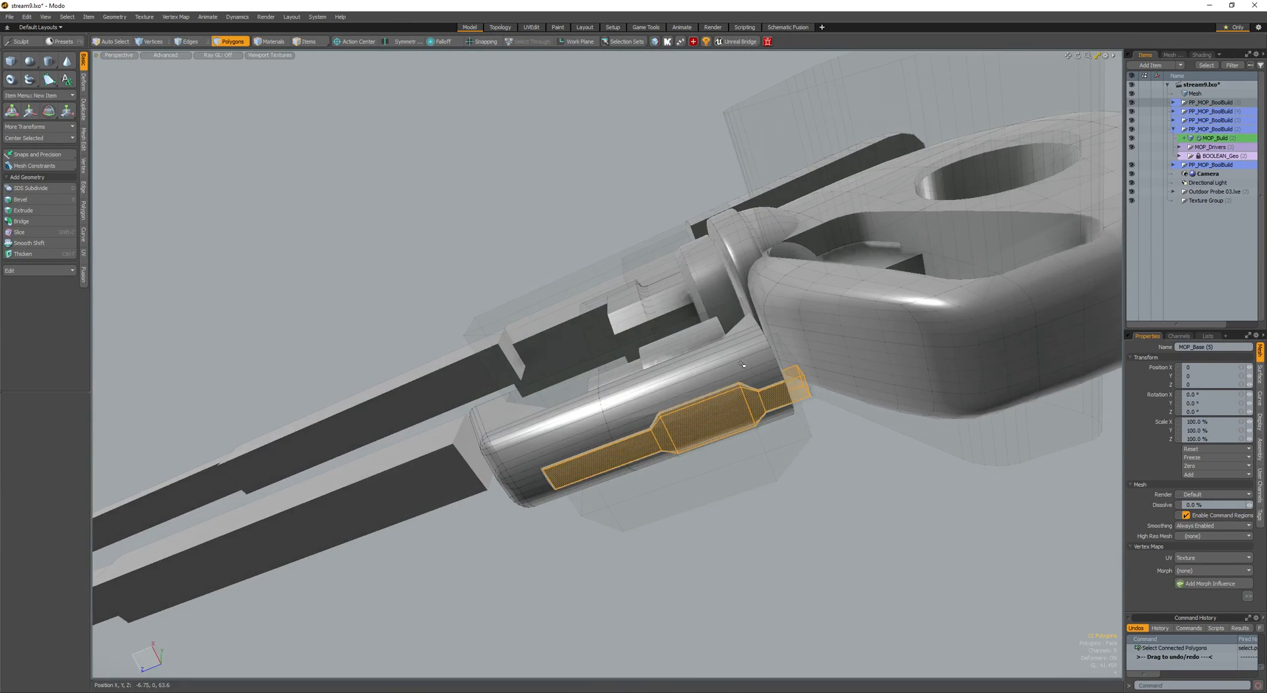
{"action": "key", "text": "w"}
{"action": "left_click_drag", "start_coordinate": [597, 489], "coordinate": [518, 430], "text": "alt"}
{"action": "key", "text": "space"}
{"action": "scroll", "coordinate": [518, 430], "scroll_direction": "up", "scroll_amount": 5}
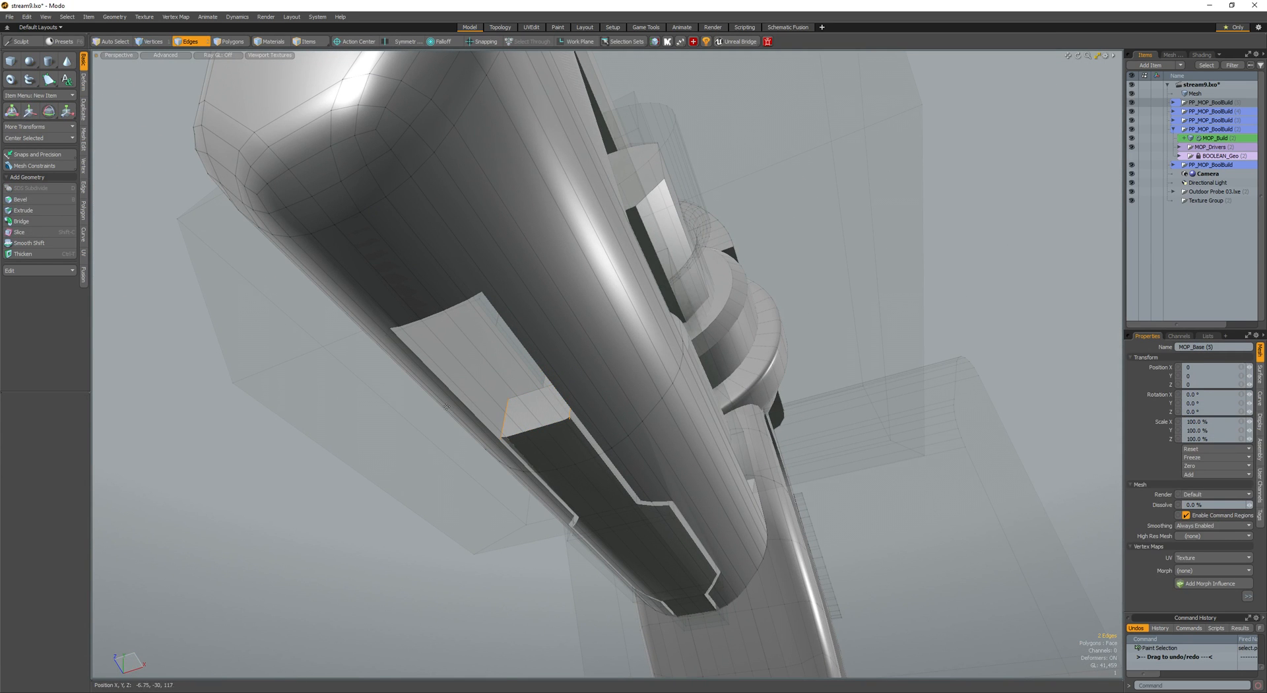
- Bevel the two selected edges at the front end of the stepped insert
{"action": "key", "text": "b"}
{"action": "left_click_drag", "start_coordinate": [622, 437], "coordinate": [573, 462], "text": "alt"}
{"action": "key", "text": "space"}
{"action": "key", "text": "3"}
{"action": "left_click", "coordinate": [525, 460]}
{"action": "key", "text": "Escape"}
{"action": "left_click_drag", "start_coordinate": [573, 390], "coordinate": [545, 429], "text": "alt"}
{"action": "left_click_drag", "start_coordinate": [546, 429], "coordinate": [586, 382], "text": "alt"}
{"action": "key", "text": "alt+w"}
- Duplicate a long bar in the Mesh item and move the copy over the lower bars
{"action": "left_click_drag", "start_coordinate": [481, 367], "coordinate": [578, 382], "text": "alt"}
{"action": "key", "text": "5"}
{"action": "left_click", "coordinate": [530, 371]}
{"action": "key", "text": "3"}
{"action": "double_click", "coordinate": [564, 385]}
{"action": "key", "text": "w"}
{"action": "double_click", "coordinate": [463, 429]}
{"action": "key", "text": "ctrl+c"}
{"action": "left_click_drag", "start_coordinate": [508, 448], "coordinate": [444, 412]}
{"action": "key", "text": "w"}
{"action": "left_click_drag", "start_coordinate": [444, 416], "coordinate": [532, 379]}
- Scale the duplicated bar into a thin strip and position it along the top of the lower bars
{"action": "left_click_drag", "start_coordinate": [442, 381], "coordinate": [492, 314], "text": "alt"}
{"action": "key", "text": "space"}
{"action": "key", "text": "r"}
{"action": "key", "text": "w"}
{"action": "left_click_drag", "start_coordinate": [595, 303], "coordinate": [501, 287]}
{"action": "key", "text": "space"}
{"action": "left_click_drag", "start_coordinate": [501, 286], "coordinate": [583, 315], "text": "alt+shift"}
{"action": "key", "text": "w"}
- Loop-slice the lower front bar once near its rear end and bevel the new edge loop with an inset of 6.06
{"action": "key", "text": "space"}
{"action": "left_click", "coordinate": [676, 348]}
{"action": "mouse_move", "coordinate": [676, 348]}
{"action": "left_mouse_down", "text": "alt"}
{"action": "mouse_move", "coordinate": [673, 320]}
{"action": "mouse_move", "coordinate": [678, 343]}
{"action": "left_mouse_up", "text": "alt"}
{"action": "key", "text": "space"}
{"action": "key", "text": "alt+c"}
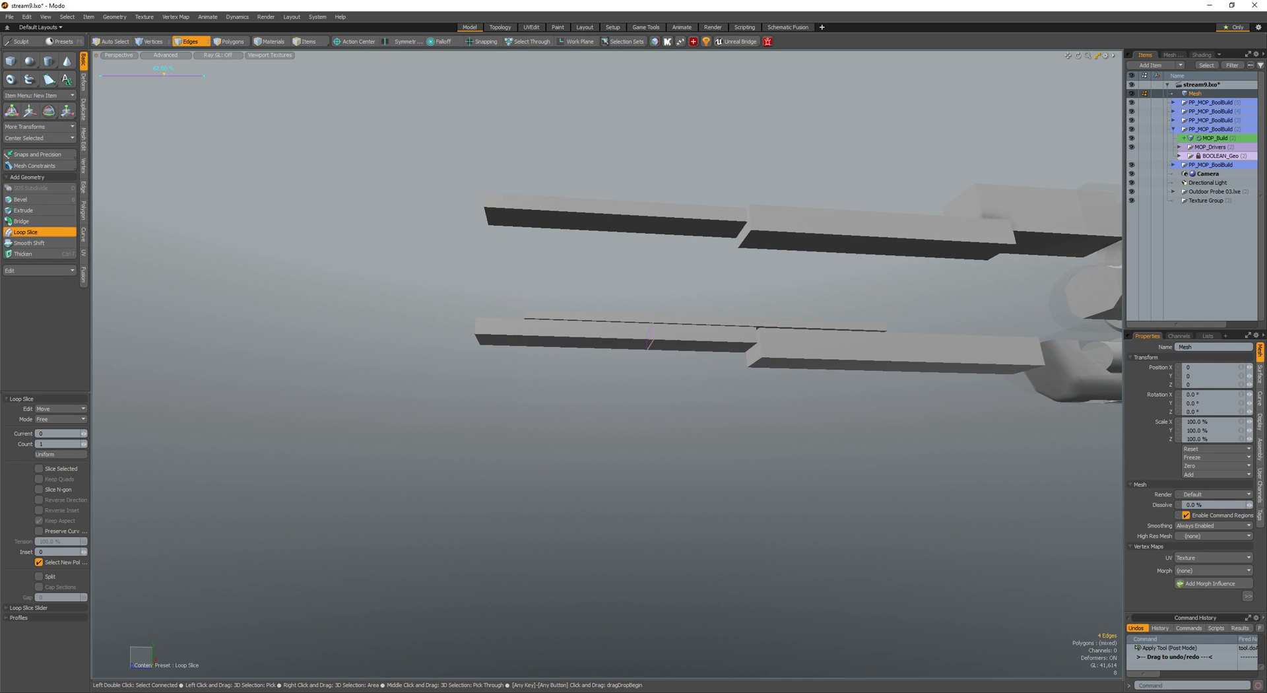
{"action": "key", "text": "b"}
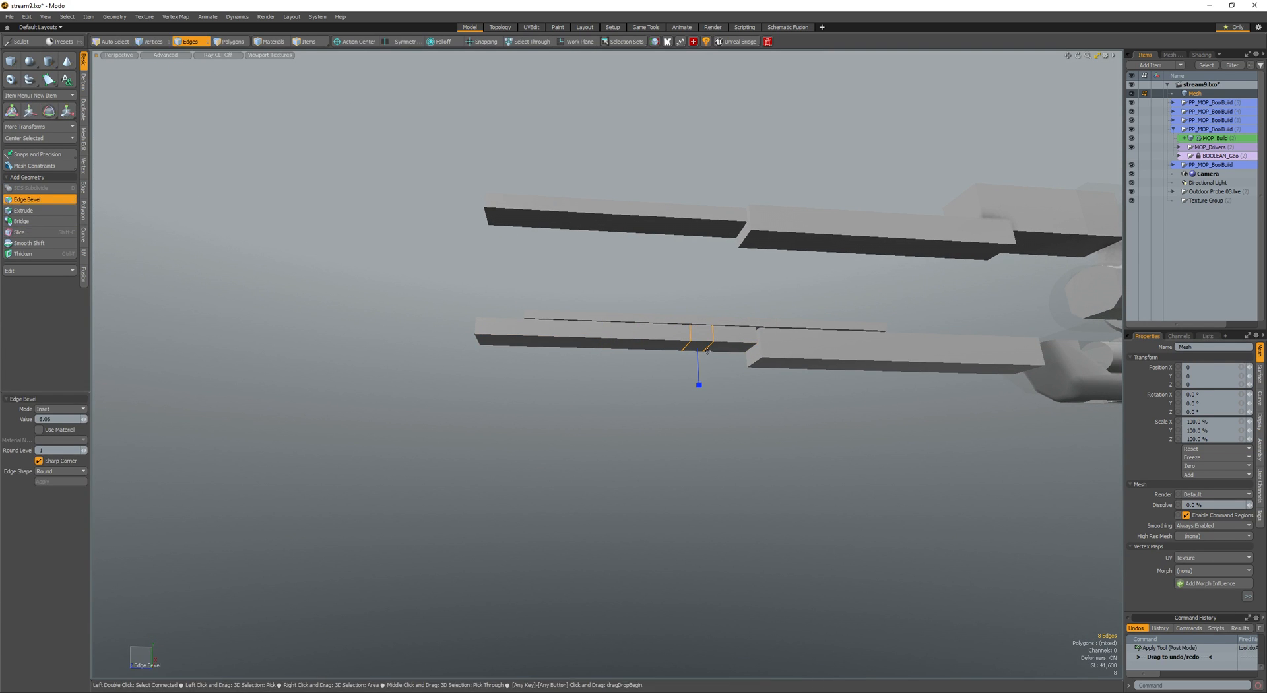
- Lower the underside polygon at the rear of the lower front bar to form a tapered step
{"action": "key", "text": "3"}
{"action": "left_click", "coordinate": [729, 336]}
{"action": "key", "text": "w"}
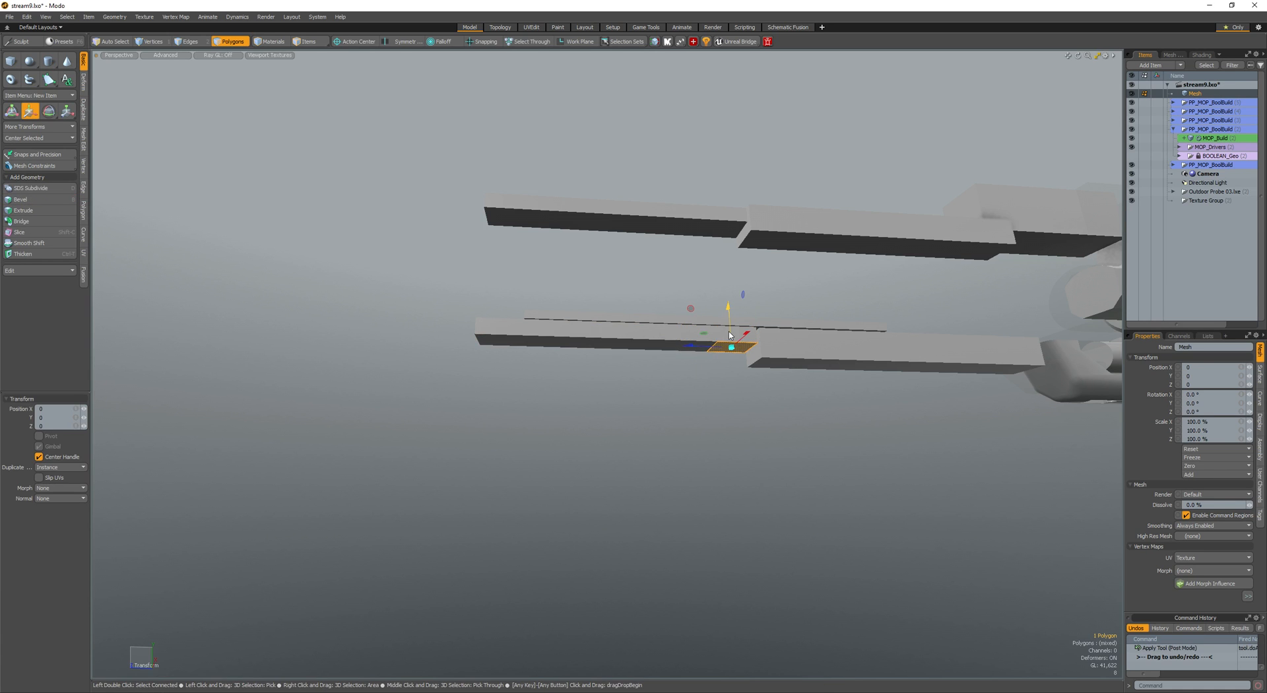
{"action": "key", "text": "q"}
{"action": "left_click_drag", "start_coordinate": [729, 311], "coordinate": [730, 274]}
- Select the lower front bar's connected polygons and scale the bar
{"action": "key", "text": "r"}
{"action": "left_click_drag", "start_coordinate": [635, 295], "coordinate": [631, 299]}
{"action": "key", "text": "q"}
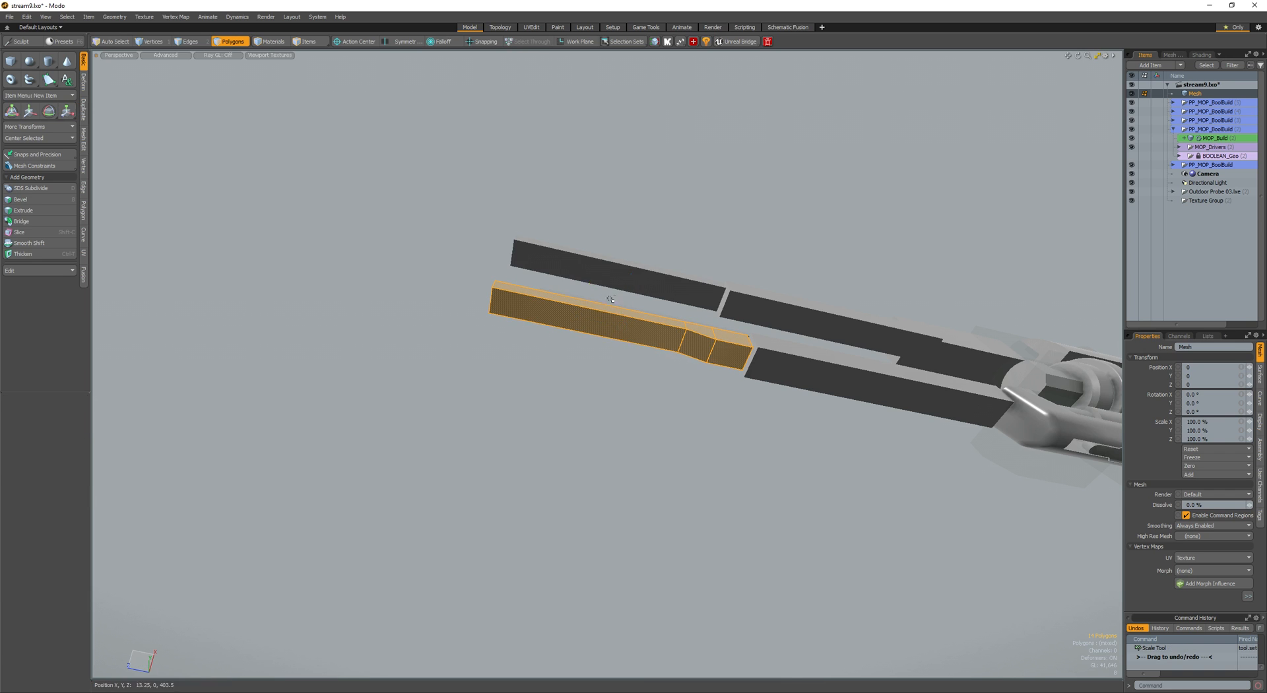
{"action": "mouse_move", "coordinate": [608, 268]}
{"action": "middle_mouse_down", "text": "ctrl"}
{"action": "mouse_move", "coordinate": [631, 499]}
{"action": "mouse_move", "coordinate": [614, 485]}
{"action": "middle_mouse_up", "text": "ctrl"}
{"action": "key", "text": "r"}
{"action": "mouse_move", "coordinate": [557, 365]}
{"action": "left_mouse_down", "text": "alt"}
{"action": "mouse_move", "coordinate": [524, 280]}
{"action": "mouse_move", "coordinate": [581, 376]}
{"action": "mouse_move", "coordinate": [644, 402]}
{"action": "mouse_move", "coordinate": [541, 396]}
{"action": "left_mouse_up", "text": "alt"}
{"action": "key", "text": "q"}
- Select the bottom edge at the lower front bar's tip and raise it 5.88 in Y to taper the bar
{"action": "left_click", "coordinate": [594, 393]}
{"action": "scroll", "coordinate": [539, 396], "scroll_direction": "down", "scroll_amount": 3}
{"action": "scroll", "coordinate": [536, 396], "scroll_direction": "up", "scroll_amount": 5}
{"action": "scroll", "coordinate": [536, 396], "scroll_direction": "down", "scroll_amount": 3}
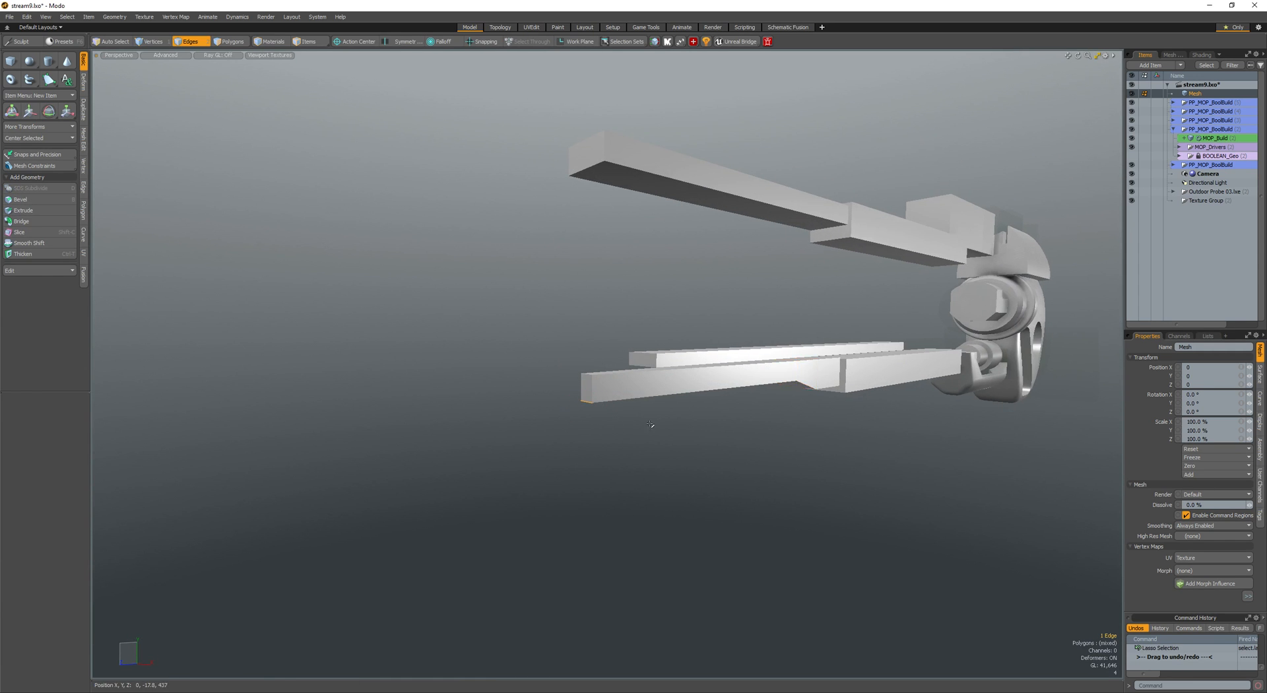
{"action": "scroll", "coordinate": [651, 425], "scroll_direction": "up", "scroll_amount": 2}
{"action": "key", "text": "w"}
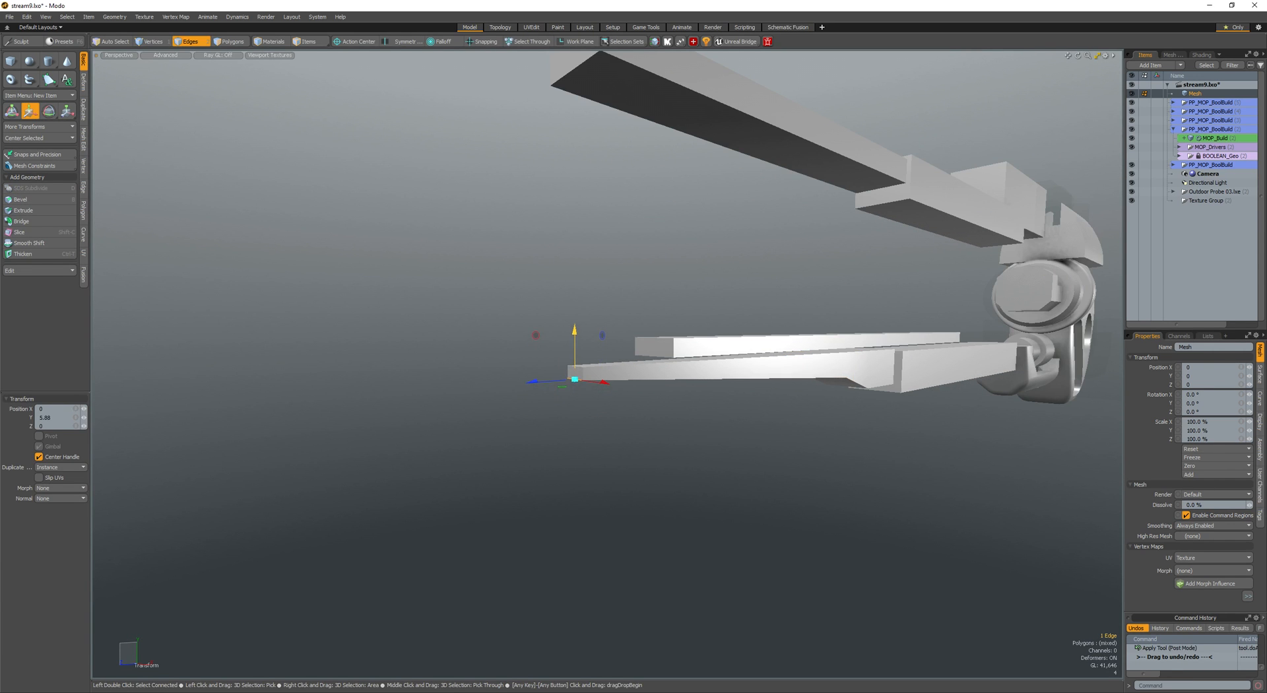
{"action": "key", "text": "space"}
{"action": "key", "text": "space"}
- Examine the tapered lower bar and the whole model's proportions from the side and rear
{"action": "left_click_drag", "start_coordinate": [600, 306], "coordinate": [434, 337], "text": "alt"}
{"action": "scroll", "coordinate": [712, 373], "scroll_direction": "up", "scroll_amount": 2}
{"action": "double_click", "coordinate": [714, 419]}
{"action": "scroll", "coordinate": [670, 326], "scroll_direction": "down", "scroll_amount": 4}
{"action": "scroll", "coordinate": [687, 337], "scroll_direction": "up", "scroll_amount": 2}
{"action": "scroll", "coordinate": [572, 357], "scroll_direction": "up", "scroll_amount": 2}
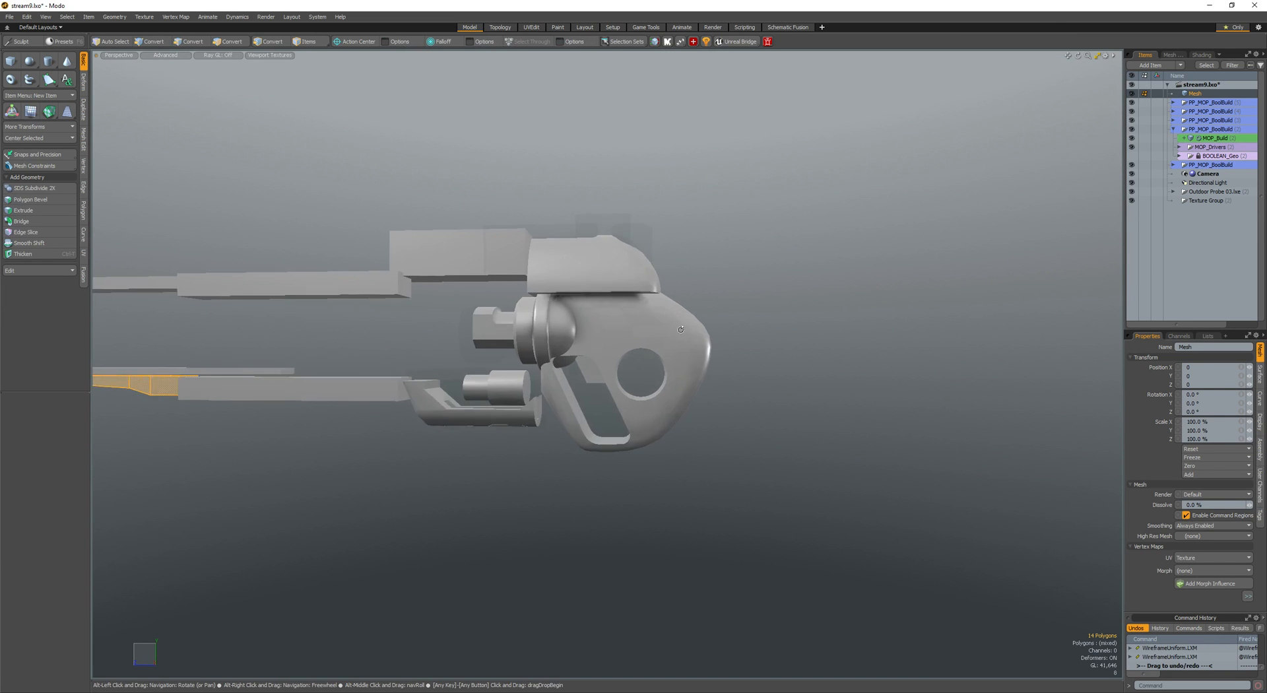
{"action": "left_click_drag", "start_coordinate": [572, 357], "coordinate": [543, 339], "text": "alt"}
{"action": "left_click", "coordinate": [636, 312]}
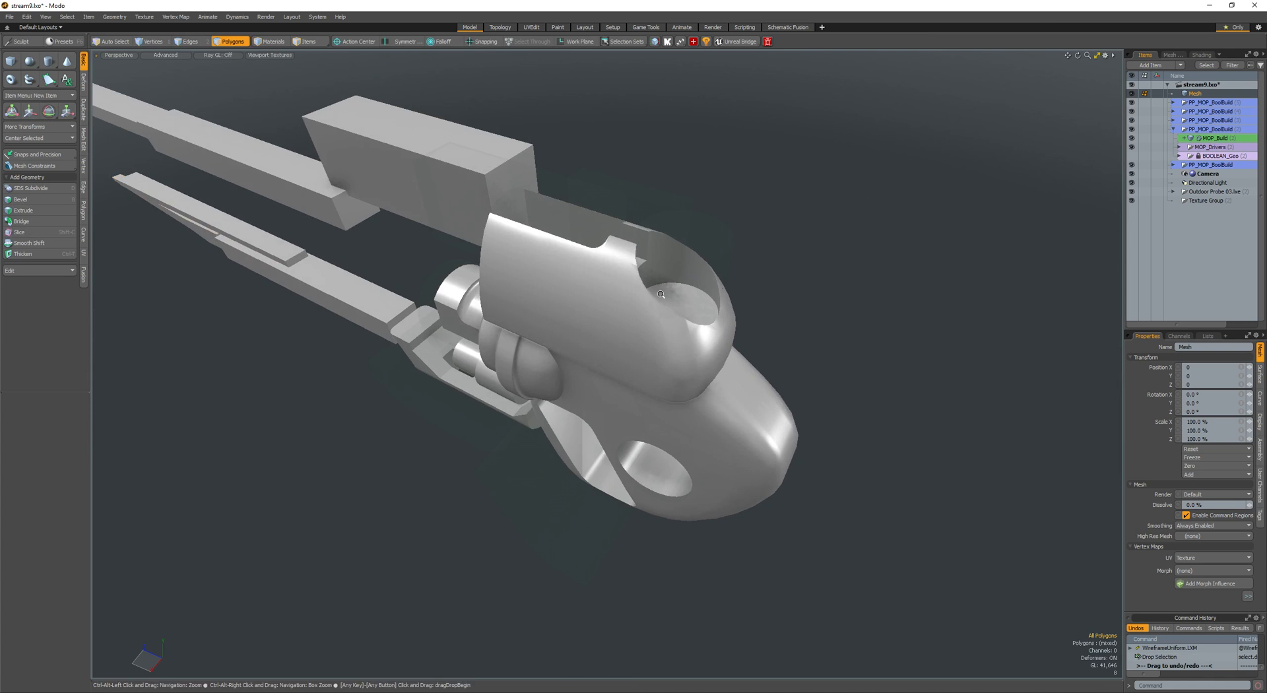
- Add a 26-unit cube to the upper shell's boolean cutter mesh and move it beneath the shell
{"action": "left_click_drag", "start_coordinate": [636, 311], "coordinate": [673, 256], "text": "alt"}
{"action": "scroll", "coordinate": [639, 301], "scroll_direction": "down", "scroll_amount": 3}
{"action": "scroll", "coordinate": [639, 301], "scroll_direction": "up", "scroll_amount": 5}
{"action": "key", "text": "space"}
{"action": "left_click", "coordinate": [574, 287]}
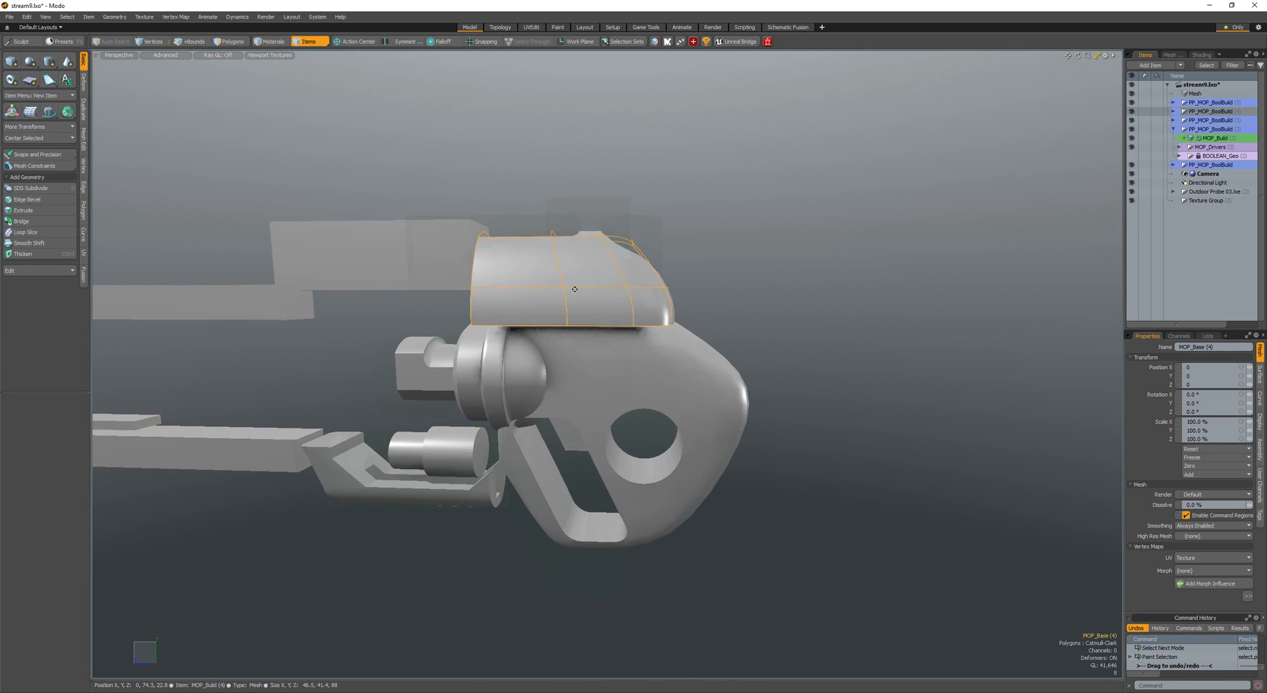
{"action": "left_click_drag", "start_coordinate": [574, 287], "coordinate": [601, 198], "text": "alt"}
{"action": "key", "text": "space"}
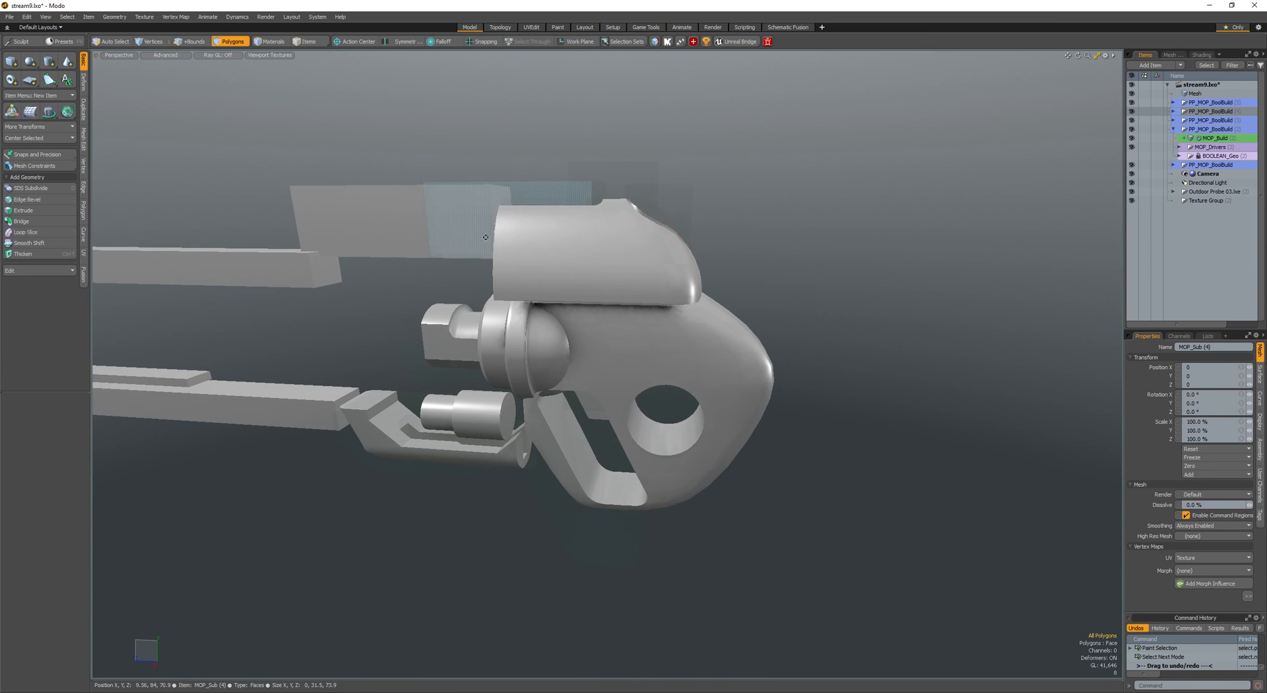
{"action": "scroll", "coordinate": [636, 274], "scroll_direction": "down", "scroll_amount": 4}
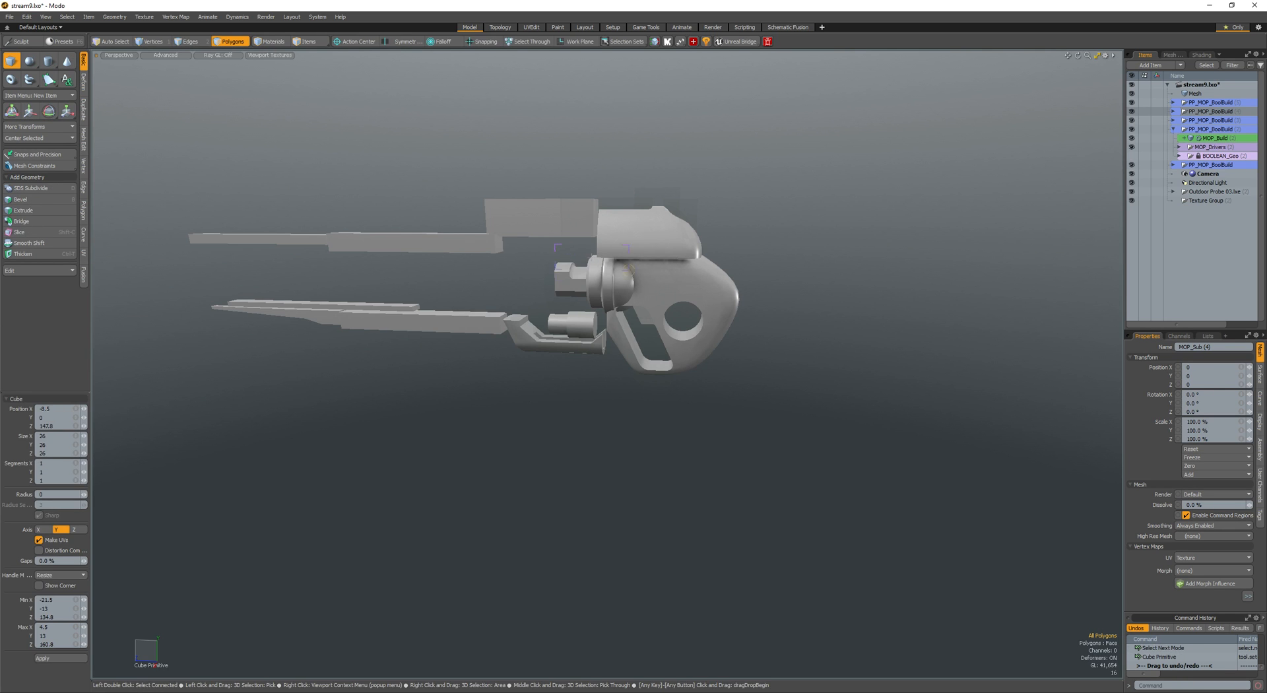
{"action": "left_click_drag", "start_coordinate": [577, 252], "coordinate": [561, 267], "text": "alt"}
{"action": "double_click", "coordinate": [573, 266]}
{"action": "key", "text": "w"}
{"action": "left_click_drag", "start_coordinate": [561, 267], "coordinate": [719, 270]}
- Convert the new cube cutter under the upper shell to a subdivision surface
{"action": "left_click_drag", "start_coordinate": [561, 290], "coordinate": [611, 279], "text": "alt"}
{"action": "key", "text": "Tab"}
{"action": "scroll", "coordinate": [600, 261], "scroll_direction": "up", "scroll_amount": 5}
{"action": "key", "text": "w"}
{"action": "mouse_move", "coordinate": [611, 280]}
{"action": "left_mouse_down", "text": "alt"}
{"action": "mouse_move", "coordinate": [435, 257]}
{"action": "mouse_move", "coordinate": [335, 261]}
{"action": "left_mouse_up", "text": "alt"}
{"action": "key", "text": "space"}
{"action": "mouse_move", "coordinate": [335, 260]}
{"action": "left_mouse_down"}
{"action": "mouse_move", "coordinate": [335, 283]}
{"action": "mouse_move", "coordinate": [455, 227]}
{"action": "mouse_move", "coordinate": [655, 186]}
{"action": "mouse_move", "coordinate": [627, 215]}
{"action": "left_mouse_up"}
{"action": "key", "text": "Tab"}
{"action": "key", "text": "ctrl+z"}
{"action": "key", "text": "ctrl+z"}
{"action": "key", "text": "ctrl+z"}
- Select a side polygon of the subdivided cutter and slice an edge loop across the cutter
{"action": "scroll", "coordinate": [613, 195], "scroll_direction": "down", "scroll_amount": 4}
{"action": "key", "text": "w"}
{"action": "left_click_drag", "start_coordinate": [627, 214], "coordinate": [502, 222], "text": "alt"}
{"action": "key", "text": "space"}
{"action": "left_click", "coordinate": [460, 230]}
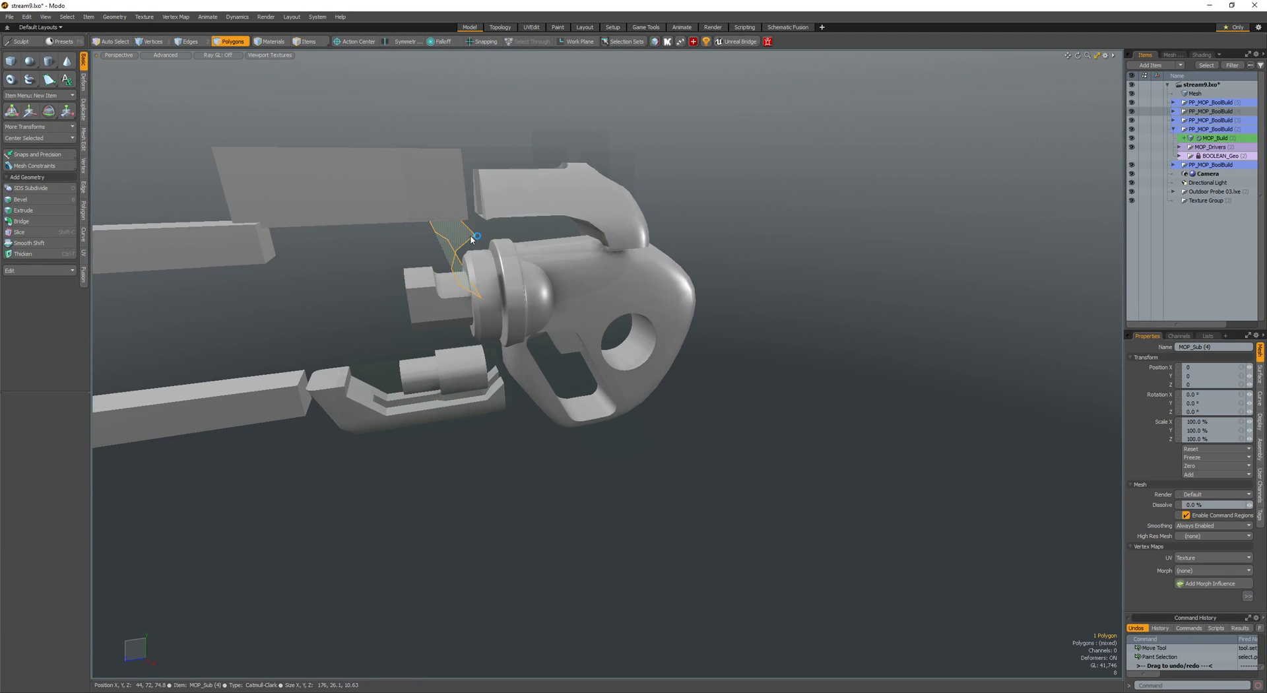
{"action": "key", "text": "alt+c"}
{"action": "left_click", "coordinate": [509, 218]}
{"action": "left_click_drag", "start_coordinate": [509, 218], "coordinate": [457, 262], "text": "alt"}
- Select all connected polygons of the subdivided cutter and reposition it in Y and Z below the upper shell
{"action": "key", "text": "space"}
{"action": "key", "text": "bracketright"}
{"action": "key", "text": "w"}
{"action": "key", "text": "space"}
{"action": "key", "text": "Escape"}
{"action": "scroll", "coordinate": [467, 256], "scroll_direction": "down", "scroll_amount": 3}
{"action": "scroll", "coordinate": [568, 293], "scroll_direction": "up", "scroll_amount": 3}
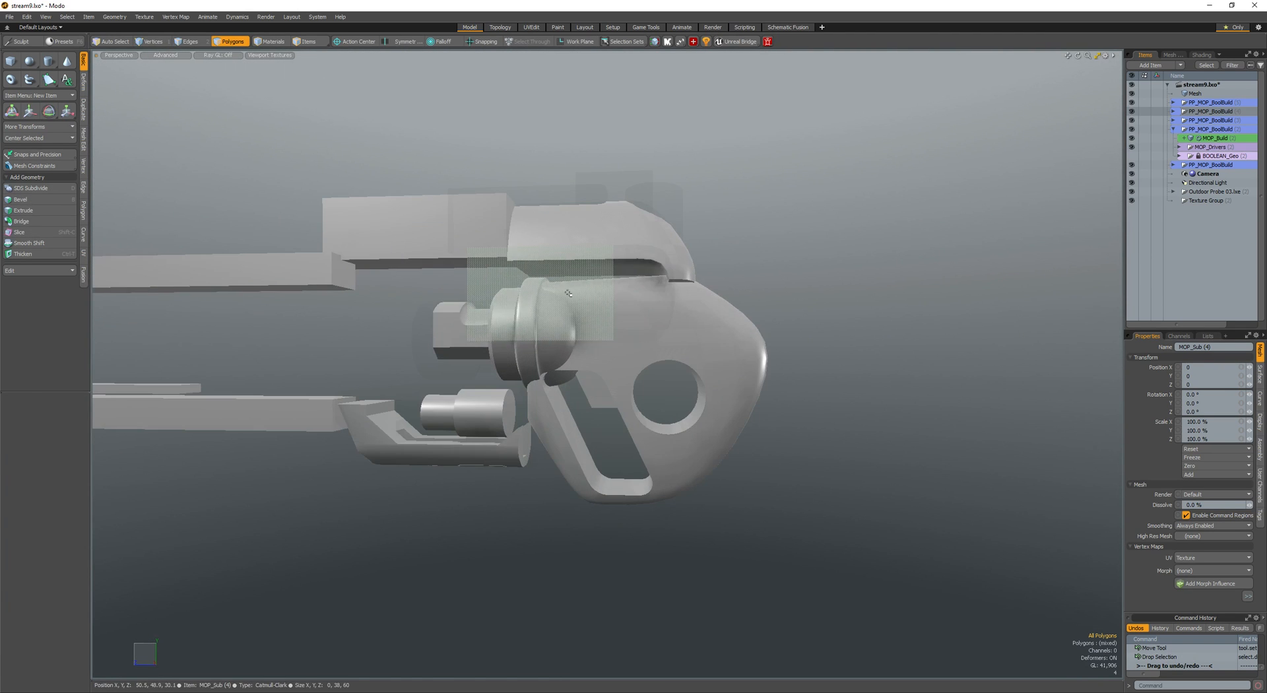
{"action": "key", "text": "w"}
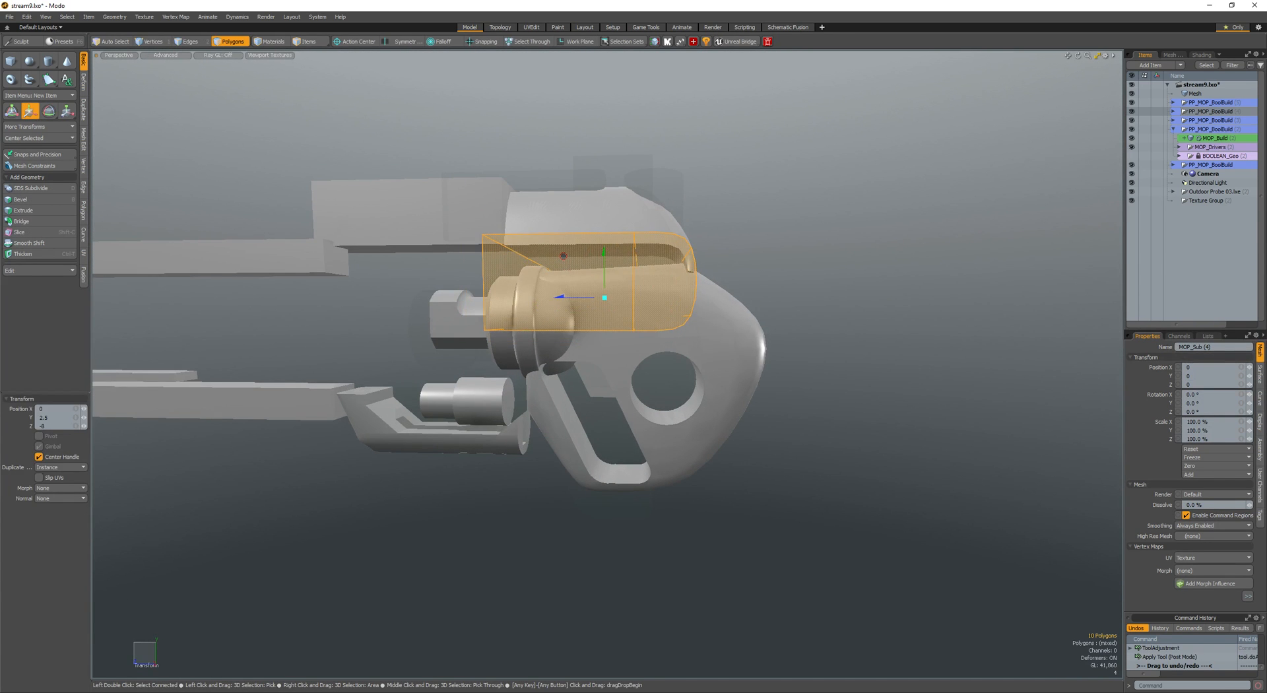
{"action": "key", "text": "space"}
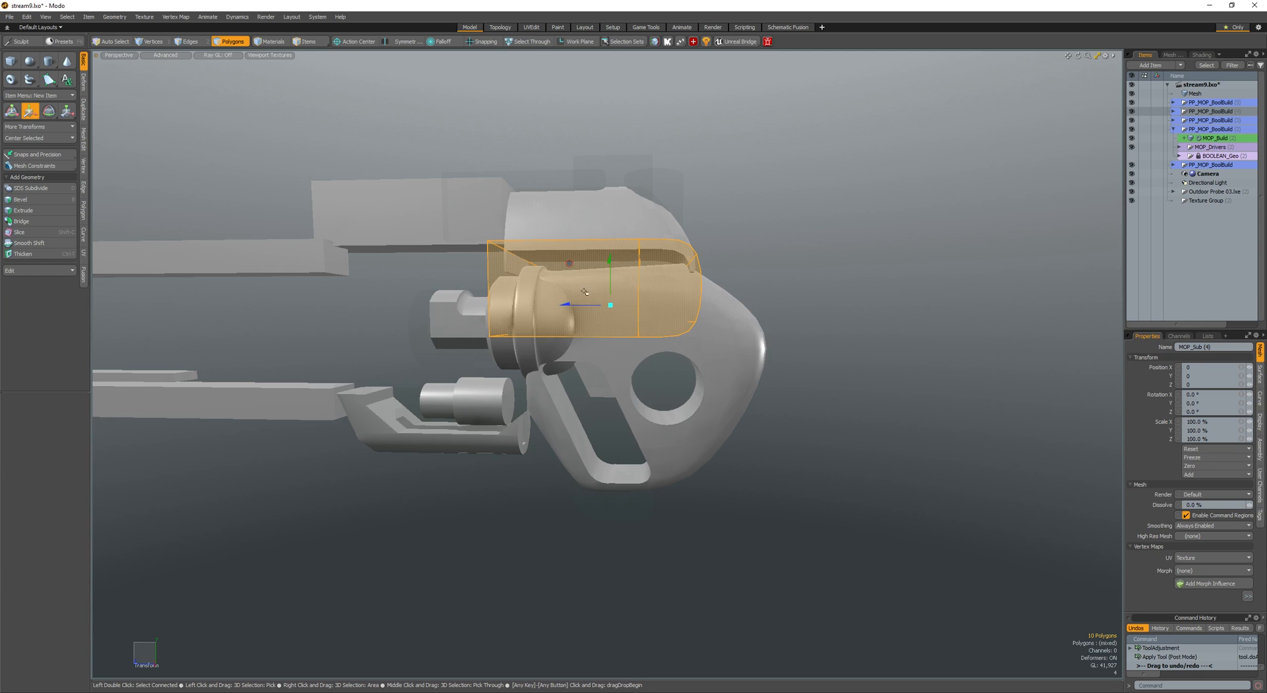
- Select the polygons at the rounded rear end of the cutter and move them slightly along Z
{"action": "left_click", "coordinate": [500, 272]}
{"action": "key", "text": "w"}
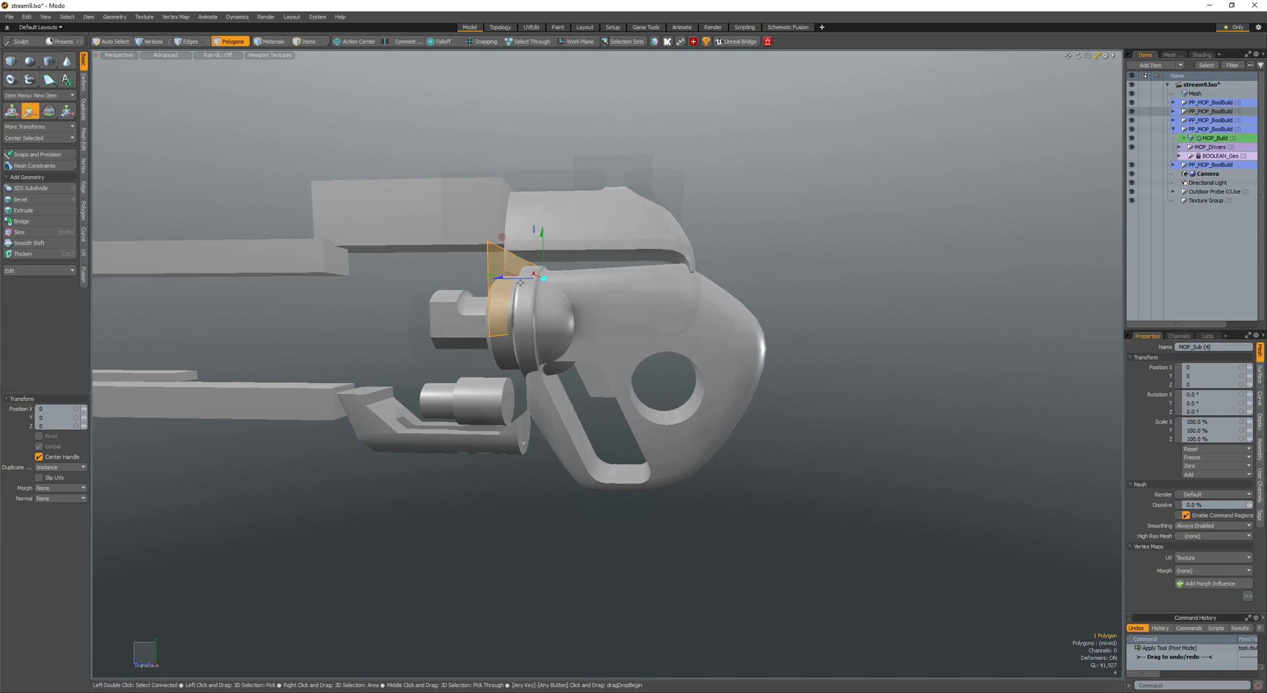
{"action": "key", "text": "space"}
{"action": "left_click", "coordinate": [535, 281]}
{"action": "mouse_move", "coordinate": [535, 281]}
{"action": "left_mouse_down", "text": "alt"}
{"action": "mouse_move", "coordinate": [631, 298]}
{"action": "mouse_move", "coordinate": [619, 298]}
{"action": "mouse_move", "coordinate": [732, 280]}
{"action": "mouse_move", "coordinate": [683, 197]}
{"action": "mouse_move", "coordinate": [660, 251]}
{"action": "left_mouse_up", "text": "alt"}
{"action": "right_click_drag", "start_coordinate": [660, 251], "coordinate": [759, 419]}
{"action": "left_click_drag", "start_coordinate": [759, 419], "coordinate": [746, 367], "text": "alt"}
{"action": "key", "text": "w"}
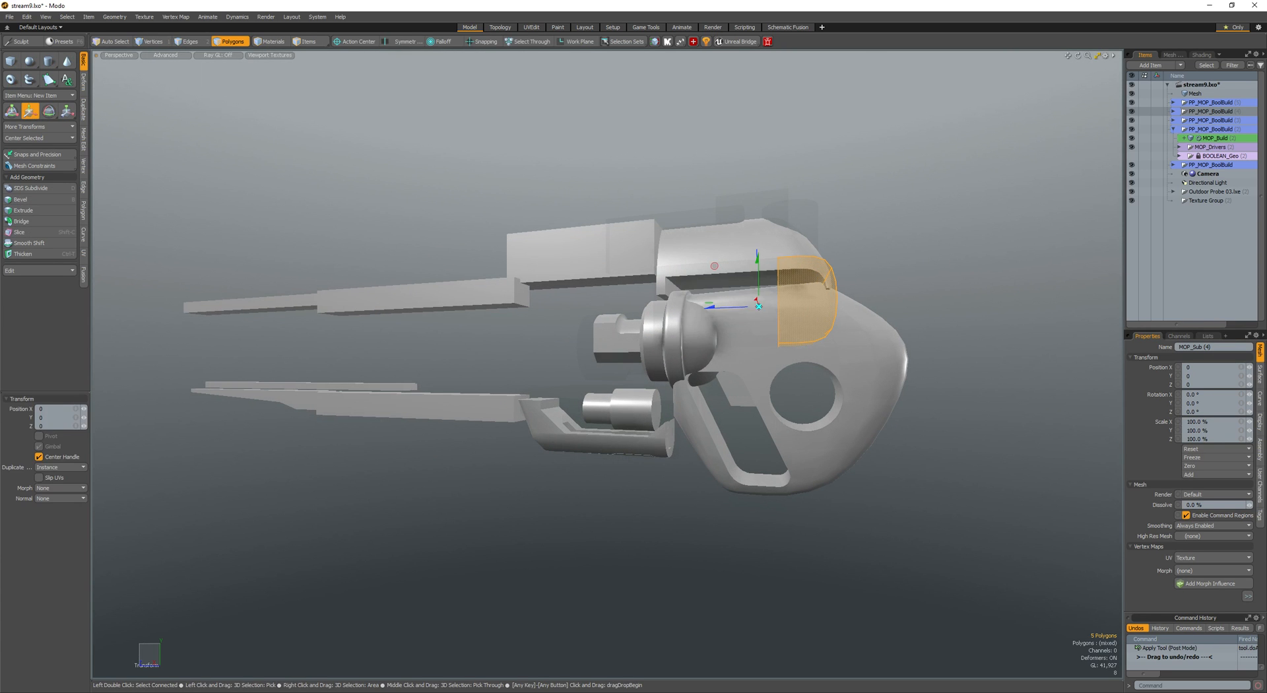
{"action": "left_click_drag", "start_coordinate": [712, 306], "coordinate": [702, 307]}
- Clear the polygon selection and save the scene
{"action": "key", "text": "Escape"}
{"action": "key", "text": "Escape"}
{"action": "left_click_drag", "start_coordinate": [845, 231], "coordinate": [964, 284], "text": "alt"}
{"action": "left_click_drag", "start_coordinate": [964, 284], "coordinate": [821, 297], "text": "ctrl+alt"}
{"action": "key", "text": "ctrl+s"}
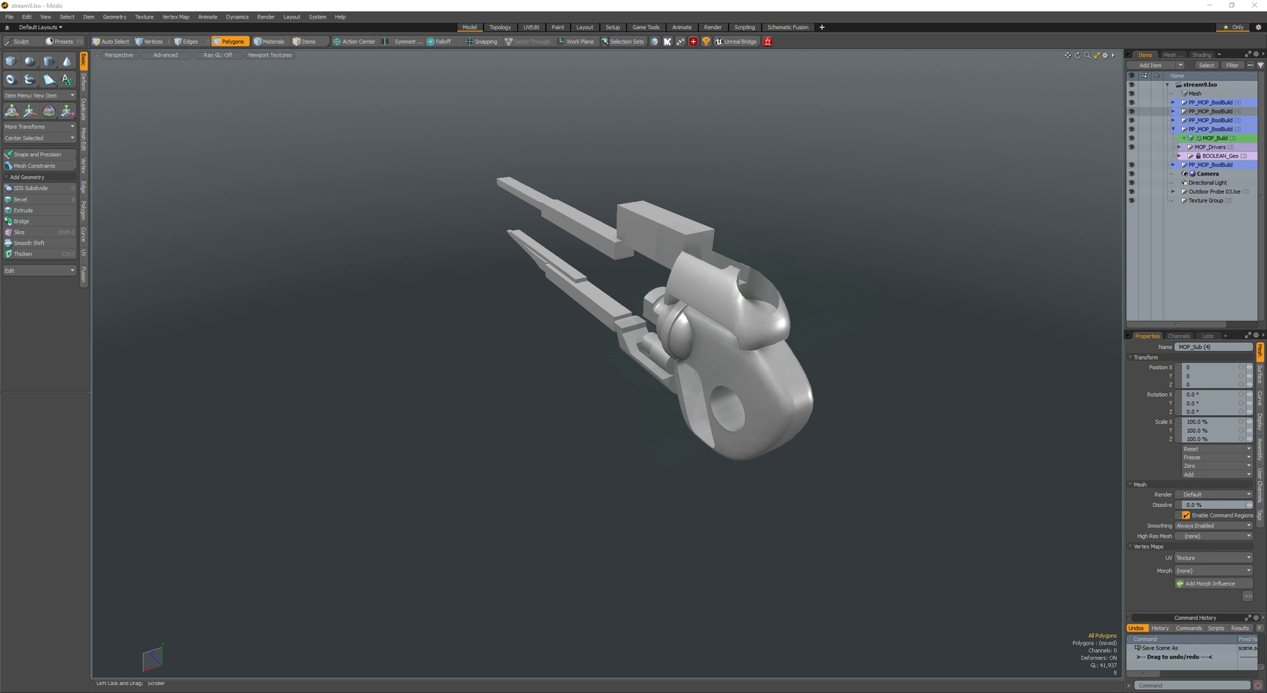
- Copy the cylindrical cutter at the rear of the upper shell and paste it into the base mesh
{"action": "scroll", "coordinate": [733, 298], "scroll_direction": "up", "scroll_amount": 5}
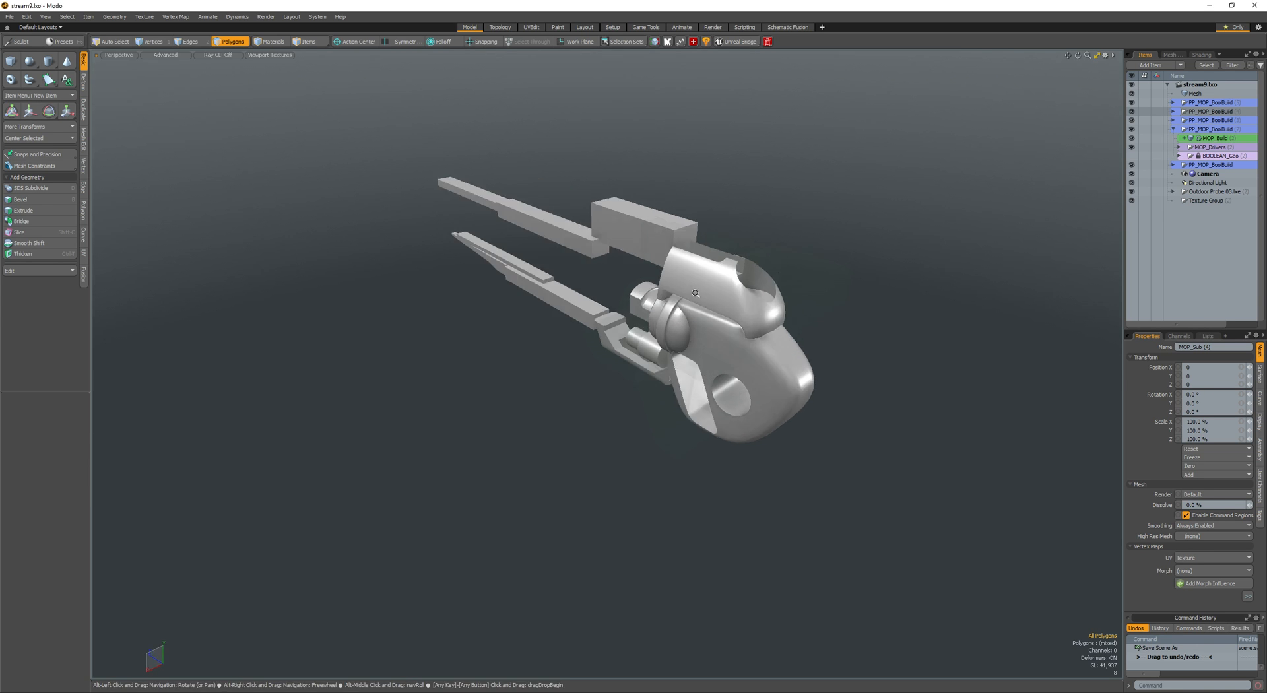
{"action": "double_click", "coordinate": [731, 297]}
{"action": "left_click_drag", "start_coordinate": [730, 297], "coordinate": [757, 277], "text": "alt"}
{"action": "scroll", "coordinate": [757, 276], "scroll_direction": "down", "scroll_amount": 3}
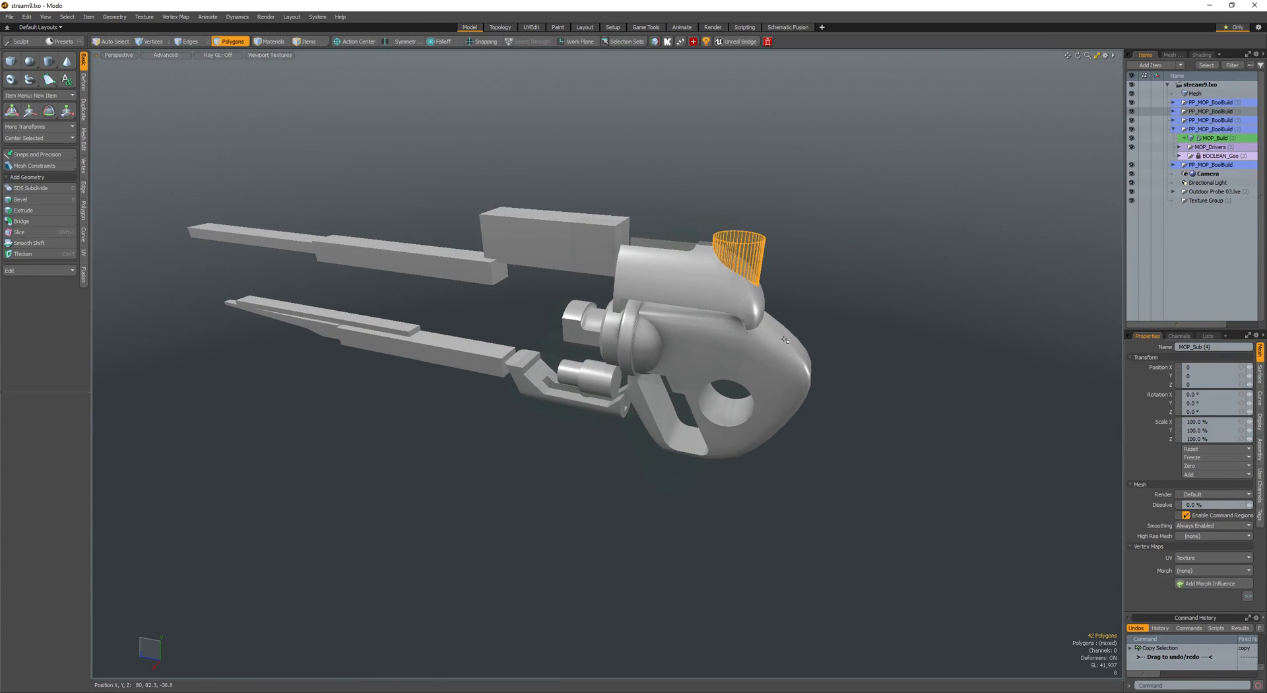
{"action": "key", "text": "ctrl+v"}
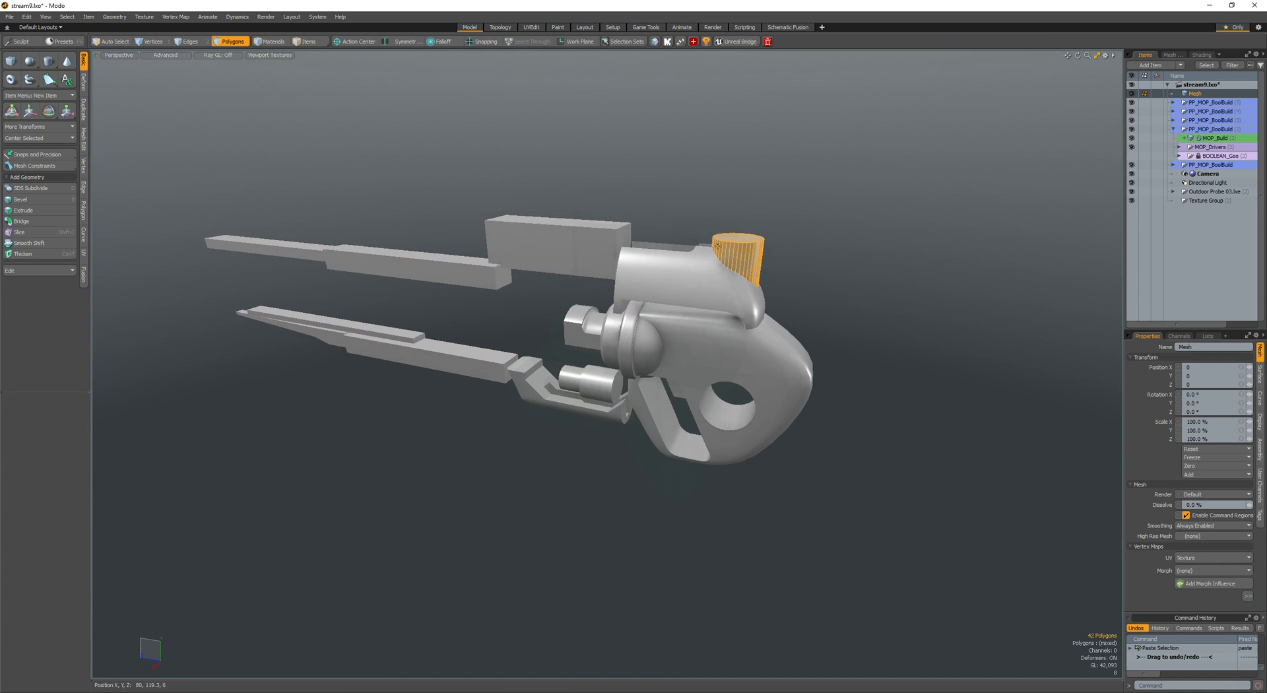
- Scale the pasted cylinder slightly smaller overall and shorten it in Y
{"action": "key", "text": "r"}
{"action": "scroll", "coordinate": [739, 256], "scroll_direction": "up", "scroll_amount": 4}
{"action": "left_click_drag", "start_coordinate": [738, 271], "coordinate": [734, 271]}
{"action": "left_click_drag", "start_coordinate": [738, 227], "coordinate": [737, 250]}
- Bevel the top rim edges of the pasted cylinder into a chamfer
{"action": "left_click_drag", "start_coordinate": [737, 250], "coordinate": [784, 315], "text": "alt"}
{"action": "key", "text": "space"}
{"action": "left_click", "coordinate": [756, 264]}
{"action": "key", "text": "alt+2"}
{"action": "key", "text": "b"}
{"action": "key", "text": "space"}
- Inset the cylinder's top polygon and bevel it again to sink a round recess
{"action": "key", "text": "3"}
{"action": "left_click", "coordinate": [759, 266]}
{"action": "key", "text": "b"}
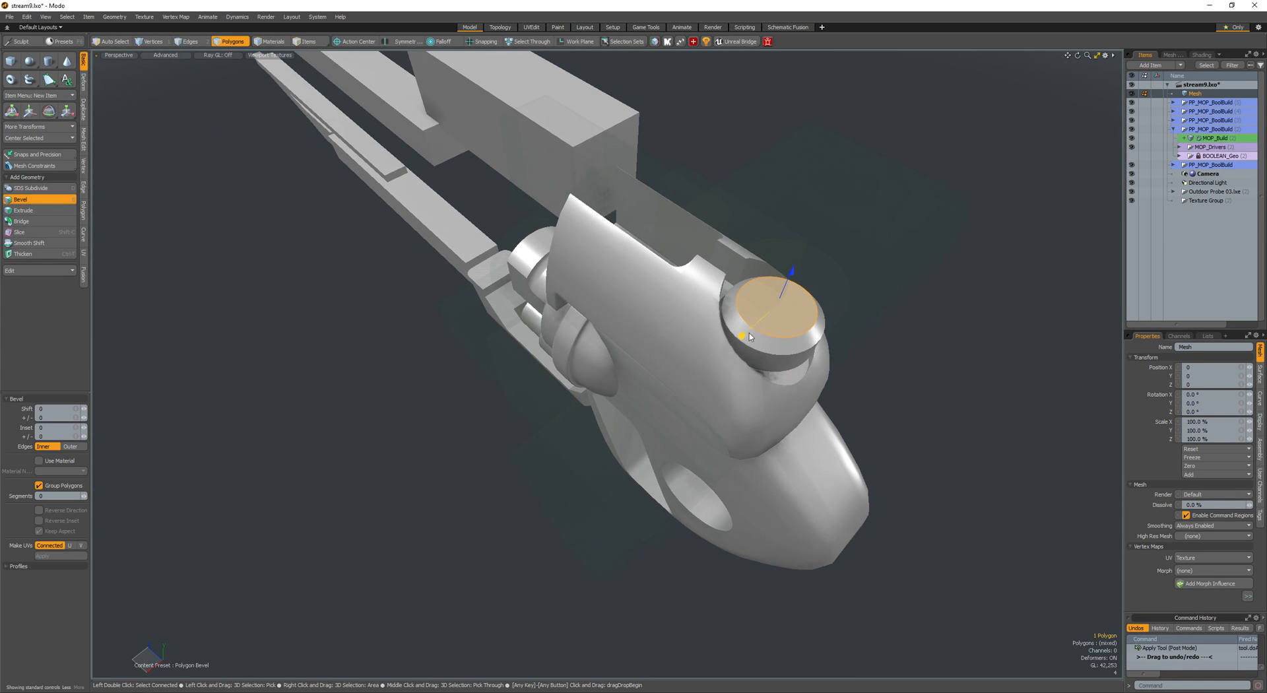
{"action": "left_click", "coordinate": [783, 282], "text": "shift"}
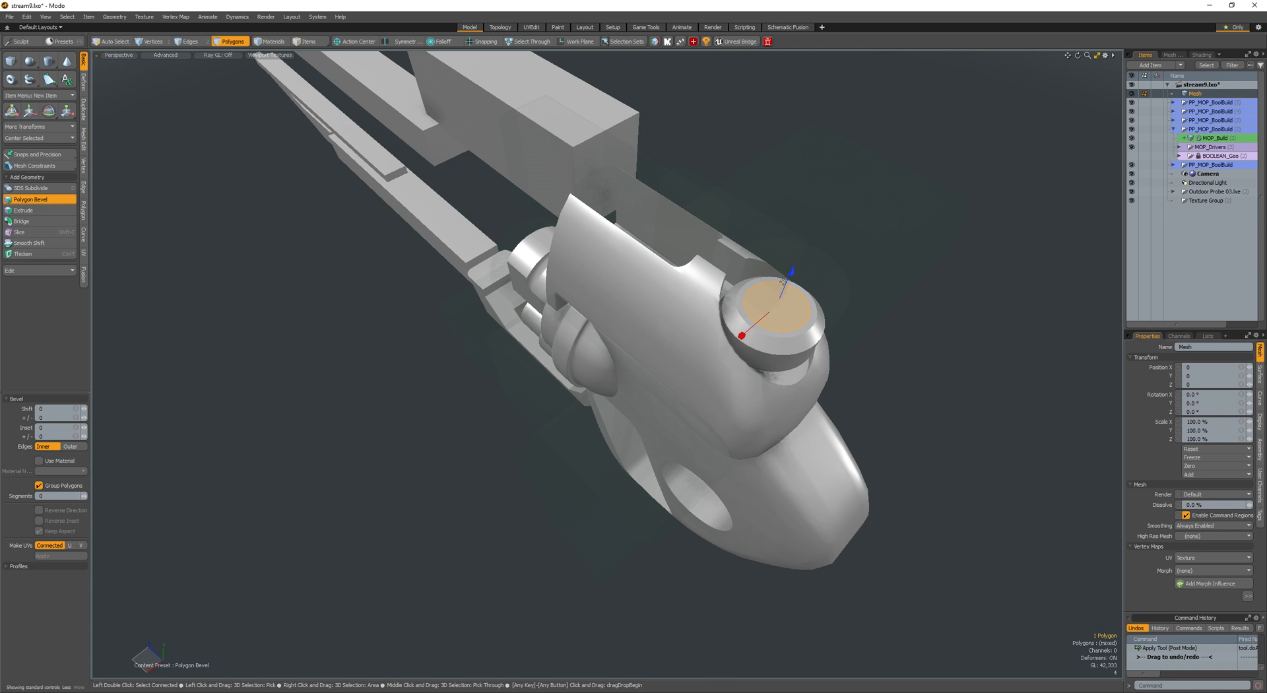
{"action": "key", "text": "space"}
- Draw a box in the upper shell's open slot and center it on the X axis
{"action": "left_click_drag", "start_coordinate": [779, 343], "coordinate": [732, 370], "text": "alt"}
{"action": "left_click_drag", "start_coordinate": [660, 338], "coordinate": [633, 396]}
{"action": "left_click", "coordinate": [11, 61]}
{"action": "mouse_move", "coordinate": [633, 363]}
{"action": "left_mouse_down", "text": "ctrl+alt"}
{"action": "mouse_move", "coordinate": [691, 363]}
{"action": "mouse_move", "coordinate": [650, 363]}
{"action": "mouse_move", "coordinate": [466, 271]}
{"action": "mouse_move", "coordinate": [556, 248]}
{"action": "left_mouse_up", "text": "ctrl+alt"}
{"action": "left_click_drag", "start_coordinate": [556, 247], "coordinate": [556, 224]}
{"action": "key", "text": "space"}
{"action": "left_click", "coordinate": [558, 279]}
{"action": "key", "text": "ctrl+1"}
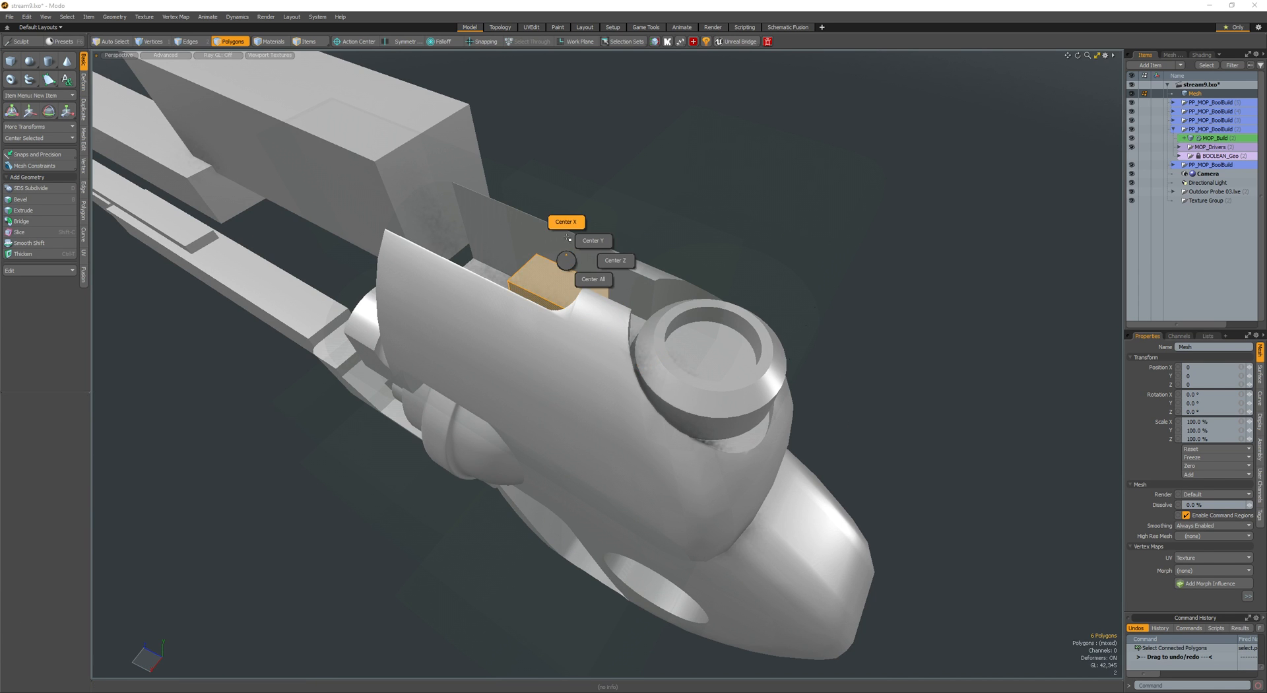
{"action": "left_click", "coordinate": [565, 222]}
- Stretch the centered box into a bar about 10 wide and 44 long reaching over the recessed cylinder
{"action": "left_click_drag", "start_coordinate": [574, 291], "coordinate": [663, 245], "text": "alt"}
{"action": "key", "text": "w"}
{"action": "left_click_drag", "start_coordinate": [515, 421], "coordinate": [697, 392]}
{"action": "key", "text": "r"}
{"action": "key", "text": "w"}
{"action": "key", "text": "q"}
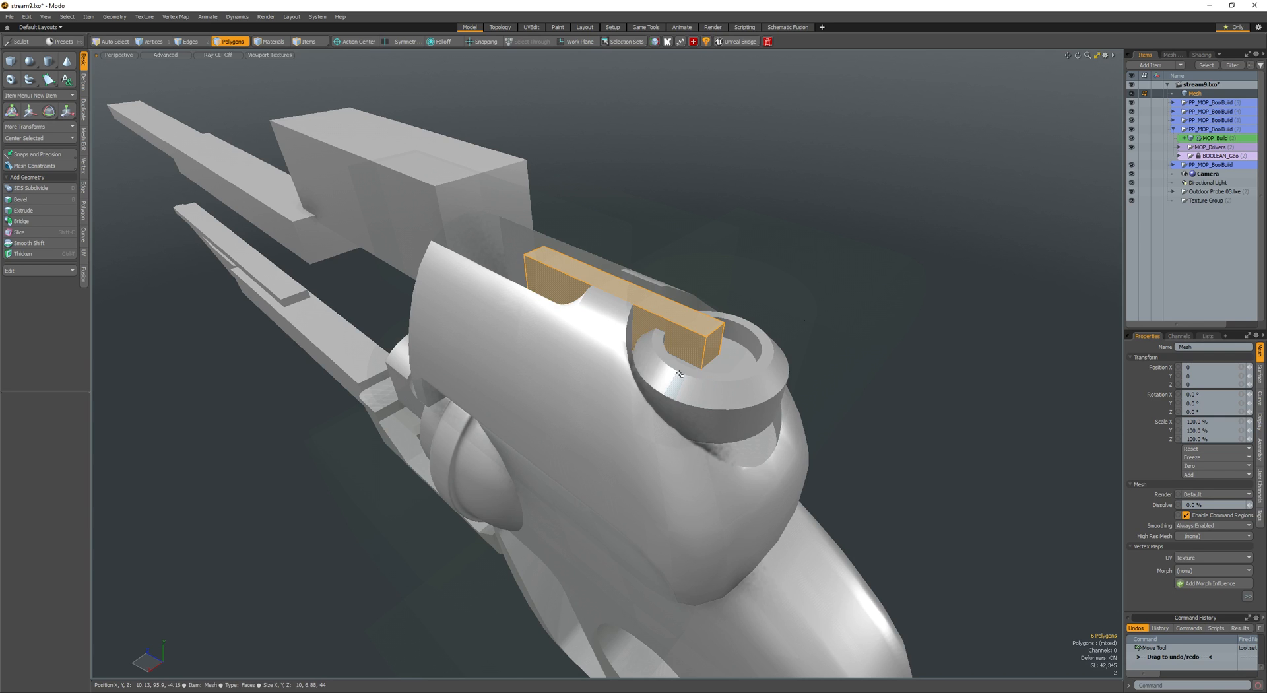
- Combine the bar with the recessed cylinder using a union MOP boolean
{"action": "key", "text": "ctrl+shift+b"}
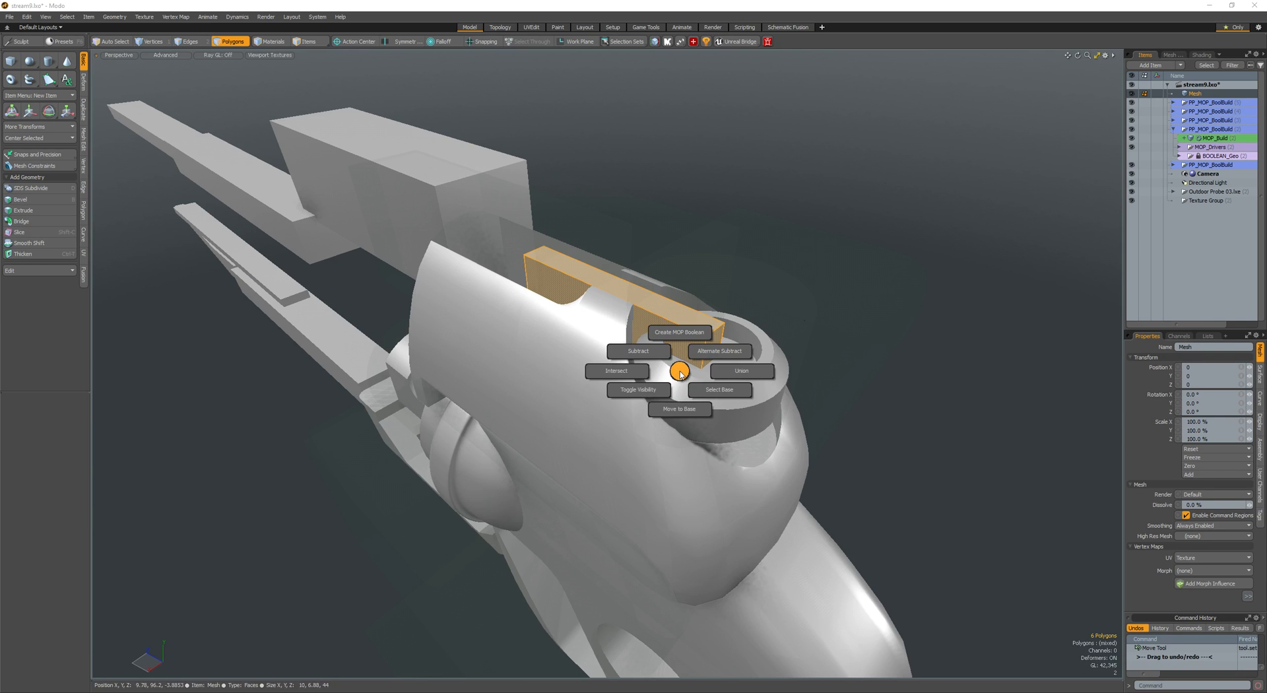
{"action": "left_click", "coordinate": [719, 375]}
{"action": "left_click_drag", "start_coordinate": [716, 375], "coordinate": [725, 366], "text": "alt"}
{"action": "left_click", "coordinate": [725, 360]}
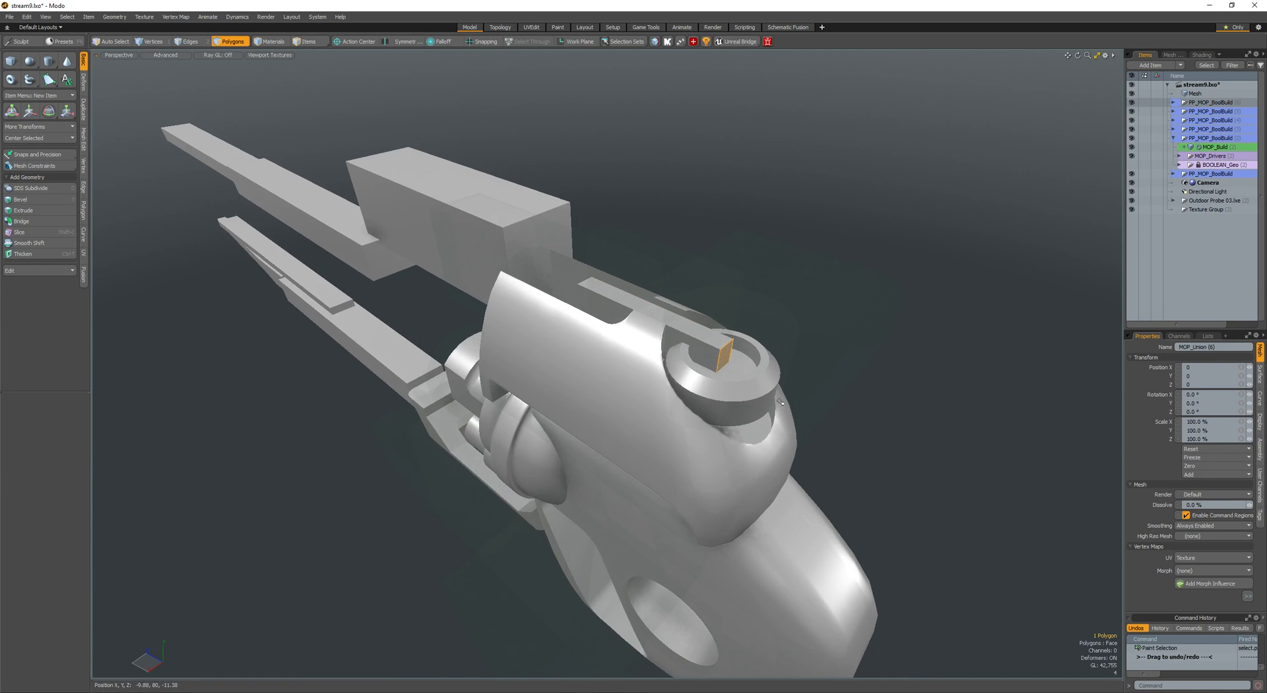
{"action": "left_click", "coordinate": [838, 402]}
{"action": "left_click_drag", "start_coordinate": [838, 403], "coordinate": [581, 383], "text": "alt"}
- Place a sideways cylinder at the bar's end over the round recess
{"action": "key", "text": "space"}
{"action": "left_click", "coordinate": [759, 369]}
{"action": "key", "text": "space"}
{"action": "scroll", "coordinate": [747, 349], "scroll_direction": "up", "scroll_amount": 3}
{"action": "key", "text": "w"}
{"action": "key", "text": "space"}
{"action": "double_click", "coordinate": [627, 366]}
{"action": "key", "text": "w"}
{"action": "left_click_drag", "start_coordinate": [443, 397], "coordinate": [678, 423]}
- Make the sideways cylinder a subtractive boolean cutter and fit its position and scale to the recess
{"action": "left_click_drag", "start_coordinate": [492, 400], "coordinate": [672, 363], "text": "alt"}
{"action": "key", "text": "space"}
{"action": "key", "text": "ctrl+b"}
{"action": "key", "text": "w"}
{"action": "left_click_drag", "start_coordinate": [657, 323], "coordinate": [687, 386]}
{"action": "key", "text": "r"}
{"action": "key", "text": "minus"}
{"action": "key", "text": "space"}
- Bevel the circular edges at both ends of the sideways cylinder cutter
{"action": "key", "text": "2"}
{"action": "key", "text": "b"}
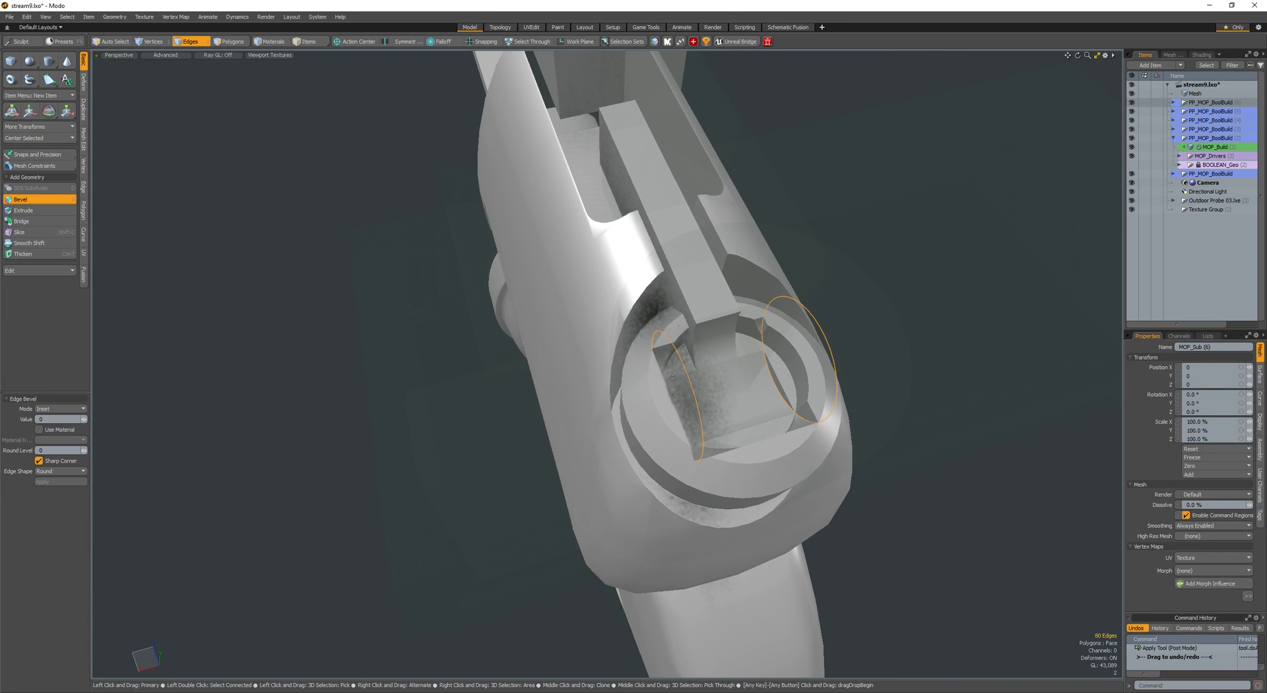
{"action": "left_click", "coordinate": [722, 388]}
{"action": "left_click_drag", "start_coordinate": [645, 379], "coordinate": [645, 395], "text": "alt"}
{"action": "mouse_move", "coordinate": [646, 395]}
{"action": "left_mouse_down"}
{"action": "mouse_move", "coordinate": [660, 395]}
{"action": "mouse_move", "coordinate": [625, 383]}
{"action": "left_mouse_up"}
{"action": "key", "text": "space"}
{"action": "key", "text": "space"}
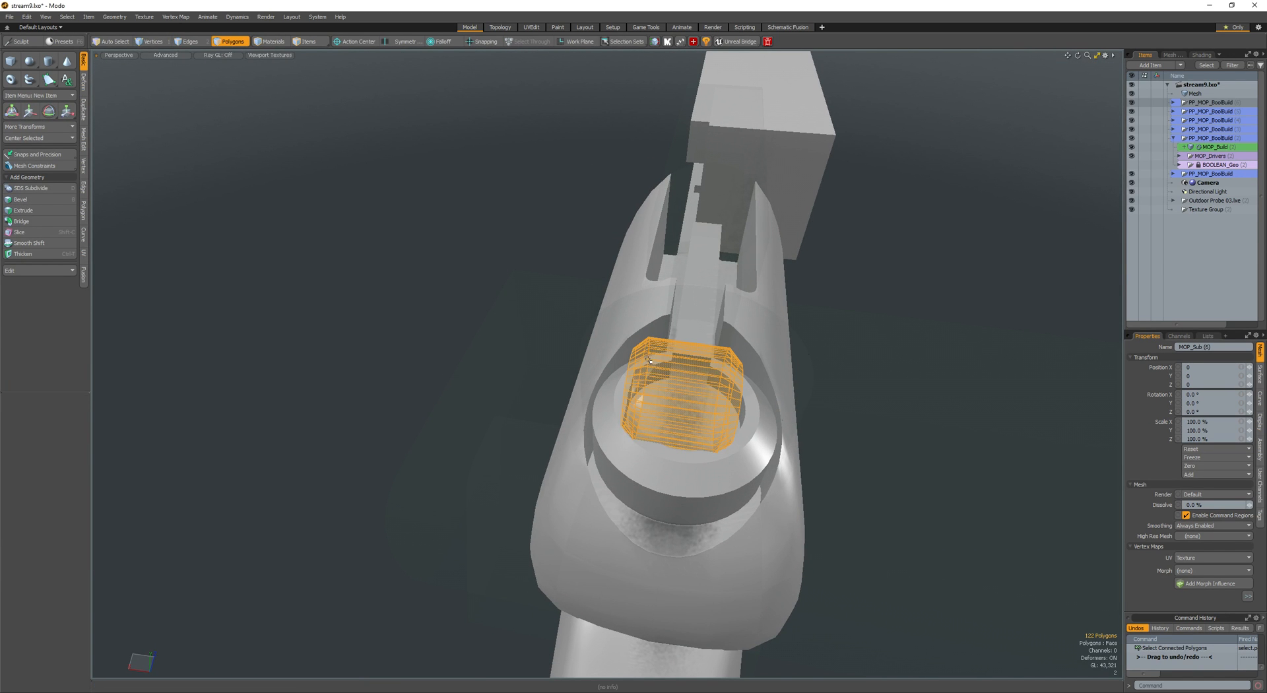
- Adjust the beveled cylinder cutter in the round recess and check the cut from the side
{"action": "left_click_drag", "start_coordinate": [648, 360], "coordinate": [662, 370], "text": "alt"}
{"action": "key", "text": "r"}
{"action": "scroll", "coordinate": [684, 418], "scroll_direction": "up", "scroll_amount": 2}
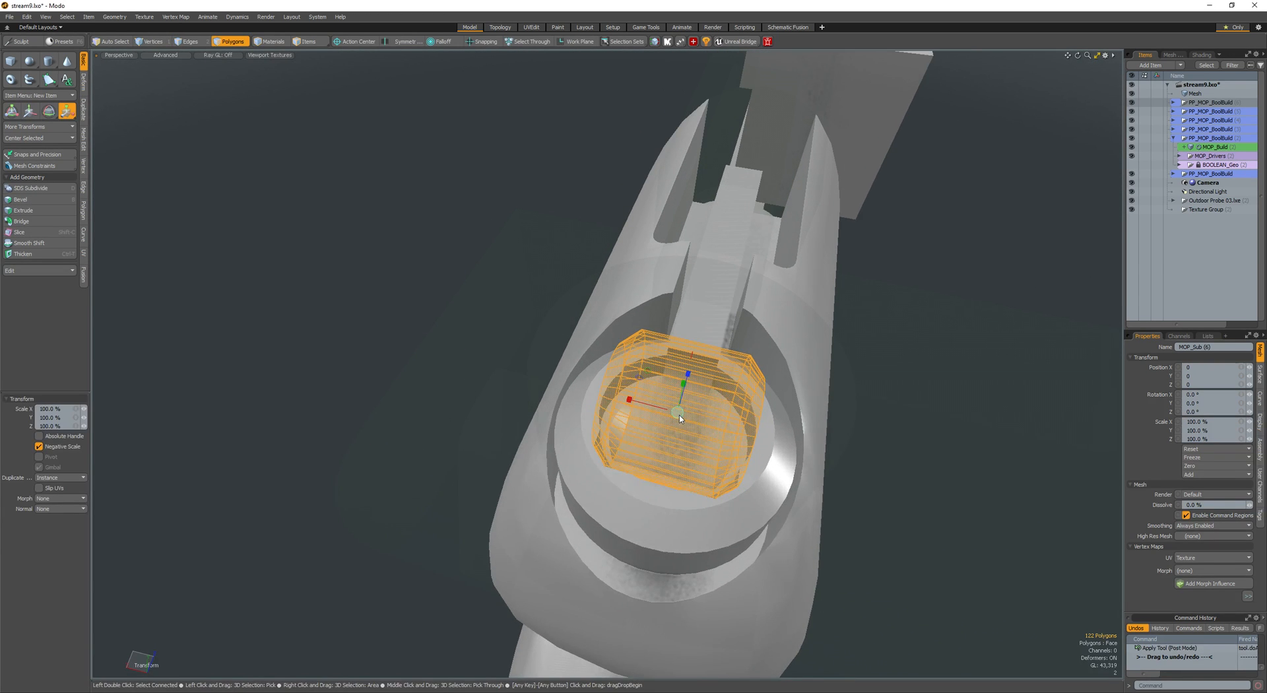
{"action": "key", "text": "space"}
{"action": "key", "text": "space"}
{"action": "left_click_drag", "start_coordinate": [679, 419], "coordinate": [529, 371], "text": "alt"}
{"action": "scroll", "coordinate": [581, 374], "scroll_direction": "up", "scroll_amount": 1}
{"action": "key", "text": "space"}
{"action": "key", "text": "space"}
{"action": "scroll", "coordinate": [590, 375], "scroll_direction": "up", "scroll_amount": 2}
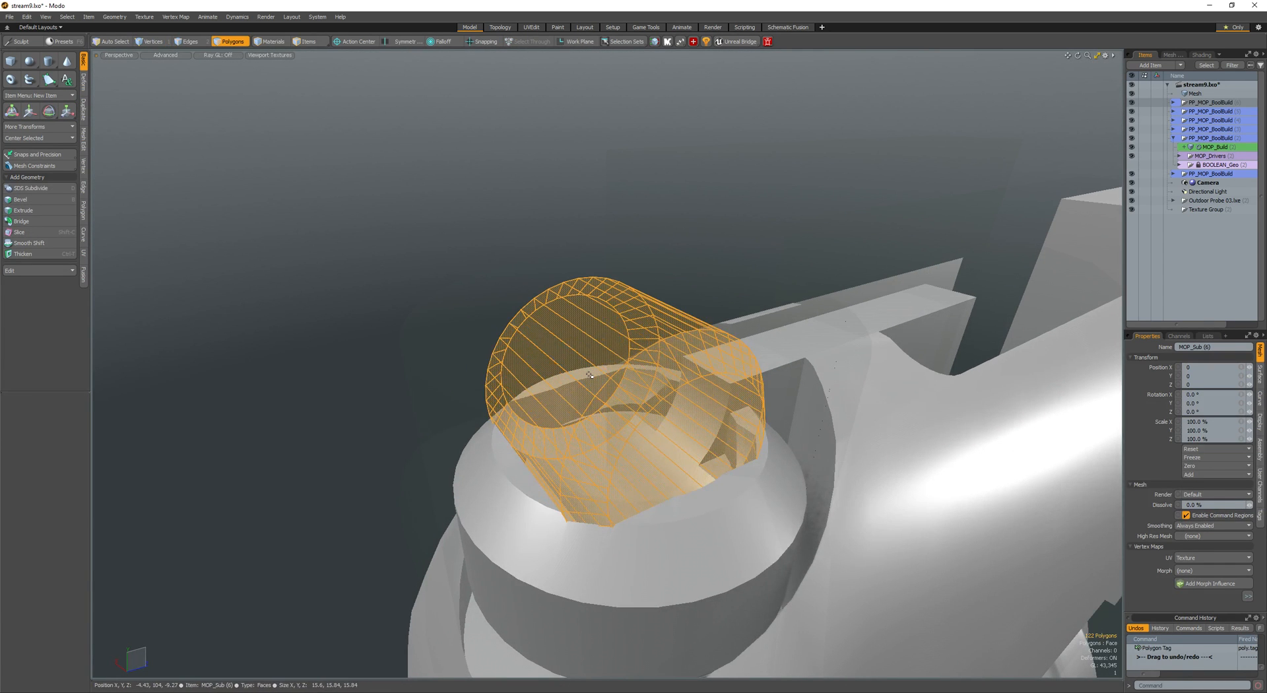
- Scale the beveled cylinder cutter uniformly to 97% inside the recess
{"action": "key", "text": "space"}
{"action": "key", "text": "space"}
{"action": "key", "text": "space"}
{"action": "key", "text": "r"}
{"action": "left_click_drag", "start_coordinate": [606, 408], "coordinate": [694, 412]}
{"action": "key", "text": "w"}
{"action": "key", "text": "r"}
{"action": "key", "text": "space"}
{"action": "key", "text": "space"}
{"action": "key", "text": "space"}
{"action": "key", "text": "space"}
{"action": "key", "text": "r"}
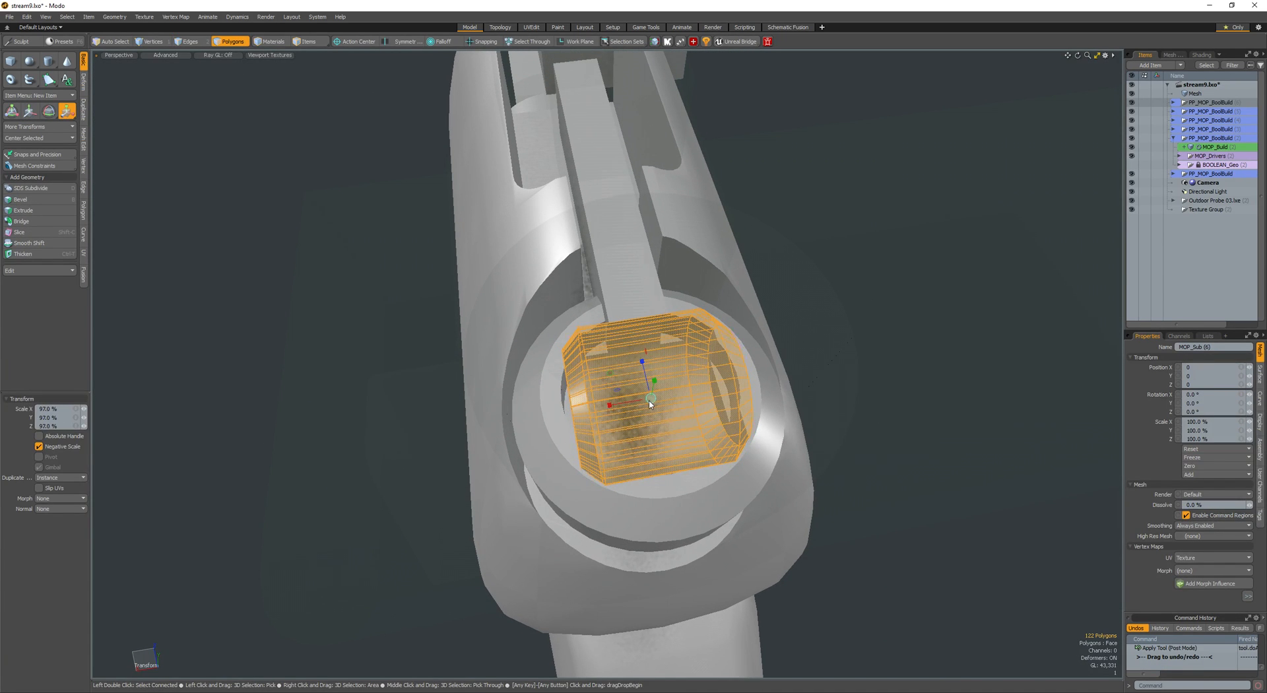
{"action": "key", "text": "space"}
- Select the beveled cylinder cutter's connected polygons and move them 0.3125 in Z
{"action": "left_click", "coordinate": [650, 404]}
{"action": "left_click_drag", "start_coordinate": [649, 404], "coordinate": [716, 413], "text": "alt"}
{"action": "double_click", "coordinate": [648, 391]}
{"action": "key", "text": "w"}
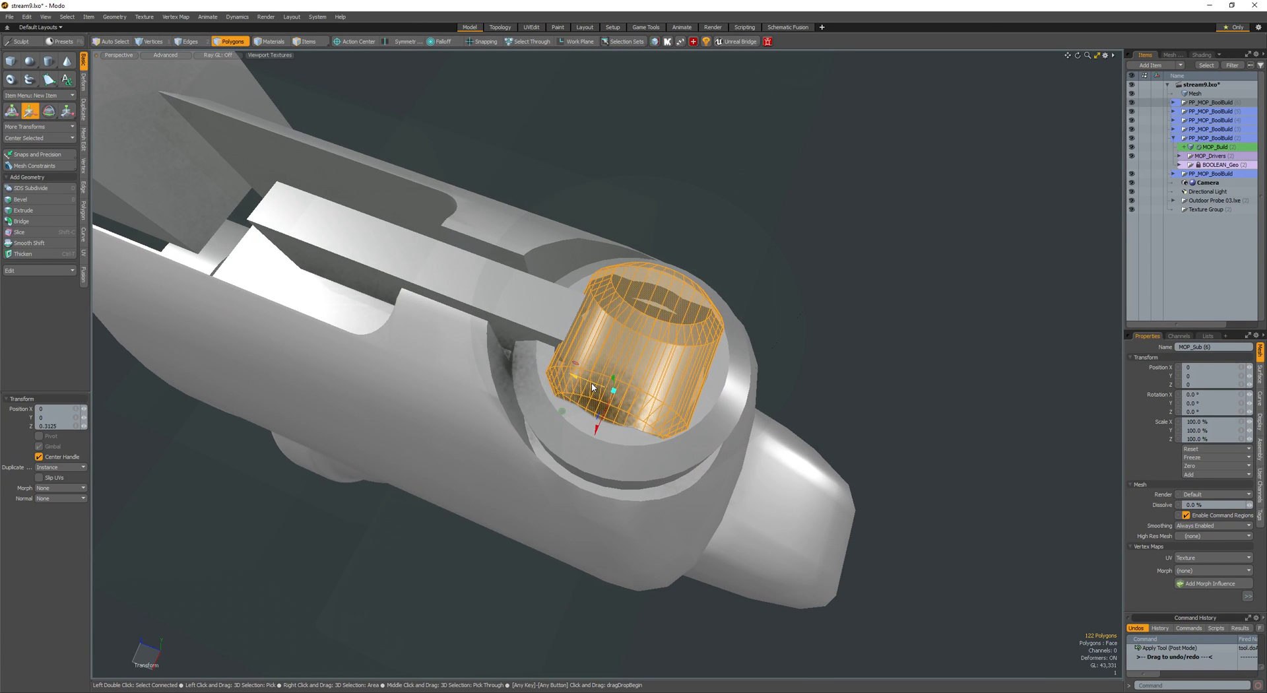
{"action": "key", "text": "space"}
- Select polygons of the cylinder piece inside the recess and bevel them twice
{"action": "left_click", "coordinate": [593, 390]}
{"action": "mouse_move", "coordinate": [593, 390]}
{"action": "left_mouse_down", "text": "alt"}
{"action": "mouse_move", "coordinate": [631, 374]}
{"action": "mouse_move", "coordinate": [627, 393]}
{"action": "mouse_move", "coordinate": [598, 404]}
{"action": "mouse_move", "coordinate": [668, 413]}
{"action": "mouse_move", "coordinate": [591, 404]}
{"action": "mouse_move", "coordinate": [594, 421]}
{"action": "mouse_move", "coordinate": [627, 406]}
{"action": "mouse_move", "coordinate": [592, 422]}
{"action": "mouse_move", "coordinate": [786, 419]}
{"action": "mouse_move", "coordinate": [834, 344]}
{"action": "mouse_move", "coordinate": [773, 461]}
{"action": "mouse_move", "coordinate": [825, 391]}
{"action": "mouse_move", "coordinate": [786, 280]}
{"action": "mouse_move", "coordinate": [750, 334]}
{"action": "mouse_move", "coordinate": [784, 439]}
{"action": "mouse_move", "coordinate": [720, 385]}
{"action": "mouse_move", "coordinate": [699, 423]}
{"action": "mouse_move", "coordinate": [733, 462]}
{"action": "mouse_move", "coordinate": [686, 475]}
{"action": "mouse_move", "coordinate": [660, 505]}
{"action": "mouse_move", "coordinate": [644, 424]}
{"action": "left_mouse_up", "text": "alt"}
{"action": "double_click", "coordinate": [639, 390]}
{"action": "double_click", "coordinate": [621, 410]}
{"action": "key", "text": "b"}
{"action": "left_click", "coordinate": [644, 404], "text": "shift"}
{"action": "key", "text": "space"}
- Select the thin bar above the lower barrel and assign it a new material named Metal with 100% specular
{"action": "left_click", "coordinate": [828, 363]}
{"action": "scroll", "coordinate": [835, 344], "scroll_direction": "down", "scroll_amount": 4}
{"action": "key", "text": "F2"}
{"action": "key", "text": "5"}
{"action": "left_click", "coordinate": [662, 503]}
{"action": "key", "text": "space"}
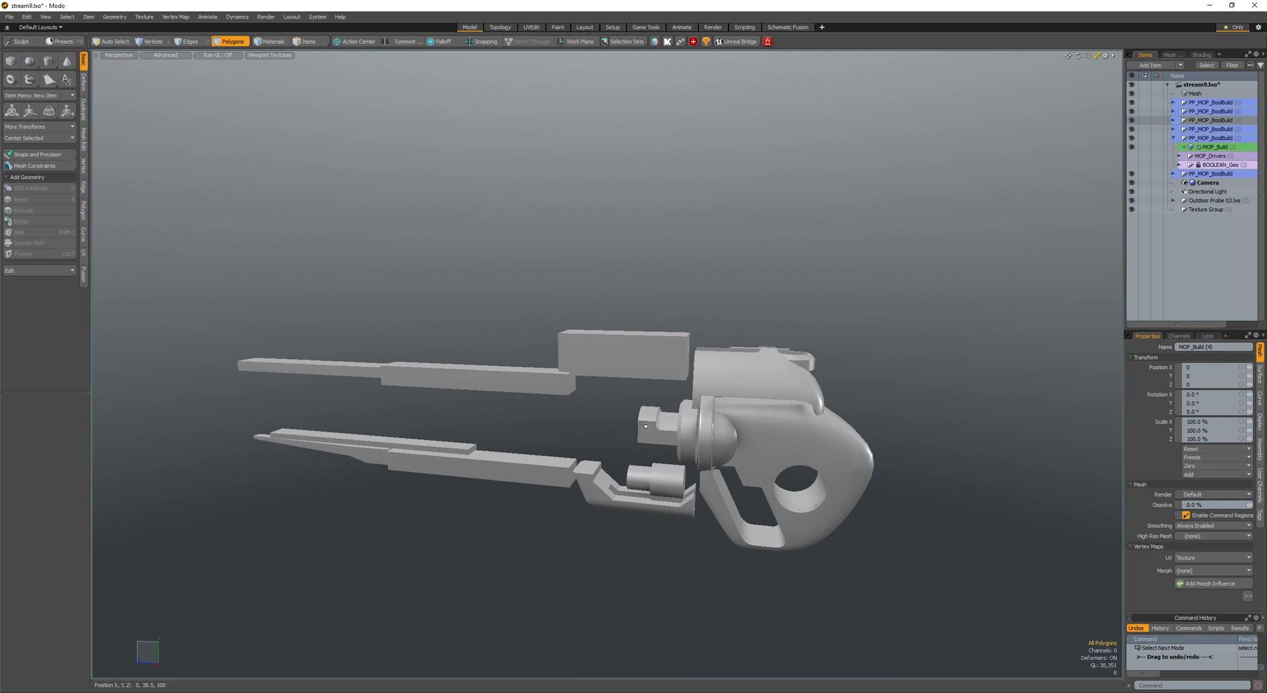
{"action": "key", "text": "5"}
{"action": "left_click", "coordinate": [543, 480]}
{"action": "left_click_drag", "start_coordinate": [543, 479], "coordinate": [627, 432], "text": "alt+shift"}
{"action": "key", "text": "space"}
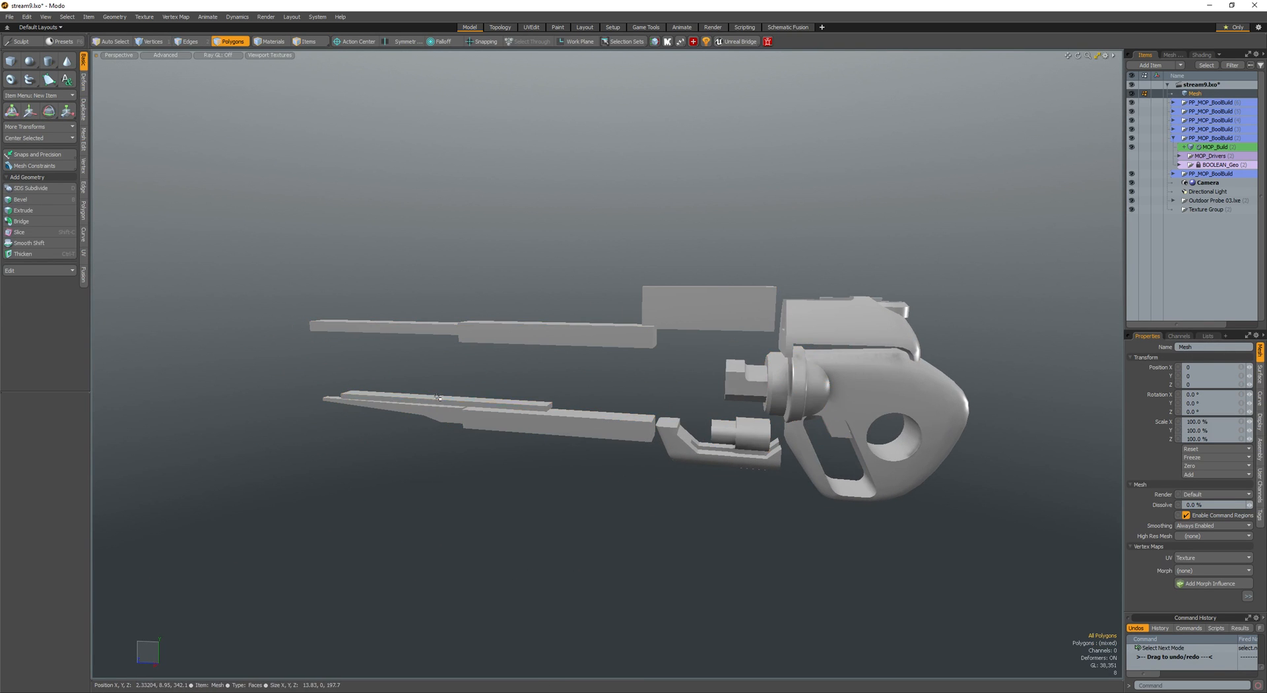
{"action": "key", "text": "m"}
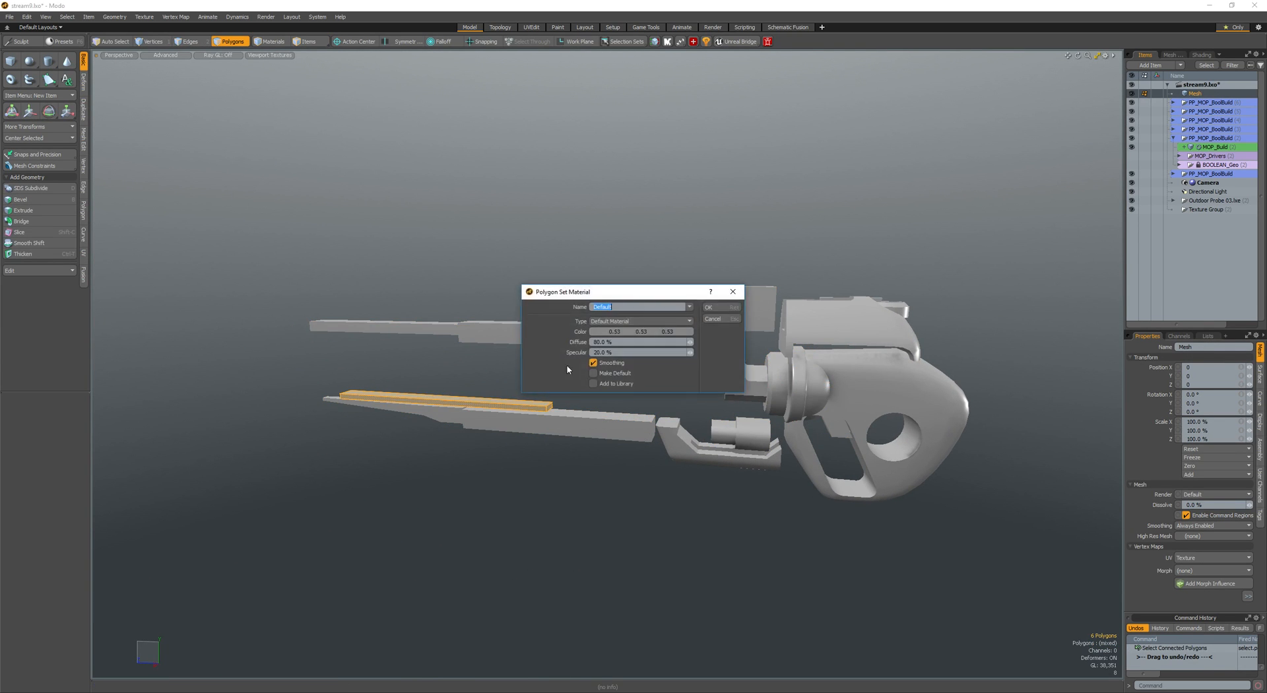
{"action": "left_click", "coordinate": [681, 305]}
{"action": "left_click", "coordinate": [628, 307]}
{"action": "key", "text": "Return"}
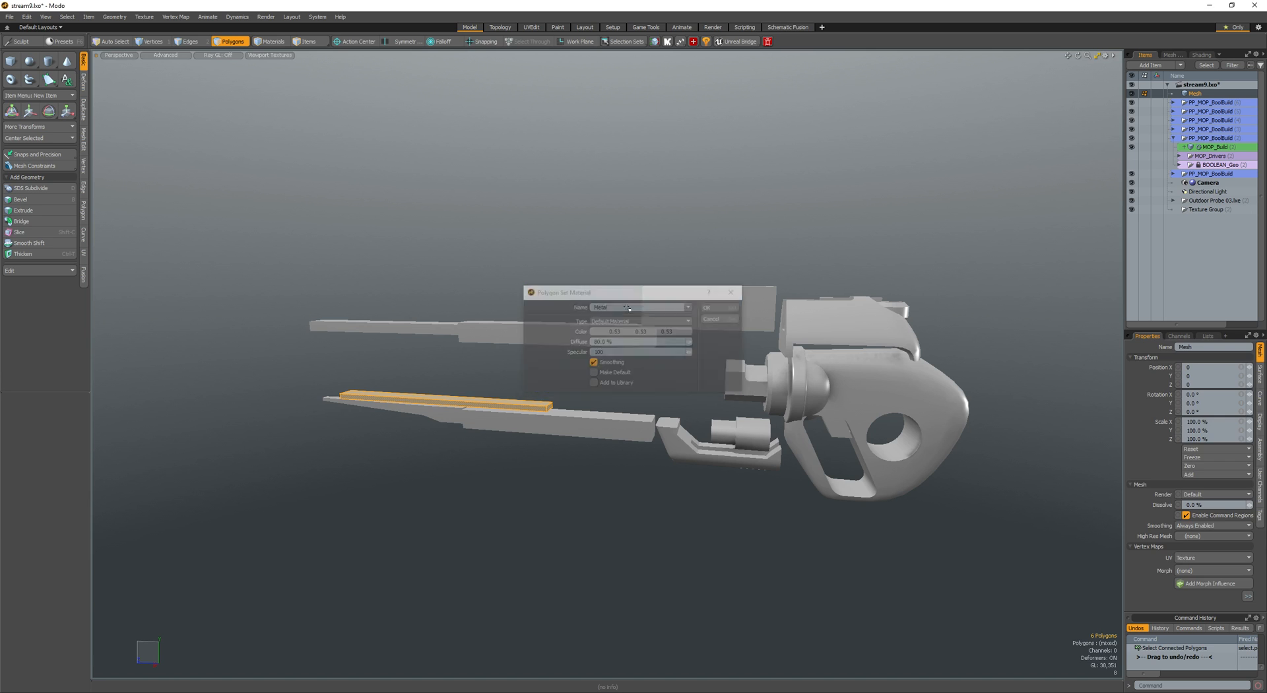
- Assign the lower barrel pieces a new material named Base1 with a red color of RGB 193, 74, 78
{"action": "left_click", "coordinate": [549, 406]}
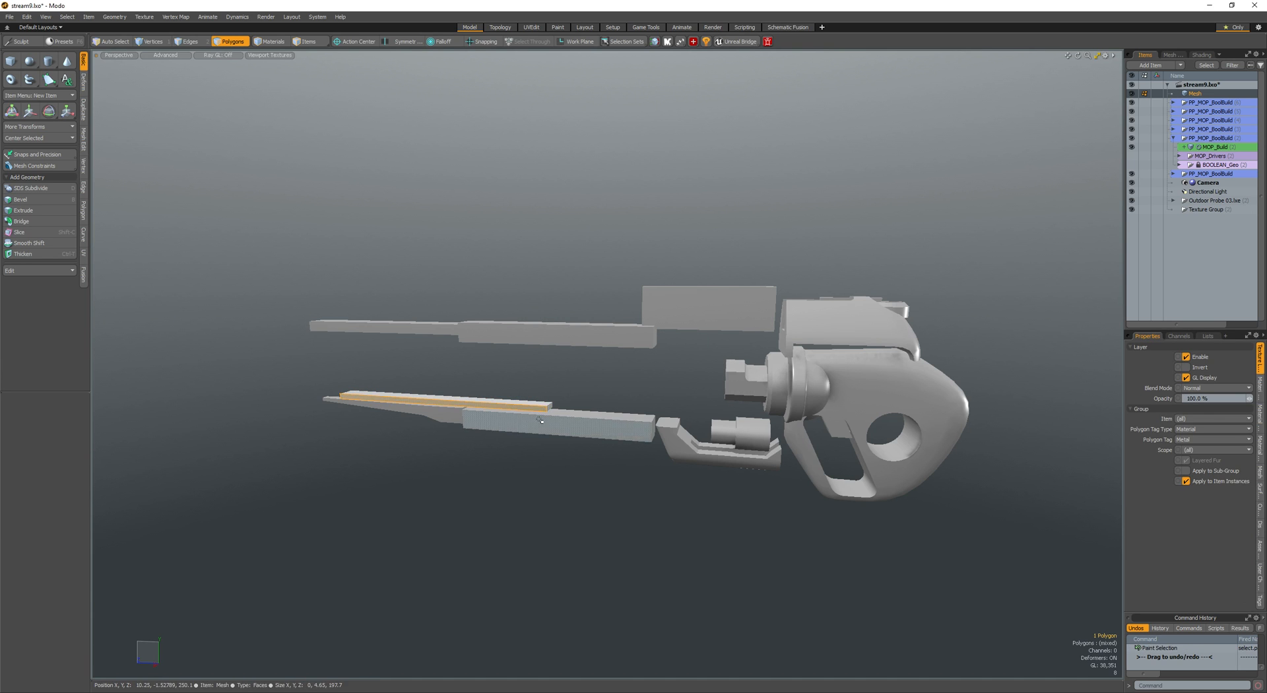
{"action": "left_click", "coordinate": [489, 423], "text": "shift"}
{"action": "type", "text": "mB"}
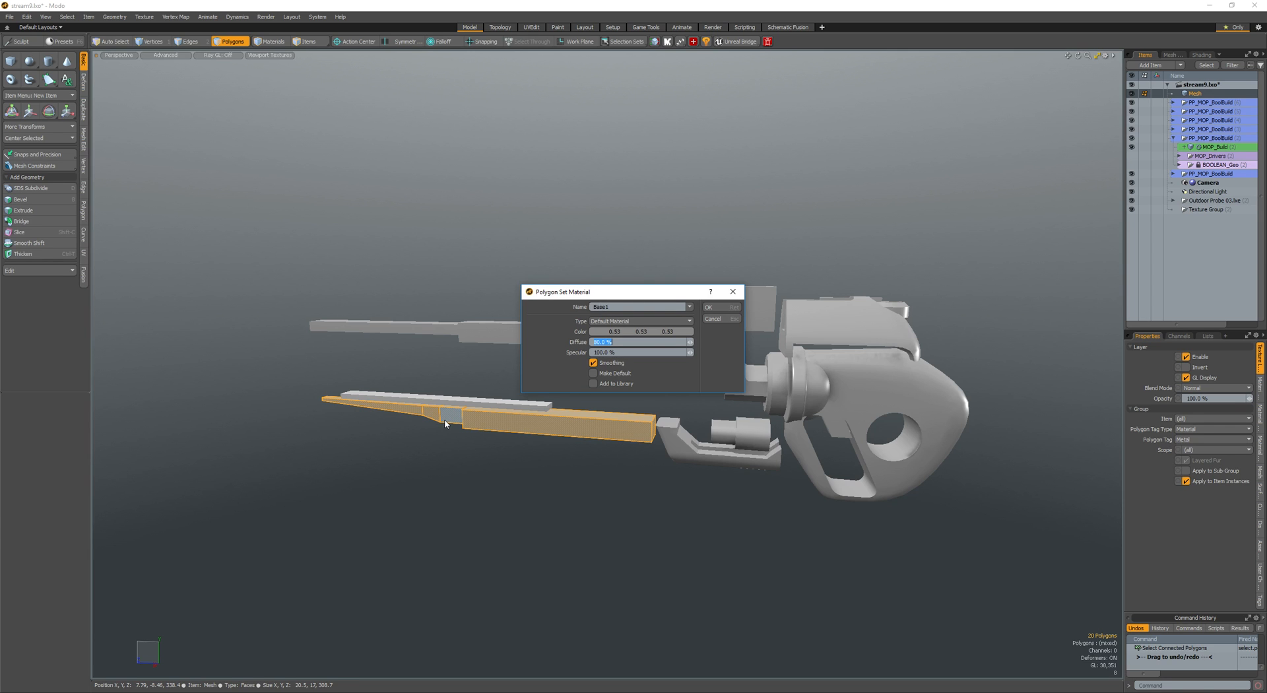
{"action": "left_click", "coordinate": [640, 332]}
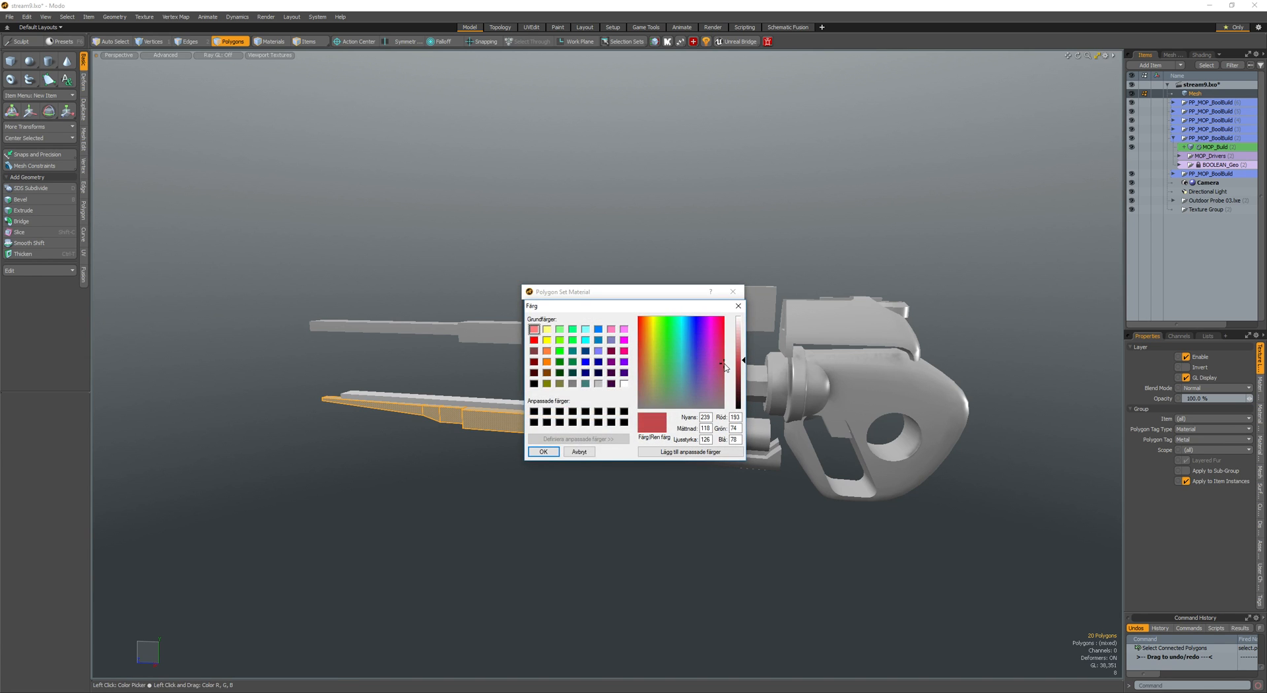
{"action": "key", "text": "Return"}
{"action": "key", "text": "Return"}
{"action": "left_click", "coordinate": [630, 285]}
{"action": "left_click_drag", "start_coordinate": [566, 396], "coordinate": [599, 370], "text": "alt"}
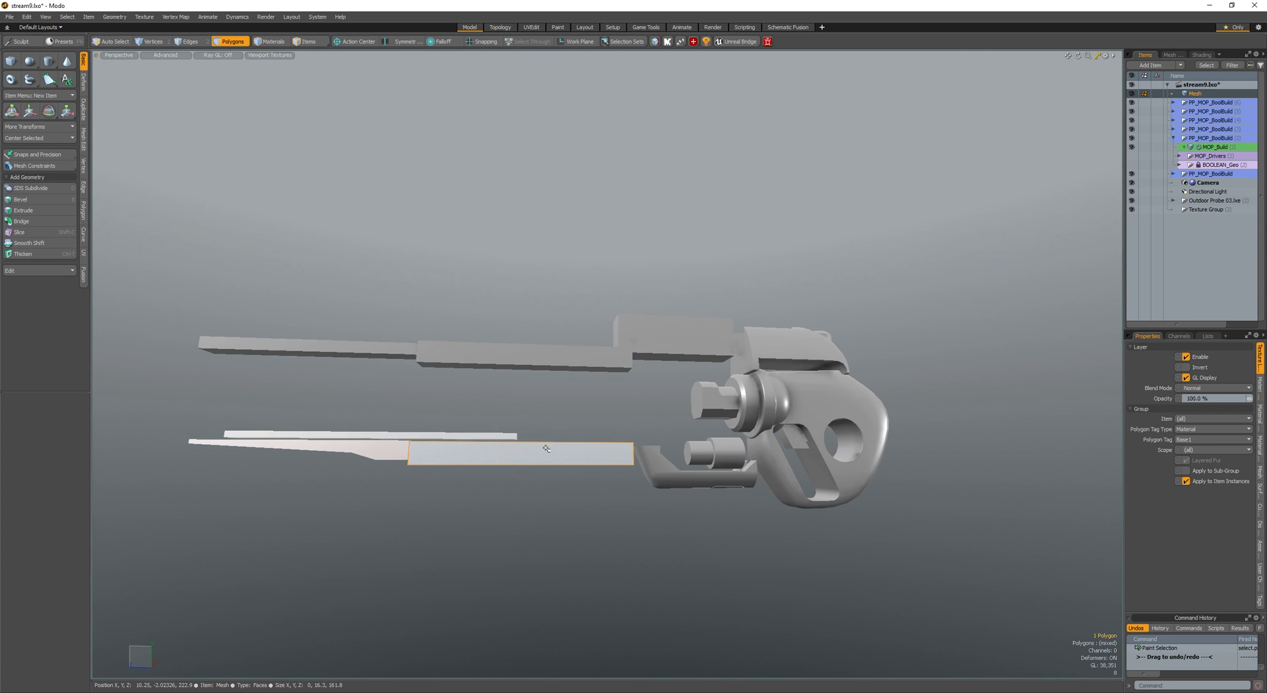
- Set the Base1 material's specular amount to 10%
{"action": "key", "text": "shift+m"}
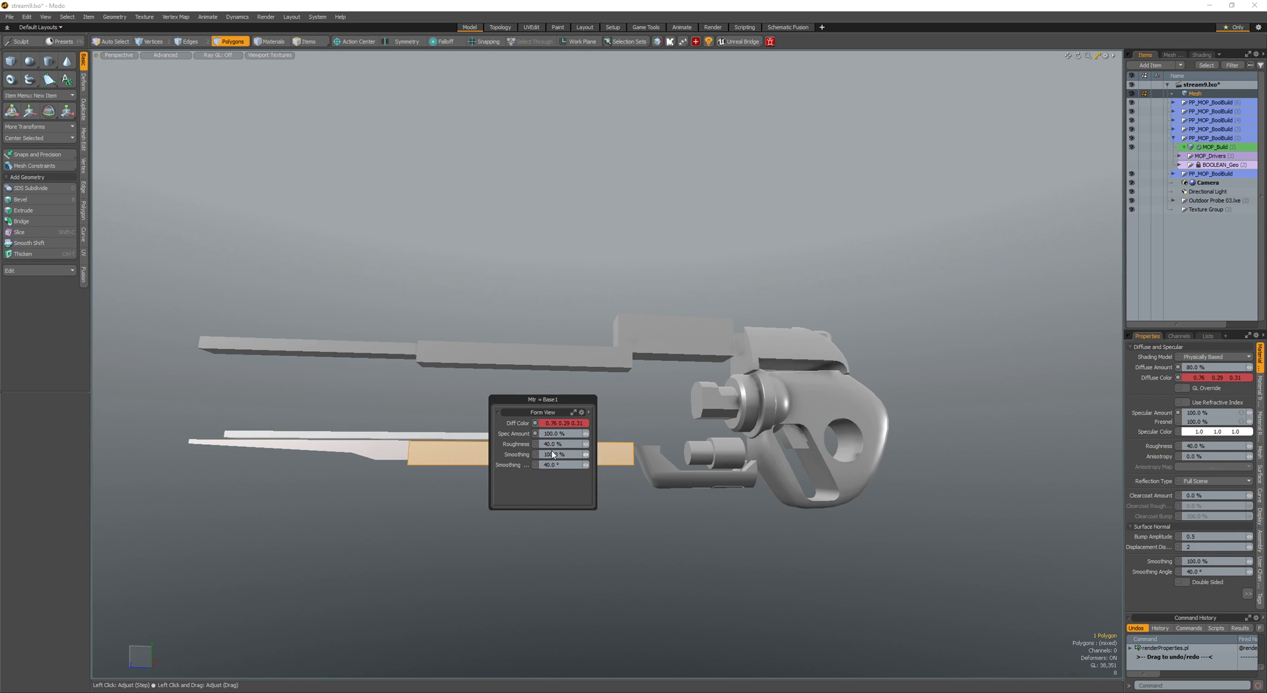
{"action": "left_click", "coordinate": [551, 436]}
{"action": "type", "text": "10"}
{"action": "key", "text": "Return"}
- Select both upper barrel bars and assign them the Base1 material
{"action": "left_click_drag", "start_coordinate": [465, 332], "coordinate": [472, 353], "text": "alt"}
{"action": "double_click", "coordinate": [480, 338]}
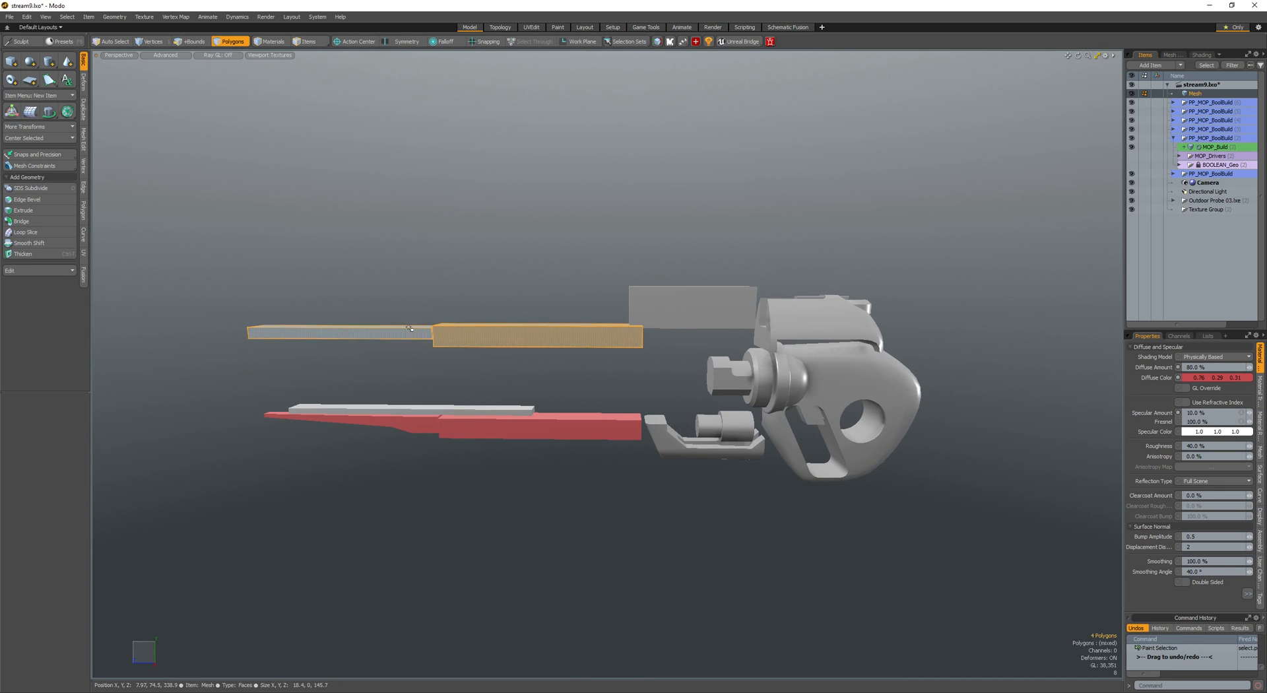
{"action": "left_click", "coordinate": [531, 434]}
{"action": "left_click_drag", "start_coordinate": [531, 434], "coordinate": [593, 429], "text": "alt"}
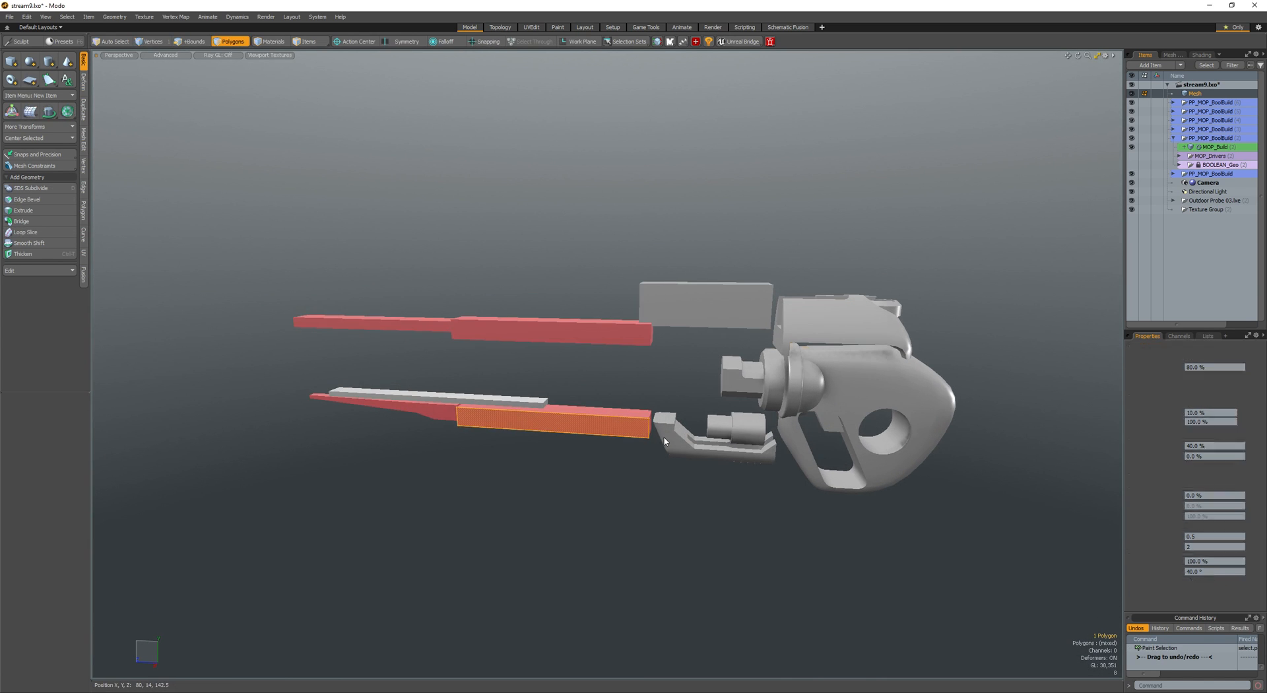
- Assign the Metal material to the connected polygons of the angular cutter around the lower bracket
{"action": "key", "text": "5"}
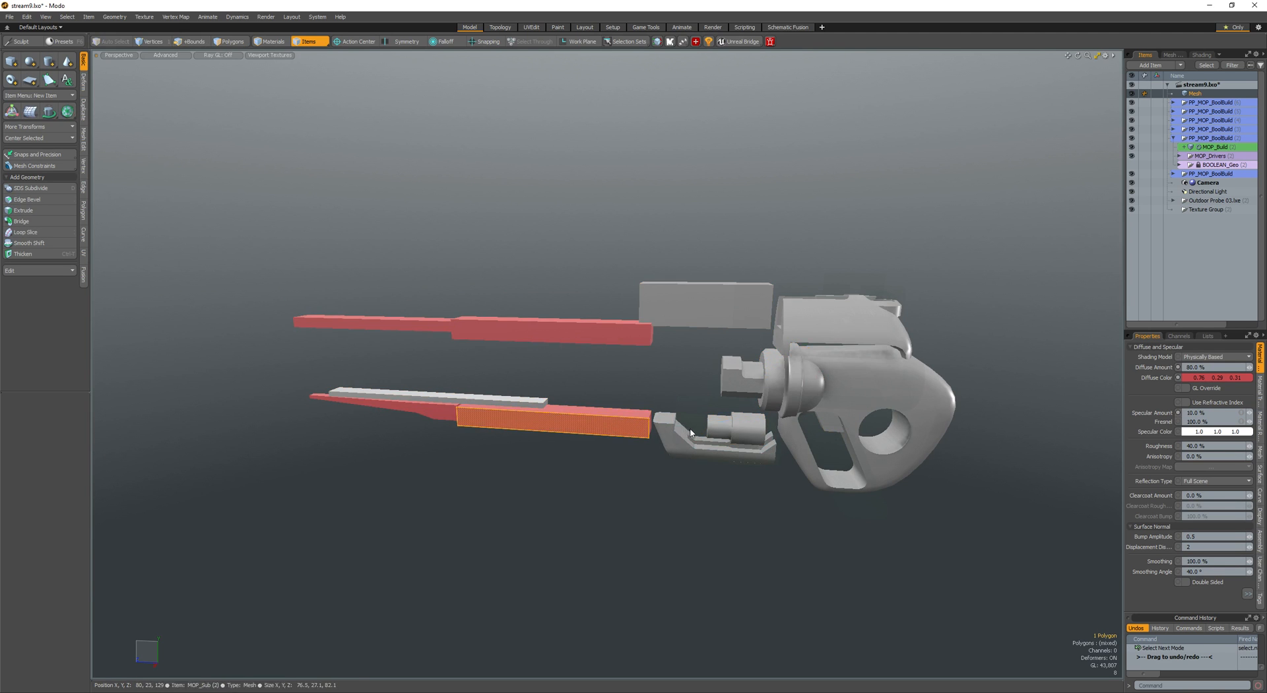
{"action": "left_click_drag", "start_coordinate": [683, 449], "coordinate": [720, 445], "text": "ctrl+alt"}
{"action": "double_click", "coordinate": [698, 394]}
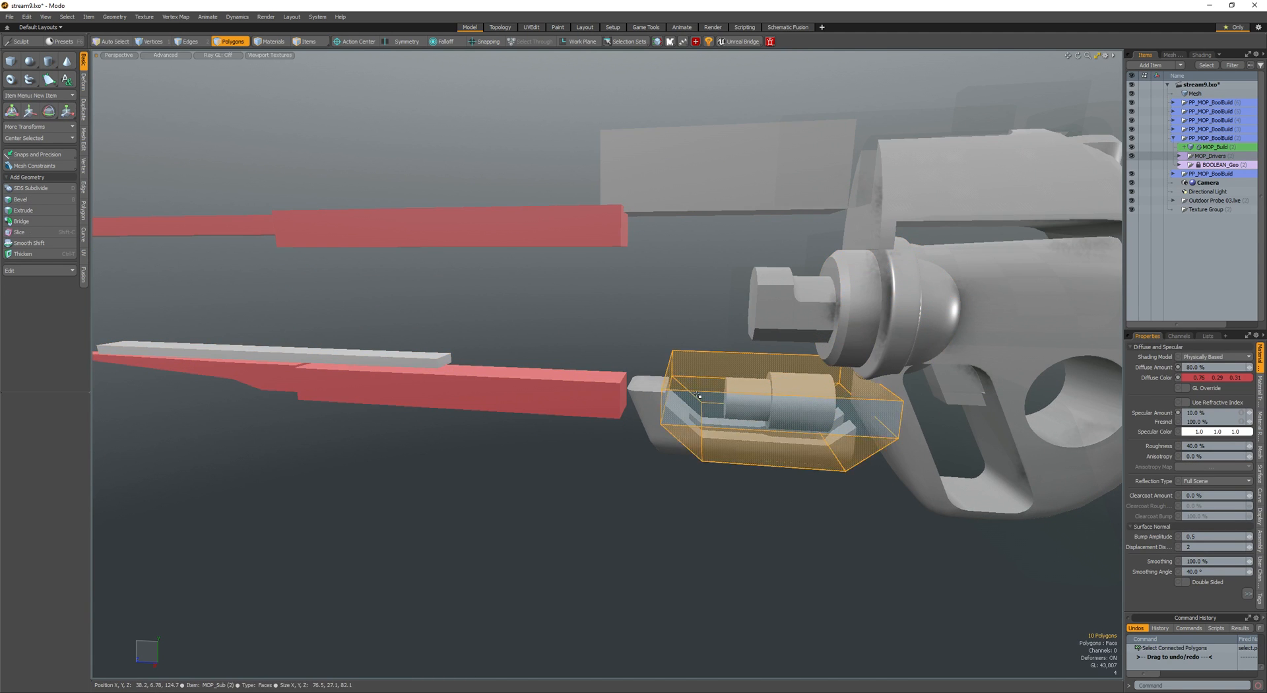
{"action": "key", "text": "m"}
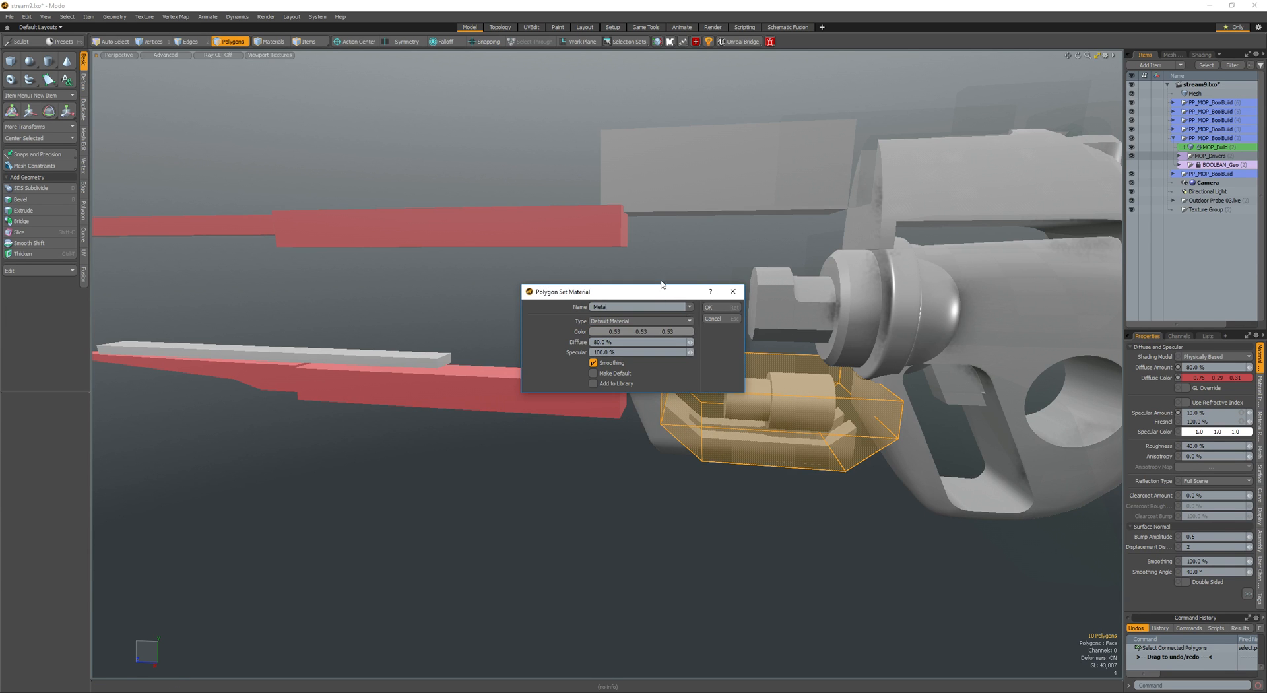
{"action": "key", "text": "Return"}
{"action": "left_click", "coordinate": [669, 297]}
{"action": "left_click_drag", "start_coordinate": [670, 297], "coordinate": [693, 274], "text": "alt"}
{"action": "key", "text": "space"}
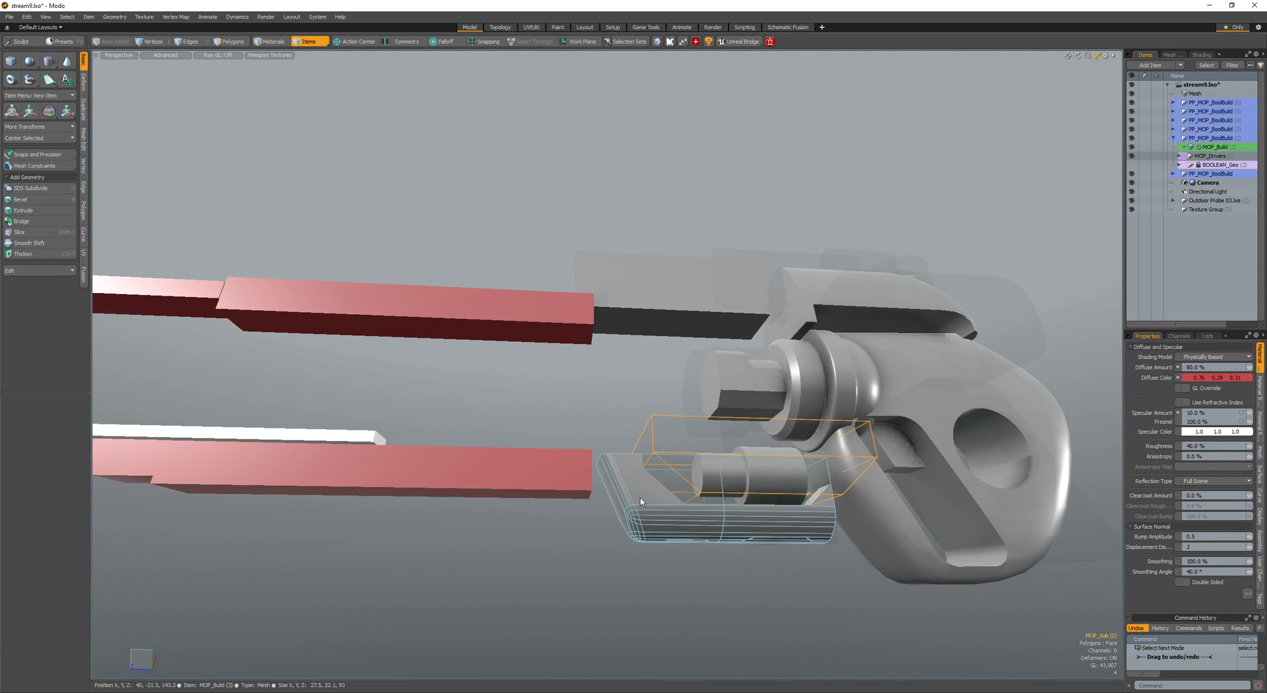
- Assign the Base1 material to the connected polygons of the bracket-shaped mesh below the small cylinder
{"action": "key", "text": "3"}
{"action": "double_click", "coordinate": [641, 493]}
{"action": "key", "text": "m"}
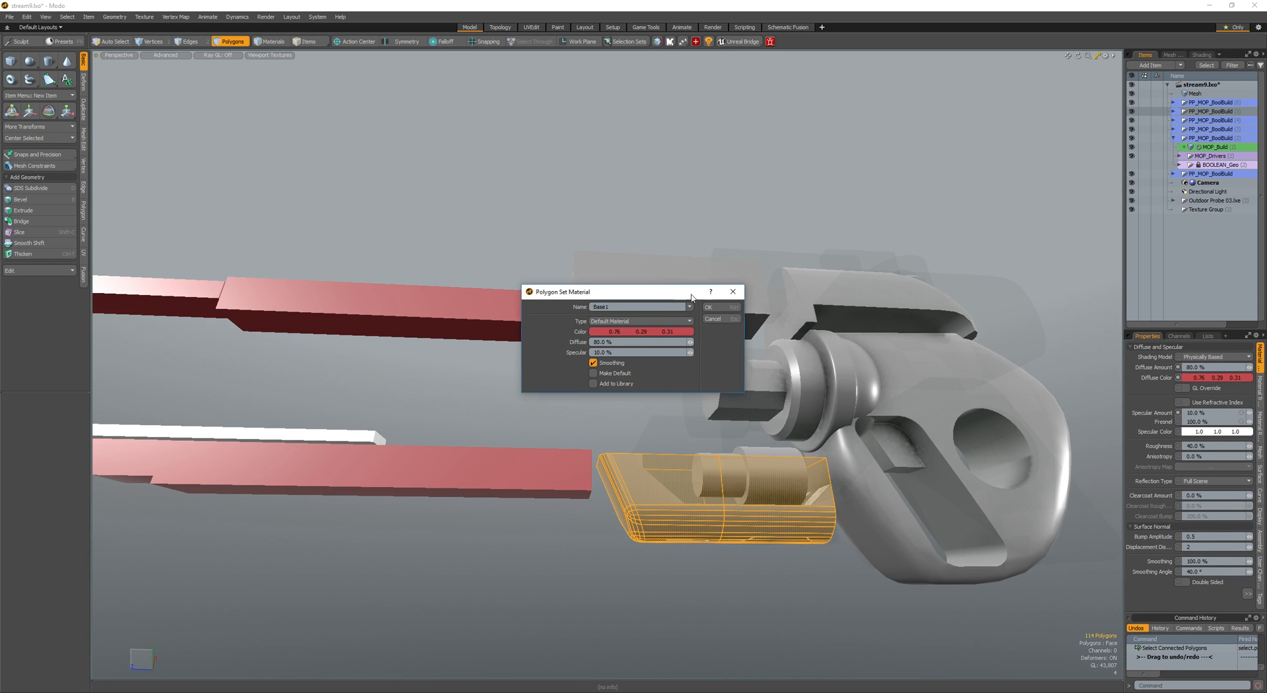
{"action": "key", "text": "Return"}
{"action": "left_click", "coordinate": [670, 255]}
{"action": "left_click_drag", "start_coordinate": [636, 351], "coordinate": [678, 352], "text": "alt"}
{"action": "double_click", "coordinate": [658, 455]}
{"action": "left_click", "coordinate": [551, 495]}
{"action": "key", "text": "h"}
{"action": "double_click", "coordinate": [586, 441]}
{"action": "key", "text": "m"}
{"action": "key", "text": "Escape"}
{"action": "left_click", "coordinate": [635, 431]}
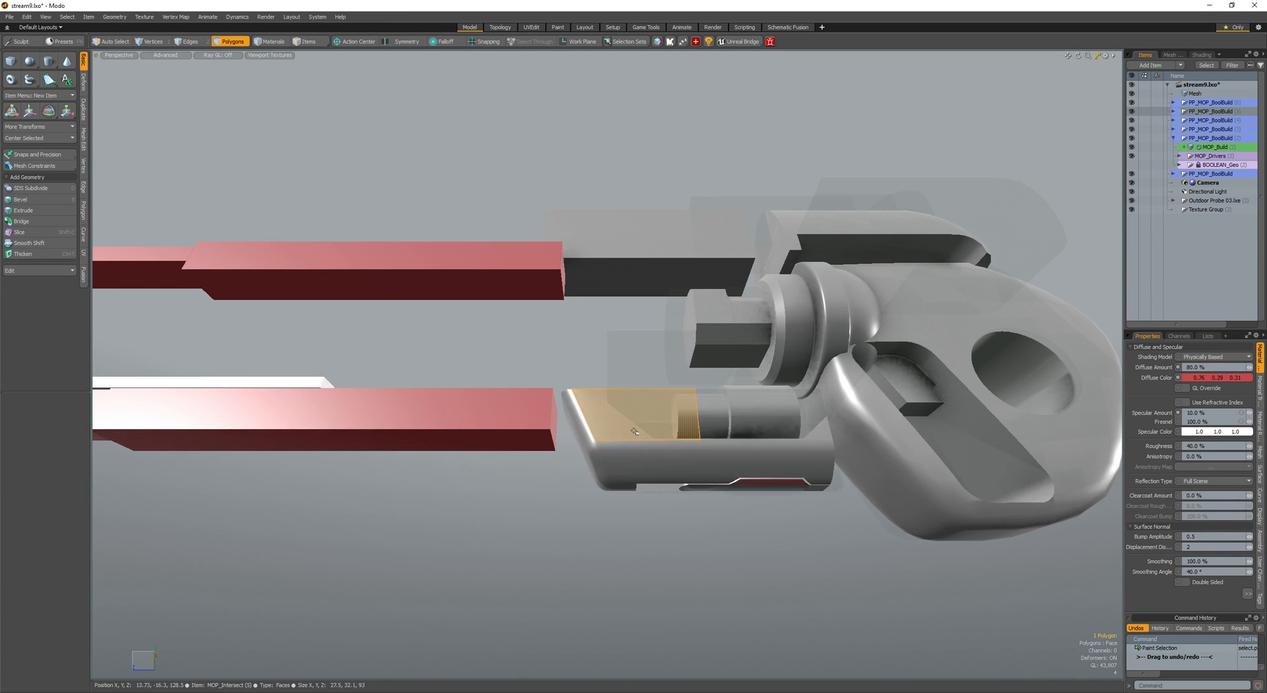
- Check the lower bracket's boolean pieces from several angles and run Select Base on its intersect piece
{"action": "double_click", "coordinate": [633, 431]}
{"action": "left_click_drag", "start_coordinate": [633, 431], "coordinate": [610, 371], "text": "alt"}
{"action": "left_click", "coordinate": [643, 508]}
{"action": "left_click_drag", "start_coordinate": [644, 508], "coordinate": [653, 532], "text": "alt"}
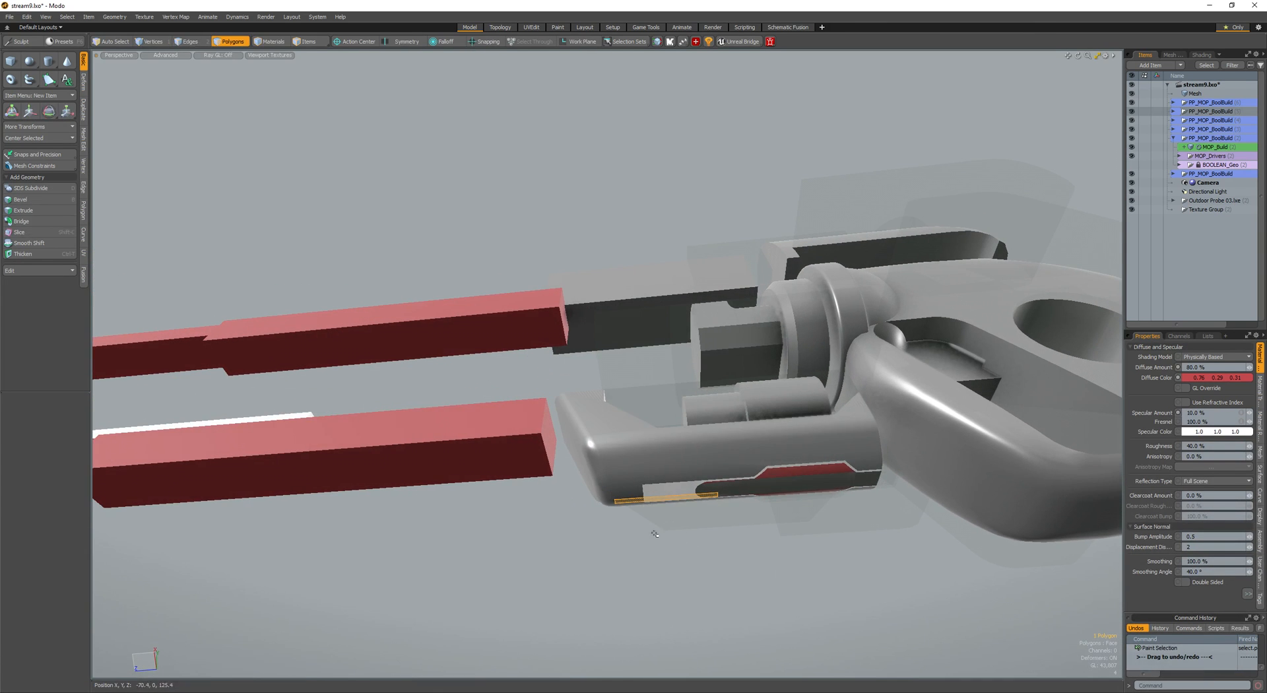
{"action": "left_click", "coordinate": [653, 532]}
{"action": "key", "text": "space"}
{"action": "left_click", "coordinate": [653, 476]}
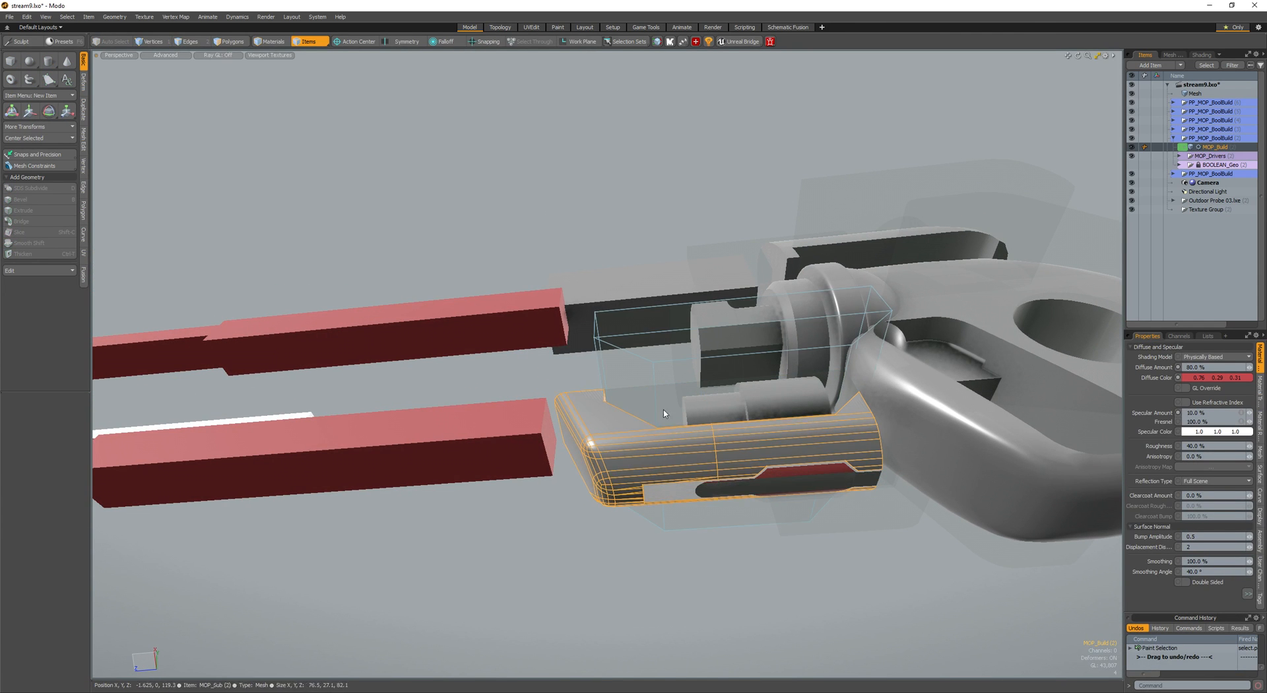
{"action": "left_click", "coordinate": [615, 418]}
{"action": "left_click_drag", "start_coordinate": [598, 398], "coordinate": [628, 404], "text": "alt"}
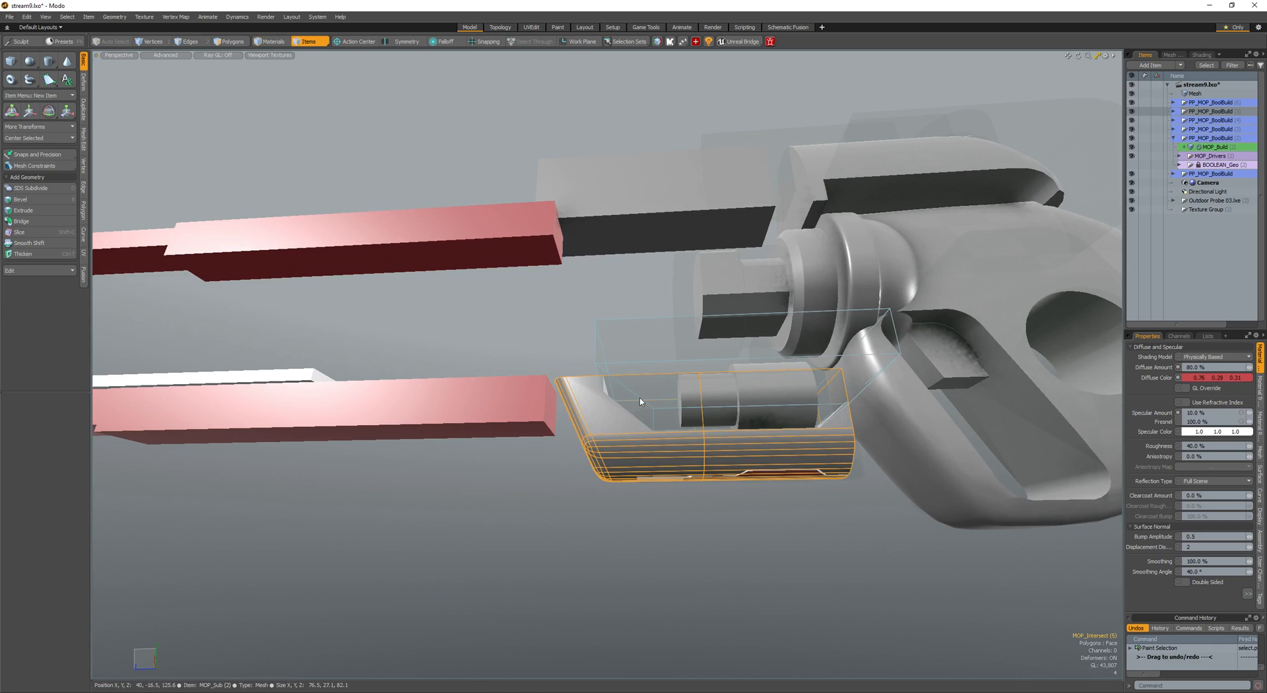
{"action": "key", "text": "alt+b"}
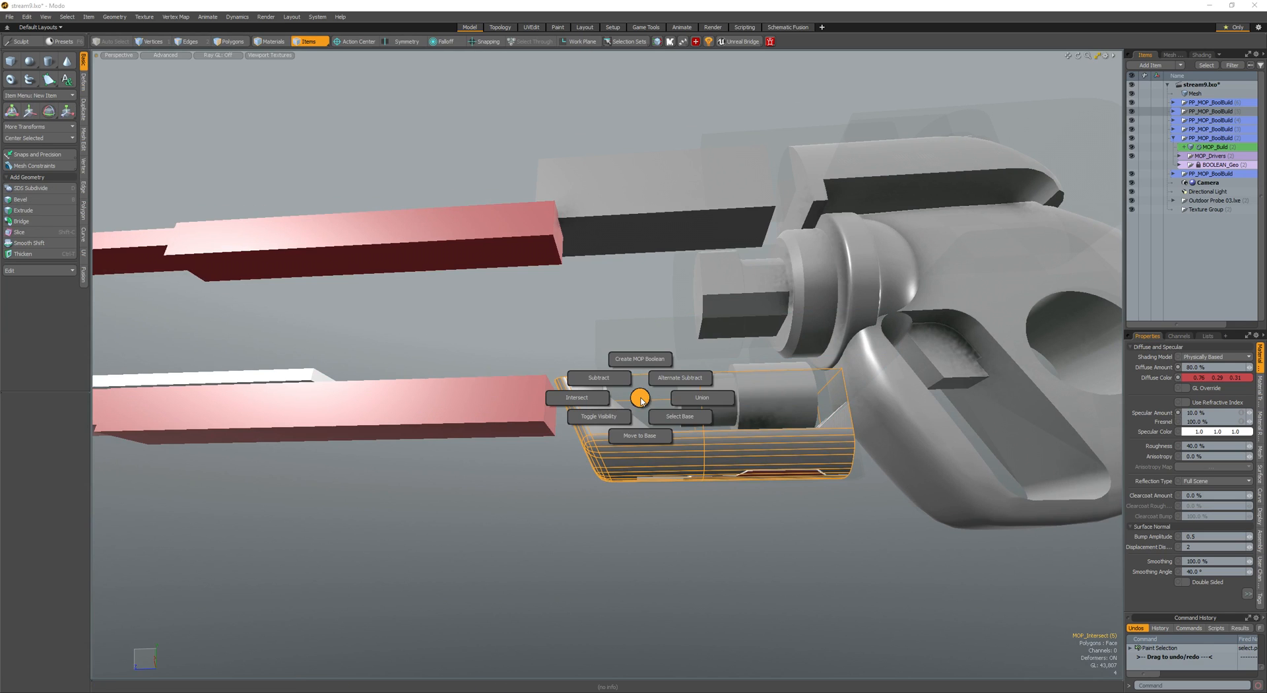
{"action": "left_click", "coordinate": [677, 417]}
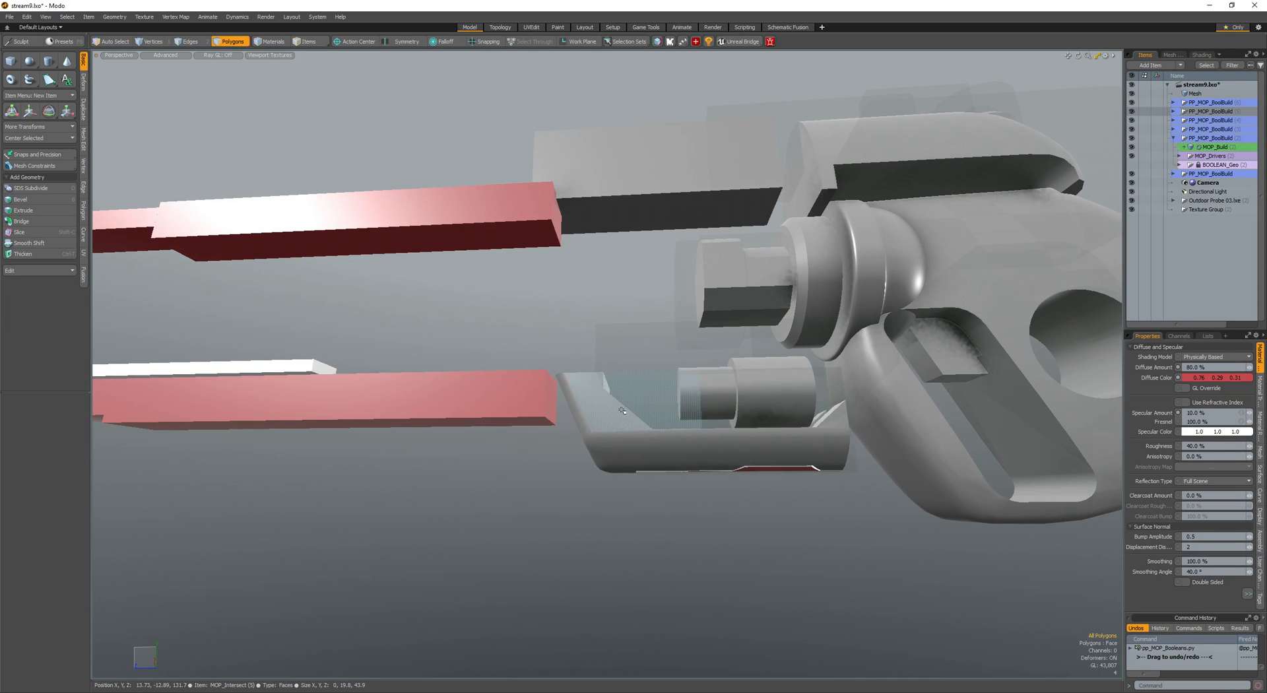
- Try cutting the bracket mesh's selected polygons, undo it, and try moving its upper faces
{"action": "double_click", "coordinate": [622, 411]}
{"action": "left_click_drag", "start_coordinate": [622, 411], "coordinate": [506, 492], "text": "alt"}
{"action": "key", "text": "ctrl+x"}
{"action": "key", "text": "ctrl+z"}
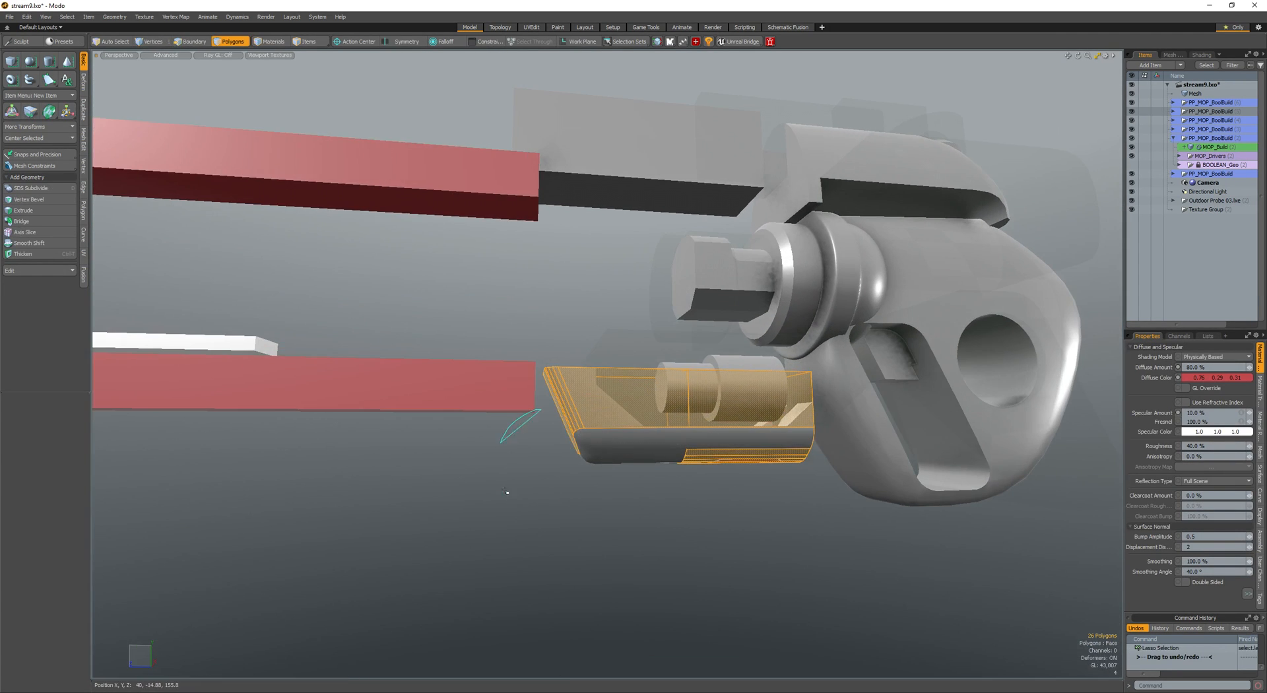
{"action": "right_click_drag", "start_coordinate": [952, 394], "coordinate": [954, 384], "text": "ctrl"}
{"action": "mouse_move", "coordinate": [637, 423]}
{"action": "left_mouse_down", "text": "alt"}
{"action": "mouse_move", "coordinate": [703, 396]}
{"action": "mouse_move", "coordinate": [604, 438]}
{"action": "mouse_move", "coordinate": [542, 409]}
{"action": "mouse_move", "coordinate": [599, 433]}
{"action": "left_mouse_up", "text": "alt"}
{"action": "key", "text": "shift+Down"}
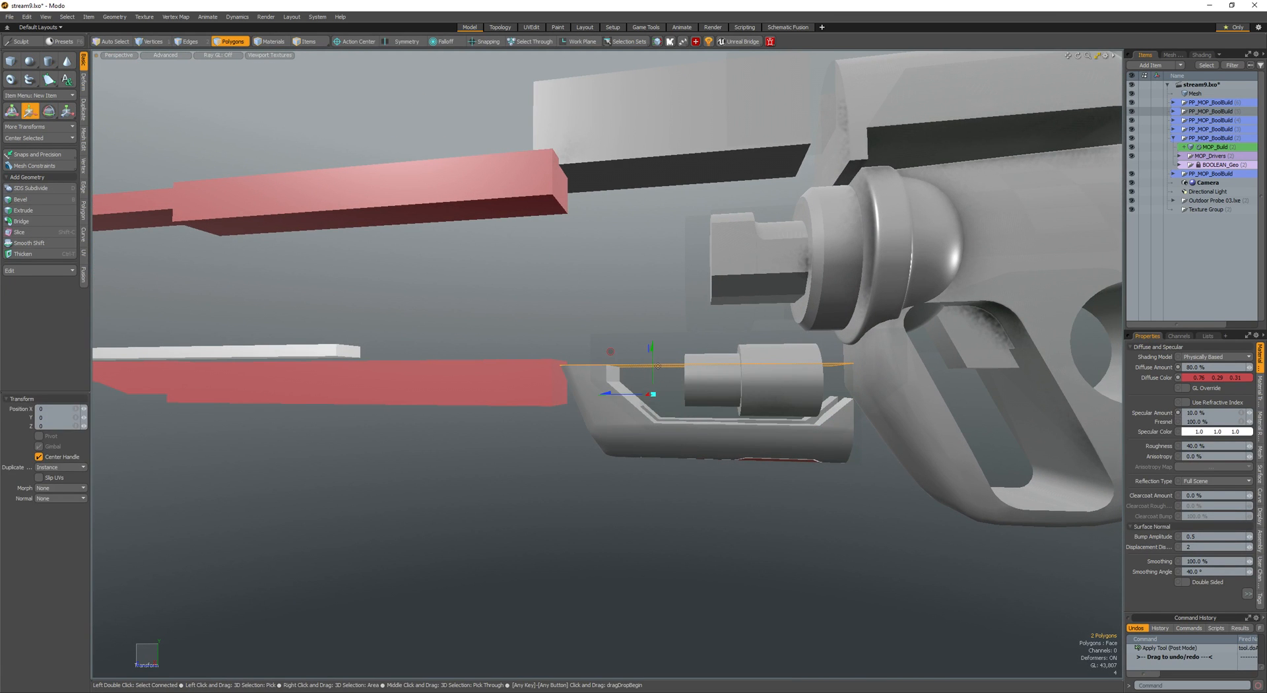
{"action": "left_click_drag", "start_coordinate": [550, 364], "coordinate": [550, 404]}
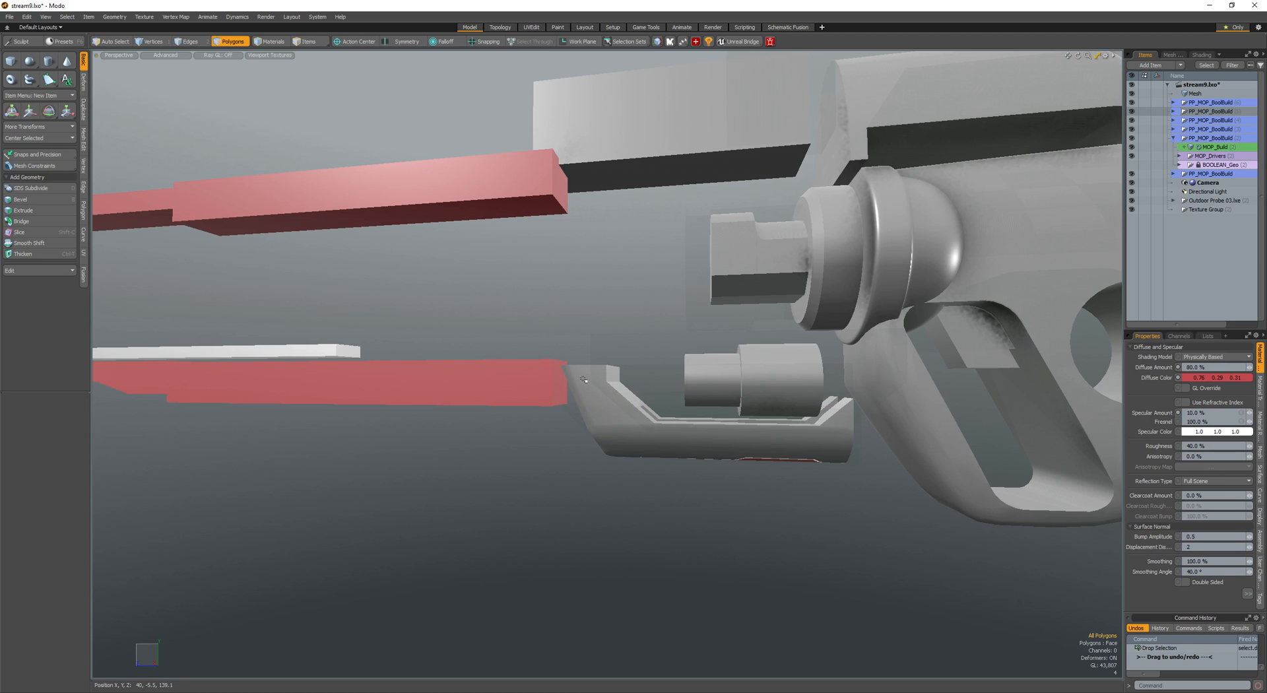
- Select the connected polygons of the lower bracket's base mesh and assign them the Base1 material
{"action": "left_click", "coordinate": [600, 391]}
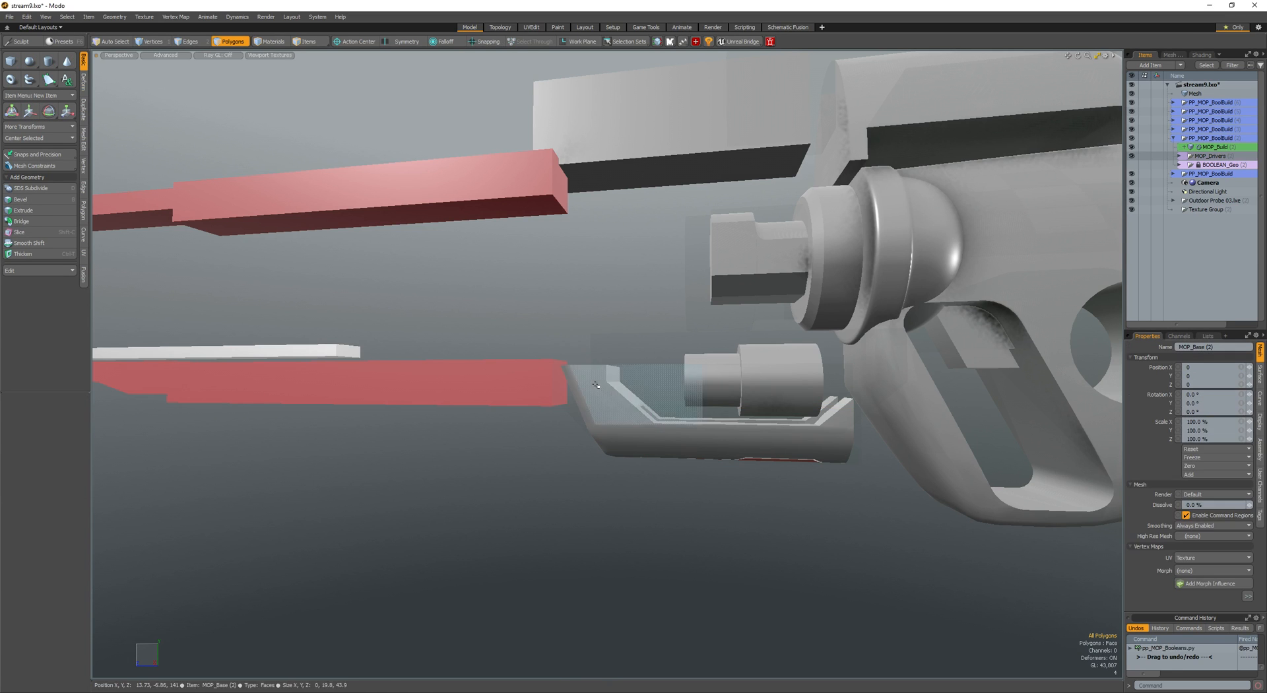
{"action": "left_click_drag", "start_coordinate": [558, 389], "coordinate": [554, 362], "text": "alt"}
{"action": "double_click", "coordinate": [597, 390]}
{"action": "key", "text": "m"}
{"action": "key", "text": "Return"}
{"action": "left_click", "coordinate": [581, 308]}
{"action": "left_click_drag", "start_coordinate": [554, 361], "coordinate": [755, 430], "text": "alt"}
{"action": "left_click_drag", "start_coordinate": [755, 430], "coordinate": [429, 423], "text": "alt"}
- Assign the Base1 material to the main grip body's base mesh and turn off the wireframe overlay
{"action": "key", "text": "space"}
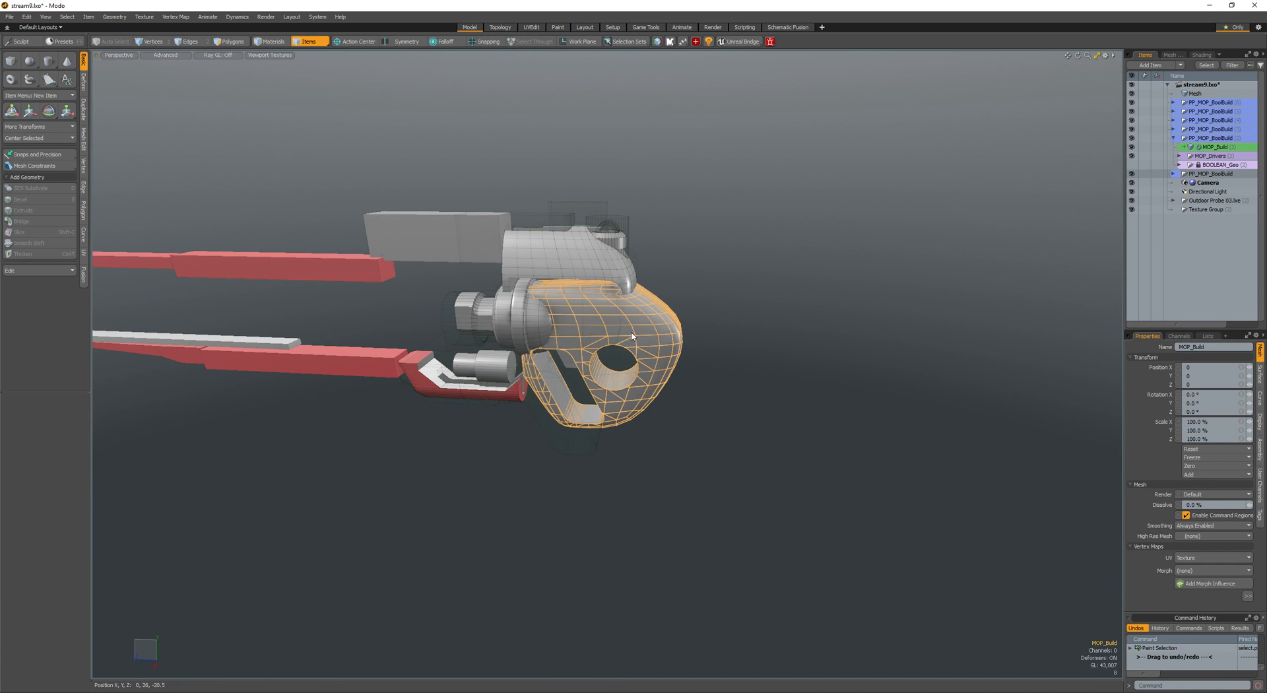
{"action": "key", "text": "ctrl+shift+b"}
{"action": "key", "text": "3"}
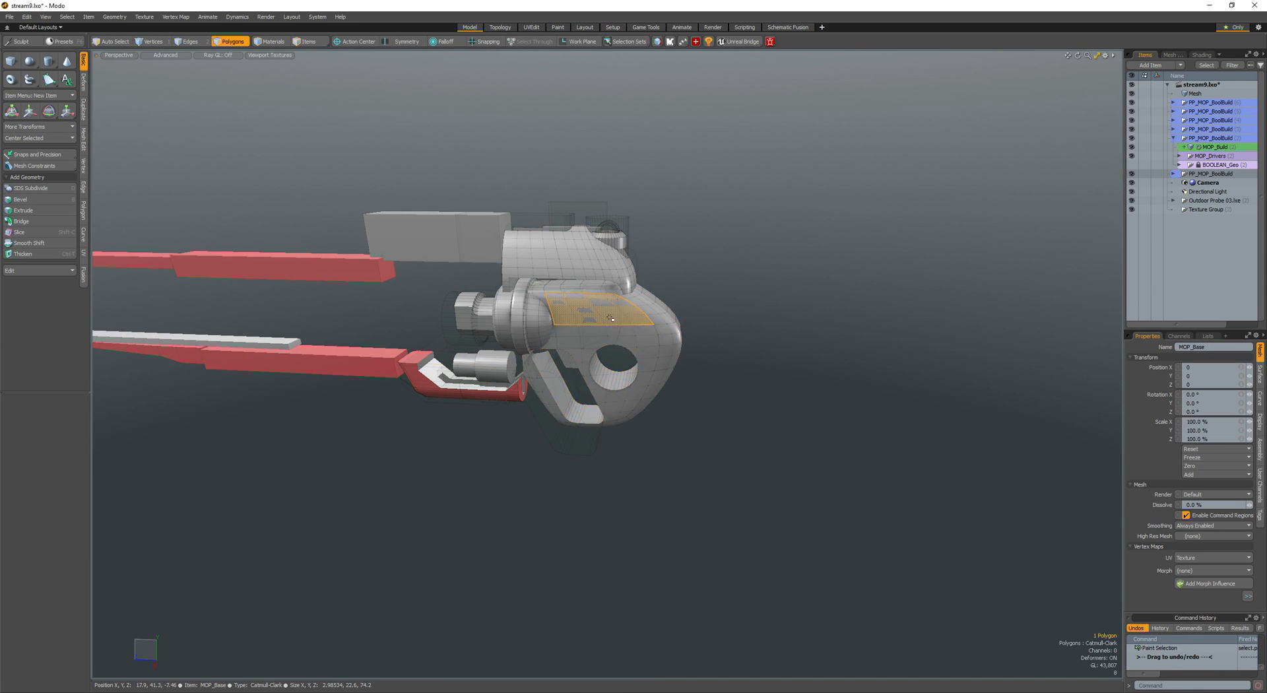
{"action": "double_click", "coordinate": [608, 321]}
{"action": "key", "text": "m"}
{"action": "key", "text": "Return"}
{"action": "left_click", "coordinate": [676, 235]}
{"action": "left_click_drag", "start_coordinate": [640, 354], "coordinate": [620, 370], "text": "ctrl+alt"}
{"action": "left_click_drag", "start_coordinate": [620, 369], "coordinate": [645, 416], "text": "alt"}
{"action": "key", "text": "shift+w"}
{"action": "left_click", "coordinate": [587, 385]}
{"action": "scroll", "coordinate": [587, 384], "scroll_direction": "up", "scroll_amount": 10}
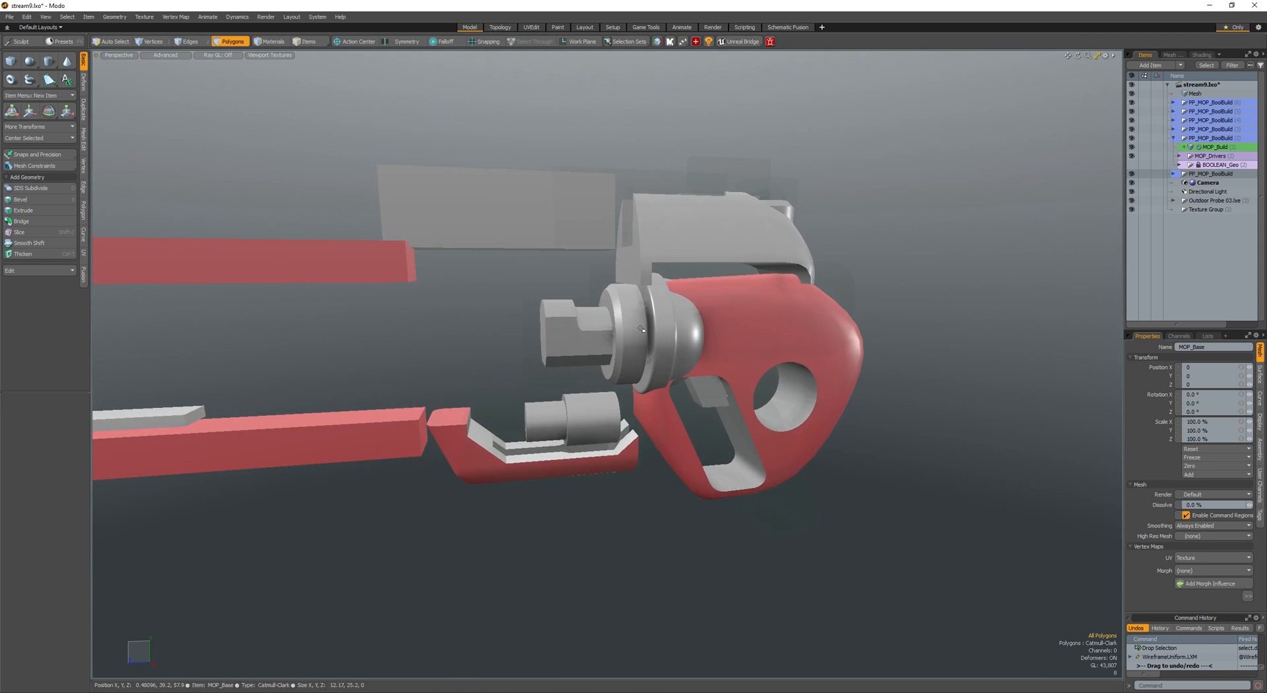
- Select the domed ring section at the front of the grip body and assign it the Base1 material
{"action": "key", "text": "space"}
{"action": "left_click", "coordinate": [706, 338]}
{"action": "key", "text": "space"}
{"action": "key", "text": "space"}
{"action": "left_click", "coordinate": [650, 398]}
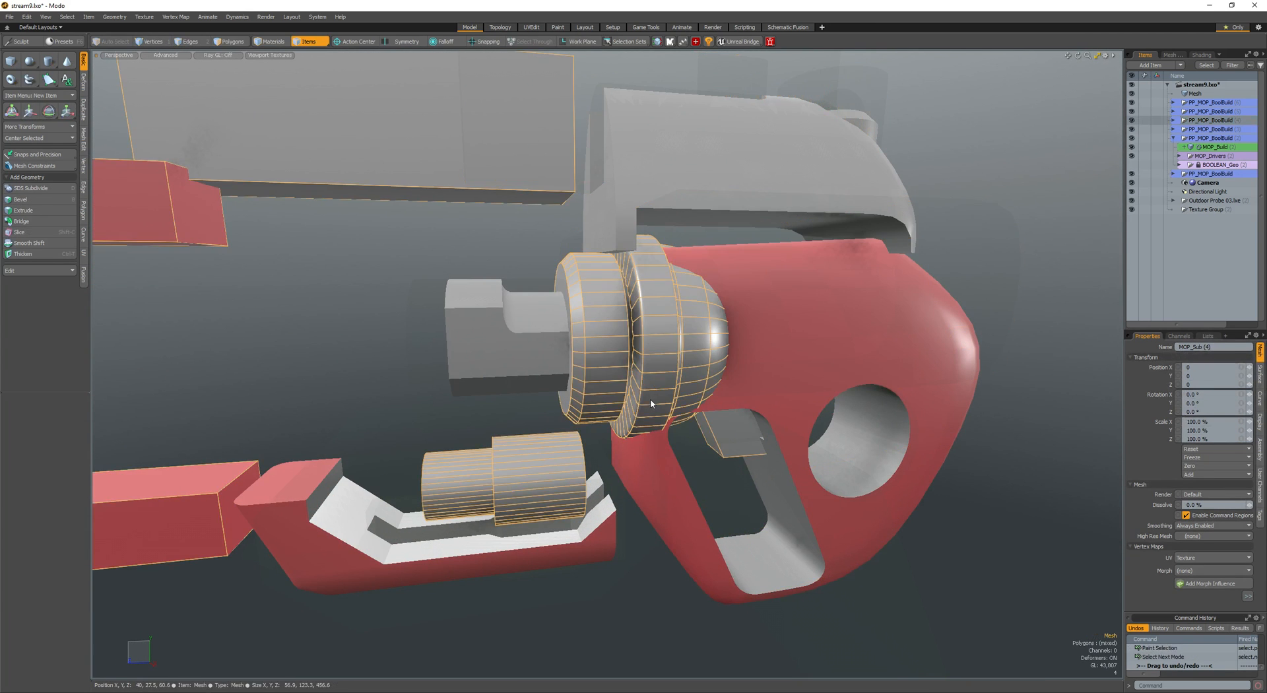
{"action": "key", "text": "space"}
{"action": "double_click", "coordinate": [651, 399]}
{"action": "mouse_move", "coordinate": [651, 398]}
{"action": "left_mouse_down", "text": "alt"}
{"action": "mouse_move", "coordinate": [639, 374]}
{"action": "mouse_move", "coordinate": [649, 401]}
{"action": "left_mouse_up", "text": "alt"}
{"action": "key", "text": "m"}
{"action": "key", "text": "Return"}
{"action": "left_click", "coordinate": [657, 396]}
{"action": "left_click", "coordinate": [647, 336]}
{"action": "scroll", "coordinate": [646, 336], "scroll_direction": "down", "scroll_amount": 3}
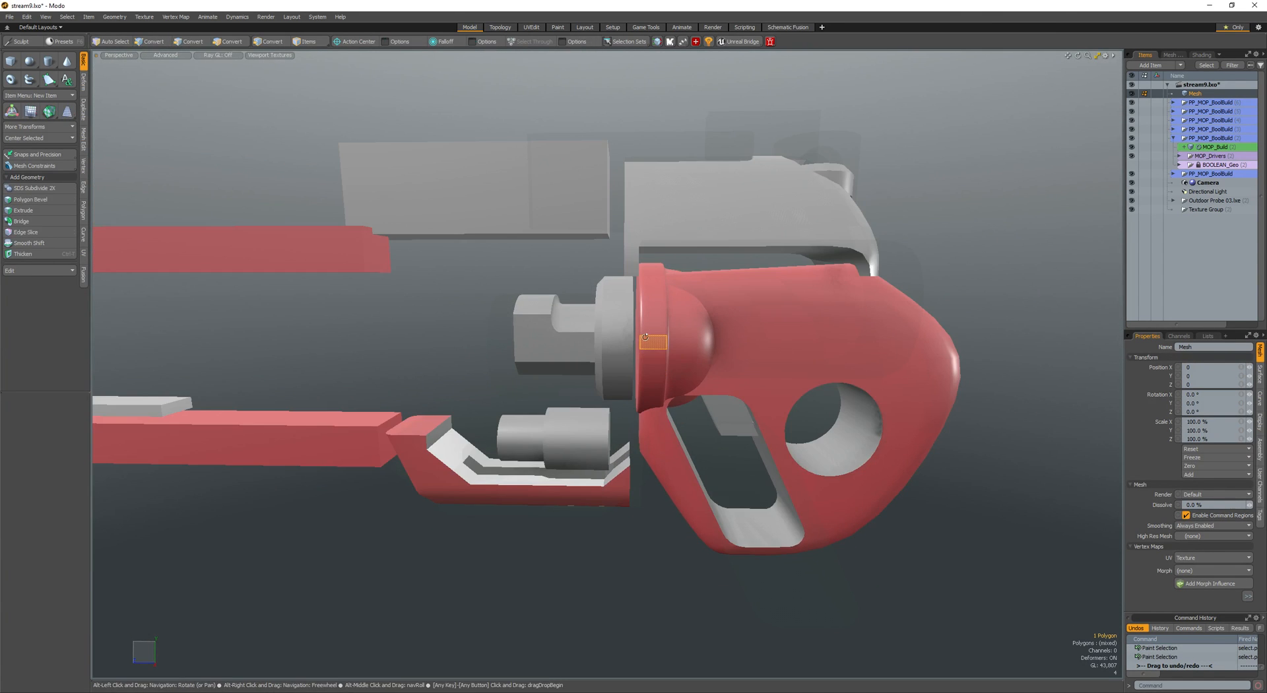
{"action": "left_click_drag", "start_coordinate": [647, 336], "coordinate": [670, 349], "text": "alt"}
{"action": "scroll", "coordinate": [593, 369], "scroll_direction": "down", "scroll_amount": 3}
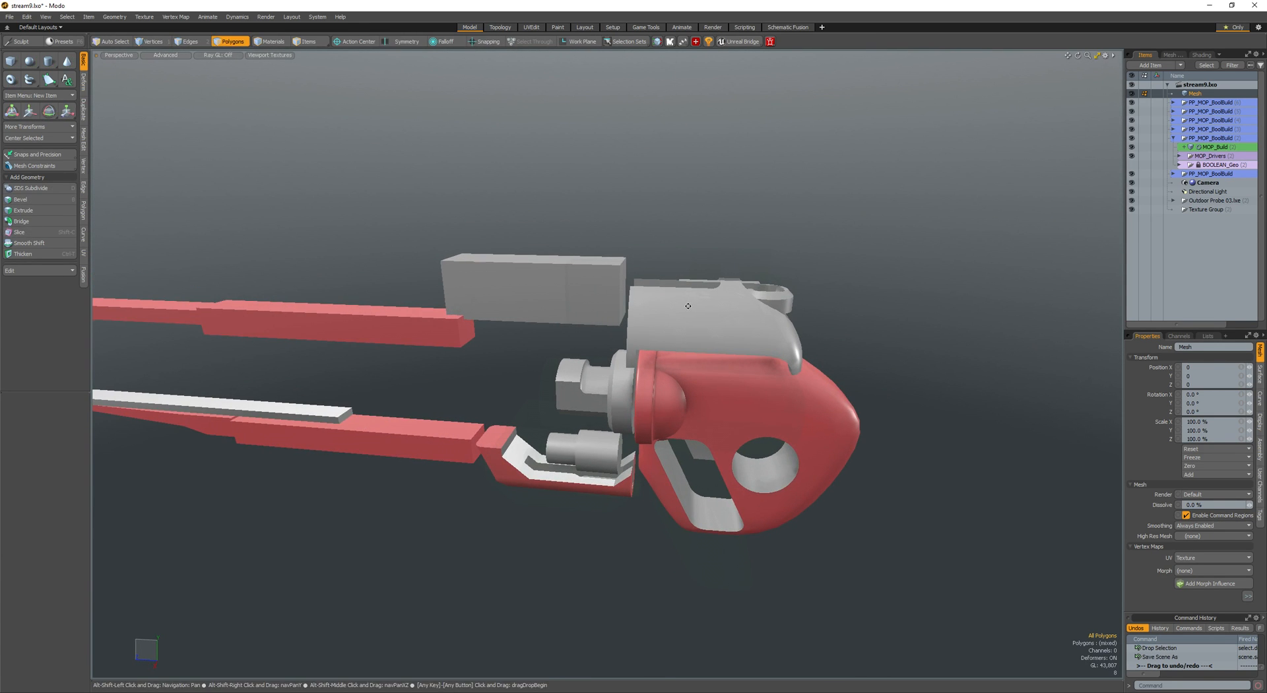
- Assign the Base1 material to the connected polygons of the upper shell's base mesh
{"action": "left_click_drag", "start_coordinate": [688, 306], "coordinate": [640, 327], "text": "alt"}
{"action": "key", "text": "space"}
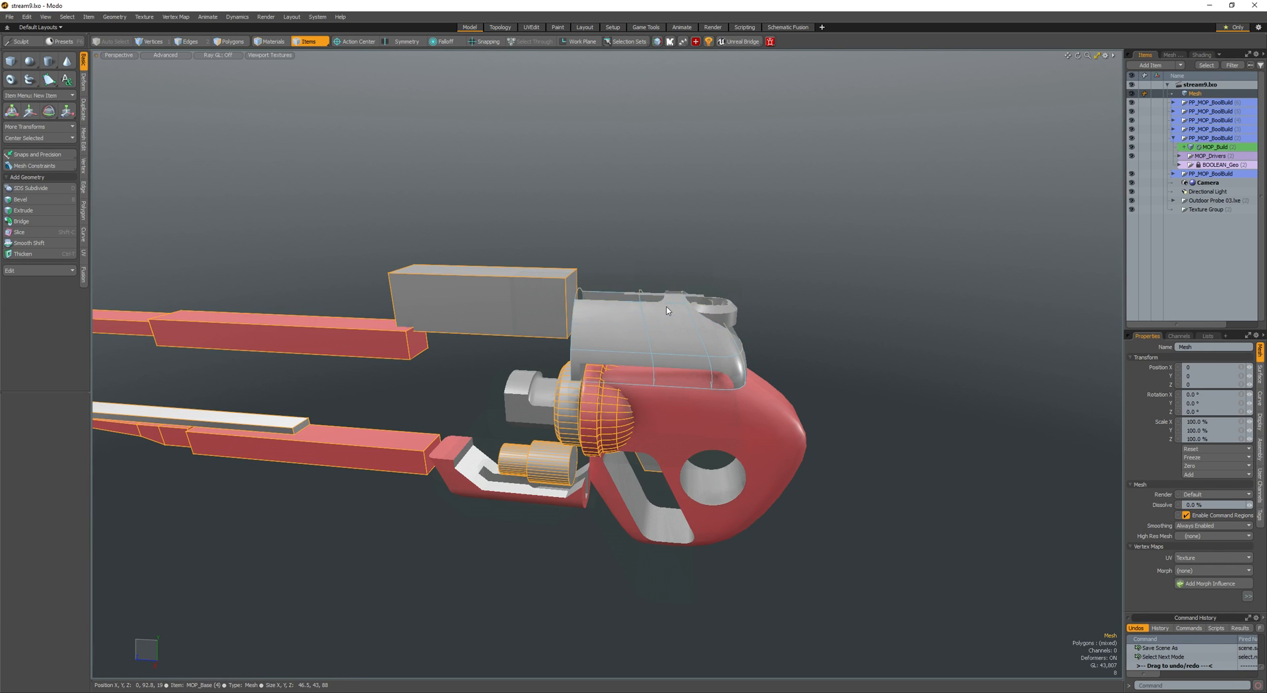
{"action": "key", "text": "space"}
{"action": "left_click", "coordinate": [665, 313]}
{"action": "key", "text": "m"}
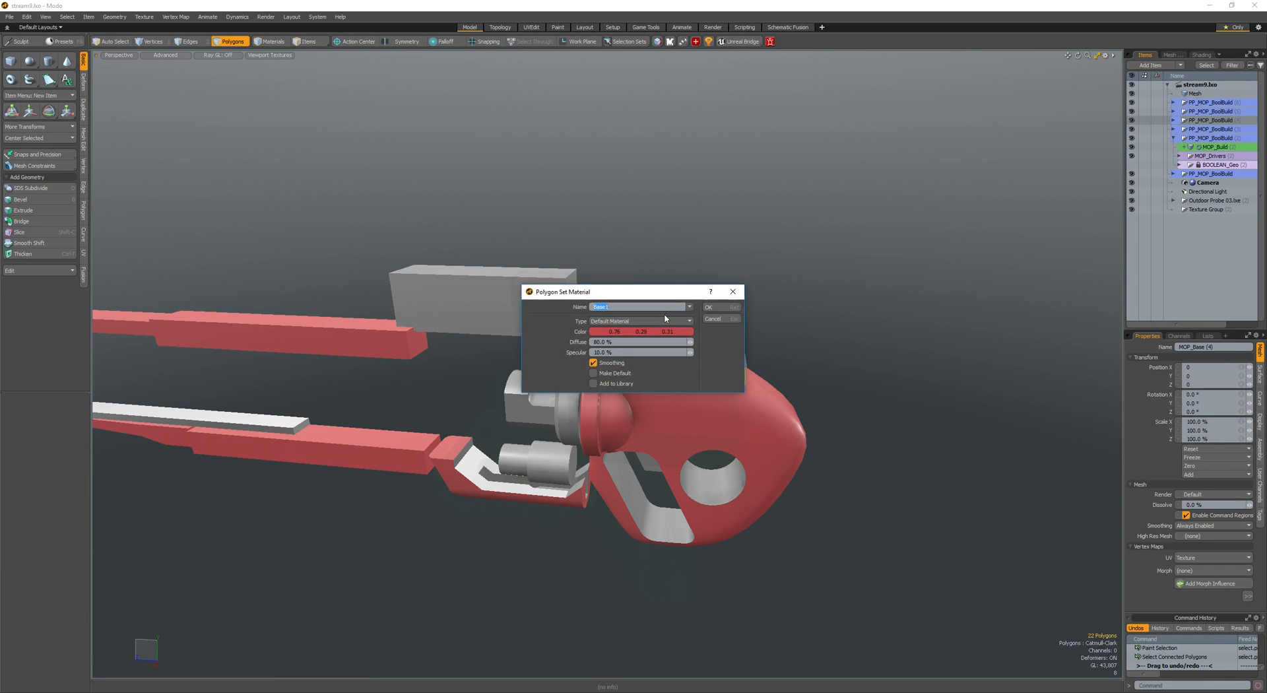
{"action": "scroll", "coordinate": [700, 297], "scroll_direction": "up", "scroll_amount": 2}
{"action": "mouse_move", "coordinate": [709, 287]}
{"action": "left_mouse_down", "text": "alt"}
{"action": "mouse_move", "coordinate": [667, 310]}
{"action": "mouse_move", "coordinate": [632, 270]}
{"action": "mouse_move", "coordinate": [678, 323]}
{"action": "left_mouse_up", "text": "alt"}
{"action": "left_click", "coordinate": [667, 308]}
{"action": "scroll", "coordinate": [665, 311], "scroll_direction": "up", "scroll_amount": 1}
{"action": "left_click", "coordinate": [670, 229]}
{"action": "scroll", "coordinate": [666, 233], "scroll_direction": "down", "scroll_amount": 4}
{"action": "scroll", "coordinate": [678, 323], "scroll_direction": "up", "scroll_amount": 2}
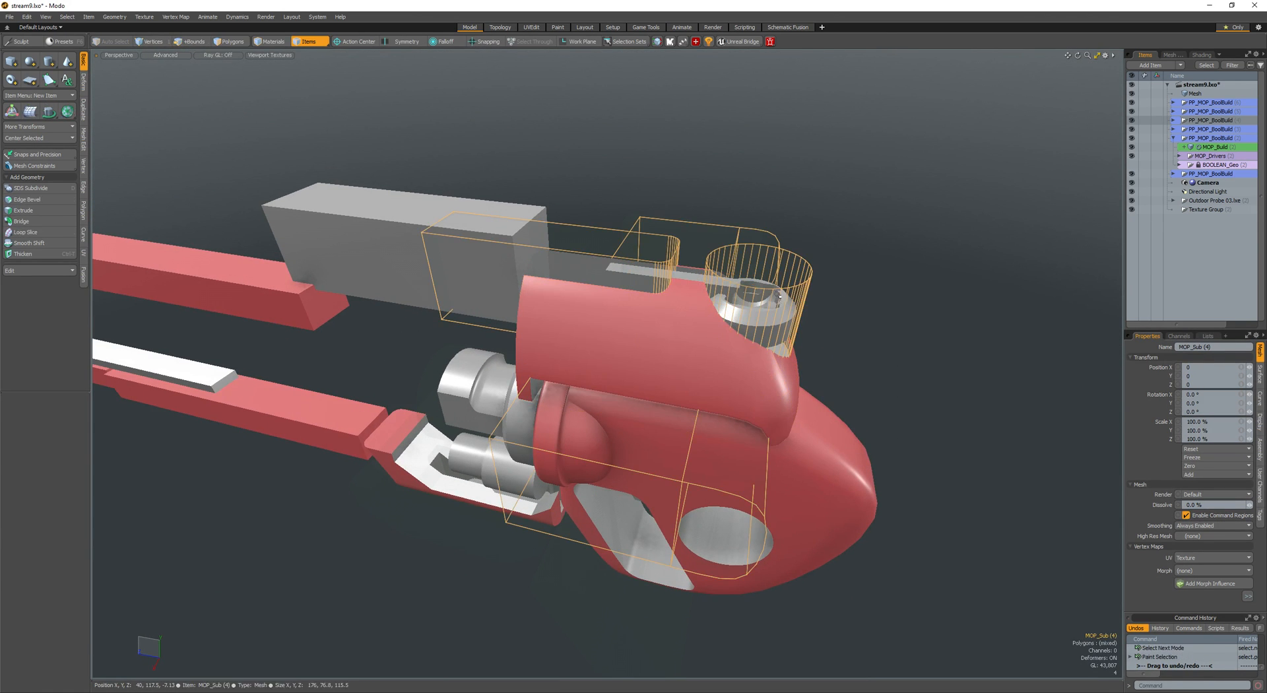
- Select the connected polygons of the upper shell's box and cylinder cutters and assign them the Base1 material
{"action": "double_click", "coordinate": [582, 245], "text": "shift"}
{"action": "left_click_drag", "start_coordinate": [582, 246], "coordinate": [766, 318], "text": "alt"}
{"action": "double_click", "coordinate": [624, 260]}
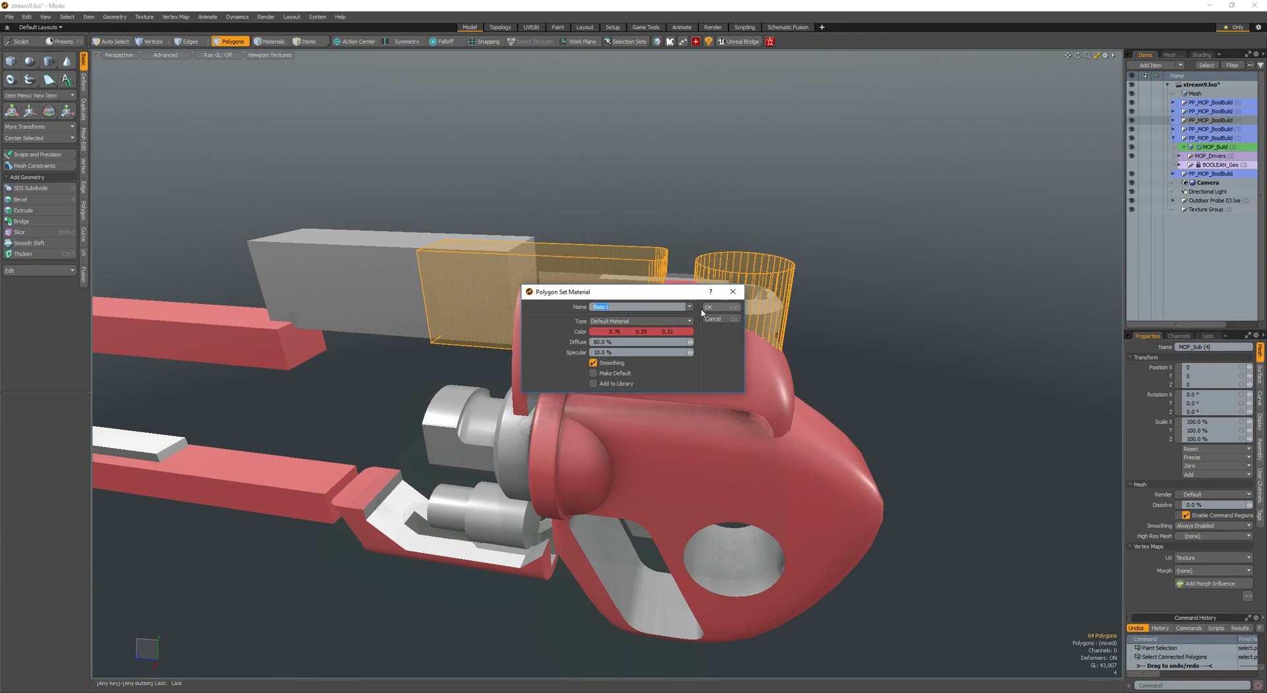
{"action": "left_click", "coordinate": [692, 311]}
{"action": "left_click", "coordinate": [711, 307]}
{"action": "left_click", "coordinate": [749, 215]}
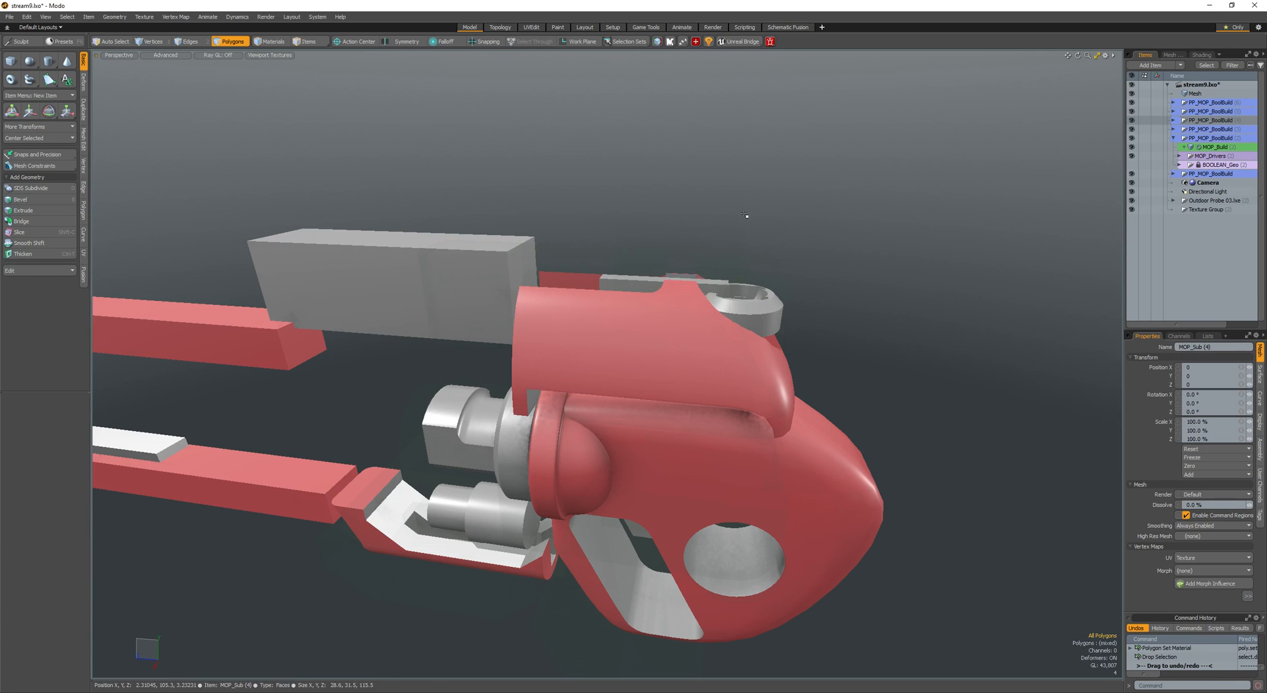
- Clear the current selection and save the scene
{"action": "left_click_drag", "start_coordinate": [750, 215], "coordinate": [551, 274], "text": "alt"}
{"action": "left_click_drag", "start_coordinate": [551, 274], "coordinate": [505, 277], "text": "ctrl+alt"}
{"action": "left_click_drag", "start_coordinate": [505, 278], "coordinate": [627, 349], "text": "alt"}
{"action": "left_click_drag", "start_coordinate": [627, 349], "coordinate": [614, 313], "text": "alt"}
{"action": "left_click_drag", "start_coordinate": [614, 314], "coordinate": [739, 343], "text": "alt"}
{"action": "left_click_drag", "start_coordinate": [740, 343], "coordinate": [736, 314], "text": "alt"}
{"action": "left_click_drag", "start_coordinate": [736, 314], "coordinate": [663, 339], "text": "ctrl+alt"}
{"action": "key", "text": "Escape"}
{"action": "key", "text": "ctrl+s"}
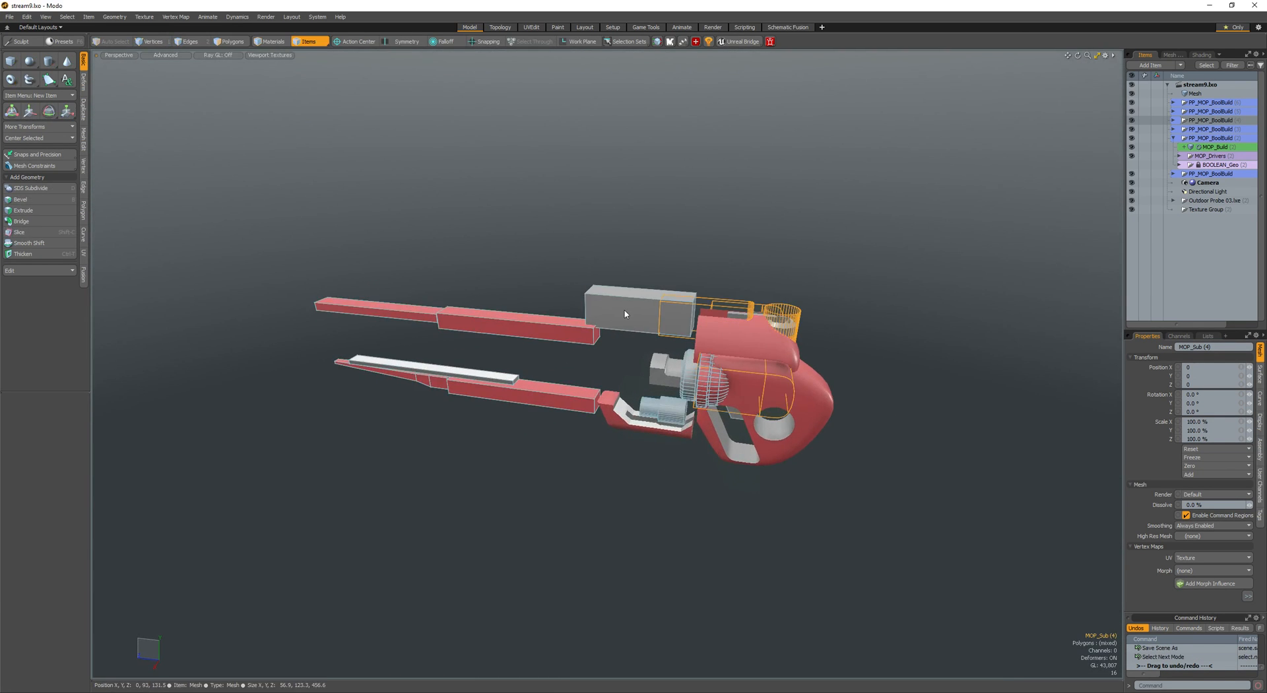
- Select the connected polygons of the rounded intersect mesh that shapes the lower bracket
{"action": "left_click_drag", "start_coordinate": [598, 398], "coordinate": [644, 370], "text": "ctrl+alt"}
{"action": "left_click_drag", "start_coordinate": [643, 370], "coordinate": [528, 409], "text": "ctrl+alt"}
{"action": "scroll", "coordinate": [594, 396], "scroll_direction": "up", "scroll_amount": 3}
{"action": "key", "text": "space"}
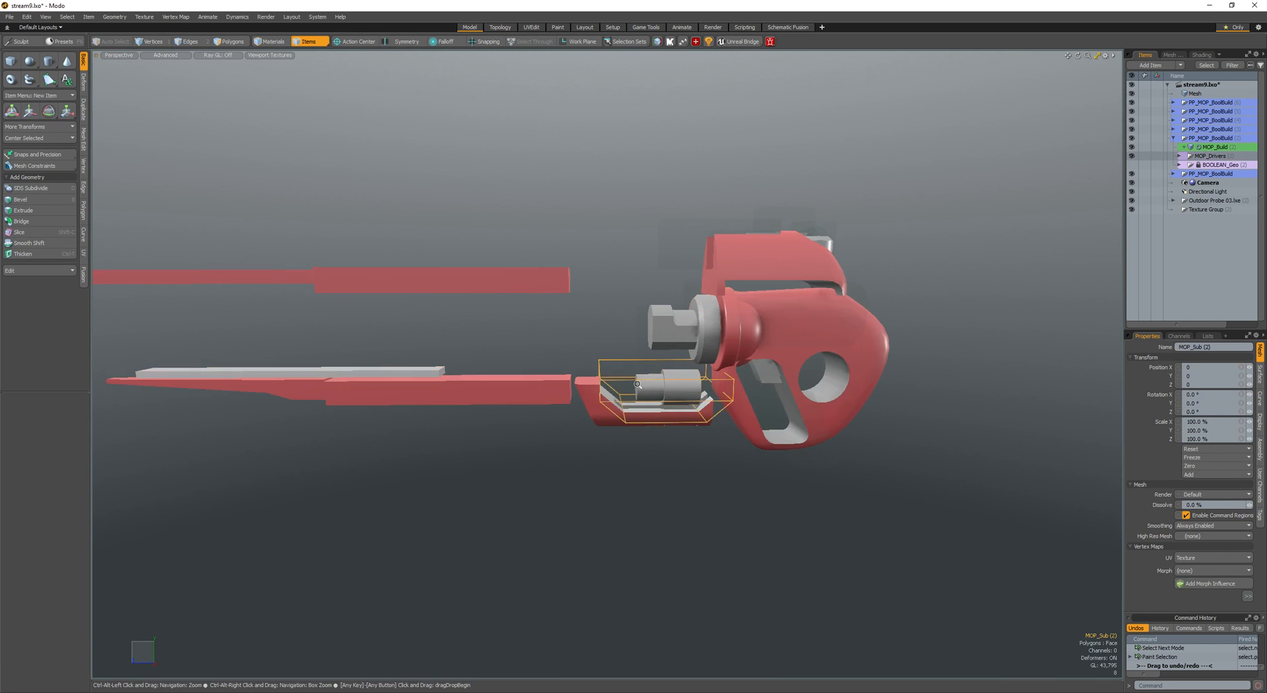
{"action": "scroll", "coordinate": [685, 381], "scroll_direction": "up", "scroll_amount": 5}
{"action": "scroll", "coordinate": [720, 408], "scroll_direction": "down", "scroll_amount": 4}
{"action": "left_click_drag", "start_coordinate": [716, 416], "coordinate": [741, 422], "text": "alt"}
{"action": "left_click", "coordinate": [593, 486]}
{"action": "key", "text": "space"}
{"action": "key", "text": "]"}
{"action": "left_click_drag", "start_coordinate": [754, 380], "coordinate": [598, 410], "text": "alt"}
{"action": "scroll", "coordinate": [581, 406], "scroll_direction": "up", "scroll_amount": 2}
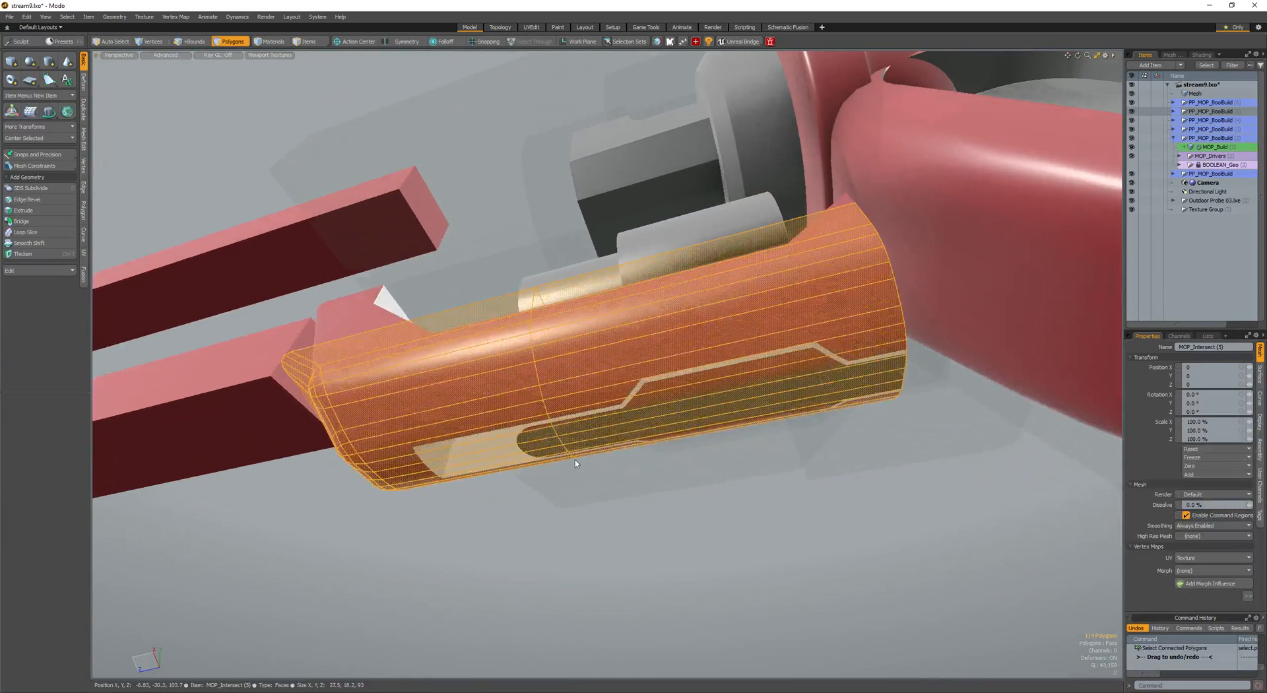
- Select the connected polygons of the lower bracket's recess cutter and try moving them by -6 in Y
{"action": "key", "text": "space"}
{"action": "left_click", "coordinate": [542, 443]}
{"action": "key", "text": "space"}
{"action": "key", "text": "]"}
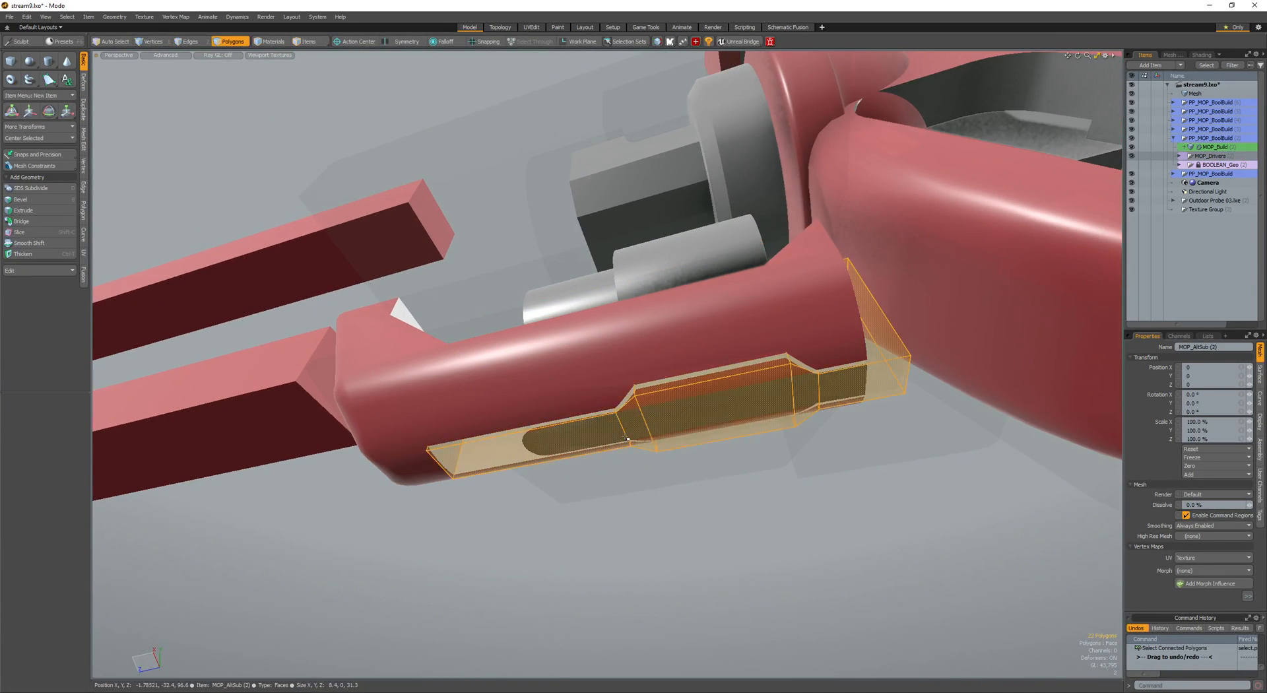
{"action": "left_click_drag", "start_coordinate": [574, 439], "coordinate": [634, 492], "text": "alt"}
{"action": "left_click", "coordinate": [644, 454]}
{"action": "key", "text": "]"}
{"action": "key", "text": "w"}
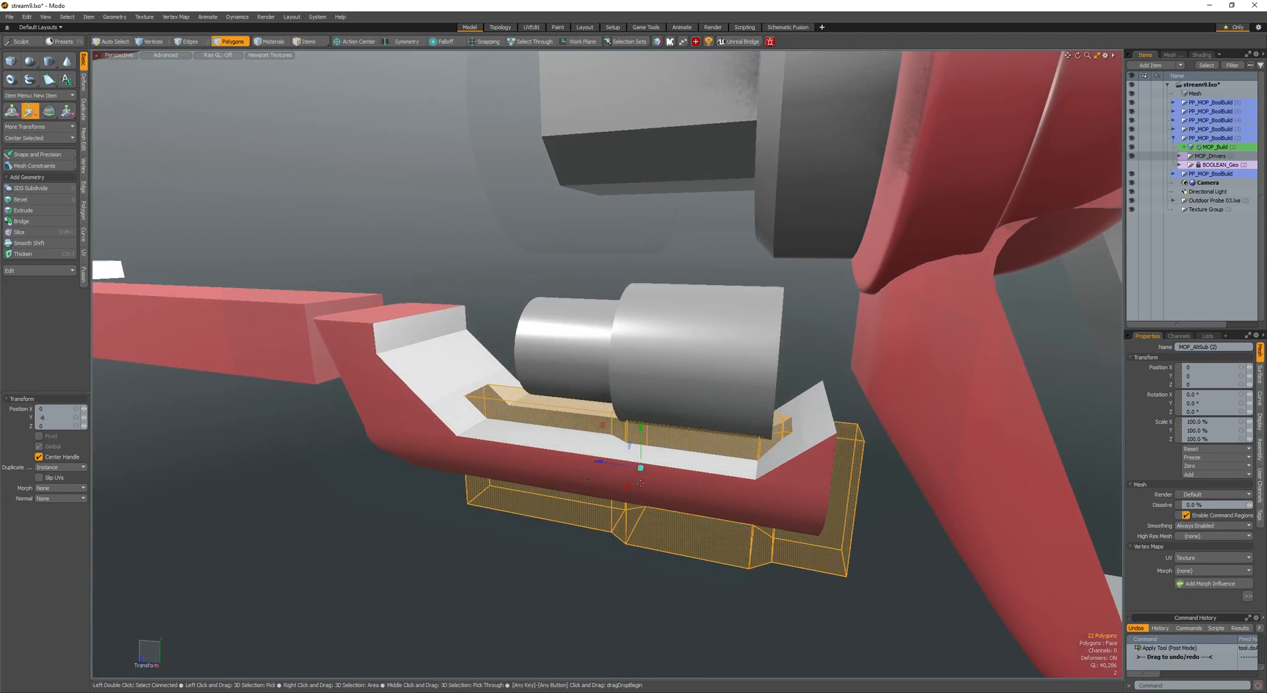
{"action": "key", "text": "ctrl+z"}
- Move the lower bracket's rounded-end insert by -2 in Y and scale it vertically to 505.5%
{"action": "left_click_drag", "start_coordinate": [607, 548], "coordinate": [588, 476], "text": "alt"}
{"action": "key", "text": "q"}
{"action": "left_click_drag", "start_coordinate": [519, 371], "coordinate": [731, 400], "text": "alt"}
{"action": "key", "text": "h"}
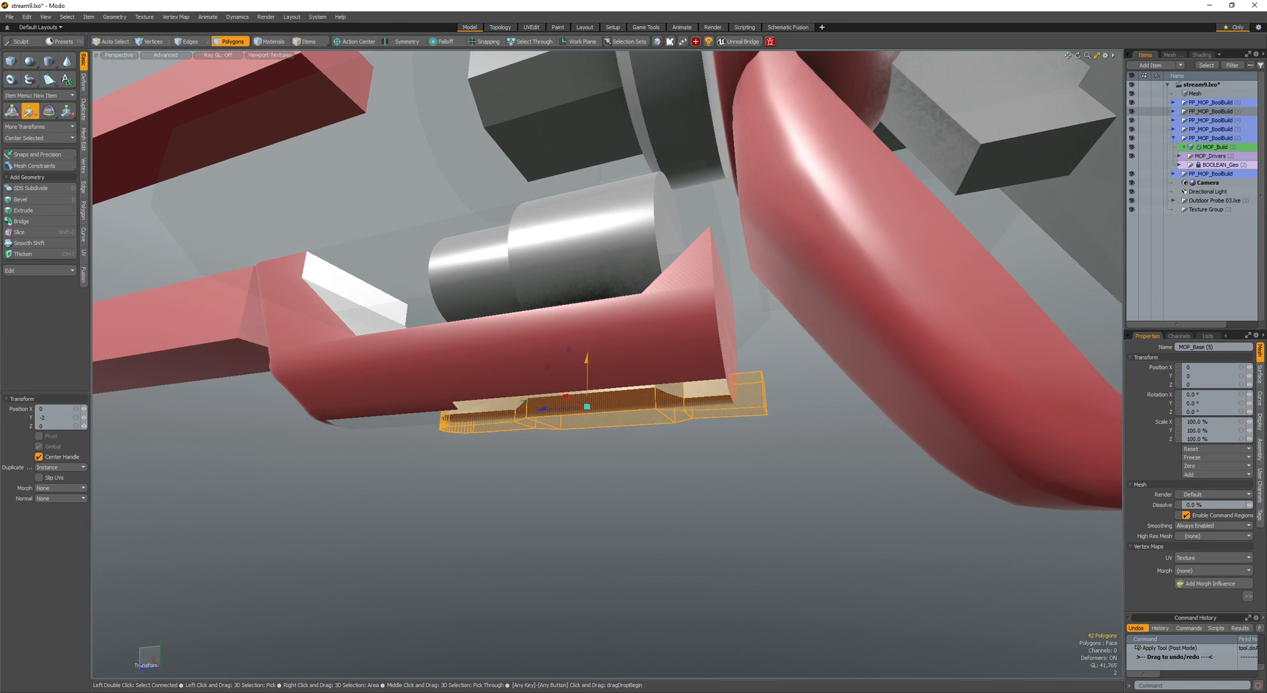
{"action": "left_click_drag", "start_coordinate": [587, 353], "coordinate": [588, 164]}
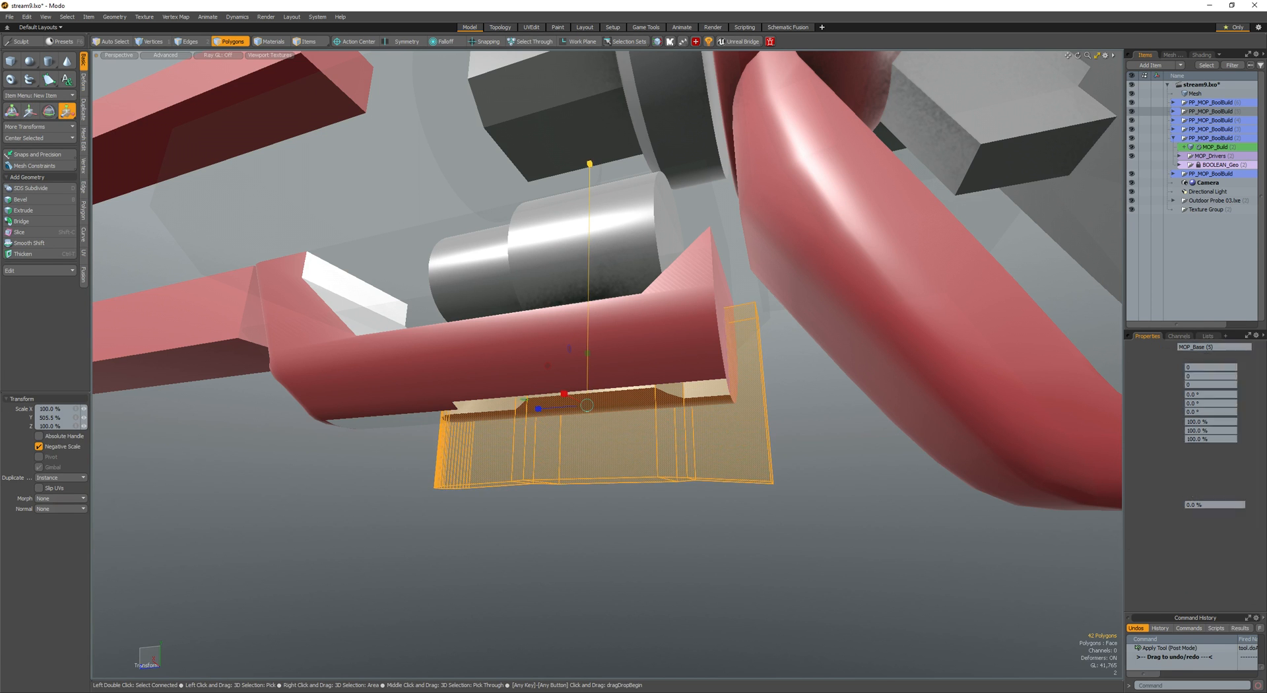
{"action": "left_click_drag", "start_coordinate": [597, 410], "coordinate": [553, 495], "text": "alt"}
{"action": "key", "text": "q"}
- Assign the Base1 material to the lower bracket's stretched insert mesh
{"action": "key", "text": "space"}
{"action": "key", "text": "space"}
{"action": "key", "text": "space"}
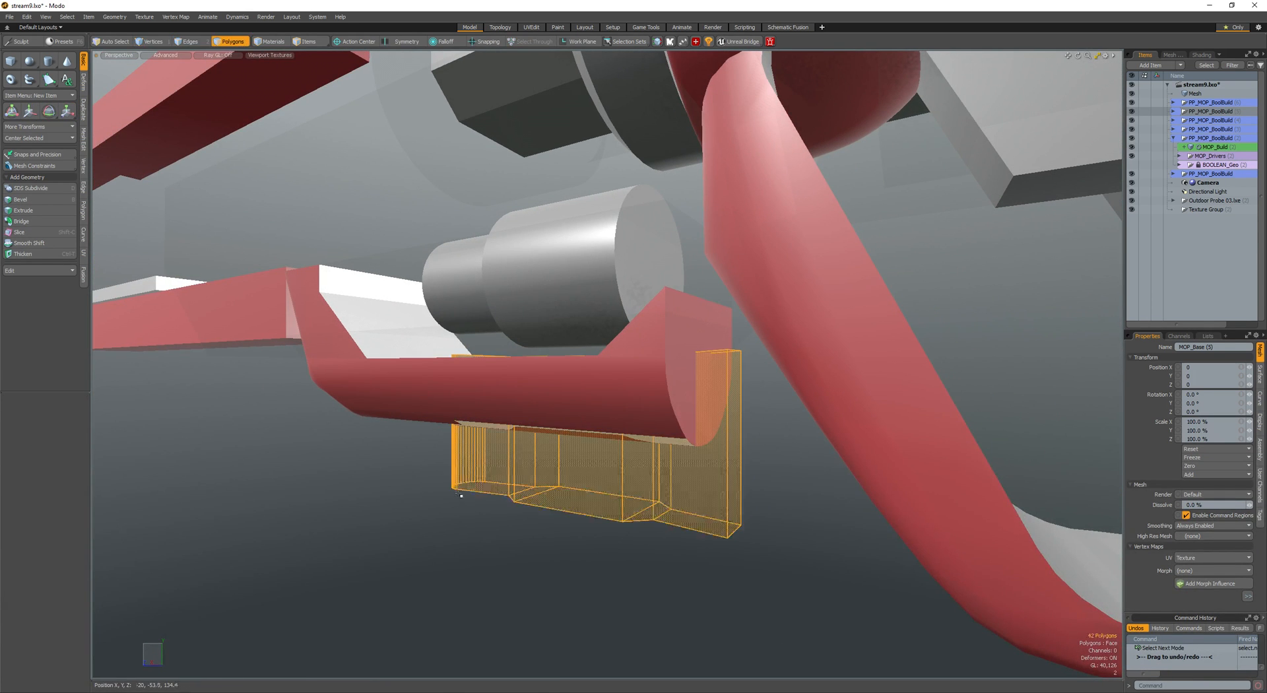
{"action": "left_click_drag", "start_coordinate": [463, 492], "coordinate": [539, 470], "text": "alt"}
{"action": "key", "text": "m"}
{"action": "key", "text": "Return"}
- Examine the lower bracket's built mesh and its octagonal cutter from several angles
{"action": "left_click", "coordinate": [485, 438]}
{"action": "left_click", "coordinate": [469, 458]}
{"action": "key", "text": "space"}
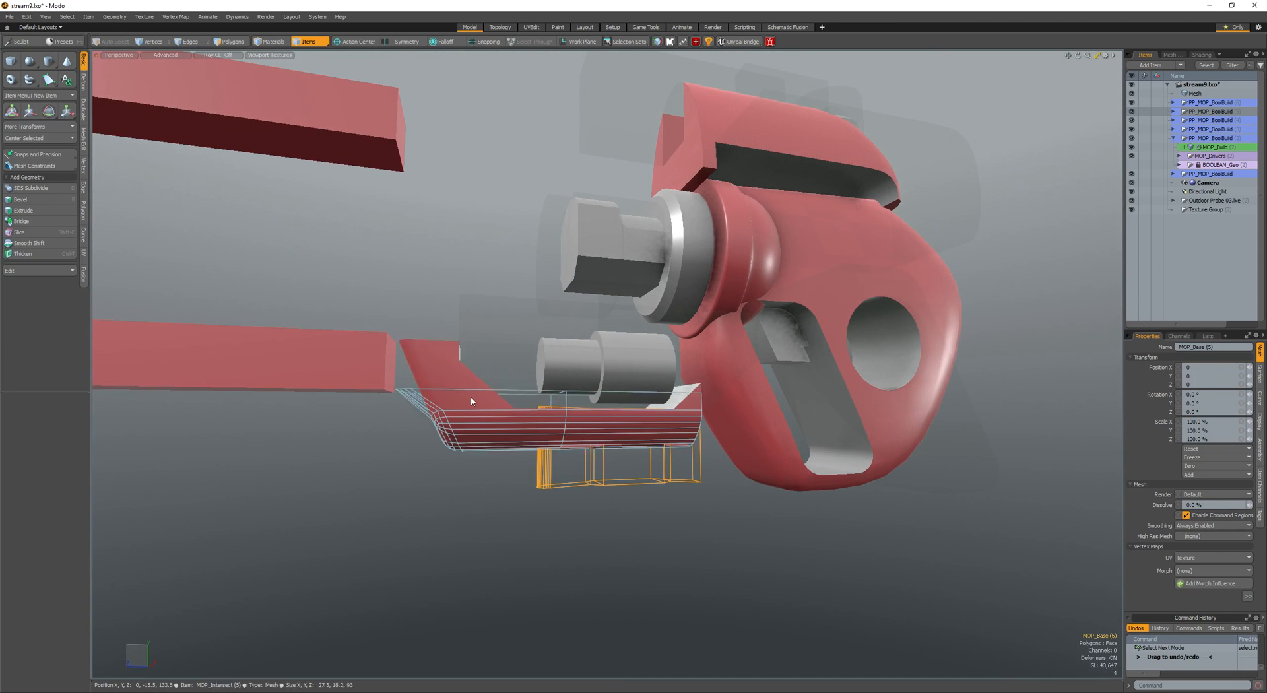
{"action": "left_click", "coordinate": [486, 404]}
{"action": "left_click_drag", "start_coordinate": [426, 407], "coordinate": [453, 503], "text": "alt"}
{"action": "scroll", "coordinate": [453, 504], "scroll_direction": "down", "scroll_amount": 3}
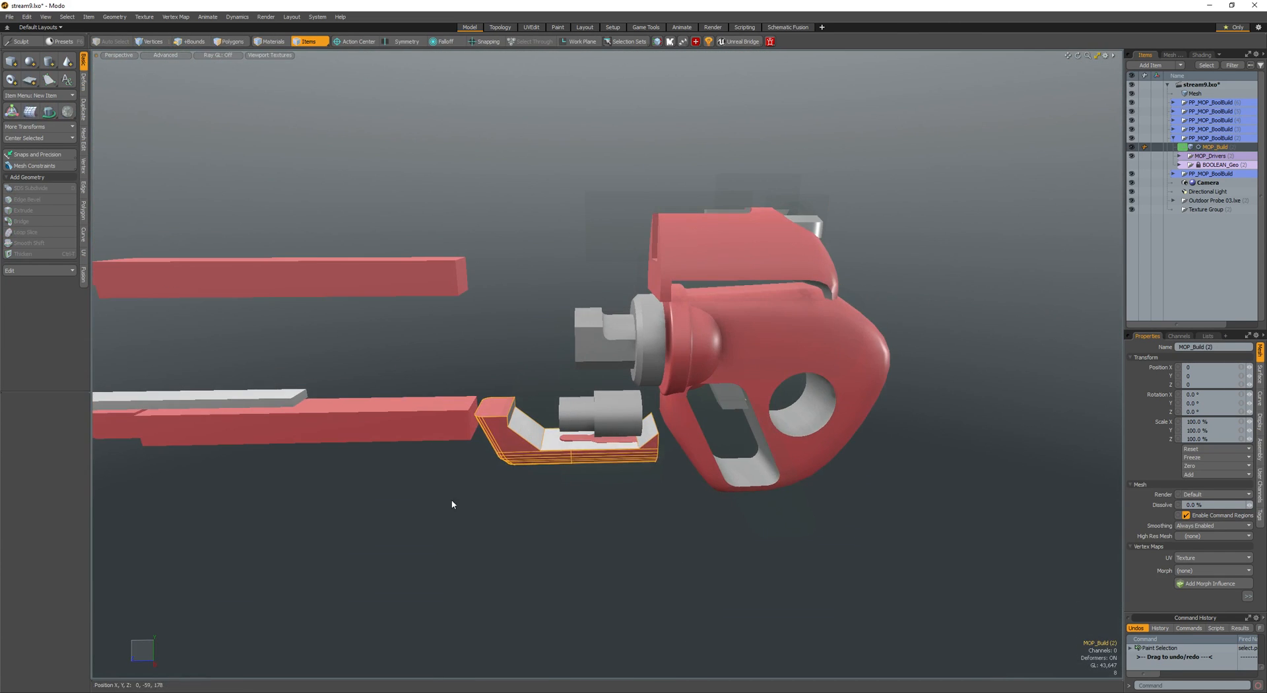
{"action": "key", "text": "space"}
{"action": "scroll", "coordinate": [628, 419], "scroll_direction": "up", "scroll_amount": 4}
{"action": "key", "text": "space"}
{"action": "left_click", "coordinate": [631, 415]}
{"action": "key", "text": "space"}
{"action": "key", "text": "space"}
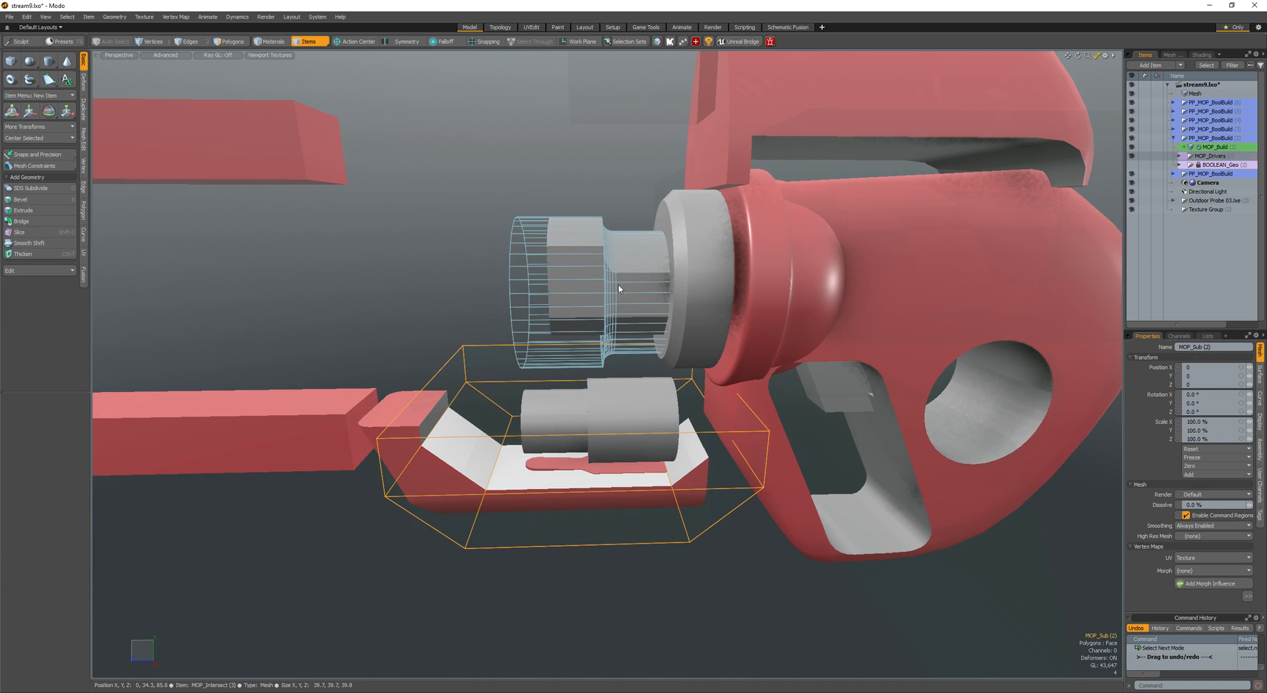
- Select the intersect mesh of the stepped front shaft and check its connected polygons
{"action": "left_click", "coordinate": [618, 286]}
{"action": "key", "text": "space"}
{"action": "left_click", "coordinate": [572, 287]}
{"action": "left_click_drag", "start_coordinate": [571, 288], "coordinate": [617, 313], "text": "alt"}
{"action": "key", "text": "bracketright"}
{"action": "key", "text": "Escape"}
{"action": "key", "text": "space"}
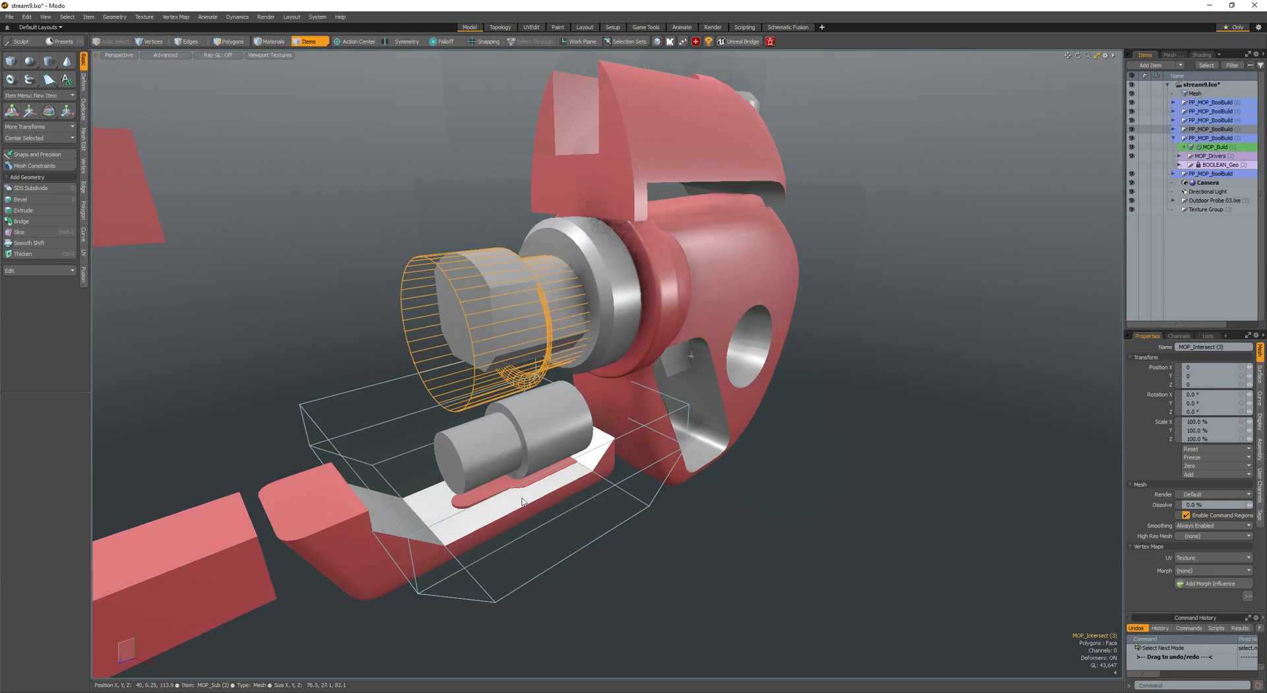
- Create a 40-sided cylinder along Z with a radius of about 7.63 in the separate mesh, in front of the stepped shaft
{"action": "left_click_drag", "start_coordinate": [562, 488], "coordinate": [485, 456], "text": "ctrl+alt"}
{"action": "left_click_drag", "start_coordinate": [485, 456], "coordinate": [548, 408], "text": "alt"}
{"action": "left_click", "coordinate": [420, 465]}
{"action": "key", "text": "space"}
{"action": "left_click_drag", "start_coordinate": [547, 408], "coordinate": [515, 409], "text": "ctrl+alt"}
{"action": "key", "text": "ctrl+shift+c"}
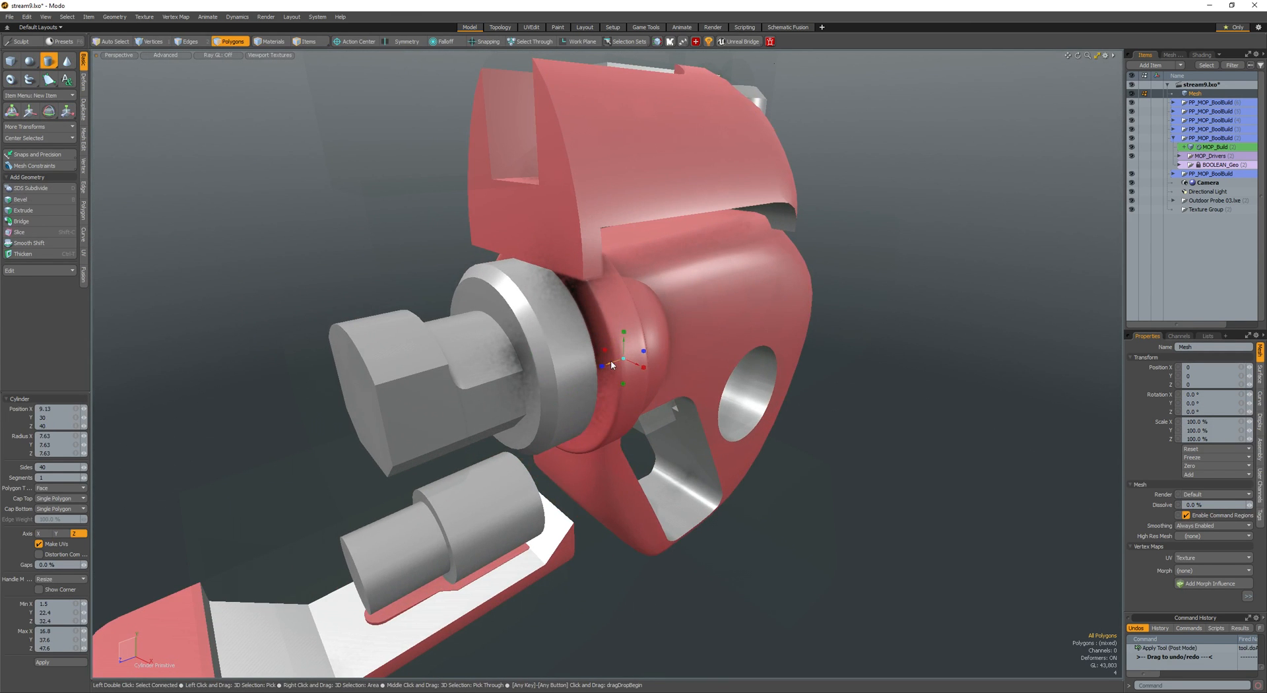
{"action": "left_click_drag", "start_coordinate": [611, 365], "coordinate": [561, 406]}
{"action": "key", "text": "space"}
{"action": "double_click", "coordinate": [346, 461]}
{"action": "key", "text": "w"}
{"action": "key", "text": "space"}
{"action": "key", "text": "shift+a"}
- Bevel the cylinder's end edges by 5 with a round level of 3 to form a domed end
{"action": "left_click_drag", "start_coordinate": [561, 406], "coordinate": [396, 388], "text": "ctrl+alt"}
{"action": "left_click", "coordinate": [462, 402]}
{"action": "key", "text": "alt+2"}
{"action": "key", "text": "b"}
{"action": "right_click_drag", "start_coordinate": [396, 388], "coordinate": [339, 376]}
{"action": "left_click_drag", "start_coordinate": [340, 376], "coordinate": [400, 461], "text": "alt"}
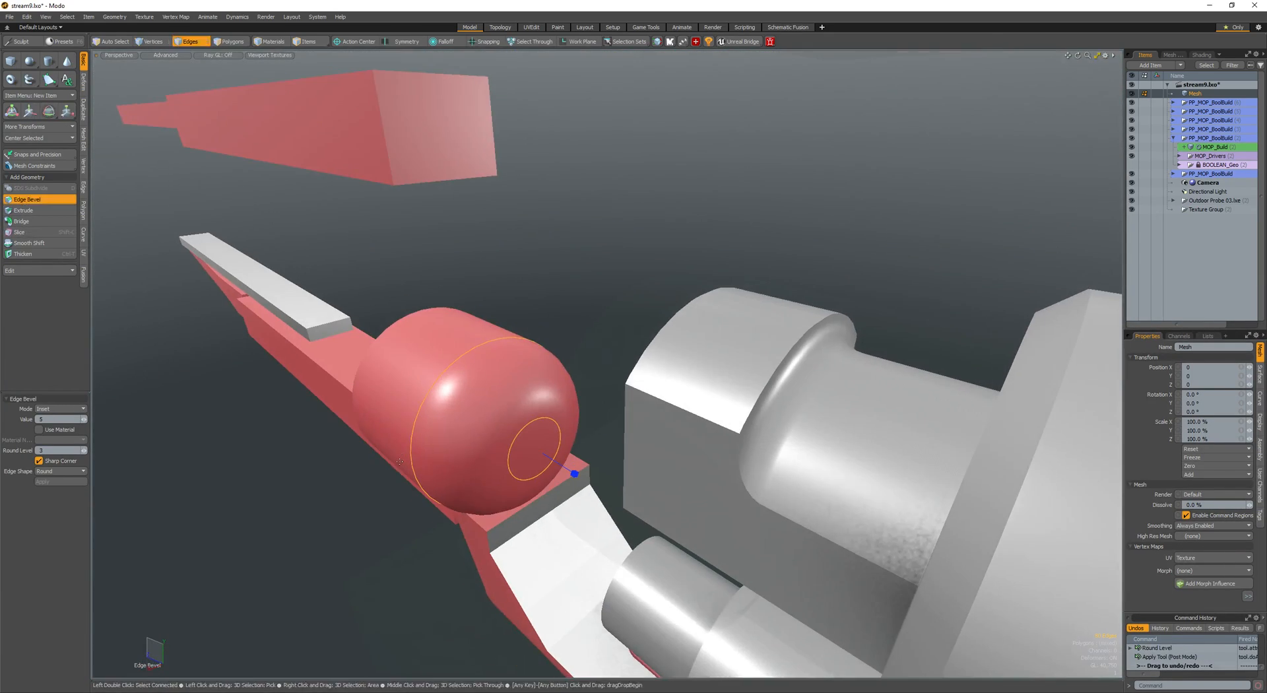
{"action": "key", "text": "space"}
- Move the domed cylinder into the side of the shaft's tip and convert it into a subtractive boolean cutter
{"action": "key", "text": "3"}
{"action": "double_click", "coordinate": [472, 432]}
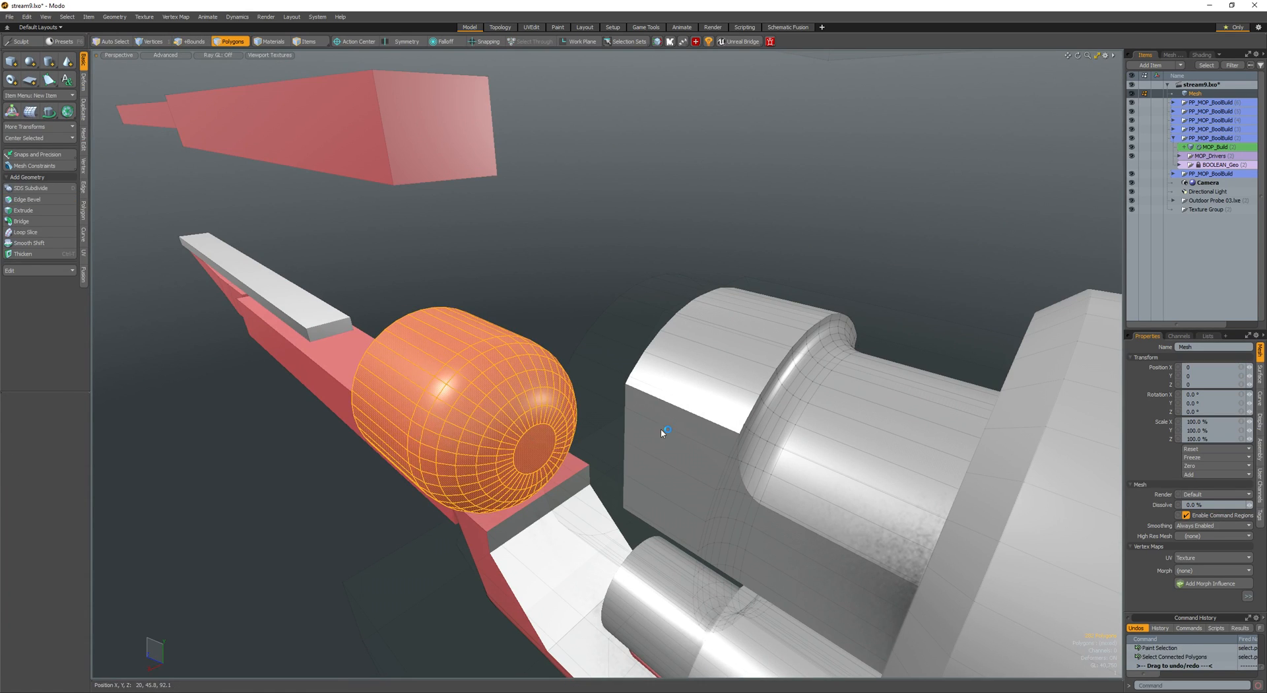
{"action": "key", "text": "w"}
{"action": "left_click_drag", "start_coordinate": [662, 433], "coordinate": [442, 388]}
{"action": "key", "text": "space"}
{"action": "left_click_drag", "start_coordinate": [716, 518], "coordinate": [667, 510], "text": "alt"}
{"action": "key", "text": "space"}
{"action": "key", "text": "space"}
{"action": "key", "text": "space"}
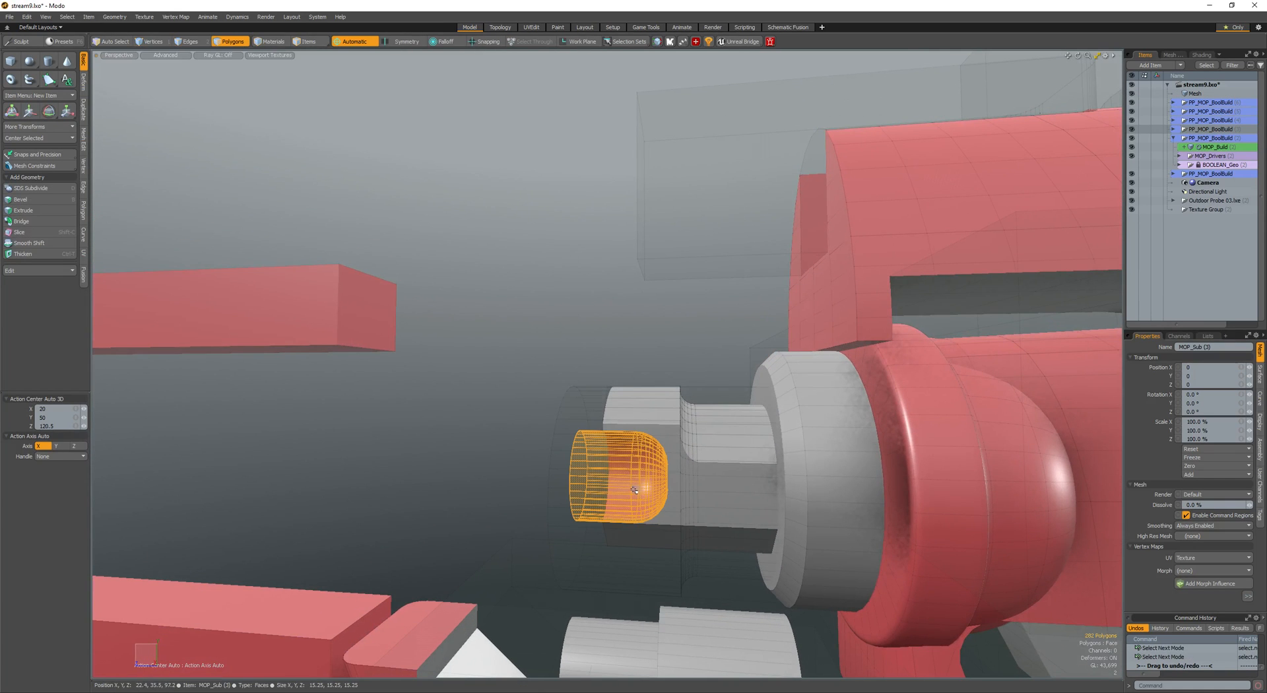
- Assign the Metal material to the domed cutter in the shaft's tip
{"action": "key", "text": "m"}
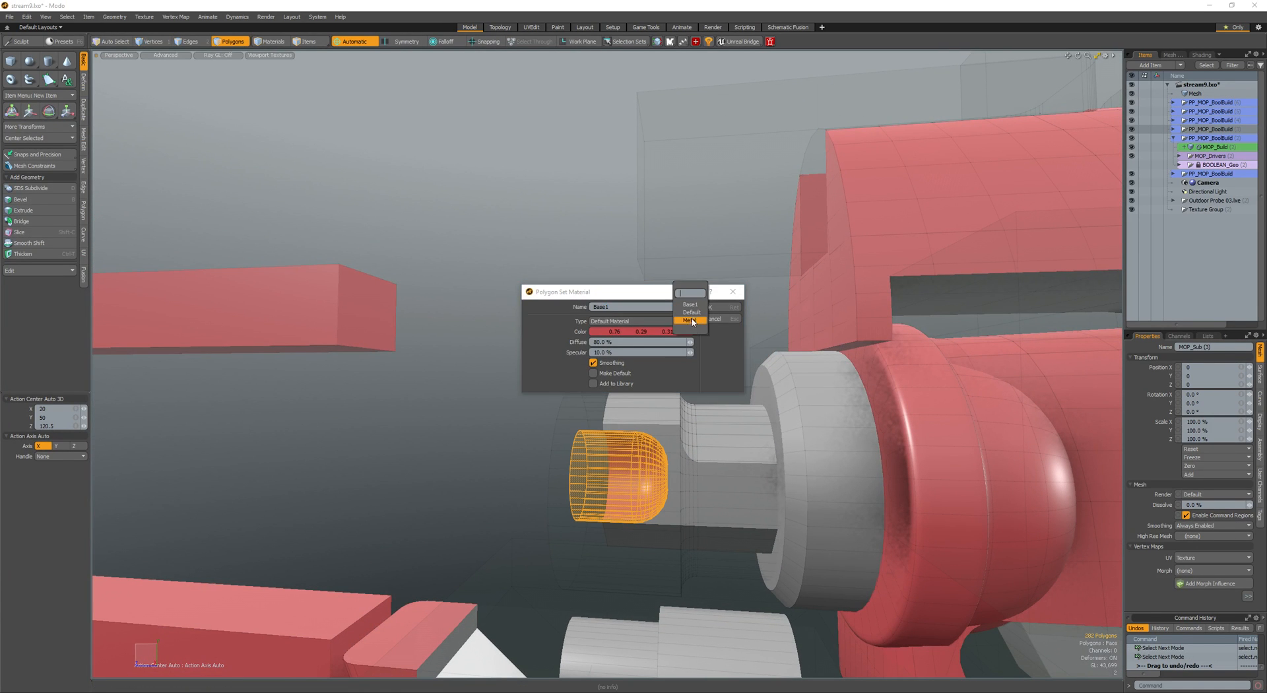
{"action": "left_click", "coordinate": [689, 321]}
{"action": "key", "text": "Return"}
- Reposition the domed cutter and move its flat end polygon by 0.875 in Y and -7.13 in Z
{"action": "mouse_move", "coordinate": [726, 455]}
{"action": "left_mouse_down", "text": "alt"}
{"action": "mouse_move", "coordinate": [650, 469]}
{"action": "mouse_move", "coordinate": [663, 448]}
{"action": "mouse_move", "coordinate": [575, 471]}
{"action": "mouse_move", "coordinate": [627, 462]}
{"action": "mouse_move", "coordinate": [575, 470]}
{"action": "mouse_move", "coordinate": [601, 466]}
{"action": "mouse_move", "coordinate": [596, 440]}
{"action": "left_mouse_up", "text": "alt"}
{"action": "key", "text": "y"}
{"action": "key", "text": "w"}
{"action": "key", "text": "space"}
{"action": "key", "text": "w"}
{"action": "key", "text": "space"}
{"action": "left_click", "coordinate": [591, 465]}
{"action": "key", "text": "w"}
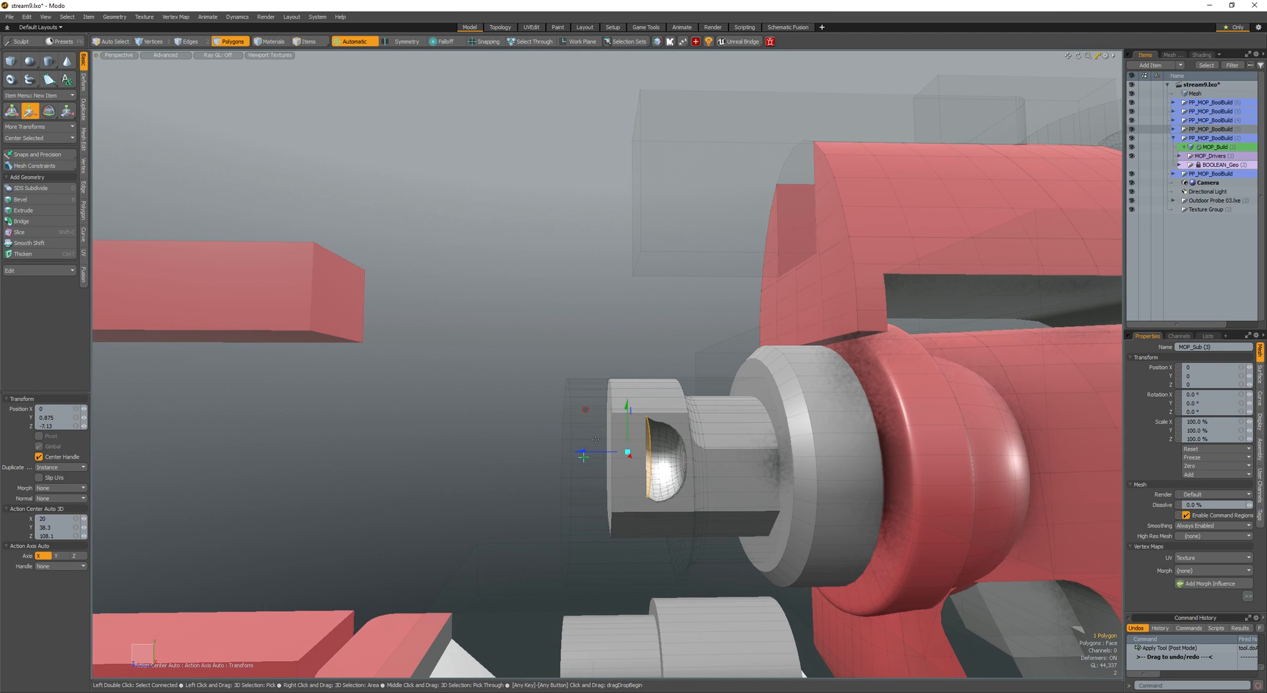
- Extend the domed cutter's flat end with a polygon bevel using a shift of 7.25
{"action": "left_click_drag", "start_coordinate": [595, 440], "coordinate": [613, 477], "text": "alt"}
{"action": "key", "text": "q"}
{"action": "key", "text": "w"}
{"action": "key", "text": "b"}
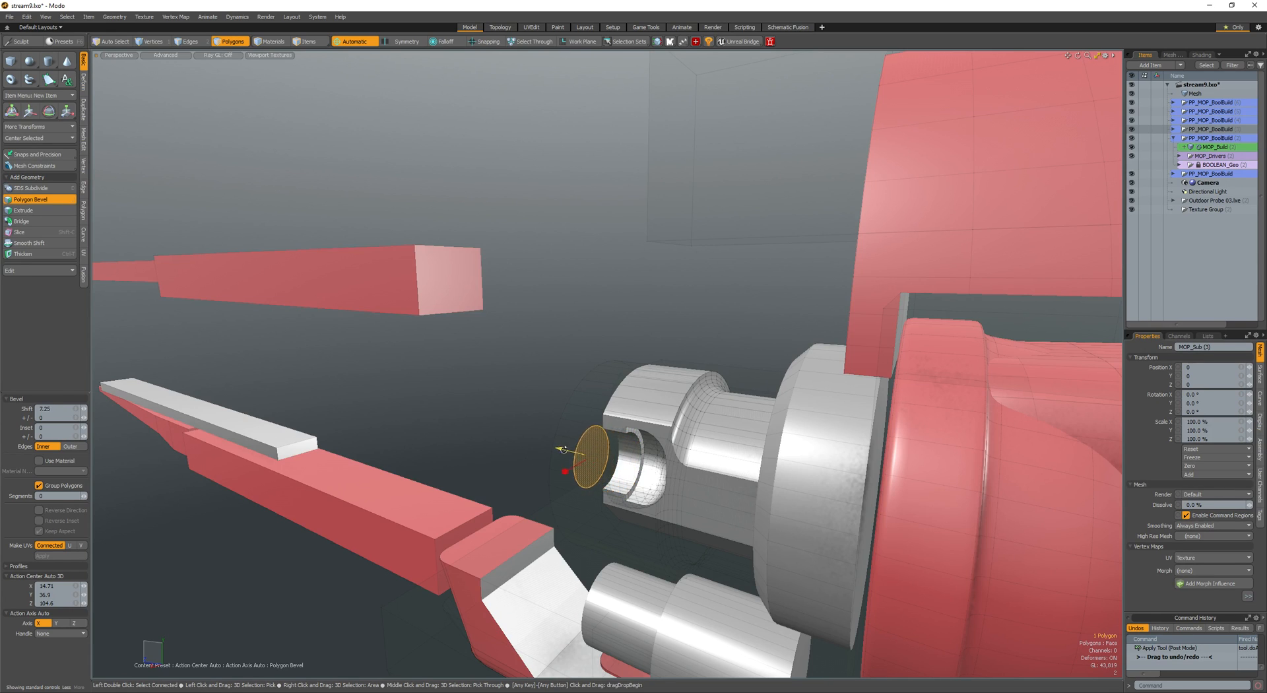
{"action": "left_click_drag", "start_coordinate": [564, 449], "coordinate": [594, 402], "text": "alt"}
{"action": "key", "text": "q"}
- Select the loop around the domed cutter's narrow neck and adjust its scale
{"action": "double_click", "coordinate": [654, 439]}
{"action": "scroll", "coordinate": [627, 462], "scroll_direction": "up", "scroll_amount": 3}
{"action": "left_click_drag", "start_coordinate": [627, 462], "coordinate": [607, 465], "text": "alt"}
{"action": "mouse_move", "coordinate": [605, 470]}
{"action": "left_mouse_down"}
{"action": "mouse_move", "coordinate": [605, 450]}
{"action": "mouse_move", "coordinate": [572, 462]}
{"action": "mouse_move", "coordinate": [613, 432]}
{"action": "mouse_move", "coordinate": [573, 454]}
{"action": "mouse_move", "coordinate": [524, 451]}
{"action": "mouse_move", "coordinate": [554, 448]}
{"action": "left_mouse_up"}
{"action": "key", "text": "l"}
{"action": "key", "text": "shift+Up"}
{"action": "key", "text": "shift+Down"}
{"action": "key", "text": "r"}
{"action": "key", "text": "q"}
- Bevel the edge loop where the cutter's neck meets the dome with a round level of 3
{"action": "double_click", "coordinate": [570, 458]}
{"action": "left_click", "coordinate": [555, 447]}
{"action": "key", "text": "b"}
{"action": "left_click", "coordinate": [545, 442]}
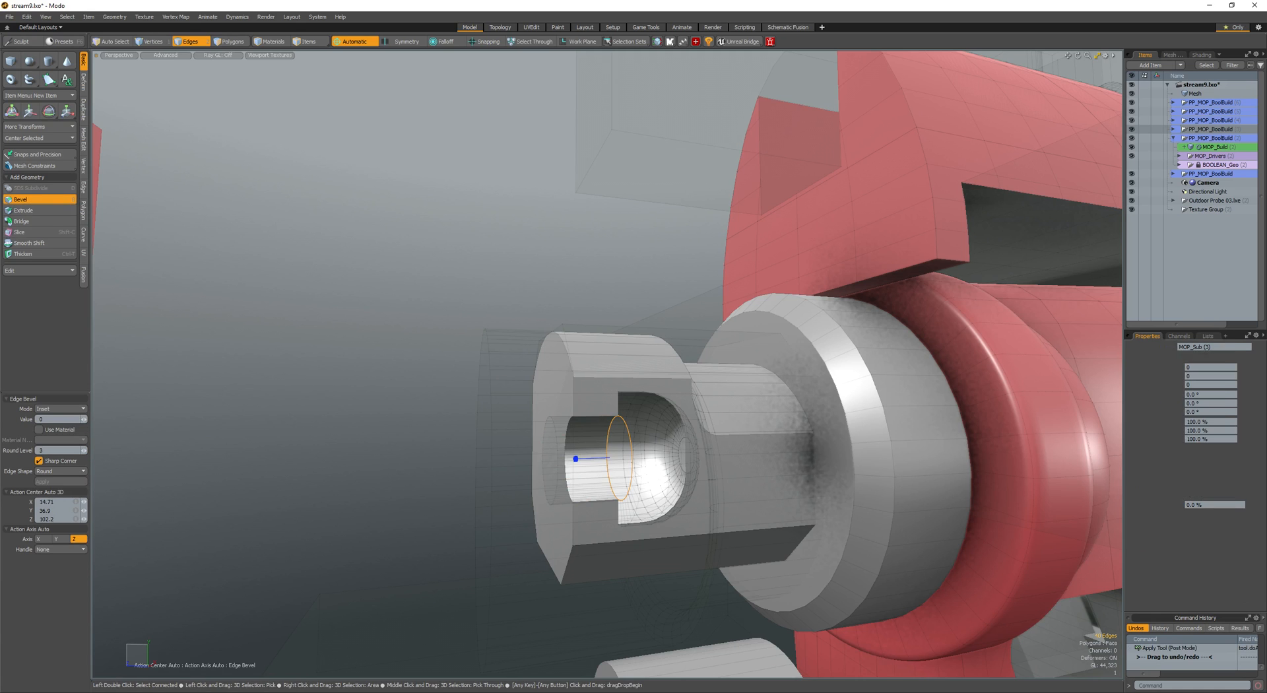
{"action": "left_click_drag", "start_coordinate": [546, 442], "coordinate": [637, 394], "text": "alt"}
{"action": "key", "text": "q"}
- Select the finished domed cutter's connected polygons and mirror them to the opposite side of the shaft's tip
{"action": "left_click", "coordinate": [496, 470]}
{"action": "key", "text": "3"}
{"action": "double_click", "coordinate": [579, 456]}
{"action": "key", "text": "ctrl+alt+x"}
{"action": "left_click", "coordinate": [718, 478]}
{"action": "key", "text": "shift+c"}
{"action": "key", "text": "space"}
{"action": "left_click_drag", "start_coordinate": [546, 405], "coordinate": [623, 366], "text": "alt"}
{"action": "key", "text": "space"}
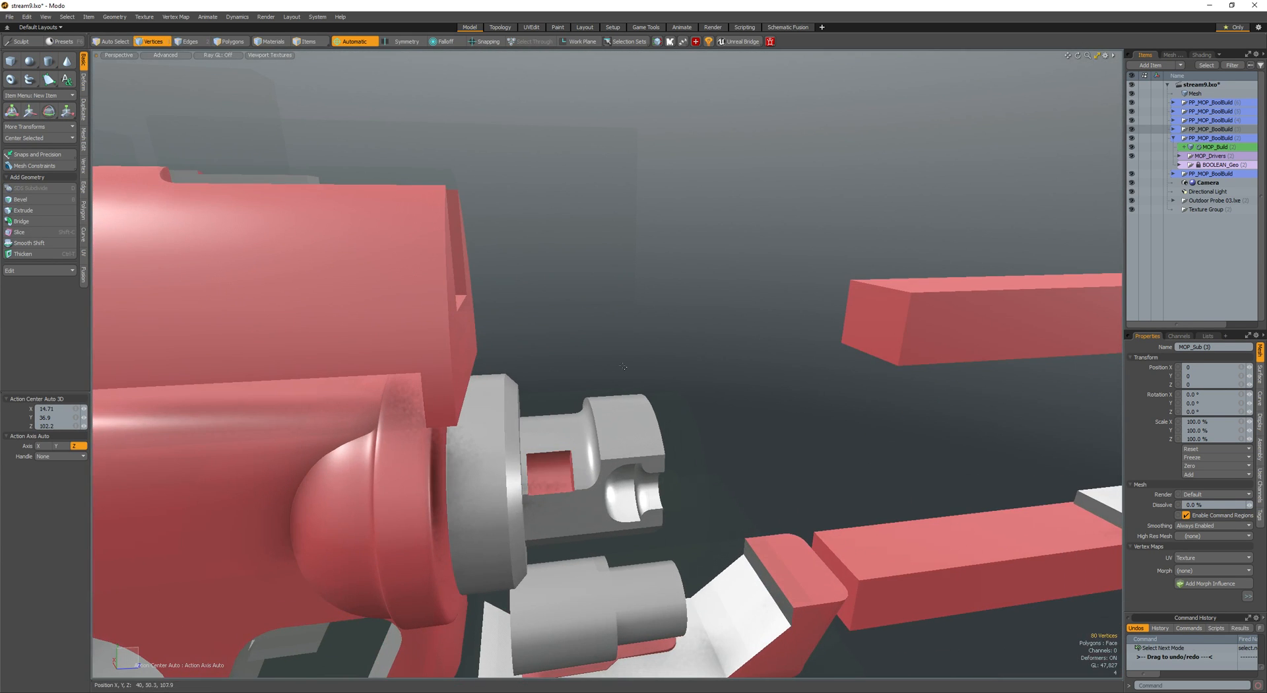
- Place a new cylinder at the front shaft's tip by moving it 40.5 in Y and 110 in Z
{"action": "left_click_drag", "start_coordinate": [597, 455], "coordinate": [570, 420], "text": "alt"}
{"action": "scroll", "coordinate": [567, 425], "scroll_direction": "down", "scroll_amount": 5}
{"action": "key", "text": "w"}
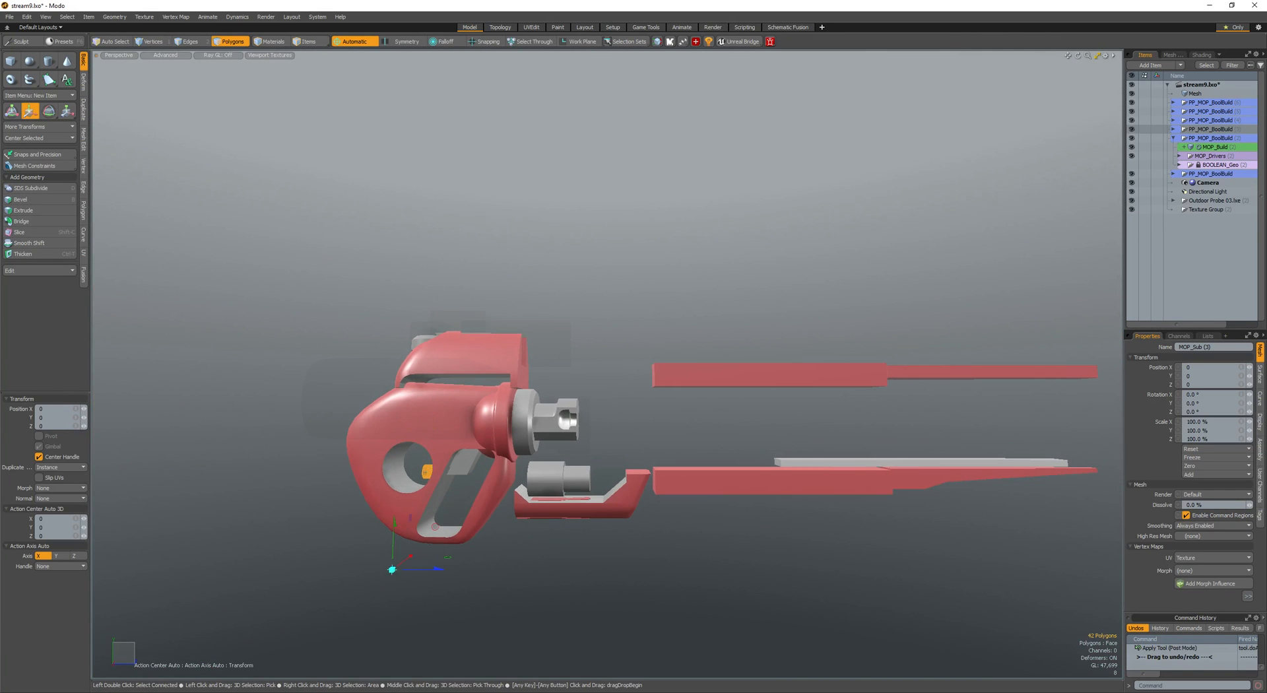
{"action": "left_click_drag", "start_coordinate": [392, 569], "coordinate": [531, 515]}
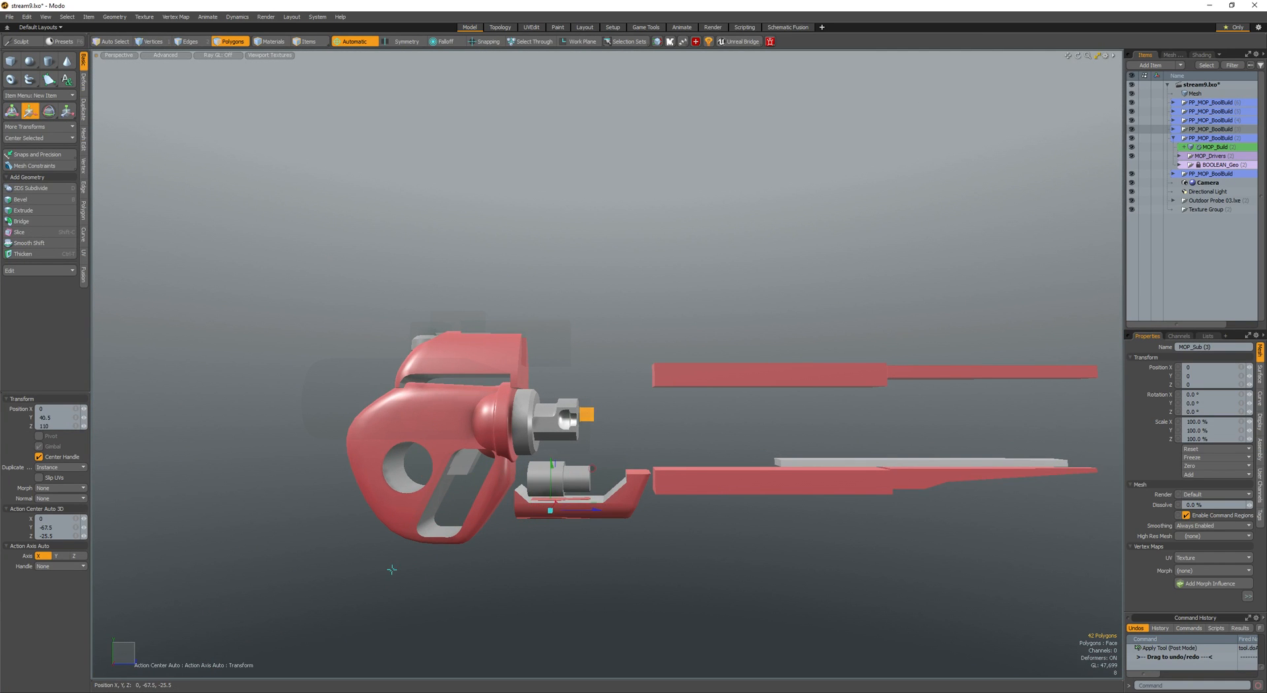
{"action": "key", "text": "shift+a"}
- Scale the new cylinder to fit the shaft's tip and convert it into an AltSub boolean cutter for the bore
{"action": "left_click_drag", "start_coordinate": [438, 441], "coordinate": [462, 371], "text": "alt"}
{"action": "scroll", "coordinate": [353, 465], "scroll_direction": "down", "scroll_amount": 5}
{"action": "key", "text": "r"}
{"action": "key", "text": "space"}
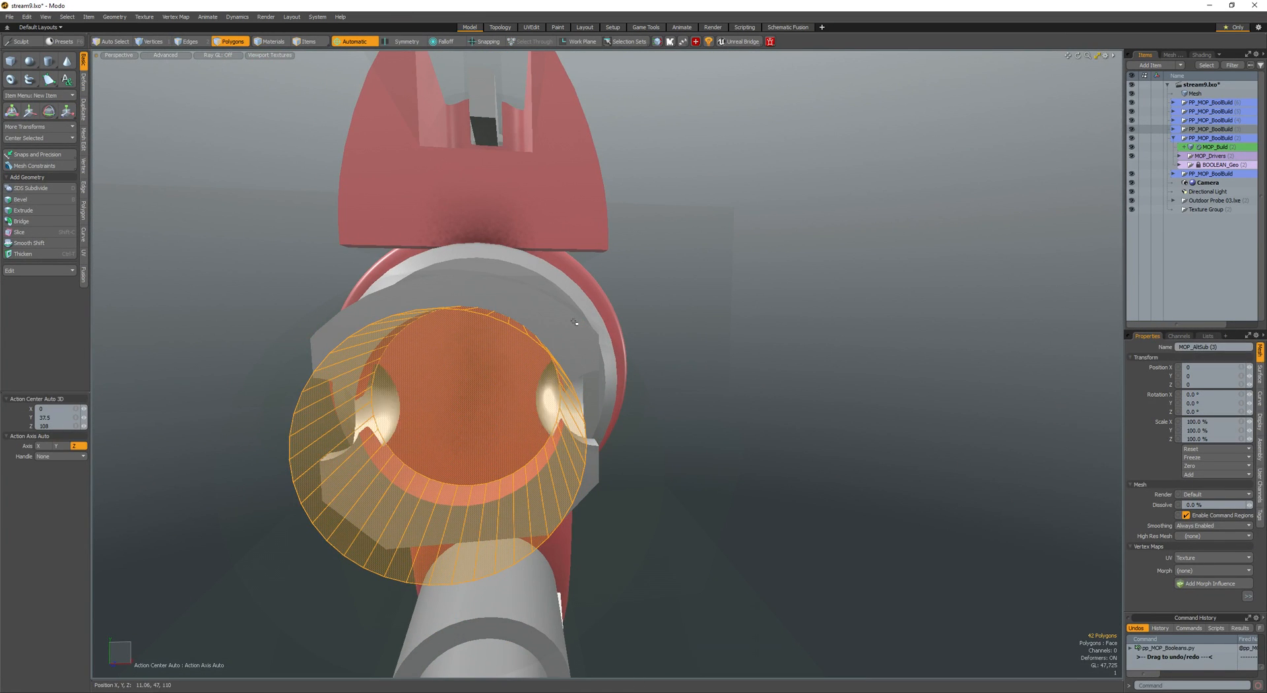
- Resize the bore cutter to about 25 units across and turn off the automatic action center
{"action": "left_click_drag", "start_coordinate": [573, 326], "coordinate": [540, 399], "text": "alt"}
{"action": "key", "text": "r"}
{"action": "key", "text": "space"}
{"action": "key", "text": "space"}
{"action": "key", "text": "space"}
{"action": "key", "text": "w"}
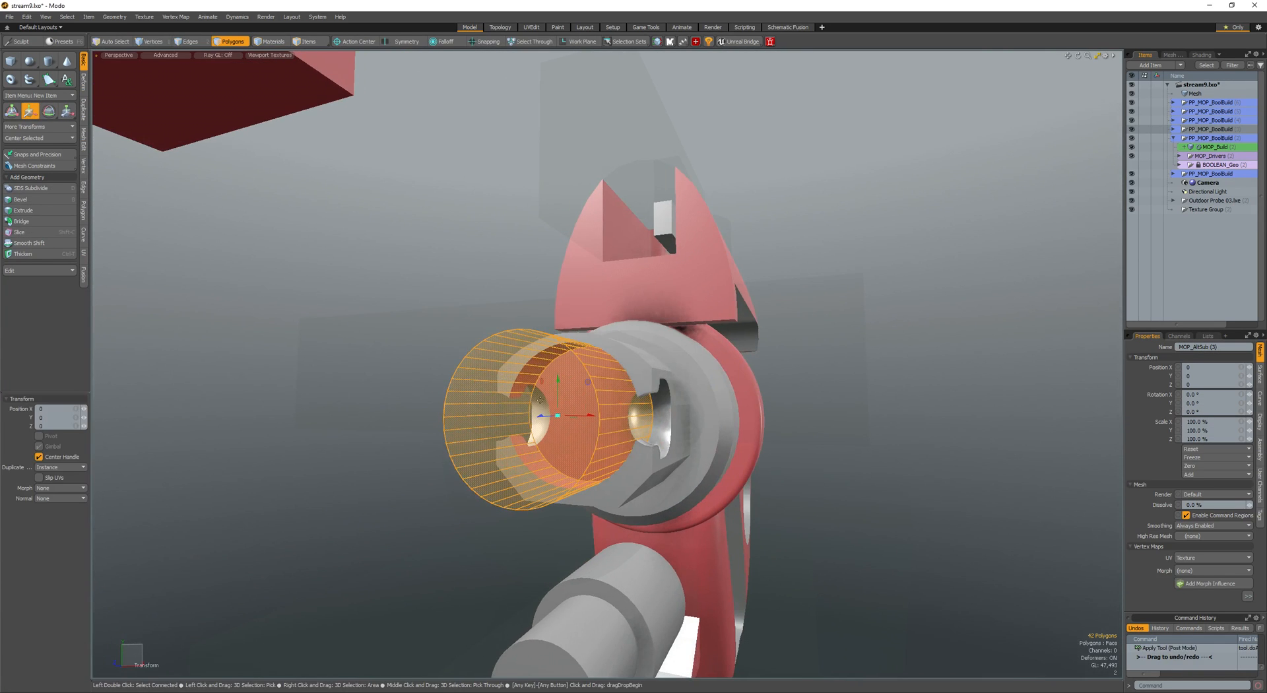
- Select the bore cutter's inner end polygon and polygon-bevel it deeper into the shaft in narrowing steps
{"action": "key", "text": "space"}
{"action": "key", "text": "shift+Down"}
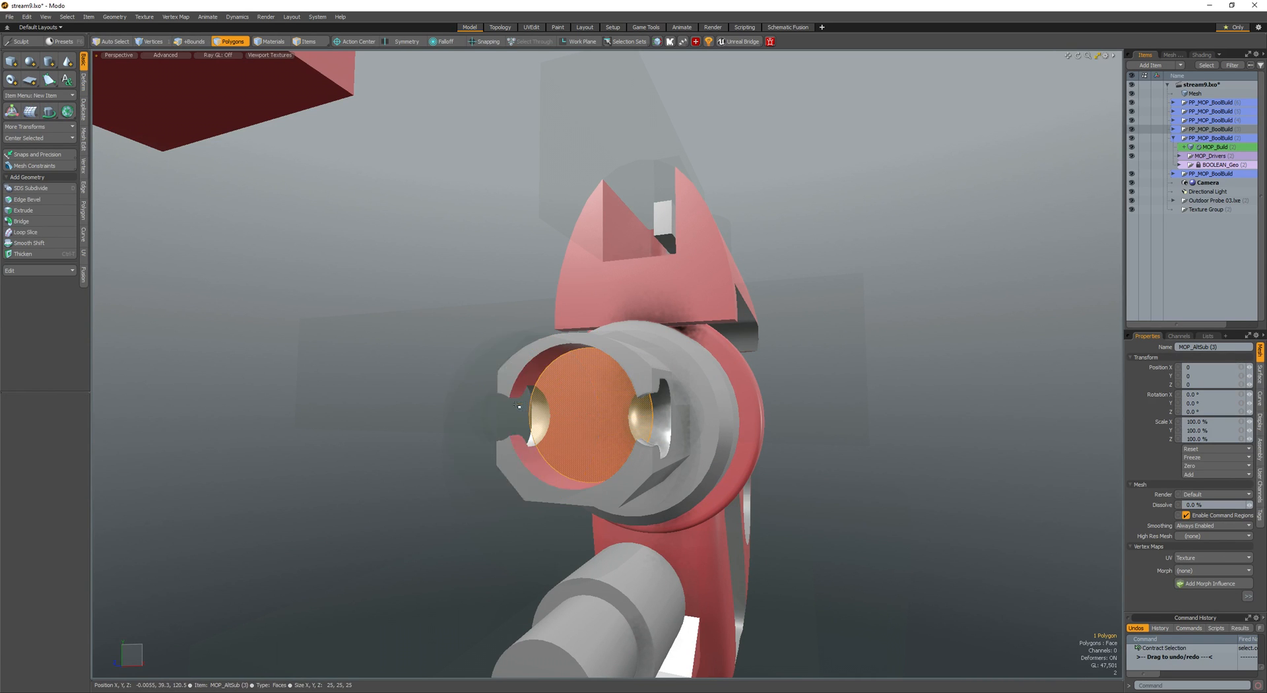
{"action": "key", "text": "b"}
{"action": "left_click", "coordinate": [556, 411]}
{"action": "left_click_drag", "start_coordinate": [556, 411], "coordinate": [420, 419], "text": "alt"}
{"action": "key", "text": "ctrl+z"}
{"action": "left_click", "coordinate": [509, 407], "text": "shift"}
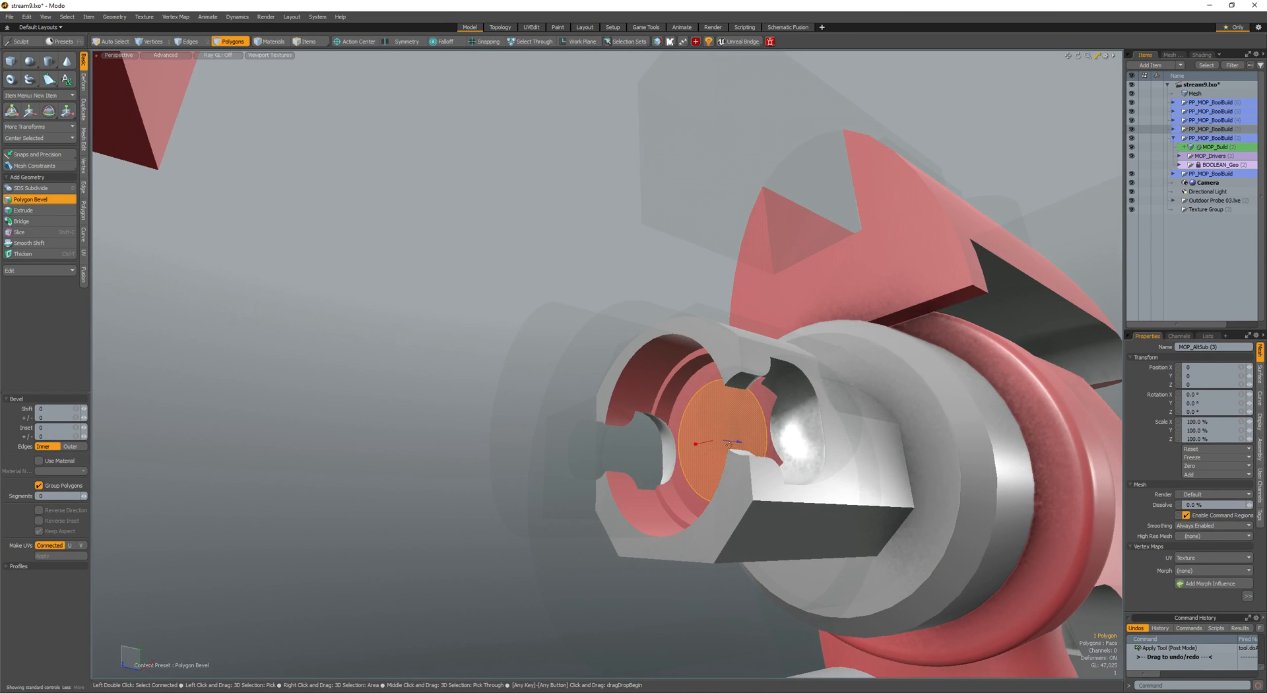
- Bevel the circular face inside the barrel tip into a protruding pin, then grow the selection and scale the pin down
{"action": "left_click_drag", "start_coordinate": [721, 447], "coordinate": [757, 382]}
{"action": "key", "text": "space"}
{"action": "key", "text": "shift+Up"}
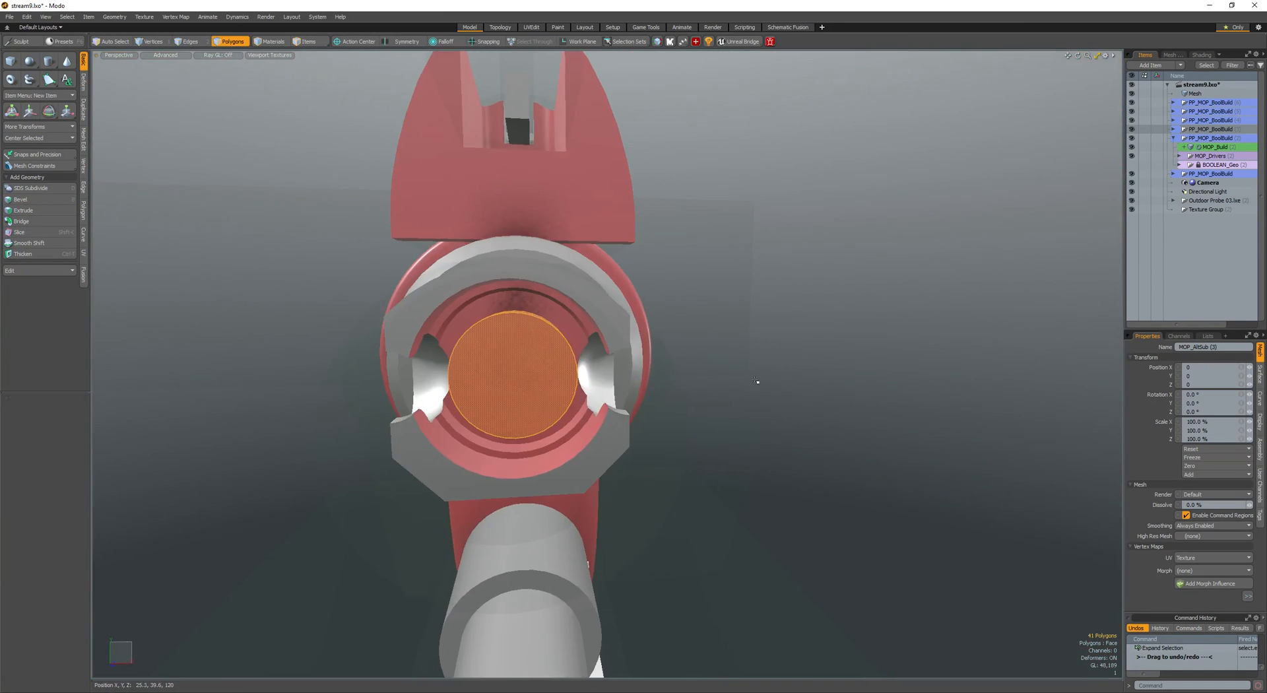
{"action": "key", "text": "r"}
{"action": "left_click_drag", "start_coordinate": [541, 346], "coordinate": [531, 356]}
{"action": "key", "text": "space"}
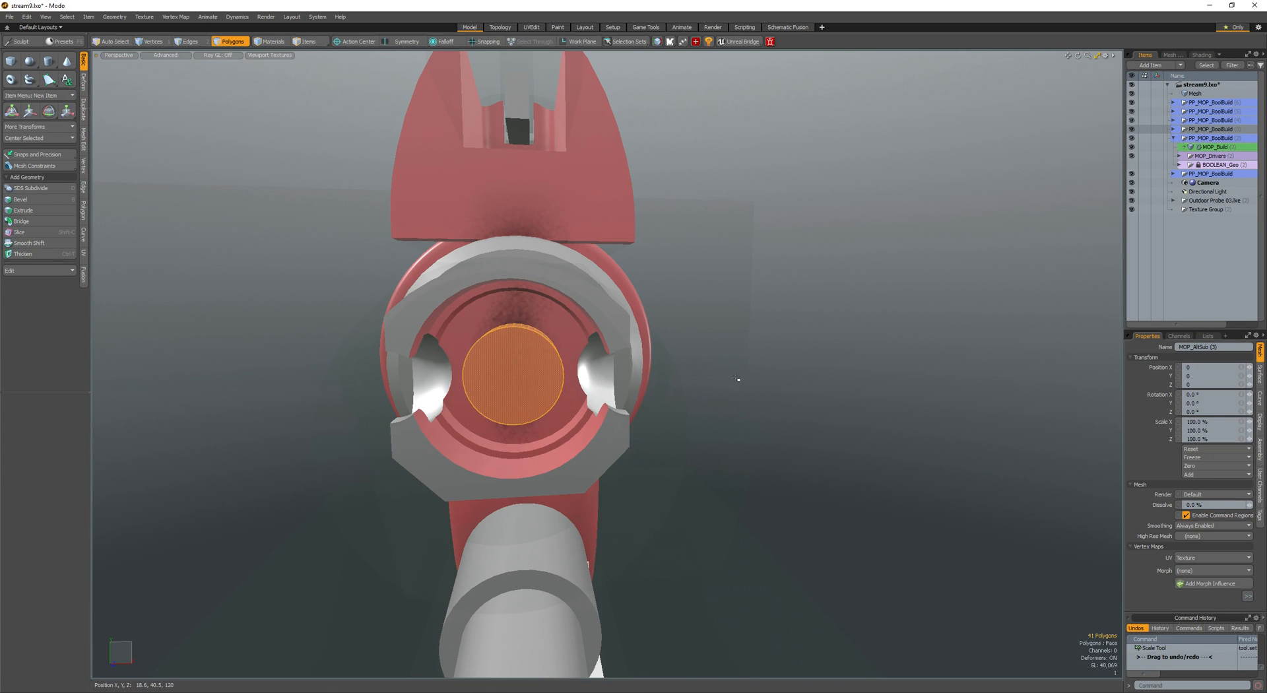
- Select all connected polygons of the barrel tip's bore cutter and assign them the grey material
{"action": "key", "text": "bracketright"}
{"action": "key", "text": "m"}
{"action": "key", "text": "Return"}
- Select the barrel tip's boolean base body and bevel the edges of its octagonal shape
{"action": "left_click_drag", "start_coordinate": [770, 386], "coordinate": [581, 396], "text": "alt"}
{"action": "key", "text": "u"}
{"action": "key", "text": "shift+w"}
{"action": "left_click_drag", "start_coordinate": [581, 396], "coordinate": [633, 356], "text": "alt+shift"}
{"action": "key", "text": "space"}
{"action": "left_click", "coordinate": [558, 367]}
{"action": "left_click_drag", "start_coordinate": [634, 357], "coordinate": [528, 370], "text": "alt"}
{"action": "key", "text": "space"}
{"action": "left_click_drag", "start_coordinate": [528, 369], "coordinate": [570, 402], "text": "alt"}
{"action": "key", "text": "space"}
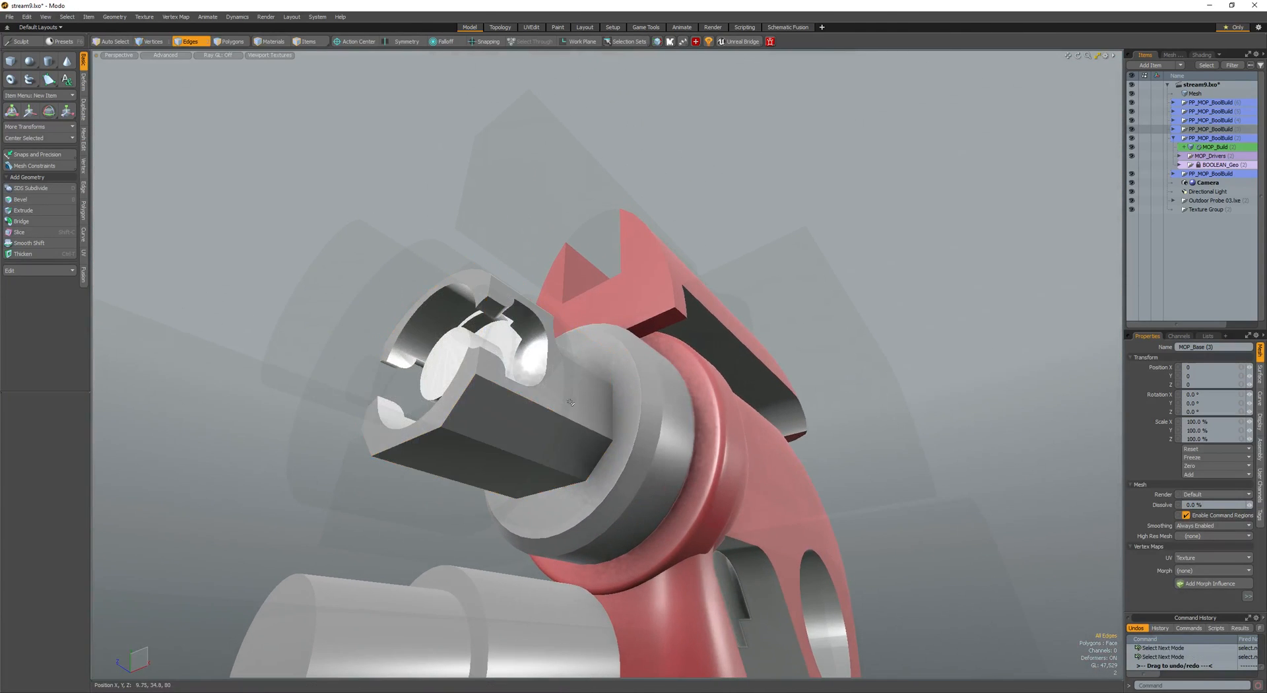
{"action": "key", "text": "shift+Up"}
{"action": "key", "text": "shift+Up"}
{"action": "mouse_move", "coordinate": [500, 465]}
{"action": "left_mouse_down", "text": "alt"}
{"action": "mouse_move", "coordinate": [481, 454]}
{"action": "mouse_move", "coordinate": [502, 449]}
{"action": "left_mouse_up", "text": "alt"}
{"action": "key", "text": "b"}
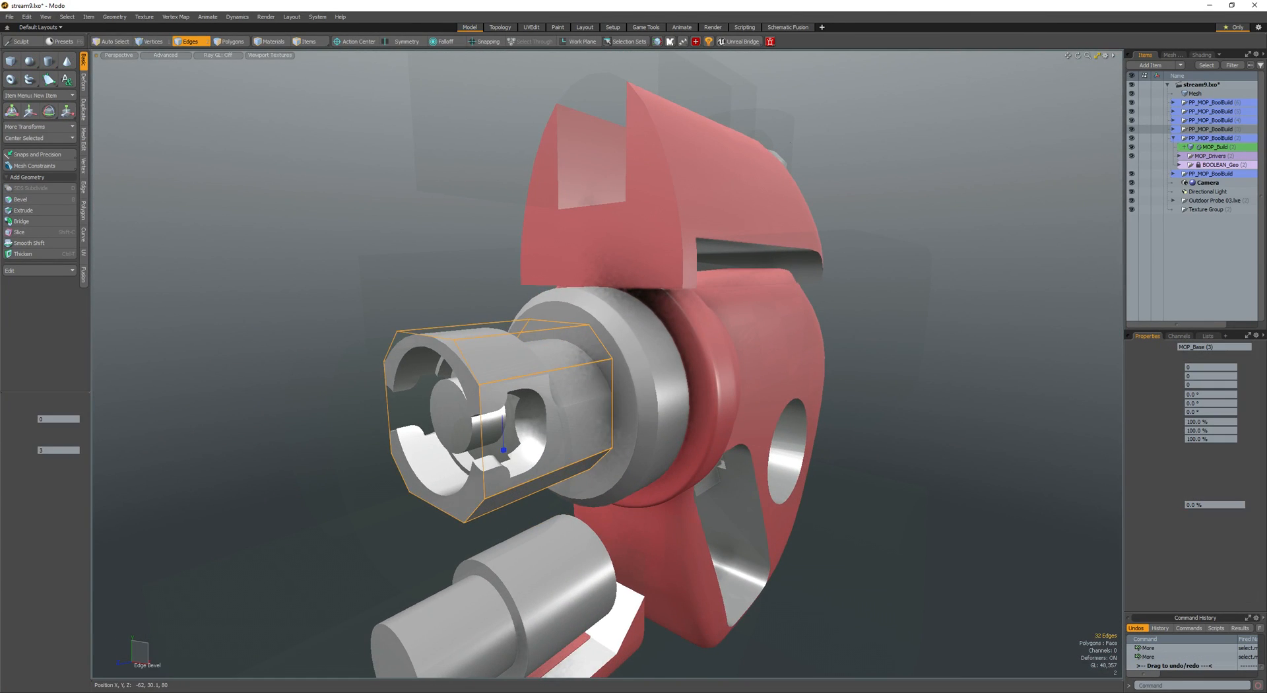
{"action": "left_click_drag", "start_coordinate": [460, 390], "coordinate": [461, 390]}
{"action": "left_click_drag", "start_coordinate": [460, 389], "coordinate": [495, 421], "text": "alt"}
{"action": "key", "text": "space"}
- Bevel the front outline edges of the barrel tip by about 0.78 and clear the selection
{"action": "key", "text": "space"}
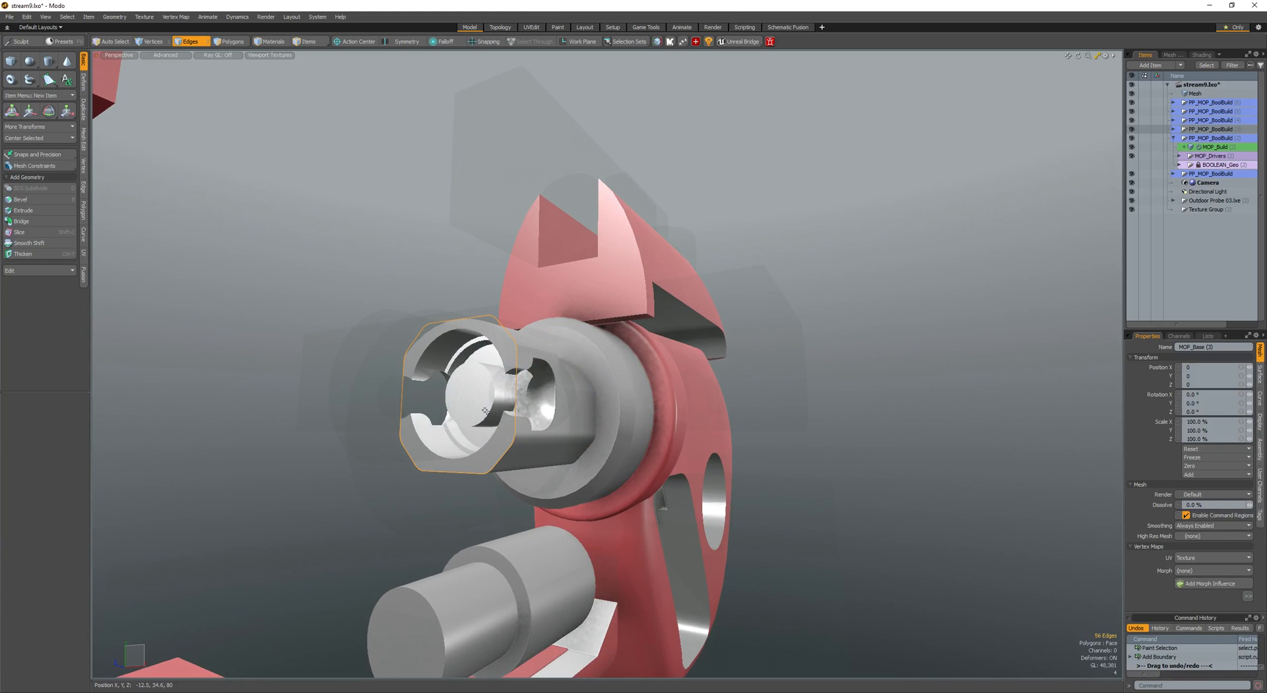
{"action": "key", "text": "b"}
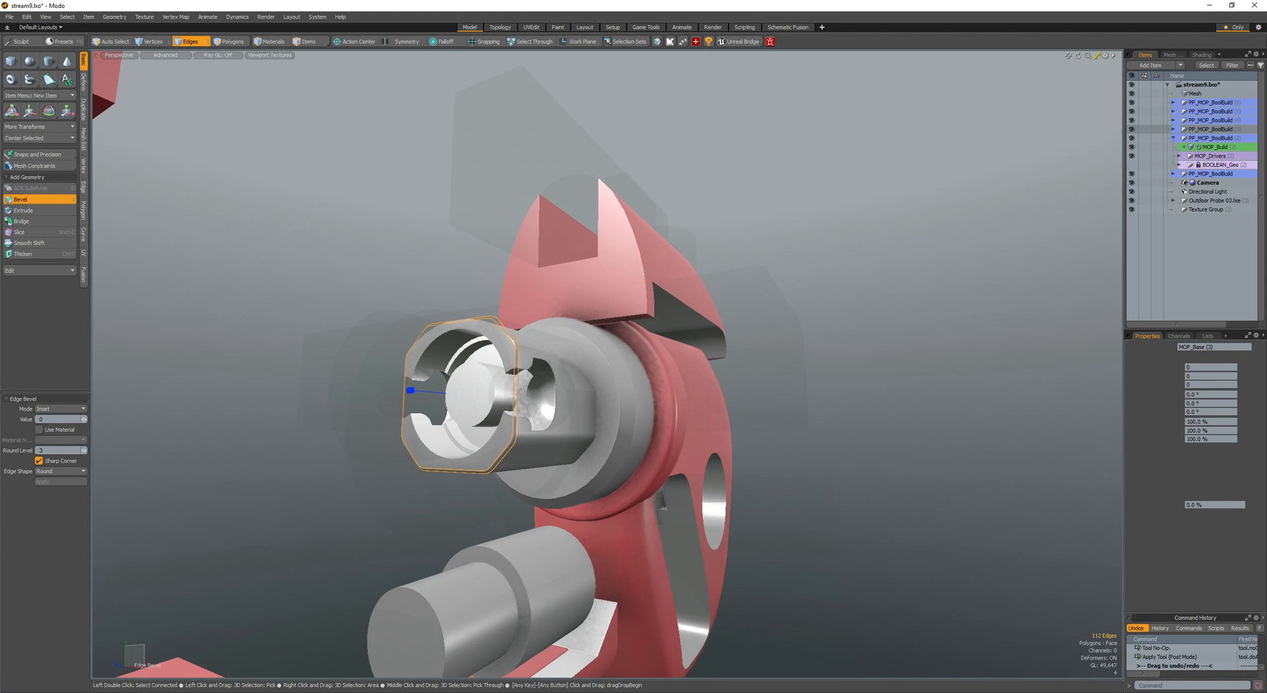
{"action": "left_click_drag", "start_coordinate": [527, 419], "coordinate": [514, 433], "text": "alt"}
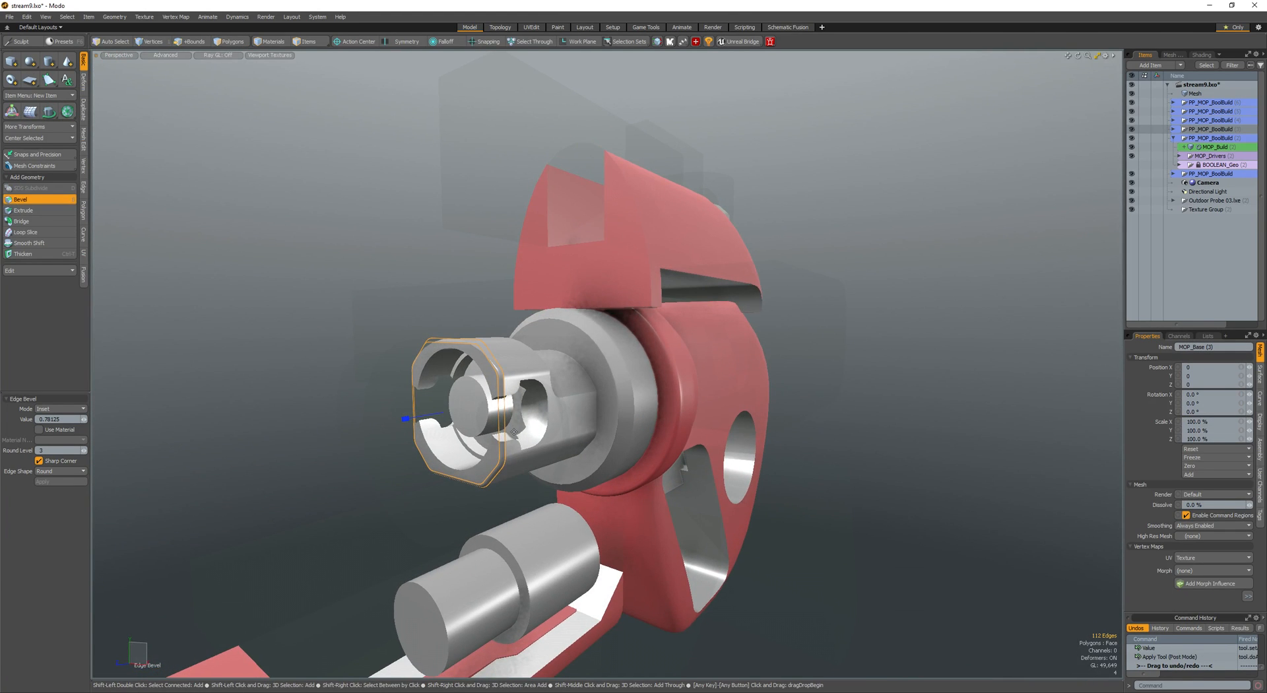
{"action": "scroll", "coordinate": [493, 412], "scroll_direction": "up", "scroll_amount": 5}
{"action": "left_click_drag", "start_coordinate": [494, 412], "coordinate": [512, 383], "text": "alt"}
{"action": "scroll", "coordinate": [477, 414], "scroll_direction": "down", "scroll_amount": 1, "text": "shift"}
{"action": "key", "text": "space"}
{"action": "key", "text": "Escape"}
{"action": "scroll", "coordinate": [512, 441], "scroll_direction": "down", "scroll_amount": 4}
{"action": "key", "text": "3"}
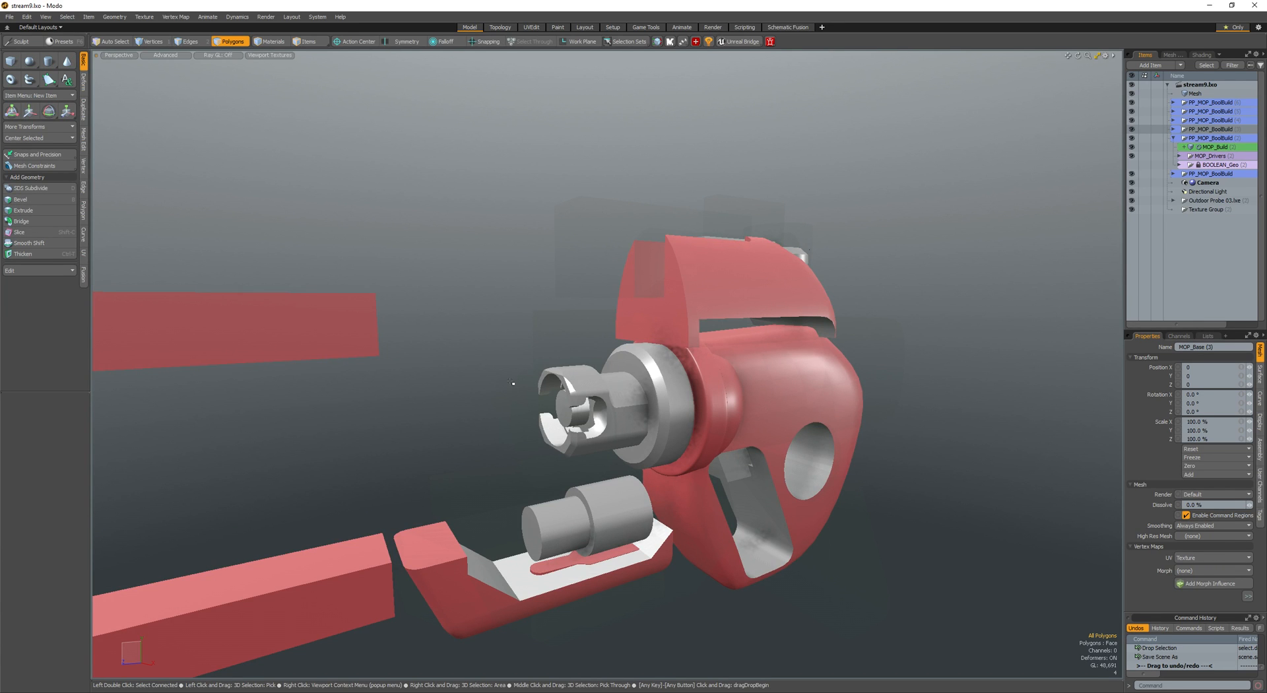
{"action": "left_click_drag", "start_coordinate": [487, 368], "coordinate": [521, 355], "text": "alt"}
{"action": "key", "text": "alt+w"}
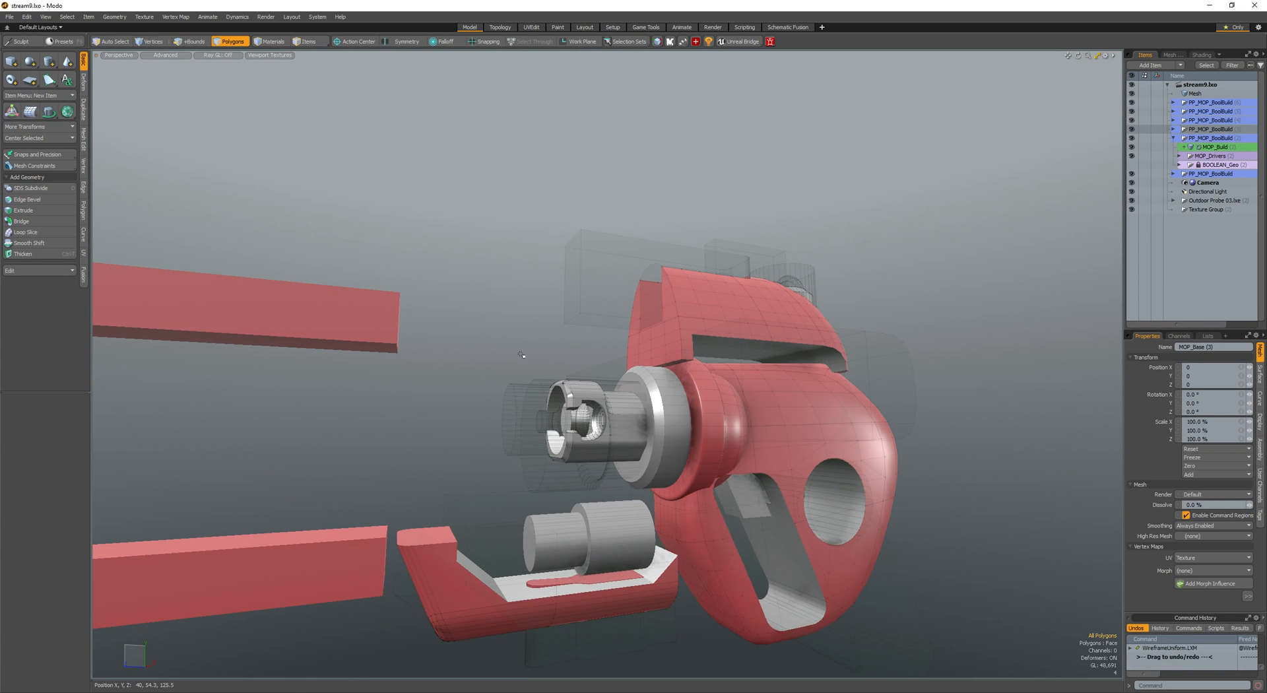
{"action": "key", "text": "alt+w"}
- Activate the main mesh and add loop slices around the grey collar behind the barrel tip to mark out a narrow band
{"action": "left_click_drag", "start_coordinate": [627, 409], "coordinate": [682, 421], "text": "alt"}
{"action": "key", "text": "5"}
{"action": "left_click", "coordinate": [656, 369]}
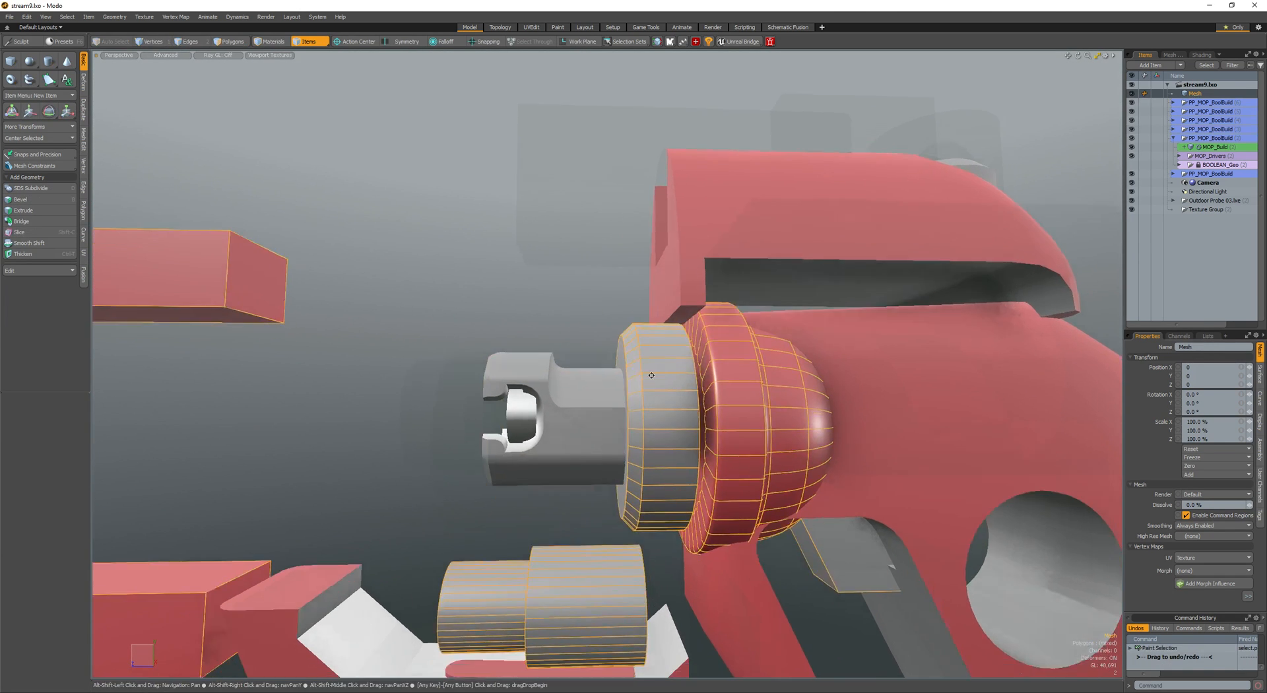
{"action": "left_click_drag", "start_coordinate": [656, 369], "coordinate": [641, 383], "text": "alt"}
{"action": "key", "text": "3"}
{"action": "double_click", "coordinate": [641, 383]}
{"action": "key", "text": "["}
{"action": "key", "text": "["}
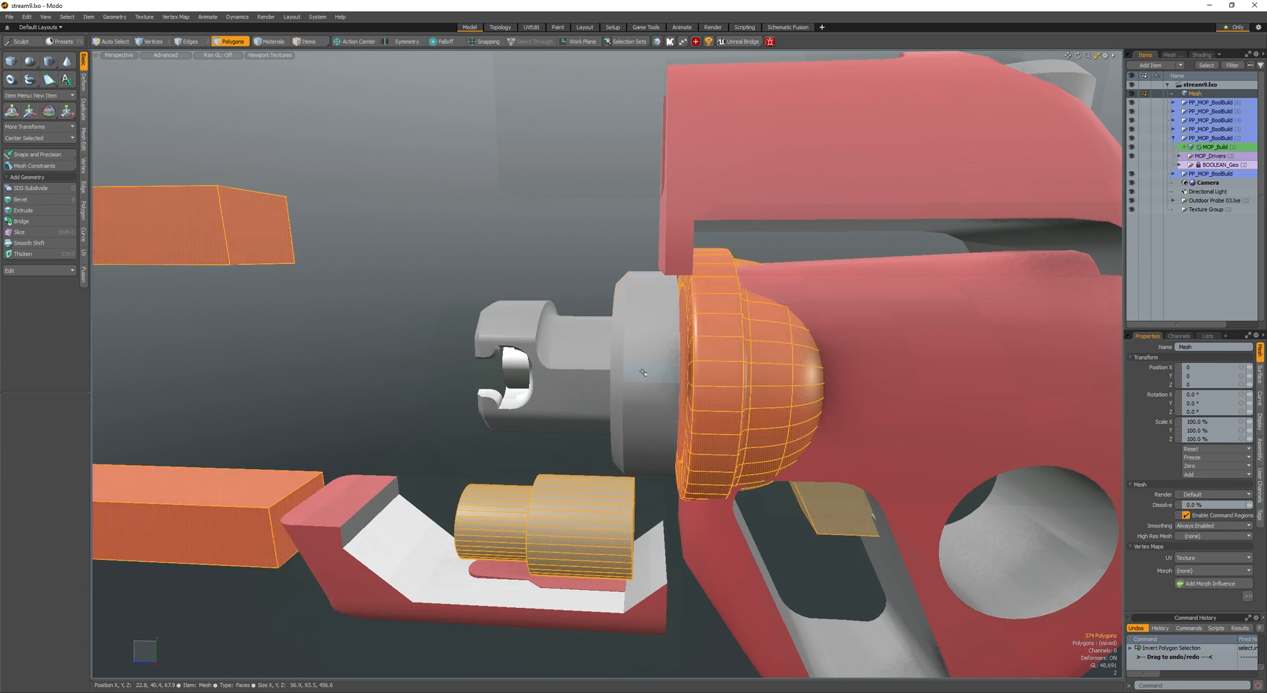
{"action": "double_click", "coordinate": [646, 375]}
{"action": "mouse_move", "coordinate": [650, 336]}
{"action": "left_mouse_down"}
{"action": "mouse_move", "coordinate": [653, 426]}
{"action": "mouse_move", "coordinate": [630, 396]}
{"action": "mouse_move", "coordinate": [667, 370]}
{"action": "mouse_move", "coordinate": [645, 416]}
{"action": "left_mouse_up"}
{"action": "key", "text": "alt+c"}
{"action": "key", "text": "q"}
{"action": "scroll", "coordinate": [631, 396], "scroll_direction": "up", "scroll_amount": 3}
{"action": "key", "text": "alt+c"}
{"action": "key", "text": "q"}
- Select the narrow band around the collar and bevel it inward with a shift of about -1.94 to form a groove
{"action": "key", "text": "l"}
{"action": "key", "text": "b"}
{"action": "left_click", "coordinate": [653, 400]}
{"action": "scroll", "coordinate": [647, 417], "scroll_direction": "down", "scroll_amount": 2}
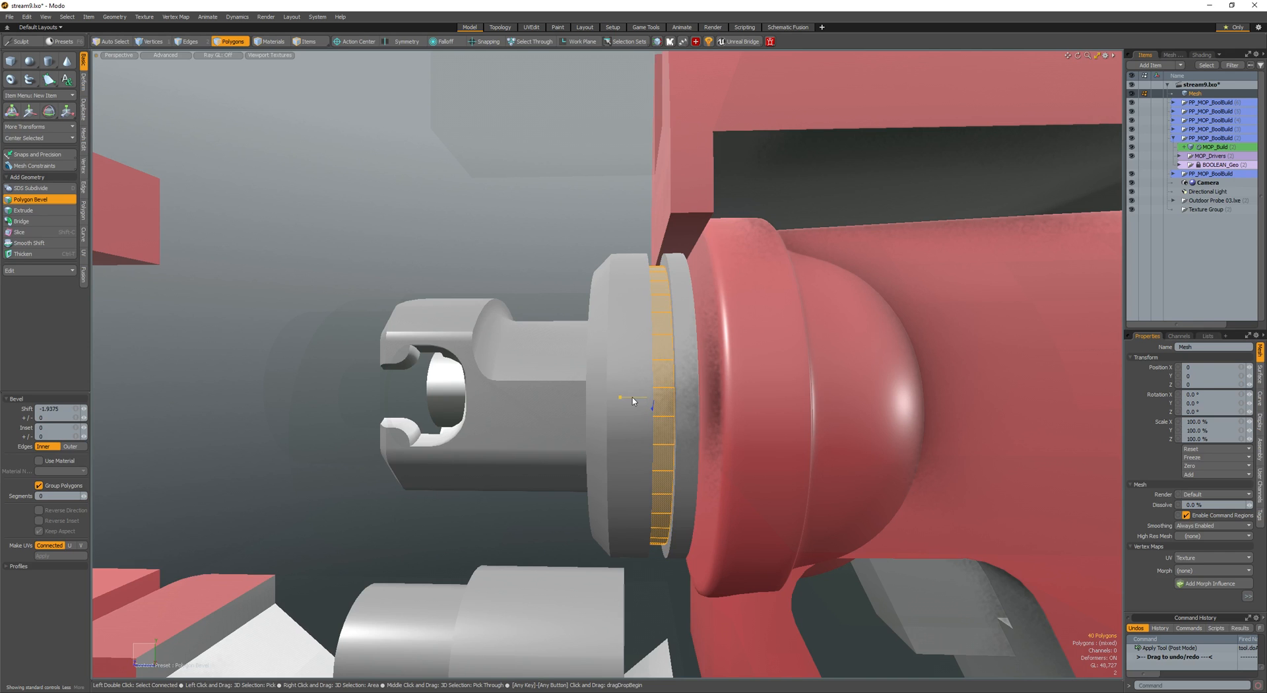
{"action": "key", "text": "q"}
- Bevel the collar's flat front face inward to form a rim with a recessed channel around an inner disc
{"action": "double_click", "coordinate": [630, 401]}
{"action": "left_click_drag", "start_coordinate": [629, 401], "coordinate": [667, 397], "text": "alt"}
{"action": "left_click", "coordinate": [589, 390]}
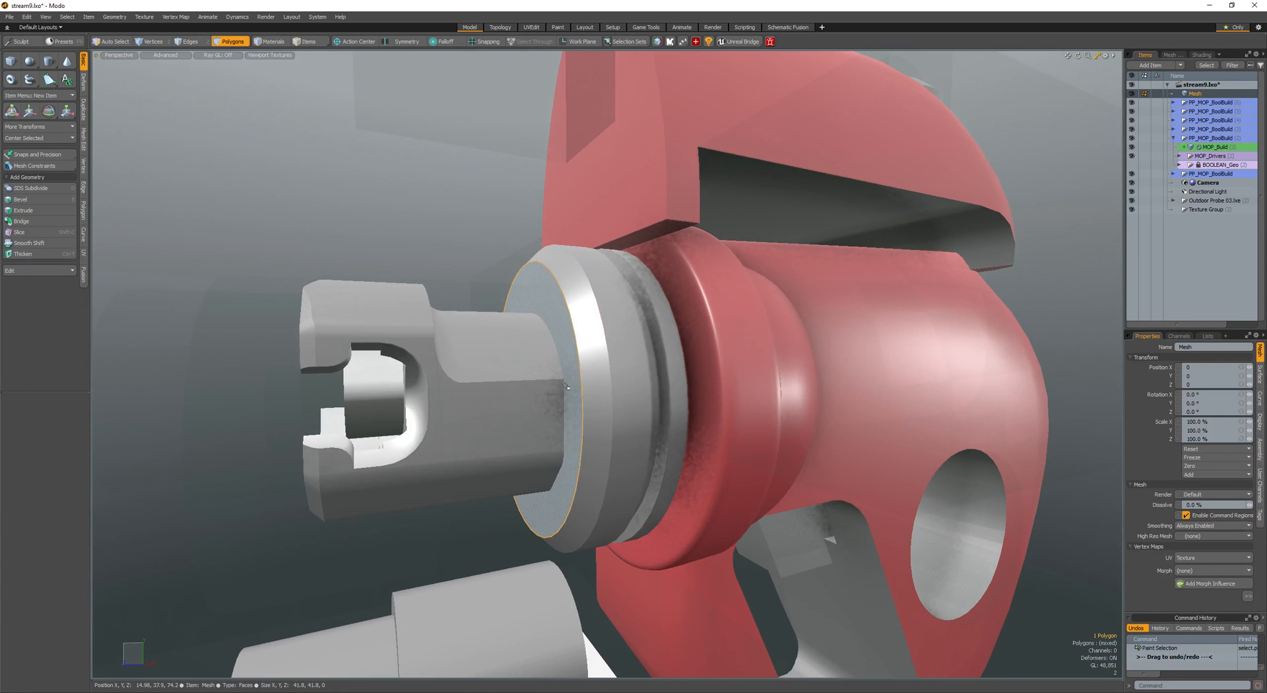
{"action": "key", "text": "b"}
{"action": "left_click", "coordinate": [521, 391]}
{"action": "left_click_drag", "start_coordinate": [521, 391], "coordinate": [522, 321], "text": "alt"}
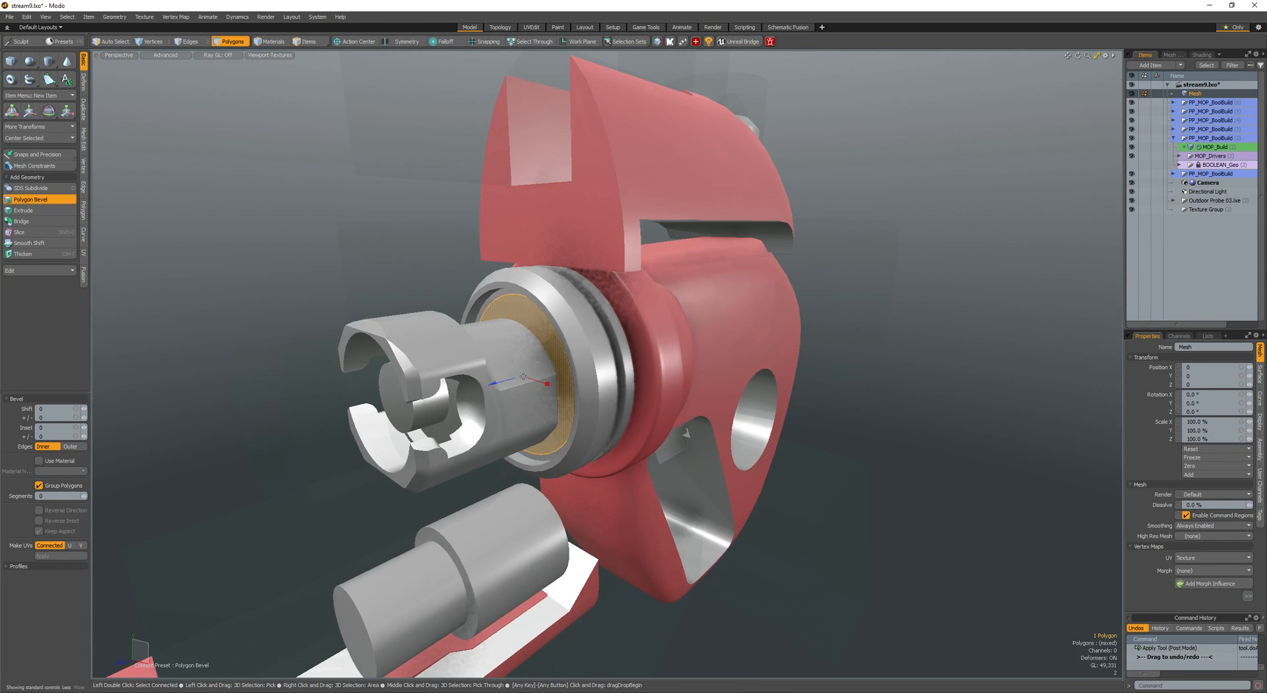
{"action": "mouse_move", "coordinate": [516, 386]}
{"action": "left_mouse_down", "text": "alt"}
{"action": "mouse_move", "coordinate": [507, 346]}
{"action": "mouse_move", "coordinate": [504, 373]}
{"action": "left_mouse_up", "text": "alt"}
{"action": "key", "text": "space"}
- Select the front boundary edges of the collar's raised inner disc and bevel them
{"action": "double_click", "coordinate": [598, 382]}
{"action": "left_click_drag", "start_coordinate": [597, 383], "coordinate": [611, 339], "text": "alt"}
{"action": "key", "text": "5"}
{"action": "left_click", "coordinate": [571, 352]}
{"action": "left_click", "coordinate": [614, 341]}
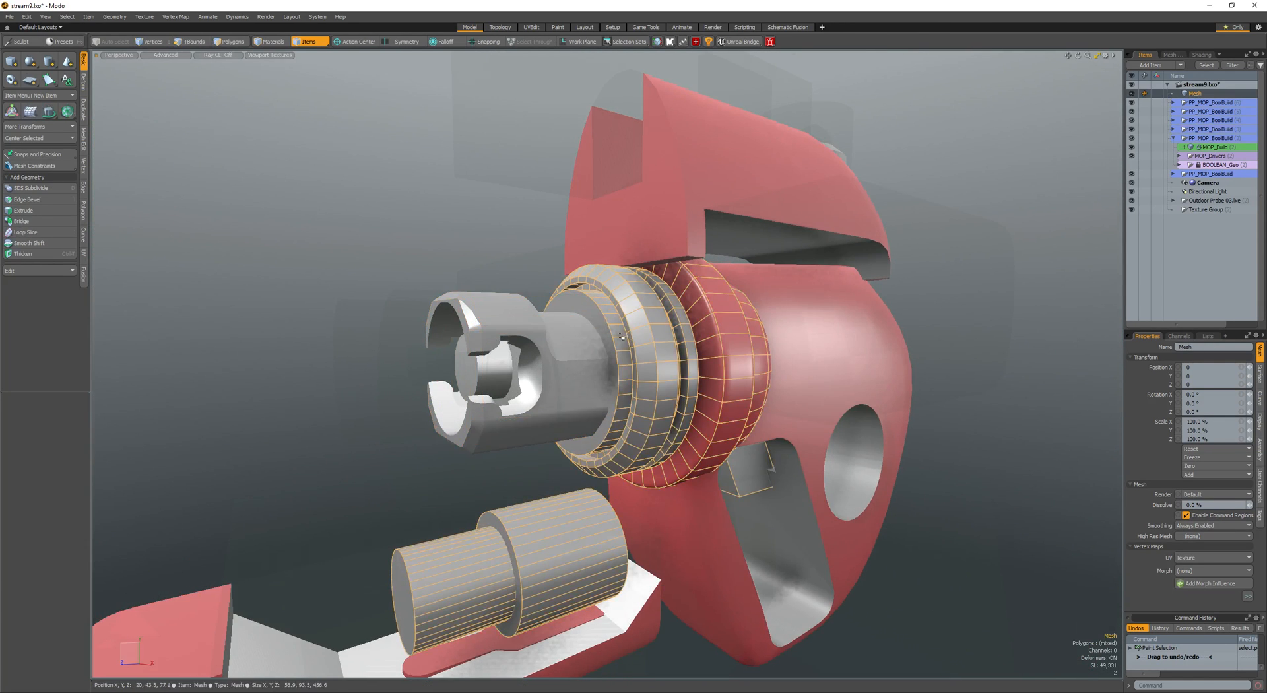
{"action": "key", "text": "3"}
{"action": "double_click", "coordinate": [614, 341]}
{"action": "scroll", "coordinate": [615, 341], "scroll_direction": "up", "scroll_amount": 5}
{"action": "left_click", "coordinate": [613, 354]}
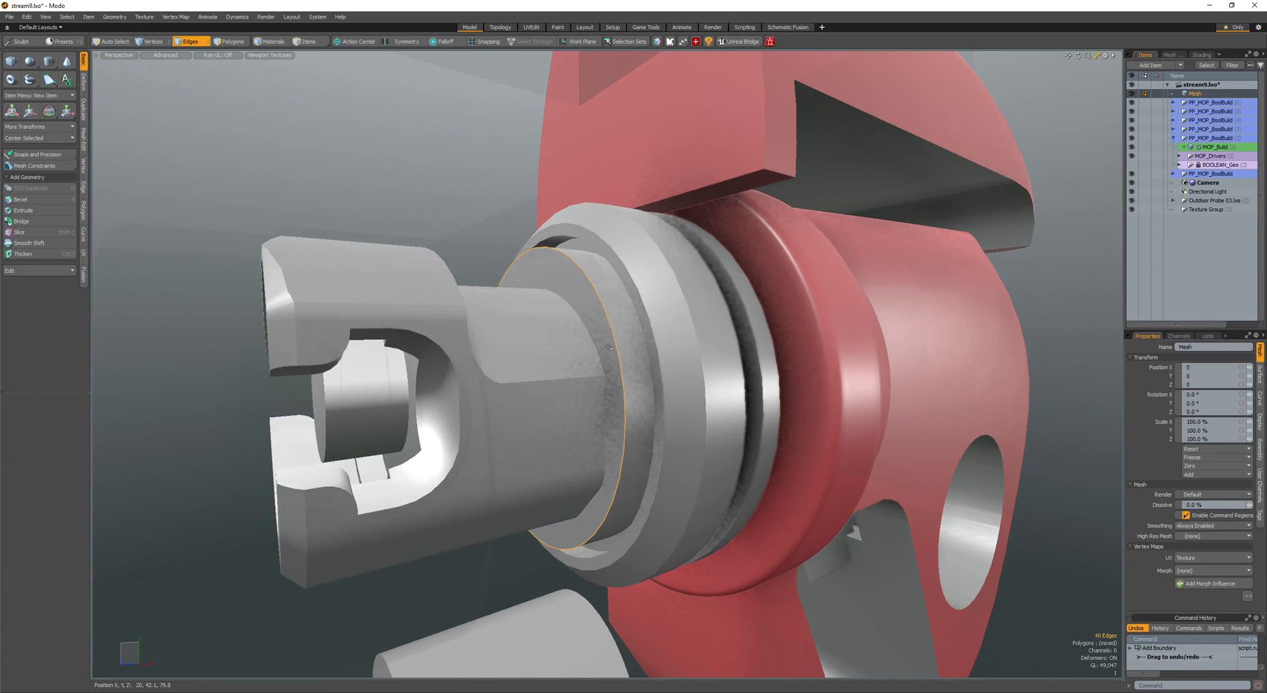
{"action": "key", "text": "b"}
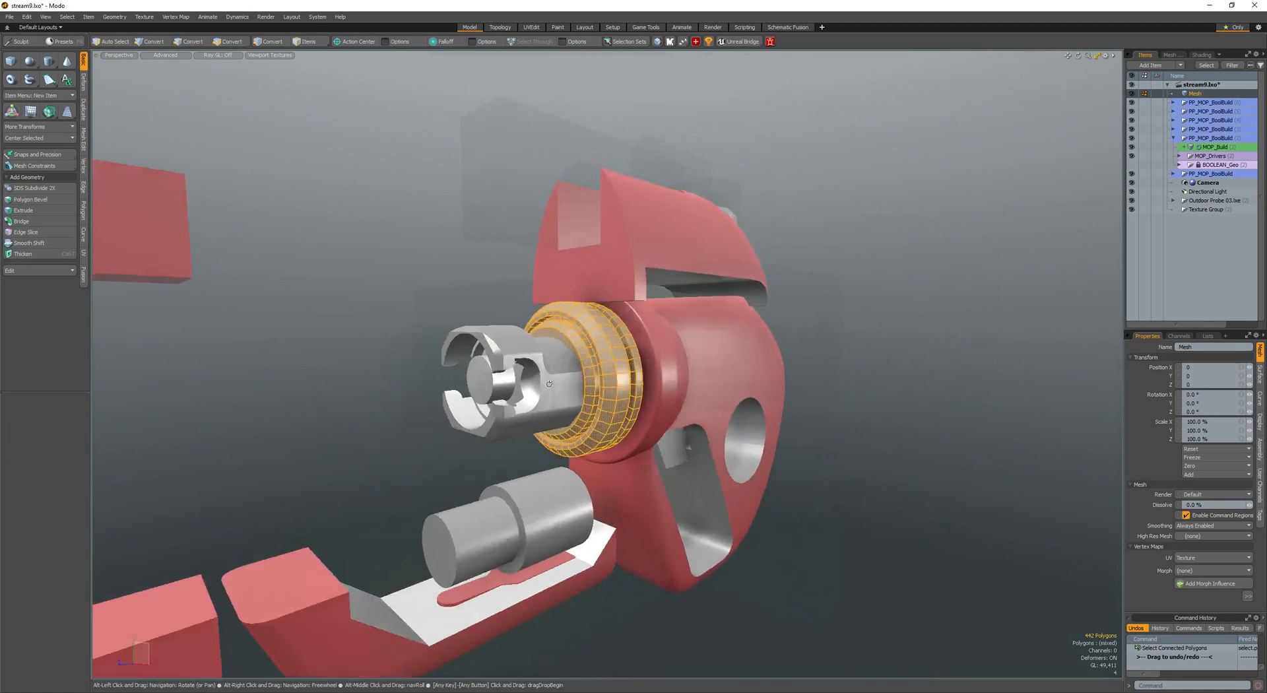
{"action": "left_click_drag", "start_coordinate": [592, 383], "coordinate": [488, 376], "text": "alt"}
{"action": "key", "text": "space"}
- Move the cylinder onto the upper side of the collar, parallel to the barrel axis
{"action": "double_click", "coordinate": [586, 382]}
{"action": "key", "text": "w"}
{"action": "left_click_drag", "start_coordinate": [525, 325], "coordinate": [542, 307]}
{"action": "key", "text": "space"}
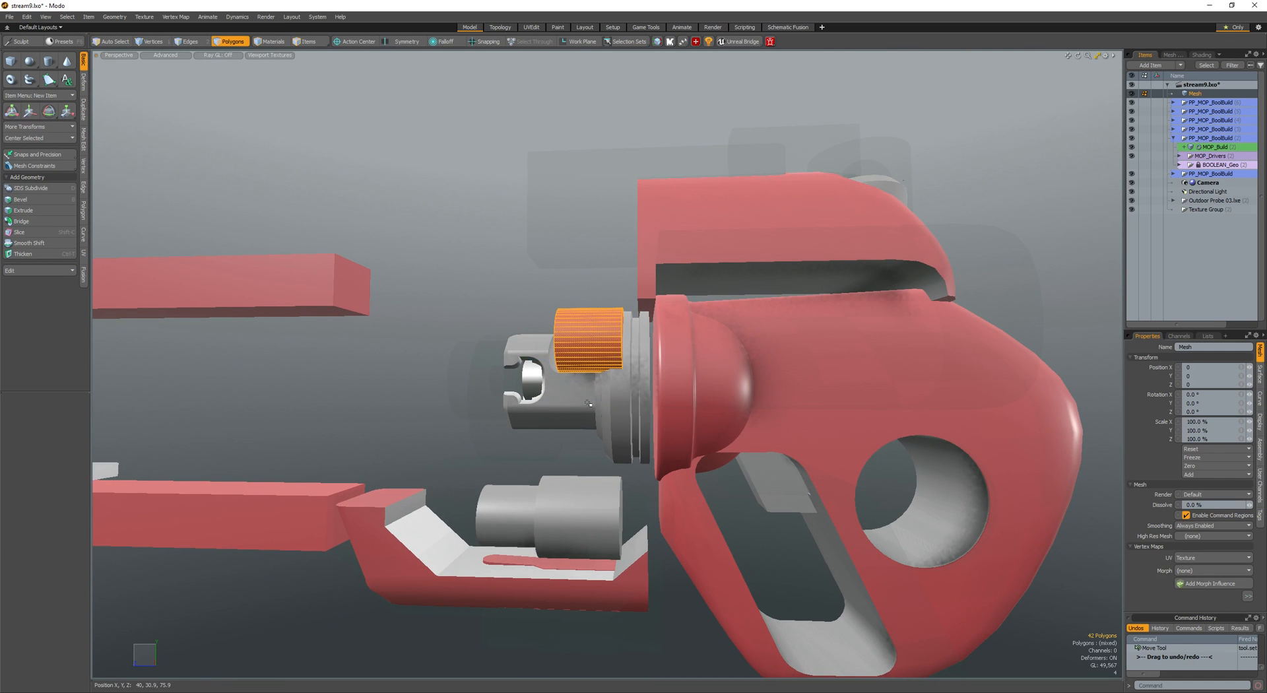
- Subtract the cylinder from the collar with a MOP Boolean and assign a material to the cutter's polygons
{"action": "scroll", "coordinate": [587, 392], "scroll_direction": "up", "scroll_amount": 3}
{"action": "left_click_drag", "start_coordinate": [567, 389], "coordinate": [632, 386], "text": "alt"}
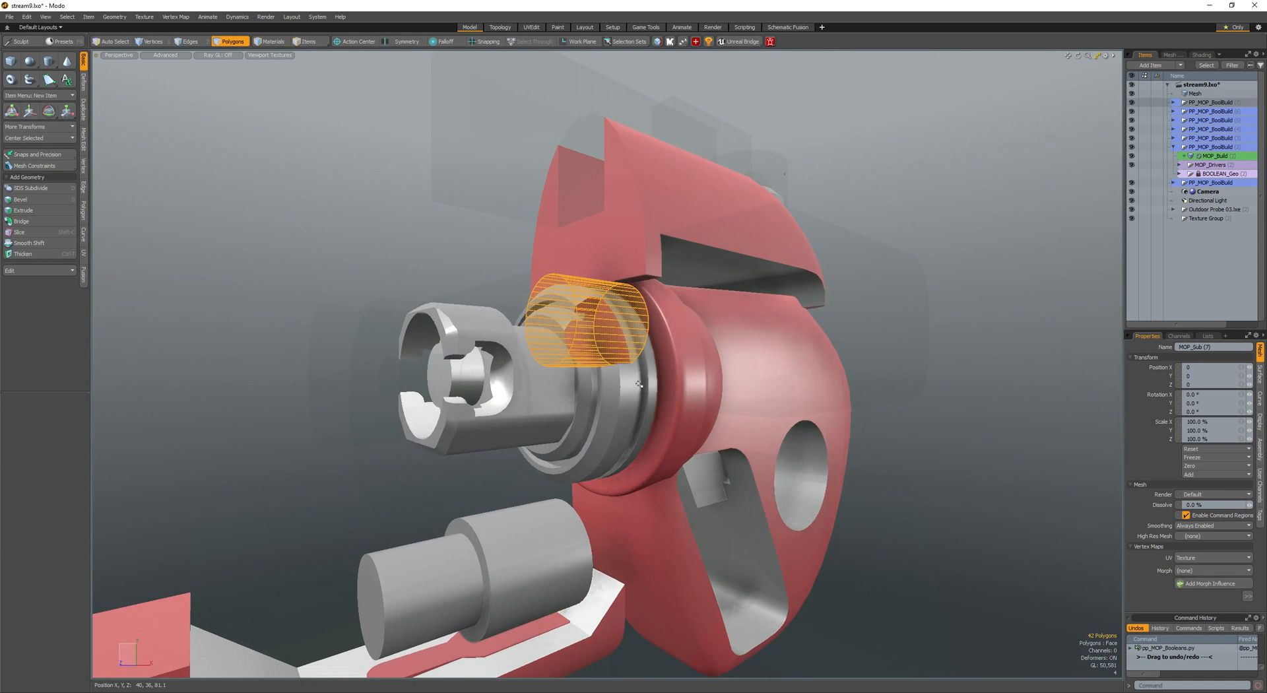
{"action": "key", "text": "m"}
{"action": "key", "text": "Return"}
- Scale the cylindrical cutter down and reposition it over the collar's outer edge
{"action": "scroll", "coordinate": [683, 344], "scroll_direction": "up", "scroll_amount": 5}
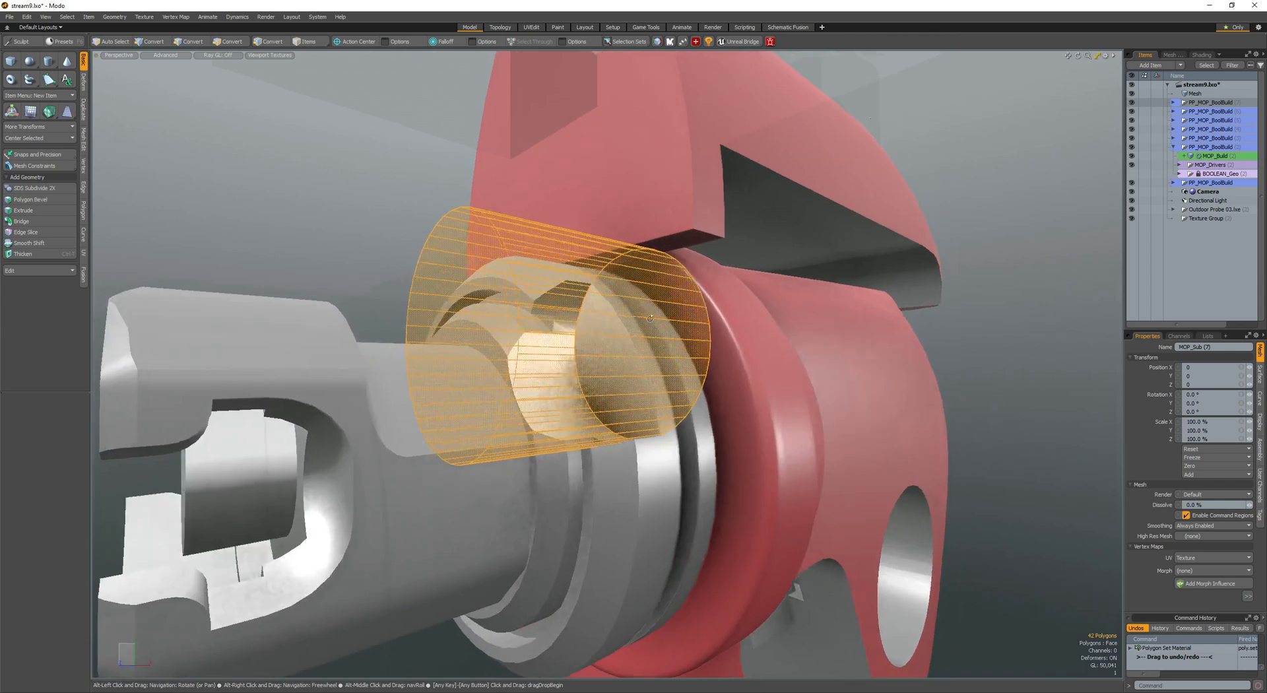
{"action": "key", "text": "r"}
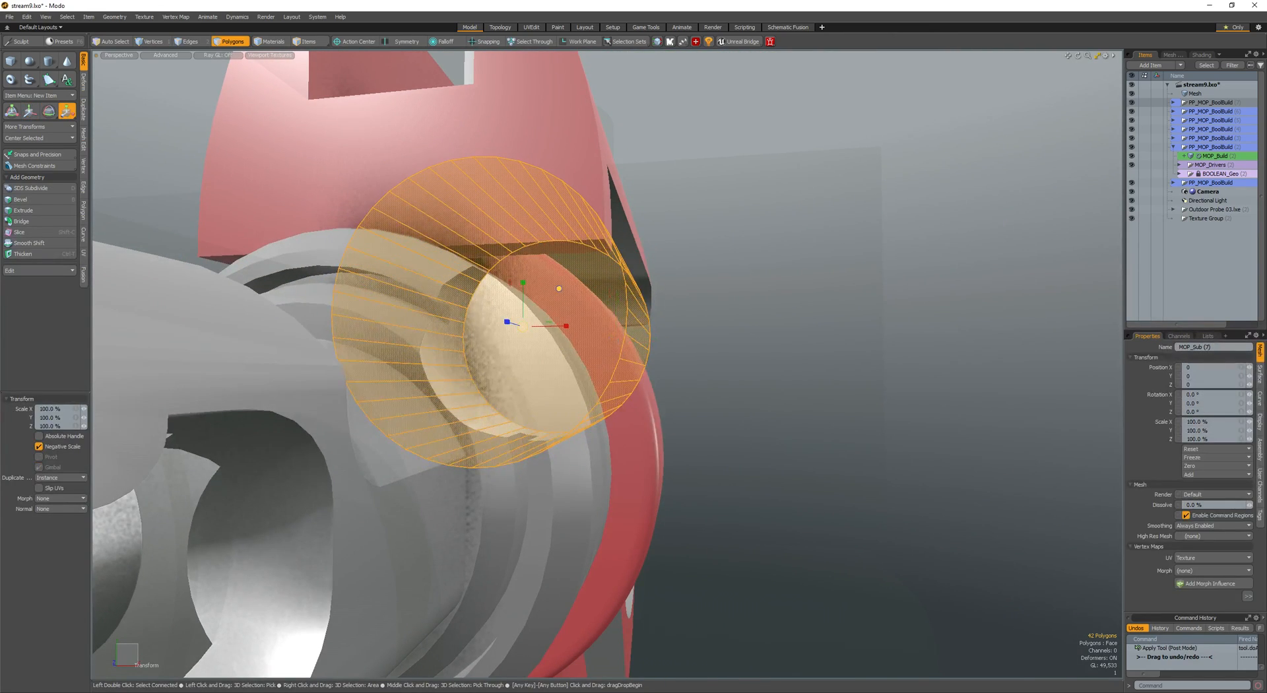
{"action": "left_click_drag", "start_coordinate": [559, 289], "coordinate": [520, 321]}
{"action": "key", "text": "w"}
{"action": "key", "text": "space"}
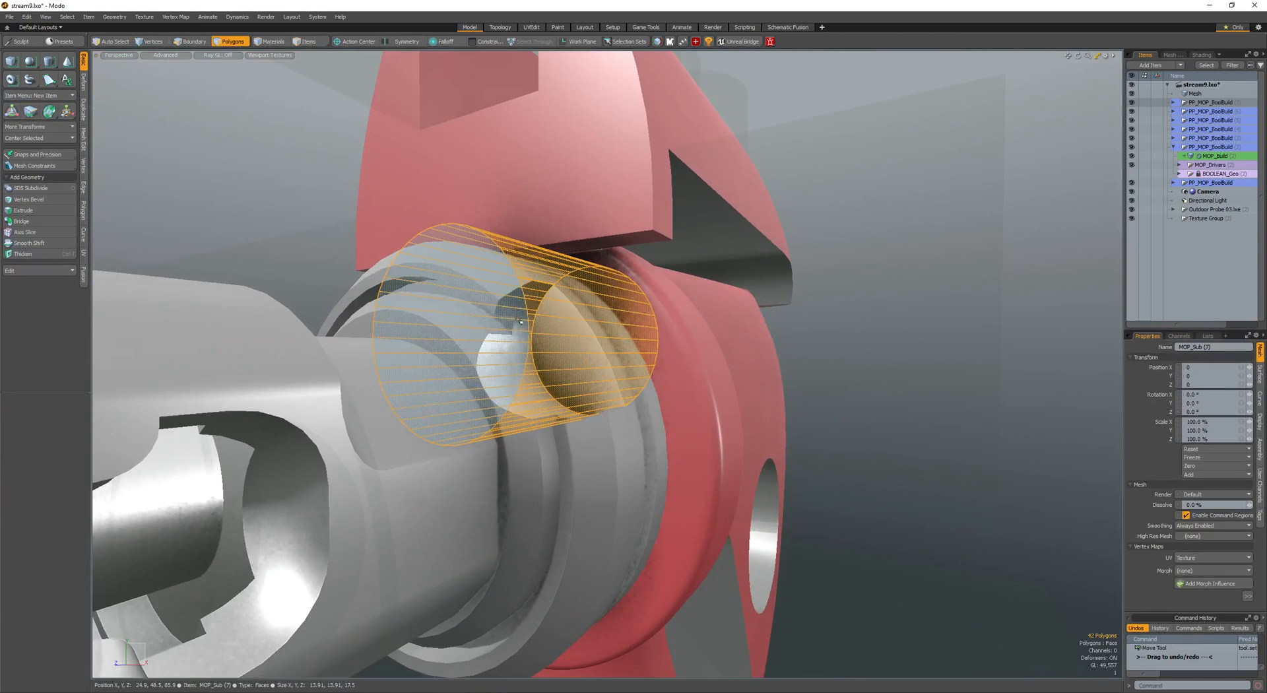
- Duplicate the cutter cylinder and move the copy along the barrel axis toward the red body
{"action": "key", "text": "ctrl+c"}
{"action": "scroll", "coordinate": [538, 340], "scroll_direction": "down", "scroll_amount": 6}
{"action": "left_click_drag", "start_coordinate": [594, 356], "coordinate": [553, 365], "text": "alt"}
{"action": "scroll", "coordinate": [554, 365], "scroll_direction": "up", "scroll_amount": 3}
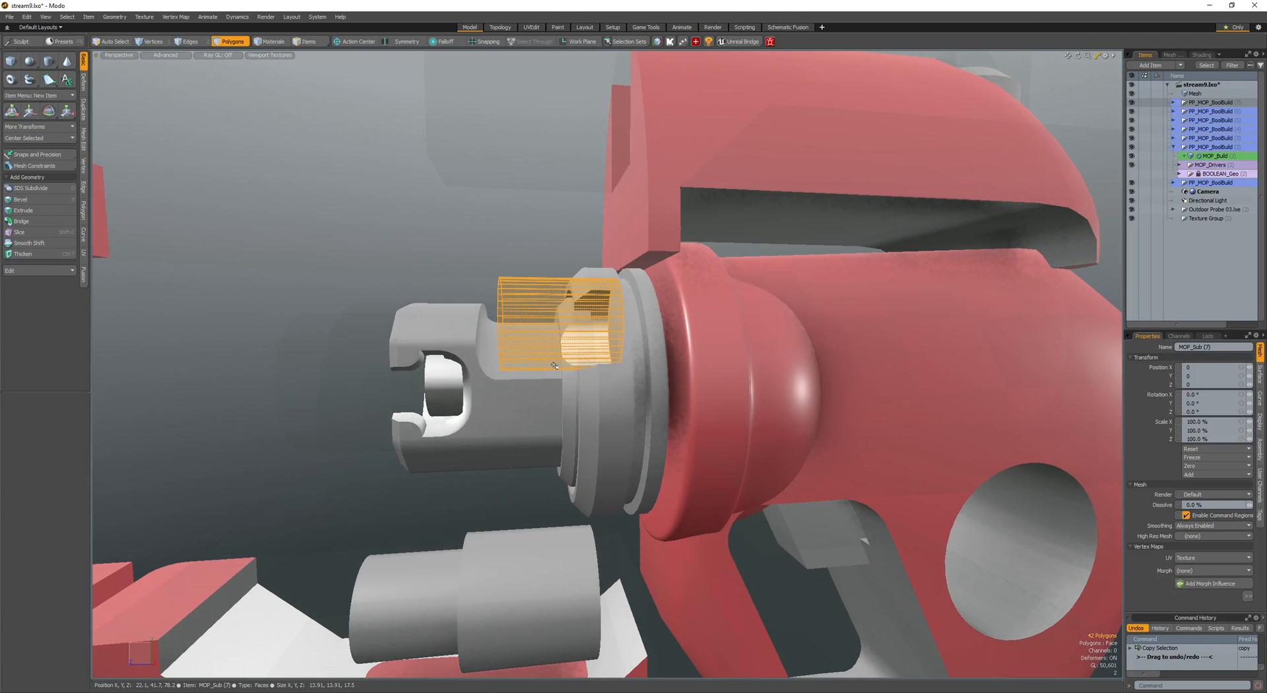
{"action": "key", "text": "w"}
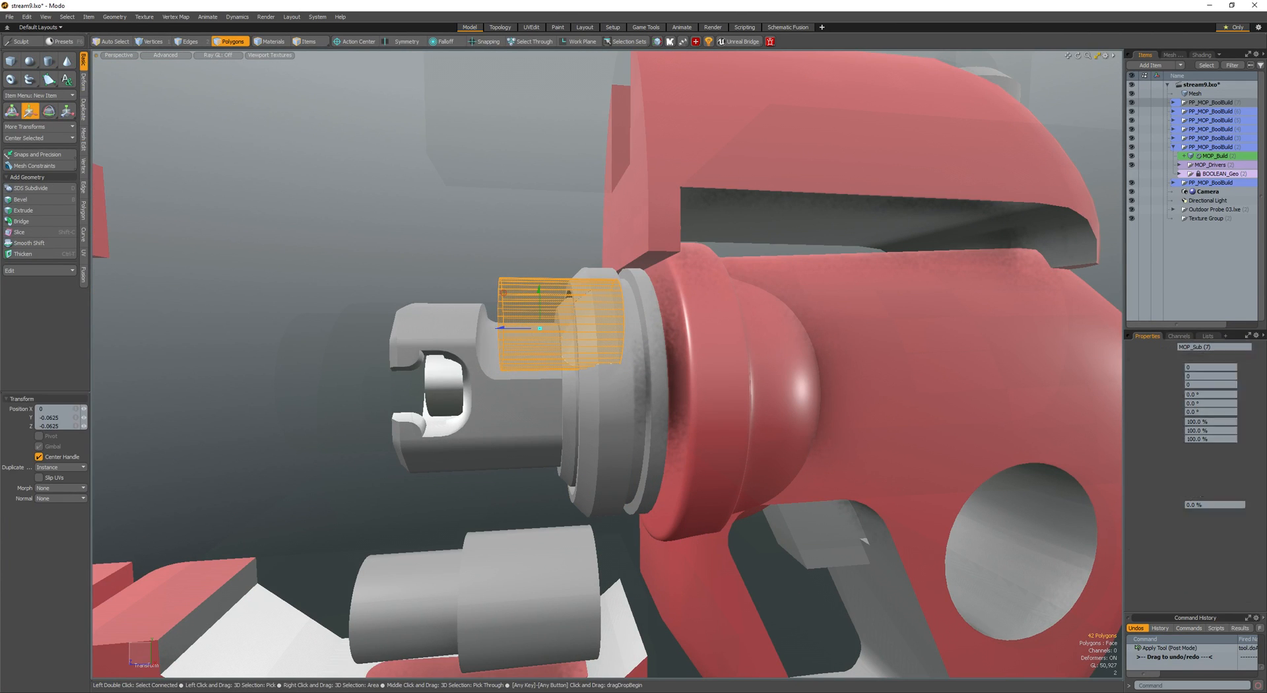
{"action": "left_click_drag", "start_coordinate": [540, 328], "coordinate": [597, 327]}
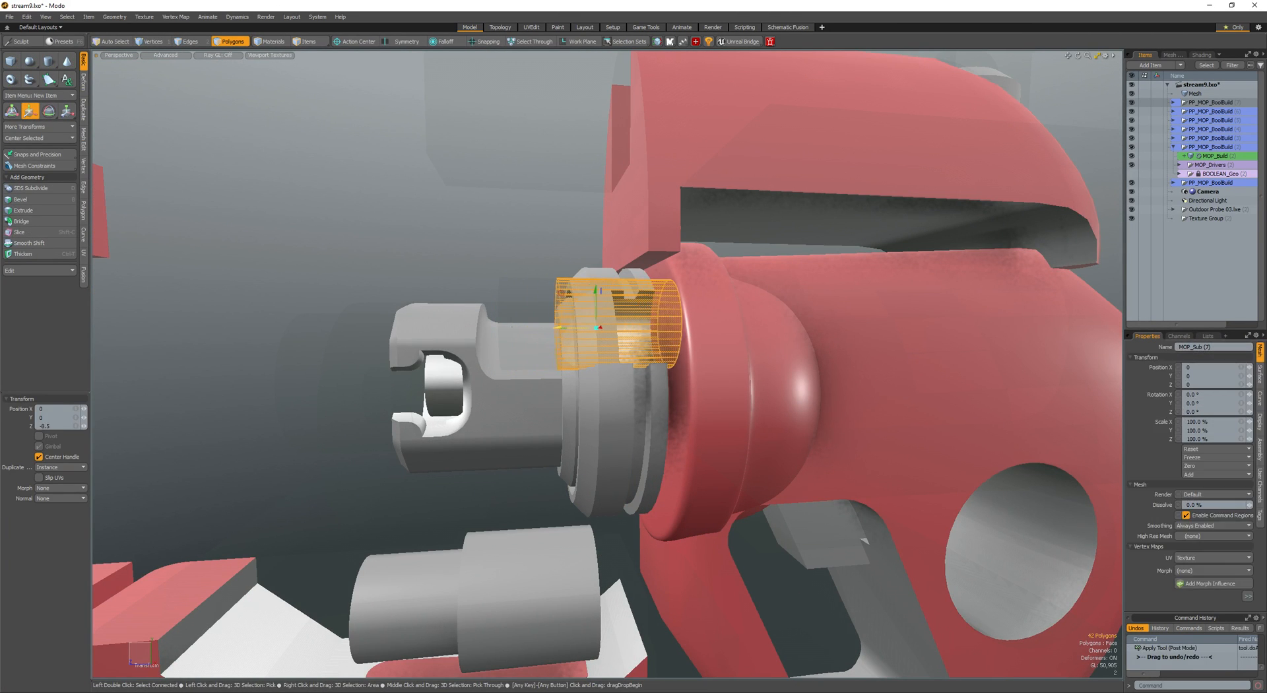
{"action": "key", "text": "q"}
- Add the duplicated cylinder to the boolean as a Union, then scale it down and fit it into the collar's cutout
{"action": "key", "text": "alt+b"}
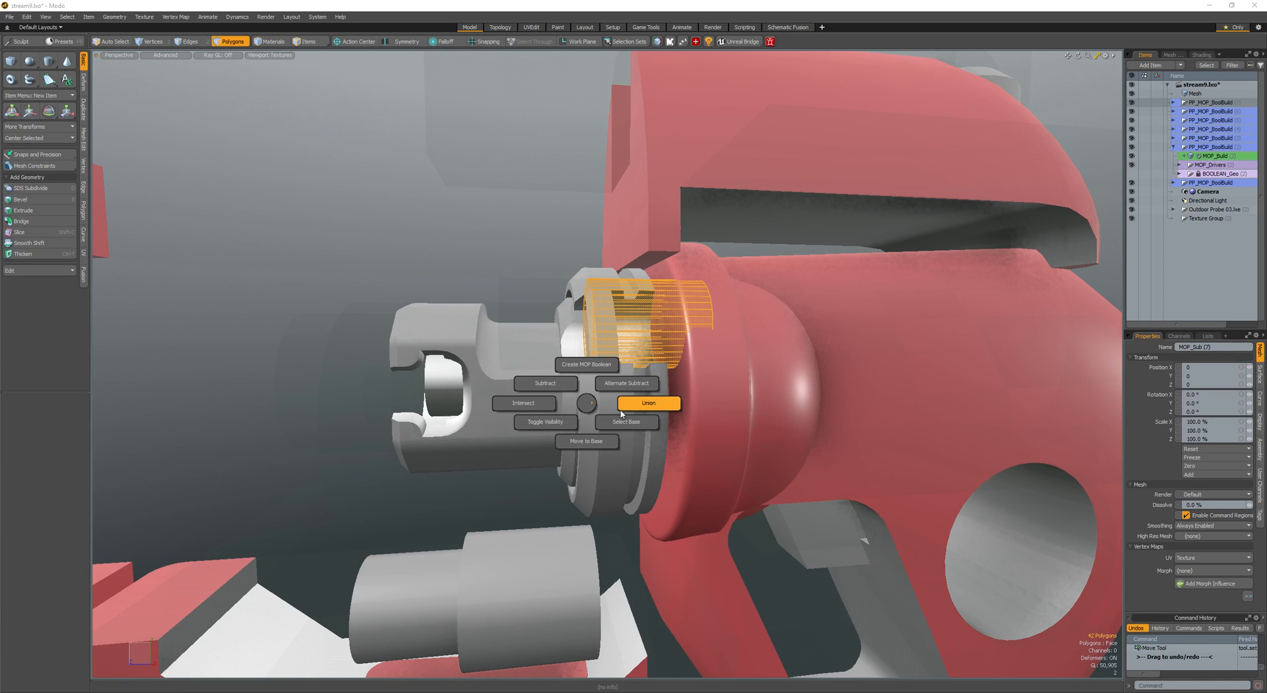
{"action": "left_click", "coordinate": [633, 400]}
{"action": "mouse_move", "coordinate": [479, 317]}
{"action": "left_mouse_down", "text": "alt"}
{"action": "mouse_move", "coordinate": [581, 297]}
{"action": "mouse_move", "coordinate": [495, 301]}
{"action": "left_mouse_up", "text": "alt"}
{"action": "key", "text": "r"}
{"action": "key", "text": "2"}
{"action": "scroll", "coordinate": [639, 299], "scroll_direction": "up", "scroll_amount": 4}
{"action": "key", "text": "3"}
{"action": "key", "text": "w"}
{"action": "left_click_drag", "start_coordinate": [641, 300], "coordinate": [592, 319], "text": "alt"}
{"action": "key", "text": "q"}
- Select the union cylinder's end face next to the red body and bevel it
{"action": "left_click_drag", "start_coordinate": [485, 299], "coordinate": [528, 303], "text": "alt"}
{"action": "double_click", "coordinate": [542, 306], "text": "ctrl"}
{"action": "left_click", "coordinate": [713, 322]}
{"action": "key", "text": "b"}
{"action": "left_click_drag", "start_coordinate": [743, 325], "coordinate": [731, 317], "text": "alt"}
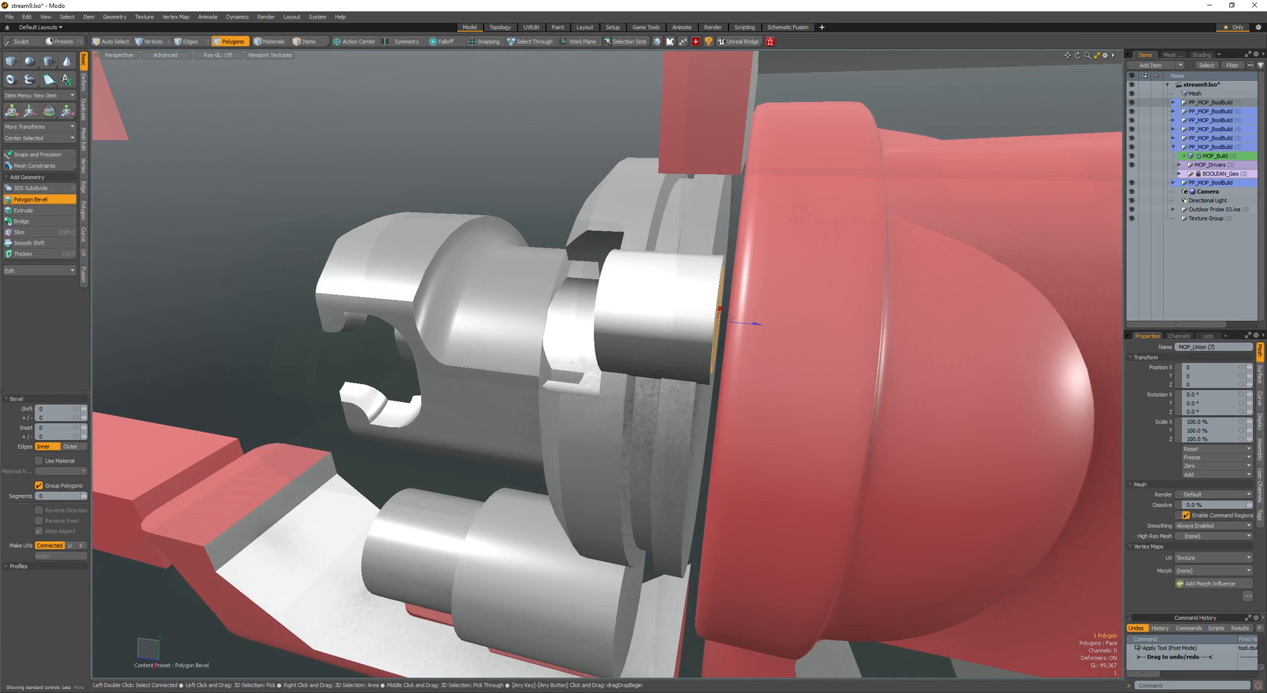
{"action": "key", "text": "q"}
- Mirror the whole union cylinder to the opposite side of the collar
{"action": "double_click", "coordinate": [639, 311]}
{"action": "left_click_drag", "start_coordinate": [639, 311], "coordinate": [713, 310], "text": "alt"}
{"action": "key", "text": "shift+v"}
- Select the subtracting cutter cylinder and mirror it to the opposite side of the collar
{"action": "scroll", "coordinate": [515, 310], "scroll_direction": "down", "scroll_amount": 4}
{"action": "mouse_move", "coordinate": [491, 311]}
{"action": "left_mouse_down", "text": "alt"}
{"action": "mouse_move", "coordinate": [507, 326]}
{"action": "mouse_move", "coordinate": [485, 329]}
{"action": "left_mouse_up", "text": "alt"}
{"action": "key", "text": "5"}
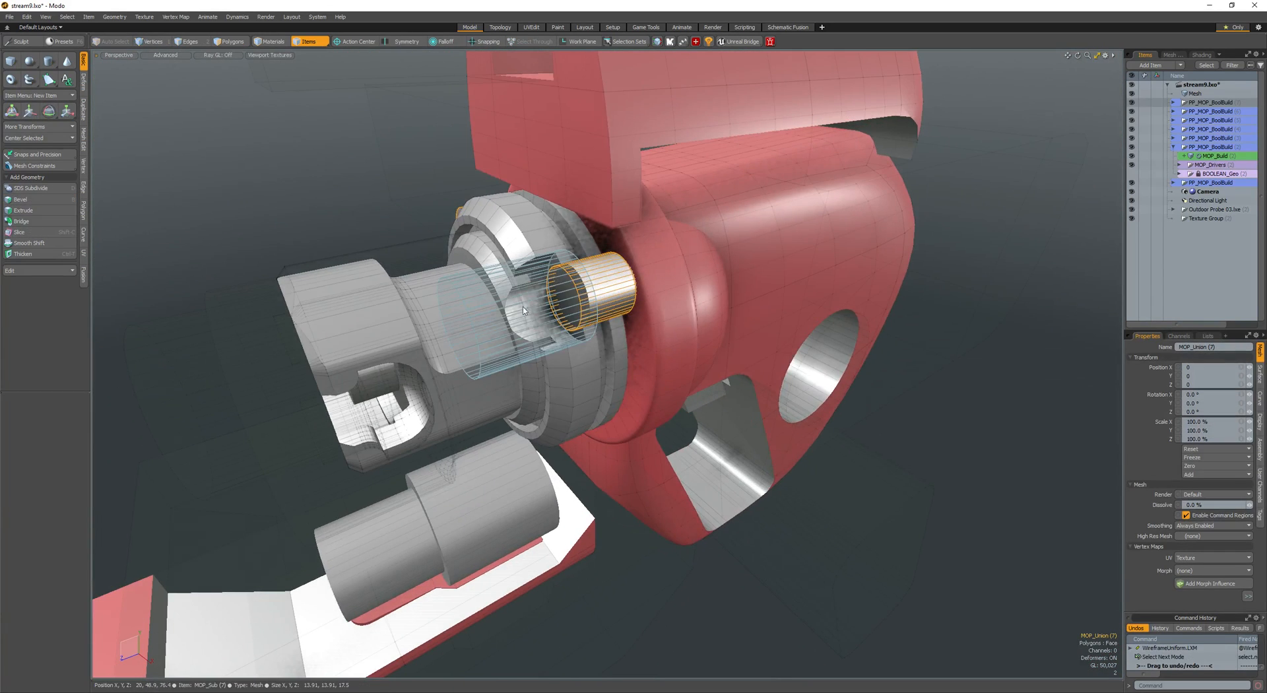
{"action": "left_click", "coordinate": [536, 292]}
{"action": "key", "text": "space"}
{"action": "left_click_drag", "start_coordinate": [536, 292], "coordinate": [587, 303], "text": "alt"}
{"action": "double_click", "coordinate": [561, 319]}
{"action": "key", "text": "shift+v"}
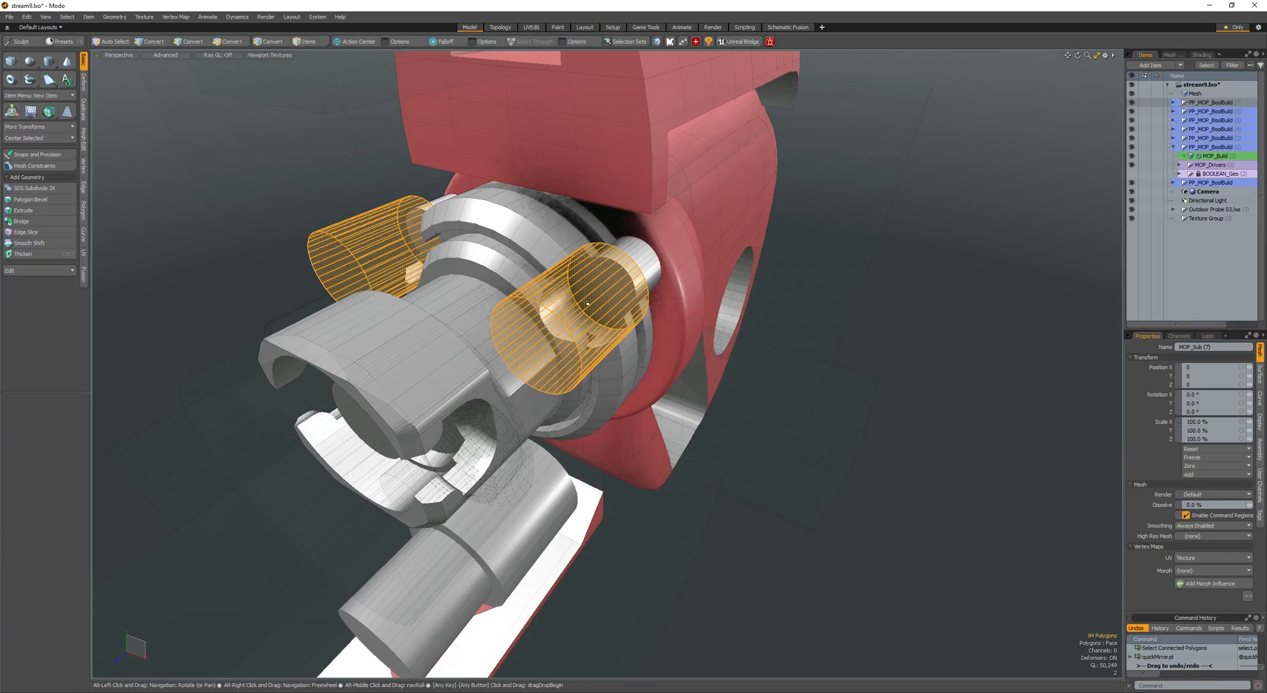
- With X symmetry on, bevel the inner end edges of both cutter cylinders by 3 with a round level of 3
{"action": "left_click", "coordinate": [546, 340]}
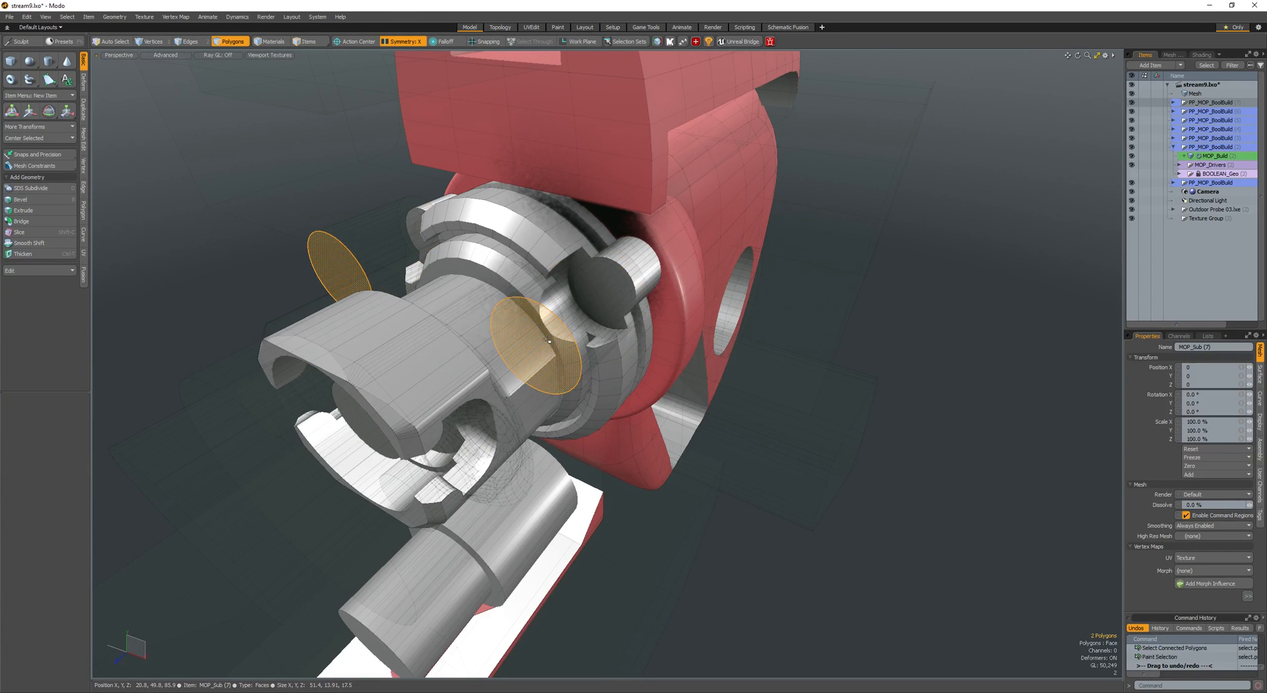
{"action": "double_click", "coordinate": [551, 338]}
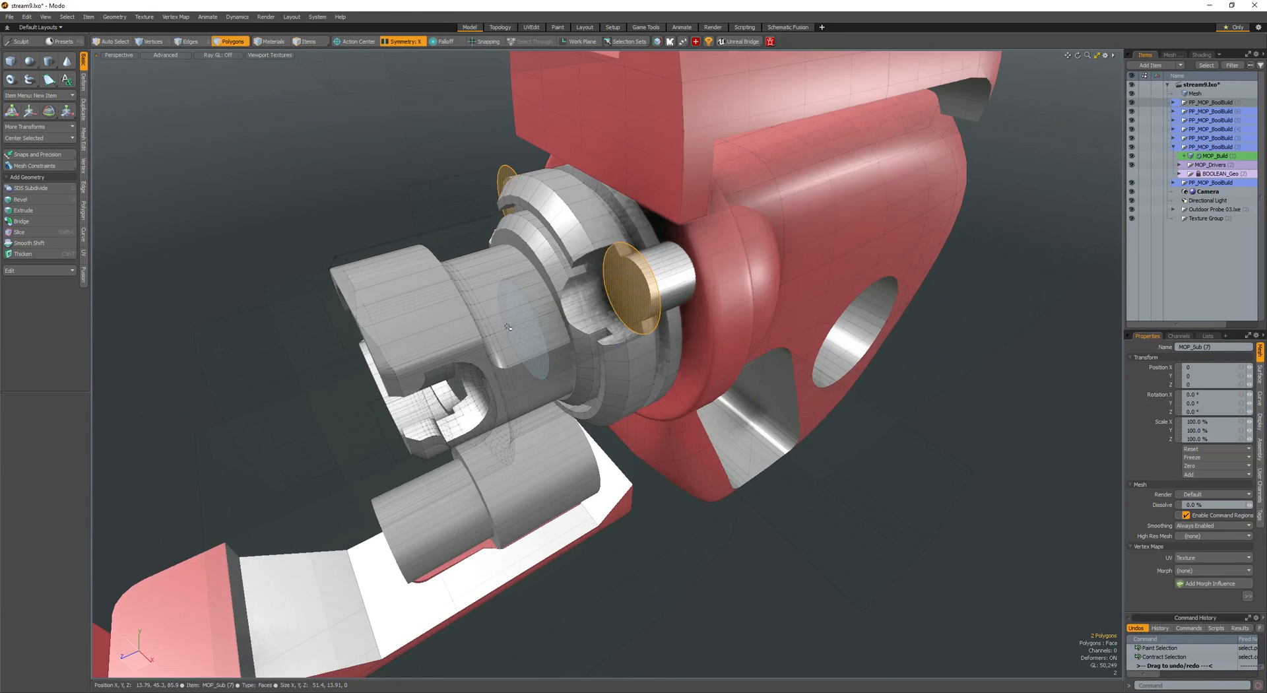
{"action": "key", "text": "2"}
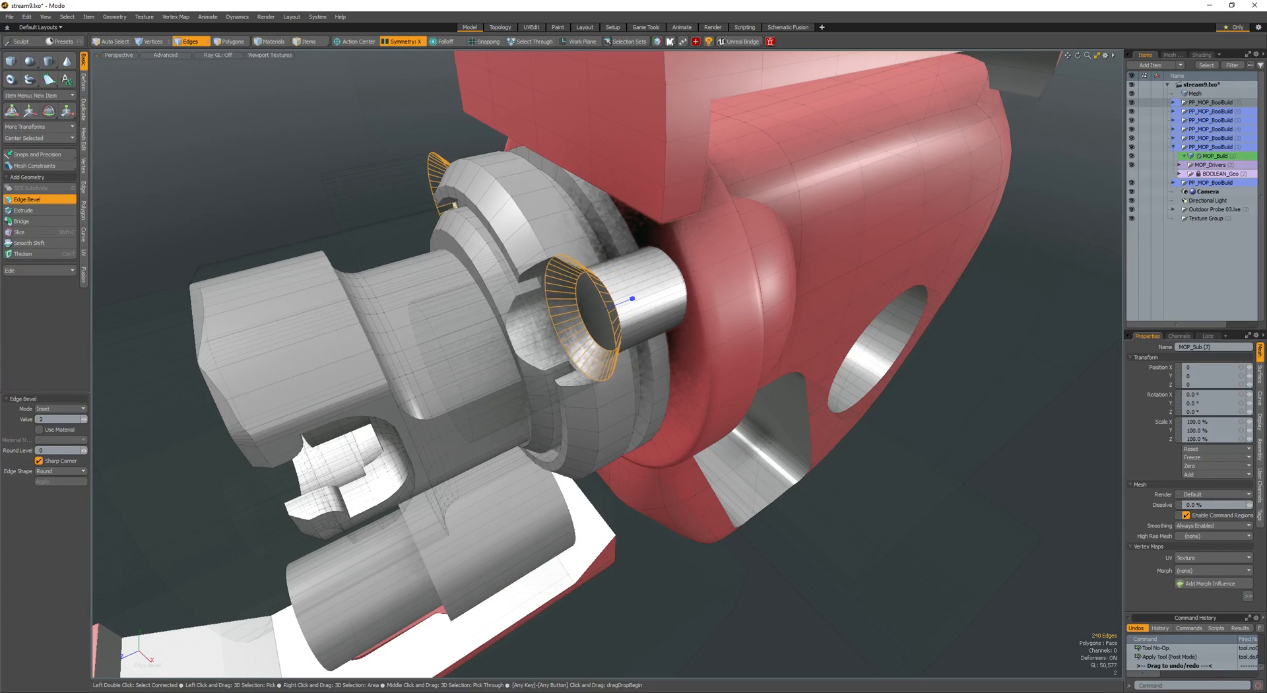
{"action": "left_click_drag", "start_coordinate": [633, 299], "coordinate": [667, 299]}
{"action": "left_click_drag", "start_coordinate": [455, 363], "coordinate": [536, 305], "text": "alt"}
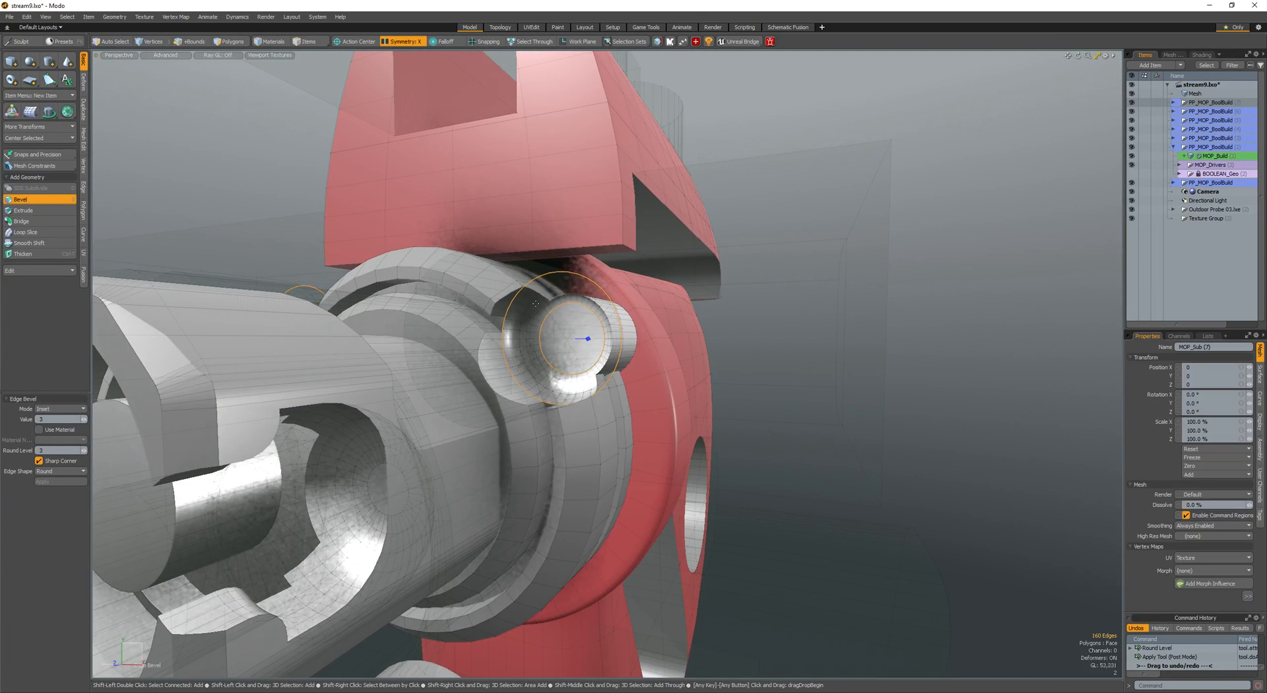
{"action": "key", "text": "space"}
- Bevel the round inner end faces of both subtracting cutter cylinders beside the collar
{"action": "left_click_drag", "start_coordinate": [536, 303], "coordinate": [553, 323], "text": "alt"}
{"action": "key", "text": "3"}
{"action": "double_click", "coordinate": [553, 324]}
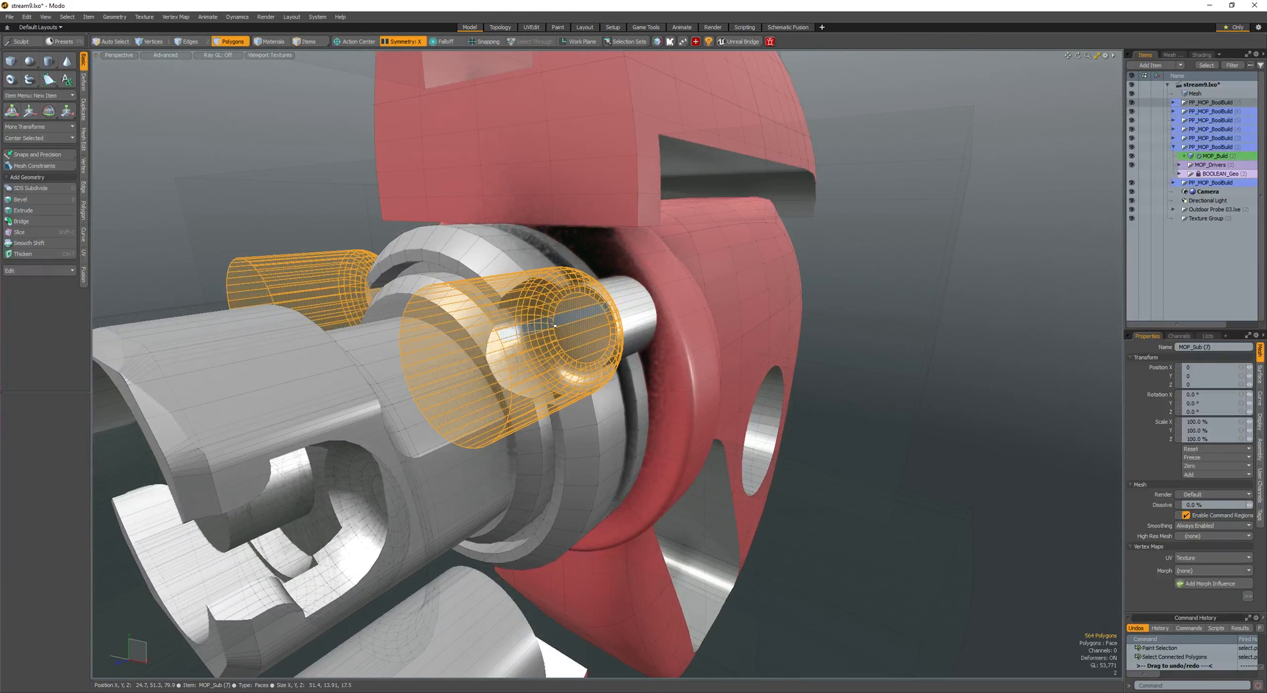
{"action": "key", "text": "shift+Down"}
{"action": "key", "text": "shift+Down"}
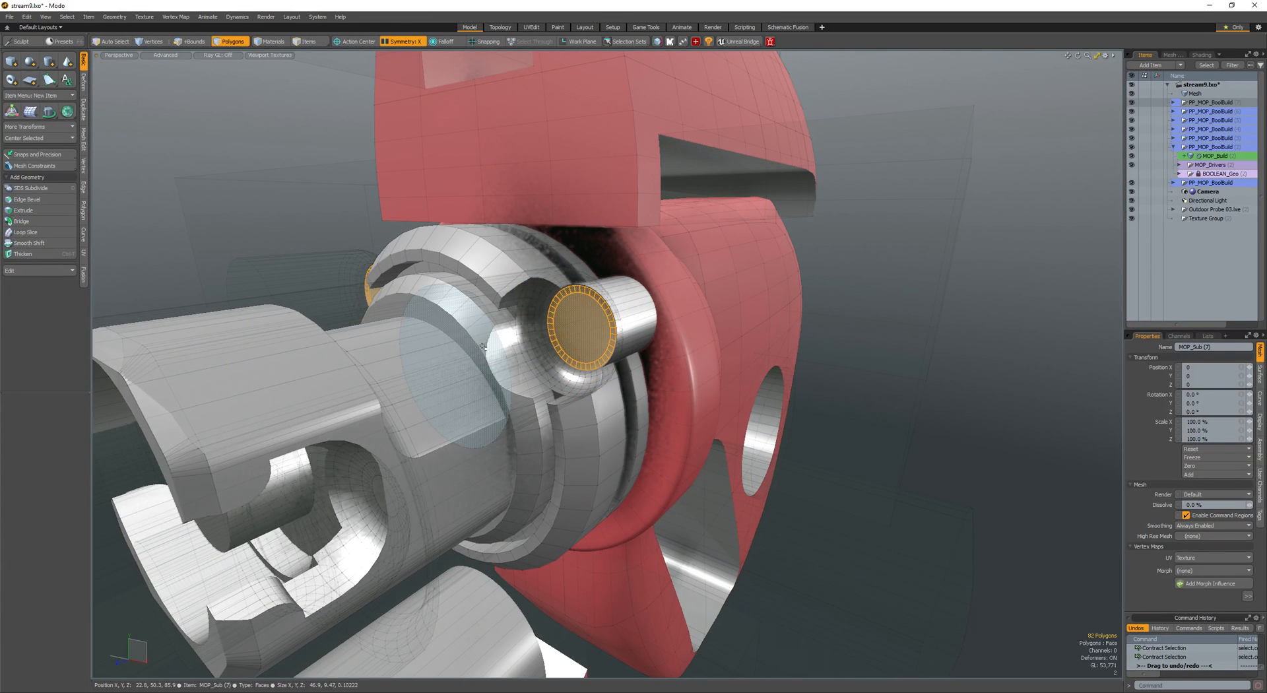
{"action": "left_click", "coordinate": [570, 317]}
{"action": "key", "text": "b"}
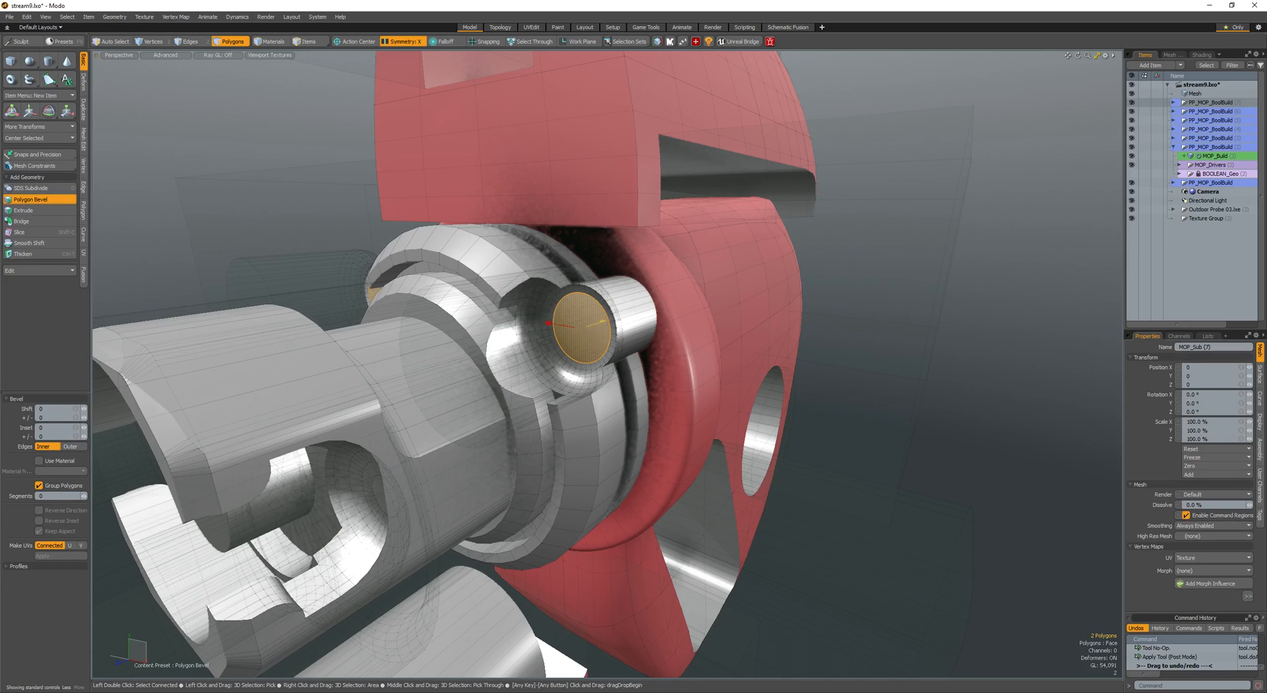
{"action": "left_click_drag", "start_coordinate": [548, 323], "coordinate": [572, 330]}
{"action": "left_click_drag", "start_coordinate": [572, 331], "coordinate": [588, 376], "text": "alt"}
{"action": "key", "text": "q"}
- Examine the barrel tip, collar and side cylinders from several angles
{"action": "scroll", "coordinate": [502, 382], "scroll_direction": "down", "scroll_amount": 5}
{"action": "left_click", "coordinate": [427, 387]}
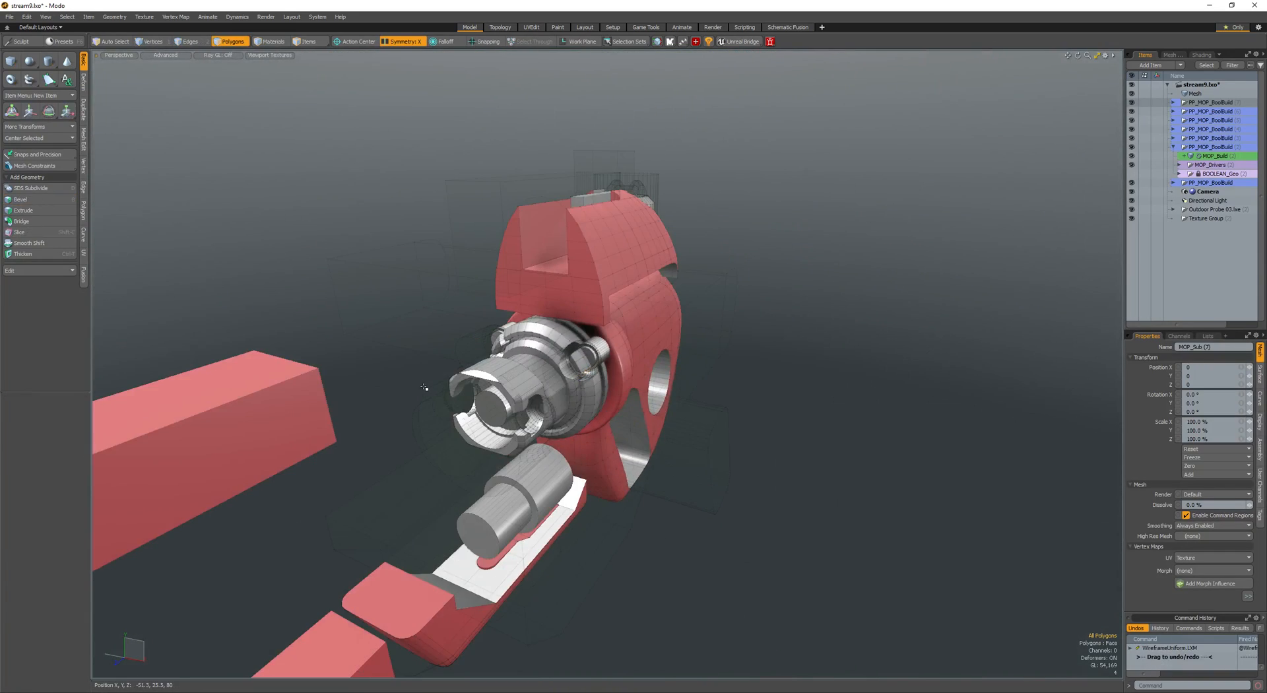
{"action": "left_click_drag", "start_coordinate": [427, 388], "coordinate": [653, 419], "text": "alt"}
{"action": "scroll", "coordinate": [611, 360], "scroll_direction": "up", "scroll_amount": 3}
{"action": "left_click_drag", "start_coordinate": [623, 363], "coordinate": [555, 328], "text": "alt"}
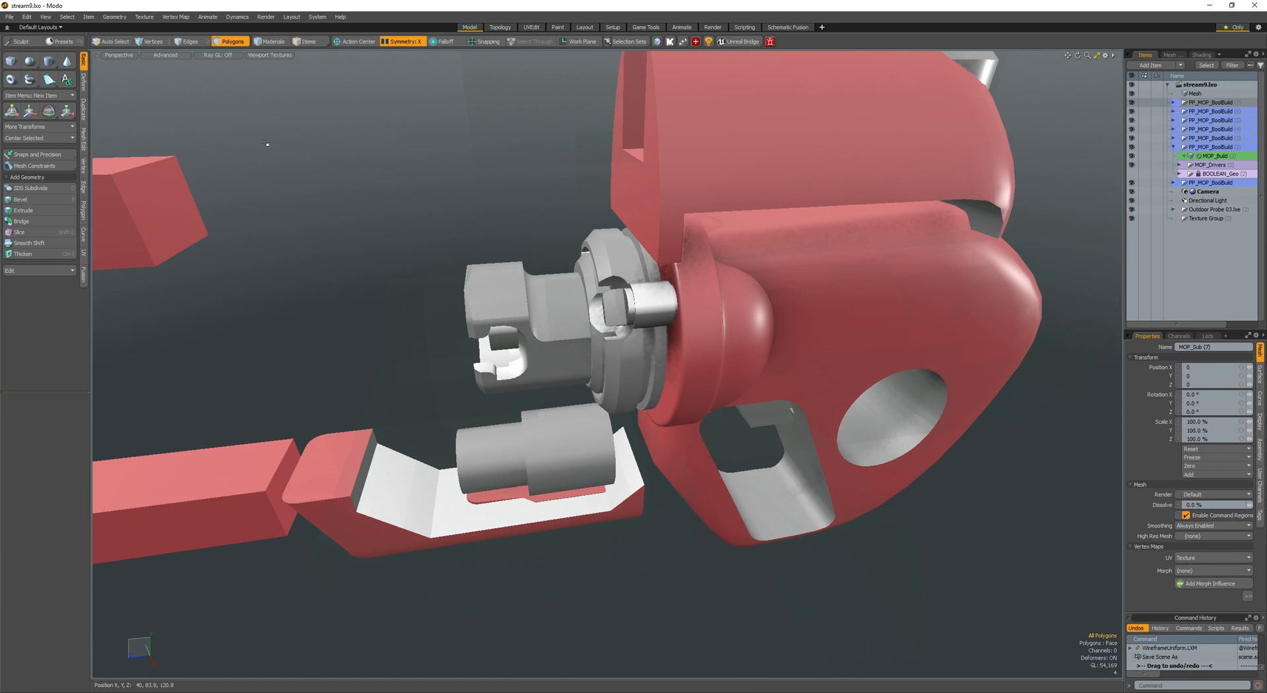
{"action": "left_click_drag", "start_coordinate": [267, 144], "coordinate": [693, 314], "text": "alt"}
{"action": "left_click_drag", "start_coordinate": [693, 314], "coordinate": [568, 422], "text": "alt"}
{"action": "left_click_drag", "start_coordinate": [568, 422], "coordinate": [536, 392], "text": "ctrl+alt"}
- Draw a thin box slab beside the barrel neck in the base Mesh item
{"action": "key", "text": "space"}
{"action": "key", "text": "space"}
{"action": "key", "text": "space"}
{"action": "left_click_drag", "start_coordinate": [757, 410], "coordinate": [733, 429], "text": "alt"}
{"action": "mouse_move", "coordinate": [733, 429]}
{"action": "left_mouse_down", "text": "ctrl+alt"}
{"action": "mouse_move", "coordinate": [650, 462]}
{"action": "mouse_move", "coordinate": [465, 384]}
{"action": "mouse_move", "coordinate": [578, 358]}
{"action": "mouse_move", "coordinate": [610, 378]}
{"action": "mouse_move", "coordinate": [686, 376]}
{"action": "mouse_move", "coordinate": [673, 350]}
{"action": "mouse_move", "coordinate": [747, 677]}
{"action": "mouse_move", "coordinate": [835, 594]}
{"action": "left_mouse_up", "text": "ctrl+alt"}
{"action": "left_click", "coordinate": [660, 496]}
{"action": "left_click", "coordinate": [464, 384]}
{"action": "key", "text": "space"}
{"action": "key", "text": "shift+b"}
{"action": "left_click_drag", "start_coordinate": [640, 466], "coordinate": [750, 469]}
{"action": "key", "text": "space"}
- Scale the slab and move it against the side of the barrel neck
{"action": "double_click", "coordinate": [730, 455]}
{"action": "key", "text": "w"}
{"action": "left_click_drag", "start_coordinate": [729, 429], "coordinate": [611, 485], "text": "alt"}
{"action": "key", "text": "r"}
{"action": "left_click_drag", "start_coordinate": [610, 486], "coordinate": [672, 420], "text": "alt"}
{"action": "left_click_drag", "start_coordinate": [672, 420], "coordinate": [750, 397], "text": "alt"}
{"action": "key", "text": "w"}
{"action": "left_click_drag", "start_coordinate": [633, 395], "coordinate": [670, 394]}
{"action": "left_click_drag", "start_coordinate": [670, 394], "coordinate": [690, 376], "text": "alt"}
- Bevel the slab's long inner edges by 1.4375 with a round level of 3
{"action": "key", "text": "space"}
{"action": "left_click_drag", "start_coordinate": [555, 344], "coordinate": [476, 415], "text": "alt"}
{"action": "key", "text": "space"}
{"action": "left_click", "coordinate": [516, 427], "text": "shift"}
{"action": "key", "text": "b"}
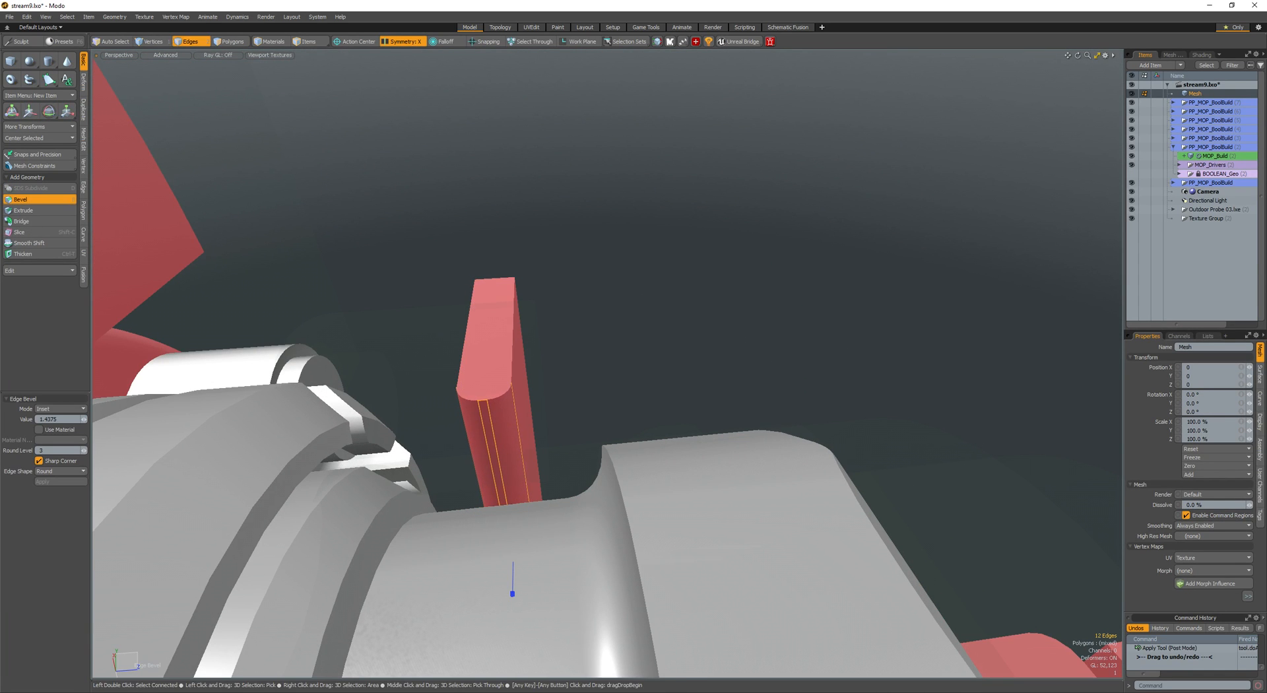
{"action": "key", "text": "space"}
- Turn the rounded slab into a subtracting MOP cutter on the barrel neck and assign it the grey barrel material
{"action": "key", "text": "space"}
{"action": "double_click", "coordinate": [485, 385]}
{"action": "left_click_drag", "start_coordinate": [485, 385], "coordinate": [556, 373], "text": "alt"}
{"action": "key", "text": "w"}
{"action": "scroll", "coordinate": [529, 401], "scroll_direction": "down", "scroll_amount": 3}
{"action": "key", "text": "space"}
{"action": "scroll", "coordinate": [559, 376], "scroll_direction": "up", "scroll_amount": 2}
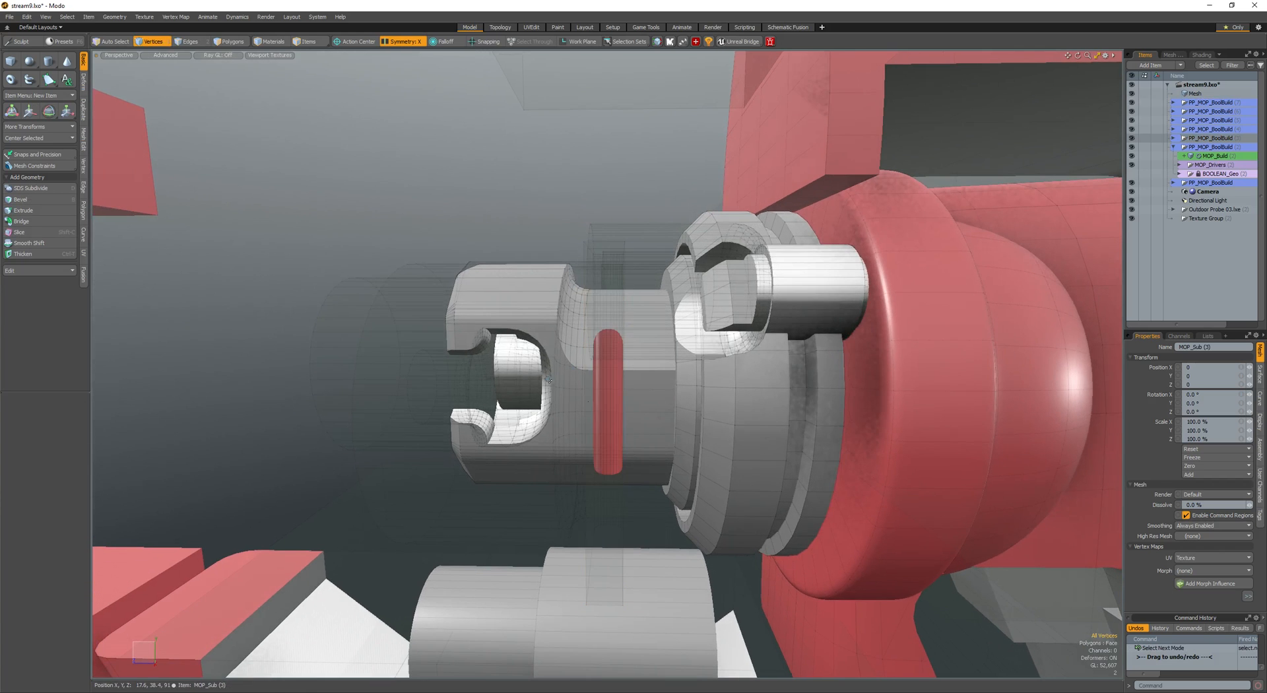
{"action": "key", "text": "m"}
{"action": "key", "text": "Escape"}
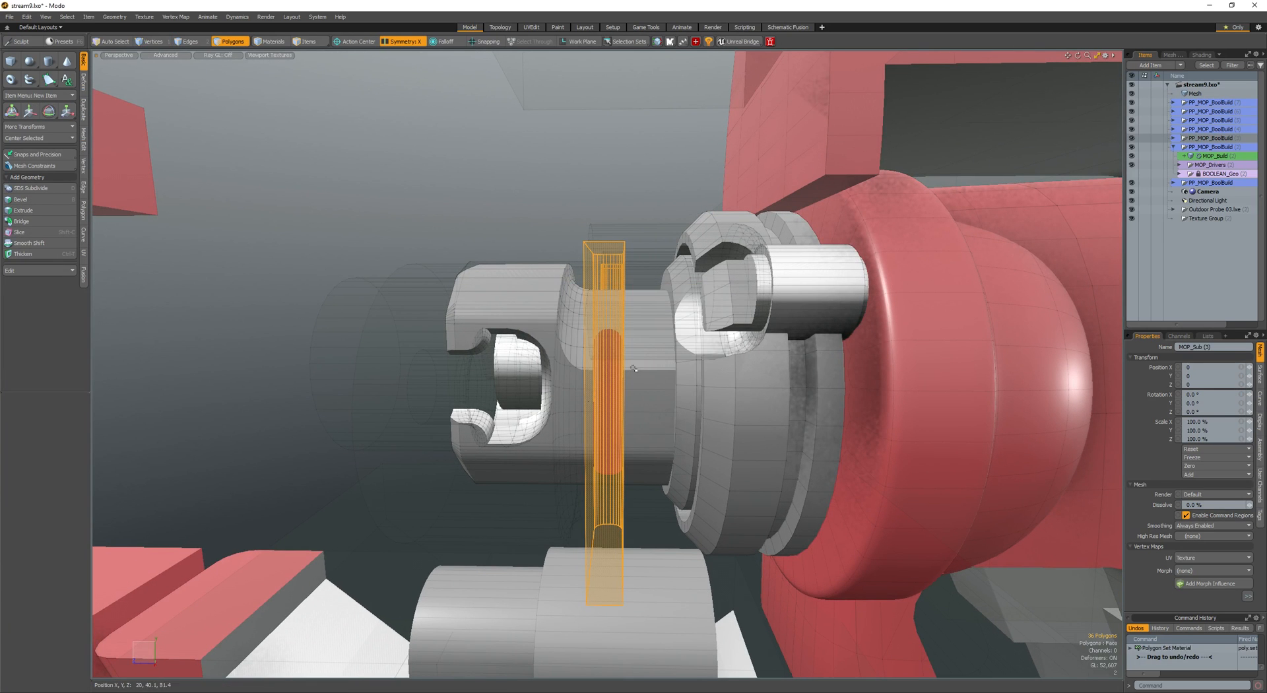
- Shift the slot cutter along the barrel toward the collar and scale it down
{"action": "key", "text": "w"}
{"action": "left_click_drag", "start_coordinate": [562, 400], "coordinate": [613, 417]}
{"action": "key", "text": "r"}
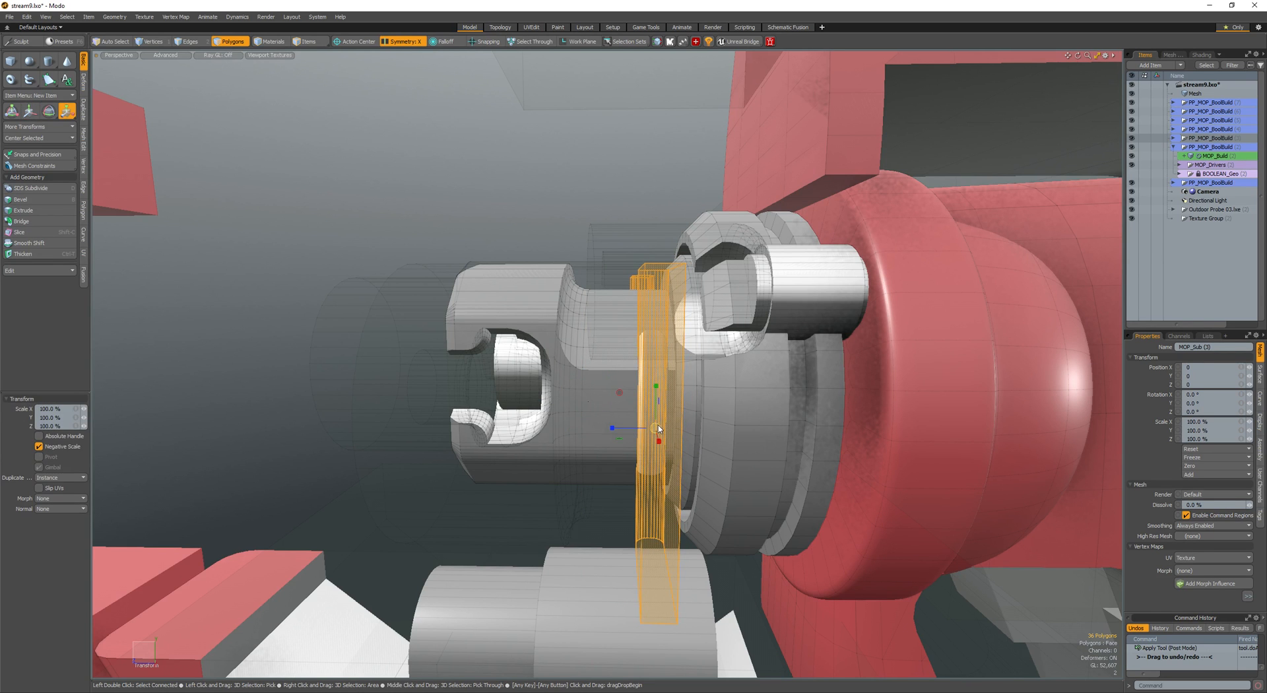
{"action": "mouse_move", "coordinate": [655, 428]}
{"action": "left_mouse_down"}
{"action": "mouse_move", "coordinate": [640, 428]}
{"action": "mouse_move", "coordinate": [630, 521]}
{"action": "mouse_move", "coordinate": [614, 425]}
{"action": "left_mouse_up"}
{"action": "key", "text": "w"}
{"action": "key", "text": "q"}
- Clone the slot cutter along Z at an offset of about 2.69 to cut parallel grooves into the barrel neck
{"action": "key", "text": "ctrl+d"}
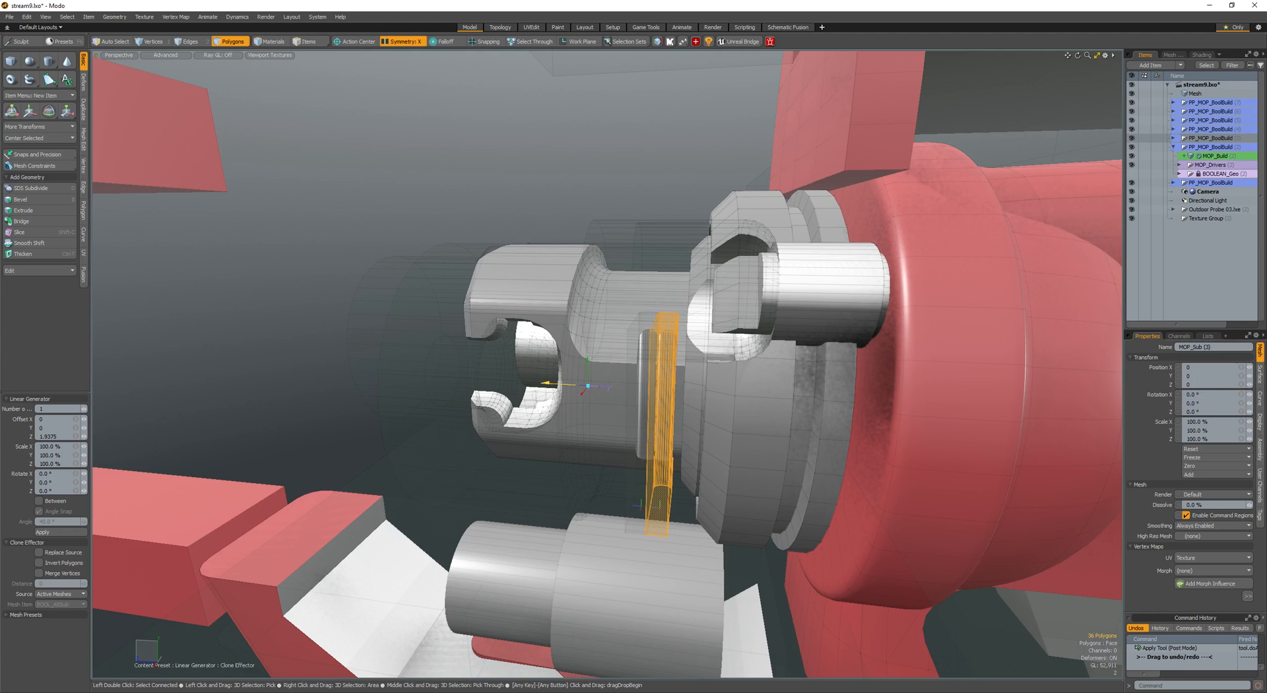
{"action": "left_click_drag", "start_coordinate": [545, 383], "coordinate": [542, 383]}
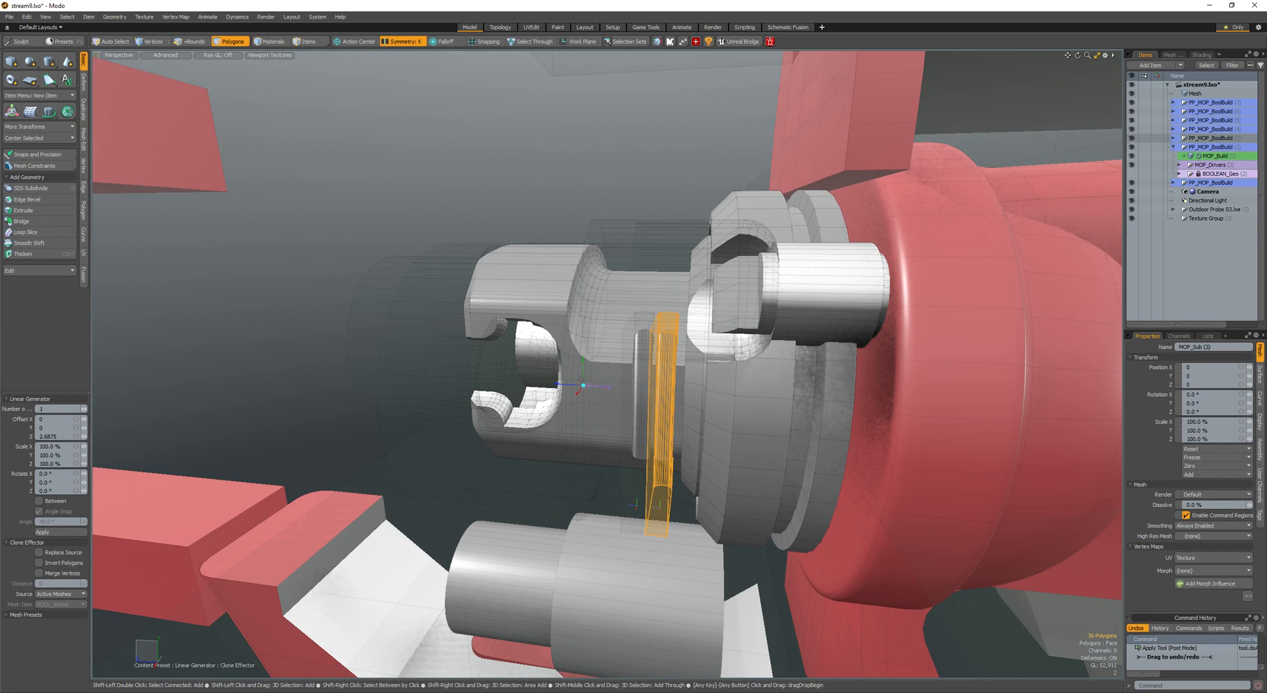
{"action": "key", "text": "q"}
{"action": "left_click", "coordinate": [532, 378]}
- With X symmetry on, draw a box about 5.9 wide and 17.6 high over the barrel tip's front rim
{"action": "scroll", "coordinate": [532, 377], "scroll_direction": "down", "scroll_amount": 3}
{"action": "left_click_drag", "start_coordinate": [532, 378], "coordinate": [703, 468], "text": "alt"}
{"action": "left_click", "coordinate": [770, 478]}
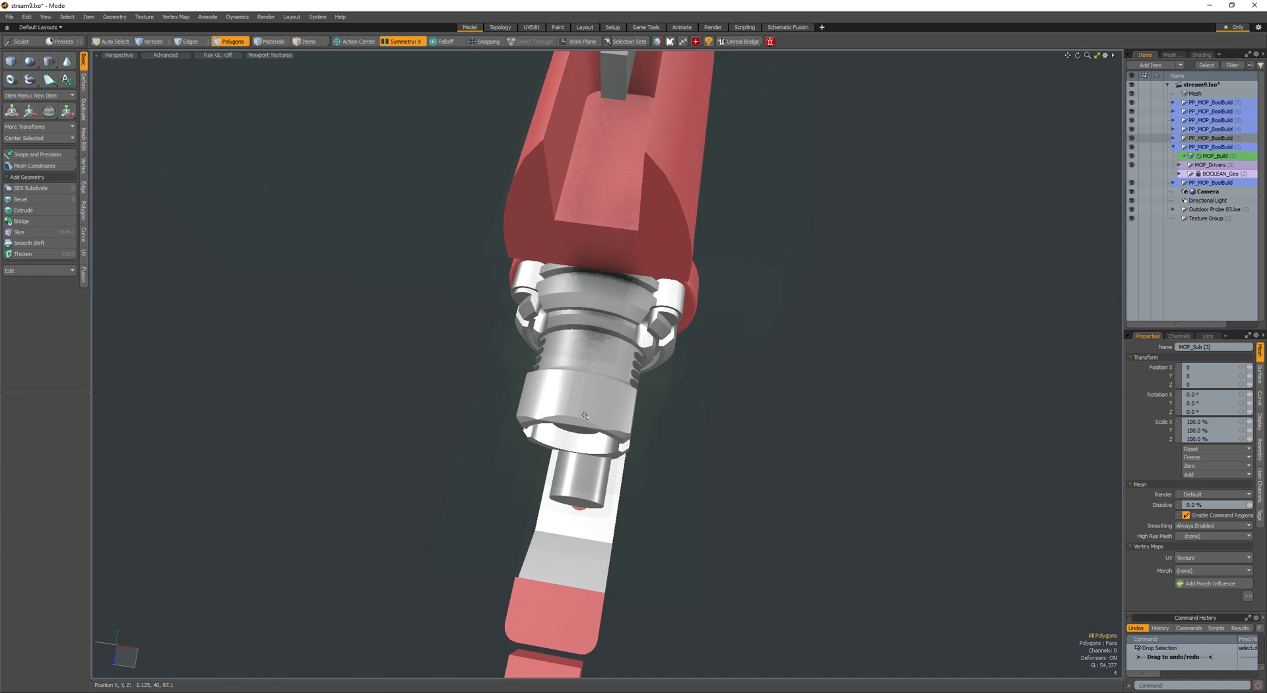
{"action": "key", "text": "ctrl+shift+b"}
{"action": "left_click_drag", "start_coordinate": [585, 415], "coordinate": [620, 415], "text": "ctrl+alt"}
{"action": "mouse_move", "coordinate": [621, 415]}
{"action": "left_mouse_down", "text": "alt"}
{"action": "mouse_move", "coordinate": [572, 350]}
{"action": "mouse_move", "coordinate": [649, 450]}
{"action": "mouse_move", "coordinate": [548, 491]}
{"action": "left_mouse_up", "text": "alt"}
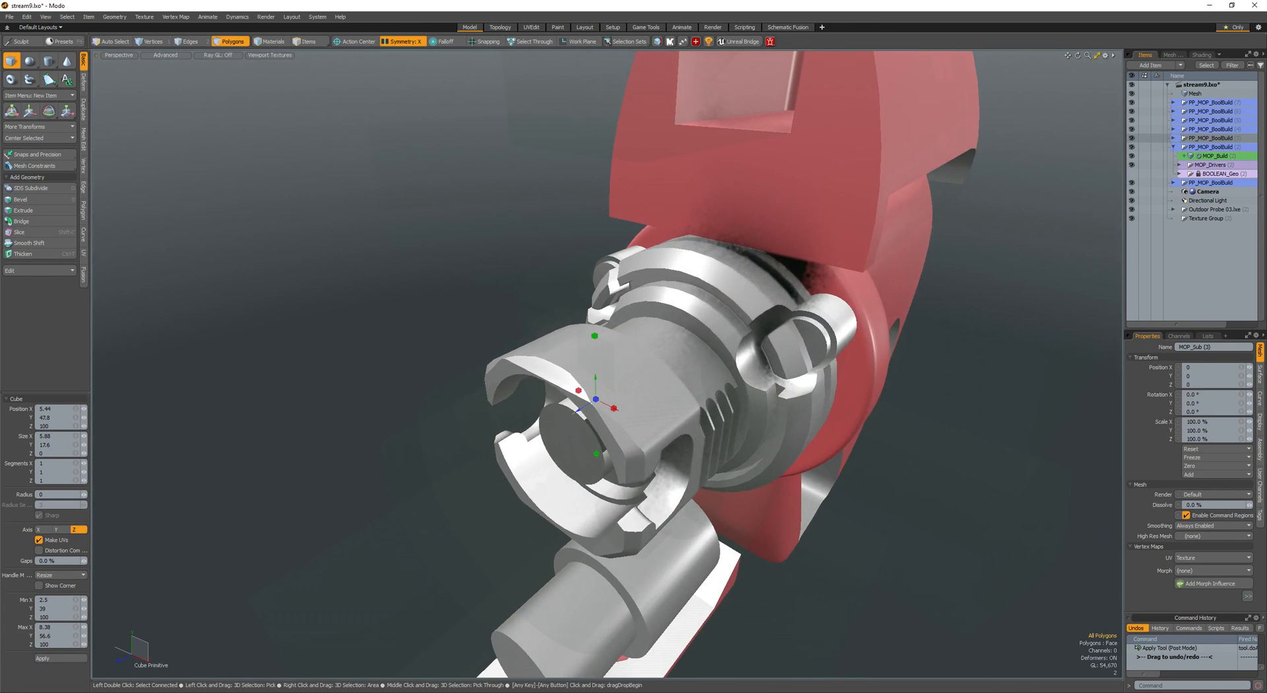
{"action": "left_click_drag", "start_coordinate": [394, 520], "coordinate": [389, 523]}
{"action": "key", "text": "space"}
- Reposition the mirrored boxes so they cut notches into the upper rim of the barrel tip
{"action": "double_click", "coordinate": [479, 396]}
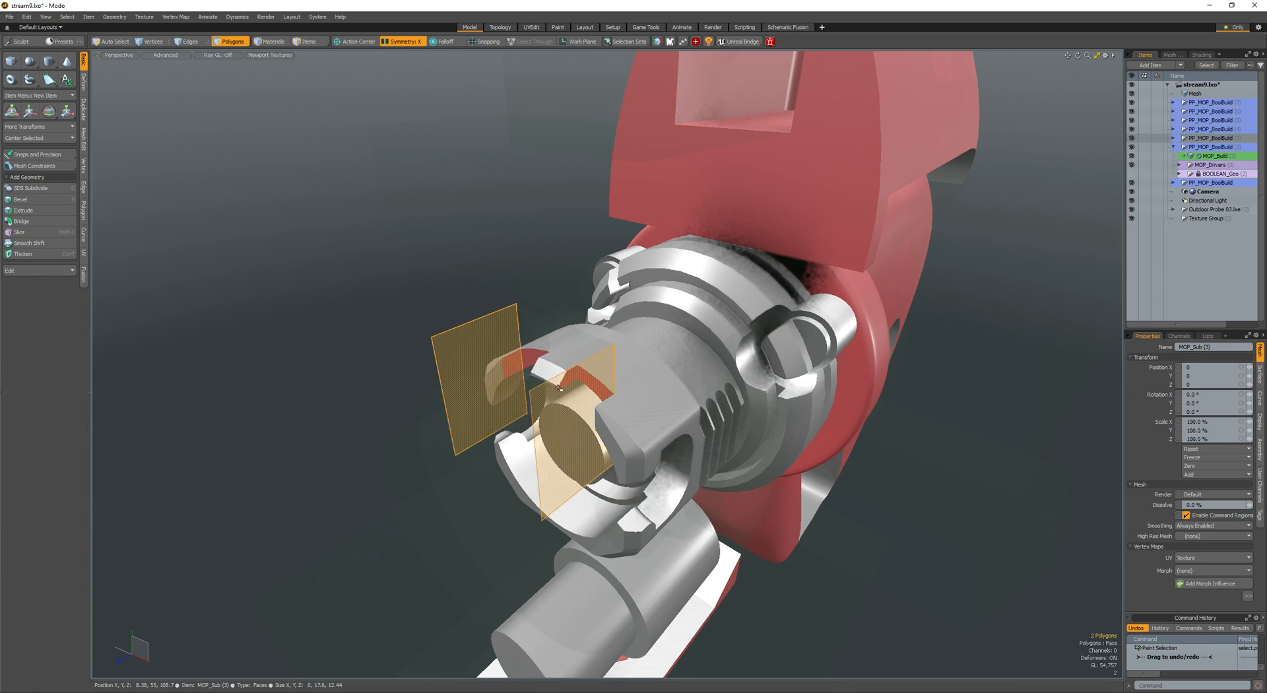
{"action": "left_click_drag", "start_coordinate": [479, 396], "coordinate": [550, 386], "text": "alt"}
{"action": "key", "text": "w"}
{"action": "key", "text": "space"}
{"action": "key", "text": "w"}
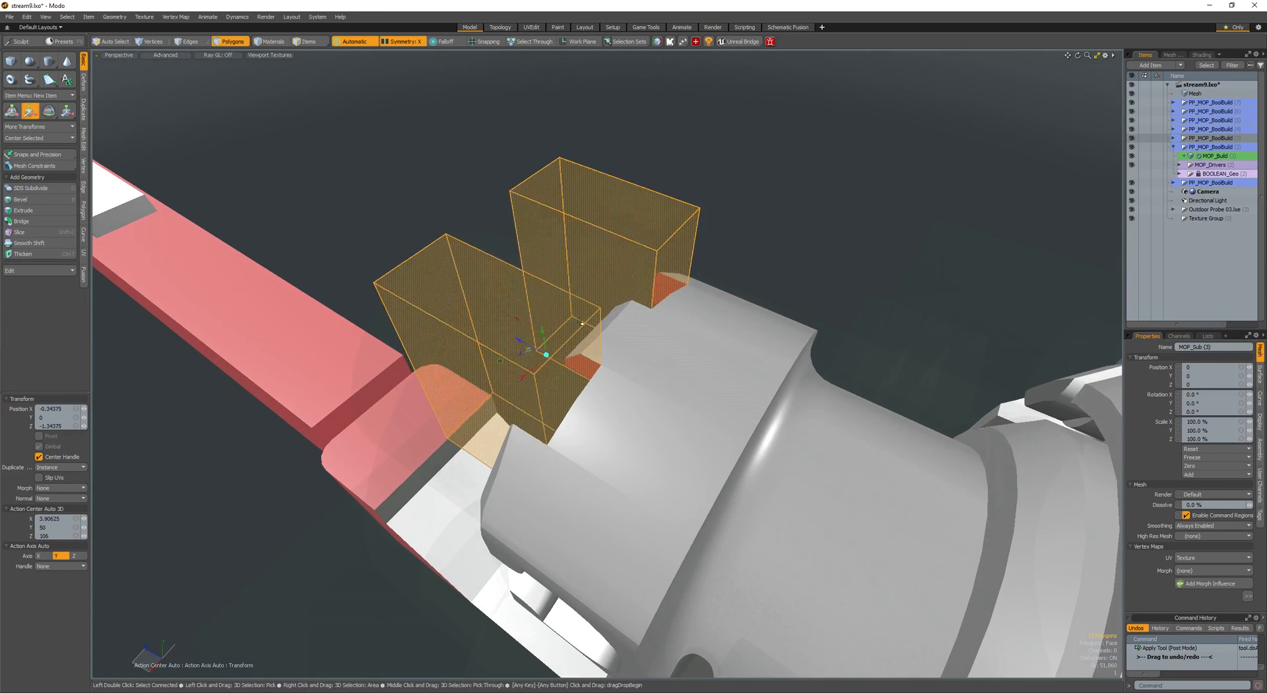
- Bevel the notch-forming edges of both box cutters by about 1.05 with a round level of 0
{"action": "key", "text": "space"}
{"action": "key", "text": "2"}
{"action": "left_click", "coordinate": [541, 411]}
{"action": "key", "text": "b"}
{"action": "left_click", "coordinate": [542, 415]}
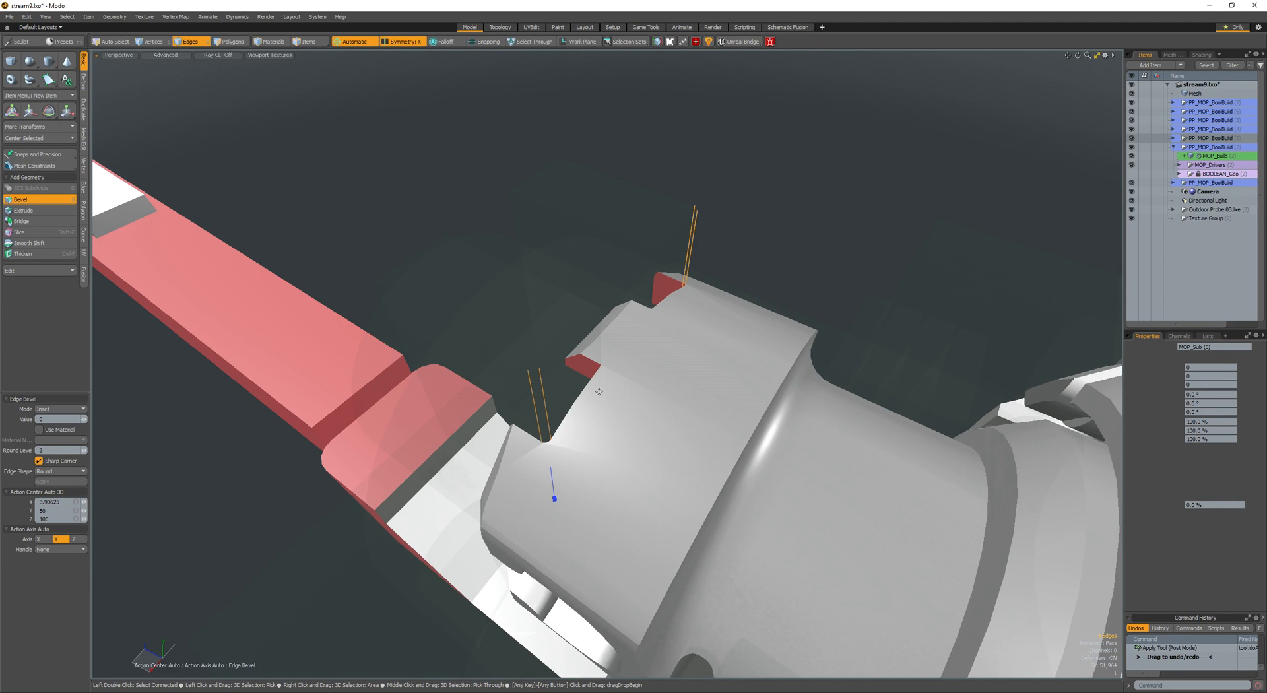
{"action": "left_click_drag", "start_coordinate": [571, 389], "coordinate": [564, 409], "text": "alt"}
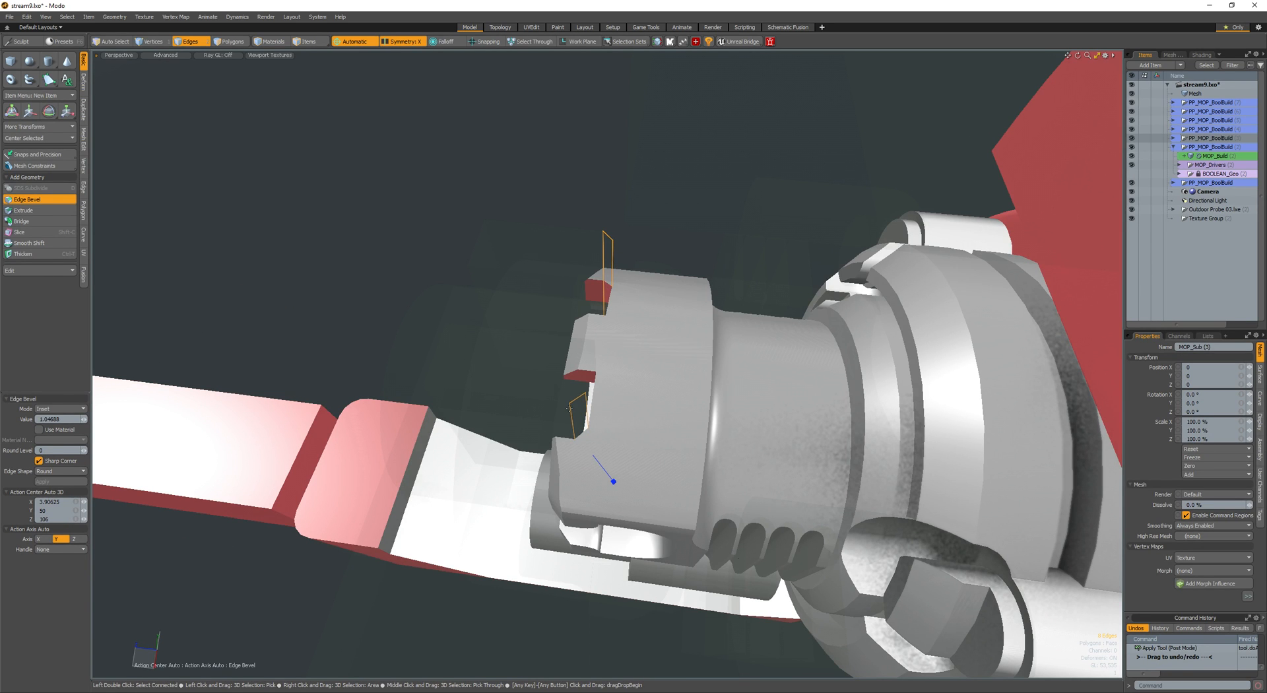
{"action": "key", "text": "space"}
- Select both box cutters and assign them the grey barrel material
{"action": "key", "text": "space"}
{"action": "double_click", "coordinate": [512, 410]}
{"action": "left_click_drag", "start_coordinate": [512, 411], "coordinate": [357, 327], "text": "alt"}
{"action": "key", "text": "m"}
{"action": "key", "text": "Return"}
- Extend the lower ends of both box cutters through the underside of the barrel tip
{"action": "left_click", "coordinate": [554, 389]}
{"action": "double_click", "coordinate": [607, 395]}
{"action": "middle_click_drag", "start_coordinate": [740, 322], "coordinate": [743, 396], "text": "ctrl"}
{"action": "left_click_drag", "start_coordinate": [743, 396], "coordinate": [586, 315], "text": "alt"}
{"action": "key", "text": "w"}
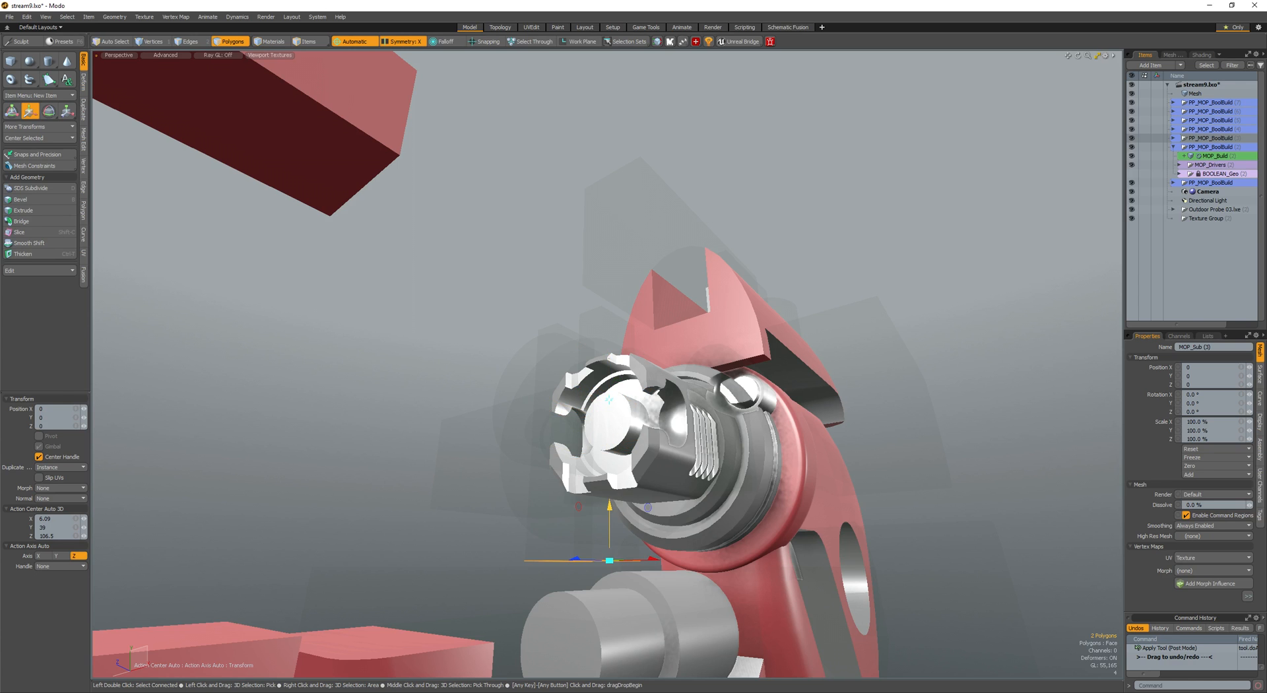
{"action": "key", "text": "space"}
- Move the side faces of the mirrored tip cutters outward by 4.5 along X
{"action": "double_click", "coordinate": [607, 397]}
{"action": "left_click_drag", "start_coordinate": [606, 397], "coordinate": [586, 361], "text": "alt"}
{"action": "left_click", "coordinate": [622, 361]}
{"action": "key", "text": "w"}
{"action": "scroll", "coordinate": [622, 363], "scroll_direction": "up", "scroll_amount": 5}
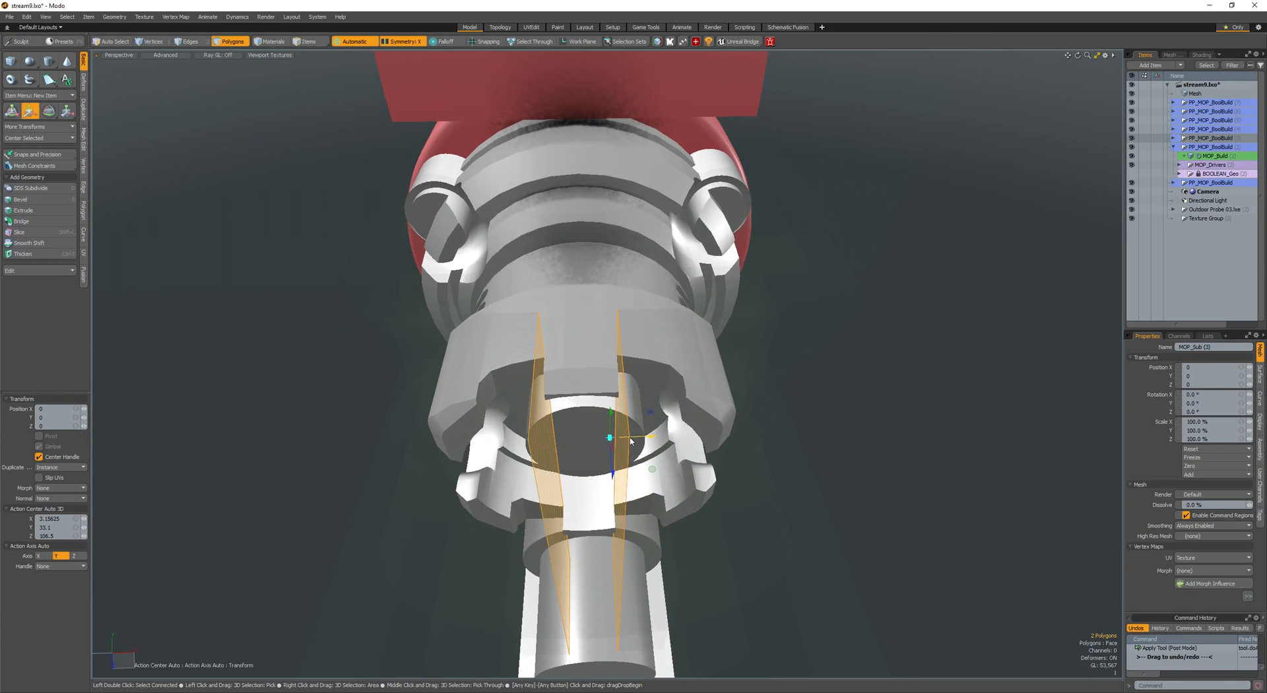
{"action": "left_click_drag", "start_coordinate": [652, 436], "coordinate": [710, 433]}
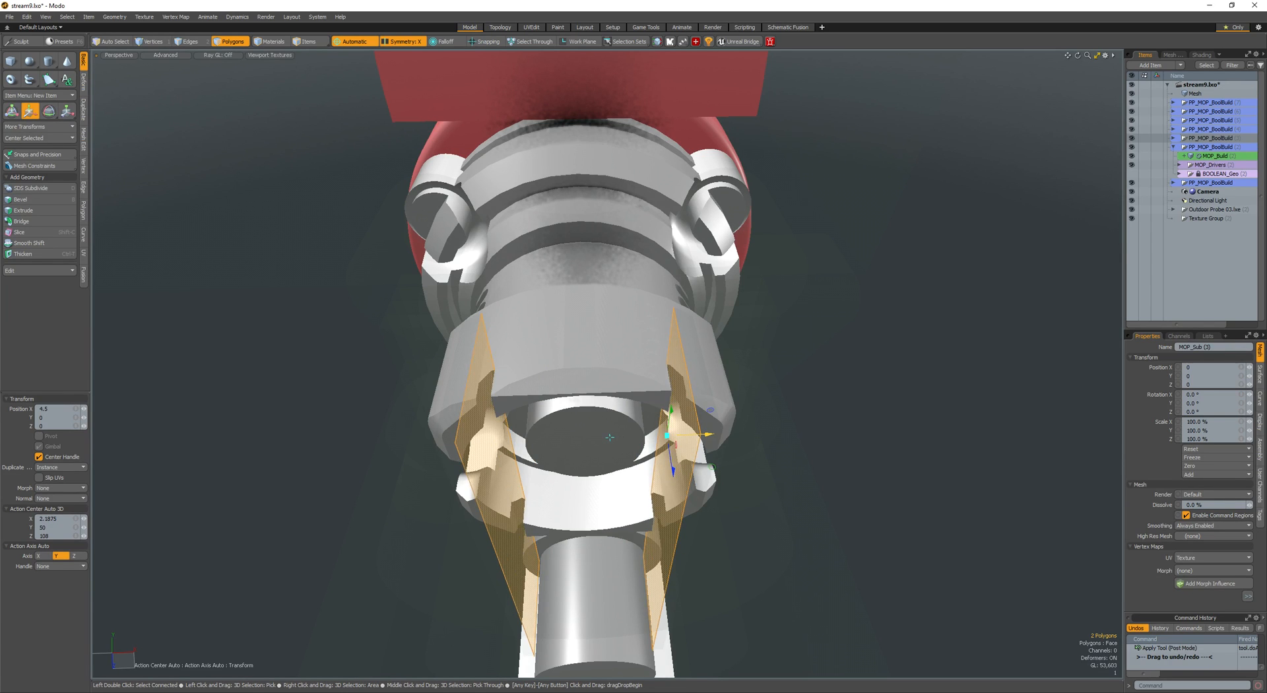
{"action": "left_click_drag", "start_coordinate": [666, 440], "coordinate": [580, 425], "text": "alt"}
{"action": "key", "text": "q"}
- Select the cutter around the lower handguard and lower its top face by 5.88
{"action": "left_click", "coordinate": [482, 423]}
{"action": "key", "text": "space"}
{"action": "key", "text": "5"}
{"action": "left_click", "coordinate": [619, 423]}
{"action": "left_click", "coordinate": [619, 423]}
{"action": "left_click_drag", "start_coordinate": [581, 426], "coordinate": [619, 448], "text": "alt"}
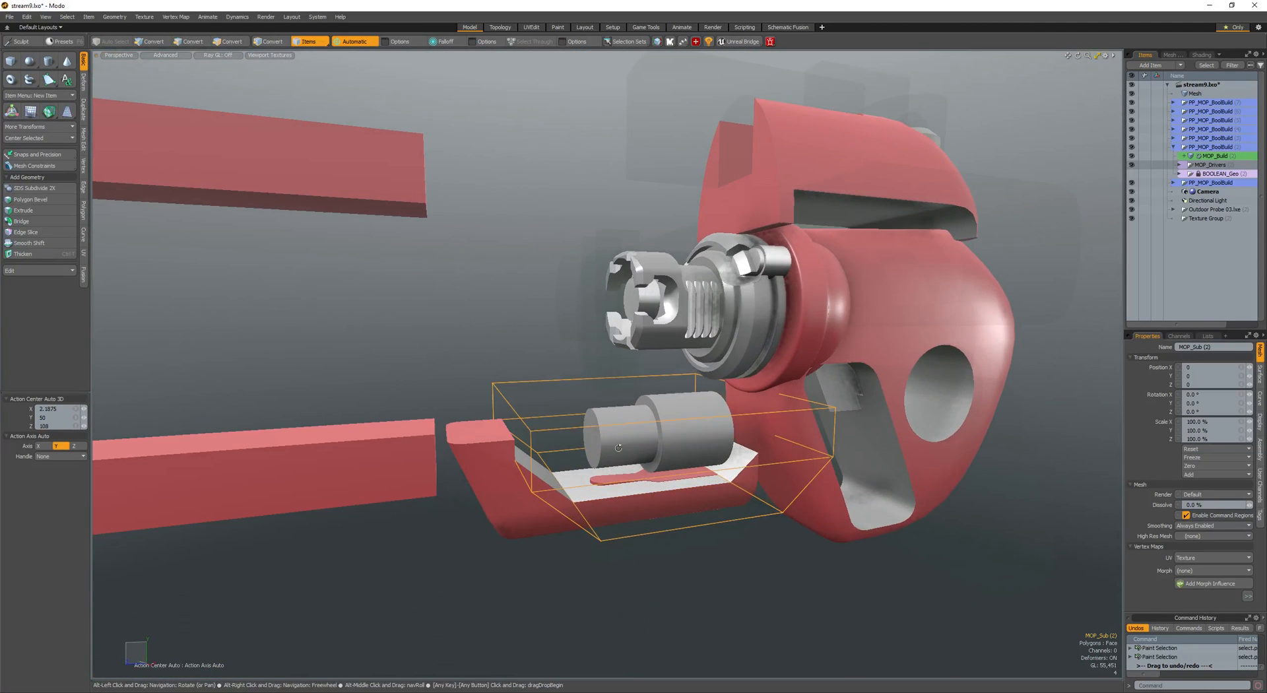
{"action": "key", "text": "3"}
{"action": "left_click", "coordinate": [626, 409]}
{"action": "key", "text": "w"}
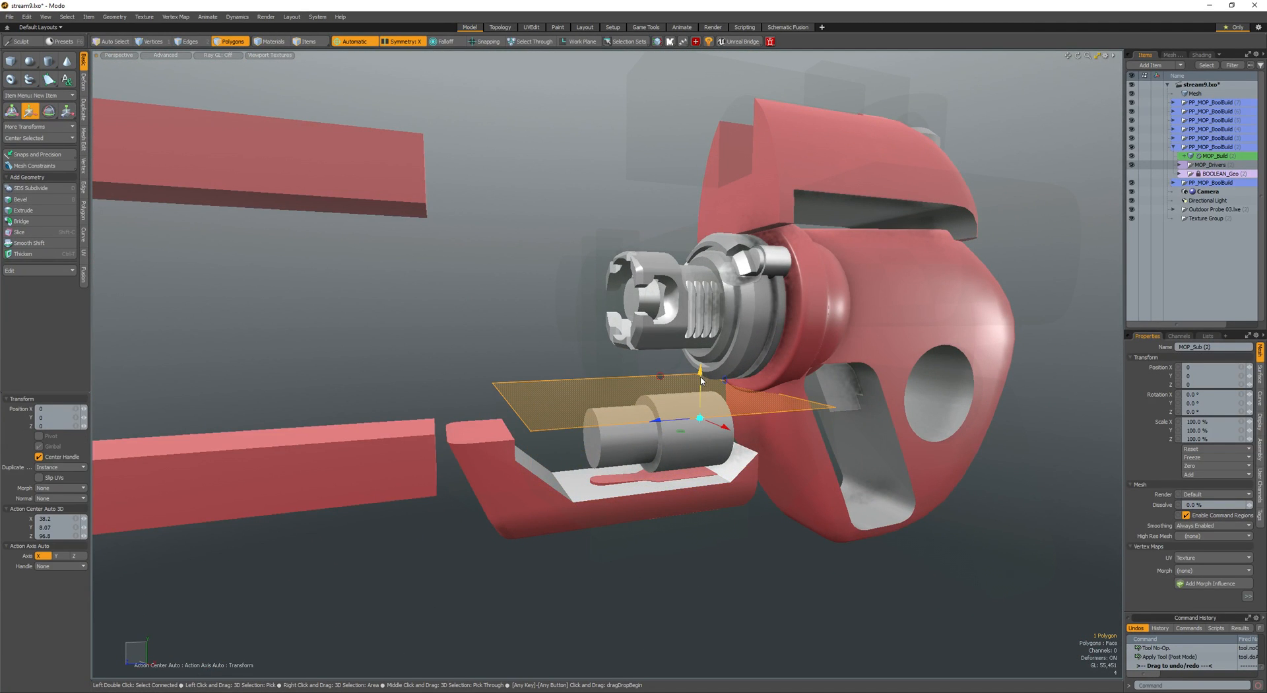
{"action": "left_click_drag", "start_coordinate": [702, 380], "coordinate": [702, 401]}
{"action": "key", "text": "space"}
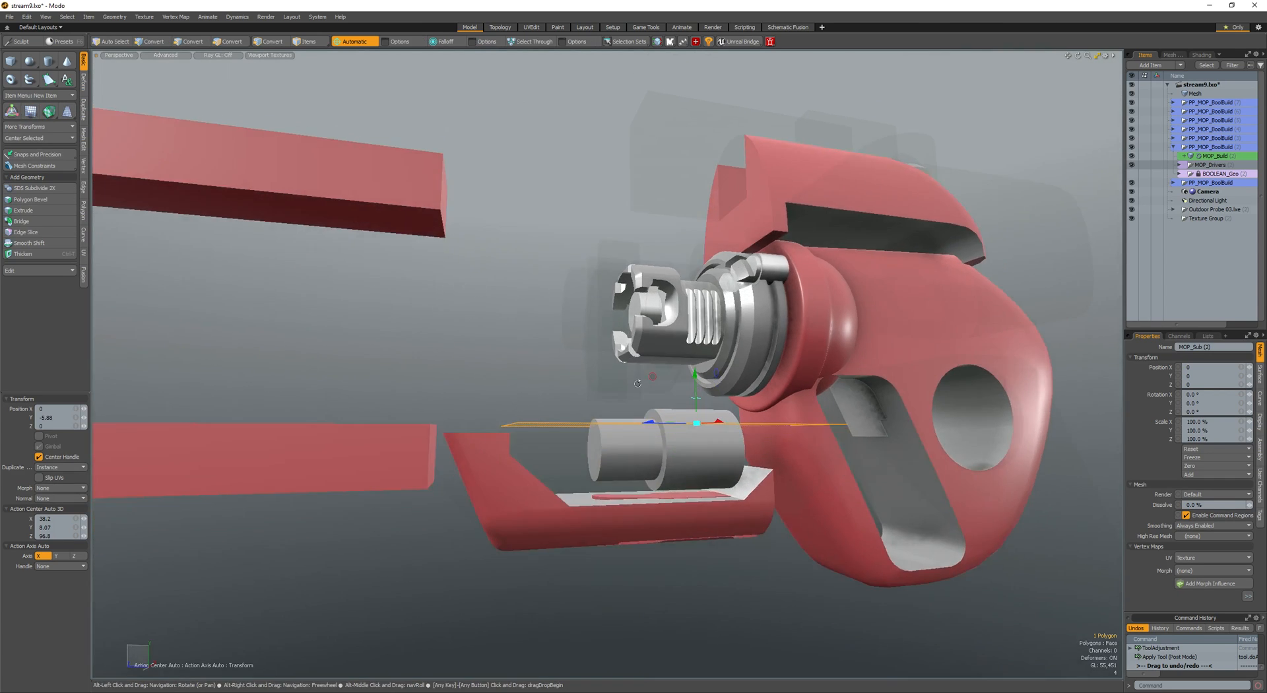
- Examine the joint between the lower handguard and the trigger guard up close and from a distance
{"action": "left_click", "coordinate": [669, 405]}
{"action": "scroll", "coordinate": [669, 405], "scroll_direction": "up", "scroll_amount": 4}
{"action": "mouse_move", "coordinate": [669, 406]}
{"action": "left_mouse_down", "text": "alt"}
{"action": "mouse_move", "coordinate": [695, 434]}
{"action": "mouse_move", "coordinate": [700, 402]}
{"action": "mouse_move", "coordinate": [760, 440]}
{"action": "mouse_move", "coordinate": [676, 492]}
{"action": "mouse_move", "coordinate": [722, 423]}
{"action": "mouse_move", "coordinate": [762, 439]}
{"action": "mouse_move", "coordinate": [684, 382]}
{"action": "mouse_move", "coordinate": [627, 376]}
{"action": "left_mouse_up", "text": "alt"}
{"action": "key", "text": "3"}
{"action": "double_click", "coordinate": [707, 419]}
{"action": "scroll", "coordinate": [695, 434], "scroll_direction": "down", "scroll_amount": 5}
{"action": "left_click", "coordinate": [695, 434]}
{"action": "scroll", "coordinate": [695, 434], "scroll_direction": "up", "scroll_amount": 2}
{"action": "scroll", "coordinate": [700, 403], "scroll_direction": "down", "scroll_amount": 5}
{"action": "scroll", "coordinate": [700, 403], "scroll_direction": "up", "scroll_amount": 5}
{"action": "scroll", "coordinate": [760, 441], "scroll_direction": "down", "scroll_amount": 5}
{"action": "scroll", "coordinate": [722, 423], "scroll_direction": "up", "scroll_amount": 5}
- Add a block in the Mesh item at the rear of the lower handguard and adjust its width along X
{"action": "key", "text": "shift+c"}
{"action": "key", "text": "space"}
{"action": "double_click", "coordinate": [757, 450]}
{"action": "key", "text": "ctrl+shift+c"}
{"action": "key", "text": "y"}
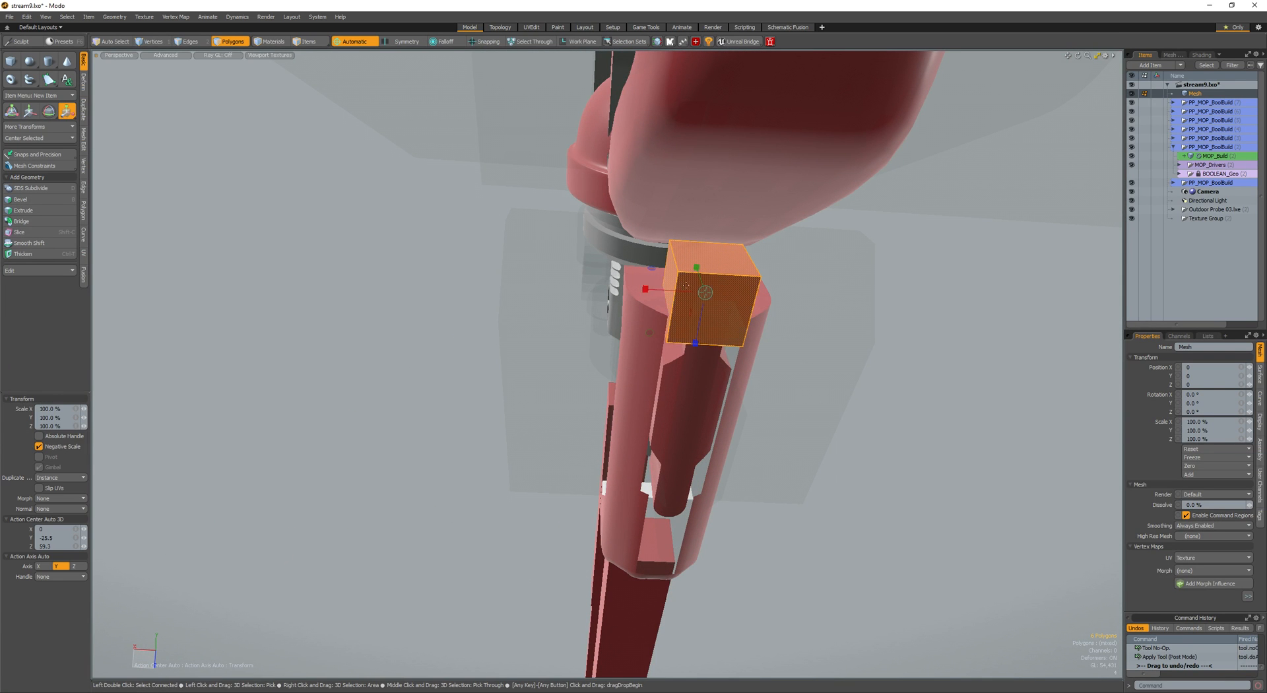
{"action": "left_click_drag", "start_coordinate": [658, 290], "coordinate": [665, 291]}
{"action": "mouse_move", "coordinate": [665, 290]}
{"action": "left_mouse_down", "text": "alt"}
{"action": "mouse_move", "coordinate": [746, 384]}
{"action": "mouse_move", "coordinate": [778, 451]}
{"action": "mouse_move", "coordinate": [762, 420]}
{"action": "left_mouse_up", "text": "alt"}
- Replace the block with a cylinder 16.5 in diameter and length, running along X at the rear of the handguard
{"action": "key", "text": "space"}
{"action": "key", "text": "c"}
{"action": "key", "text": "w"}
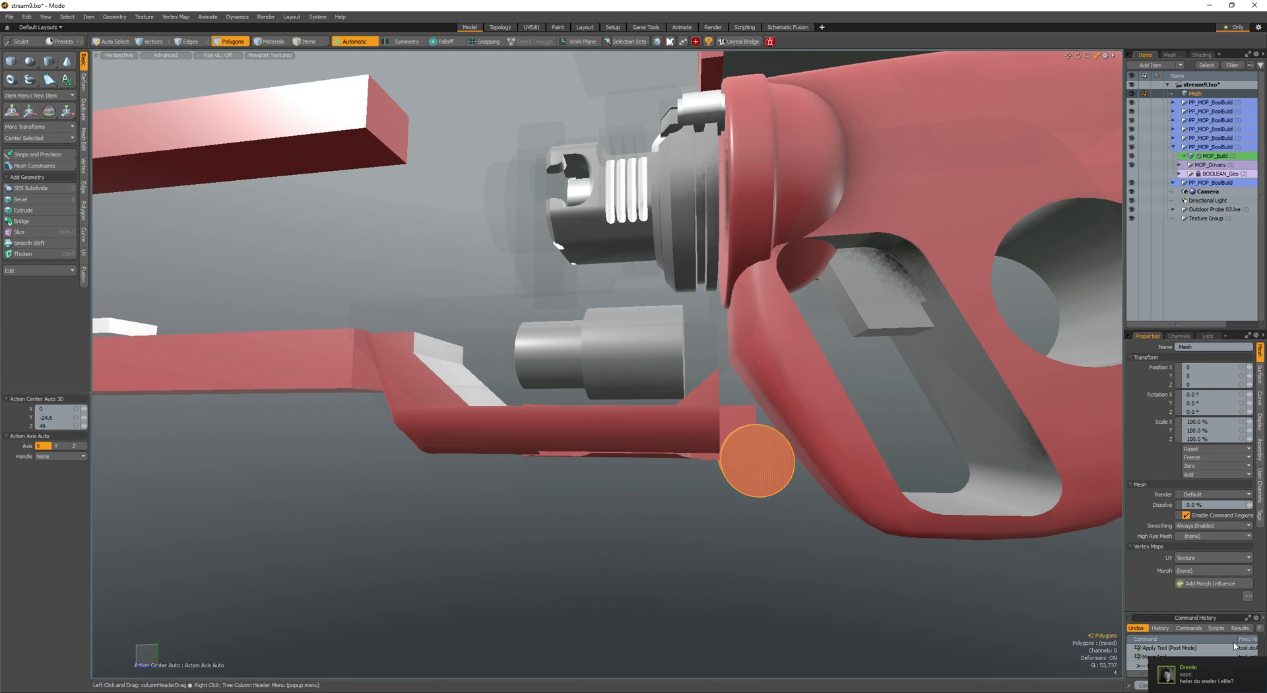
{"action": "left_click_drag", "start_coordinate": [1029, 623], "coordinate": [1008, 614], "text": "alt"}
{"action": "key", "text": "w"}
{"action": "left_click_drag", "start_coordinate": [720, 492], "coordinate": [797, 447], "text": "alt"}
{"action": "key", "text": "space"}
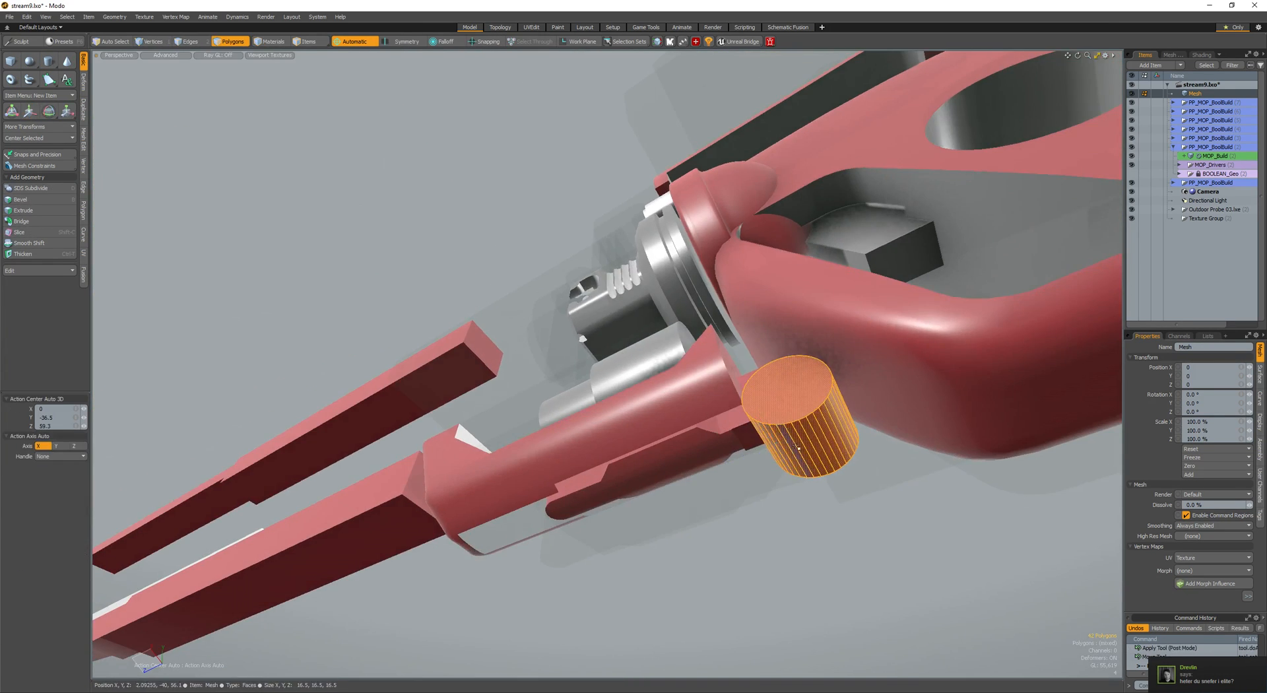
- Bevel the cylinder's circular end edges and position it in the joint between handguard and trigger guard
{"action": "key", "text": "2"}
{"action": "key", "text": "b"}
{"action": "key", "text": "space"}
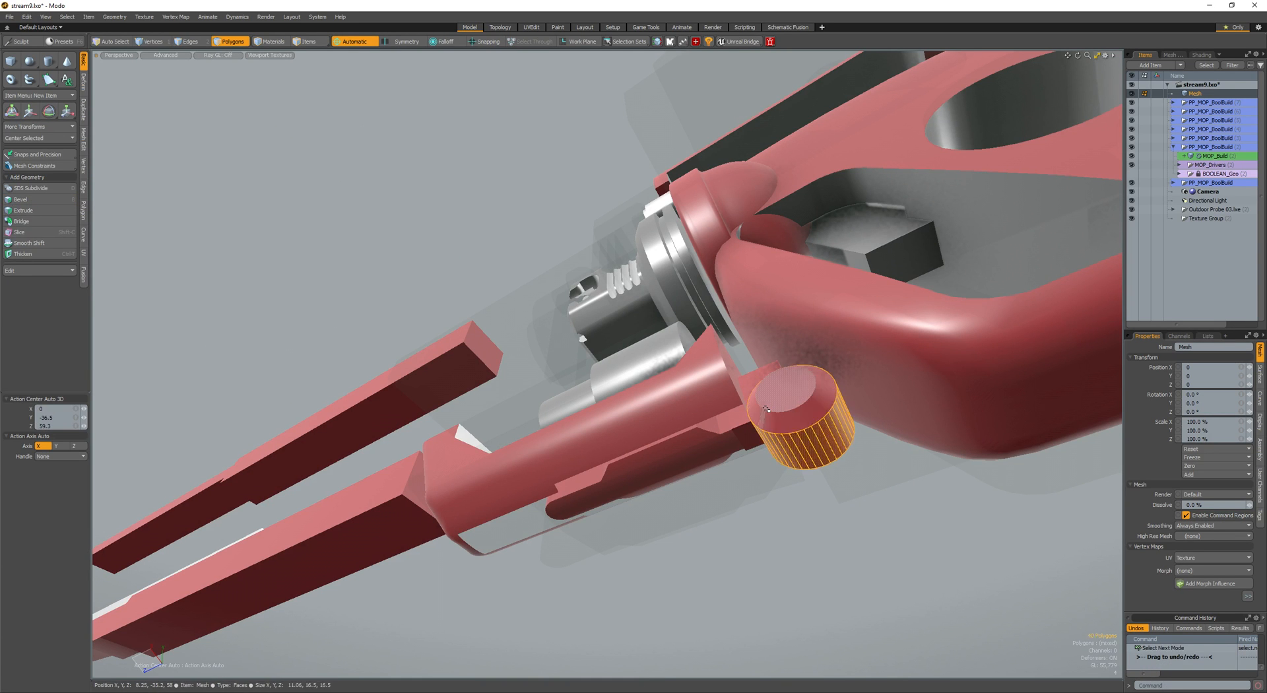
{"action": "left_click_drag", "start_coordinate": [764, 416], "coordinate": [669, 428], "text": "alt"}
{"action": "key", "text": "w"}
{"action": "key", "text": "space"}
{"action": "key", "text": "Escape"}
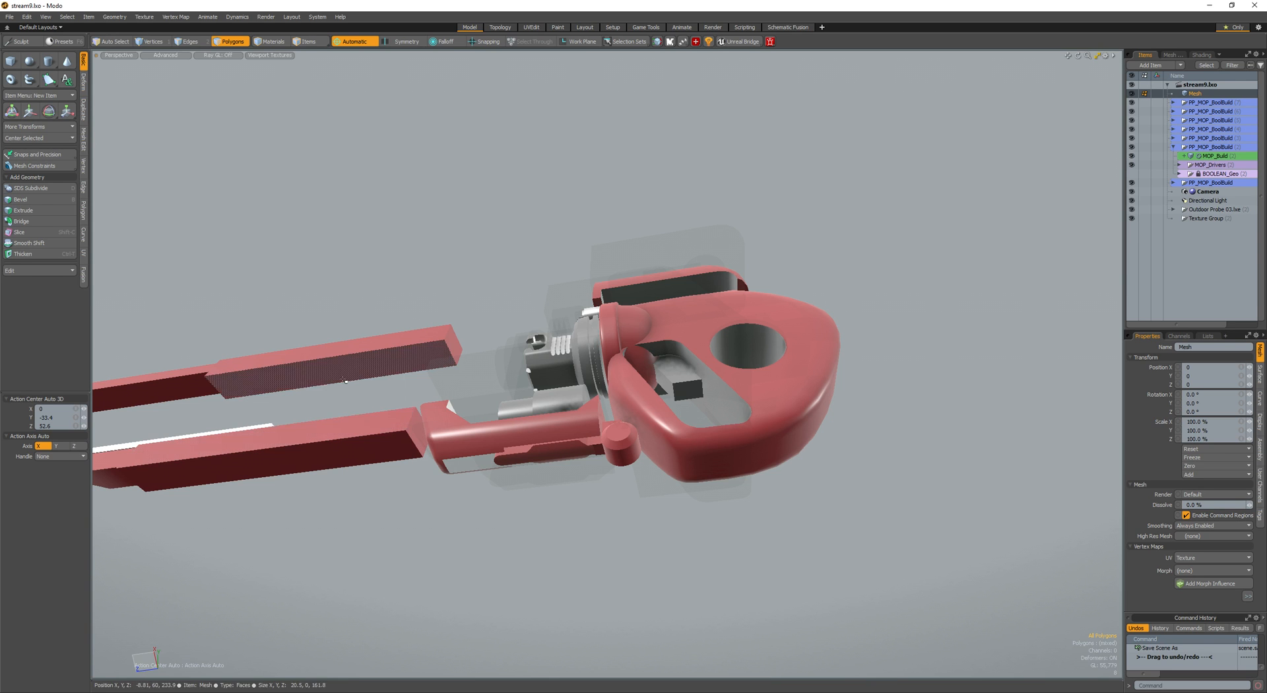
- Add a block about 17.5 wide, 81 high and 89 long through the joint area beneath the trigger guard
{"action": "left_click_drag", "start_coordinate": [602, 455], "coordinate": [549, 350], "text": "alt"}
{"action": "key", "text": "c"}
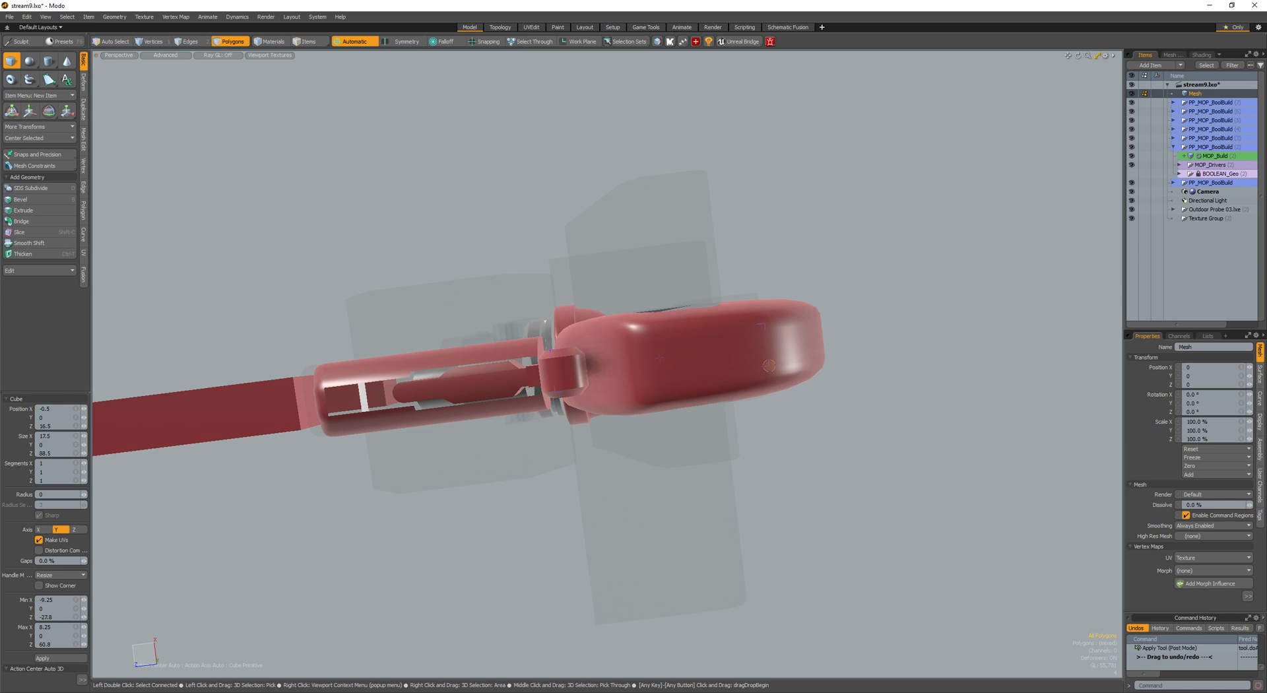
{"action": "left_click_drag", "start_coordinate": [768, 365], "coordinate": [752, 488], "text": "alt"}
{"action": "left_click_drag", "start_coordinate": [671, 422], "coordinate": [607, 383]}
{"action": "key", "text": "space"}
- Scale the new block down along X into a thin plate centred beneath the trigger guard
{"action": "double_click", "coordinate": [687, 492]}
{"action": "key", "text": "r"}
{"action": "left_click_drag", "start_coordinate": [622, 306], "coordinate": [505, 455]}
{"action": "key", "text": "w"}
{"action": "key", "text": "q"}
{"action": "left_click", "coordinate": [670, 437]}
{"action": "left_click_drag", "start_coordinate": [695, 433], "coordinate": [693, 403], "text": "alt"}
{"action": "left_click_drag", "start_coordinate": [693, 403], "coordinate": [634, 369], "text": "ctrl+alt"}
{"action": "key", "text": "c"}
{"action": "left_click_drag", "start_coordinate": [633, 370], "coordinate": [776, 326], "text": "alt"}
{"action": "key", "text": "q"}
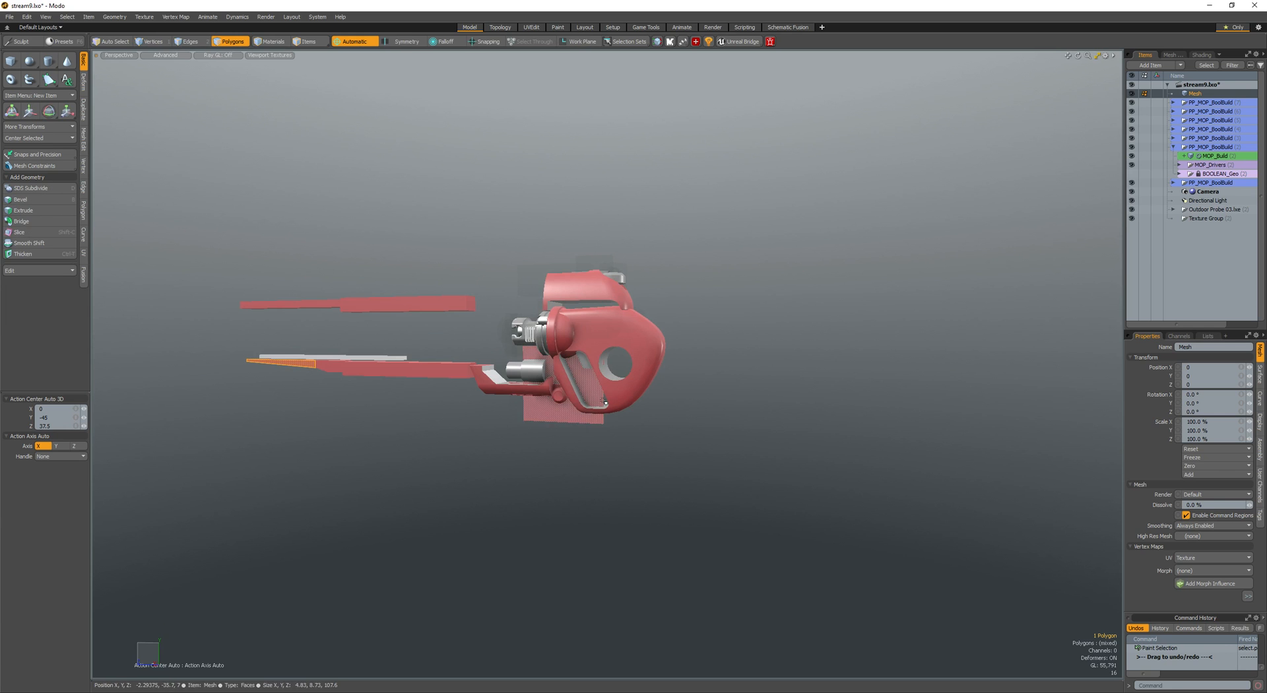
- Draw a narrow inner-wall Pen strip, offset 0.8828, from below the trigger guard's lower rear edge up along its rear curve
{"action": "key", "text": "KP_0"}
{"action": "key", "text": "shift+a"}
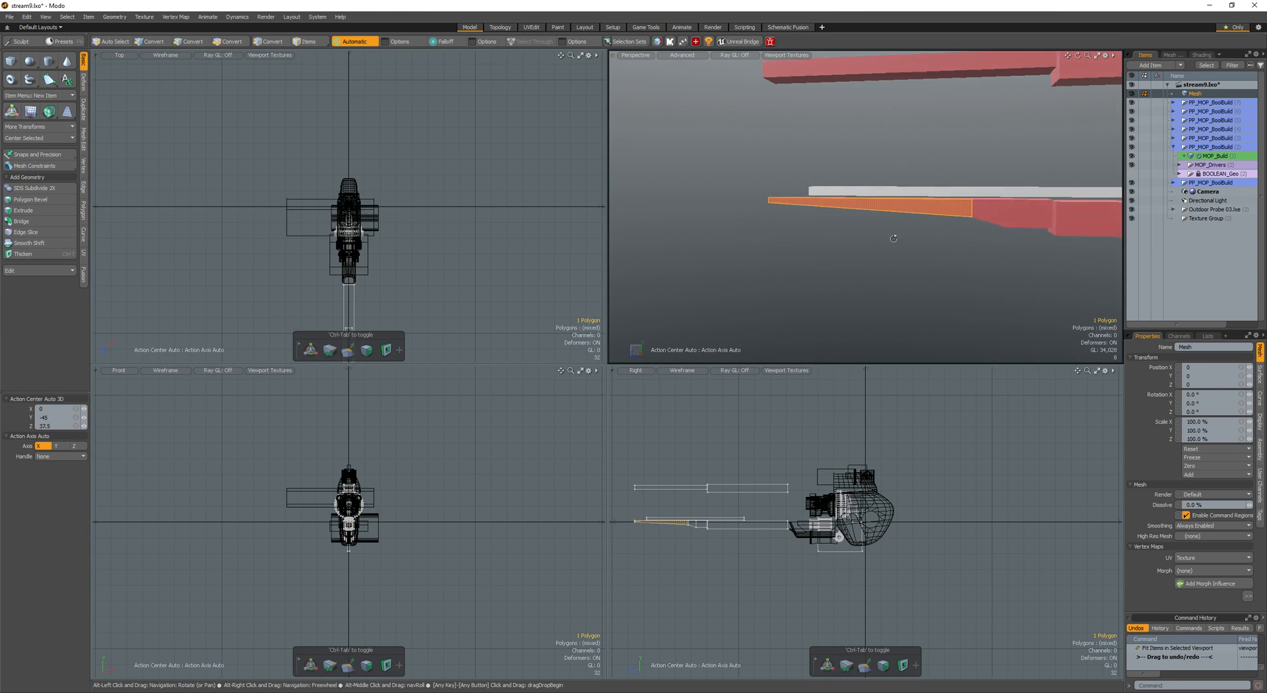
{"action": "left_click", "coordinate": [978, 254]}
{"action": "key", "text": "a"}
{"action": "left_click_drag", "start_coordinate": [978, 254], "coordinate": [909, 267], "text": "ctrl+alt"}
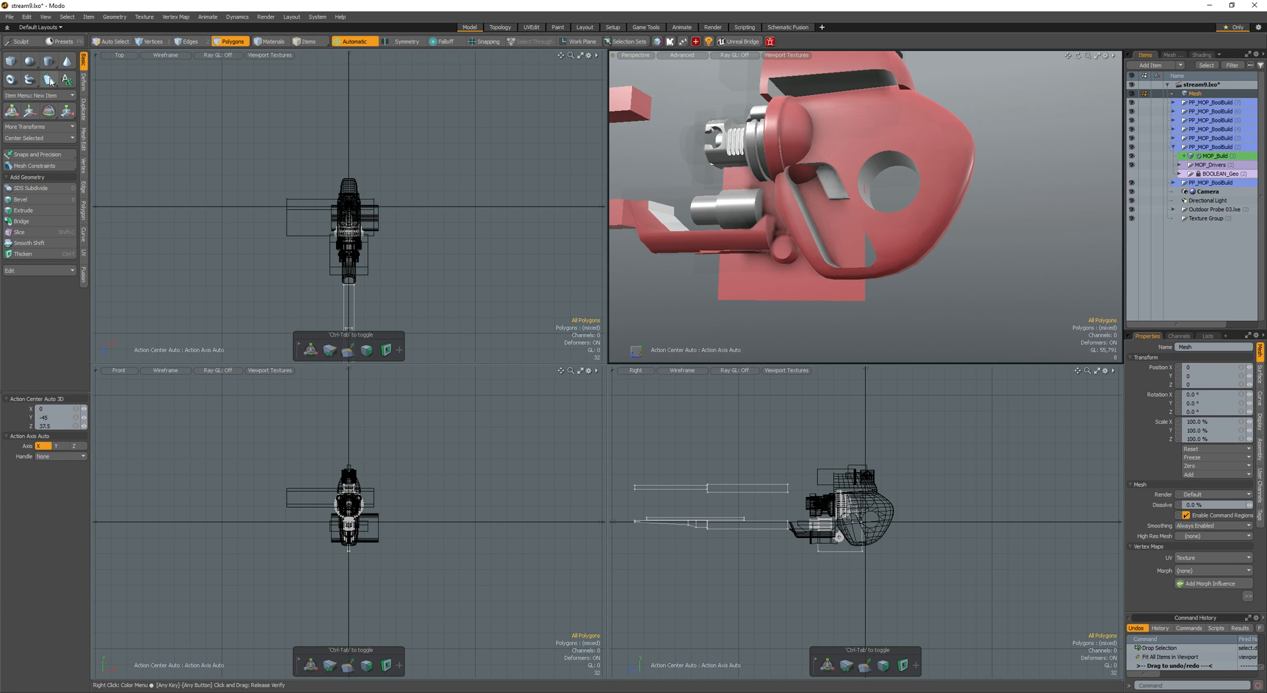
{"action": "left_click", "coordinate": [49, 80]}
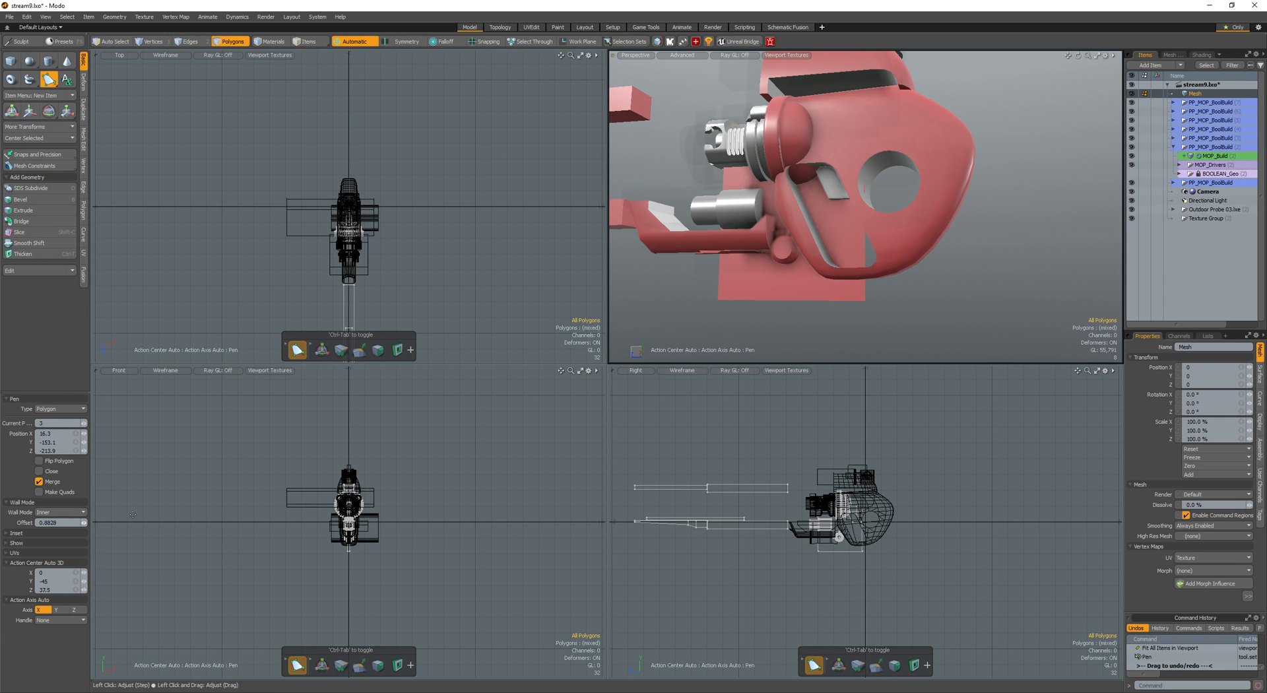
{"action": "left_click_drag", "start_coordinate": [906, 477], "coordinate": [888, 456], "text": "alt+shift"}
{"action": "left_click_drag", "start_coordinate": [778, 508], "coordinate": [841, 551], "text": "ctrl+alt"}
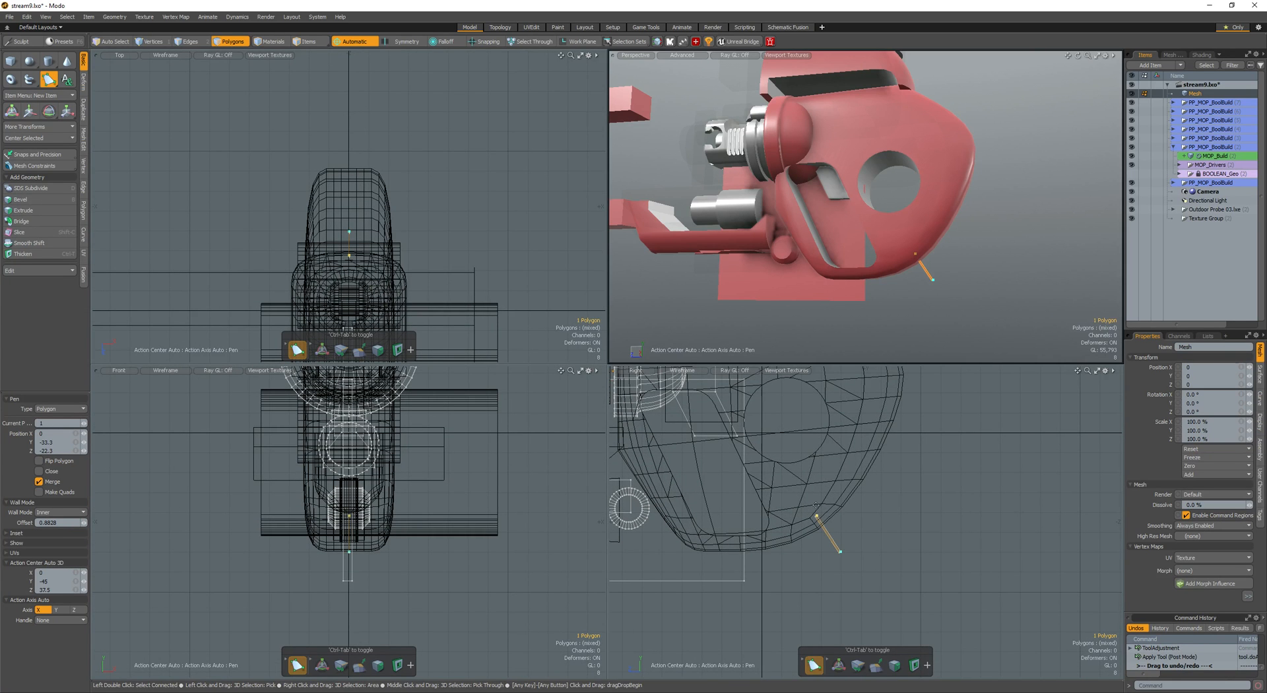
{"action": "scroll", "coordinate": [816, 506], "scroll_direction": "up", "scroll_amount": 2}
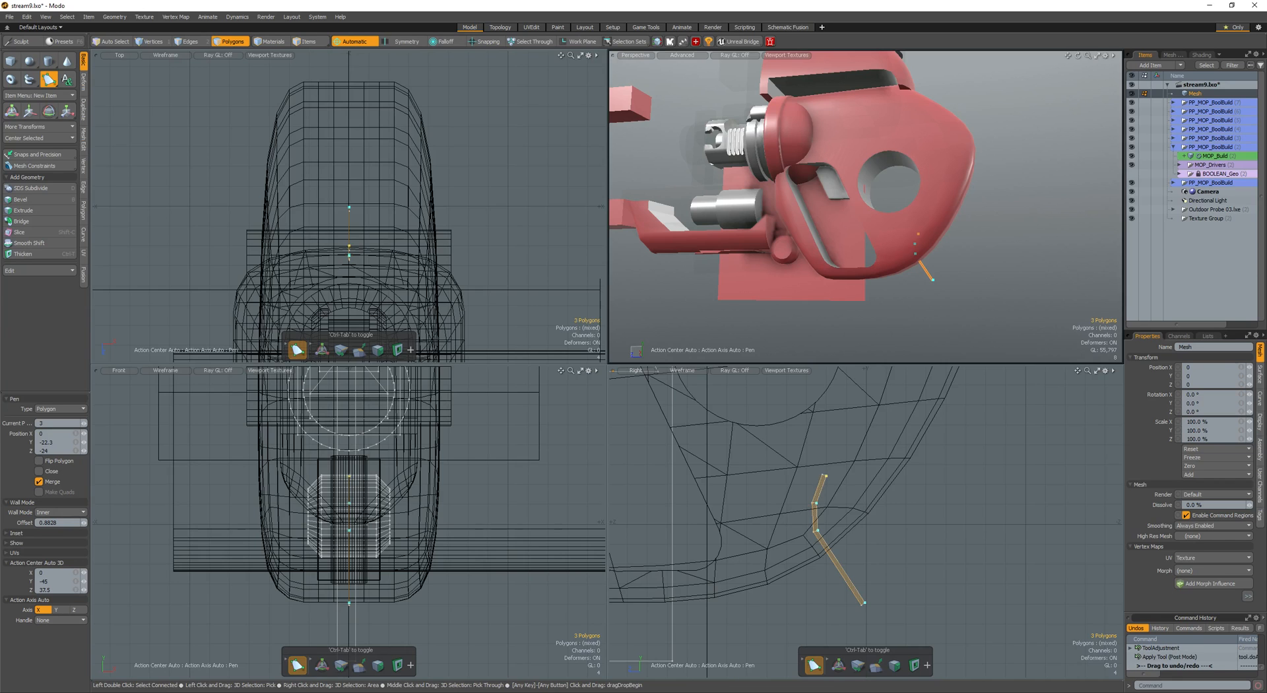
{"action": "left_click_drag", "start_coordinate": [825, 476], "coordinate": [773, 609], "text": "alt+shift"}
{"action": "left_click", "coordinate": [821, 520]}
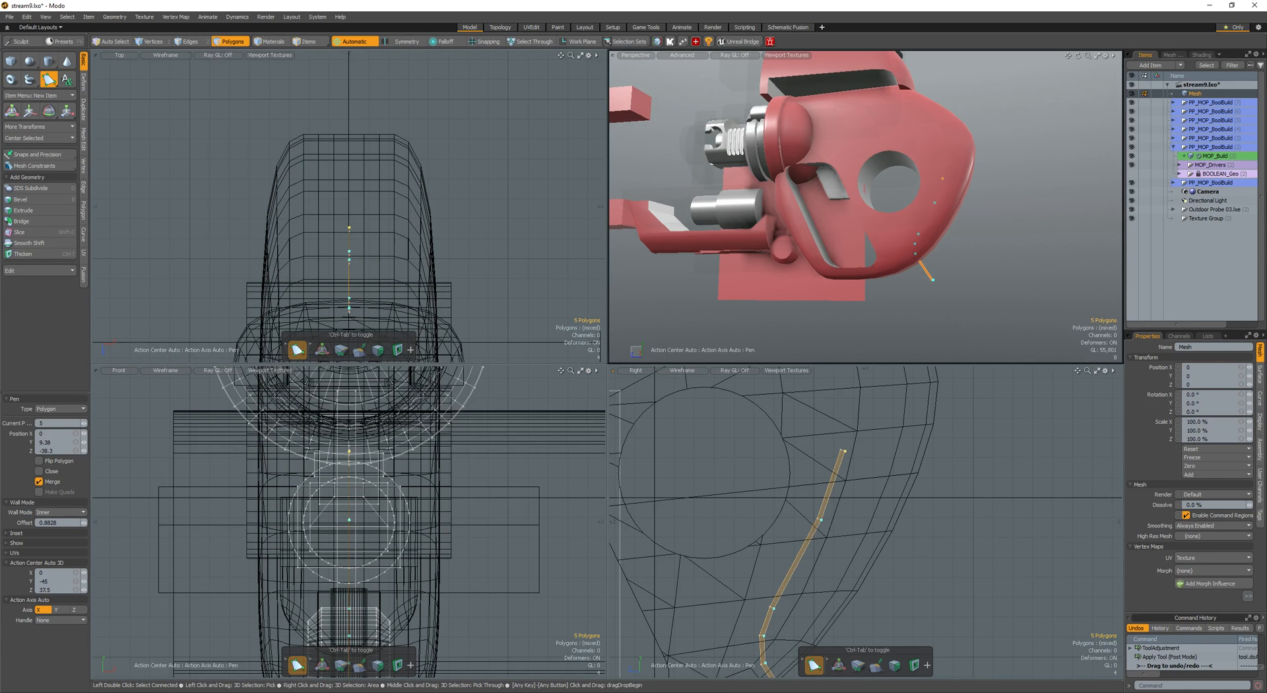
{"action": "left_click_drag", "start_coordinate": [851, 401], "coordinate": [843, 462], "text": "alt+shift"}
{"action": "left_click_drag", "start_coordinate": [832, 372], "coordinate": [830, 441], "text": "alt+shift"}
{"action": "left_click", "coordinate": [830, 441]}
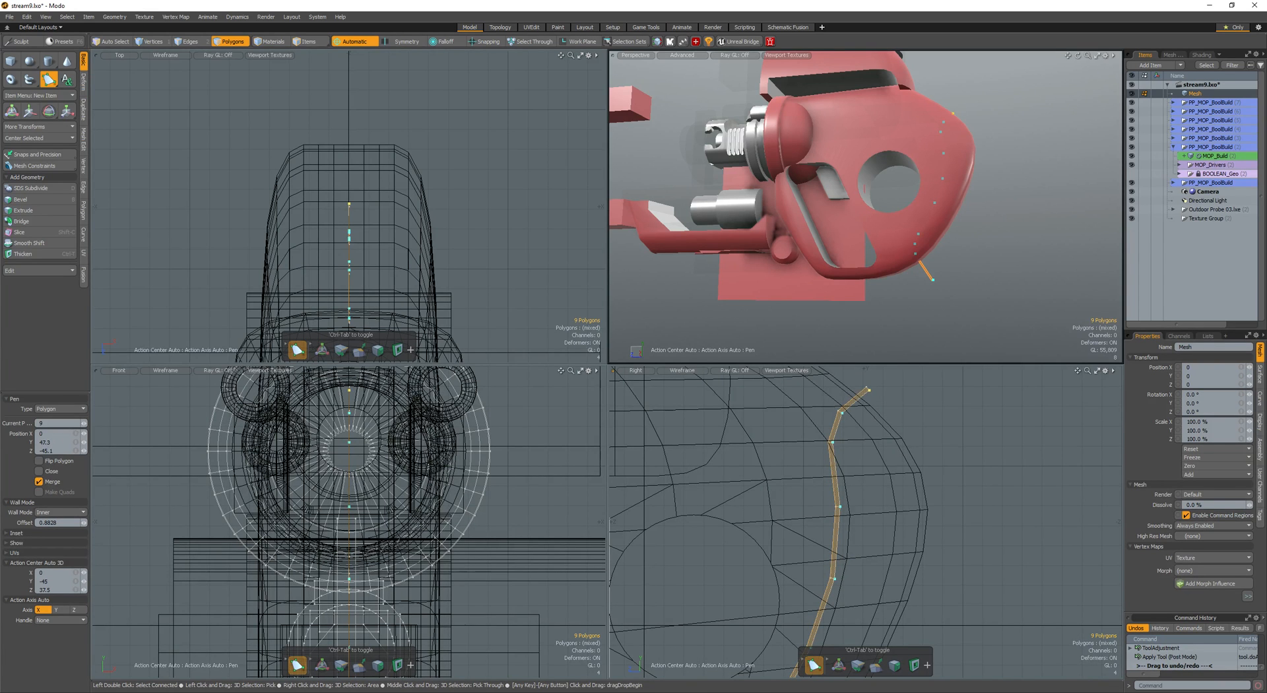
{"action": "key", "text": "space"}
- Thicken the strip along X so that it passes through the full width of the trigger guard
{"action": "mouse_move", "coordinate": [951, 290]}
{"action": "left_mouse_down", "text": "alt"}
{"action": "mouse_move", "coordinate": [924, 276]}
{"action": "mouse_move", "coordinate": [849, 307]}
{"action": "mouse_move", "coordinate": [815, 237]}
{"action": "mouse_move", "coordinate": [737, 230]}
{"action": "mouse_move", "coordinate": [862, 223]}
{"action": "mouse_move", "coordinate": [875, 272]}
{"action": "mouse_move", "coordinate": [852, 251]}
{"action": "mouse_move", "coordinate": [921, 264]}
{"action": "mouse_move", "coordinate": [888, 244]}
{"action": "mouse_move", "coordinate": [936, 219]}
{"action": "mouse_move", "coordinate": [899, 206]}
{"action": "mouse_move", "coordinate": [929, 196]}
{"action": "mouse_move", "coordinate": [899, 198]}
{"action": "mouse_move", "coordinate": [925, 216]}
{"action": "mouse_move", "coordinate": [896, 234]}
{"action": "mouse_move", "coordinate": [924, 244]}
{"action": "mouse_move", "coordinate": [871, 270]}
{"action": "left_mouse_up", "text": "alt"}
{"action": "double_click", "coordinate": [921, 272]}
{"action": "key", "text": "ctrl+t"}
{"action": "key", "text": "w"}
{"action": "key", "text": "space"}
- Smooth the thickened strip by switching its polygons to subdivision surfaces
{"action": "double_click", "coordinate": [804, 226]}
{"action": "key", "text": "y"}
{"action": "key", "text": "space"}
{"action": "key", "text": "shift+Tab"}
{"action": "scroll", "coordinate": [872, 274], "scroll_direction": "up", "scroll_amount": 4}
{"action": "key", "text": "l"}
{"action": "key", "text": "shift+Tab"}
{"action": "double_click", "coordinate": [919, 266]}
{"action": "key", "text": "Escape"}
{"action": "double_click", "coordinate": [926, 217]}
{"action": "key", "text": "shift+Tab"}
{"action": "key", "text": "Tab"}
- Subtract the strip from the trigger guard as a MOP boolean cutter to form a curved panel groove
{"action": "right_click_drag", "start_coordinate": [943, 206], "coordinate": [1121, 144], "text": "ctrl"}
{"action": "left_click_drag", "start_coordinate": [957, 221], "coordinate": [920, 218], "text": "alt"}
{"action": "right_click_drag", "start_coordinate": [891, 182], "coordinate": [937, 205], "text": "ctrl"}
{"action": "mouse_move", "coordinate": [911, 231]}
{"action": "left_mouse_down", "text": "ctrl+alt"}
{"action": "mouse_move", "coordinate": [951, 260]}
{"action": "mouse_move", "coordinate": [913, 260]}
{"action": "mouse_move", "coordinate": [932, 257]}
{"action": "left_mouse_up", "text": "ctrl+alt"}
- Move progressively changed polygon selections at the cutter's lower end to reshape the groove's curve
{"action": "key", "text": "w"}
{"action": "left_click", "coordinate": [949, 258]}
{"action": "key", "text": "space"}
{"action": "key", "text": "shift+Down"}
{"action": "key", "text": "w"}
{"action": "key", "text": "space"}
{"action": "key", "text": "shift+Up"}
{"action": "key", "text": "w"}
{"action": "key", "text": "space"}
{"action": "key", "text": "shift+Up"}
{"action": "key", "text": "w"}
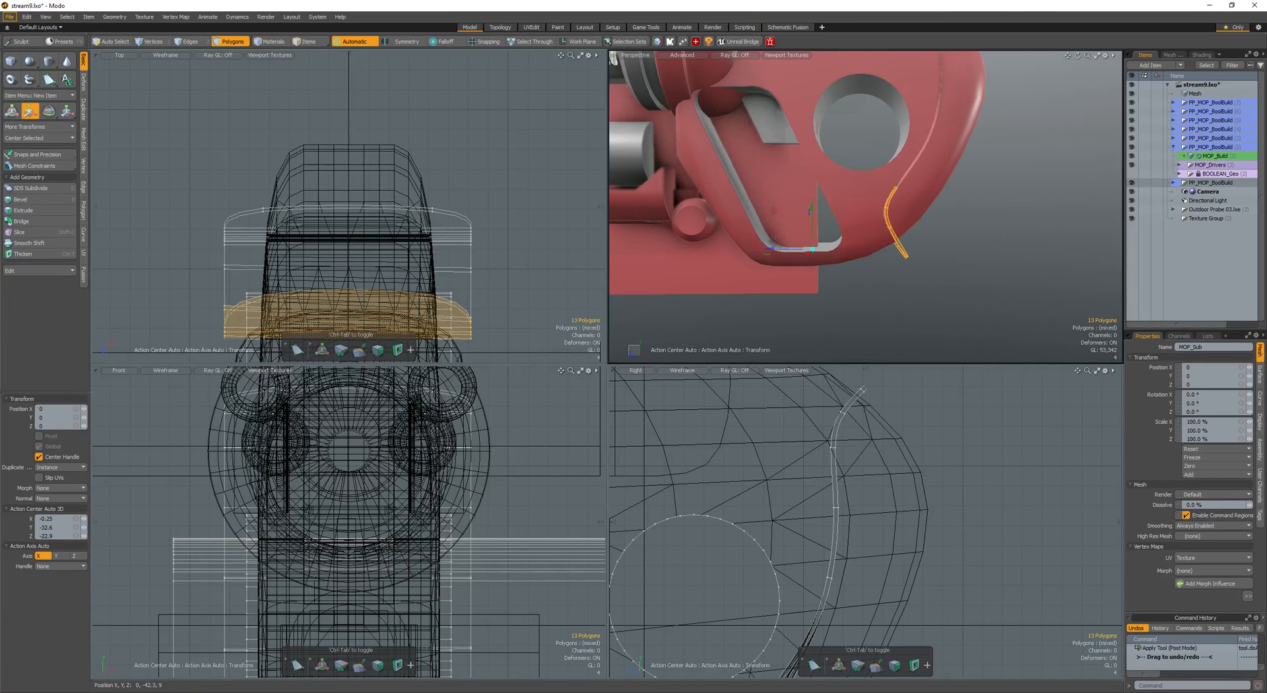
- Rotate and move the 13 selected polygons at the cutter's lower end to align the groove
{"action": "left_click_drag", "start_coordinate": [813, 252], "coordinate": [902, 181], "text": "alt"}
{"action": "key", "text": "e"}
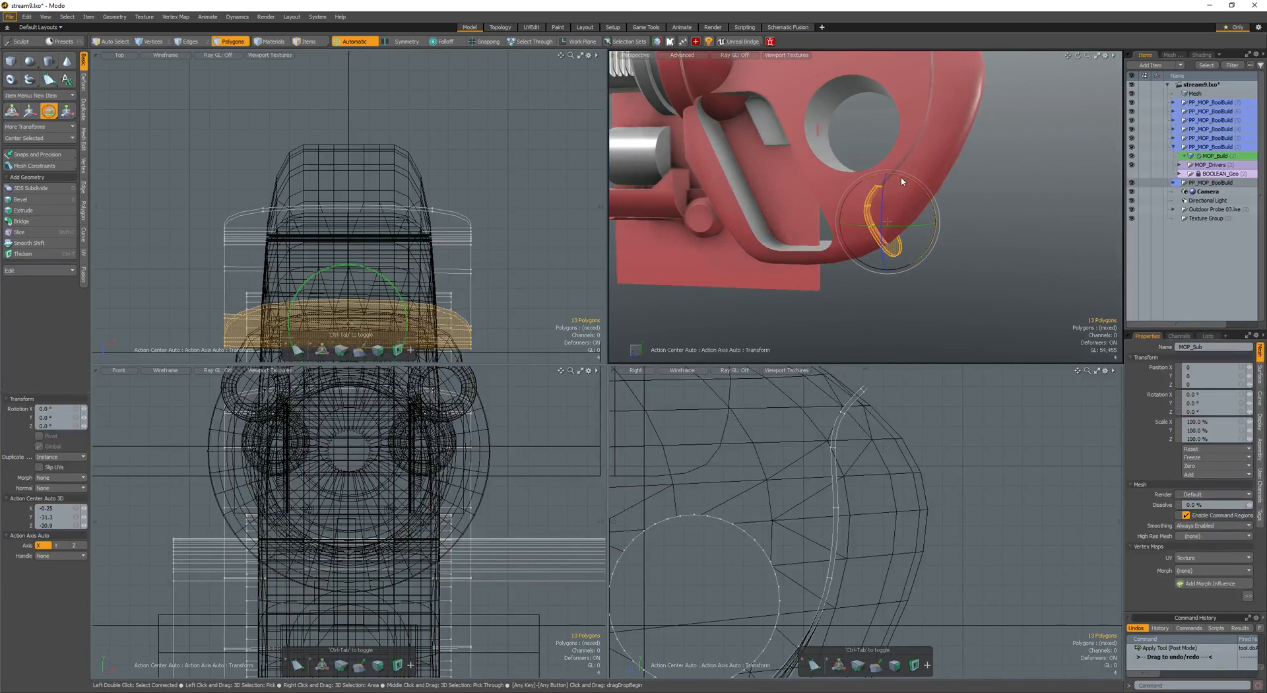
{"action": "key", "text": "w"}
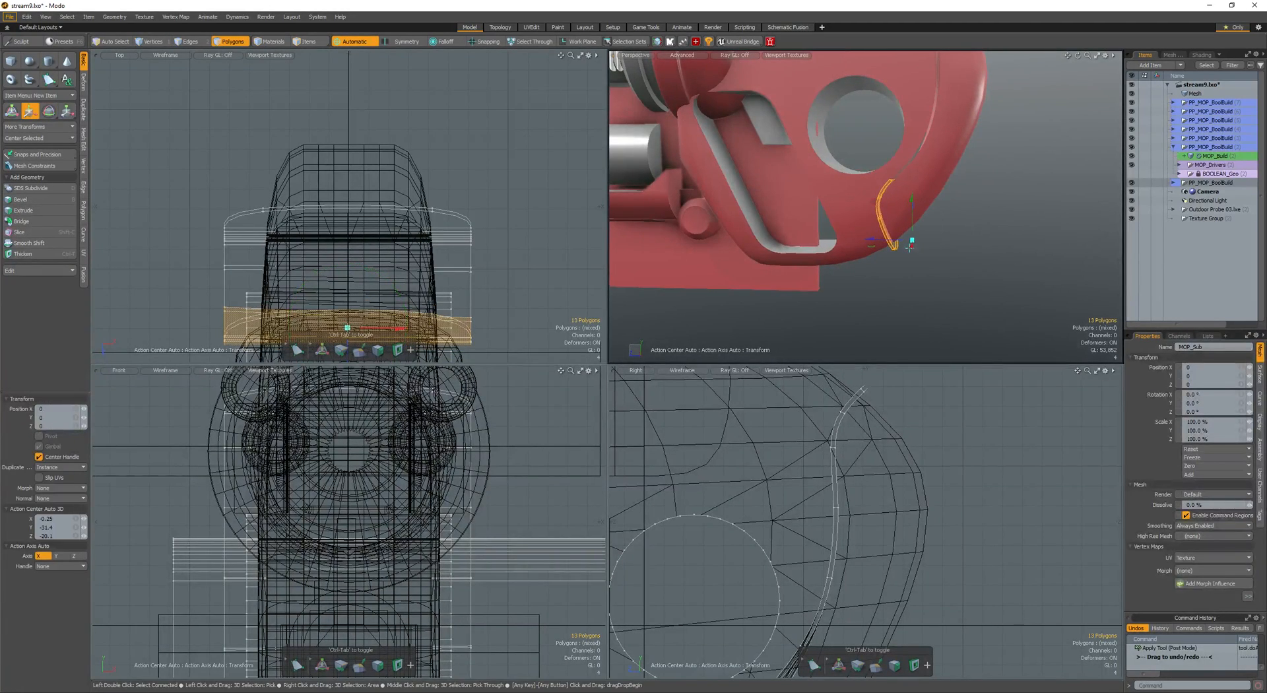
{"action": "key", "text": "space"}
{"action": "left_click_drag", "start_coordinate": [910, 246], "coordinate": [851, 206], "text": "alt"}
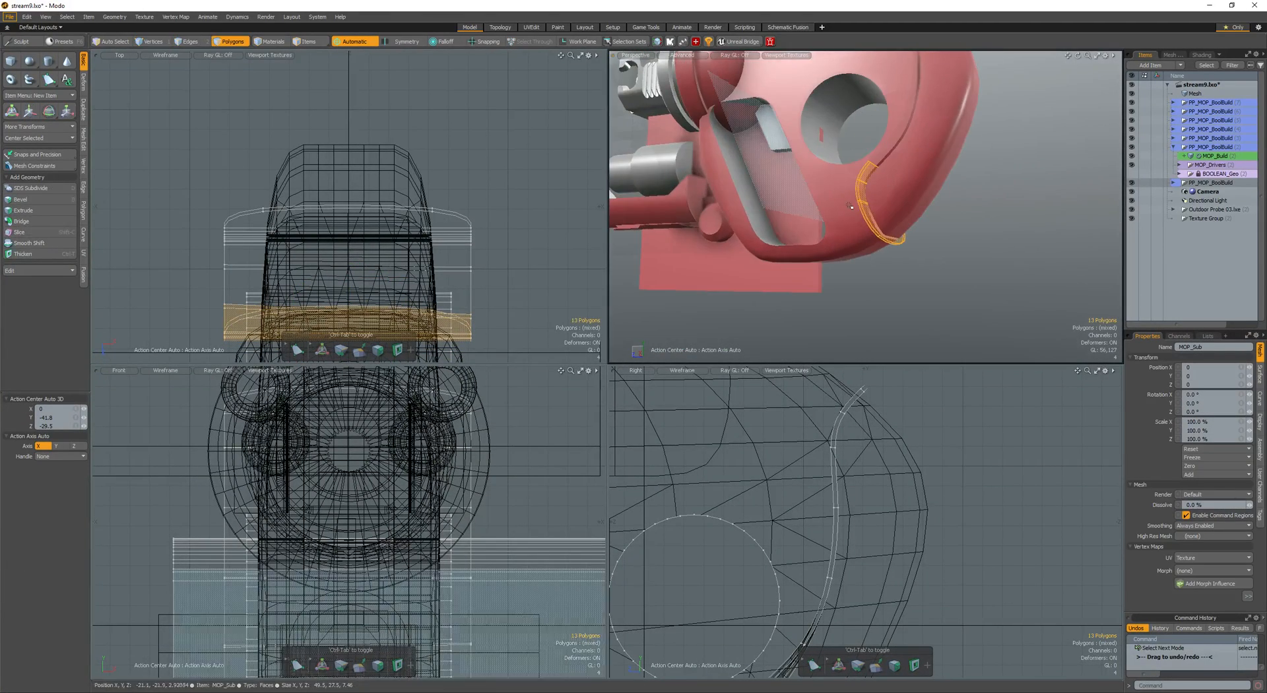
- Check the groove up close and on the whole model, and save the scene
{"action": "left_click_drag", "start_coordinate": [930, 217], "coordinate": [957, 211], "text": "alt"}
{"action": "left_click", "coordinate": [844, 223]}
{"action": "key", "text": "l"}
{"action": "left_click", "coordinate": [844, 223]}
{"action": "left_click", "coordinate": [933, 294]}
{"action": "scroll", "coordinate": [924, 231], "scroll_direction": "down", "scroll_amount": 5}
{"action": "scroll", "coordinate": [931, 206], "scroll_direction": "up", "scroll_amount": 4}
{"action": "key", "text": "ctrl+space"}
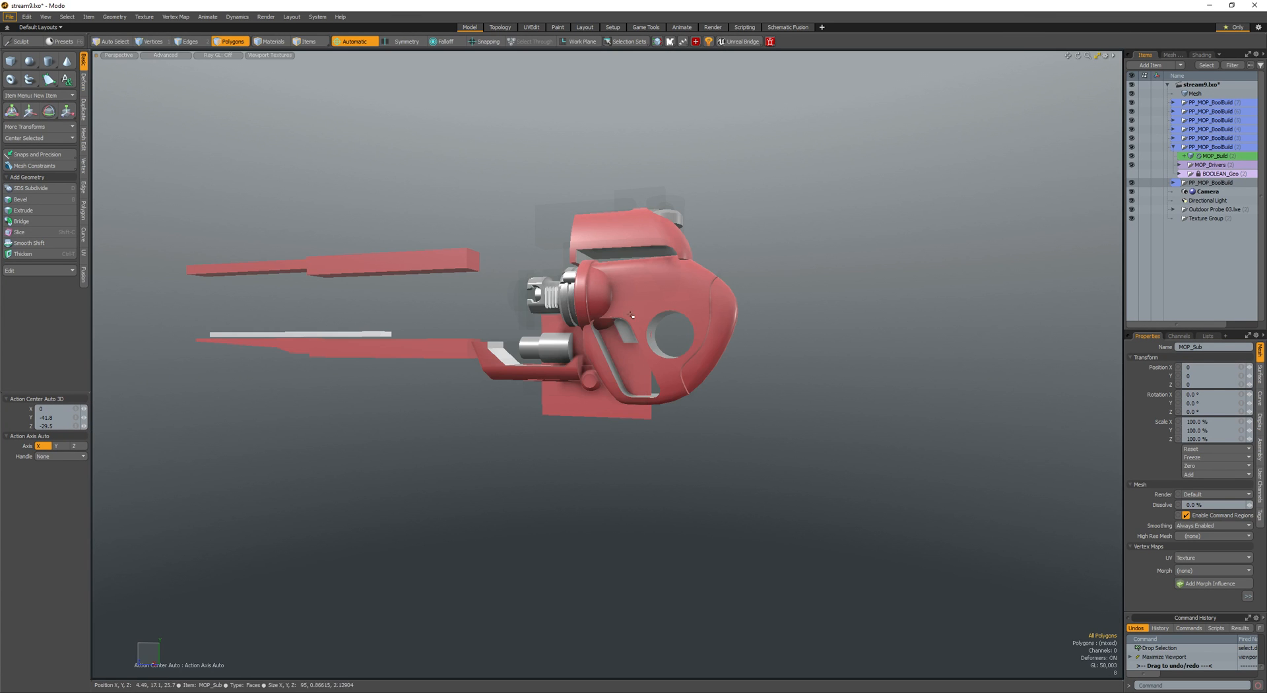
{"action": "key", "text": "ctrl+s"}
{"action": "left_click_drag", "start_coordinate": [631, 316], "coordinate": [636, 387], "text": "alt"}
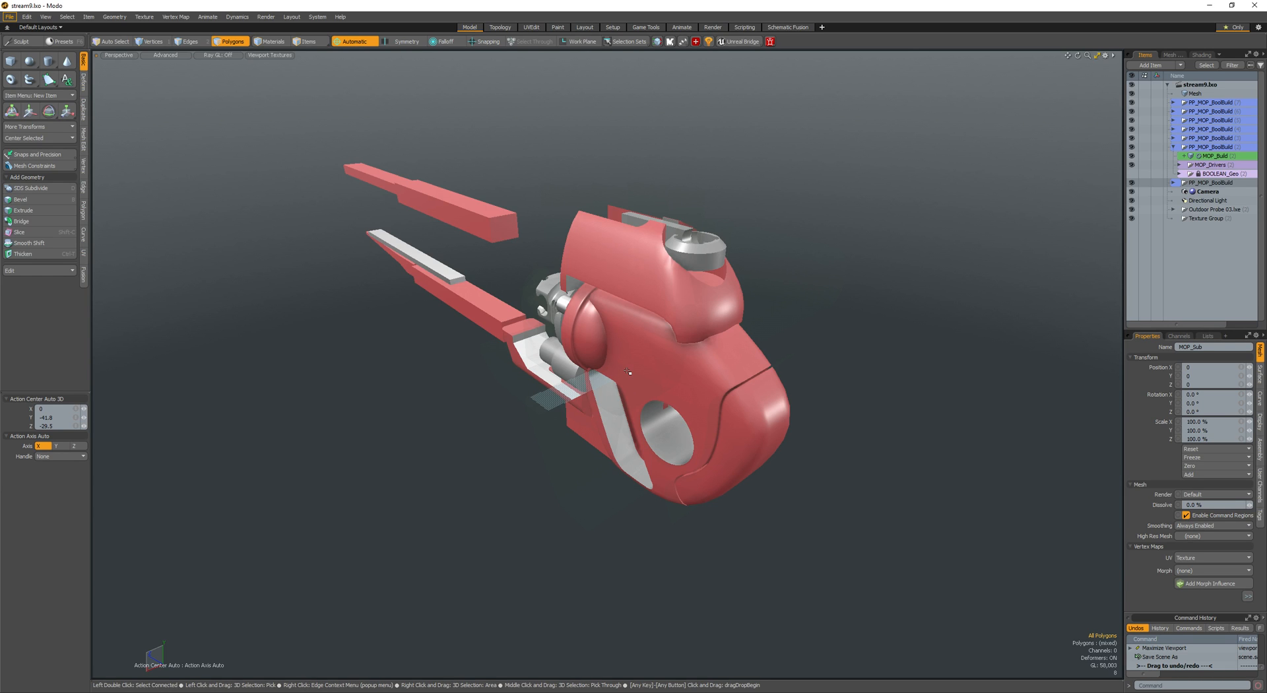
- Cut a single loop slice around the collar ring between the barrel and the dome
{"action": "left_click_drag", "start_coordinate": [392, 372], "coordinate": [650, 372], "text": "alt"}
{"action": "double_click", "coordinate": [662, 422]}
{"action": "left_click_drag", "start_coordinate": [650, 371], "coordinate": [597, 333], "text": "alt"}
{"action": "key", "text": "space"}
{"action": "left_click", "coordinate": [600, 357]}
{"action": "mouse_move", "coordinate": [598, 334]}
{"action": "left_mouse_down", "text": "ctrl+alt"}
{"action": "mouse_move", "coordinate": [603, 486]}
{"action": "mouse_move", "coordinate": [599, 422]}
{"action": "left_mouse_up", "text": "ctrl+alt"}
{"action": "left_click", "coordinate": [603, 486]}
{"action": "key", "text": "space"}
{"action": "key", "text": "alt+c"}
{"action": "left_click", "coordinate": [600, 422]}
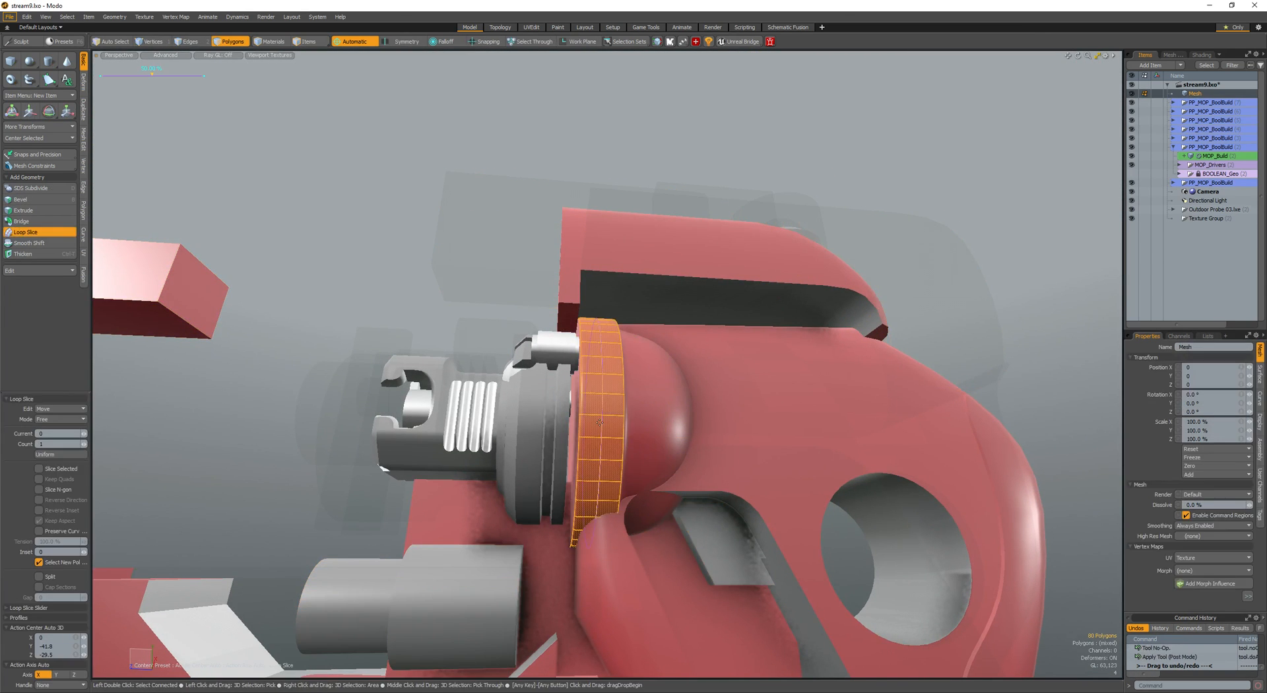
{"action": "key", "text": "space"}
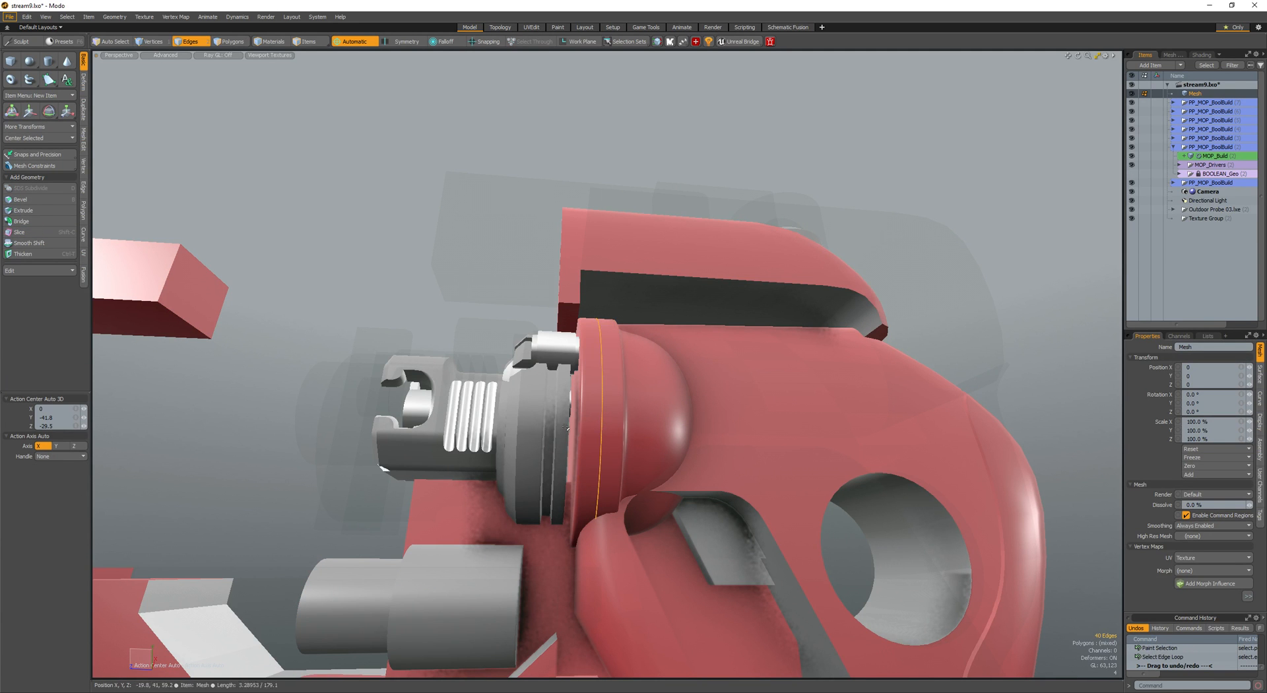
- Select the dome with its collar ring and union it with the trigger guard using a MOP boolean
{"action": "double_click", "coordinate": [584, 432]}
{"action": "mouse_move", "coordinate": [584, 432]}
{"action": "left_mouse_down", "text": "alt"}
{"action": "mouse_move", "coordinate": [621, 437]}
{"action": "mouse_move", "coordinate": [626, 426]}
{"action": "mouse_move", "coordinate": [588, 416]}
{"action": "left_mouse_up", "text": "alt"}
{"action": "left_click_drag", "start_coordinate": [588, 416], "coordinate": [617, 400], "text": "ctrl+alt"}
{"action": "left_click", "coordinate": [603, 414]}
{"action": "key", "text": "Escape"}
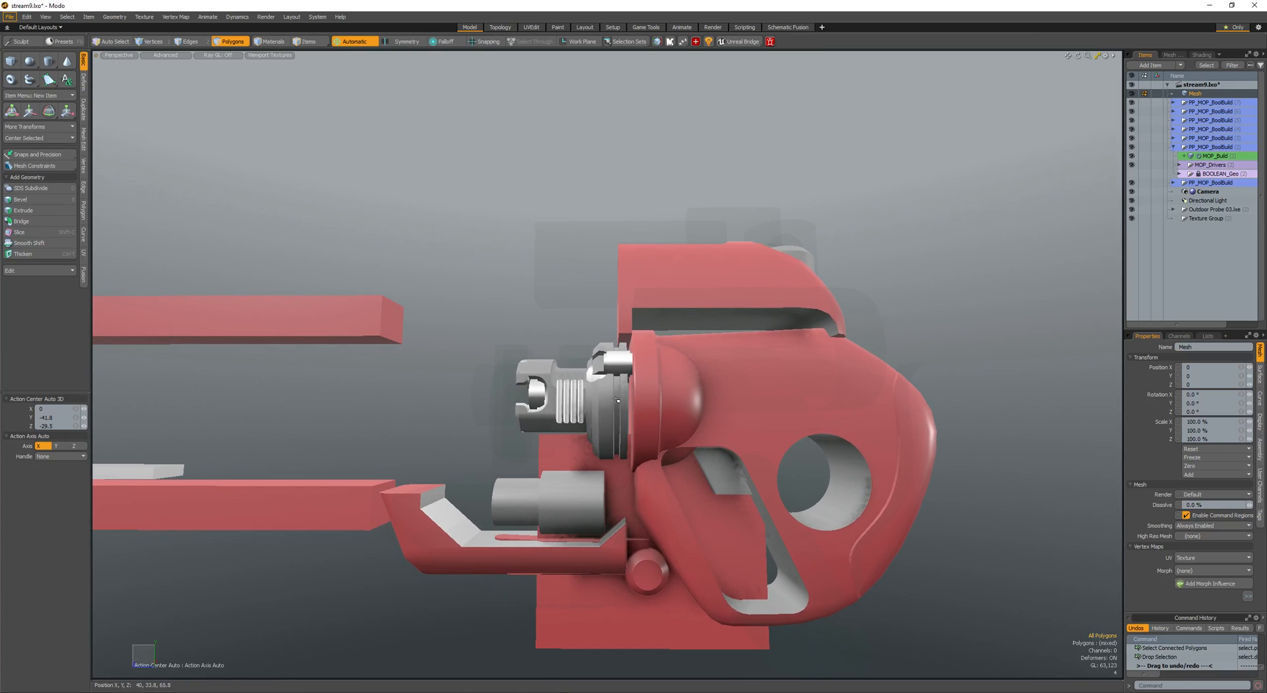
{"action": "scroll", "coordinate": [658, 400], "scroll_direction": "down", "scroll_amount": 4}
{"action": "key", "text": "["}
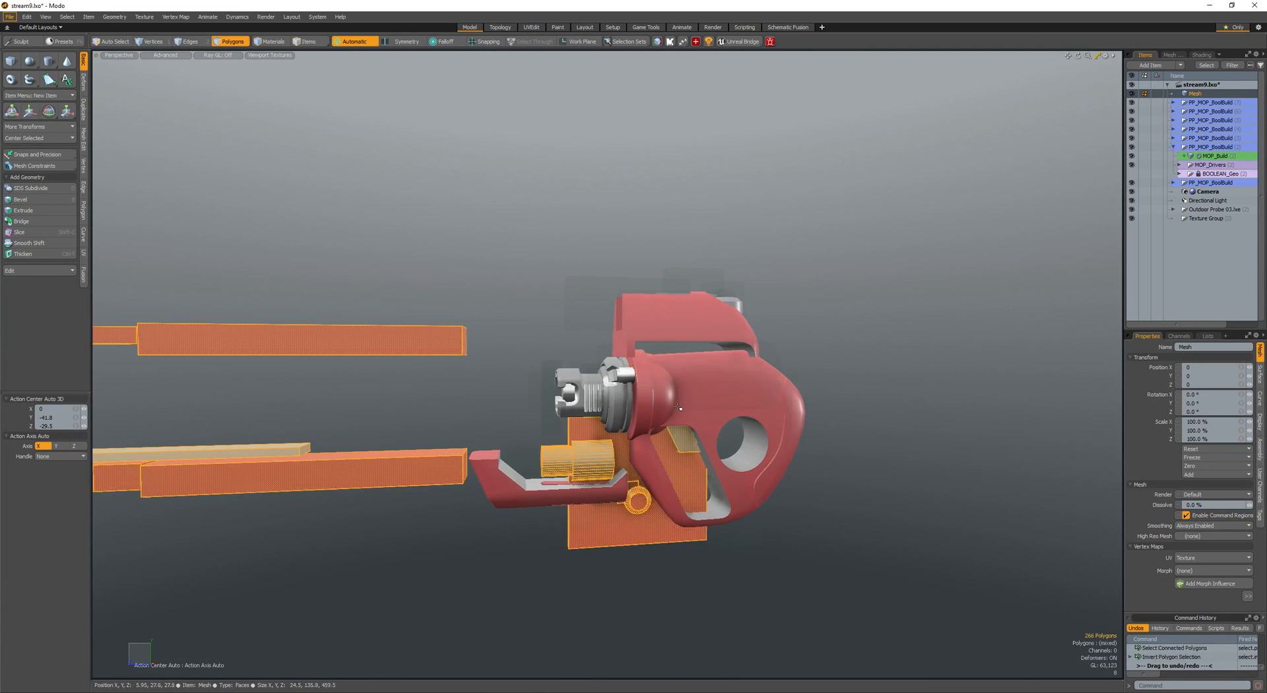
{"action": "scroll", "coordinate": [658, 400], "scroll_direction": "up", "scroll_amount": 3}
{"action": "key", "text": "["}
{"action": "scroll", "coordinate": [636, 387], "scroll_direction": "up", "scroll_amount": 3}
{"action": "left_click_drag", "start_coordinate": [635, 388], "coordinate": [603, 387], "text": "alt"}
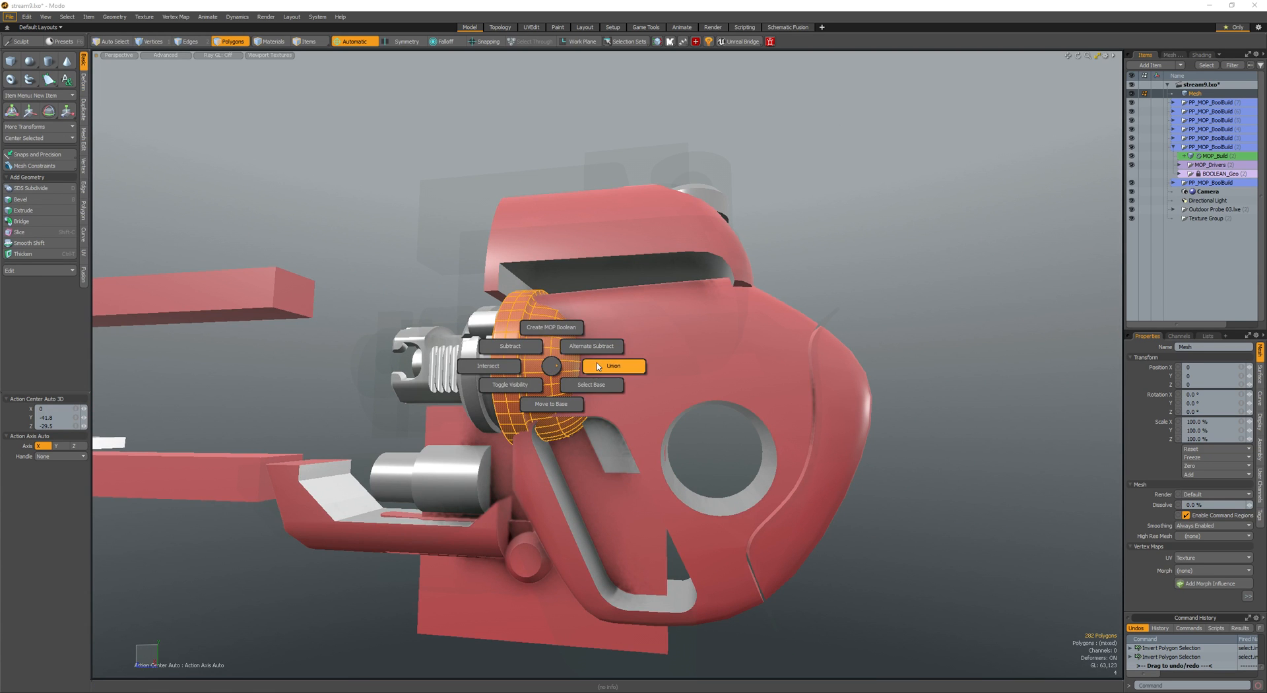
{"action": "mouse_move", "coordinate": [600, 368]}
{"action": "left_mouse_down", "text": "alt"}
{"action": "mouse_move", "coordinate": [566, 389]}
{"action": "mouse_move", "coordinate": [567, 365]}
{"action": "mouse_move", "coordinate": [614, 368]}
{"action": "mouse_move", "coordinate": [534, 370]}
{"action": "mouse_move", "coordinate": [390, 314]}
{"action": "mouse_move", "coordinate": [468, 332]}
{"action": "left_mouse_up", "text": "alt"}
- Examine the dome and trigger guard, picking through the boolean cutter items around them
{"action": "double_click", "coordinate": [566, 390]}
{"action": "left_click", "coordinate": [533, 368]}
{"action": "double_click", "coordinate": [533, 368]}
{"action": "scroll", "coordinate": [492, 355], "scroll_direction": "up", "scroll_amount": 3}
{"action": "scroll", "coordinate": [492, 355], "scroll_direction": "down", "scroll_amount": 3}
{"action": "left_click", "coordinate": [392, 315]}
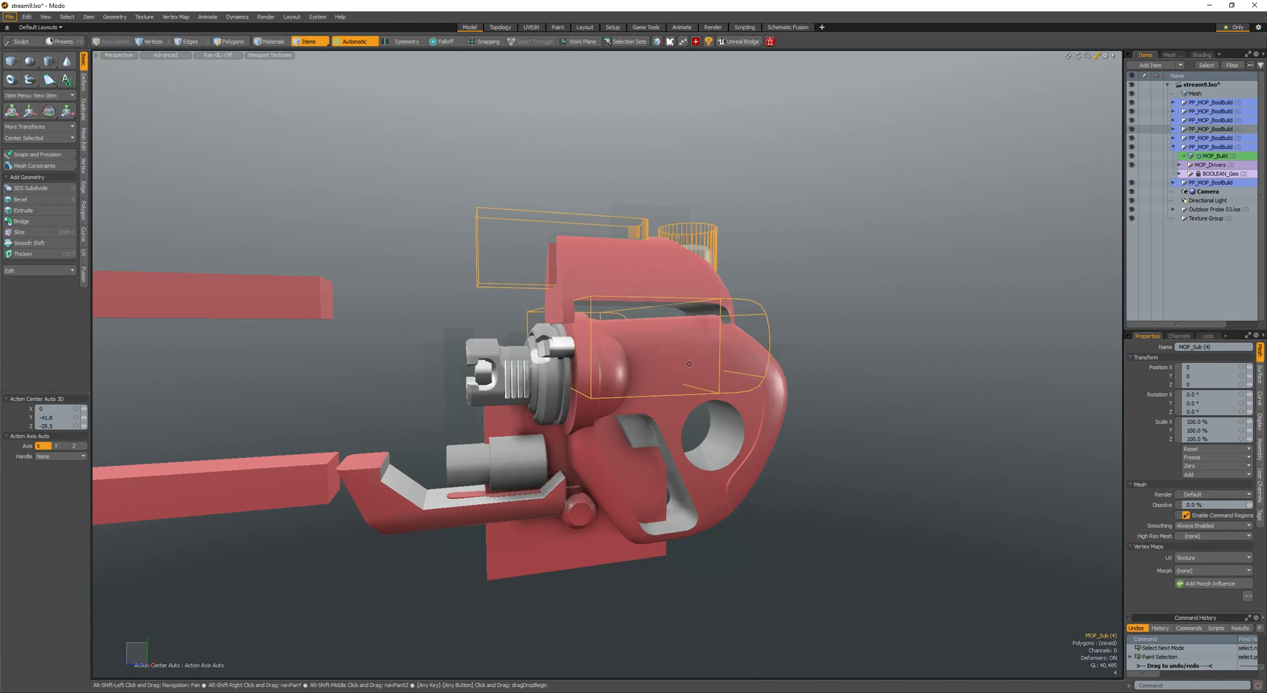
{"action": "left_click_drag", "start_coordinate": [689, 364], "coordinate": [785, 395], "text": "alt+shift"}
{"action": "mouse_move", "coordinate": [786, 395]}
{"action": "left_mouse_down", "text": "alt"}
{"action": "mouse_move", "coordinate": [759, 377]}
{"action": "mouse_move", "coordinate": [771, 391]}
{"action": "left_mouse_up", "text": "alt"}
{"action": "left_click", "coordinate": [653, 400]}
{"action": "left_click", "coordinate": [683, 405]}
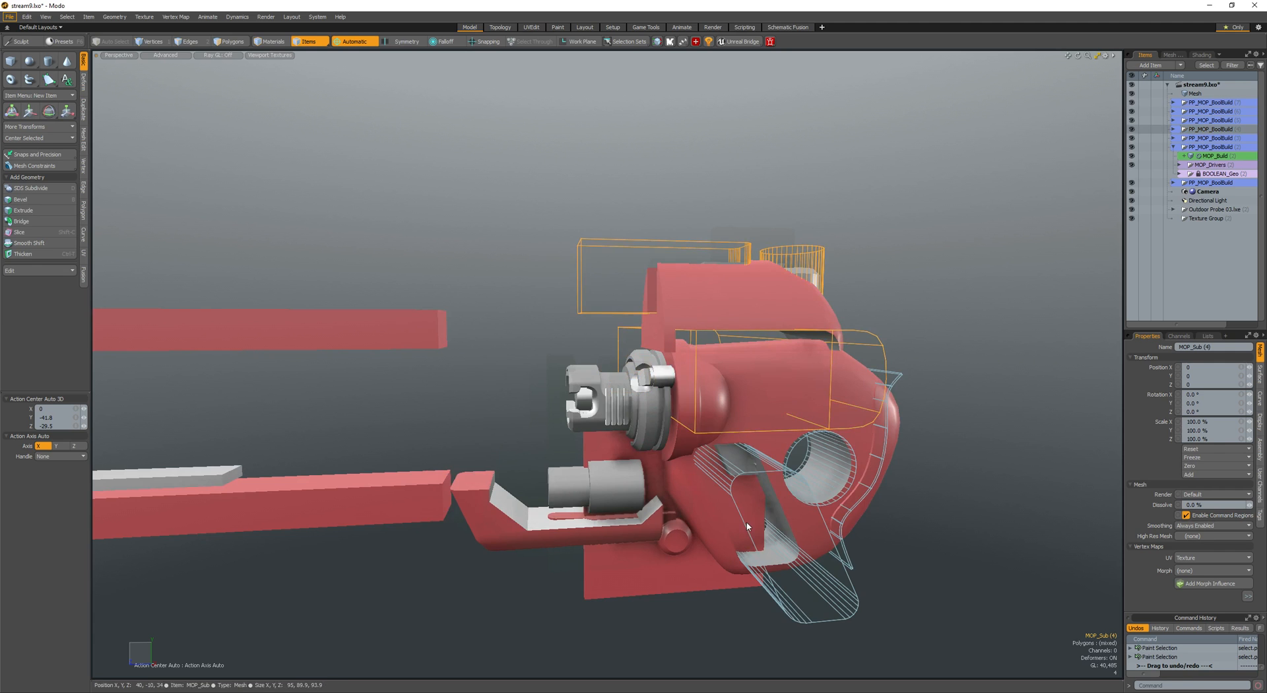
{"action": "key", "text": "3"}
{"action": "double_click", "coordinate": [763, 517]}
{"action": "left_click_drag", "start_coordinate": [763, 517], "coordinate": [726, 519], "text": "alt"}
{"action": "key", "text": "Escape"}
- Add a block beside the barrel and move it from the MOP_Sub item into the Mesh item
{"action": "key", "text": "shift+a"}
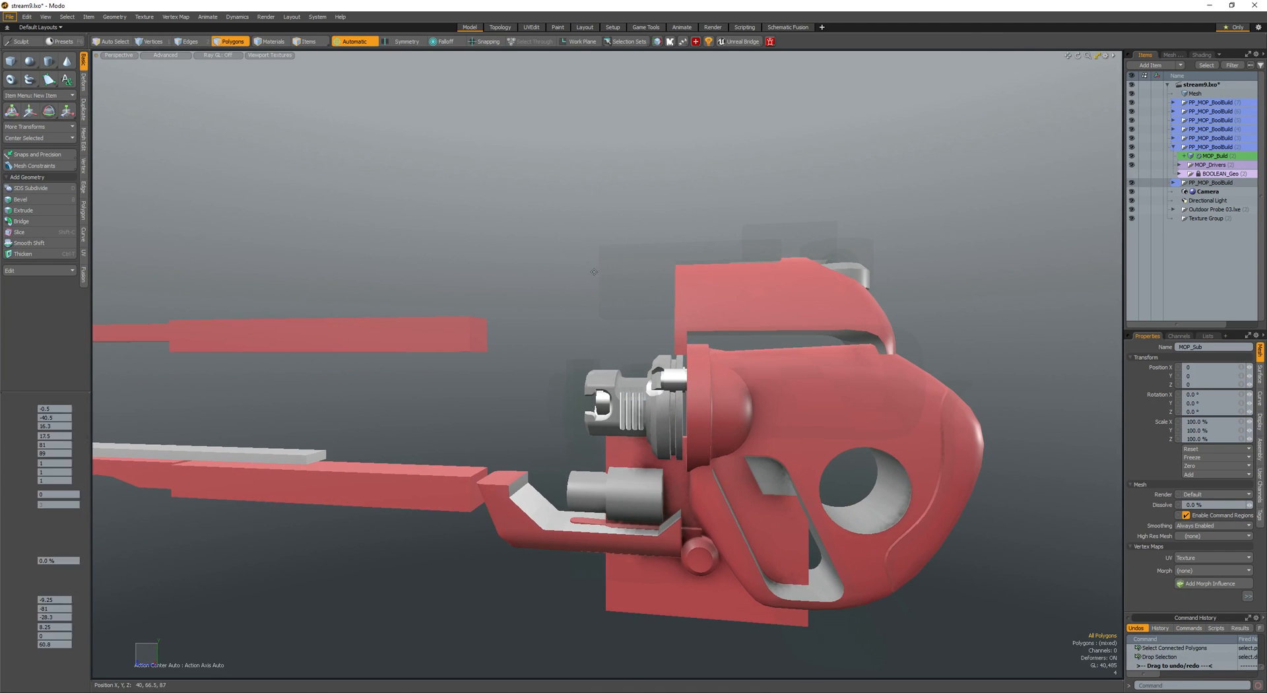
{"action": "mouse_move", "coordinate": [585, 263]}
{"action": "left_mouse_down"}
{"action": "mouse_move", "coordinate": [670, 420]}
{"action": "mouse_move", "coordinate": [769, 455]}
{"action": "mouse_move", "coordinate": [581, 422]}
{"action": "left_mouse_up"}
{"action": "key", "text": "space"}
{"action": "double_click", "coordinate": [786, 416]}
{"action": "key", "text": "ctrl+x"}
{"action": "key", "text": "space"}
{"action": "left_click", "coordinate": [291, 400]}
{"action": "key", "text": "3"}
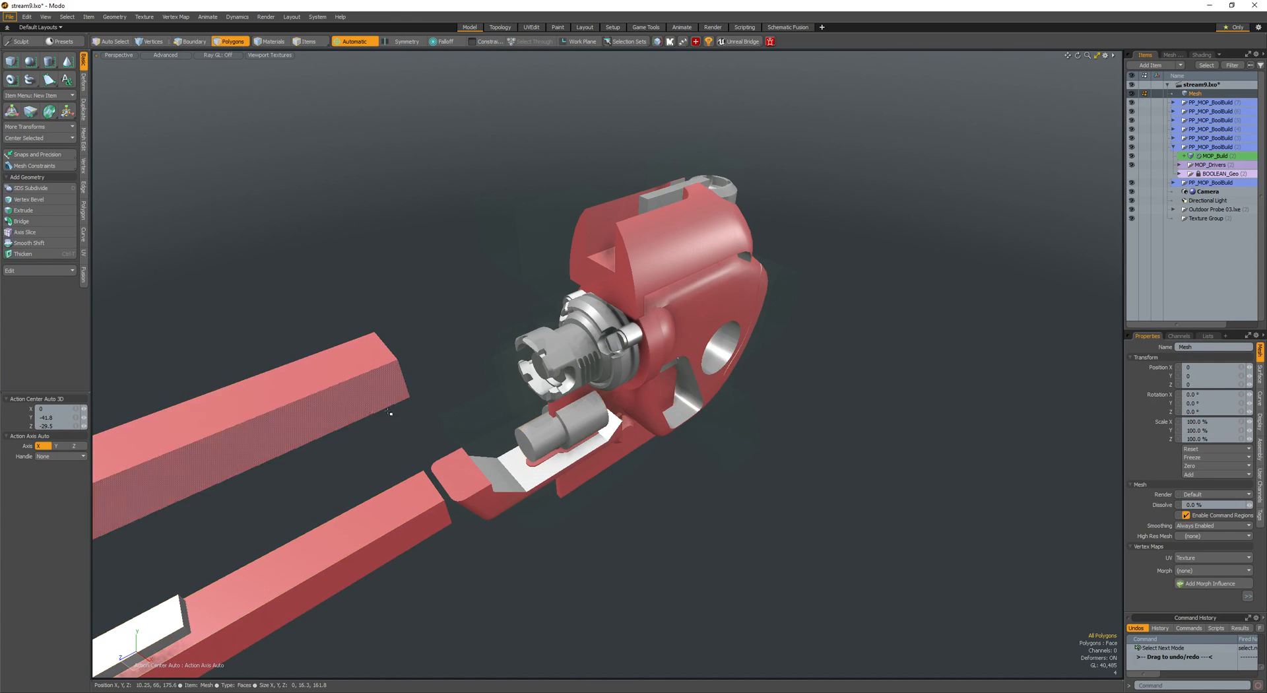
{"action": "key", "text": "ctrl+v"}
{"action": "left_click_drag", "start_coordinate": [390, 410], "coordinate": [462, 359], "text": "alt"}
- Position the block over the barrel in front of the dome and bevel its lower corner edge
{"action": "key", "text": "w"}
{"action": "mouse_move", "coordinate": [687, 462]}
{"action": "left_mouse_down", "text": "alt"}
{"action": "mouse_move", "coordinate": [622, 411]}
{"action": "mouse_move", "coordinate": [703, 450]}
{"action": "left_mouse_up", "text": "alt"}
{"action": "scroll", "coordinate": [667, 437], "scroll_direction": "up", "scroll_amount": 2}
{"action": "left_click_drag", "start_coordinate": [722, 445], "coordinate": [639, 390], "text": "alt"}
{"action": "key", "text": "space"}
{"action": "key", "text": "space"}
{"action": "key", "text": "space"}
{"action": "scroll", "coordinate": [697, 393], "scroll_direction": "up", "scroll_amount": 3}
{"action": "left_click", "coordinate": [697, 393]}
{"action": "key", "text": "b"}
{"action": "key", "text": "space"}
{"action": "key", "text": "space"}
- Reduce the block to an open shell by keeping its five-polygon loop and deleting the end faces
{"action": "double_click", "coordinate": [639, 390]}
{"action": "left_click", "coordinate": [640, 390]}
{"action": "left_click", "coordinate": [652, 366], "text": "shift"}
{"action": "key", "text": "l"}
{"action": "scroll", "coordinate": [652, 364], "scroll_direction": "down", "scroll_amount": 2}
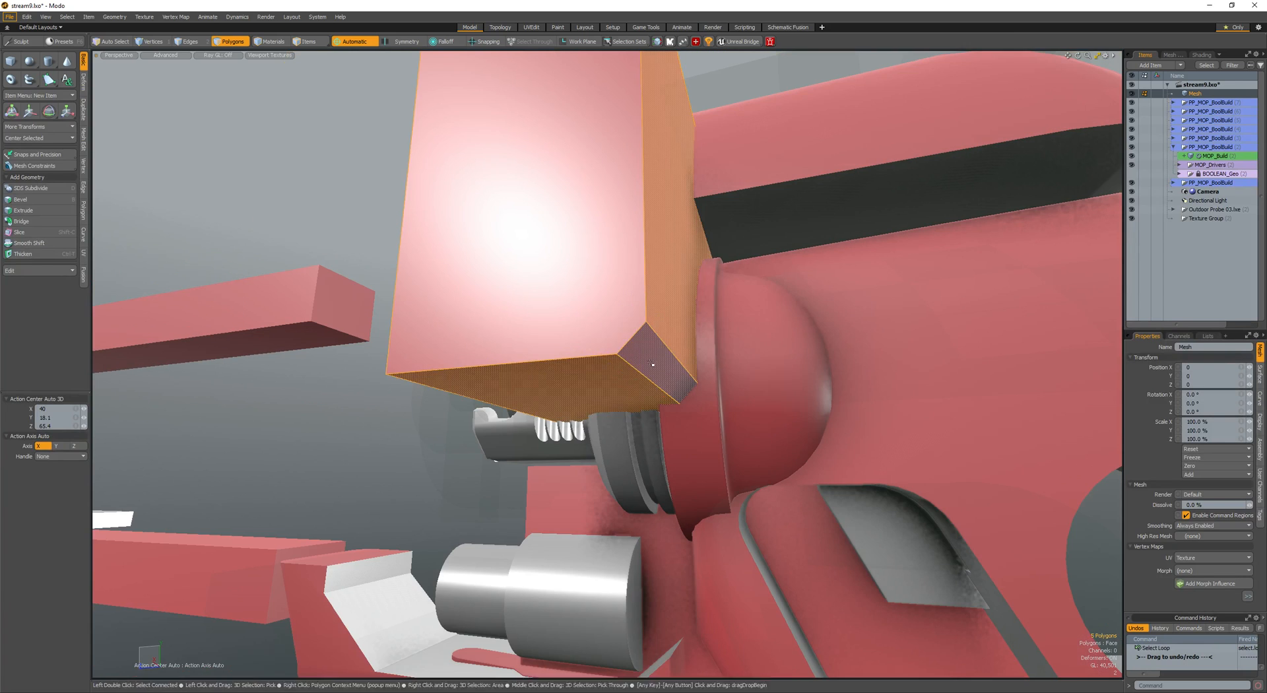
{"action": "key", "text": "ctrl+x"}
{"action": "key", "text": "ctrl+z"}
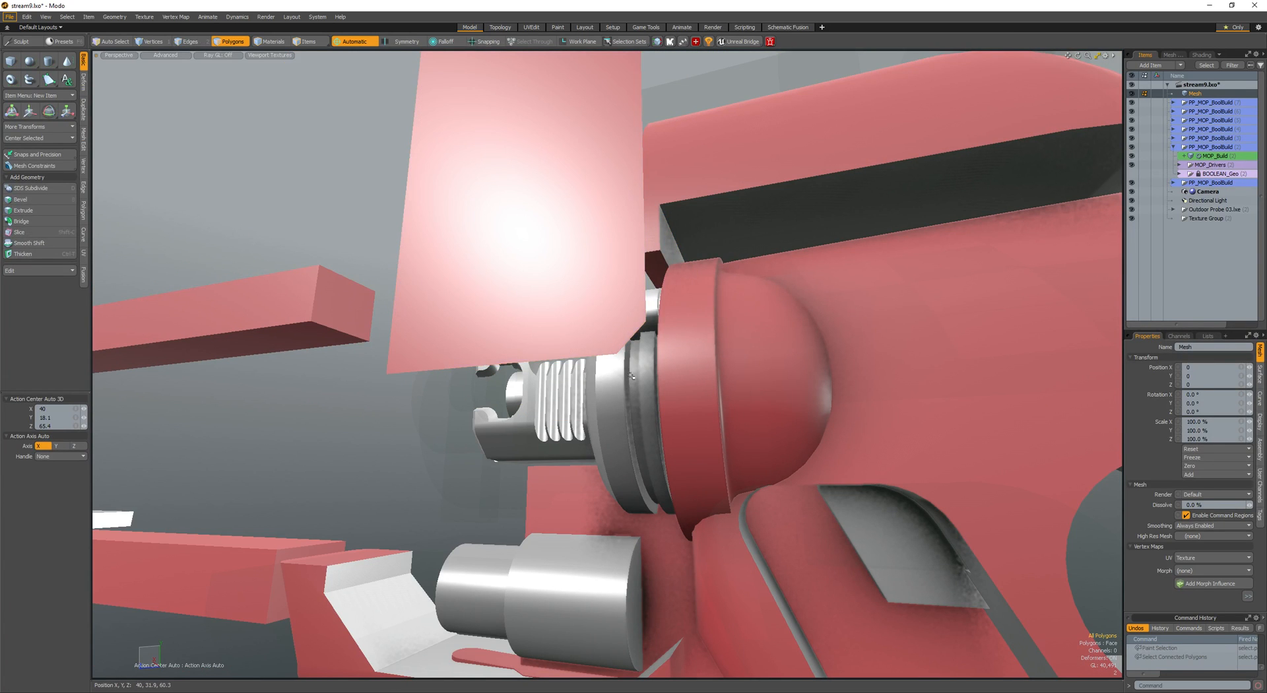
{"action": "key", "text": "ctrl+z"}
{"action": "double_click", "coordinate": [651, 365]}
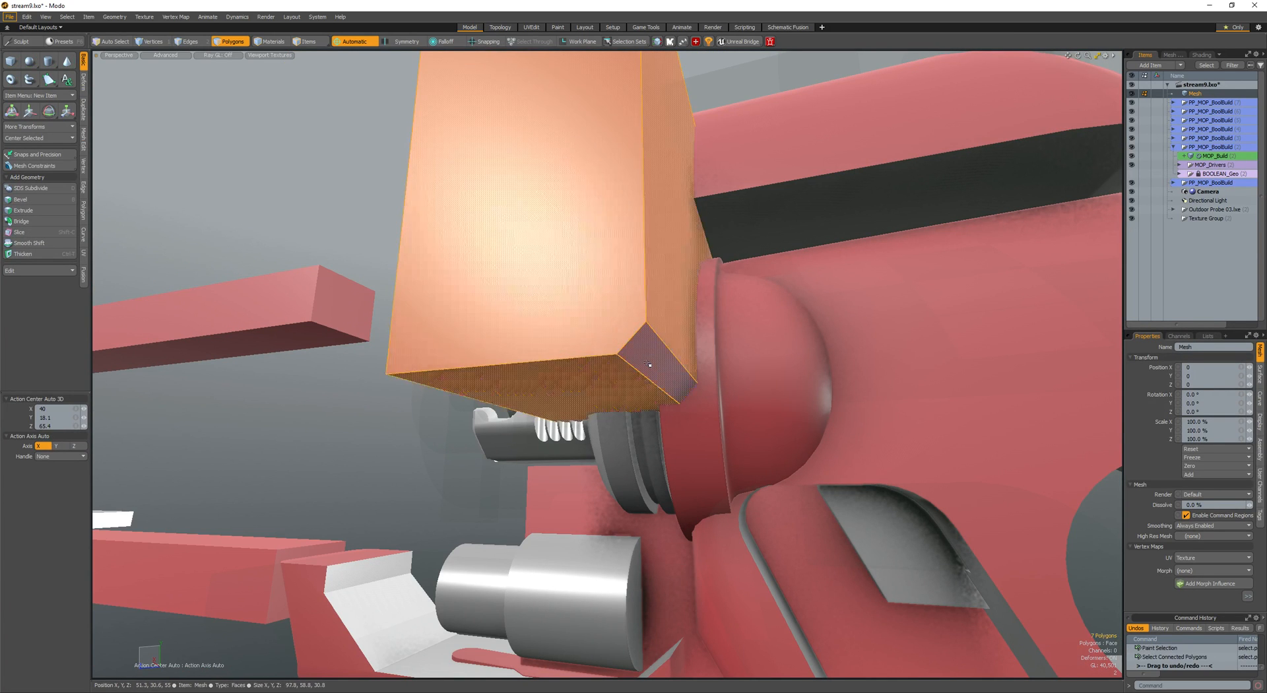
{"action": "key", "text": "Delete"}
{"action": "key", "text": "ctrl+v"}
- Thicken the open shell's walls by an offset of about 1
{"action": "key", "text": "ctrl+t"}
{"action": "left_click", "coordinate": [648, 364]}
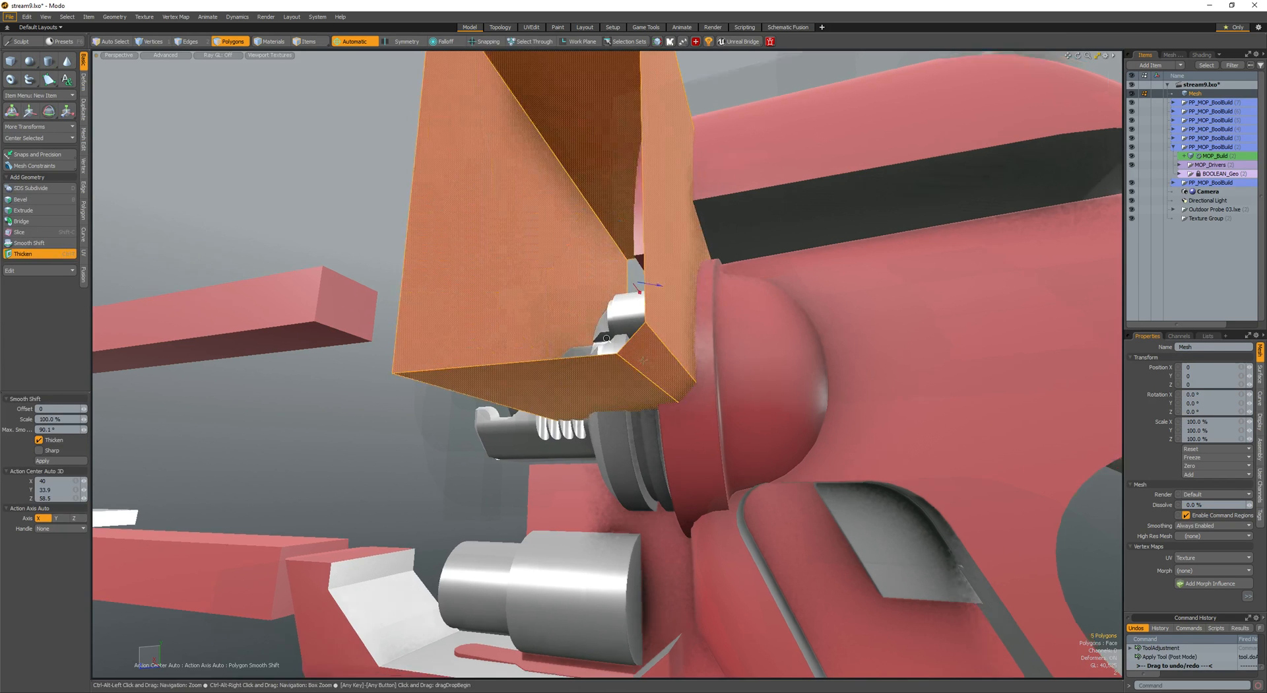
{"action": "scroll", "coordinate": [636, 301], "scroll_direction": "down", "scroll_amount": 3}
{"action": "left_click_drag", "start_coordinate": [636, 301], "coordinate": [641, 306]}
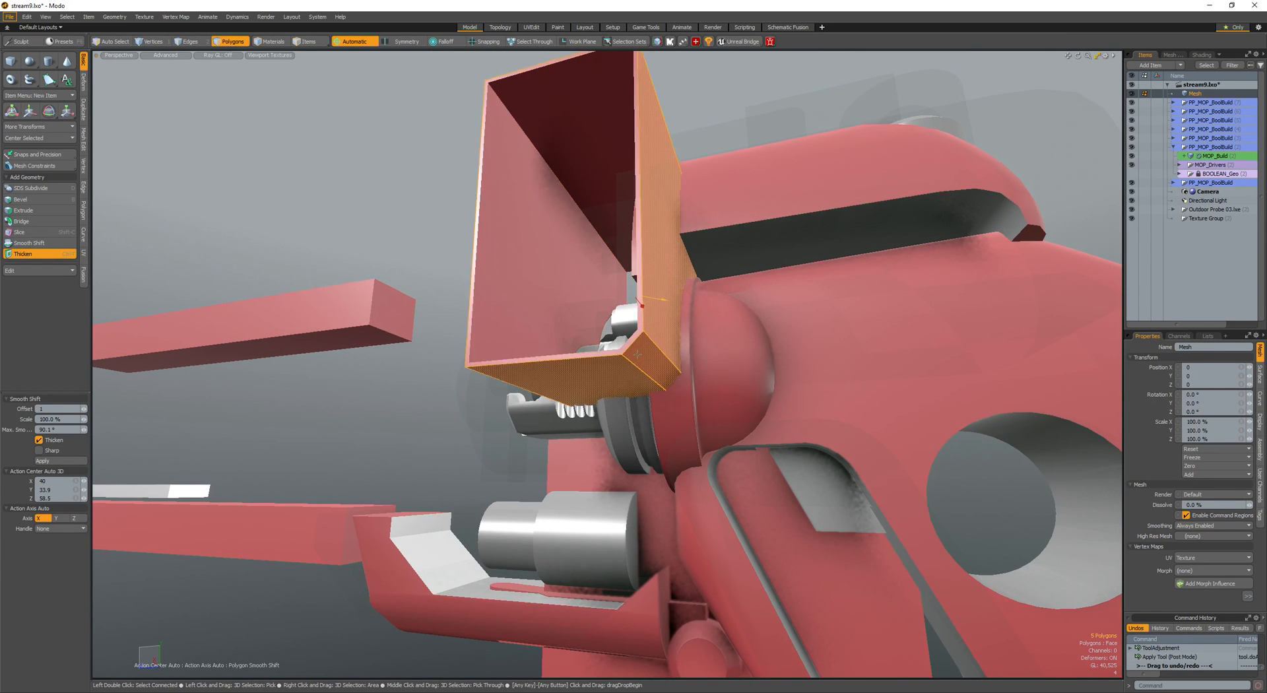
- Transfer the thickened shell from the Mesh item into the MOP_Sub item as a boolean cutter
{"action": "key", "text": "space"}
{"action": "double_click", "coordinate": [638, 357]}
{"action": "left_click_drag", "start_coordinate": [638, 360], "coordinate": [781, 442], "text": "alt"}
{"action": "key", "text": "ctrl+x"}
{"action": "key", "text": "space"}
{"action": "key", "text": "space"}
{"action": "key", "text": "space"}
- Reposition the shell cutter around the barrel collar so that it cuts the front of the dome
{"action": "key", "text": "w"}
{"action": "left_click_drag", "start_coordinate": [582, 382], "coordinate": [581, 430]}
{"action": "left_click_drag", "start_coordinate": [581, 431], "coordinate": [549, 379], "text": "alt"}
{"action": "mouse_move", "coordinate": [576, 343]}
{"action": "left_mouse_down"}
{"action": "mouse_move", "coordinate": [528, 328]}
{"action": "mouse_move", "coordinate": [588, 344]}
{"action": "mouse_move", "coordinate": [489, 299]}
{"action": "mouse_move", "coordinate": [373, 361]}
{"action": "mouse_move", "coordinate": [455, 409]}
{"action": "left_mouse_up"}
{"action": "key", "text": "space"}
{"action": "scroll", "coordinate": [528, 327], "scroll_direction": "down", "scroll_amount": 3}
{"action": "left_click", "coordinate": [489, 300]}
{"action": "double_click", "coordinate": [573, 315]}
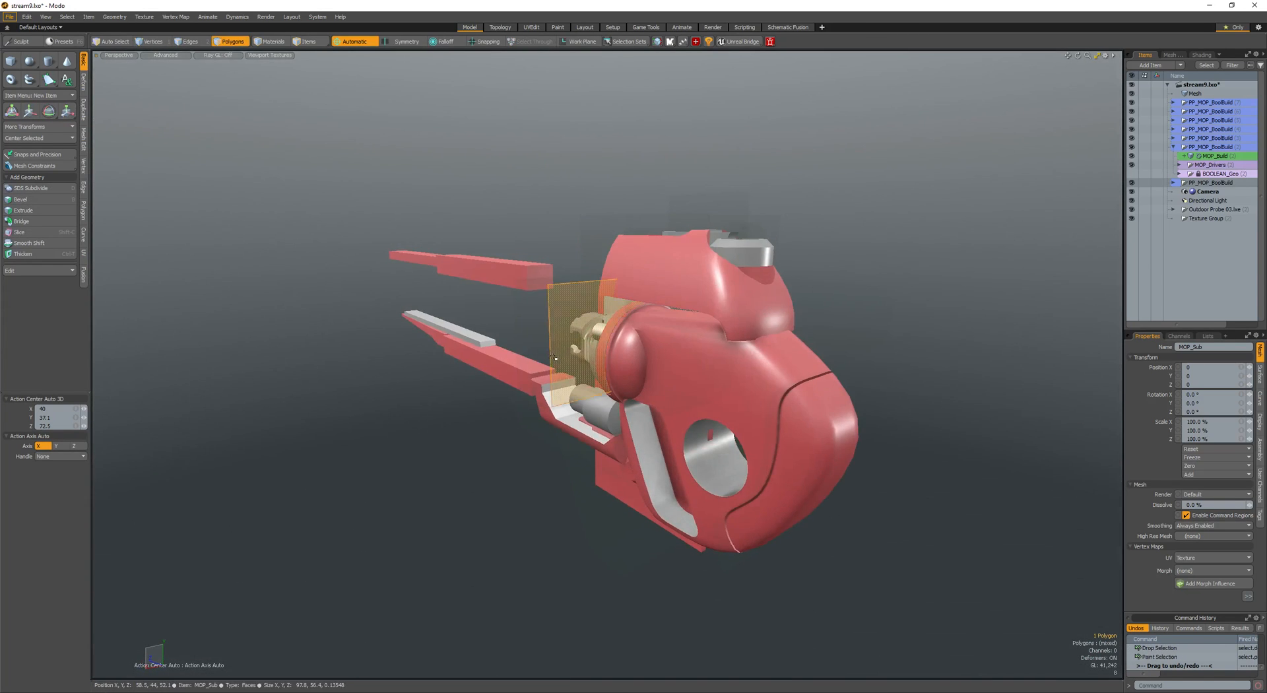
{"action": "left_click_drag", "start_coordinate": [573, 316], "coordinate": [660, 320], "text": "alt"}
{"action": "left_click", "coordinate": [398, 478]}
{"action": "left_click_drag", "start_coordinate": [399, 478], "coordinate": [503, 427], "text": "alt"}
- Preview the model without wireframe using Full RayGL and examine the side with the new dome groove
{"action": "key", "text": "3"}
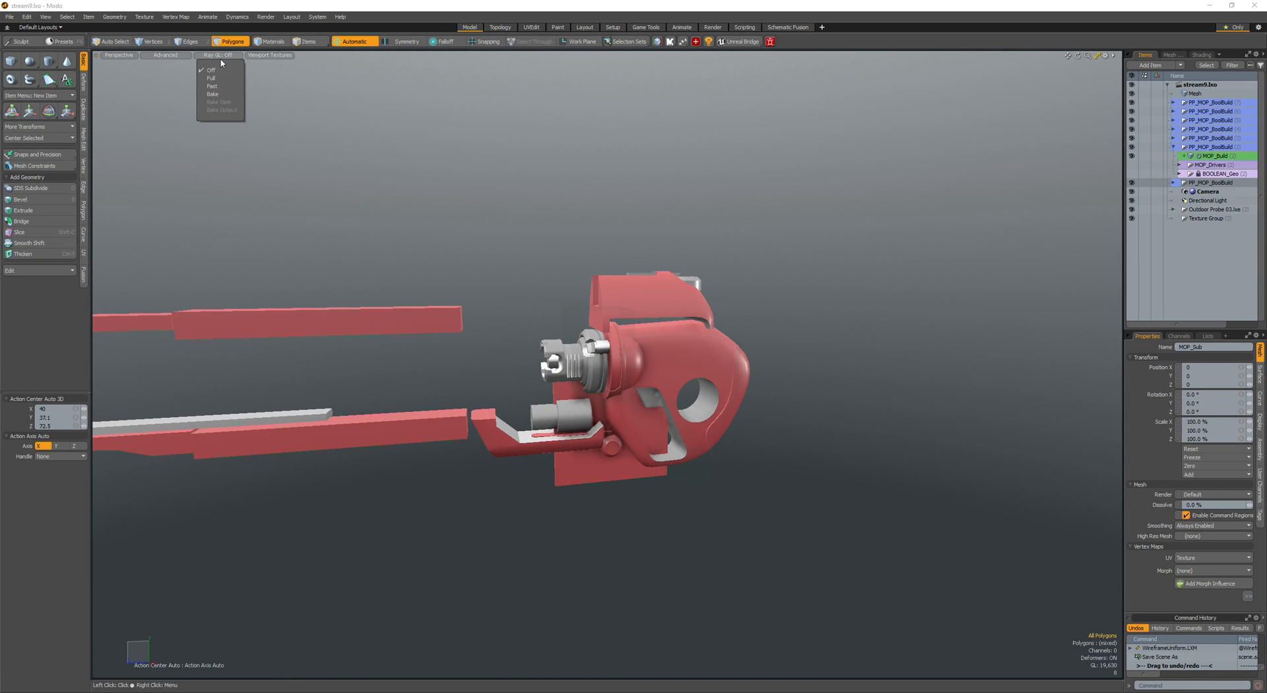
{"action": "left_click", "coordinate": [220, 79]}
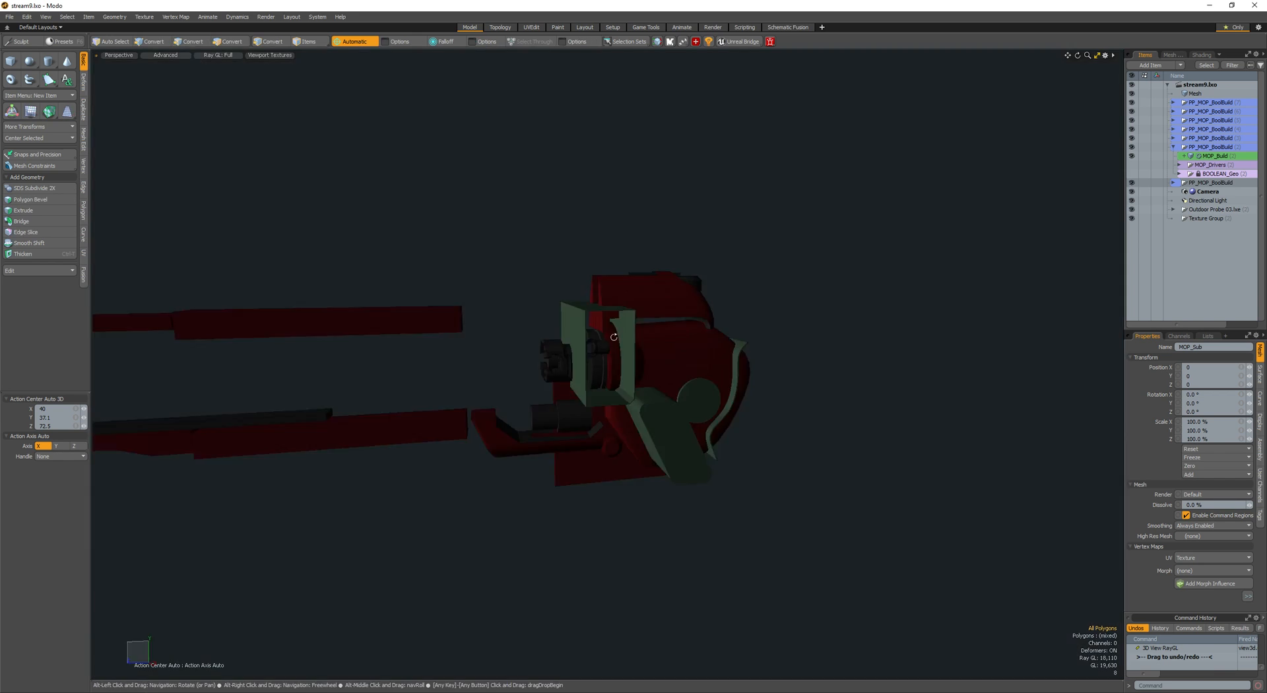
{"action": "left_click_drag", "start_coordinate": [690, 383], "coordinate": [639, 371], "text": "alt"}
{"action": "scroll", "coordinate": [639, 371], "scroll_direction": "up", "scroll_amount": 3}
{"action": "key", "text": "shift+w"}
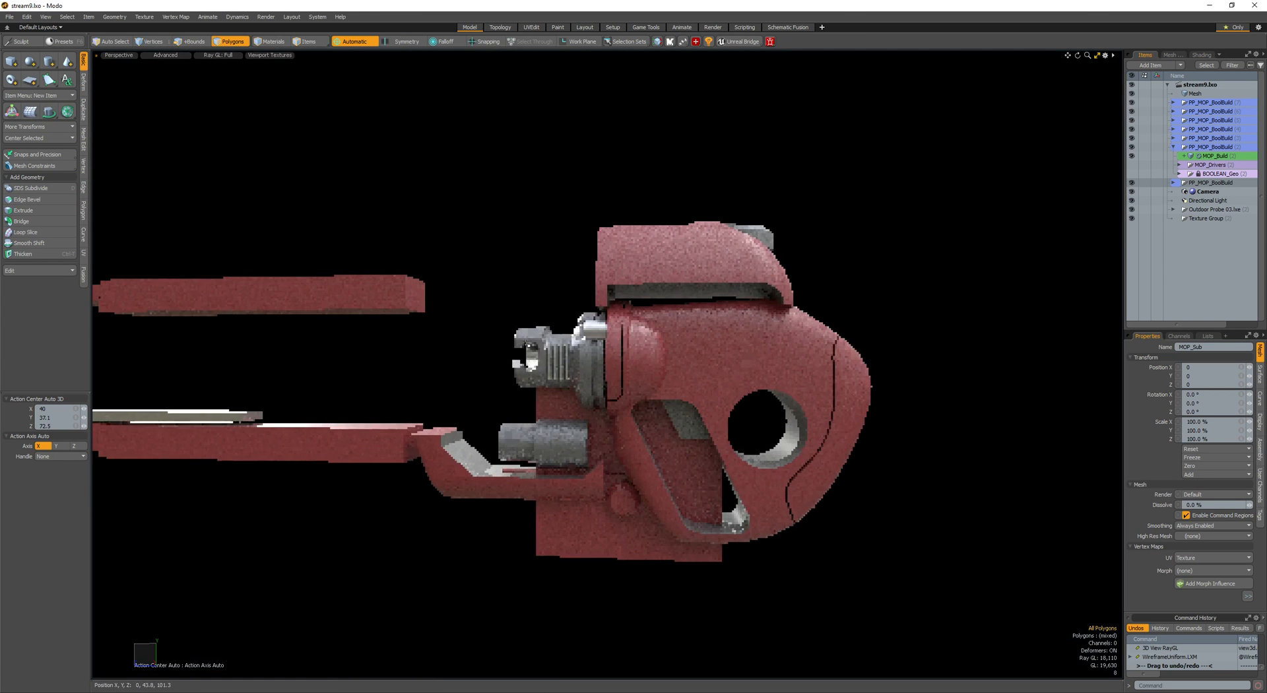
{"action": "left_click_drag", "start_coordinate": [480, 356], "coordinate": [456, 352], "text": "ctrl+alt"}
{"action": "left_click_drag", "start_coordinate": [455, 351], "coordinate": [428, 330], "text": "alt"}
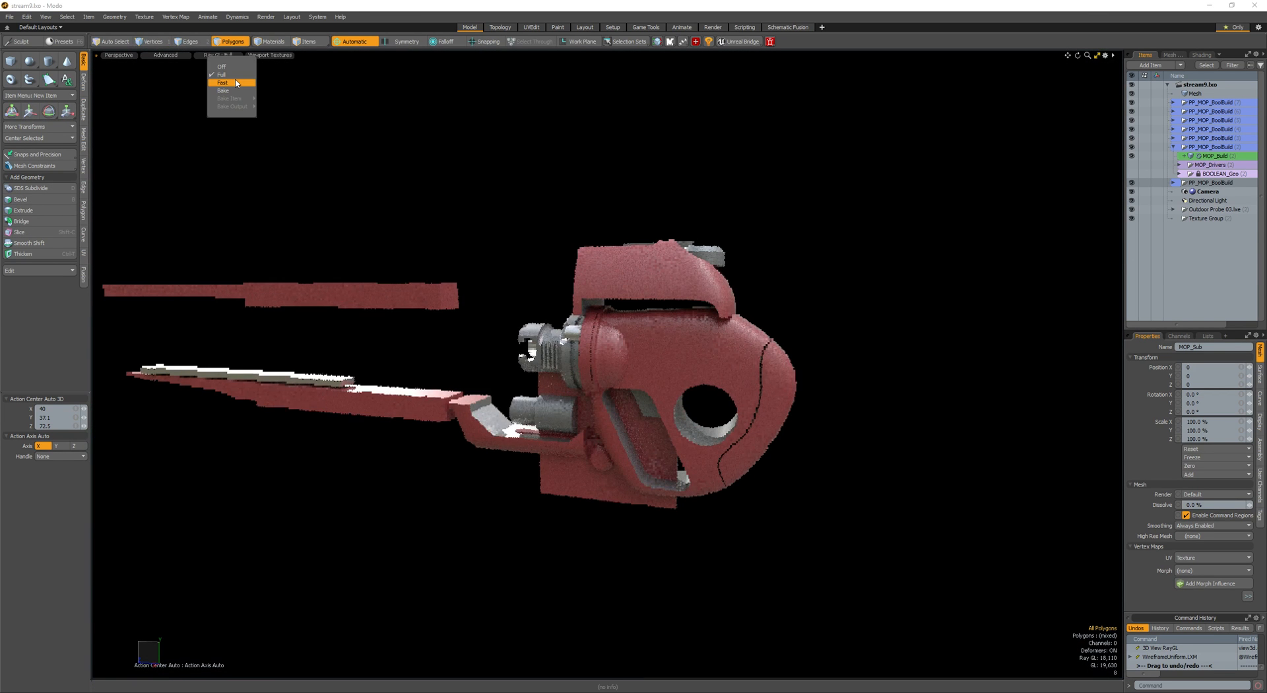
- Switch the RayGL preview to Fast and examine the barrel, dome and trigger guard from the opposite side
{"action": "left_click", "coordinate": [224, 83]}
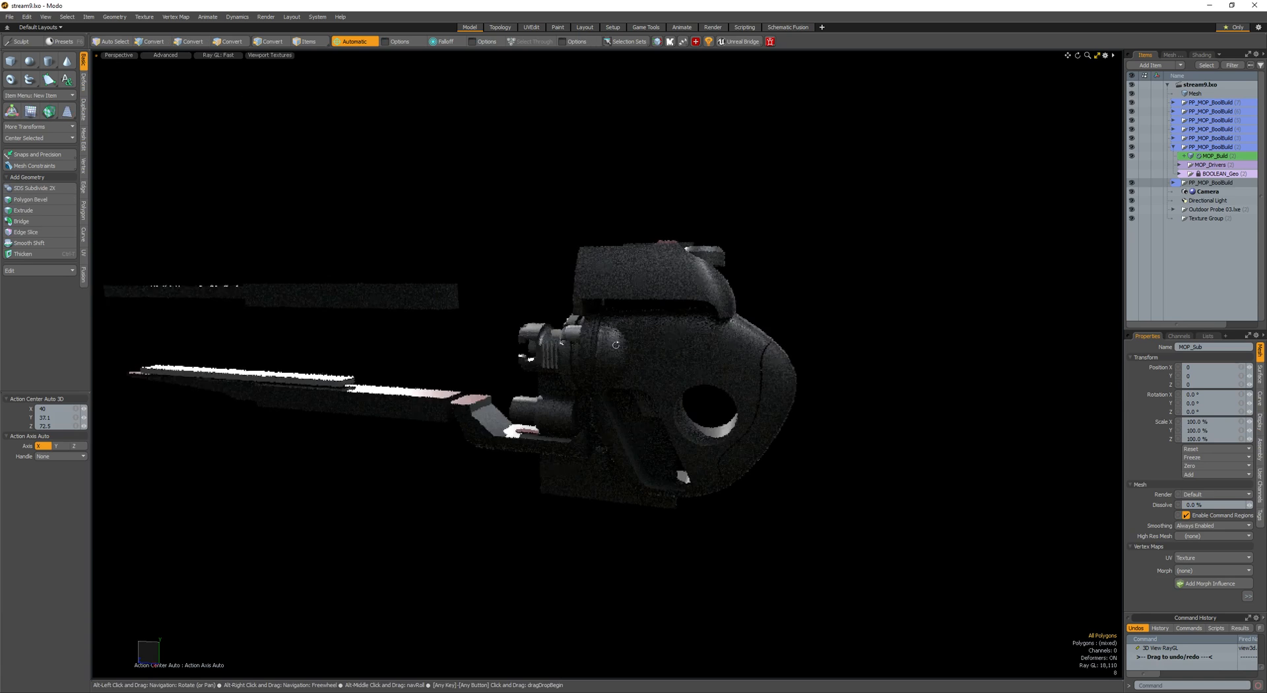
{"action": "left_click_drag", "start_coordinate": [616, 344], "coordinate": [668, 340], "text": "alt"}
{"action": "left_click_drag", "start_coordinate": [581, 330], "coordinate": [561, 389], "text": "ctrl+alt"}
{"action": "left_click_drag", "start_coordinate": [561, 390], "coordinate": [639, 400], "text": "alt"}
{"action": "left_click_drag", "start_coordinate": [564, 429], "coordinate": [580, 431], "text": "ctrl+alt"}
{"action": "left_click_drag", "start_coordinate": [579, 431], "coordinate": [569, 431], "text": "alt"}
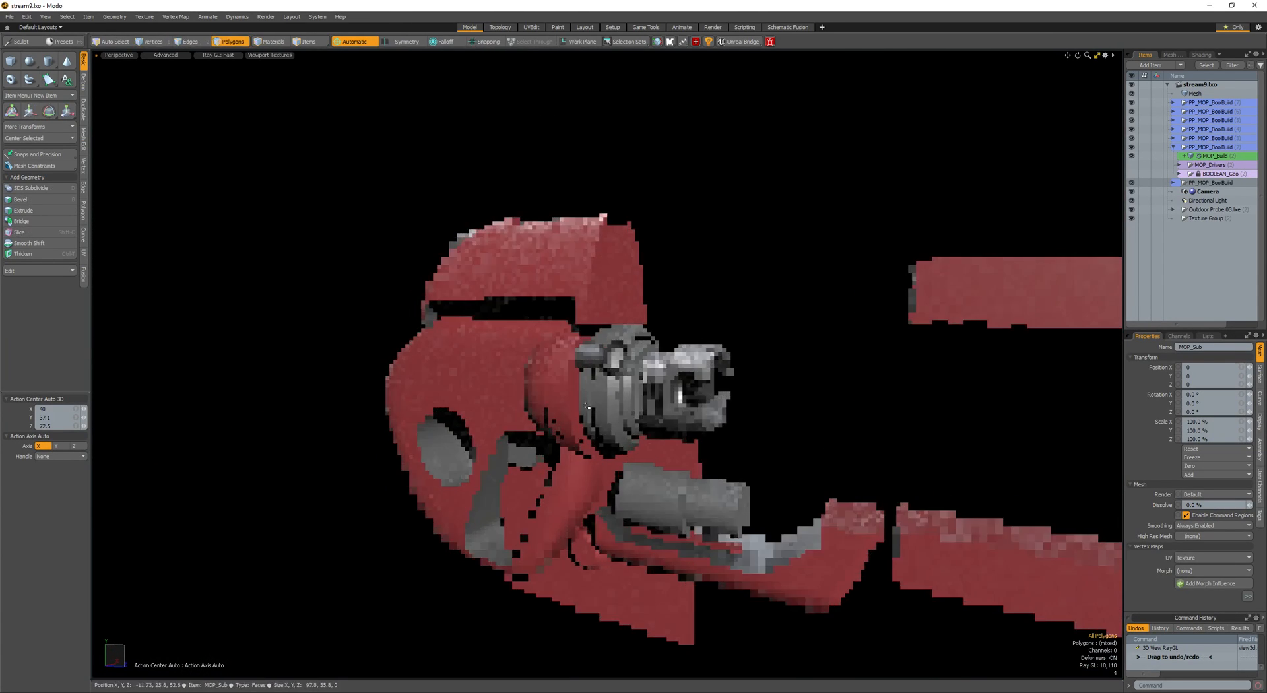
- Set the Rounded Edge Width of the Base1 group's material to 1 in the Shader Tree
{"action": "left_click", "coordinate": [1199, 56]}
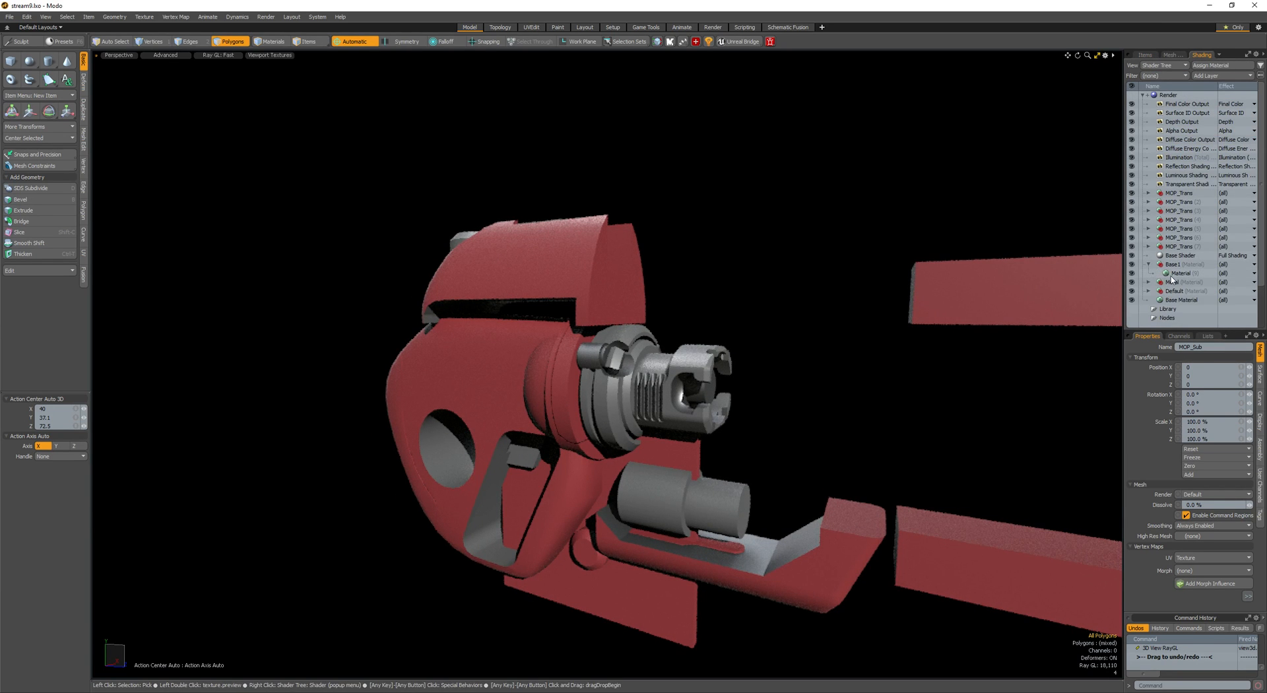
{"action": "left_click", "coordinate": [1175, 274]}
{"action": "mouse_move", "coordinate": [1204, 582]}
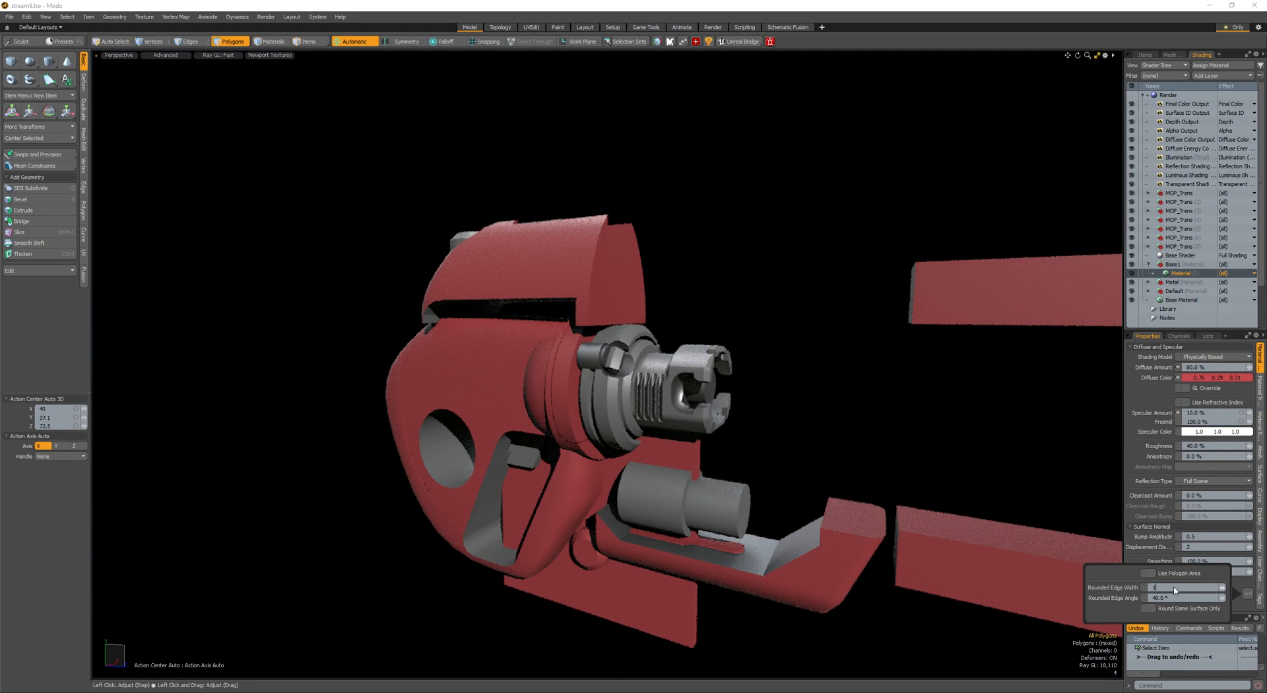
{"action": "left_click", "coordinate": [1175, 587]}
{"action": "type", "text": "1"}
{"action": "key", "text": "Return"}
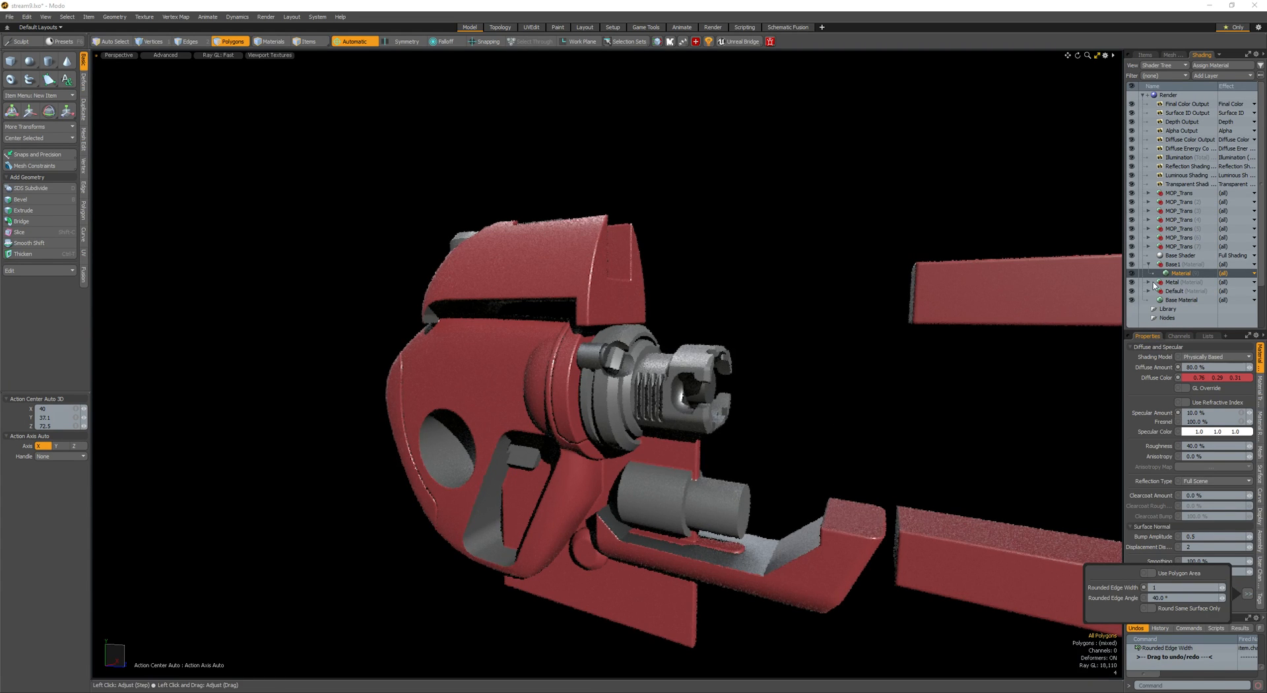
- Set the Rounded Edge Width of the Metal group's material to 0.1
{"action": "left_click", "coordinate": [1152, 282]}
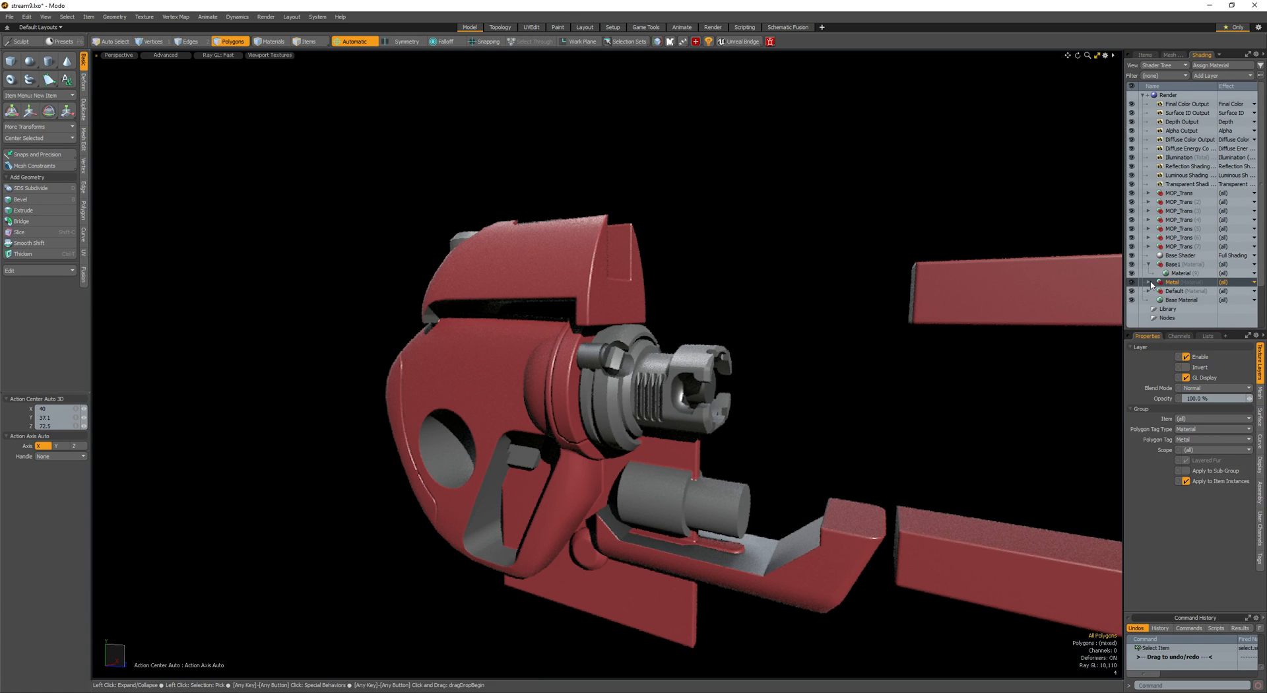
{"action": "left_click", "coordinate": [1181, 291]}
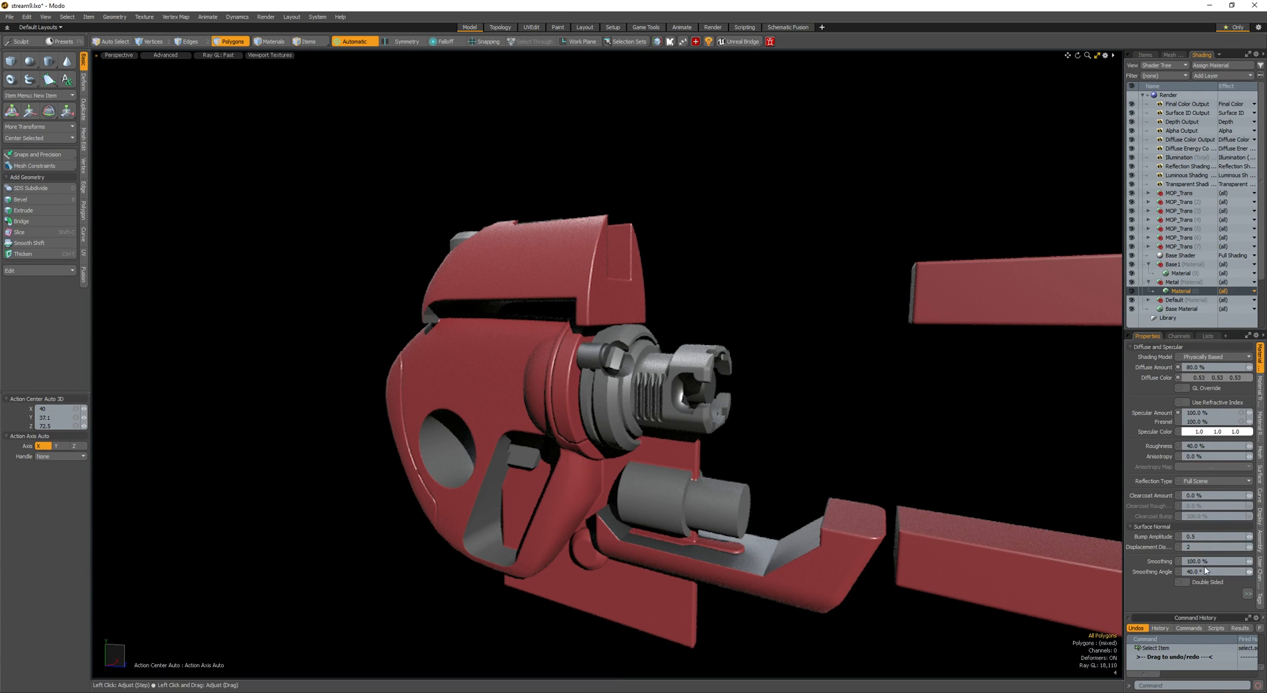
{"action": "left_click", "coordinate": [1247, 591]}
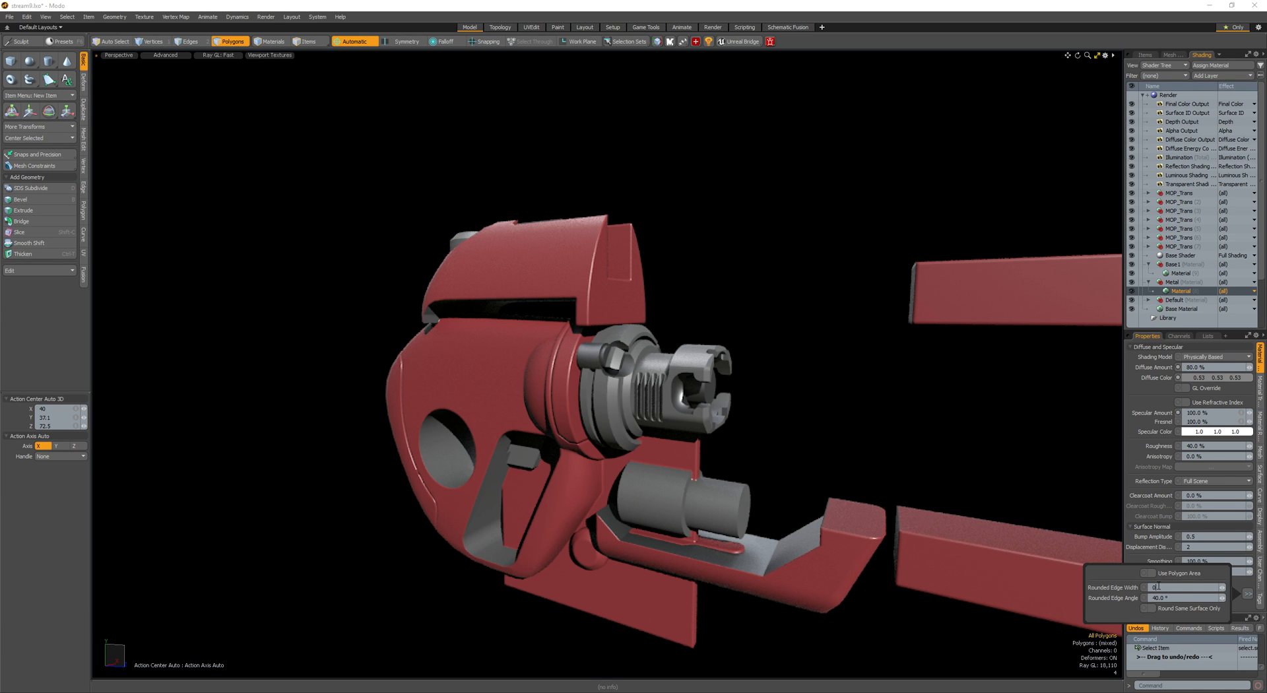
{"action": "type", "text": ".1"}
{"action": "key", "text": "Return"}
- Examine the rounded edges from several sides and turn off the RayGL preview
{"action": "left_click_drag", "start_coordinate": [739, 356], "coordinate": [631, 380], "text": "alt"}
{"action": "scroll", "coordinate": [633, 391], "scroll_direction": "down", "scroll_amount": 4}
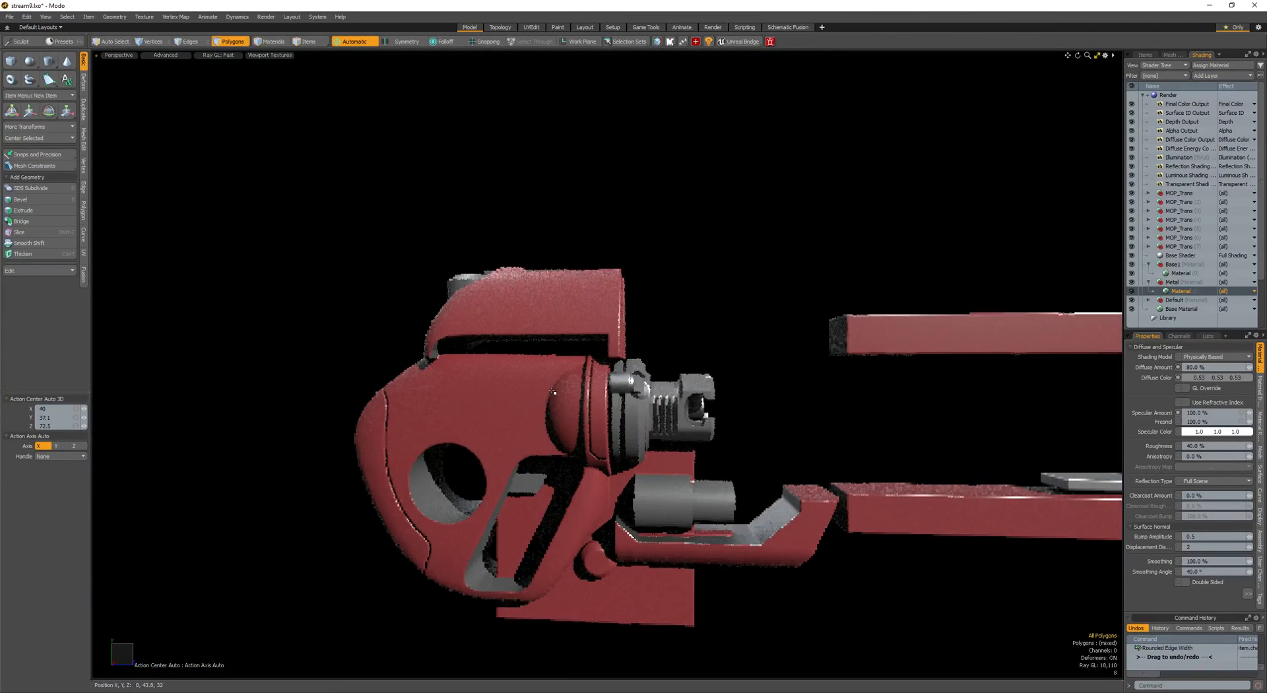
{"action": "left_click_drag", "start_coordinate": [489, 432], "coordinate": [547, 341], "text": "alt"}
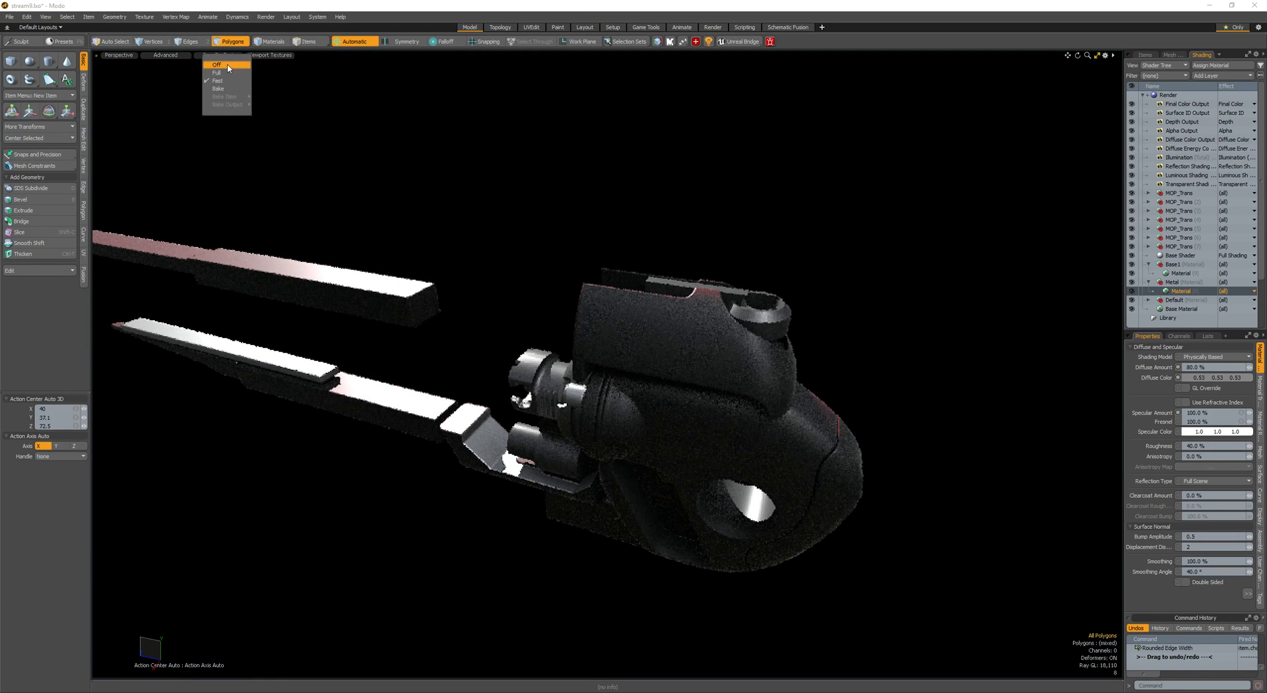
{"action": "left_click", "coordinate": [228, 65]}
- Round the front edge of the cylinder below the barrel with an edge bevel of about 5.75
{"action": "left_click_drag", "start_coordinate": [503, 434], "coordinate": [585, 426], "text": "ctrl+alt"}
{"action": "key", "text": "5"}
{"action": "left_click", "coordinate": [643, 284]}
{"action": "left_click_drag", "start_coordinate": [635, 284], "coordinate": [469, 361], "text": "alt+shift"}
{"action": "key", "text": "2"}
{"action": "key", "text": "b"}
{"action": "scroll", "coordinate": [511, 357], "scroll_direction": "up", "scroll_amount": 5, "text": "shift"}
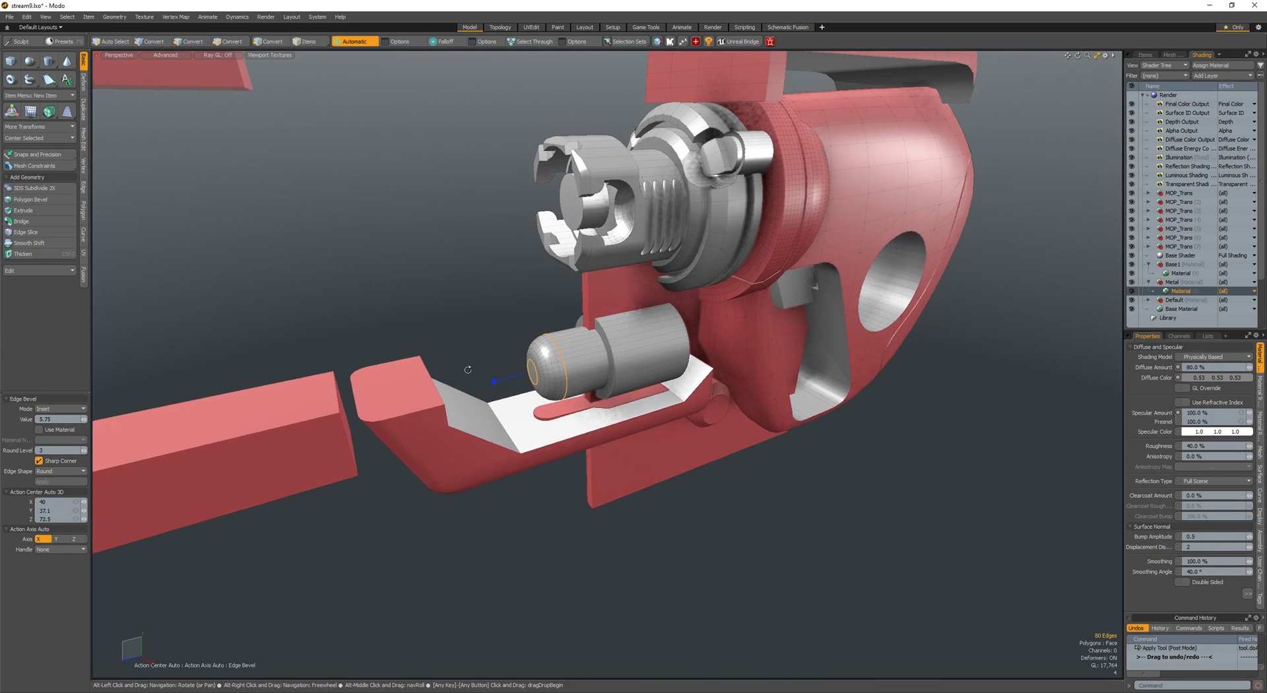
{"action": "key", "text": "q"}
- Shrink the block beneath the receiver and place it forward alongside the lower cylinder
{"action": "key", "text": "3"}
{"action": "double_click", "coordinate": [648, 353]}
{"action": "left_click_drag", "start_coordinate": [648, 352], "coordinate": [665, 324], "text": "alt"}
{"action": "scroll", "coordinate": [701, 374], "scroll_direction": "down", "scroll_amount": 5}
{"action": "left_click_drag", "start_coordinate": [701, 374], "coordinate": [634, 448], "text": "alt"}
{"action": "key", "text": "r"}
{"action": "left_click_drag", "start_coordinate": [548, 508], "coordinate": [607, 396], "text": "alt"}
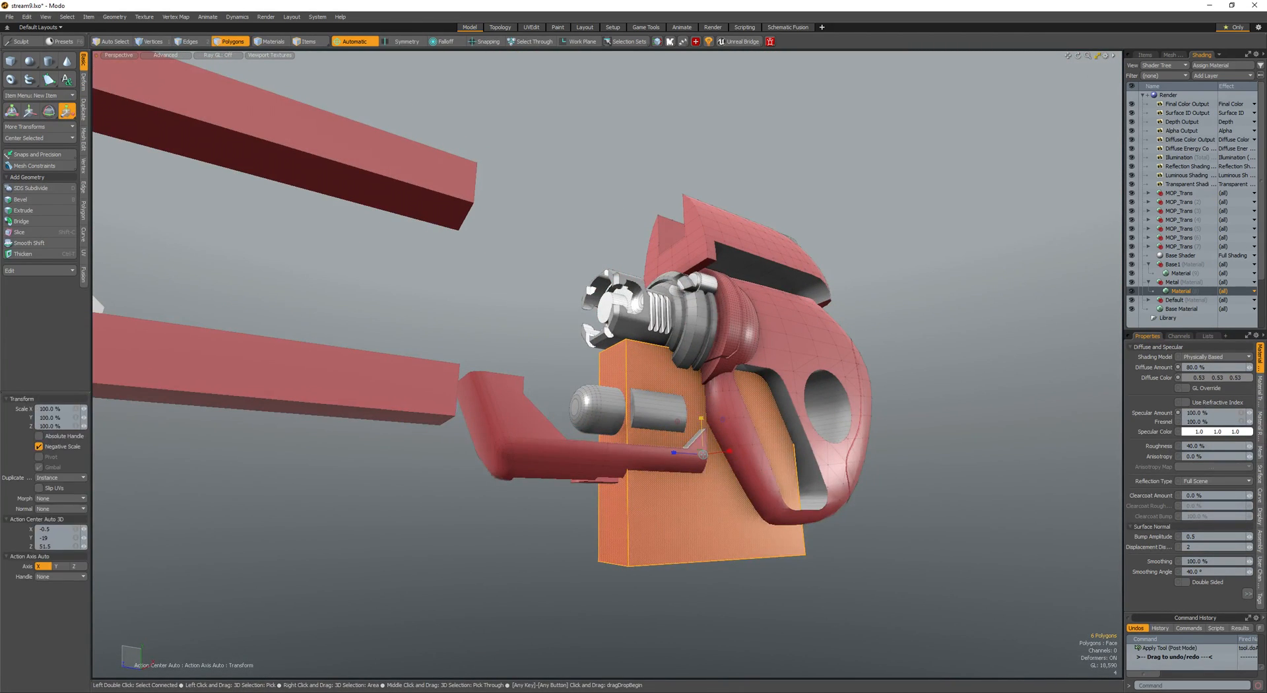
{"action": "left_click_drag", "start_coordinate": [701, 418], "coordinate": [481, 370]}
{"action": "key", "text": "w"}
- Narrow the block across its width and center it on the X axis
{"action": "left_click_drag", "start_coordinate": [594, 439], "coordinate": [733, 466], "text": "alt"}
{"action": "key", "text": "r"}
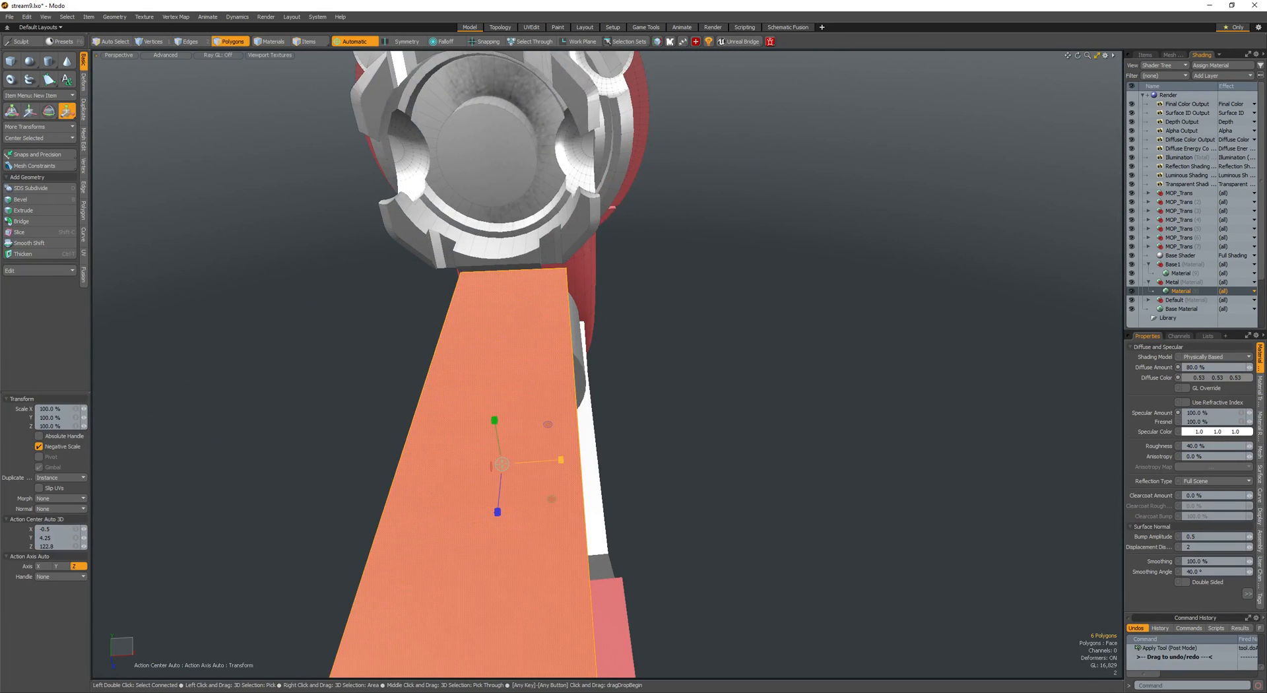
{"action": "left_click_drag", "start_coordinate": [561, 460], "coordinate": [535, 461]}
{"action": "key", "text": "bracketleft"}
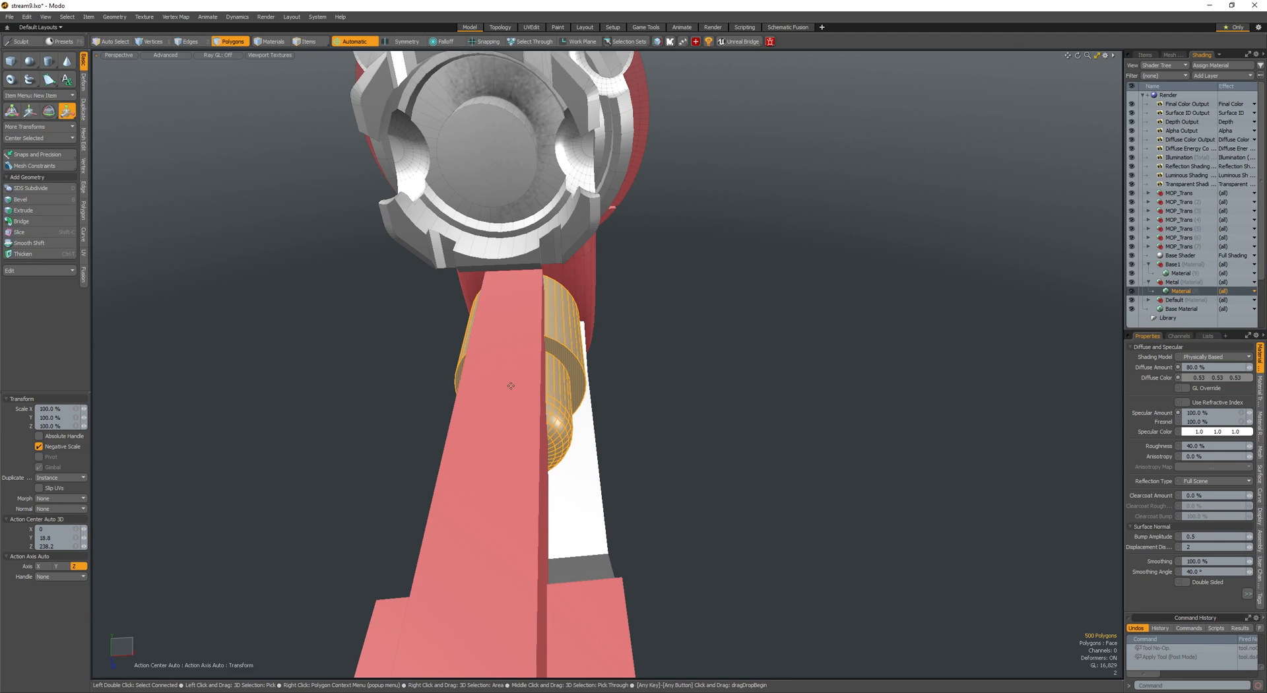
{"action": "key", "text": "space"}
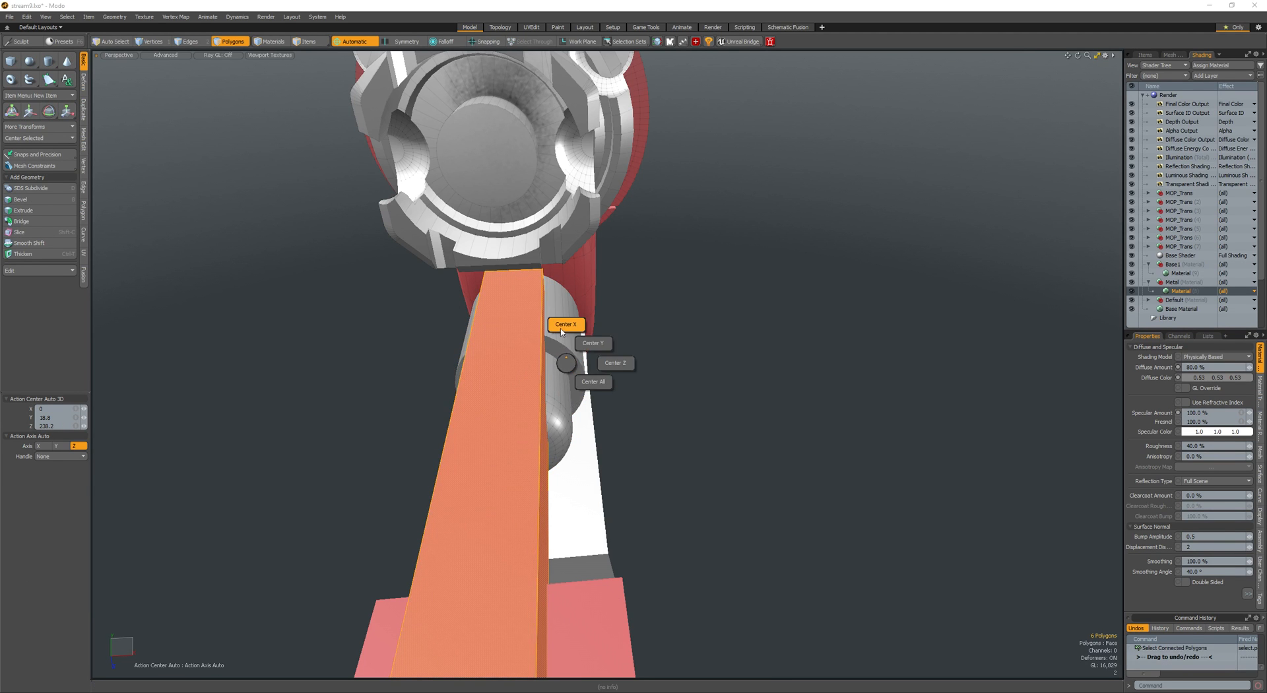
{"action": "left_click", "coordinate": [562, 330]}
- Round the block's rear vertical edges with an edge bevel of about 4.81
{"action": "left_click_drag", "start_coordinate": [562, 332], "coordinate": [790, 334], "text": "alt"}
{"action": "key", "text": "space"}
{"action": "key", "text": "space"}
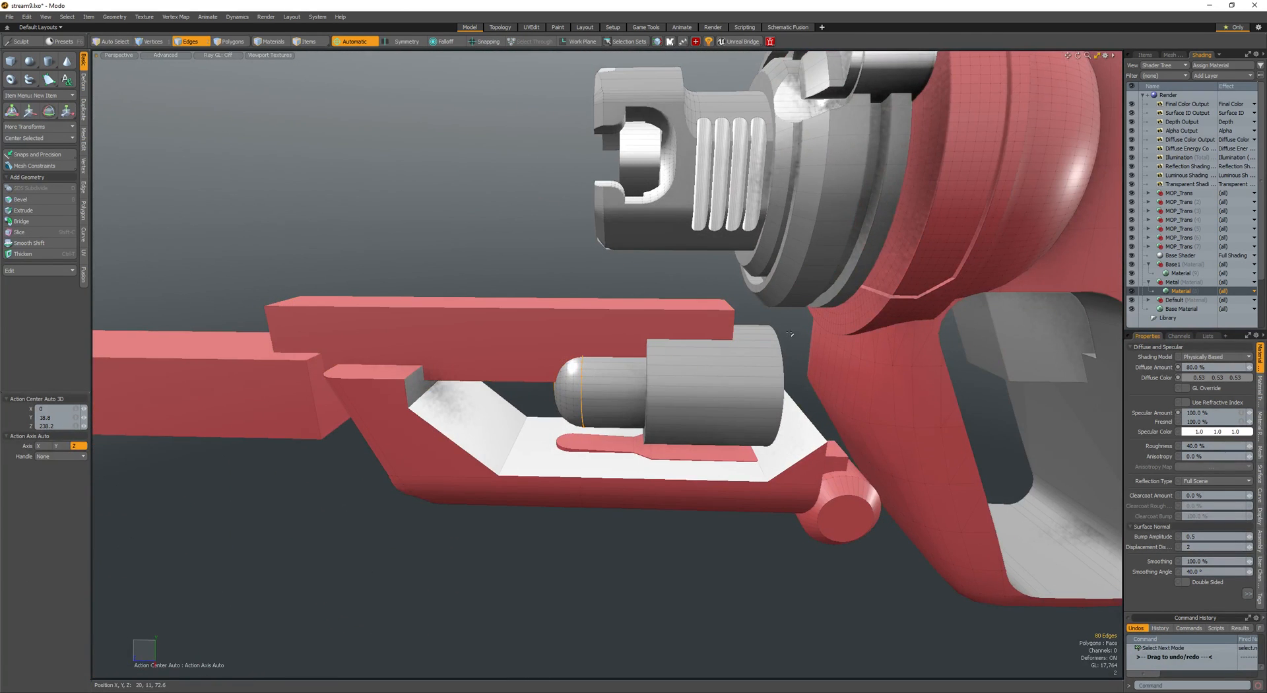
{"action": "left_click_drag", "start_coordinate": [617, 347], "coordinate": [554, 379], "text": "alt"}
{"action": "left_click_drag", "start_coordinate": [513, 394], "coordinate": [504, 405], "text": "shift"}
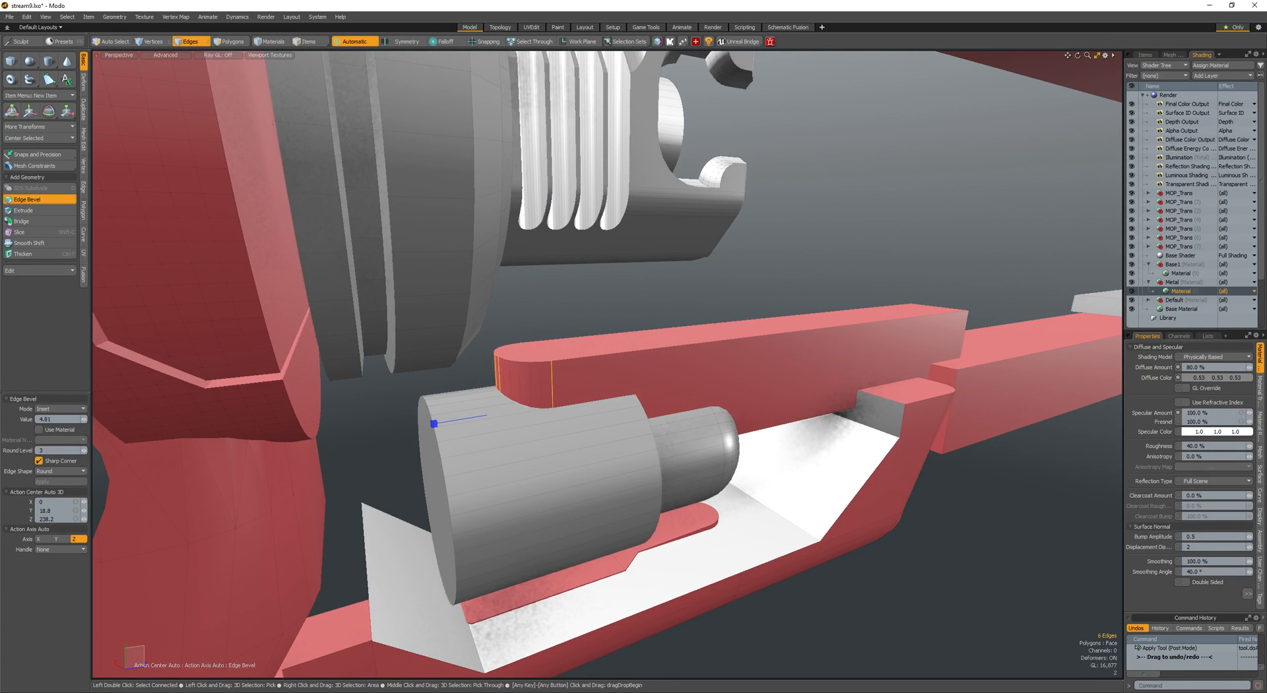
- Turn the rounded block into a MOP boolean cutter that subtracts from the lower cylinder
{"action": "left_click_drag", "start_coordinate": [666, 370], "coordinate": [585, 411], "text": "alt"}
{"action": "key", "text": "3"}
{"action": "double_click", "coordinate": [586, 411]}
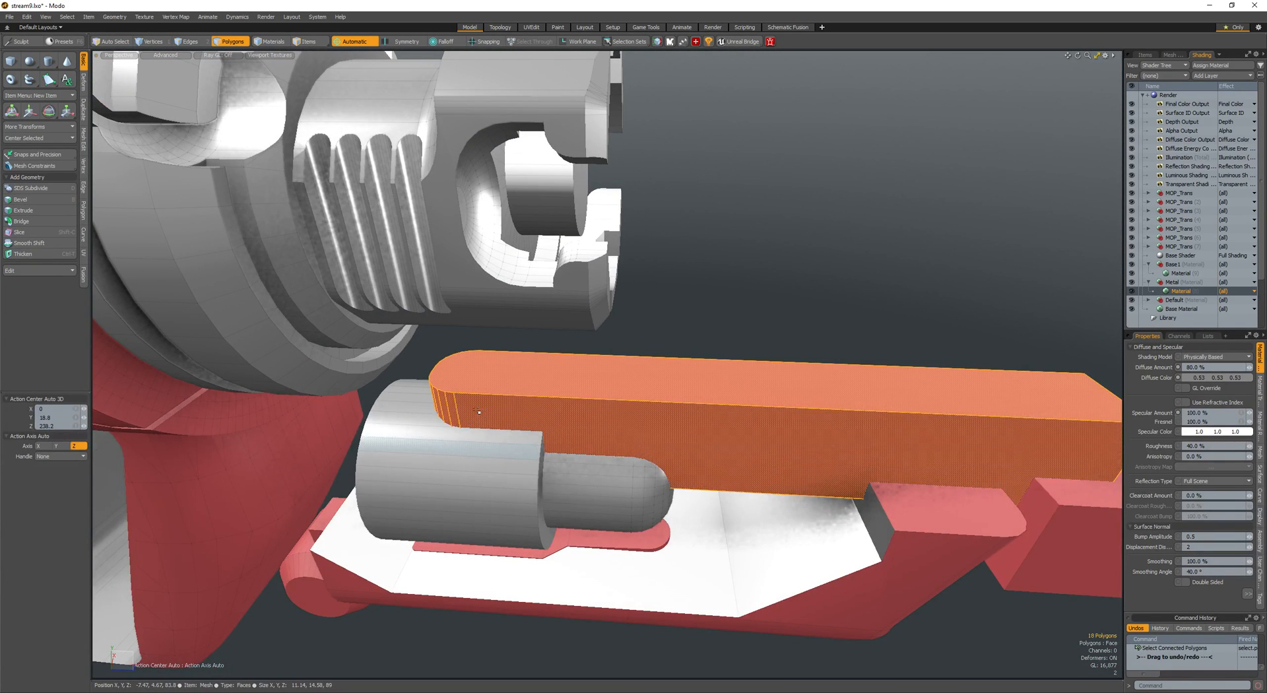
{"action": "key", "text": "ctrl+shift+b"}
{"action": "scroll", "coordinate": [511, 396], "scroll_direction": "up", "scroll_amount": 3}
{"action": "left_click_drag", "start_coordinate": [479, 411], "coordinate": [549, 424], "text": "alt"}
{"action": "scroll", "coordinate": [512, 396], "scroll_direction": "down", "scroll_amount": 5}
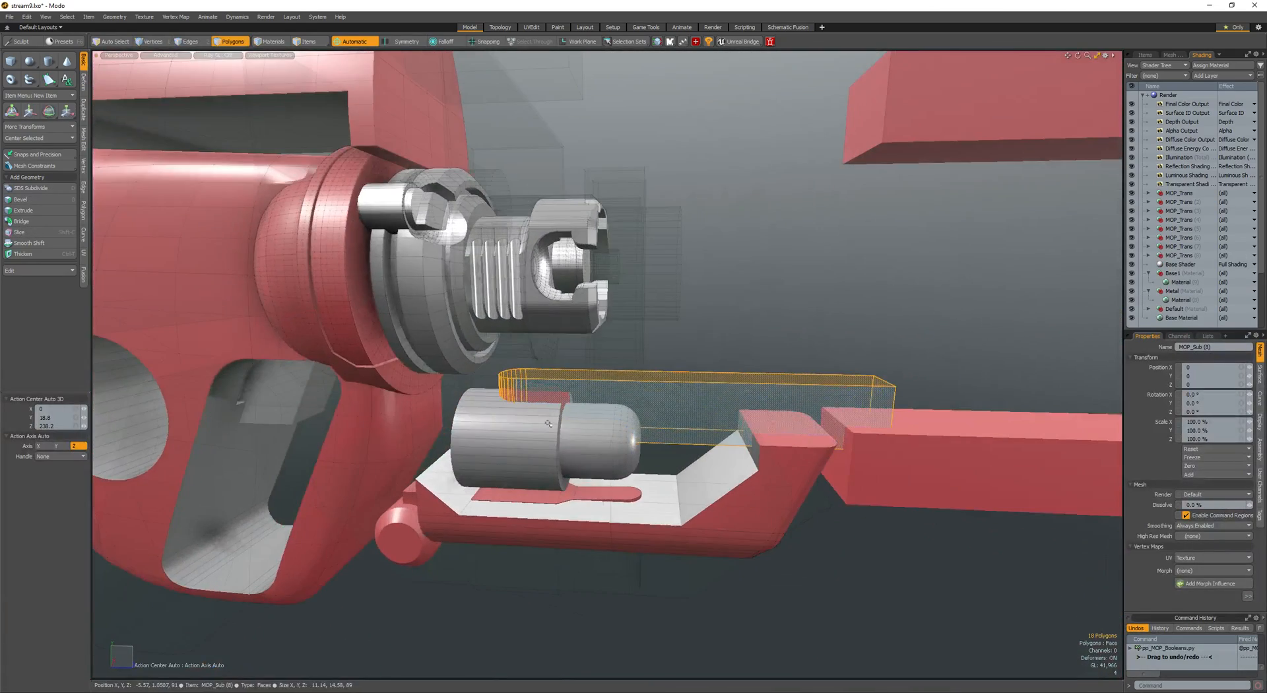
- Assign the Metal material to the slot cutter and move it into position over the lower cylinder
{"action": "key", "text": "m"}
{"action": "left_click", "coordinate": [713, 304]}
{"action": "left_click", "coordinate": [816, 355]}
{"action": "left_click_drag", "start_coordinate": [816, 356], "coordinate": [561, 389], "text": "alt"}
{"action": "double_click", "coordinate": [607, 363]}
{"action": "scroll", "coordinate": [625, 367], "scroll_direction": "up", "scroll_amount": 5}
{"action": "left_click_drag", "start_coordinate": [690, 386], "coordinate": [644, 371], "text": "alt"}
{"action": "key", "text": "w"}
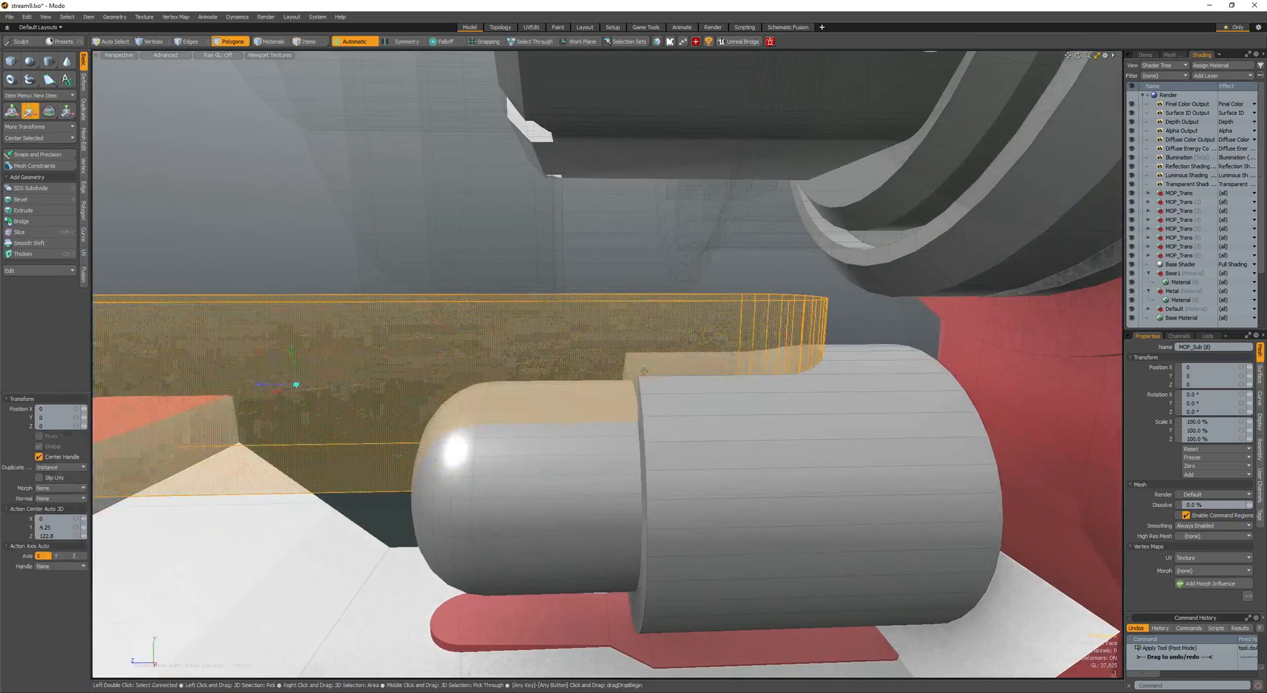
{"action": "scroll", "coordinate": [599, 383], "scroll_direction": "down", "scroll_amount": 5}
{"action": "scroll", "coordinate": [702, 288], "scroll_direction": "down", "scroll_amount": 5}
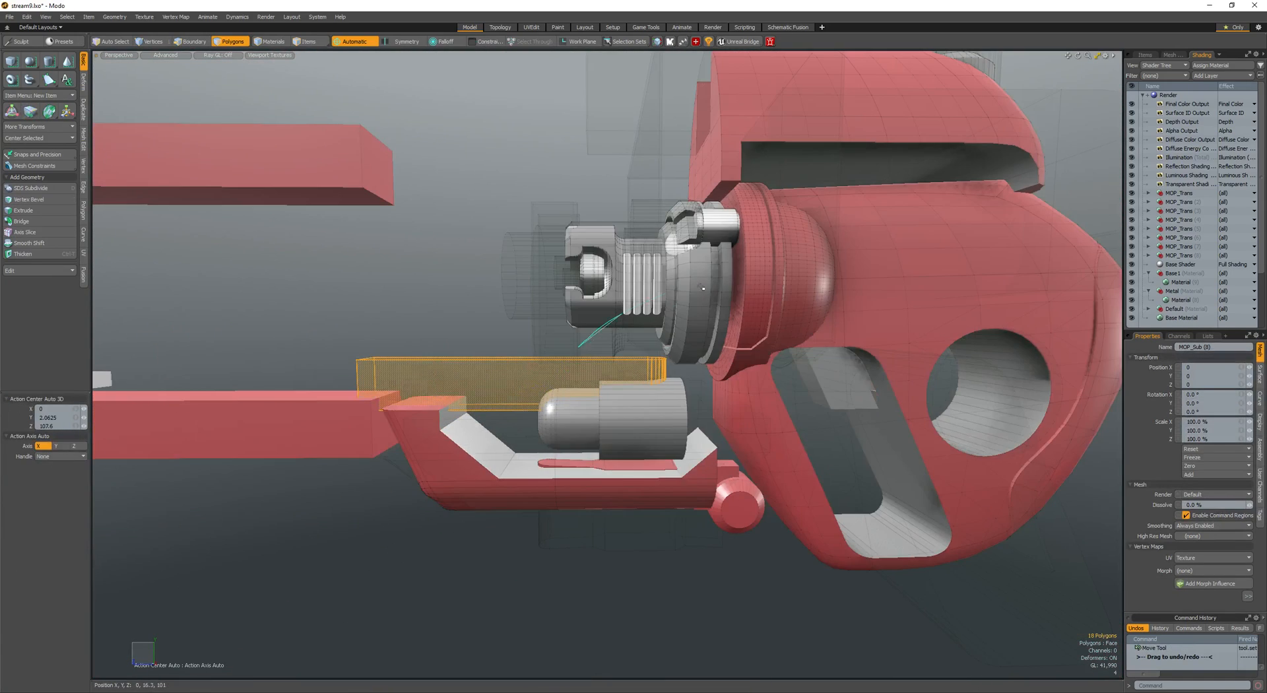
- Select the slot cutter's front end face and shift it along the cutter's length
{"action": "key", "text": "shift+Down"}
{"action": "left_click_drag", "start_coordinate": [571, 447], "coordinate": [653, 494], "text": "alt+shift"}
{"action": "key", "text": "w"}
{"action": "left_click", "coordinate": [550, 427]}
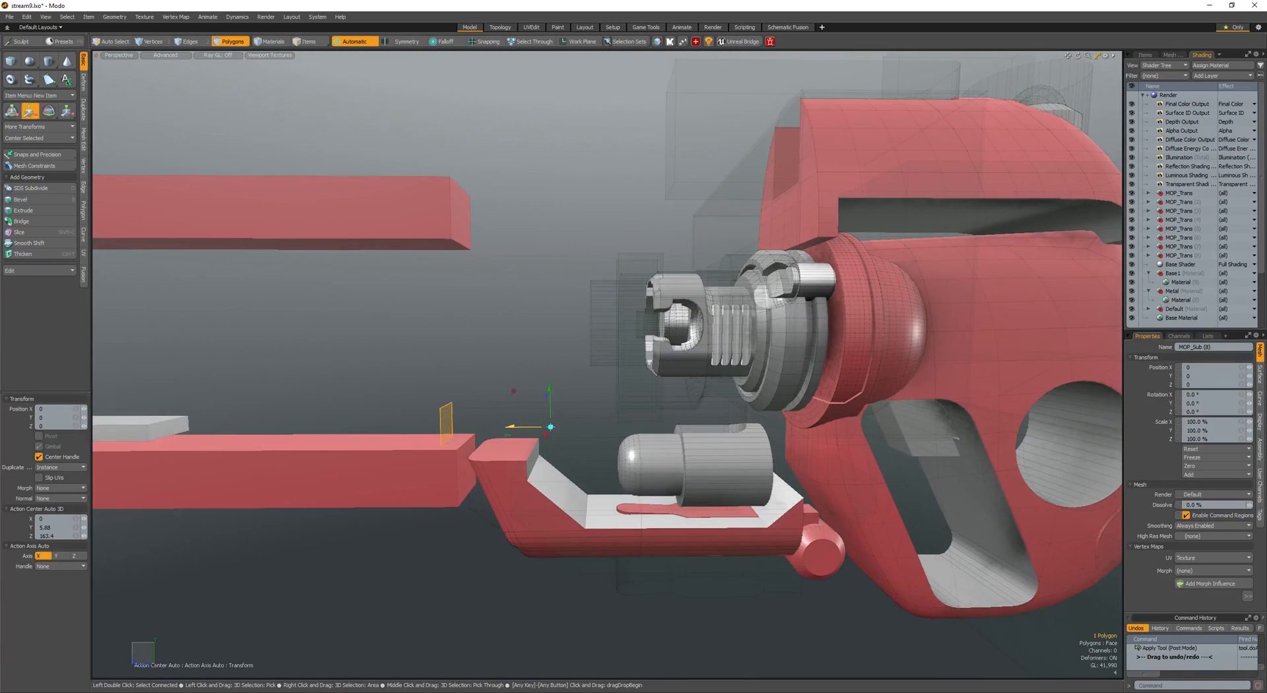
{"action": "mouse_move", "coordinate": [550, 427]}
{"action": "left_mouse_down", "text": "alt"}
{"action": "mouse_move", "coordinate": [693, 497]}
{"action": "mouse_move", "coordinate": [734, 494]}
{"action": "mouse_move", "coordinate": [743, 458]}
{"action": "mouse_move", "coordinate": [567, 423]}
{"action": "left_mouse_up", "text": "alt"}
{"action": "key", "text": "space"}
{"action": "key", "text": "space"}
{"action": "key", "text": "3"}
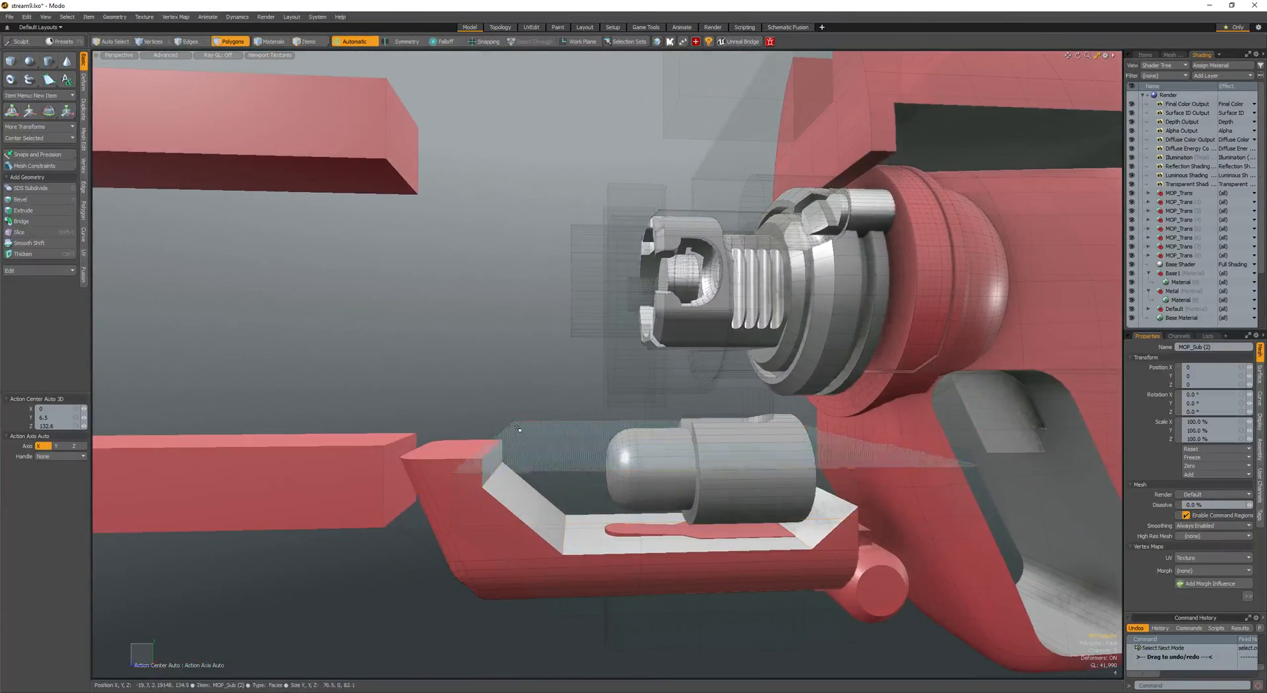
- Lower the top polygon of the tray's MOP_Sub cutter by 1 along Y
{"action": "left_click", "coordinate": [561, 438]}
{"action": "key", "text": "w"}
{"action": "left_click_drag", "start_coordinate": [674, 405], "coordinate": [713, 449], "text": "alt"}
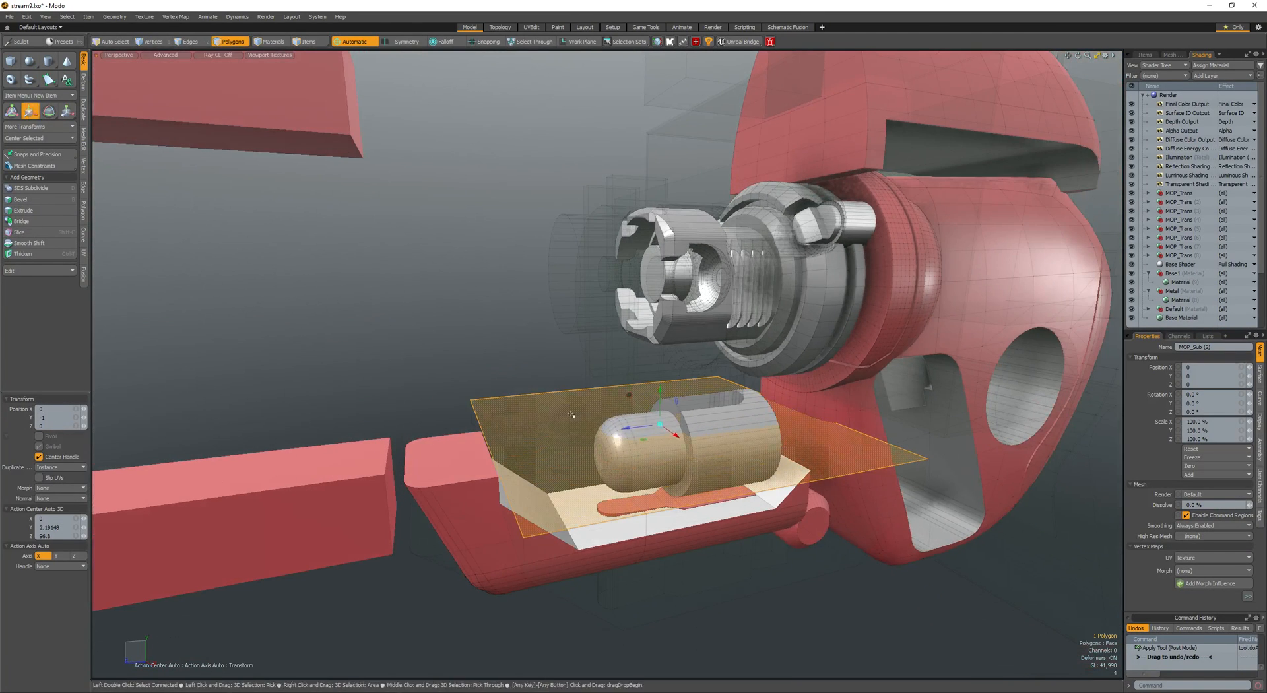
{"action": "key", "text": "space"}
{"action": "left_click", "coordinate": [427, 343]}
- Add a block to the Mesh item and position it above the barrel in front of the upper receiver
{"action": "left_click_drag", "start_coordinate": [427, 342], "coordinate": [369, 416], "text": "alt"}
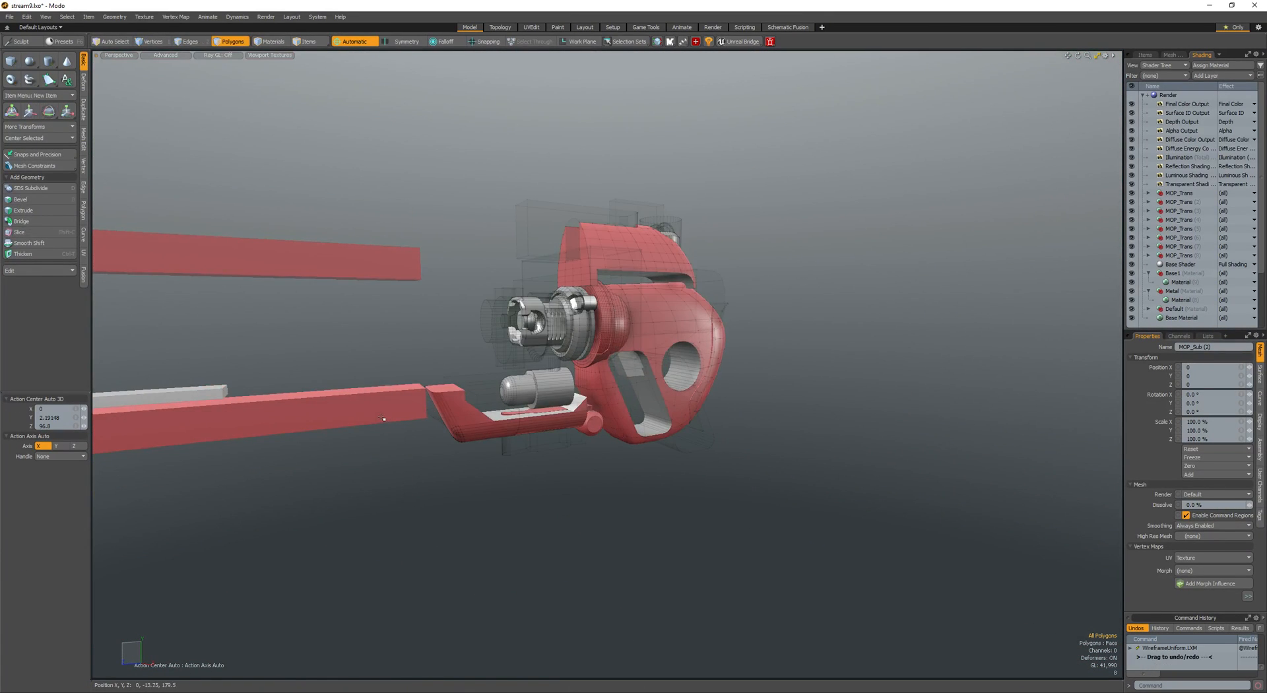
{"action": "left_click_drag", "start_coordinate": [444, 369], "coordinate": [592, 370], "text": "alt"}
{"action": "key", "text": "5"}
{"action": "mouse_move", "coordinate": [264, 320]}
{"action": "left_mouse_down", "text": "alt+shift"}
{"action": "mouse_move", "coordinate": [467, 235]}
{"action": "mouse_move", "coordinate": [495, 312]}
{"action": "mouse_move", "coordinate": [626, 402]}
{"action": "mouse_move", "coordinate": [611, 290]}
{"action": "left_mouse_up", "text": "alt+shift"}
{"action": "left_click", "coordinate": [467, 221]}
{"action": "key", "text": "3"}
{"action": "key", "text": "q"}
{"action": "left_click_drag", "start_coordinate": [557, 340], "coordinate": [688, 408]}
{"action": "key", "text": "space"}
{"action": "double_click", "coordinate": [560, 323]}
{"action": "key", "text": "w"}
{"action": "mouse_move", "coordinate": [688, 408]}
{"action": "left_mouse_down", "text": "alt"}
{"action": "mouse_move", "coordinate": [610, 372]}
{"action": "mouse_move", "coordinate": [698, 387]}
{"action": "left_mouse_up", "text": "alt"}
{"action": "key", "text": "space"}
- Bevel out the block's rear face, scale it down into a taper and extend it into the upper receiver
{"action": "left_click", "coordinate": [615, 376]}
{"action": "key", "text": "b"}
{"action": "key", "text": "r"}
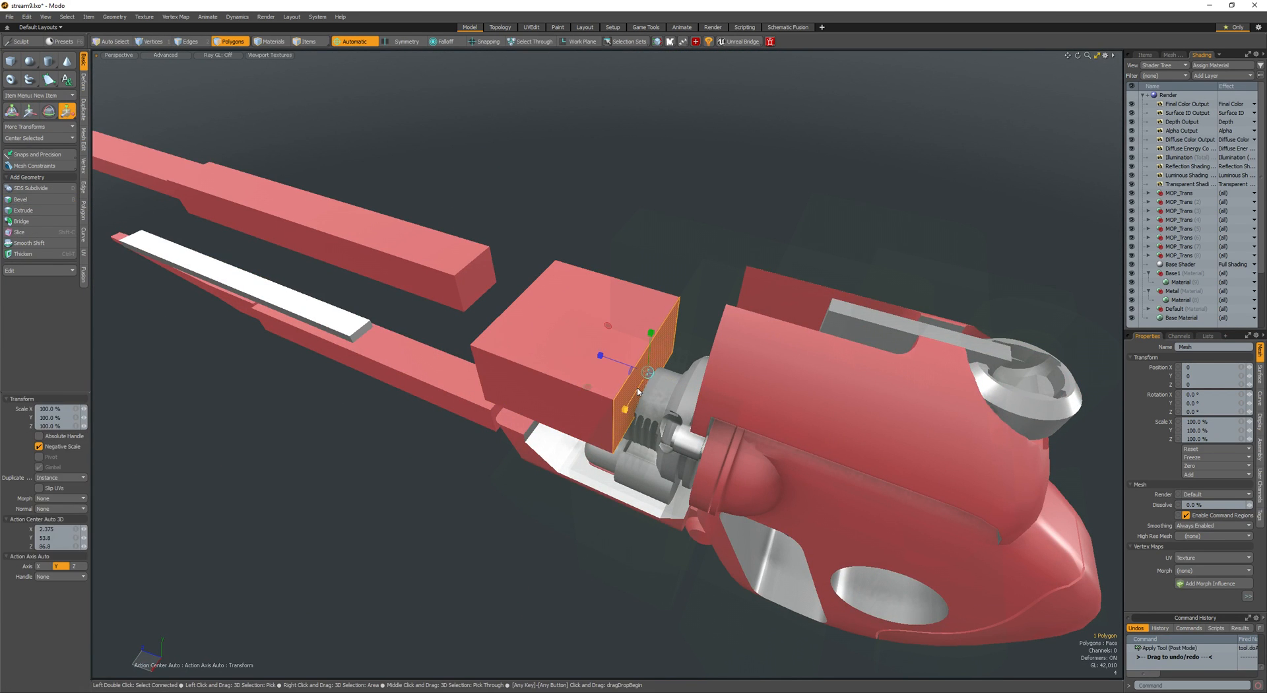
{"action": "key", "text": "w"}
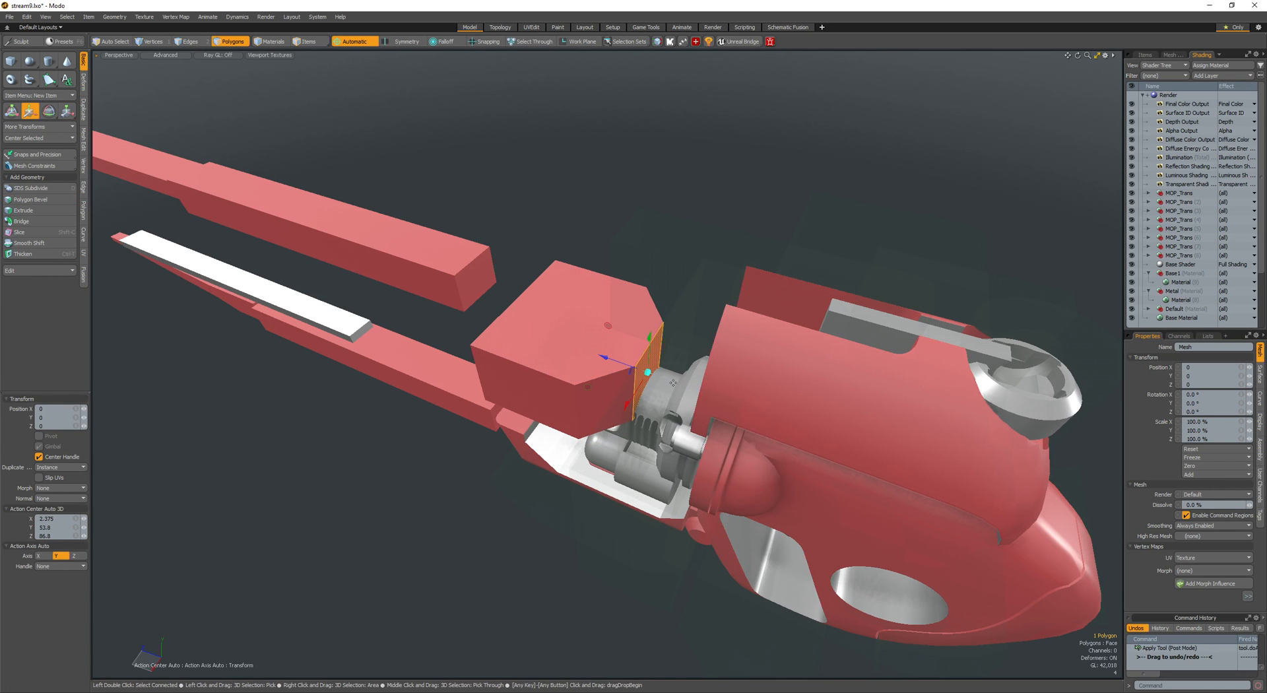
{"action": "key", "text": "space"}
{"action": "key", "text": "space"}
- Round the block's front vertical corner edges with an edge bevel
{"action": "left_click_drag", "start_coordinate": [616, 362], "coordinate": [575, 342], "text": "alt"}
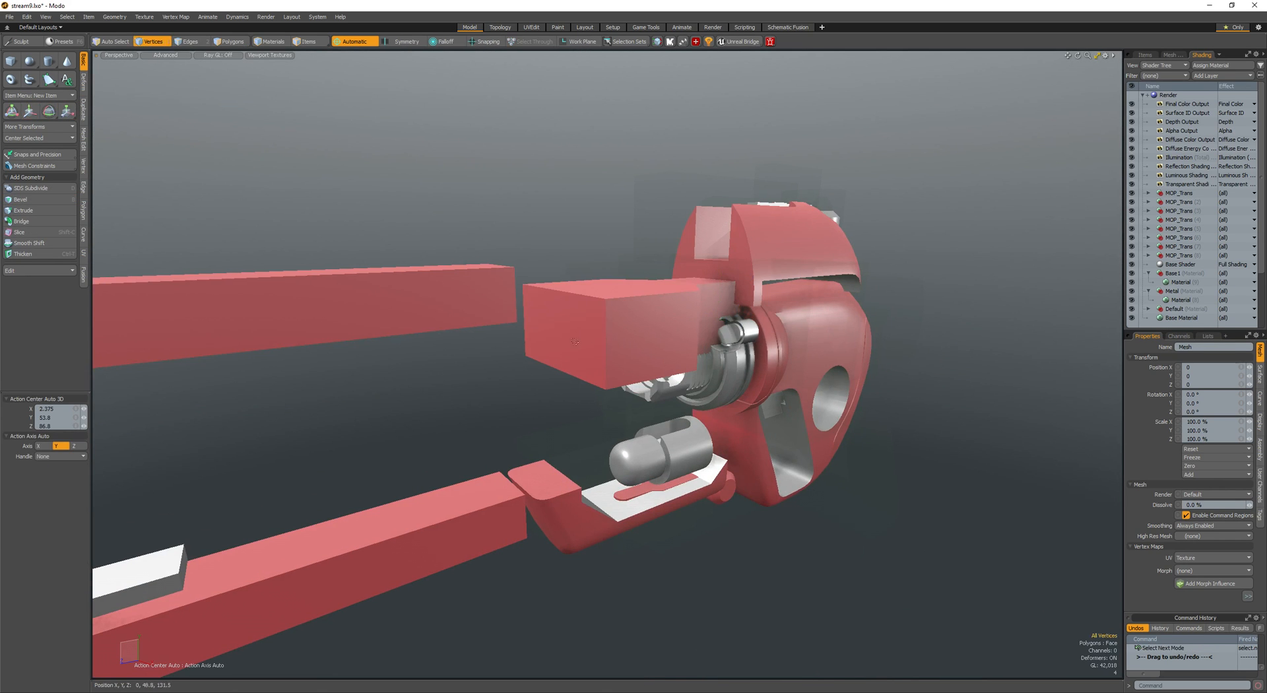
{"action": "key", "text": "space"}
{"action": "left_click_drag", "start_coordinate": [528, 267], "coordinate": [505, 359], "text": "alt"}
{"action": "key", "text": "b"}
{"action": "key", "text": "space"}
{"action": "key", "text": "space"}
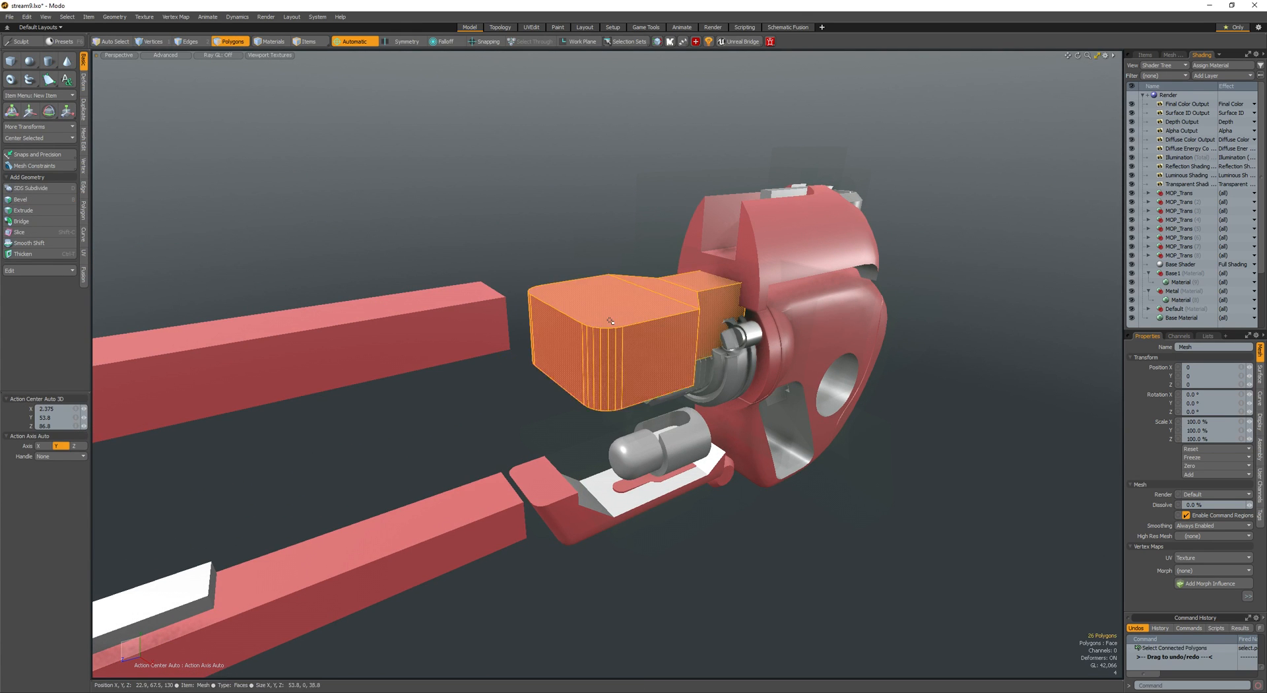
- Bevel the two edge loops where the block tapers to round its shoulder transitions
{"action": "left_click_drag", "start_coordinate": [608, 322], "coordinate": [569, 371], "text": "alt"}
{"action": "key", "text": "space"}
{"action": "key", "text": "space"}
{"action": "left_click_drag", "start_coordinate": [649, 351], "coordinate": [692, 336]}
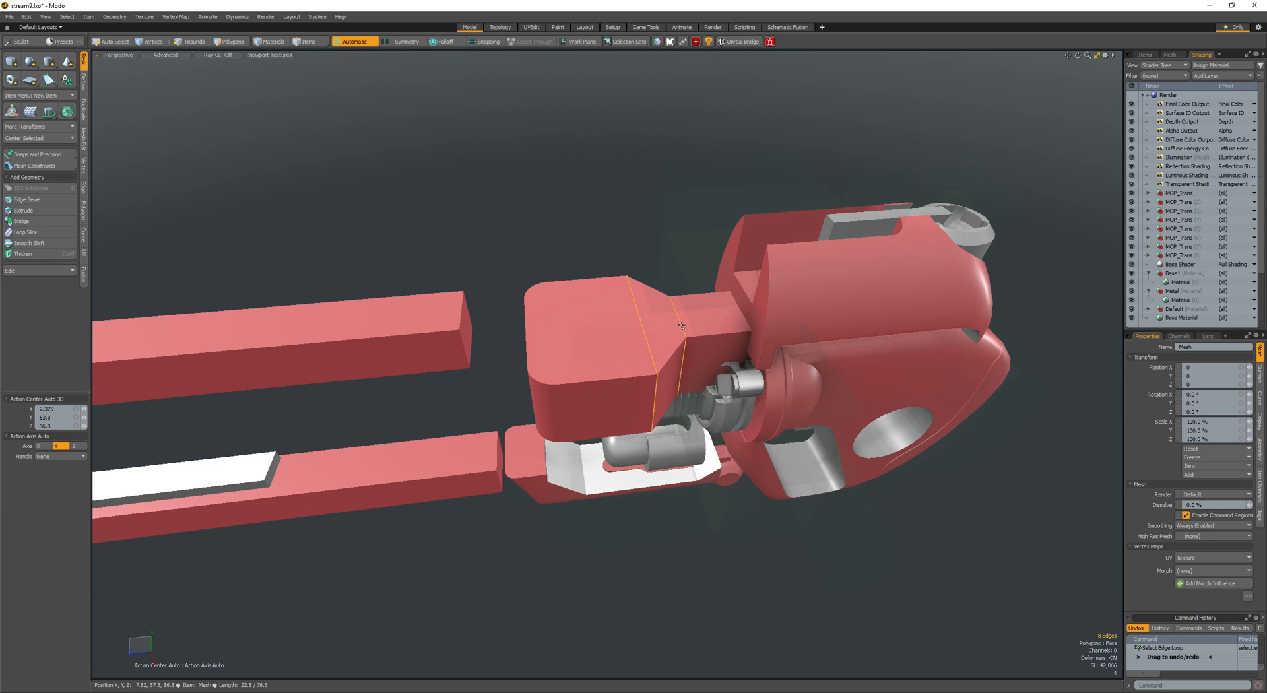
{"action": "key", "text": "b"}
{"action": "left_click_drag", "start_coordinate": [682, 325], "coordinate": [706, 343]}
{"action": "key", "text": "space"}
{"action": "key", "text": "space"}
- Delete the block's top and bottom faces and thicken the remaining walls with an offset of 4.5
{"action": "double_click", "coordinate": [604, 343]}
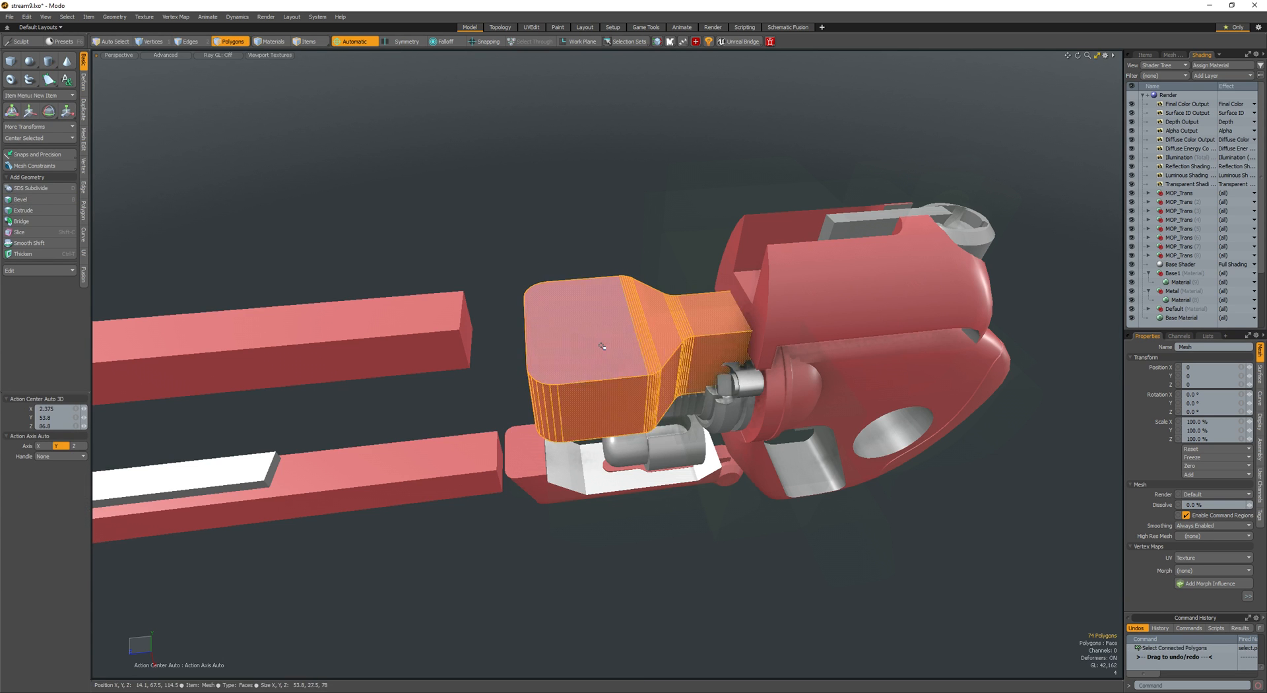
{"action": "key", "text": "r"}
{"action": "left_click_drag", "start_coordinate": [604, 343], "coordinate": [619, 371], "text": "alt"}
{"action": "key", "text": "space"}
{"action": "key", "text": "l"}
{"action": "double_click", "coordinate": [612, 355]}
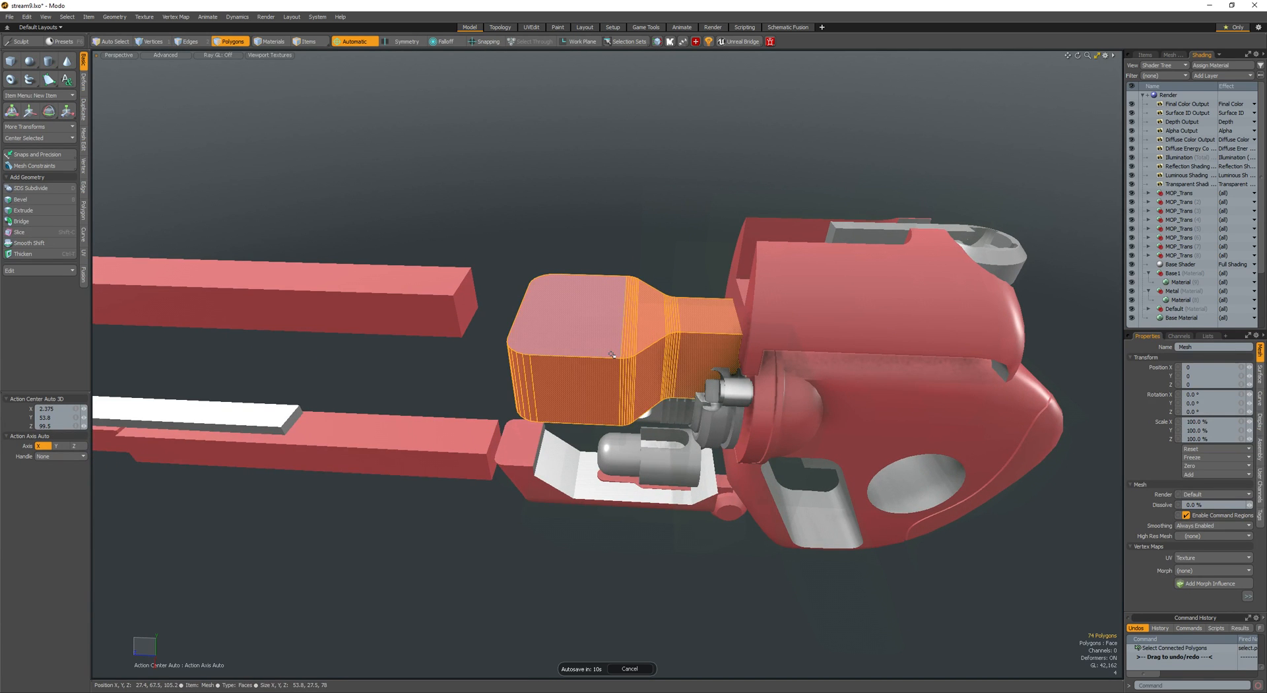
{"action": "key", "text": "Delete"}
{"action": "key", "text": "ctrl+t"}
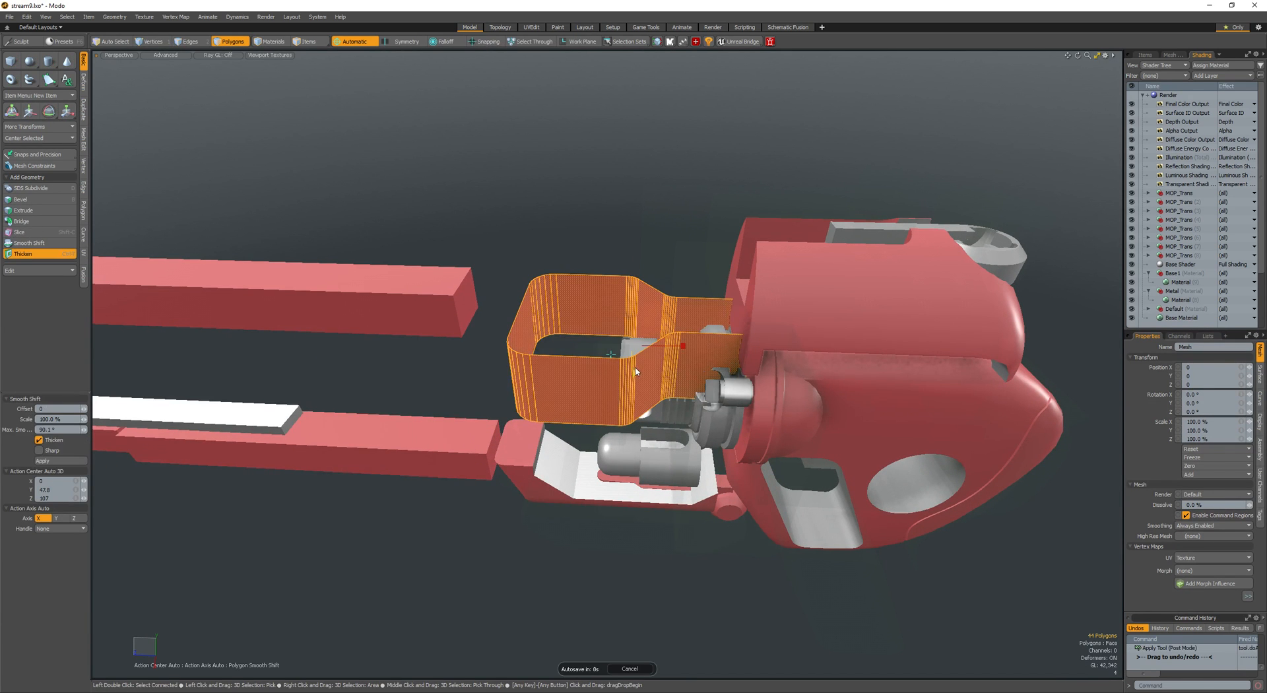
{"action": "left_click_drag", "start_coordinate": [635, 371], "coordinate": [634, 374]}
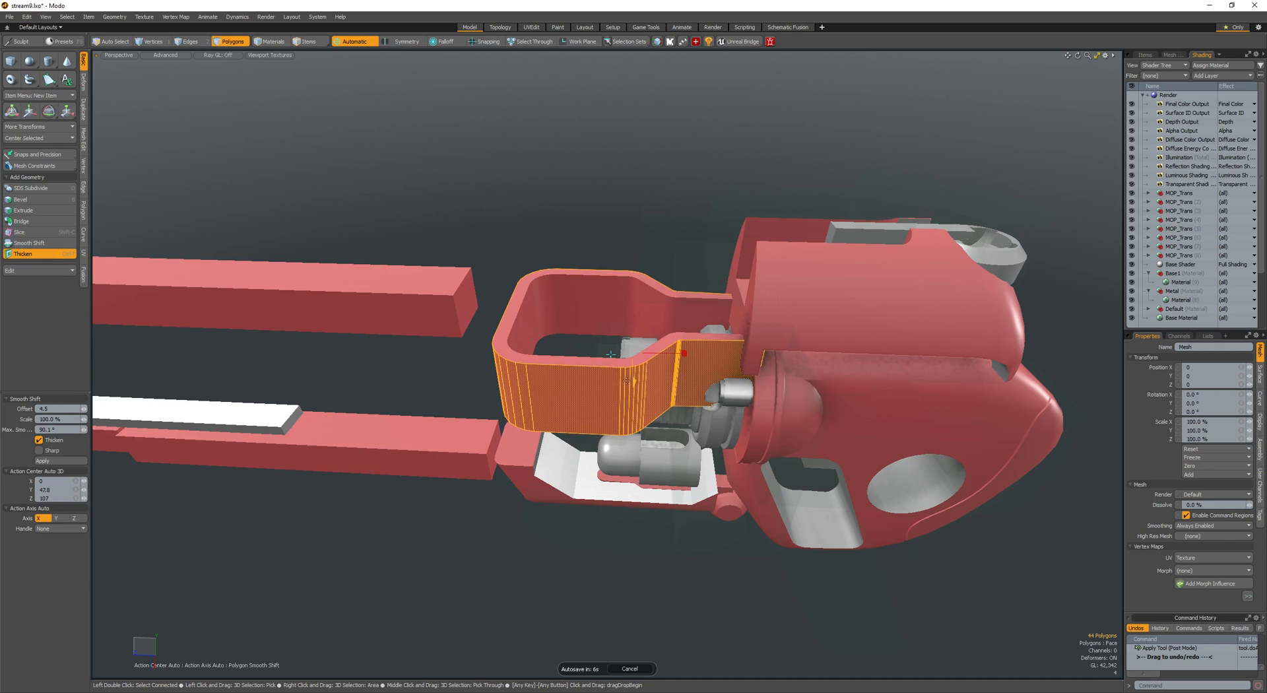
- Scale the thickened frame down in height to a thin band and place it level with the side bolts
{"action": "key", "text": "space"}
{"action": "double_click", "coordinate": [626, 381]}
{"action": "key", "text": "r"}
{"action": "left_click_drag", "start_coordinate": [630, 301], "coordinate": [630, 340]}
{"action": "left_click_drag", "start_coordinate": [630, 341], "coordinate": [640, 261], "text": "alt"}
{"action": "key", "text": "w"}
{"action": "left_click_drag", "start_coordinate": [640, 261], "coordinate": [526, 314], "text": "alt"}
{"action": "key", "text": "r"}
{"action": "scroll", "coordinate": [610, 358], "scroll_direction": "up", "scroll_amount": 5}
{"action": "key", "text": "alt+a"}
{"action": "left_click", "coordinate": [629, 319]}
{"action": "key", "text": "w"}
{"action": "key", "text": "w"}
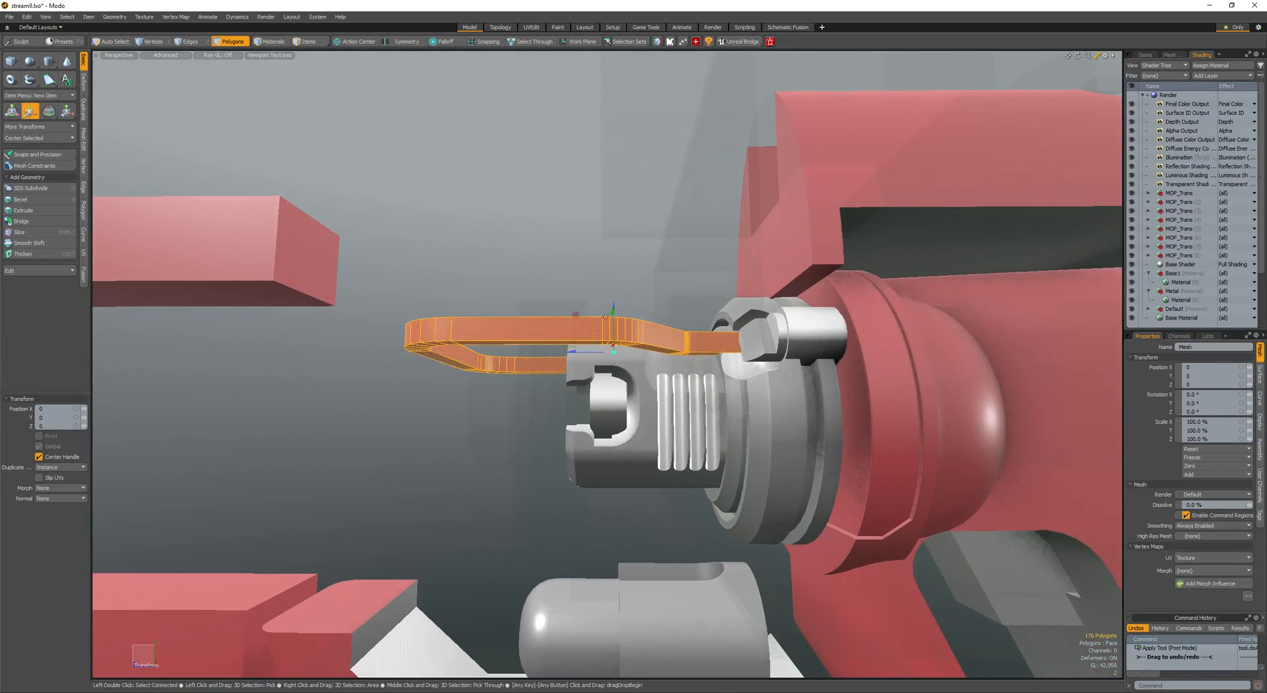
- Move the front section of the frame 8.63 back along negative Z to shorten the loop
{"action": "left_click_drag", "start_coordinate": [594, 338], "coordinate": [598, 363], "text": "alt"}
{"action": "key", "text": "q"}
{"action": "scroll", "coordinate": [594, 357], "scroll_direction": "down", "scroll_amount": 3}
{"action": "right_click_drag", "start_coordinate": [566, 317], "coordinate": [813, 353], "text": "ctrl"}
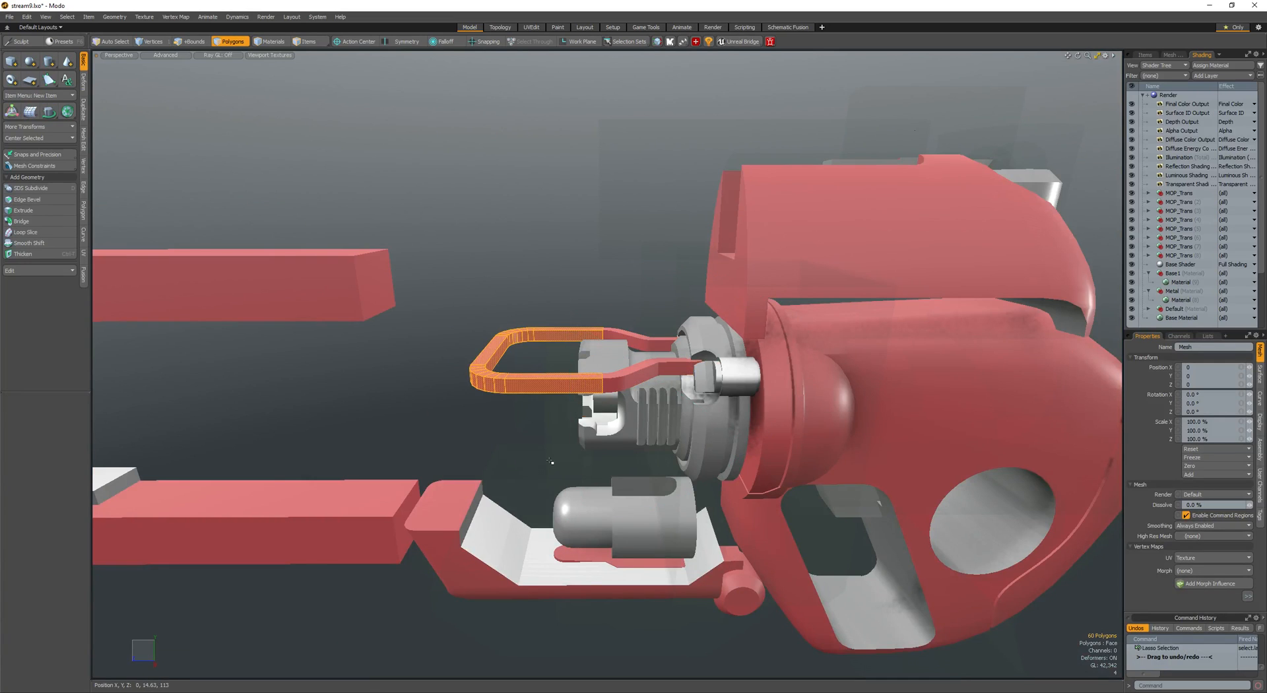
{"action": "key", "text": "shift+Down"}
{"action": "left_click_drag", "start_coordinate": [550, 461], "coordinate": [646, 472], "text": "alt+shift"}
{"action": "key", "text": "w"}
{"action": "left_click", "coordinate": [638, 394]}
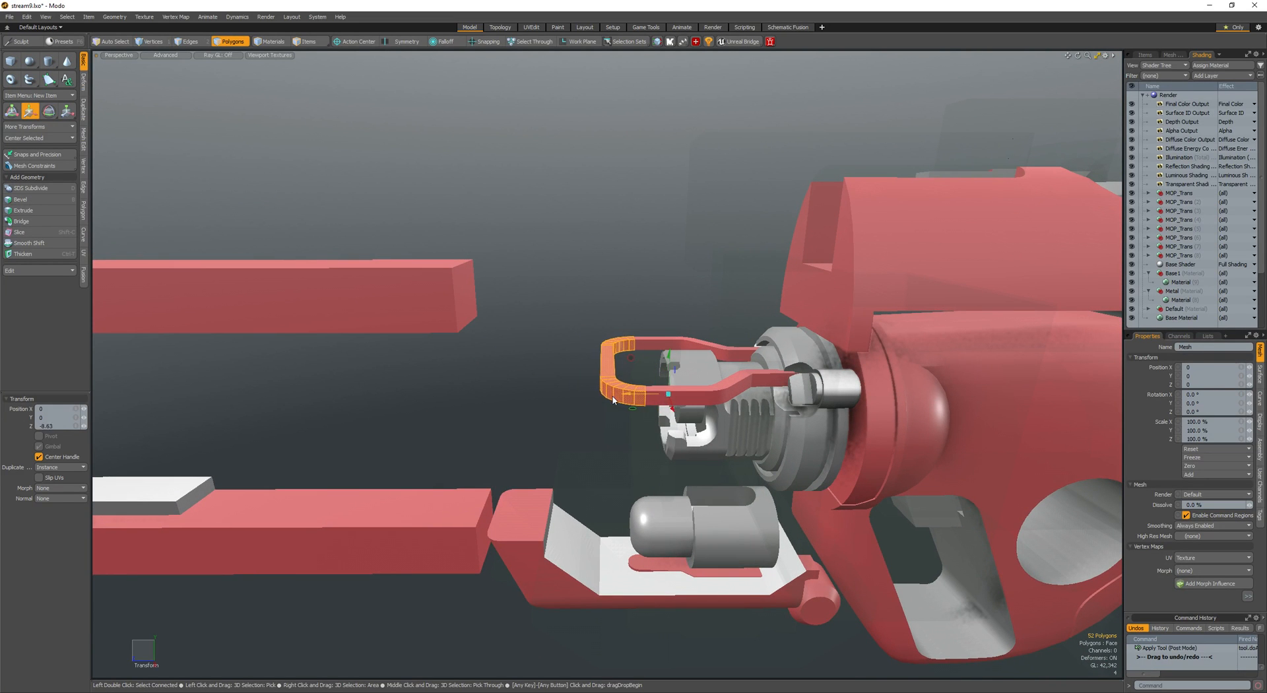
- Assign the light metallic material to the entire frame
{"action": "left_click_drag", "start_coordinate": [580, 378], "coordinate": [637, 348], "text": "alt"}
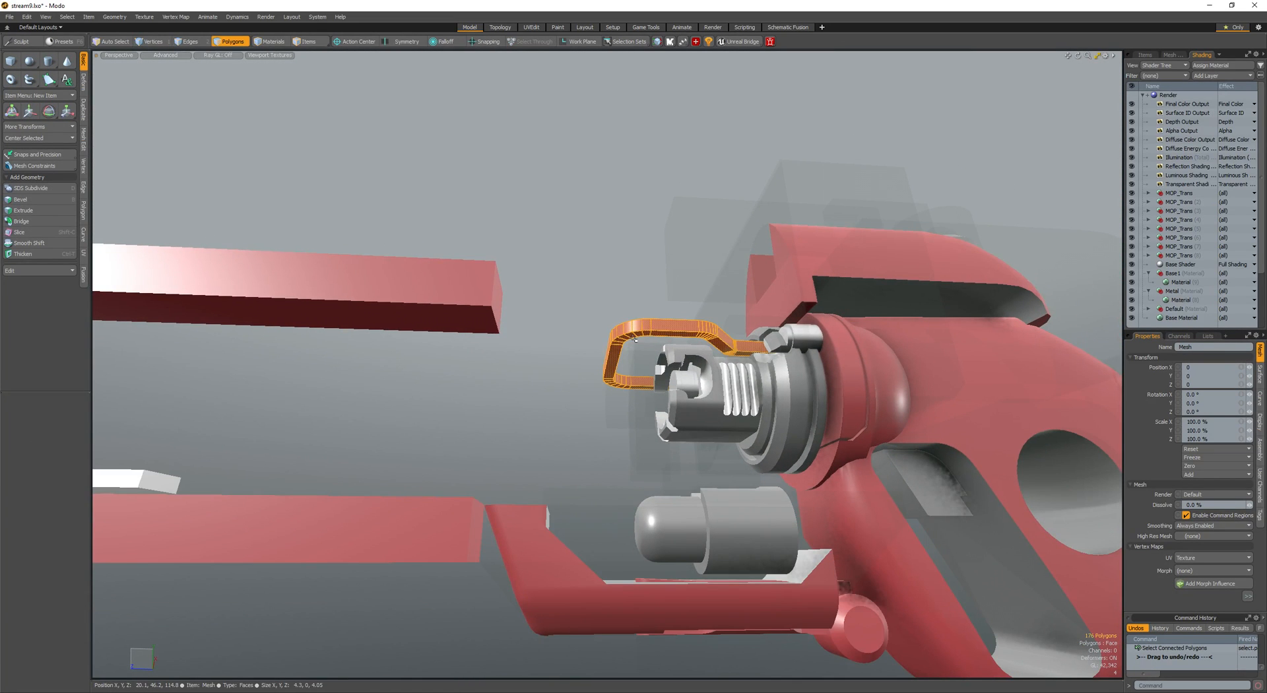
{"action": "key", "text": "m"}
{"action": "left_click", "coordinate": [710, 308]}
{"action": "left_click", "coordinate": [653, 286]}
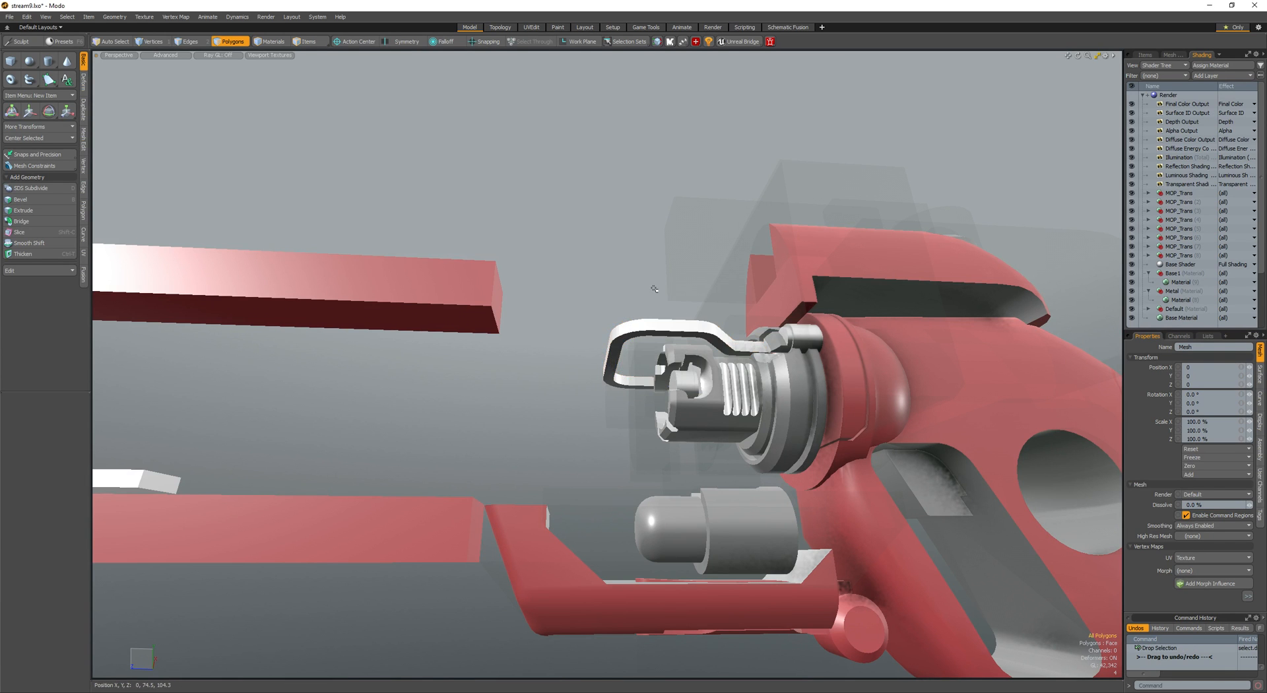
- Add a short cylinder across the frame's side bar, sized and positioned to stick out past it
{"action": "mouse_move", "coordinate": [654, 287]}
{"action": "left_mouse_down", "text": "alt"}
{"action": "mouse_move", "coordinate": [625, 404]}
{"action": "mouse_move", "coordinate": [576, 382]}
{"action": "mouse_move", "coordinate": [624, 394]}
{"action": "mouse_move", "coordinate": [642, 432]}
{"action": "mouse_move", "coordinate": [713, 440]}
{"action": "left_mouse_up", "text": "alt"}
{"action": "left_click", "coordinate": [624, 394]}
{"action": "scroll", "coordinate": [642, 433], "scroll_direction": "up", "scroll_amount": 4}
{"action": "key", "text": "w"}
{"action": "key", "text": "r"}
{"action": "left_click_drag", "start_coordinate": [680, 358], "coordinate": [756, 442]}
{"action": "key", "text": "w"}
{"action": "left_click", "coordinate": [645, 380]}
{"action": "key", "text": "r"}
{"action": "key", "text": "q"}
{"action": "left_click_drag", "start_coordinate": [745, 370], "coordinate": [740, 368]}
{"action": "left_click_drag", "start_coordinate": [740, 368], "coordinate": [755, 426], "text": "alt"}
{"action": "key", "text": "w"}
{"action": "left_click_drag", "start_coordinate": [748, 427], "coordinate": [734, 419]}
- Bevel the cylinder's outer rim into a wide chamfer
{"action": "key", "text": "q"}
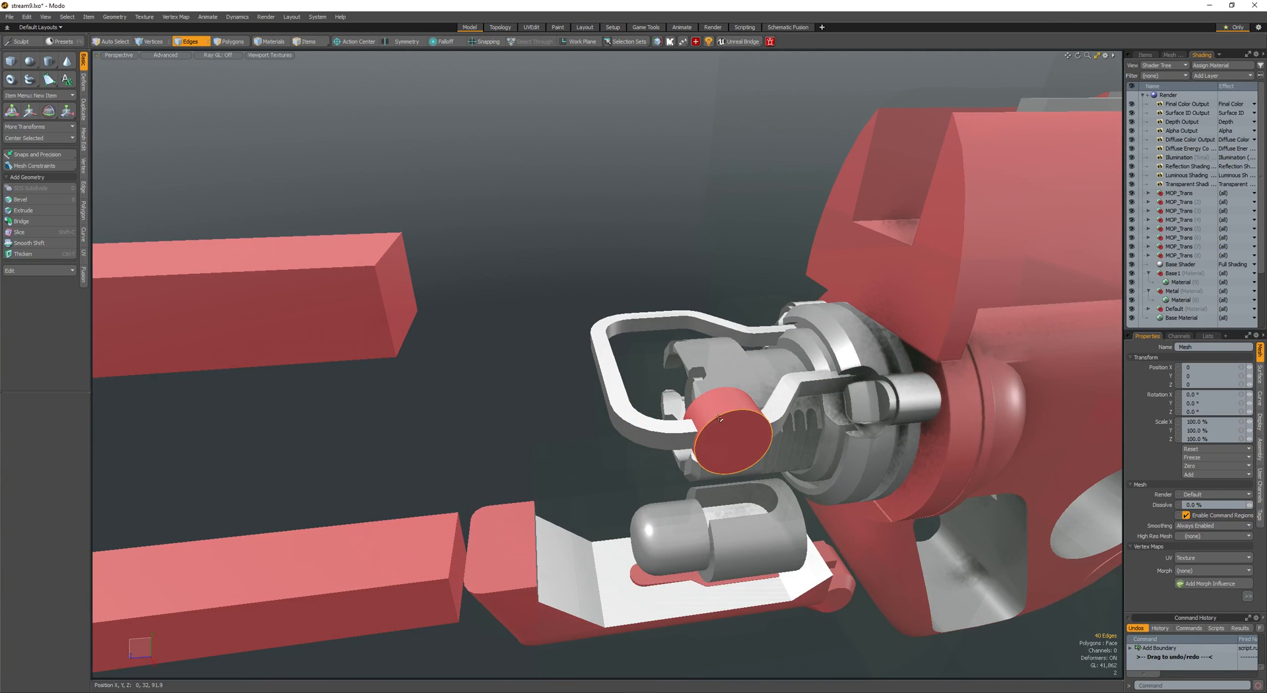
{"action": "key", "text": "b"}
{"action": "key", "text": "q"}
{"action": "key", "text": "3"}
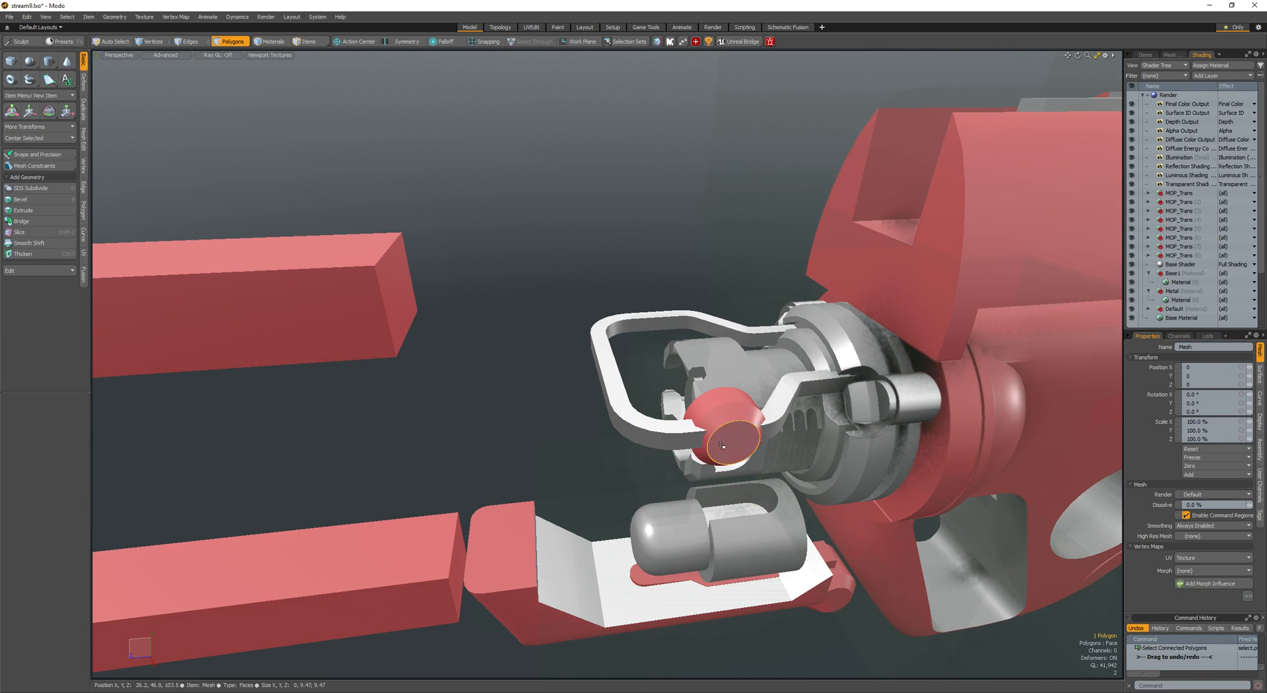
- Join the chamfered cylinder to the frame as a MOP union and assign it the light metallic material
{"action": "double_click", "coordinate": [712, 442]}
{"action": "key", "text": "w"}
{"action": "left_click_drag", "start_coordinate": [712, 442], "coordinate": [650, 446], "text": "alt"}
{"action": "key", "text": "q"}
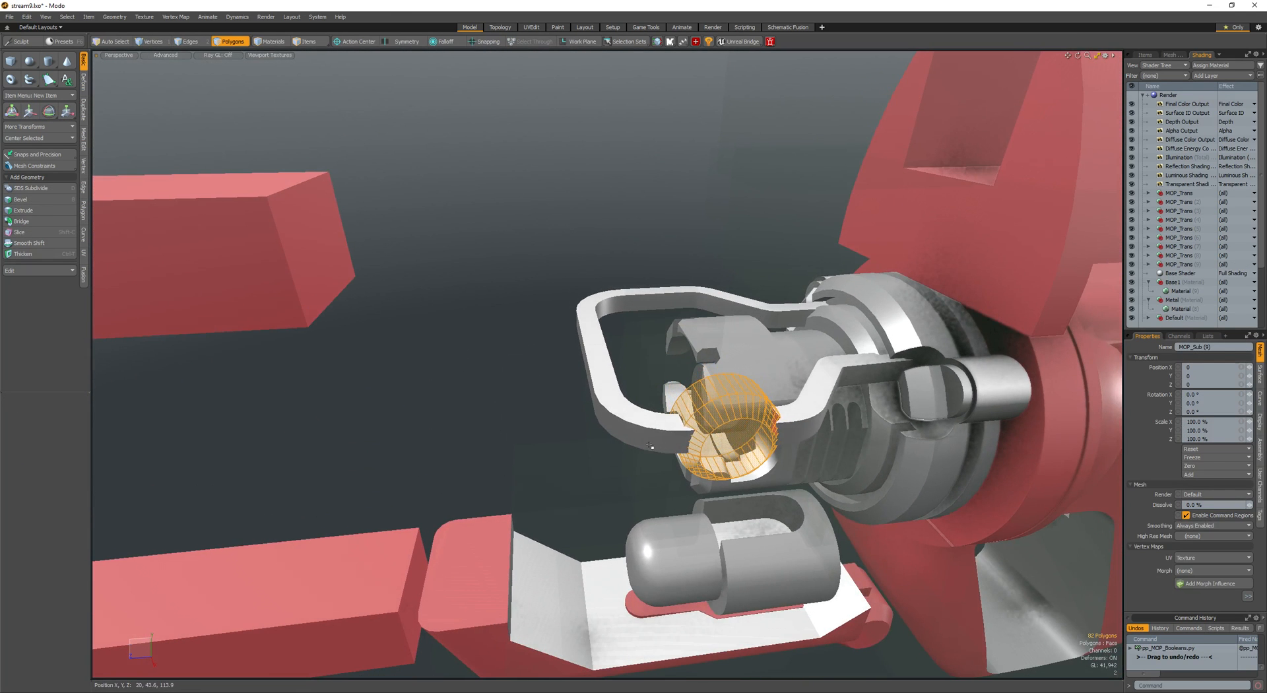
{"action": "key", "text": "ctrl+z"}
{"action": "key", "text": "ctrl+space"}
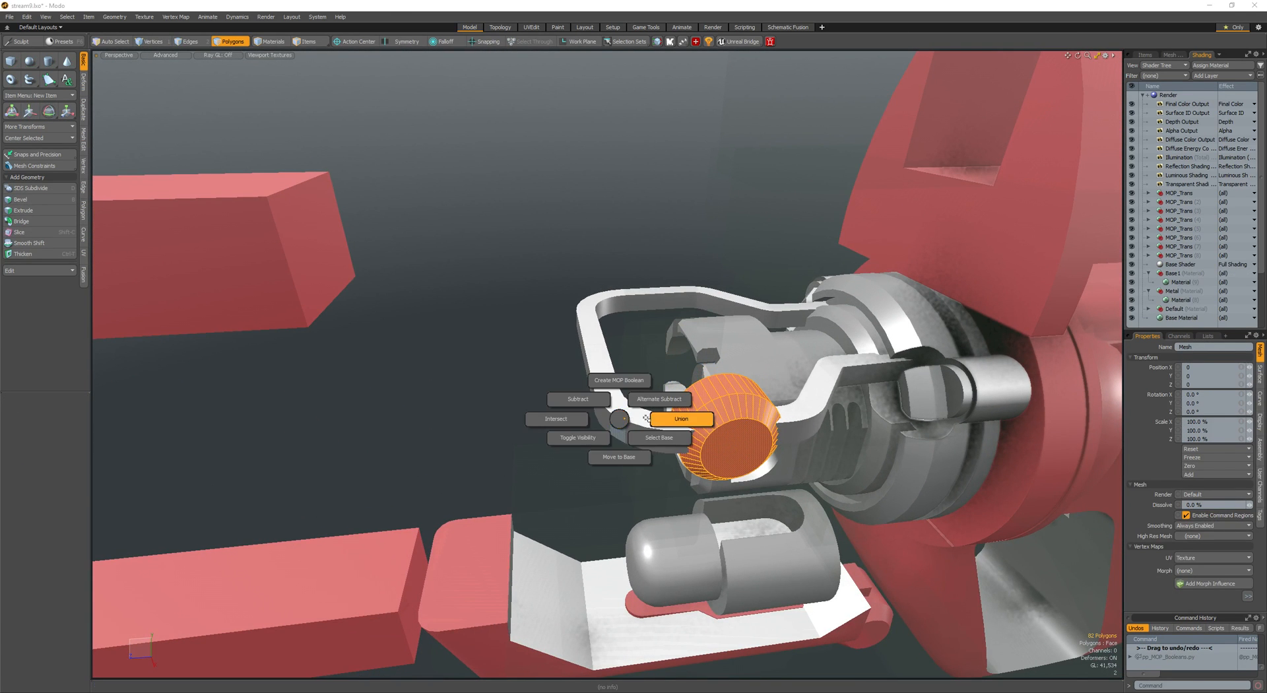
{"action": "left_click", "coordinate": [652, 423]}
{"action": "left_click_drag", "start_coordinate": [644, 418], "coordinate": [654, 421], "text": "alt"}
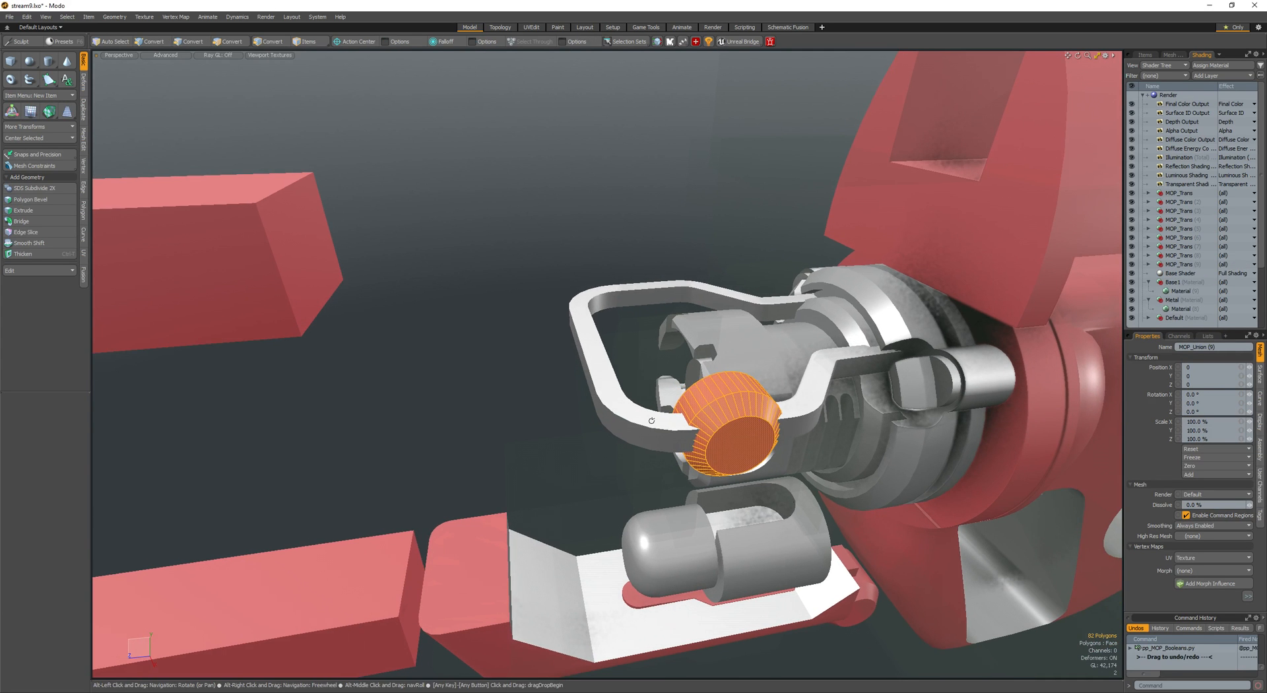
{"action": "key", "text": "m"}
{"action": "left_click", "coordinate": [709, 308]}
{"action": "left_click", "coordinate": [653, 324]}
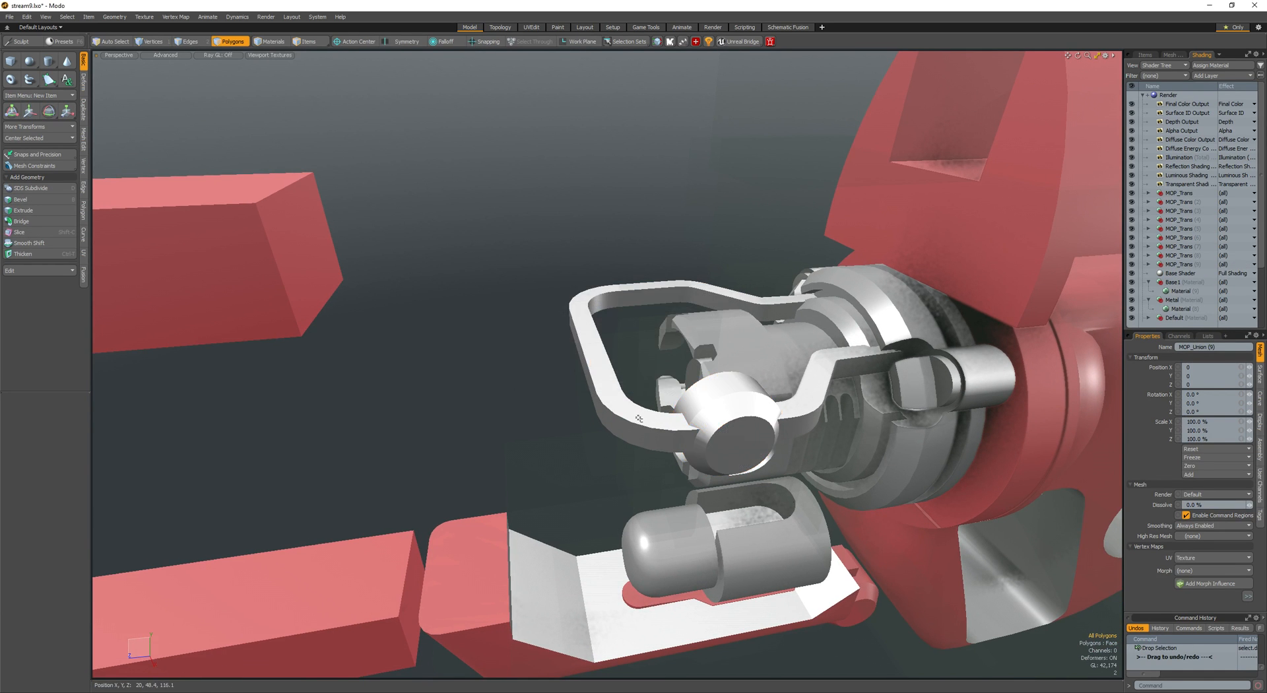
- Create a box beside the side cylinder, turn it into a MOP subtract cutter and assign its material
{"action": "mouse_move", "coordinate": [663, 443]}
{"action": "left_mouse_down", "text": "alt"}
{"action": "mouse_move", "coordinate": [699, 405]}
{"action": "mouse_move", "coordinate": [689, 397]}
{"action": "mouse_move", "coordinate": [782, 488]}
{"action": "mouse_move", "coordinate": [877, 522]}
{"action": "left_mouse_up", "text": "alt"}
{"action": "double_click", "coordinate": [703, 411]}
{"action": "left_click", "coordinate": [602, 433]}
{"action": "key", "text": "q"}
{"action": "key", "text": "q"}
{"action": "left_click_drag", "start_coordinate": [710, 428], "coordinate": [716, 486]}
{"action": "double_click", "coordinate": [685, 455]}
{"action": "key", "text": "w"}
{"action": "left_click_drag", "start_coordinate": [716, 485], "coordinate": [741, 499]}
{"action": "left_click_drag", "start_coordinate": [711, 455], "coordinate": [686, 423], "text": "alt"}
{"action": "key", "text": "q"}
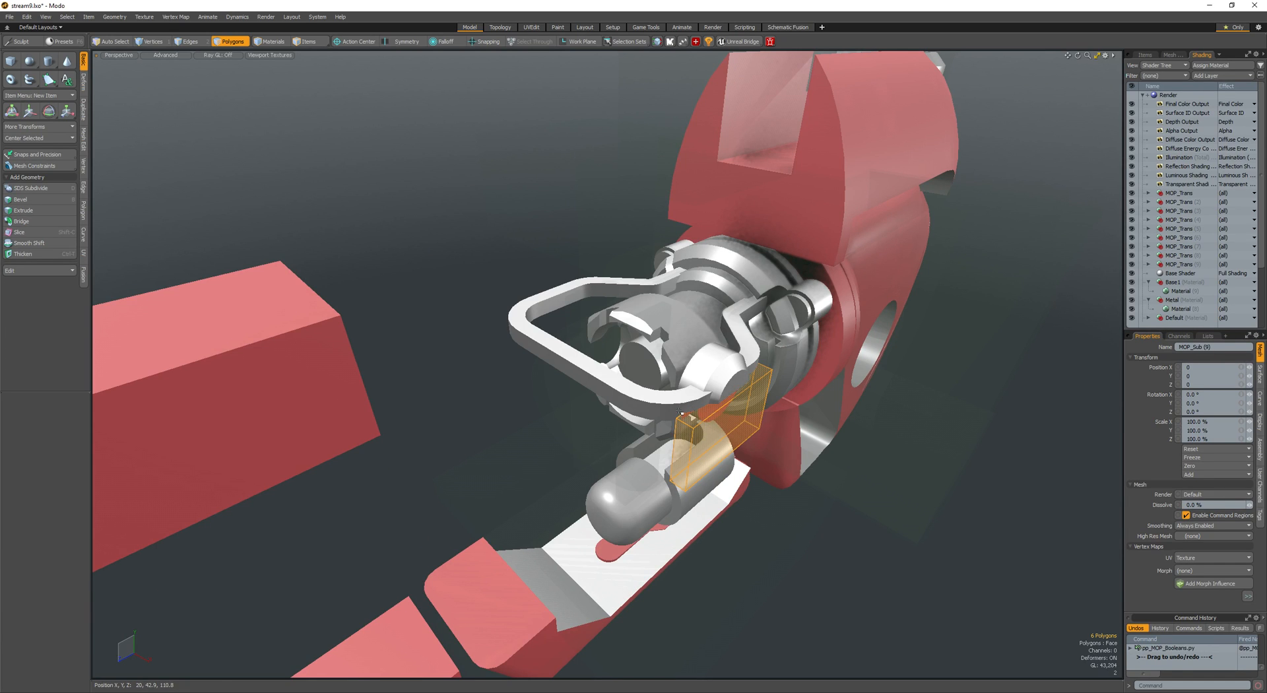
{"action": "key", "text": "m"}
{"action": "key", "text": "Return"}
- Scale the box cutter and shift it to -0.0625 in X across the cylinder and frame bar
{"action": "scroll", "coordinate": [680, 412], "scroll_direction": "up", "scroll_amount": 3}
{"action": "left_click_drag", "start_coordinate": [679, 412], "coordinate": [641, 291], "text": "alt"}
{"action": "key", "text": "w"}
{"action": "left_click", "coordinate": [644, 329]}
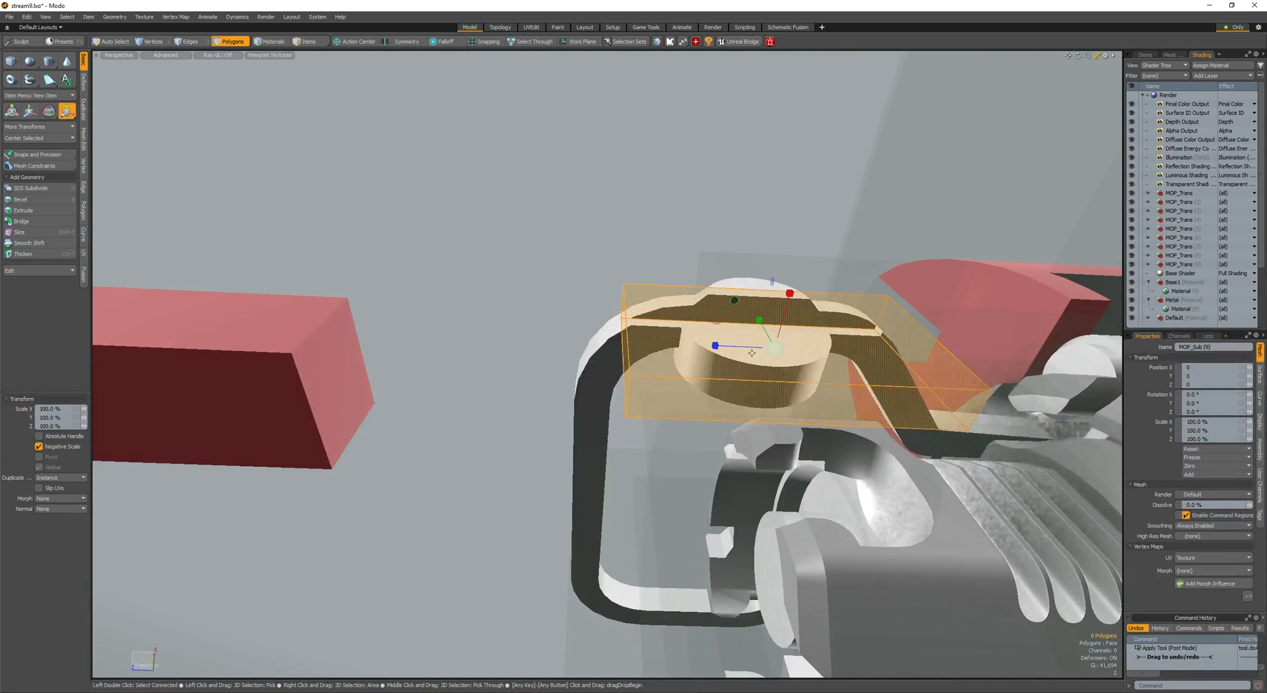
{"action": "key", "text": "w"}
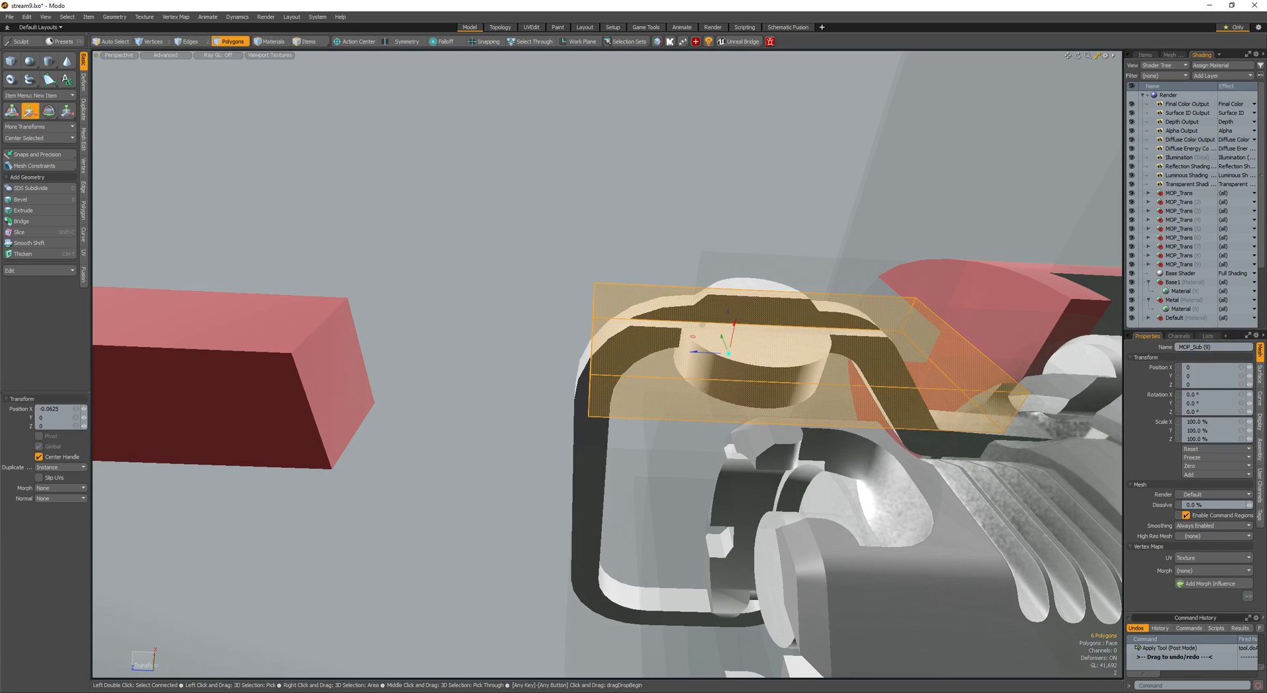
{"action": "left_click_drag", "start_coordinate": [633, 370], "coordinate": [707, 345], "text": "alt"}
- Create a round cutter in the cylinder's outer face as a MOP alternate subtract and assign its material
{"action": "key", "text": "q"}
{"action": "key", "text": "Escape"}
{"action": "key", "text": "ctrl+3"}
{"action": "key", "text": "q"}
{"action": "left_click", "coordinate": [723, 417]}
{"action": "key", "text": "w"}
{"action": "left_click_drag", "start_coordinate": [707, 345], "coordinate": [775, 438], "text": "alt"}
{"action": "key", "text": "q"}
{"action": "key", "text": "w"}
{"action": "key", "text": "q"}
{"action": "key", "text": "m"}
{"action": "key", "text": "Return"}
- Adjust the round cutter's position and add a loop slice around it halfway along its length
{"action": "left_click_drag", "start_coordinate": [716, 399], "coordinate": [646, 439], "text": "alt"}
{"action": "key", "text": "w"}
{"action": "left_click_drag", "start_coordinate": [646, 439], "coordinate": [720, 332], "text": "alt"}
{"action": "key", "text": "q"}
{"action": "key", "text": "alt+c"}
{"action": "key", "text": "q"}
- Bevel two adjacent top polygons of the round cutter and raise them to cut a slot through the rim
{"action": "left_click", "coordinate": [701, 370]}
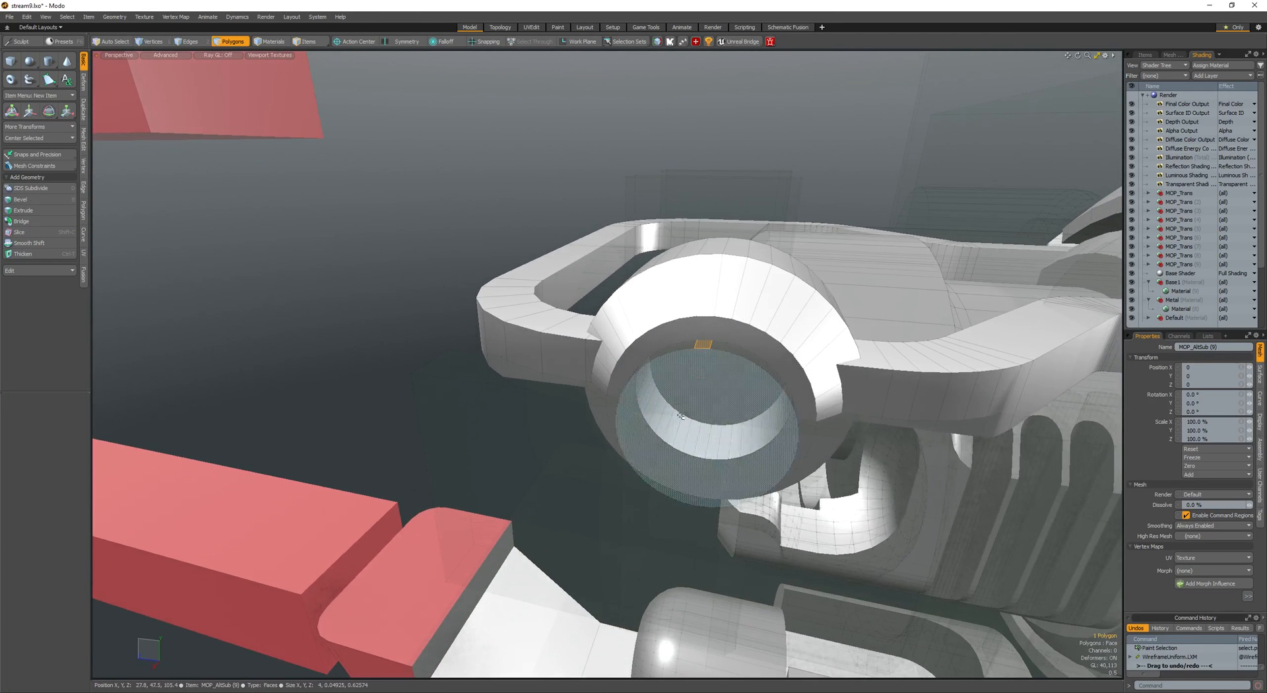
{"action": "scroll", "coordinate": [693, 343], "scroll_direction": "up", "scroll_amount": 3}
{"action": "left_click", "coordinate": [710, 352], "text": "shift"}
{"action": "scroll", "coordinate": [711, 346], "scroll_direction": "down", "scroll_amount": 3}
{"action": "key", "text": "b"}
{"action": "left_click", "coordinate": [715, 325]}
{"action": "key", "text": "w"}
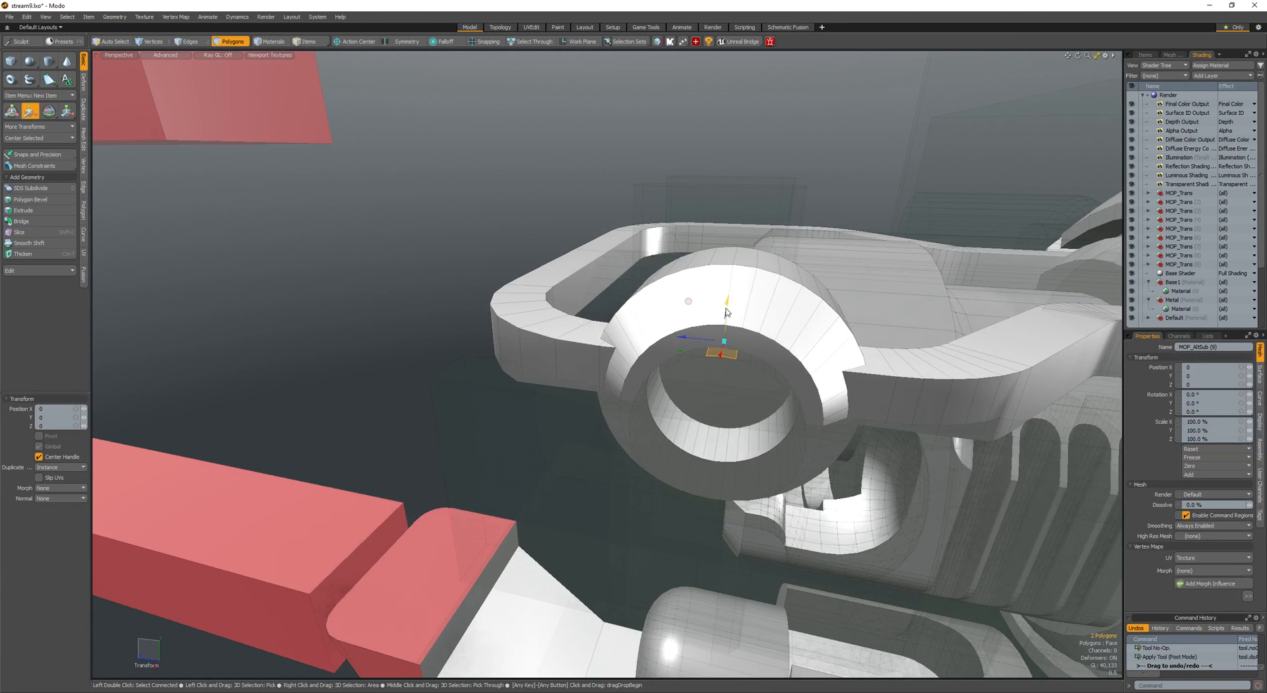
{"action": "left_click_drag", "start_coordinate": [736, 203], "coordinate": [712, 297]}
{"action": "key", "text": "q"}
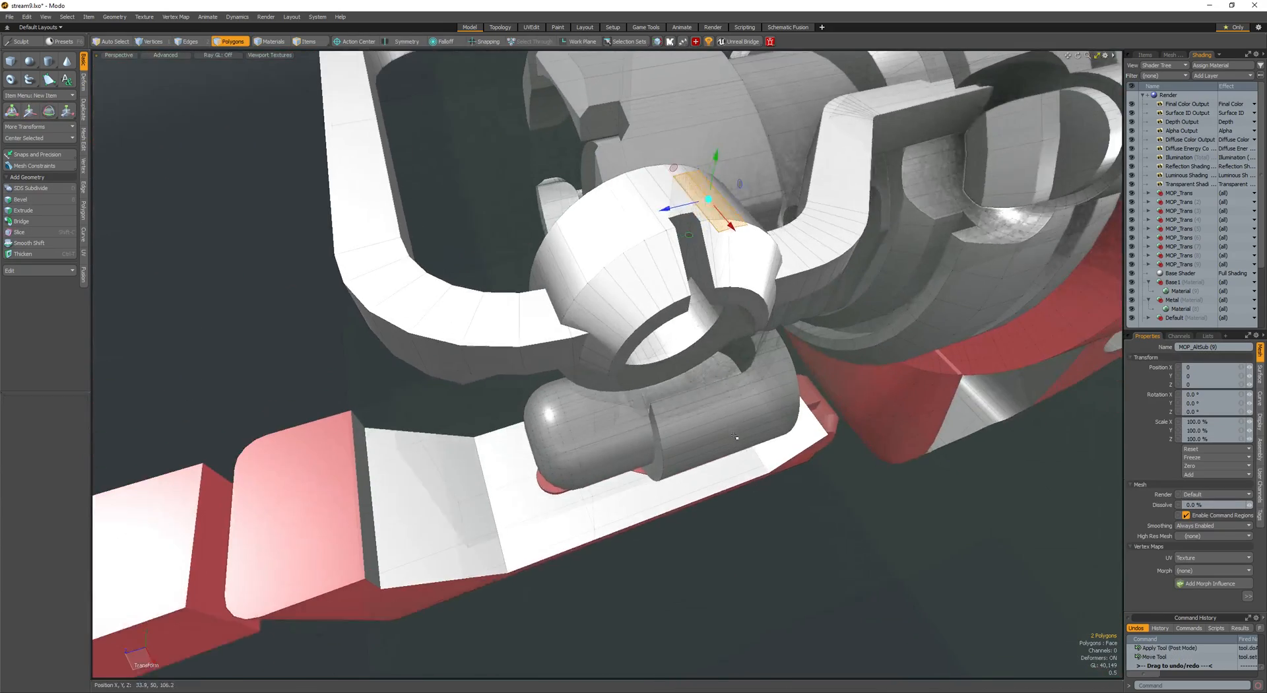
- Mirror the slotted MOP_AltSub cutter to the opposite side of the frame
{"action": "double_click", "coordinate": [687, 389]}
{"action": "left_click_drag", "start_coordinate": [687, 391], "coordinate": [624, 485], "text": "ctrl+alt"}
{"action": "key", "text": "Delete"}
{"action": "left_click_drag", "start_coordinate": [624, 485], "coordinate": [633, 441], "text": "ctrl+alt"}
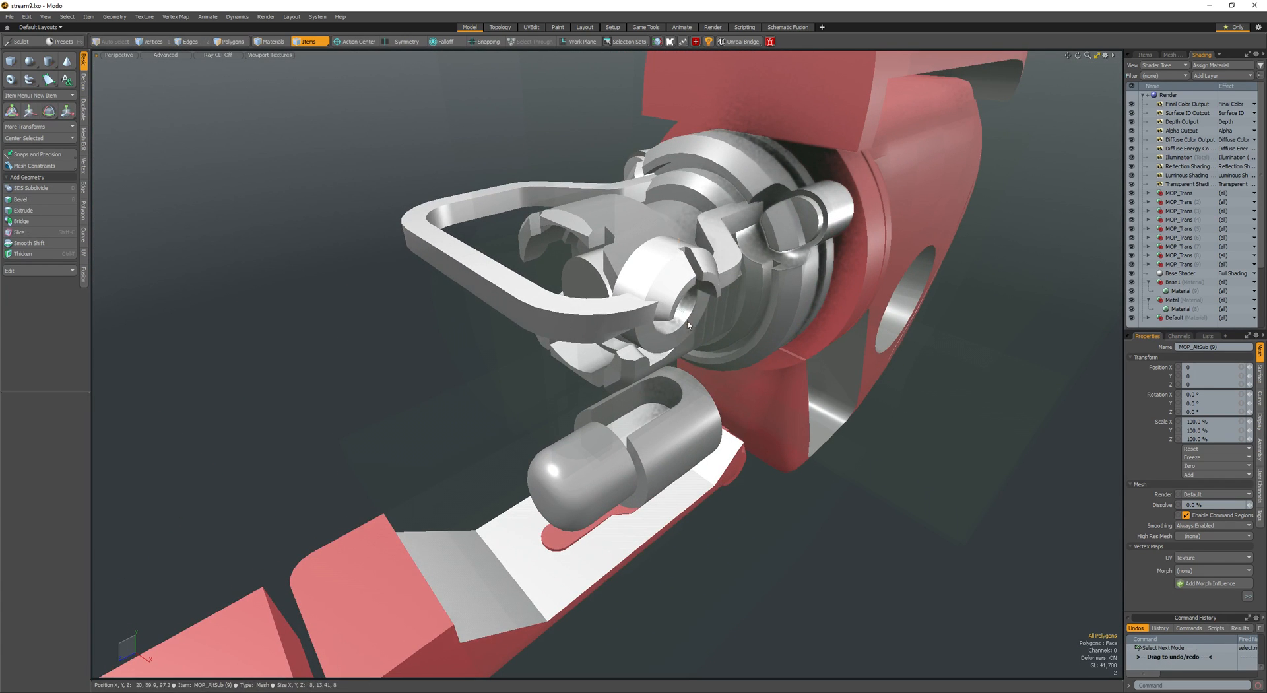
{"action": "left_click", "coordinate": [689, 311]}
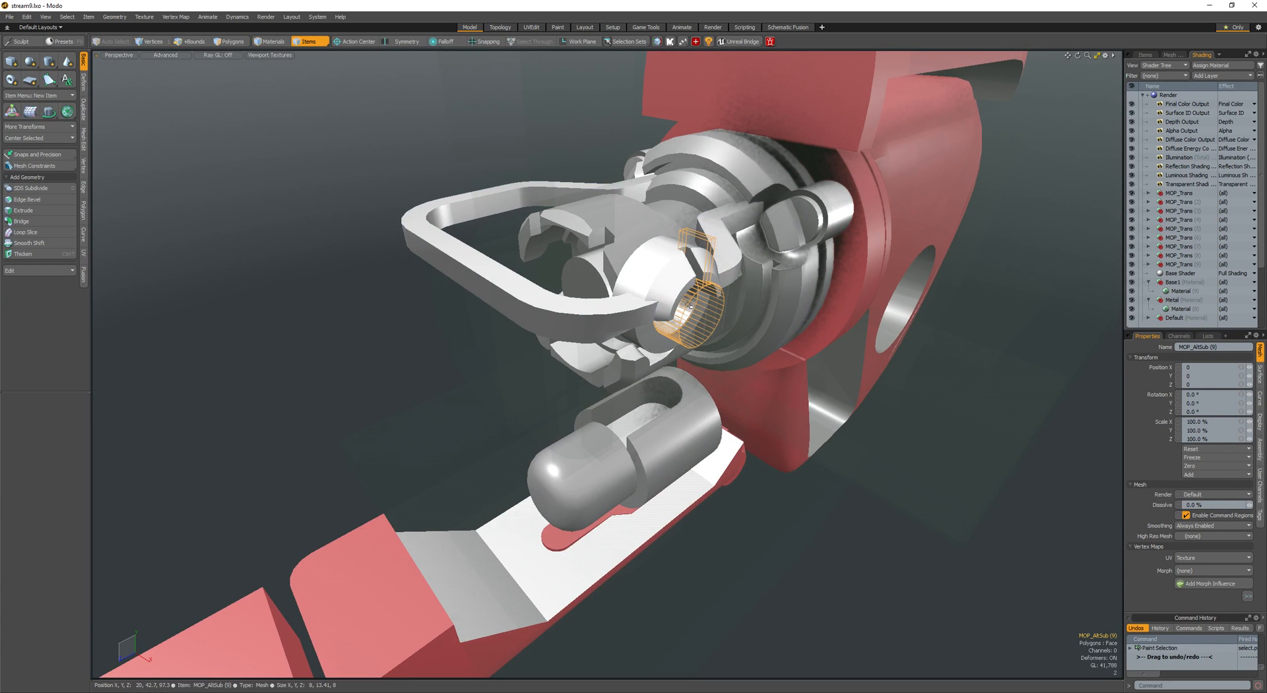
{"action": "key", "text": "ctrl+v"}
{"action": "key", "text": "bracketleft"}
{"action": "left_click_drag", "start_coordinate": [749, 458], "coordinate": [721, 408], "text": "alt"}
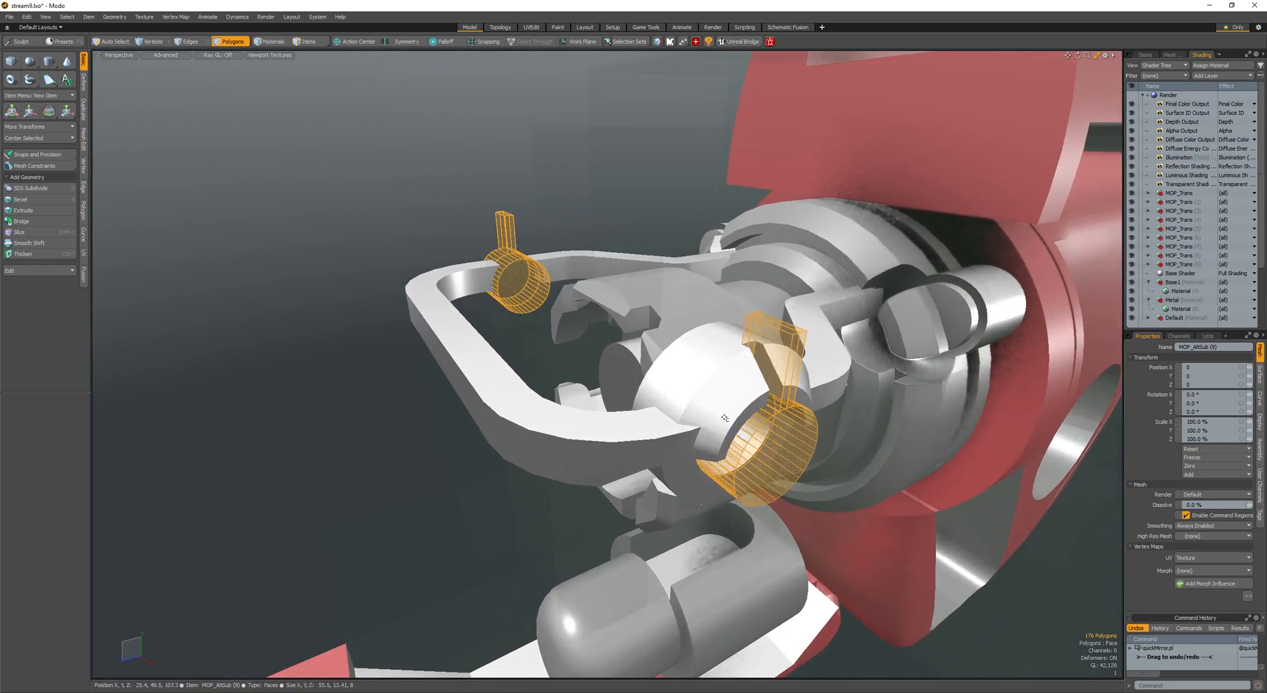
{"action": "key", "text": "bracketleft"}
- Mirror the MOP_Union side cylinder to the opposite side of the frame
{"action": "key", "text": "space"}
{"action": "left_click", "coordinate": [699, 372]}
{"action": "key", "text": "space"}
{"action": "double_click", "coordinate": [700, 372]}
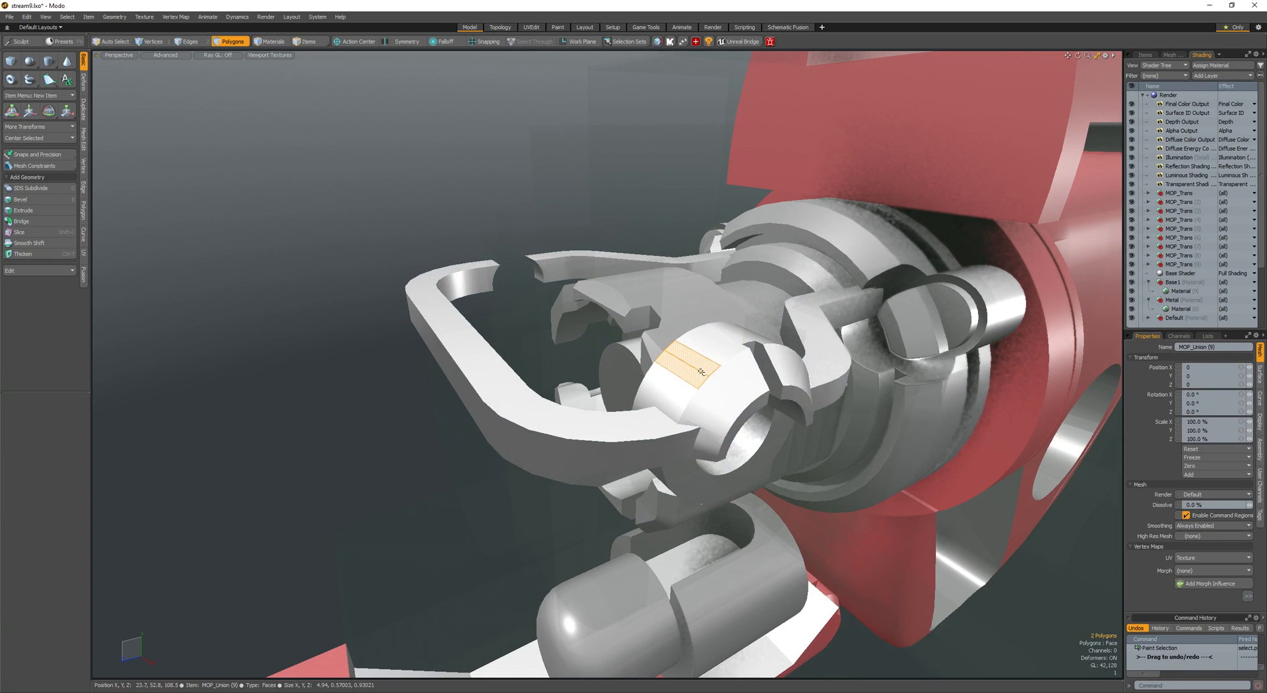
{"action": "key", "text": "ctrl+v"}
{"action": "left_click_drag", "start_coordinate": [702, 371], "coordinate": [611, 404], "text": "ctrl+alt"}
- Turn on X symmetry and move the inner end faces of both side cylinders outward
{"action": "key", "text": "Escape"}
{"action": "left_click_drag", "start_coordinate": [611, 404], "coordinate": [581, 389], "text": "alt"}
{"action": "left_click", "coordinate": [643, 383]}
{"action": "scroll", "coordinate": [645, 385], "scroll_direction": "up", "scroll_amount": 5}
{"action": "key", "text": "w"}
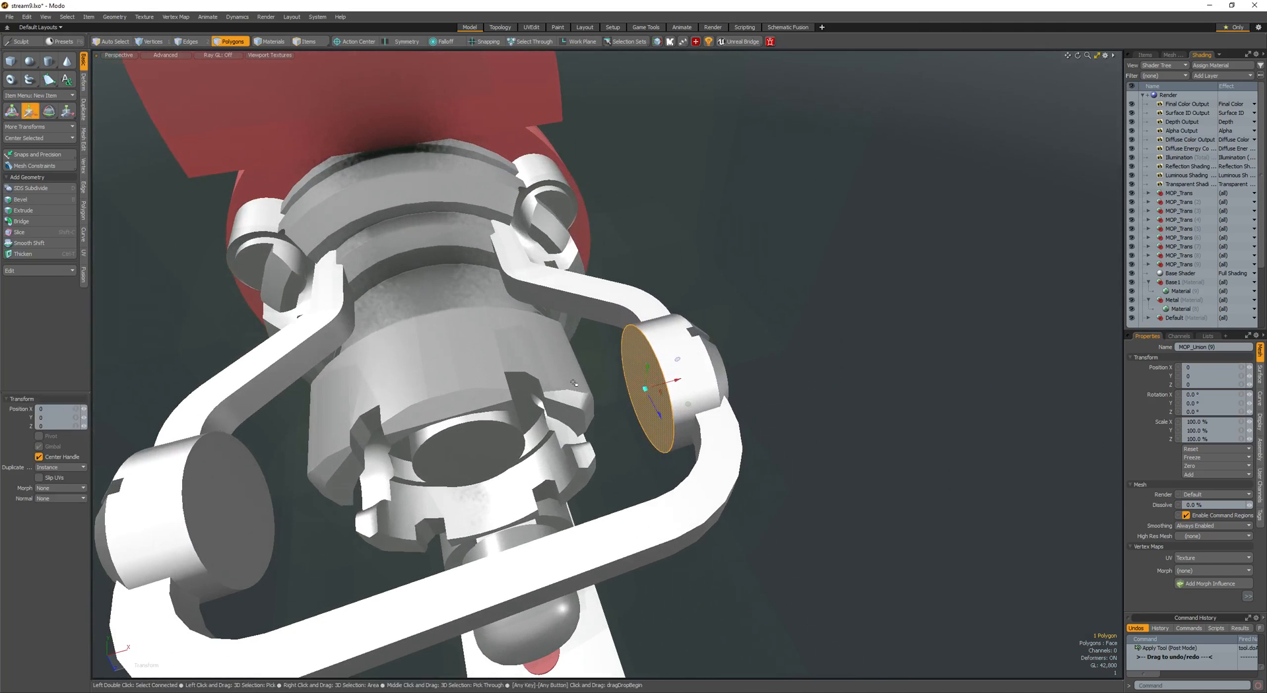
{"action": "key", "text": "s"}
{"action": "key", "text": "w"}
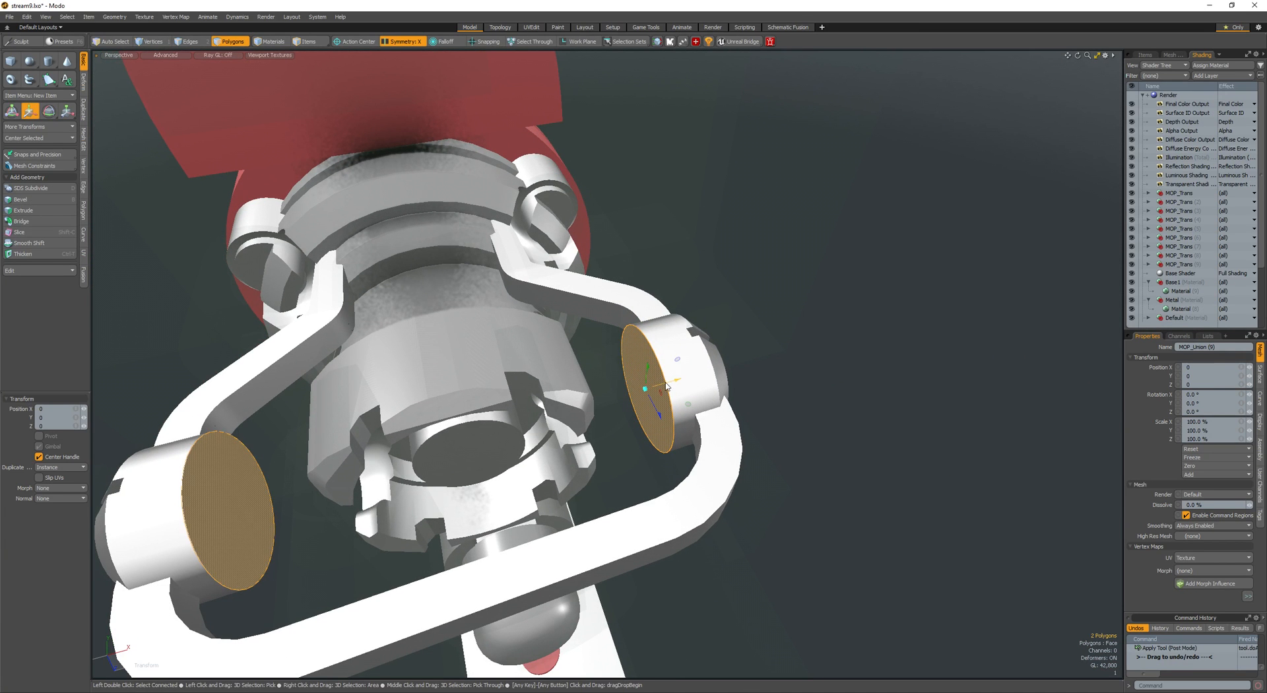
{"action": "left_click_drag", "start_coordinate": [666, 386], "coordinate": [670, 384]}
- Bevel the inner rim edges of both side cylinders
{"action": "key", "text": "q"}
{"action": "key", "text": "alt+2"}
{"action": "scroll", "coordinate": [652, 380], "scroll_direction": "up", "scroll_amount": 5}
{"action": "key", "text": "b"}
{"action": "key", "text": "q"}
{"action": "left_click_drag", "start_coordinate": [555, 398], "coordinate": [561, 496], "text": "alt"}
{"action": "scroll", "coordinate": [627, 412], "scroll_direction": "down", "scroll_amount": 4}
{"action": "key", "text": "space"}
{"action": "key", "text": "5"}
{"action": "scroll", "coordinate": [561, 496], "scroll_direction": "down", "scroll_amount": 2}
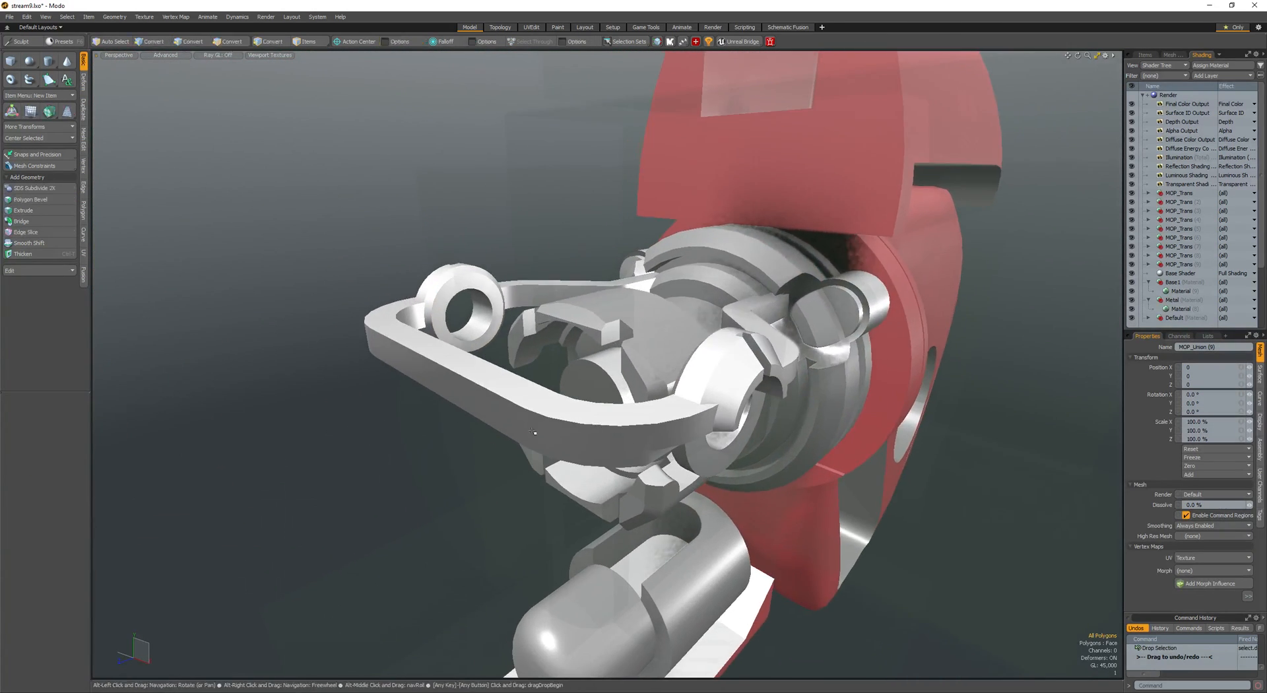
- Select the frame's base mesh, MOP_Base, from its boolean result
{"action": "left_click", "coordinate": [528, 424]}
{"action": "mouse_move", "coordinate": [528, 424]}
{"action": "left_mouse_down", "text": "alt"}
{"action": "mouse_move", "coordinate": [538, 484]}
{"action": "mouse_move", "coordinate": [513, 392]}
{"action": "mouse_move", "coordinate": [478, 425]}
{"action": "mouse_move", "coordinate": [535, 433]}
{"action": "left_mouse_up", "text": "alt"}
{"action": "key", "text": "3"}
{"action": "left_click", "coordinate": [555, 469]}
{"action": "double_click", "coordinate": [556, 468]}
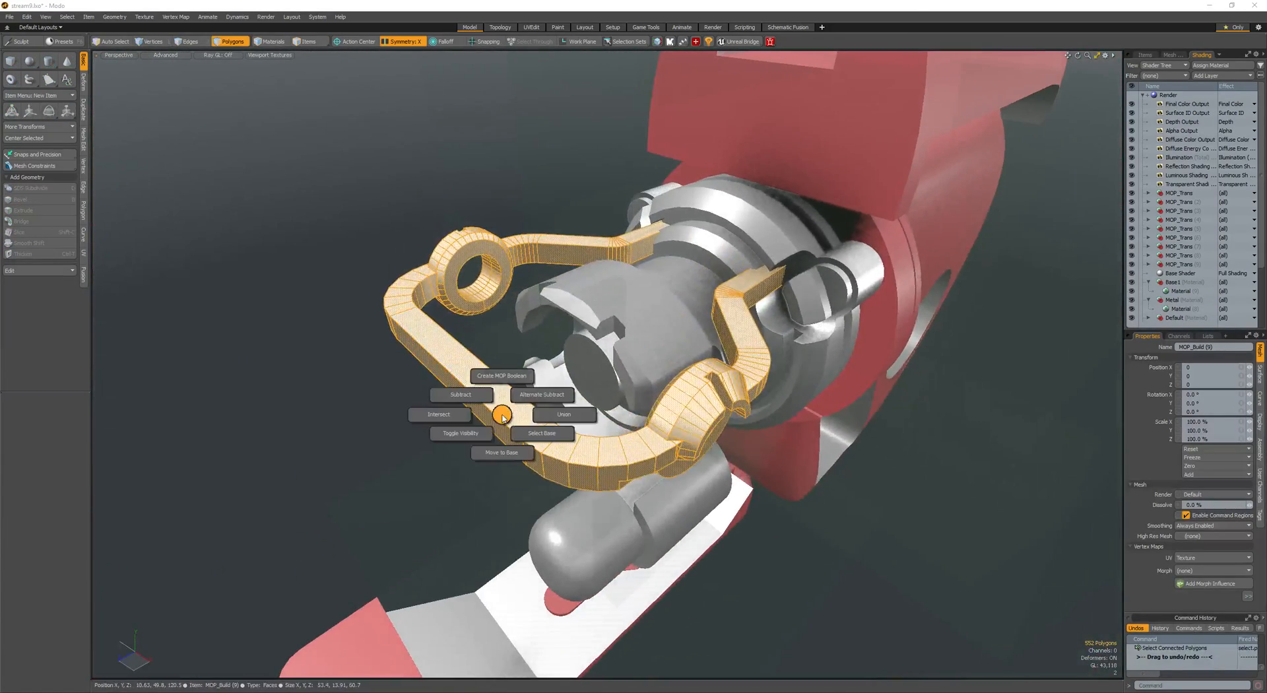
{"action": "left_click", "coordinate": [536, 432]}
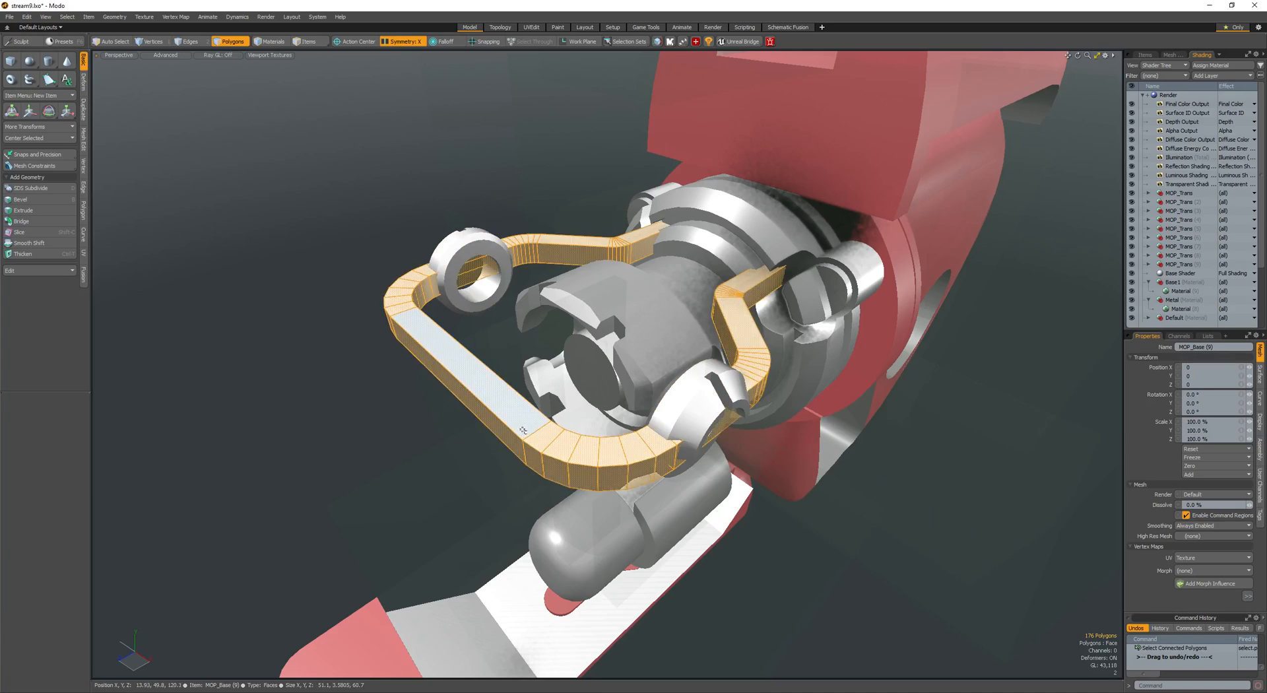
- Convert the frame's base mesh to Catmull-Clark subdivision and save the scene
{"action": "left_click_drag", "start_coordinate": [535, 432], "coordinate": [643, 468], "text": "alt"}
{"action": "key", "text": "shift+Tab"}
{"action": "scroll", "coordinate": [562, 452], "scroll_direction": "up", "scroll_amount": 3}
{"action": "scroll", "coordinate": [644, 468], "scroll_direction": "down", "scroll_amount": 4}
{"action": "mouse_move", "coordinate": [644, 468]}
{"action": "left_mouse_down", "text": "alt"}
{"action": "mouse_move", "coordinate": [611, 455]}
{"action": "mouse_move", "coordinate": [499, 468]}
{"action": "mouse_move", "coordinate": [468, 331]}
{"action": "mouse_move", "coordinate": [424, 325]}
{"action": "mouse_move", "coordinate": [443, 381]}
{"action": "mouse_move", "coordinate": [425, 382]}
{"action": "left_mouse_up", "text": "alt"}
{"action": "left_click", "coordinate": [424, 326]}
{"action": "left_click_drag", "start_coordinate": [425, 382], "coordinate": [528, 455], "text": "alt"}
{"action": "left_click_drag", "start_coordinate": [528, 455], "coordinate": [614, 403], "text": "ctrl+alt"}
{"action": "left_click_drag", "start_coordinate": [614, 403], "coordinate": [575, 345], "text": "ctrl+alt"}
{"action": "key", "text": "ctrl+s"}
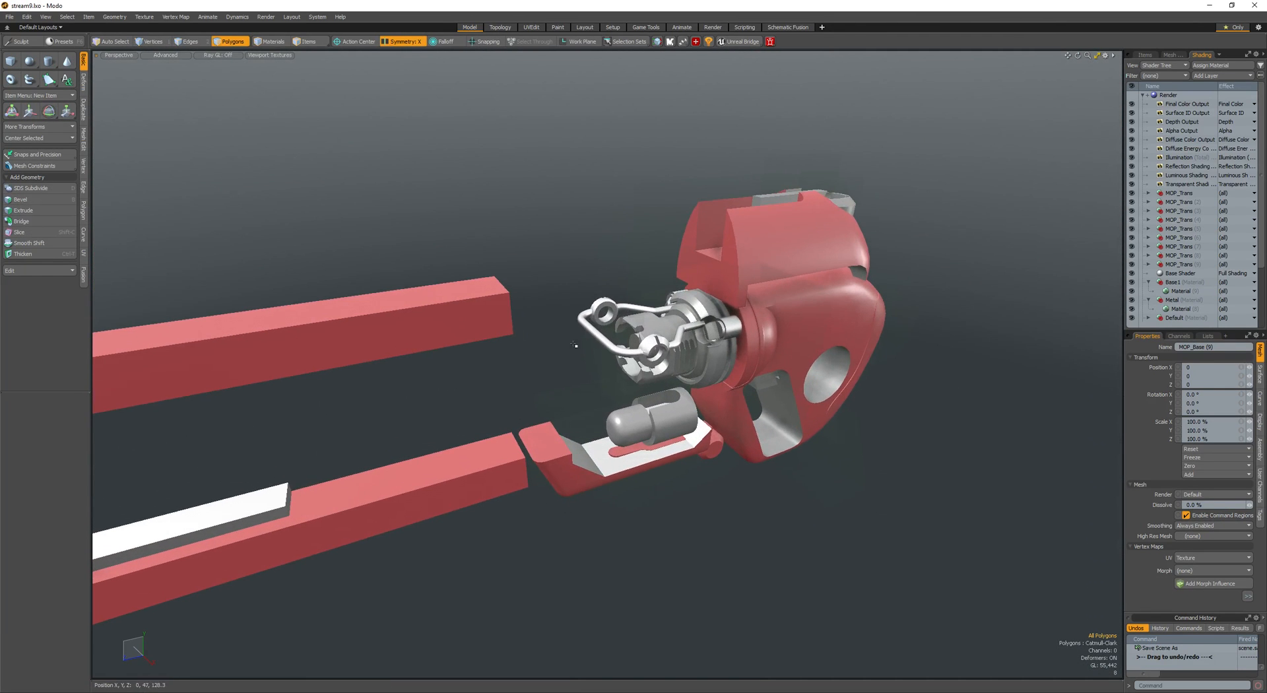
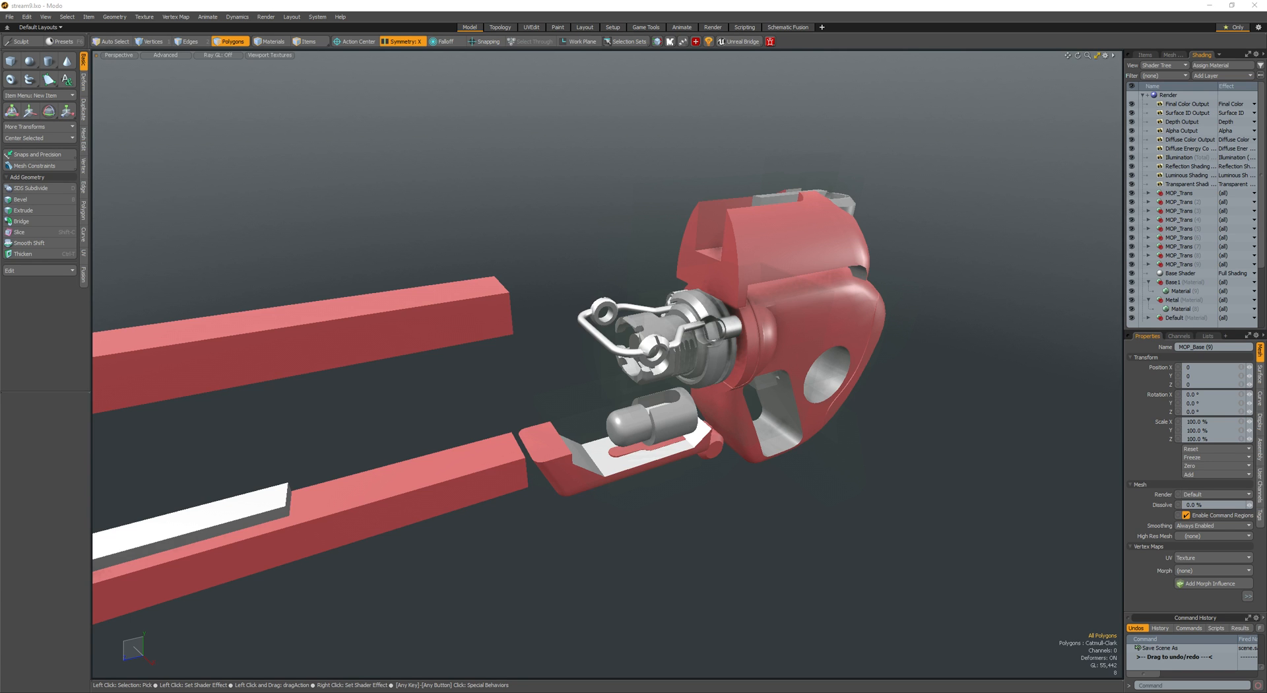
- Select the body's subtractive mesh MOP_Sub and isolate its trigger-opening cutter
{"action": "left_click_drag", "start_coordinate": [626, 344], "coordinate": [741, 441], "text": "alt"}
{"action": "key", "text": "alt+w"}
{"action": "key", "text": "alt+w"}
{"action": "key", "text": "space"}
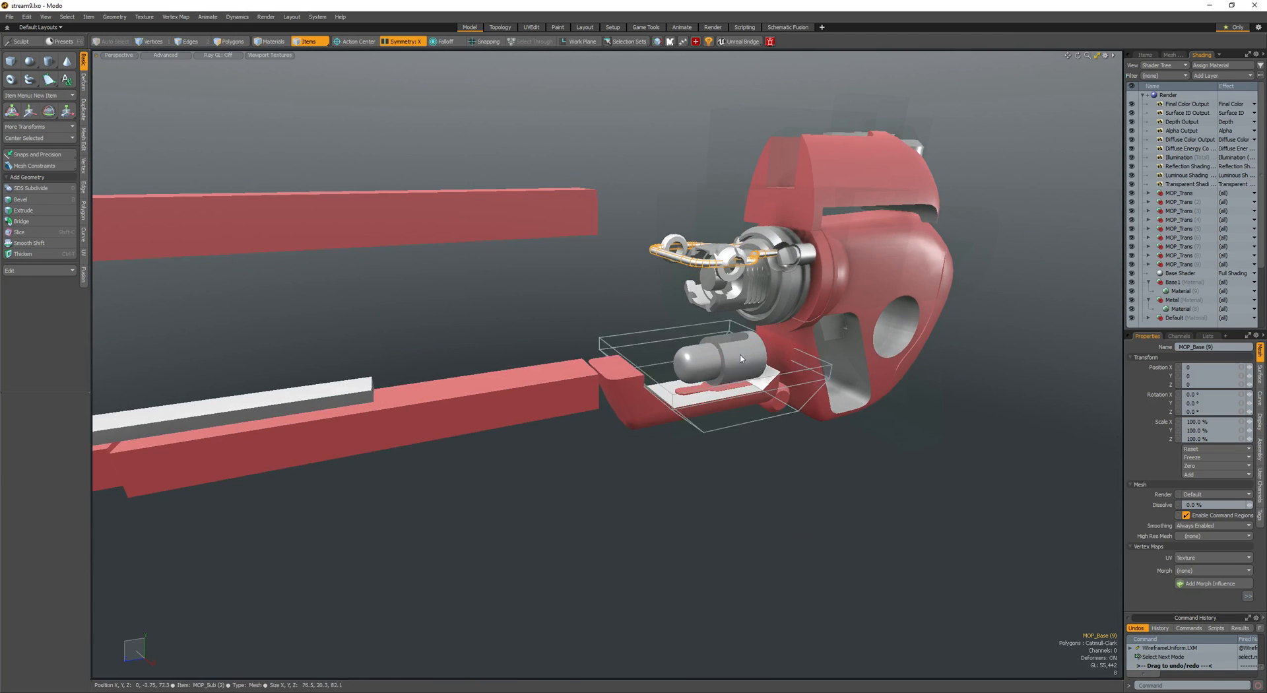
{"action": "left_click", "coordinate": [744, 353]}
{"action": "left_click_drag", "start_coordinate": [744, 353], "coordinate": [606, 317], "text": "alt"}
{"action": "left_click_drag", "start_coordinate": [606, 317], "coordinate": [652, 320], "text": "ctrl+alt"}
{"action": "left_click", "coordinate": [650, 354]}
{"action": "key", "text": "3"}
{"action": "double_click", "coordinate": [648, 354]}
{"action": "key", "text": "ctrl+4"}
{"action": "mouse_move", "coordinate": [652, 320]}
{"action": "left_mouse_down"}
{"action": "mouse_move", "coordinate": [667, 368]}
{"action": "mouse_move", "coordinate": [869, 338]}
{"action": "left_mouse_up"}
{"action": "key", "text": "alt+c"}
{"action": "left_click", "coordinate": [650, 330]}
{"action": "key", "text": "space"}
{"action": "key", "text": "space"}
{"action": "double_click", "coordinate": [715, 362]}
{"action": "key", "text": "shift+h"}
{"action": "key", "text": "space"}
{"action": "key", "text": "space"}
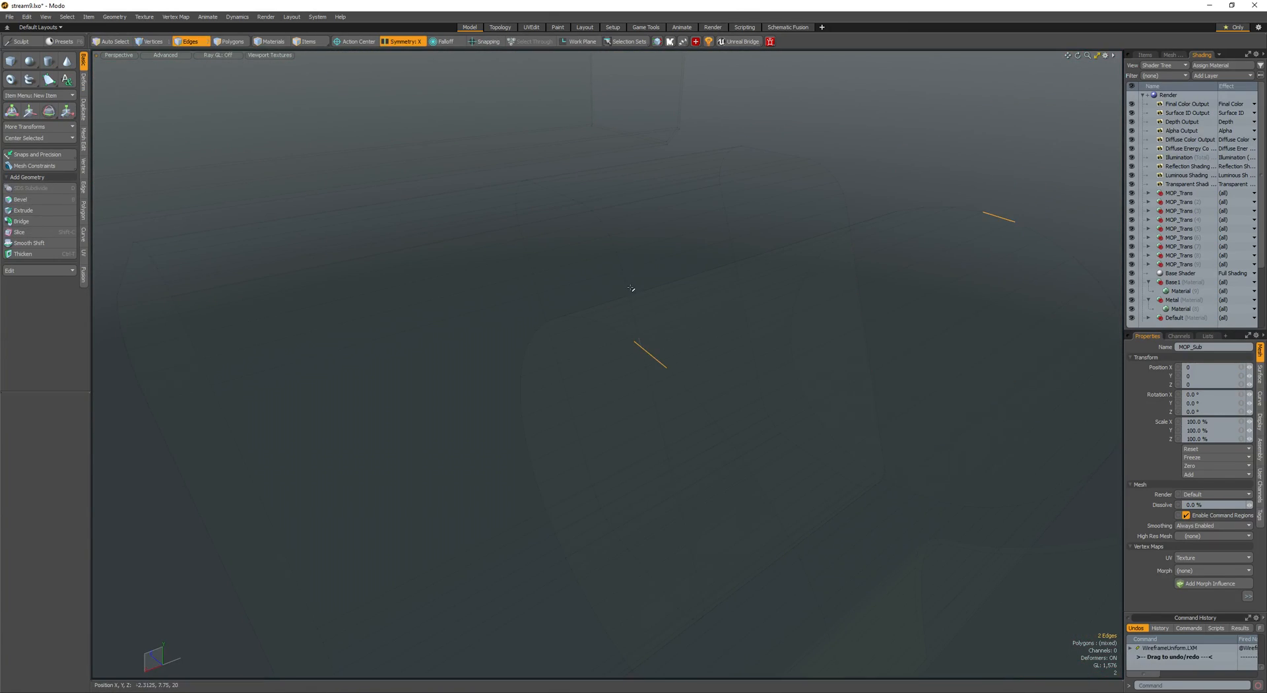
- Bevel the trigger-opening cutter's centre edge loop by 4 with round level 1, and unhide the rest of the mesh
{"action": "left_click_drag", "start_coordinate": [616, 291], "coordinate": [548, 317], "text": "alt"}
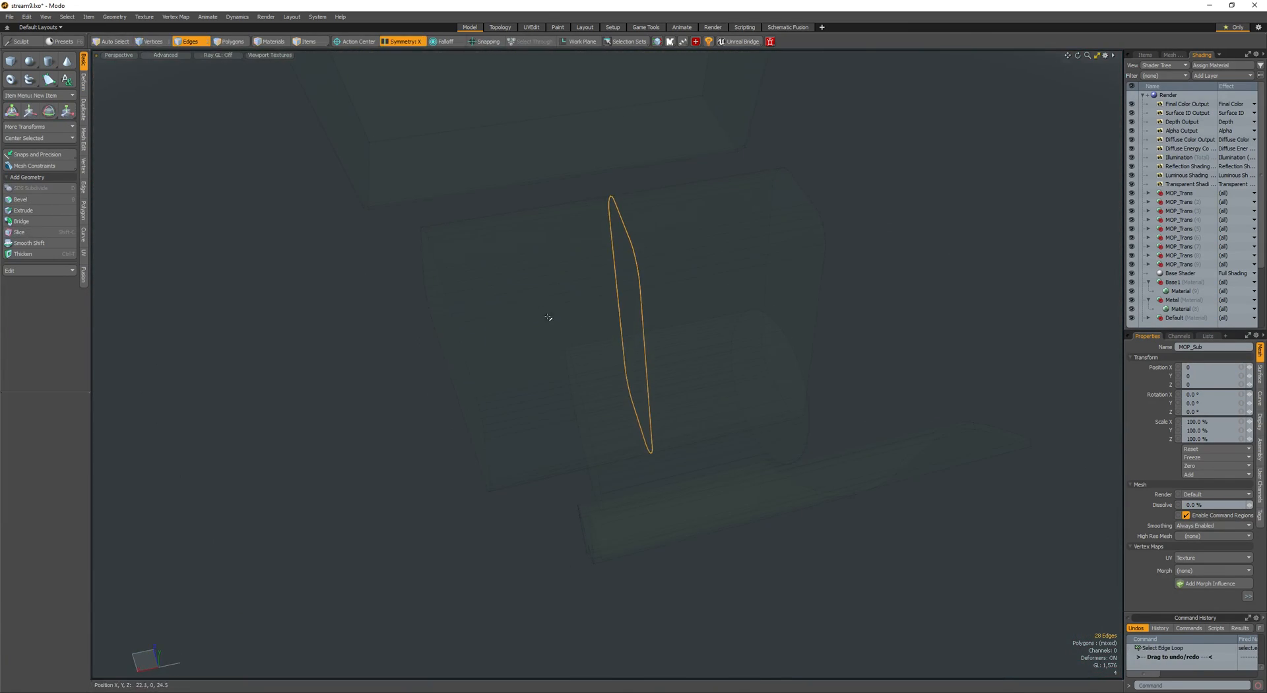
{"action": "key", "text": "b"}
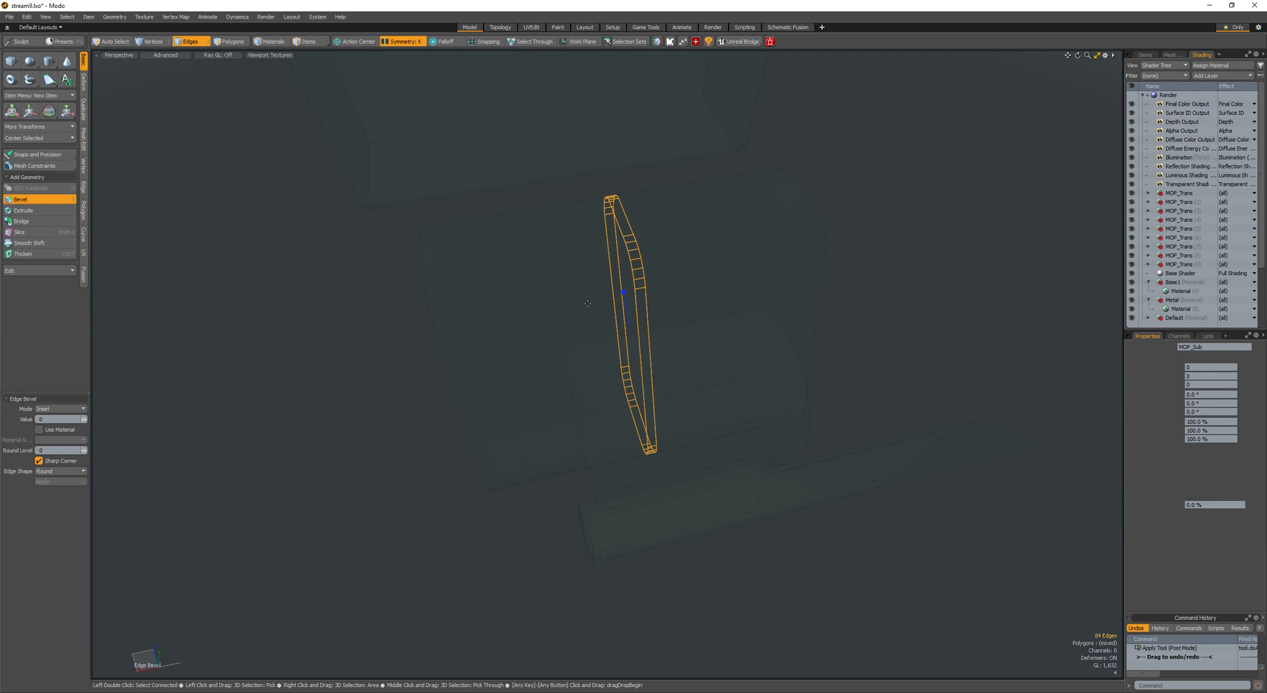
{"action": "left_click_drag", "start_coordinate": [714, 301], "coordinate": [588, 304]}
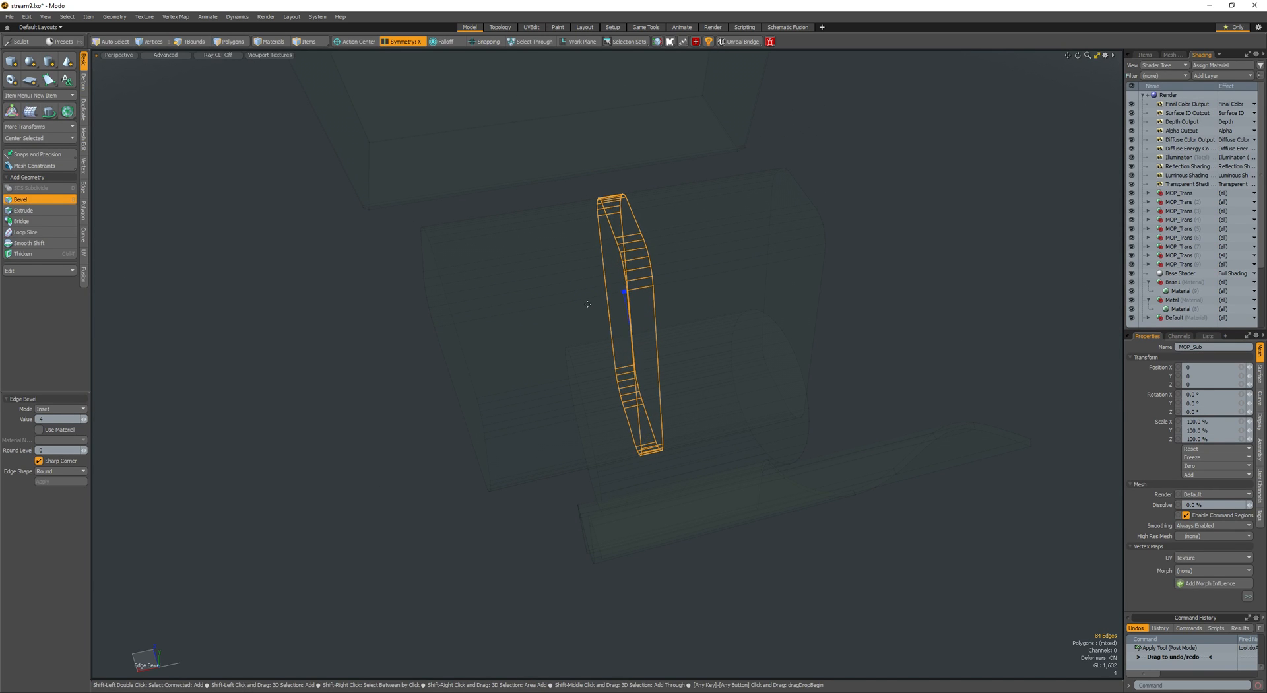
{"action": "left_click_drag", "start_coordinate": [583, 303], "coordinate": [587, 284], "text": "alt"}
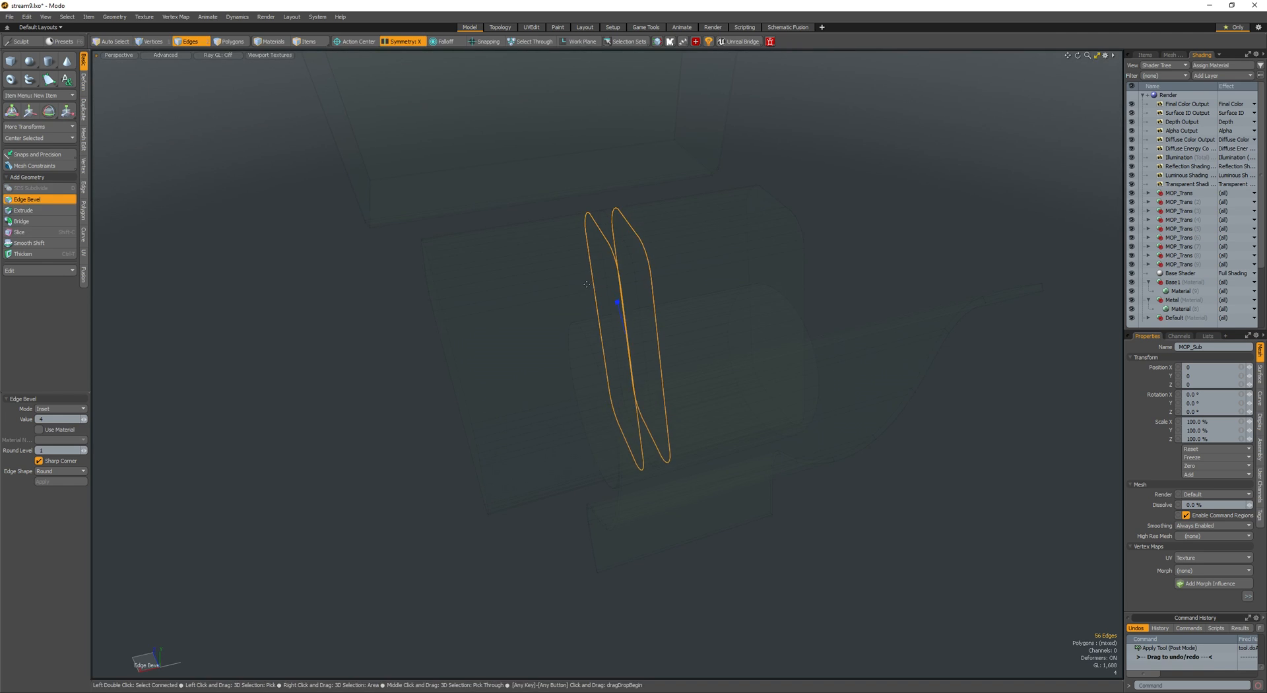
{"action": "key", "text": "u"}
{"action": "key", "text": "space"}
{"action": "key", "text": "space"}
- Cut the beveled trigger-opening cutter out of MOP_Sub and paste it into the mesh containing the upper barrel block
{"action": "mouse_move", "coordinate": [481, 316]}
{"action": "left_mouse_down", "text": "alt"}
{"action": "mouse_move", "coordinate": [561, 348]}
{"action": "mouse_move", "coordinate": [739, 291]}
{"action": "mouse_move", "coordinate": [779, 317]}
{"action": "left_mouse_up", "text": "alt"}
{"action": "double_click", "coordinate": [560, 349]}
{"action": "scroll", "coordinate": [740, 291], "scroll_direction": "down", "scroll_amount": 3}
{"action": "key", "text": "ctrl+x"}
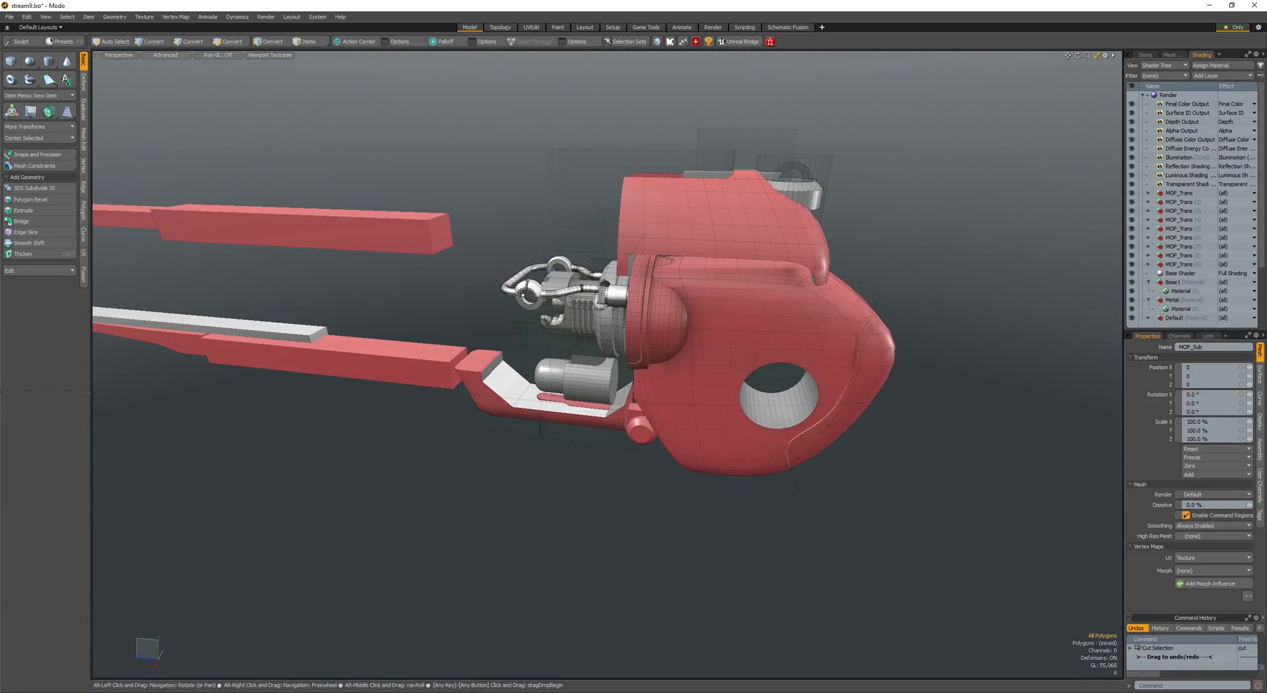
{"action": "key", "text": "5"}
{"action": "left_click", "coordinate": [401, 227]}
{"action": "key", "text": "space"}
{"action": "key", "text": "ctrl+v"}
- Isolate the pasted trigger-opening cutter and scale its middle polygon band wider
{"action": "scroll", "coordinate": [702, 432], "scroll_direction": "up", "scroll_amount": 4}
{"action": "left_click_drag", "start_coordinate": [702, 432], "coordinate": [653, 422], "text": "alt"}
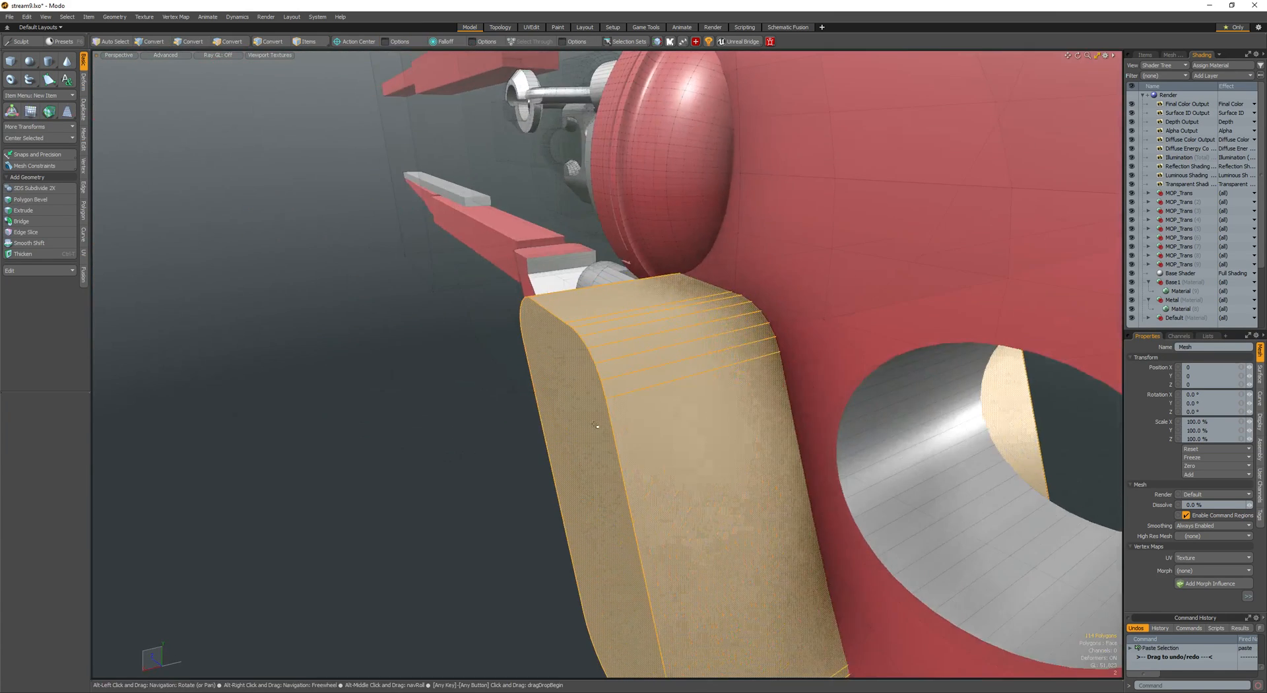
{"action": "key", "text": "shift+h"}
{"action": "left_click_drag", "start_coordinate": [838, 422], "coordinate": [703, 483], "text": "alt"}
{"action": "key", "text": "l"}
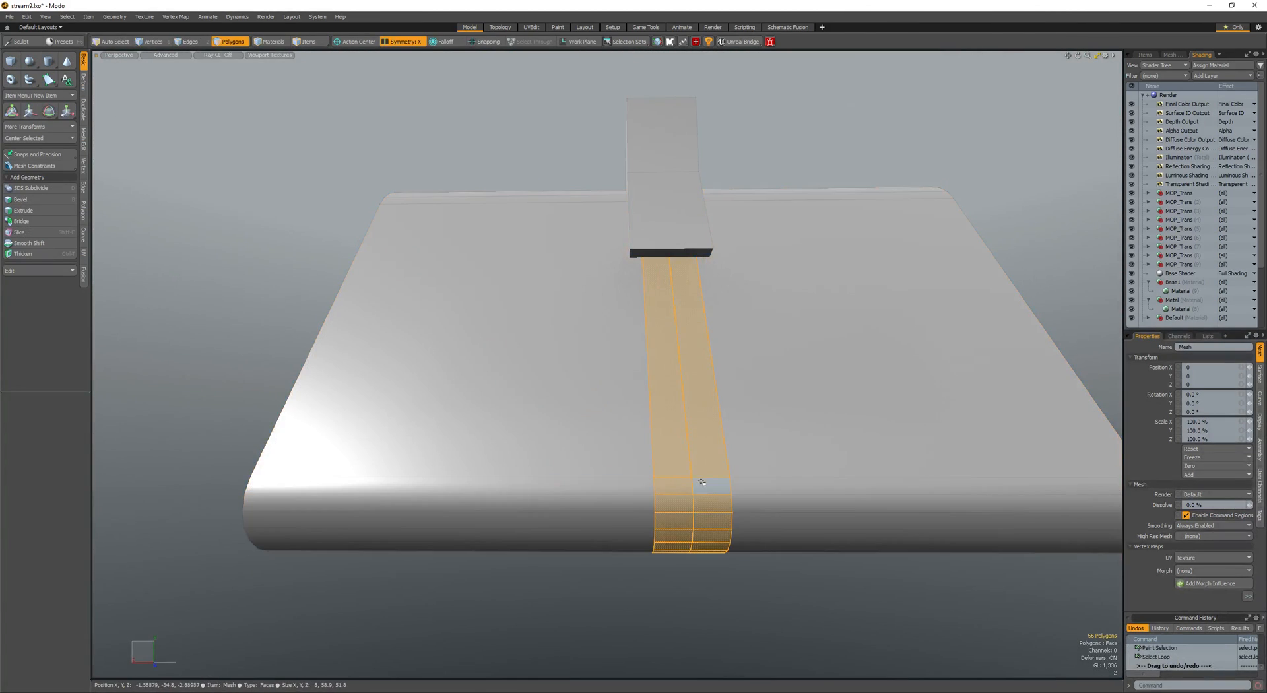
{"action": "key", "text": "r"}
{"action": "left_click_drag", "start_coordinate": [649, 346], "coordinate": [617, 348], "text": "alt"}
{"action": "key", "text": "space"}
{"action": "key", "text": "space"}
{"action": "key", "text": "space"}
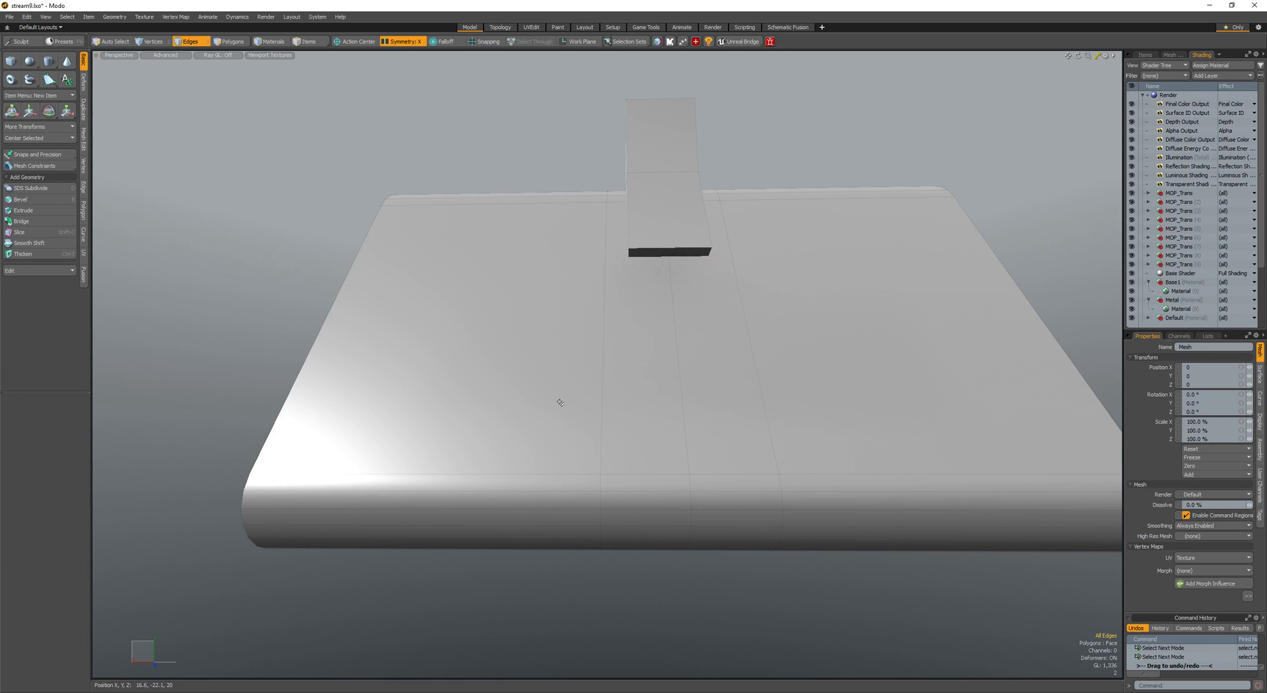
- Bevel the edge loops bordering the cutter's middle band into narrow strips
{"action": "key", "text": "b"}
{"action": "left_click_drag", "start_coordinate": [625, 412], "coordinate": [553, 408]}
{"action": "key", "text": "space"}
{"action": "key", "text": "space"}
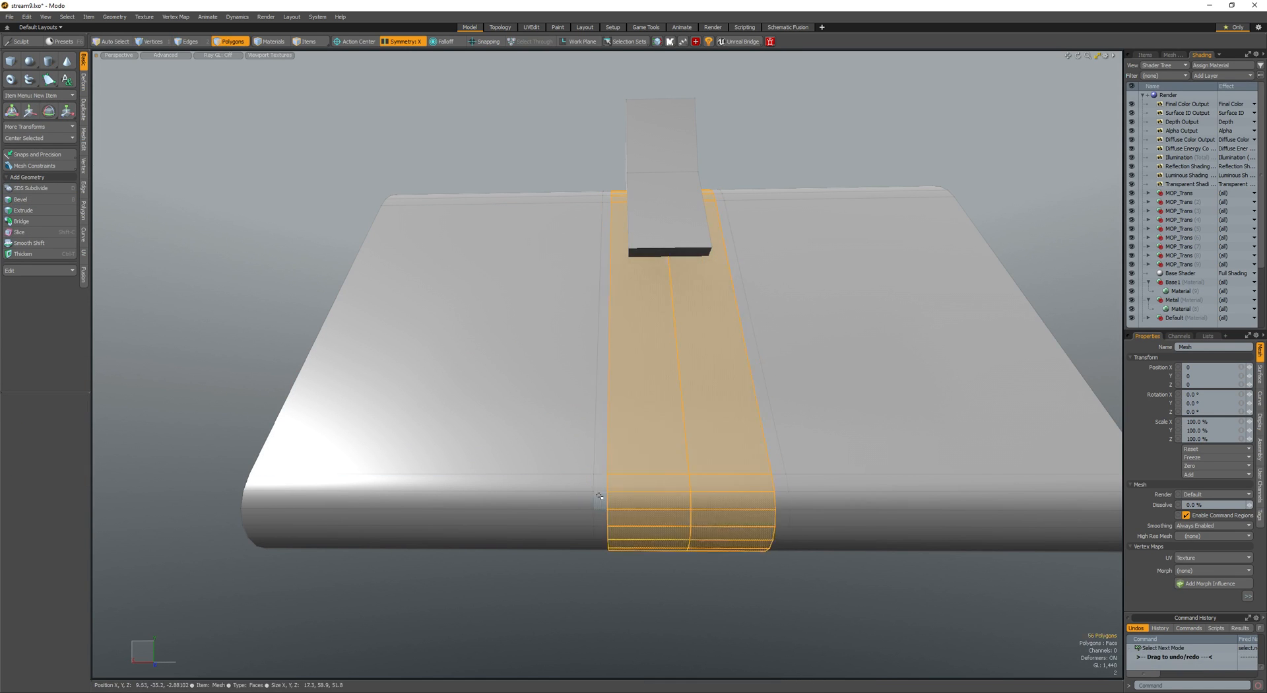
- Select the two narrow polygon strips around the cutter and bevel them to form groove profiles
{"action": "key", "text": "l"}
{"action": "mouse_move", "coordinate": [601, 502]}
{"action": "left_mouse_down"}
{"action": "mouse_move", "coordinate": [599, 461]}
{"action": "mouse_move", "coordinate": [747, 462]}
{"action": "left_mouse_up"}
{"action": "left_click_drag", "start_coordinate": [747, 462], "coordinate": [751, 492]}
{"action": "key", "text": "l"}
{"action": "left_click_drag", "start_coordinate": [750, 489], "coordinate": [727, 486], "text": "alt"}
{"action": "left_click_drag", "start_coordinate": [713, 499], "coordinate": [707, 482]}
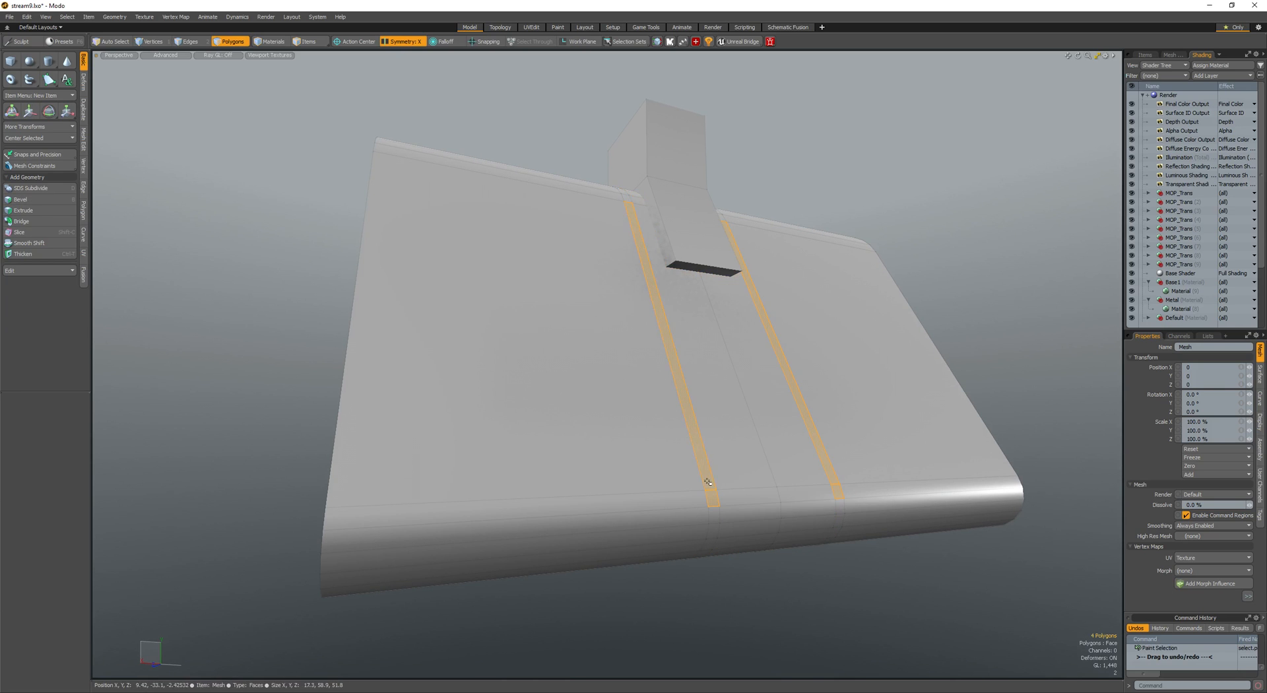
{"action": "key", "text": "b"}
{"action": "mouse_move", "coordinate": [683, 432]}
{"action": "left_mouse_down", "text": "alt"}
{"action": "mouse_move", "coordinate": [653, 390]}
{"action": "mouse_move", "coordinate": [625, 377]}
{"action": "mouse_move", "coordinate": [645, 418]}
{"action": "mouse_move", "coordinate": [673, 436]}
{"action": "left_mouse_up", "text": "alt"}
- Unhide the model and transfer the grooved trigger-opening cutter back into MOP_Sub
{"action": "key", "text": "space"}
{"action": "double_click", "coordinate": [629, 405]}
{"action": "key", "text": "h"}
{"action": "key", "text": "space"}
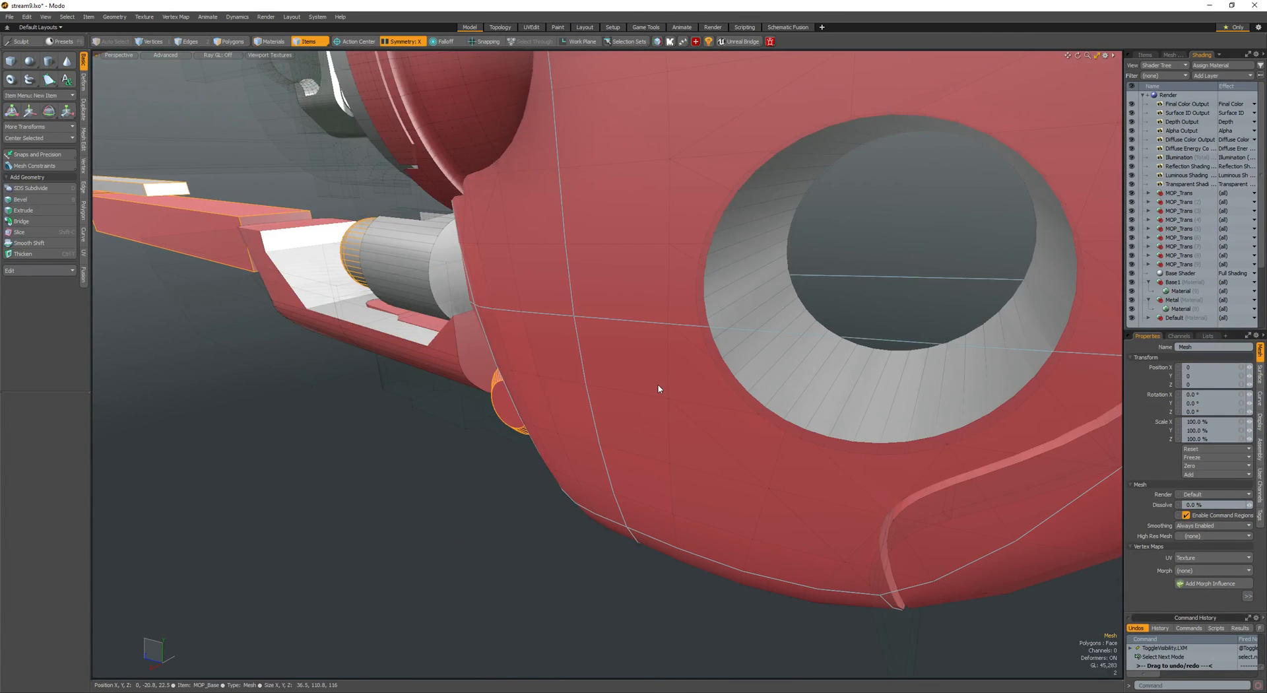
{"action": "scroll", "coordinate": [659, 389], "scroll_direction": "down", "scroll_amount": 3}
{"action": "left_click_drag", "start_coordinate": [658, 389], "coordinate": [767, 354], "text": "alt"}
{"action": "left_click", "coordinate": [760, 354]}
{"action": "key", "text": "space"}
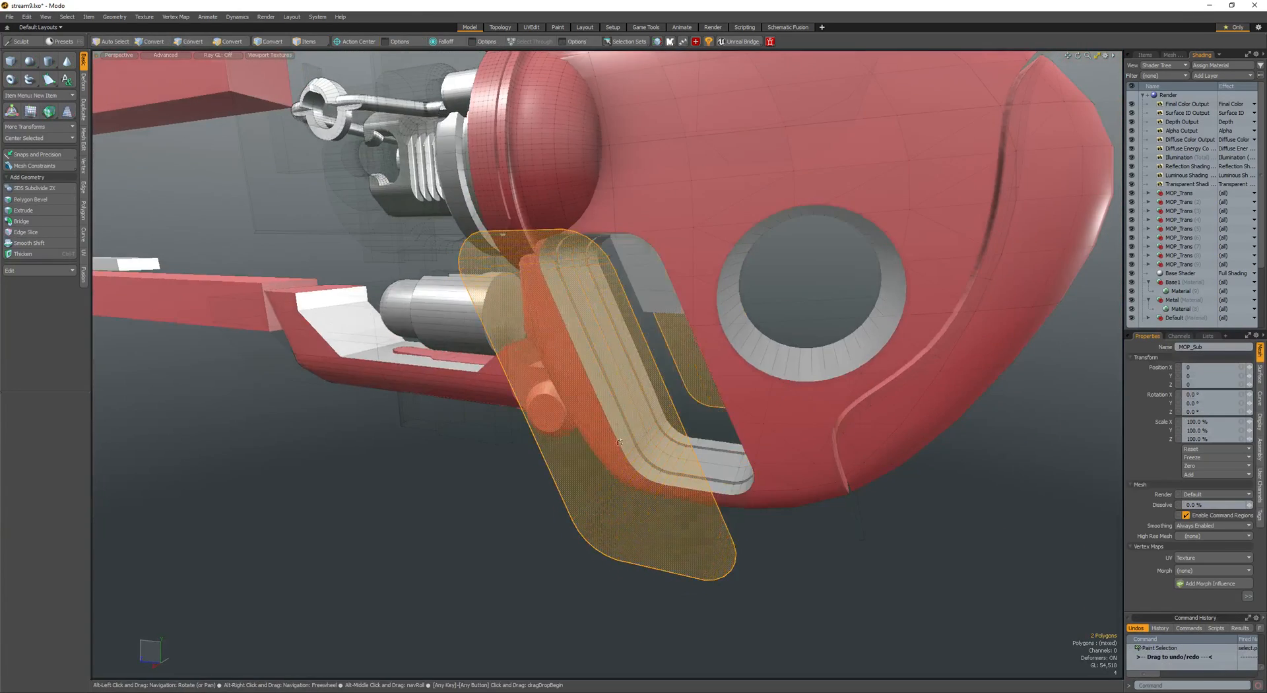
- Bevel both end faces of the round grip-hole cutter outward past the sides of the body
{"action": "scroll", "coordinate": [640, 479], "scroll_direction": "up", "scroll_amount": 4}
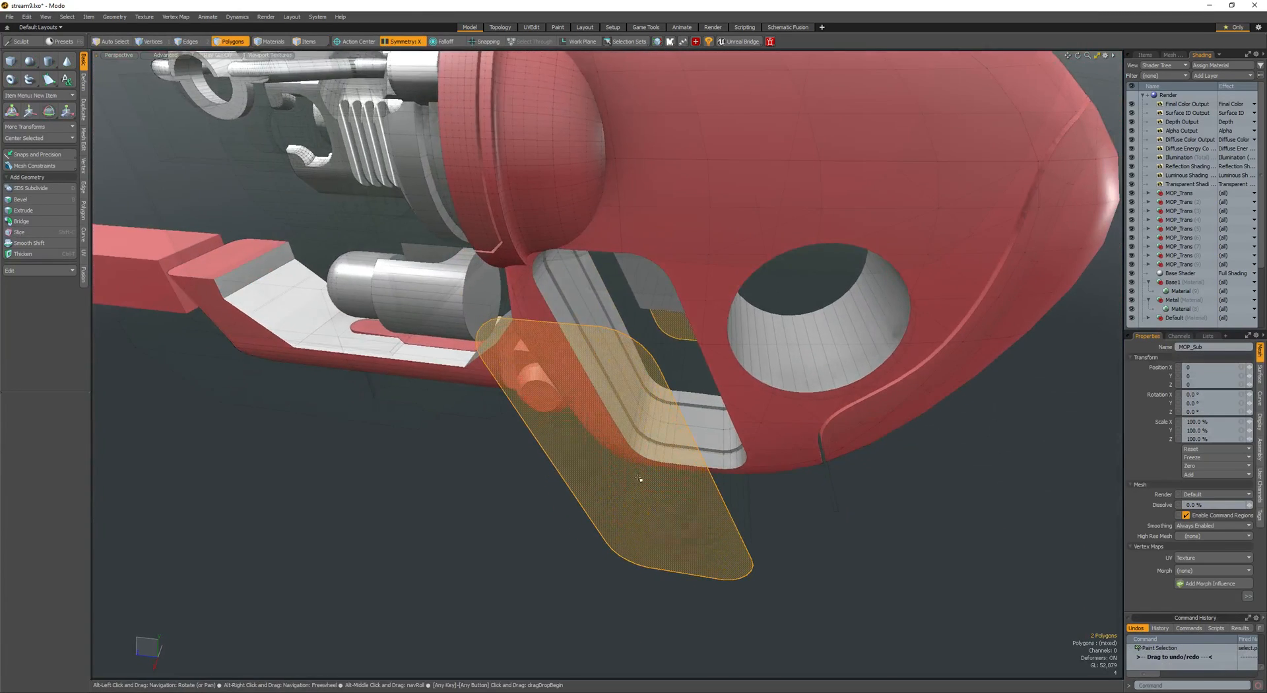
{"action": "mouse_move", "coordinate": [646, 496]}
{"action": "left_mouse_down", "text": "alt"}
{"action": "mouse_move", "coordinate": [710, 496]}
{"action": "mouse_move", "coordinate": [670, 500]}
{"action": "mouse_move", "coordinate": [603, 467]}
{"action": "mouse_move", "coordinate": [573, 398]}
{"action": "left_mouse_up", "text": "alt"}
{"action": "scroll", "coordinate": [671, 500], "scroll_direction": "down", "scroll_amount": 4}
{"action": "left_click", "coordinate": [671, 500]}
{"action": "left_click", "coordinate": [725, 335]}
{"action": "scroll", "coordinate": [725, 333], "scroll_direction": "up", "scroll_amount": 4}
{"action": "mouse_move", "coordinate": [724, 333]}
{"action": "left_mouse_down", "text": "alt"}
{"action": "mouse_move", "coordinate": [614, 393]}
{"action": "mouse_move", "coordinate": [581, 476]}
{"action": "mouse_move", "coordinate": [632, 547]}
{"action": "mouse_move", "coordinate": [625, 525]}
{"action": "left_mouse_up", "text": "alt"}
{"action": "key", "text": "b"}
{"action": "left_click_drag", "start_coordinate": [612, 482], "coordinate": [484, 444], "text": "alt"}
{"action": "scroll", "coordinate": [687, 449], "scroll_direction": "down", "scroll_amount": 5}
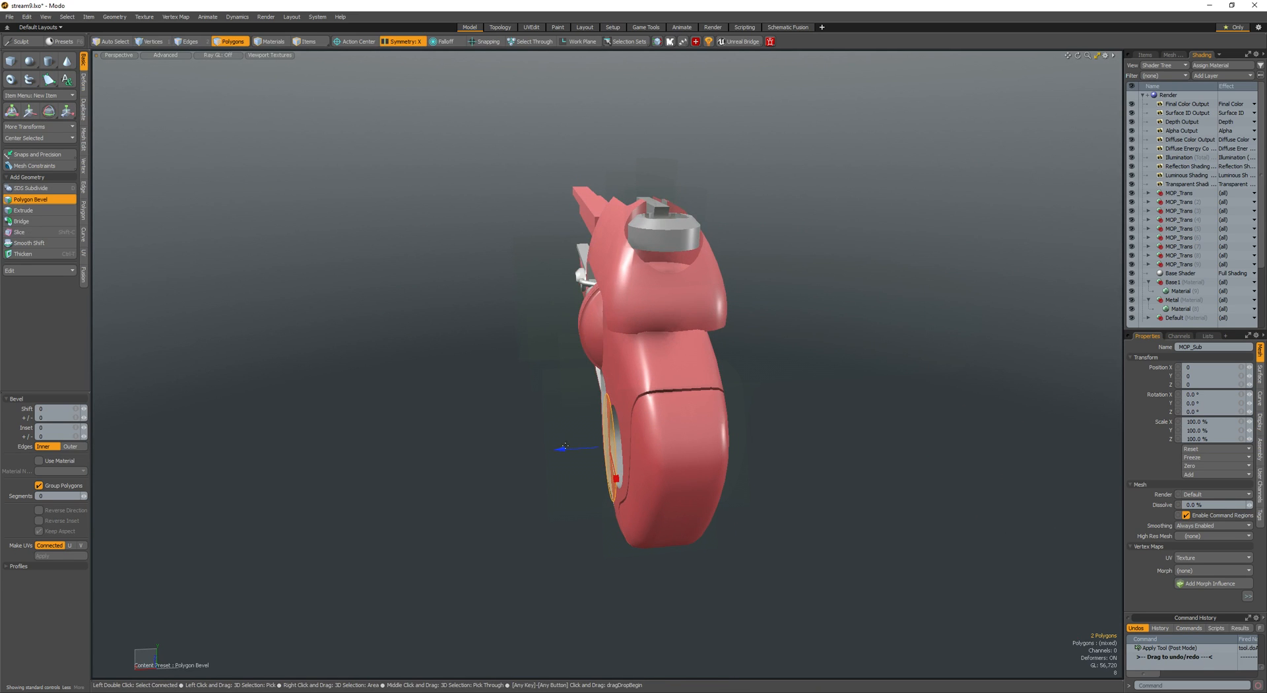
{"action": "key", "text": "space"}
- Cut the round grip-hole cutter out of MOP_Sub and paste it into the upper barrel block's mesh
{"action": "double_click", "coordinate": [592, 433]}
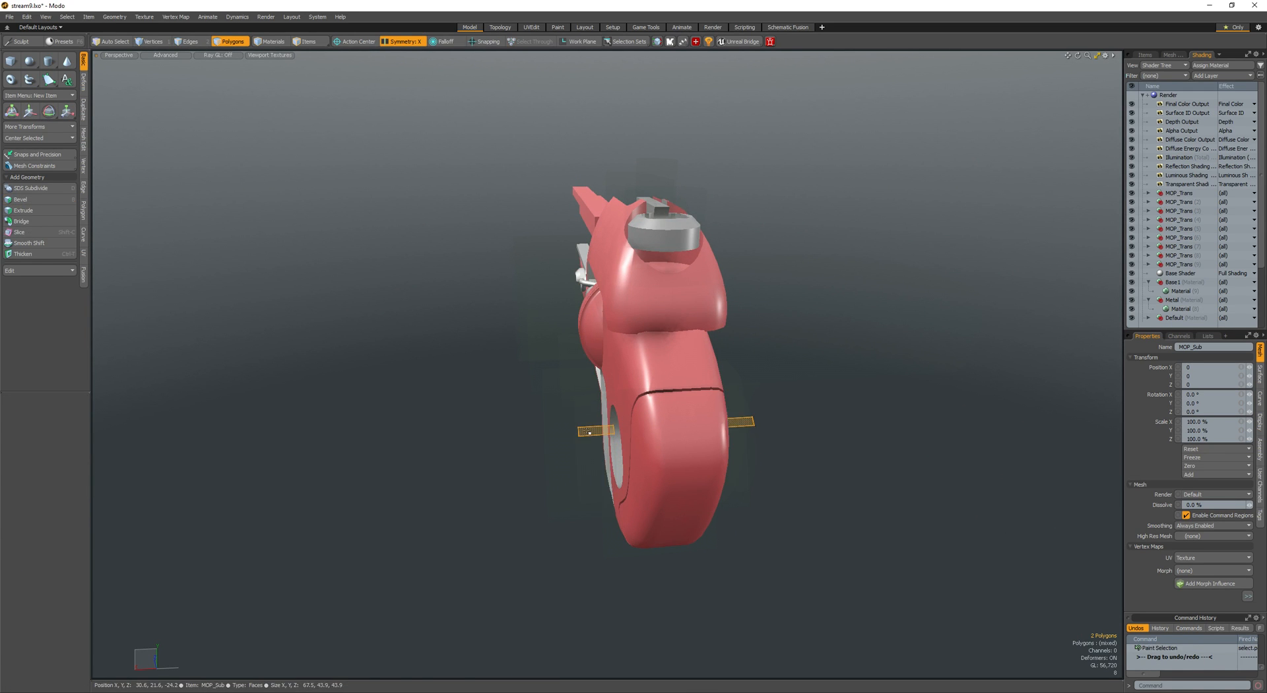
{"action": "scroll", "coordinate": [597, 433], "scroll_direction": "up", "scroll_amount": 5}
{"action": "left_click_drag", "start_coordinate": [597, 433], "coordinate": [632, 427], "text": "alt"}
{"action": "key", "text": "Delete"}
{"action": "scroll", "coordinate": [521, 417], "scroll_direction": "down", "scroll_amount": 5}
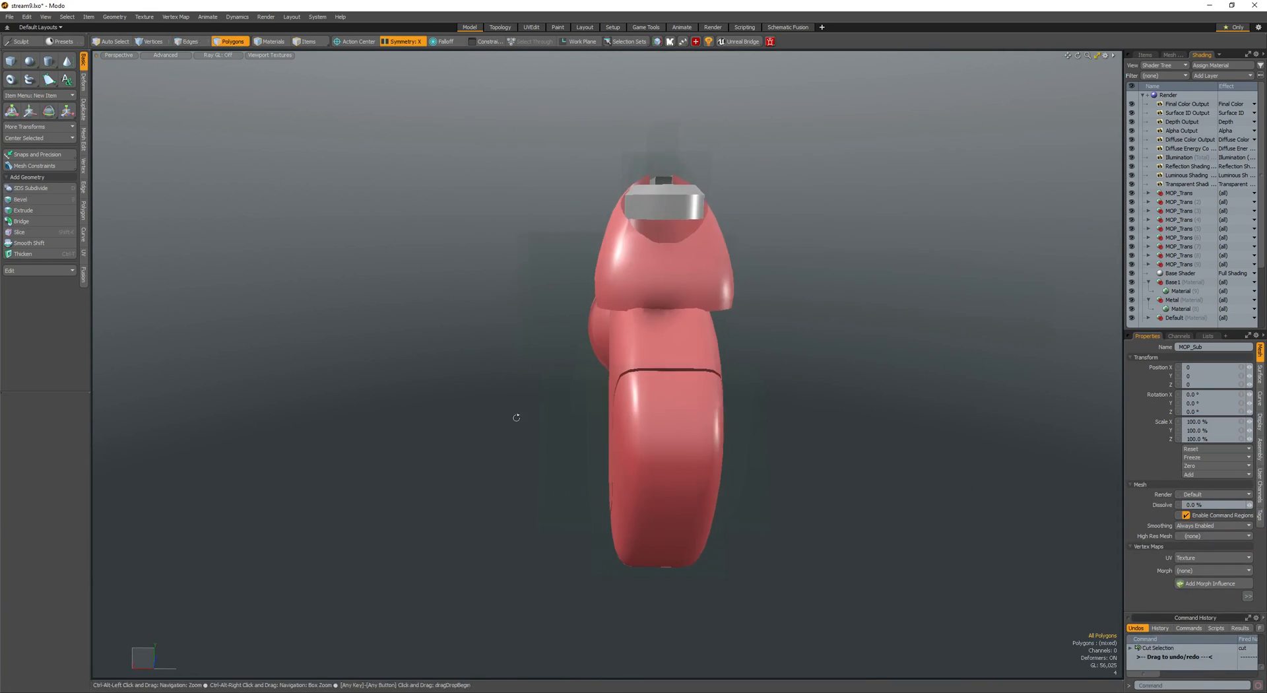
{"action": "left_click_drag", "start_coordinate": [518, 416], "coordinate": [660, 409], "text": "alt"}
{"action": "key", "text": "5"}
{"action": "left_click", "coordinate": [368, 289]}
{"action": "key", "text": "space"}
{"action": "key", "text": "ctrl+v"}
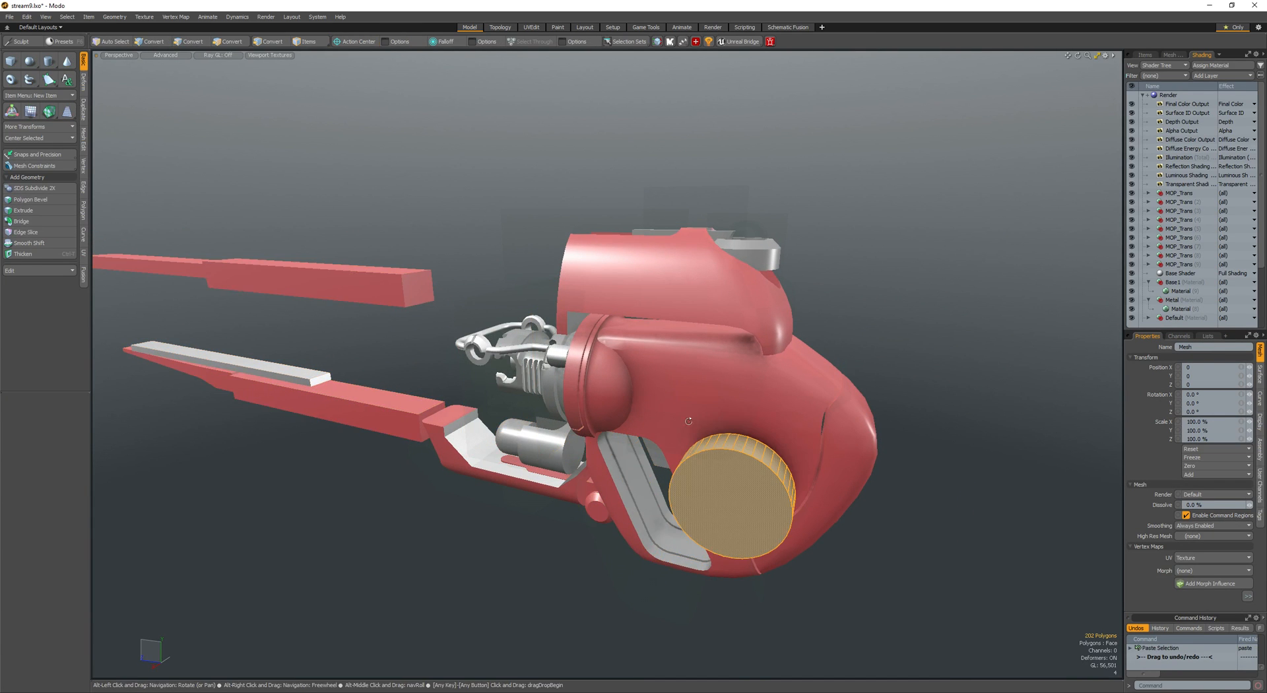
- Isolate the round cutter and scale the polygon rings at both ends to 121% in Y and Z
{"action": "scroll", "coordinate": [759, 495], "scroll_direction": "up", "scroll_amount": 3}
{"action": "left_click_drag", "start_coordinate": [775, 498], "coordinate": [545, 496], "text": "alt"}
{"action": "key", "text": "shift+h"}
{"action": "key", "text": "l"}
{"action": "key", "text": "shift+Up"}
{"action": "key", "text": "w"}
{"action": "key", "text": "space"}
{"action": "mouse_move", "coordinate": [489, 487]}
{"action": "left_mouse_down"}
{"action": "mouse_move", "coordinate": [492, 503]}
{"action": "mouse_move", "coordinate": [649, 497]}
{"action": "mouse_move", "coordinate": [619, 481]}
{"action": "mouse_move", "coordinate": [495, 480]}
{"action": "left_mouse_up"}
{"action": "key", "text": "l"}
{"action": "key", "text": "r"}
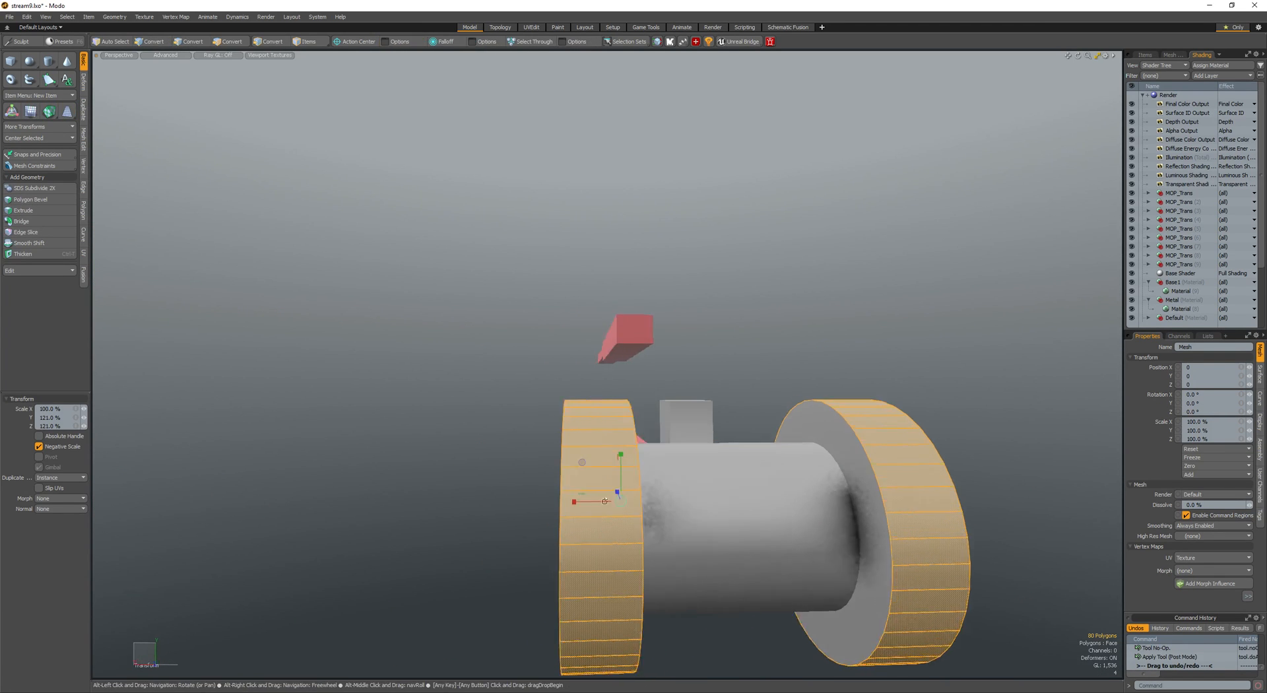
- Bevel the edge loops where the central cylinder meets both end discs, with extra rounding segments
{"action": "key", "text": "space"}
{"action": "key", "text": "space"}
{"action": "left_click_drag", "start_coordinate": [621, 500], "coordinate": [584, 504], "text": "alt"}
{"action": "key", "text": "l"}
{"action": "key", "text": "b"}
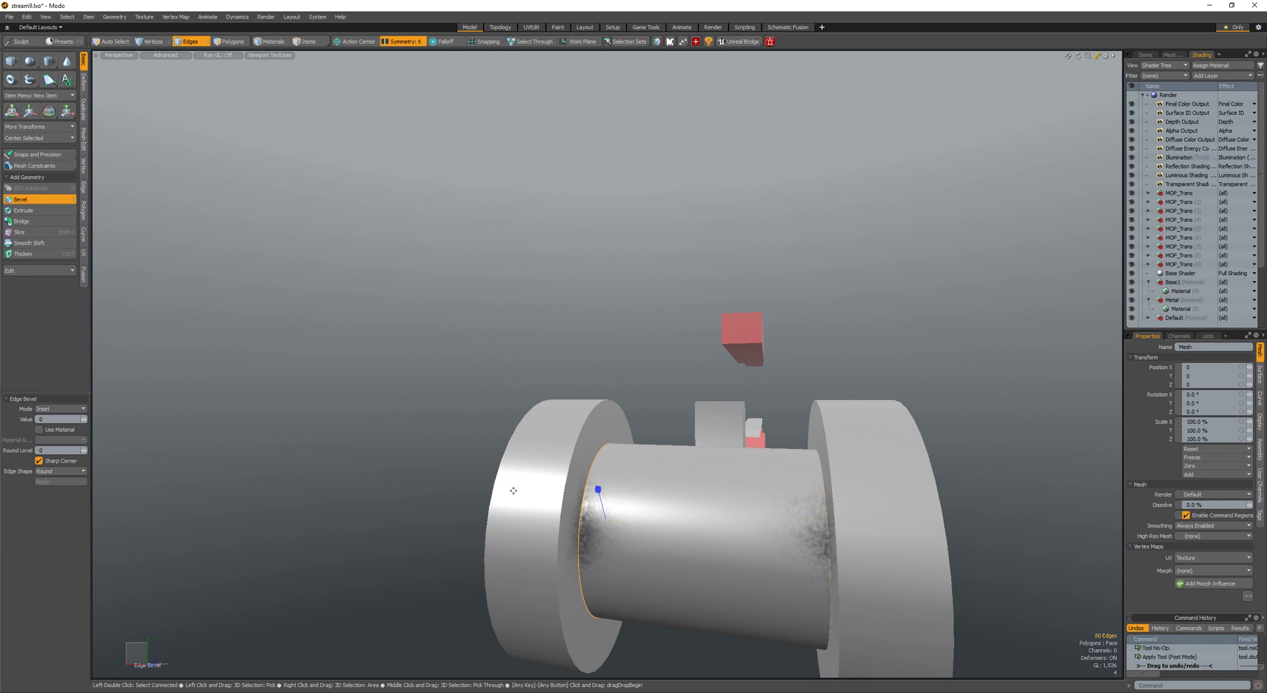
{"action": "mouse_move", "coordinate": [513, 490]}
{"action": "left_mouse_down"}
{"action": "mouse_move", "coordinate": [693, 470]}
{"action": "mouse_move", "coordinate": [691, 449]}
{"action": "mouse_move", "coordinate": [700, 455]}
{"action": "left_mouse_up"}
{"action": "scroll", "coordinate": [524, 491], "scroll_direction": "up", "scroll_amount": 1, "text": "shift"}
{"action": "scroll", "coordinate": [534, 491], "scroll_direction": "up", "scroll_amount": 1, "text": "shift"}
- Cut the rounded grip-hole cutter from the working mesh and paste it back into MOP_Sub
{"action": "key", "text": "space"}
{"action": "key", "text": "space"}
{"action": "double_click", "coordinate": [537, 492]}
{"action": "key", "text": "h"}
{"action": "key", "text": "ctrl+x"}
{"action": "scroll", "coordinate": [693, 470], "scroll_direction": "down", "scroll_amount": 2}
{"action": "key", "text": "5"}
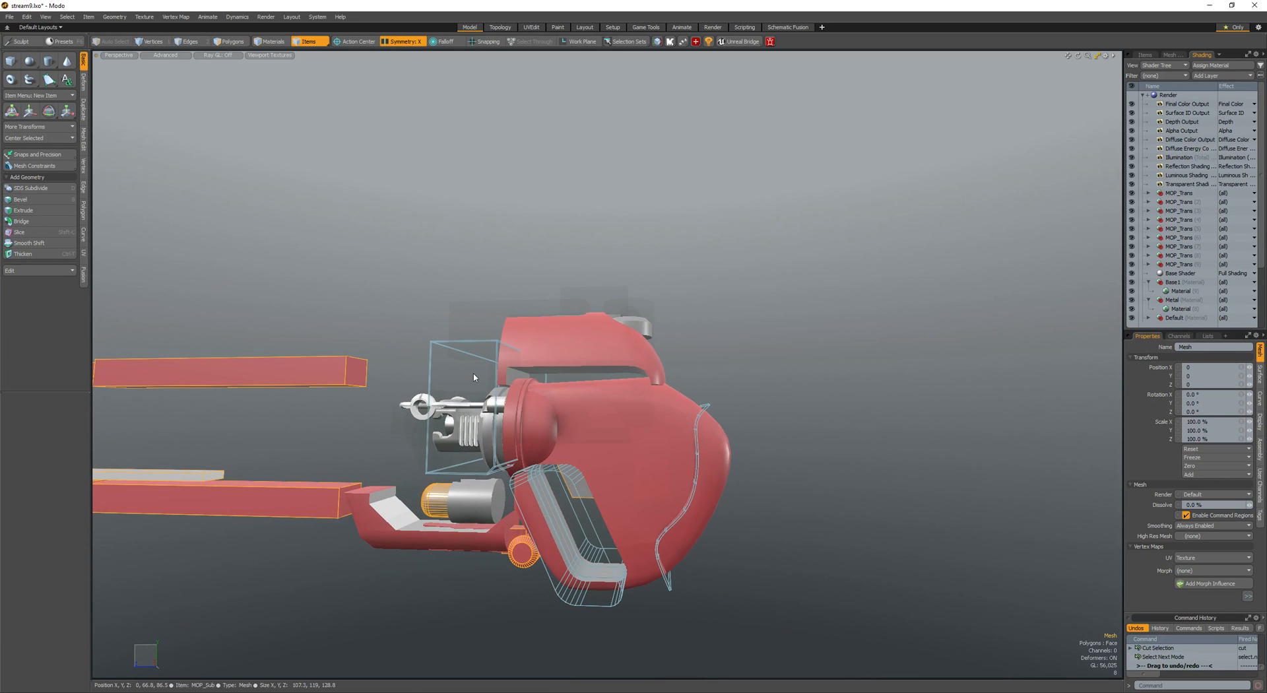
{"action": "left_click", "coordinate": [474, 378]}
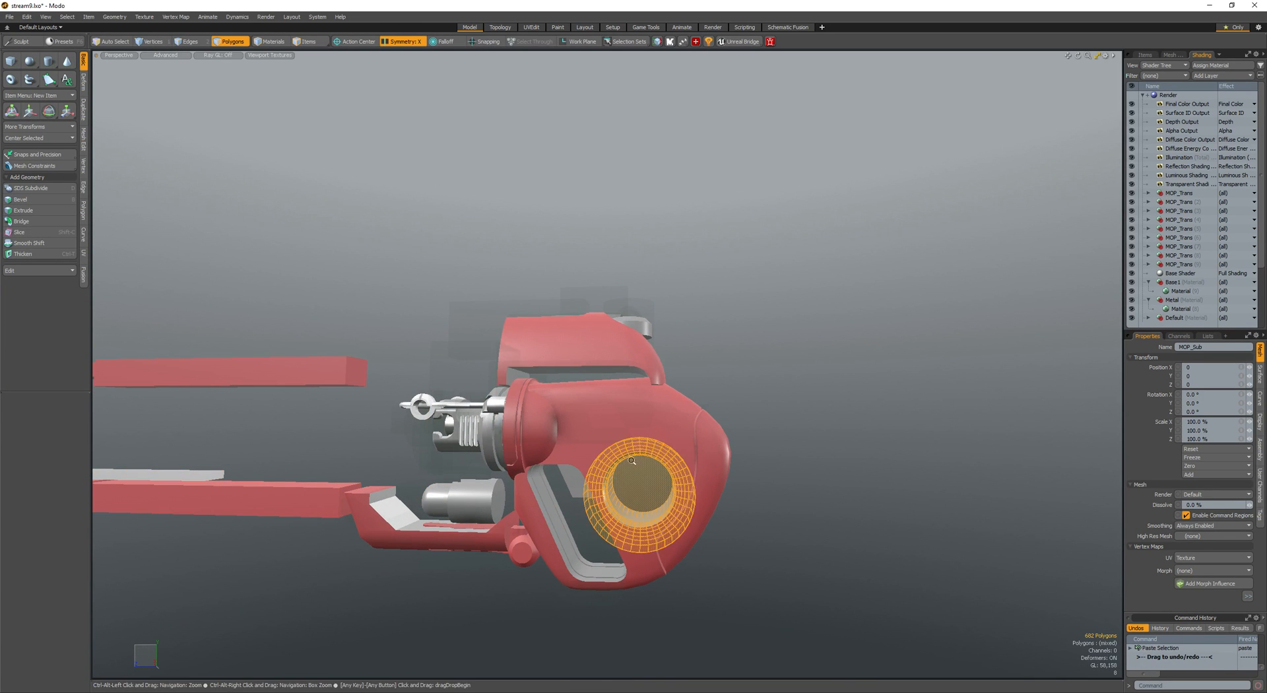
{"action": "left_click_drag", "start_coordinate": [632, 460], "coordinate": [660, 462], "text": "ctrl+alt"}
{"action": "left_click_drag", "start_coordinate": [660, 462], "coordinate": [687, 450], "text": "alt"}
- Select the grip-hole cutter's polygons in MOP_Sub and adjust their position with Move
{"action": "double_click", "coordinate": [637, 470]}
{"action": "double_click", "coordinate": [589, 494]}
{"action": "scroll", "coordinate": [609, 481], "scroll_direction": "up", "scroll_amount": 2}
{"action": "key", "text": "w"}
{"action": "key", "text": "q"}
{"action": "left_click", "coordinate": [581, 458]}
{"action": "scroll", "coordinate": [673, 466], "scroll_direction": "down", "scroll_amount": 3}
{"action": "double_click", "coordinate": [693, 478]}
{"action": "scroll", "coordinate": [692, 474], "scroll_direction": "up", "scroll_amount": 2}
{"action": "key", "text": "w"}
{"action": "scroll", "coordinate": [697, 459], "scroll_direction": "down", "scroll_amount": 2}
- Scale the grip-hole cutter to 72% in Y and Z
{"action": "key", "text": "space"}
{"action": "key", "text": "space"}
{"action": "scroll", "coordinate": [688, 449], "scroll_direction": "down", "scroll_amount": 3}
{"action": "key", "text": "space"}
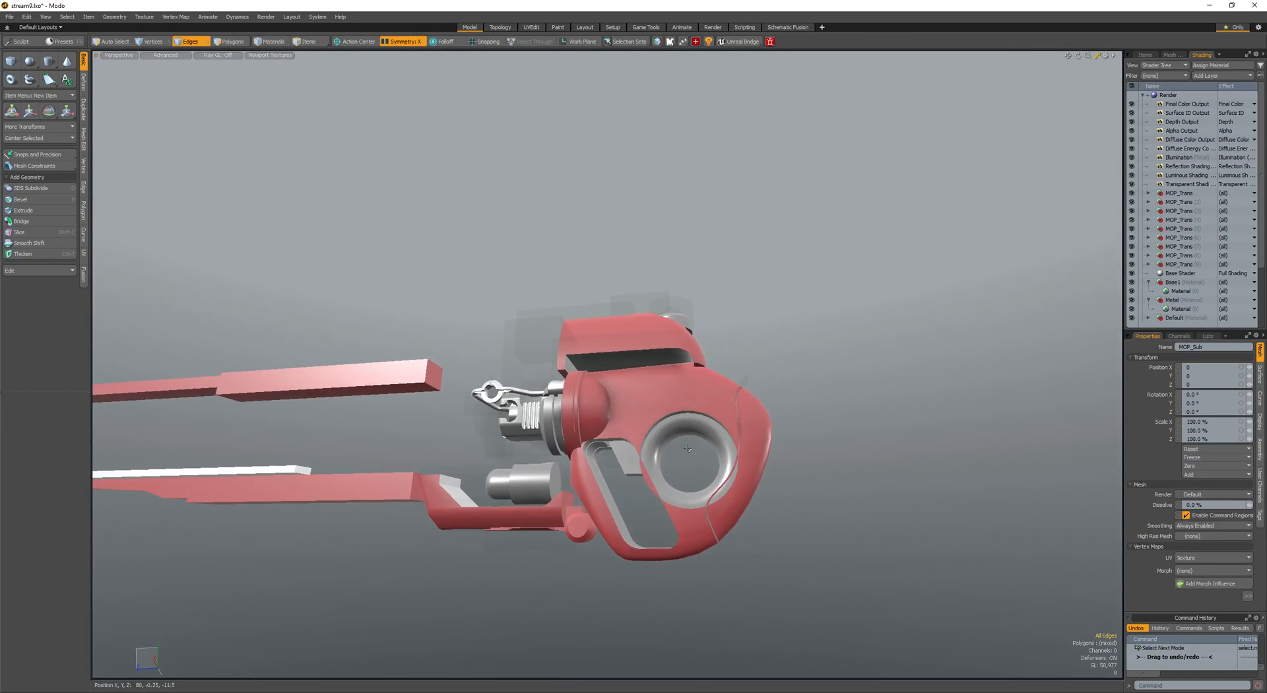
{"action": "key", "text": "space"}
{"action": "scroll", "coordinate": [687, 448], "scroll_direction": "up", "scroll_amount": 2}
{"action": "key", "text": "r"}
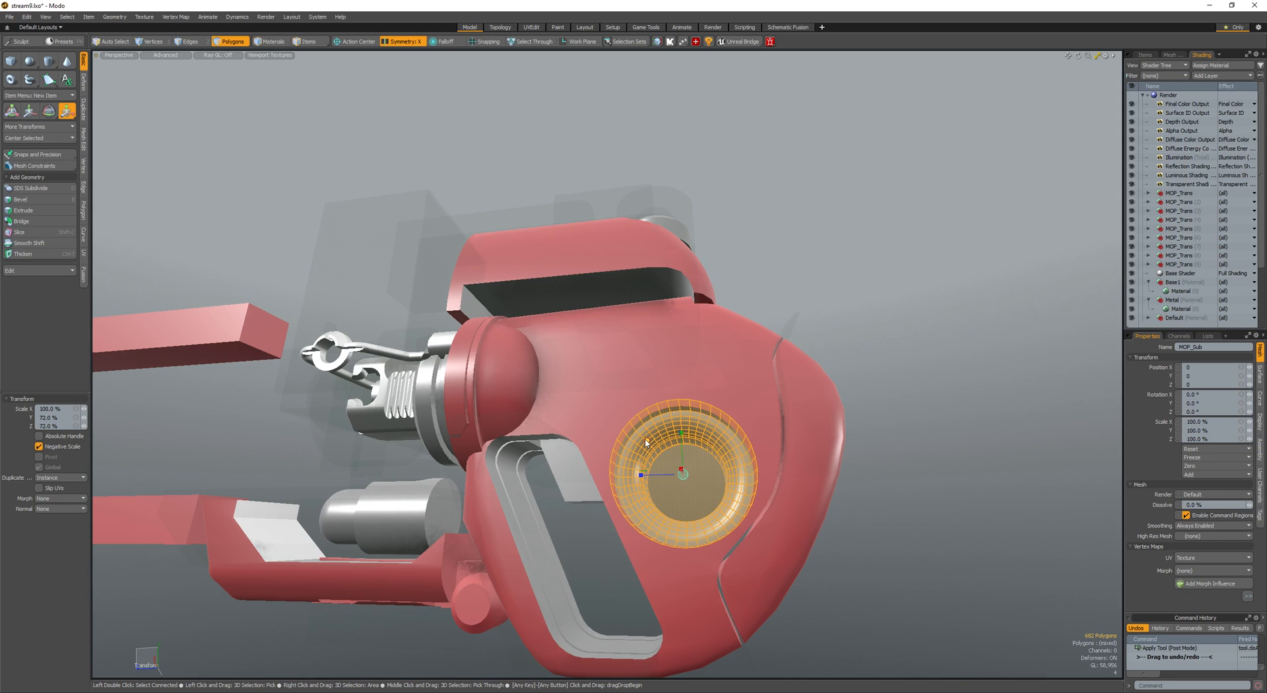
{"action": "key", "text": "space"}
- Paste a copy of the upper barrel block into its mesh and move it back beneath the upper housing
{"action": "mouse_move", "coordinate": [647, 438]}
{"action": "left_mouse_down", "text": "alt"}
{"action": "mouse_move", "coordinate": [651, 506]}
{"action": "mouse_move", "coordinate": [636, 455]}
{"action": "mouse_move", "coordinate": [660, 456]}
{"action": "mouse_move", "coordinate": [577, 454]}
{"action": "mouse_move", "coordinate": [634, 488]}
{"action": "mouse_move", "coordinate": [511, 535]}
{"action": "mouse_move", "coordinate": [525, 439]}
{"action": "mouse_move", "coordinate": [587, 476]}
{"action": "mouse_move", "coordinate": [798, 384]}
{"action": "mouse_move", "coordinate": [685, 504]}
{"action": "mouse_move", "coordinate": [773, 390]}
{"action": "mouse_move", "coordinate": [742, 365]}
{"action": "mouse_move", "coordinate": [667, 377]}
{"action": "mouse_move", "coordinate": [795, 336]}
{"action": "left_mouse_up", "text": "alt"}
{"action": "key", "text": "space"}
{"action": "left_click", "coordinate": [523, 430]}
{"action": "left_click", "coordinate": [684, 504]}
{"action": "left_click", "coordinate": [742, 365]}
{"action": "key", "text": "5"}
{"action": "left_click", "coordinate": [501, 343]}
{"action": "key", "text": "space"}
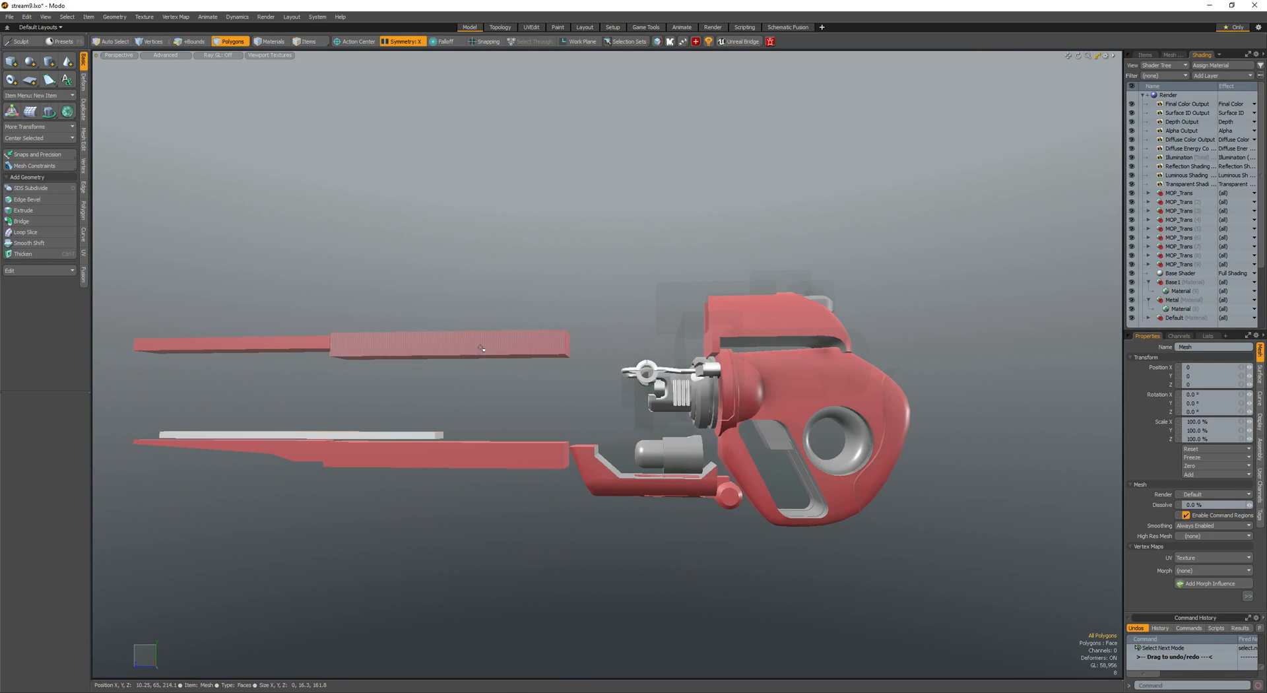
{"action": "key", "text": "ctrl+v"}
{"action": "key", "text": "w"}
{"action": "left_click_drag", "start_coordinate": [411, 347], "coordinate": [698, 348]}
- Scale the copied block to 31% in Z and centre its vertices
{"action": "key", "text": "r"}
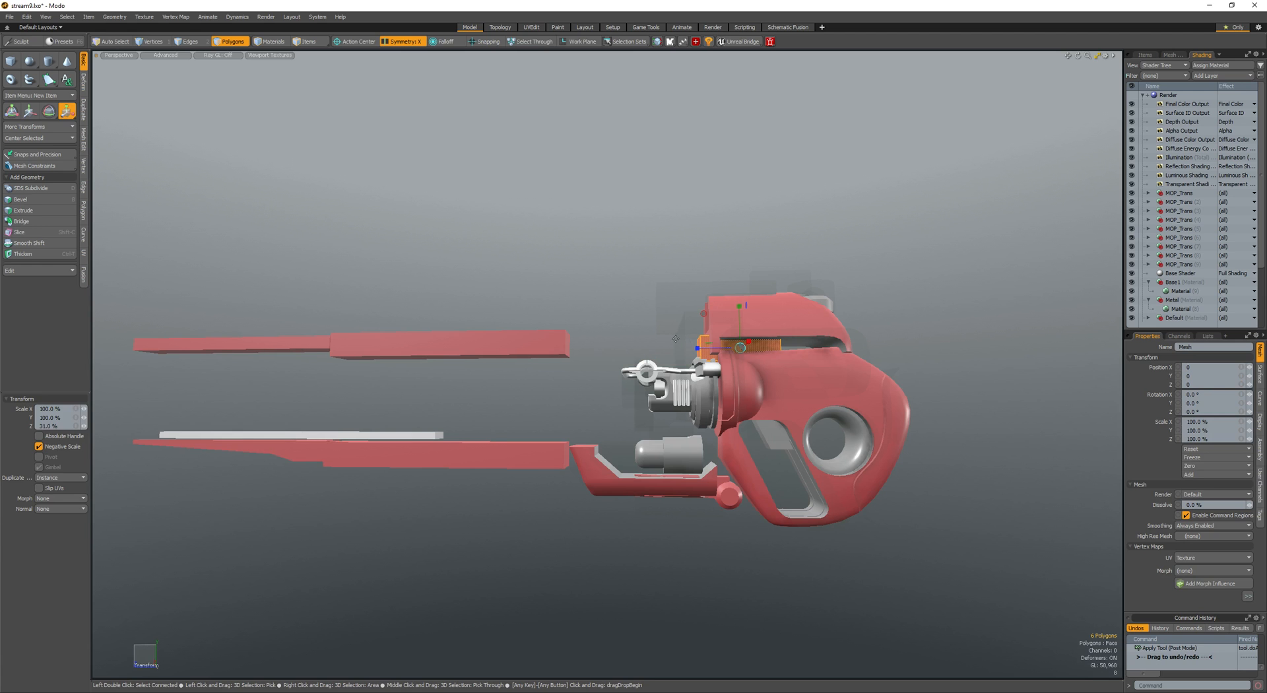
{"action": "key", "text": "space"}
{"action": "key", "text": "alt+c"}
{"action": "left_click_drag", "start_coordinate": [680, 310], "coordinate": [792, 360], "text": "alt"}
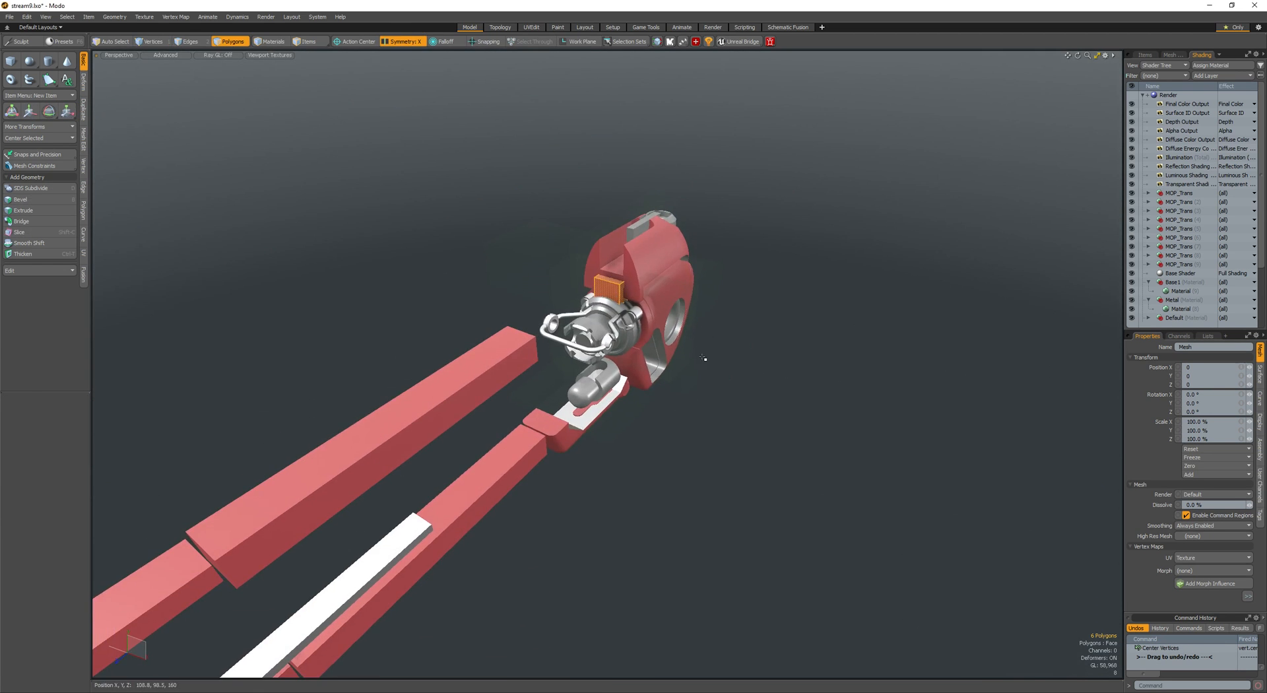
- Scale and move the copied block until it fits as a thin bar in the gap beneath the upper housing
{"action": "key", "text": "r"}
{"action": "left_click_drag", "start_coordinate": [704, 357], "coordinate": [713, 325], "text": "alt"}
{"action": "key", "text": "space"}
{"action": "key", "text": "r"}
{"action": "key", "text": "space"}
{"action": "key", "text": "w"}
{"action": "key", "text": "space"}
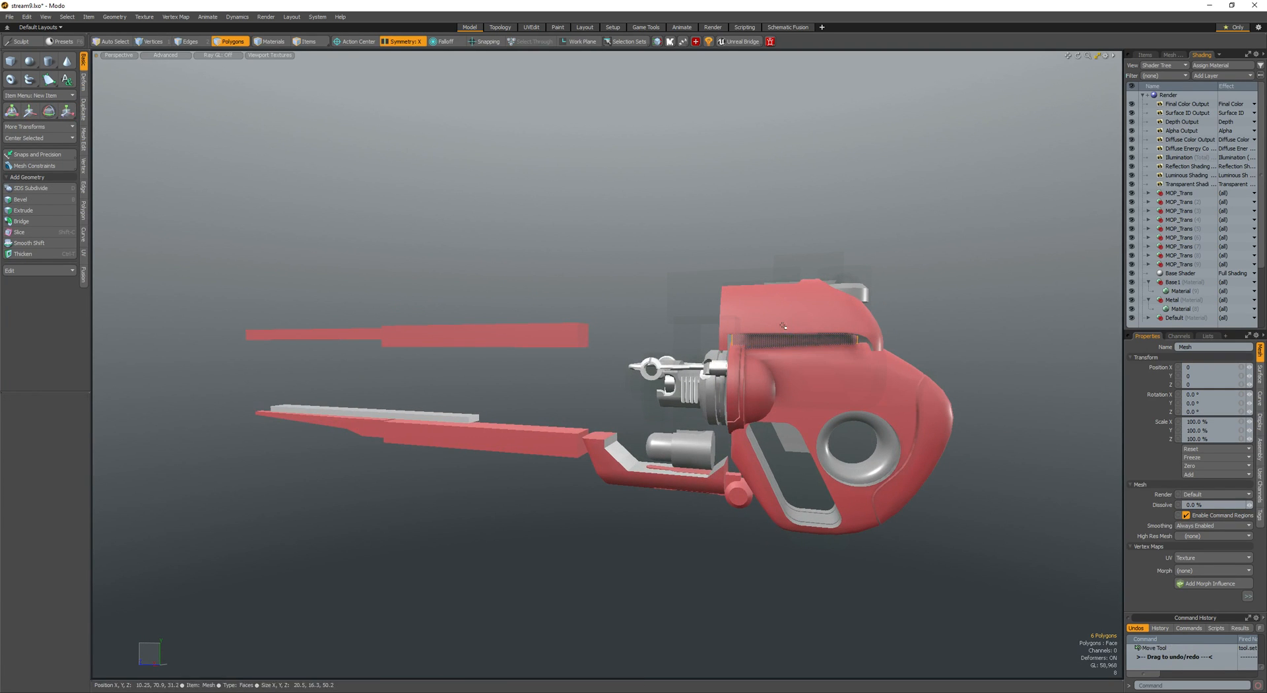
{"action": "key", "text": "r"}
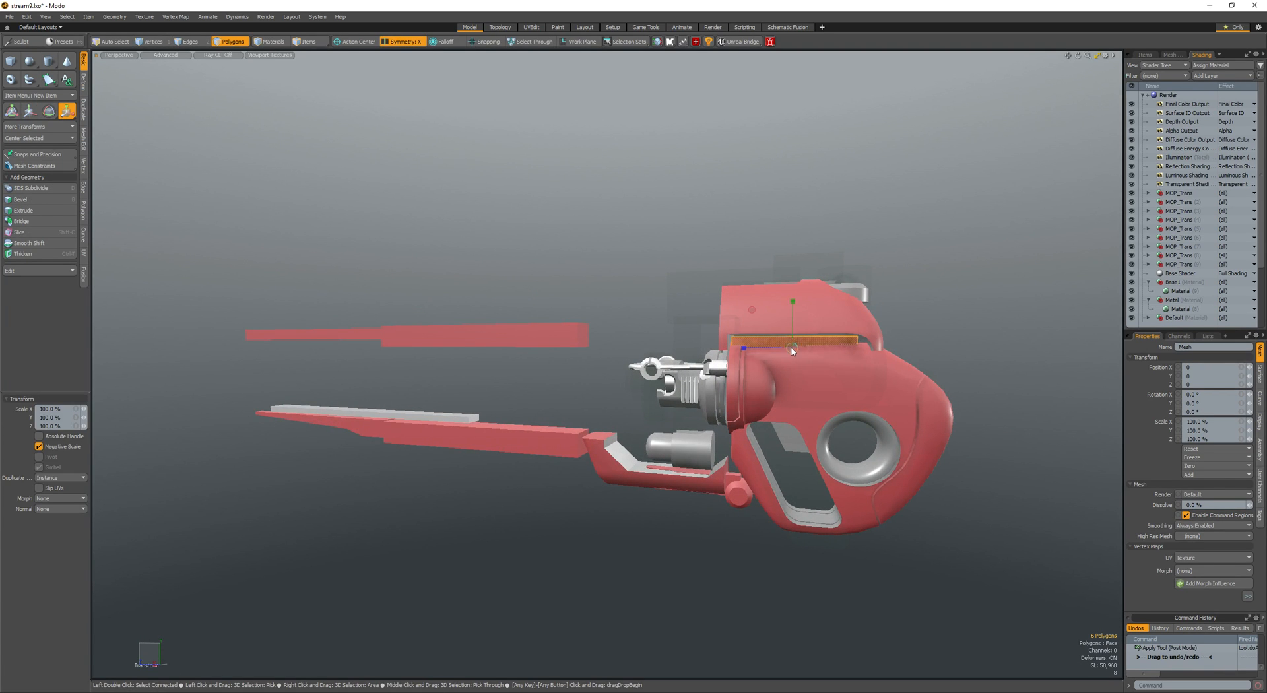
{"action": "key", "text": "space"}
- Go through the boolean meshes around the upper housing's rear hub and select the connected polygons used as the source for a copy
{"action": "left_click_drag", "start_coordinate": [792, 351], "coordinate": [759, 350], "text": "alt"}
{"action": "left_click_drag", "start_coordinate": [759, 349], "coordinate": [819, 353], "text": "ctrl+alt"}
{"action": "key", "text": "5"}
{"action": "left_click", "coordinate": [911, 297]}
{"action": "left_click_drag", "start_coordinate": [911, 297], "coordinate": [950, 349], "text": "alt"}
{"action": "left_click_drag", "start_coordinate": [792, 363], "coordinate": [911, 363], "text": "ctrl+alt"}
{"action": "left_click_drag", "start_coordinate": [910, 363], "coordinate": [759, 323], "text": "alt"}
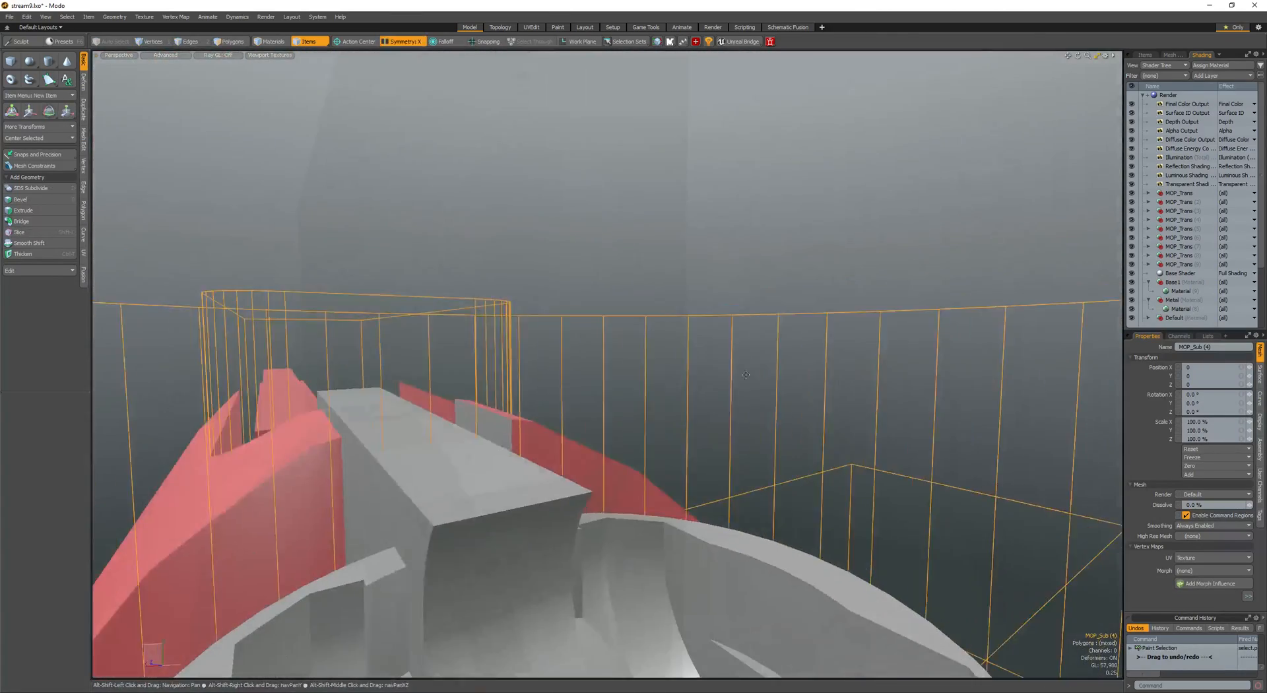
{"action": "left_click", "coordinate": [753, 445]}
{"action": "key", "text": "3"}
{"action": "double_click", "coordinate": [770, 417]}
{"action": "left_click_drag", "start_coordinate": [770, 417], "coordinate": [785, 491], "text": "ctrl+alt"}
{"action": "key", "text": "space"}
{"action": "mouse_move", "coordinate": [786, 492]}
{"action": "left_mouse_down", "text": "ctrl+alt"}
{"action": "mouse_move", "coordinate": [740, 456]}
{"action": "mouse_move", "coordinate": [594, 416]}
{"action": "mouse_move", "coordinate": [711, 389]}
{"action": "mouse_move", "coordinate": [673, 422]}
{"action": "mouse_move", "coordinate": [733, 381]}
{"action": "mouse_move", "coordinate": [667, 370]}
{"action": "mouse_move", "coordinate": [637, 332]}
{"action": "mouse_move", "coordinate": [614, 326]}
{"action": "left_mouse_up", "text": "ctrl+alt"}
- Paste the copied shape into the main mesh, scale it and select the connected polygons of the roller at the rear hub
{"action": "left_click", "coordinate": [391, 357]}
{"action": "key", "text": "3"}
{"action": "key", "text": "ctrl+v"}
{"action": "key", "text": "r"}
{"action": "key", "text": "q"}
{"action": "left_click", "coordinate": [726, 376]}
{"action": "double_click", "coordinate": [698, 422]}
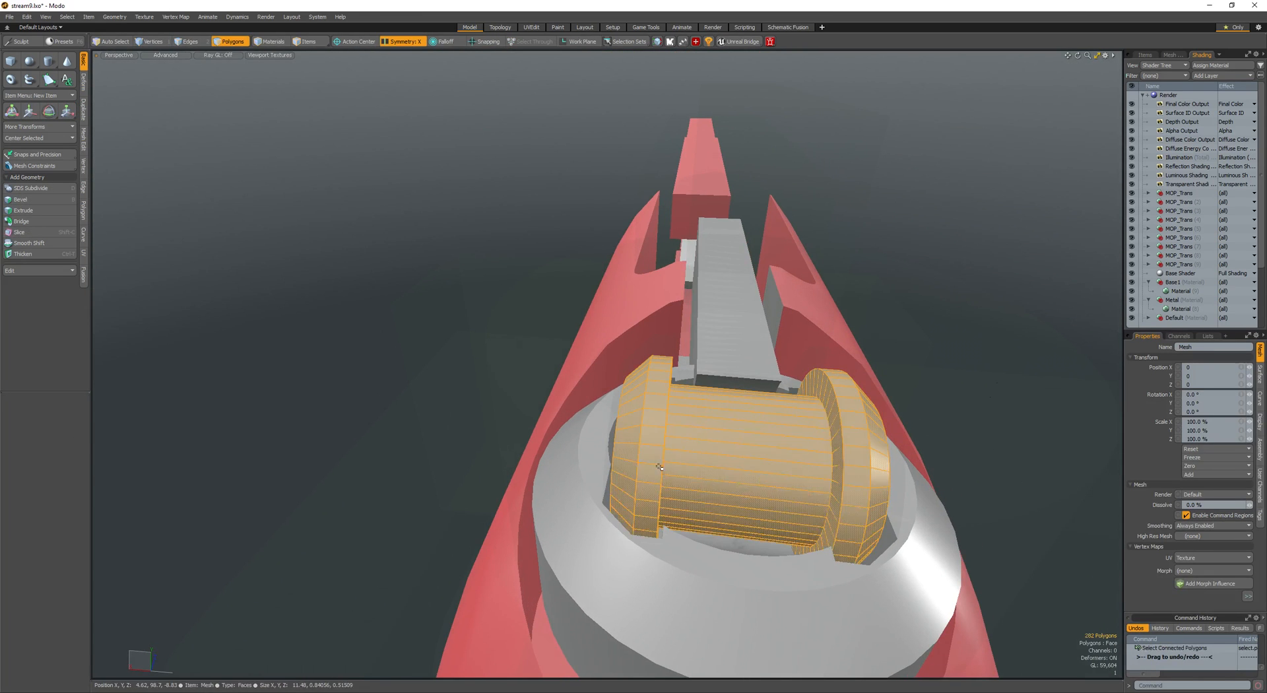
- Select the roller's central polygon band and add a loop slice around its middle
{"action": "left_click_drag", "start_coordinate": [698, 417], "coordinate": [703, 481]}
{"action": "key", "text": "l"}
{"action": "key", "text": "alt+c"}
{"action": "left_click", "coordinate": [712, 449]}
{"action": "key", "text": "space"}
{"action": "key", "text": "space"}
{"action": "key", "text": "space"}
{"action": "key", "text": "space"}
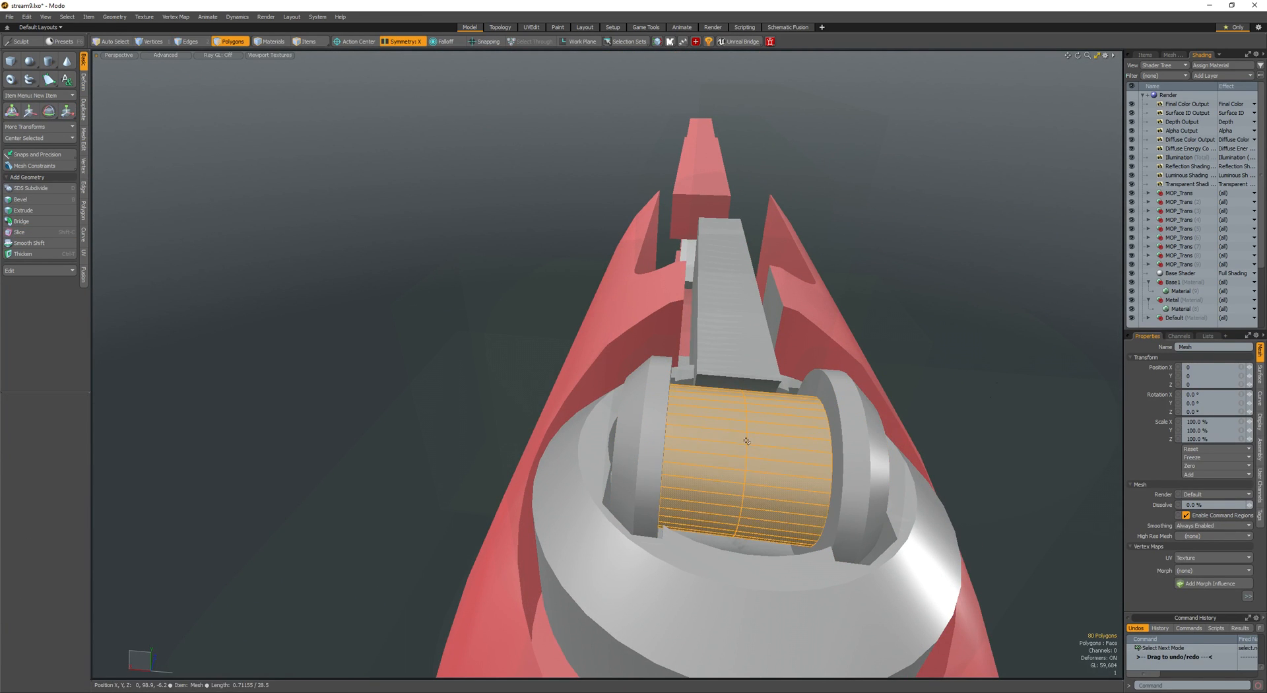
- Scale and bevel the roller's polygon bands to form narrow steps between its centre and flanges
{"action": "mouse_move", "coordinate": [744, 434]}
{"action": "left_mouse_down"}
{"action": "mouse_move", "coordinate": [733, 466]}
{"action": "mouse_move", "coordinate": [702, 438]}
{"action": "mouse_move", "coordinate": [600, 462]}
{"action": "mouse_move", "coordinate": [665, 483]}
{"action": "left_mouse_up"}
{"action": "key", "text": "l"}
{"action": "key", "text": "r"}
{"action": "left_click_drag", "start_coordinate": [666, 483], "coordinate": [678, 441], "text": "alt"}
{"action": "key", "text": "q"}
{"action": "key", "text": "space"}
{"action": "key", "text": "space"}
{"action": "key", "text": "b"}
{"action": "key", "text": "space"}
{"action": "key", "text": "3"}
{"action": "key", "text": "b"}
{"action": "left_click_drag", "start_coordinate": [678, 441], "coordinate": [716, 402], "text": "alt"}
{"action": "key", "text": "space"}
- Add another loop slice to the roller and select all of its connected polygons
{"action": "left_click", "coordinate": [744, 424]}
{"action": "scroll", "coordinate": [697, 451], "scroll_direction": "down", "scroll_amount": 1}
{"action": "double_click", "coordinate": [697, 450]}
{"action": "scroll", "coordinate": [698, 447], "scroll_direction": "up", "scroll_amount": 1}
{"action": "key", "text": "space"}
{"action": "key", "text": "alt+c"}
{"action": "left_click", "coordinate": [706, 445]}
{"action": "key", "text": "space"}
{"action": "key", "text": "space"}
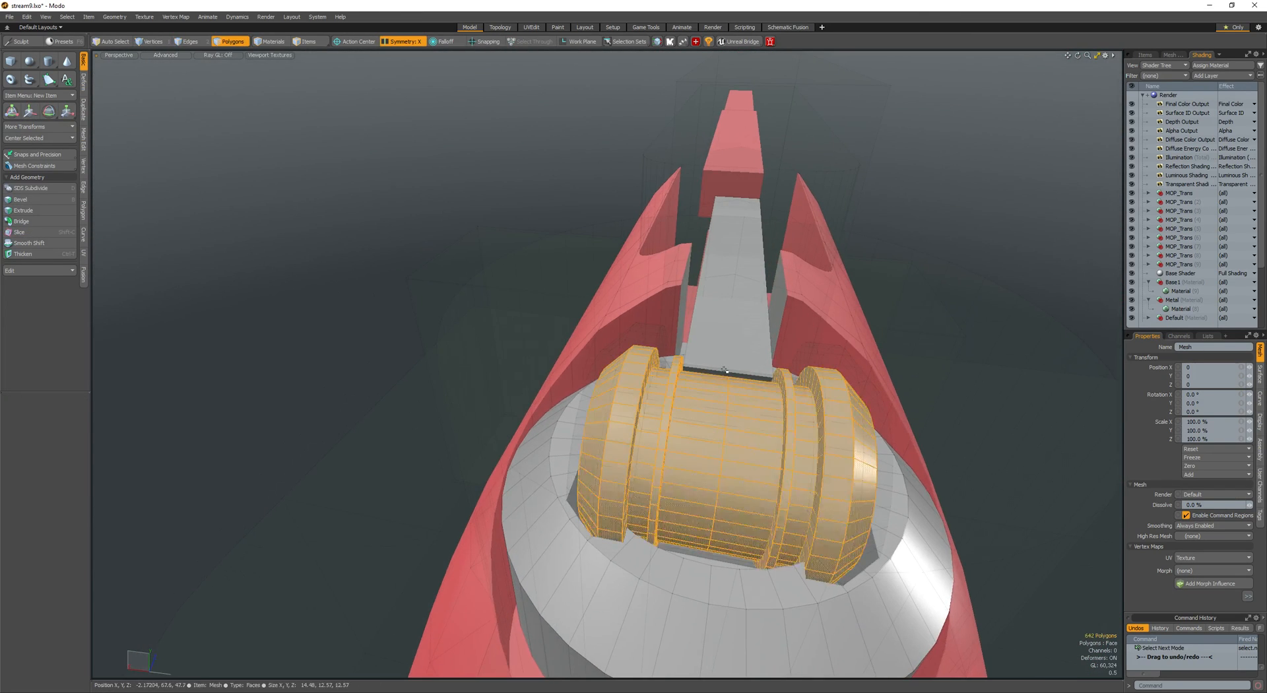
{"action": "double_click", "coordinate": [723, 344]}
- Inset the roller's two end caps with Polygon Bevel
{"action": "left_click_drag", "start_coordinate": [580, 370], "coordinate": [667, 402], "text": "alt"}
{"action": "left_click", "coordinate": [626, 400]}
{"action": "key", "text": "b"}
{"action": "scroll", "coordinate": [644, 403], "scroll_direction": "up", "scroll_amount": 3}
{"action": "left_click", "coordinate": [644, 403]}
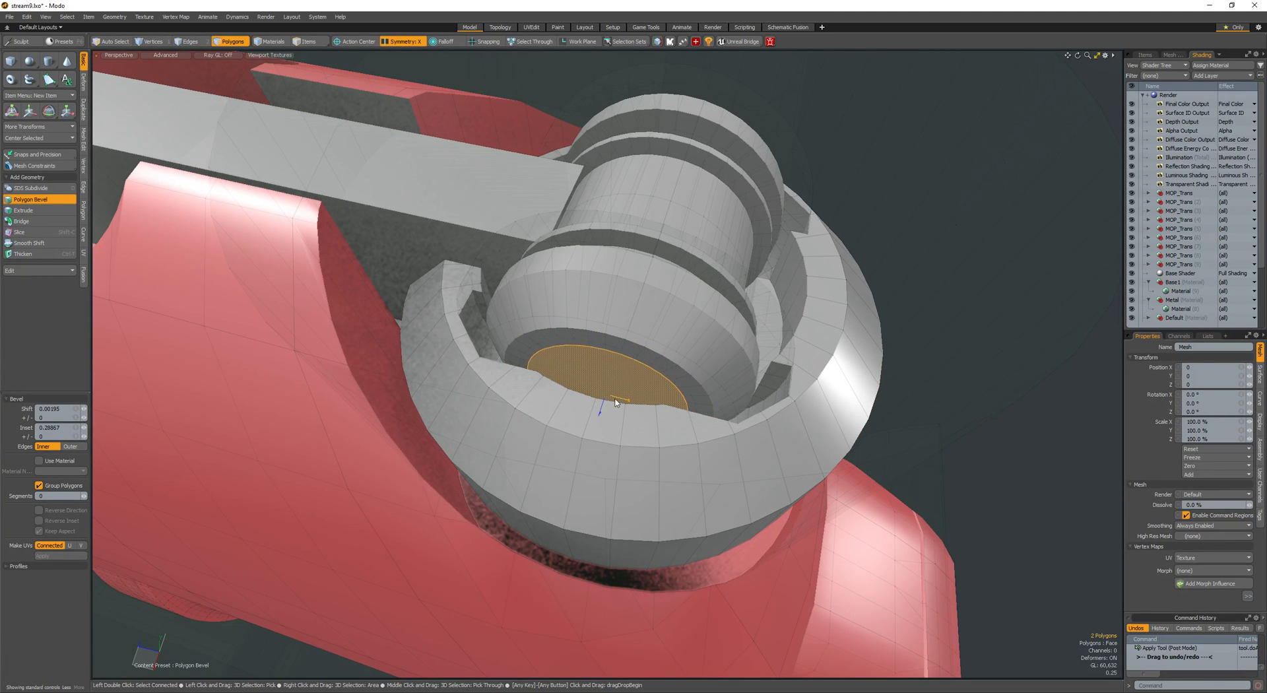
{"action": "scroll", "coordinate": [624, 380], "scroll_direction": "up", "scroll_amount": 2}
{"action": "key", "text": "space"}
- Select the narrow polygon rings around the roller's end caps and bevel them into a raised rim
{"action": "left_click_drag", "start_coordinate": [606, 332], "coordinate": [629, 348]}
{"action": "key", "text": "l"}
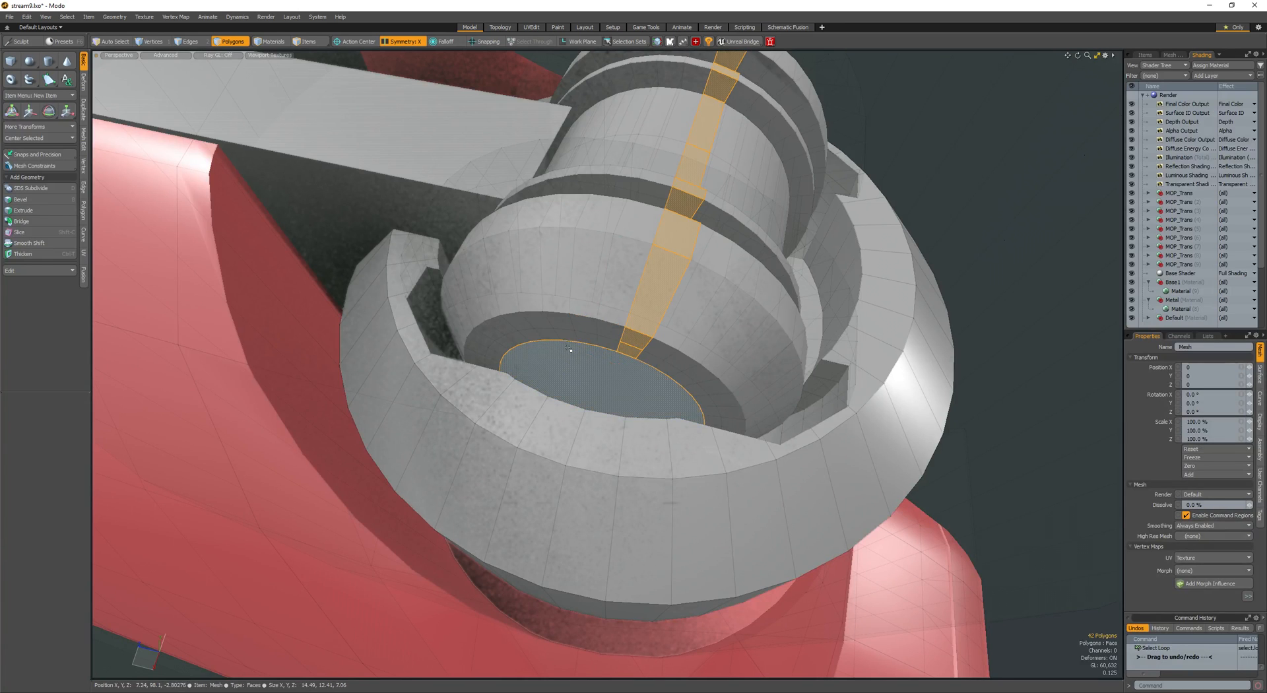
{"action": "key", "text": "b"}
{"action": "left_click", "coordinate": [595, 404]}
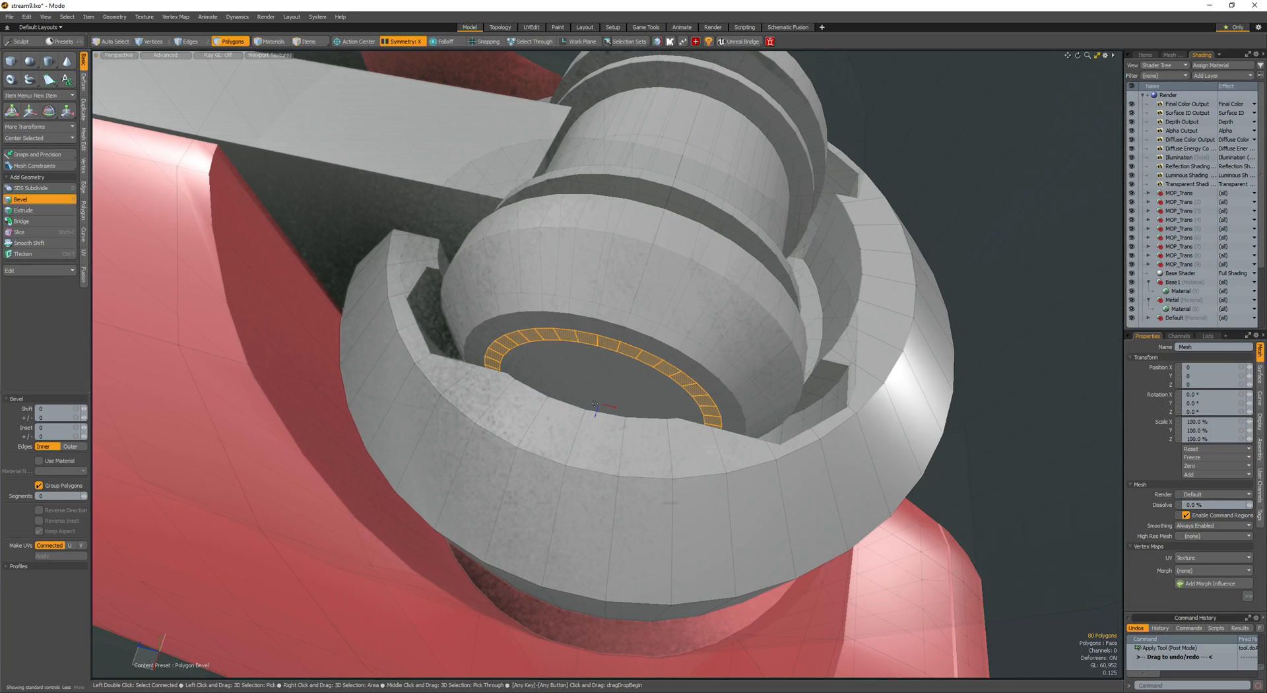
{"action": "left_click_drag", "start_coordinate": [597, 418], "coordinate": [596, 419]}
{"action": "mouse_move", "coordinate": [597, 419]}
{"action": "left_mouse_down", "text": "alt"}
{"action": "mouse_move", "coordinate": [582, 419]}
{"action": "mouse_move", "coordinate": [619, 409]}
{"action": "left_mouse_up", "text": "alt"}
{"action": "scroll", "coordinate": [621, 408], "scroll_direction": "down", "scroll_amount": 2}
{"action": "key", "text": "space"}
- Assign the Metal material to all of the roller's connected polygons
{"action": "left_click", "coordinate": [622, 408]}
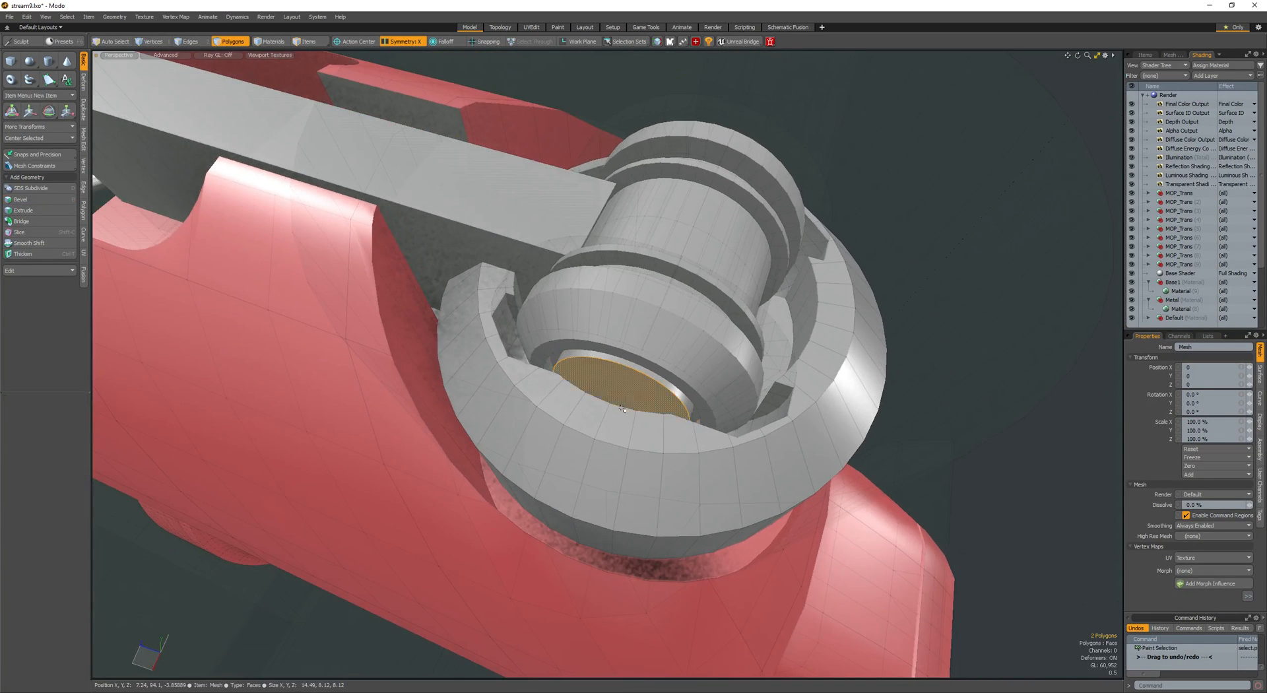
{"action": "double_click", "coordinate": [648, 365]}
{"action": "key", "text": "m"}
{"action": "key", "text": "Return"}
{"action": "left_click", "coordinate": [660, 344]}
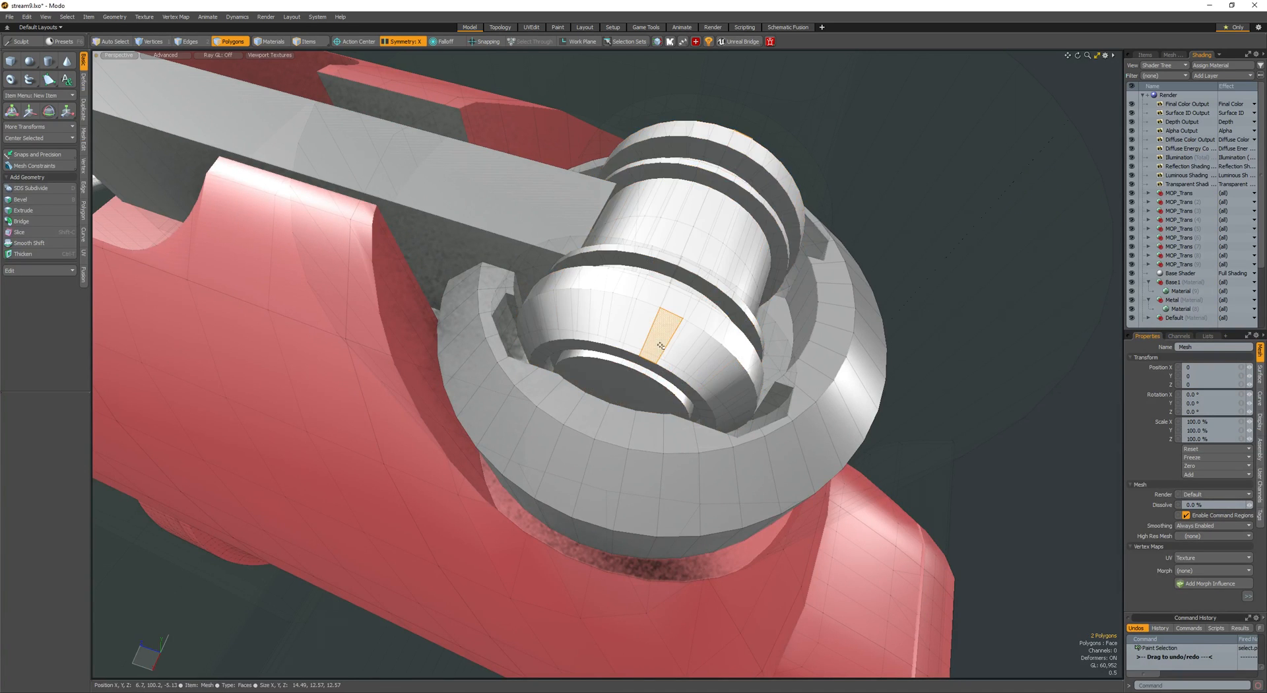
- Select the rear hub collar in MOP_Base (6) and assign the Metal material to its polygons
{"action": "left_click_drag", "start_coordinate": [661, 344], "coordinate": [657, 370], "text": "alt"}
{"action": "scroll", "coordinate": [657, 369], "scroll_direction": "down", "scroll_amount": 4}
{"action": "key", "text": "shift+w"}
{"action": "key", "text": "shift+w"}
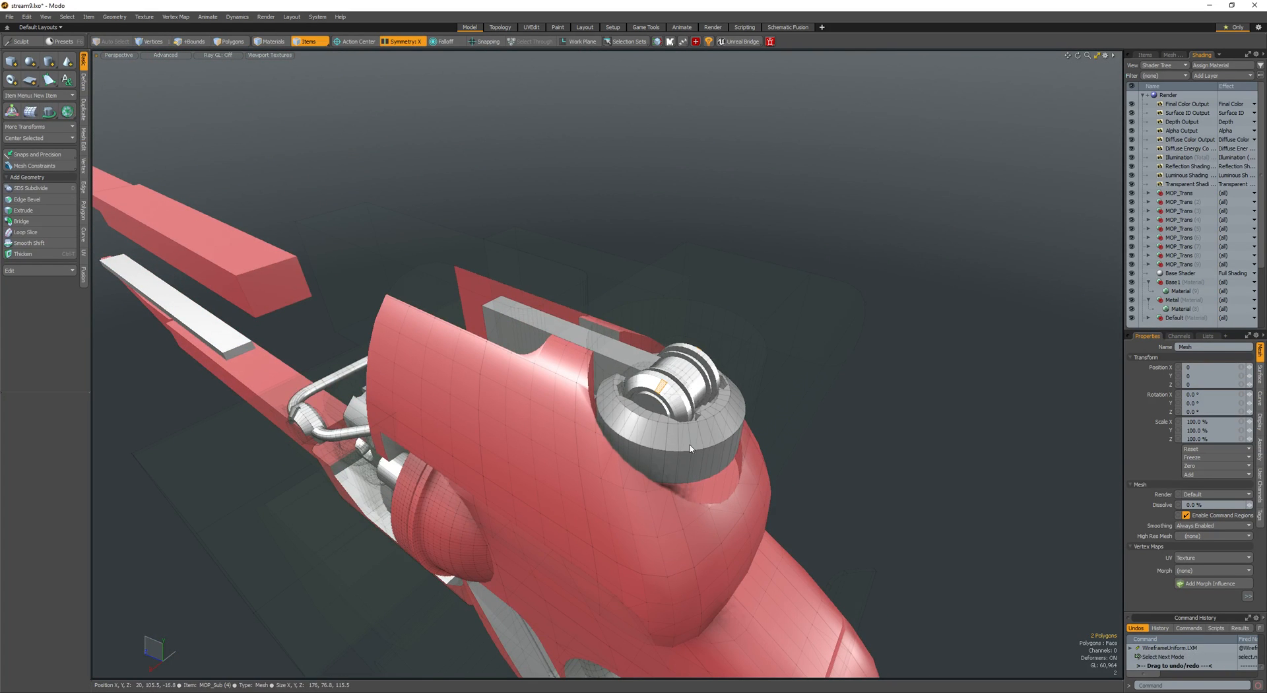
{"action": "left_click", "coordinate": [691, 448]}
{"action": "key", "text": "space"}
{"action": "key", "text": "ctrl+1"}
{"action": "left_click", "coordinate": [662, 438]}
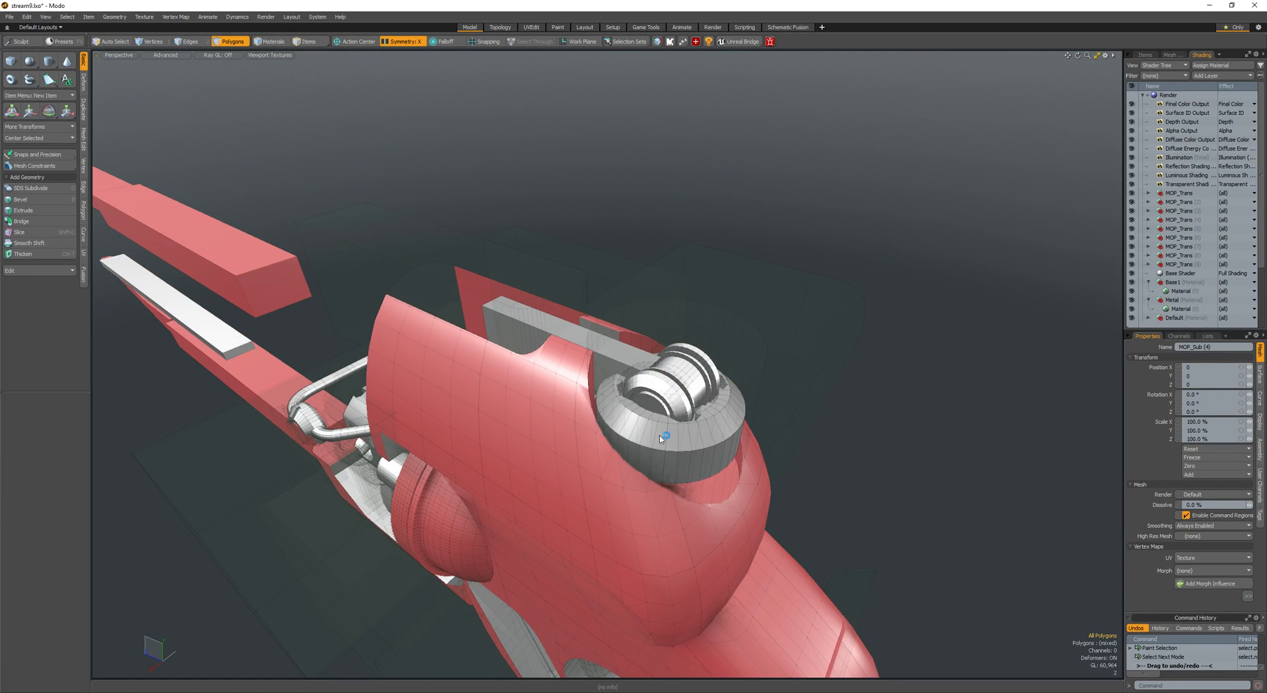
{"action": "double_click", "coordinate": [660, 435]}
{"action": "key", "text": "m"}
{"action": "key", "text": "Return"}
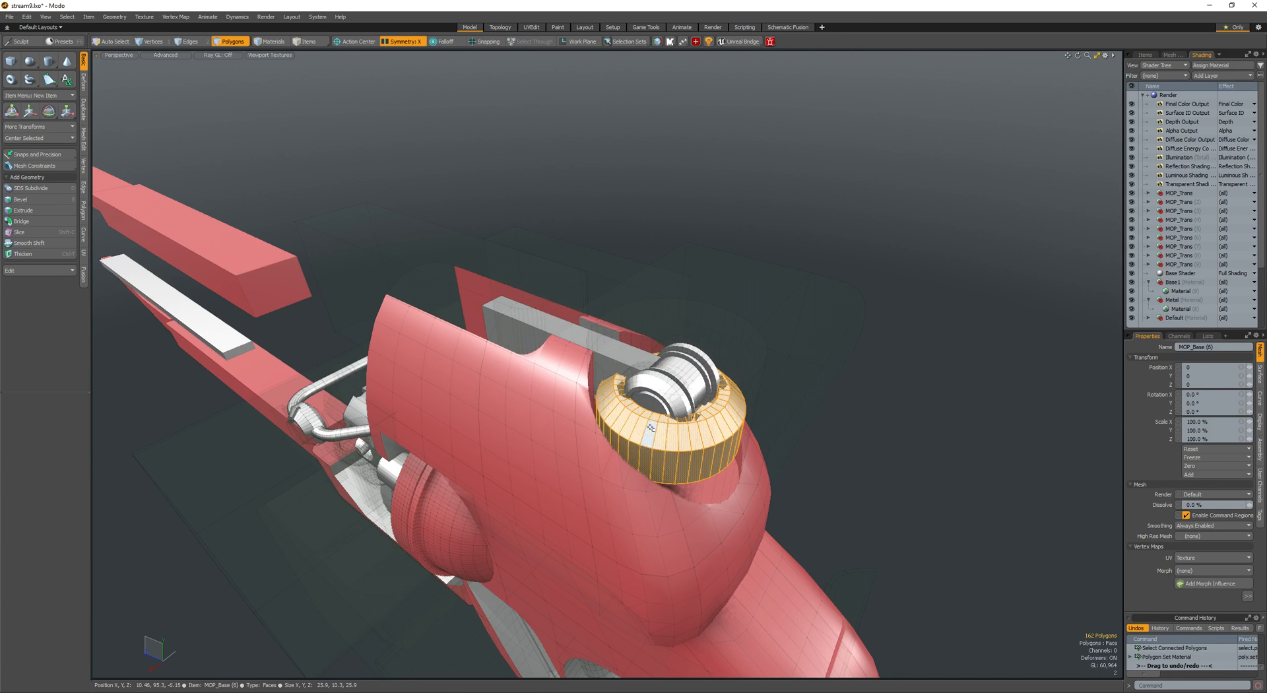
- Select the box cutter in MOP_AltSub (4) and assign the Metal material to its polygons
{"action": "left_click", "coordinate": [660, 436]}
{"action": "left_click_drag", "start_coordinate": [660, 435], "coordinate": [470, 301], "text": "alt"}
{"action": "key", "text": "space"}
{"action": "left_click", "coordinate": [517, 301]}
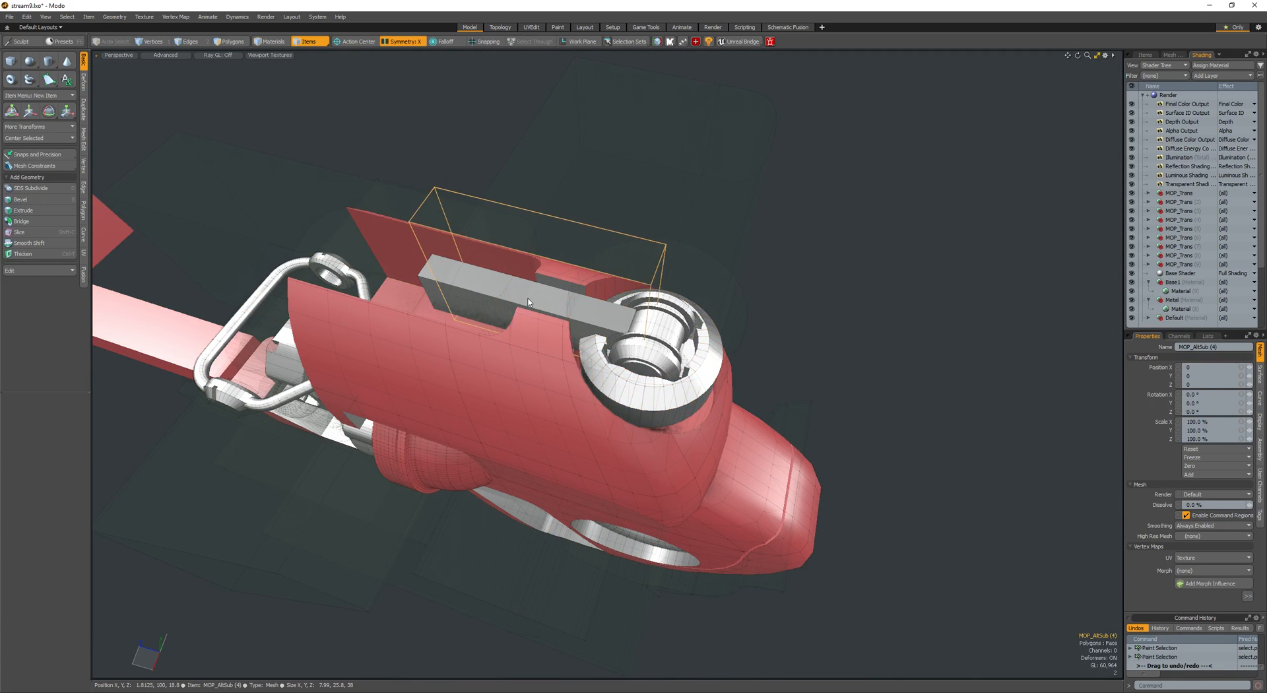
{"action": "key", "text": "3"}
{"action": "double_click", "coordinate": [540, 275]}
{"action": "key", "text": "m"}
{"action": "key", "text": "Return"}
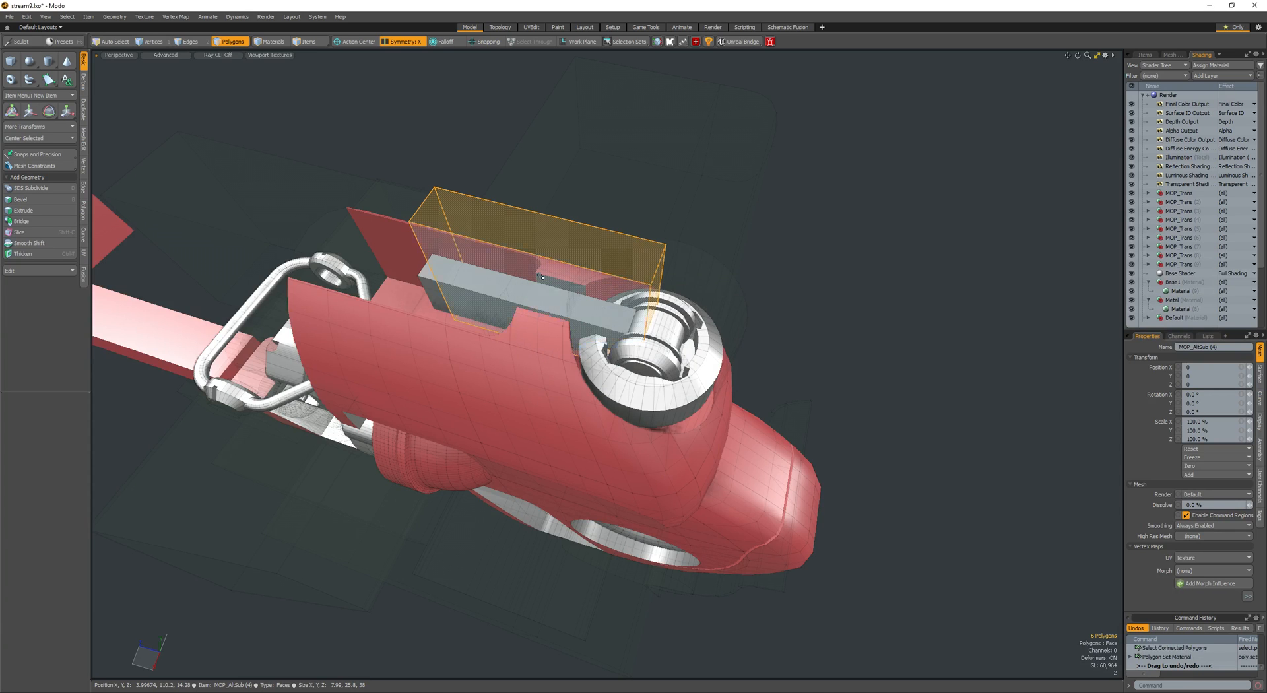
{"action": "left_click_drag", "start_coordinate": [564, 332], "coordinate": [737, 365], "text": "alt"}
{"action": "left_click_drag", "start_coordinate": [857, 359], "coordinate": [811, 352], "text": "alt"}
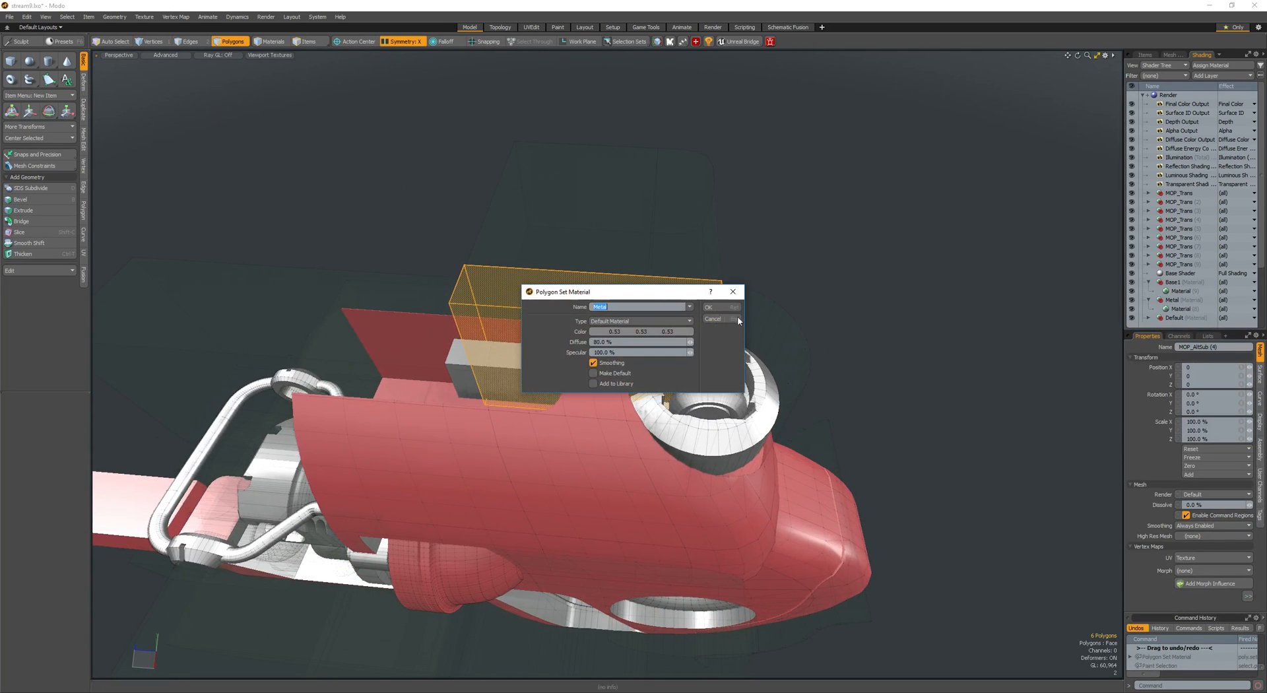
{"action": "key", "text": "Return"}
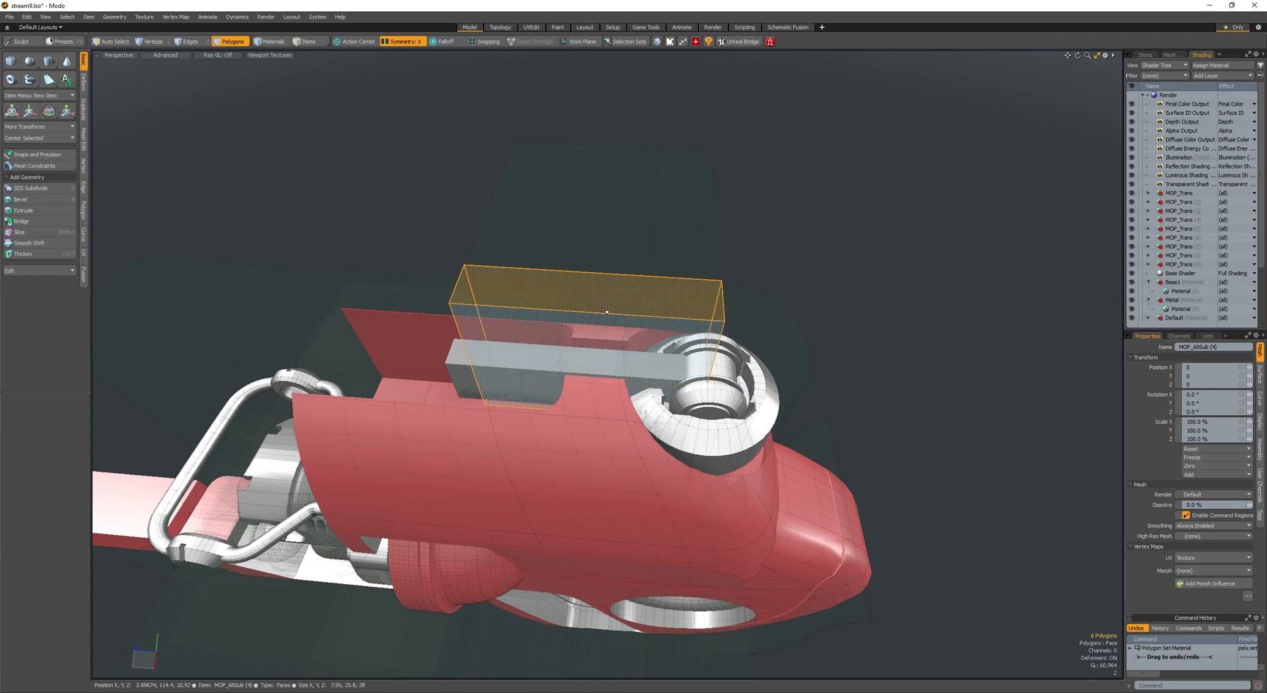
- Examine the bar leading into the rear hub and select its polygons in MOP_Build (6)
{"action": "left_click", "coordinate": [690, 296]}
{"action": "left_click_drag", "start_coordinate": [690, 296], "coordinate": [571, 403], "text": "alt"}
{"action": "key", "text": "w"}
{"action": "key", "text": "space"}
{"action": "key", "text": "space"}
{"action": "left_click", "coordinate": [619, 381]}
{"action": "key", "text": "space"}
{"action": "double_click", "coordinate": [619, 381]}
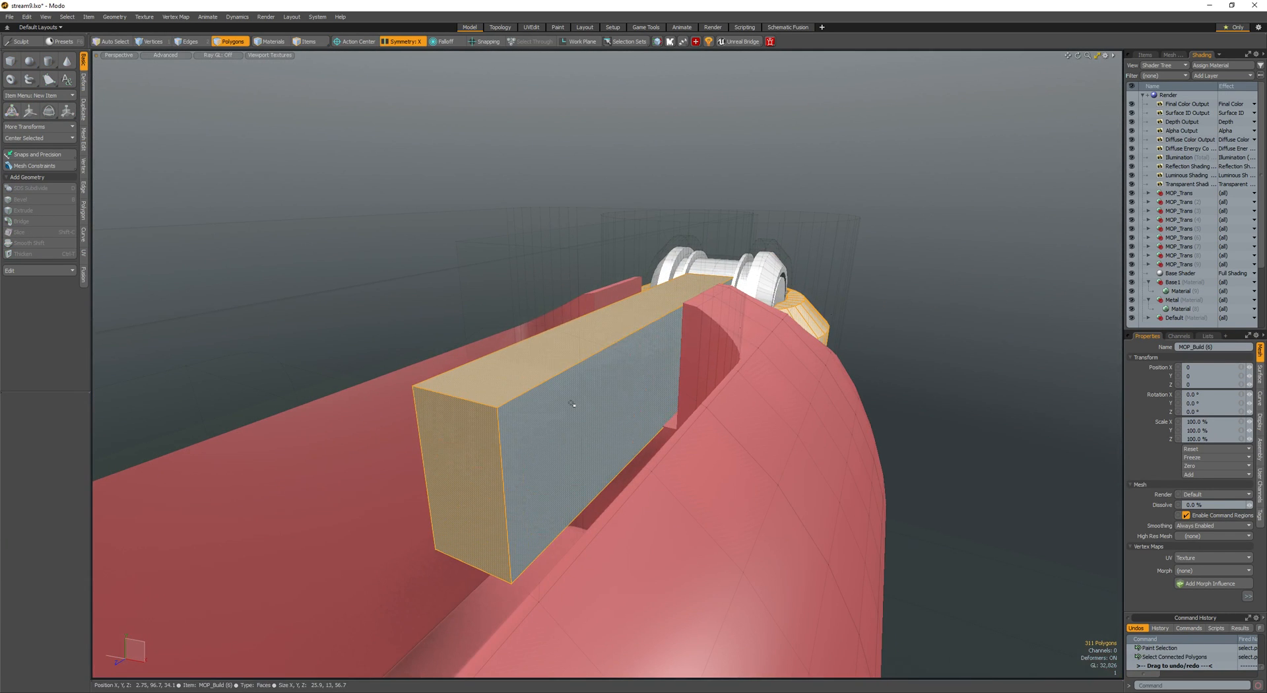
{"action": "left_click_drag", "start_coordinate": [709, 359], "coordinate": [666, 390], "text": "alt"}
{"action": "scroll", "coordinate": [667, 389], "scroll_direction": "down", "scroll_amount": 2}
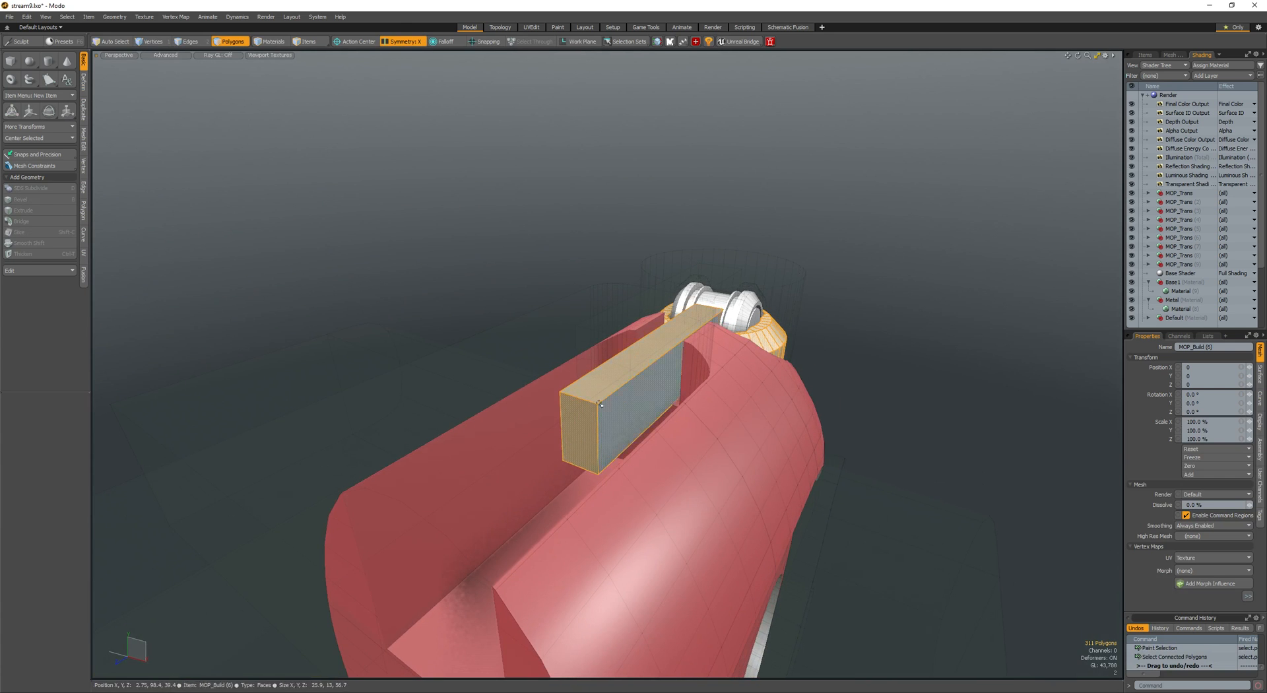
{"action": "left_click", "coordinate": [620, 297]}
{"action": "left_click_drag", "start_coordinate": [620, 297], "coordinate": [472, 461], "text": "alt"}
{"action": "key", "text": "space"}
{"action": "key", "text": "space"}
{"action": "scroll", "coordinate": [473, 460], "scroll_direction": "down", "scroll_amount": 5}
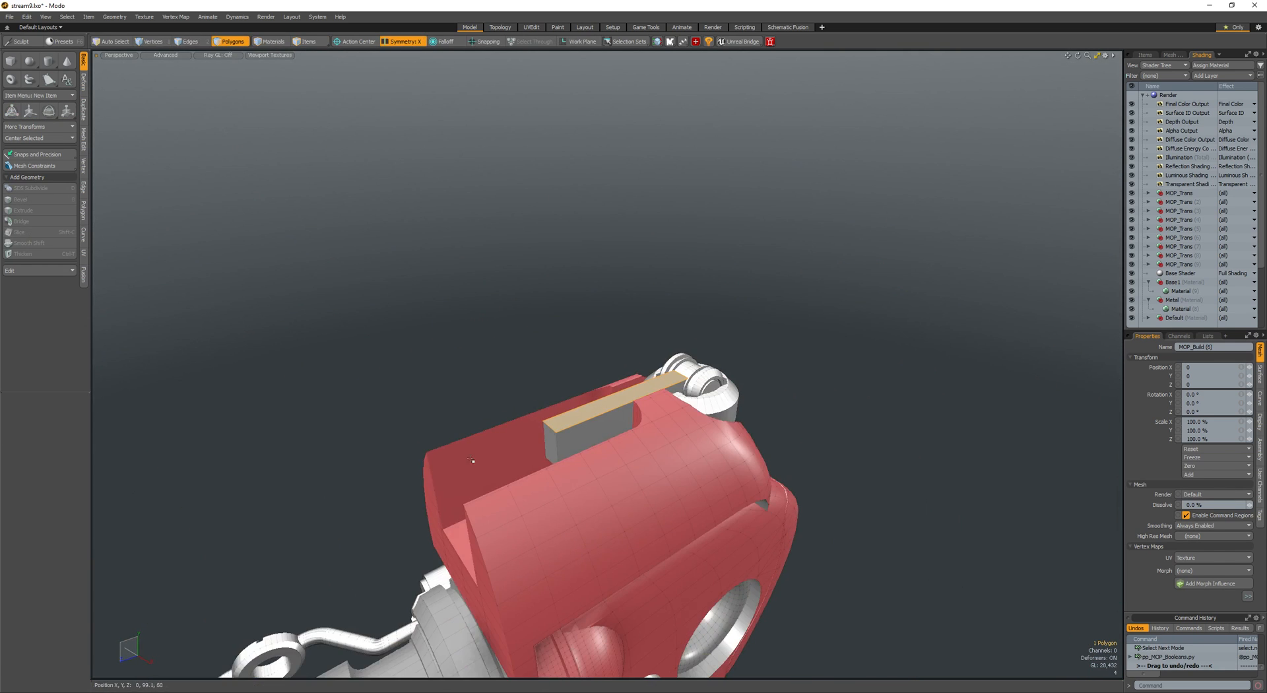
- Hide the wireframe overlay and review the whole gun from the front
{"action": "left_click", "coordinate": [472, 460]}
{"action": "left_click_drag", "start_coordinate": [620, 452], "coordinate": [506, 394], "text": "alt"}
{"action": "scroll", "coordinate": [548, 484], "scroll_direction": "down", "scroll_amount": 2}
{"action": "key", "text": "shift+w"}
{"action": "key", "text": "shift+w"}
{"action": "key", "text": "shift+w"}
{"action": "scroll", "coordinate": [666, 396], "scroll_direction": "down", "scroll_amount": 5}
{"action": "scroll", "coordinate": [619, 417], "scroll_direction": "up", "scroll_amount": 5}
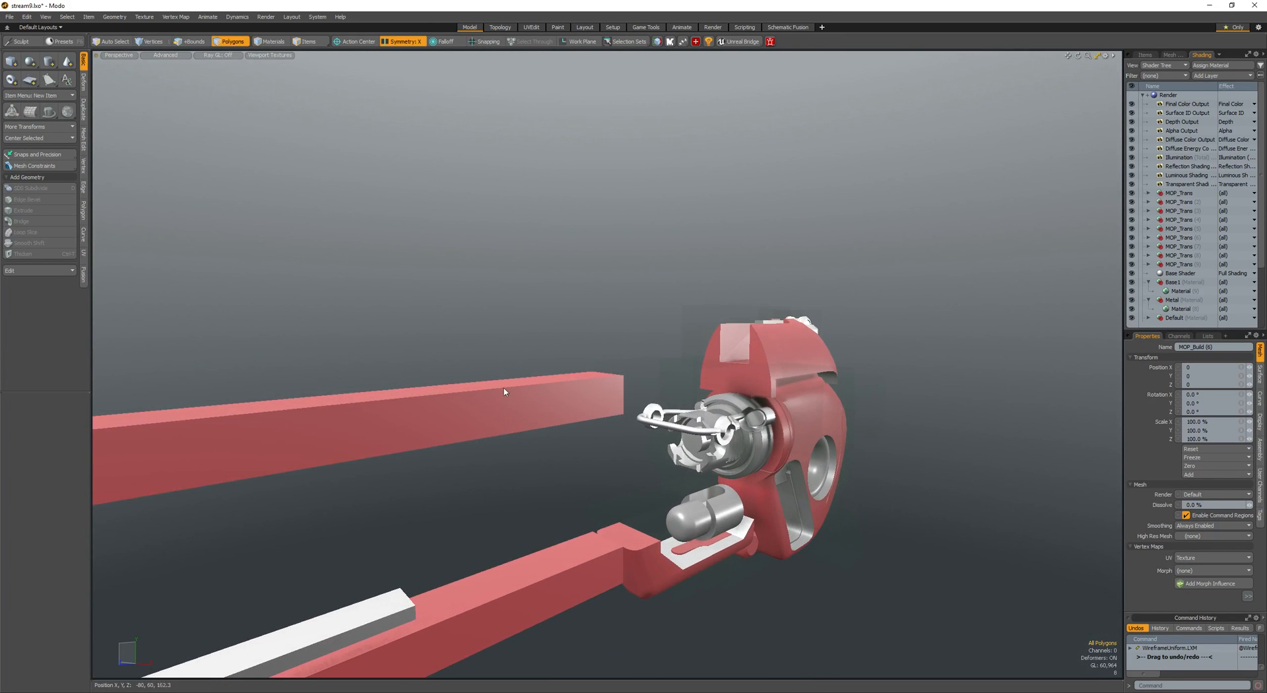
- Add a cylinder about 36 units across to the main mesh in front of the metal hub, then move and shorten it
{"action": "scroll", "coordinate": [749, 432], "scroll_direction": "up", "scroll_amount": 5}
{"action": "left_click", "coordinate": [749, 433]}
{"action": "scroll", "coordinate": [749, 432], "scroll_direction": "down", "scroll_amount": 4}
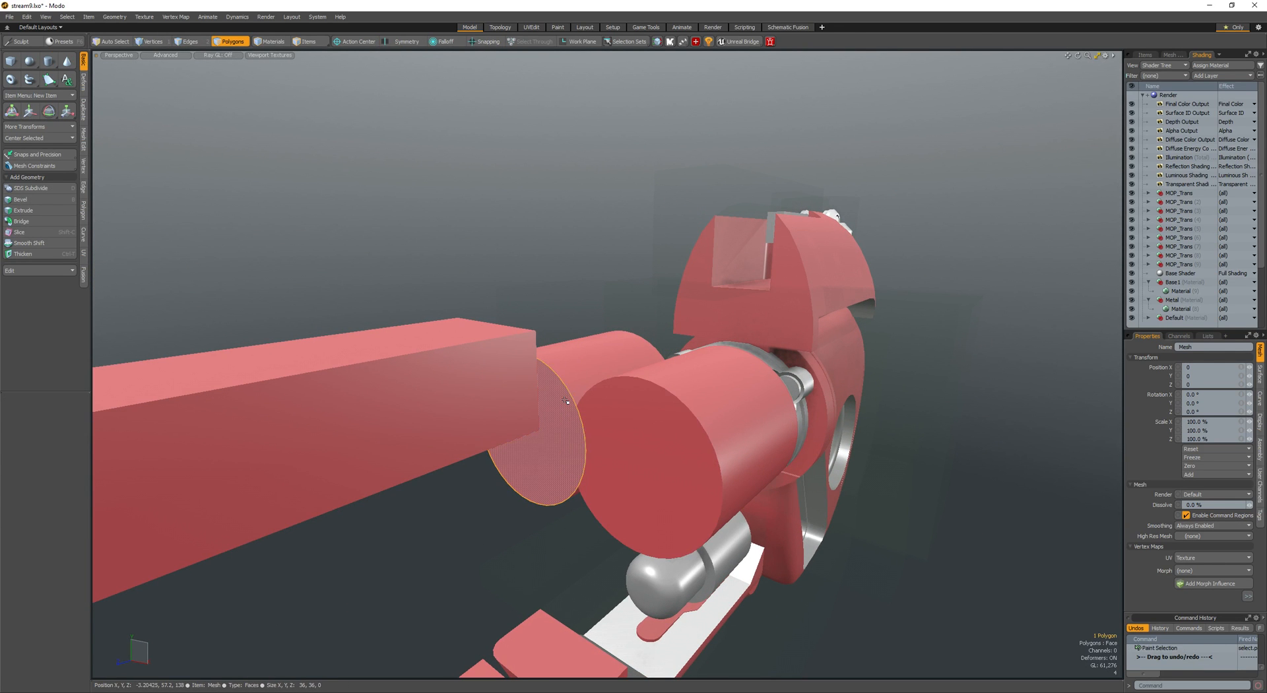
{"action": "key", "text": "w"}
{"action": "left_click_drag", "start_coordinate": [644, 429], "coordinate": [709, 456]}
{"action": "key", "text": "w"}
{"action": "left_click_drag", "start_coordinate": [713, 462], "coordinate": [583, 416]}
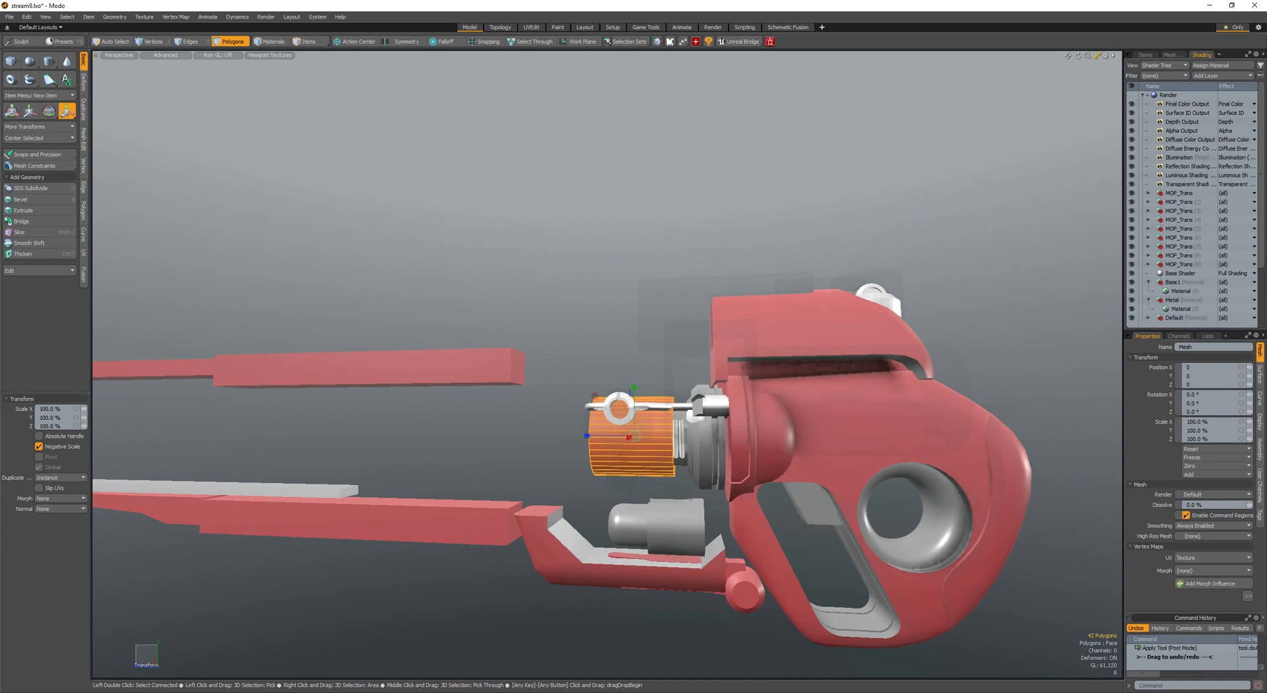
{"action": "scroll", "coordinate": [621, 435], "scroll_direction": "up", "scroll_amount": 2}
{"action": "mouse_move", "coordinate": [626, 443]}
{"action": "left_mouse_down"}
{"action": "mouse_move", "coordinate": [594, 540]}
{"action": "mouse_move", "coordinate": [614, 548]}
{"action": "mouse_move", "coordinate": [630, 455]}
{"action": "mouse_move", "coordinate": [615, 448]}
{"action": "mouse_move", "coordinate": [673, 444]}
{"action": "mouse_move", "coordinate": [604, 430]}
{"action": "left_mouse_up"}
{"action": "key", "text": "w"}
{"action": "key", "text": "space"}
- Inset both end faces of the cylinder by about 3.2 and bridge them to make an open ring
{"action": "left_click", "coordinate": [665, 441]}
{"action": "scroll", "coordinate": [677, 436], "scroll_direction": "up", "scroll_amount": 2}
{"action": "left_click", "coordinate": [665, 429], "text": "shift"}
{"action": "key", "text": "b"}
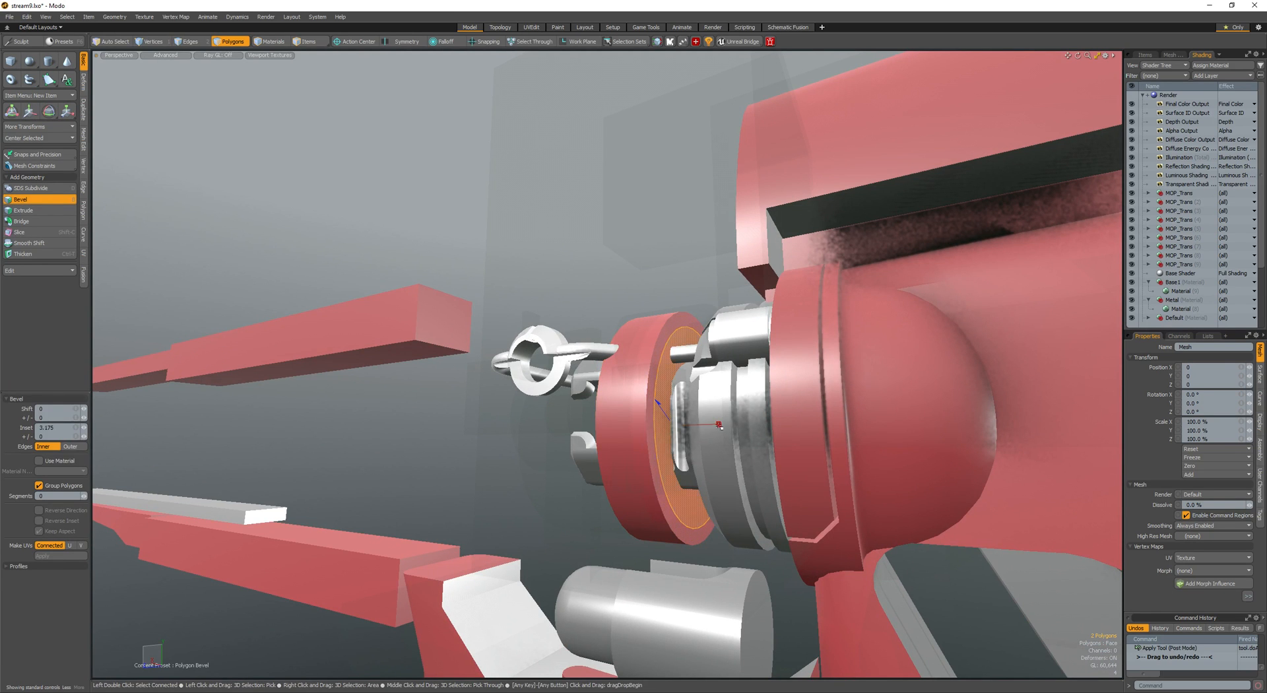
{"action": "key", "text": "space"}
{"action": "key", "text": "shift+b"}
{"action": "left_click", "coordinate": [719, 425]}
{"action": "left_click_drag", "start_coordinate": [693, 429], "coordinate": [643, 424], "text": "alt"}
{"action": "key", "text": "space"}
- Select the whole ring, then move and scale it to fit around the front metal hub
{"action": "double_click", "coordinate": [654, 495]}
{"action": "key", "text": "w"}
{"action": "left_click_drag", "start_coordinate": [581, 455], "coordinate": [632, 425], "text": "alt"}
{"action": "key", "text": "space"}
{"action": "scroll", "coordinate": [611, 455], "scroll_direction": "down", "scroll_amount": 3}
{"action": "key", "text": "r"}
{"action": "key", "text": "space"}
{"action": "key", "text": "w"}
{"action": "left_click_drag", "start_coordinate": [643, 462], "coordinate": [720, 434], "text": "alt"}
{"action": "key", "text": "space"}
- Assign the Metal material to the whole front ring
{"action": "key", "text": "space"}
{"action": "key", "text": "3"}
{"action": "key", "text": "m"}
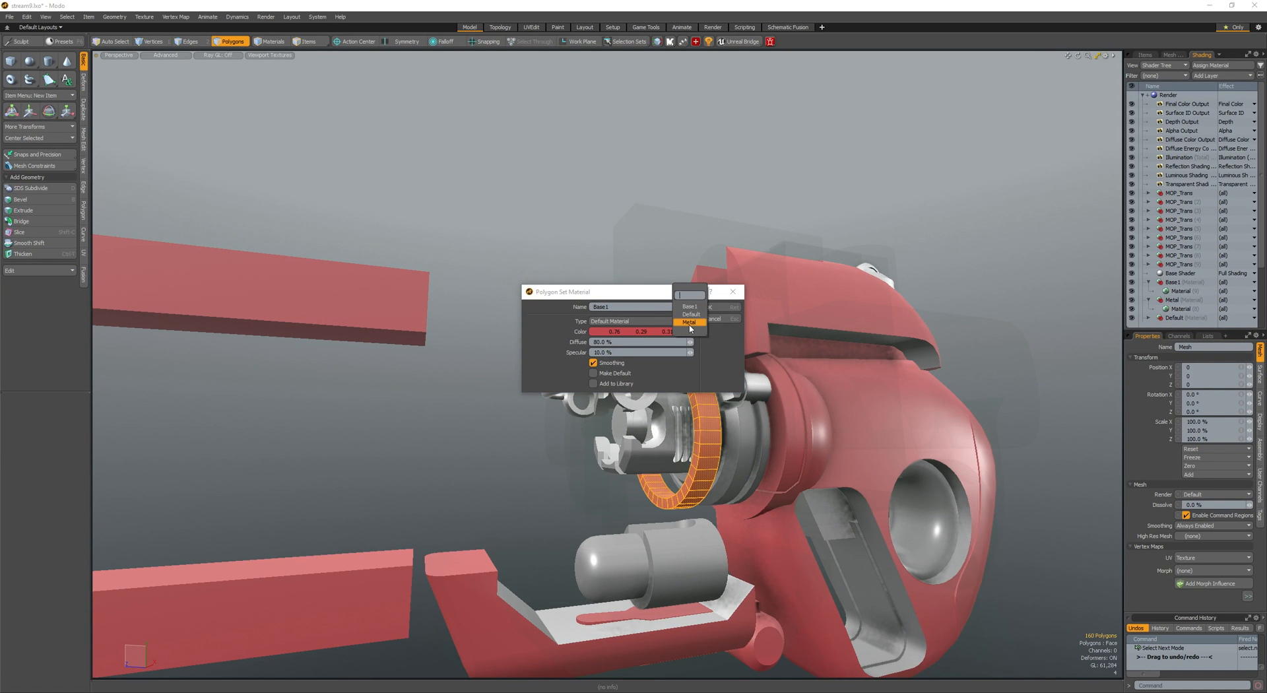
{"action": "left_click", "coordinate": [689, 322]}
{"action": "key", "text": "Return"}
- Convert the ring's selection to edges and bevel them with an inset of 1
{"action": "left_click", "coordinate": [703, 399]}
{"action": "key", "text": "ctrl+2"}
{"action": "mouse_move", "coordinate": [695, 434]}
{"action": "left_mouse_down", "text": "alt"}
{"action": "mouse_move", "coordinate": [664, 429]}
{"action": "mouse_move", "coordinate": [669, 441]}
{"action": "mouse_move", "coordinate": [710, 425]}
{"action": "left_mouse_up", "text": "alt"}
{"action": "scroll", "coordinate": [663, 429], "scroll_direction": "up", "scroll_amount": 4}
{"action": "key", "text": "b"}
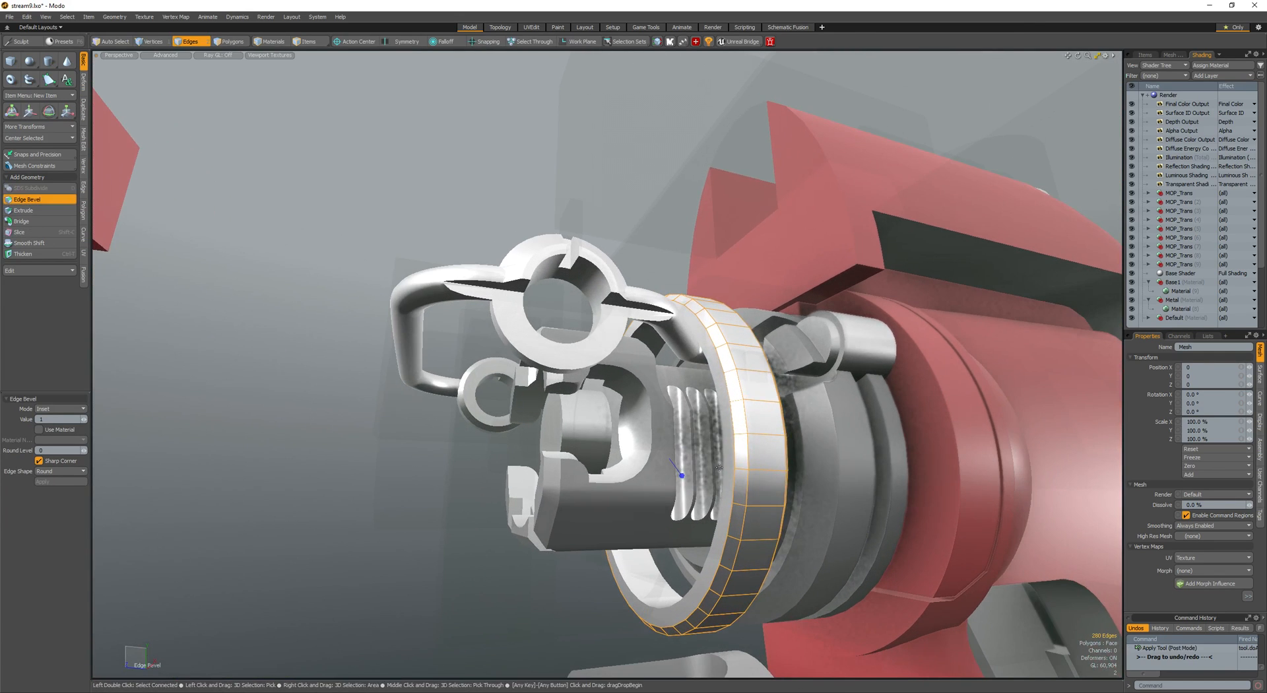
- Select all connected polygons of the beveled front ring
{"action": "key", "text": "3"}
{"action": "left_click", "coordinate": [766, 488]}
{"action": "scroll", "coordinate": [741, 522], "scroll_direction": "down", "scroll_amount": 3}
{"action": "left_click_drag", "start_coordinate": [767, 492], "coordinate": [688, 411], "text": "alt"}
{"action": "double_click", "coordinate": [743, 521]}
{"action": "scroll", "coordinate": [720, 490], "scroll_direction": "up", "scroll_amount": 4}
{"action": "scroll", "coordinate": [724, 481], "scroll_direction": "down", "scroll_amount": 3}
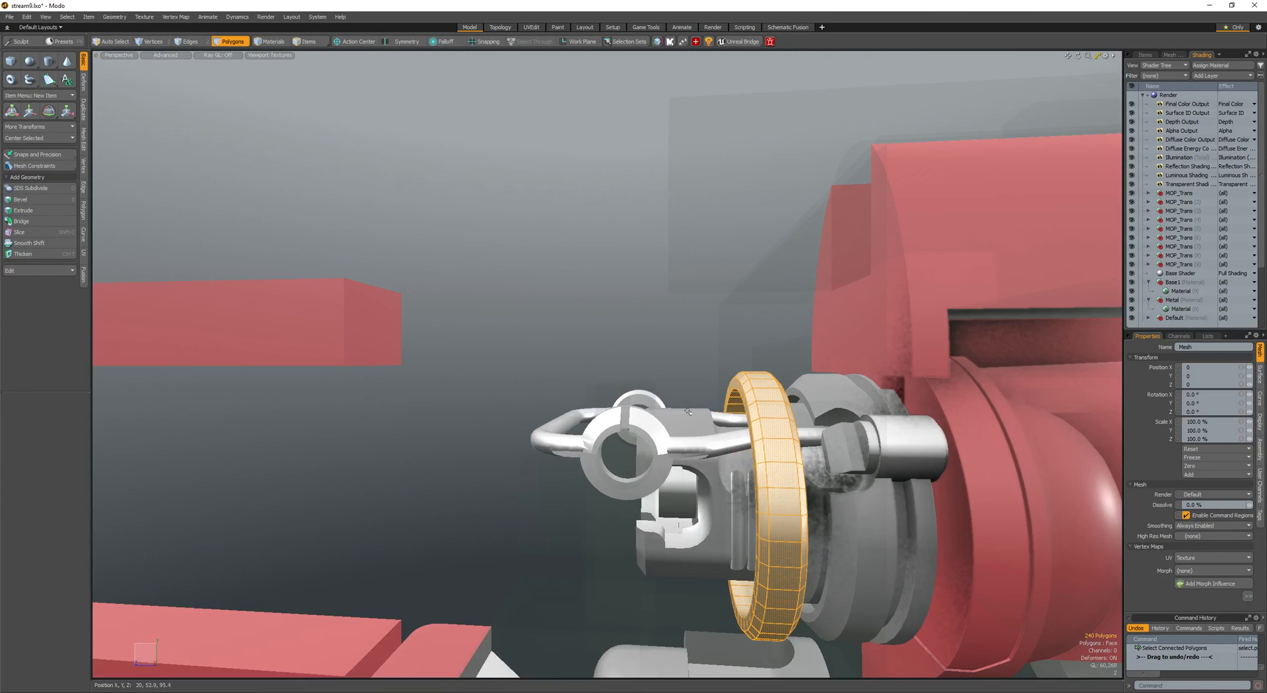
- Draw a box profile about 15.4 by 9.9 at the ring's upper side and pull it out sideways into a box
{"action": "key", "text": "c"}
{"action": "left_click_drag", "start_coordinate": [754, 437], "coordinate": [812, 472], "text": "alt"}
{"action": "scroll", "coordinate": [812, 472], "scroll_direction": "down", "scroll_amount": 3}
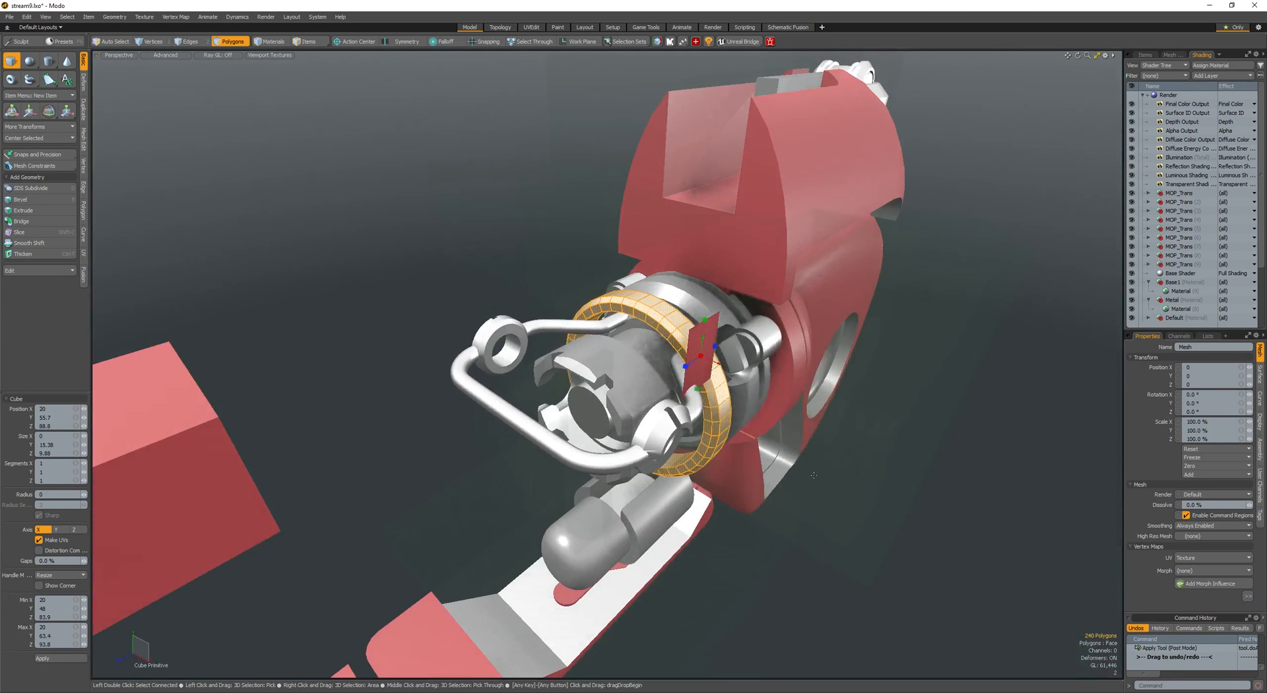
{"action": "left_click_drag", "start_coordinate": [701, 356], "coordinate": [888, 423]}
{"action": "key", "text": "q"}
- Select the whole new box and move it into place over the top of the ring
{"action": "double_click", "coordinate": [758, 396]}
{"action": "left_click_drag", "start_coordinate": [757, 396], "coordinate": [590, 363], "text": "alt"}
{"action": "key", "text": "w"}
{"action": "key", "text": "space"}
{"action": "key", "text": "w"}
{"action": "left_click_drag", "start_coordinate": [761, 460], "coordinate": [778, 482]}
- Bevel the box's lower rear edge, facing the ring, into a rounded corner
{"action": "key", "text": "space"}
{"action": "key", "text": "space"}
{"action": "key", "text": "space"}
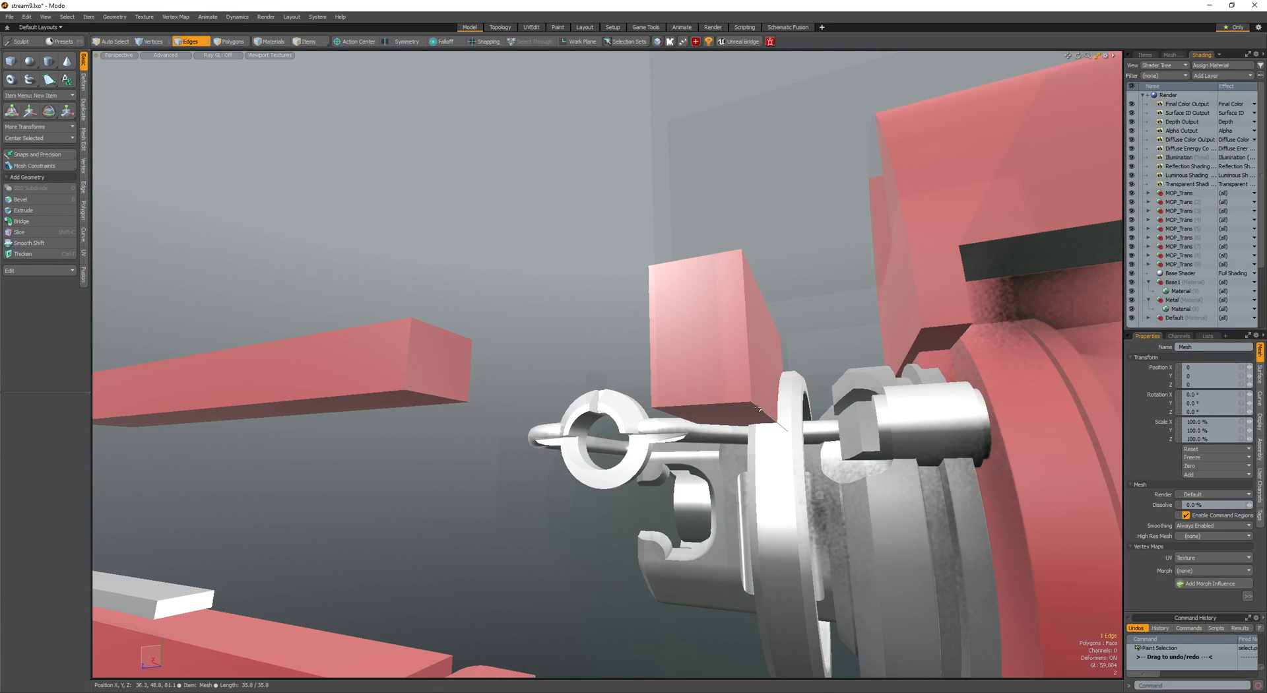
{"action": "key", "text": "b"}
{"action": "left_click_drag", "start_coordinate": [757, 408], "coordinate": [825, 464]}
{"action": "scroll", "coordinate": [702, 416], "scroll_direction": "up", "scroll_amount": 3, "text": "shift"}
{"action": "left_click_drag", "start_coordinate": [702, 417], "coordinate": [264, 198], "text": "alt"}
{"action": "scroll", "coordinate": [707, 419], "scroll_direction": "up", "scroll_amount": 2, "text": "shift"}
{"action": "key", "text": "space"}
{"action": "key", "text": "space"}
- Select individual faces of the box and move them so that it cuts the required part of the ring
{"action": "double_click", "coordinate": [701, 370]}
{"action": "key", "text": "w"}
{"action": "key", "text": "space"}
{"action": "left_click", "coordinate": [808, 439], "text": "ctrl"}
{"action": "key", "text": "w"}
{"action": "key", "text": "space"}
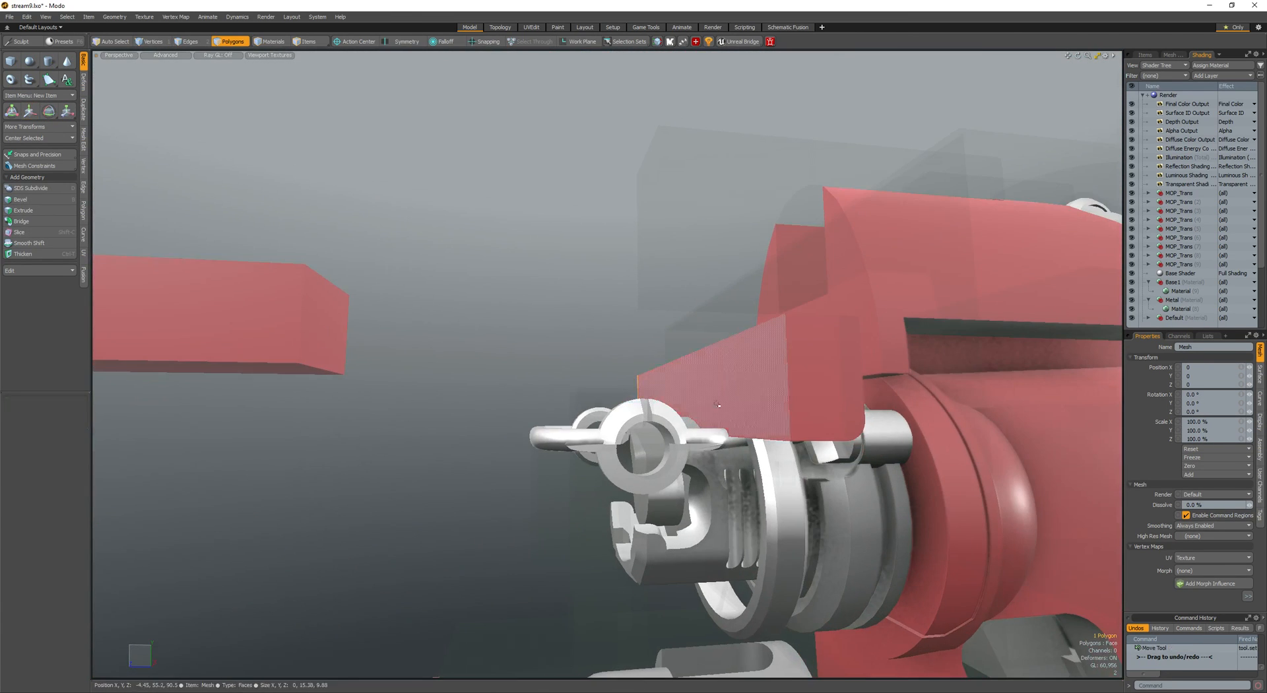
- Select the entire box cutter and assign the Metal material to it
{"action": "double_click", "coordinate": [815, 396]}
{"action": "left_click_drag", "start_coordinate": [815, 396], "coordinate": [779, 468], "text": "alt"}
{"action": "key", "text": "m"}
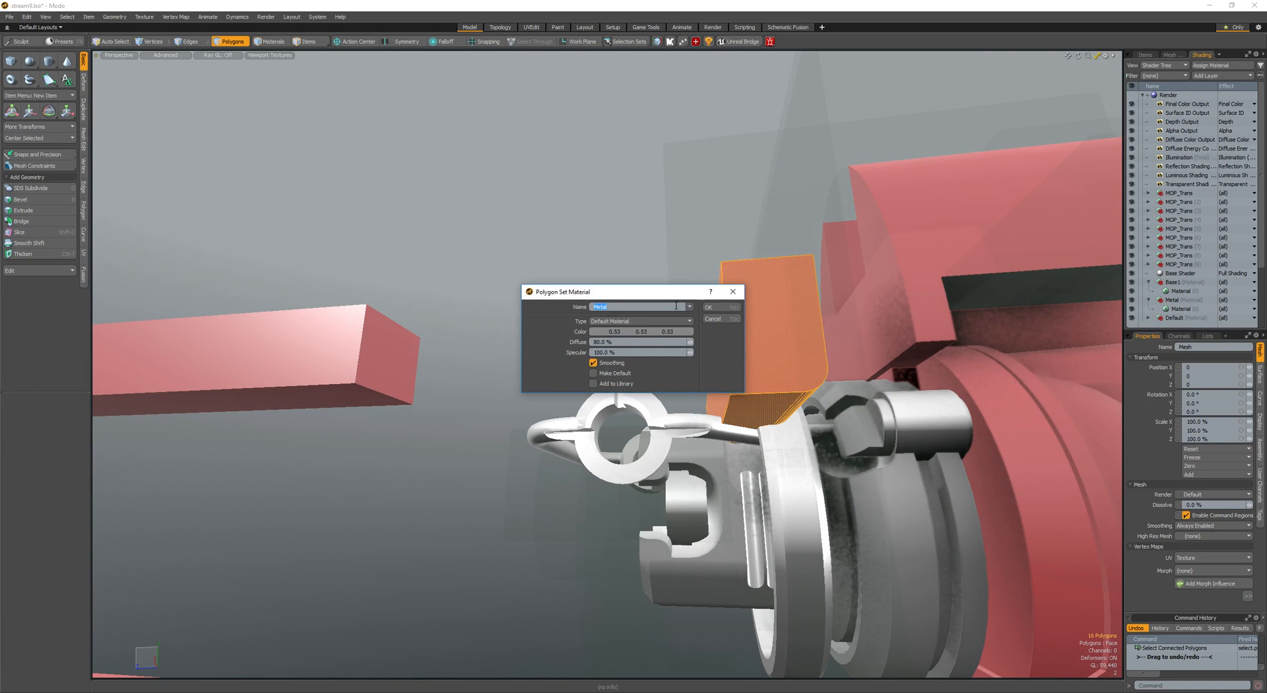
{"action": "key", "text": "Return"}
- Subtract the box from the front ring as a MOP boolean cutter
{"action": "left_click_drag", "start_coordinate": [759, 422], "coordinate": [800, 478], "text": "alt"}
{"action": "key", "text": "ctrl+alt+s"}
{"action": "key", "text": "w"}
{"action": "key", "text": "q"}
{"action": "key", "text": "Escape"}
- Add a 40-sided cylinder with a radius of 6 along Z to the cutter mesh, at the ring's lower side
{"action": "scroll", "coordinate": [755, 461], "scroll_direction": "down", "scroll_amount": 3}
{"action": "scroll", "coordinate": [690, 466], "scroll_direction": "down", "scroll_amount": 2}
{"action": "key", "text": "shift+x"}
{"action": "scroll", "coordinate": [690, 466], "scroll_direction": "up", "scroll_amount": 4}
{"action": "key", "text": "shift+c"}
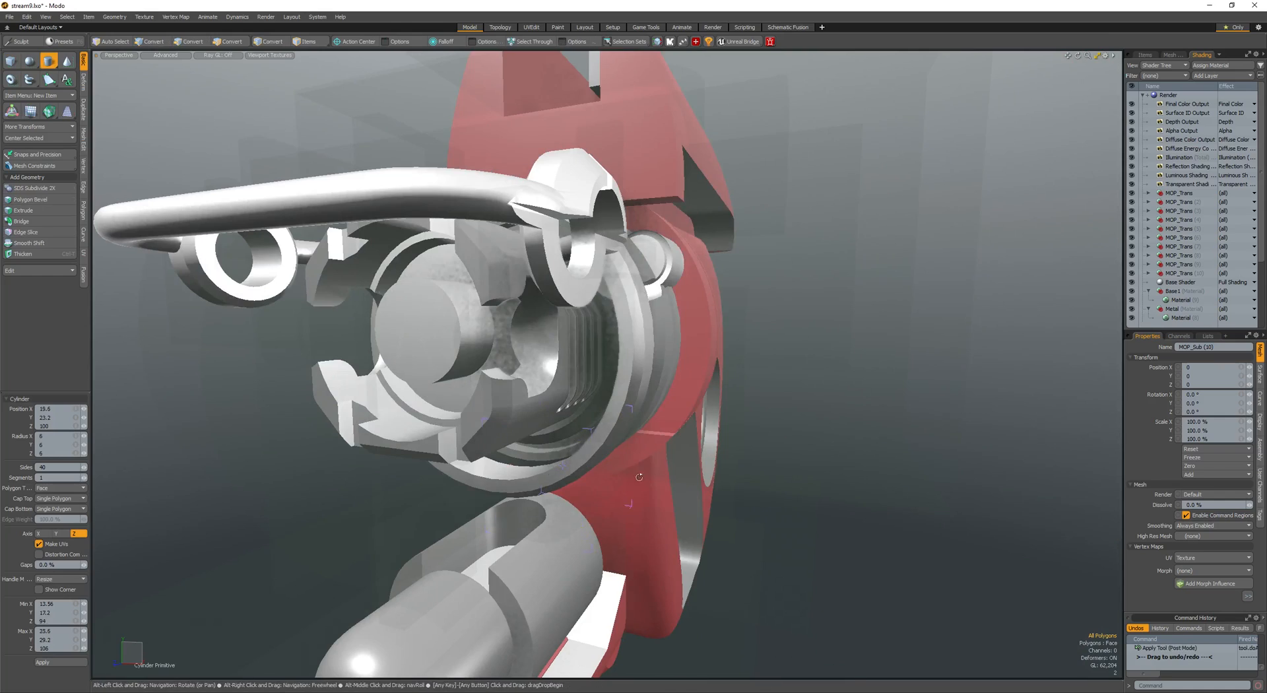
{"action": "left_click_drag", "start_coordinate": [639, 477], "coordinate": [507, 470], "text": "alt"}
{"action": "key", "text": "q"}
- Move the new cylinder so it overlaps the ring's lower side and assign it the Metal material
{"action": "double_click", "coordinate": [571, 460]}
{"action": "key", "text": "w"}
{"action": "left_click_drag", "start_coordinate": [507, 470], "coordinate": [696, 488]}
{"action": "key", "text": "q"}
{"action": "key", "text": "w"}
{"action": "key", "text": "m"}
{"action": "key", "text": "Return"}
{"action": "key", "text": "w"}
- Convert the cylinder cutter's selection to edges and bevel them by about 1.64
{"action": "key", "text": "alt+2"}
{"action": "key", "text": "b"}
{"action": "scroll", "coordinate": [696, 489], "scroll_direction": "down", "scroll_amount": 3, "text": "shift"}
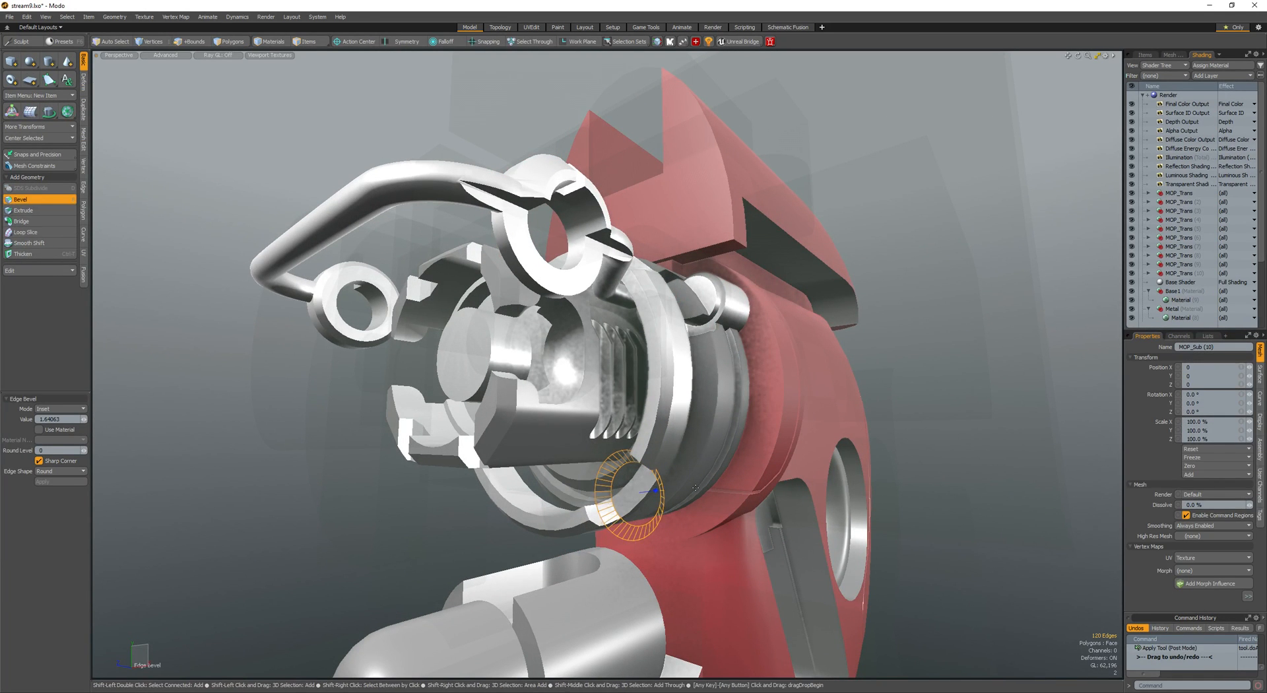
- Mirror the beveled cylinder cutter to the opposite side of the ring
{"action": "key", "text": "q"}
{"action": "key", "text": "3"}
{"action": "key", "text": "]"}
{"action": "key", "text": "shift+v"}
{"action": "scroll", "coordinate": [683, 494], "scroll_direction": "down", "scroll_amount": 5}
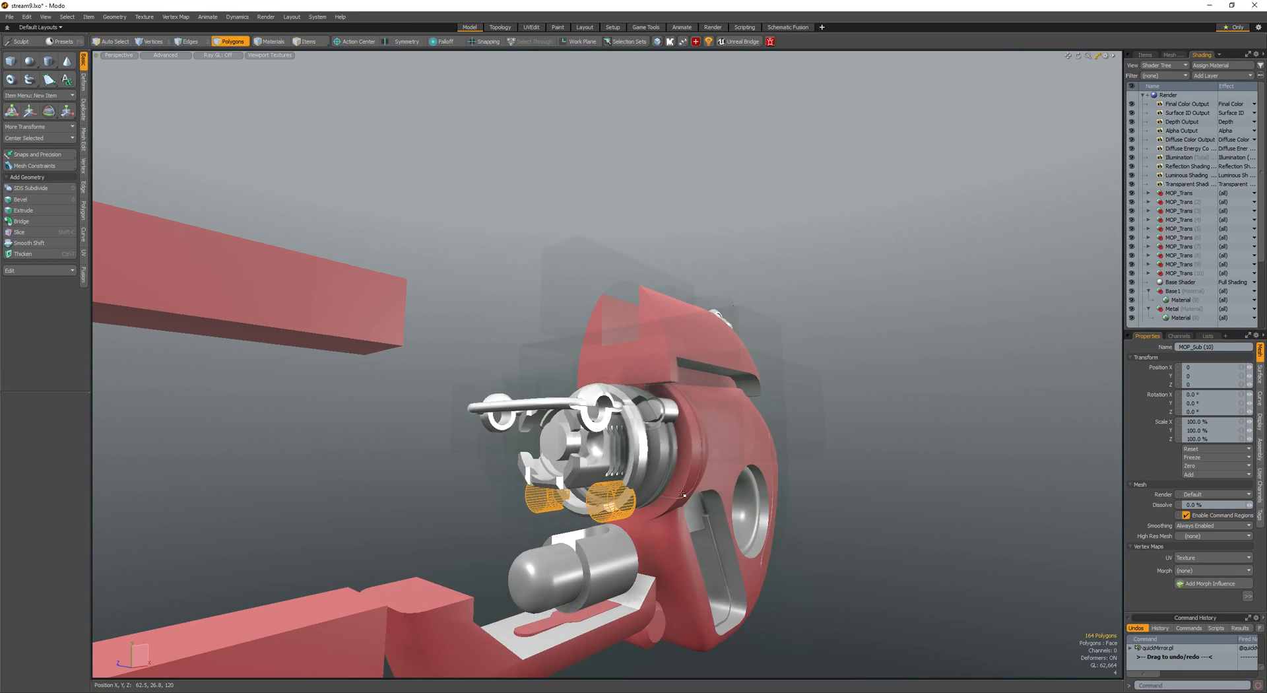
{"action": "left_click_drag", "start_coordinate": [683, 494], "coordinate": [575, 539], "text": "alt"}
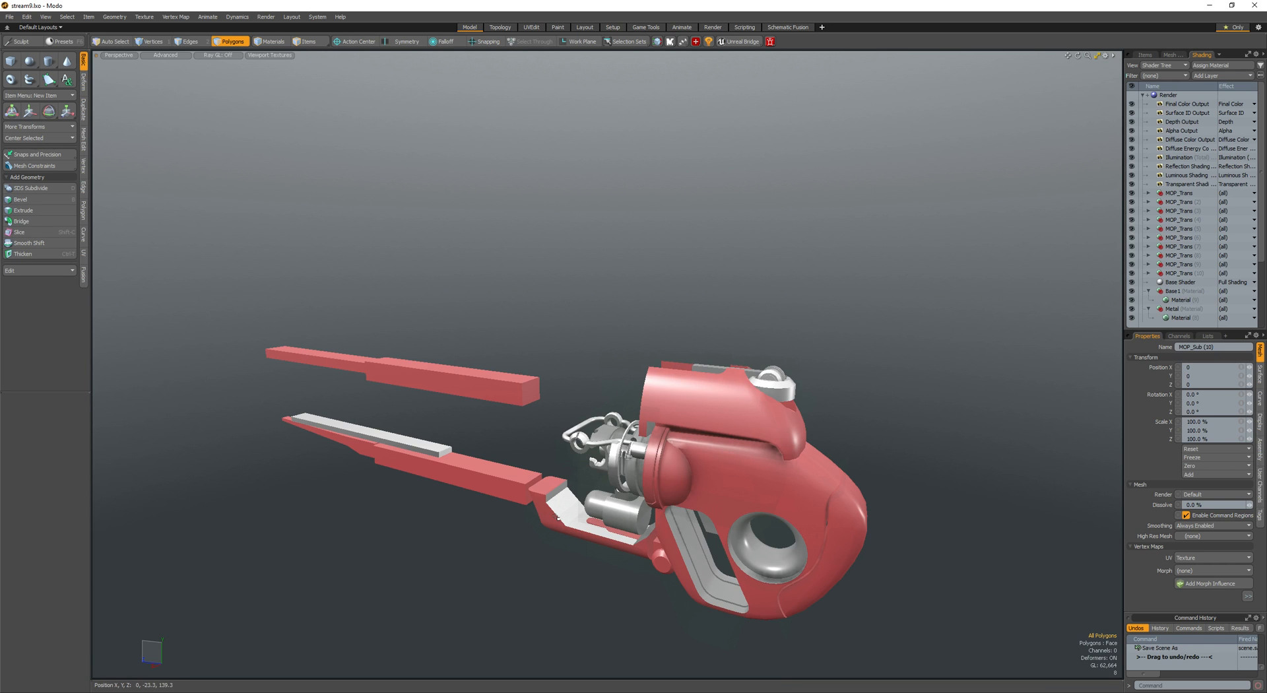
{"action": "left_click_drag", "start_coordinate": [501, 505], "coordinate": [650, 396], "text": "alt"}
{"action": "scroll", "coordinate": [665, 433], "scroll_direction": "up", "scroll_amount": 5}
- Switch to the MOP base mesh of the hub behind the ring, select the whole body and reapply its material
{"action": "key", "text": "5"}
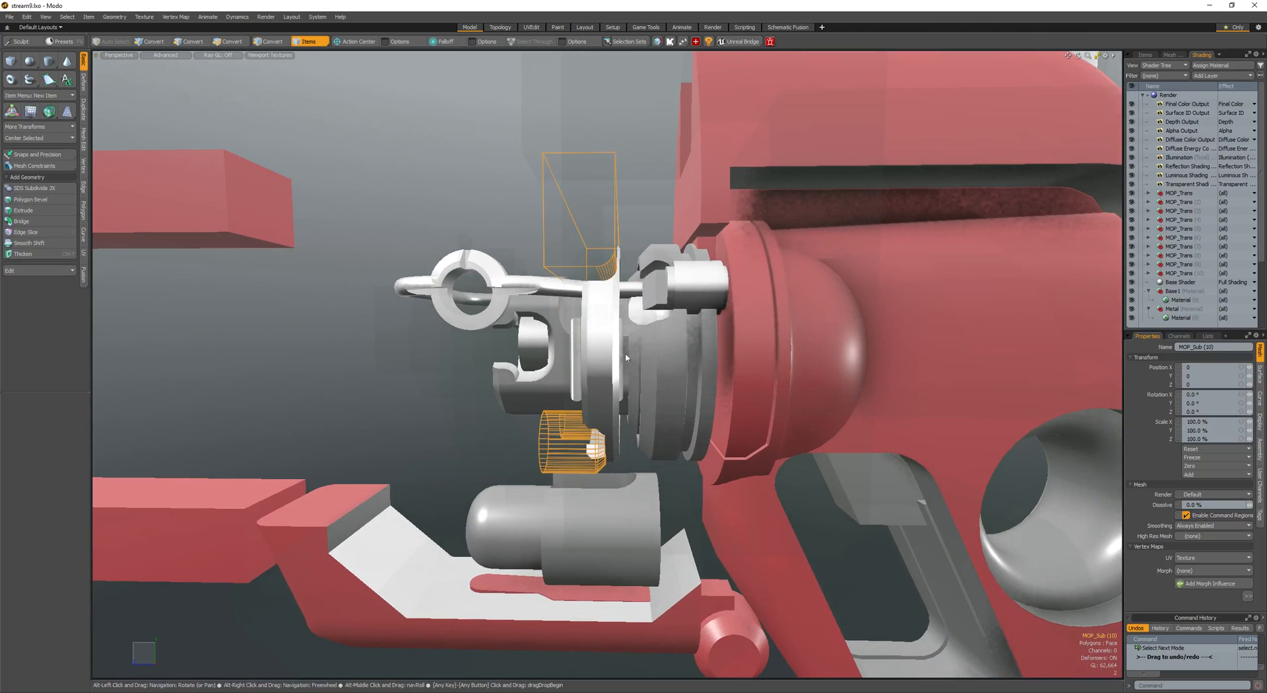
{"action": "left_click", "coordinate": [664, 381]}
{"action": "key", "text": "space"}
{"action": "key", "text": "alt+b"}
{"action": "left_click", "coordinate": [660, 359]}
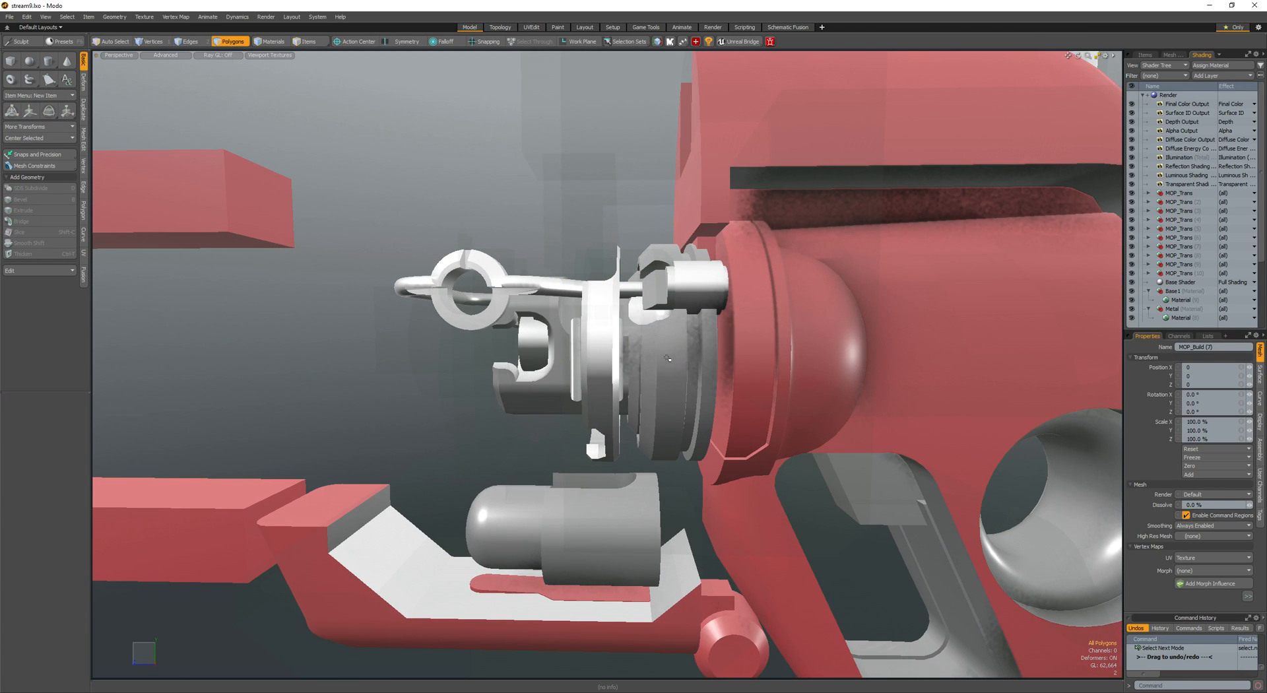
{"action": "double_click", "coordinate": [664, 351]}
{"action": "key", "text": "m"}
{"action": "key", "text": "Return"}
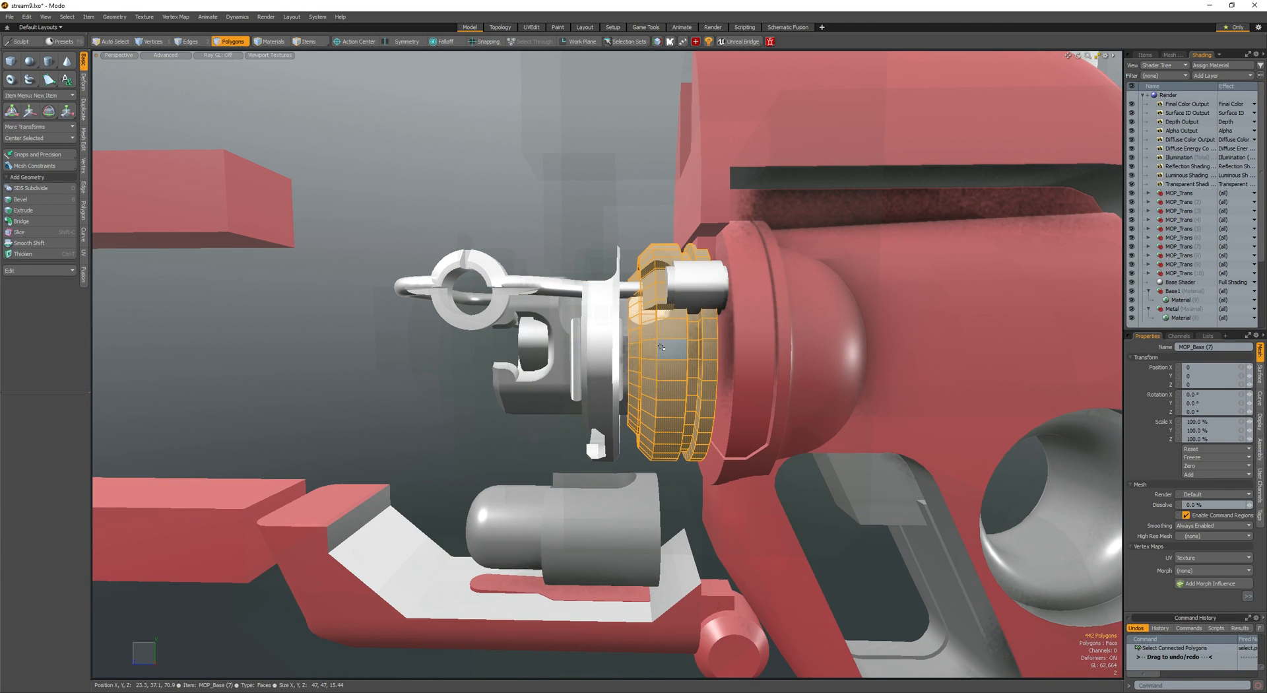
{"action": "left_click", "coordinate": [663, 348]}
{"action": "left_click_drag", "start_coordinate": [663, 348], "coordinate": [555, 493], "text": "alt"}
- Show the cutter wireframes, switch to the front ring's MOP base mesh and select polygons on the ring
{"action": "key", "text": "alt+w"}
{"action": "key", "text": "alt+w"}
{"action": "key", "text": "5"}
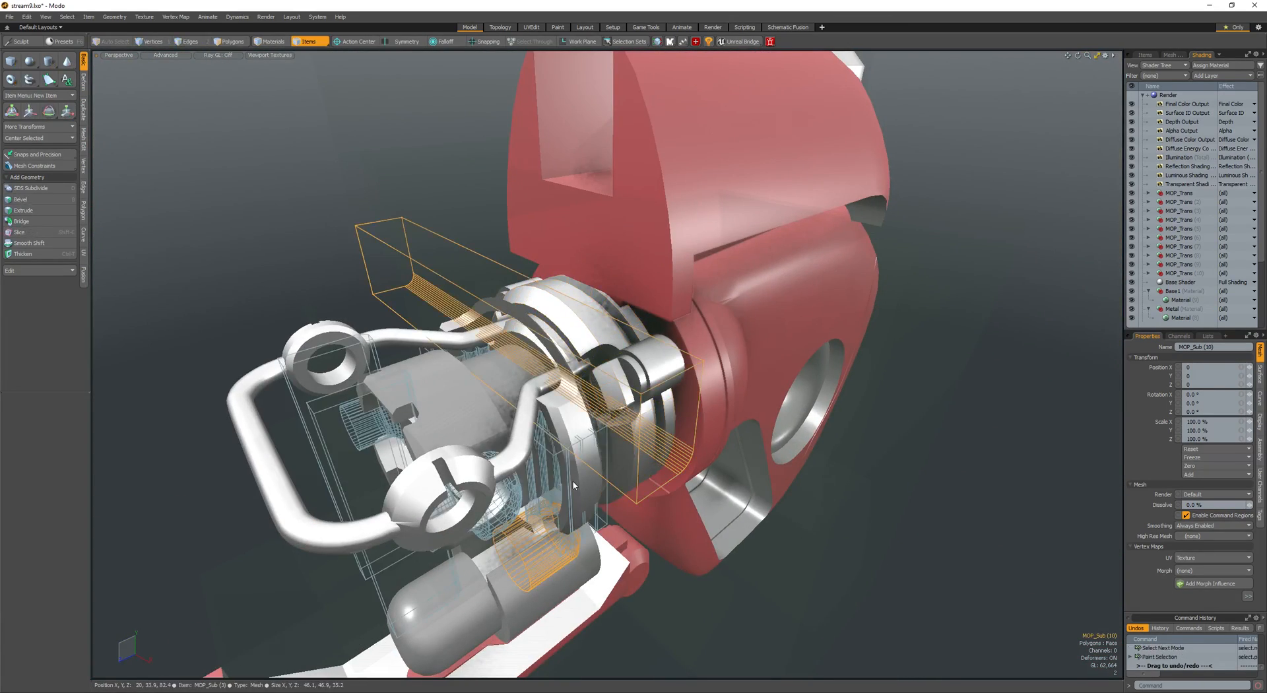
{"action": "left_click", "coordinate": [569, 477]}
{"action": "key", "text": "space"}
{"action": "key", "text": "alt+b"}
{"action": "left_click", "coordinate": [589, 483]}
{"action": "double_click", "coordinate": [575, 455]}
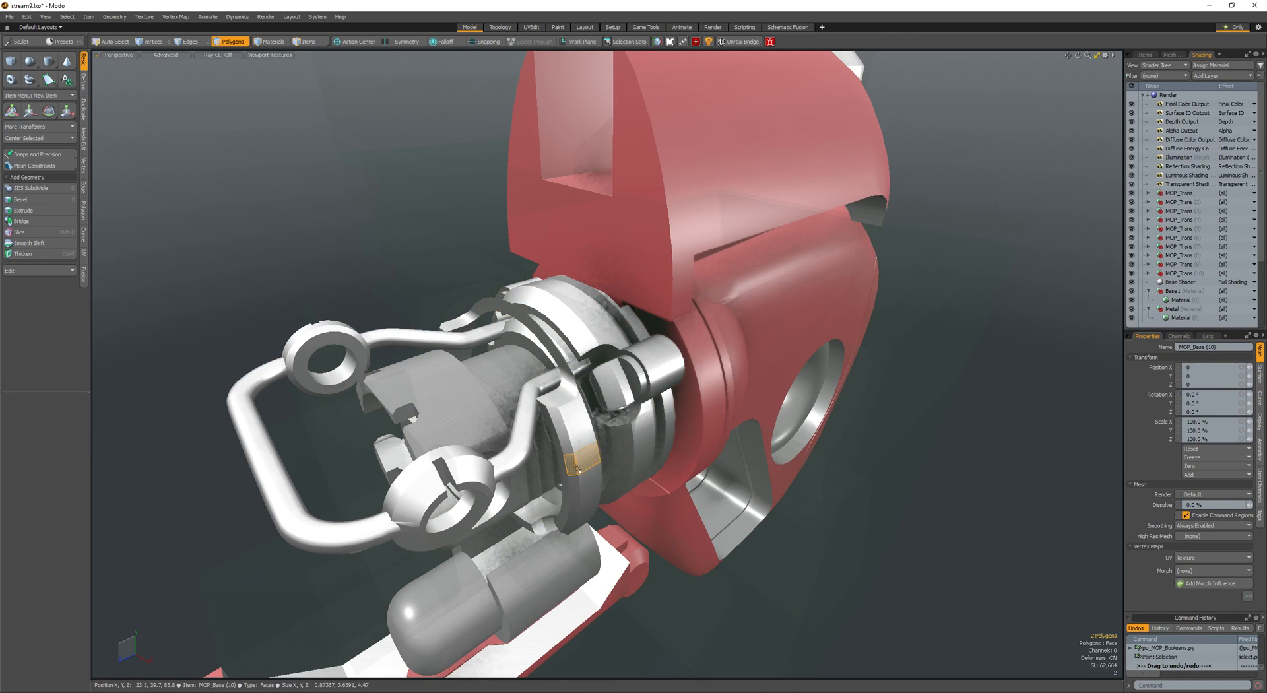
- Select the upper section of the ring's base mesh and move it about -2.19 along Z with X symmetry
{"action": "left_click_drag", "start_coordinate": [575, 455], "coordinate": [521, 389], "text": "alt"}
{"action": "left_click", "coordinate": [553, 369]}
{"action": "key", "text": "w"}
{"action": "left_click_drag", "start_coordinate": [627, 396], "coordinate": [612, 419], "text": "alt"}
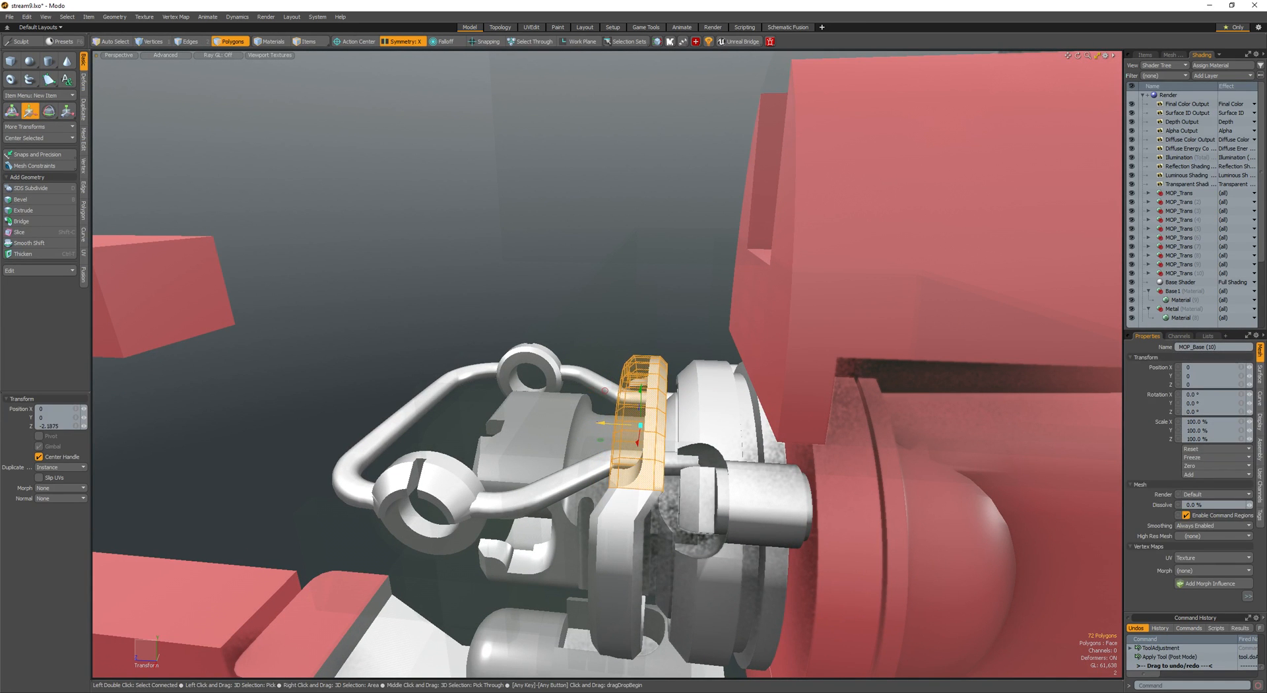
{"action": "key", "text": "q"}
- Select the polygons of the ring's side segment and activate the move tool on them
{"action": "left_click", "coordinate": [603, 391]}
{"action": "left_click_drag", "start_coordinate": [603, 390], "coordinate": [535, 422], "text": "alt"}
{"action": "mouse_move", "coordinate": [534, 422]}
{"action": "left_mouse_down", "text": "alt"}
{"action": "mouse_move", "coordinate": [561, 468]}
{"action": "mouse_move", "coordinate": [693, 535]}
{"action": "mouse_move", "coordinate": [792, 508]}
{"action": "mouse_move", "coordinate": [616, 390]}
{"action": "mouse_move", "coordinate": [624, 465]}
{"action": "mouse_move", "coordinate": [614, 461]}
{"action": "left_mouse_up", "text": "alt"}
{"action": "scroll", "coordinate": [621, 464], "scroll_direction": "up", "scroll_amount": 3}
{"action": "left_click", "coordinate": [616, 461]}
{"action": "mouse_move", "coordinate": [614, 460]}
{"action": "left_mouse_down", "text": "alt"}
{"action": "mouse_move", "coordinate": [623, 466]}
{"action": "mouse_move", "coordinate": [596, 466]}
{"action": "left_mouse_up", "text": "alt"}
{"action": "double_click", "coordinate": [624, 466]}
{"action": "key", "text": "w"}
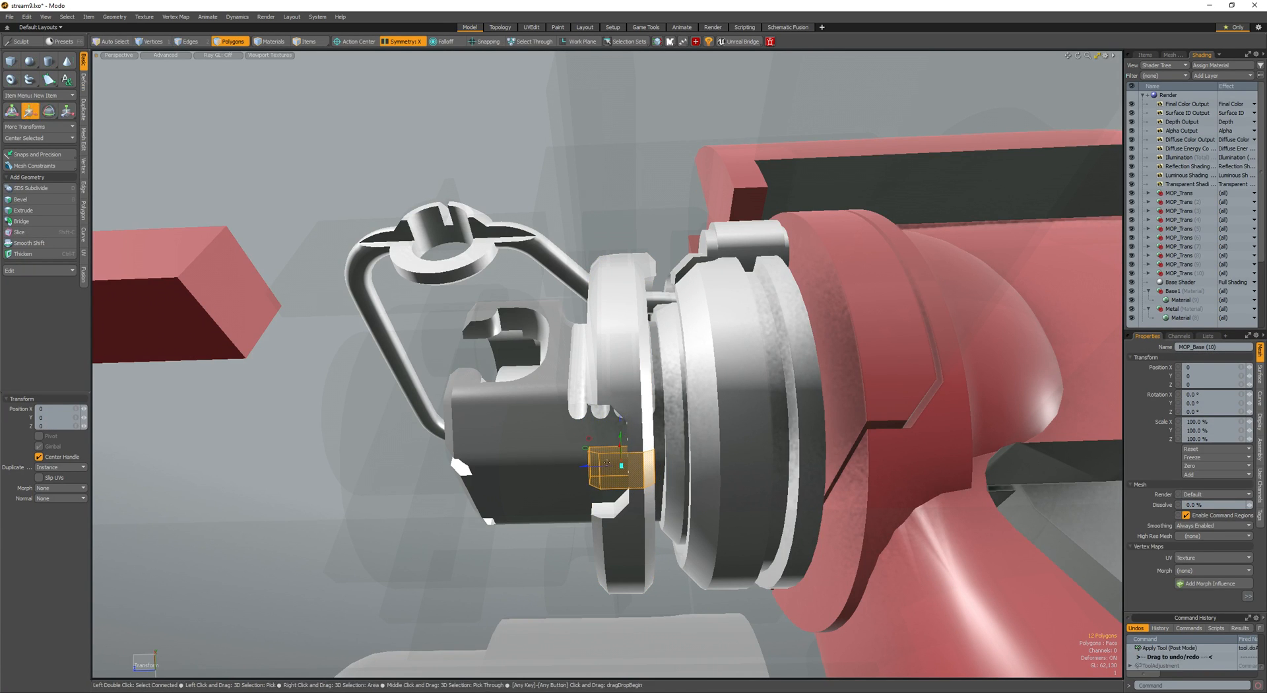
- Try to move a grown polygon selection on the ring's side segment, then drop the selection
{"action": "key", "text": "q"}
{"action": "key", "text": "shift+Up"}
{"action": "key", "text": "w"}
{"action": "left_click_drag", "start_coordinate": [622, 465], "coordinate": [489, 459]}
{"action": "key", "text": "ctrl+z"}
{"action": "key", "text": "q"}
{"action": "key", "text": "shift+Up"}
{"action": "key", "text": "w"}
{"action": "key", "text": "q"}
{"action": "key", "text": "Escape"}
- Save the scene and review the whole gun from several sides
{"action": "left_click_drag", "start_coordinate": [464, 459], "coordinate": [630, 399], "text": "alt+shift"}
{"action": "left_click_drag", "start_coordinate": [630, 399], "coordinate": [660, 350], "text": "alt"}
{"action": "left_click_drag", "start_coordinate": [660, 350], "coordinate": [528, 363], "text": "alt"}
{"action": "key", "text": "ctrl+s"}
{"action": "left_click_drag", "start_coordinate": [528, 363], "coordinate": [485, 457], "text": "alt"}
{"action": "key", "text": "ctrl+w"}
{"action": "left_click_drag", "start_coordinate": [637, 333], "coordinate": [741, 347], "text": "alt"}
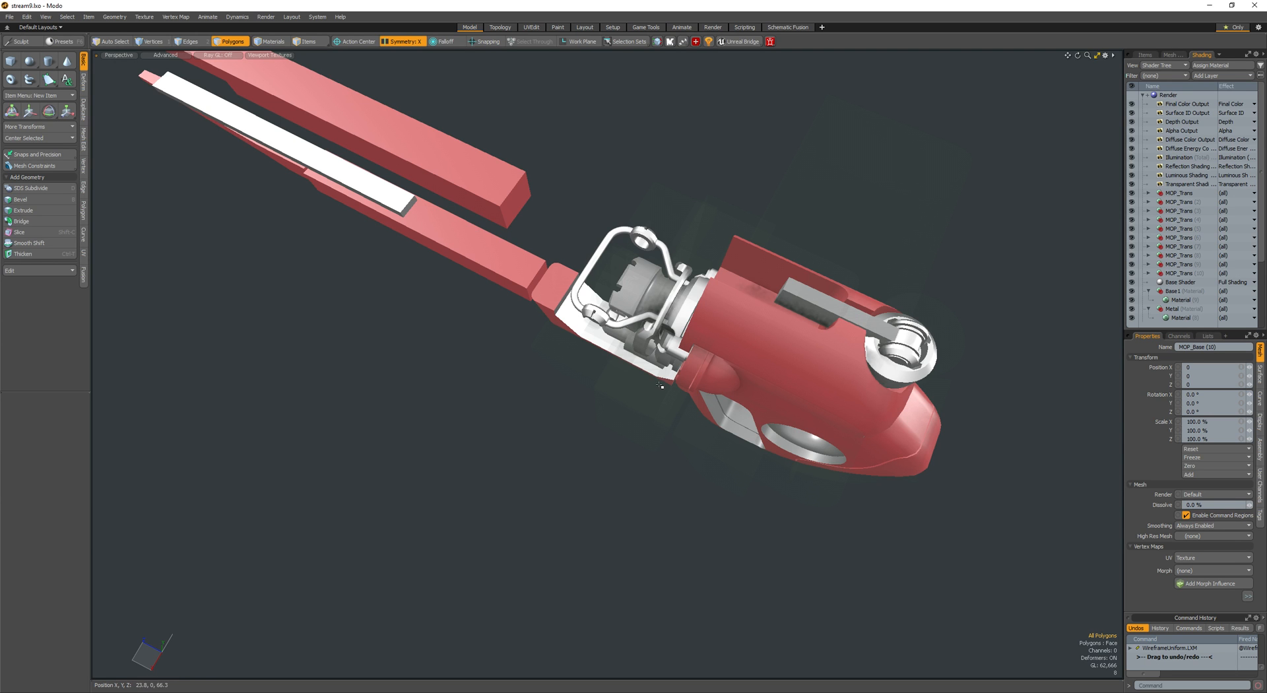
{"action": "left_click_drag", "start_coordinate": [703, 343], "coordinate": [800, 298], "text": "alt"}
{"action": "key", "text": "space"}
{"action": "left_click_drag", "start_coordinate": [800, 297], "coordinate": [760, 296], "text": "ctrl+alt"}
{"action": "mouse_move", "coordinate": [760, 296]}
{"action": "left_mouse_down", "text": "ctrl+alt"}
{"action": "mouse_move", "coordinate": [810, 296]}
{"action": "mouse_move", "coordinate": [778, 300]}
{"action": "left_mouse_up", "text": "ctrl+alt"}
{"action": "mouse_move", "coordinate": [779, 300]}
{"action": "left_mouse_down", "text": "alt"}
{"action": "mouse_move", "coordinate": [745, 302]}
{"action": "mouse_move", "coordinate": [800, 297]}
{"action": "left_mouse_up", "text": "alt"}
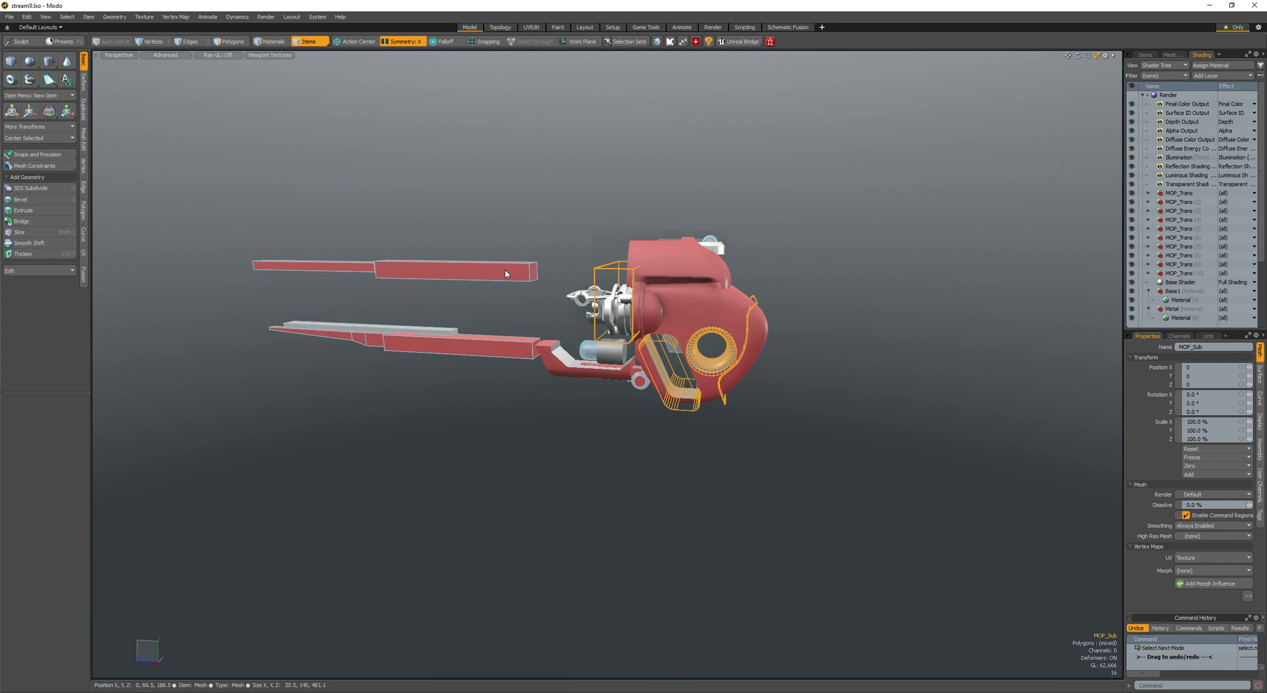
- Copy the upper barrel's rear block, paste it onto the rear housing and scale the copy to 28.5% along Z
{"action": "key", "text": "3"}
{"action": "left_click", "coordinate": [532, 270]}
{"action": "key", "text": "ctrl+c"}
{"action": "key", "text": "ctrl+v"}
{"action": "key", "text": "w"}
{"action": "left_click_drag", "start_coordinate": [449, 279], "coordinate": [712, 303]}
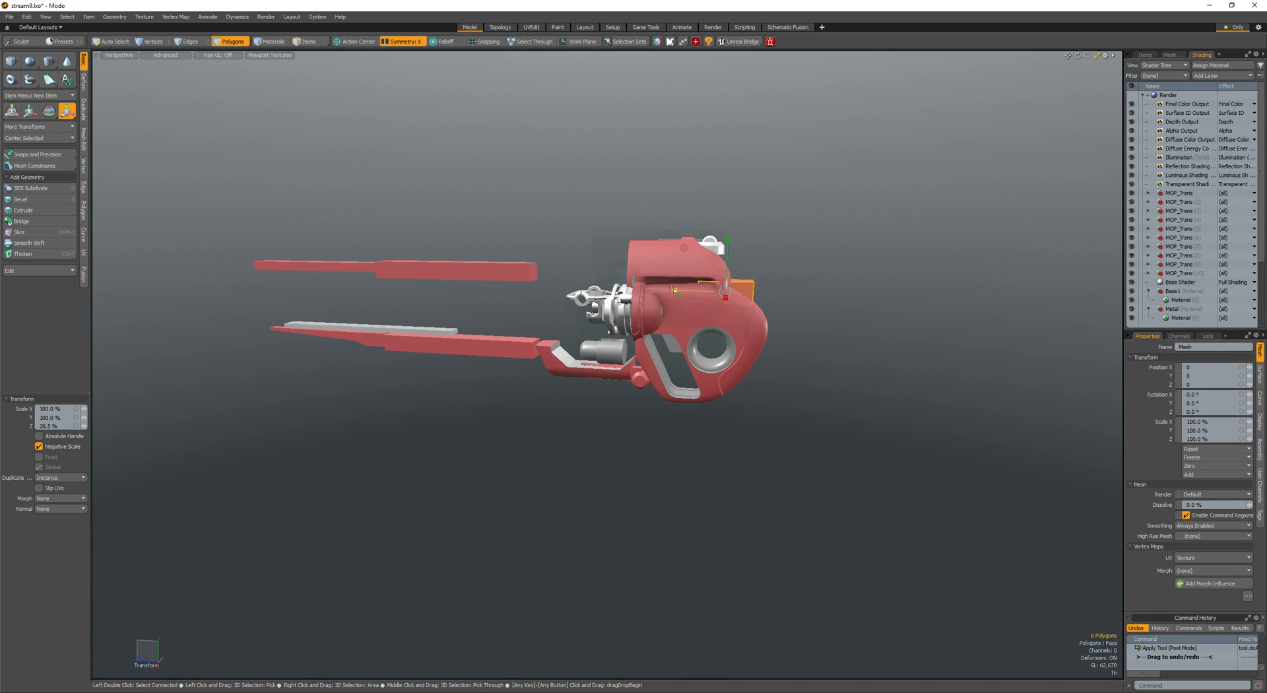
{"action": "key", "text": "q"}
{"action": "key", "text": "r"}
- Move the pasted block into the housing's rear and round its rear vertical edges with a 6.75 edge bevel
{"action": "scroll", "coordinate": [739, 284], "scroll_direction": "up", "scroll_amount": 3}
{"action": "left_click_drag", "start_coordinate": [739, 284], "coordinate": [713, 264], "text": "alt"}
{"action": "key", "text": "w"}
{"action": "left_click_drag", "start_coordinate": [706, 216], "coordinate": [662, 275]}
{"action": "key", "text": "q"}
{"action": "key", "text": "b"}
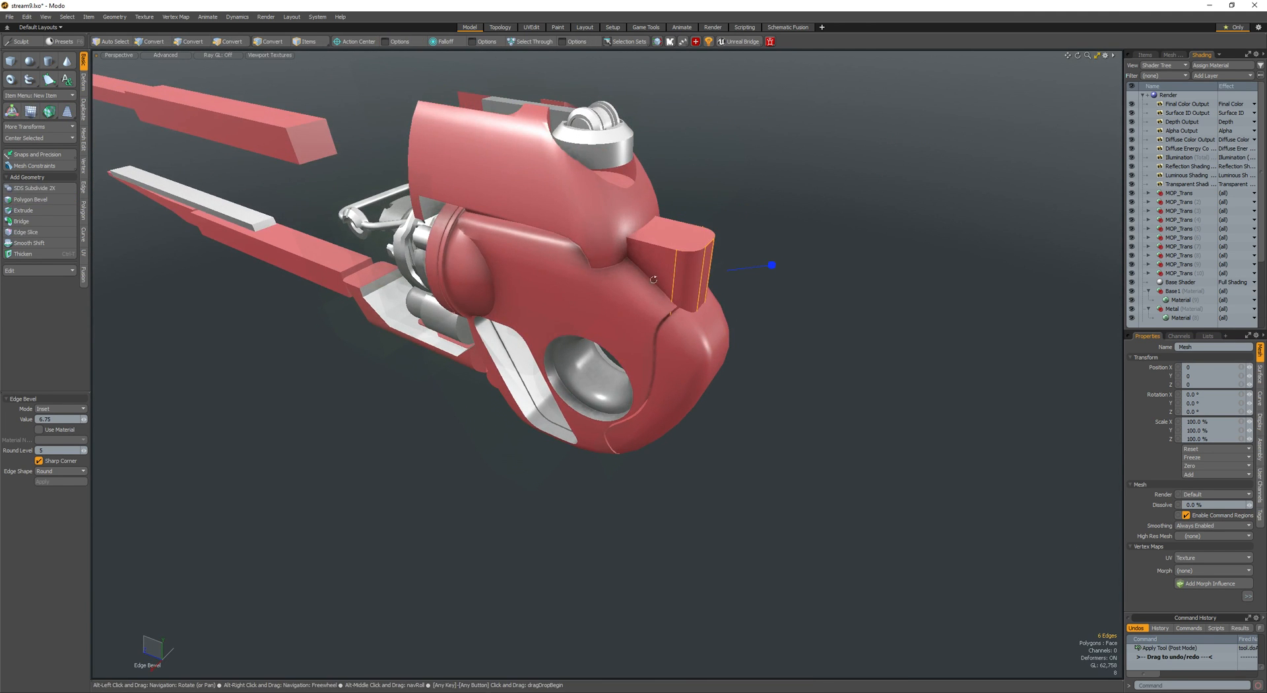
- Select the whole rounded block and turn it into a MOP_AltSub boolean cutter on the rear housing
{"action": "key", "text": "space"}
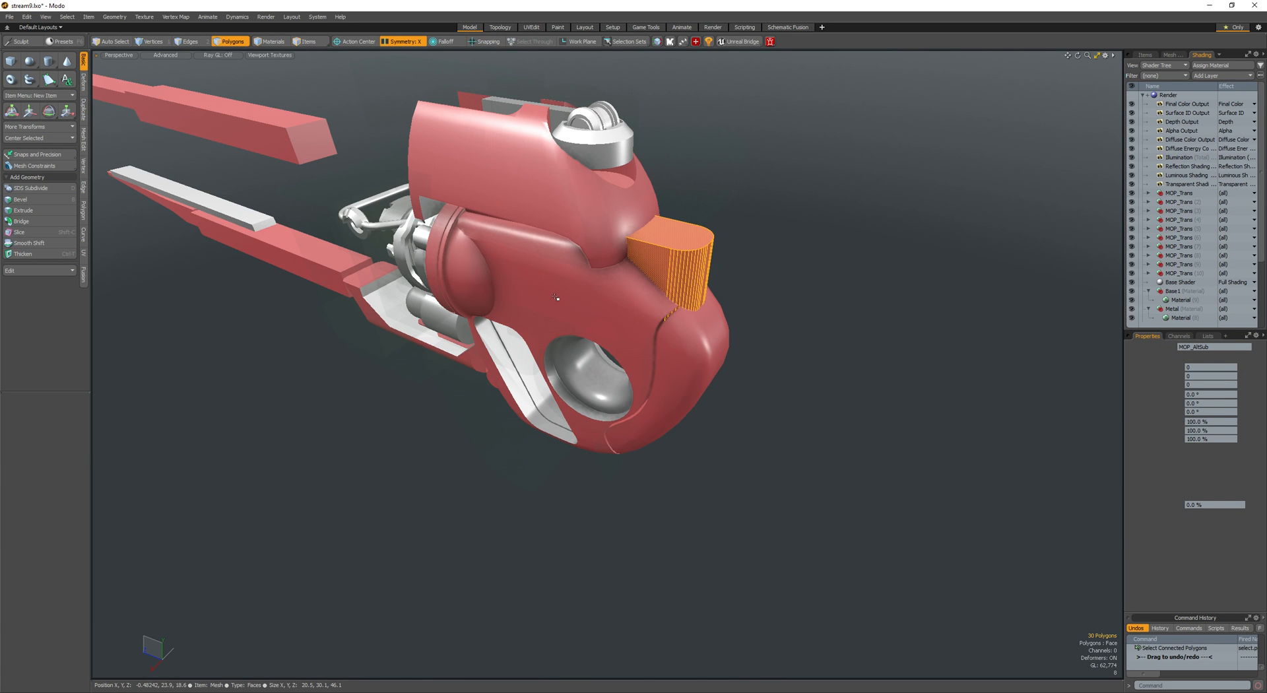
{"action": "left_click_drag", "start_coordinate": [558, 301], "coordinate": [576, 303], "text": "alt"}
{"action": "key", "text": "space"}
{"action": "left_click_drag", "start_coordinate": [663, 309], "coordinate": [884, 290], "text": "alt"}
{"action": "key", "text": "space"}
{"action": "key", "text": "space"}
{"action": "scroll", "coordinate": [758, 348], "scroll_direction": "down", "scroll_amount": 4, "text": "alt"}
{"action": "key", "text": "space"}
{"action": "key", "text": "space"}
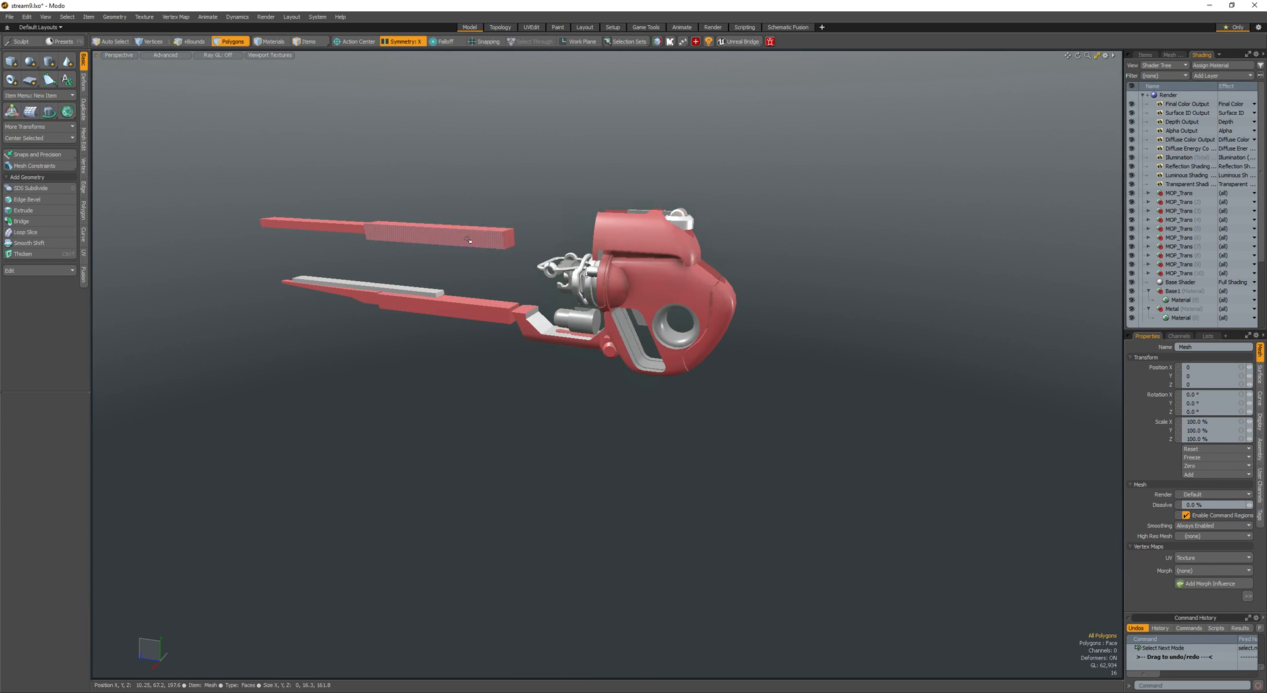
- Paste another copy of the barrel block, shorten it along Z and move it to the top rear of the housing
{"action": "key", "text": "ctrl+v"}
{"action": "key", "text": "w"}
{"action": "left_click_drag", "start_coordinate": [469, 240], "coordinate": [660, 254]}
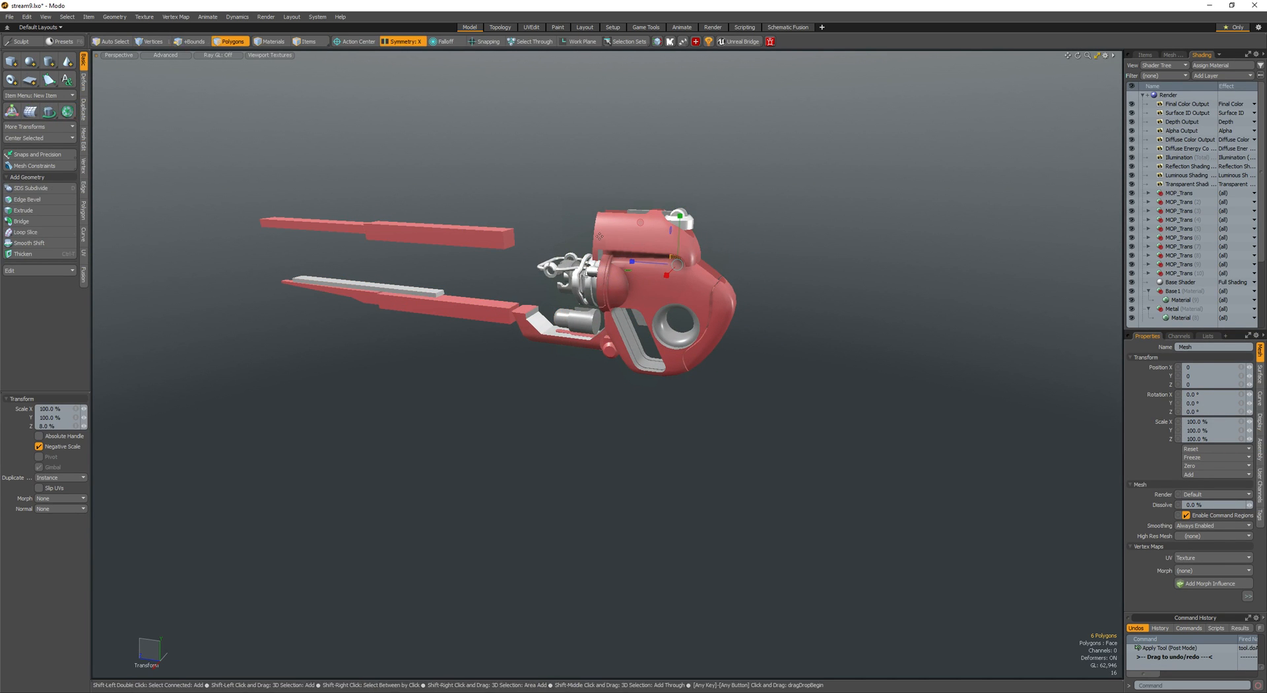
{"action": "scroll", "coordinate": [607, 244], "scroll_direction": "up", "scroll_amount": 5}
{"action": "scroll", "coordinate": [606, 250], "scroll_direction": "down", "scroll_amount": 2}
{"action": "key", "text": "w"}
{"action": "left_click_drag", "start_coordinate": [747, 261], "coordinate": [780, 269]}
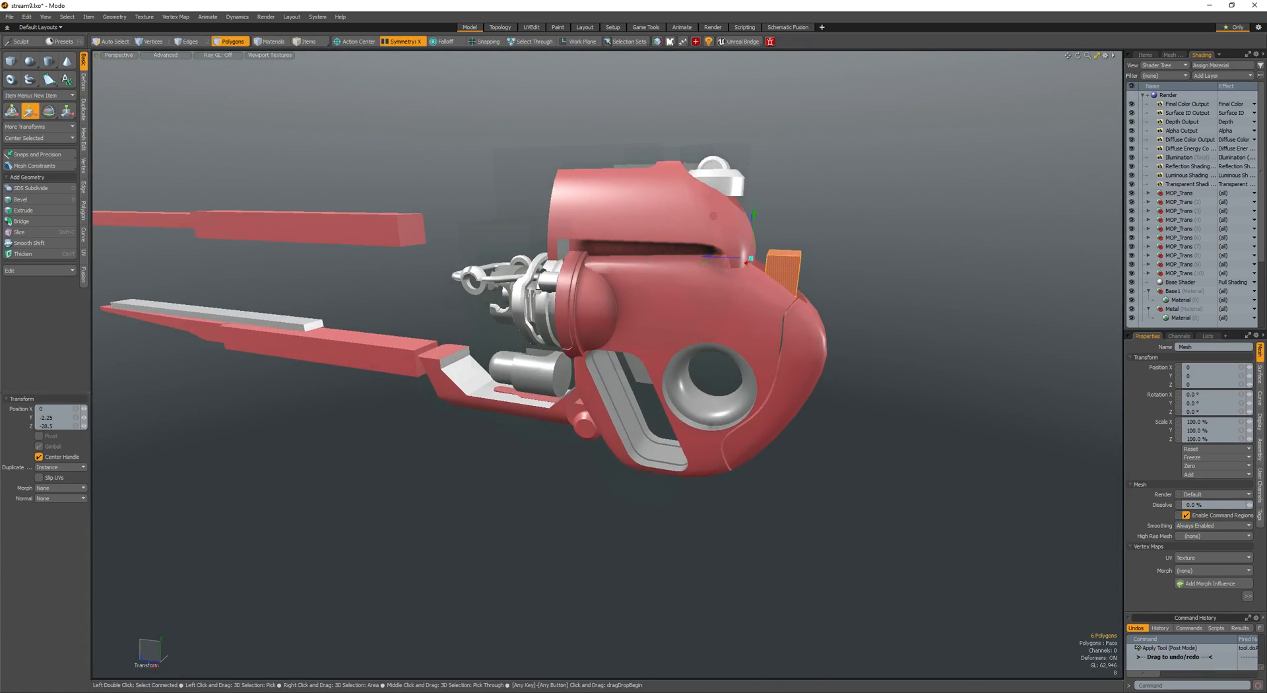
- Scale and move the pasted block into the notch at the housing's rear, then add a loop slice to it
{"action": "key", "text": "shift+a"}
{"action": "scroll", "coordinate": [660, 316], "scroll_direction": "down", "scroll_amount": 4}
{"action": "left_click_drag", "start_coordinate": [634, 344], "coordinate": [475, 366], "text": "alt"}
{"action": "key", "text": "r"}
{"action": "key", "text": "w"}
{"action": "left_click_drag", "start_coordinate": [683, 350], "coordinate": [632, 351]}
{"action": "left_click_drag", "start_coordinate": [498, 376], "coordinate": [499, 396]}
{"action": "left_click_drag", "start_coordinate": [499, 396], "coordinate": [620, 353], "text": "alt"}
{"action": "left_click_drag", "start_coordinate": [614, 340], "coordinate": [595, 351]}
{"action": "key", "text": "space"}
{"action": "key", "text": "space"}
{"action": "key", "text": "space"}
{"action": "key", "text": "alt+c"}
- Bevel the upper rear polygon of the block outward to form an overhang behind the housing
{"action": "left_click_drag", "start_coordinate": [705, 335], "coordinate": [627, 321], "text": "alt"}
{"action": "key", "text": "space"}
{"action": "key", "text": "space"}
{"action": "left_click", "coordinate": [702, 308]}
{"action": "key", "text": "b"}
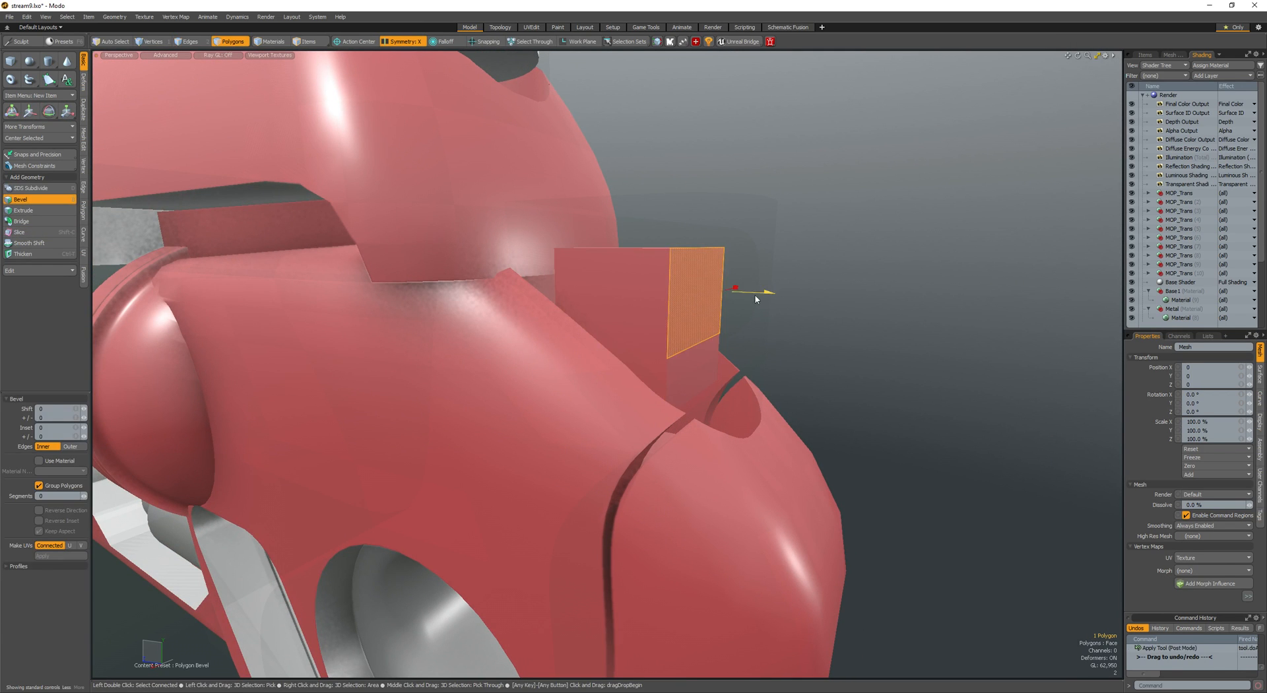
{"action": "left_click_drag", "start_coordinate": [820, 295], "coordinate": [841, 296]}
{"action": "left_click_drag", "start_coordinate": [842, 296], "coordinate": [679, 312]}
- Move the overhang's bottom rear edge up so that its underside slopes
{"action": "key", "text": "space"}
{"action": "key", "text": "space"}
{"action": "key", "text": "space"}
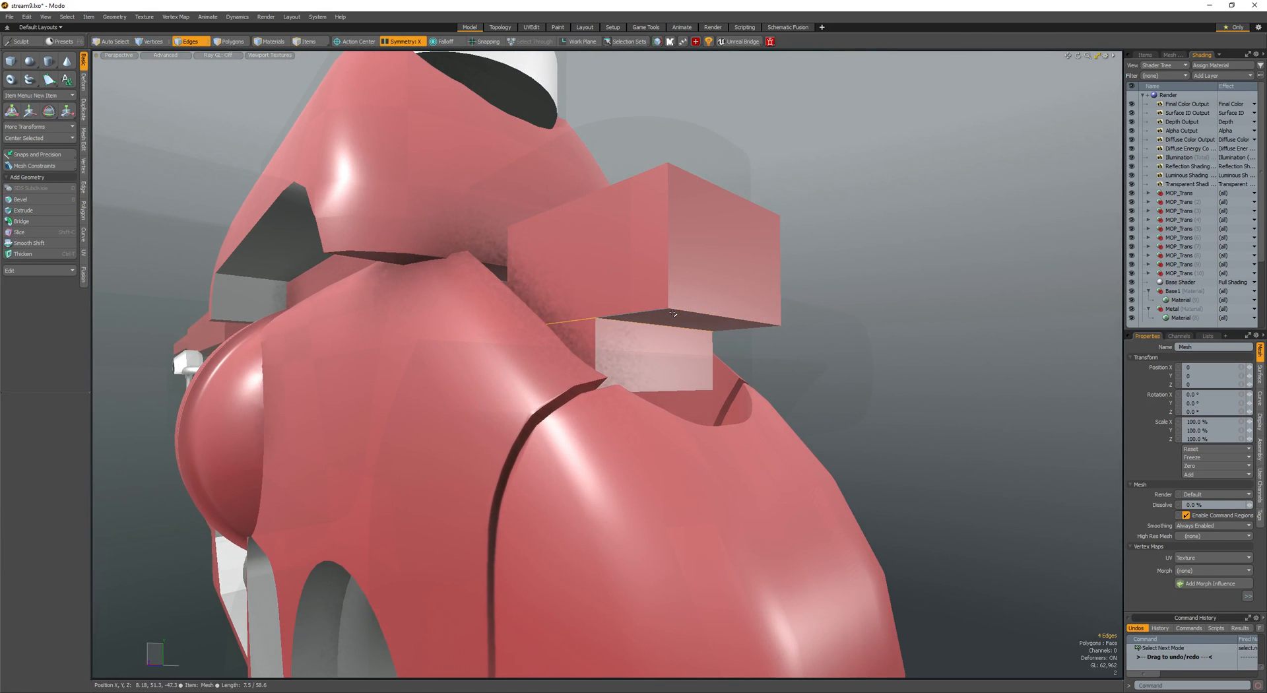
{"action": "left_click_drag", "start_coordinate": [779, 254], "coordinate": [780, 212]}
{"action": "key", "text": "space"}
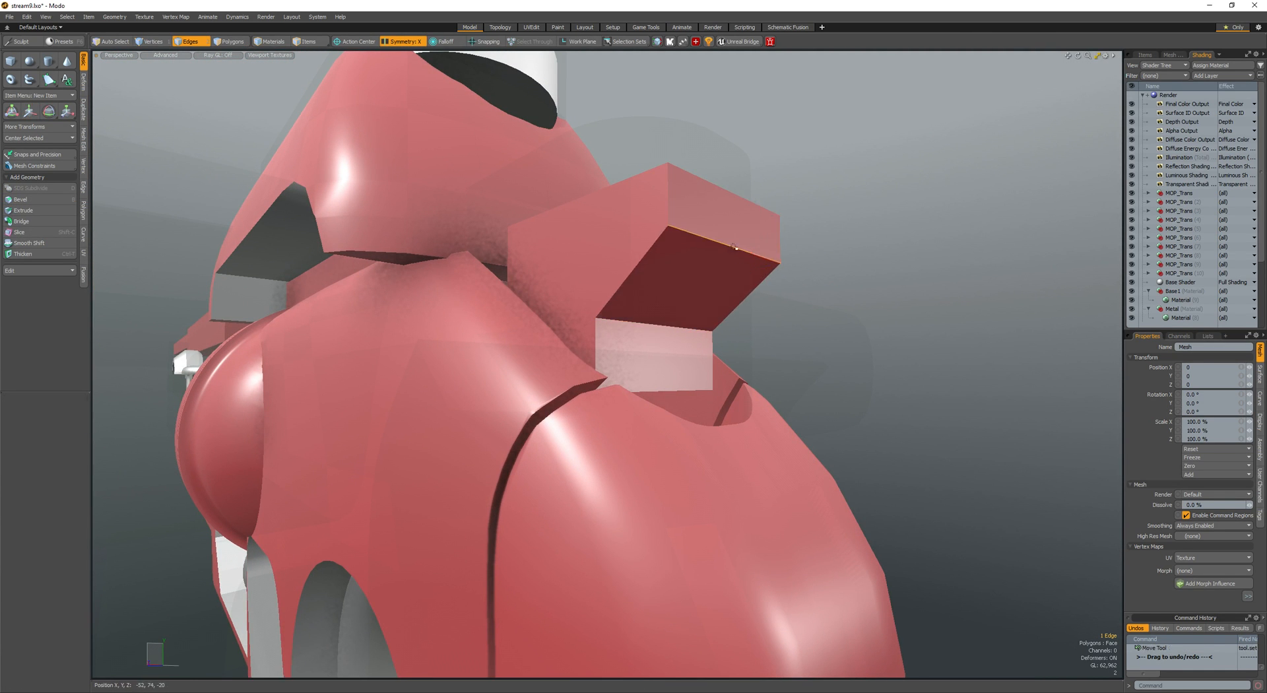
{"action": "key", "text": "space"}
- Convert the overhanging block to a Catmull-Clark surface and add a loop slice around its front section
{"action": "double_click", "coordinate": [701, 263]}
{"action": "key", "text": "shift+Tab"}
{"action": "left_click_drag", "start_coordinate": [702, 263], "coordinate": [633, 328], "text": "alt"}
{"action": "key", "text": "l"}
{"action": "left_click", "coordinate": [637, 242]}
{"action": "double_click", "coordinate": [604, 346]}
{"action": "key", "text": "alt+c"}
{"action": "key", "text": "space"}
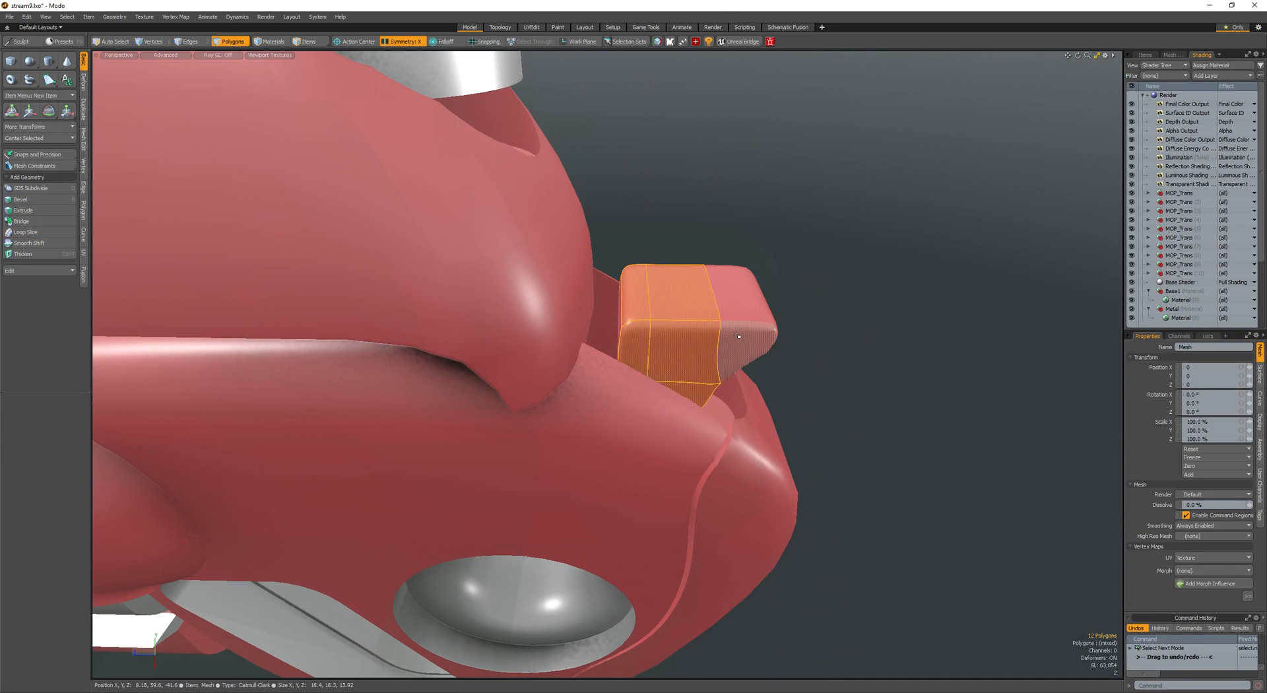
- Select the block's top polygons and move them up slightly, then switch the whole block back to plain faces
{"action": "double_click", "coordinate": [739, 333]}
{"action": "left_click_drag", "start_coordinate": [740, 334], "coordinate": [706, 330], "text": "alt"}
{"action": "left_click", "coordinate": [728, 297]}
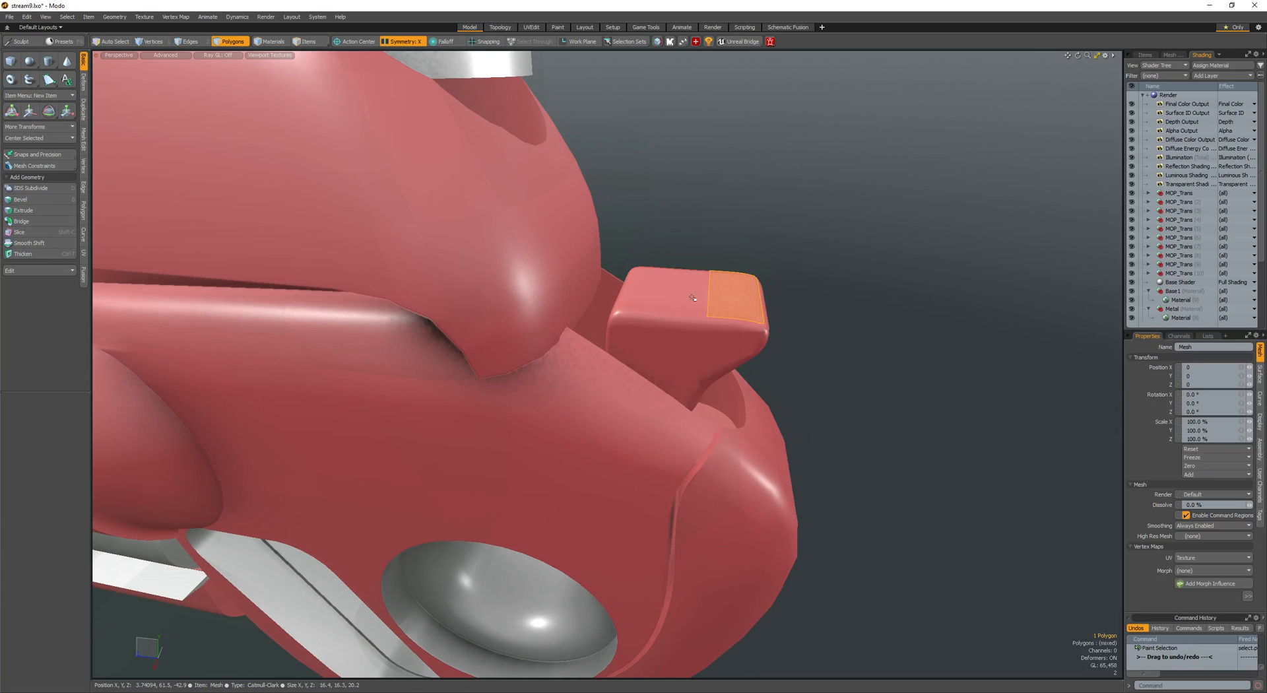
{"action": "left_click", "coordinate": [639, 294], "text": "shift"}
{"action": "key", "text": "w"}
{"action": "mouse_move", "coordinate": [640, 294]}
{"action": "left_mouse_down", "text": "alt"}
{"action": "mouse_move", "coordinate": [694, 237]}
{"action": "mouse_move", "coordinate": [681, 269]}
{"action": "left_mouse_up", "text": "alt"}
{"action": "key", "text": "space"}
{"action": "mouse_move", "coordinate": [678, 272]}
{"action": "left_mouse_down"}
{"action": "mouse_move", "coordinate": [635, 272]}
{"action": "mouse_move", "coordinate": [679, 263]}
{"action": "left_mouse_up"}
{"action": "key", "text": "space"}
{"action": "double_click", "coordinate": [727, 282]}
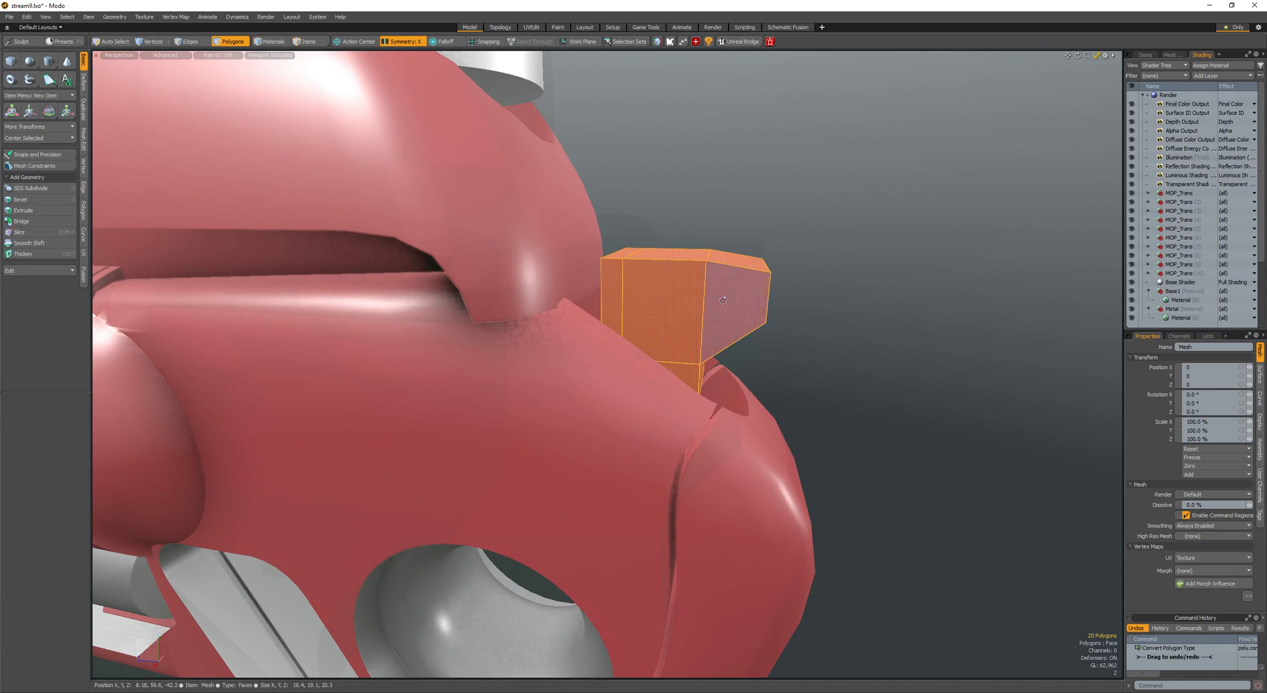
- Smooth the block with subdivision again and add a single loop slice across its overhanging rear end
{"action": "key", "text": "Tab"}
{"action": "left_click_drag", "start_coordinate": [723, 301], "coordinate": [708, 290], "text": "alt"}
{"action": "key", "text": "space"}
{"action": "key", "text": "3"}
{"action": "double_click", "coordinate": [706, 284]}
{"action": "key", "text": "2"}
{"action": "key", "text": "alt+c"}
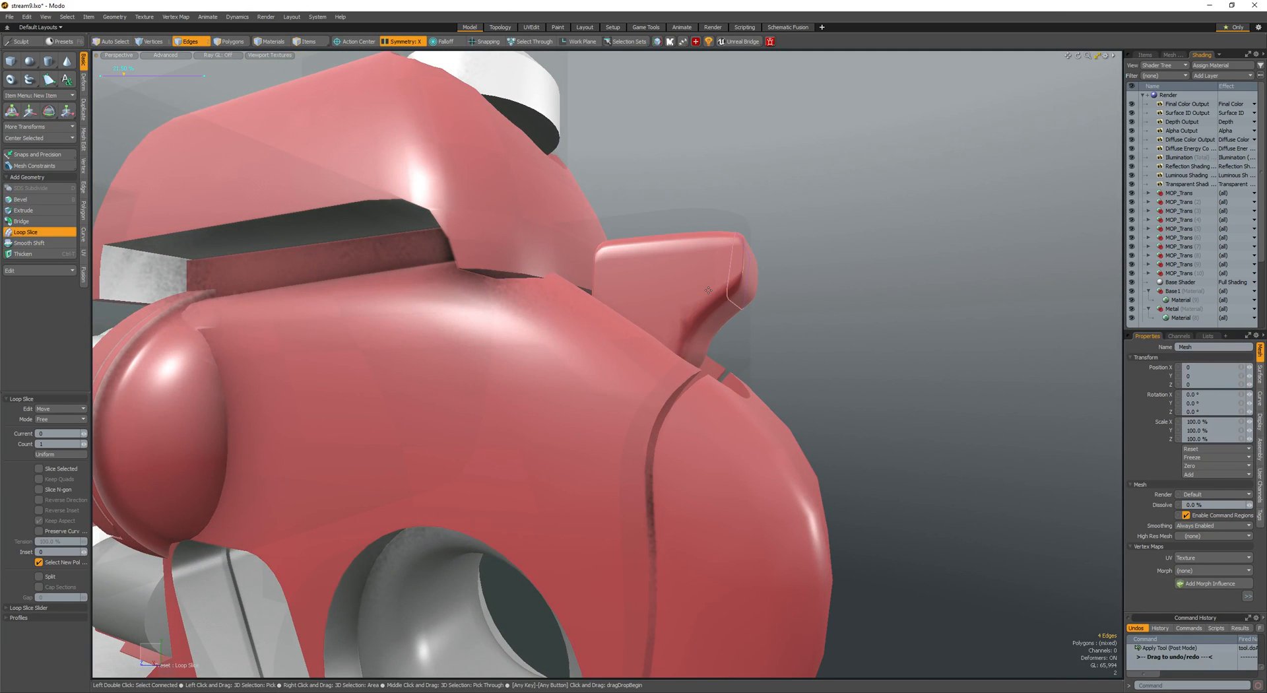
- Return the block to plain faces and move an edge of its rear tip -1.25 in Y and -1.75 in Z
{"action": "key", "text": "space"}
{"action": "mouse_move", "coordinate": [693, 294]}
{"action": "left_mouse_down", "text": "alt"}
{"action": "mouse_move", "coordinate": [723, 292]}
{"action": "mouse_move", "coordinate": [733, 267]}
{"action": "mouse_move", "coordinate": [756, 265]}
{"action": "mouse_move", "coordinate": [705, 252]}
{"action": "mouse_move", "coordinate": [721, 248]}
{"action": "left_mouse_up", "text": "alt"}
{"action": "key", "text": "3"}
{"action": "left_click", "coordinate": [724, 292]}
{"action": "key", "text": "2"}
{"action": "key", "text": "w"}
{"action": "key", "text": "space"}
{"action": "key", "text": "space"}
{"action": "key", "text": "space"}
{"action": "key", "text": "space"}
{"action": "key", "text": "w"}
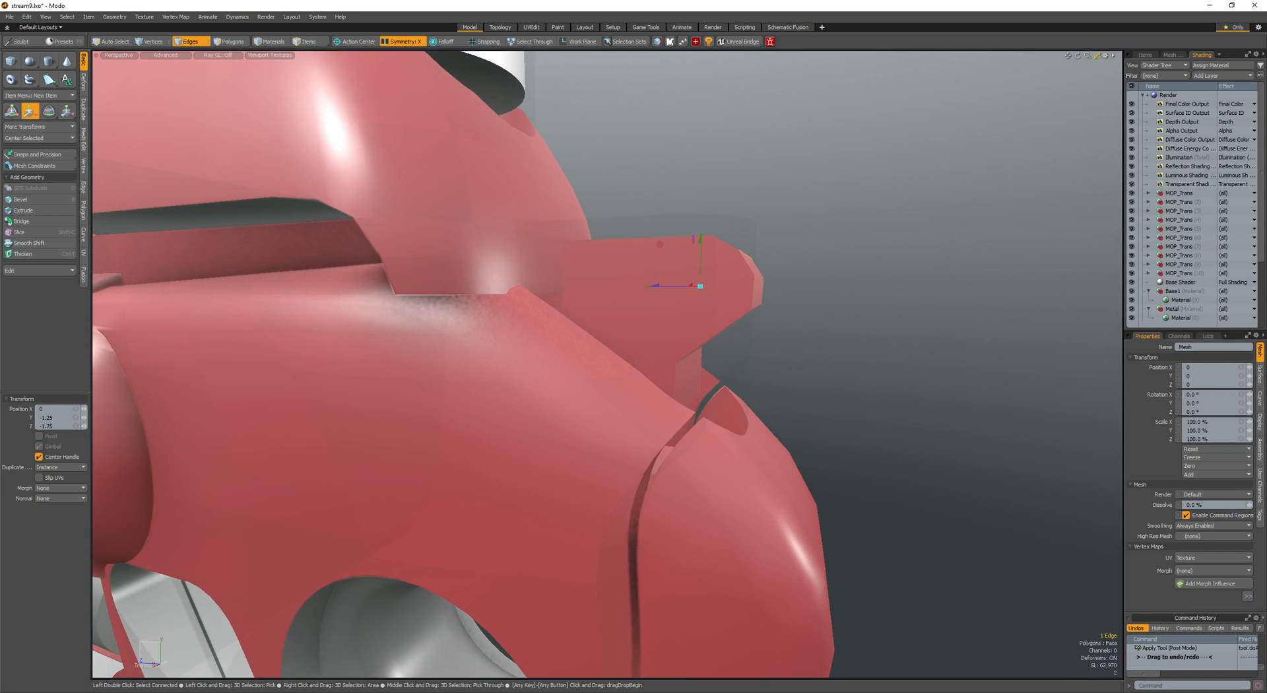
- Move another edge of the block 1.75 in Y and -3.625 in Z to refine its profile
{"action": "key", "text": "space"}
{"action": "left_click_drag", "start_coordinate": [691, 307], "coordinate": [716, 330], "text": "alt"}
{"action": "key", "text": "space"}
{"action": "key", "text": "space"}
{"action": "key", "text": "w"}
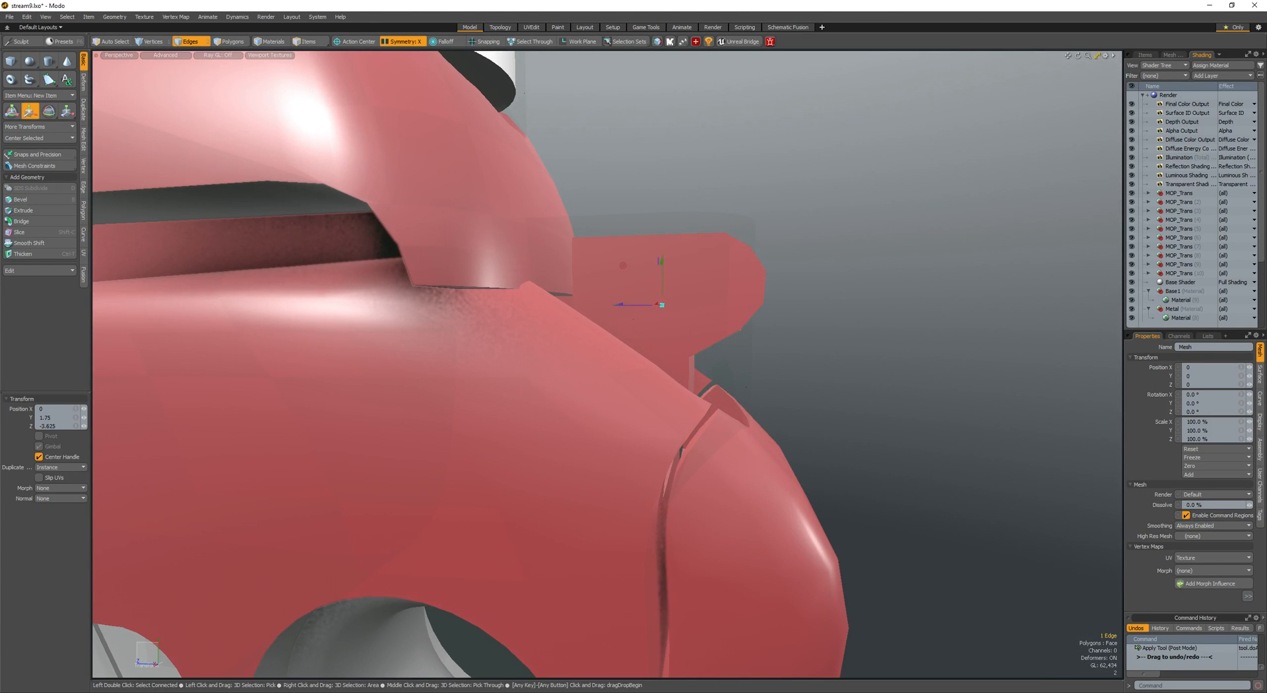
- Convert the whole overhanging block back to subdivision, drop the selection and review it on the gun
{"action": "key", "text": "space"}
{"action": "key", "text": "space"}
{"action": "double_click", "coordinate": [652, 296]}
{"action": "key", "text": "Tab"}
{"action": "key", "text": "Escape"}
{"action": "left_click_drag", "start_coordinate": [652, 294], "coordinate": [483, 324], "text": "alt"}
{"action": "double_click", "coordinate": [608, 314]}
{"action": "key", "text": "Escape"}
{"action": "scroll", "coordinate": [607, 314], "scroll_direction": "down", "scroll_amount": 3}
{"action": "left_click_drag", "start_coordinate": [608, 314], "coordinate": [695, 302], "text": "alt"}
{"action": "scroll", "coordinate": [695, 302], "scroll_direction": "up", "scroll_amount": 3}
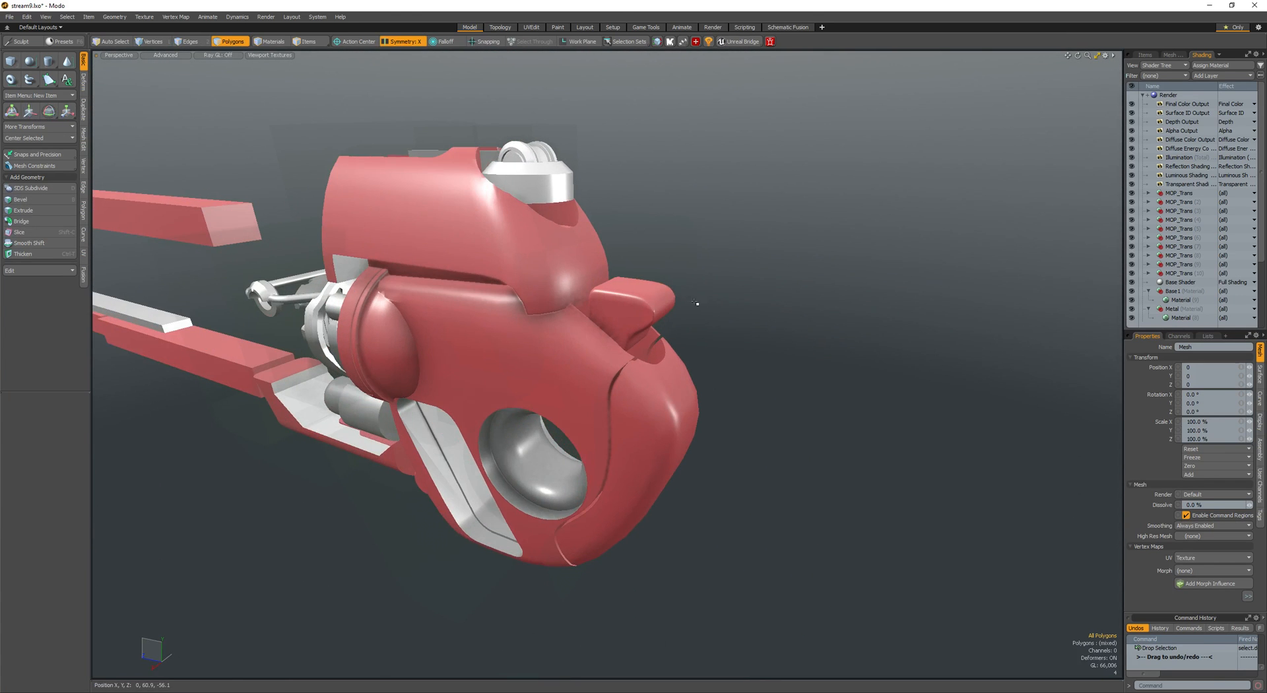
{"action": "scroll", "coordinate": [644, 291], "scroll_direction": "up", "scroll_amount": 3}
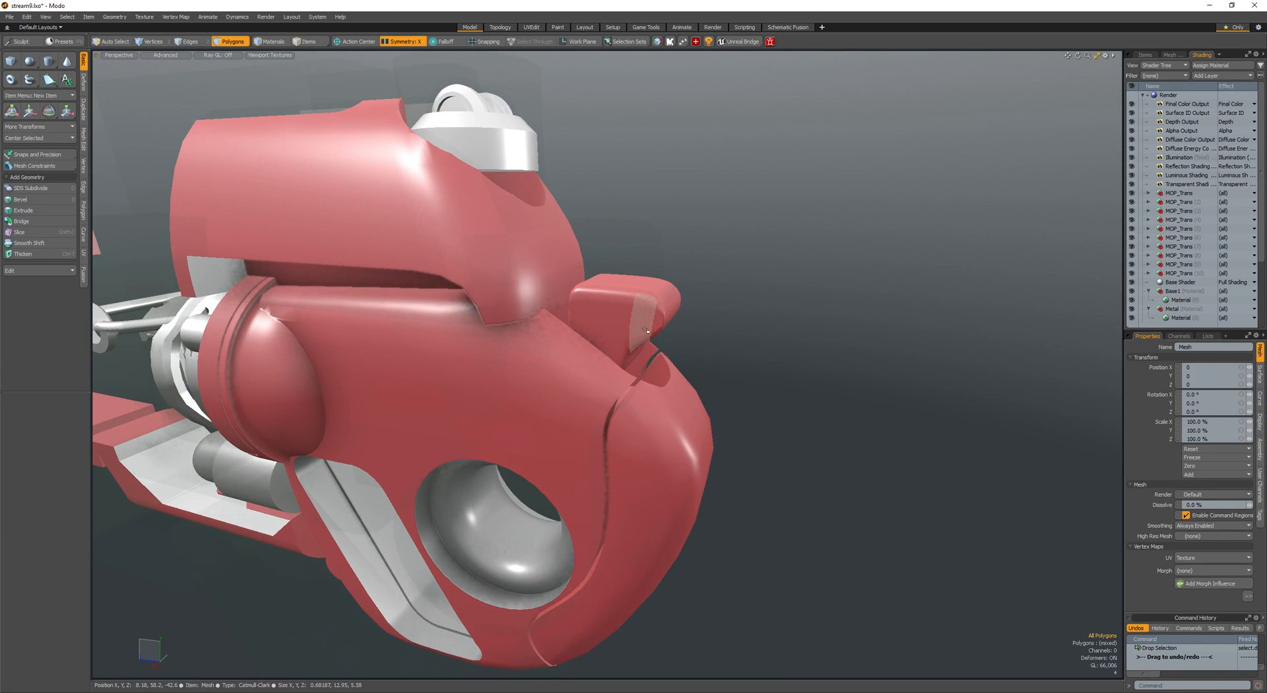
- Copy the rounded cutter block from the MOP_AltSub item into the main mesh and turn X symmetry off
{"action": "key", "text": "space"}
{"action": "double_click", "coordinate": [659, 351]}
{"action": "left_click_drag", "start_coordinate": [659, 351], "coordinate": [678, 348], "text": "alt"}
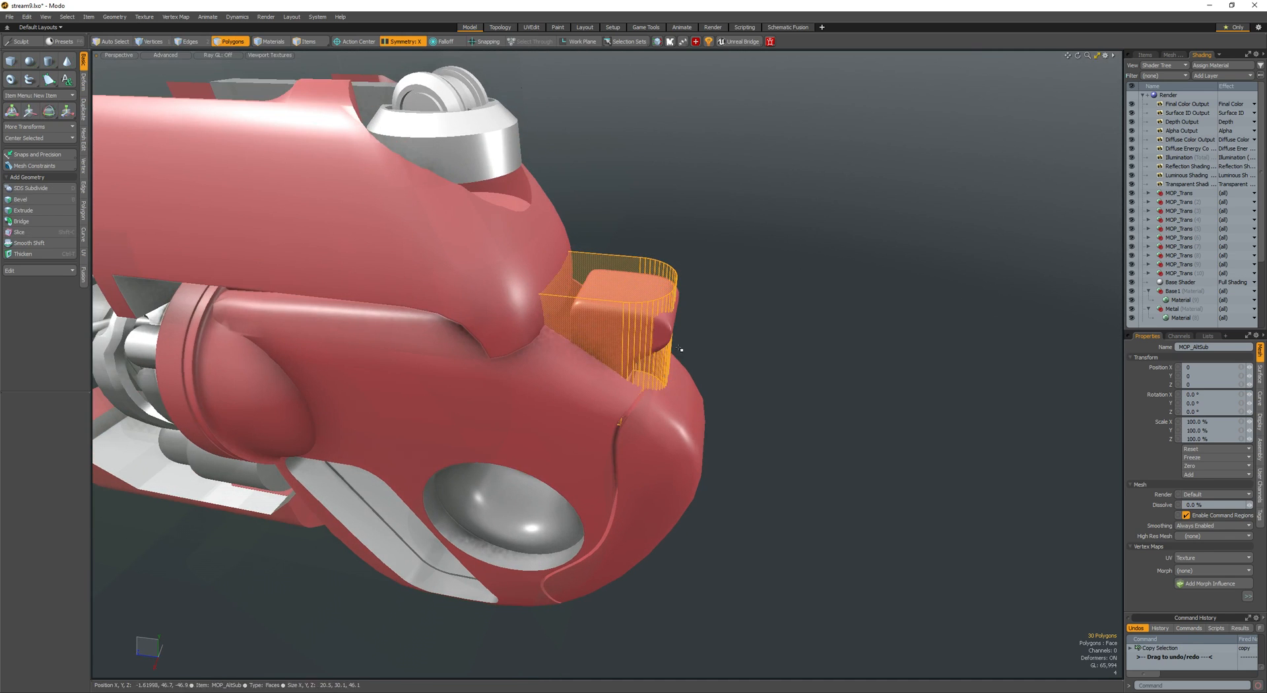
{"action": "key", "text": "space"}
{"action": "key", "text": "ctrl+z"}
{"action": "key", "text": "ctrl+z"}
{"action": "key", "text": "ctrl+z"}
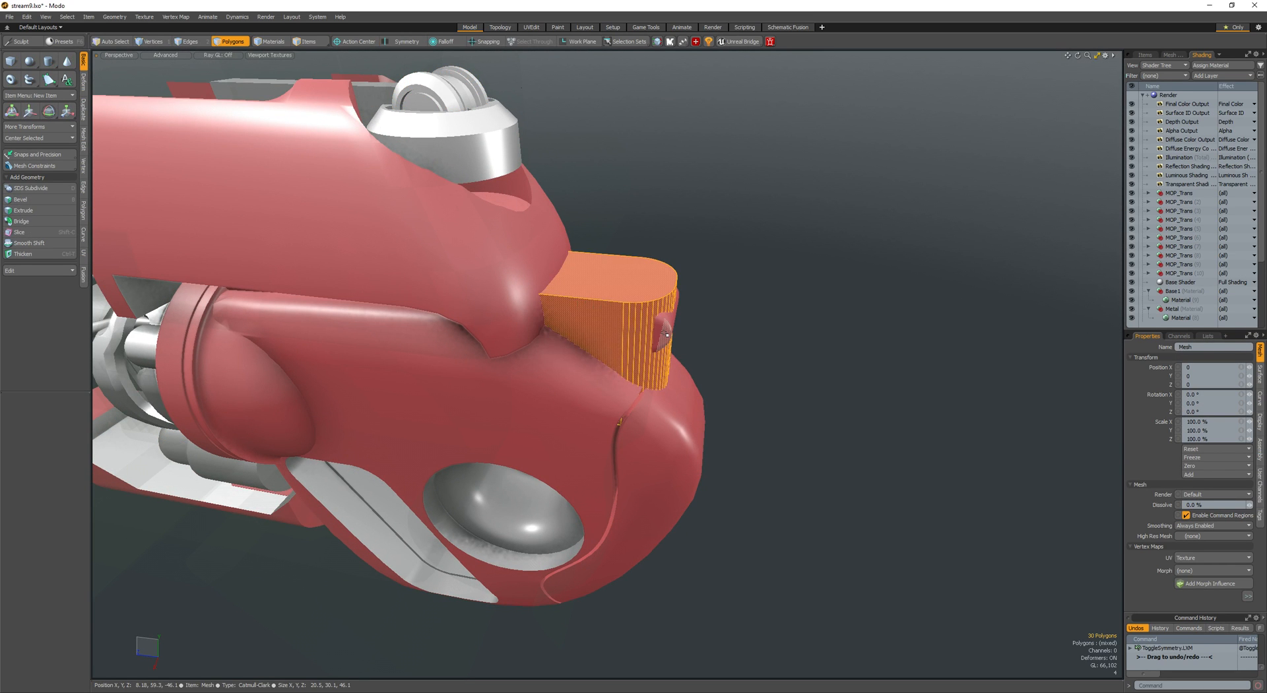
- Position the copied block so that its rounded end overlaps the top and side of the overhanging rear block
{"action": "key", "text": "ctrl+z"}
{"action": "key", "text": "ctrl+z"}
{"action": "left_click_drag", "start_coordinate": [663, 328], "coordinate": [686, 307], "text": "alt"}
{"action": "key", "text": "w"}
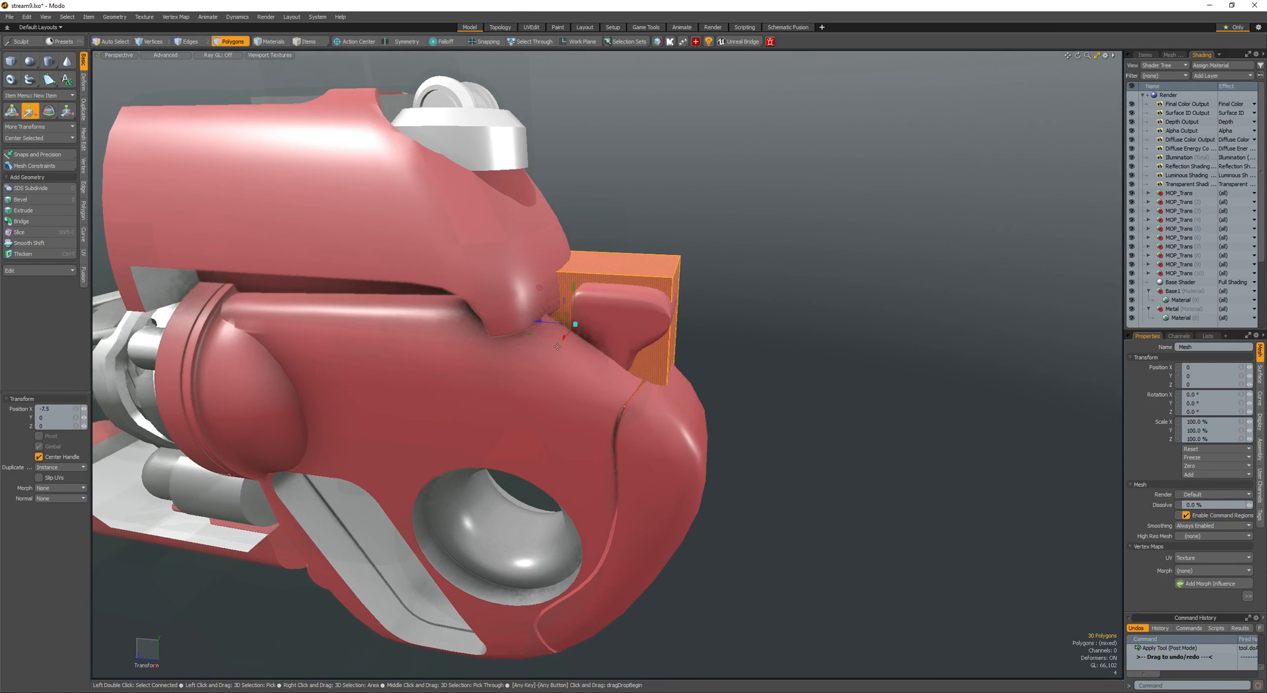
{"action": "key", "text": "ctrl+z"}
{"action": "key", "text": "ctrl+z"}
{"action": "left_click_drag", "start_coordinate": [399, 422], "coordinate": [506, 360], "text": "alt"}
{"action": "key", "text": "w"}
{"action": "left_click_drag", "start_coordinate": [643, 288], "coordinate": [587, 271]}
{"action": "left_click_drag", "start_coordinate": [587, 270], "coordinate": [565, 306], "text": "alt"}
{"action": "key", "text": "w"}
{"action": "mouse_move", "coordinate": [648, 310]}
{"action": "left_mouse_down"}
{"action": "mouse_move", "coordinate": [594, 291]}
{"action": "mouse_move", "coordinate": [610, 330]}
{"action": "mouse_move", "coordinate": [598, 296]}
{"action": "mouse_move", "coordinate": [630, 308]}
{"action": "left_mouse_up"}
{"action": "key", "text": "w"}
{"action": "key", "text": "q"}
- Copy the rounded block's side wall polygons, delete the block and paste only the walls back
{"action": "mouse_move", "coordinate": [630, 308]}
{"action": "left_mouse_down", "text": "alt"}
{"action": "mouse_move", "coordinate": [659, 298]}
{"action": "mouse_move", "coordinate": [584, 258]}
{"action": "left_mouse_up", "text": "alt"}
{"action": "scroll", "coordinate": [653, 297], "scroll_direction": "up", "scroll_amount": 5}
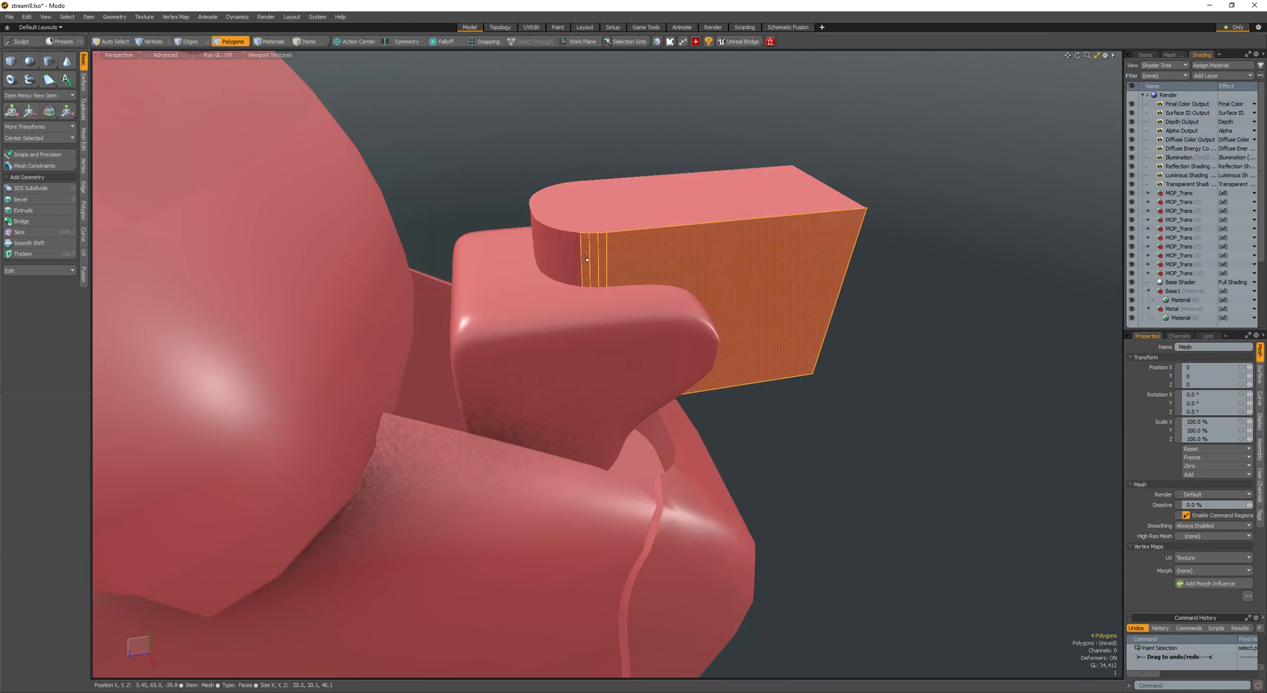
{"action": "key", "text": "ctrl+t"}
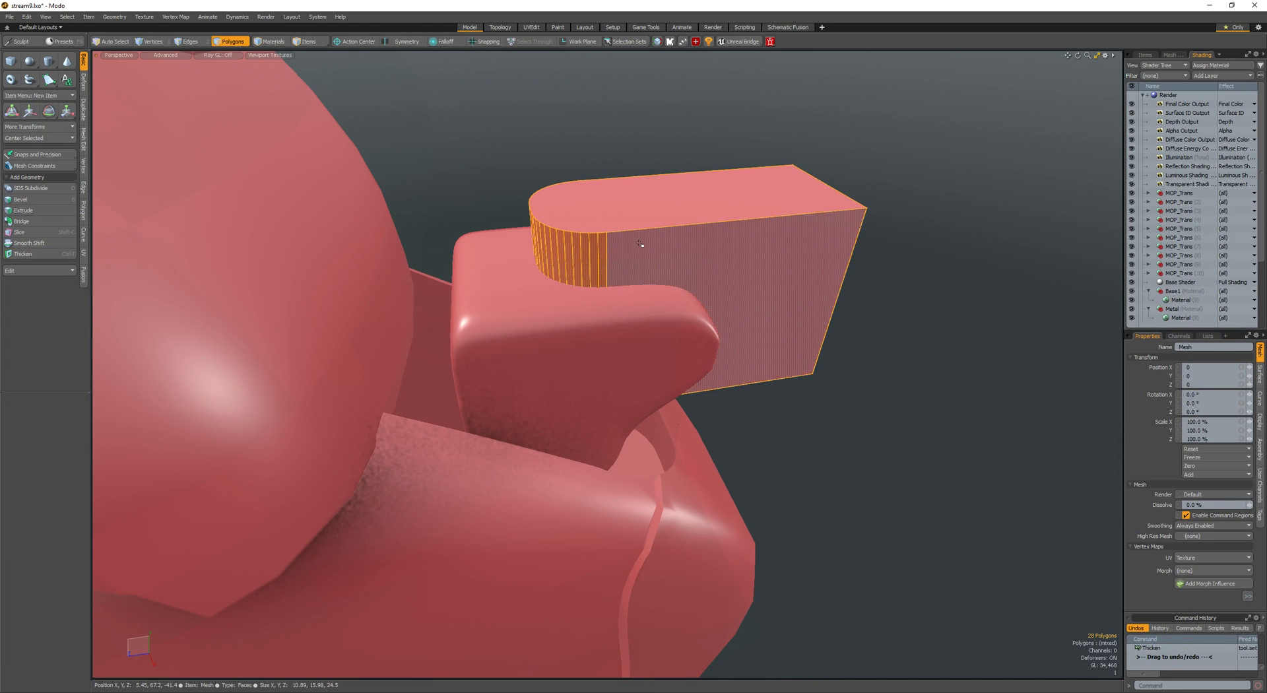
{"action": "key", "text": "ctrl+c"}
{"action": "double_click", "coordinate": [686, 211]}
{"action": "key", "text": "Delete"}
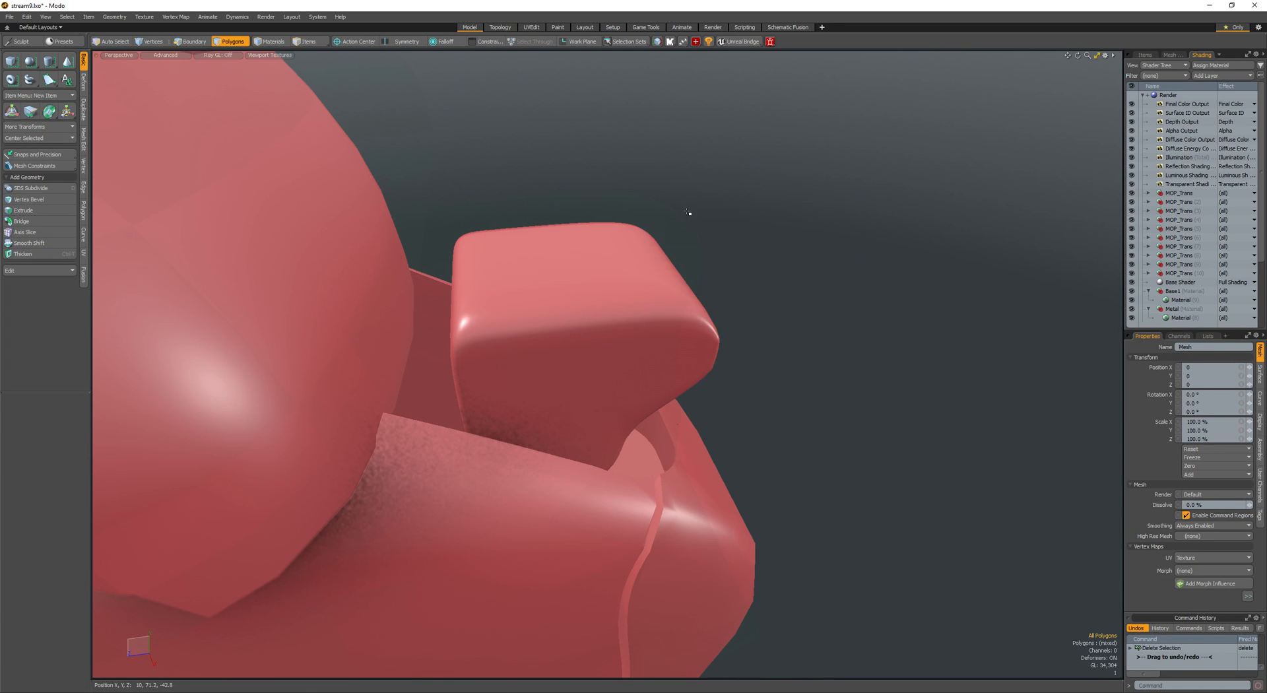
{"action": "key", "text": "ctrl+v"}
- Thicken the pasted walls with a 0.8125 offset and use them as a MOP_Sub cutter on the rear block
{"action": "scroll", "coordinate": [687, 212], "scroll_direction": "up", "scroll_amount": 3}
{"action": "key", "text": "ctrl+t"}
{"action": "left_click", "coordinate": [688, 212]}
{"action": "left_click_drag", "start_coordinate": [671, 323], "coordinate": [664, 333]}
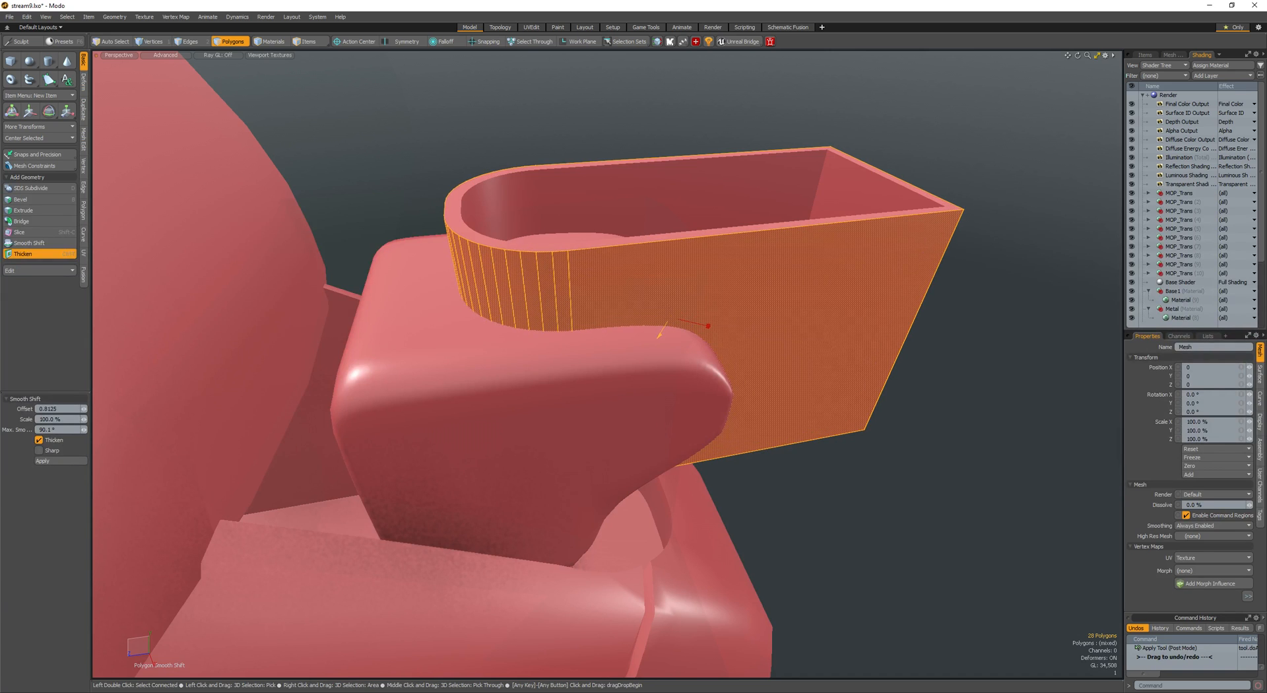
{"action": "key", "text": "space"}
{"action": "scroll", "coordinate": [602, 330], "scroll_direction": "down", "scroll_amount": 5}
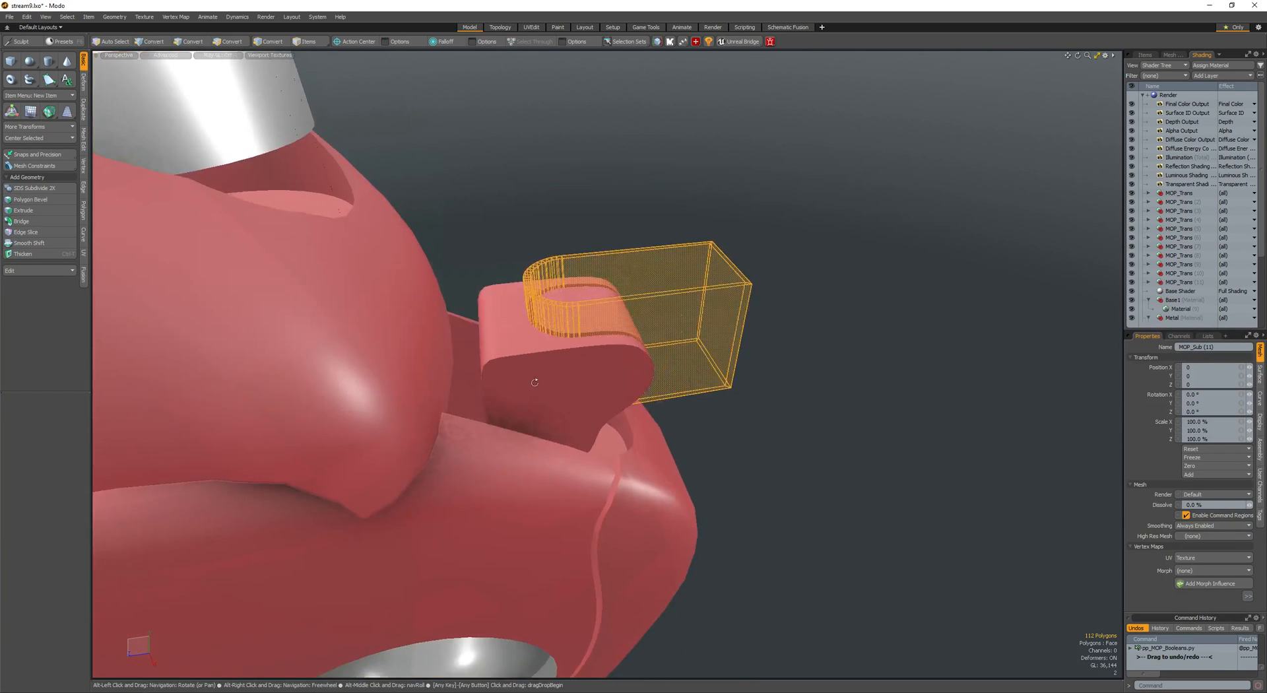
- Create a 40-sided cylinder with a 5.25 radius along the X axis beside the overhanging rear block
{"action": "left_click", "coordinate": [779, 370]}
{"action": "left_click_drag", "start_coordinate": [779, 370], "coordinate": [704, 348], "text": "alt"}
{"action": "scroll", "coordinate": [726, 386], "scroll_direction": "down", "scroll_amount": 3}
{"action": "scroll", "coordinate": [680, 370], "scroll_direction": "up", "scroll_amount": 2}
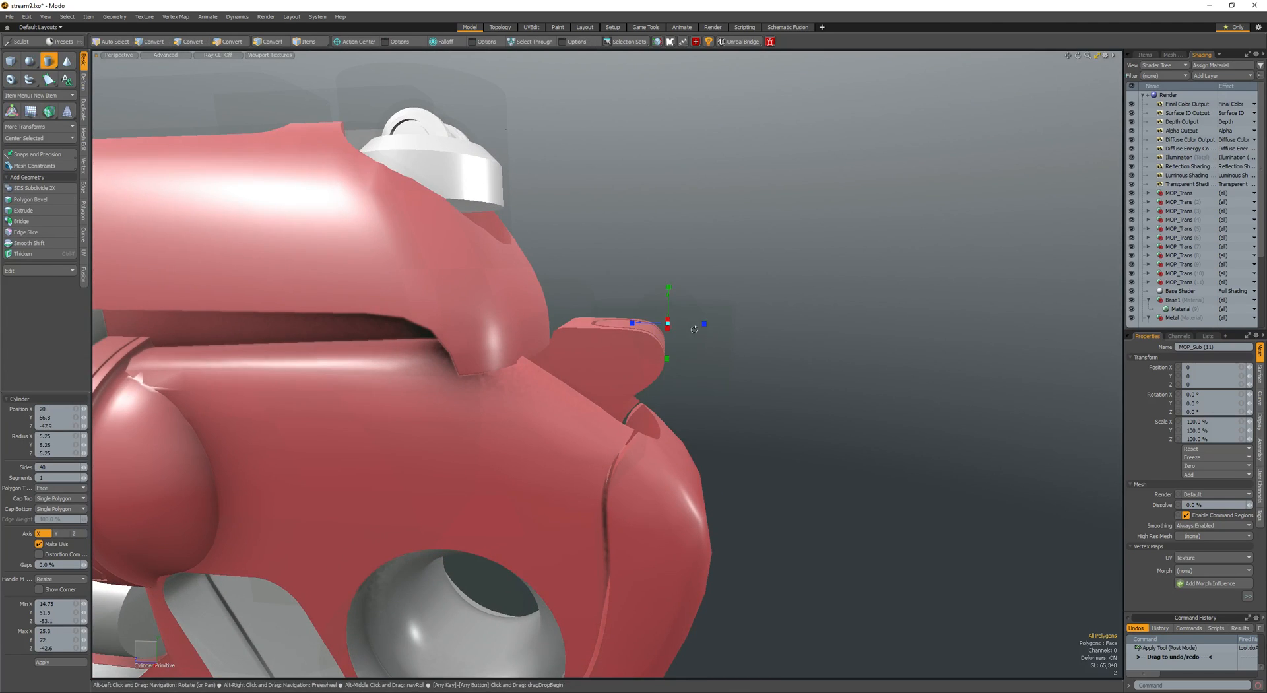
{"action": "key", "text": "space"}
{"action": "left_click_drag", "start_coordinate": [694, 329], "coordinate": [571, 429], "text": "alt"}
- Position the cylinder over the front side of the rear block, mirror it and use the pair as cutters
{"action": "double_click", "coordinate": [621, 368]}
{"action": "key", "text": "w"}
{"action": "key", "text": "space"}
{"action": "key", "text": "w"}
{"action": "left_click_drag", "start_coordinate": [570, 429], "coordinate": [571, 333], "text": "alt"}
{"action": "left_click", "coordinate": [619, 365]}
{"action": "key", "text": "space"}
{"action": "key", "text": "w"}
{"action": "key", "text": "w"}
{"action": "key", "text": "space"}
{"action": "scroll", "coordinate": [608, 366], "scroll_direction": "down", "scroll_amount": 3}
{"action": "key", "text": "shift+v"}
{"action": "key", "text": "ctrl+v"}
{"action": "key", "text": "w"}
{"action": "left_click_drag", "start_coordinate": [571, 333], "coordinate": [526, 426], "text": "alt"}
{"action": "left_click_drag", "start_coordinate": [526, 425], "coordinate": [566, 409]}
{"action": "key", "text": "space"}
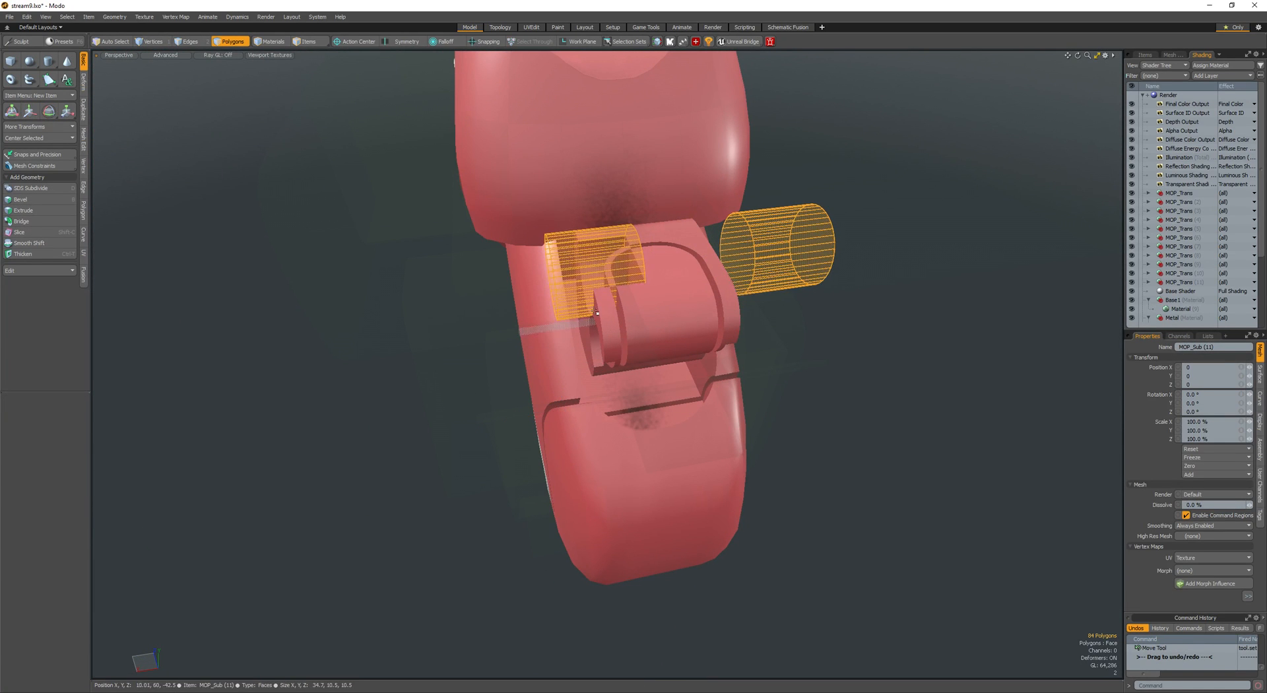
- Delete the cylinder on the block's far side and mirror the remaining cutter cylinder
{"action": "double_click", "coordinate": [779, 254]}
{"action": "key", "text": "Delete"}
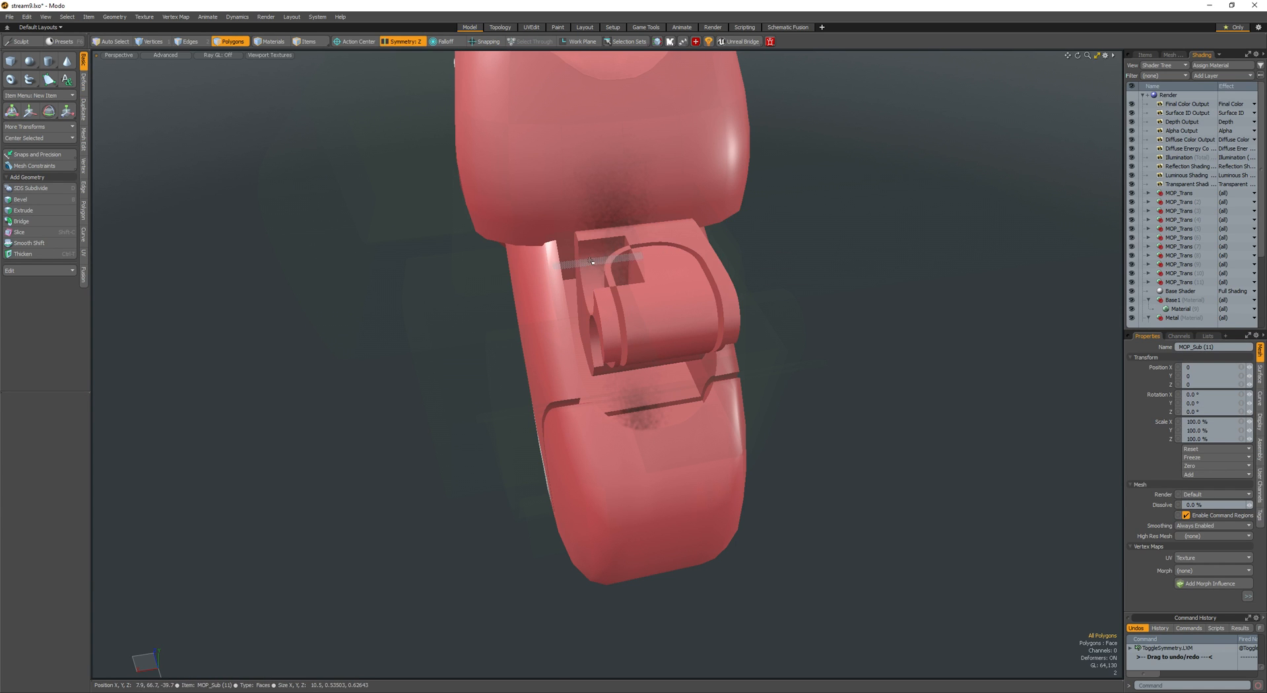
{"action": "double_click", "coordinate": [591, 261]}
{"action": "key", "text": "shift+v"}
- Move the cutter cylinders 0.6875 in Y and 0.9375 in Z on the rear block
{"action": "left_click_drag", "start_coordinate": [591, 261], "coordinate": [639, 331], "text": "alt"}
{"action": "key", "text": "space"}
{"action": "left_click_drag", "start_coordinate": [462, 336], "coordinate": [435, 320], "text": "alt"}
{"action": "key", "text": "space"}
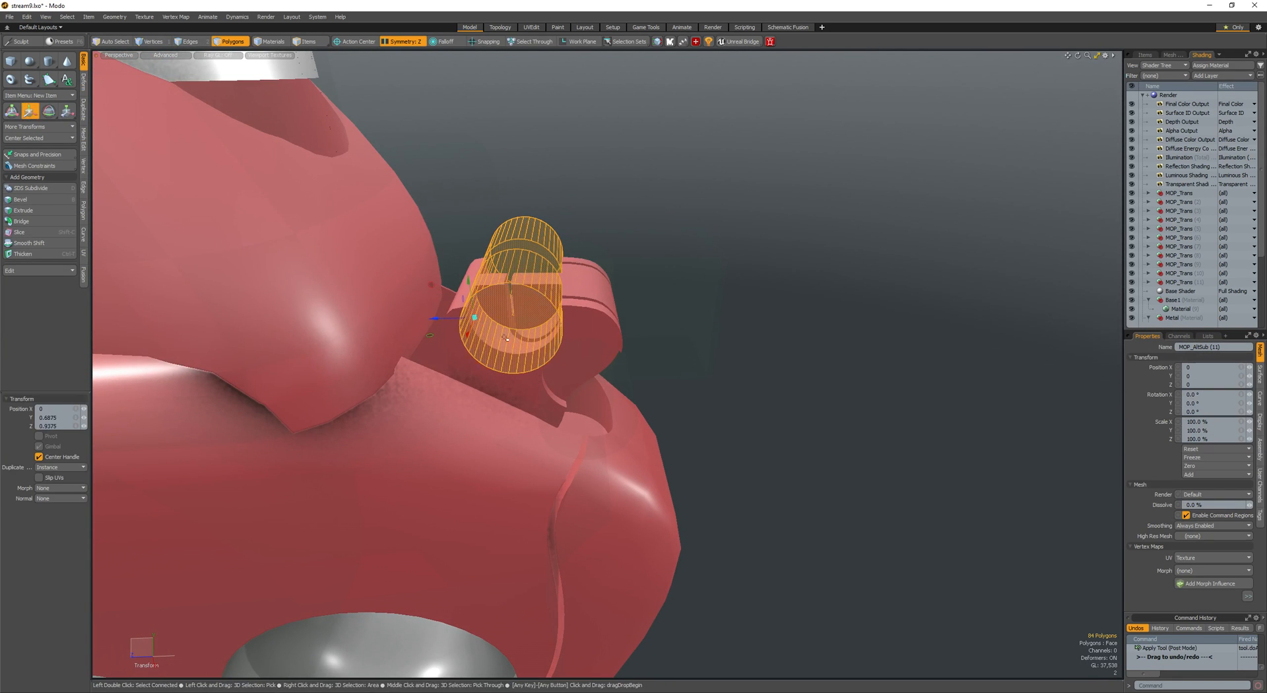
{"action": "key", "text": "space"}
- Delete one cylinder of the MOP_AltSub cutter pair and mirror the other across the block once more
{"action": "left_click", "coordinate": [514, 336], "text": "ctrl"}
{"action": "key", "text": "shift+Down"}
{"action": "left_click_drag", "start_coordinate": [513, 335], "coordinate": [548, 346], "text": "alt"}
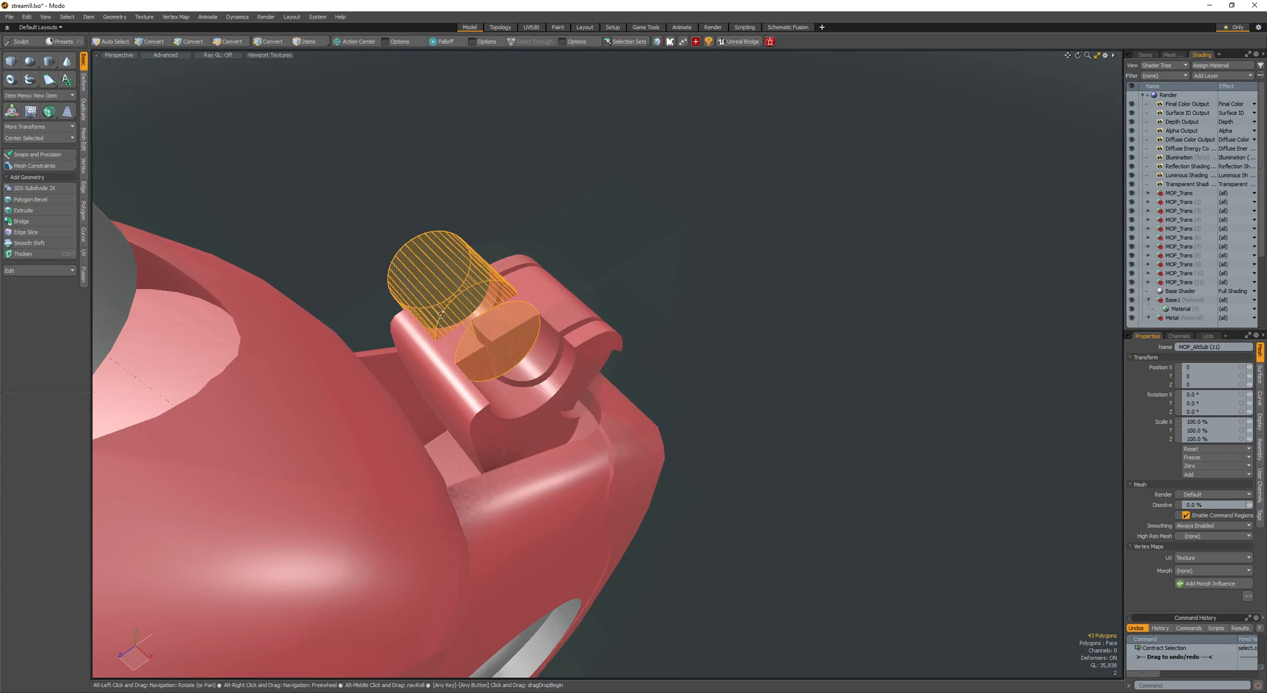
{"action": "double_click", "coordinate": [410, 277]}
{"action": "key", "text": "Delete"}
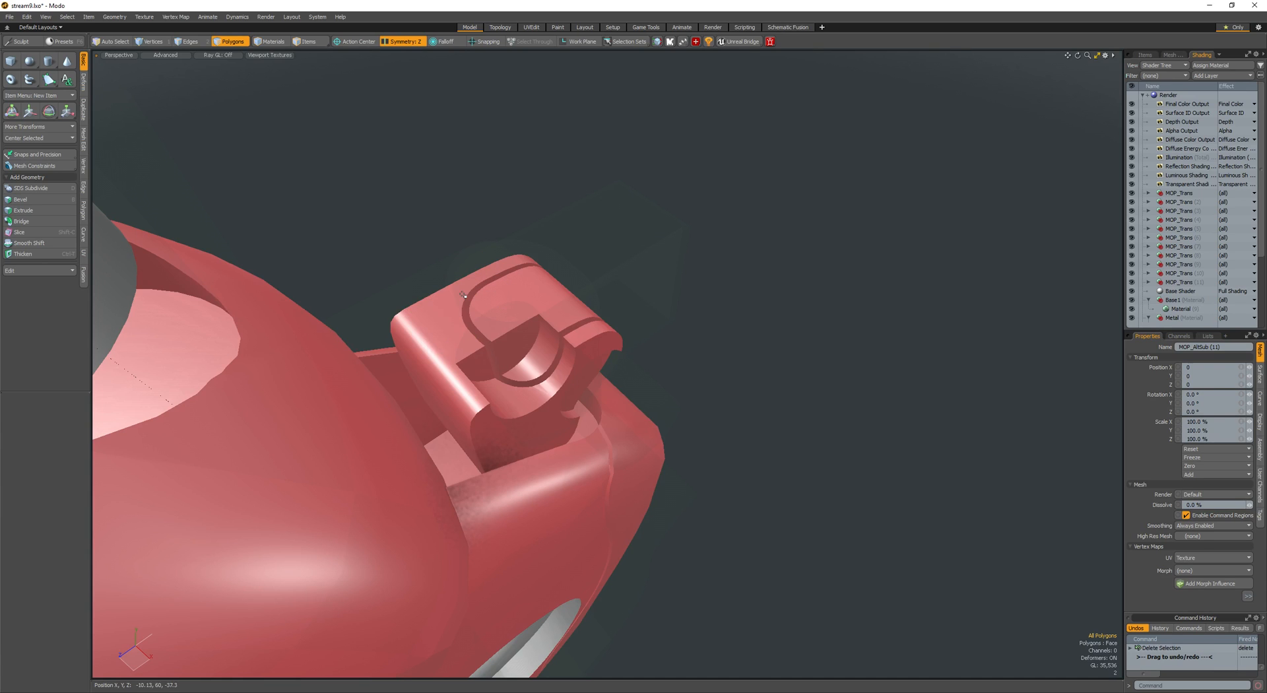
{"action": "double_click", "coordinate": [518, 361]}
{"action": "key", "text": "shift+v"}
- Bevel the inner end rims of both cutter cylinders with a round level of 6
{"action": "left_click_drag", "start_coordinate": [522, 363], "coordinate": [607, 416], "text": "alt"}
{"action": "key", "text": "2"}
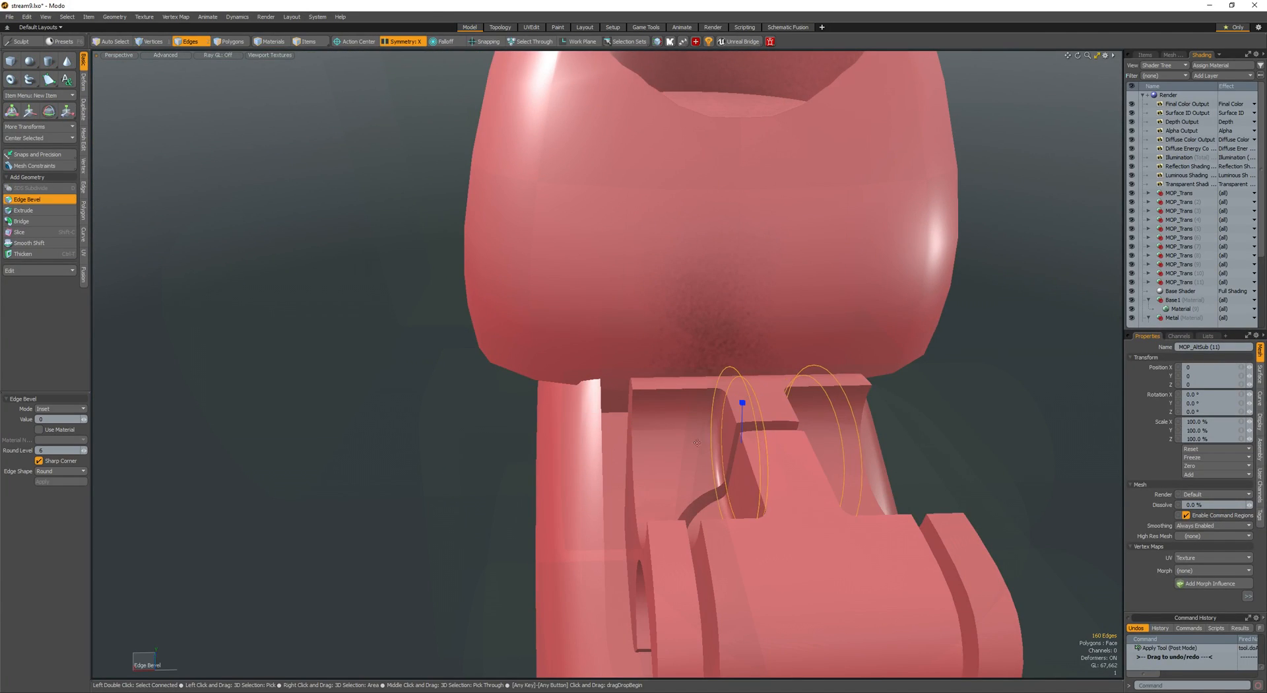
{"action": "left_click_drag", "start_coordinate": [690, 441], "coordinate": [637, 315], "text": "alt"}
{"action": "key", "text": "3"}
{"action": "left_click", "coordinate": [729, 430]}
{"action": "left_click", "coordinate": [809, 338]}
{"action": "scroll", "coordinate": [810, 338], "scroll_direction": "down", "scroll_amount": 3}
{"action": "scroll", "coordinate": [687, 370], "scroll_direction": "up", "scroll_amount": 2}
- Copy both rounded cylinders from the MOP_AltSub item and paste them into the main mesh
{"action": "left_click_drag", "start_coordinate": [687, 369], "coordinate": [627, 350], "text": "alt"}
{"action": "double_click", "coordinate": [662, 335]}
{"action": "scroll", "coordinate": [664, 333], "scroll_direction": "up", "scroll_amount": 4}
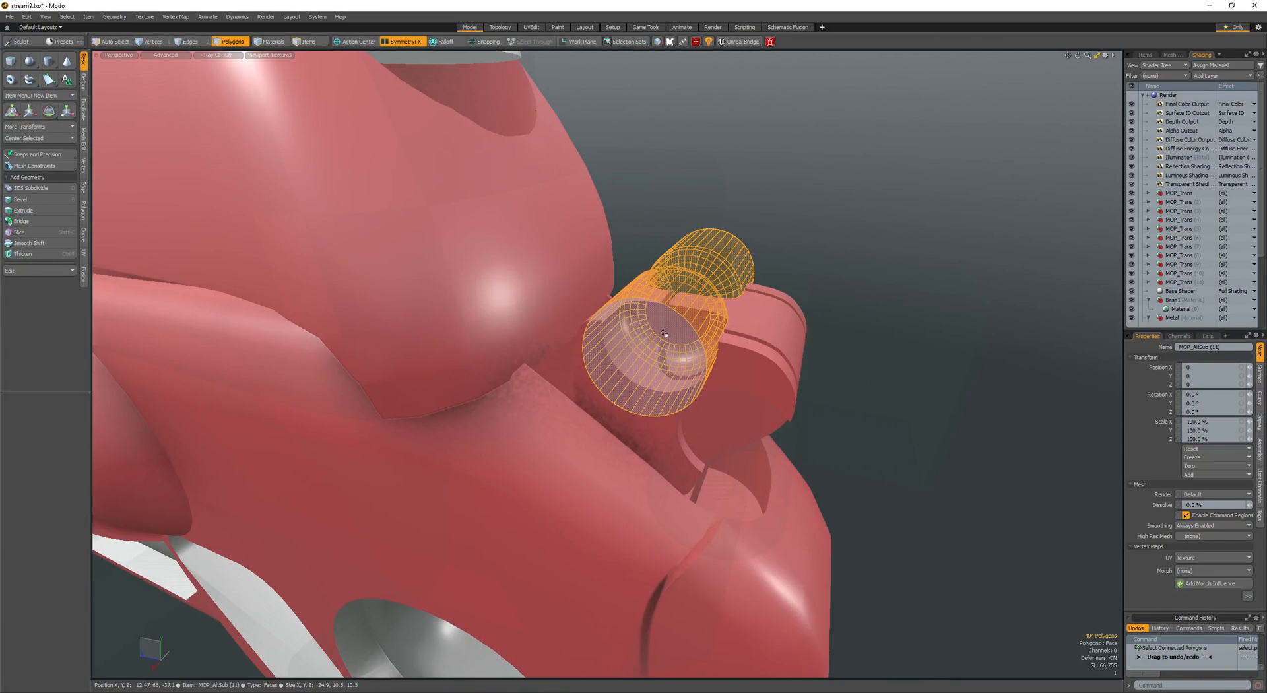
{"action": "left_click_drag", "start_coordinate": [741, 439], "coordinate": [561, 409], "text": "ctrl+alt"}
{"action": "left_click_drag", "start_coordinate": [561, 409], "coordinate": [357, 330], "text": "alt"}
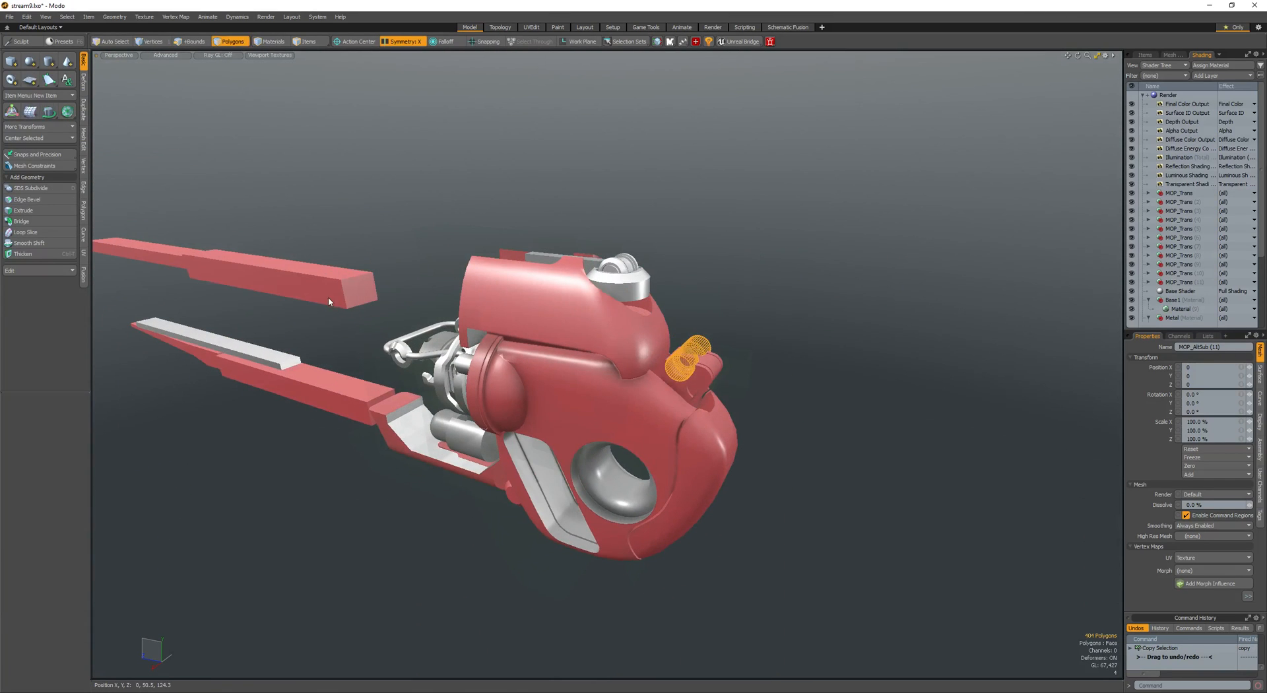
{"action": "key", "text": "5"}
{"action": "left_click", "coordinate": [327, 294]}
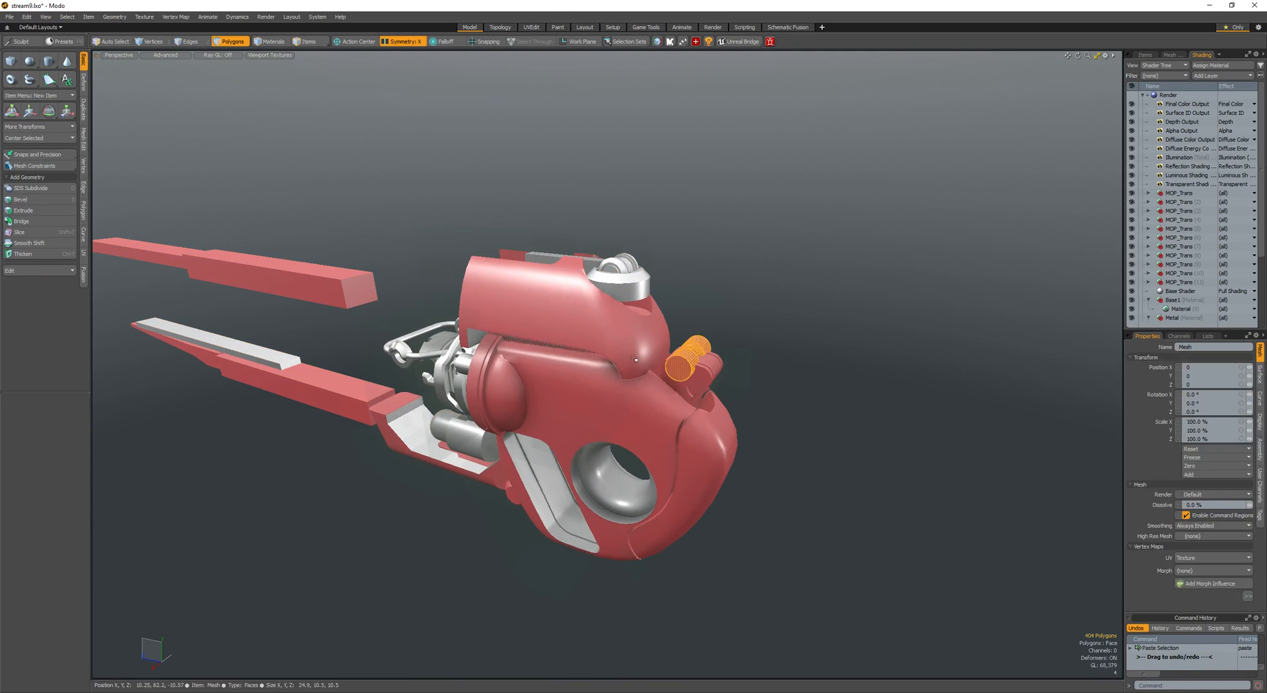
- Move the outer end caps of the pasted cylinders inward along X and bevel them
{"action": "scroll", "coordinate": [701, 354], "scroll_direction": "up", "scroll_amount": 5}
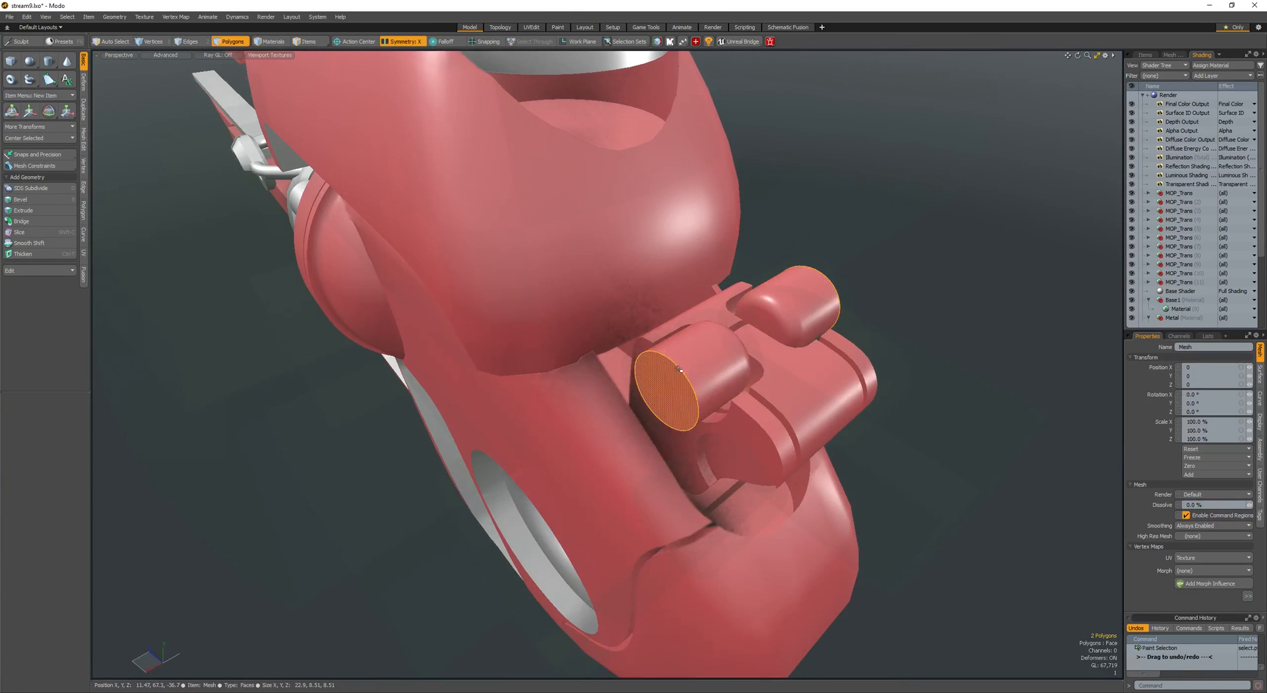
{"action": "scroll", "coordinate": [631, 397], "scroll_direction": "up", "scroll_amount": 2}
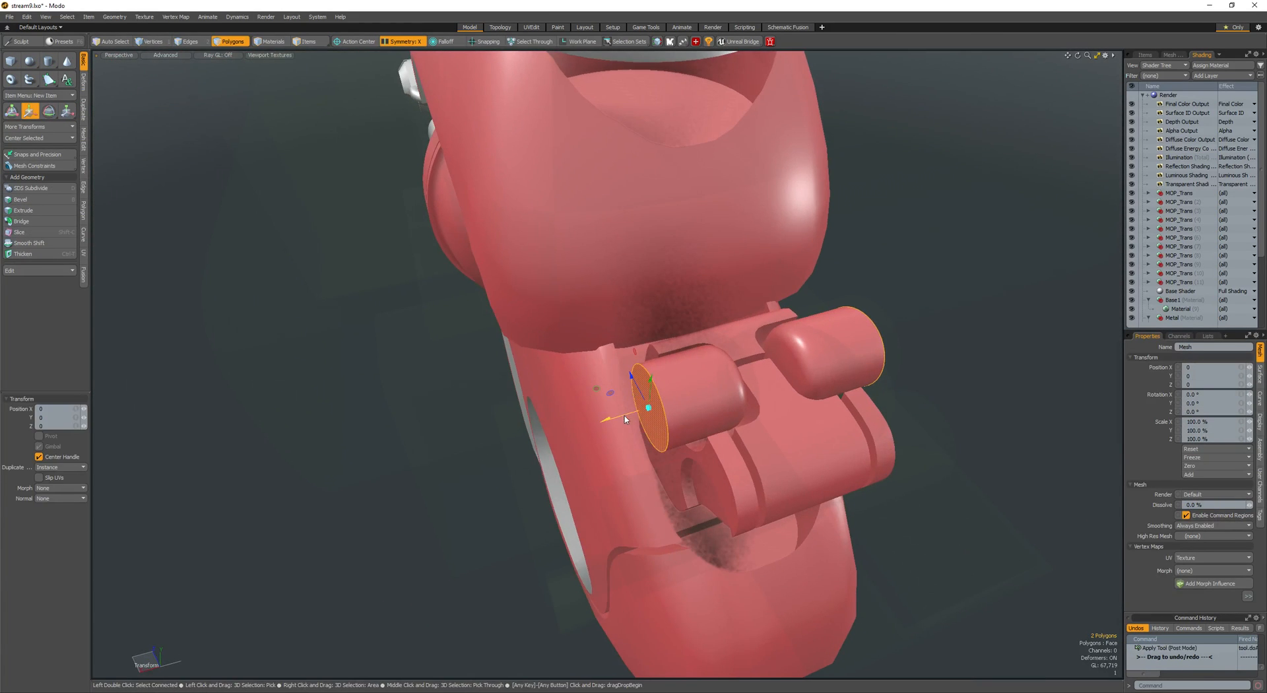
{"action": "left_click_drag", "start_coordinate": [626, 419], "coordinate": [682, 403]}
{"action": "left_click_drag", "start_coordinate": [682, 403], "coordinate": [765, 423], "text": "alt"}
{"action": "key", "text": "b"}
{"action": "left_click", "coordinate": [705, 361]}
{"action": "key", "text": "space"}
- Drop the selection and save the scene
{"action": "scroll", "coordinate": [594, 397], "scroll_direction": "down", "scroll_amount": 5}
{"action": "left_click", "coordinate": [529, 410]}
{"action": "scroll", "coordinate": [726, 423], "scroll_direction": "down", "scroll_amount": 6}
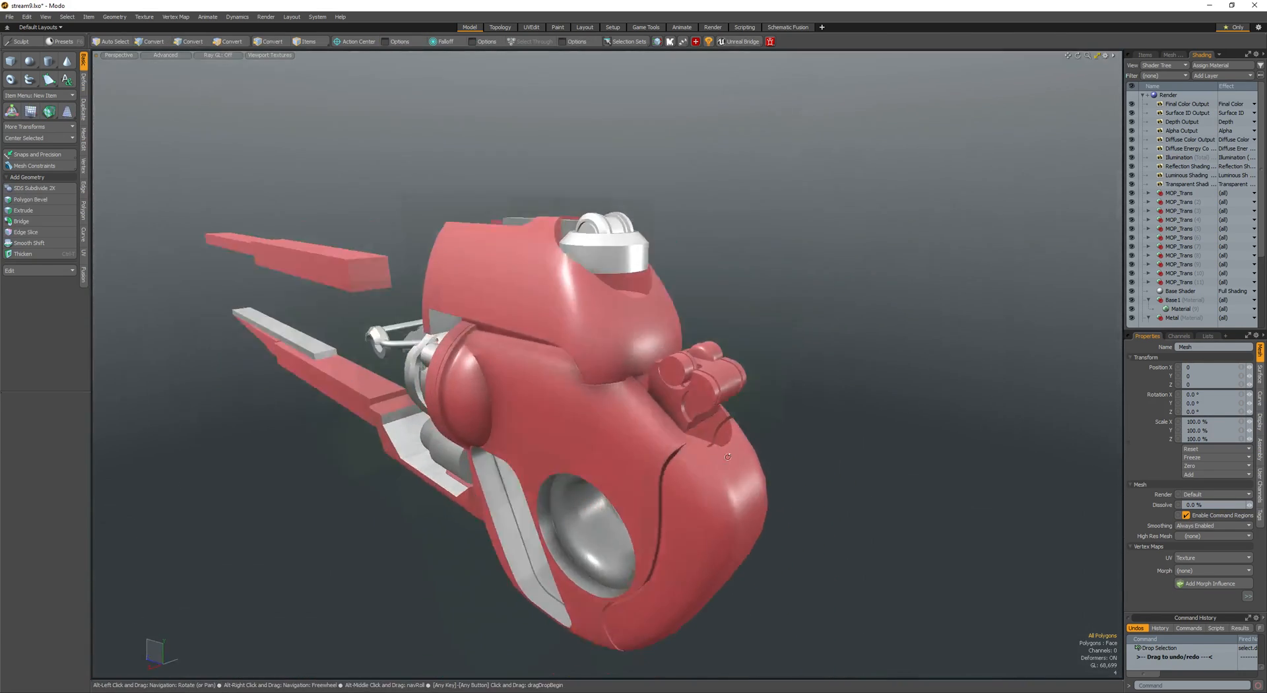
{"action": "left_click_drag", "start_coordinate": [581, 432], "coordinate": [551, 429], "text": "alt"}
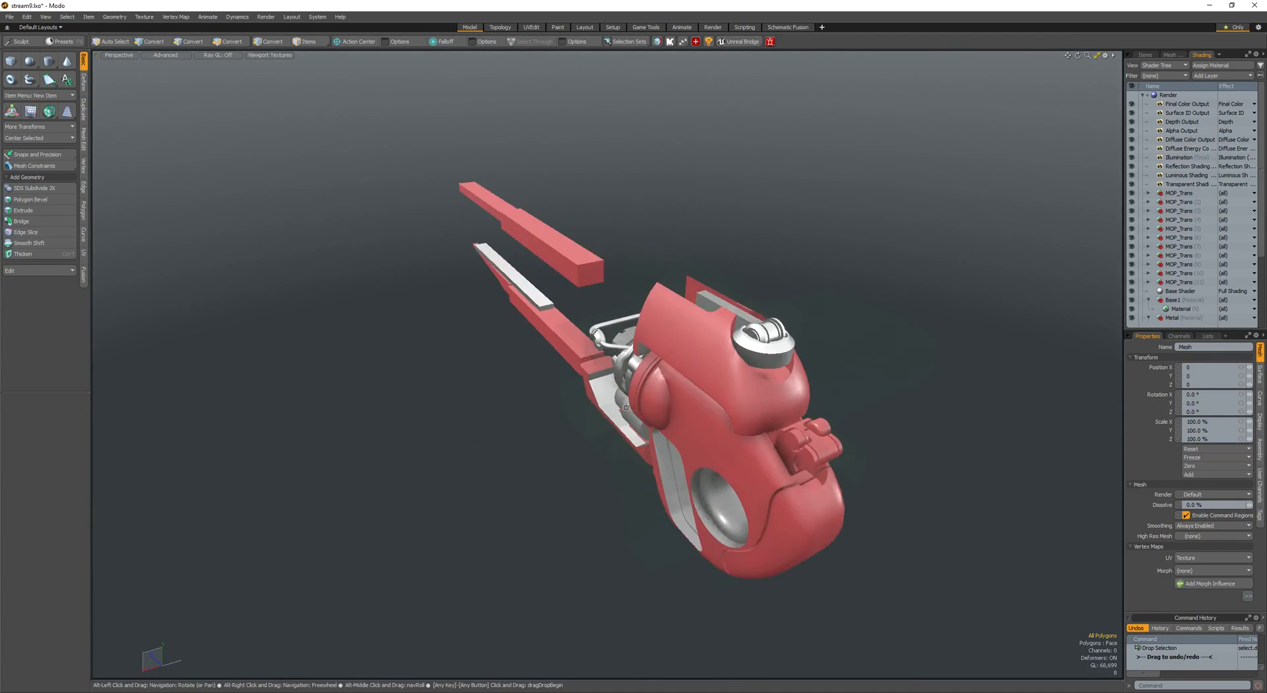
{"action": "scroll", "coordinate": [660, 409], "scroll_direction": "up", "scroll_amount": 4}
{"action": "key", "text": "ctrl+s"}
{"action": "left_click_drag", "start_coordinate": [700, 402], "coordinate": [739, 397], "text": "alt"}
- Render the gun in the Preview window and examine it from the side and front
{"action": "key", "text": "F9"}
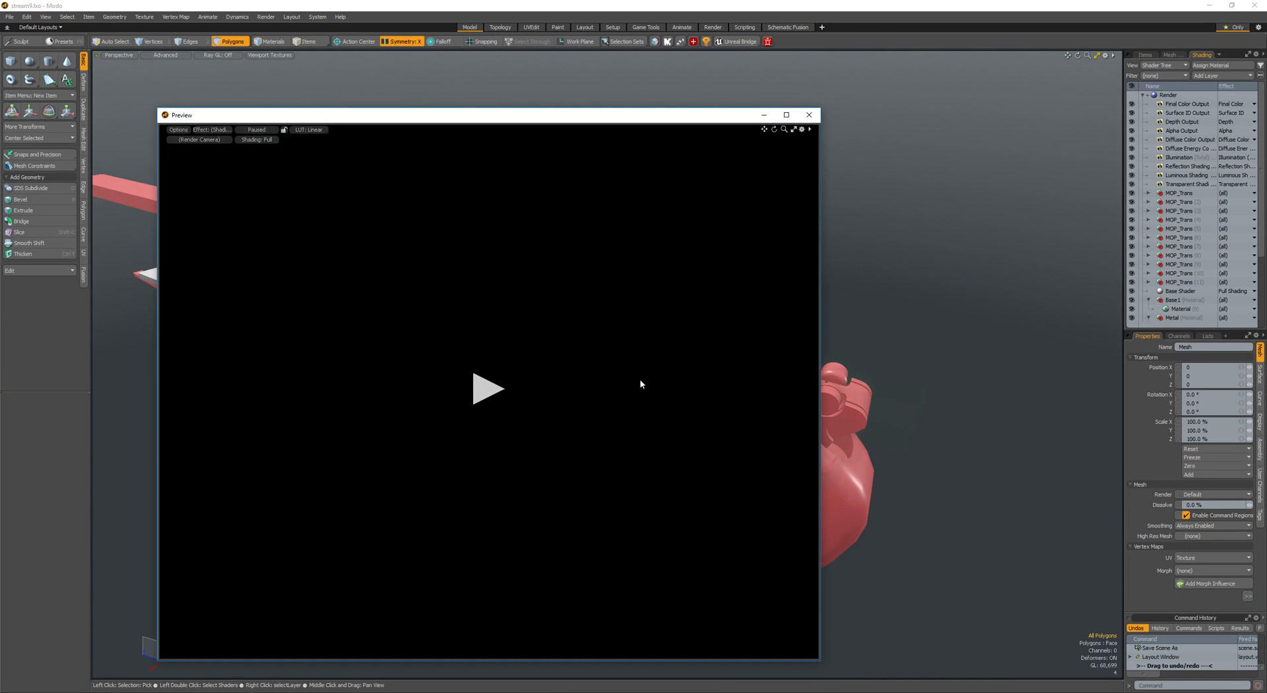
{"action": "key", "text": "a"}
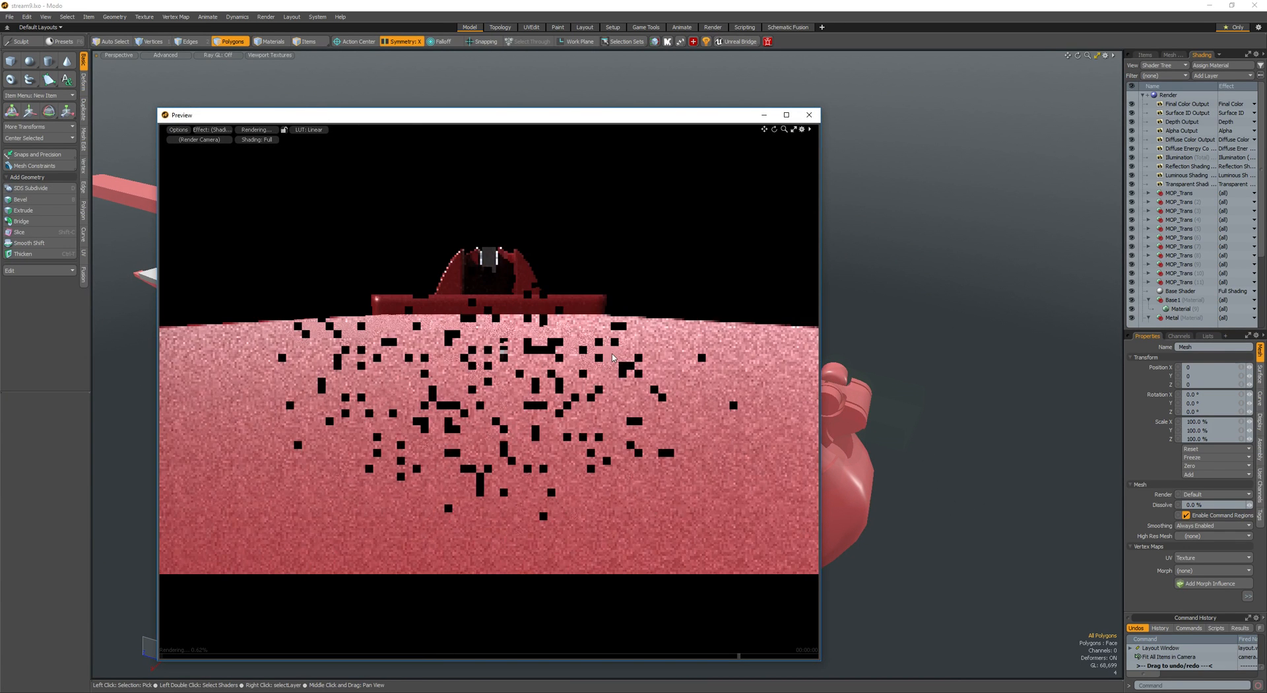
{"action": "left_click_drag", "start_coordinate": [610, 354], "coordinate": [623, 397], "text": "alt"}
{"action": "scroll", "coordinate": [581, 393], "scroll_direction": "up", "scroll_amount": 3}
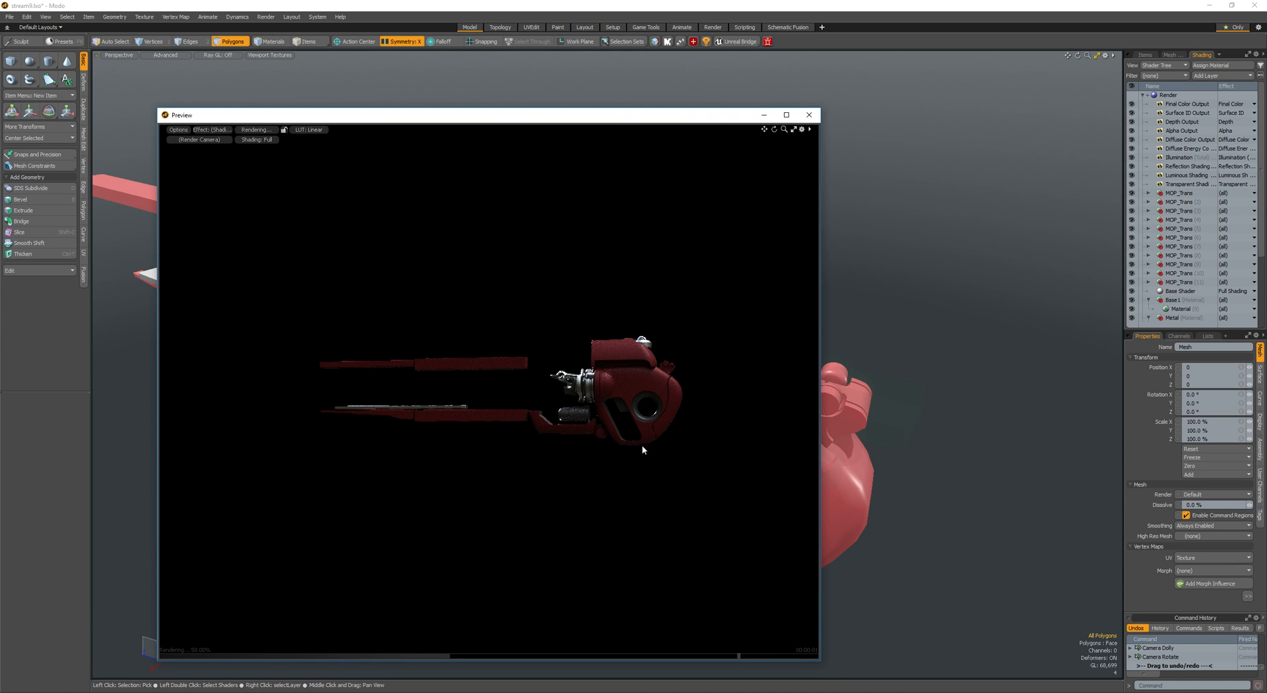
{"action": "left_click_drag", "start_coordinate": [507, 430], "coordinate": [563, 389], "text": "alt"}
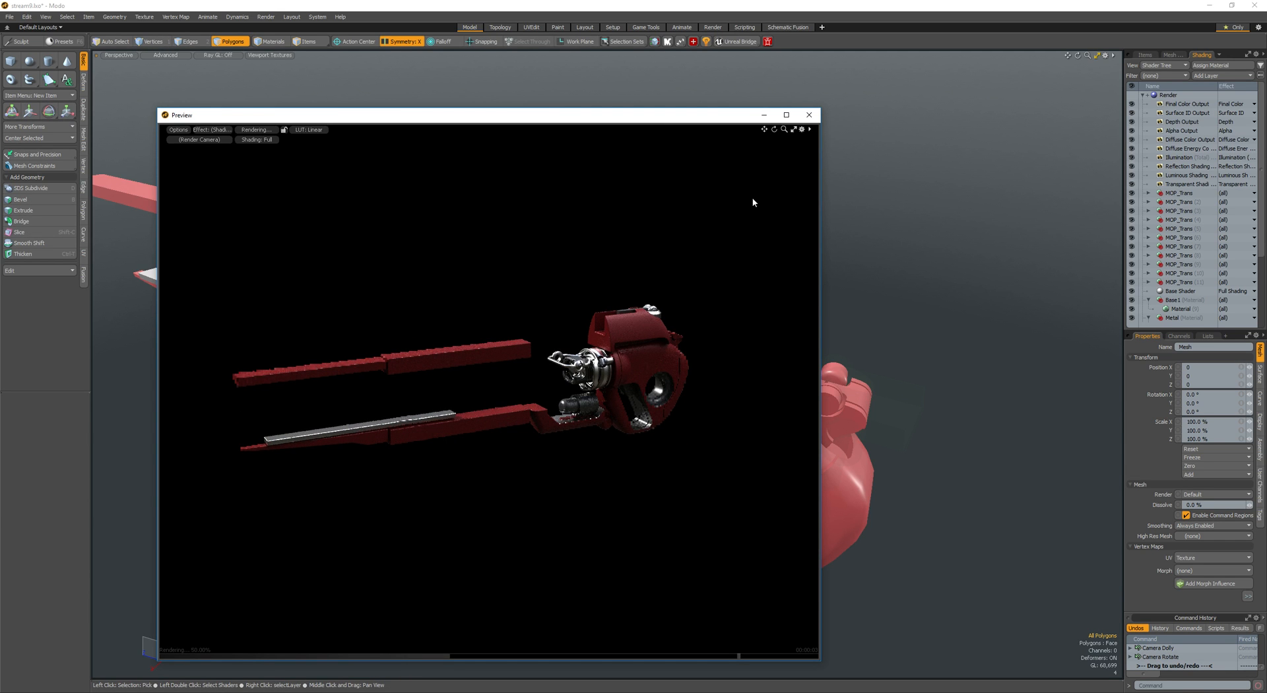
{"action": "left_click", "coordinate": [809, 115]}
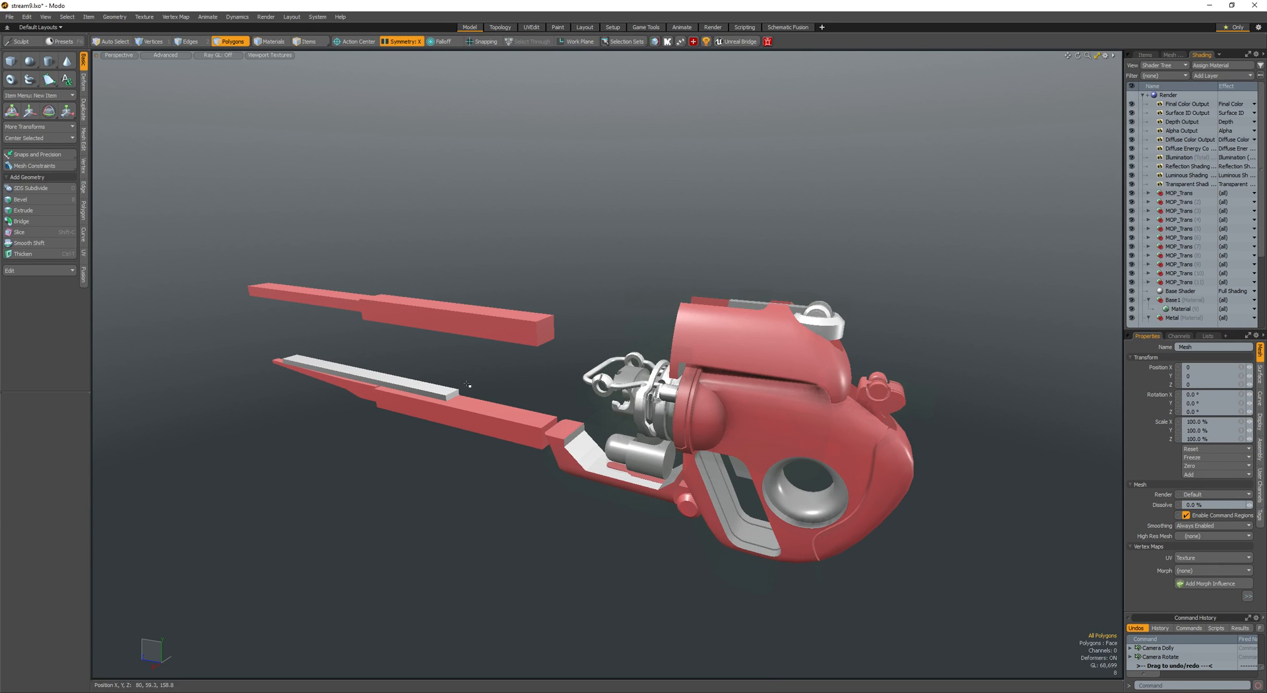
{"action": "left_click", "coordinate": [511, 414]}
{"action": "scroll", "coordinate": [518, 414], "scroll_direction": "up", "scroll_amount": 3}
{"action": "double_click", "coordinate": [428, 393]}
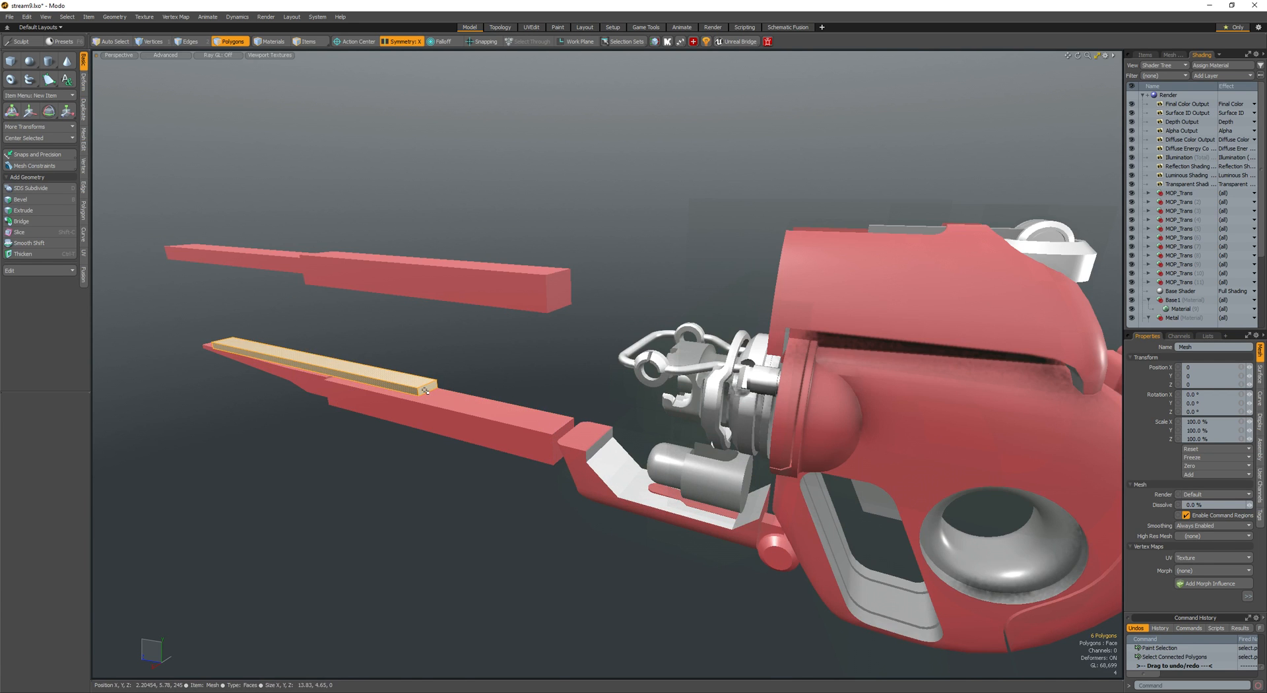
{"action": "left_click_drag", "start_coordinate": [428, 394], "coordinate": [561, 439], "text": "alt"}
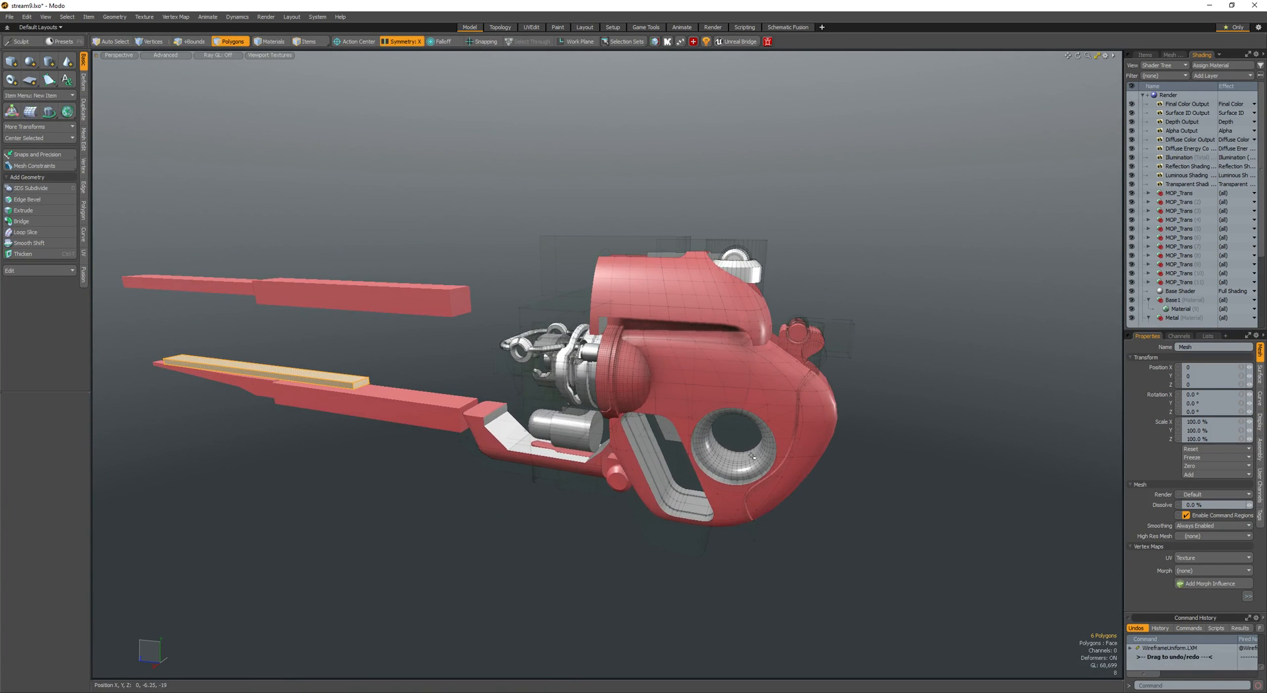
- Select the polygon loop of the MOP_Sub cutter that forms the panel line beside the ring-shaped hole
{"action": "left_click_drag", "start_coordinate": [812, 489], "coordinate": [805, 430], "text": "alt"}
{"action": "key", "text": "space"}
{"action": "left_click", "coordinate": [778, 428]}
{"action": "left_click_drag", "start_coordinate": [805, 430], "coordinate": [779, 457], "text": "alt"}
{"action": "left_click", "coordinate": [771, 456]}
{"action": "left_click", "coordinate": [783, 458]}
{"action": "key", "text": "3"}
{"action": "left_click", "coordinate": [760, 452]}
{"action": "key", "text": "l"}
{"action": "left_click", "coordinate": [777, 457]}
{"action": "key", "text": "l"}
{"action": "key", "text": "w"}
{"action": "key", "text": "space"}
{"action": "left_click", "coordinate": [778, 457]}
{"action": "key", "text": "l"}
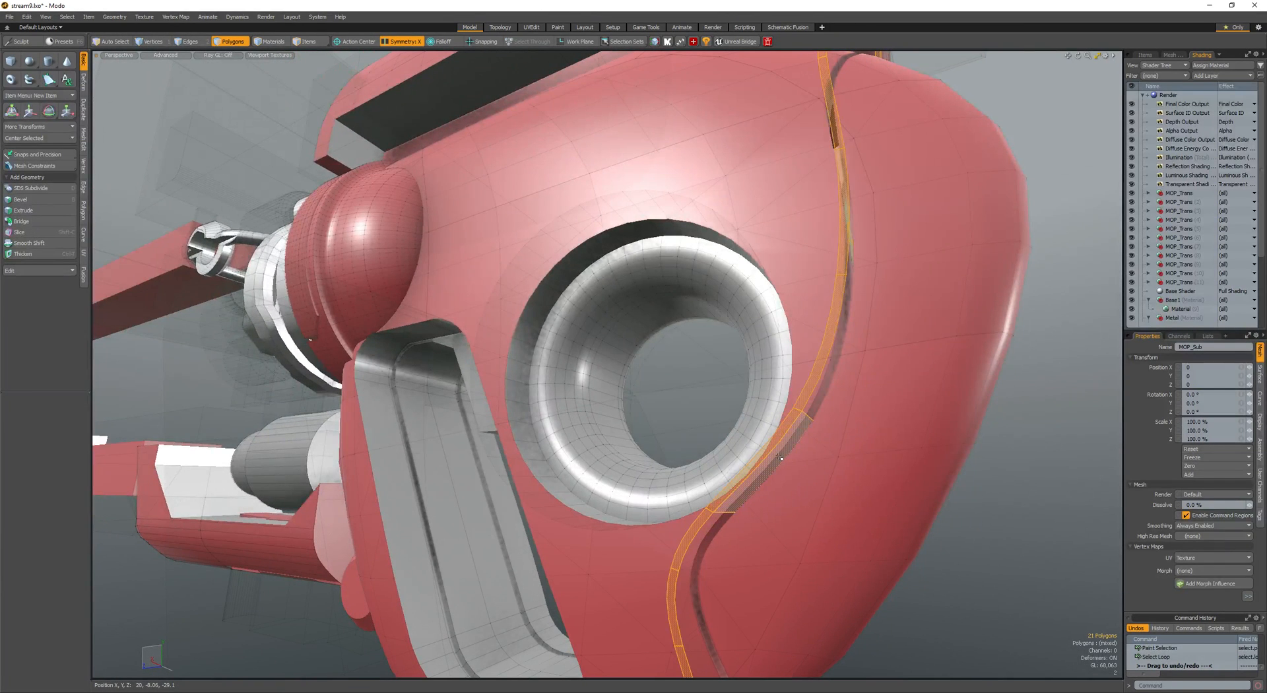
- Adjust the position of the panel-line cutter polygon beside the ring-shaped hole, then drop the selection
{"action": "left_click", "coordinate": [789, 462]}
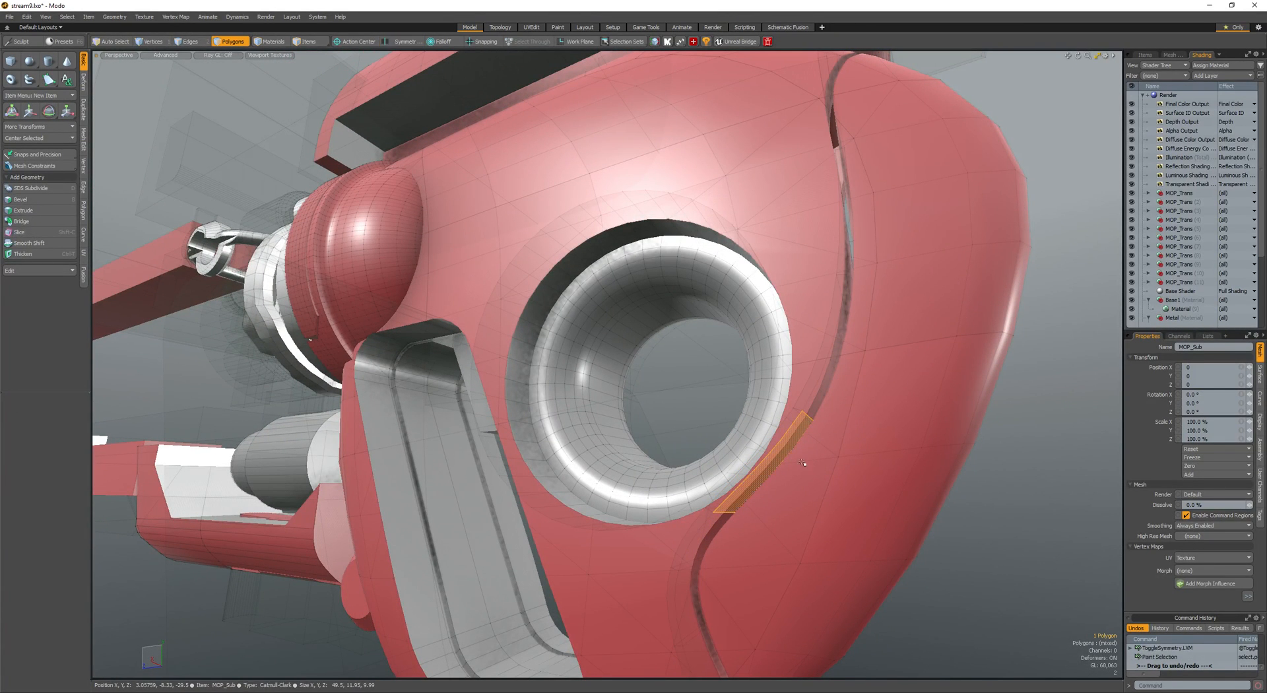
{"action": "key", "text": "w"}
{"action": "left_click_drag", "start_coordinate": [742, 441], "coordinate": [637, 452], "text": "alt"}
{"action": "key", "text": "q"}
{"action": "double_click", "coordinate": [742, 479]}
{"action": "left_click_drag", "start_coordinate": [746, 475], "coordinate": [654, 390], "text": "ctrl+alt"}
{"action": "left_click", "coordinate": [743, 396]}
{"action": "left_click", "coordinate": [630, 422]}
{"action": "key", "text": "alt+w"}
{"action": "key", "text": "alt+w"}
{"action": "mouse_move", "coordinate": [653, 391]}
{"action": "left_mouse_down", "text": "alt"}
{"action": "mouse_move", "coordinate": [617, 388]}
{"action": "mouse_move", "coordinate": [723, 408]}
{"action": "mouse_move", "coordinate": [782, 447]}
{"action": "mouse_move", "coordinate": [700, 447]}
{"action": "mouse_move", "coordinate": [749, 452]}
{"action": "mouse_move", "coordinate": [675, 411]}
{"action": "mouse_move", "coordinate": [694, 387]}
{"action": "left_mouse_up", "text": "alt"}
{"action": "double_click", "coordinate": [749, 452]}
{"action": "left_click_drag", "start_coordinate": [695, 386], "coordinate": [875, 352], "text": "ctrl+alt"}
{"action": "key", "text": "Escape"}
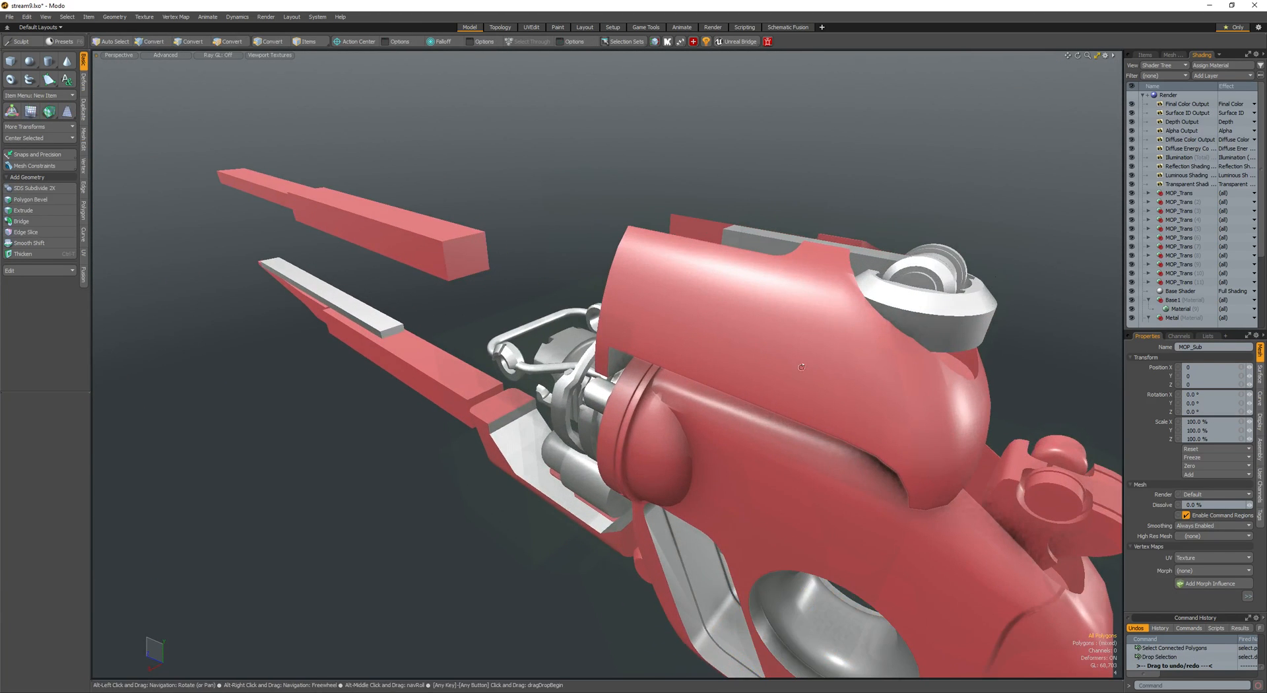
- Try to add a loop slice to the rear block of the lower barrel
{"action": "left_click_drag", "start_coordinate": [801, 367], "coordinate": [396, 423], "text": "ctrl+alt"}
{"action": "key", "text": "space"}
{"action": "left_click", "coordinate": [546, 450]}
{"action": "key", "text": "space"}
{"action": "double_click", "coordinate": [609, 456]}
{"action": "key", "text": "space"}
{"action": "key", "text": "alt+c"}
{"action": "left_click", "coordinate": [508, 520]}
{"action": "key", "text": "ctrl+z"}
{"action": "key", "text": "ctrl+z"}
- Bevel the lower edges of the lower barrel's rear block into a rounded underside
{"action": "key", "text": "space"}
{"action": "key", "text": "space"}
{"action": "key", "text": "space"}
{"action": "key", "text": "b"}
{"action": "key", "text": "space"}
{"action": "key", "text": "space"}
{"action": "left_click", "coordinate": [576, 443]}
{"action": "double_click", "coordinate": [576, 443]}
{"action": "scroll", "coordinate": [576, 442], "scroll_direction": "down", "scroll_amount": 4}
{"action": "left_click_drag", "start_coordinate": [577, 442], "coordinate": [584, 479], "text": "alt"}
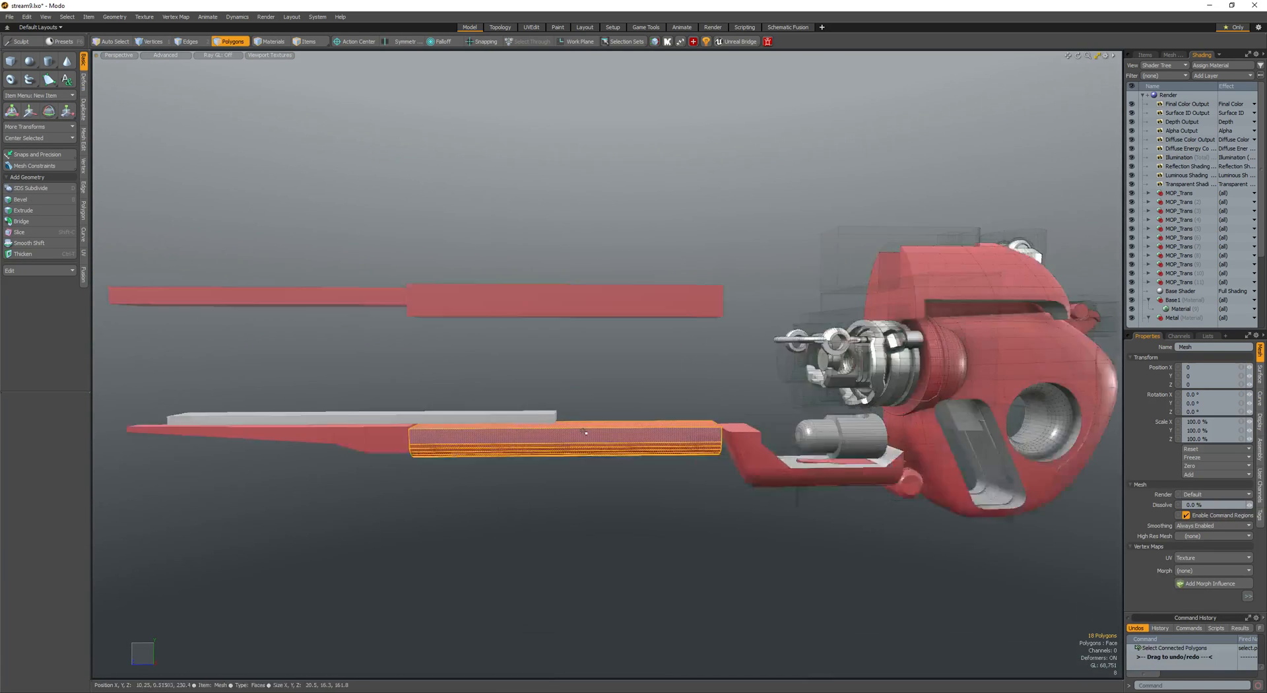
- Lower the top face of the lower barrel's rounded rear block
{"action": "scroll", "coordinate": [584, 428], "scroll_direction": "up", "scroll_amount": 2}
{"action": "left_click", "coordinate": [626, 421]}
{"action": "key", "text": "w"}
{"action": "scroll", "coordinate": [619, 403], "scroll_direction": "up", "scroll_amount": 2}
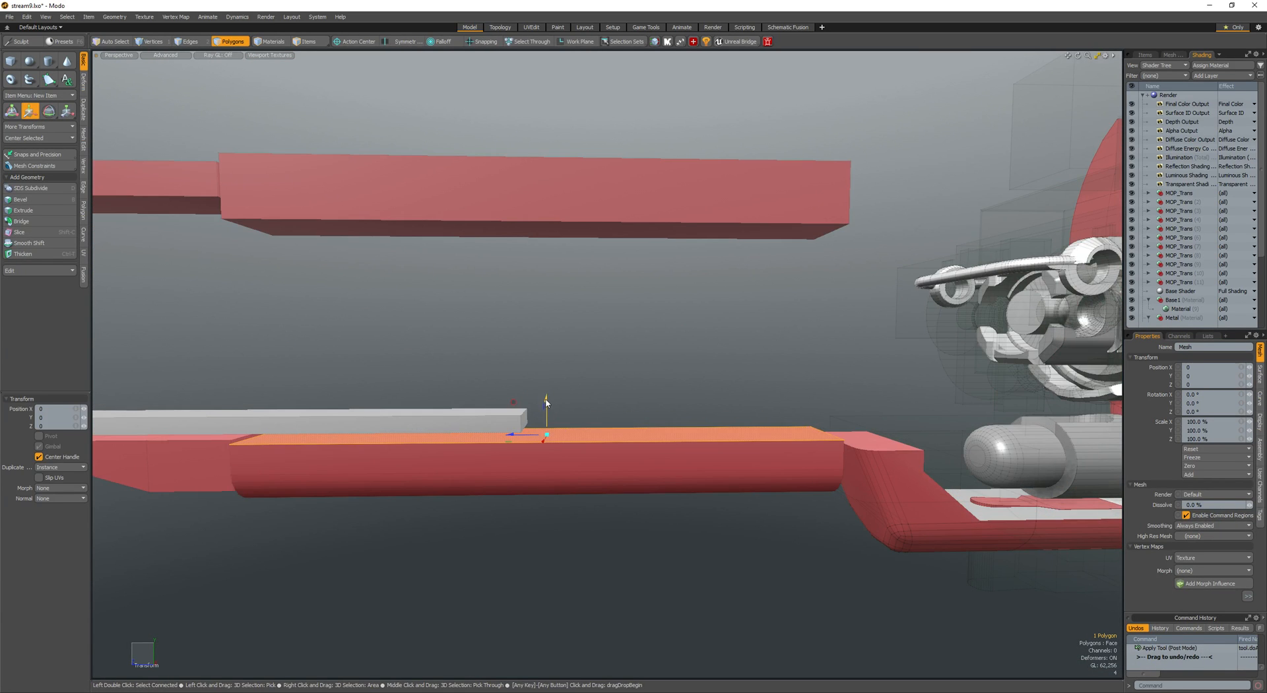
{"action": "mouse_move", "coordinate": [546, 403]}
{"action": "left_mouse_down"}
{"action": "mouse_move", "coordinate": [546, 423]}
{"action": "mouse_move", "coordinate": [691, 437]}
{"action": "mouse_move", "coordinate": [542, 430]}
{"action": "left_mouse_up"}
{"action": "key", "text": "space"}
- Remove the rounded block's top and end faces and thicken the remaining curved shell
{"action": "left_click", "coordinate": [546, 453]}
{"action": "double_click", "coordinate": [692, 437]}
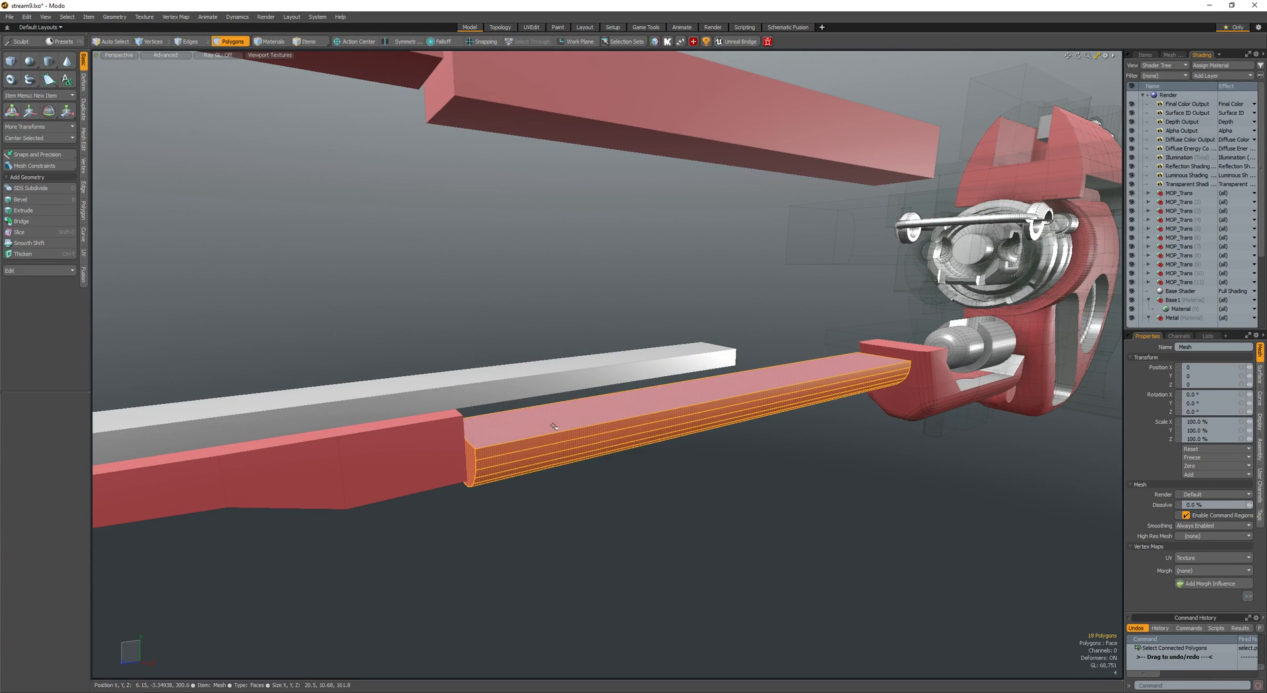
{"action": "key", "text": "ctrl+t"}
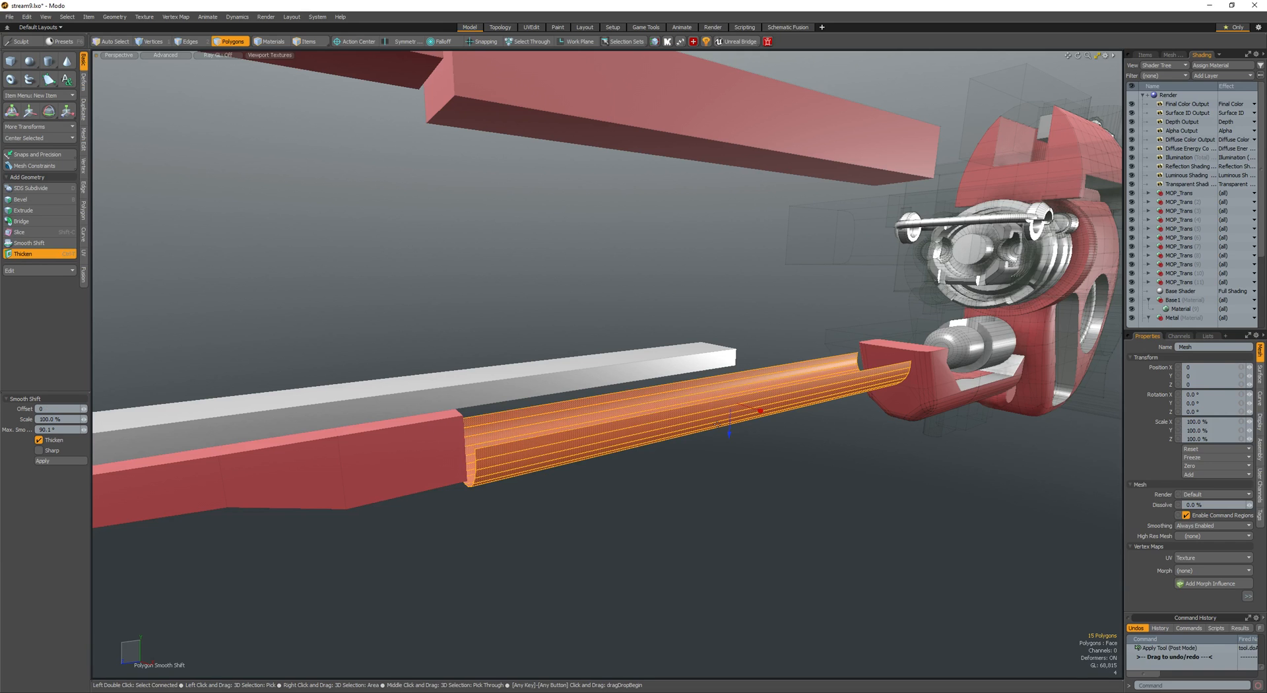
- Add a single loop slice across the thickened shell, placed towards its rear end
{"action": "key", "text": "2"}
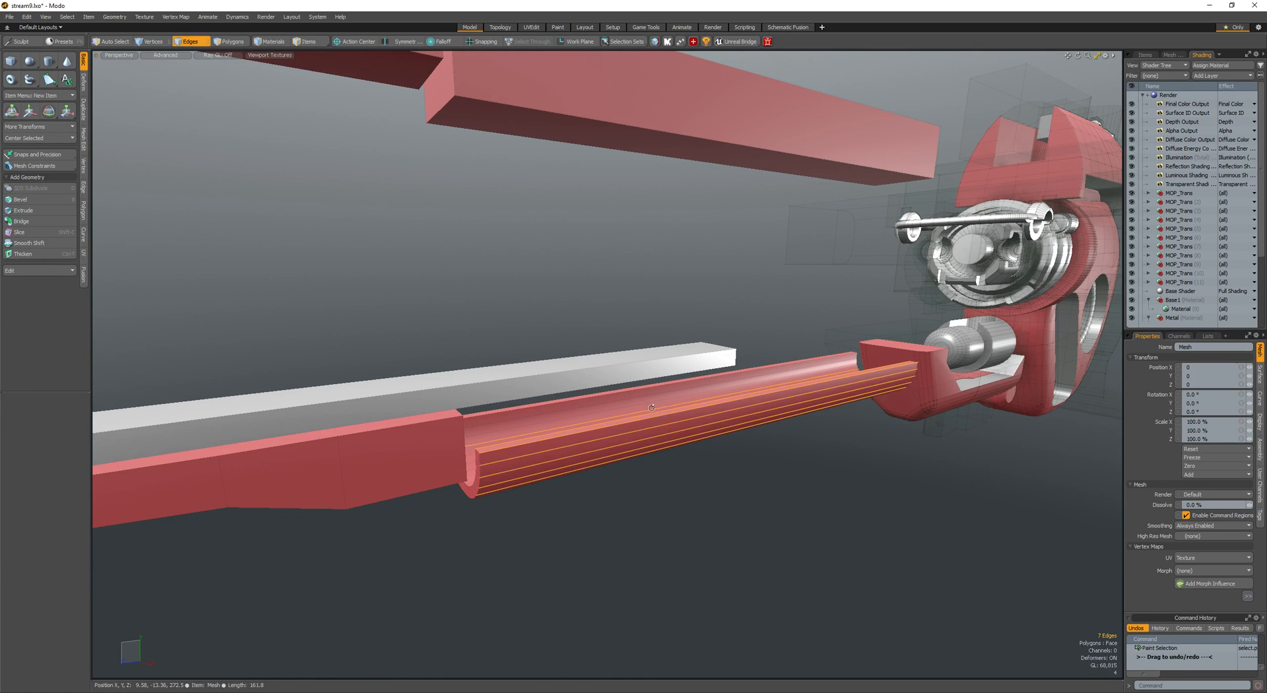
{"action": "key", "text": "alt+c"}
{"action": "scroll", "coordinate": [654, 411], "scroll_direction": "down", "scroll_amount": 3}
{"action": "left_click_drag", "start_coordinate": [654, 410], "coordinate": [746, 410], "text": "alt"}
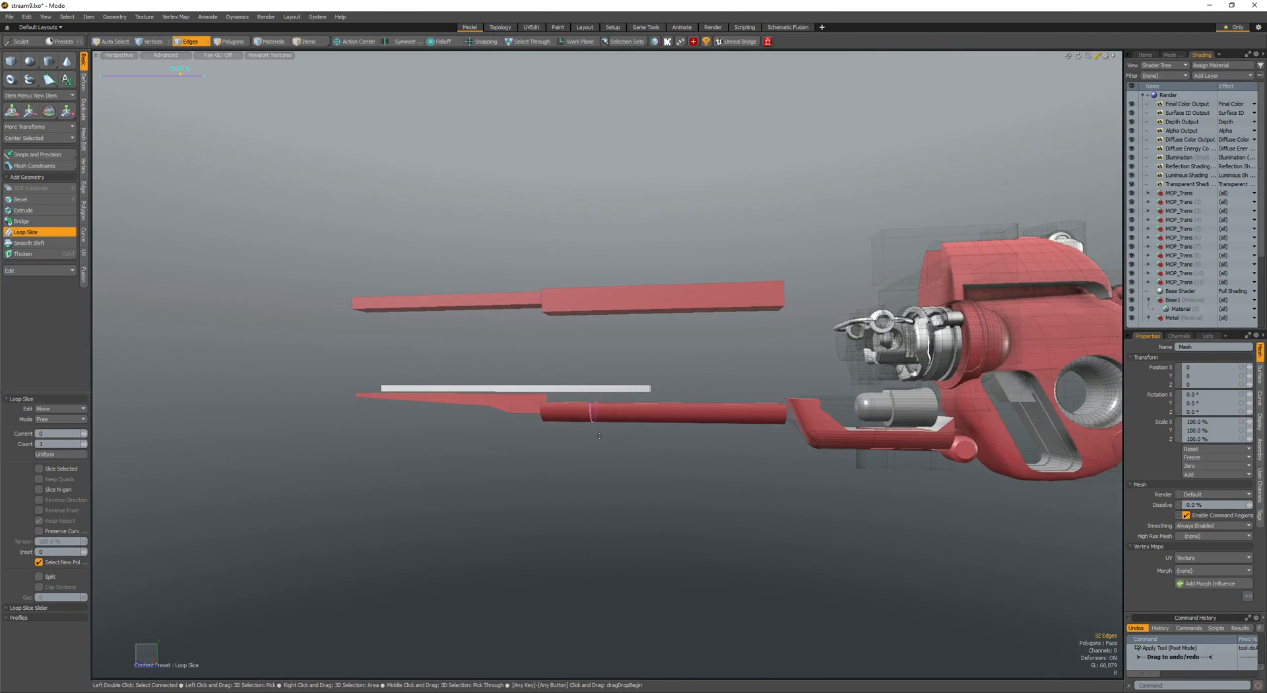
{"action": "left_click_drag", "start_coordinate": [594, 413], "coordinate": [643, 413]}
{"action": "key", "text": "space"}
- Bevel the new slice loop on the shell with a value of 10 and round level 0
{"action": "scroll", "coordinate": [671, 391], "scroll_direction": "up", "scroll_amount": 2}
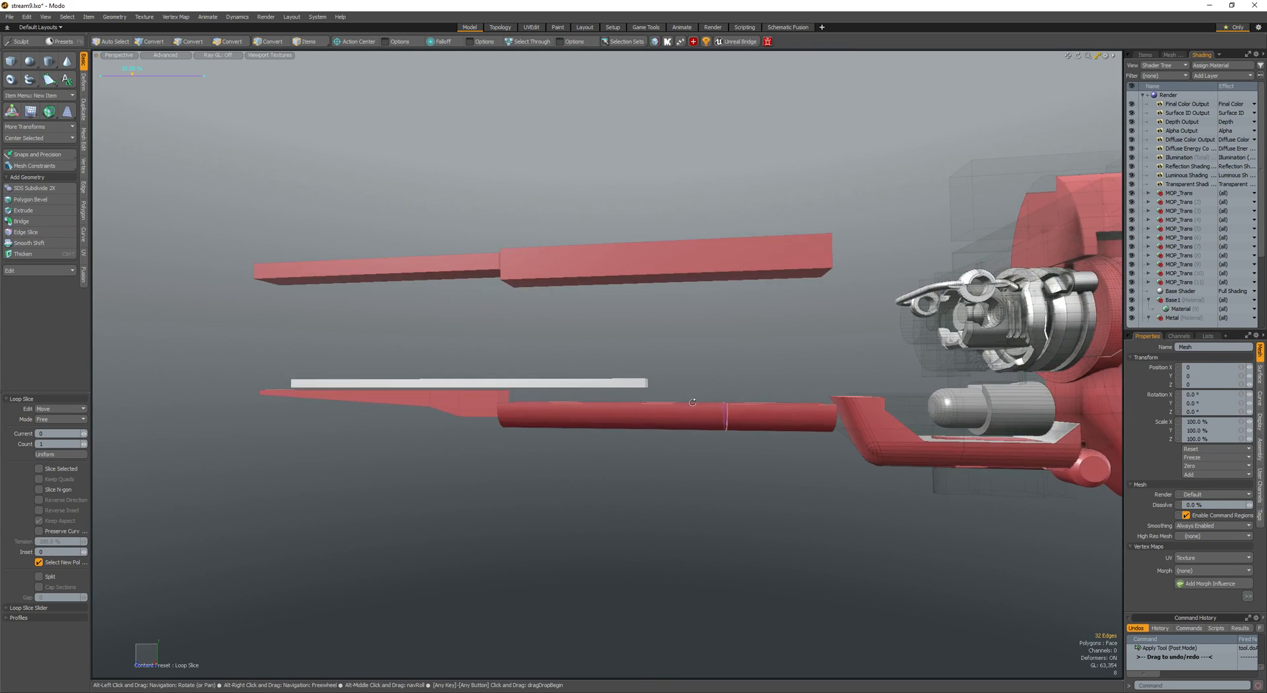
{"action": "key", "text": "b"}
{"action": "key", "text": "ctrl+z"}
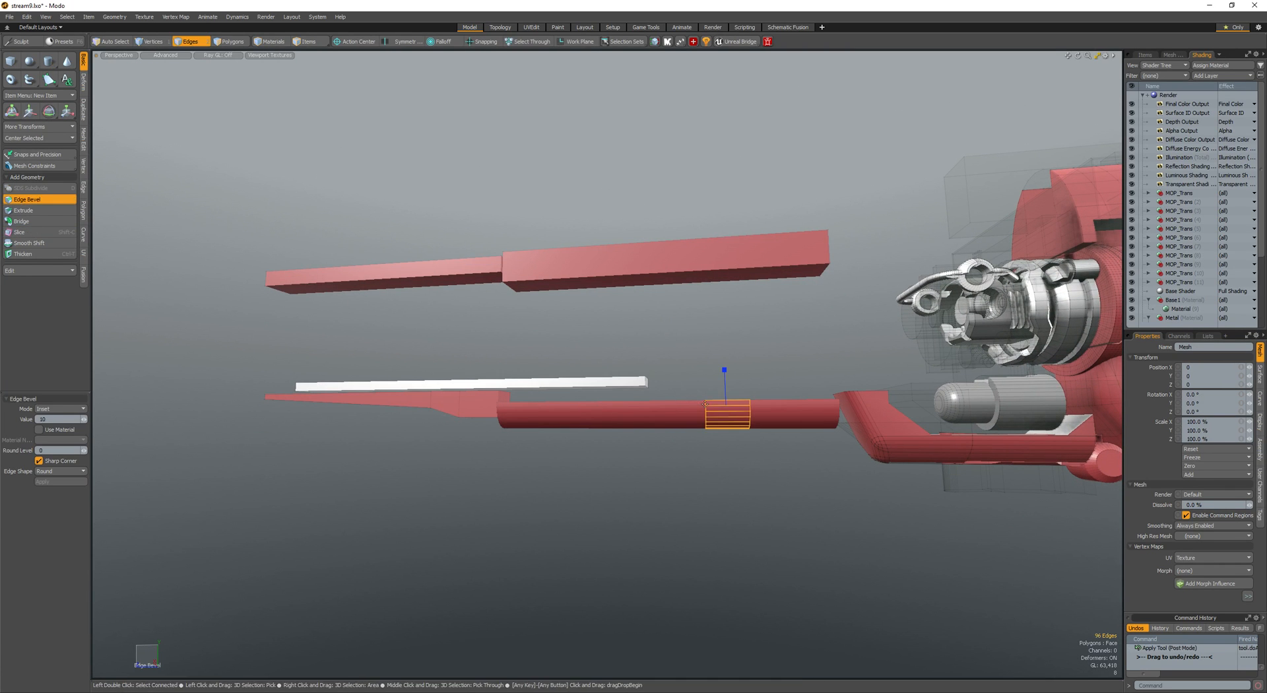
{"action": "key", "text": "space"}
- Select the shell's rear section behind the bevelled slice and move it down to form a sloped step
{"action": "key", "text": "3"}
{"action": "double_click", "coordinate": [727, 409]}
{"action": "mouse_move", "coordinate": [718, 349]}
{"action": "right_mouse_down", "text": "ctrl"}
{"action": "mouse_move", "coordinate": [503, 330]}
{"action": "mouse_move", "coordinate": [726, 554]}
{"action": "right_mouse_up", "text": "ctrl"}
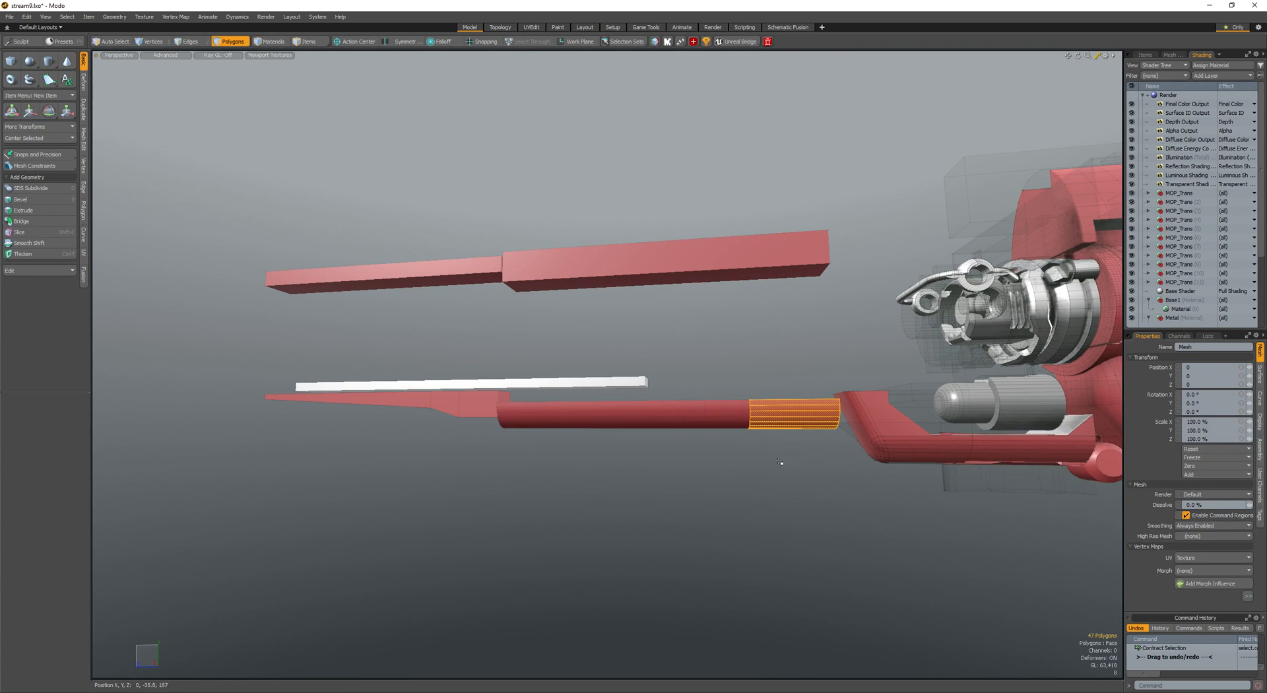
{"action": "key", "text": "w"}
{"action": "left_click_drag", "start_coordinate": [779, 461], "coordinate": [773, 461], "text": "alt"}
{"action": "left_click_drag", "start_coordinate": [789, 394], "coordinate": [734, 431]}
{"action": "key", "text": "space"}
{"action": "scroll", "coordinate": [734, 432], "scroll_direction": "up", "scroll_amount": 3}
- Add a single loop slice across the curved shell near its front end
{"action": "left_click", "coordinate": [734, 433]}
{"action": "left_click", "coordinate": [726, 427]}
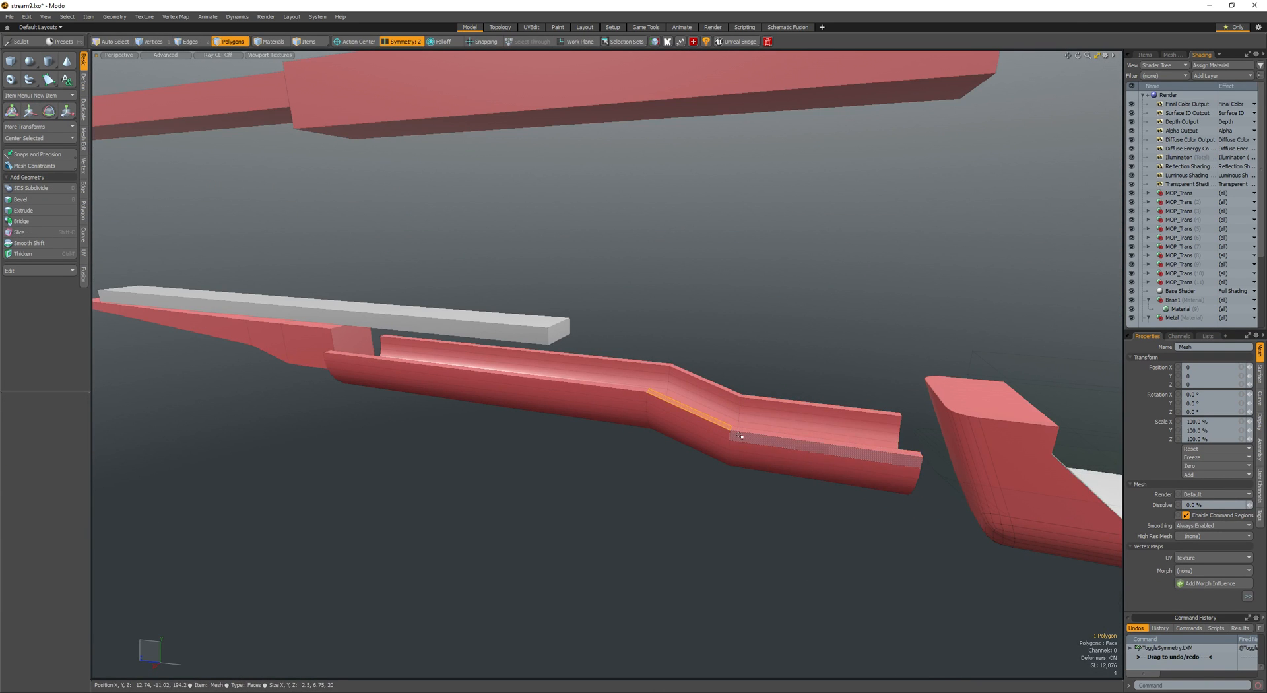
{"action": "scroll", "coordinate": [730, 420], "scroll_direction": "up", "scroll_amount": 3}
{"action": "key", "text": "Up"}
{"action": "key", "text": "Up"}
{"action": "scroll", "coordinate": [602, 436], "scroll_direction": "down", "scroll_amount": 4}
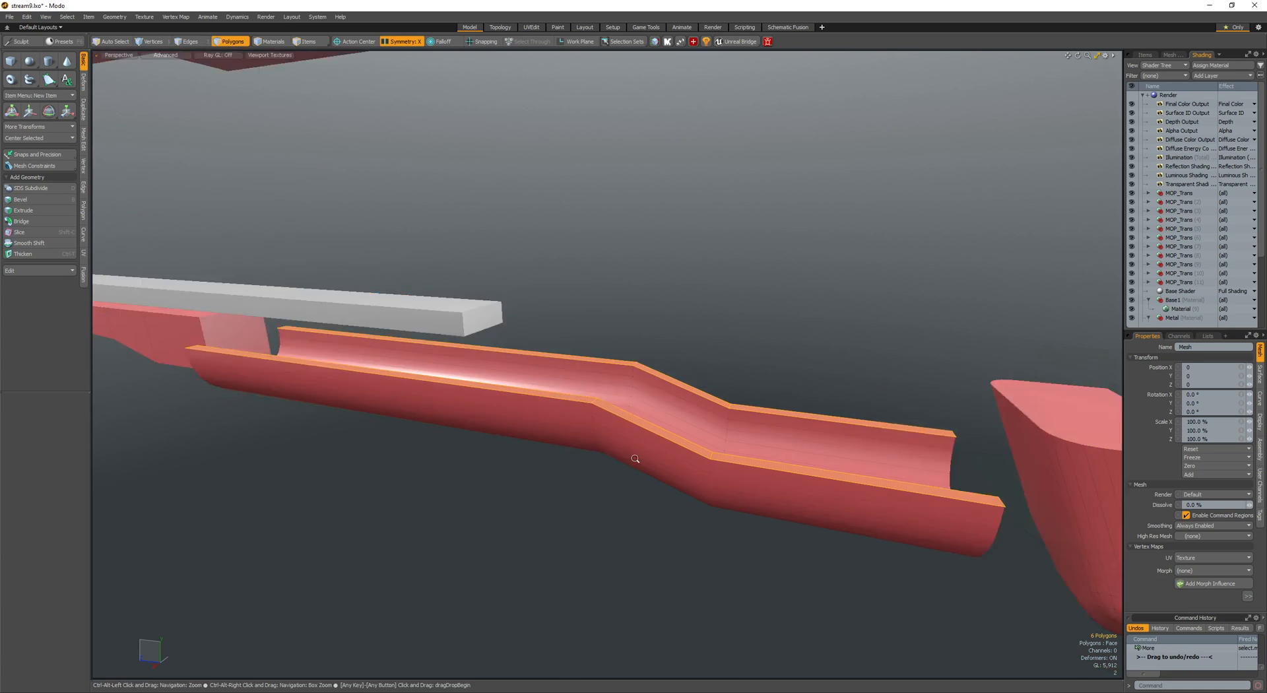
{"action": "key", "text": "2"}
{"action": "key", "text": "alt+c"}
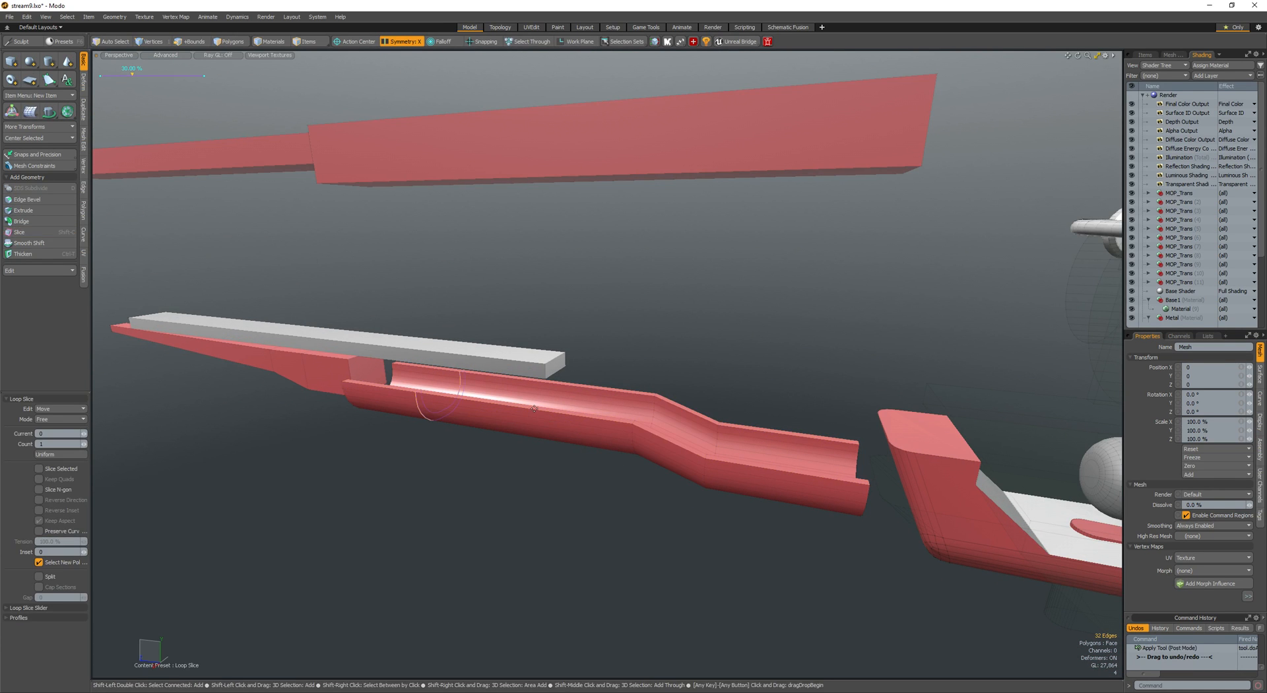
{"action": "key", "text": "space"}
- Select the rim strips behind the new slice on both sides and raise them with a bevel to form a step
{"action": "left_click", "coordinate": [714, 458]}
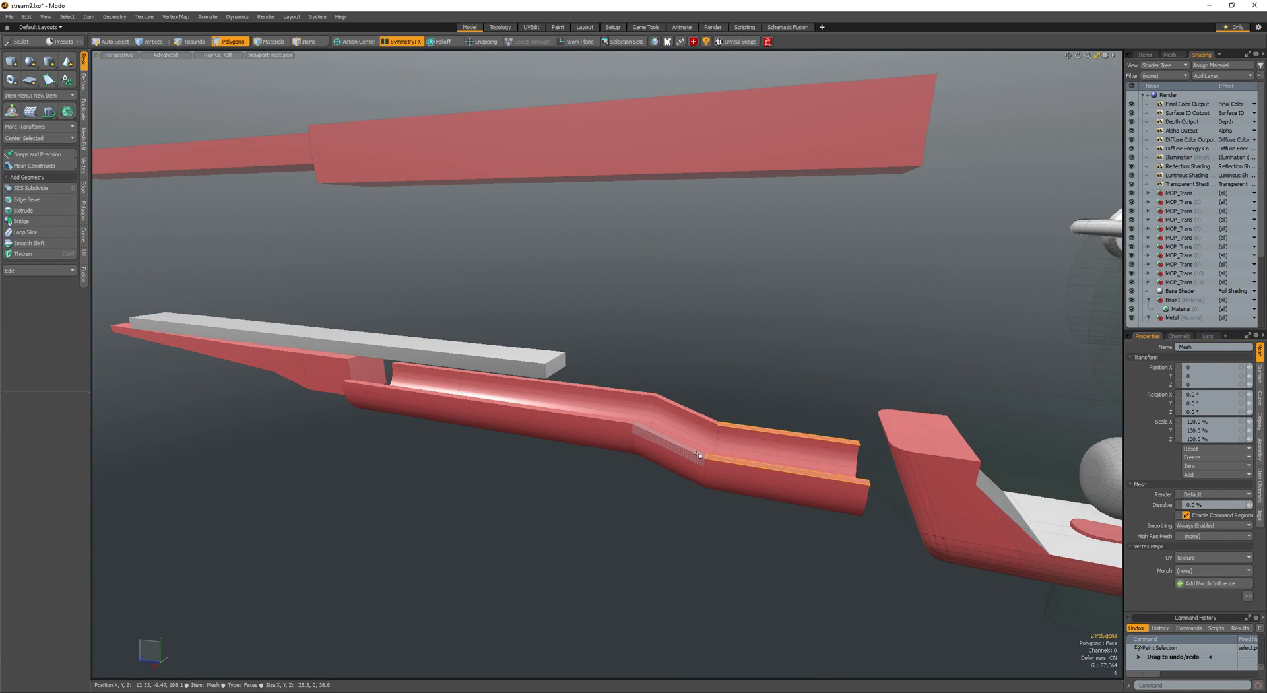
{"action": "left_click_drag", "start_coordinate": [621, 449], "coordinate": [614, 443]}
{"action": "key", "text": "b"}
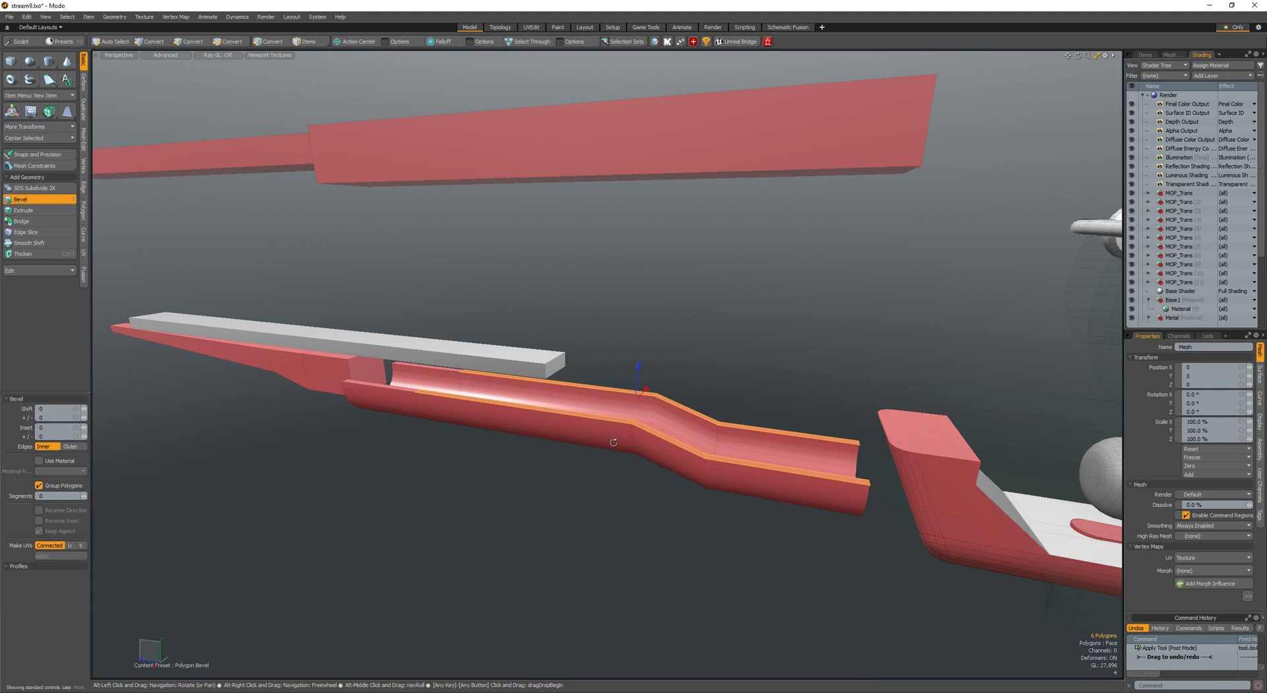
{"action": "key", "text": "alt+f"}
{"action": "key", "text": "w"}
{"action": "mouse_move", "coordinate": [634, 357]}
{"action": "left_mouse_down"}
{"action": "mouse_move", "coordinate": [693, 489]}
{"action": "mouse_move", "coordinate": [687, 455]}
{"action": "mouse_move", "coordinate": [864, 429]}
{"action": "mouse_move", "coordinate": [633, 381]}
{"action": "mouse_move", "coordinate": [598, 394]}
{"action": "left_mouse_up"}
{"action": "key", "text": "Escape"}
{"action": "key", "text": "Escape"}
- Create a 40-sided cylinder of radius 7.5 along Z, turn symmetry off and delete one of the mirrored pair
{"action": "left_click", "coordinate": [50, 61]}
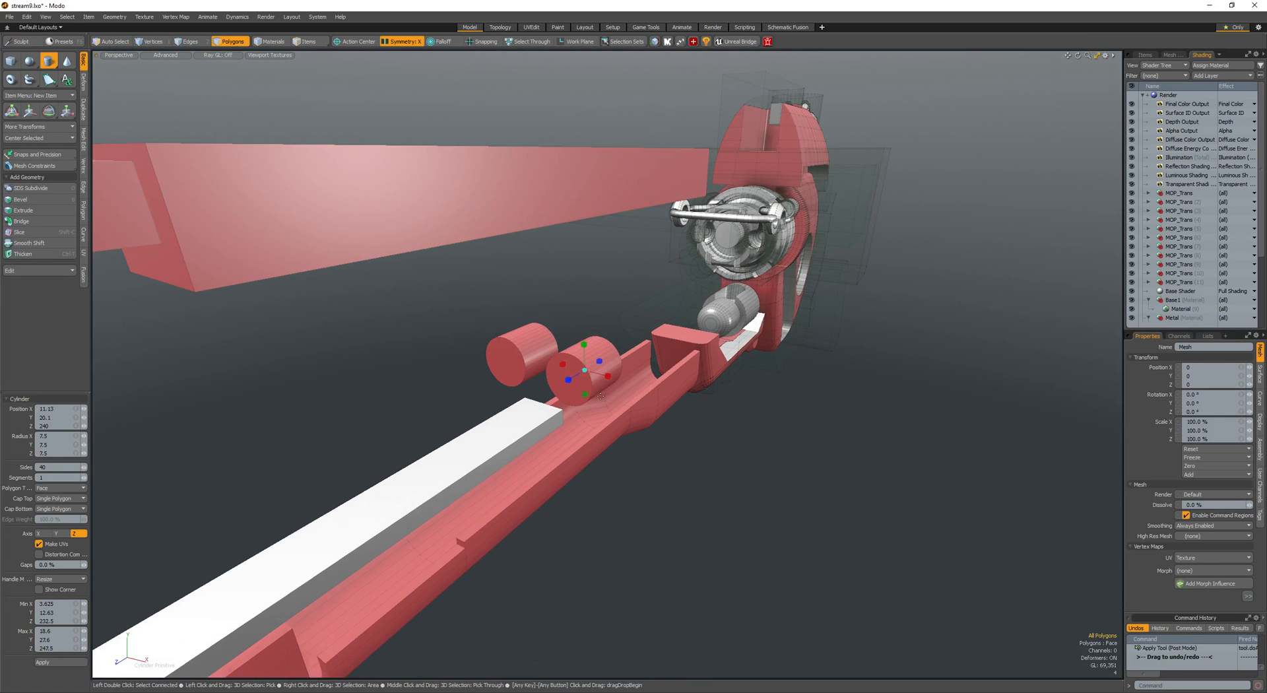
{"action": "key", "text": "Escape"}
{"action": "key", "text": "shift+y"}
{"action": "double_click", "coordinate": [601, 356]}
{"action": "key", "text": "Delete"}
- Center the remaining cylinder on the gun and move it back towards the shell's rear section
{"action": "double_click", "coordinate": [522, 337]}
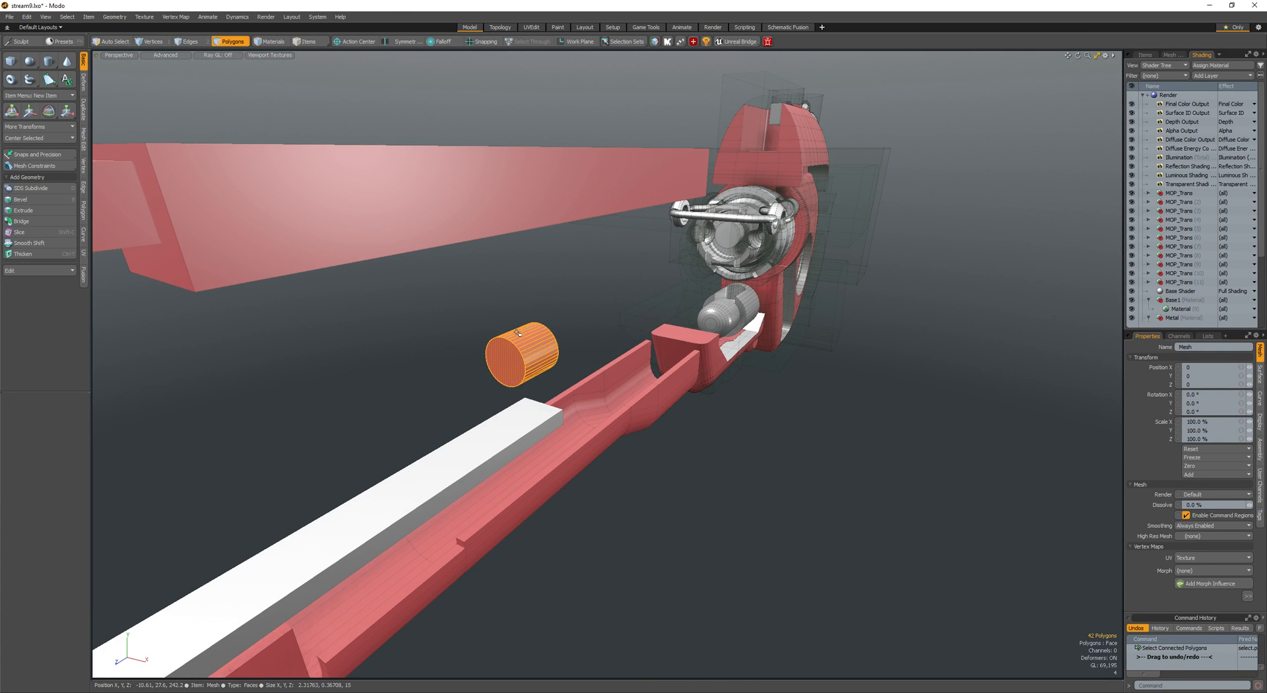
{"action": "key", "text": "ctrl+shift+c"}
{"action": "left_click_drag", "start_coordinate": [521, 335], "coordinate": [449, 316], "text": "alt"}
{"action": "key", "text": "w"}
{"action": "left_click_drag", "start_coordinate": [791, 396], "coordinate": [830, 458]}
{"action": "key", "text": "shift+a"}
{"action": "scroll", "coordinate": [767, 448], "scroll_direction": "down", "scroll_amount": 3}
- Scale and reposition the cylinder so it sits inside the shell's lowered rear pocket
{"action": "key", "text": "r"}
{"action": "key", "text": "ctrl+alt+Up"}
{"action": "scroll", "coordinate": [767, 448], "scroll_direction": "down", "scroll_amount": 2}
{"action": "key", "text": "ctrl+alt+Up"}
{"action": "key", "text": "q"}
{"action": "key", "text": "w"}
{"action": "left_click_drag", "start_coordinate": [831, 458], "coordinate": [914, 465], "text": "alt"}
{"action": "key", "text": "q"}
- Bevel the boundary edge of the cylinder's front face into a chamfer
{"action": "left_click", "coordinate": [716, 460]}
{"action": "left_click_drag", "start_coordinate": [737, 461], "coordinate": [754, 521], "text": "alt"}
{"action": "left_click", "coordinate": [738, 492]}
{"action": "key", "text": "alt+2"}
{"action": "key", "text": "b"}
{"action": "key", "text": "q"}
- Bevel the cylinder's front face forward into a narrower neck followed by a wider front section
{"action": "key", "text": "3"}
{"action": "left_click", "coordinate": [757, 458]}
{"action": "key", "text": "w"}
{"action": "key", "text": "q"}
{"action": "key", "text": "b"}
{"action": "left_click_drag", "start_coordinate": [786, 480], "coordinate": [695, 421]}
{"action": "left_click", "coordinate": [789, 485], "text": "shift"}
{"action": "scroll", "coordinate": [581, 532], "scroll_direction": "down", "scroll_amount": 5}
{"action": "left_click", "coordinate": [694, 421], "text": "shift"}
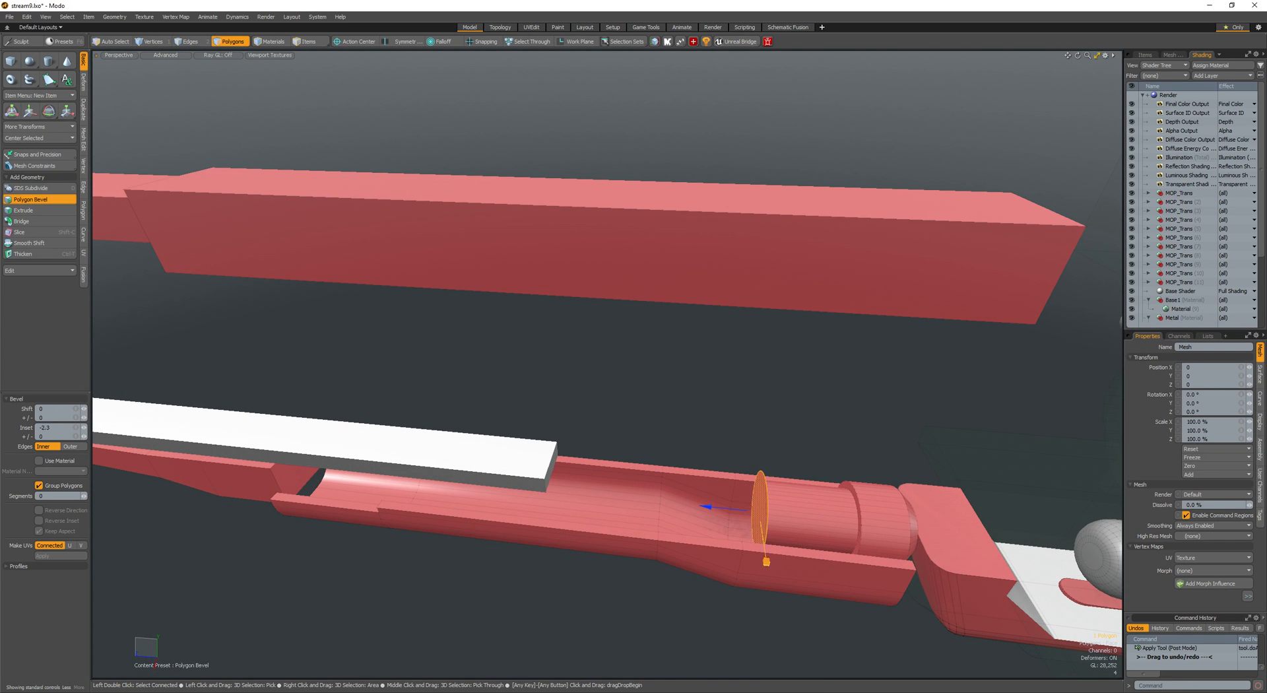
{"action": "left_click_drag", "start_coordinate": [722, 511], "coordinate": [693, 515]}
- Chamfer the boundary edge of the cylinder's new front section
{"action": "key", "text": "q"}
{"action": "key", "text": "alt+2"}
{"action": "key", "text": "b"}
{"action": "scroll", "coordinate": [720, 456], "scroll_direction": "down", "scroll_amount": 6}
{"action": "key", "text": "q"}
- Duplicate the white bar on the lower barrel and scale the copy to 62 % in X and taller in Y
{"action": "key", "text": "3"}
{"action": "scroll", "coordinate": [752, 514], "scroll_direction": "up", "scroll_amount": 6}
{"action": "left_click", "coordinate": [519, 434]}
{"action": "double_click", "coordinate": [519, 434]}
{"action": "left_click_drag", "start_coordinate": [519, 435], "coordinate": [493, 391], "text": "alt+shift"}
{"action": "scroll", "coordinate": [656, 445], "scroll_direction": "down", "scroll_amount": 5}
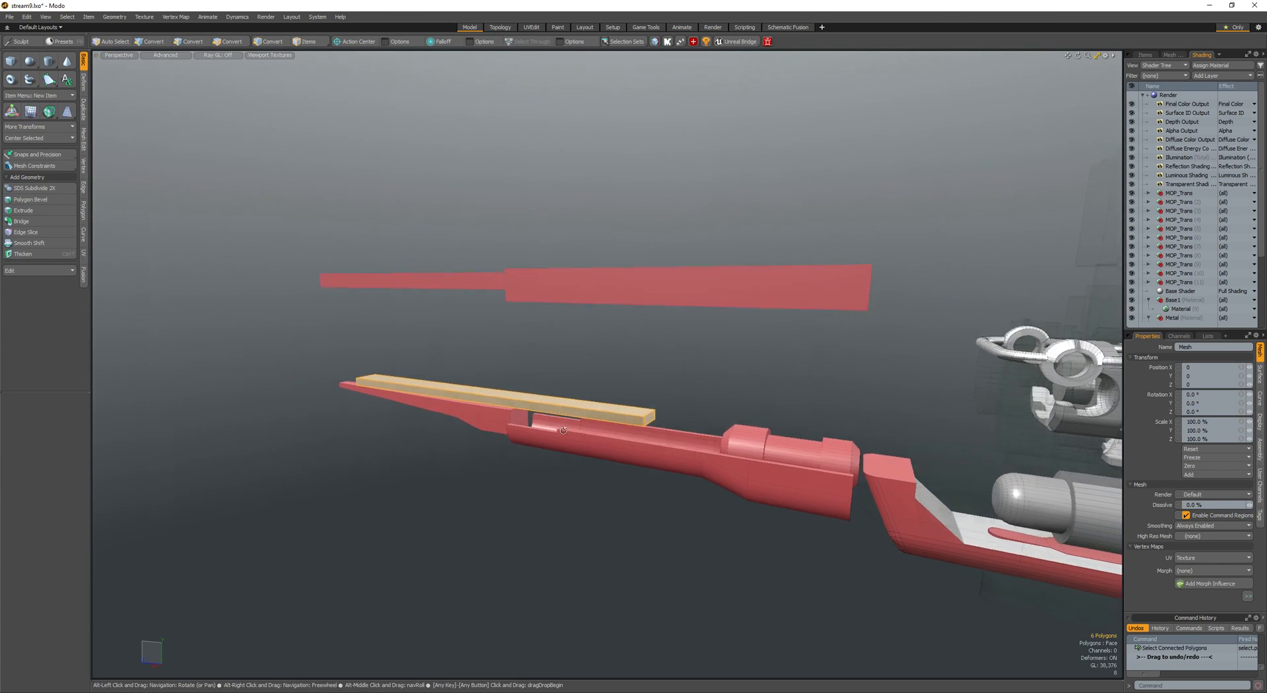
{"action": "key", "text": "r"}
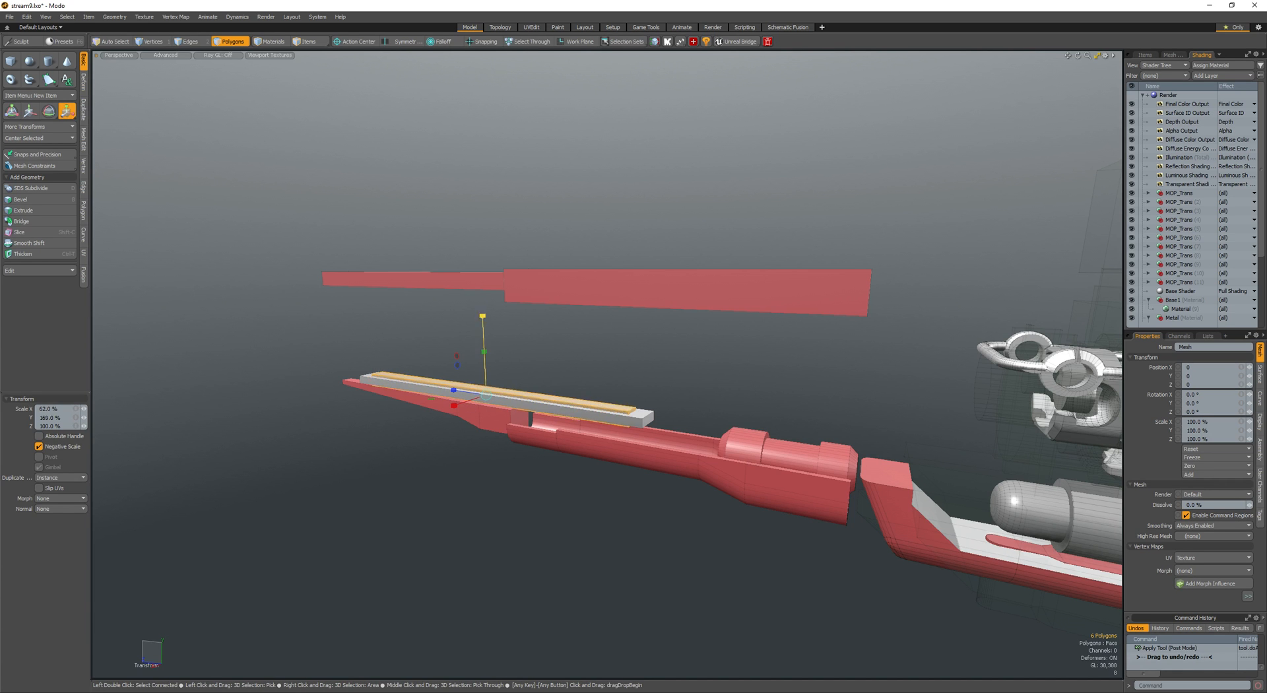
{"action": "left_click_drag", "start_coordinate": [483, 316], "coordinate": [482, 291]}
{"action": "left_click_drag", "start_coordinate": [475, 475], "coordinate": [478, 436], "text": "alt"}
- Move the narrow bar copy back along the barrel and position it vertically against the original bar
{"action": "key", "text": "w"}
{"action": "left_click_drag", "start_coordinate": [477, 437], "coordinate": [482, 413]}
{"action": "left_click_drag", "start_coordinate": [557, 367], "coordinate": [557, 355]}
{"action": "left_click_drag", "start_coordinate": [557, 355], "coordinate": [630, 421], "text": "alt"}
{"action": "key", "text": "q"}
- Round the narrow copy's vertical front edges with an edge bevel of about 3.48 and round level 4
{"action": "scroll", "coordinate": [619, 396], "scroll_direction": "up", "scroll_amount": 5}
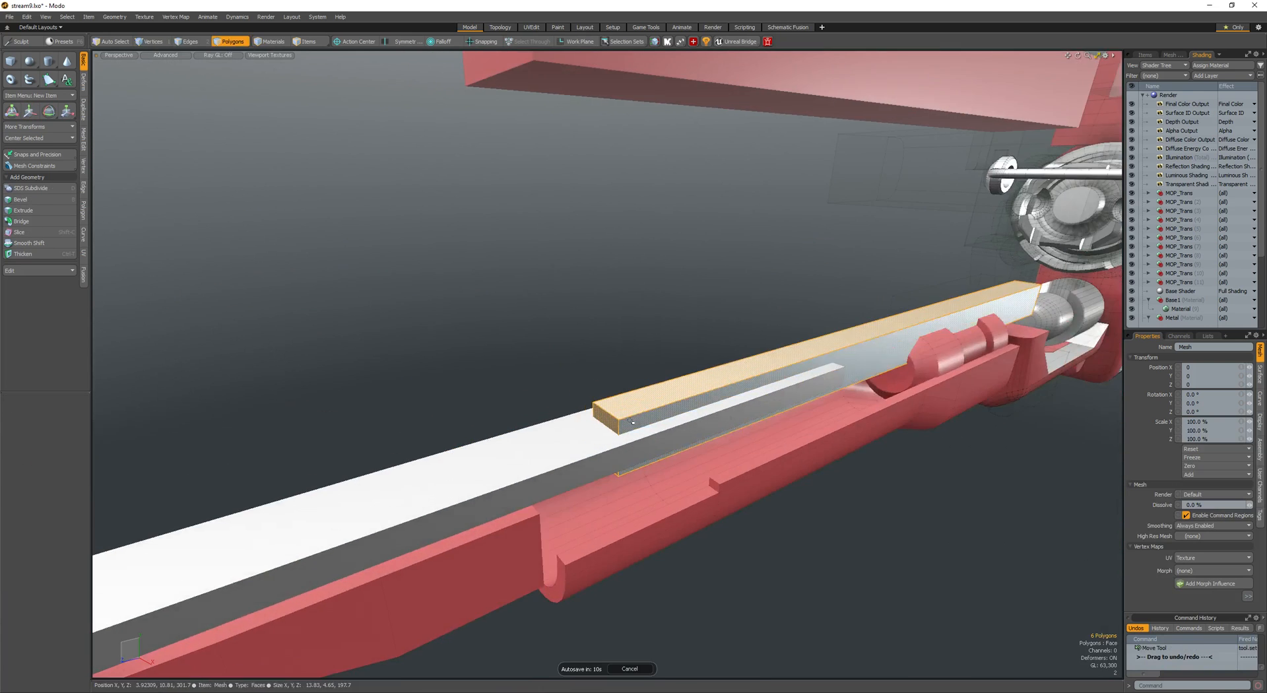
{"action": "scroll", "coordinate": [629, 422], "scroll_direction": "up", "scroll_amount": 3}
{"action": "key", "text": "2"}
{"action": "left_click", "coordinate": [611, 428]}
{"action": "key", "text": "b"}
{"action": "left_click_drag", "start_coordinate": [462, 414], "coordinate": [498, 443]}
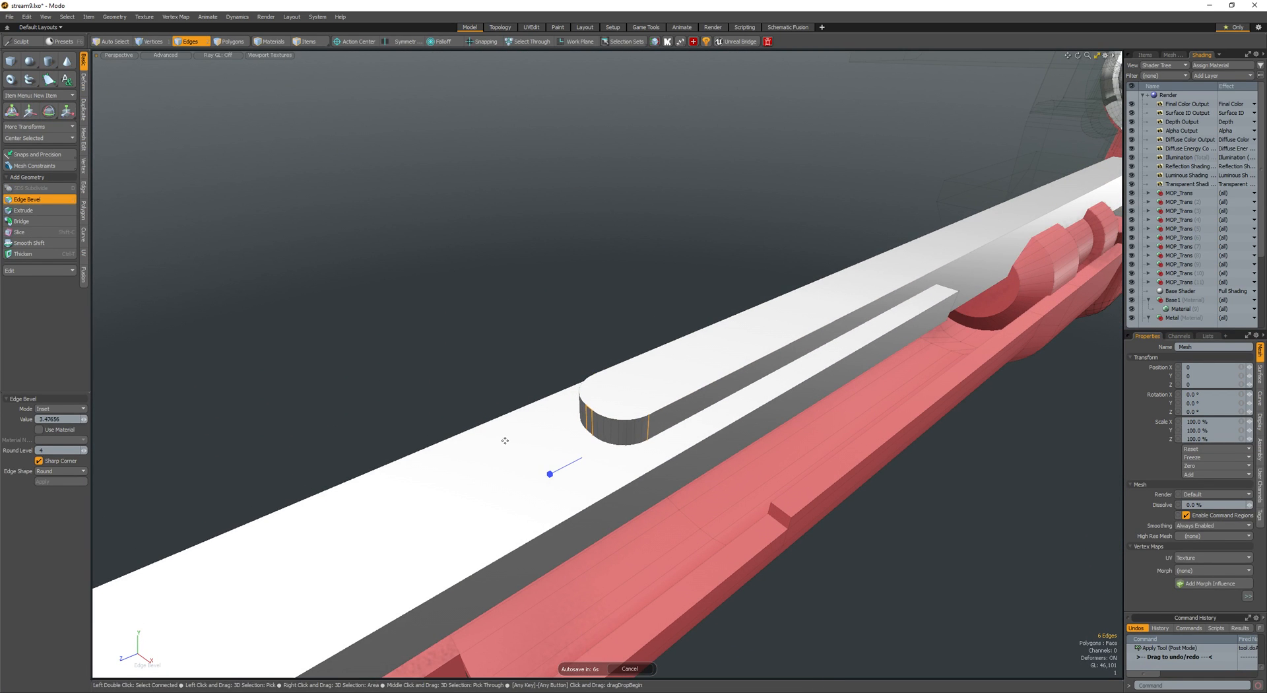
{"action": "key", "text": "space"}
- Subtract the rounded strip from the white bar with a MOP boolean and keep a pasted copy as an insert
{"action": "scroll", "coordinate": [676, 403], "scroll_direction": "down", "scroll_amount": 5}
{"action": "left_click_drag", "start_coordinate": [676, 403], "coordinate": [650, 405], "text": "alt"}
{"action": "key", "text": "space"}
{"action": "left_click", "coordinate": [706, 432]}
{"action": "key", "text": "space"}
{"action": "key", "text": "ctrl+v"}
{"action": "key", "text": "shift+p"}
{"action": "key", "text": "space"}
{"action": "middle_click_drag", "start_coordinate": [527, 473], "coordinate": [614, 370], "text": "ctrl"}
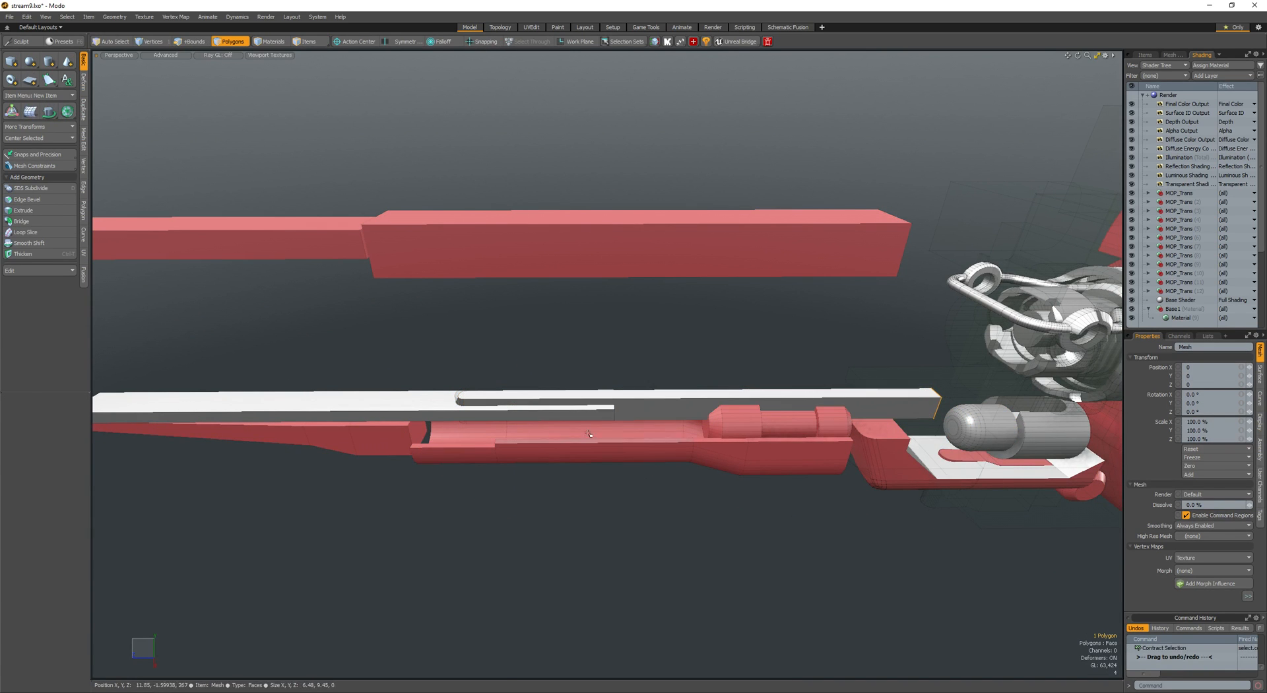
- Shorten the insert by moving its rear end face 92.8 along Z, and scale the insert to fit the slot
{"action": "key", "text": "w"}
{"action": "left_click_drag", "start_coordinate": [882, 405], "coordinate": [797, 404]}
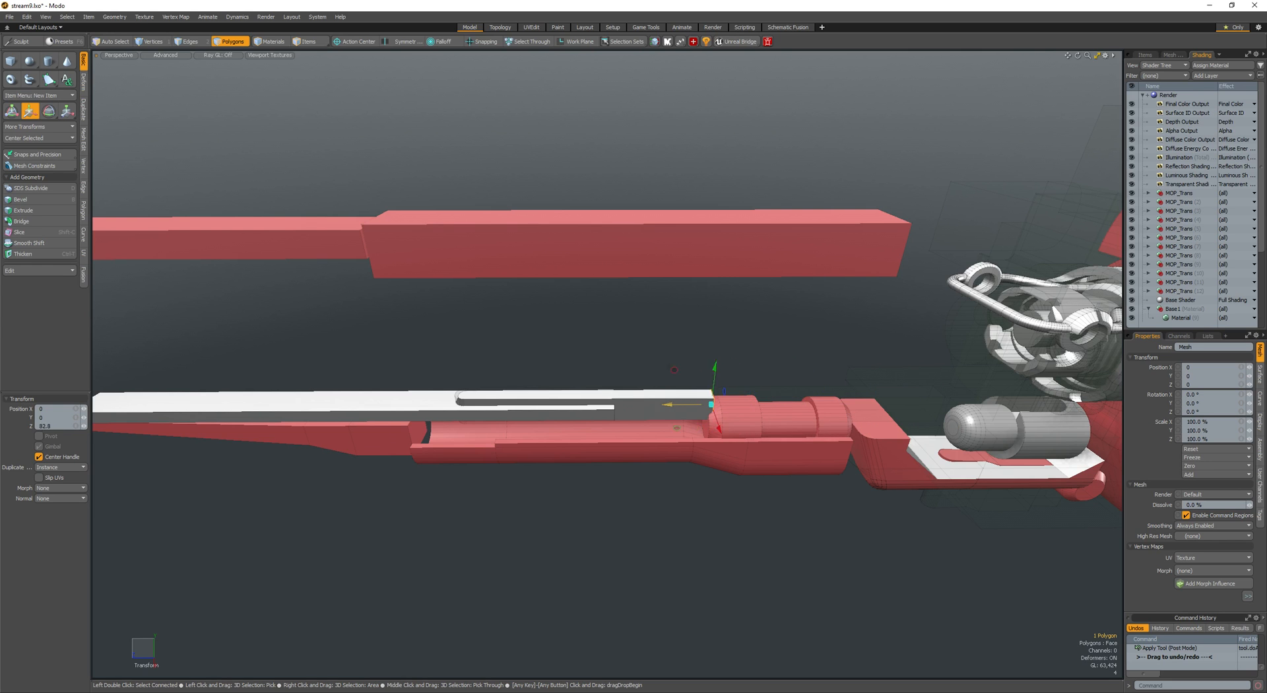
{"action": "key", "text": "space"}
{"action": "double_click", "coordinate": [625, 407]}
{"action": "key", "text": "r"}
{"action": "mouse_move", "coordinate": [626, 407]}
{"action": "left_mouse_down", "text": "alt"}
{"action": "mouse_move", "coordinate": [548, 349]}
{"action": "mouse_move", "coordinate": [462, 396]}
{"action": "left_mouse_up", "text": "alt"}
- Extend the insert's rear end into an arm sloping down to the cylinder, offsetting the end by Y -5.75 and Z -11
{"action": "right_click_drag", "start_coordinate": [569, 312], "coordinate": [417, 499]}
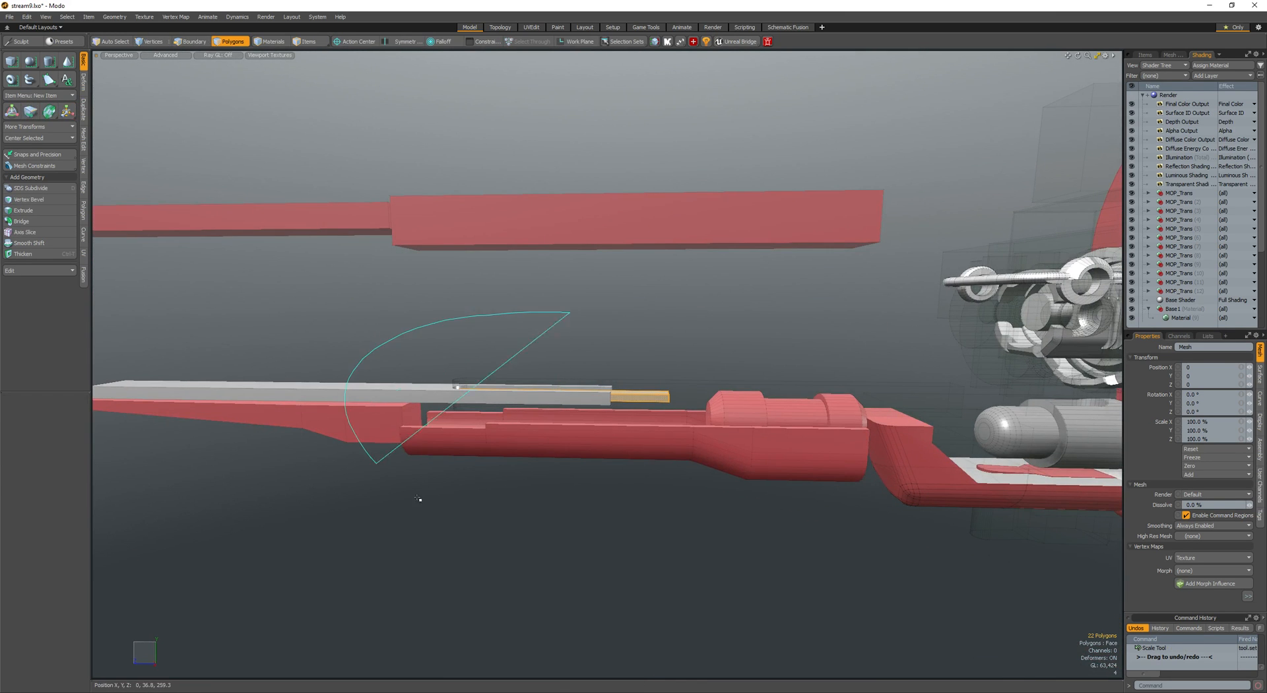
{"action": "left_click_drag", "start_coordinate": [585, 464], "coordinate": [567, 462], "text": "alt"}
{"action": "key", "text": "w"}
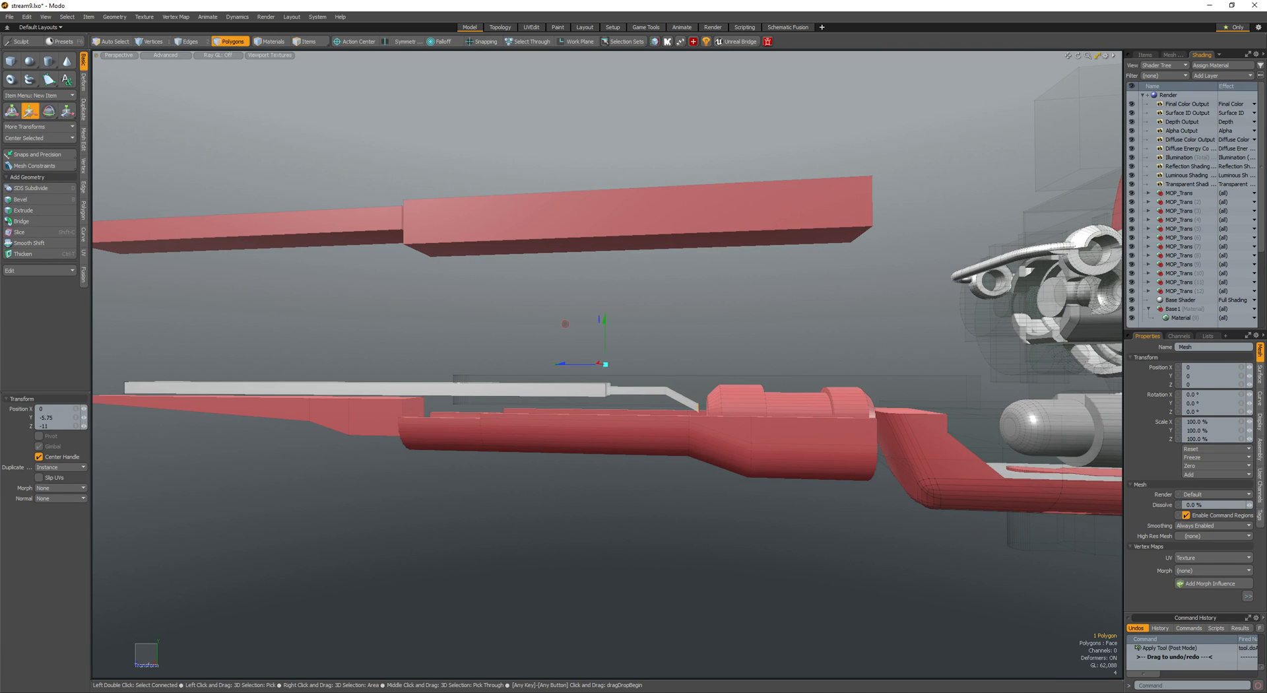
{"action": "key", "text": "space"}
- Convert the tapered wedge at the front of the lower barrel to a Catmull-Clark subdivision surface
{"action": "left_click_drag", "start_coordinate": [576, 349], "coordinate": [555, 433], "text": "alt"}
{"action": "scroll", "coordinate": [561, 390], "scroll_direction": "down", "scroll_amount": 5}
{"action": "key", "text": "shift+w"}
{"action": "left_click", "coordinate": [528, 360]}
{"action": "left_click_drag", "start_coordinate": [555, 432], "coordinate": [585, 424], "text": "ctrl+alt"}
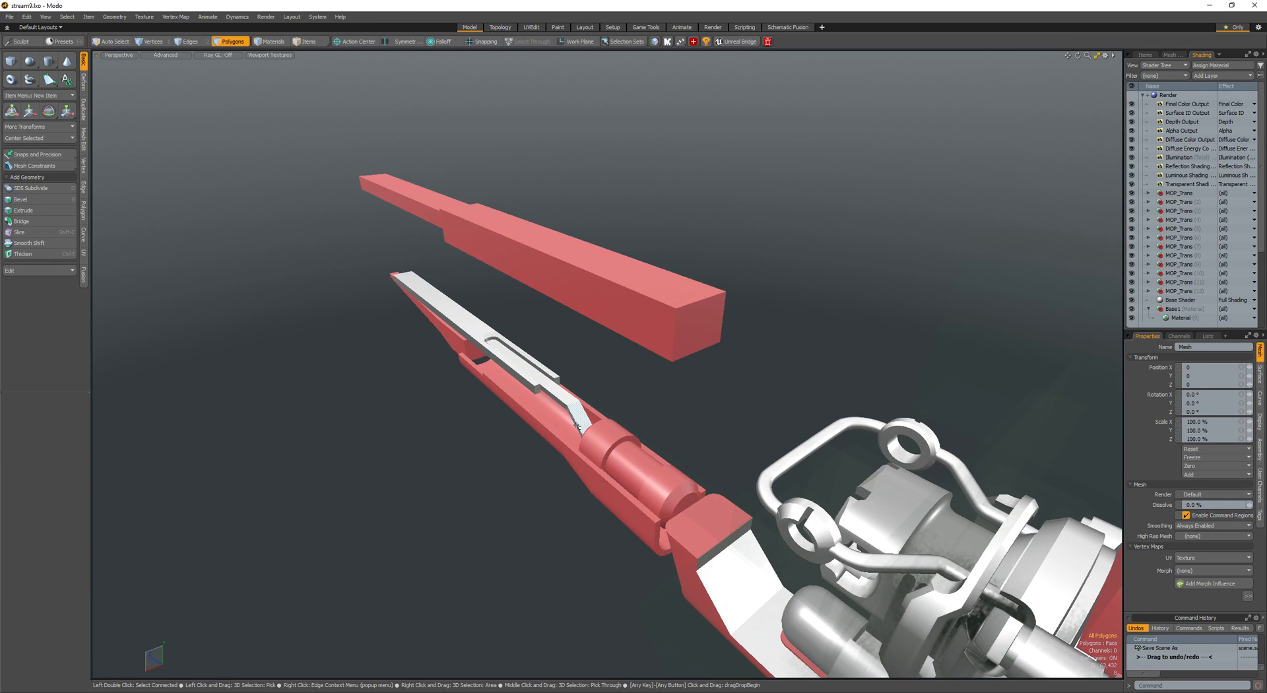
{"action": "left_click_drag", "start_coordinate": [570, 407], "coordinate": [634, 391], "text": "alt"}
{"action": "scroll", "coordinate": [602, 398], "scroll_direction": "up", "scroll_amount": 4}
{"action": "left_click_drag", "start_coordinate": [324, 390], "coordinate": [574, 333], "text": "alt+shift"}
{"action": "key", "text": "space"}
{"action": "key", "text": "space"}
{"action": "double_click", "coordinate": [712, 349]}
{"action": "key", "text": "shift+Tab"}
- Add a loop slice to the subdivided front wedge to tighten its rounded shape
{"action": "left_click_drag", "start_coordinate": [712, 349], "coordinate": [575, 356], "text": "alt"}
{"action": "left_click", "coordinate": [660, 340]}
{"action": "left_click_drag", "start_coordinate": [487, 348], "coordinate": [594, 340]}
{"action": "key", "text": "alt+c"}
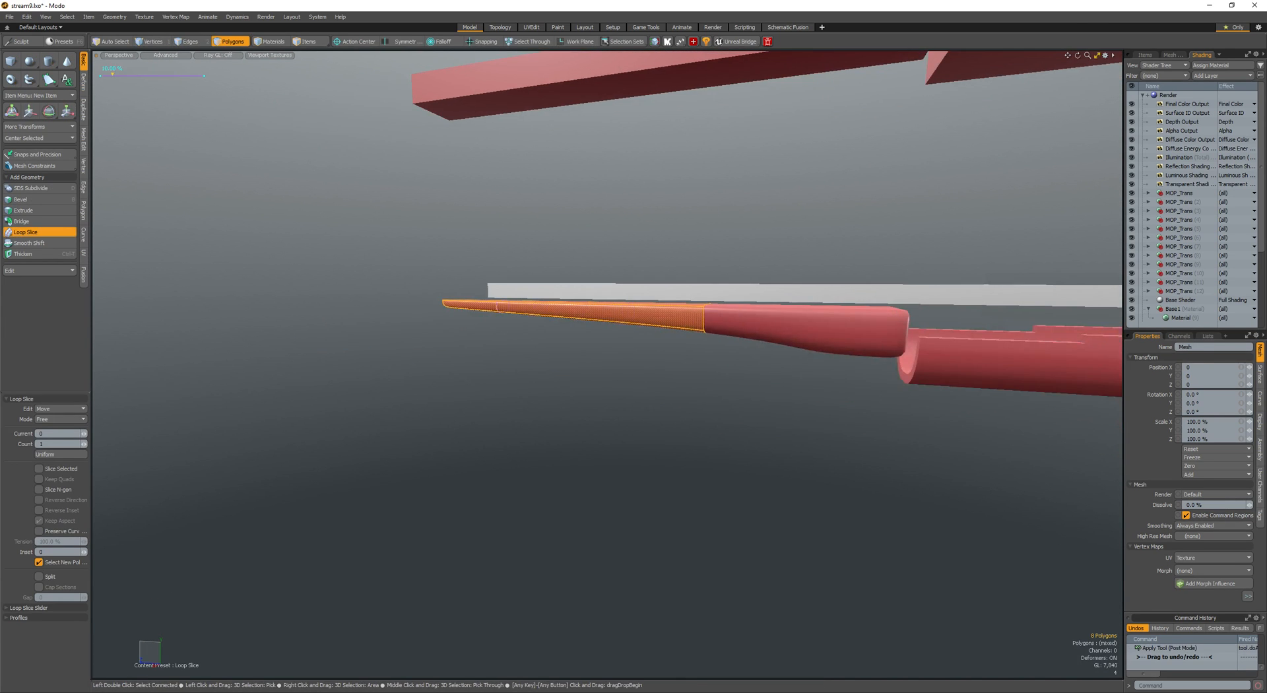
{"action": "key", "text": "space"}
- Assign the Metal material to the whole subdivided front wedge
{"action": "double_click", "coordinate": [720, 322]}
{"action": "key", "text": "m"}
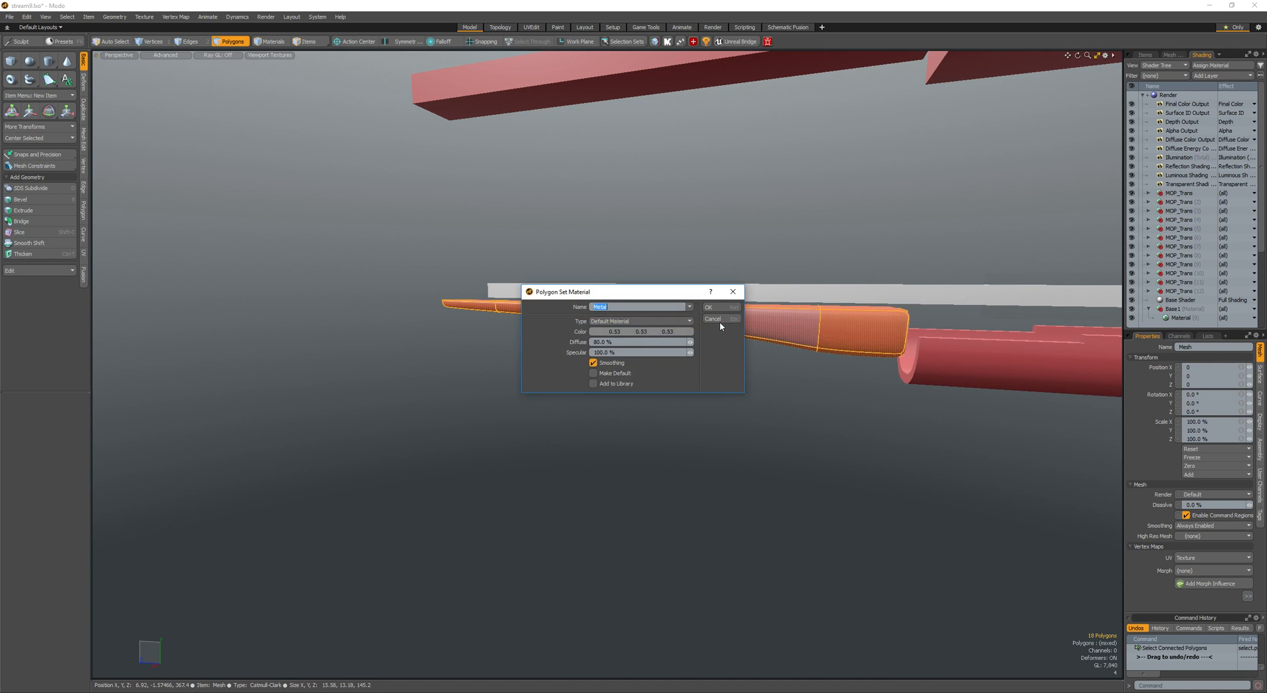
{"action": "key", "text": "Return"}
{"action": "left_click", "coordinate": [671, 335]}
- Assign the Metal material to the stepped cylinder in the shell's rear pocket
{"action": "scroll", "coordinate": [724, 405], "scroll_direction": "down", "scroll_amount": 5}
{"action": "left_click_drag", "start_coordinate": [671, 335], "coordinate": [650, 411], "text": "alt"}
{"action": "scroll", "coordinate": [680, 408], "scroll_direction": "down", "scroll_amount": 3}
{"action": "scroll", "coordinate": [815, 396], "scroll_direction": "up", "scroll_amount": 8}
{"action": "left_click_drag", "start_coordinate": [815, 416], "coordinate": [778, 450], "text": "alt"}
{"action": "key", "text": "bracketright"}
{"action": "left_click_drag", "start_coordinate": [690, 416], "coordinate": [722, 390], "text": "alt"}
{"action": "key", "text": "Return"}
{"action": "left_click", "coordinate": [680, 377]}
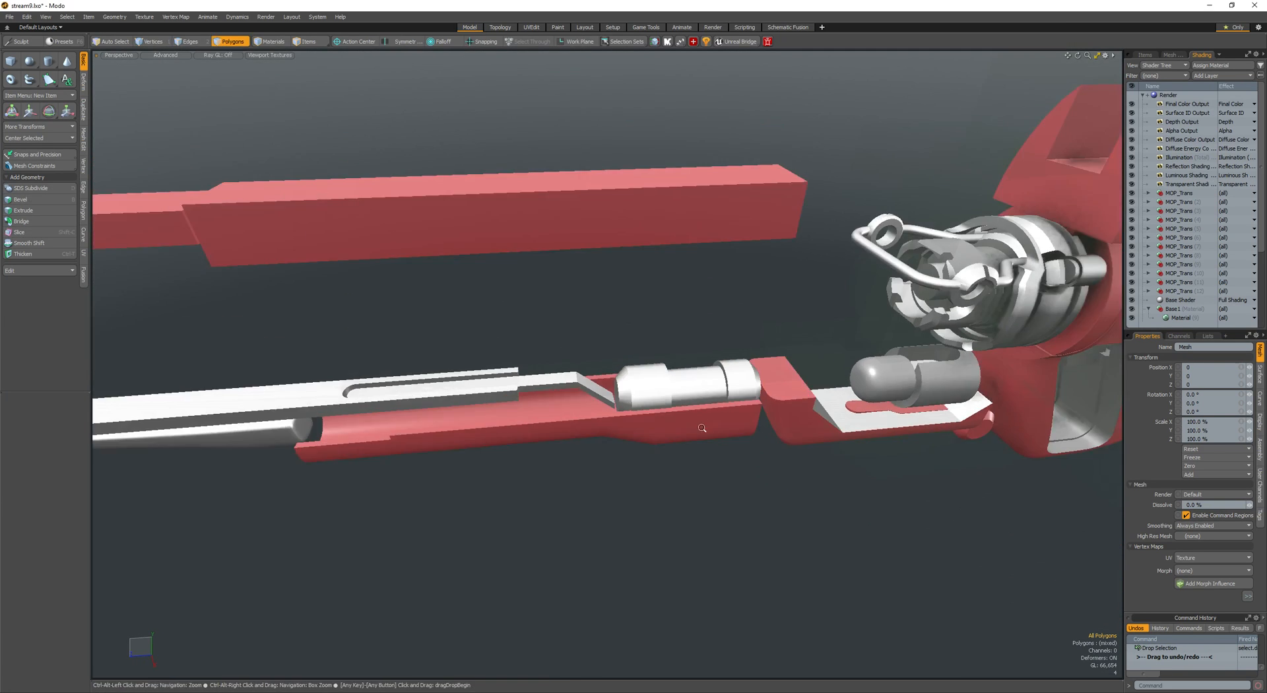
- Draw a cube about 10.25 high and 32.3 long above the metal cylinder and widen it sideways
{"action": "scroll", "coordinate": [647, 486], "scroll_direction": "down", "scroll_amount": 5}
{"action": "scroll", "coordinate": [647, 487], "scroll_direction": "up", "scroll_amount": 3}
{"action": "left_click_drag", "start_coordinate": [648, 486], "coordinate": [667, 406], "text": "alt"}
{"action": "key", "text": "5"}
{"action": "scroll", "coordinate": [654, 427], "scroll_direction": "down", "scroll_amount": 5}
{"action": "key", "text": "space"}
{"action": "key", "text": "5"}
{"action": "scroll", "coordinate": [689, 414], "scroll_direction": "up", "scroll_amount": 3}
{"action": "key", "text": "space"}
{"action": "scroll", "coordinate": [667, 405], "scroll_direction": "up", "scroll_amount": 3}
{"action": "key", "text": "ctrl+b"}
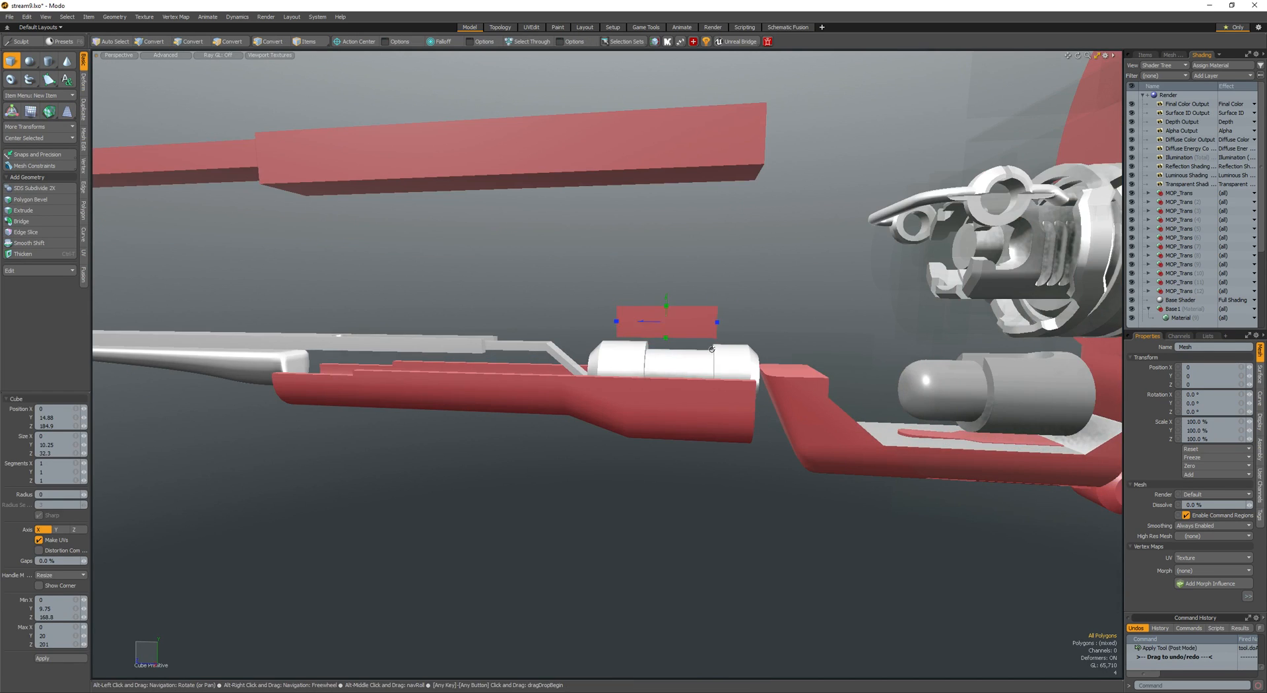
{"action": "left_click_drag", "start_coordinate": [712, 349], "coordinate": [779, 390], "text": "alt"}
{"action": "left_click_drag", "start_coordinate": [631, 308], "coordinate": [877, 360]}
- Move the new cube over the shell's rear section and set it up as a MOP subtract cutter
{"action": "key", "text": "space"}
{"action": "double_click", "coordinate": [818, 391]}
{"action": "key", "text": "w"}
{"action": "left_click_drag", "start_coordinate": [747, 278], "coordinate": [632, 297]}
{"action": "key", "text": "space"}
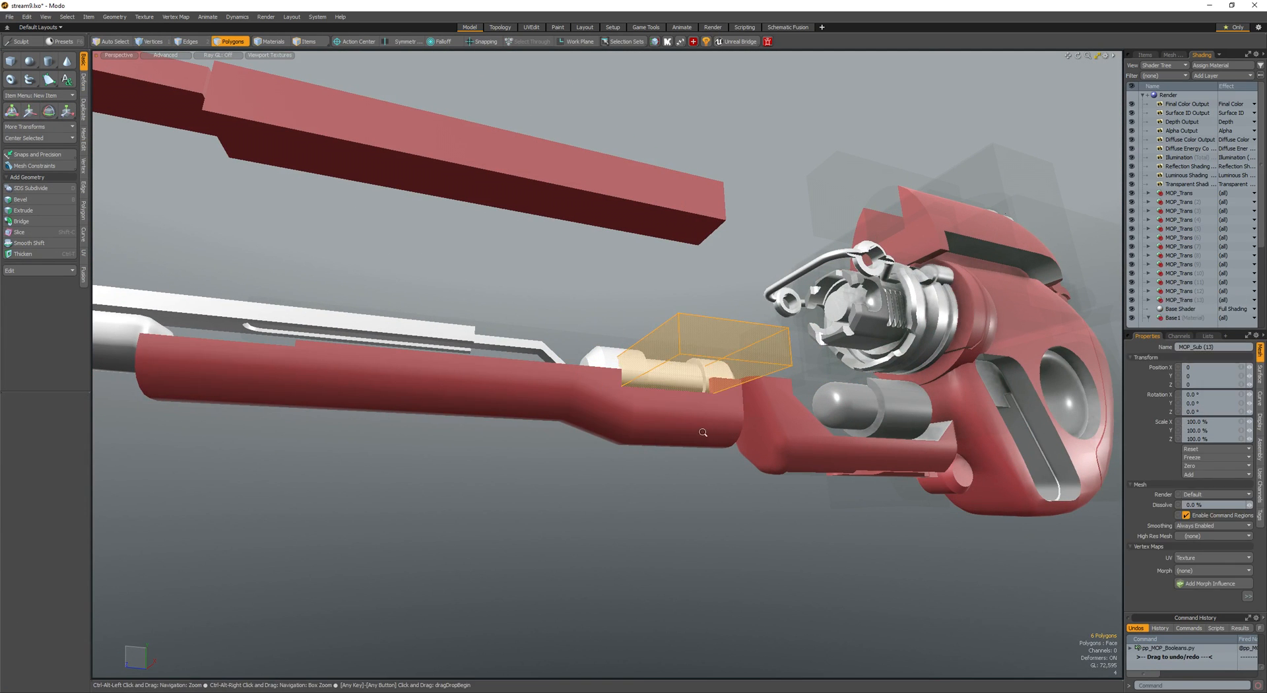
- Transform the cutter so it cuts a rectangular opening through the shell's rear side wall
{"action": "left_click_drag", "start_coordinate": [703, 432], "coordinate": [699, 405], "text": "alt"}
{"action": "key", "text": "y"}
{"action": "key", "text": "space"}
- Round the cutter's four crosswise edges with an edge bevel of about 2.73 and round level 4
{"action": "key", "text": "space"}
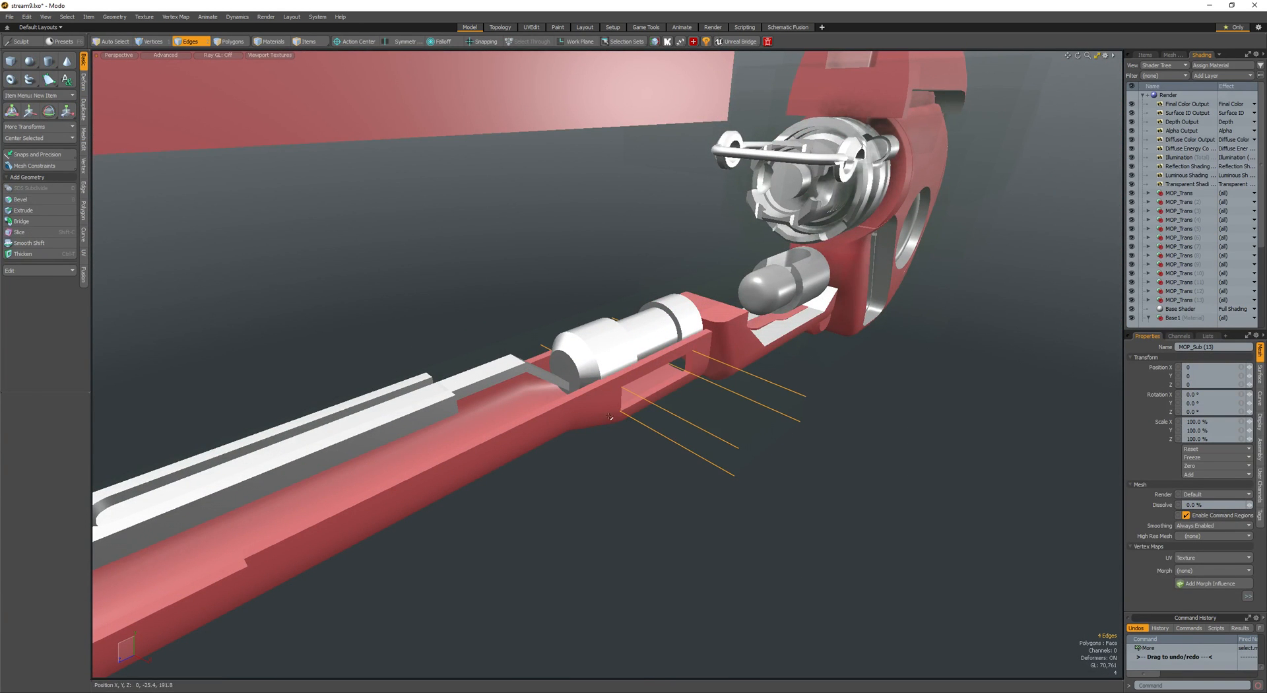
{"action": "key", "text": "b"}
{"action": "left_click_drag", "start_coordinate": [608, 417], "coordinate": [653, 396], "text": "alt"}
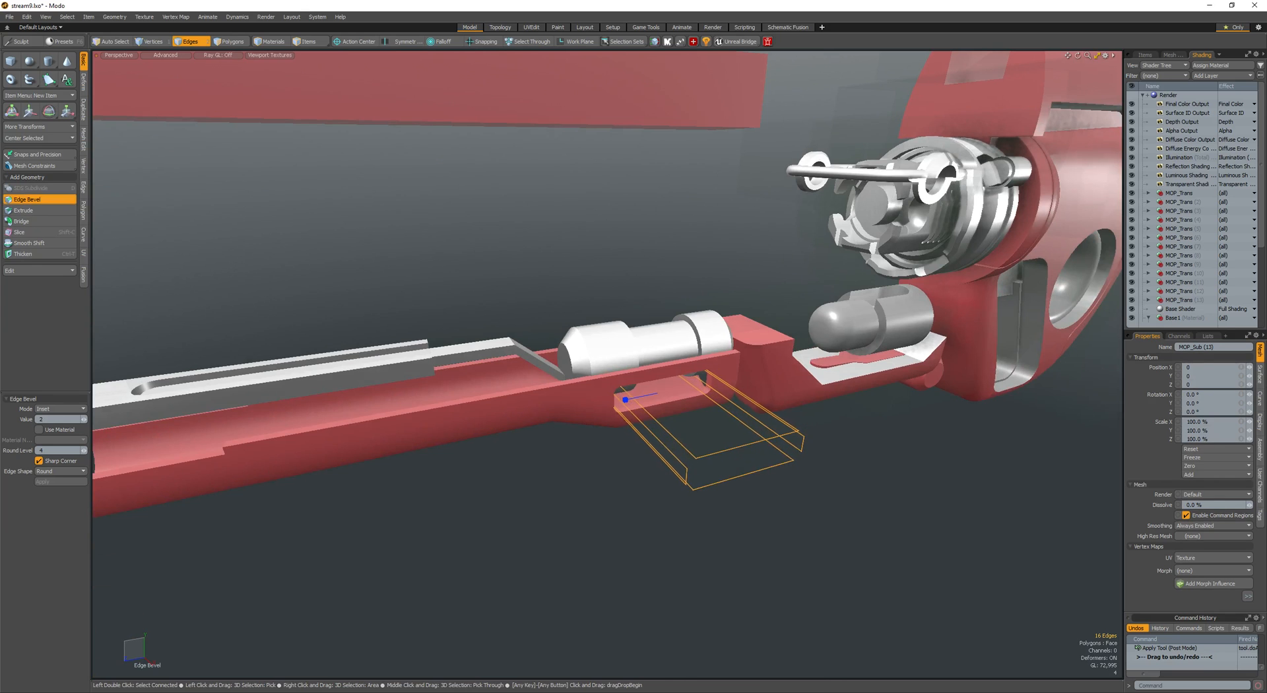
{"action": "left_click_drag", "start_coordinate": [574, 420], "coordinate": [655, 429], "text": "alt"}
{"action": "key", "text": "F4"}
{"action": "scroll", "coordinate": [655, 430], "scroll_direction": "up", "scroll_amount": 4}
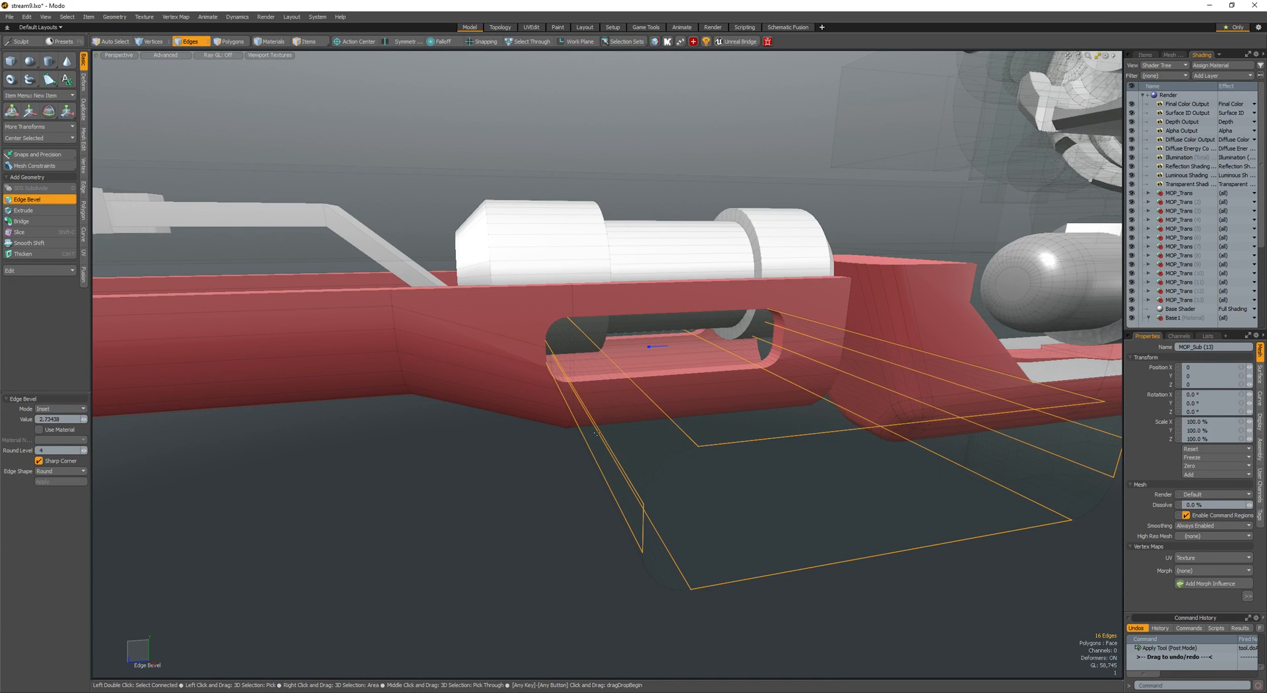
- Select the whole rounded cutter and move it to reposition the opening in the shell's rear side wall
{"action": "key", "text": "space"}
{"action": "key", "text": "space"}
{"action": "double_click", "coordinate": [619, 388]}
{"action": "left_click_drag", "start_coordinate": [619, 389], "coordinate": [583, 363], "text": "alt"}
{"action": "key", "text": "w"}
{"action": "left_click_drag", "start_coordinate": [601, 377], "coordinate": [637, 356]}
{"action": "key", "text": "space"}
{"action": "key", "text": "space"}
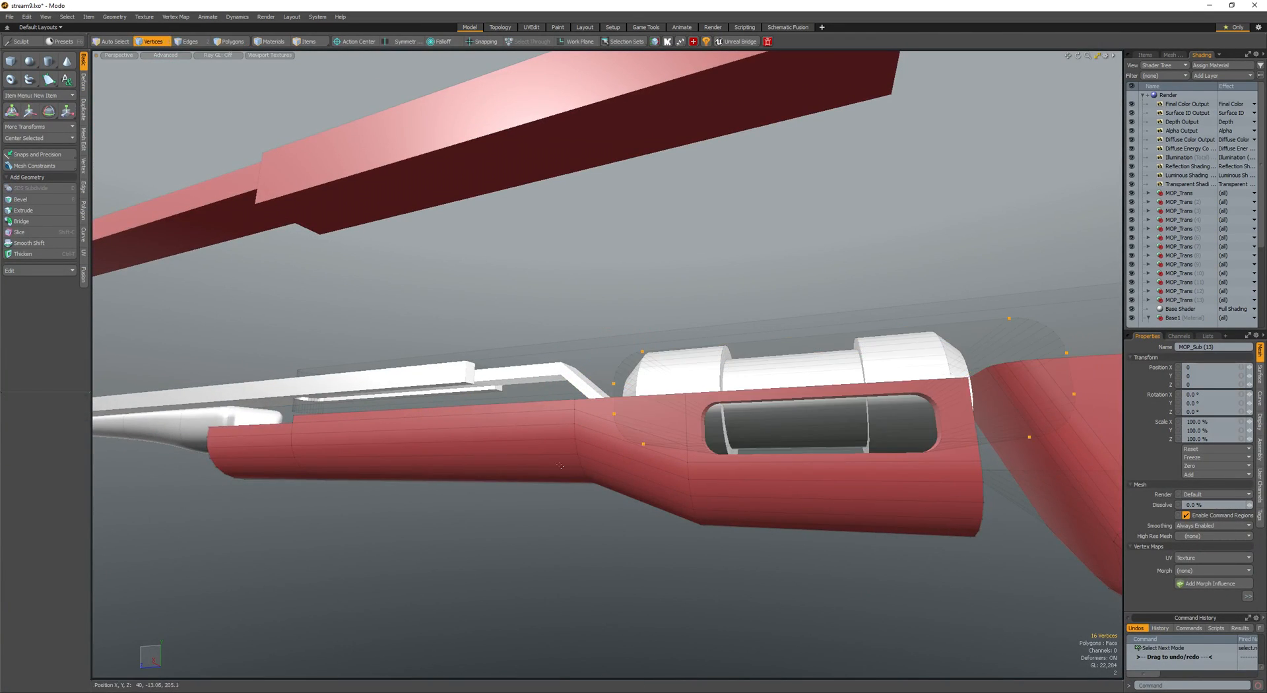
{"action": "scroll", "coordinate": [453, 492], "scroll_direction": "down", "scroll_amount": 4}
{"action": "left_click_drag", "start_coordinate": [560, 466], "coordinate": [536, 404], "text": "alt"}
{"action": "key", "text": "space"}
{"action": "key", "text": "space"}
{"action": "left_click", "coordinate": [453, 492]}
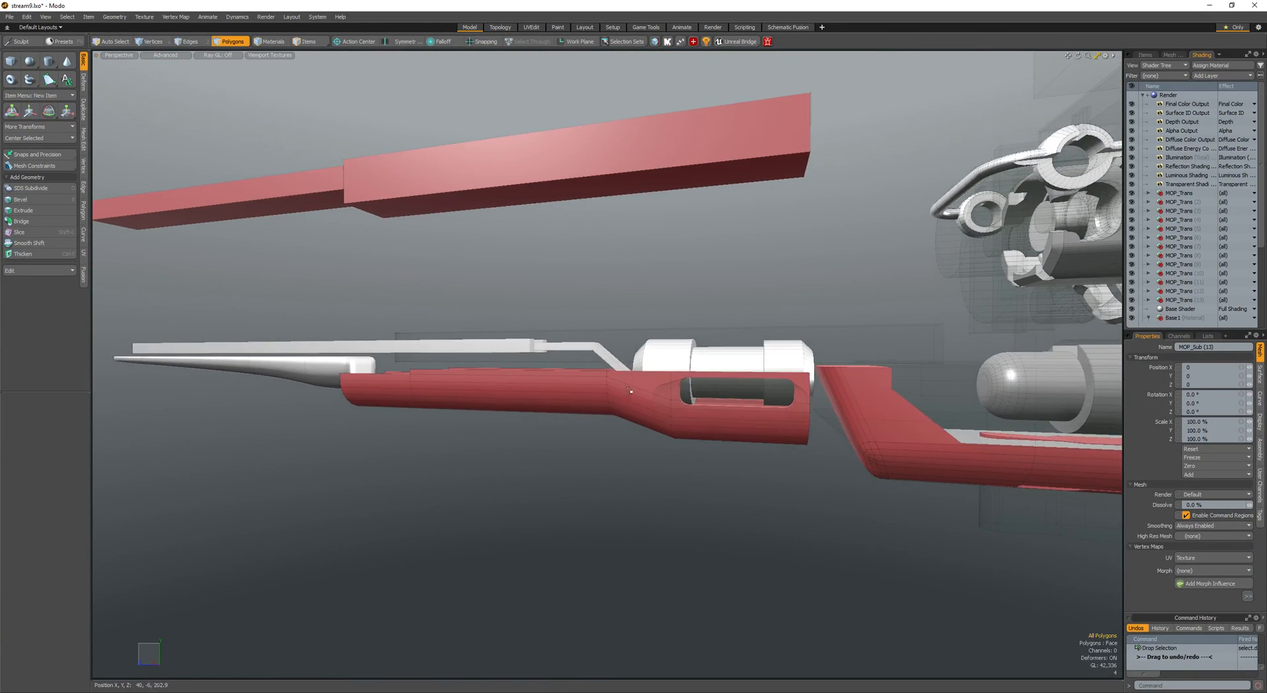
- Draw a crosswise cylinder at the front end of the side opening, select it whole and move it into position
{"action": "key", "text": "ctrl+shift+c"}
{"action": "left_click_drag", "start_coordinate": [630, 389], "coordinate": [639, 425], "text": "alt"}
{"action": "key", "text": "space"}
{"action": "mouse_move", "coordinate": [668, 350]}
{"action": "left_mouse_down", "text": "ctrl"}
{"action": "mouse_move", "coordinate": [691, 343]}
{"action": "mouse_move", "coordinate": [690, 422]}
{"action": "mouse_move", "coordinate": [608, 429]}
{"action": "left_mouse_up", "text": "ctrl"}
{"action": "double_click", "coordinate": [672, 359]}
{"action": "key", "text": "w"}
{"action": "key", "text": "space"}
{"action": "key", "text": "shift+v"}
{"action": "left_click_drag", "start_coordinate": [604, 343], "coordinate": [492, 155], "text": "alt"}
{"action": "scroll", "coordinate": [657, 344], "scroll_direction": "up", "scroll_amount": 5}
{"action": "key", "text": "w"}
{"action": "left_click_drag", "start_coordinate": [611, 388], "coordinate": [614, 388]}
{"action": "key", "text": "space"}
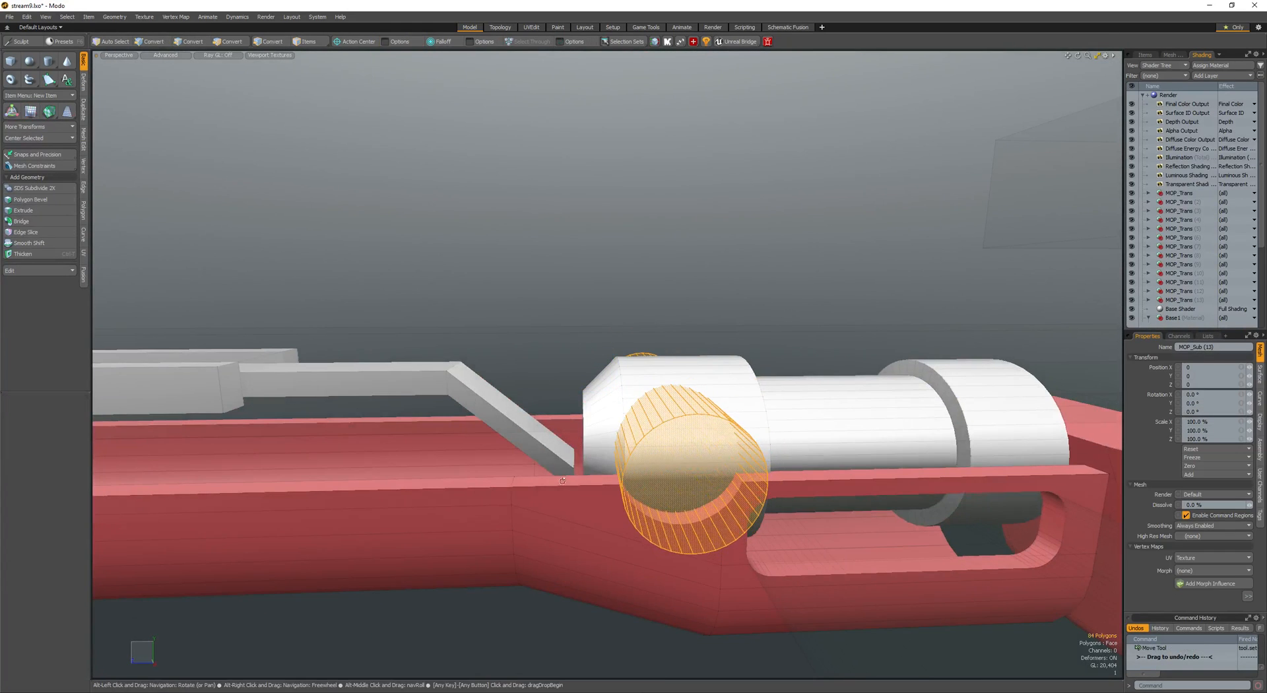
- Set the crosswise cylinder up as a MOP union with the shell and adjust its placement around the opening's front end
{"action": "left_click_drag", "start_coordinate": [562, 480], "coordinate": [507, 354], "text": "alt"}
{"action": "key", "text": "alt+b"}
{"action": "left_click", "coordinate": [474, 496]}
{"action": "key", "text": "r"}
{"action": "key", "text": "w"}
{"action": "left_click_drag", "start_coordinate": [627, 432], "coordinate": [752, 521]}
{"action": "key", "text": "q"}
- Move the union cylinder's two end faces symmetrically along X to adjust how far they stand out from the shell
{"action": "left_click", "coordinate": [739, 415]}
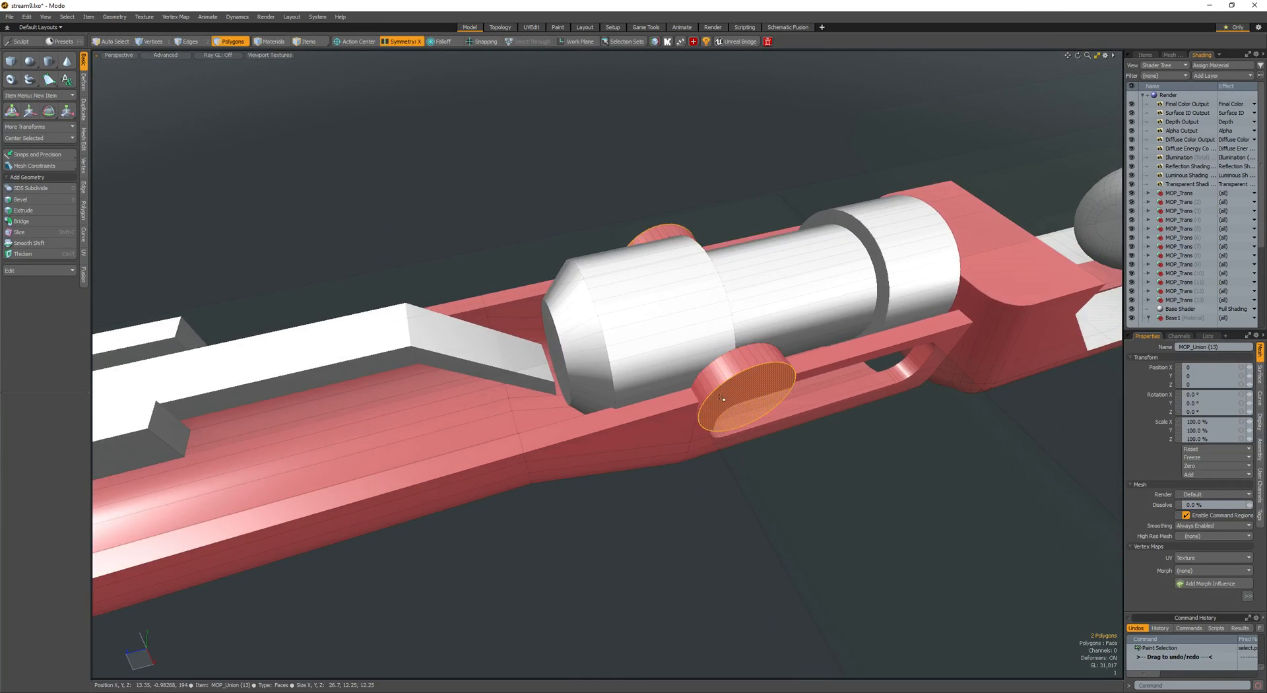
{"action": "key", "text": "w"}
{"action": "left_click_drag", "start_coordinate": [740, 416], "coordinate": [710, 354], "text": "alt"}
{"action": "key", "text": "q"}
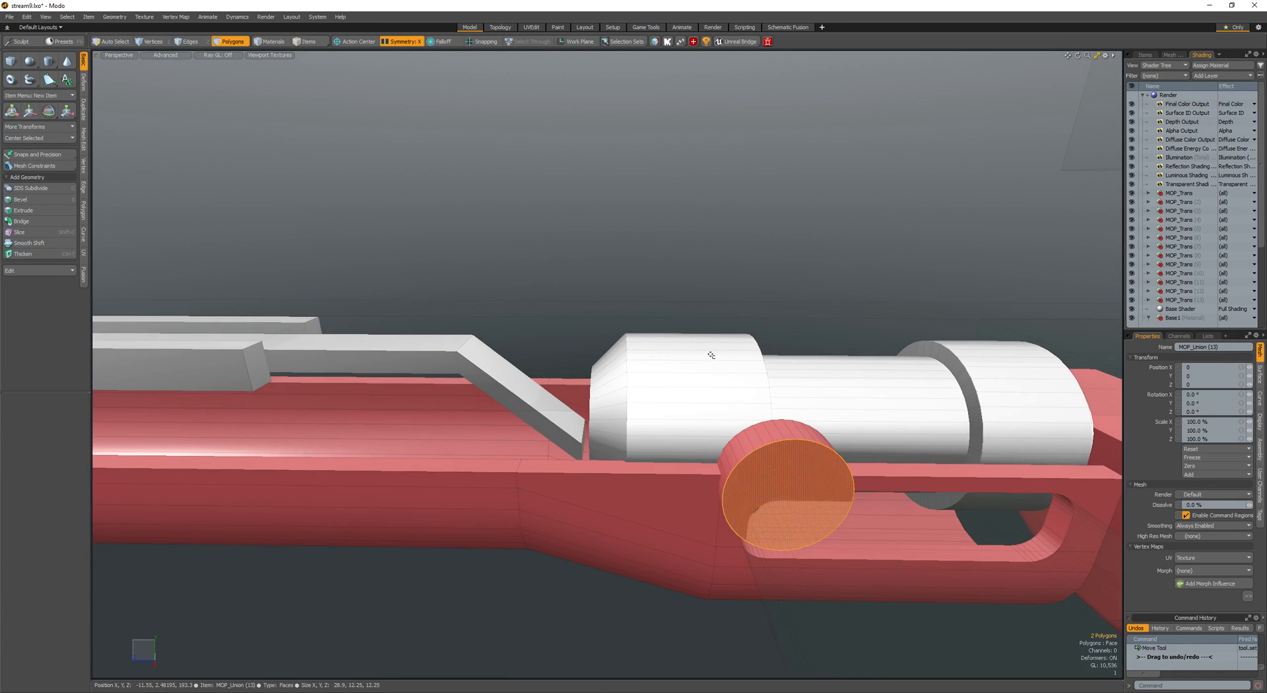
- Chamfer the rim edges of the union cylinder's end faces with an edge bevel of about 1.05 and round level 0
{"action": "key", "text": "alt+2"}
{"action": "key", "text": "b"}
{"action": "left_click_drag", "start_coordinate": [631, 422], "coordinate": [631, 366]}
{"action": "key", "text": "ctrl+z"}
{"action": "left_click_drag", "start_coordinate": [647, 422], "coordinate": [671, 429], "text": "alt"}
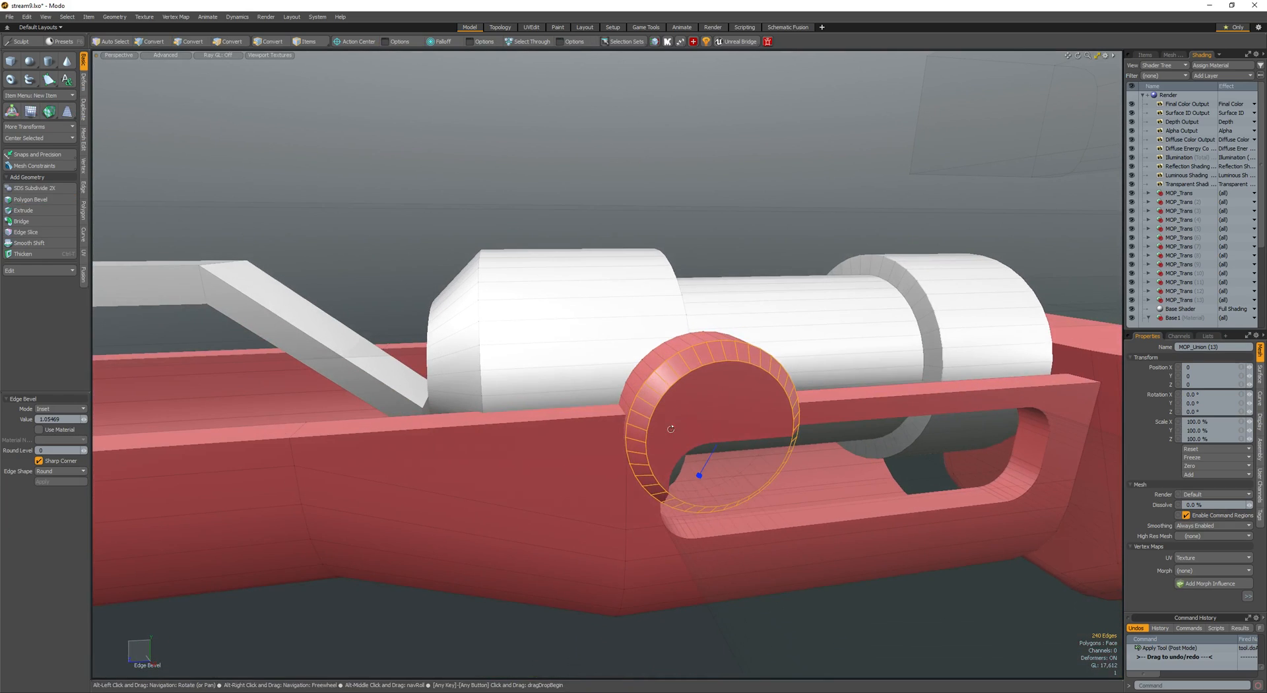
- Select the whole chamfered union cylinder and move it to line up with the side opening's front end
{"action": "key", "text": "q"}
{"action": "left_click", "coordinate": [552, 340]}
{"action": "scroll", "coordinate": [637, 373], "scroll_direction": "up", "scroll_amount": 3}
{"action": "left_click_drag", "start_coordinate": [552, 339], "coordinate": [629, 396], "text": "alt"}
{"action": "key", "text": "3"}
{"action": "double_click", "coordinate": [652, 371]}
{"action": "scroll", "coordinate": [574, 326], "scroll_direction": "down", "scroll_amount": 2}
{"action": "key", "text": "w"}
{"action": "key", "text": "space"}
{"action": "scroll", "coordinate": [708, 446], "scroll_direction": "down", "scroll_amount": 3}
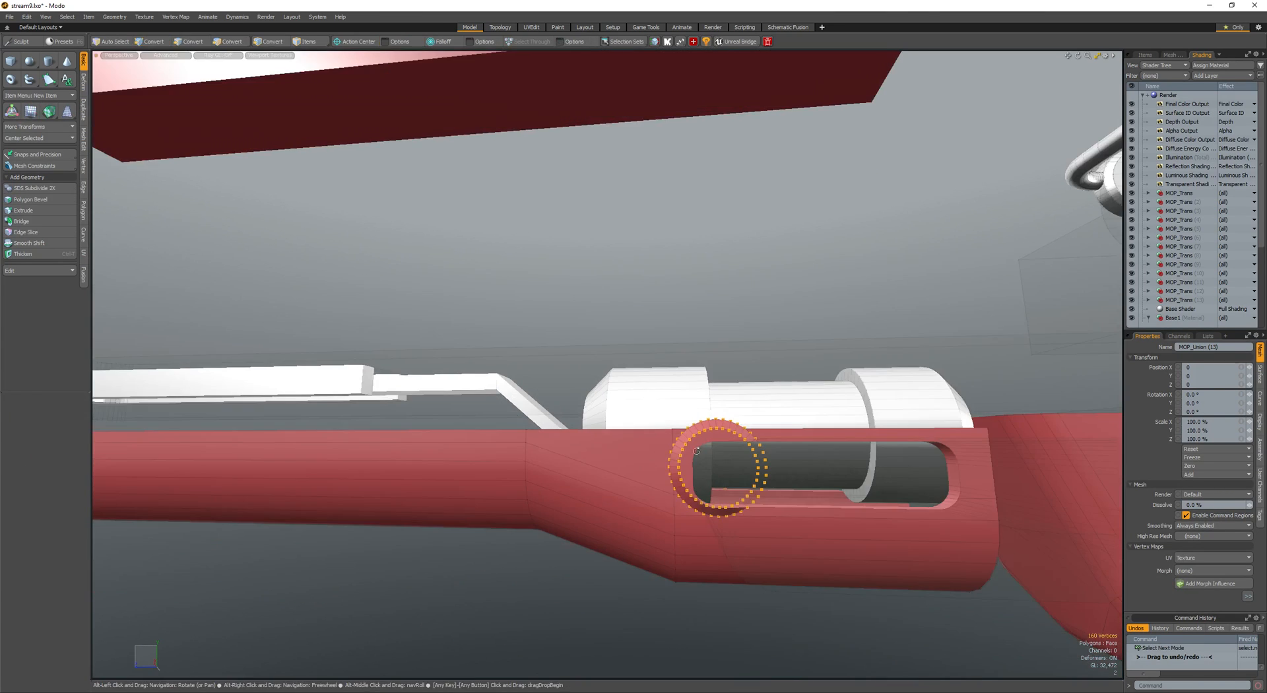
- Scale the union cylinder uniformly to 106% and reposition it around the front end of the side opening
{"action": "left_click_drag", "start_coordinate": [707, 446], "coordinate": [710, 455], "text": "alt"}
{"action": "left_click_drag", "start_coordinate": [740, 495], "coordinate": [719, 476], "text": "alt"}
{"action": "key", "text": "r"}
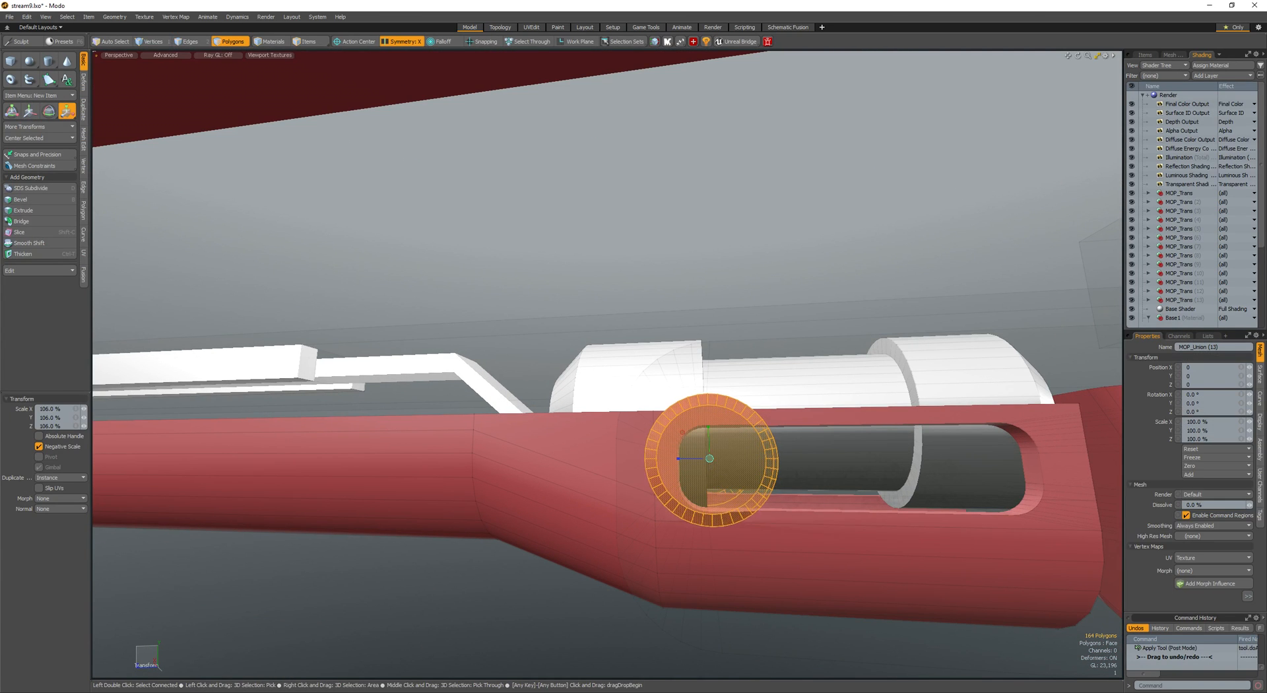
{"action": "key", "text": "w"}
{"action": "key", "text": "space"}
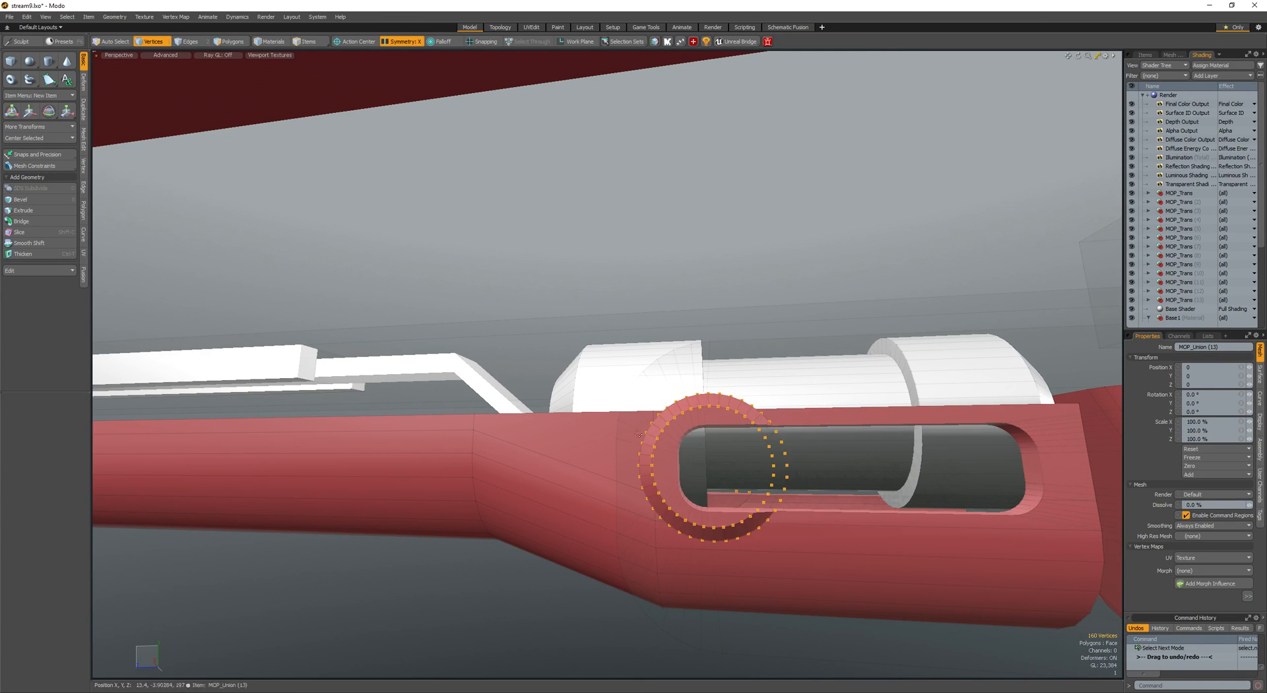
- Select the connected ring polygons around the front end of the receiver slot and reposition the ring
{"action": "left_click_drag", "start_coordinate": [699, 456], "coordinate": [818, 485], "text": "alt"}
{"action": "left_click_drag", "start_coordinate": [568, 383], "coordinate": [621, 396], "text": "alt"}
{"action": "left_click", "coordinate": [456, 332]}
{"action": "double_click", "coordinate": [456, 332]}
{"action": "key", "text": "shift+a"}
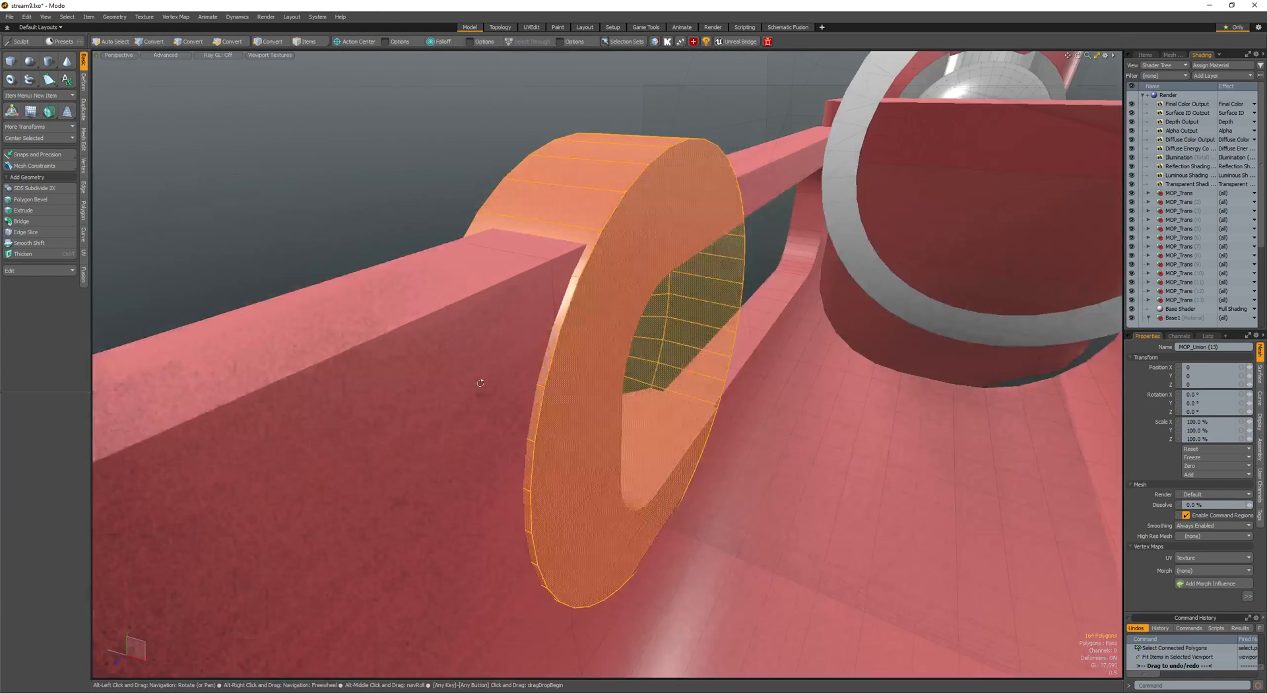
{"action": "left_click_drag", "start_coordinate": [456, 344], "coordinate": [700, 389], "text": "alt"}
{"action": "left_click", "coordinate": [574, 354]}
{"action": "key", "text": "w"}
{"action": "key", "text": "q"}
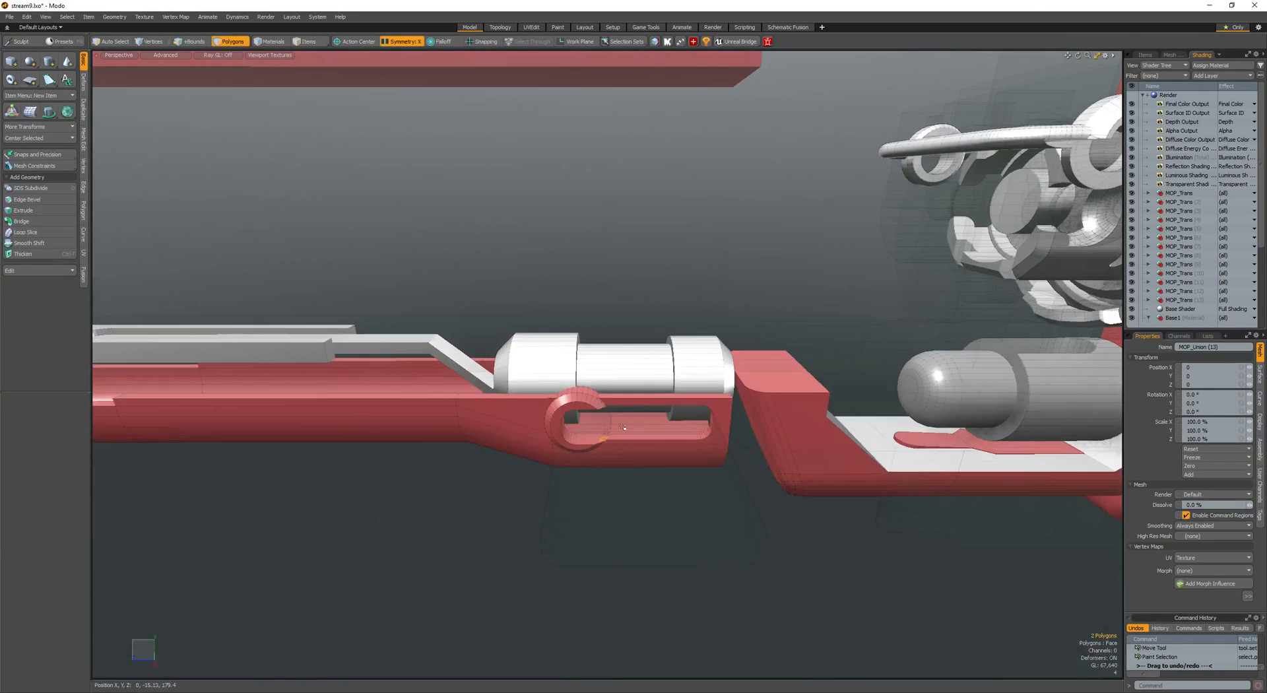
- Copy the rounded slot cutter from MOP_Sub (13) and paste it into the barrel mesh
{"action": "key", "text": "5"}
{"action": "left_click", "coordinate": [632, 429]}
{"action": "key", "text": "space"}
{"action": "left_click_drag", "start_coordinate": [633, 429], "coordinate": [477, 388], "text": "alt"}
{"action": "double_click", "coordinate": [718, 465]}
{"action": "key", "text": "ctrl+c"}
{"action": "key", "text": "space"}
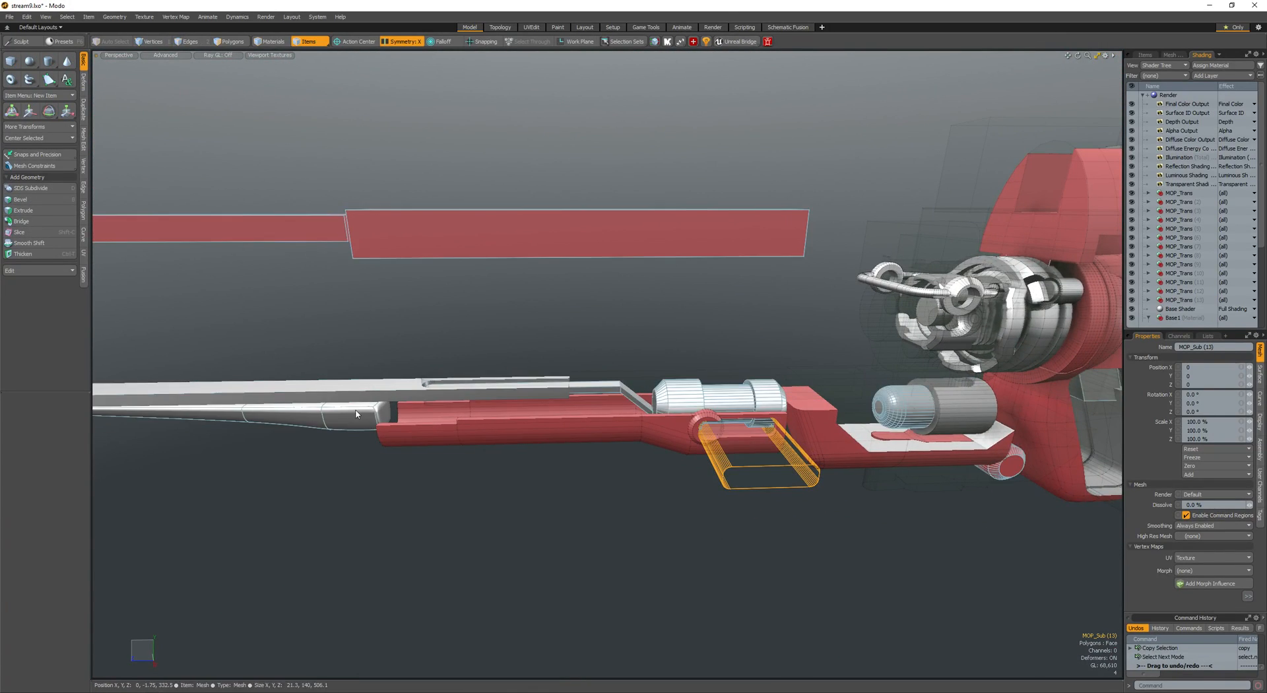
{"action": "left_click", "coordinate": [358, 406]}
{"action": "key", "text": "space"}
{"action": "key", "text": "ctrl+v"}
- Shrink the pasted rounded block with Push, thin it, and move it sideways against the receiver slot
{"action": "scroll", "coordinate": [753, 439], "scroll_direction": "up", "scroll_amount": 5}
{"action": "key", "text": "r"}
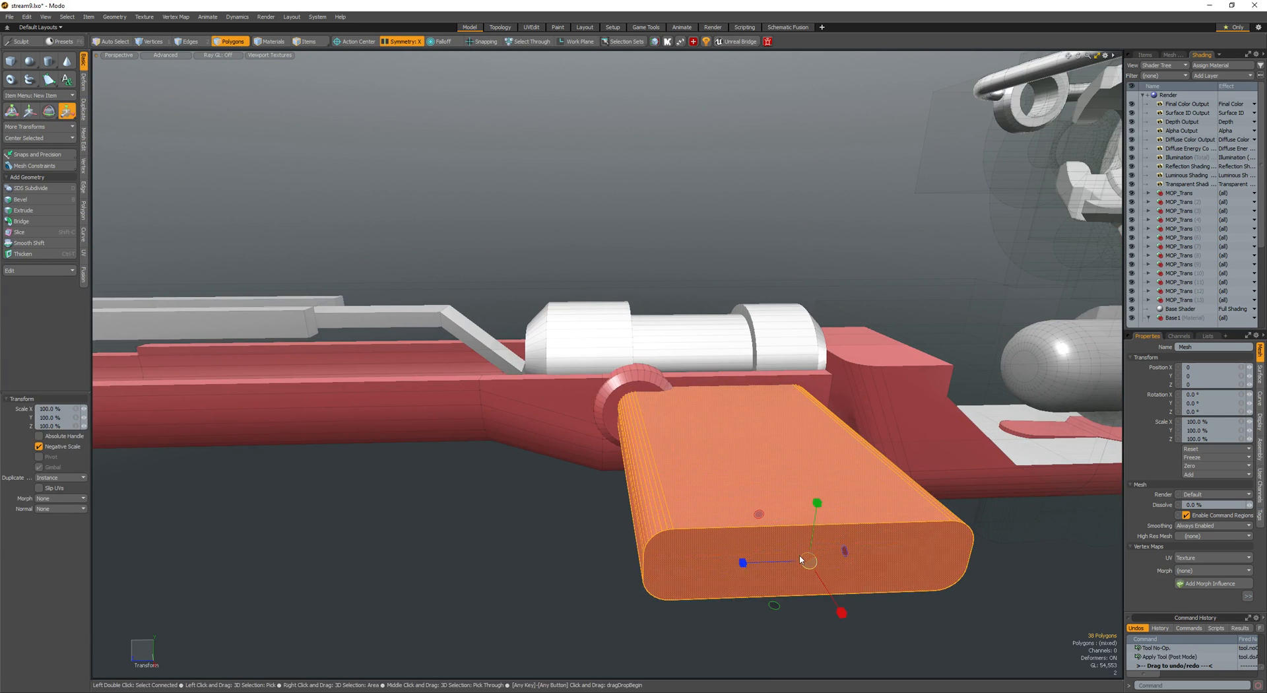
{"action": "key", "text": "shift+p"}
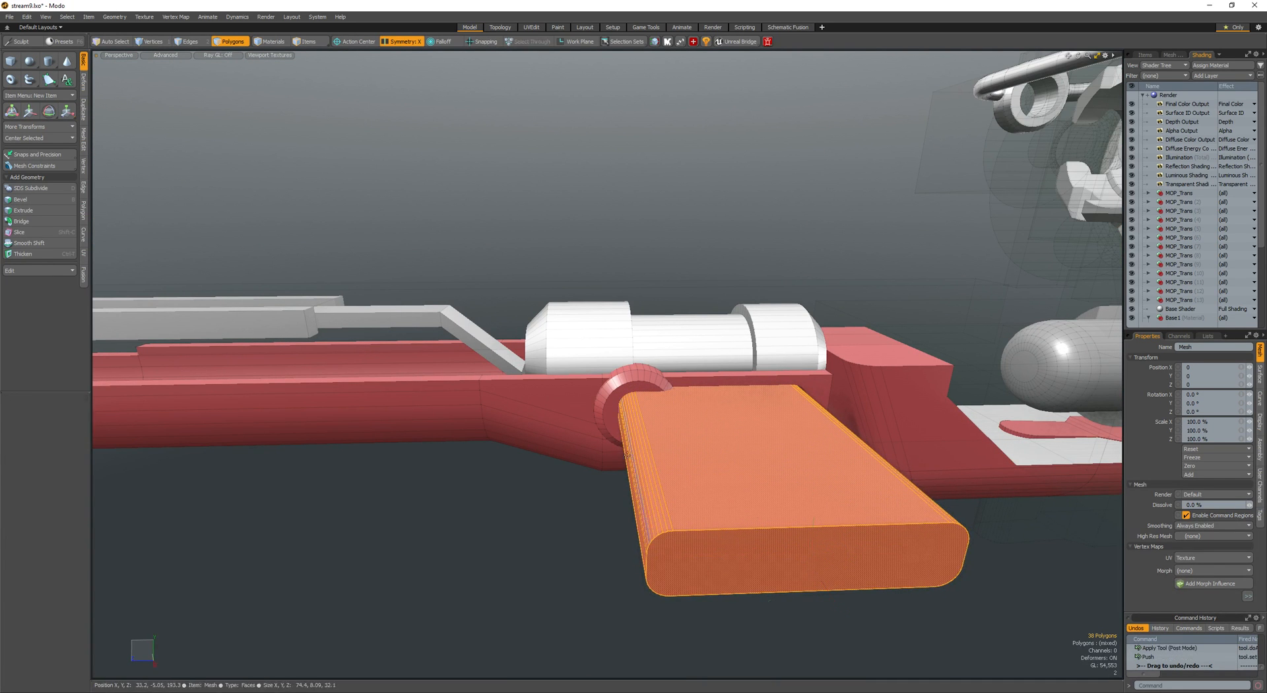
{"action": "key", "text": "y"}
{"action": "left_click_drag", "start_coordinate": [627, 454], "coordinate": [715, 467], "text": "alt"}
{"action": "left_click_drag", "start_coordinate": [819, 373], "coordinate": [940, 392]}
{"action": "key", "text": "w"}
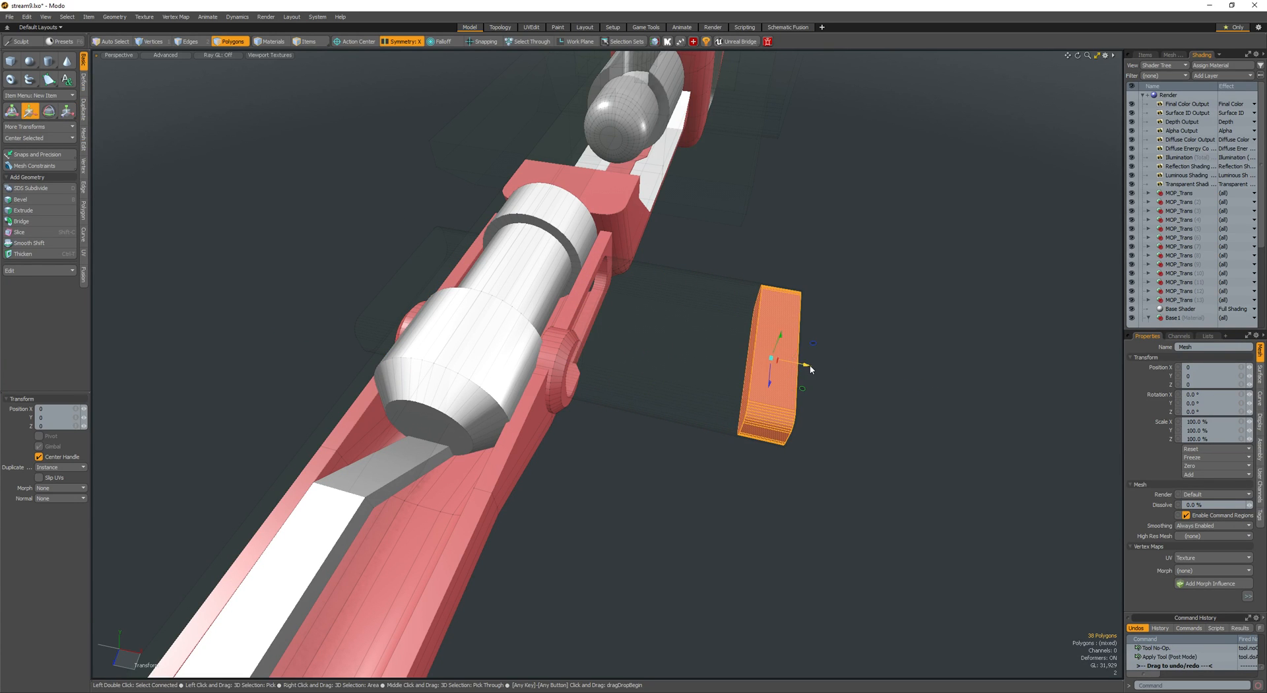
{"action": "left_click_drag", "start_coordinate": [806, 362], "coordinate": [518, 304]}
- Scale the rounded block to fit inside the receiver slot and convert its outer face selection to edges
{"action": "key", "text": "shift+a"}
{"action": "key", "text": "r"}
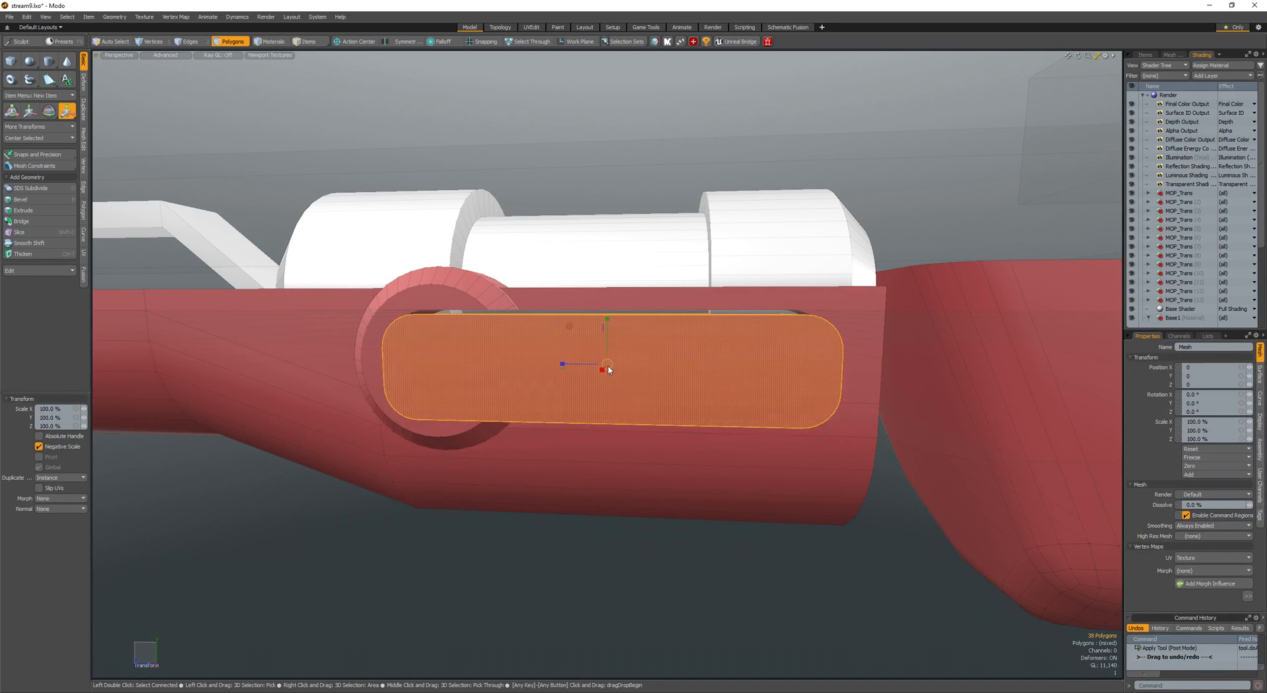
{"action": "left_click_drag", "start_coordinate": [609, 369], "coordinate": [643, 357]}
{"action": "key", "text": "q"}
{"action": "left_click", "coordinate": [603, 388]}
{"action": "key", "text": "ctrl+2"}
{"action": "key", "text": "3"}
- Select the whole rounded block in the slot and assign the white material to it
{"action": "double_click", "coordinate": [558, 353]}
{"action": "key", "text": "m"}
{"action": "key", "text": "Return"}
{"action": "key", "text": "w"}
{"action": "key", "text": "space"}
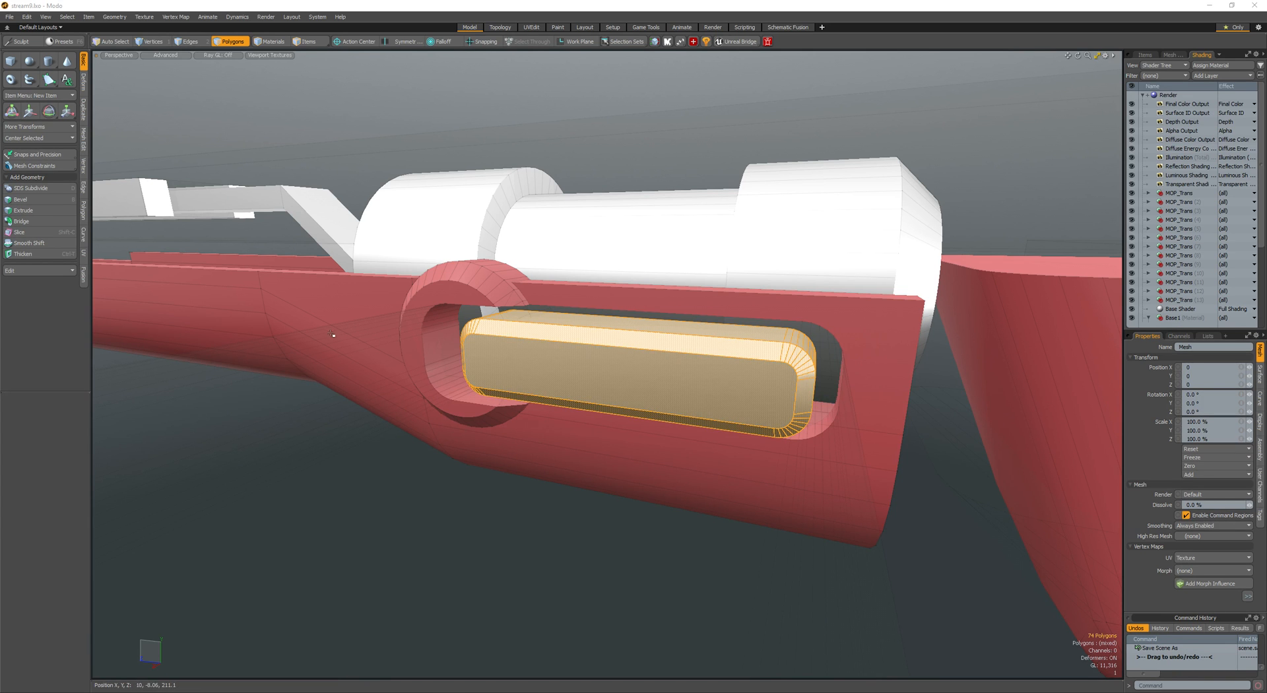
- Adjust the position of the white block inside the receiver slot
{"action": "left_click_drag", "start_coordinate": [422, 315], "coordinate": [522, 449], "text": "alt"}
{"action": "key", "text": "w"}
{"action": "key", "text": "q"}
{"action": "left_click_drag", "start_coordinate": [528, 521], "coordinate": [433, 467], "text": "alt"}
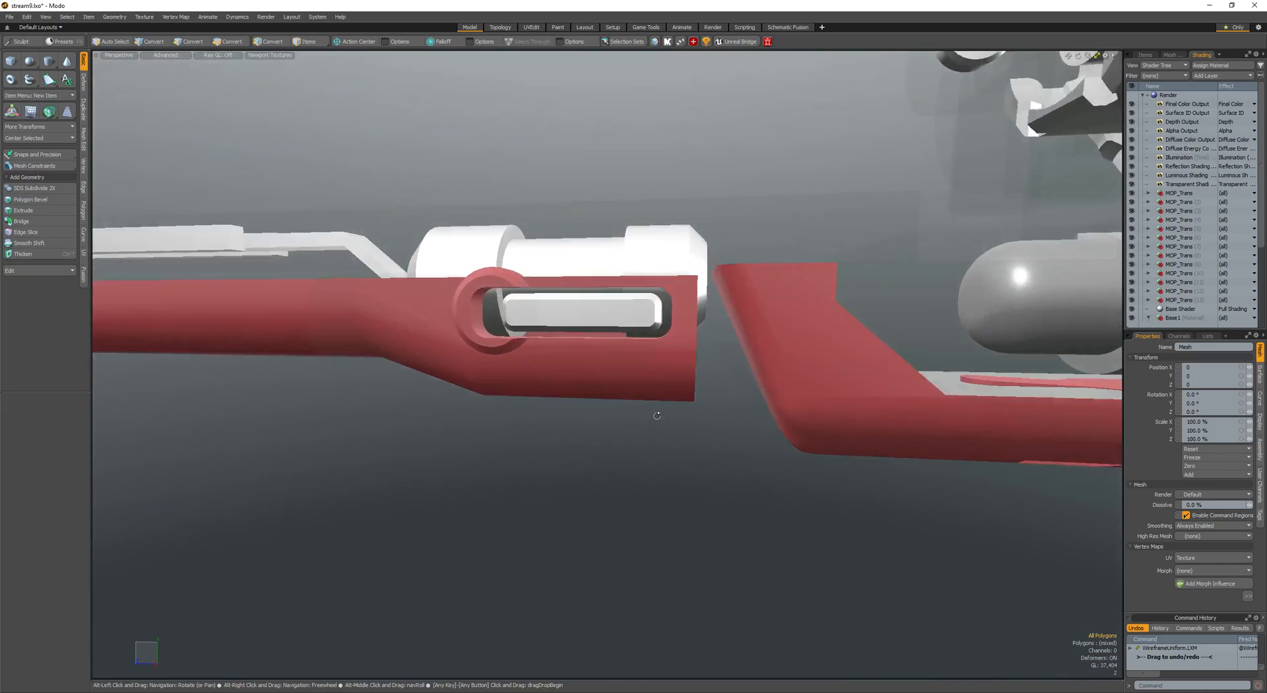
- Create a 7.25 × 12.88 × 20.3 cube at the receiver's open rear end and fit it between receiver and stock
{"action": "scroll", "coordinate": [607, 363], "scroll_direction": "up", "scroll_amount": 4}
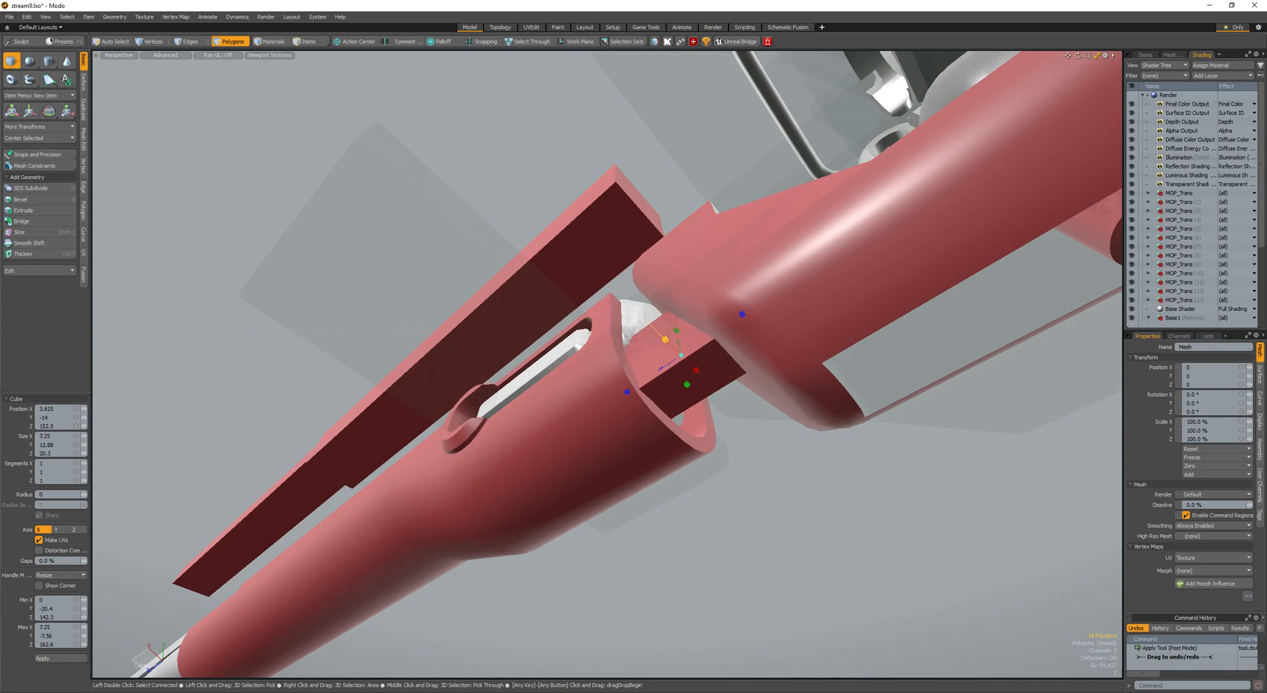
{"action": "key", "text": "q"}
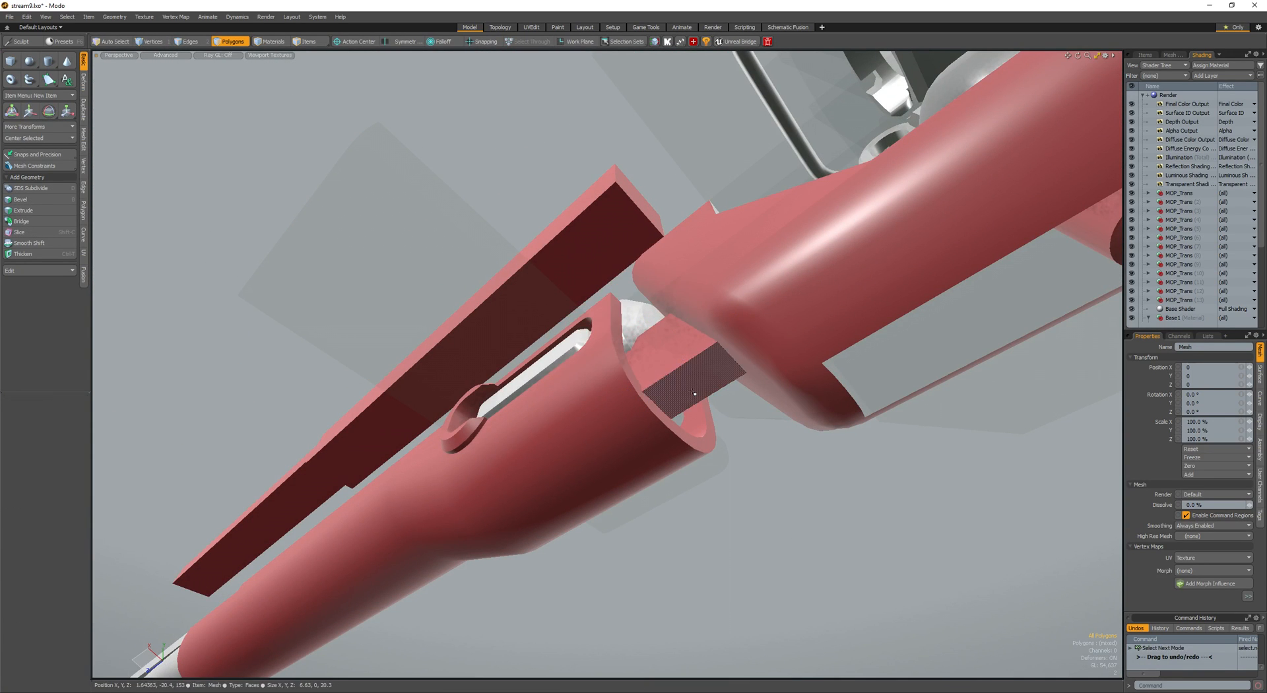
{"action": "double_click", "coordinate": [700, 376]}
{"action": "left_click_drag", "start_coordinate": [699, 376], "coordinate": [638, 372], "text": "alt"}
{"action": "key", "text": "w"}
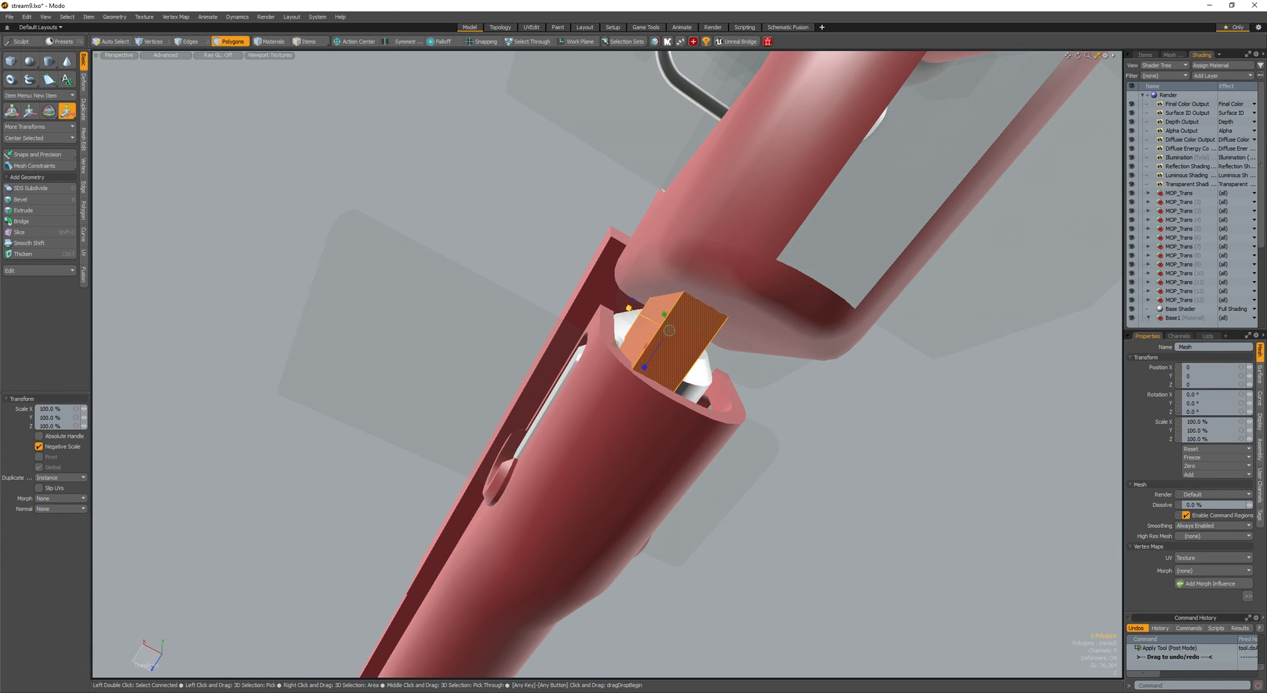
{"action": "key", "text": "q"}
- Select the whole cube between the receiver and the stock and mirror it
{"action": "left_click_drag", "start_coordinate": [630, 307], "coordinate": [663, 370], "text": "alt"}
{"action": "key", "text": "space"}
{"action": "key", "text": "space"}
{"action": "double_click", "coordinate": [665, 353]}
{"action": "key", "text": "shift+v"}
{"action": "key", "text": "Escape"}
- Add a sideways cylinder above the barrel near the muzzle and center it on X
{"action": "scroll", "coordinate": [667, 462], "scroll_direction": "down", "scroll_amount": 3}
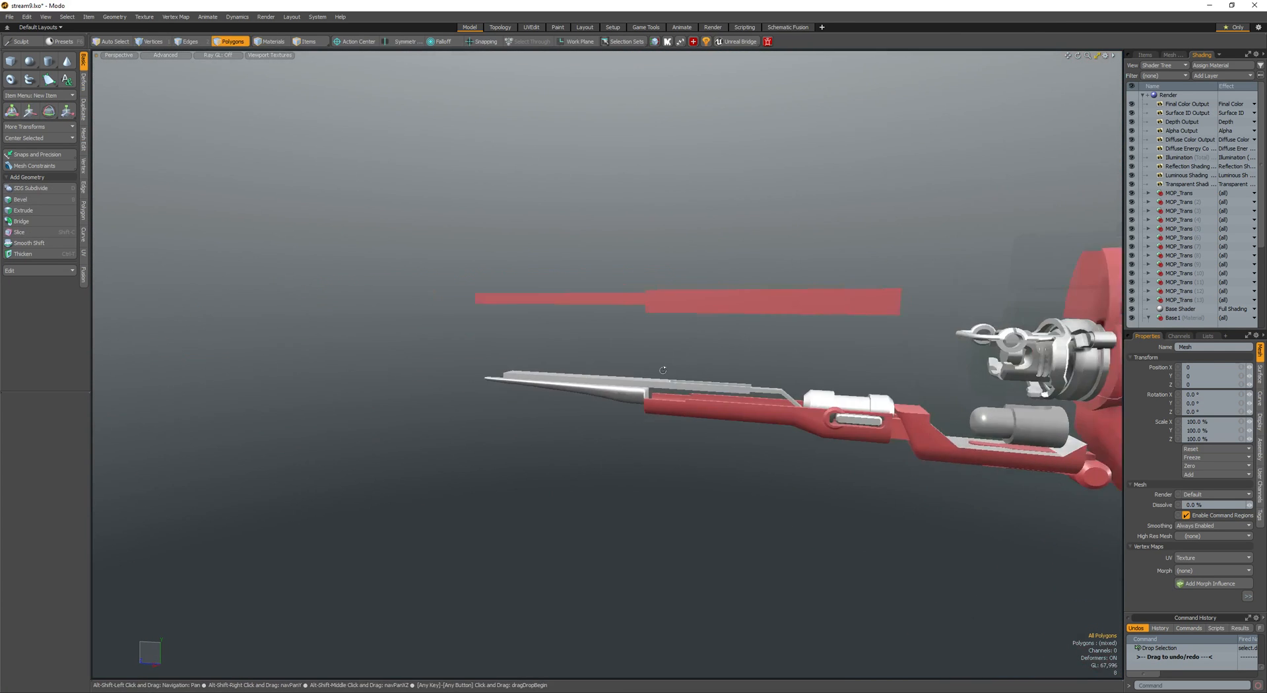
{"action": "scroll", "coordinate": [679, 382], "scroll_direction": "up", "scroll_amount": 2}
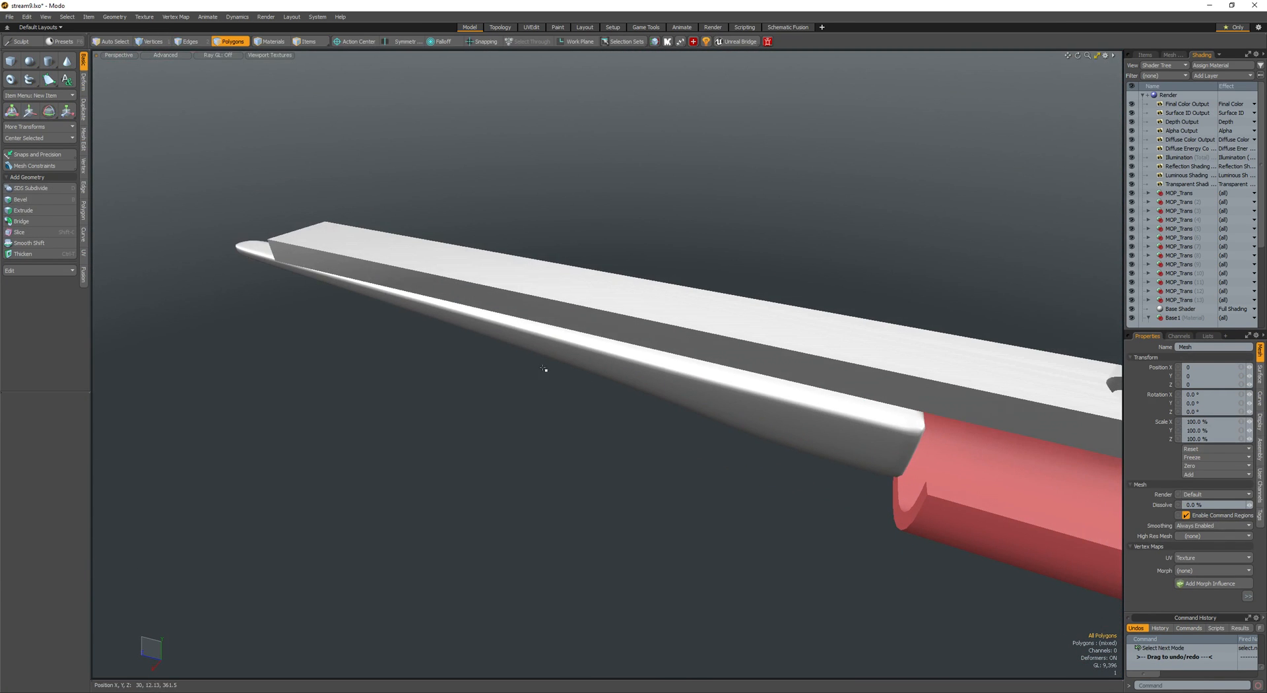
{"action": "left_click", "coordinate": [551, 280]}
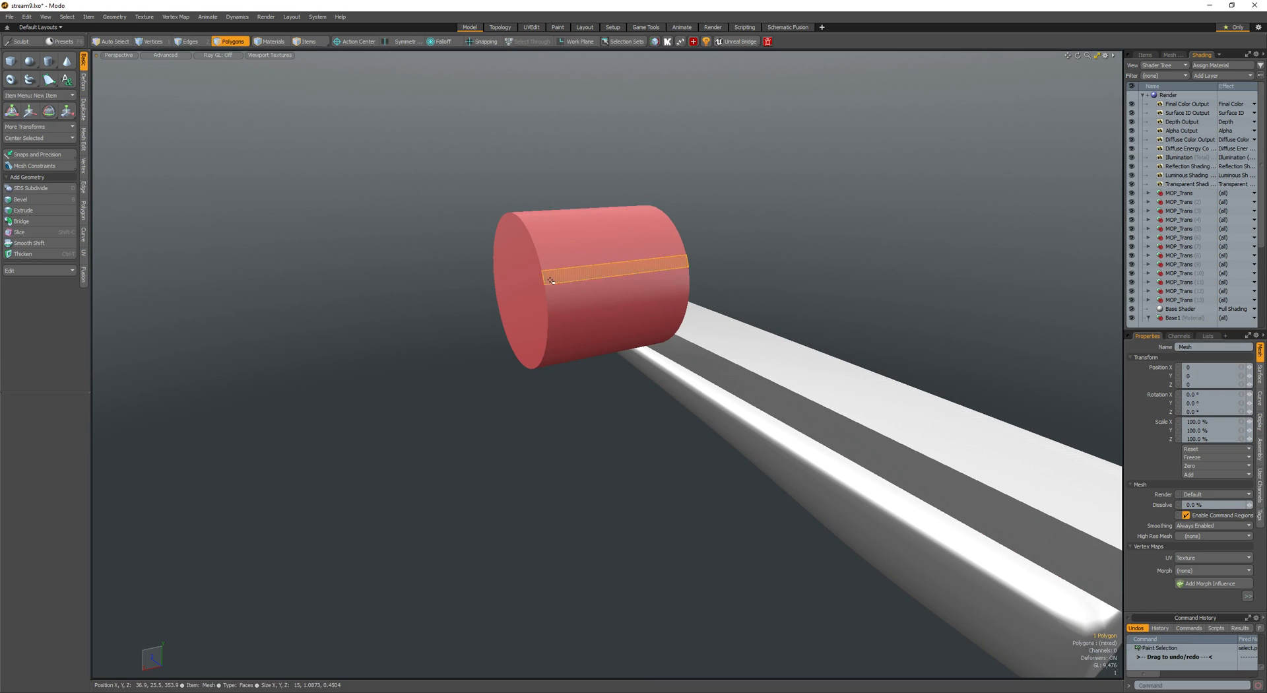
{"action": "double_click", "coordinate": [551, 280]}
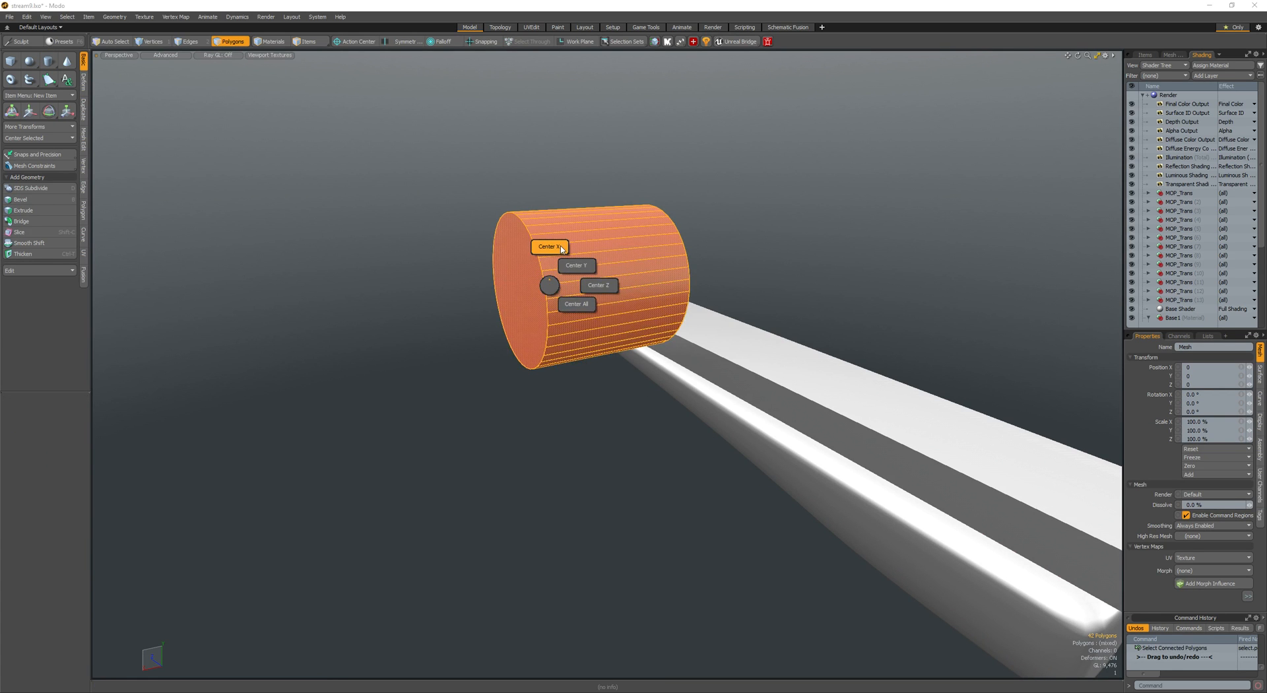
{"action": "left_click", "coordinate": [561, 250]}
- Move the cylinder down onto the barrel rail near the muzzle
{"action": "left_click_drag", "start_coordinate": [561, 264], "coordinate": [758, 317], "text": "alt"}
{"action": "scroll", "coordinate": [660, 317], "scroll_direction": "up", "scroll_amount": 4}
{"action": "scroll", "coordinate": [647, 284], "scroll_direction": "down", "scroll_amount": 5}
{"action": "key", "text": "w"}
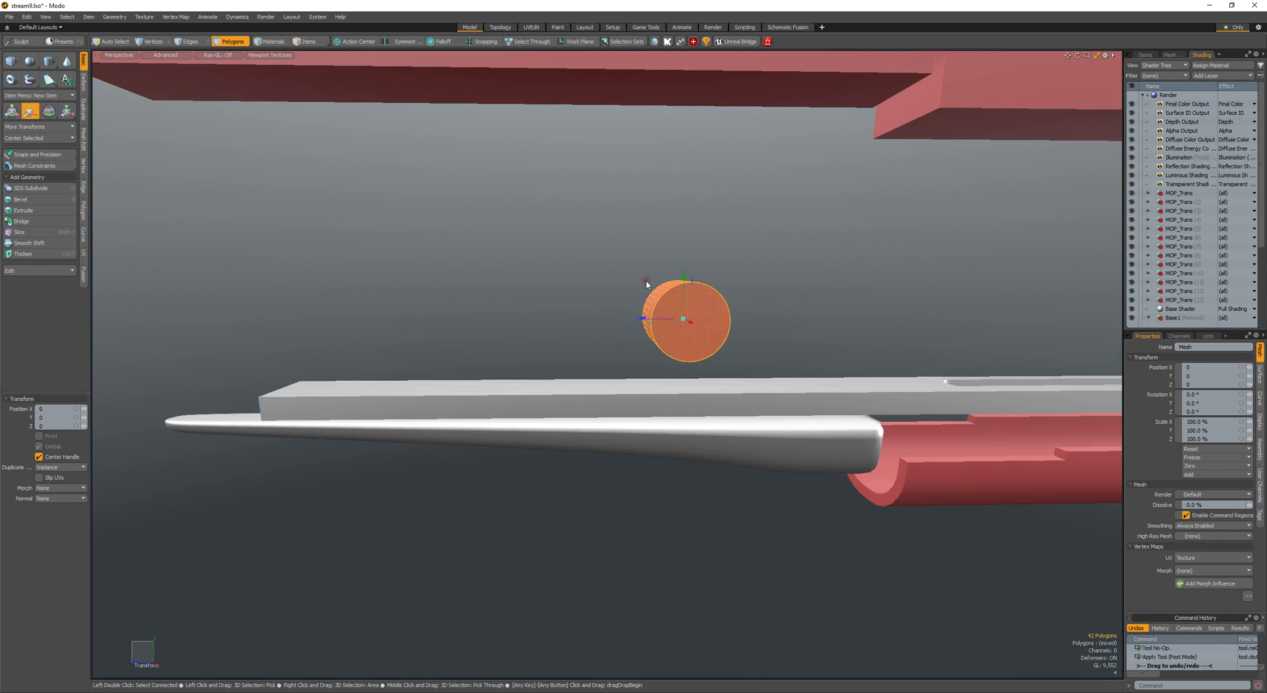
{"action": "scroll", "coordinate": [637, 284], "scroll_direction": "up", "scroll_amount": 5}
{"action": "key", "text": "q"}
{"action": "left_click_drag", "start_coordinate": [638, 284], "coordinate": [742, 336], "text": "alt"}
- Draw a uniform cube on the rail beside the cylinder, select it and center it on X
{"action": "left_click_drag", "start_coordinate": [588, 405], "coordinate": [627, 423], "text": "alt"}
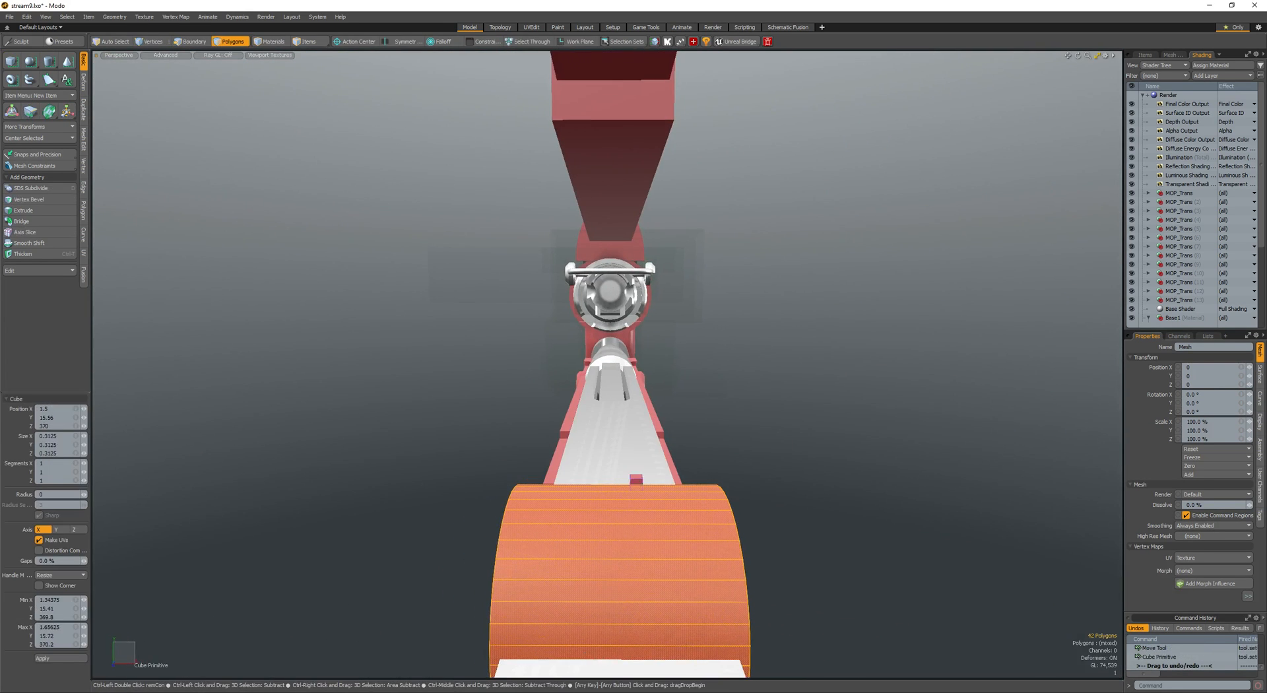
{"action": "left_click_drag", "start_coordinate": [636, 480], "coordinate": [659, 483], "text": "ctrl"}
{"action": "left_click_drag", "start_coordinate": [654, 483], "coordinate": [549, 476], "text": "alt"}
{"action": "double_click", "coordinate": [630, 467]}
{"action": "left_click", "coordinate": [621, 432]}
{"action": "left_click_drag", "start_coordinate": [621, 436], "coordinate": [633, 405], "text": "alt"}
- Move the cube down along the rail so that it overlaps the cylinder
{"action": "scroll", "coordinate": [584, 452], "scroll_direction": "up", "scroll_amount": 13, "text": "ctrl"}
{"action": "scroll", "coordinate": [594, 456], "scroll_direction": "down", "scroll_amount": 4}
{"action": "key", "text": "w"}
{"action": "left_click_drag", "start_coordinate": [633, 404], "coordinate": [599, 416]}
{"action": "key", "text": "q"}
{"action": "key", "text": "w"}
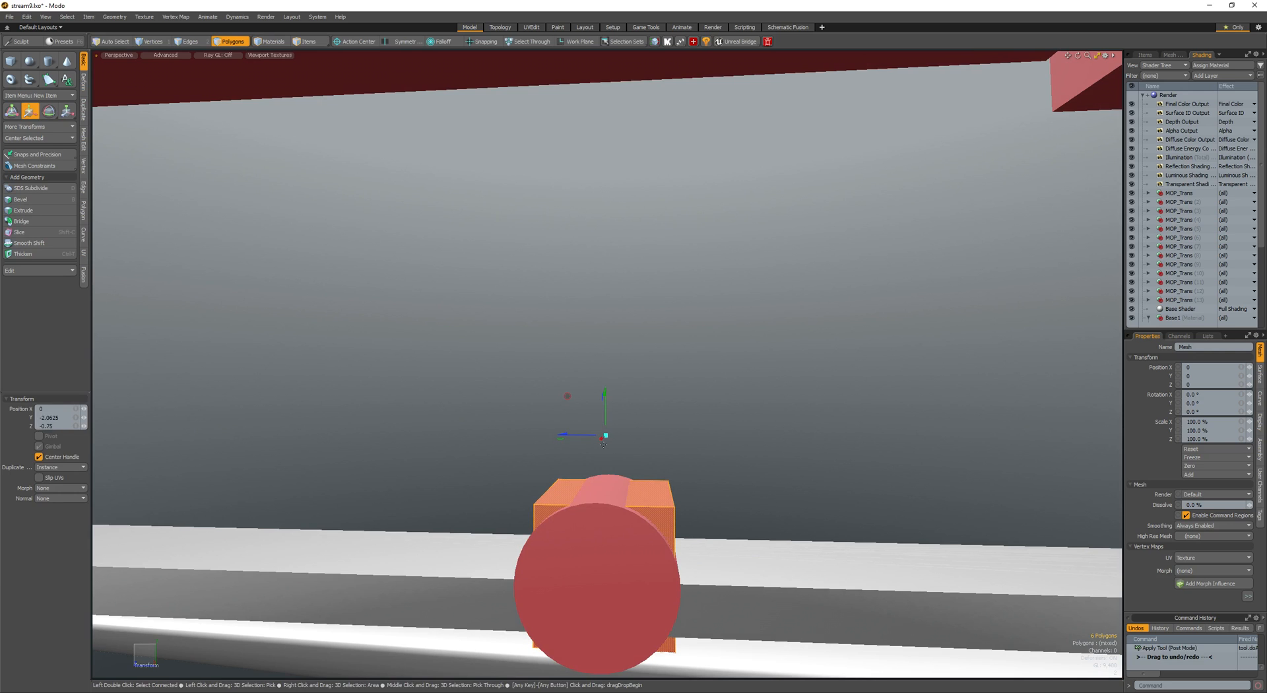
- Bevel out the cube's top face, pull it up and back toward the stock, and tilt it
{"action": "key", "text": "b"}
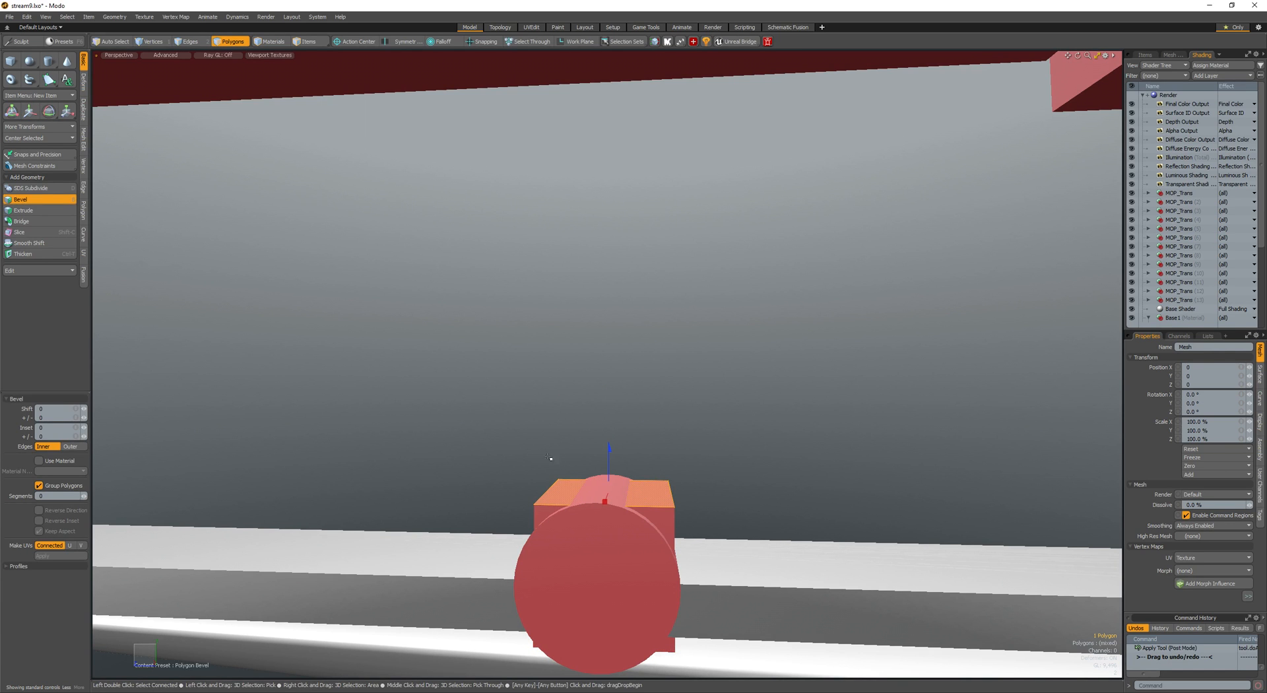
{"action": "key", "text": "w"}
{"action": "left_click_drag", "start_coordinate": [545, 437], "coordinate": [614, 378]}
{"action": "left_click_drag", "start_coordinate": [491, 408], "coordinate": [672, 391], "text": "alt"}
{"action": "key", "text": "e"}
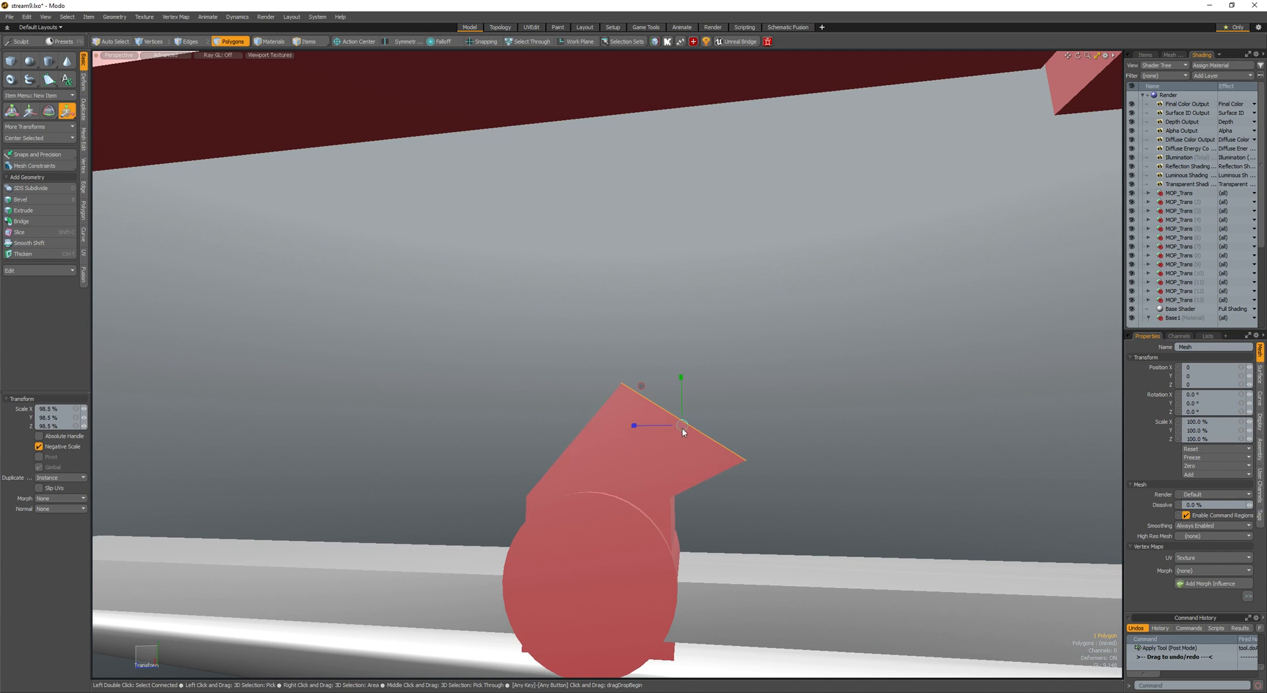
- Reposition the wedge's slanted tip face and bevel it with an inset of about 0.33
{"action": "left_click_drag", "start_coordinate": [683, 432], "coordinate": [653, 434], "text": "alt"}
{"action": "key", "text": "w"}
{"action": "left_click_drag", "start_coordinate": [563, 426], "coordinate": [583, 407]}
{"action": "left_click_drag", "start_coordinate": [583, 407], "coordinate": [673, 437], "text": "alt"}
{"action": "key", "text": "b"}
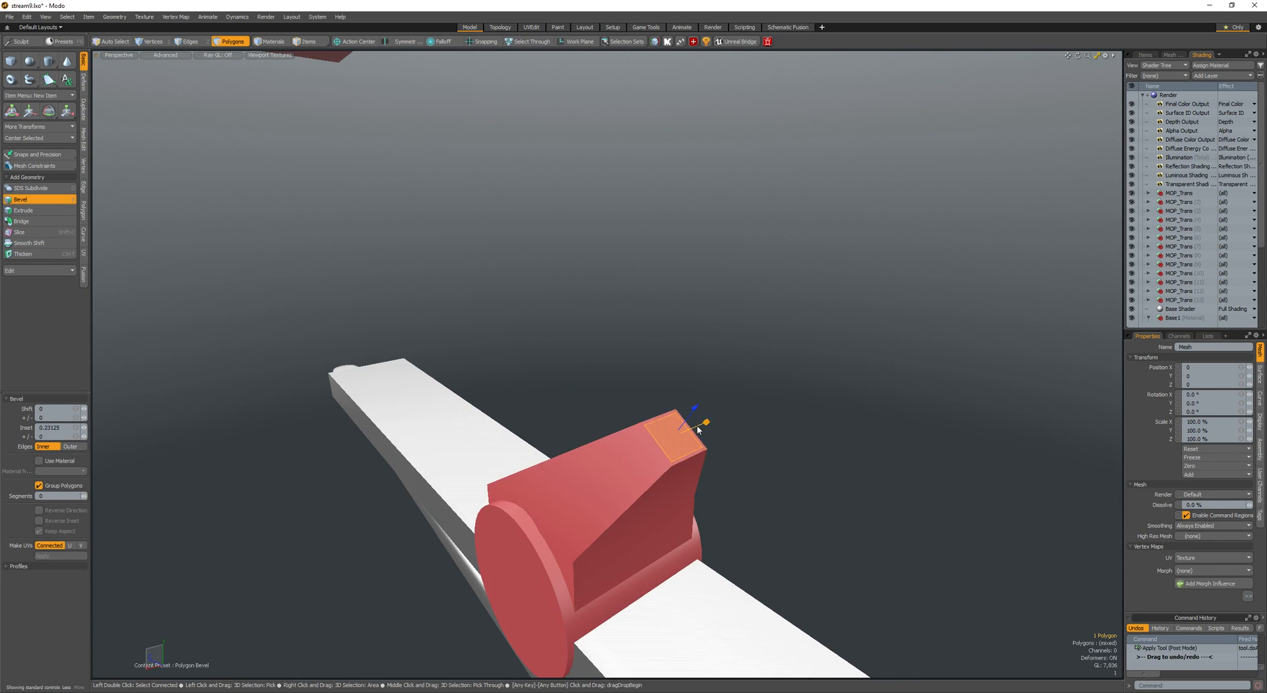
{"action": "left_click_drag", "start_coordinate": [693, 415], "coordinate": [685, 472], "text": "alt"}
{"action": "key", "text": "space"}
- Isolate the wedge block's bottom face and move it up into the cylinder
{"action": "scroll", "coordinate": [725, 410], "scroll_direction": "down", "scroll_amount": 3}
{"action": "left_click", "coordinate": [634, 478]}
{"action": "right_click_drag", "start_coordinate": [722, 484], "coordinate": [613, 493], "text": "ctrl"}
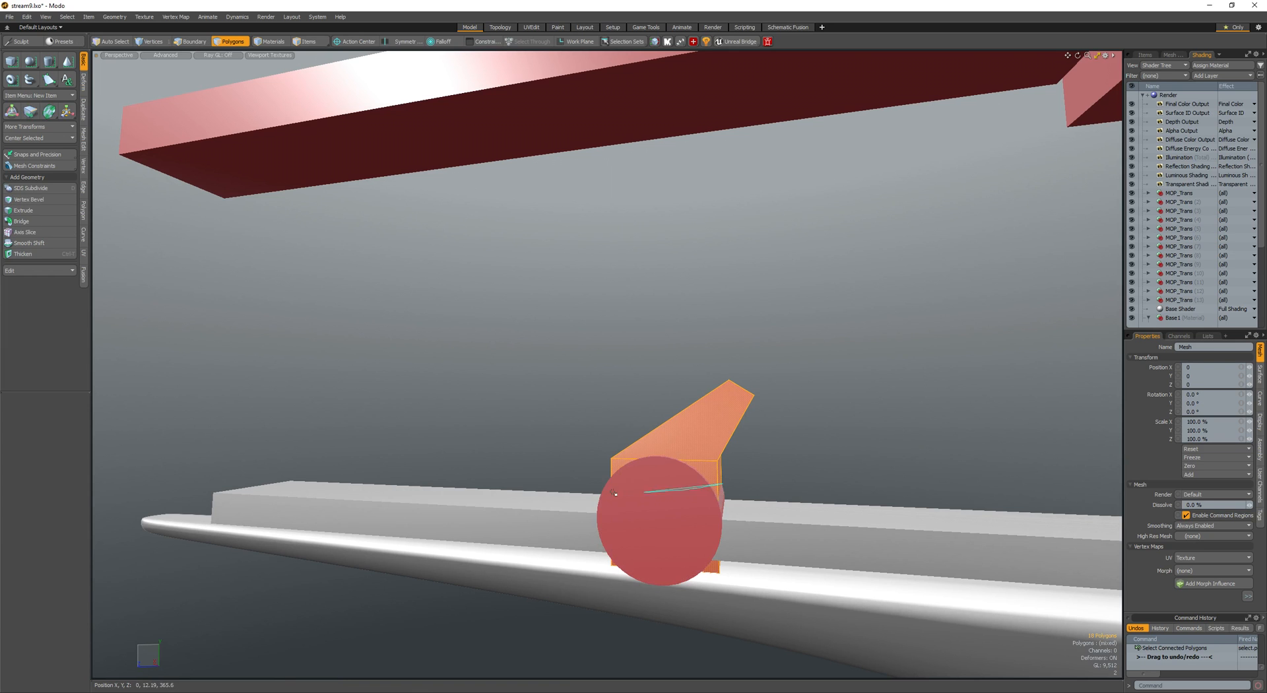
{"action": "left_click_drag", "start_coordinate": [855, 400], "coordinate": [844, 376], "text": "alt"}
{"action": "key", "text": "w"}
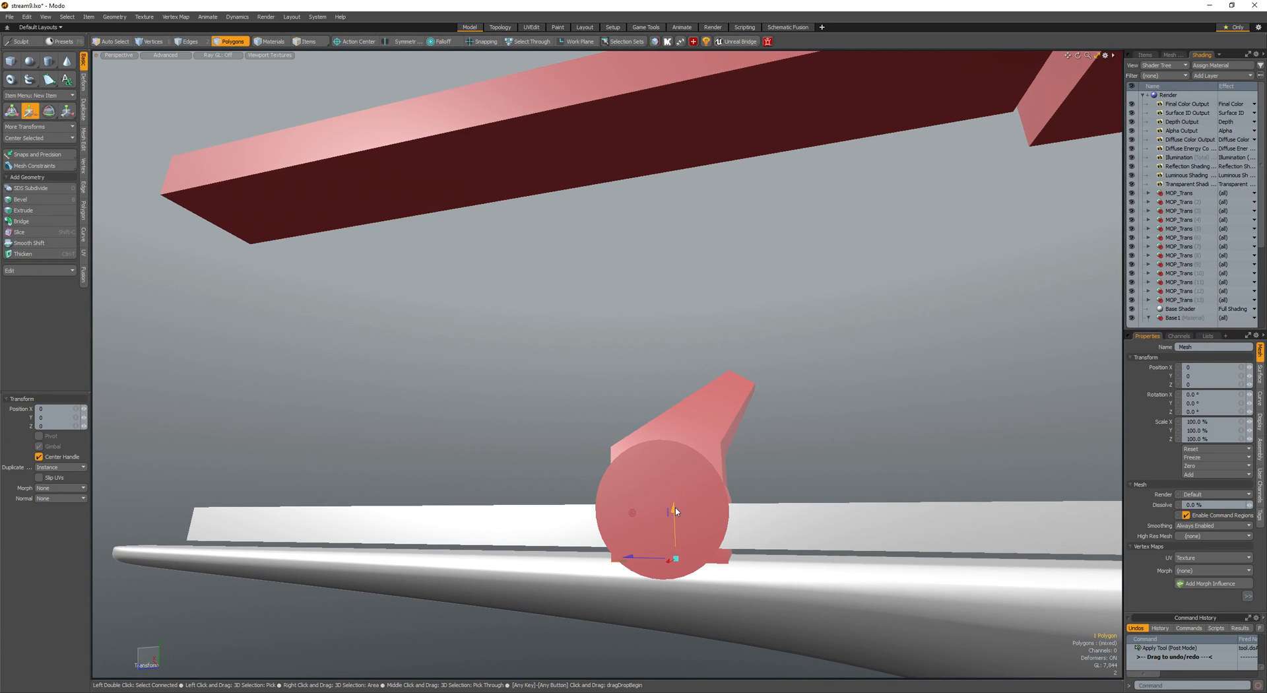
{"action": "key", "text": "q"}
- Draw an 8.38-unit cube at the cylinder's side and move it over the cylinder's upper front corner
{"action": "left_click_drag", "start_coordinate": [675, 495], "coordinate": [703, 492], "text": "alt"}
{"action": "double_click", "coordinate": [692, 432]}
{"action": "left_click_drag", "start_coordinate": [690, 437], "coordinate": [732, 433], "text": "alt"}
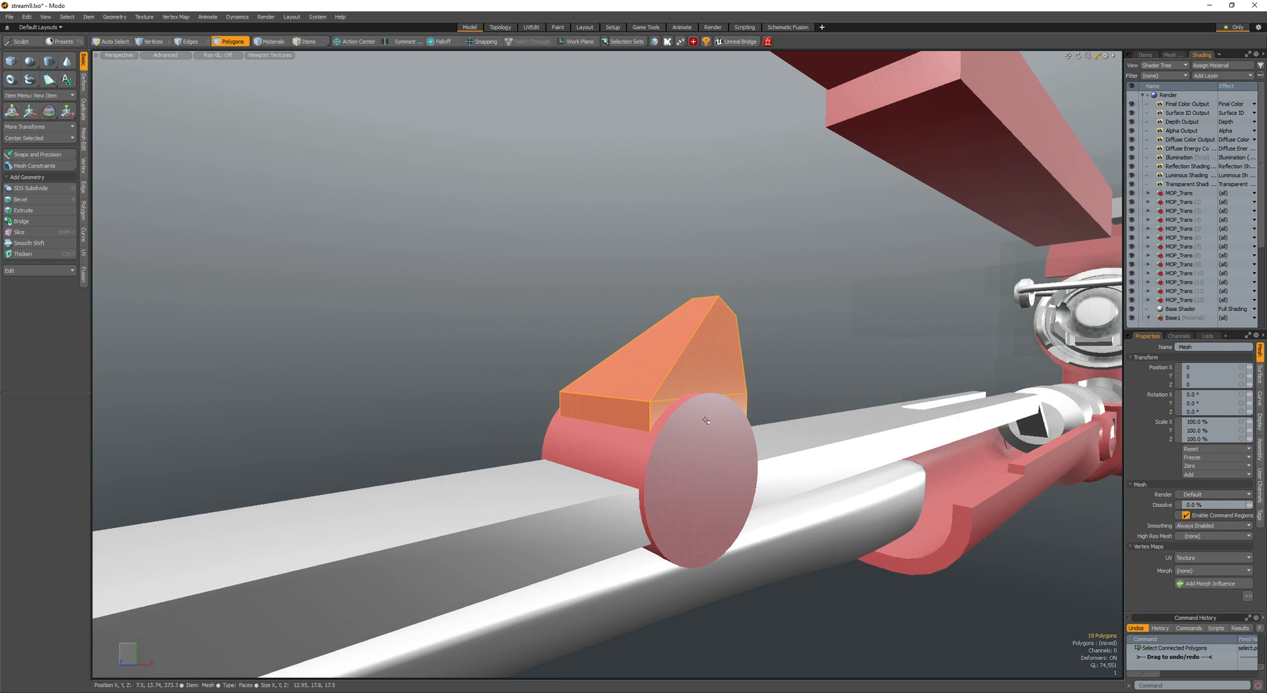
{"action": "key", "text": "c"}
{"action": "left_click_drag", "start_coordinate": [623, 404], "coordinate": [663, 406], "text": "alt"}
{"action": "mouse_move", "coordinate": [664, 407]}
{"action": "left_mouse_down", "text": "ctrl"}
{"action": "mouse_move", "coordinate": [557, 402]}
{"action": "mouse_move", "coordinate": [594, 404]}
{"action": "left_mouse_up", "text": "ctrl"}
{"action": "key", "text": "q"}
{"action": "double_click", "coordinate": [628, 410]}
{"action": "key", "text": "w"}
{"action": "key", "text": "q"}
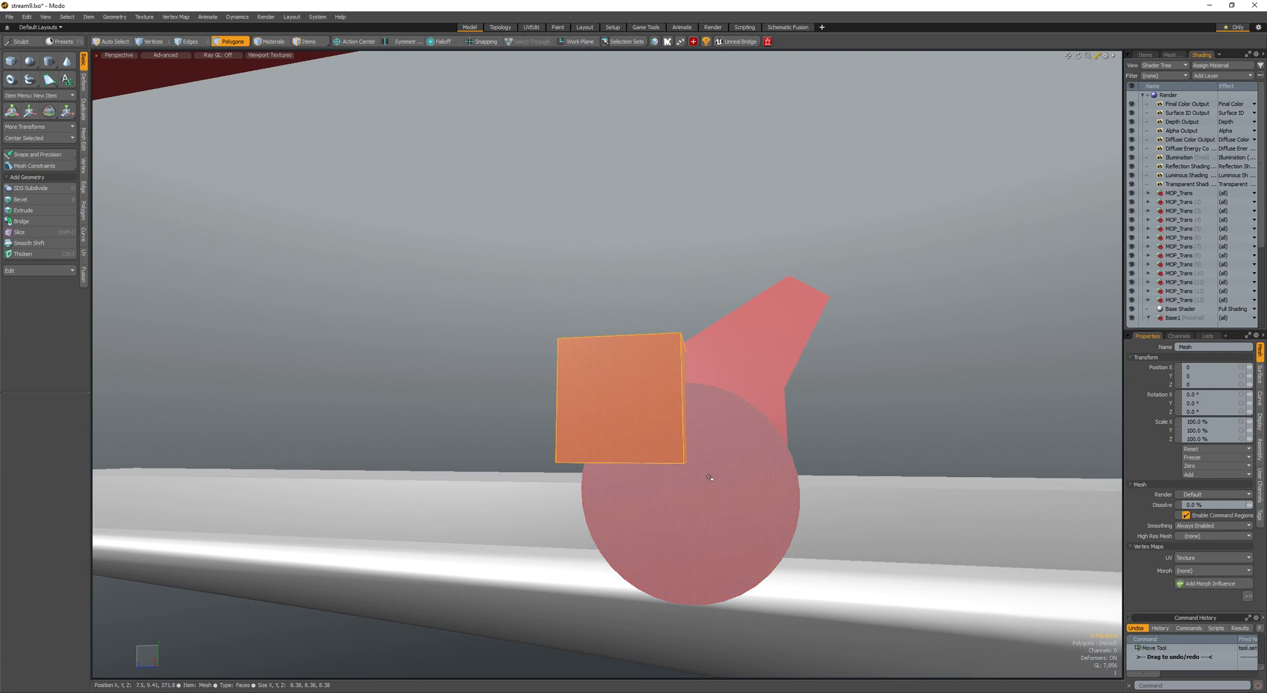
- Boolean-subtract the cube from the cylinder and bring the wedge block into the same union mesh
{"action": "key", "text": "ctrl+b"}
{"action": "left_click_drag", "start_coordinate": [711, 477], "coordinate": [726, 502], "text": "alt"}
{"action": "left_click", "coordinate": [818, 422]}
{"action": "key", "text": "5"}
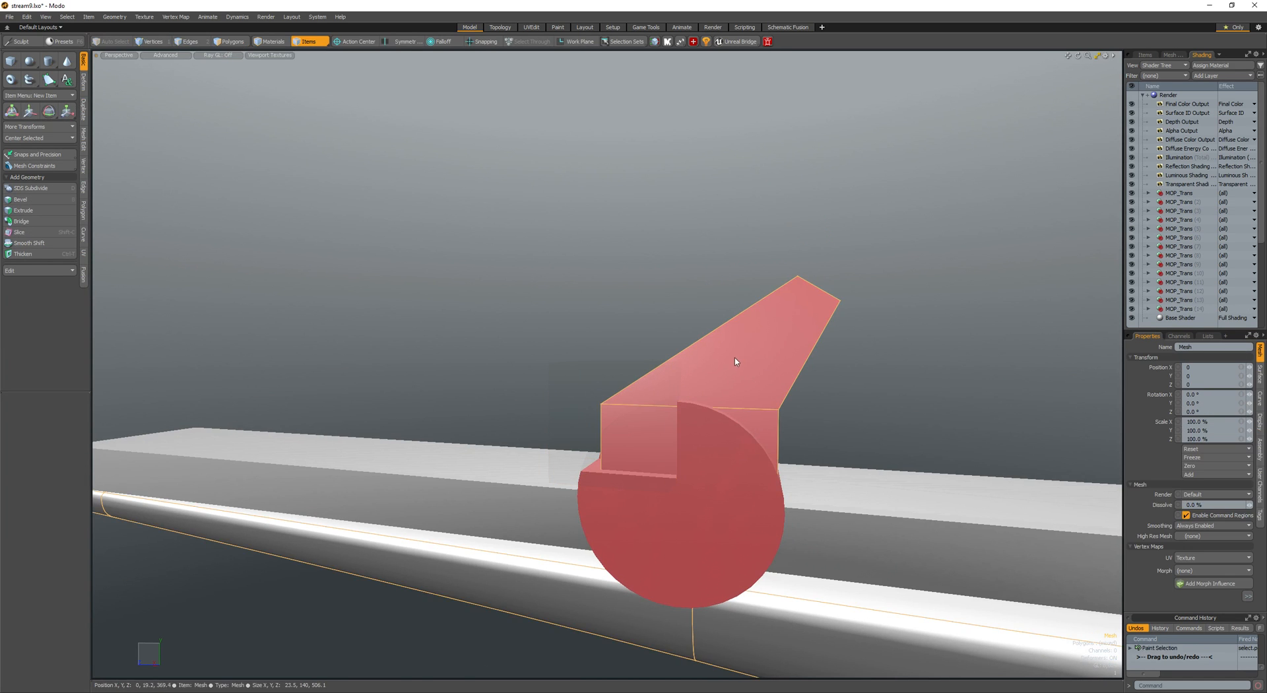
{"action": "key", "text": "3"}
{"action": "double_click", "coordinate": [735, 359]}
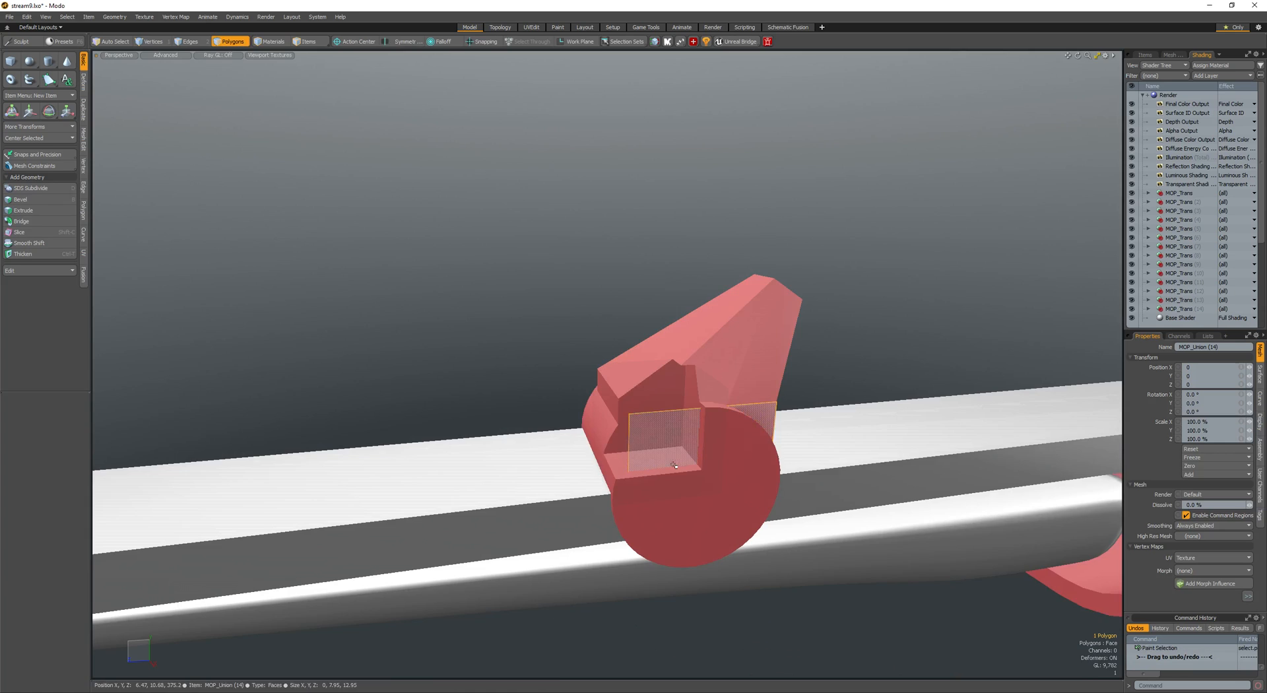
- Reposition the cube cutter in MOP_Sub (14) and bevel its inner edge to round the notch
{"action": "left_click_drag", "start_coordinate": [660, 410], "coordinate": [680, 315], "text": "alt"}
{"action": "double_click", "coordinate": [682, 384]}
{"action": "left_click", "coordinate": [671, 345]}
{"action": "key", "text": "w"}
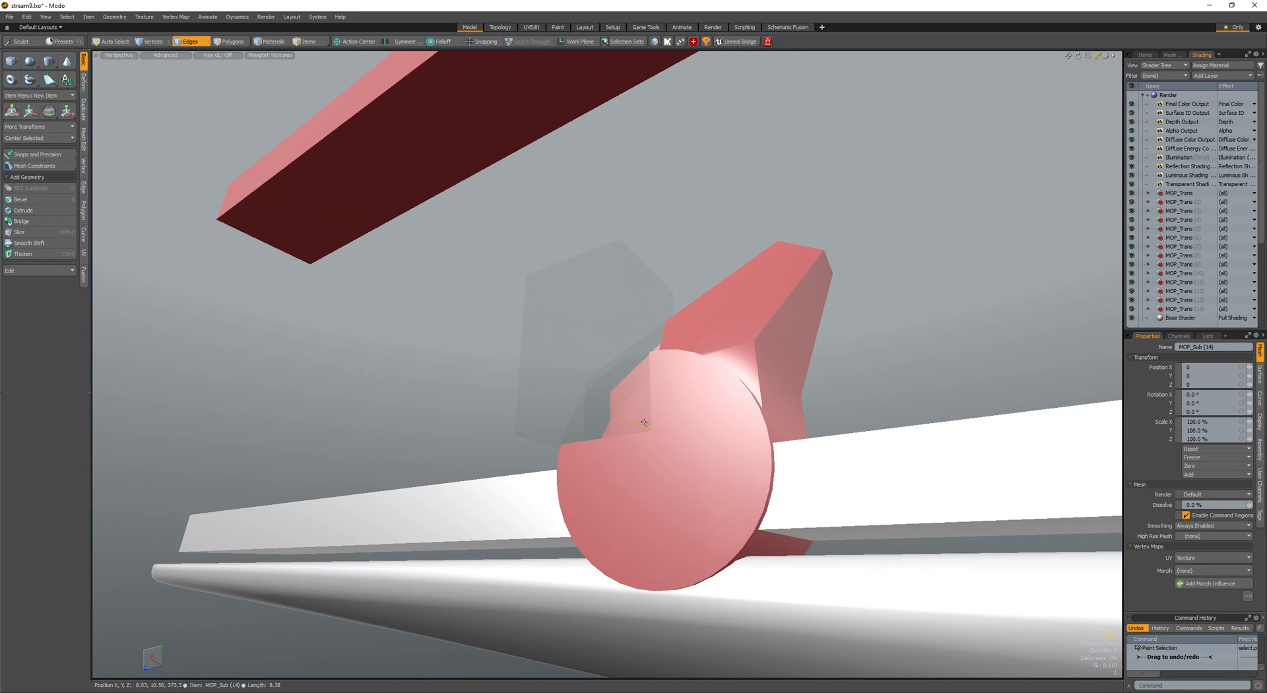
{"action": "key", "text": "b"}
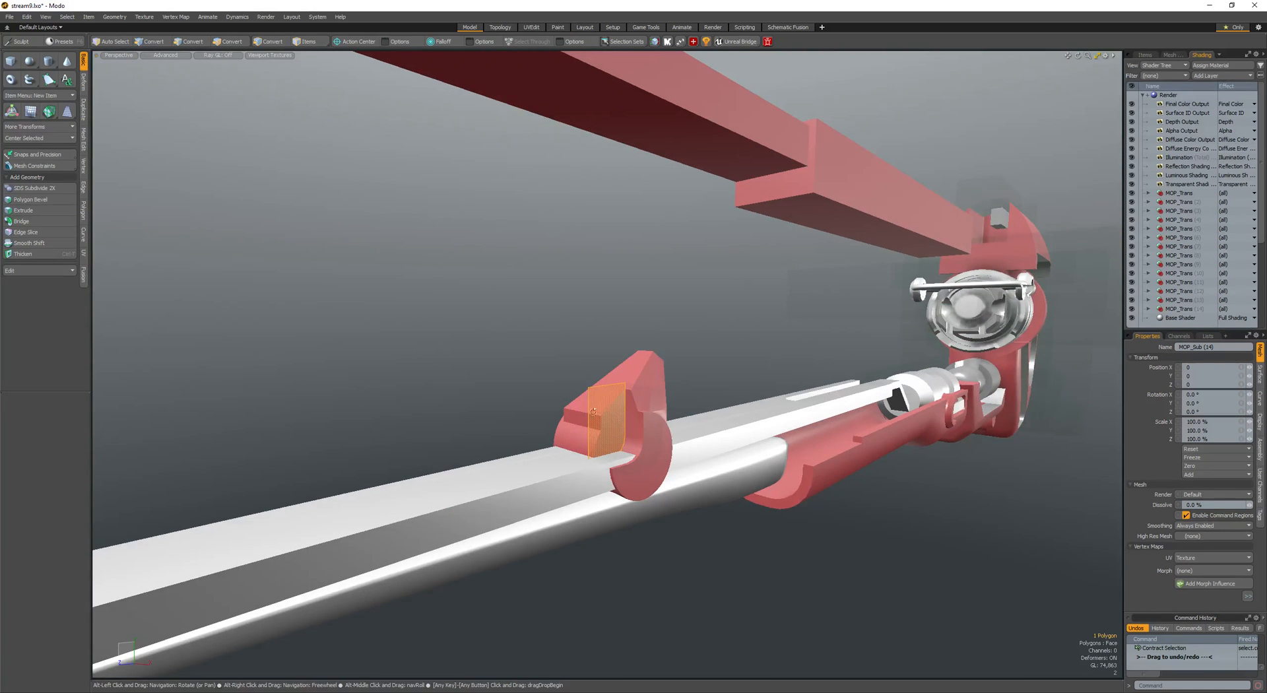
- Select the edges around the notch cutter's inner face and bevel them by 1.5
{"action": "left_click_drag", "start_coordinate": [627, 436], "coordinate": [596, 434], "text": "alt"}
{"action": "key", "text": "b"}
{"action": "left_click", "coordinate": [611, 447]}
{"action": "scroll", "coordinate": [597, 433], "scroll_direction": "up", "scroll_amount": 3}
{"action": "key", "text": "space"}
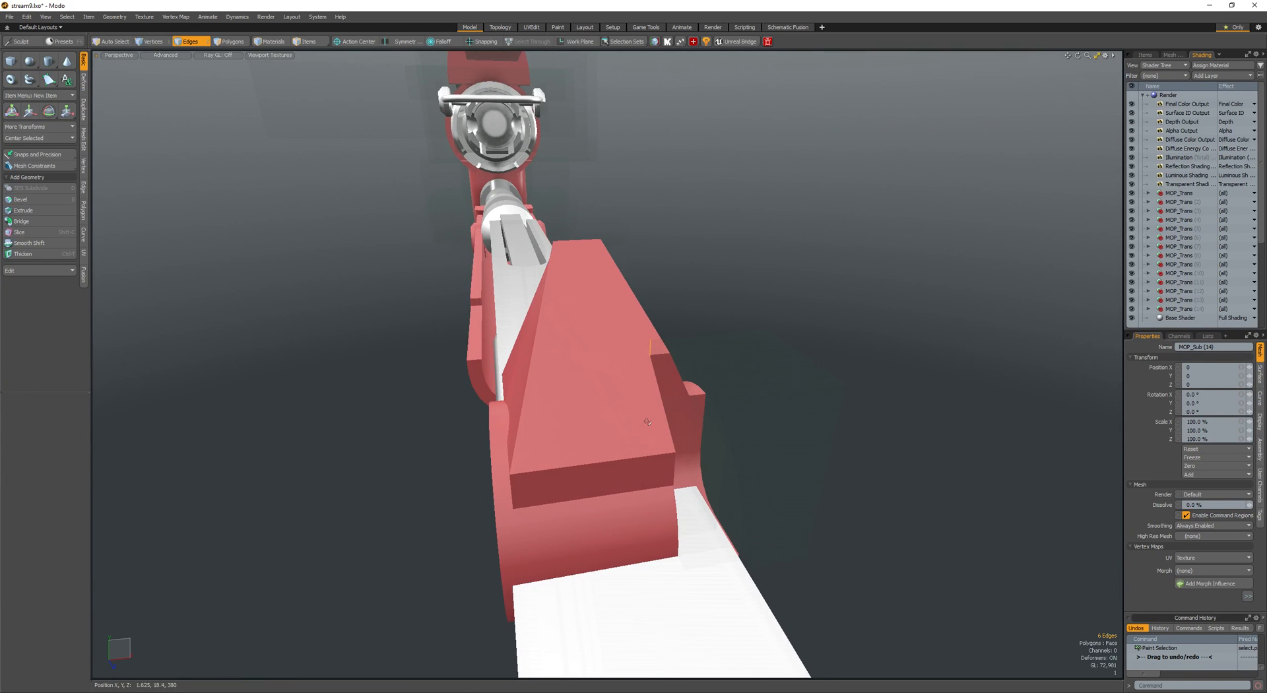
{"action": "key", "text": "b"}
{"action": "scroll", "coordinate": [538, 453], "scroll_direction": "up", "scroll_amount": 3}
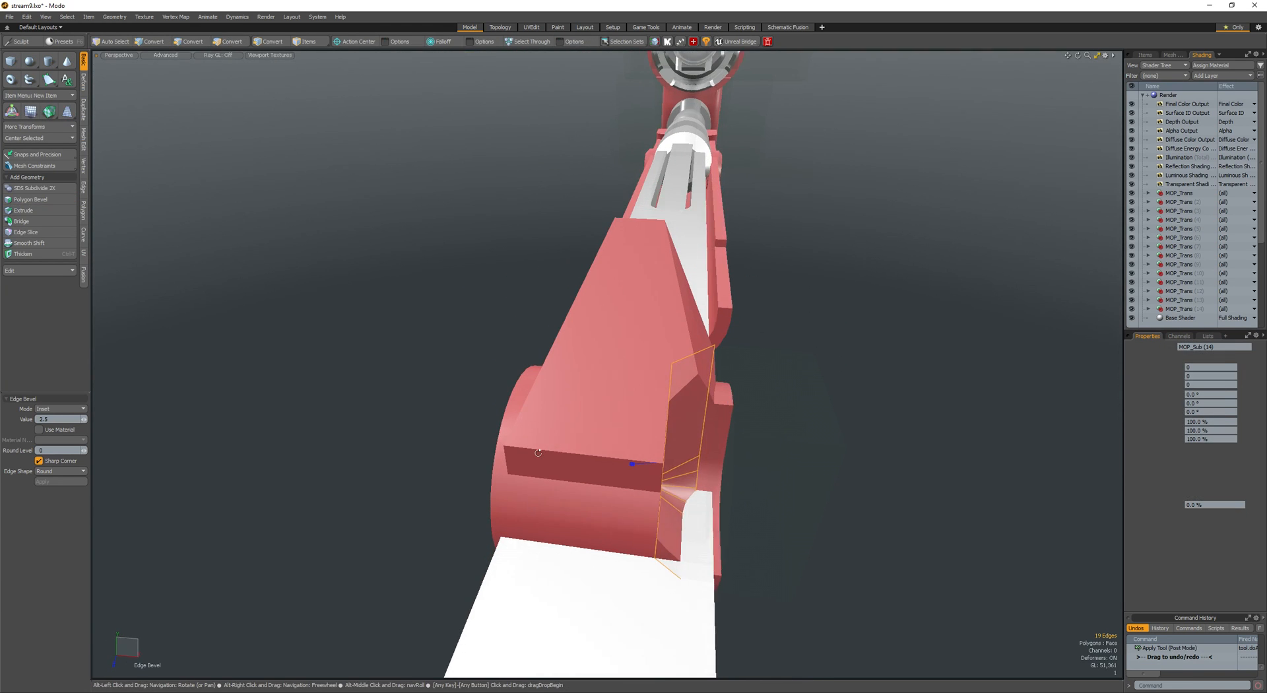
{"action": "left_click_drag", "start_coordinate": [538, 453], "coordinate": [535, 450], "text": "alt"}
{"action": "left_click_drag", "start_coordinate": [535, 450], "coordinate": [556, 440]}
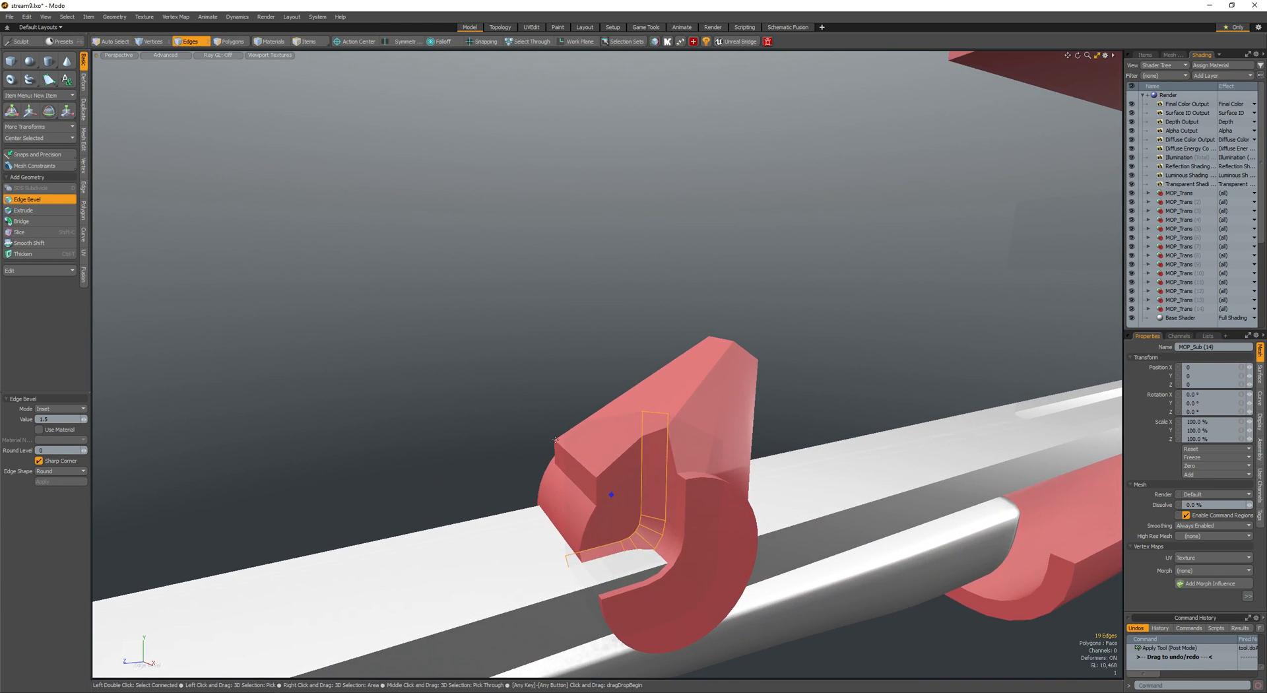
{"action": "key", "text": "space"}
- Select the whole notch cutter, adjust its position and mirror it to the opposite side of the front sight
{"action": "double_click", "coordinate": [685, 487]}
{"action": "left_click_drag", "start_coordinate": [685, 488], "coordinate": [766, 462], "text": "alt"}
{"action": "scroll", "coordinate": [726, 475], "scroll_direction": "down", "scroll_amount": 2}
{"action": "key", "text": "w"}
{"action": "left_click_drag", "start_coordinate": [631, 494], "coordinate": [618, 484]}
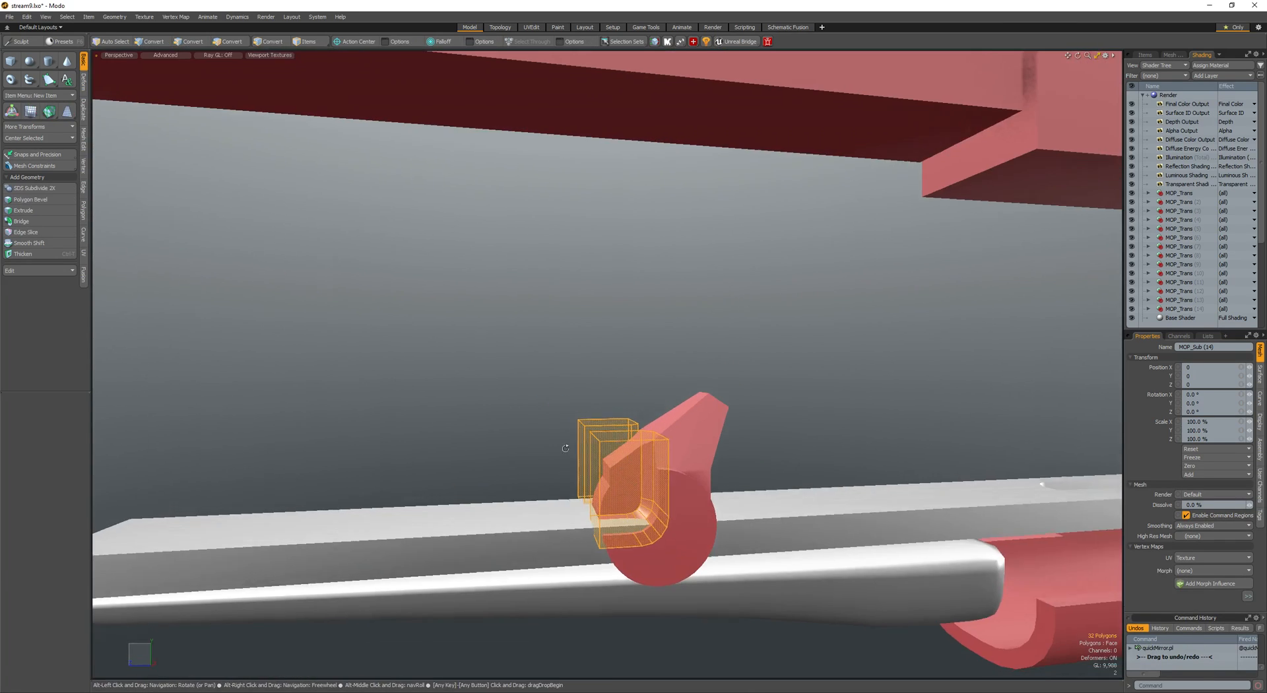
{"action": "left_click", "coordinate": [818, 462]}
{"action": "left_click_drag", "start_coordinate": [818, 462], "coordinate": [630, 528], "text": "alt"}
{"action": "left_click_drag", "start_coordinate": [646, 537], "coordinate": [472, 458], "text": "alt"}
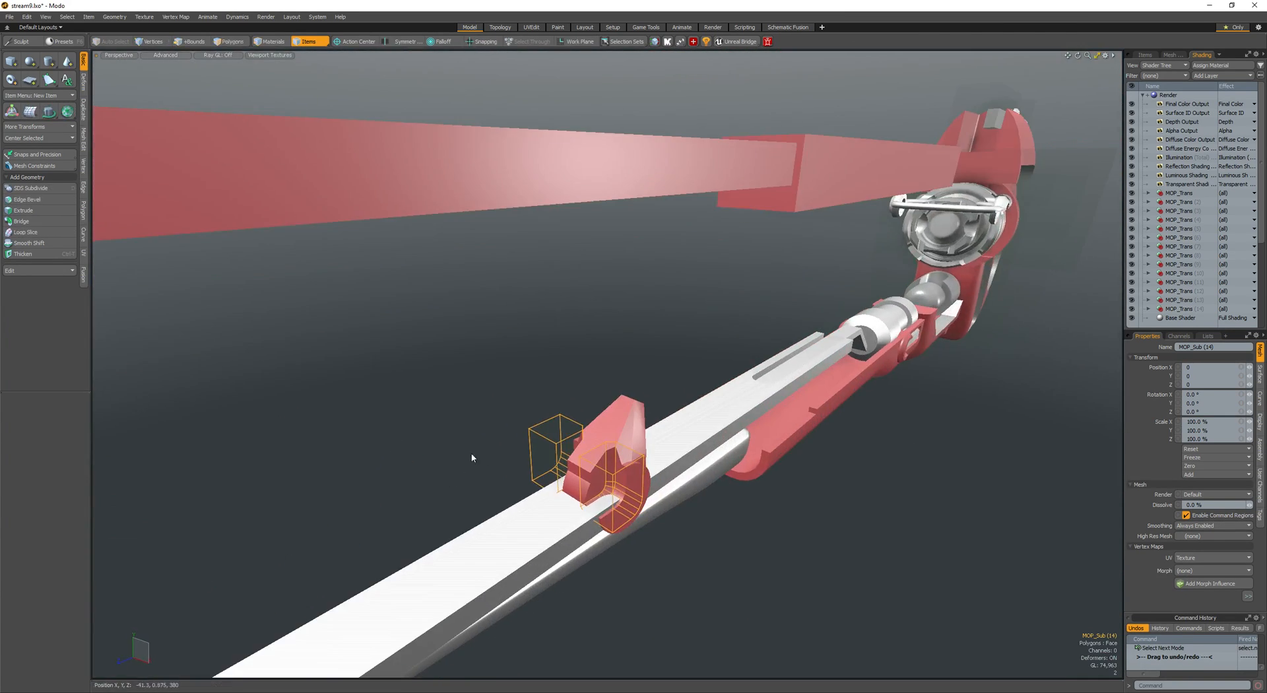
- Select the whole notch cutter and, with X symmetry on, move it 0.5625 in X and -0.125 in Z
{"action": "key", "text": "space"}
{"action": "scroll", "coordinate": [567, 488], "scroll_direction": "up", "scroll_amount": 4}
{"action": "double_click", "coordinate": [589, 496]}
{"action": "left_click_drag", "start_coordinate": [589, 497], "coordinate": [639, 530], "text": "alt"}
{"action": "key", "text": "w"}
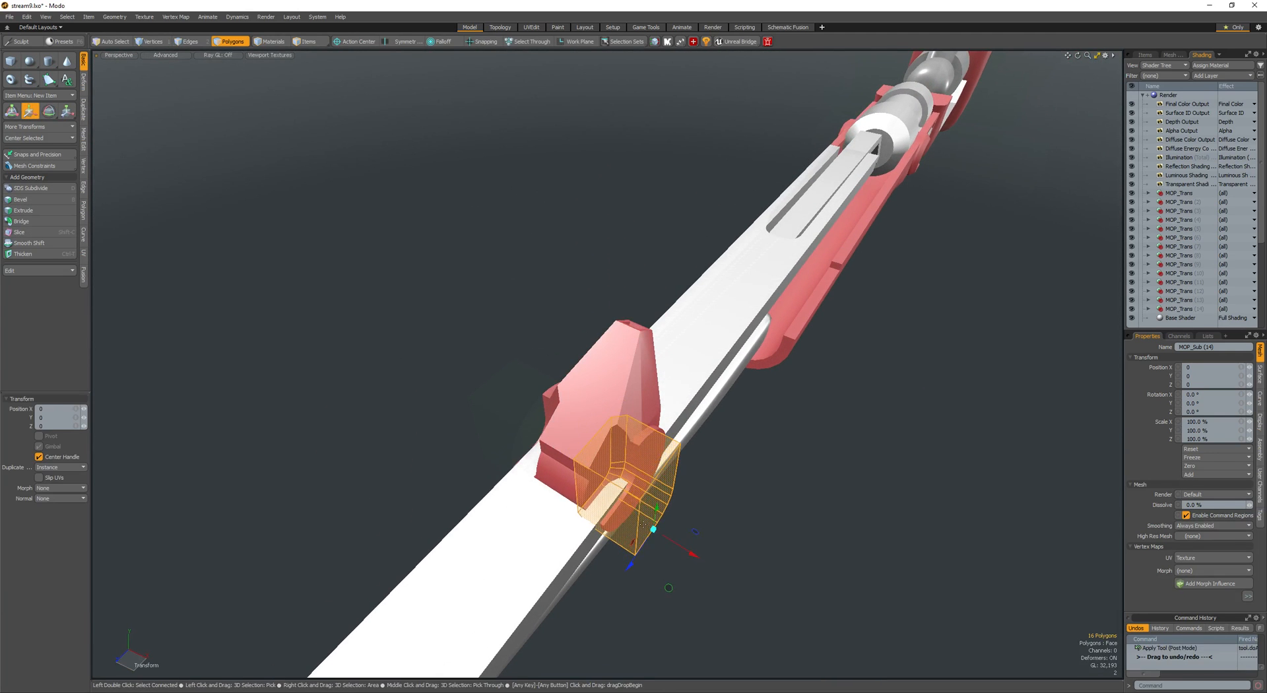
{"action": "key", "text": "q"}
{"action": "key", "text": "shift+s"}
{"action": "double_click", "coordinate": [626, 497]}
{"action": "key", "text": "w"}
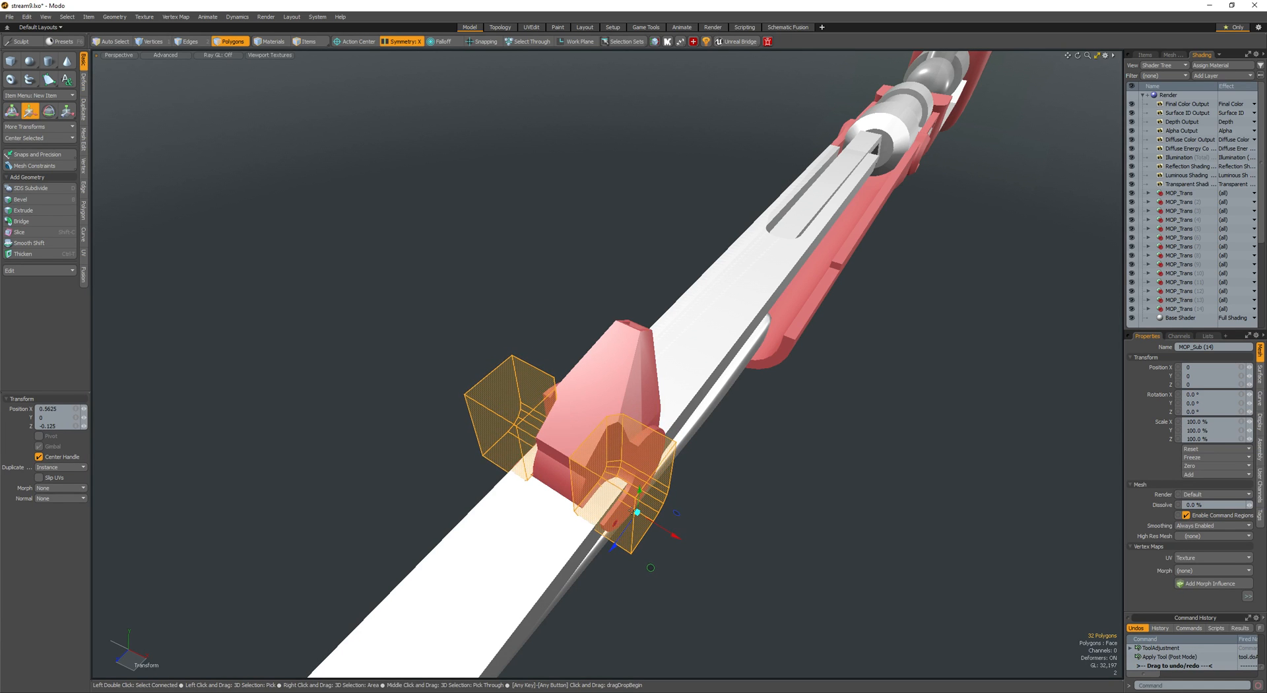
{"action": "key", "text": "q"}
{"action": "left_click", "coordinate": [387, 441]}
- Add a cube around the front sight, scale and position it, and apply it as a boolean intersection
{"action": "mouse_move", "coordinate": [632, 511]}
{"action": "left_mouse_down", "text": "alt"}
{"action": "mouse_move", "coordinate": [390, 441]}
{"action": "mouse_move", "coordinate": [450, 396]}
{"action": "mouse_move", "coordinate": [523, 422]}
{"action": "mouse_move", "coordinate": [495, 413]}
{"action": "mouse_move", "coordinate": [574, 422]}
{"action": "mouse_move", "coordinate": [542, 418]}
{"action": "mouse_move", "coordinate": [529, 399]}
{"action": "mouse_move", "coordinate": [589, 408]}
{"action": "left_mouse_up", "text": "alt"}
{"action": "key", "text": "c"}
{"action": "key", "text": "q"}
{"action": "double_click", "coordinate": [543, 418]}
{"action": "key", "text": "r"}
{"action": "key", "text": "q"}
{"action": "key", "text": "w"}
{"action": "key", "text": "q"}
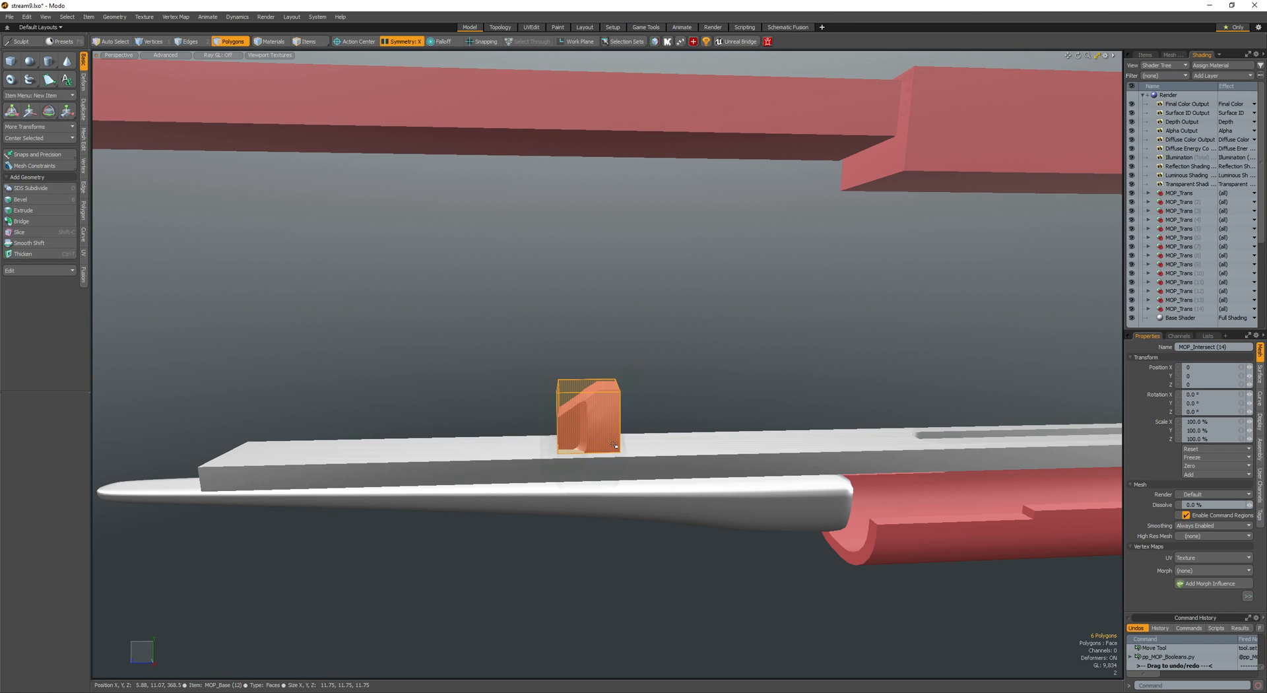
- Select the whole intersection box, scale it up and reposition it around the front sight
{"action": "scroll", "coordinate": [590, 411], "scroll_direction": "up", "scroll_amount": 5}
{"action": "left_click", "coordinate": [594, 351]}
{"action": "key", "text": "space"}
{"action": "left_click_drag", "start_coordinate": [521, 412], "coordinate": [604, 452], "text": "alt"}
{"action": "key", "text": "space"}
{"action": "key", "text": "space"}
{"action": "double_click", "coordinate": [576, 441]}
{"action": "key", "text": "r"}
{"action": "left_click_drag", "start_coordinate": [604, 452], "coordinate": [578, 493], "text": "alt"}
{"action": "key", "text": "w"}
{"action": "left_click_drag", "start_coordinate": [578, 493], "coordinate": [549, 446], "text": "alt"}
{"action": "key", "text": "space"}
{"action": "key", "text": "space"}
{"action": "key", "text": "space"}
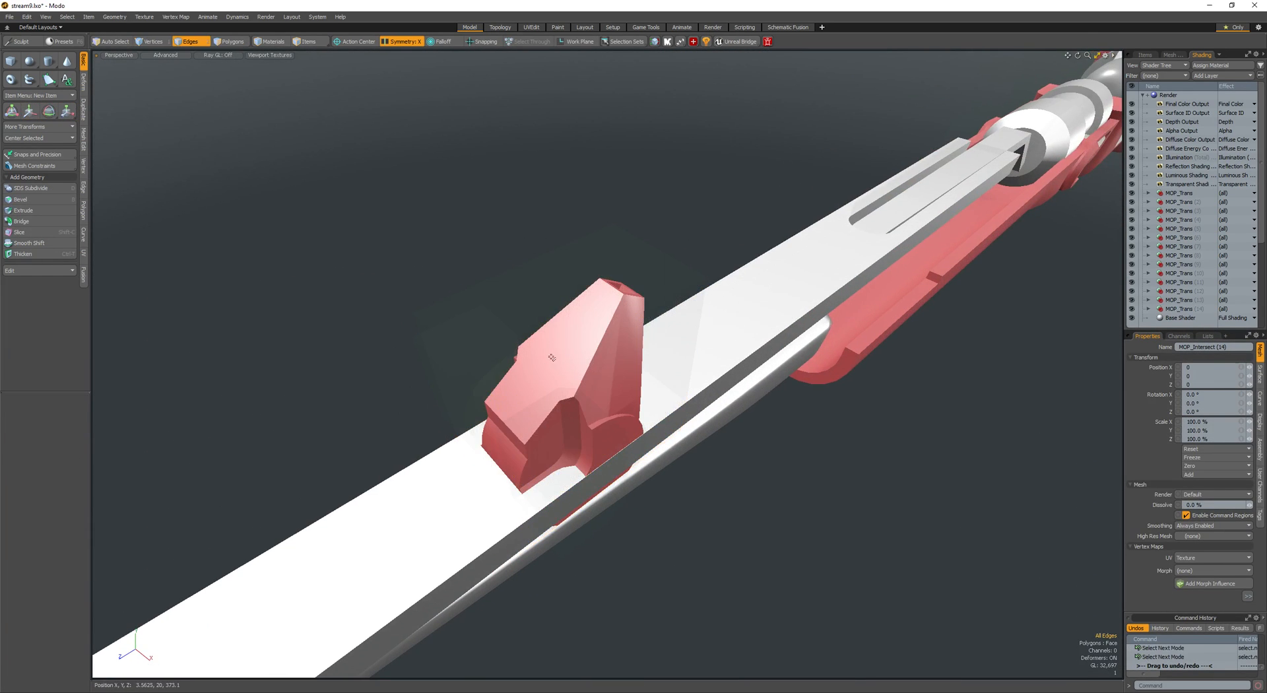
- Select the upper edges of the intersection box and bevel them to chamfer the front sight
{"action": "key", "text": "l"}
{"action": "key", "text": "b"}
{"action": "left_click_drag", "start_coordinate": [458, 385], "coordinate": [591, 457], "text": "alt"}
- Select the whole chamfered intersection box and move it to adjust how it trims the front sight
{"action": "key", "text": "3"}
{"action": "double_click", "coordinate": [485, 342]}
{"action": "key", "text": "w"}
{"action": "left_click", "coordinate": [432, 345]}
{"action": "key", "text": "space"}
{"action": "key", "text": "space"}
{"action": "key", "text": "space"}
{"action": "scroll", "coordinate": [538, 403], "scroll_direction": "down", "scroll_amount": 2}
{"action": "key", "text": "space"}
{"action": "scroll", "coordinate": [550, 422], "scroll_direction": "up", "scroll_amount": 2}
{"action": "key", "text": "w"}
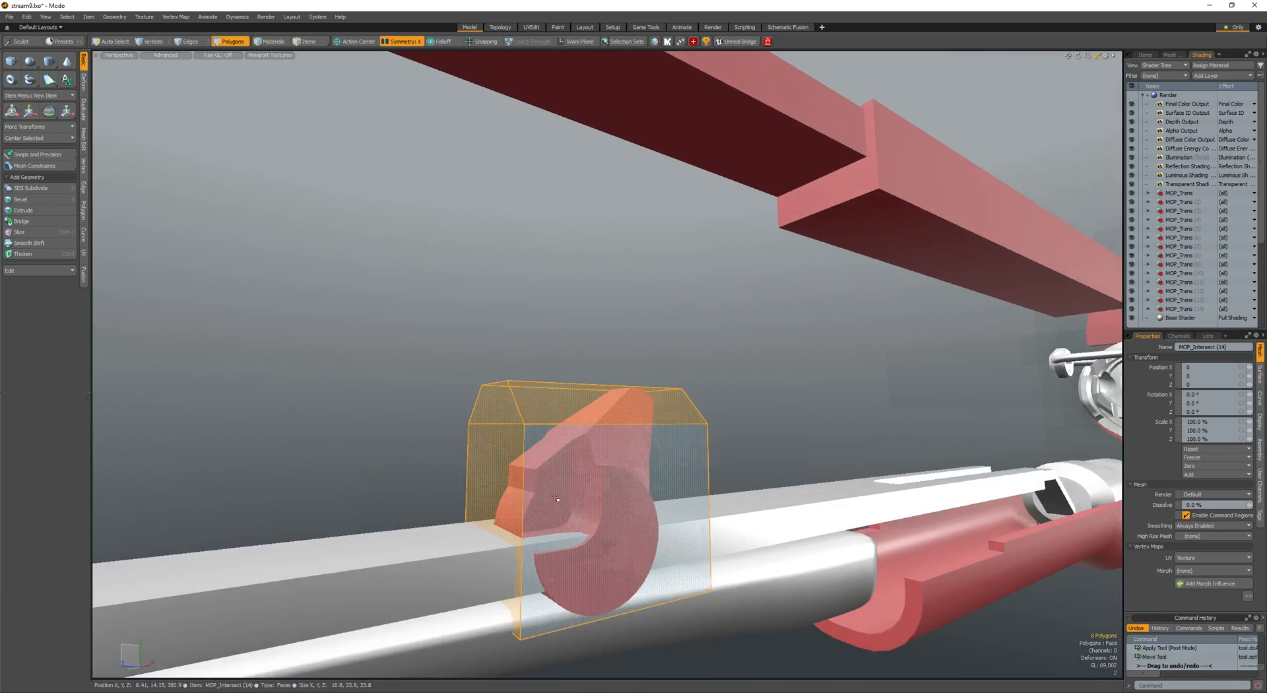
- Raise the intersection box's bottom face, extend it back down with a polygon bevel and scale the new face
{"action": "scroll", "coordinate": [580, 494], "scroll_direction": "up", "scroll_amount": 1}
{"action": "scroll", "coordinate": [580, 494], "scroll_direction": "up", "scroll_amount": 3}
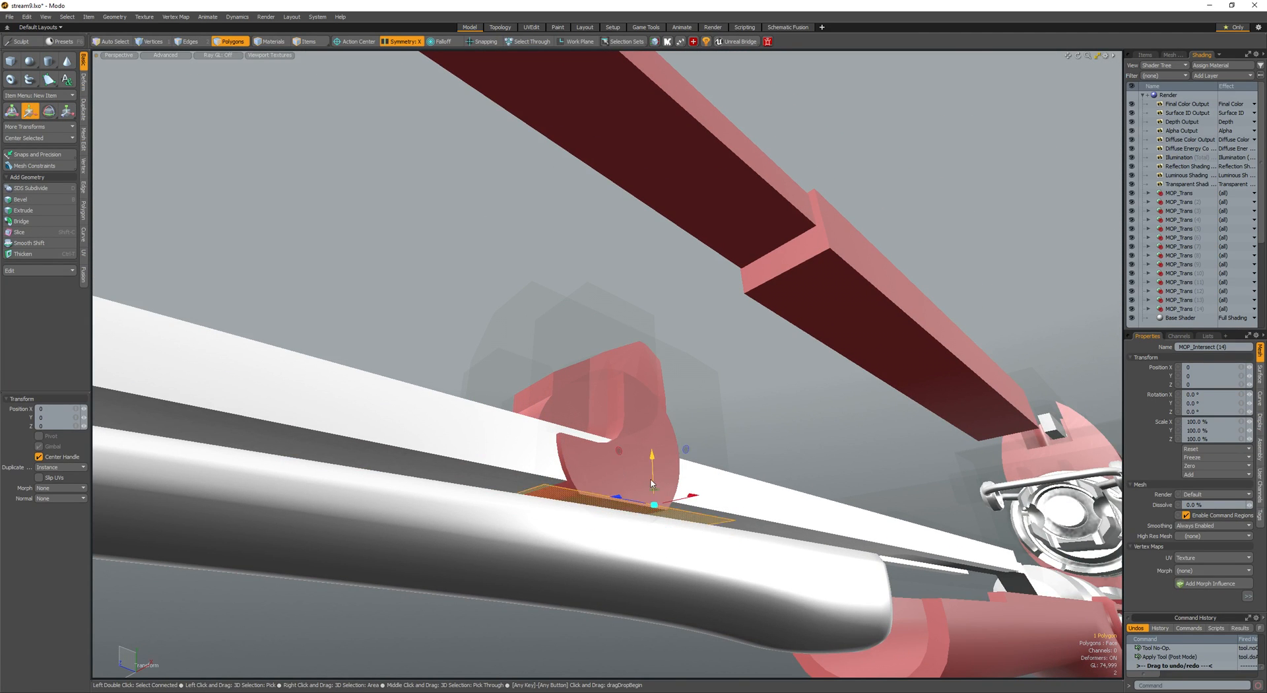
{"action": "left_click_drag", "start_coordinate": [652, 483], "coordinate": [650, 426]}
{"action": "scroll", "coordinate": [650, 429], "scroll_direction": "down", "scroll_amount": 2}
{"action": "key", "text": "q"}
{"action": "key", "text": "b"}
{"action": "left_click", "coordinate": [620, 465]}
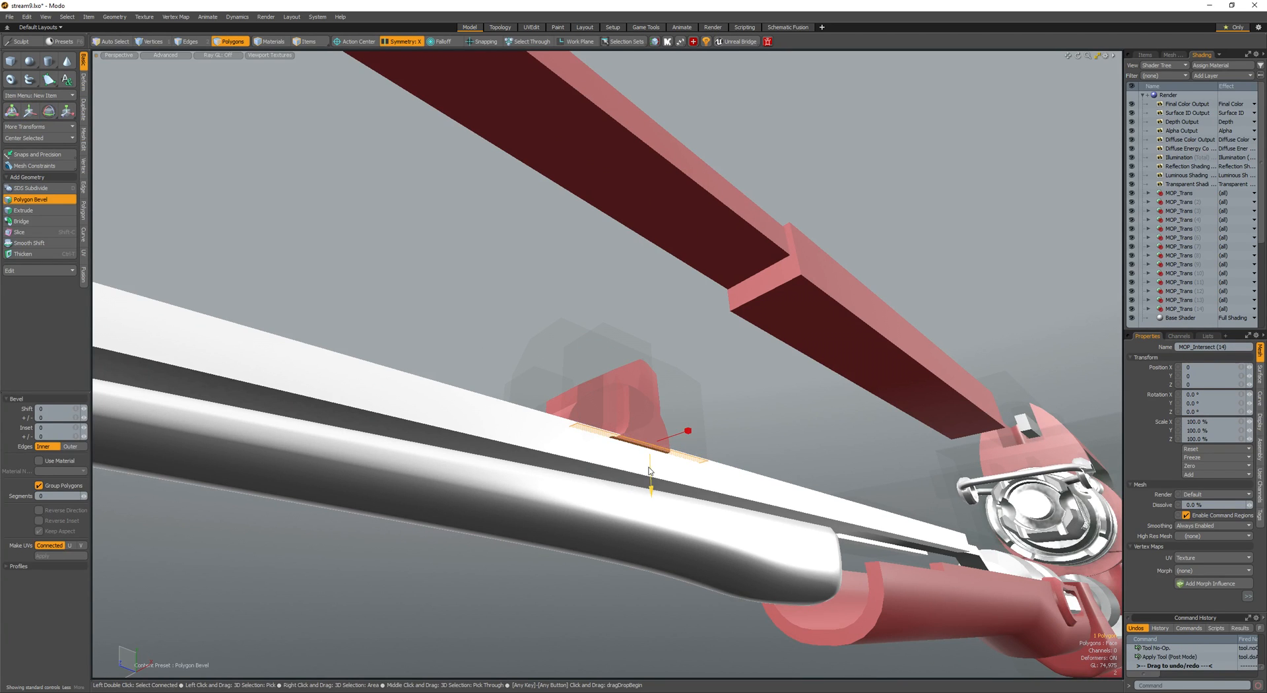
{"action": "key", "text": "r"}
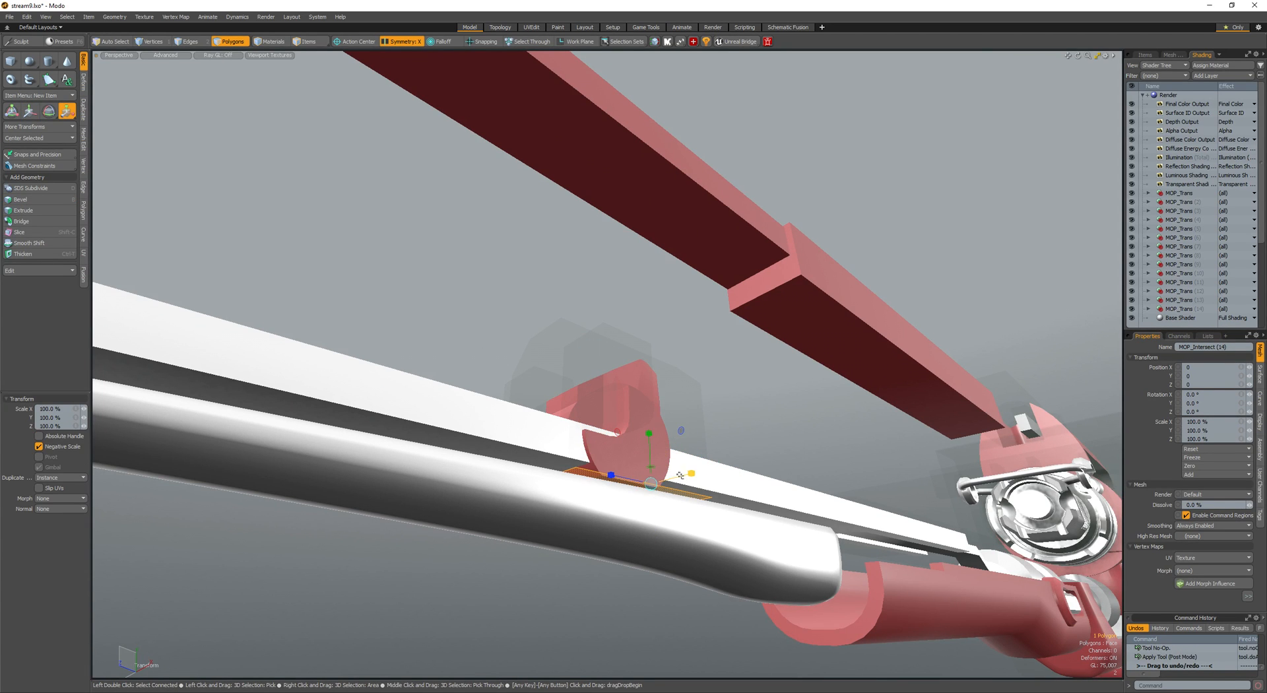
{"action": "left_click_drag", "start_coordinate": [673, 479], "coordinate": [540, 470]}
{"action": "key", "text": "q"}
- Select the whole intersection box and rotate it to tilt it along the front sight's slope
{"action": "double_click", "coordinate": [648, 478]}
{"action": "key", "text": "w"}
{"action": "left_click", "coordinate": [540, 470]}
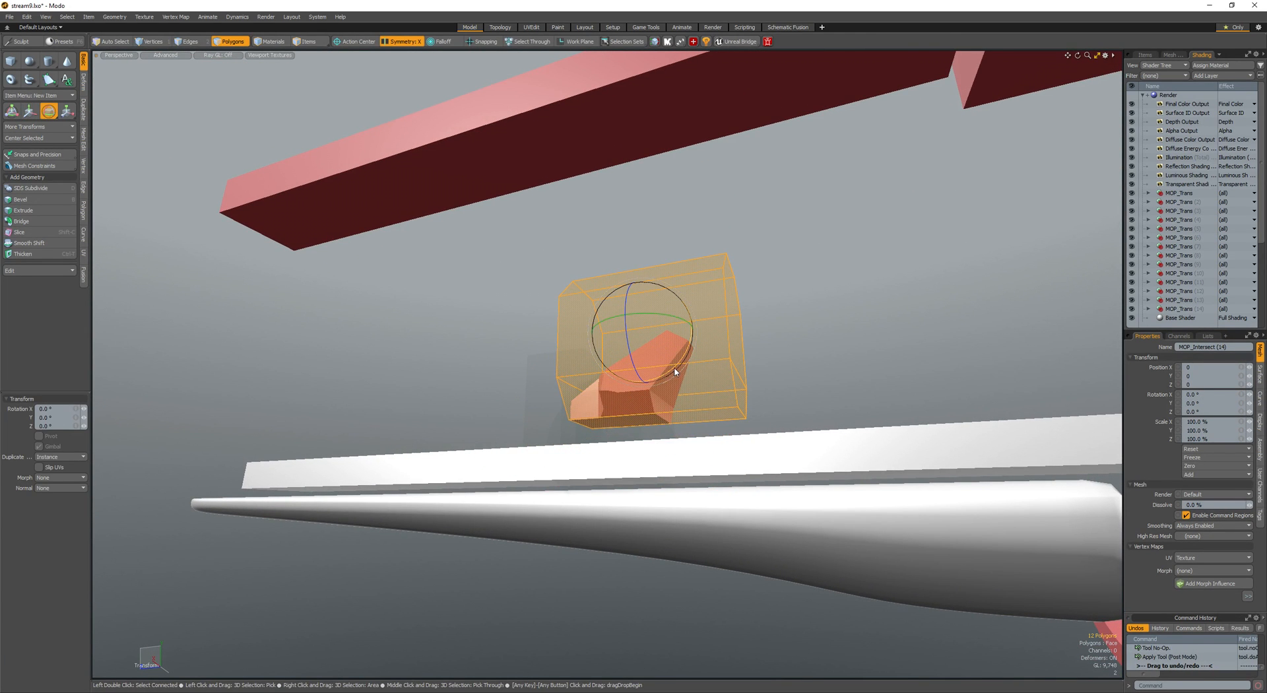
{"action": "left_click_drag", "start_coordinate": [675, 373], "coordinate": [528, 389]}
{"action": "key", "text": "q"}
{"action": "key", "text": "w"}
{"action": "key", "text": "space"}
{"action": "key", "text": "space"}
{"action": "key", "text": "space"}
{"action": "key", "text": "space"}
- Reposition the tilted intersection box over the front sight, moving it 0.25 in Y and 1.5625 in Z
{"action": "key", "text": "w"}
{"action": "left_click", "coordinate": [528, 387]}
{"action": "key", "text": "space"}
{"action": "left_click", "coordinate": [485, 399]}
{"action": "key", "text": "space"}
{"action": "double_click", "coordinate": [582, 406]}
{"action": "key", "text": "w"}
{"action": "left_click_drag", "start_coordinate": [530, 396], "coordinate": [640, 387]}
{"action": "key", "text": "space"}
{"action": "key", "text": "w"}
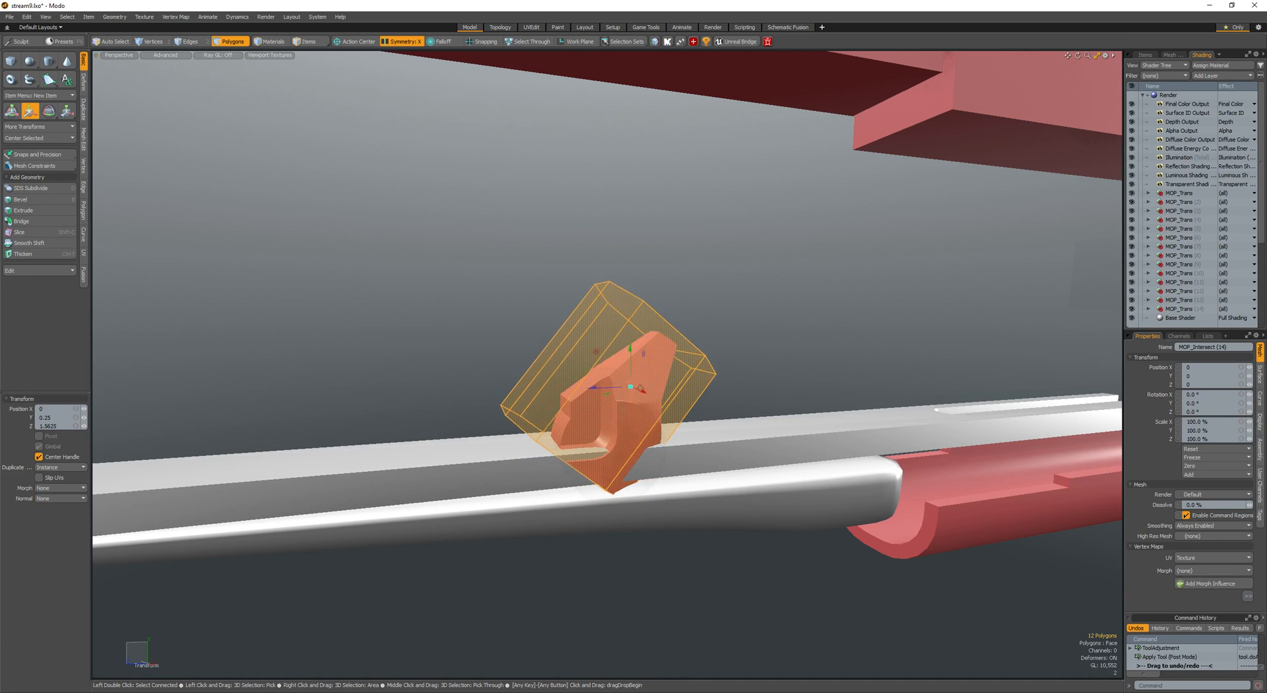
- Bevel the edges around the tilted intersection box's upper end with an inset value of 3
{"action": "mouse_move", "coordinate": [640, 389]}
{"action": "left_mouse_down", "text": "alt"}
{"action": "mouse_move", "coordinate": [627, 371]}
{"action": "mouse_move", "coordinate": [706, 378]}
{"action": "left_mouse_up", "text": "alt"}
{"action": "key", "text": "space"}
{"action": "key", "text": "space"}
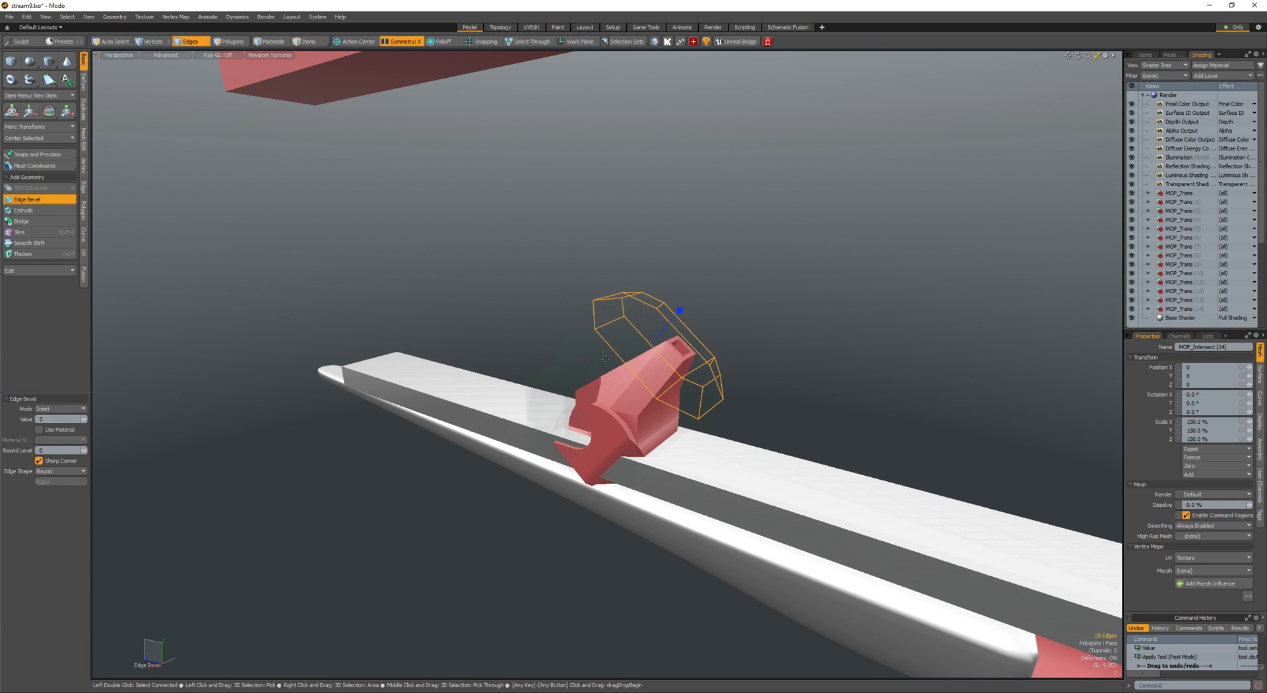
{"action": "key", "text": "space"}
- Select the whole beveled intersection box and adjust its rotation around the front sight
{"action": "double_click", "coordinate": [634, 360]}
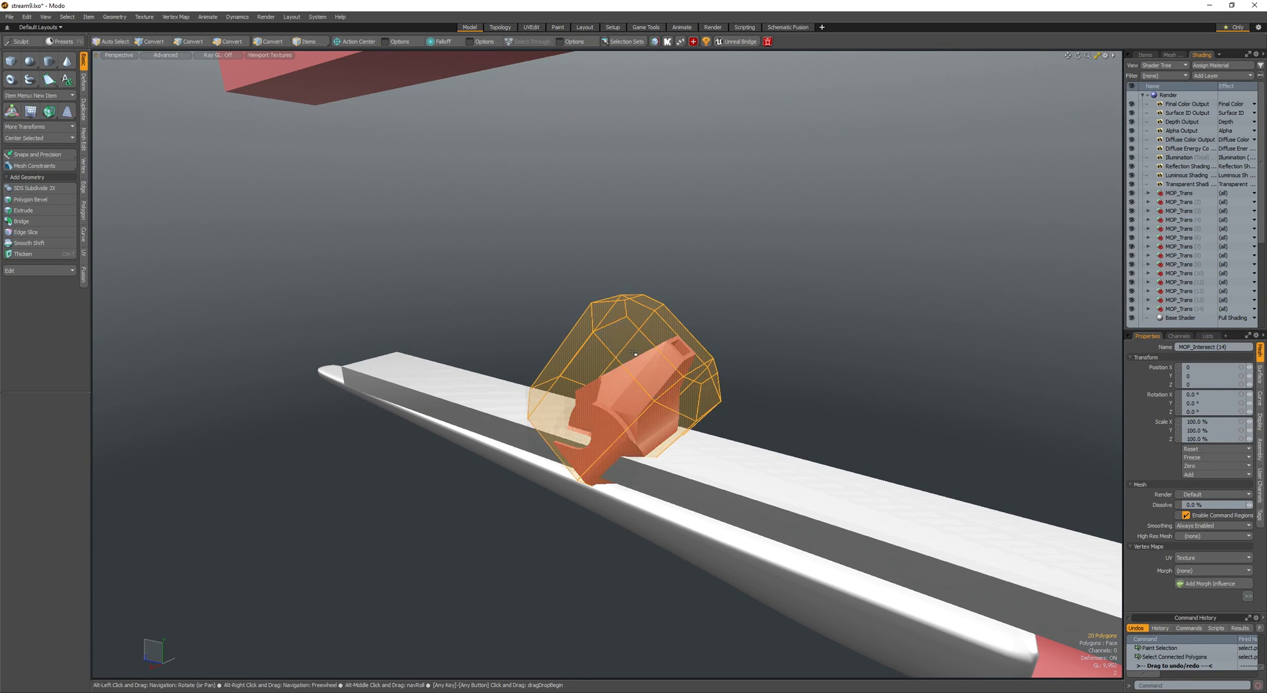
{"action": "left_click_drag", "start_coordinate": [635, 360], "coordinate": [688, 284], "text": "alt"}
{"action": "key", "text": "w"}
{"action": "key", "text": "e"}
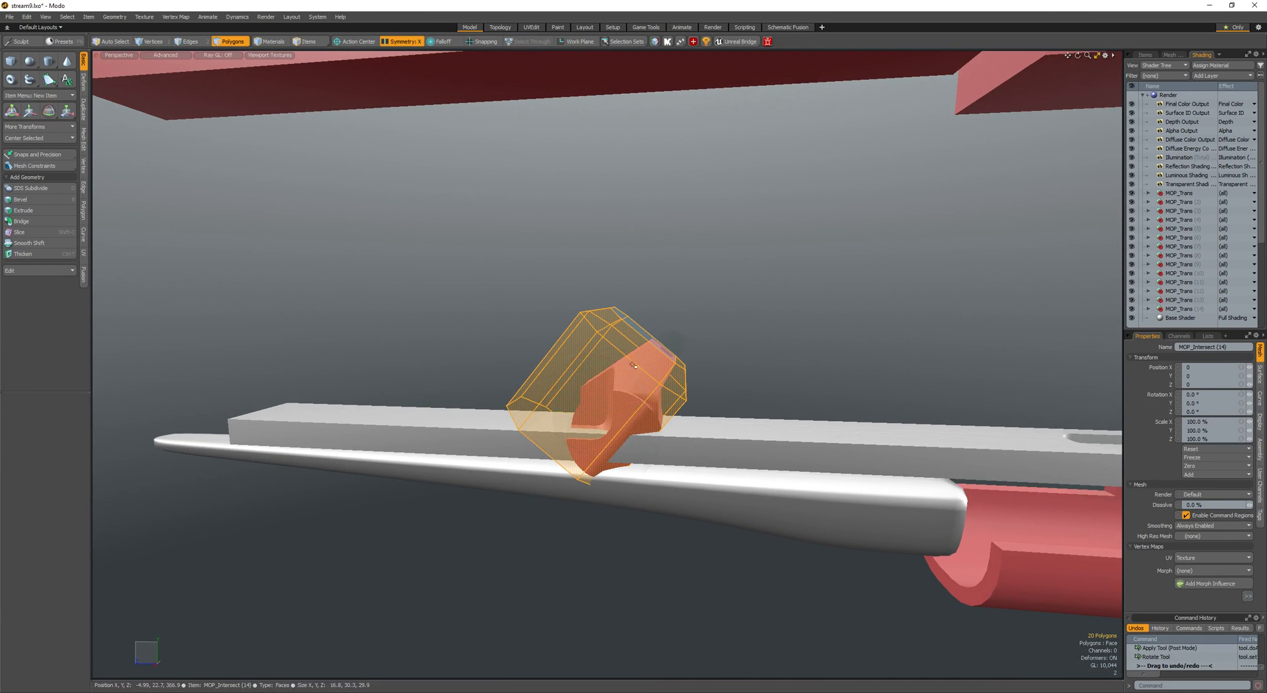
{"action": "left_click_drag", "start_coordinate": [619, 365], "coordinate": [508, 373]}
{"action": "key", "text": "w"}
- Move the rotated intersection box to fine-tune the trimmed outline of the front sight, then clear the selection
{"action": "key", "text": "space"}
{"action": "key", "text": "space"}
{"action": "scroll", "coordinate": [526, 385], "scroll_direction": "up", "scroll_amount": 3}
{"action": "key", "text": "space"}
{"action": "key", "text": "space"}
{"action": "key", "text": "w"}
{"action": "mouse_move", "coordinate": [509, 373]}
{"action": "left_mouse_down"}
{"action": "mouse_move", "coordinate": [514, 361]}
{"action": "mouse_move", "coordinate": [530, 380]}
{"action": "mouse_move", "coordinate": [483, 354]}
{"action": "mouse_move", "coordinate": [502, 360]}
{"action": "left_mouse_up"}
{"action": "key", "text": "space"}
{"action": "left_click", "coordinate": [508, 370]}
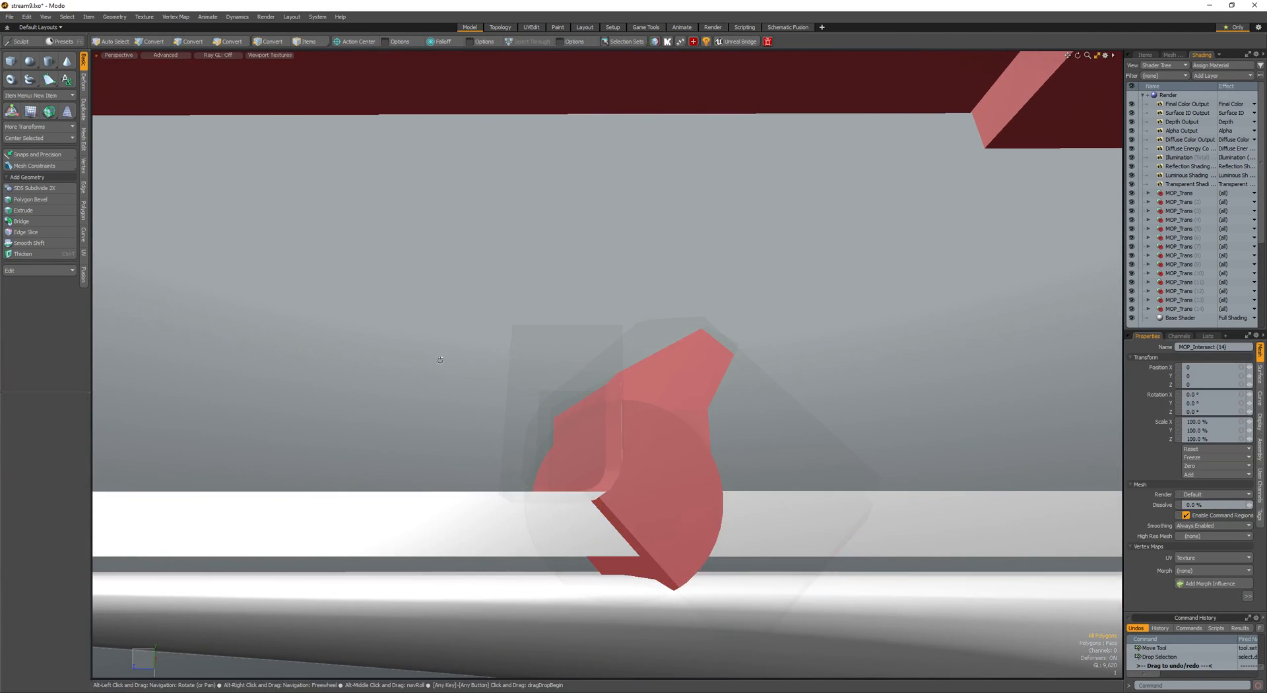
- Add an X-axis cylinder with radius 6.88 and 40 sides, centred on the front sight's round base
{"action": "left_click_drag", "start_coordinate": [588, 495], "coordinate": [569, 470], "text": "alt"}
{"action": "key", "text": "ctrl+shift+c"}
{"action": "left_click_drag", "start_coordinate": [569, 470], "coordinate": [615, 488], "text": "alt"}
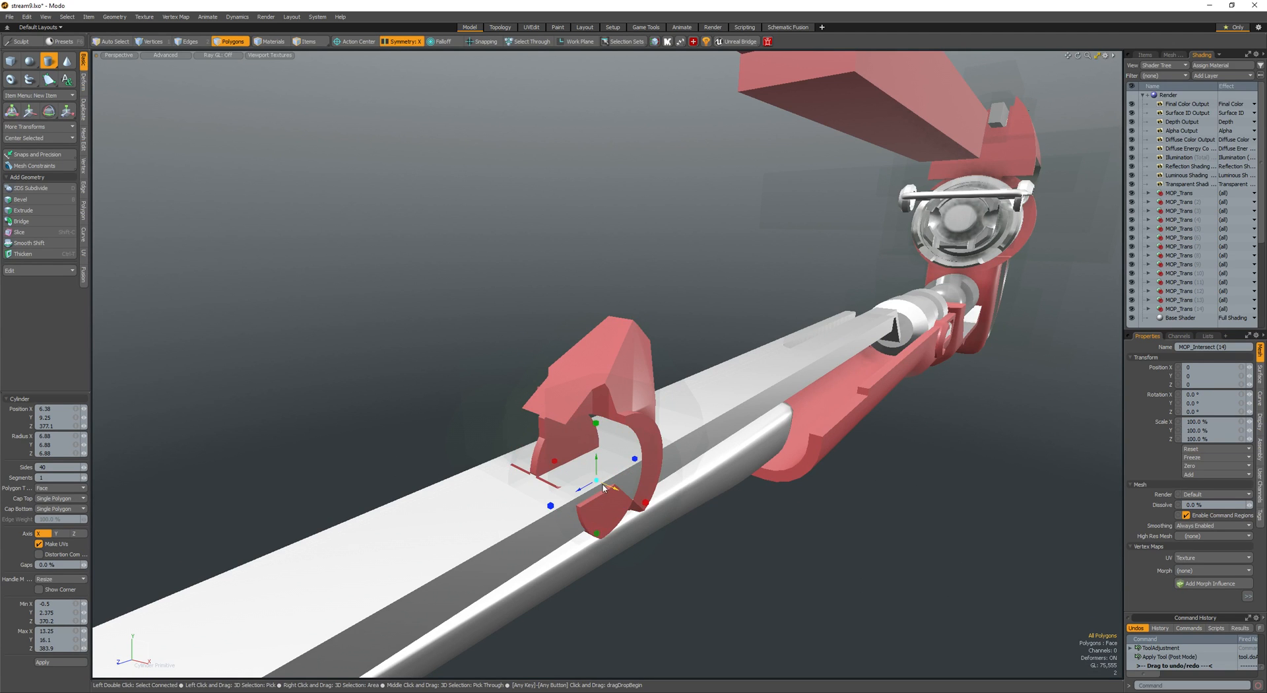
{"action": "key", "text": "space"}
{"action": "double_click", "coordinate": [749, 522]}
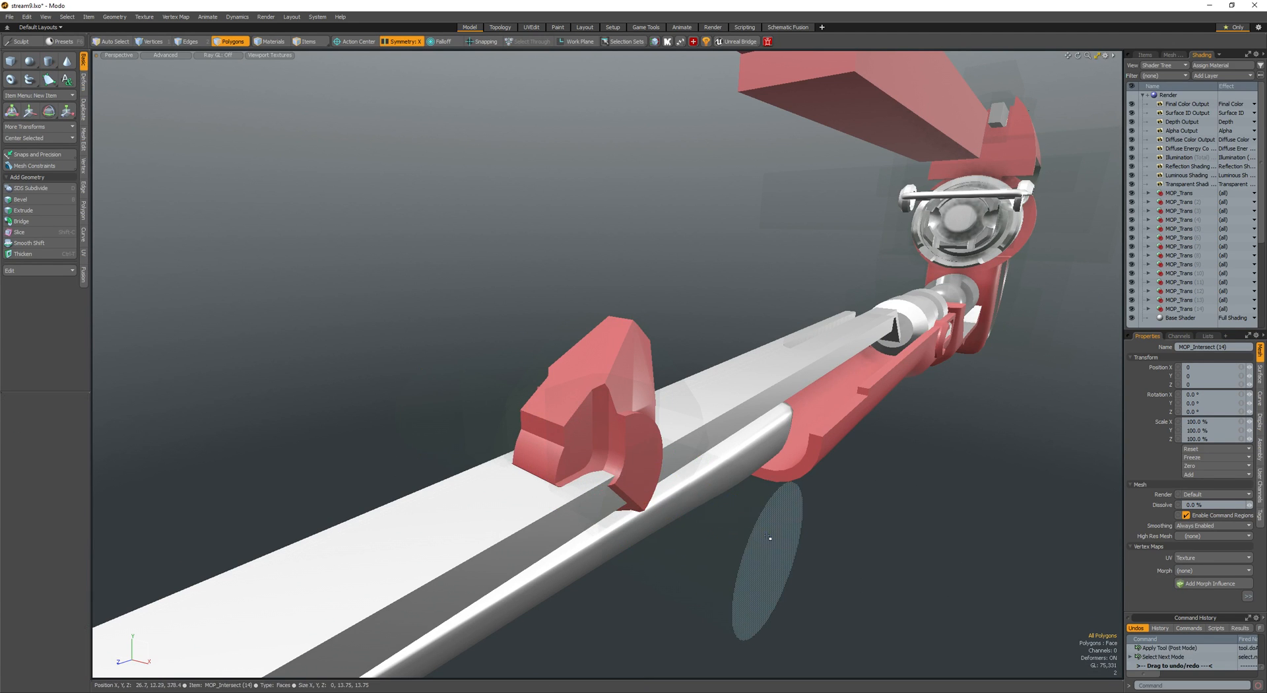
- Scale both mirrored cylinders down and move them -2.625 in X and 0.4375 in Y toward the round base
{"action": "left_click_drag", "start_coordinate": [749, 521], "coordinate": [614, 484], "text": "alt"}
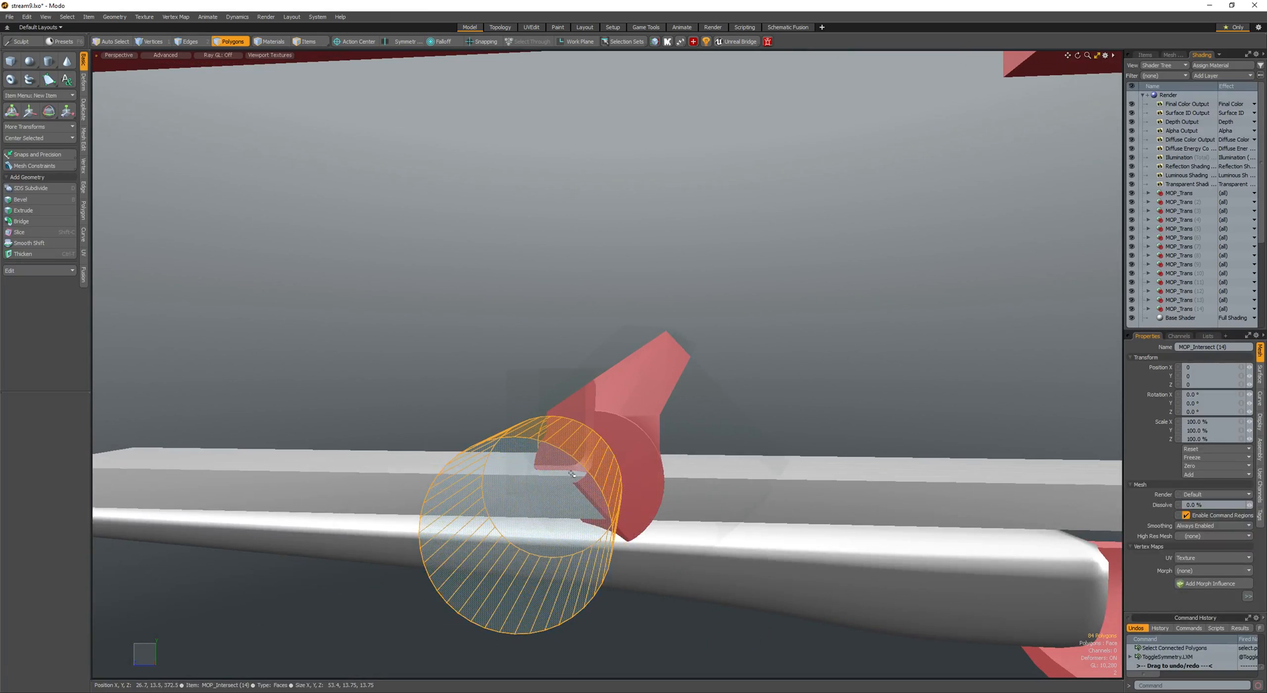
{"action": "key", "text": "w"}
{"action": "left_click_drag", "start_coordinate": [495, 472], "coordinate": [721, 523]}
{"action": "key", "text": "r"}
{"action": "key", "text": "w"}
{"action": "left_click_drag", "start_coordinate": [729, 524], "coordinate": [714, 523]}
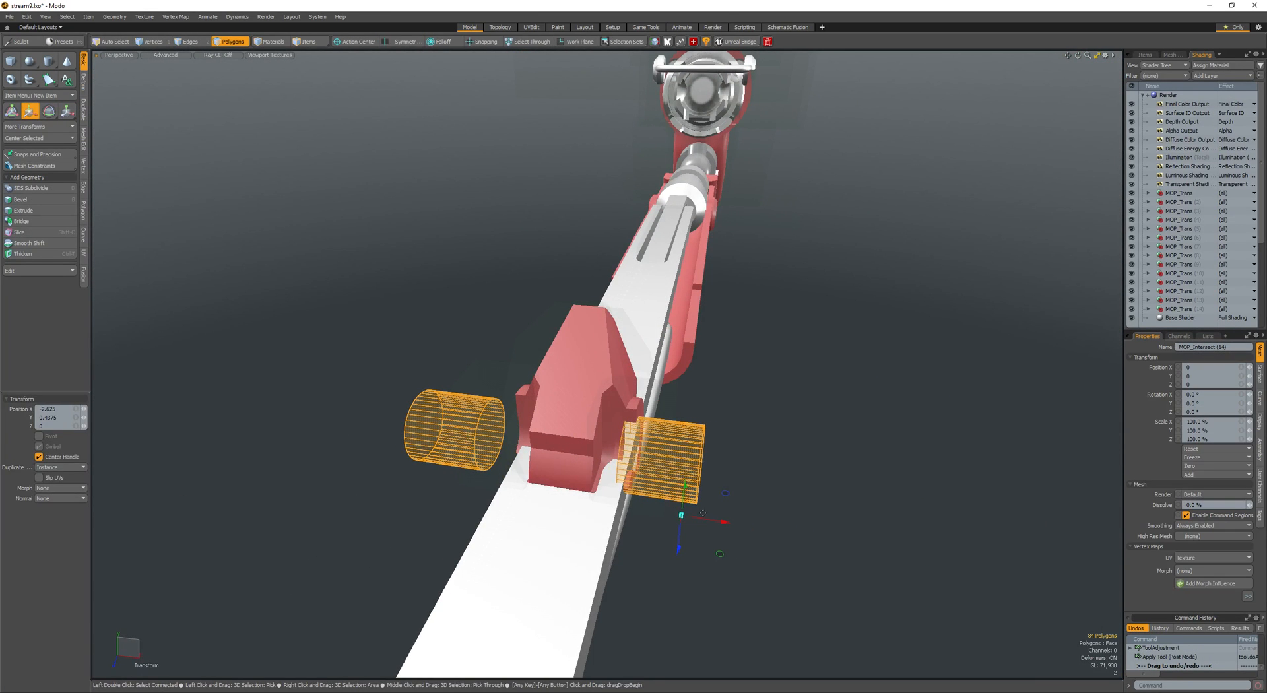
{"action": "key", "text": "q"}
- Apply the cylinders to the front sight as an alternate boolean subtraction and delete the one on the far side
{"action": "left_click_drag", "start_coordinate": [630, 410], "coordinate": [584, 392], "text": "alt"}
{"action": "key", "text": "ctrl+b"}
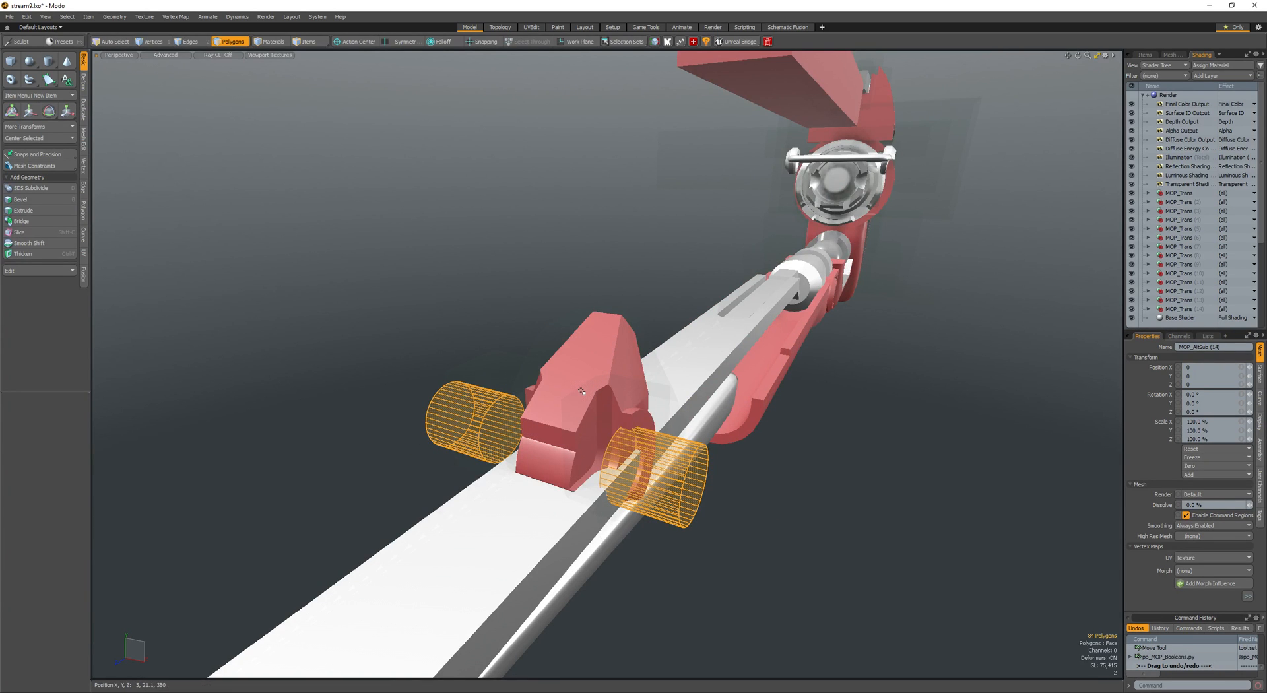
{"action": "double_click", "coordinate": [439, 431]}
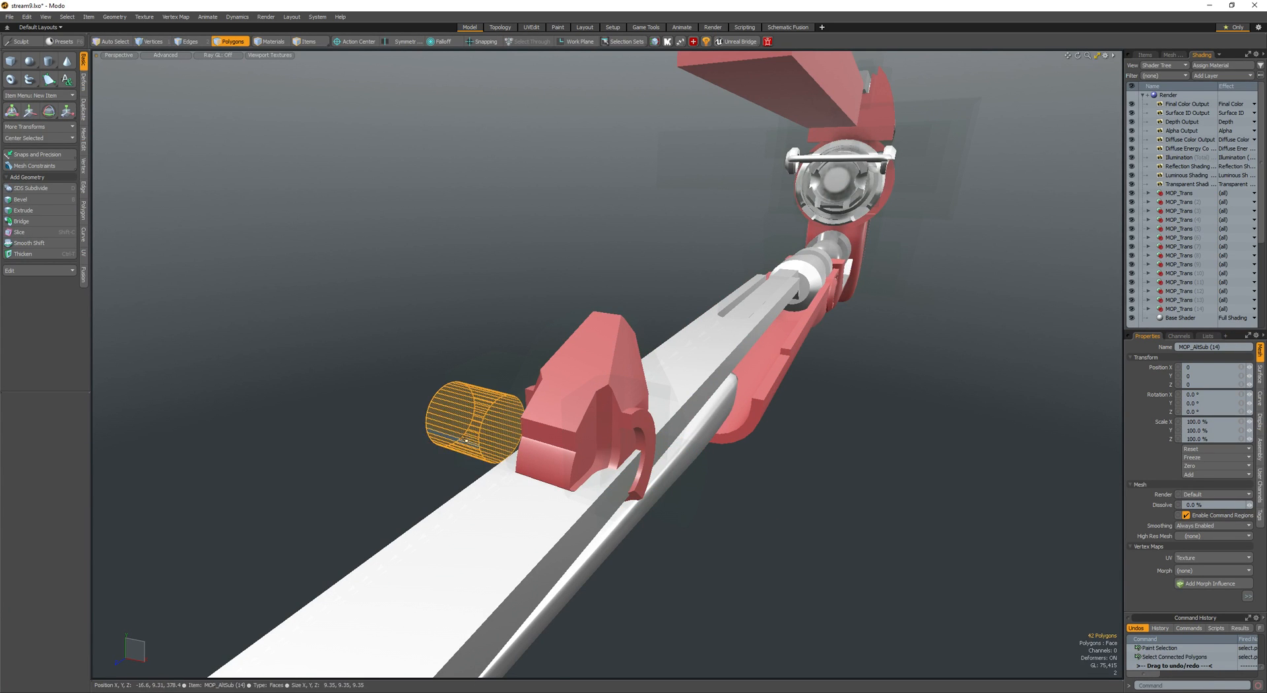
{"action": "key", "text": "Delete"}
- Mirror the remaining cylinder cutter to the opposite side of the front sight and adjust its position
{"action": "double_click", "coordinate": [634, 480]}
{"action": "key", "text": "shift+v"}
{"action": "left_click_drag", "start_coordinate": [584, 474], "coordinate": [539, 388], "text": "alt"}
{"action": "key", "text": "w"}
{"action": "scroll", "coordinate": [670, 472], "scroll_direction": "up", "scroll_amount": 2}
{"action": "left_click_drag", "start_coordinate": [571, 473], "coordinate": [647, 512]}
- Select the cylinder cutters' inner end faces and bevel them
{"action": "key", "text": "space"}
{"action": "left_click", "coordinate": [647, 512], "text": "ctrl"}
{"action": "key", "text": "shift+Down"}
{"action": "key", "text": "b"}
{"action": "left_click_drag", "start_coordinate": [523, 466], "coordinate": [621, 503]}
{"action": "key", "text": "space"}
{"action": "scroll", "coordinate": [544, 462], "scroll_direction": "down", "scroll_amount": 4}
- Assign the Metal material to all polygons of the cylinder cutters, and set the material on the intersection mesh
{"action": "left_click", "coordinate": [543, 462]}
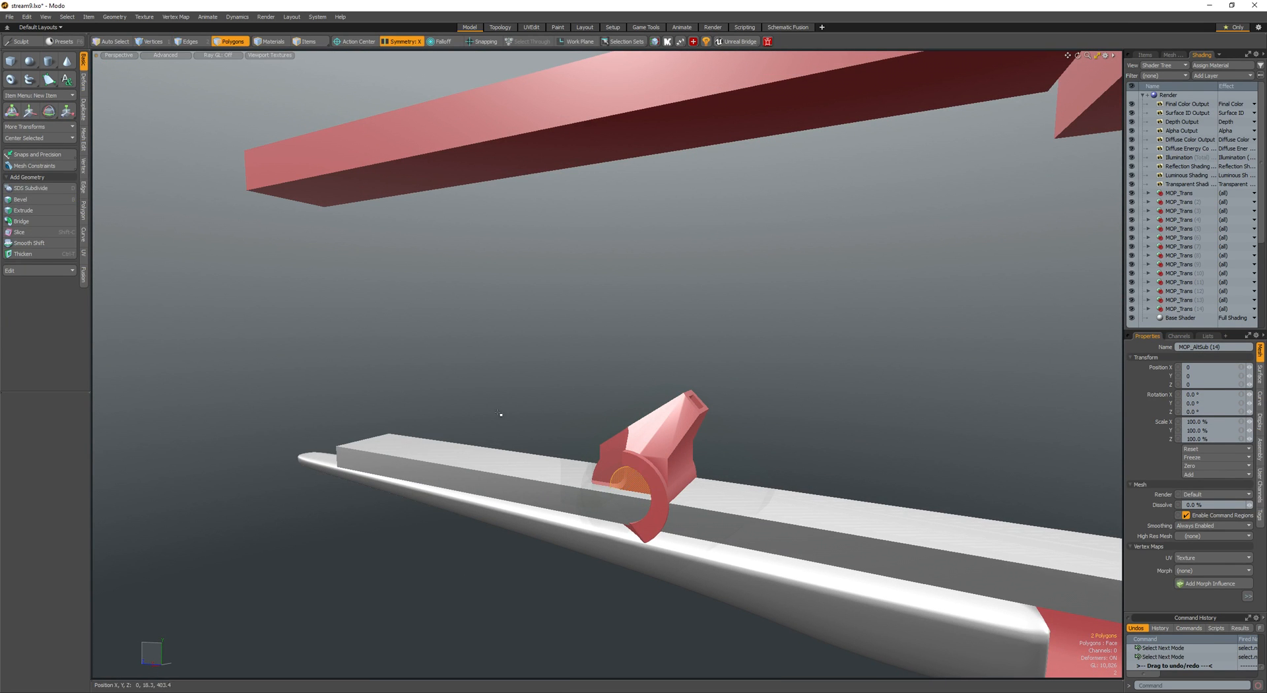
{"action": "key", "text": "m"}
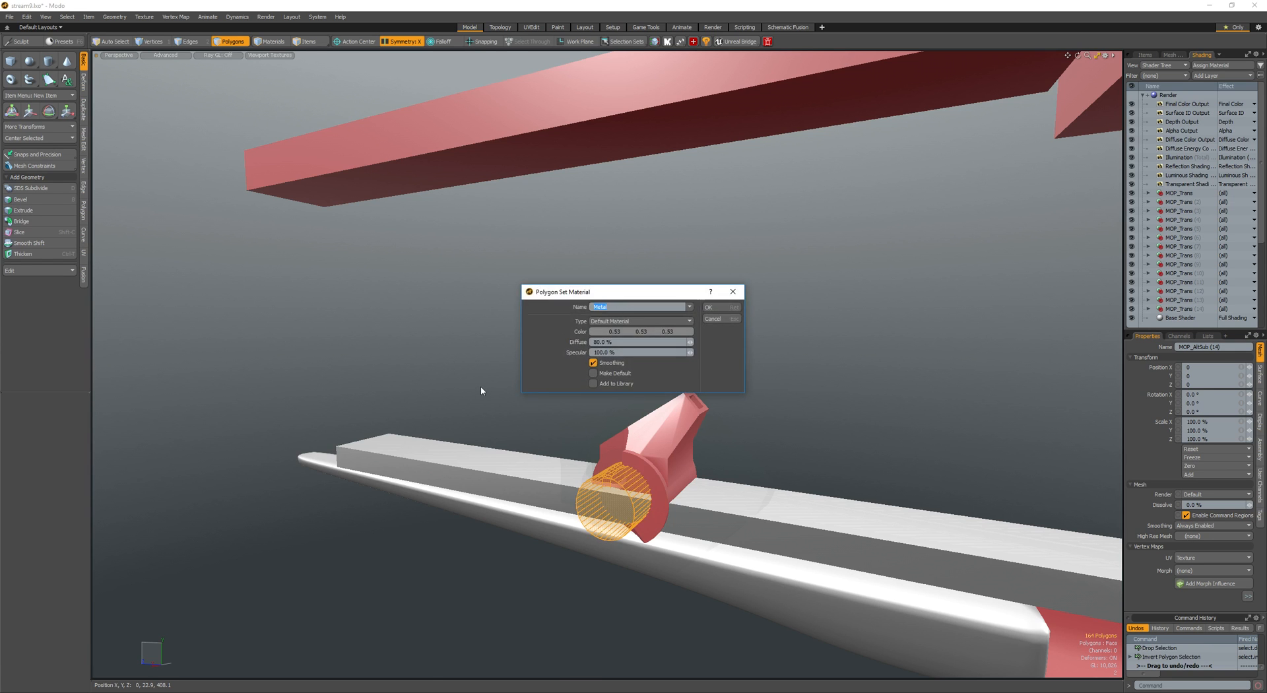
{"action": "key", "text": "Return"}
{"action": "left_click_drag", "start_coordinate": [480, 386], "coordinate": [632, 448], "text": "alt"}
{"action": "key", "text": "space"}
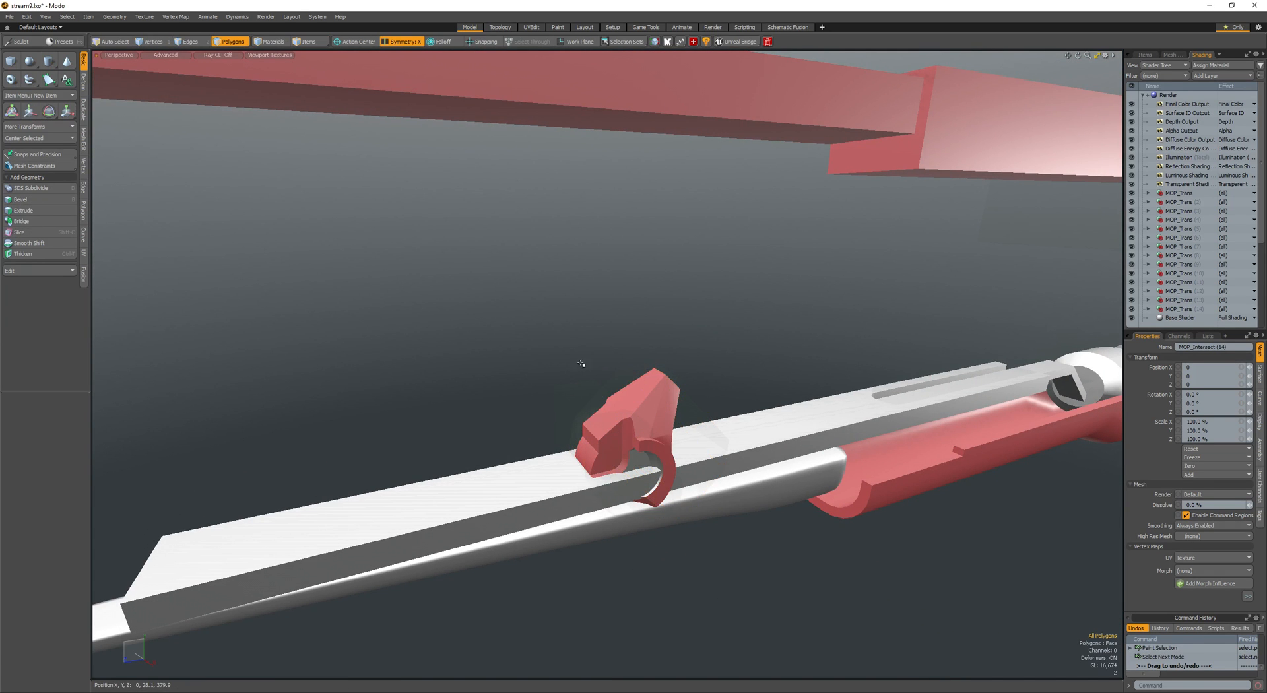
{"action": "key", "text": "m"}
{"action": "key", "text": "Return"}
- Select the whole intersection box in MOP_Intersect (14), move it over the front sight and rotate it
{"action": "left_click_drag", "start_coordinate": [548, 343], "coordinate": [731, 439], "text": "alt"}
{"action": "key", "text": "space"}
{"action": "key", "text": "3"}
{"action": "double_click", "coordinate": [702, 443]}
{"action": "key", "text": "w"}
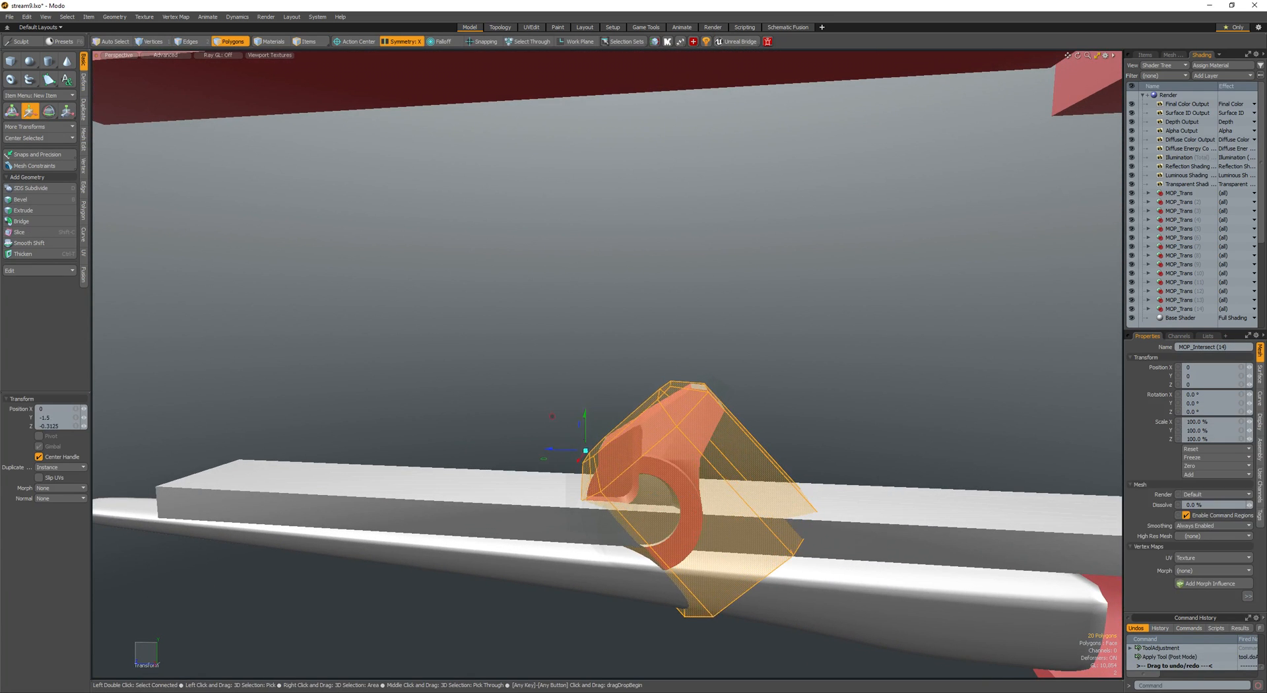
{"action": "left_click_drag", "start_coordinate": [587, 456], "coordinate": [526, 402]}
{"action": "key", "text": "e"}
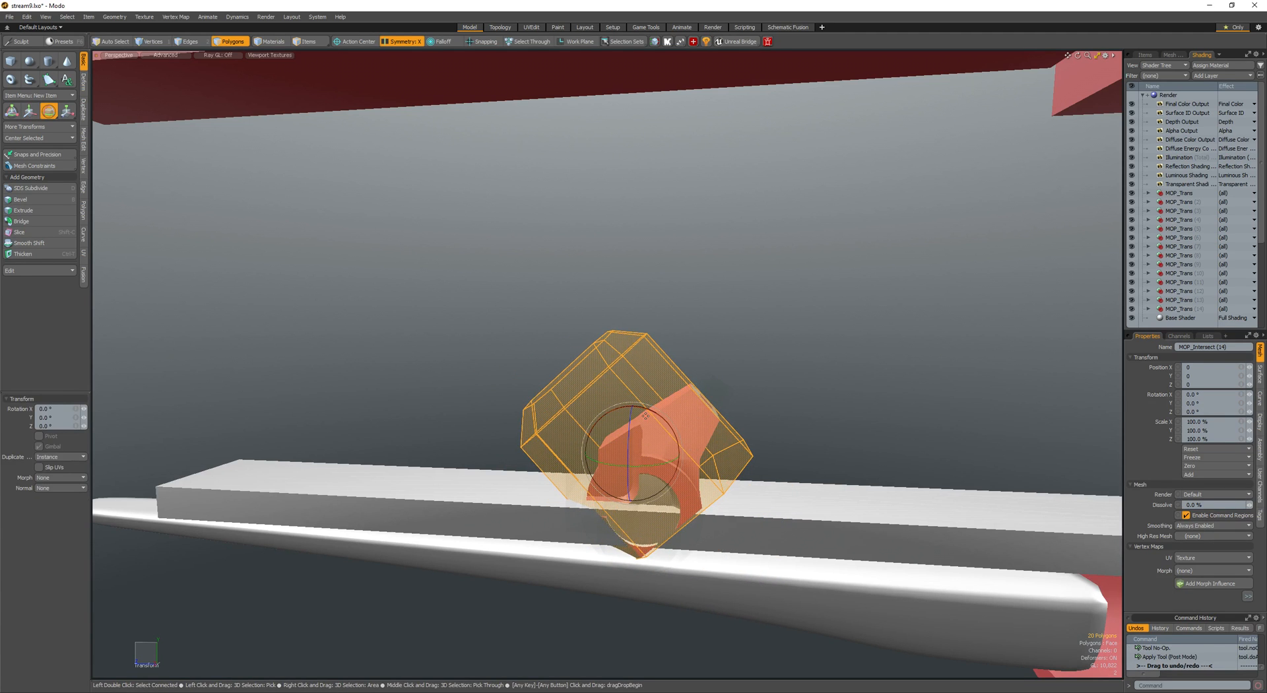
{"action": "left_click_drag", "start_coordinate": [650, 415], "coordinate": [676, 470]}
- Reposition the rotated intersection box around the front sight, moving it 4.13 in Y and 3.5 in Z
{"action": "key", "text": "w"}
{"action": "key", "text": "space"}
{"action": "left_click_drag", "start_coordinate": [572, 377], "coordinate": [528, 363], "text": "alt"}
{"action": "key", "text": "space"}
{"action": "key", "text": "space"}
{"action": "key", "text": "space"}
{"action": "mouse_move", "coordinate": [588, 429]}
{"action": "left_mouse_down", "text": "alt"}
{"action": "mouse_move", "coordinate": [607, 439]}
{"action": "mouse_move", "coordinate": [585, 425]}
{"action": "left_mouse_up", "text": "alt"}
{"action": "key", "text": "w"}
{"action": "left_click_drag", "start_coordinate": [635, 370], "coordinate": [641, 357]}
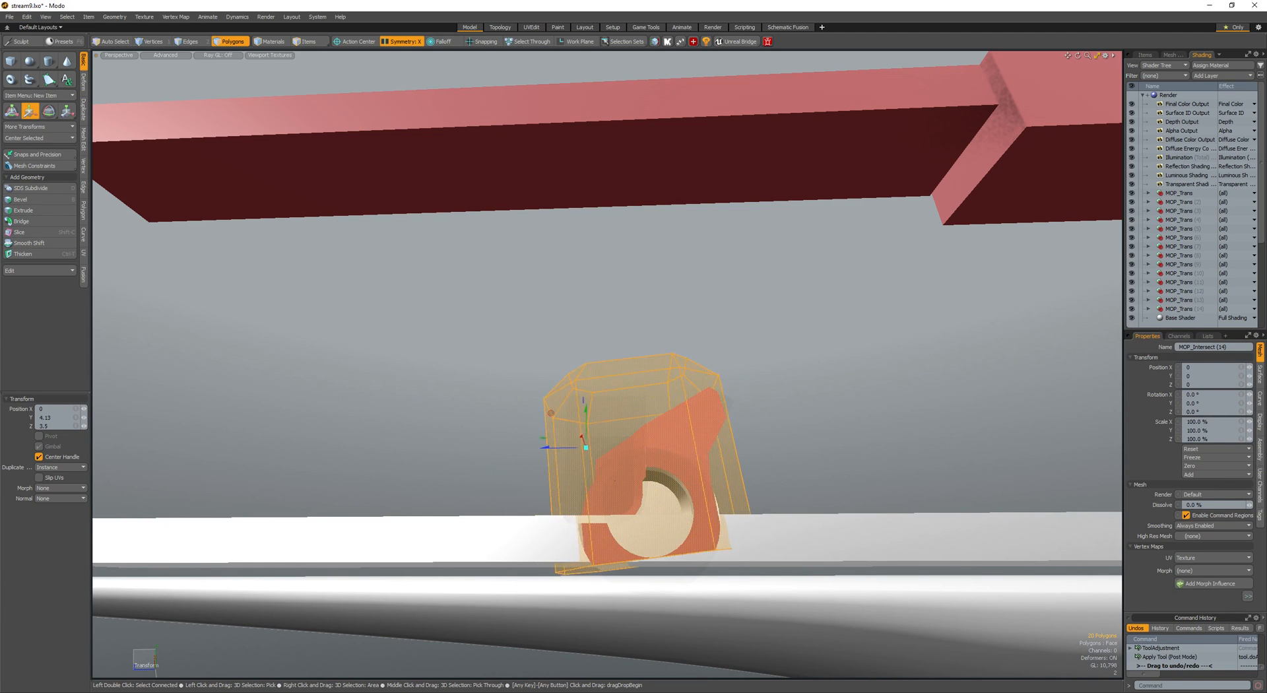
- Delete the selected polygons in the front sight's intersection mesh
{"action": "key", "text": "space"}
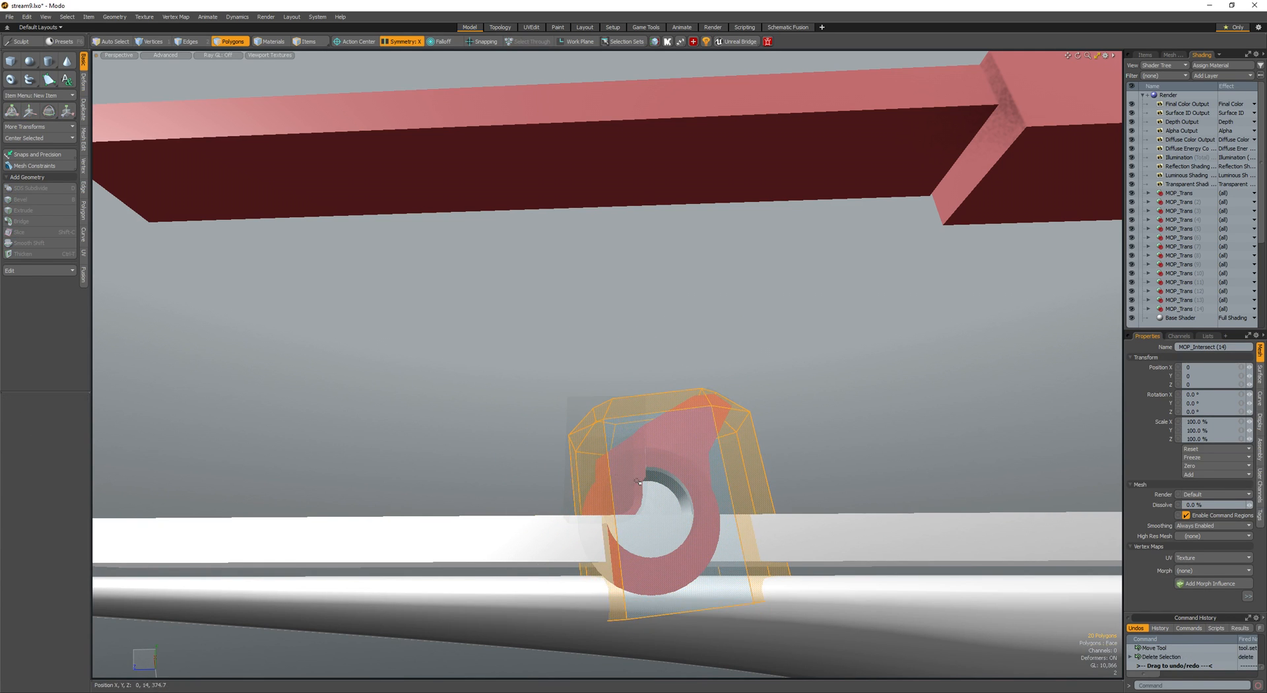
{"action": "key", "text": "Delete"}
{"action": "left_click_drag", "start_coordinate": [545, 447], "coordinate": [686, 456], "text": "alt"}
- Try drawing a 40-sided cylinder around the front sight in the intersection mesh, without symmetry
{"action": "key", "text": "c"}
{"action": "left_click_drag", "start_coordinate": [573, 469], "coordinate": [592, 474], "text": "ctrl"}
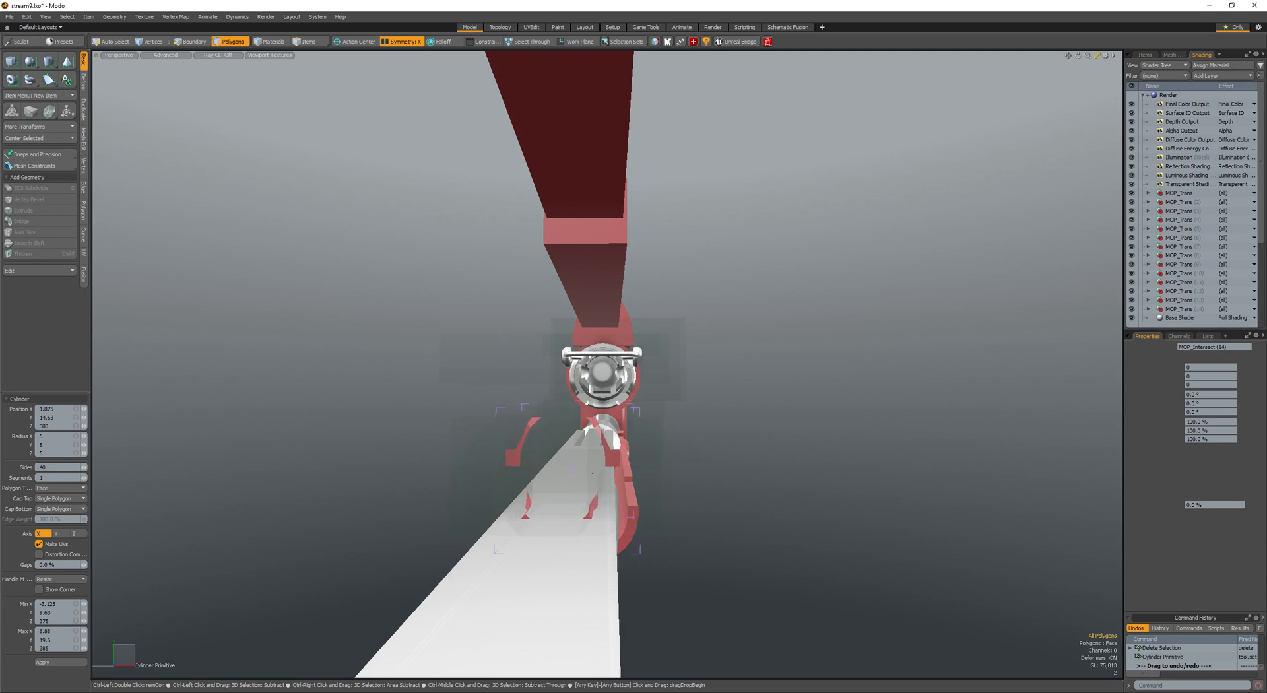
{"action": "key", "text": "space"}
{"action": "key", "text": "c"}
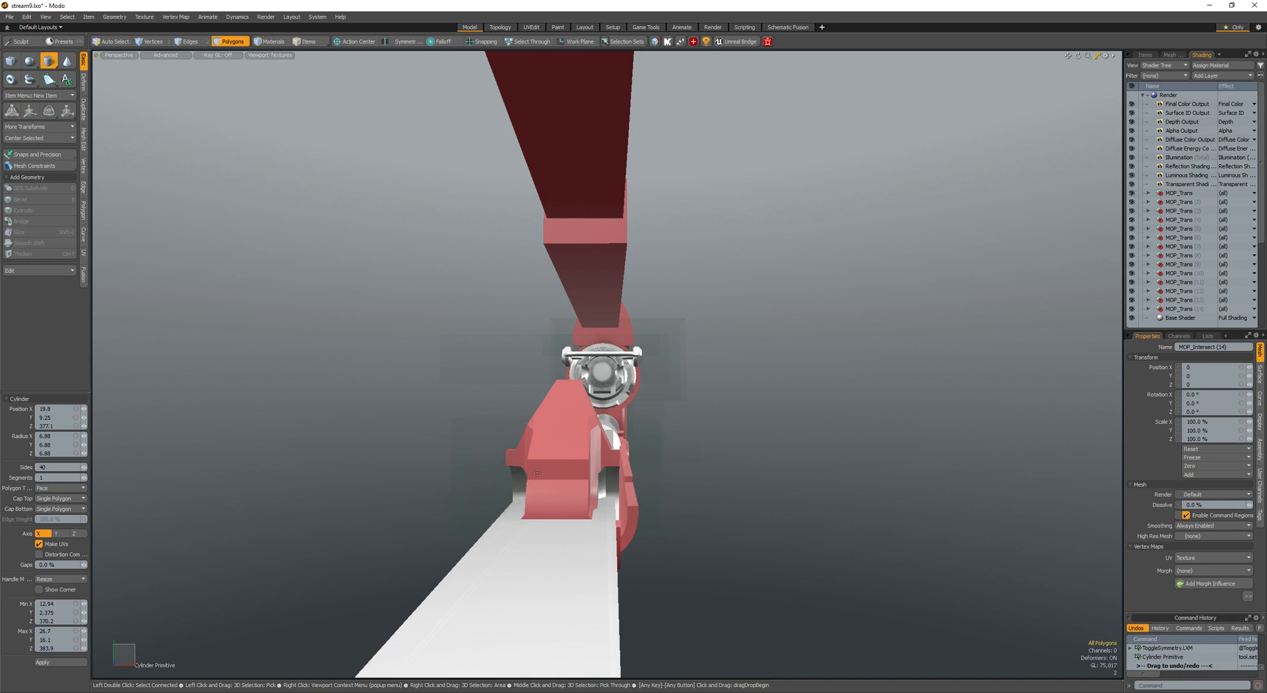
{"action": "left_click_drag", "start_coordinate": [558, 494], "coordinate": [592, 497], "text": "ctrl"}
{"action": "key", "text": "space"}
- Move the whole intersection cylinder 2.1875 in Y and -10.25 in Z, rotate it over the front sight and scale it to 110%
{"action": "left_click_drag", "start_coordinate": [700, 485], "coordinate": [568, 477], "text": "alt"}
{"action": "double_click", "coordinate": [605, 473]}
{"action": "key", "text": "w"}
{"action": "left_click_drag", "start_coordinate": [568, 477], "coordinate": [570, 476]}
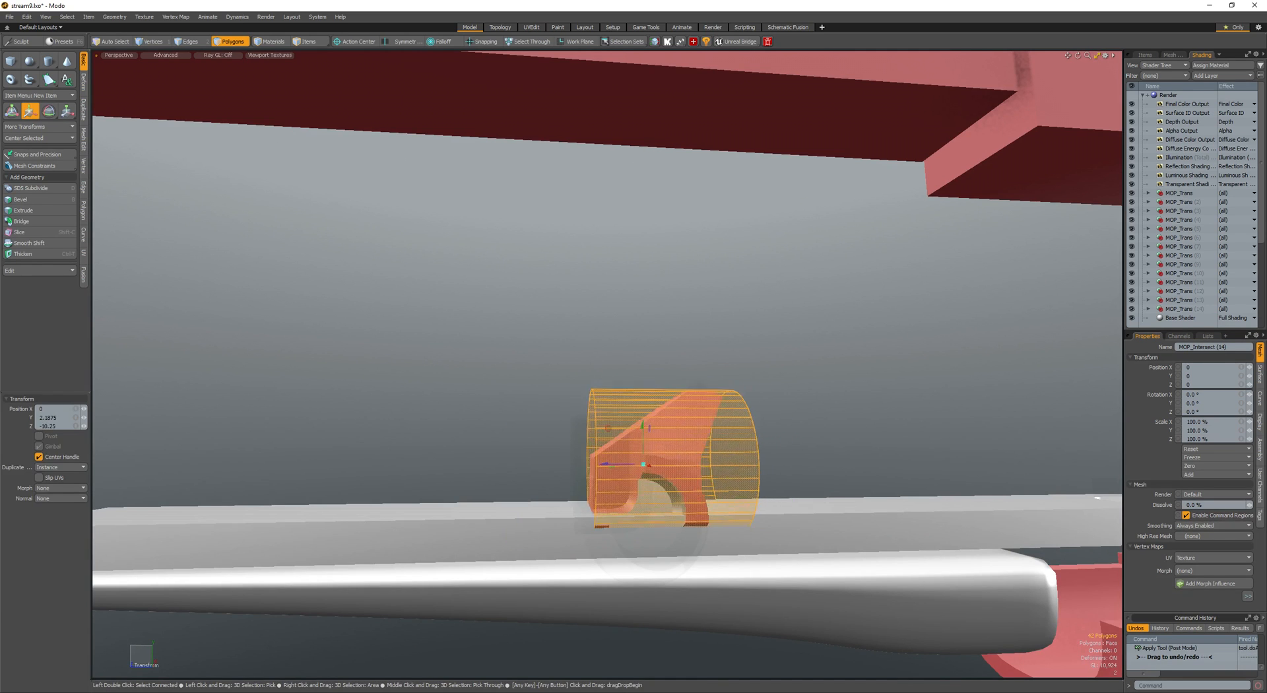
{"action": "key", "text": "e"}
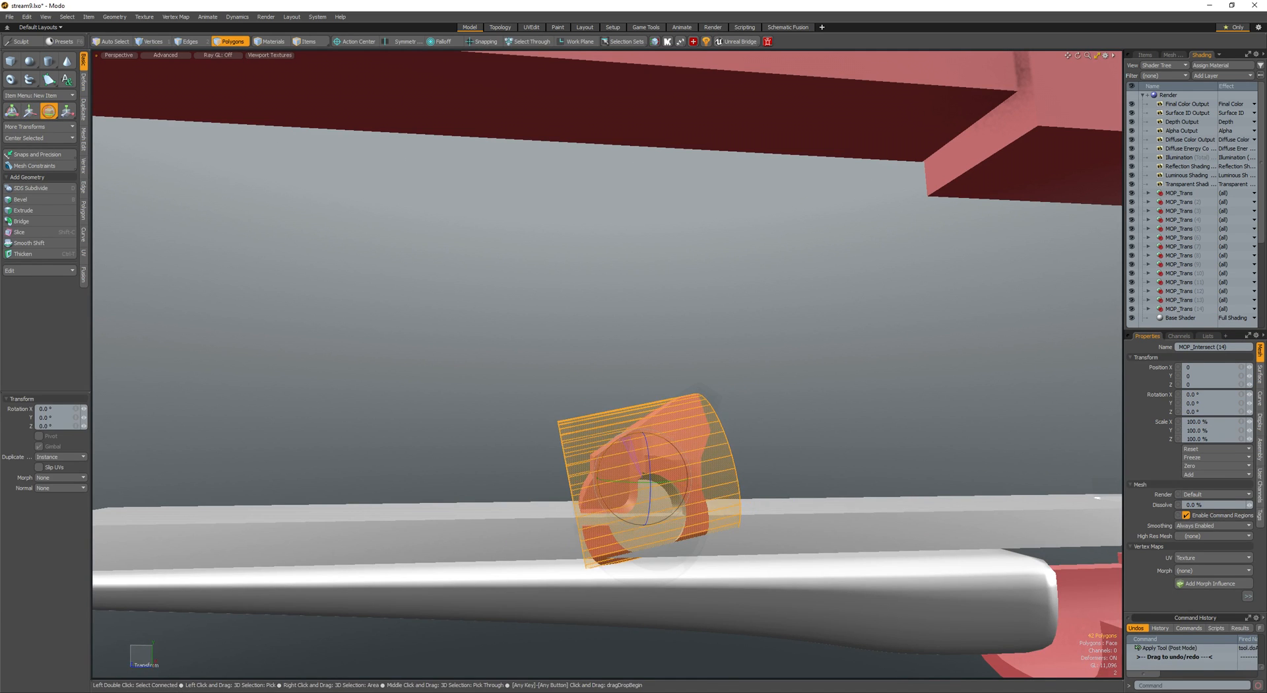
{"action": "key", "text": "r"}
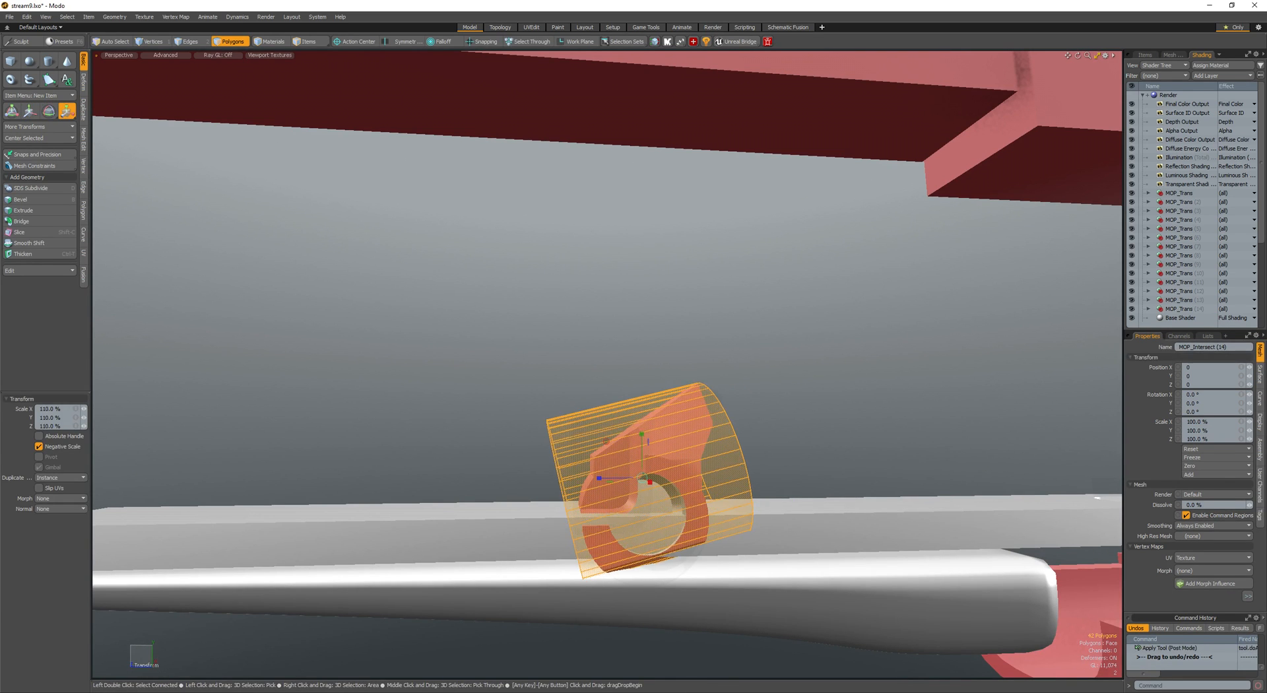
- Bevel the boundary edges of the intersection cylinder's end cap to chamfer it
{"action": "key", "text": "q"}
{"action": "left_click_drag", "start_coordinate": [618, 478], "coordinate": [639, 483], "text": "alt"}
{"action": "key", "text": "w"}
{"action": "key", "text": "q"}
{"action": "left_click", "coordinate": [588, 485]}
{"action": "key", "text": "alt+2"}
{"action": "key", "text": "b"}
{"action": "left_click_drag", "start_coordinate": [477, 468], "coordinate": [593, 501]}
{"action": "key", "text": "q"}
- Rotate the chamfered intersection cylinder, scale it down and reposition it around the front sight
{"action": "key", "text": "3"}
{"action": "double_click", "coordinate": [596, 500]}
{"action": "key", "text": "e"}
{"action": "key", "text": "ctrl+shift+minus"}
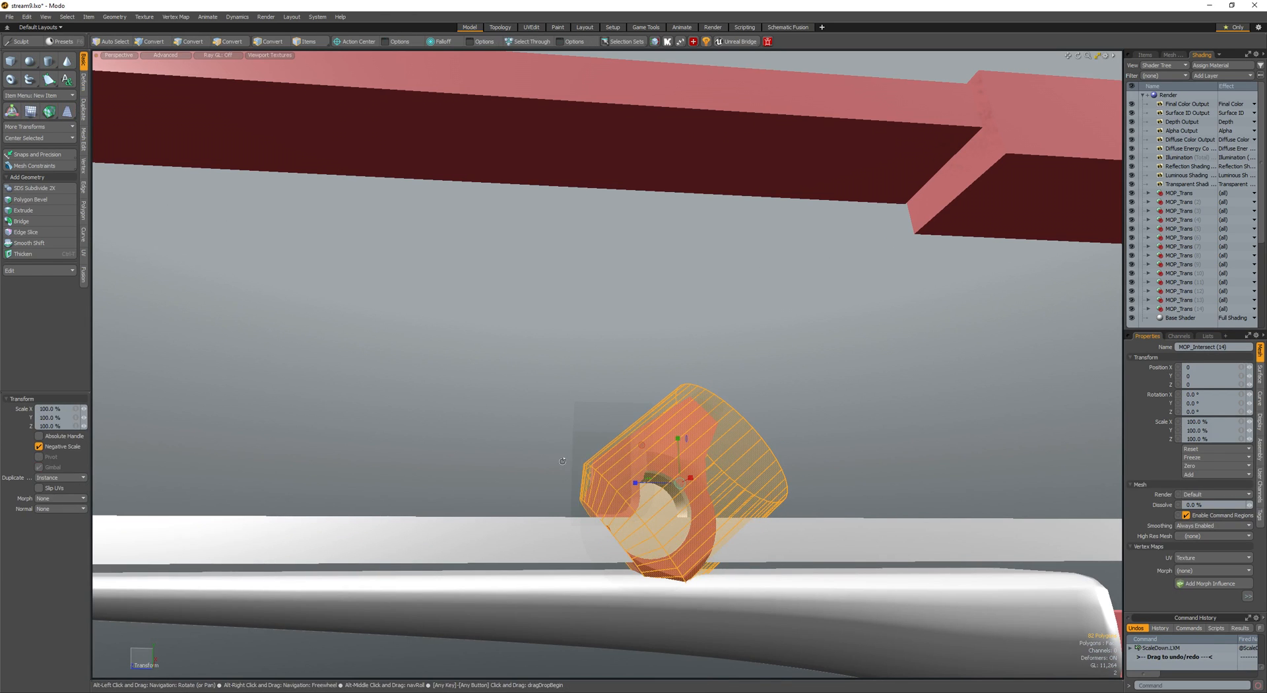
{"action": "left_click_drag", "start_coordinate": [562, 461], "coordinate": [573, 467], "text": "alt"}
{"action": "key", "text": "w"}
{"action": "mouse_move", "coordinate": [573, 467]}
{"action": "left_mouse_down"}
{"action": "mouse_move", "coordinate": [564, 473]}
{"action": "mouse_move", "coordinate": [580, 485]}
{"action": "mouse_move", "coordinate": [537, 454]}
{"action": "mouse_move", "coordinate": [724, 499]}
{"action": "mouse_move", "coordinate": [646, 455]}
{"action": "mouse_move", "coordinate": [570, 464]}
{"action": "left_mouse_up"}
- Delete the cylinder from the front sight's intersection mesh
{"action": "key", "text": "space"}
{"action": "key", "text": "3"}
{"action": "scroll", "coordinate": [649, 453], "scroll_direction": "up", "scroll_amount": 3}
{"action": "key", "text": "Delete"}
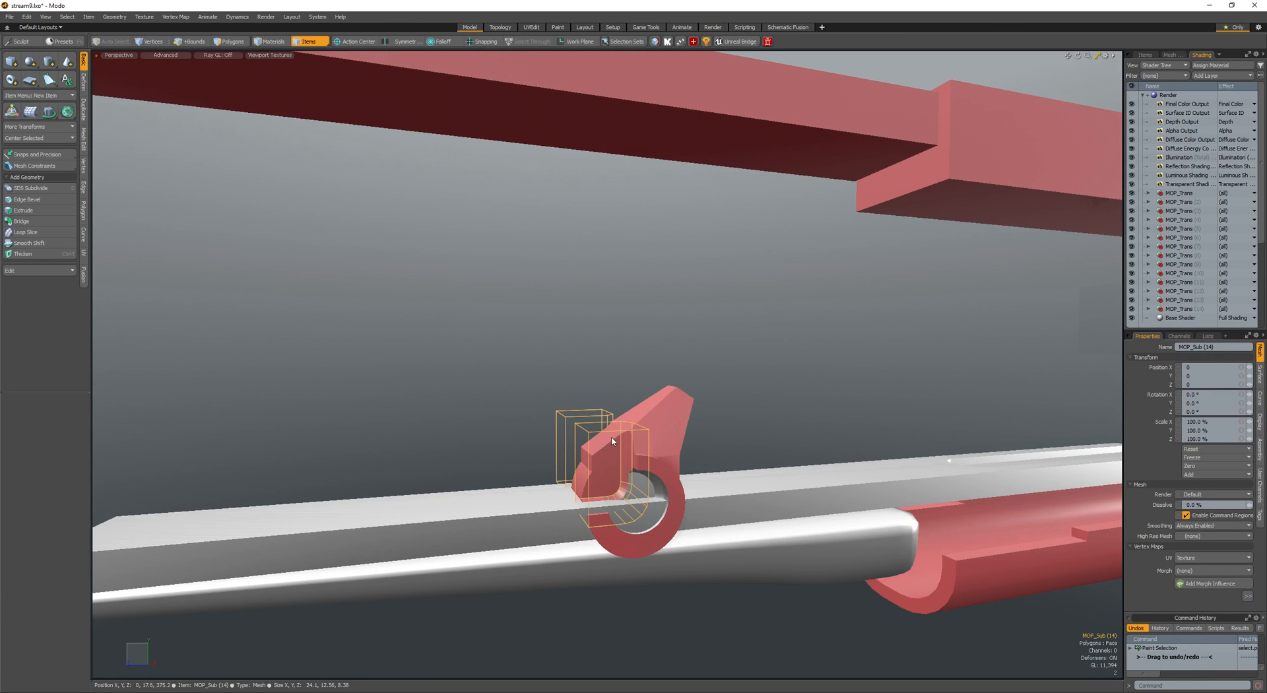
- Assign the Metal material to the front sight's MOP_Sub (14), MOP_Union (14) and MOP_Base (14) meshes
{"action": "key", "text": "m"}
{"action": "key", "text": "Return"}
{"action": "mouse_move", "coordinate": [562, 383]}
{"action": "left_mouse_down", "text": "alt"}
{"action": "mouse_move", "coordinate": [713, 422]}
{"action": "mouse_move", "coordinate": [627, 419]}
{"action": "left_mouse_up", "text": "alt"}
{"action": "key", "text": "space"}
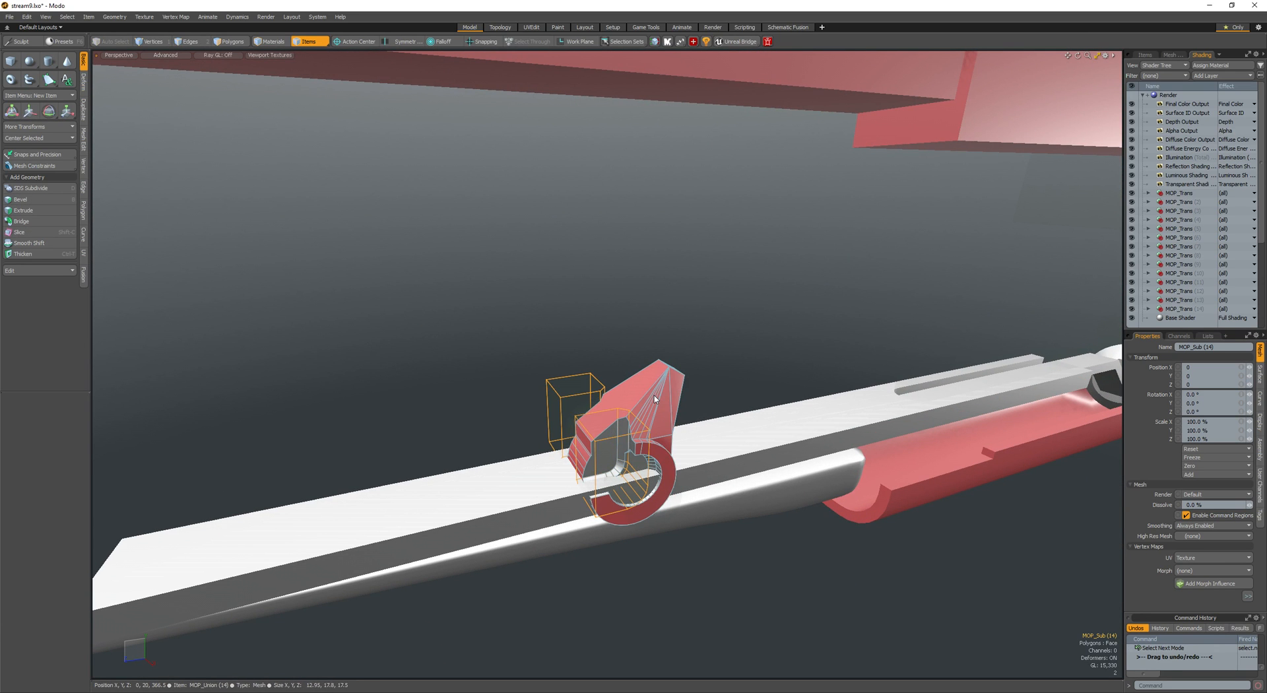
{"action": "left_click", "coordinate": [654, 399]}
{"action": "key", "text": "m"}
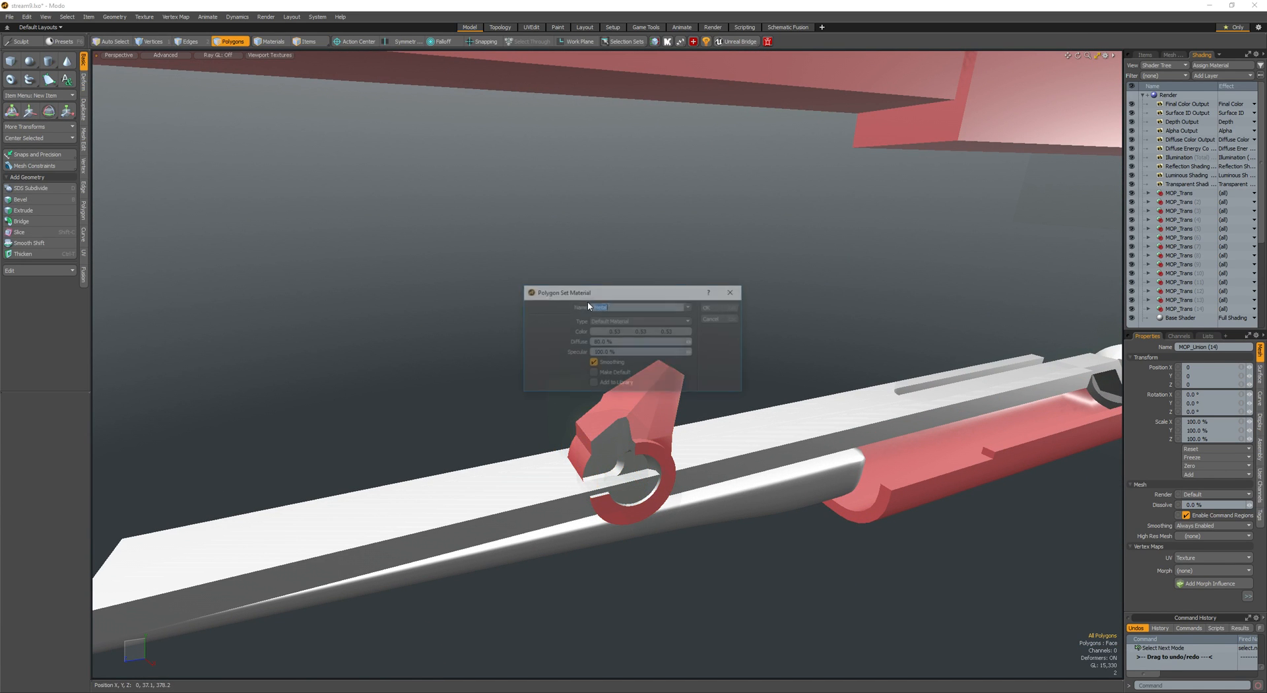
{"action": "key", "text": "Return"}
{"action": "key", "text": "space"}
{"action": "left_click", "coordinate": [638, 510]}
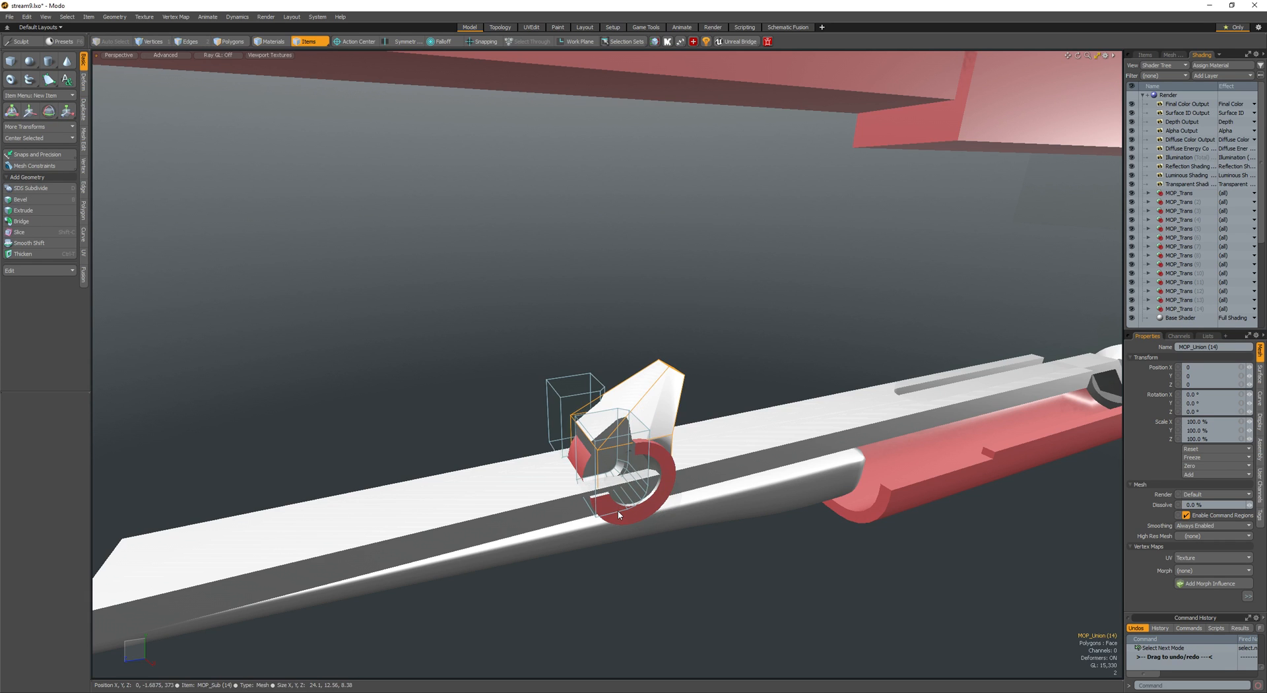
{"action": "key", "text": "3"}
{"action": "key", "text": "m"}
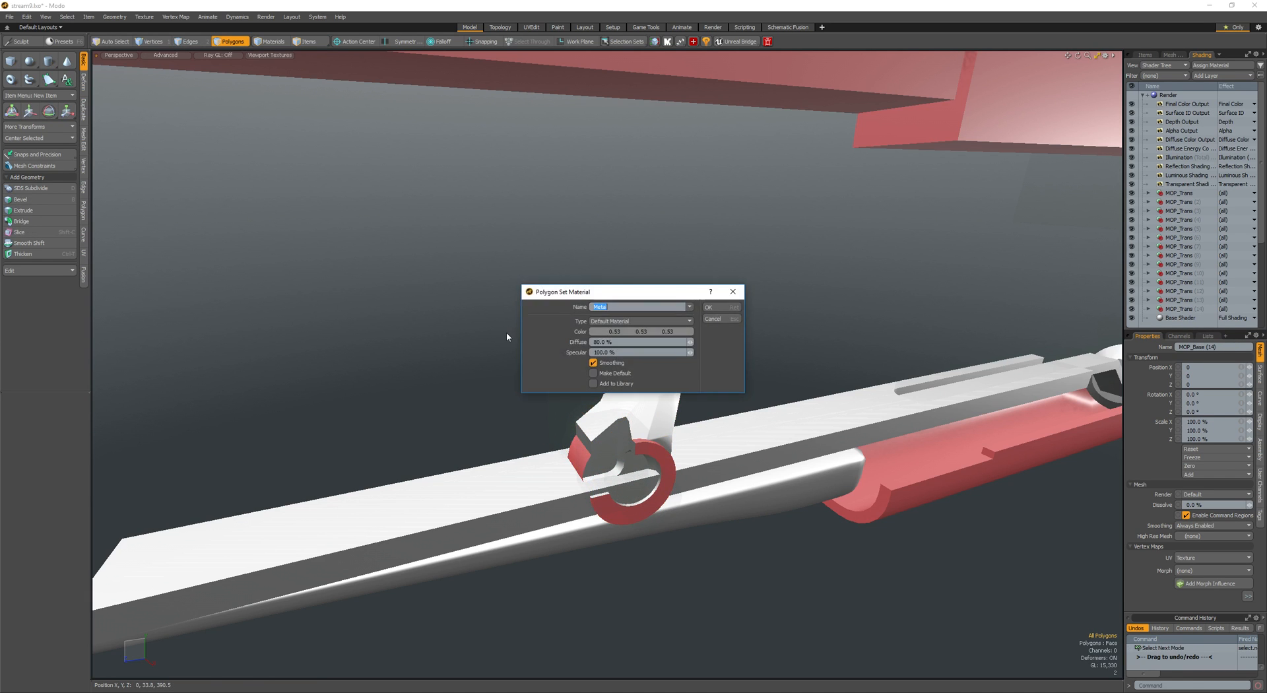
{"action": "key", "text": "Return"}
- Bevel the boundary edges of the base cylinder's two end caps in MOP_Base (14), with symmetry on
{"action": "left_click", "coordinate": [638, 469]}
{"action": "key", "text": "ctrl+2"}
{"action": "scroll", "coordinate": [638, 469], "scroll_direction": "up", "scroll_amount": 2}
{"action": "scroll", "coordinate": [614, 464], "scroll_direction": "up", "scroll_amount": 1}
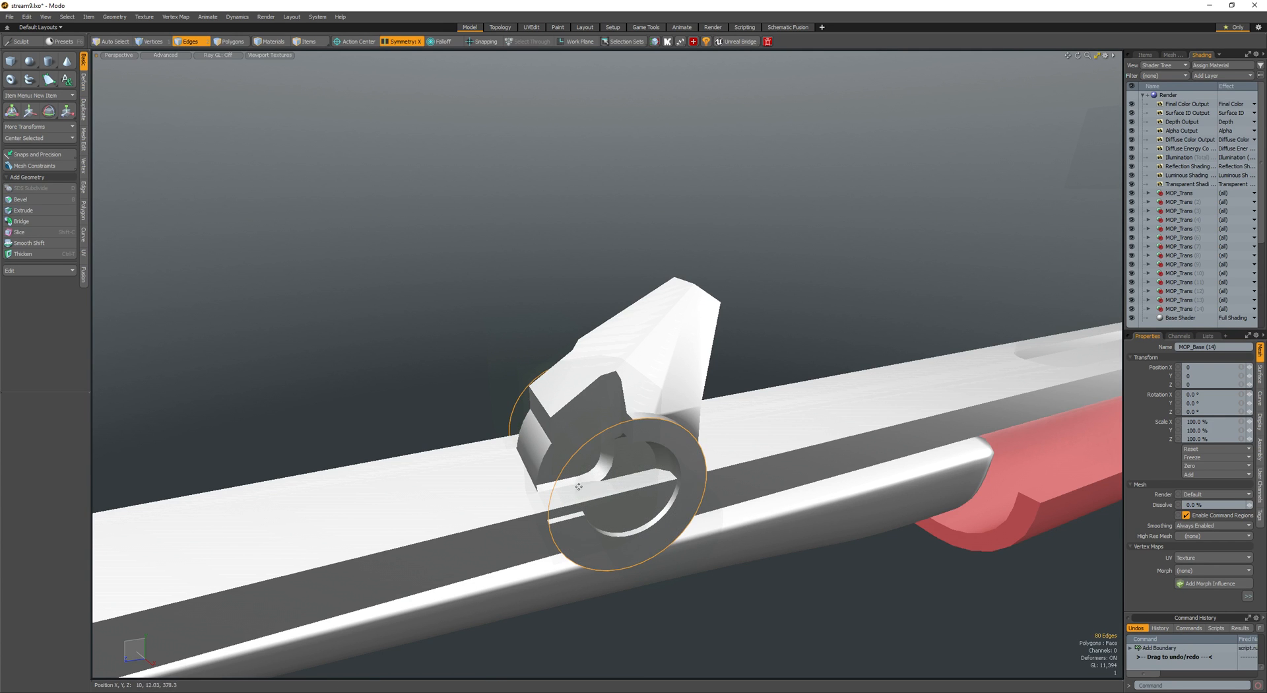
{"action": "key", "text": "b"}
{"action": "left_click_drag", "start_coordinate": [602, 491], "coordinate": [532, 469], "text": "alt"}
{"action": "key", "text": "space"}
- Bevel the front sight cylinder's round end caps into a stepped profile, with a final shift of about 1
{"action": "key", "text": "3"}
{"action": "left_click", "coordinate": [642, 427]}
{"action": "left_click_drag", "start_coordinate": [635, 431], "coordinate": [593, 486], "text": "alt"}
{"action": "scroll", "coordinate": [693, 410], "scroll_direction": "up", "scroll_amount": 2}
{"action": "left_click", "coordinate": [689, 561]}
{"action": "key", "text": "b"}
{"action": "left_click", "coordinate": [673, 475]}
{"action": "left_click", "coordinate": [665, 491], "text": "shift"}
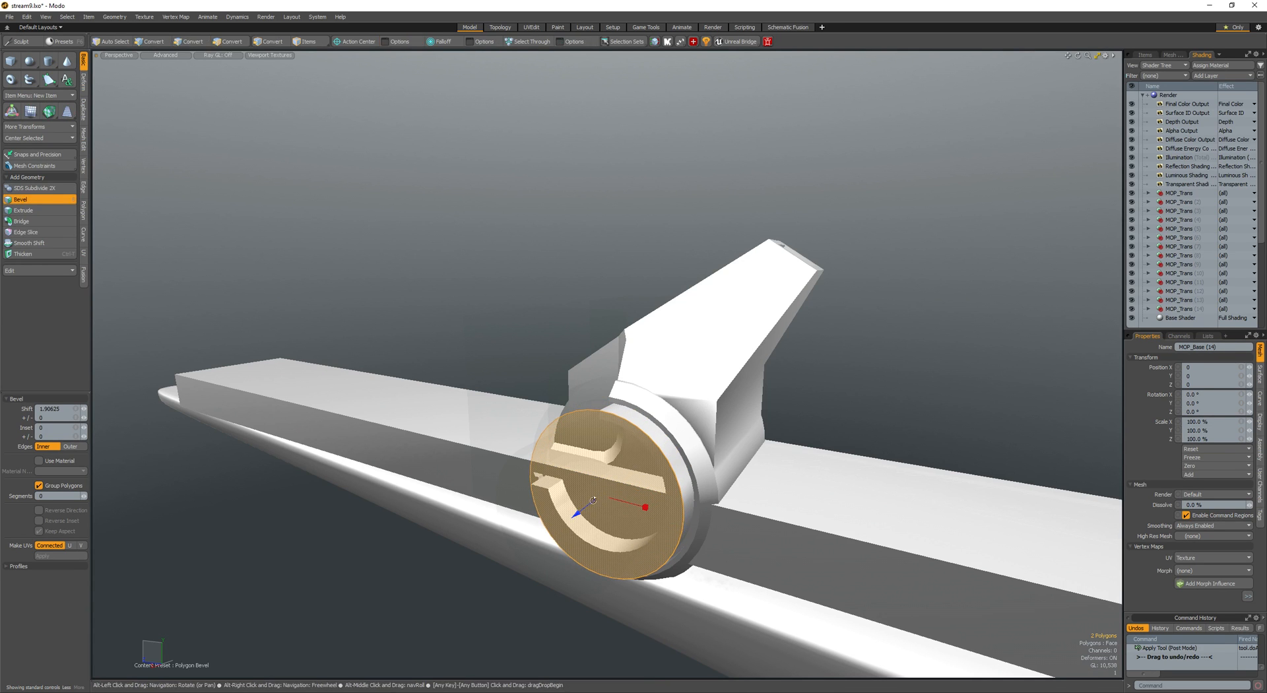
- Bevel the boundary edges of the raised end caps on the front sight cylinder
{"action": "key", "text": "alt+2"}
{"action": "key", "text": "b"}
{"action": "left_click_drag", "start_coordinate": [580, 489], "coordinate": [719, 462]}
{"action": "key", "text": "space"}
{"action": "key", "text": "3"}
{"action": "scroll", "coordinate": [634, 422], "scroll_direction": "down", "scroll_amount": 6}
{"action": "left_click_drag", "start_coordinate": [515, 396], "coordinate": [390, 438], "text": "alt"}
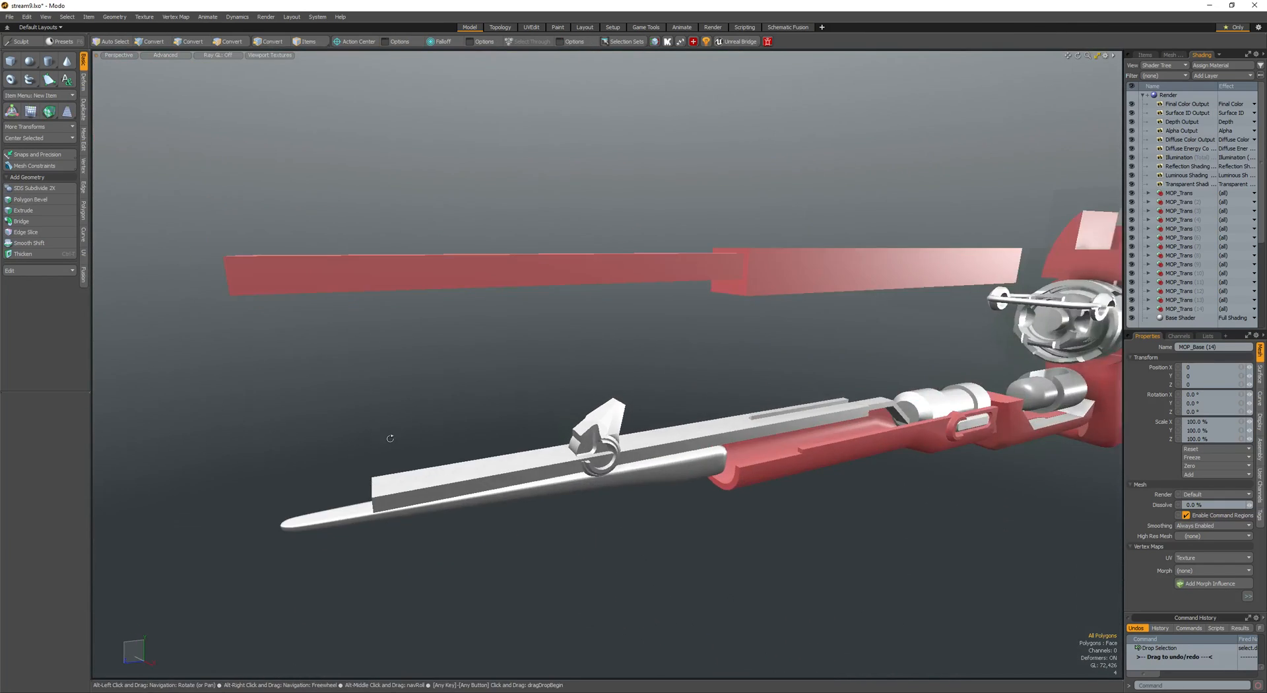
- Copy the cylinder cutters from MOP_AltSub (14) and paste them into the Mesh item
{"action": "scroll", "coordinate": [614, 446], "scroll_direction": "up", "scroll_amount": 4}
{"action": "mouse_move", "coordinate": [617, 447]}
{"action": "left_mouse_down", "text": "alt"}
{"action": "mouse_move", "coordinate": [608, 430]}
{"action": "mouse_move", "coordinate": [627, 440]}
{"action": "left_mouse_up", "text": "alt"}
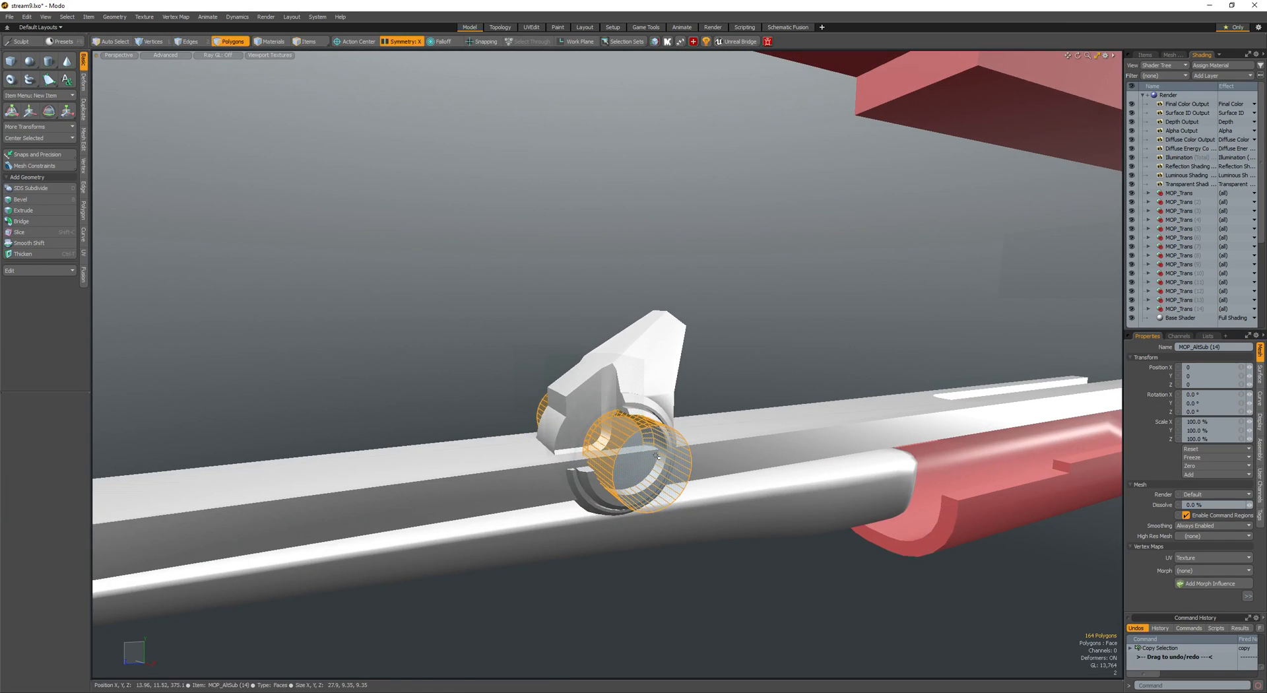
{"action": "scroll", "coordinate": [533, 506], "scroll_direction": "down", "scroll_amount": 4}
{"action": "key", "text": "space"}
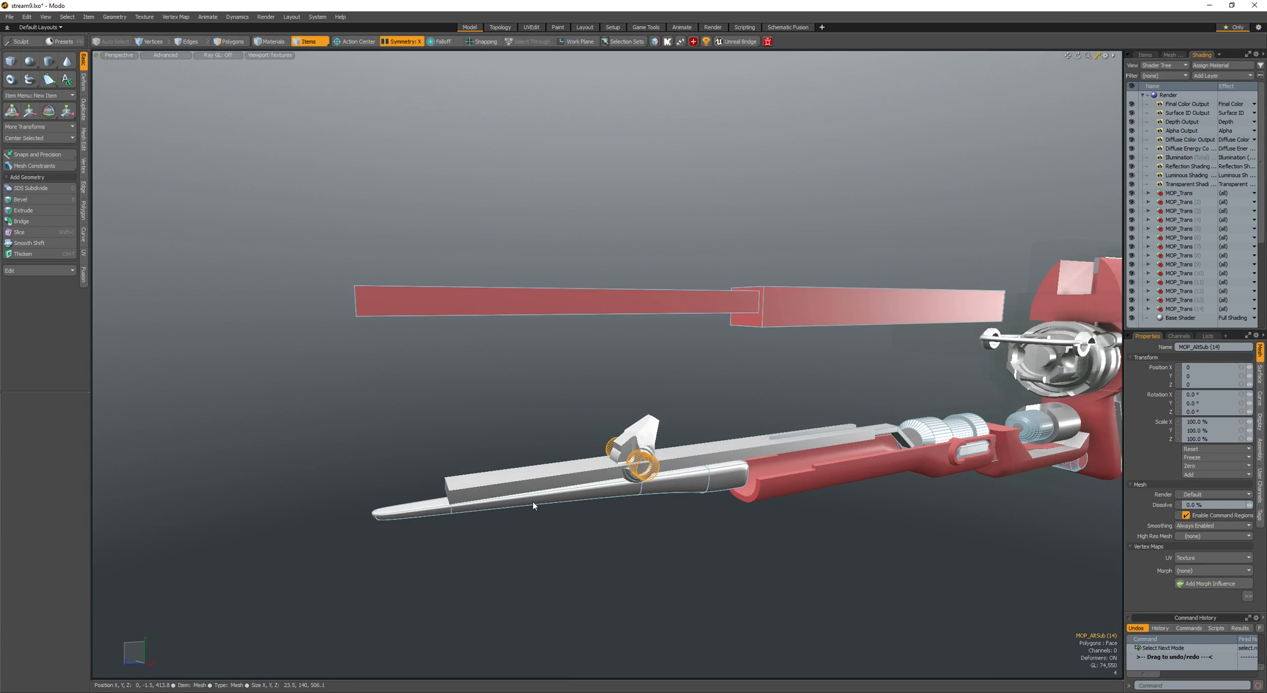
{"action": "key", "text": "3"}
{"action": "scroll", "coordinate": [629, 470], "scroll_direction": "up", "scroll_amount": 5}
- Scale the pasted cylinders to form side pins in the front sight and adjust their position along X
{"action": "key", "text": "r"}
{"action": "left_click_drag", "start_coordinate": [629, 469], "coordinate": [667, 486]}
{"action": "key", "text": "r"}
{"action": "key", "text": "space"}
{"action": "key", "text": "space"}
{"action": "key", "text": "space"}
{"action": "key", "text": "space"}
{"action": "left_click_drag", "start_coordinate": [634, 479], "coordinate": [709, 509], "text": "alt"}
{"action": "key", "text": "w"}
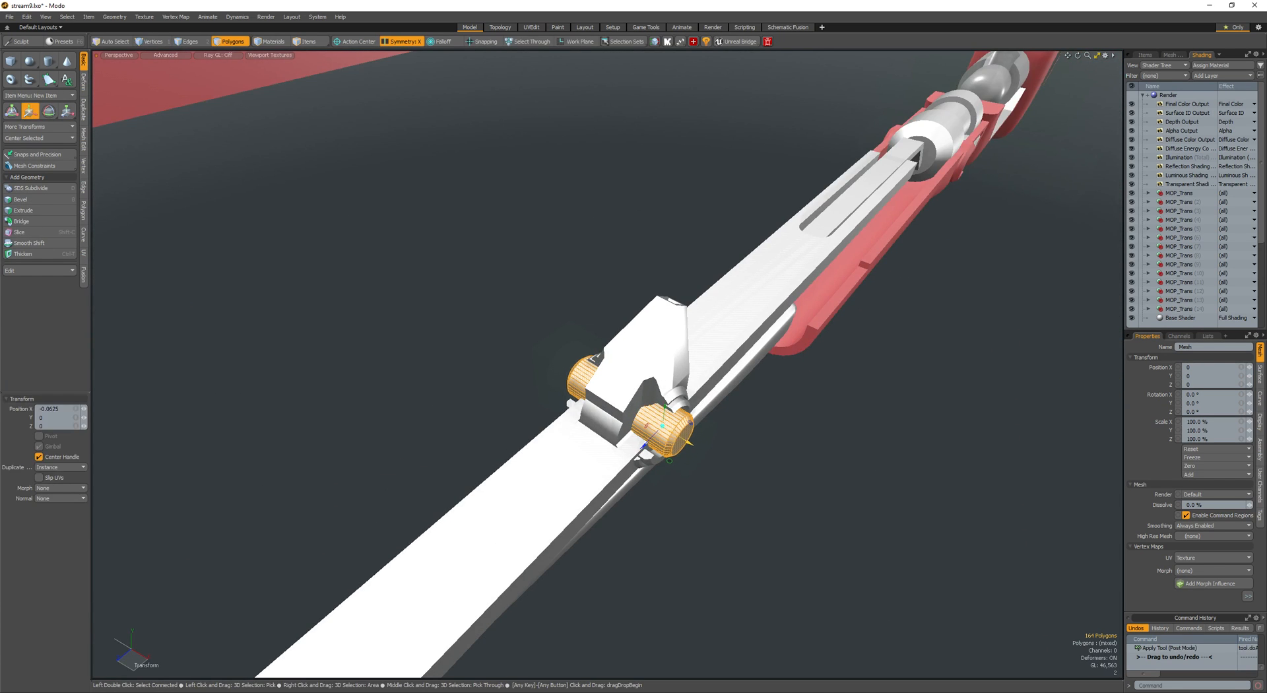
{"action": "key", "text": "space"}
{"action": "key", "text": "space"}
- Loop-slice the rail's base mesh lengthwise near its outer edges, with a count of 1 and X symmetry
{"action": "mouse_move", "coordinate": [660, 462]}
{"action": "left_mouse_down", "text": "ctrl+alt"}
{"action": "mouse_move", "coordinate": [633, 509]}
{"action": "mouse_move", "coordinate": [554, 443]}
{"action": "mouse_move", "coordinate": [675, 464]}
{"action": "left_mouse_up", "text": "ctrl+alt"}
{"action": "left_click", "coordinate": [554, 443]}
{"action": "key", "text": "space"}
{"action": "key", "text": "alt+c"}
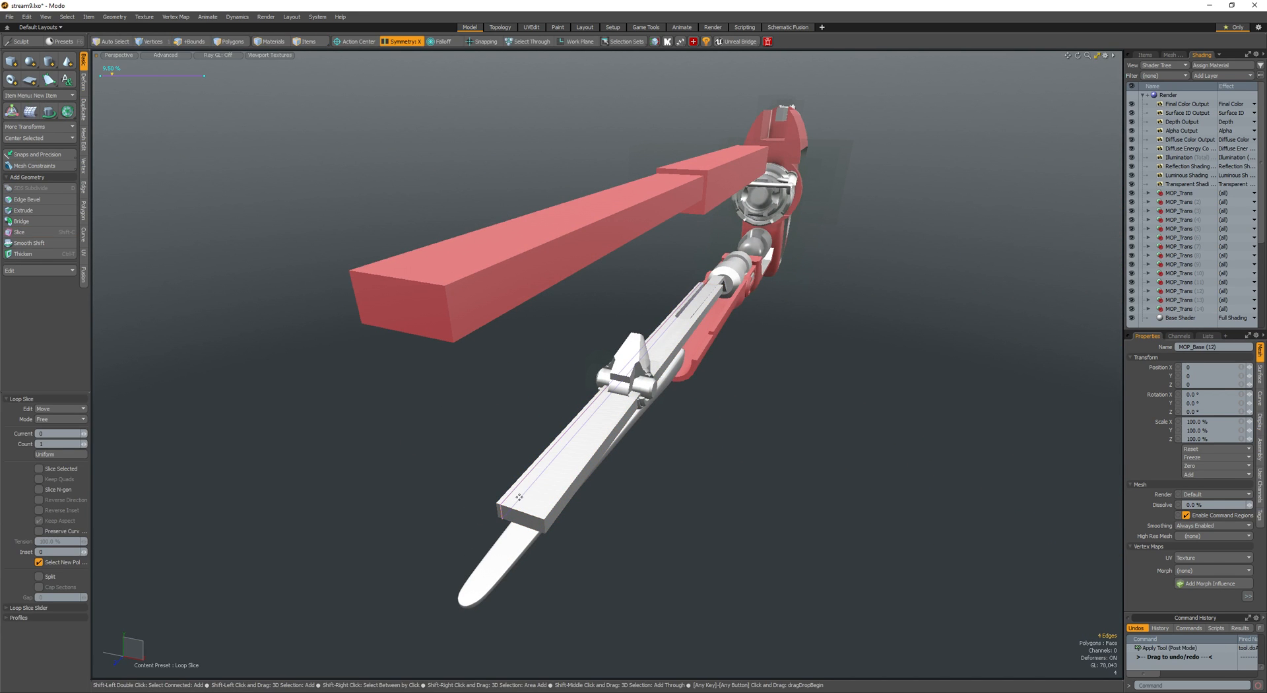
{"action": "left_click", "coordinate": [517, 498]}
{"action": "key", "text": "space"}
- Bevel the lengthwise edge loops on the rail's upper face into narrow strips
{"action": "key", "text": "b"}
{"action": "left_click_drag", "start_coordinate": [519, 492], "coordinate": [669, 409]}
{"action": "key", "text": "space"}
{"action": "scroll", "coordinate": [543, 487], "scroll_direction": "up", "scroll_amount": 3}
{"action": "left_click", "coordinate": [509, 495]}
{"action": "key", "text": "l"}
{"action": "key", "text": "b"}
{"action": "key", "text": "space"}
- Raise the rail's three wide upper strips with a polygon bevel shifted 1.75, leaving two lengthwise grooves
{"action": "key", "text": "3"}
{"action": "left_click", "coordinate": [544, 523]}
{"action": "key", "text": "b"}
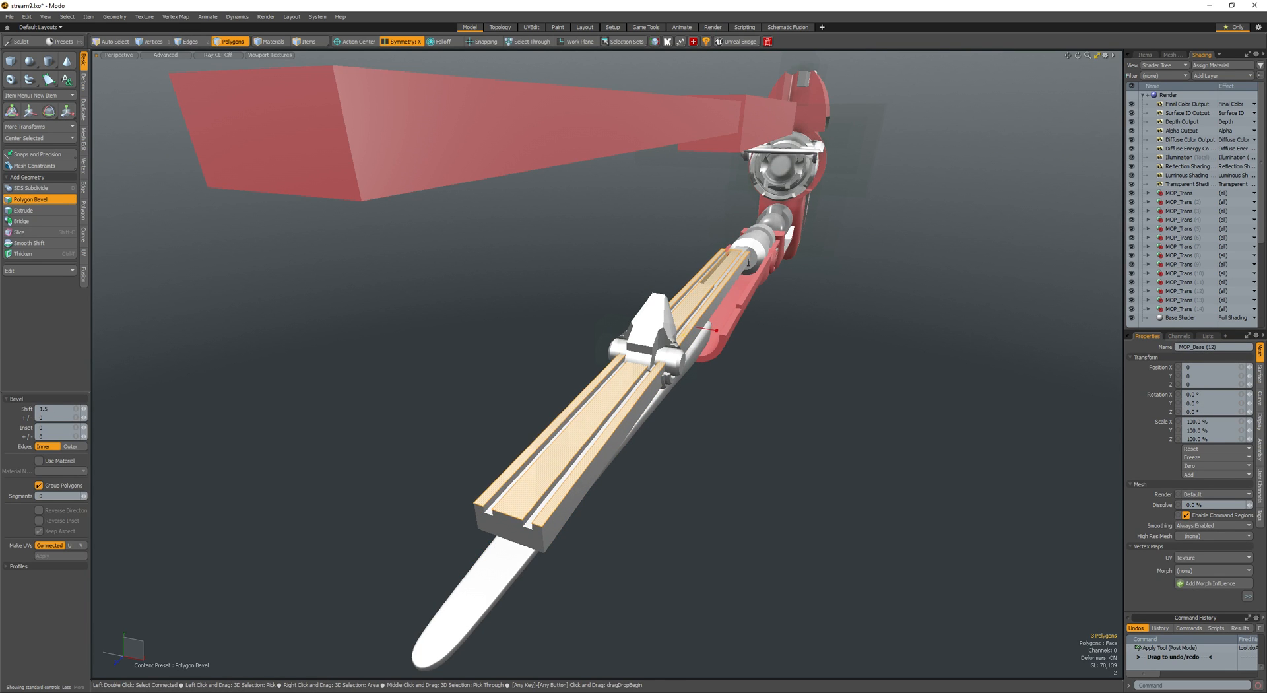
{"action": "left_click_drag", "start_coordinate": [624, 363], "coordinate": [390, 383], "text": "alt"}
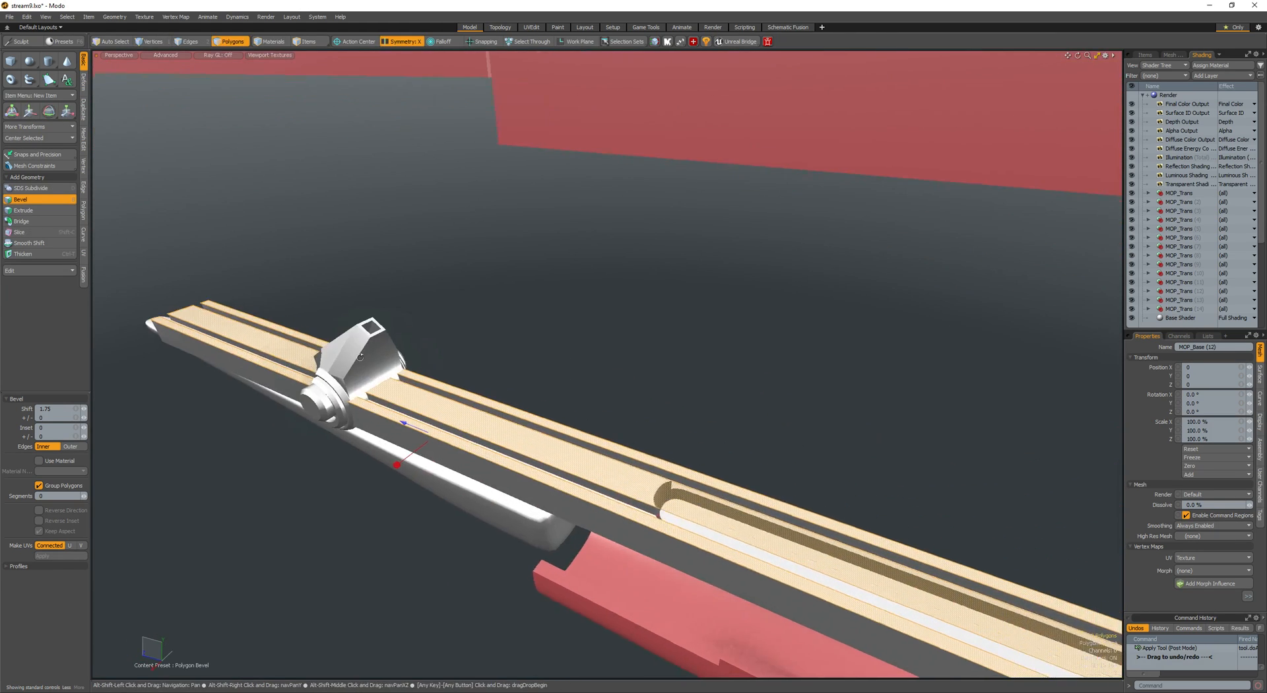
{"action": "left_click_drag", "start_coordinate": [528, 403], "coordinate": [483, 438], "text": "alt"}
{"action": "key", "text": "space"}
- Bevel the long edges of the rail's raised center strip into sloped chamfers
{"action": "scroll", "coordinate": [520, 439], "scroll_direction": "up", "scroll_amount": 3}
{"action": "key", "text": "space"}
{"action": "key", "text": "space"}
{"action": "key", "text": "b"}
{"action": "left_click_drag", "start_coordinate": [484, 439], "coordinate": [722, 328]}
{"action": "key", "text": "space"}
- Bevel the vertical corner edges at the rail's ends with an inset value of about 1.47
{"action": "left_click", "coordinate": [360, 418]}
{"action": "key", "text": "space"}
{"action": "double_click", "coordinate": [680, 406]}
{"action": "left_click_drag", "start_coordinate": [683, 406], "coordinate": [598, 458], "text": "alt"}
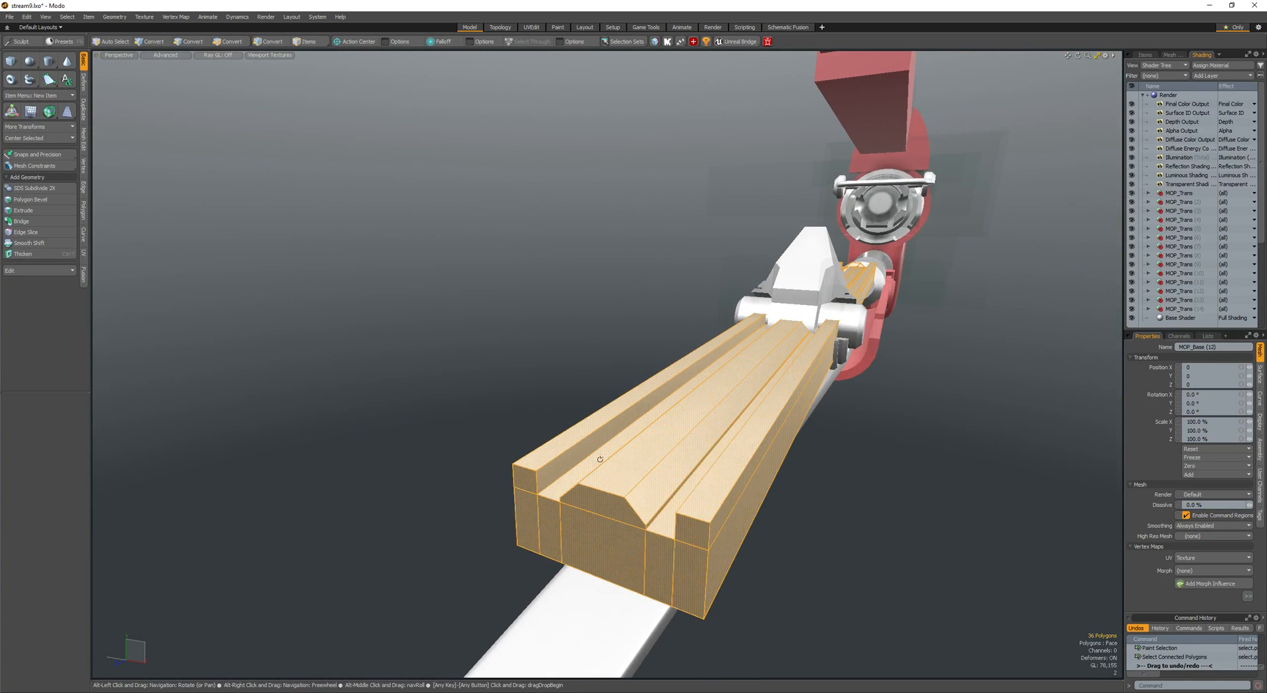
{"action": "key", "text": "space"}
{"action": "key", "text": "space"}
{"action": "key", "text": "b"}
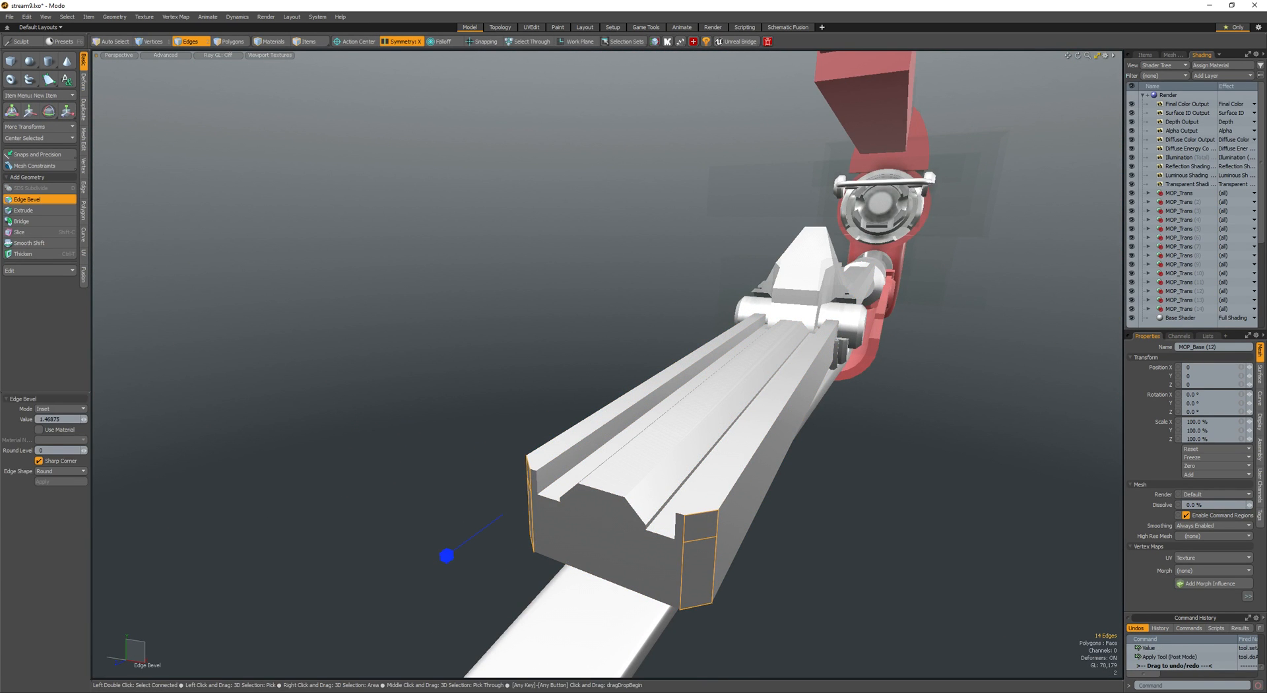
{"action": "key", "text": "space"}
{"action": "key", "text": "Escape"}
- Set up a symmetric pair of box cutters across the rail in MOP_AltSub (12) and select both boxes
{"action": "mouse_move", "coordinate": [617, 521]}
{"action": "left_mouse_down", "text": "alt"}
{"action": "mouse_move", "coordinate": [581, 491]}
{"action": "mouse_move", "coordinate": [597, 444]}
{"action": "mouse_move", "coordinate": [549, 408]}
{"action": "mouse_move", "coordinate": [609, 388]}
{"action": "mouse_move", "coordinate": [614, 448]}
{"action": "mouse_move", "coordinate": [594, 389]}
{"action": "mouse_move", "coordinate": [775, 345]}
{"action": "mouse_move", "coordinate": [511, 380]}
{"action": "left_mouse_up", "text": "alt"}
{"action": "double_click", "coordinate": [613, 355], "text": "shift"}
{"action": "key", "text": "F1"}
{"action": "key", "text": "q"}
{"action": "double_click", "coordinate": [775, 346]}
- Move the box cutters -1.75 in X and 19.5 in Z to place the notch behind the front sight
{"action": "key", "text": "w"}
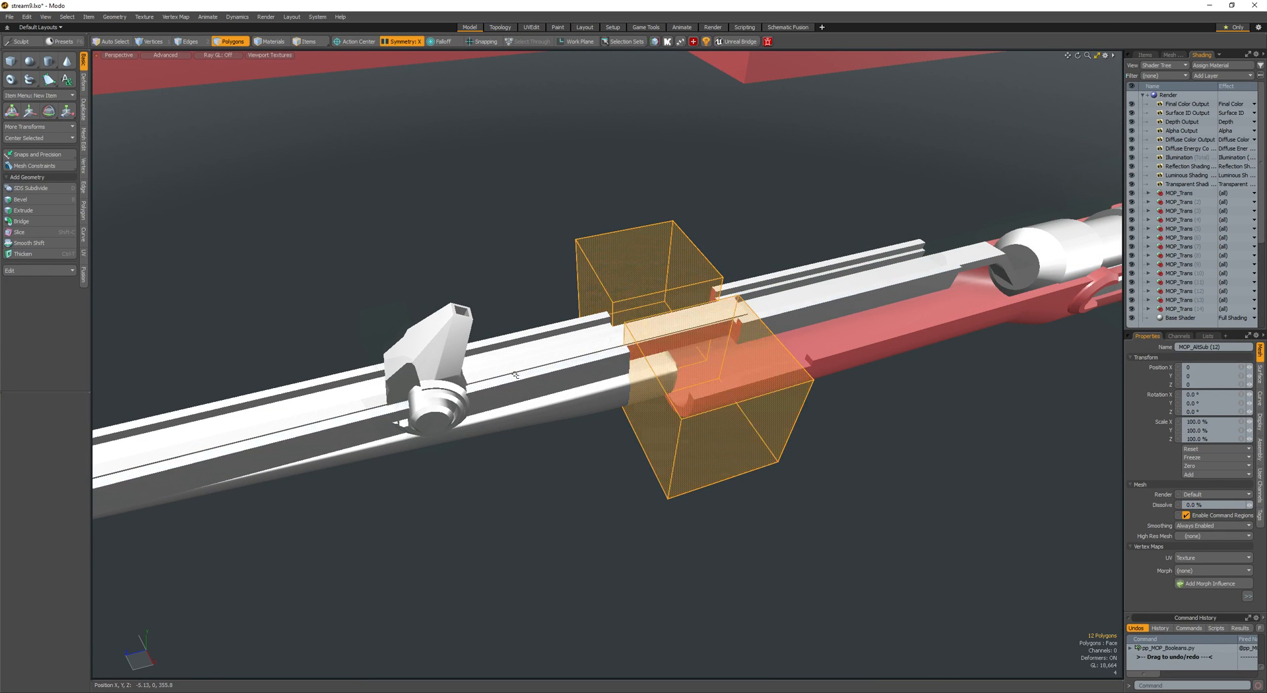
{"action": "key", "text": "w"}
{"action": "left_click_drag", "start_coordinate": [623, 371], "coordinate": [528, 446], "text": "alt"}
{"action": "left_click_drag", "start_coordinate": [513, 450], "coordinate": [429, 416]}
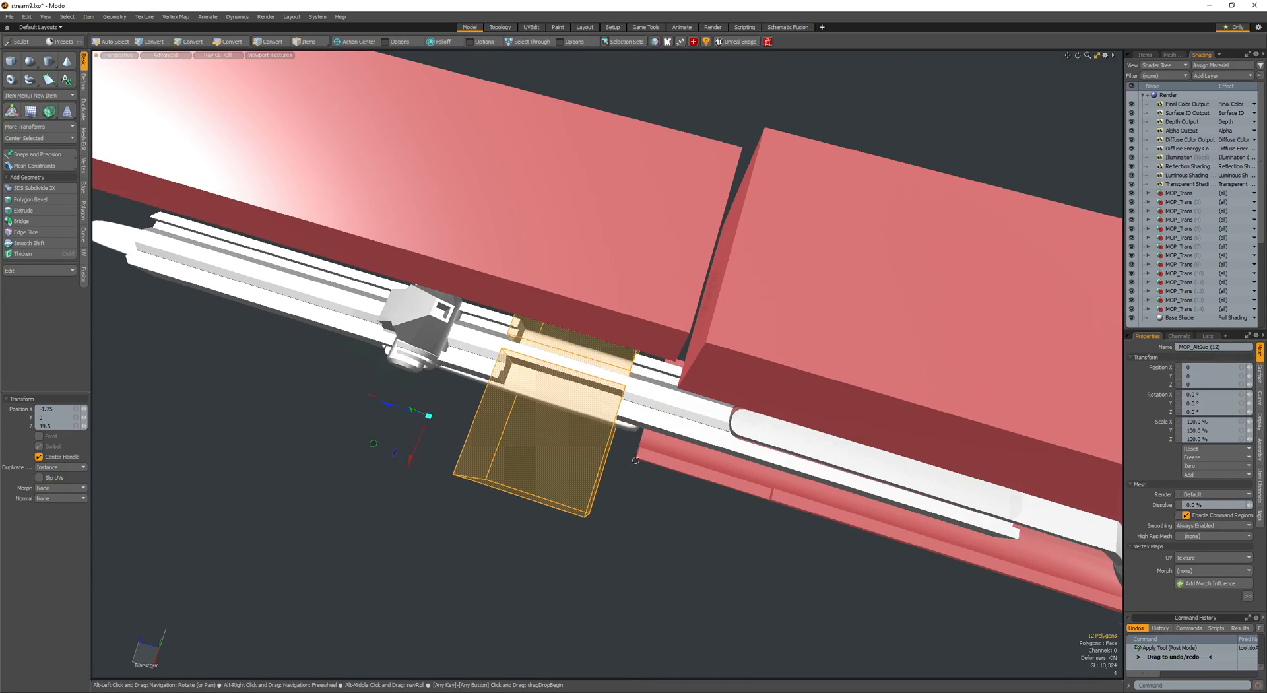
- Bevel the inner vertical edges of the rail's box cutters
{"action": "left_click_drag", "start_coordinate": [594, 403], "coordinate": [818, 396], "text": "alt"}
{"action": "scroll", "coordinate": [574, 320], "scroll_direction": "up", "scroll_amount": 5}
{"action": "key", "text": "2"}
{"action": "left_click", "coordinate": [580, 330]}
{"action": "left_click", "coordinate": [666, 377], "text": "shift"}
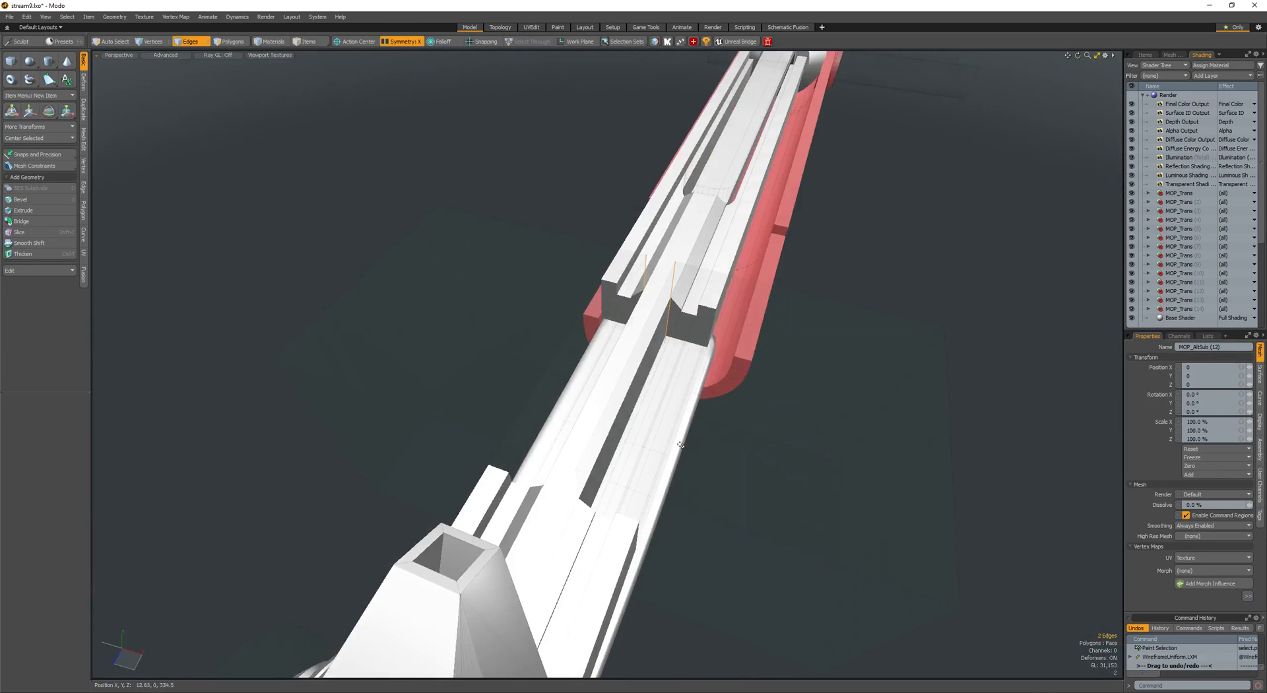
{"action": "left_click_drag", "start_coordinate": [666, 376], "coordinate": [689, 467], "text": "alt"}
{"action": "key", "text": "space"}
{"action": "key", "text": "space"}
{"action": "key", "text": "b"}
{"action": "key", "text": "space"}
{"action": "key", "text": "space"}
- Reshape the rail's box cutters by adjusting the selected edges and moving both bottom faces
{"action": "key", "text": "w"}
{"action": "left_click_drag", "start_coordinate": [704, 524], "coordinate": [759, 466], "text": "alt"}
{"action": "key", "text": "space"}
{"action": "key", "text": "space"}
{"action": "key", "text": "space"}
{"action": "key", "text": "space"}
{"action": "left_click", "coordinate": [752, 408]}
{"action": "key", "text": "w"}
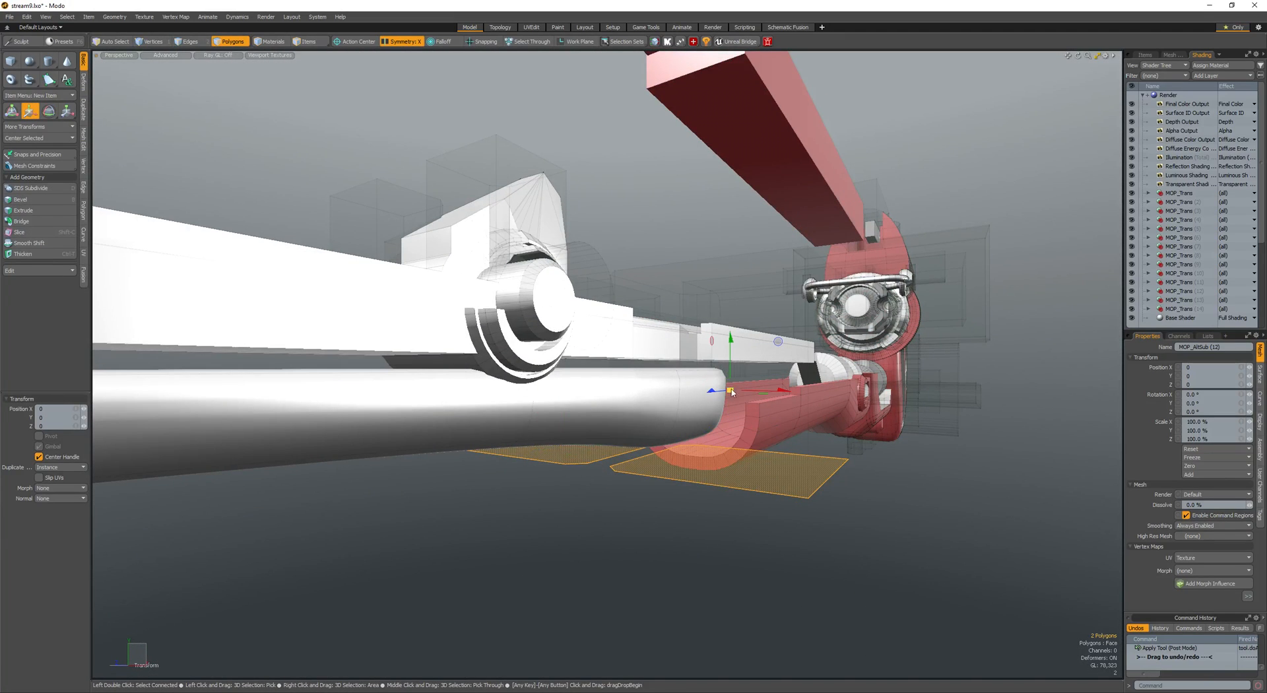
{"action": "left_click_drag", "start_coordinate": [734, 374], "coordinate": [699, 462]}
{"action": "key", "text": "space"}
- Select both box cutters as whole pieces and reposition them around the rail
{"action": "double_click", "coordinate": [704, 392]}
{"action": "scroll", "coordinate": [700, 462], "scroll_direction": "up", "scroll_amount": 3}
{"action": "key", "text": "w"}
{"action": "left_click_drag", "start_coordinate": [587, 513], "coordinate": [838, 454]}
{"action": "left_click_drag", "start_coordinate": [620, 479], "coordinate": [792, 368], "text": "alt"}
{"action": "key", "text": "space"}
{"action": "key", "text": "y"}
{"action": "left_click_drag", "start_coordinate": [792, 368], "coordinate": [782, 311], "text": "alt"}
- Bevel the perimeter edges of the box cutters' inner faces with an inset value of about 1.55
{"action": "key", "text": "space"}
{"action": "left_click", "coordinate": [768, 369]}
{"action": "key", "text": "ctrl+2"}
{"action": "key", "text": "b"}
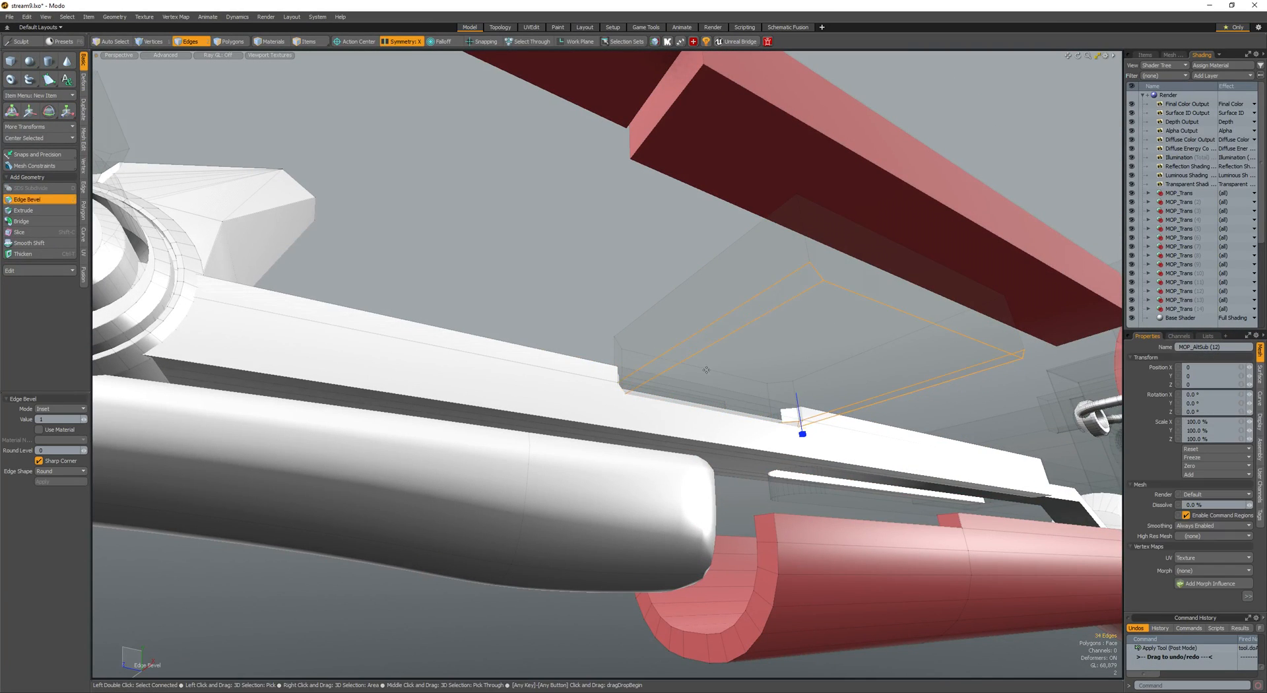
{"action": "left_click_drag", "start_coordinate": [801, 429], "coordinate": [777, 481], "text": "alt"}
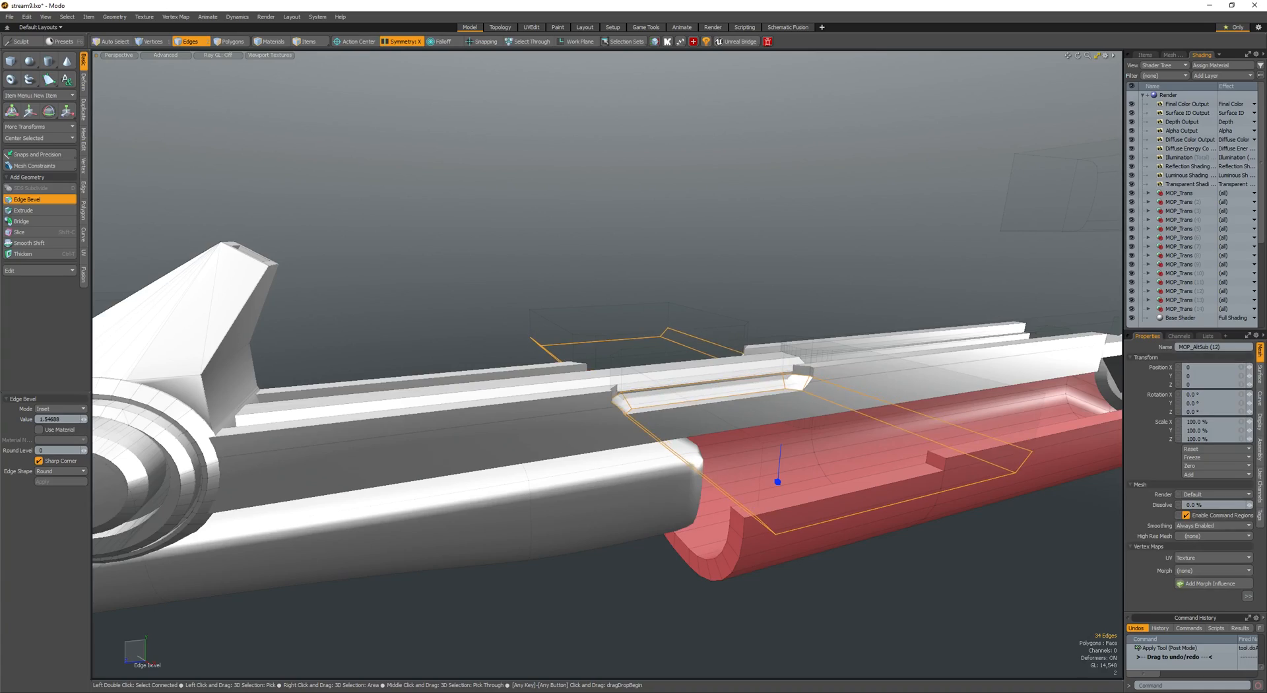
{"action": "mouse_move", "coordinate": [697, 384]}
{"action": "left_mouse_down", "text": "alt"}
{"action": "mouse_move", "coordinate": [674, 425]}
{"action": "mouse_move", "coordinate": [589, 428]}
{"action": "mouse_move", "coordinate": [537, 362]}
{"action": "mouse_move", "coordinate": [487, 412]}
{"action": "mouse_move", "coordinate": [497, 395]}
{"action": "left_mouse_up", "text": "alt"}
{"action": "key", "text": "space"}
{"action": "key", "text": "Escape"}
- Select the beveled box cutters and fine-tune their position along the rail
{"action": "key", "text": "3"}
{"action": "double_click", "coordinate": [710, 433]}
{"action": "key", "text": "w"}
{"action": "key", "text": "space"}
{"action": "key", "text": "Escape"}
{"action": "scroll", "coordinate": [487, 412], "scroll_direction": "down", "scroll_amount": 3}
{"action": "key", "text": "space"}
- Add five crosswise edge loops along the rail's base mesh, MOP_Base (12), with Loop Slice
{"action": "left_click", "coordinate": [487, 412]}
{"action": "key", "text": "3"}
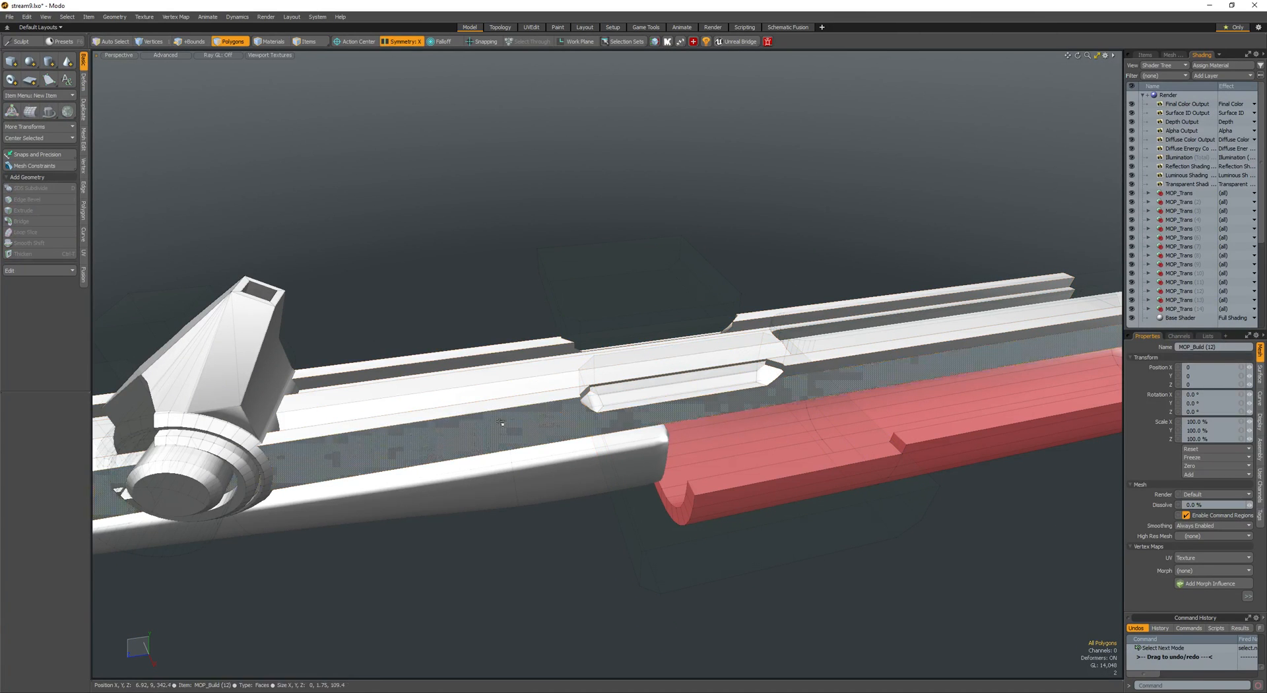
{"action": "key", "text": "alt+c"}
{"action": "scroll", "coordinate": [538, 376], "scroll_direction": "down", "scroll_amount": 3}
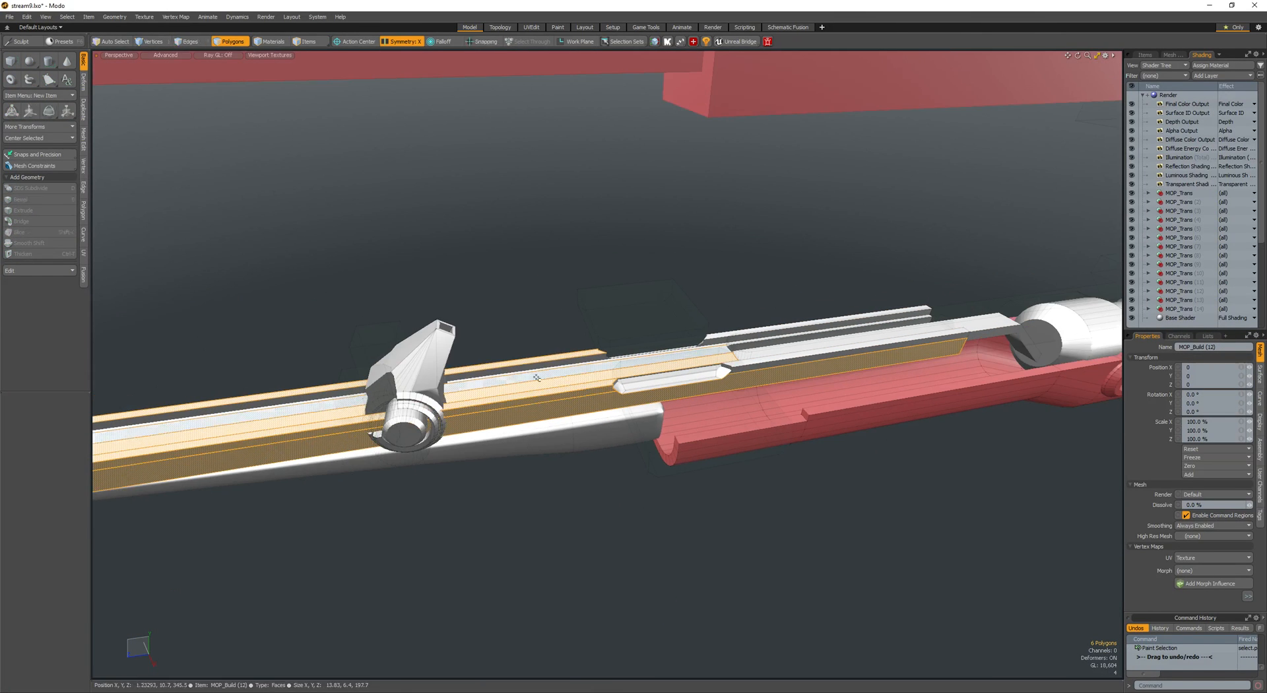
{"action": "key", "text": "ctrl+space"}
{"action": "left_click", "coordinate": [547, 400]}
{"action": "key", "text": "Return"}
{"action": "key", "text": "ctrl+space"}
{"action": "left_click", "coordinate": [553, 400]}
{"action": "key", "text": "space"}
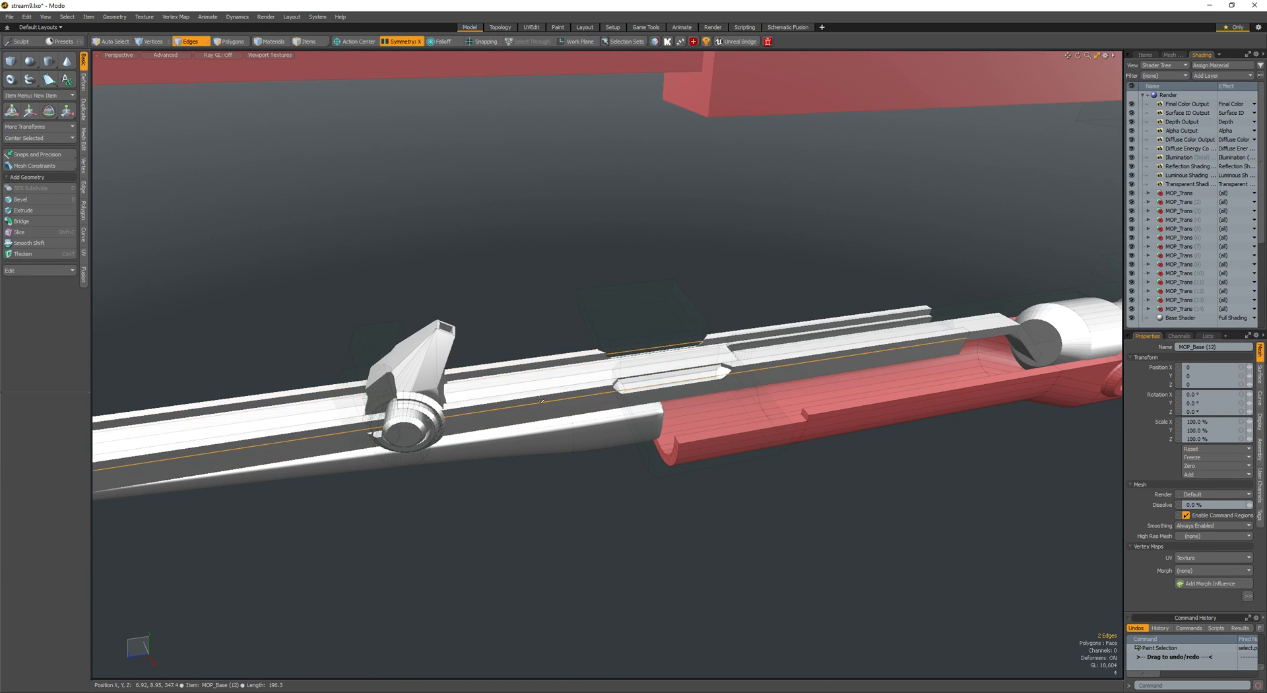
{"action": "key", "text": "alt+c"}
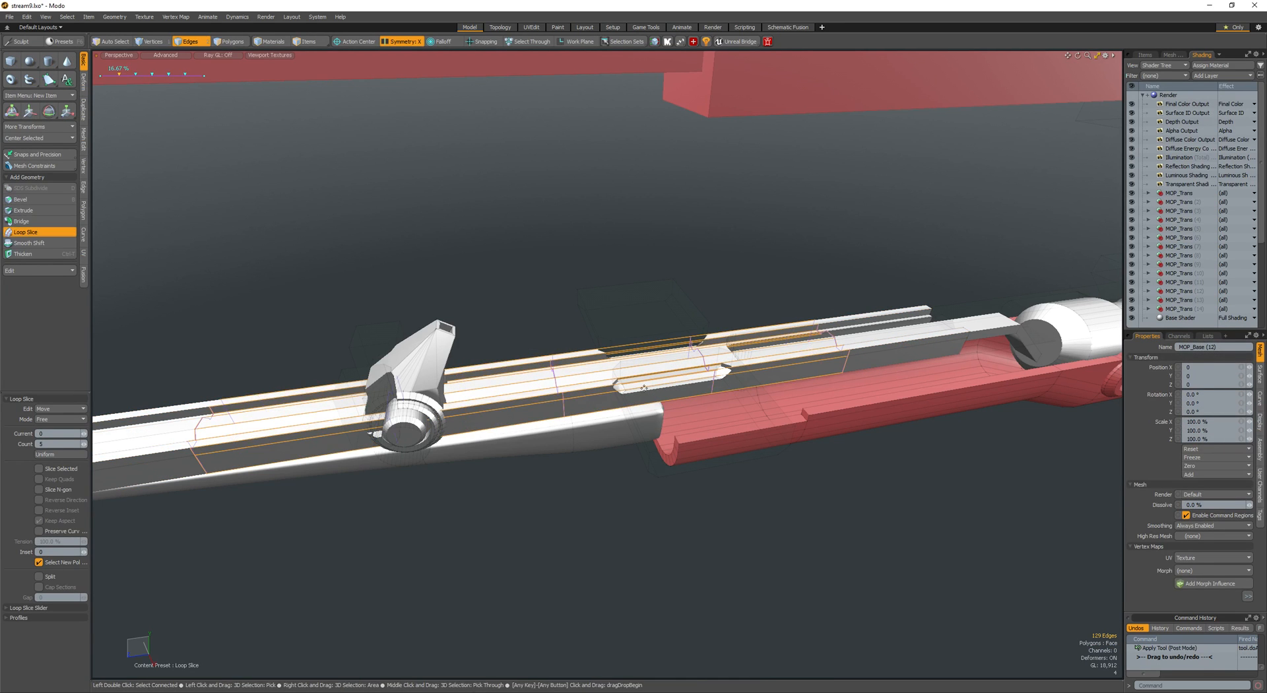
{"action": "key", "text": "space"}
- Clone the pair of box cutters into a row along the rail with a Z offset of 34
{"action": "scroll", "coordinate": [535, 388], "scroll_direction": "up", "scroll_amount": 3}
{"action": "key", "text": "space"}
{"action": "key", "text": "space"}
{"action": "left_click_drag", "start_coordinate": [535, 387], "coordinate": [587, 410], "text": "alt"}
{"action": "left_click", "coordinate": [684, 404]}
{"action": "key", "text": "3"}
{"action": "double_click", "coordinate": [685, 403]}
{"action": "left_click_drag", "start_coordinate": [587, 409], "coordinate": [615, 399], "text": "ctrl+alt"}
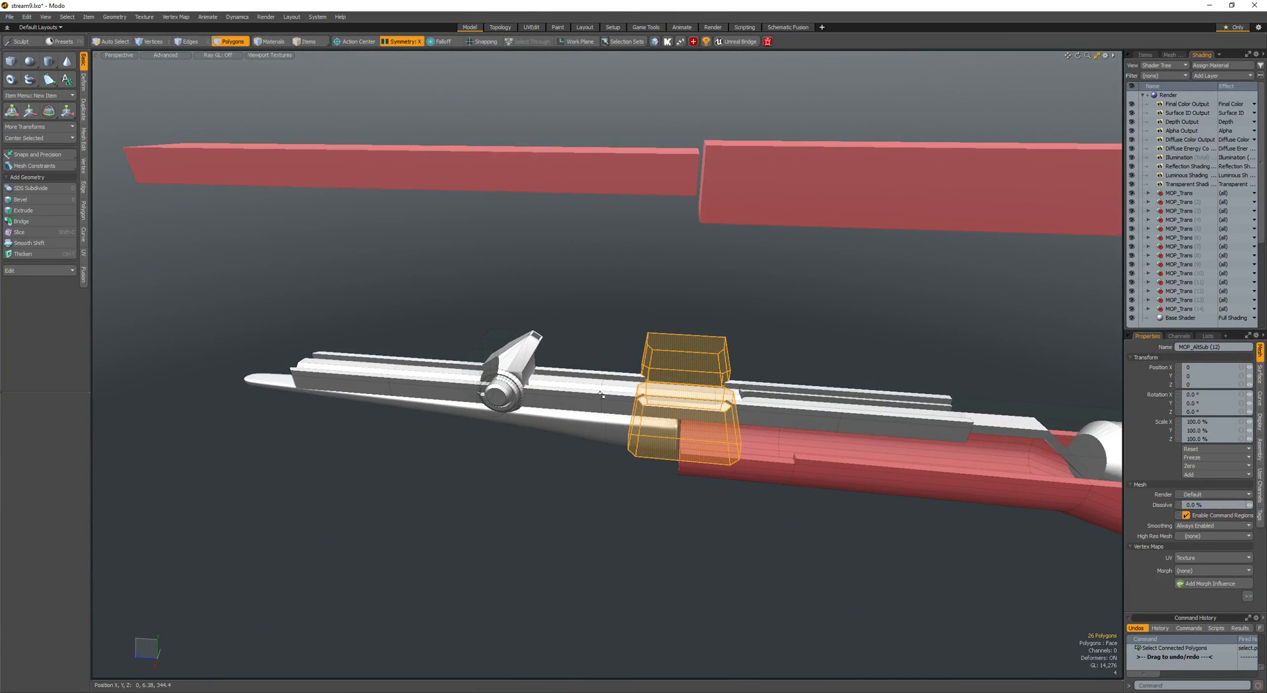
{"action": "key", "text": "c"}
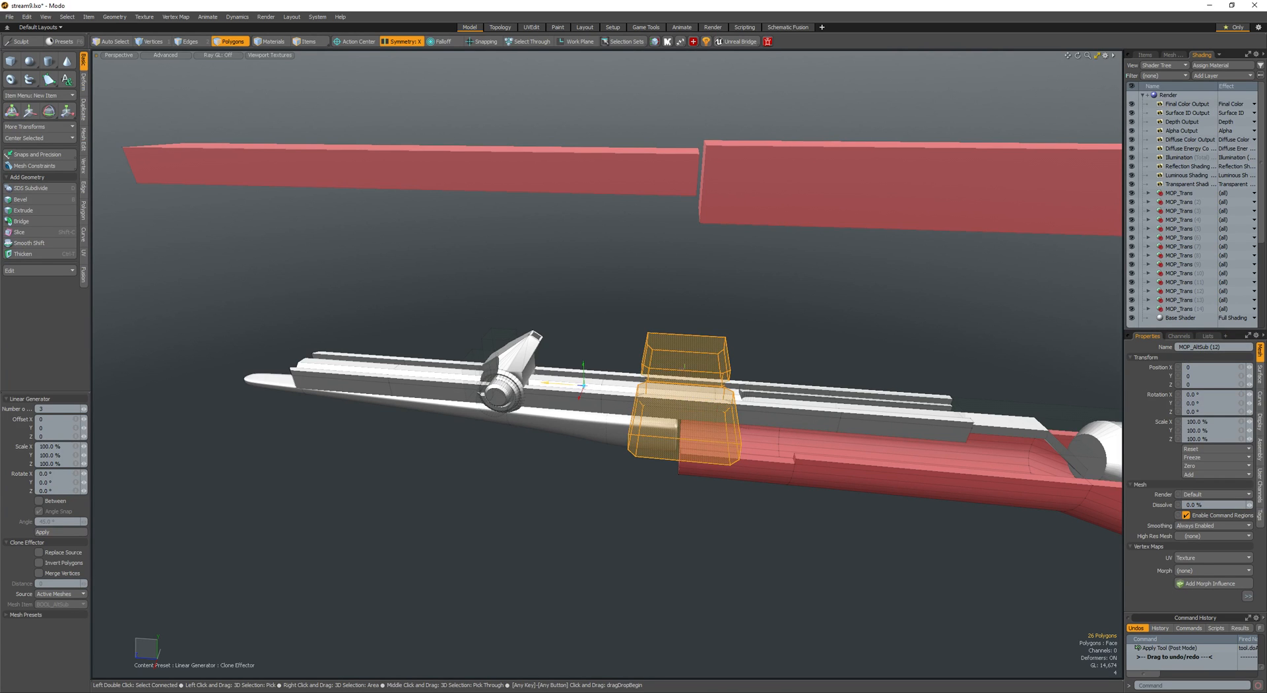
{"action": "mouse_move", "coordinate": [454, 376]}
{"action": "left_mouse_down"}
{"action": "mouse_move", "coordinate": [437, 375]}
{"action": "mouse_move", "coordinate": [525, 397]}
{"action": "mouse_move", "coordinate": [448, 371]}
{"action": "mouse_move", "coordinate": [470, 384]}
{"action": "left_mouse_up"}
{"action": "scroll", "coordinate": [380, 357], "scroll_direction": "down", "scroll_amount": 1, "text": "shift"}
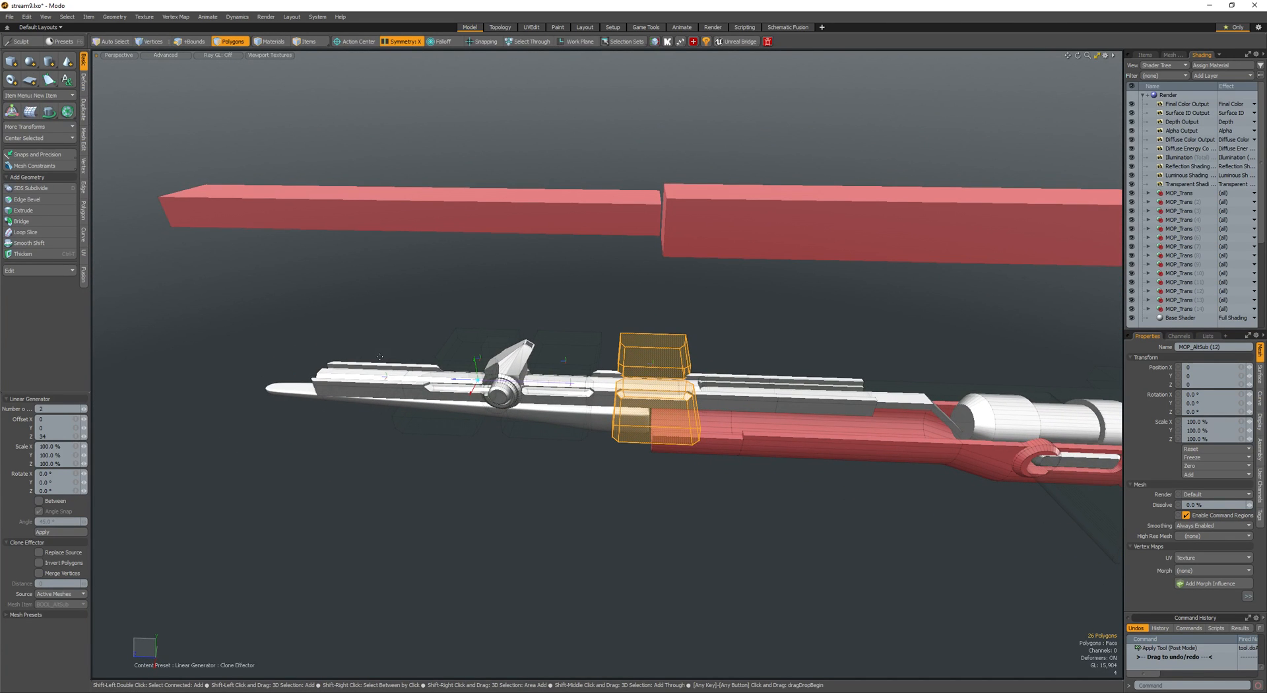
{"action": "key", "text": "space"}
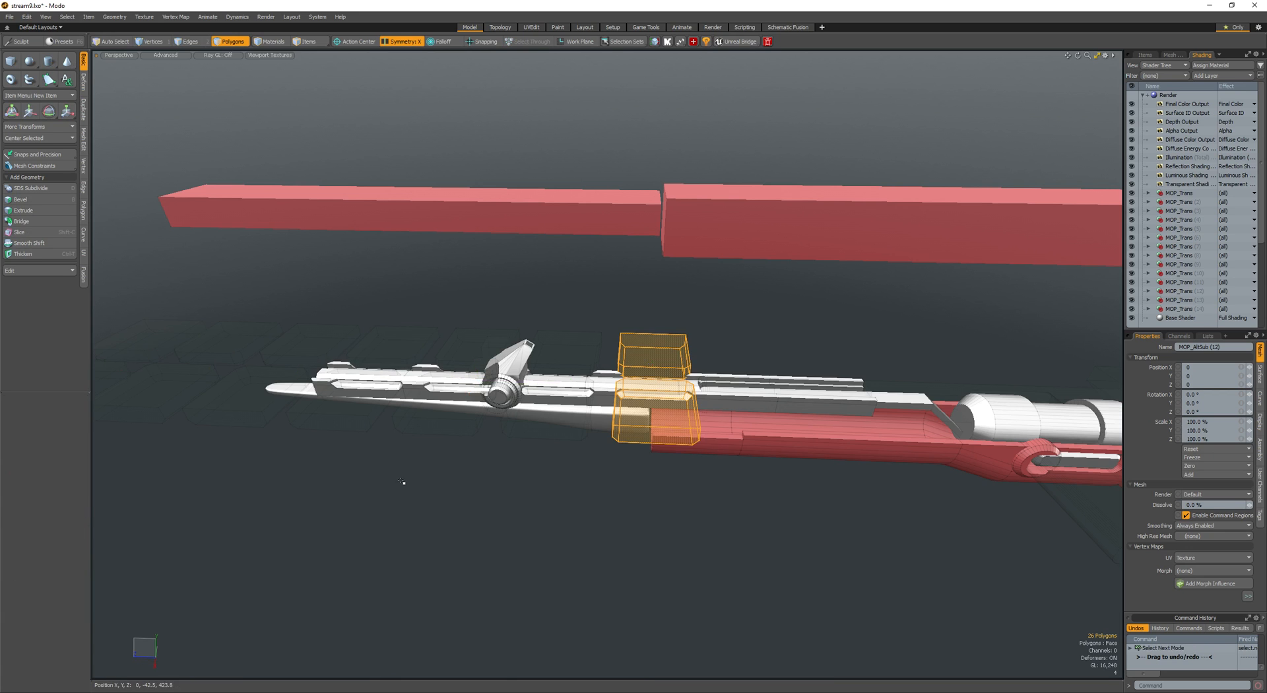
- Select all the rail's box cutters, scale them to 97.5% in Z and move them -2.25 in Z
{"action": "left_click", "coordinate": [404, 479]}
{"action": "key", "text": "bracketleft"}
{"action": "key", "text": "w"}
{"action": "left_click_drag", "start_coordinate": [553, 417], "coordinate": [715, 418]}
{"action": "key", "text": "r"}
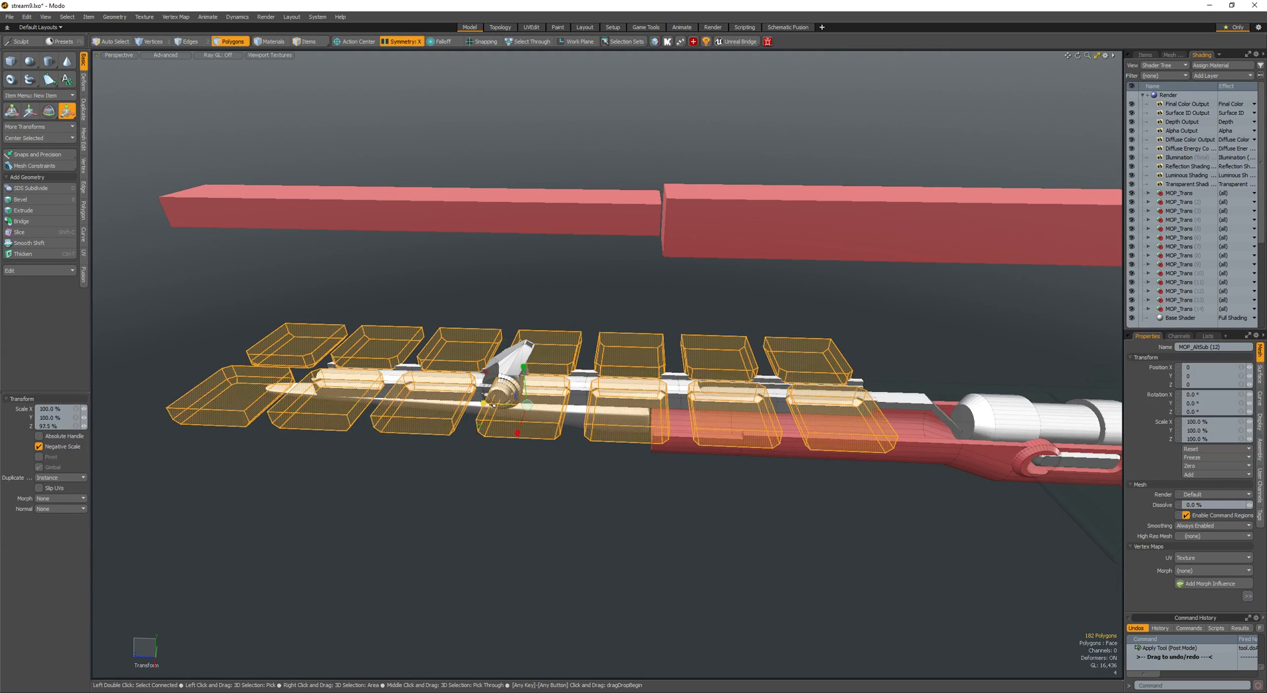
{"action": "key", "text": "w"}
{"action": "left_click_drag", "start_coordinate": [488, 404], "coordinate": [496, 404]}
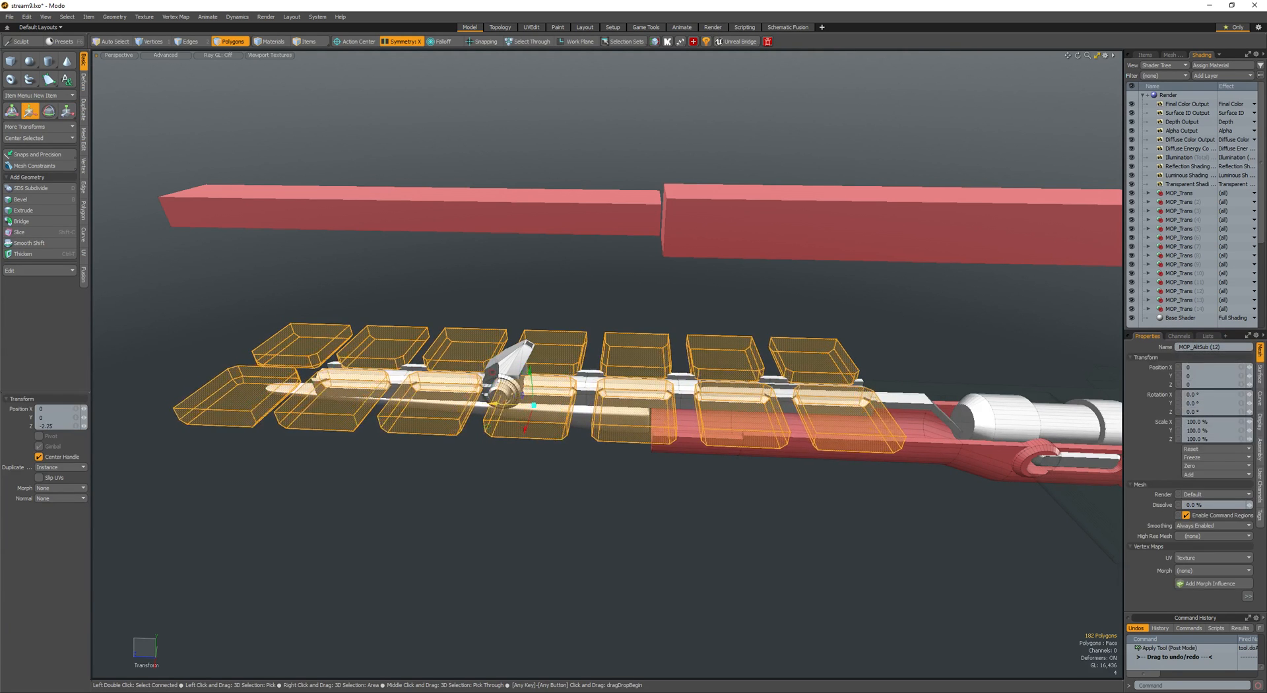
- Delete the frontmost pair of box cutters at the rail's tip and save the scene
{"action": "key", "text": "q"}
{"action": "left_click", "coordinate": [306, 335]}
{"action": "left_click_drag", "start_coordinate": [304, 317], "coordinate": [499, 390], "text": "alt+shift"}
{"action": "key", "text": "Delete"}
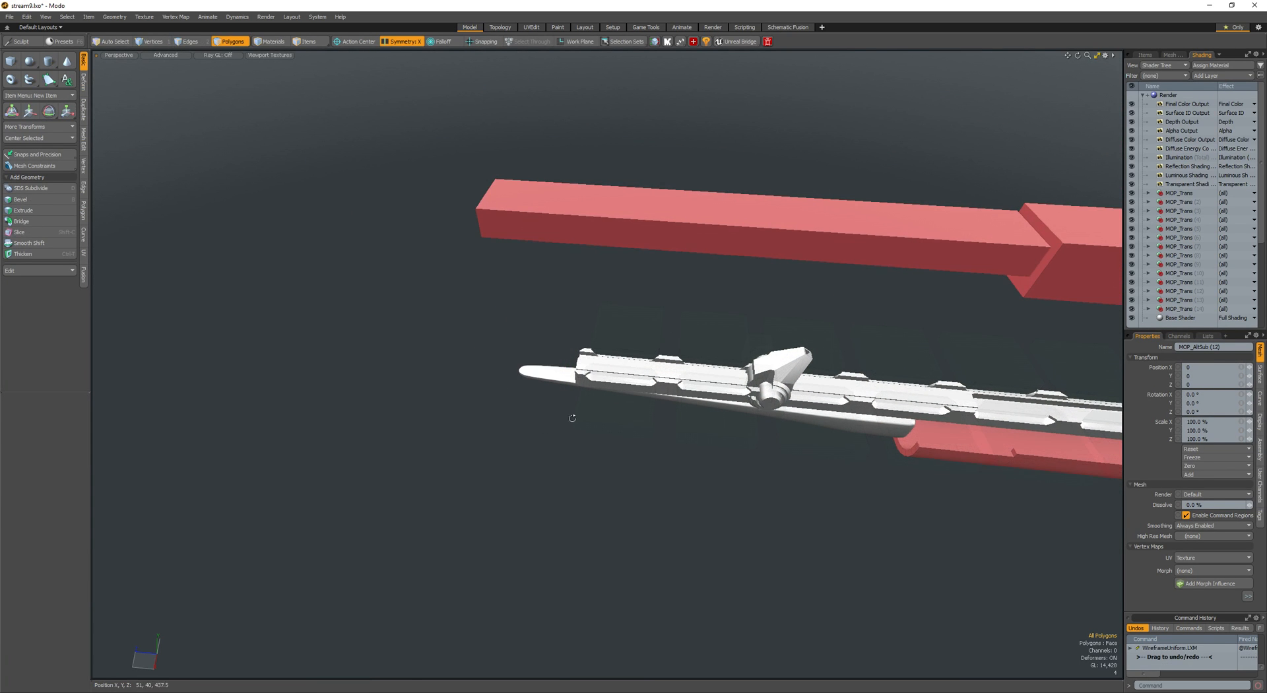
{"action": "left_click_drag", "start_coordinate": [571, 418], "coordinate": [470, 371], "text": "alt"}
{"action": "left_click_drag", "start_coordinate": [470, 371], "coordinate": [548, 360], "text": "ctrl+alt"}
{"action": "key", "text": "ctrl+s"}
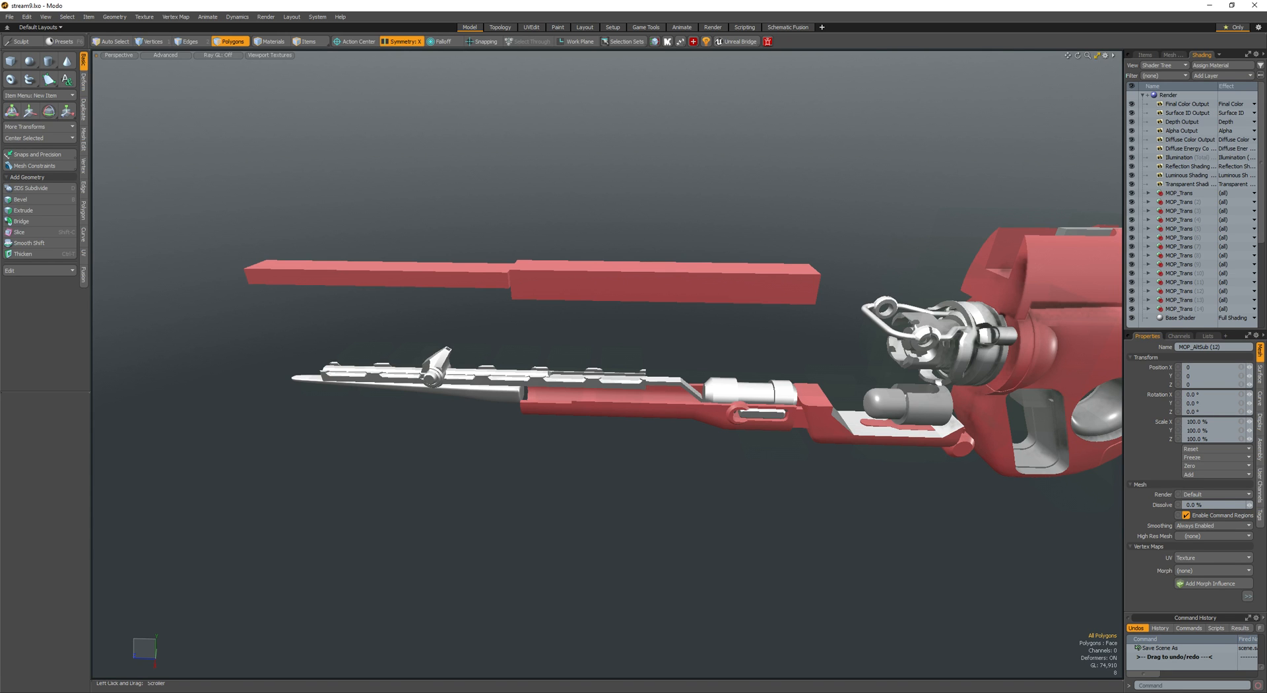
- Create a symmetric pair of blocks beside the rail over the fore-end, about 14.75 high and 77.3 long, and narrow their width
{"action": "mouse_move", "coordinate": [727, 322]}
{"action": "left_mouse_down", "text": "alt"}
{"action": "mouse_move", "coordinate": [802, 359]}
{"action": "mouse_move", "coordinate": [719, 321]}
{"action": "left_mouse_up", "text": "alt"}
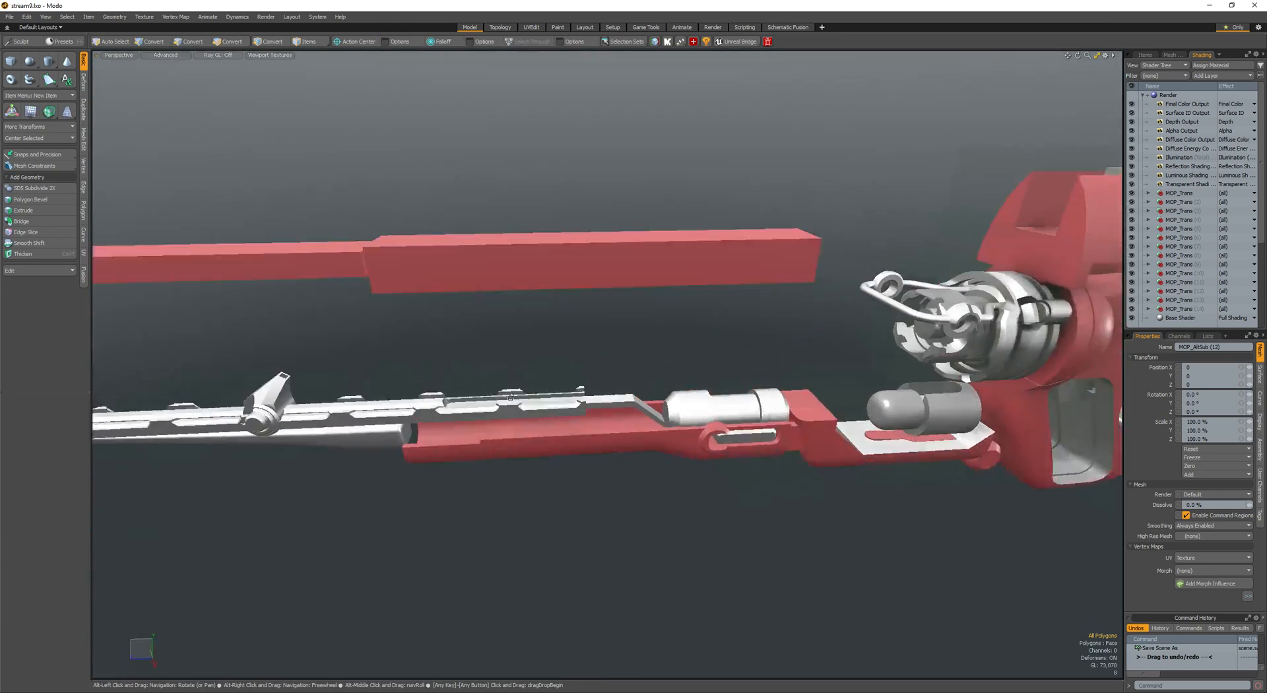
{"action": "left_click_drag", "start_coordinate": [462, 382], "coordinate": [587, 320], "text": "alt+shift"}
{"action": "left_click_drag", "start_coordinate": [462, 337], "coordinate": [657, 393], "text": "alt"}
{"action": "key", "text": "space"}
{"action": "left_click", "coordinate": [594, 357]}
{"action": "key", "text": "space"}
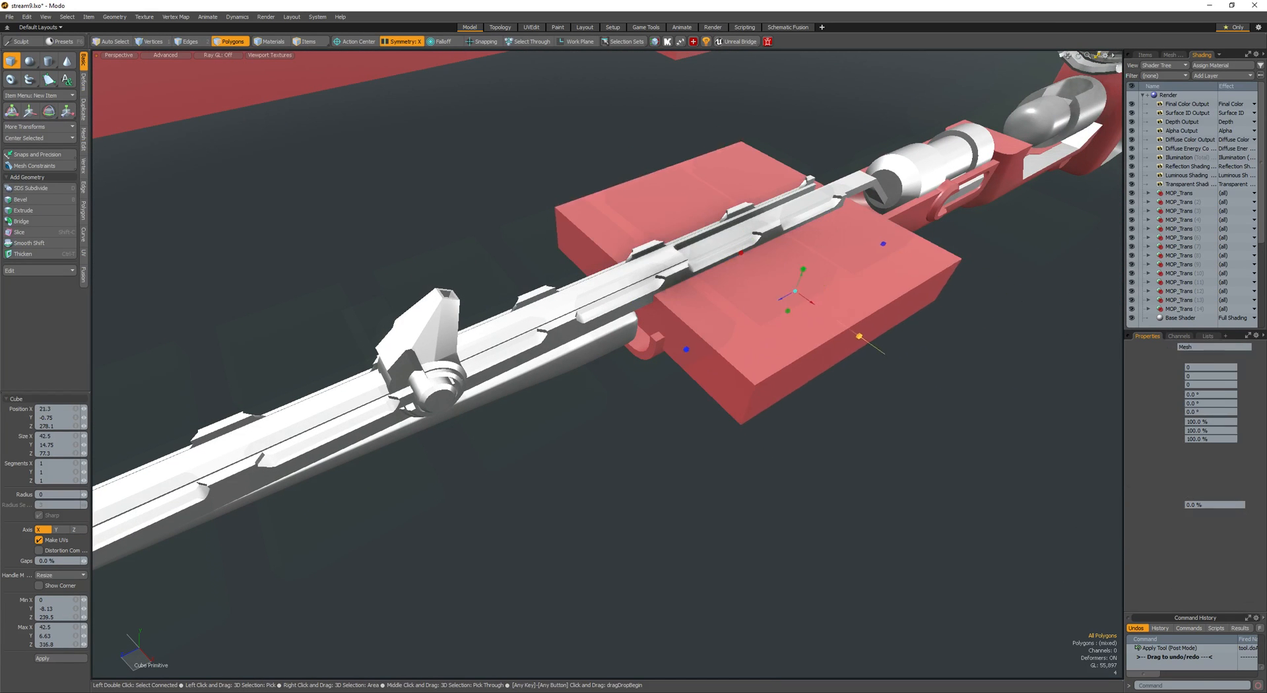
{"action": "left_click_drag", "start_coordinate": [859, 336], "coordinate": [501, 325]}
{"action": "key", "text": "space"}
- Scale and reposition the pair of side blocks along the fore-end
{"action": "double_click", "coordinate": [825, 311]}
{"action": "key", "text": "r"}
{"action": "key", "text": "w"}
{"action": "key", "text": "space"}
- Loop-slice the side blocks to divide them into front and rear sections
{"action": "key", "text": "2"}
{"action": "left_click", "coordinate": [528, 338]}
{"action": "key", "text": "alt+c"}
{"action": "left_click", "coordinate": [510, 337]}
{"action": "scroll", "coordinate": [510, 337], "scroll_direction": "down", "scroll_amount": 2, "text": "shift"}
{"action": "scroll", "coordinate": [510, 337], "scroll_direction": "down", "scroll_amount": 2, "text": "shift"}
{"action": "left_click_drag", "start_coordinate": [500, 325], "coordinate": [567, 287]}
{"action": "key", "text": "space"}
- Shape the side blocks' top into a raised front section with a slope down to the rear section
{"action": "key", "text": "b"}
{"action": "key", "text": "space"}
{"action": "key", "text": "3"}
{"action": "left_click", "coordinate": [504, 332]}
{"action": "key", "text": "w"}
{"action": "key", "text": "y"}
{"action": "scroll", "coordinate": [533, 280], "scroll_direction": "down", "scroll_amount": 2}
{"action": "key", "text": "space"}
{"action": "key", "text": "space"}
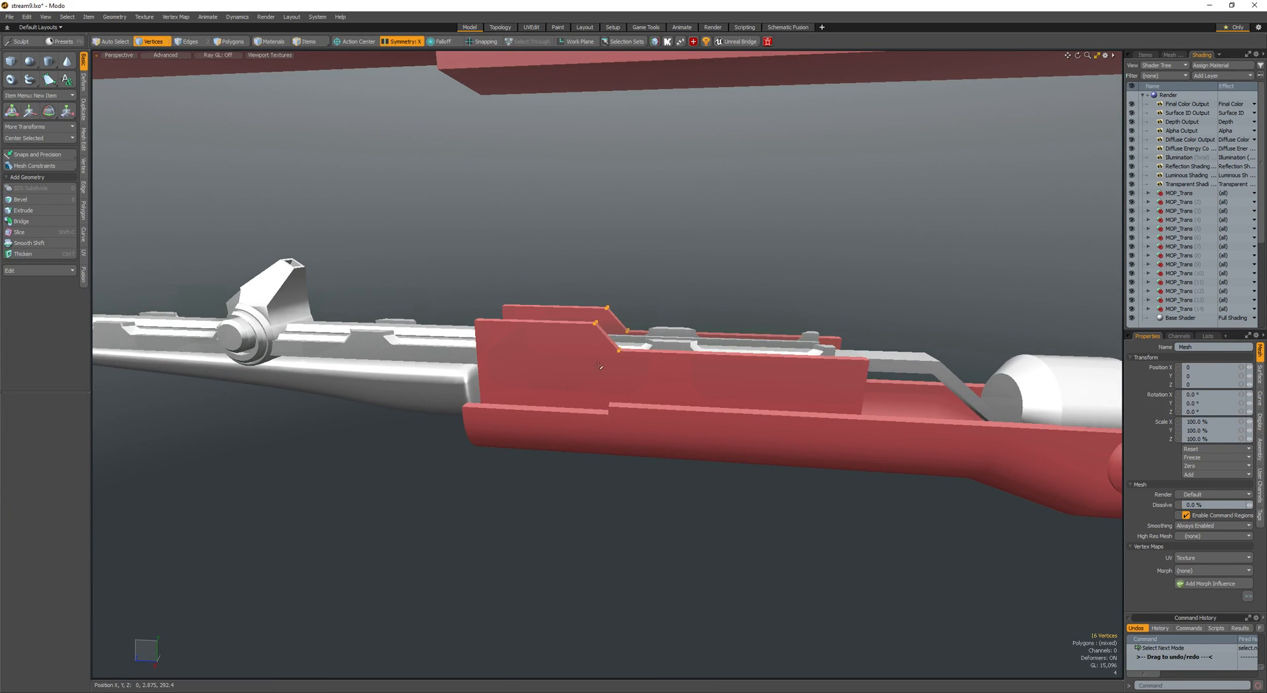
- Shift the slope's front edges 4.13 in Z, and move both side blocks -2.875 in Y and -1 in Z
{"action": "key", "text": "y"}
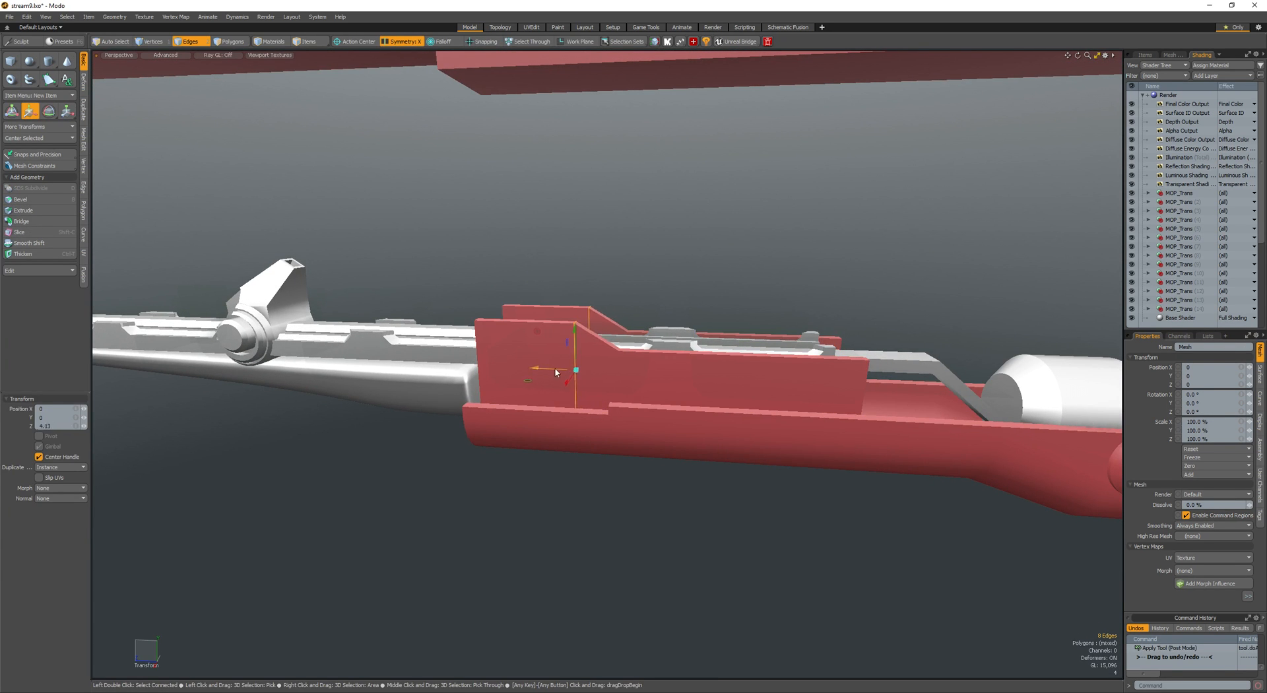
{"action": "key", "text": "space"}
{"action": "key", "text": "space"}
{"action": "double_click", "coordinate": [560, 368]}
{"action": "left_click_drag", "start_coordinate": [559, 368], "coordinate": [561, 355], "text": "alt"}
{"action": "key", "text": "y"}
{"action": "left_click_drag", "start_coordinate": [561, 355], "coordinate": [566, 369]}
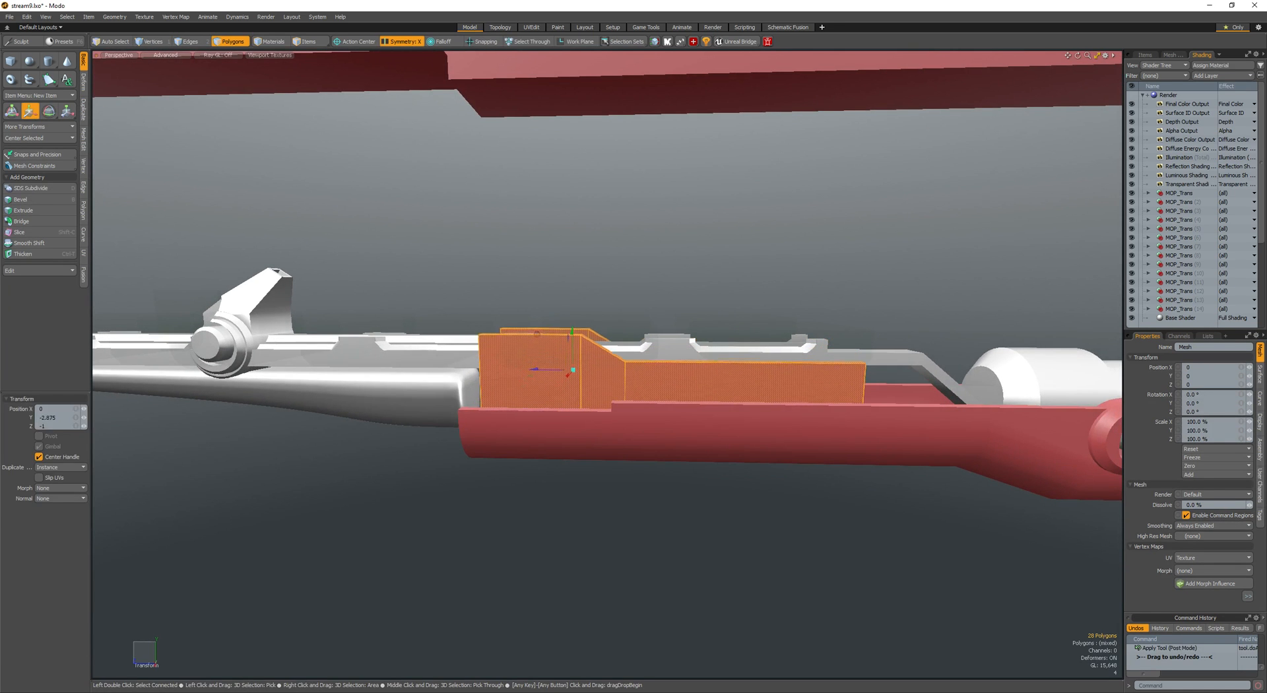
{"action": "key", "text": "space"}
- Adjust the placement of the side blocks so they sit along the fore-end next to the rail
{"action": "right_click_drag", "start_coordinate": [1112, 396], "coordinate": [1083, 398], "text": "ctrl"}
{"action": "mouse_move", "coordinate": [581, 356]}
{"action": "left_mouse_down", "text": "alt"}
{"action": "mouse_move", "coordinate": [628, 370]}
{"action": "mouse_move", "coordinate": [576, 384]}
{"action": "mouse_move", "coordinate": [654, 360]}
{"action": "mouse_move", "coordinate": [695, 370]}
{"action": "left_mouse_up", "text": "alt"}
{"action": "key", "text": "w"}
{"action": "key", "text": "space"}
{"action": "double_click", "coordinate": [561, 372]}
{"action": "key", "text": "w"}
{"action": "key", "text": "space"}
- Bevel the outer upper and end edges of the side blocks
{"action": "key", "text": "ctrl+2"}
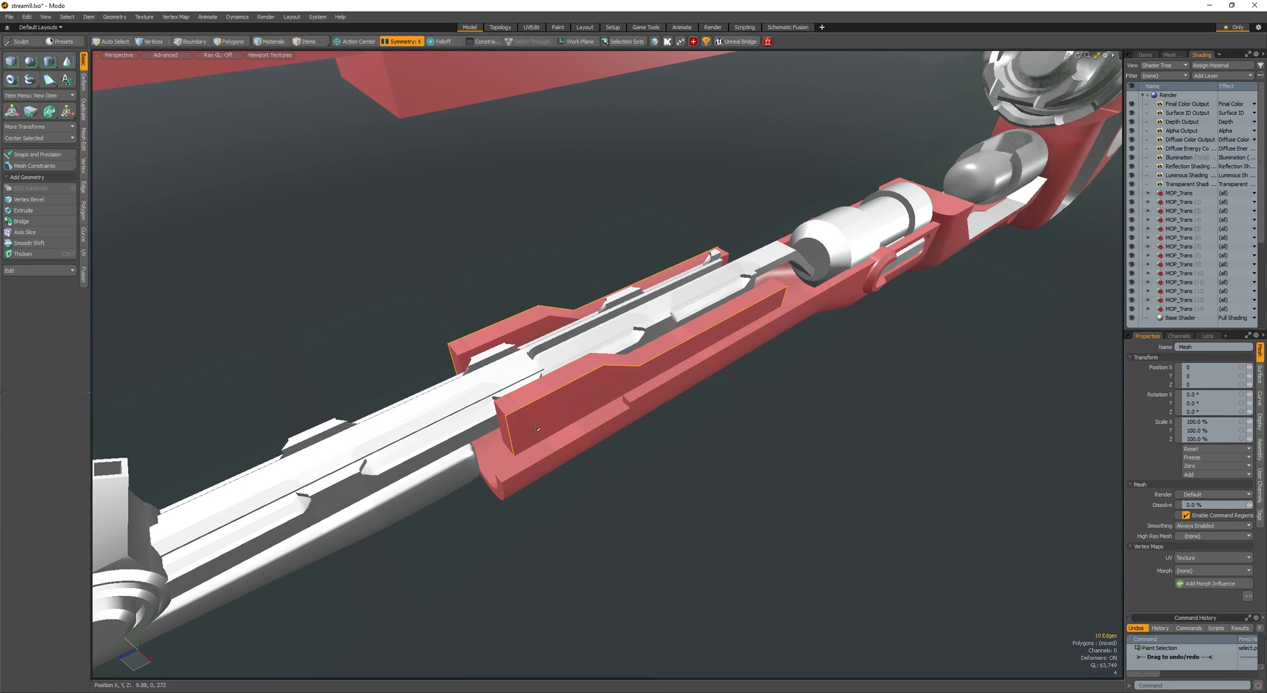
{"action": "key", "text": "b"}
{"action": "key", "text": "space"}
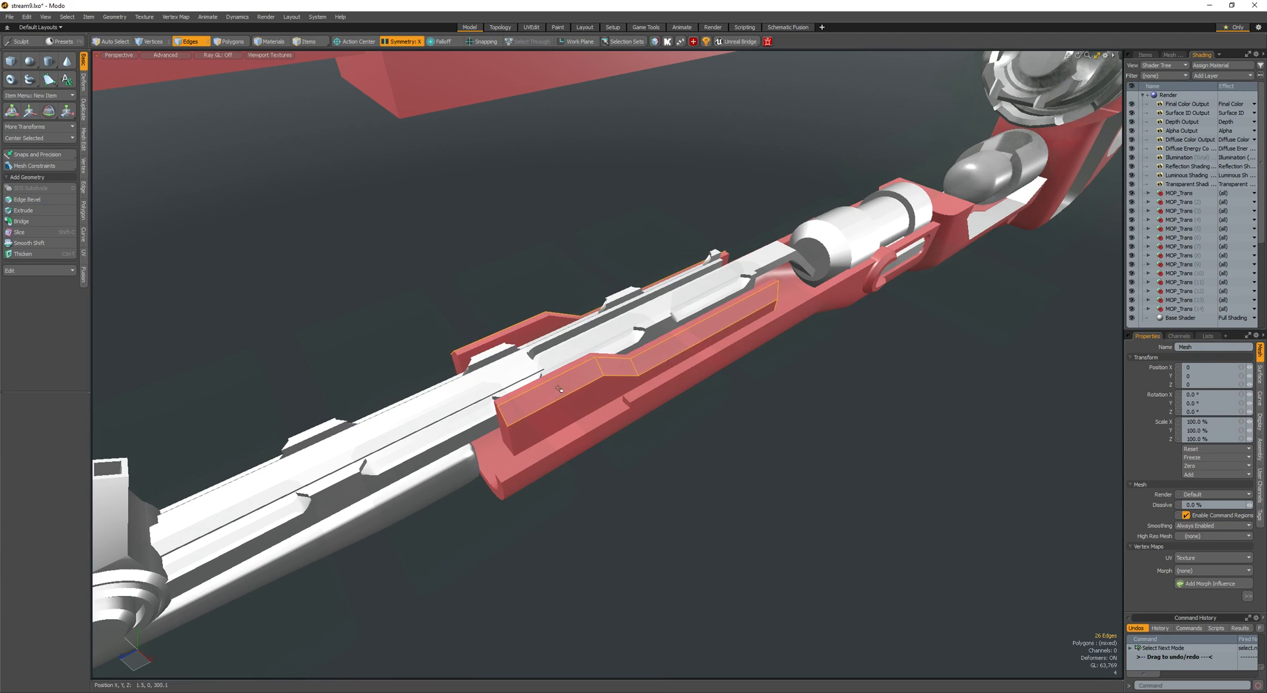
- Select the complete side blocks and assign them a white material
{"action": "key", "text": "ctrl+3"}
{"action": "key", "text": "]"}
{"action": "key", "text": "m"}
{"action": "key", "text": "Return"}
- Move the outer side faces of the side blocks' raised front sections and save the scene
{"action": "left_click", "coordinate": [566, 421]}
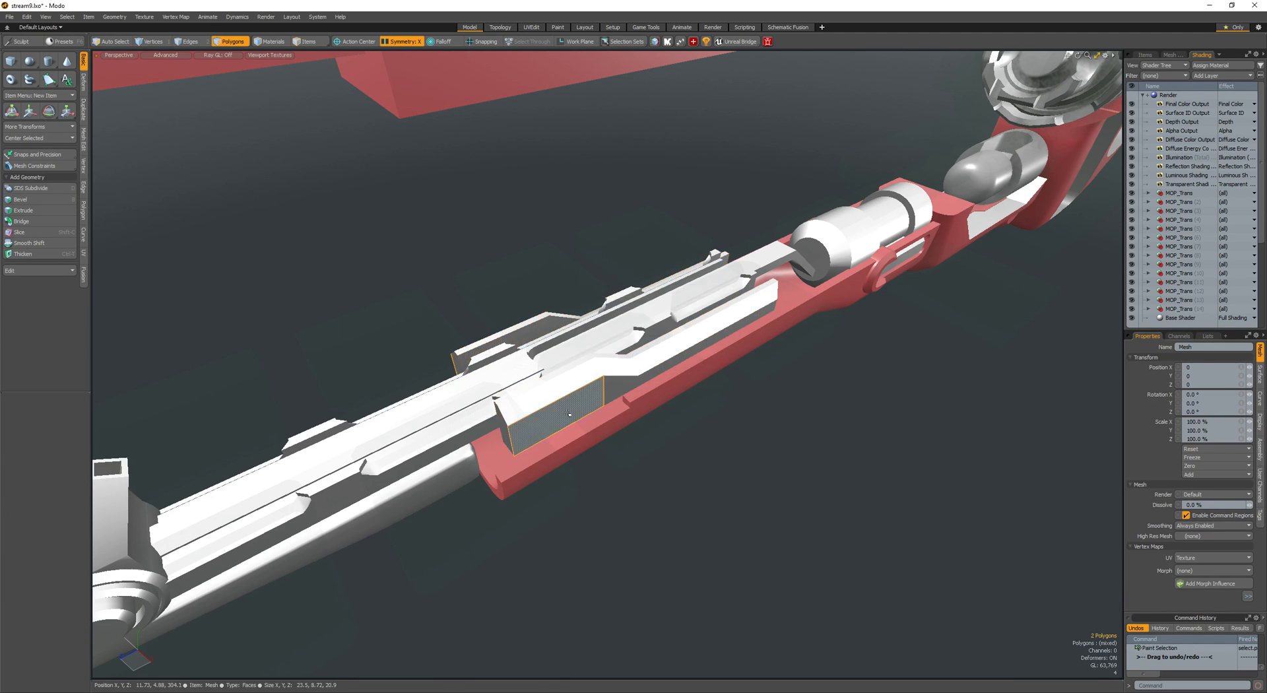
{"action": "left_click_drag", "start_coordinate": [637, 425], "coordinate": [433, 421], "text": "alt"}
{"action": "key", "text": "w"}
{"action": "key", "text": "space"}
{"action": "left_click", "coordinate": [746, 462]}
{"action": "scroll", "coordinate": [475, 396], "scroll_direction": "down", "scroll_amount": 4}
{"action": "left_click_drag", "start_coordinate": [503, 382], "coordinate": [654, 368], "text": "alt"}
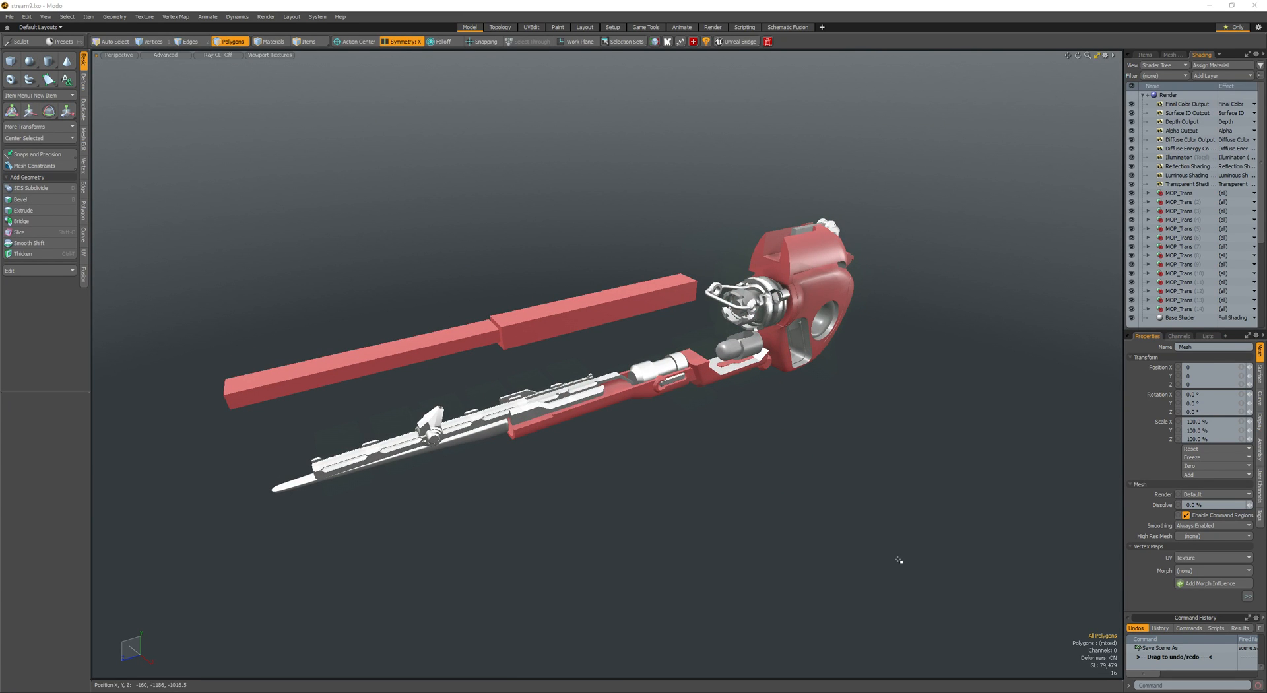
- Create a cylinder running sideways through the raised front section of one side block
{"action": "mouse_move", "coordinate": [789, 456]}
{"action": "left_mouse_down", "text": "alt"}
{"action": "mouse_move", "coordinate": [700, 426]}
{"action": "mouse_move", "coordinate": [786, 451]}
{"action": "mouse_move", "coordinate": [837, 425]}
{"action": "mouse_move", "coordinate": [541, 422]}
{"action": "mouse_move", "coordinate": [574, 427]}
{"action": "mouse_move", "coordinate": [584, 357]}
{"action": "left_mouse_up", "text": "alt"}
{"action": "scroll", "coordinate": [644, 430], "scroll_direction": "up", "scroll_amount": 2}
{"action": "double_click", "coordinate": [608, 459]}
{"action": "scroll", "coordinate": [609, 458], "scroll_direction": "up", "scroll_amount": 2}
{"action": "left_click", "coordinate": [49, 62]}
{"action": "mouse_move", "coordinate": [584, 370]}
{"action": "left_mouse_down", "text": "alt"}
{"action": "mouse_move", "coordinate": [615, 418]}
{"action": "mouse_move", "coordinate": [769, 433]}
{"action": "mouse_move", "coordinate": [799, 421]}
{"action": "left_mouse_up", "text": "alt"}
{"action": "key", "text": "space"}
- Scale the cylinder down and position it over the raised front section of the side block
{"action": "double_click", "coordinate": [711, 419]}
{"action": "key", "text": "w"}
{"action": "key", "text": "r"}
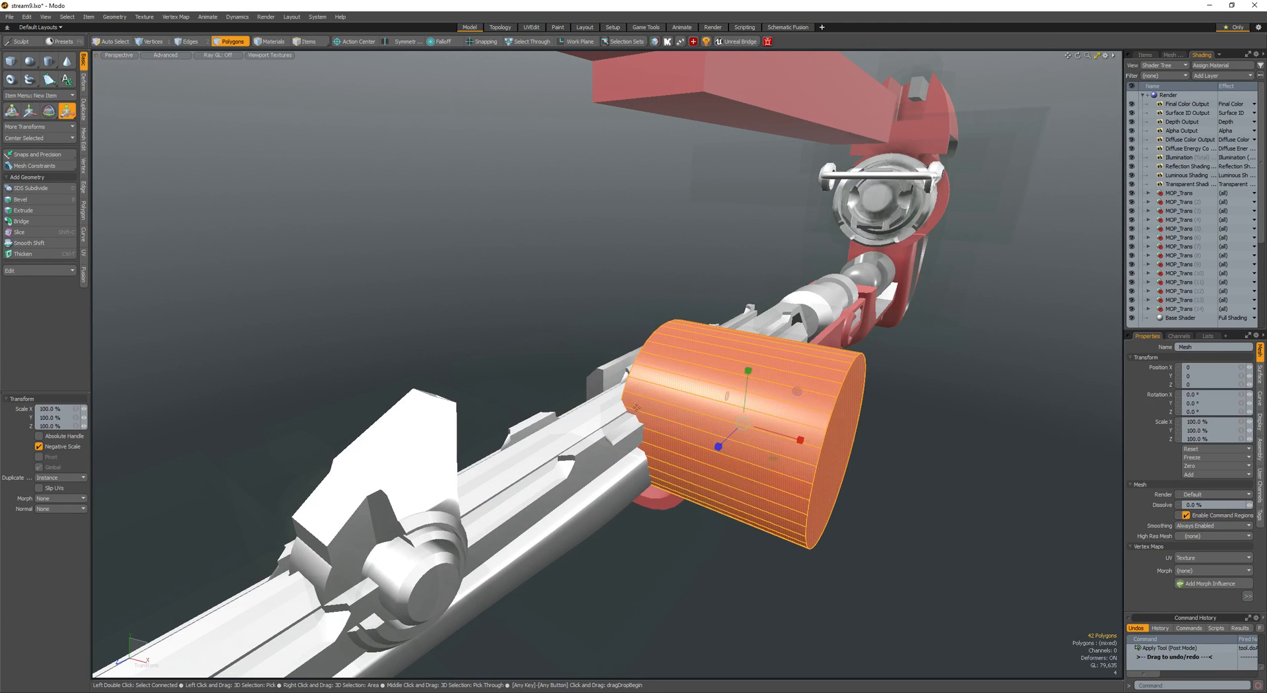
{"action": "scroll", "coordinate": [660, 410], "scroll_direction": "down", "scroll_amount": 7, "text": "ctrl+shift"}
{"action": "key", "text": "space"}
{"action": "left_click_drag", "start_coordinate": [665, 414], "coordinate": [658, 403], "text": "alt"}
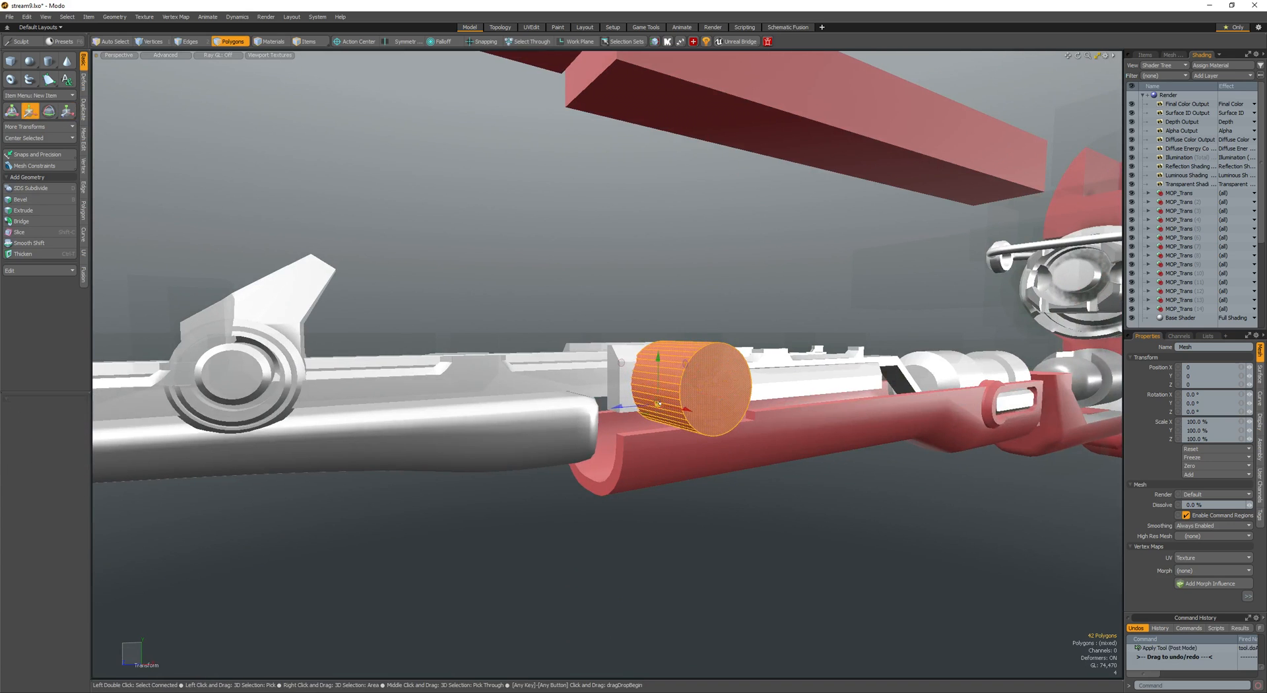
- Assign a material to the cylinder and subtract it from the side blocks as a mirrored boolean cutter
{"action": "key", "text": "m"}
{"action": "key", "text": "Return"}
{"action": "left_click", "coordinate": [620, 375]}
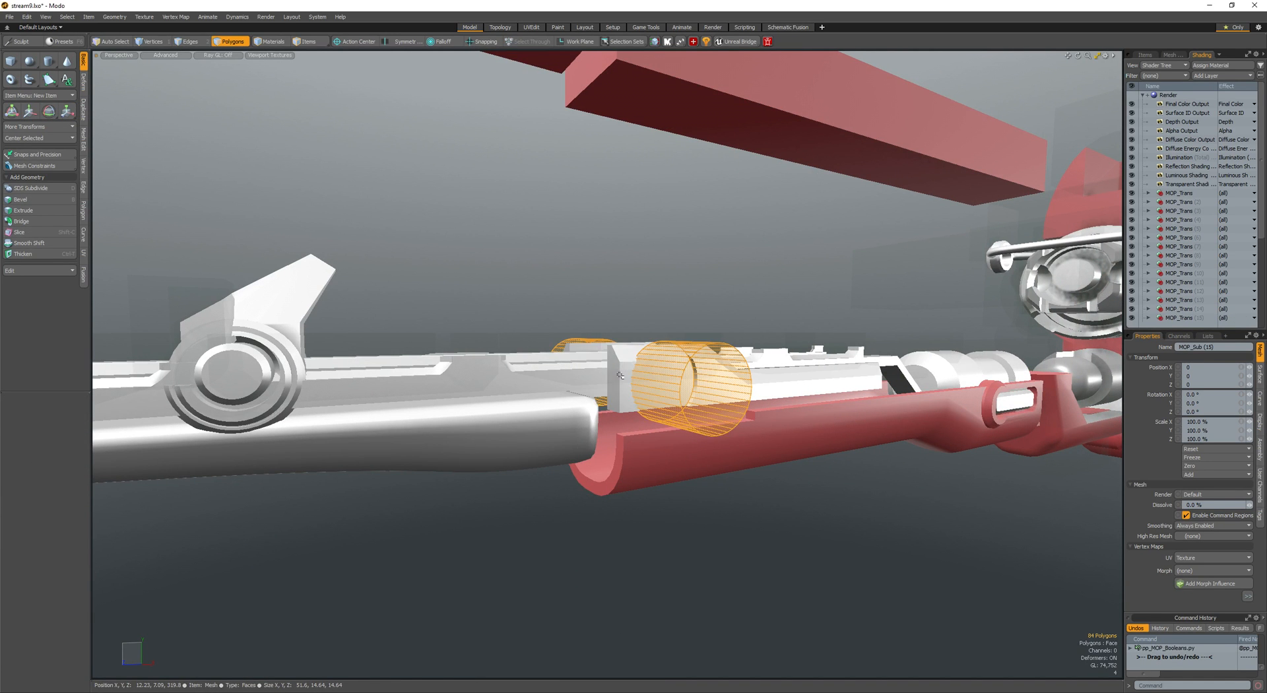
{"action": "left_click_drag", "start_coordinate": [620, 375], "coordinate": [755, 427], "text": "alt"}
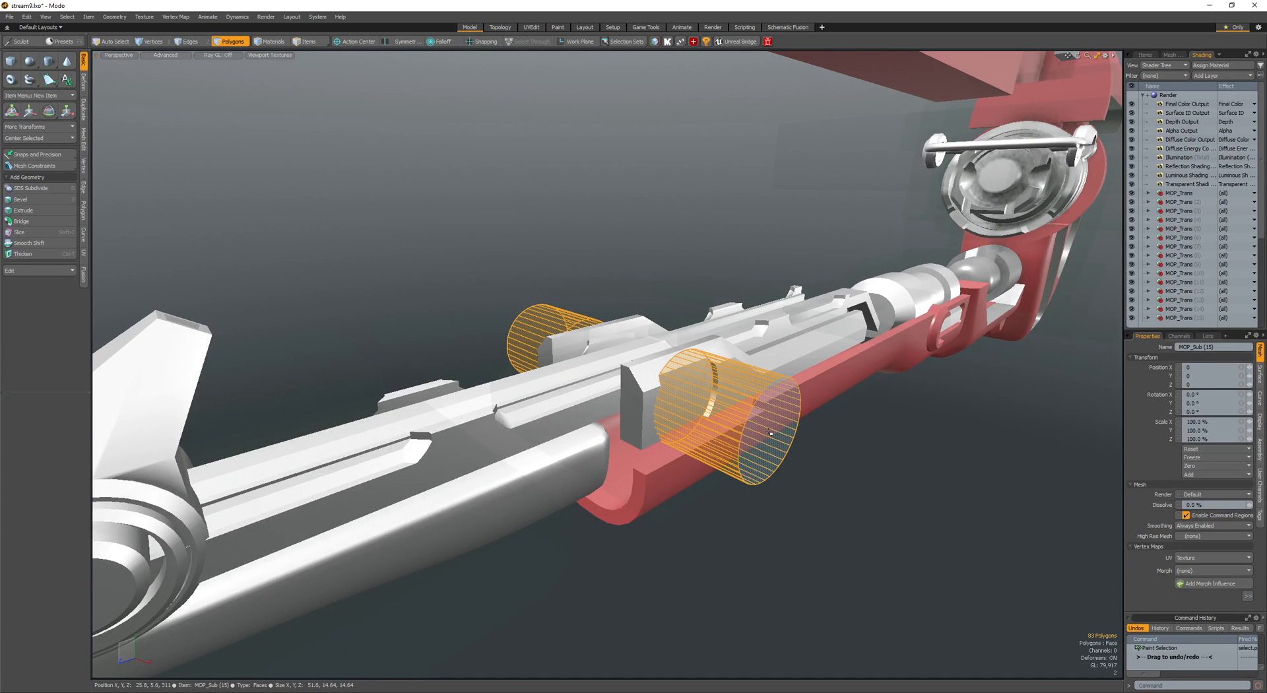
- Bevel the rim edges of the end caps on both mirrored cutter cylinders with an inset of 1
{"action": "key", "text": "shift+h"}
{"action": "key", "text": "shift+h"}
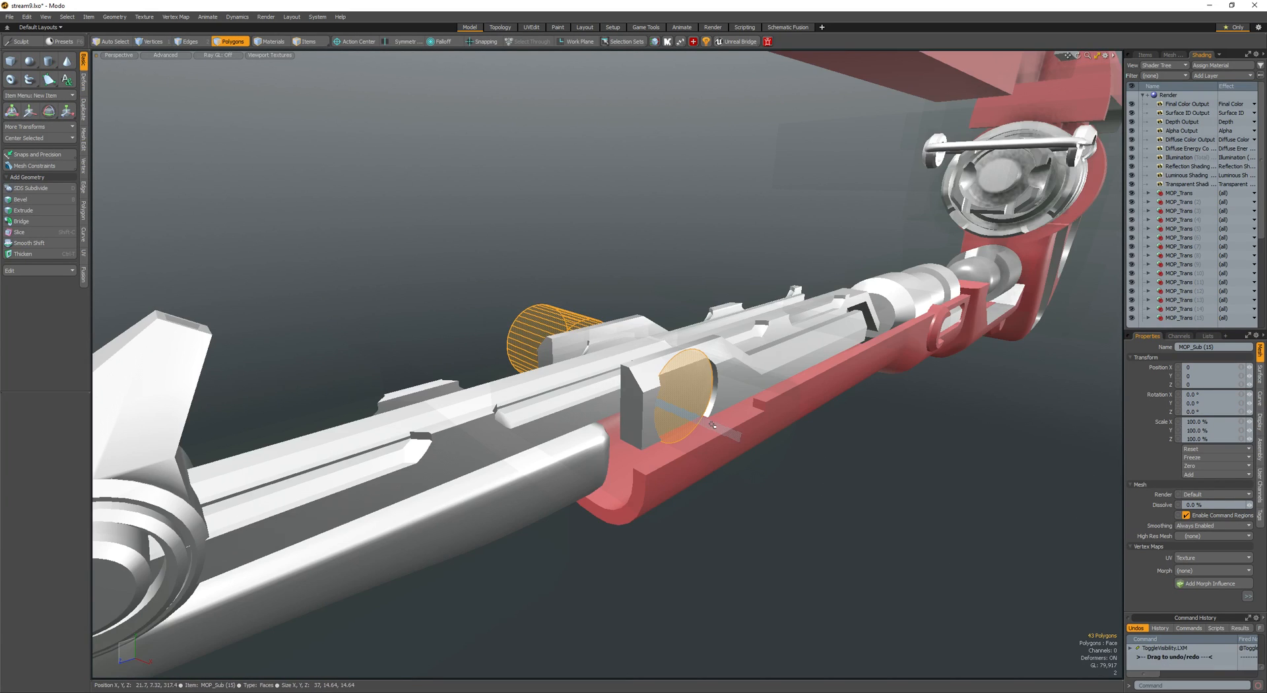
{"action": "double_click", "coordinate": [534, 335]}
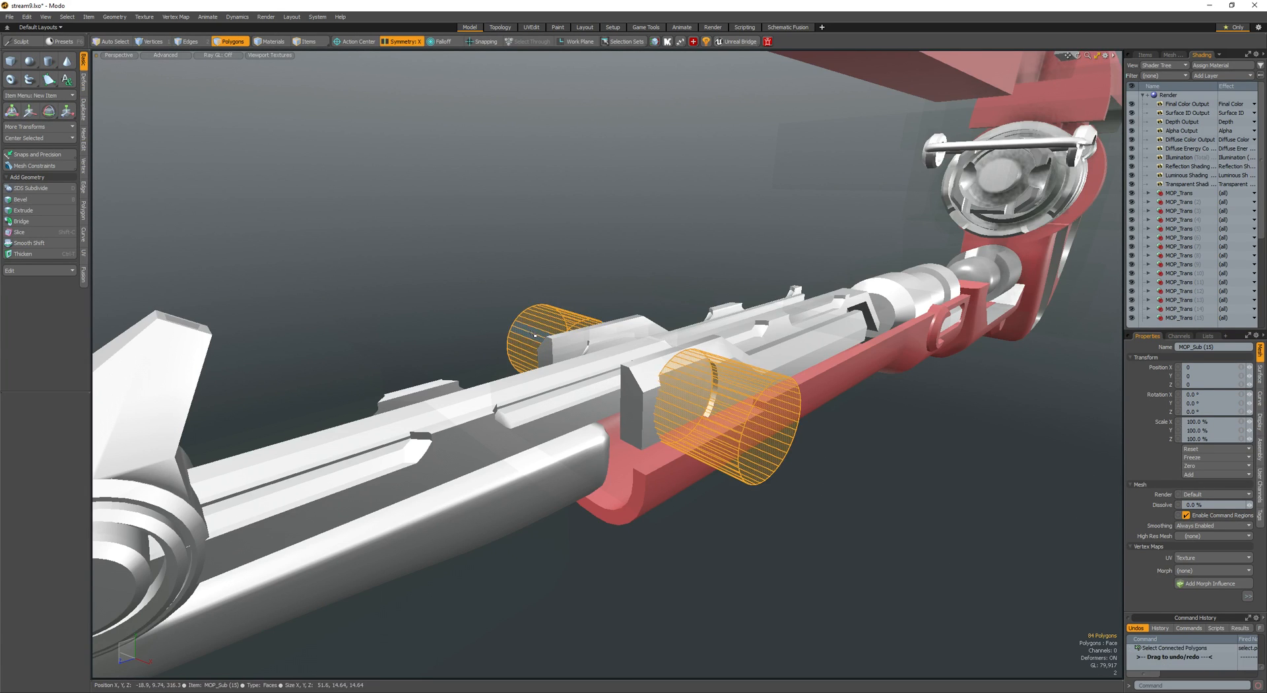
{"action": "left_click_drag", "start_coordinate": [534, 335], "coordinate": [760, 434]}
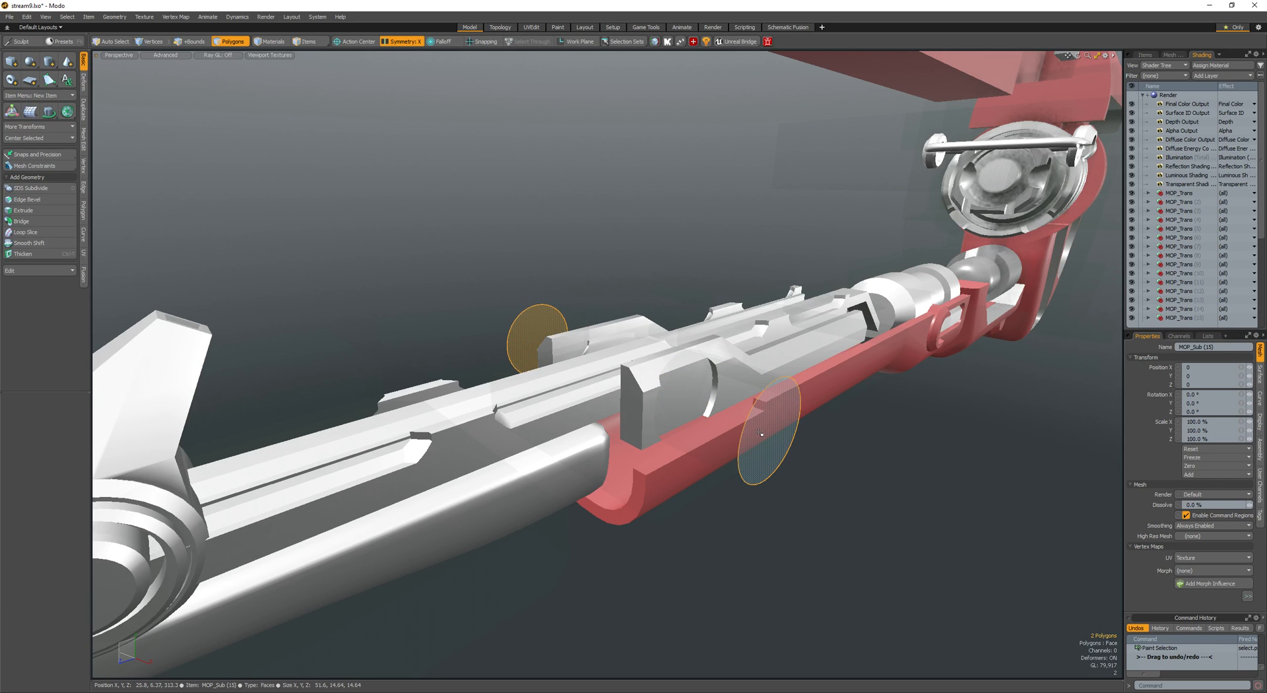
{"action": "key", "text": "shift+Up"}
{"action": "key", "text": "ctrl+2"}
{"action": "key", "text": "shift+a"}
{"action": "key", "text": "b"}
{"action": "left_click", "coordinate": [759, 433]}
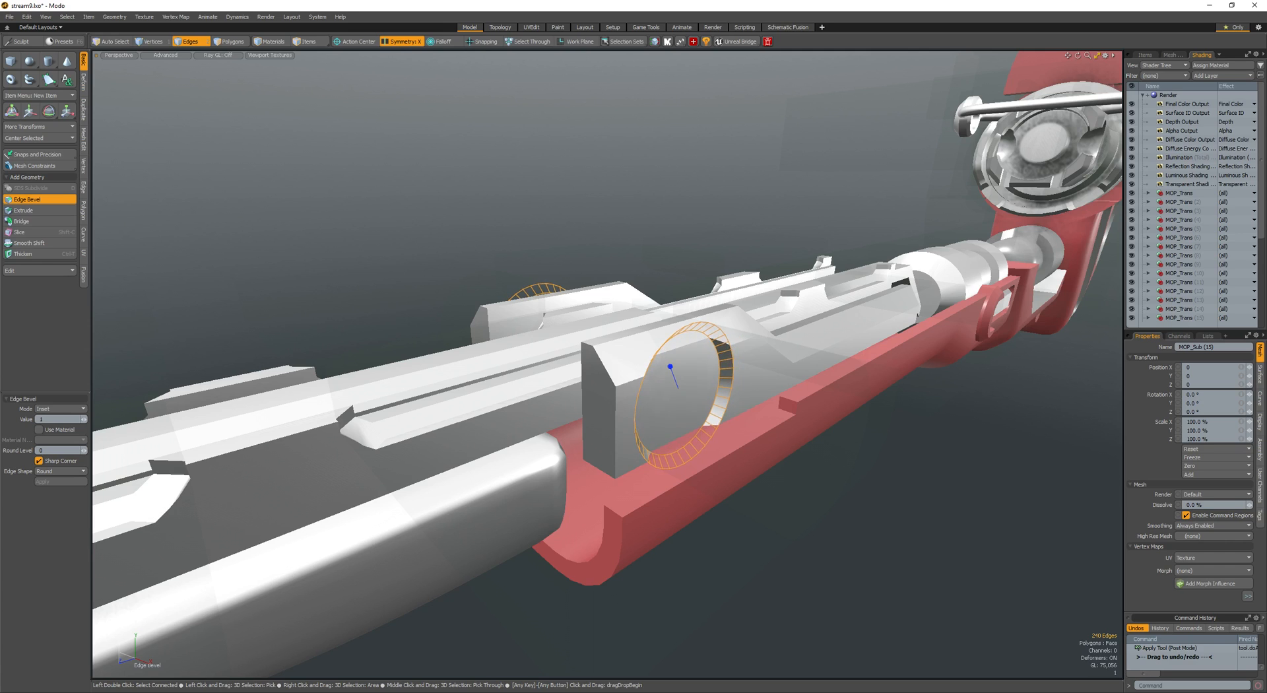
- Move the bevelled cutter cylinders sideways, paste a copy of them and flip the cylinders along X
{"action": "key", "text": "3"}
{"action": "left_click_drag", "start_coordinate": [588, 340], "coordinate": [685, 359], "text": "alt"}
{"action": "double_click", "coordinate": [685, 373]}
{"action": "key", "text": "w"}
{"action": "left_click_drag", "start_coordinate": [684, 359], "coordinate": [497, 260], "text": "alt"}
{"action": "left_click_drag", "start_coordinate": [671, 404], "coordinate": [723, 462]}
{"action": "key", "text": "space"}
{"action": "key", "text": "ctrl+v"}
{"action": "key", "text": "w"}
{"action": "key", "text": "space"}
{"action": "left_click_drag", "start_coordinate": [574, 396], "coordinate": [718, 430], "text": "alt"}
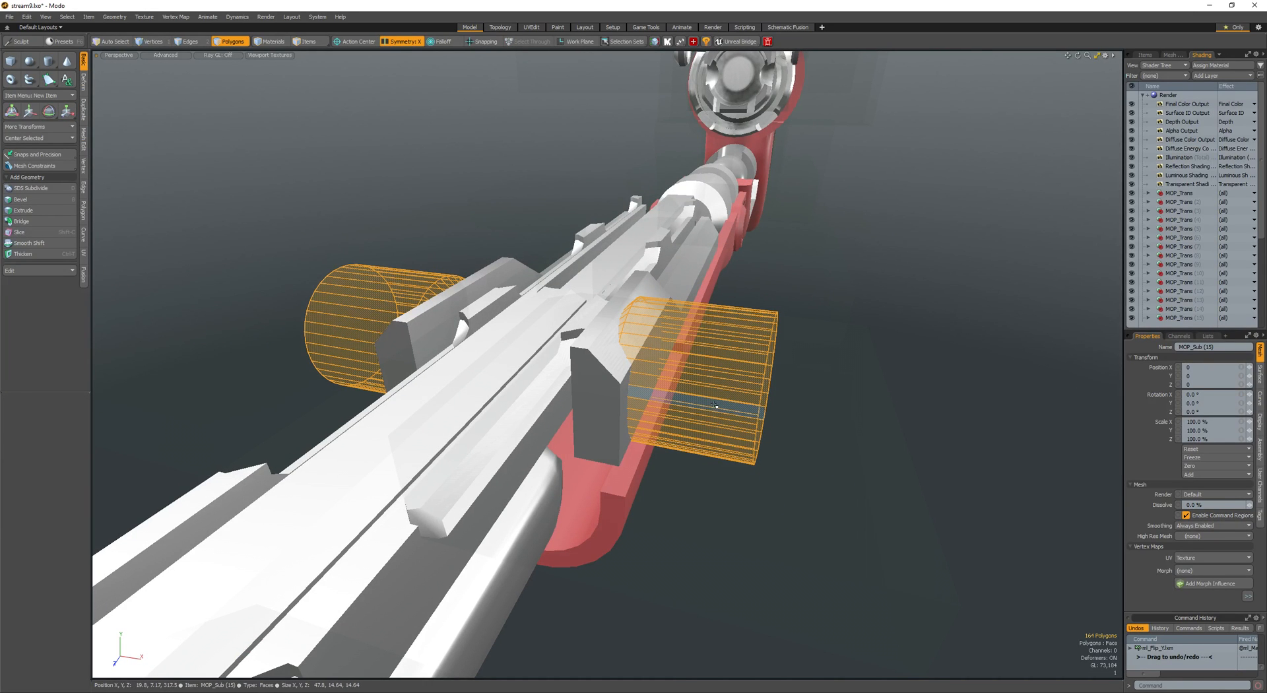
{"action": "key", "text": "alt+x"}
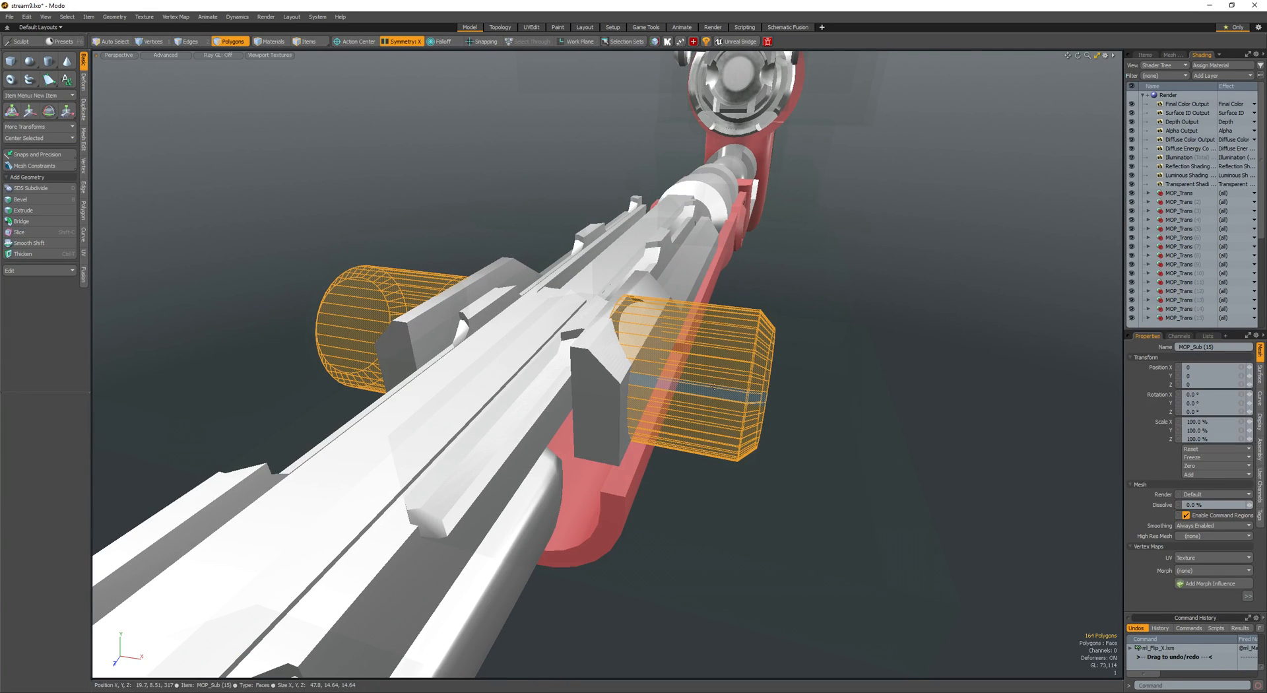
- Make the flipped cylinders a boolean union and move them inward along X into the circular cuts
{"action": "key", "text": "r"}
{"action": "key", "text": "ctrl+shift+minus"}
{"action": "left_click_drag", "start_coordinate": [645, 391], "coordinate": [596, 393], "text": "alt"}
{"action": "key", "text": "q"}
{"action": "key", "text": "w"}
{"action": "key", "text": "q"}
{"action": "left_click_drag", "start_coordinate": [683, 416], "coordinate": [583, 362], "text": "alt"}
{"action": "key", "text": "alt+a"}
{"action": "left_click", "coordinate": [639, 437]}
{"action": "key", "text": "w"}
{"action": "key", "text": "r"}
{"action": "key", "text": "q"}
{"action": "key", "text": "w"}
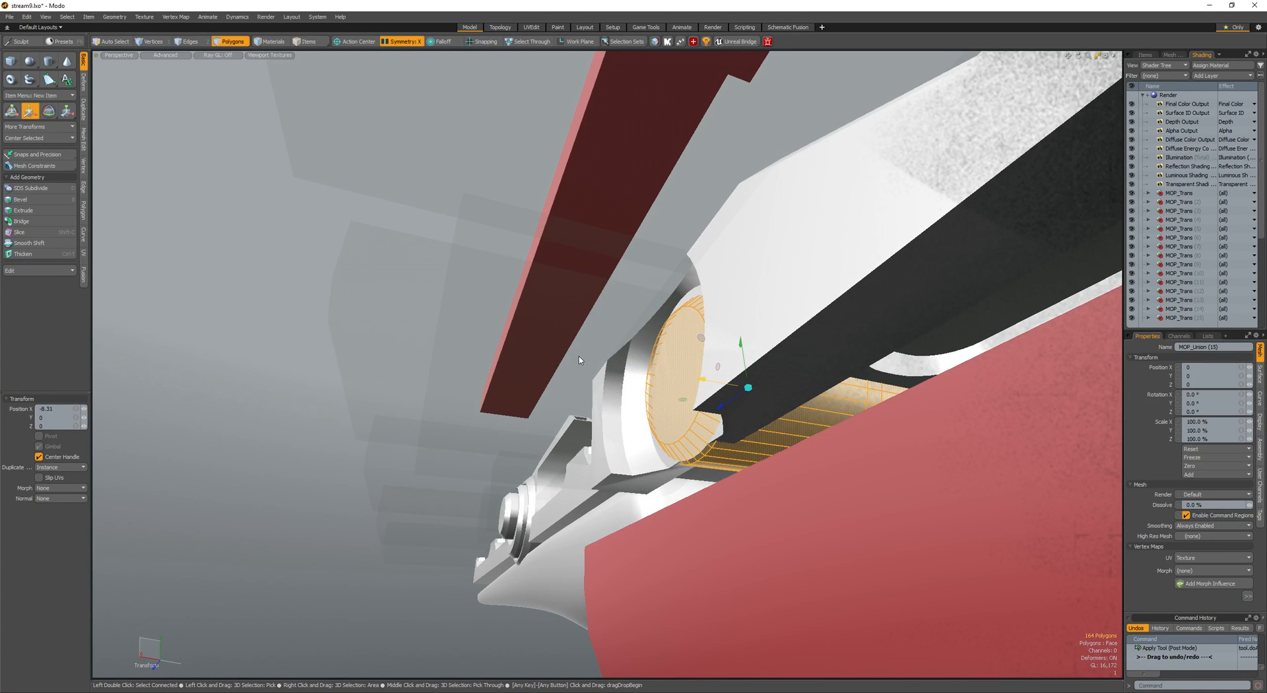
- Scale the union cylinders' diameter in Y and Z to about 146%, leaving X at 100%
{"action": "left_click_drag", "start_coordinate": [678, 376], "coordinate": [619, 360], "text": "alt"}
{"action": "key", "text": "r"}
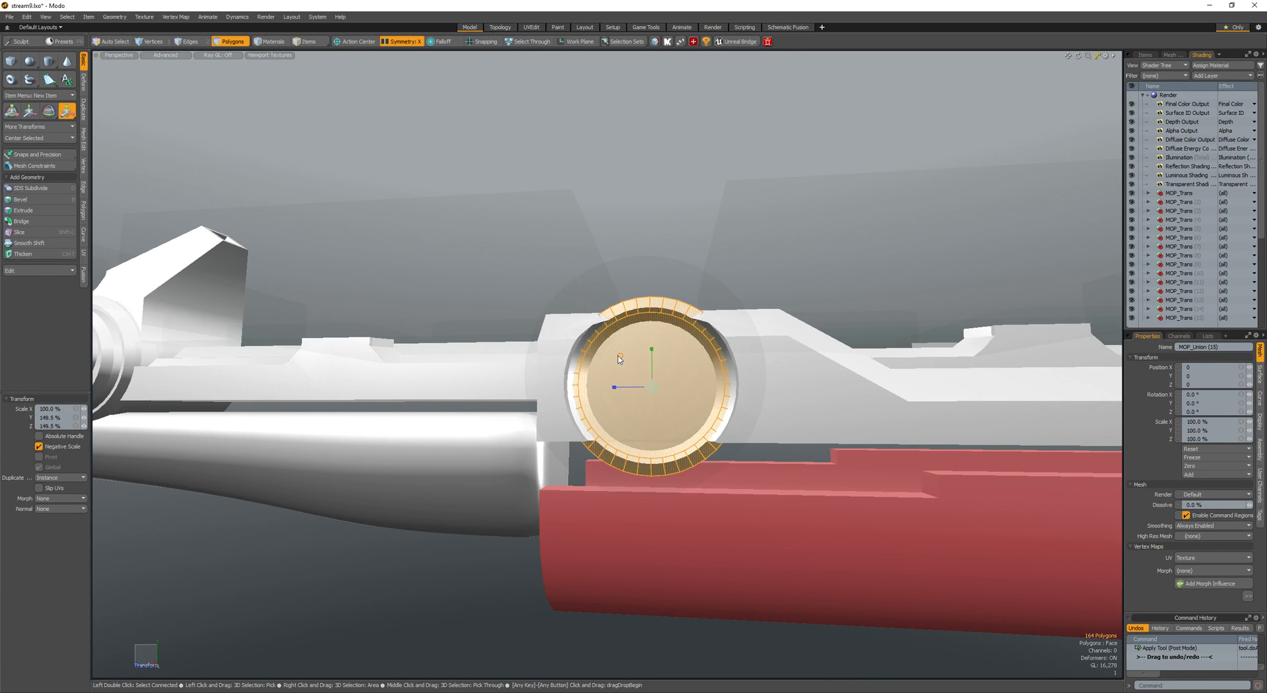
{"action": "left_click_drag", "start_coordinate": [620, 358], "coordinate": [667, 419], "text": "alt"}
- Pull the union cylinders' inner end faces away from the centre line to leave the barrel uncovered
{"action": "key", "text": "space"}
{"action": "key", "text": "space"}
{"action": "scroll", "coordinate": [591, 371], "scroll_direction": "up", "scroll_amount": 4}
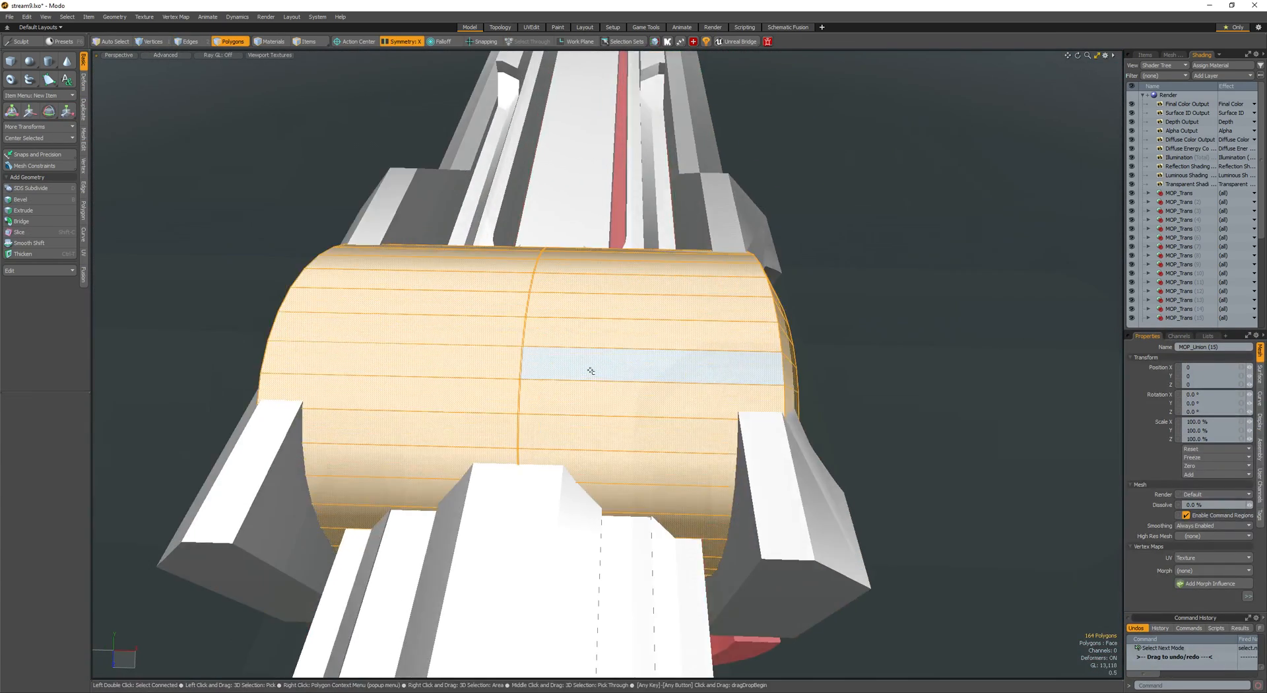
{"action": "scroll", "coordinate": [591, 371], "scroll_direction": "down", "scroll_amount": 4}
{"action": "key", "text": "shift+Down"}
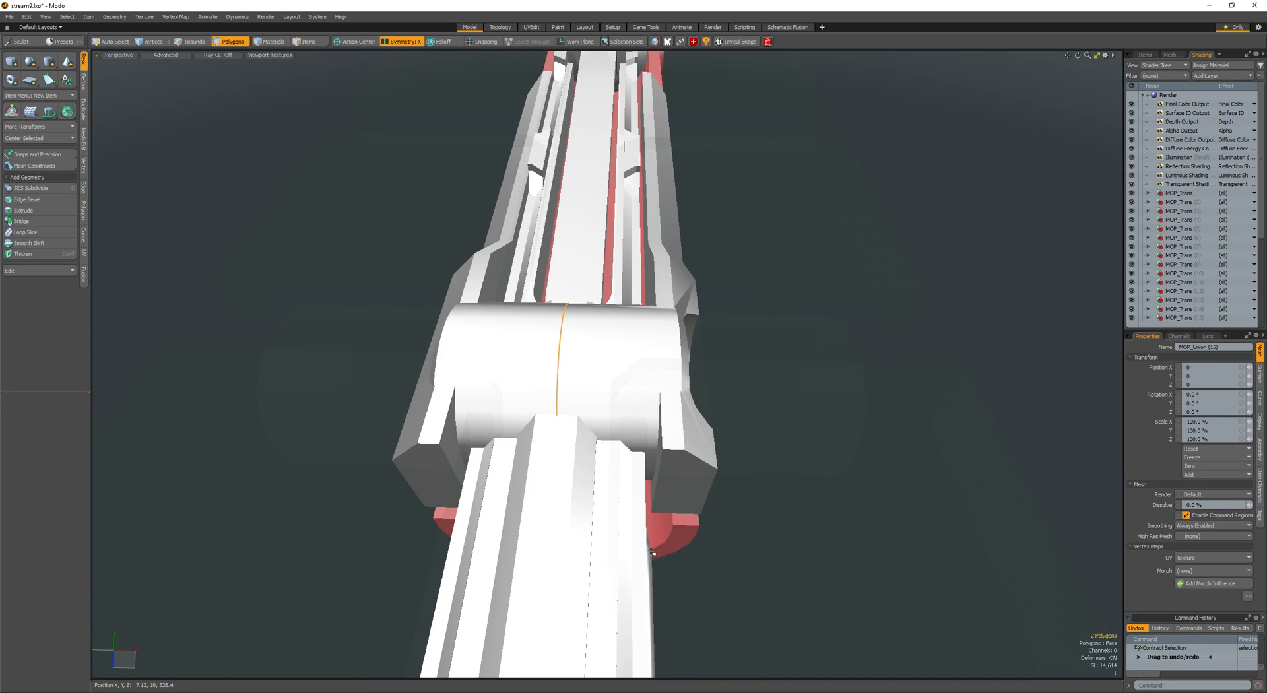
{"action": "key", "text": "w"}
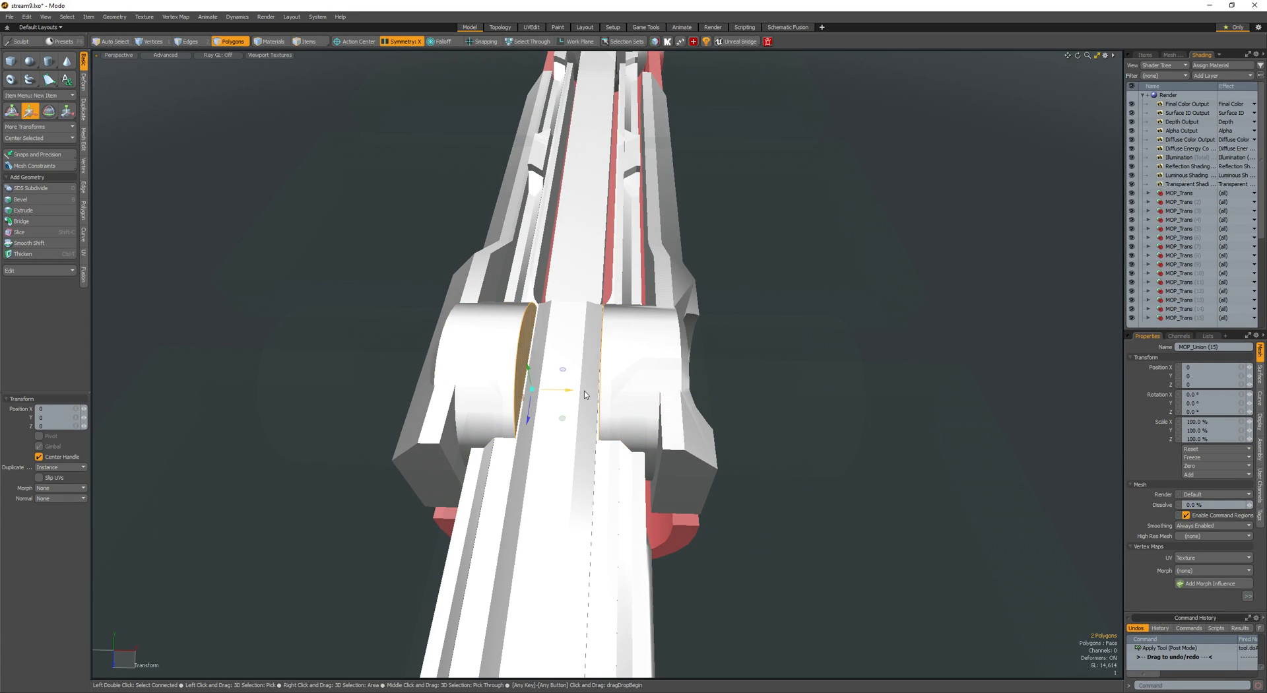
{"action": "left_click_drag", "start_coordinate": [589, 395], "coordinate": [616, 407], "text": "alt"}
{"action": "key", "text": "q"}
- Bevel the boundary edges of the union cylinders' inner end faces
{"action": "key", "text": "alt+2"}
{"action": "key", "text": "b"}
{"action": "left_click_drag", "start_coordinate": [547, 390], "coordinate": [579, 384]}
{"action": "left_click_drag", "start_coordinate": [580, 385], "coordinate": [565, 318], "text": "alt"}
{"action": "key", "text": "q"}
- Select the inner end faces of the subtracting cylinders within the rings on both side blocks
{"action": "key", "text": "3"}
{"action": "key", "text": "bracketright"}
{"action": "left_click_drag", "start_coordinate": [673, 362], "coordinate": [693, 548], "text": "alt"}
{"action": "key", "text": "h"}
{"action": "scroll", "coordinate": [616, 473], "scroll_direction": "up", "scroll_amount": 3}
{"action": "double_click", "coordinate": [595, 481]}
{"action": "scroll", "coordinate": [663, 442], "scroll_direction": "up", "scroll_amount": 2}
{"action": "scroll", "coordinate": [627, 495], "scroll_direction": "down", "scroll_amount": 3}
{"action": "scroll", "coordinate": [634, 505], "scroll_direction": "up", "scroll_amount": 2}
{"action": "key", "text": "5"}
{"action": "left_click_drag", "start_coordinate": [581, 472], "coordinate": [644, 487], "text": "alt"}
{"action": "left_click", "coordinate": [642, 483]}
{"action": "key", "text": "3"}
{"action": "double_click", "coordinate": [664, 456]}
{"action": "key", "text": "shift+Down"}
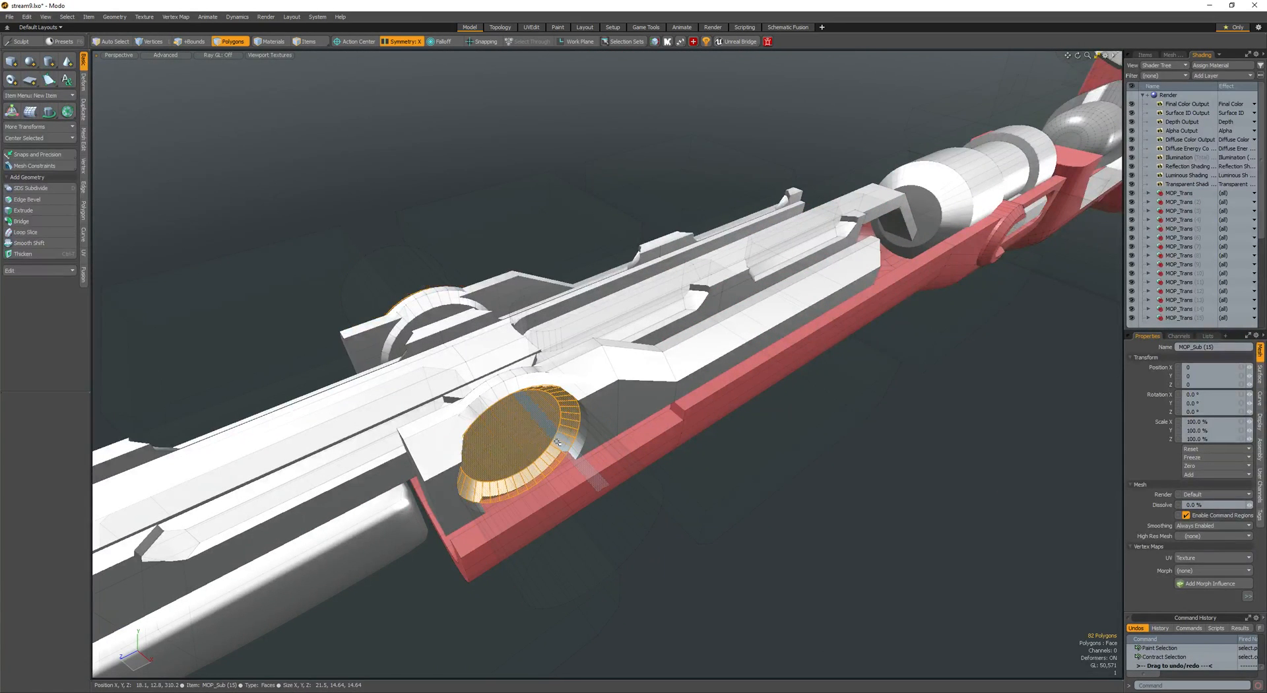
- Inset the cutters' inner end faces by 1 and bevel them again with a shift of about -4.94
{"action": "key", "text": "b"}
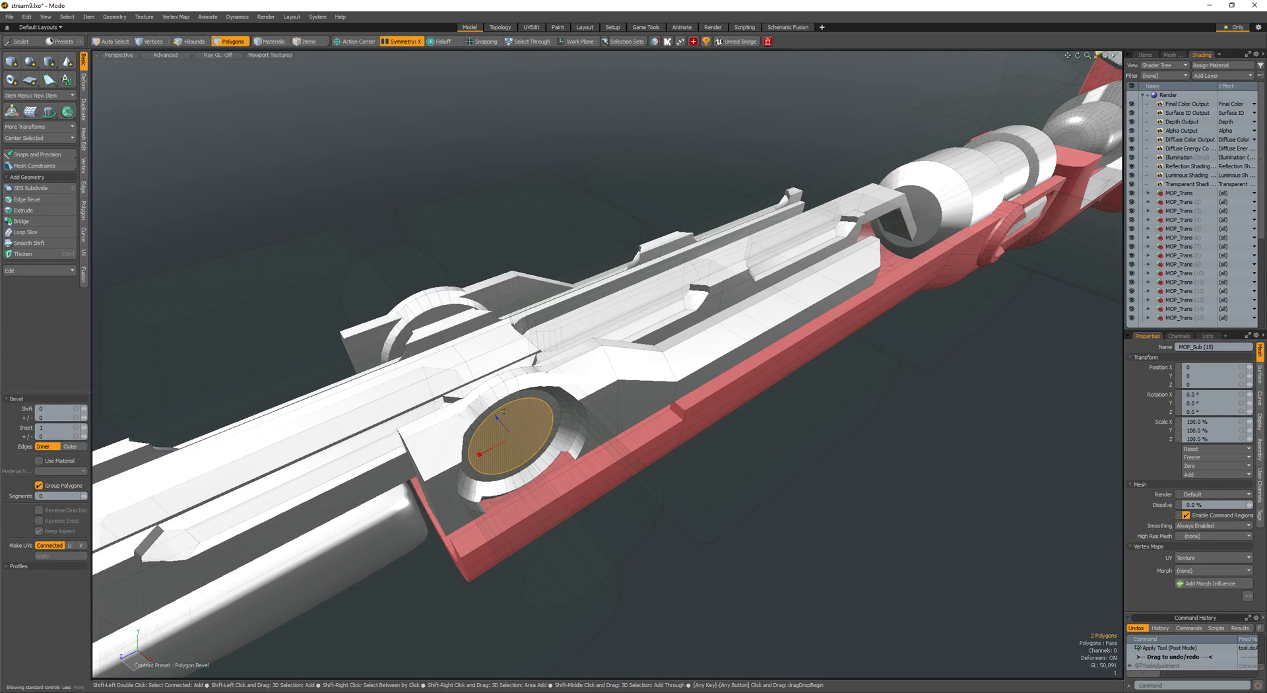
{"action": "left_click", "coordinate": [504, 412], "text": "shift"}
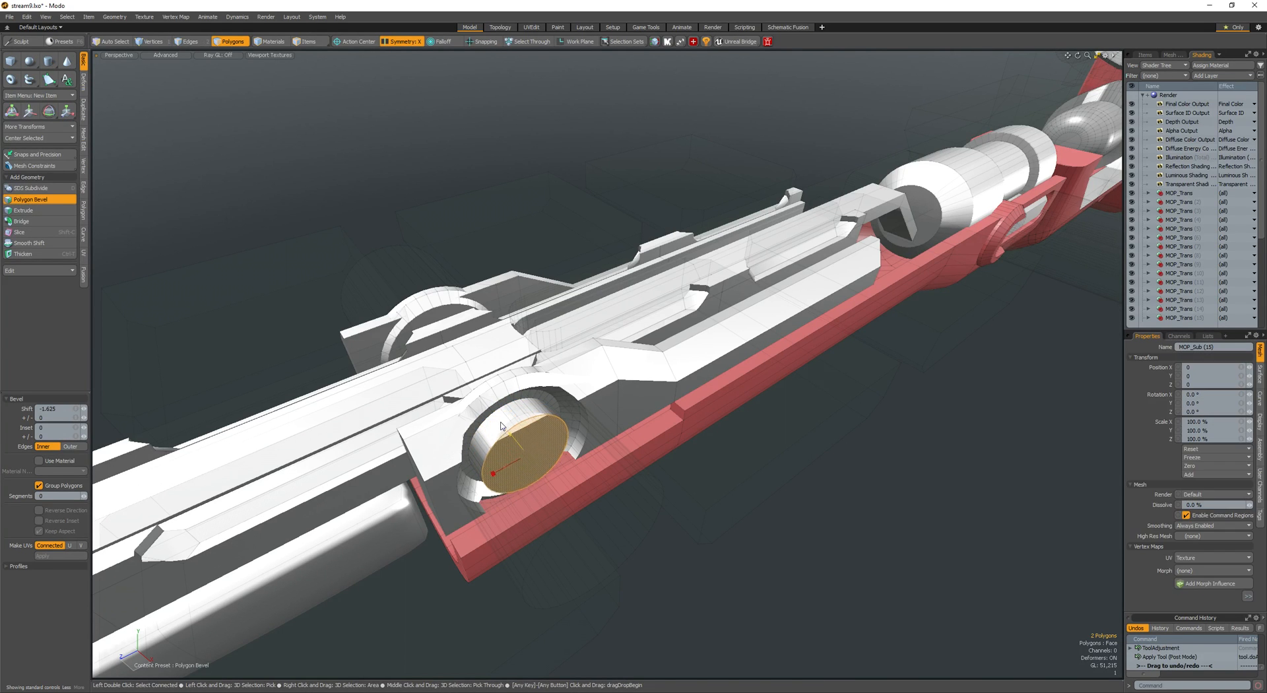
{"action": "left_click_drag", "start_coordinate": [500, 425], "coordinate": [561, 466], "text": "alt"}
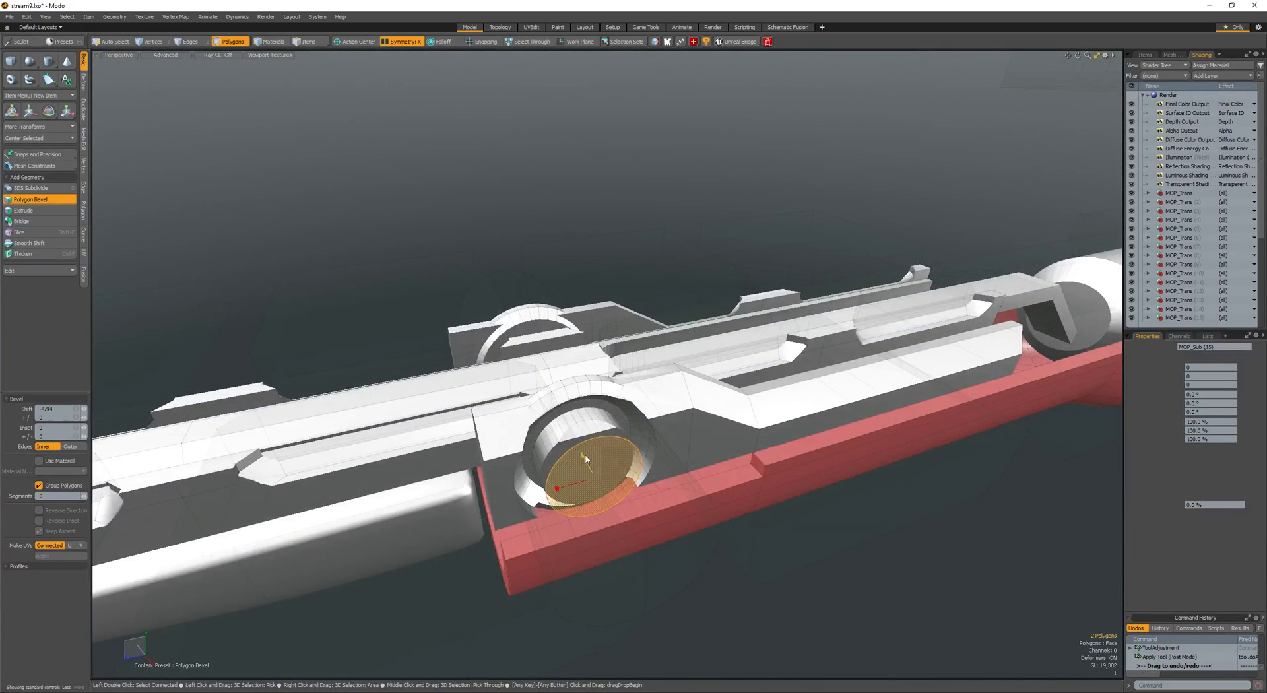
{"action": "key", "text": "space"}
- Position a mirrored pair of thin upright box cutters across the ring recesses of the side blocks
{"action": "mouse_move", "coordinate": [504, 316]}
{"action": "left_mouse_down"}
{"action": "mouse_move", "coordinate": [478, 277]}
{"action": "mouse_move", "coordinate": [547, 341]}
{"action": "mouse_move", "coordinate": [497, 417]}
{"action": "mouse_move", "coordinate": [598, 497]}
{"action": "mouse_move", "coordinate": [476, 425]}
{"action": "mouse_move", "coordinate": [593, 465]}
{"action": "left_mouse_up"}
{"action": "scroll", "coordinate": [485, 284], "scroll_direction": "down", "scroll_amount": 4}
{"action": "key", "text": "q"}
{"action": "key", "text": "space"}
{"action": "double_click", "coordinate": [587, 483]}
{"action": "key", "text": "w"}
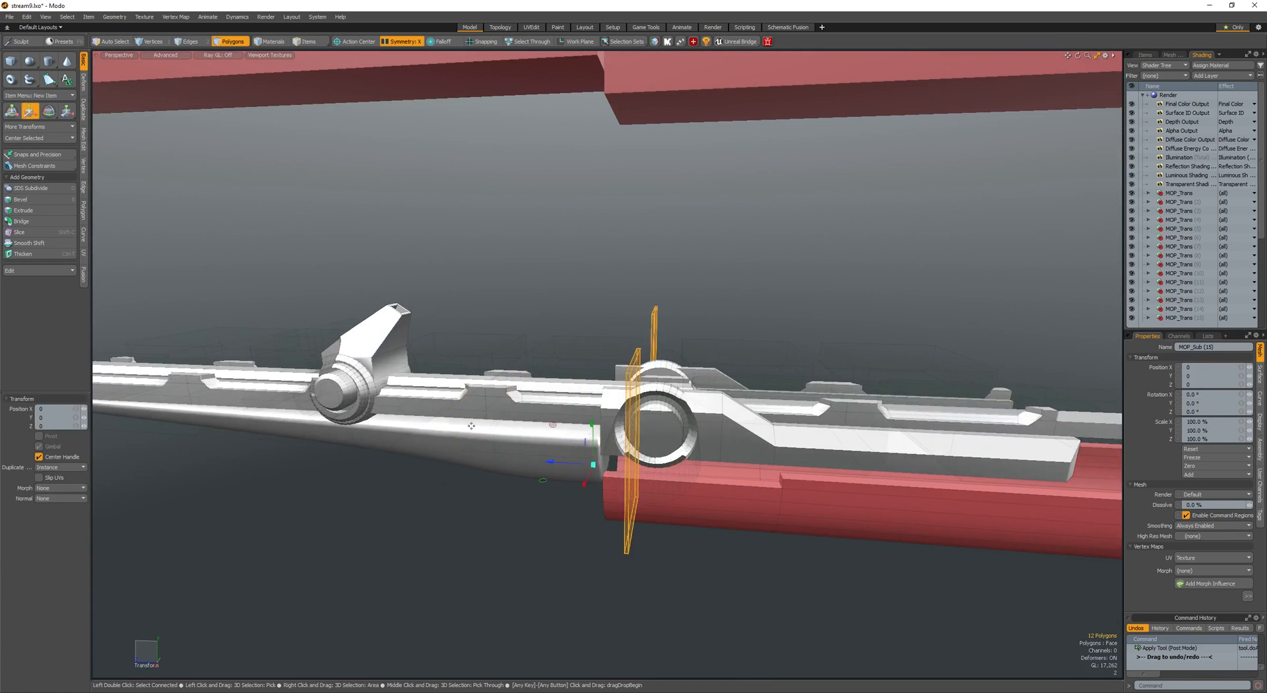
{"action": "key", "text": "space"}
{"action": "left_click_drag", "start_coordinate": [472, 425], "coordinate": [545, 474], "text": "alt"}
{"action": "key", "text": "w"}
{"action": "left_click", "coordinate": [548, 484]}
{"action": "key", "text": "space"}
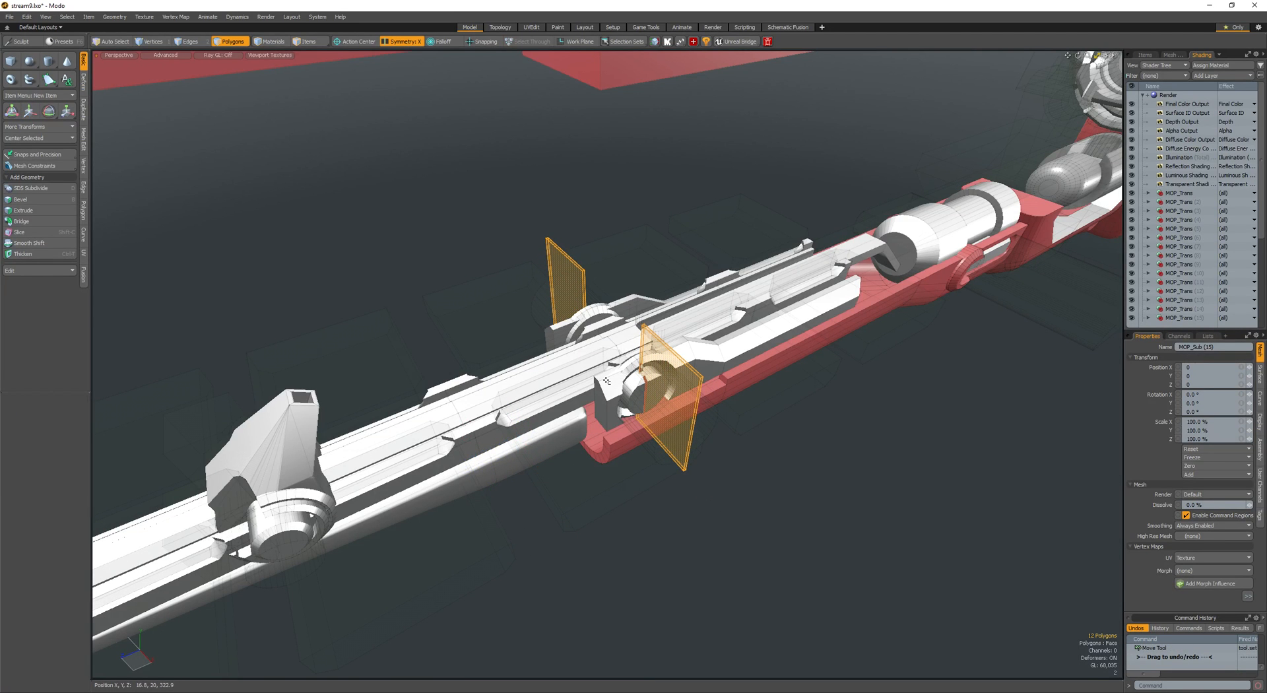
- Thicken the upright box cutters along the barrel direction and shift them within the ring recesses
{"action": "scroll", "coordinate": [624, 389], "scroll_direction": "up", "scroll_amount": 4}
{"action": "left_click_drag", "start_coordinate": [733, 424], "coordinate": [659, 402], "text": "alt"}
{"action": "key", "text": "r"}
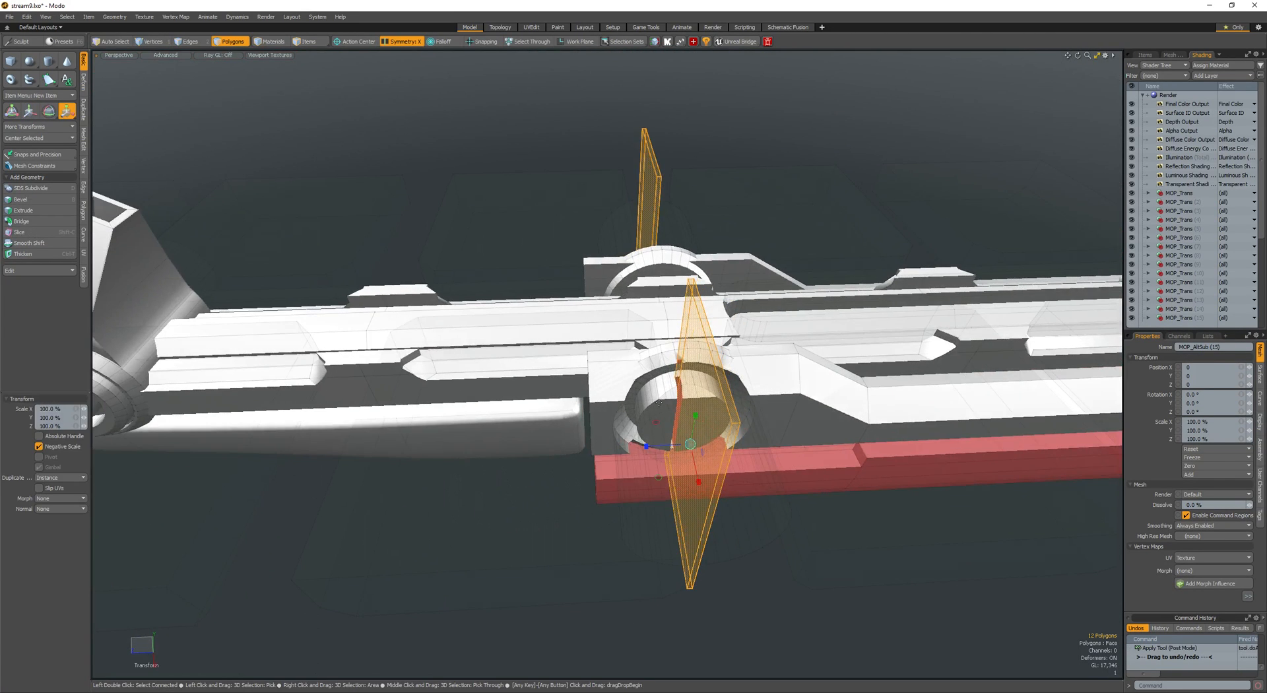
{"action": "left_click_drag", "start_coordinate": [595, 444], "coordinate": [508, 447]}
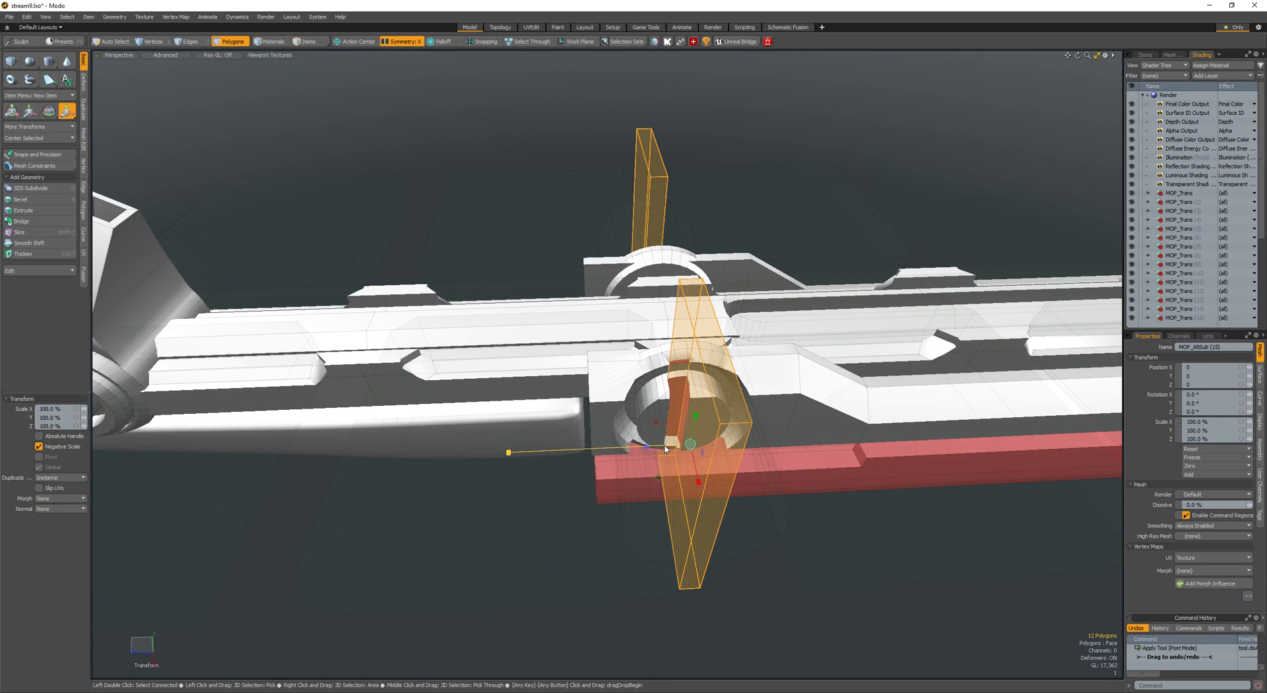
{"action": "key", "text": "space"}
{"action": "left_click_drag", "start_coordinate": [780, 457], "coordinate": [639, 381], "text": "alt"}
{"action": "key", "text": "r"}
{"action": "key", "text": "w"}
{"action": "key", "text": "space"}
{"action": "left_click_drag", "start_coordinate": [561, 284], "coordinate": [634, 330], "text": "alt"}
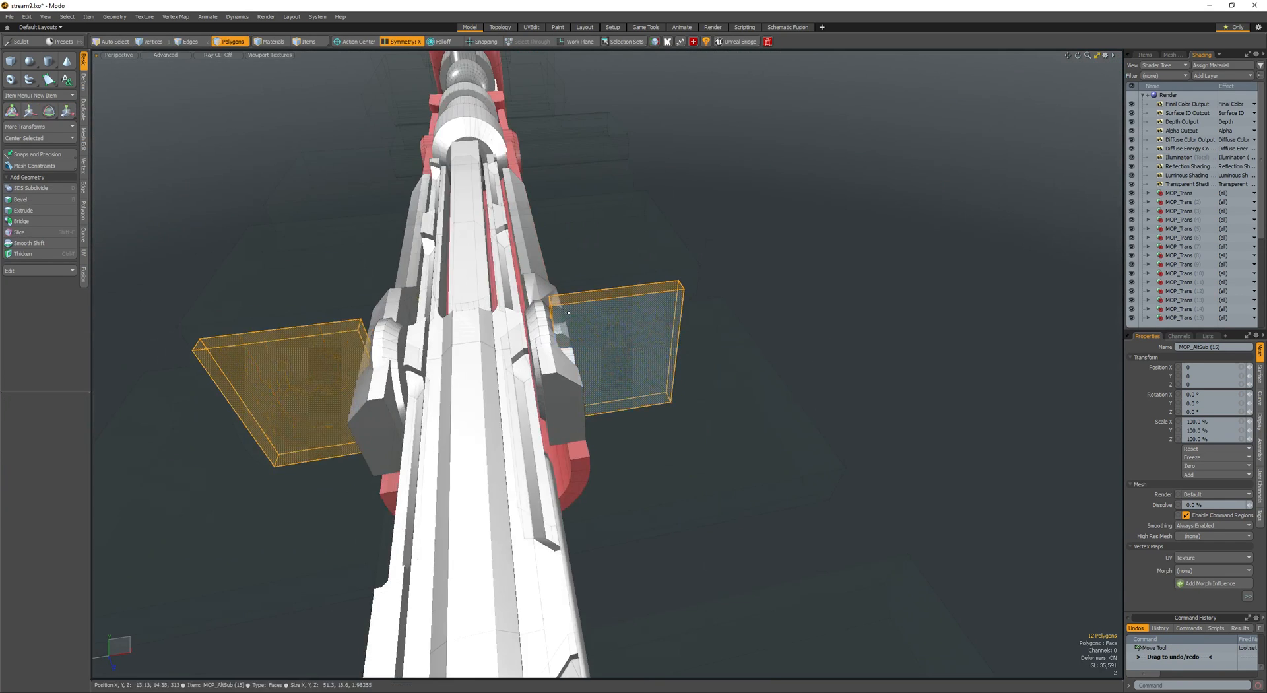
- Select the inner part of the mirrored box cutters and bevel it
{"action": "scroll", "coordinate": [588, 310], "scroll_direction": "up", "scroll_amount": 3}
{"action": "key", "text": "space"}
{"action": "key", "text": "space"}
{"action": "left_click_drag", "start_coordinate": [489, 330], "coordinate": [529, 346], "text": "alt"}
{"action": "key", "text": "space"}
{"action": "key", "text": "space"}
{"action": "key", "text": "space"}
{"action": "left_click", "coordinate": [529, 371]}
{"action": "key", "text": "b"}
{"action": "left_click", "coordinate": [529, 371]}
{"action": "left_click_drag", "start_coordinate": [529, 346], "coordinate": [317, 300], "text": "alt"}
{"action": "scroll", "coordinate": [563, 308], "scroll_direction": "up", "scroll_amount": 3}
{"action": "key", "text": "space"}
{"action": "key", "text": "space"}
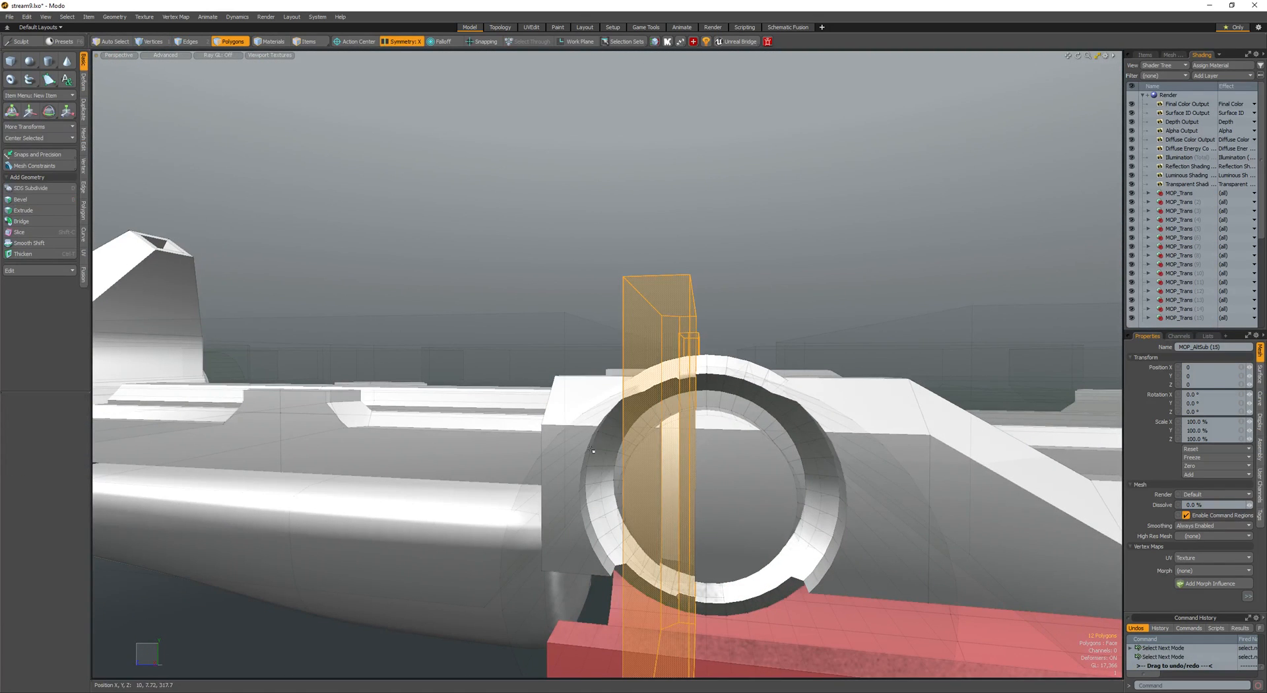
- Scale the upright box cutters and move them toward the front inner wall of the rings
{"action": "left_click_drag", "start_coordinate": [630, 416], "coordinate": [566, 349], "text": "alt"}
{"action": "key", "text": "w"}
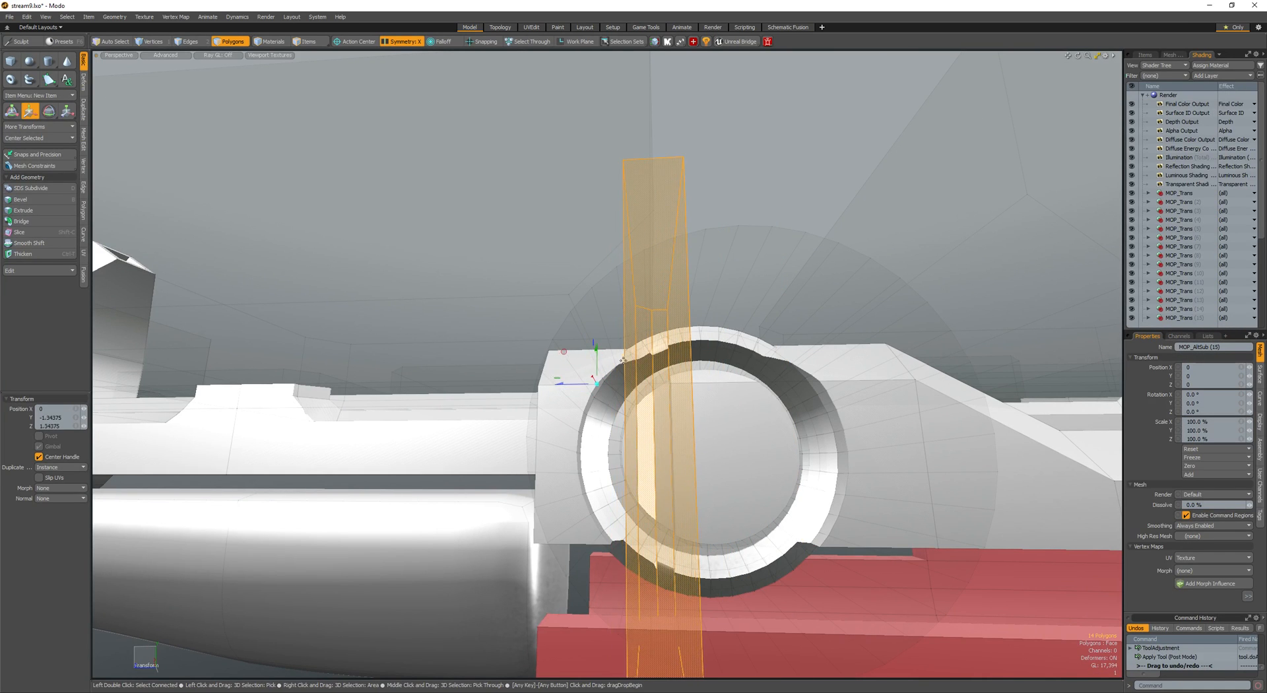
{"action": "key", "text": "r"}
{"action": "scroll", "coordinate": [659, 378], "scroll_direction": "down", "scroll_amount": 3}
{"action": "left_click_drag", "start_coordinate": [656, 390], "coordinate": [657, 404]}
{"action": "key", "text": "w"}
{"action": "left_click_drag", "start_coordinate": [624, 352], "coordinate": [674, 384]}
{"action": "key", "text": "r"}
{"action": "key", "text": "w"}
{"action": "left_click_drag", "start_coordinate": [633, 368], "coordinate": [887, 455]}
{"action": "key", "text": "space"}
- Slice the upright box cutters and extrude a rear face section backward into a horizontal arm
{"action": "key", "text": "space"}
{"action": "key", "text": "space"}
{"action": "key", "text": "alt+c"}
{"action": "left_click", "coordinate": [642, 411]}
{"action": "key", "text": "space"}
{"action": "key", "text": "b"}
{"action": "key", "text": "space"}
{"action": "key", "text": "b"}
{"action": "left_click_drag", "start_coordinate": [759, 317], "coordinate": [708, 350]}
- Reposition the L-shaped cutters and move their arms' rear end faces backward to lengthen the side slots
{"action": "double_click", "coordinate": [664, 374]}
{"action": "key", "text": "w"}
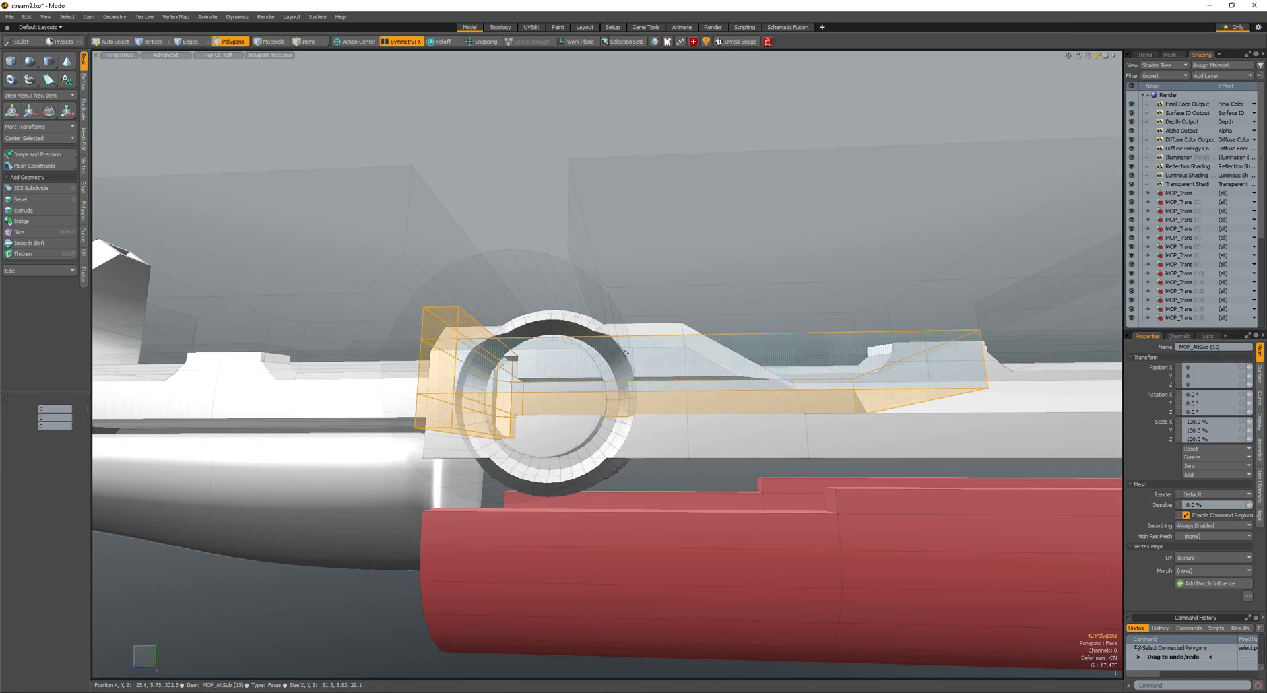
{"action": "left_click_drag", "start_coordinate": [598, 334], "coordinate": [521, 369]}
{"action": "key", "text": "q"}
{"action": "left_click", "coordinate": [710, 384]}
{"action": "key", "text": "w"}
{"action": "scroll", "coordinate": [691, 337], "scroll_direction": "down", "scroll_amount": 2}
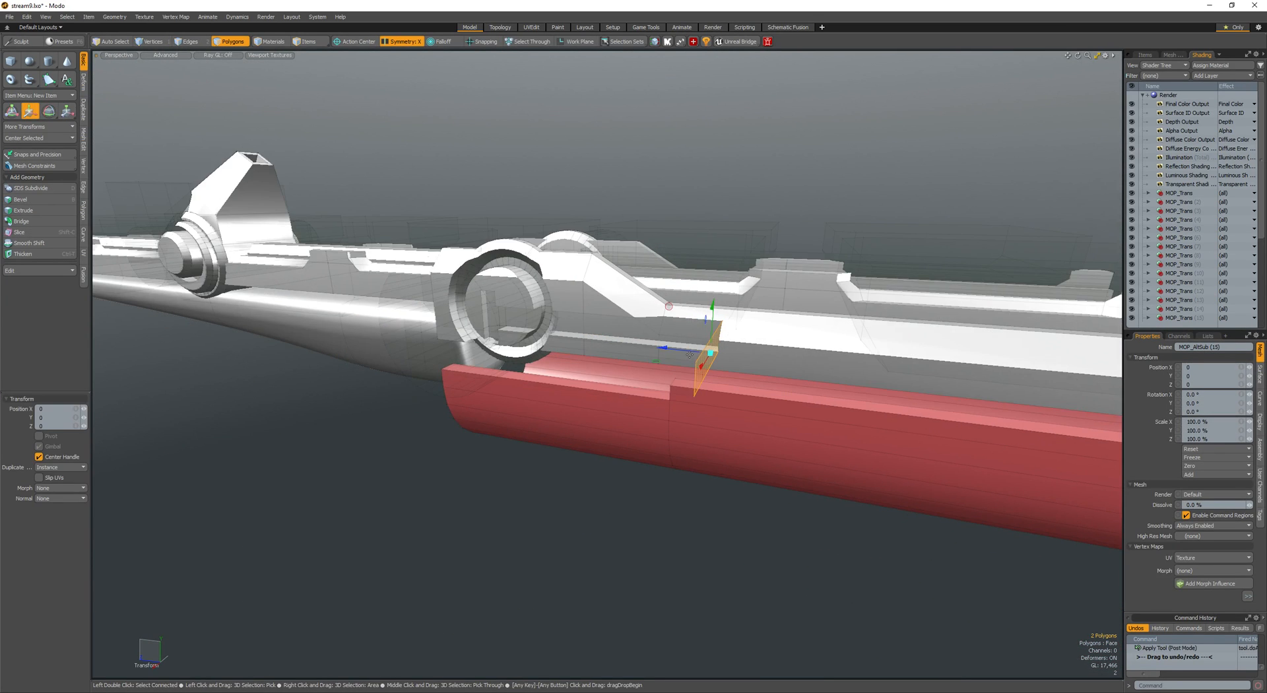
{"action": "scroll", "coordinate": [690, 356], "scroll_direction": "down", "scroll_amount": 2}
{"action": "key", "text": "space"}
- Copy the long side faces of the slot cutters into a separate mesh and thicken them into bars
{"action": "left_click_drag", "start_coordinate": [691, 356], "coordinate": [541, 360], "text": "alt"}
{"action": "key", "text": "space"}
{"action": "double_click", "coordinate": [701, 343]}
{"action": "key", "text": "space"}
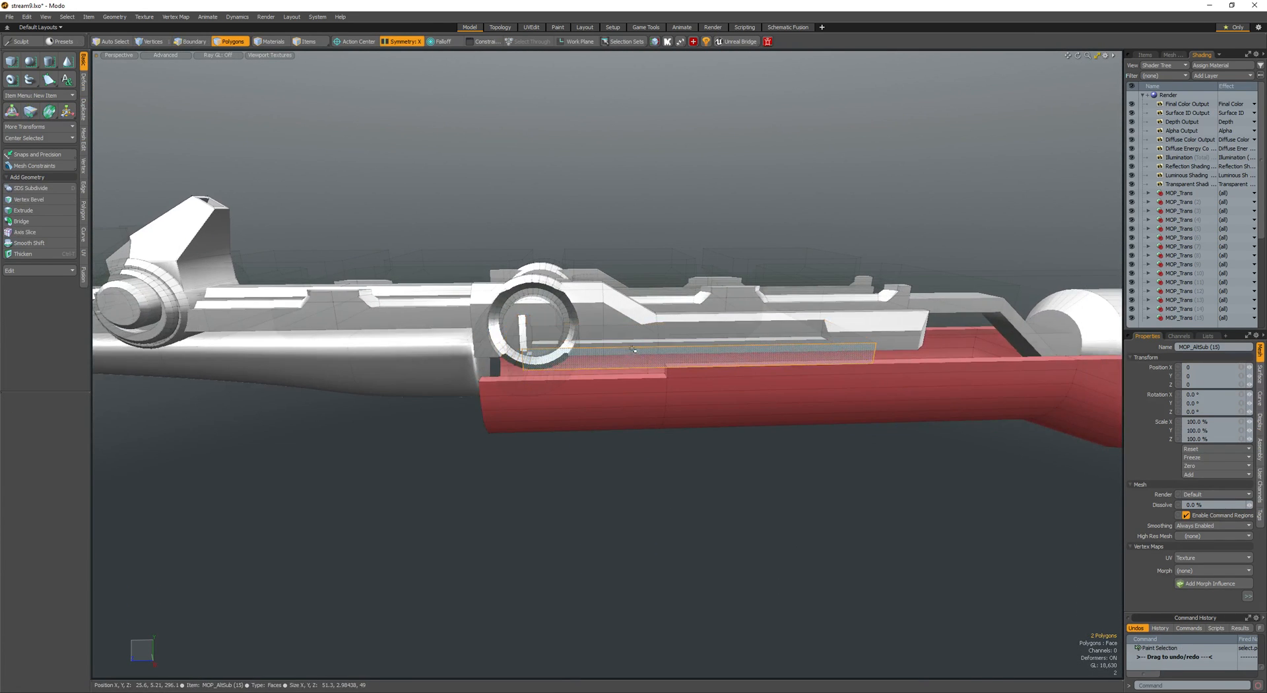
{"action": "left_click", "coordinate": [406, 377]}
{"action": "key", "text": "space"}
{"action": "key", "text": "ctrl+v"}
{"action": "left_click_drag", "start_coordinate": [406, 378], "coordinate": [568, 413], "text": "alt"}
{"action": "key", "text": "ctrl+t"}
{"action": "left_click", "coordinate": [730, 351]}
{"action": "left_click_drag", "start_coordinate": [731, 351], "coordinate": [753, 360]}
- Scale the bars' height to about 48% and move them into the slots of the side blocks
{"action": "key", "text": "space"}
{"action": "key", "text": "r"}
{"action": "left_click_drag", "start_coordinate": [718, 300], "coordinate": [717, 321]}
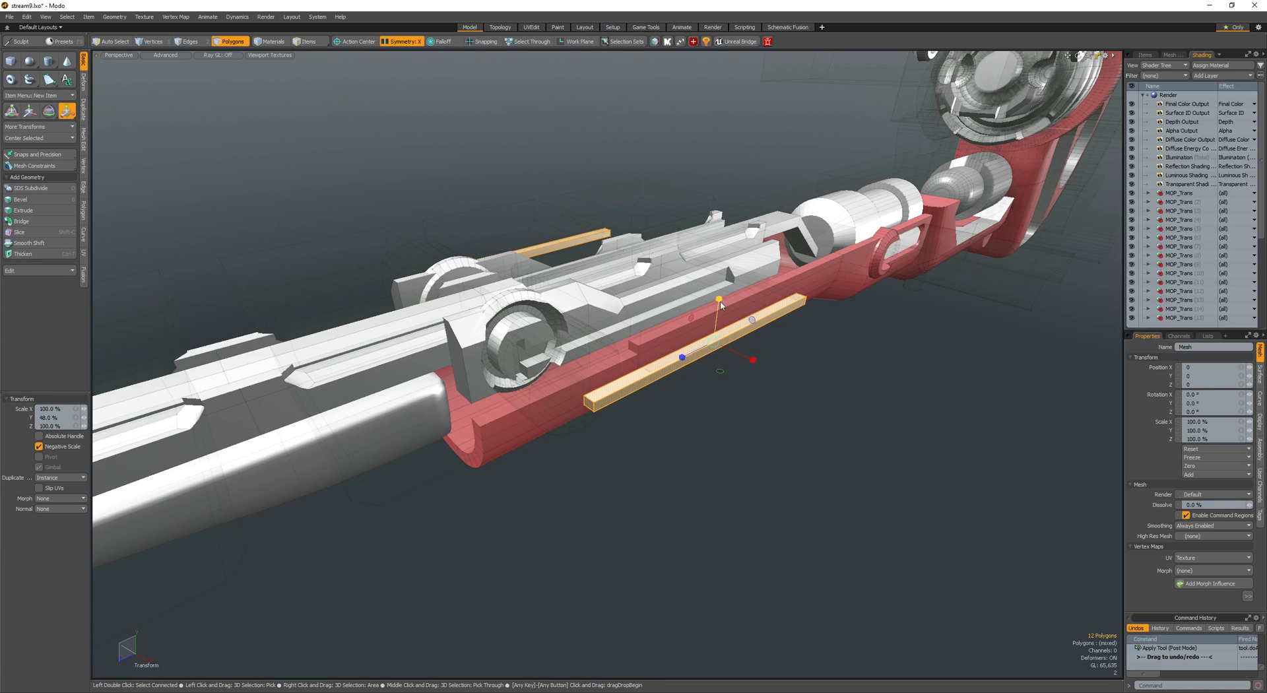
{"action": "key", "text": "w"}
{"action": "left_click_drag", "start_coordinate": [749, 359], "coordinate": [614, 300]}
{"action": "key", "text": "shift+a"}
{"action": "scroll", "coordinate": [614, 299], "scroll_direction": "down", "scroll_amount": 3}
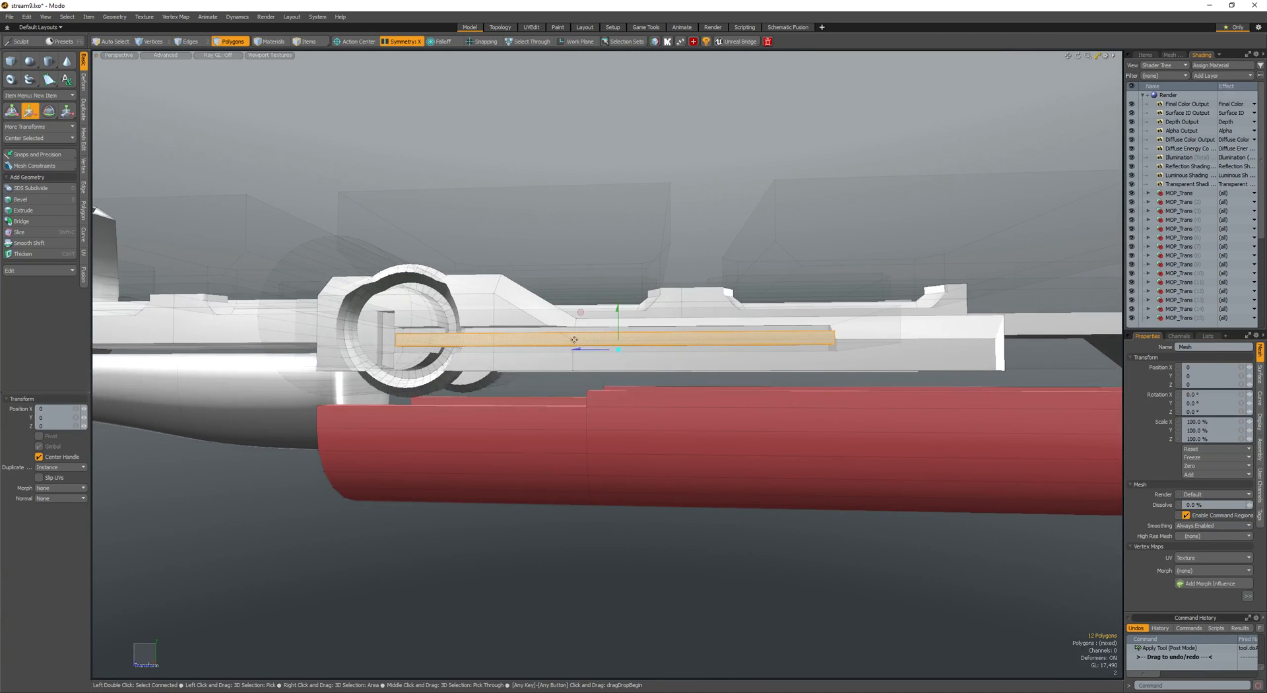
- Adjust the bars' length along the barrel so they fit inside the side slots
{"action": "left_click_drag", "start_coordinate": [575, 350], "coordinate": [597, 371], "text": "alt"}
{"action": "key", "text": "r"}
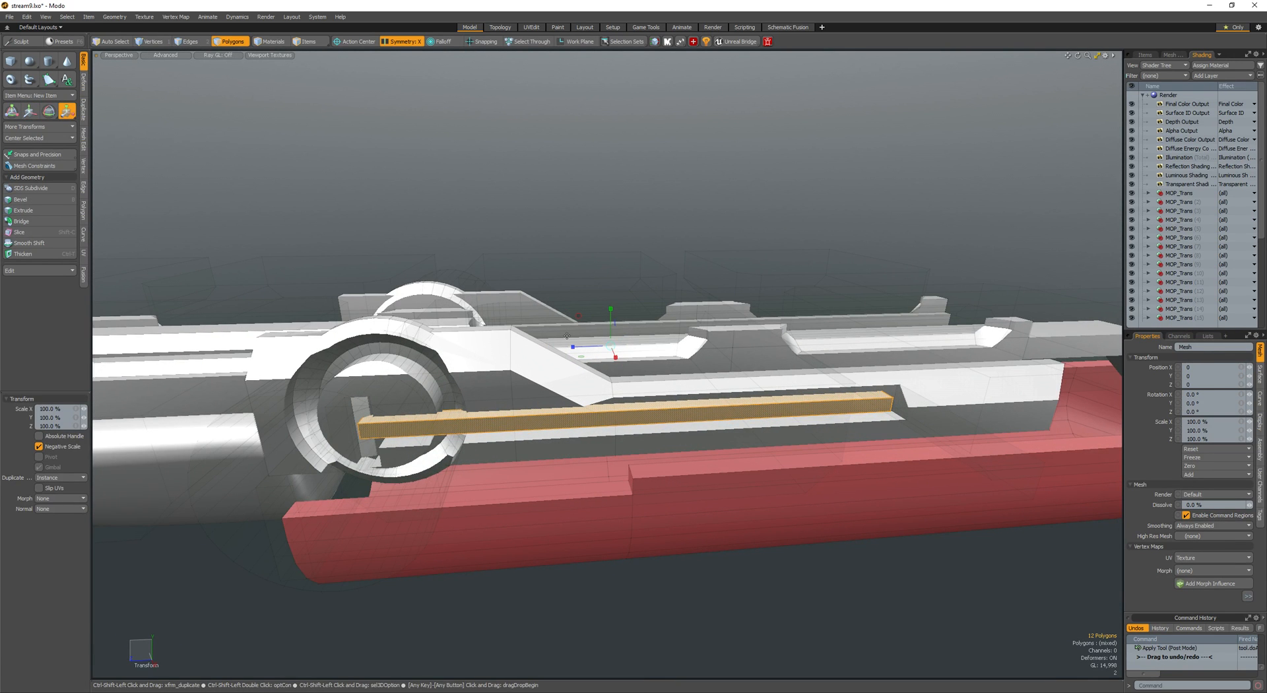
{"action": "key", "text": "plus"}
{"action": "left_click_drag", "start_coordinate": [566, 349], "coordinate": [557, 336], "text": "alt"}
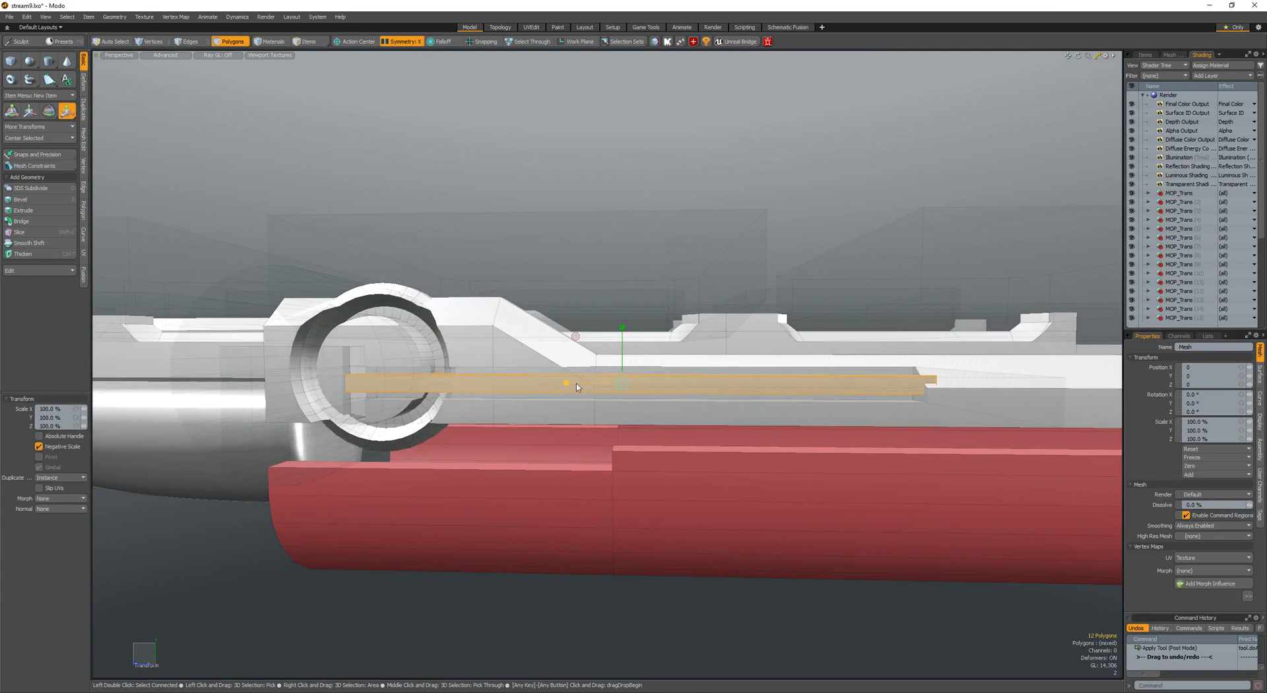
{"action": "left_click_drag", "start_coordinate": [569, 384], "coordinate": [566, 437], "text": "alt"}
- Bevel the edges of the long bars inset in the side slots using Edge Bevel in Inset mode
{"action": "key", "text": "space"}
{"action": "key", "text": "space"}
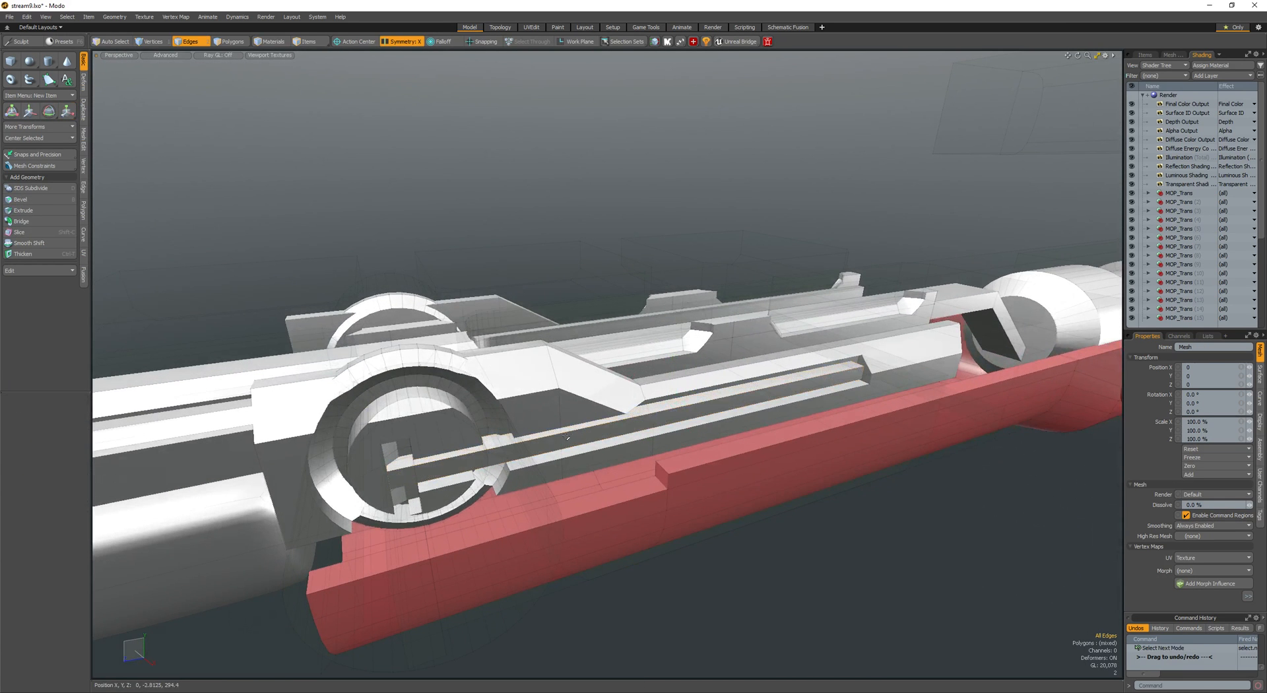
{"action": "key", "text": "space"}
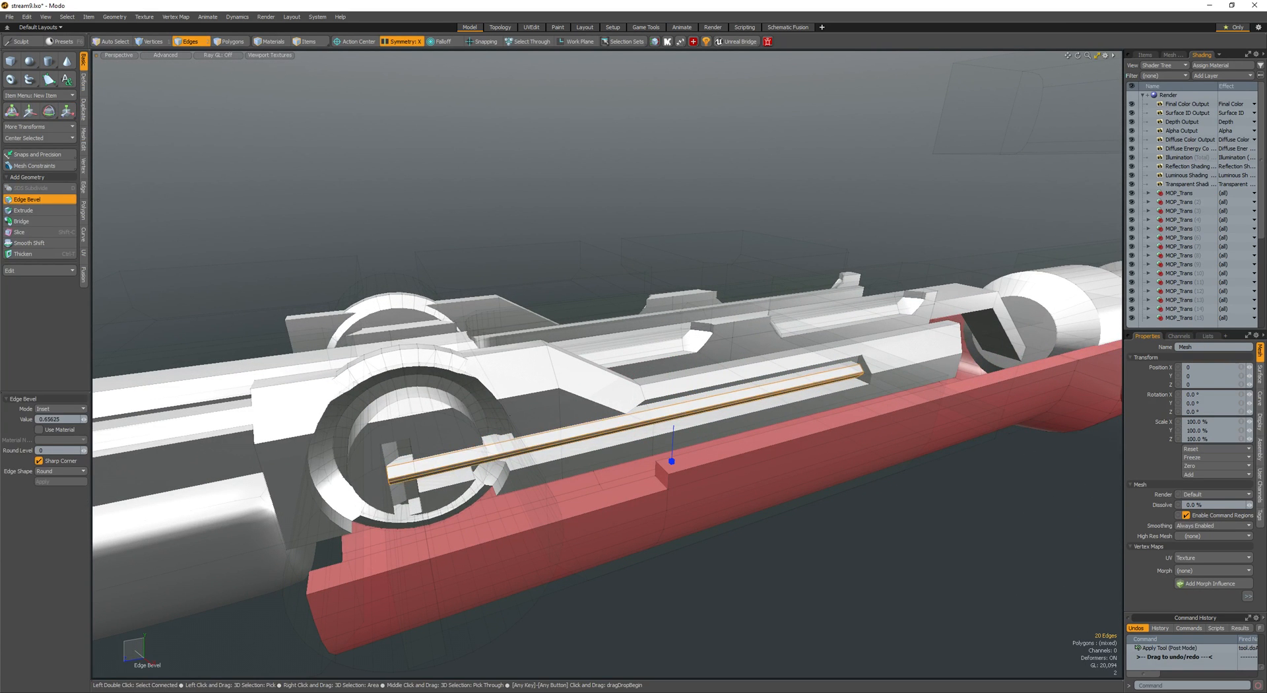
- Scale and position a short round disc over the bar at the rear side of the ring recess
{"action": "left_click_drag", "start_coordinate": [422, 427], "coordinate": [627, 429], "text": "alt"}
{"action": "double_click", "coordinate": [421, 410]}
{"action": "key", "text": "w"}
{"action": "key", "text": "space"}
{"action": "key", "text": "w"}
{"action": "left_click_drag", "start_coordinate": [627, 432], "coordinate": [666, 433]}
{"action": "left_click_drag", "start_coordinate": [665, 432], "coordinate": [436, 383], "text": "alt"}
{"action": "key", "text": "space"}
{"action": "key", "text": "y"}
{"action": "key", "text": "space"}
{"action": "key", "text": "shift+a"}
{"action": "scroll", "coordinate": [569, 422], "scroll_direction": "down", "scroll_amount": 3}
{"action": "key", "text": "r"}
{"action": "scroll", "coordinate": [584, 411], "scroll_direction": "up", "scroll_amount": 3}
{"action": "key", "text": "space"}
{"action": "key", "text": "r"}
{"action": "scroll", "coordinate": [579, 397], "scroll_direction": "down", "scroll_amount": 2}
{"action": "scroll", "coordinate": [617, 396], "scroll_direction": "down", "scroll_amount": 3}
{"action": "scroll", "coordinate": [435, 383], "scroll_direction": "up", "scroll_amount": 3}
{"action": "key", "text": "w"}
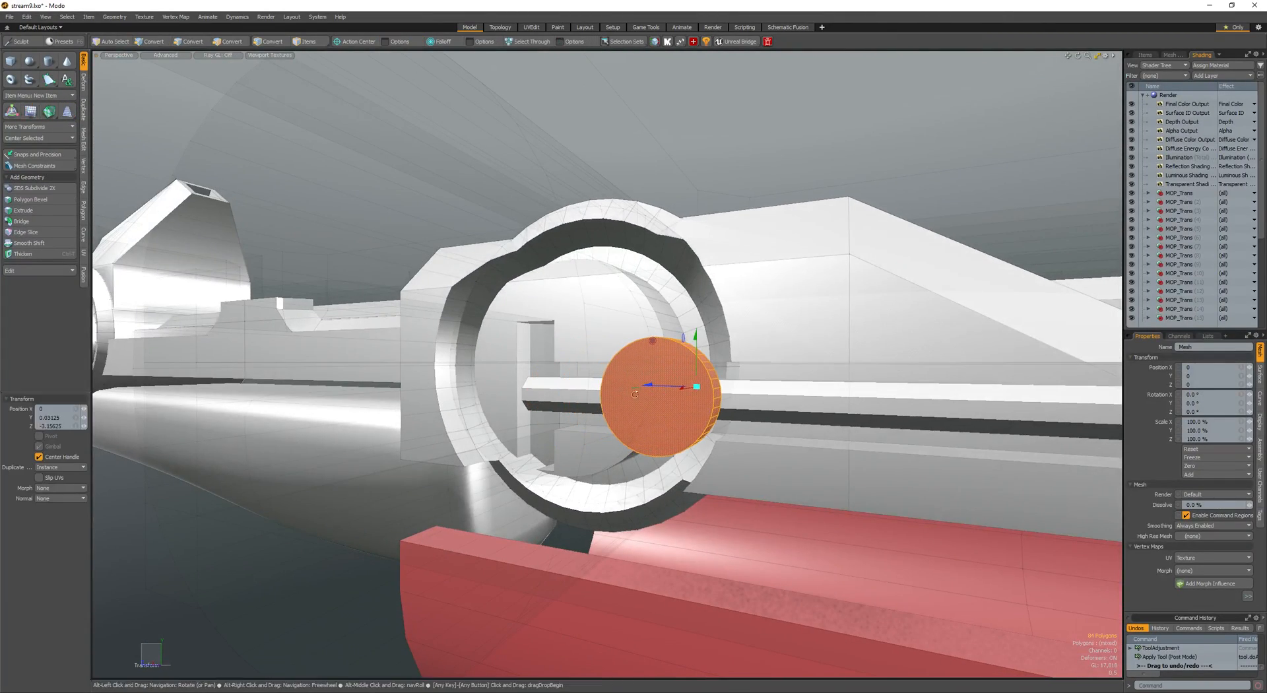
- Bevel the rim edges of the disc on the side bar
{"action": "key", "text": "space"}
{"action": "key", "text": "2"}
{"action": "key", "text": "b"}
{"action": "left_click_drag", "start_coordinate": [621, 382], "coordinate": [638, 384]}
{"action": "key", "text": "space"}
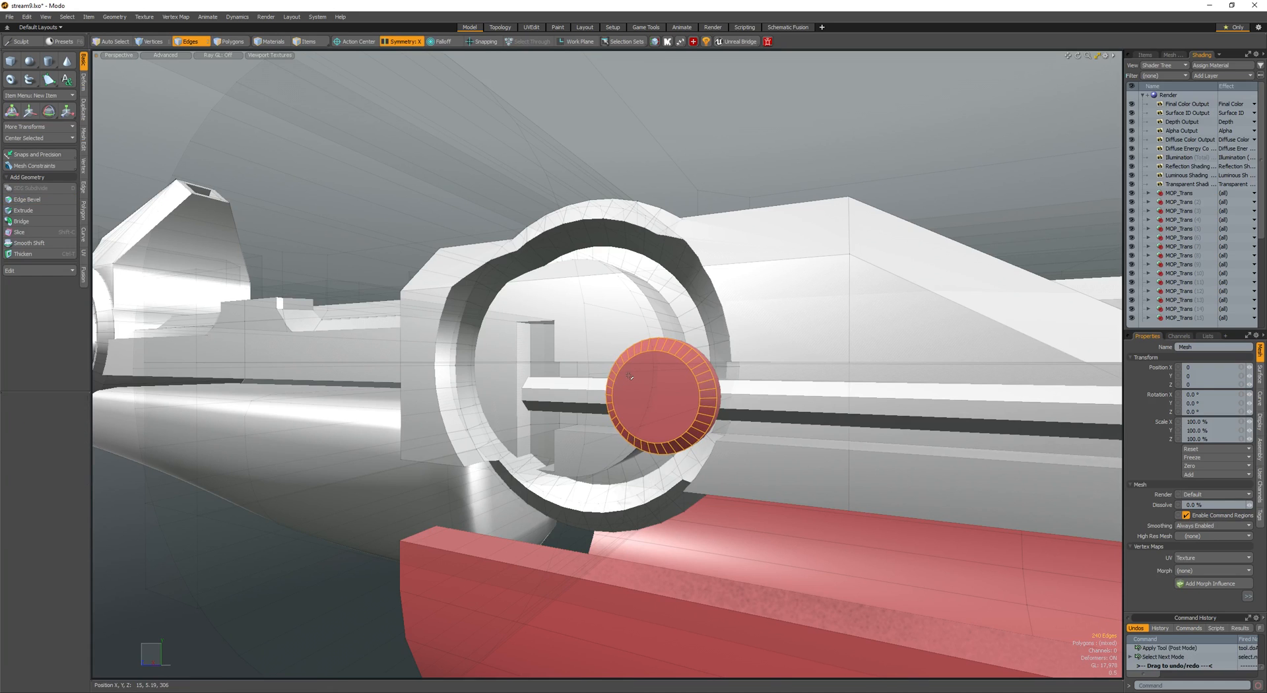
- Inset the disc's front face by about 1.05 and sink the inner face by about 0.78 to form a centre hole
{"action": "key", "text": "3"}
{"action": "left_click", "coordinate": [647, 388]}
{"action": "key", "text": "b"}
{"action": "left_click", "coordinate": [673, 396]}
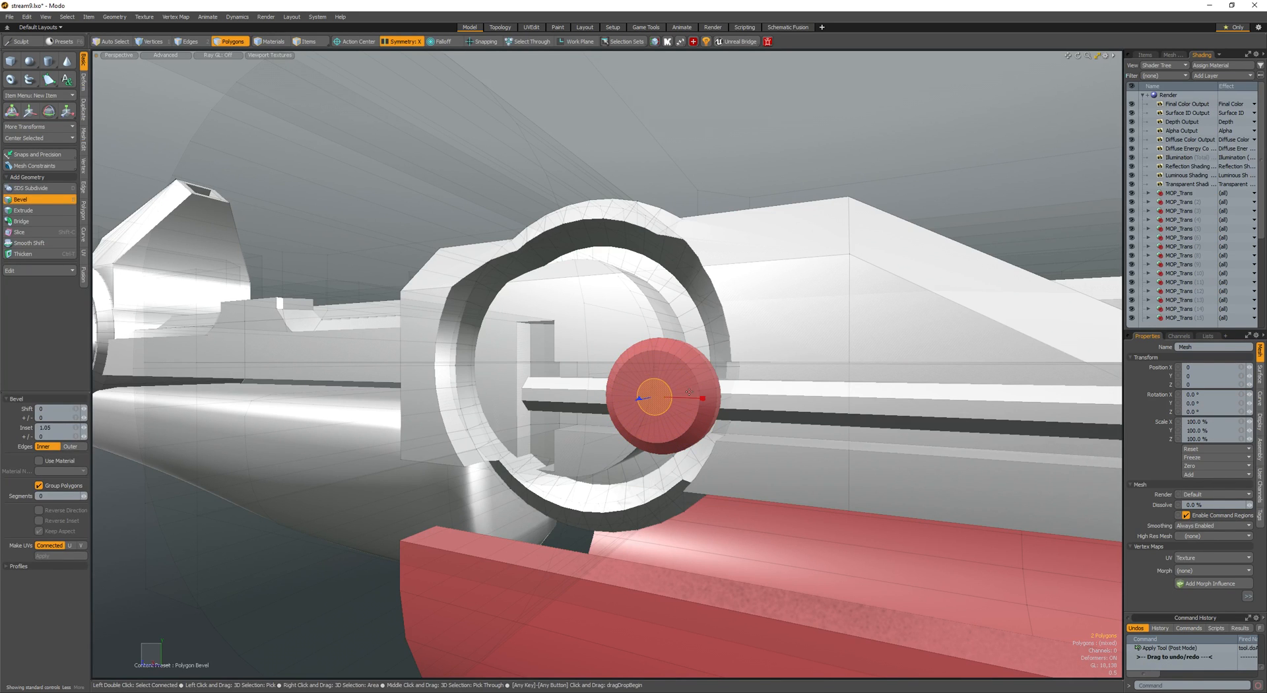
{"action": "left_click", "coordinate": [689, 392], "text": "shift"}
{"action": "left_click_drag", "start_coordinate": [689, 392], "coordinate": [627, 408], "text": "alt"}
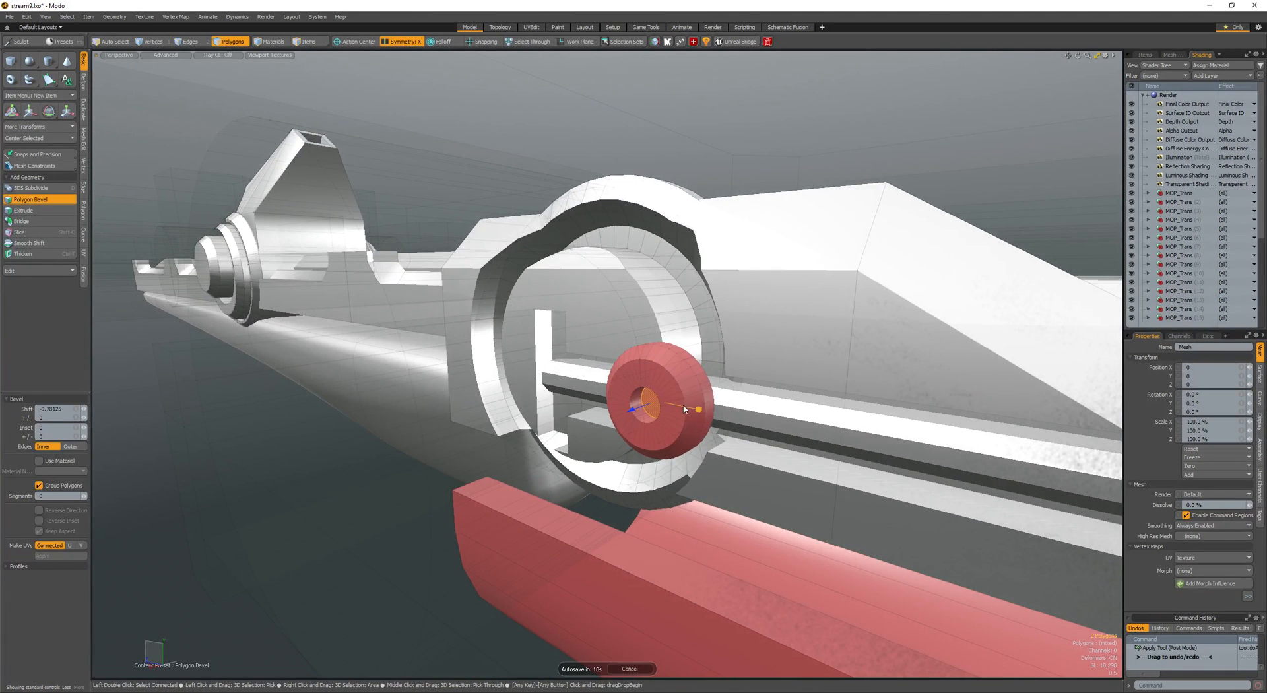
{"action": "key", "text": "space"}
- Assign the Metal material to the whole disc on the side bar
{"action": "double_click", "coordinate": [679, 399]}
{"action": "key", "text": "m"}
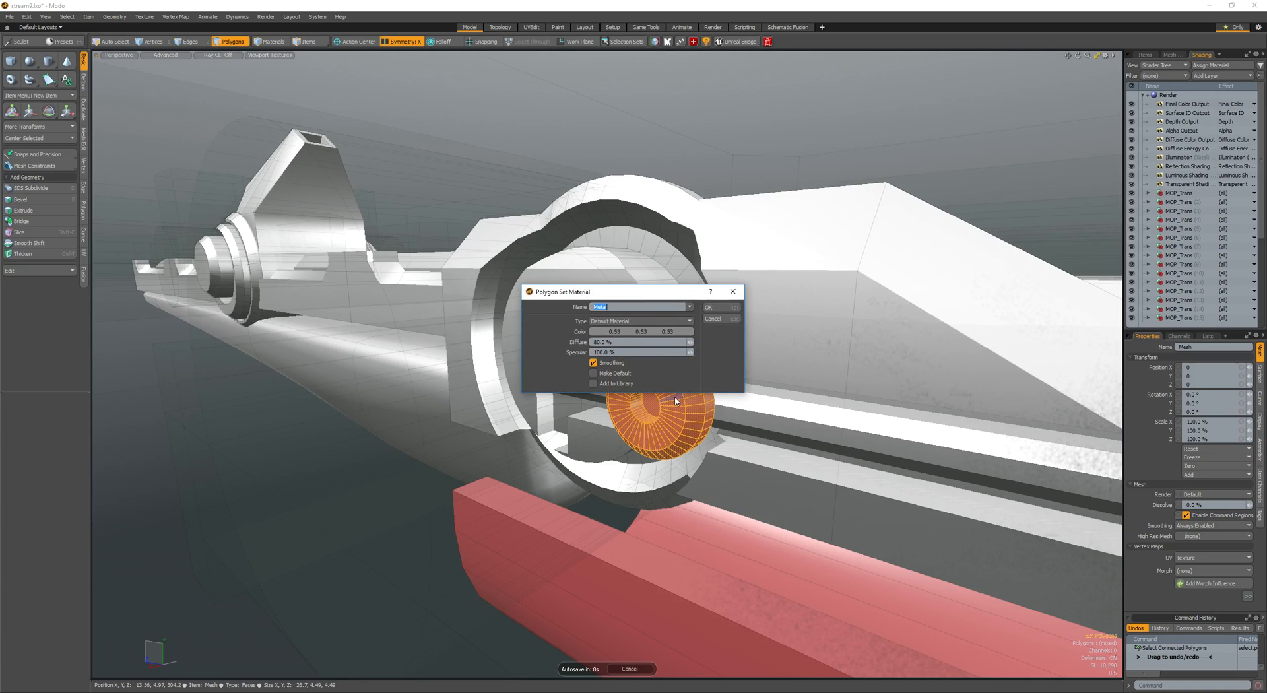
{"action": "key", "text": "Return"}
{"action": "left_click_drag", "start_coordinate": [673, 397], "coordinate": [686, 350], "text": "alt"}
{"action": "key", "text": "w"}
{"action": "key", "text": "space"}
{"action": "left_click", "coordinate": [695, 391]}
- Render a preview of the whole rifle in an enlarged window and inspect it from several angles
{"action": "scroll", "coordinate": [693, 393], "scroll_direction": "down", "scroll_amount": 5}
{"action": "key", "text": "alt+w"}
{"action": "left_click_drag", "start_coordinate": [541, 317], "coordinate": [767, 456], "text": "alt+shift"}
{"action": "key", "text": "space"}
{"action": "key", "text": "3"}
{"action": "left_click", "coordinate": [755, 404]}
{"action": "key", "text": "F9"}
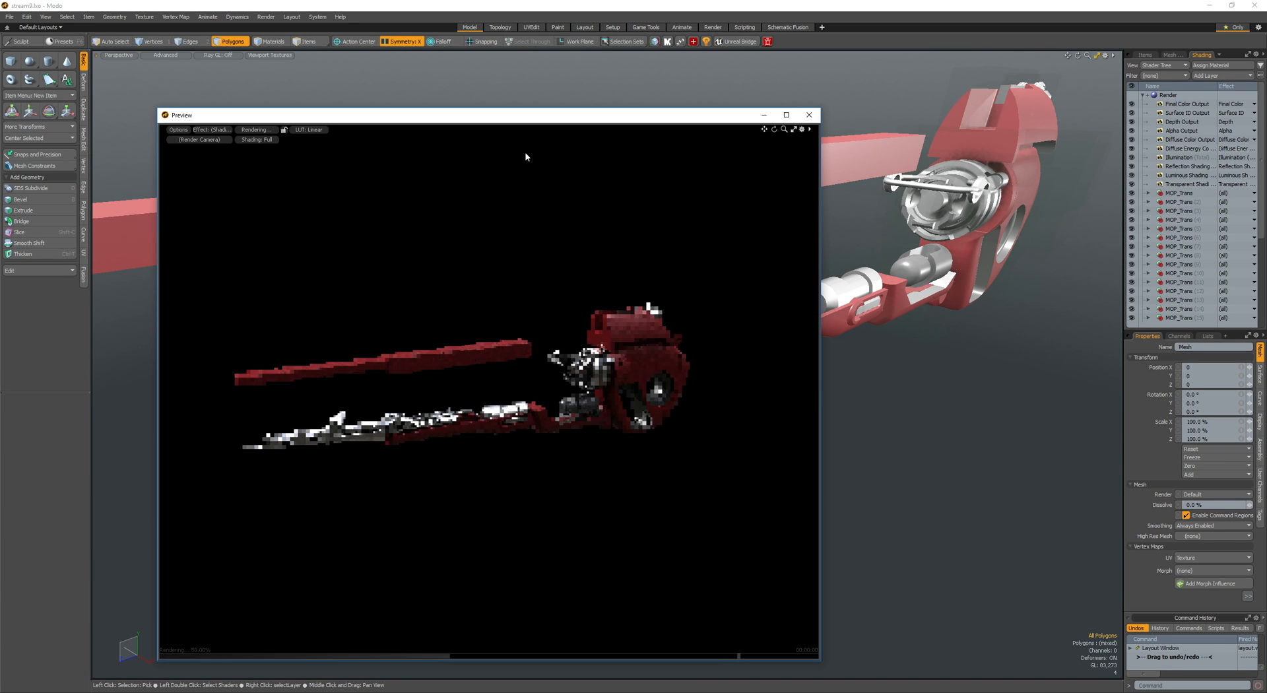
{"action": "left_click_drag", "start_coordinate": [519, 115], "coordinate": [418, 45]}
{"action": "left_click_drag", "start_coordinate": [722, 162], "coordinate": [994, 161]}
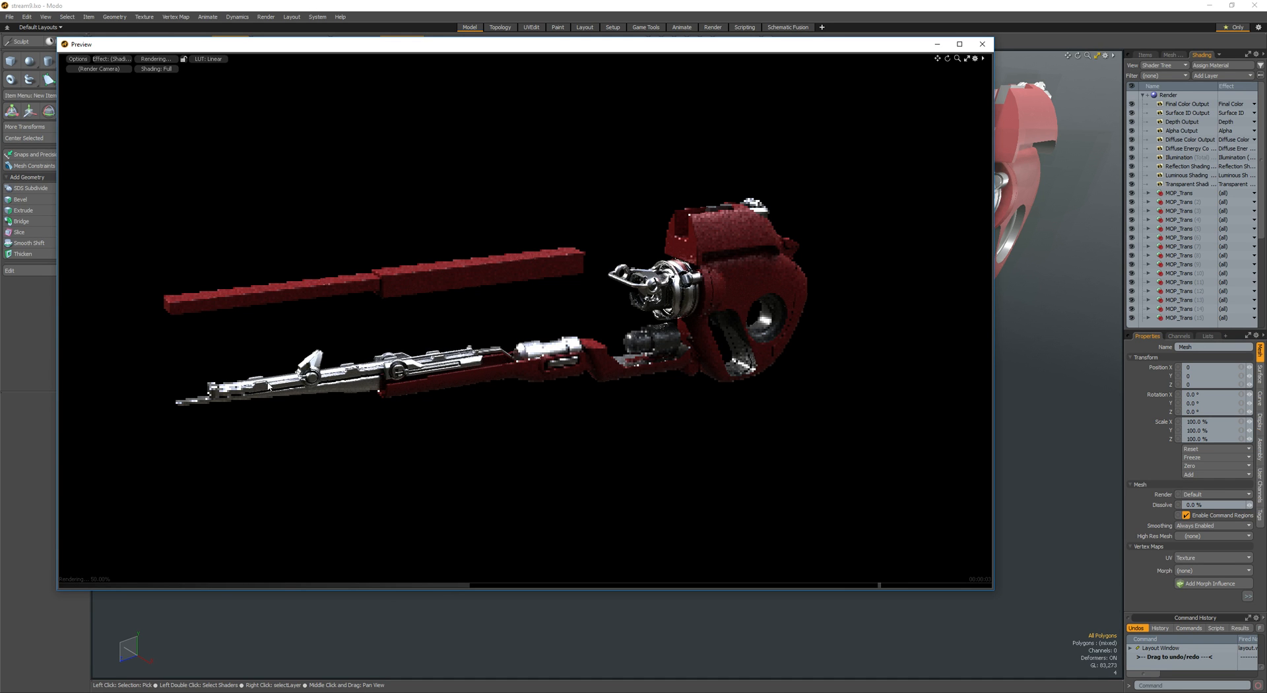
{"action": "left_click_drag", "start_coordinate": [358, 398], "coordinate": [266, 401], "text": "alt"}
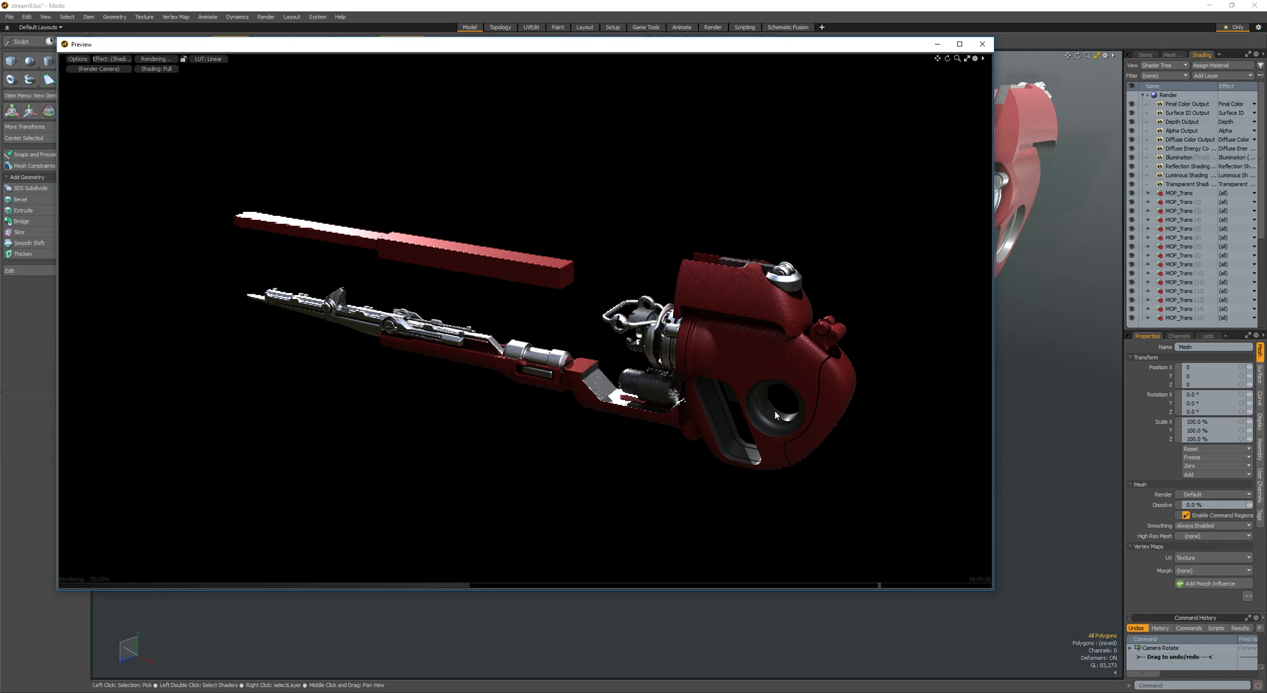
{"action": "left_click_drag", "start_coordinate": [608, 332], "coordinate": [818, 282], "text": "alt"}
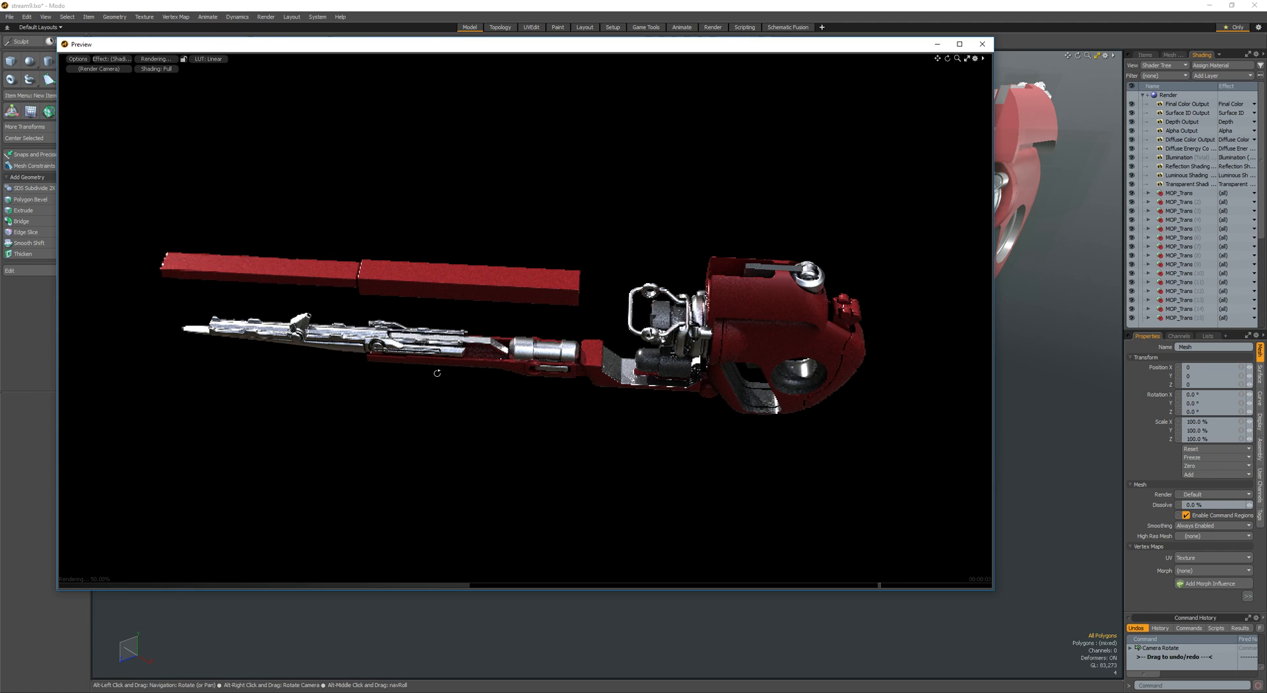
{"action": "left_click_drag", "start_coordinate": [570, 440], "coordinate": [686, 331], "text": "alt"}
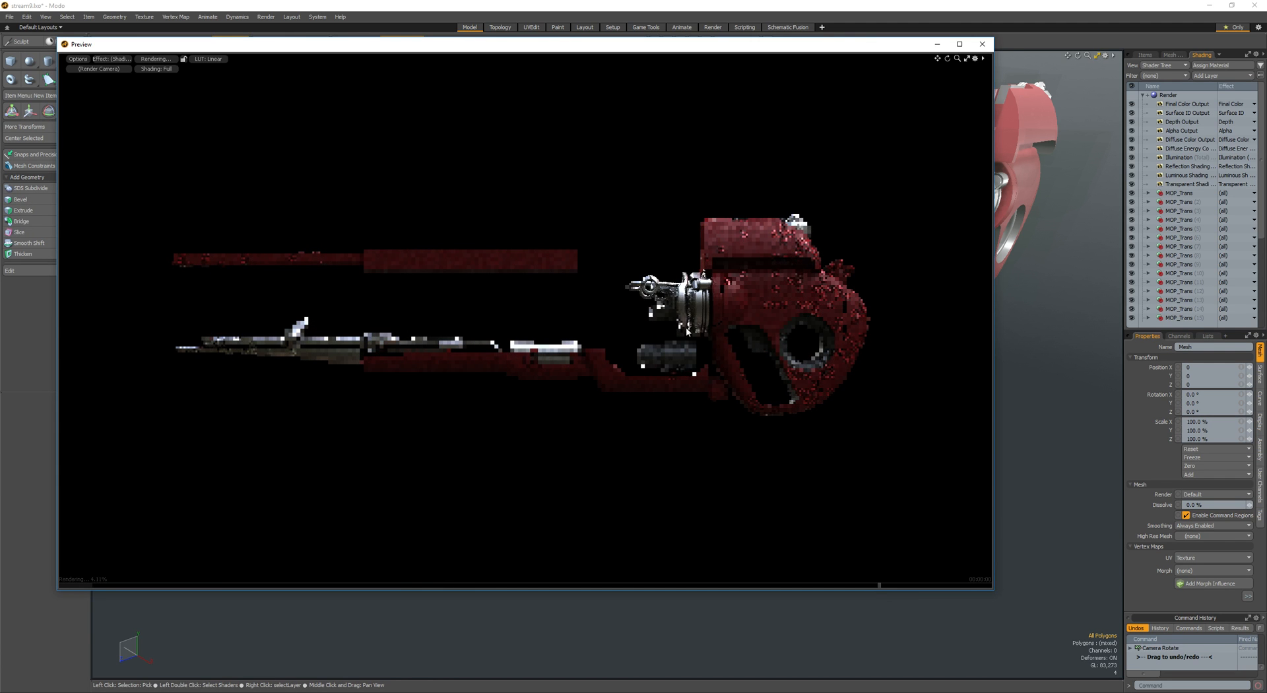
{"action": "left_click", "coordinate": [982, 44]}
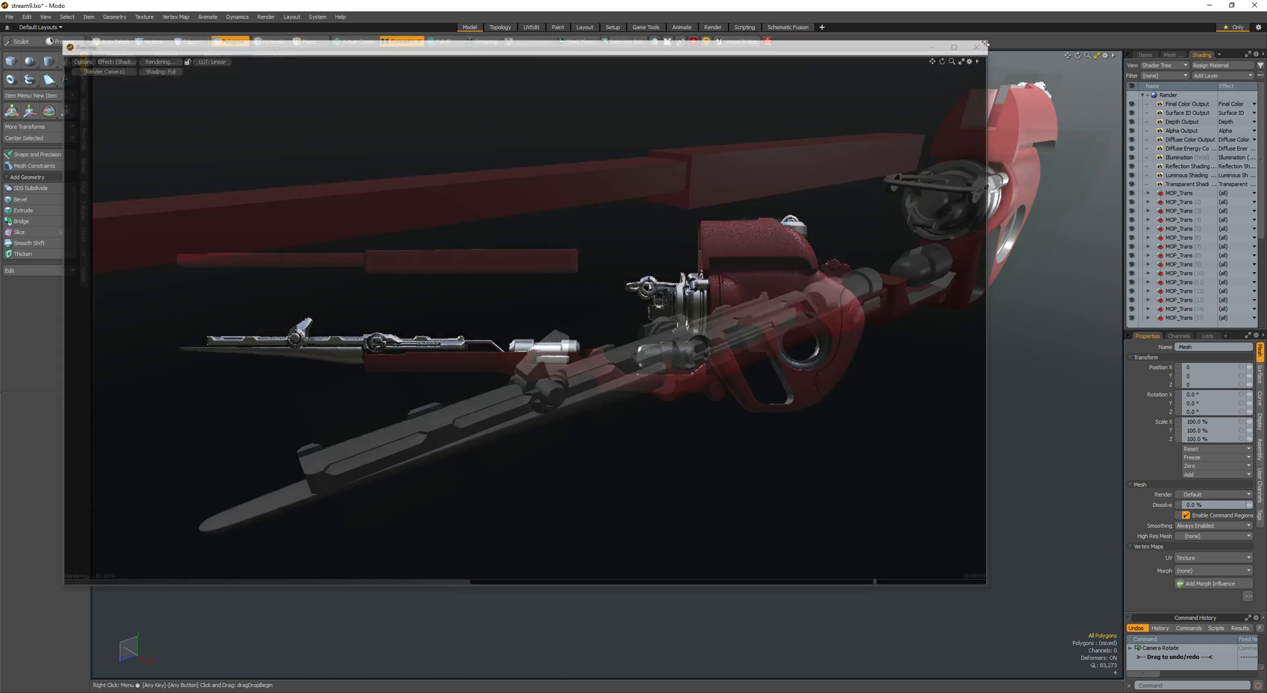
- Create instances of the six boolean-built parts of the lower barrel and fore-end assembly and unparent them in place to the root level
{"action": "scroll", "coordinate": [576, 368], "scroll_direction": "down", "scroll_amount": 3}
{"action": "left_click_drag", "start_coordinate": [576, 367], "coordinate": [573, 338], "text": "alt"}
{"action": "left_click", "coordinate": [573, 338]}
{"action": "key", "text": "space"}
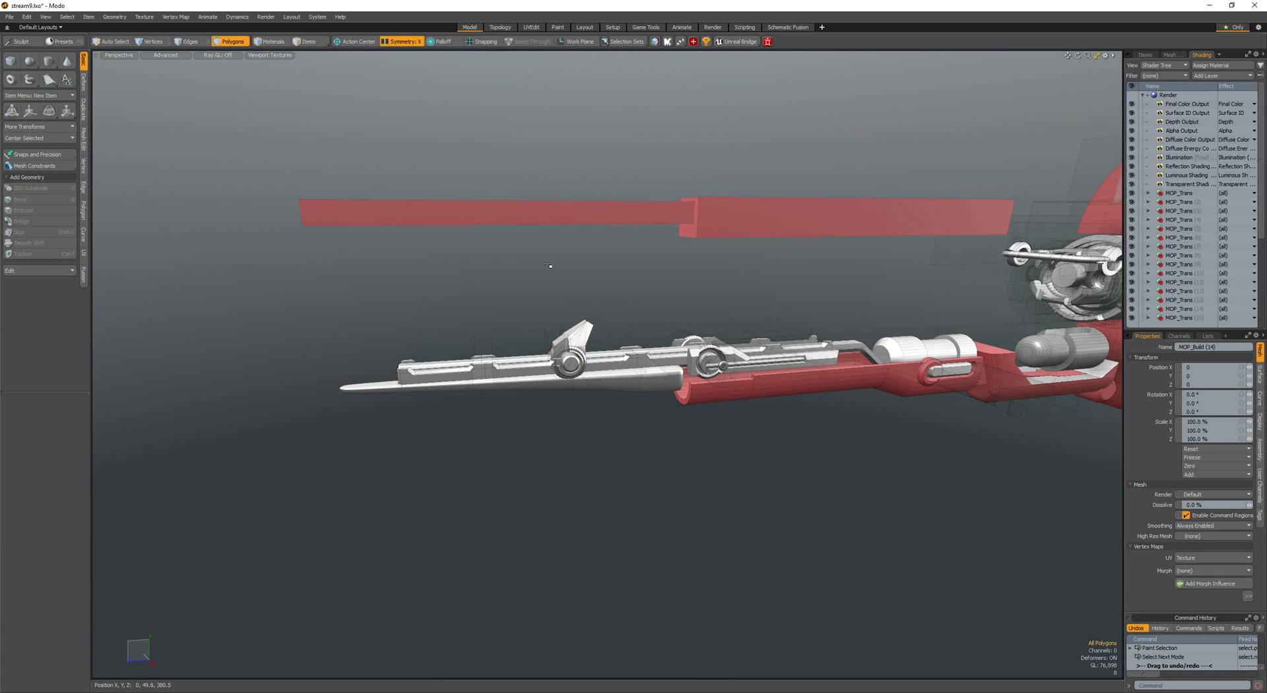
{"action": "key", "text": "space"}
{"action": "left_click", "coordinate": [570, 361]}
{"action": "left_click_drag", "start_coordinate": [570, 361], "coordinate": [708, 371], "text": "alt"}
{"action": "scroll", "coordinate": [707, 372], "scroll_direction": "up", "scroll_amount": 3}
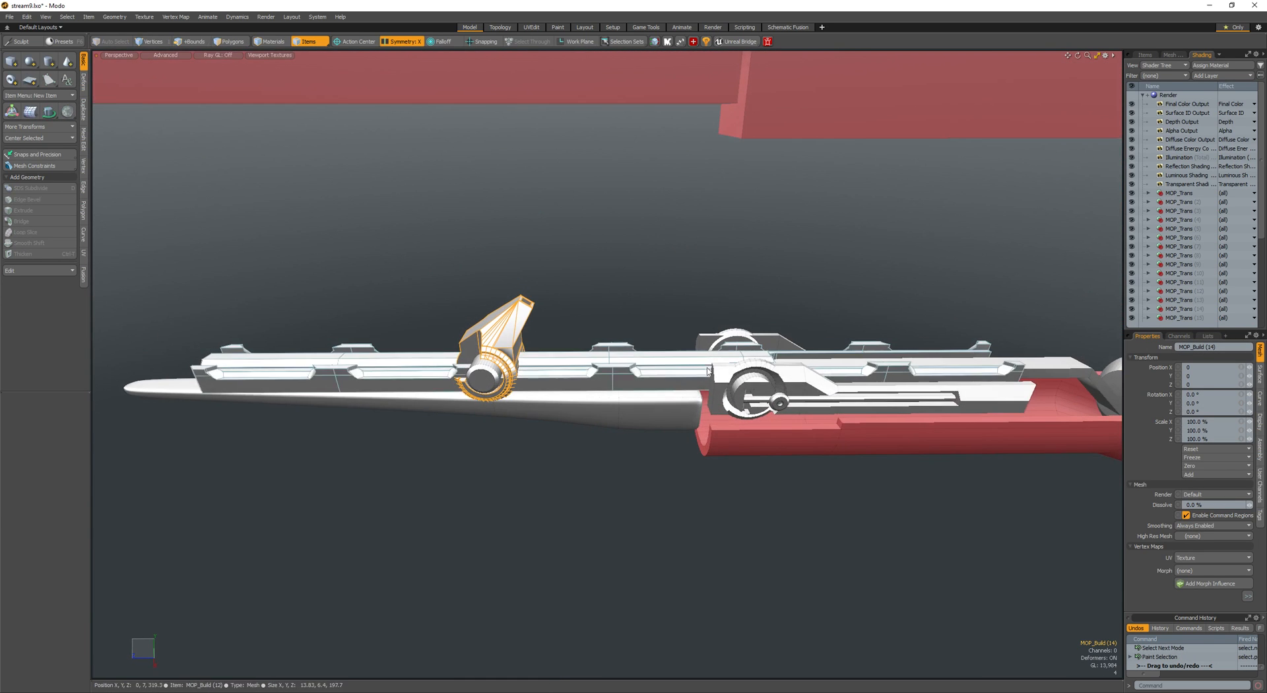
{"action": "scroll", "coordinate": [695, 363], "scroll_direction": "down", "scroll_amount": 3}
{"action": "left_click_drag", "start_coordinate": [812, 371], "coordinate": [429, 322], "text": "alt+shift"}
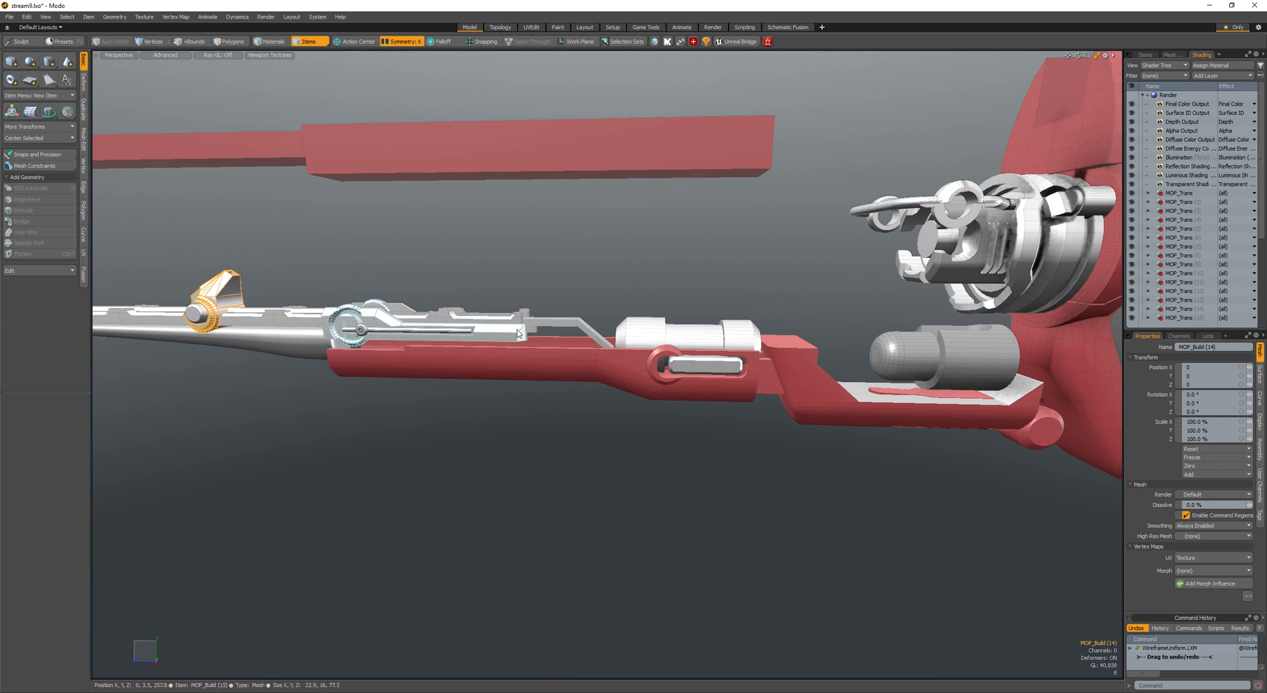
{"action": "left_click", "coordinate": [797, 402], "text": "shift"}
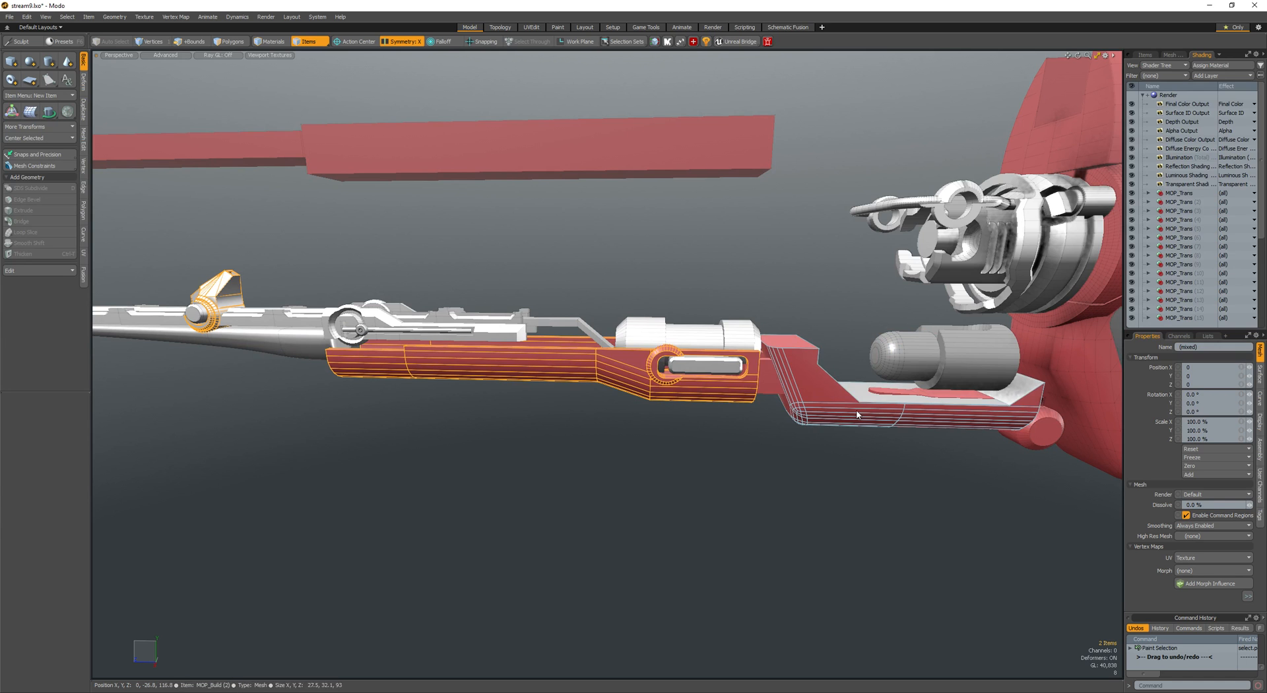
{"action": "left_click_drag", "start_coordinate": [686, 331], "coordinate": [848, 343], "text": "alt+shift"}
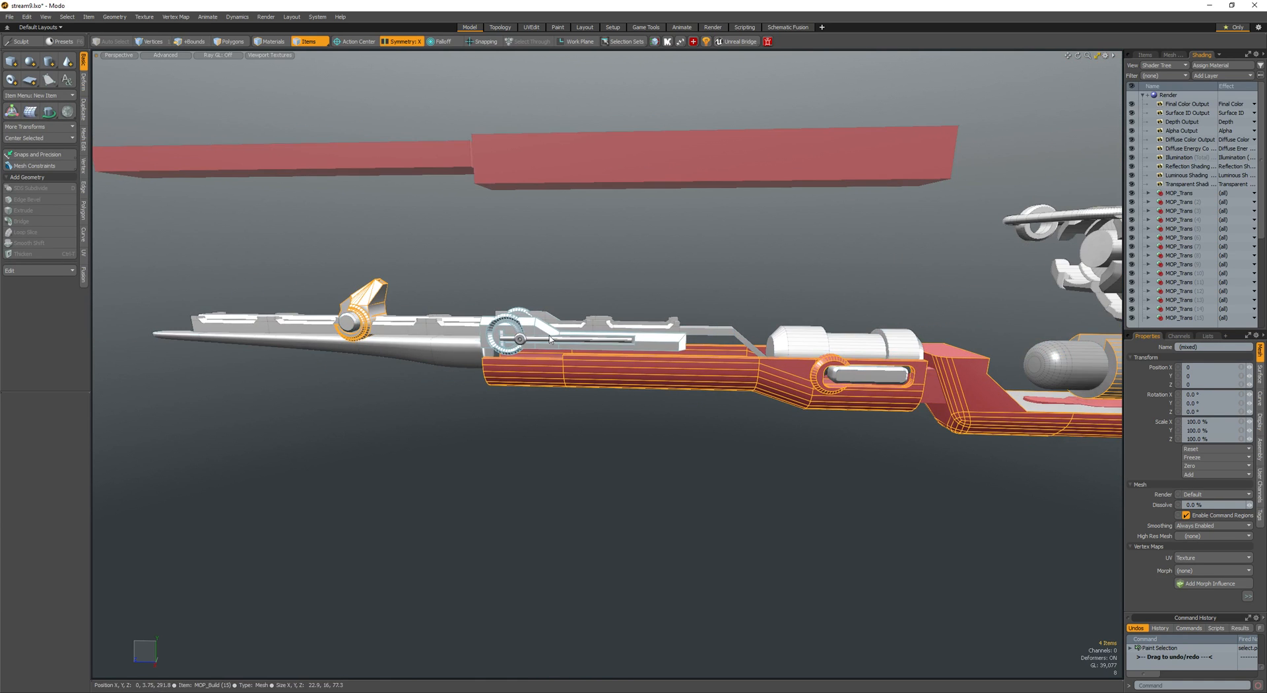
{"action": "left_click_drag", "start_coordinate": [450, 375], "coordinate": [577, 394], "text": "alt+shift"}
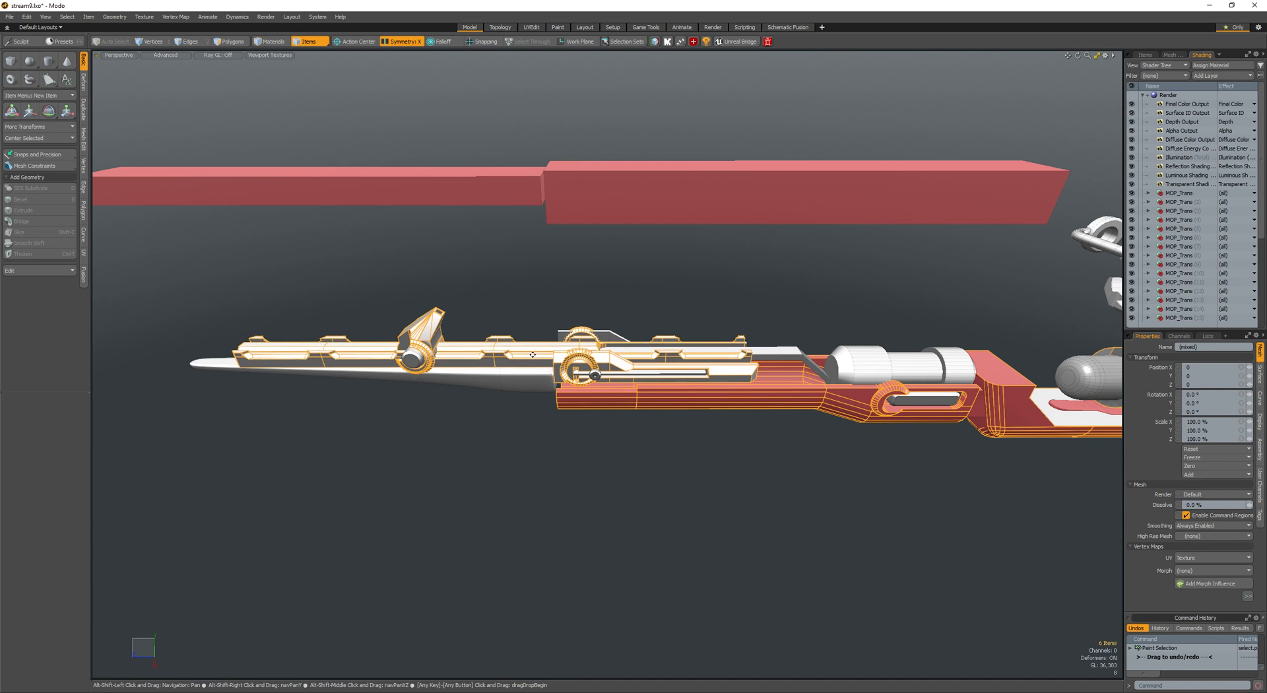
{"action": "scroll", "coordinate": [568, 363], "scroll_direction": "down", "scroll_amount": 1}
{"action": "left_click_drag", "start_coordinate": [533, 354], "coordinate": [564, 359], "text": "alt+shift"}
{"action": "scroll", "coordinate": [528, 373], "scroll_direction": "up", "scroll_amount": 3}
{"action": "scroll", "coordinate": [615, 393], "scroll_direction": "down", "scroll_amount": 4}
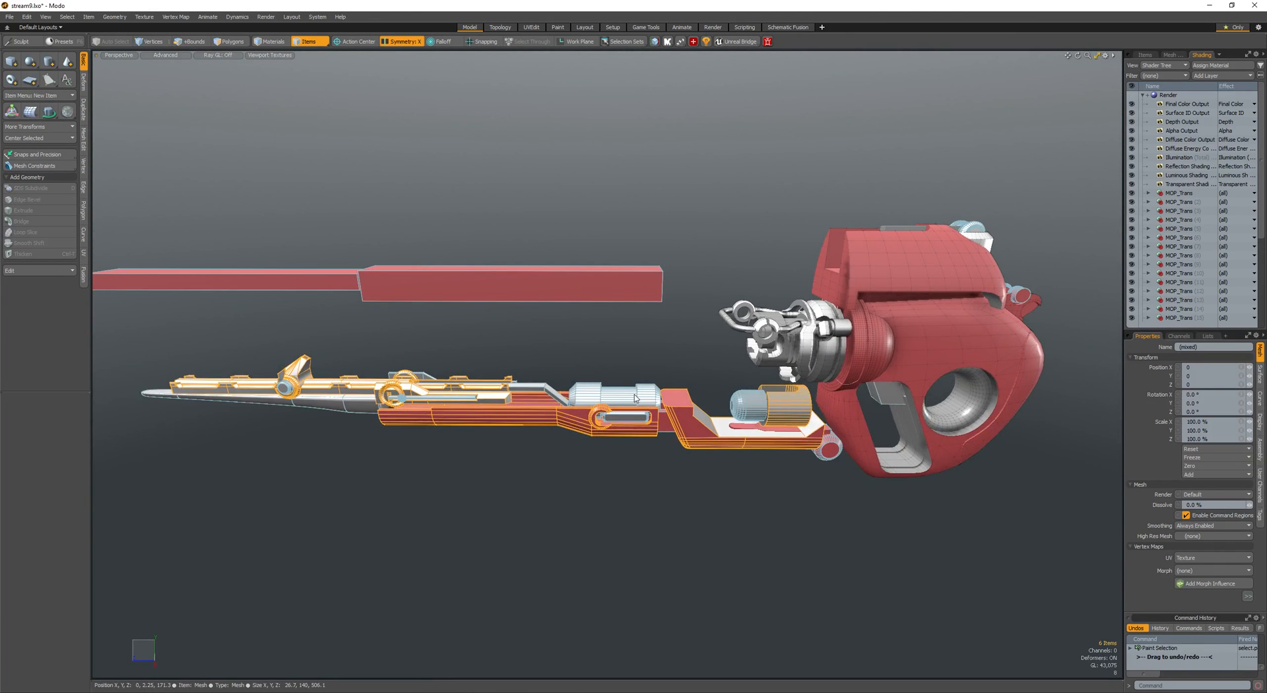
{"action": "mouse_move", "coordinate": [647, 367]}
{"action": "left_mouse_down", "text": "ctrl+alt"}
{"action": "mouse_move", "coordinate": [625, 359]}
{"action": "mouse_move", "coordinate": [619, 323]}
{"action": "mouse_move", "coordinate": [665, 367]}
{"action": "left_mouse_up", "text": "ctrl+alt"}
{"action": "left_click_drag", "start_coordinate": [665, 367], "coordinate": [650, 359], "text": "ctrl+alt"}
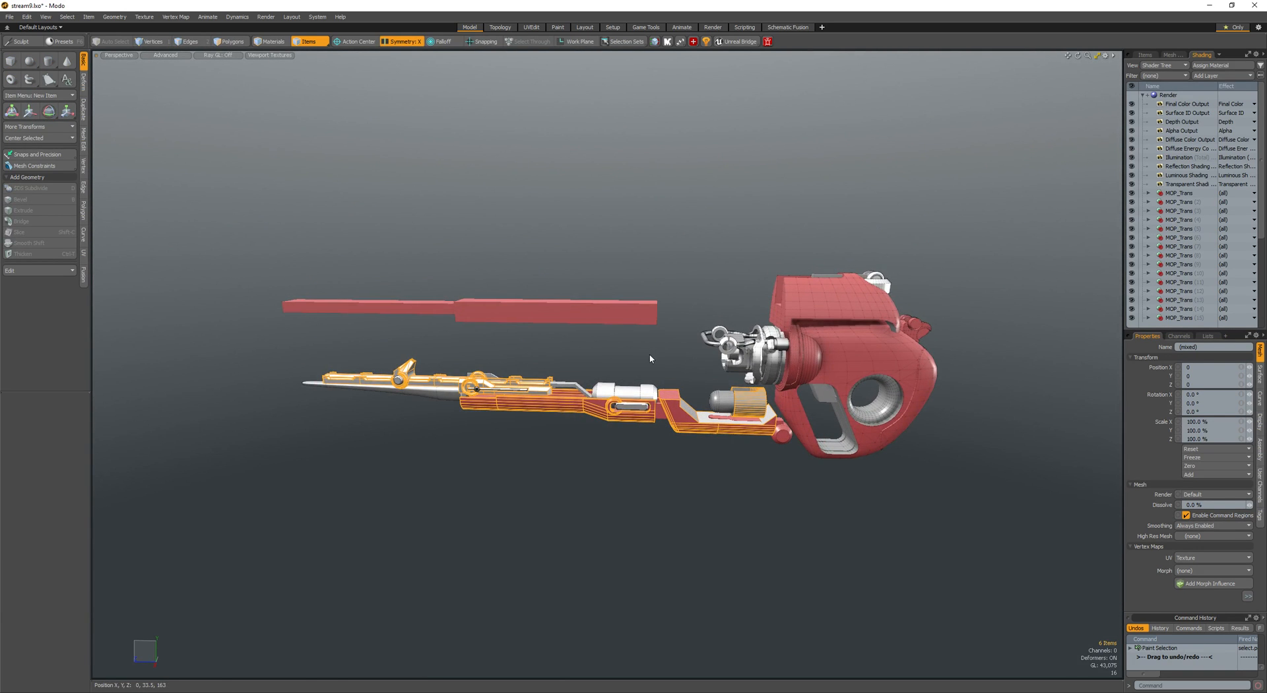
{"action": "left_click", "coordinate": [1151, 56]}
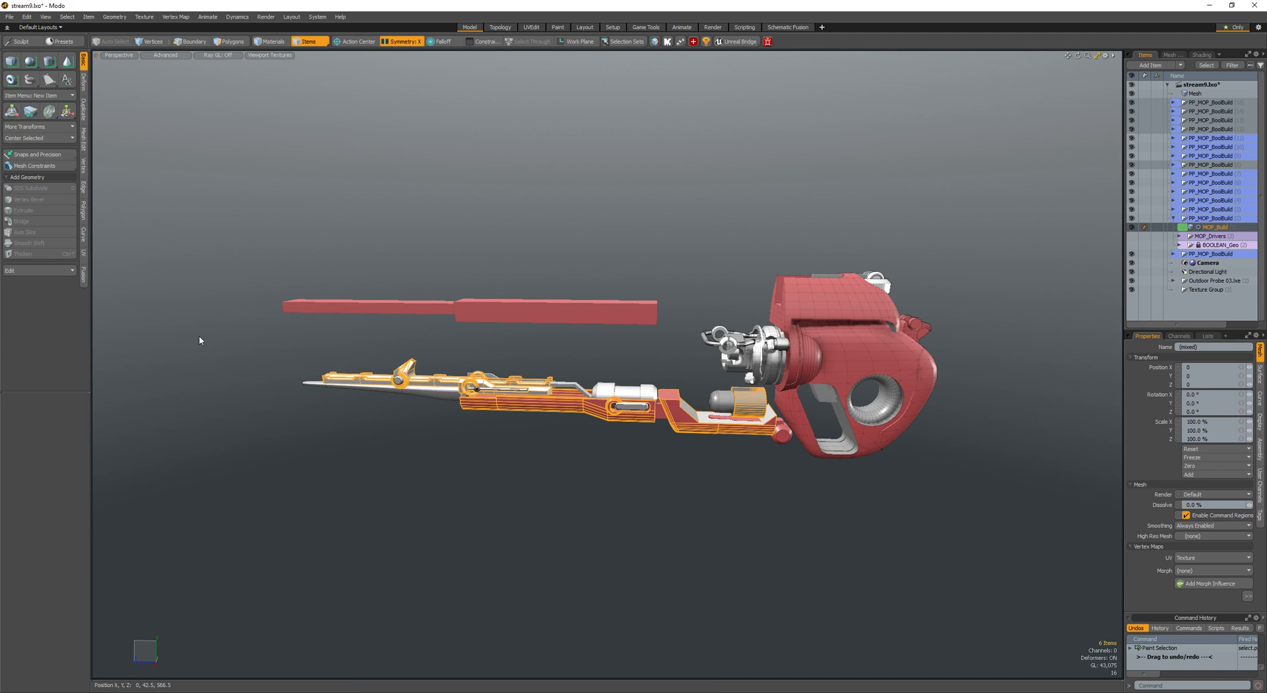
{"action": "key", "text": "shift+d"}
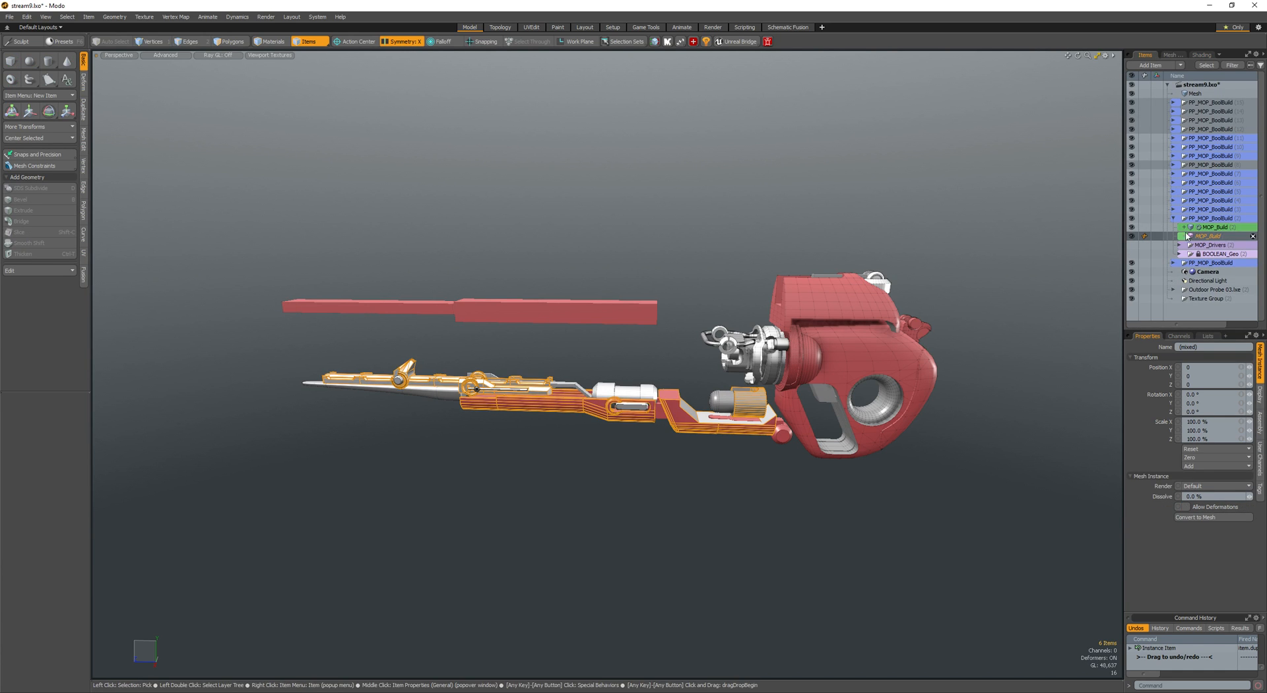
{"action": "left_click_drag", "start_coordinate": [1206, 240], "coordinate": [1198, 93]}
{"action": "left_click_drag", "start_coordinate": [650, 273], "coordinate": [663, 274], "text": "alt"}
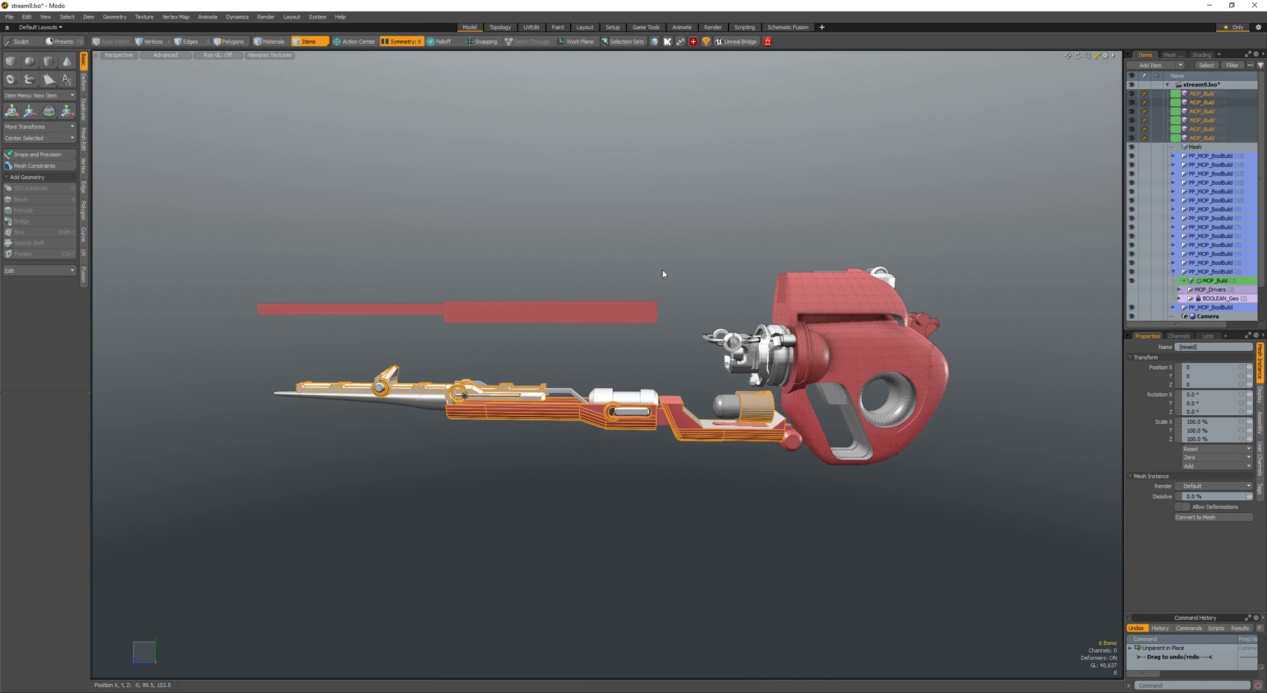
- Flip the instanced barrel and fore-end parts vertically by setting their Y scale to -100%
{"action": "key", "text": "r"}
{"action": "left_click", "coordinate": [829, 359]}
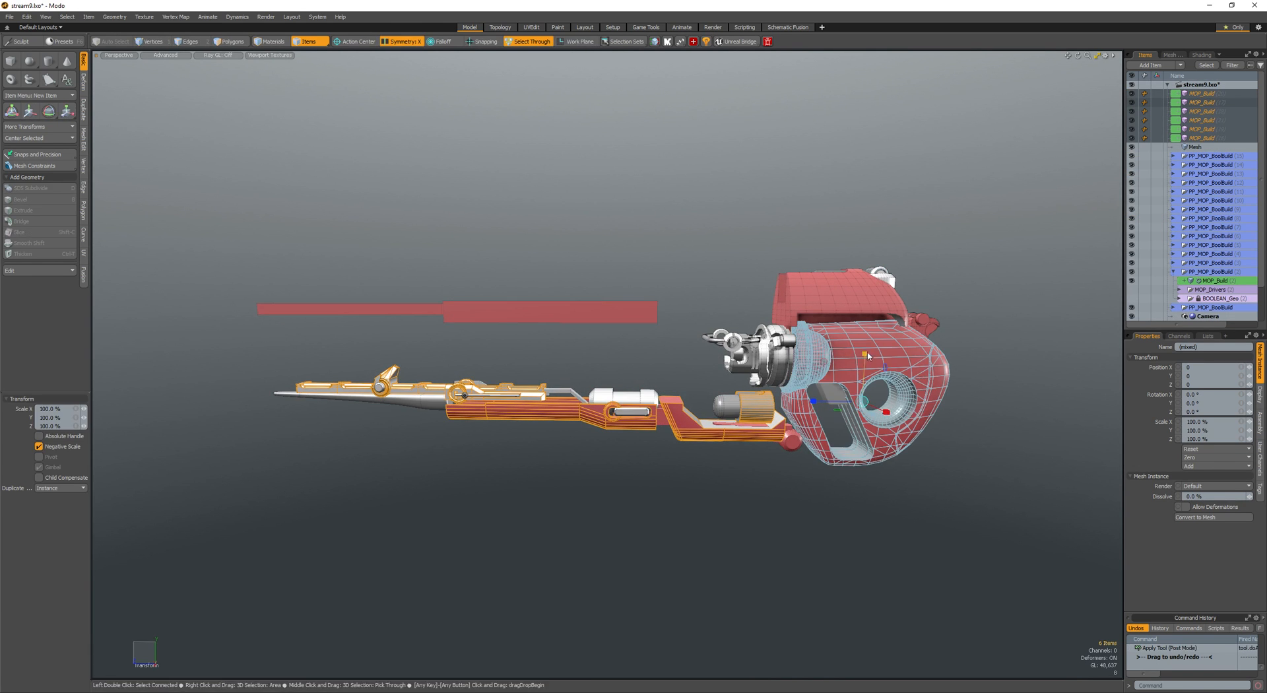
{"action": "left_click_drag", "start_coordinate": [867, 356], "coordinate": [844, 594]}
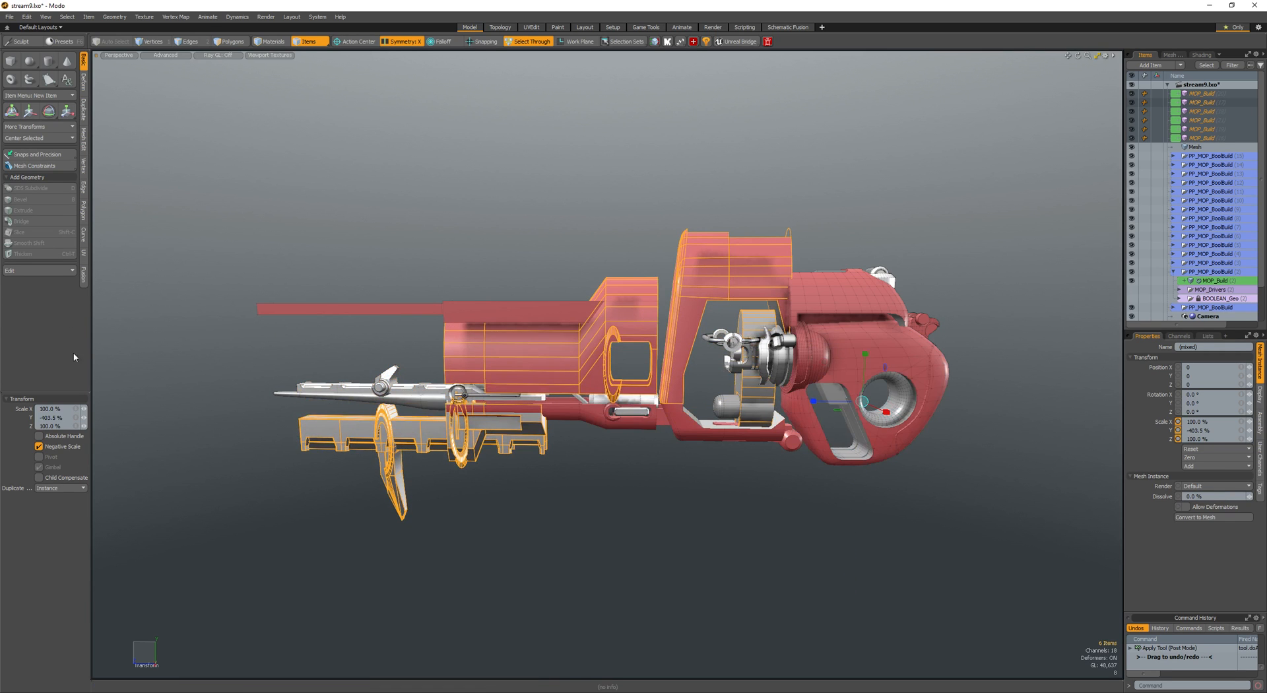
{"action": "left_click", "coordinate": [49, 419]}
{"action": "type", "text": "-100"}
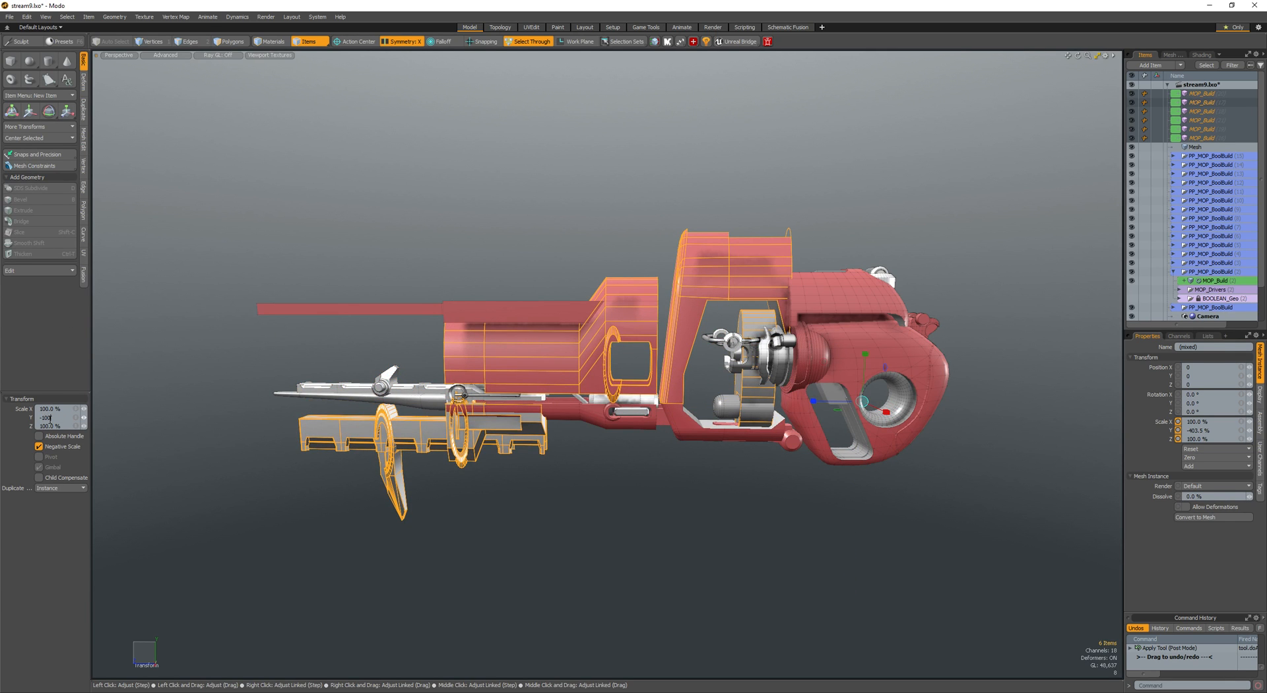
{"action": "key", "text": "Return"}
- Move the flipped instances up 69.5 along Y so they form the rifle's upper barrel assembly
{"action": "key", "text": "w"}
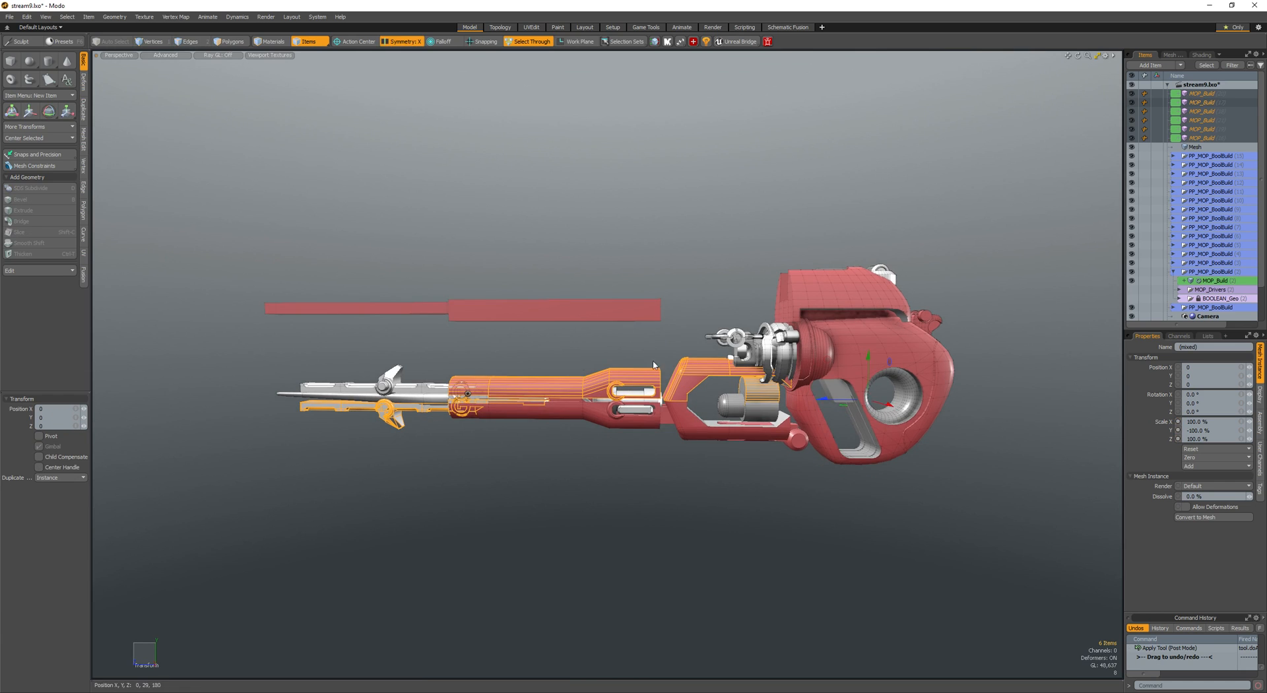
{"action": "left_click_drag", "start_coordinate": [653, 365], "coordinate": [645, 359], "text": "alt"}
{"action": "left_click_drag", "start_coordinate": [871, 358], "coordinate": [907, 282]}
{"action": "scroll", "coordinate": [734, 351], "scroll_direction": "up", "scroll_amount": 9}
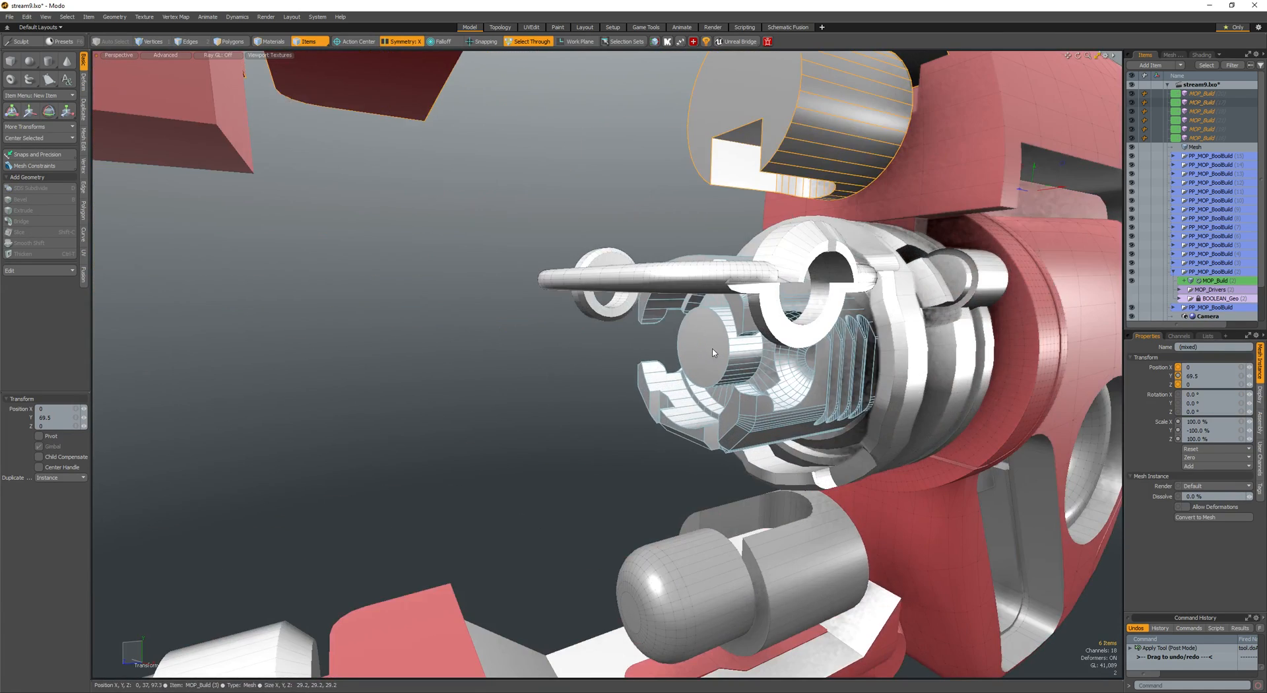
{"action": "scroll", "coordinate": [688, 356], "scroll_direction": "down", "scroll_amount": 8}
{"action": "left_click_drag", "start_coordinate": [484, 379], "coordinate": [578, 369], "text": "alt"}
{"action": "scroll", "coordinate": [634, 376], "scroll_direction": "down", "scroll_amount": 2}
- Isolate the stepped red placeholder box in the base mesh and move it clear above the rifle
{"action": "key", "text": "space"}
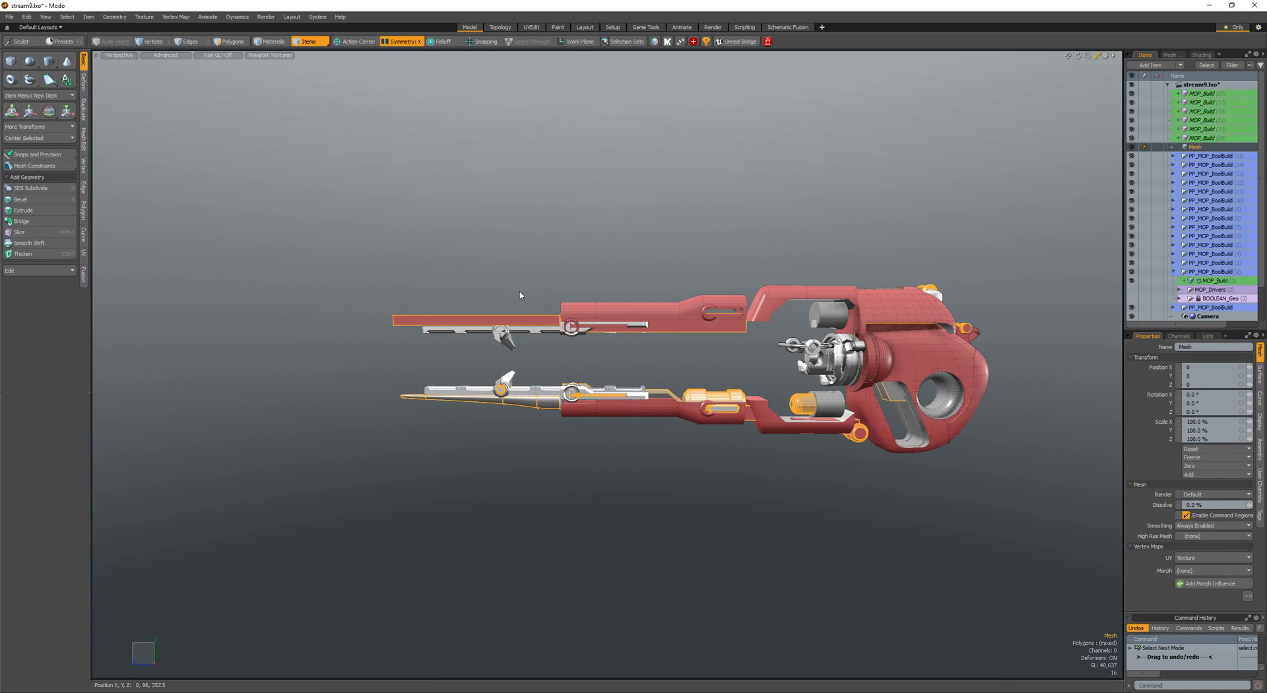
{"action": "key", "text": "["}
{"action": "scroll", "coordinate": [529, 315], "scroll_direction": "down", "scroll_amount": 2}
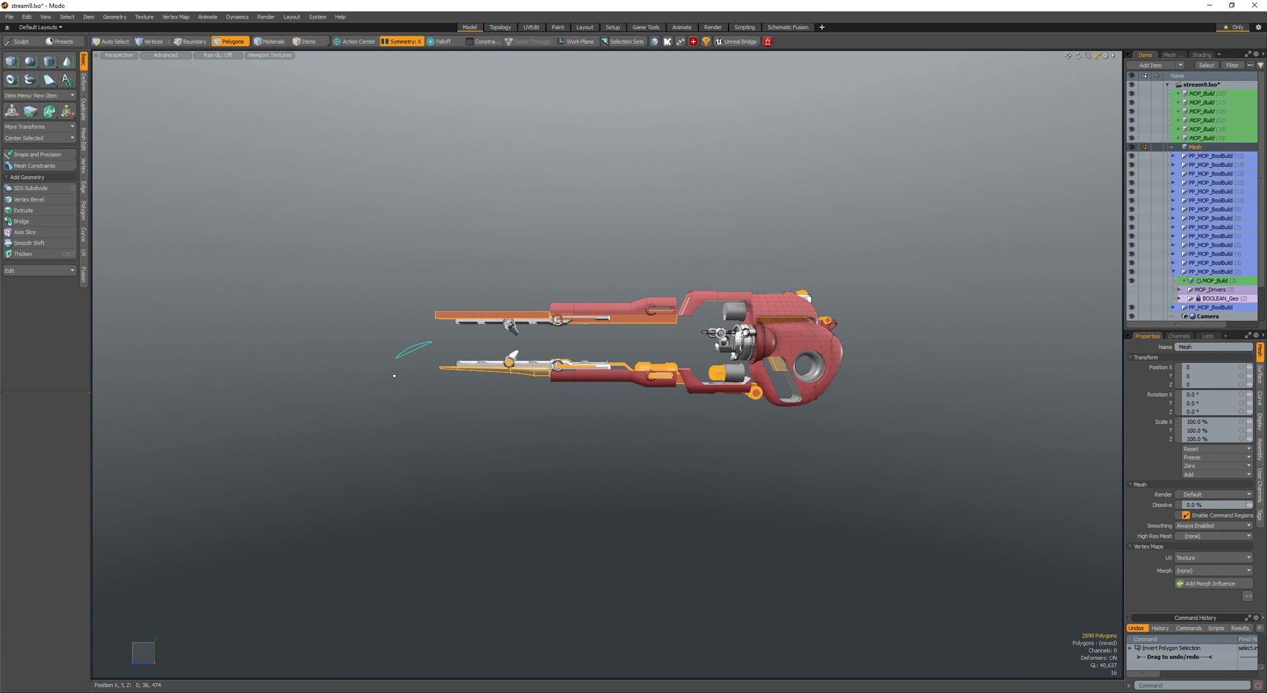
{"action": "middle_click_drag", "start_coordinate": [691, 337], "coordinate": [690, 337], "text": "ctrl"}
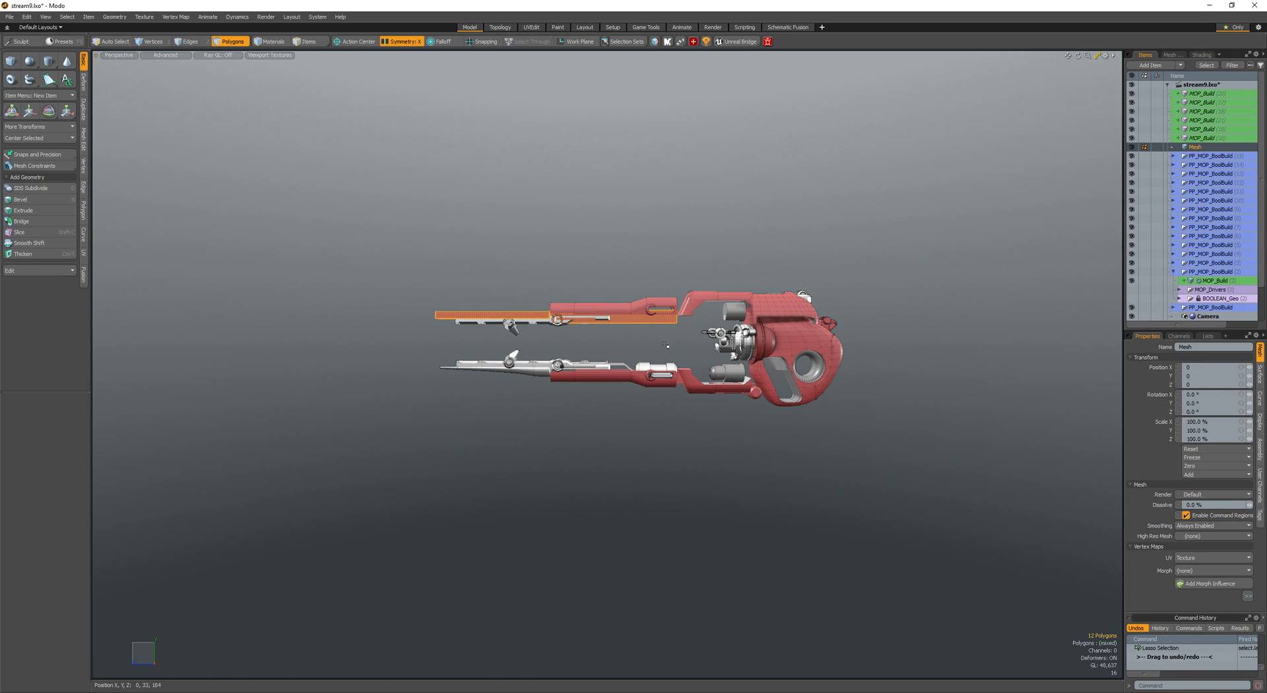
{"action": "key", "text": "w"}
{"action": "left_click_drag", "start_coordinate": [614, 358], "coordinate": [644, 309]}
{"action": "key", "text": "q"}
{"action": "key", "text": "w"}
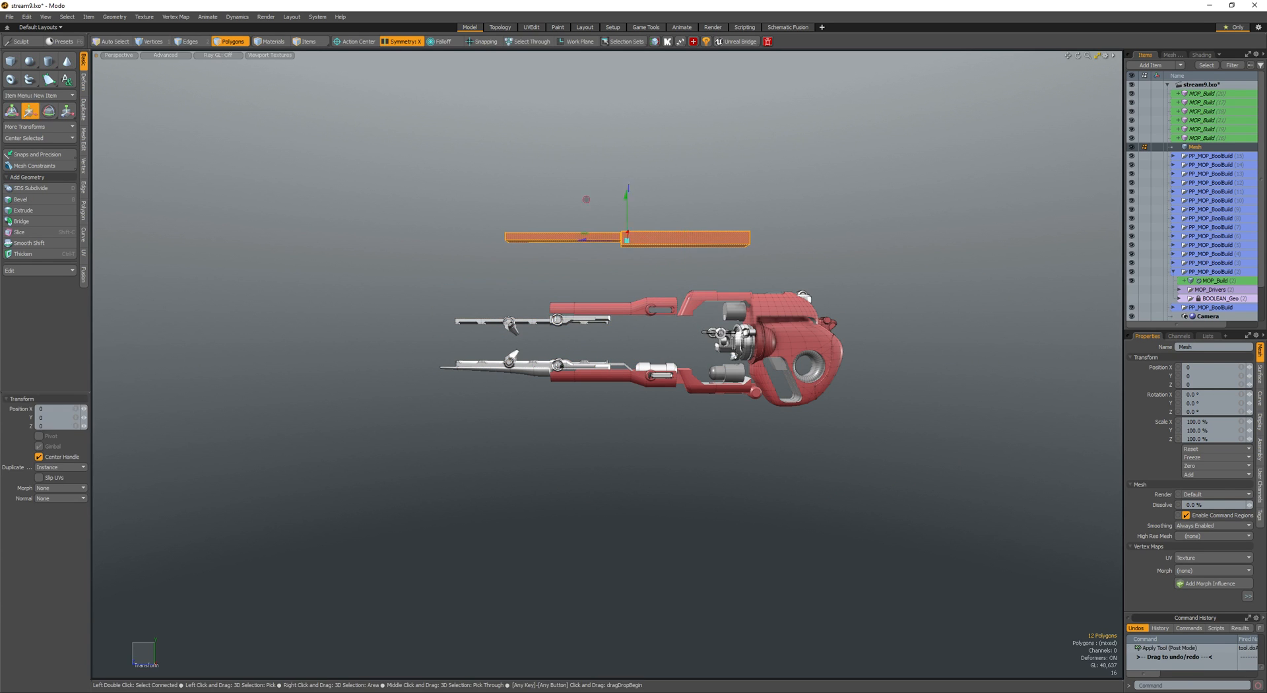
{"action": "left_click_drag", "start_coordinate": [549, 431], "coordinate": [736, 377]}
- Select the thin front section of the placeholder box and move it down between the two barrels, in front of the cylinder
{"action": "key", "text": "q"}
{"action": "left_click", "coordinate": [652, 335]}
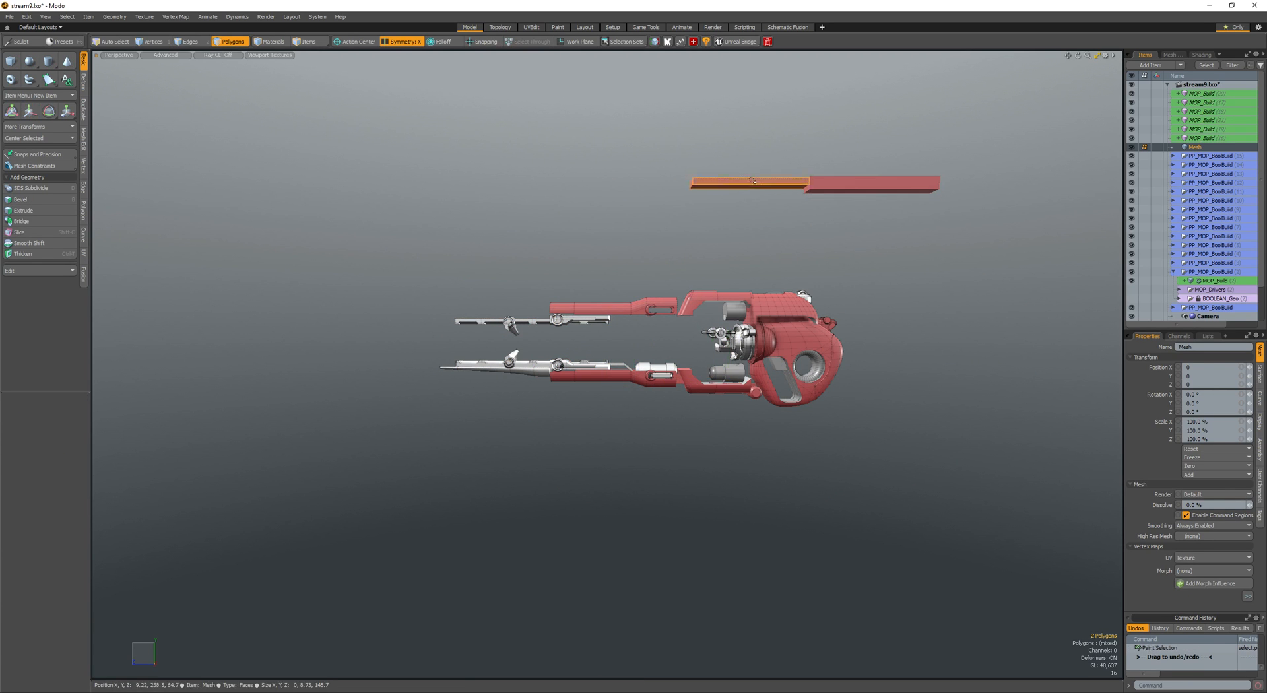
{"action": "key", "text": "w"}
{"action": "left_click_drag", "start_coordinate": [753, 180], "coordinate": [535, 408]}
{"action": "scroll", "coordinate": [739, 181], "scroll_direction": "up", "scroll_amount": 4}
- Shorten the relocated box by moving its front end face -126 along Z
{"action": "key", "text": "q"}
{"action": "scroll", "coordinate": [538, 536], "scroll_direction": "down", "scroll_amount": 3}
{"action": "key", "text": "w"}
{"action": "left_click", "coordinate": [607, 426]}
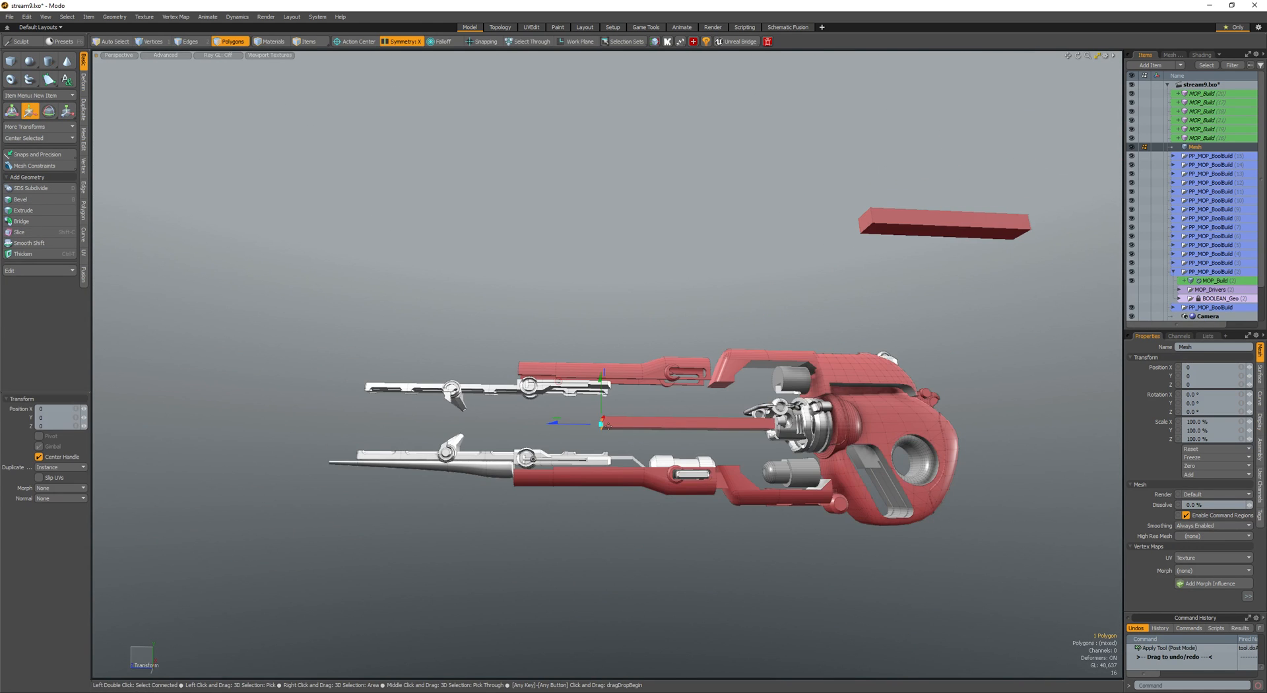
{"action": "left_click_drag", "start_coordinate": [354, 422], "coordinate": [301, 421]}
{"action": "scroll", "coordinate": [754, 405], "scroll_direction": "up", "scroll_amount": 2}
- Select the whole central box and scale it shorter along the barrel axis
{"action": "left_click_drag", "start_coordinate": [753, 405], "coordinate": [527, 442], "text": "alt"}
{"action": "key", "text": "q"}
{"action": "double_click", "coordinate": [598, 438]}
{"action": "scroll", "coordinate": [598, 438], "scroll_direction": "down", "scroll_amount": 4}
{"action": "key", "text": "r"}
{"action": "key", "text": "q"}
{"action": "key", "text": "ctrl+space"}
{"action": "left_click", "coordinate": [567, 391]}
{"action": "key", "text": "r"}
{"action": "key", "text": "w"}
{"action": "key", "text": "r"}
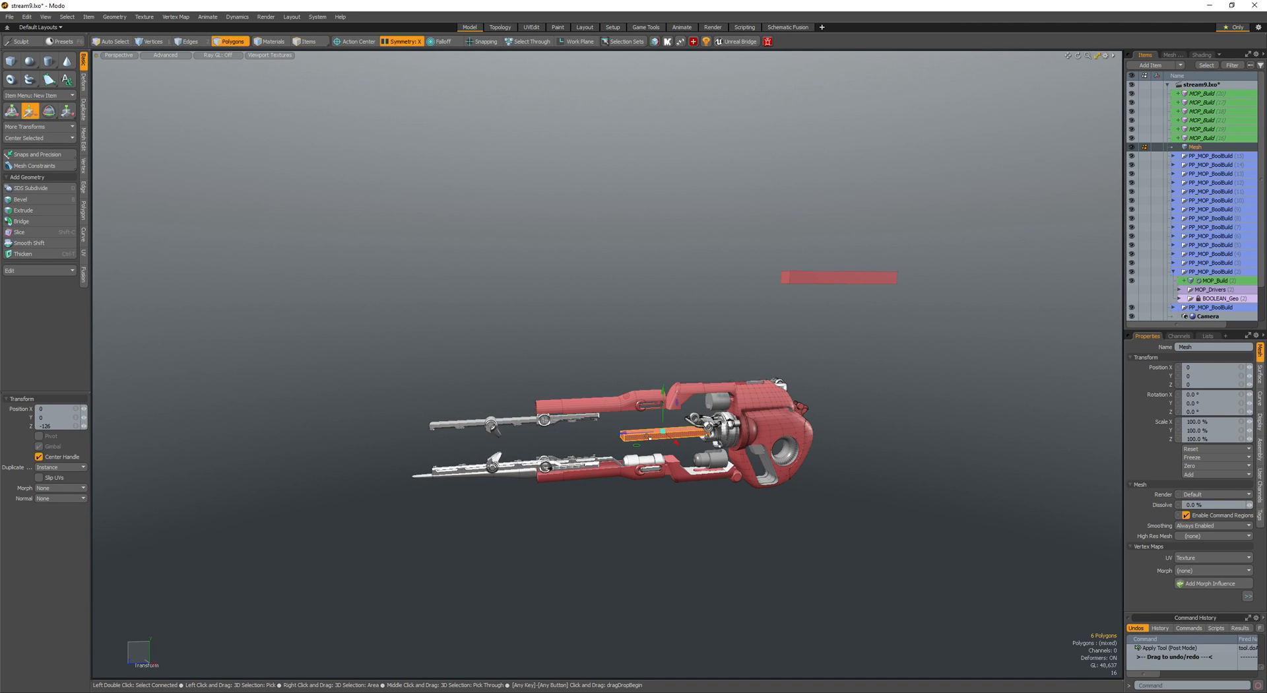
{"action": "scroll", "coordinate": [660, 434], "scroll_direction": "up", "scroll_amount": 3}
{"action": "left_click_drag", "start_coordinate": [635, 436], "coordinate": [648, 435]}
{"action": "key", "text": "w"}
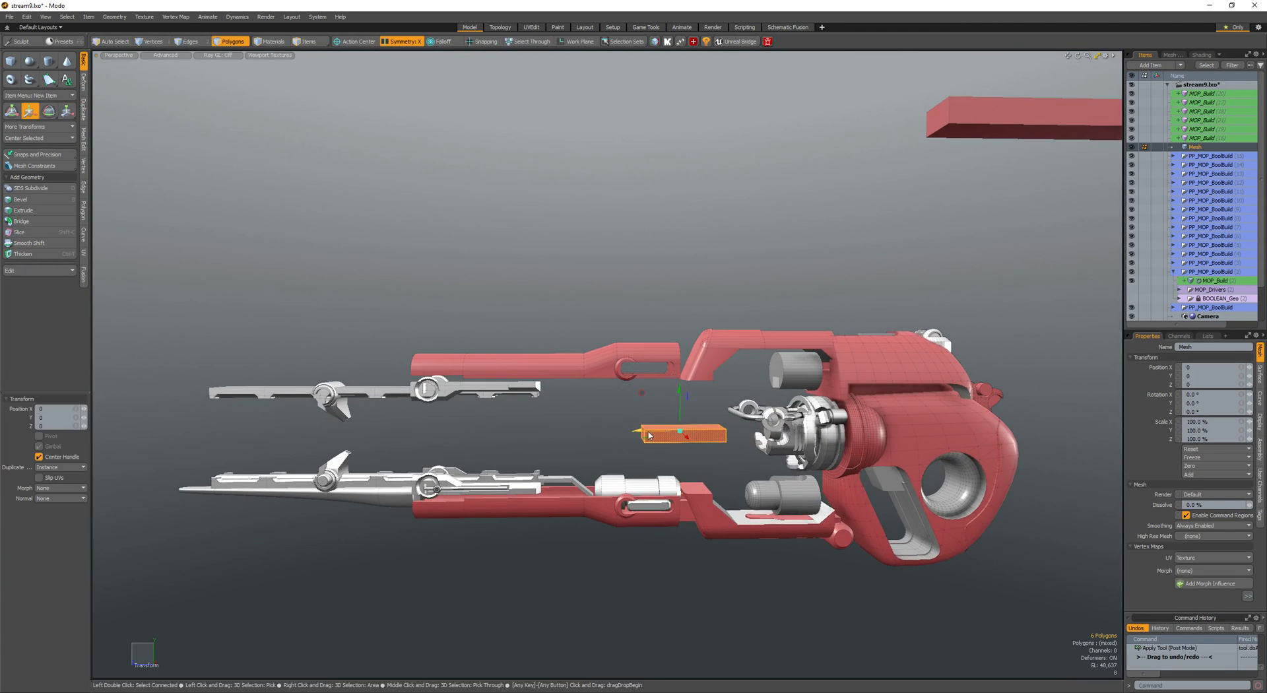
- Drop the box selection and select the source mesh items of the clamp on the lower rail, including its subtract and union meshes
{"action": "key", "text": "space"}
{"action": "left_click", "coordinate": [643, 436]}
{"action": "scroll", "coordinate": [224, 484], "scroll_direction": "up", "scroll_amount": 5}
{"action": "key", "text": "space"}
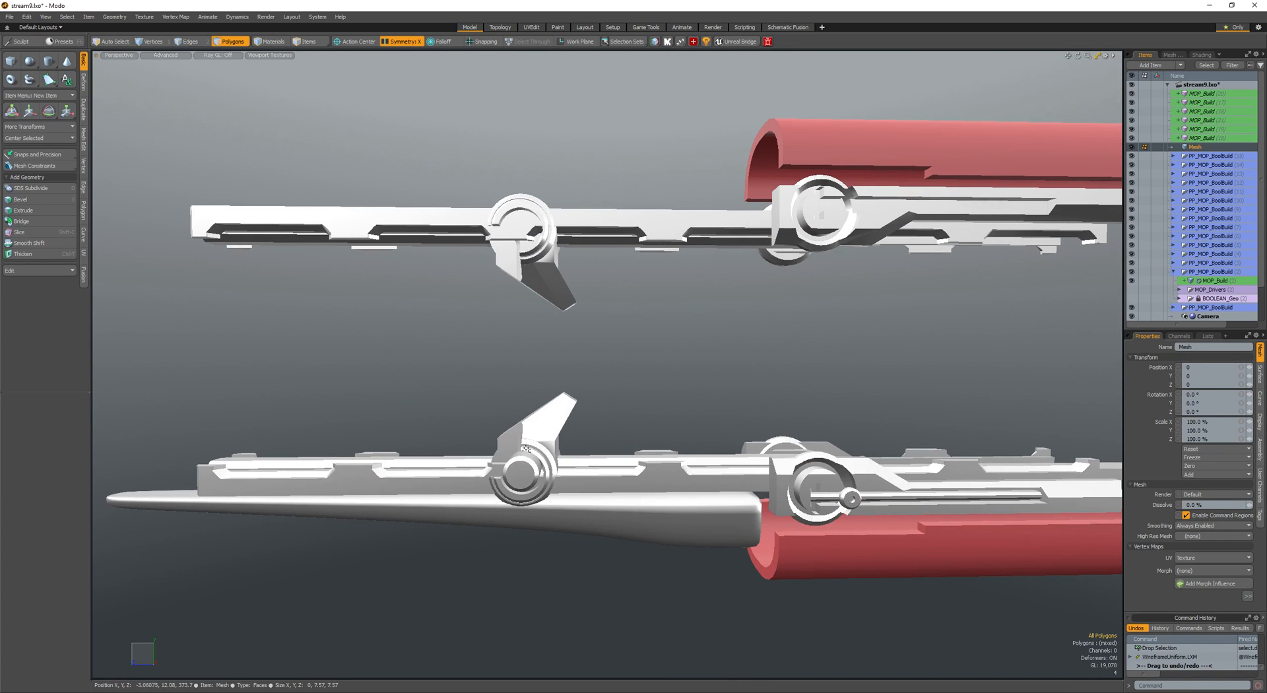
{"action": "left_click", "coordinate": [535, 453]}
{"action": "key", "text": "space"}
{"action": "left_click_drag", "start_coordinate": [534, 453], "coordinate": [615, 461], "text": "alt"}
{"action": "scroll", "coordinate": [575, 455], "scroll_direction": "up", "scroll_amount": 4}
{"action": "scroll", "coordinate": [574, 456], "scroll_direction": "up", "scroll_amount": 2}
{"action": "key", "text": "5"}
{"action": "left_click", "coordinate": [562, 437]}
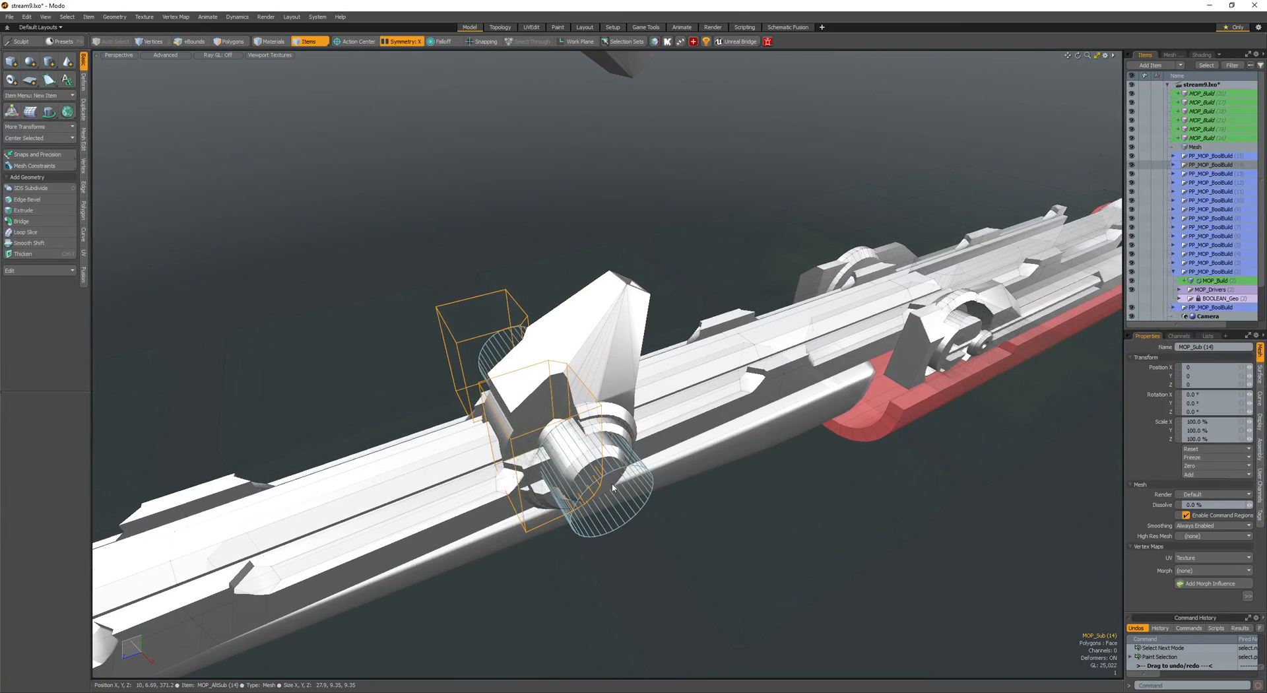
{"action": "left_click", "coordinate": [618, 462], "text": "shift"}
{"action": "left_click", "coordinate": [611, 396], "text": "shift"}
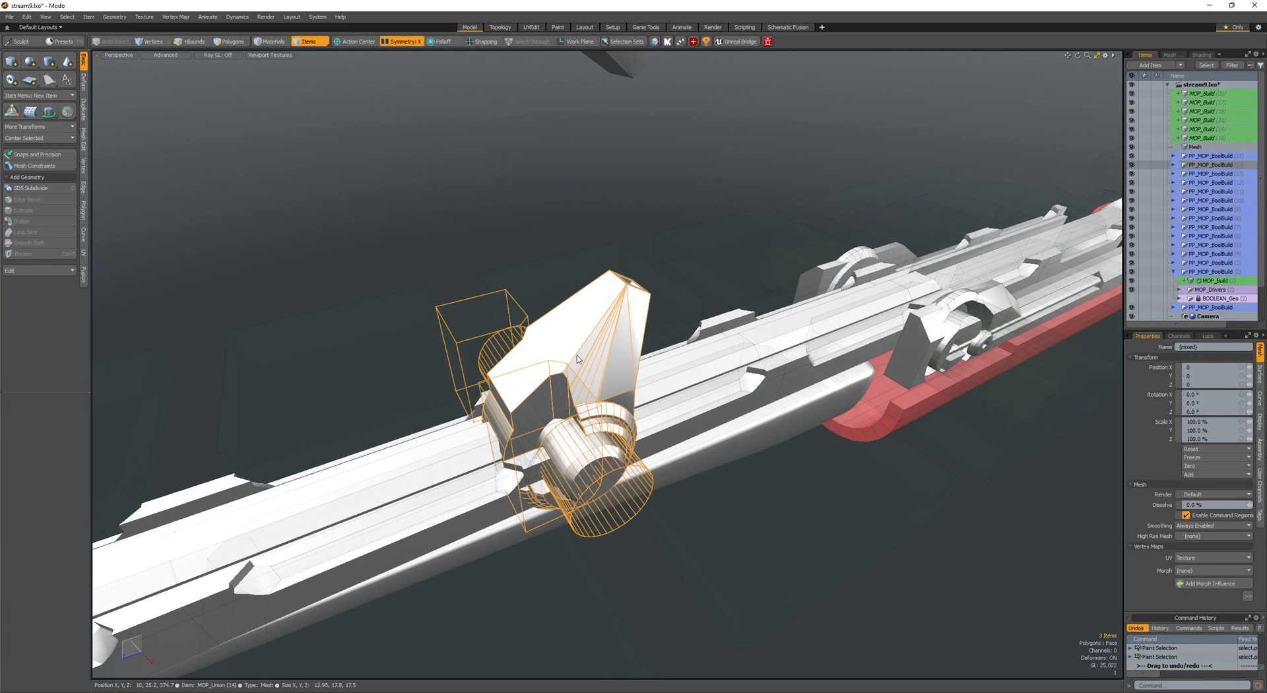
- Select all polygons of the chosen clamp source meshes
{"action": "left_click_drag", "start_coordinate": [557, 419], "coordinate": [526, 358], "text": "alt"}
{"action": "left_click_drag", "start_coordinate": [616, 377], "coordinate": [630, 367], "text": "alt"}
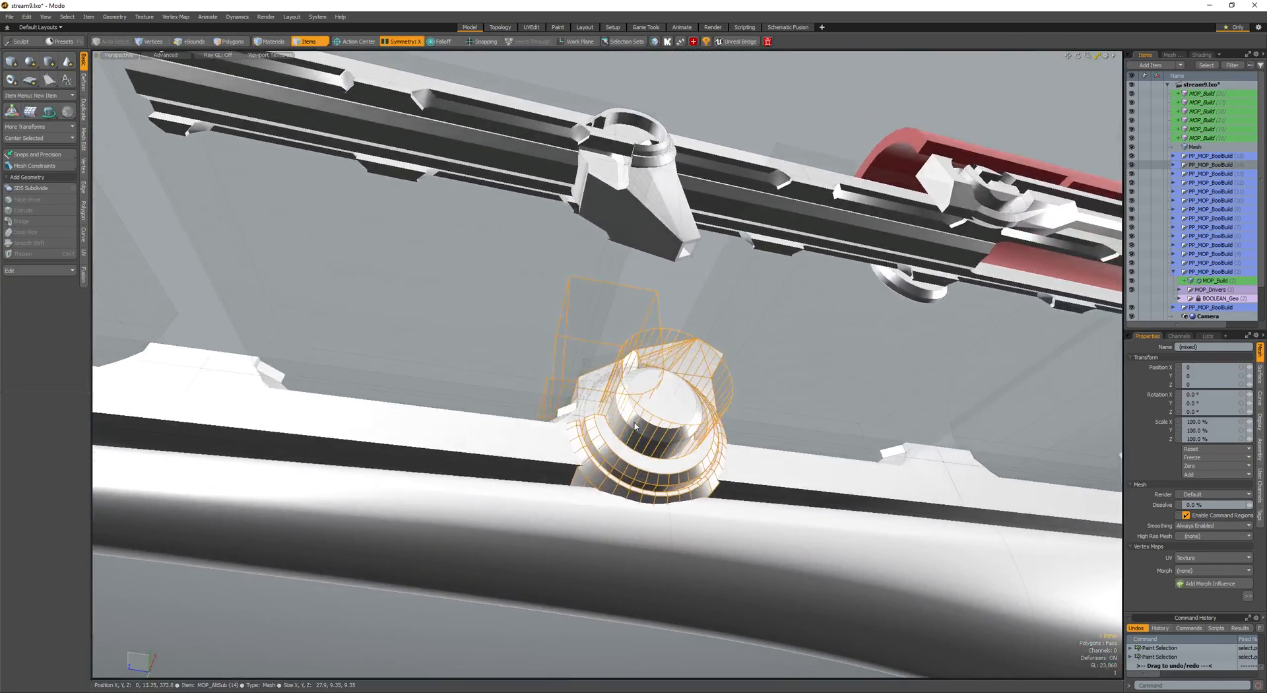
{"action": "scroll", "coordinate": [630, 367], "scroll_direction": "up", "scroll_amount": 3}
{"action": "left_click_drag", "start_coordinate": [561, 330], "coordinate": [316, 374], "text": "alt"}
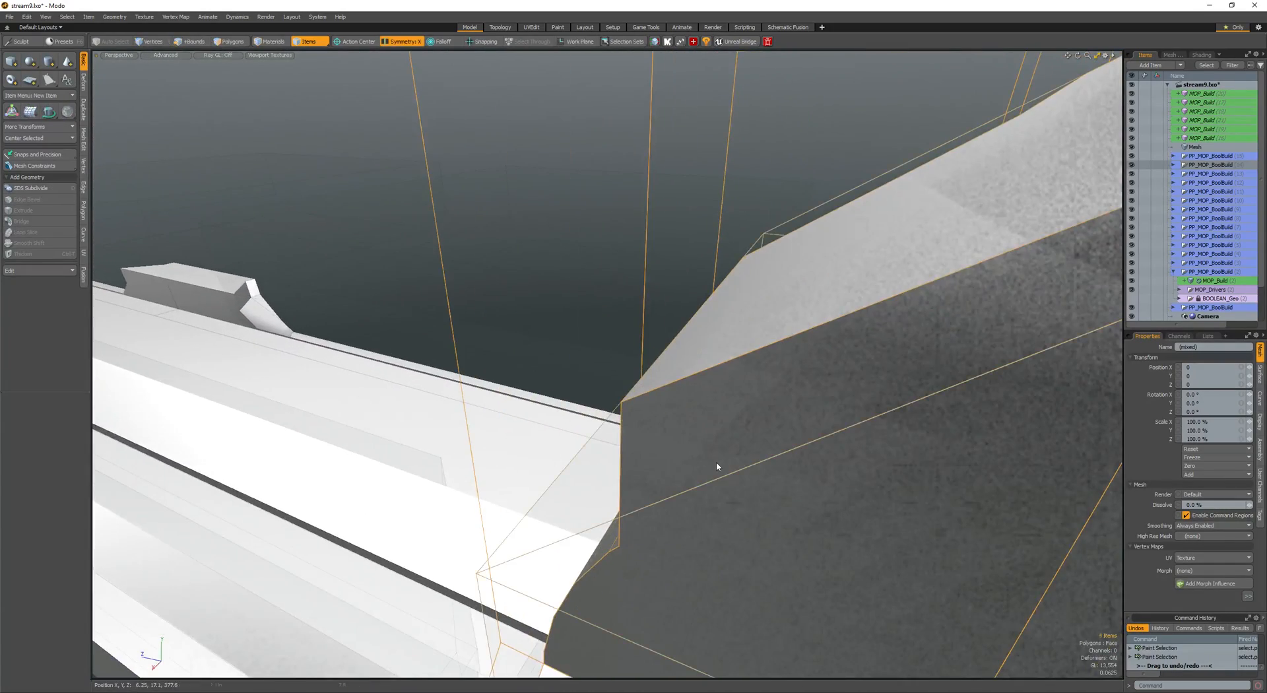
{"action": "left_click_drag", "start_coordinate": [717, 467], "coordinate": [792, 412], "text": "ctrl+alt"}
{"action": "key", "text": "space"}
{"action": "key", "text": "bracketleft"}
{"action": "key", "text": "space"}
{"action": "key", "text": "space"}
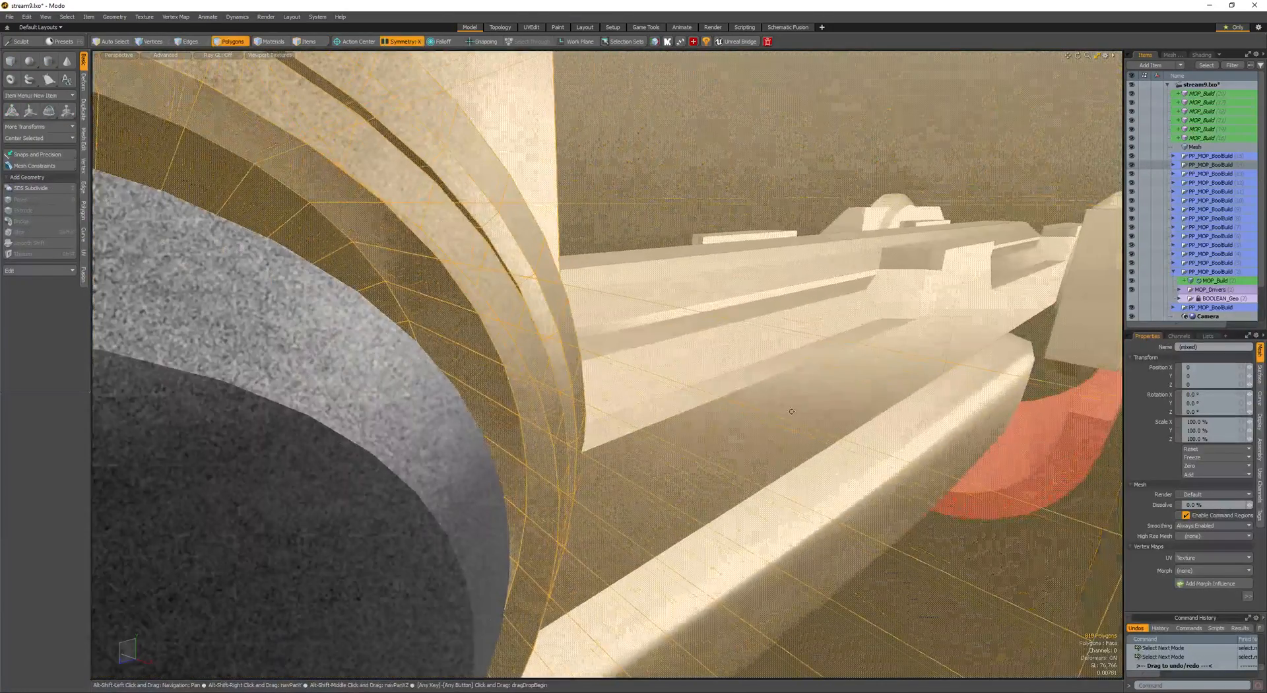
- Add the connected polygons of the clamp's central cylinder to the selection and try to move the whole clamp
{"action": "key", "text": "space"}
{"action": "left_click", "coordinate": [367, 387], "text": "shift"}
{"action": "key", "text": "space"}
{"action": "double_click", "coordinate": [379, 383], "text": "shift"}
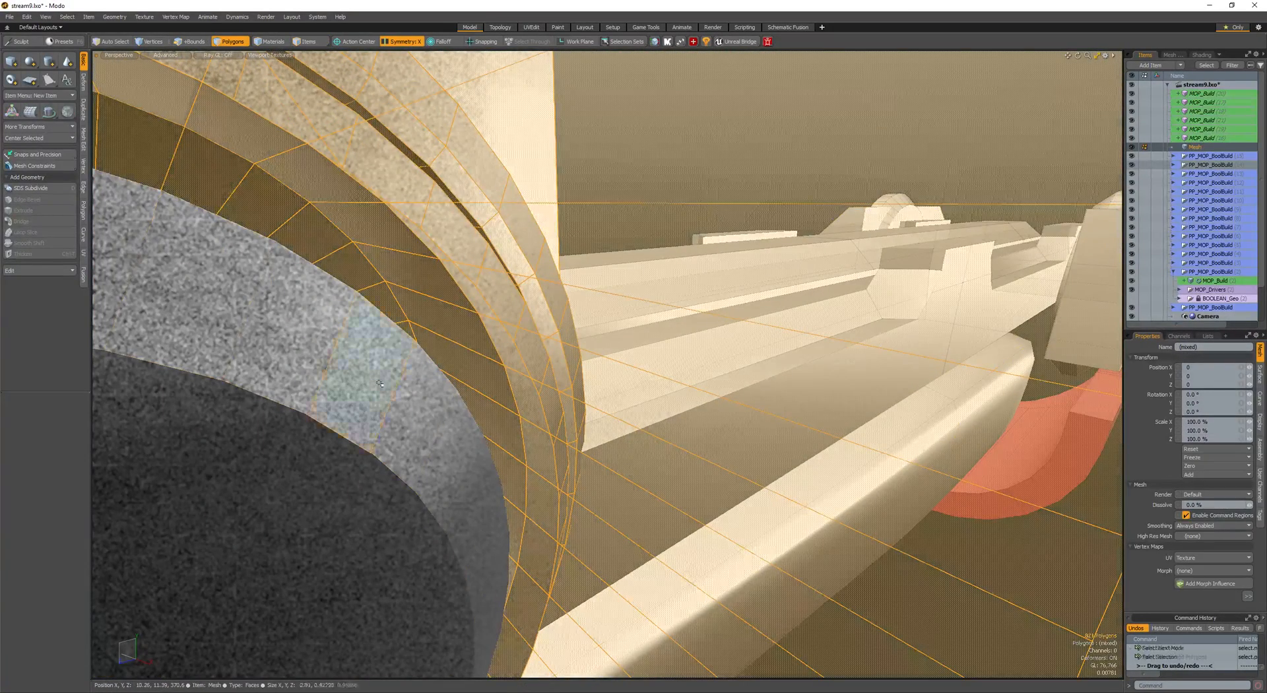
{"action": "scroll", "coordinate": [380, 383], "scroll_direction": "down", "scroll_amount": 12}
{"action": "key", "text": "w"}
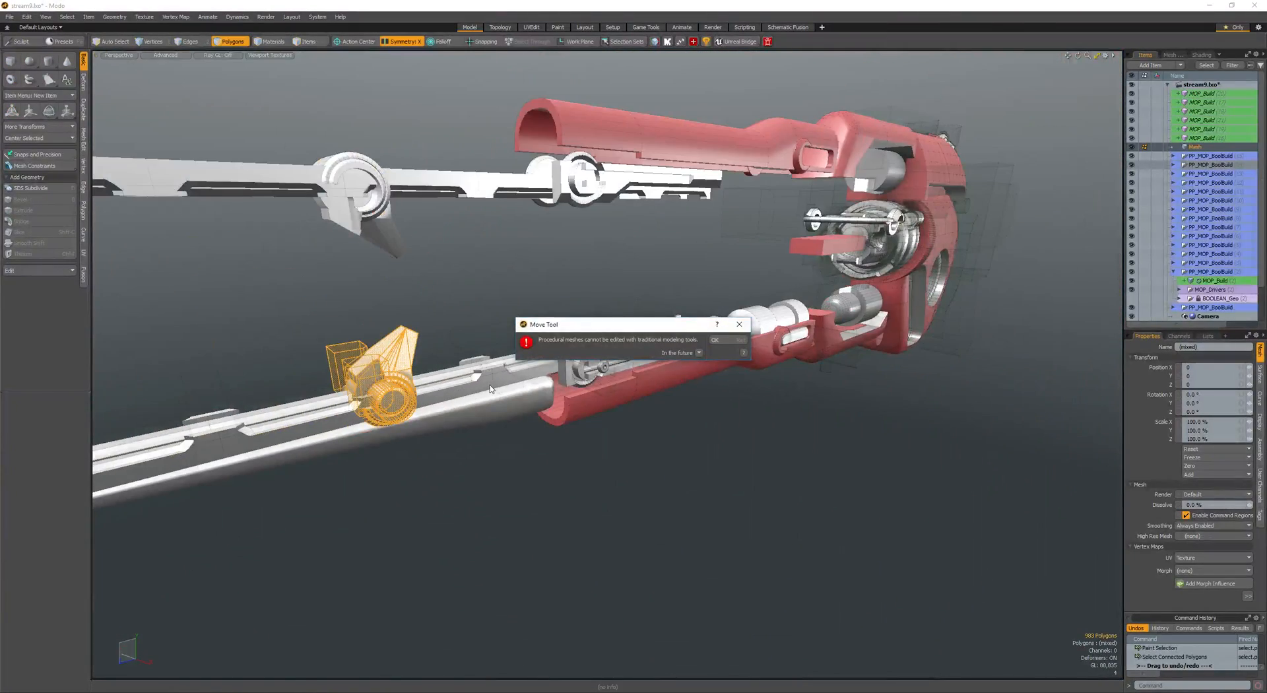
{"action": "left_click", "coordinate": [740, 324]}
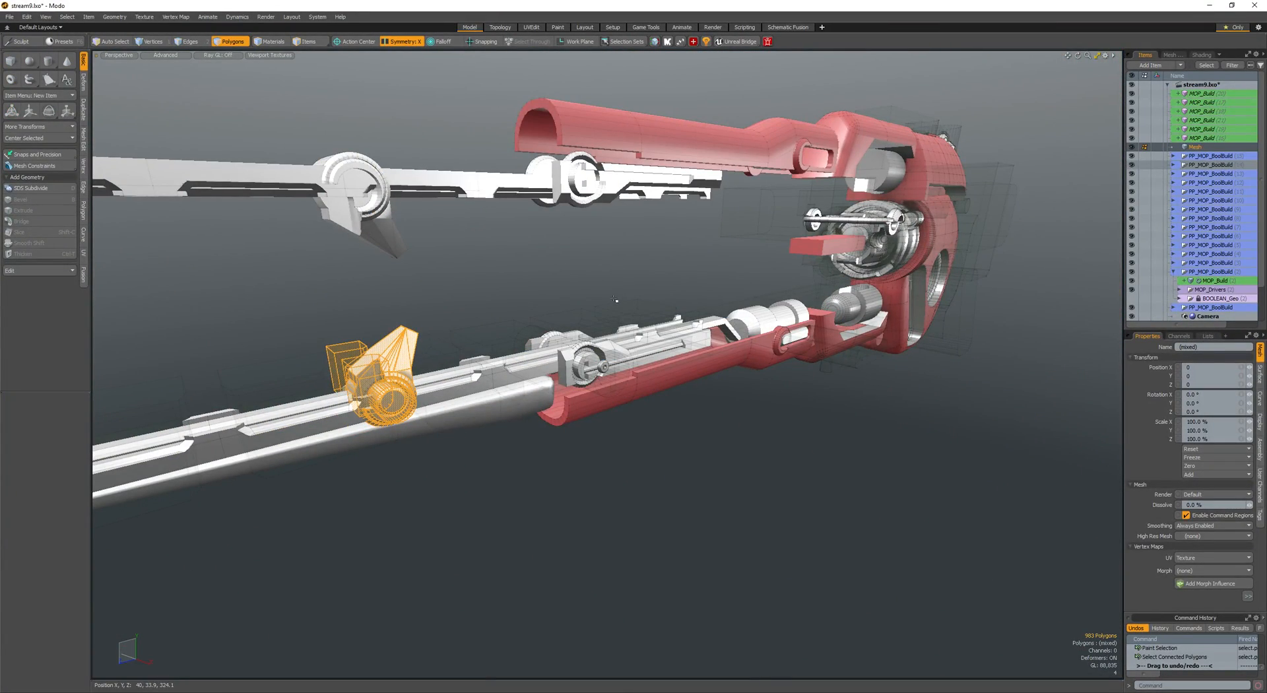
- Exclude the procedural MOP_Build (14) item from the selection and try moving the clamp polygons, then undo the move
{"action": "left_click", "coordinate": [1174, 165]}
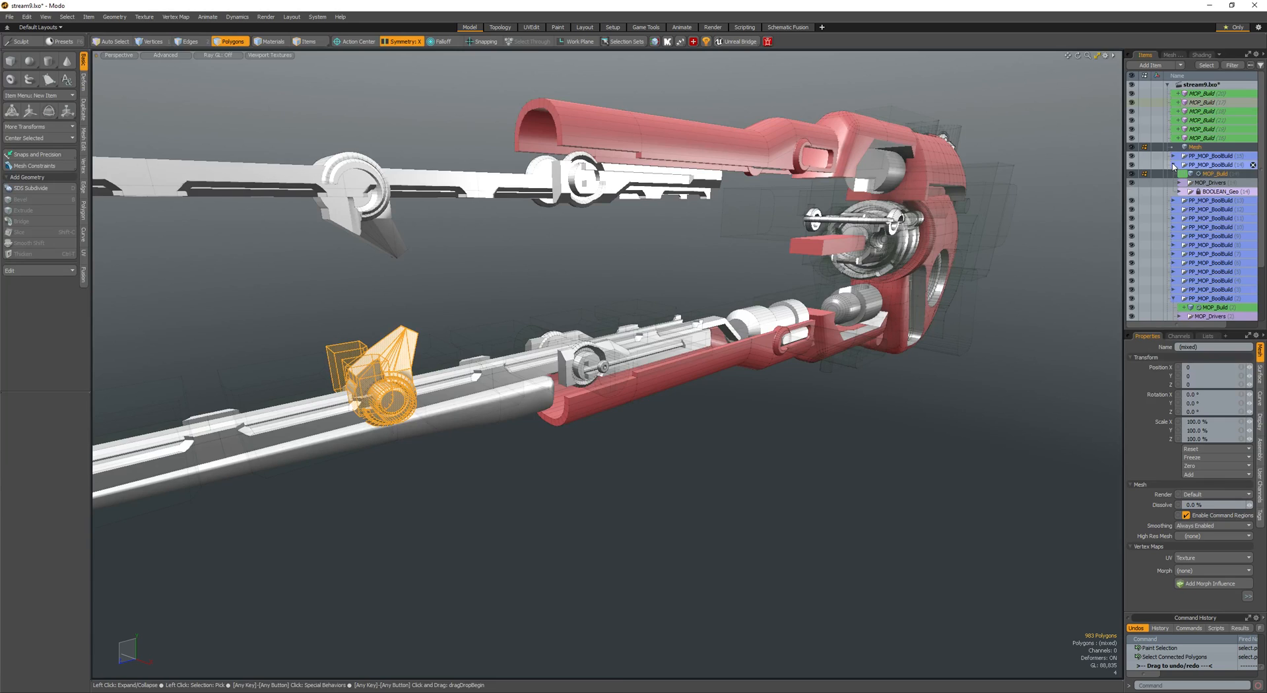
{"action": "left_click", "coordinate": [1214, 175], "text": "ctrl"}
{"action": "scroll", "coordinate": [501, 323], "scroll_direction": "up", "scroll_amount": 3}
{"action": "key", "text": "w"}
{"action": "left_click_drag", "start_coordinate": [485, 337], "coordinate": [436, 340], "text": "alt"}
{"action": "left_click_drag", "start_coordinate": [433, 341], "coordinate": [473, 263]}
{"action": "key", "text": "ctrl+z"}
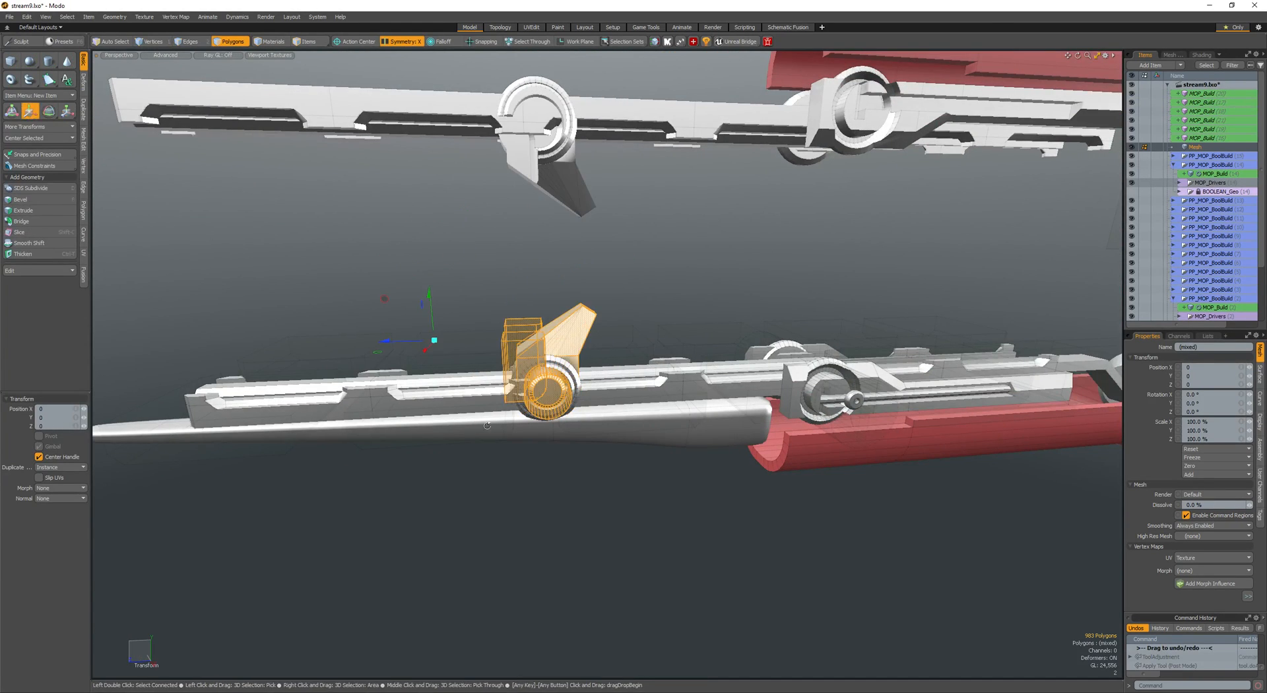
- Try to add the clamp's outer ring to the selection, deselecting the procedural MOP_Build (14) item before moving the polygons
{"action": "key", "text": "q"}
{"action": "key", "text": "shift+a"}
{"action": "left_click_drag", "start_coordinate": [487, 426], "coordinate": [761, 479], "text": "alt"}
{"action": "key", "text": "space"}
{"action": "scroll", "coordinate": [894, 444], "scroll_direction": "up", "scroll_amount": 3}
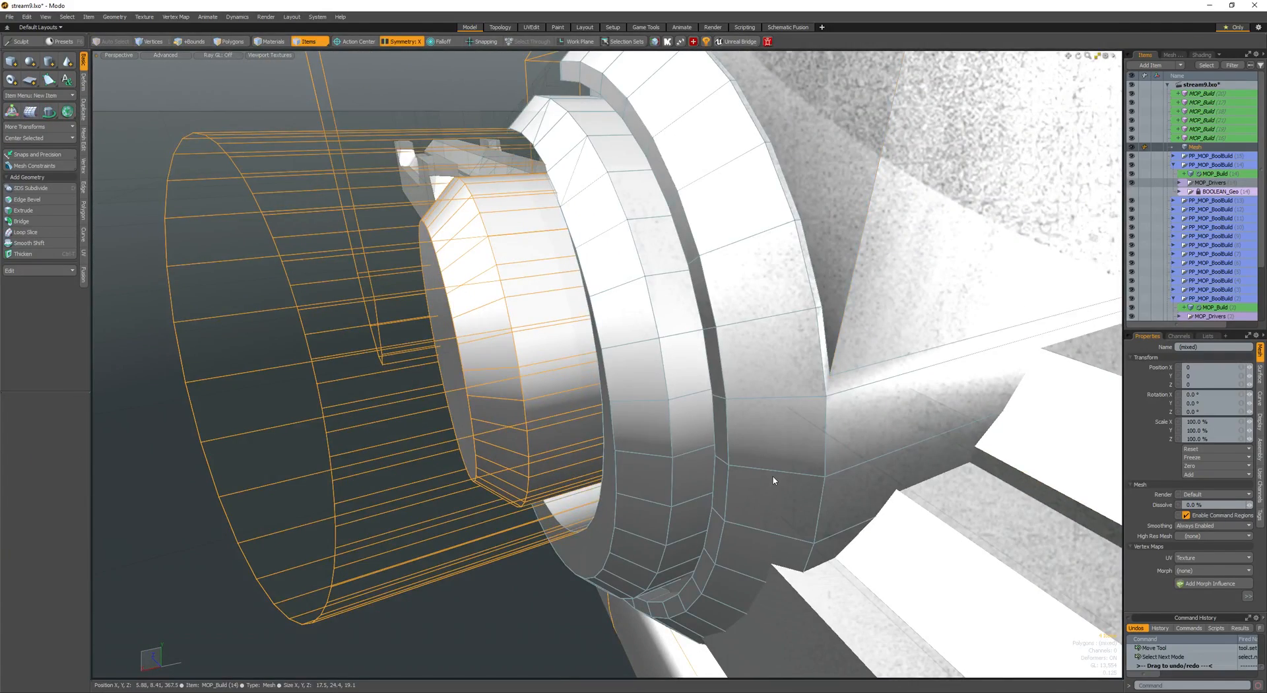
{"action": "left_click", "coordinate": [773, 480]}
{"action": "left_click", "coordinate": [773, 480], "text": "shift"}
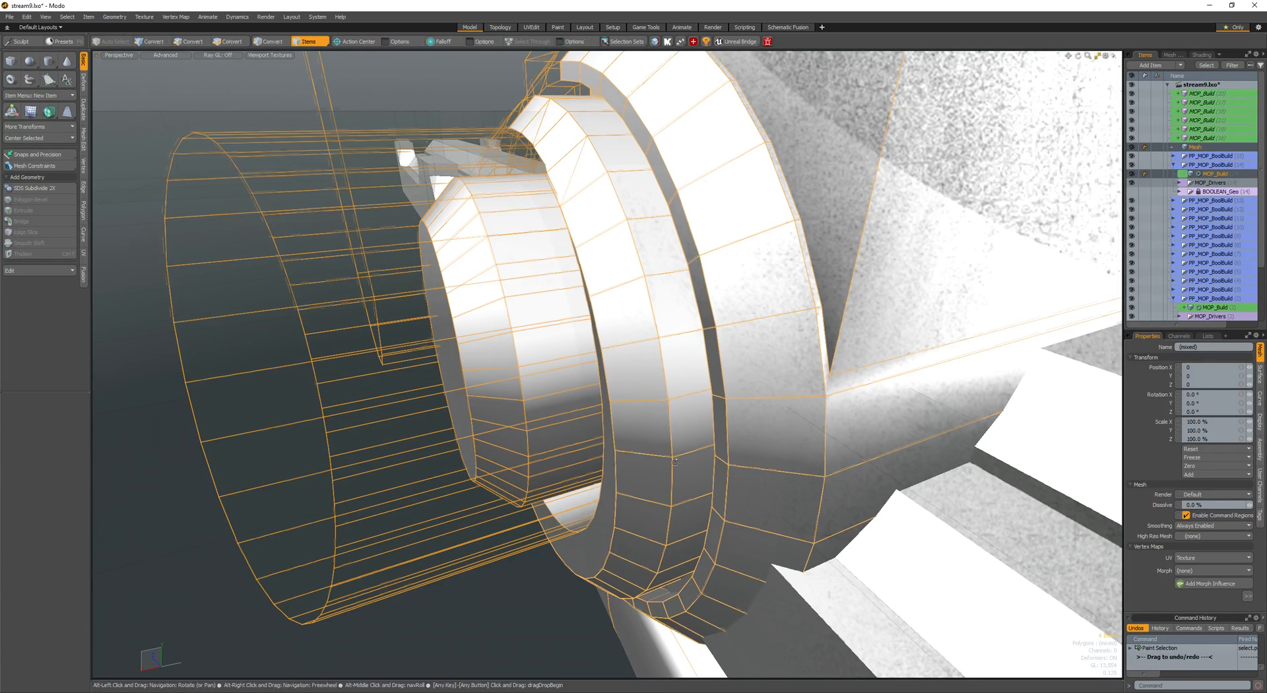
{"action": "left_click_drag", "start_coordinate": [764, 477], "coordinate": [734, 441], "text": "alt"}
{"action": "key", "text": "space"}
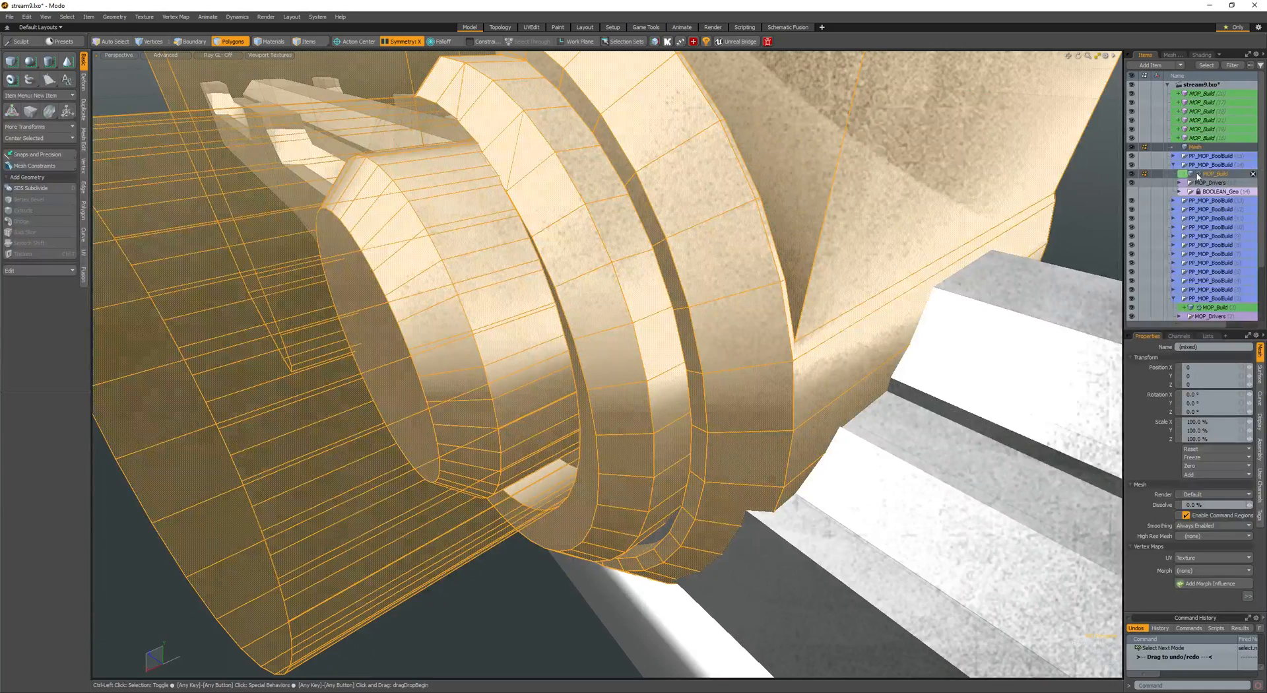
{"action": "left_click", "coordinate": [1198, 175], "text": "ctrl"}
{"action": "scroll", "coordinate": [680, 396], "scroll_direction": "down", "scroll_amount": 5}
{"action": "left_click_drag", "start_coordinate": [627, 412], "coordinate": [695, 438], "text": "alt"}
{"action": "scroll", "coordinate": [668, 435], "scroll_direction": "down", "scroll_amount": 3}
{"action": "key", "text": "w"}
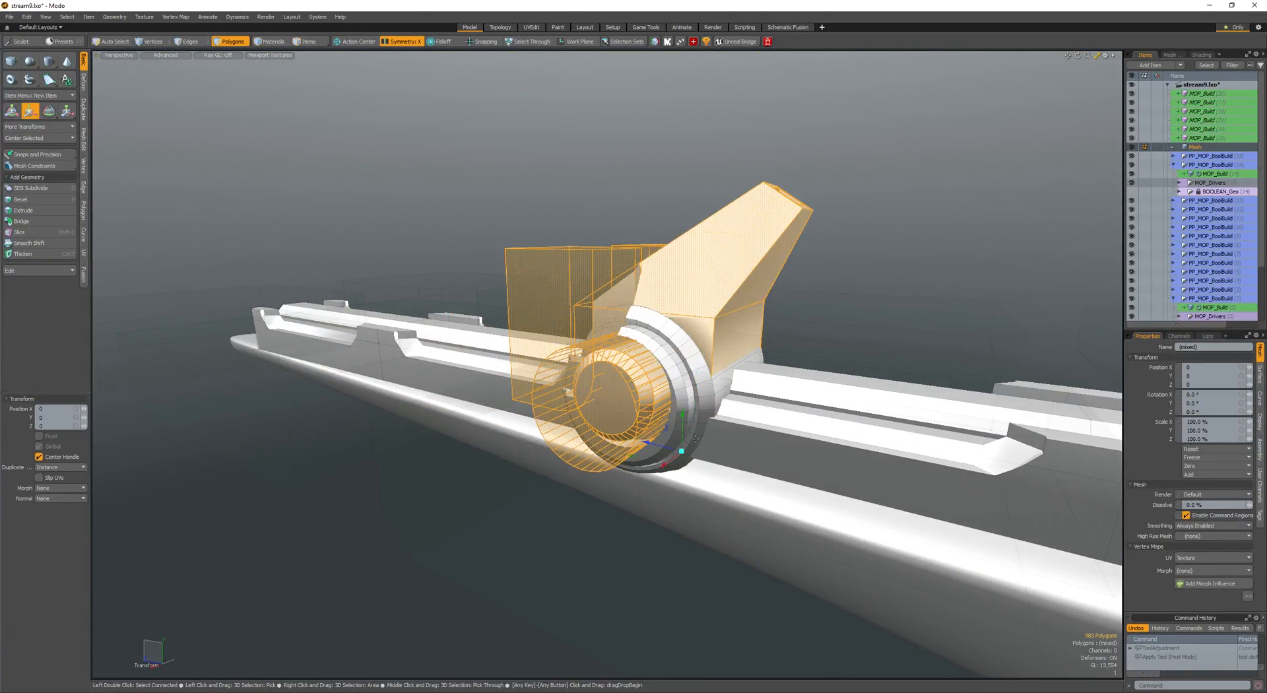
- Add the connected outer ring polygons of MOP_Base (14) to the clamp selection
{"action": "scroll", "coordinate": [696, 436], "scroll_direction": "up", "scroll_amount": 4}
{"action": "key", "text": "space"}
{"action": "key", "text": "a"}
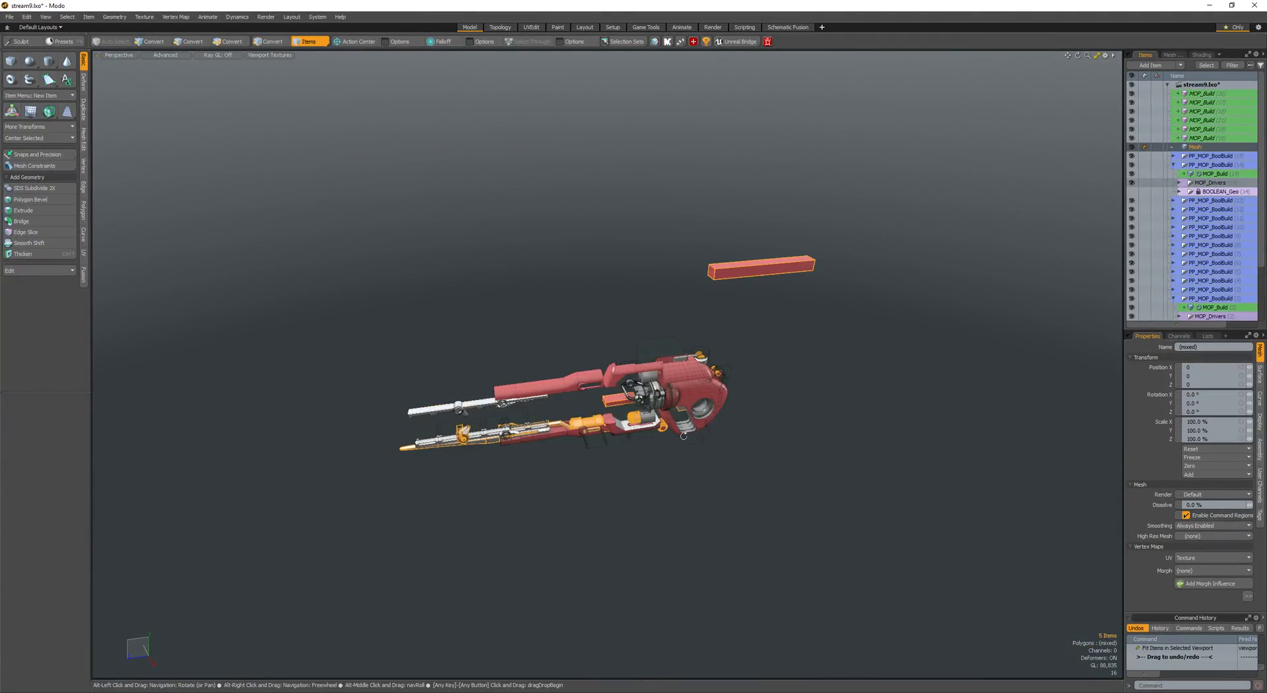
{"action": "left_click_drag", "start_coordinate": [683, 436], "coordinate": [759, 404], "text": "alt+shift"}
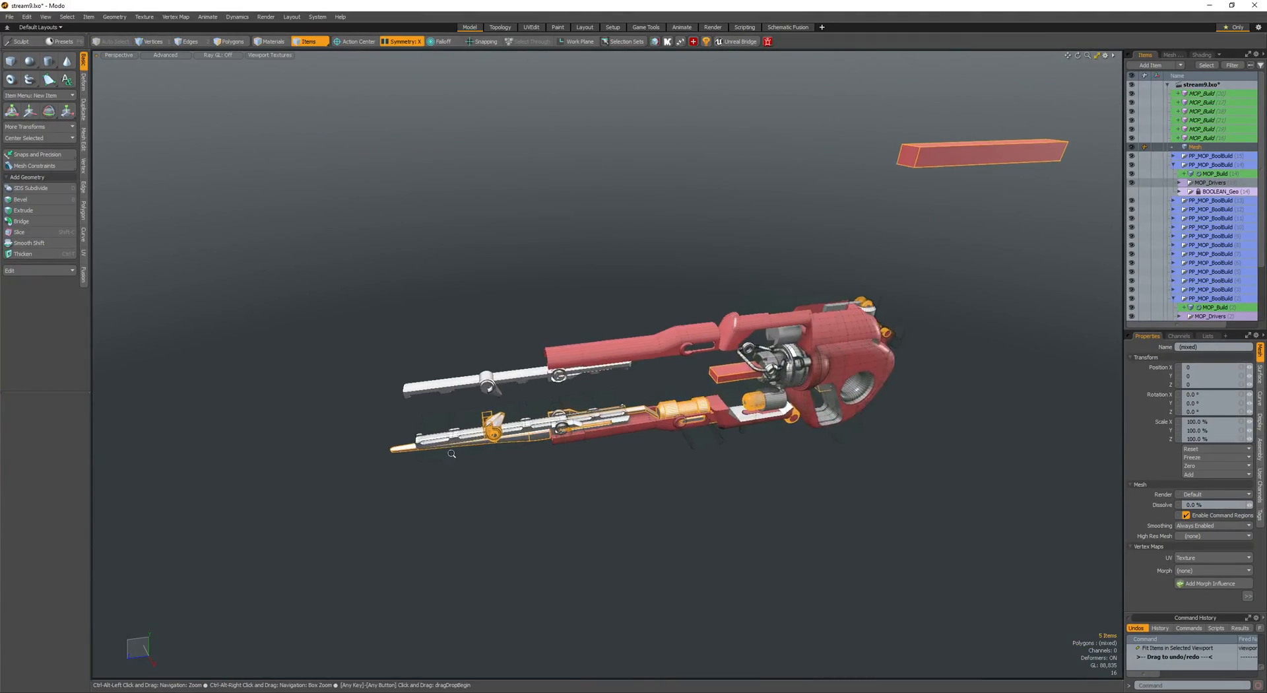
{"action": "left_click_drag", "start_coordinate": [515, 486], "coordinate": [472, 402], "text": "ctrl+alt"}
{"action": "left_click_drag", "start_coordinate": [607, 438], "coordinate": [555, 320], "text": "ctrl+alt"}
{"action": "key", "text": "space"}
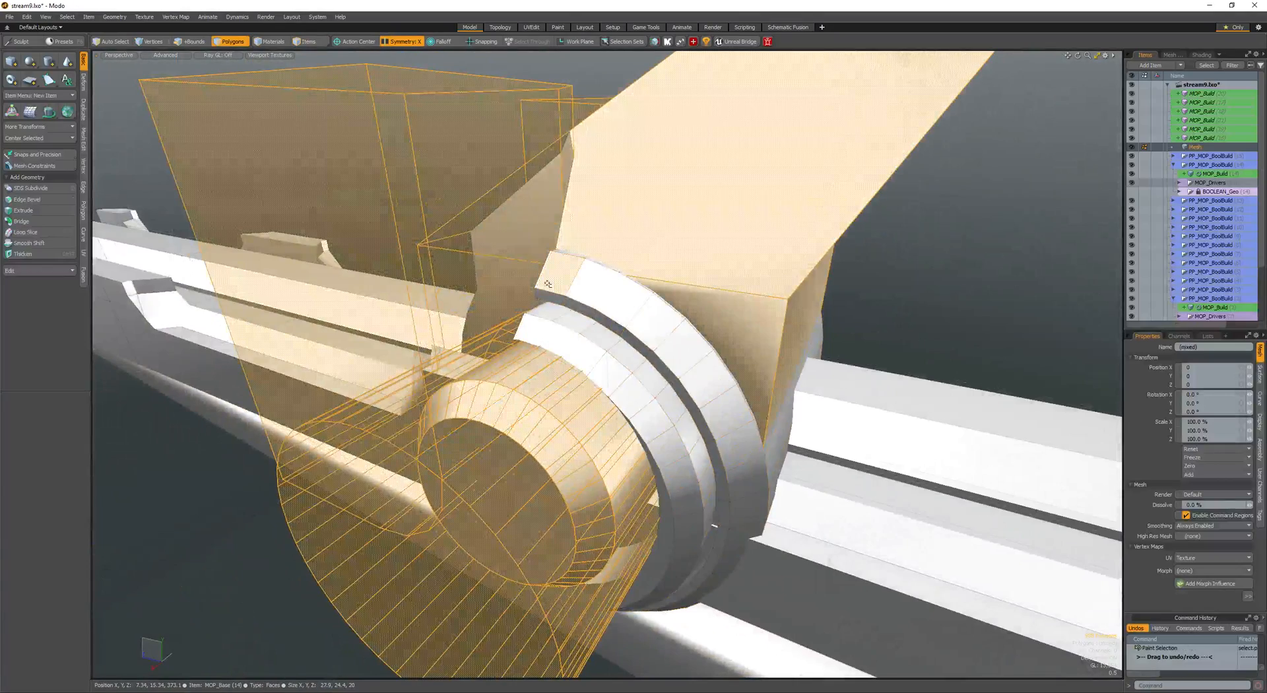
{"action": "double_click", "coordinate": [558, 273], "text": "shift"}
{"action": "left_click_drag", "start_coordinate": [557, 273], "coordinate": [491, 337], "text": "ctrl+alt"}
{"action": "left_click_drag", "start_coordinate": [492, 336], "coordinate": [587, 383], "text": "alt"}
- Move the complete clamp back along the lower rail beside the larger hinge ring and start a linear clone of it
{"action": "key", "text": "w"}
{"action": "left_click_drag", "start_coordinate": [588, 383], "coordinate": [619, 441], "text": "ctrl+alt"}
{"action": "left_click_drag", "start_coordinate": [576, 373], "coordinate": [756, 393]}
{"action": "left_click_drag", "start_coordinate": [755, 393], "coordinate": [700, 361], "text": "alt"}
{"action": "key", "text": "shift+d"}
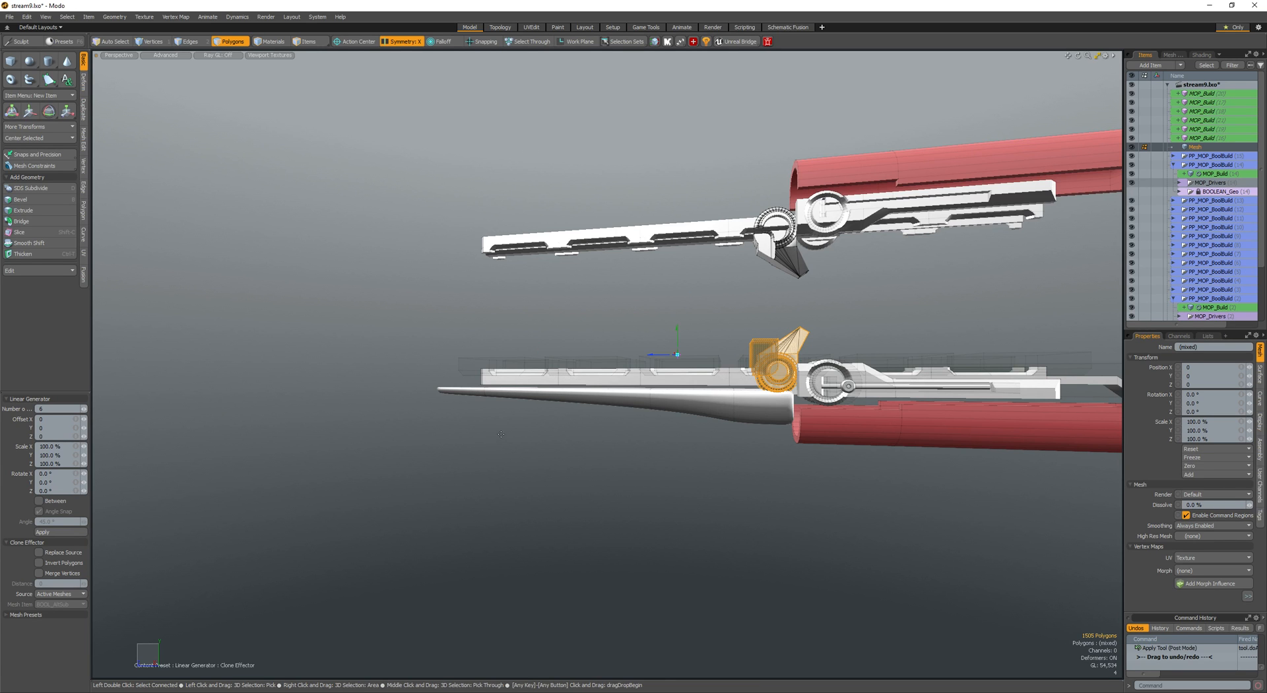
{"action": "left_click_drag", "start_coordinate": [501, 434], "coordinate": [568, 436], "text": "alt"}
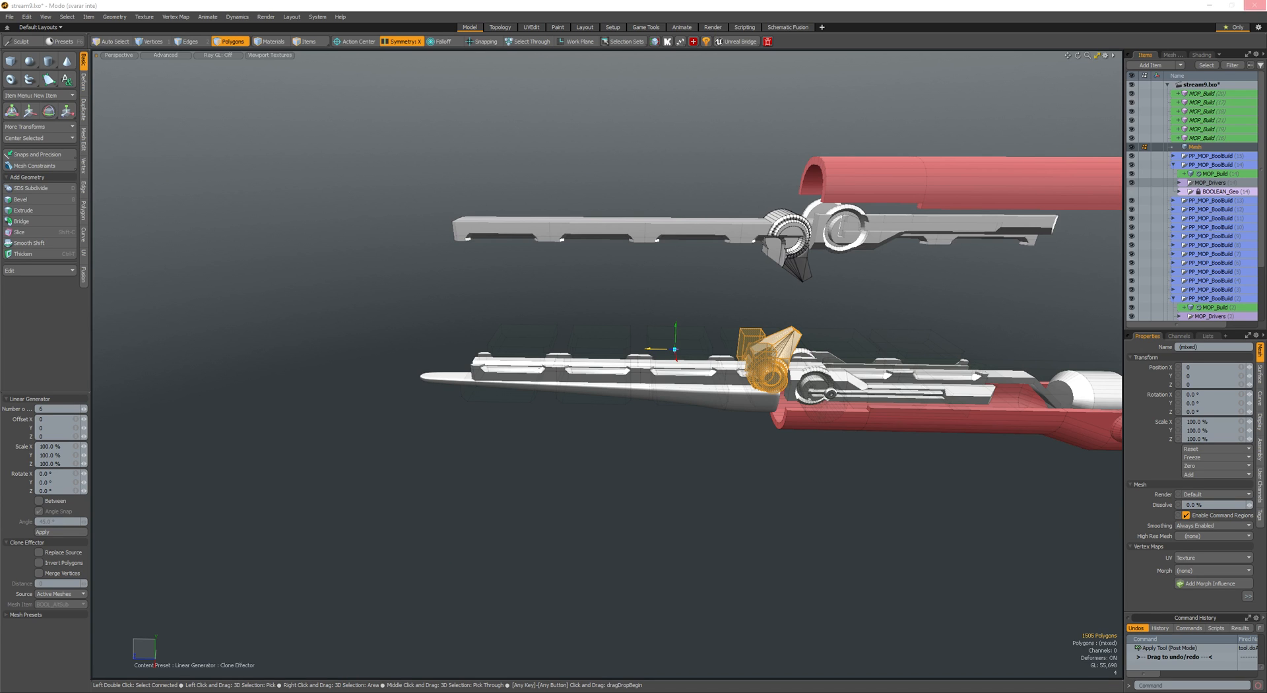
- Start a fresh Modo session in a maximized window and open stream9.lxo in it
{"action": "right_click", "coordinate": [351, 692]}
{"action": "left_click", "coordinate": [340, 651]}
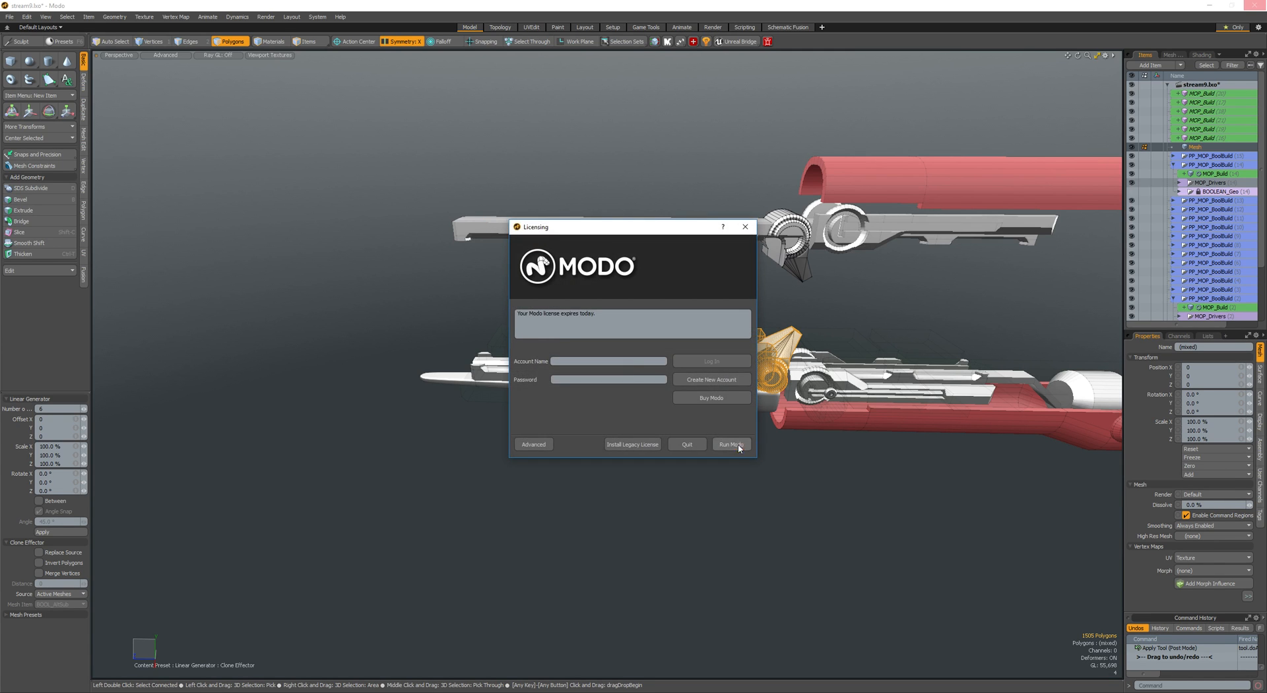
{"action": "left_click", "coordinate": [733, 445]}
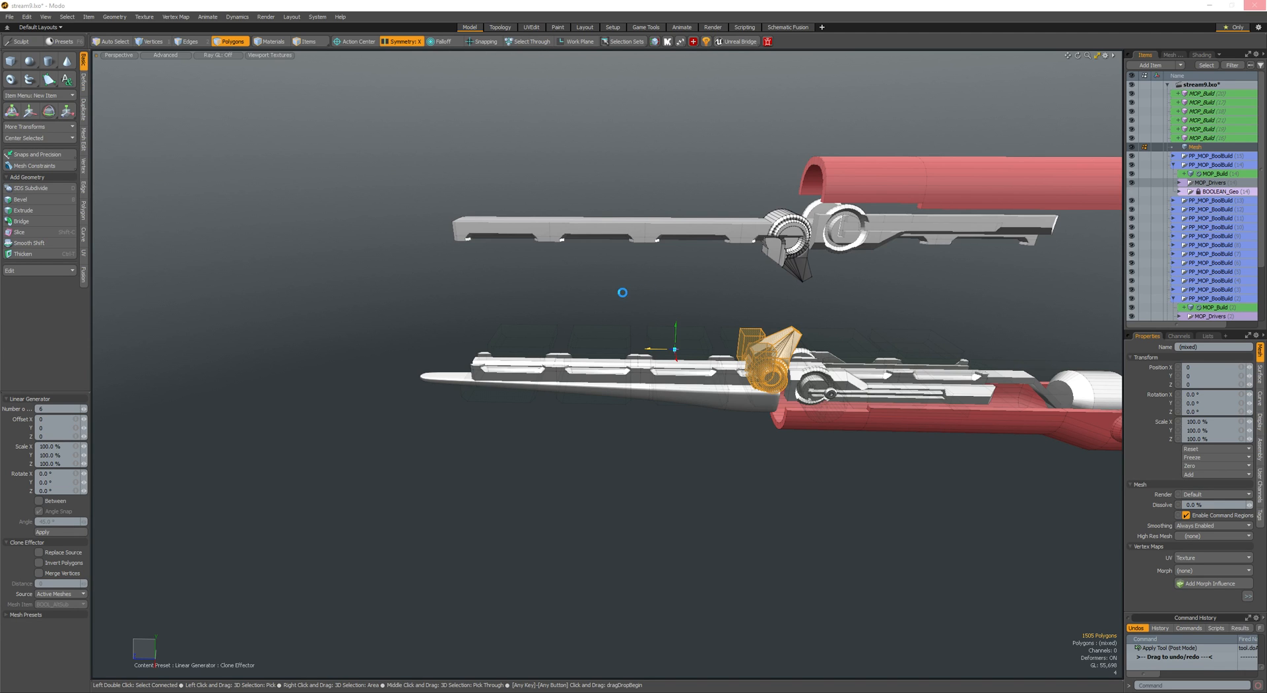
{"action": "left_click_drag", "start_coordinate": [1266, 139], "coordinate": [192, 134]}
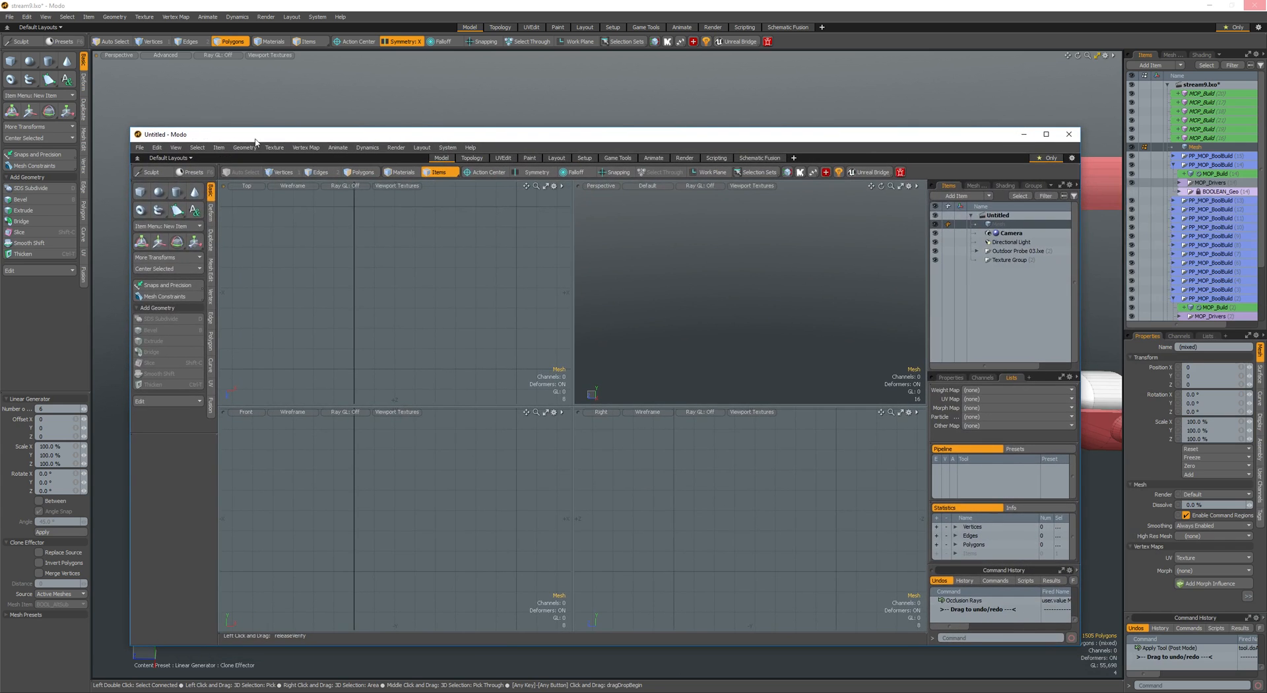
{"action": "double_click", "coordinate": [283, 135]}
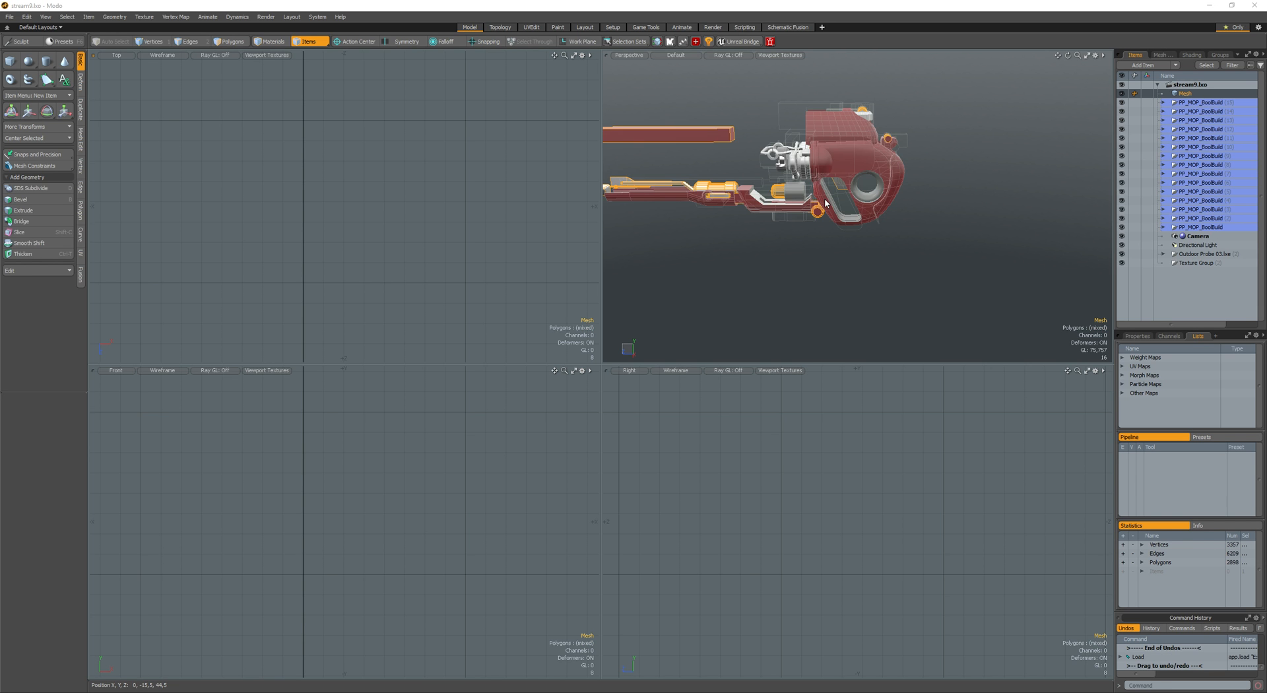
- Switch to the fresh session and expand its perspective view to show the whole rifle in a single viewport
{"action": "left_click_drag", "start_coordinate": [738, 226], "coordinate": [901, 229], "text": "alt+shift"}
{"action": "left_click_drag", "start_coordinate": [901, 229], "coordinate": [950, 228], "text": "ctrl+alt"}
{"action": "left_click_drag", "start_coordinate": [792, 224], "coordinate": [1056, 227], "text": "alt+shift"}
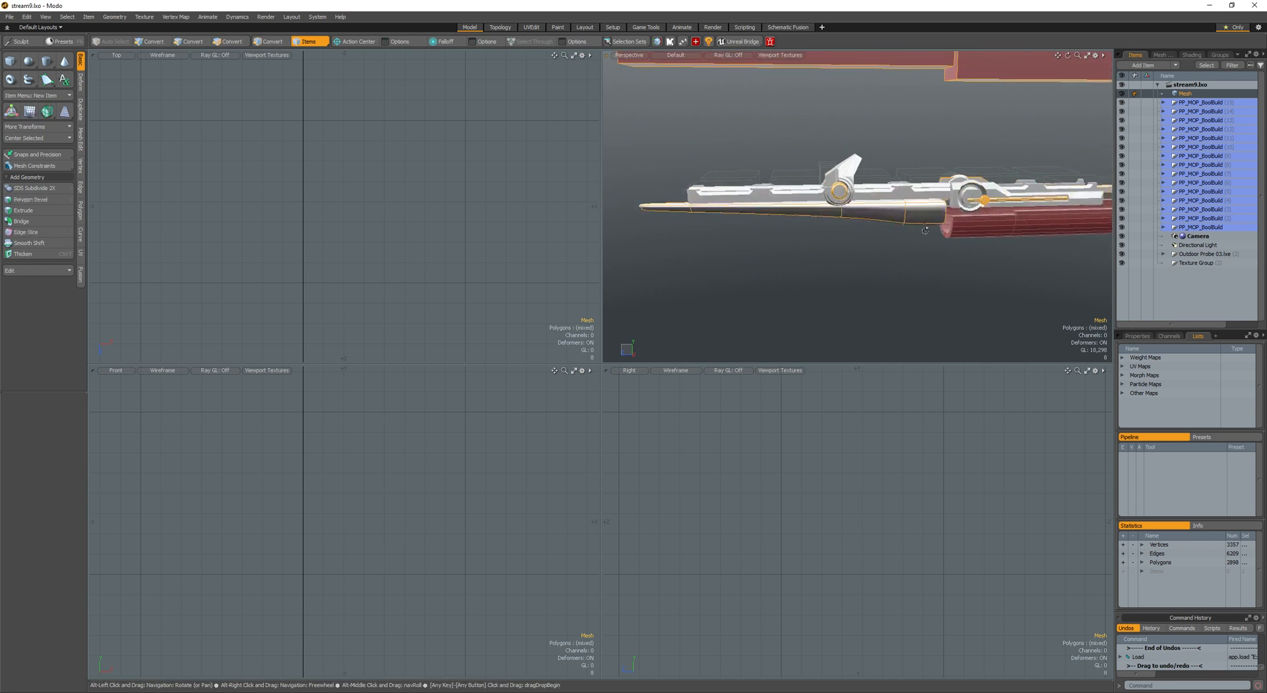
{"action": "left_click_drag", "start_coordinate": [891, 223], "coordinate": [683, 350], "text": "ctrl+alt"}
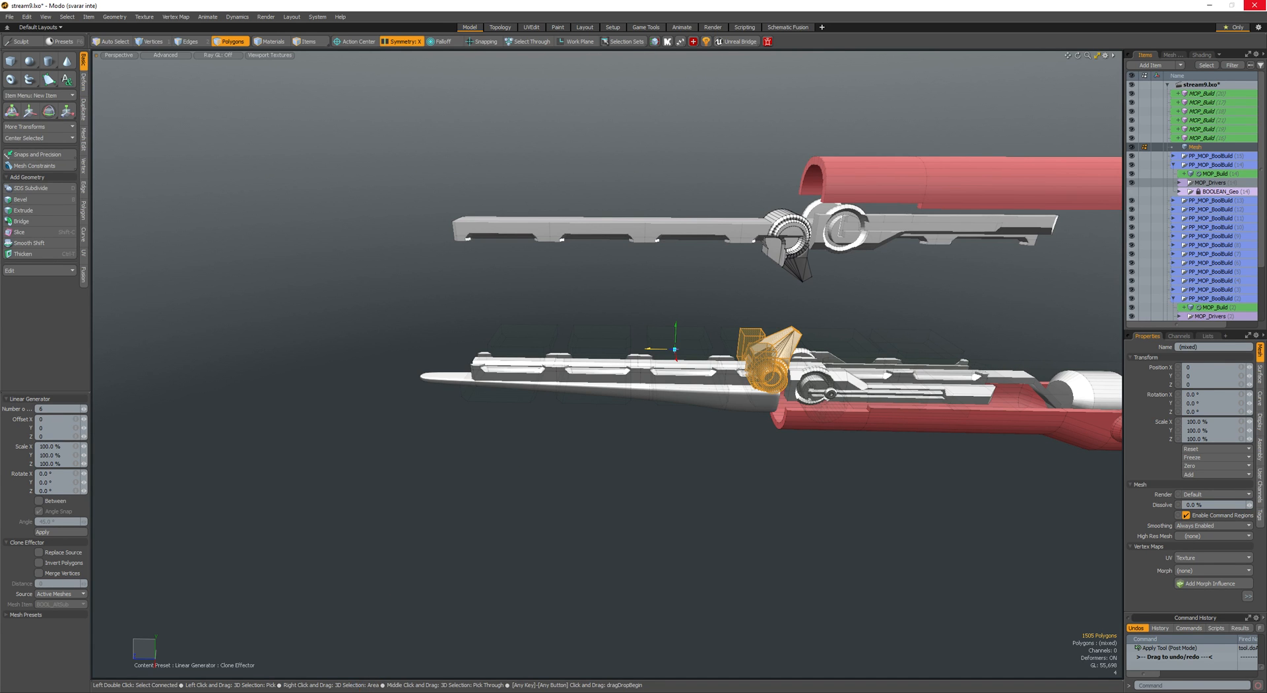
{"action": "left_click", "coordinate": [351, 692]}
{"action": "left_click", "coordinate": [404, 652]}
{"action": "left_click_drag", "start_coordinate": [813, 236], "coordinate": [741, 258], "text": "alt+shift"}
{"action": "key", "text": "KP_0"}
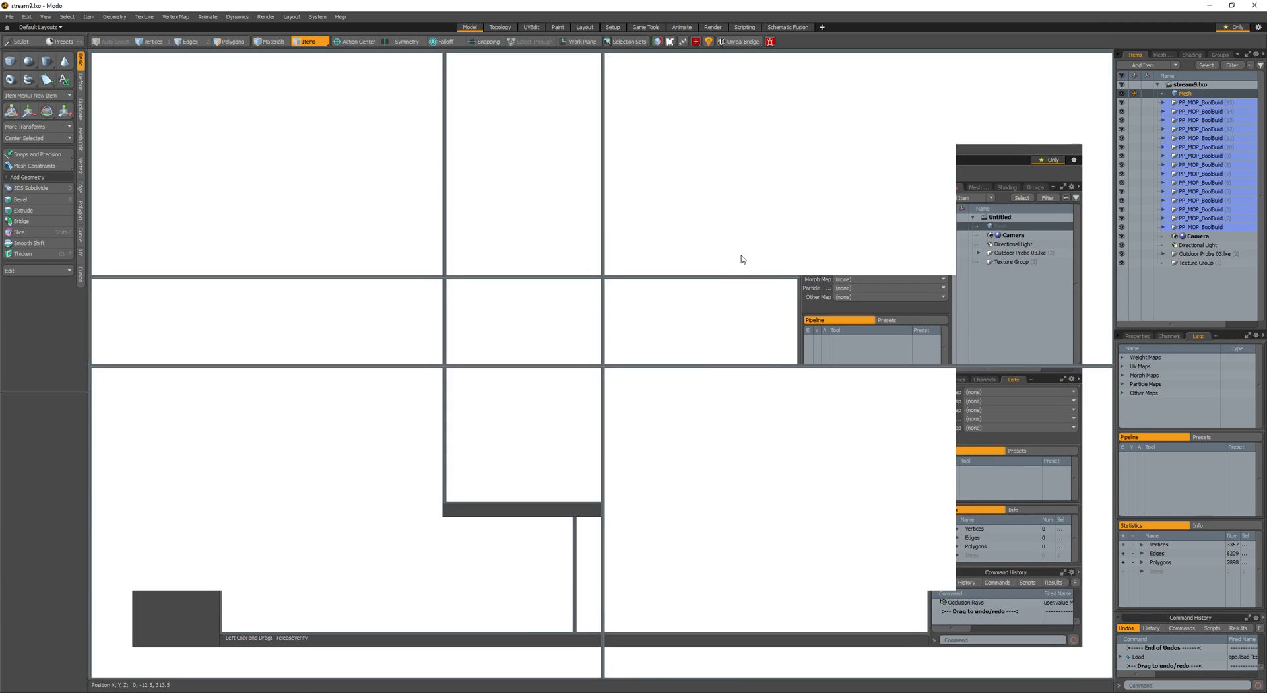
{"action": "scroll", "coordinate": [638, 308], "scroll_direction": "up", "scroll_amount": 4}
{"action": "left_click_drag", "start_coordinate": [638, 309], "coordinate": [634, 369], "text": "alt"}
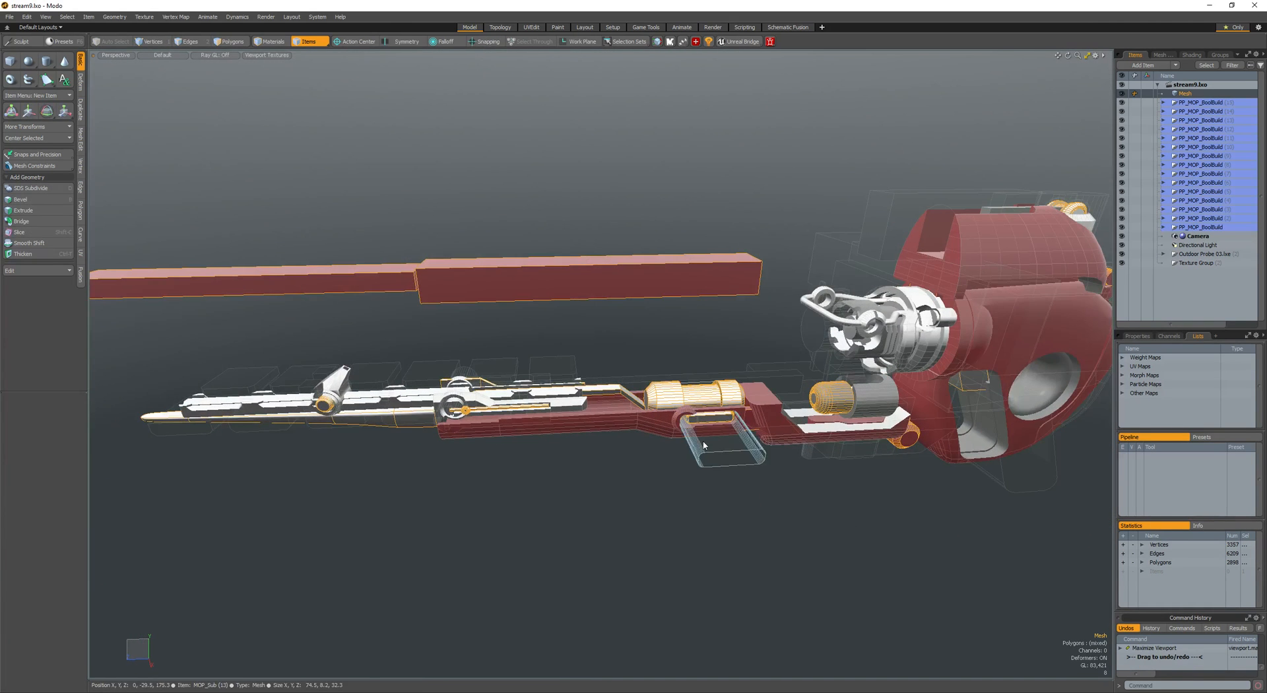
- Hide the boolean cutter wireframes and select the clamp's MOP_Build (14) item on the lower rail
{"action": "key", "text": "space"}
{"action": "scroll", "coordinate": [563, 467], "scroll_direction": "up", "scroll_amount": 2}
{"action": "left_click_drag", "start_coordinate": [447, 448], "coordinate": [667, 446], "text": "alt+shift"}
{"action": "key", "text": "space"}
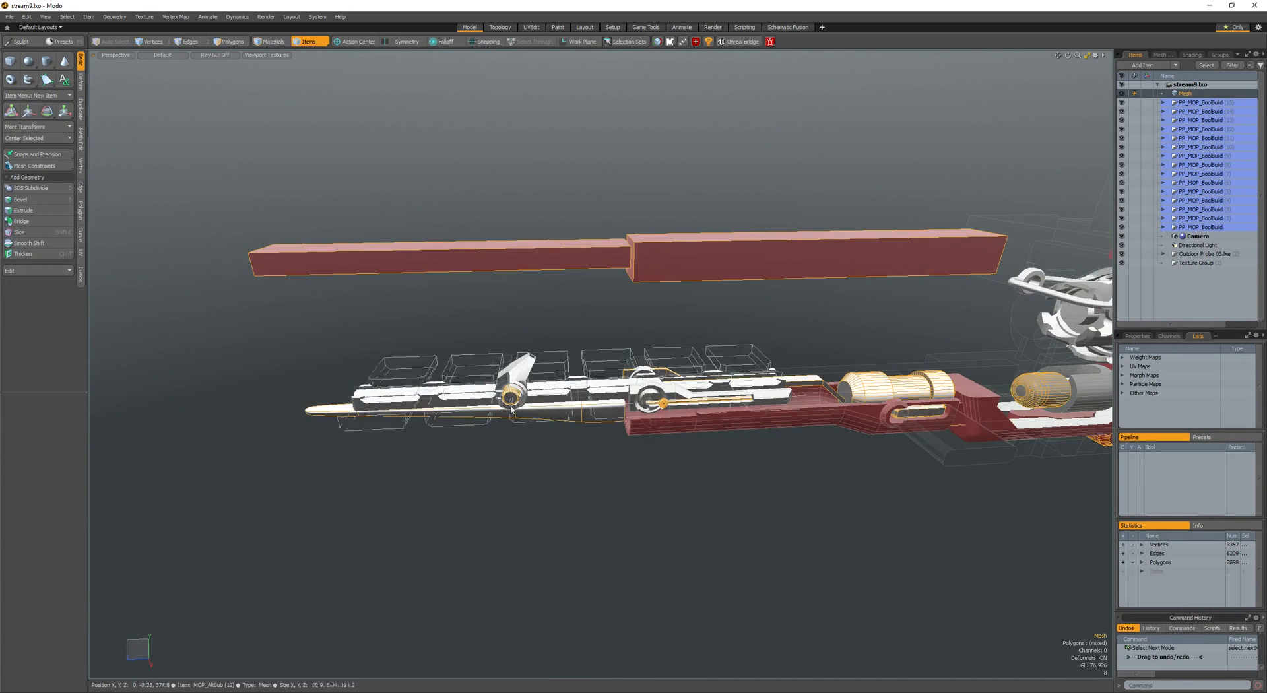
{"action": "key", "text": "alt+b"}
{"action": "key", "text": "space"}
{"action": "key", "text": "space"}
{"action": "left_click", "coordinate": [526, 394]}
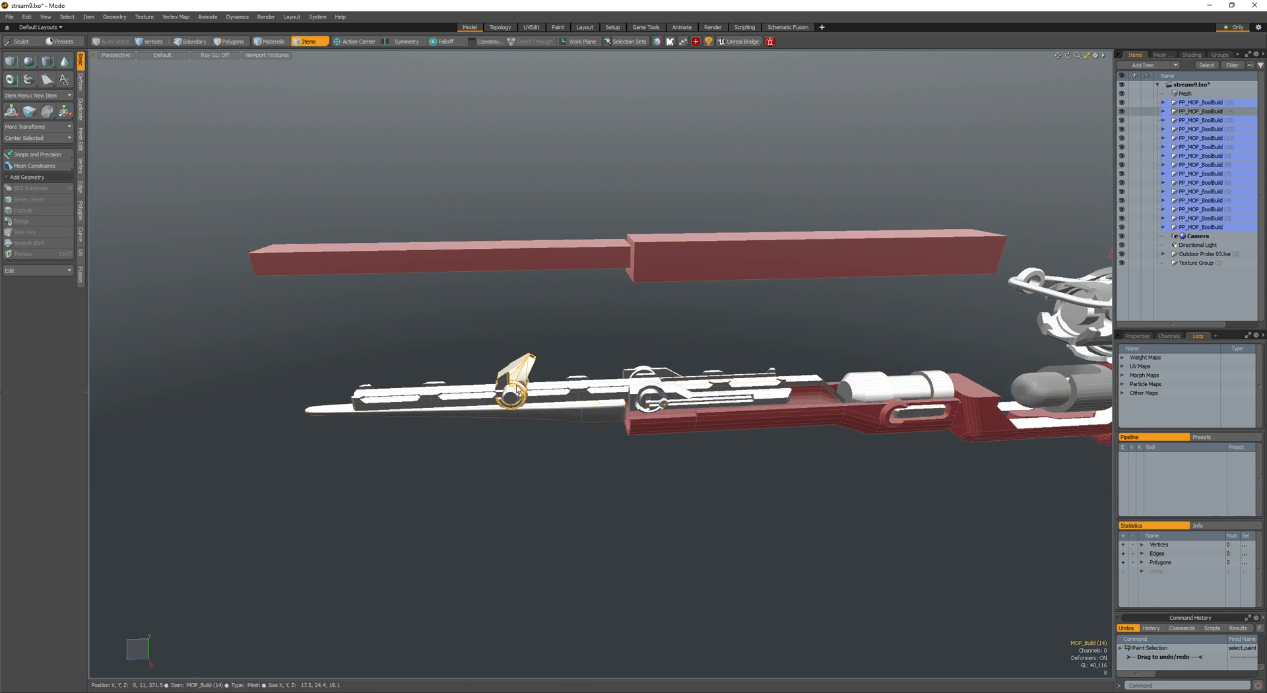
{"action": "scroll", "coordinate": [526, 394], "scroll_direction": "up", "scroll_amount": 2}
{"action": "scroll", "coordinate": [581, 406], "scroll_direction": "up", "scroll_amount": 3}
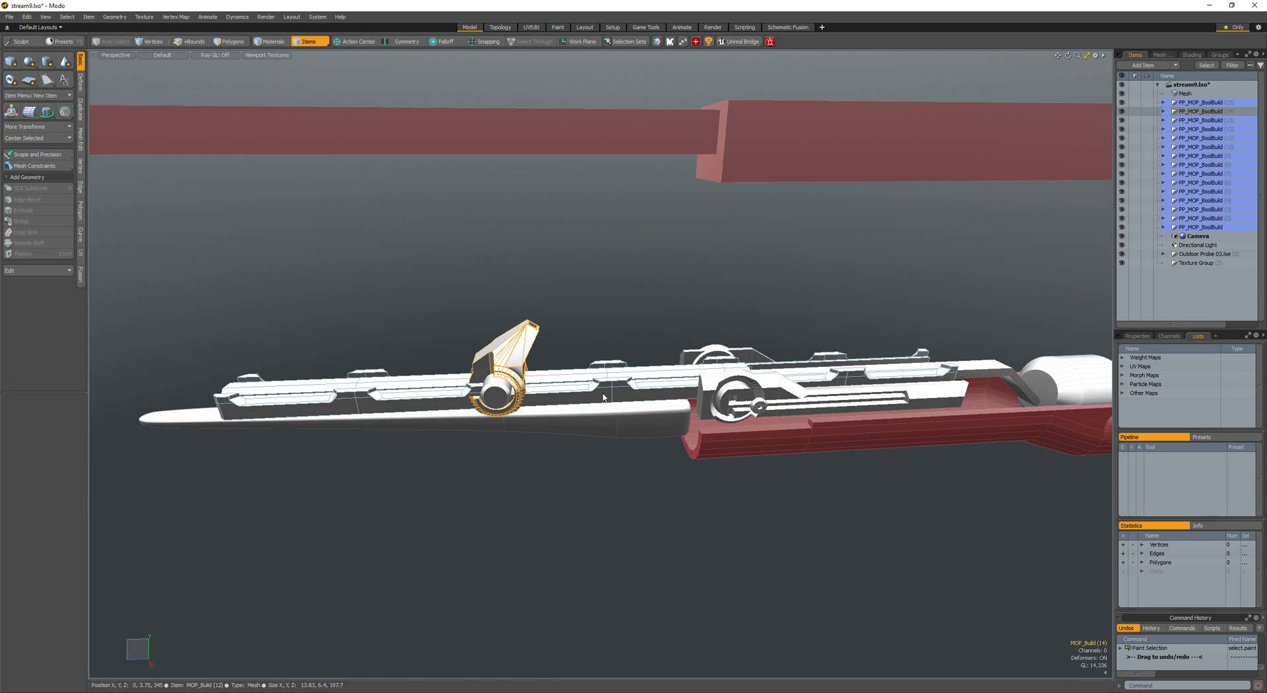
- Add the lower rail, the hinge assembly, the red barrel shell and the rear sleeve and bracket to the clamp selection
{"action": "left_click", "coordinate": [605, 395], "text": "shift"}
{"action": "scroll", "coordinate": [678, 392], "scroll_direction": "down", "scroll_amount": 4}
{"action": "left_click", "coordinate": [753, 397], "text": "shift"}
{"action": "left_click_drag", "start_coordinate": [753, 397], "coordinate": [491, 402], "text": "alt+shift"}
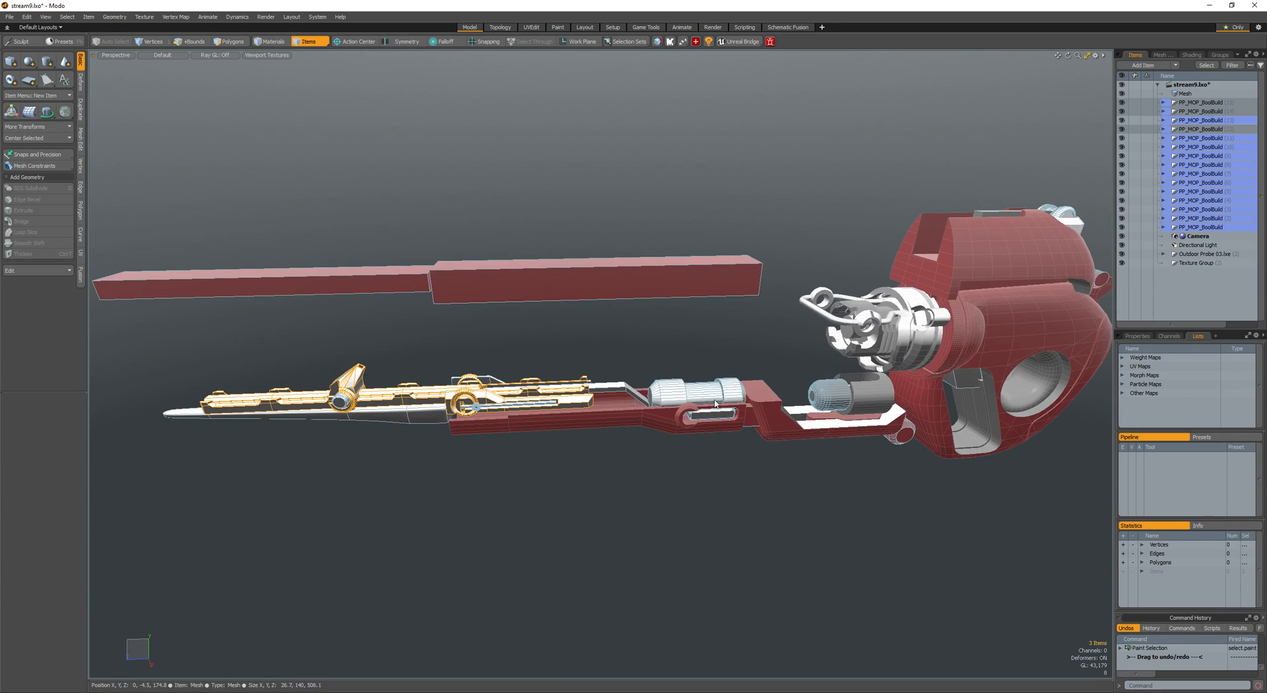
{"action": "left_click", "coordinate": [825, 426], "text": "shift"}
{"action": "left_click", "coordinate": [858, 394], "text": "shift"}
{"action": "left_click", "coordinate": [684, 428], "text": "shift"}
- Close the older Modo session that has stopped responding and return to the fresh one
{"action": "mouse_move", "coordinate": [684, 428]}
{"action": "left_mouse_down", "text": "alt"}
{"action": "mouse_move", "coordinate": [709, 352]}
{"action": "mouse_move", "coordinate": [653, 271]}
{"action": "mouse_move", "coordinate": [707, 266]}
{"action": "left_mouse_up", "text": "alt"}
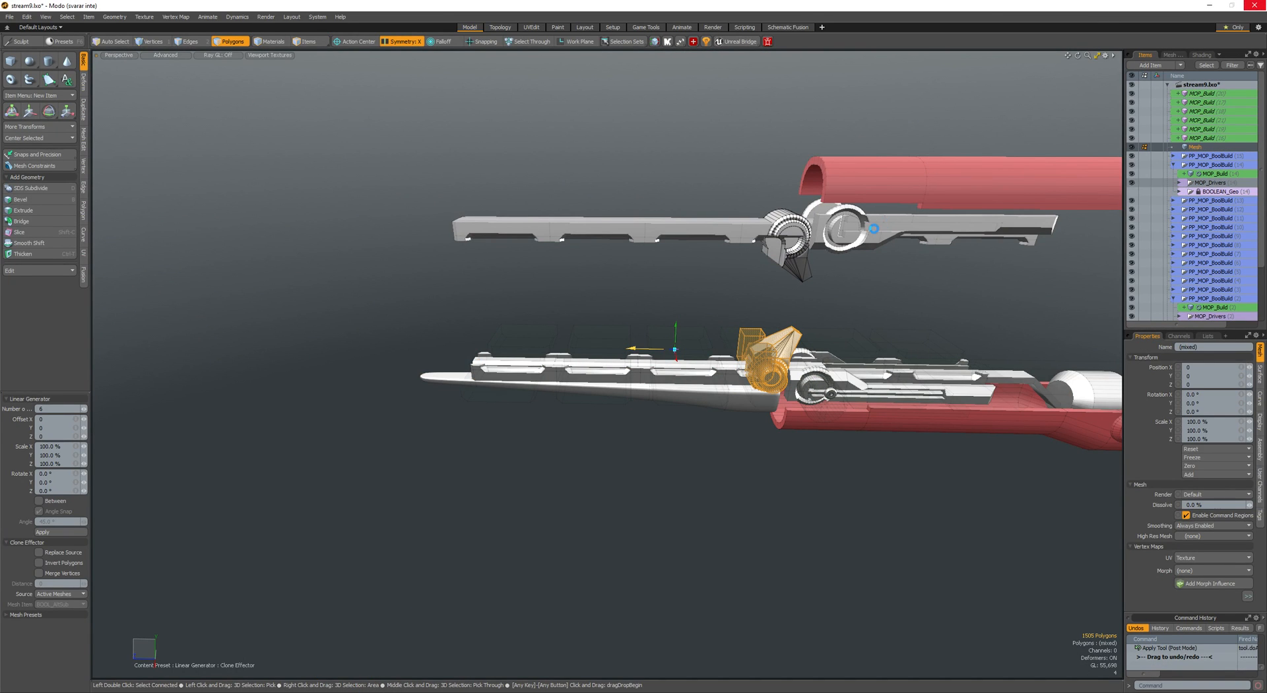
{"action": "left_click", "coordinate": [625, 364]}
{"action": "left_click", "coordinate": [697, 370]}
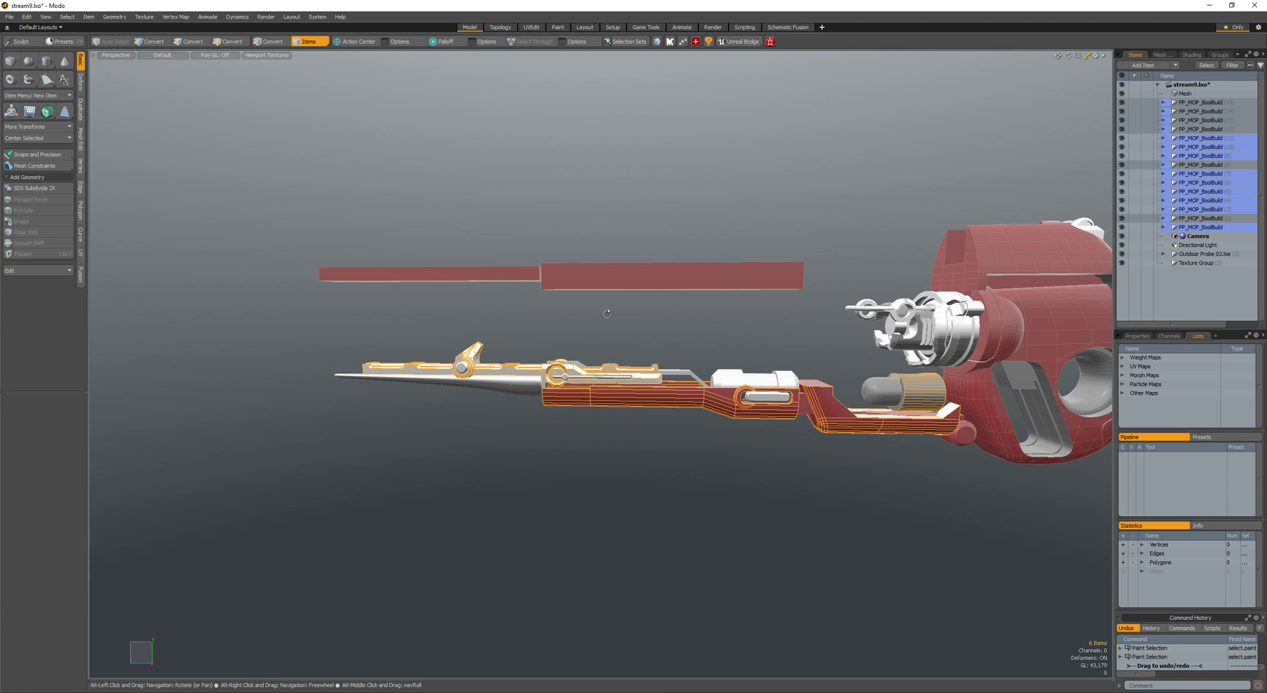
- Instance the six selected lower-barrel items and move the instances out of their parent group to the scene's top level
{"action": "scroll", "coordinate": [612, 404], "scroll_direction": "up", "scroll_amount": 5}
{"action": "left_click_drag", "start_coordinate": [611, 404], "coordinate": [588, 379], "text": "alt+shift"}
{"action": "left_click_drag", "start_coordinate": [588, 379], "coordinate": [551, 351], "text": "alt"}
{"action": "scroll", "coordinate": [561, 396], "scroll_direction": "down", "scroll_amount": 5}
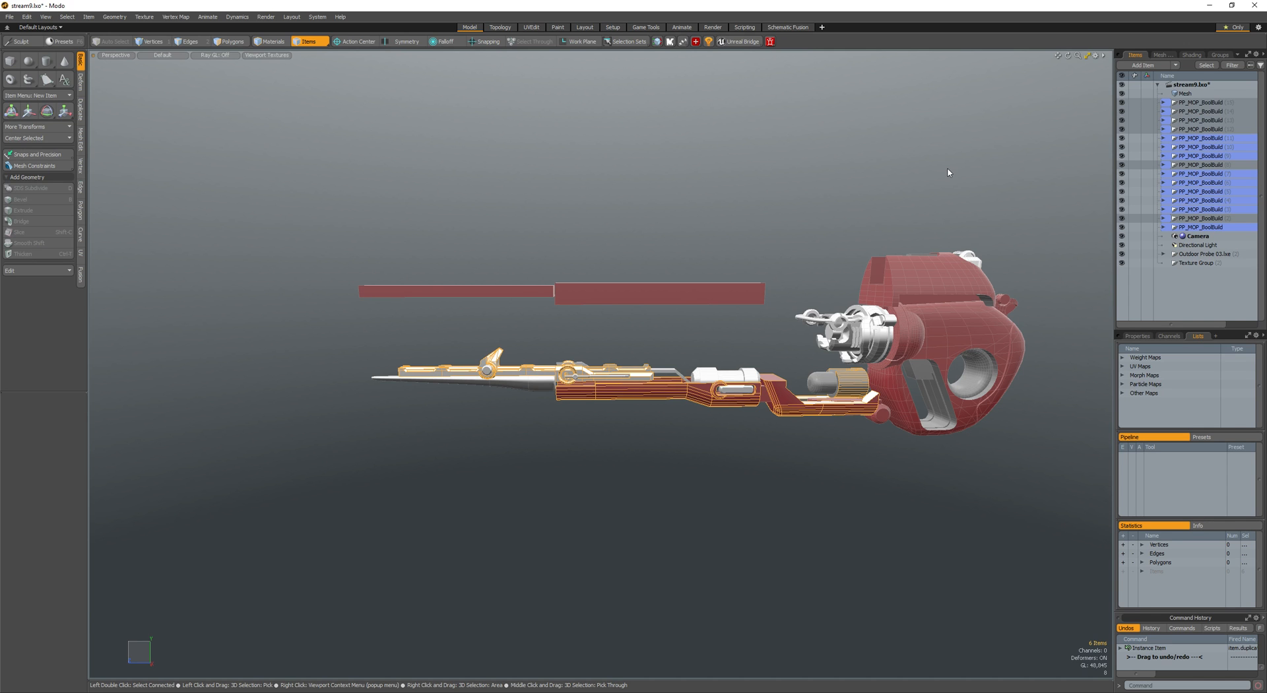
{"action": "left_click_drag", "start_coordinate": [948, 172], "coordinate": [908, 215], "text": "alt"}
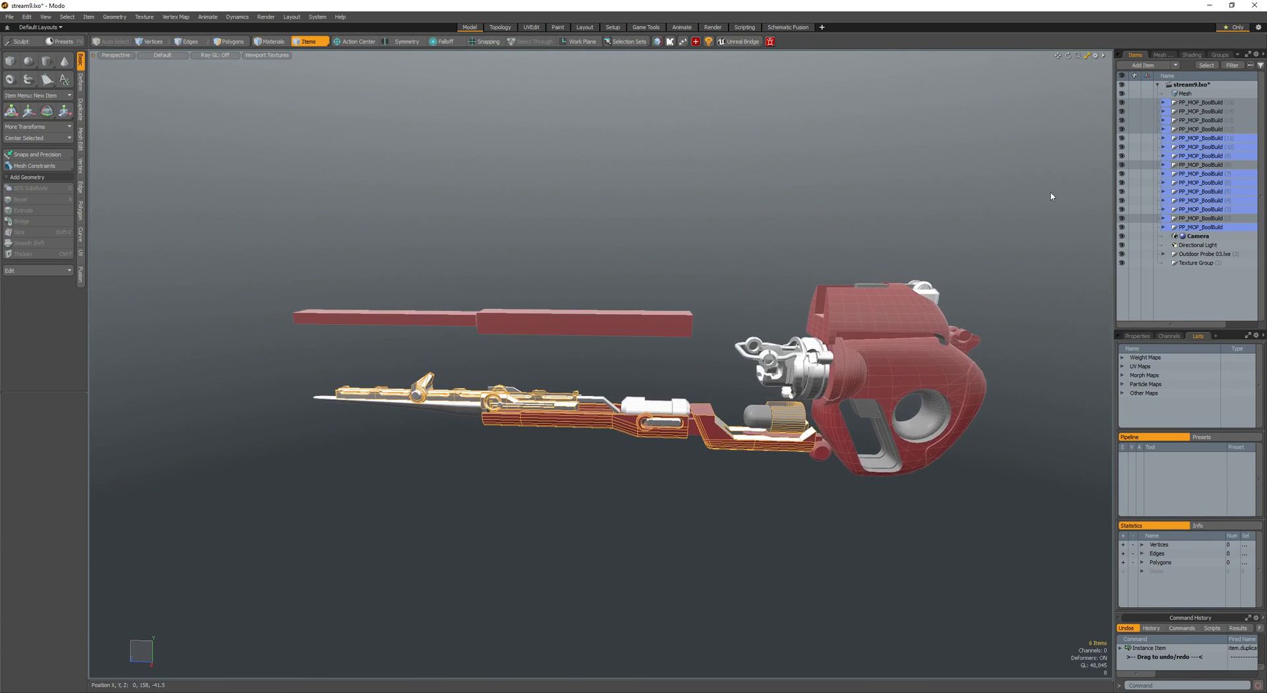
{"action": "left_click", "coordinate": [1163, 102]}
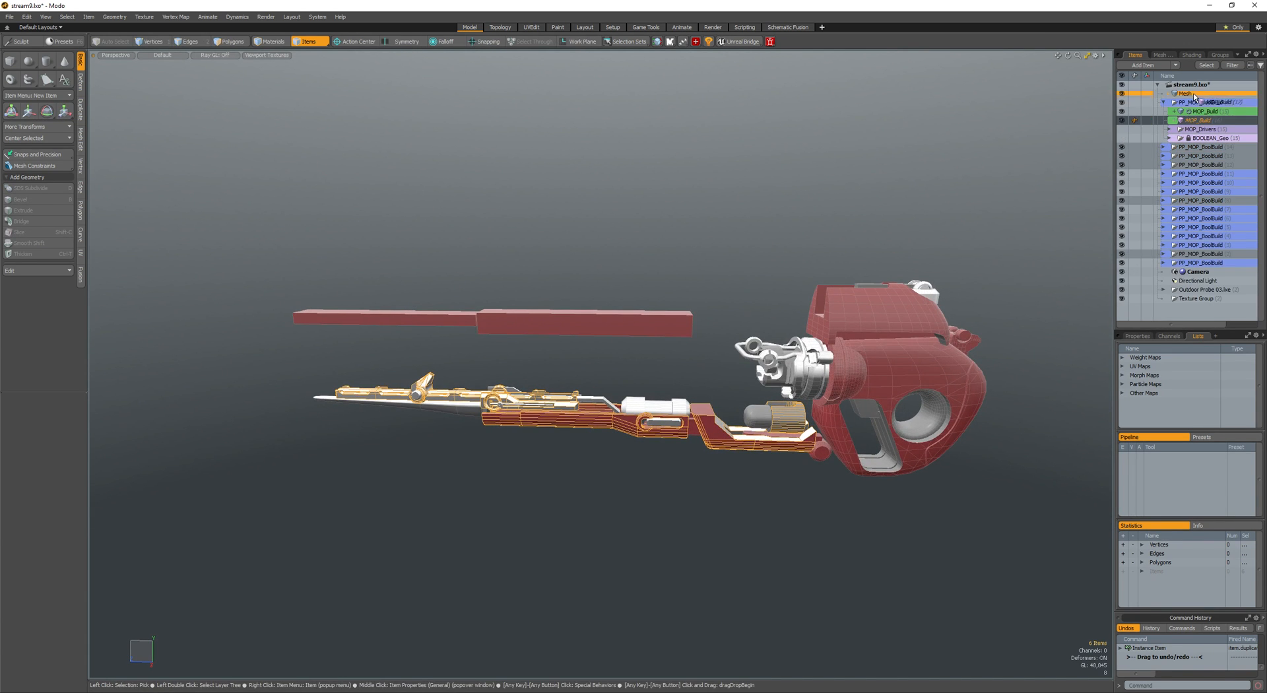
{"action": "left_click_drag", "start_coordinate": [1195, 93], "coordinate": [1195, 94]}
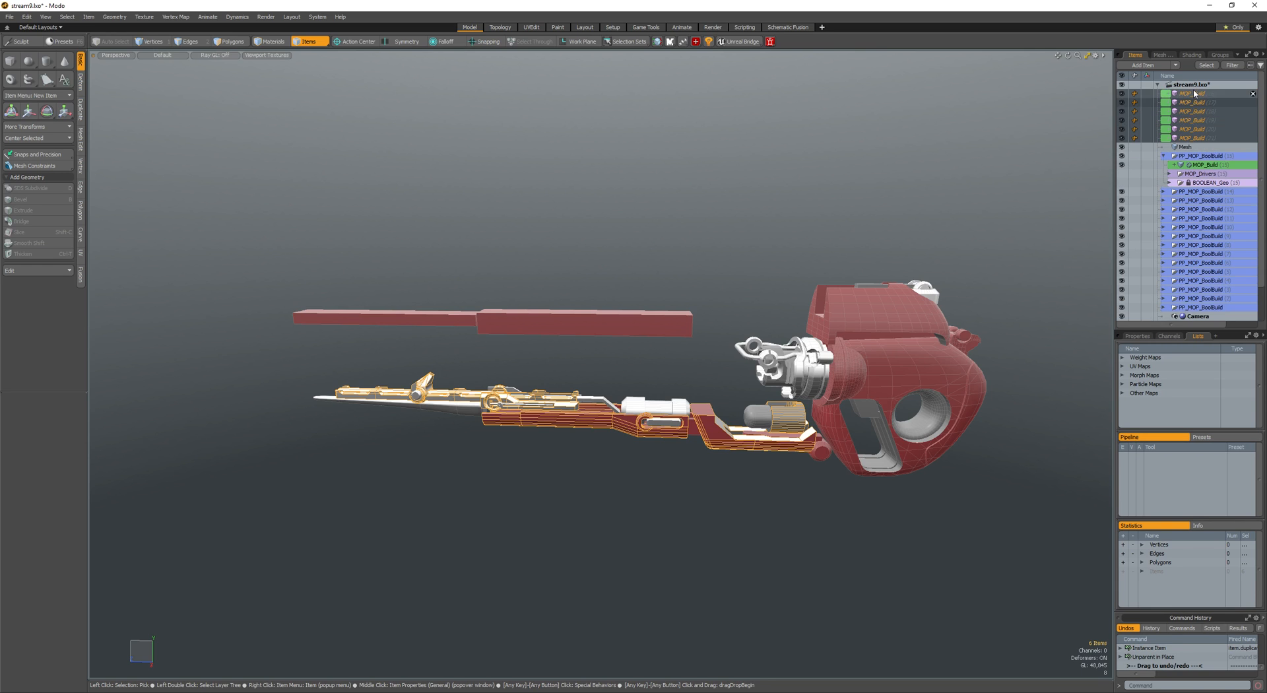
{"action": "left_click", "coordinate": [1164, 156]}
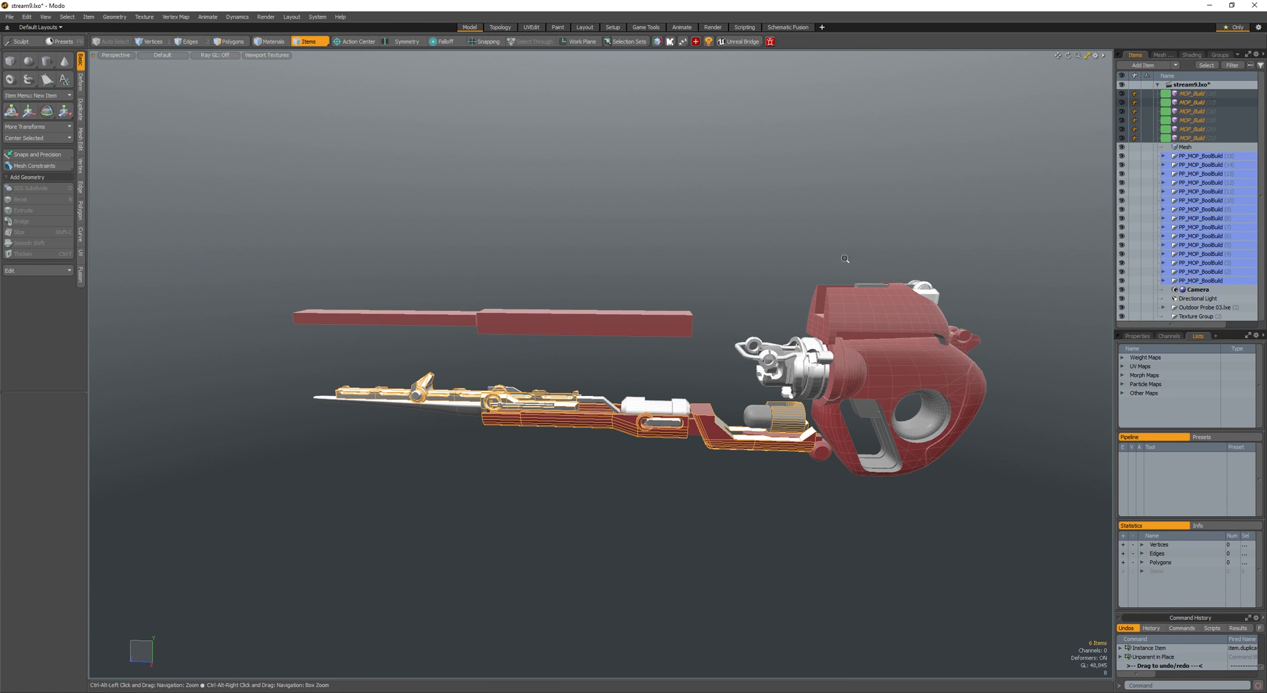
- Flip the six instances vertically by scaling them to -100% in Y
{"action": "scroll", "coordinate": [848, 262], "scroll_direction": "down", "scroll_amount": 3}
{"action": "left_click_drag", "start_coordinate": [848, 262], "coordinate": [836, 241], "text": "alt+shift"}
{"action": "left_click_drag", "start_coordinate": [698, 309], "coordinate": [732, 297], "text": "ctrl+alt"}
{"action": "key", "text": "r"}
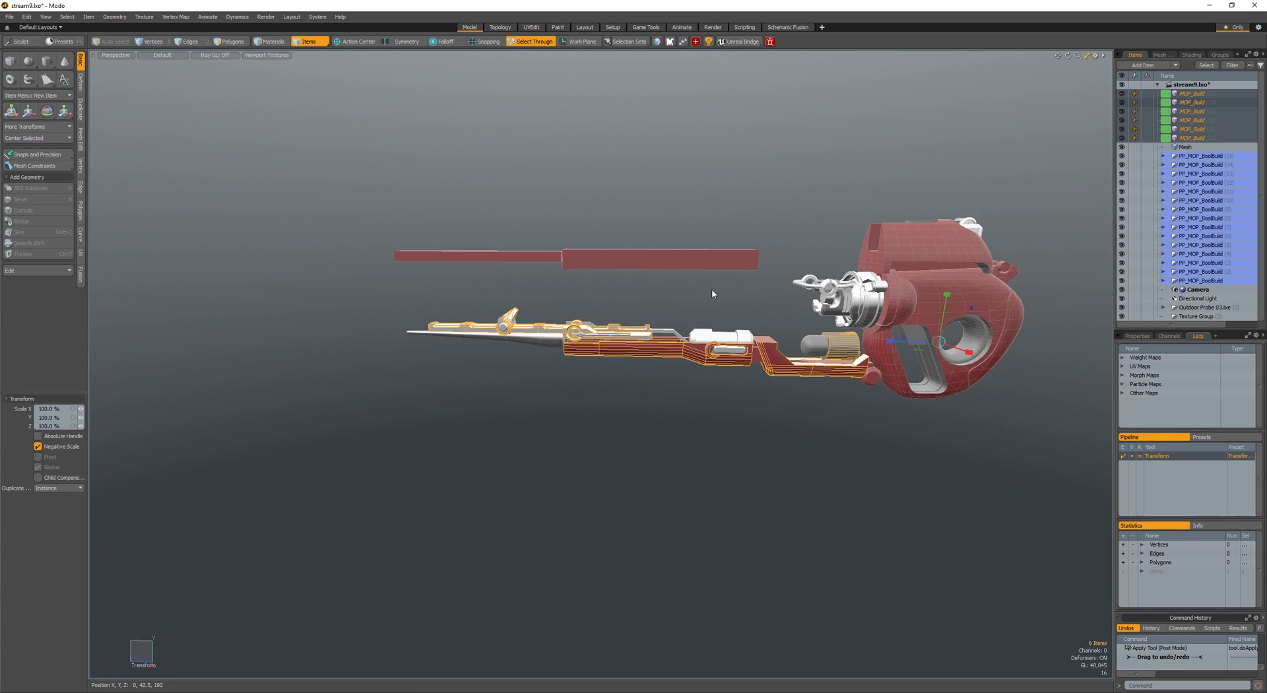
{"action": "left_click", "coordinate": [948, 301]}
{"action": "left_click_drag", "start_coordinate": [948, 303], "coordinate": [937, 372]}
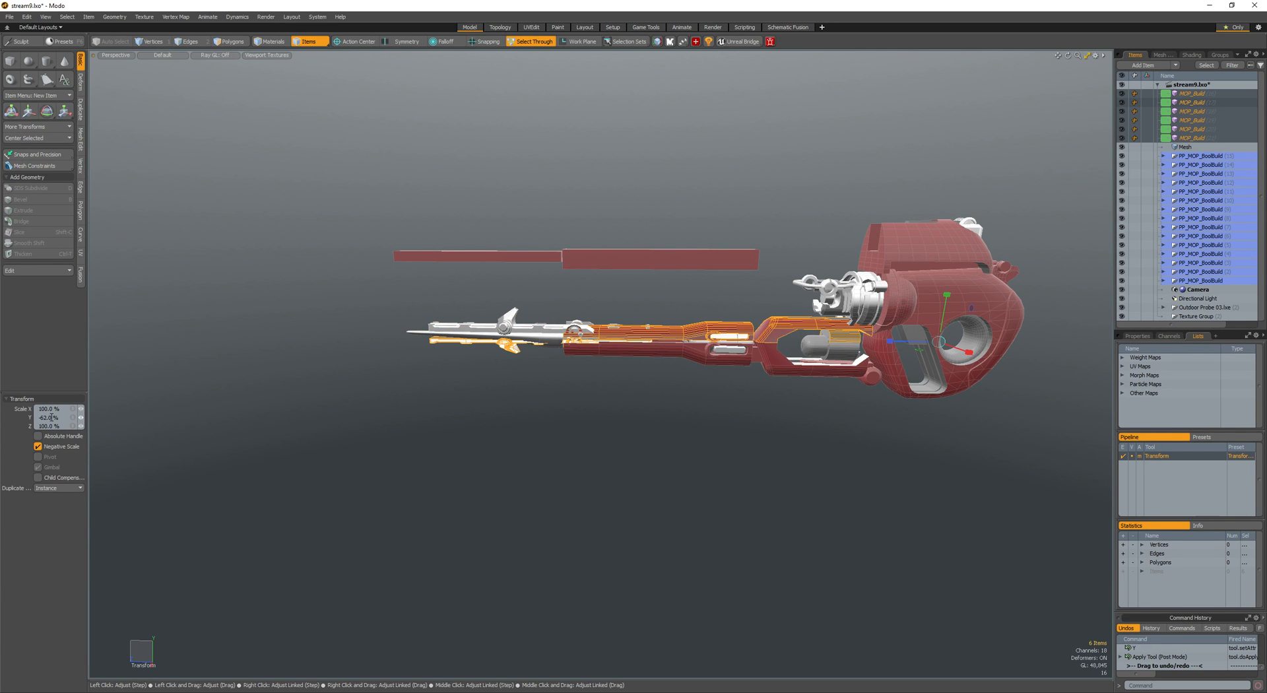
{"action": "key", "text": "Return"}
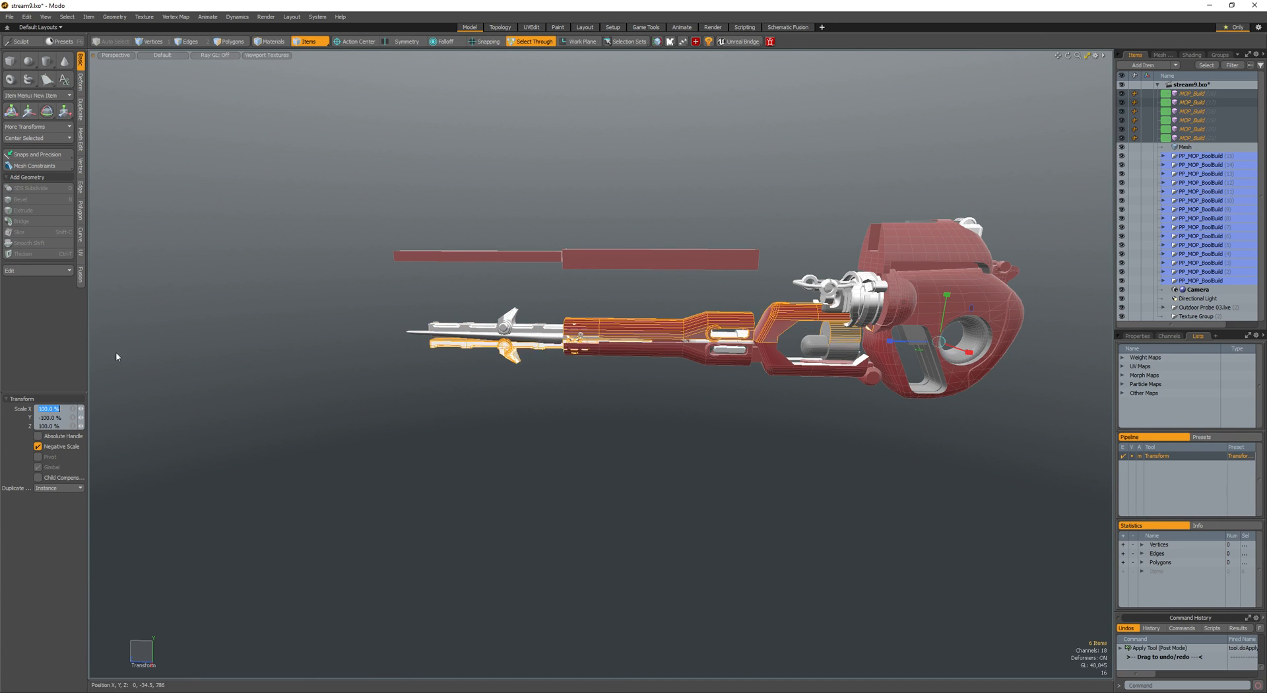
- Move the flipped instances straight up onto the upper barrel's placeholder blocks
{"action": "left_click_drag", "start_coordinate": [404, 318], "coordinate": [460, 297], "text": "alt"}
{"action": "key", "text": "w"}
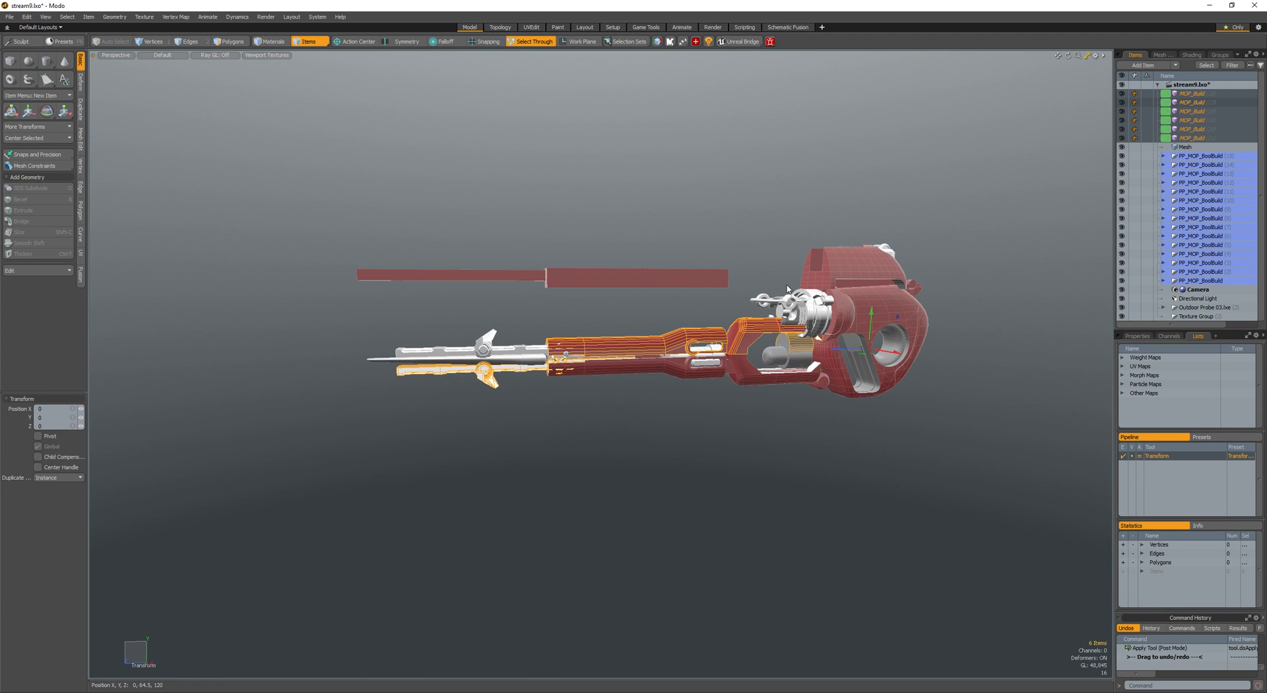
{"action": "left_click_drag", "start_coordinate": [872, 310], "coordinate": [878, 240]}
{"action": "left_click_drag", "start_coordinate": [779, 323], "coordinate": [727, 308], "text": "alt"}
{"action": "key", "text": "space"}
{"action": "key", "text": "space"}
{"action": "scroll", "coordinate": [779, 313], "scroll_direction": "down", "scroll_amount": 2}
{"action": "scroll", "coordinate": [779, 312], "scroll_direction": "up", "scroll_amount": 2}
{"action": "scroll", "coordinate": [787, 308], "scroll_direction": "down", "scroll_amount": 2}
{"action": "key", "text": "space"}
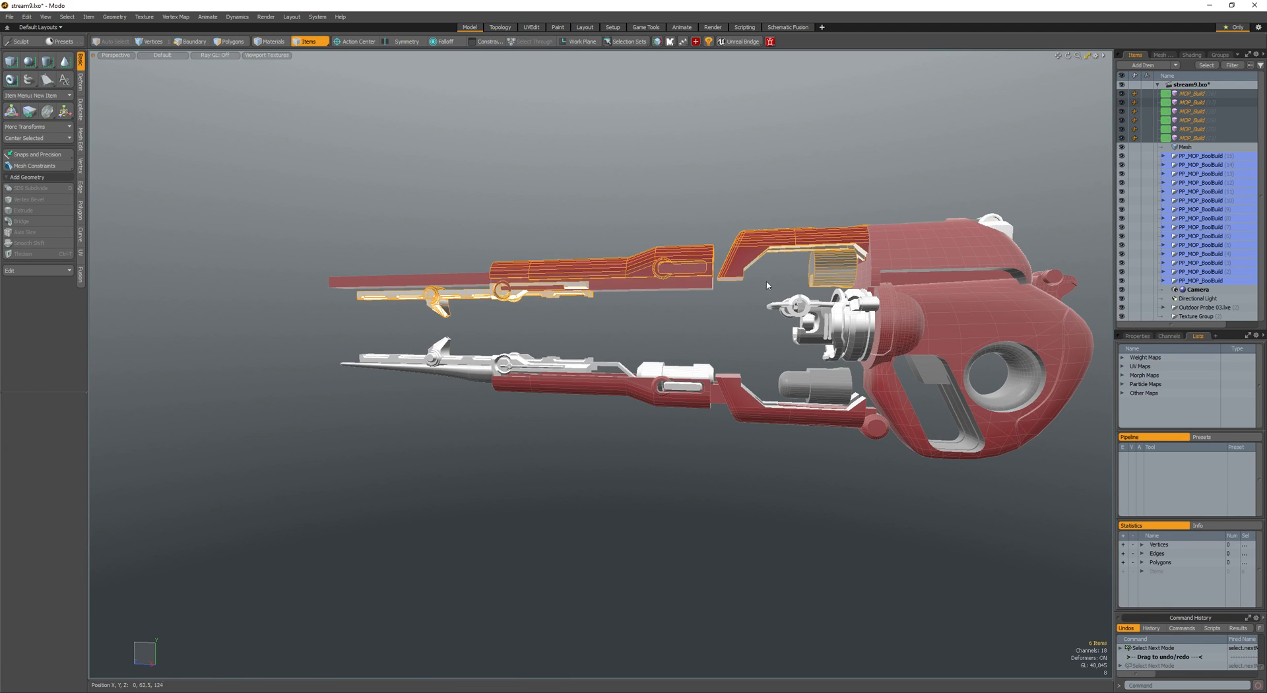
- Raise the flipped upper-barrel instances by a further 1.5 in Y
{"action": "key", "text": "w"}
{"action": "left_click_drag", "start_coordinate": [979, 226], "coordinate": [979, 218]}
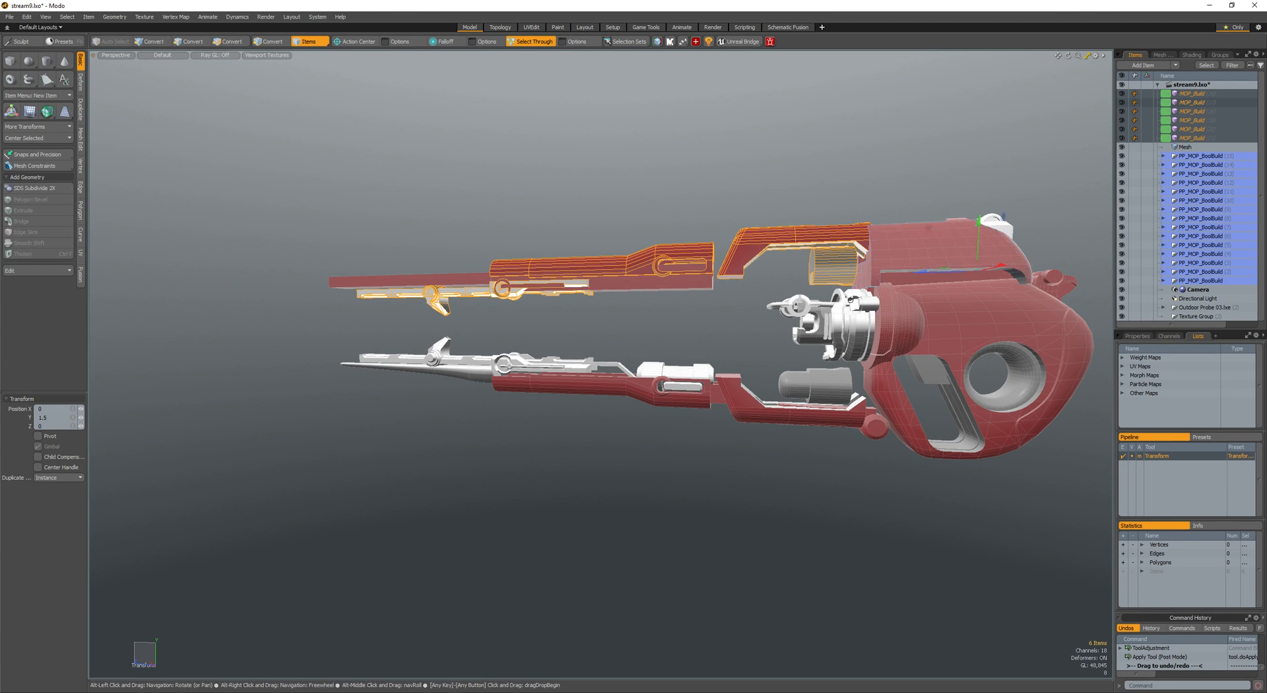
{"action": "scroll", "coordinate": [752, 336], "scroll_direction": "down", "scroll_amount": 3}
{"action": "left_click_drag", "start_coordinate": [759, 284], "coordinate": [752, 375], "text": "alt"}
{"action": "key", "text": "space"}
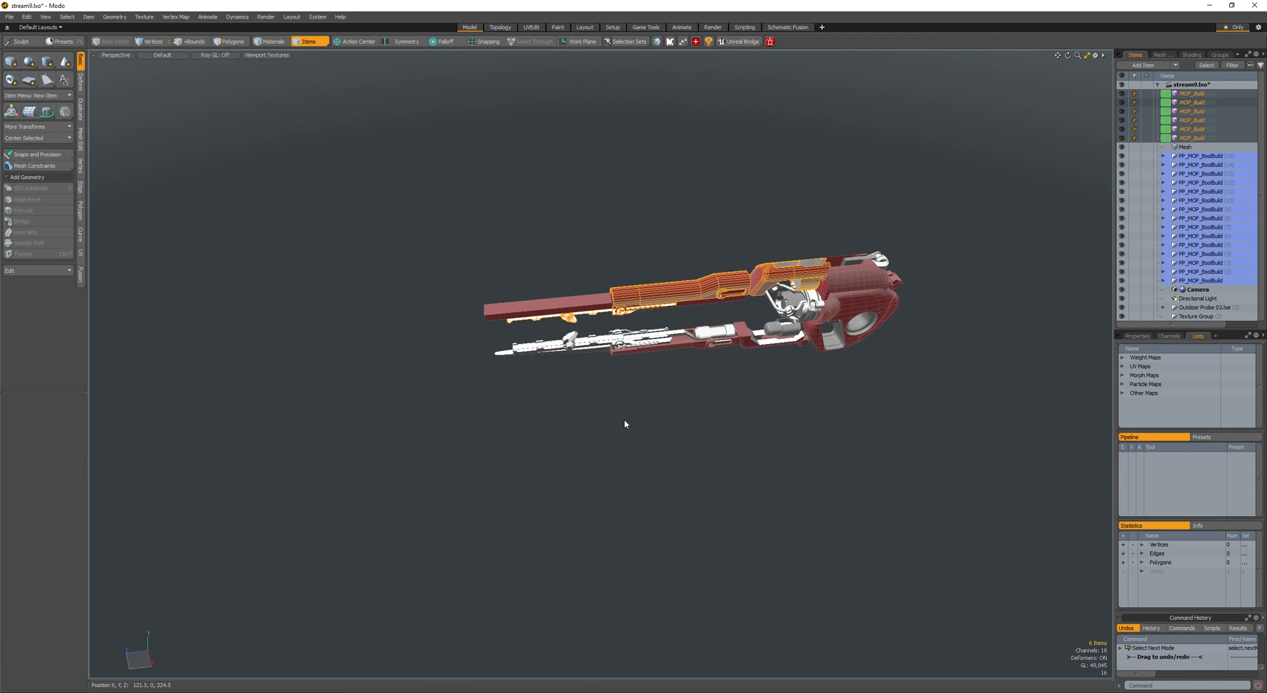
- Delete the thick rear placeholder block of the upper barrel from the Mesh item
{"action": "left_click_drag", "start_coordinate": [625, 424], "coordinate": [605, 343], "text": "alt"}
{"action": "left_click", "coordinate": [584, 321]}
{"action": "scroll", "coordinate": [586, 322], "scroll_direction": "up", "scroll_amount": 4}
{"action": "key", "text": "3"}
{"action": "key", "text": "h"}
{"action": "double_click", "coordinate": [789, 315]}
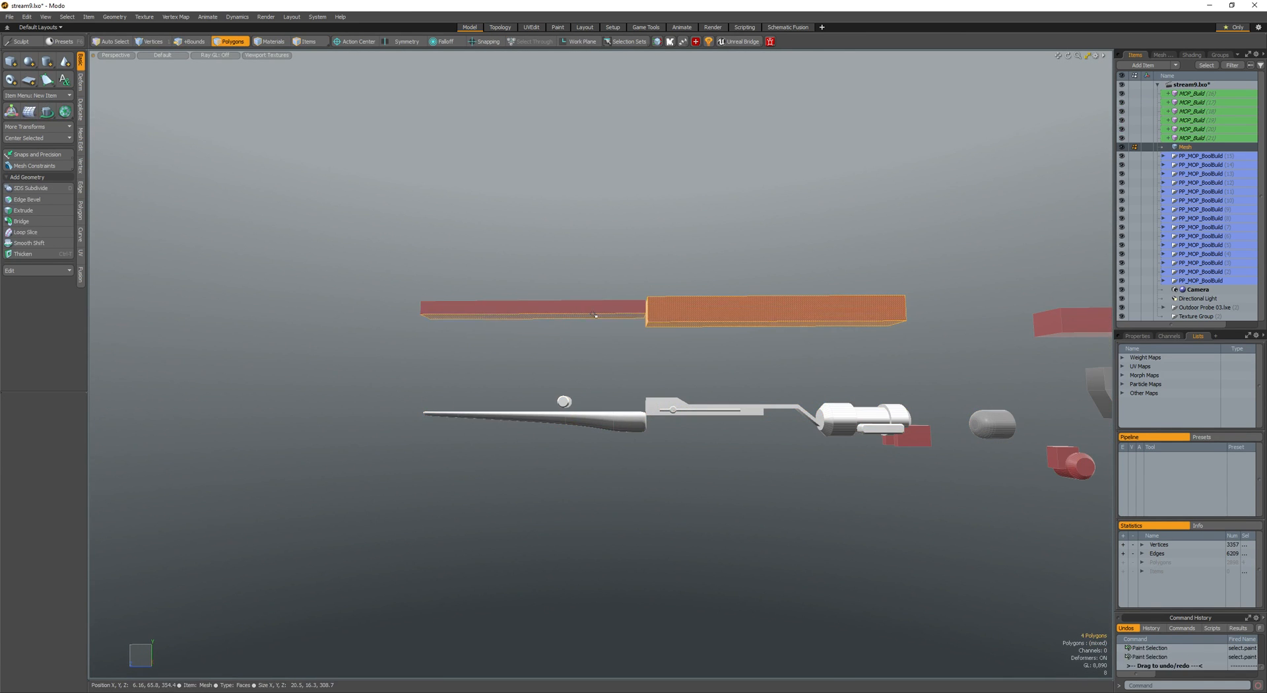
{"action": "key", "text": "h"}
{"action": "left_click_drag", "start_coordinate": [672, 317], "coordinate": [544, 296], "text": "alt+shift"}
{"action": "left_click", "coordinate": [544, 296]}
{"action": "double_click", "coordinate": [544, 296]}
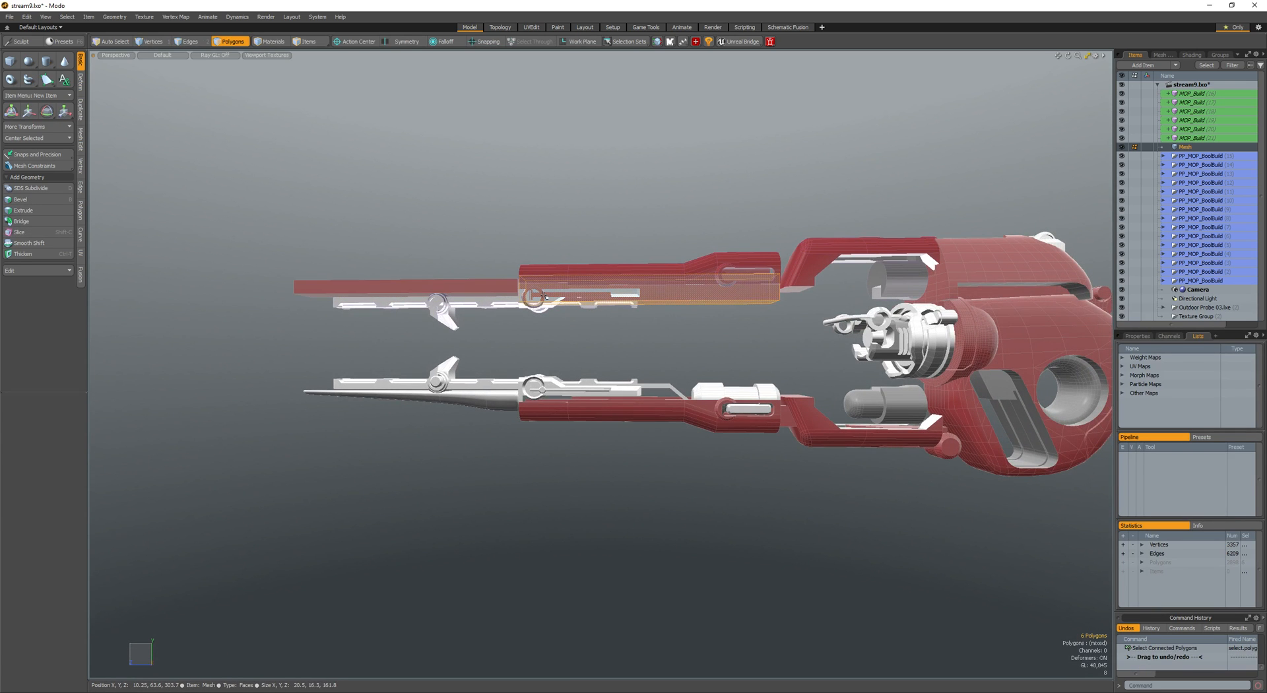
{"action": "key", "text": "Delete"}
- Move the remaining thin placeholder block down between the two barrels, in front of the central mechanism
{"action": "double_click", "coordinate": [426, 288]}
{"action": "key", "text": "w"}
{"action": "left_click_drag", "start_coordinate": [407, 287], "coordinate": [747, 340]}
{"action": "key", "text": "q"}
{"action": "key", "text": "shift+a"}
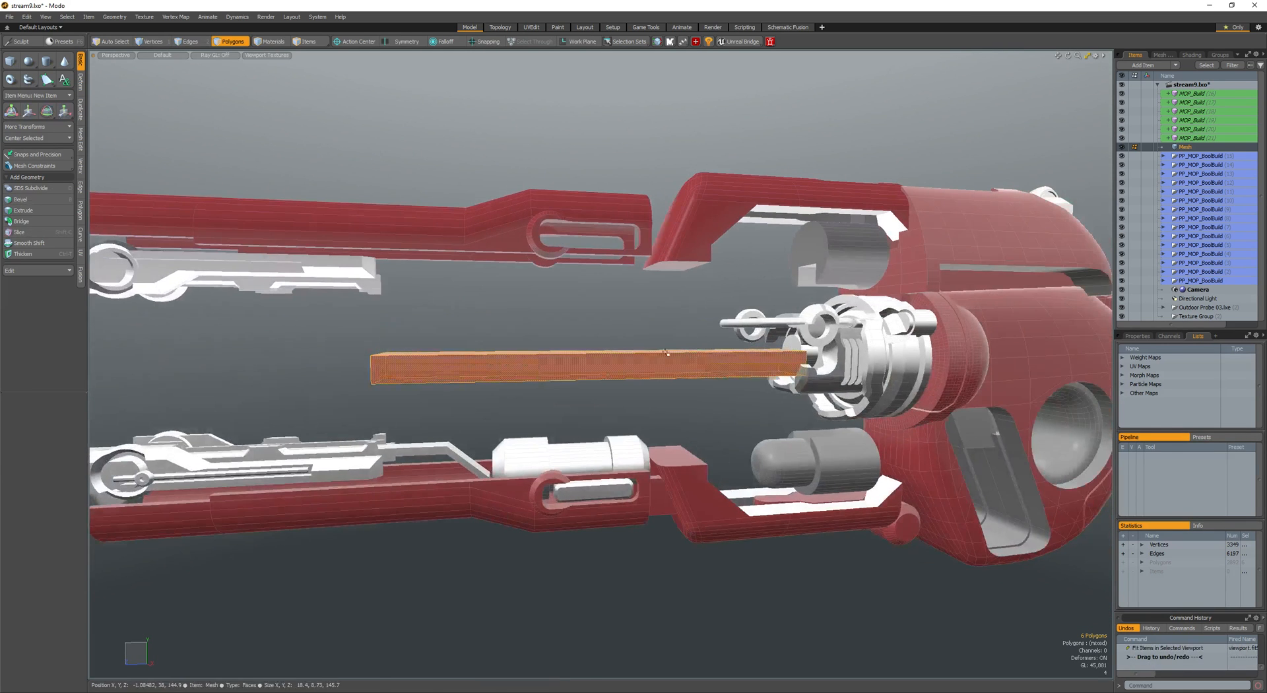
- Shorten the thin block and set its rear end into the front of the central mechanism
{"action": "key", "text": "y"}
{"action": "left_click_drag", "start_coordinate": [573, 367], "coordinate": [596, 368]}
{"action": "left_click_drag", "start_coordinate": [596, 368], "coordinate": [635, 353], "text": "alt"}
{"action": "key", "text": "w"}
{"action": "key", "text": "q"}
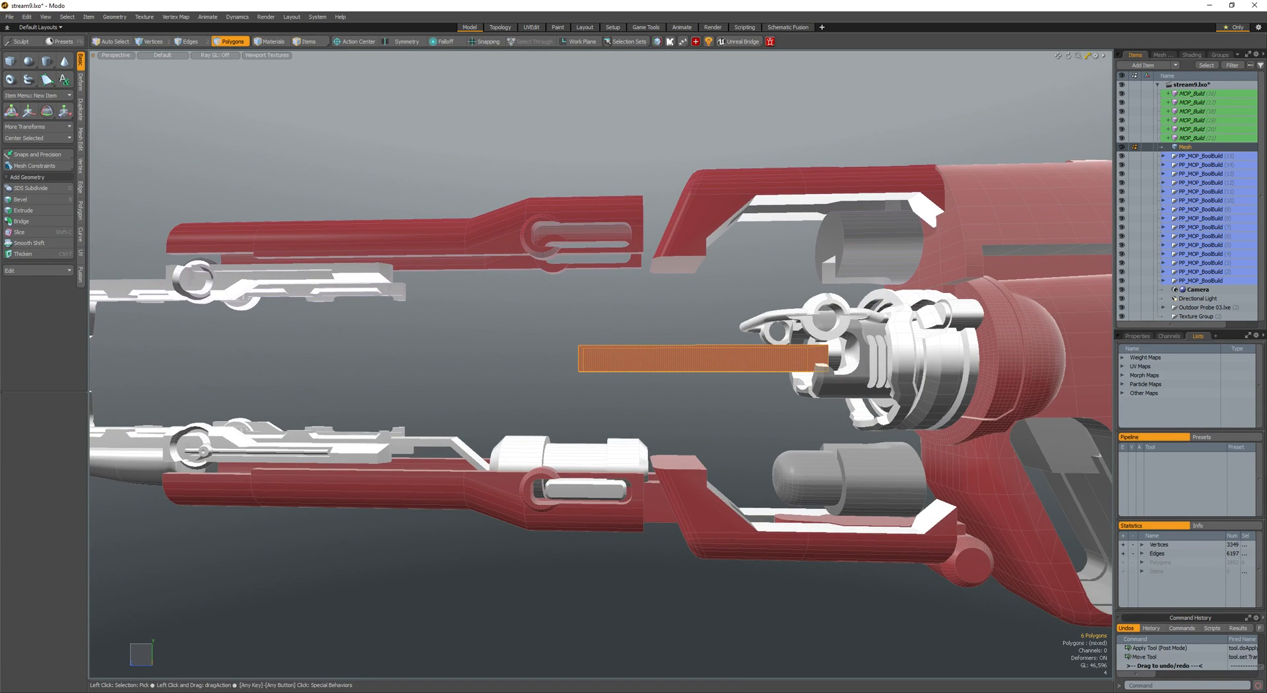
{"action": "mouse_move", "coordinate": [714, 316]}
{"action": "left_mouse_down", "text": "alt"}
{"action": "mouse_move", "coordinate": [735, 325]}
{"action": "mouse_move", "coordinate": [695, 322]}
{"action": "left_mouse_up", "text": "alt"}
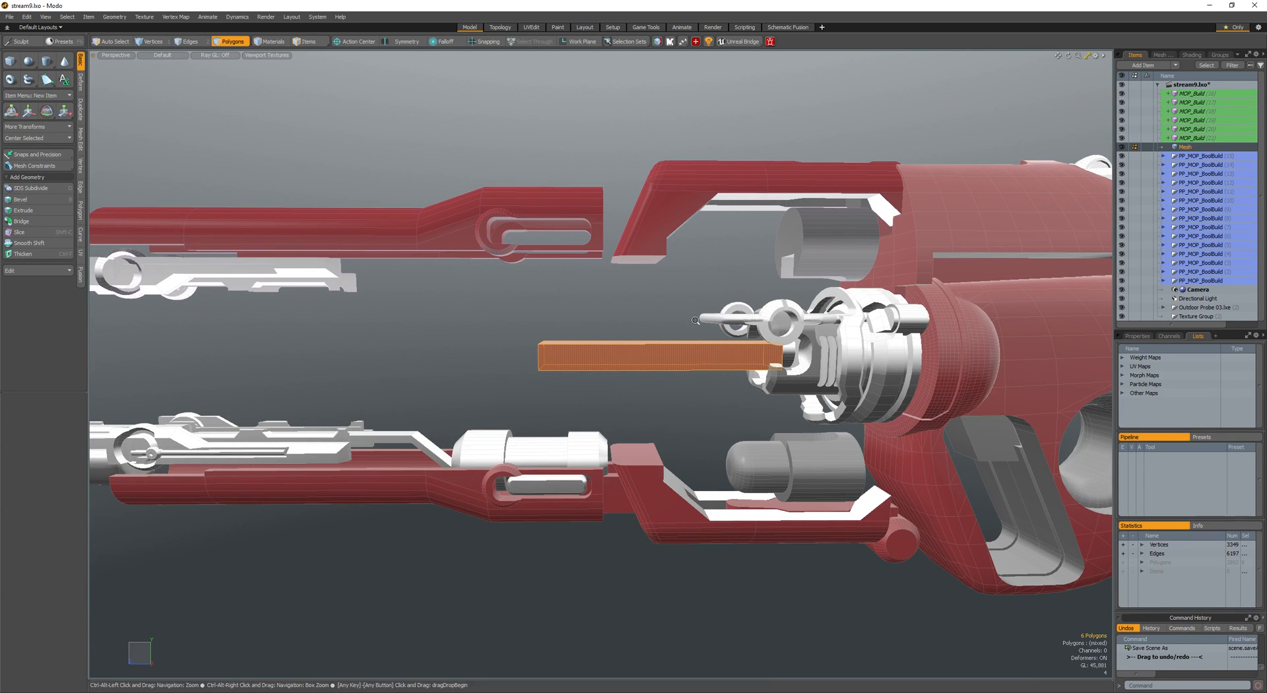
- Scale the block down lengthwise to a short stub at the mechanism's front
{"action": "scroll", "coordinate": [710, 324], "scroll_direction": "up", "scroll_amount": 3}
{"action": "left_click_drag", "start_coordinate": [710, 324], "coordinate": [689, 386], "text": "alt"}
{"action": "key", "text": "r"}
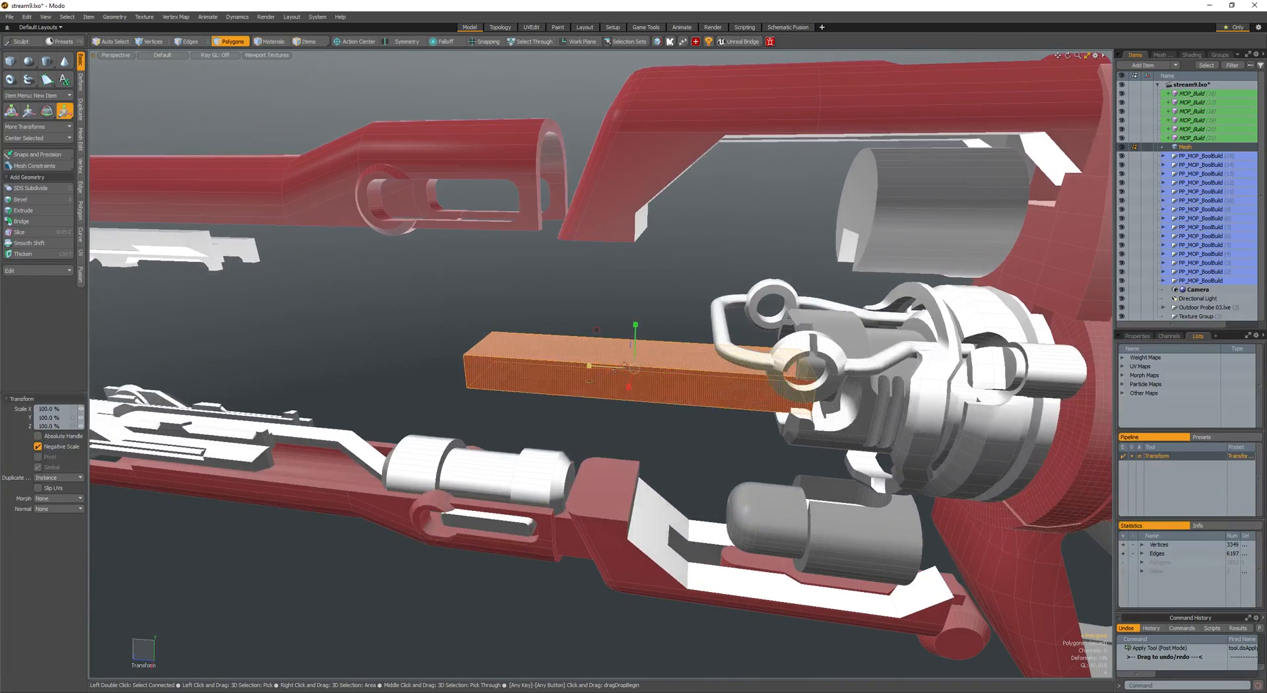
{"action": "left_click_drag", "start_coordinate": [589, 366], "coordinate": [720, 369]}
{"action": "key", "text": "w"}
{"action": "key", "text": "q"}
{"action": "key", "text": "r"}
- Bevel the stub's four lengthwise edges
{"action": "key", "text": "space"}
{"action": "key", "text": "space"}
{"action": "key", "text": "space"}
{"action": "scroll", "coordinate": [696, 369], "scroll_direction": "up", "scroll_amount": 3}
{"action": "key", "text": "b"}
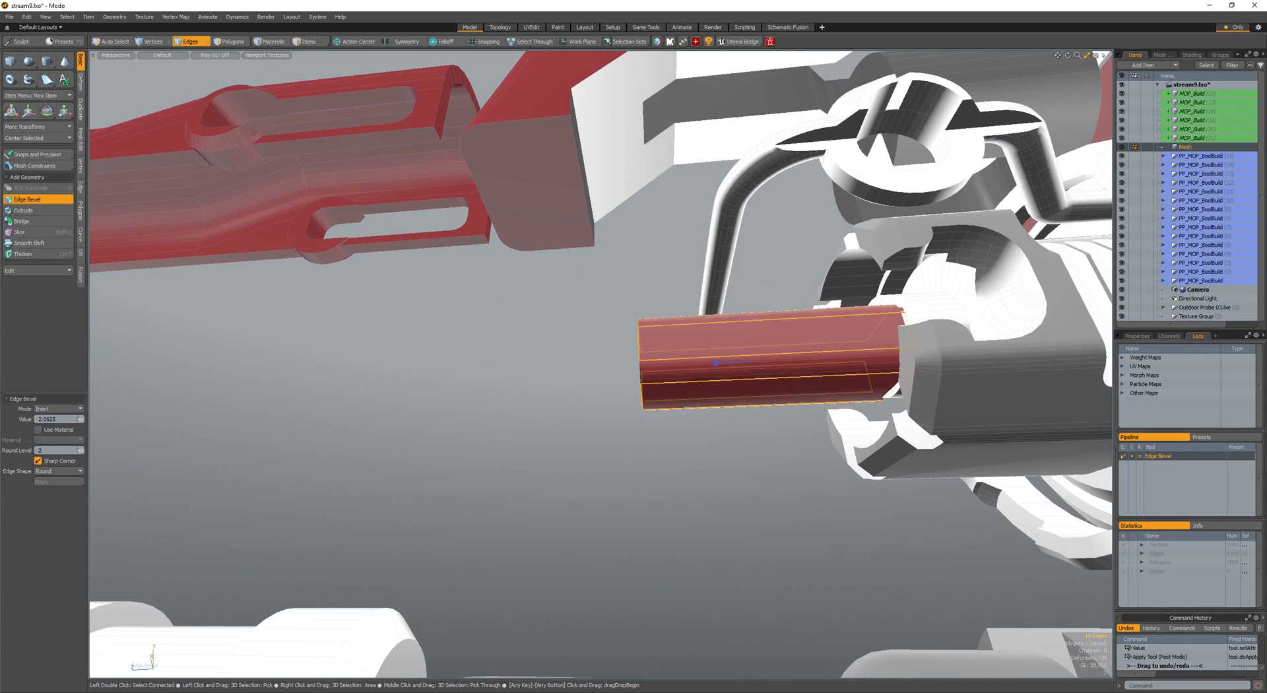
{"action": "right_click_drag", "start_coordinate": [660, 367], "coordinate": [572, 366]}
{"action": "mouse_move", "coordinate": [571, 366]}
{"action": "left_mouse_down", "text": "alt"}
{"action": "mouse_move", "coordinate": [655, 365]}
{"action": "mouse_move", "coordinate": [590, 363]}
{"action": "left_mouse_up", "text": "alt"}
{"action": "key", "text": "space"}
{"action": "key", "text": "space"}
- Adjust the bevelled stub's scale slightly
{"action": "key", "text": "r"}
{"action": "scroll", "coordinate": [634, 363], "scroll_direction": "down", "scroll_amount": 3}
{"action": "mouse_move", "coordinate": [678, 361]}
{"action": "left_mouse_down"}
{"action": "mouse_move", "coordinate": [703, 362]}
{"action": "mouse_move", "coordinate": [684, 362]}
{"action": "left_mouse_up"}
{"action": "key", "text": "w"}
{"action": "key", "text": "space"}
- Bevel the boundary edges of the stub's front face
{"action": "left_click_drag", "start_coordinate": [636, 369], "coordinate": [661, 348], "text": "alt"}
{"action": "left_click", "coordinate": [702, 353]}
{"action": "key", "text": "shift+2"}
{"action": "key", "text": "b"}
{"action": "key", "text": "space"}
{"action": "key", "text": "space"}
- Select the whole stub and move it further back into the central mechanism
{"action": "double_click", "coordinate": [707, 351]}
{"action": "key", "text": "w"}
{"action": "left_click_drag", "start_coordinate": [681, 346], "coordinate": [707, 363]}
{"action": "key", "text": "space"}
{"action": "left_click", "coordinate": [700, 362]}
{"action": "scroll", "coordinate": [701, 361], "scroll_direction": "down", "scroll_amount": 2}
- Assign the Metal material to the whole stub
{"action": "double_click", "coordinate": [724, 356]}
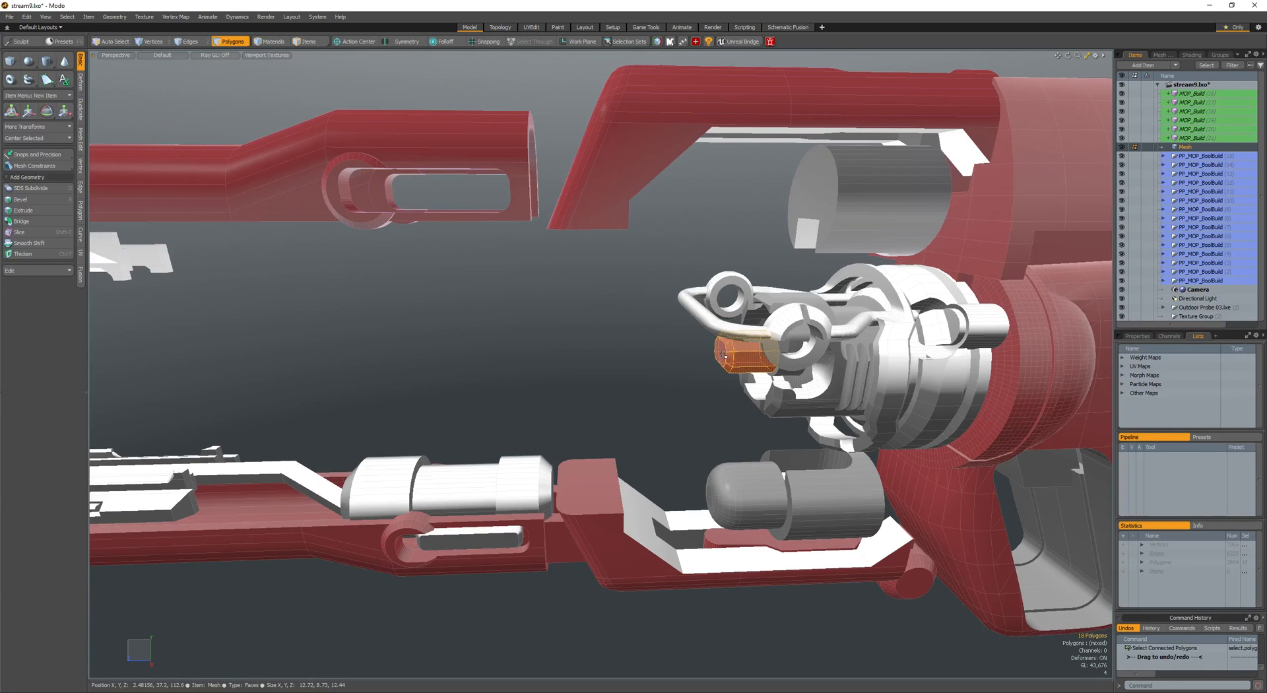
{"action": "key", "text": "m"}
{"action": "left_click", "coordinate": [689, 308]}
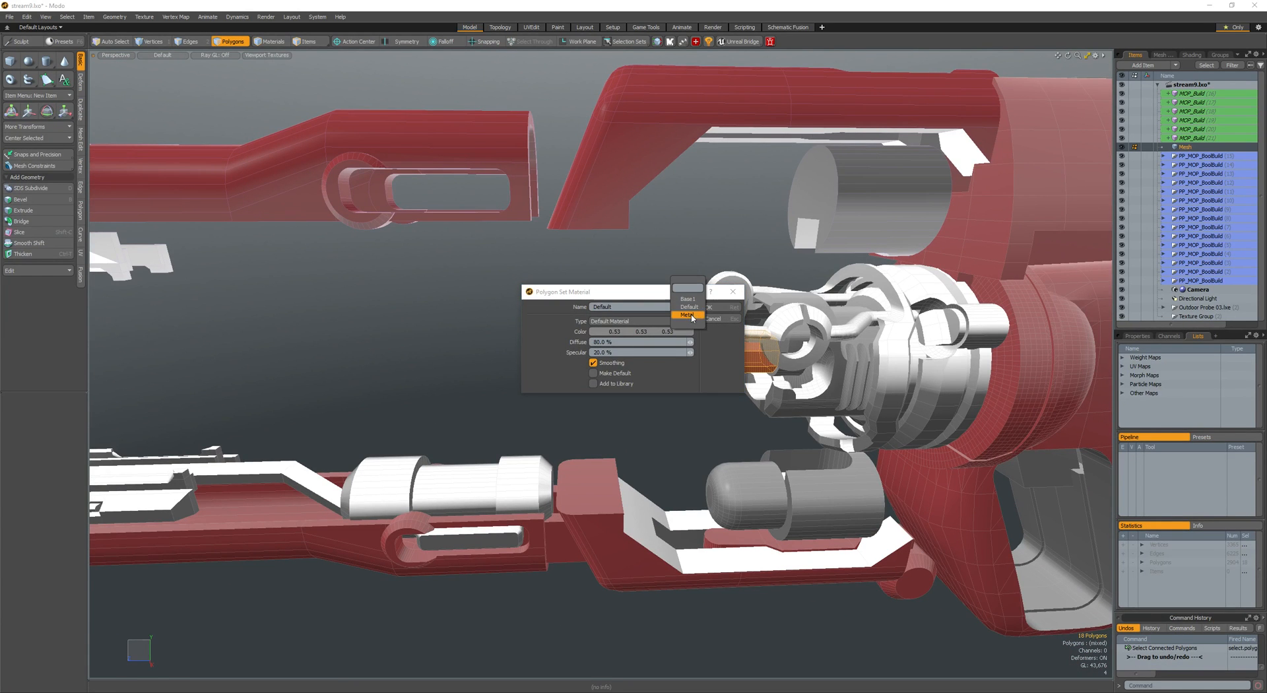
{"action": "left_click", "coordinate": [692, 317]}
{"action": "key", "text": "Return"}
- Bevel the boundary edges of the connected part behind the metal stub
{"action": "left_click", "coordinate": [649, 354]}
{"action": "scroll", "coordinate": [746, 365], "scroll_direction": "up", "scroll_amount": 4}
{"action": "left_click_drag", "start_coordinate": [662, 374], "coordinate": [585, 377], "text": "alt"}
{"action": "left_click", "coordinate": [765, 369]}
{"action": "double_click", "coordinate": [765, 369]}
{"action": "key", "text": "alt+2"}
{"action": "scroll", "coordinate": [736, 347], "scroll_direction": "up", "scroll_amount": 4}
{"action": "key", "text": "b"}
{"action": "scroll", "coordinate": [664, 348], "scroll_direction": "up", "scroll_amount": 1, "text": "shift"}
{"action": "key", "text": "space"}
- Select the connected part at the stub and adjust its position in the central mechanism
{"action": "left_click", "coordinate": [645, 365]}
{"action": "key", "text": "3"}
{"action": "scroll", "coordinate": [594, 409], "scroll_direction": "down", "scroll_amount": 3}
{"action": "left_click", "coordinate": [630, 384]}
{"action": "scroll", "coordinate": [585, 377], "scroll_direction": "down", "scroll_amount": 4}
{"action": "double_click", "coordinate": [719, 363]}
{"action": "key", "text": "w"}
{"action": "left_click_drag", "start_coordinate": [716, 364], "coordinate": [809, 363], "text": "alt"}
{"action": "key", "text": "space"}
{"action": "left_click", "coordinate": [643, 367]}
- Draw a cylinder about 8.6 in diameter running sideways across the front of the metal stub
{"action": "scroll", "coordinate": [599, 391], "scroll_direction": "down", "scroll_amount": 5}
{"action": "left_click", "coordinate": [46, 61]}
{"action": "left_click_drag", "start_coordinate": [739, 295], "coordinate": [786, 336], "text": "ctrl"}
{"action": "left_click_drag", "start_coordinate": [752, 317], "coordinate": [818, 363], "text": "alt"}
{"action": "left_click_drag", "start_coordinate": [699, 297], "coordinate": [769, 300]}
{"action": "key", "text": "space"}
- Shift the whole cylinder sideways against the stub and mirror it to the opposite side
{"action": "left_click", "coordinate": [739, 315]}
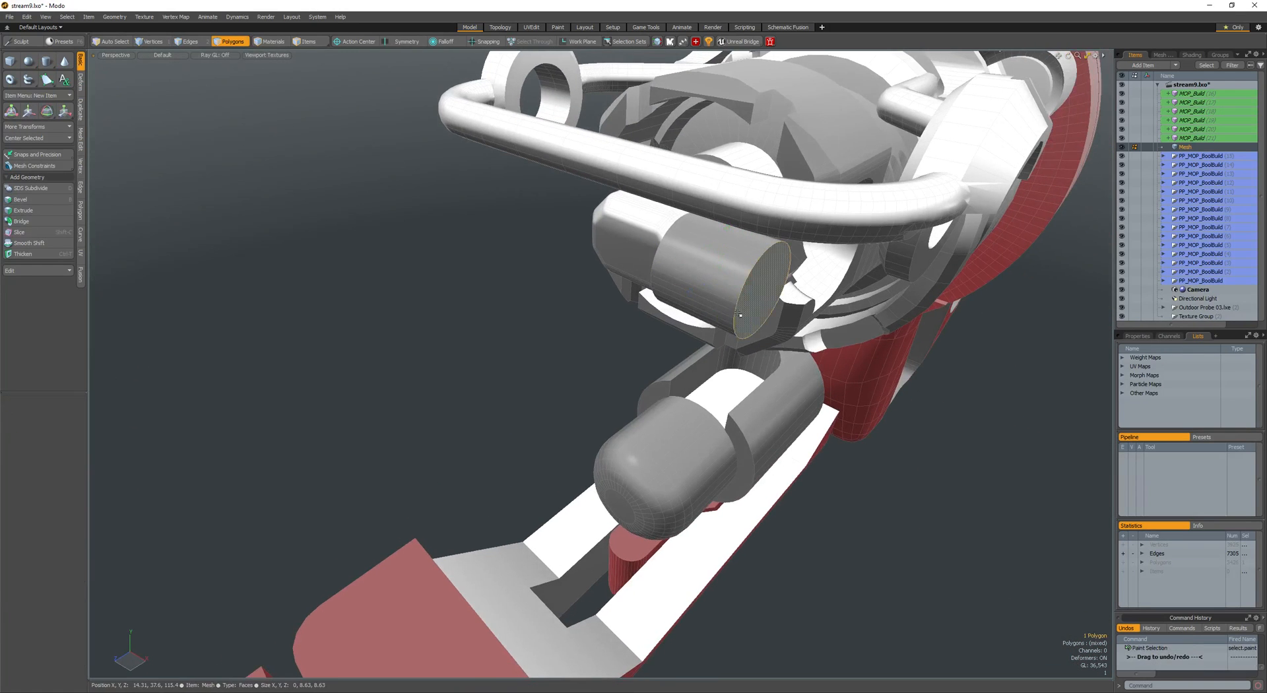
{"action": "key", "text": "bracketright"}
{"action": "scroll", "coordinate": [635, 245], "scroll_direction": "down", "scroll_amount": 3}
{"action": "key", "text": "shift+v"}
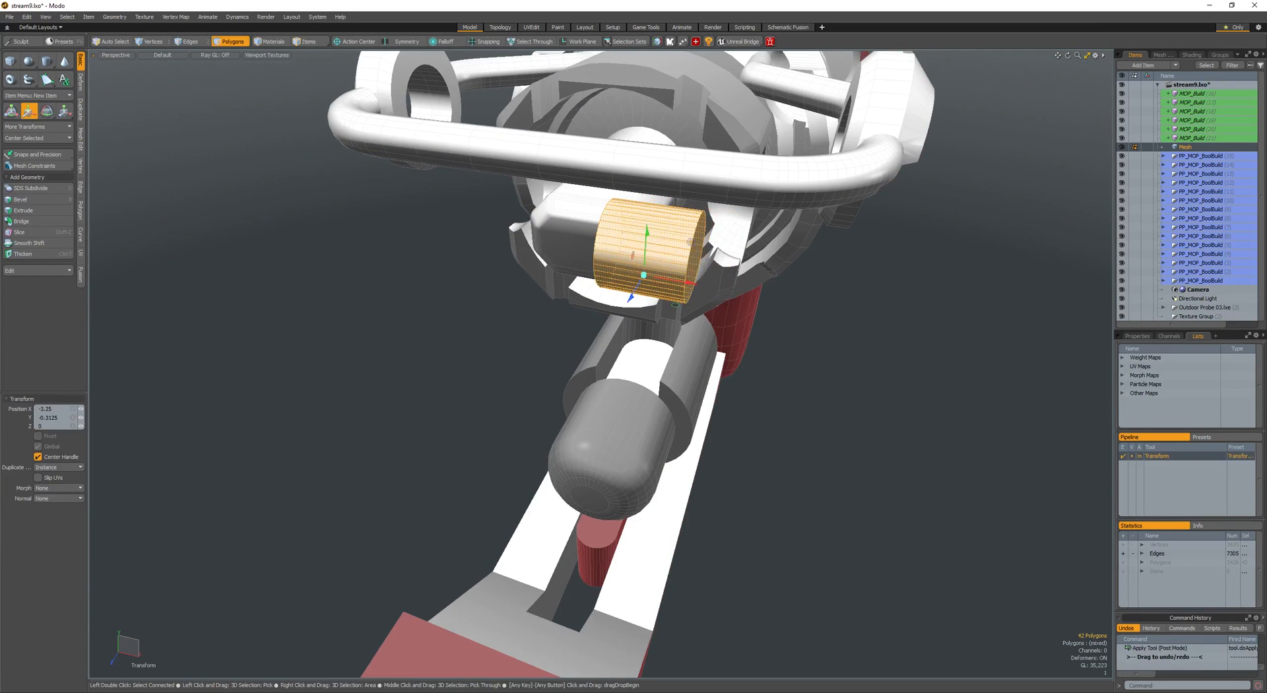
- Subtract the two mirrored cylinders from the metal stub as boolean cutters
{"action": "scroll", "coordinate": [625, 282], "scroll_direction": "up", "scroll_amount": 6}
{"action": "key", "text": "ctrl+2"}
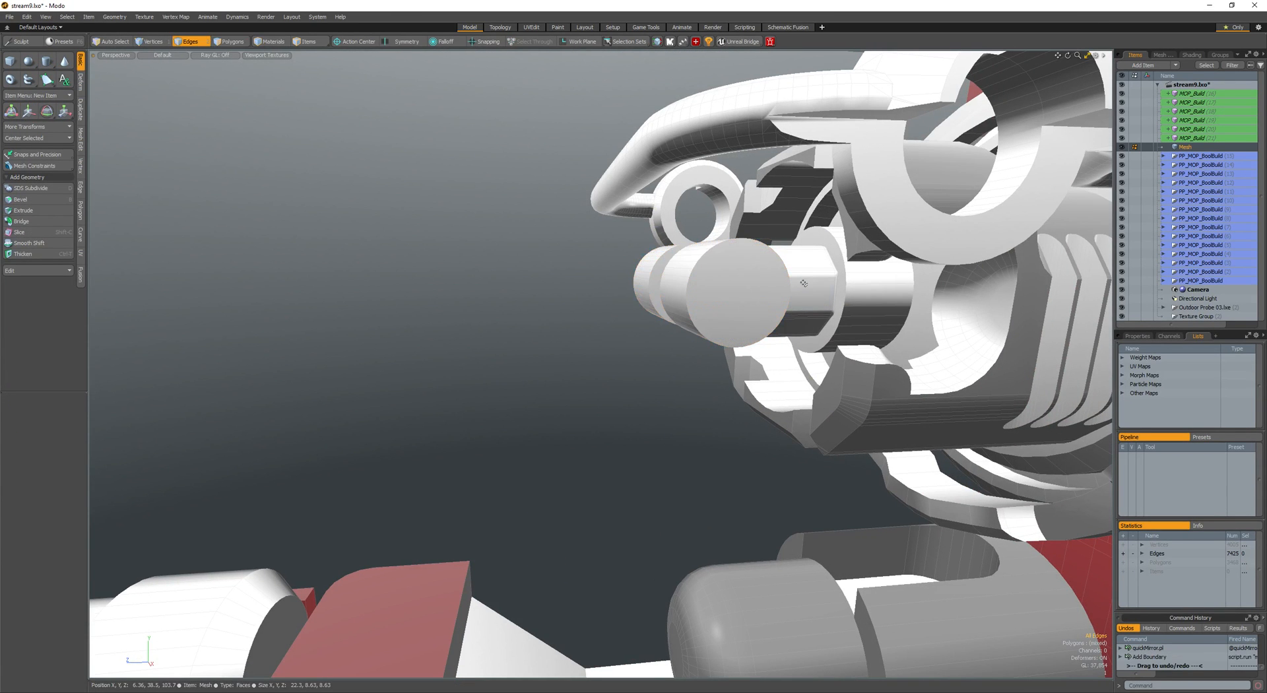
{"action": "key", "text": "ctrl+z"}
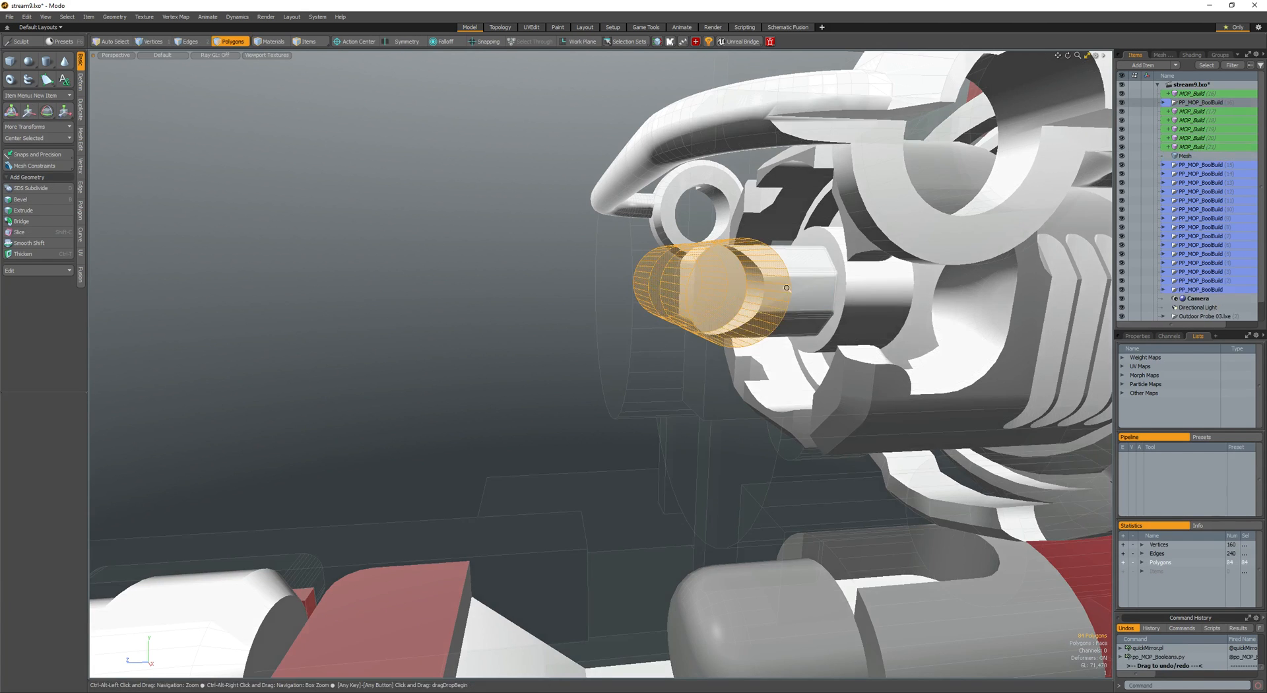
- Scale the two cylinder cutters down to about 6.3 in diameter and adjust their position on the stub
{"action": "key", "text": "w"}
{"action": "left_click_drag", "start_coordinate": [800, 287], "coordinate": [765, 280], "text": "alt"}
{"action": "key", "text": "r"}
{"action": "key", "text": "q"}
{"action": "key", "text": "w"}
{"action": "key", "text": "q"}
- Turn on X symmetry and select both cylinder cutters
{"action": "left_click", "coordinate": [726, 280], "text": "ctrl"}
{"action": "key", "text": "shift+Down"}
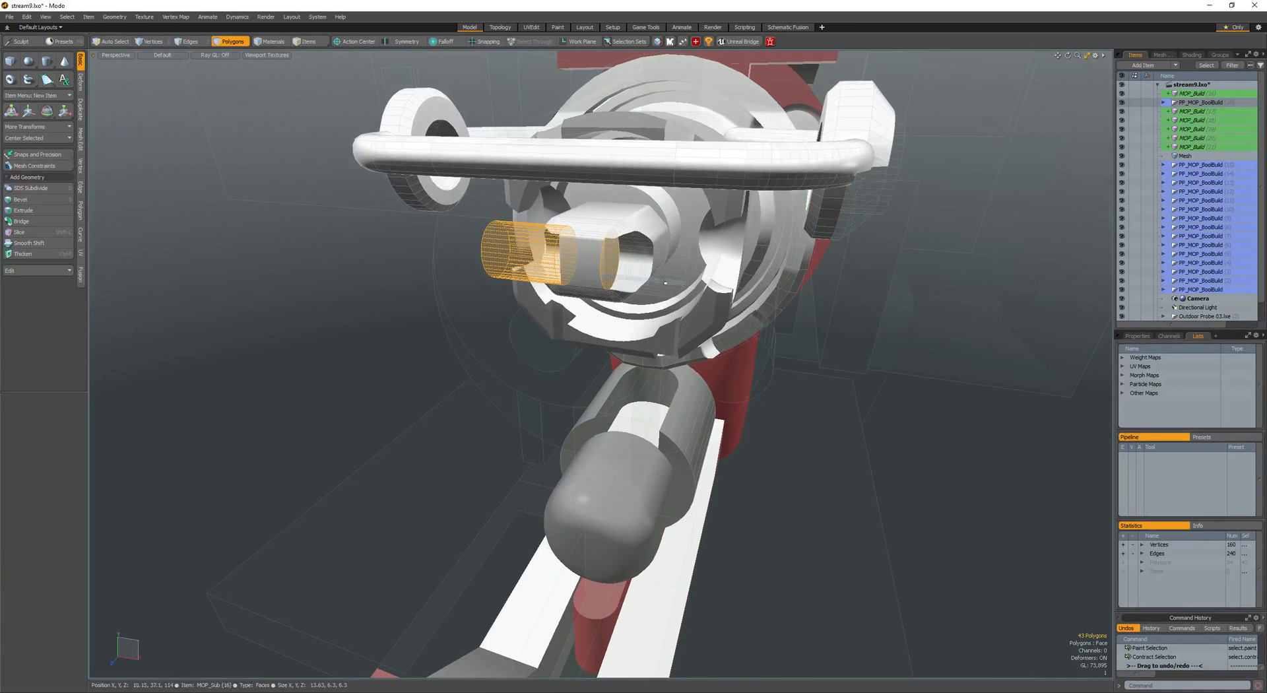
{"action": "scroll", "coordinate": [561, 279], "scroll_direction": "up", "scroll_amount": 3}
{"action": "key", "text": "shift+y"}
{"action": "left_click", "coordinate": [507, 266]}
{"action": "double_click", "coordinate": [507, 266]}
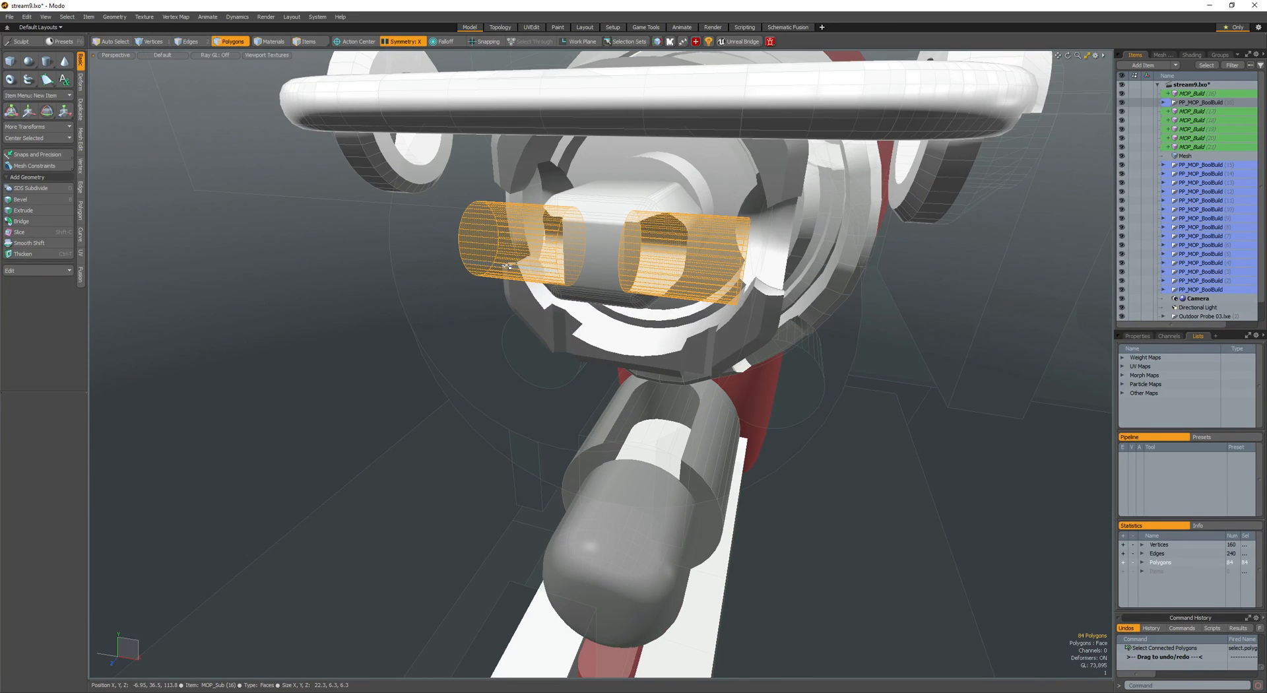
- Bevel the end rims of both cylinder cutters with an inset of 1 and round level 2
{"action": "left_click", "coordinate": [784, 283], "text": "ctrl"}
{"action": "mouse_move", "coordinate": [796, 278]}
{"action": "left_mouse_down", "text": "alt"}
{"action": "mouse_move", "coordinate": [784, 281]}
{"action": "mouse_move", "coordinate": [805, 276]}
{"action": "left_mouse_up", "text": "alt"}
{"action": "key", "text": "shift+Down"}
{"action": "key", "text": "alt+2"}
{"action": "key", "text": "b"}
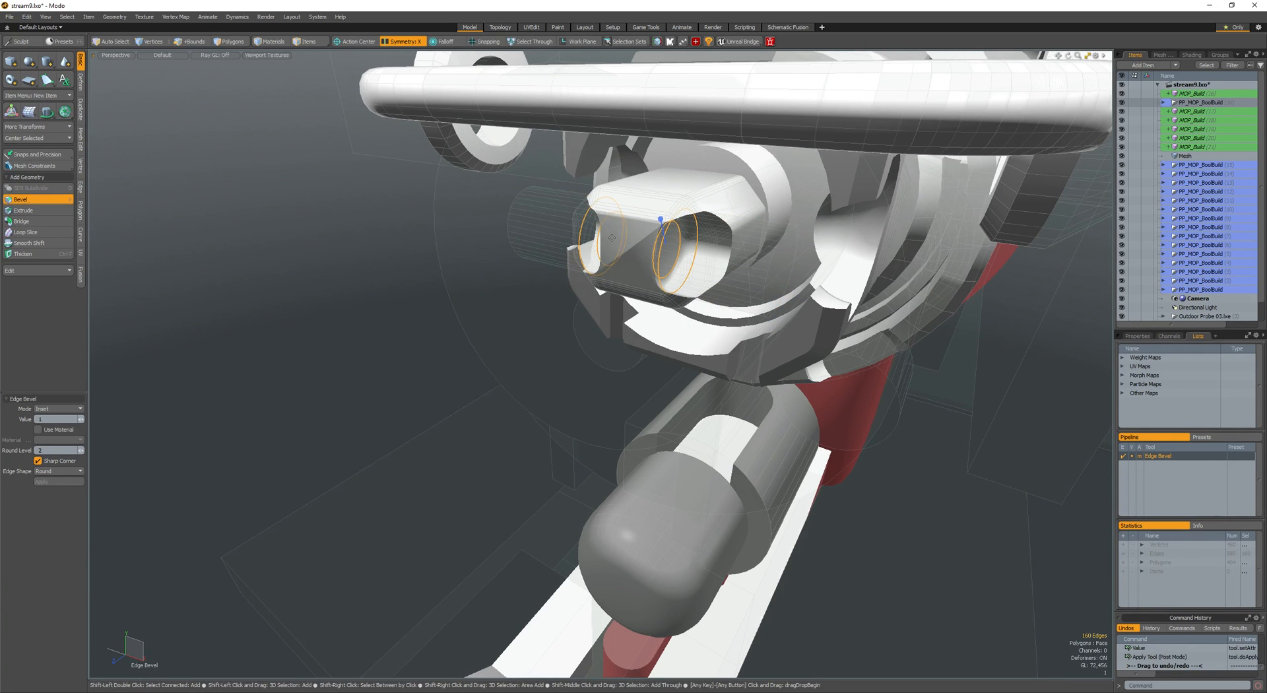
{"action": "left_click_drag", "start_coordinate": [668, 246], "coordinate": [622, 246], "text": "alt"}
{"action": "key", "text": "space"}
{"action": "key", "text": "space"}
- Select both bevelled cylinder cutters on the stub and move them by 0.1875 in Y and 1.3125 in Z
{"action": "left_click", "coordinate": [691, 250]}
{"action": "double_click", "coordinate": [691, 251]}
{"action": "key", "text": "w"}
{"action": "key", "text": "space"}
{"action": "key", "text": "w"}
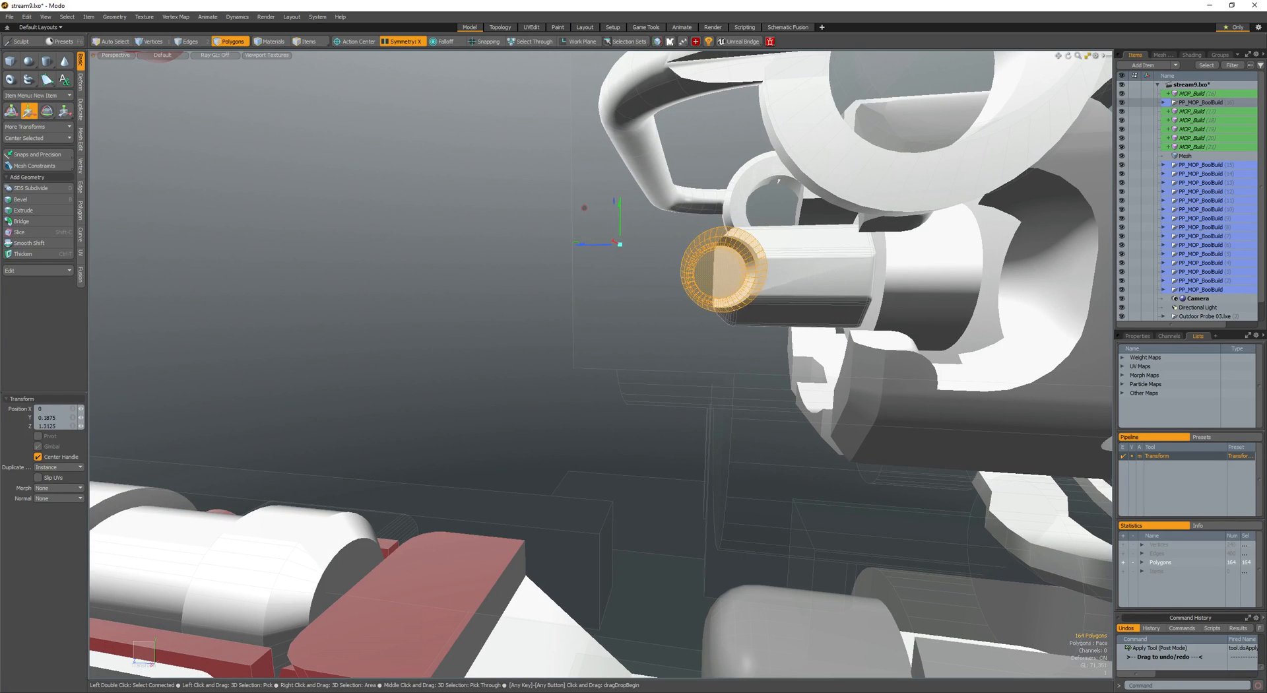
- Duplicate the two cylinder cutters and offset the copies by about 3.81 in Y and -6.31 in Z to notch the stub
{"action": "left_click_drag", "start_coordinate": [613, 249], "coordinate": [767, 200], "text": "alt"}
{"action": "key", "text": "ctrl+c"}
{"action": "key", "text": "w"}
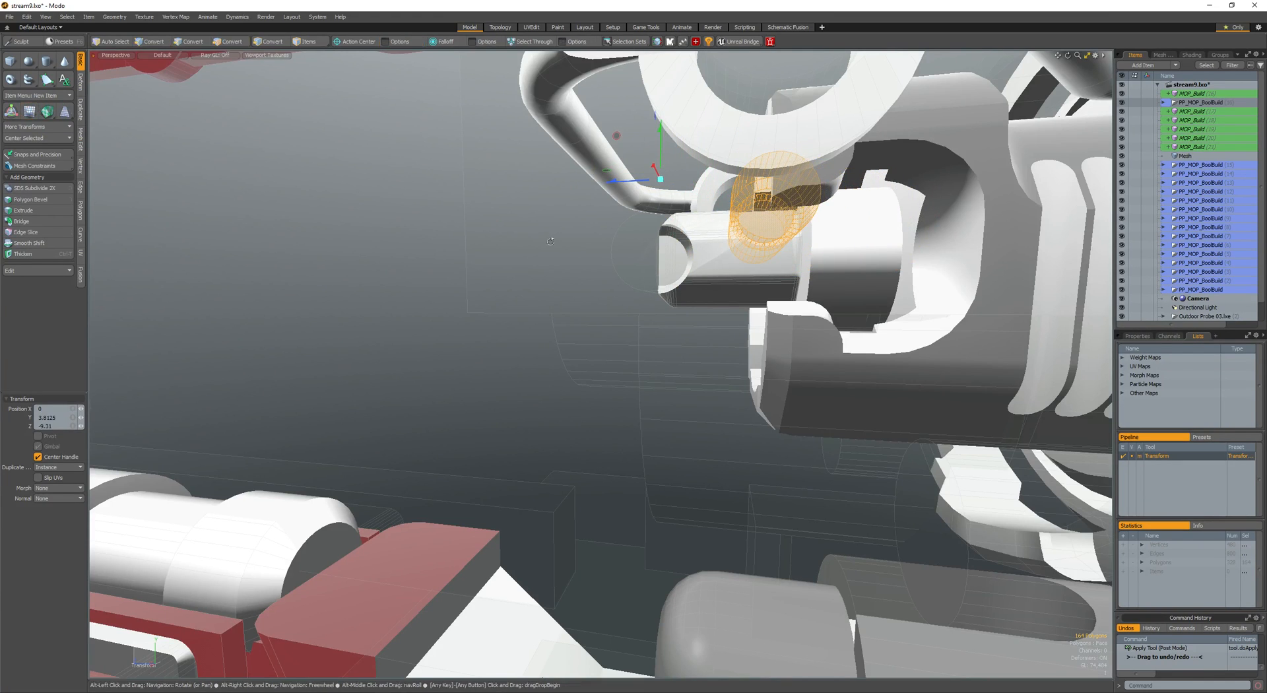
{"action": "left_click_drag", "start_coordinate": [550, 242], "coordinate": [557, 249], "text": "alt"}
{"action": "key", "text": "q"}
{"action": "key", "text": "["}
{"action": "key", "text": "["}
{"action": "left_click_drag", "start_coordinate": [650, 248], "coordinate": [621, 284], "text": "alt"}
{"action": "key", "text": "w"}
{"action": "key", "text": "q"}
{"action": "double_click", "coordinate": [673, 247]}
{"action": "key", "text": "ctrl+z"}
- Examine the cut stub and central barrel from several distances with the wireframe overlay on and off
{"action": "scroll", "coordinate": [524, 299], "scroll_direction": "down", "scroll_amount": 5}
{"action": "left_click", "coordinate": [524, 300]}
{"action": "left_click_drag", "start_coordinate": [524, 299], "coordinate": [586, 322], "text": "alt"}
{"action": "key", "text": "shift+w"}
{"action": "scroll", "coordinate": [637, 286], "scroll_direction": "up", "scroll_amount": 5}
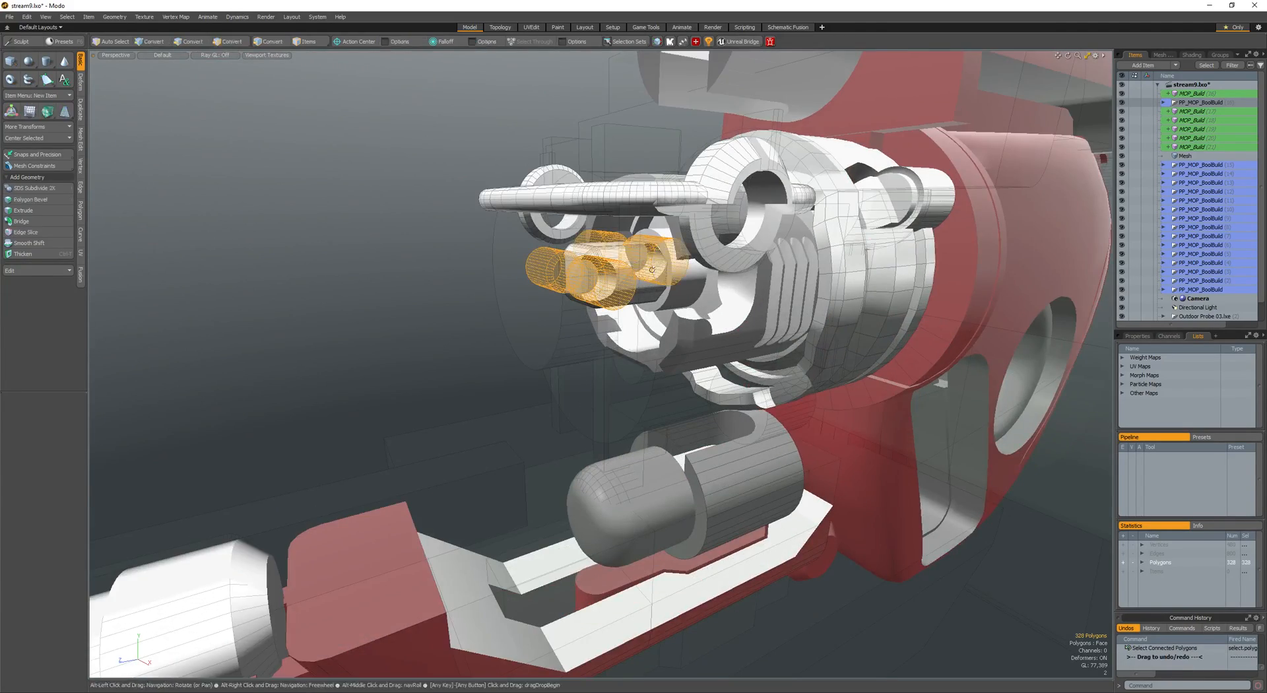
{"action": "scroll", "coordinate": [538, 320], "scroll_direction": "down", "scroll_amount": 5}
{"action": "left_click", "coordinate": [538, 319]}
{"action": "mouse_move", "coordinate": [652, 270]}
{"action": "left_mouse_down", "text": "alt"}
{"action": "mouse_move", "coordinate": [538, 319]}
{"action": "mouse_move", "coordinate": [475, 289]}
{"action": "mouse_move", "coordinate": [534, 274]}
{"action": "mouse_move", "coordinate": [602, 223]}
{"action": "mouse_move", "coordinate": [634, 254]}
{"action": "left_mouse_up", "text": "alt"}
{"action": "key", "text": "shift+w"}
{"action": "key", "text": "shift+w"}
{"action": "scroll", "coordinate": [658, 278], "scroll_direction": "up", "scroll_amount": 6}
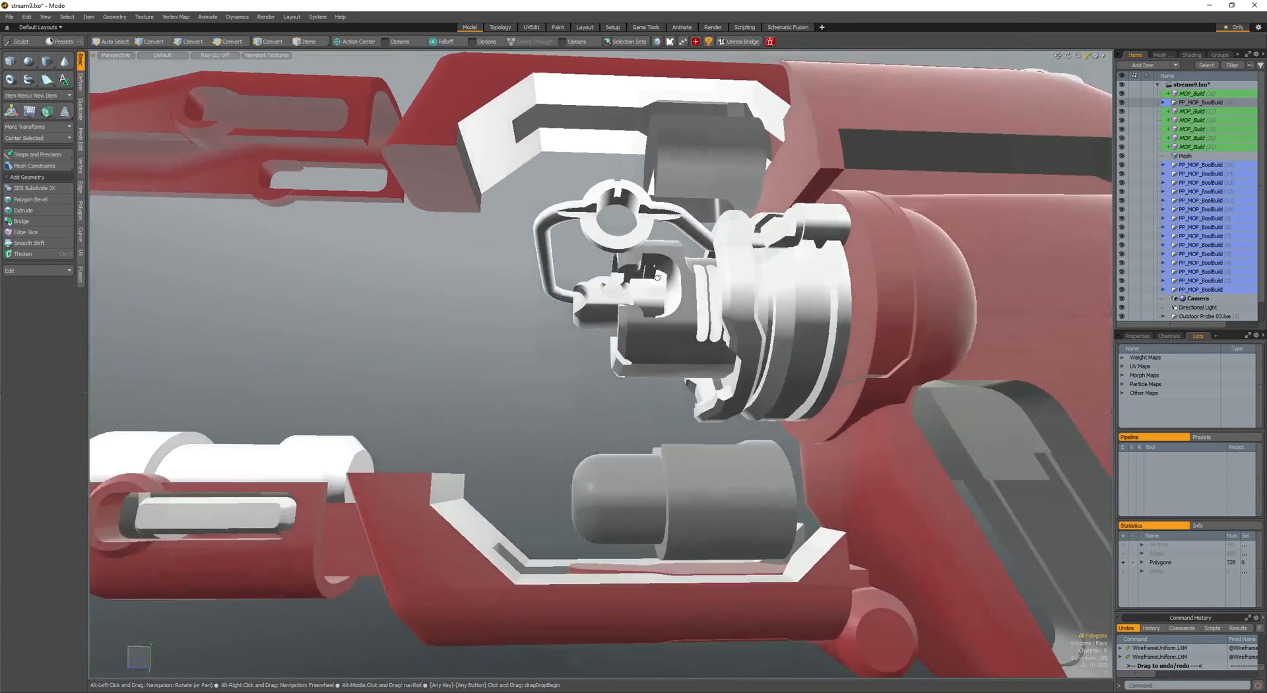
{"action": "scroll", "coordinate": [657, 277], "scroll_direction": "up", "scroll_amount": 3}
{"action": "key", "text": "space"}
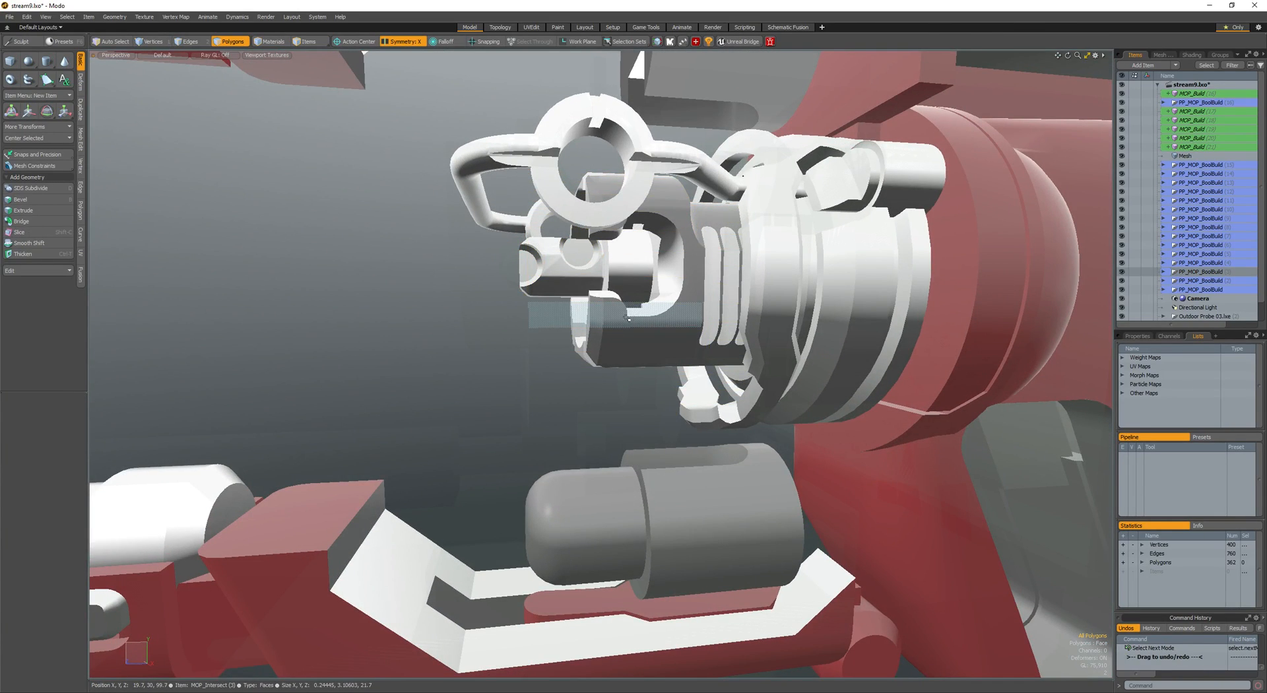
- Assign the white metal material to all connected polygons of the central barrel's base cylinder
{"action": "key", "text": "c"}
{"action": "key", "text": "ctrl+z"}
{"action": "double_click", "coordinate": [634, 331]}
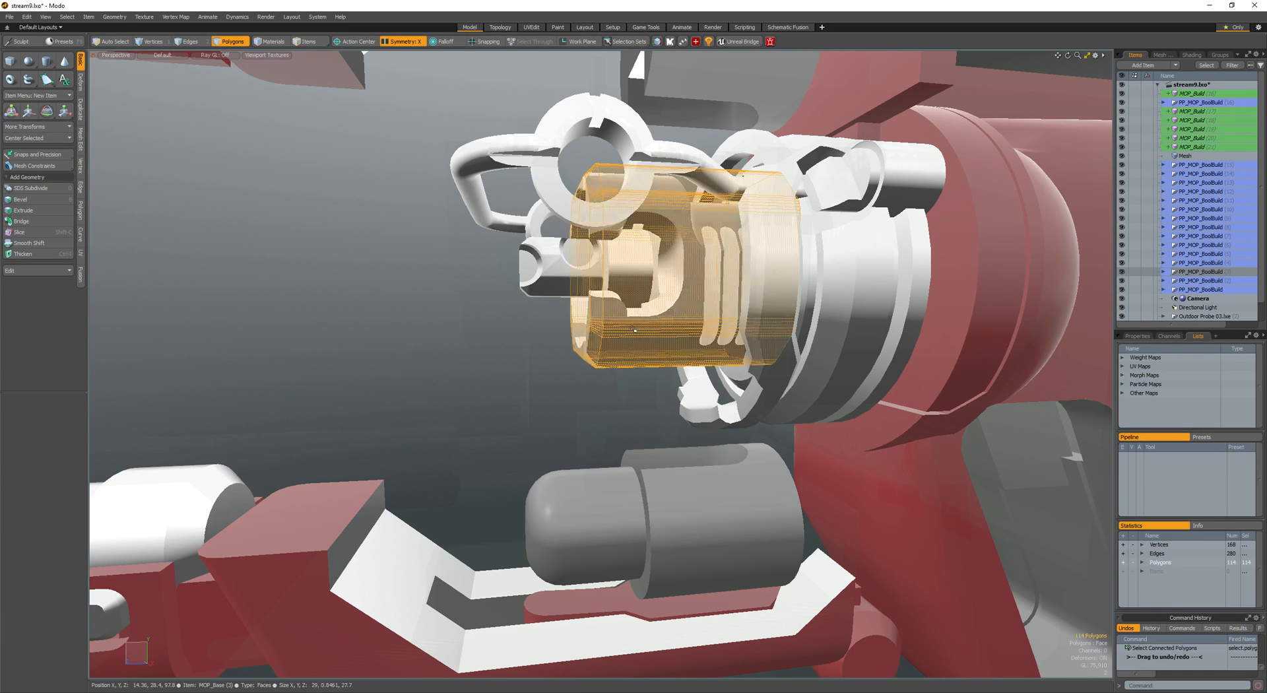
{"action": "key", "text": "m"}
{"action": "key", "text": "Return"}
{"action": "left_click", "coordinate": [447, 307]}
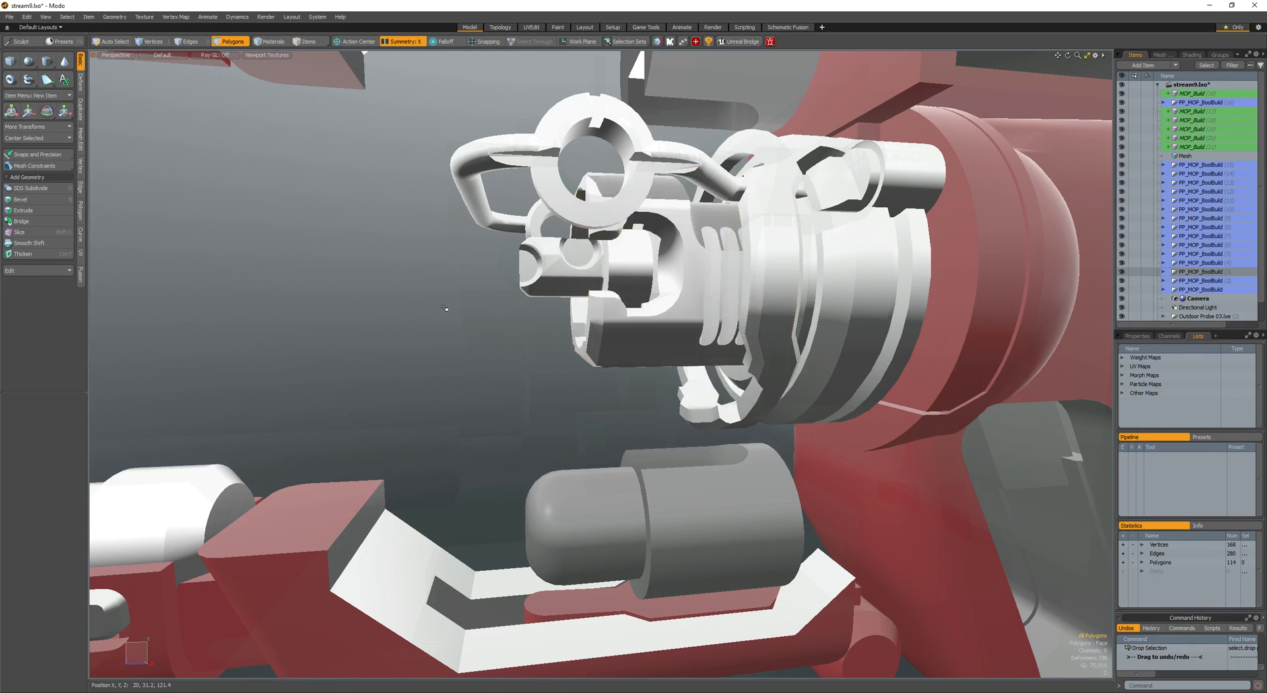
- Assign the metal material to the central barrel's intersecting cylinder mesh and save the scene
{"action": "mouse_move", "coordinate": [447, 307]}
{"action": "left_mouse_down", "text": "alt"}
{"action": "mouse_move", "coordinate": [403, 179]}
{"action": "mouse_move", "coordinate": [437, 281]}
{"action": "mouse_move", "coordinate": [419, 346]}
{"action": "mouse_move", "coordinate": [511, 337]}
{"action": "left_mouse_up", "text": "alt"}
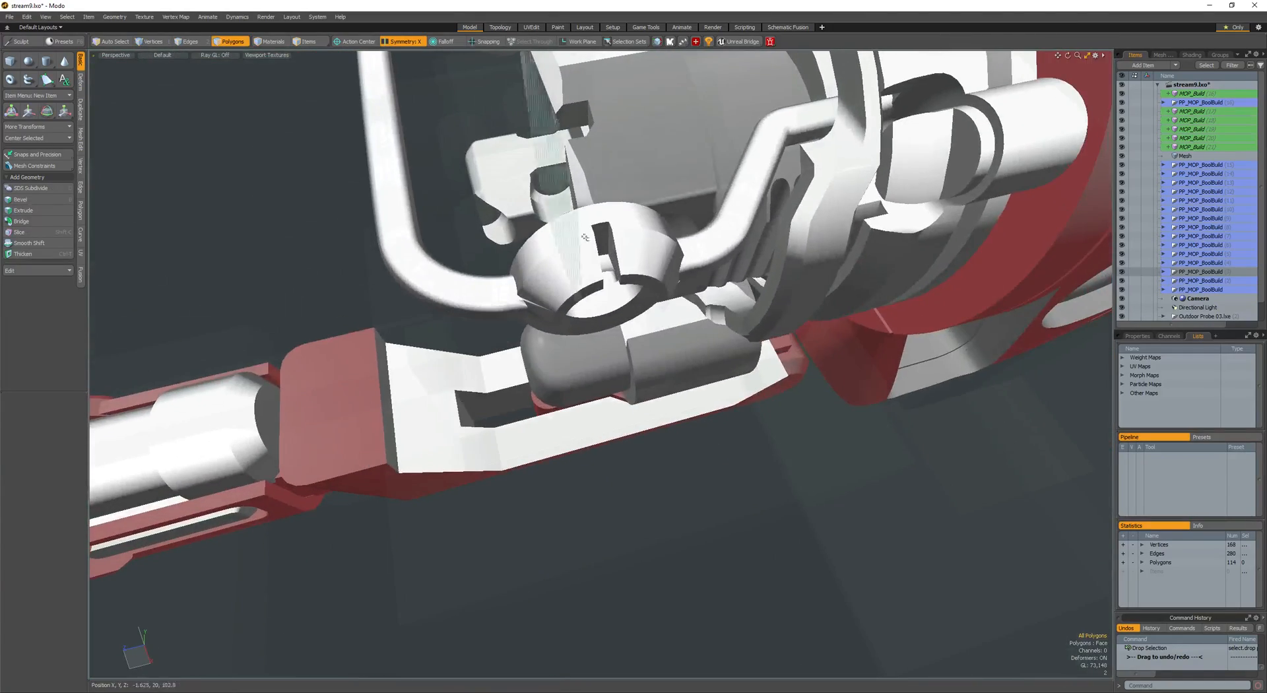
{"action": "left_click", "coordinate": [611, 150]}
{"action": "key", "text": "shift+a"}
{"action": "key", "text": "5"}
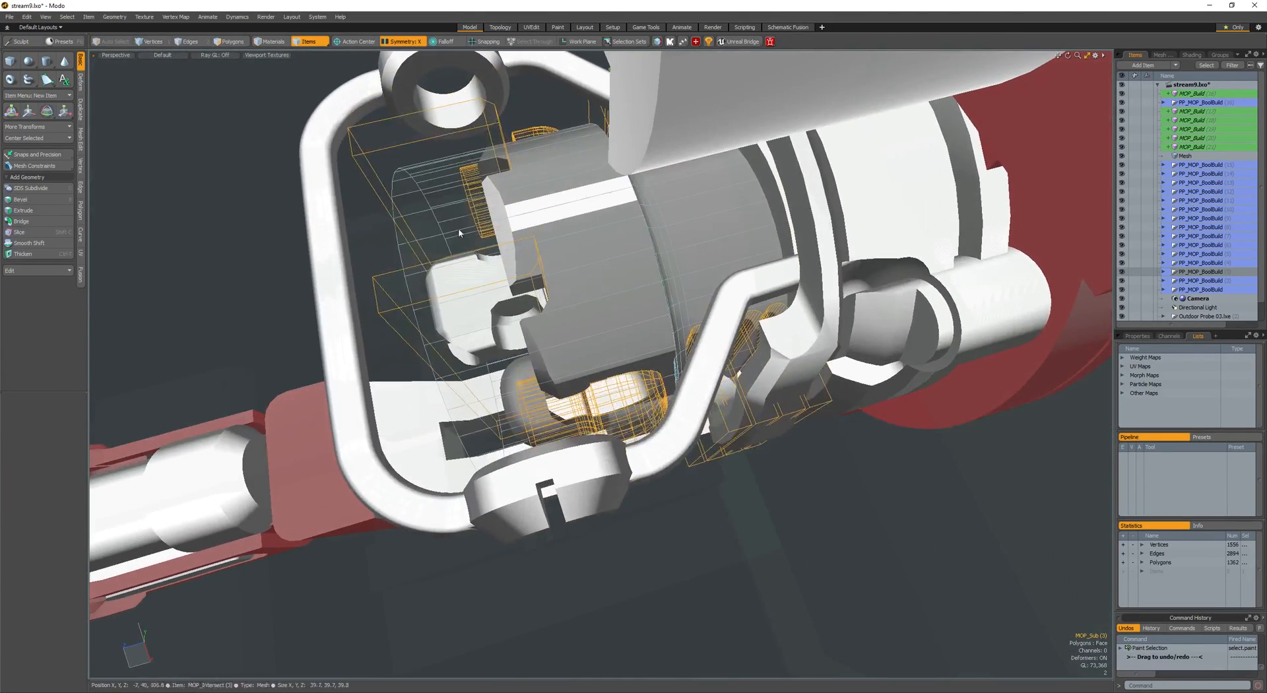
{"action": "key", "text": "3"}
{"action": "double_click", "coordinate": [447, 212]}
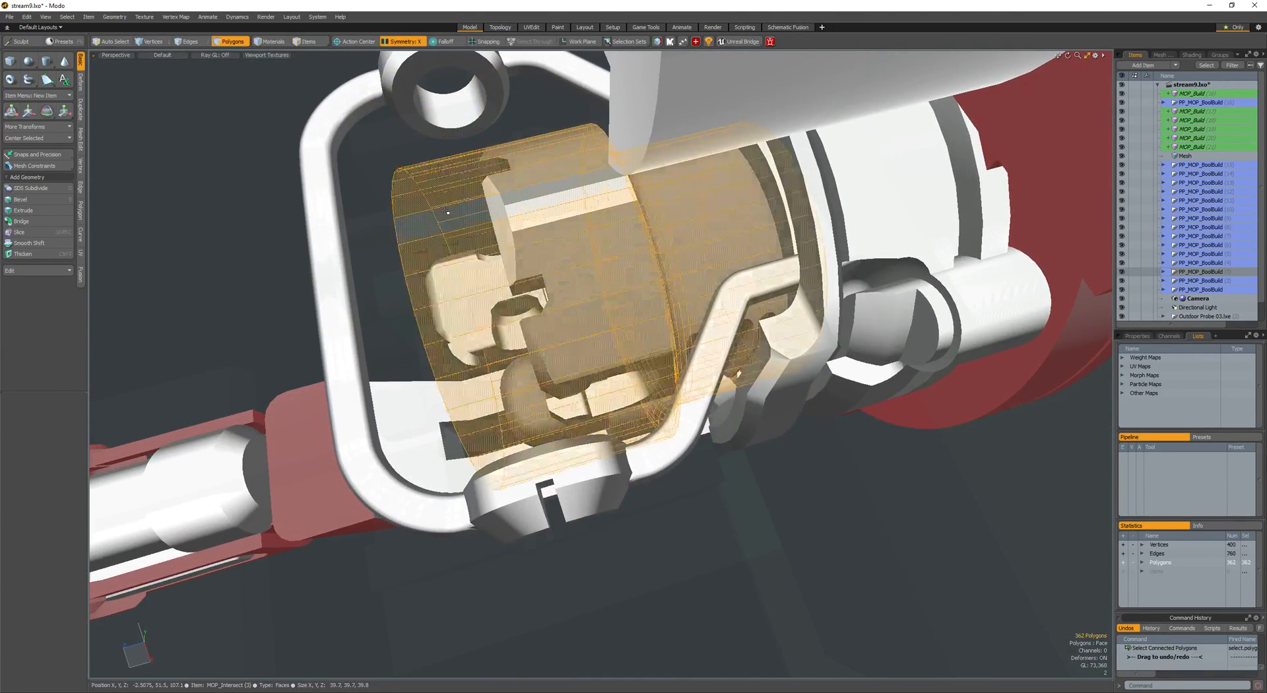
{"action": "key", "text": "ctrl+z"}
{"action": "scroll", "coordinate": [476, 172], "scroll_direction": "down", "scroll_amount": 5}
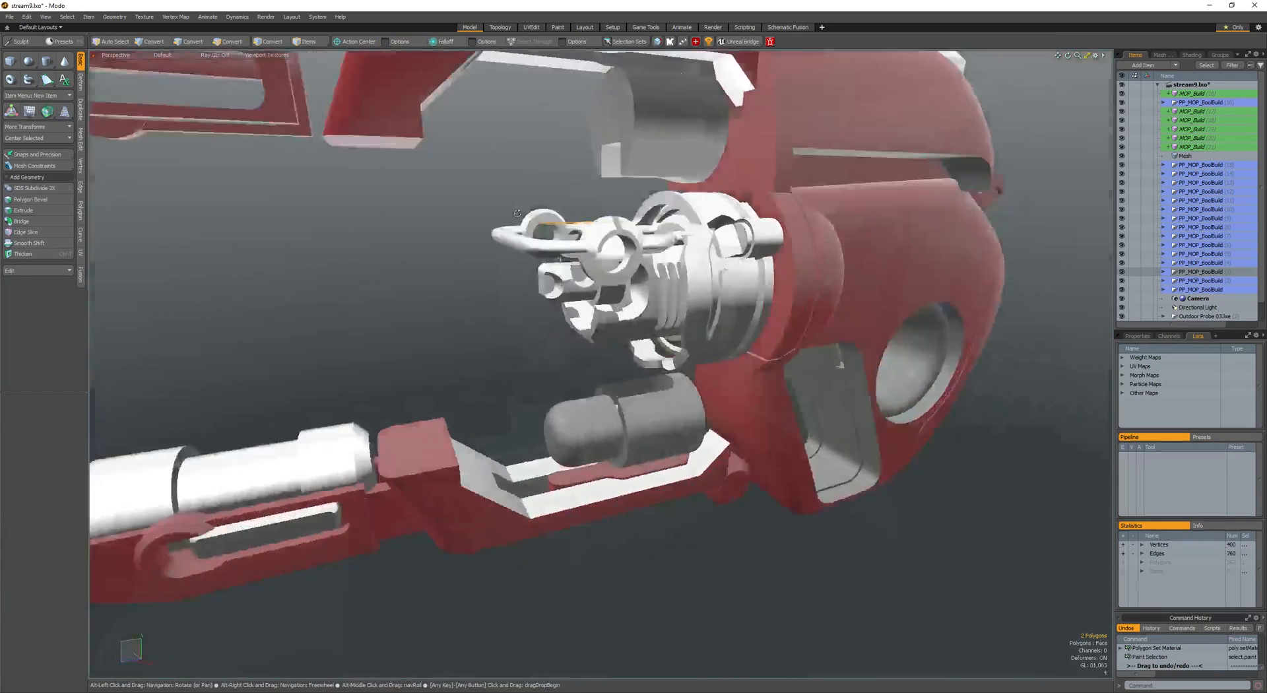
{"action": "scroll", "coordinate": [509, 132], "scroll_direction": "up", "scroll_amount": 3}
{"action": "scroll", "coordinate": [508, 132], "scroll_direction": "down", "scroll_amount": 8}
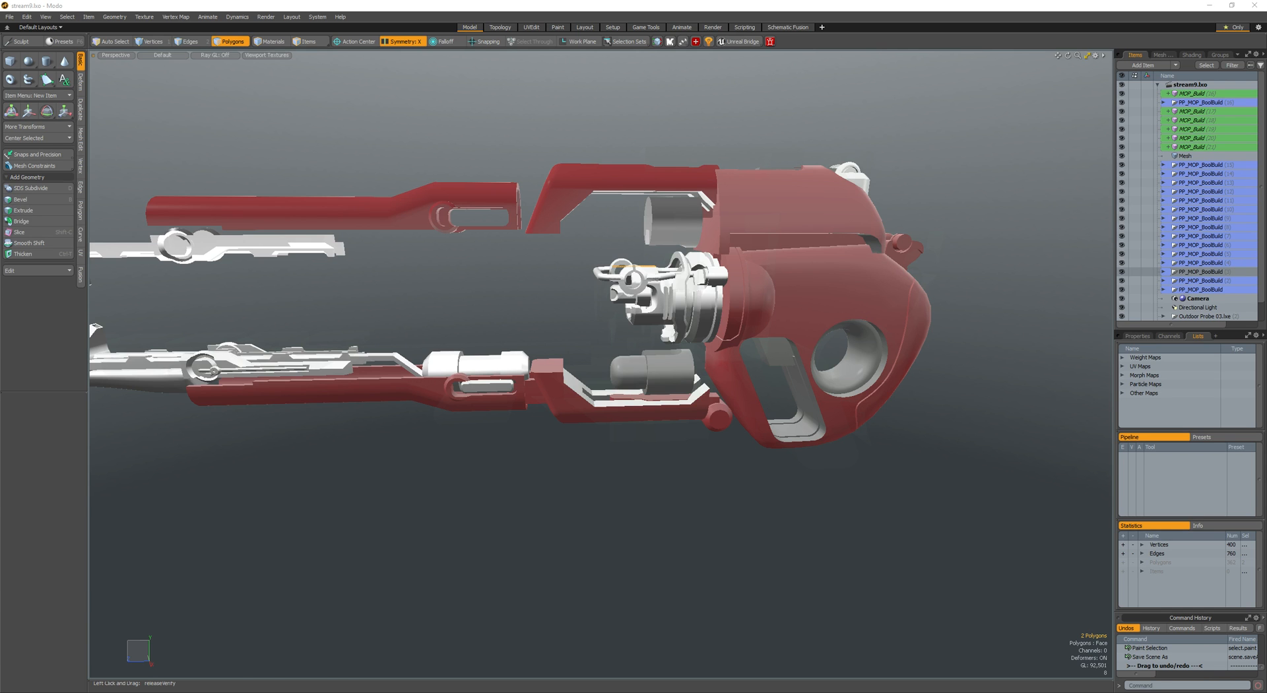
{"action": "scroll", "coordinate": [671, 393], "scroll_direction": "up", "scroll_amount": 3}
{"action": "mouse_move", "coordinate": [672, 393]}
{"action": "left_mouse_down", "text": "alt"}
{"action": "mouse_move", "coordinate": [871, 335]}
{"action": "mouse_move", "coordinate": [750, 403]}
{"action": "mouse_move", "coordinate": [778, 382]}
{"action": "mouse_move", "coordinate": [648, 373]}
{"action": "left_mouse_up", "text": "alt"}
{"action": "scroll", "coordinate": [751, 402], "scroll_direction": "up", "scroll_amount": 4}
{"action": "key", "text": "space"}
{"action": "left_click", "coordinate": [750, 403]}
{"action": "key", "text": "space"}
{"action": "double_click", "coordinate": [719, 346]}
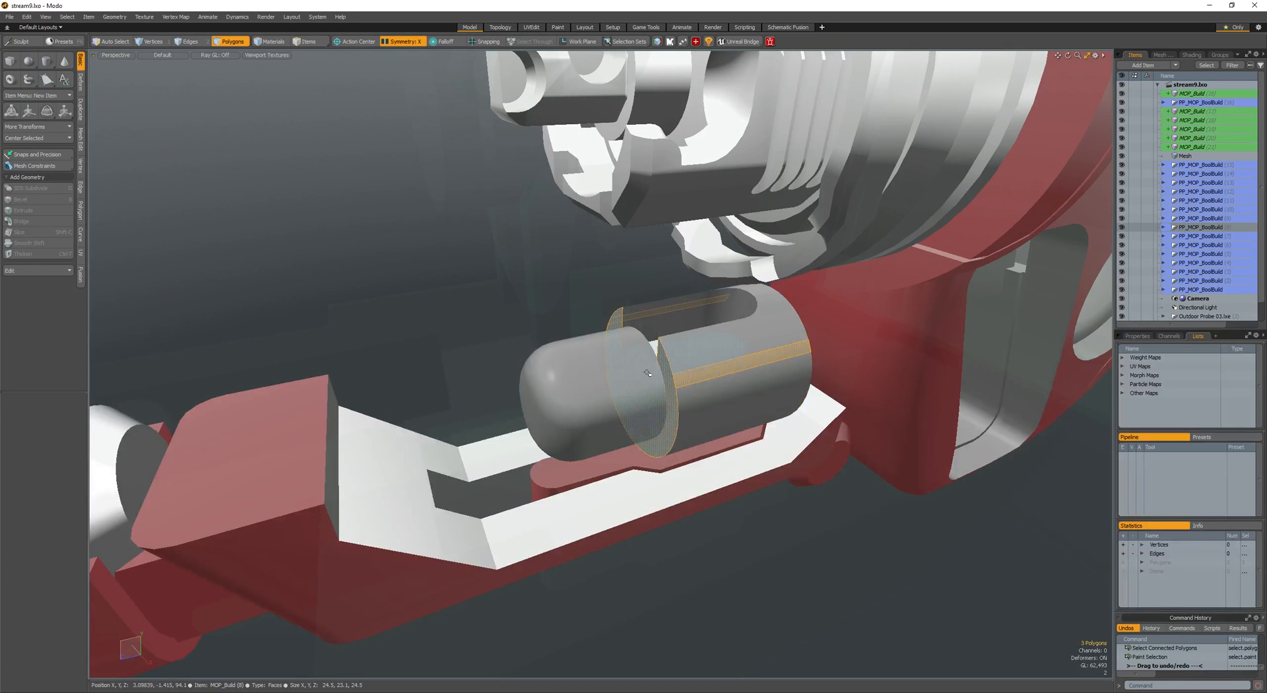
{"action": "key", "text": "ctrl+2"}
{"action": "left_click", "coordinate": [652, 354]}
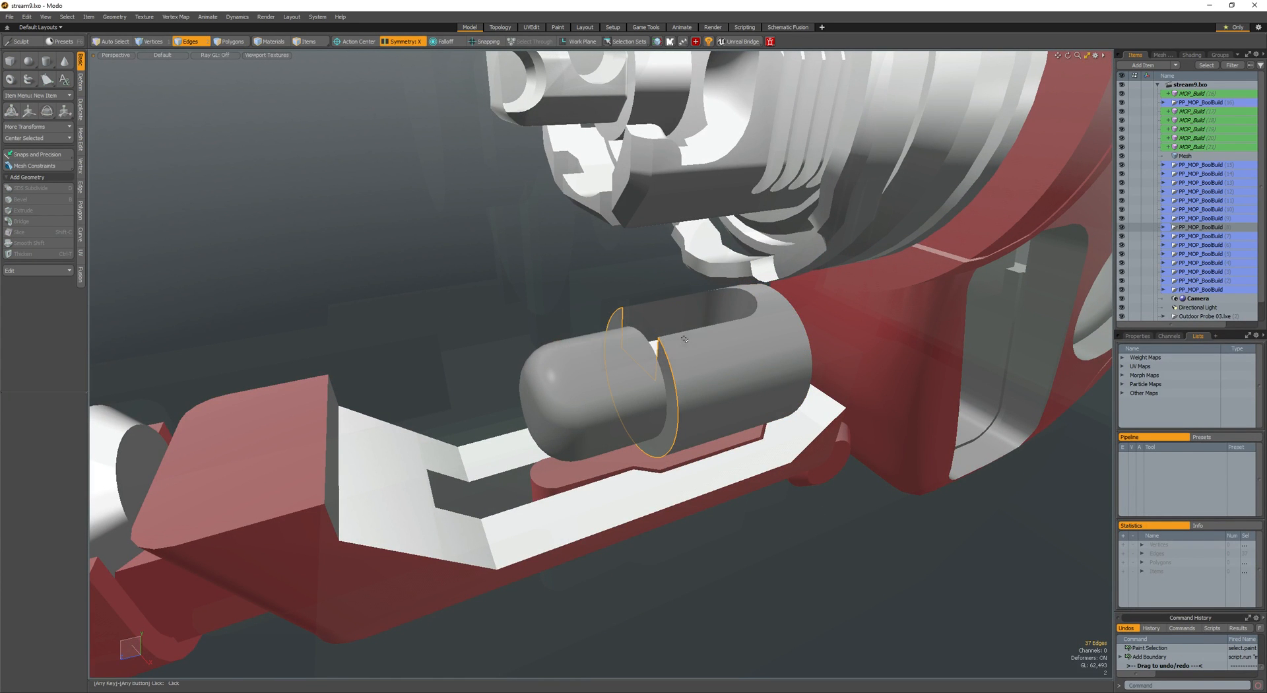
{"action": "key", "text": "ctrl+alt+b"}
- Bevel the front rim of the slotted base cylinder around the domed rod with an inset of about 1.14
{"action": "key", "text": "space"}
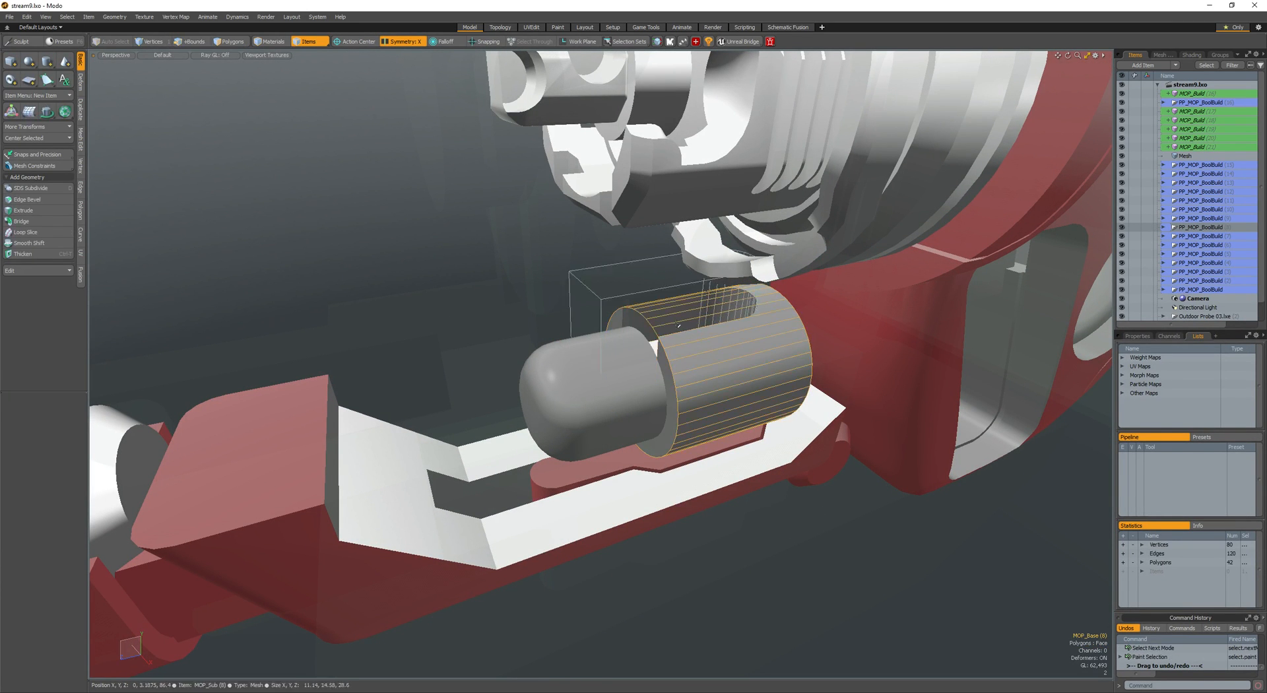
{"action": "key", "text": "space"}
{"action": "key", "text": "space"}
{"action": "key", "text": "space"}
{"action": "left_click", "coordinate": [629, 333]}
{"action": "key", "text": "ctrl+2"}
{"action": "key", "text": "b"}
{"action": "left_click_drag", "start_coordinate": [629, 333], "coordinate": [630, 334]}
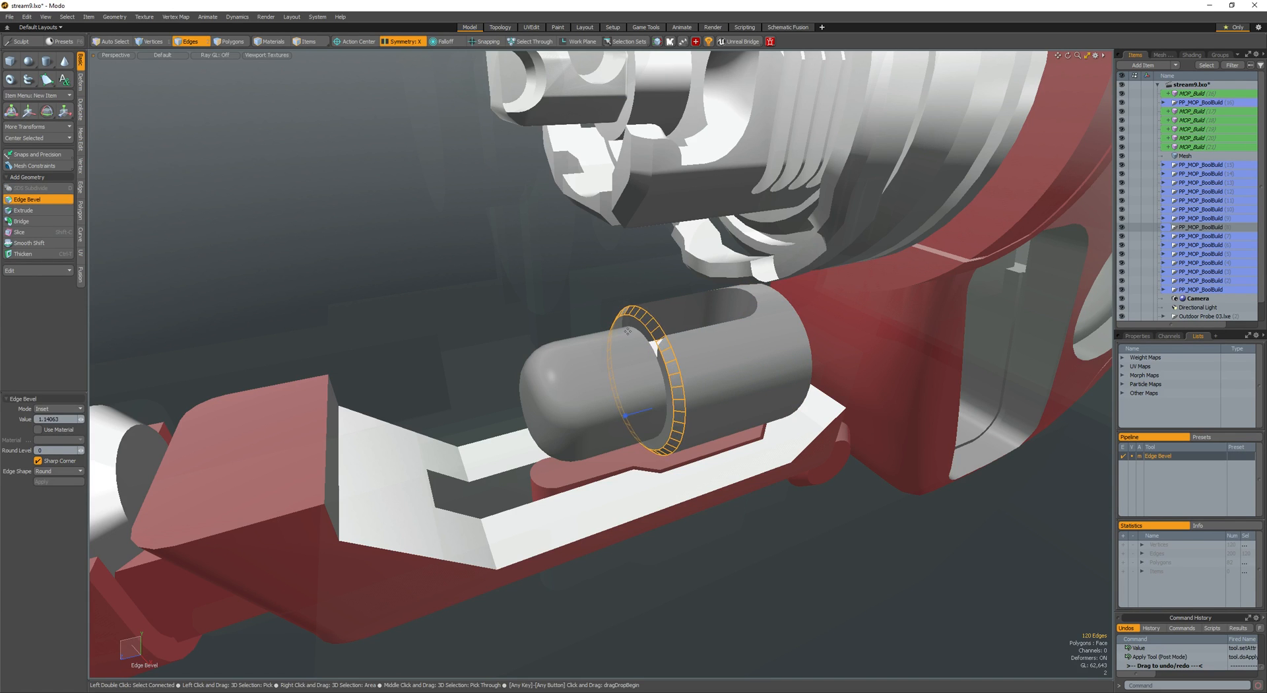
- Bevel the slotted cylinder's front face forward with a shift of about 11.81 to form a narrower collar around the dome
{"action": "key", "text": "space"}
{"action": "key", "text": "space"}
{"action": "key", "text": "b"}
{"action": "left_click", "coordinate": [629, 360]}
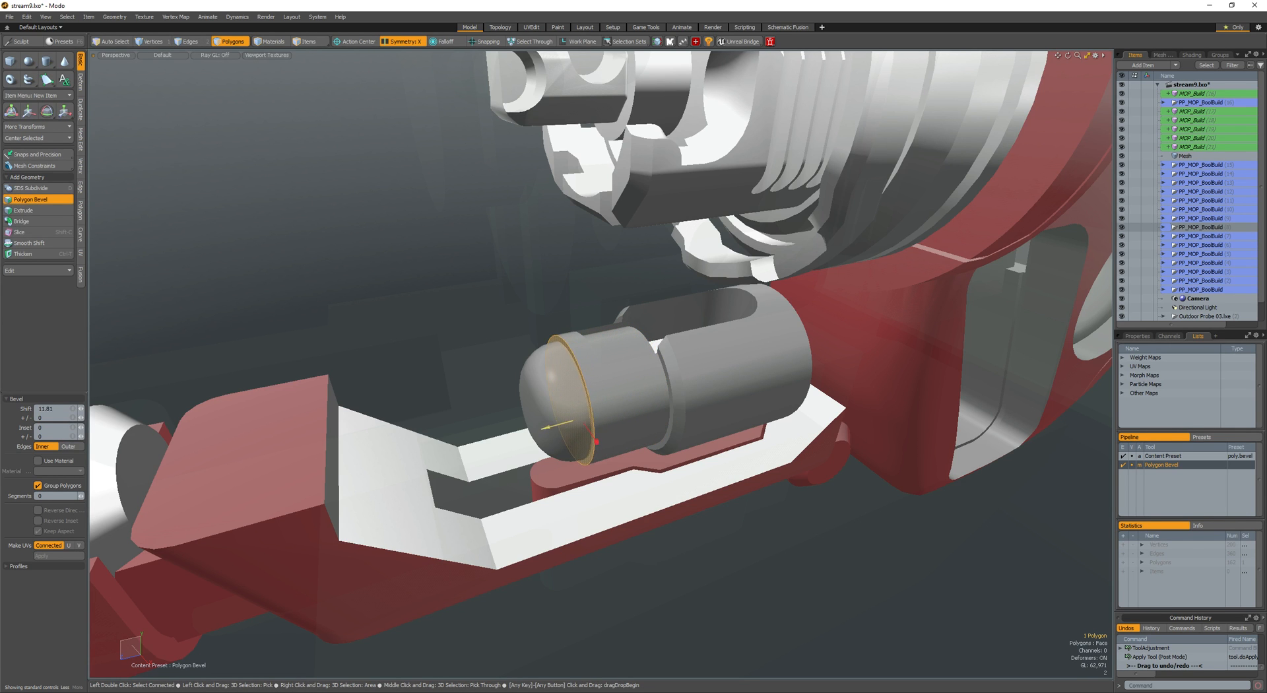
{"action": "mouse_move", "coordinate": [686, 369]}
{"action": "left_mouse_down", "text": "alt"}
{"action": "mouse_move", "coordinate": [621, 357]}
{"action": "mouse_move", "coordinate": [679, 363]}
{"action": "left_mouse_up", "text": "alt"}
{"action": "key", "text": "space"}
- Bevel the two front vertical edges of the slot cutter above the domed cylinder
{"action": "double_click", "coordinate": [650, 359]}
{"action": "key", "text": "space"}
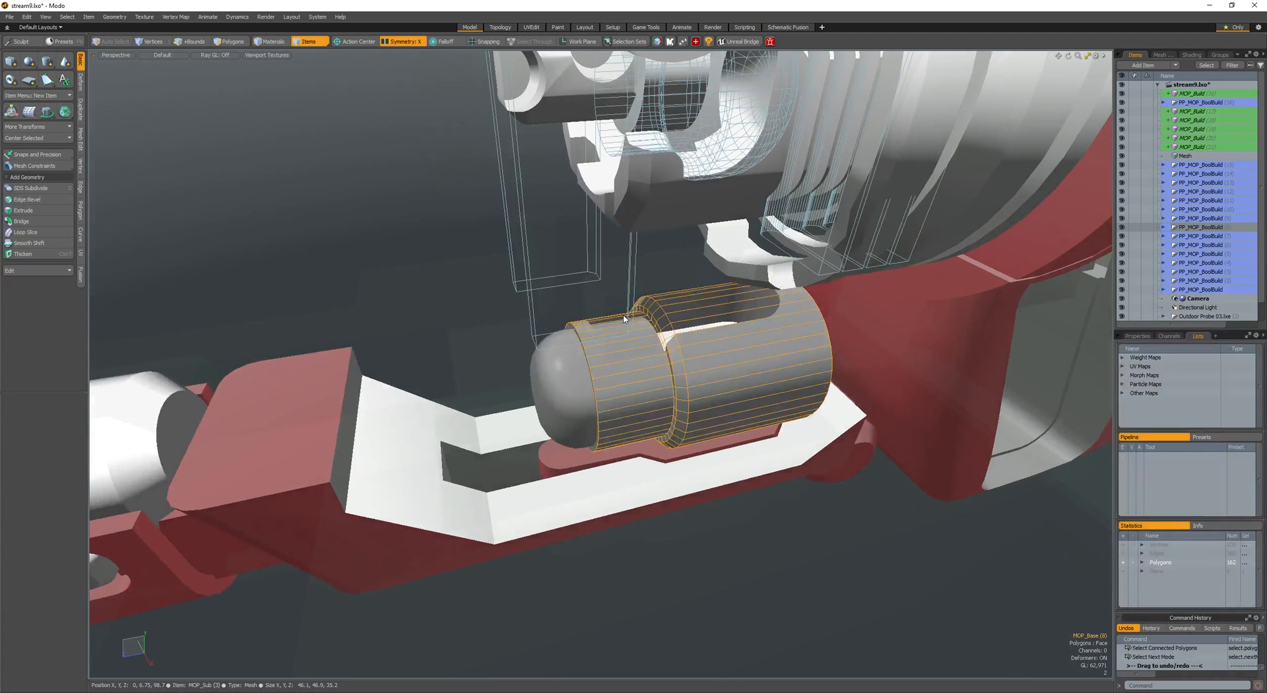
{"action": "left_click", "coordinate": [643, 299]}
{"action": "key", "text": "2"}
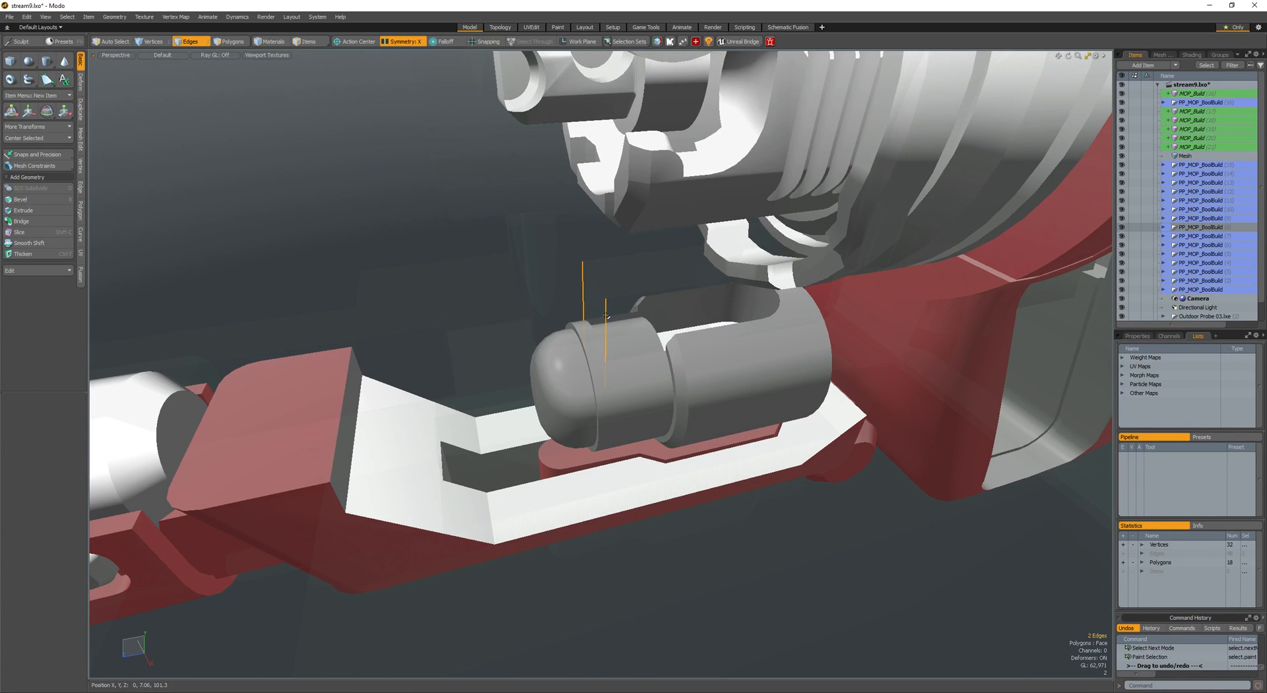
{"action": "key", "text": "b"}
{"action": "key", "text": "3"}
- Draw a symmetric pair of cylinder cutters at the sides of the slotted cylinder and select them
{"action": "double_click", "coordinate": [650, 317]}
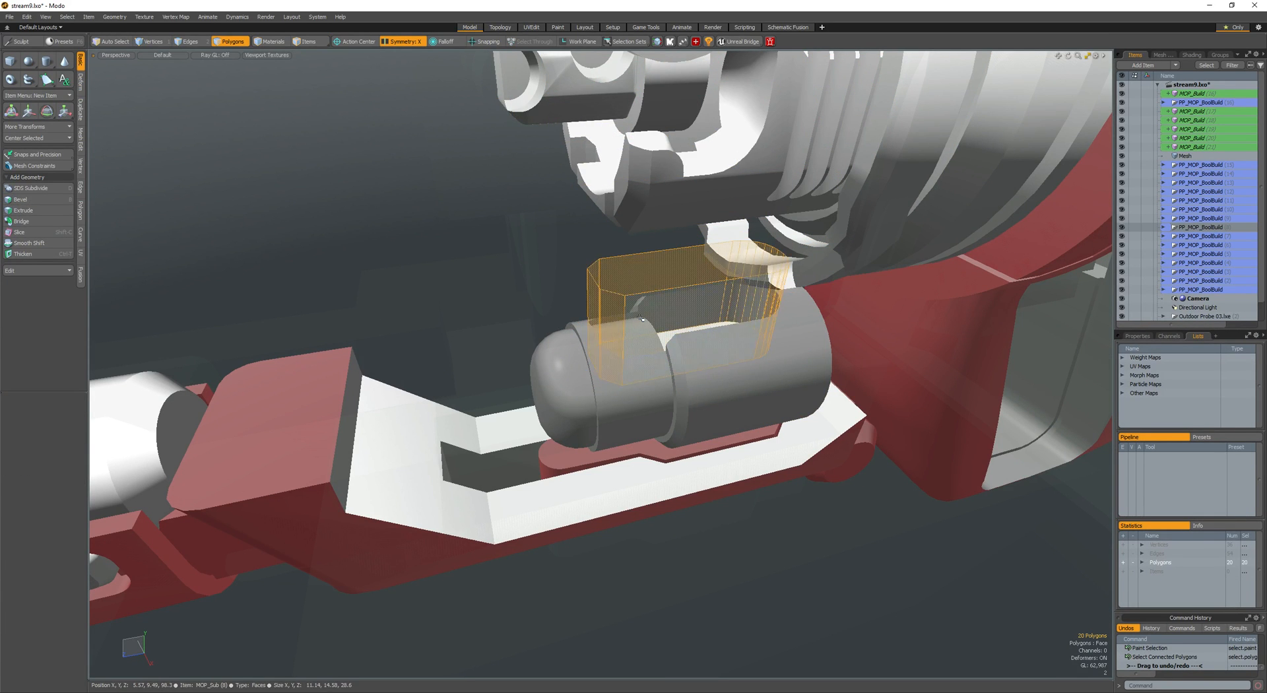
{"action": "left_click_drag", "start_coordinate": [650, 317], "coordinate": [662, 281], "text": "alt"}
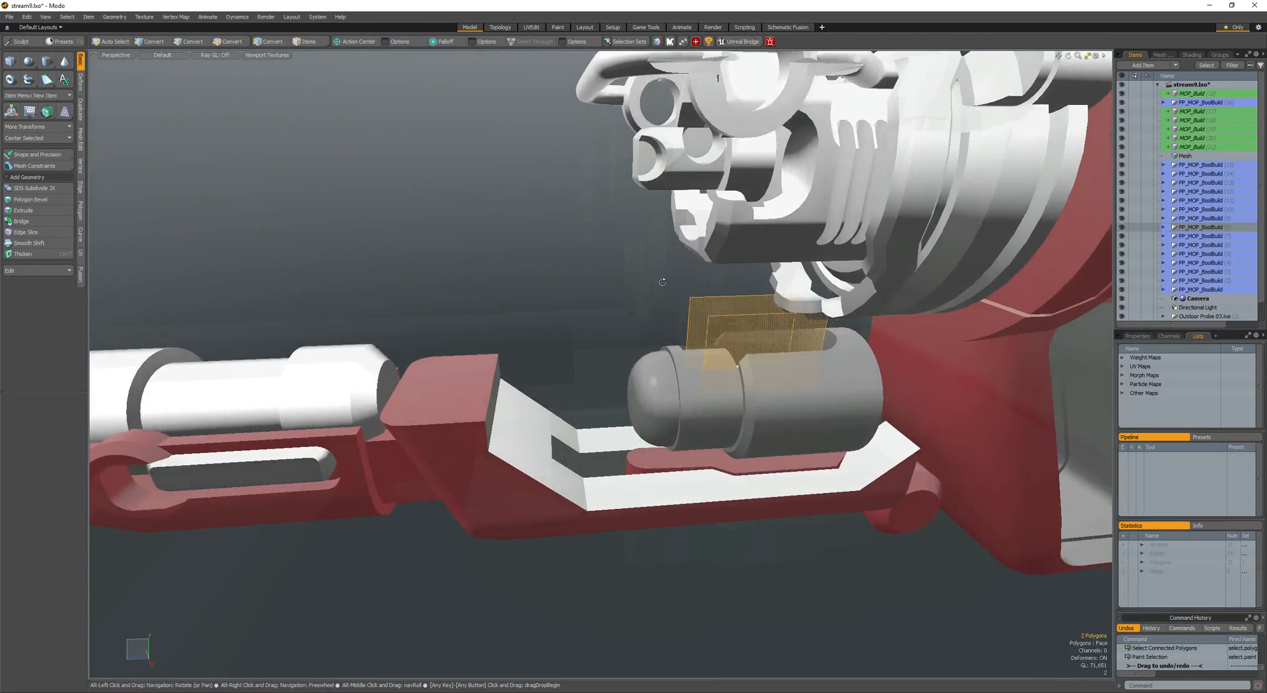
{"action": "scroll", "coordinate": [732, 370], "scroll_direction": "down", "scroll_amount": 2}
{"action": "mouse_move", "coordinate": [729, 374]}
{"action": "left_mouse_down", "text": "alt+shift"}
{"action": "mouse_move", "coordinate": [591, 301]}
{"action": "mouse_move", "coordinate": [606, 306]}
{"action": "left_mouse_up", "text": "alt+shift"}
{"action": "left_click", "coordinate": [46, 61]}
{"action": "left_click_drag", "start_coordinate": [667, 336], "coordinate": [778, 390], "text": "ctrl"}
{"action": "key", "text": "space"}
{"action": "left_click", "coordinate": [631, 310]}
{"action": "double_click", "coordinate": [632, 310]}
{"action": "left_click_drag", "start_coordinate": [632, 309], "coordinate": [614, 276], "text": "alt"}
- Scale the side cylinder cutters and move them onto the slotted cylinder's thick section, offsetting them by -0.125 in Y and -1.625 in Z
{"action": "key", "text": "w"}
{"action": "key", "text": "r"}
{"action": "left_click_drag", "start_coordinate": [614, 276], "coordinate": [603, 280], "text": "alt"}
{"action": "key", "text": "w"}
{"action": "left_click_drag", "start_coordinate": [604, 280], "coordinate": [729, 336]}
{"action": "key", "text": "space"}
{"action": "left_click_drag", "start_coordinate": [651, 345], "coordinate": [646, 317], "text": "alt"}
{"action": "key", "text": "w"}
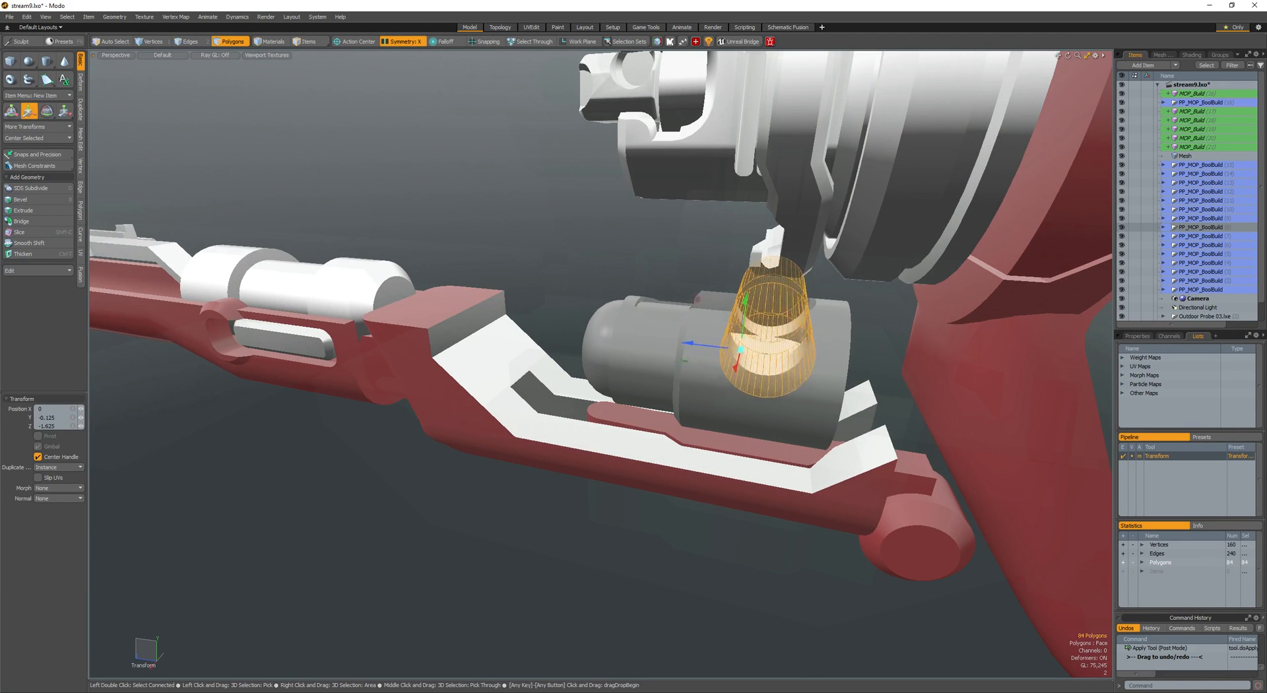
- Adjust the side cutters' position along the thick section of the slotted cylinder
{"action": "left_click_drag", "start_coordinate": [741, 349], "coordinate": [742, 347]}
{"action": "mouse_move", "coordinate": [742, 348]}
{"action": "left_mouse_down", "text": "alt"}
{"action": "mouse_move", "coordinate": [666, 317]}
{"action": "mouse_move", "coordinate": [733, 327]}
{"action": "left_mouse_up", "text": "alt"}
{"action": "key", "text": "space"}
{"action": "key", "text": "2"}
{"action": "key", "text": "3"}
{"action": "key", "text": "w"}
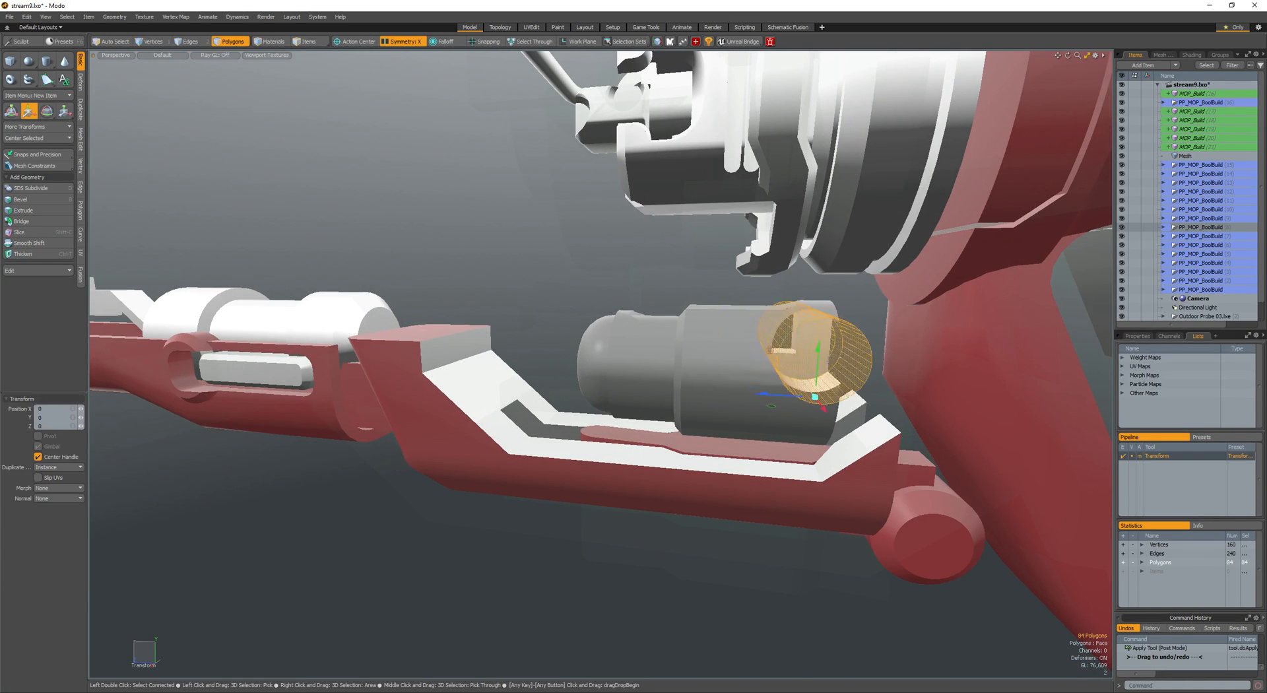
{"action": "left_click_drag", "start_coordinate": [799, 395], "coordinate": [815, 397]}
{"action": "mouse_move", "coordinate": [745, 343]}
{"action": "left_mouse_down", "text": "alt"}
{"action": "mouse_move", "coordinate": [792, 360]}
{"action": "mouse_move", "coordinate": [746, 336]}
{"action": "left_mouse_up", "text": "alt"}
{"action": "left_click_drag", "start_coordinate": [746, 337], "coordinate": [660, 356], "text": "alt"}
- Select the inner end caps of both side cutters and bevel their rims to give the recesses a sloped edge
{"action": "key", "text": "space"}
{"action": "key", "text": "shift+a"}
{"action": "left_click_drag", "start_coordinate": [660, 356], "coordinate": [712, 339], "text": "alt"}
{"action": "left_click_drag", "start_coordinate": [713, 340], "coordinate": [598, 305], "text": "alt+shift"}
{"action": "left_click", "coordinate": [669, 325]}
{"action": "left_click", "coordinate": [664, 328]}
{"action": "key", "text": "w"}
{"action": "key", "text": "alt+2"}
{"action": "key", "text": "b"}
{"action": "key", "text": "space"}
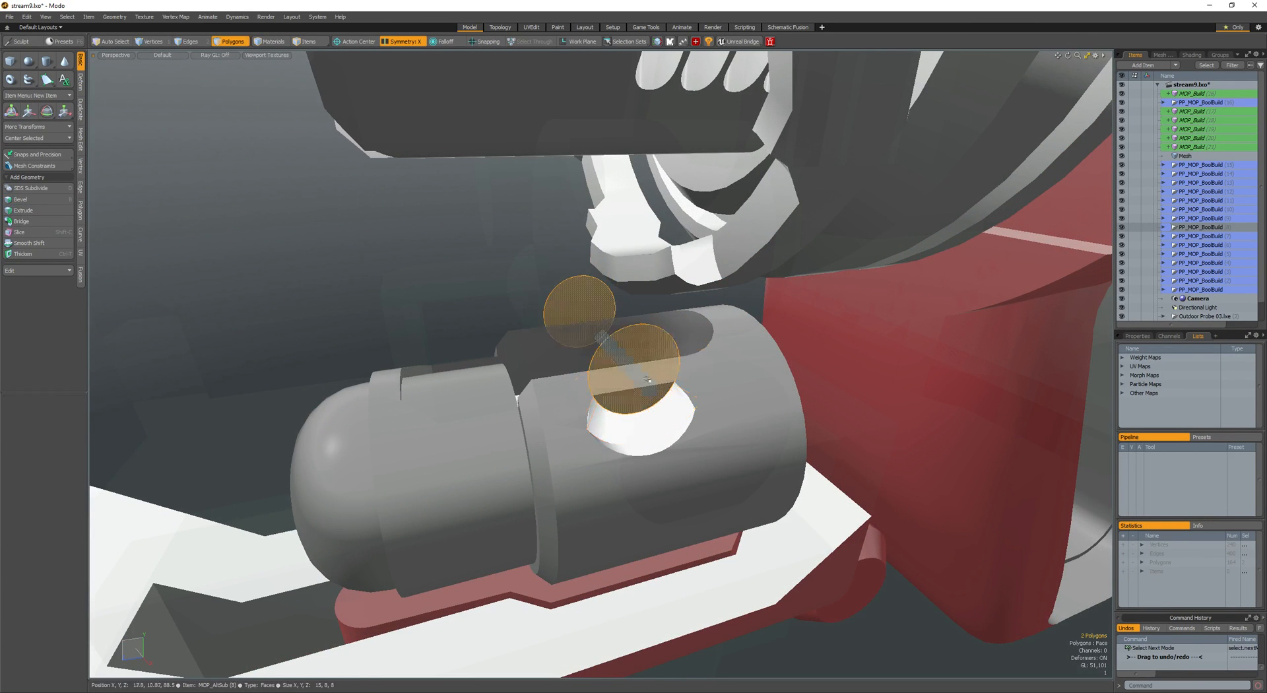
- Grow the selection to the bevelled inner ends of the side cutters and move them by 1.1875 in X
{"action": "left_click_drag", "start_coordinate": [576, 355], "coordinate": [670, 363], "text": "alt"}
{"action": "key", "text": "shift+Up"}
{"action": "key", "text": "w"}
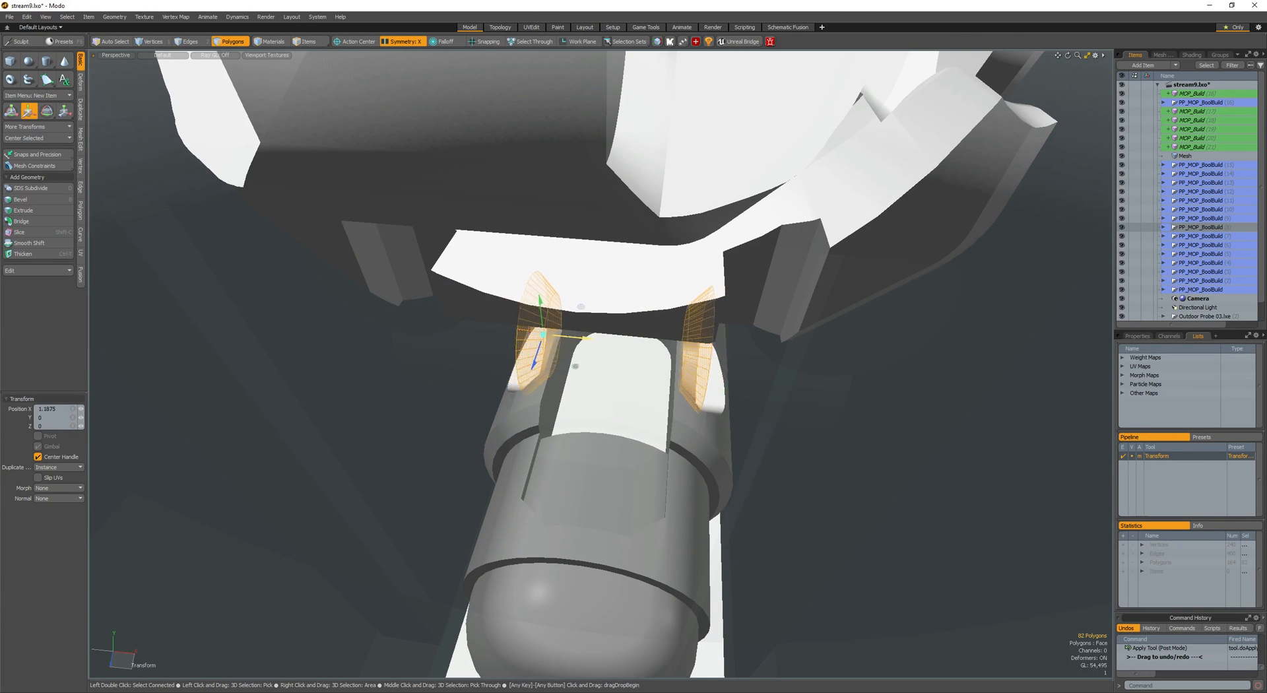
{"action": "key", "text": "space"}
{"action": "left_click", "coordinate": [745, 433]}
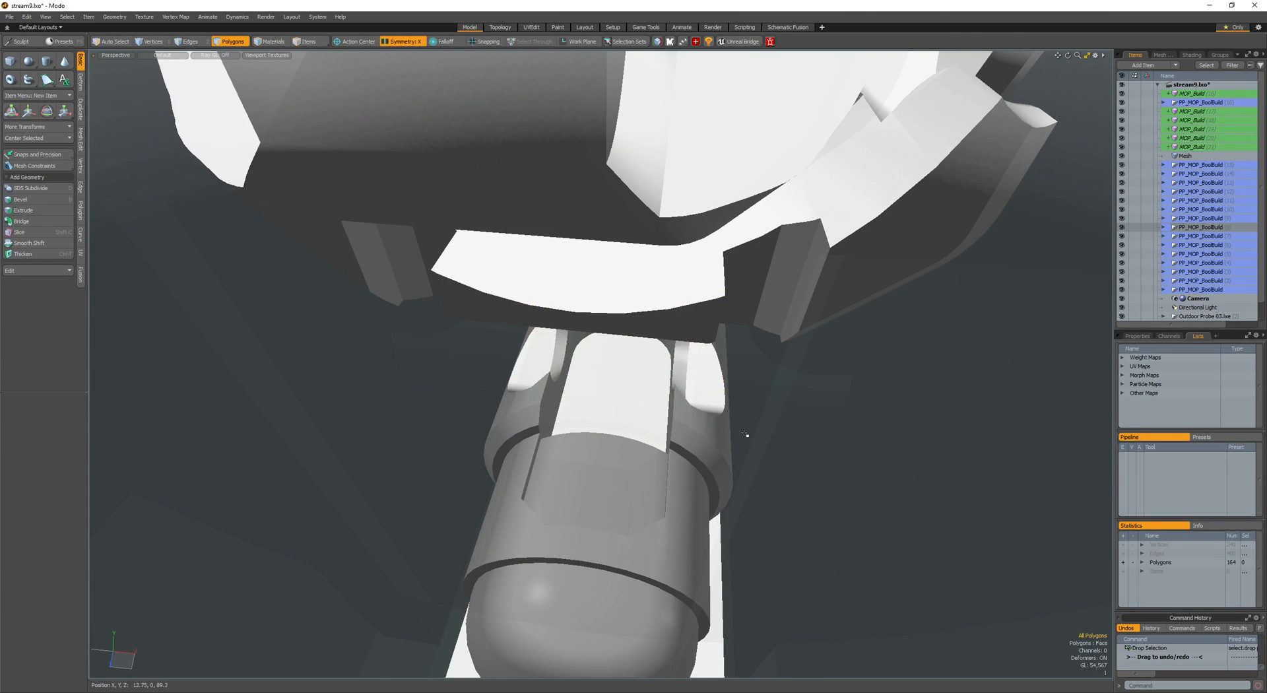
- Assign the white metal material to the slotted base cylinder
{"action": "left_click_drag", "start_coordinate": [732, 394], "coordinate": [545, 392], "text": "alt"}
{"action": "key", "text": "bracketright"}
{"action": "left_click", "coordinate": [545, 392]}
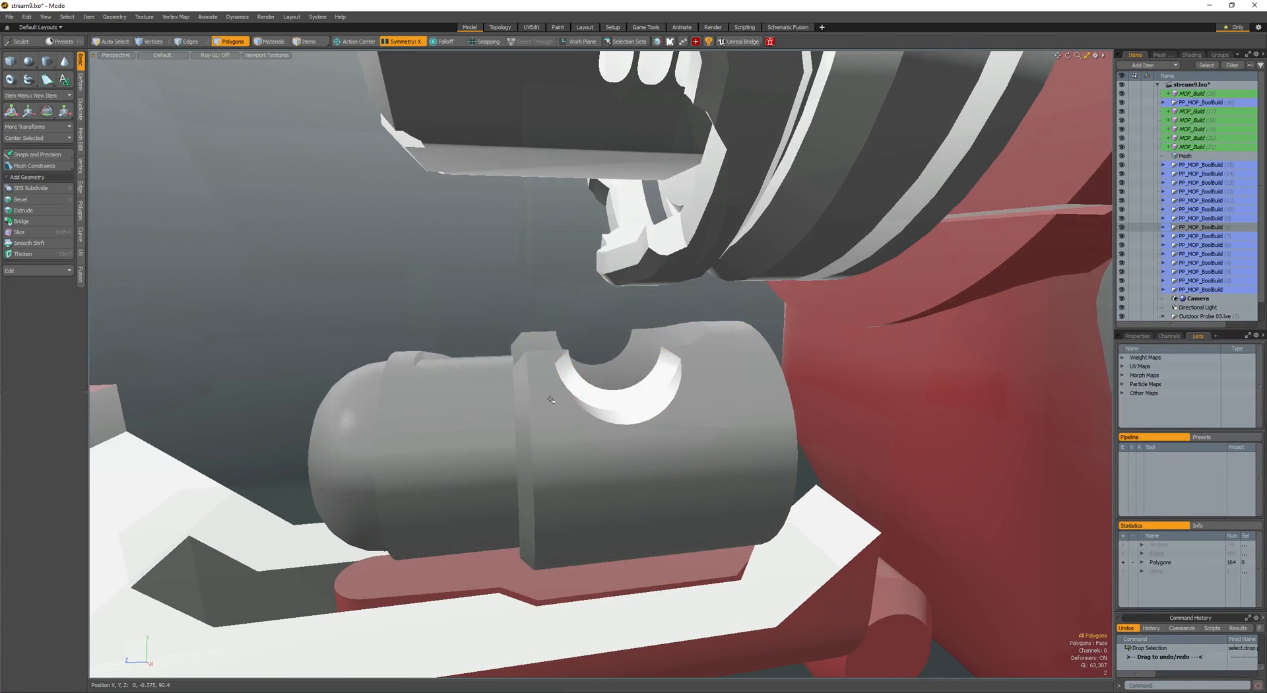
{"action": "key", "text": "5"}
{"action": "left_click", "coordinate": [535, 383]}
{"action": "key", "text": "3"}
{"action": "double_click", "coordinate": [538, 377]}
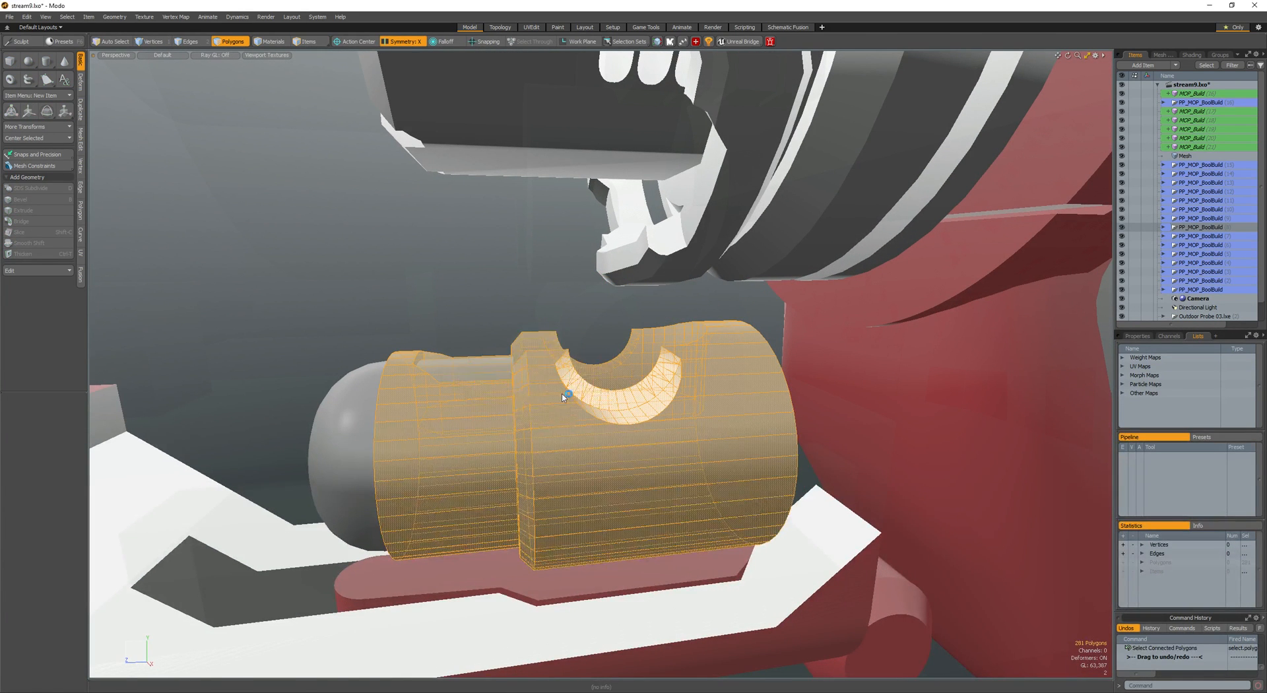
{"action": "double_click", "coordinate": [553, 394]}
{"action": "left_click", "coordinate": [554, 397]}
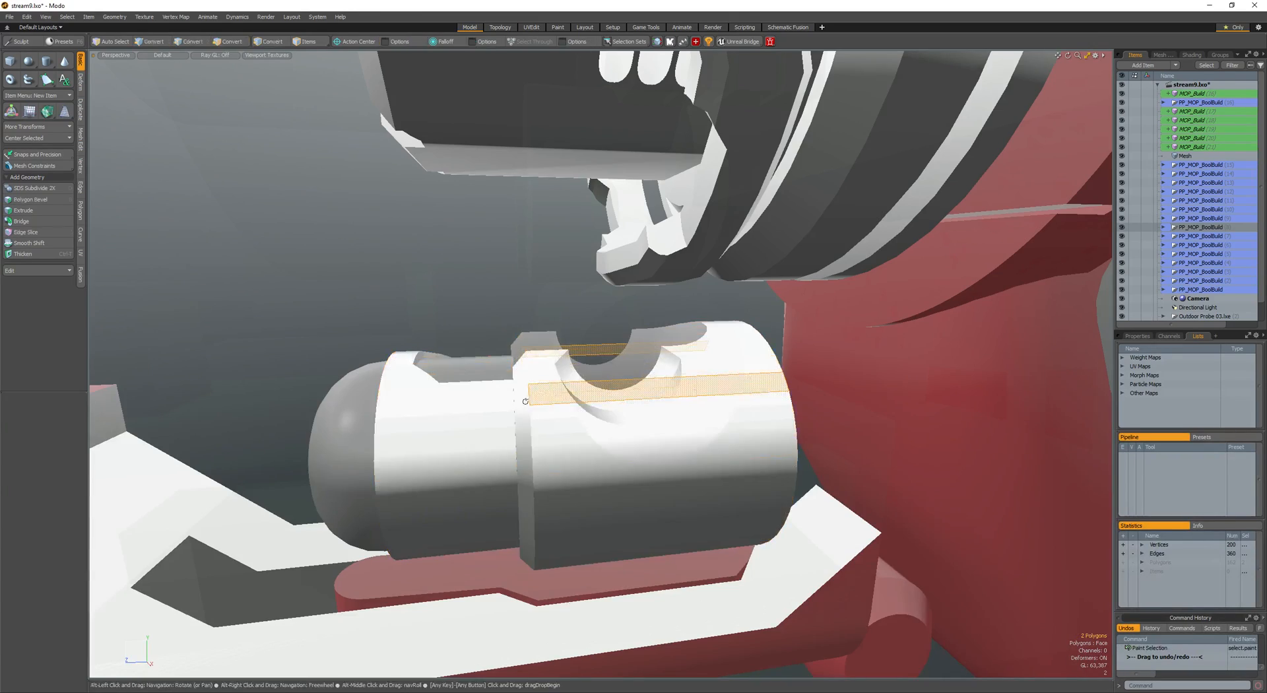
- Assign the metal material to the slot cutter so the slot walls match the cylinder
{"action": "mouse_move", "coordinate": [554, 396]}
{"action": "left_mouse_down", "text": "alt"}
{"action": "mouse_move", "coordinate": [528, 421]}
{"action": "mouse_move", "coordinate": [523, 340]}
{"action": "left_mouse_up", "text": "alt"}
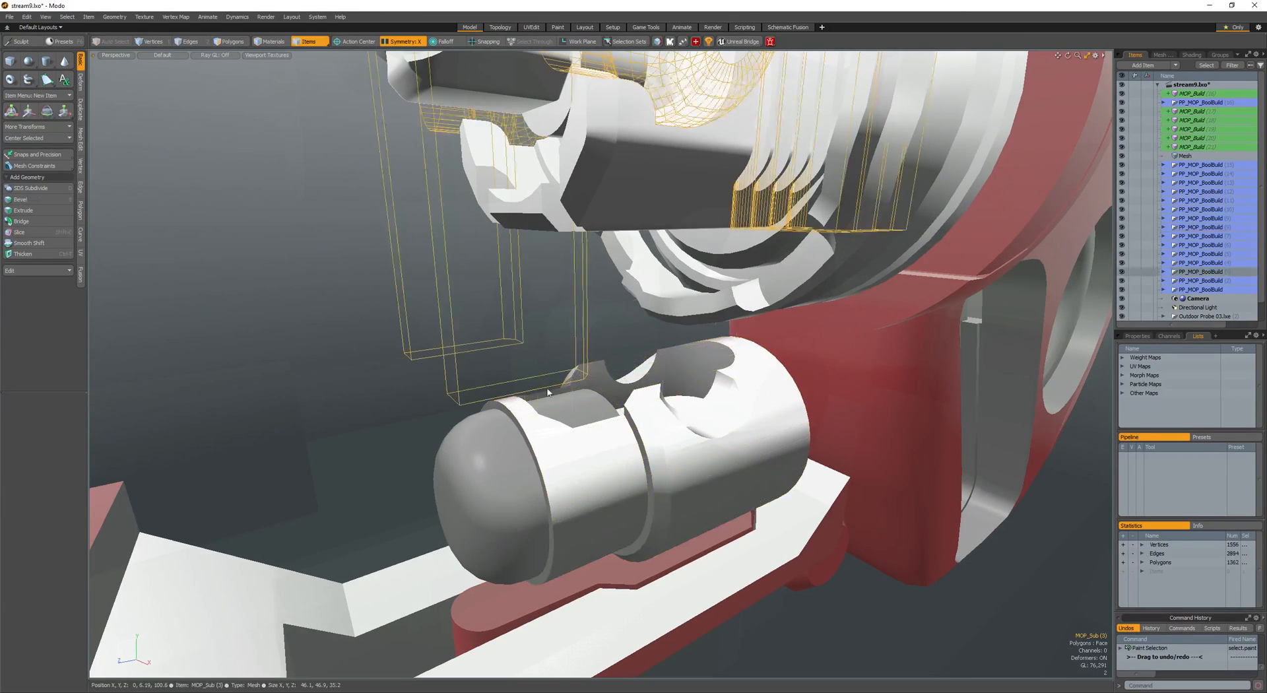
{"action": "double_click", "coordinate": [579, 383]}
{"action": "key", "text": "m"}
{"action": "key", "text": "Return"}
{"action": "left_click", "coordinate": [580, 382]}
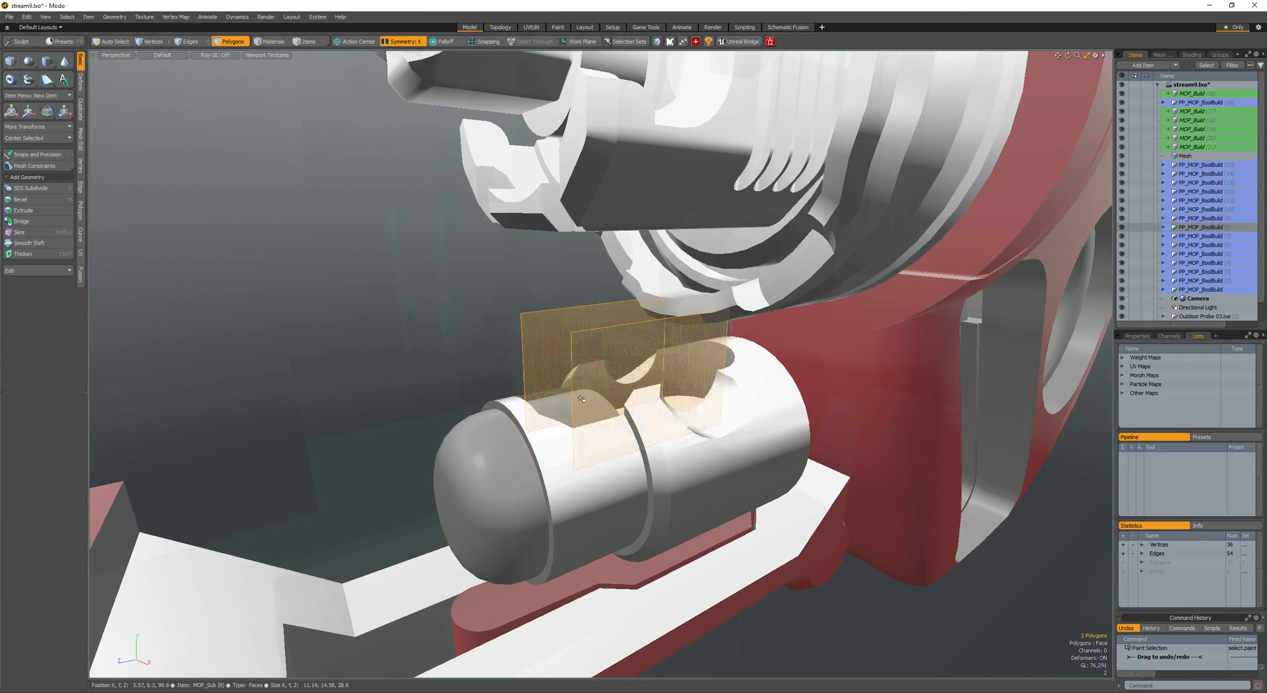
- Select the pair of bevelled side cutters and move them on the slotted cylinder
{"action": "mouse_move", "coordinate": [580, 383]}
{"action": "left_mouse_down", "text": "alt"}
{"action": "mouse_move", "coordinate": [608, 429]}
{"action": "mouse_move", "coordinate": [604, 403]}
{"action": "left_mouse_up", "text": "alt"}
{"action": "mouse_move", "coordinate": [597, 406]}
{"action": "left_mouse_down"}
{"action": "mouse_move", "coordinate": [584, 406]}
{"action": "mouse_move", "coordinate": [589, 428]}
{"action": "mouse_move", "coordinate": [568, 376]}
{"action": "mouse_move", "coordinate": [593, 373]}
{"action": "mouse_move", "coordinate": [660, 417]}
{"action": "mouse_move", "coordinate": [711, 392]}
{"action": "mouse_move", "coordinate": [792, 450]}
{"action": "mouse_move", "coordinate": [741, 428]}
{"action": "mouse_move", "coordinate": [728, 453]}
{"action": "mouse_move", "coordinate": [623, 380]}
{"action": "mouse_move", "coordinate": [590, 448]}
{"action": "mouse_move", "coordinate": [578, 440]}
{"action": "mouse_move", "coordinate": [757, 451]}
{"action": "left_mouse_up"}
{"action": "key", "text": "l"}
{"action": "left_click", "coordinate": [587, 344]}
{"action": "scroll", "coordinate": [660, 417], "scroll_direction": "down", "scroll_amount": 3}
{"action": "left_click", "coordinate": [713, 391]}
{"action": "scroll", "coordinate": [710, 398], "scroll_direction": "up", "scroll_amount": 3}
{"action": "double_click", "coordinate": [703, 378]}
{"action": "key", "text": "w"}
{"action": "left_click_drag", "start_coordinate": [718, 409], "coordinate": [687, 439]}
- Place a duplicate pair of side cutters on the slotted cylinder's lower flank, offset by -1.0625 in Y and -5.5 in Z
{"action": "mouse_move", "coordinate": [688, 439]}
{"action": "left_mouse_down", "text": "alt"}
{"action": "mouse_move", "coordinate": [563, 365]}
{"action": "mouse_move", "coordinate": [481, 343]}
{"action": "mouse_move", "coordinate": [679, 429]}
{"action": "mouse_move", "coordinate": [808, 350]}
{"action": "mouse_move", "coordinate": [763, 429]}
{"action": "mouse_move", "coordinate": [789, 359]}
{"action": "mouse_move", "coordinate": [736, 410]}
{"action": "mouse_move", "coordinate": [703, 420]}
{"action": "left_mouse_up", "text": "alt"}
{"action": "key", "text": "r"}
{"action": "left_click_drag", "start_coordinate": [745, 423], "coordinate": [541, 527], "text": "alt"}
{"action": "key", "text": "w"}
{"action": "key", "text": "space"}
{"action": "key", "text": "w"}
{"action": "left_click_drag", "start_coordinate": [542, 527], "coordinate": [843, 385], "text": "alt"}
{"action": "key", "text": "space"}
{"action": "key", "text": "w"}
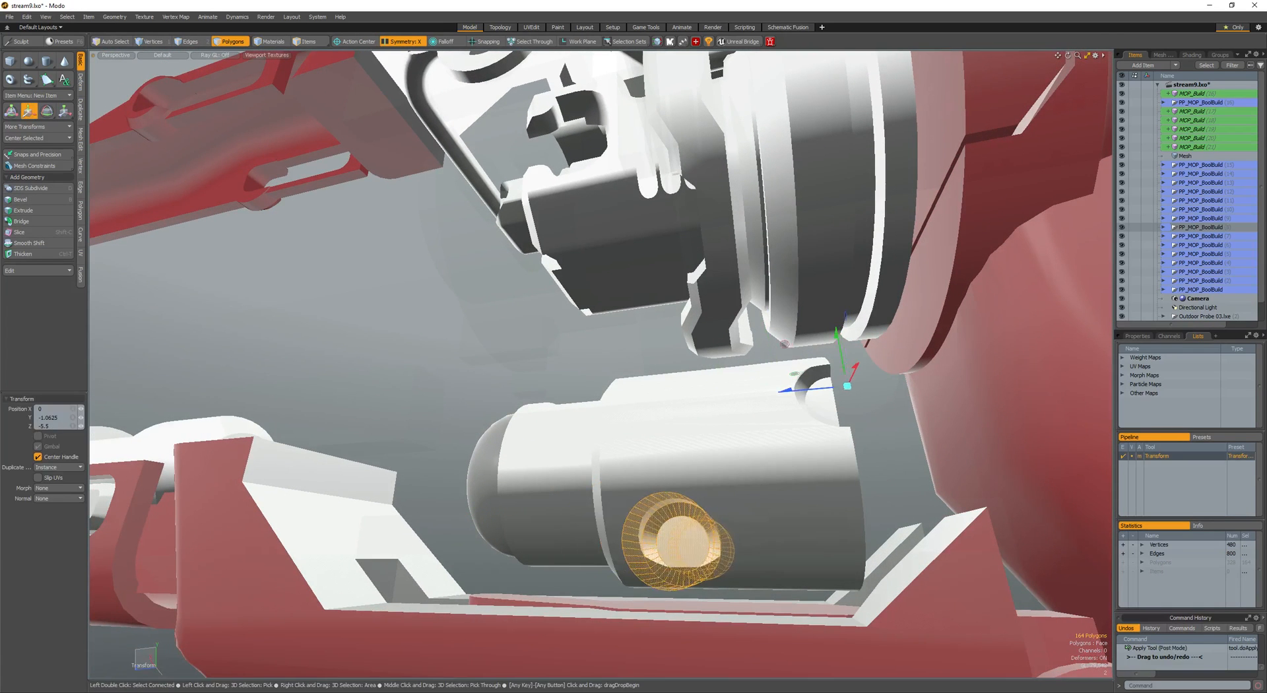
- Loop-slice the slotted cylinder on the lower assembly and save the scene
{"action": "key", "text": "space"}
{"action": "left_click", "coordinate": [753, 392]}
{"action": "mouse_move", "coordinate": [688, 442]}
{"action": "left_mouse_down"}
{"action": "mouse_move", "coordinate": [711, 396]}
{"action": "mouse_move", "coordinate": [594, 452]}
{"action": "mouse_move", "coordinate": [750, 467]}
{"action": "mouse_move", "coordinate": [630, 400]}
{"action": "mouse_move", "coordinate": [670, 398]}
{"action": "mouse_move", "coordinate": [689, 380]}
{"action": "left_mouse_up"}
{"action": "key", "text": "alt+c"}
{"action": "key", "text": "space"}
{"action": "left_click", "coordinate": [695, 408]}
{"action": "scroll", "coordinate": [696, 407], "scroll_direction": "down", "scroll_amount": 5}
{"action": "key", "text": "F4"}
{"action": "key", "text": "F4"}
{"action": "left_click_drag", "start_coordinate": [690, 379], "coordinate": [590, 366], "text": "ctrl+alt"}
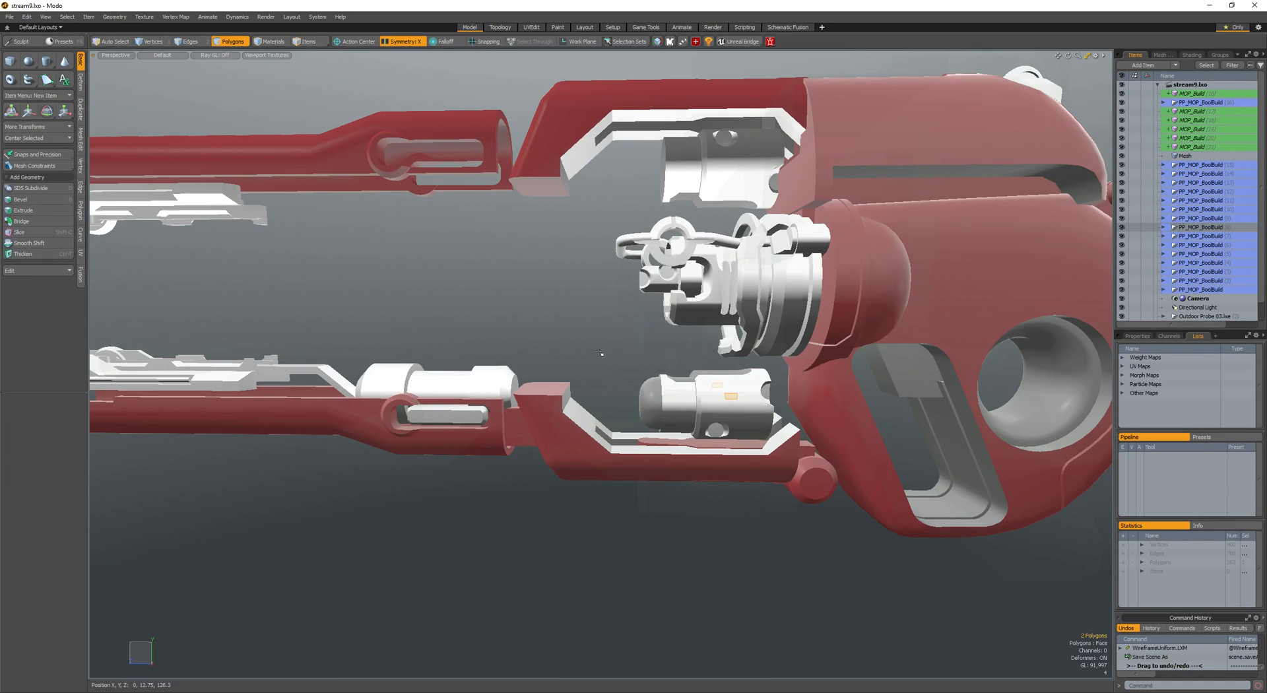
- Select the tapered rod beneath the lower rail and narrow the selection to its front end cap
{"action": "left_click_drag", "start_coordinate": [574, 281], "coordinate": [643, 330], "text": "alt"}
{"action": "mouse_move", "coordinate": [643, 330]}
{"action": "left_mouse_down", "text": "ctrl+alt"}
{"action": "mouse_move", "coordinate": [596, 346]}
{"action": "mouse_move", "coordinate": [650, 340]}
{"action": "left_mouse_up", "text": "ctrl+alt"}
{"action": "left_click_drag", "start_coordinate": [650, 339], "coordinate": [535, 324], "text": "alt"}
{"action": "left_click_drag", "start_coordinate": [534, 323], "coordinate": [447, 335], "text": "ctrl+alt"}
{"action": "left_click", "coordinate": [450, 334]}
{"action": "key", "text": "space"}
{"action": "double_click", "coordinate": [458, 339]}
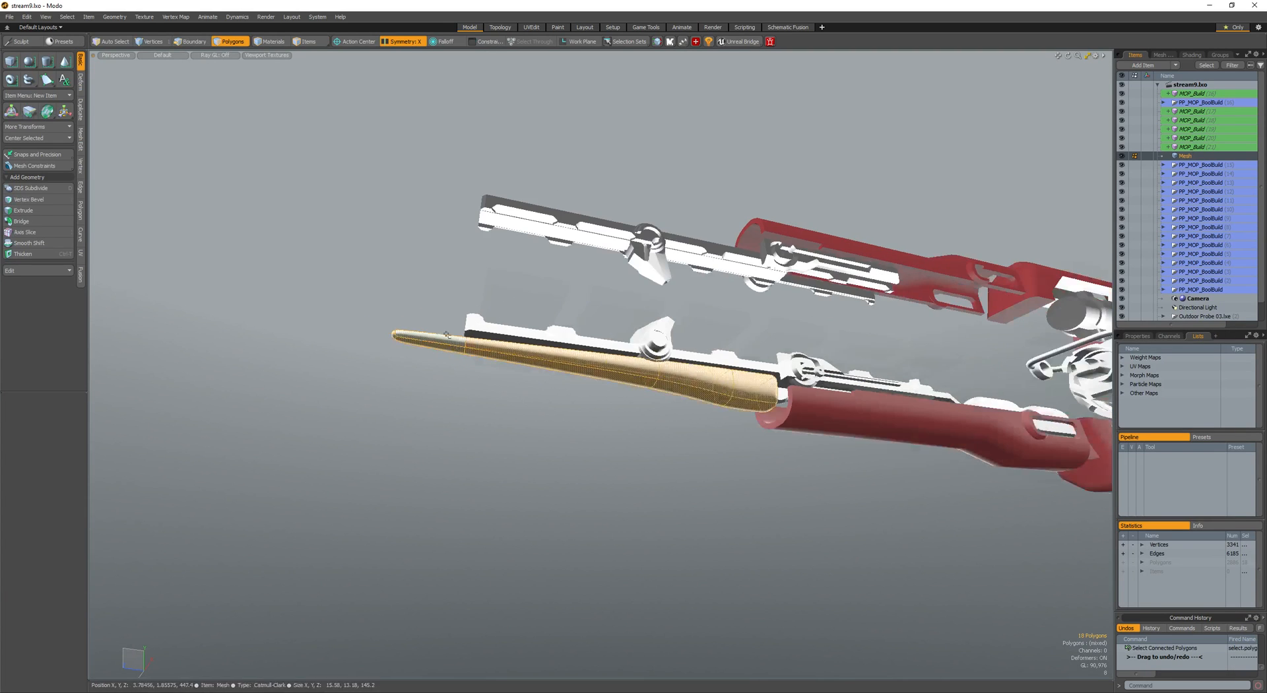
{"action": "right_click_drag", "start_coordinate": [723, 564], "coordinate": [427, 487], "text": "ctrl"}
{"action": "scroll", "coordinate": [411, 353], "scroll_direction": "up", "scroll_amount": 2}
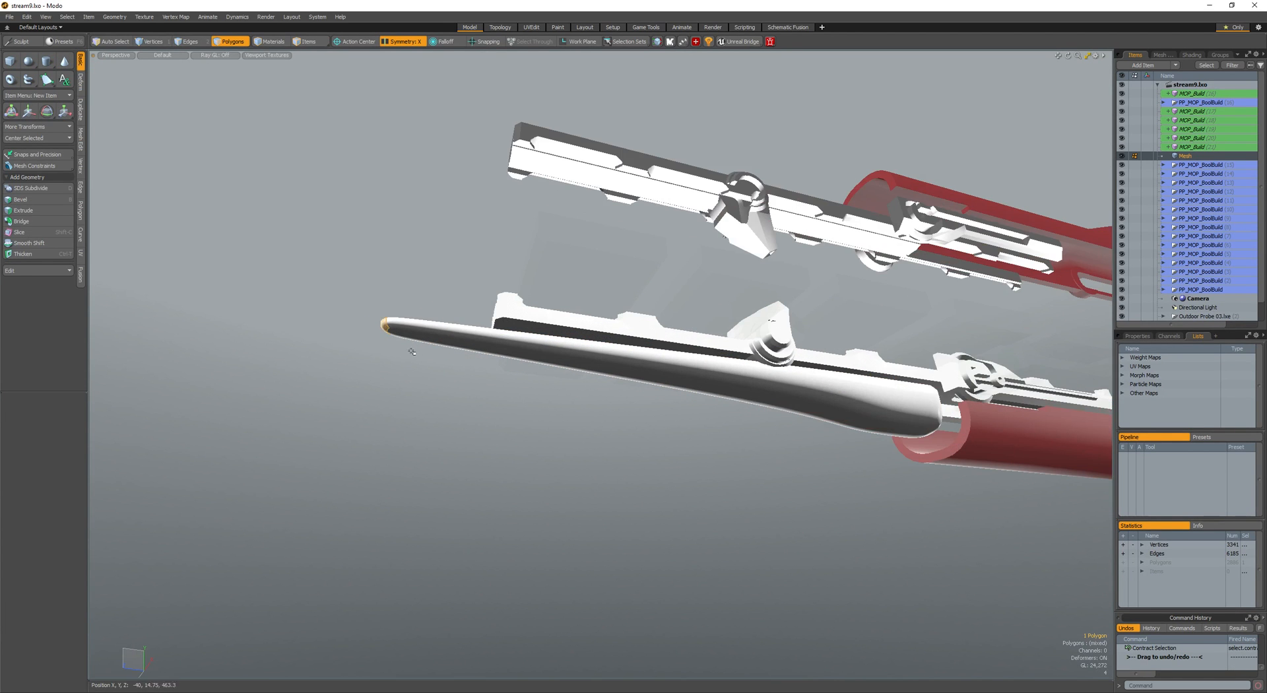
{"action": "scroll", "coordinate": [485, 357], "scroll_direction": "down", "scroll_amount": 3}
{"action": "left_click_drag", "start_coordinate": [485, 357], "coordinate": [594, 370], "text": "alt"}
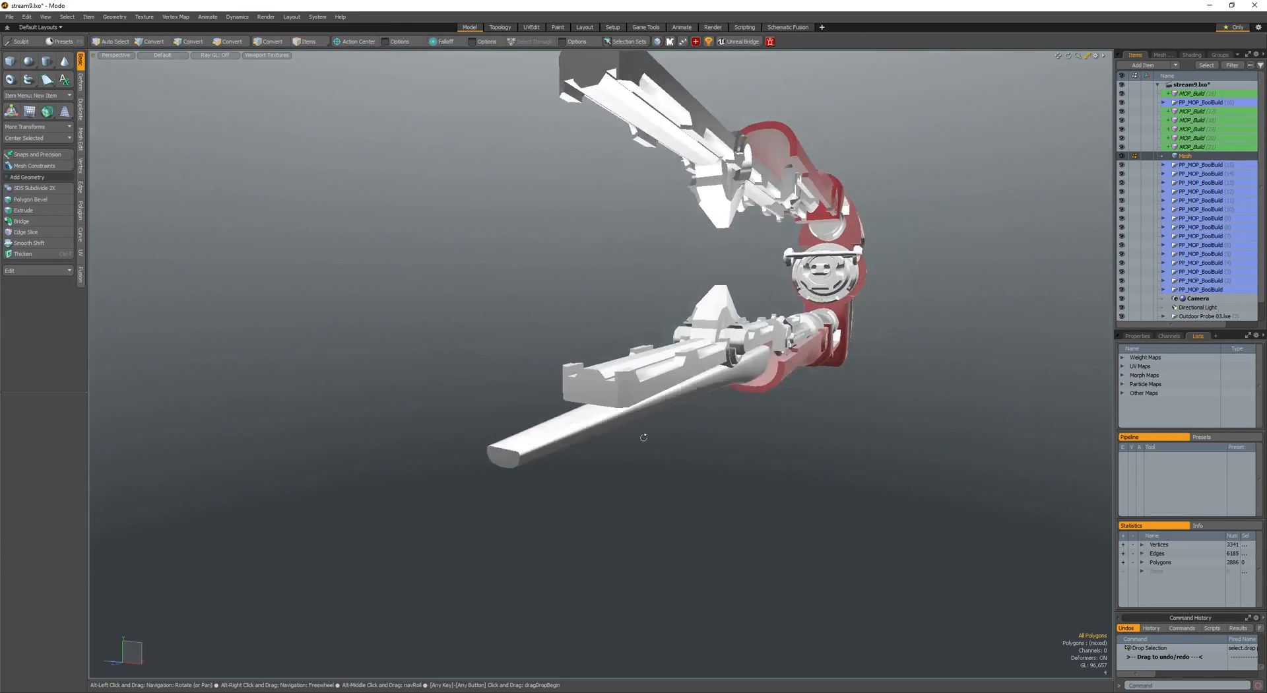
- Create a cylinder below the tapered rod and move it up to the front end of the lower rail
{"action": "left_click", "coordinate": [47, 61]}
{"action": "mouse_move", "coordinate": [660, 396]}
{"action": "left_mouse_down", "text": "alt"}
{"action": "mouse_move", "coordinate": [687, 396]}
{"action": "mouse_move", "coordinate": [708, 426]}
{"action": "left_mouse_up", "text": "alt"}
{"action": "left_click_drag", "start_coordinate": [708, 426], "coordinate": [627, 419], "text": "alt"}
{"action": "key", "text": "space"}
{"action": "left_click", "coordinate": [652, 423]}
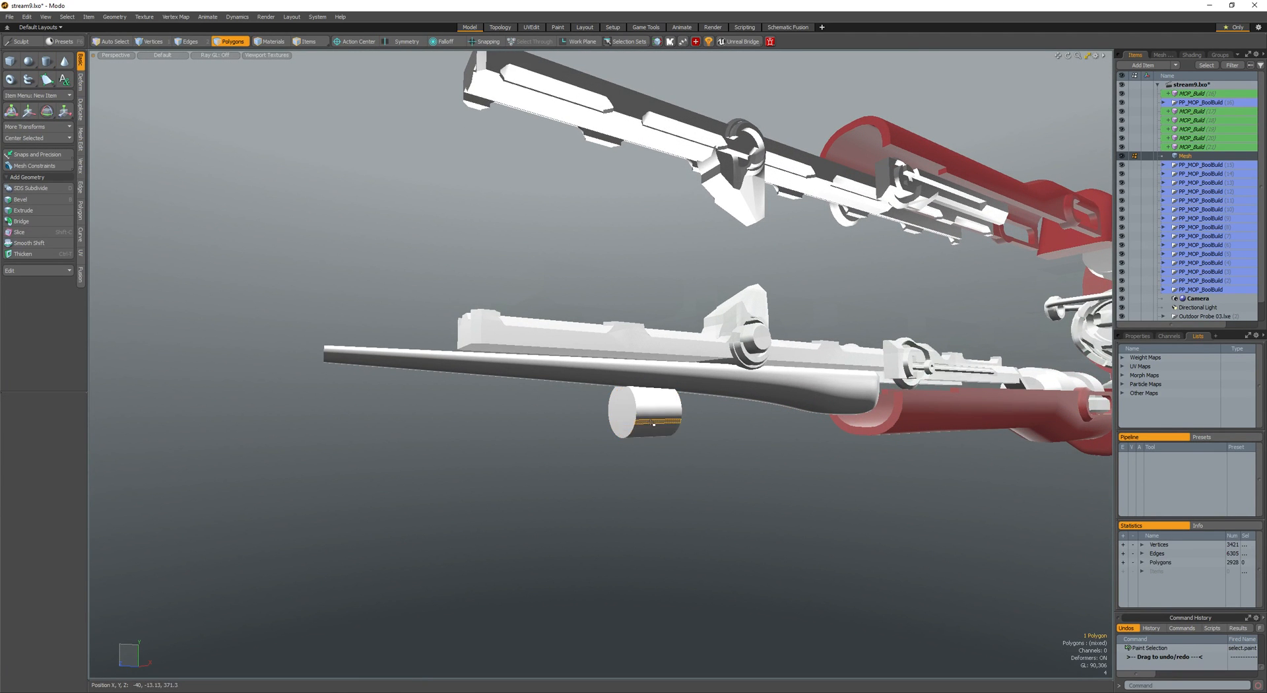
{"action": "key", "text": "w"}
{"action": "left_click_drag", "start_coordinate": [653, 441], "coordinate": [463, 380]}
{"action": "key", "text": "space"}
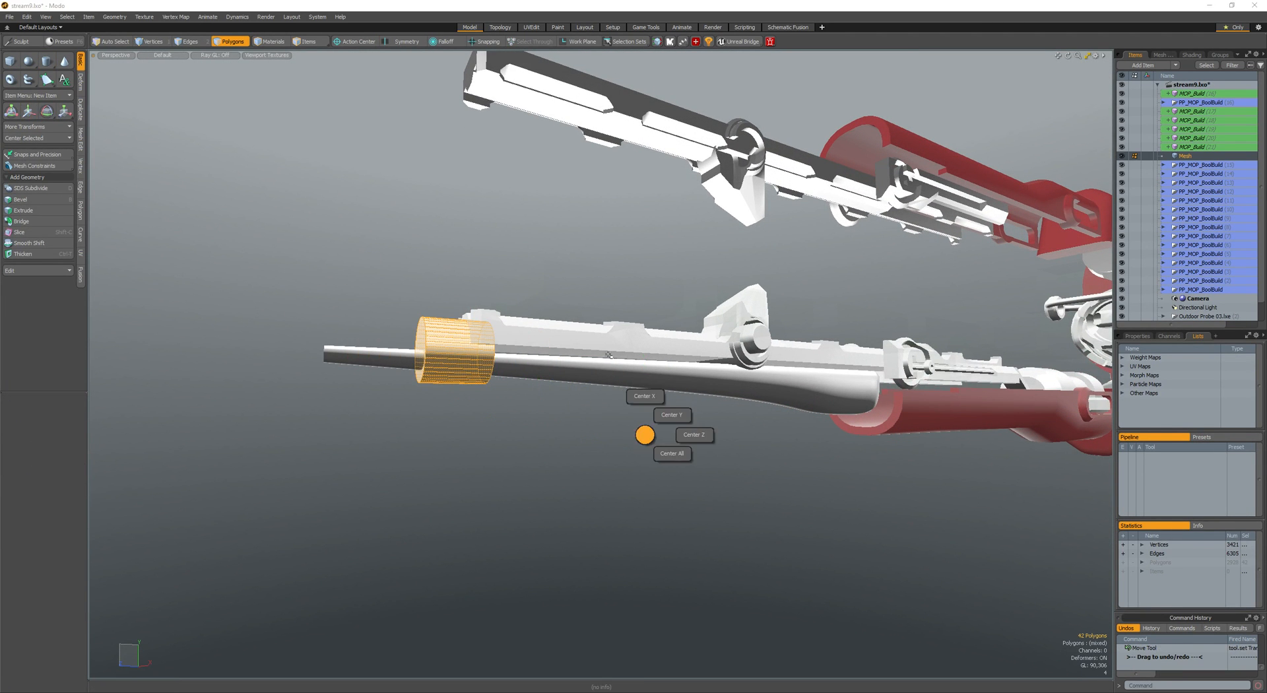
- Centre the cylinder on X, scale it down, and seat it against the front end of the lower rail
{"action": "left_click_drag", "start_coordinate": [647, 393], "coordinate": [746, 422], "text": "alt"}
{"action": "key", "text": "r"}
{"action": "left_click_drag", "start_coordinate": [617, 425], "coordinate": [482, 412]}
{"action": "key", "text": "w"}
{"action": "left_click_drag", "start_coordinate": [478, 422], "coordinate": [455, 397]}
{"action": "key", "text": "space"}
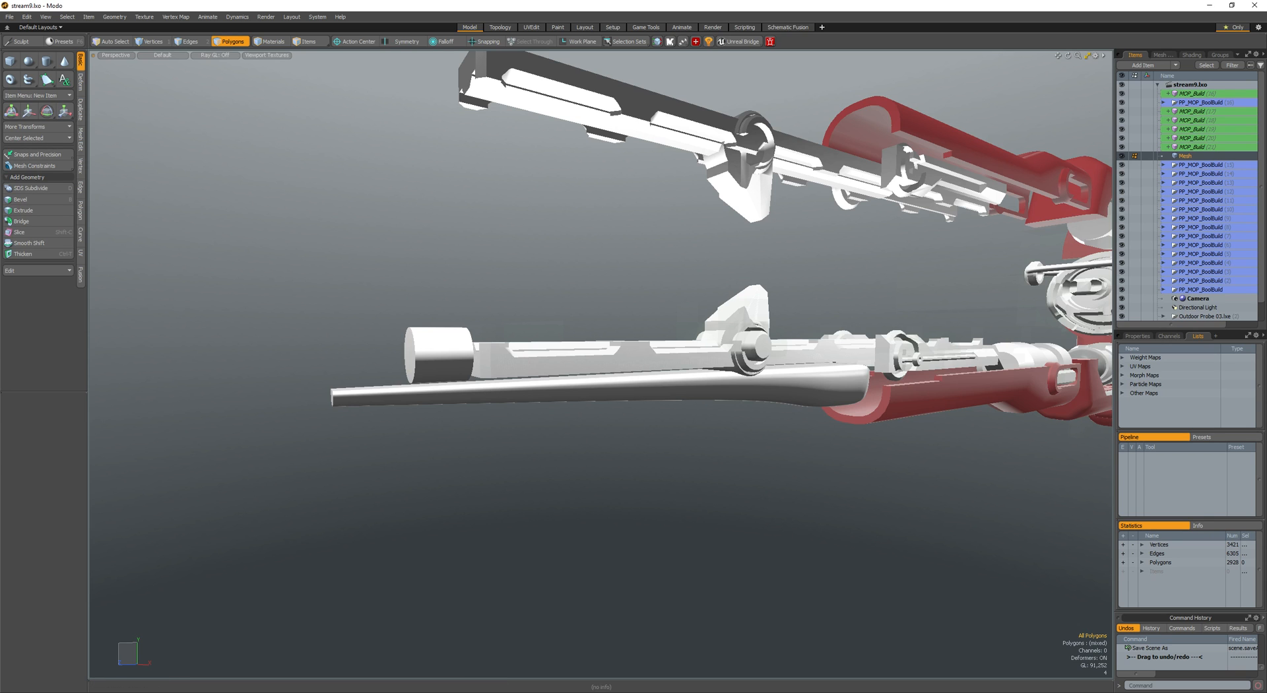
- Bevel the boundary edges of the cylinder's front cap into a chamfered muzzle nose
{"action": "left_click_drag", "start_coordinate": [628, 532], "coordinate": [662, 534], "text": "alt"}
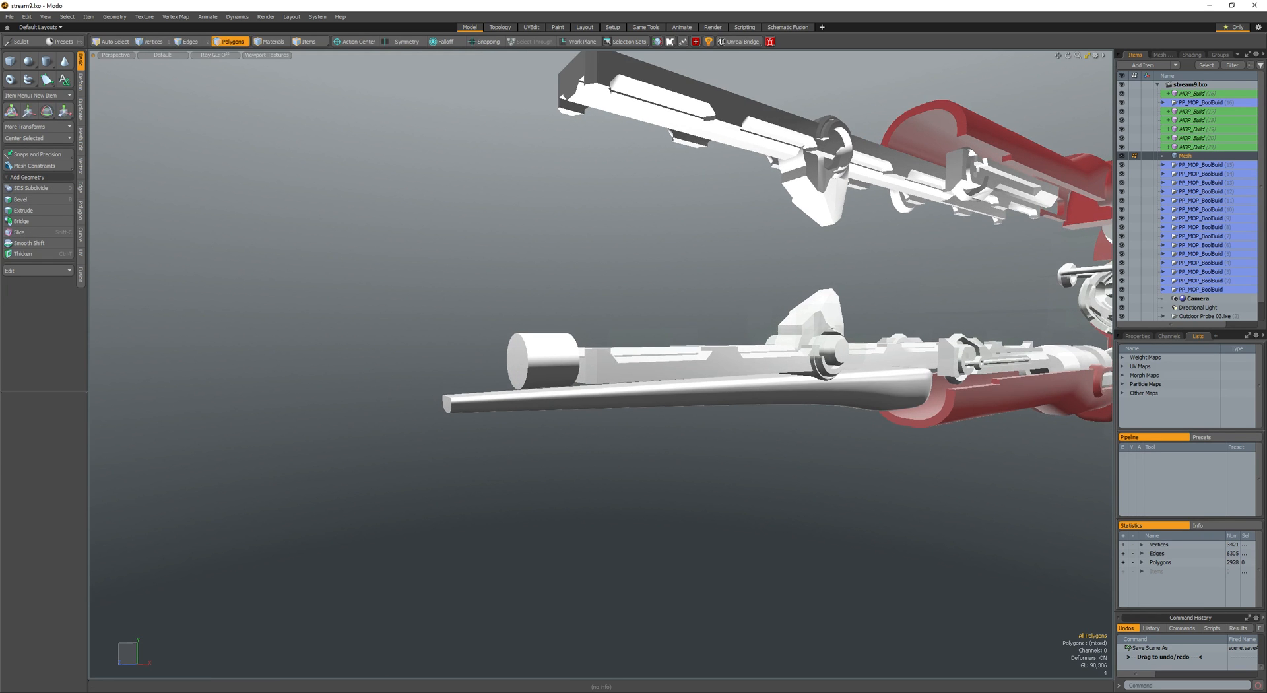
{"action": "left_click_drag", "start_coordinate": [727, 298], "coordinate": [941, 251], "text": "alt"}
{"action": "scroll", "coordinate": [944, 248], "scroll_direction": "down", "scroll_amount": 4}
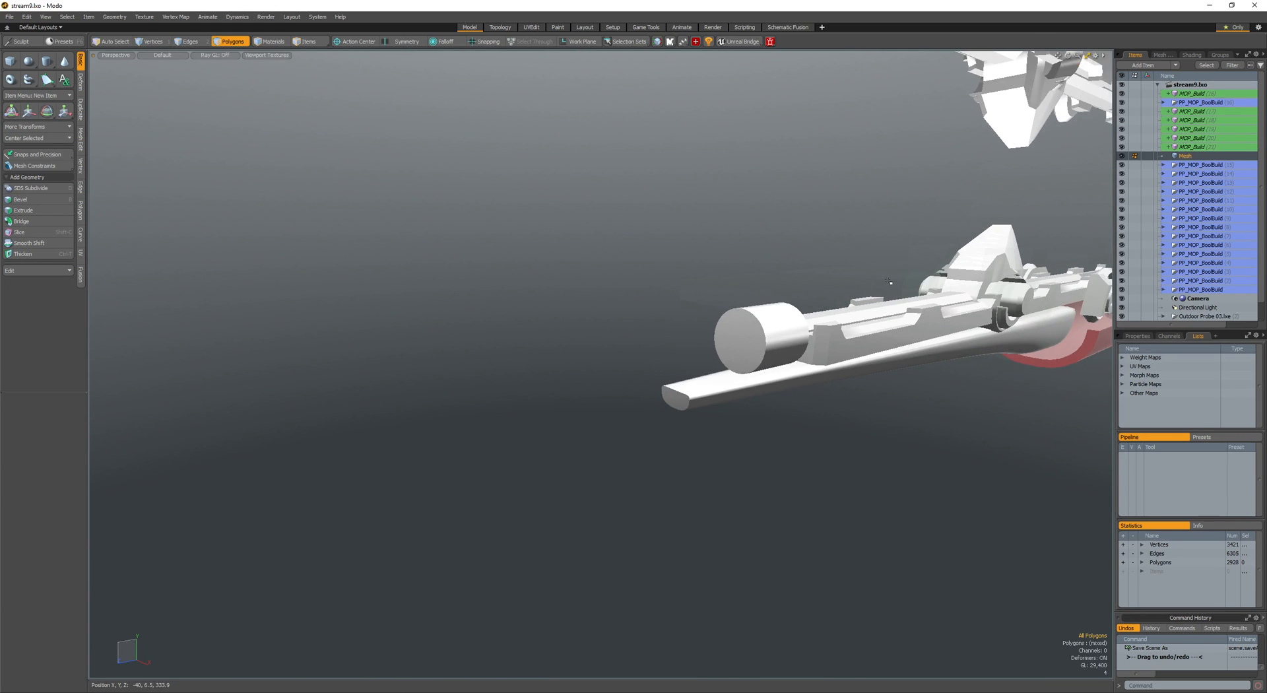
{"action": "scroll", "coordinate": [944, 249], "scroll_direction": "up", "scroll_amount": 5}
{"action": "left_click", "coordinate": [619, 423]}
{"action": "key", "text": "alt+2"}
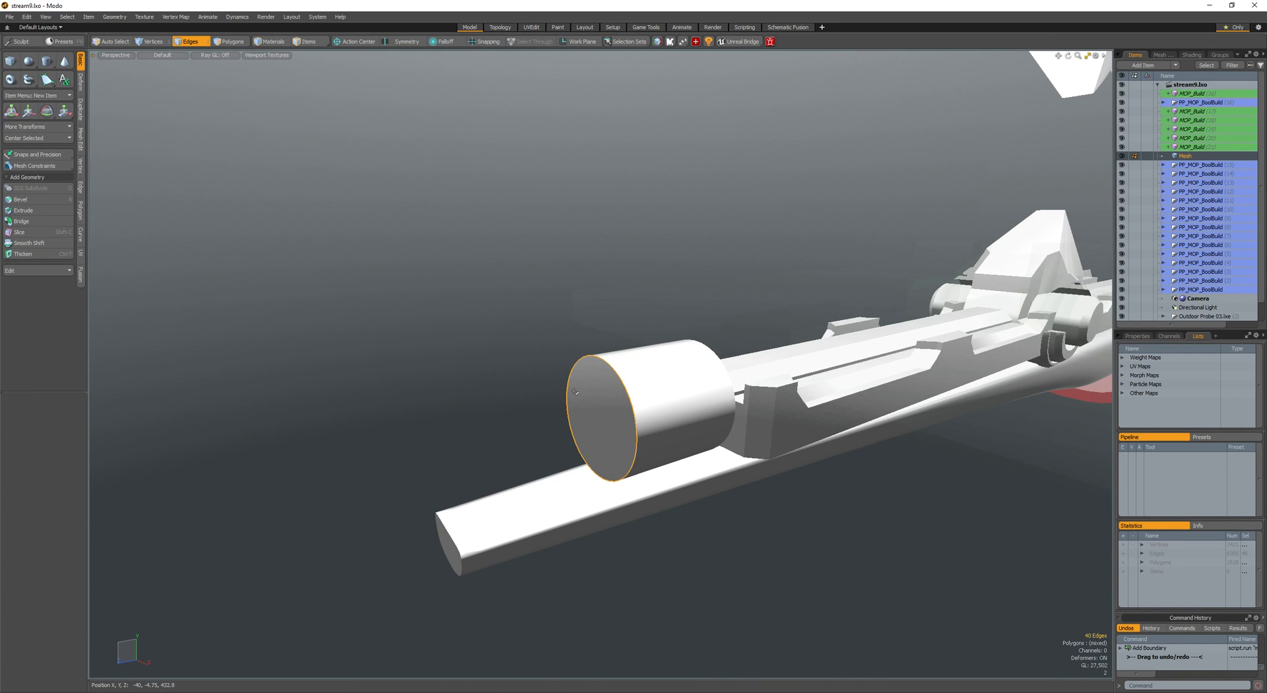
{"action": "key", "text": "b"}
{"action": "left_click_drag", "start_coordinate": [610, 398], "coordinate": [493, 350]}
{"action": "key", "text": "q"}
- Select the whole chamfered cylinder and move it forward, leaving a gap ahead of the lower rail
{"action": "key", "text": "3"}
{"action": "double_click", "coordinate": [656, 392]}
{"action": "key", "text": "w"}
{"action": "scroll", "coordinate": [527, 358], "scroll_direction": "down", "scroll_amount": 5}
{"action": "key", "text": "q"}
{"action": "scroll", "coordinate": [528, 346], "scroll_direction": "up", "scroll_amount": 5}
- Copy the cylinder's rear cap, offset it -1.0625 in Z, and thicken it into a separate collar ring
{"action": "left_click", "coordinate": [520, 341]}
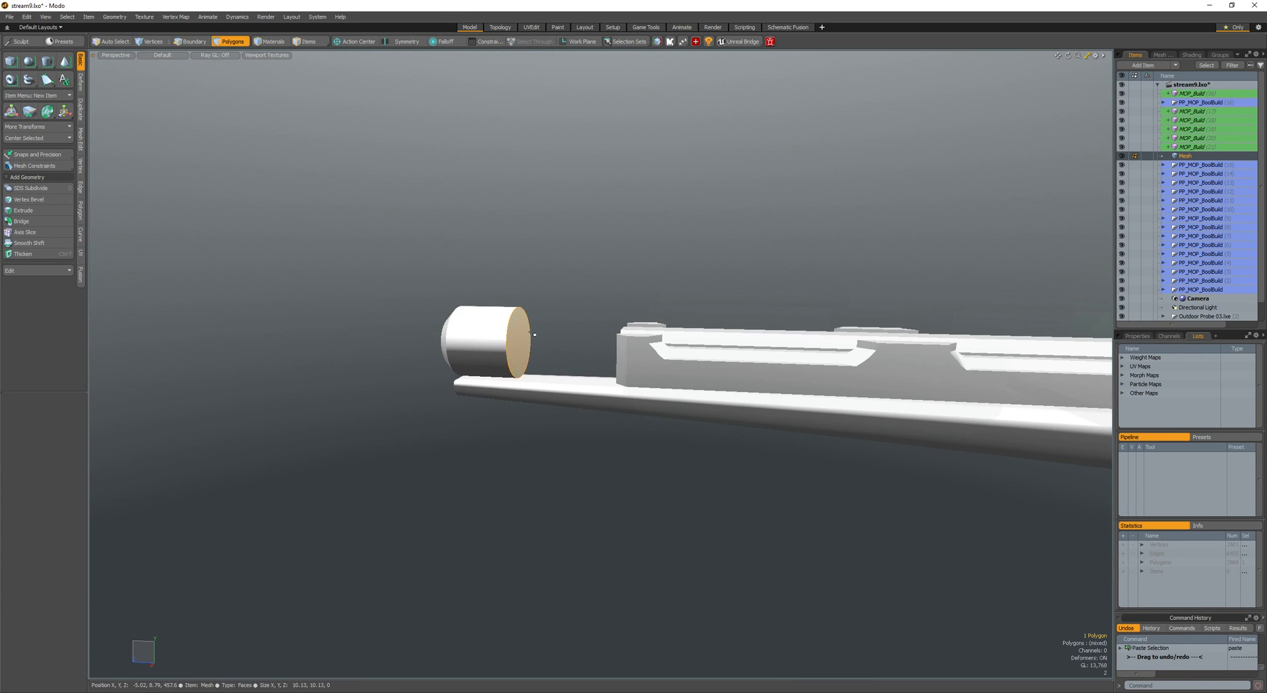
{"action": "key", "text": "y"}
{"action": "scroll", "coordinate": [528, 340], "scroll_direction": "up", "scroll_amount": 2}
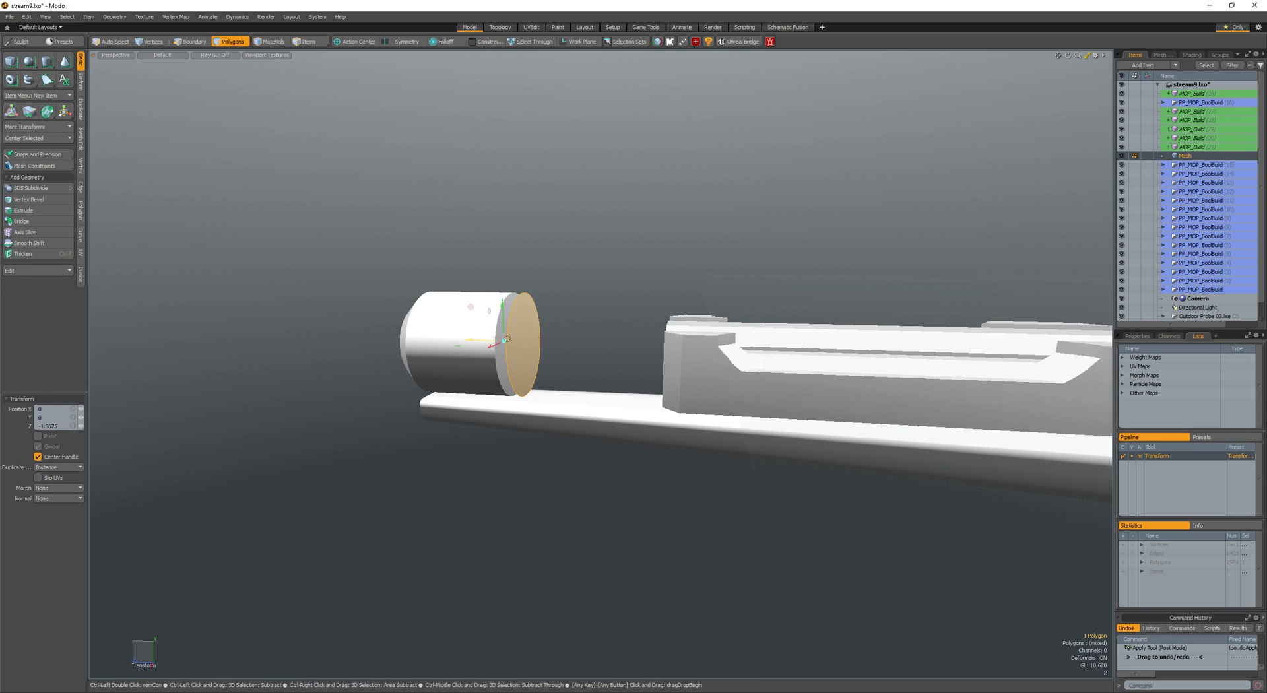
{"action": "key", "text": "ctrl+t"}
{"action": "left_click_drag", "start_coordinate": [584, 345], "coordinate": [597, 346]}
- Inset the collar's rear face and bevel it out with a shift of 11 to form a neck toward the rail
{"action": "key", "text": "b"}
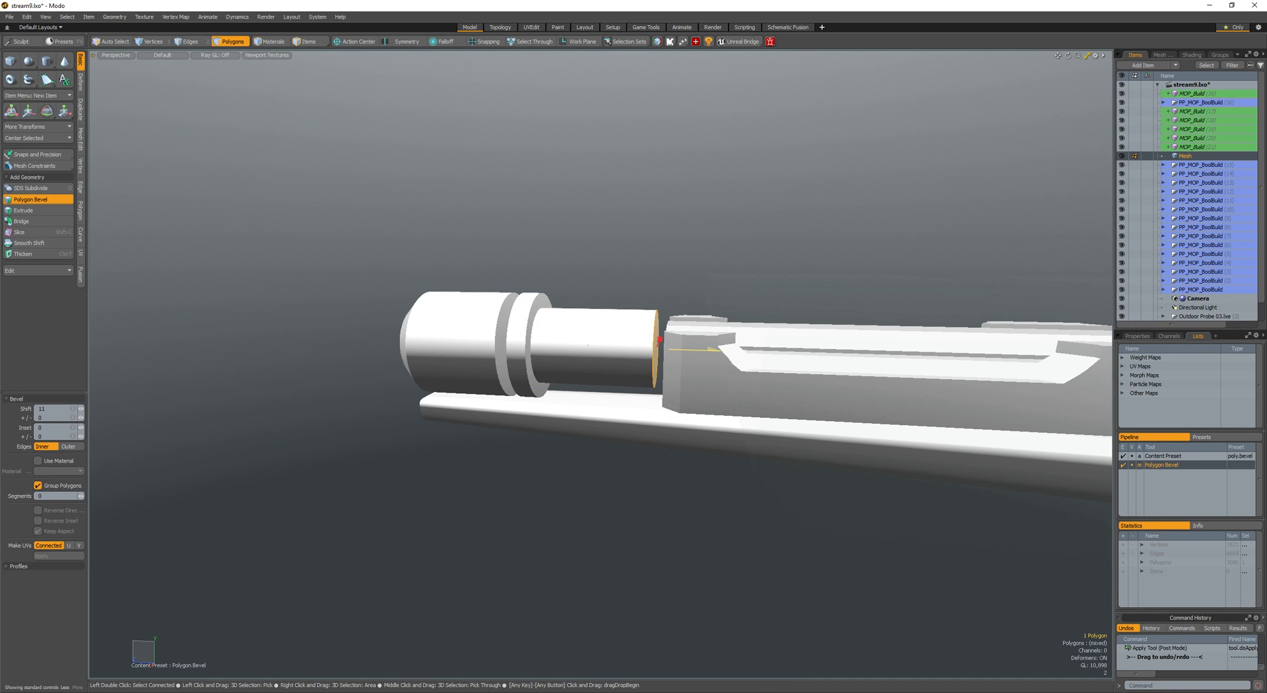
{"action": "key", "text": "space"}
{"action": "left_click_drag", "start_coordinate": [597, 328], "coordinate": [580, 328]}
- Create a long box beside the muzzle piece as a slot cutter
{"action": "left_click", "coordinate": [11, 62]}
{"action": "left_click_drag", "start_coordinate": [455, 246], "coordinate": [746, 337]}
{"action": "key", "text": "space"}
{"action": "left_click_drag", "start_coordinate": [507, 285], "coordinate": [636, 420]}
{"action": "left_click", "coordinate": [529, 279]}
{"action": "key", "text": "w"}
{"action": "key", "text": "ctrl+z"}
{"action": "key", "text": "space"}
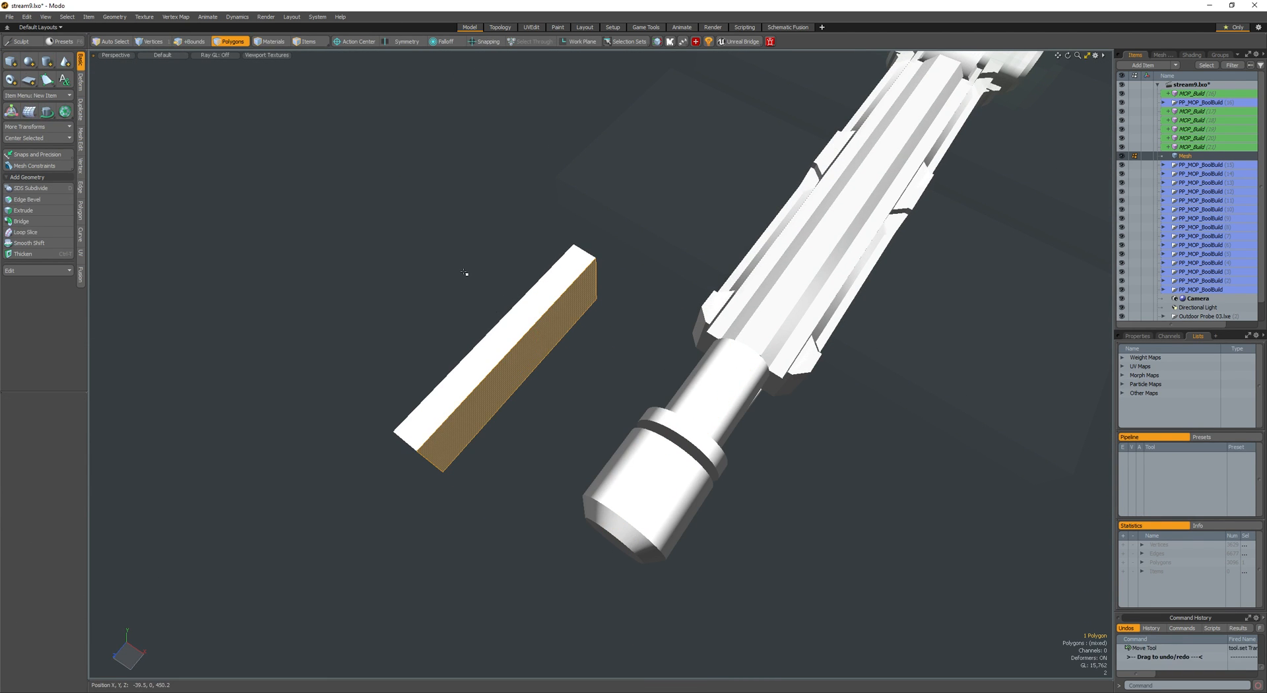
- Select the whole box, move it to the front of the muzzle, and widen it along X
{"action": "key", "text": "bracketright"}
{"action": "key", "text": "w"}
{"action": "left_click_drag", "start_coordinate": [375, 227], "coordinate": [525, 177]}
{"action": "key", "text": "space"}
{"action": "key", "text": "w"}
{"action": "left_click_drag", "start_coordinate": [525, 178], "coordinate": [534, 179]}
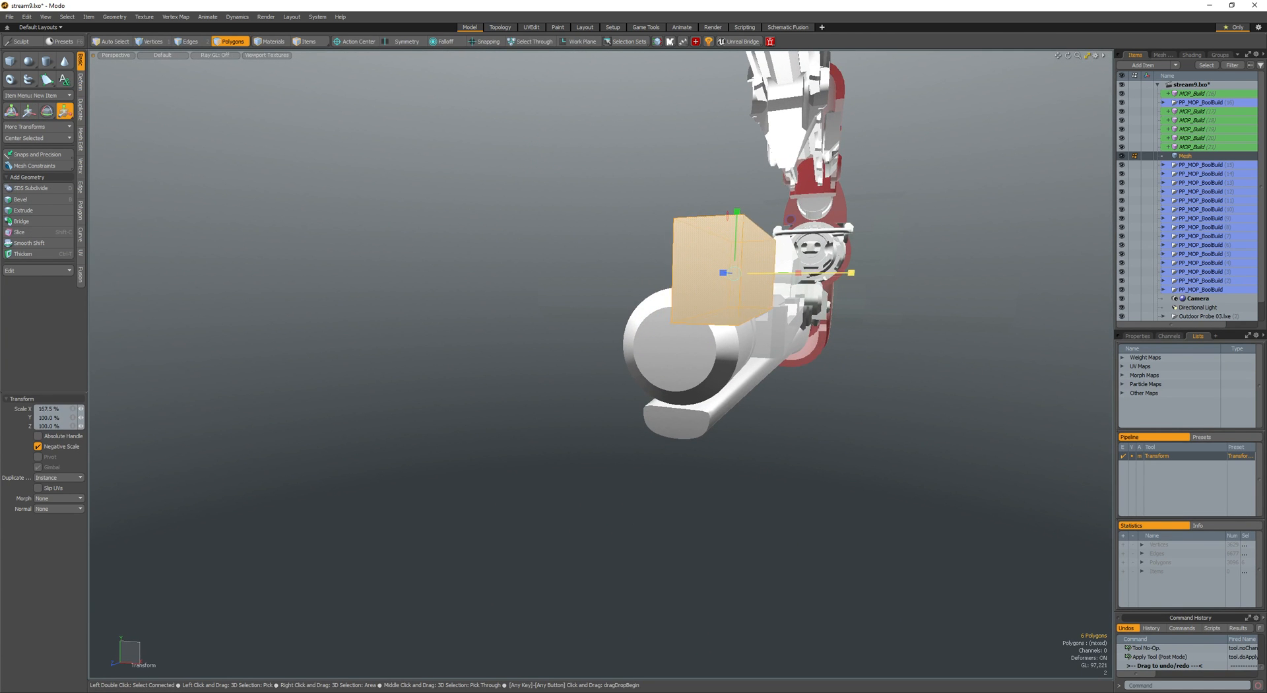
{"action": "left_click_drag", "start_coordinate": [852, 273], "coordinate": [858, 273]}
- Position the box lengthwise through the muzzle and subtract it as a boolean to cut a slot
{"action": "left_click_drag", "start_coordinate": [858, 272], "coordinate": [643, 212], "text": "alt"}
{"action": "key", "text": "w"}
{"action": "left_click_drag", "start_coordinate": [643, 212], "coordinate": [501, 320]}
{"action": "scroll", "coordinate": [433, 206], "scroll_direction": "up", "scroll_amount": 5}
{"action": "key", "text": "space"}
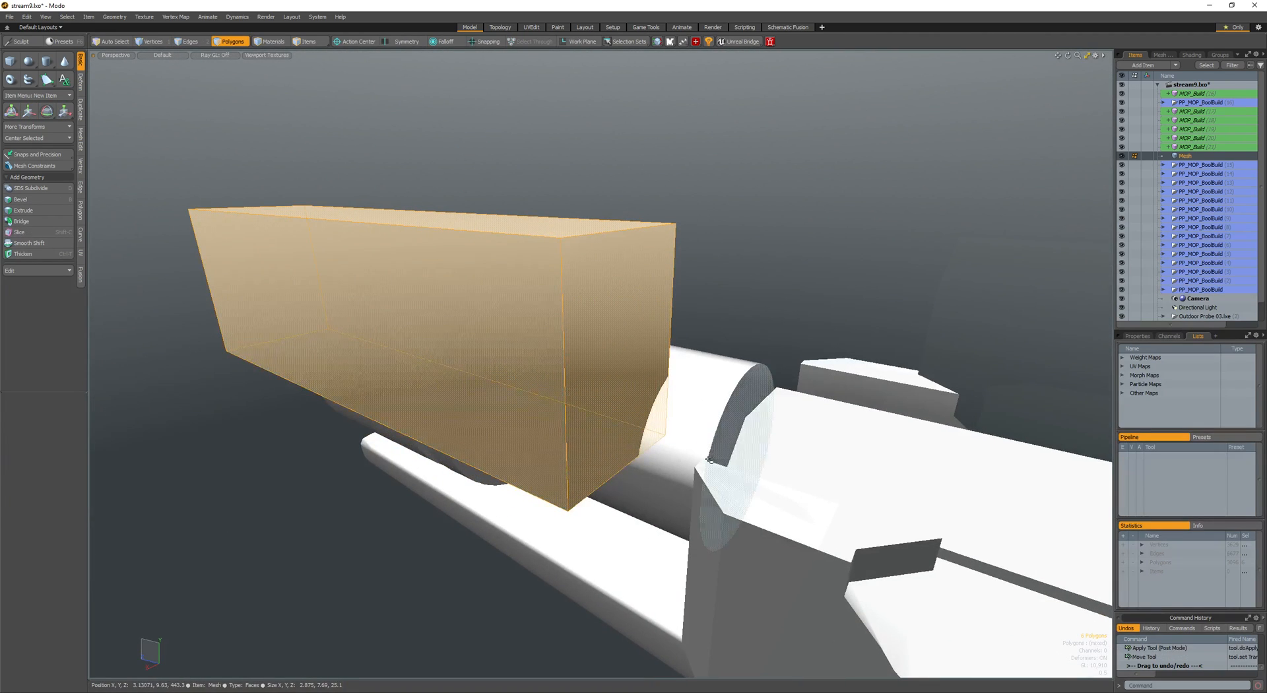
{"action": "left_click_drag", "start_coordinate": [645, 480], "coordinate": [581, 491], "text": "alt"}
{"action": "scroll", "coordinate": [603, 402], "scroll_direction": "down", "scroll_amount": 3}
{"action": "key", "text": "w"}
{"action": "left_click_drag", "start_coordinate": [580, 491], "coordinate": [589, 515]}
{"action": "left_click_drag", "start_coordinate": [590, 515], "coordinate": [556, 410], "text": "alt"}
{"action": "scroll", "coordinate": [598, 378], "scroll_direction": "up", "scroll_amount": 5}
{"action": "key", "text": "space"}
{"action": "key", "text": "space"}
- Round the slot cutter's rear edges with an edge bevel of value 2 and round level 4
{"action": "left_click", "coordinate": [596, 379]}
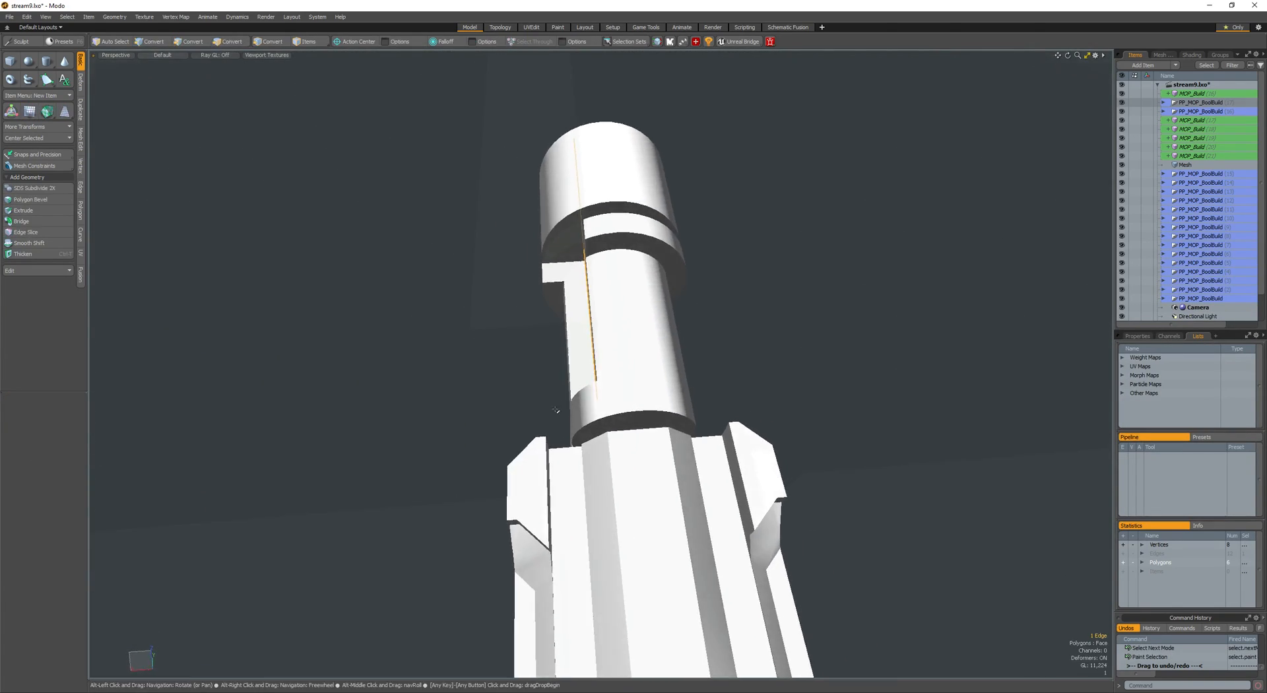
{"action": "left_click", "coordinate": [598, 353], "text": "shift"}
{"action": "left_click_drag", "start_coordinate": [599, 353], "coordinate": [491, 363], "text": "alt"}
{"action": "key", "text": "b"}
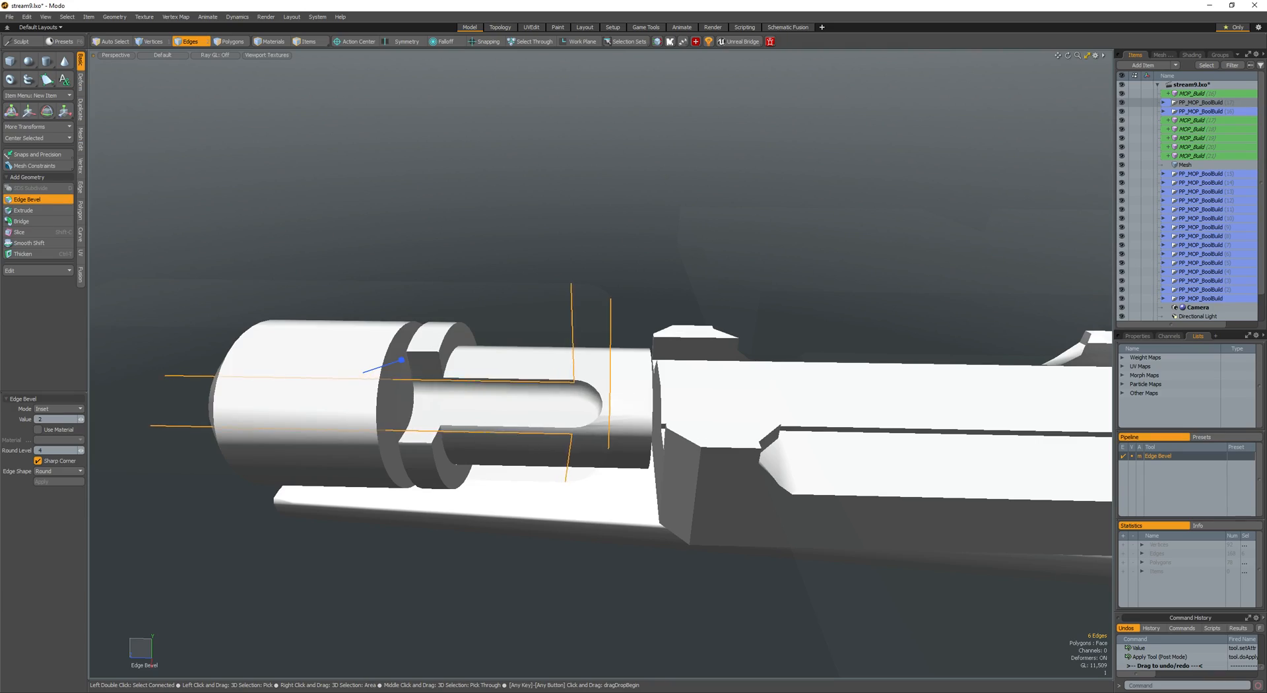
{"action": "key", "text": "space"}
- Select the whole rounded slot cutter and adjust its position in the muzzle
{"action": "key", "text": "3"}
{"action": "double_click", "coordinate": [539, 399]}
{"action": "mouse_move", "coordinate": [538, 399]}
{"action": "left_mouse_down", "text": "alt"}
{"action": "mouse_move", "coordinate": [370, 373]}
{"action": "mouse_move", "coordinate": [517, 416]}
{"action": "mouse_move", "coordinate": [599, 411]}
{"action": "mouse_move", "coordinate": [655, 389]}
{"action": "mouse_move", "coordinate": [563, 438]}
{"action": "mouse_move", "coordinate": [516, 444]}
{"action": "mouse_move", "coordinate": [455, 344]}
{"action": "mouse_move", "coordinate": [560, 294]}
{"action": "mouse_move", "coordinate": [663, 319]}
{"action": "mouse_move", "coordinate": [572, 365]}
{"action": "left_mouse_up", "text": "alt"}
{"action": "key", "text": "w"}
{"action": "key", "text": "space"}
- Create a second box cutter beside the muzzle, 3.4375 in Y and 7.69 in Z
{"action": "key", "text": "shift+v"}
{"action": "scroll", "coordinate": [455, 343], "scroll_direction": "down", "scroll_amount": 8}
{"action": "left_click", "coordinate": [556, 291]}
{"action": "key", "text": "shift+b"}
{"action": "key", "text": "space"}
{"action": "key", "text": "shift+b"}
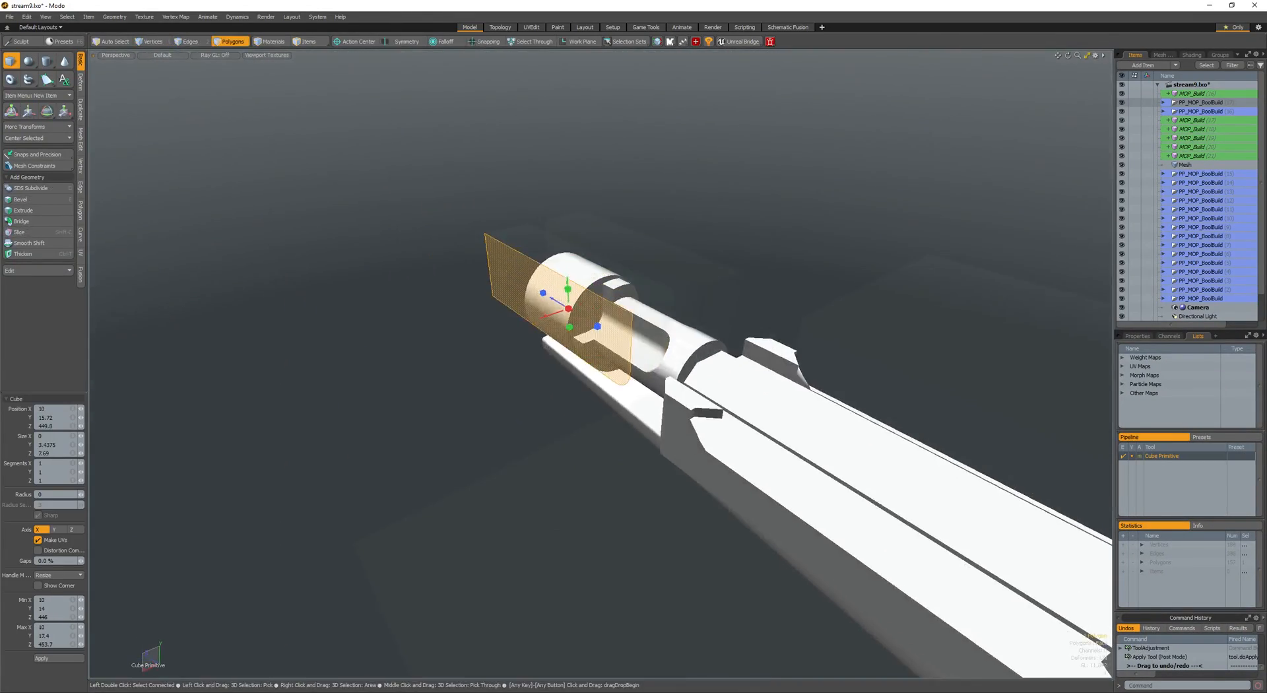
{"action": "key", "text": "space"}
{"action": "double_click", "coordinate": [302, 401]}
- Move the second box cutter crosswise over the muzzle neck, offset by -25.3 in X and 0.1875 in Z
{"action": "left_click_drag", "start_coordinate": [303, 400], "coordinate": [271, 455], "text": "alt"}
{"action": "key", "text": "w"}
{"action": "left_click_drag", "start_coordinate": [335, 462], "coordinate": [686, 371]}
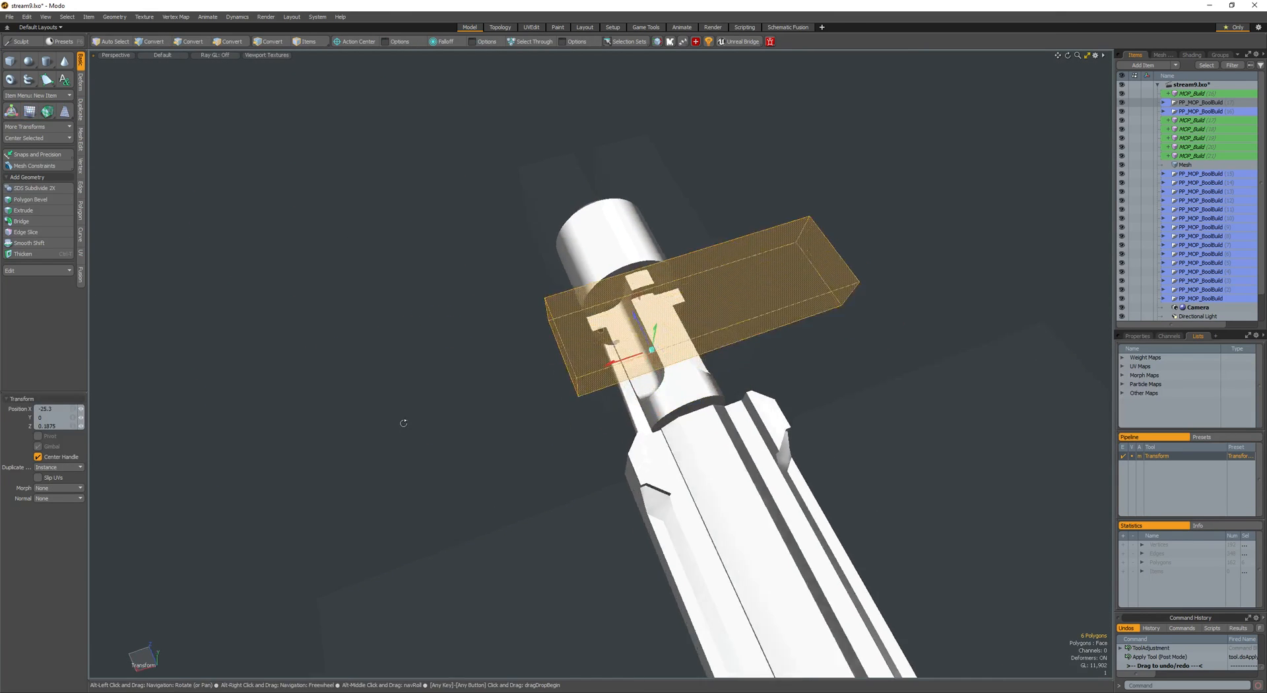
{"action": "left_click_drag", "start_coordinate": [402, 422], "coordinate": [490, 385], "text": "alt"}
{"action": "key", "text": "space"}
{"action": "key", "text": "w"}
{"action": "key", "text": "space"}
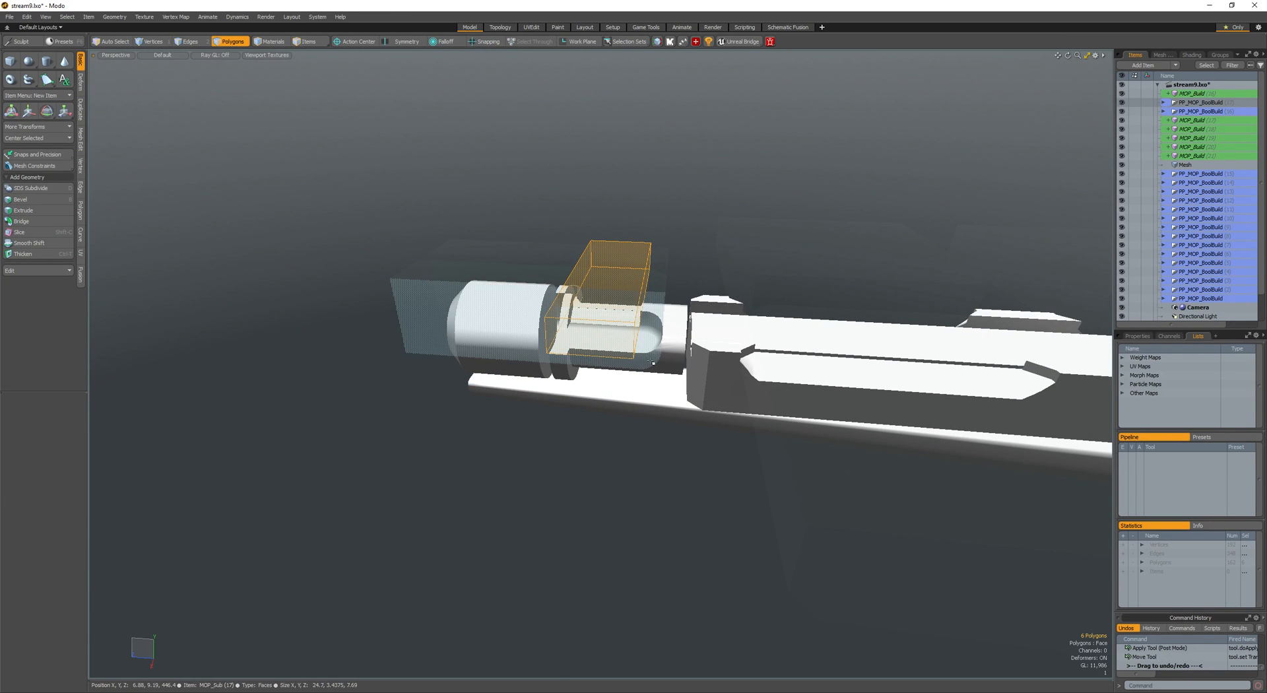
- Refine the crosswise box cutter so it notches the upper side of the neck behind the collar
{"action": "scroll", "coordinate": [619, 329], "scroll_direction": "up", "scroll_amount": 2}
{"action": "key", "text": "w"}
{"action": "left_click_drag", "start_coordinate": [619, 329], "coordinate": [538, 332], "text": "alt"}
{"action": "key", "text": "space"}
{"action": "key", "text": "space"}
{"action": "key", "text": "space"}
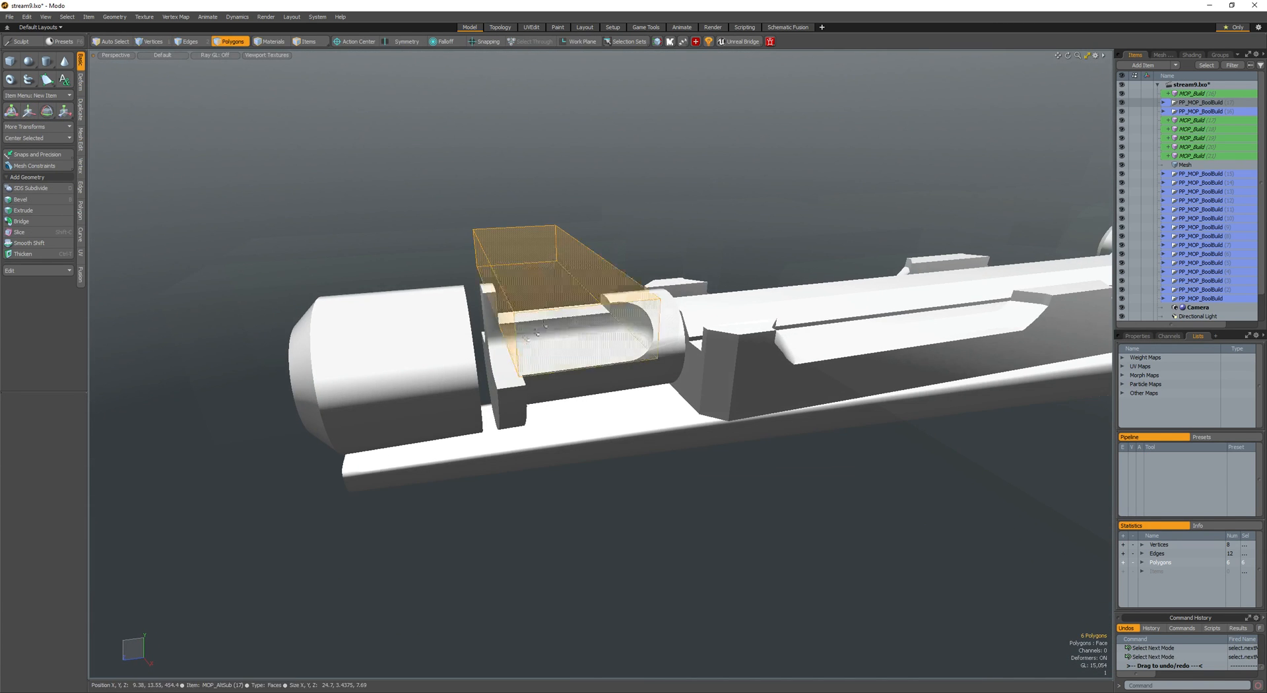
- Shift the crosswise cutter's lower front edge and round it with a bevel at round level 4
{"action": "key", "text": "w"}
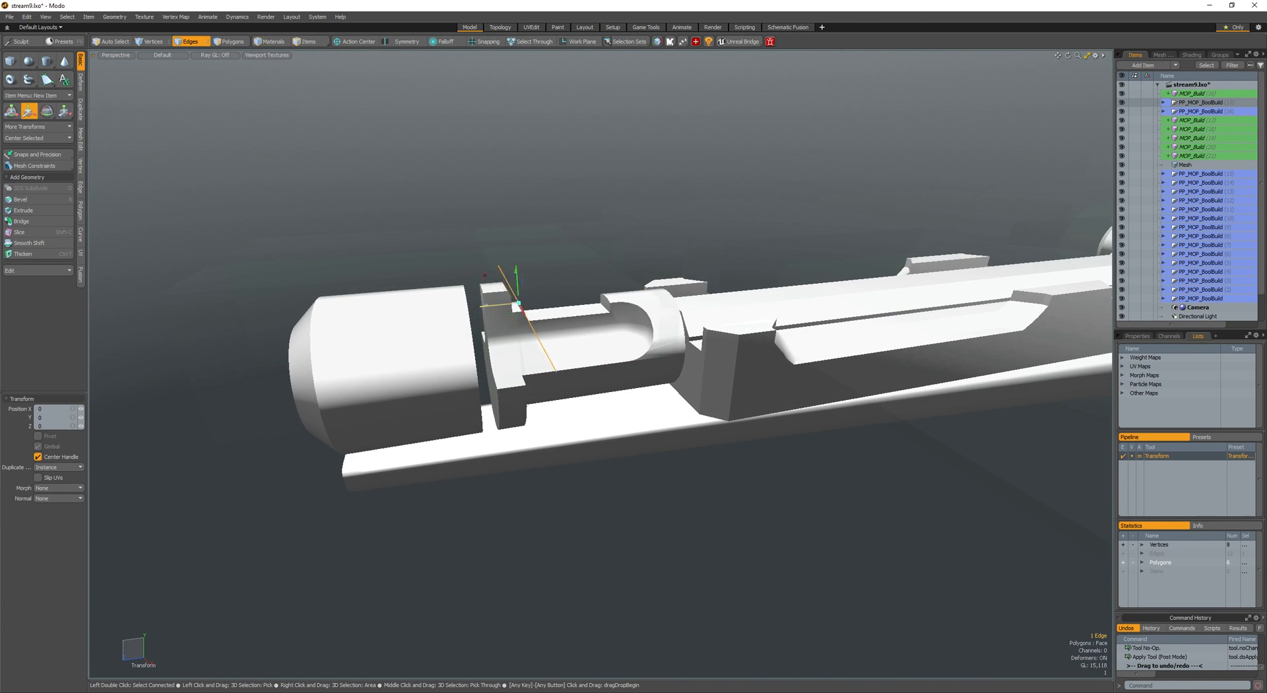
{"action": "key", "text": "b"}
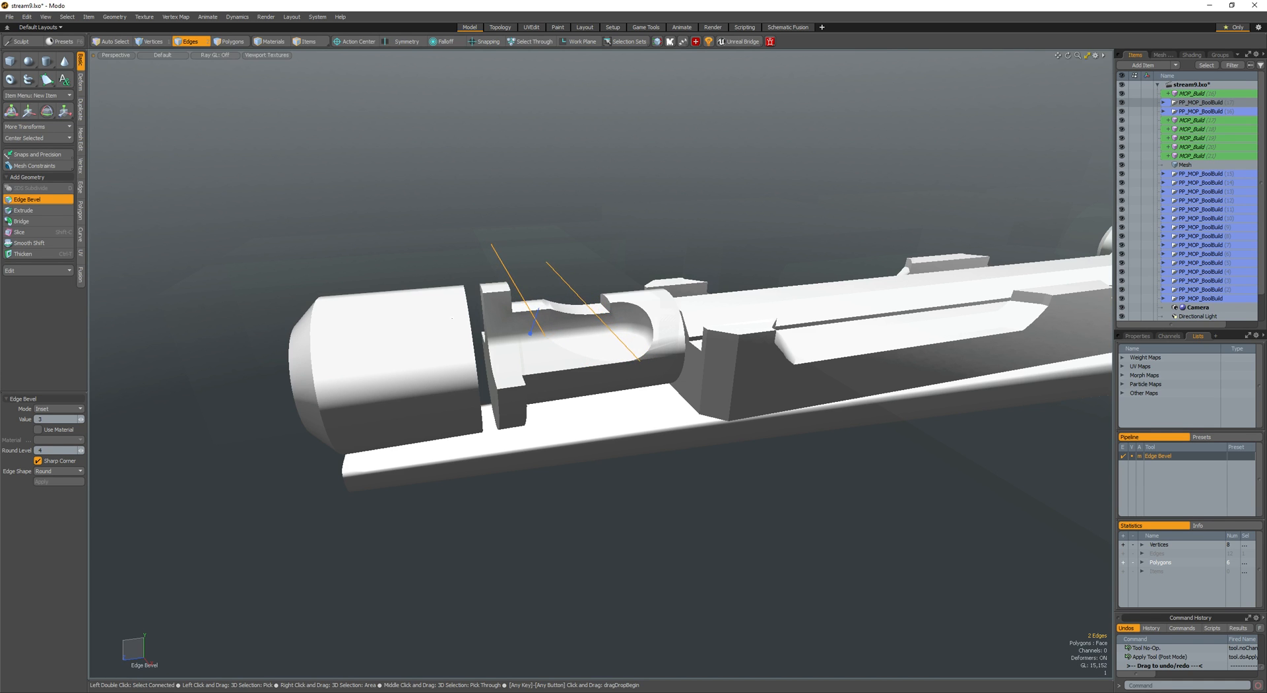
{"action": "key", "text": "space"}
{"action": "key", "text": "space"}
- Select the whole rounded crosswise cutter and move it 1.6875 in Z toward the collar
{"action": "double_click", "coordinate": [582, 327]}
{"action": "left_click_drag", "start_coordinate": [582, 327], "coordinate": [539, 299], "text": "alt"}
{"action": "key", "text": "w"}
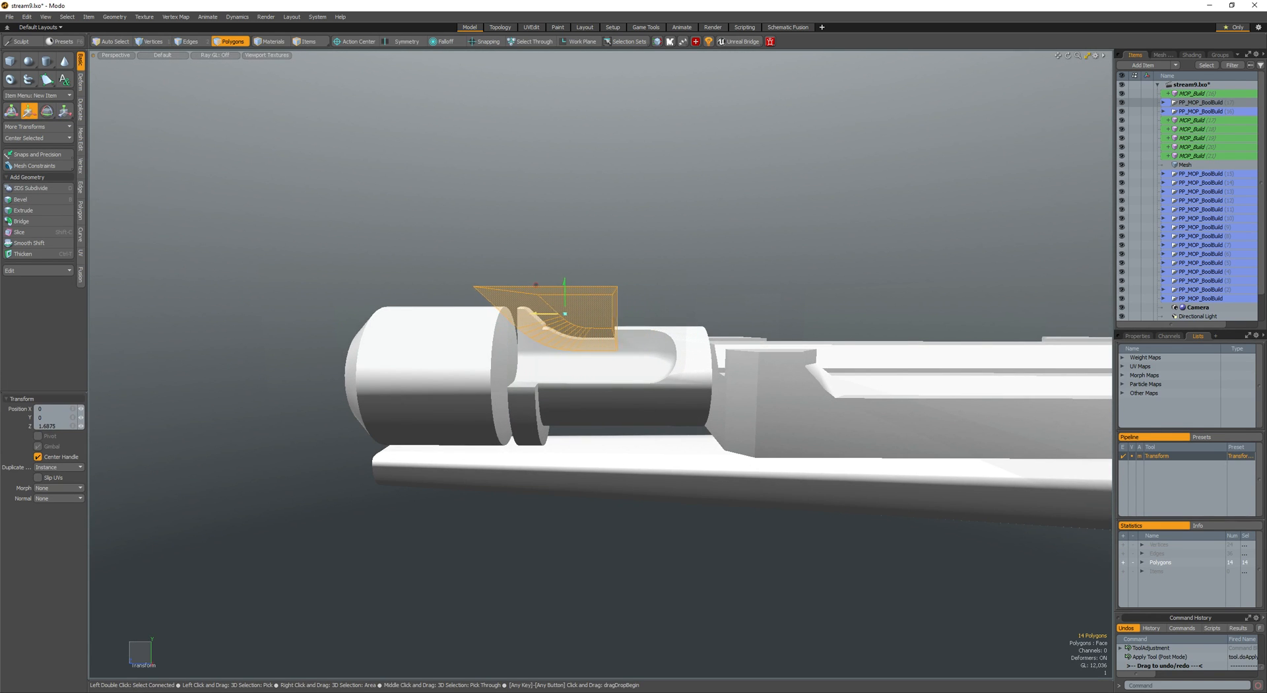
{"action": "key", "text": "space"}
- Copy the crosswise cutter's rear face, move it back along the neck, and thicken it into another cutter
{"action": "left_click_drag", "start_coordinate": [569, 315], "coordinate": [646, 297], "text": "alt"}
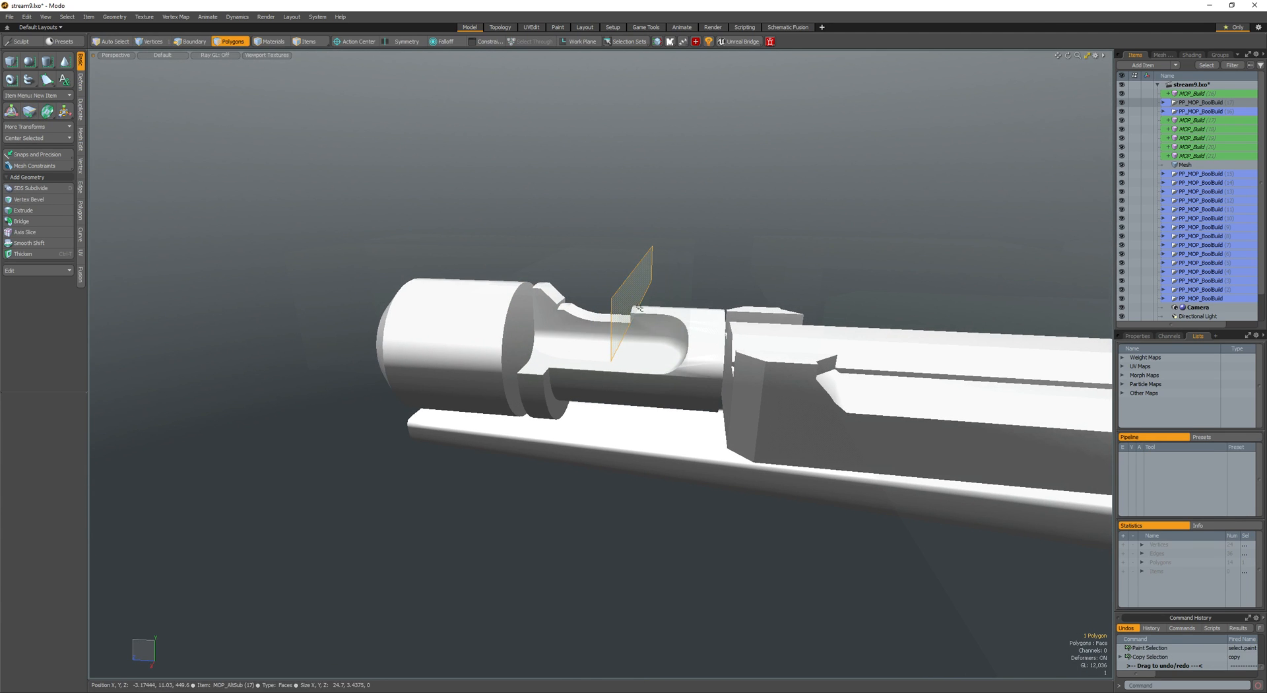
{"action": "key", "text": "w"}
{"action": "key", "text": "ctrl+t"}
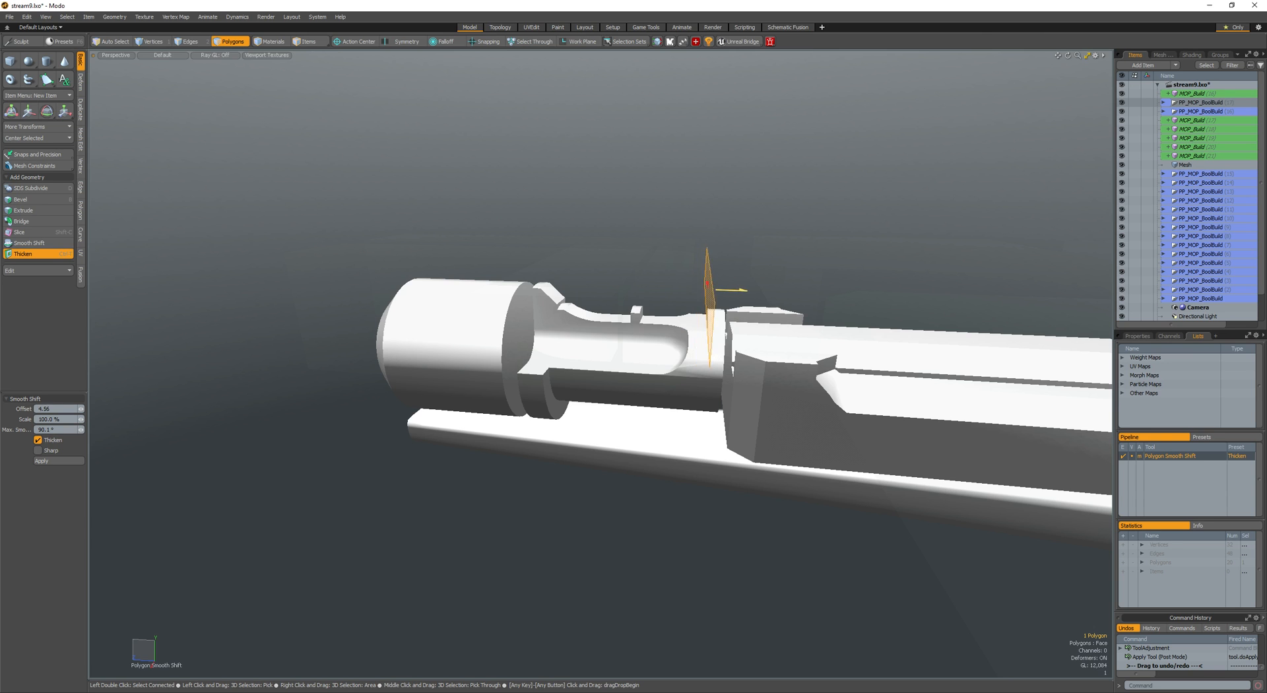
{"action": "left_click_drag", "start_coordinate": [660, 311], "coordinate": [686, 343], "text": "alt"}
{"action": "double_click", "coordinate": [679, 330]}
- Loop-slice the rear cutter crosswise and raise its middle bottom face to shape a ridge in the notch
{"action": "key", "text": "space"}
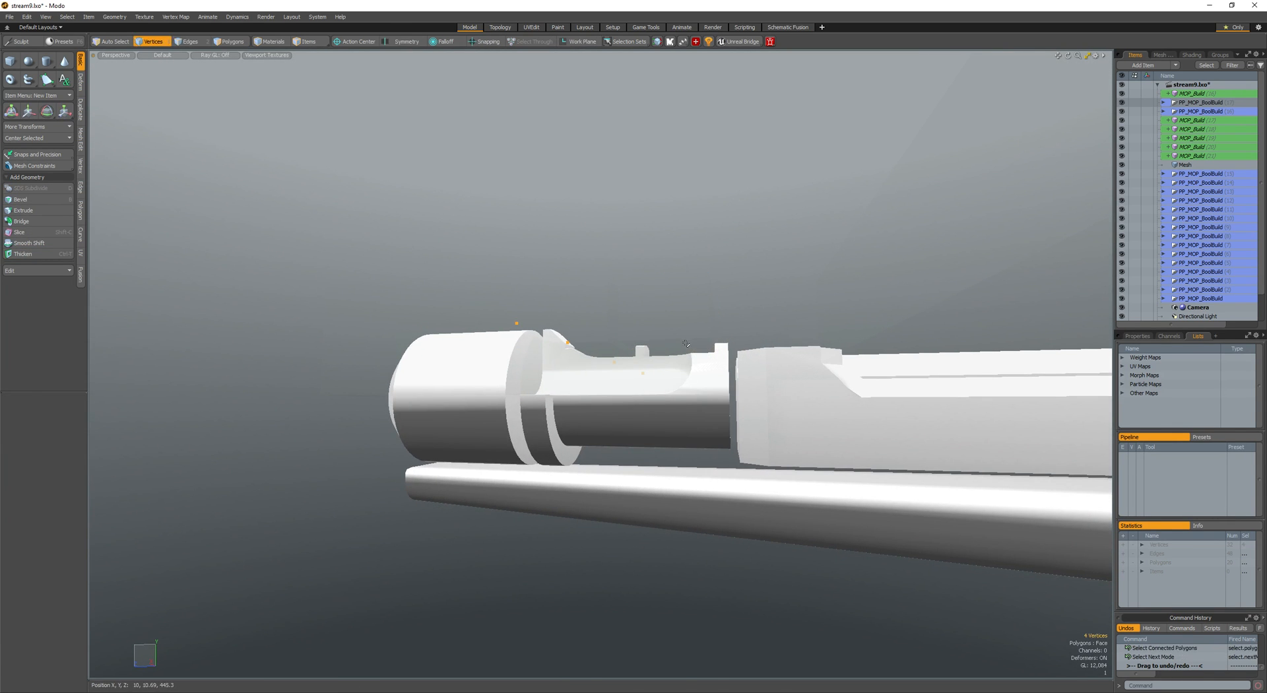
{"action": "key", "text": "space"}
{"action": "key", "text": "alt+c"}
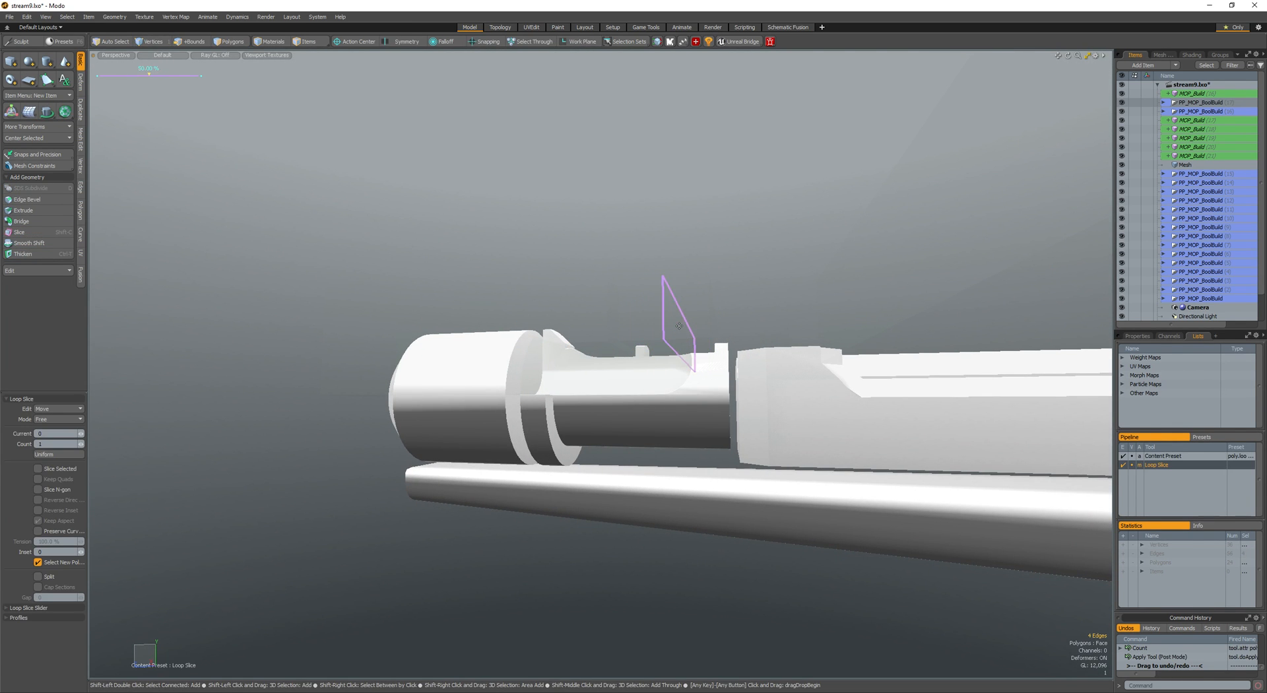
{"action": "key", "text": "space"}
{"action": "key", "text": "alt+c"}
{"action": "left_click_drag", "start_coordinate": [691, 341], "coordinate": [700, 340], "text": "alt"}
{"action": "key", "text": "space"}
{"action": "key", "text": "w"}
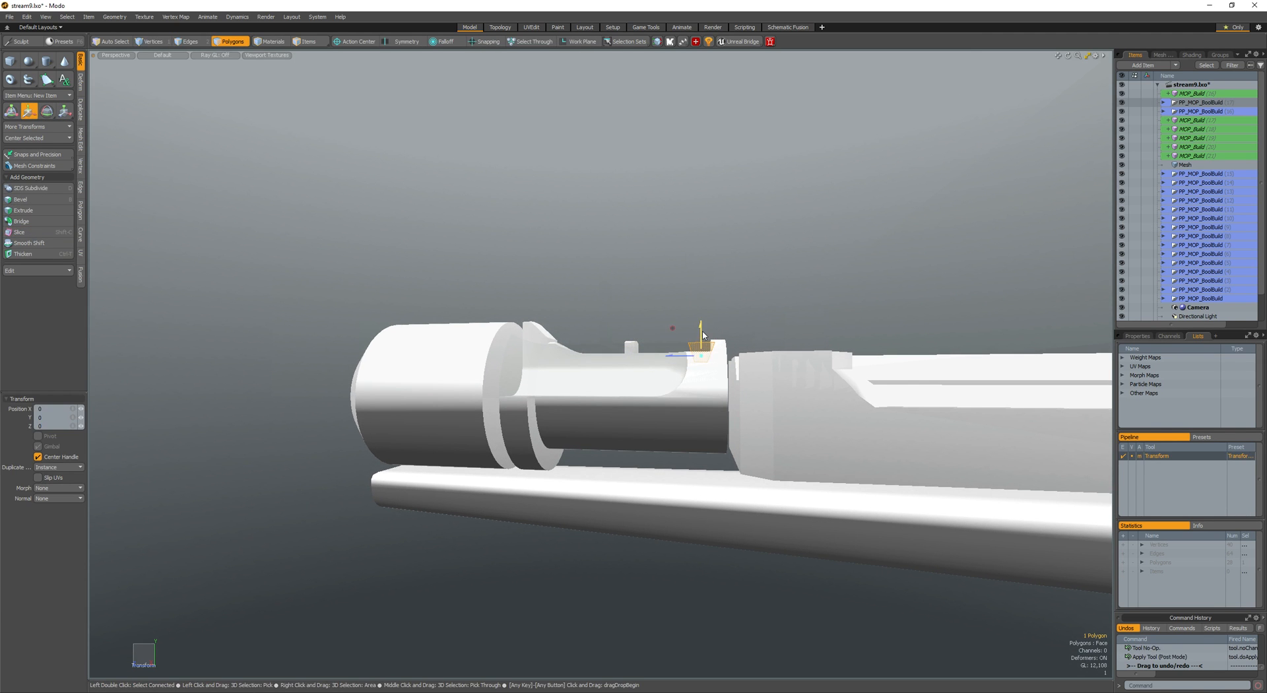
{"action": "mouse_move", "coordinate": [677, 332]}
{"action": "left_mouse_down", "text": "alt"}
{"action": "mouse_move", "coordinate": [660, 350]}
{"action": "mouse_move", "coordinate": [674, 320]}
{"action": "left_mouse_up", "text": "alt"}
- Select the whole rear cutter and offset it by -0.25 in Y and -0.875 in Z
{"action": "key", "text": "space"}
{"action": "double_click", "coordinate": [667, 340]}
{"action": "key", "text": "w"}
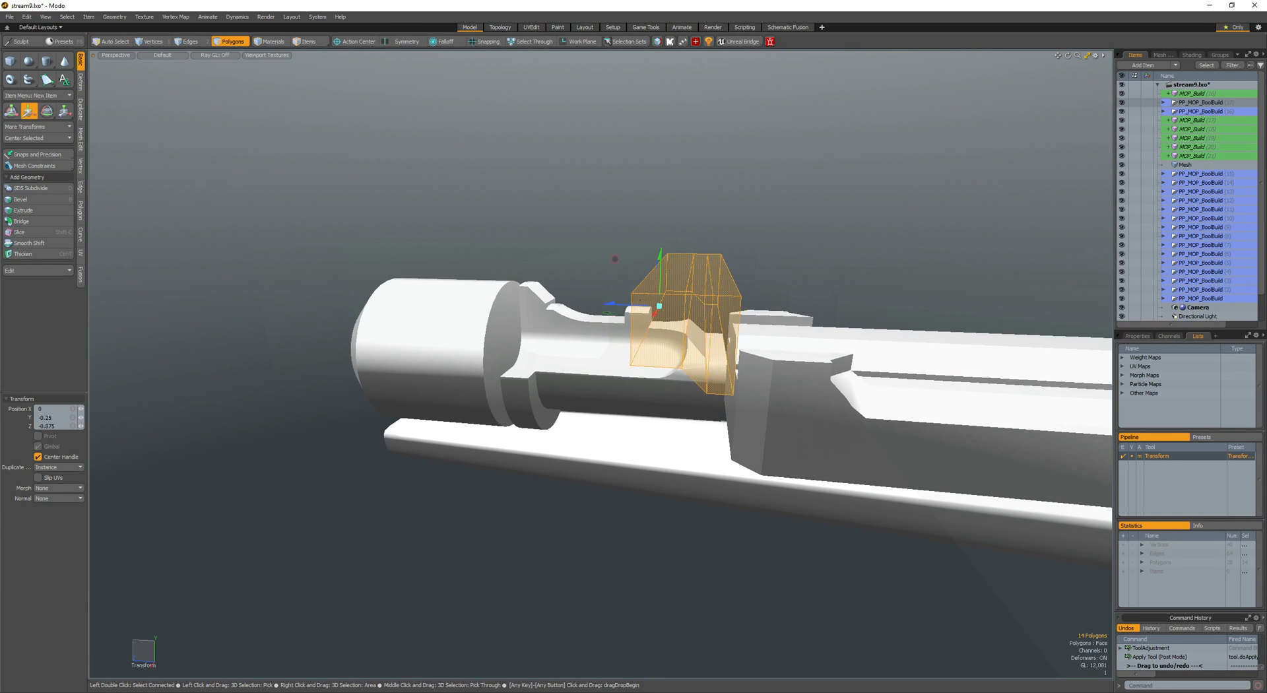
- Adjust the rear cutter's geometry to refine the notch at the rear end of the muzzle neck
{"action": "mouse_move", "coordinate": [640, 301]}
{"action": "left_mouse_down", "text": "alt"}
{"action": "mouse_move", "coordinate": [662, 295]}
{"action": "mouse_move", "coordinate": [619, 349]}
{"action": "mouse_move", "coordinate": [618, 257]}
{"action": "mouse_move", "coordinate": [606, 350]}
{"action": "mouse_move", "coordinate": [582, 339]}
{"action": "mouse_move", "coordinate": [527, 442]}
{"action": "mouse_move", "coordinate": [597, 398]}
{"action": "left_mouse_up", "text": "alt"}
{"action": "key", "text": "space"}
{"action": "key", "text": "space"}
{"action": "key", "text": "space"}
{"action": "key", "text": "space"}
{"action": "key", "text": "w"}
{"action": "key", "text": "space"}
{"action": "key", "text": "space"}
{"action": "key", "text": "space"}
{"action": "key", "text": "space"}
{"action": "left_click", "coordinate": [527, 442]}
{"action": "mouse_move", "coordinate": [599, 345]}
{"action": "left_mouse_down"}
{"action": "mouse_move", "coordinate": [601, 300]}
{"action": "mouse_move", "coordinate": [600, 403]}
{"action": "left_mouse_up"}
{"action": "key", "text": "space"}
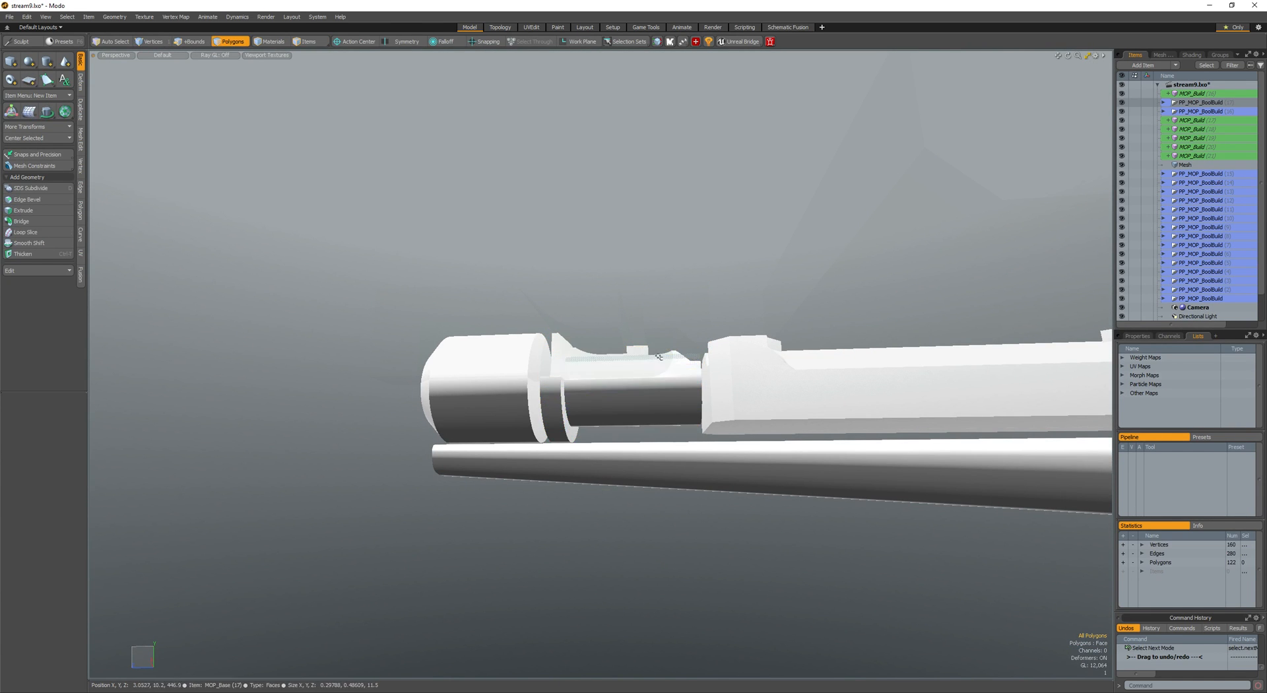
- Loop-slice the muzzle neck's cylinder near its rear end and again near its front end
{"action": "key", "text": "alt+c"}
{"action": "left_click", "coordinate": [663, 387]}
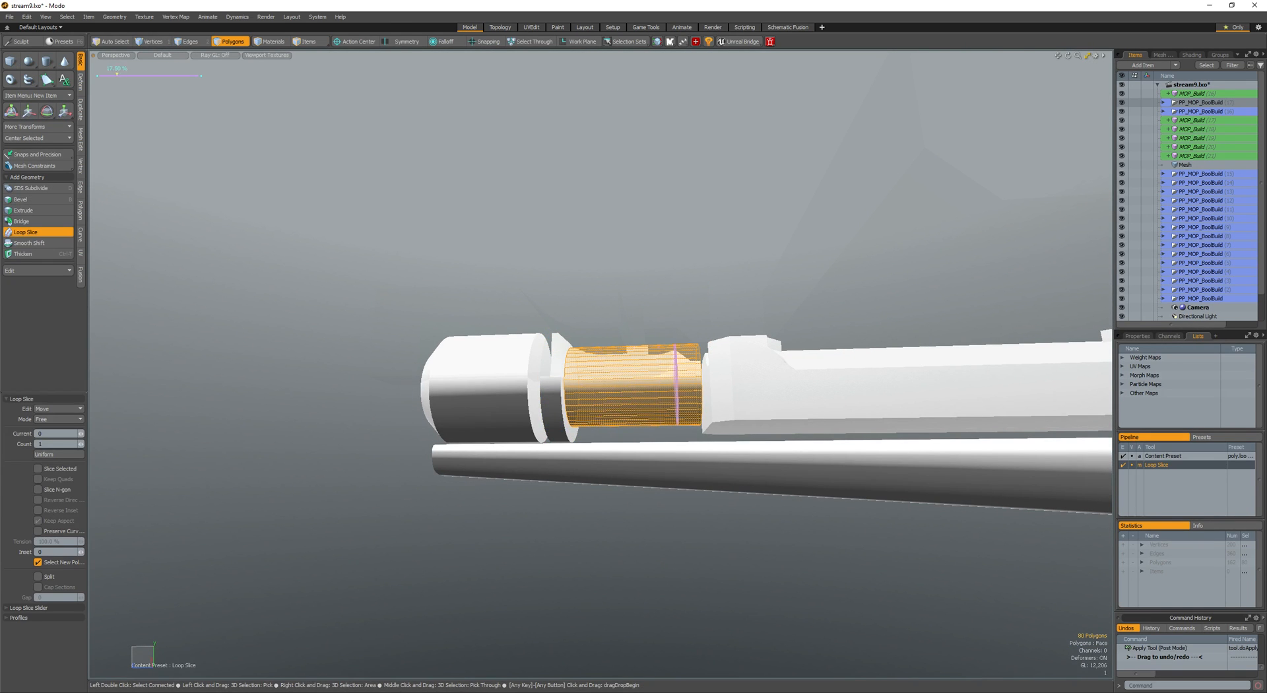
{"action": "key", "text": "space"}
{"action": "left_click_drag", "start_coordinate": [609, 394], "coordinate": [580, 396]}
{"action": "key", "text": "l"}
{"action": "key", "text": "alt+c"}
{"action": "left_click", "coordinate": [590, 373]}
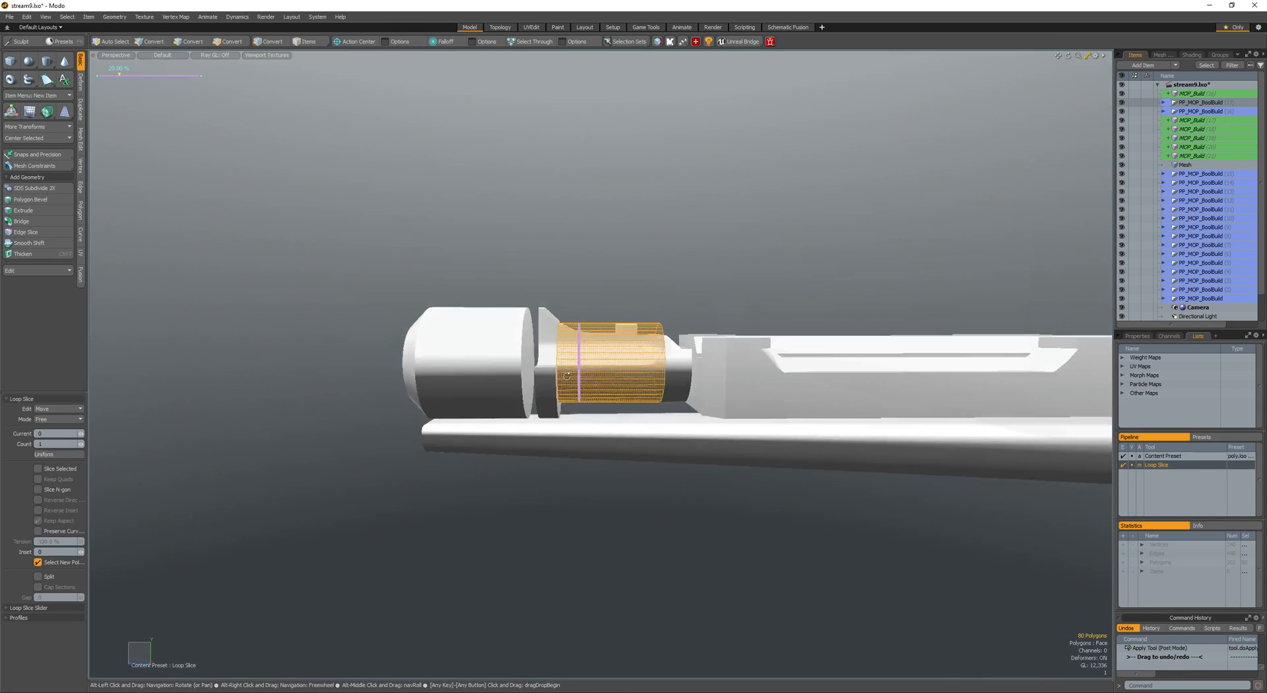
{"action": "key", "text": "space"}
- Bevel the circular edge loop on the front side of the collar behind the muzzle head by about 0.52, round level 0
{"action": "double_click", "coordinate": [581, 357]}
{"action": "left_click_drag", "start_coordinate": [488, 316], "coordinate": [520, 347], "text": "alt"}
{"action": "key", "text": "2"}
{"action": "key", "text": "b"}
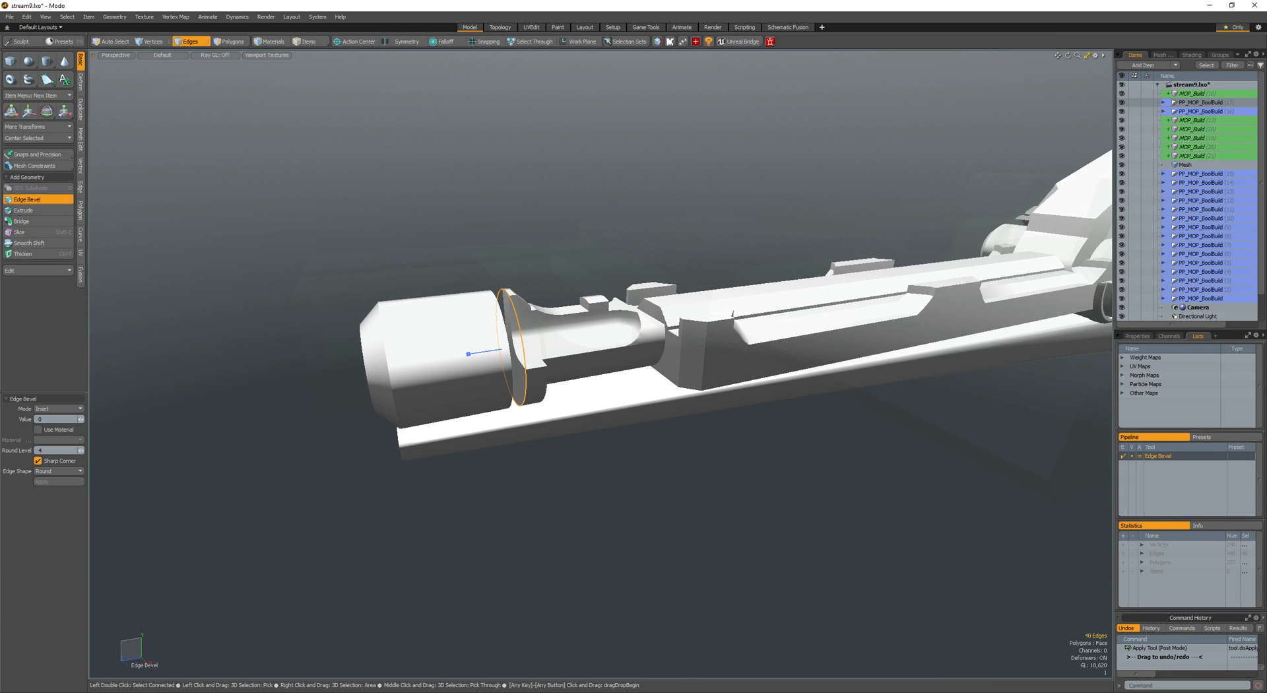
{"action": "scroll", "coordinate": [507, 320], "scroll_direction": "up", "scroll_amount": 5}
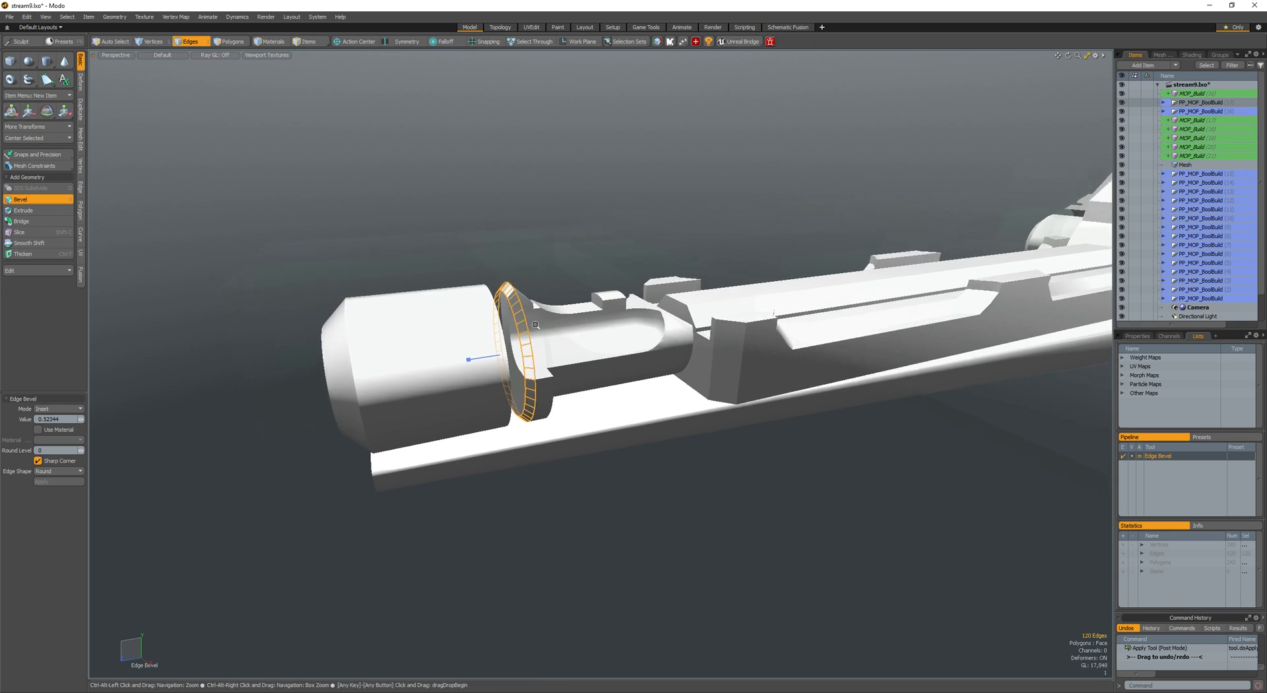
{"action": "key", "text": "space"}
- Create a small cylinder aligned with the barrel beside the muzzle piece in the Mesh item
{"action": "scroll", "coordinate": [551, 330], "scroll_direction": "down", "scroll_amount": 5}
{"action": "left_click_drag", "start_coordinate": [551, 330], "coordinate": [175, 324], "text": "alt"}
{"action": "left_click", "coordinate": [442, 407]}
{"action": "mouse_move", "coordinate": [580, 348]}
{"action": "left_mouse_down", "text": "alt"}
{"action": "mouse_move", "coordinate": [661, 339]}
{"action": "mouse_move", "coordinate": [553, 365]}
{"action": "mouse_move", "coordinate": [631, 428]}
{"action": "mouse_move", "coordinate": [657, 400]}
{"action": "mouse_move", "coordinate": [571, 461]}
{"action": "left_mouse_up", "text": "alt"}
{"action": "key", "text": "3"}
{"action": "double_click", "coordinate": [564, 362]}
{"action": "left_click", "coordinate": [632, 428]}
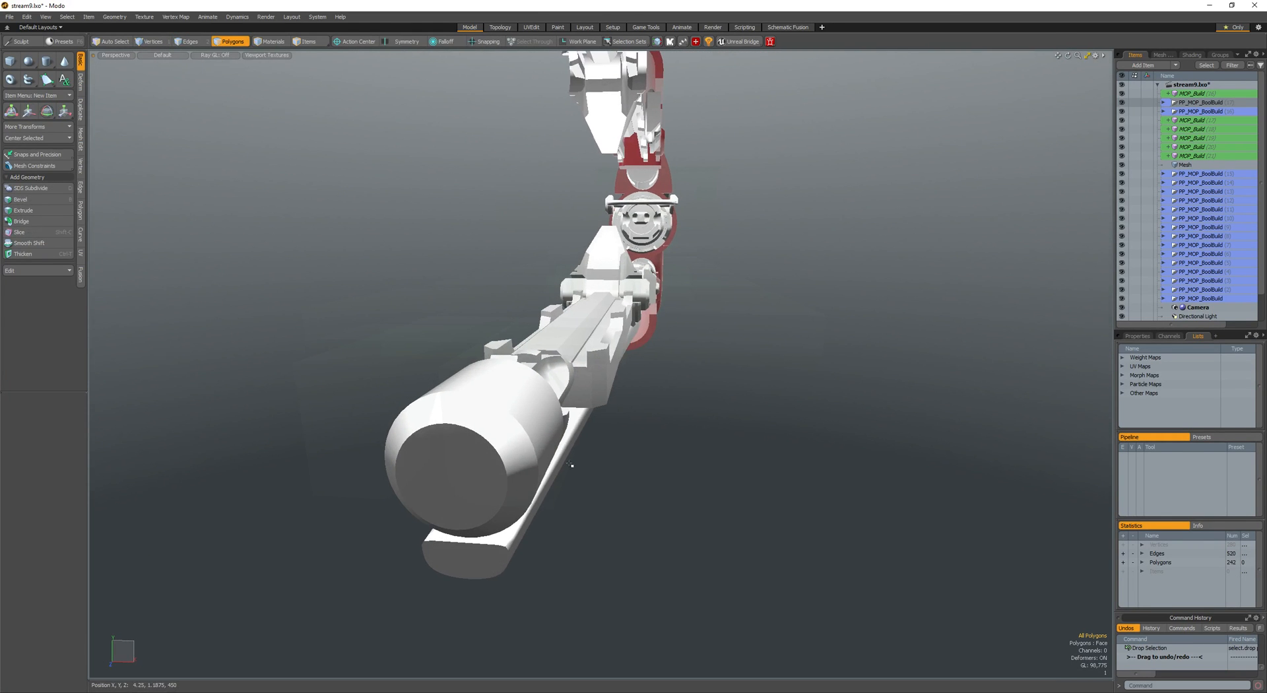
{"action": "left_click", "coordinate": [47, 62]}
{"action": "left_click_drag", "start_coordinate": [660, 400], "coordinate": [679, 405], "text": "ctrl"}
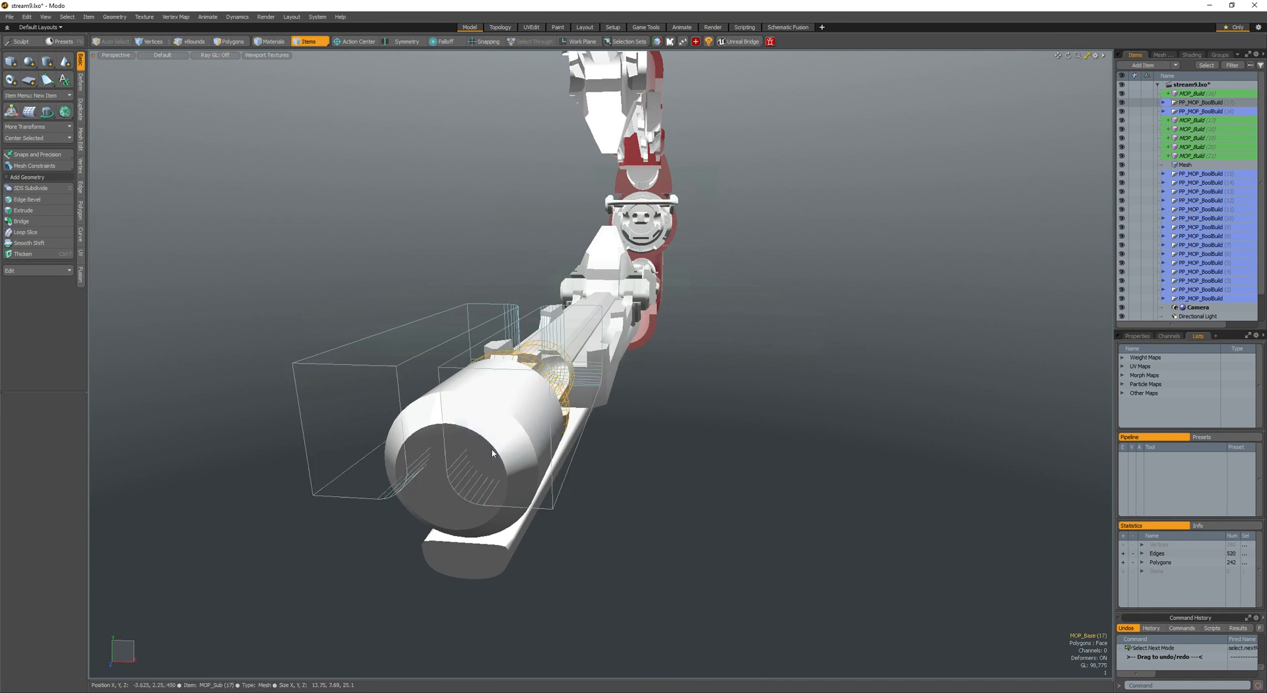
- Move the small cylinder against the rear of the muzzle head alongside the neck and mirror it across X
{"action": "key", "text": "w"}
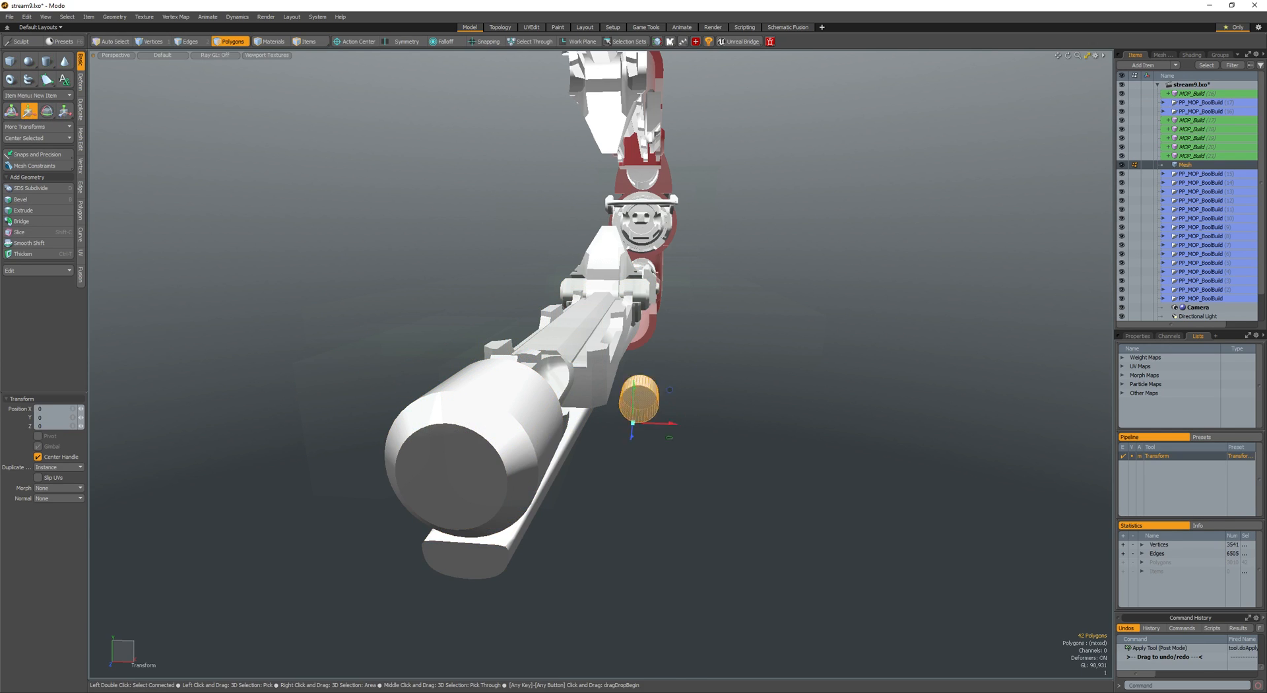
{"action": "key", "text": "shift+a"}
{"action": "left_click_drag", "start_coordinate": [653, 449], "coordinate": [400, 456], "text": "ctrl+alt"}
{"action": "key", "text": "w"}
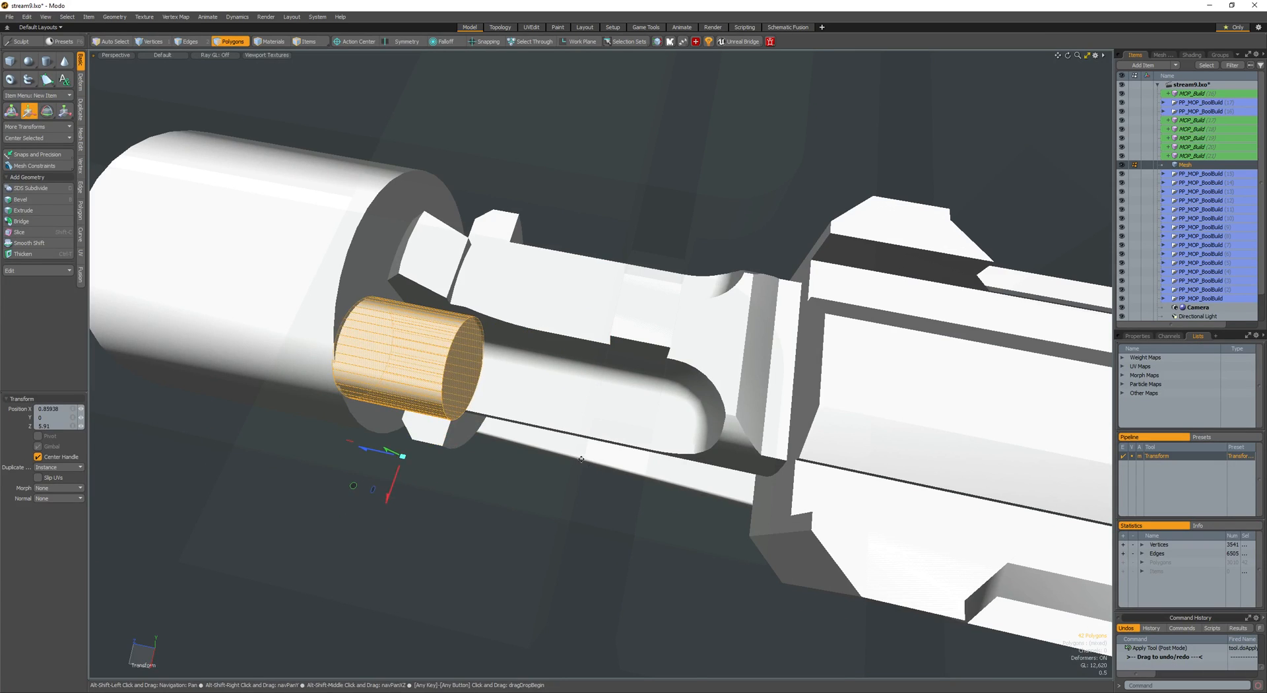
{"action": "key", "text": "q"}
{"action": "left_click_drag", "start_coordinate": [568, 462], "coordinate": [614, 344], "text": "alt+shift"}
{"action": "key", "text": "w"}
{"action": "key", "text": "q"}
{"action": "key", "text": "shift+v"}
- Bevel the rear end faces of both cylinders repeatedly into stepped plugs with a narrow neck and a wider tip
{"action": "left_click", "coordinate": [604, 384]}
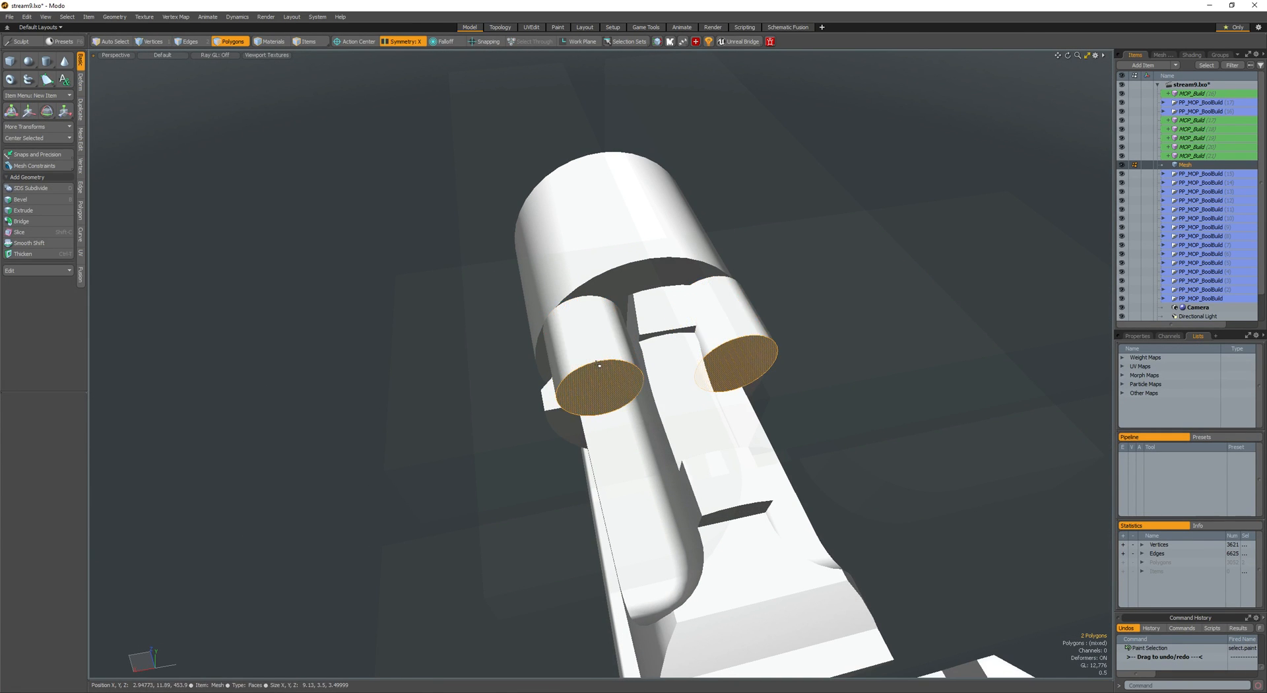
{"action": "key", "text": "b"}
{"action": "left_click", "coordinate": [637, 380]}
{"action": "left_click_drag", "start_coordinate": [573, 346], "coordinate": [665, 392], "text": "alt"}
{"action": "left_click", "coordinate": [593, 390], "text": "shift"}
{"action": "left_click", "coordinate": [583, 350], "text": "shift"}
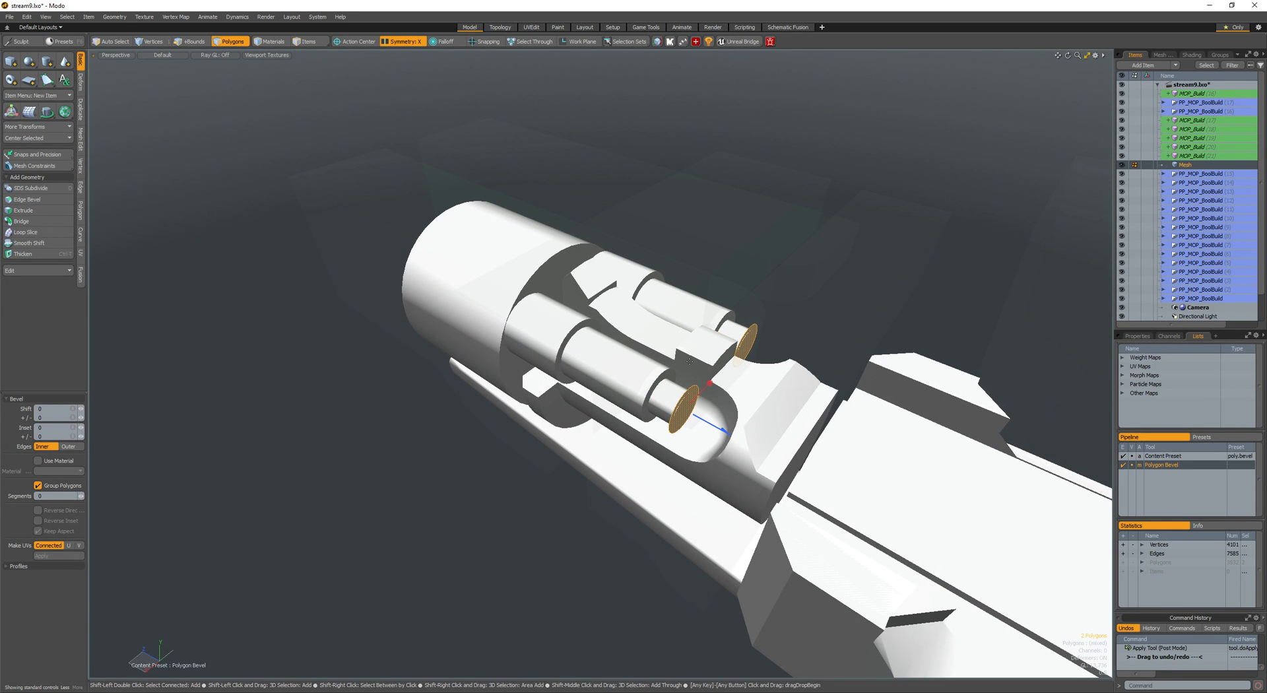
{"action": "key", "text": "space"}
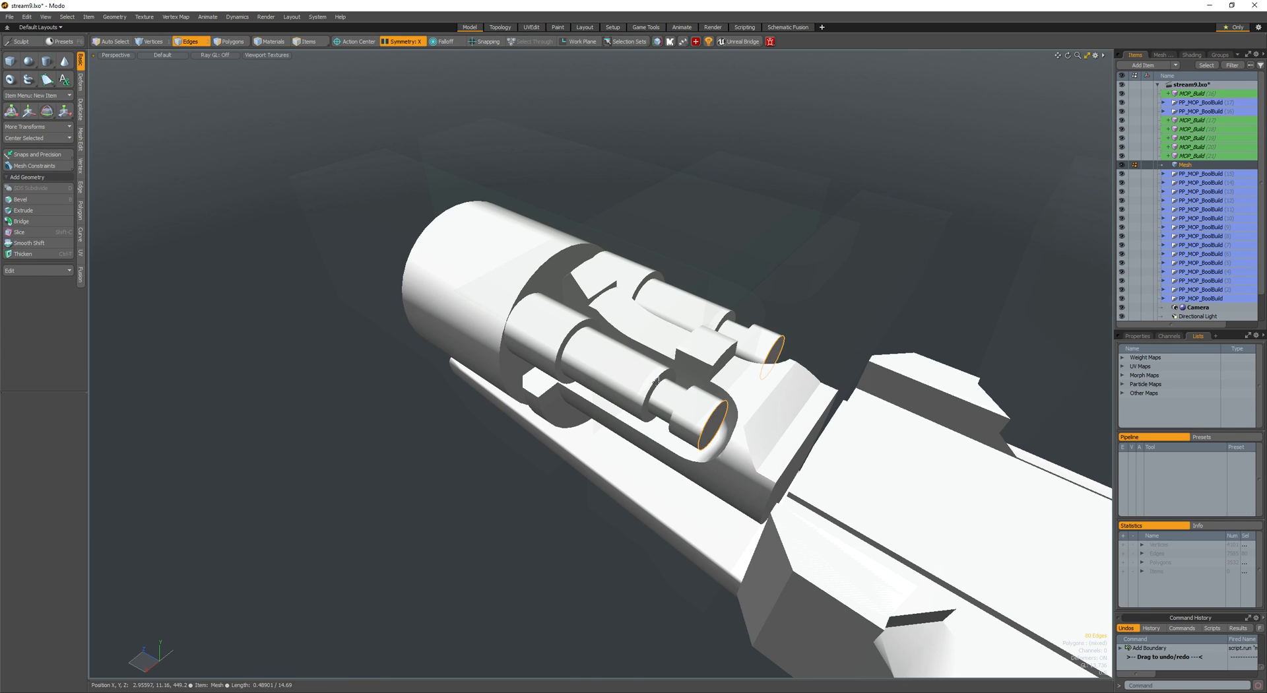
- Bevel the rim edges at the rear tips of both stepped cylinders
{"action": "key", "text": "b"}
{"action": "left_click_drag", "start_coordinate": [656, 380], "coordinate": [633, 385]}
{"action": "left_click_drag", "start_coordinate": [633, 385], "coordinate": [604, 400], "text": "alt"}
{"action": "key", "text": "space"}
{"action": "key", "text": "space"}
- Select both stepped cylinders, exclude their rear portions, and move the remaining front portions along the neck
{"action": "double_click", "coordinate": [589, 382]}
{"action": "scroll", "coordinate": [590, 383], "scroll_direction": "down", "scroll_amount": 3}
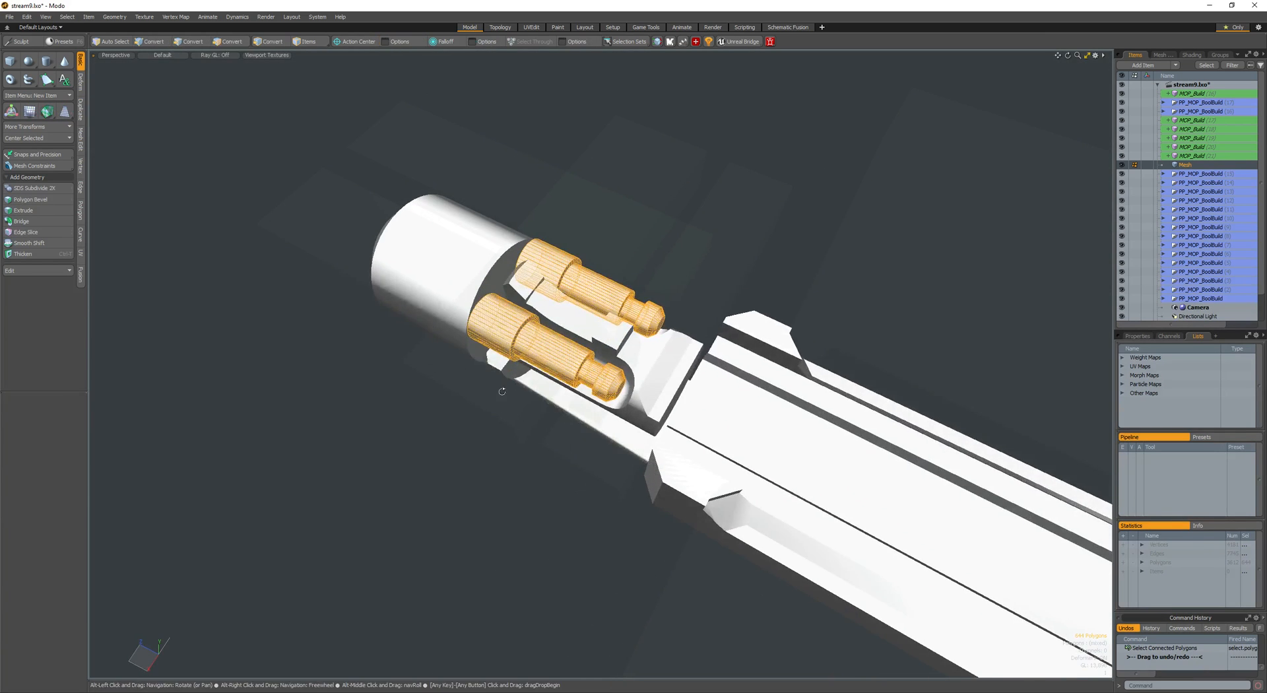
{"action": "left_click_drag", "start_coordinate": [513, 383], "coordinate": [581, 340], "text": "alt"}
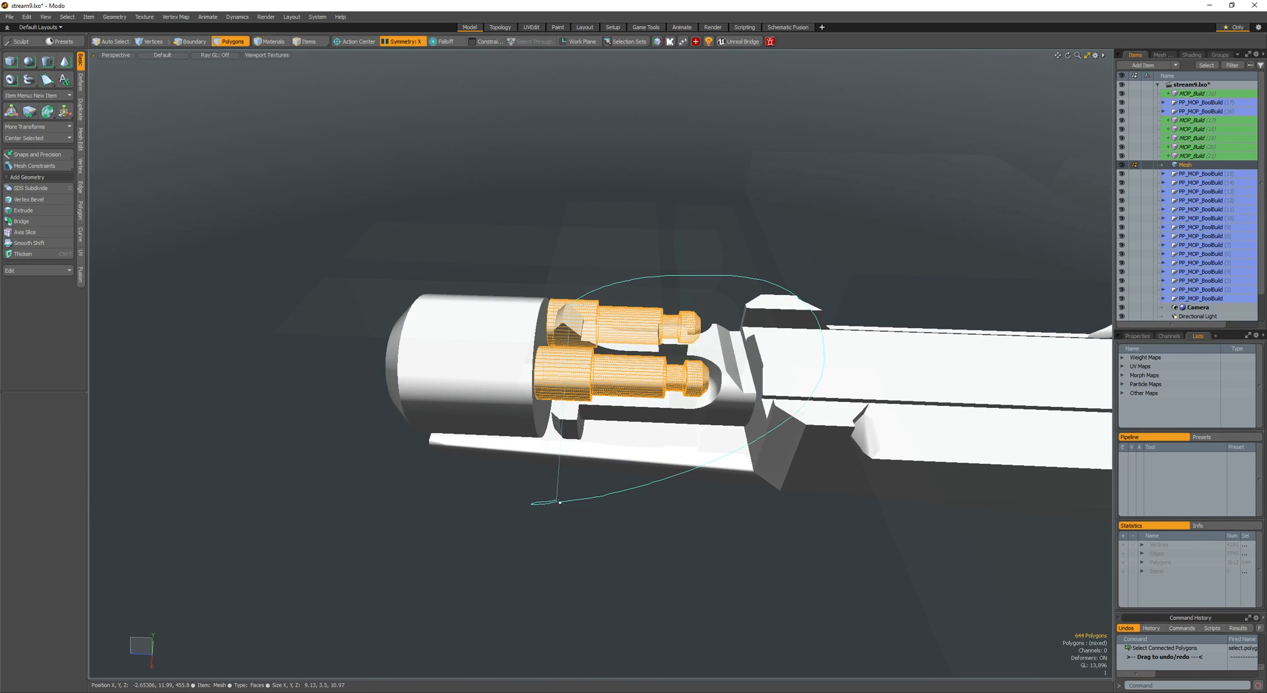
{"action": "right_click_drag", "start_coordinate": [560, 503], "coordinate": [560, 503], "text": "ctrl"}
{"action": "scroll", "coordinate": [560, 422], "scroll_direction": "up", "scroll_amount": 3}
{"action": "mouse_move", "coordinate": [580, 349]}
{"action": "left_mouse_down", "text": "alt"}
{"action": "mouse_move", "coordinate": [405, 464]}
{"action": "mouse_move", "coordinate": [408, 478]}
{"action": "mouse_move", "coordinate": [546, 350]}
{"action": "mouse_move", "coordinate": [383, 423]}
{"action": "mouse_move", "coordinate": [418, 395]}
{"action": "mouse_move", "coordinate": [516, 383]}
{"action": "mouse_move", "coordinate": [578, 455]}
{"action": "mouse_move", "coordinate": [495, 377]}
{"action": "mouse_move", "coordinate": [639, 423]}
{"action": "mouse_move", "coordinate": [681, 465]}
{"action": "mouse_move", "coordinate": [606, 437]}
{"action": "mouse_move", "coordinate": [693, 490]}
{"action": "left_mouse_up", "text": "alt"}
{"action": "key", "text": "w"}
{"action": "key", "text": "space"}
- Bevel the selected edges on the detail geometry around the muzzle neck
{"action": "key", "text": "2"}
{"action": "key", "text": "b"}
{"action": "key", "text": "space"}
{"action": "key", "text": "space"}
{"action": "scroll", "coordinate": [502, 373], "scroll_direction": "down", "scroll_amount": 4}
{"action": "key", "text": "space"}
{"action": "key", "text": "shift+w"}
{"action": "key", "text": "shift+w"}
{"action": "scroll", "coordinate": [546, 351], "scroll_direction": "down", "scroll_amount": 4}
{"action": "scroll", "coordinate": [491, 378], "scroll_direction": "up", "scroll_amount": 4}
{"action": "key", "text": "q"}
- Select the block beneath the muzzle neck, then scale and move it into the gap above the lower rail
{"action": "key", "text": "3"}
{"action": "double_click", "coordinate": [626, 449]}
{"action": "key", "text": "r"}
{"action": "left_click_drag", "start_coordinate": [693, 489], "coordinate": [544, 351], "text": "alt"}
{"action": "key", "text": "w"}
{"action": "key", "text": "r"}
{"action": "key", "text": "w"}
{"action": "key", "text": "q"}
{"action": "key", "text": "w"}
{"action": "key", "text": "q"}
- Select the vertical edges near the rear of the block beneath the neck
{"action": "key", "text": "2"}
{"action": "left_click", "coordinate": [629, 401]}
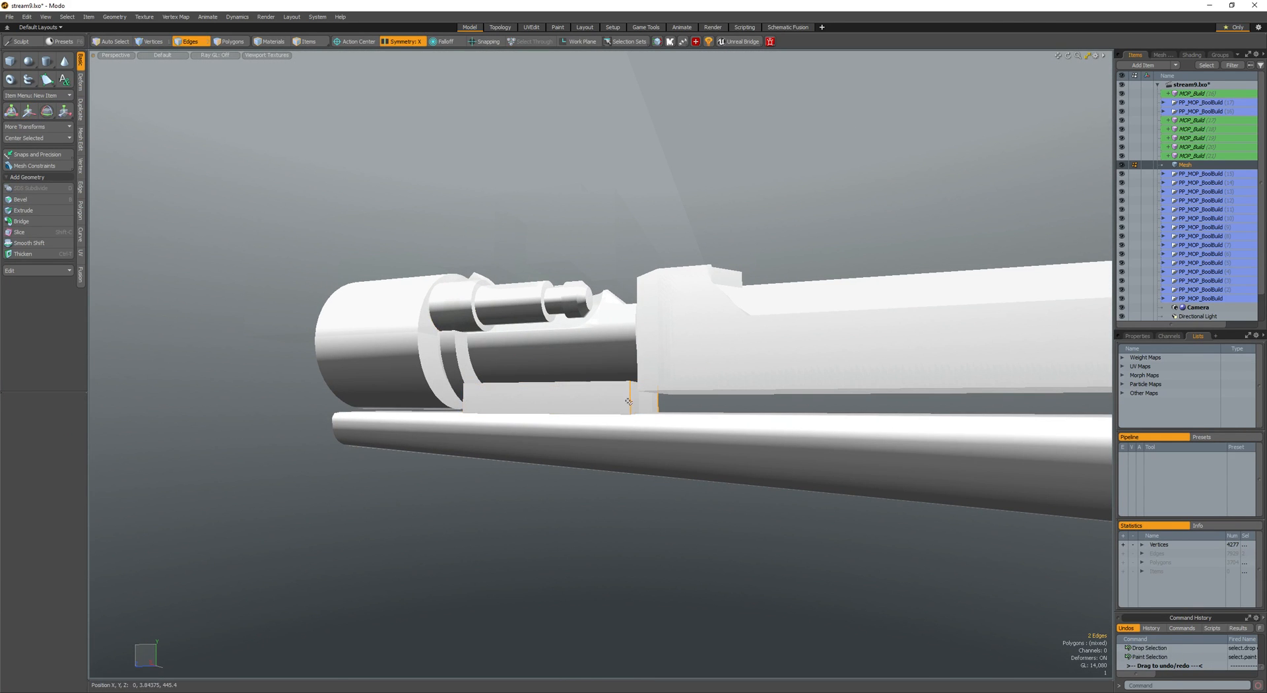
- Cut an edge loop into the small block beneath the barrel housing and bevel out its rear face to lengthen it
{"action": "key", "text": "alt+c"}
{"action": "key", "text": "space"}
{"action": "key", "text": "space"}
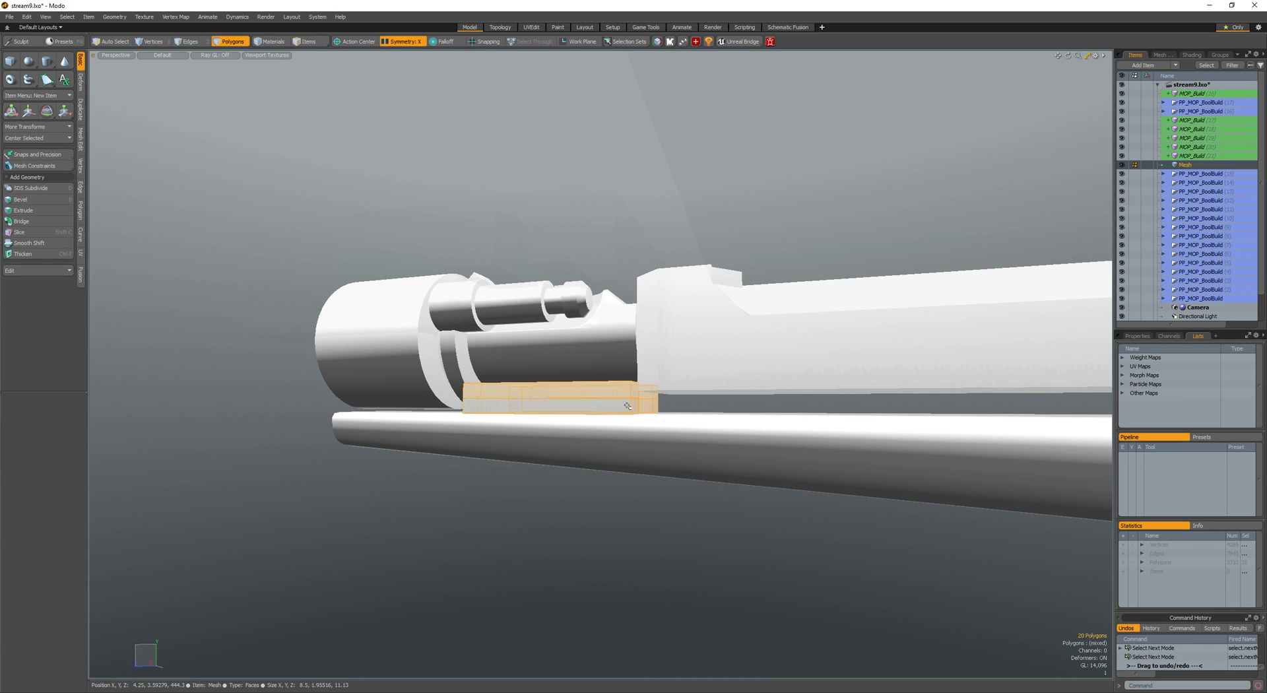
{"action": "scroll", "coordinate": [629, 400], "scroll_direction": "down", "scroll_amount": 4}
{"action": "key", "text": "b"}
{"action": "left_click", "coordinate": [629, 400]}
{"action": "mouse_move", "coordinate": [629, 400]}
{"action": "left_mouse_down", "text": "alt"}
{"action": "mouse_move", "coordinate": [591, 416]}
{"action": "mouse_move", "coordinate": [580, 394]}
{"action": "mouse_move", "coordinate": [565, 404]}
{"action": "mouse_move", "coordinate": [590, 373]}
{"action": "mouse_move", "coordinate": [579, 370]}
{"action": "mouse_move", "coordinate": [638, 396]}
{"action": "left_mouse_up", "text": "alt"}
{"action": "scroll", "coordinate": [588, 409], "scroll_direction": "down", "scroll_amount": 4}
- Reposition the lengthened block beneath the barrel and shift its front end faces by -0.09375 along Z
{"action": "key", "text": "w"}
{"action": "key", "text": "space"}
{"action": "double_click", "coordinate": [568, 380]}
{"action": "key", "text": "w"}
{"action": "key", "text": "space"}
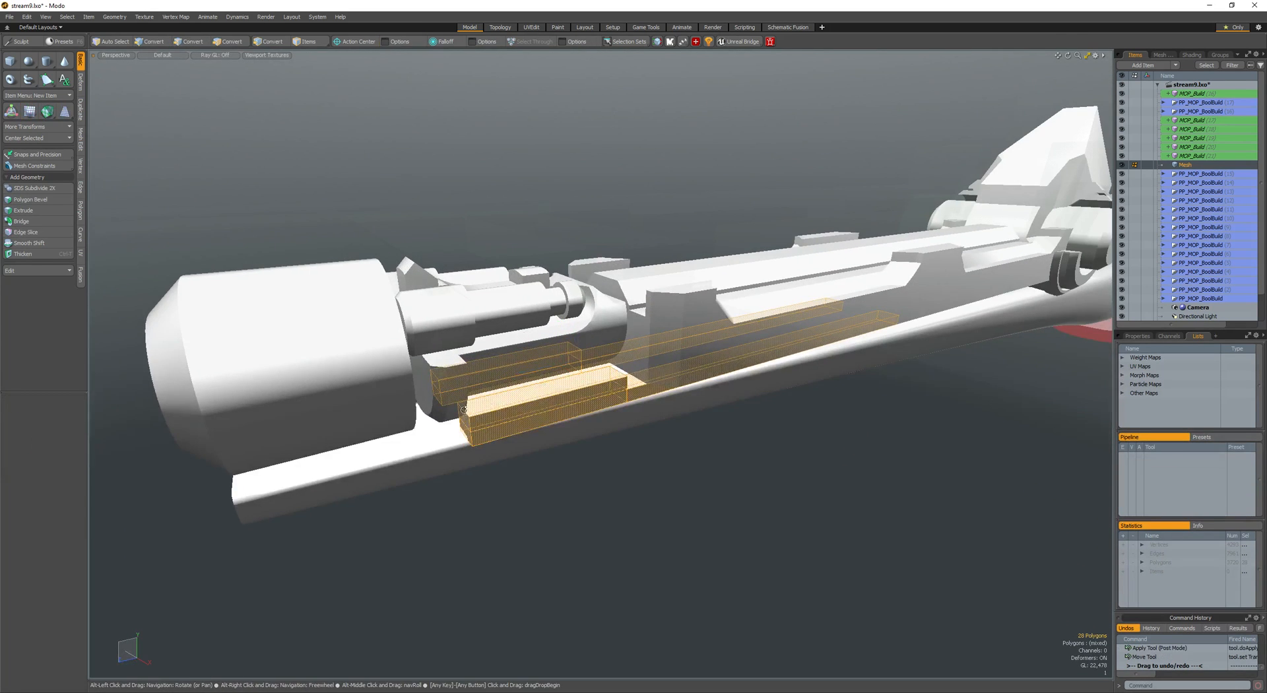
{"action": "mouse_move", "coordinate": [464, 409]}
{"action": "left_mouse_down", "text": "alt"}
{"action": "mouse_move", "coordinate": [470, 375]}
{"action": "mouse_move", "coordinate": [450, 406]}
{"action": "left_mouse_up", "text": "alt"}
{"action": "key", "text": "w"}
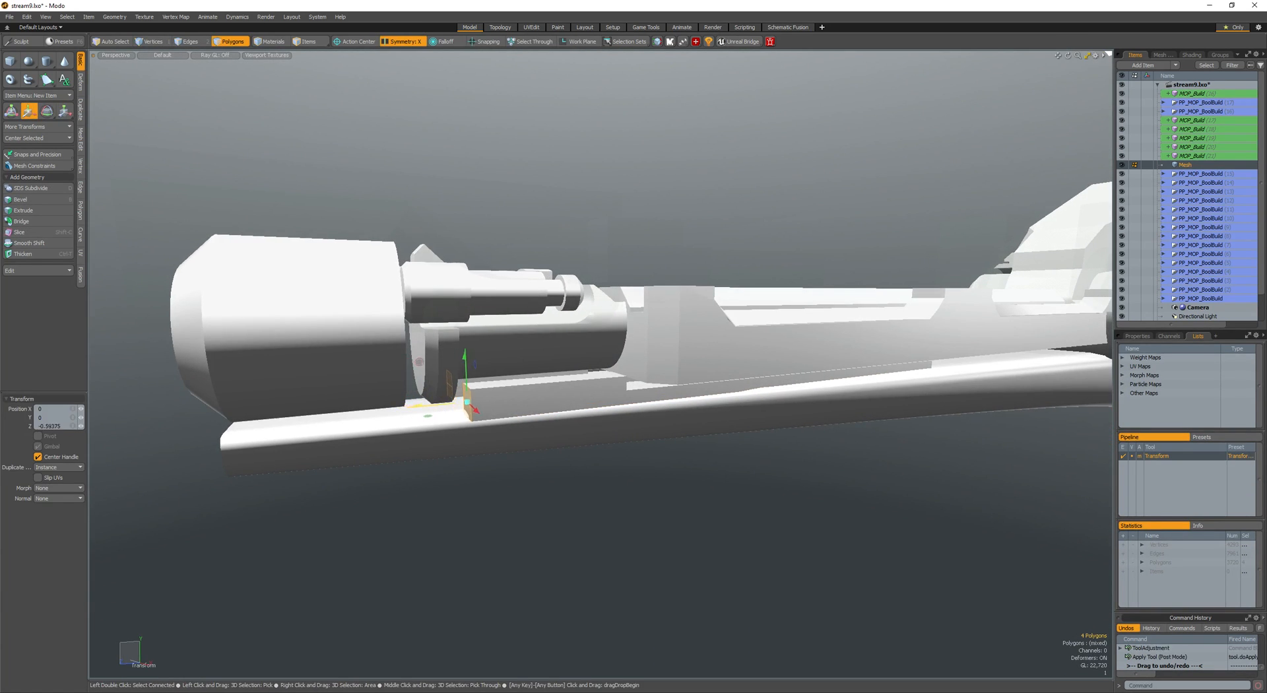
- Select the whole connected block beneath the barrel and assign a material to its polygons with the default settings
{"action": "key", "text": "space"}
{"action": "double_click", "coordinate": [496, 390]}
{"action": "key", "text": "m"}
{"action": "key", "text": "Return"}
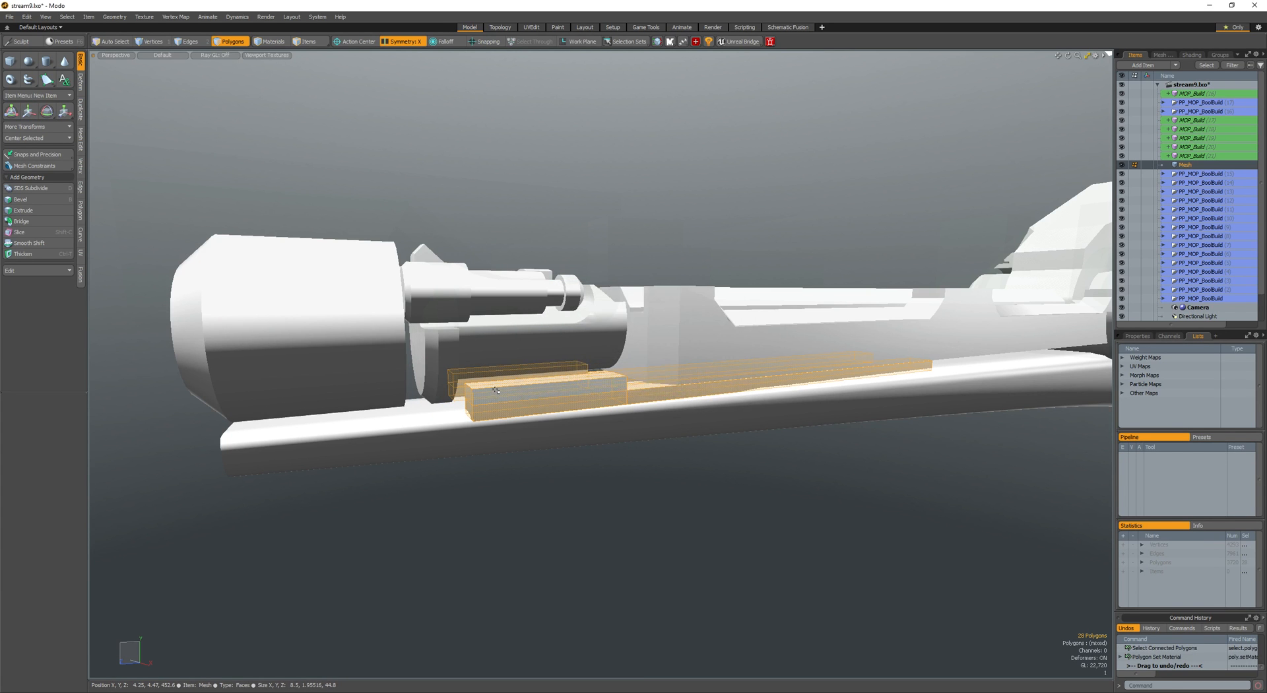
- Switch to the boolean cutter mesh along the barrel rail and select all the edges of its boxes
{"action": "left_click_drag", "start_coordinate": [495, 390], "coordinate": [738, 398], "text": "alt"}
{"action": "key", "text": "shift+w"}
{"action": "scroll", "coordinate": [466, 416], "scroll_direction": "down", "scroll_amount": 5}
{"action": "key", "text": "space"}
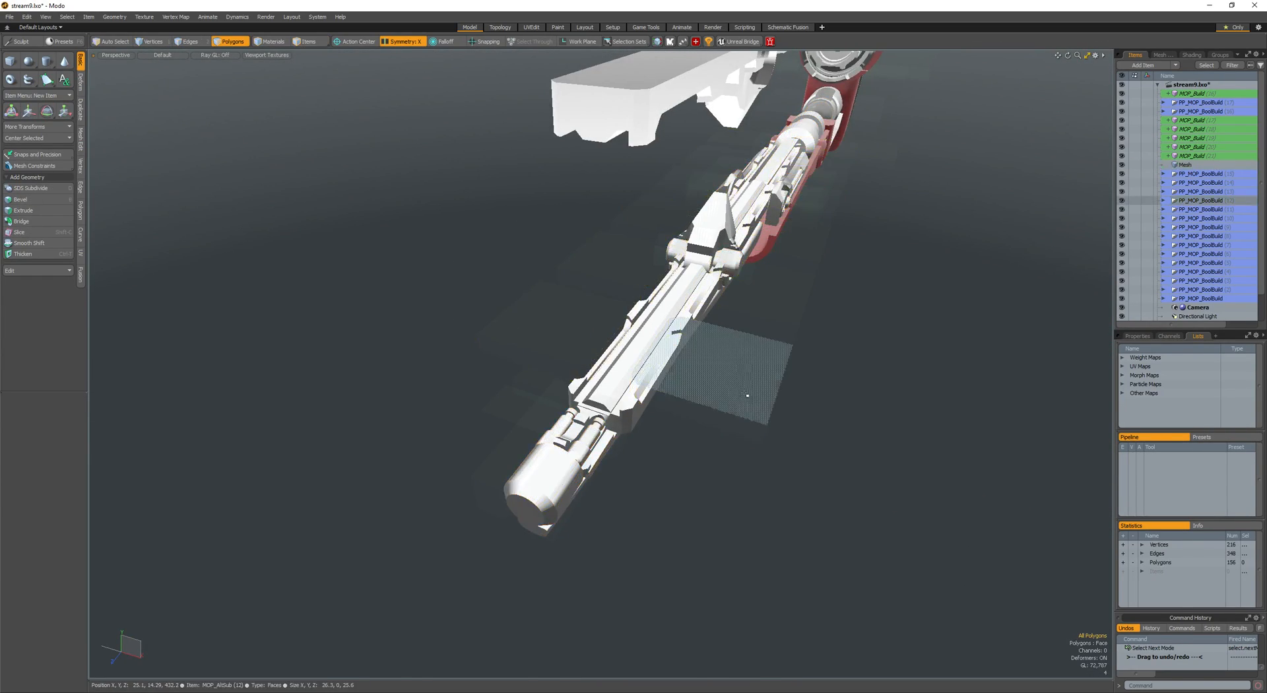
{"action": "key", "text": "bracketleft"}
{"action": "scroll", "coordinate": [834, 425], "scroll_direction": "up", "scroll_amount": 4}
{"action": "left_click_drag", "start_coordinate": [835, 424], "coordinate": [611, 512], "text": "alt"}
{"action": "scroll", "coordinate": [546, 334], "scroll_direction": "down", "scroll_amount": 3}
{"action": "key", "text": "alt+2"}
{"action": "scroll", "coordinate": [611, 398], "scroll_direction": "up", "scroll_amount": 5}
- Try to bevel the edges of the cutter boxes along the barrel rail
{"action": "key", "text": "b"}
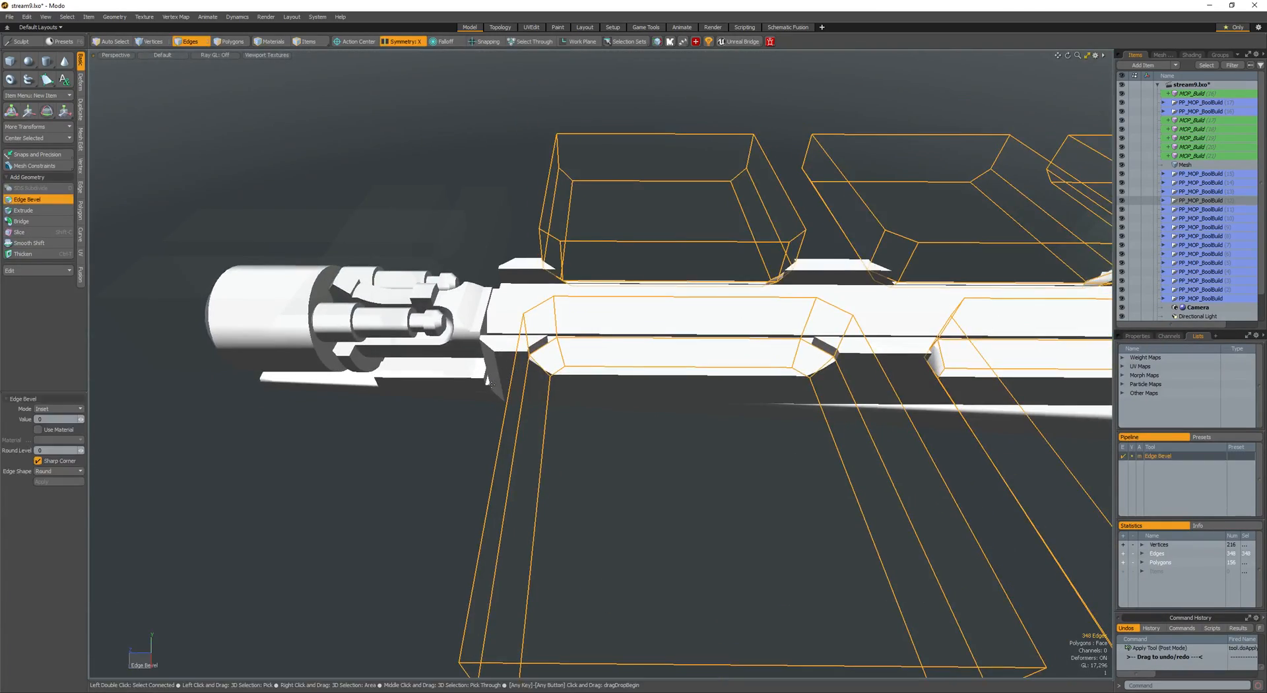
{"action": "left_click_drag", "start_coordinate": [524, 383], "coordinate": [668, 409]}
{"action": "key", "text": "space"}
{"action": "key", "text": "space"}
{"action": "scroll", "coordinate": [613, 458], "scroll_direction": "down", "scroll_amount": 4}
{"action": "key", "text": "q"}
{"action": "key", "text": "space"}
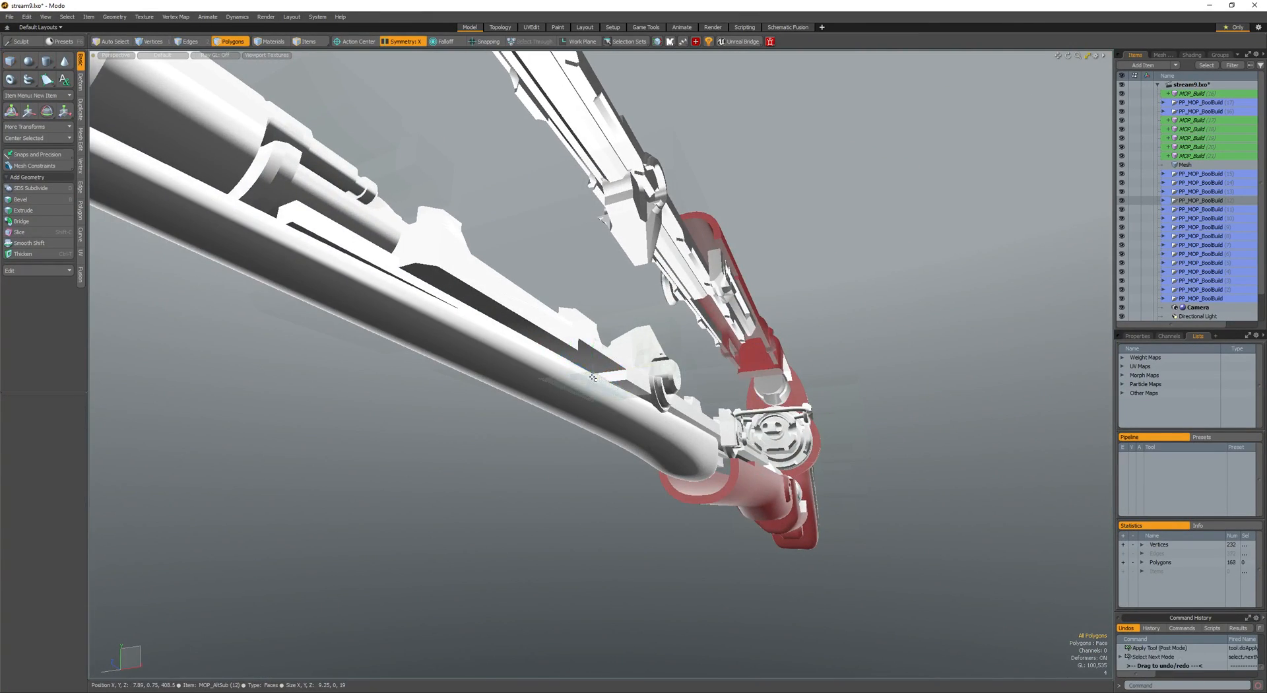
- Select the cutter box behind the round hub on the barrel rail and move it up and toward the muzzle
{"action": "double_click", "coordinate": [611, 371]}
{"action": "left_click_drag", "start_coordinate": [611, 371], "coordinate": [535, 514], "text": "alt"}
{"action": "key", "text": "w"}
{"action": "left_click_drag", "start_coordinate": [485, 362], "coordinate": [460, 297], "text": "alt"}
{"action": "key", "text": "space"}
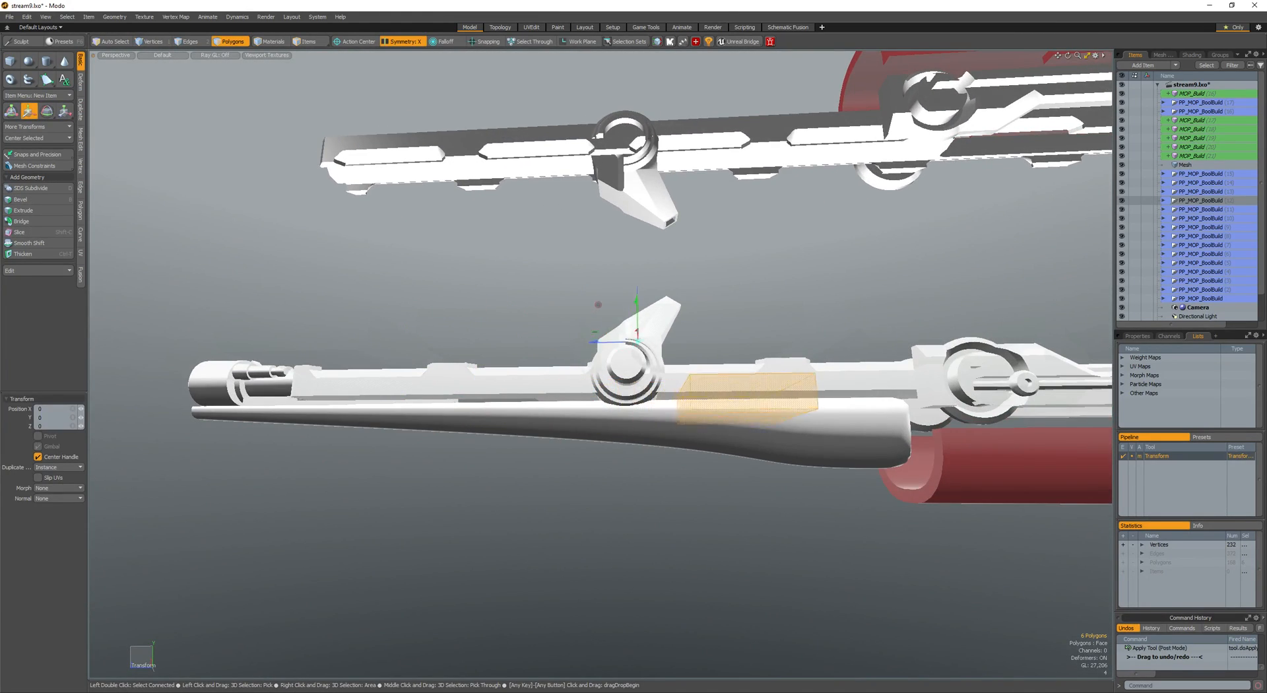
{"action": "left_click_drag", "start_coordinate": [330, 336], "coordinate": [370, 348], "text": "alt"}
{"action": "key", "text": "space"}
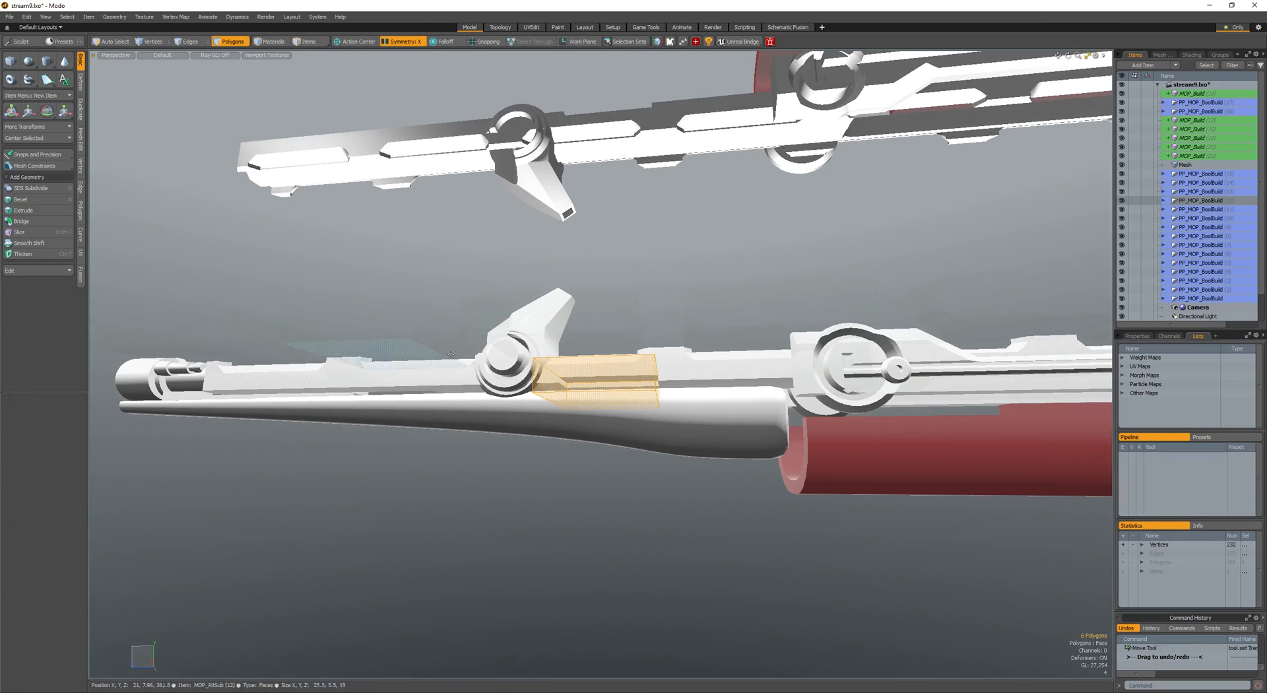
- Scale the cutter box to 14.5% along Z and move it onto the foregrip's rear end, adjusting by 1.5 in Y and -4 in Z
{"action": "key", "text": "w"}
{"action": "key", "text": "r"}
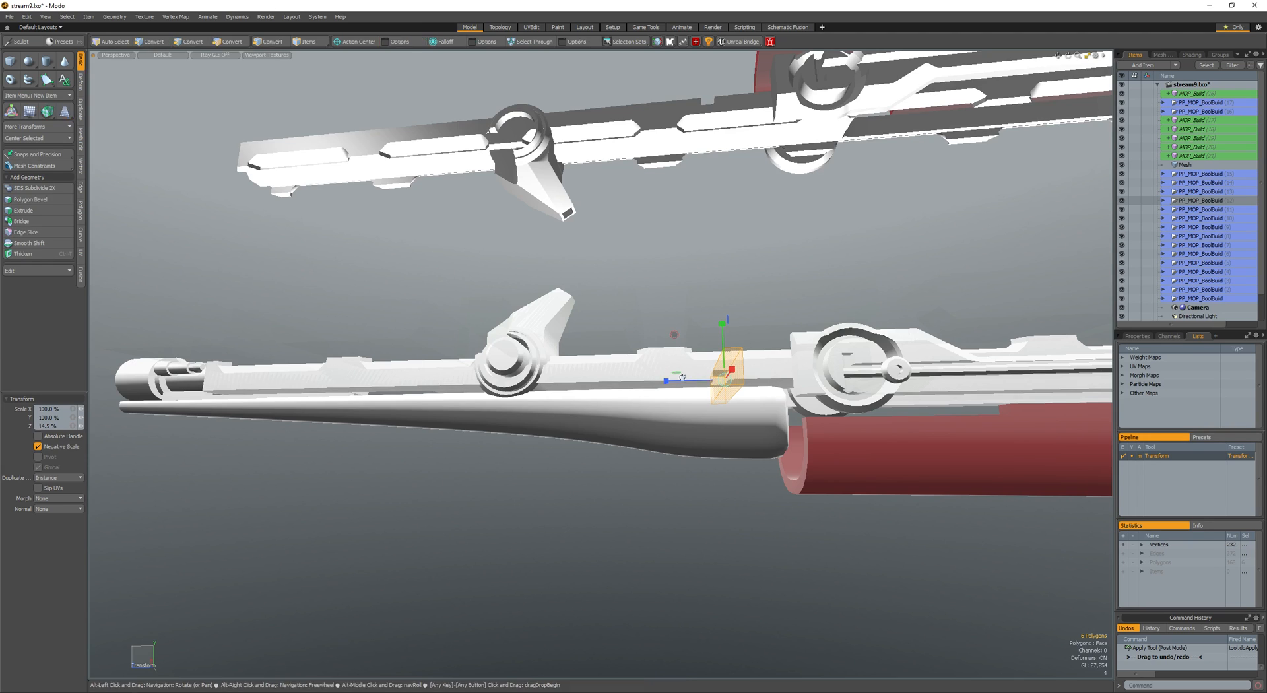
{"action": "key", "text": "shift+a"}
{"action": "left_click_drag", "start_coordinate": [682, 376], "coordinate": [693, 430], "text": "alt"}
{"action": "key", "text": "w"}
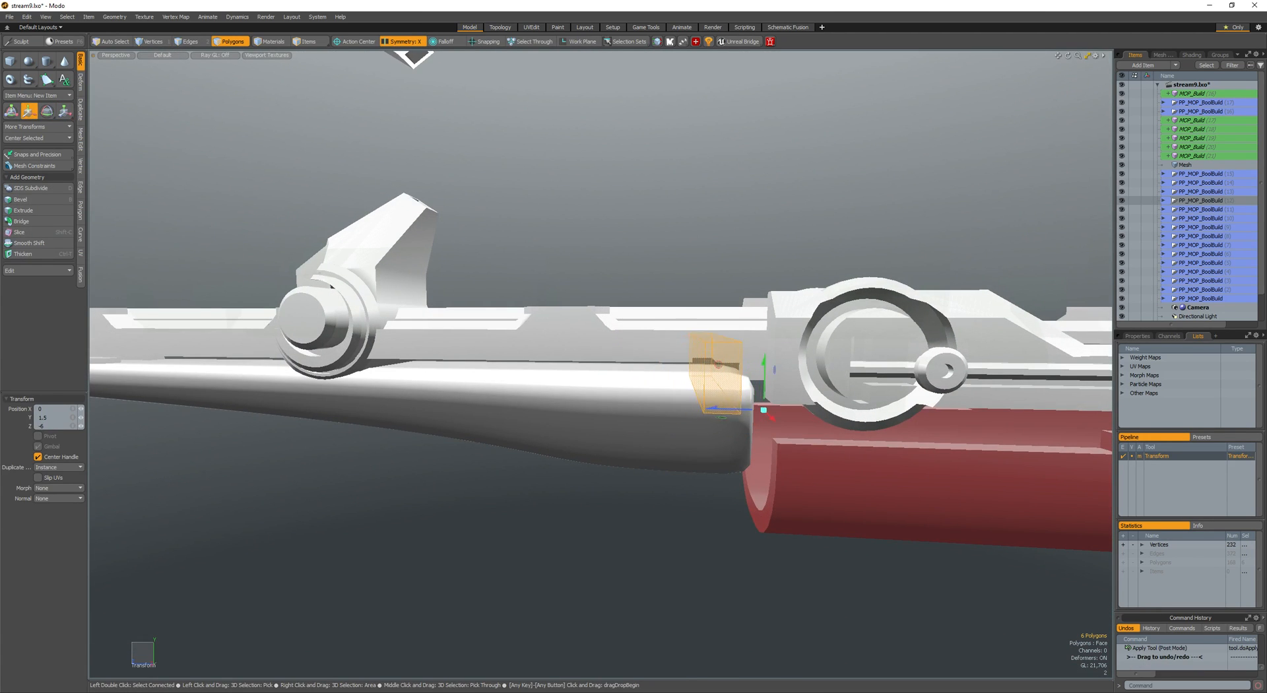
{"action": "left_click_drag", "start_coordinate": [718, 365], "coordinate": [718, 363]}
{"action": "left_click_drag", "start_coordinate": [718, 362], "coordinate": [808, 515], "text": "alt"}
- Bevel the long edges of the narrow cutter box by about 0.78 with a round level of 4
{"action": "key", "text": "space"}
{"action": "key", "text": "space"}
{"action": "key", "text": "space"}
{"action": "key", "text": "2"}
{"action": "key", "text": "b"}
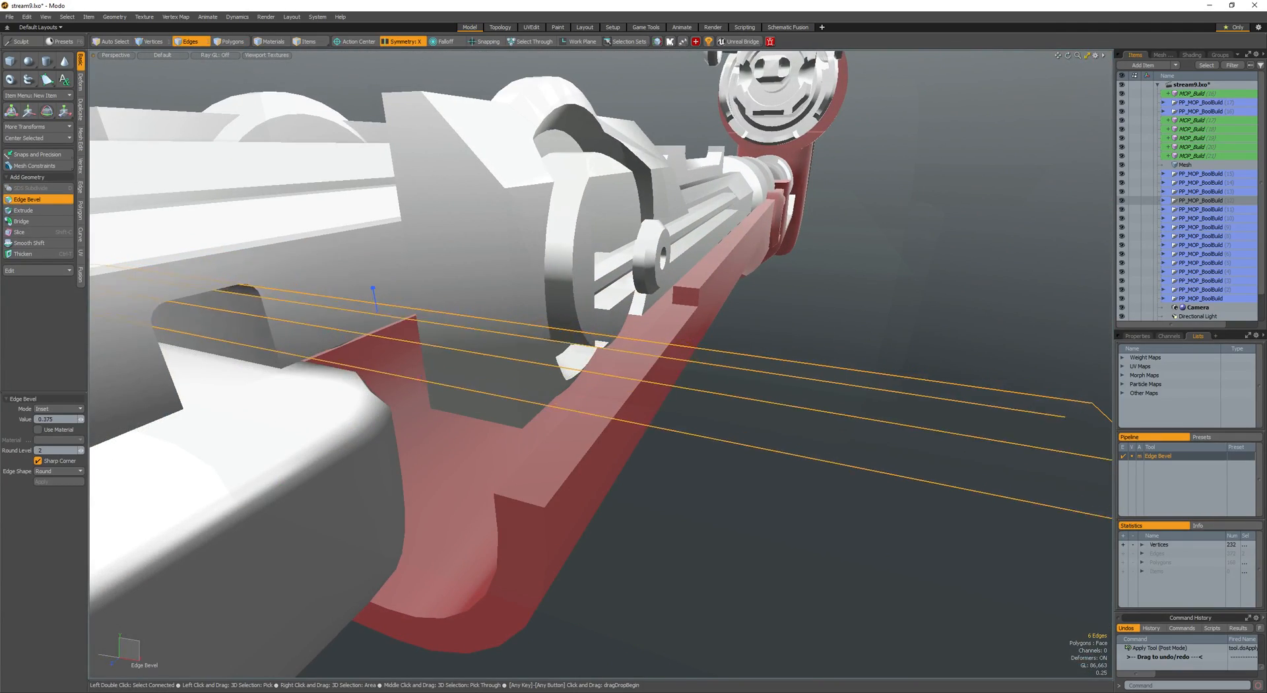
{"action": "left_click_drag", "start_coordinate": [380, 407], "coordinate": [448, 406]}
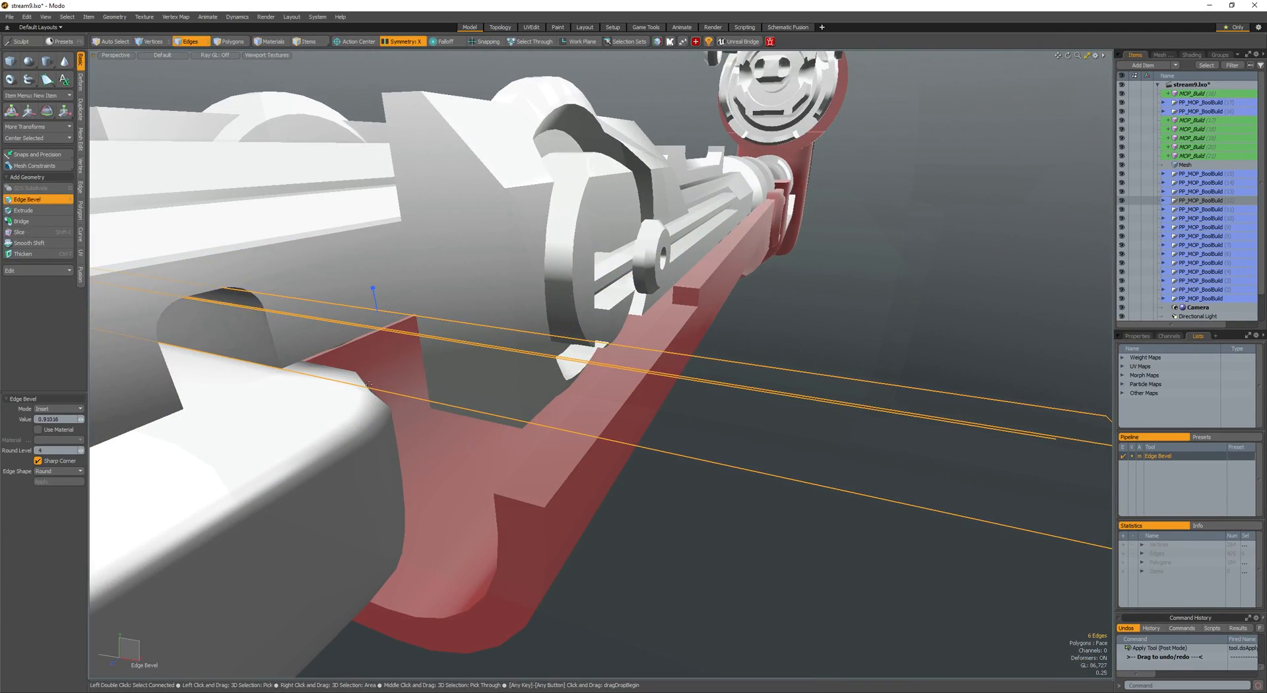
{"action": "left_click_drag", "start_coordinate": [369, 384], "coordinate": [248, 374]}
{"action": "key", "text": "F4"}
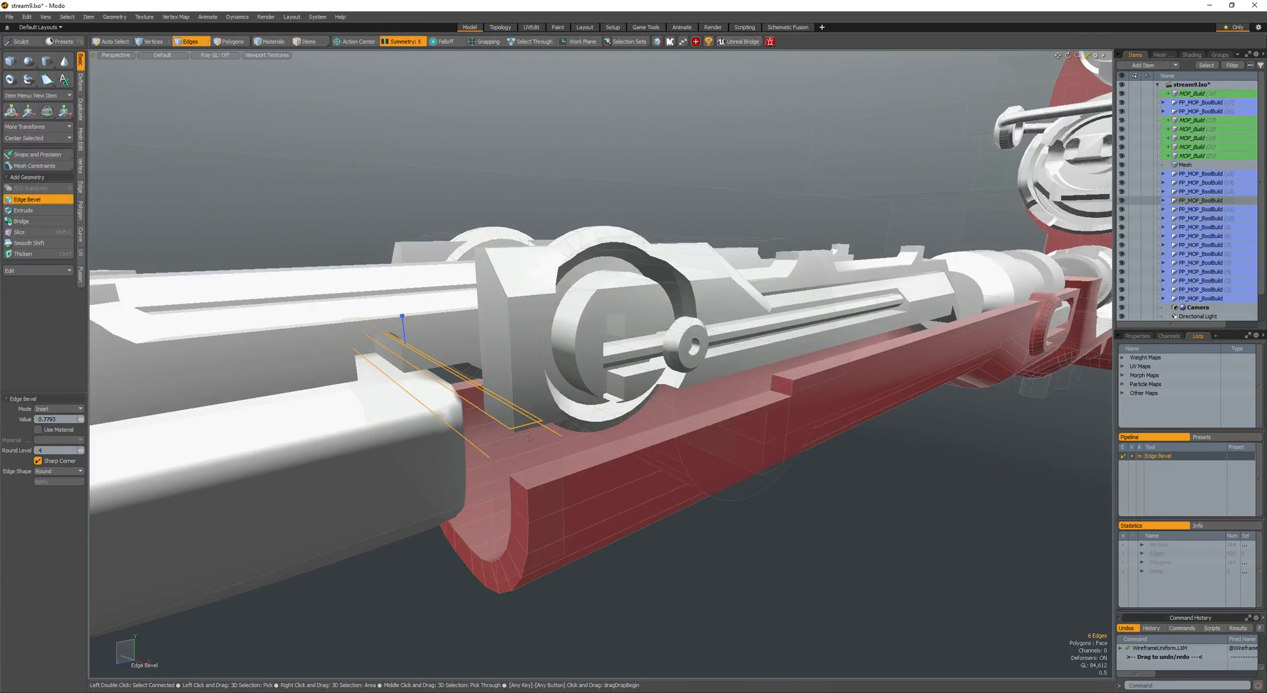
{"action": "left_click_drag", "start_coordinate": [396, 413], "coordinate": [614, 434], "text": "alt"}
{"action": "key", "text": "space"}
- Select the whole rounded cutter block and place a copy -47.6 along Z, nearer the muzzle
{"action": "key", "text": "3"}
{"action": "double_click", "coordinate": [444, 484]}
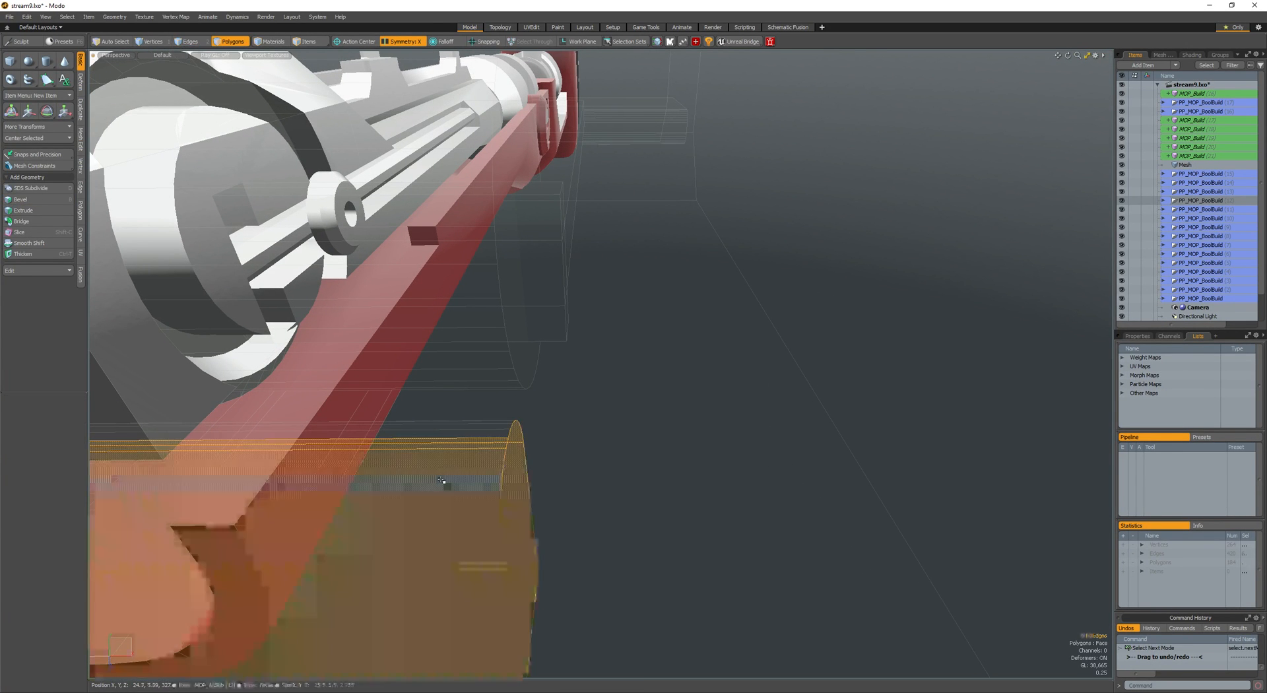
{"action": "scroll", "coordinate": [444, 484], "scroll_direction": "down", "scroll_amount": 10}
{"action": "left_click_drag", "start_coordinate": [444, 484], "coordinate": [463, 357], "text": "alt"}
{"action": "key", "text": "w"}
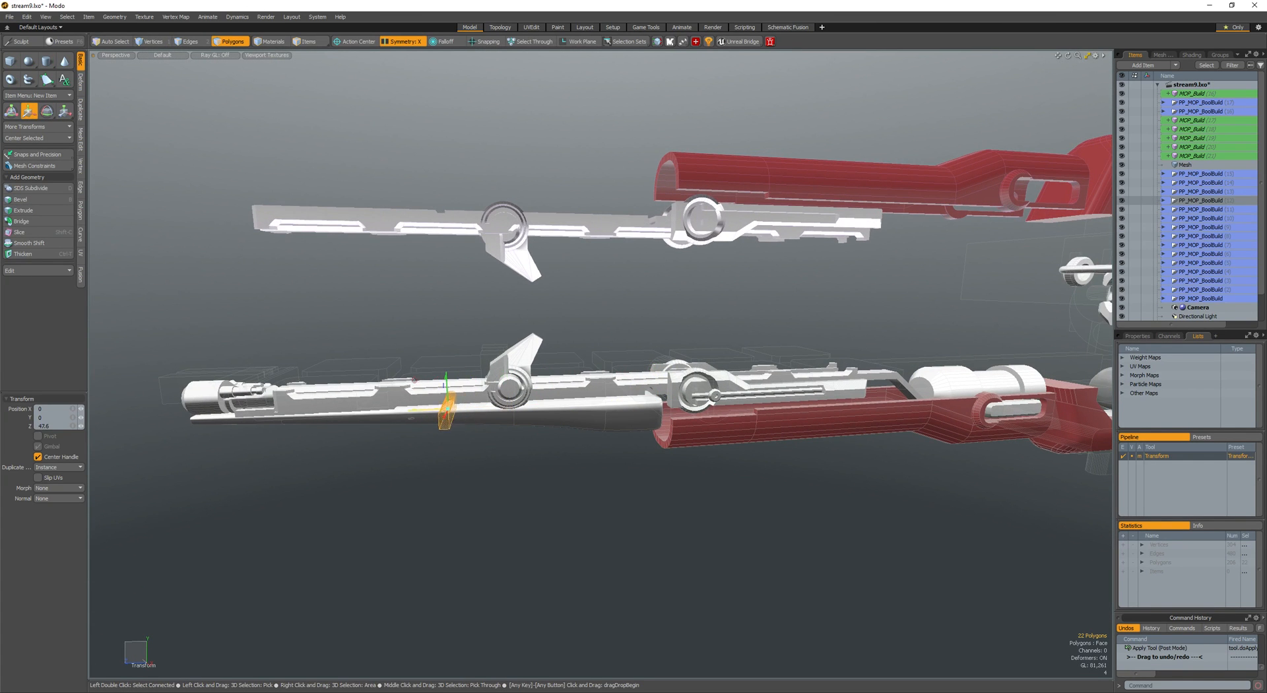
{"action": "left_click_drag", "start_coordinate": [393, 406], "coordinate": [509, 477], "text": "alt+shift"}
{"action": "key", "text": "space"}
- Select both rounded cutter blocks, turn symmetry off, and reposition them sideways at the foregrip with a -0.0625 X offset
{"action": "left_click", "coordinate": [623, 394], "text": "shift"}
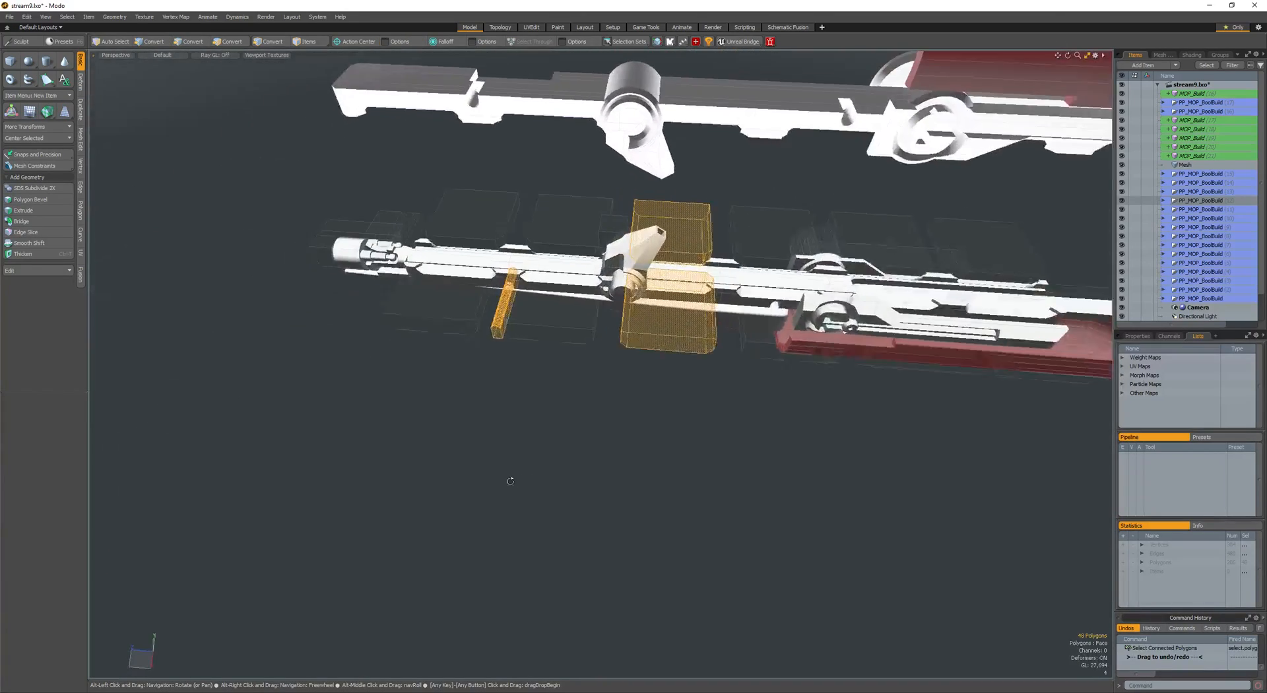
{"action": "left_click_drag", "start_coordinate": [653, 462], "coordinate": [574, 376], "text": "alt"}
{"action": "key", "text": "w"}
{"action": "scroll", "coordinate": [726, 423], "scroll_direction": "up", "scroll_amount": 5}
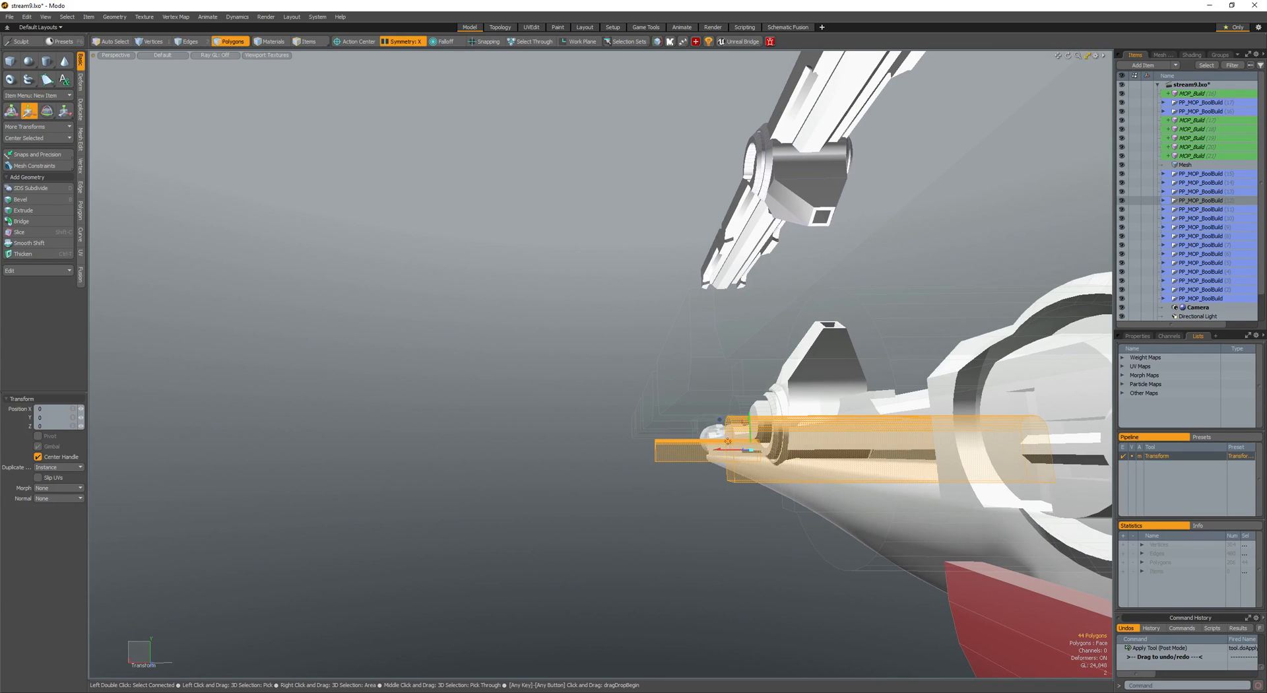
{"action": "scroll", "coordinate": [744, 449], "scroll_direction": "down", "scroll_amount": 3}
{"action": "mouse_move", "coordinate": [744, 450]}
{"action": "left_mouse_down", "text": "alt"}
{"action": "mouse_move", "coordinate": [772, 454]}
{"action": "mouse_move", "coordinate": [734, 448]}
{"action": "left_mouse_up", "text": "alt"}
{"action": "key", "text": "space"}
{"action": "key", "text": "w"}
{"action": "left_click", "coordinate": [717, 394]}
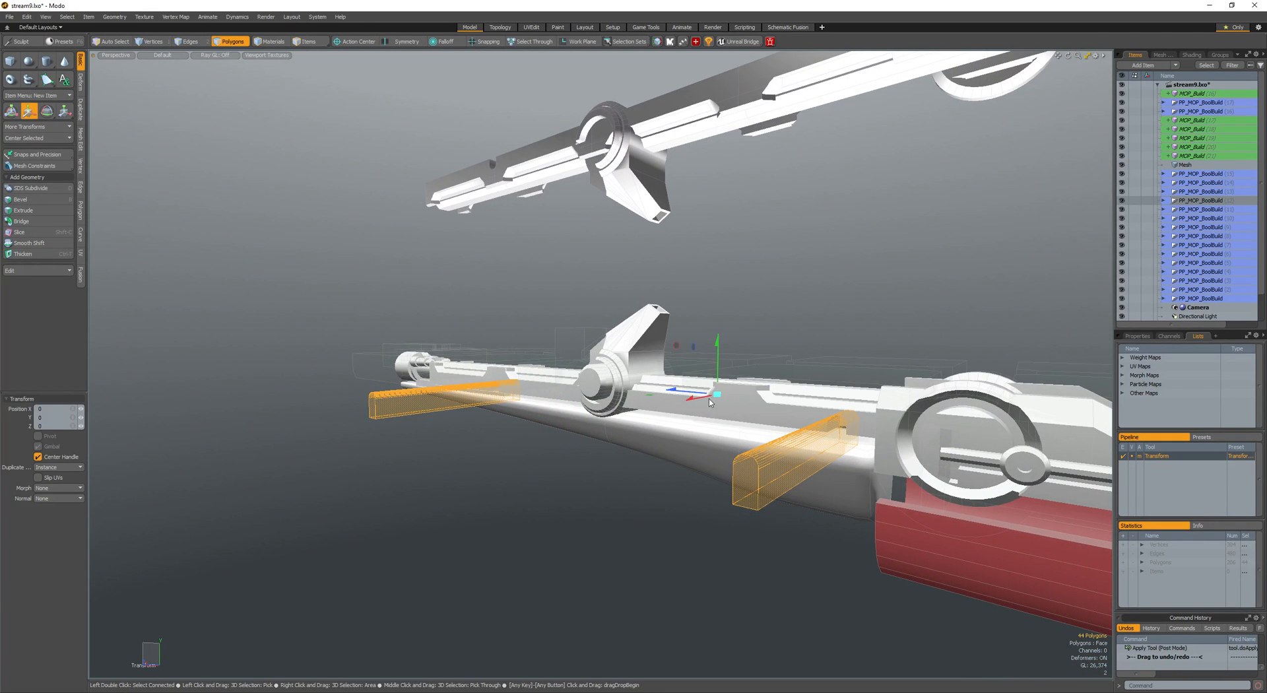
{"action": "key", "text": "r"}
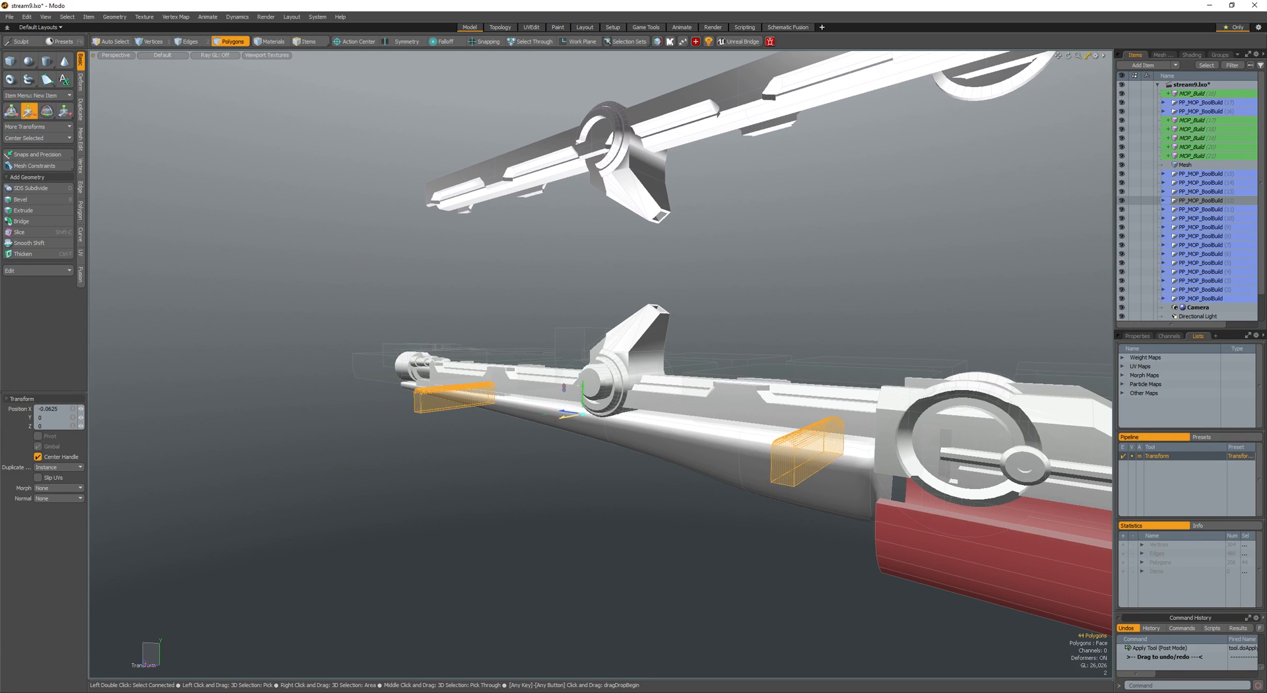
{"action": "key", "text": "space"}
{"action": "left_click_drag", "start_coordinate": [578, 419], "coordinate": [523, 436], "text": "alt"}
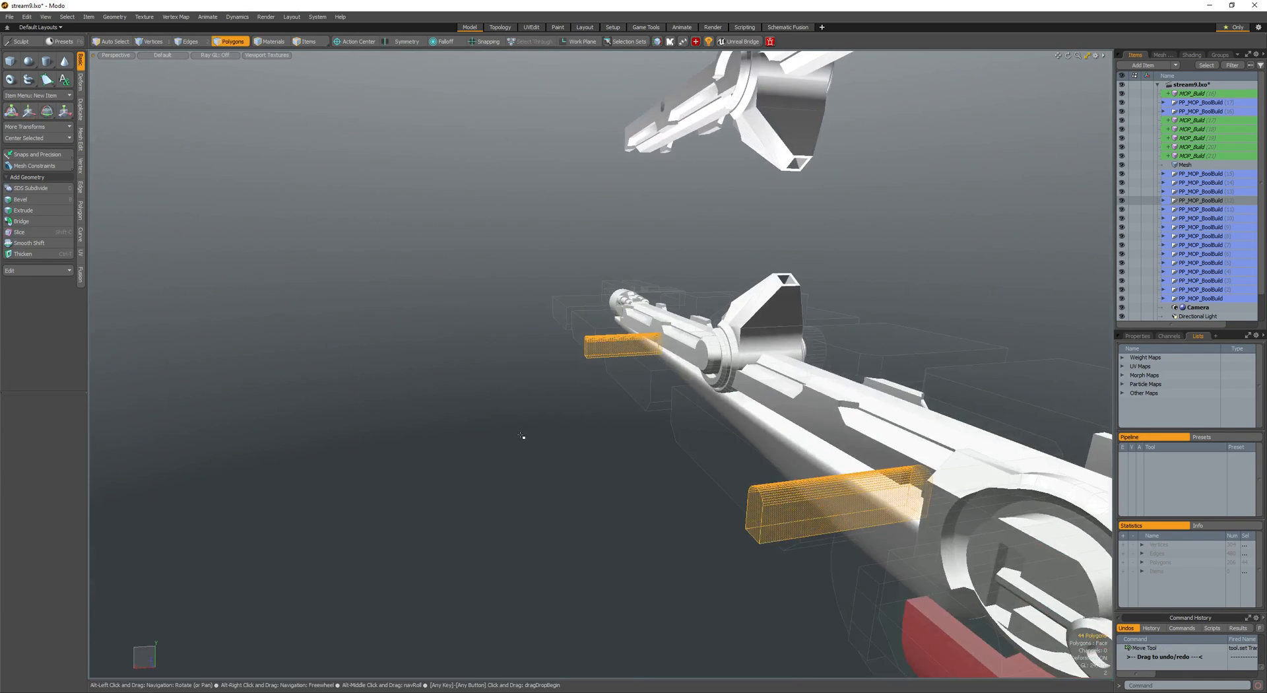
{"action": "mouse_move", "coordinate": [654, 430]}
{"action": "left_mouse_down", "text": "alt"}
{"action": "mouse_move", "coordinate": [625, 462]}
{"action": "mouse_move", "coordinate": [632, 426]}
{"action": "mouse_move", "coordinate": [720, 386]}
{"action": "mouse_move", "coordinate": [703, 479]}
{"action": "mouse_move", "coordinate": [740, 525]}
{"action": "mouse_move", "coordinate": [665, 496]}
{"action": "mouse_move", "coordinate": [648, 472]}
{"action": "mouse_move", "coordinate": [671, 438]}
{"action": "left_mouse_up", "text": "alt"}
- Hide the wireframe overlay, switch to the main mesh and select the connected foregrip body from below
{"action": "key", "text": "Escape"}
{"action": "key", "text": "F4"}
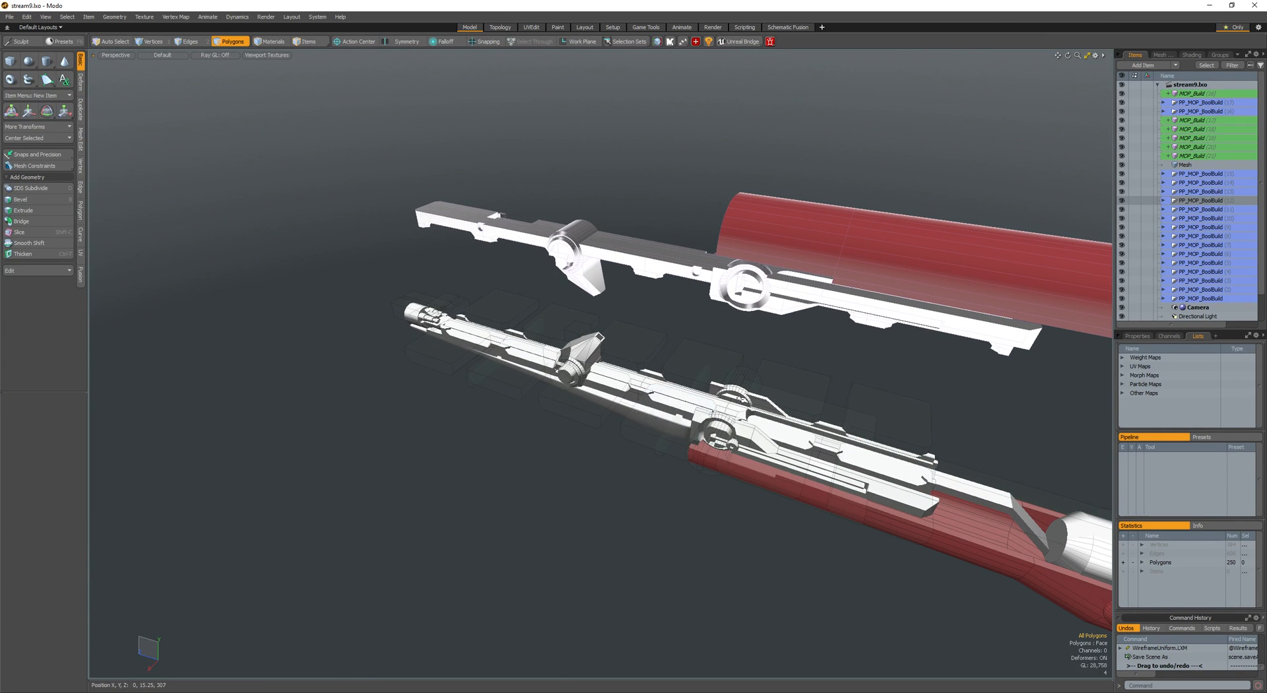
{"action": "left_click_drag", "start_coordinate": [671, 438], "coordinate": [833, 390], "text": "alt"}
{"action": "key", "text": "alt+w"}
{"action": "left_click_drag", "start_coordinate": [568, 467], "coordinate": [695, 435], "text": "ctrl+alt"}
{"action": "left_click", "coordinate": [655, 486]}
{"action": "double_click", "coordinate": [701, 458]}
{"action": "left_click_drag", "start_coordinate": [694, 435], "coordinate": [621, 464], "text": "ctrl+alt"}
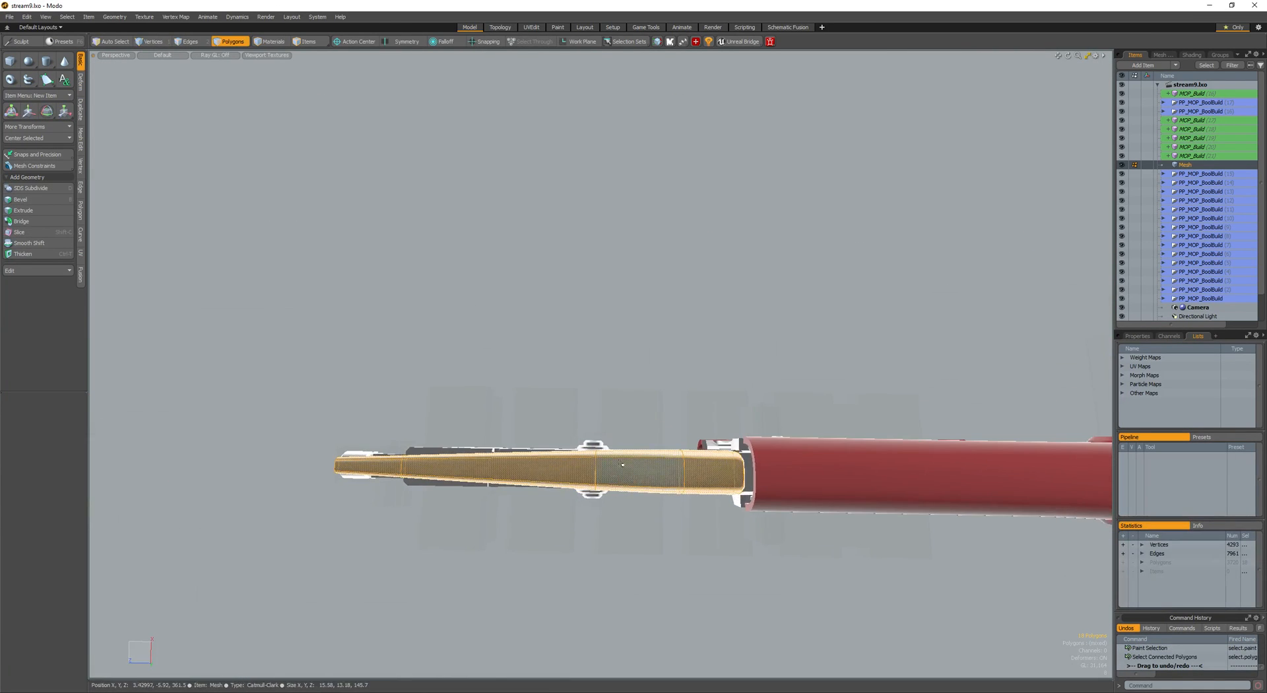
- Clear the selection and draw a new cube around the rear section of the foregrip
{"action": "left_click", "coordinate": [468, 521]}
{"action": "left_click_drag", "start_coordinate": [468, 522], "coordinate": [544, 507], "text": "alt+shift"}
{"action": "left_click", "coordinate": [10, 62]}
{"action": "mouse_move", "coordinate": [313, 394]}
{"action": "left_mouse_down"}
{"action": "mouse_move", "coordinate": [602, 539]}
{"action": "mouse_move", "coordinate": [568, 511]}
{"action": "left_mouse_up"}
{"action": "left_click_drag", "start_coordinate": [568, 511], "coordinate": [1063, 533]}
{"action": "key", "text": "q"}
- Select the new cube and resize and move it over the foregrip's rear end and the red stock tube
{"action": "double_click", "coordinate": [580, 556]}
{"action": "key", "text": "w"}
{"action": "key", "text": "r"}
{"action": "left_click_drag", "start_coordinate": [679, 467], "coordinate": [756, 397]}
{"action": "key", "text": "q"}
{"action": "key", "text": "w"}
{"action": "key", "text": "r"}
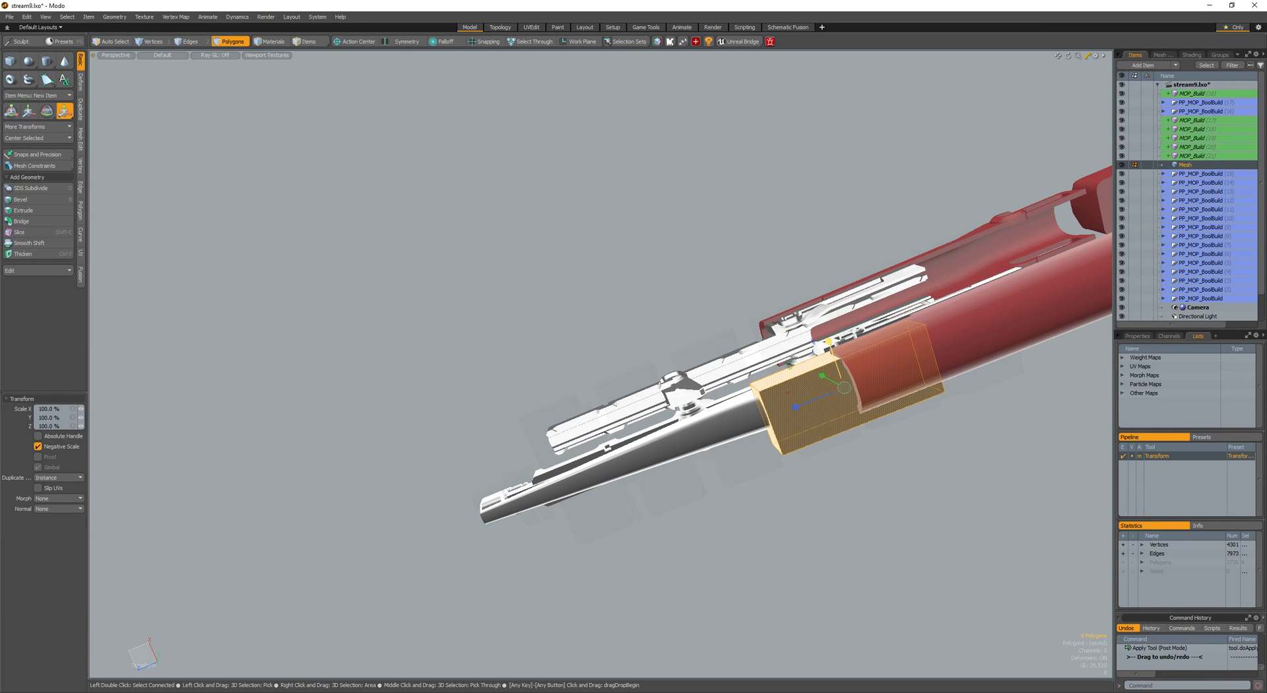
- Narrow the box and move it so it sits centered under the foregrip and runs into the red tube
{"action": "left_click_drag", "start_coordinate": [829, 342], "coordinate": [837, 367]}
{"action": "scroll", "coordinate": [798, 414], "scroll_direction": "up", "scroll_amount": 3}
{"action": "left_click_drag", "start_coordinate": [798, 414], "coordinate": [766, 430], "text": "alt"}
{"action": "key", "text": "w"}
{"action": "left_click_drag", "start_coordinate": [766, 431], "coordinate": [759, 418]}
{"action": "key", "text": "q"}
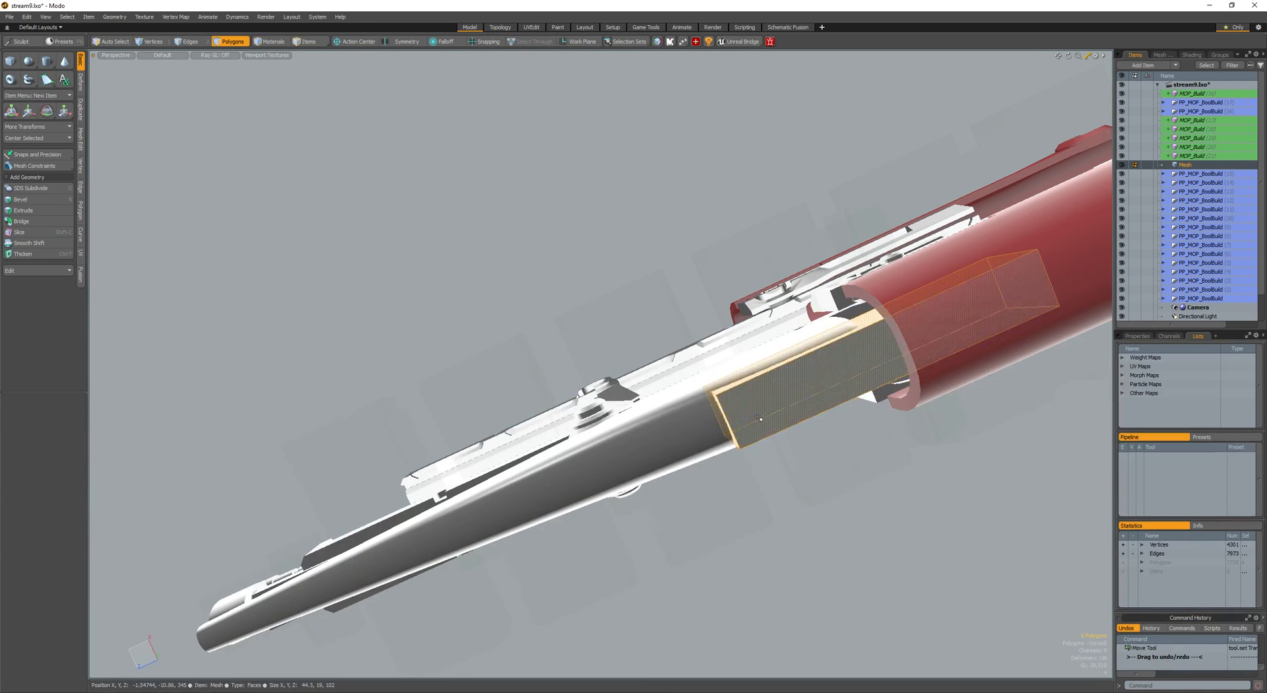
- Try to cut an edge loop into the box under the foregrip
{"action": "key", "text": "ctrl+space"}
{"action": "mouse_move", "coordinate": [756, 371]}
{"action": "left_mouse_down", "text": "alt"}
{"action": "mouse_move", "coordinate": [758, 395]}
{"action": "mouse_move", "coordinate": [758, 382]}
{"action": "mouse_move", "coordinate": [652, 479]}
{"action": "left_mouse_up", "text": "alt"}
{"action": "key", "text": "space"}
{"action": "key", "text": "space"}
{"action": "key", "text": "alt+c"}
{"action": "left_click", "coordinate": [758, 382]}
{"action": "key", "text": "ctrl+z"}
{"action": "key", "text": "ctrl+z"}
- Round the box's vertical front edges with an edge bevel at round level 4
{"action": "key", "text": "space"}
{"action": "key", "text": "space"}
{"action": "key", "text": "space"}
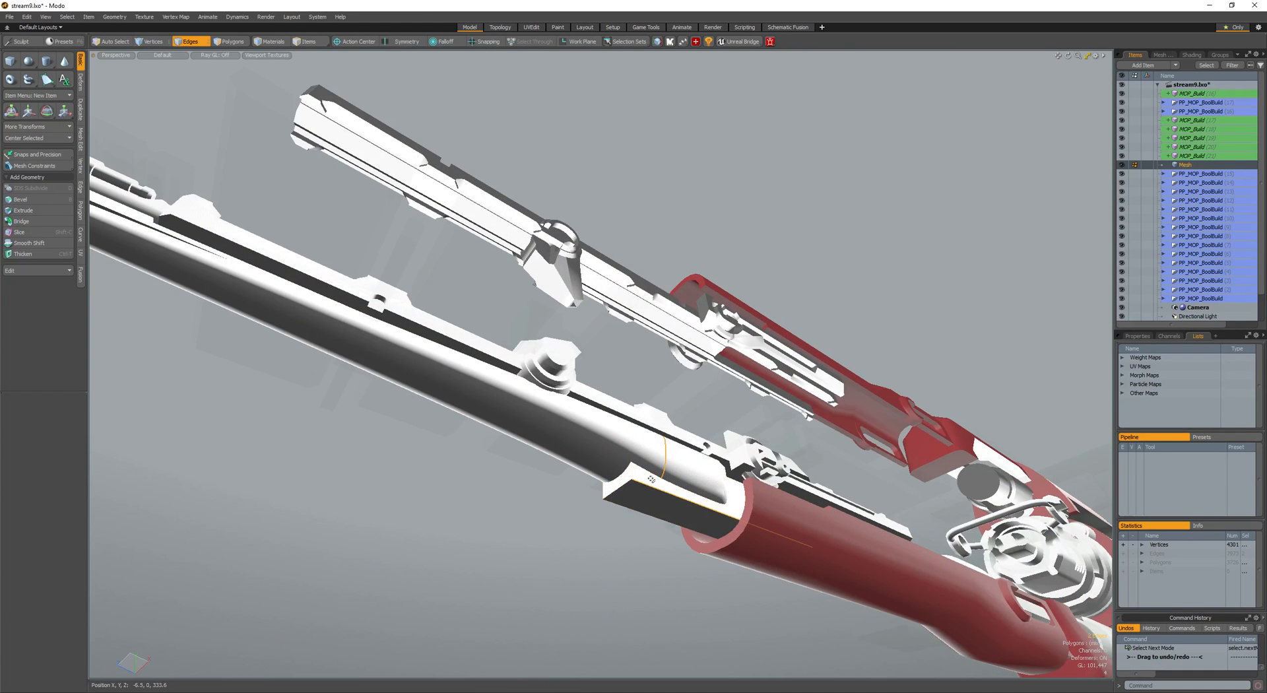
{"action": "scroll", "coordinate": [620, 480], "scroll_direction": "up", "scroll_amount": 3}
{"action": "key", "text": "b"}
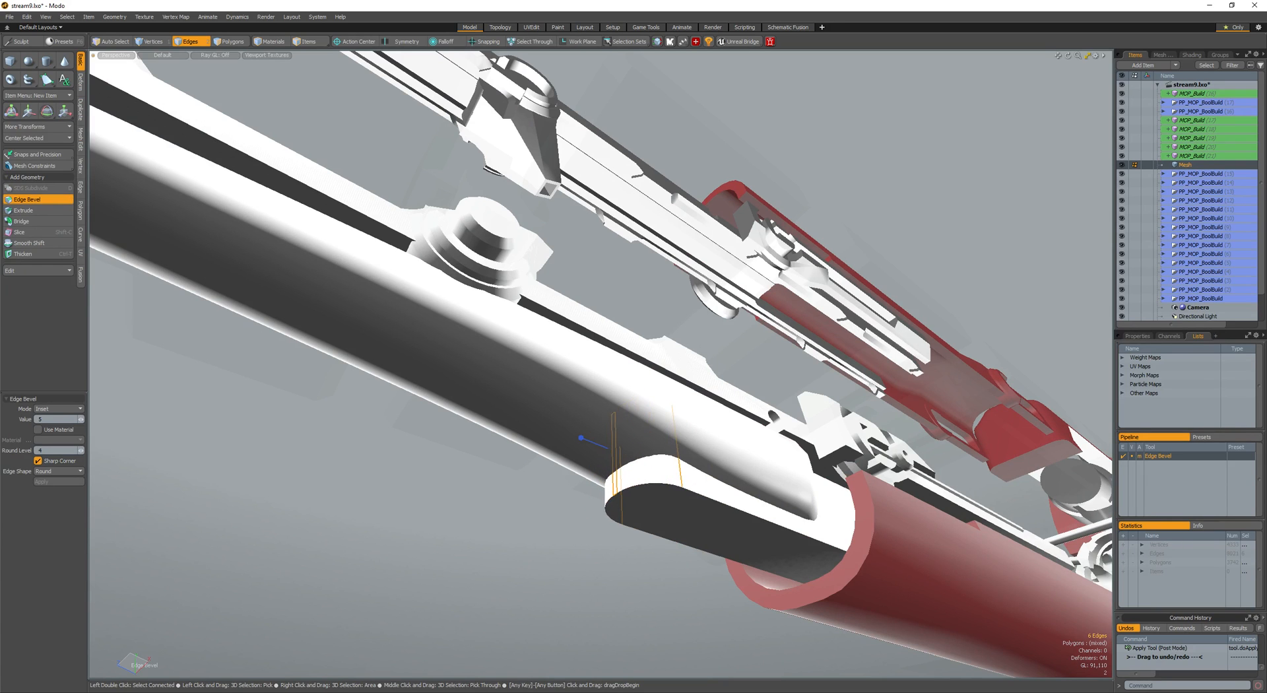
{"action": "key", "text": "space"}
- Open up the rounded block's flat faces, thicken its side walls into a hollow ring, and select the boundary edges
{"action": "key", "text": "space"}
{"action": "double_click", "coordinate": [647, 502]}
{"action": "left_click_drag", "start_coordinate": [648, 502], "coordinate": [637, 503], "text": "alt"}
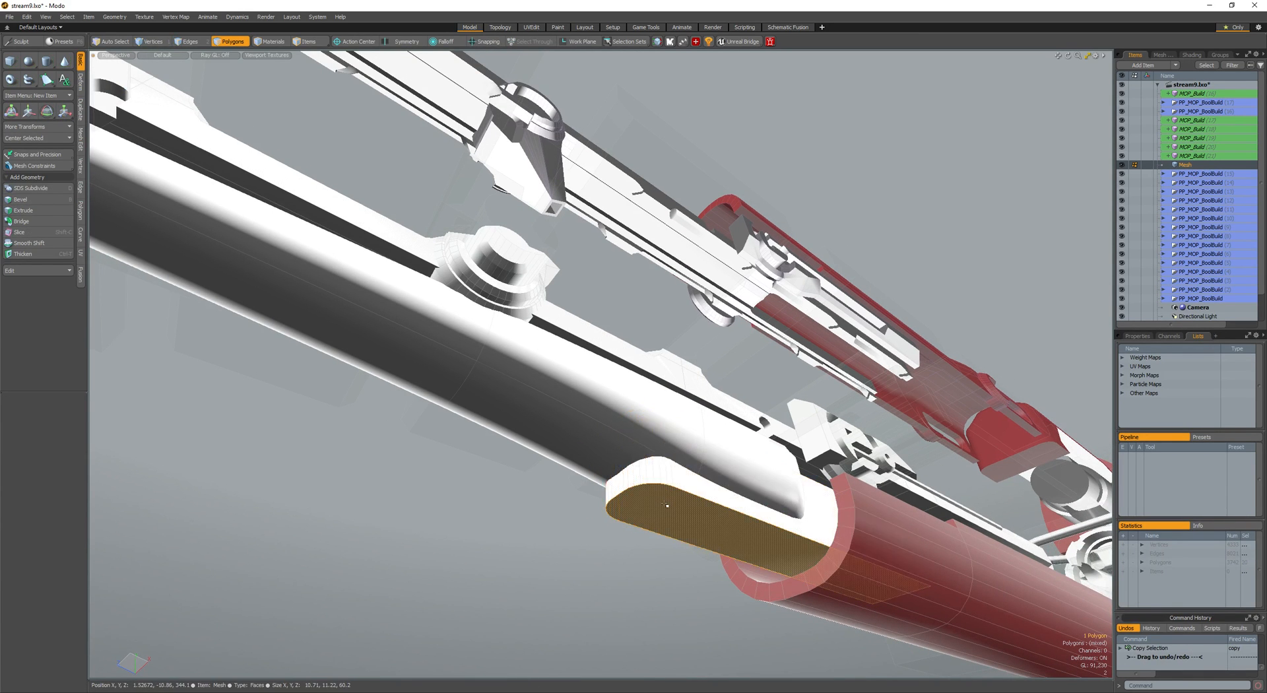
{"action": "key", "text": "ctrl+t"}
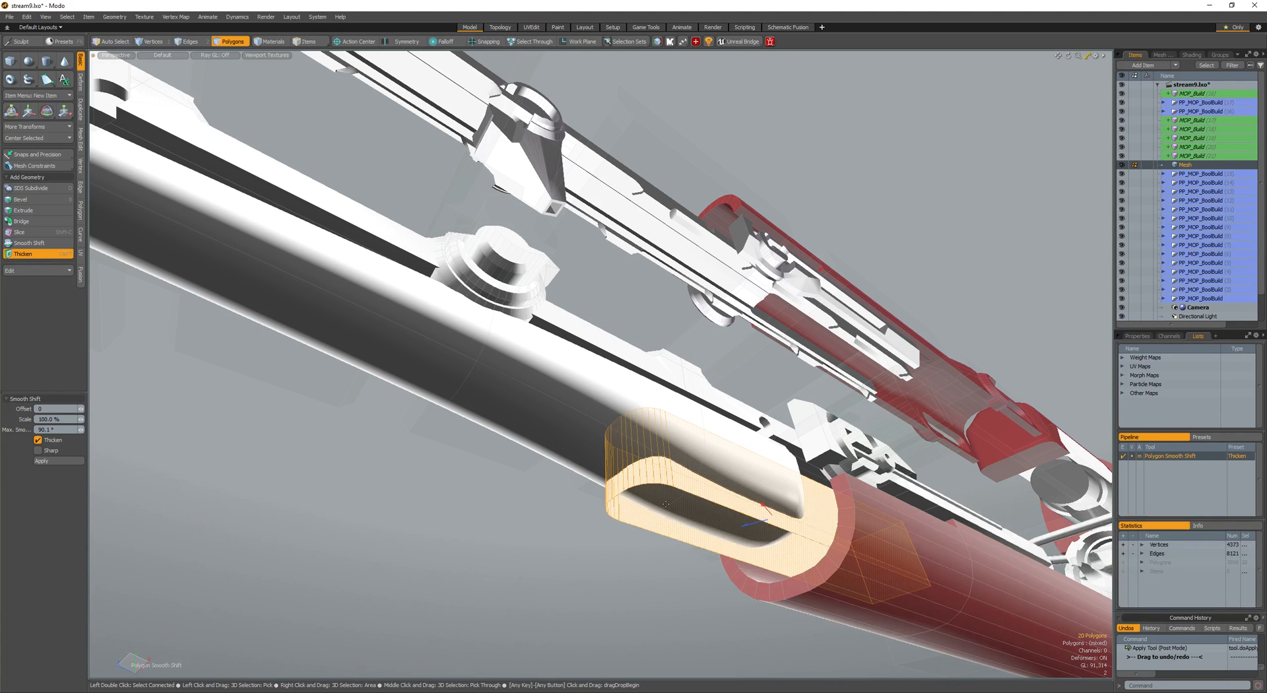
{"action": "left_click_drag", "start_coordinate": [751, 523], "coordinate": [742, 526]}
{"action": "key", "text": "space"}
{"action": "key", "text": "ctrl+b"}
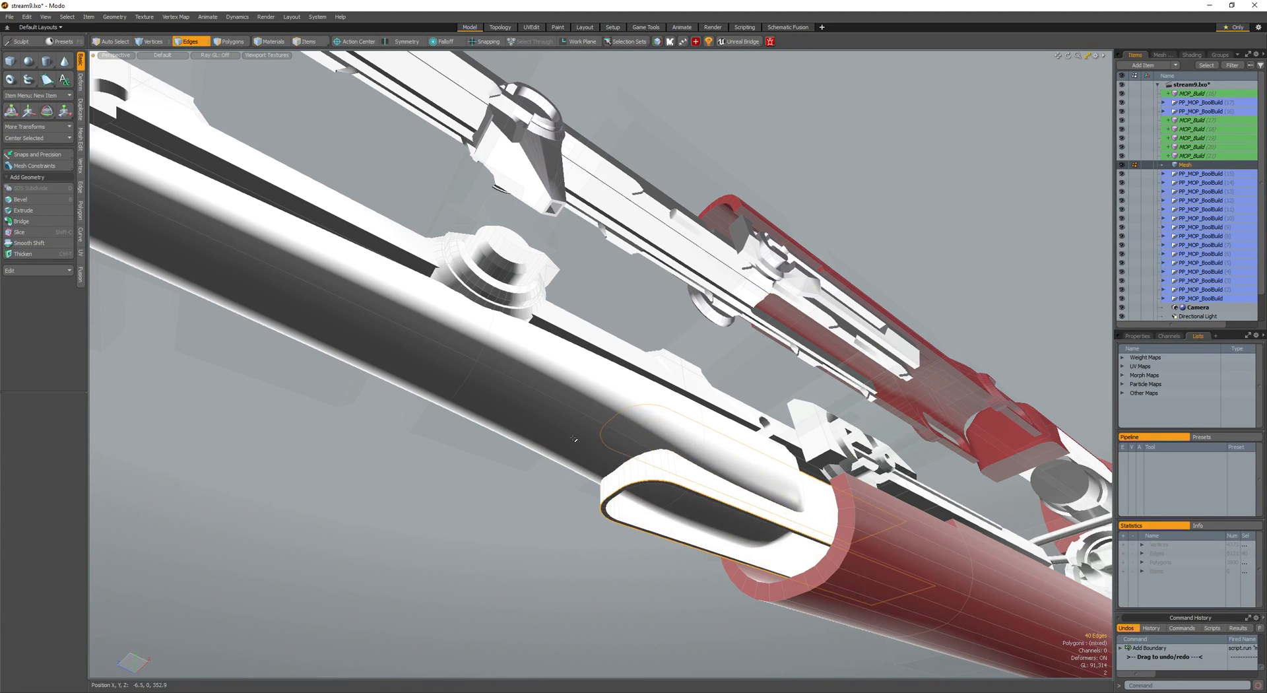
- Select the foregrip body and the rounded ring and subtract the ring from the foregrip as a boolean cutter
{"action": "mouse_move", "coordinate": [576, 441]}
{"action": "left_mouse_down", "text": "alt"}
{"action": "mouse_move", "coordinate": [556, 470]}
{"action": "mouse_move", "coordinate": [564, 444]}
{"action": "left_mouse_up", "text": "alt"}
{"action": "key", "text": "3"}
{"action": "double_click", "coordinate": [582, 450]}
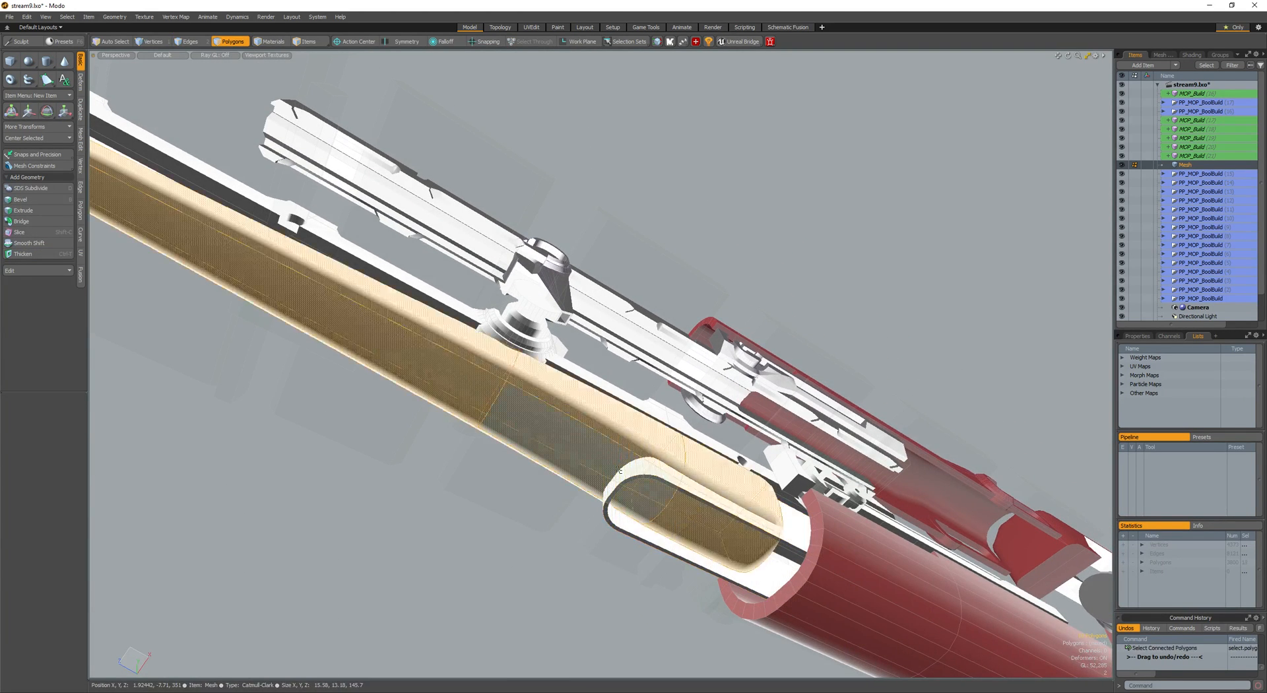
{"action": "left_click", "coordinate": [622, 476]}
{"action": "double_click", "coordinate": [622, 476]}
{"action": "key", "text": "alt+b"}
{"action": "left_click_drag", "start_coordinate": [614, 476], "coordinate": [789, 529], "text": "alt"}
{"action": "left_click", "coordinate": [578, 501]}
- Select the ring cutter's polygons and reposition the cutter on the underside of the foregrip
{"action": "key", "text": "alt+w"}
{"action": "double_click", "coordinate": [631, 460]}
{"action": "key", "text": "y"}
{"action": "left_click_drag", "start_coordinate": [789, 528], "coordinate": [530, 536], "text": "alt"}
{"action": "key", "text": "w"}
{"action": "key", "text": "q"}
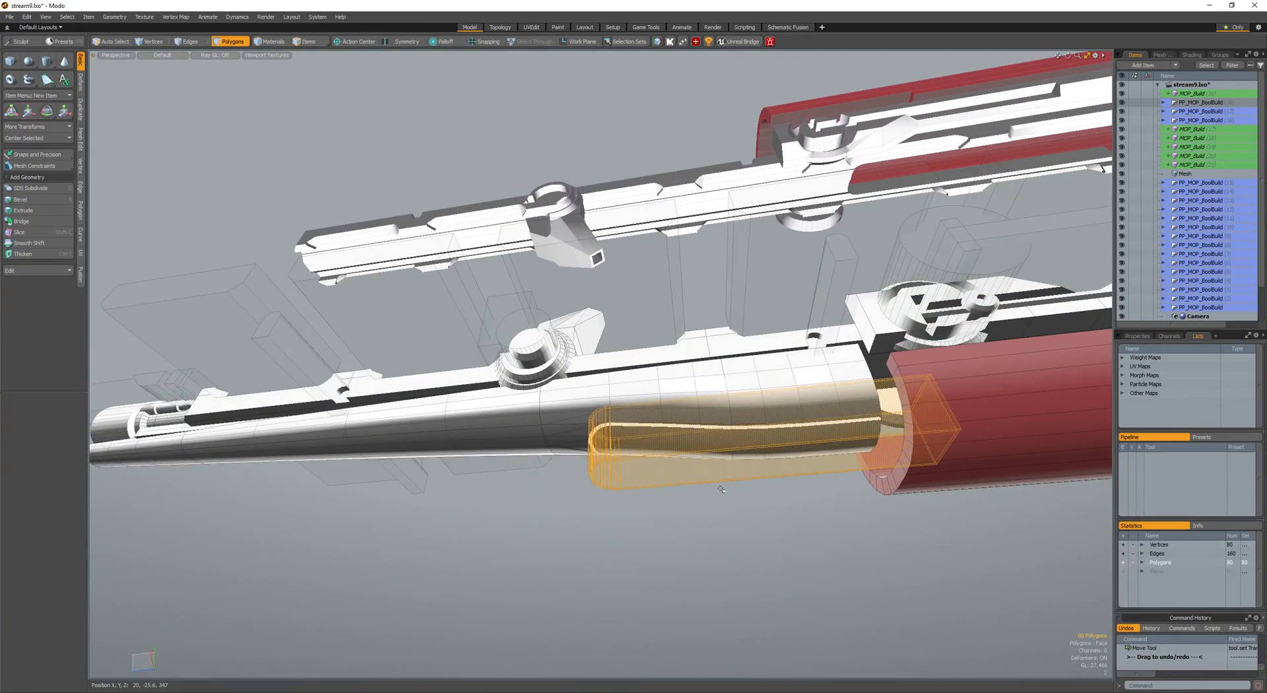
- Move the ring cutter's rear end faces forward so the groove closes within the foregrip, and hide the wireframe overlay
{"action": "left_click_drag", "start_coordinate": [736, 485], "coordinate": [693, 469], "text": "alt"}
{"action": "right_click_drag", "start_coordinate": [640, 564], "coordinate": [665, 439], "text": "ctrl"}
{"action": "key", "text": "w"}
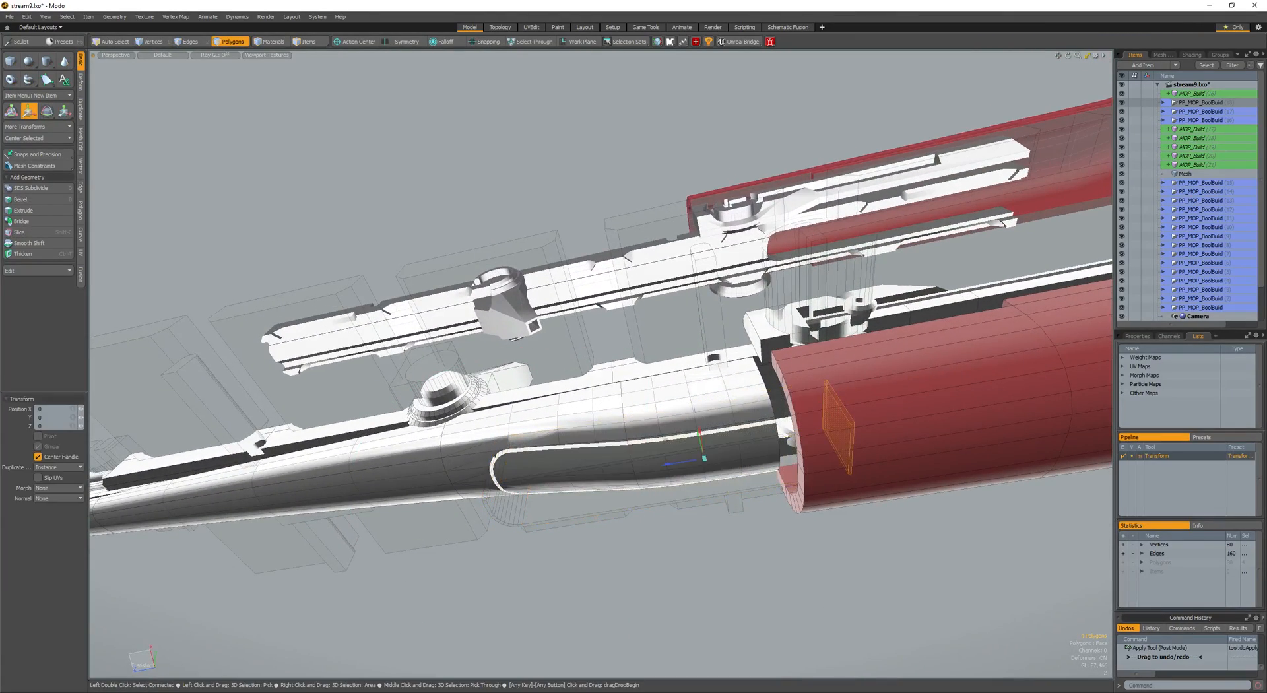
{"action": "left_click_drag", "start_coordinate": [590, 451], "coordinate": [531, 490], "text": "alt"}
{"action": "scroll", "coordinate": [585, 512], "scroll_direction": "down", "scroll_amount": 4}
{"action": "key", "text": "q"}
{"action": "left_click", "coordinate": [569, 501]}
{"action": "key", "text": "F4"}
- Duplicate the ring cutter, place the copy under the narrow front of the foregrip, and turn its rounded end rearward
{"action": "left_click_drag", "start_coordinate": [531, 490], "coordinate": [626, 505], "text": "alt+shift"}
{"action": "scroll", "coordinate": [716, 469], "scroll_direction": "up", "scroll_amount": 3}
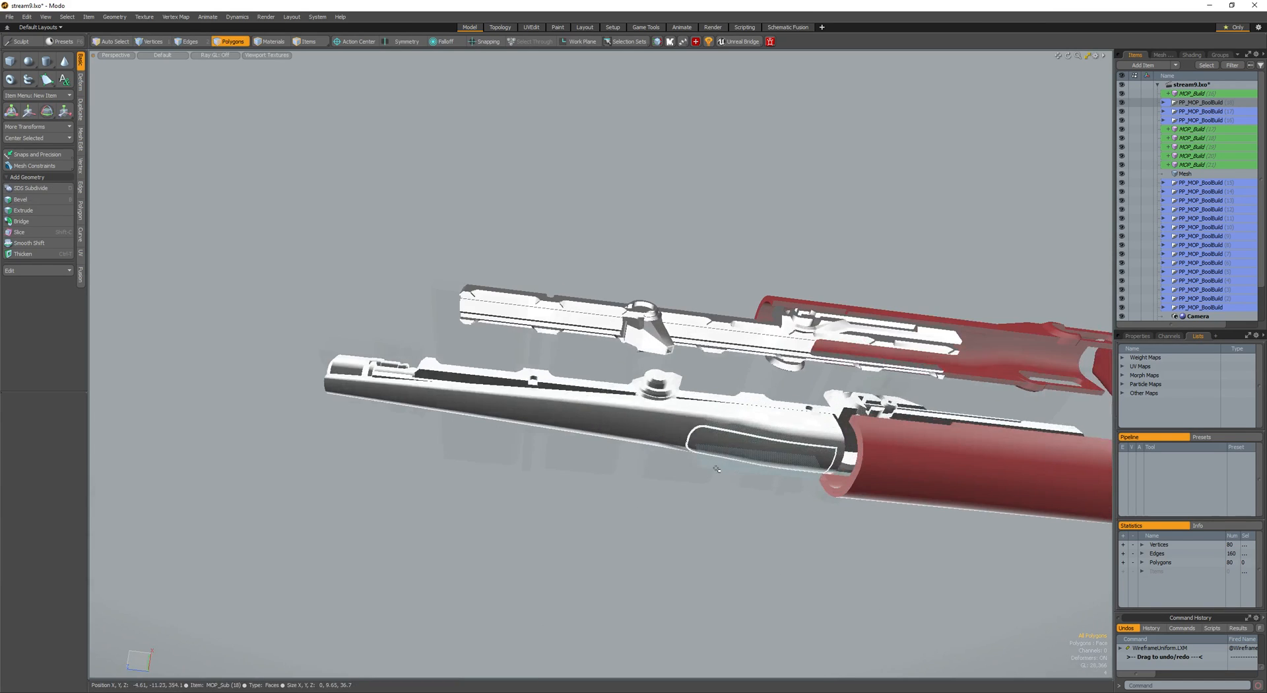
{"action": "left_click_drag", "start_coordinate": [717, 467], "coordinate": [712, 444], "text": "alt"}
{"action": "key", "text": "w"}
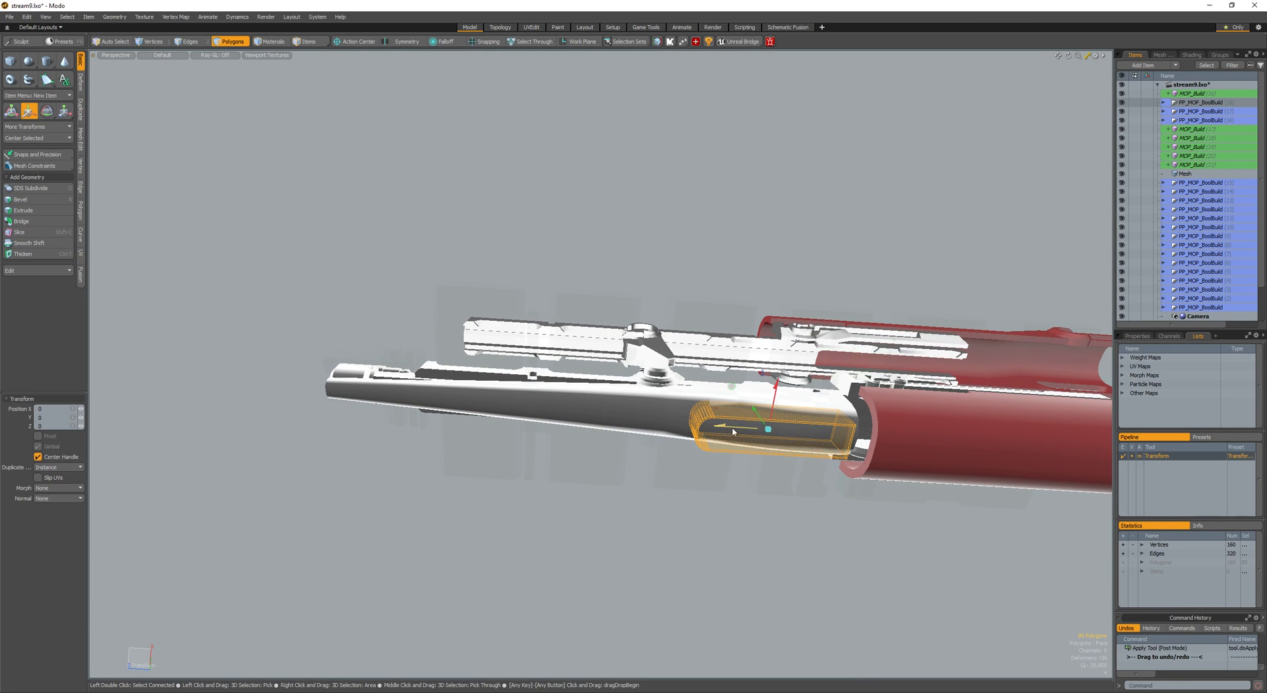
{"action": "key", "text": "e"}
{"action": "left_click_drag", "start_coordinate": [444, 410], "coordinate": [528, 367], "text": "alt+shift"}
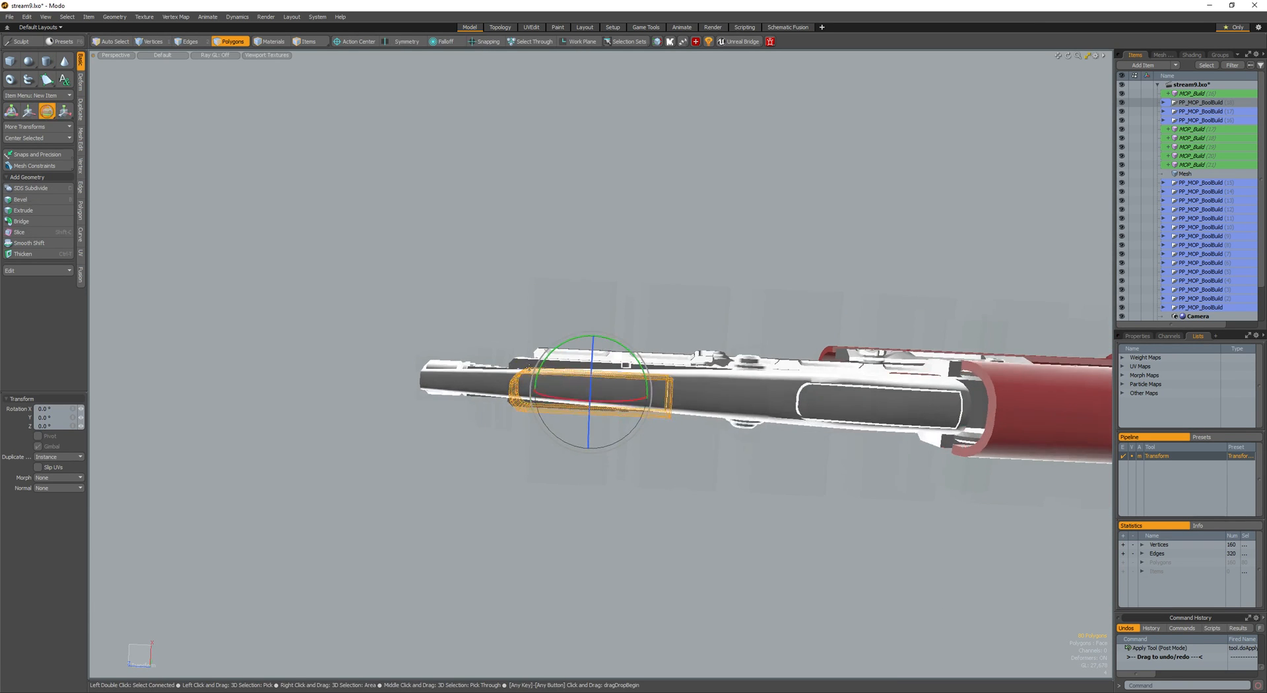
{"action": "key", "text": "w"}
{"action": "scroll", "coordinate": [551, 396], "scroll_direction": "up", "scroll_amount": 5}
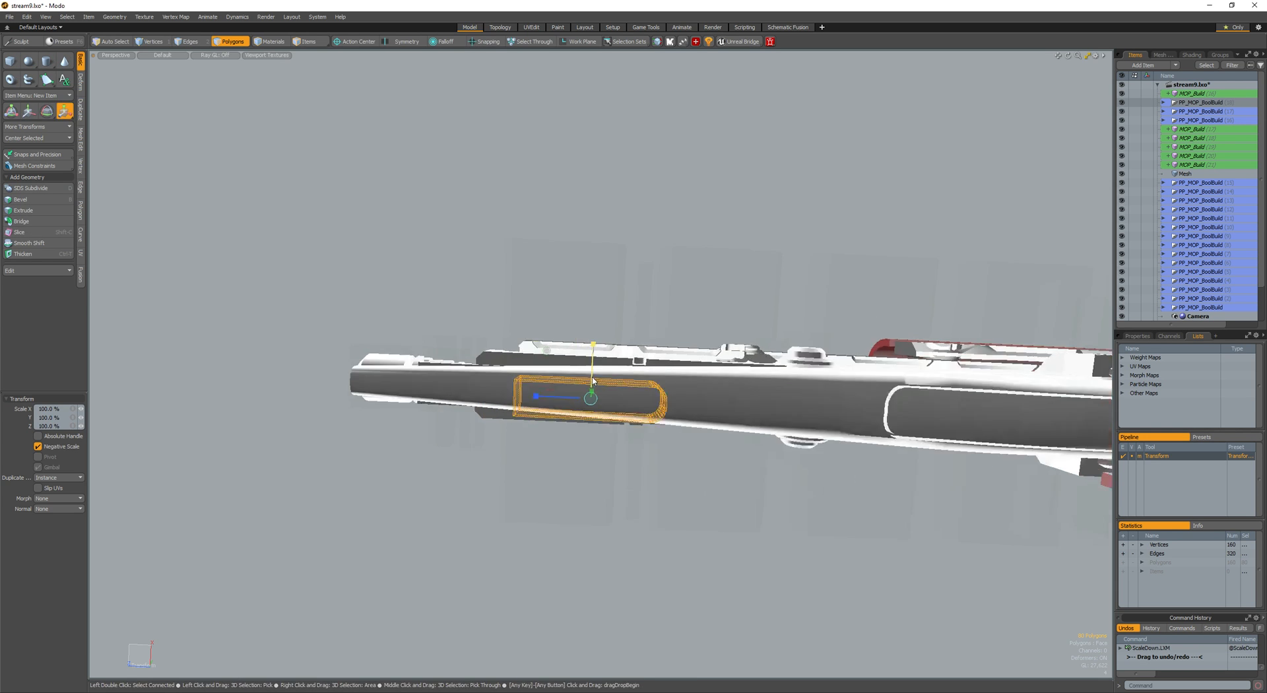
- Scale the copied ring cutter narrower to fit the slimmer front underside
{"action": "left_click_drag", "start_coordinate": [554, 416], "coordinate": [591, 365], "text": "alt"}
{"action": "key", "text": "r"}
{"action": "left_click_drag", "start_coordinate": [594, 410], "coordinate": [569, 380]}
{"action": "key", "text": "space"}
{"action": "key", "text": "space"}
{"action": "scroll", "coordinate": [555, 423], "scroll_direction": "down", "scroll_amount": 5}
{"action": "left_click_drag", "start_coordinate": [552, 439], "coordinate": [667, 468], "text": "alt"}
{"action": "key", "text": "space"}
{"action": "key", "text": "space"}
- Position the small ring cutter against the front underside so it cuts a groove there, and drop the selection
{"action": "key", "text": "w"}
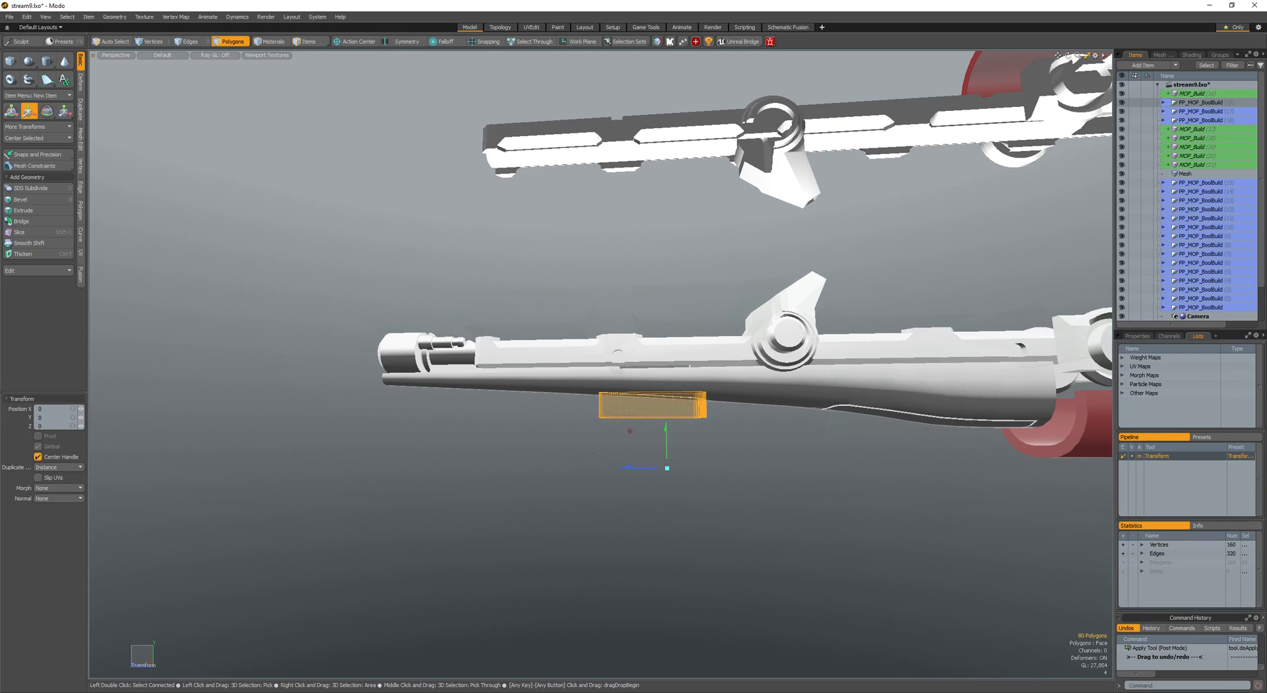
{"action": "left_click_drag", "start_coordinate": [594, 453], "coordinate": [559, 547], "text": "alt"}
{"action": "key", "text": "r"}
{"action": "key", "text": "equal"}
{"action": "key", "text": "space"}
{"action": "left_click", "coordinate": [572, 460]}
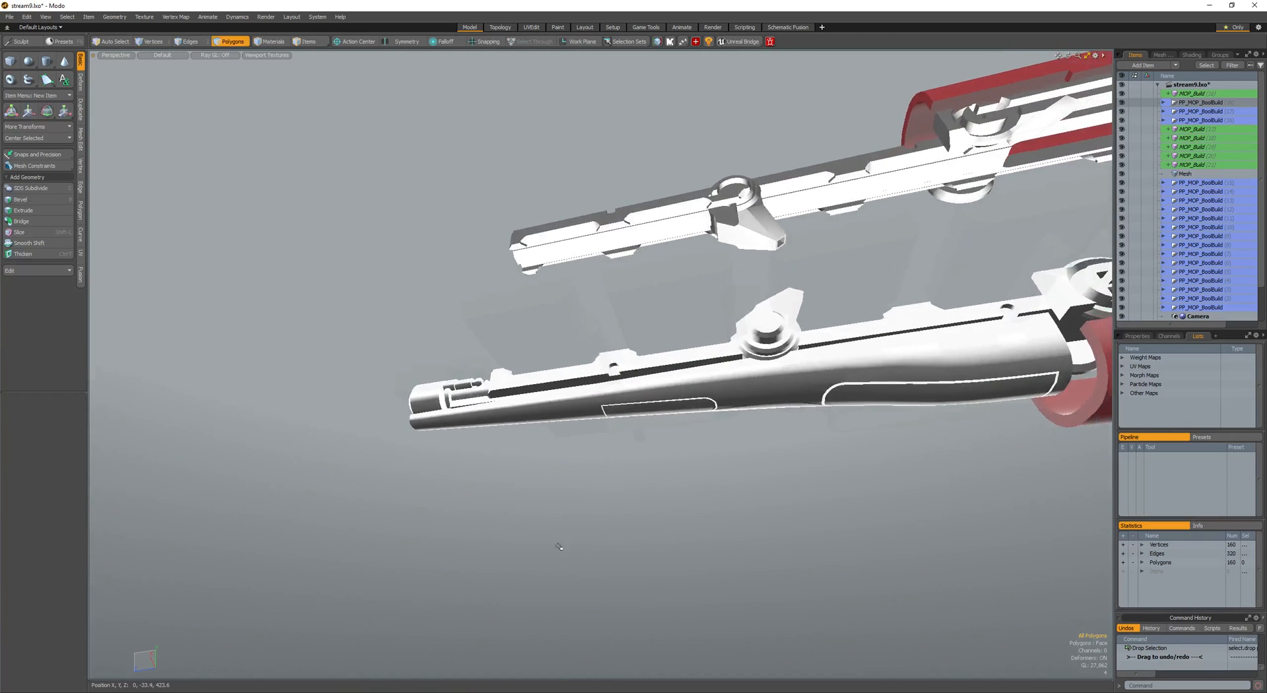
- Select the flat front end faces of the small ring cutter and move them forward to lengthen the groove
{"action": "left_click_drag", "start_coordinate": [723, 438], "coordinate": [647, 456], "text": "alt"}
{"action": "key", "text": "space"}
{"action": "scroll", "coordinate": [578, 411], "scroll_direction": "up", "scroll_amount": 2}
{"action": "key", "text": "space"}
{"action": "key", "text": "space"}
{"action": "key", "text": "space"}
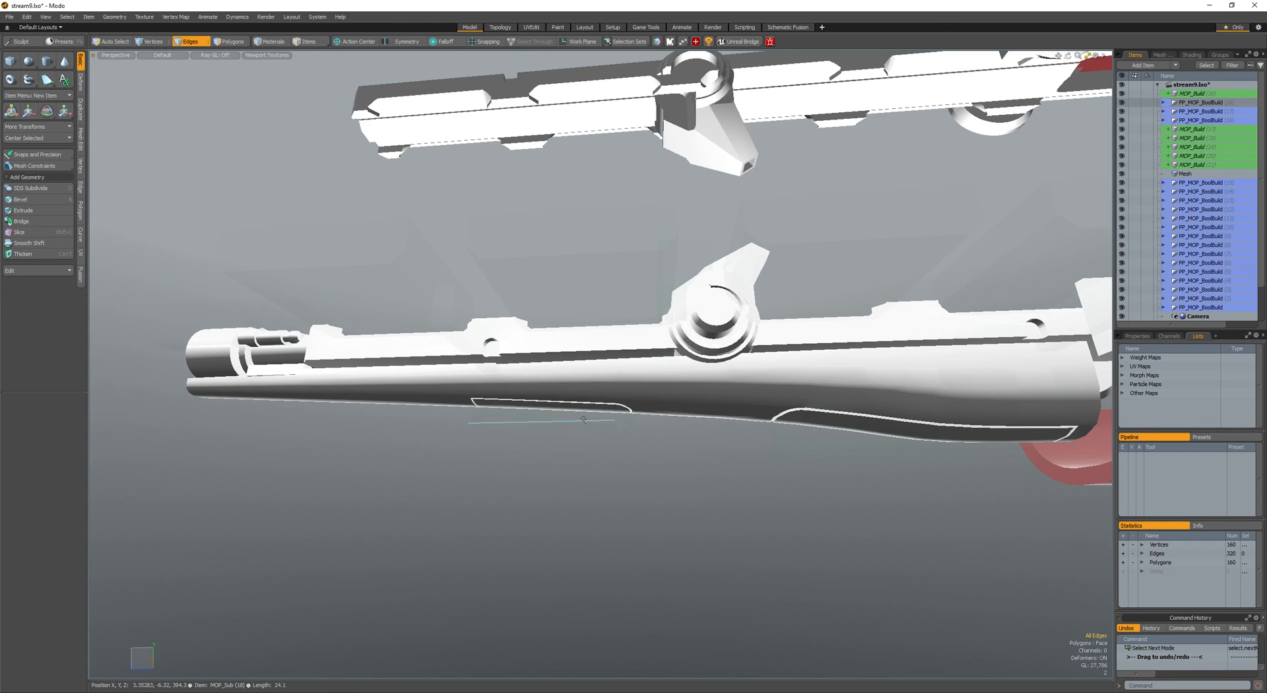
{"action": "double_click", "coordinate": [576, 415]}
{"action": "left_click_drag", "start_coordinate": [568, 513], "coordinate": [598, 375], "text": "alt"}
{"action": "key", "text": "w"}
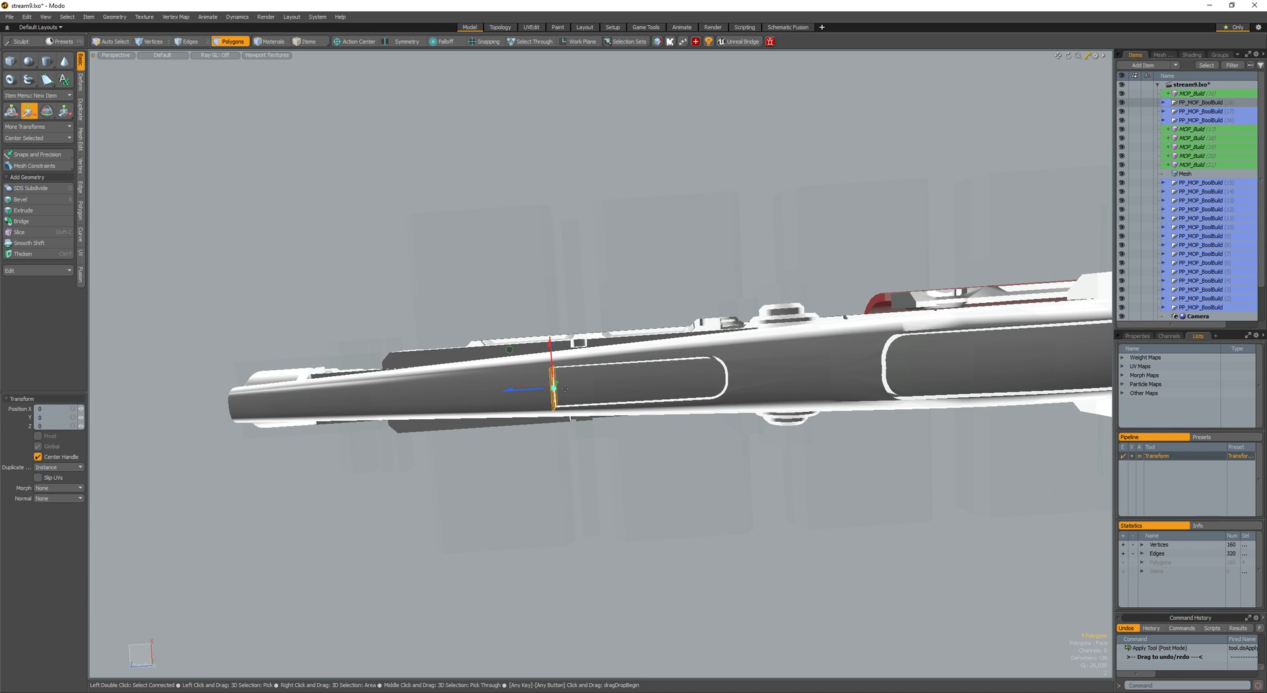
{"action": "left_click_drag", "start_coordinate": [379, 399], "coordinate": [533, 389]}
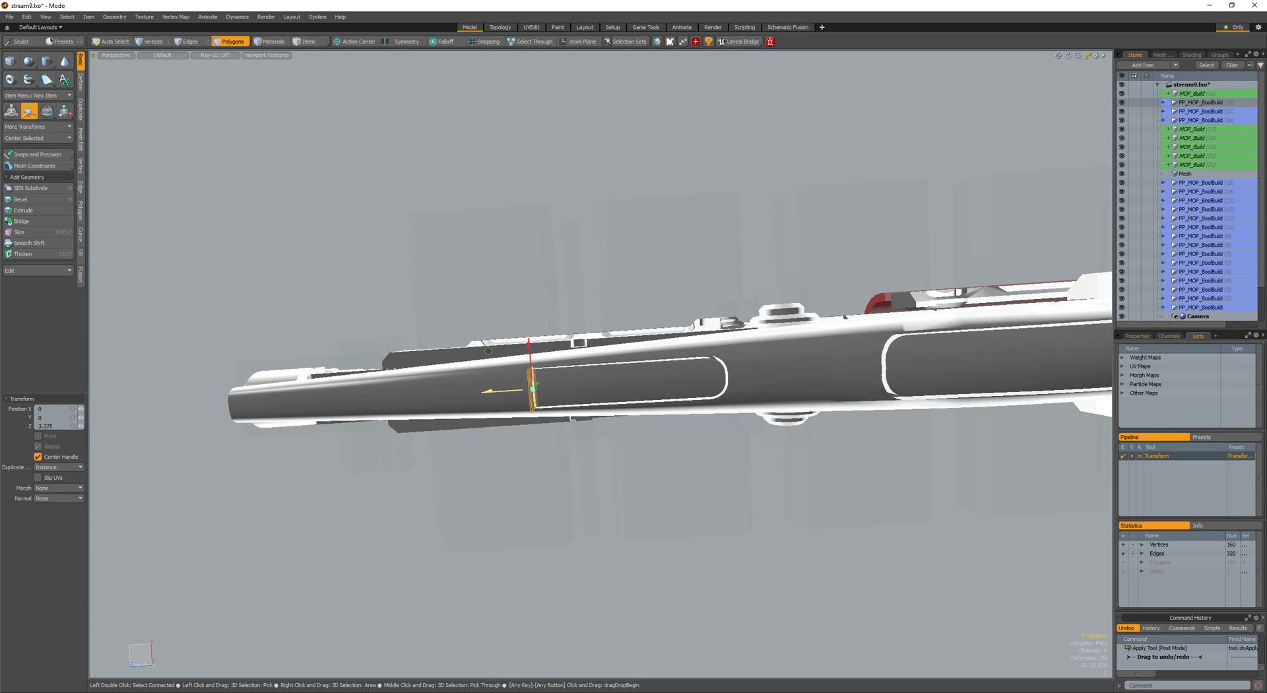
{"action": "scroll", "coordinate": [558, 379], "scroll_direction": "up", "scroll_amount": 4}
- Add one loop slice across both long side walls of the small ring cutter
{"action": "key", "text": "space"}
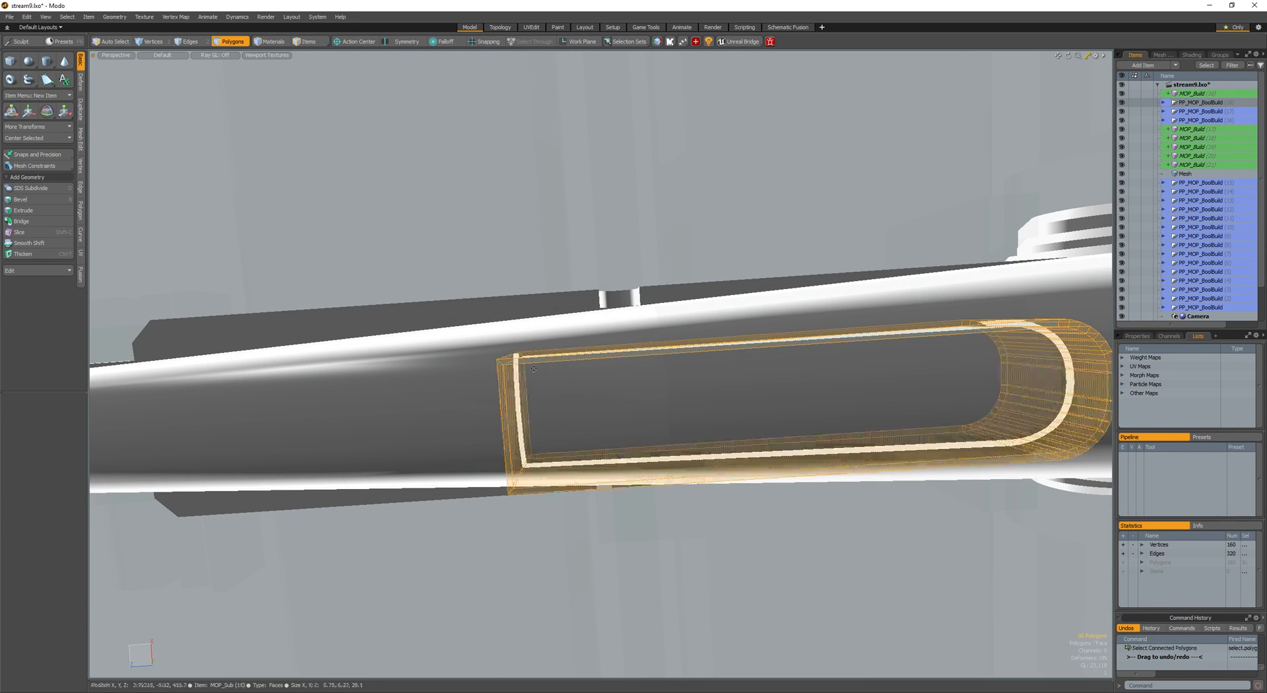
{"action": "key", "text": "space"}
{"action": "key", "text": "space"}
{"action": "left_click", "coordinate": [572, 361]}
{"action": "left_click", "coordinate": [596, 476], "text": "shift"}
{"action": "key", "text": "alt+c"}
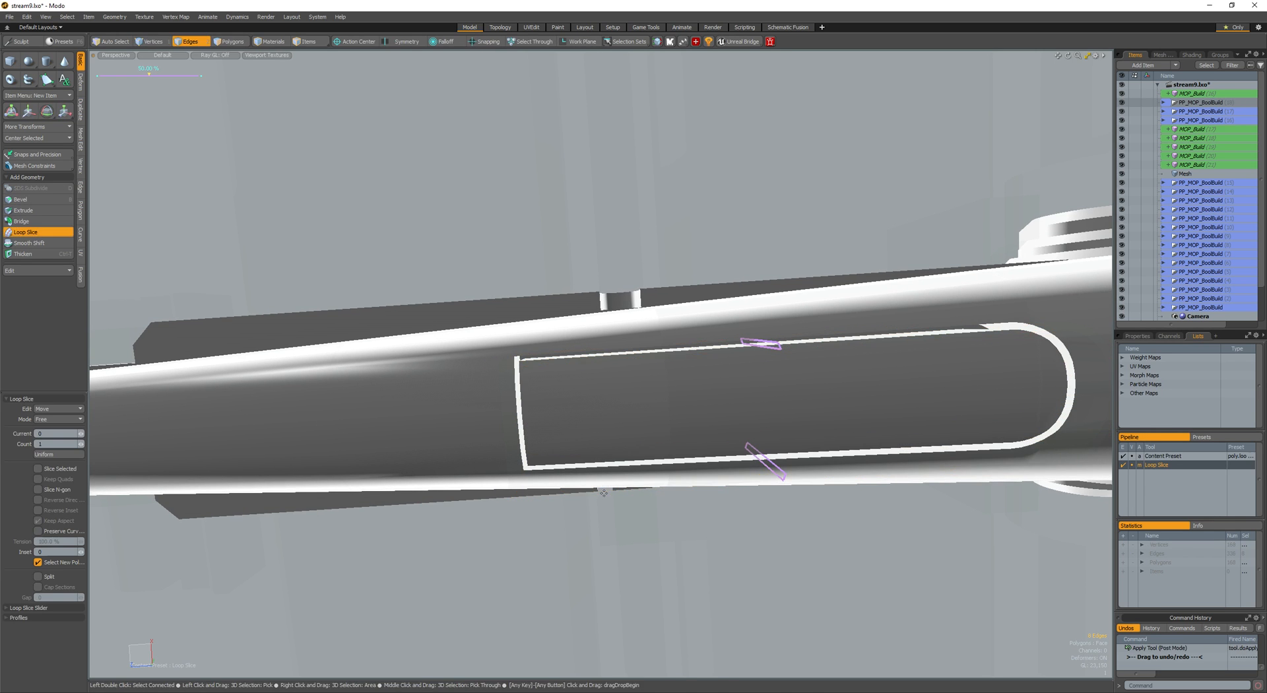
{"action": "key", "text": "space"}
- Lasso-select the front half of the small ring cutter and stretch it forward toward the muzzle
{"action": "key", "text": "space"}
{"action": "scroll", "coordinate": [606, 449], "scroll_direction": "down", "scroll_amount": 4}
{"action": "mouse_move", "coordinate": [667, 304]}
{"action": "right_mouse_down", "text": "ctrl"}
{"action": "mouse_move", "coordinate": [823, 299]}
{"action": "mouse_move", "coordinate": [640, 543]}
{"action": "right_mouse_up", "text": "ctrl"}
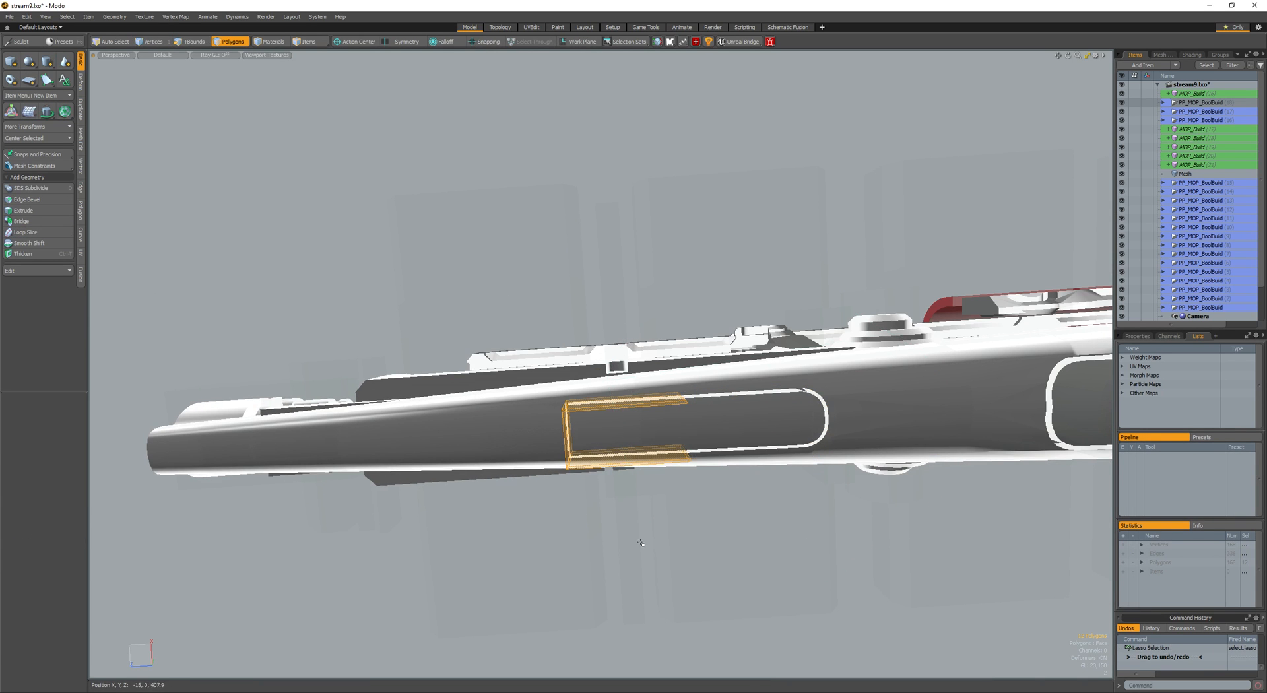
{"action": "key", "text": "w"}
{"action": "left_click_drag", "start_coordinate": [555, 441], "coordinate": [312, 457]}
- Move the cutter's front end faces about -1.81 along X with X symmetry on to adjust the groove's front width
{"action": "scroll", "coordinate": [396, 396], "scroll_direction": "up", "scroll_amount": 3}
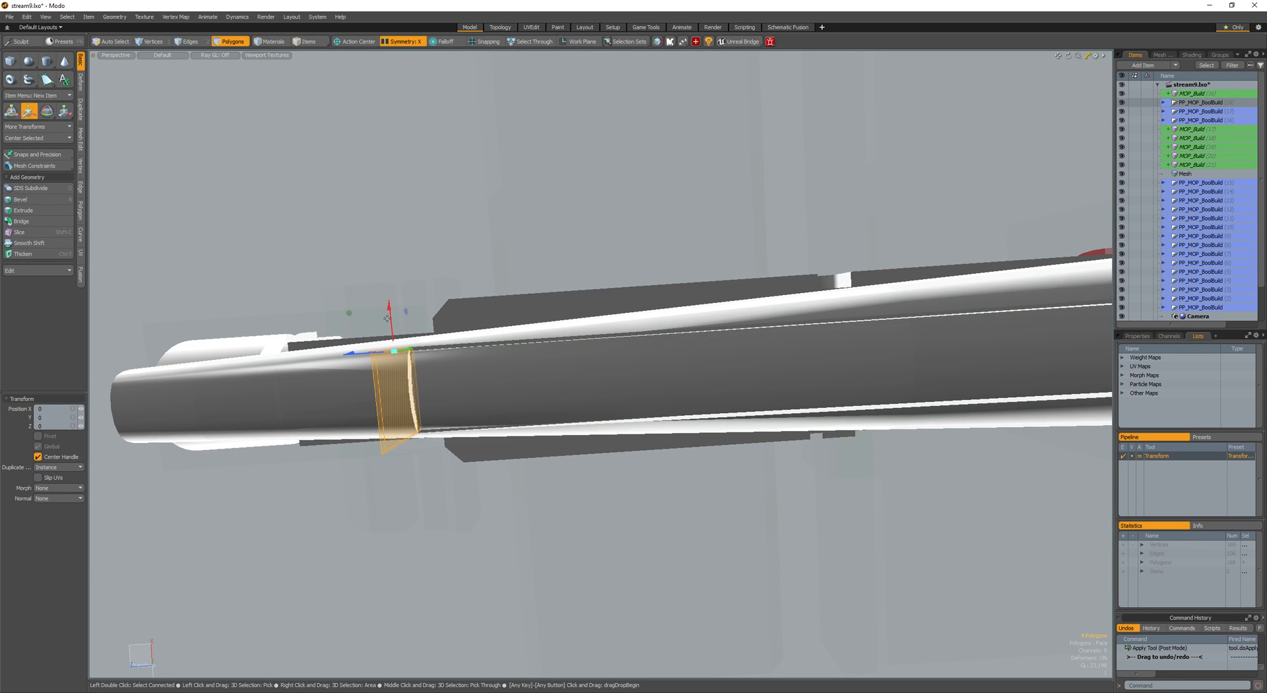
{"action": "left_click_drag", "start_coordinate": [388, 318], "coordinate": [566, 463]}
{"action": "scroll", "coordinate": [465, 327], "scroll_direction": "down", "scroll_amount": 3}
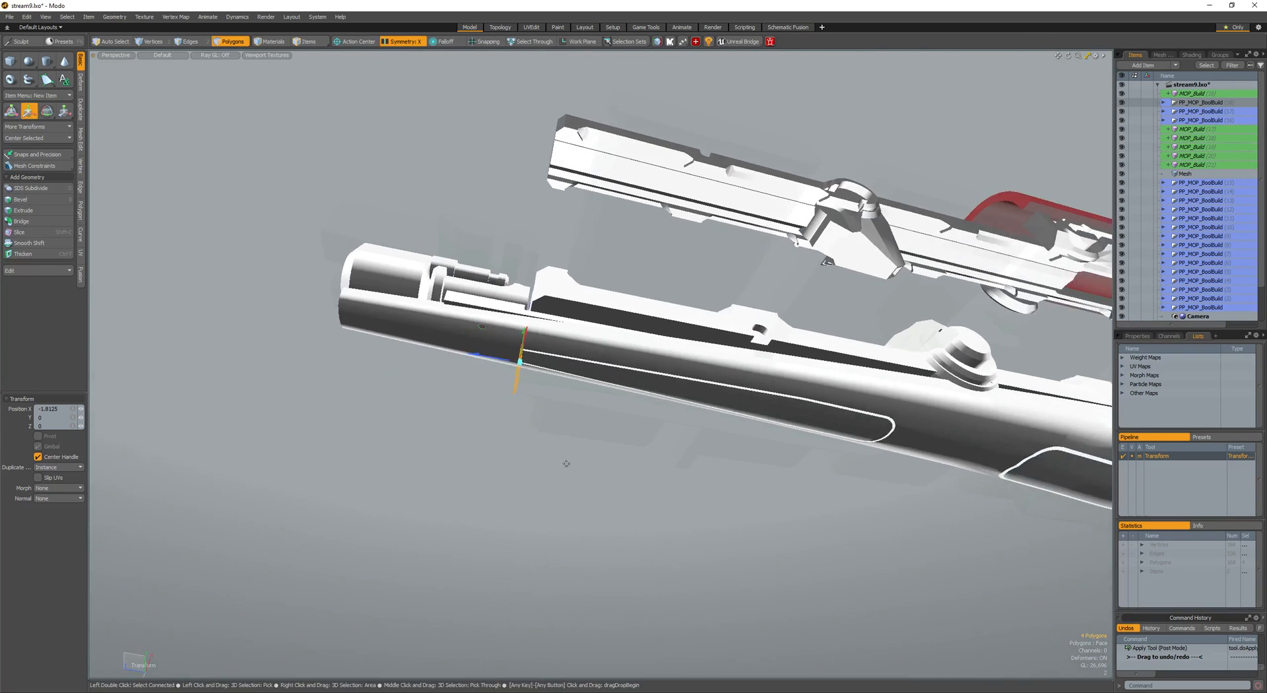
- Select the whole small ring cutter and raise it slightly further into the underside
{"action": "key", "text": "q"}
{"action": "scroll", "coordinate": [538, 383], "scroll_direction": "up", "scroll_amount": 3}
{"action": "left_click", "coordinate": [556, 389]}
{"action": "left_click_drag", "start_coordinate": [556, 393], "coordinate": [551, 369], "text": "alt"}
{"action": "key", "text": "w"}
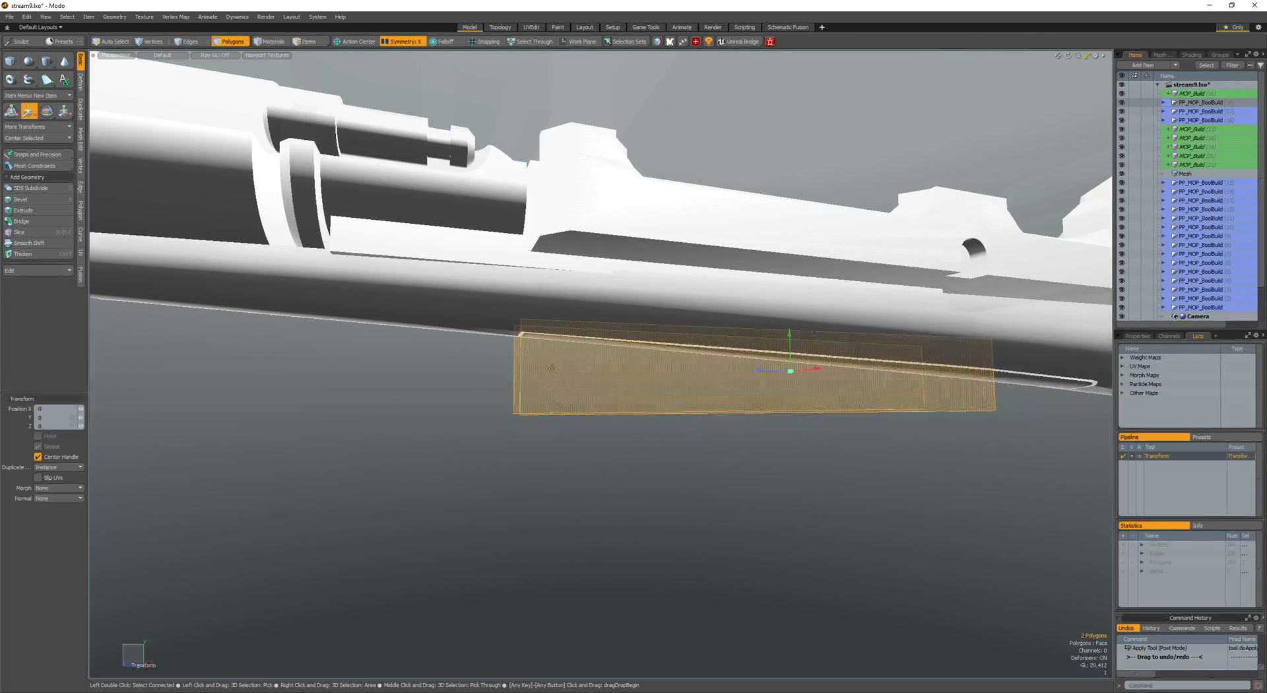
{"action": "key", "text": "q"}
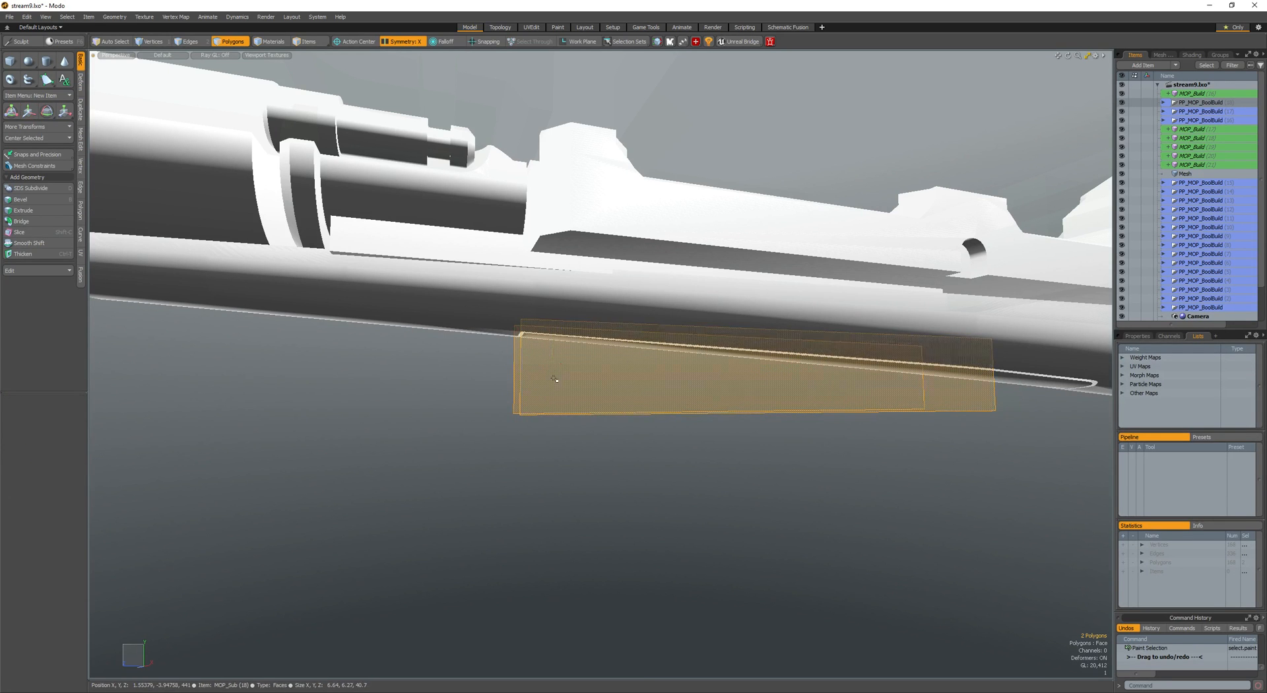
{"action": "double_click", "coordinate": [555, 378]}
{"action": "key", "text": "w"}
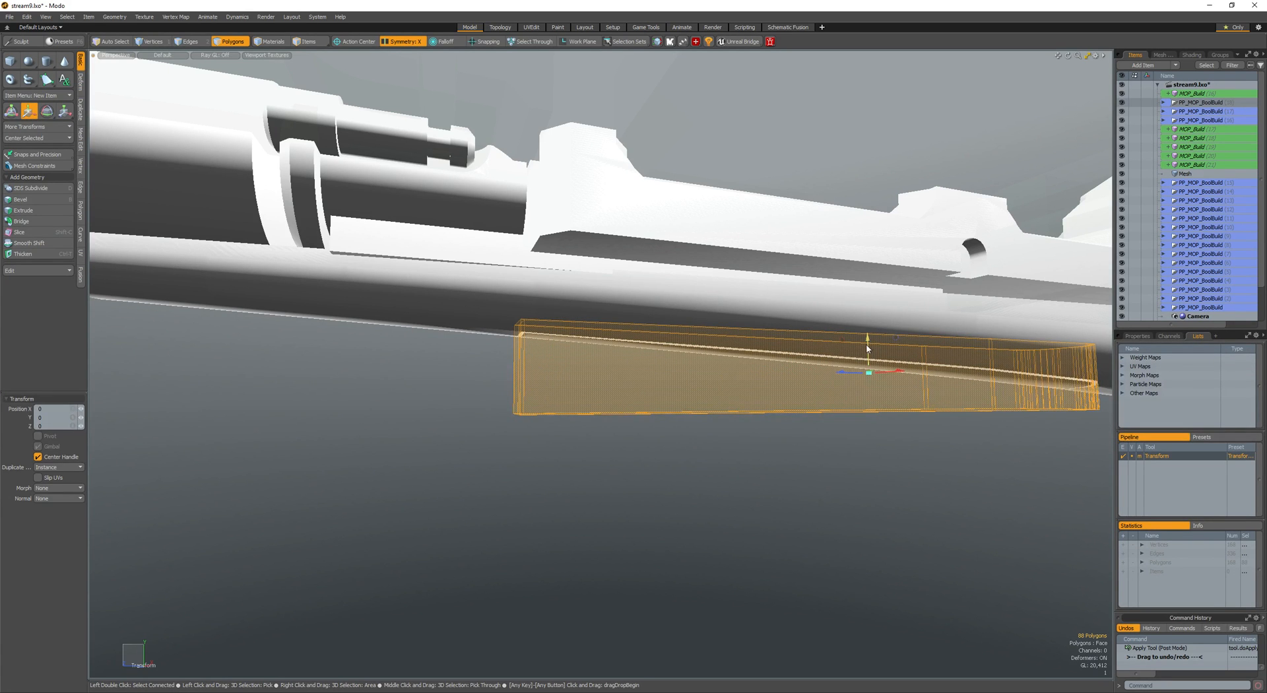
{"action": "left_click_drag", "start_coordinate": [867, 348], "coordinate": [868, 330]}
{"action": "key", "text": "q"}
- Save the scene and make the main Mesh item active
{"action": "left_click_drag", "start_coordinate": [833, 455], "coordinate": [779, 411], "text": "alt"}
{"action": "scroll", "coordinate": [781, 413], "scroll_direction": "down", "scroll_amount": 2}
{"action": "left_click", "coordinate": [800, 457]}
{"action": "left_click_drag", "start_coordinate": [801, 455], "coordinate": [752, 447], "text": "alt"}
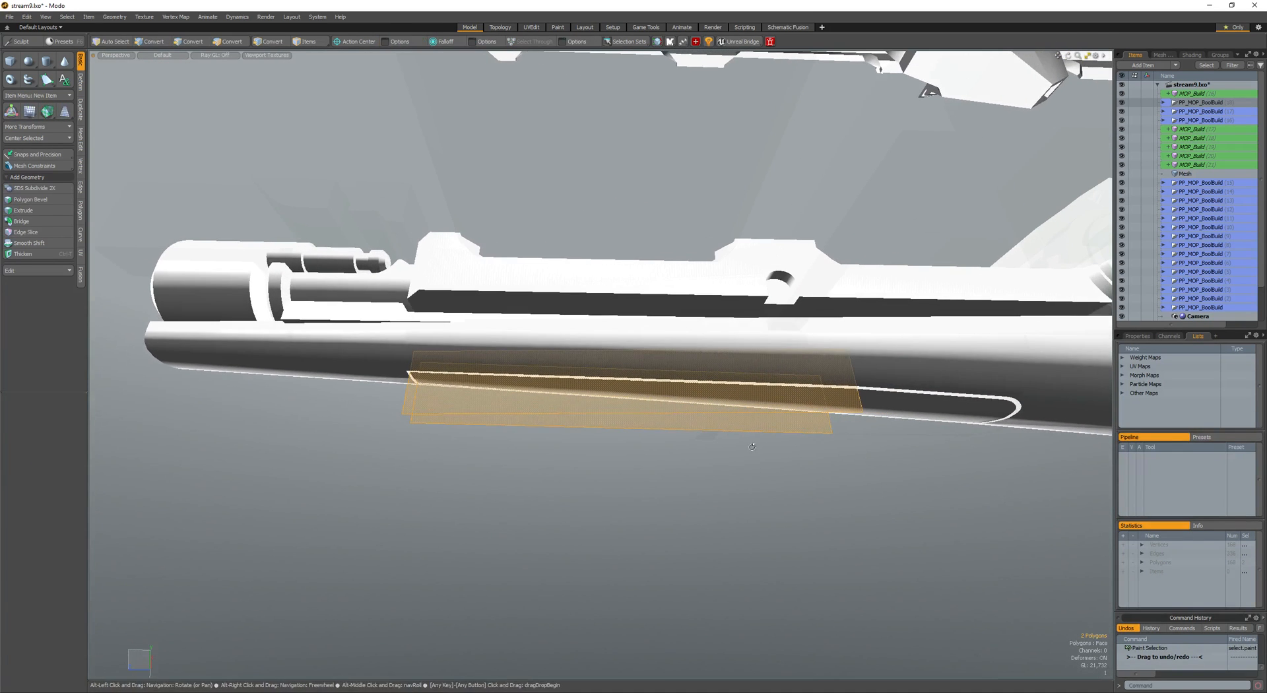
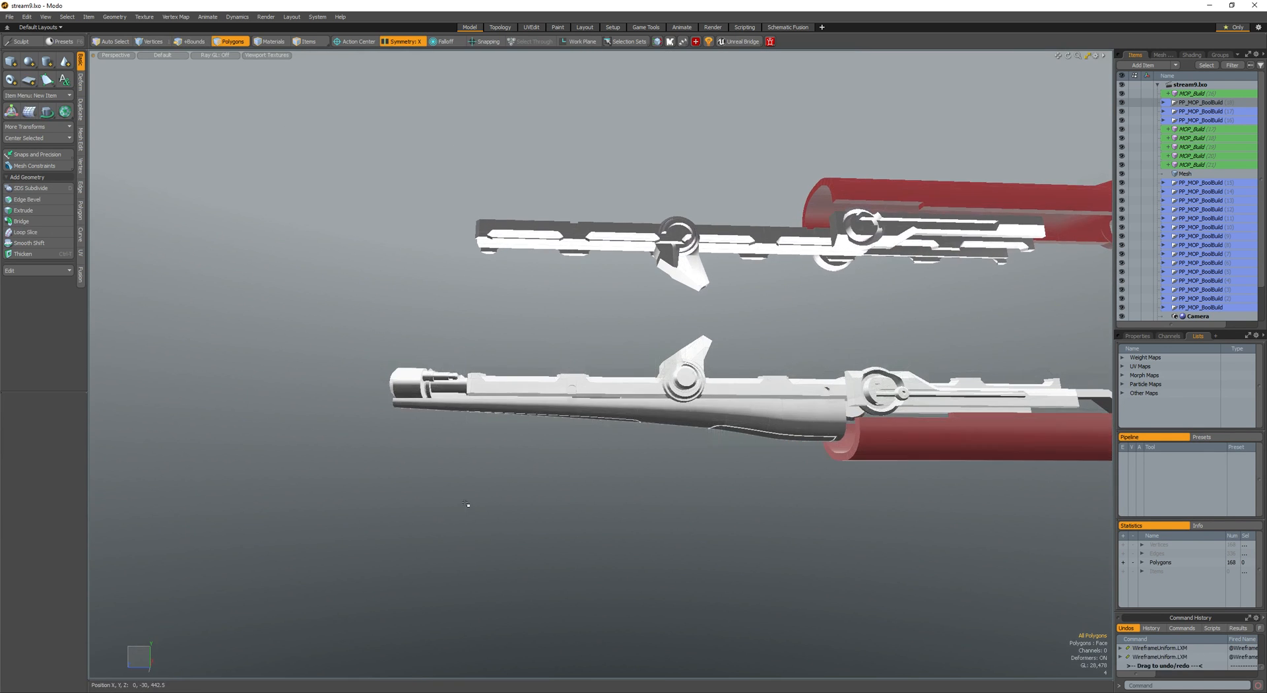
{"action": "left_click_drag", "start_coordinate": [466, 508], "coordinate": [599, 482], "text": "alt"}
{"action": "key", "text": "ctrl+s"}
{"action": "left_click_drag", "start_coordinate": [685, 343], "coordinate": [701, 398], "text": "alt"}
{"action": "left_click", "coordinate": [1218, 176]}
- Create a 40-sided cylinder about 39 in diameter beside the rifle and select it with its mirrored copy
{"action": "scroll", "coordinate": [871, 240], "scroll_direction": "up", "scroll_amount": 2}
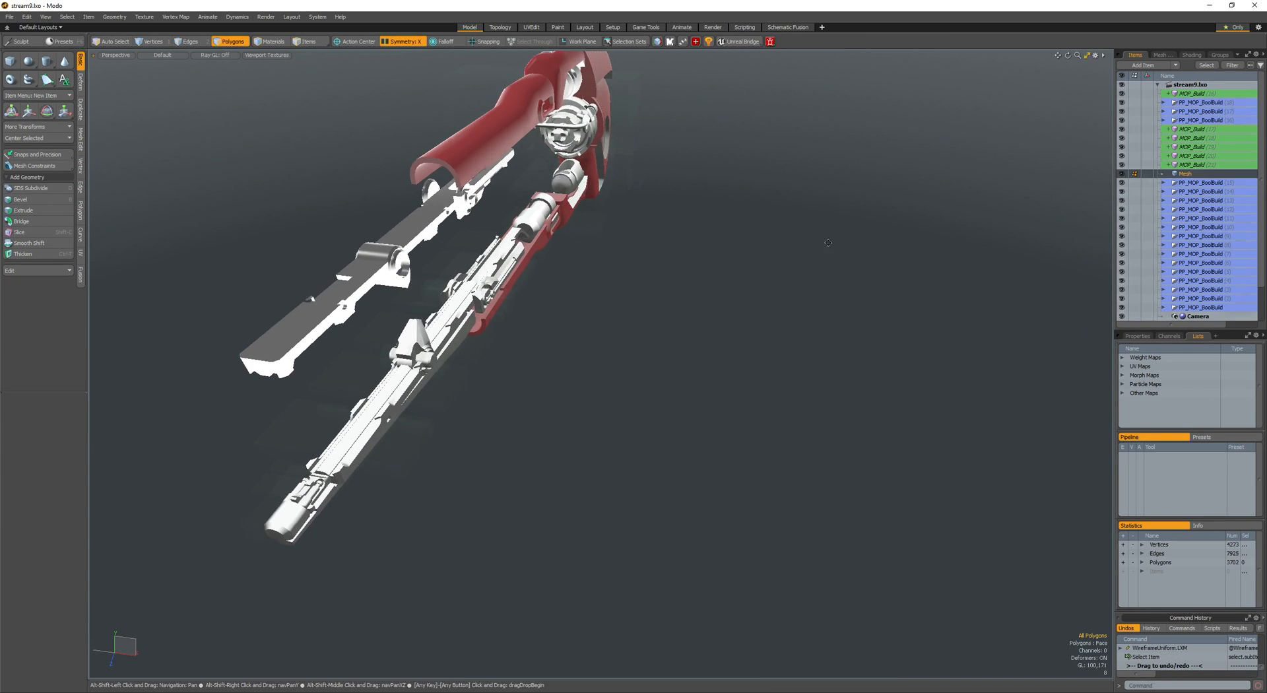
{"action": "left_click_drag", "start_coordinate": [787, 251], "coordinate": [790, 253], "text": "alt"}
{"action": "left_click", "coordinate": [46, 62]}
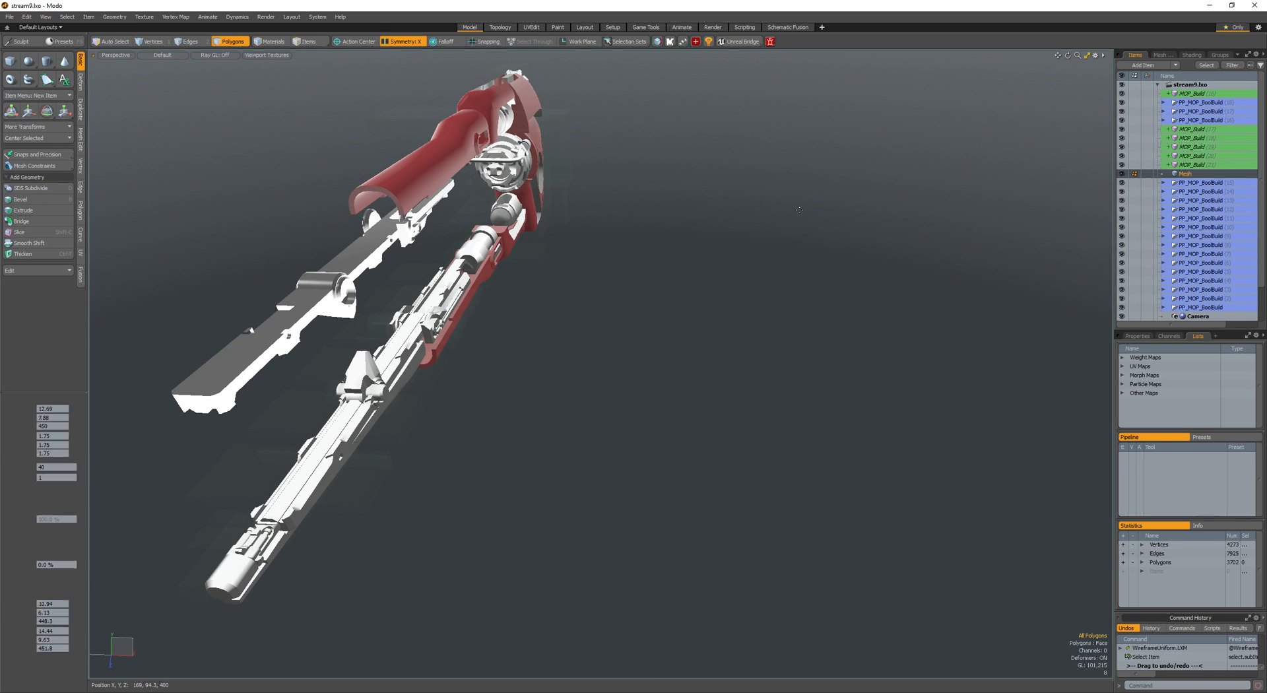
{"action": "left_click_drag", "start_coordinate": [789, 184], "coordinate": [753, 248], "text": "ctrl"}
{"action": "key", "text": "space"}
{"action": "double_click", "coordinate": [806, 181]}
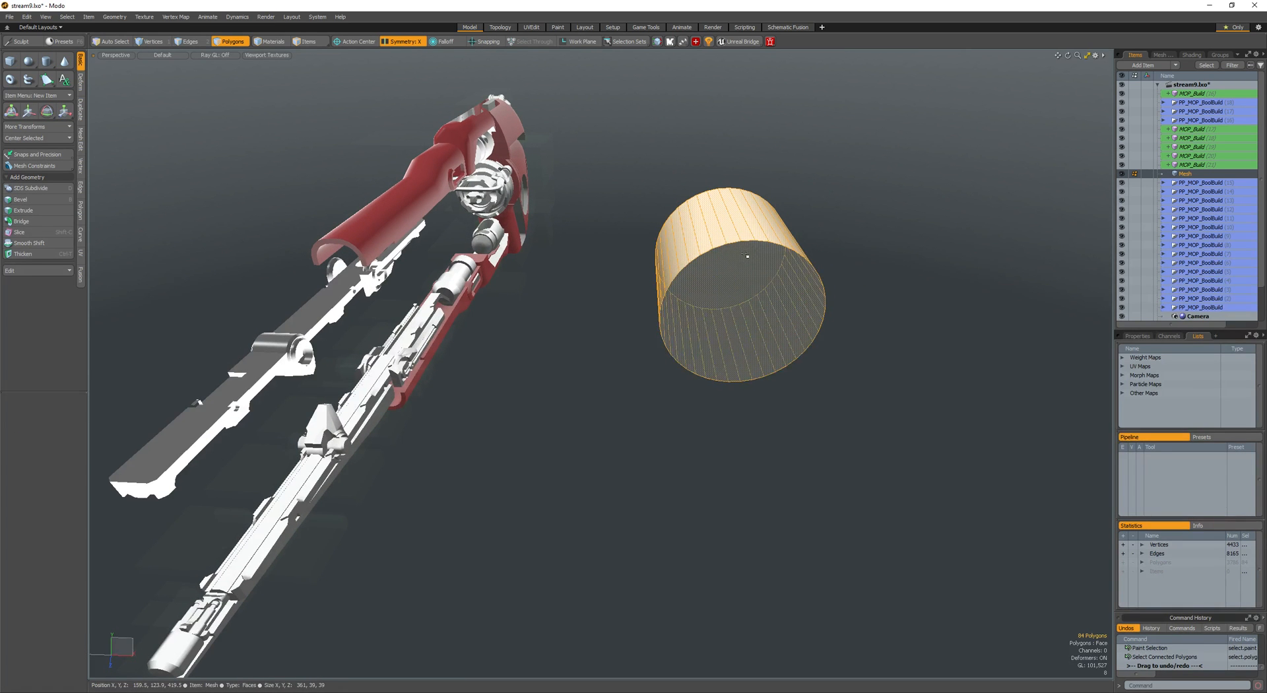
{"action": "key", "text": "ctrl+b"}
{"action": "key", "text": "Escape"}
{"action": "key", "text": "c"}
{"action": "key", "text": "ctrl+z"}
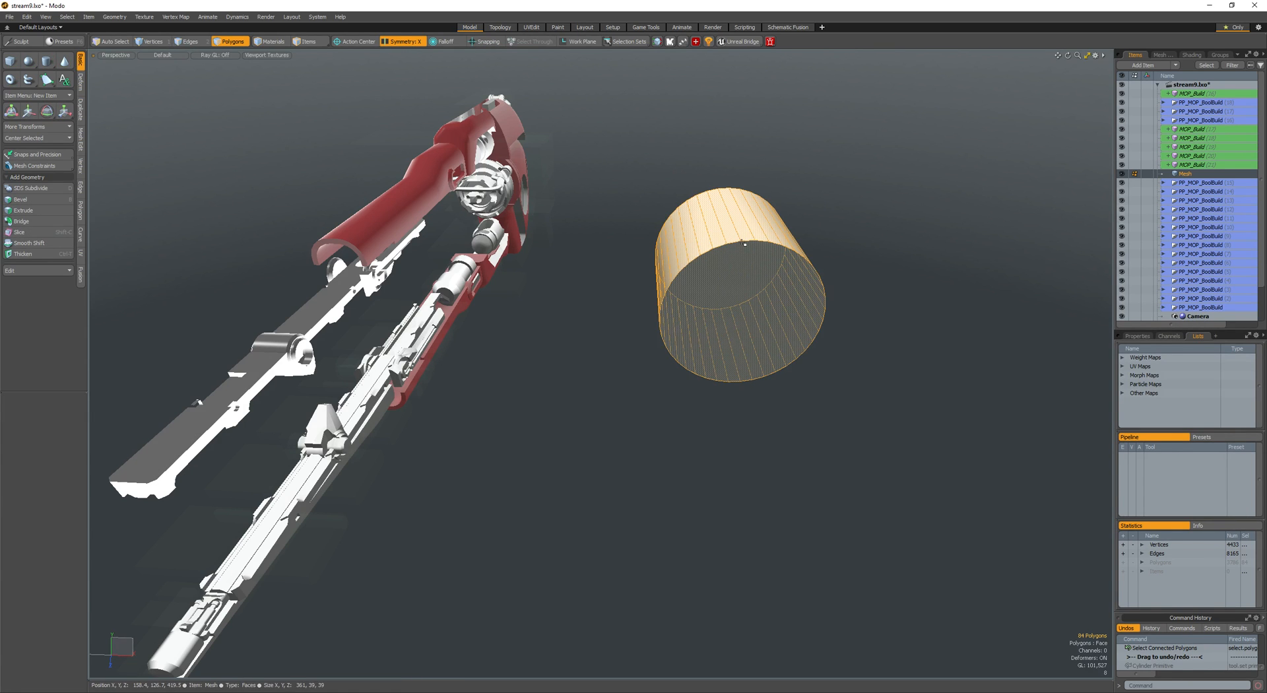
{"action": "key", "text": "ctrl+b"}
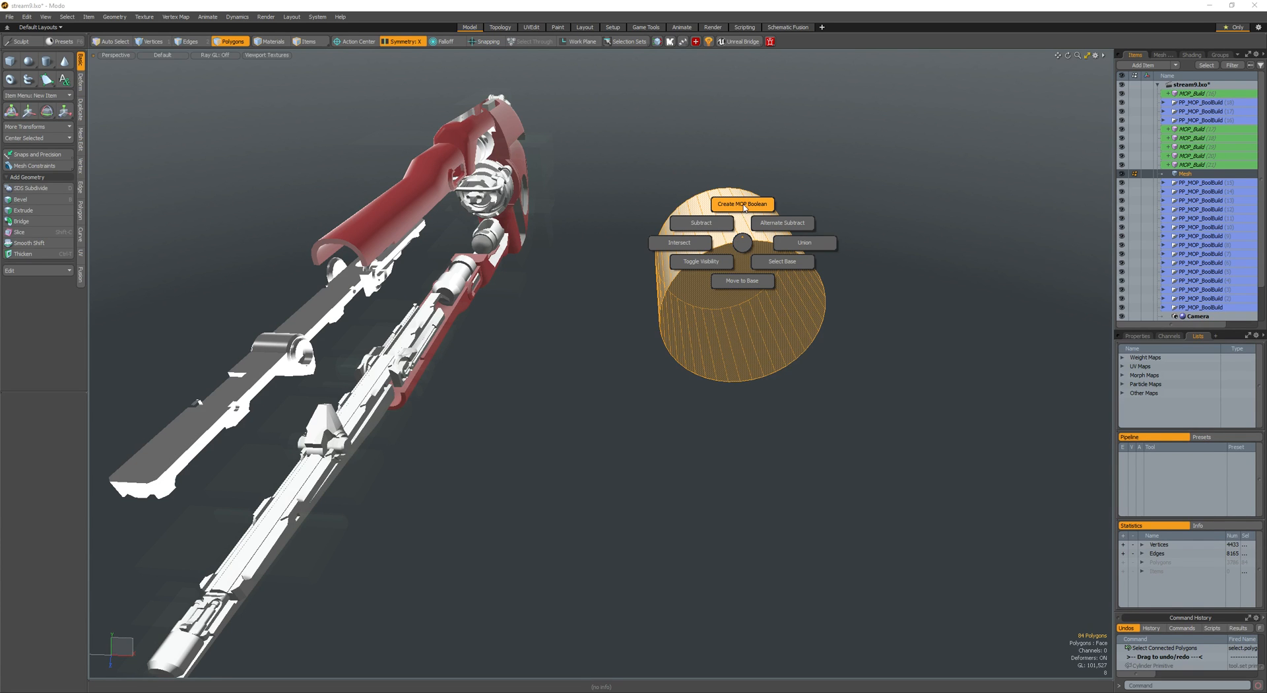
{"action": "left_click", "coordinate": [743, 253]}
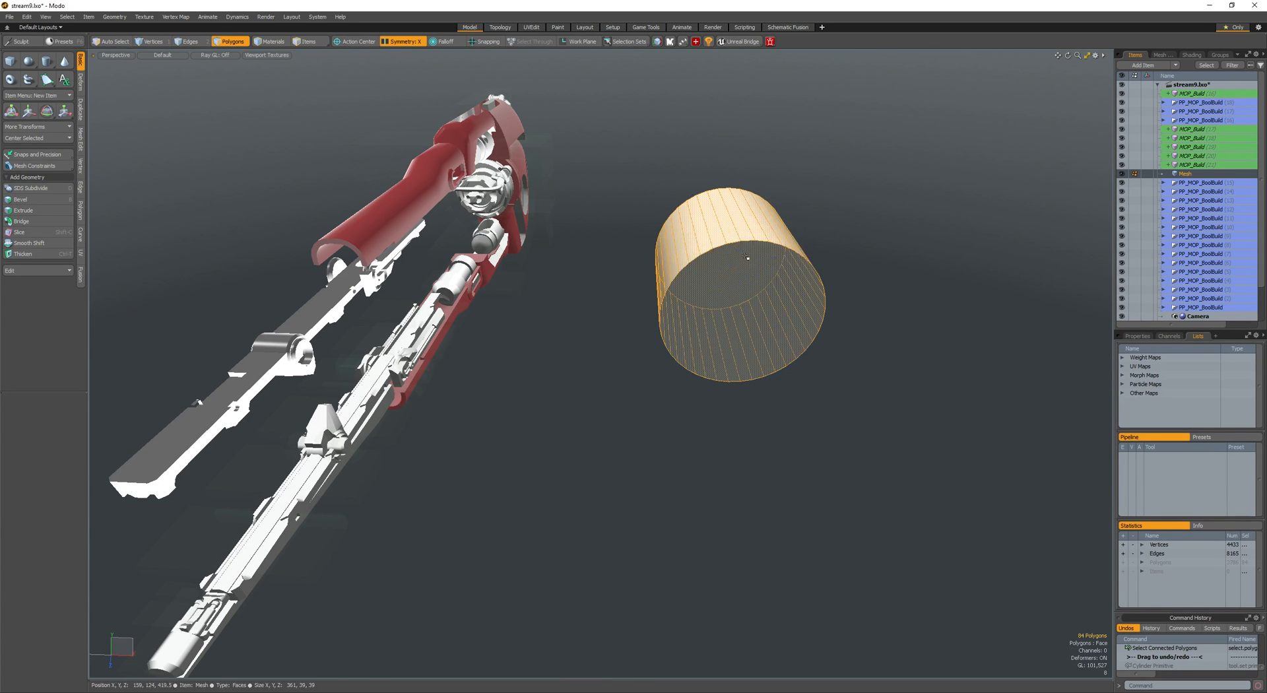
- Create a cube about 44 in size near the test cylinder, select it, and move it to overlap the cylinder
{"action": "left_click_drag", "start_coordinate": [747, 257], "coordinate": [778, 288], "text": "alt"}
{"action": "key", "text": "c"}
{"action": "left_click_drag", "start_coordinate": [716, 351], "coordinate": [586, 189], "text": "ctrl"}
{"action": "key", "text": "q"}
{"action": "left_click", "coordinate": [704, 376]}
{"action": "double_click", "coordinate": [693, 399]}
{"action": "key", "text": "w"}
{"action": "left_click_drag", "start_coordinate": [586, 189], "coordinate": [703, 468], "text": "alt"}
{"action": "left_click", "coordinate": [654, 340]}
{"action": "left_click_drag", "start_coordinate": [654, 340], "coordinate": [706, 495]}
{"action": "left_click_drag", "start_coordinate": [706, 495], "coordinate": [718, 252], "text": "alt"}
- Subtract the selected cube from the test cylinder as a live MOP boolean
{"action": "key", "text": "q"}
{"action": "key", "text": "ctrl+b"}
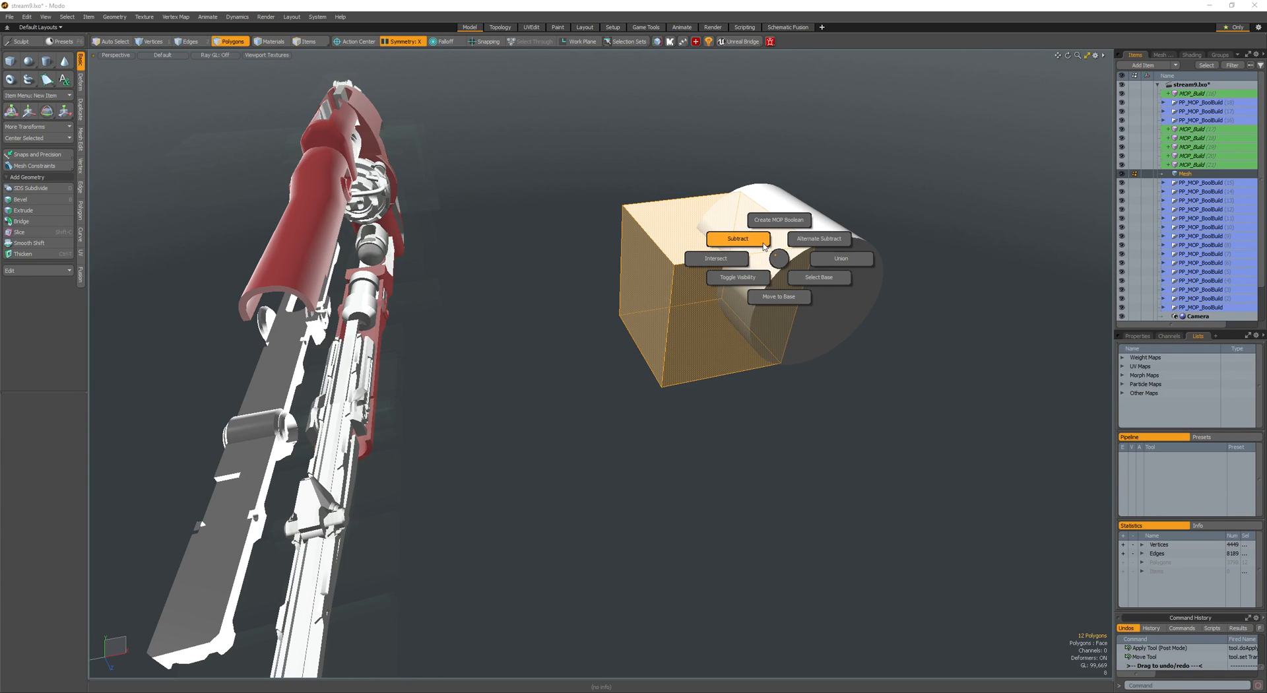
{"action": "left_click", "coordinate": [764, 246]}
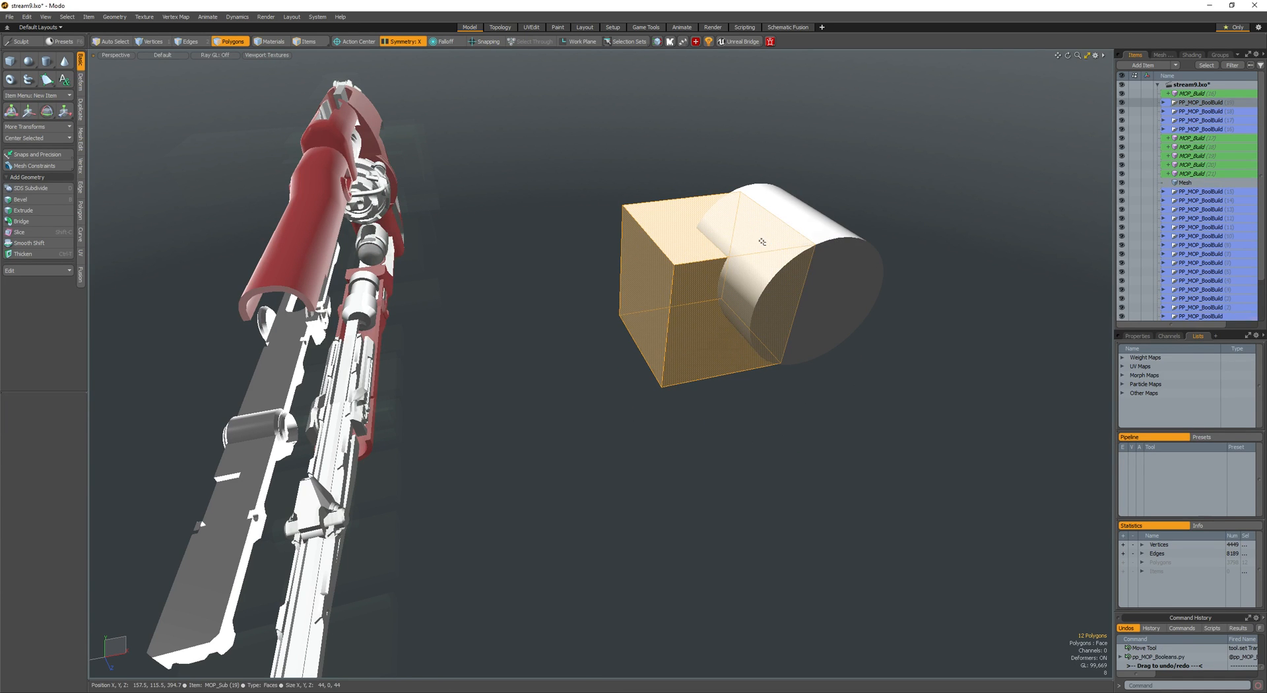
{"action": "left_click_drag", "start_coordinate": [641, 290], "coordinate": [786, 347], "text": "alt"}
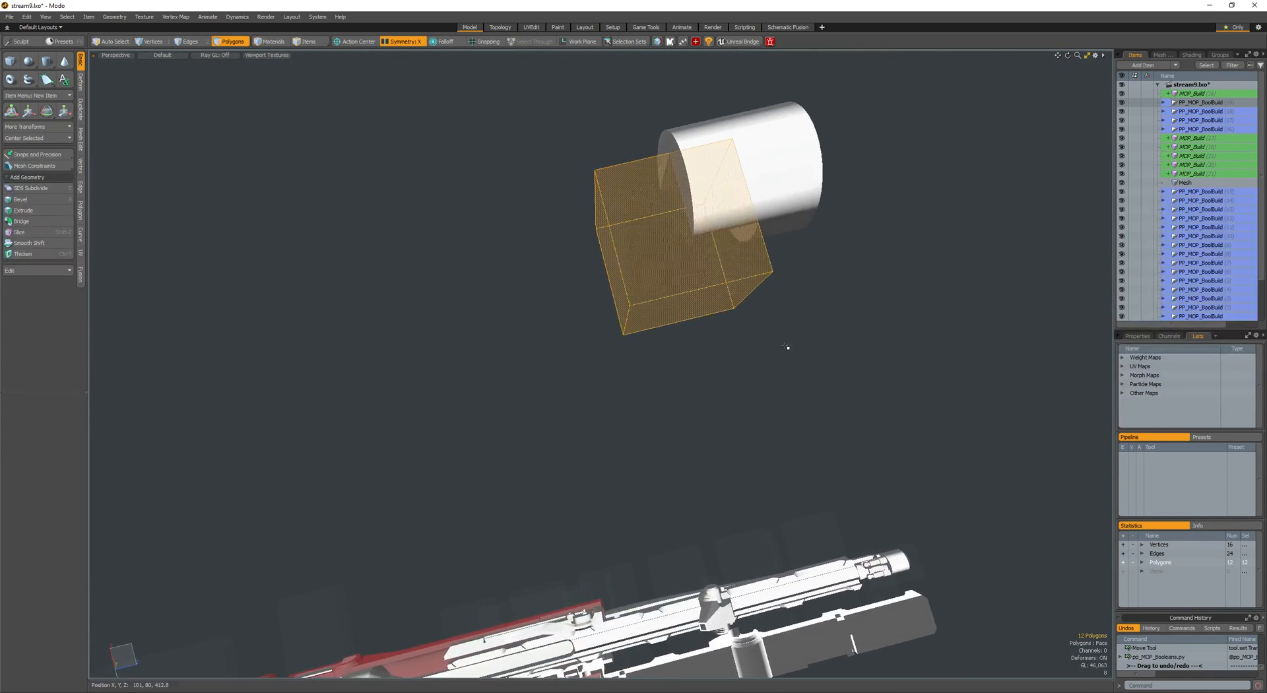
- Reposition the cube cutter against the test cylinder to check the live cut, then reselect the whole cube
{"action": "left_click_drag", "start_coordinate": [734, 187], "coordinate": [673, 253], "text": "alt"}
{"action": "key", "text": "w"}
{"action": "mouse_move", "coordinate": [673, 254]}
{"action": "left_mouse_down", "text": "alt"}
{"action": "mouse_move", "coordinate": [601, 121]}
{"action": "mouse_move", "coordinate": [672, 276]}
{"action": "left_mouse_up", "text": "alt"}
{"action": "mouse_move", "coordinate": [672, 275]}
{"action": "left_mouse_down"}
{"action": "mouse_move", "coordinate": [648, 238]}
{"action": "mouse_move", "coordinate": [675, 278]}
{"action": "left_mouse_up"}
{"action": "key", "text": "space"}
{"action": "left_click", "coordinate": [675, 278]}
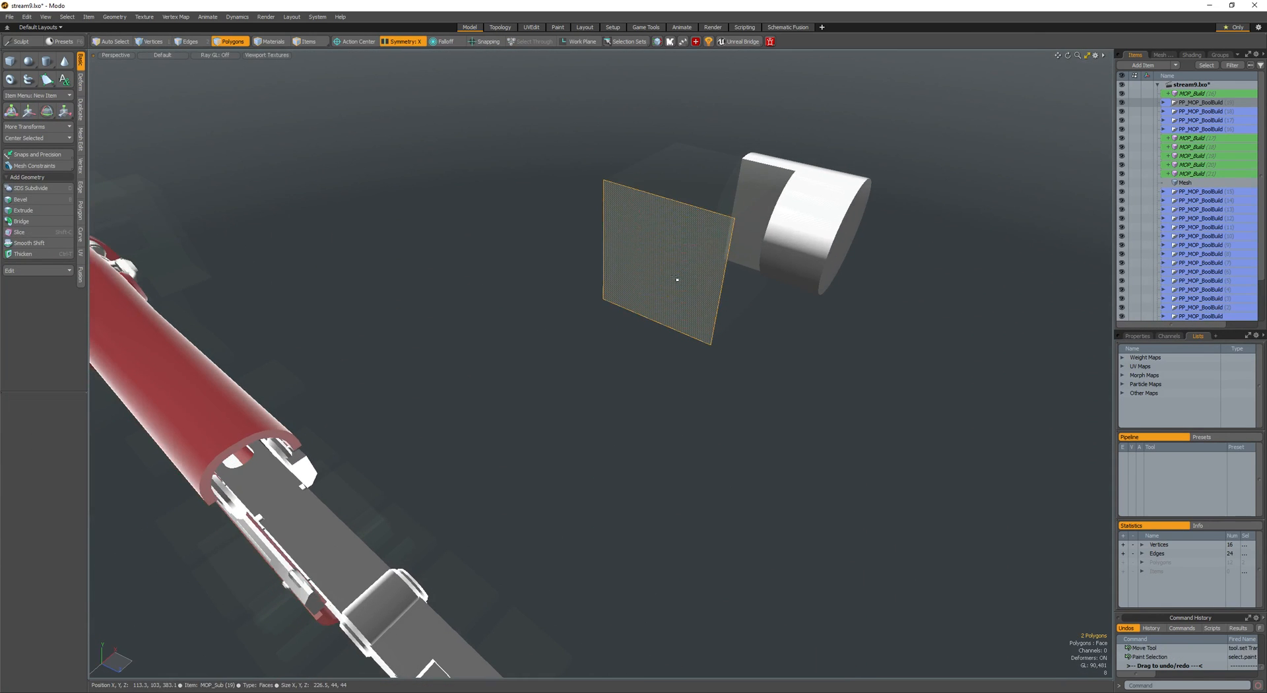
{"action": "double_click", "coordinate": [672, 265]}
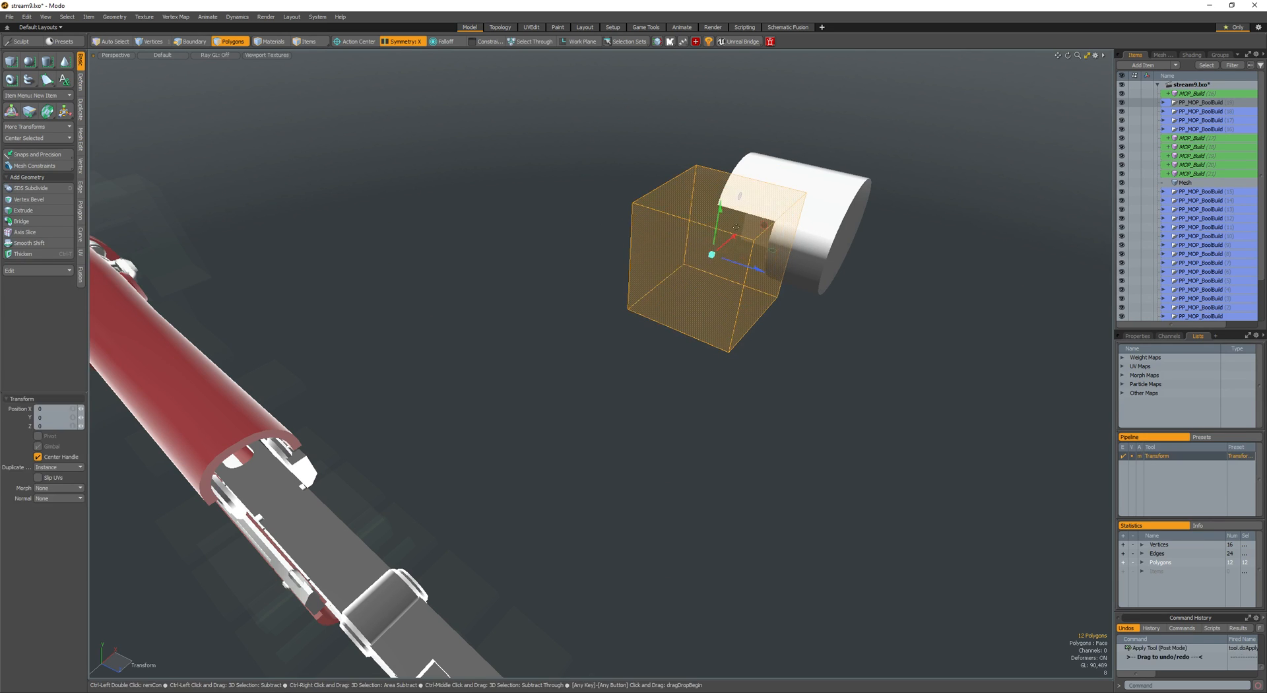
- Undo the cube subtraction and delete the test cube and cylinders
{"action": "key", "text": "ctrl+z"}
{"action": "key", "text": "ctrl+z"}
{"action": "key", "text": "ctrl+z"}
{"action": "key", "text": "space"}
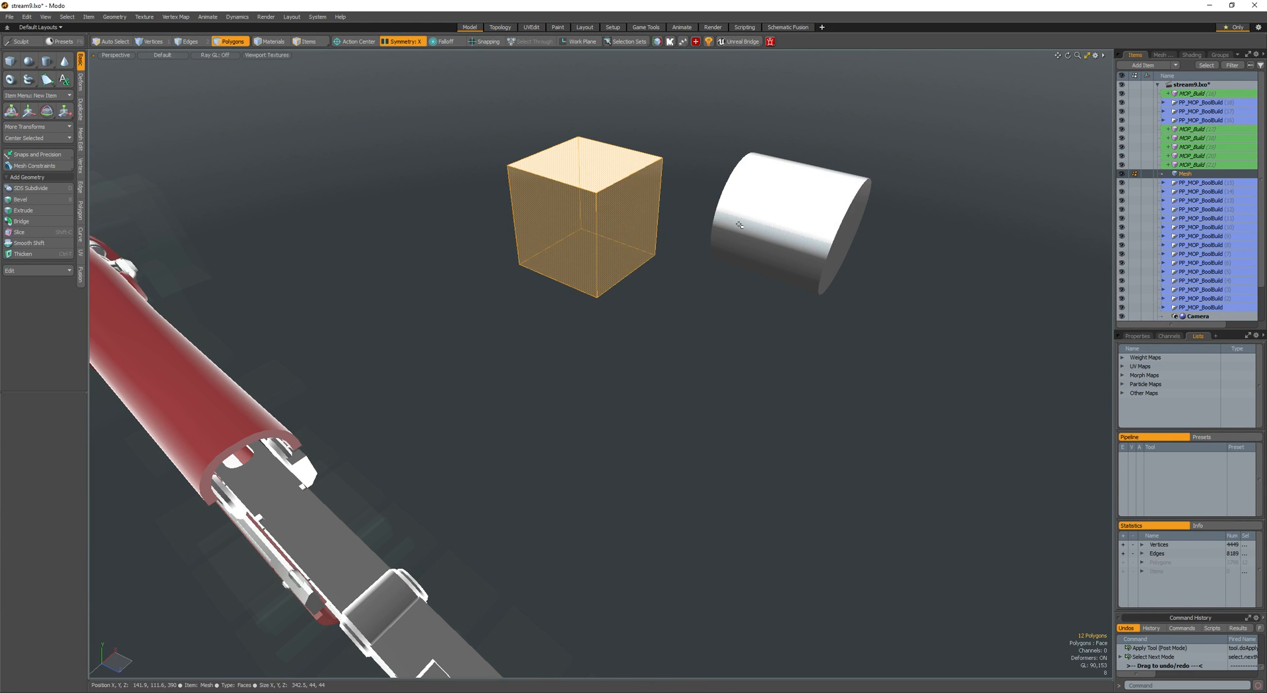
{"action": "key", "text": "Delete"}
{"action": "scroll", "coordinate": [745, 223], "scroll_direction": "down", "scroll_amount": 5}
{"action": "double_click", "coordinate": [745, 223]}
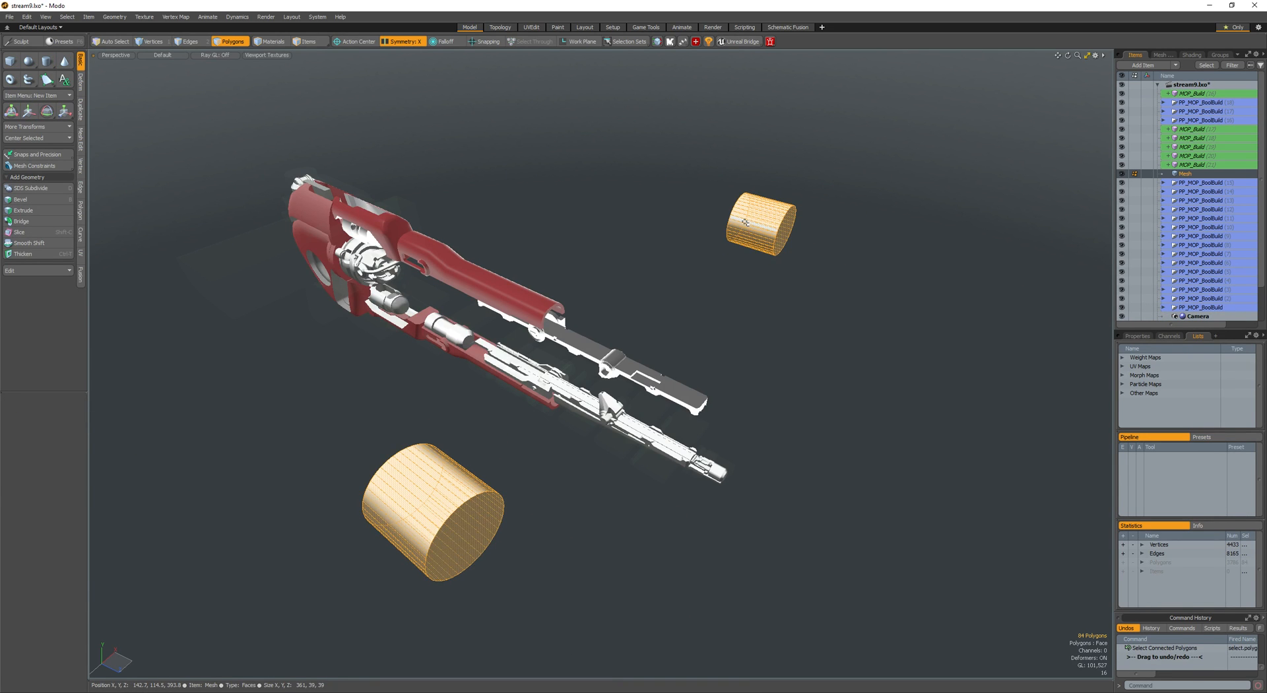
{"action": "key", "text": "Delete"}
- Select a connected part of the rifle and paste it into the main Mesh item
{"action": "scroll", "coordinate": [750, 223], "scroll_direction": "down", "scroll_amount": 3}
{"action": "left_click_drag", "start_coordinate": [581, 244], "coordinate": [729, 290], "text": "alt"}
{"action": "key", "text": "shift+w"}
{"action": "key", "text": "shift+w"}
{"action": "key", "text": "shift+w"}
{"action": "scroll", "coordinate": [786, 264], "scroll_direction": "up", "scroll_amount": 5}
{"action": "key", "text": "5"}
{"action": "left_click", "coordinate": [671, 361]}
{"action": "scroll", "coordinate": [667, 360], "scroll_direction": "up", "scroll_amount": 5}
{"action": "left_click_drag", "start_coordinate": [665, 360], "coordinate": [684, 399], "text": "alt"}
{"action": "key", "text": "3"}
{"action": "double_click", "coordinate": [664, 380]}
{"action": "left_click", "coordinate": [712, 420]}
{"action": "left_click", "coordinate": [647, 445]}
{"action": "key", "text": "ctrl+v"}
{"action": "key", "text": "bracketleft"}
- Select the connected polygons of the dome-ended cylinder and assign them the Metal material
{"action": "left_click_drag", "start_coordinate": [742, 350], "coordinate": [511, 279], "text": "ctrl+alt"}
{"action": "left_click_drag", "start_coordinate": [511, 280], "coordinate": [627, 304], "text": "ctrl+alt"}
{"action": "double_click", "coordinate": [773, 328]}
{"action": "key", "text": "m"}
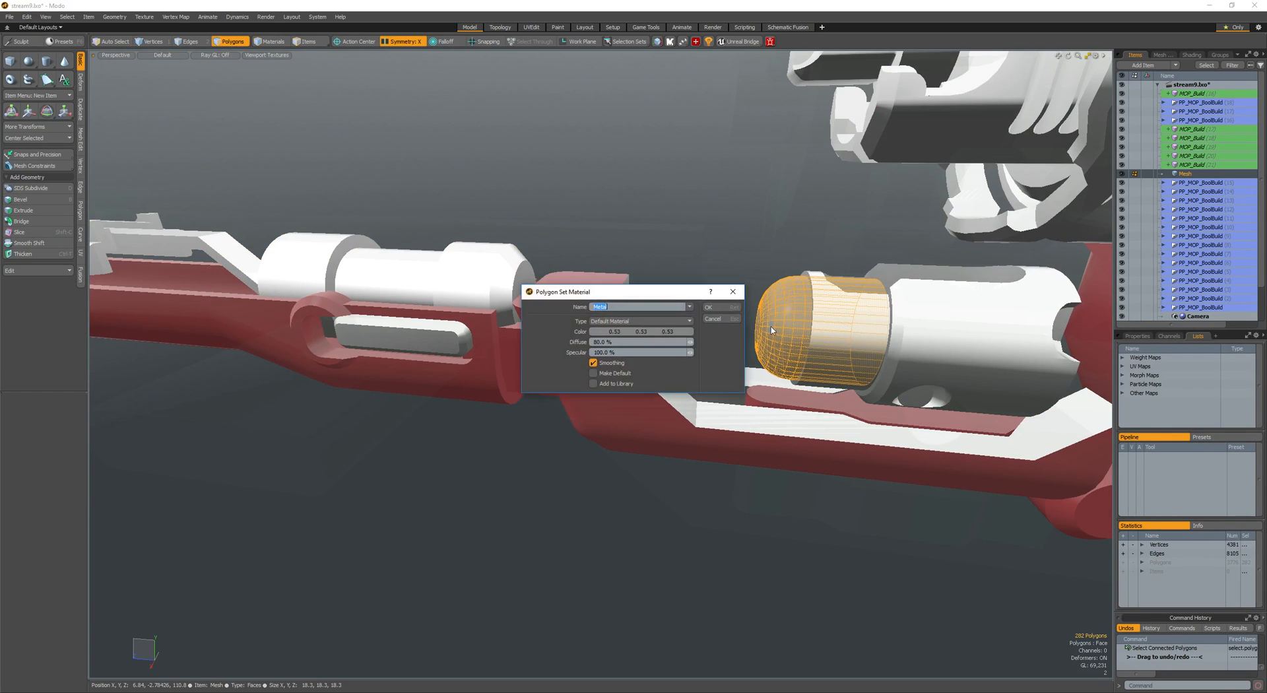
{"action": "key", "text": "Return"}
- Show the wireframe overlay and reselect all polygons of the dome-ended cylinder from the domed side
{"action": "scroll", "coordinate": [800, 323], "scroll_direction": "up", "scroll_amount": 4}
{"action": "key", "text": "space"}
{"action": "key", "text": "space"}
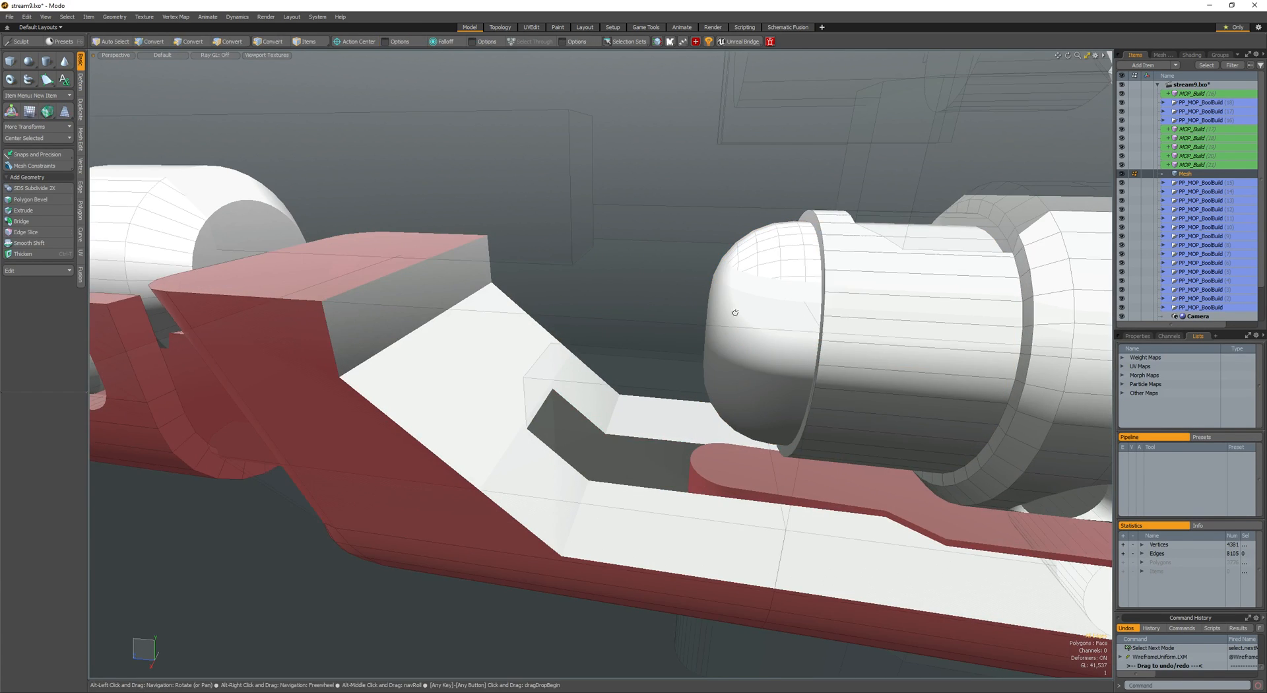
{"action": "left_click_drag", "start_coordinate": [739, 310], "coordinate": [672, 225], "text": "alt"}
{"action": "key", "text": "space"}
{"action": "key", "text": "h"}
{"action": "key", "text": "h"}
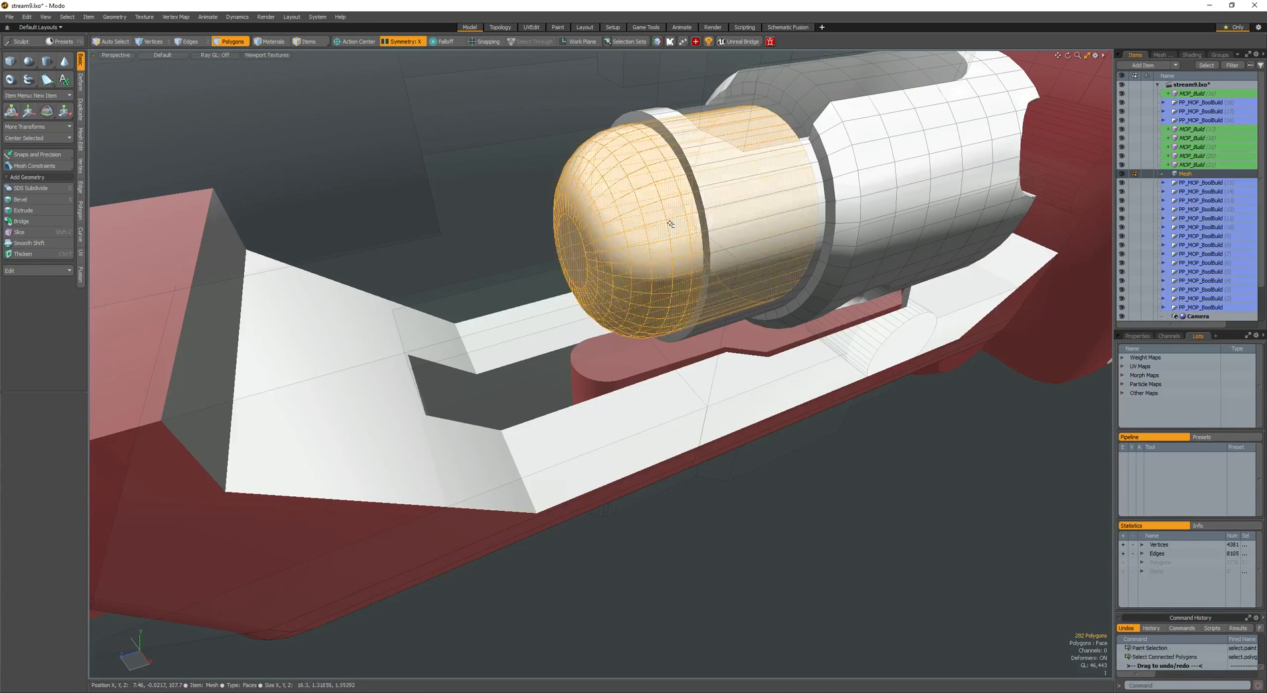
- Select the edge loops that ring the domed end of the dome-ended cylinder
{"action": "scroll", "coordinate": [672, 225], "scroll_direction": "up", "scroll_amount": 4}
{"action": "key", "text": "space"}
{"action": "key", "text": "space"}
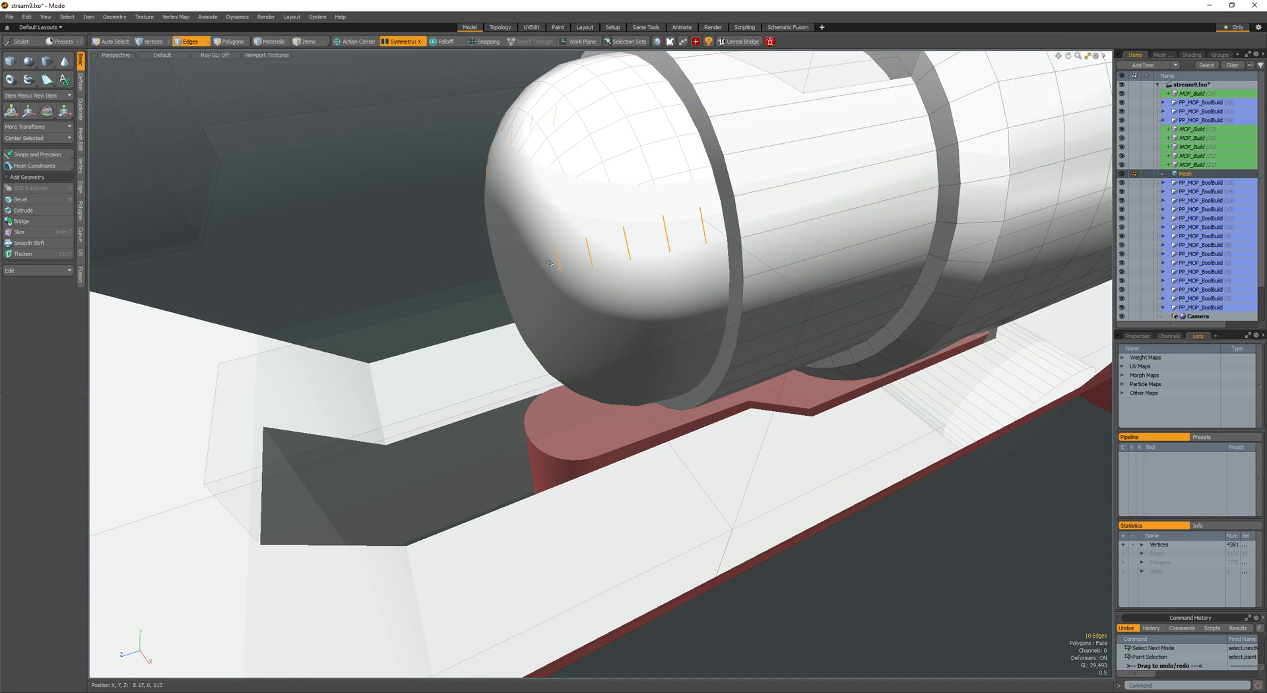
{"action": "left_click_drag", "start_coordinate": [550, 264], "coordinate": [491, 316], "text": "alt"}
{"action": "key", "text": "space"}
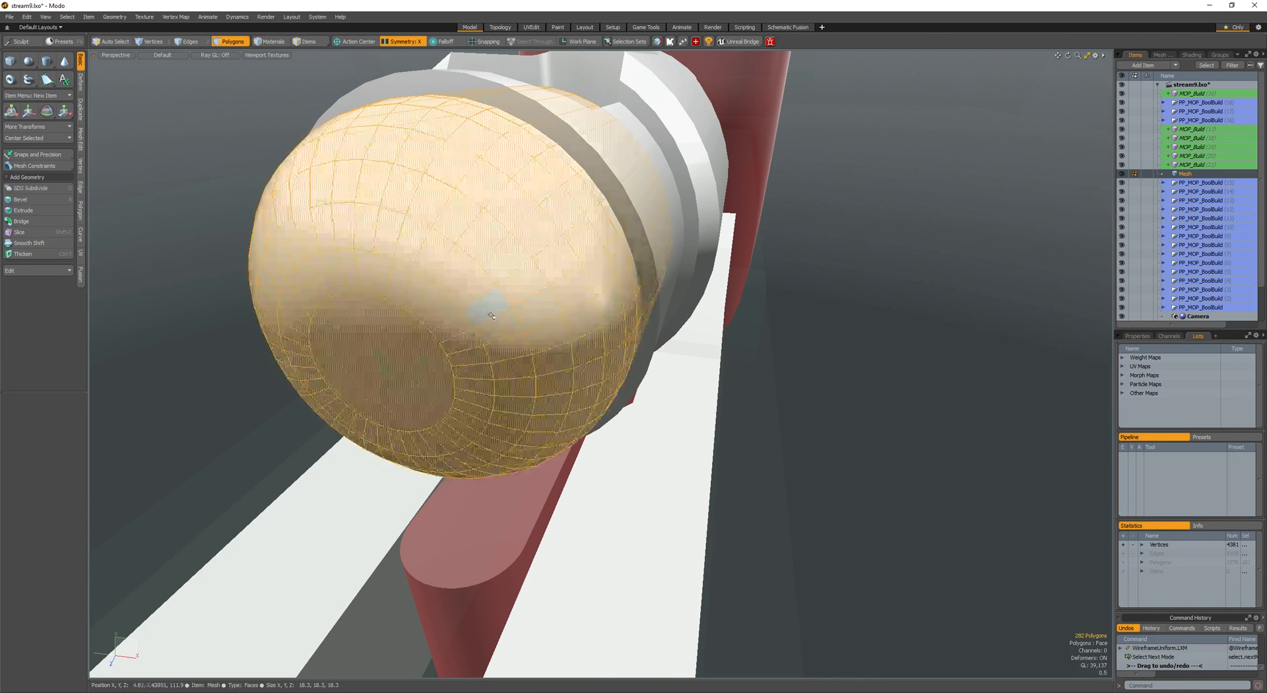
{"action": "key", "text": "space"}
{"action": "key", "text": "space"}
{"action": "key", "text": "l"}
- Apply an Edge Bevel in Inset mode, about 0.2 wide, to the selected edge loops around the dome
{"action": "key", "text": "ctrl+b"}
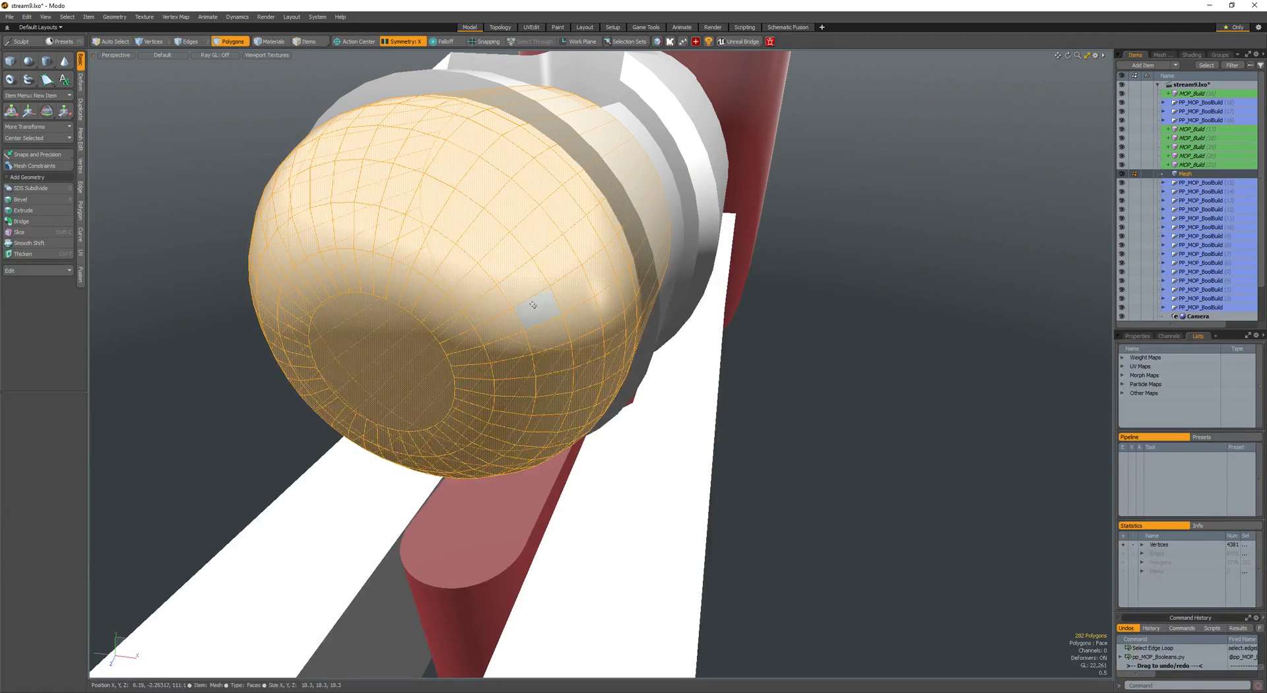
{"action": "key", "text": "space"}
{"action": "key", "text": "space"}
{"action": "key", "text": "space"}
{"action": "key", "text": "space"}
{"action": "key", "text": "space"}
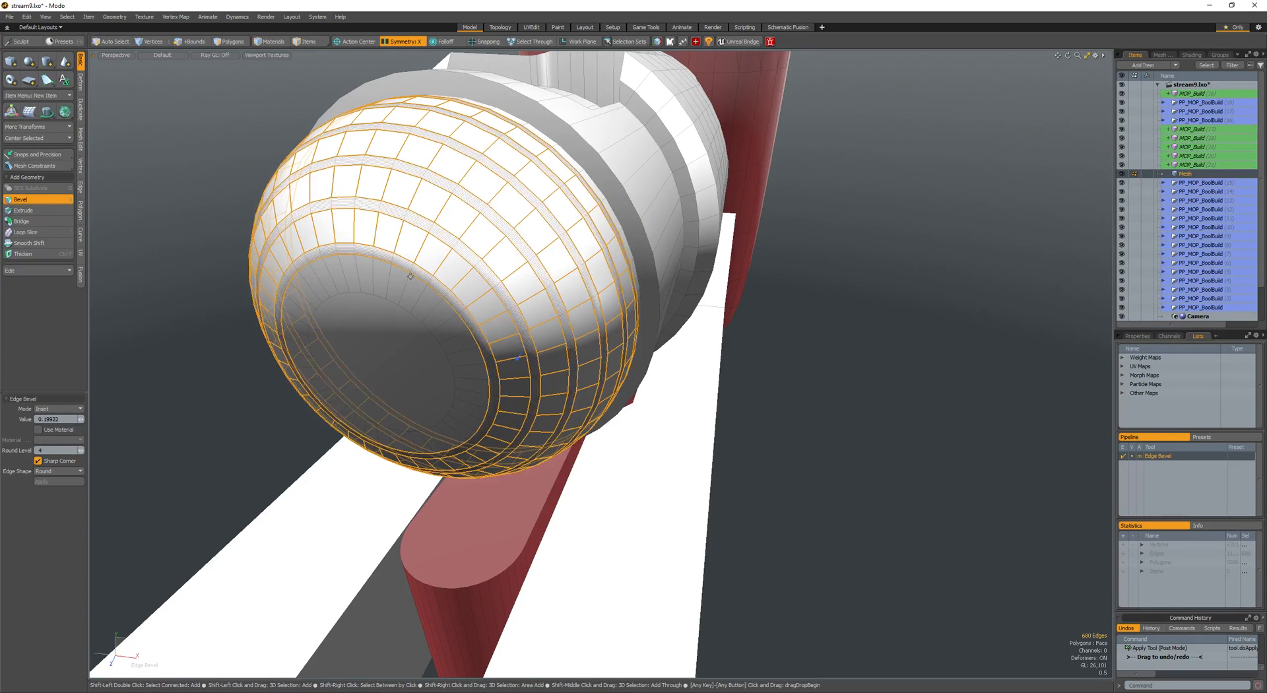
{"action": "key", "text": "space"}
{"action": "left_click_drag", "start_coordinate": [420, 270], "coordinate": [437, 280]}
{"action": "key", "text": "l"}
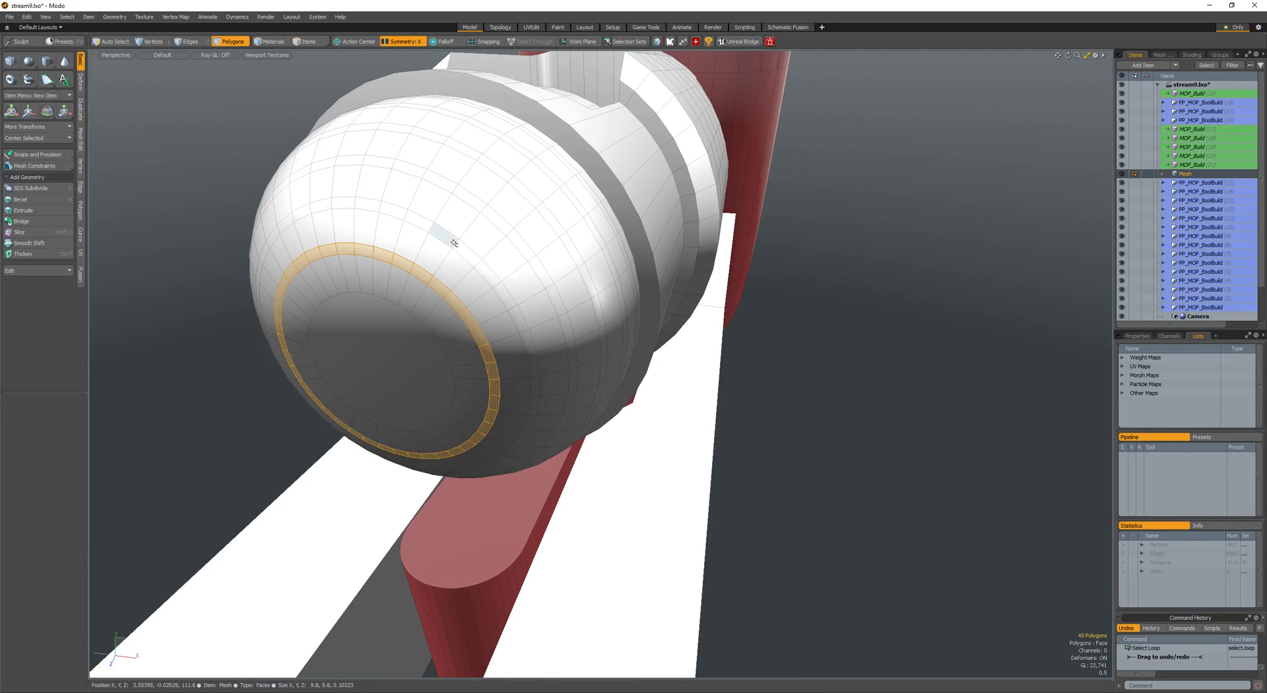
{"action": "left_click_drag", "start_coordinate": [446, 237], "coordinate": [468, 255], "text": "shift"}
{"action": "key", "text": "l"}
{"action": "left_click_drag", "start_coordinate": [468, 197], "coordinate": [500, 221], "text": "shift"}
{"action": "key", "text": "l"}
{"action": "left_click", "coordinate": [488, 186], "text": "ctrl"}
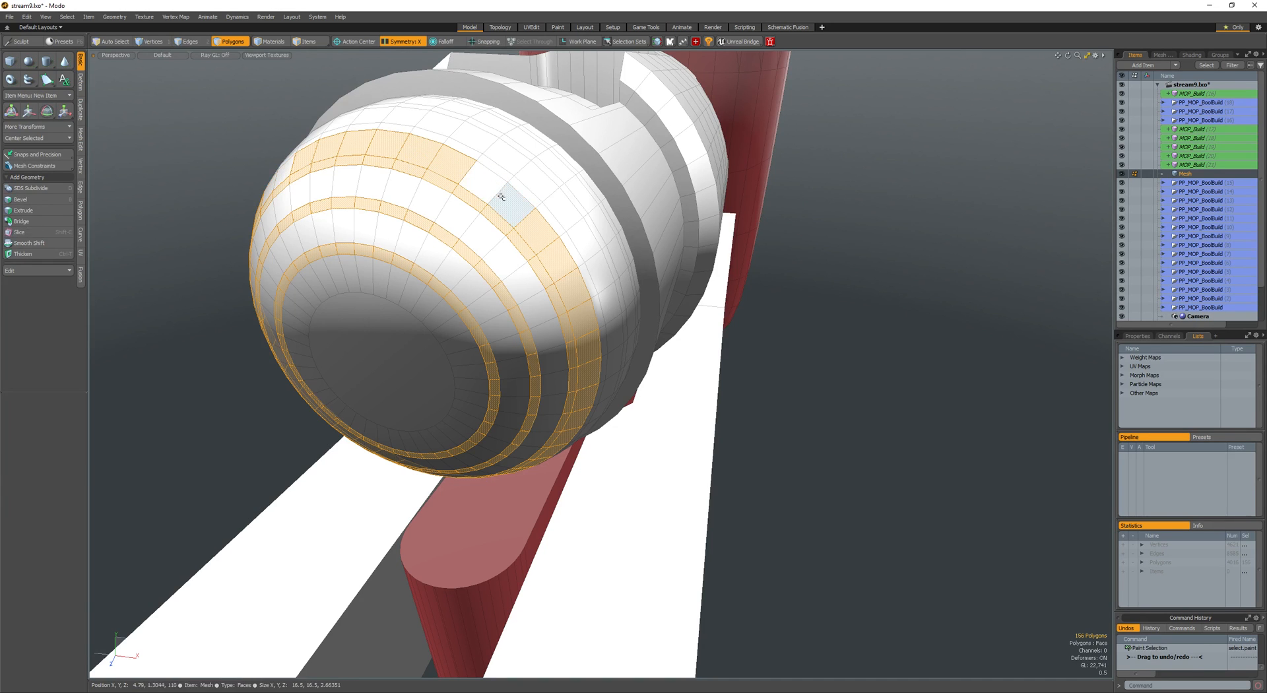
{"action": "key", "text": "ctrl+z"}
{"action": "key", "text": "ctrl+z"}
{"action": "key", "text": "ctrl+z"}
{"action": "key", "text": "ctrl+z"}
{"action": "key", "text": "ctrl+z"}
{"action": "key", "text": "ctrl+z"}
{"action": "key", "text": "ctrl+z"}
{"action": "key", "text": "ctrl+z"}
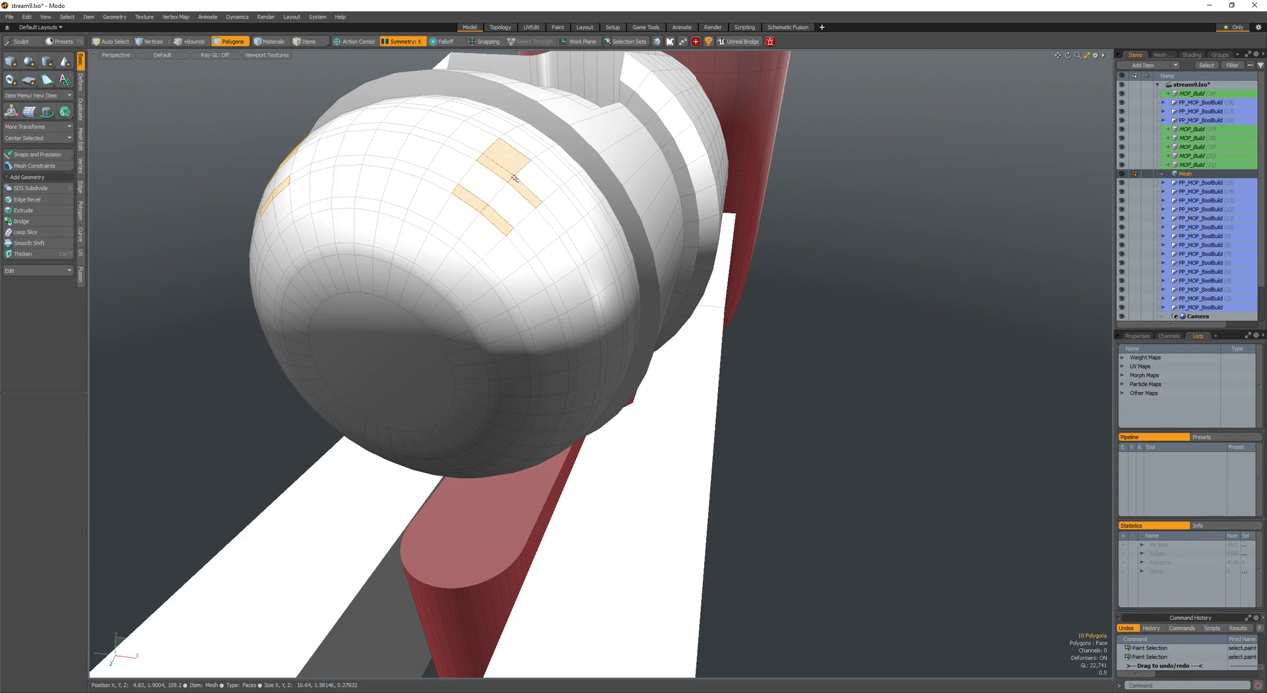
- Select the narrow beveled polygon bands around the dome as full loops
{"action": "mouse_move", "coordinate": [521, 163]}
{"action": "left_mouse_down", "text": "alt"}
{"action": "mouse_move", "coordinate": [558, 173]}
{"action": "mouse_move", "coordinate": [597, 282]}
{"action": "mouse_move", "coordinate": [586, 237]}
{"action": "left_mouse_up", "text": "alt"}
{"action": "mouse_move", "coordinate": [611, 196]}
{"action": "left_mouse_down", "text": "shift"}
{"action": "mouse_move", "coordinate": [631, 216]}
{"action": "mouse_move", "coordinate": [542, 339]}
{"action": "mouse_move", "coordinate": [557, 330]}
{"action": "left_mouse_up", "text": "shift"}
{"action": "scroll", "coordinate": [557, 323], "scroll_direction": "up", "scroll_amount": 3}
{"action": "left_click_drag", "start_coordinate": [565, 246], "coordinate": [594, 269], "text": "shift"}
{"action": "left_click_drag", "start_coordinate": [521, 306], "coordinate": [527, 310], "text": "shift"}
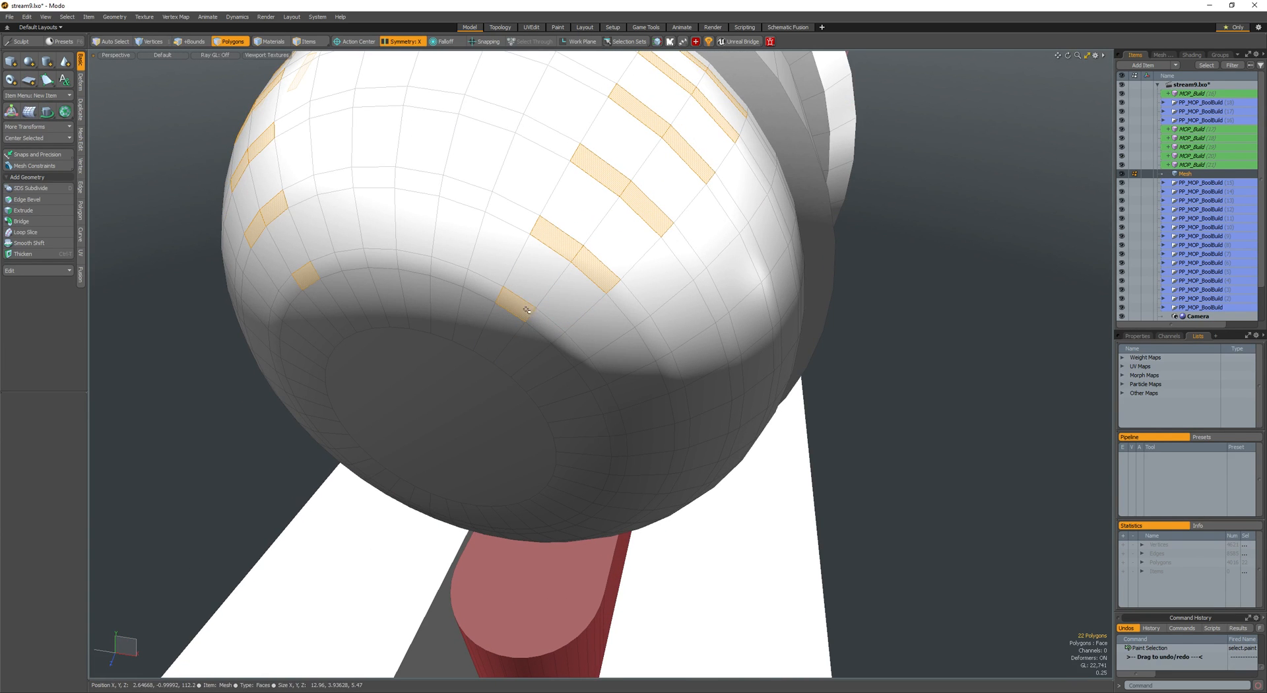
{"action": "key", "text": "l"}
- Bevel the selected polygon bands to form concentric ridges around the dome
{"action": "key", "text": "shift+a"}
{"action": "key", "text": "b"}
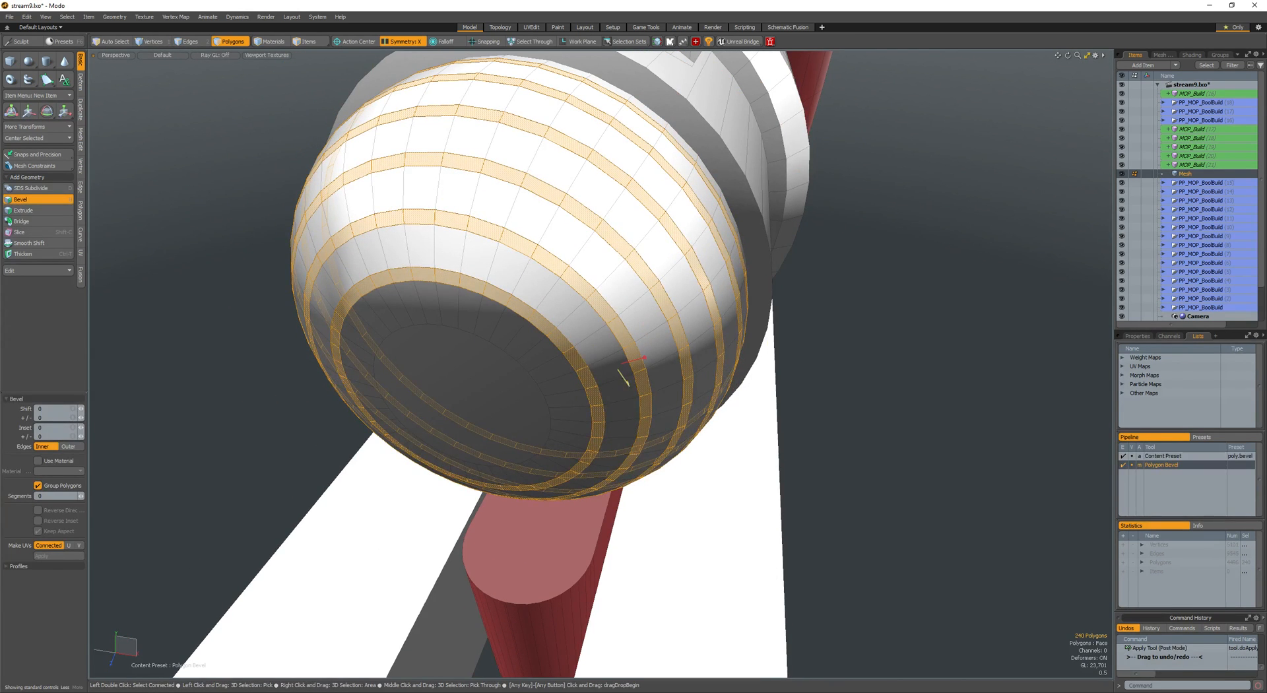
{"action": "left_click_drag", "start_coordinate": [623, 377], "coordinate": [792, 353]}
{"action": "key", "text": "space"}
- Clear the polygon selection and hide the wireframe overlay on the ridged cylinder
{"action": "double_click", "coordinate": [615, 361]}
{"action": "left_click", "coordinate": [619, 296]}
{"action": "key", "text": "F4"}
{"action": "key", "text": "F4"}
{"action": "key", "text": "F4"}
{"action": "left_click_drag", "start_coordinate": [792, 353], "coordinate": [662, 411], "text": "alt"}
{"action": "key", "text": "space"}
{"action": "key", "text": "3"}
- Turn symmetry off, create a box above the dome-ended cylinder and select it
{"action": "key", "text": "ctrl+1"}
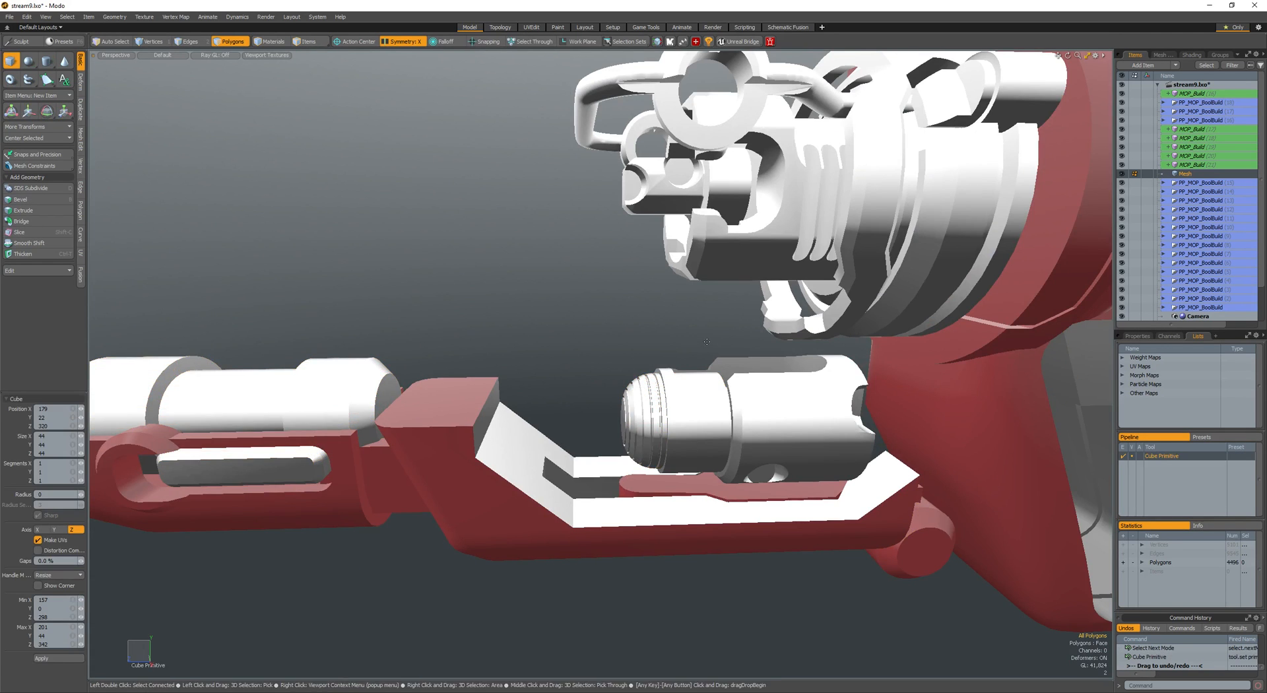
{"action": "key", "text": "shift+s"}
{"action": "left_click_drag", "start_coordinate": [628, 362], "coordinate": [675, 316], "text": "ctrl+alt"}
{"action": "mouse_move", "coordinate": [647, 268]}
{"action": "left_mouse_down"}
{"action": "mouse_move", "coordinate": [864, 401]}
{"action": "mouse_move", "coordinate": [974, 442]}
{"action": "mouse_move", "coordinate": [691, 270]}
{"action": "mouse_move", "coordinate": [714, 276]}
{"action": "mouse_move", "coordinate": [527, 270]}
{"action": "left_mouse_up"}
{"action": "key", "text": "space"}
{"action": "double_click", "coordinate": [664, 297]}
- Slice the box, then scale and move it into place over the slot along the cylinder's upper side
{"action": "key", "text": "alt+c"}
{"action": "key", "text": "w"}
{"action": "key", "text": "space"}
{"action": "key", "text": "shift+a"}
{"action": "left_click_drag", "start_coordinate": [772, 295], "coordinate": [633, 284], "text": "ctrl+alt"}
{"action": "left_click_drag", "start_coordinate": [634, 283], "coordinate": [647, 345], "text": "alt"}
{"action": "key", "text": "r"}
{"action": "left_click_drag", "start_coordinate": [647, 345], "coordinate": [463, 266], "text": "alt"}
{"action": "key", "text": "w"}
{"action": "key", "text": "space"}
{"action": "left_click_drag", "start_coordinate": [463, 266], "coordinate": [544, 262], "text": "alt"}
- Bevel and move the box's end polygons along the cylinder to form a stepped plate with a sloped middle
{"action": "left_click", "coordinate": [699, 343]}
{"action": "key", "text": "y"}
{"action": "key", "text": "space"}
{"action": "key", "text": "b"}
{"action": "left_click", "coordinate": [670, 306]}
{"action": "key", "text": "w"}
{"action": "left_click_drag", "start_coordinate": [544, 263], "coordinate": [839, 402]}
{"action": "key", "text": "space"}
{"action": "key", "text": "b"}
{"action": "left_click", "coordinate": [551, 258]}
{"action": "key", "text": "w"}
{"action": "scroll", "coordinate": [840, 401], "scroll_direction": "down", "scroll_amount": 3}
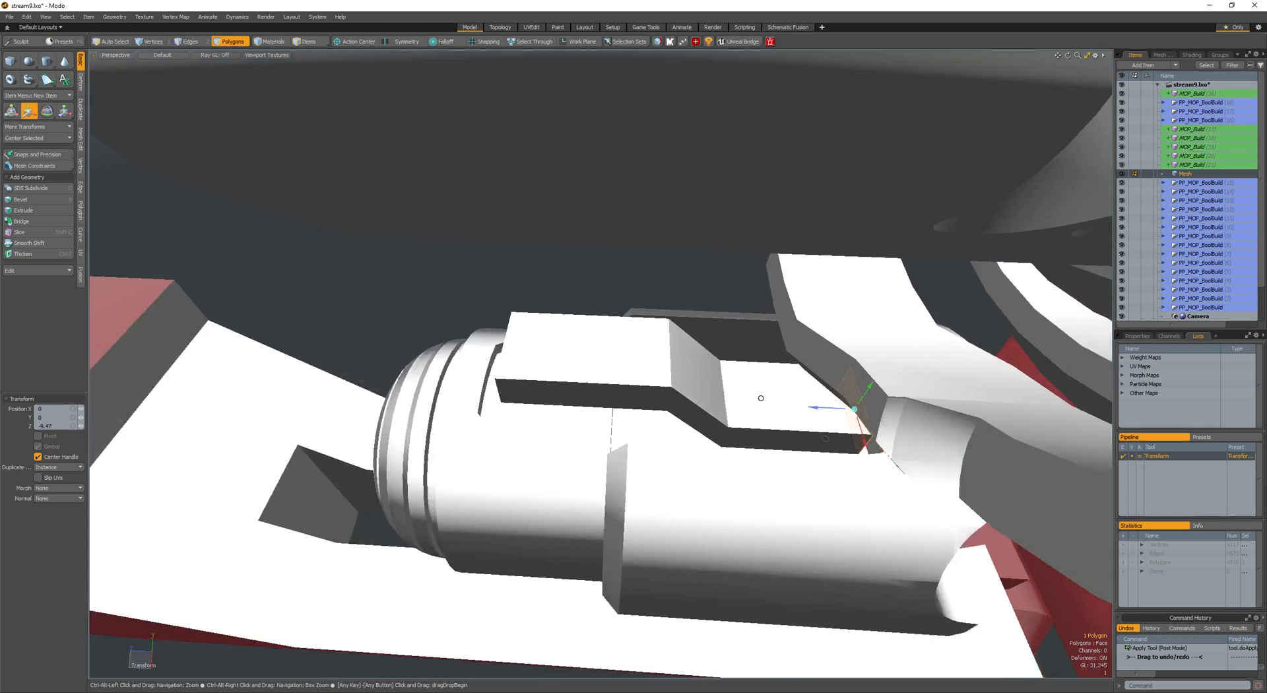
- Round the plate's two vertical edges at the dome end with an Edge Bevel of about 2.89 and round level 2
{"action": "left_click_drag", "start_coordinate": [587, 347], "coordinate": [712, 342], "text": "alt"}
{"action": "scroll", "coordinate": [712, 341], "scroll_direction": "up", "scroll_amount": 4}
{"action": "key", "text": "space"}
{"action": "key", "text": "space"}
{"action": "key", "text": "space"}
{"action": "left_click", "coordinate": [712, 341]}
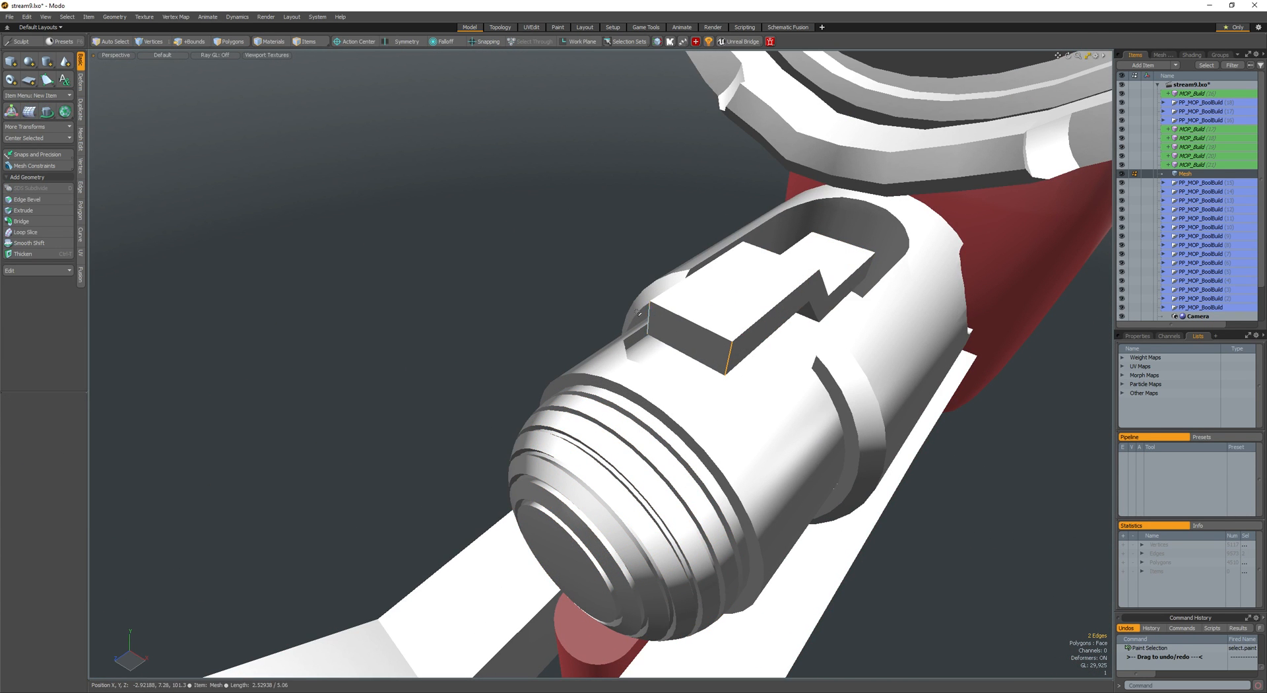
{"action": "key", "text": "b"}
{"action": "left_click_drag", "start_coordinate": [639, 311], "coordinate": [657, 359]}
{"action": "scroll", "coordinate": [525, 296], "scroll_direction": "up", "scroll_amount": 2, "text": "shift"}
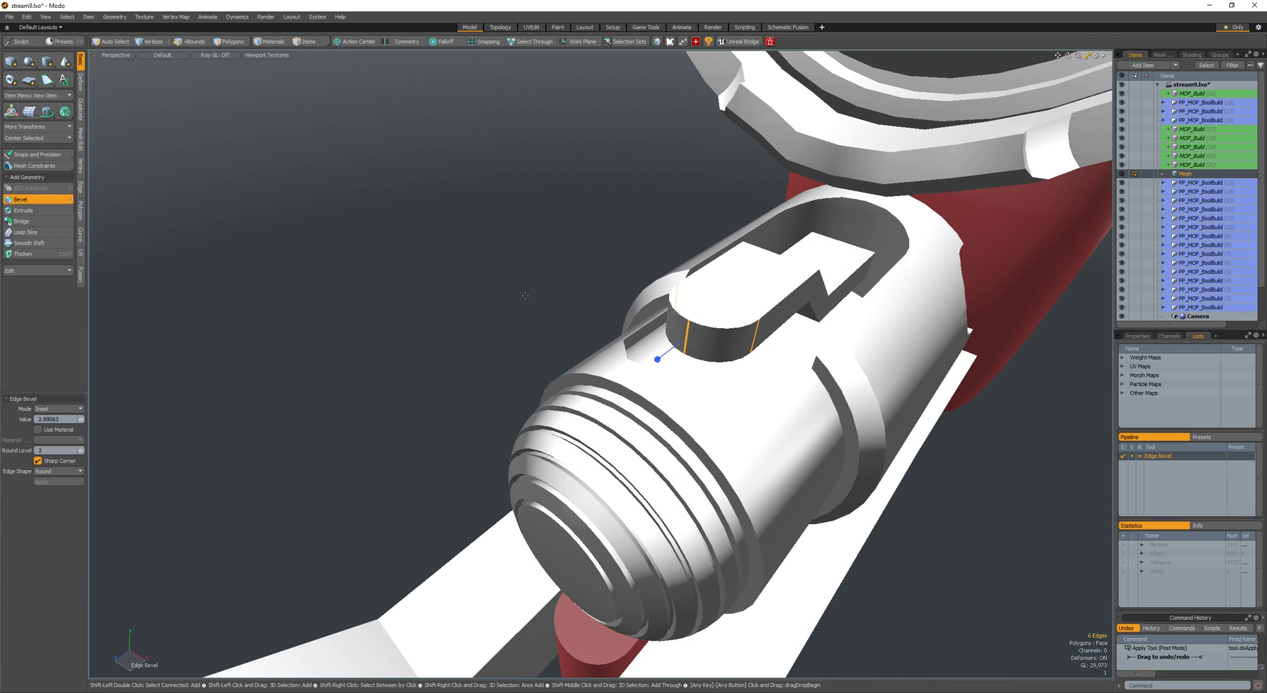
- Select the rounded plate's connected polygons and reposition them over the cylinder
{"action": "key", "text": "q"}
{"action": "key", "text": "3"}
{"action": "double_click", "coordinate": [702, 305]}
{"action": "left_click_drag", "start_coordinate": [701, 306], "coordinate": [594, 269], "text": "alt"}
{"action": "key", "text": "w"}
{"action": "left_click_drag", "start_coordinate": [594, 269], "coordinate": [643, 320]}
- Bevel the crease edges at the foot of the plate's slope
{"action": "key", "text": "space"}
{"action": "key", "text": "space"}
{"action": "key", "text": "space"}
{"action": "left_click", "coordinate": [772, 424]}
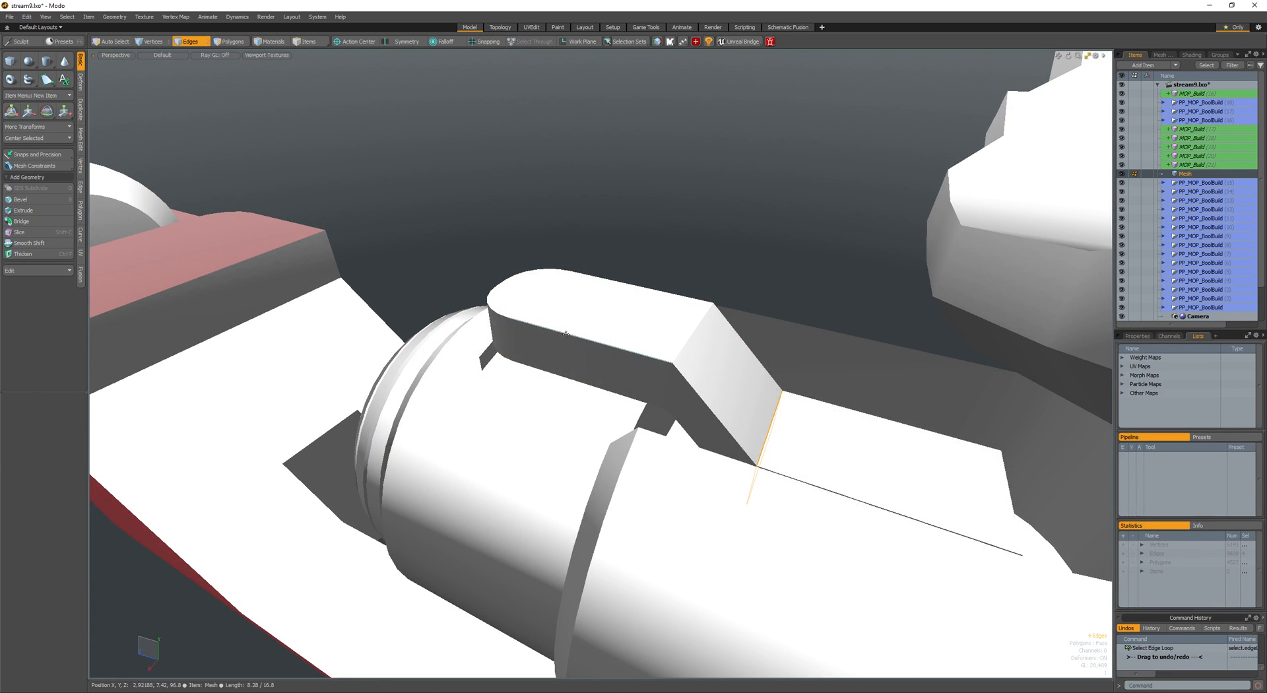
{"action": "key", "text": "b"}
{"action": "left_click_drag", "start_coordinate": [565, 335], "coordinate": [608, 315]}
{"action": "key", "text": "space"}
- Bevel the plate's upper rim edge loop and clear the selection
{"action": "key", "text": "space"}
{"action": "double_click", "coordinate": [585, 318]}
{"action": "key", "text": "space"}
{"action": "key", "text": "b"}
{"action": "scroll", "coordinate": [608, 313], "scroll_direction": "down", "scroll_amount": 5}
{"action": "key", "text": "space"}
{"action": "key", "text": "space"}
{"action": "double_click", "coordinate": [600, 313]}
{"action": "left_click", "coordinate": [580, 278]}
- Save the scene with the whole rifle in view
{"action": "scroll", "coordinate": [579, 278], "scroll_direction": "down", "scroll_amount": 5}
{"action": "scroll", "coordinate": [521, 307], "scroll_direction": "down", "scroll_amount": 3}
{"action": "key", "text": "ctrl+s"}
{"action": "scroll", "coordinate": [581, 297], "scroll_direction": "up", "scroll_amount": 2}
{"action": "scroll", "coordinate": [604, 318], "scroll_direction": "up", "scroll_amount": 1}
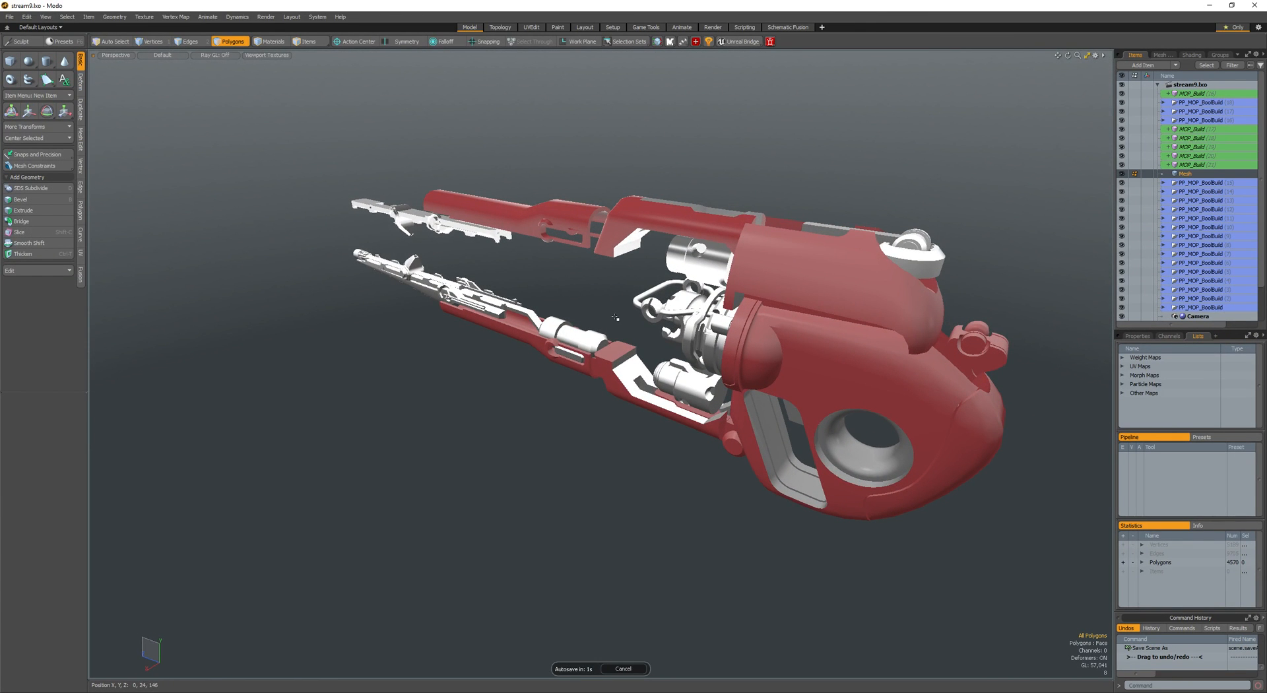
- Open the render preview, inspect the whole rifle from several camera angles and close the preview
{"action": "key", "text": "ctrl+F9"}
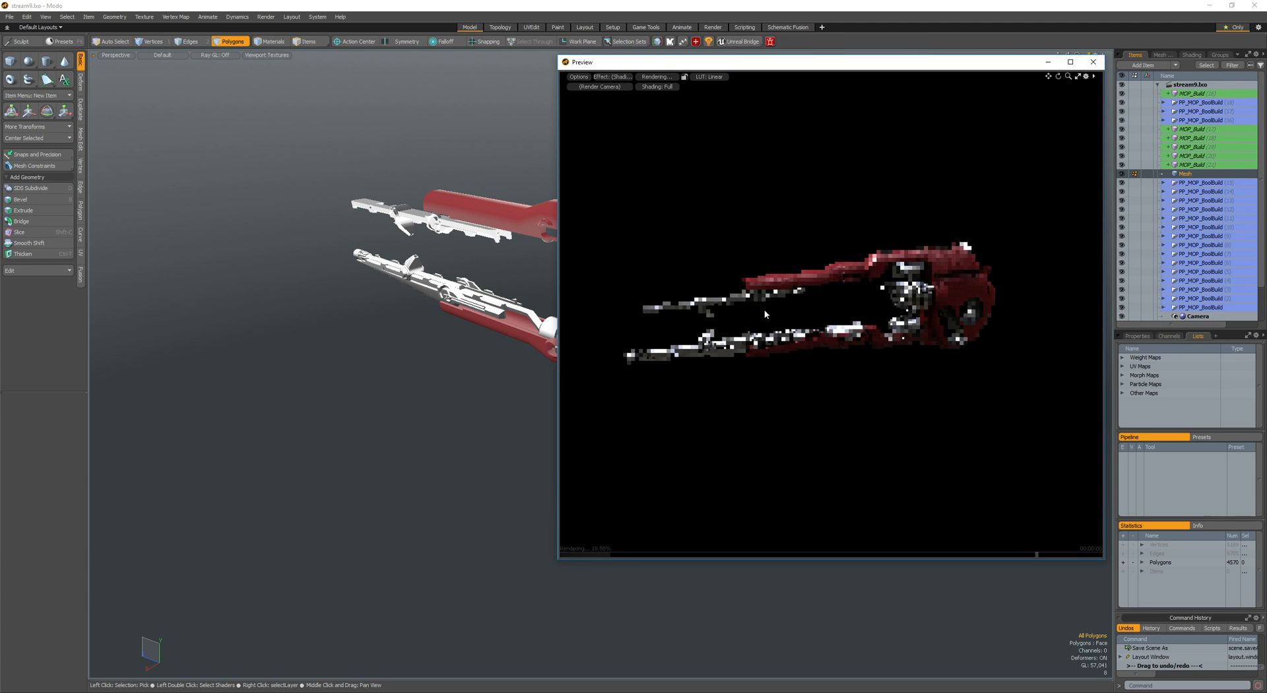
{"action": "left_click_drag", "start_coordinate": [860, 311], "coordinate": [863, 328], "text": "alt"}
{"action": "scroll", "coordinate": [862, 312], "scroll_direction": "up", "scroll_amount": 1}
{"action": "scroll", "coordinate": [864, 311], "scroll_direction": "up", "scroll_amount": 1}
{"action": "scroll", "coordinate": [858, 327], "scroll_direction": "up", "scroll_amount": 2}
{"action": "scroll", "coordinate": [863, 328], "scroll_direction": "up", "scroll_amount": 1}
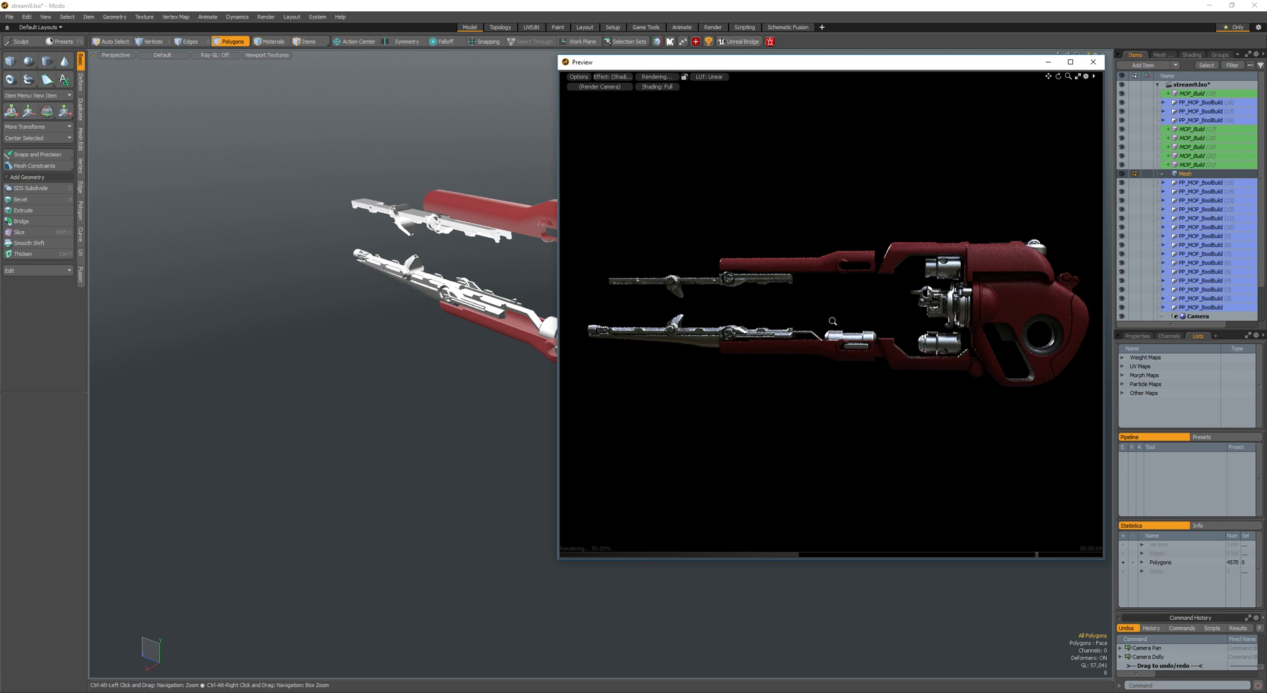
{"action": "left_click_drag", "start_coordinate": [833, 321], "coordinate": [922, 291], "text": "alt"}
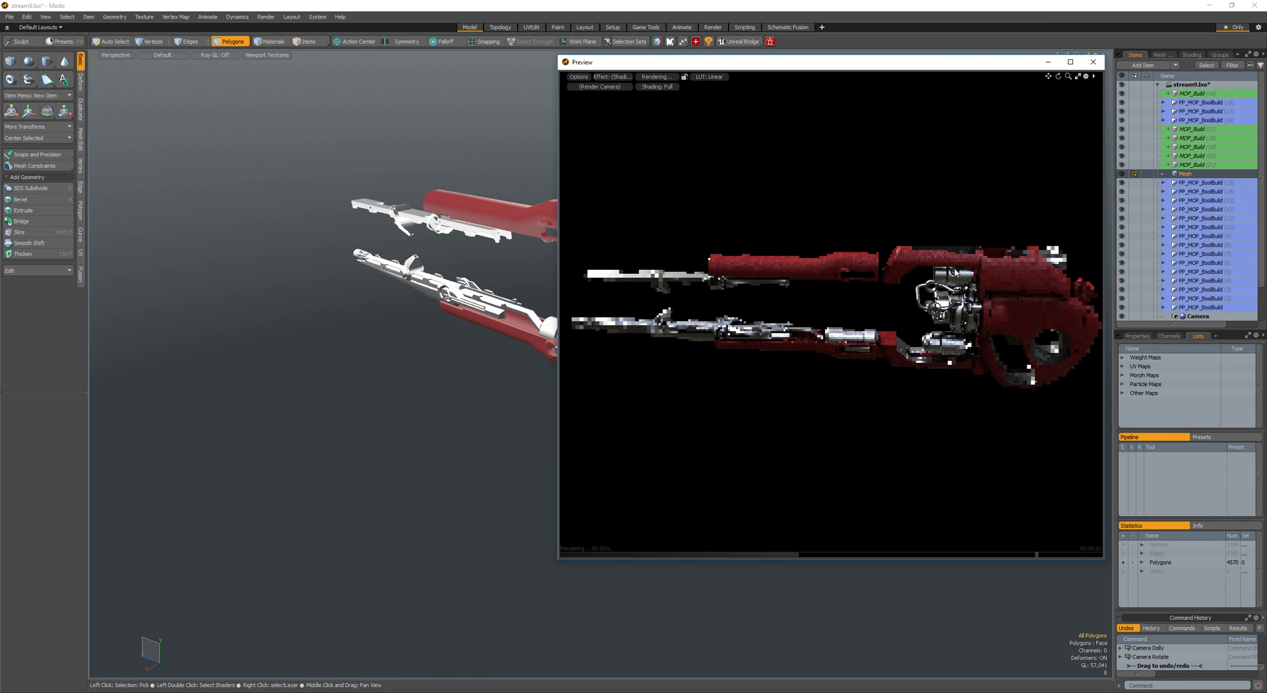
{"action": "left_click_drag", "start_coordinate": [866, 330], "coordinate": [887, 351], "text": "alt"}
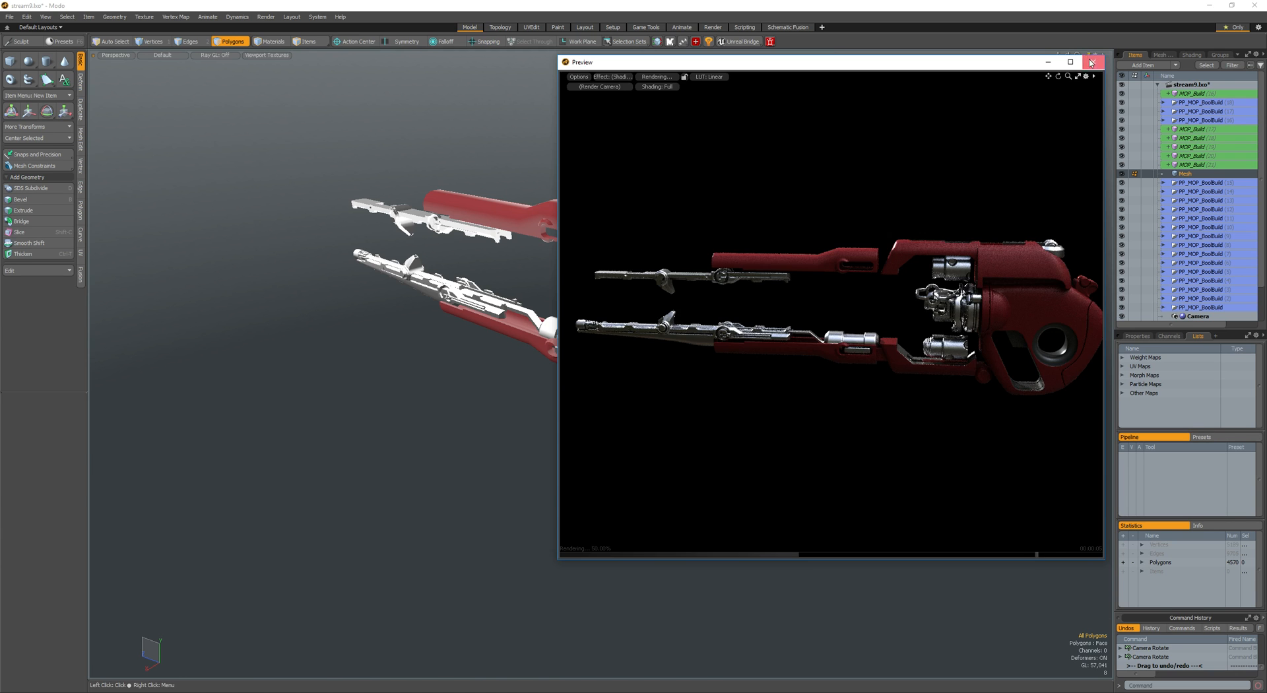
{"action": "left_click", "coordinate": [1091, 63]}
- Select the two finned clamp items on the upper and lower barrel rails
{"action": "left_click_drag", "start_coordinate": [469, 267], "coordinate": [612, 293], "text": "alt+shift"}
{"action": "scroll", "coordinate": [650, 367], "scroll_direction": "up", "scroll_amount": 8}
{"action": "key", "text": "space"}
{"action": "left_click", "coordinate": [654, 373]}
{"action": "left_click", "coordinate": [625, 267]}
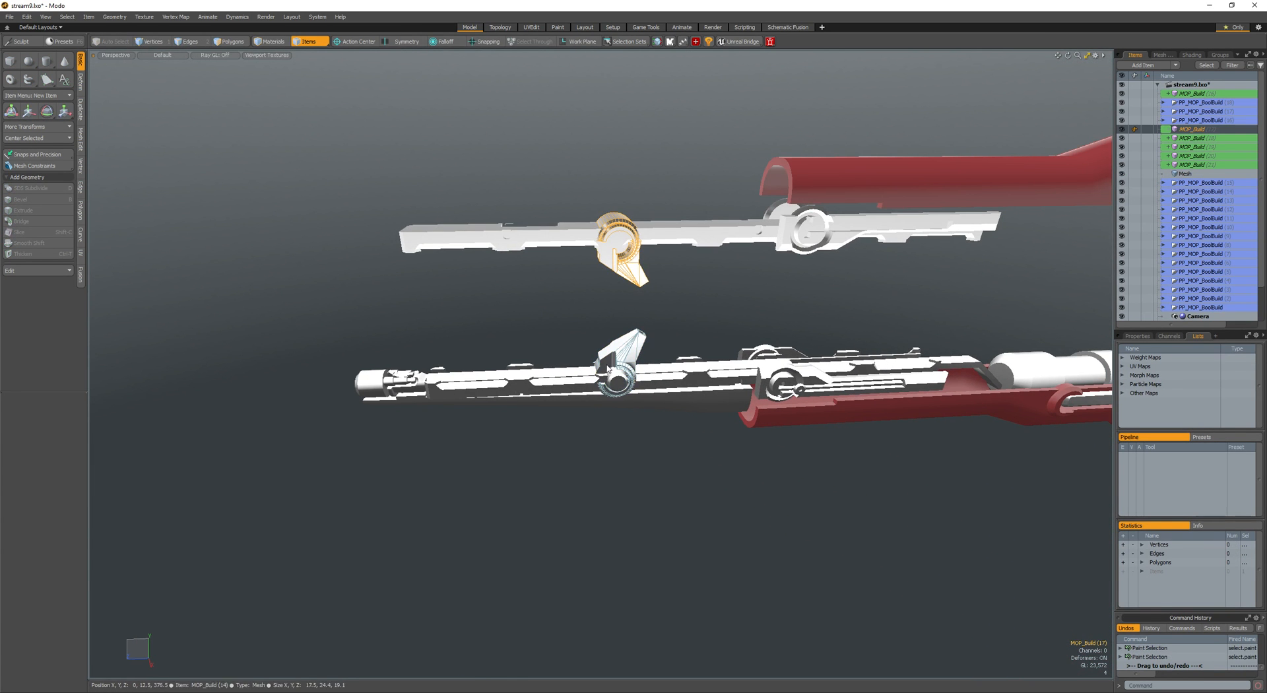
{"action": "left_click", "coordinate": [604, 363], "text": "shift"}
{"action": "left_click_drag", "start_coordinate": [603, 362], "coordinate": [386, 440], "text": "alt"}
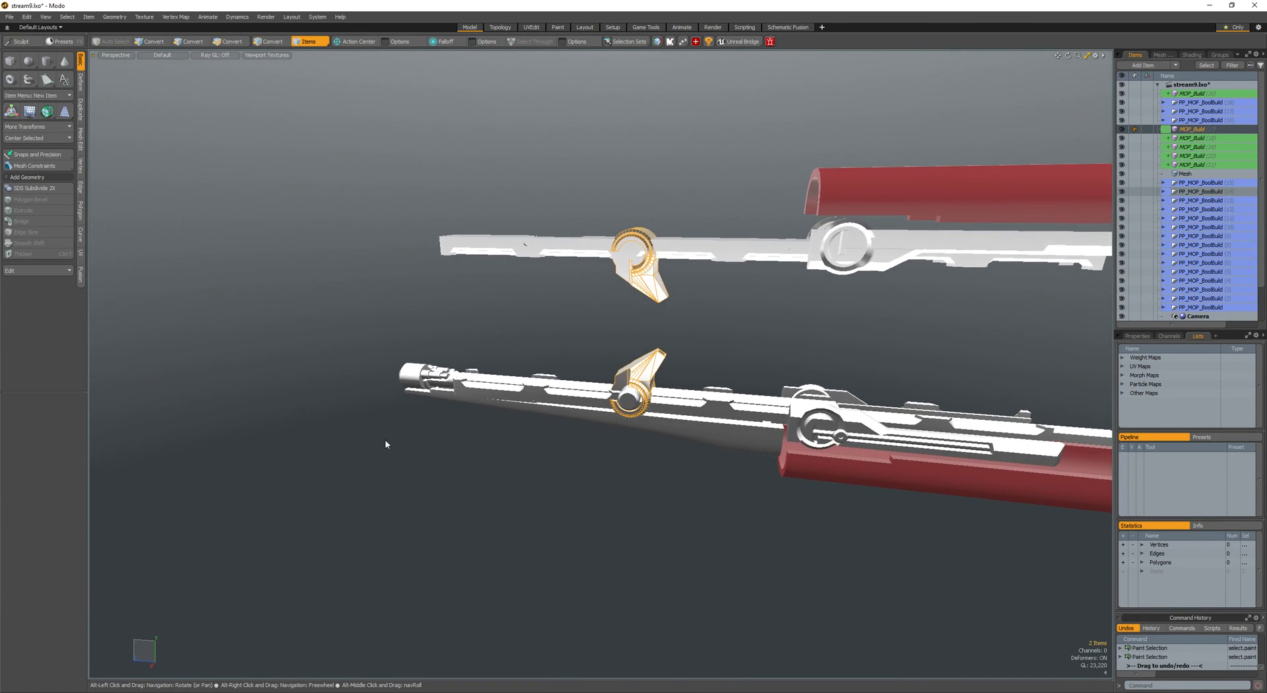
- Create instances of both finned clamps and move them along the rails toward the red foregrip
{"action": "key", "text": "shift+d"}
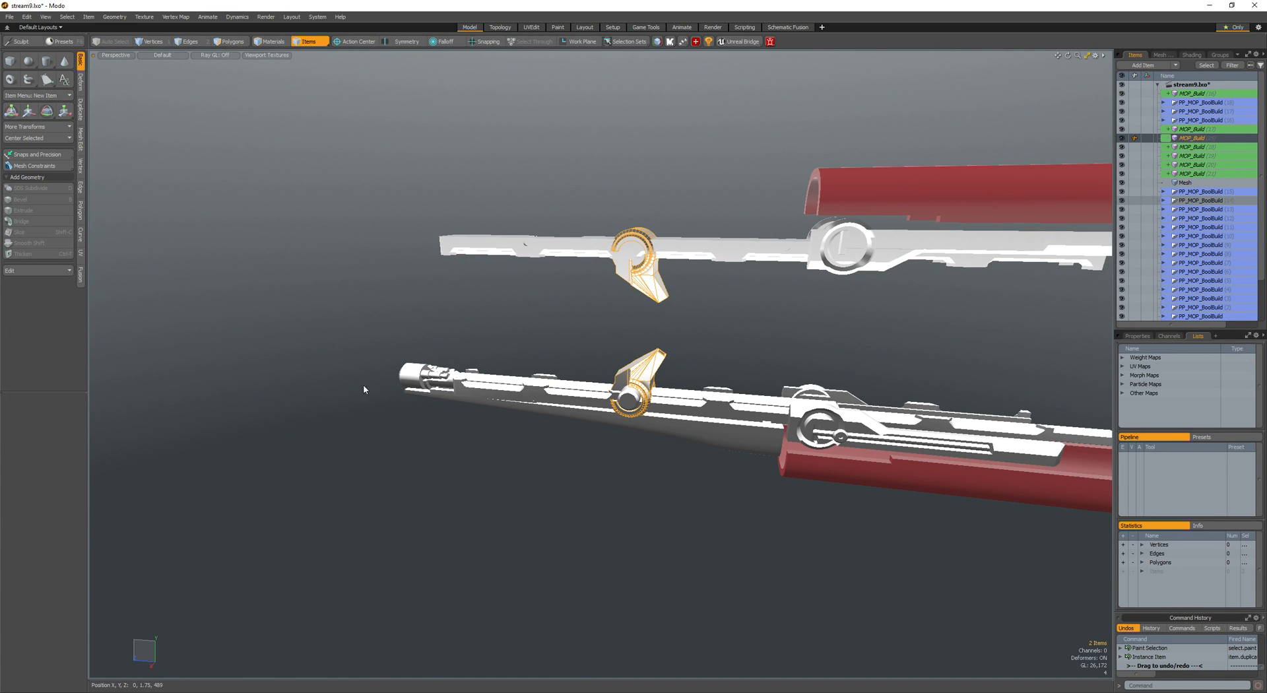
{"action": "key", "text": "w"}
{"action": "scroll", "coordinate": [573, 367], "scroll_direction": "down", "scroll_amount": 3}
{"action": "left_click_drag", "start_coordinate": [509, 317], "coordinate": [429, 369], "text": "alt"}
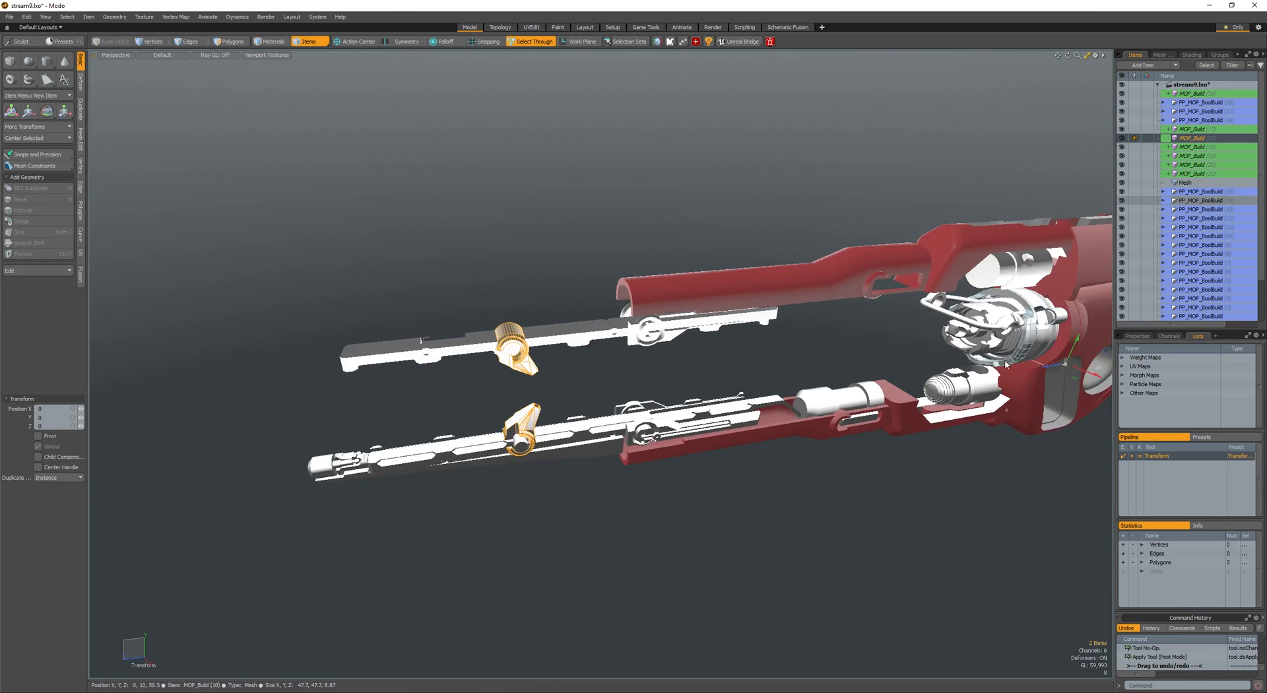
{"action": "left_click_drag", "start_coordinate": [1005, 365], "coordinate": [1097, 359]}
{"action": "left_click_drag", "start_coordinate": [376, 492], "coordinate": [318, 449], "text": "alt"}
- Create a second pair of clamp instances and offset them 92.5 along Z toward the muzzle
{"action": "key", "text": "ctrl+d"}
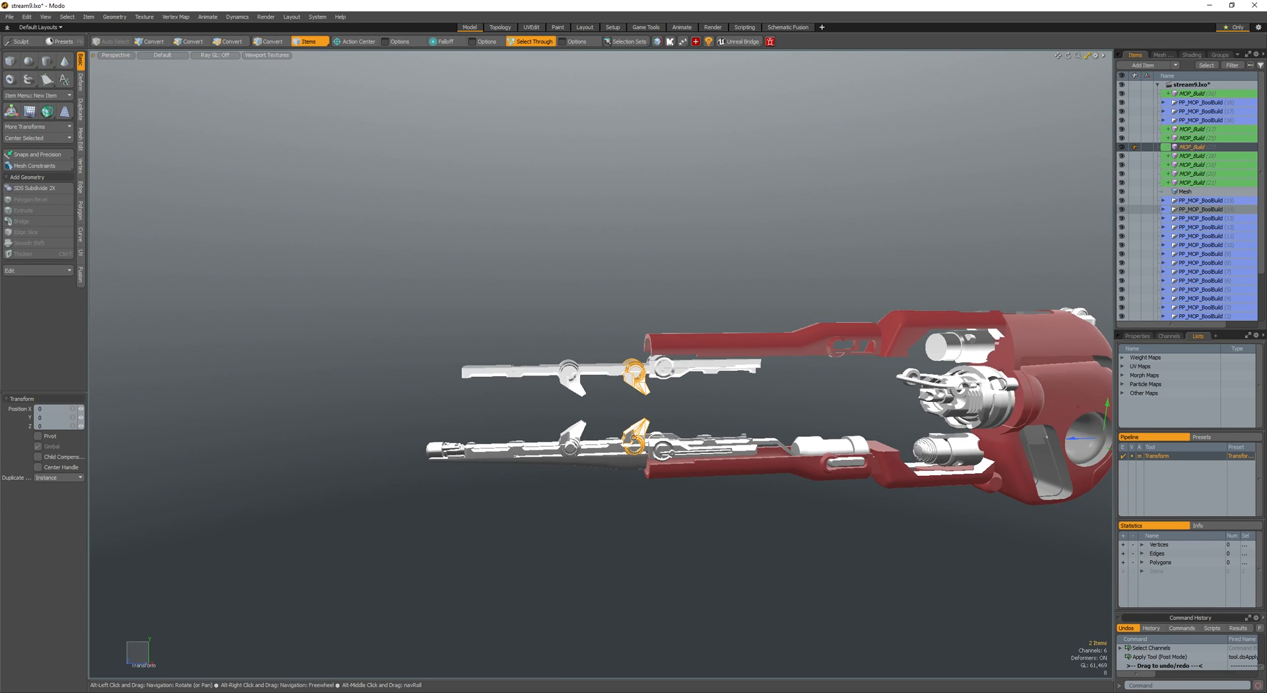
{"action": "left_click_drag", "start_coordinate": [786, 390], "coordinate": [851, 405], "text": "alt"}
{"action": "type", "text": "90"}
{"action": "key", "text": "Return"}
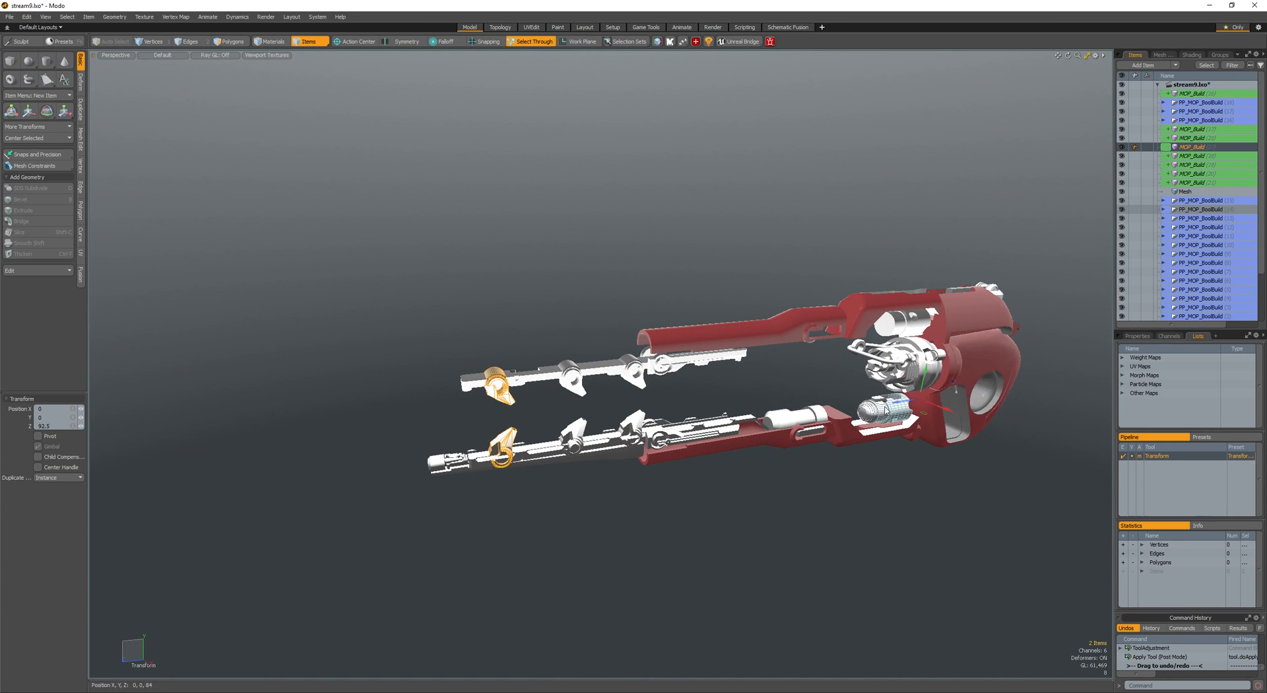
{"action": "key", "text": "q"}
- Select the Mesh item and the connected polygons of the round pin in the lower rail's middle clamp
{"action": "left_click_drag", "start_coordinate": [594, 484], "coordinate": [528, 485], "text": "alt"}
{"action": "scroll", "coordinate": [587, 452], "scroll_direction": "up", "scroll_amount": 3}
{"action": "scroll", "coordinate": [593, 450], "scroll_direction": "up", "scroll_amount": 6}
{"action": "left_click", "coordinate": [605, 444]}
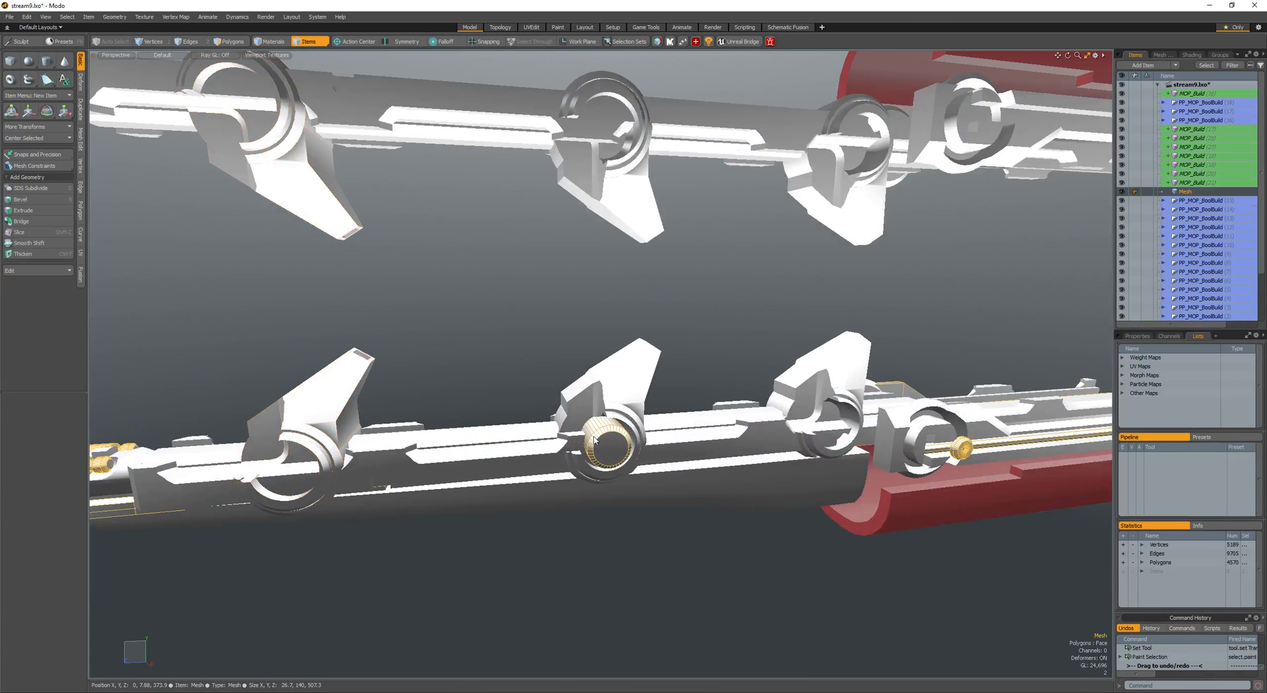
{"action": "key", "text": "3"}
{"action": "double_click", "coordinate": [605, 442]}
{"action": "scroll", "coordinate": [606, 442], "scroll_direction": "down", "scroll_amount": 5}
{"action": "left_click_drag", "start_coordinate": [602, 442], "coordinate": [671, 426], "text": "alt"}
- With X symmetry on, paste a copy of the pin and move it -43.5 along Z into the lower rail's rear clamp
{"action": "key", "text": "s"}
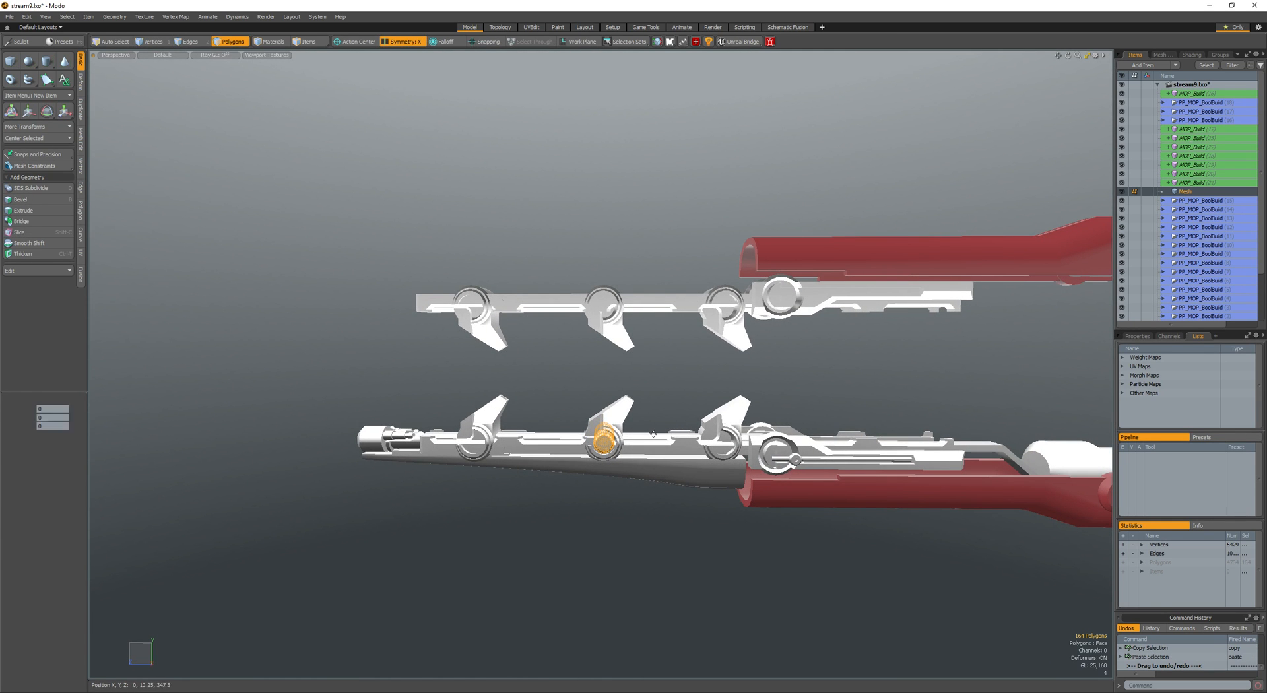
{"action": "key", "text": "w"}
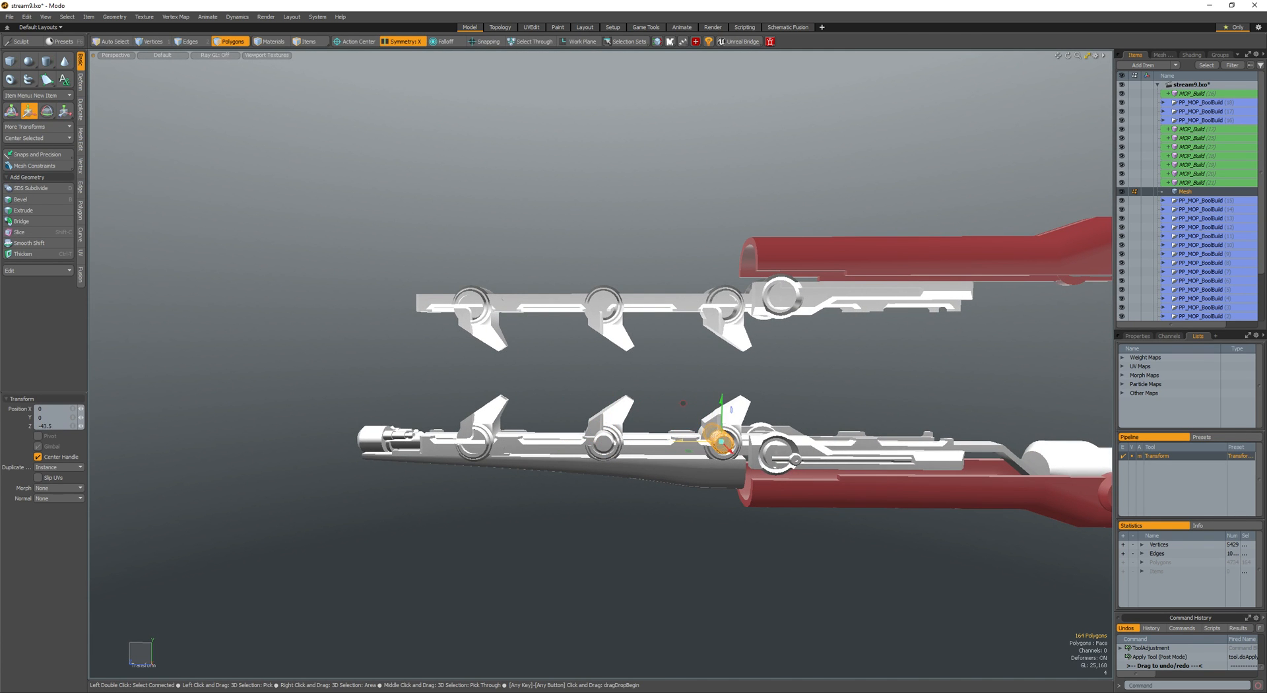
{"action": "key", "text": "shift+a"}
{"action": "key", "text": "q"}
{"action": "left_click_drag", "start_coordinate": [719, 444], "coordinate": [623, 407], "text": "ctrl+alt"}
{"action": "key", "text": "w"}
{"action": "key", "text": "q"}
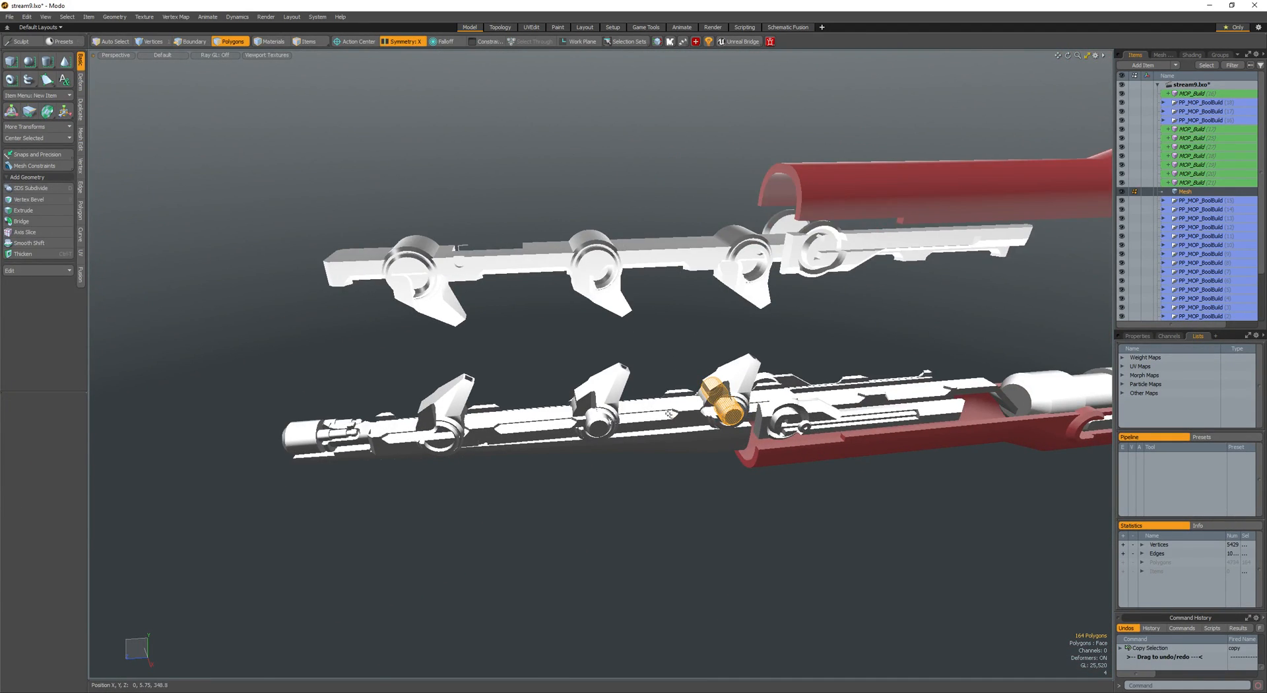
- Paste another copy of the pin and move it 92.7 along Z into the lower rail's front clamp
{"action": "key", "text": "ctrl+v"}
{"action": "key", "text": "w"}
{"action": "left_click_drag", "start_coordinate": [689, 396], "coordinate": [409, 413]}
{"action": "key", "text": "shift+a"}
{"action": "left_click_drag", "start_coordinate": [486, 420], "coordinate": [502, 372], "text": "alt"}
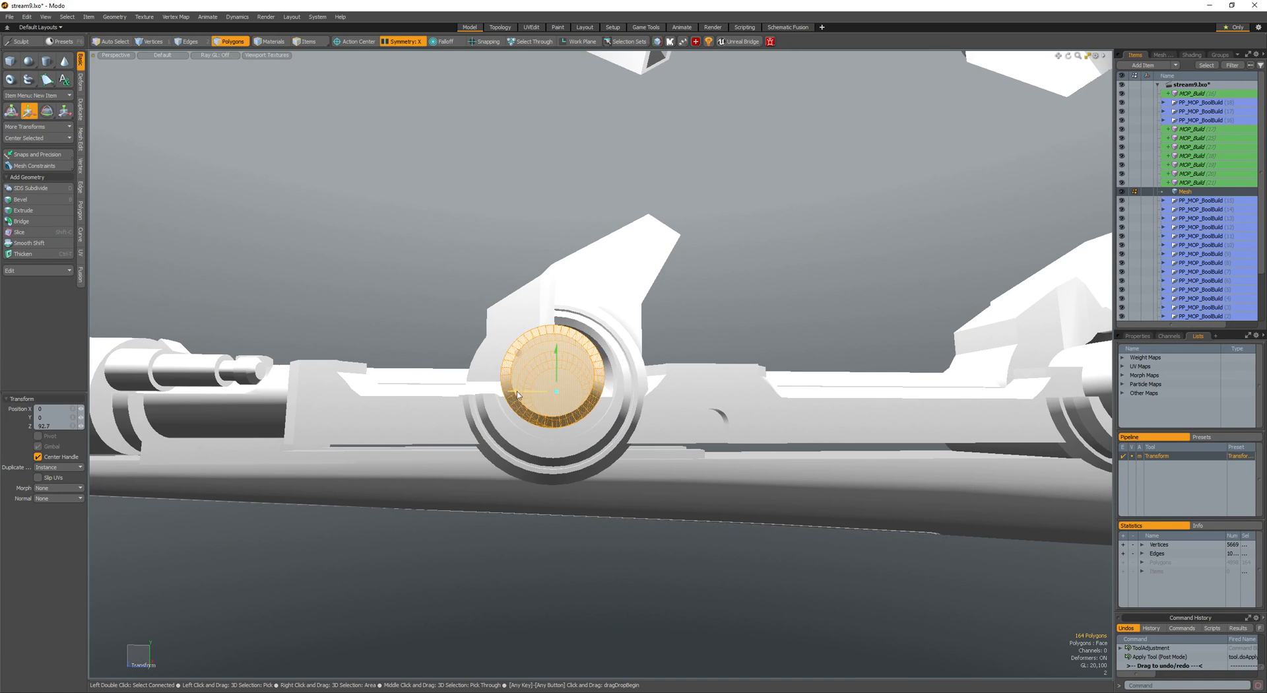
- Save the scene and select the connected polygons of the Mesh item's cylinder at the lower barrel's muzzle
{"action": "key", "text": "space"}
{"action": "left_click", "coordinate": [700, 428]}
{"action": "left_click_drag", "start_coordinate": [701, 427], "coordinate": [759, 435], "text": "alt"}
{"action": "left_click_drag", "start_coordinate": [759, 436], "coordinate": [520, 383], "text": "ctrl+alt"}
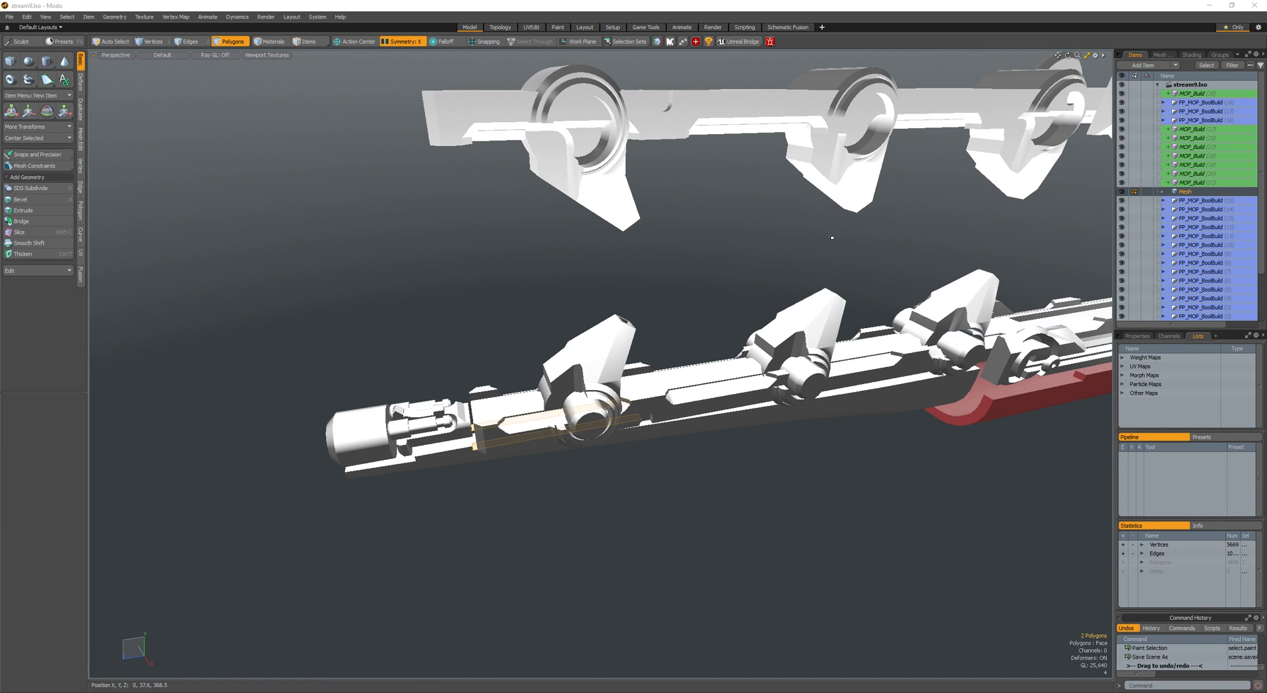
{"action": "mouse_move", "coordinate": [688, 322]}
{"action": "left_mouse_down", "text": "alt"}
{"action": "mouse_move", "coordinate": [627, 320]}
{"action": "mouse_move", "coordinate": [689, 320]}
{"action": "left_mouse_up", "text": "alt"}
{"action": "key", "text": "space"}
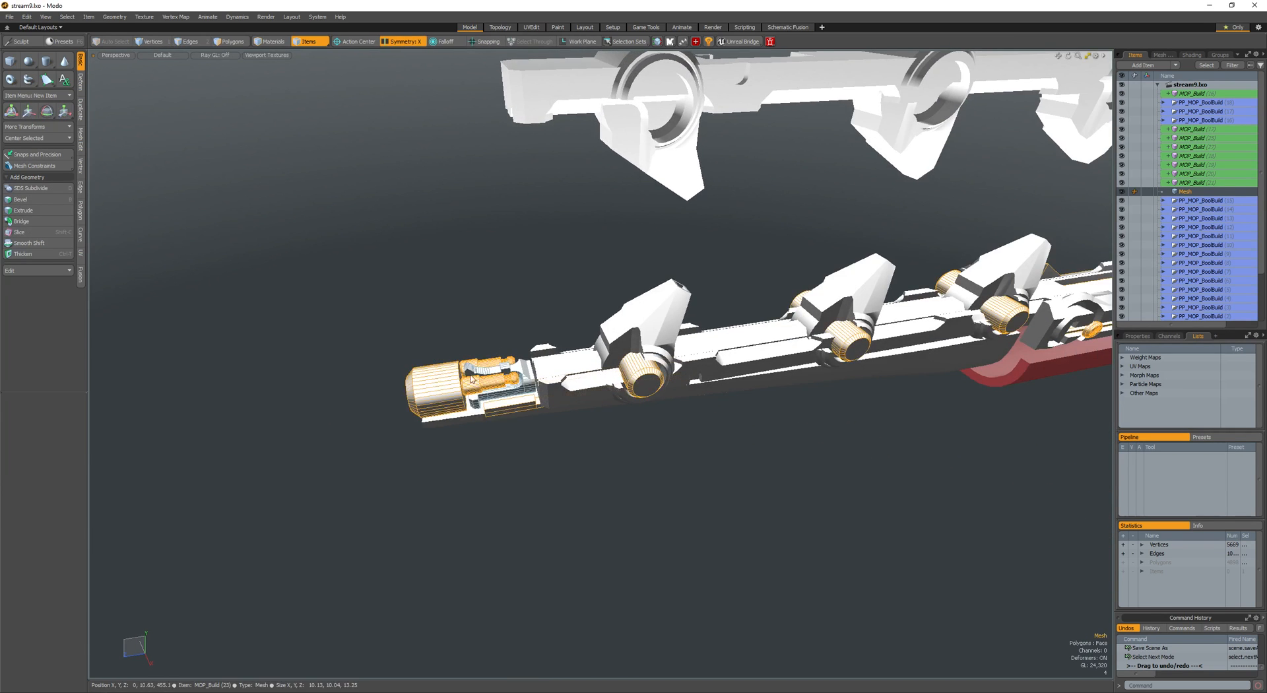
{"action": "left_click_drag", "start_coordinate": [468, 387], "coordinate": [548, 363], "text": "alt+shift"}
{"action": "left_click_drag", "start_coordinate": [548, 363], "coordinate": [620, 333], "text": "alt"}
{"action": "left_click_drag", "start_coordinate": [620, 333], "coordinate": [686, 317], "text": "alt"}
{"action": "key", "text": "3"}
{"action": "double_click", "coordinate": [620, 325]}
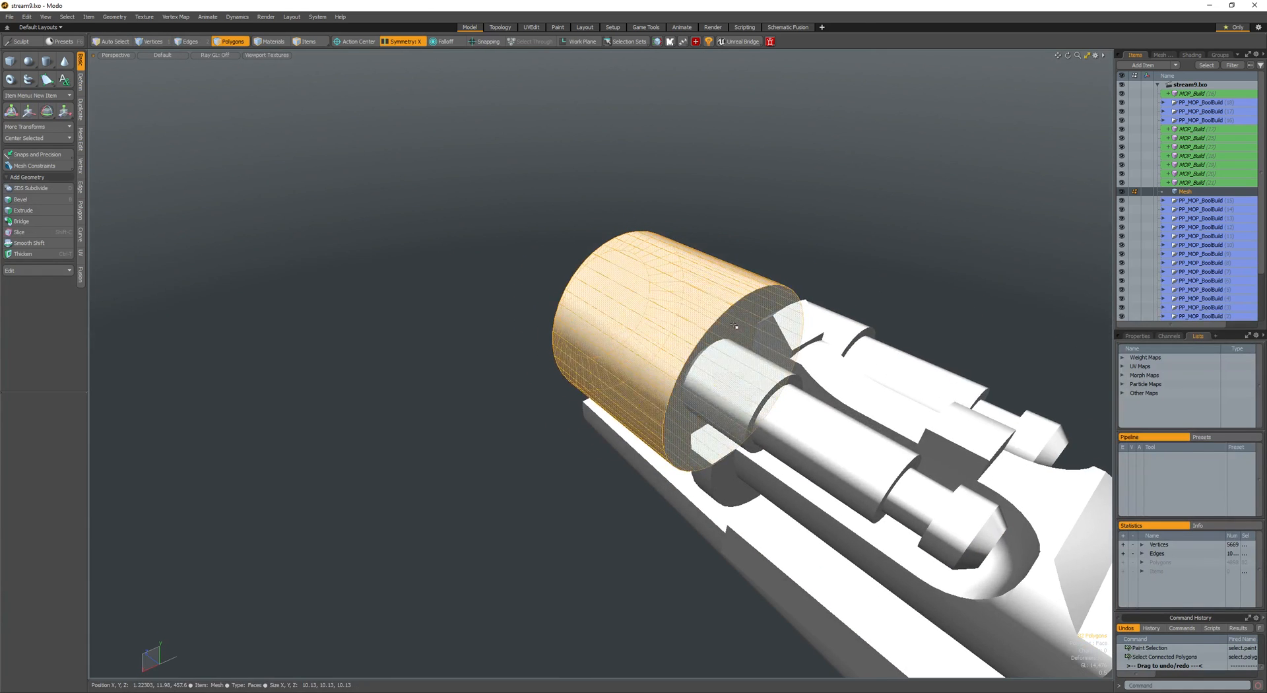
- Bevel the muzzle cylinder's rim edges and bevel its front face inward into a recess
{"action": "left_click", "coordinate": [725, 316]}
{"action": "key", "text": "ctrl+2"}
{"action": "key", "text": "b"}
{"action": "left_click_drag", "start_coordinate": [572, 314], "coordinate": [594, 340]}
{"action": "left_click_drag", "start_coordinate": [594, 339], "coordinate": [599, 339]}
{"action": "key", "text": "3"}
{"action": "mouse_move", "coordinate": [759, 290]}
{"action": "left_mouse_down"}
{"action": "mouse_move", "coordinate": [779, 297]}
{"action": "mouse_move", "coordinate": [731, 347]}
{"action": "mouse_move", "coordinate": [574, 360]}
{"action": "mouse_move", "coordinate": [547, 386]}
{"action": "mouse_move", "coordinate": [565, 367]}
{"action": "left_mouse_up"}
{"action": "left_click", "coordinate": [561, 359]}
{"action": "key", "text": "b"}
{"action": "left_click_drag", "start_coordinate": [565, 367], "coordinate": [682, 314], "text": "ctrl+alt"}
- Loop-slice the muzzle cylinder around its middle and bevel the new edge loop into a wide band
{"action": "key", "text": "space"}
{"action": "double_click", "coordinate": [584, 340]}
{"action": "key", "text": "space"}
{"action": "key", "text": "space"}
{"action": "left_click", "coordinate": [682, 323]}
{"action": "key", "text": "alt+c"}
{"action": "left_click", "coordinate": [684, 362]}
{"action": "left_click_drag", "start_coordinate": [685, 362], "coordinate": [658, 386], "text": "alt"}
{"action": "key", "text": "space"}
{"action": "key", "text": "b"}
{"action": "key", "text": "space"}
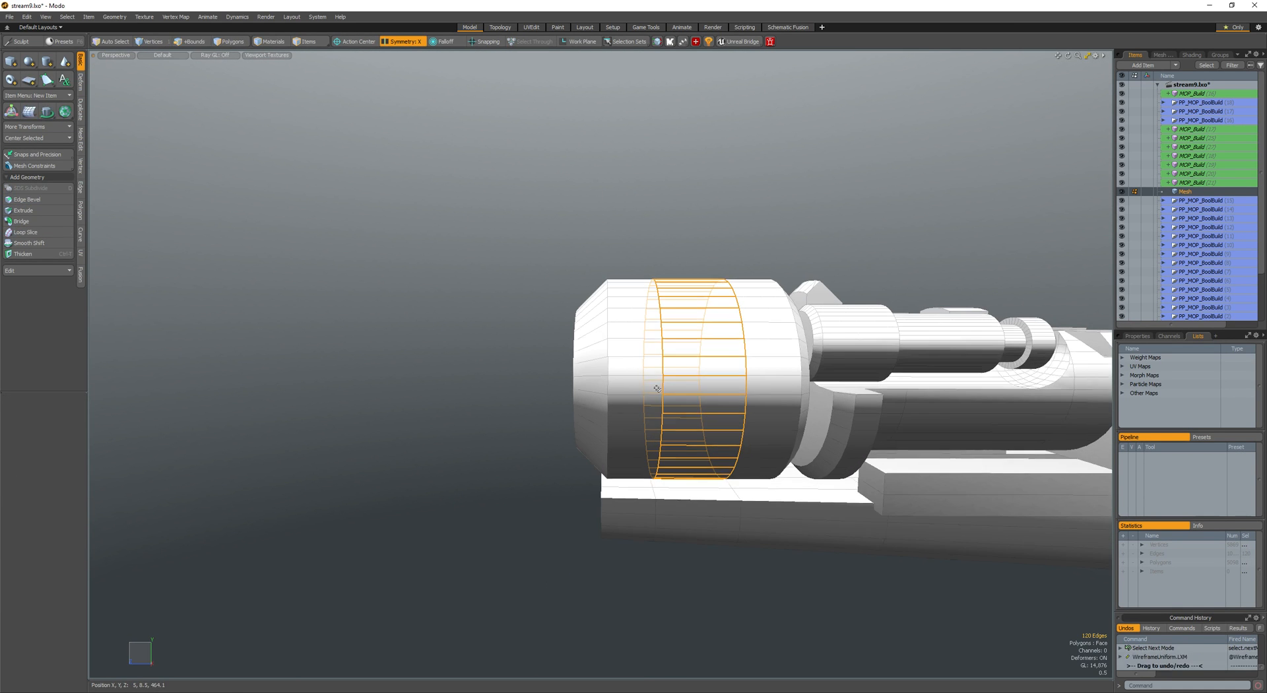
- Bevel the two edge loops bounding the muzzle cylinder's wide band into narrow strips
{"action": "left_click", "coordinate": [663, 384]}
{"action": "left_click", "coordinate": [746, 387], "text": "shift"}
{"action": "key", "text": "l"}
{"action": "key", "text": "b"}
{"action": "left_click_drag", "start_coordinate": [746, 388], "coordinate": [754, 388]}
{"action": "key", "text": "space"}
{"action": "key", "text": "space"}
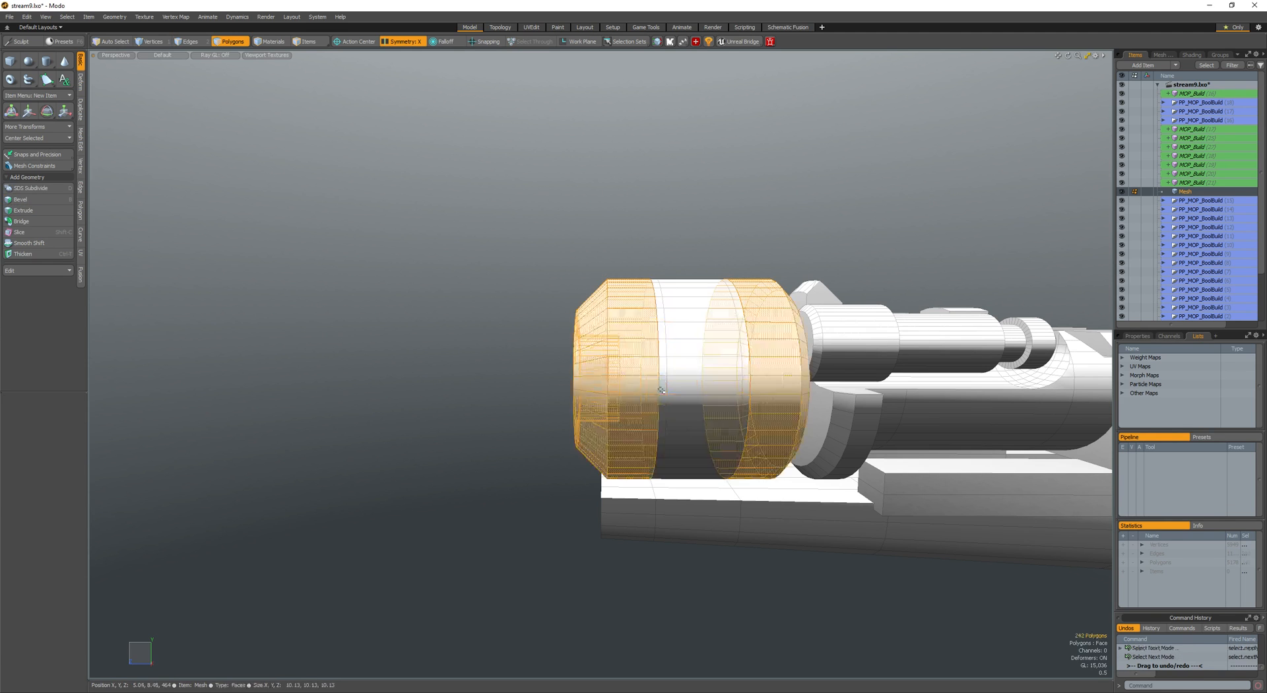
- Select the narrow polygon rings beside the band and scale and bevel them into grooves around the muzzle cylinder
{"action": "mouse_move", "coordinate": [662, 402]}
{"action": "left_mouse_down"}
{"action": "mouse_move", "coordinate": [662, 389]}
{"action": "mouse_move", "coordinate": [689, 387]}
{"action": "mouse_move", "coordinate": [649, 386]}
{"action": "mouse_move", "coordinate": [765, 388]}
{"action": "mouse_move", "coordinate": [712, 398]}
{"action": "left_mouse_up"}
{"action": "key", "text": "l"}
{"action": "scroll", "coordinate": [730, 378], "scroll_direction": "down", "scroll_amount": 2}
{"action": "key", "text": "r"}
{"action": "key", "text": "space"}
{"action": "key", "text": "b"}
{"action": "key", "text": "space"}
- Expand the selection twice to cover the band and grooves, and assign the red base material to it
{"action": "key", "text": "shift+Up"}
{"action": "key", "text": "shift+Up"}
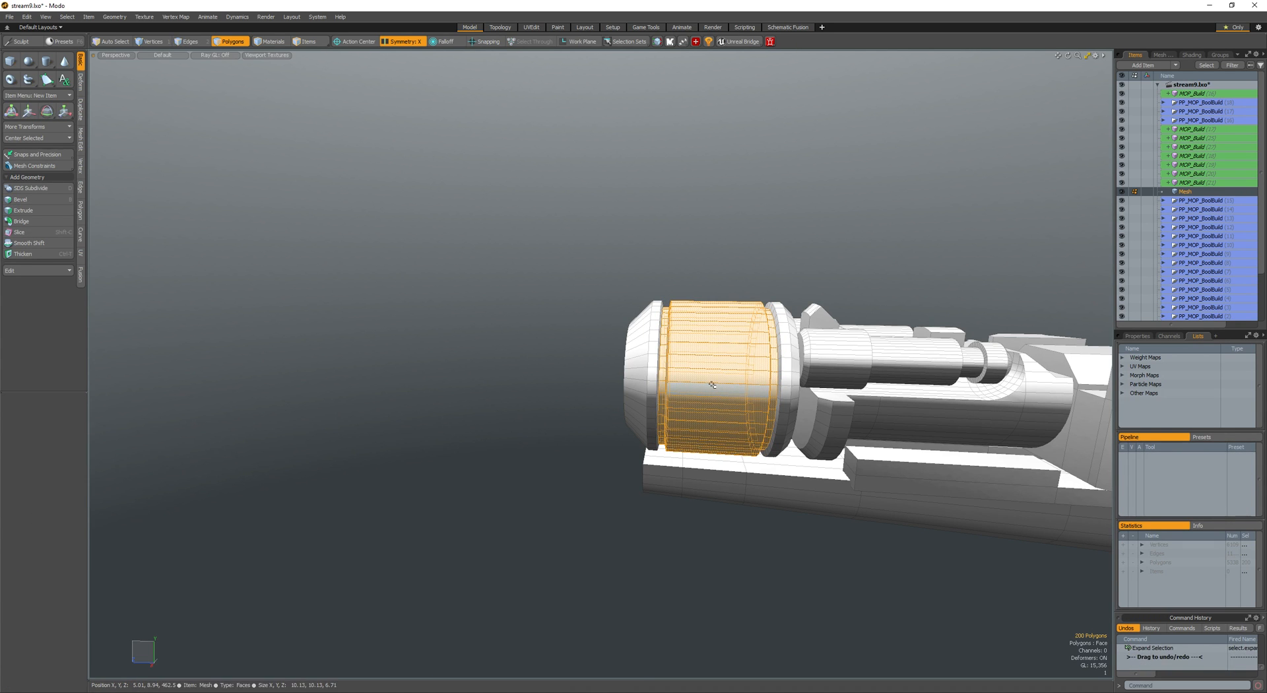
{"action": "key", "text": "m"}
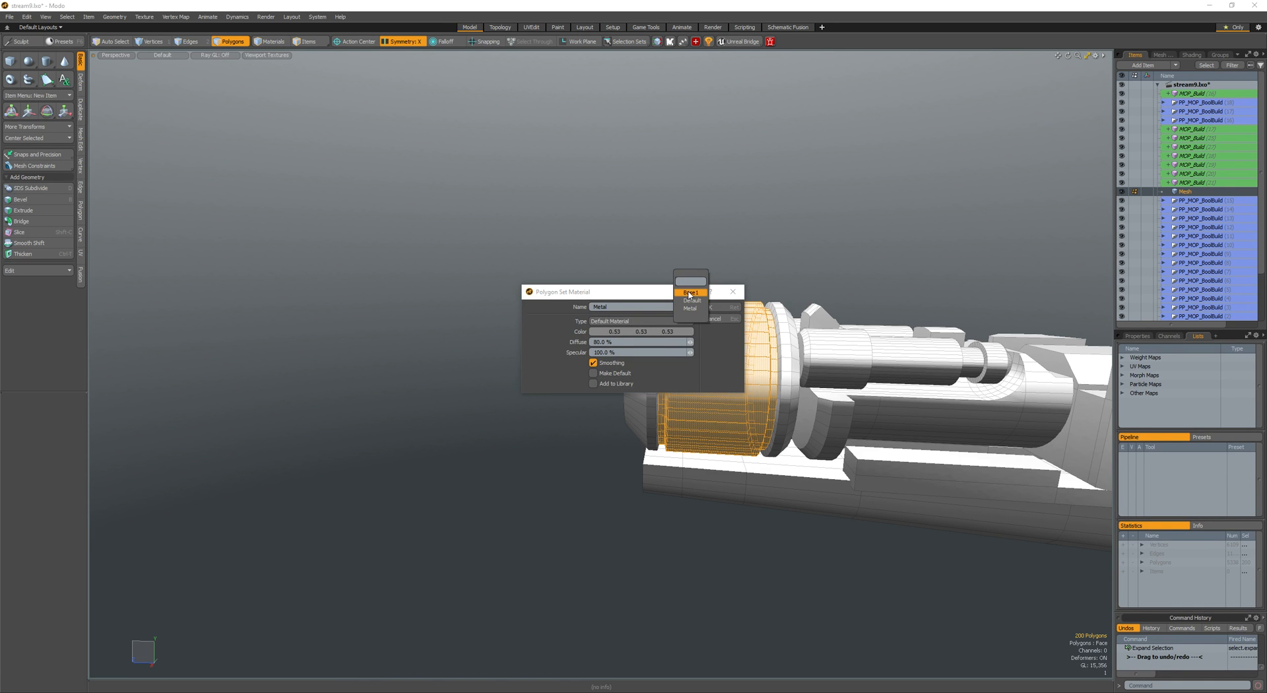
{"action": "left_click", "coordinate": [708, 307]}
{"action": "left_click", "coordinate": [705, 249]}
{"action": "key", "text": "alt+w"}
{"action": "left_click_drag", "start_coordinate": [769, 360], "coordinate": [710, 383], "text": "ctrl+alt"}
{"action": "left_click_drag", "start_coordinate": [710, 383], "coordinate": [644, 396], "text": "alt"}
- Select the Mesh item's lower-barrel details without the rear body parts, then cut and paste them into a new Mesh item
{"action": "key", "text": "a"}
{"action": "key", "text": "bracketleft"}
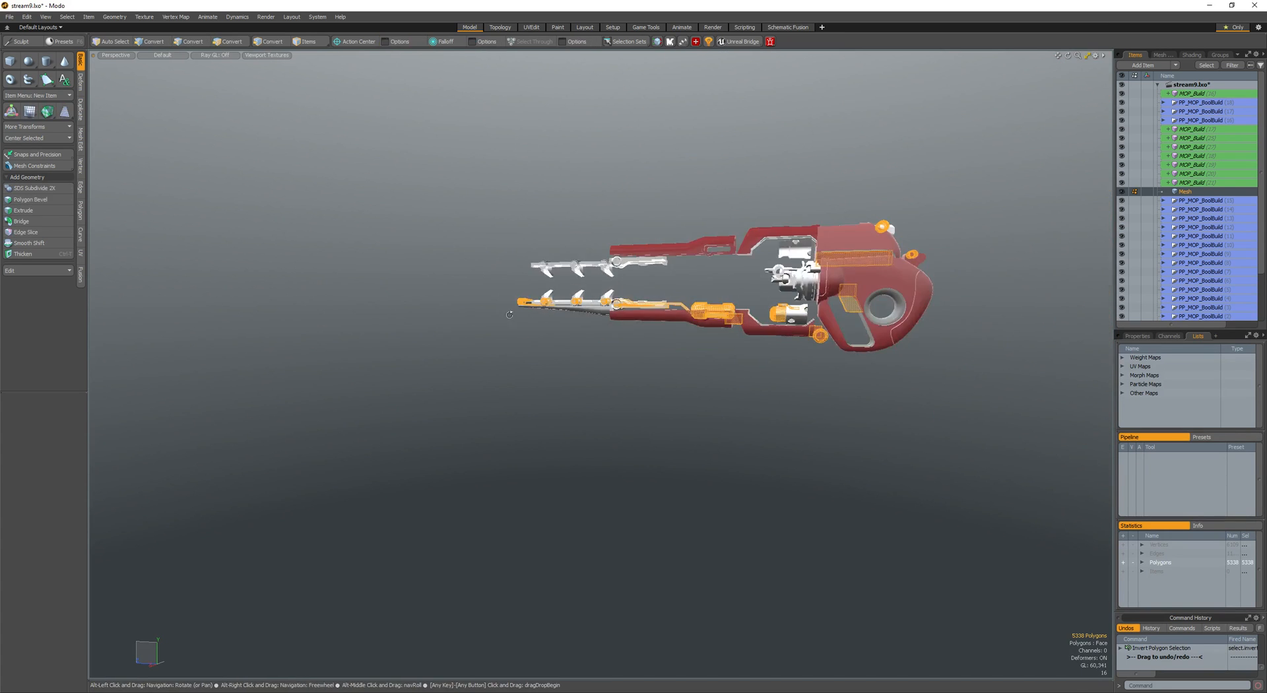
{"action": "mouse_move", "coordinate": [726, 286]}
{"action": "right_mouse_down", "text": "ctrl"}
{"action": "mouse_move", "coordinate": [687, 241]}
{"action": "mouse_move", "coordinate": [1035, 473]}
{"action": "right_mouse_up", "text": "ctrl"}
{"action": "mouse_move", "coordinate": [924, 429]}
{"action": "left_mouse_down", "text": "ctrl+alt"}
{"action": "mouse_move", "coordinate": [950, 426]}
{"action": "mouse_move", "coordinate": [931, 422]}
{"action": "left_mouse_up", "text": "ctrl+alt"}
{"action": "key", "text": "ctrl+x"}
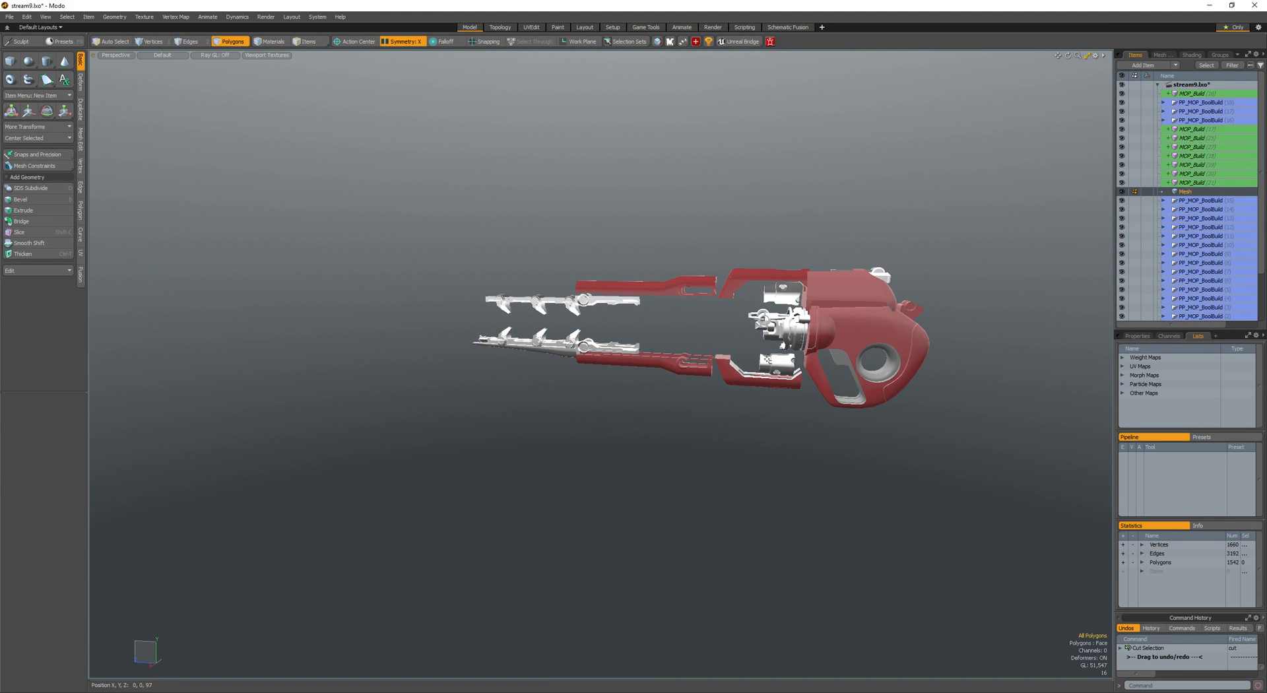
{"action": "key", "text": "ctrl+v"}
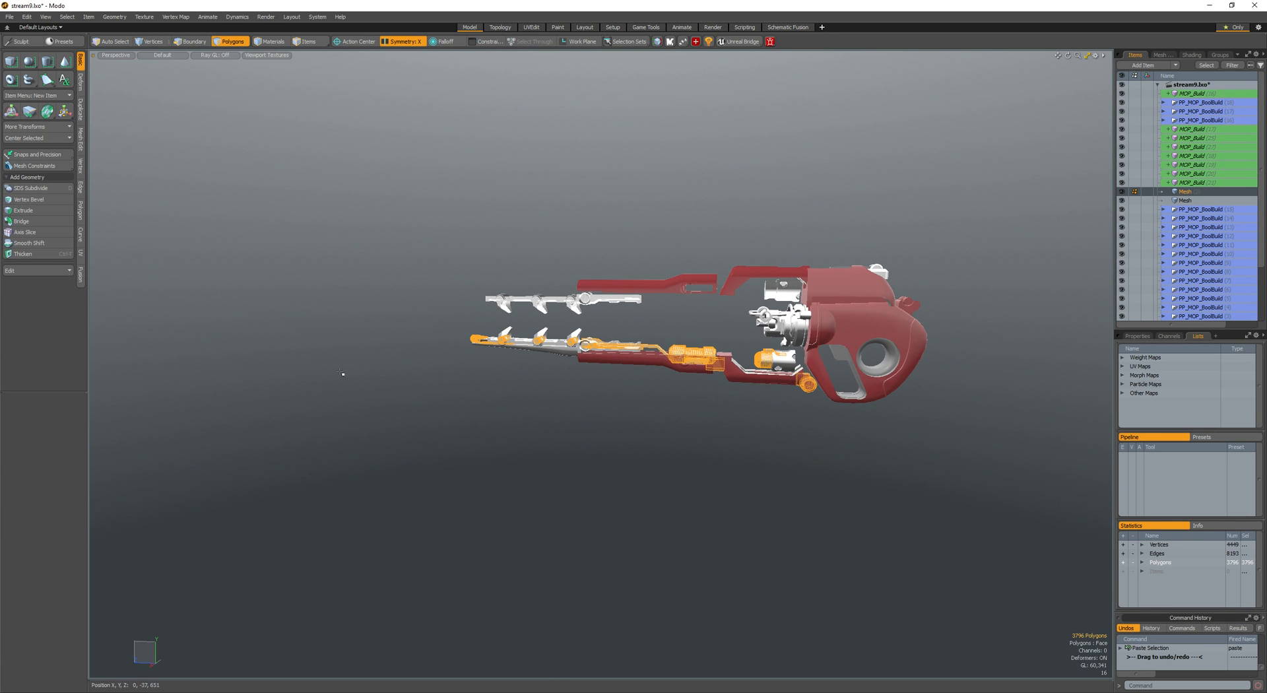
- Create an instance of the lower-barrel details mesh and mirror it vertically with a Y scale of -100%
{"action": "key", "text": "shift+d"}
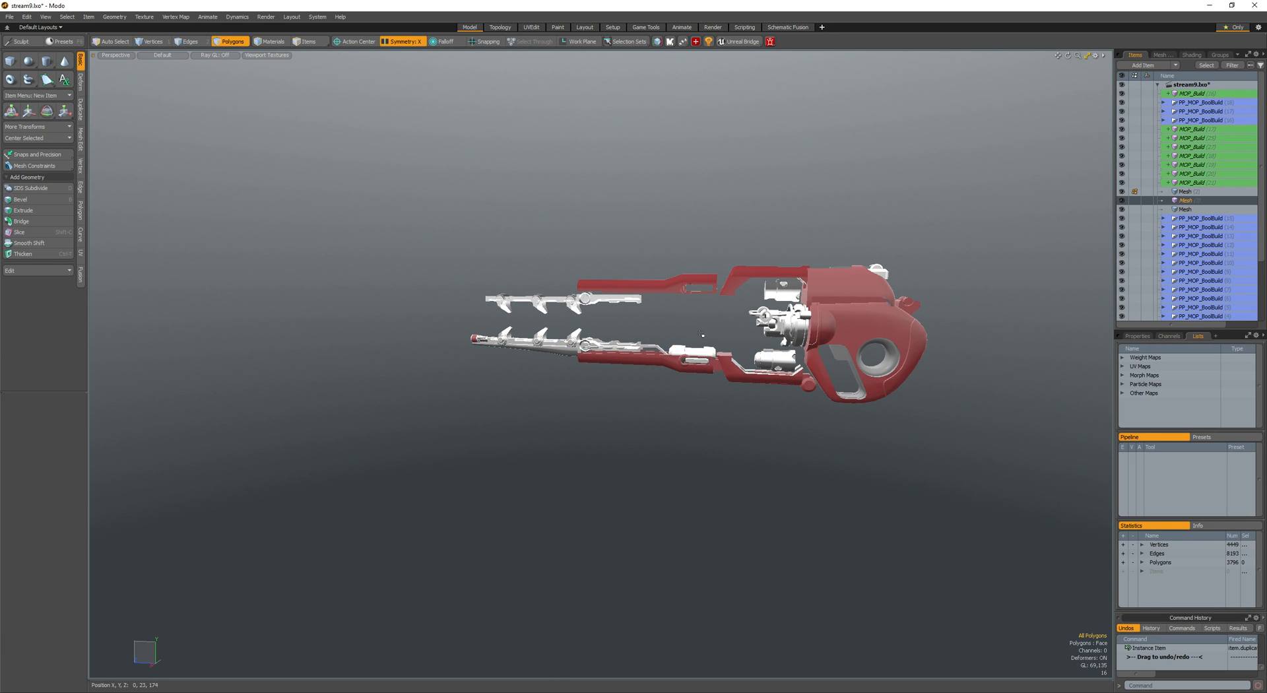
{"action": "key", "text": "5"}
{"action": "key", "text": "r"}
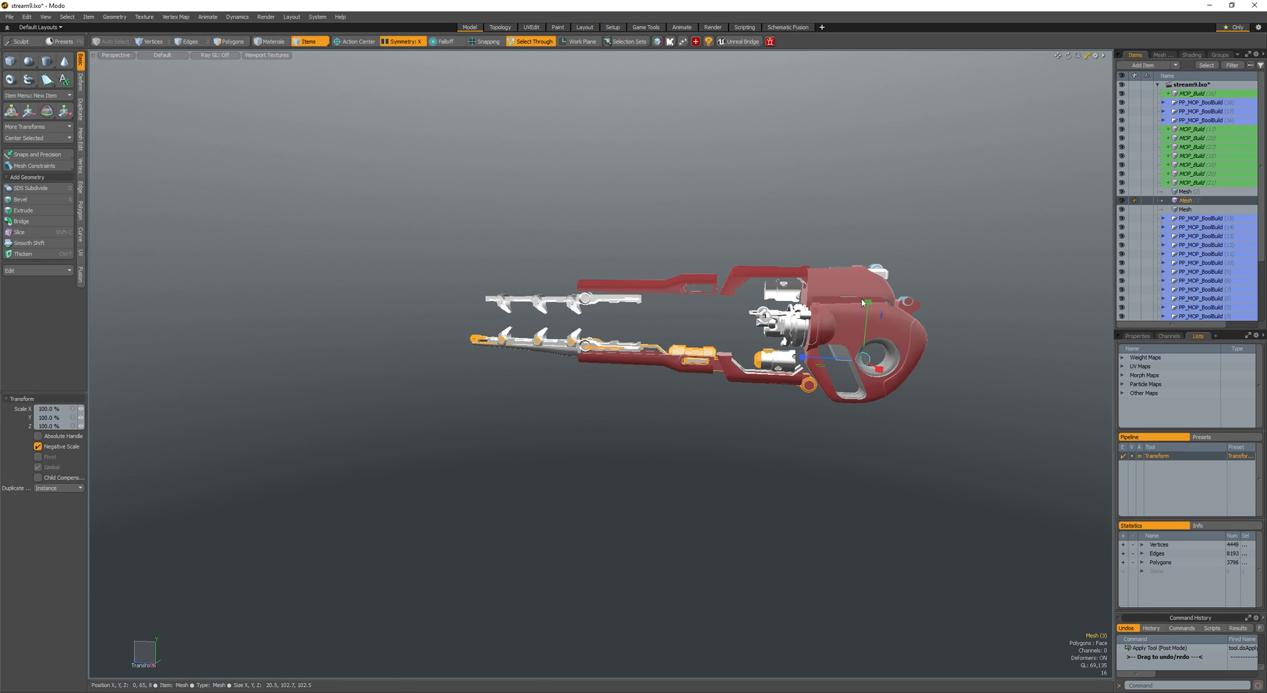
{"action": "left_click_drag", "start_coordinate": [870, 306], "coordinate": [864, 412]}
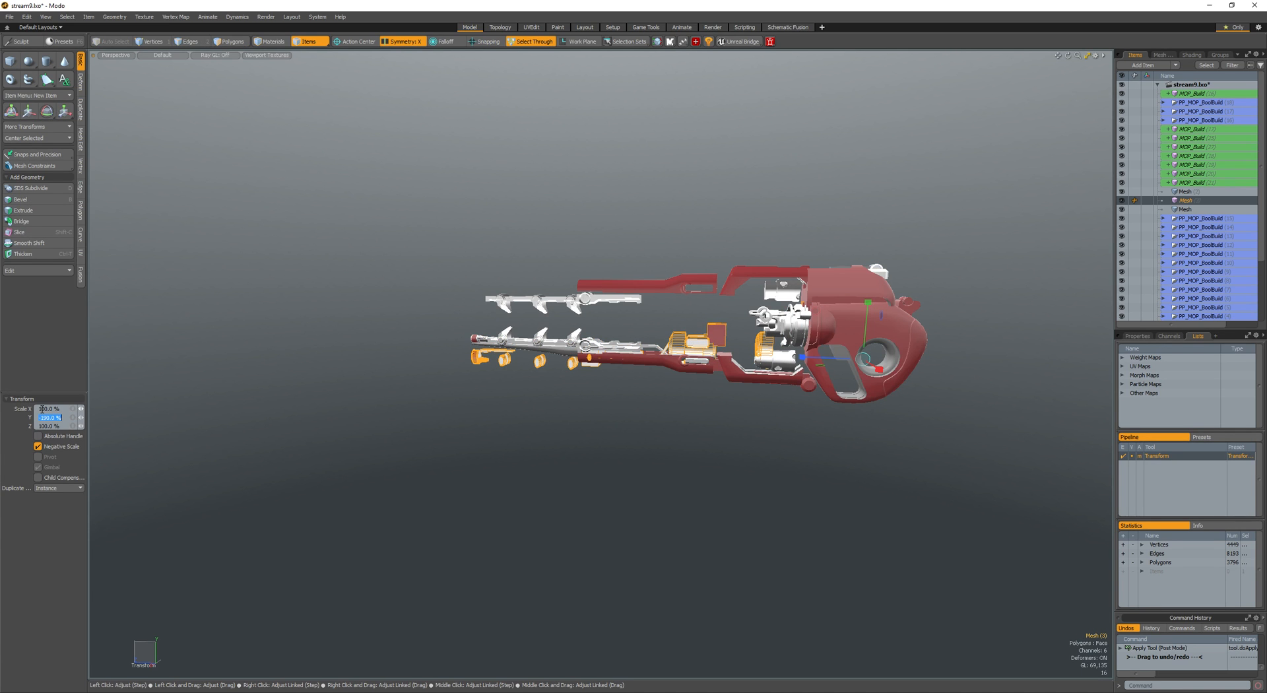
{"action": "type", "text": "-100"}
{"action": "key", "text": "Return"}
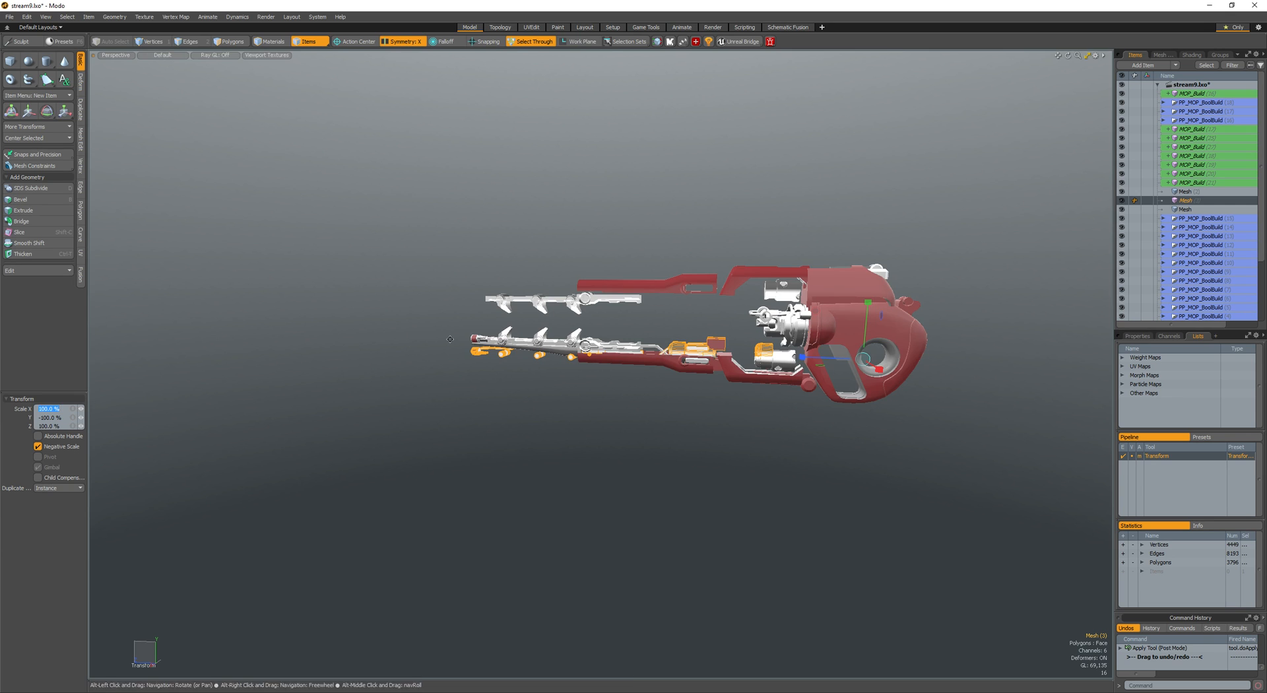
- Move the mirrored instance 68.3 along Y so its pins and cylinders fit the upper barrel
{"action": "left_click_drag", "start_coordinate": [699, 318], "coordinate": [731, 332], "text": "alt"}
{"action": "key", "text": "w"}
{"action": "scroll", "coordinate": [813, 338], "scroll_direction": "up", "scroll_amount": 3}
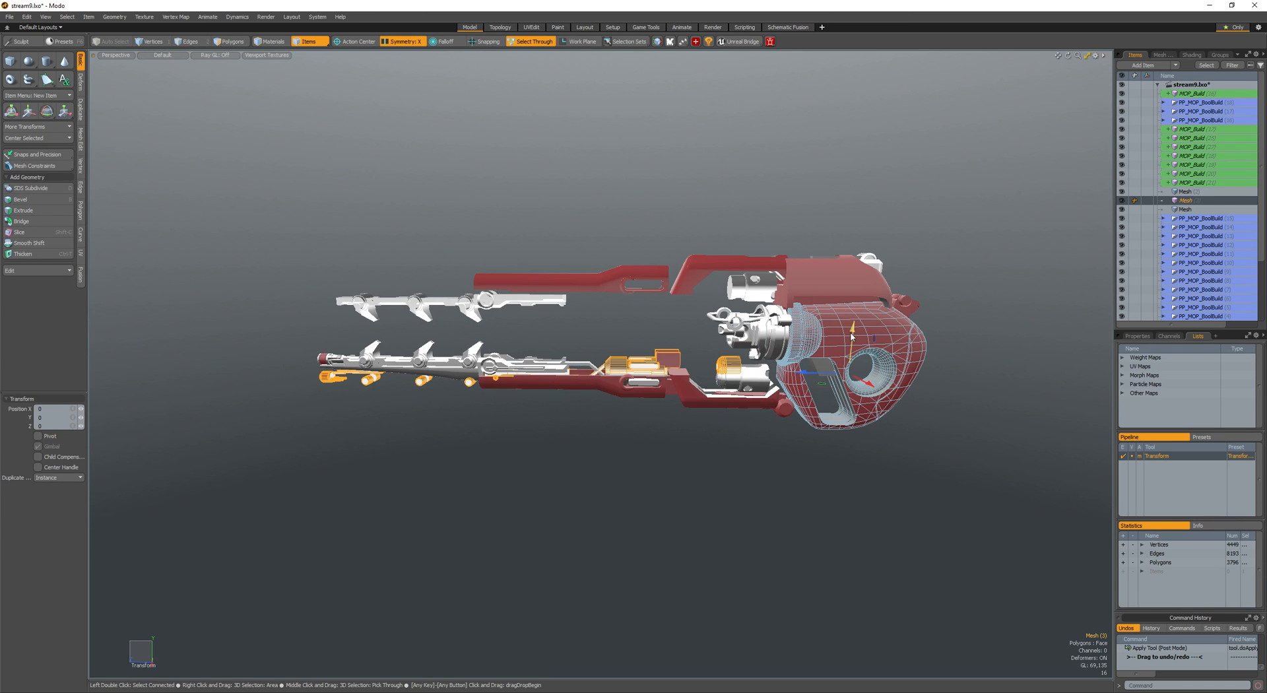
{"action": "left_click_drag", "start_coordinate": [852, 325], "coordinate": [863, 245]}
{"action": "scroll", "coordinate": [611, 296], "scroll_direction": "up", "scroll_amount": 4}
{"action": "left_click_drag", "start_coordinate": [610, 297], "coordinate": [647, 307], "text": "alt"}
{"action": "left_click_drag", "start_coordinate": [278, 294], "coordinate": [878, 310], "text": "alt+shift"}
{"action": "scroll", "coordinate": [525, 306], "scroll_direction": "up", "scroll_amount": 4}
{"action": "scroll", "coordinate": [627, 292], "scroll_direction": "down", "scroll_amount": 2}
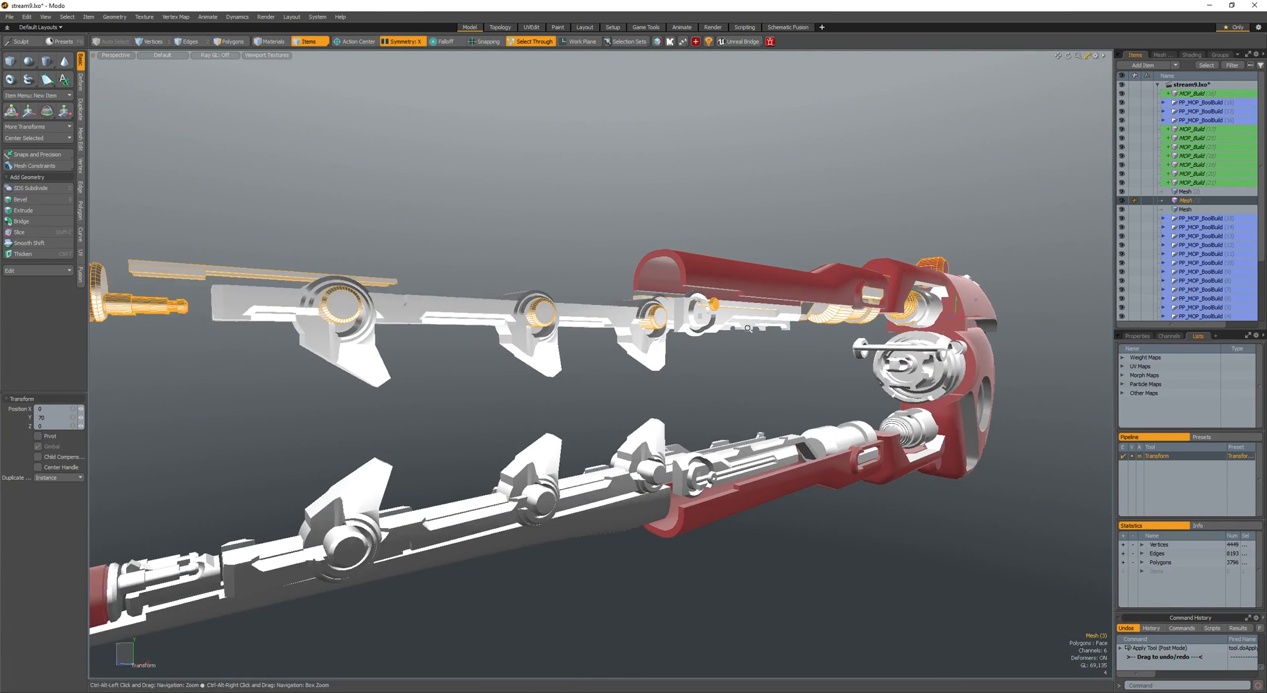
{"action": "left_click_drag", "start_coordinate": [955, 297], "coordinate": [956, 306]}
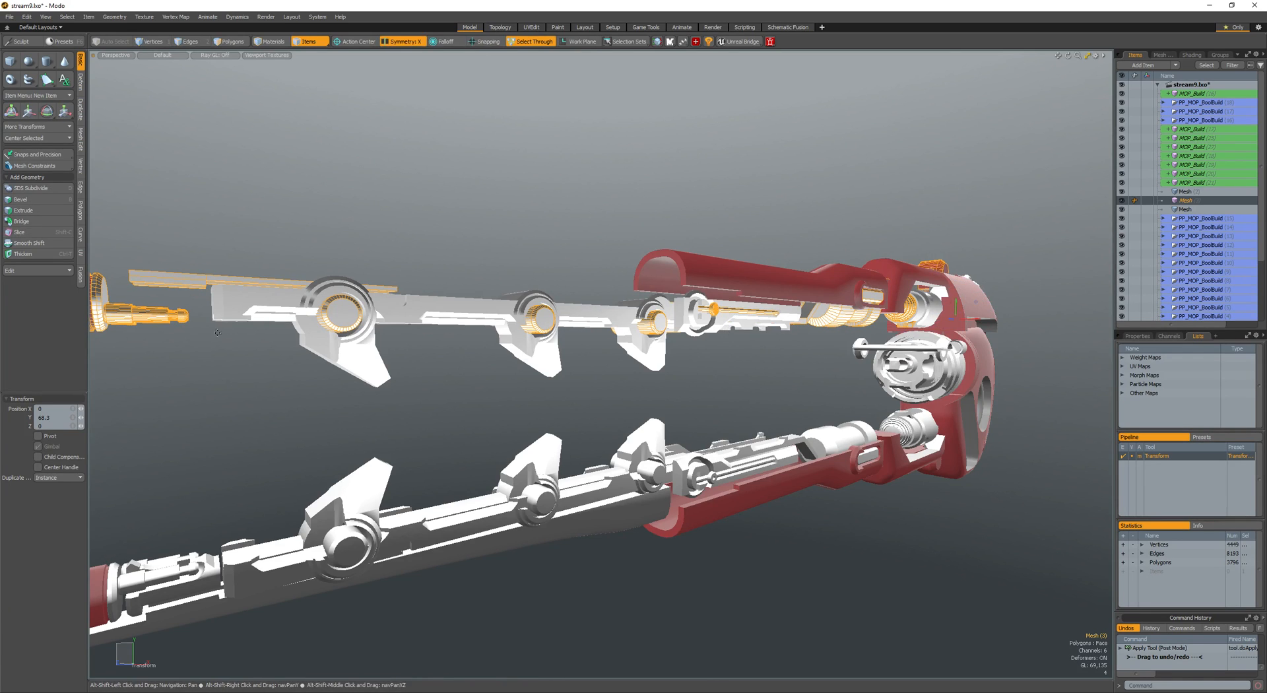
{"action": "left_click_drag", "start_coordinate": [785, 314], "coordinate": [292, 382], "text": "alt"}
{"action": "left_click_drag", "start_coordinate": [759, 396], "coordinate": [310, 389], "text": "ctrl+alt"}
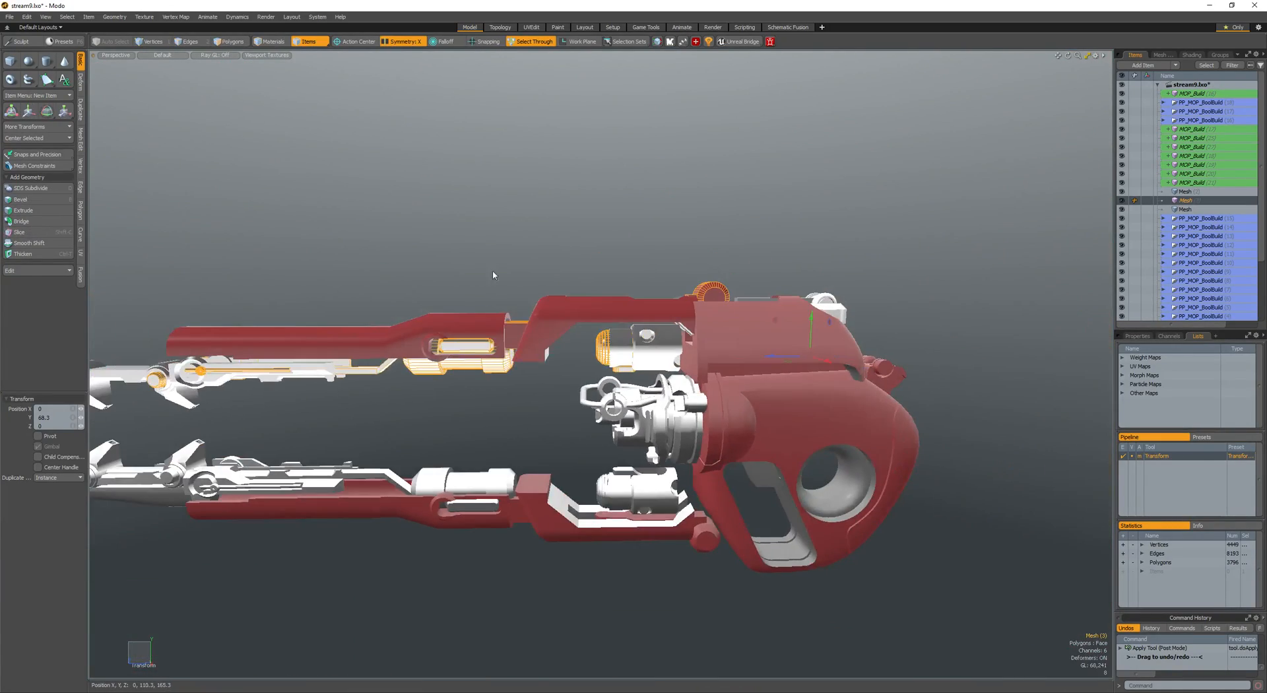
{"action": "key", "text": "space"}
{"action": "left_click_drag", "start_coordinate": [620, 369], "coordinate": [528, 311], "text": "ctrl+alt"}
{"action": "key", "text": "space"}
{"action": "left_click_drag", "start_coordinate": [528, 310], "coordinate": [594, 361], "text": "ctrl+alt"}
- Open an enlarged render preview and examine the whole rifle from the side, above and behind
{"action": "key", "text": "alt+w"}
{"action": "key", "text": "alt+w"}
{"action": "key", "text": "F8"}
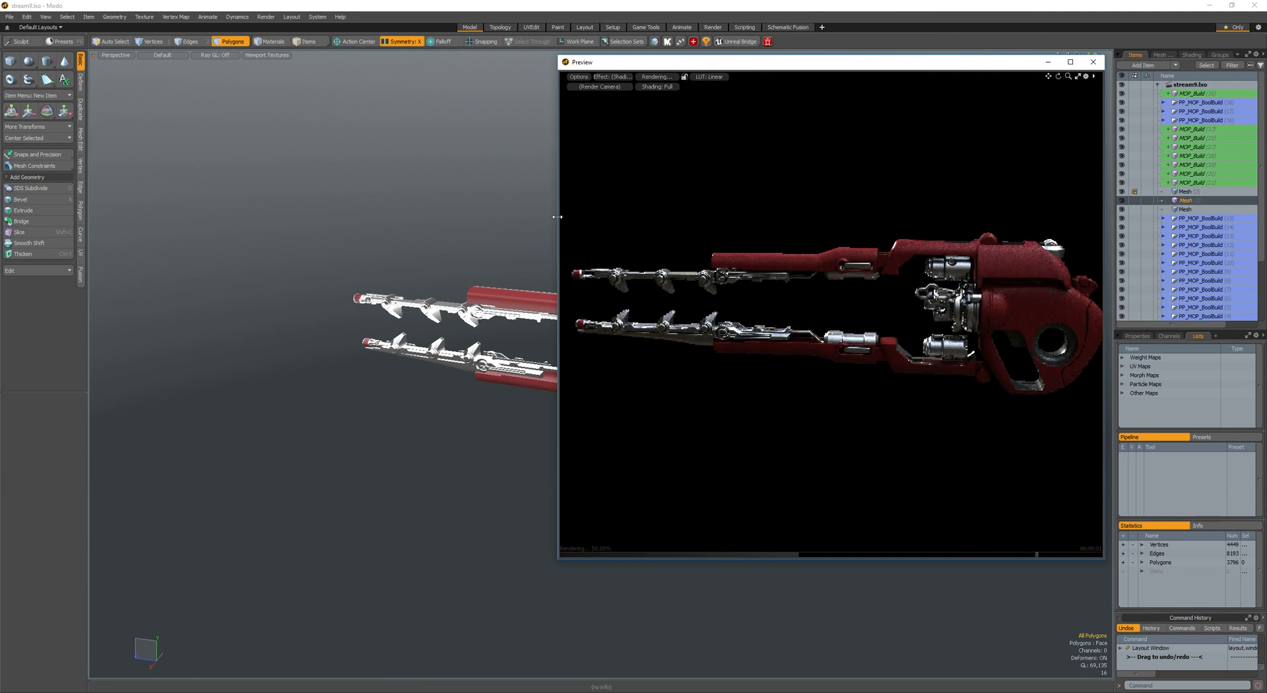
{"action": "left_click_drag", "start_coordinate": [558, 218], "coordinate": [188, 218]}
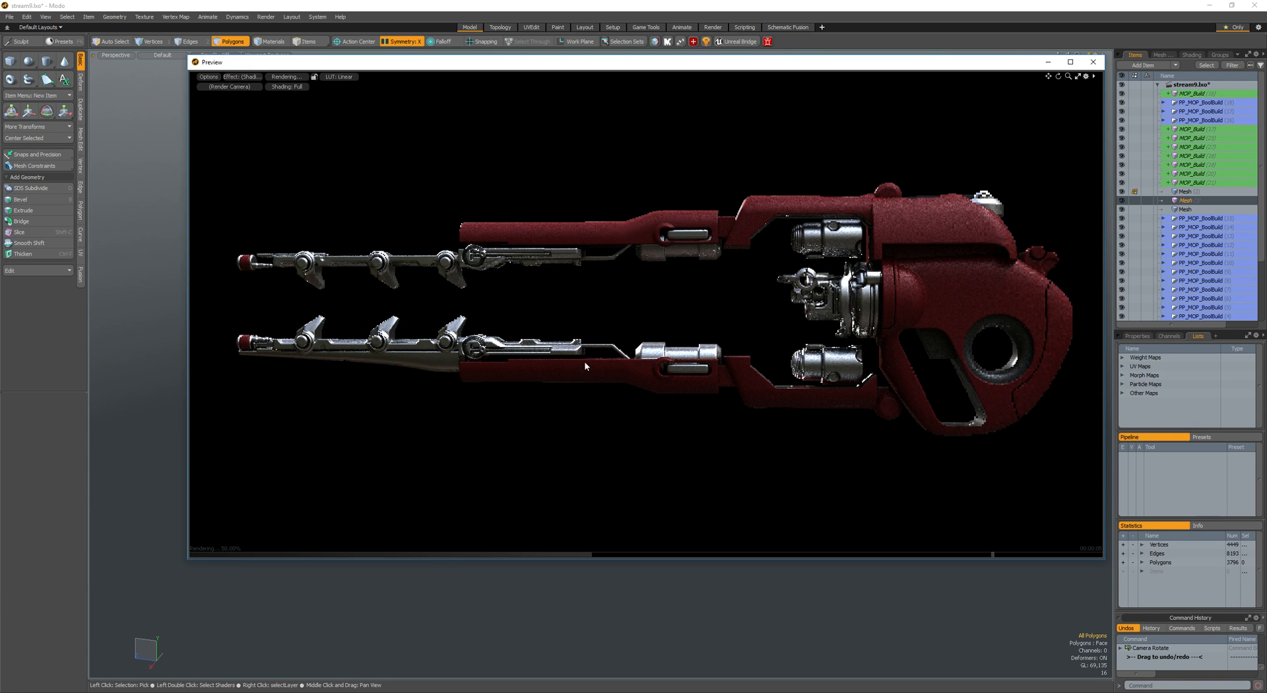
{"action": "key", "text": "alt"}
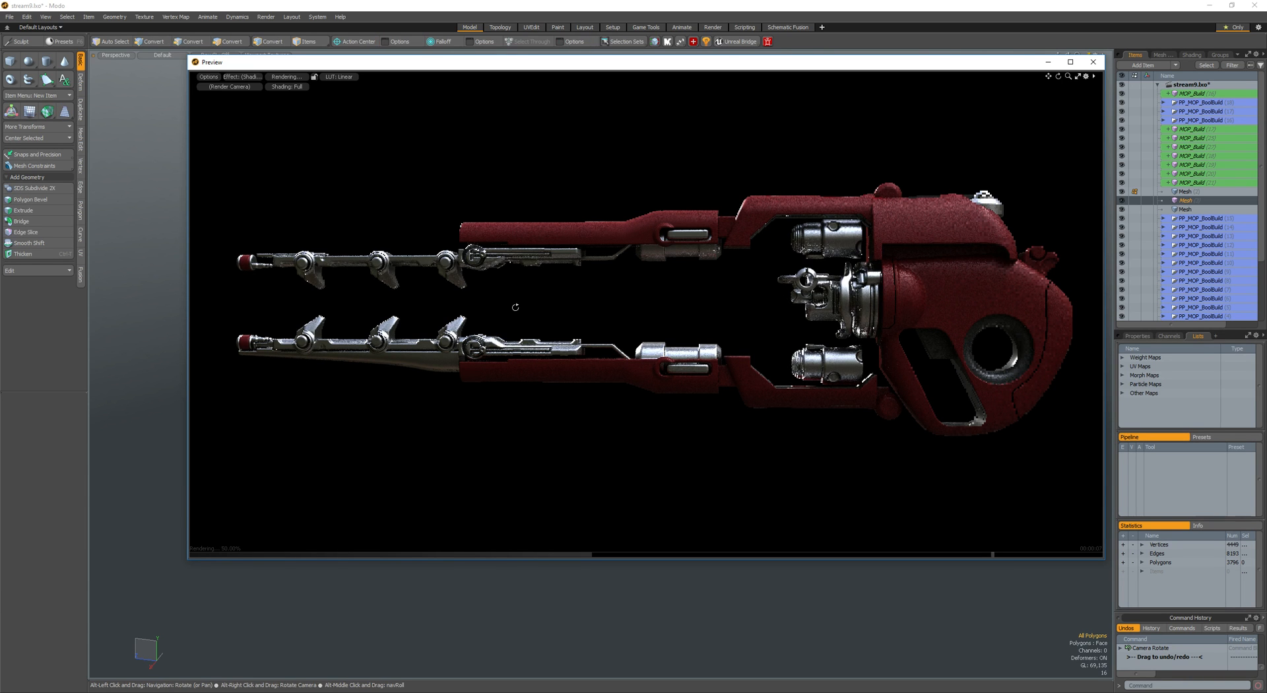
{"action": "left_click_drag", "start_coordinate": [516, 307], "coordinate": [507, 388], "text": "alt"}
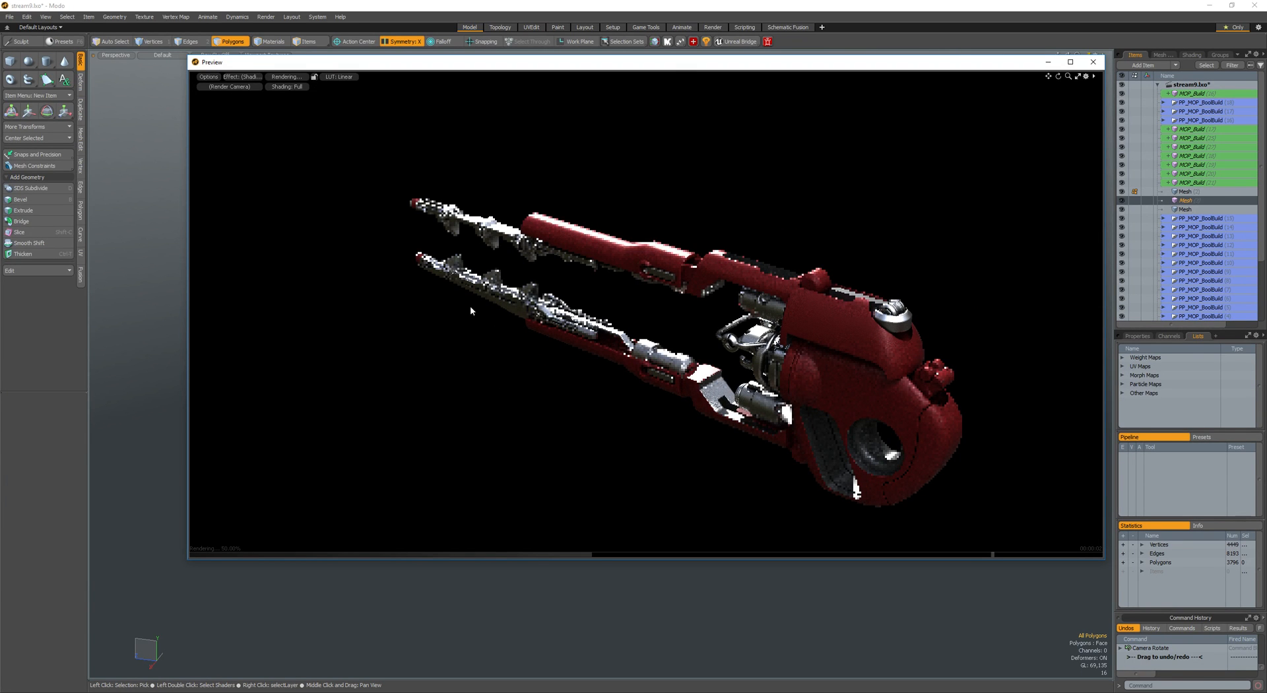
{"action": "left_click_drag", "start_coordinate": [639, 362], "coordinate": [632, 251], "text": "alt"}
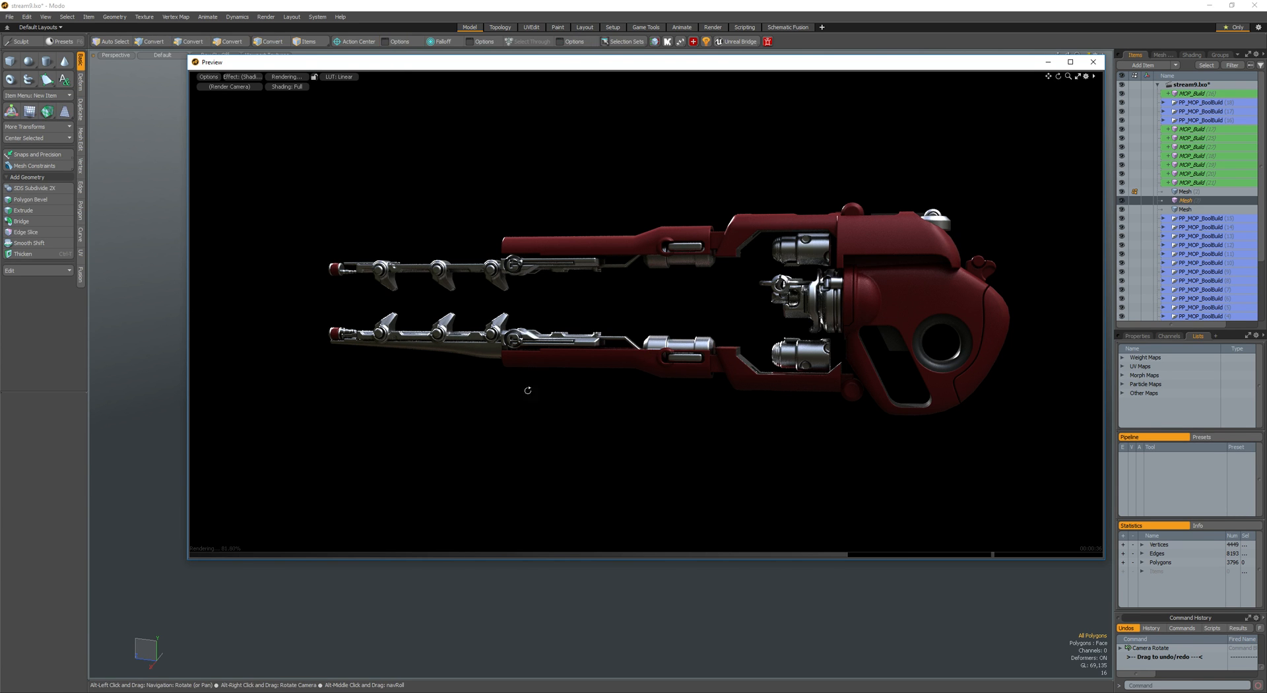
{"action": "left_click_drag", "start_coordinate": [523, 390], "coordinate": [409, 371], "text": "alt"}
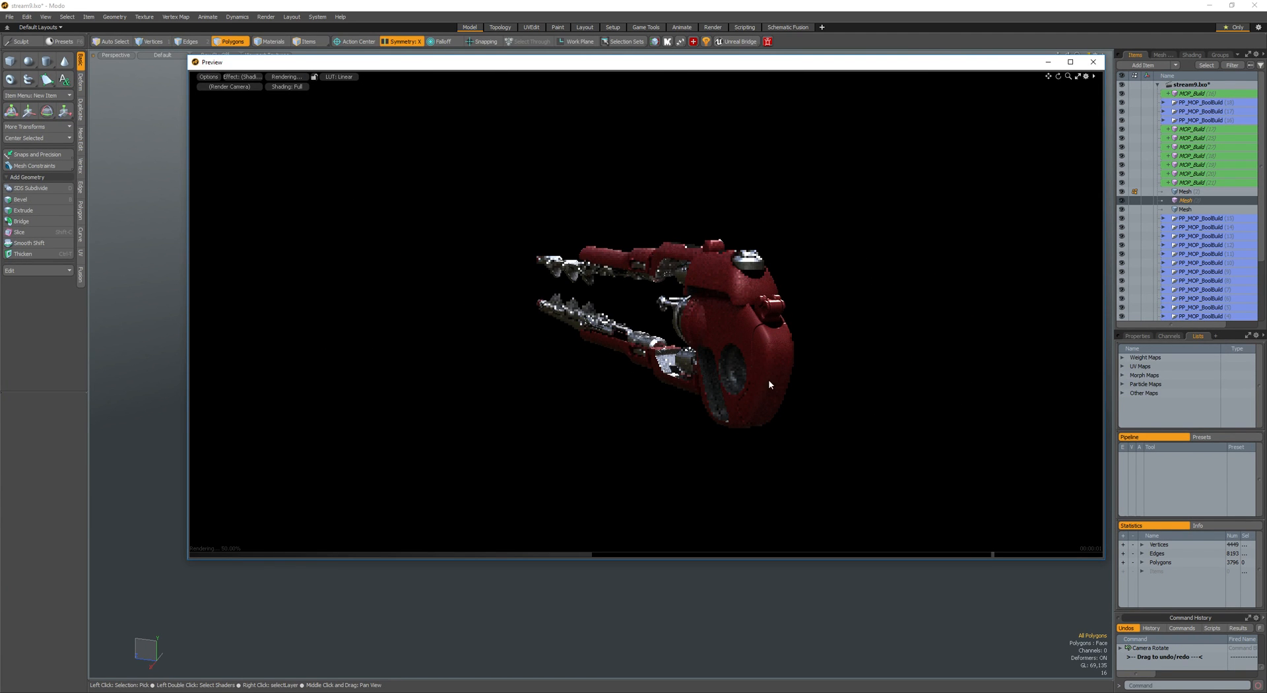
{"action": "left_click_drag", "start_coordinate": [537, 377], "coordinate": [626, 413], "text": "alt"}
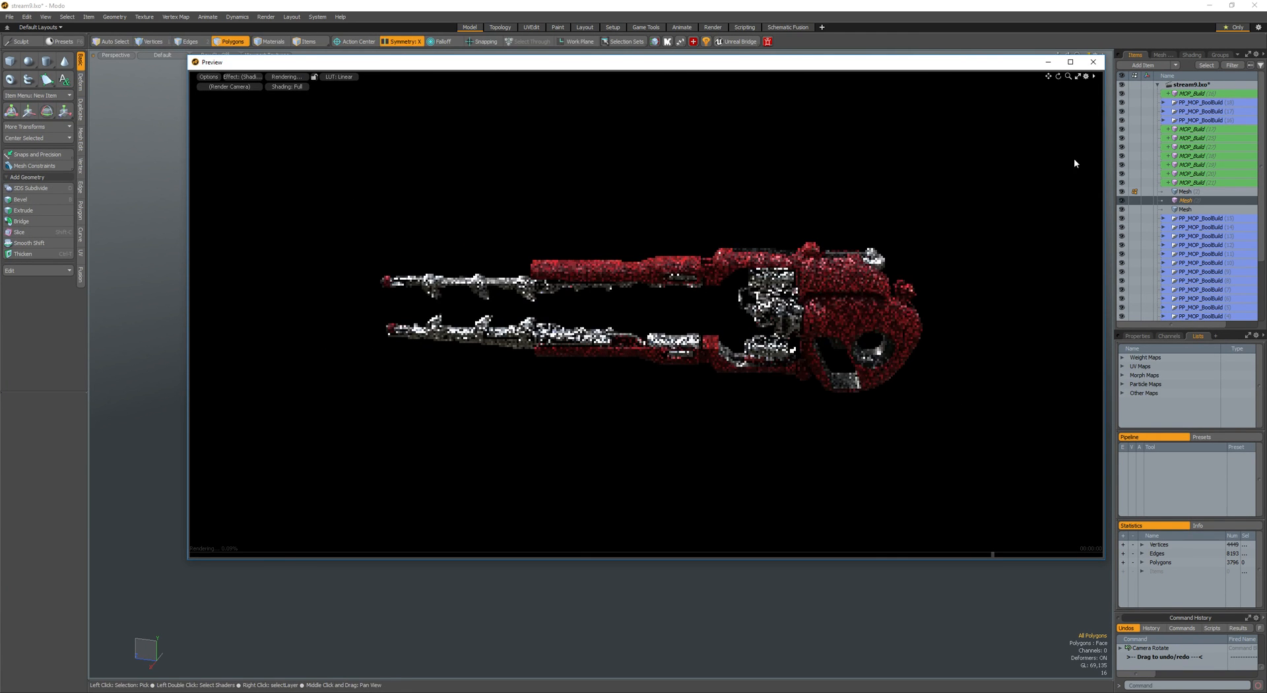
- Close the render preview and save the scene
{"action": "left_click", "coordinate": [1093, 62]}
{"action": "left_click_drag", "start_coordinate": [786, 373], "coordinate": [752, 299], "text": "alt"}
{"action": "key", "text": "ctrl+s"}
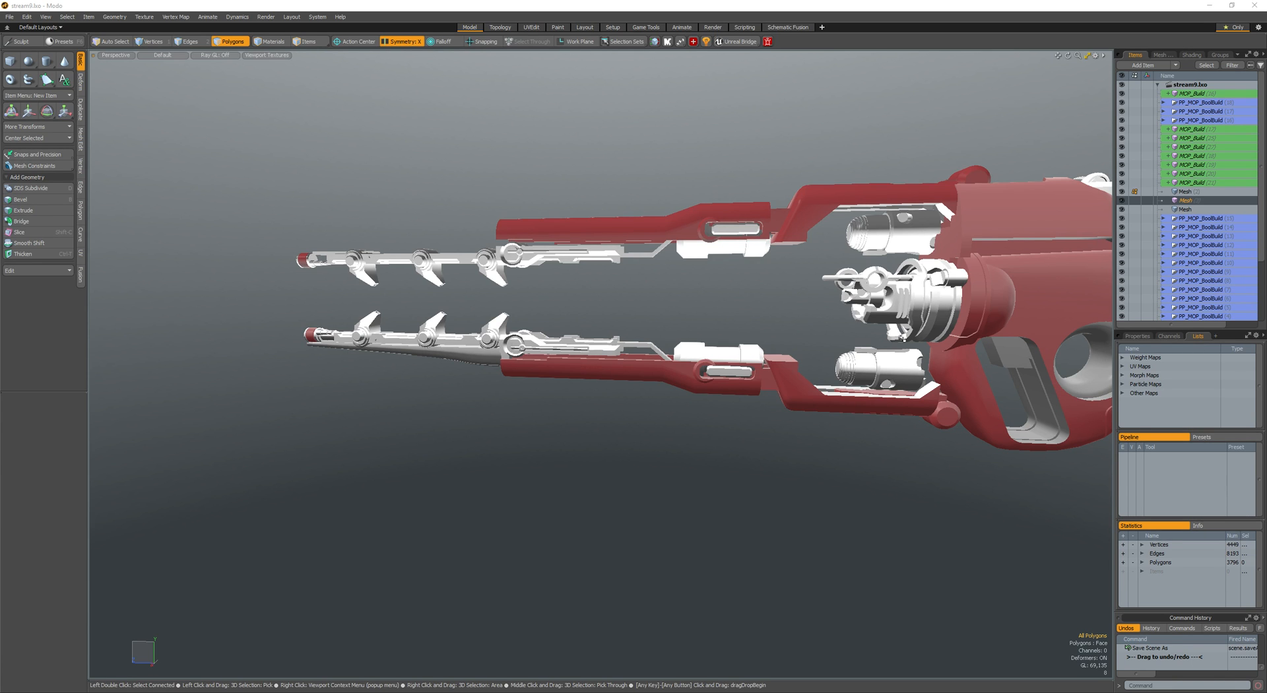
- Display the boolean cutter shapes around the lower fore-end and the guard piece in front of the grip
{"action": "left_click_drag", "start_coordinate": [740, 378], "coordinate": [633, 404], "text": "alt"}
{"action": "scroll", "coordinate": [746, 399], "scroll_direction": "up", "scroll_amount": 4}
{"action": "left_click_drag", "start_coordinate": [746, 398], "coordinate": [734, 352], "text": "alt"}
{"action": "scroll", "coordinate": [733, 376], "scroll_direction": "down", "scroll_amount": 3}
{"action": "scroll", "coordinate": [690, 330], "scroll_direction": "up", "scroll_amount": 3}
{"action": "key", "text": "5"}
{"action": "key", "text": "3"}
{"action": "key", "text": "F3"}
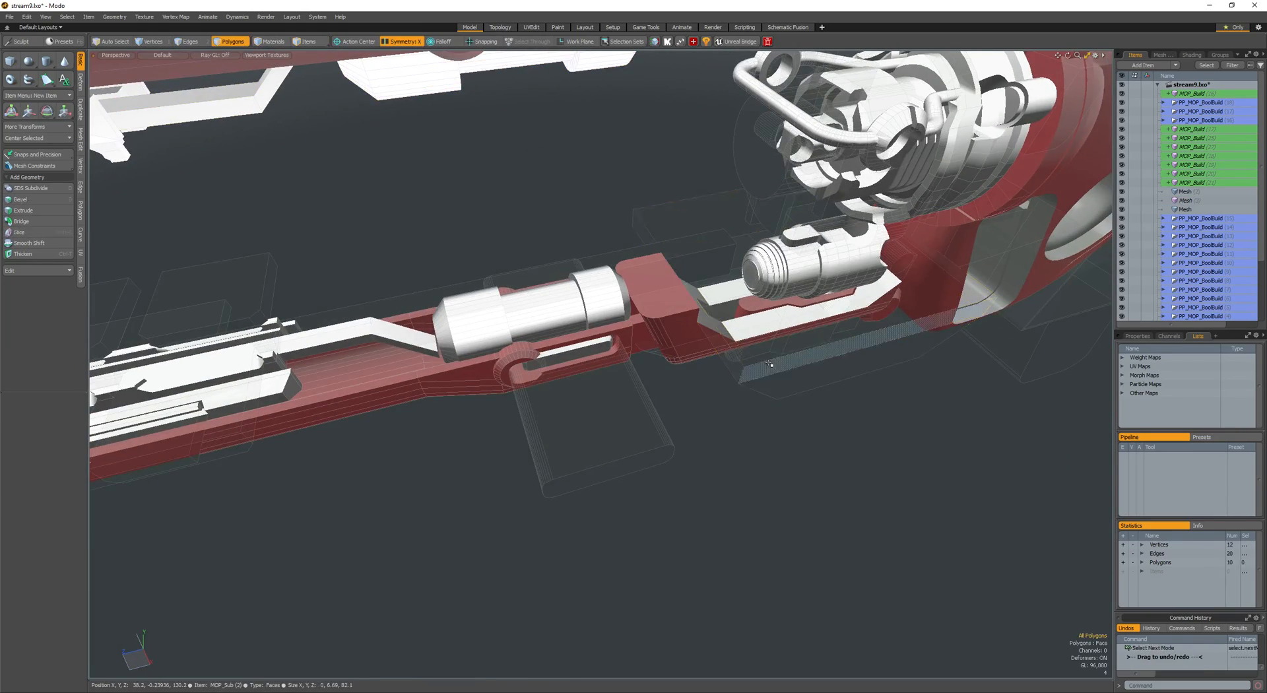
- Select all connected polygons of the lower guard piece MOP_Build (2) and isolate it from the rest of the rifle
{"action": "double_click", "coordinate": [739, 370]}
{"action": "scroll", "coordinate": [740, 396], "scroll_direction": "up", "scroll_amount": 3}
{"action": "left_click_drag", "start_coordinate": [741, 412], "coordinate": [643, 383], "text": "alt"}
{"action": "scroll", "coordinate": [712, 370], "scroll_direction": "down", "scroll_amount": 3}
{"action": "key", "text": "space"}
{"action": "key", "text": "3"}
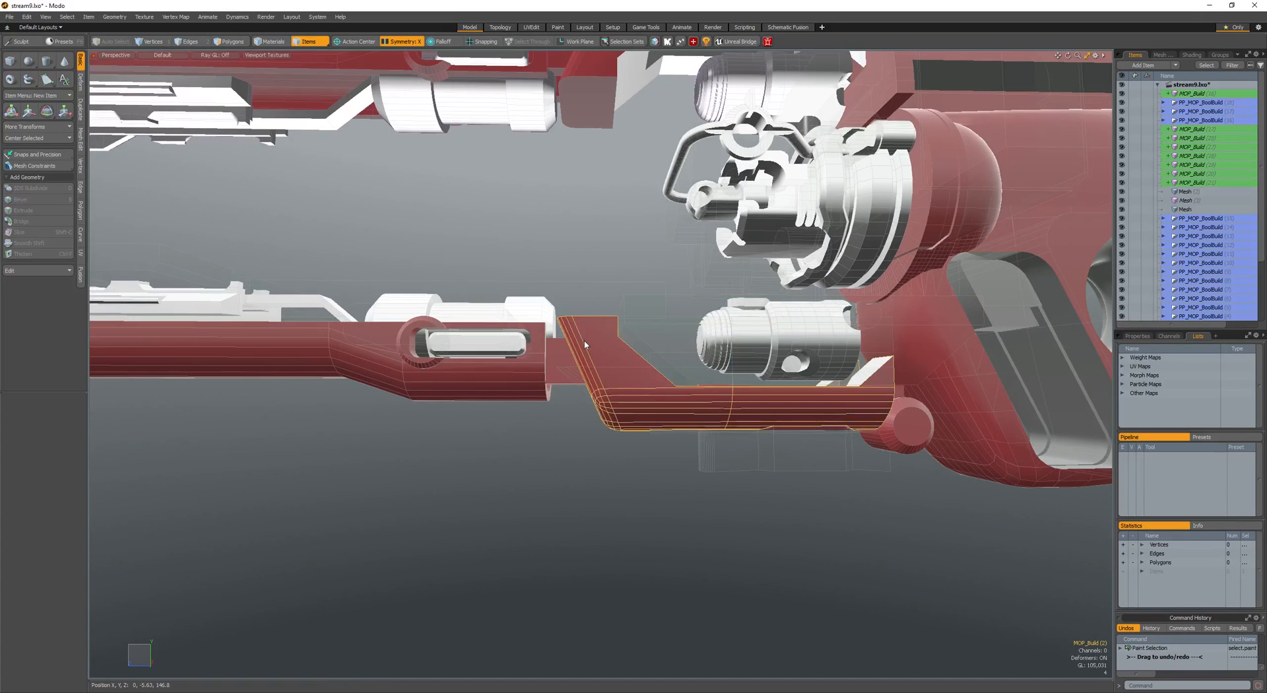
{"action": "double_click", "coordinate": [608, 357]}
{"action": "left_click_drag", "start_coordinate": [608, 357], "coordinate": [576, 433], "text": "alt"}
{"action": "key", "text": "shift+h"}
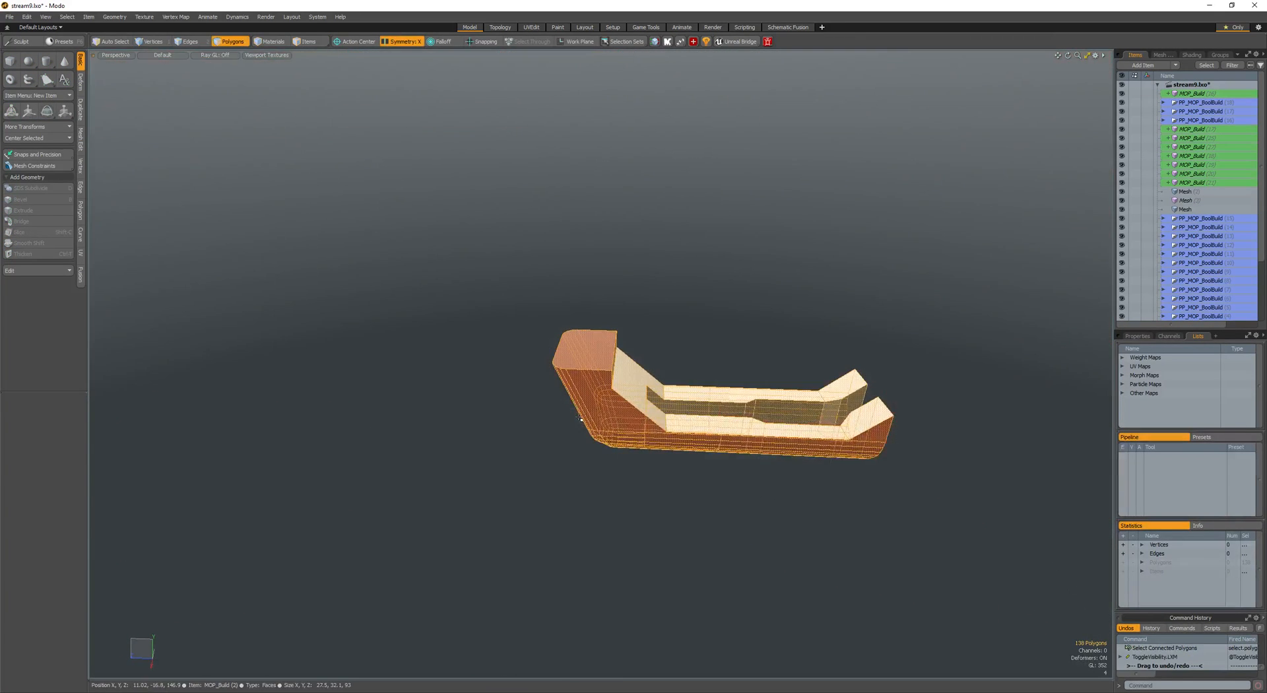
- Switch the isolated guard piece to its uncut boolean base shape, MOP_Base (2)
{"action": "left_click_drag", "start_coordinate": [585, 379], "coordinate": [555, 392], "text": "alt"}
{"action": "double_click", "coordinate": [589, 396]}
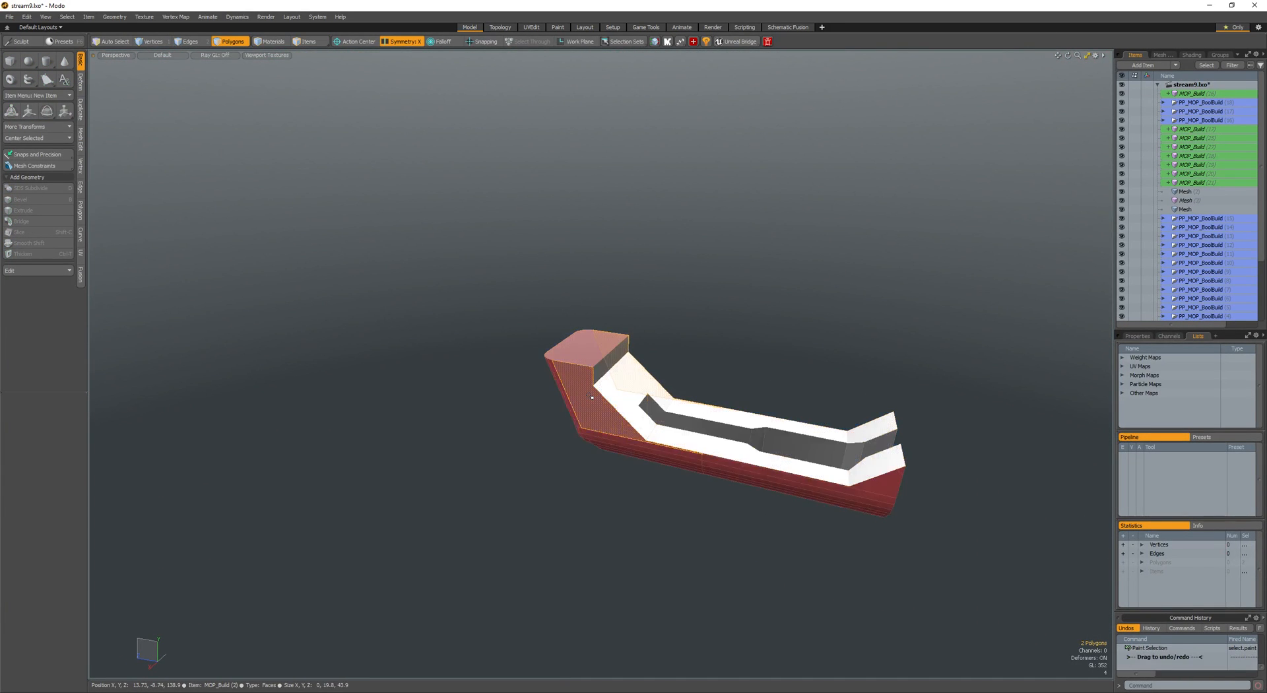
{"action": "left_click_drag", "start_coordinate": [589, 391], "coordinate": [613, 392], "text": "alt"}
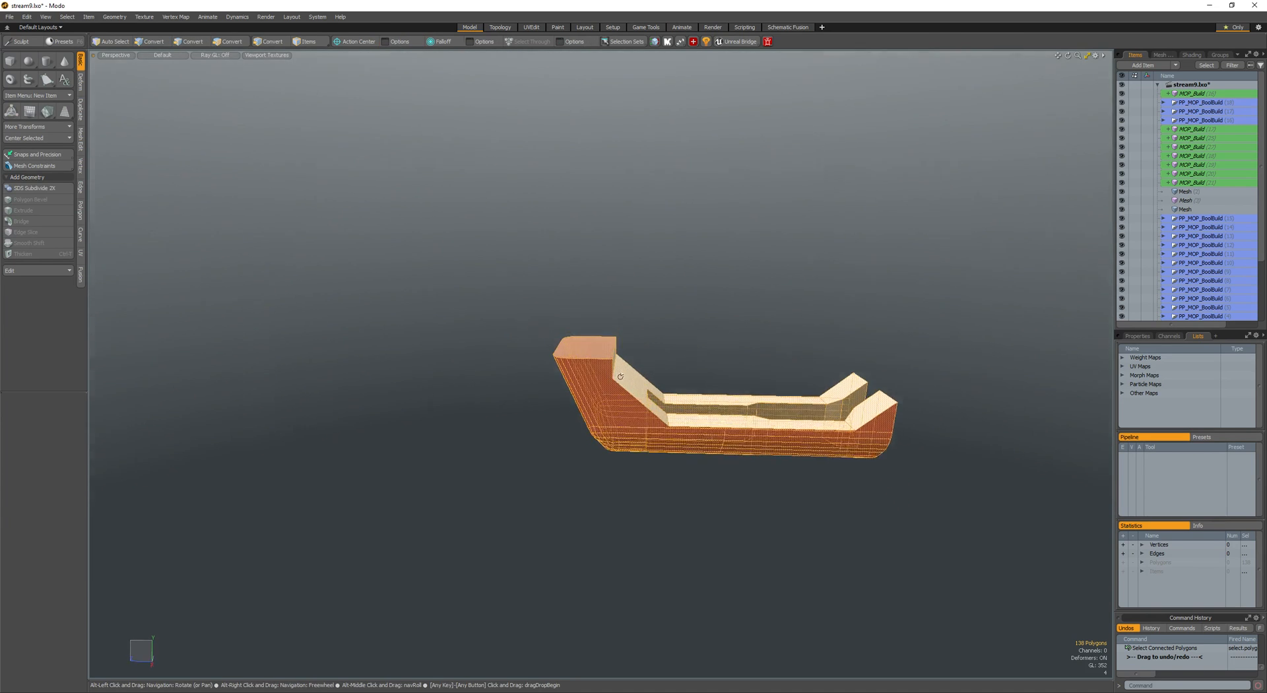
{"action": "key", "text": "shift+h"}
{"action": "key", "text": "shift+h"}
{"action": "key", "text": "5"}
{"action": "key", "text": "space"}
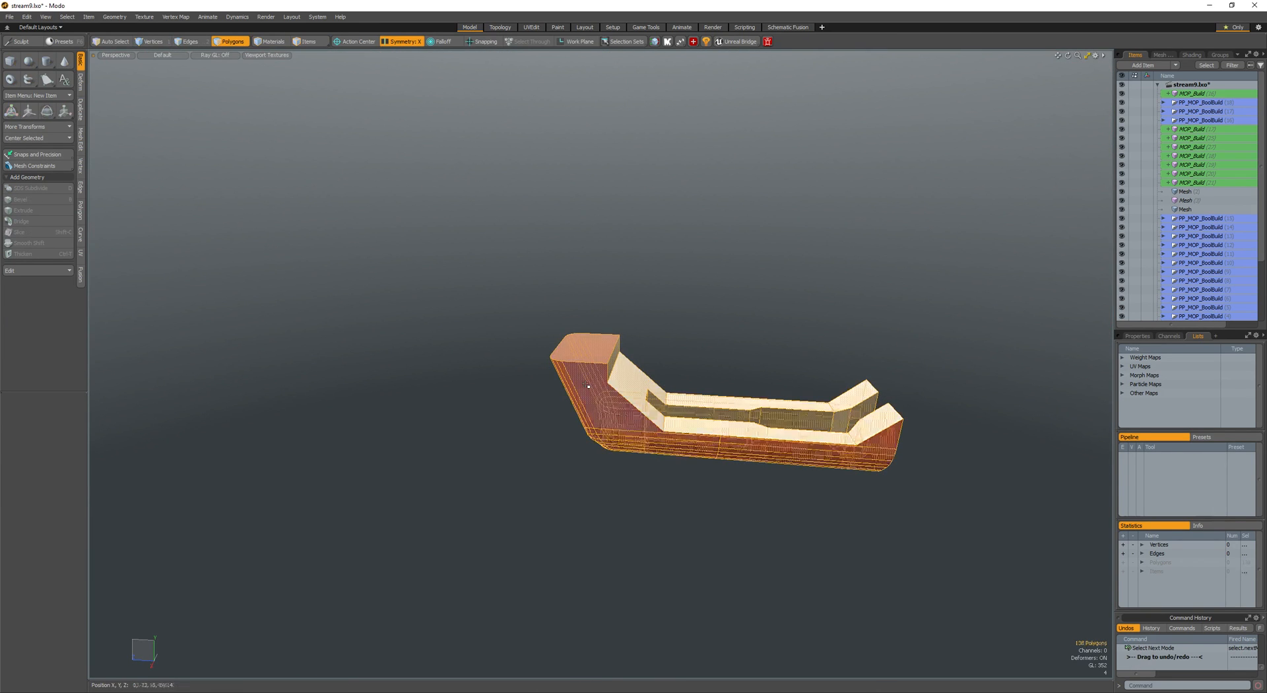
{"action": "key", "text": "ctrl+shift+b"}
- Delete the three flat top and rear-end polygons of the guard's base shape and flip the remaining polygons
{"action": "left_click", "coordinate": [618, 404]}
{"action": "double_click", "coordinate": [619, 400]}
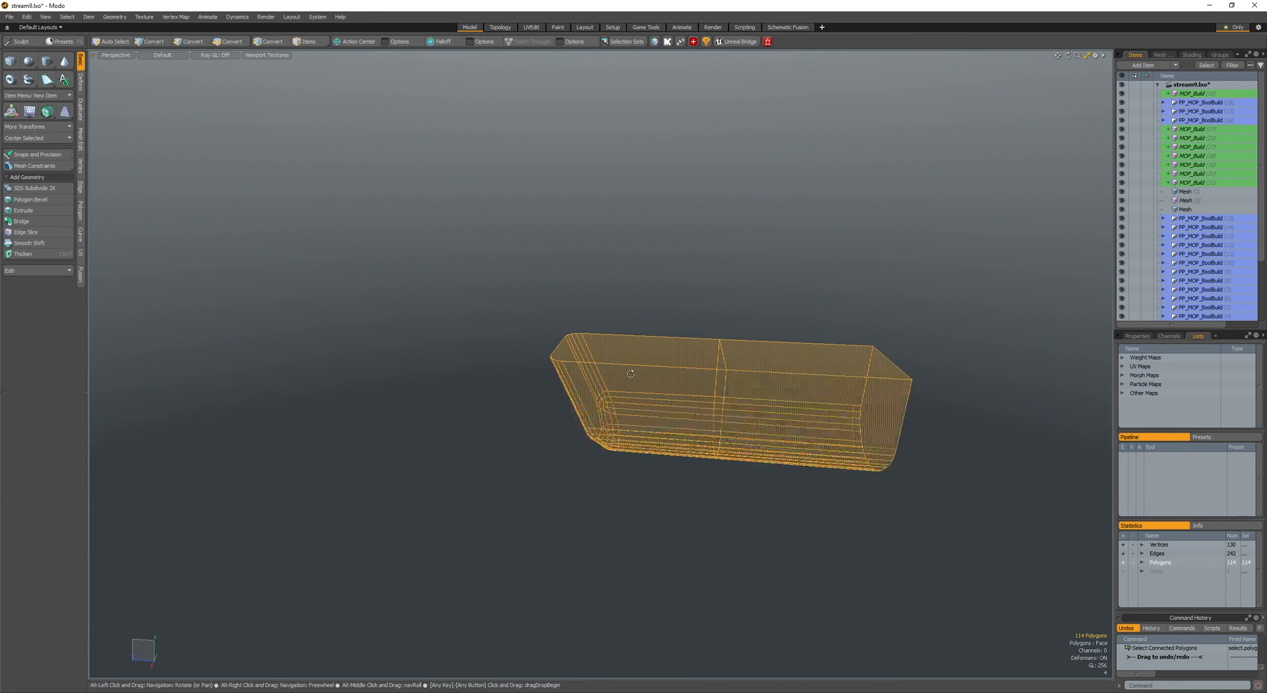
{"action": "mouse_move", "coordinate": [624, 390]}
{"action": "left_mouse_down", "text": "alt"}
{"action": "mouse_move", "coordinate": [660, 404]}
{"action": "mouse_move", "coordinate": [609, 316]}
{"action": "left_mouse_up", "text": "alt"}
{"action": "left_click", "coordinate": [667, 386]}
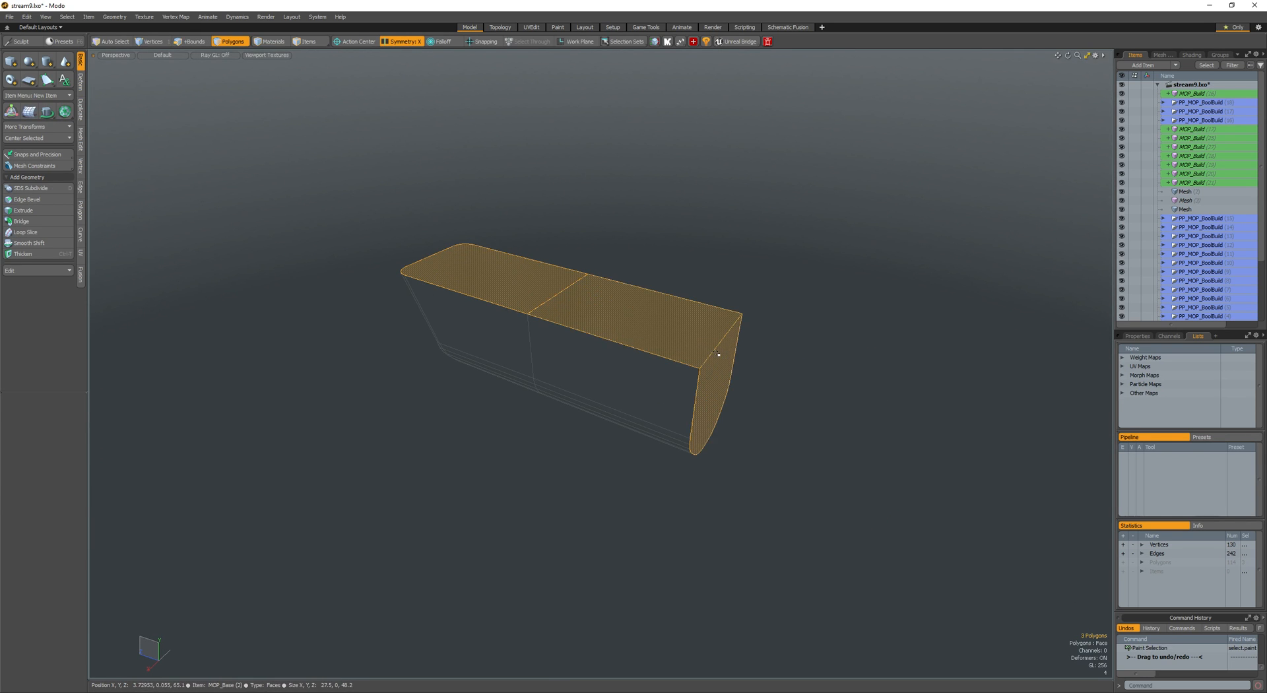
{"action": "double_click", "coordinate": [623, 378]}
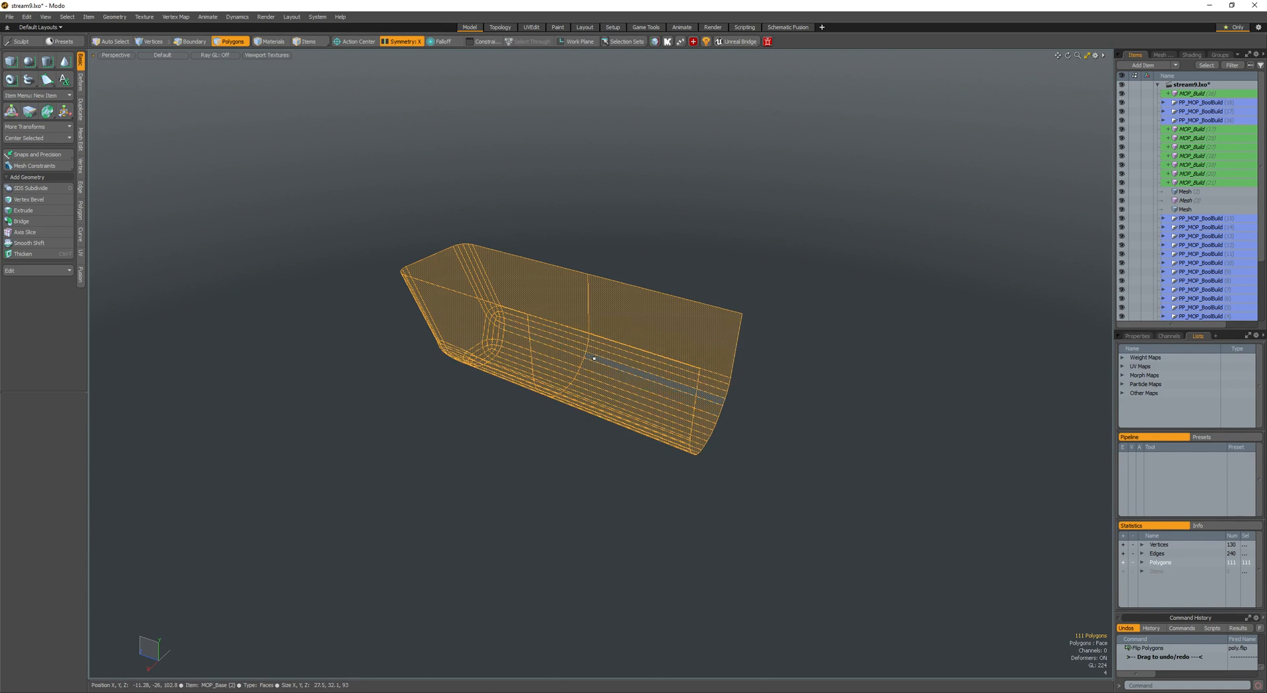
- Thicken the isolated guard piece into a hollow shell and bring the rest of the rifle back into view
{"action": "key", "text": "ctrl+t"}
{"action": "left_click_drag", "start_coordinate": [573, 329], "coordinate": [633, 334]}
{"action": "key", "text": "h"}
{"action": "key", "text": "q"}
- Place a separate box about 17.5 units in size inside the front end of the lower guard piece
{"action": "left_click", "coordinate": [469, 427]}
{"action": "left_click_drag", "start_coordinate": [469, 427], "coordinate": [496, 360], "text": "alt"}
{"action": "key", "text": "shift+w"}
{"action": "left_click_drag", "start_coordinate": [497, 360], "coordinate": [518, 437], "text": "ctrl+alt"}
{"action": "key", "text": "space"}
{"action": "key", "text": "space"}
{"action": "key", "text": "shift+b"}
{"action": "key", "text": "space"}
{"action": "double_click", "coordinate": [584, 370]}
- Loop-slice the box and move its edges to fit the front end of the guard
{"action": "key", "text": "w"}
{"action": "key", "text": "space"}
{"action": "key", "text": "space"}
{"action": "key", "text": "alt+c"}
{"action": "left_click_drag", "start_coordinate": [518, 437], "coordinate": [509, 411], "text": "alt"}
{"action": "key", "text": "space"}
{"action": "key", "text": "space"}
{"action": "key", "text": "w"}
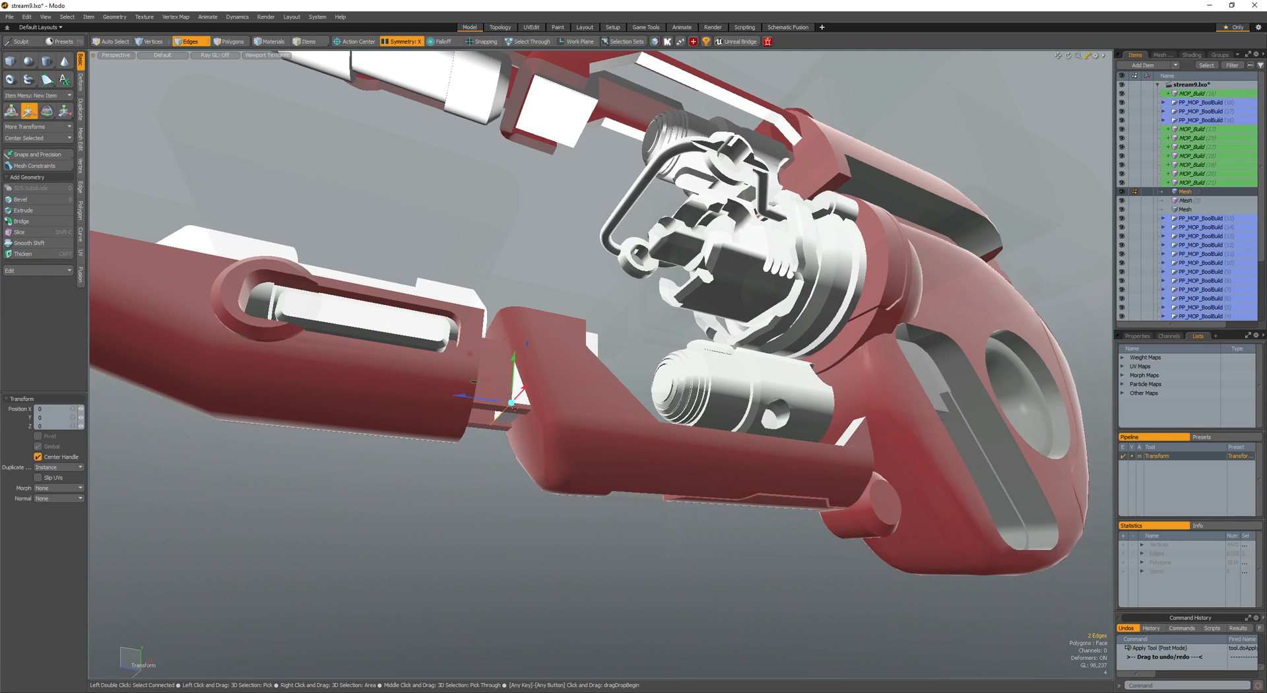
{"action": "left_click_drag", "start_coordinate": [528, 408], "coordinate": [518, 417], "text": "alt"}
{"action": "key", "text": "space"}
{"action": "key", "text": "space"}
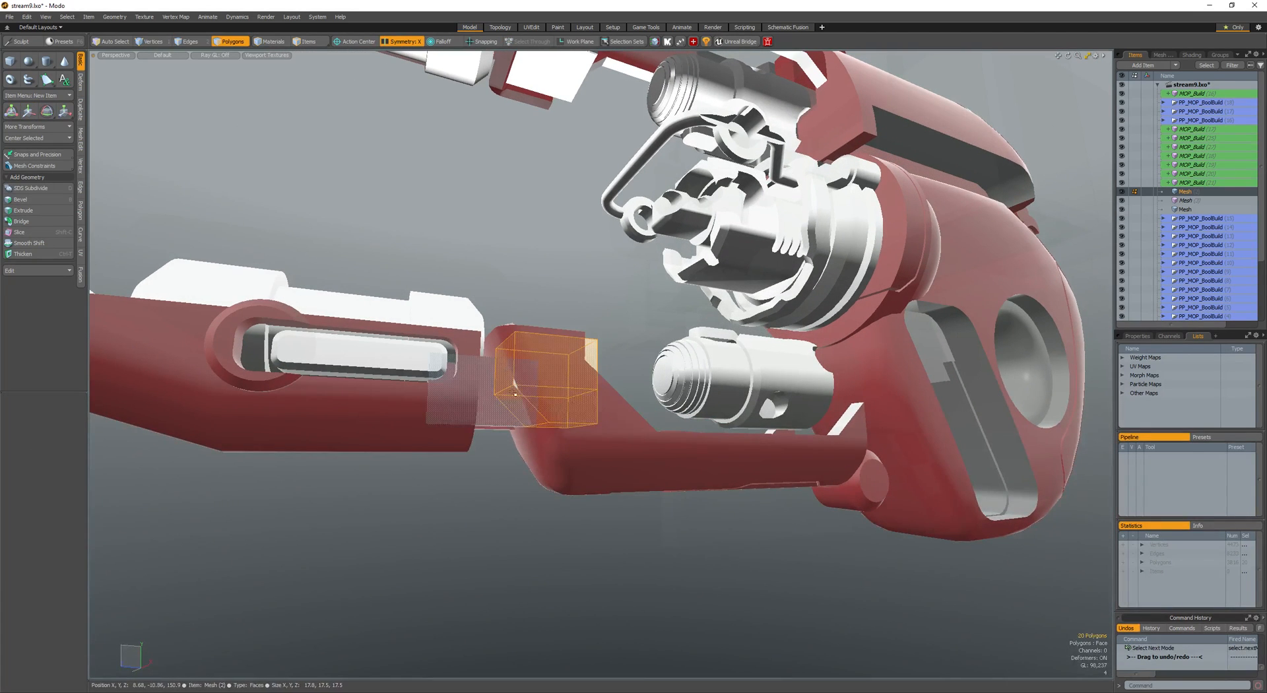
- Move the box's lower polygon section -1.5 along Z to slope the block toward the guard channel
{"action": "key", "text": "space"}
{"action": "key", "text": "space"}
{"action": "left_click_drag", "start_coordinate": [620, 370], "coordinate": [582, 405], "text": "alt"}
{"action": "key", "text": "space"}
{"action": "key", "text": "l"}
{"action": "key", "text": "w"}
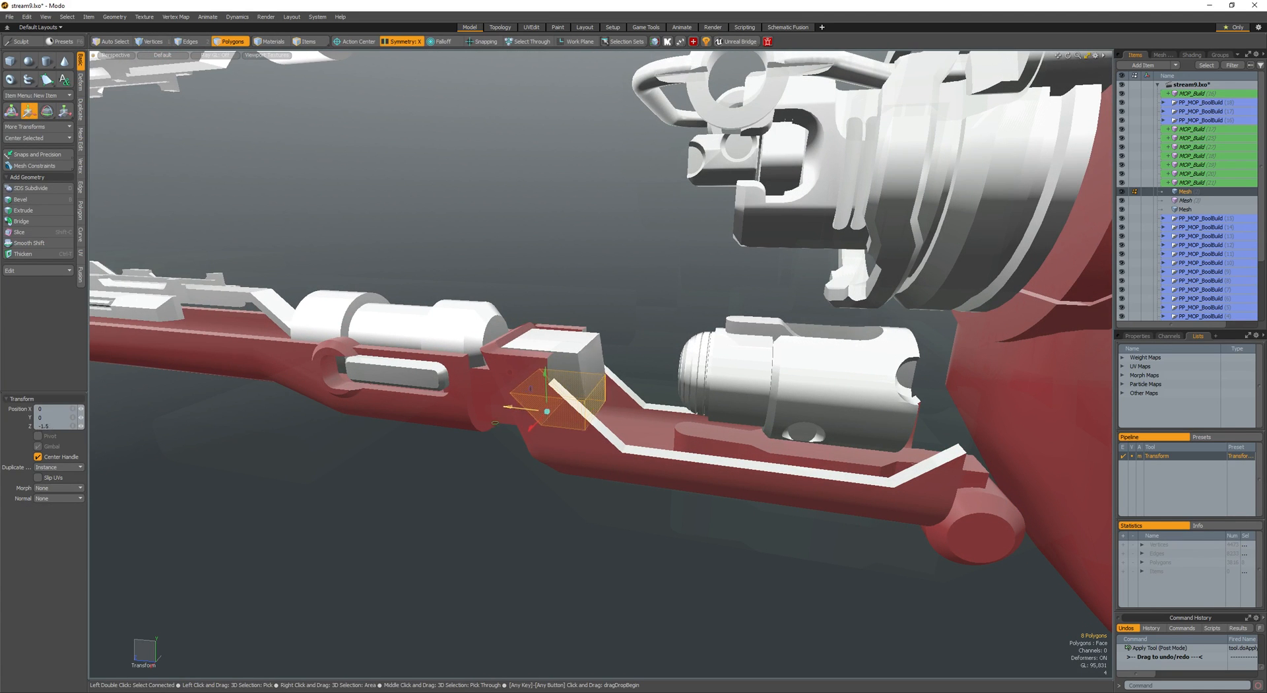
{"action": "key", "text": "space"}
- Bevel out the block's lower rear polygons and move the new end toward the grip inside the guard channel
{"action": "left_click", "coordinate": [592, 394]}
{"action": "key", "text": "b"}
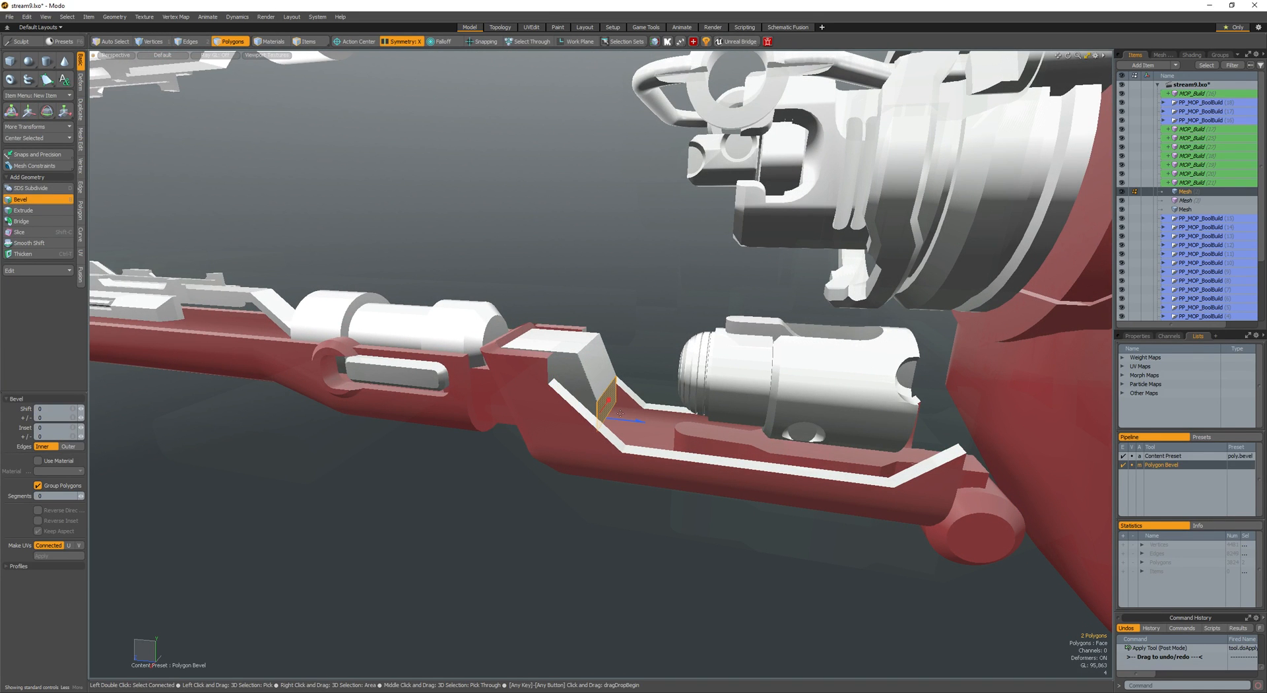
{"action": "left_click_drag", "start_coordinate": [696, 428], "coordinate": [682, 409], "text": "alt"}
{"action": "key", "text": "space"}
{"action": "key", "text": "w"}
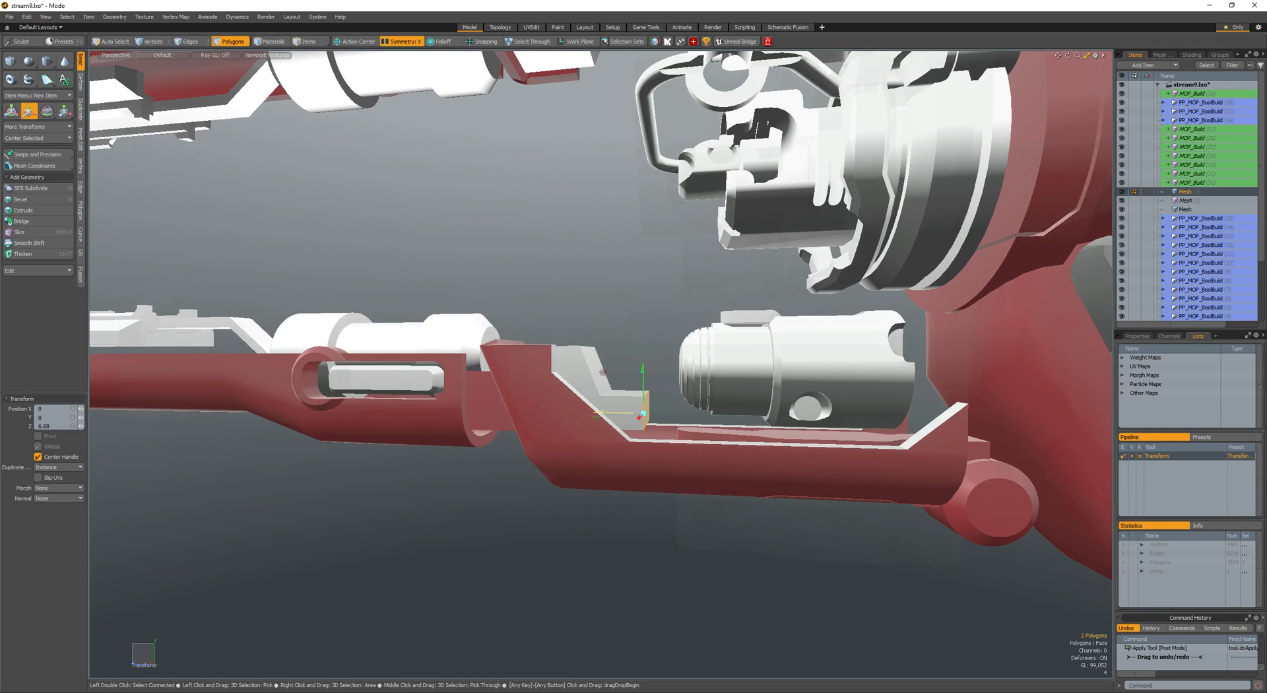
{"action": "left_click_drag", "start_coordinate": [601, 373], "coordinate": [581, 371]}
{"action": "key", "text": "space"}
- Bevel out the block's full-width rear face again and move it -24.3 along Z
{"action": "key", "text": "b"}
{"action": "left_click", "coordinate": [650, 379]}
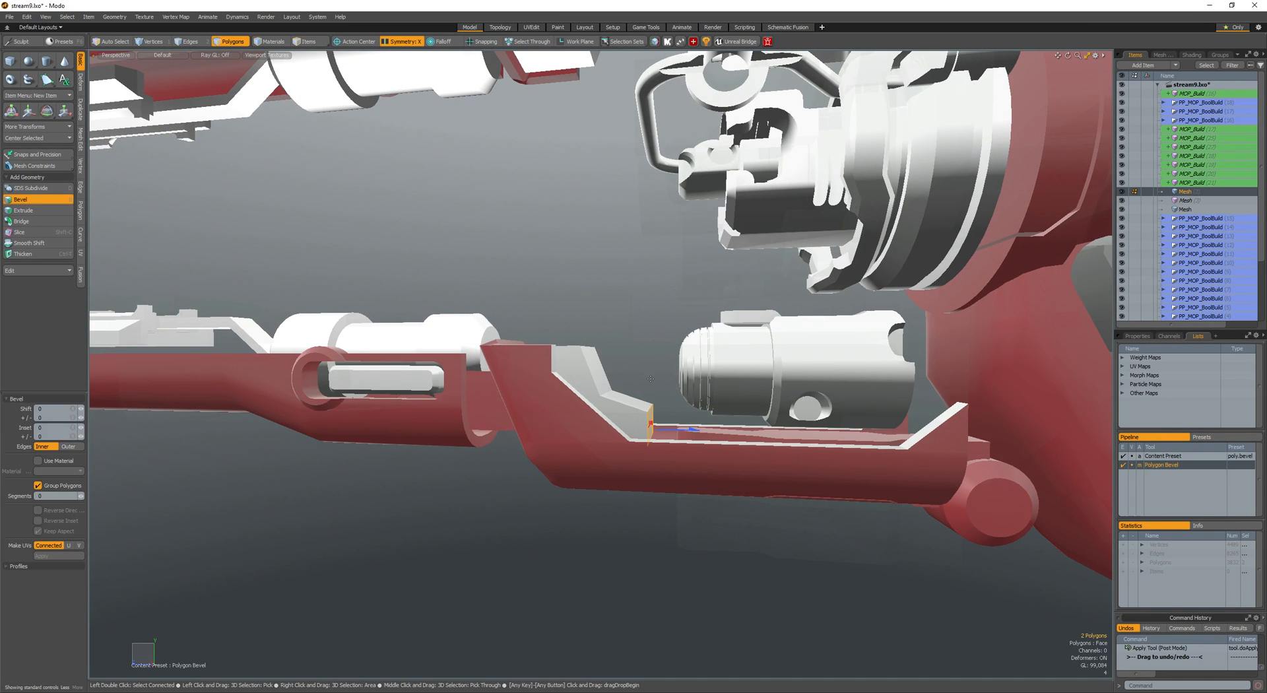
{"action": "key", "text": "space"}
{"action": "key", "text": "w"}
{"action": "left_click_drag", "start_coordinate": [712, 430], "coordinate": [726, 431]}
{"action": "left_click_drag", "start_coordinate": [726, 431], "coordinate": [708, 381], "text": "alt"}
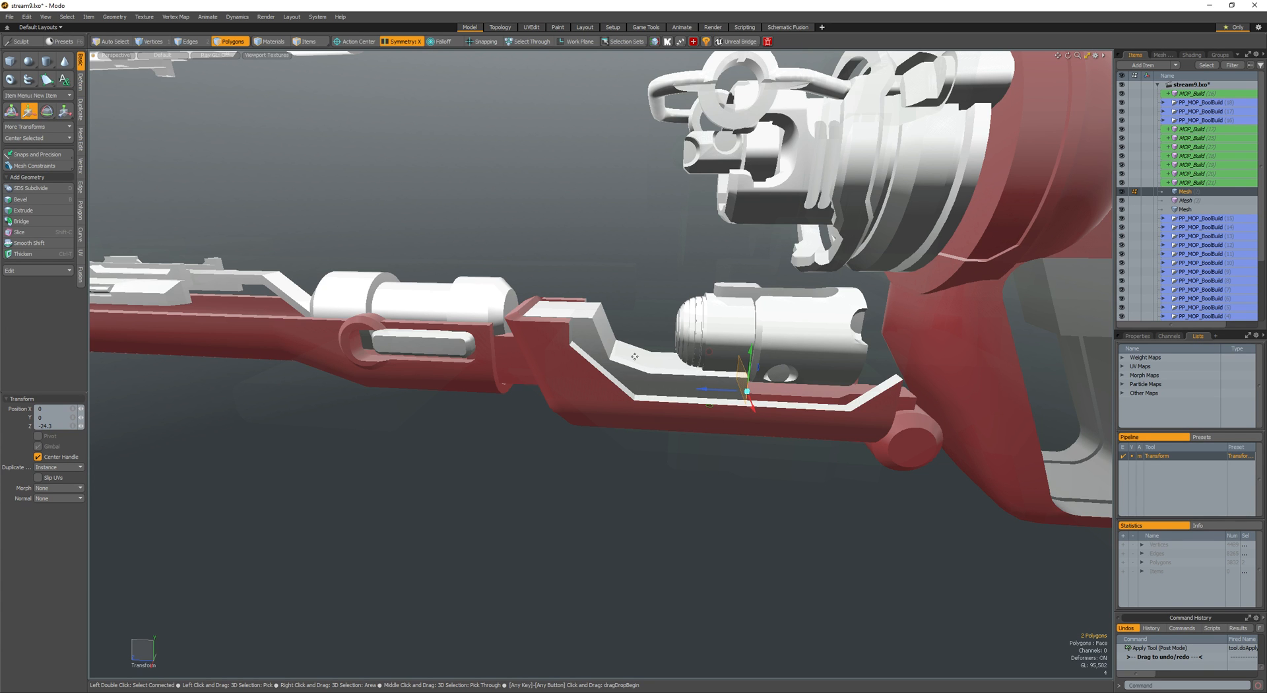
- Reduce the connected selection to the extension's rear end polygons and move them -4.58 along Z
{"action": "left_click_drag", "start_coordinate": [637, 355], "coordinate": [688, 343], "text": "alt"}
{"action": "double_click", "coordinate": [633, 371]}
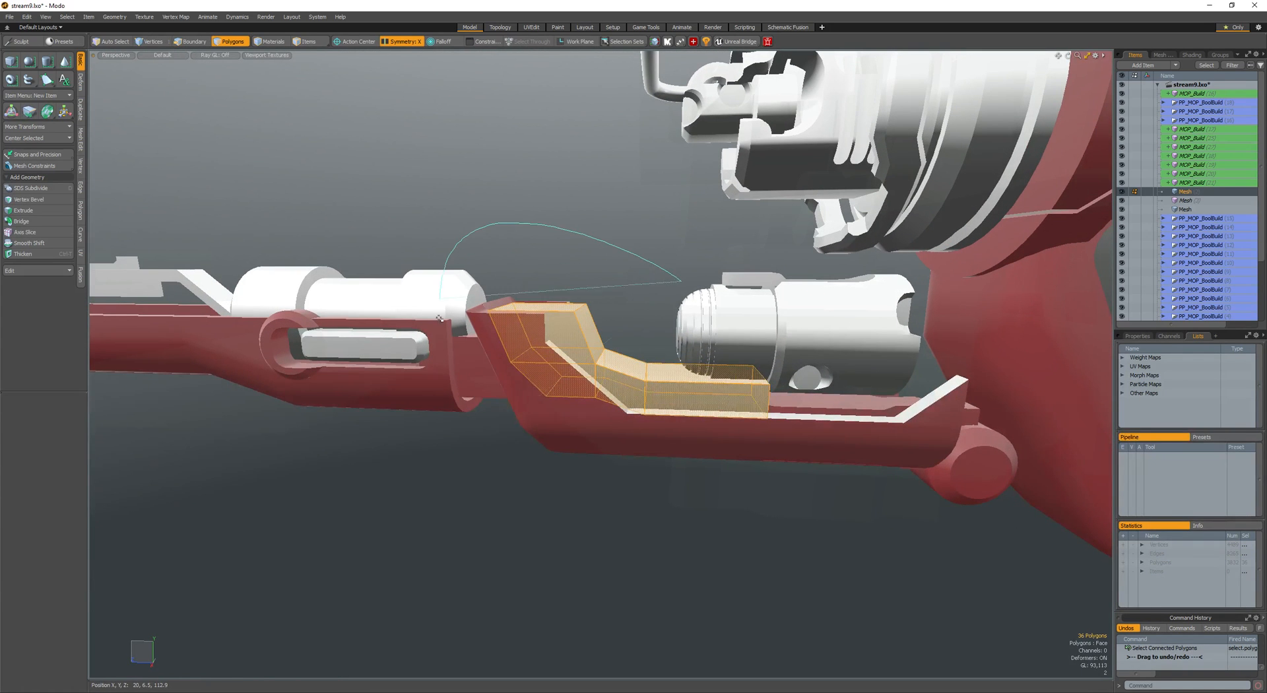
{"action": "right_click_drag", "start_coordinate": [439, 318], "coordinate": [706, 452], "text": "ctrl"}
{"action": "key", "text": "shift+Down"}
{"action": "left_click_drag", "start_coordinate": [707, 453], "coordinate": [754, 428], "text": "alt"}
{"action": "key", "text": "w"}
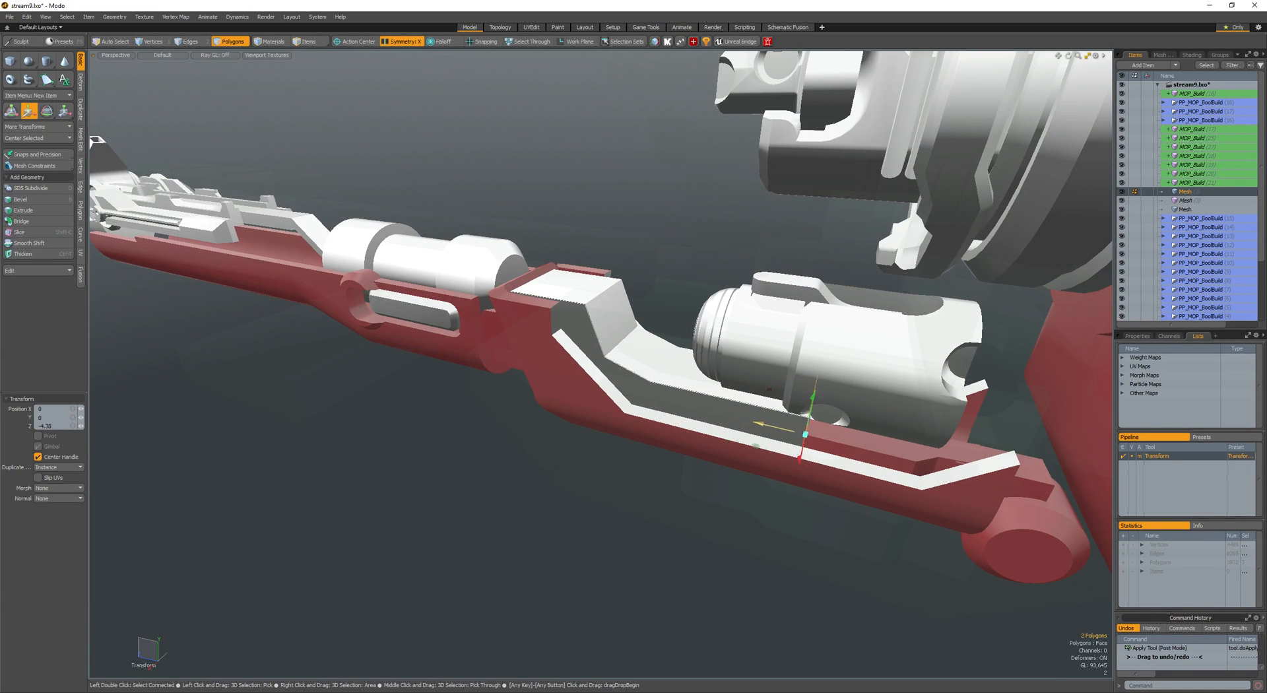
{"action": "key", "text": "space"}
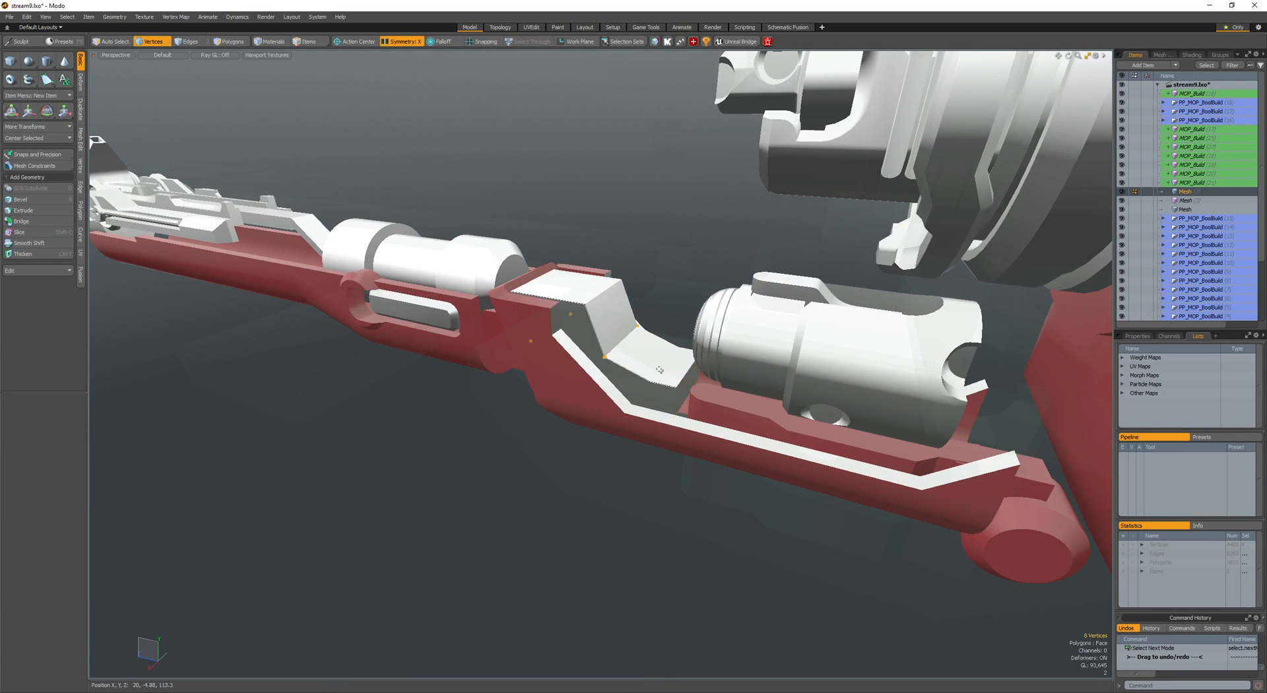
- Loop-slice the short block lengthwise to separate a strip along each side
{"action": "key", "text": "alt+c"}
{"action": "left_click", "coordinate": [598, 317]}
{"action": "left_click_drag", "start_coordinate": [598, 317], "coordinate": [549, 390], "text": "alt"}
{"action": "key", "text": "b"}
{"action": "key", "text": "space"}
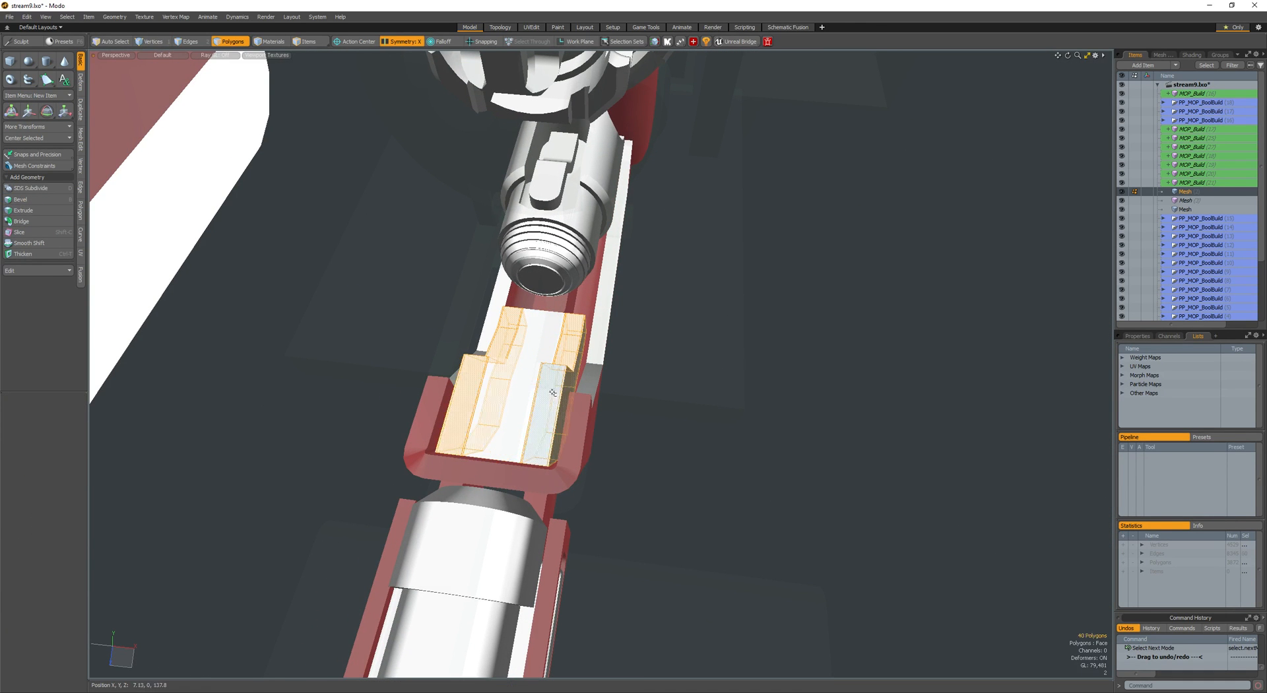
- Delete the unneeded side polygon with symmetry off and select all remaining connected polygons of the block
{"action": "double_click", "coordinate": [547, 402]}
{"action": "double_click", "coordinate": [568, 393]}
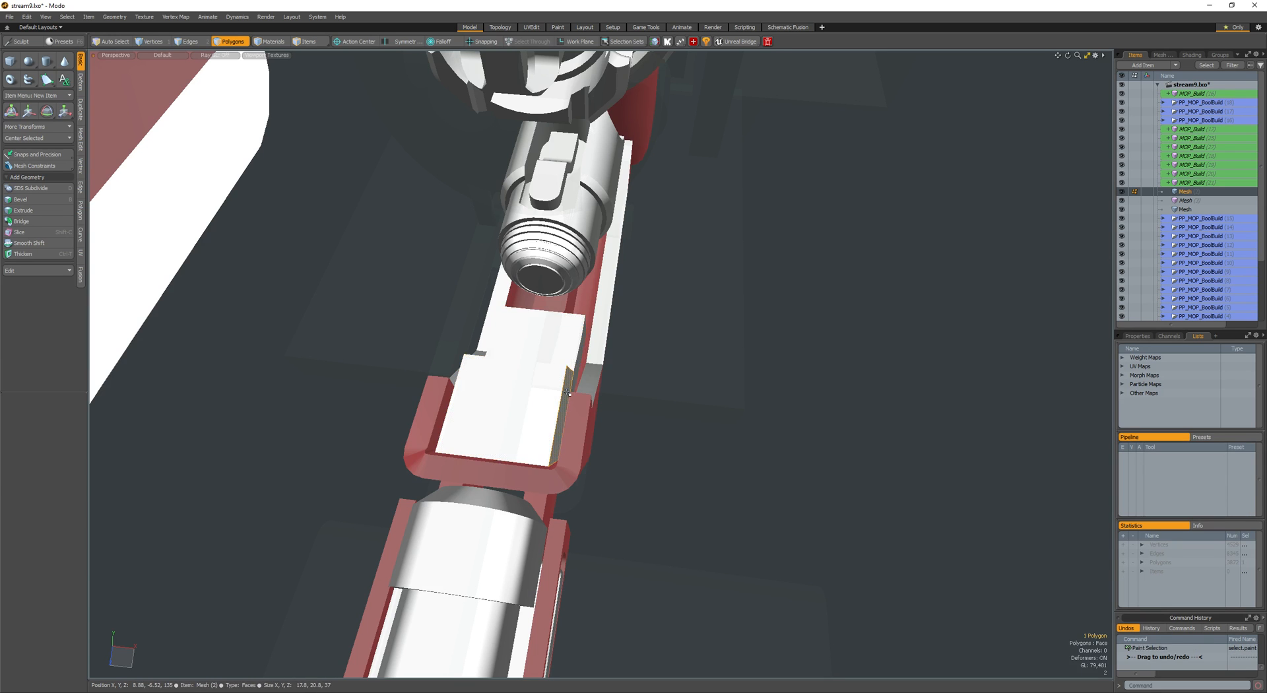
{"action": "key", "text": "Delete"}
{"action": "double_click", "coordinate": [556, 391]}
{"action": "double_click", "coordinate": [555, 392]}
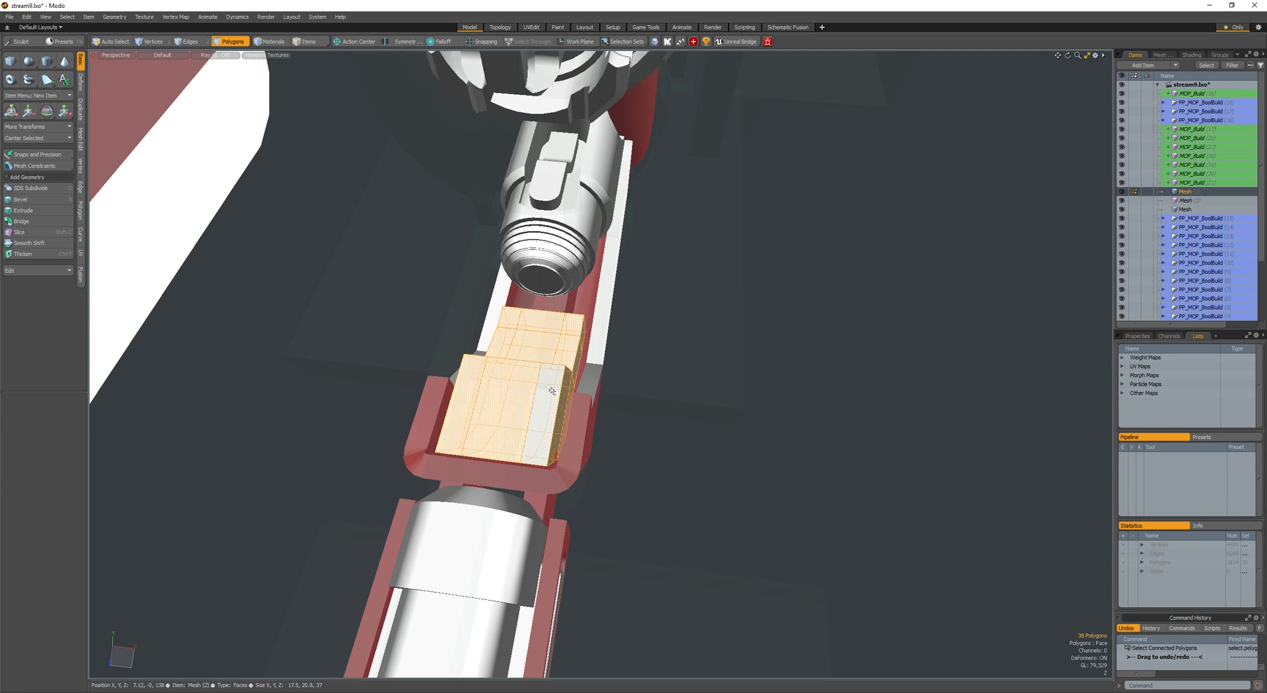
{"action": "key", "text": "ctrl+shift+c"}
- Bevel out the rear polygons of both side strips and move them -21.2 along Z as two parallel rails
{"action": "left_click", "coordinate": [555, 357]}
{"action": "left_click_drag", "start_coordinate": [560, 351], "coordinate": [402, 258], "text": "alt"}
{"action": "left_click", "coordinate": [688, 401]}
{"action": "left_click", "coordinate": [730, 403], "text": "shift"}
{"action": "left_click_drag", "start_coordinate": [730, 404], "coordinate": [784, 433], "text": "alt"}
{"action": "key", "text": "b"}
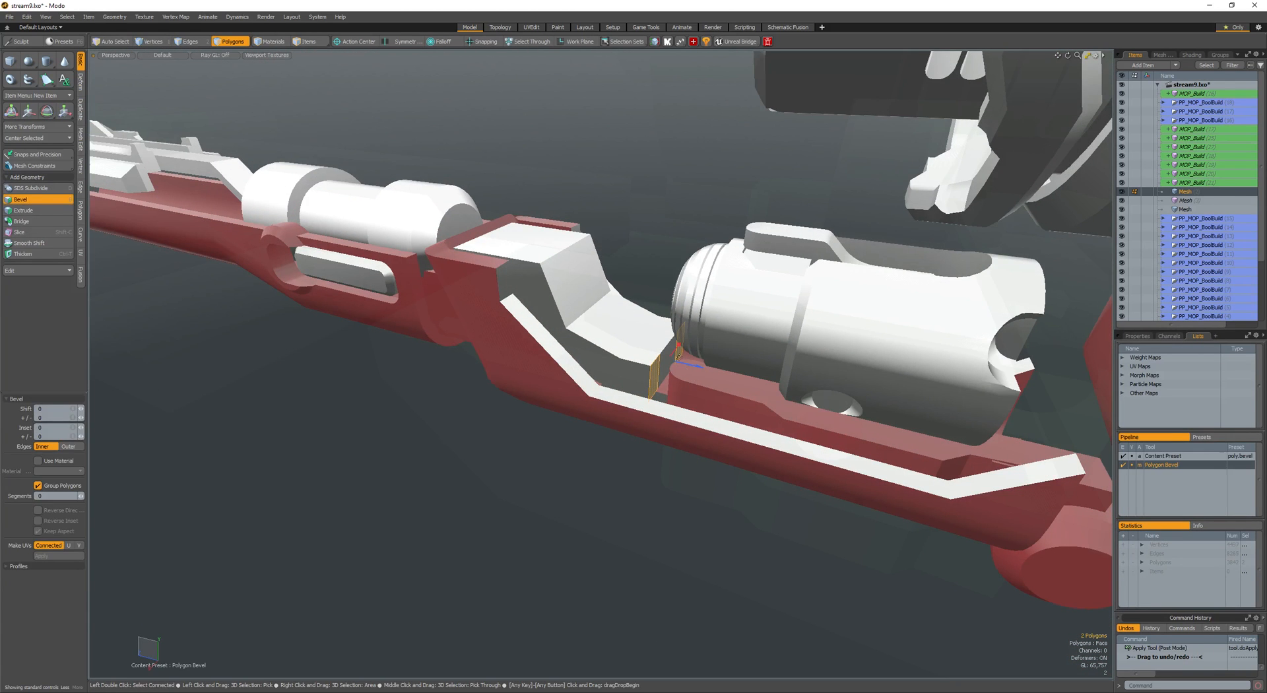
{"action": "left_click", "coordinate": [678, 364]}
{"action": "key", "text": "w"}
{"action": "left_click_drag", "start_coordinate": [658, 363], "coordinate": [761, 383]}
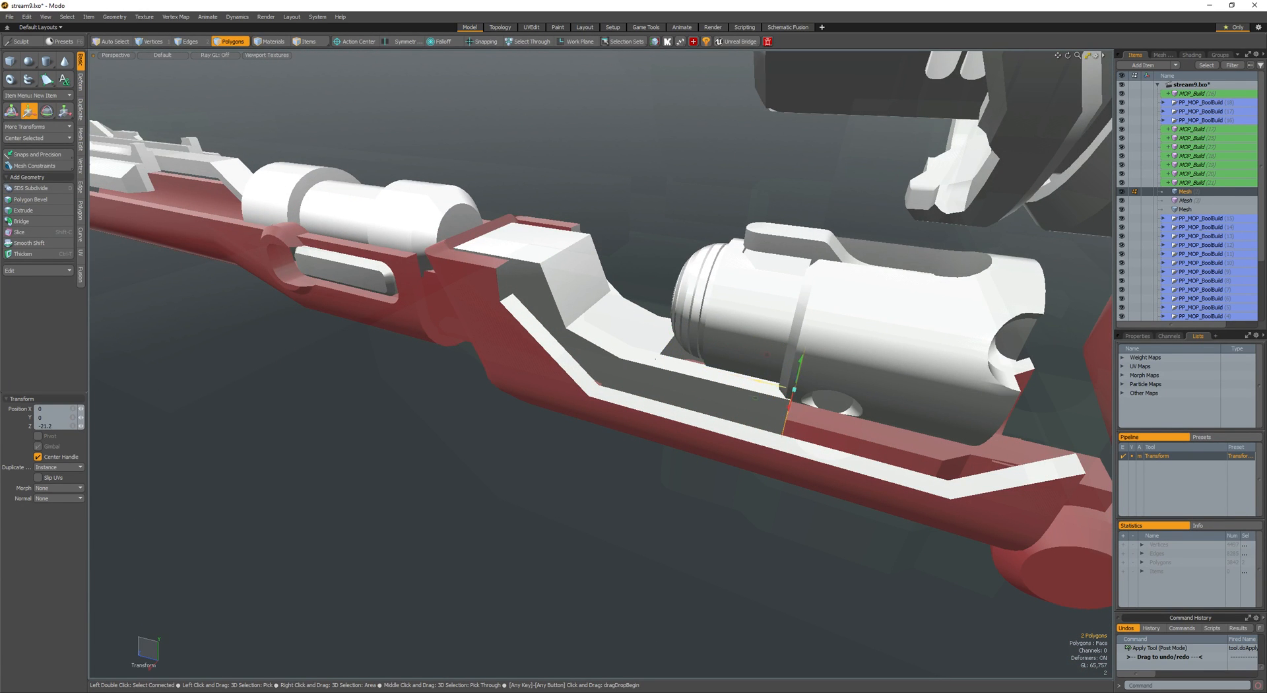
- Extend both rail ends farther toward the grip with a polygon bevel shifted 17.1
{"action": "left_click_drag", "start_coordinate": [370, 225], "coordinate": [396, 231], "text": "alt"}
{"action": "key", "text": "r"}
{"action": "key", "text": "q"}
{"action": "key", "text": "b"}
{"action": "left_click", "coordinate": [714, 348]}
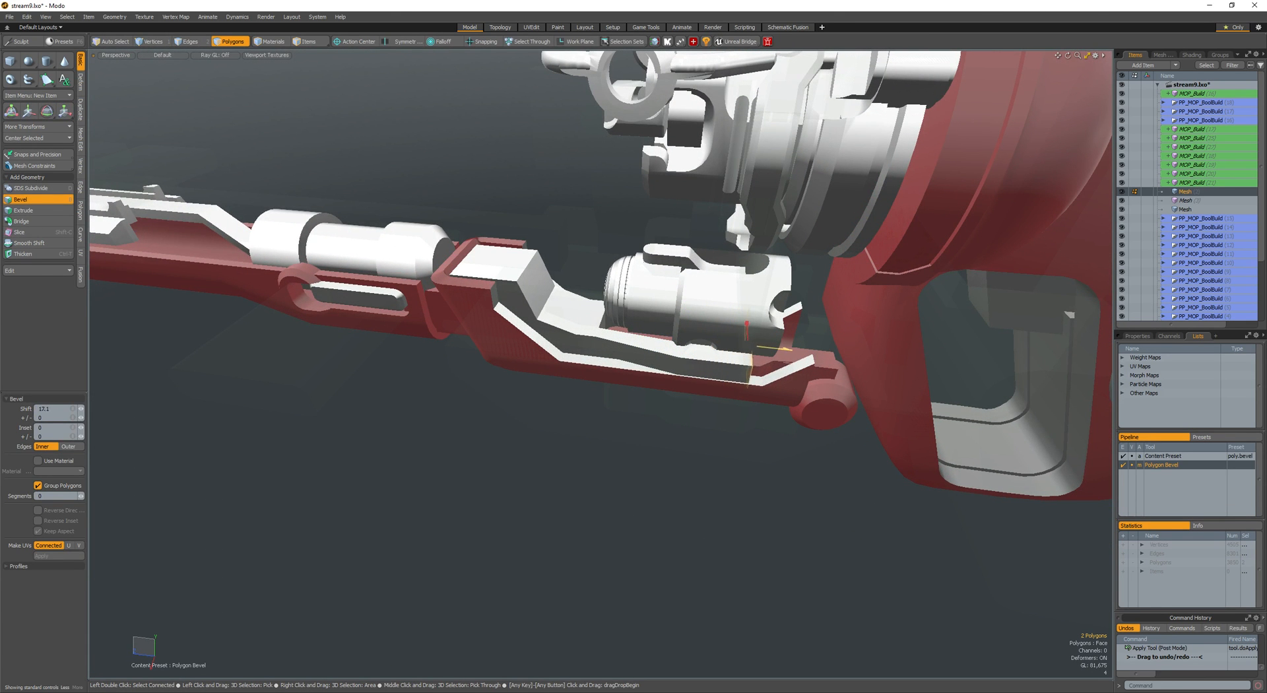
{"action": "left_click_drag", "start_coordinate": [759, 356], "coordinate": [746, 396], "text": "alt"}
{"action": "scroll", "coordinate": [715, 430], "scroll_direction": "down", "scroll_amount": 4}
{"action": "key", "text": "q"}
{"action": "left_click", "coordinate": [715, 430]}
{"action": "scroll", "coordinate": [761, 345], "scroll_direction": "up", "scroll_amount": 4}
{"action": "left_click_drag", "start_coordinate": [761, 346], "coordinate": [659, 355], "text": "alt+shift"}
- Add an edge loop across the rear rail sections with symmetry on and bevel it with an inset of 6.36
{"action": "key", "text": "space"}
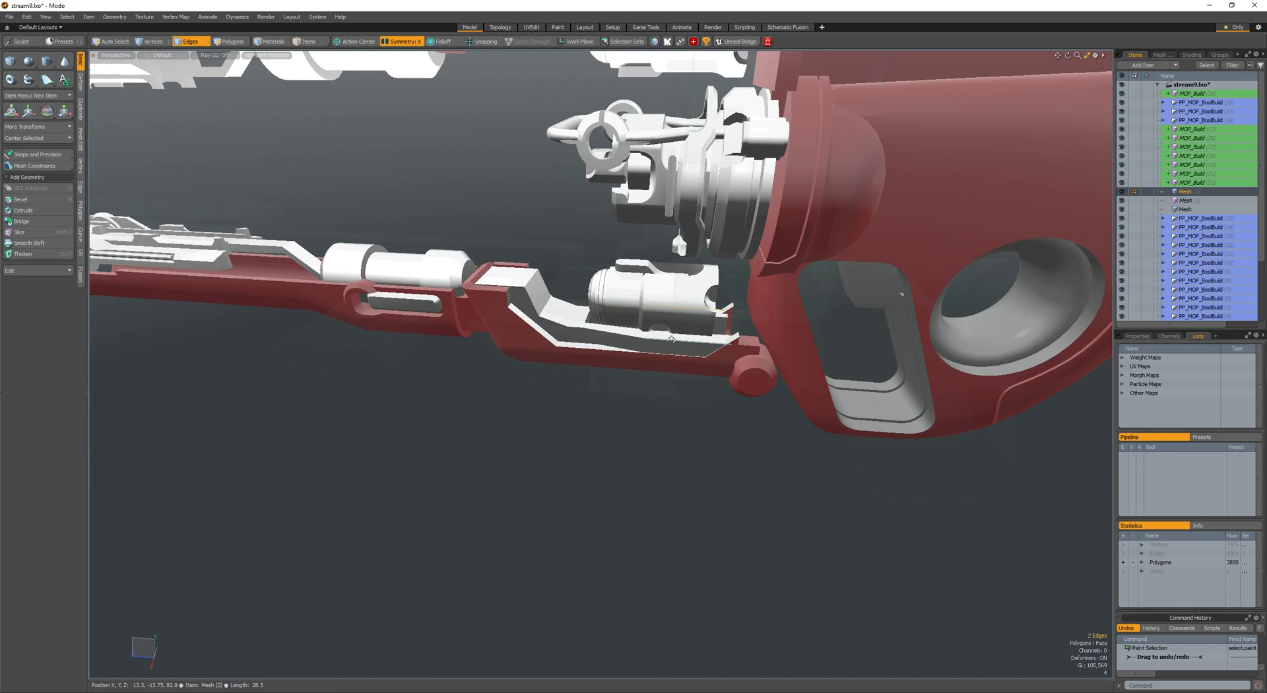
{"action": "key", "text": "alt+c"}
{"action": "left_click", "coordinate": [672, 339]}
{"action": "key", "text": "q"}
{"action": "key", "text": "b"}
{"action": "left_click_drag", "start_coordinate": [634, 343], "coordinate": [654, 345]}
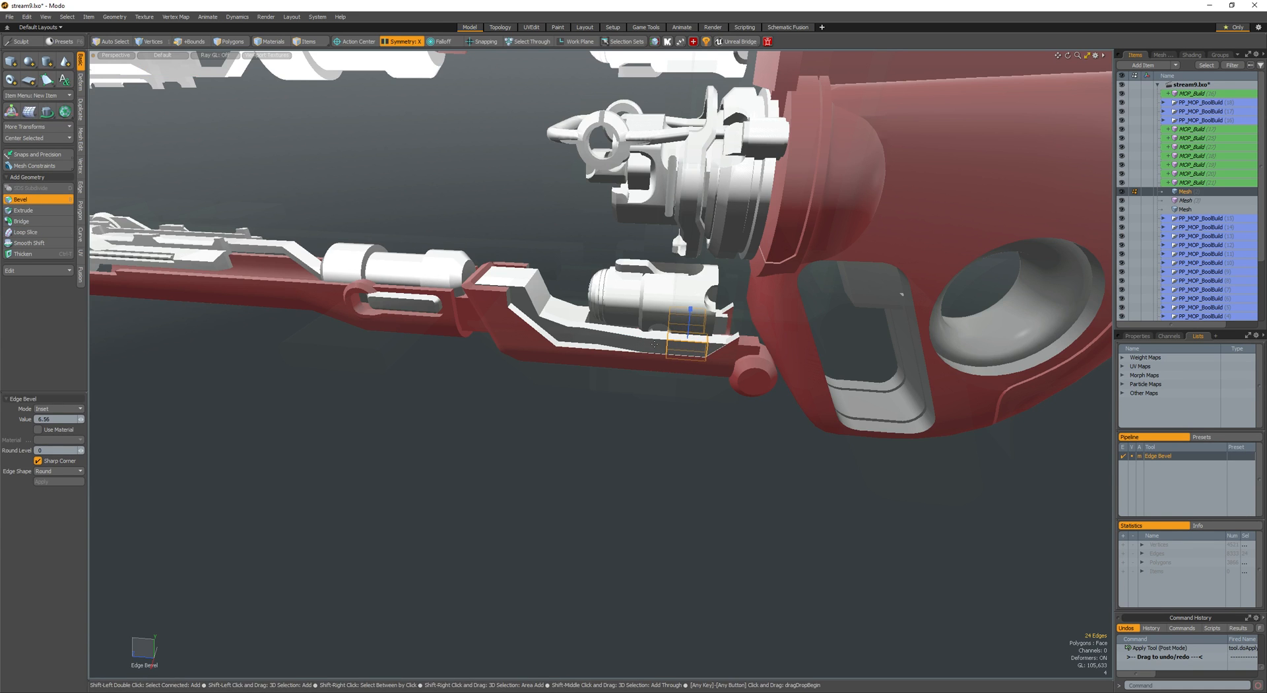
{"action": "key", "text": "q"}
- Try to raise the top polygons at the rear end of both rails
{"action": "scroll", "coordinate": [725, 331], "scroll_direction": "up", "scroll_amount": 4}
{"action": "key", "text": "space"}
{"action": "left_click", "coordinate": [721, 341]}
{"action": "key", "text": "w"}
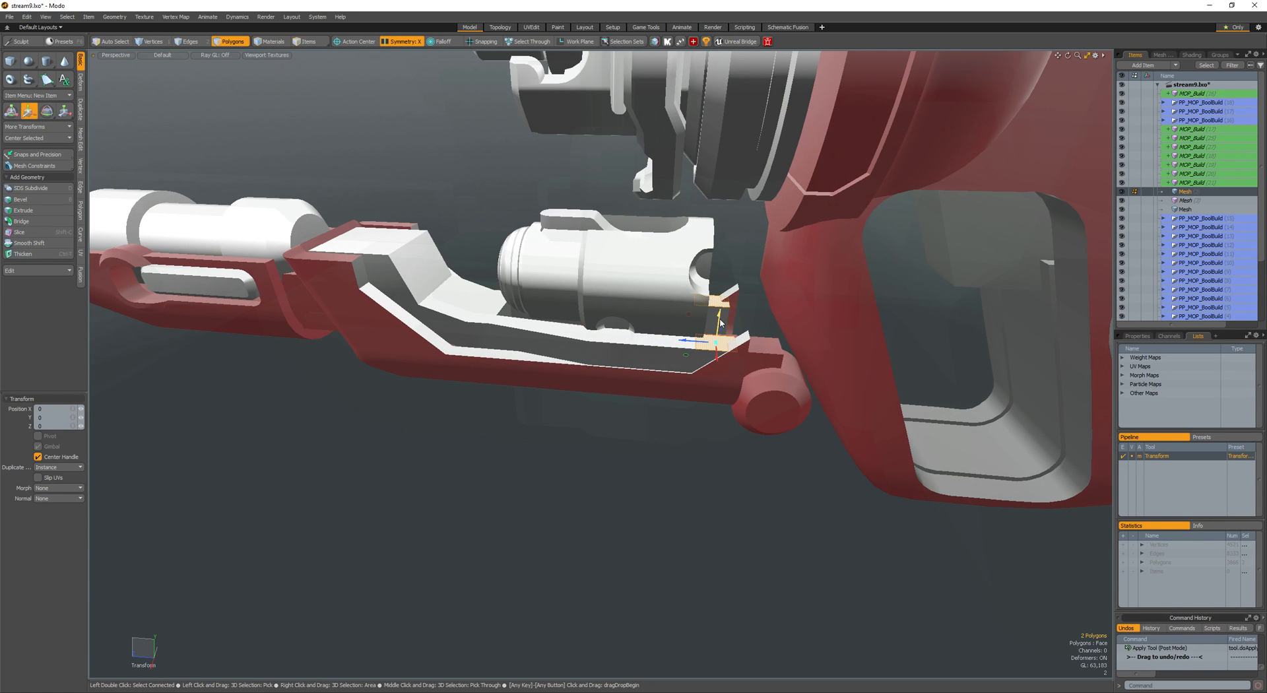
{"action": "left_click_drag", "start_coordinate": [723, 288], "coordinate": [722, 286]}
{"action": "key", "text": "ctrl+z"}
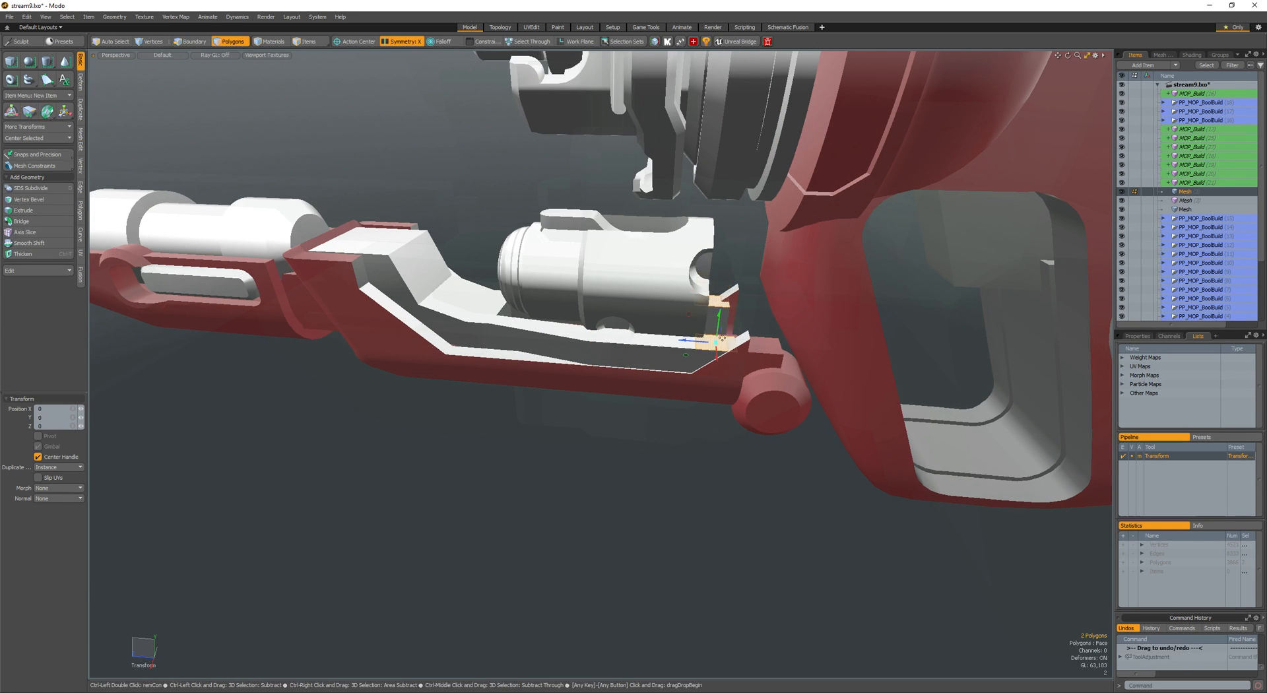
- Loop-slice the rear section of the rails once at 50%
{"action": "left_click_drag", "start_coordinate": [639, 329], "coordinate": [659, 349], "text": "alt"}
{"action": "key", "text": "q"}
{"action": "double_click", "coordinate": [666, 371]}
{"action": "key", "text": "space"}
{"action": "key", "text": "space"}
{"action": "left_click", "coordinate": [668, 368]}
{"action": "key", "text": "alt+c"}
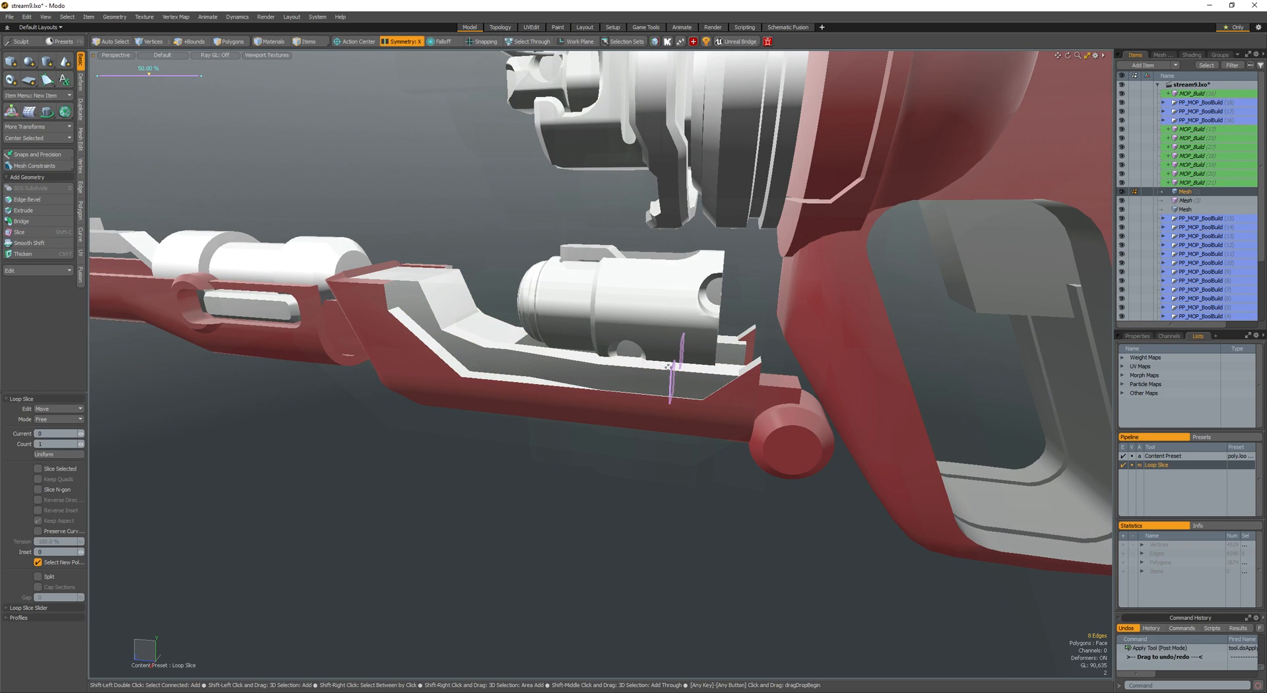
{"action": "left_click", "coordinate": [680, 367]}
{"action": "key", "text": "space"}
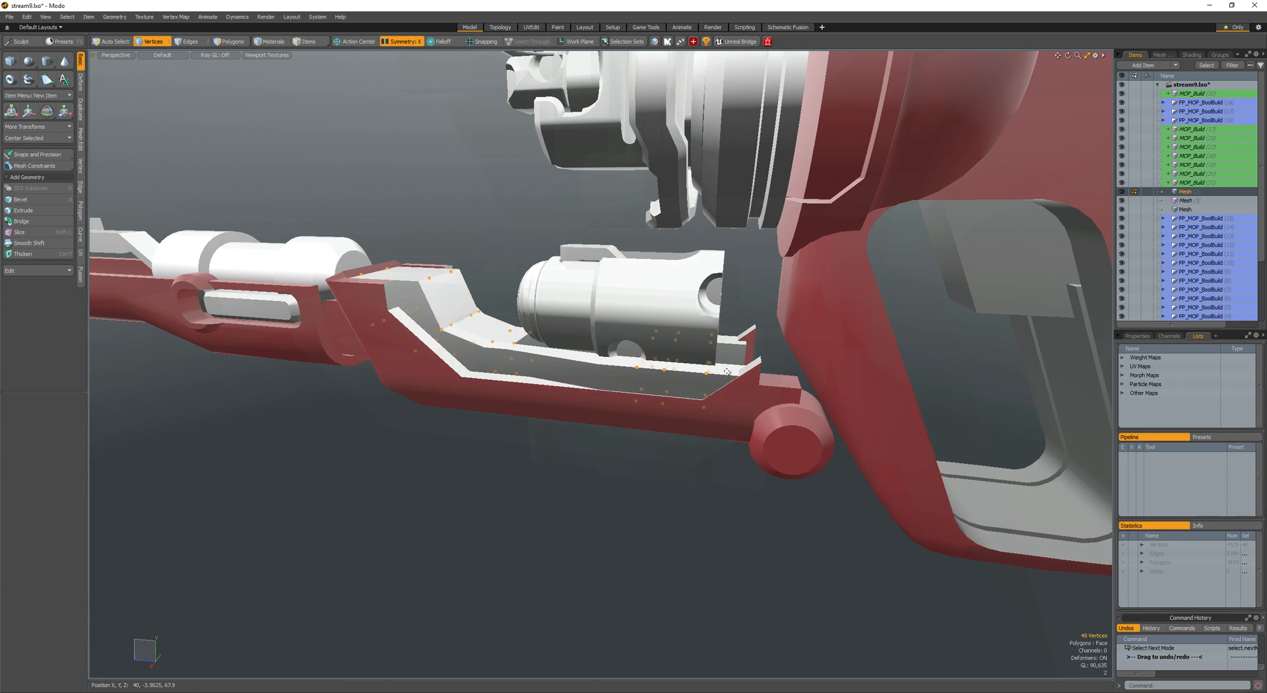
- Raise the top polygons at the rear end of both rails to form a ramped step
{"action": "key", "text": "3"}
{"action": "left_click", "coordinate": [731, 346]}
{"action": "key", "text": "w"}
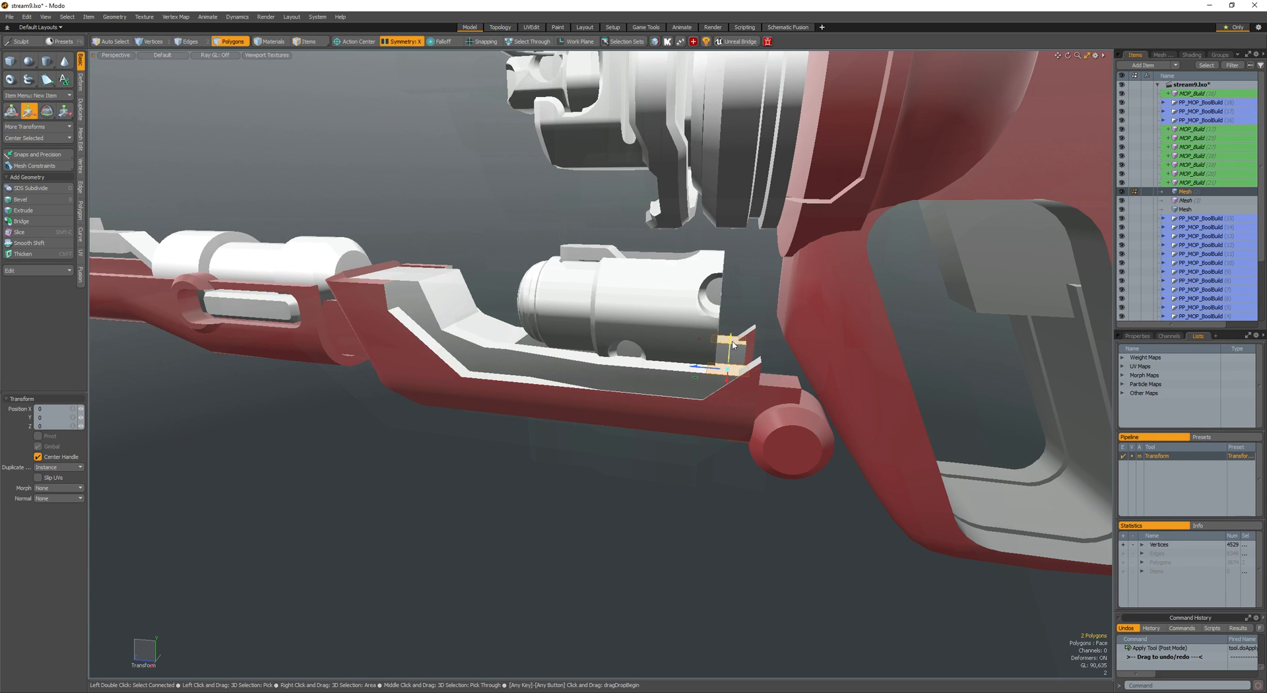
{"action": "key", "text": "space"}
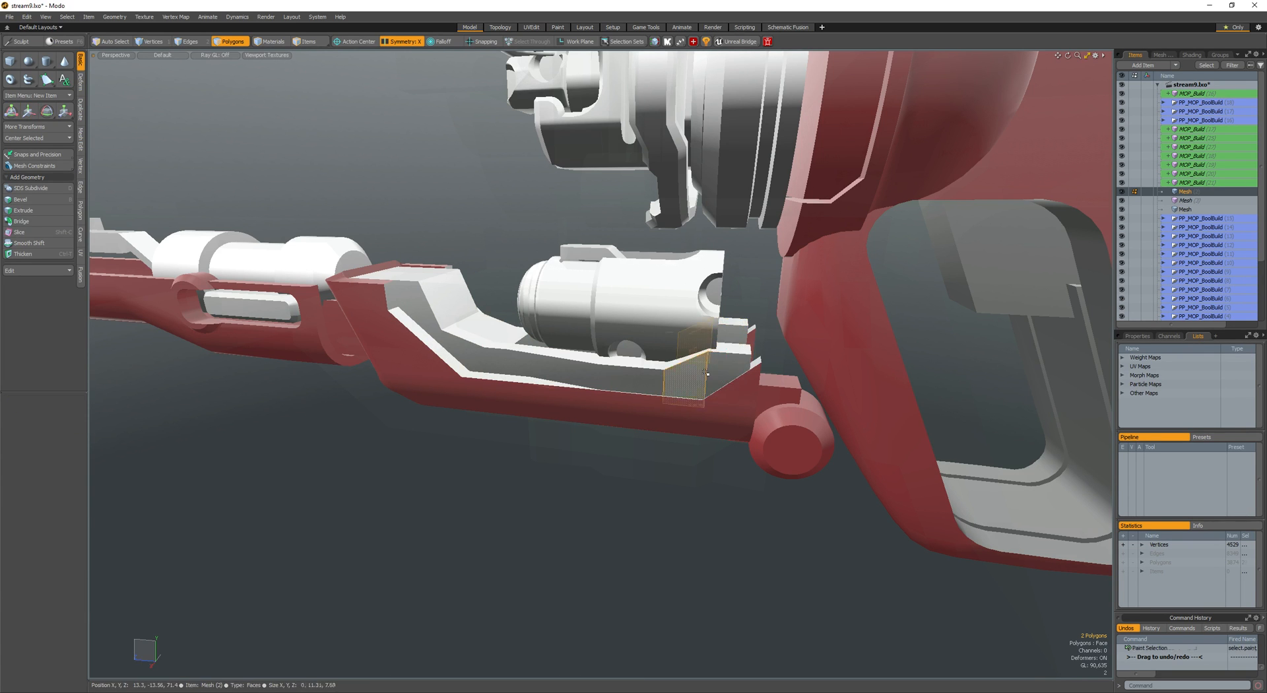
- Select the loops around the rails' rear ramp and move them to refine its slope
{"action": "double_click", "coordinate": [682, 371]}
{"action": "left_click_drag", "start_coordinate": [683, 370], "coordinate": [636, 478], "text": "alt"}
{"action": "key", "text": "l"}
{"action": "key", "text": "w"}
{"action": "key", "text": "space"}
{"action": "key", "text": "space"}
{"action": "key", "text": "space"}
{"action": "key", "text": "w"}
{"action": "key", "text": "space"}
{"action": "key", "text": "space"}
- Move the rear end polygons of both rails along the length of the rifle
{"action": "left_click", "coordinate": [787, 396]}
{"action": "key", "text": "w"}
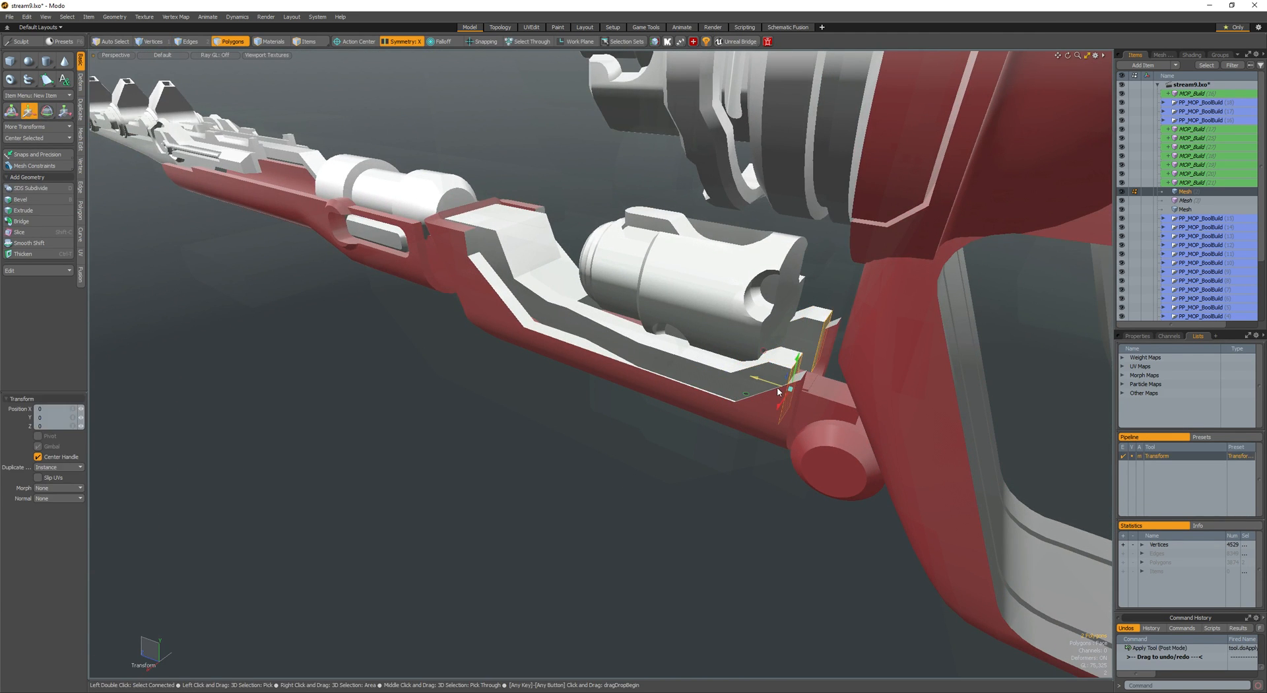
{"action": "left_click_drag", "start_coordinate": [753, 383], "coordinate": [629, 359]}
- Try to bevel only the upper outer edges of the rails behind the front block with a value of 2
{"action": "key", "text": "space"}
{"action": "key", "text": "space"}
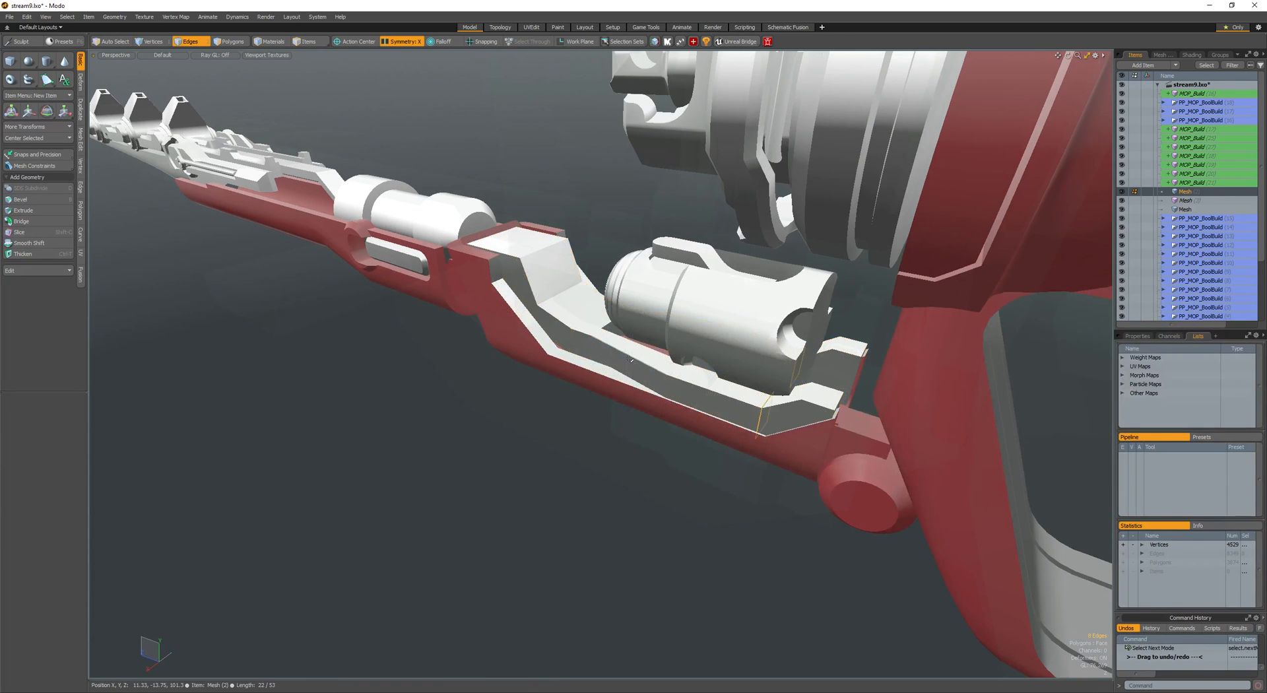
{"action": "key", "text": "b"}
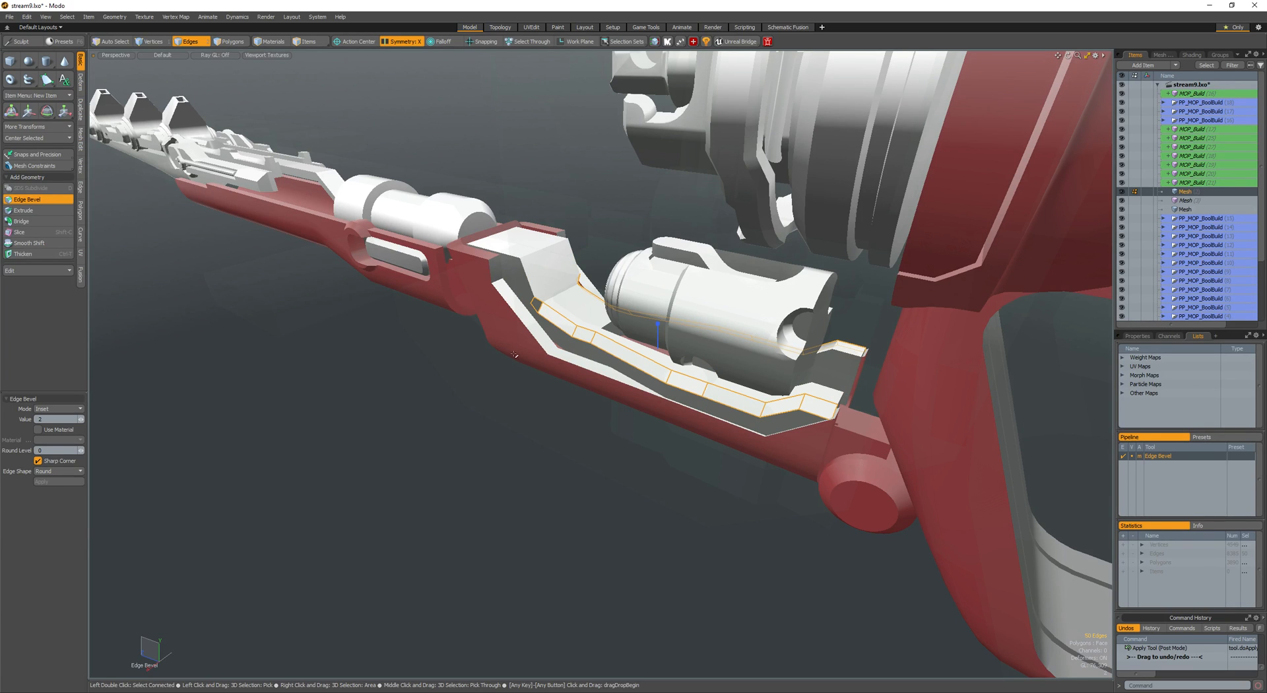
{"action": "key", "text": "space"}
{"action": "key", "text": "ctrl+z"}
- Bevel the upper outer edges of the rails together with those of the front block with a value of 2
{"action": "key", "text": "space"}
{"action": "key", "text": "space"}
{"action": "key", "text": "space"}
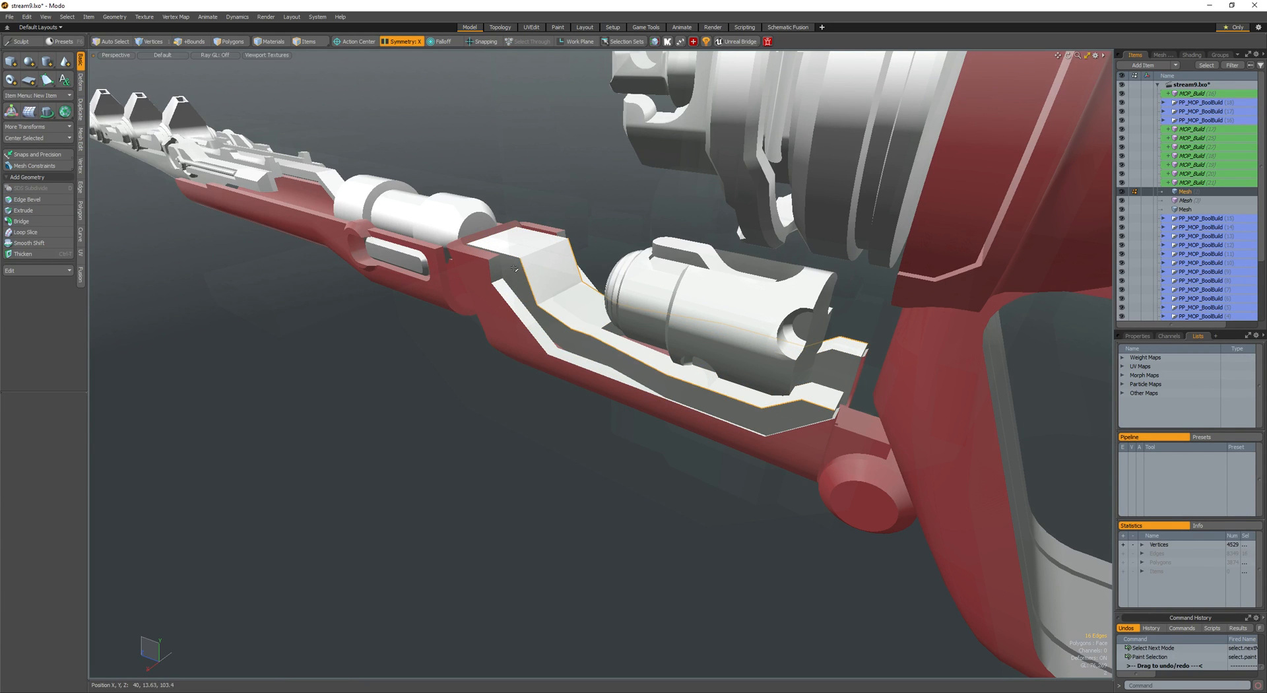
{"action": "key", "text": "b"}
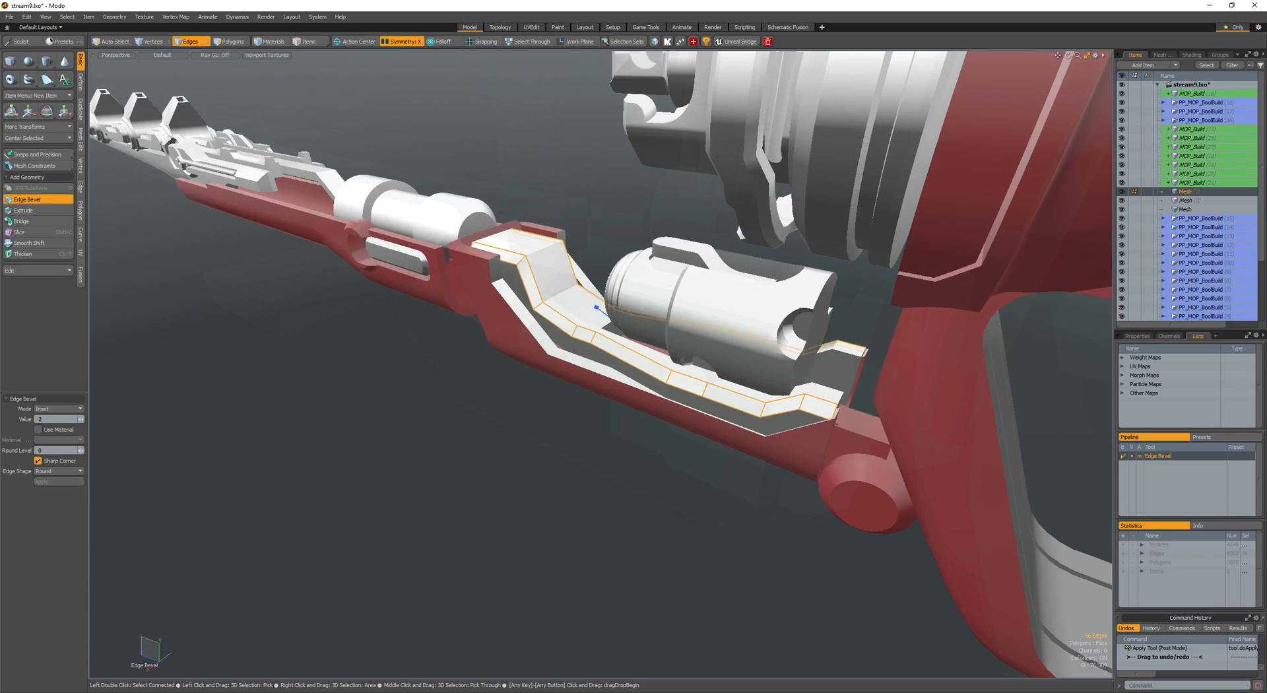
{"action": "left_click_drag", "start_coordinate": [528, 333], "coordinate": [612, 360], "text": "alt"}
- Create a 40-sided cylinder along the Z axis above the front block and select its connected polygons
{"action": "key", "text": "space"}
{"action": "key", "text": "space"}
{"action": "double_click", "coordinate": [553, 255]}
{"action": "left_click_drag", "start_coordinate": [553, 256], "coordinate": [594, 354], "text": "alt"}
{"action": "left_click", "coordinate": [592, 262]}
{"action": "scroll", "coordinate": [591, 251], "scroll_direction": "up", "scroll_amount": 2}
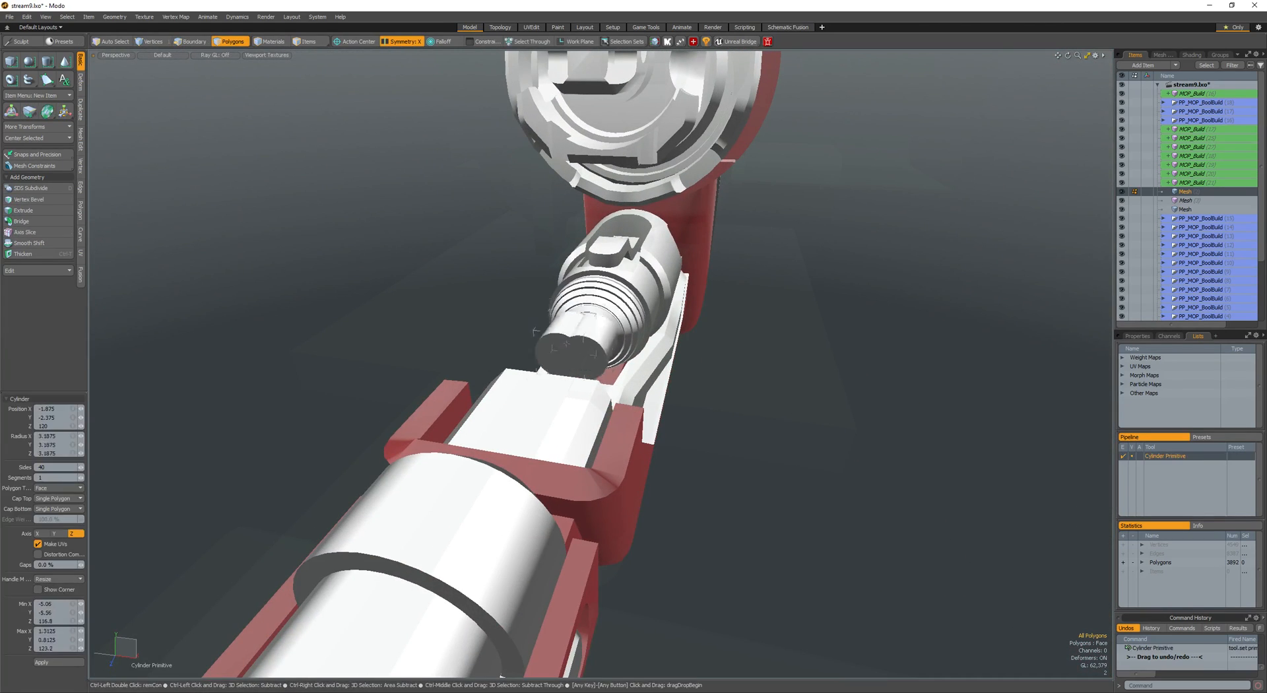
{"action": "key", "text": "shift+x"}
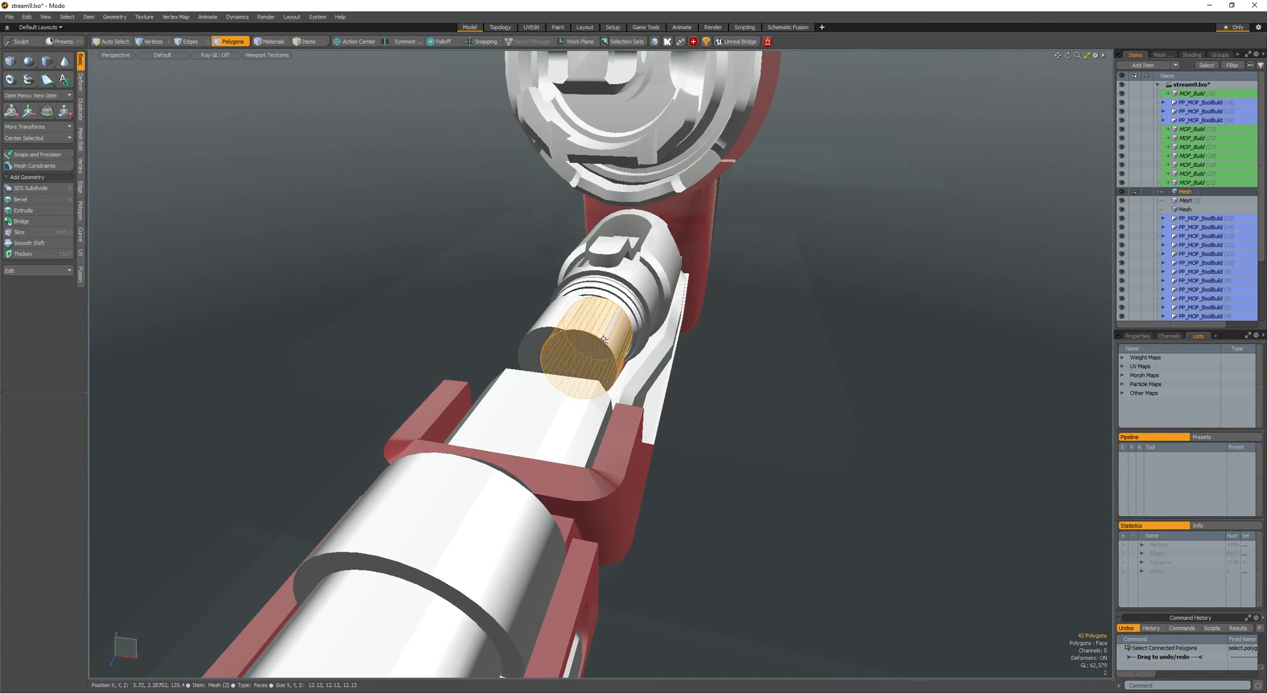
- Move the cylinder forward and centre it on top of the guard's front block
{"action": "left_click_drag", "start_coordinate": [564, 331], "coordinate": [541, 330], "text": "alt"}
{"action": "key", "text": "w"}
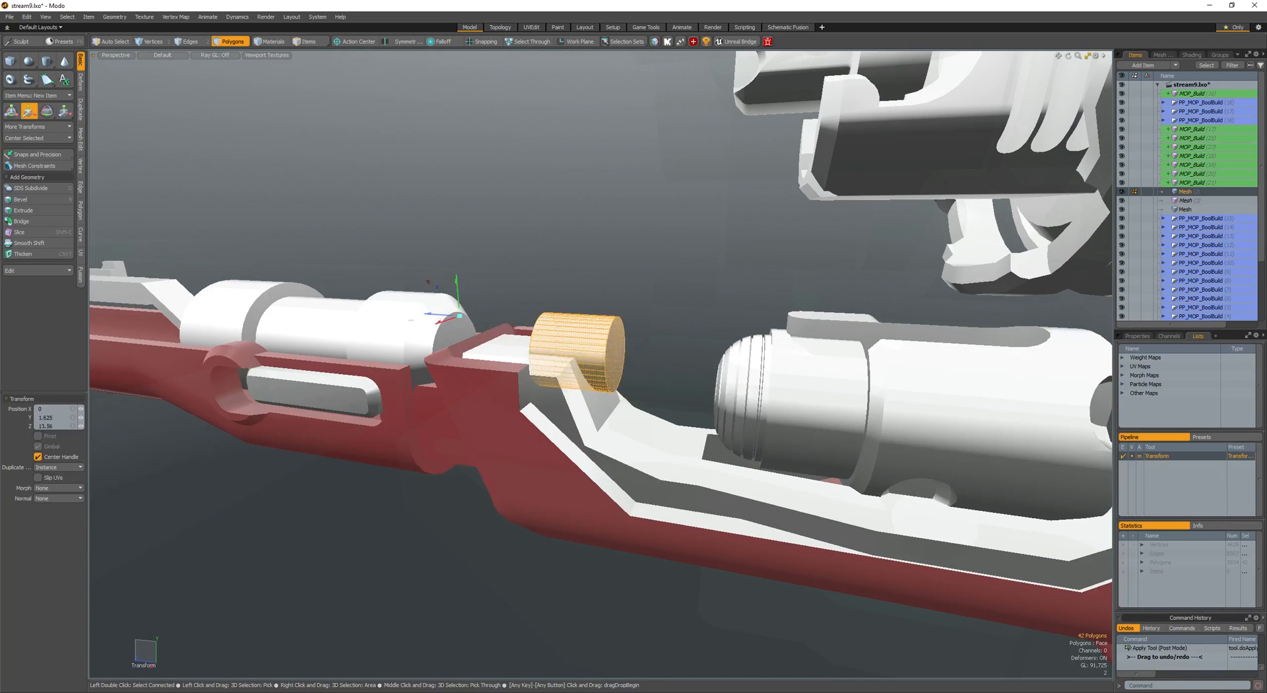
{"action": "left_click_drag", "start_coordinate": [410, 321], "coordinate": [665, 410], "text": "alt"}
{"action": "key", "text": "q"}
{"action": "key", "text": "w"}
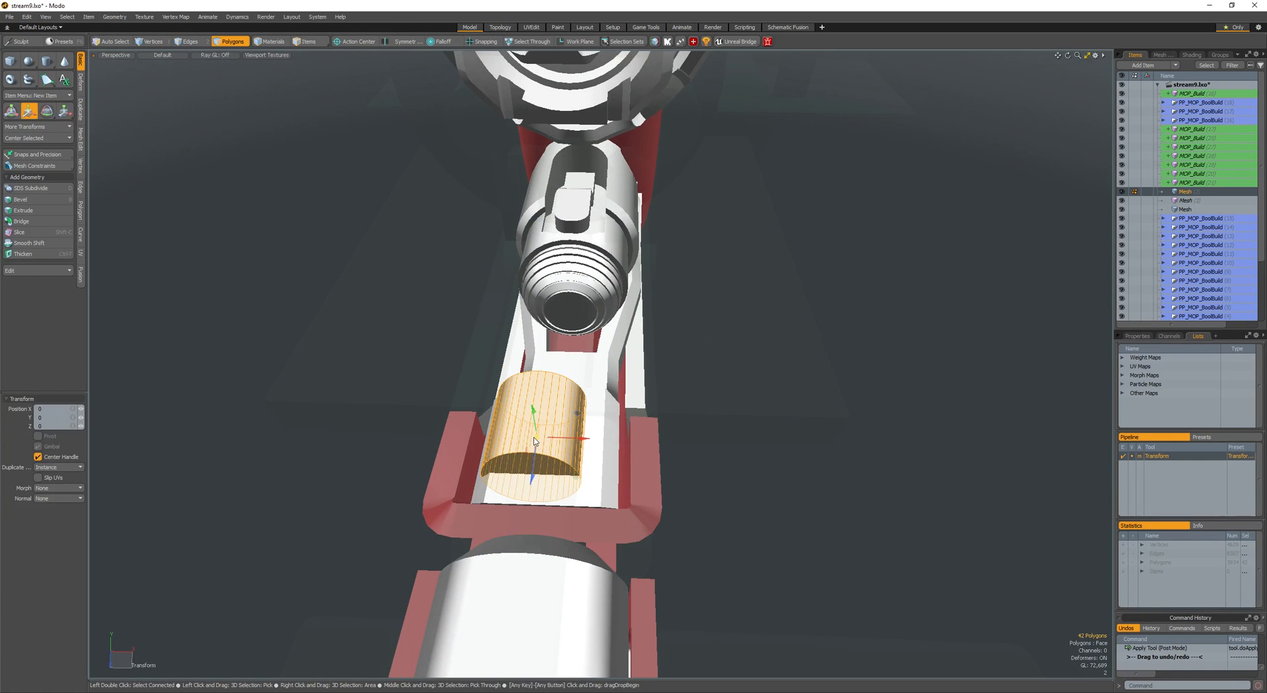
{"action": "key", "text": "q"}
{"action": "key", "text": "w"}
{"action": "mouse_move", "coordinate": [489, 429]}
{"action": "left_mouse_down"}
{"action": "mouse_move", "coordinate": [506, 416]}
{"action": "mouse_move", "coordinate": [490, 429]}
{"action": "left_mouse_up"}
- Scale the cylinder, reduce the selection to its rear cap and move the cap to adjust the cylinder's length
{"action": "key", "text": "q"}
{"action": "key", "text": "r"}
{"action": "key", "text": "q"}
{"action": "left_click", "coordinate": [553, 449], "text": "ctrl"}
{"action": "key", "text": "shift+Down"}
{"action": "left_click_drag", "start_coordinate": [587, 451], "coordinate": [400, 390], "text": "alt"}
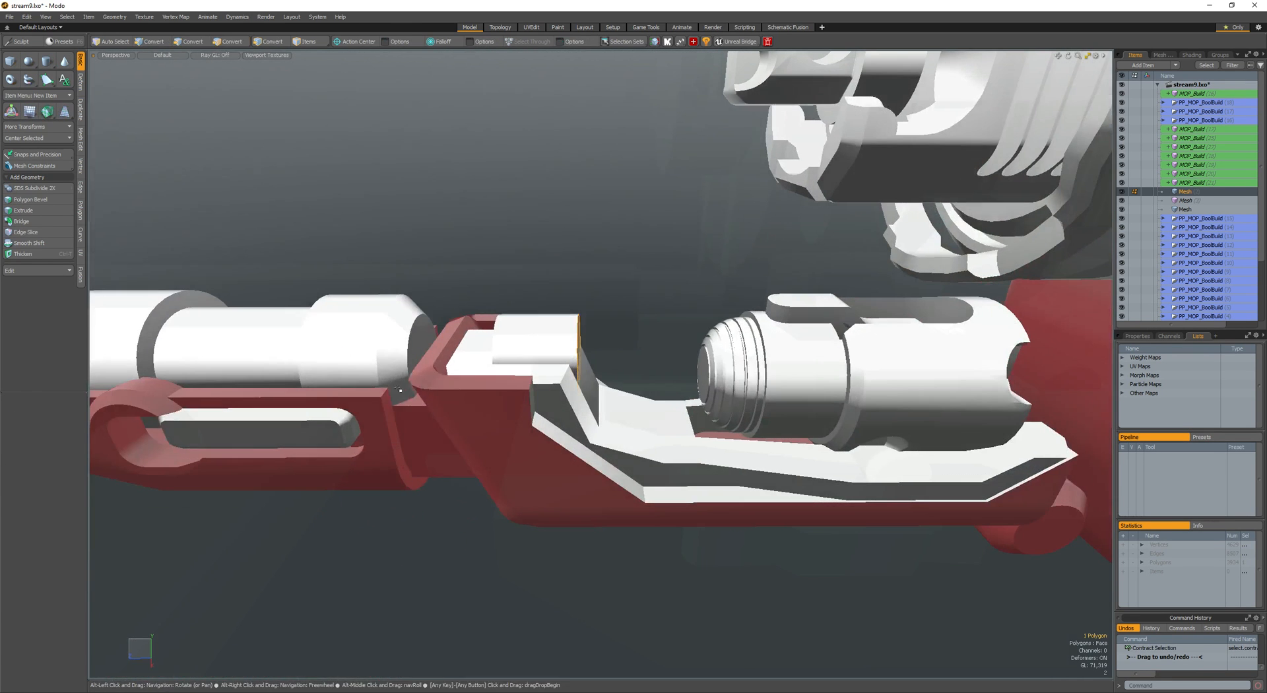
{"action": "key", "text": "w"}
{"action": "left_click_drag", "start_coordinate": [599, 359], "coordinate": [700, 390], "text": "alt"}
{"action": "key", "text": "q"}
{"action": "key", "text": "w"}
{"action": "key", "text": "q"}
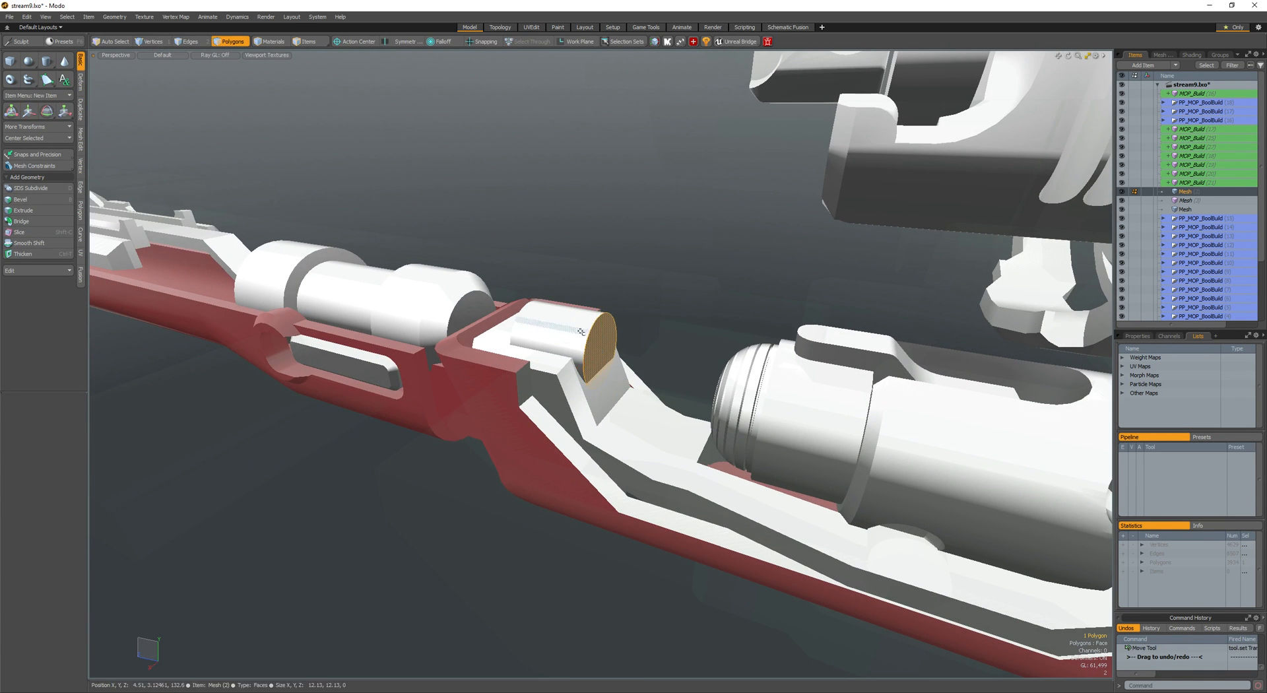
- Inset the rear cap of the cylinder and extend it backward as a narrower rod
{"action": "key", "text": "b"}
{"action": "left_click", "coordinate": [520, 324], "text": "shift"}
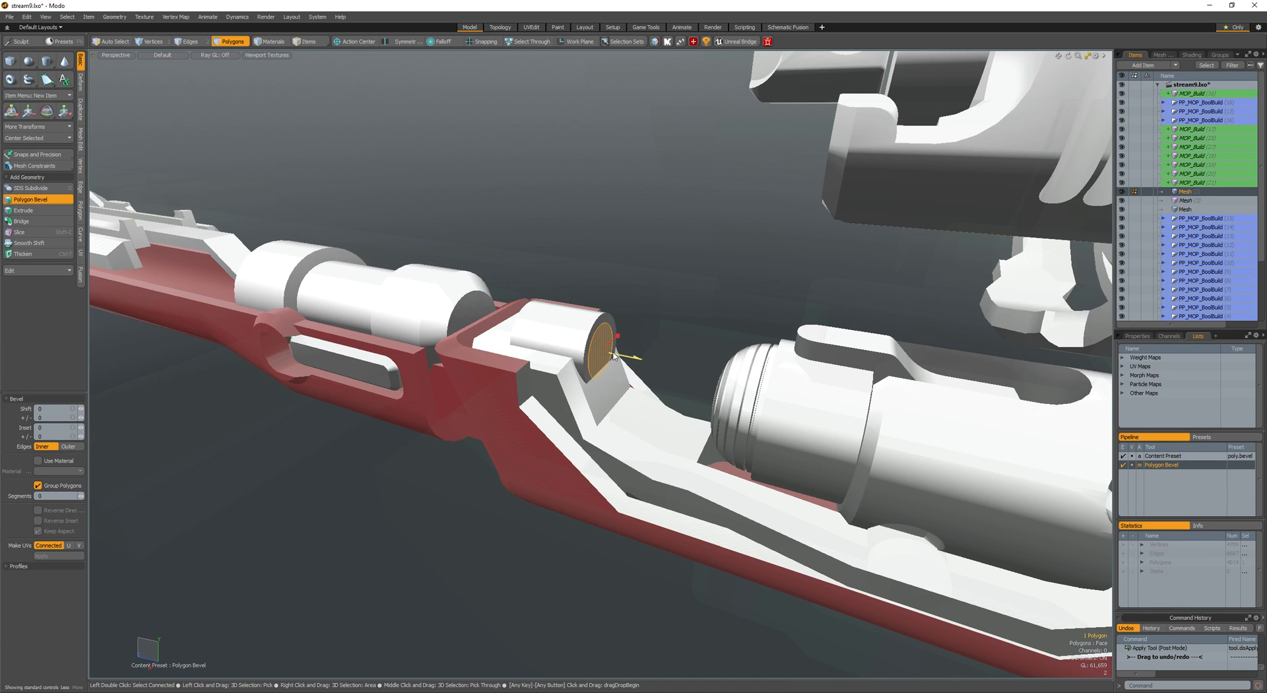
{"action": "key", "text": "q"}
{"action": "left_click_drag", "start_coordinate": [757, 382], "coordinate": [608, 334]}
{"action": "double_click", "coordinate": [683, 369]}
{"action": "key", "text": "w"}
{"action": "left_click_drag", "start_coordinate": [707, 316], "coordinate": [753, 351]}
{"action": "key", "text": "space"}
- Bevel the front rim edges of the cylinder above the guard's front block
{"action": "left_click", "coordinate": [566, 326]}
{"action": "key", "text": "alt+2"}
{"action": "key", "text": "b"}
{"action": "left_click_drag", "start_coordinate": [565, 323], "coordinate": [701, 318]}
{"action": "key", "text": "space"}
- Adjust the position of the whole connected cylinder and move the rod's end cap forward to shorten the rod
{"action": "key", "text": "3"}
{"action": "double_click", "coordinate": [583, 310]}
{"action": "key", "text": "w"}
{"action": "key", "text": "space"}
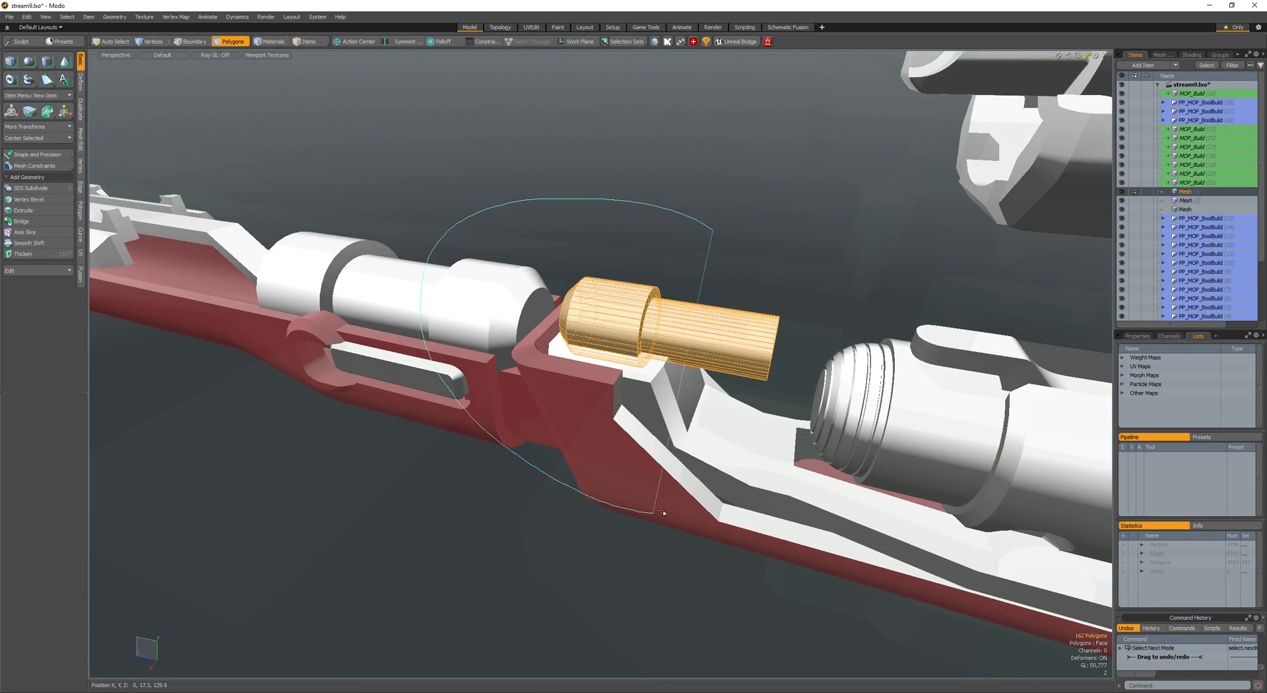
{"action": "middle_click_drag", "start_coordinate": [662, 513], "coordinate": [665, 510], "text": "ctrl"}
{"action": "left_click_drag", "start_coordinate": [730, 419], "coordinate": [631, 357], "text": "alt"}
{"action": "key", "text": "w"}
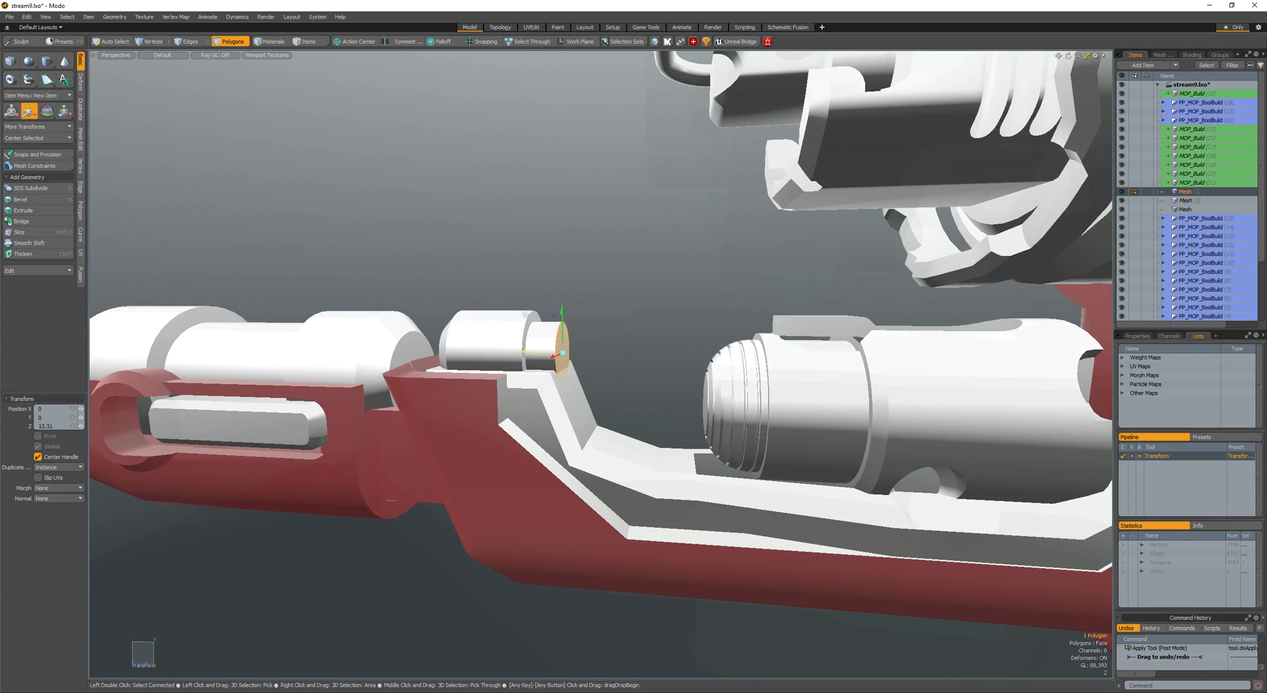
- Inset the rod's end cap and bevel it out with a shift of 10.56 as a thinner rod reaching the rear barrel
{"action": "key", "text": "b"}
{"action": "left_click_drag", "start_coordinate": [604, 354], "coordinate": [725, 364], "text": "alt"}
{"action": "left_click", "coordinate": [657, 355], "text": "shift"}
{"action": "left_click_drag", "start_coordinate": [725, 364], "coordinate": [735, 364], "text": "alt"}
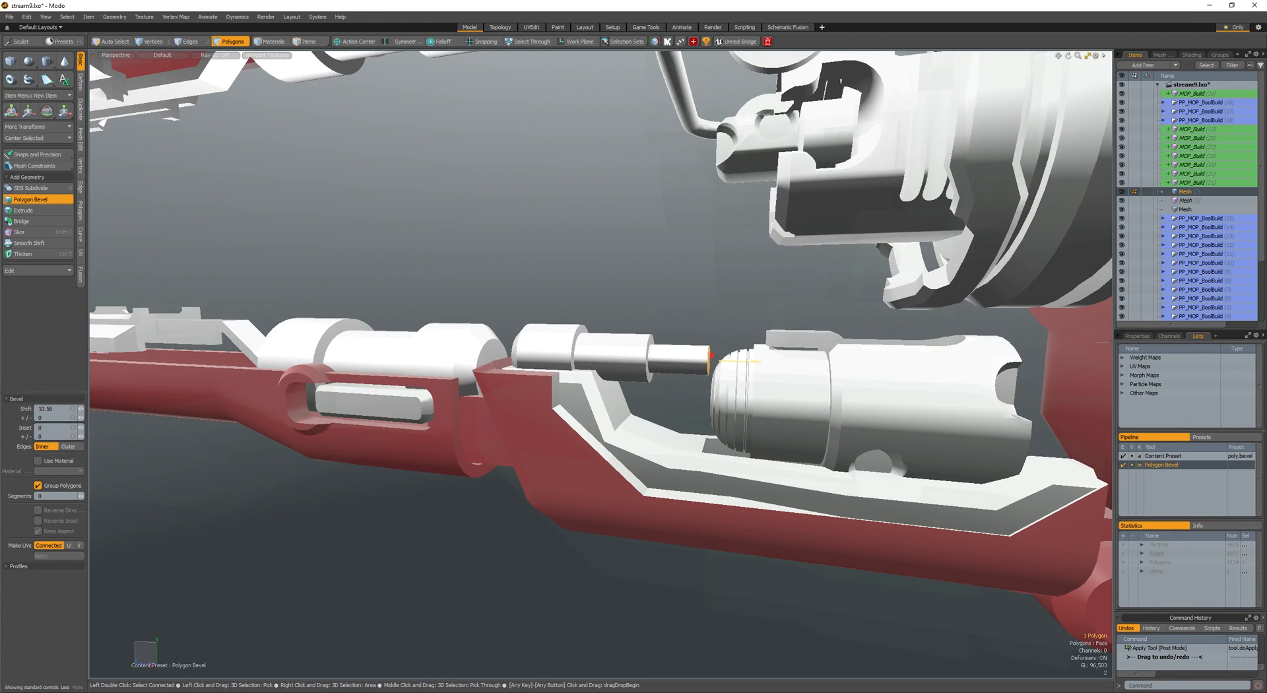
{"action": "key", "text": "space"}
{"action": "left_click_drag", "start_coordinate": [702, 373], "coordinate": [732, 369], "text": "alt"}
{"action": "key", "text": "space"}
{"action": "key", "text": "space"}
- Add a loop slice around the middle section of the stepped cylinder
{"action": "left_click", "coordinate": [619, 354]}
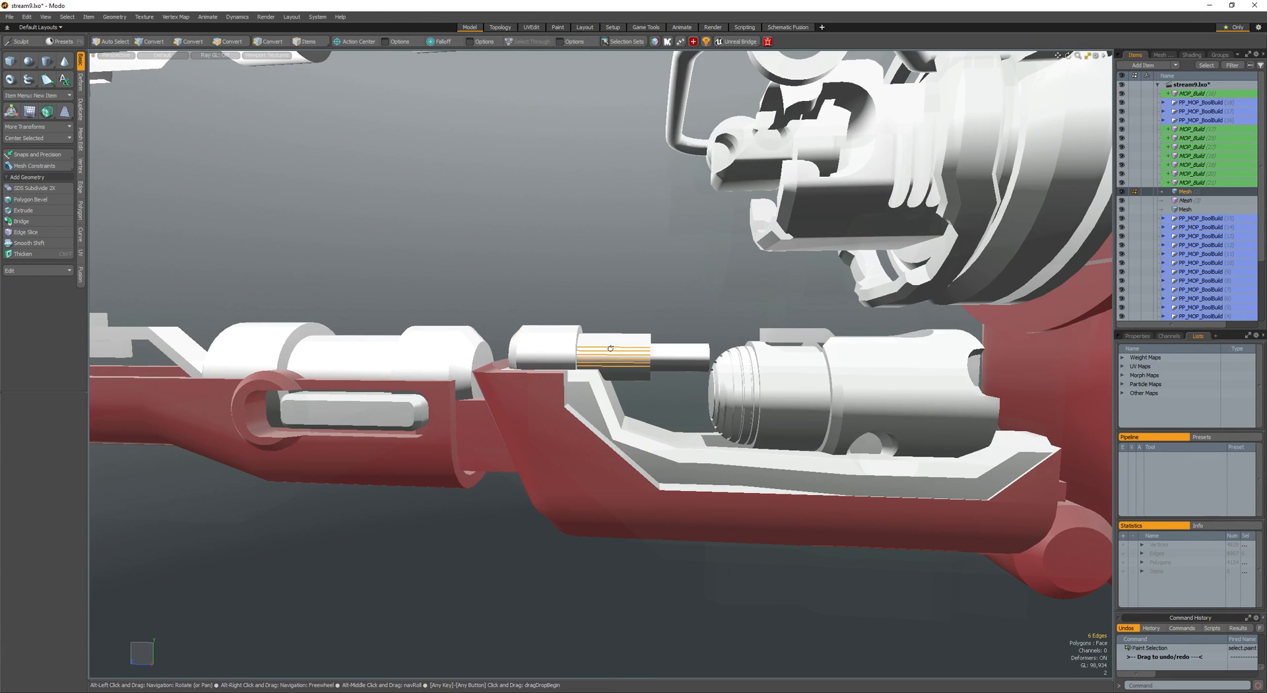
{"action": "key", "text": "alt+c"}
{"action": "left_click", "coordinate": [620, 356]}
{"action": "key", "text": "space"}
{"action": "key", "text": "space"}
- Select the whole stepped cylinder and move it -2.25 in Y and -0.625 in Z, lowering it onto the block
{"action": "double_click", "coordinate": [622, 357]}
{"action": "key", "text": "w"}
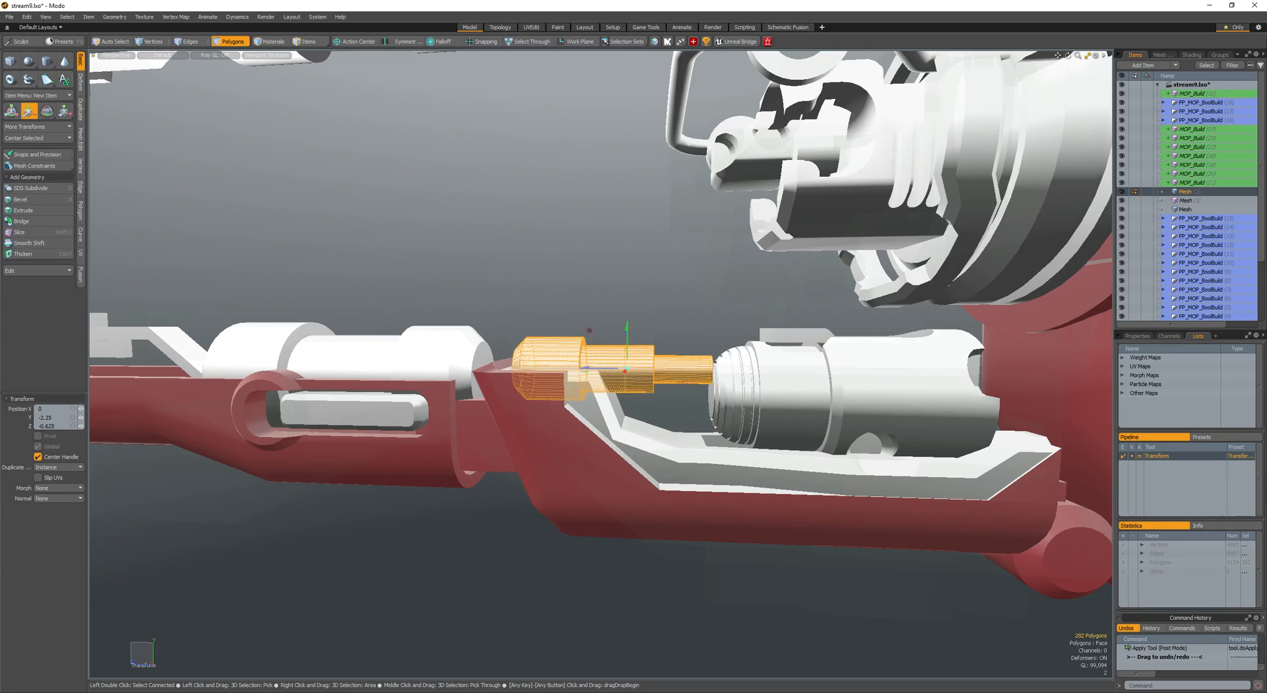
{"action": "key", "text": "space"}
{"action": "key", "text": "space"}
{"action": "left_click_drag", "start_coordinate": [589, 330], "coordinate": [578, 377]}
- Save the scene and examine the whole rifle from the side and at an angle
{"action": "scroll", "coordinate": [581, 370], "scroll_direction": "down", "scroll_amount": 5}
{"action": "key", "text": "space"}
{"action": "key", "text": "space"}
{"action": "left_click", "coordinate": [497, 466]}
{"action": "scroll", "coordinate": [611, 462], "scroll_direction": "down", "scroll_amount": 5}
{"action": "scroll", "coordinate": [567, 399], "scroll_direction": "up", "scroll_amount": 5}
{"action": "double_click", "coordinate": [567, 398]}
{"action": "scroll", "coordinate": [568, 397], "scroll_direction": "down", "scroll_amount": 5}
{"action": "scroll", "coordinate": [528, 393], "scroll_direction": "down", "scroll_amount": 4}
{"action": "left_click", "coordinate": [548, 356]}
{"action": "scroll", "coordinate": [568, 343], "scroll_direction": "up", "scroll_amount": 3}
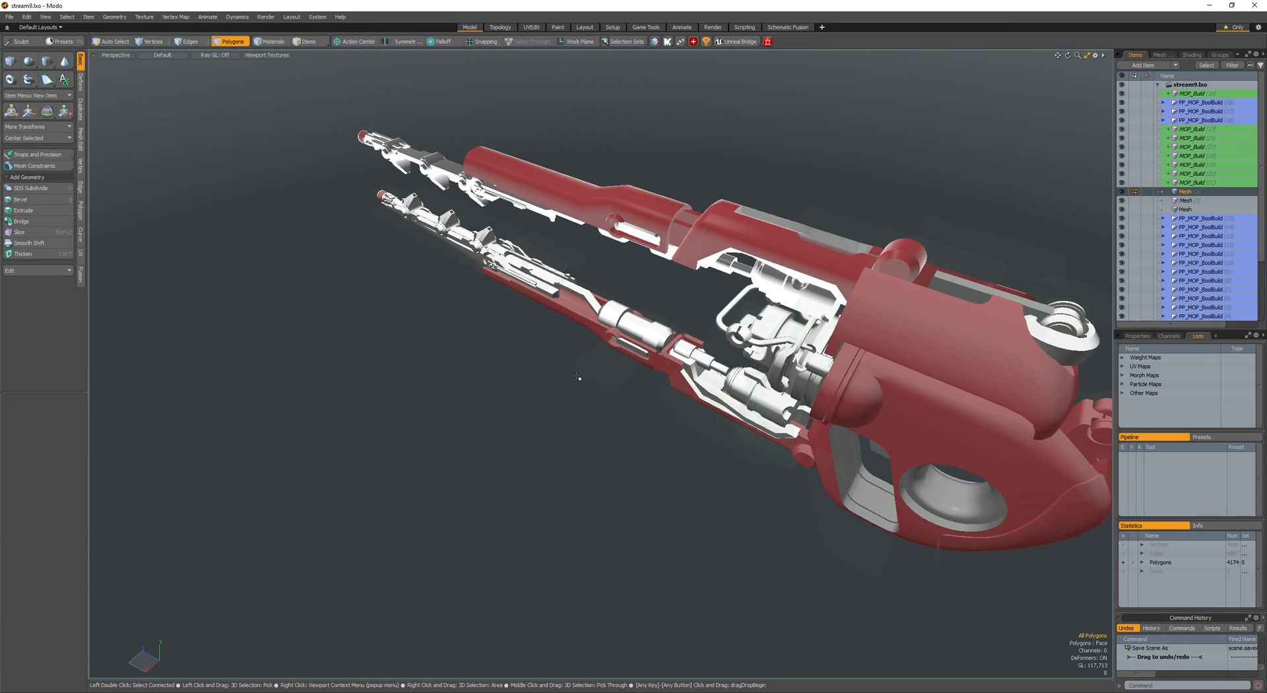
{"action": "left_click_drag", "start_coordinate": [381, 332], "coordinate": [569, 417], "text": "alt"}
{"action": "left_click_drag", "start_coordinate": [569, 417], "coordinate": [627, 381], "text": "ctrl+alt"}
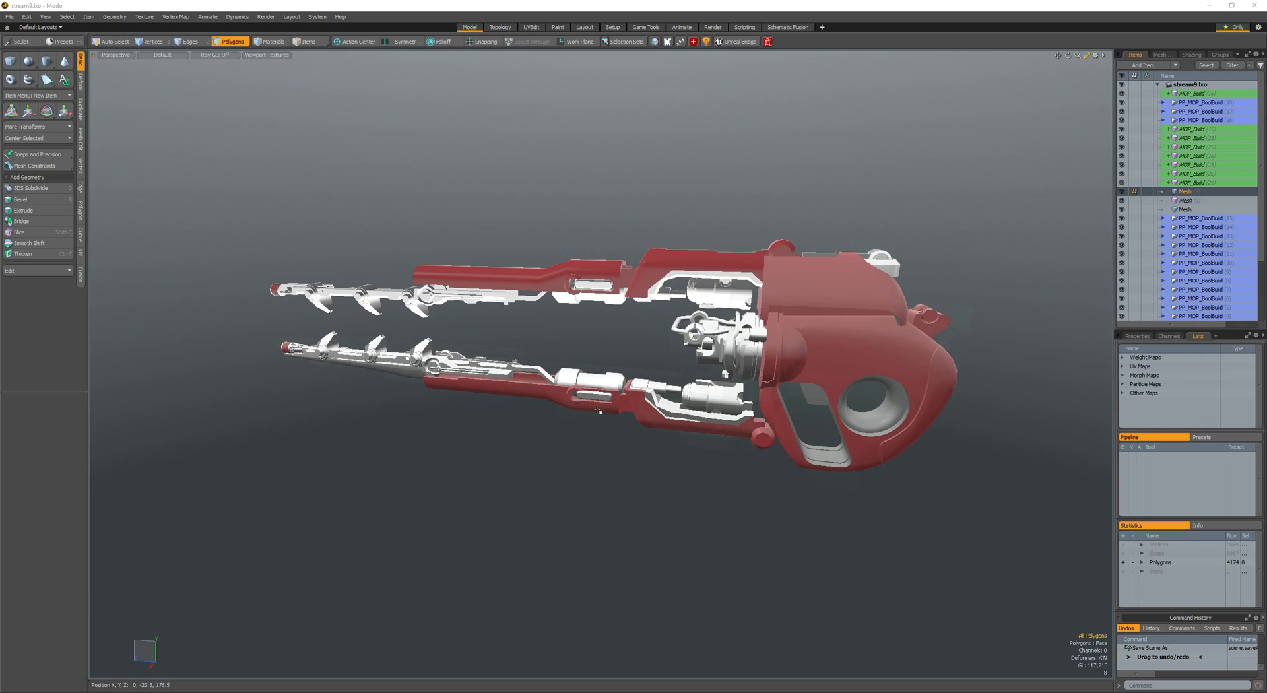
{"action": "mouse_move", "coordinate": [593, 390]}
{"action": "left_mouse_down", "text": "alt"}
{"action": "mouse_move", "coordinate": [561, 422]}
{"action": "mouse_move", "coordinate": [572, 382]}
{"action": "mouse_move", "coordinate": [585, 382]}
{"action": "left_mouse_up", "text": "alt"}
{"action": "left_click_drag", "start_coordinate": [584, 383], "coordinate": [739, 407], "text": "alt"}
{"action": "key", "text": "space"}
{"action": "mouse_move", "coordinate": [676, 365]}
{"action": "left_mouse_down", "text": "ctrl+alt"}
{"action": "mouse_move", "coordinate": [735, 376]}
{"action": "mouse_move", "coordinate": [784, 406]}
{"action": "mouse_move", "coordinate": [714, 380]}
{"action": "mouse_move", "coordinate": [746, 404]}
{"action": "left_mouse_up", "text": "ctrl+alt"}
- Add a cylinder across the front part of the lower red guard as a boolean subtraction
{"action": "key", "text": "3"}
{"action": "key", "text": "ctrl+shift+c"}
{"action": "mouse_move", "coordinate": [746, 404]}
{"action": "left_mouse_down", "text": "alt"}
{"action": "mouse_move", "coordinate": [700, 398]}
{"action": "mouse_move", "coordinate": [683, 445]}
{"action": "mouse_move", "coordinate": [695, 427]}
{"action": "mouse_move", "coordinate": [664, 433]}
{"action": "mouse_move", "coordinate": [755, 429]}
{"action": "left_mouse_up", "text": "alt"}
{"action": "key", "text": "space"}
{"action": "double_click", "coordinate": [701, 398]}
{"action": "key", "text": "w"}
{"action": "key", "text": "space"}
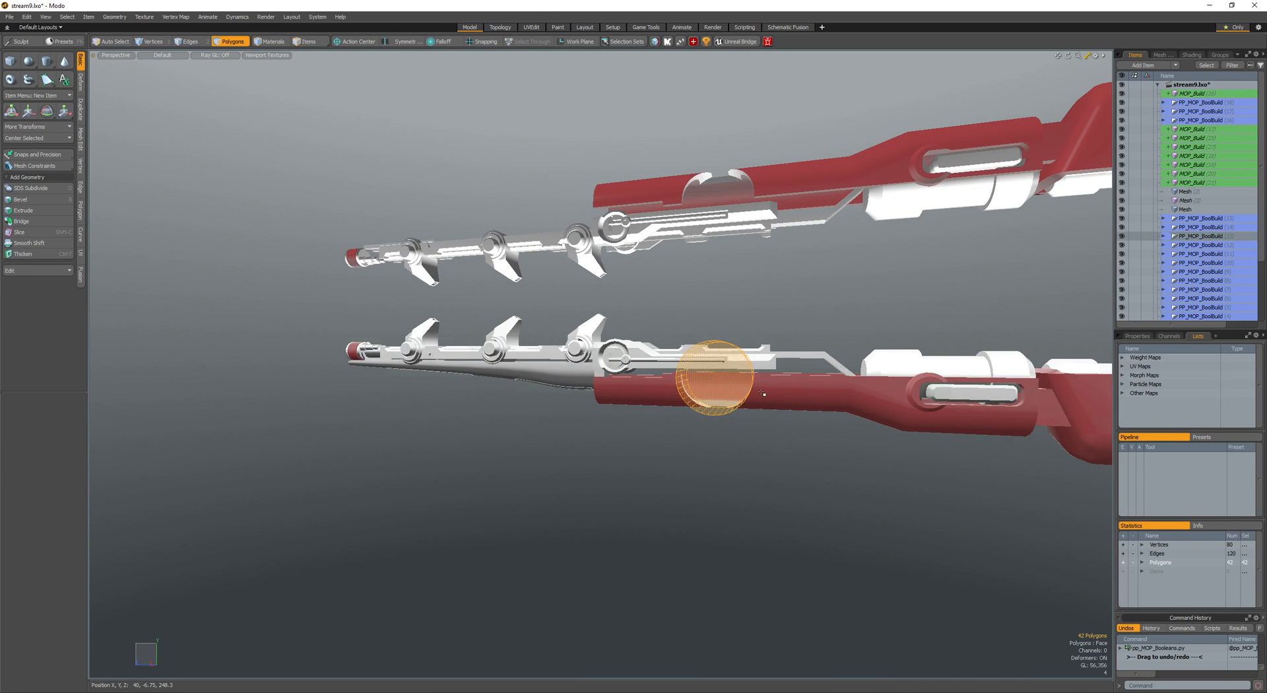
- Scale the boolean cylinder and move it rearward so it cuts a rounded notch into the guard's upper edge
{"action": "scroll", "coordinate": [762, 393], "scroll_direction": "up", "scroll_amount": 3}
{"action": "key", "text": "y"}
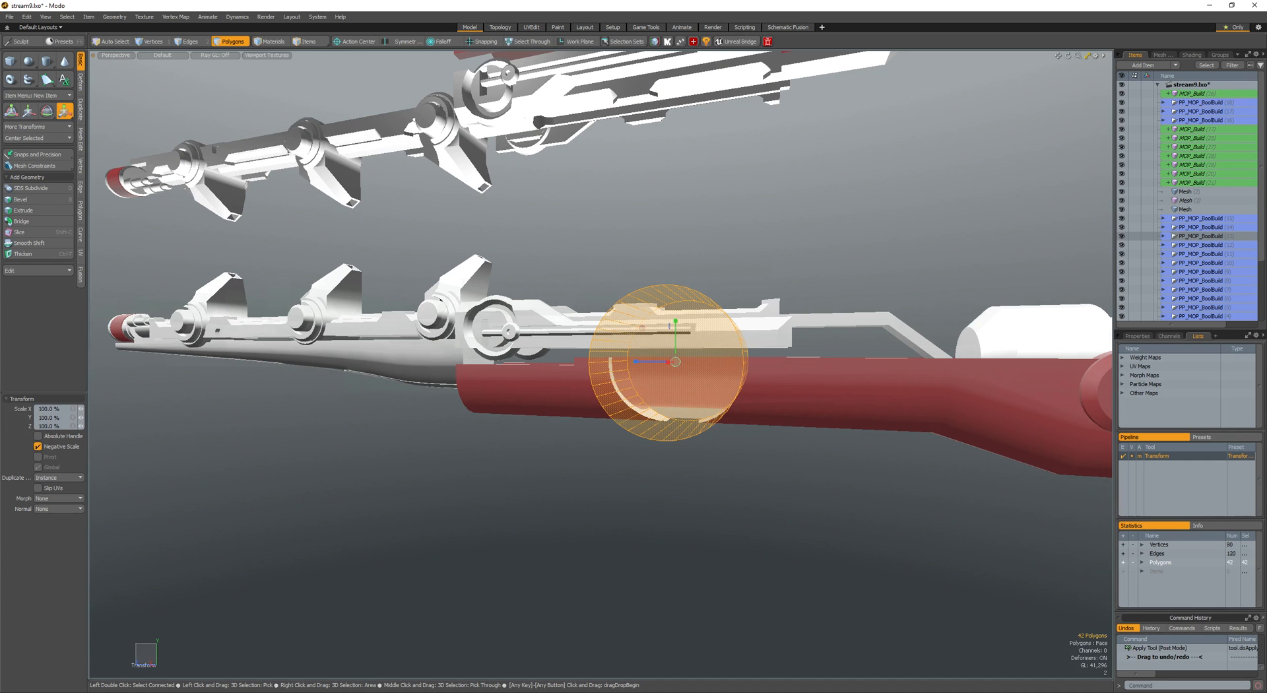
{"action": "key", "text": "w"}
{"action": "scroll", "coordinate": [495, 410], "scroll_direction": "down", "scroll_amount": 4}
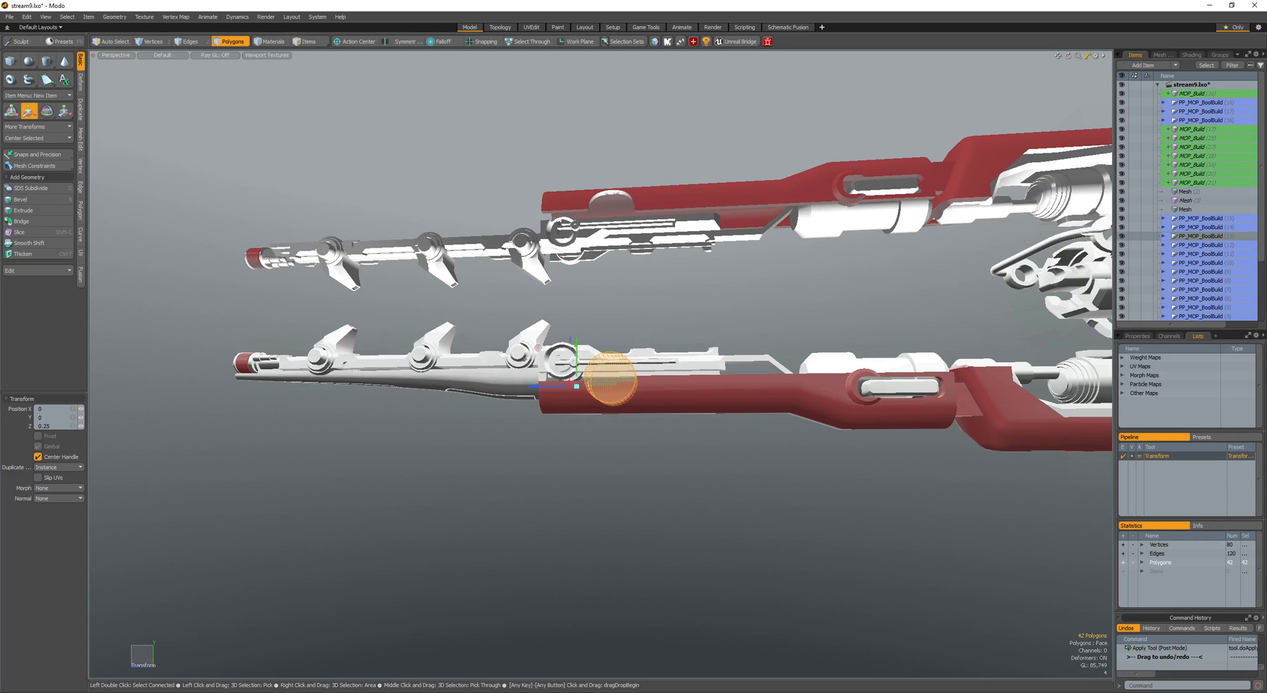
{"action": "left_click_drag", "start_coordinate": [577, 386], "coordinate": [680, 312]}
{"action": "key", "text": "space"}
{"action": "scroll", "coordinate": [785, 343], "scroll_direction": "up", "scroll_amount": 4}
{"action": "left_click_drag", "start_coordinate": [785, 343], "coordinate": [831, 383], "text": "alt"}
{"action": "key", "text": "y"}
{"action": "scroll", "coordinate": [696, 423], "scroll_direction": "down", "scroll_amount": 4}
{"action": "key", "text": "w"}
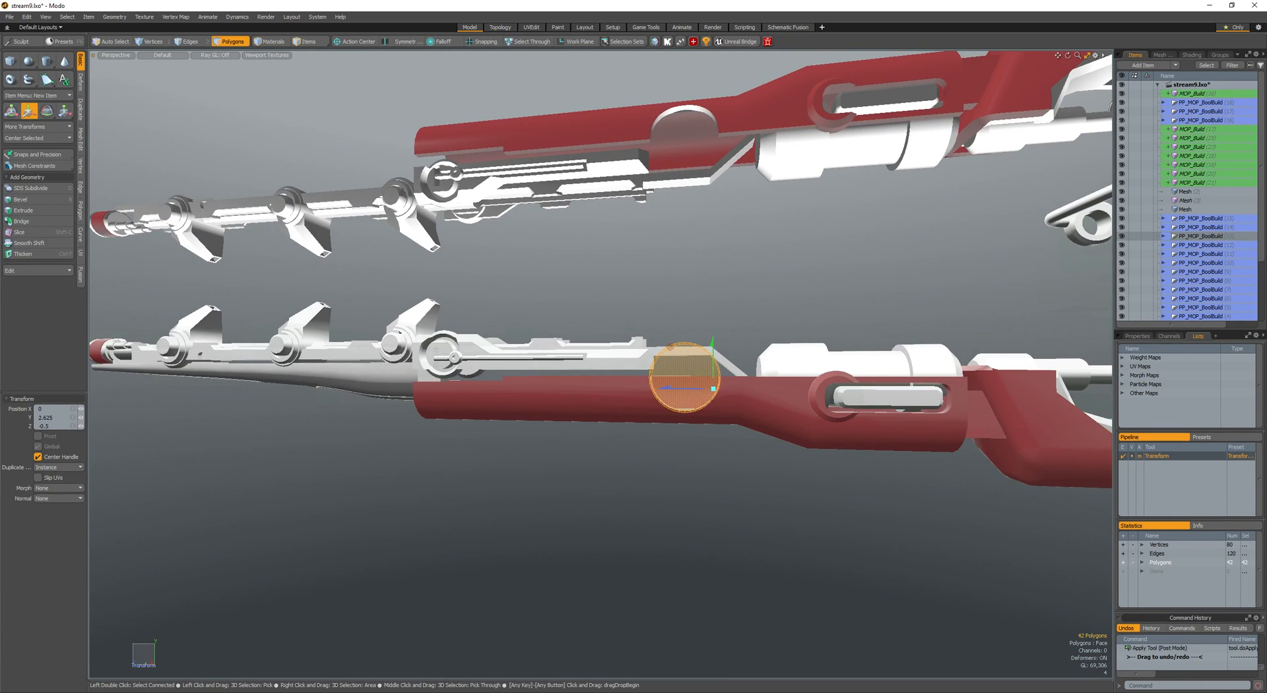
{"action": "key", "text": "space"}
{"action": "key", "text": "space"}
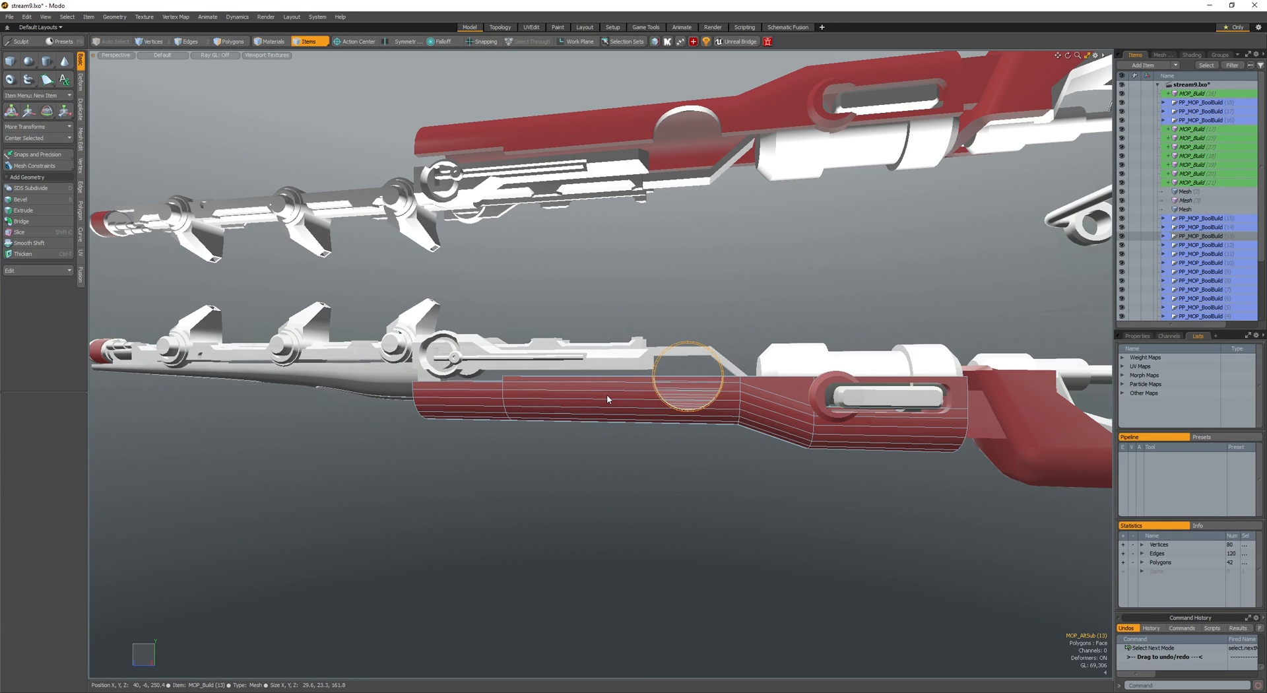
- Loop slice the straight front section of the lower red guard
{"action": "key", "text": "2"}
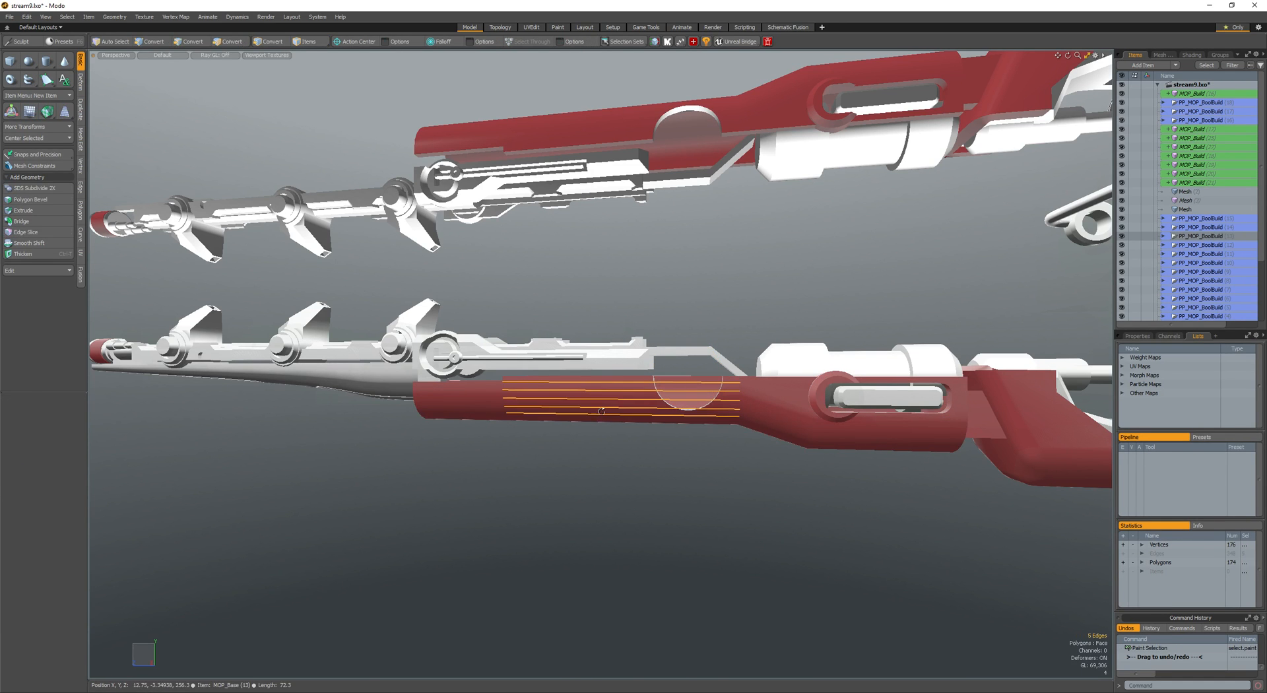
{"action": "key", "text": "alt+c"}
{"action": "key", "text": "space"}
{"action": "double_click", "coordinate": [776, 412]}
{"action": "left_click_drag", "start_coordinate": [790, 412], "coordinate": [774, 408], "text": "alt"}
- Try to bevel the edge loops at both bends of the guard with a value of 6.17 and round level 2
{"action": "key", "text": "space"}
{"action": "key", "text": "2"}
{"action": "double_click", "coordinate": [774, 408]}
{"action": "scroll", "coordinate": [774, 408], "scroll_direction": "up", "scroll_amount": 3}
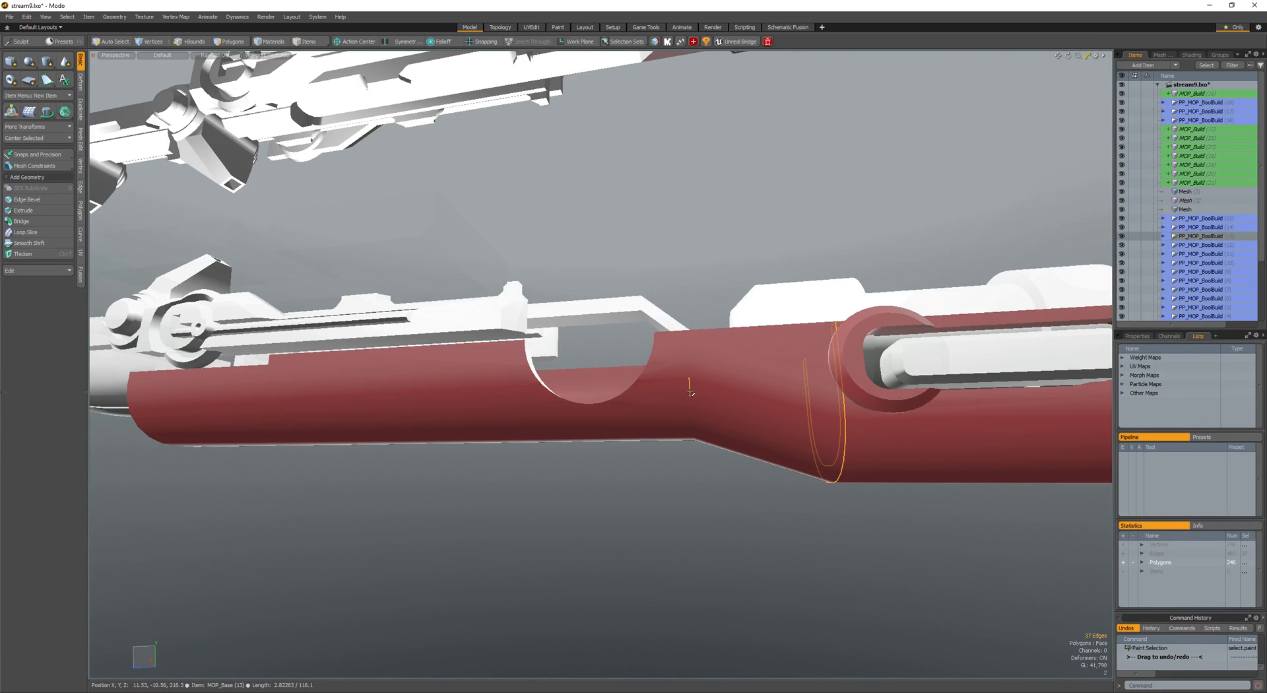
{"action": "key", "text": "b"}
{"action": "left_click_drag", "start_coordinate": [567, 389], "coordinate": [612, 389]}
{"action": "scroll", "coordinate": [522, 400], "scroll_direction": "down", "scroll_amount": 5}
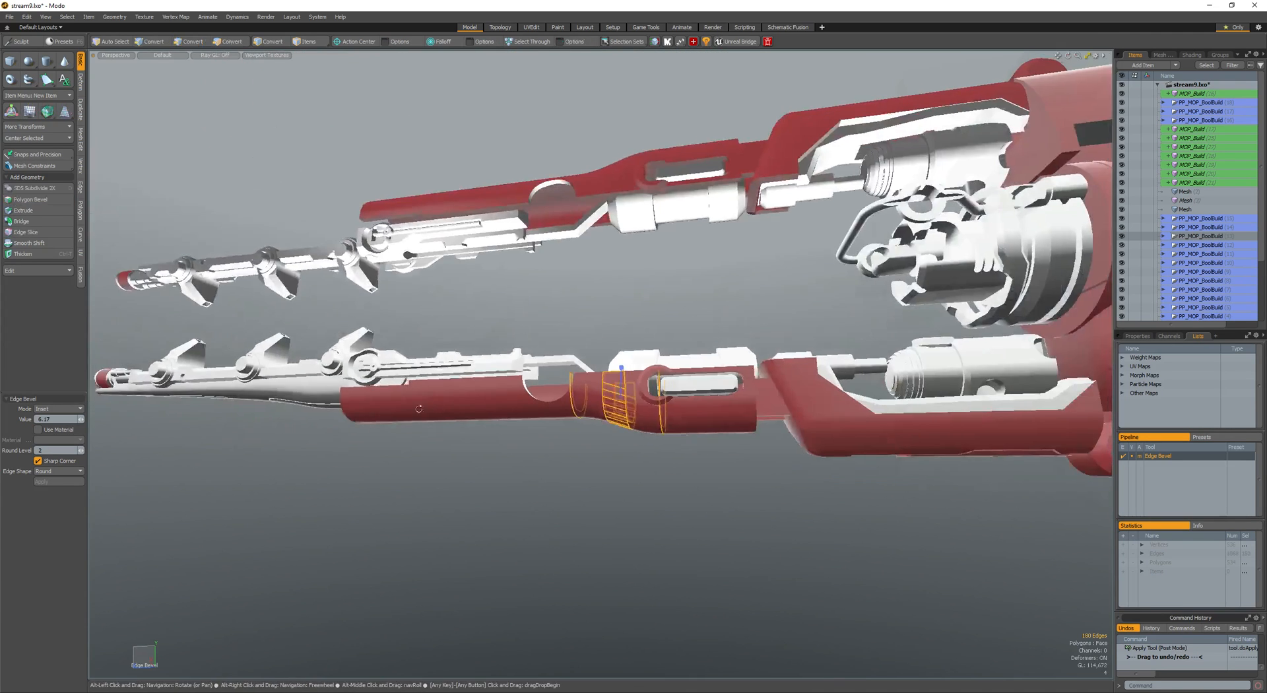
{"action": "key", "text": "space"}
{"action": "scroll", "coordinate": [617, 411], "scroll_direction": "up", "scroll_amount": 3}
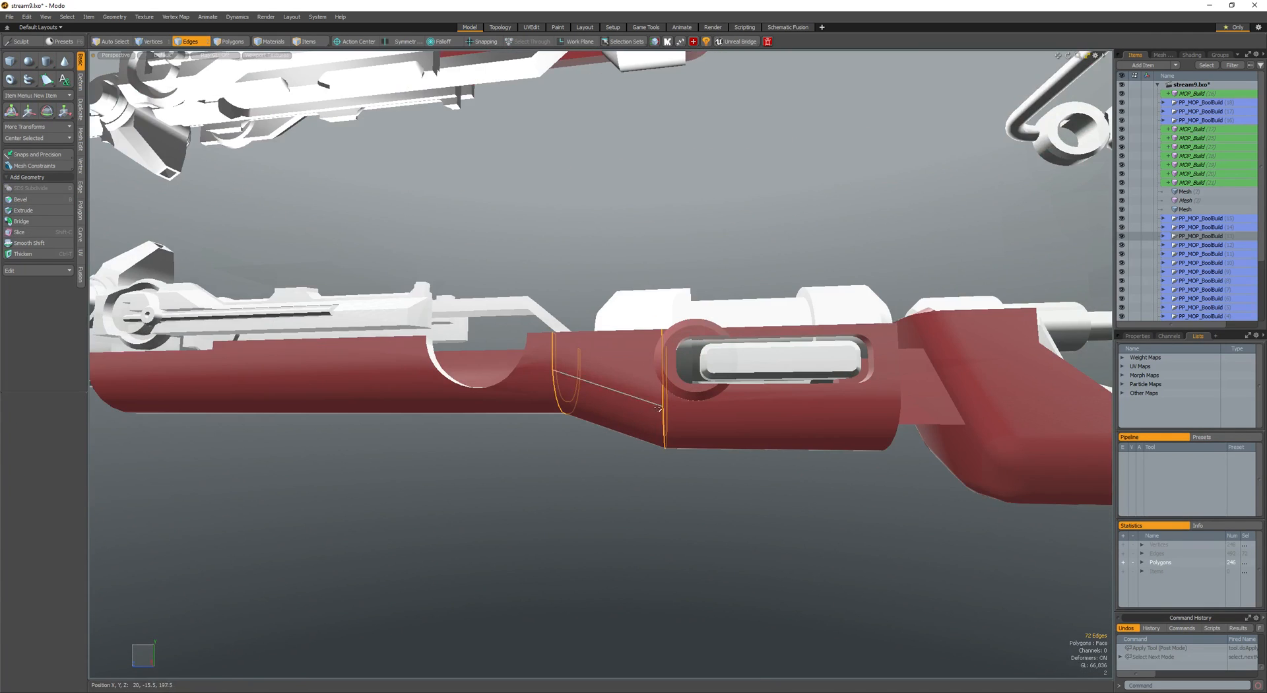
- Try a bevel of 12.63 with round level 2 on the guard's two bend loops and undo it
{"action": "scroll", "coordinate": [662, 410], "scroll_direction": "down", "scroll_amount": 3}
{"action": "key", "text": "b"}
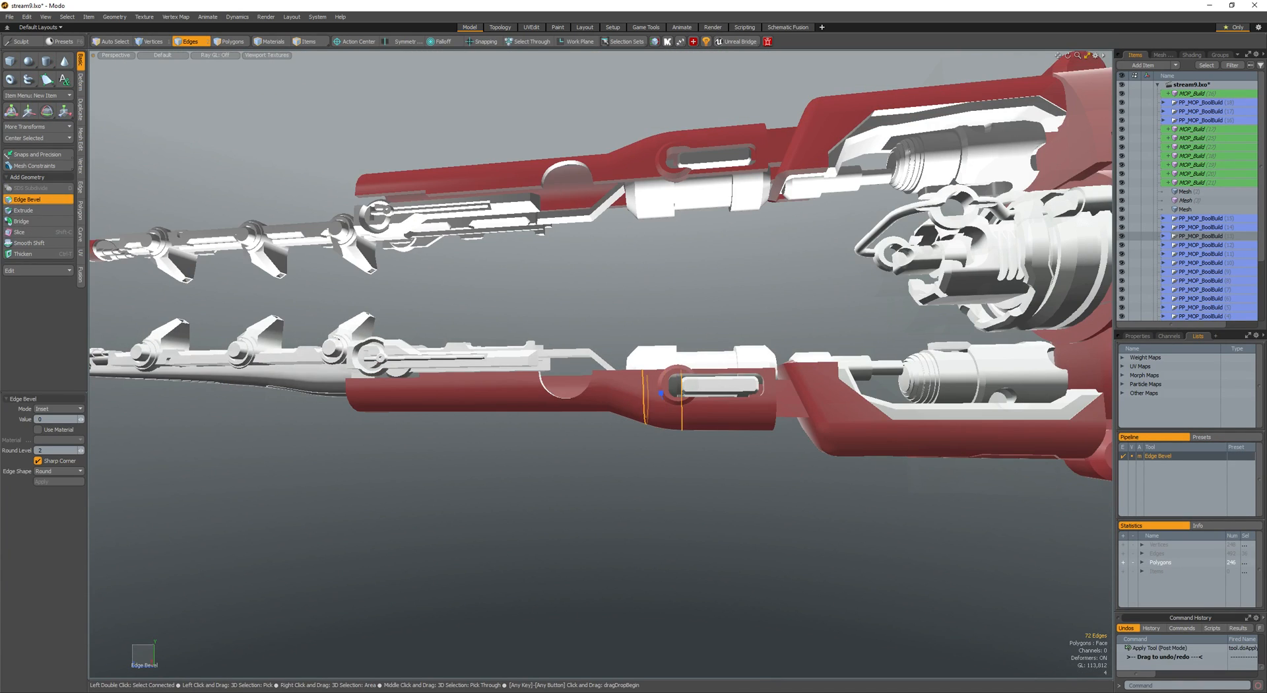
{"action": "scroll", "coordinate": [620, 409], "scroll_direction": "down", "scroll_amount": 5}
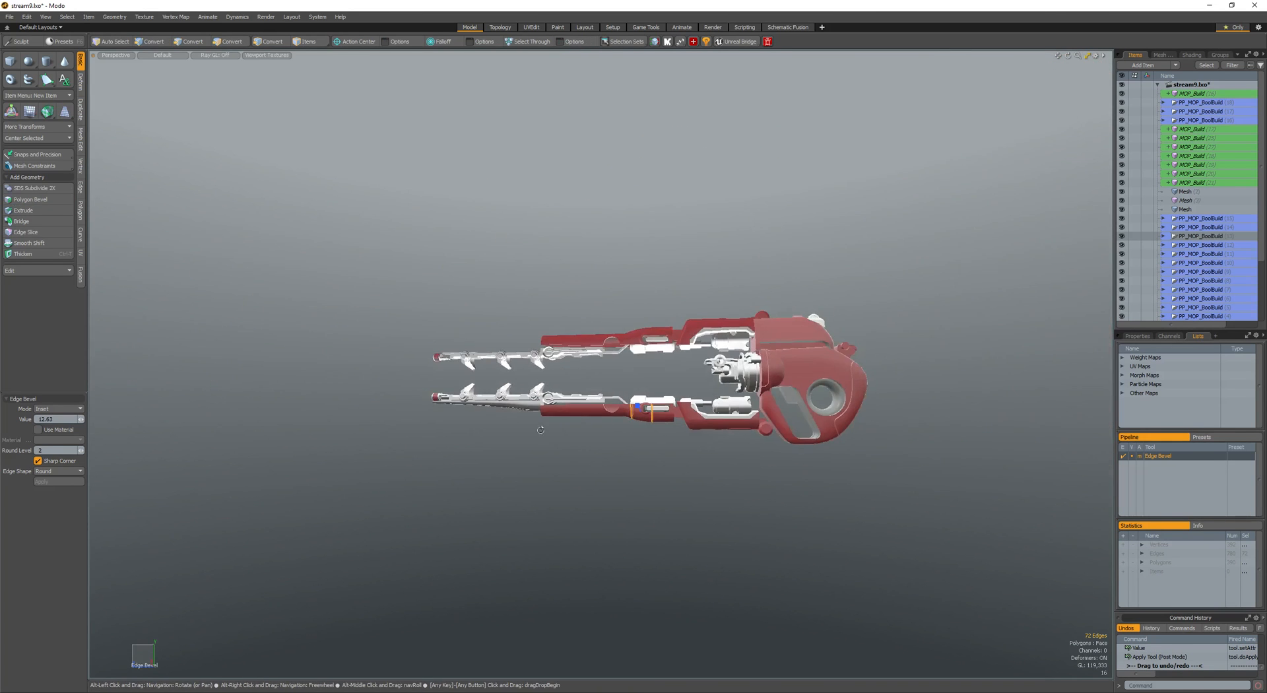
{"action": "left_click_drag", "start_coordinate": [637, 412], "coordinate": [668, 397], "text": "alt"}
{"action": "scroll", "coordinate": [667, 397], "scroll_direction": "up", "scroll_amount": 5}
{"action": "scroll", "coordinate": [668, 397], "scroll_direction": "up", "scroll_amount": 3}
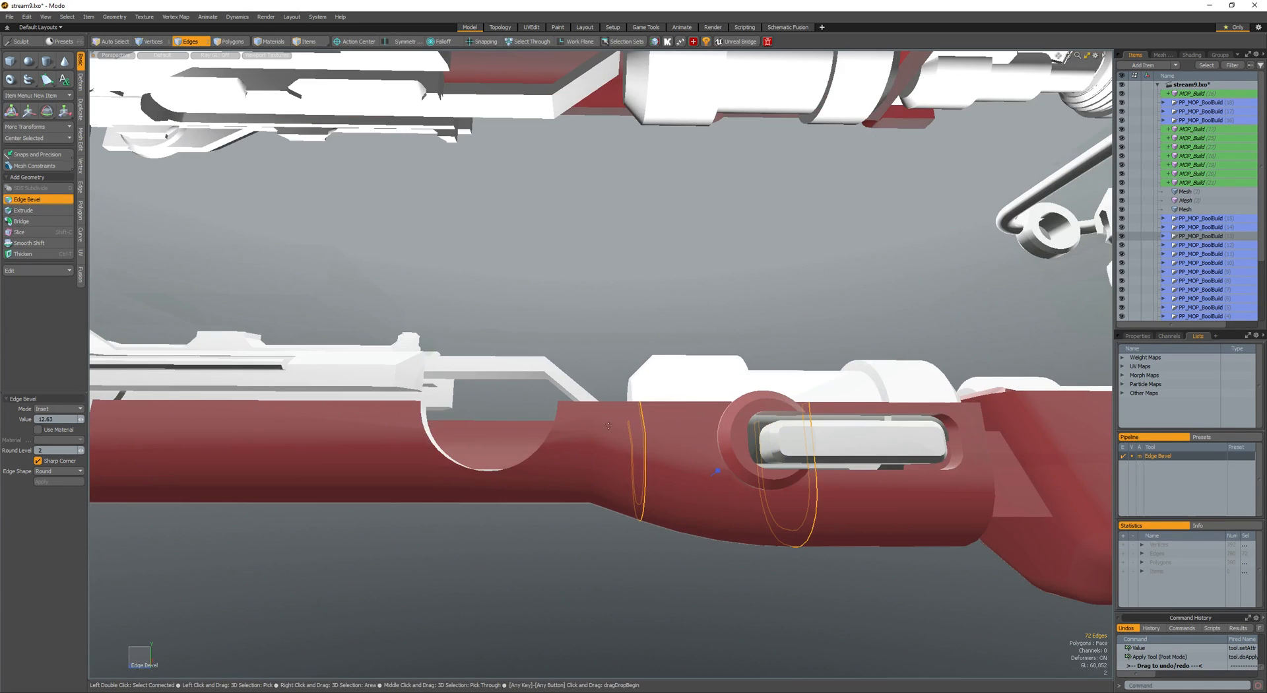
{"action": "key", "text": "space"}
{"action": "key", "text": "ctrl+z"}
{"action": "key", "text": "ctrl+z"}
- Round the guard's front bend with an edge bevel of 28 and round level 2, and select the rear bend loop
{"action": "scroll", "coordinate": [589, 459], "scroll_direction": "down", "scroll_amount": 5}
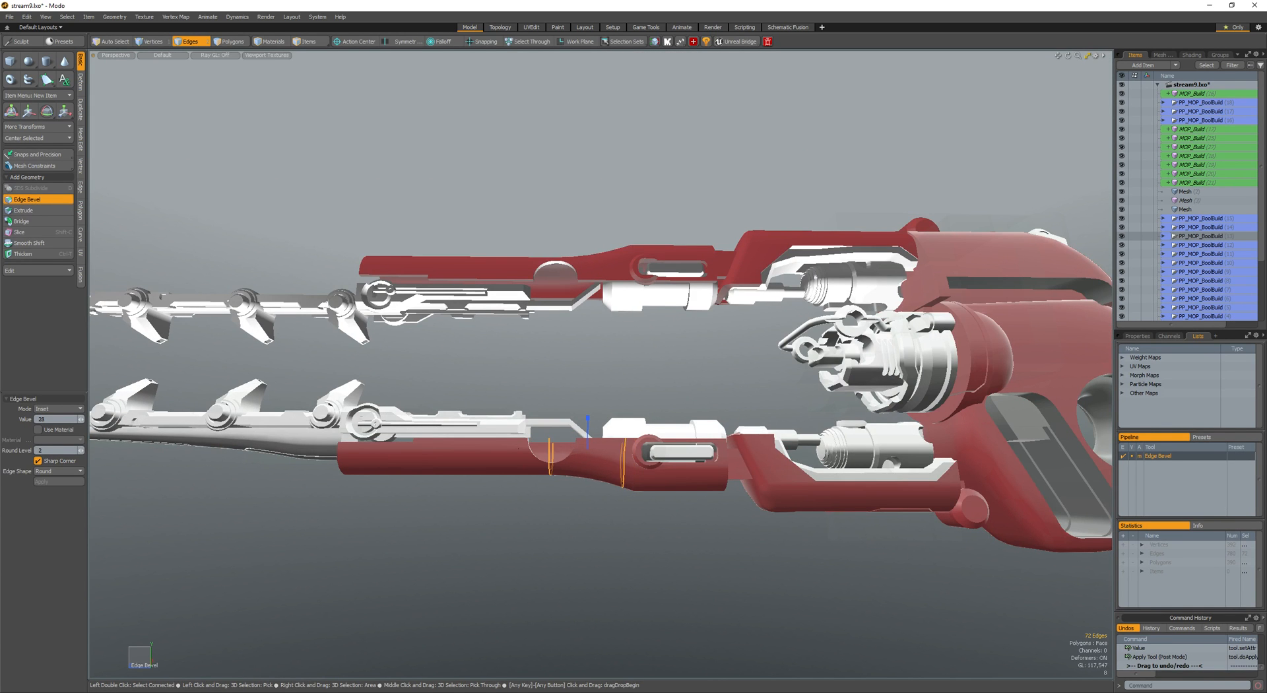
{"action": "key", "text": "space"}
{"action": "key", "text": "space"}
{"action": "scroll", "coordinate": [632, 473], "scroll_direction": "up", "scroll_amount": 5}
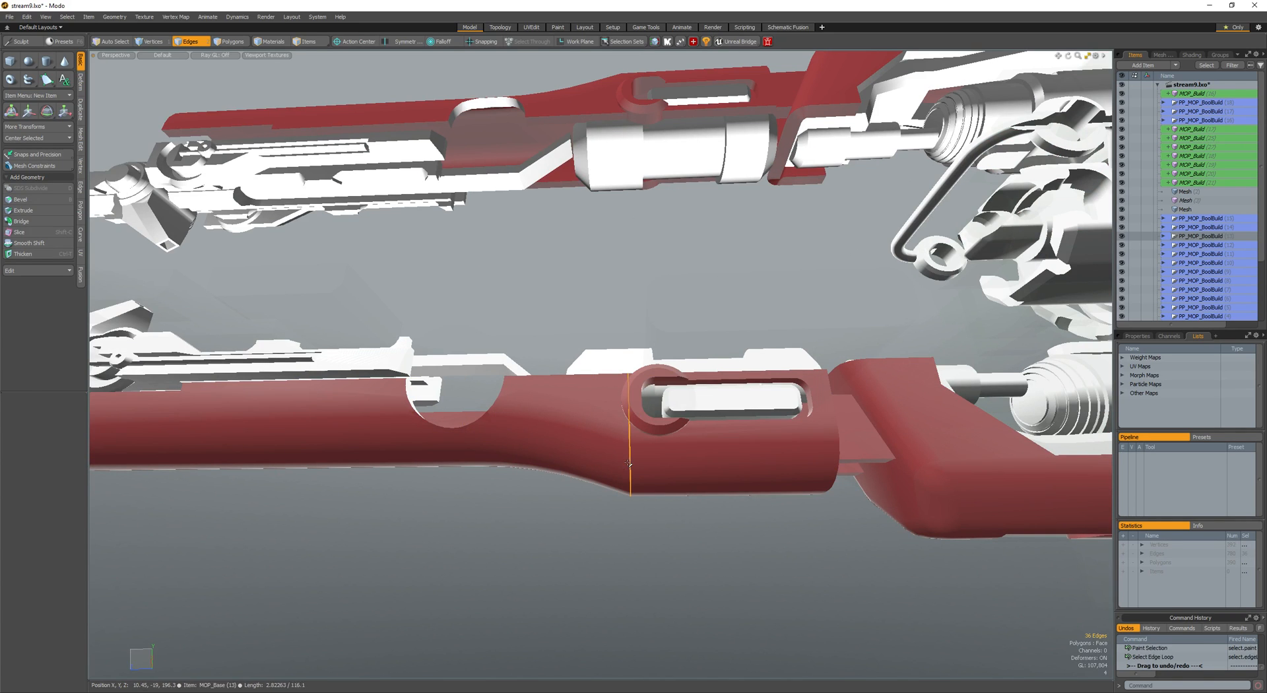
- Bevel the guard's rear bend edge loop with a value of 9 and round level 2
{"action": "key", "text": "b"}
{"action": "scroll", "coordinate": [478, 455], "scroll_direction": "down", "scroll_amount": 2}
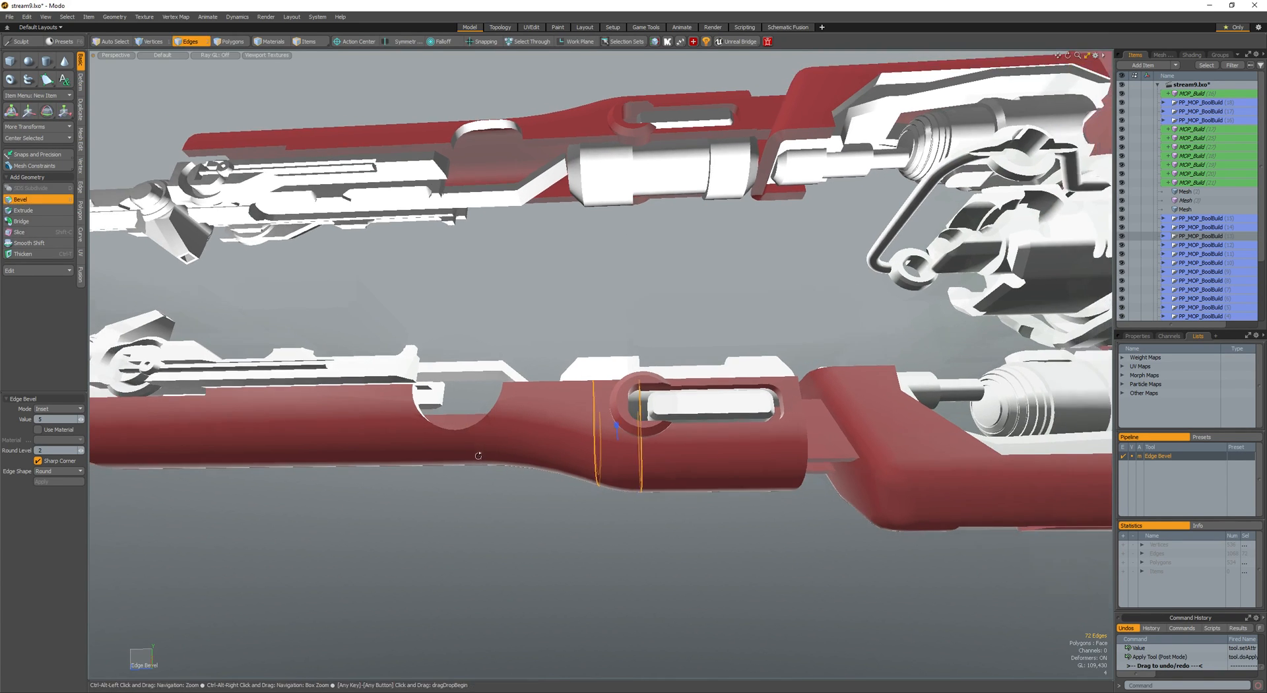
{"action": "left_click_drag", "start_coordinate": [478, 456], "coordinate": [608, 508], "text": "alt"}
{"action": "key", "text": "alt+w"}
{"action": "scroll", "coordinate": [586, 446], "scroll_direction": "up", "scroll_amount": 2}
- Select the boolean cylinder in the guard and shift it sideways and by 1.125 in Z to adjust the notch
{"action": "key", "text": "space"}
{"action": "key", "text": "space"}
{"action": "double_click", "coordinate": [625, 400]}
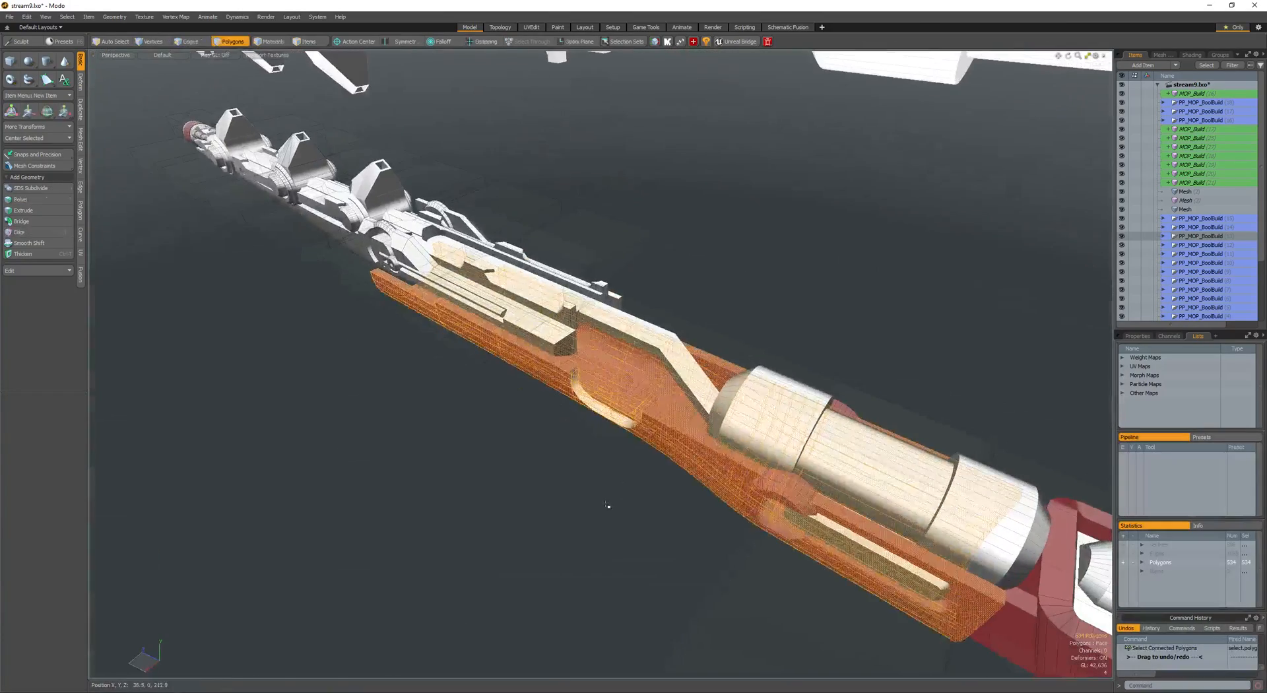
{"action": "key", "text": "5"}
{"action": "left_click", "coordinate": [612, 388]}
{"action": "left_click_drag", "start_coordinate": [614, 380], "coordinate": [553, 390], "text": "alt"}
{"action": "key", "text": "w"}
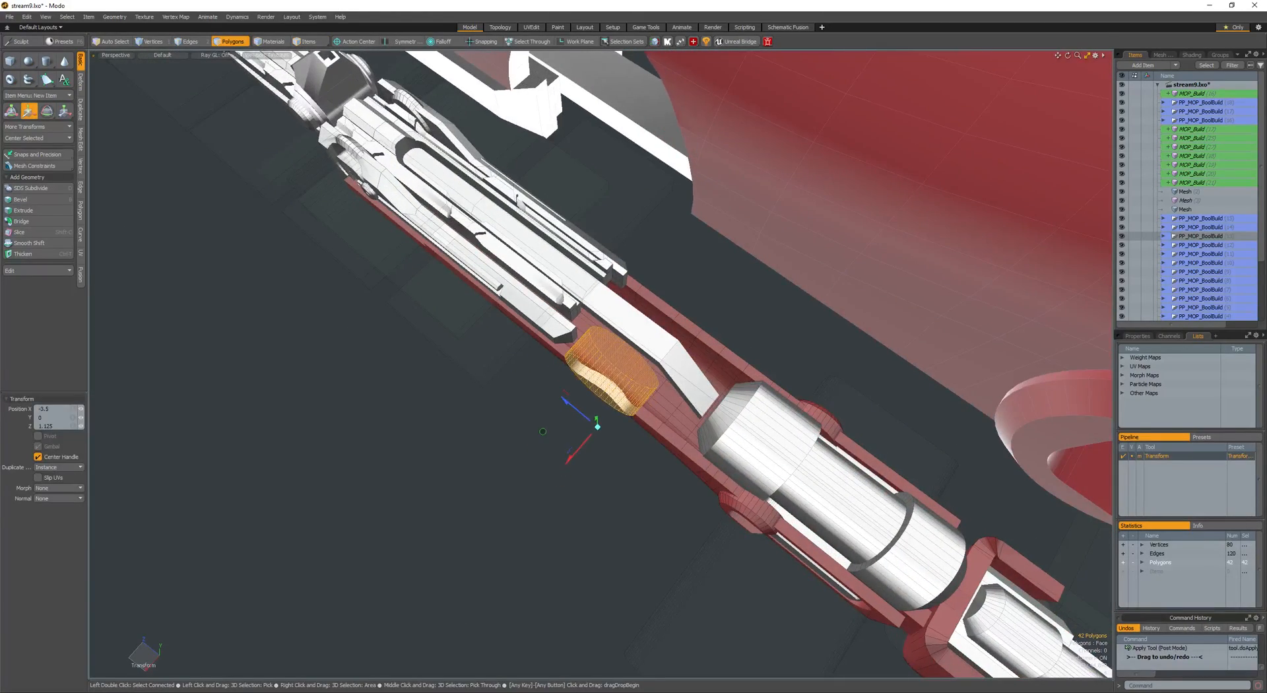
{"action": "key", "text": "space"}
- Assign the red Base1 material to the boolean cylinder's polygons
{"action": "left_click_drag", "start_coordinate": [553, 441], "coordinate": [596, 389], "text": "alt"}
{"action": "key", "text": "m"}
{"action": "key", "text": "Return"}
- Copy the boolean cylinder's polygons and paste them into the white detail mesh as regular geometry
{"action": "left_click", "coordinate": [595, 388]}
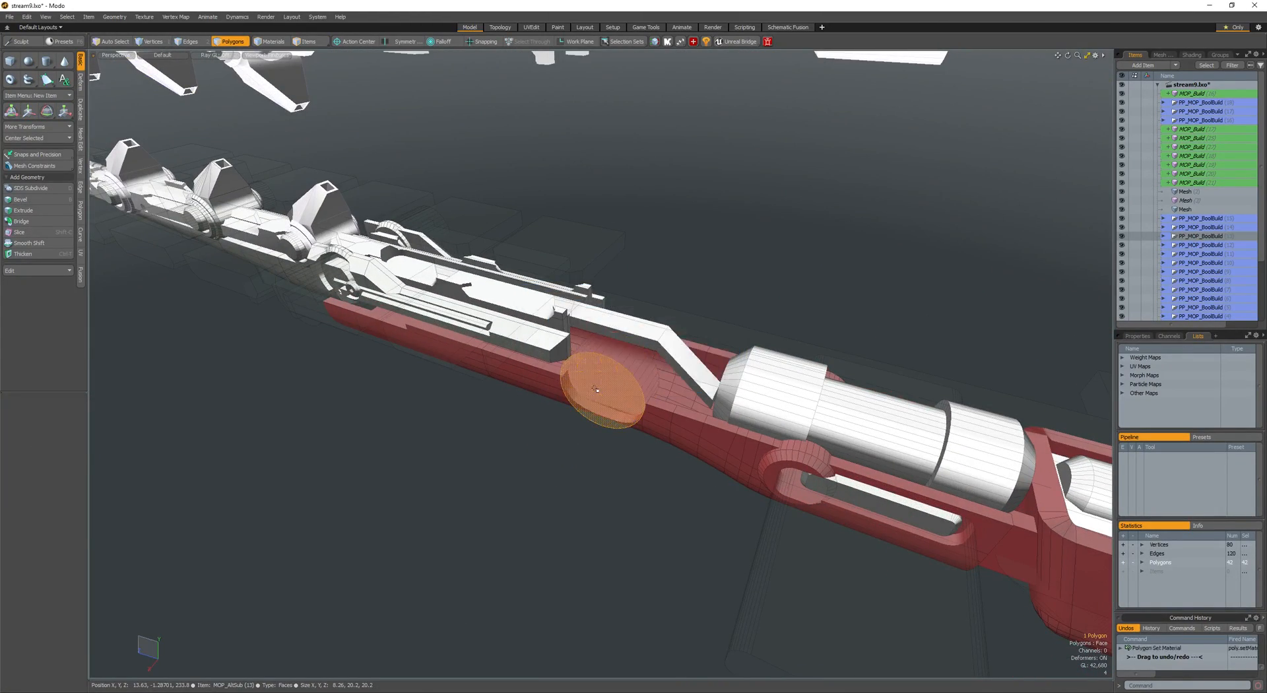
{"action": "key", "text": "ctrl+x"}
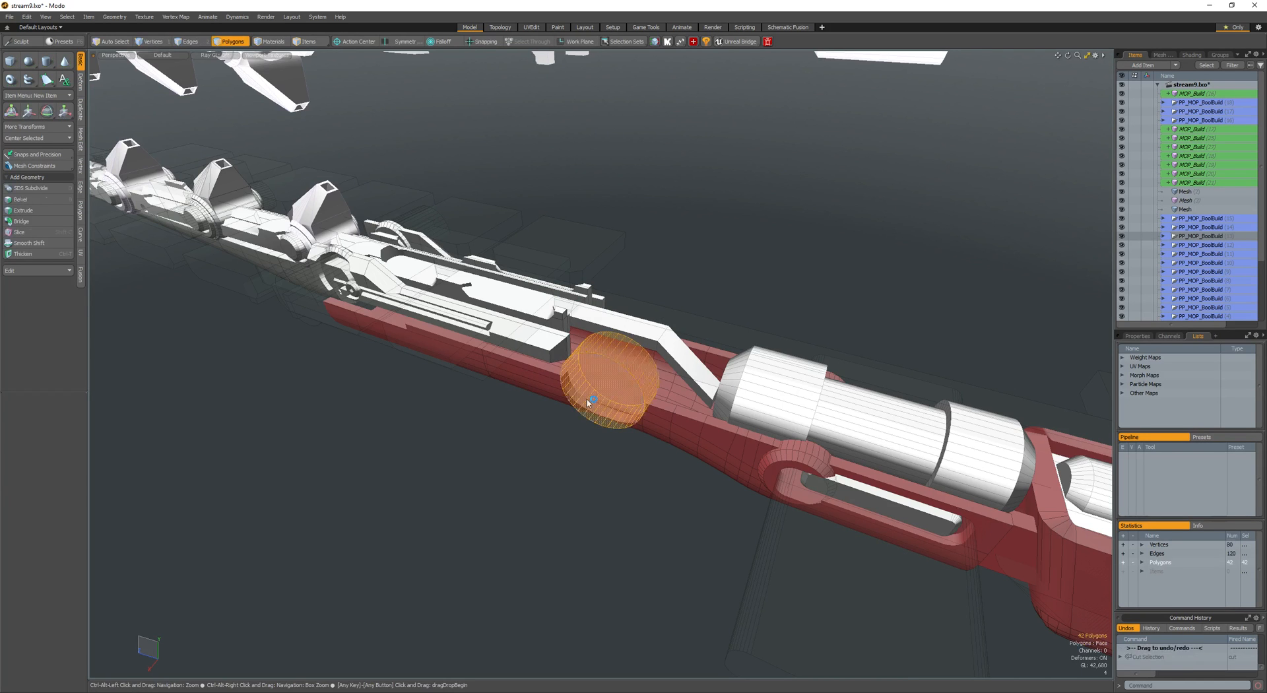
{"action": "left_click_drag", "start_coordinate": [587, 403], "coordinate": [551, 390], "text": "alt"}
{"action": "key", "text": "3"}
{"action": "key", "text": "5"}
{"action": "left_click", "coordinate": [738, 371]}
{"action": "key", "text": "3"}
{"action": "key", "text": "ctrl+v"}
- Scale and position the symmetric pair of cylinders inside the guard's round notches and give them the Default material
{"action": "key", "text": "r"}
{"action": "key", "text": "w"}
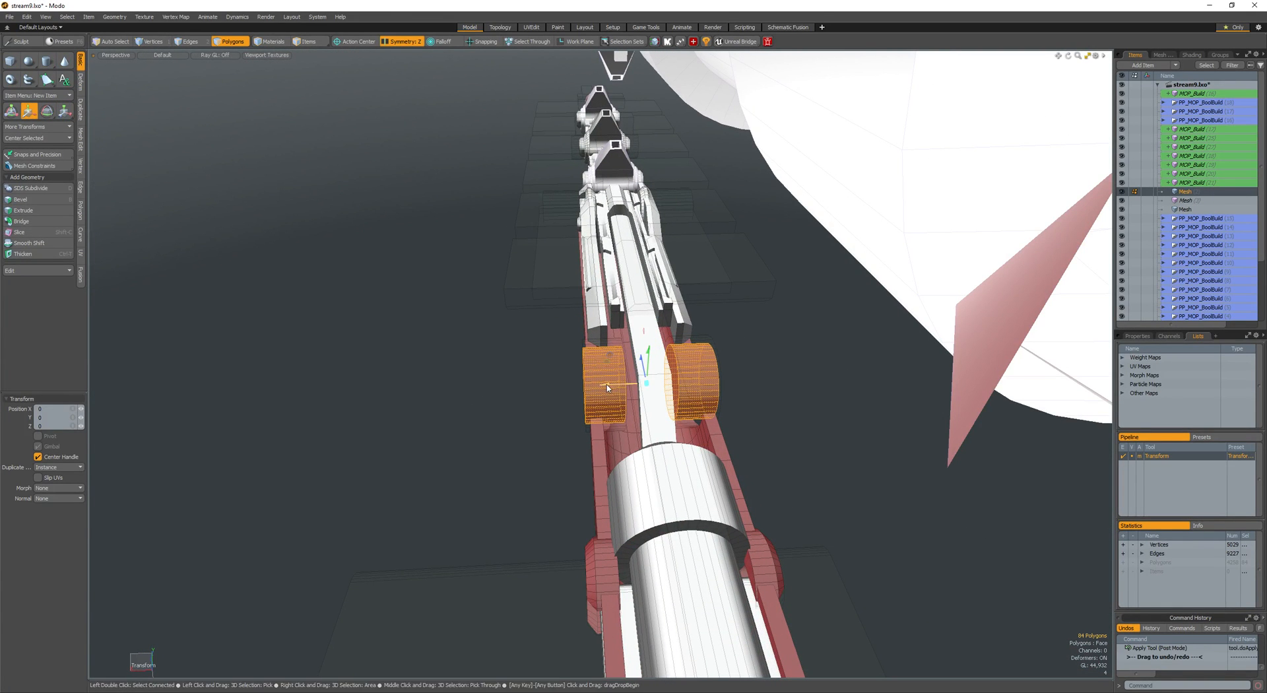
{"action": "key", "text": "q"}
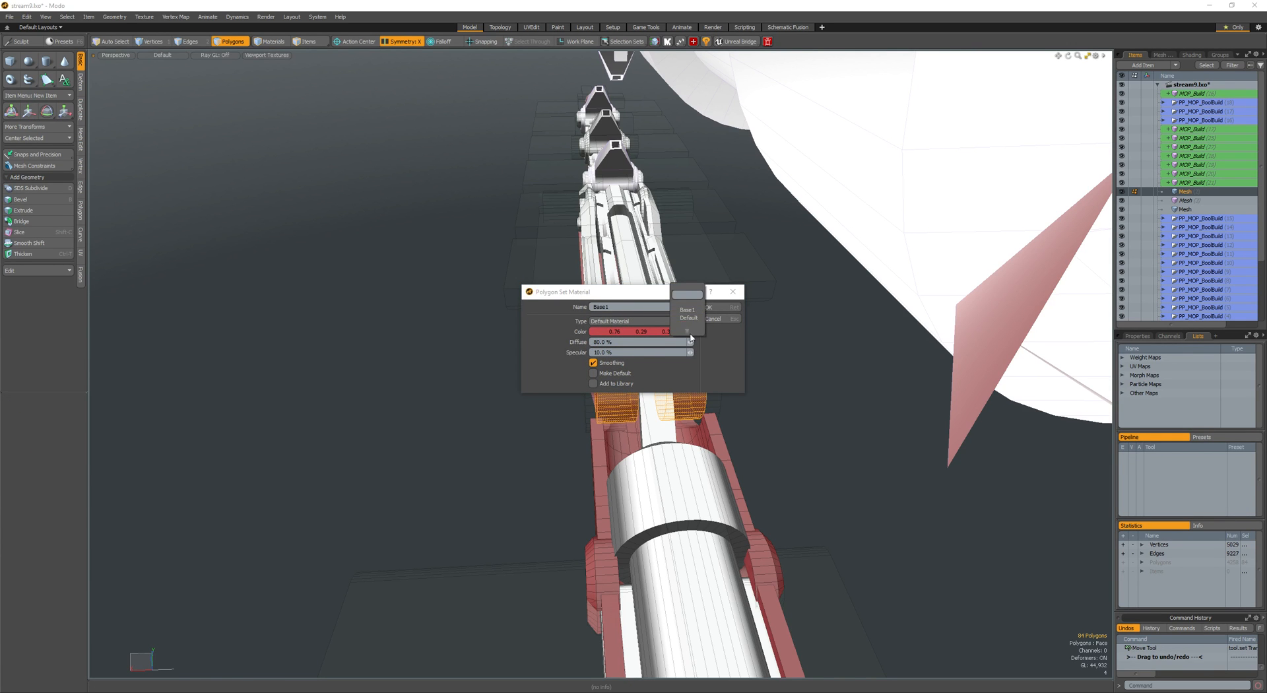
{"action": "key", "text": "Return"}
{"action": "left_click", "coordinate": [528, 402]}
- Bevel the outer rims of the two notch cylinders with a value of 1.875 and save the scene
{"action": "left_click_drag", "start_coordinate": [528, 403], "coordinate": [625, 385], "text": "alt"}
{"action": "left_click", "coordinate": [623, 387]}
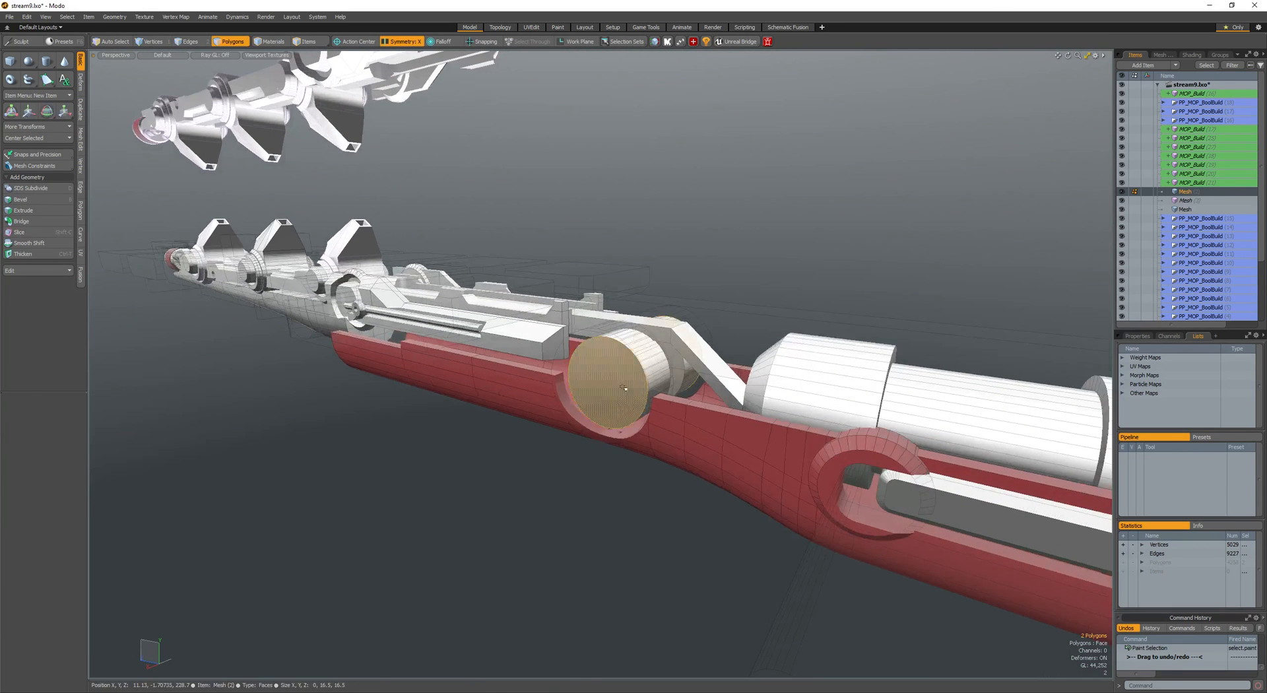
{"action": "key", "text": "3"}
{"action": "left_click", "coordinate": [587, 373]}
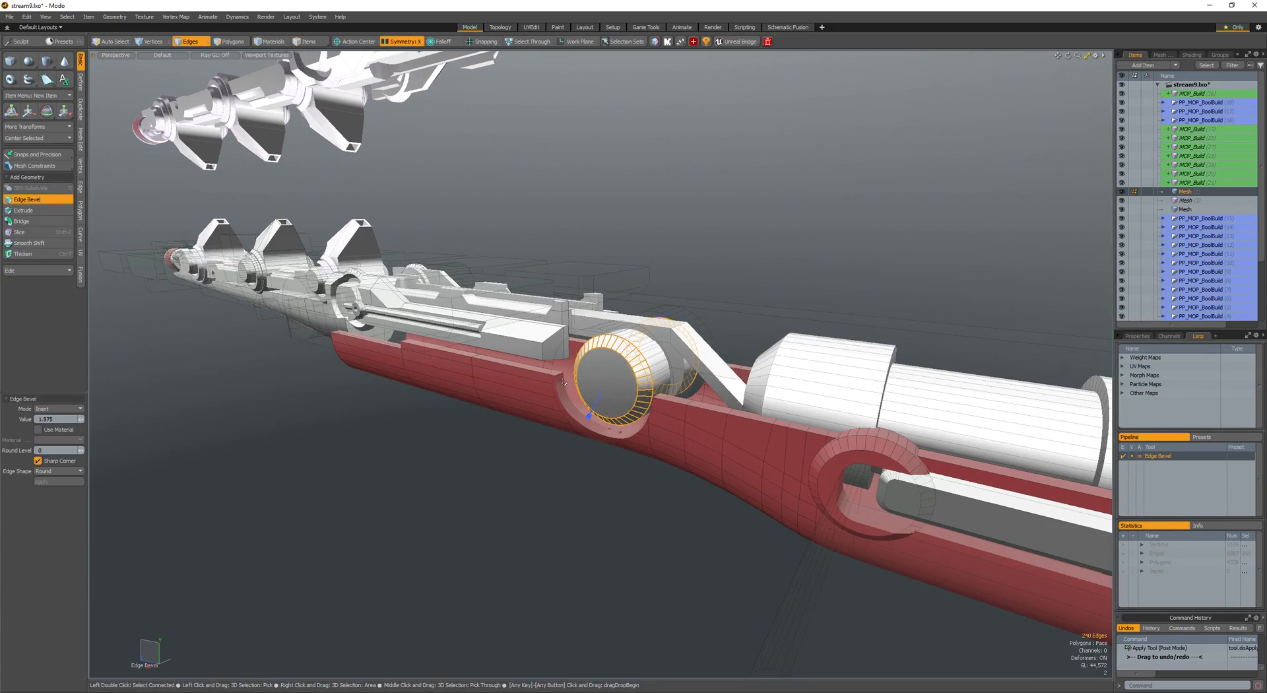
{"action": "left_click_drag", "start_coordinate": [591, 374], "coordinate": [491, 407], "text": "alt"}
{"action": "left_click", "coordinate": [506, 489]}
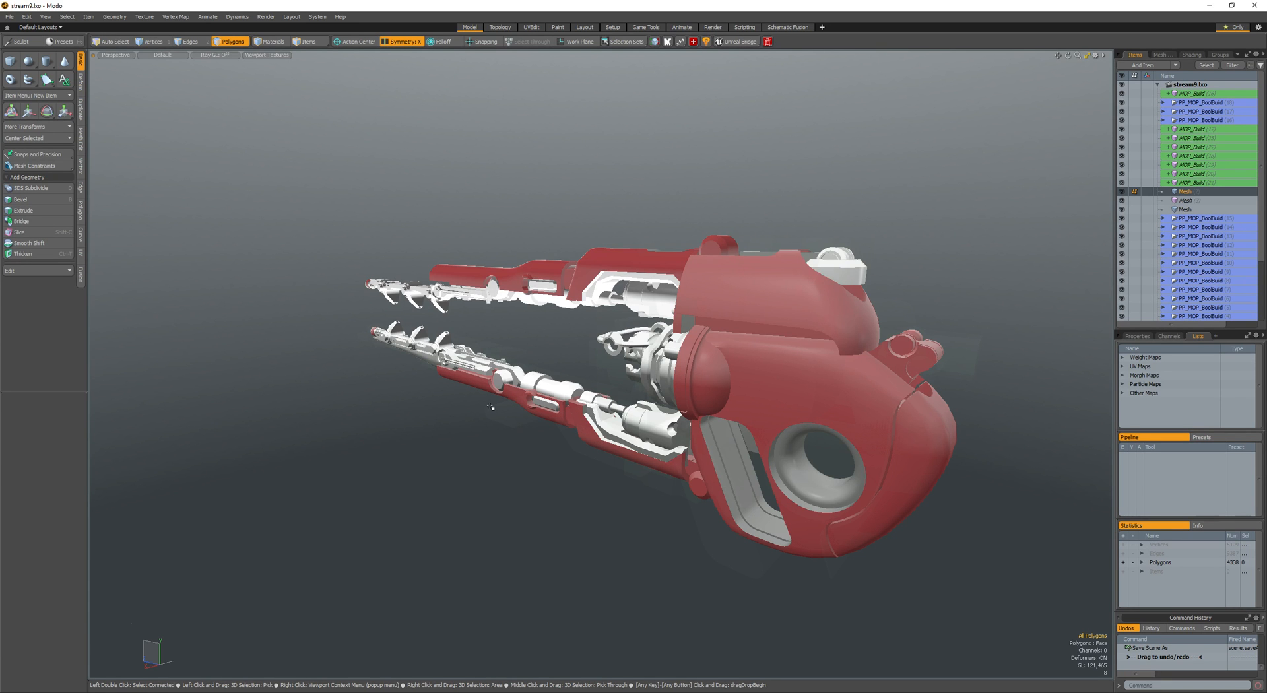
- Select the long block running along the slot beneath the upper body and reposition it
{"action": "left_click_drag", "start_coordinate": [496, 335], "coordinate": [683, 328], "text": "alt"}
{"action": "scroll", "coordinate": [515, 389], "scroll_direction": "up", "scroll_amount": 3}
{"action": "scroll", "coordinate": [618, 317], "scroll_direction": "down", "scroll_amount": 2}
{"action": "key", "text": "space"}
{"action": "key", "text": "3"}
{"action": "key", "text": "space"}
{"action": "left_click", "coordinate": [655, 322]}
{"action": "key", "text": "w"}
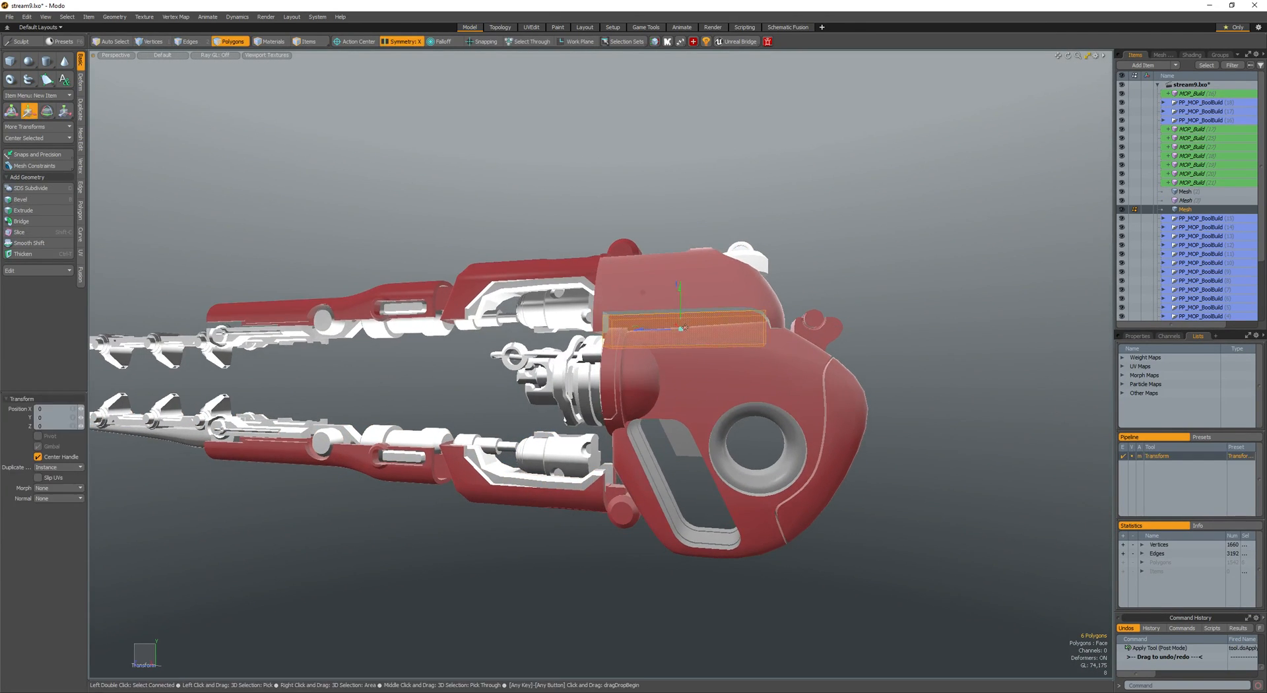
{"action": "key", "text": "space"}
{"action": "scroll", "coordinate": [683, 327], "scroll_direction": "up", "scroll_amount": 5}
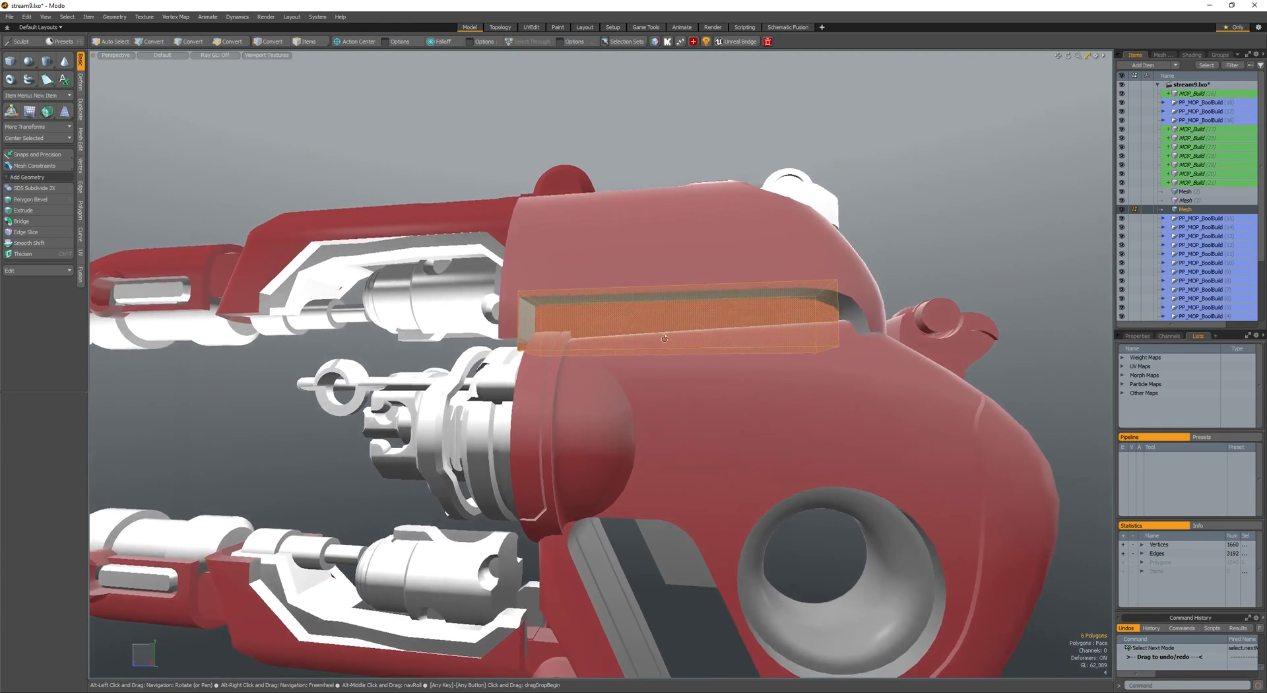
{"action": "scroll", "coordinate": [665, 338], "scroll_direction": "down", "scroll_amount": 3}
- Bevel the front edges of the block inside the grip opening with a value of 4 and a round level of 1
{"action": "left_click_drag", "start_coordinate": [664, 339], "coordinate": [711, 455], "text": "alt"}
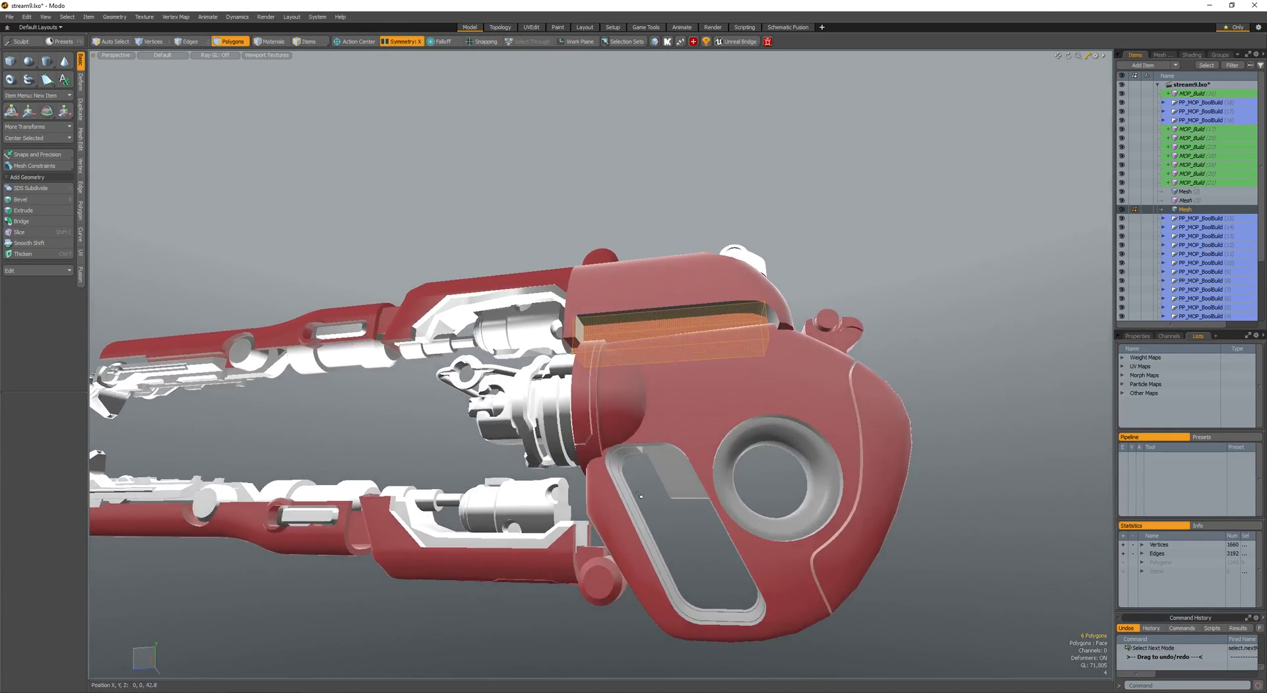
{"action": "scroll", "coordinate": [710, 458], "scroll_direction": "up", "scroll_amount": 6}
{"action": "scroll", "coordinate": [710, 457], "scroll_direction": "down", "scroll_amount": 4}
{"action": "key", "text": "1"}
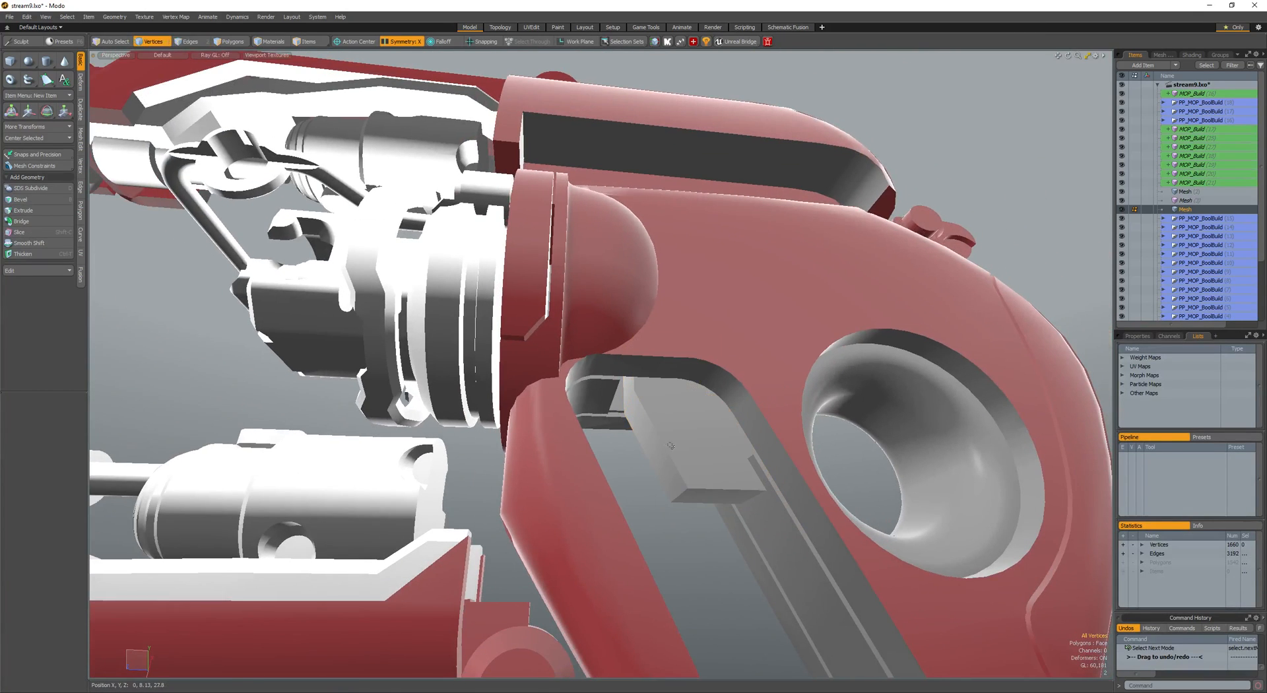
{"action": "key", "text": "b"}
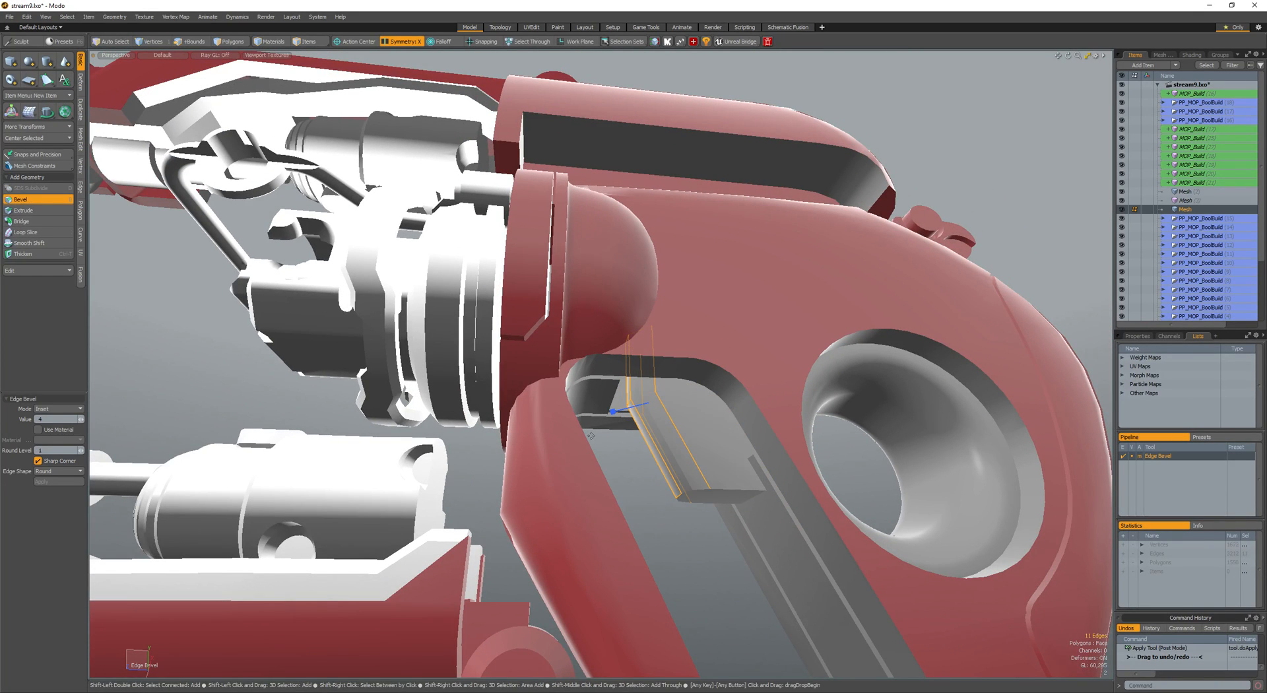
{"action": "key", "text": "3"}
{"action": "double_click", "coordinate": [683, 446]}
{"action": "left_click_drag", "start_coordinate": [683, 446], "coordinate": [399, 299], "text": "alt"}
- Adjust the height of the cutter block's bottom face inside the grip opening
{"action": "key", "text": "5"}
{"action": "left_click", "coordinate": [642, 408]}
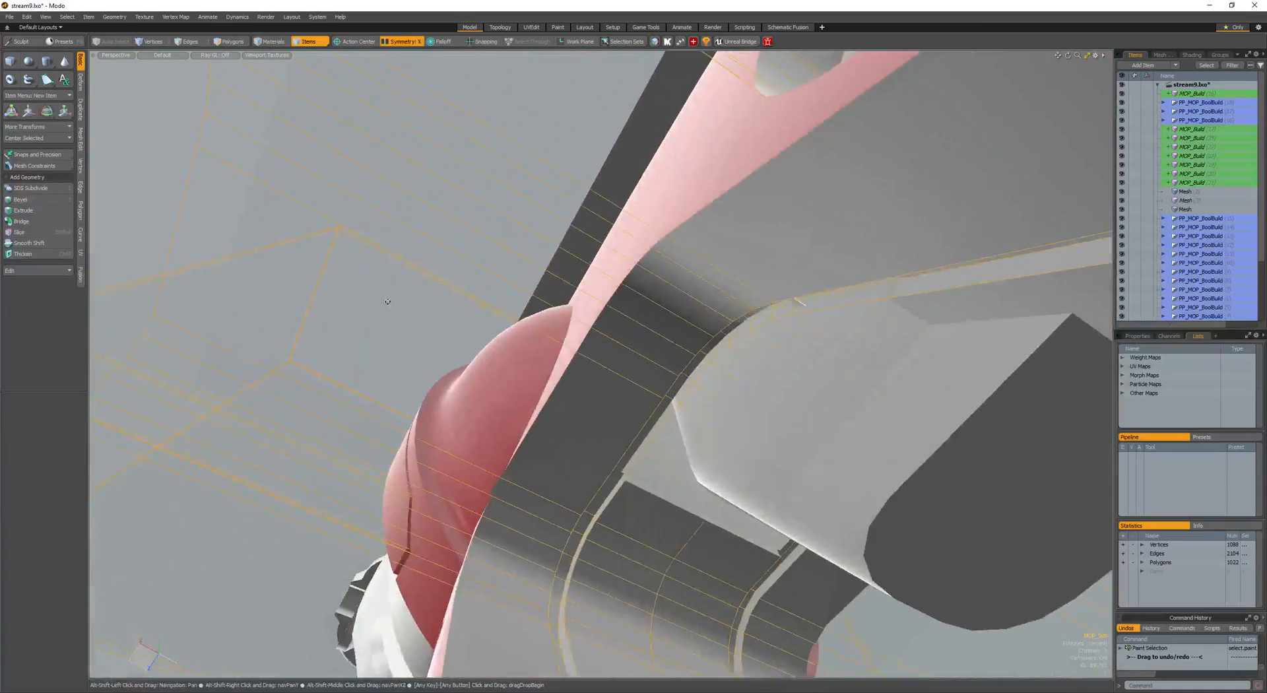
{"action": "left_click_drag", "start_coordinate": [624, 439], "coordinate": [628, 553], "text": "alt"}
{"action": "left_click", "coordinate": [626, 424]}
{"action": "key", "text": "3"}
{"action": "double_click", "coordinate": [629, 425]}
{"action": "left_click", "coordinate": [580, 444]}
{"action": "key", "text": "w"}
{"action": "left_click_drag", "start_coordinate": [582, 441], "coordinate": [650, 485], "text": "alt"}
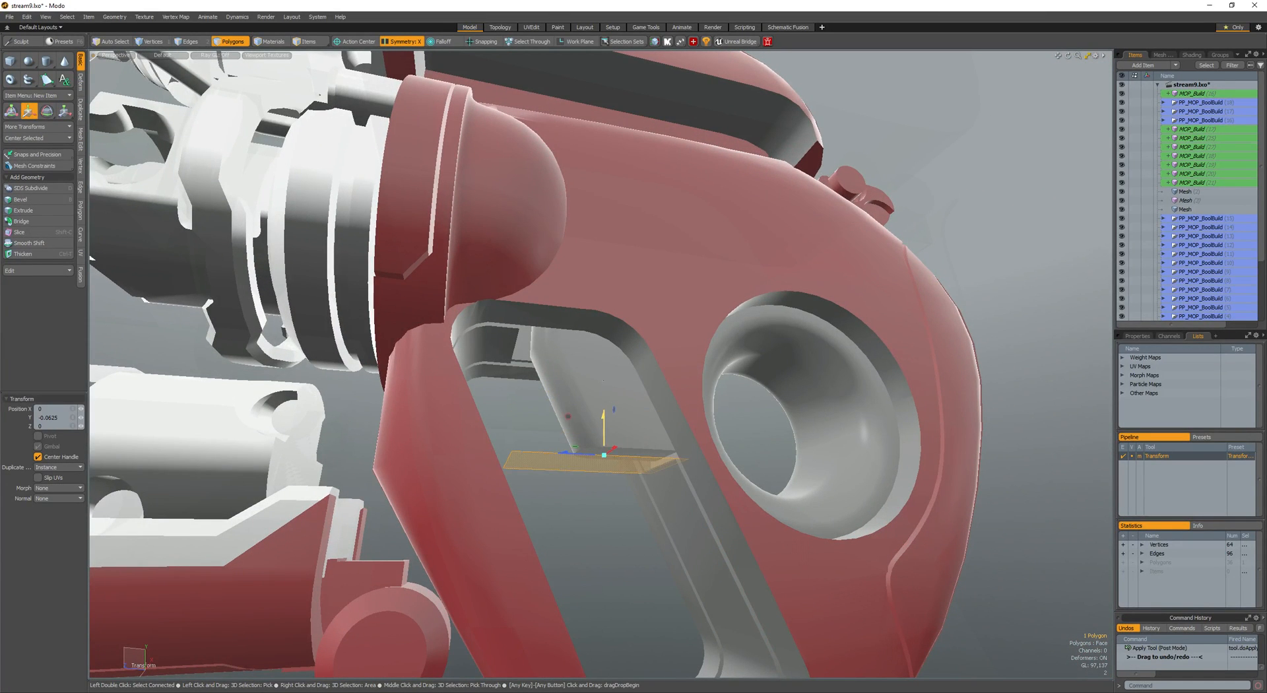
{"action": "key", "text": "space"}
{"action": "scroll", "coordinate": [605, 433], "scroll_direction": "down", "scroll_amount": 3}
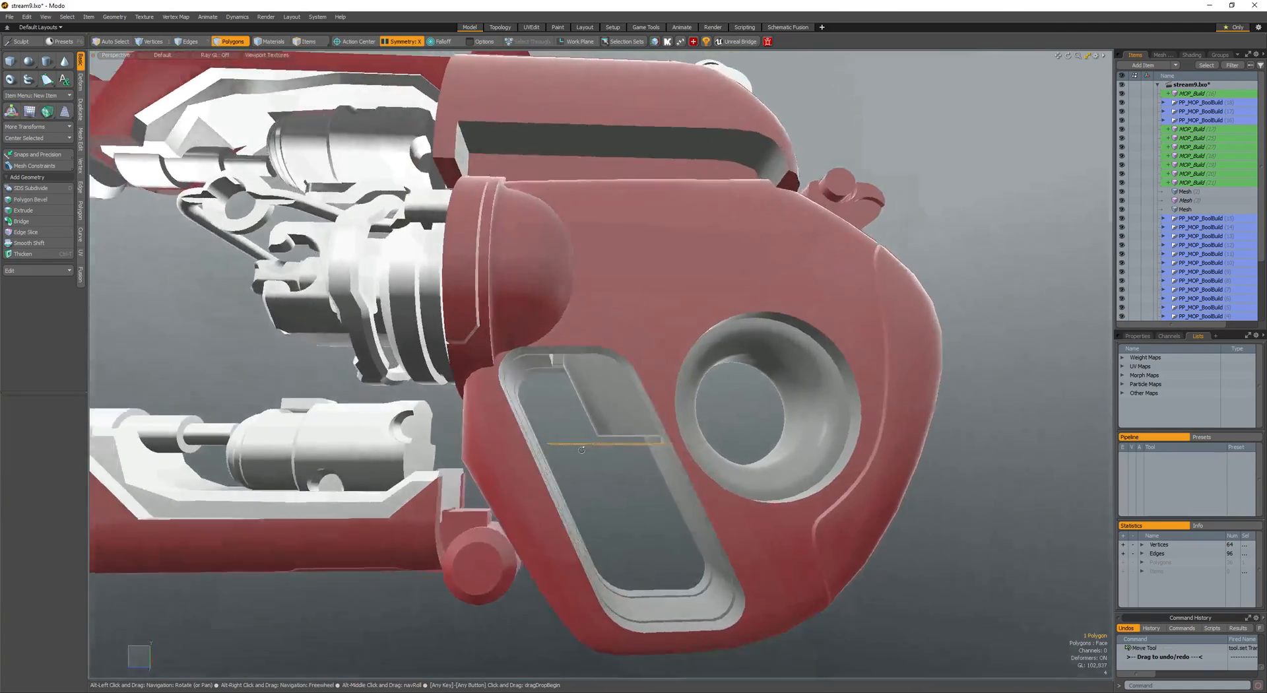
- Select all connected polygons of the grip opening cutter and assign the red body material to them
{"action": "left_click_drag", "start_coordinate": [605, 433], "coordinate": [725, 549], "text": "alt"}
{"action": "left_click", "coordinate": [651, 499]}
{"action": "double_click", "coordinate": [651, 499]}
{"action": "key", "text": "m"}
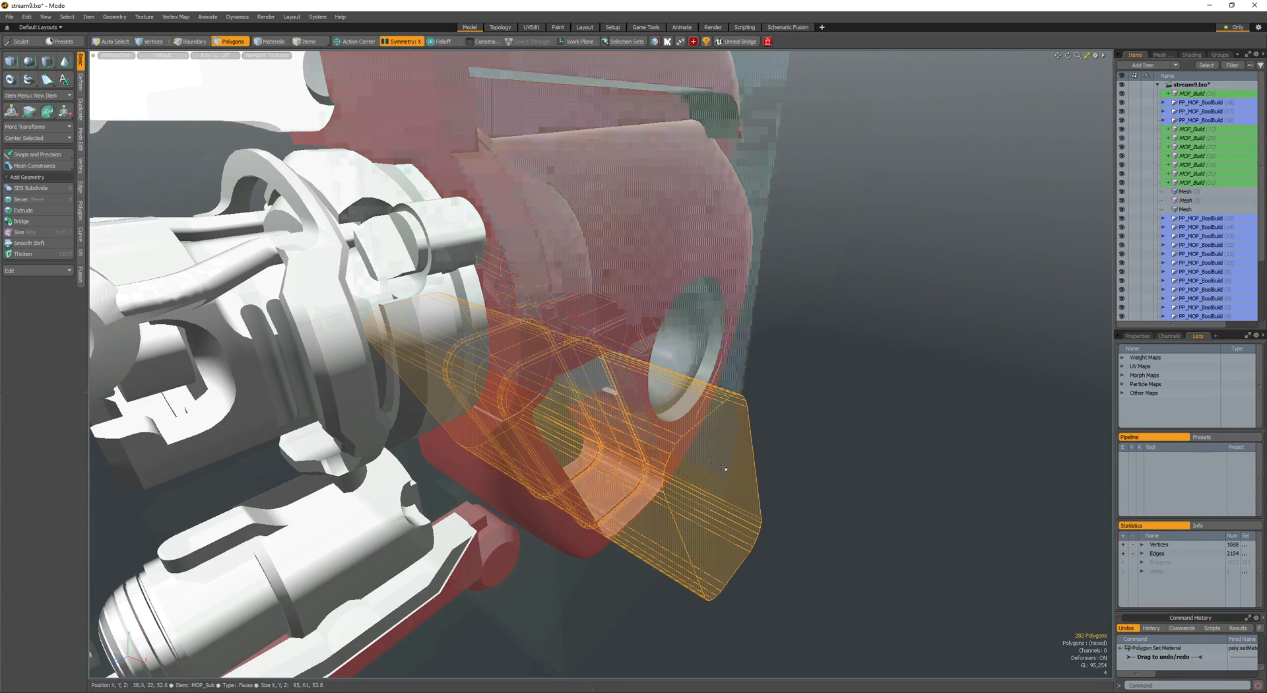
- Contract the grip cutter's selection to its inner wall polygons and assign the Metal material to them
{"action": "mouse_move", "coordinate": [726, 467]}
{"action": "left_mouse_down", "text": "alt"}
{"action": "mouse_move", "coordinate": [716, 544]}
{"action": "mouse_move", "coordinate": [746, 543]}
{"action": "mouse_move", "coordinate": [710, 518]}
{"action": "mouse_move", "coordinate": [673, 522]}
{"action": "left_mouse_up", "text": "alt"}
{"action": "left_click", "coordinate": [716, 545], "text": "ctrl"}
{"action": "key", "text": "shift+Down"}
{"action": "key", "text": "m"}
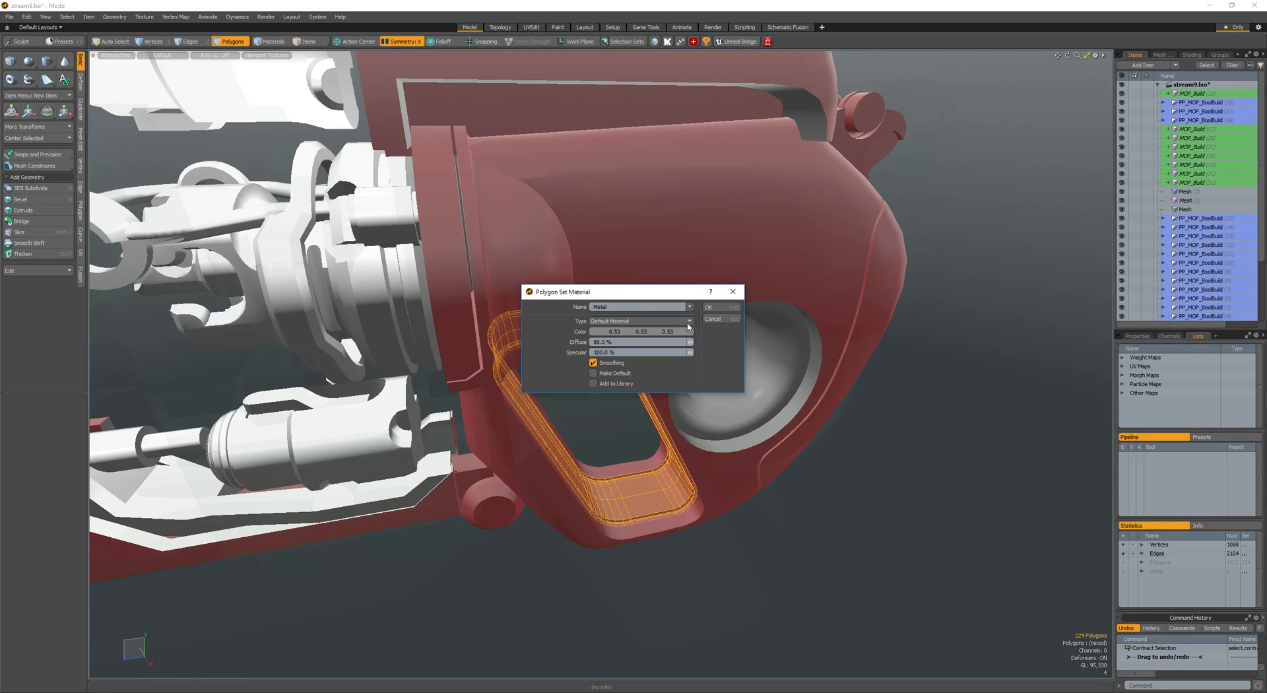
{"action": "key", "text": "Return"}
{"action": "left_click_drag", "start_coordinate": [854, 524], "coordinate": [589, 492], "text": "alt"}
{"action": "scroll", "coordinate": [608, 538], "scroll_direction": "down", "scroll_amount": 6}
{"action": "left_click", "coordinate": [475, 580]}
{"action": "key", "text": "alt+w"}
{"action": "key", "text": "alt+w"}
{"action": "left_click_drag", "start_coordinate": [589, 492], "coordinate": [558, 436], "text": "ctrl+alt"}
{"action": "scroll", "coordinate": [750, 343], "scroll_direction": "up", "scroll_amount": 4}
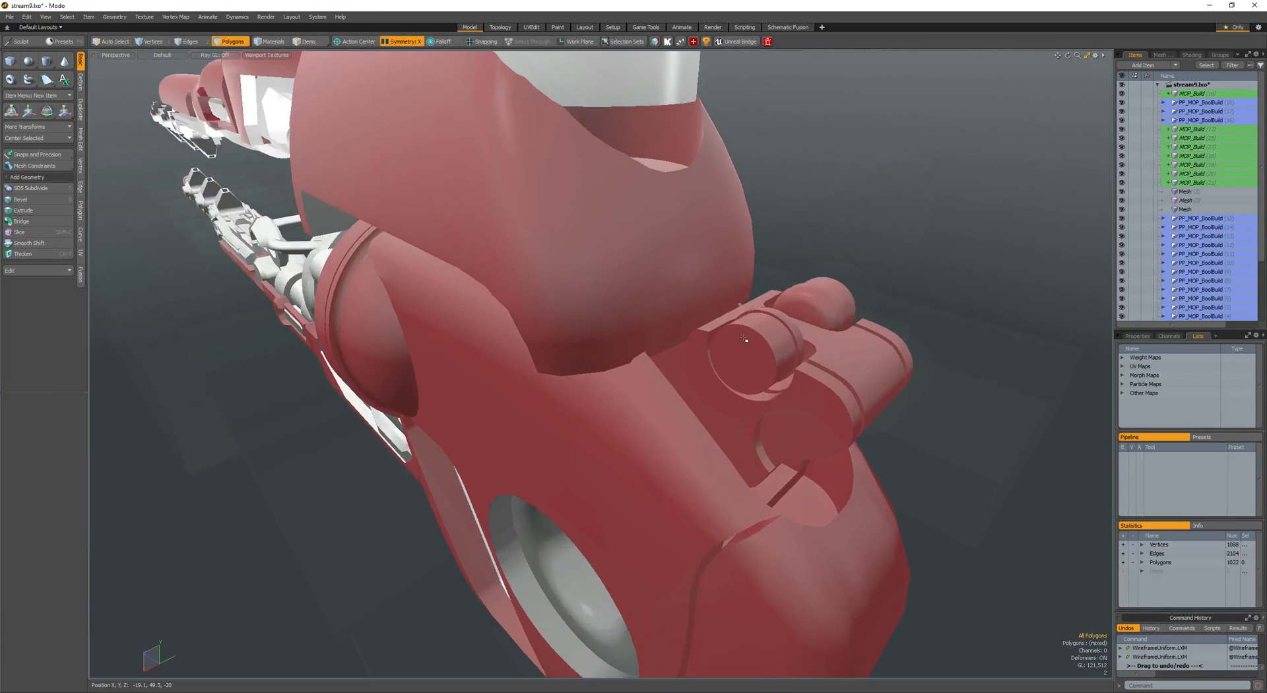
- Assign the Metal material to the pair of small cylinders on the rear hinge and save the scene
{"action": "key", "text": "5"}
{"action": "left_click", "coordinate": [750, 343]}
{"action": "key", "text": "space"}
{"action": "key", "text": "5"}
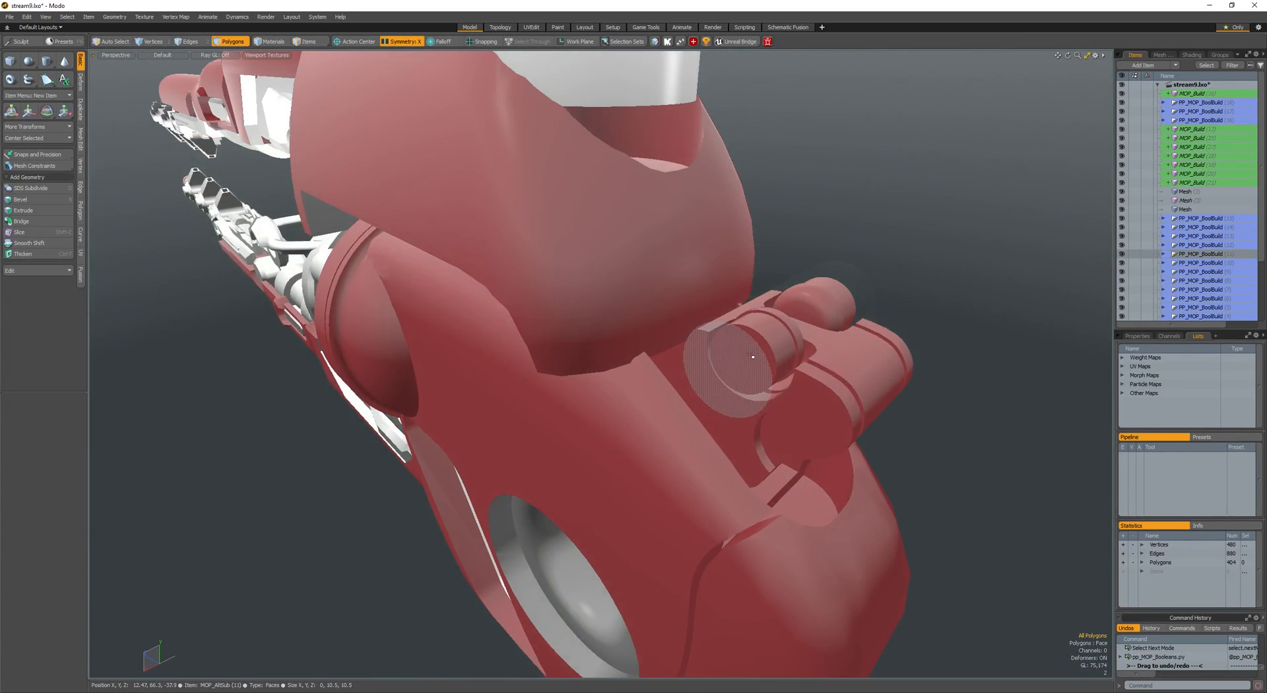
{"action": "left_click", "coordinate": [766, 352]}
{"action": "key", "text": "space"}
{"action": "double_click", "coordinate": [766, 352]}
{"action": "key", "text": "m"}
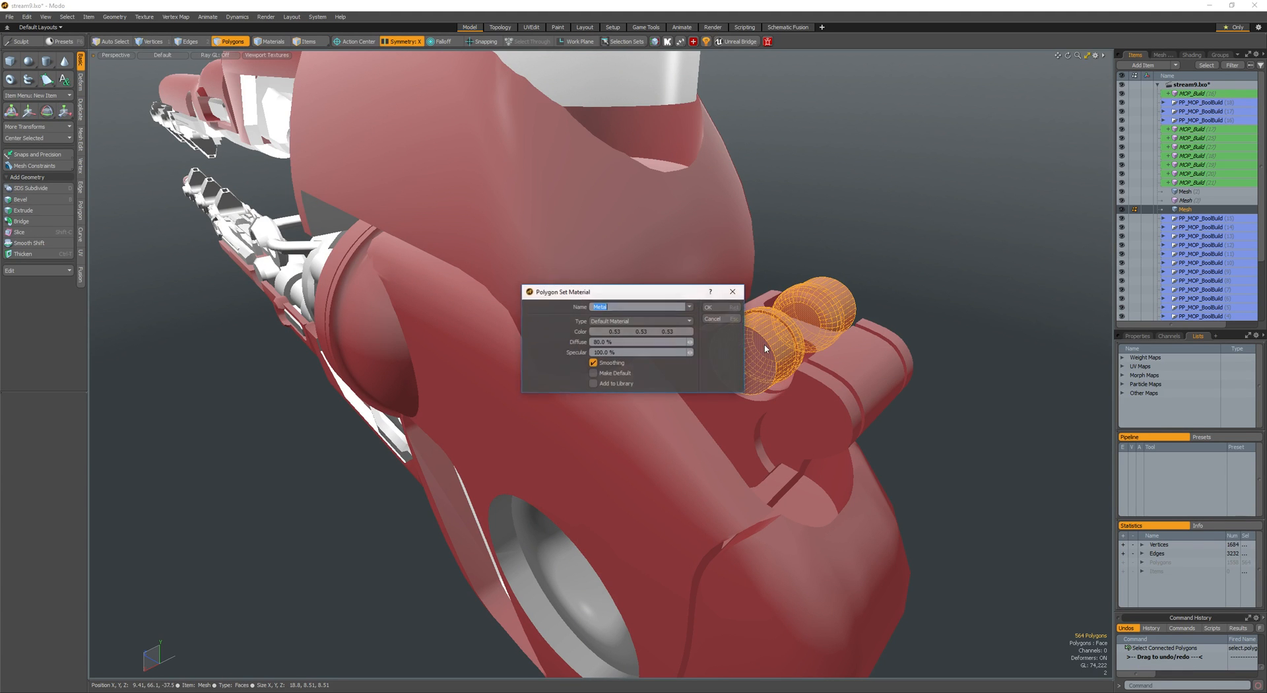
{"action": "key", "text": "Return"}
{"action": "left_click", "coordinate": [768, 356]}
{"action": "left_click", "coordinate": [810, 364]}
{"action": "left_click_drag", "start_coordinate": [809, 364], "coordinate": [704, 382], "text": "alt"}
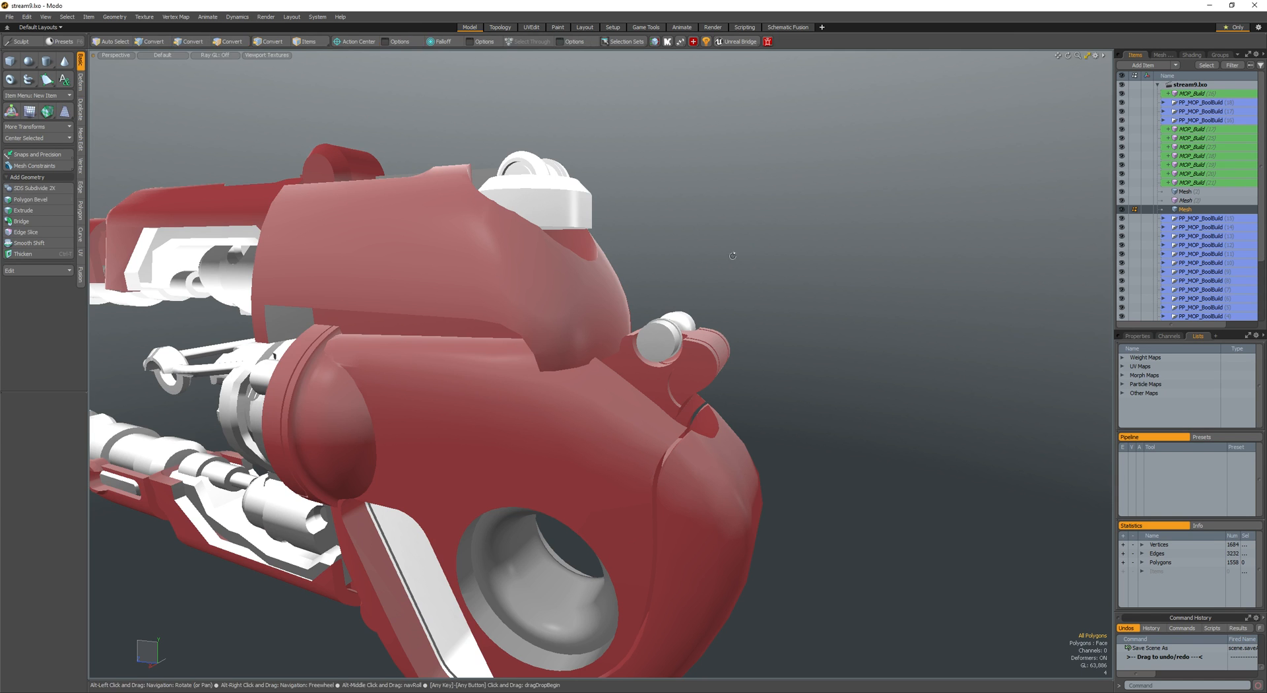
- Bevel the outer rims of the two hinge cylinders
{"action": "left_click_drag", "start_coordinate": [668, 315], "coordinate": [670, 354], "text": "alt"}
{"action": "left_click", "coordinate": [670, 354]}
{"action": "scroll", "coordinate": [668, 355], "scroll_direction": "up", "scroll_amount": 5}
{"action": "key", "text": "alt+2"}
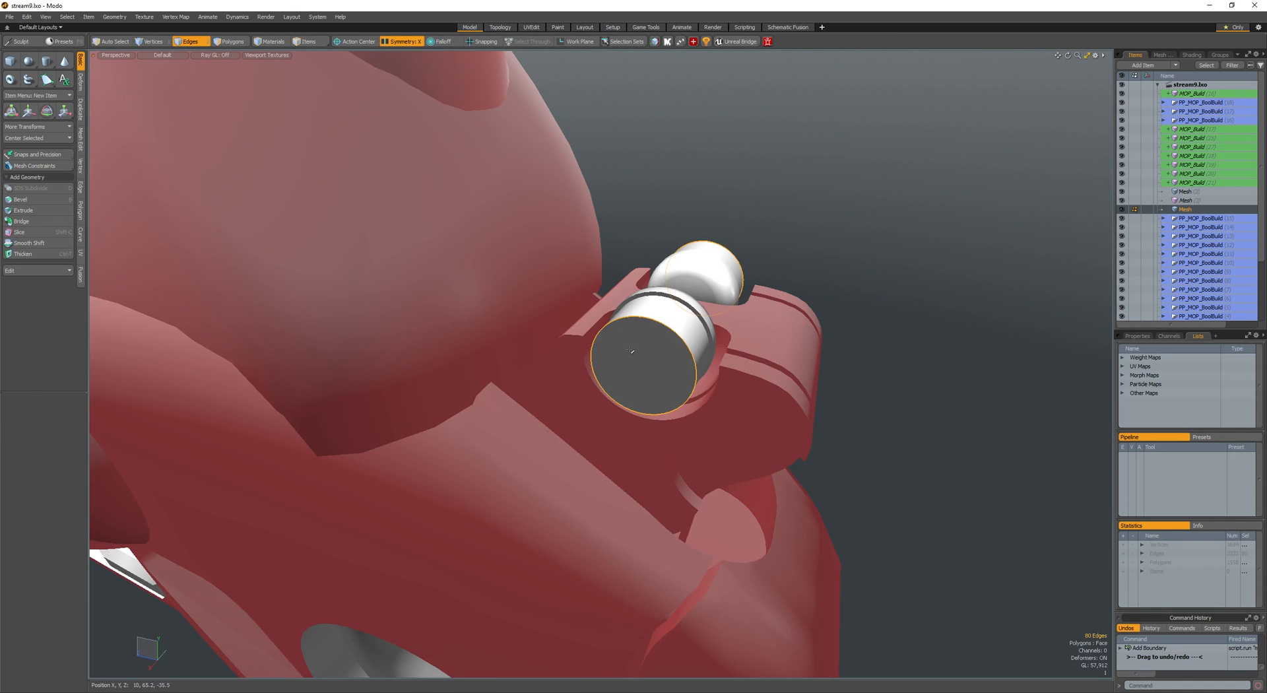
{"action": "key", "text": "b"}
{"action": "mouse_move", "coordinate": [565, 355]}
{"action": "left_mouse_down"}
{"action": "mouse_move", "coordinate": [614, 374]}
{"action": "mouse_move", "coordinate": [570, 390]}
{"action": "left_mouse_up"}
{"action": "key", "text": "space"}
- Expand the selection around the cylinders' end caps, scale it to about 127% along X and shift it about -0.84 along X
{"action": "key", "text": "shift+Up"}
{"action": "key", "text": "r"}
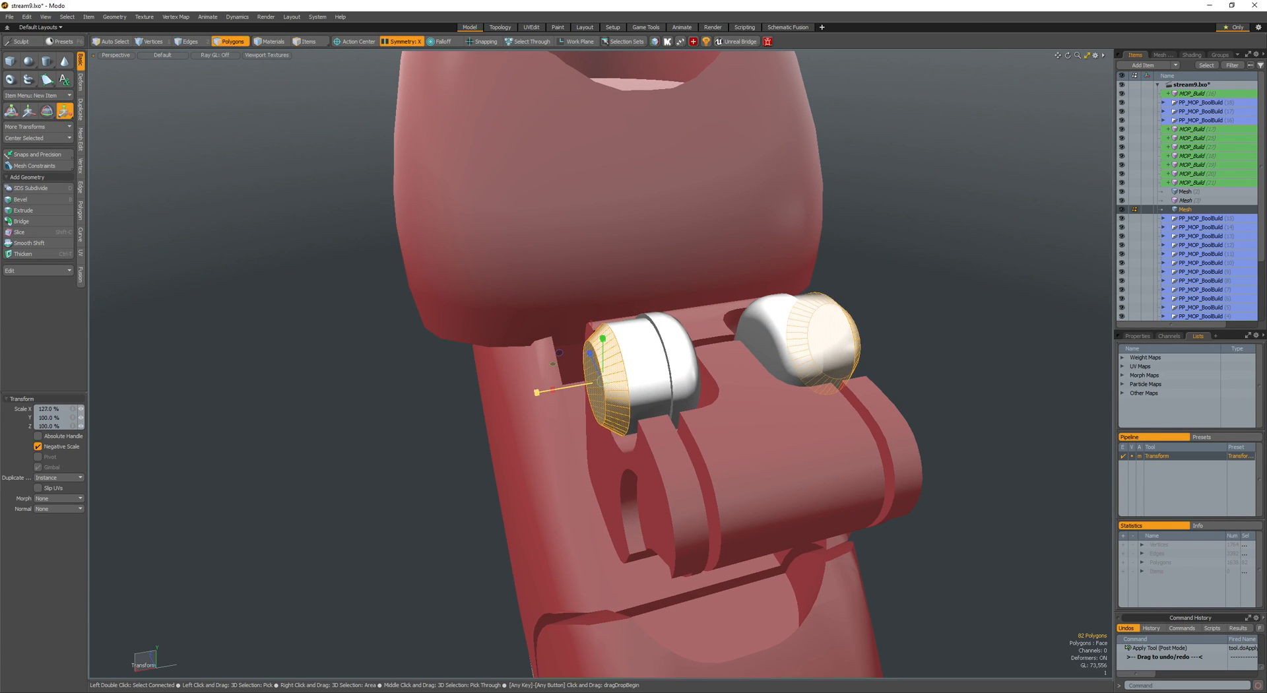
{"action": "key", "text": "w"}
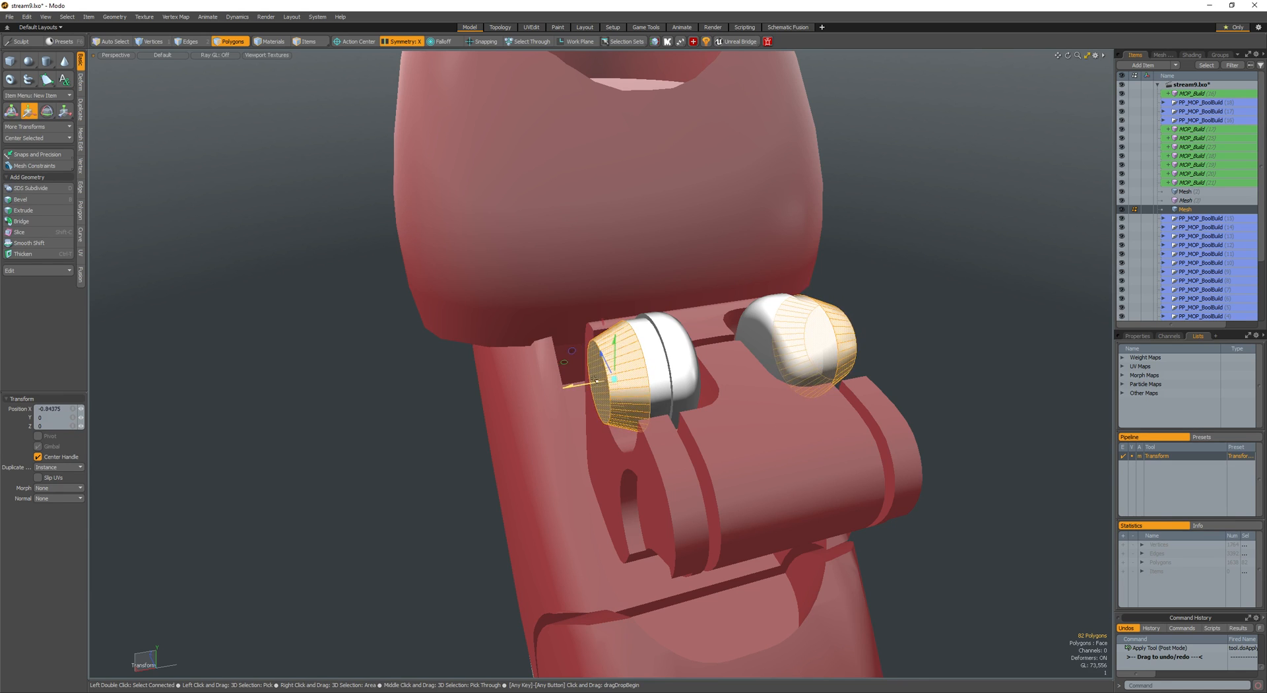
{"action": "key", "text": "space"}
- Bevel the edge loop around the middle of both hinge cylinders with a value of about 0.547
{"action": "scroll", "coordinate": [651, 368], "scroll_direction": "up", "scroll_amount": 3}
{"action": "key", "text": "w"}
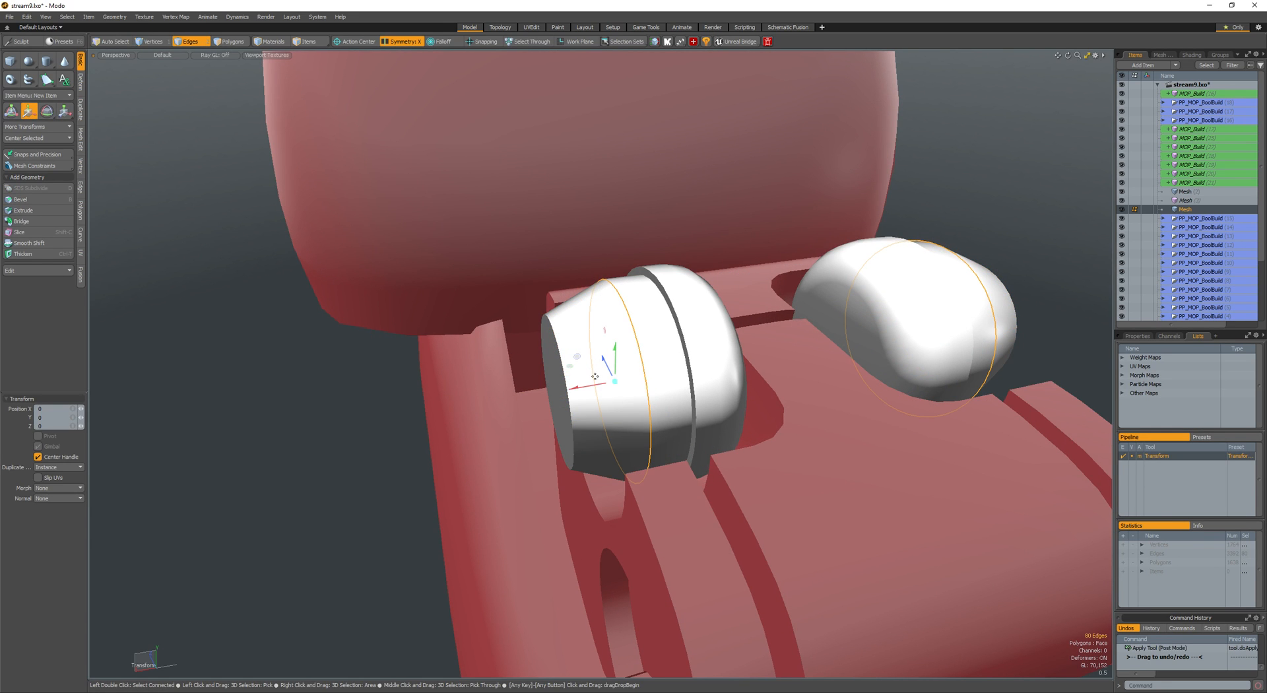
{"action": "key", "text": "b"}
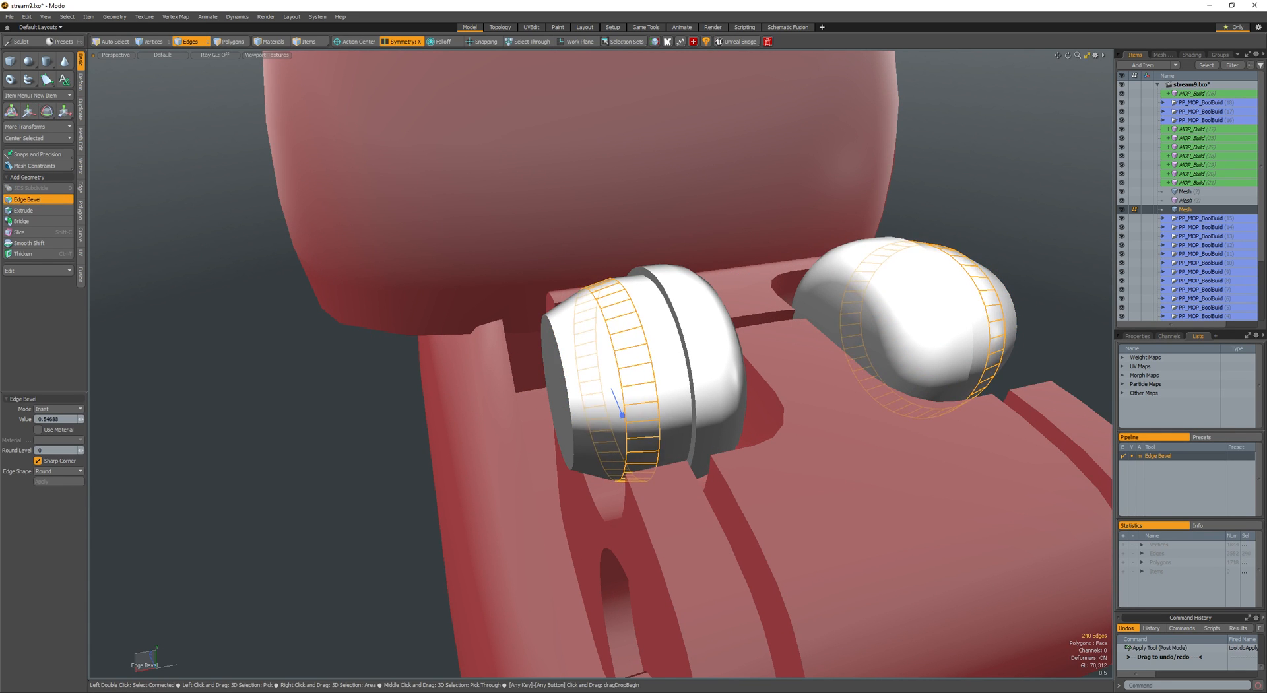
{"action": "scroll", "coordinate": [560, 373], "scroll_direction": "up", "scroll_amount": 1, "text": "shift"}
- Bevel the boundary edges of the hinge cylinders' flat end caps
{"action": "left_click_drag", "start_coordinate": [560, 374], "coordinate": [581, 396], "text": "alt"}
{"action": "key", "text": "3"}
{"action": "left_click", "coordinate": [551, 364]}
{"action": "key", "text": "alt+2"}
{"action": "key", "text": "b"}
{"action": "scroll", "coordinate": [587, 393], "scroll_direction": "down", "scroll_amount": 4}
- Inset the hinge cylinders' end caps with repeated polygon bevels to form a round recess
{"action": "key", "text": "3"}
{"action": "double_click", "coordinate": [619, 361]}
{"action": "scroll", "coordinate": [617, 388], "scroll_direction": "up", "scroll_amount": 4}
{"action": "left_click", "coordinate": [627, 404]}
{"action": "key", "text": "b"}
{"action": "left_click", "coordinate": [648, 412]}
{"action": "left_click", "coordinate": [611, 404], "text": "shift"}
{"action": "key", "text": "q"}
- Create a symmetric pair of 4.88-unit cubes on the sides of the rear body
{"action": "left_click", "coordinate": [738, 354]}
{"action": "left_click_drag", "start_coordinate": [737, 353], "coordinate": [666, 373], "text": "alt"}
{"action": "left_click_drag", "start_coordinate": [667, 373], "coordinate": [785, 363], "text": "alt"}
{"action": "left_click_drag", "start_coordinate": [786, 363], "coordinate": [779, 337], "text": "alt"}
{"action": "key", "text": "c"}
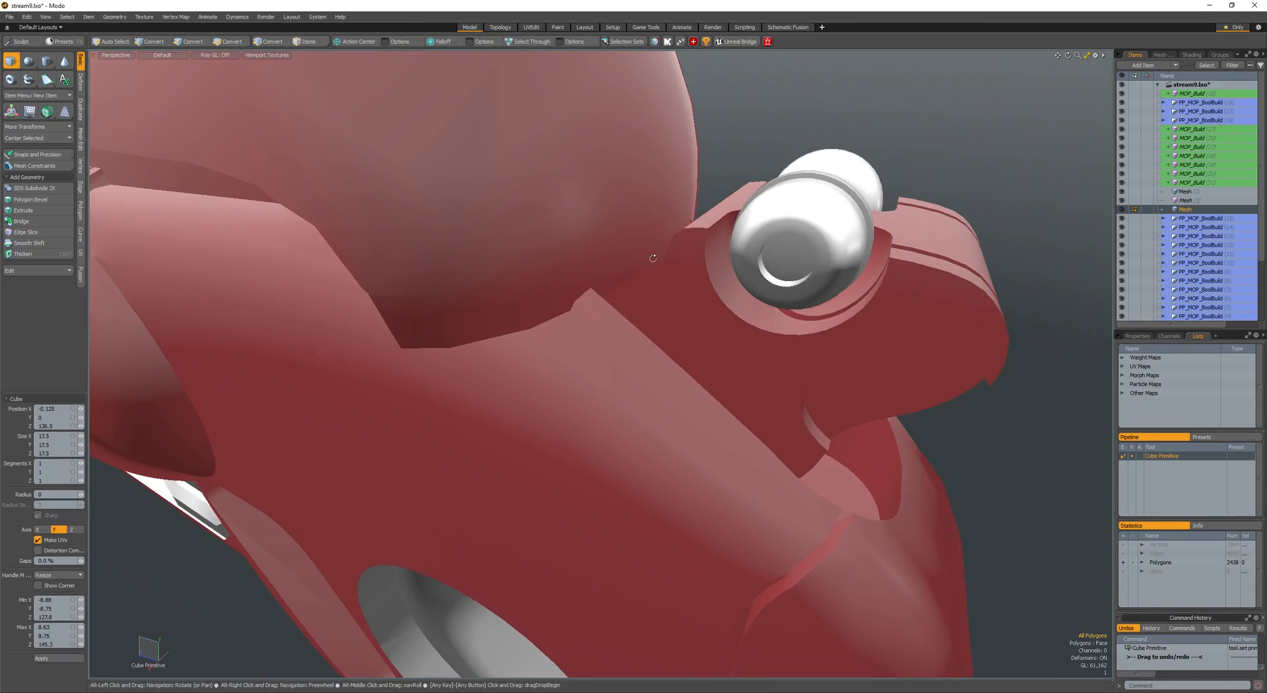
{"action": "left_click_drag", "start_coordinate": [709, 333], "coordinate": [763, 337], "text": "alt"}
{"action": "scroll", "coordinate": [779, 370], "scroll_direction": "down", "scroll_amount": 5}
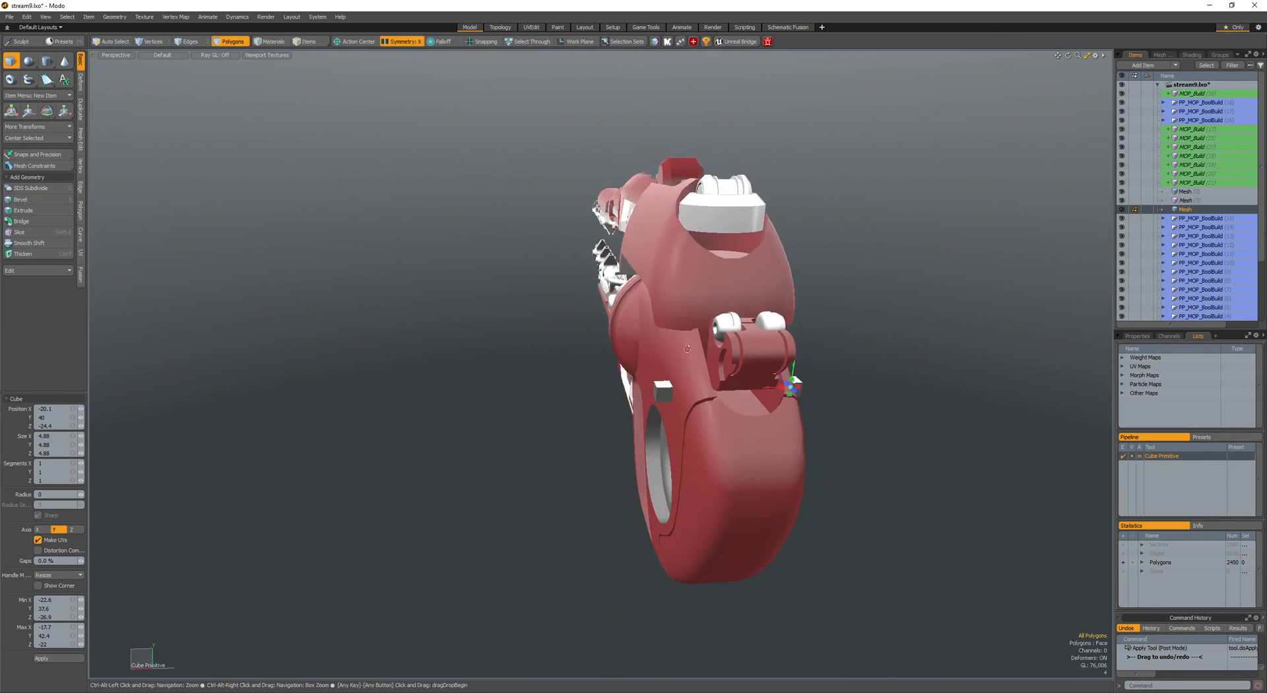
{"action": "key", "text": "space"}
- Select the symmetric cube pair and move it to the rear hinge cylinders
{"action": "left_click_drag", "start_coordinate": [809, 423], "coordinate": [756, 313], "text": "alt"}
{"action": "double_click", "coordinate": [799, 407]}
{"action": "key", "text": "w"}
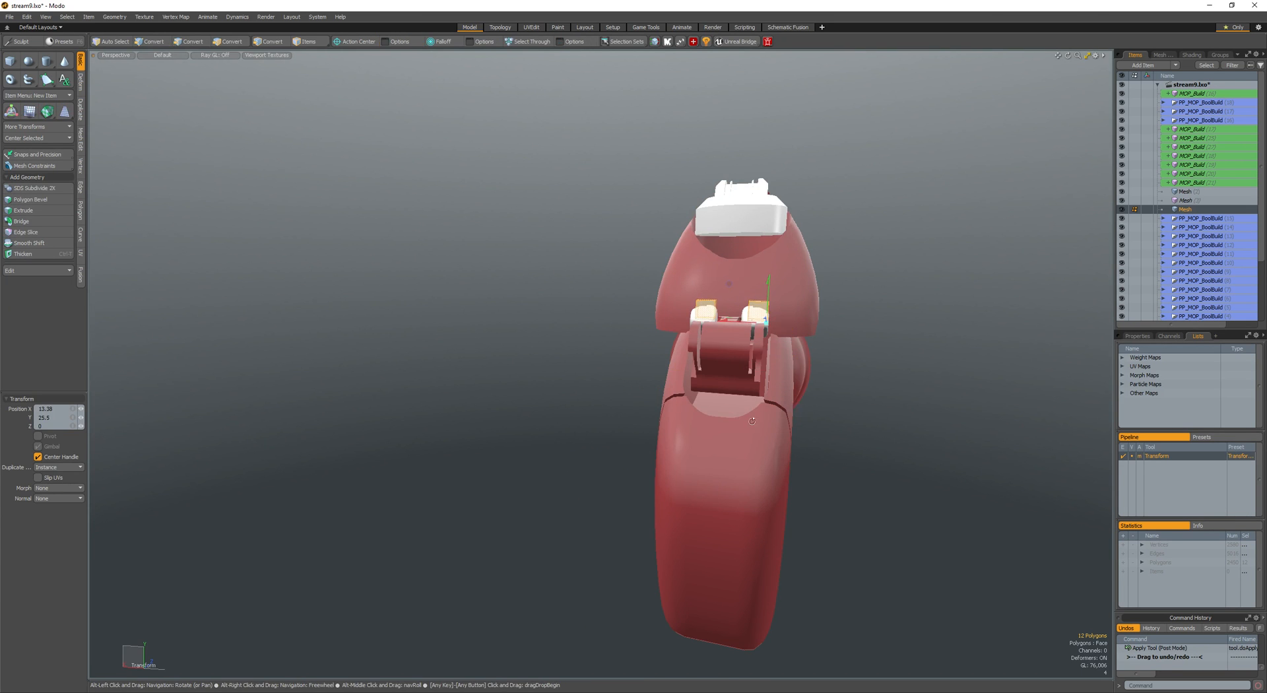
{"action": "key", "text": "space"}
{"action": "left_click_drag", "start_coordinate": [700, 264], "coordinate": [737, 197], "text": "alt"}
{"action": "scroll", "coordinate": [737, 197], "scroll_direction": "up", "scroll_amount": 5}
{"action": "key", "text": "w"}
{"action": "left_click_drag", "start_coordinate": [666, 245], "coordinate": [648, 430]}
- Scale the cube pair into elongated blocks and fit them beside the hinge
{"action": "key", "text": "r"}
{"action": "left_click_drag", "start_coordinate": [739, 261], "coordinate": [747, 246]}
{"action": "left_click_drag", "start_coordinate": [748, 246], "coordinate": [719, 323], "text": "alt"}
{"action": "key", "text": "w"}
{"action": "left_click_drag", "start_coordinate": [719, 323], "coordinate": [702, 285], "text": "alt"}
{"action": "key", "text": "r"}
{"action": "left_click_drag", "start_coordinate": [680, 233], "coordinate": [592, 209]}
{"action": "left_click_drag", "start_coordinate": [593, 210], "coordinate": [743, 324], "text": "alt"}
- Rotate and position the paired blocks against the slope of the rear hinge and save the scene
{"action": "scroll", "coordinate": [693, 291], "scroll_direction": "up", "scroll_amount": 3}
{"action": "key", "text": "w"}
{"action": "key", "text": "e"}
{"action": "key", "text": "w"}
{"action": "left_click_drag", "start_coordinate": [743, 324], "coordinate": [750, 278], "text": "alt"}
{"action": "key", "text": "Escape"}
{"action": "scroll", "coordinate": [752, 284], "scroll_direction": "up", "scroll_amount": 3}
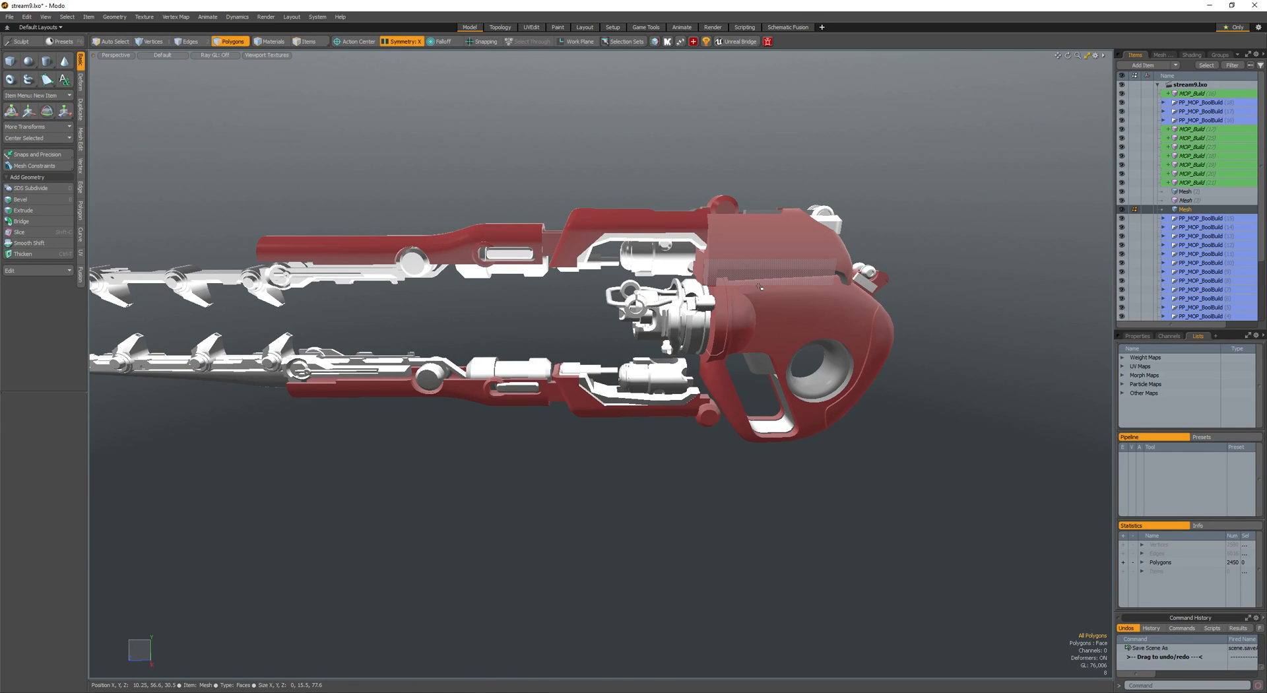
{"action": "key", "text": "ctrl+s"}
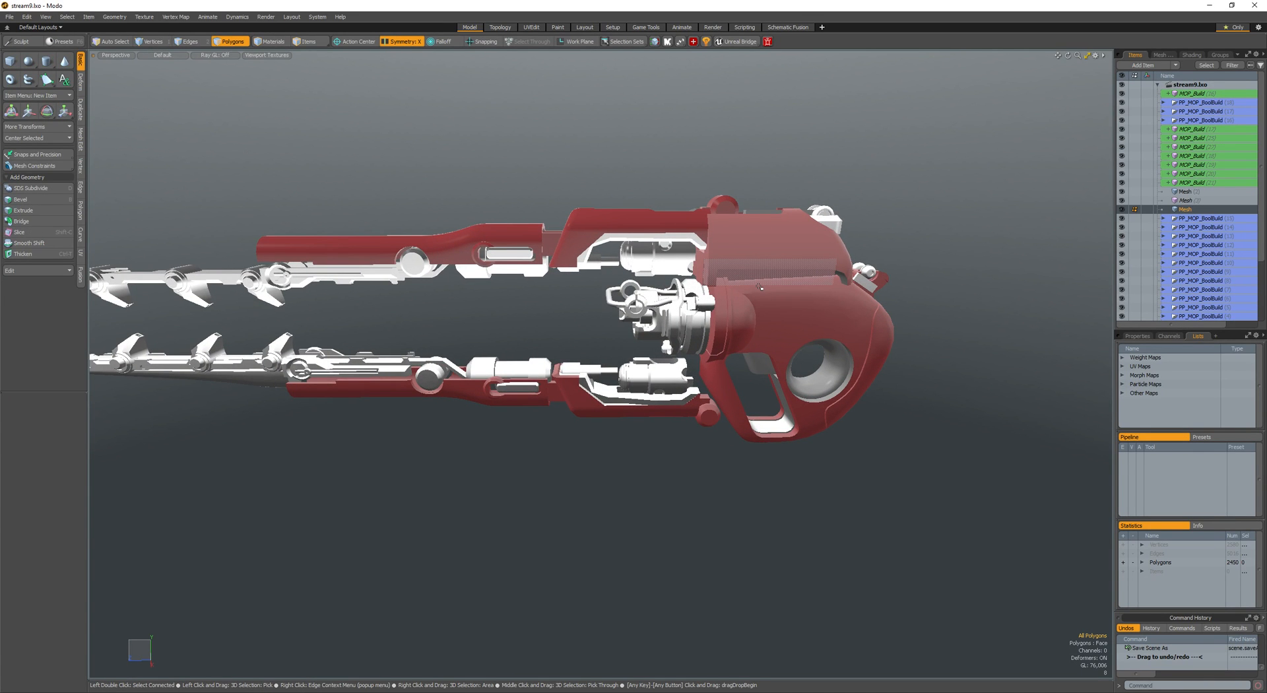
- Enable ambient occlusion in the viewport and switch its shading style to Advanced
{"action": "left_click", "coordinate": [1095, 56]}
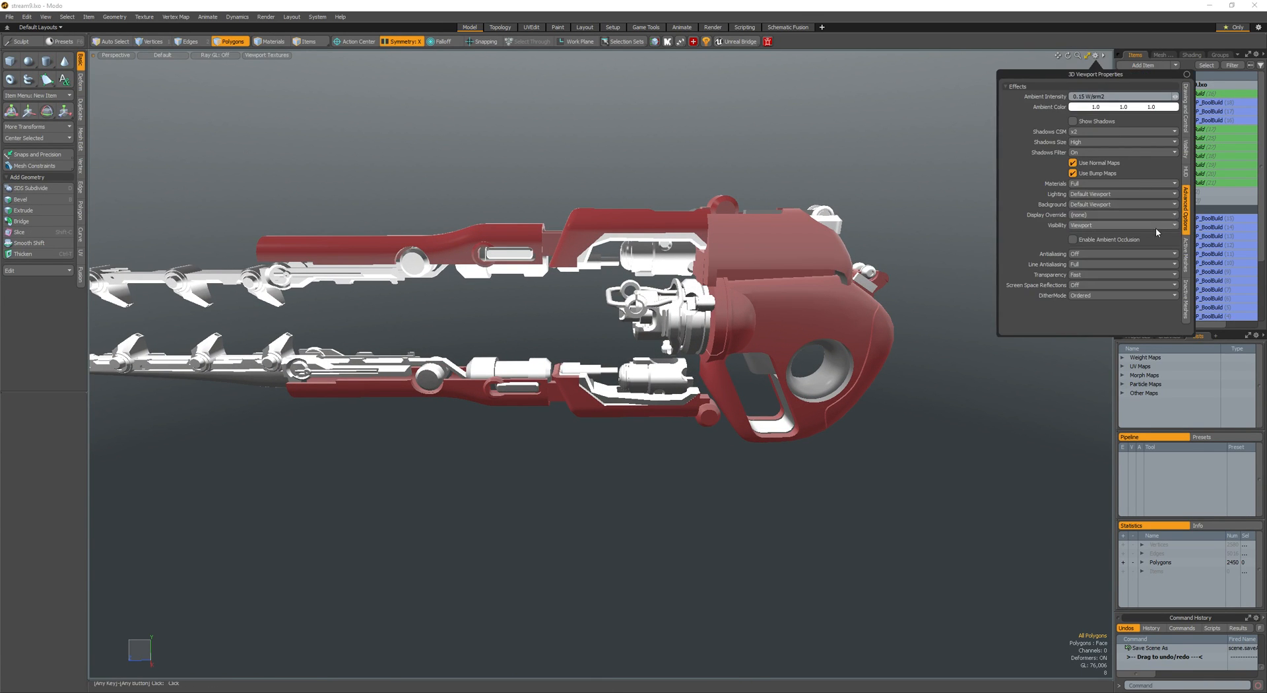
{"action": "left_click", "coordinate": [1109, 245]}
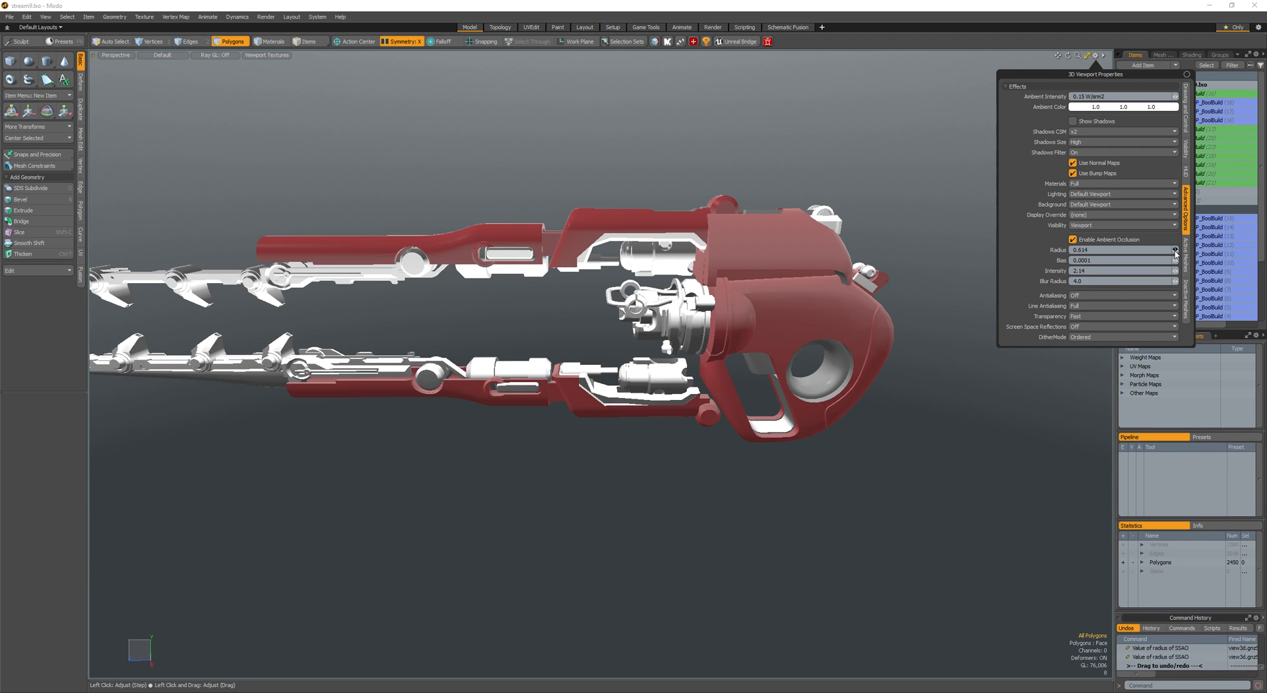
{"action": "left_click", "coordinate": [175, 56]}
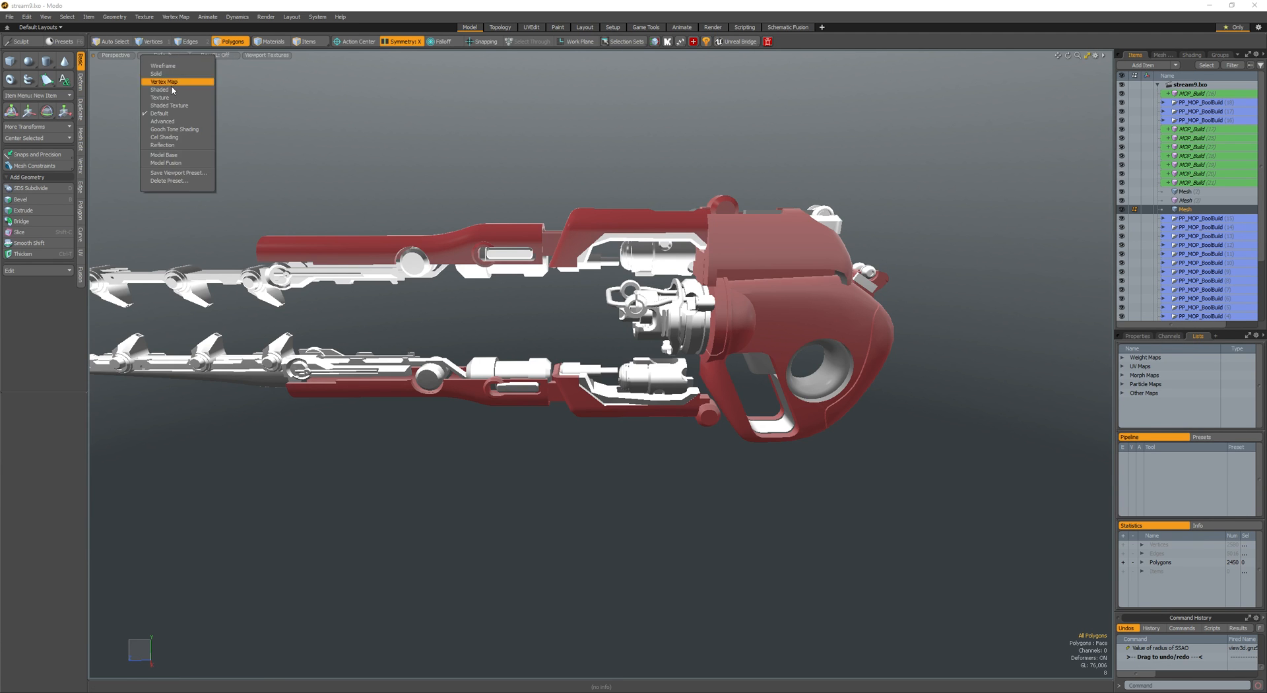
{"action": "left_click", "coordinate": [165, 120]}
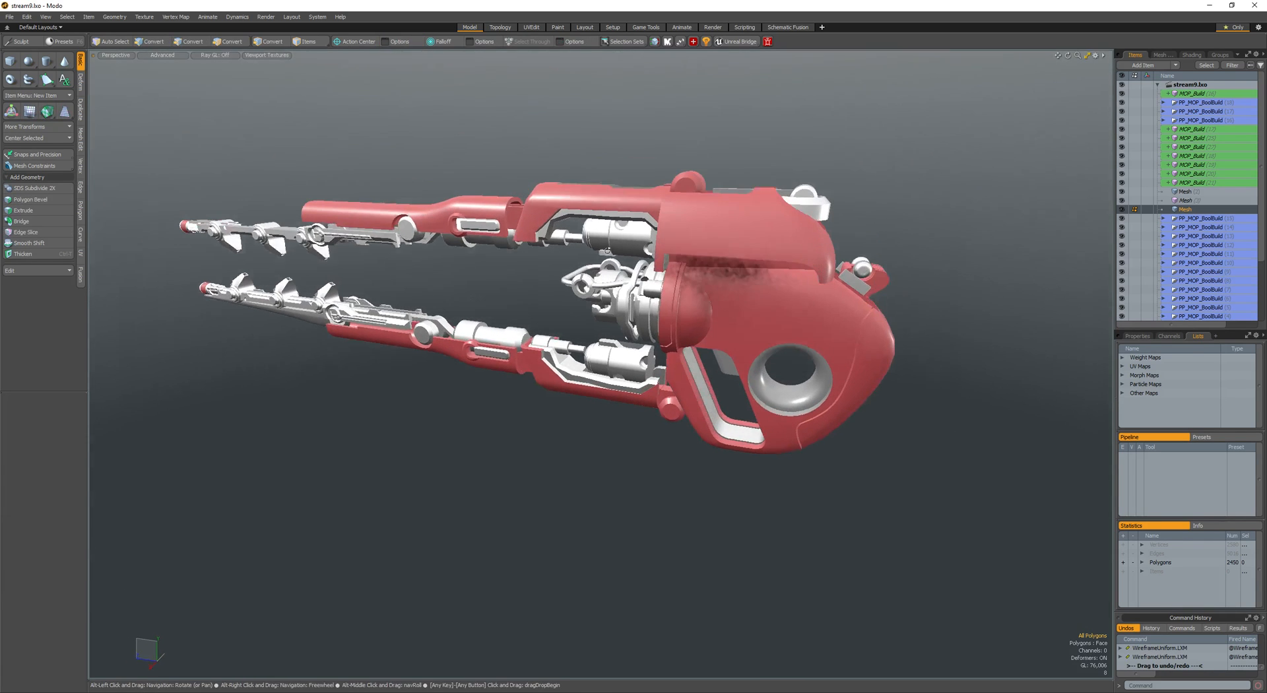
- Reduce the ambient occlusion radius to 0.221 and compare the model with the effect off and on
{"action": "left_click", "coordinate": [1096, 57]}
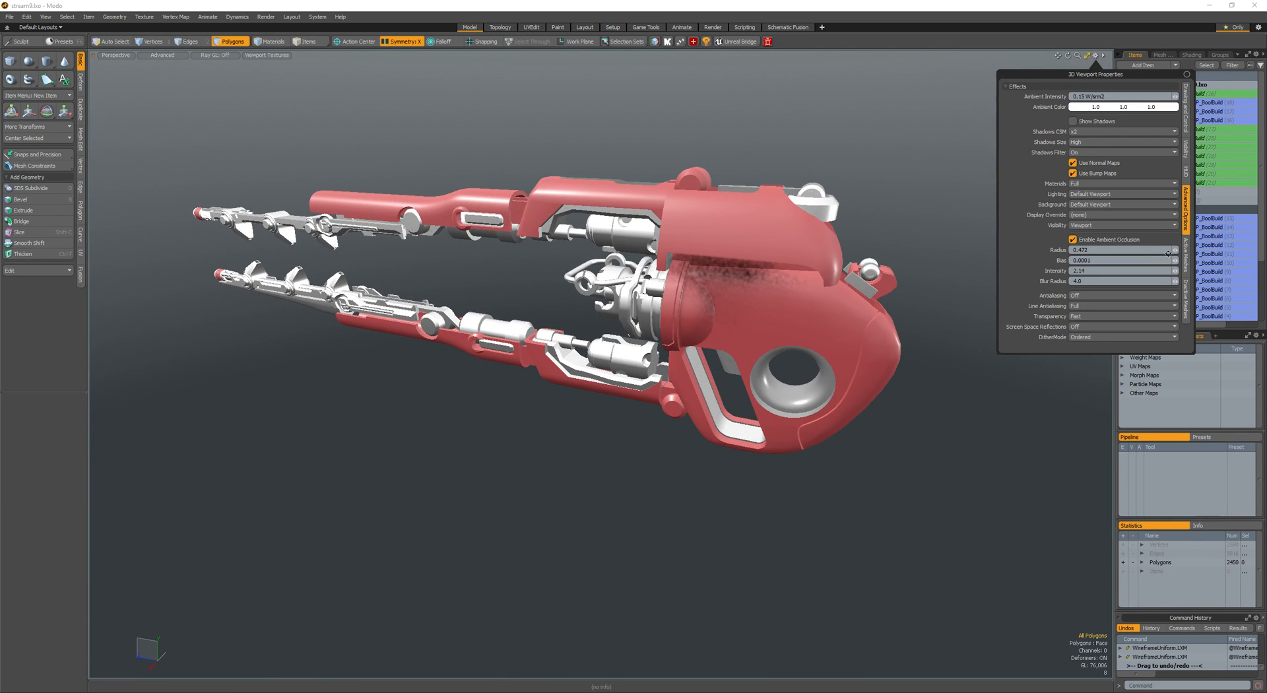
{"action": "left_click_drag", "start_coordinate": [1175, 257], "coordinate": [1140, 252]}
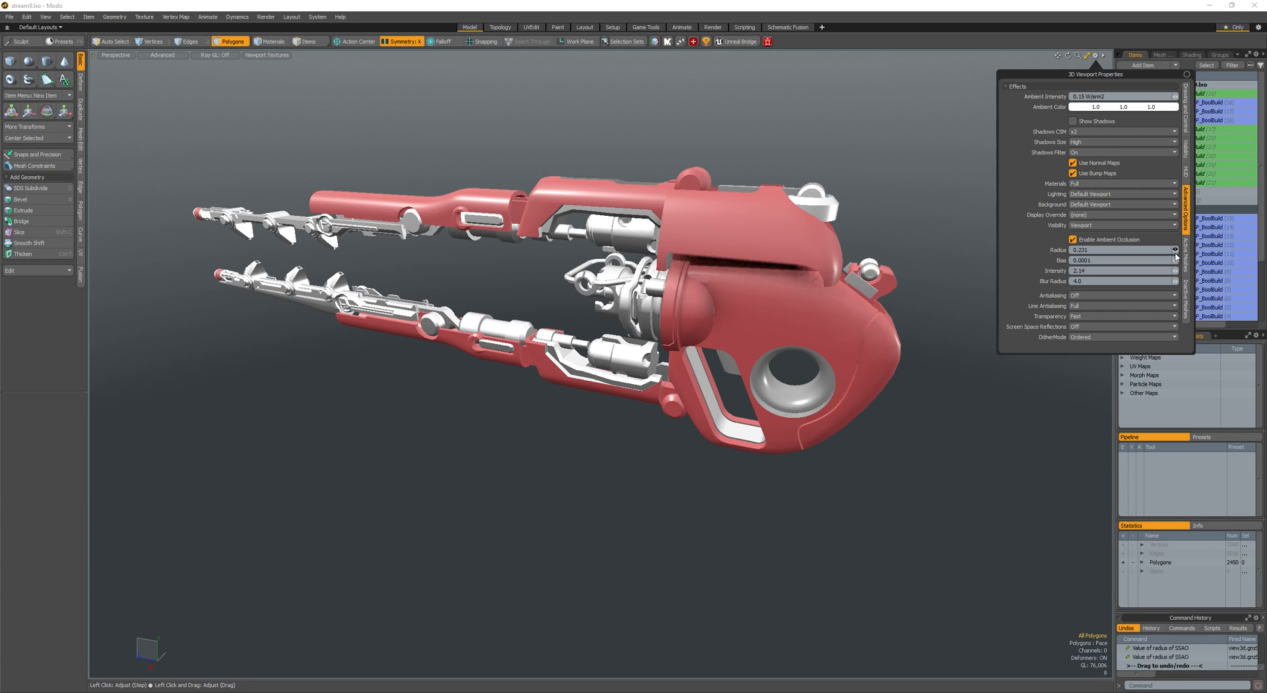
{"action": "left_click", "coordinate": [1176, 256]}
{"action": "left_click", "coordinate": [1175, 255]}
{"action": "left_click", "coordinate": [1073, 240]}
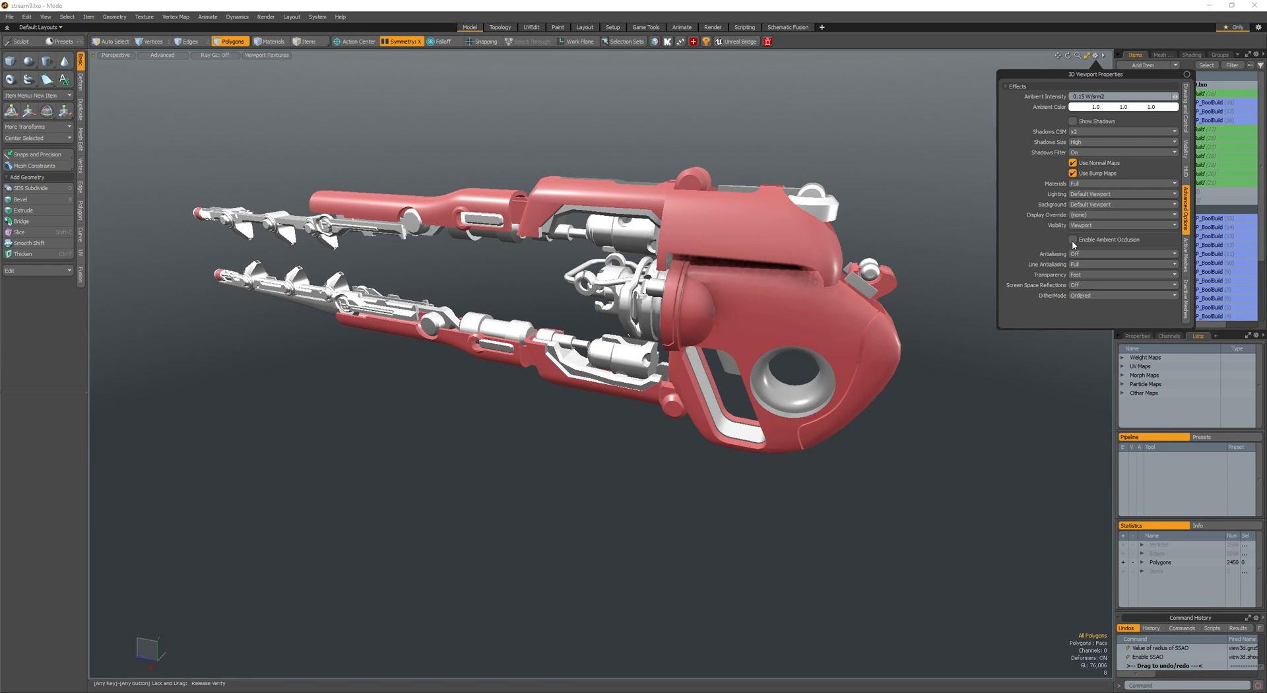
{"action": "left_click", "coordinate": [1073, 240]}
{"action": "left_click", "coordinate": [1073, 240]}
{"action": "left_click", "coordinate": [1073, 239]}
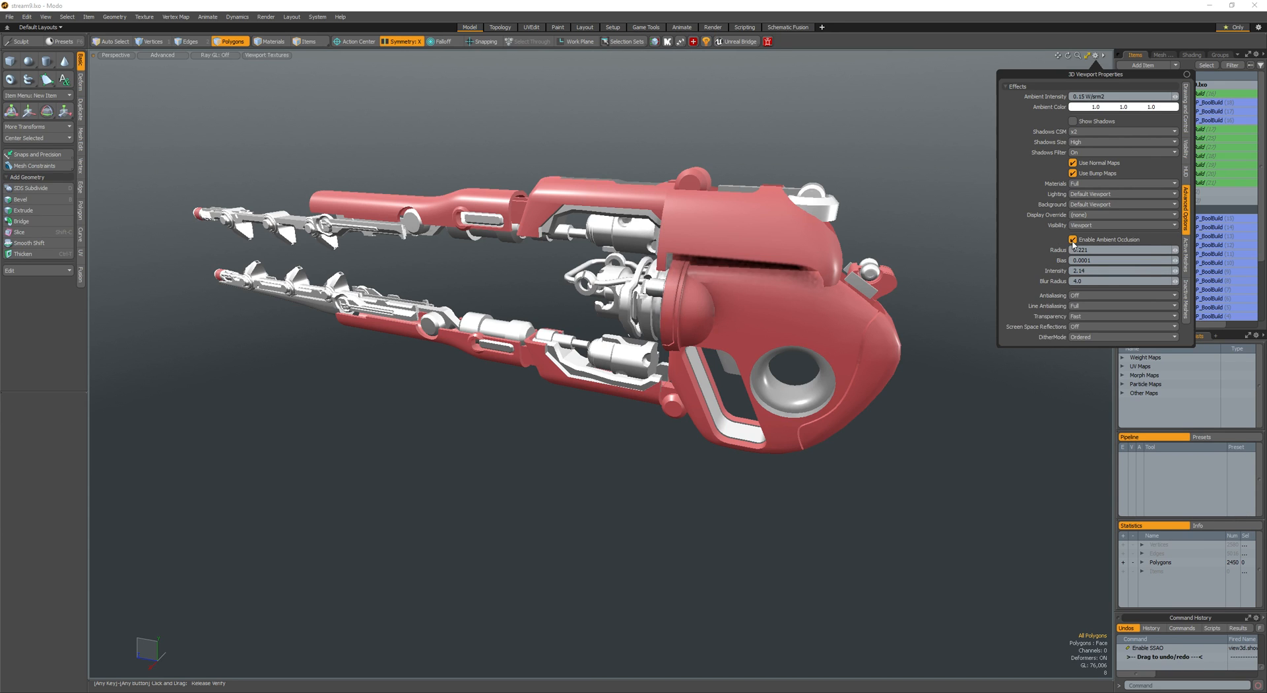
- Set the ambient occlusion intensity to 1.62, the bias to 0.0 and the radius to 0.252
{"action": "left_click", "coordinate": [1175, 273]}
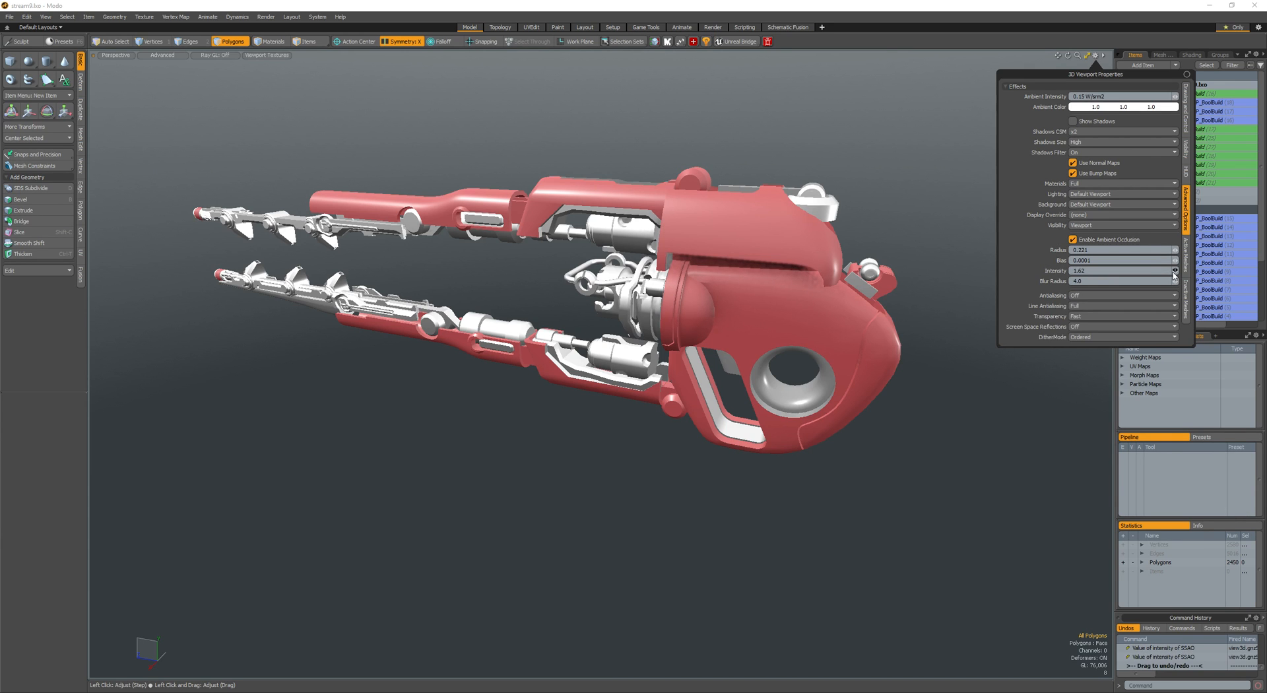
{"action": "left_click", "coordinate": [1083, 261]}
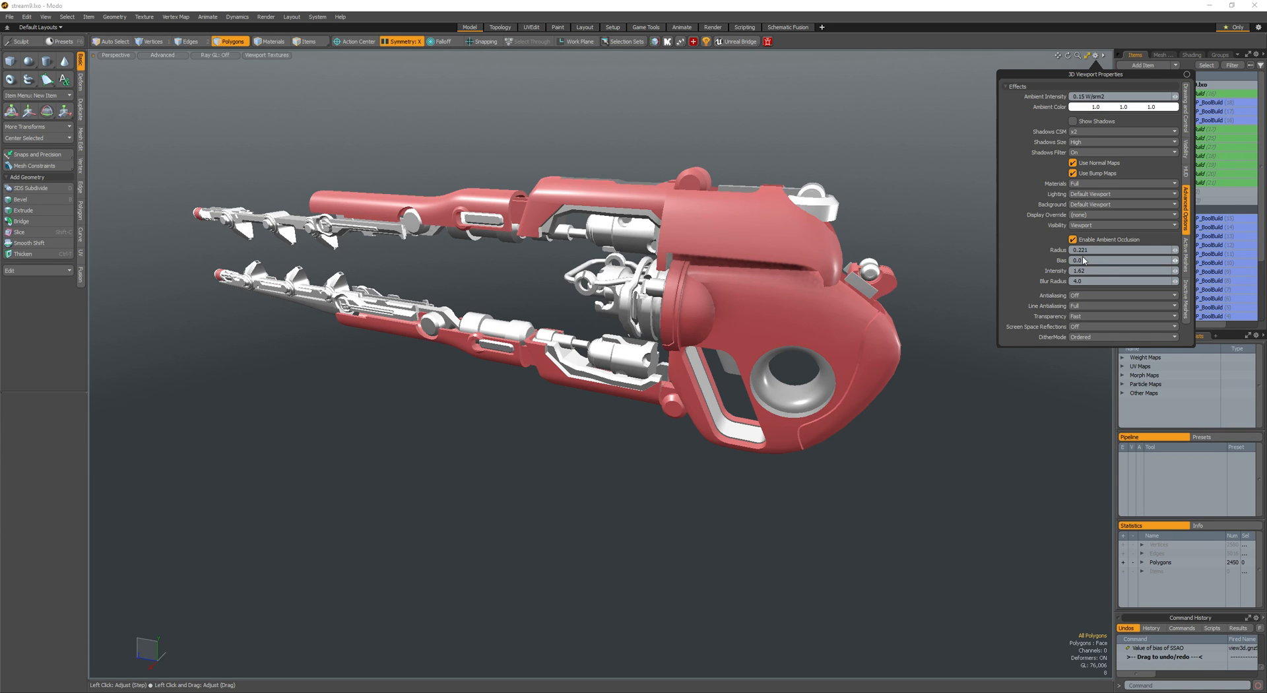
{"action": "left_click", "coordinate": [1175, 251]}
{"action": "left_click", "coordinate": [1175, 251]}
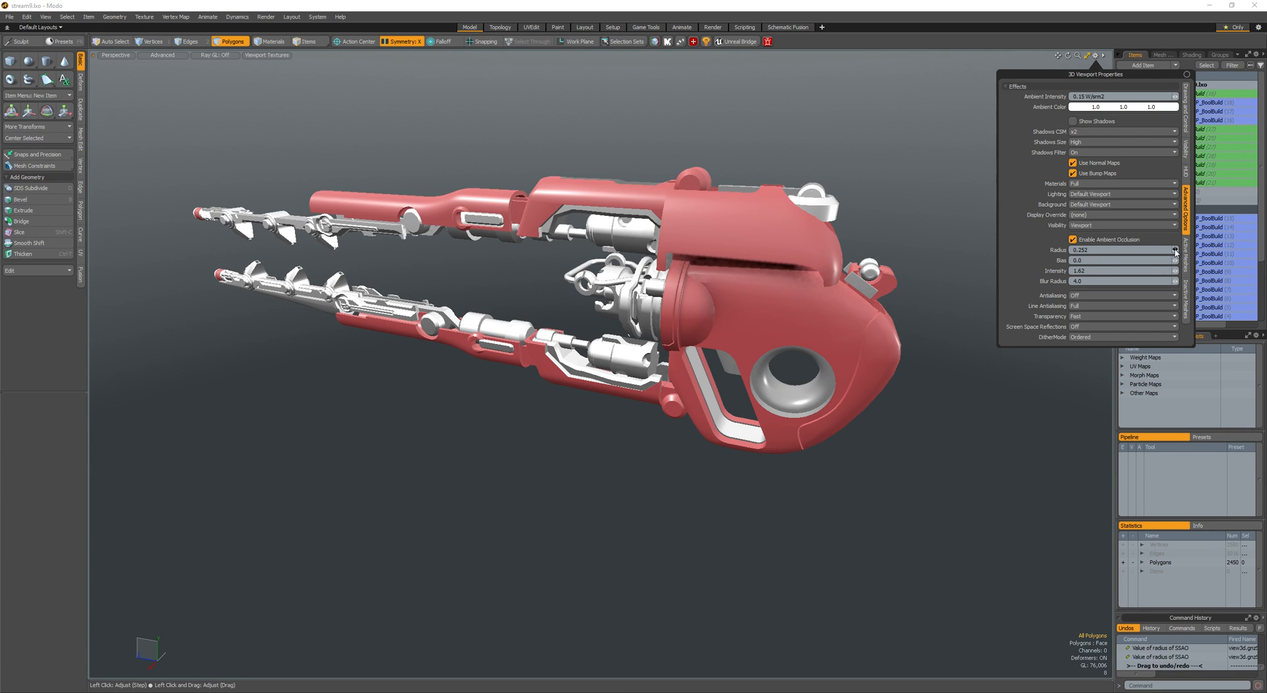
- Lower the viewport's ambient occlusion radius to 0.2
{"action": "left_click_drag", "start_coordinate": [1174, 250], "coordinate": [1158, 250]}
{"action": "left_click", "coordinate": [1176, 250]}
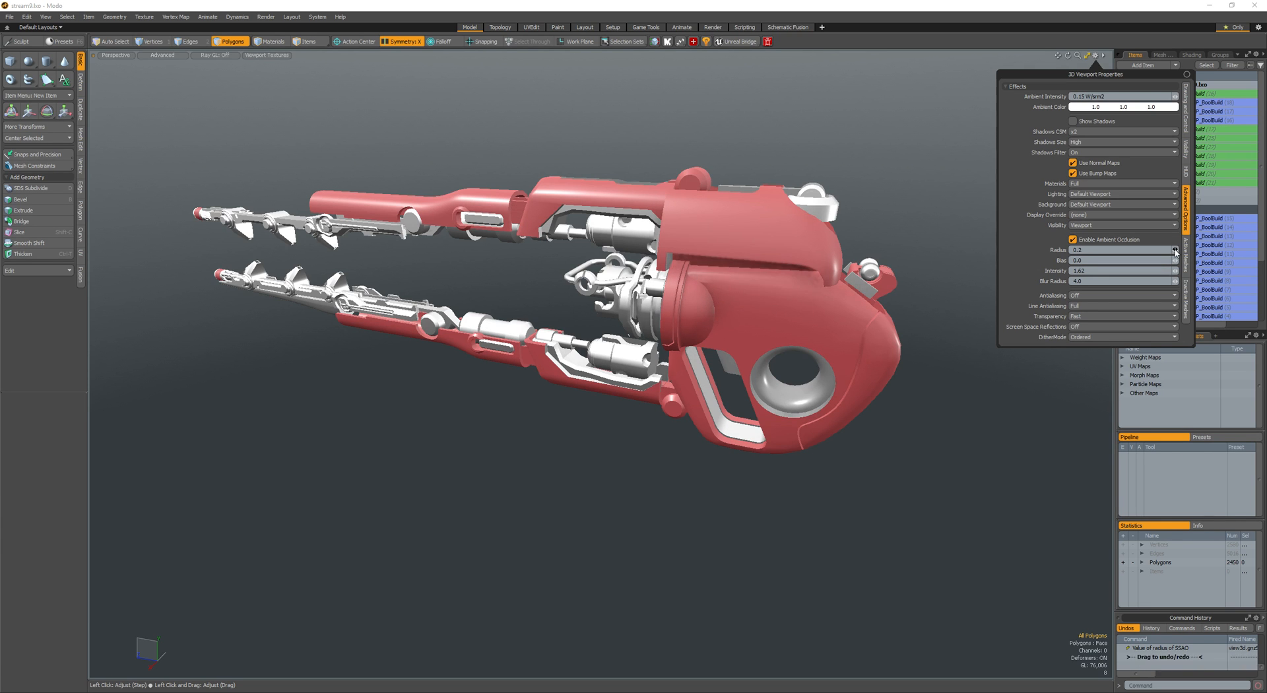
{"action": "left_click_drag", "start_coordinate": [990, 330], "coordinate": [464, 345], "text": "alt"}
- Select the tapered shroud under the front of the lower barrel and open its boolean parts for editing
{"action": "scroll", "coordinate": [464, 344], "scroll_direction": "up", "scroll_amount": 3}
{"action": "key", "text": "space"}
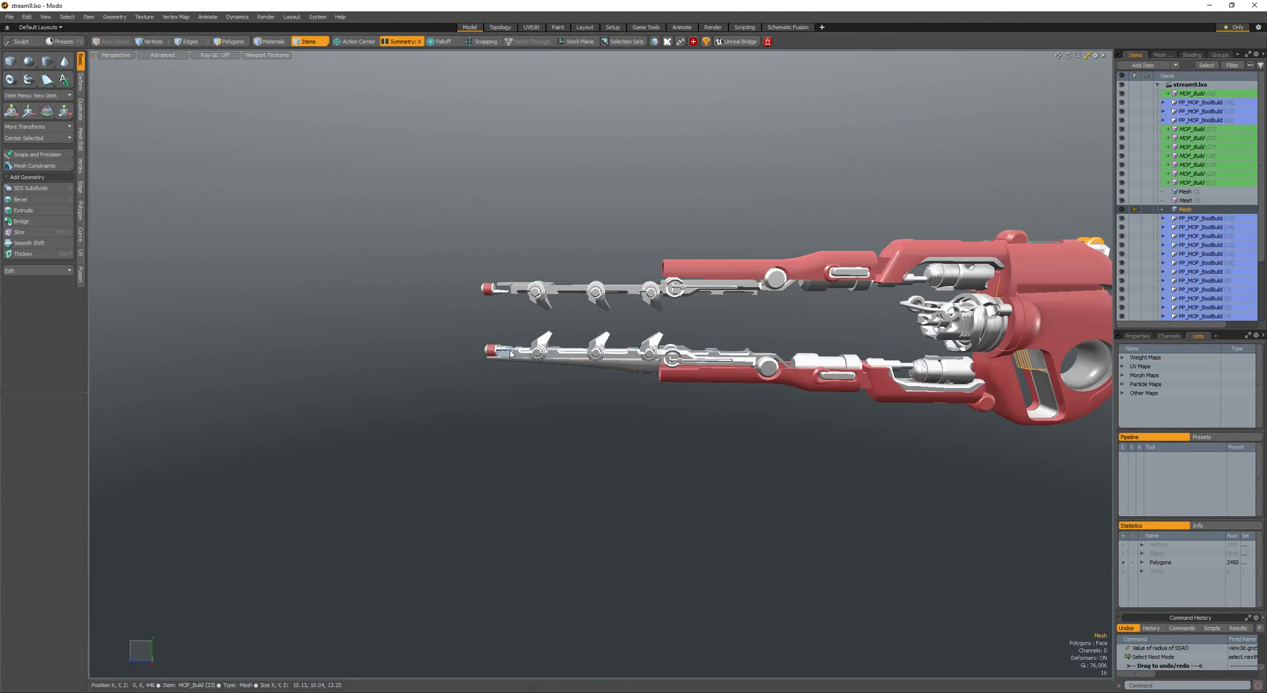
{"action": "scroll", "coordinate": [515, 370], "scroll_direction": "up", "scroll_amount": 5}
{"action": "left_click", "coordinate": [556, 391]}
{"action": "scroll", "coordinate": [556, 391], "scroll_direction": "down", "scroll_amount": 5}
{"action": "mouse_move", "coordinate": [557, 391]}
{"action": "left_mouse_down", "text": "alt"}
{"action": "mouse_move", "coordinate": [591, 311]}
{"action": "mouse_move", "coordinate": [574, 293]}
{"action": "left_mouse_up", "text": "alt"}
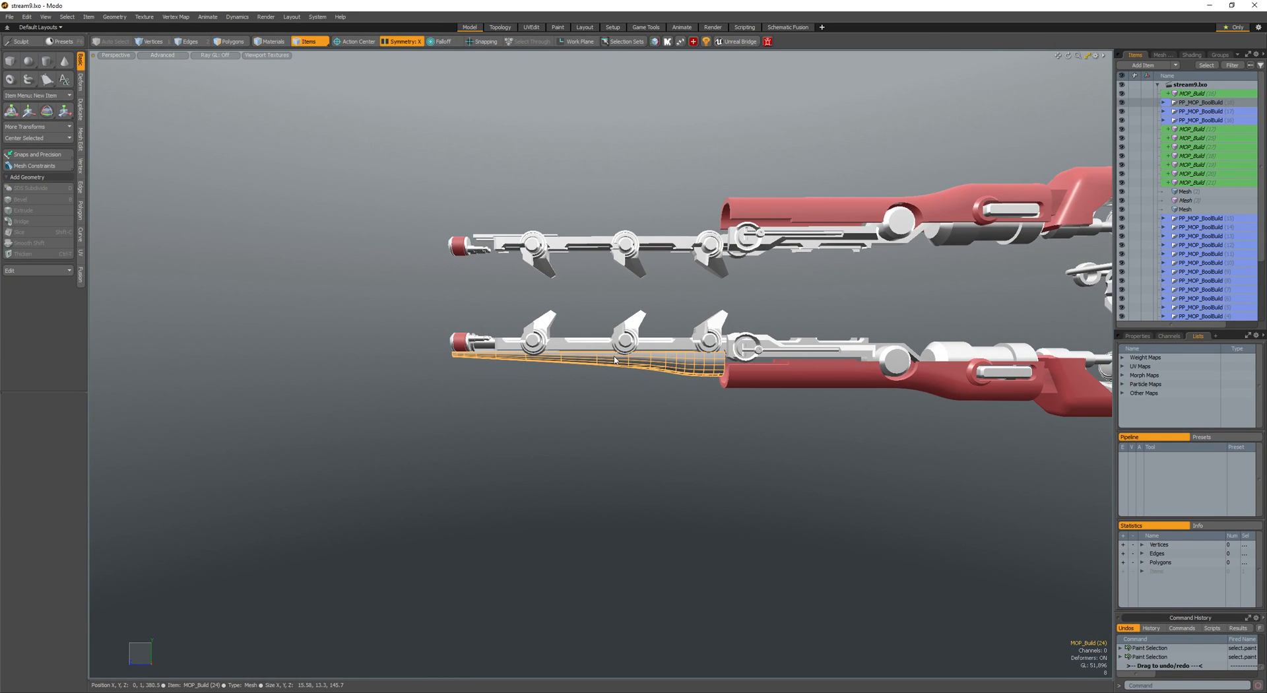
{"action": "left_click_drag", "start_coordinate": [628, 366], "coordinate": [666, 390], "text": "alt"}
{"action": "scroll", "coordinate": [667, 390], "scroll_direction": "down", "scroll_amount": 2}
{"action": "scroll", "coordinate": [682, 370], "scroll_direction": "up", "scroll_amount": 5}
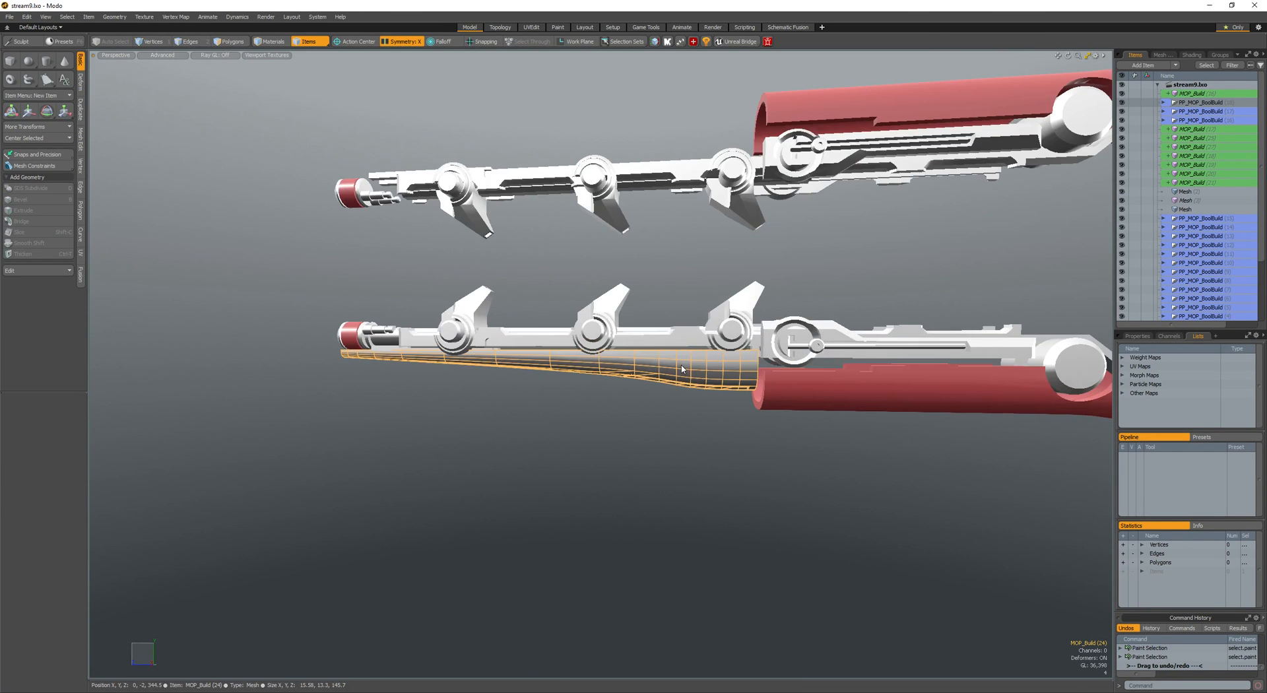
{"action": "key", "text": "ctrl+b"}
{"action": "left_click", "coordinate": [683, 363]}
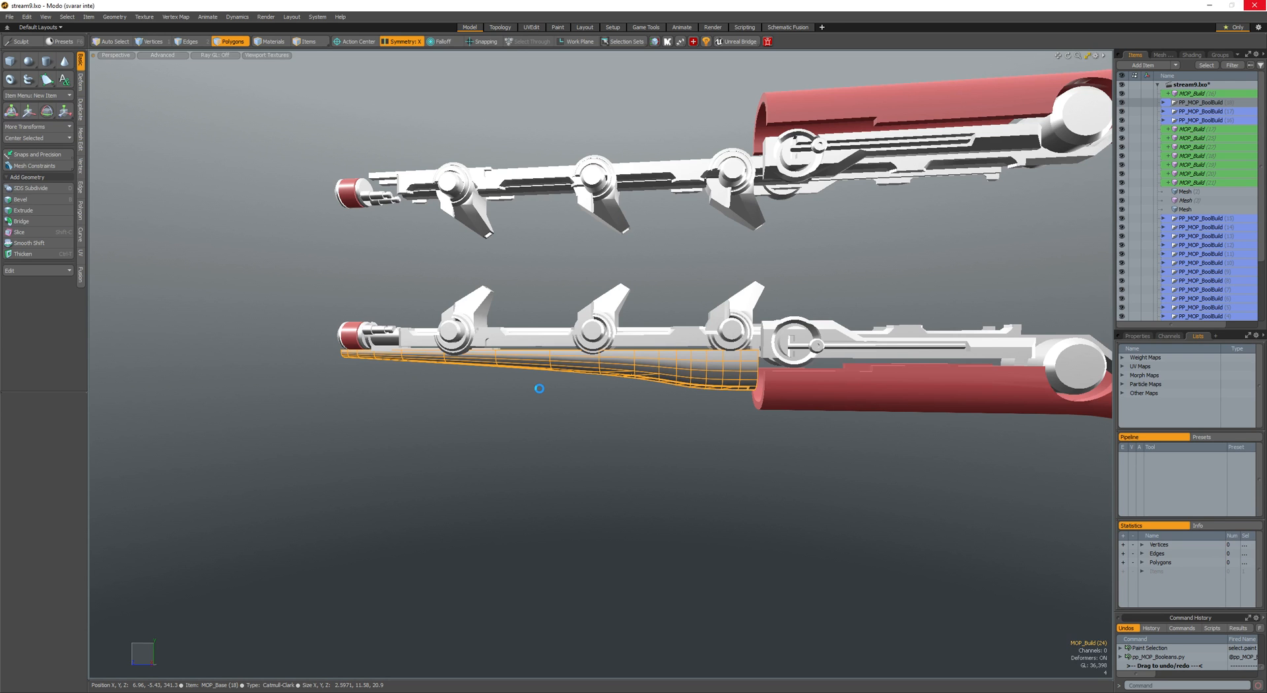
- Move all polygons of the shroud and its two slot cutters back along the lower barrel
{"action": "scroll", "coordinate": [540, 385], "scroll_direction": "down", "scroll_amount": 3}
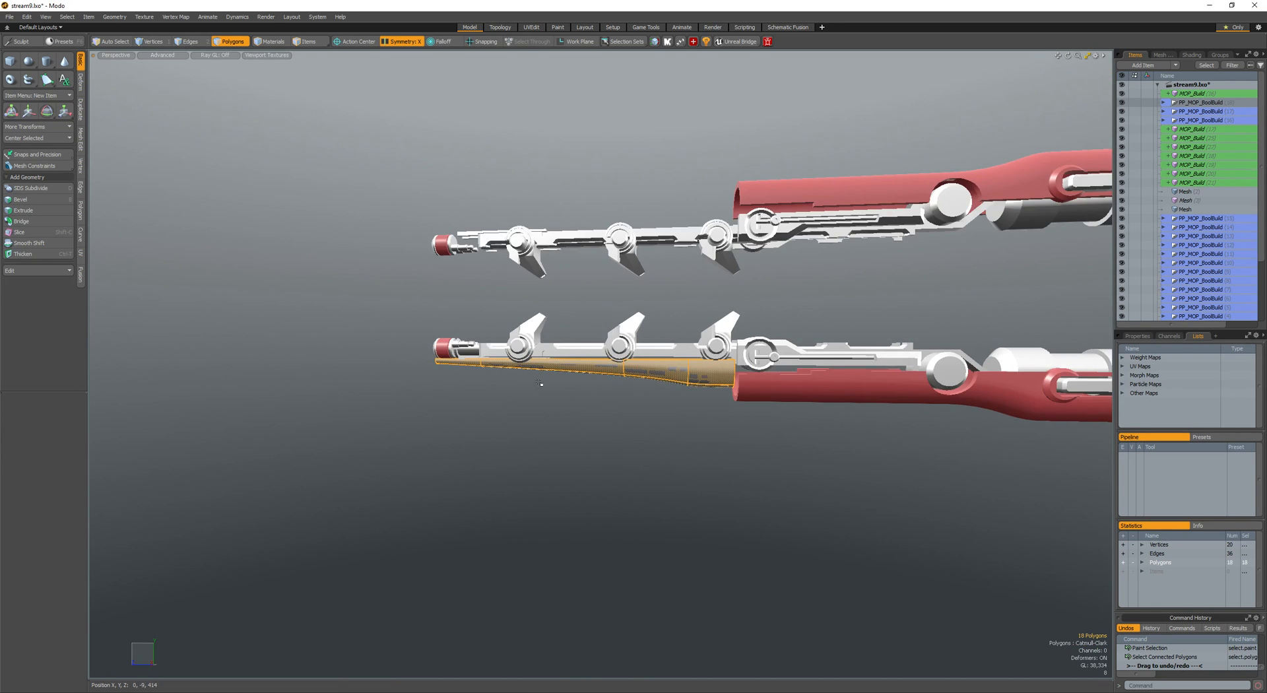
{"action": "left_click_drag", "start_coordinate": [540, 385], "coordinate": [592, 402], "text": "alt"}
{"action": "key", "text": "w"}
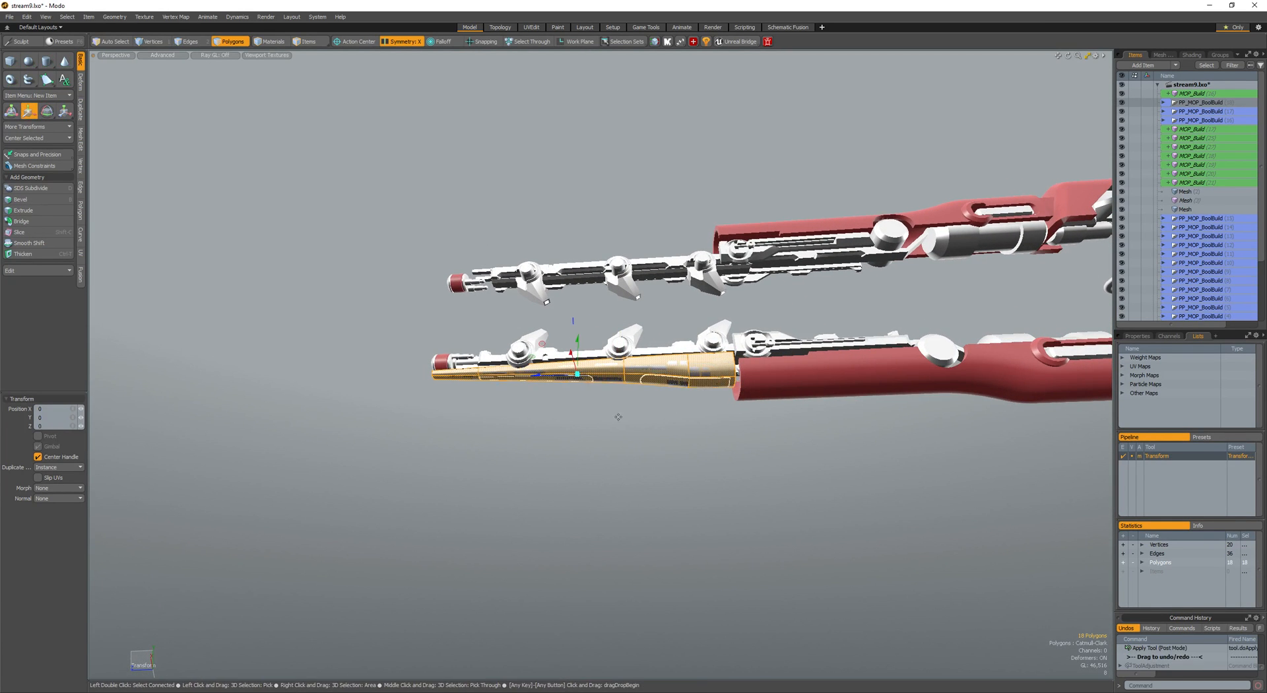
{"action": "key", "text": "space"}
{"action": "scroll", "coordinate": [627, 402], "scroll_direction": "up", "scroll_amount": 5}
{"action": "key", "text": "space"}
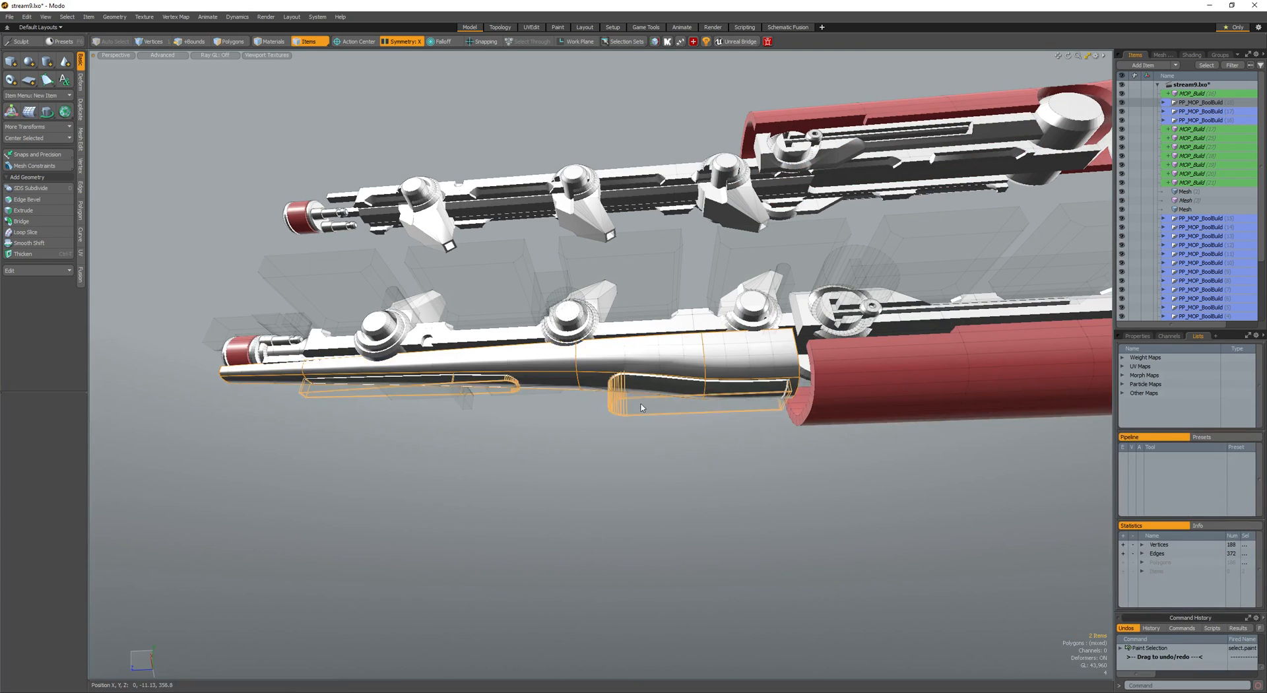
{"action": "key", "text": "space"}
{"action": "left_click", "coordinate": [525, 452]}
{"action": "key", "text": "bracketleft"}
{"action": "key", "text": "w"}
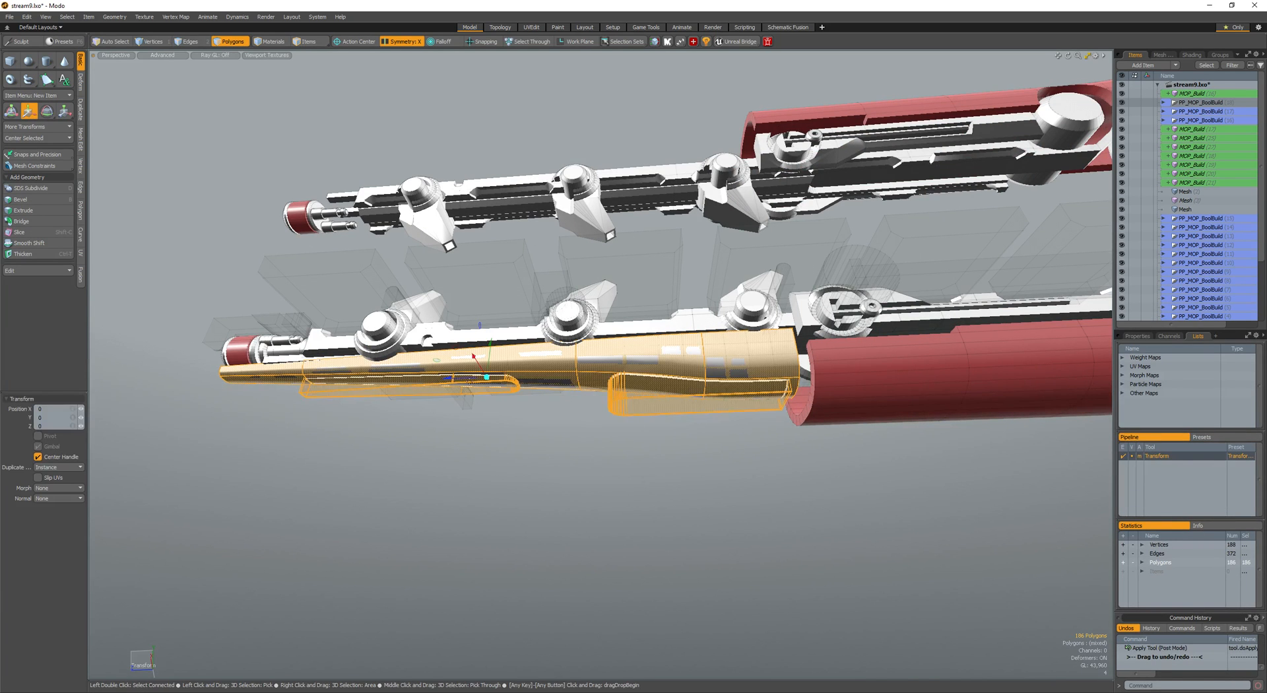
{"action": "left_click_drag", "start_coordinate": [452, 378], "coordinate": [607, 422]}
{"action": "key", "text": "space"}
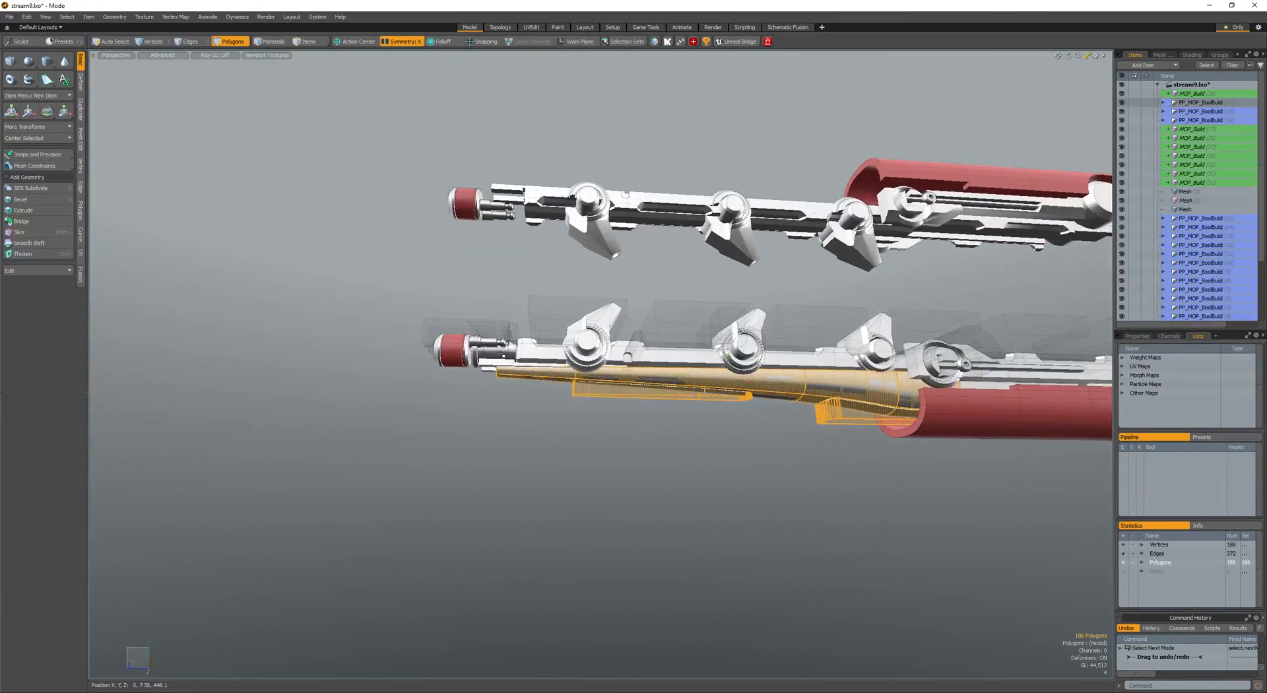
- Select the items making up the lower barrel's muzzle tip, including its boolean parts, for polygon editing
{"action": "scroll", "coordinate": [494, 354], "scroll_direction": "up", "scroll_amount": 6}
{"action": "key", "text": "5"}
{"action": "left_click", "coordinate": [456, 334]}
{"action": "left_click_drag", "start_coordinate": [440, 356], "coordinate": [561, 325], "text": "alt+shift"}
{"action": "left_click_drag", "start_coordinate": [561, 324], "coordinate": [552, 390], "text": "alt"}
{"action": "left_click", "coordinate": [565, 341], "text": "shift"}
{"action": "left_click_drag", "start_coordinate": [624, 317], "coordinate": [555, 239], "text": "alt"}
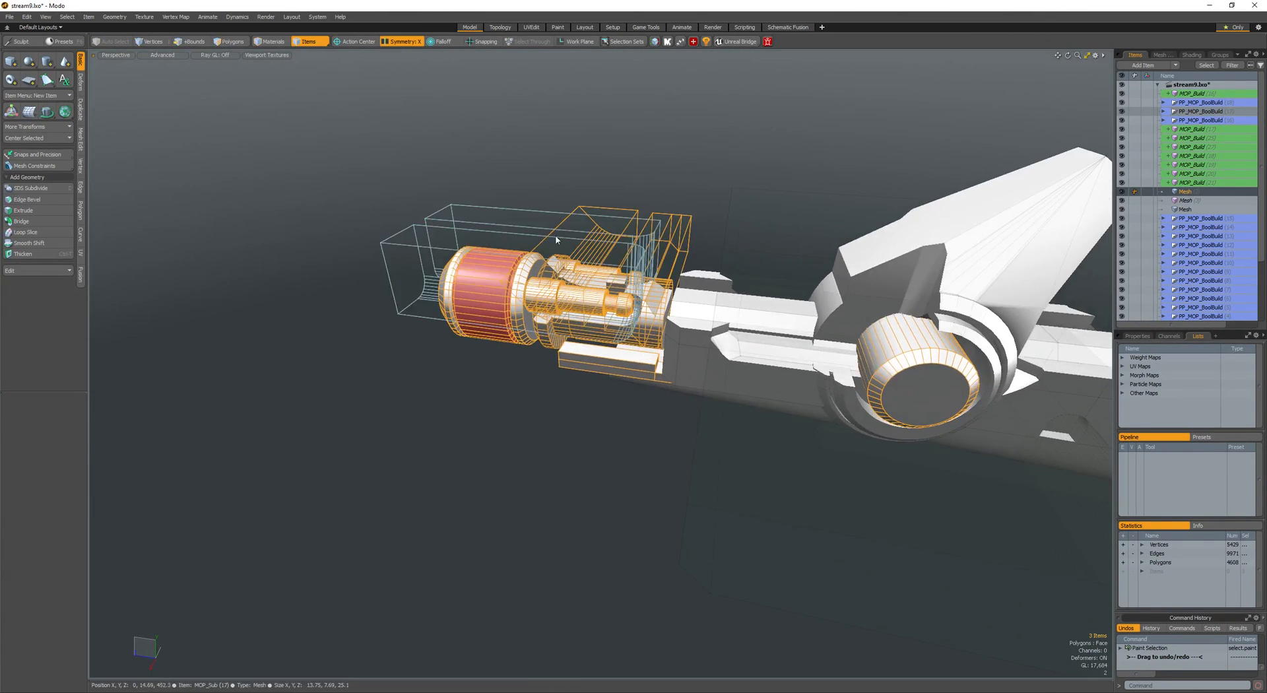
{"action": "left_click_drag", "start_coordinate": [447, 212], "coordinate": [404, 232], "text": "alt"}
{"action": "key", "text": "space"}
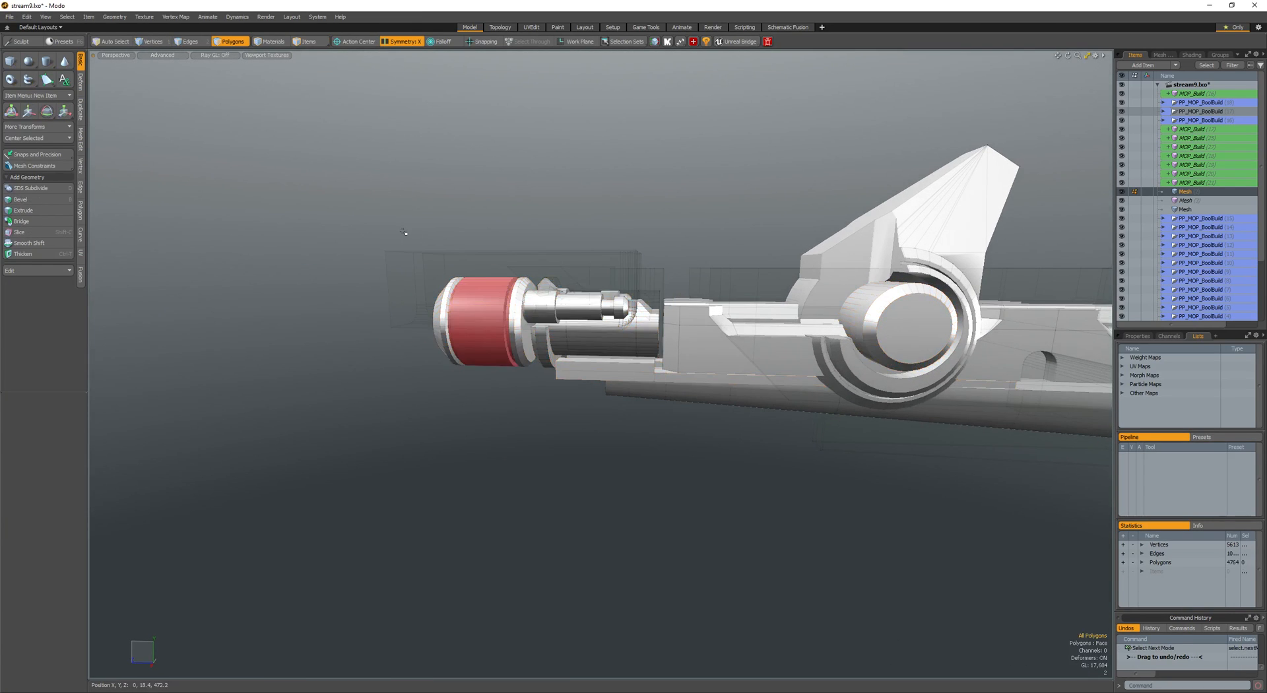
- Limit the polygon selection to the muzzle tip and its cutters, and shift them back along the barrel
{"action": "key", "text": "["}
{"action": "key", "text": "w"}
{"action": "left_click_drag", "start_coordinate": [610, 326], "coordinate": [656, 318], "text": "alt"}
{"action": "key", "text": "space"}
{"action": "scroll", "coordinate": [631, 337], "scroll_direction": "down", "scroll_amount": 5}
{"action": "scroll", "coordinate": [656, 318], "scroll_direction": "down", "scroll_amount": 3}
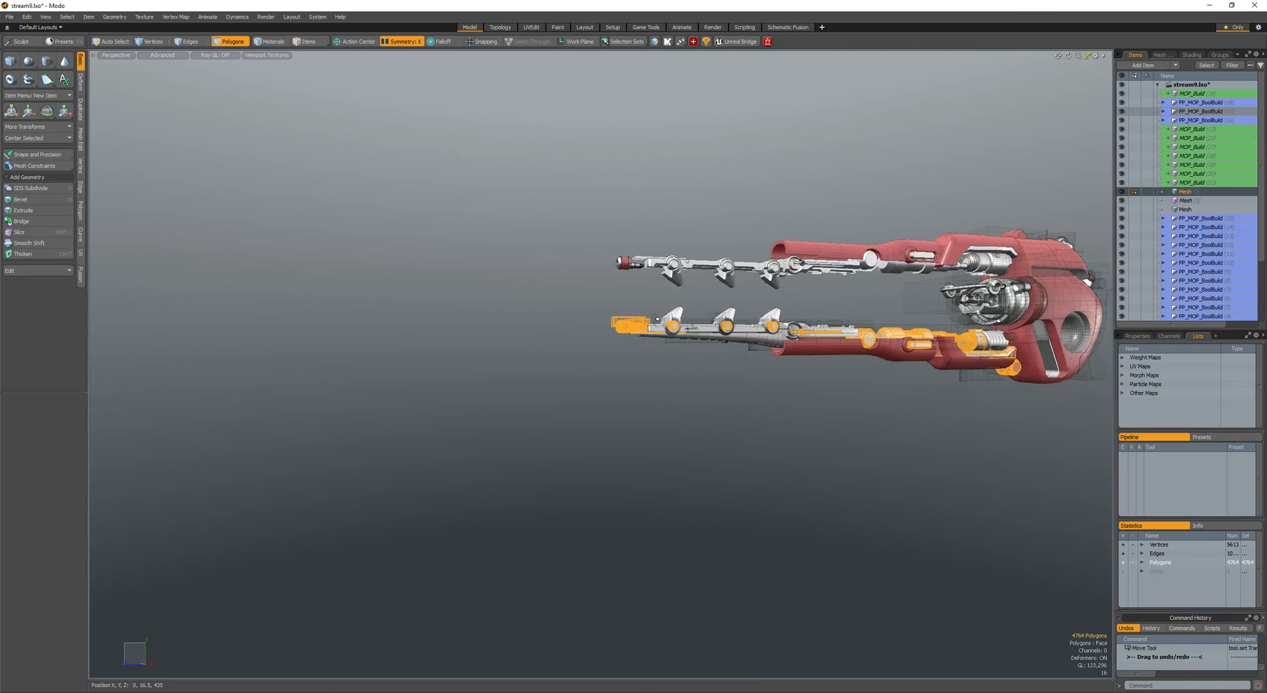
{"action": "double_click", "coordinate": [611, 333]}
{"action": "scroll", "coordinate": [600, 383], "scroll_direction": "up", "scroll_amount": 8}
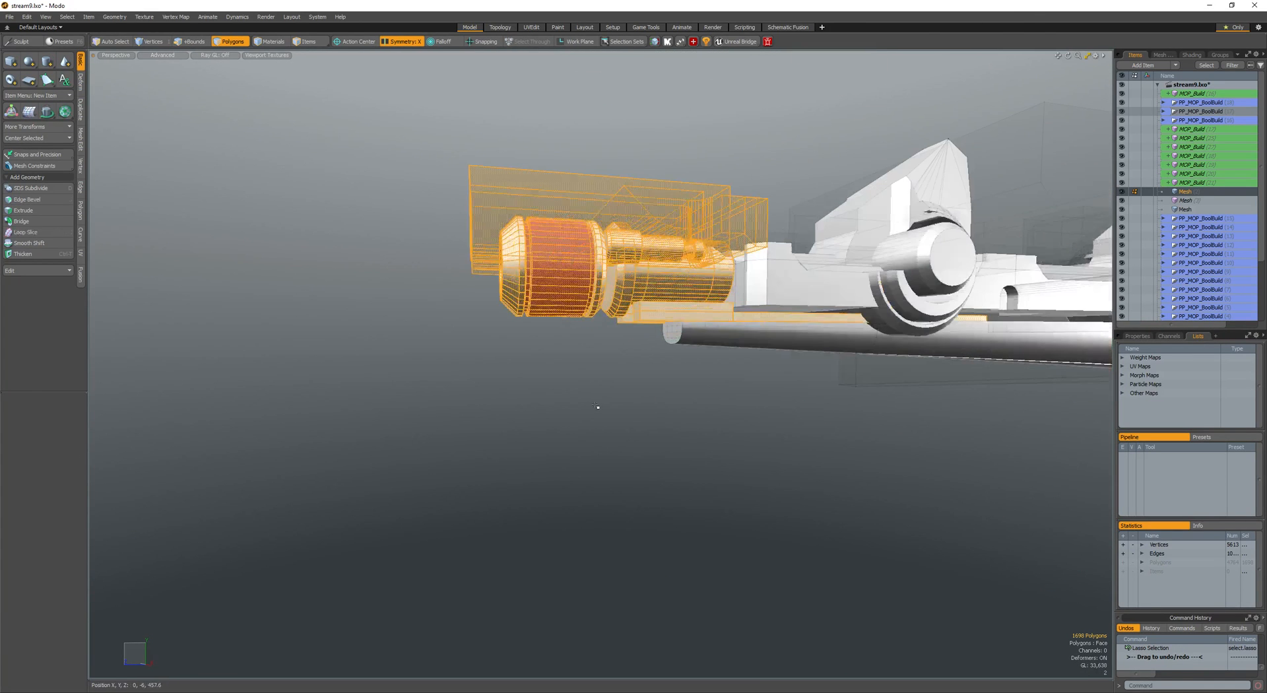
{"action": "key", "text": "w"}
{"action": "scroll", "coordinate": [601, 396], "scroll_direction": "down", "scroll_amount": 5}
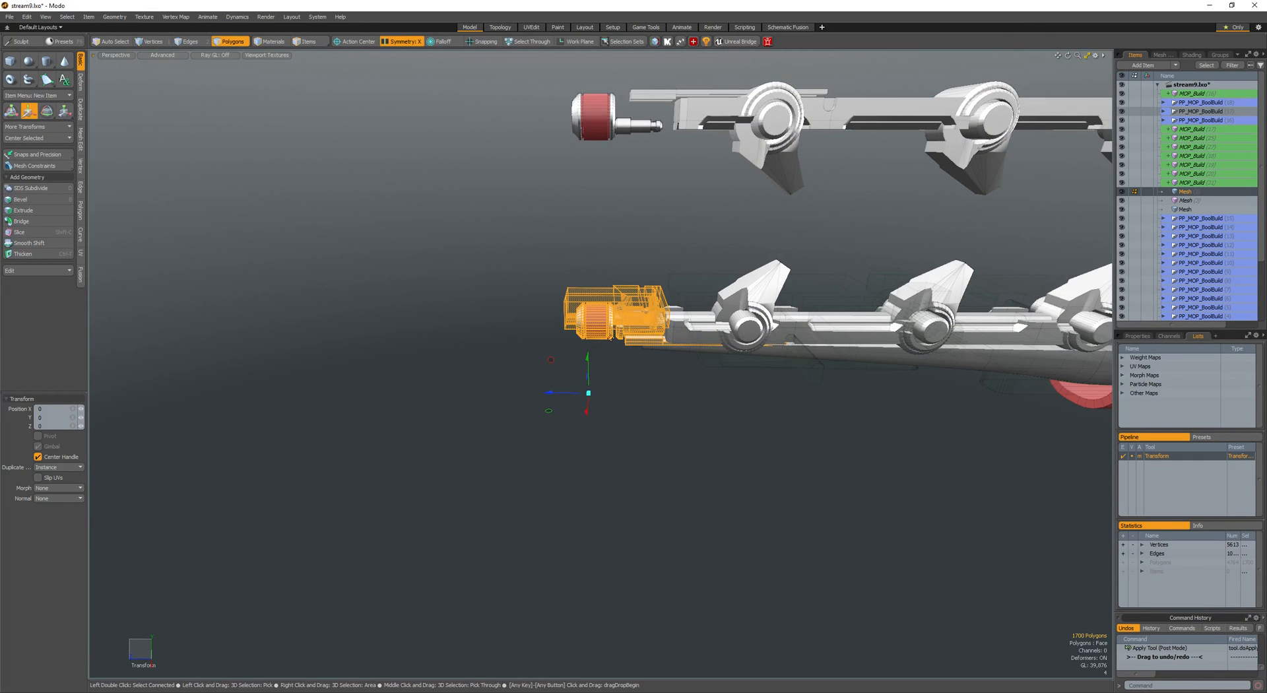
{"action": "left_click_drag", "start_coordinate": [548, 398], "coordinate": [565, 372]}
{"action": "key", "text": "q"}
- Delete the cutter block beside the front fin from the lower barrel rail's boolean item
{"action": "key", "text": "5"}
{"action": "left_click", "coordinate": [698, 332]}
{"action": "left_click_drag", "start_coordinate": [699, 332], "coordinate": [558, 396], "text": "alt"}
{"action": "key", "text": "space"}
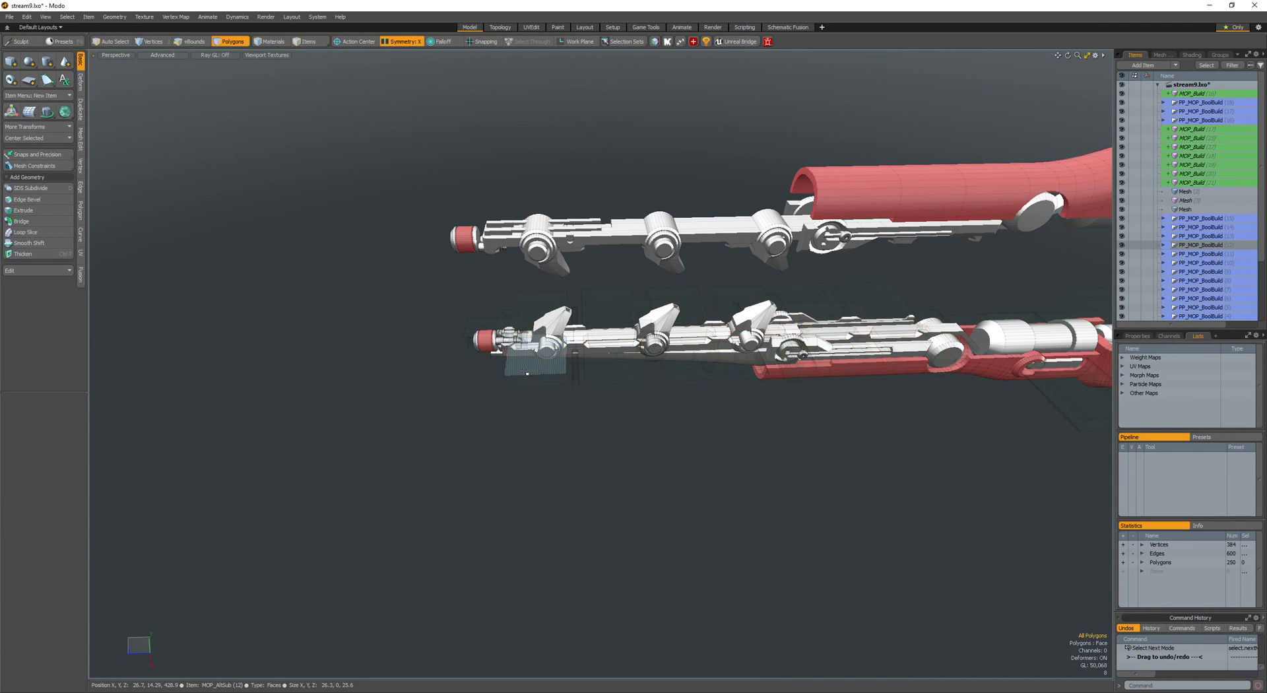
{"action": "double_click", "coordinate": [527, 373]}
{"action": "key", "text": "Delete"}
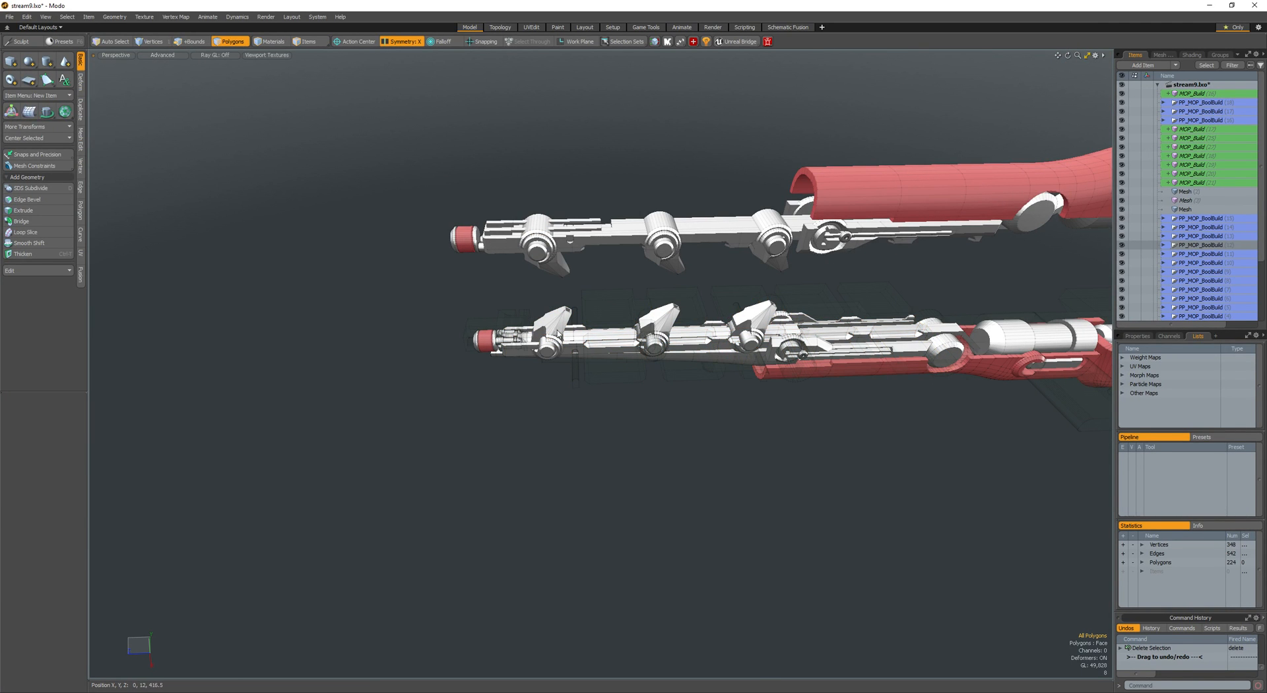
- Try to delete the front fins on the upper and lower barrels together with their referenced items
{"action": "key", "text": "5"}
{"action": "left_click", "coordinate": [559, 334]}
{"action": "left_click", "coordinate": [545, 266], "text": "shift"}
{"action": "key", "text": "Delete"}
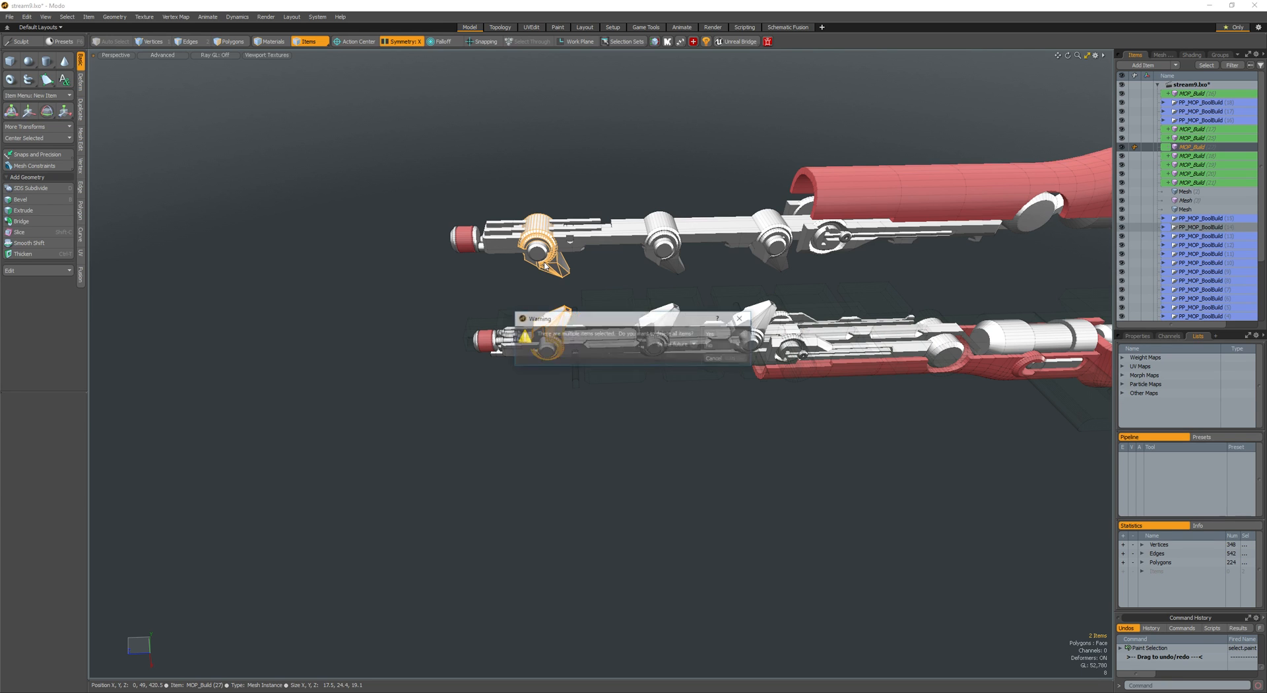
{"action": "left_click", "coordinate": [711, 334]}
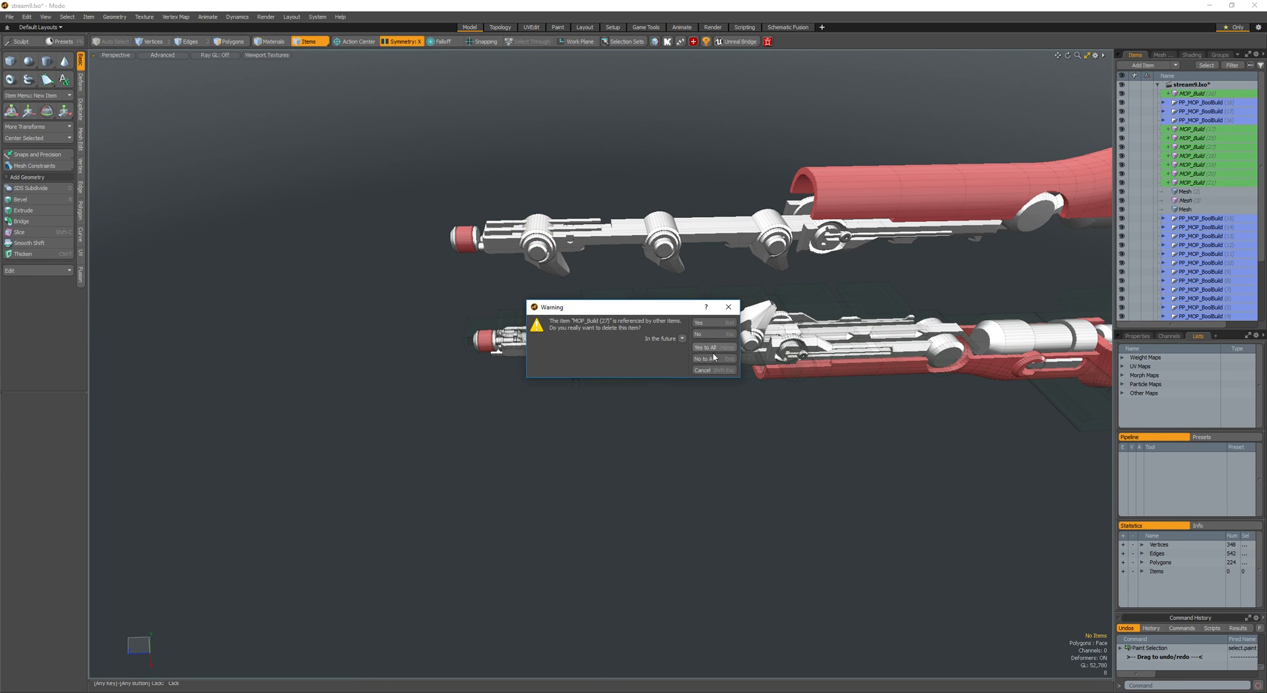
{"action": "left_click", "coordinate": [711, 349]}
{"action": "left_click_drag", "start_coordinate": [699, 360], "coordinate": [548, 308], "text": "alt"}
- Move the front fins of both barrels back along Z by about 125.5, placing them behind the other fins
{"action": "left_click", "coordinate": [542, 337]}
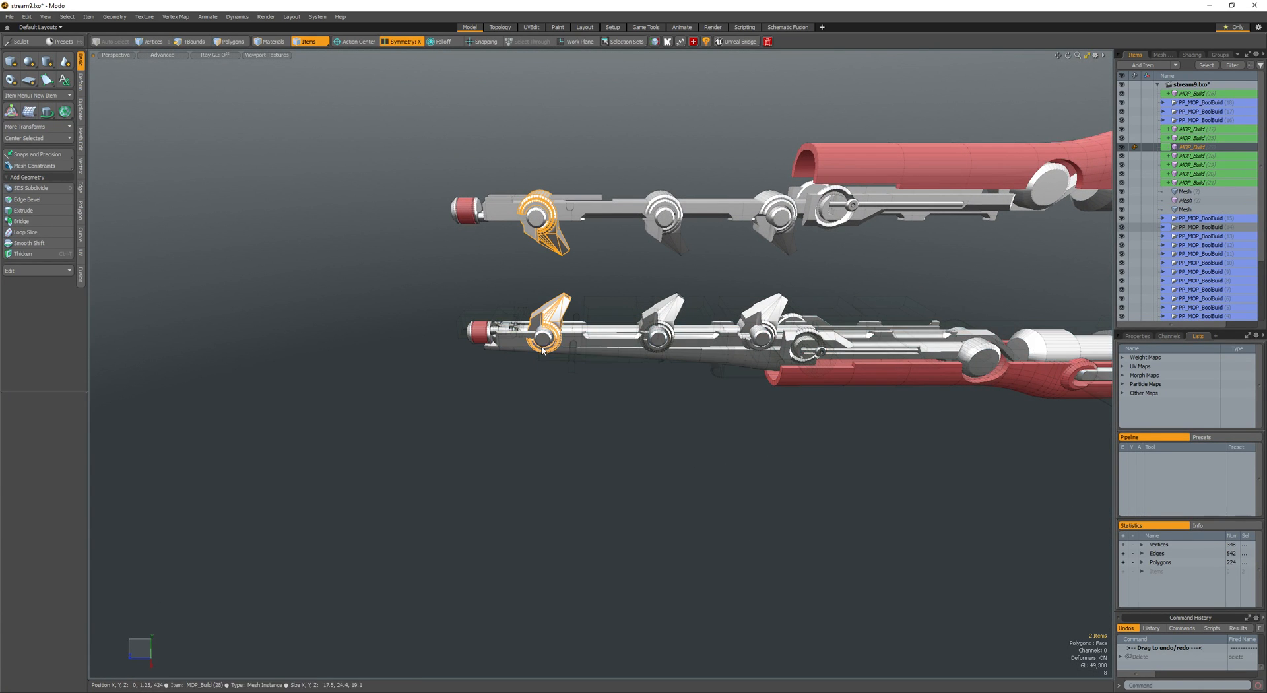
{"action": "key", "text": "3"}
{"action": "key", "text": "5"}
{"action": "key", "text": "w"}
{"action": "scroll", "coordinate": [561, 337], "scroll_direction": "down", "scroll_amount": 3}
{"action": "left_click_drag", "start_coordinate": [561, 336], "coordinate": [569, 330], "text": "alt"}
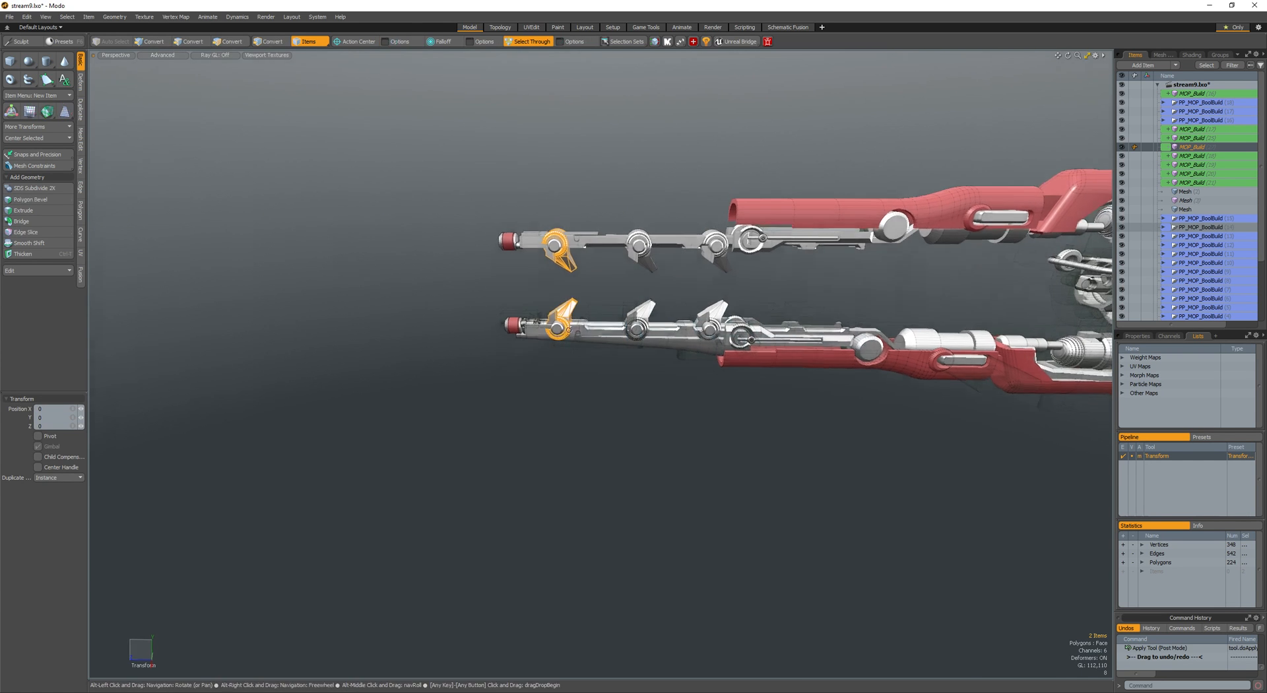
{"action": "scroll", "coordinate": [678, 343], "scroll_direction": "down", "scroll_amount": 3}
{"action": "left_click_drag", "start_coordinate": [678, 343], "coordinate": [523, 343], "text": "alt+shift"}
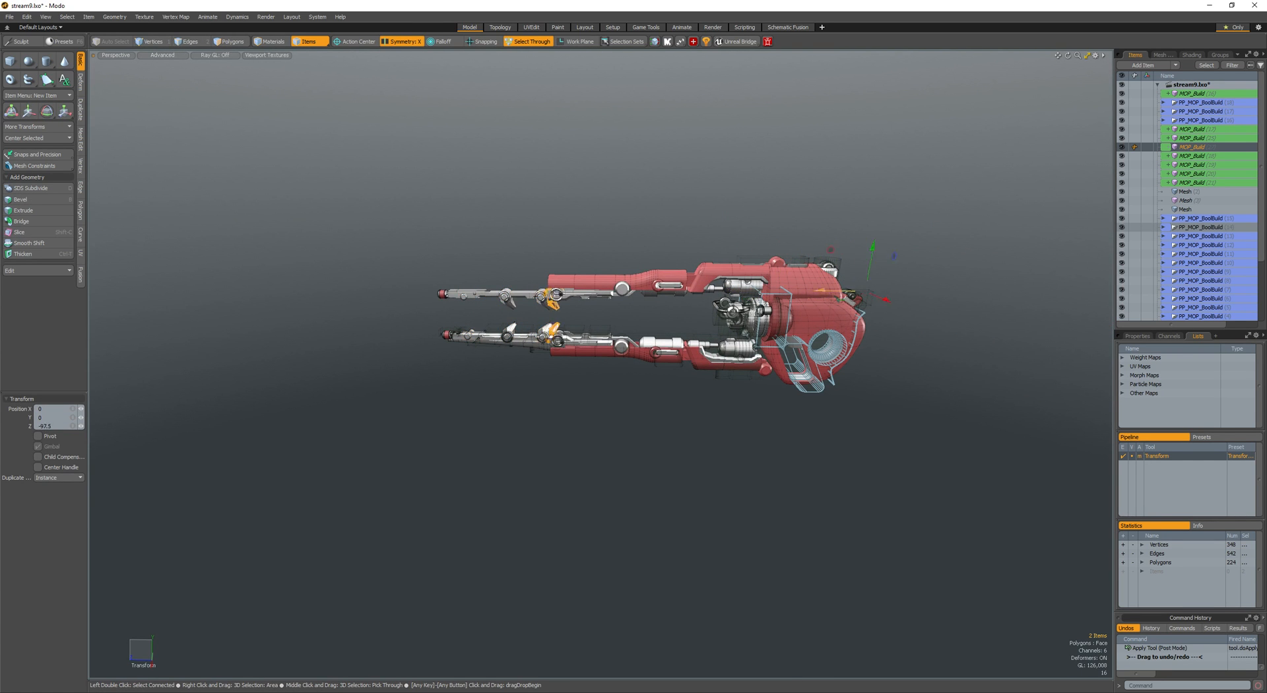
{"action": "scroll", "coordinate": [569, 323], "scroll_direction": "up", "scroll_amount": 5}
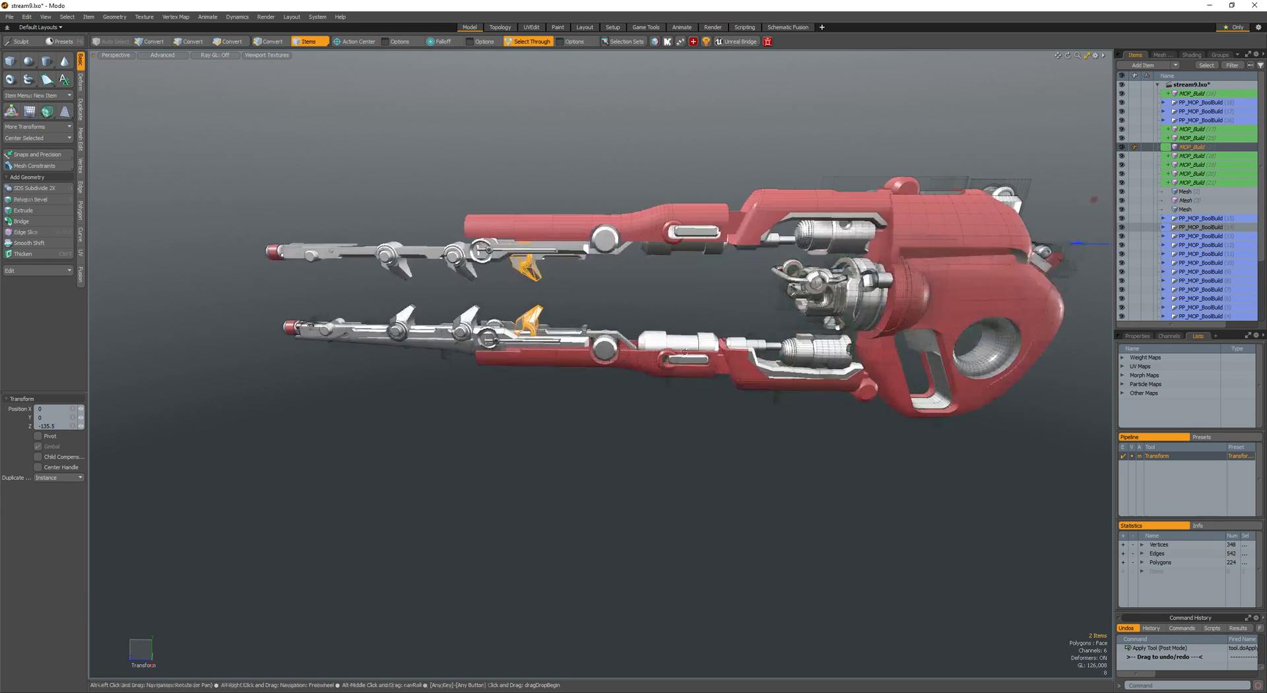
{"action": "key", "text": "space"}
- Move the leftover front pivot cylinder back along Z by about 136.1 to fit the relocated lower fin
{"action": "scroll", "coordinate": [569, 323], "scroll_direction": "up", "scroll_amount": 4}
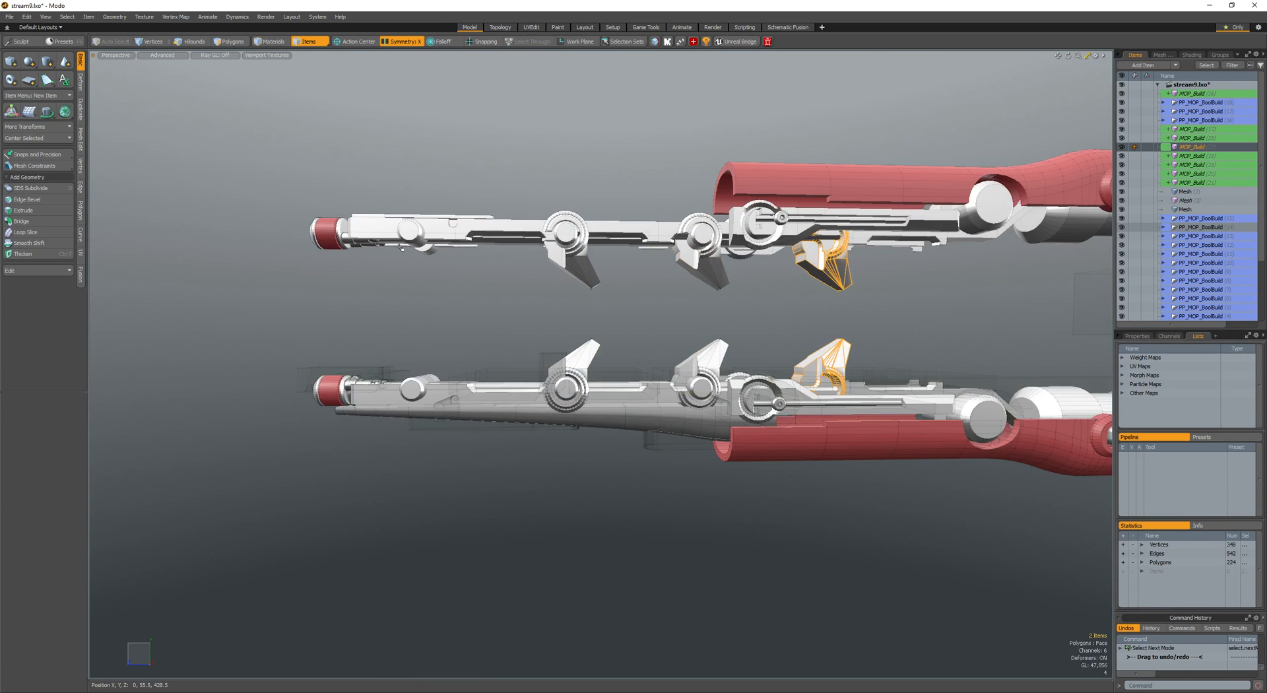
{"action": "double_click", "coordinate": [417, 389]}
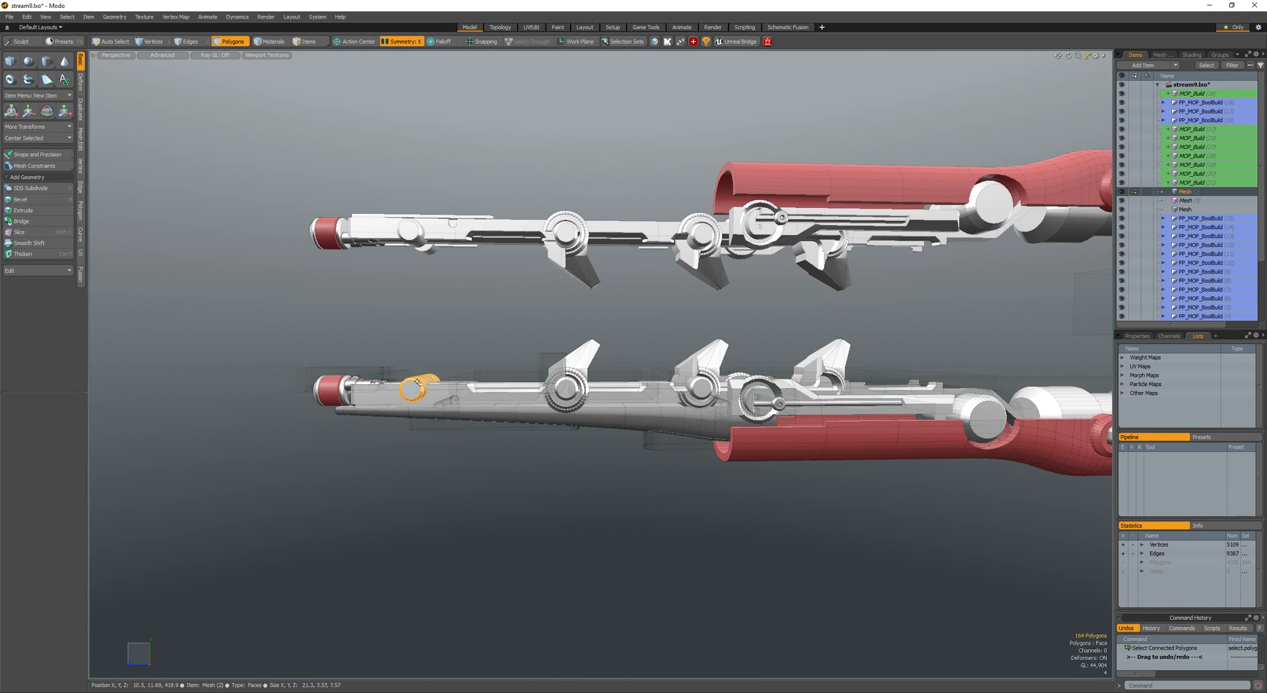
{"action": "scroll", "coordinate": [418, 381], "scroll_direction": "down", "scroll_amount": 5}
{"action": "key", "text": "w"}
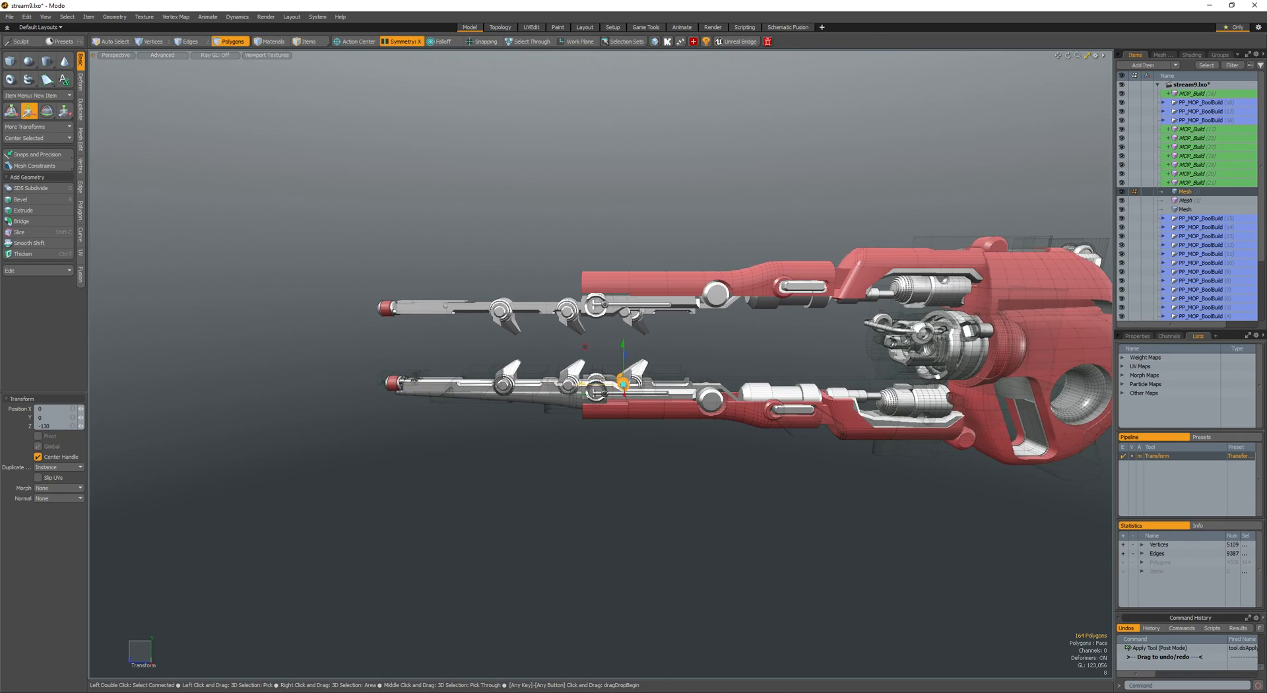
{"action": "key", "text": "shift+a"}
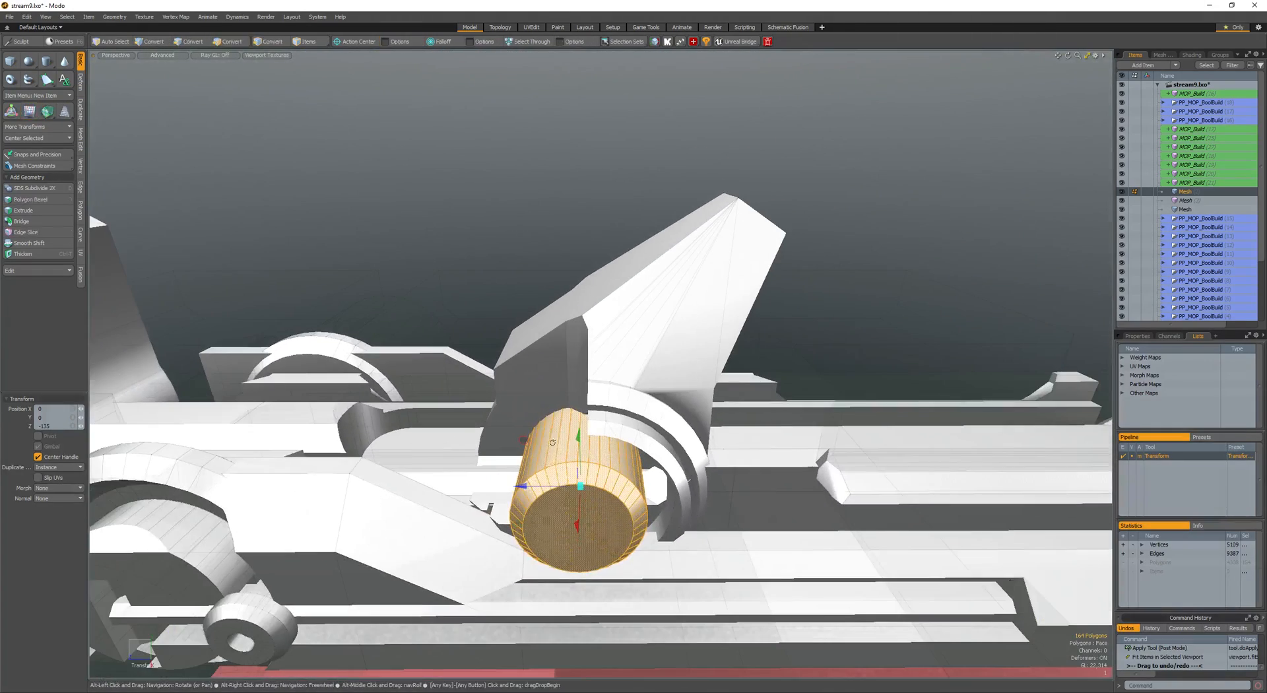
{"action": "left_click_drag", "start_coordinate": [544, 492], "coordinate": [564, 493]}
{"action": "left_click_drag", "start_coordinate": [565, 493], "coordinate": [779, 482], "text": "alt"}
{"action": "scroll", "coordinate": [561, 482], "scroll_direction": "down", "scroll_amount": 4}
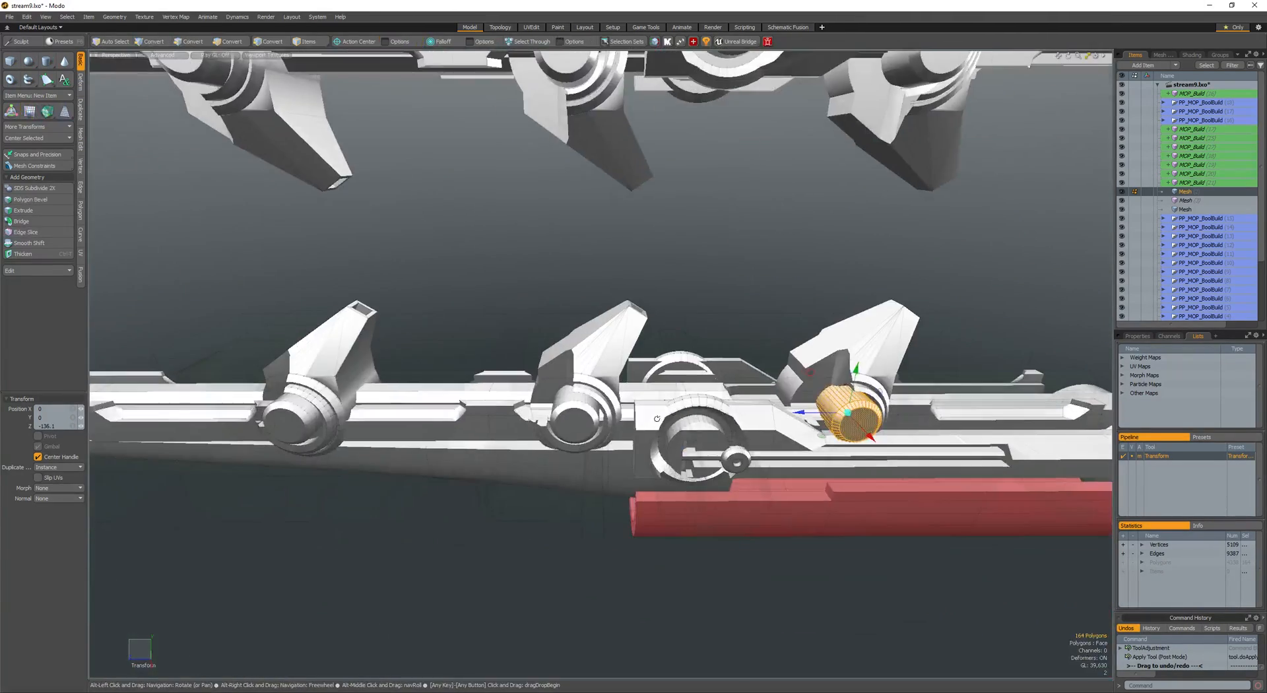
- Select the lower barrel rail's base item for polygon editing
{"action": "scroll", "coordinate": [524, 435], "scroll_direction": "down", "scroll_amount": 3}
{"action": "left_click_drag", "start_coordinate": [522, 429], "coordinate": [584, 462], "text": "alt+shift"}
{"action": "scroll", "coordinate": [492, 429], "scroll_direction": "up", "scroll_amount": 4}
{"action": "key", "text": "space"}
{"action": "key", "text": "5"}
{"action": "left_click_drag", "start_coordinate": [495, 413], "coordinate": [422, 427], "text": "alt"}
{"action": "left_click", "coordinate": [499, 369]}
{"action": "scroll", "coordinate": [495, 371], "scroll_direction": "down", "scroll_amount": 3}
{"action": "scroll", "coordinate": [455, 405], "scroll_direction": "down", "scroll_amount": 4}
{"action": "key", "text": "space"}
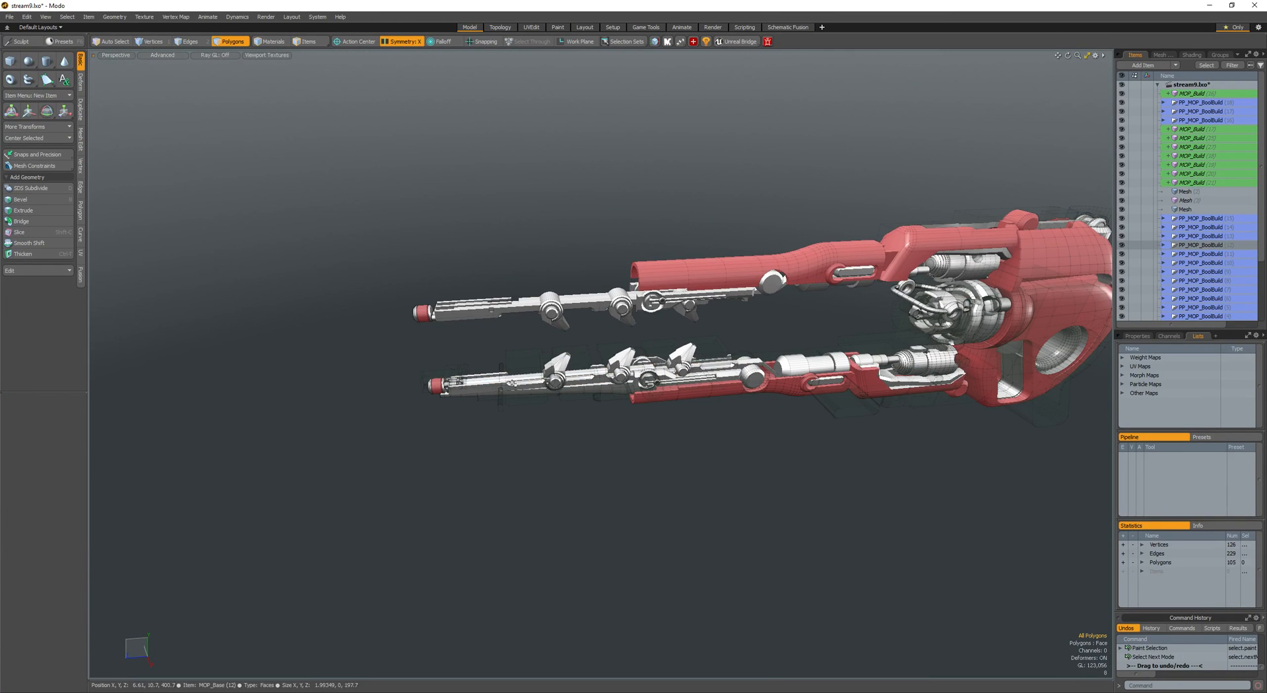
- Select all connected polygons of the lower barrel rail and isolate them in the viewport
{"action": "double_click", "coordinate": [513, 384]}
{"action": "right_click_drag", "start_coordinate": [825, 314], "coordinate": [977, 422]}
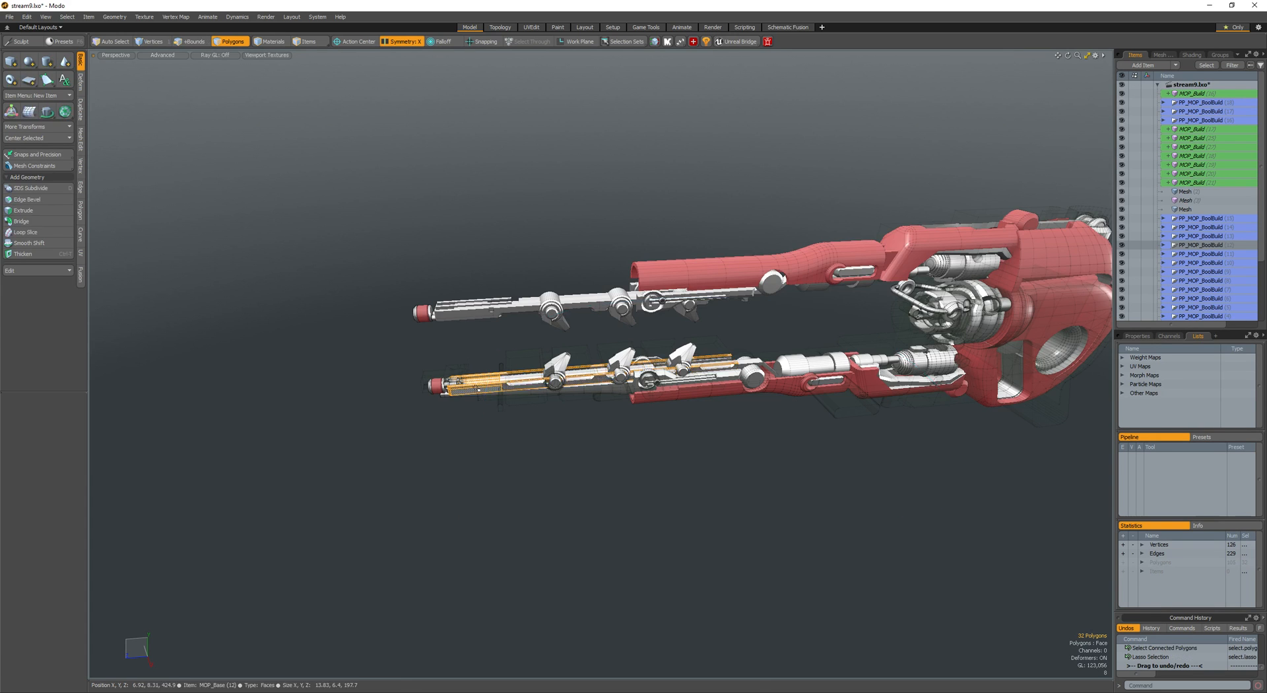
{"action": "scroll", "coordinate": [486, 388], "scroll_direction": "up", "scroll_amount": 5}
{"action": "scroll", "coordinate": [485, 388], "scroll_direction": "down", "scroll_amount": 3}
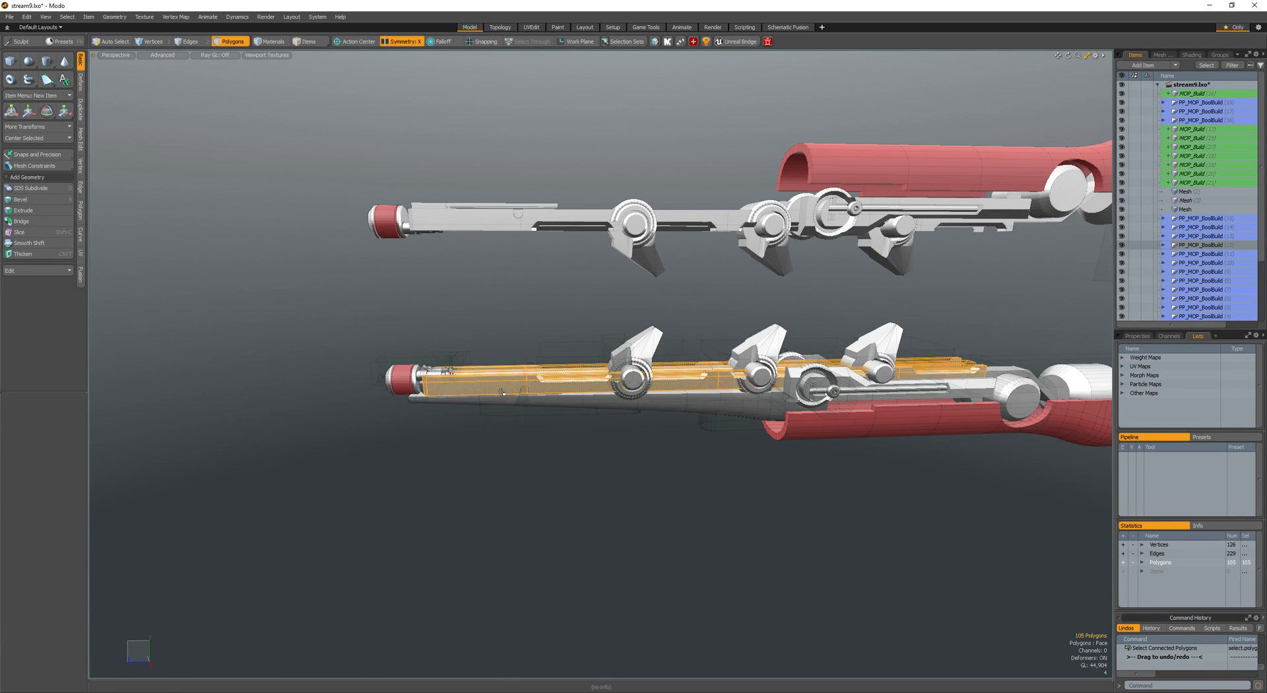
{"action": "mouse_move", "coordinate": [498, 369]}
{"action": "right_mouse_down", "text": "ctrl"}
{"action": "mouse_move", "coordinate": [1115, 531]}
{"action": "mouse_move", "coordinate": [545, 434]}
{"action": "right_mouse_up", "text": "ctrl"}
{"action": "scroll", "coordinate": [538, 376], "scroll_direction": "up", "scroll_amount": 5}
{"action": "mouse_move", "coordinate": [536, 399]}
{"action": "left_mouse_down", "text": "alt"}
{"action": "mouse_move", "coordinate": [514, 444]}
{"action": "mouse_move", "coordinate": [516, 422]}
{"action": "mouse_move", "coordinate": [607, 426]}
{"action": "mouse_move", "coordinate": [673, 458]}
{"action": "mouse_move", "coordinate": [496, 414]}
{"action": "mouse_move", "coordinate": [524, 371]}
{"action": "left_mouse_up", "text": "alt"}
{"action": "key", "text": "shift+h"}
{"action": "double_click", "coordinate": [517, 410]}
{"action": "left_click", "coordinate": [608, 427]}
{"action": "key", "text": "ctrl+z"}
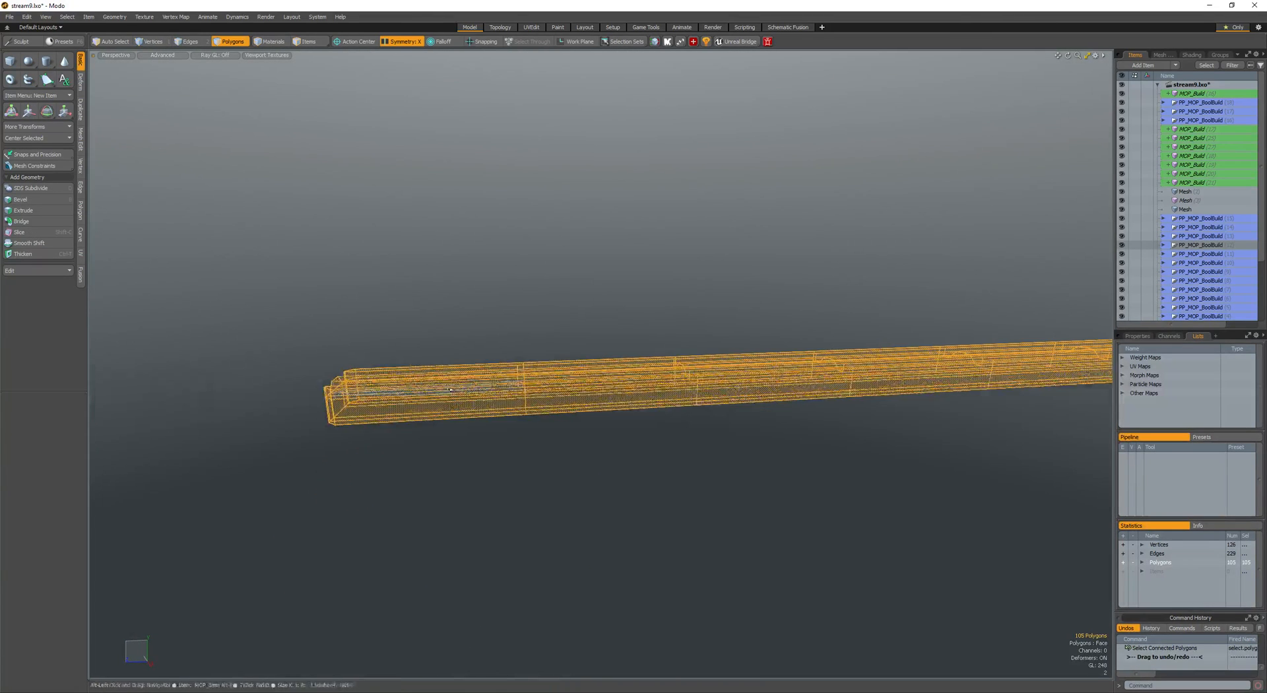
- Shorten the lower barrel rail by moving its front-end vertices back along Z by about 15.1
{"action": "scroll", "coordinate": [528, 366], "scroll_direction": "down", "scroll_amount": 2}
{"action": "key", "text": "2"}
{"action": "right_click_drag", "start_coordinate": [540, 337], "coordinate": [565, 573]}
{"action": "key", "text": "space"}
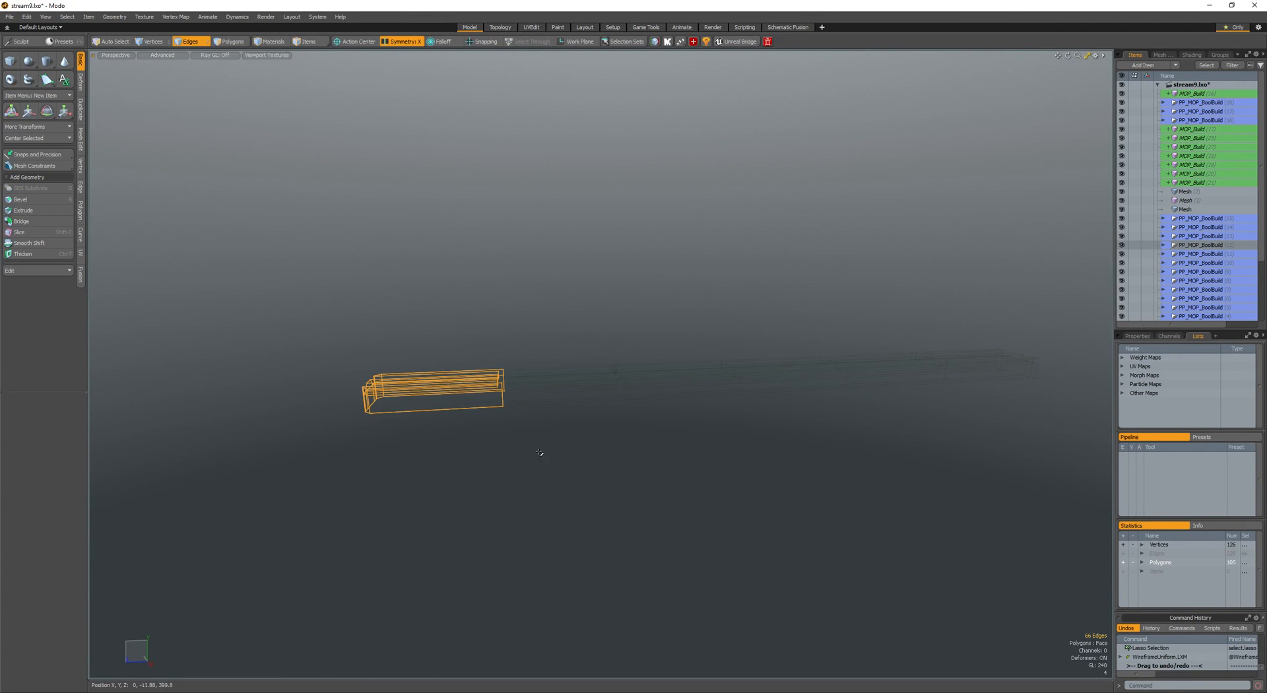
{"action": "key", "text": "space"}
{"action": "right_click_drag", "start_coordinate": [533, 466], "coordinate": [552, 323]}
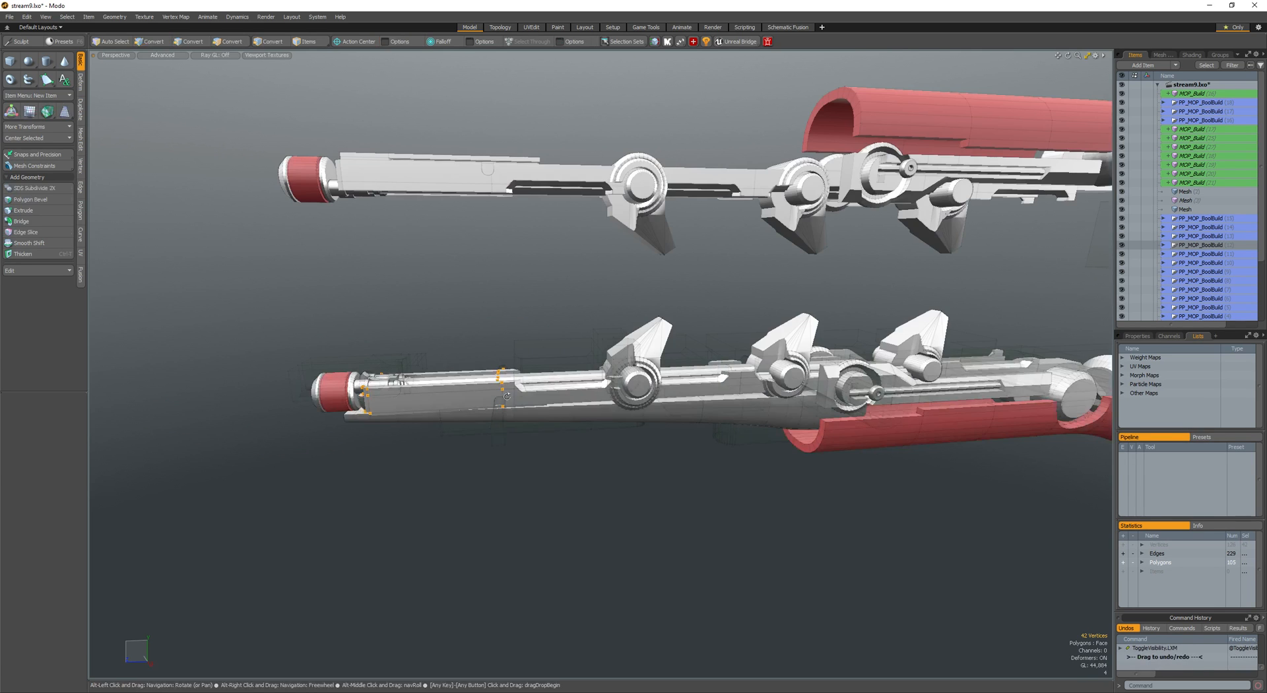
{"action": "key", "text": "w"}
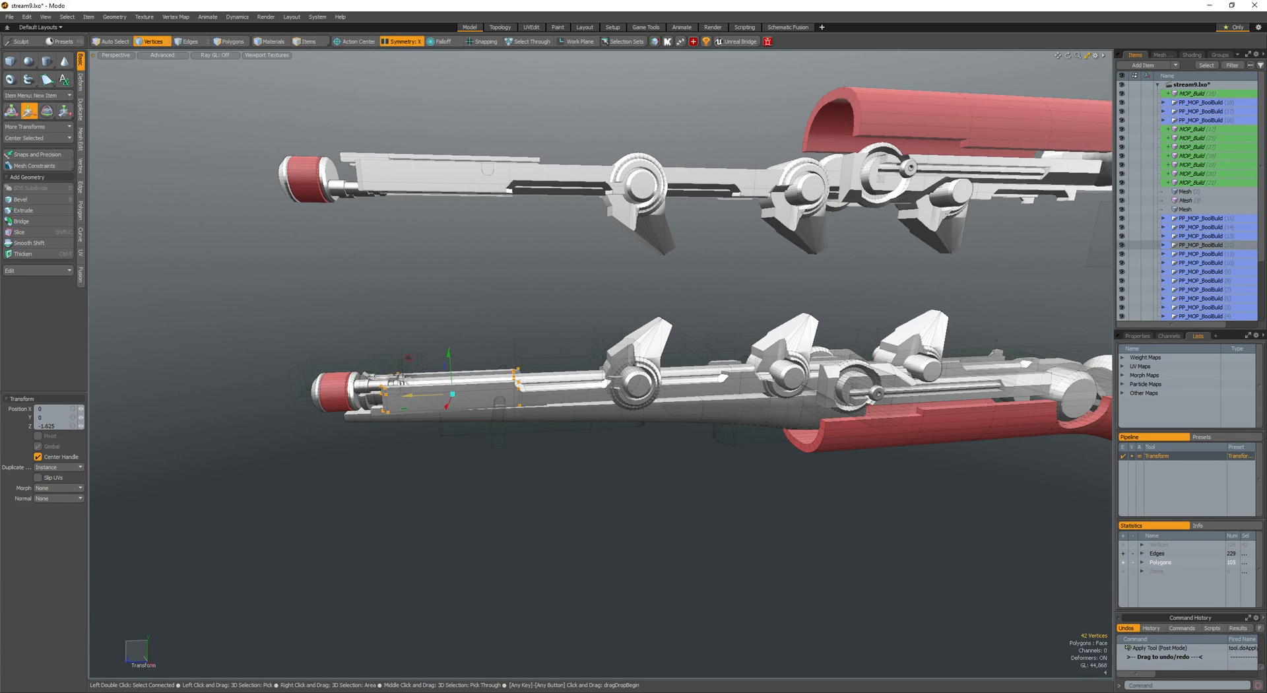
{"action": "left_click_drag", "start_coordinate": [455, 357], "coordinate": [473, 355]}
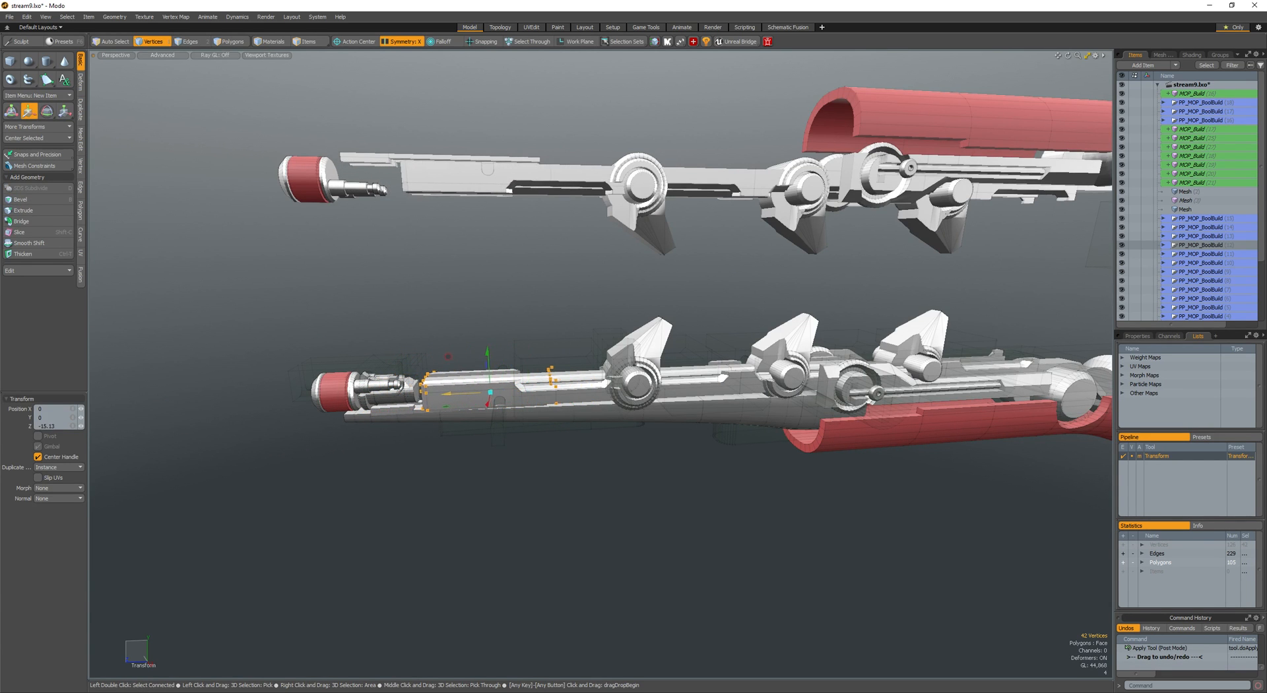
{"action": "scroll", "coordinate": [436, 444], "scroll_direction": "down", "scroll_amount": 10}
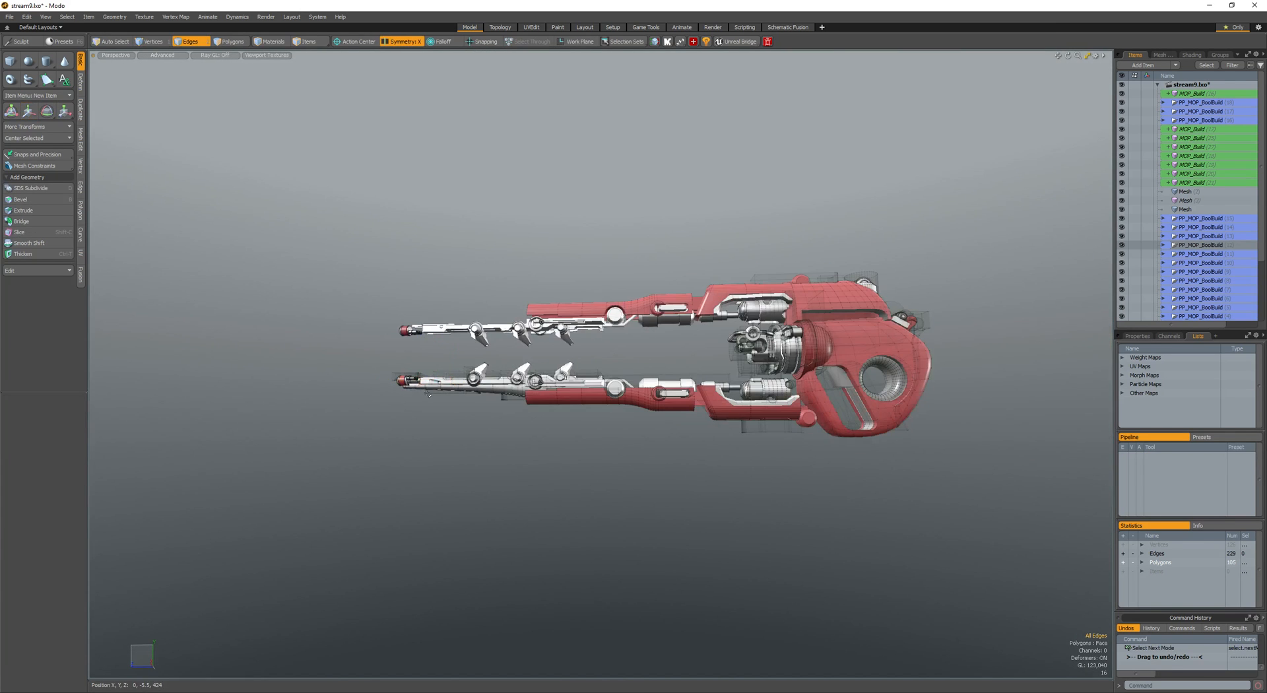
{"action": "key", "text": "space"}
- Try to move all polygons of the lower barrel rail back along Z by about 17.5
{"action": "key", "text": "3"}
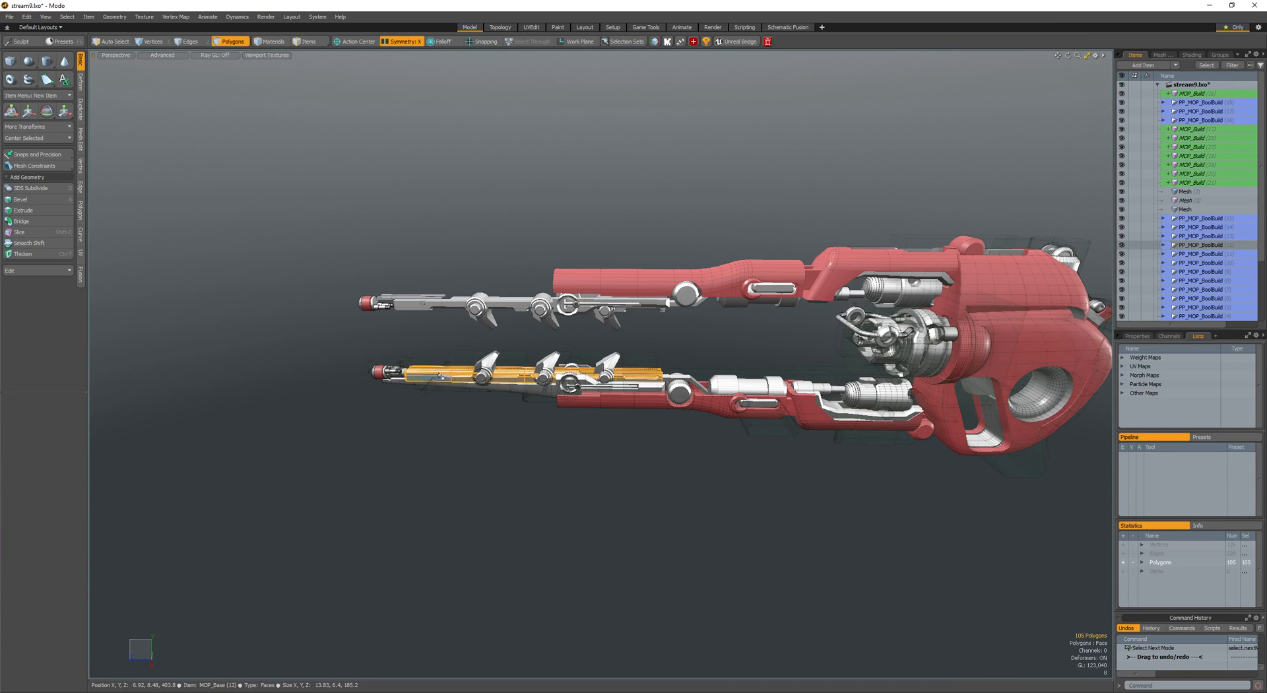
{"action": "key", "text": "y"}
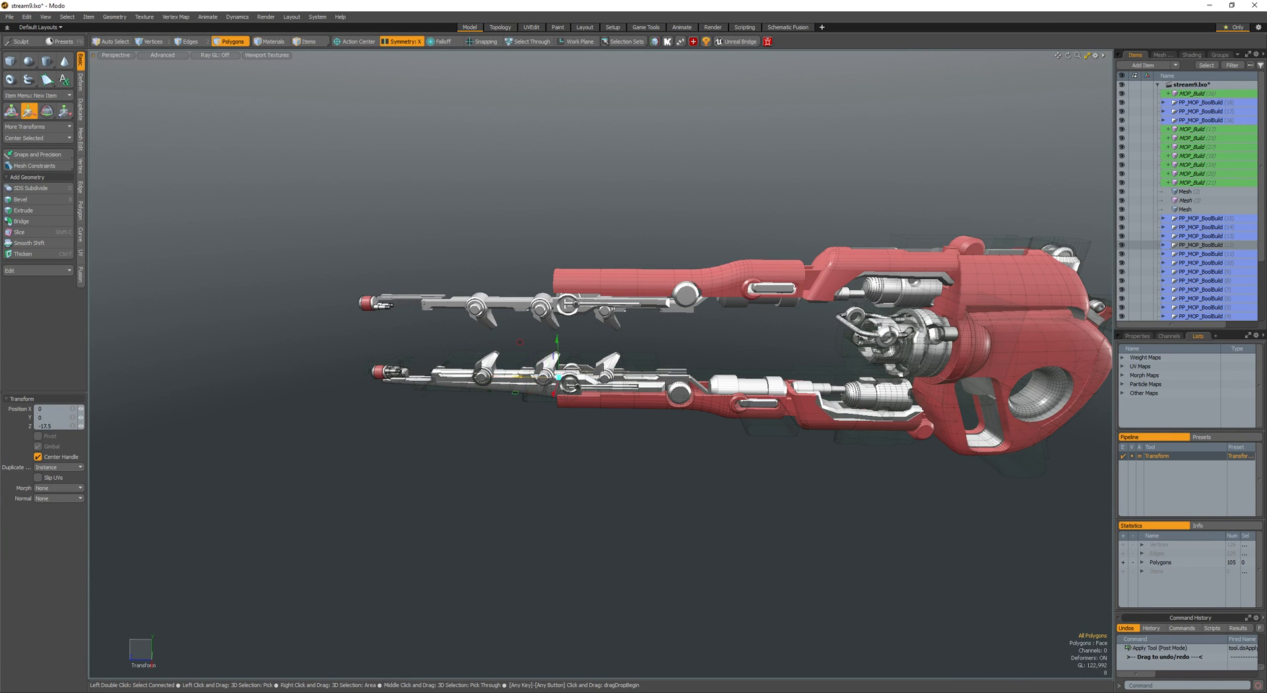
{"action": "key", "text": "ctrl+z"}
{"action": "scroll", "coordinate": [614, 389], "scroll_direction": "up", "scroll_amount": 6}
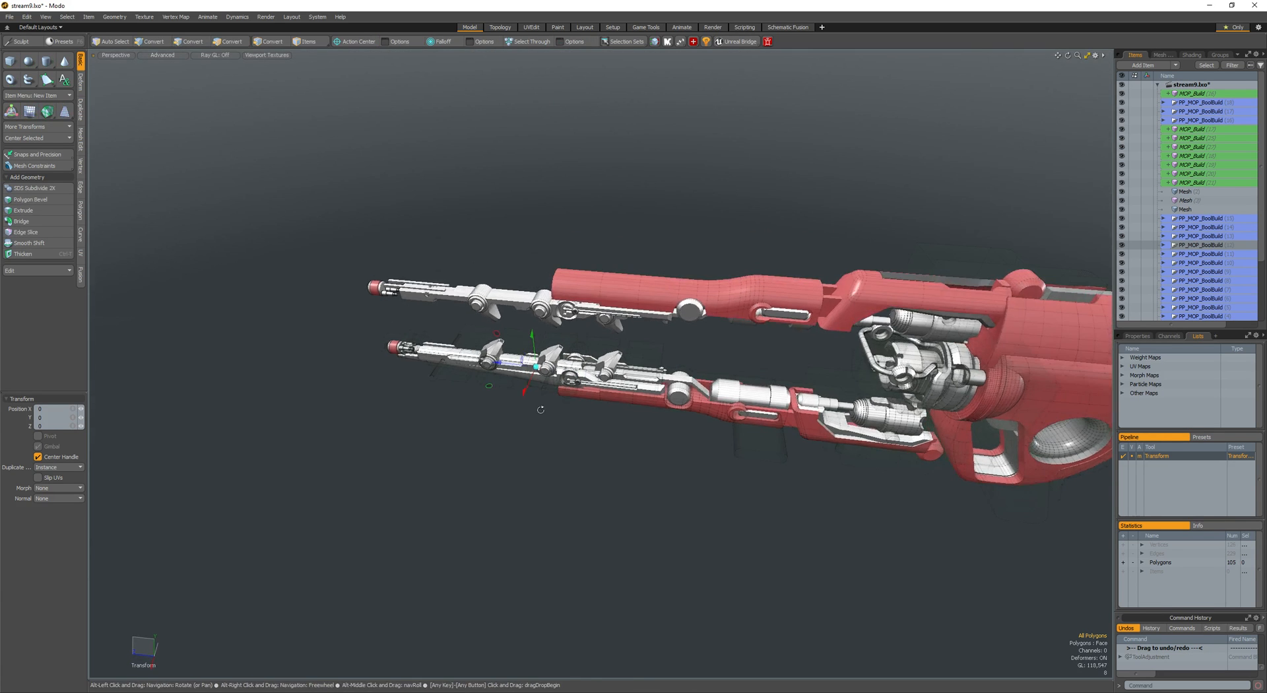
{"action": "key", "text": "y"}
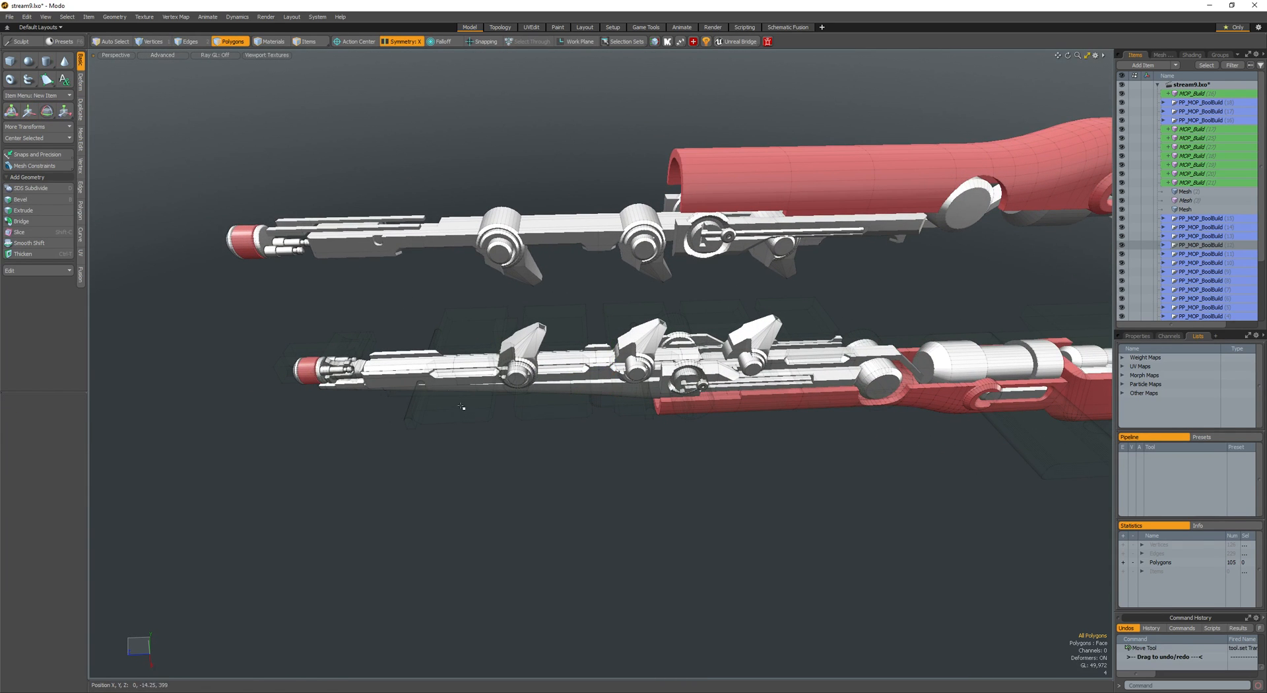
{"action": "key", "text": "space"}
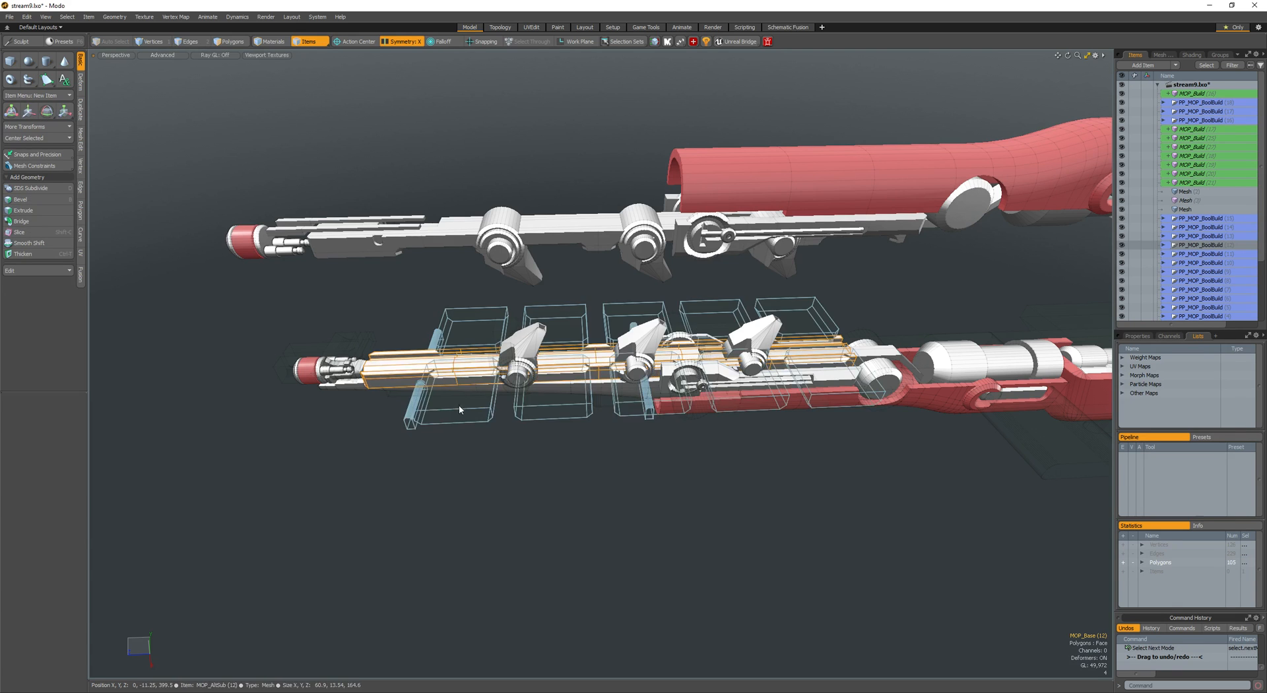
{"action": "left_click_drag", "start_coordinate": [458, 407], "coordinate": [522, 418], "text": "alt"}
{"action": "left_click", "coordinate": [645, 511]}
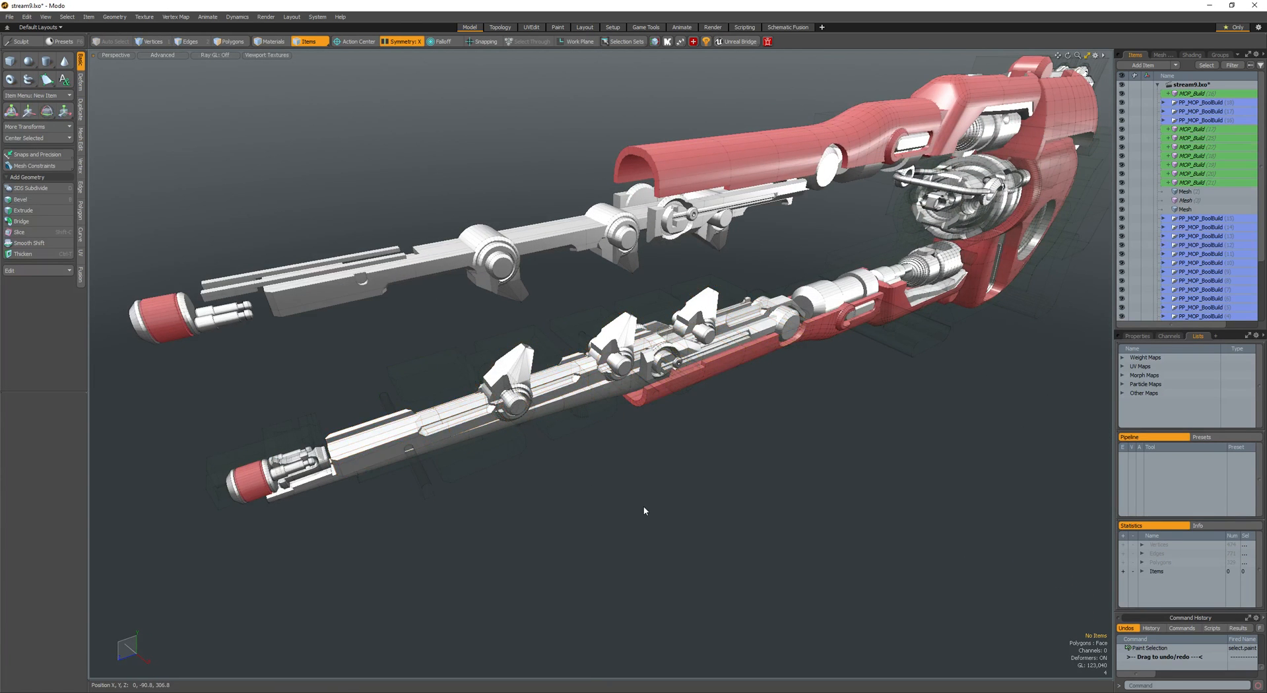
{"action": "key", "text": "space"}
{"action": "key", "text": "space"}
{"action": "key", "text": "space"}
{"action": "key", "text": "w"}
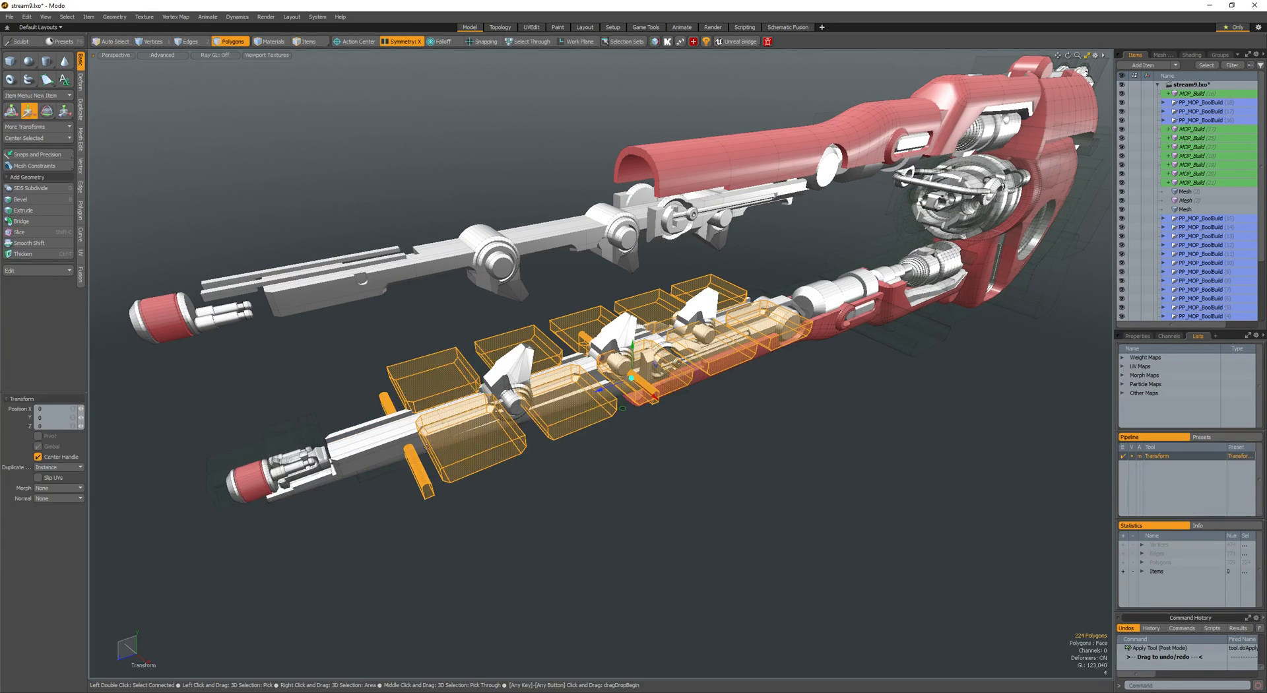
{"action": "key", "text": "space"}
{"action": "key", "text": "space"}
{"action": "key", "text": "space"}
{"action": "key", "text": "space"}
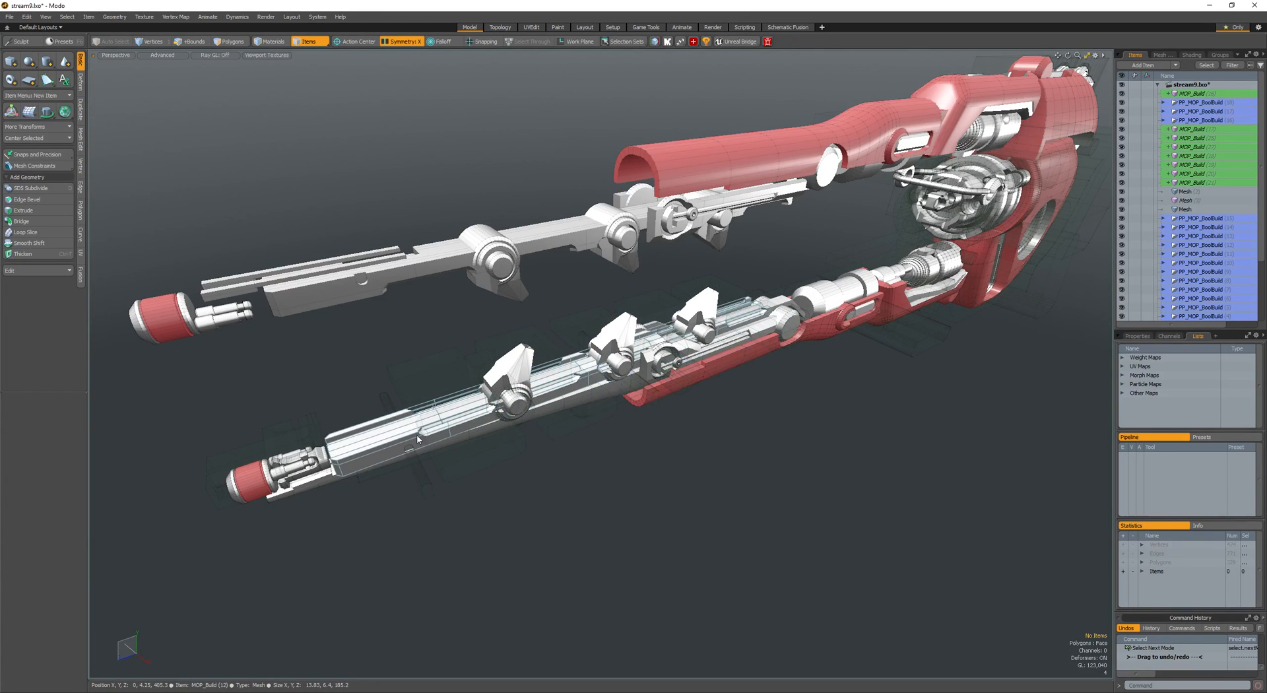
- Select all polygons of the lower barrel rail's base and its subtractive cutters and move them back along Z by about 24.8
{"action": "left_click", "coordinate": [417, 438]}
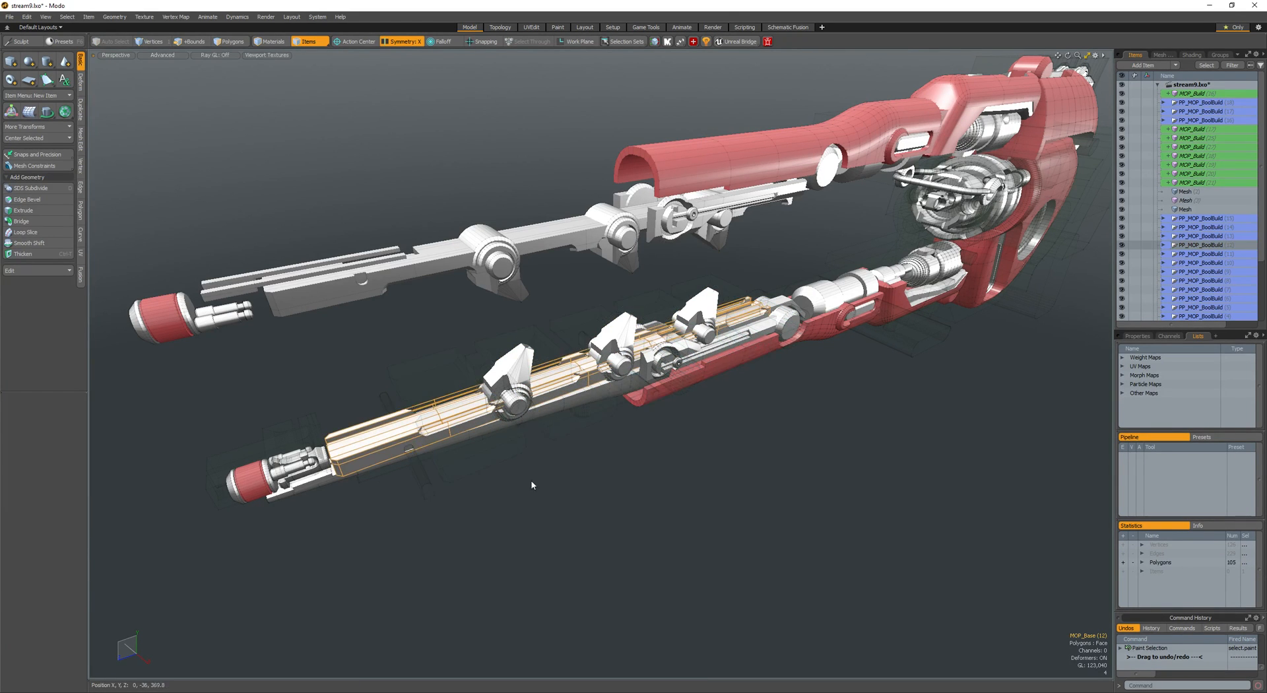
{"action": "left_click", "coordinate": [508, 453], "text": "shift"}
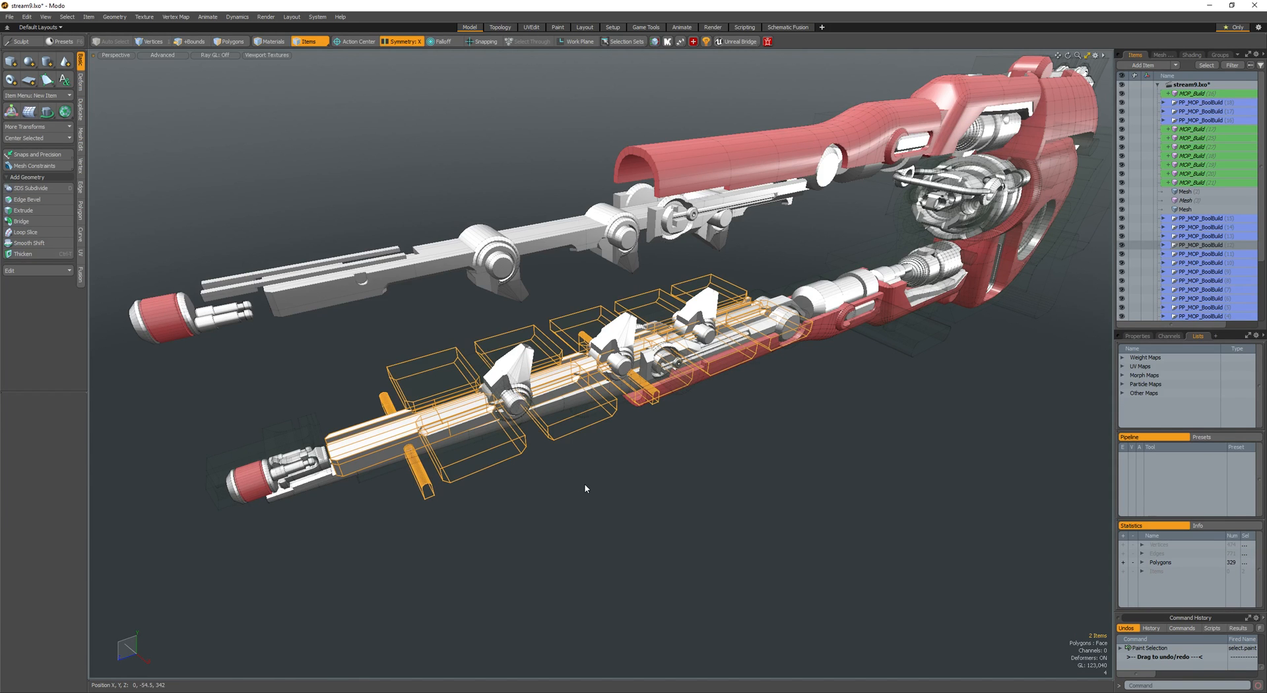
{"action": "key", "text": "3"}
{"action": "key", "text": "bracketleft"}
{"action": "key", "text": "w"}
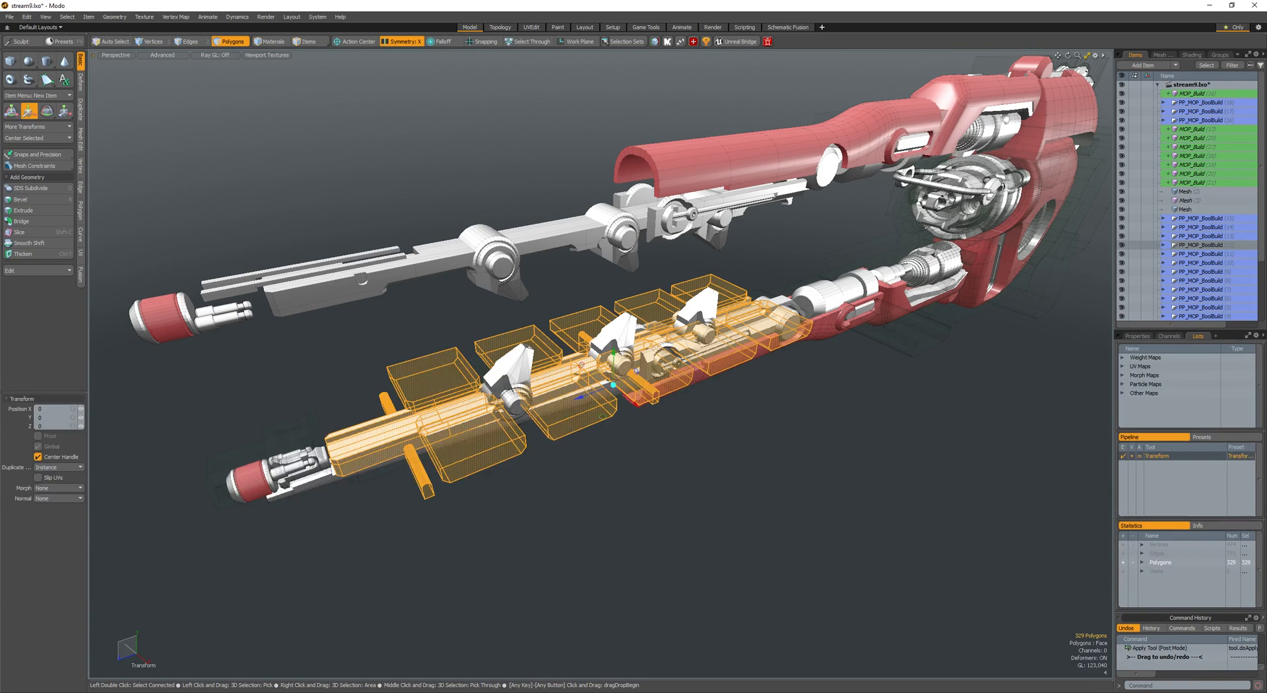
{"action": "left_click_drag", "start_coordinate": [583, 401], "coordinate": [641, 389], "text": "alt"}
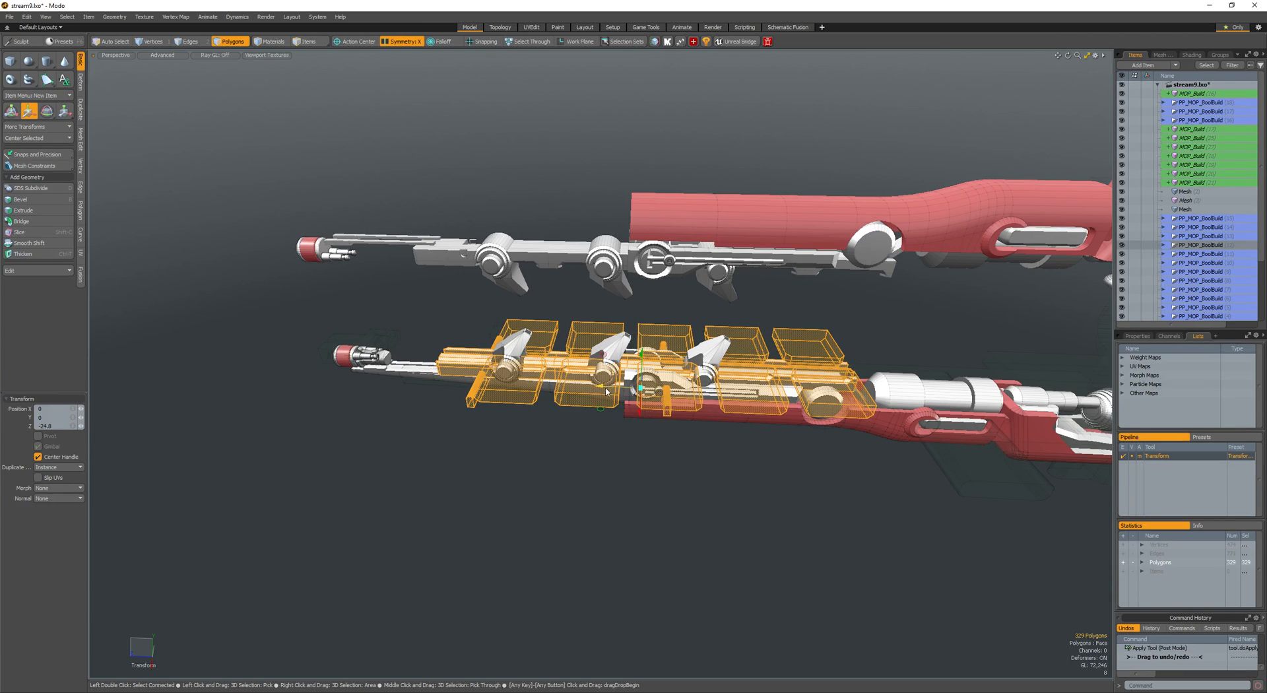
{"action": "left_click_drag", "start_coordinate": [336, 476], "coordinate": [502, 436], "text": "alt"}
{"action": "key", "text": "space"}
{"action": "left_click", "coordinate": [396, 469]}
- Select the red muzzle cap, its pistons and the small front strips in the detail mesh and move them back along Z by about 22.1
{"action": "key", "text": "space"}
{"action": "left_click_drag", "start_coordinate": [422, 434], "coordinate": [362, 397], "text": "alt"}
{"action": "left_click_drag", "start_coordinate": [433, 437], "coordinate": [449, 475], "text": "ctrl+alt"}
{"action": "key", "text": "space"}
{"action": "key", "text": "space"}
{"action": "scroll", "coordinate": [421, 421], "scroll_direction": "up", "scroll_amount": 4}
{"action": "left_click", "coordinate": [422, 422]}
{"action": "key", "text": "space"}
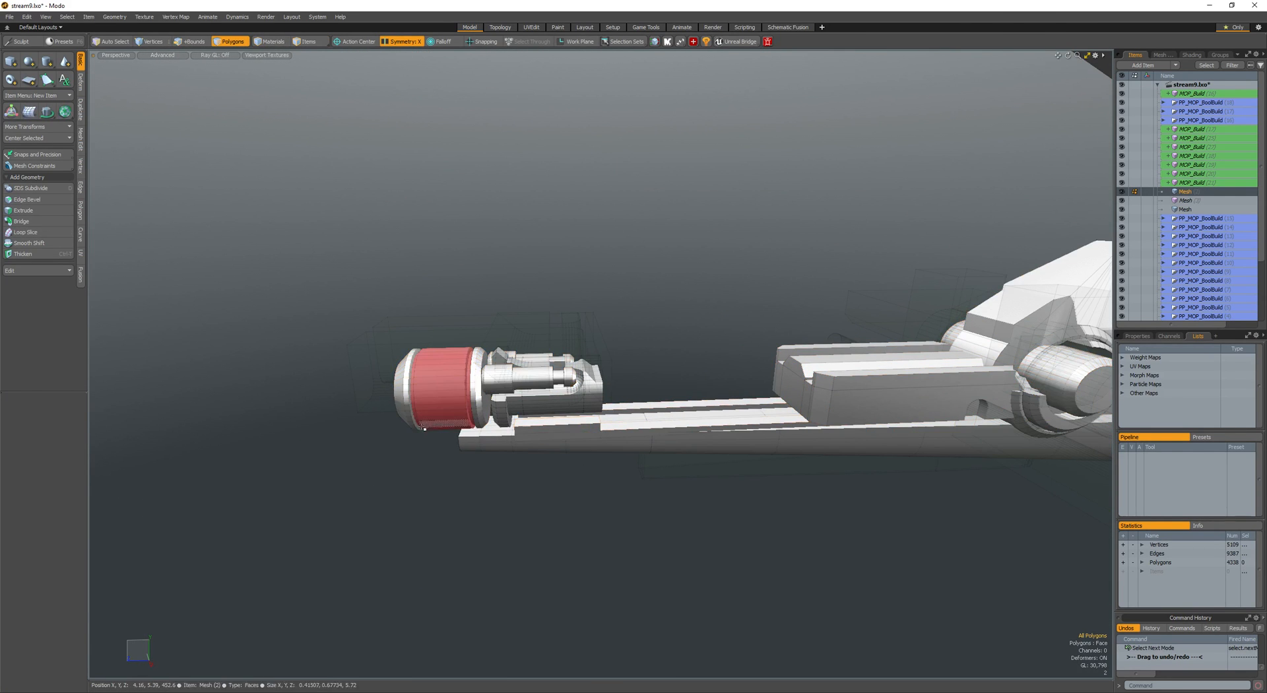
{"action": "key", "text": "w"}
{"action": "scroll", "coordinate": [433, 431], "scroll_direction": "down", "scroll_amount": 4}
{"action": "key", "text": "q"}
{"action": "key", "text": "bracketleft"}
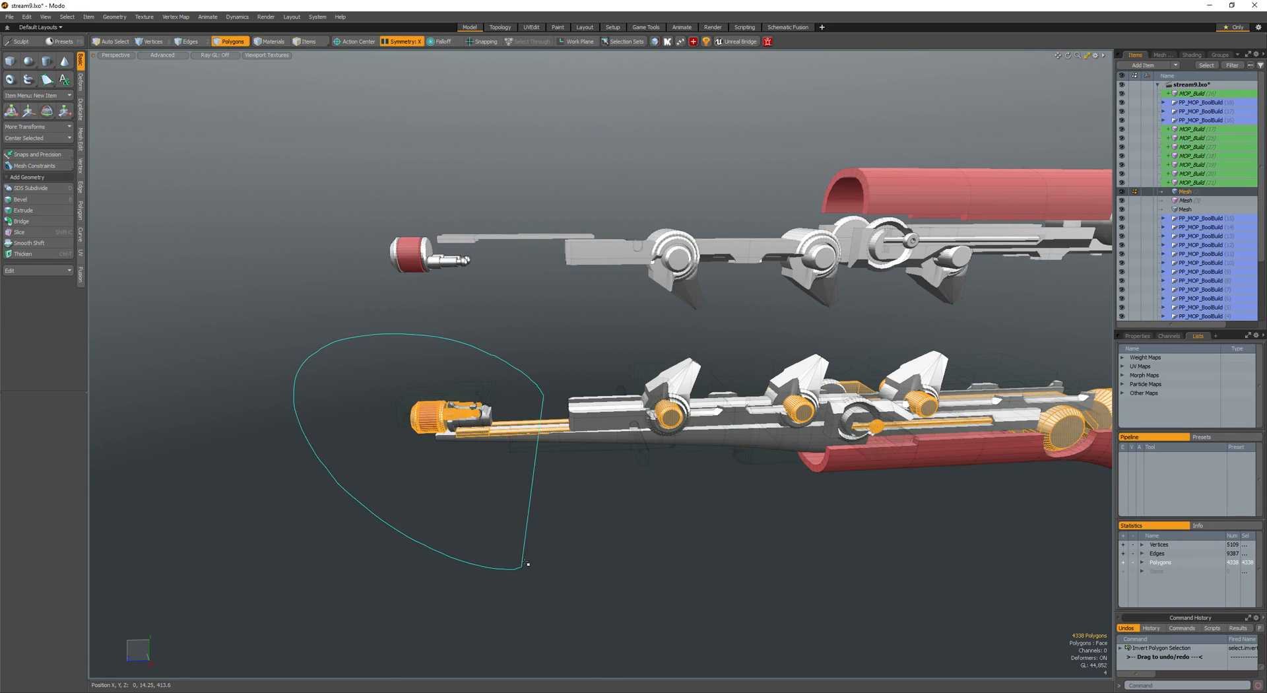
{"action": "right_click_drag", "start_coordinate": [527, 563], "coordinate": [524, 566]}
{"action": "key", "text": "y"}
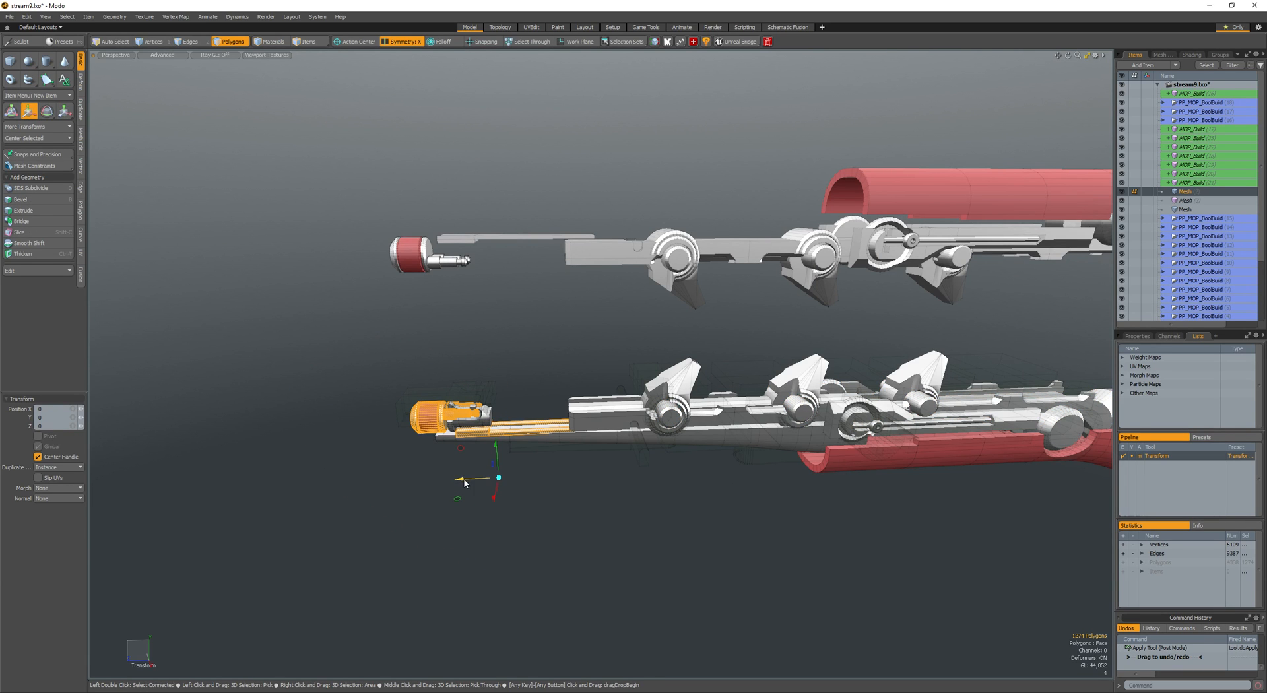
{"action": "key", "text": "ctrl+z"}
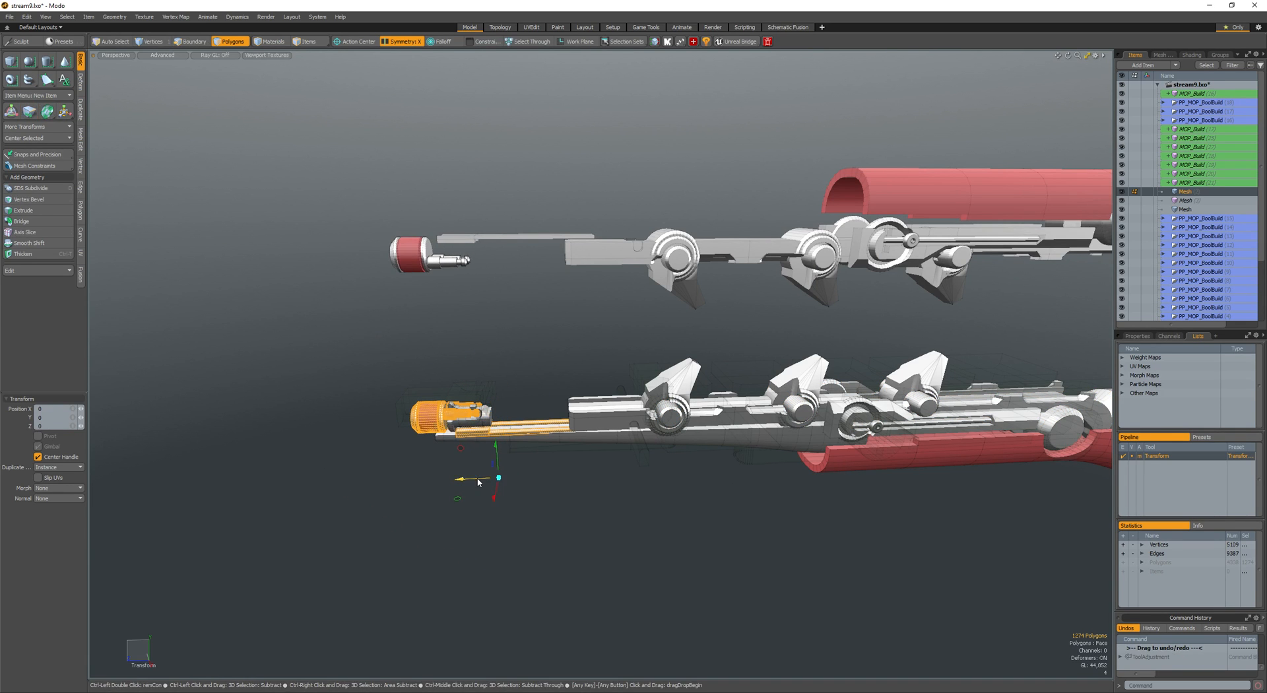
{"action": "left_click_drag", "start_coordinate": [479, 482], "coordinate": [543, 479]}
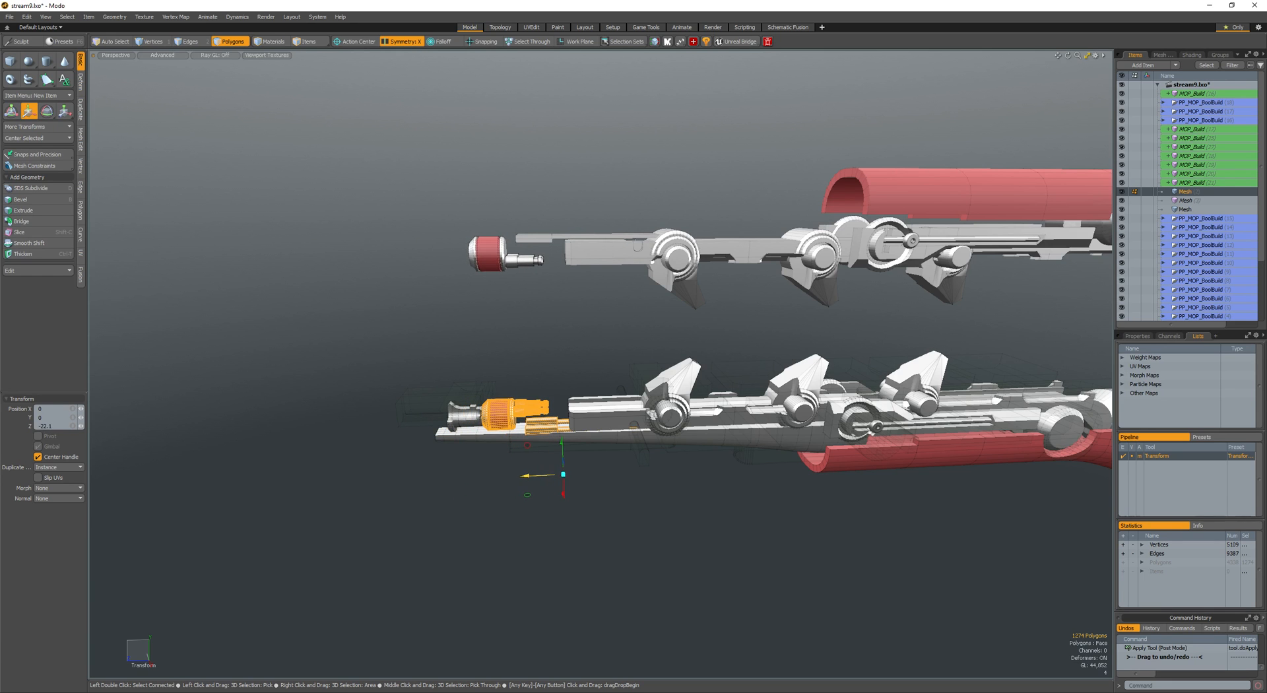
- Move all polygons of the muzzle's inner boolean base and its cutters back along Z by about 21.4 to fit the red cap
{"action": "key", "text": "space"}
{"action": "key", "text": "shift+a"}
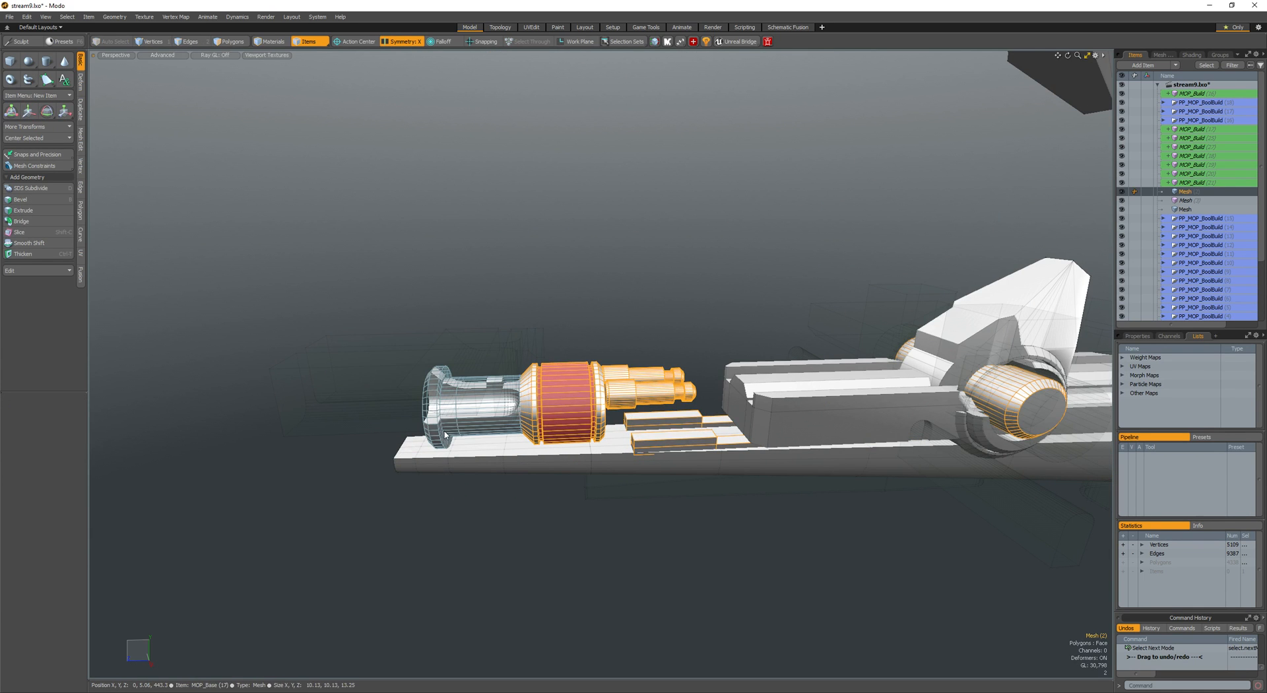
{"action": "left_click", "coordinate": [445, 434]}
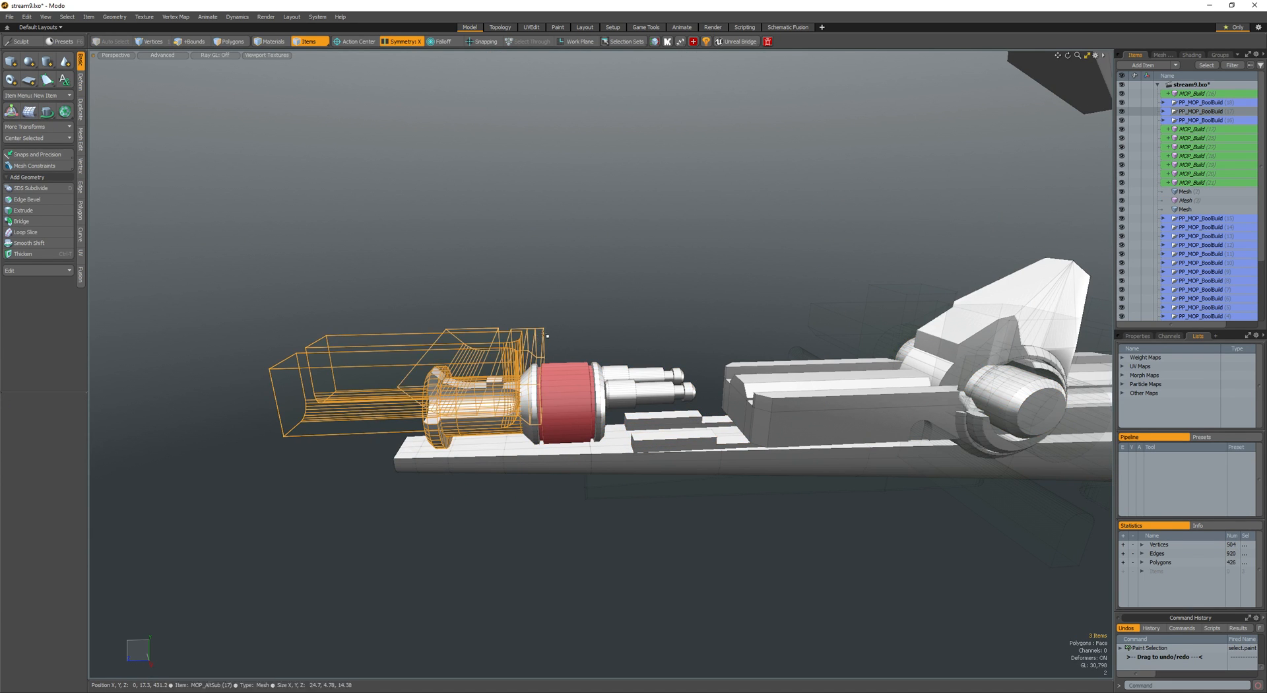
{"action": "key", "text": "3"}
{"action": "key", "text": "bracketleft"}
{"action": "key", "text": "w"}
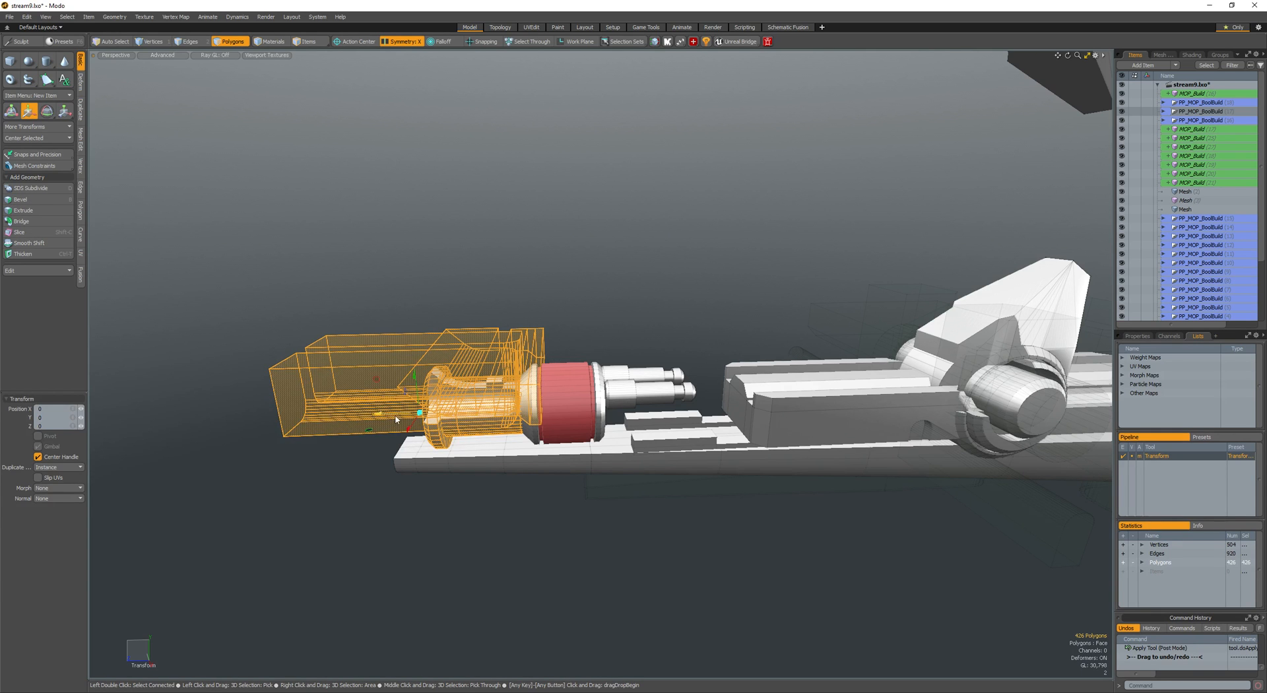
{"action": "left_click_drag", "start_coordinate": [396, 419], "coordinate": [579, 406]}
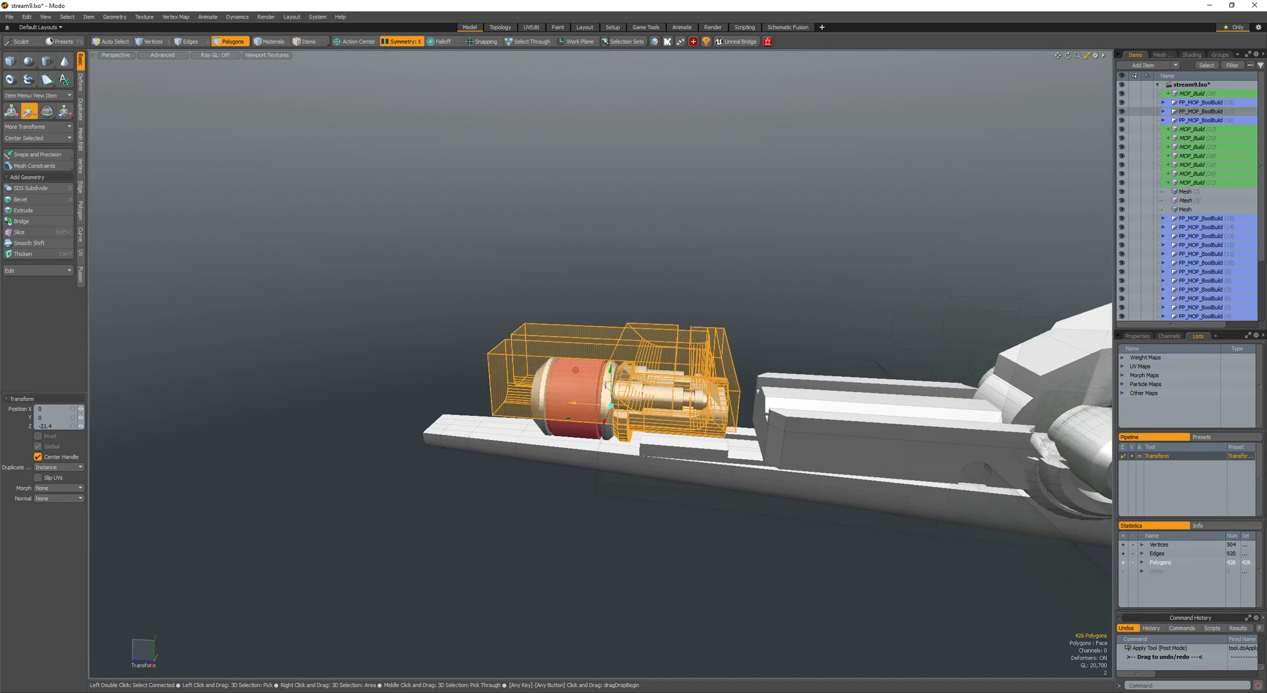
- Select all polygons of the tapered underside of the lower barrel with its cutters and scale them to 90% along Z
{"action": "key", "text": "space"}
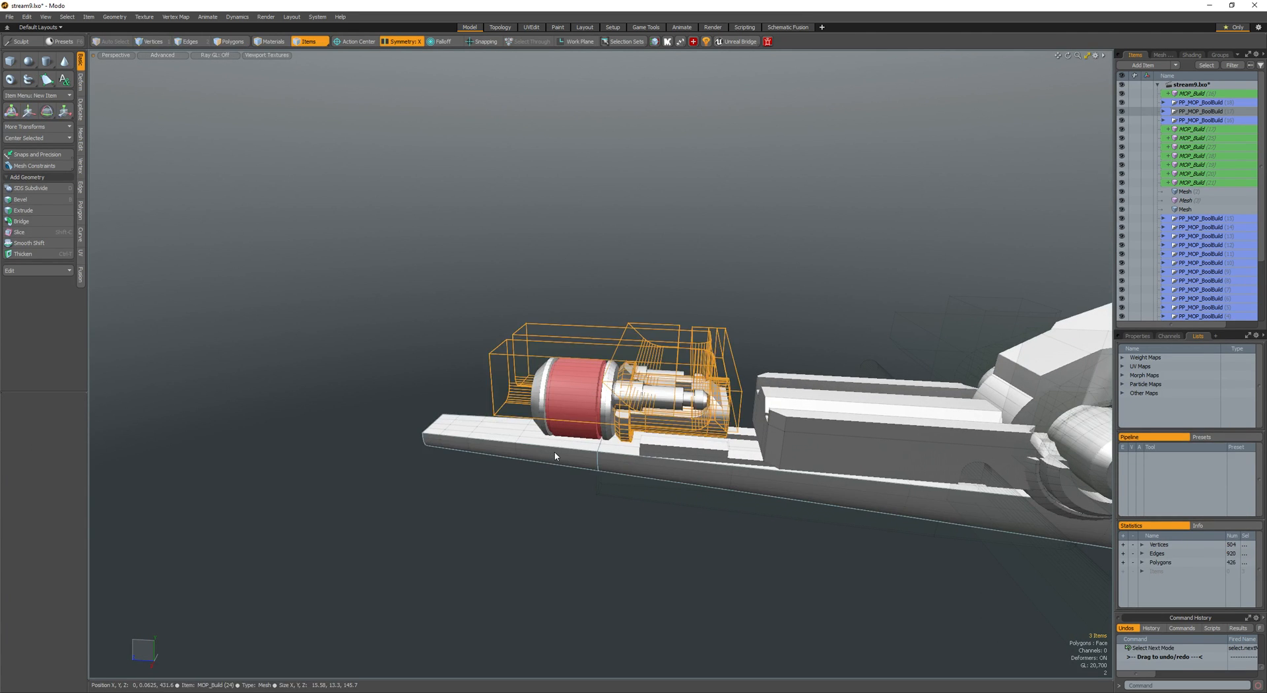
{"action": "left_click", "coordinate": [555, 455]}
{"action": "left_click", "coordinate": [644, 499]}
{"action": "key", "text": "space"}
{"action": "scroll", "coordinate": [536, 522], "scroll_direction": "down", "scroll_amount": 3}
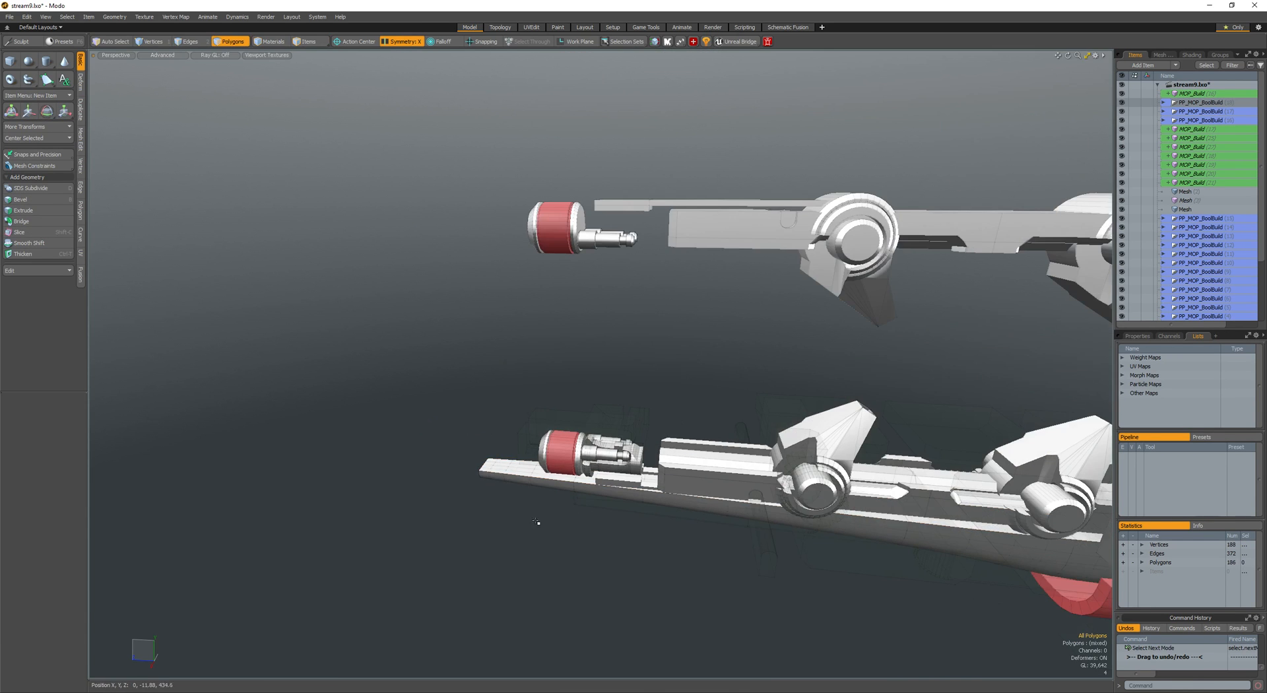
{"action": "key", "text": "bracketleft"}
{"action": "left_click_drag", "start_coordinate": [537, 519], "coordinate": [634, 410], "text": "alt"}
{"action": "scroll", "coordinate": [515, 425], "scroll_direction": "down", "scroll_amount": 3}
{"action": "key", "text": "r"}
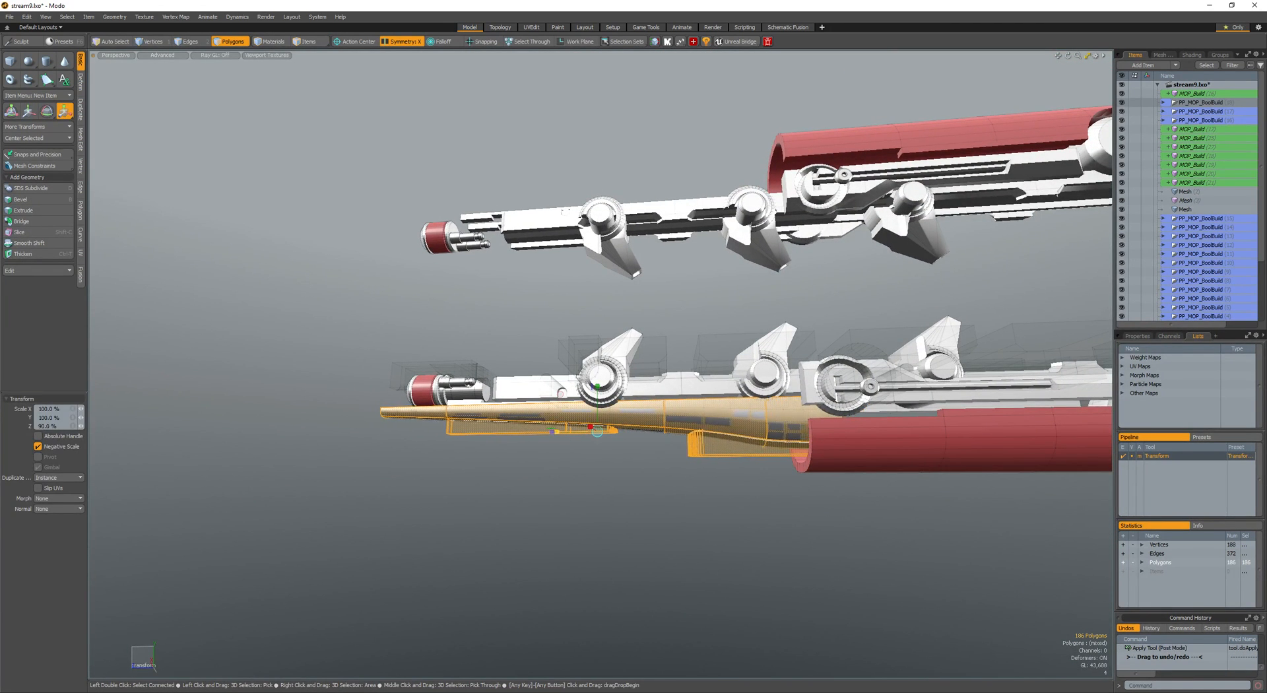
- Move the tapered barrel underside back along Z by about 10.9 and scale it by a further 96.5% along Z
{"action": "key", "text": "w"}
{"action": "left_click_drag", "start_coordinate": [597, 430], "coordinate": [619, 431]}
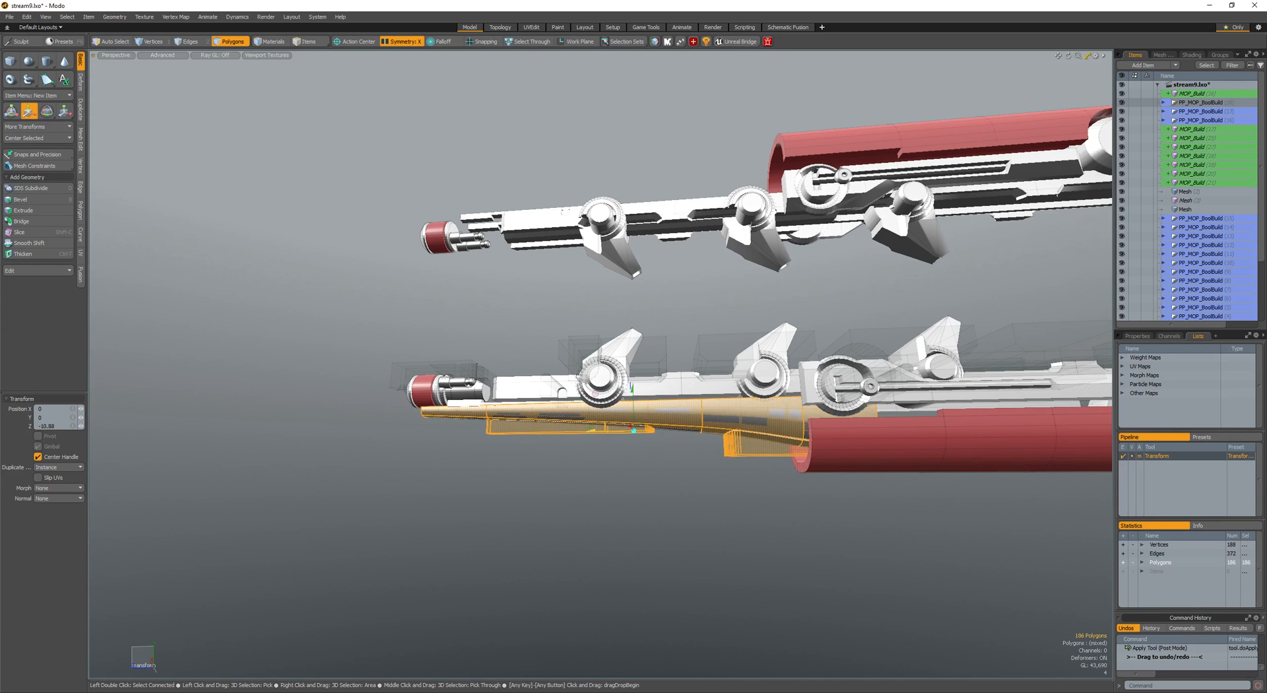
{"action": "key", "text": "r"}
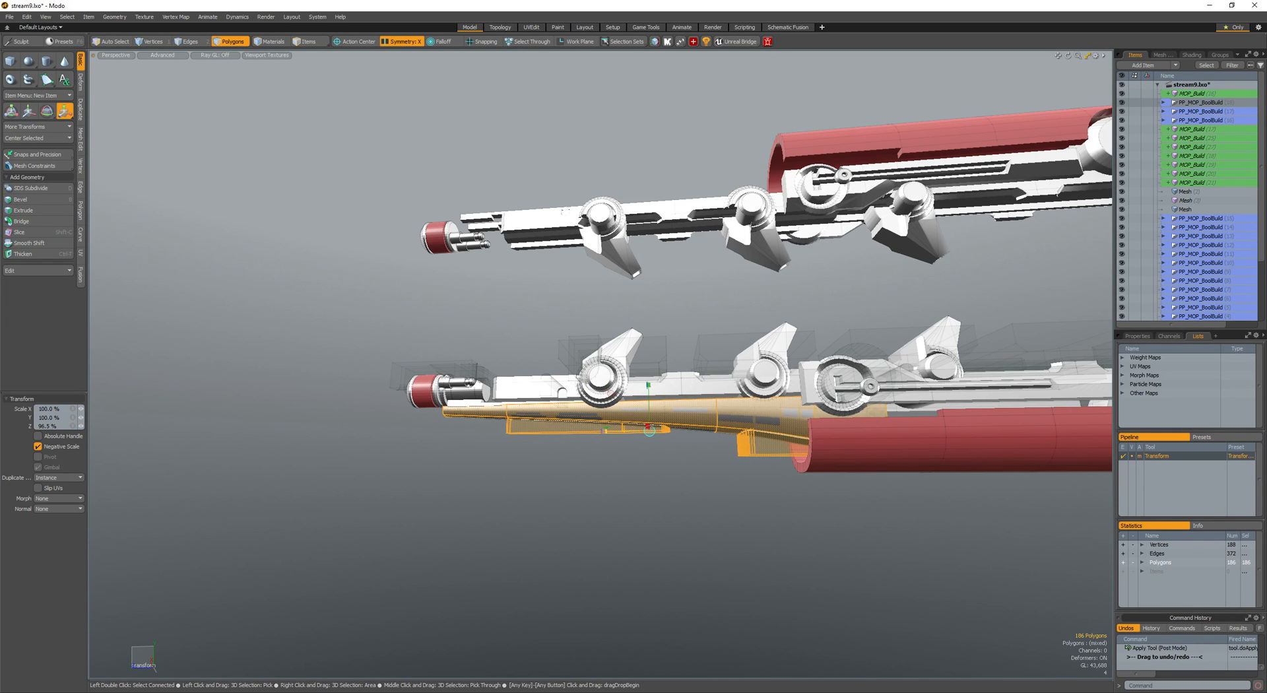
{"action": "key", "text": "w"}
{"action": "key", "text": "space"}
- Select all polygons of the lower barrel's red handguard base mesh
{"action": "scroll", "coordinate": [650, 432], "scroll_direction": "down", "scroll_amount": 6}
{"action": "left_click_drag", "start_coordinate": [746, 432], "coordinate": [649, 428], "text": "alt+shift"}
{"action": "key", "text": "5"}
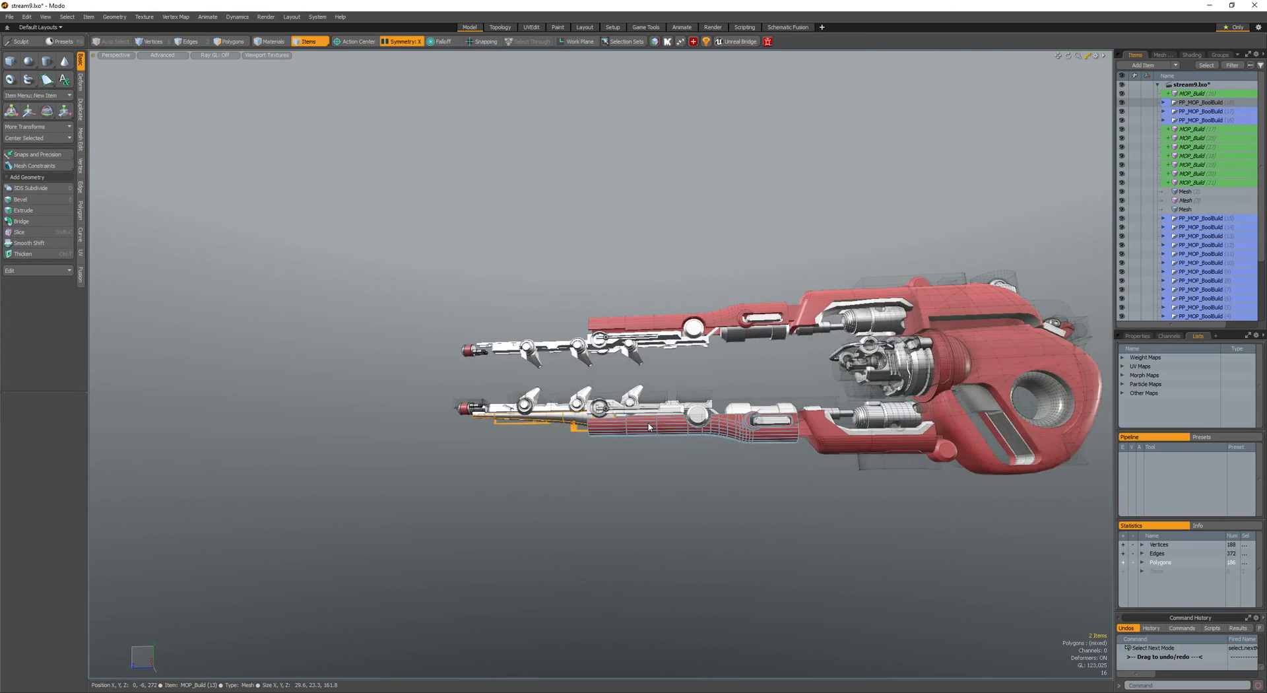
{"action": "left_click", "coordinate": [651, 428]}
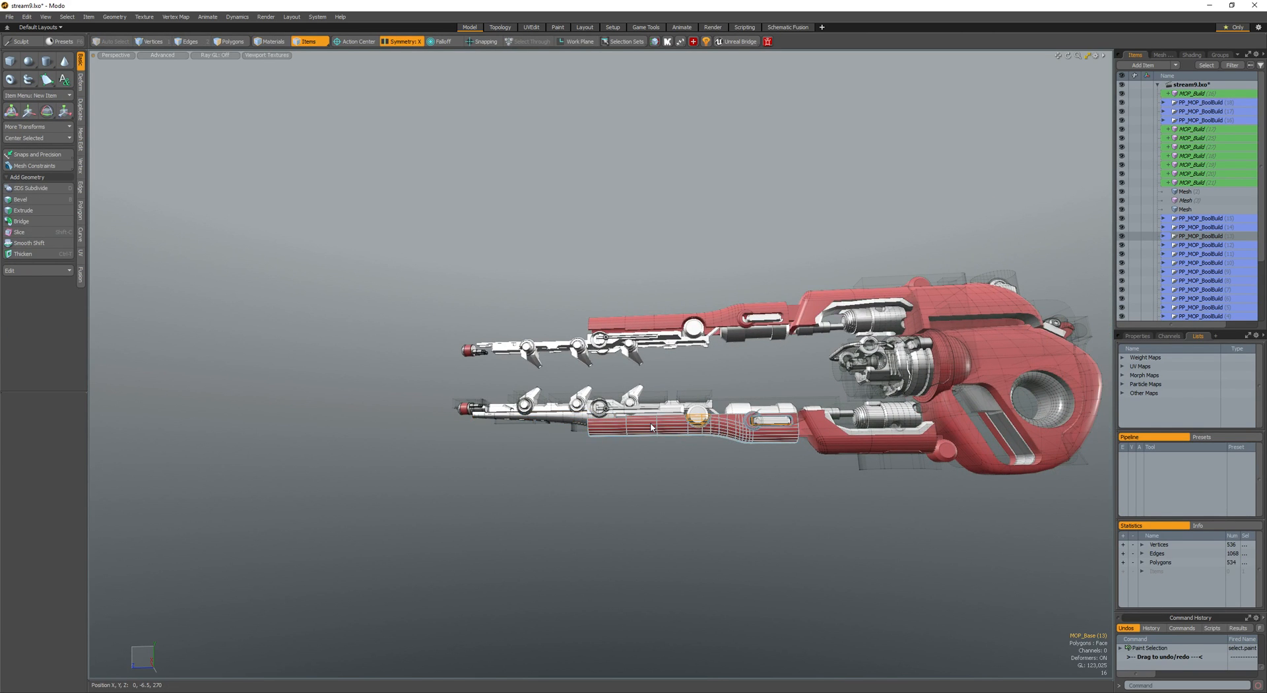
{"action": "key", "text": "3"}
{"action": "scroll", "coordinate": [651, 427], "scroll_direction": "up", "scroll_amount": 5}
{"action": "key", "text": "ctrl+space"}
{"action": "left_click", "coordinate": [664, 438]}
{"action": "double_click", "coordinate": [654, 433]}
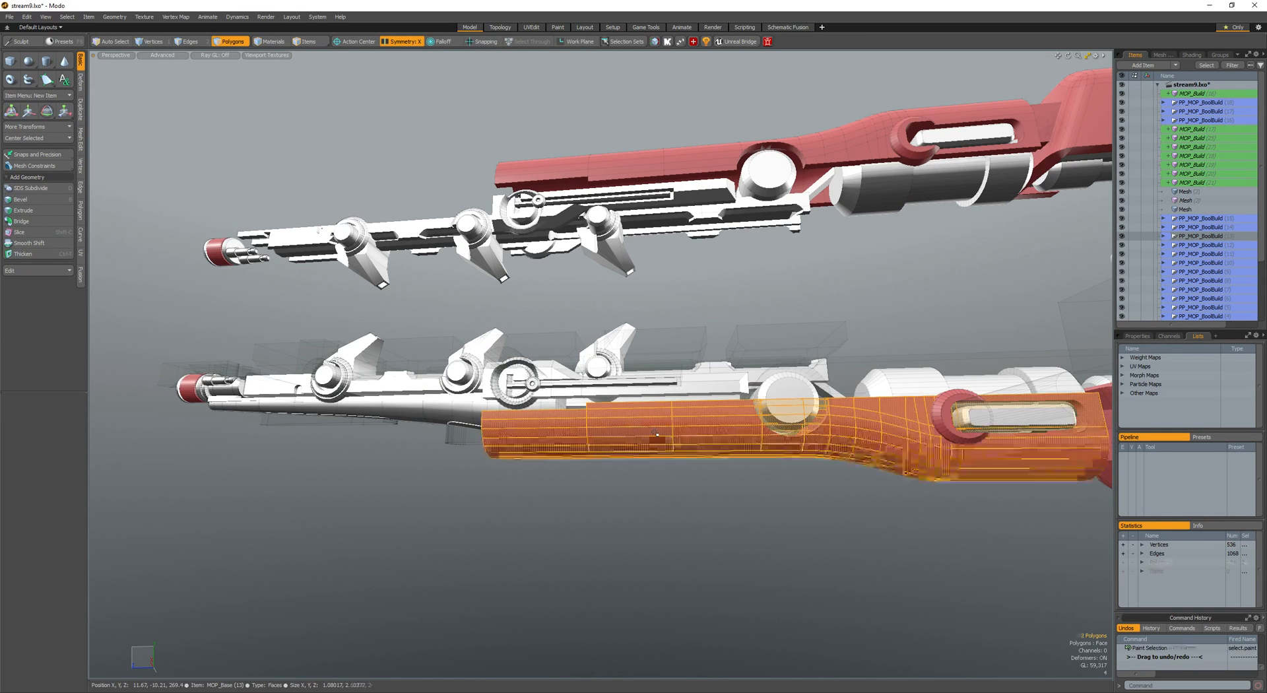
- Move the lower red handguard back along Z and scale it to 97% along Z
{"action": "left_click_drag", "start_coordinate": [654, 433], "coordinate": [566, 407], "text": "alt"}
{"action": "scroll", "coordinate": [511, 402], "scroll_direction": "down", "scroll_amount": 5}
{"action": "key", "text": "w"}
{"action": "key", "text": "q"}
{"action": "key", "text": "w"}
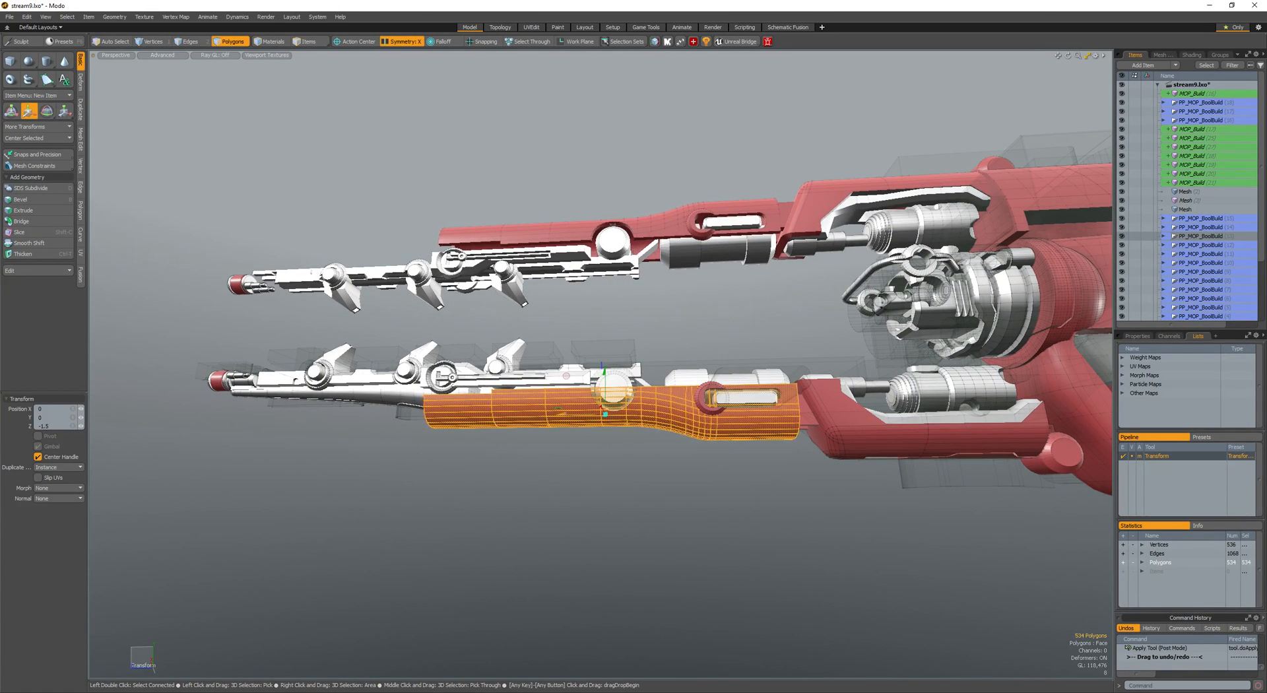
{"action": "key", "text": "r"}
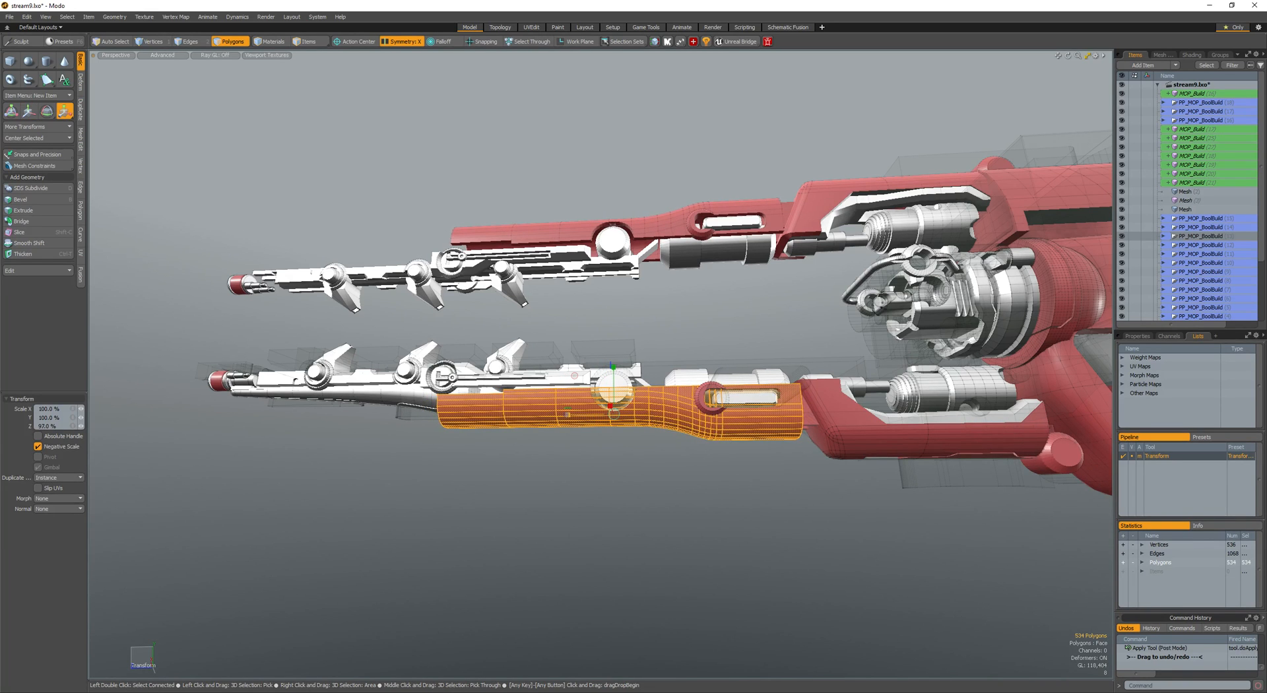
{"action": "key", "text": "w"}
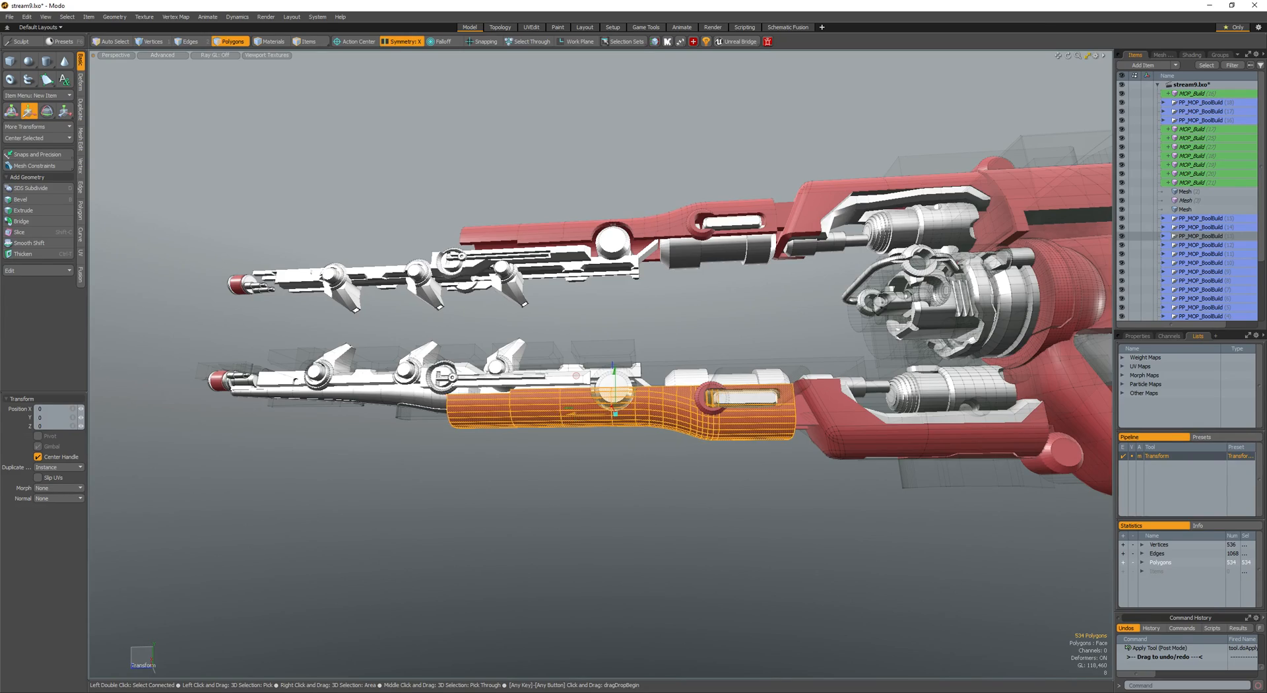
{"action": "left_click_drag", "start_coordinate": [576, 375], "coordinate": [538, 383], "text": "alt"}
{"action": "key", "text": "q"}
{"action": "left_click", "coordinate": [548, 456]}
{"action": "key", "text": "shift+w"}
- Create an instance of the lower barrel's tapered underside boolean result
{"action": "left_click_drag", "start_coordinate": [548, 456], "coordinate": [557, 377], "text": "alt"}
{"action": "key", "text": "5"}
{"action": "left_click", "coordinate": [514, 367]}
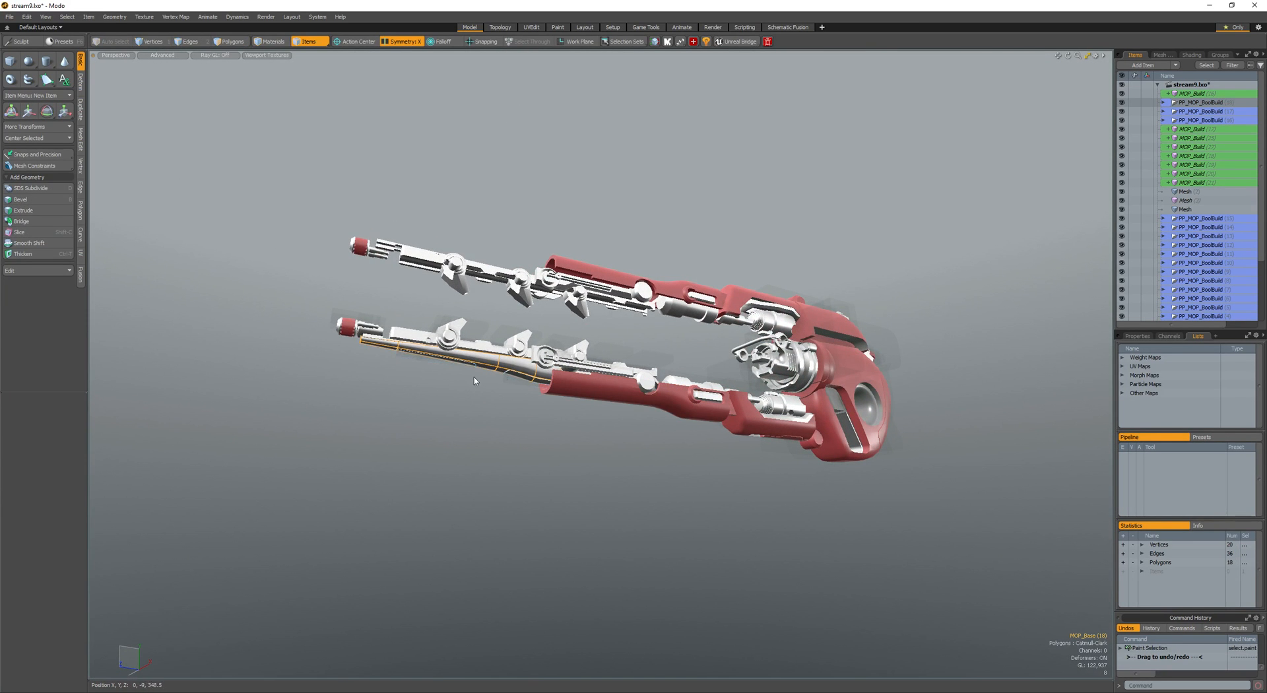
{"action": "key", "text": "space"}
{"action": "key", "text": "5"}
{"action": "left_click", "coordinate": [490, 365]}
{"action": "key", "text": "space"}
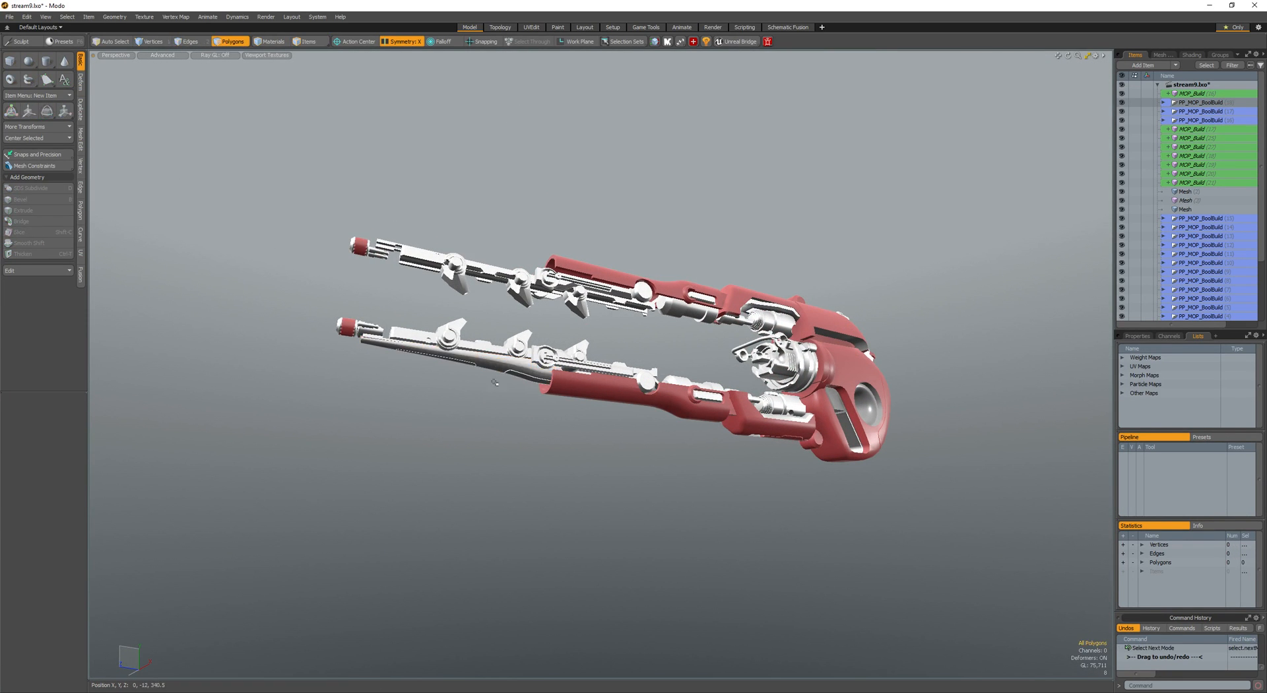
{"action": "left_click_drag", "start_coordinate": [494, 382], "coordinate": [408, 425], "text": "alt"}
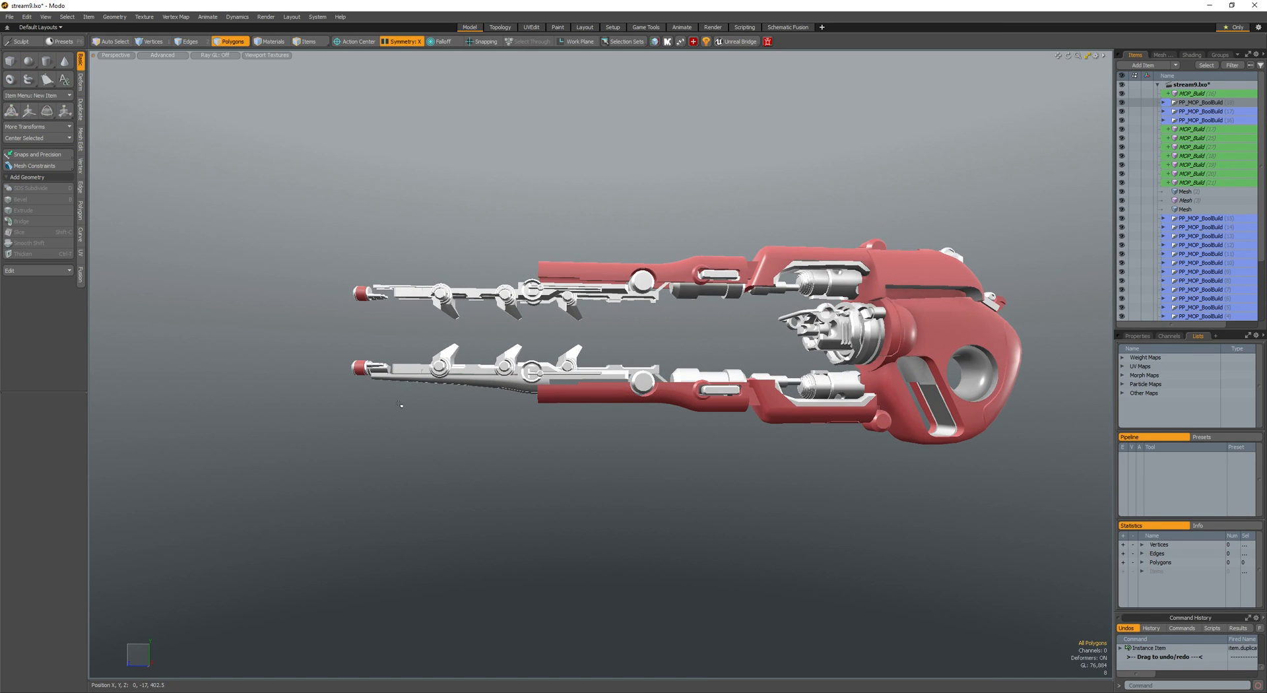
{"action": "key", "text": "ctrl+z"}
{"action": "key", "text": "5"}
- Mirror the underside instance with a Y scale of -100% and move it up along Y onto the upper barrel
{"action": "key", "text": "r"}
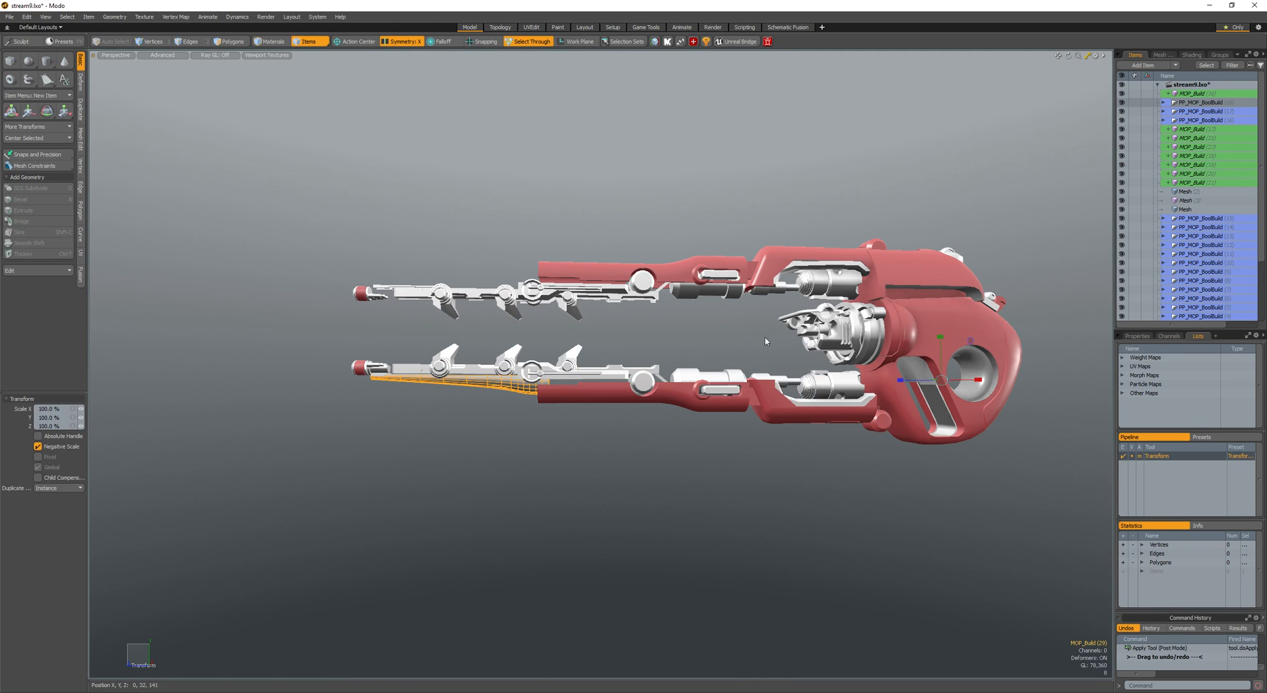
{"action": "left_click_drag", "start_coordinate": [940, 355], "coordinate": [941, 409]}
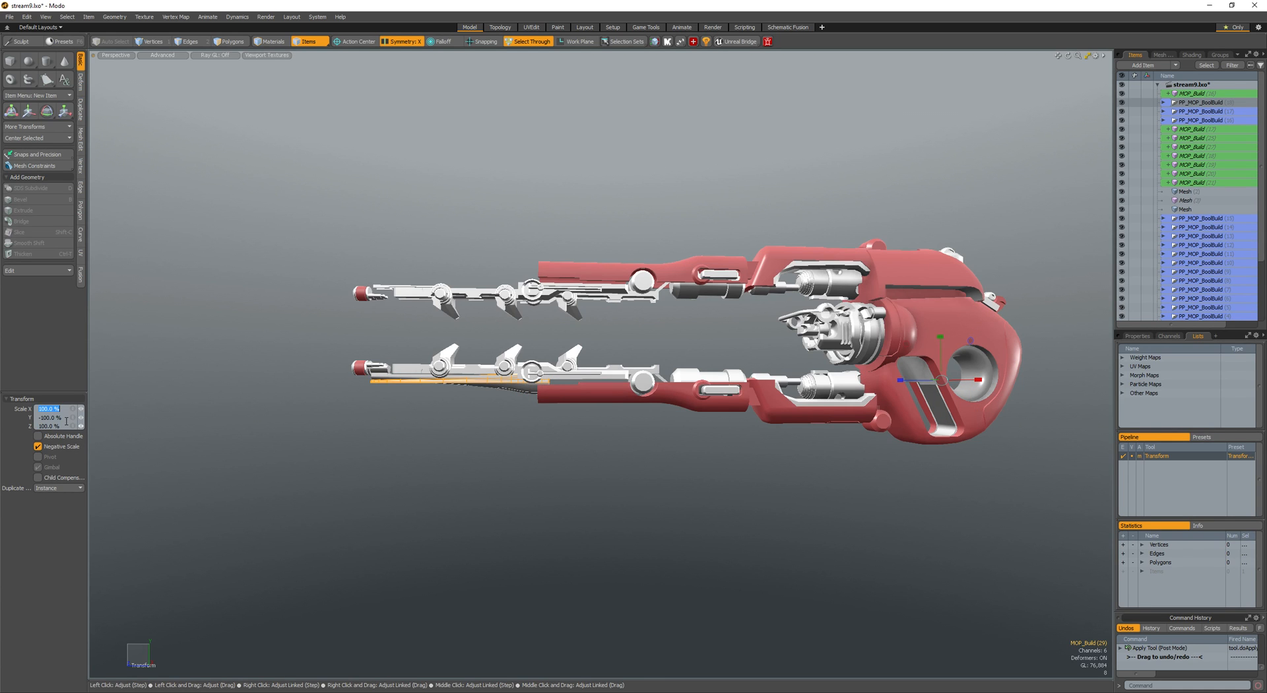
{"action": "left_click_drag", "start_coordinate": [222, 396], "coordinate": [274, 400], "text": "alt"}
{"action": "key", "text": "w"}
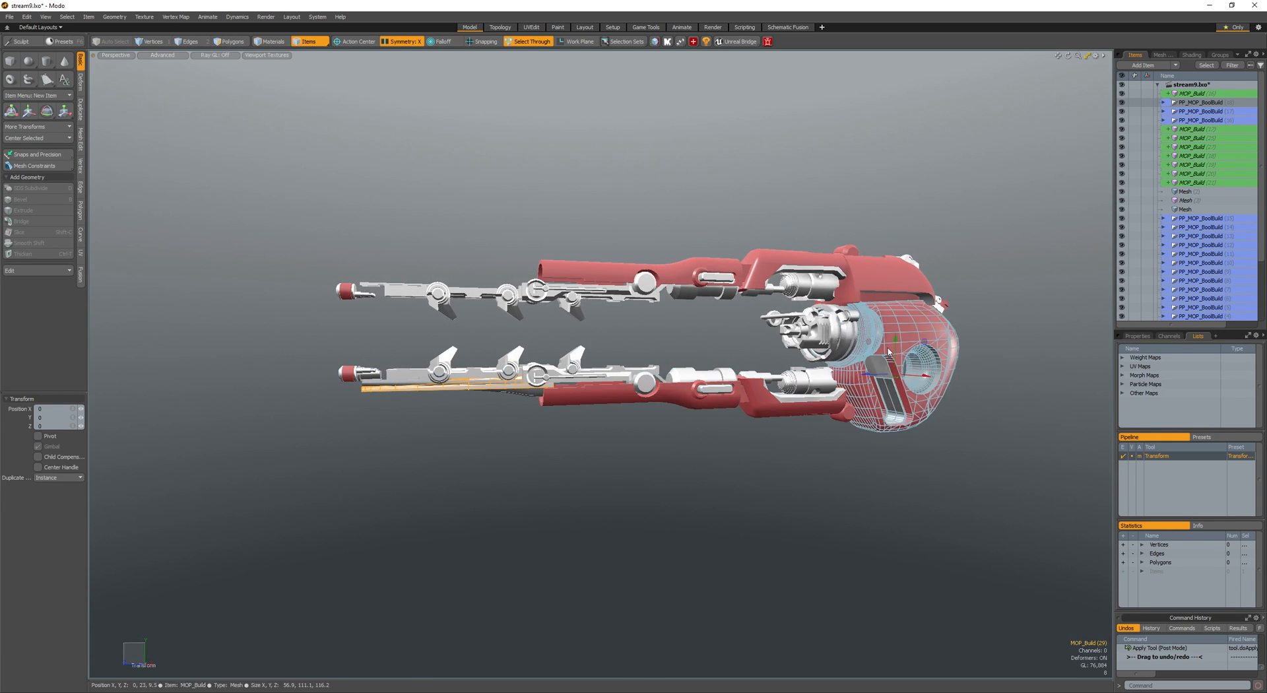
{"action": "left_click_drag", "start_coordinate": [896, 340], "coordinate": [898, 258]}
- Create an instance of the boolean part sitting behind the lower barrel's red muzzle cap
{"action": "scroll", "coordinate": [679, 337], "scroll_direction": "up", "scroll_amount": 1}
{"action": "left_click_drag", "start_coordinate": [617, 326], "coordinate": [700, 305], "text": "alt"}
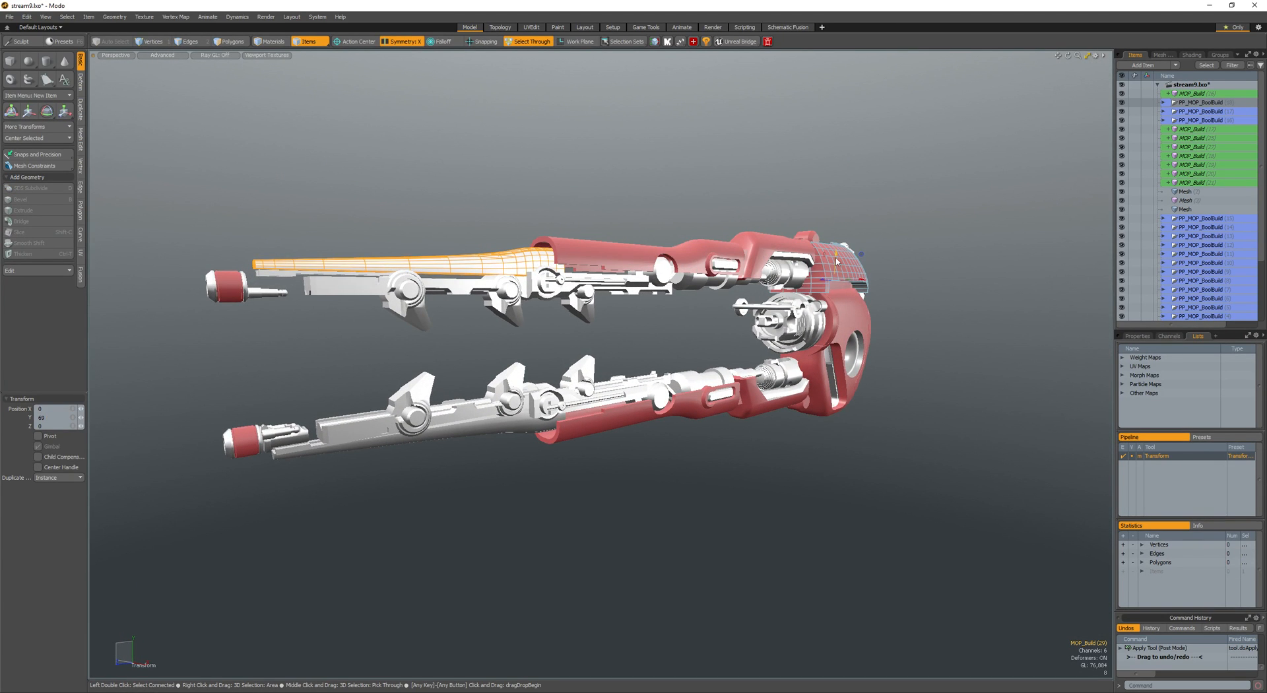
{"action": "scroll", "coordinate": [303, 443], "scroll_direction": "up", "scroll_amount": 1}
{"action": "left_click", "coordinate": [303, 443]}
{"action": "scroll", "coordinate": [323, 478], "scroll_direction": "down", "scroll_amount": 3}
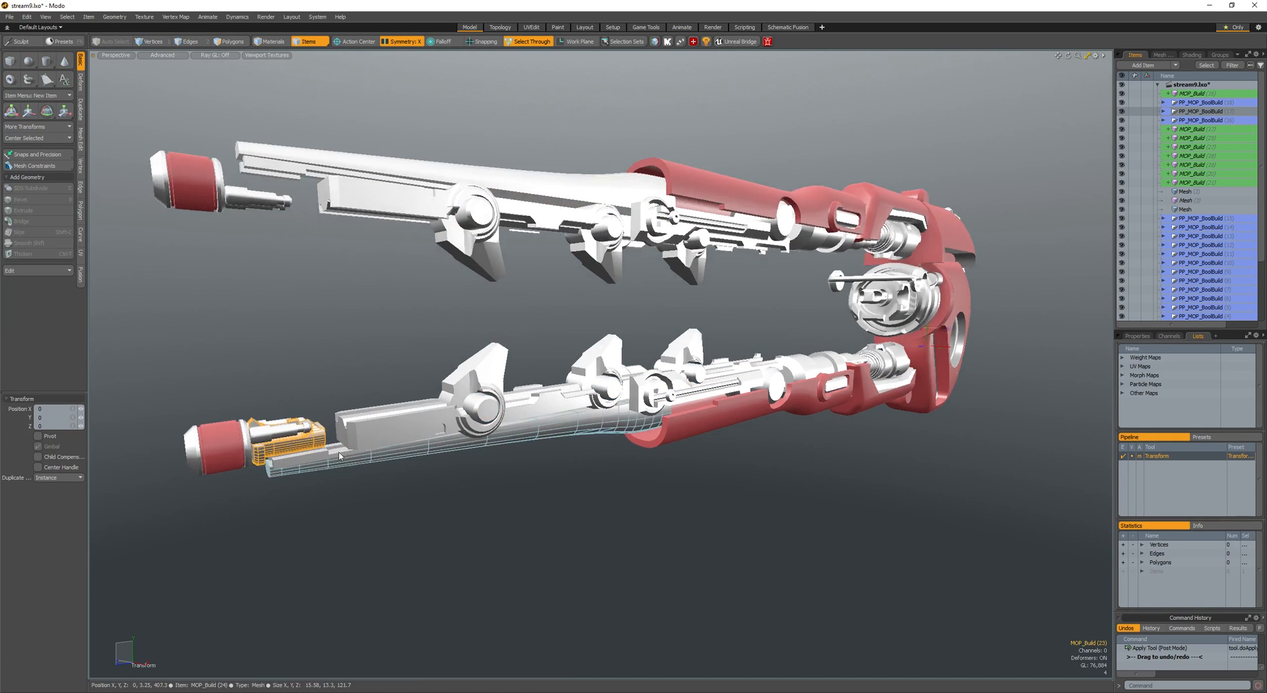
{"action": "key", "text": "ctrl+d"}
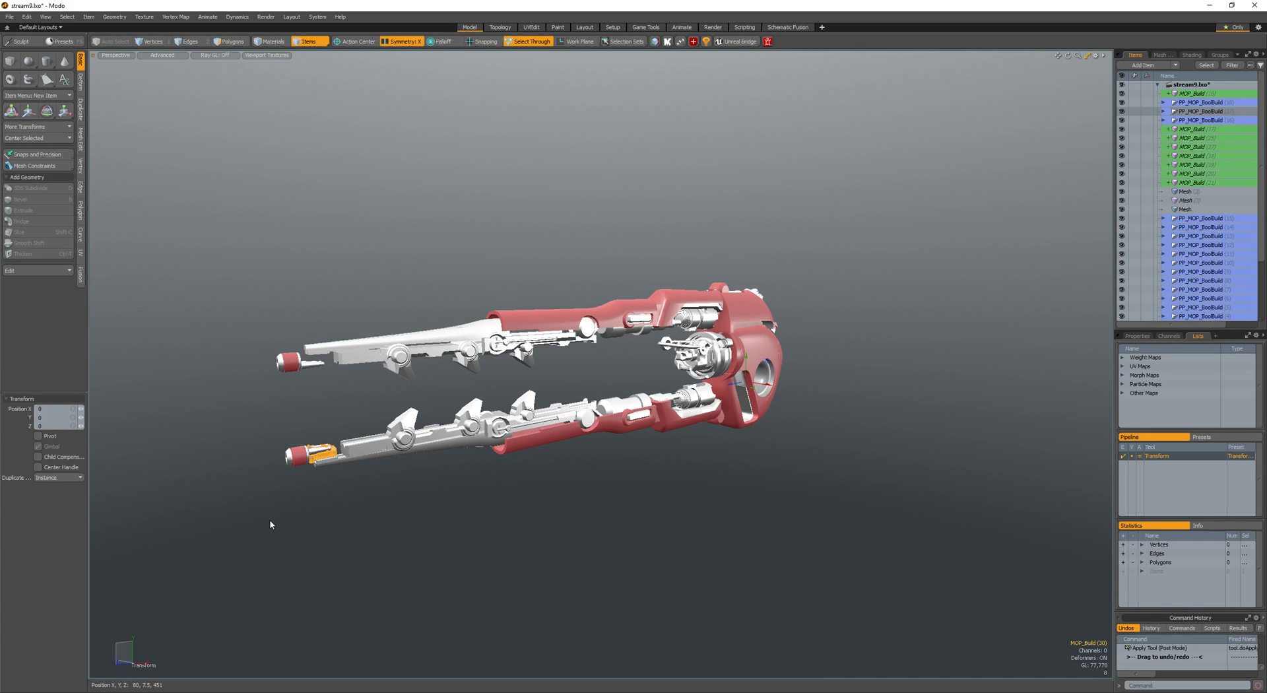
- Mirror the muzzle instance with a Y scale of -100% and raise it about 64.5 along Y to fit the upper red cap
{"action": "key", "text": "r"}
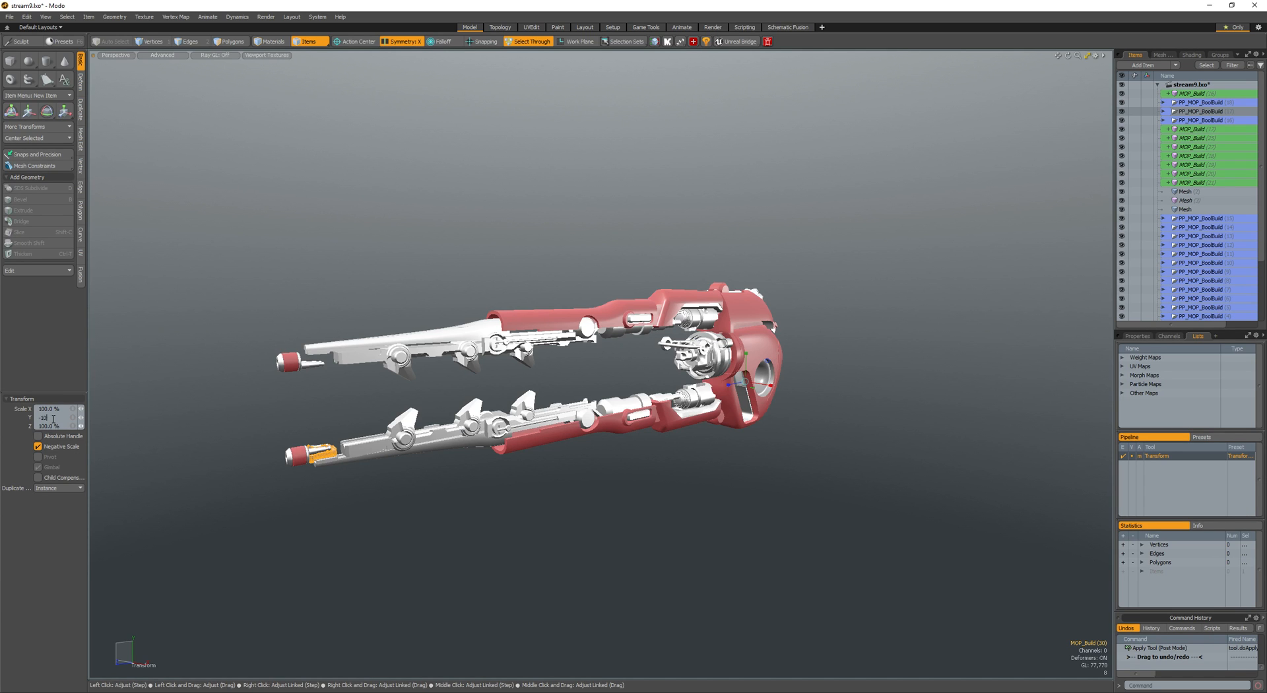
{"action": "left_click_drag", "start_coordinate": [734, 377], "coordinate": [766, 364], "text": "alt+shift"}
{"action": "key", "text": "w"}
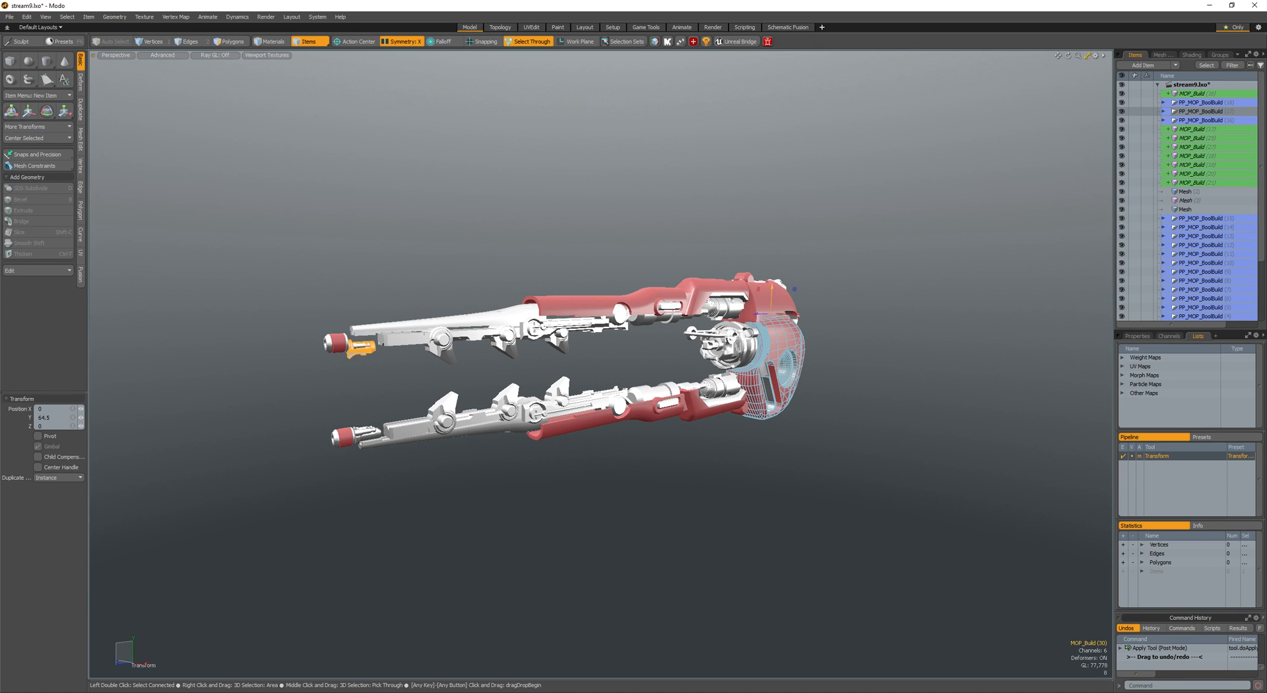
{"action": "scroll", "coordinate": [412, 336], "scroll_direction": "up", "scroll_amount": 5}
{"action": "left_click_drag", "start_coordinate": [290, 346], "coordinate": [356, 321], "text": "alt+shift"}
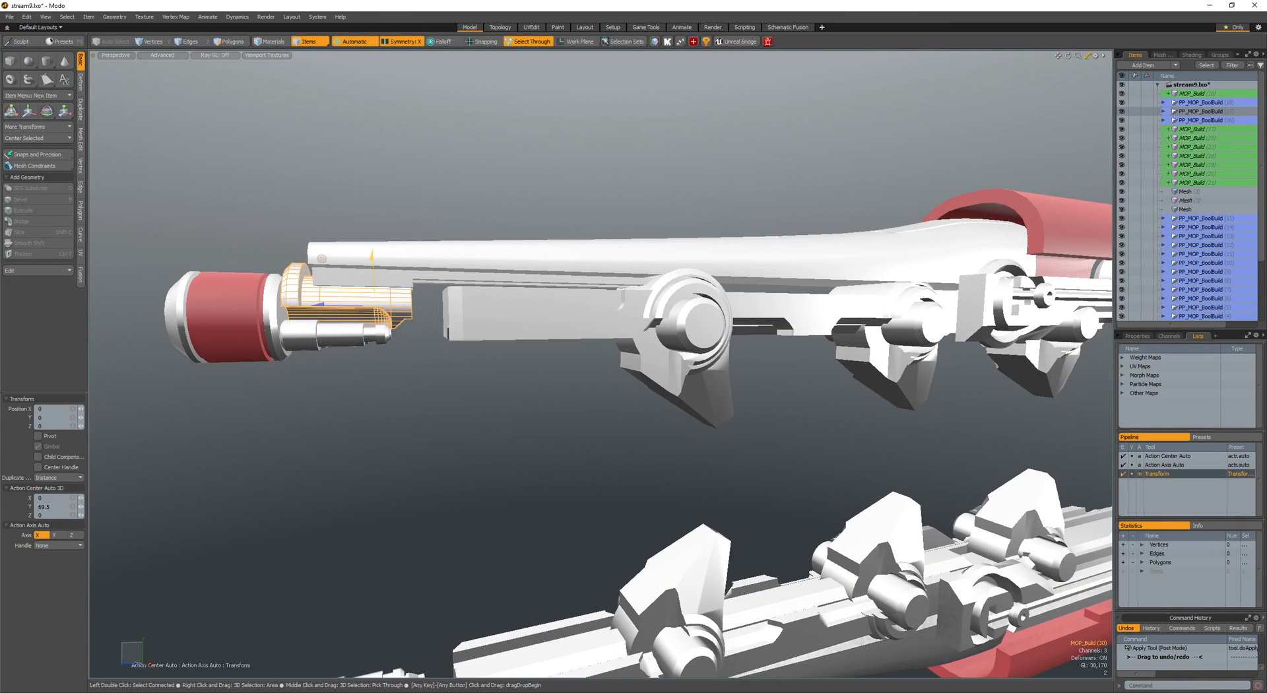
{"action": "left_click_drag", "start_coordinate": [373, 254], "coordinate": [372, 263]}
{"action": "left_click_drag", "start_coordinate": [332, 415], "coordinate": [453, 461], "text": "alt"}
{"action": "scroll", "coordinate": [342, 423], "scroll_direction": "down", "scroll_amount": 4}
{"action": "key", "text": "space"}
- Make the detail mesh with the lower red muzzle cap active and select the cap's connected polygons
{"action": "left_click", "coordinate": [342, 423]}
{"action": "key", "text": "3"}
{"action": "key", "text": "5"}
{"action": "left_click", "coordinate": [405, 551]}
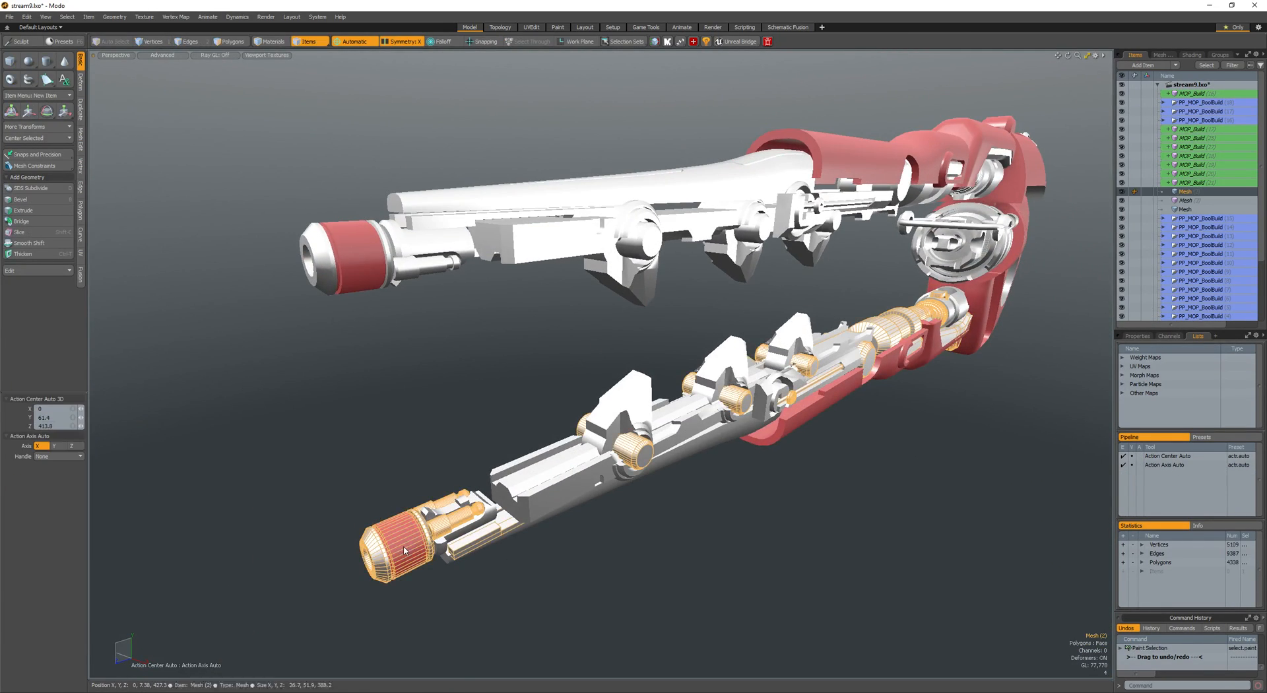
{"action": "key", "text": "3"}
{"action": "double_click", "coordinate": [404, 550]}
- Select the small block between the lower muzzle and the rail and start the Transform tool on it
{"action": "scroll", "coordinate": [404, 550], "scroll_direction": "up", "scroll_amount": 3}
{"action": "mouse_move", "coordinate": [404, 550]}
{"action": "left_mouse_down", "text": "alt"}
{"action": "mouse_move", "coordinate": [563, 450]}
{"action": "mouse_move", "coordinate": [538, 447]}
{"action": "mouse_move", "coordinate": [637, 458]}
{"action": "left_mouse_up", "text": "alt"}
{"action": "scroll", "coordinate": [533, 463], "scroll_direction": "up", "scroll_amount": 5}
{"action": "key", "text": "shift+b"}
{"action": "key", "text": "space"}
{"action": "double_click", "coordinate": [536, 450]}
{"action": "key", "text": "y"}
{"action": "left_click_drag", "start_coordinate": [637, 457], "coordinate": [584, 443], "text": "alt"}
- Bevel an edge of the small block between the lower muzzle and the rail
{"action": "key", "text": "space"}
{"action": "key", "text": "2"}
{"action": "left_click", "coordinate": [558, 444]}
{"action": "key", "text": "b"}
{"action": "middle_click_drag", "start_coordinate": [561, 443], "coordinate": [545, 443]}
{"action": "left_click_drag", "start_coordinate": [544, 443], "coordinate": [453, 364], "text": "alt"}
- Select the whole small connecting block and nudge it slightly upward with the Transform tool
{"action": "key", "text": "space"}
{"action": "key", "text": "3"}
{"action": "double_click", "coordinate": [536, 464]}
{"action": "key", "text": "y"}
{"action": "left_click_drag", "start_coordinate": [537, 465], "coordinate": [537, 450]}
{"action": "left_click_drag", "start_coordinate": [537, 450], "coordinate": [533, 413], "text": "alt"}
- Bevel the lower edge of the connecting block in Inset mode by about 0.84, and clear the selection
{"action": "key", "text": "space"}
{"action": "key", "text": "2"}
{"action": "left_click", "coordinate": [528, 495]}
{"action": "key", "text": "b"}
{"action": "left_click_drag", "start_coordinate": [522, 501], "coordinate": [538, 501]}
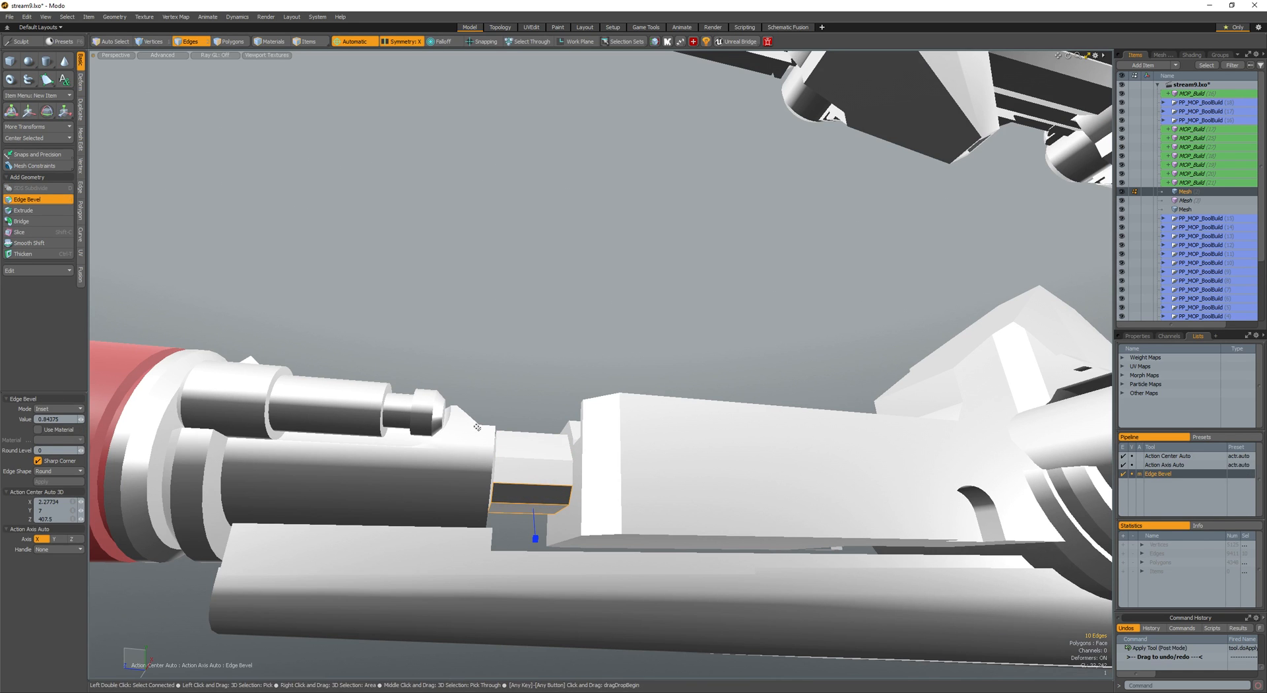
{"action": "key", "text": "space"}
{"action": "key", "text": "3"}
{"action": "left_click", "coordinate": [528, 404]}
- Open the render preview and examine the whole rifle from several angles
{"action": "left_click_drag", "start_coordinate": [528, 404], "coordinate": [478, 425], "text": "alt"}
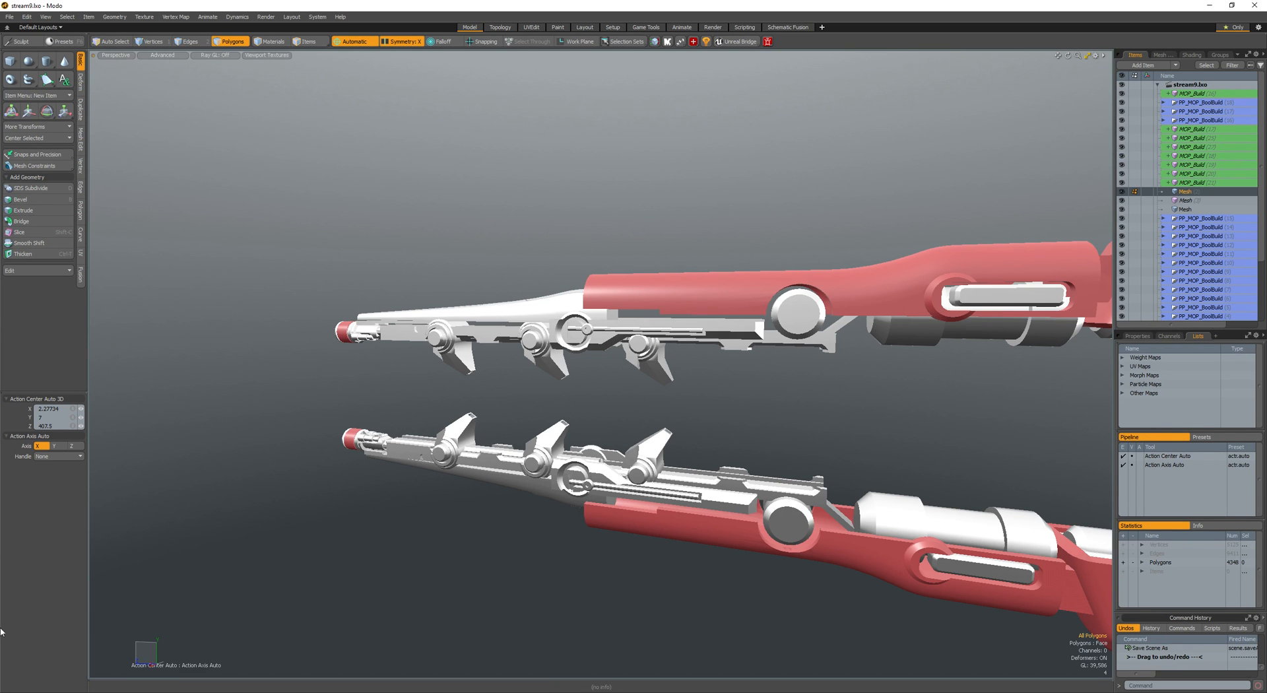
{"action": "left_click_drag", "start_coordinate": [470, 423], "coordinate": [522, 370], "text": "alt"}
{"action": "left_click_drag", "start_coordinate": [522, 369], "coordinate": [566, 379], "text": "ctrl+alt"}
{"action": "key", "text": "F8"}
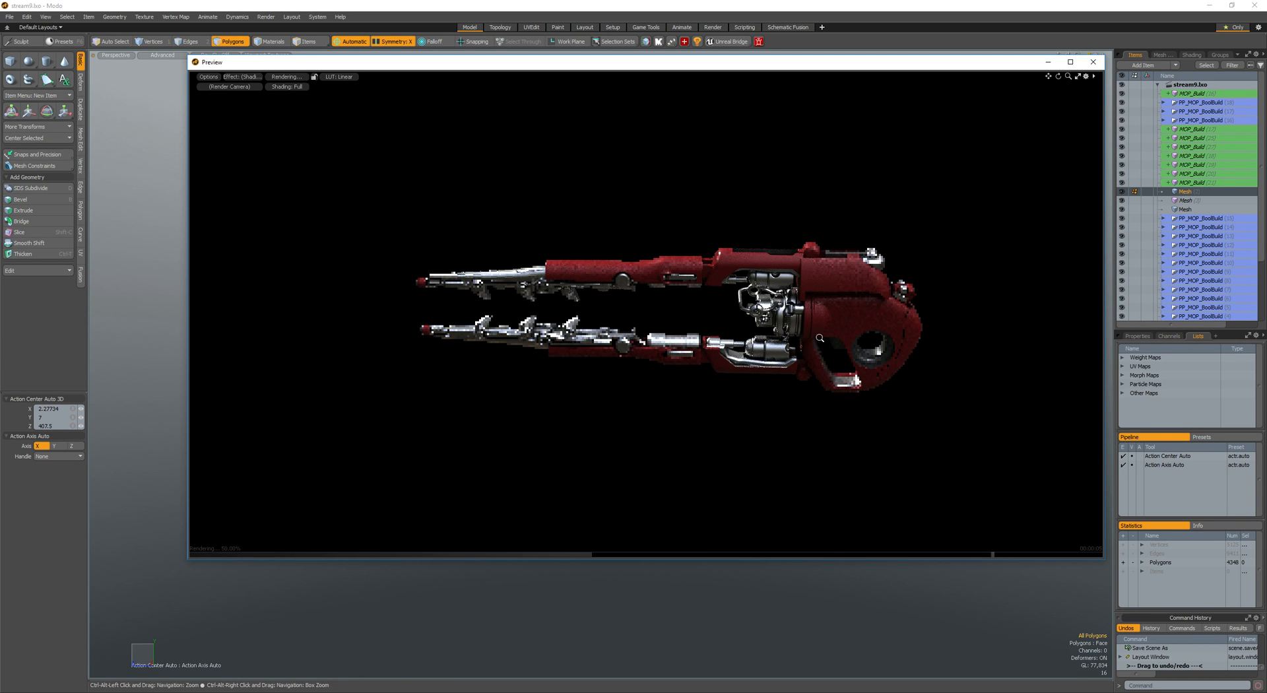
{"action": "left_click_drag", "start_coordinate": [820, 338], "coordinate": [740, 302], "text": "ctrl+alt"}
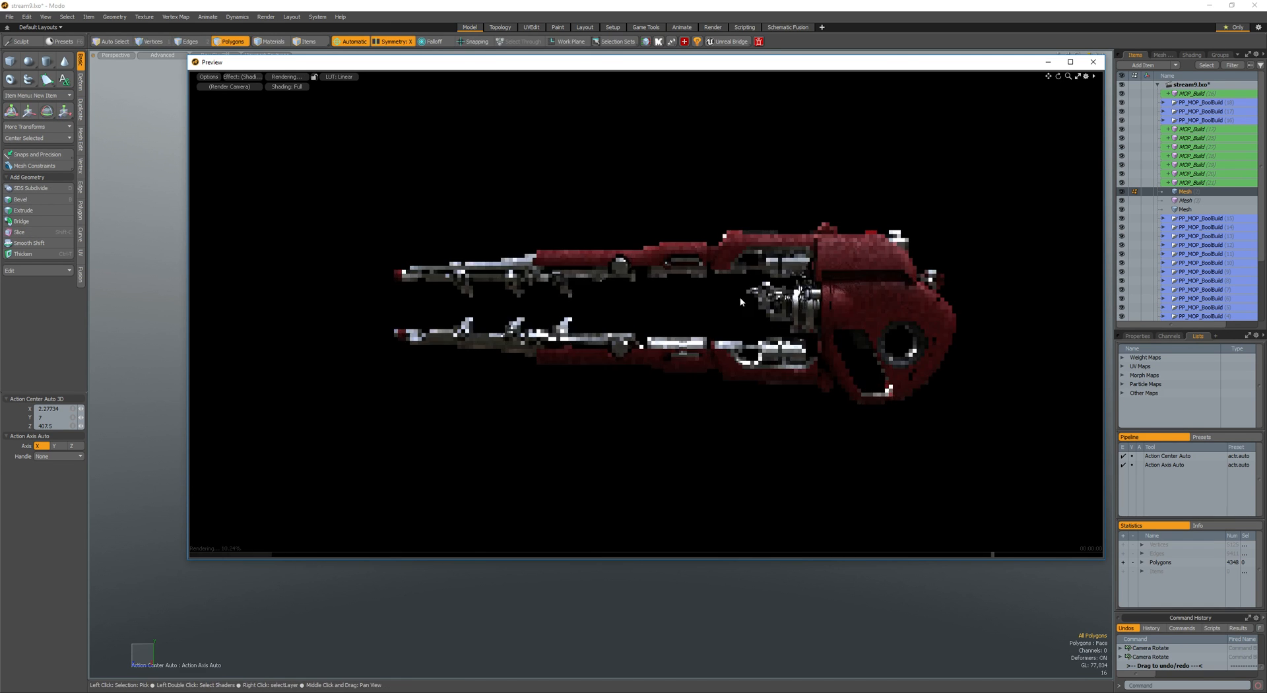
{"action": "left_click_drag", "start_coordinate": [642, 380], "coordinate": [560, 413], "text": "alt"}
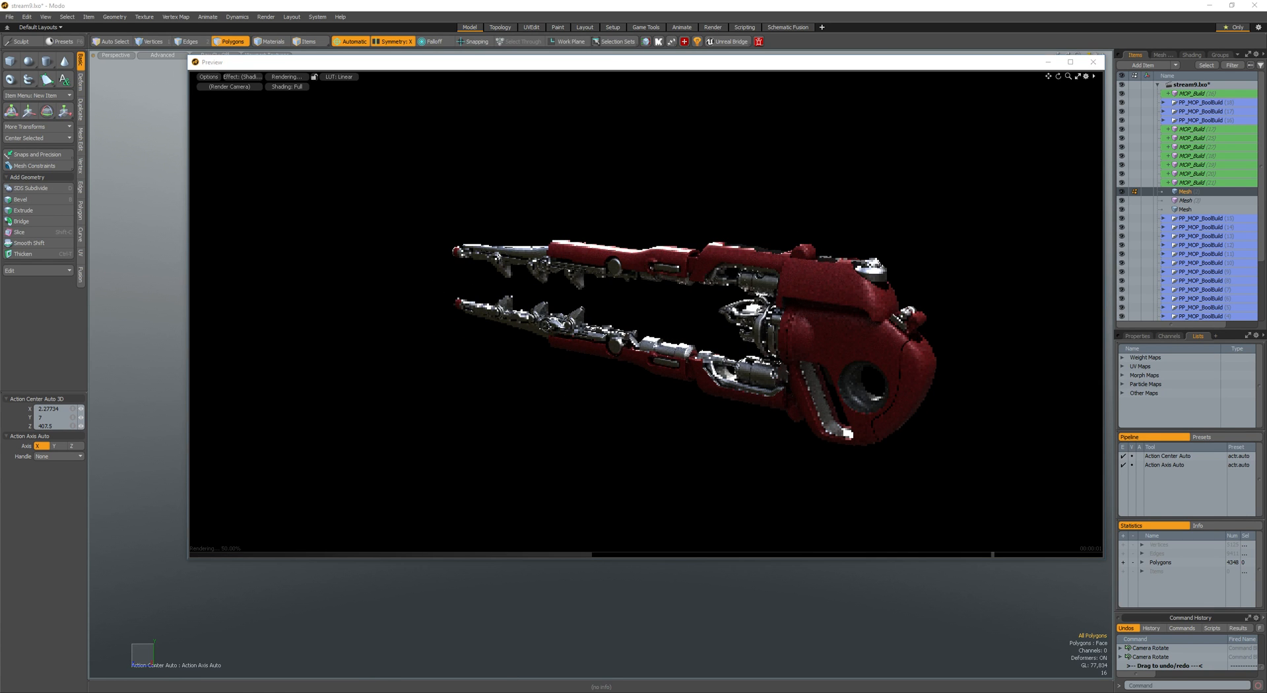